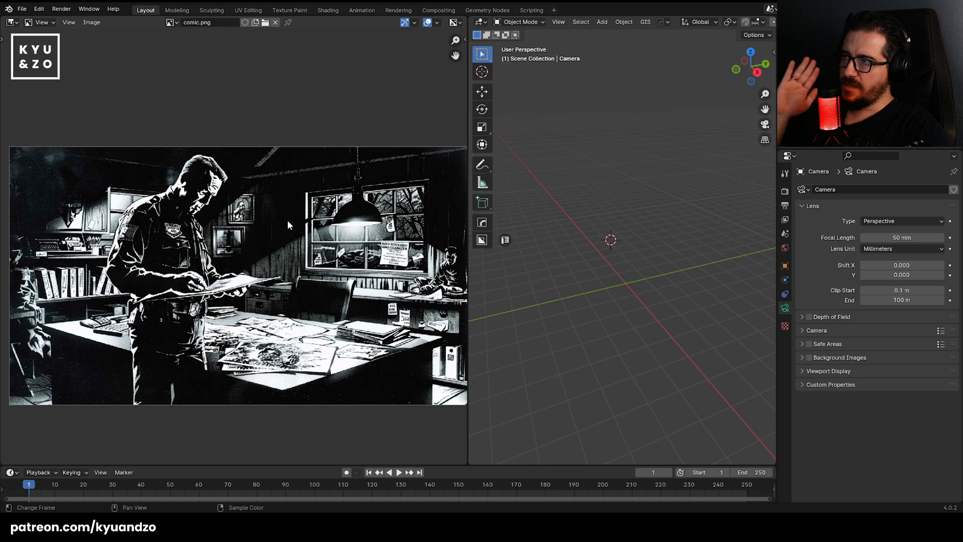
pyautogui.scroll(-3, 275, 220)
pyautogui.scroll(3, 275, 219)
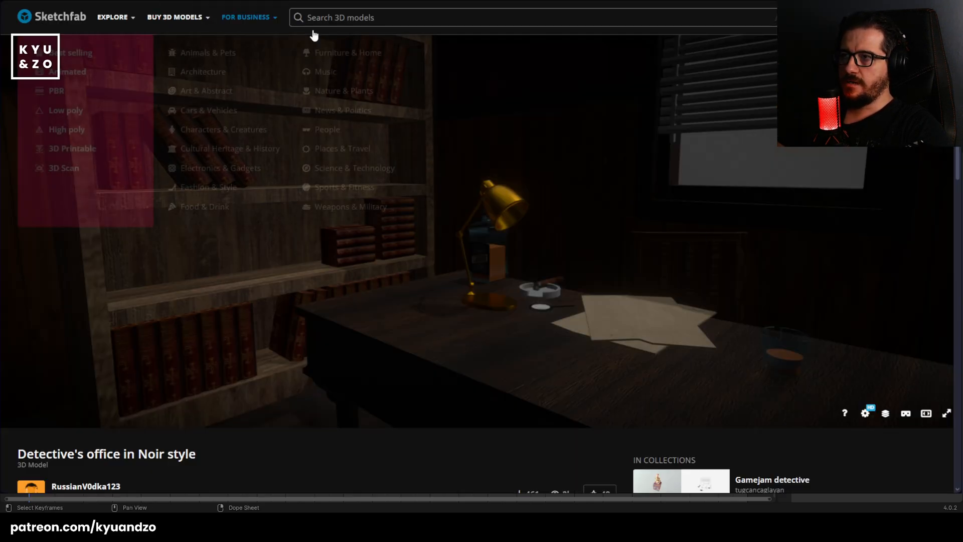
# Switch to Sketchfab and view the Detective's office in Noir style model from a wider and rotated viewpoint.
pyautogui.scroll(-10, 365, 241)
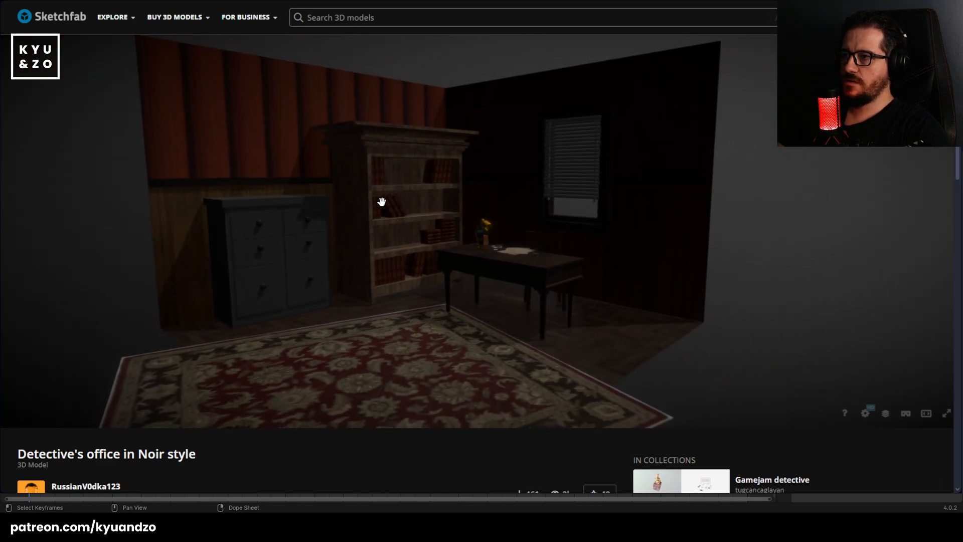
pyautogui.moveTo(381, 201)
pyautogui.mouseDown()
pyautogui.moveTo(310, 206)
pyautogui.moveTo(454, 198)
pyautogui.moveTo(410, 202)
pyautogui.mouseUp()
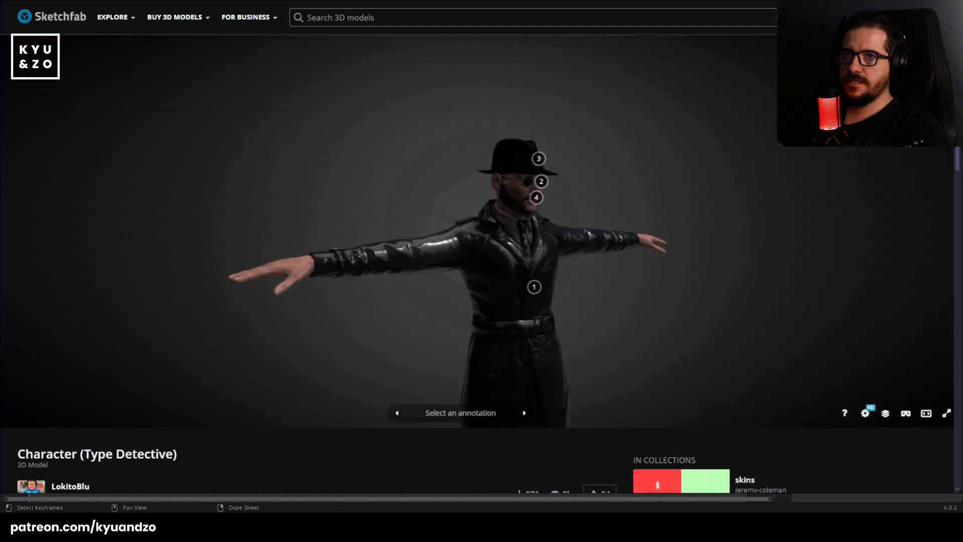
# Examine the Character (Type Detective) model up close and from several angles, from hat to shoes.
pyautogui.moveTo(456, 395); pyautogui.dragTo(437, 319)
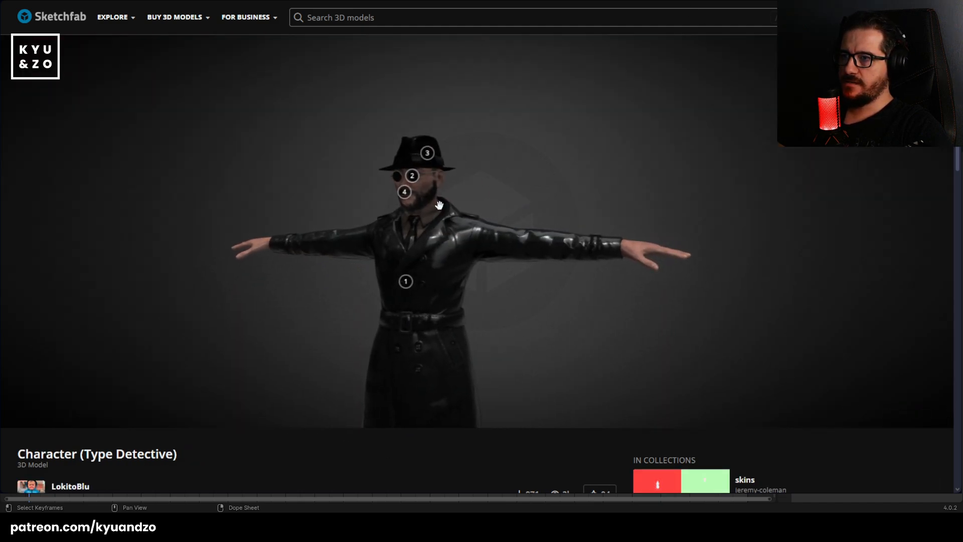
pyautogui.scroll(5, 439, 200)
pyautogui.moveTo(438, 200); pyautogui.dragTo(467, 210)
pyautogui.scroll(4, 468, 210)
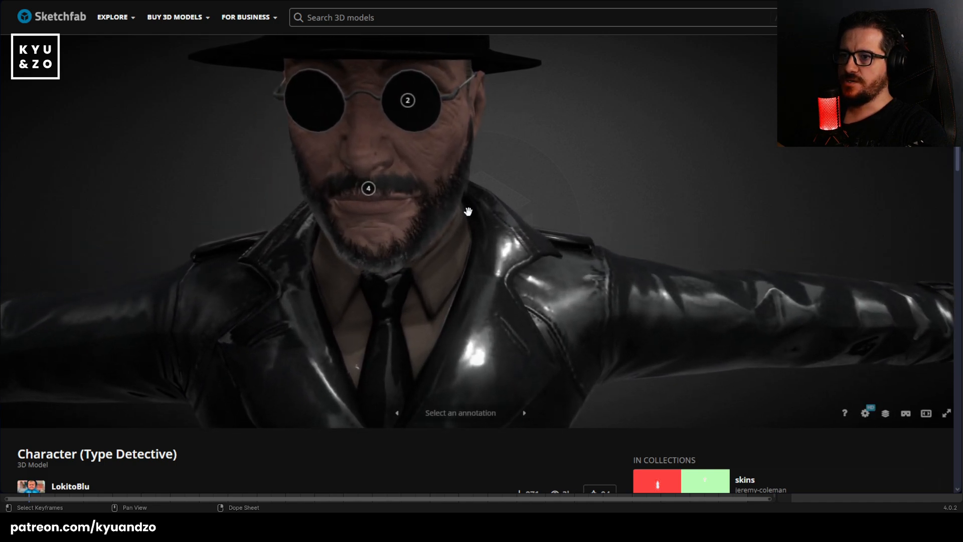
pyautogui.scroll(-5, 466, 211)
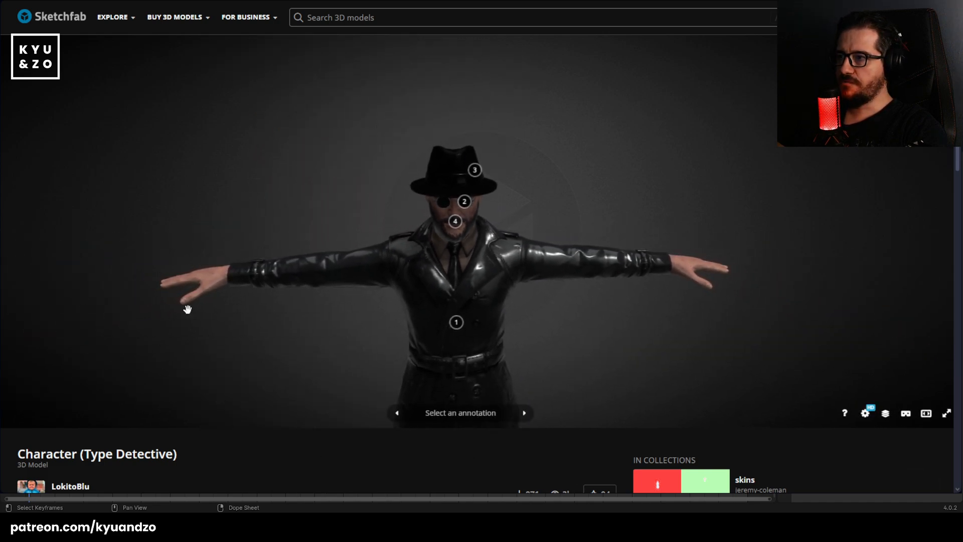
pyautogui.moveTo(534, 368); pyautogui.dragTo(513, 359)
pyautogui.moveTo(514, 359); pyautogui.dragTo(548, 178, button='right')
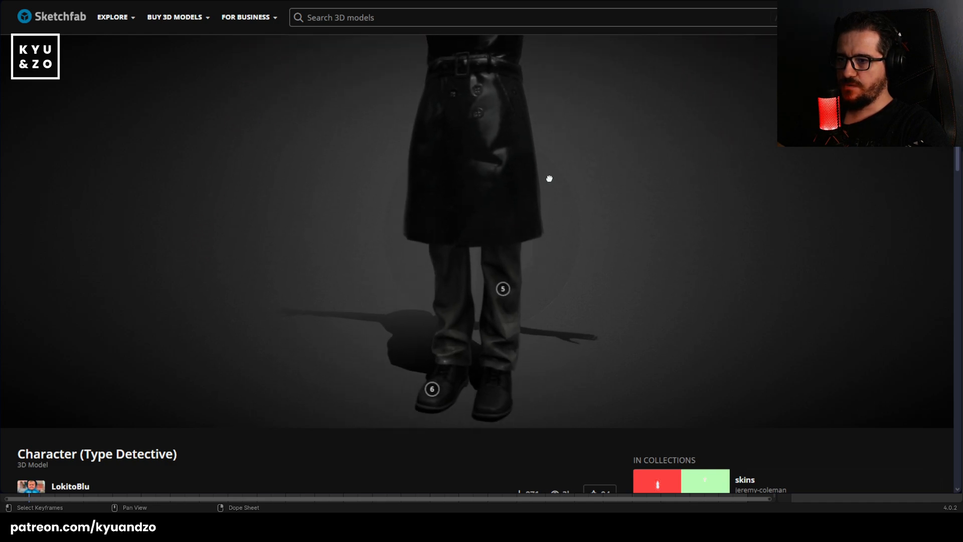
pyautogui.moveTo(552, 90); pyautogui.dragTo(546, 183, button='right')
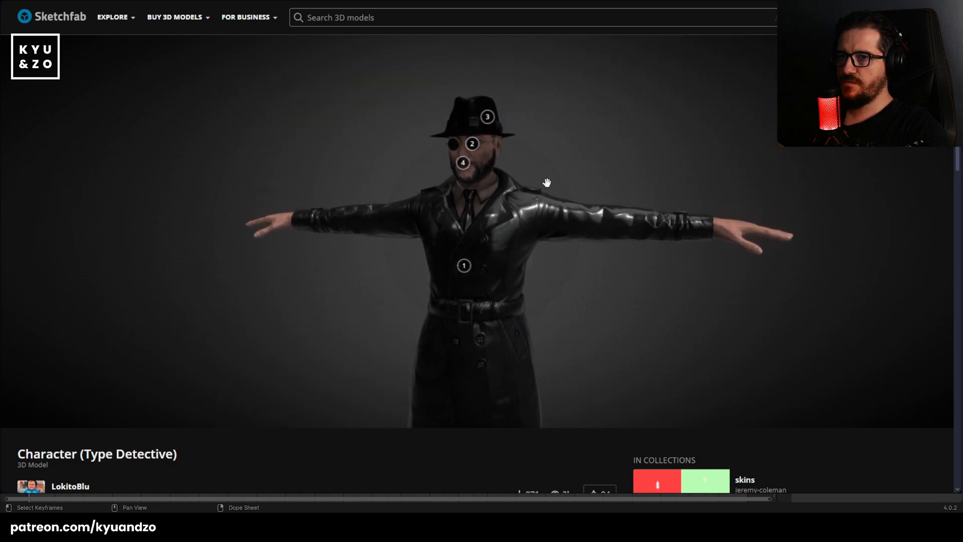
pyautogui.scroll(3, 546, 182)
pyautogui.moveTo(549, 181); pyautogui.dragTo(499, 169)
pyautogui.scroll(-6, 297, 468)
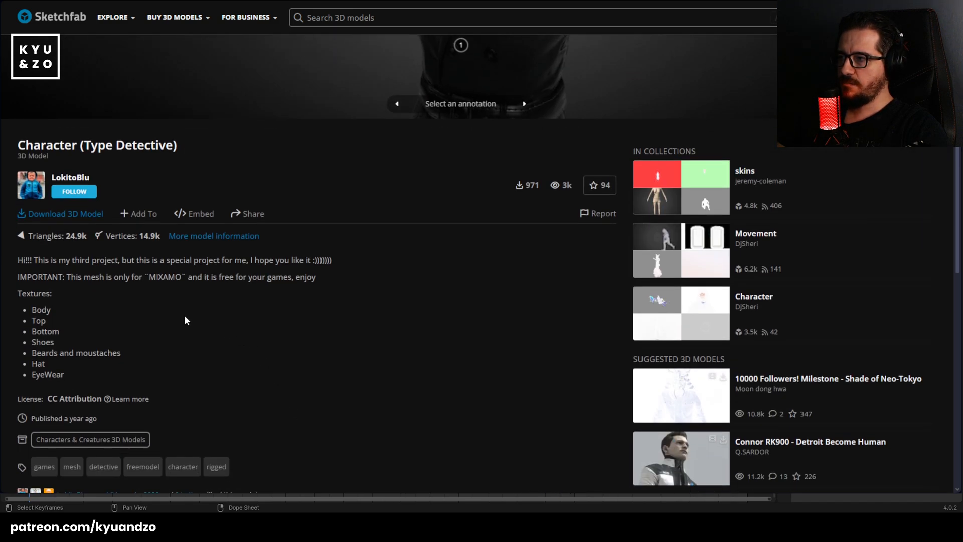
# Review the Character (Type Detective) page, including its title, author, description, texture list and license.
pyautogui.scroll(-3, 321, 258)
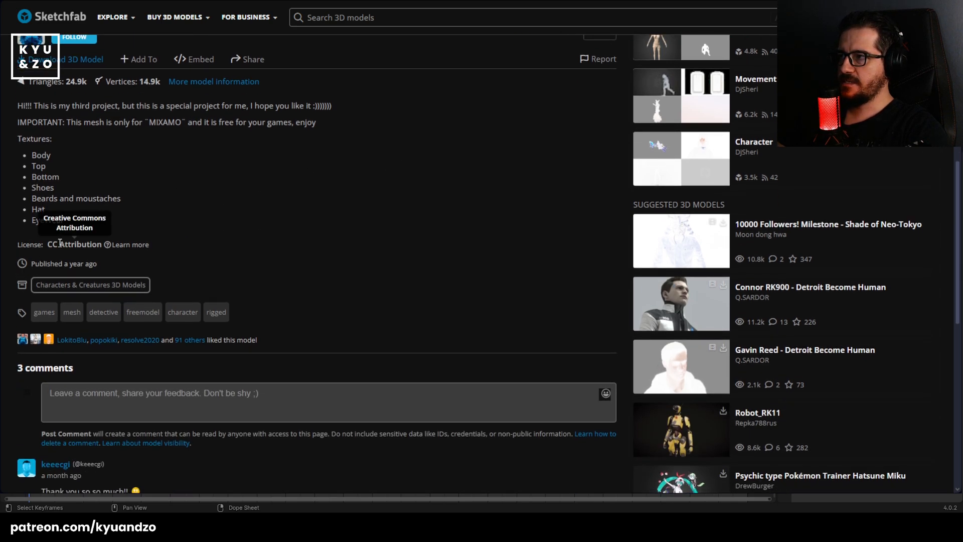
pyautogui.scroll(3, 341, 223)
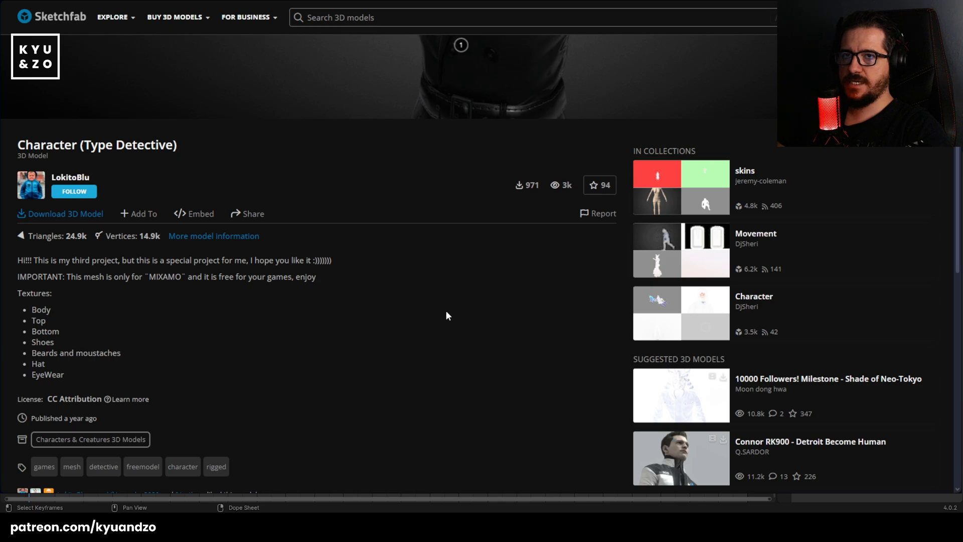
pyautogui.scroll(-2, 450, 360)
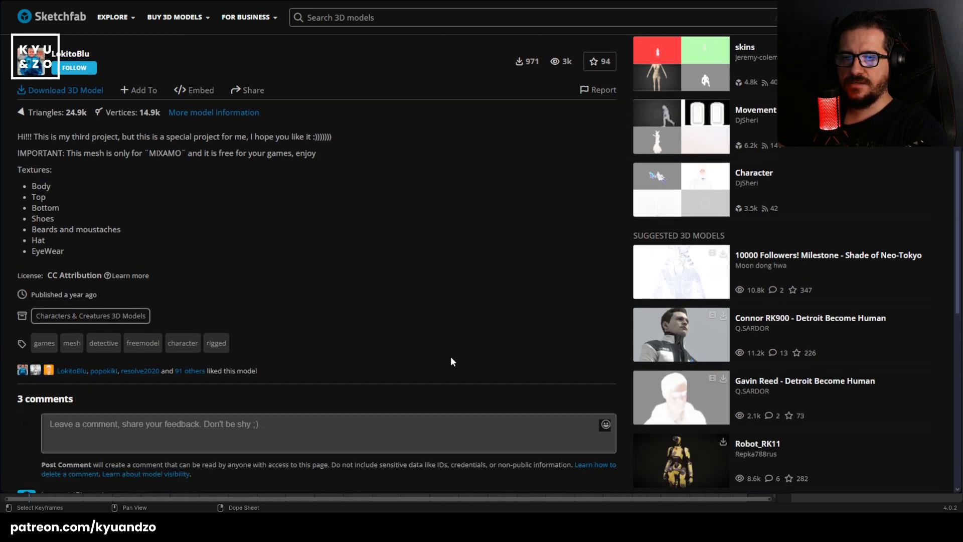
pyautogui.scroll(4, 461, 210)
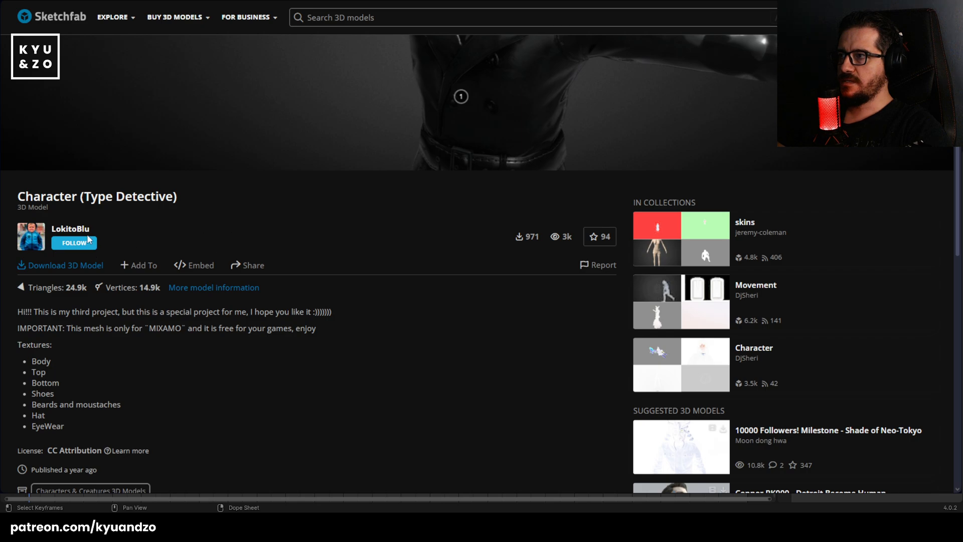
pyautogui.scroll(3, 426, 193)
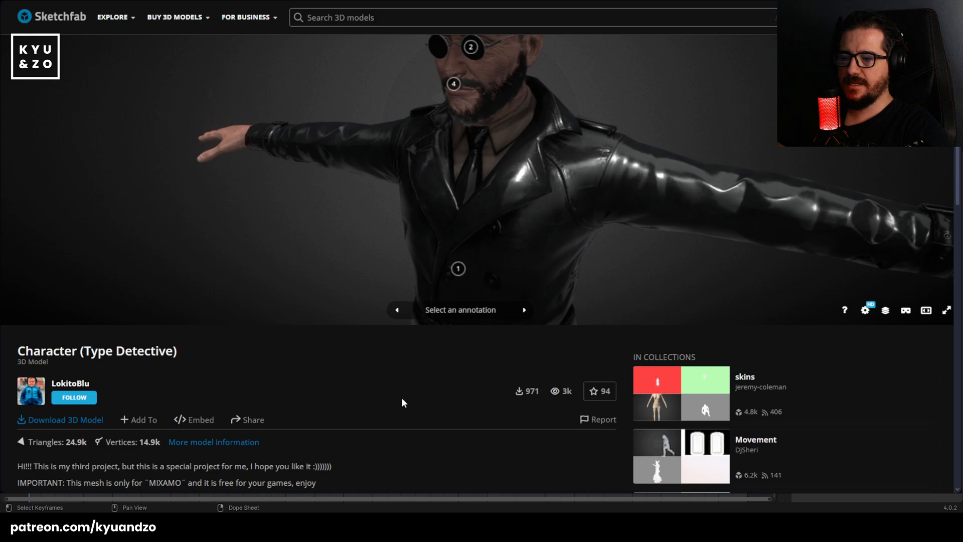
pyautogui.scroll(1, 407, 152)
pyautogui.moveTo(408, 151); pyautogui.dragTo(421, 117)
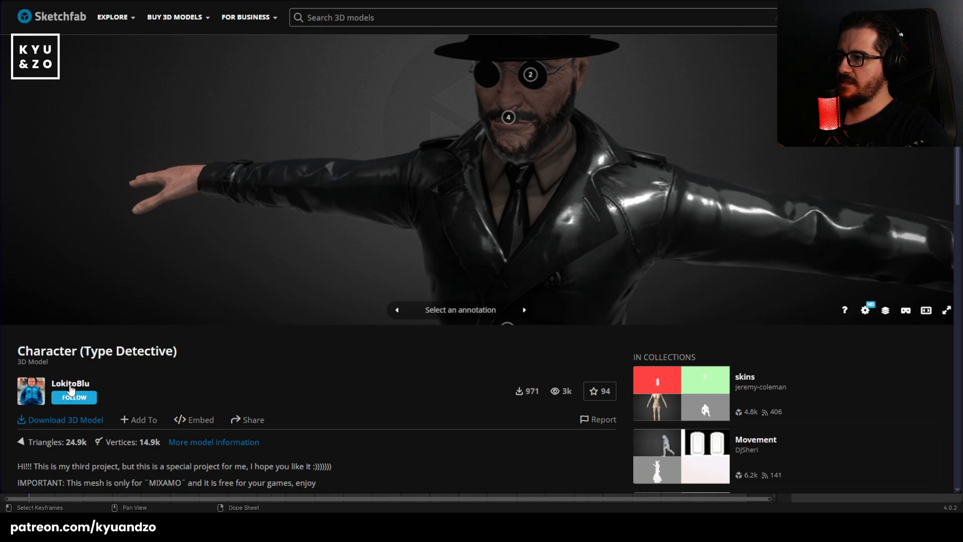
pyautogui.moveTo(23, 351); pyautogui.dragTo(167, 351)
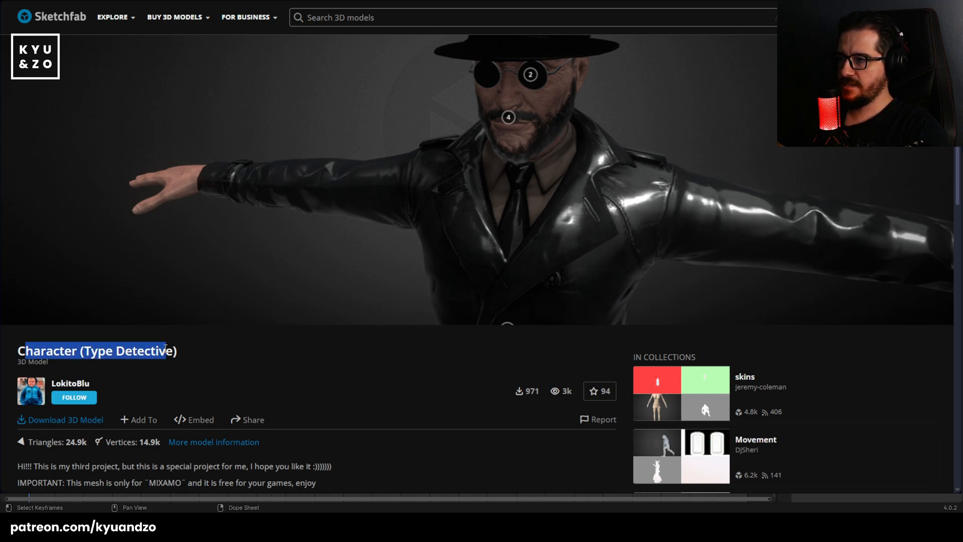
pyautogui.click(329, 379)
pyautogui.scroll(2, 411, 396)
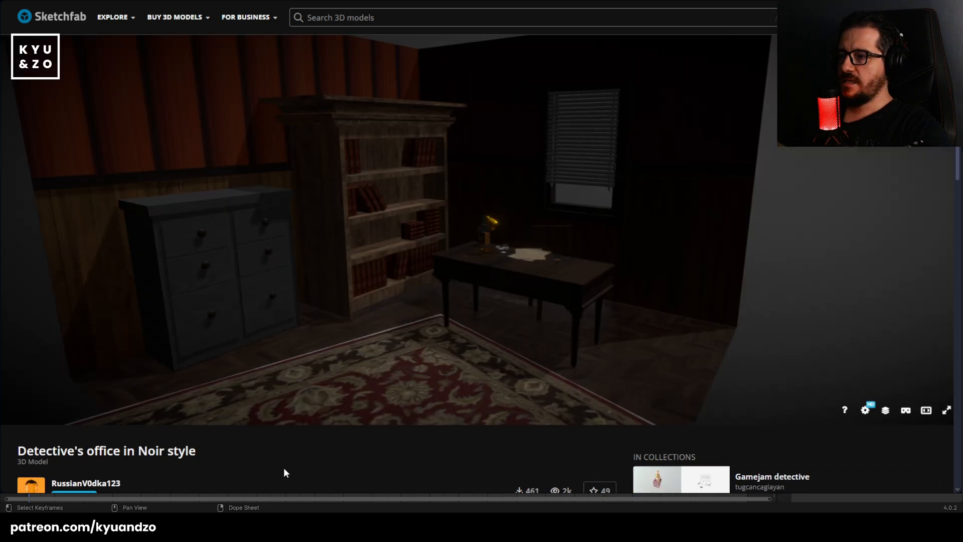
# Review the description and license of the Detective's office in Noir style model.
pyautogui.scroll(-5, 283, 441)
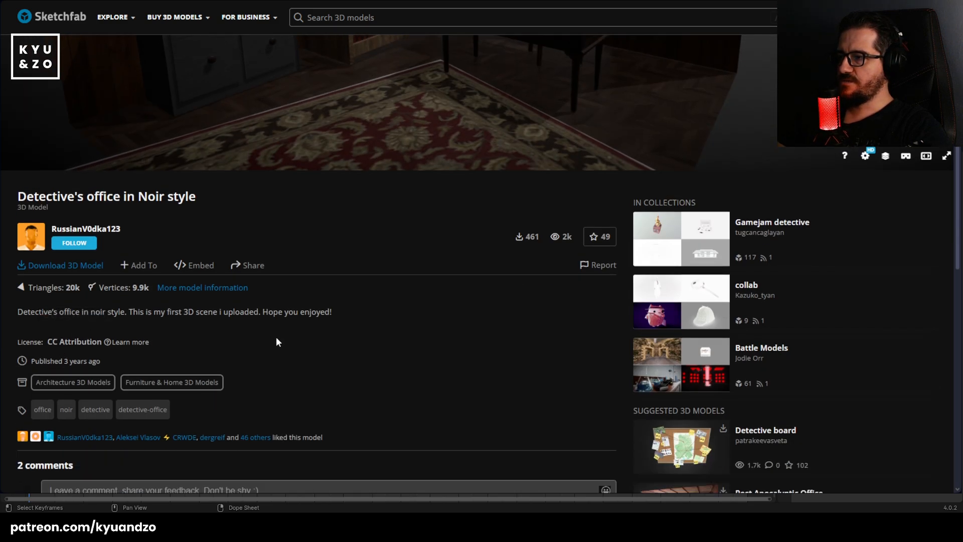
pyautogui.scroll(1, 422, 351)
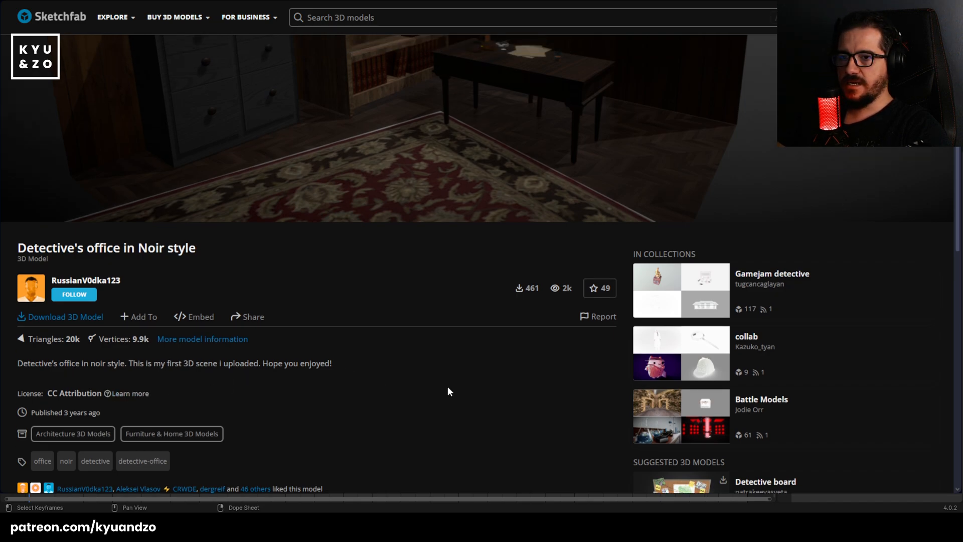
pyautogui.scroll(2, 447, 390)
pyautogui.scroll(2, 445, 386)
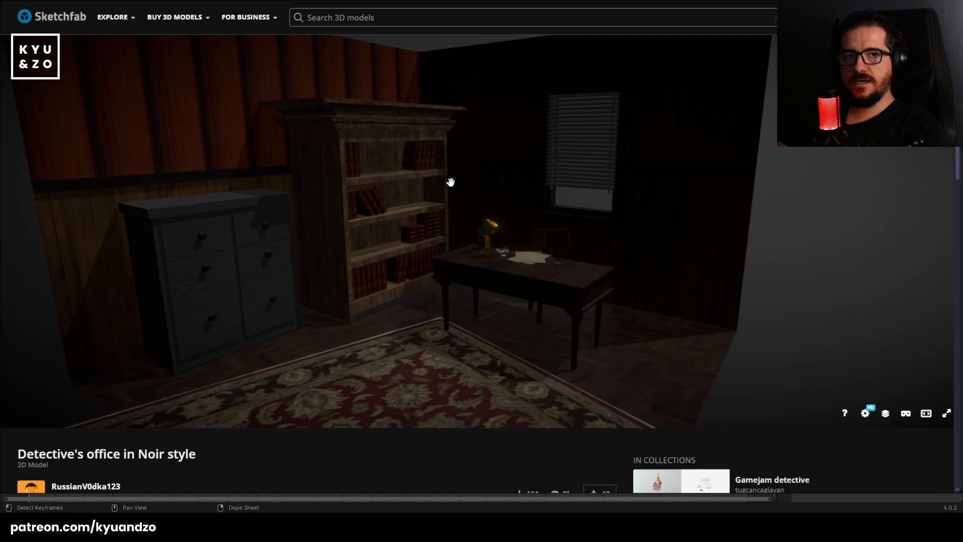
pyautogui.scroll(-1, 380, 450)
pyautogui.scroll(1, 380, 450)
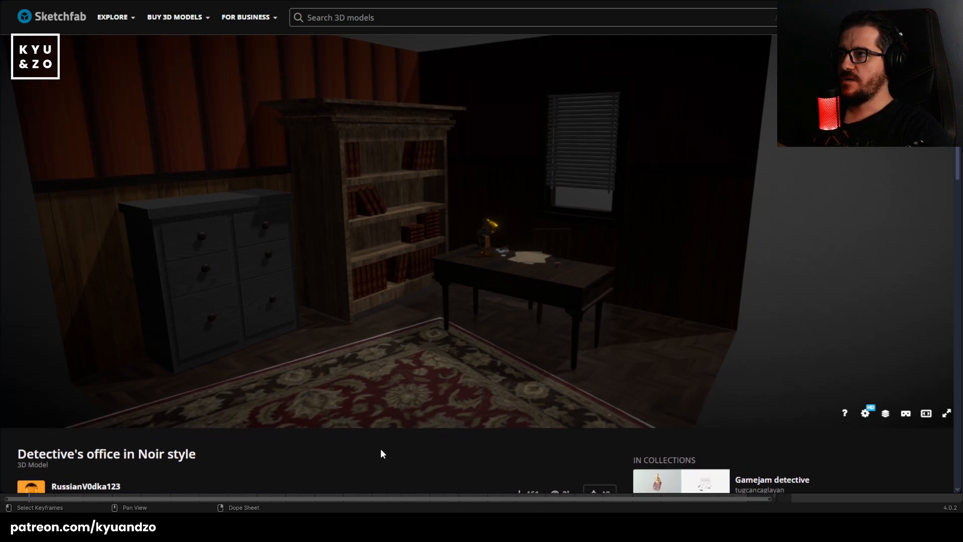
# Browse Sketchfab's general model listing and examine the license types offered as filters.
pyautogui.click(50, 19)
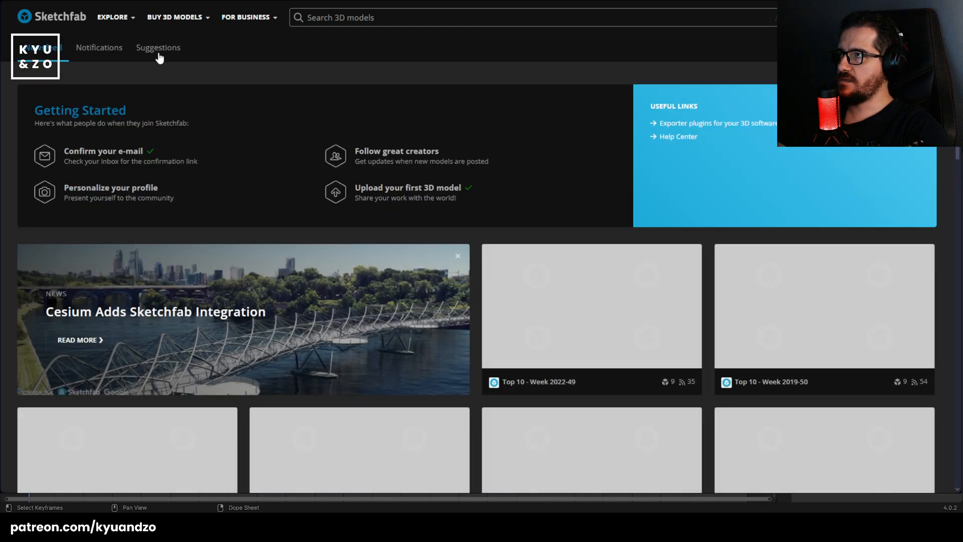
pyautogui.moveTo(112, 17)
pyautogui.click(129, 91)
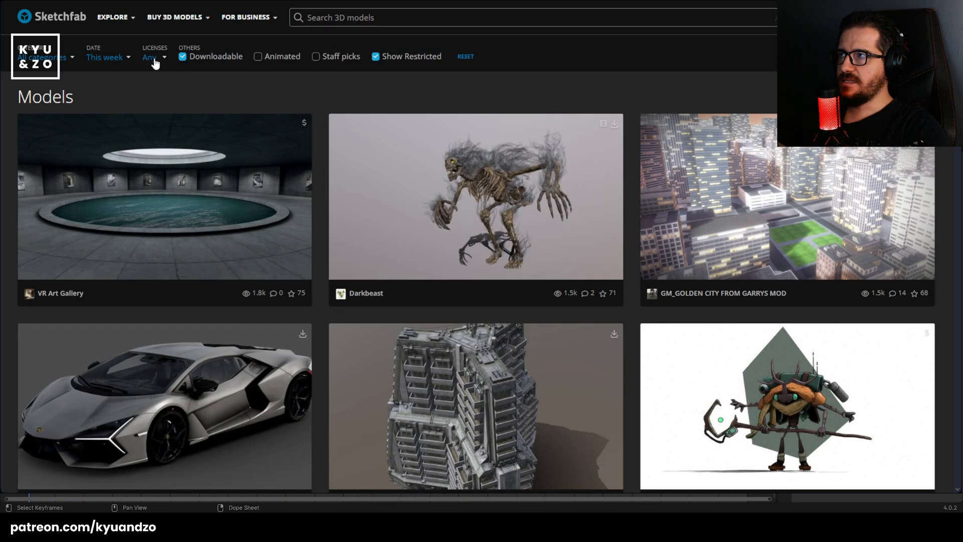
pyautogui.click(154, 59)
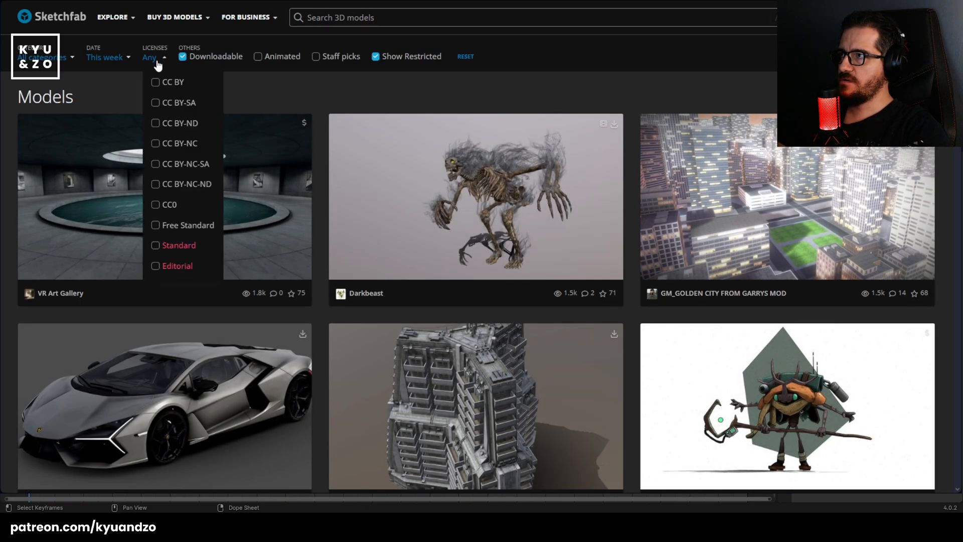
pyautogui.moveTo(180, 92)
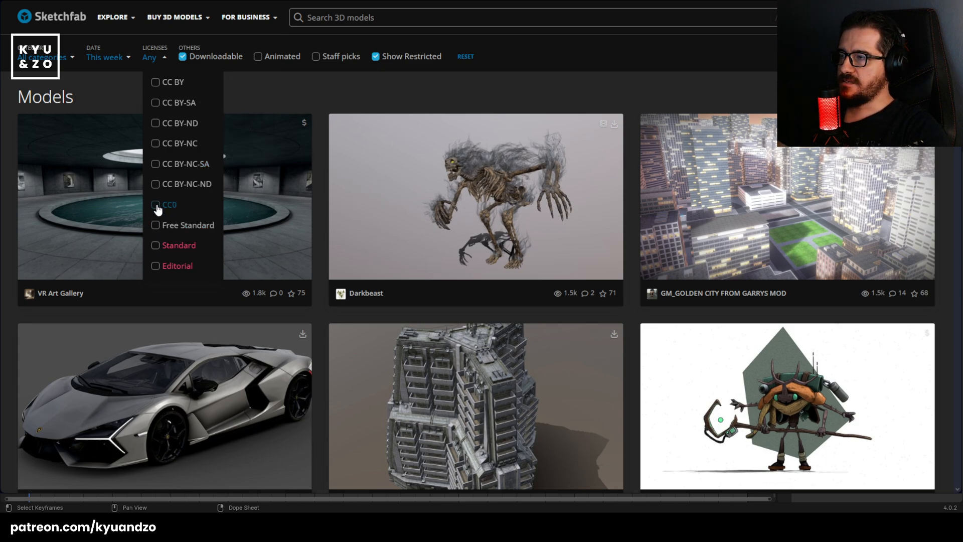
pyautogui.moveTo(171, 209)
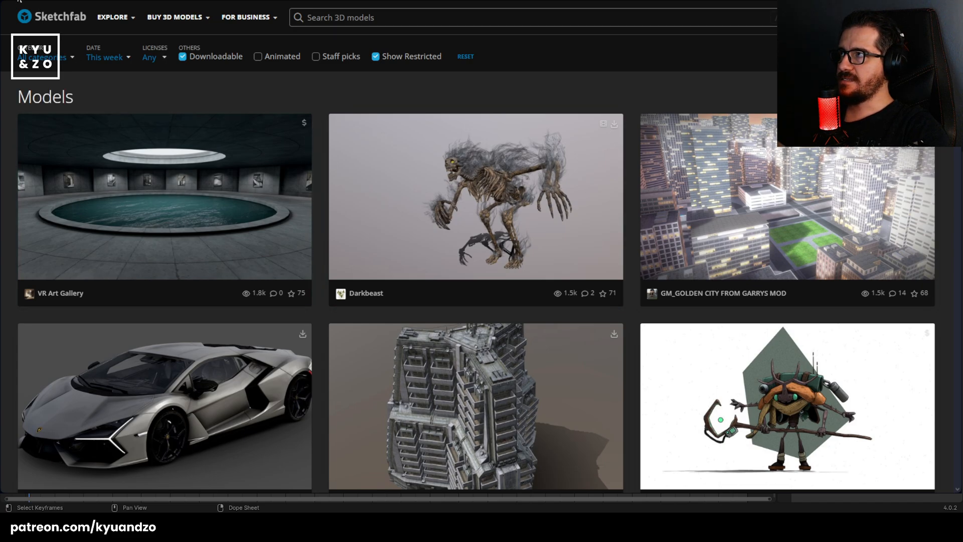
pyautogui.click(24, 16)
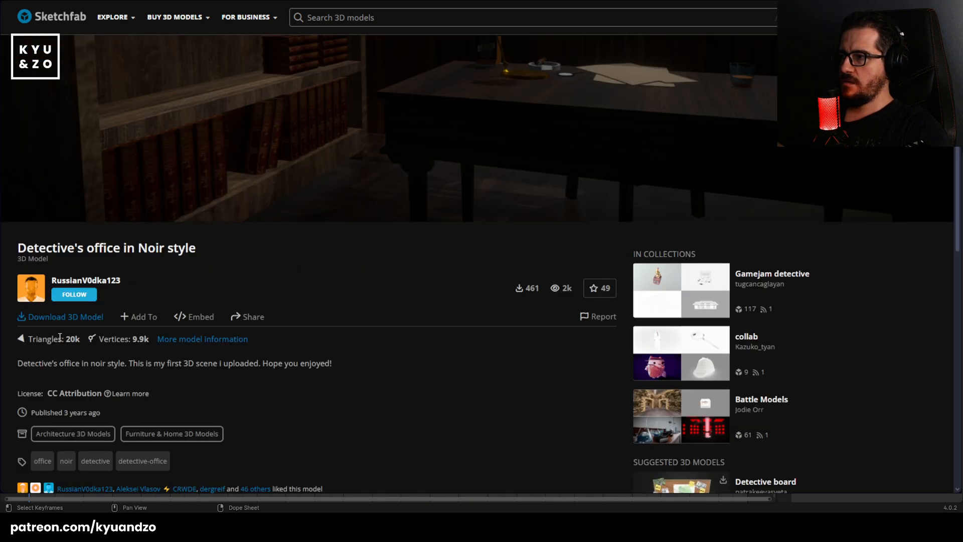
# Open the download options for the Detective's office in Noir style and the Character (Type Detective) models.
pyautogui.click(68, 318)
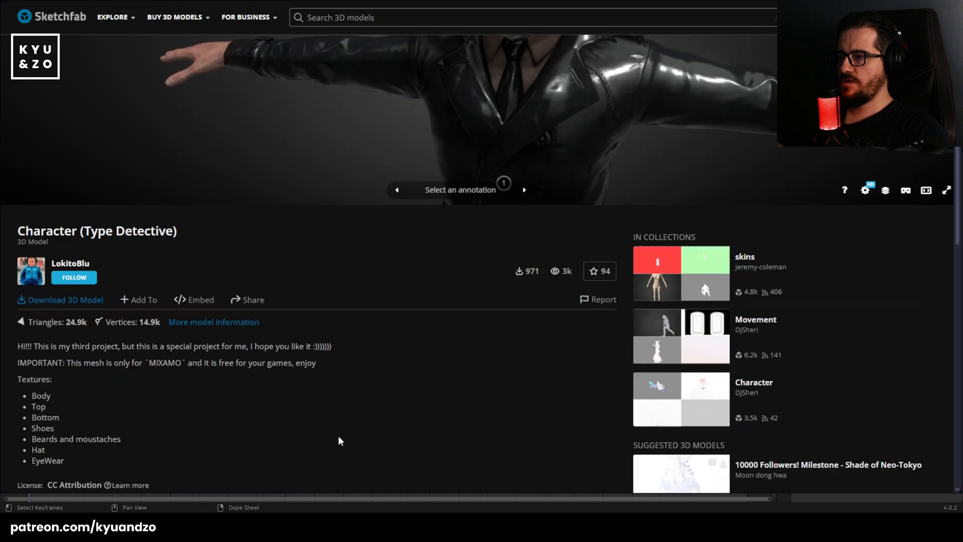
pyautogui.click(61, 215)
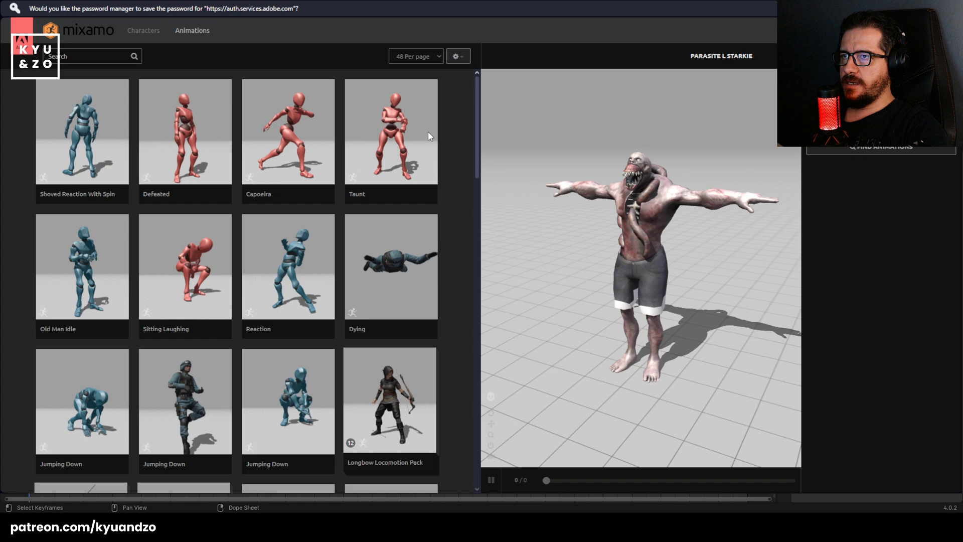
pyautogui.click(383, 98)
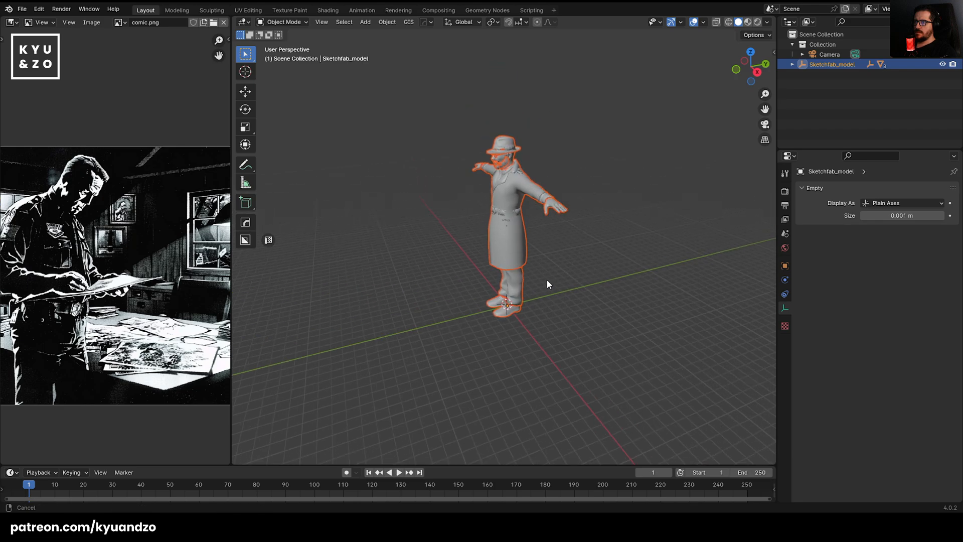
# Switch to Blender, select the imported detective's coat and show the viewport in rendered shading.
pyautogui.scroll(3, 552, 216)
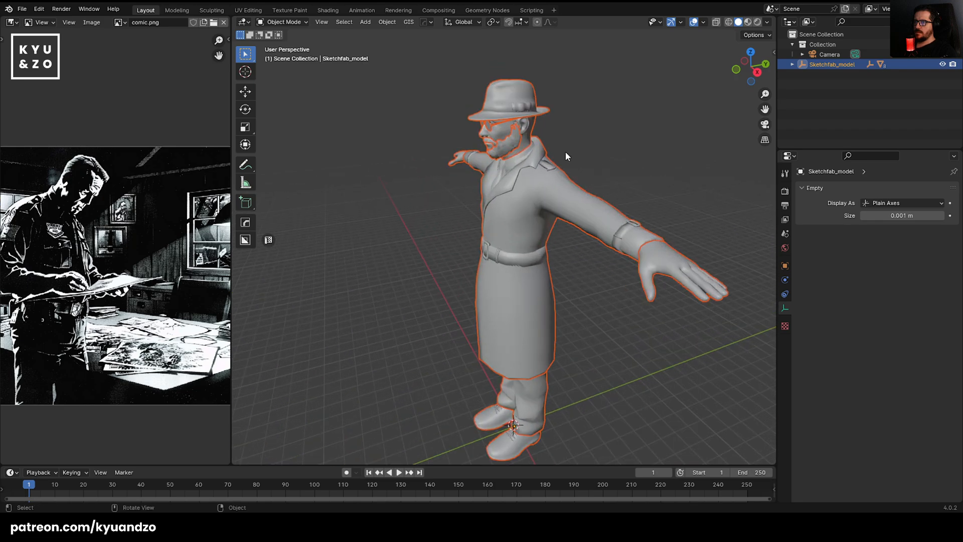
pyautogui.click(498, 184)
pyautogui.scroll(1, 499, 184)
pyautogui.click(757, 22)
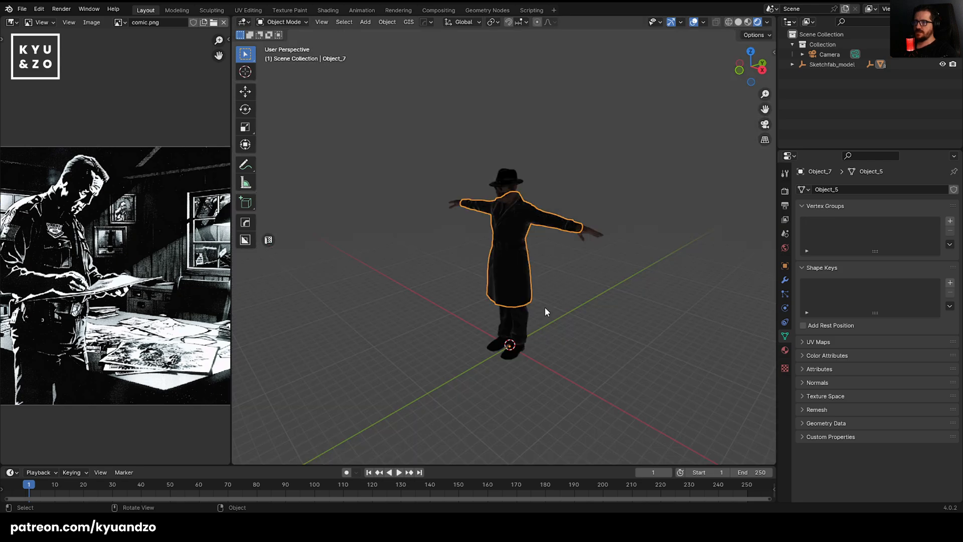
# Set the blend mode of the detective's face and skin material to Opaque.
pyautogui.scroll(5, 501, 161)
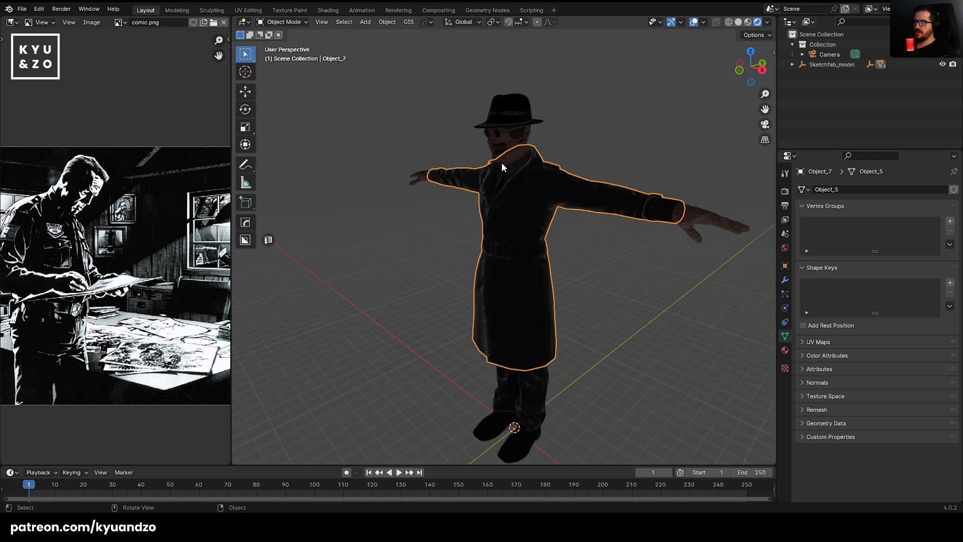
pyautogui.moveTo(527, 131)
pyautogui.mouseDown(button='middle')
pyautogui.moveTo(564, 123)
pyautogui.moveTo(561, 162)
pyautogui.mouseUp(button='middle')
pyautogui.scroll(4, 561, 161)
pyautogui.keyDown('shift'); pyautogui.moveTo(546, 82); pyautogui.dragTo(510, 172, button='middle'); pyautogui.keyUp('shift')
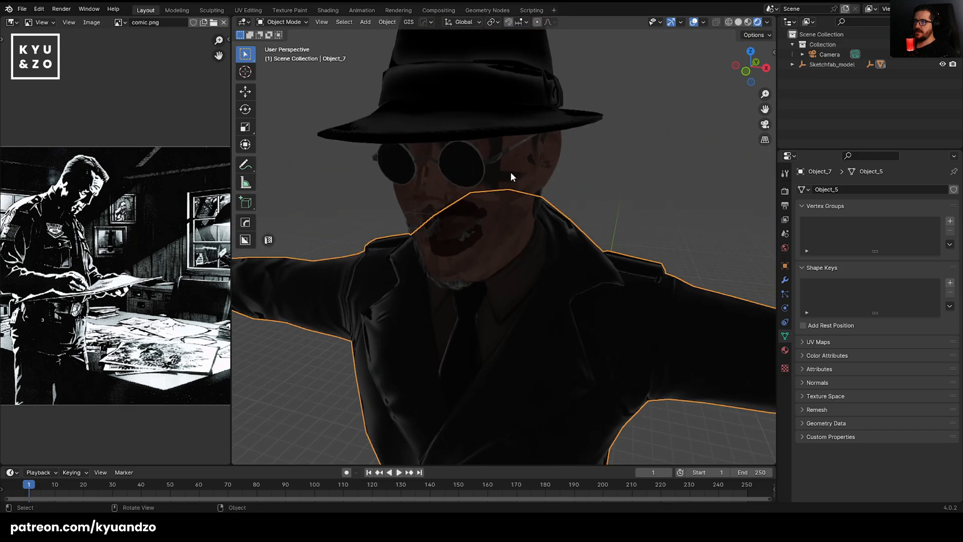
pyautogui.click(510, 172)
pyautogui.scroll(2, 595, 245)
pyautogui.click(785, 350)
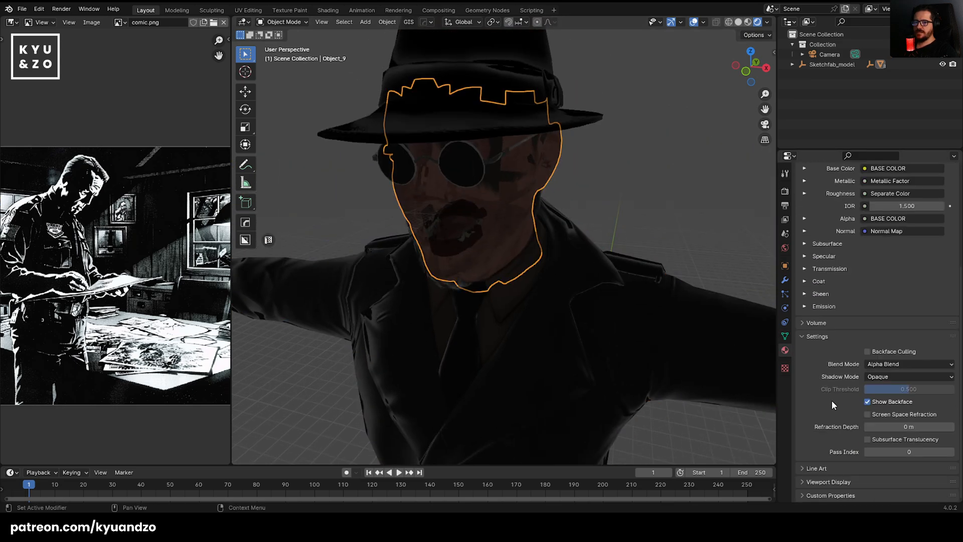
pyautogui.click(905, 364)
pyautogui.click(901, 378)
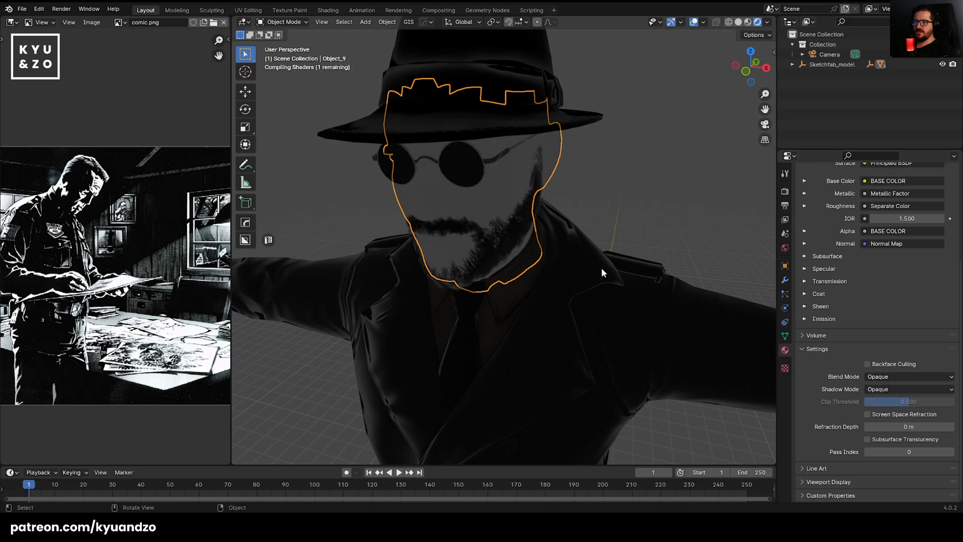
# Check the blend mode settings of the materials on the detective's coat, glasses and hat.
pyautogui.click(581, 153)
pyautogui.scroll(2, 500, 359)
pyautogui.click(427, 141)
pyautogui.click(536, 328)
pyautogui.scroll(-4, 586, 312)
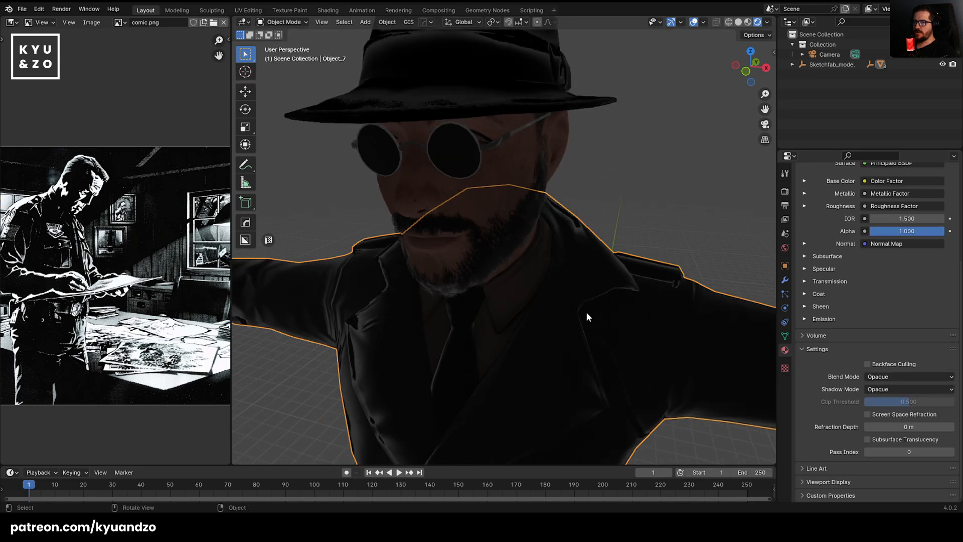
pyautogui.click(480, 216)
pyautogui.scroll(5, 838, 270)
pyautogui.scroll(2, 838, 270)
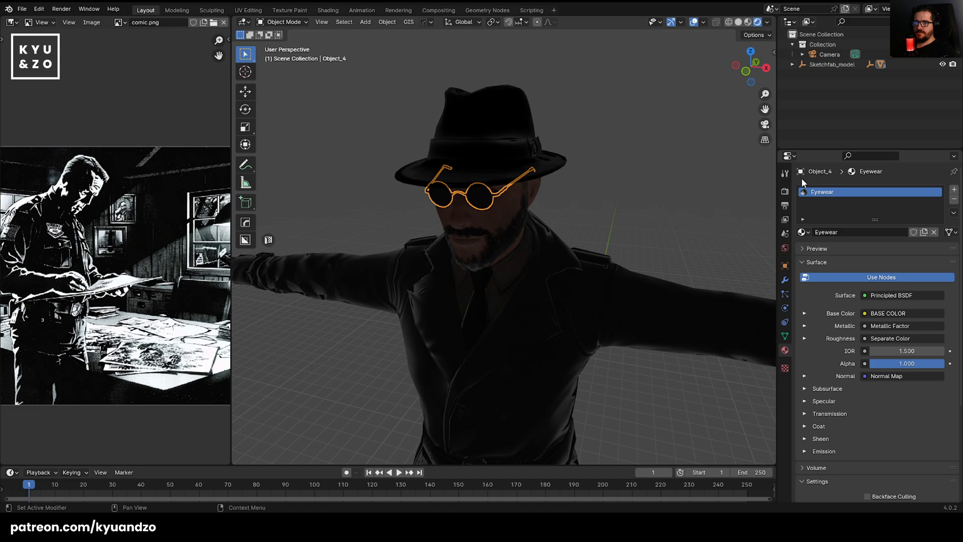
pyautogui.click(555, 164)
pyautogui.click(451, 392)
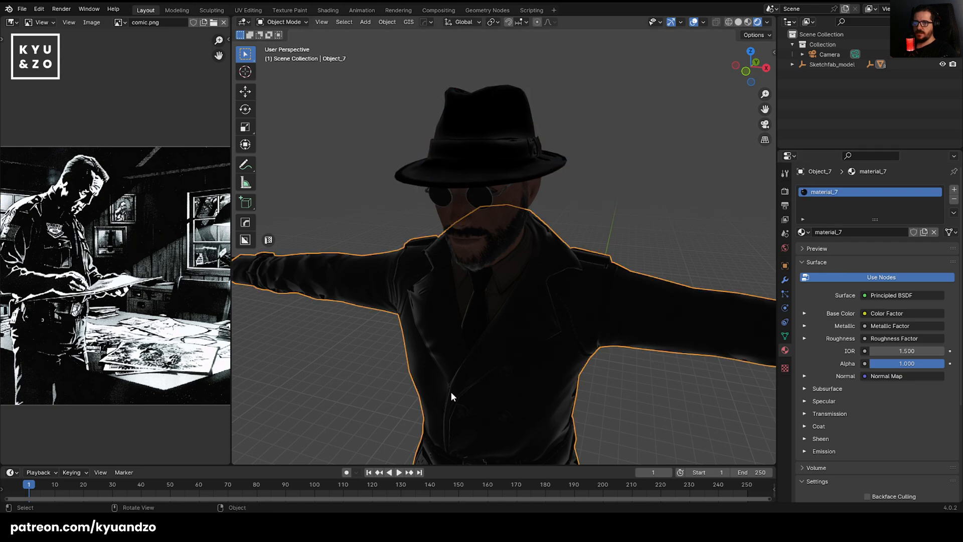
pyautogui.click(530, 193)
pyautogui.scroll(-8, 937, 407)
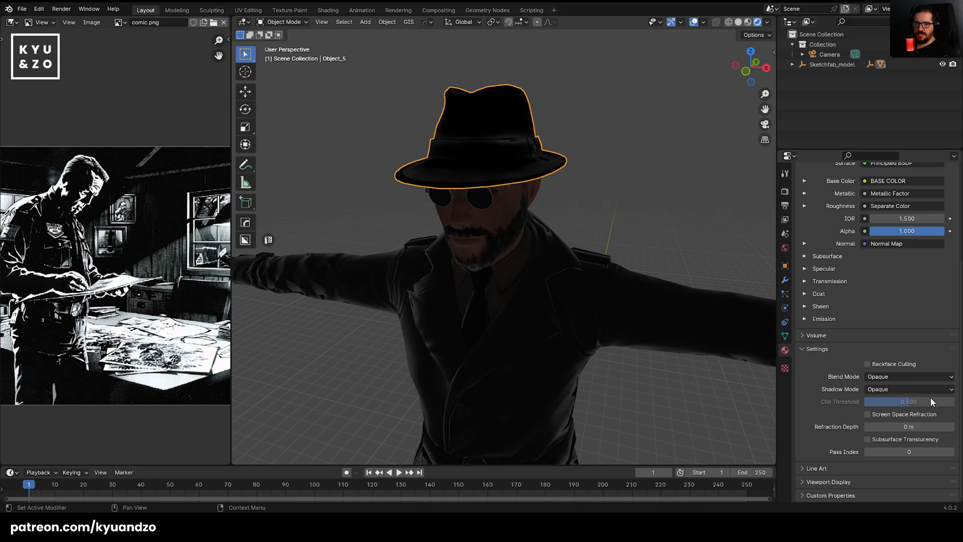
pyautogui.click(531, 238)
pyautogui.click(488, 255)
pyautogui.click(489, 201)
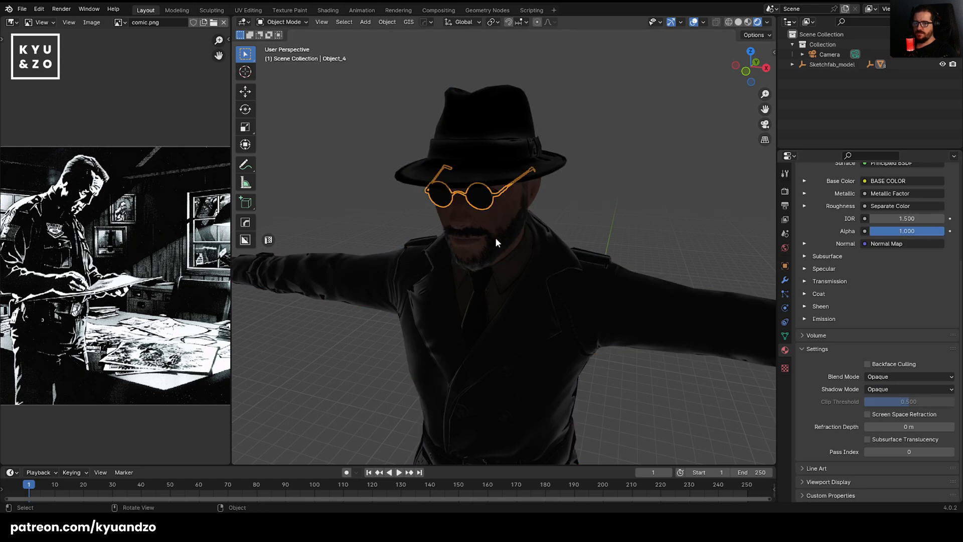
# Examine the moustache and beard pieces and their material settings, temporarily moving the moustache off the face and cancelling the move.
pyautogui.click(496, 242)
pyautogui.scroll(2, 496, 243)
pyautogui.scroll(6, 491, 246)
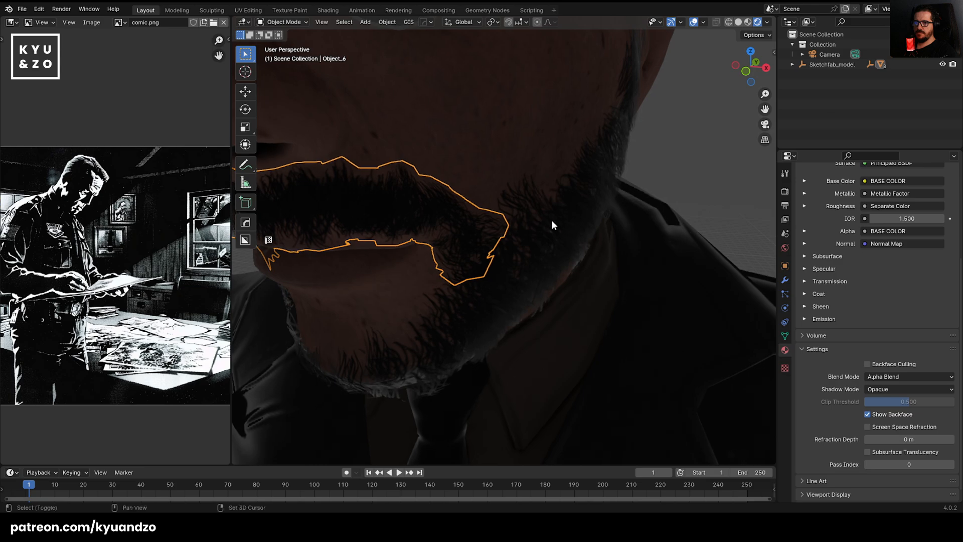
pyautogui.press('g')
pyautogui.rightClick(552, 283)
pyautogui.press('g')
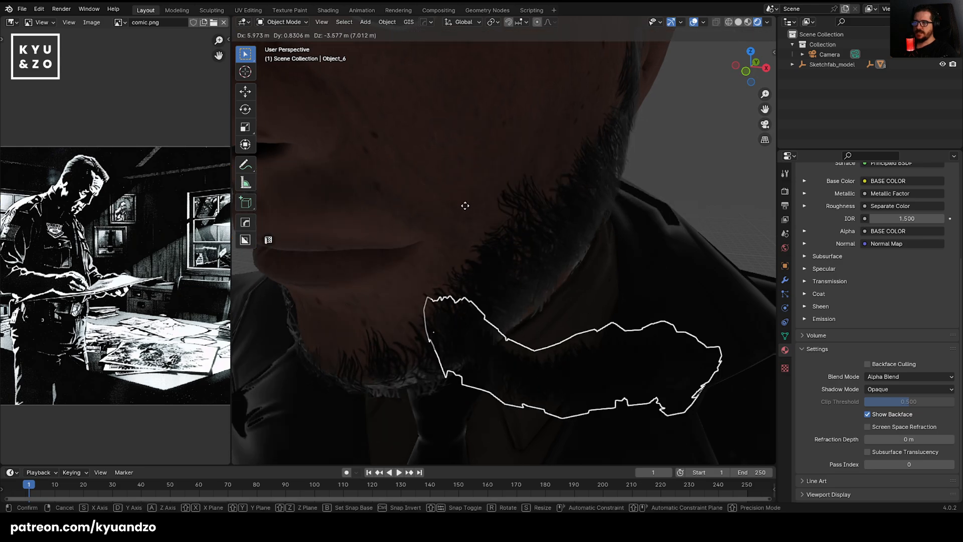
pyautogui.rightClick(420, 228)
pyautogui.click(448, 207)
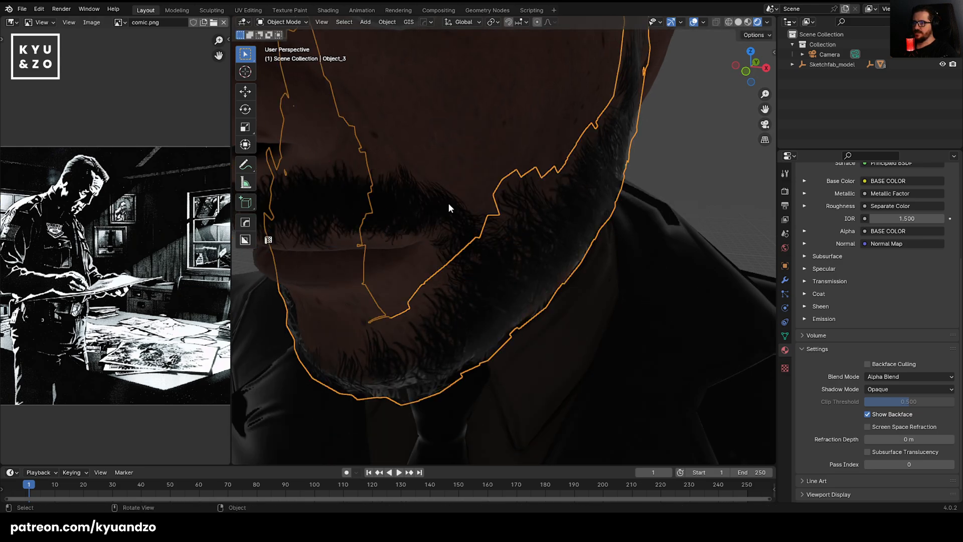
pyautogui.scroll(-5, 608, 132)
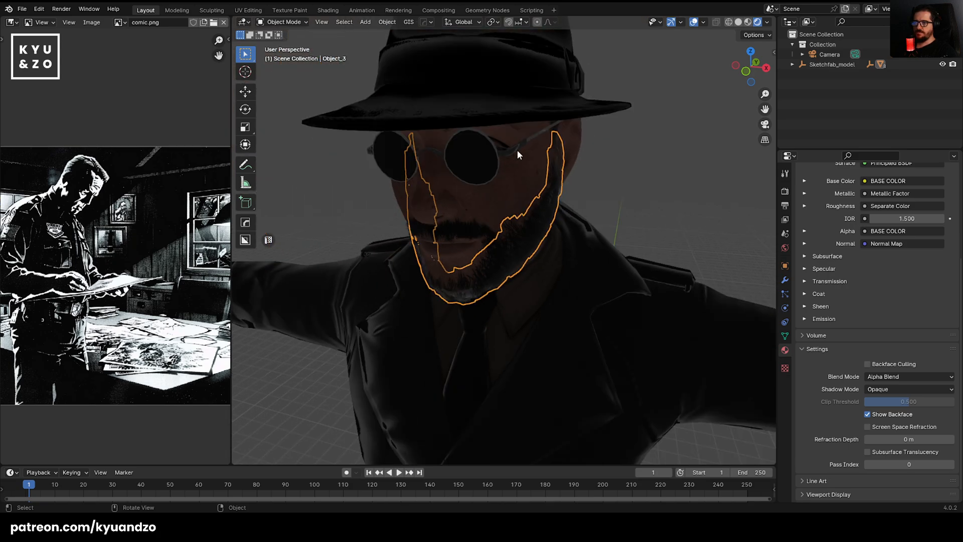
# Temporarily lift the hat off the detective's head to look underneath, and cancel the move.
pyautogui.click(539, 97)
pyautogui.scroll(-5, 534, 178)
pyautogui.press('g')
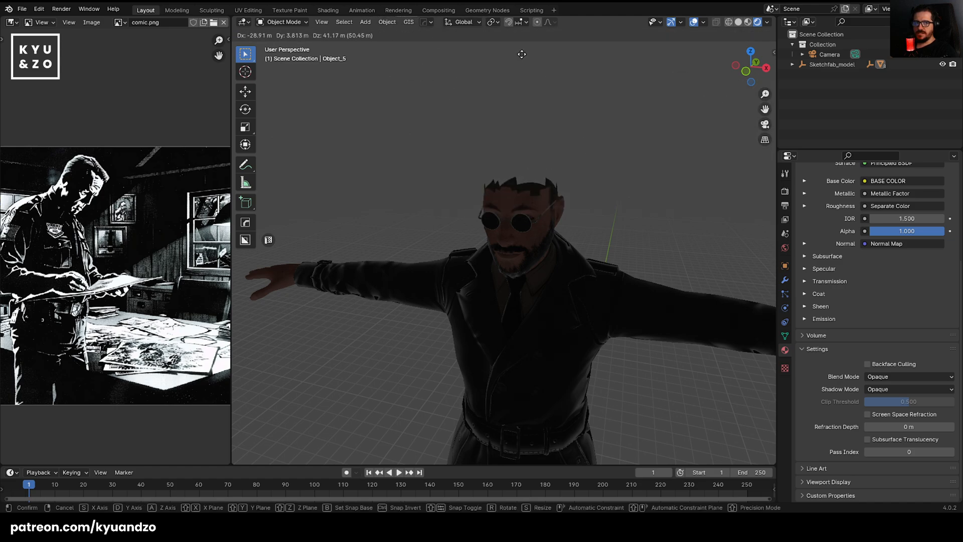
pyautogui.press('Escape')
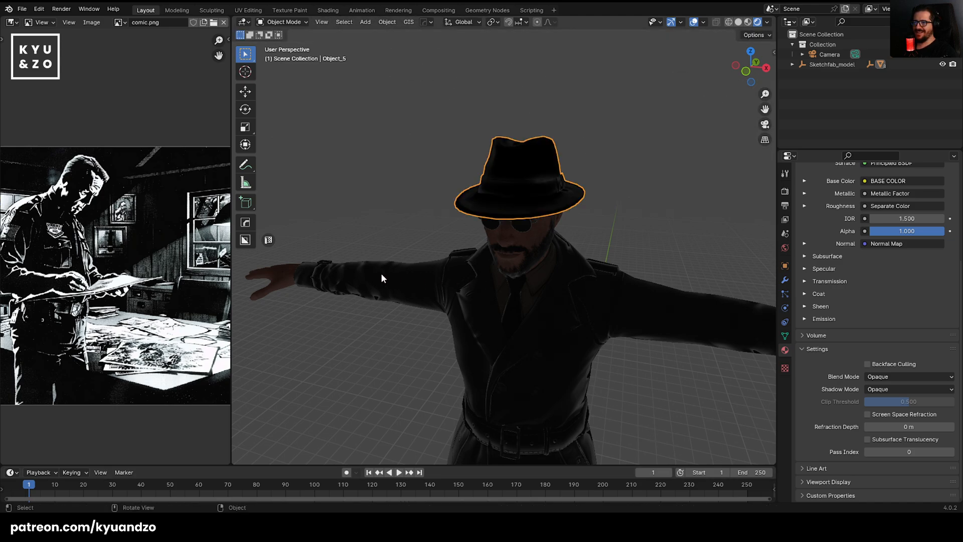
# Check the blend mode settings of the materials on the detective's hands, trousers and shoes.
pyautogui.scroll(-2, 381, 273)
pyautogui.click(353, 282)
pyautogui.click(331, 266)
pyautogui.scroll(-4, 467, 258)
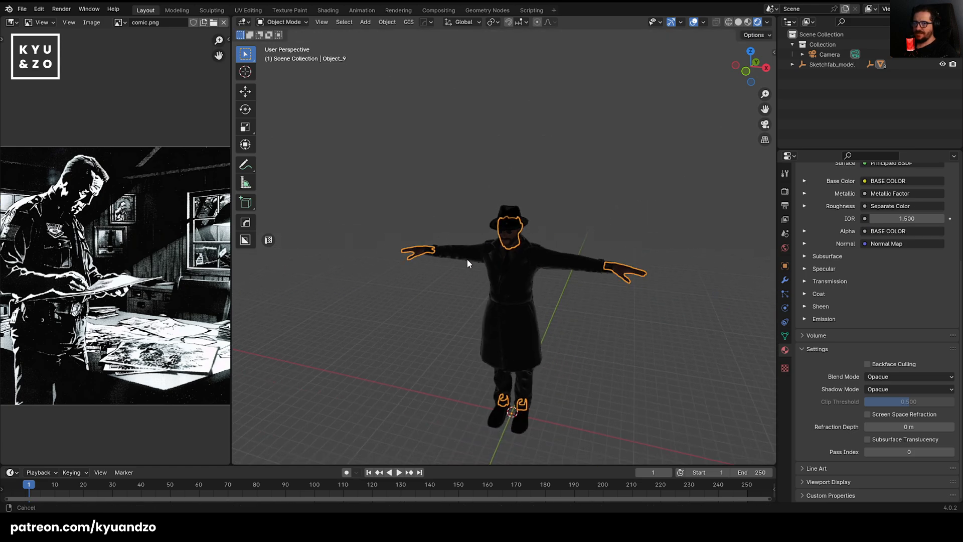
pyautogui.scroll(6, 502, 259)
pyautogui.click(539, 340)
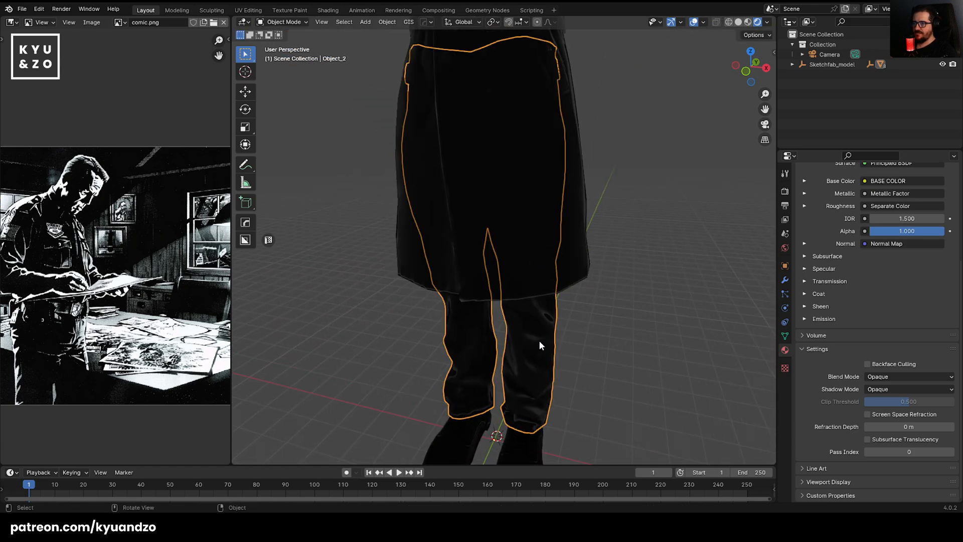
pyautogui.click(526, 460)
pyautogui.scroll(-6, 602, 384)
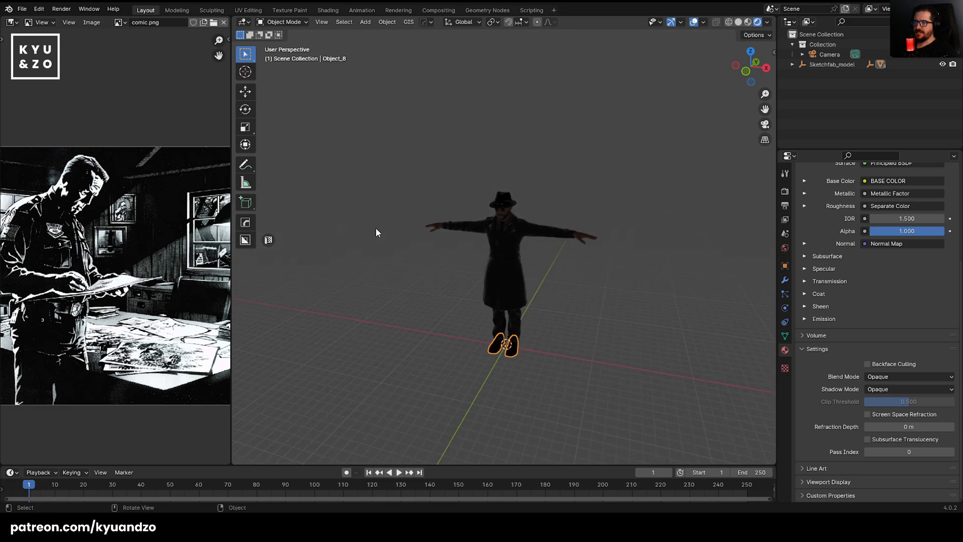
# Select all the detective's parts and join them into a single mesh with the hat as the active object.
pyautogui.press('a')
pyautogui.scroll(6, 485, 200)
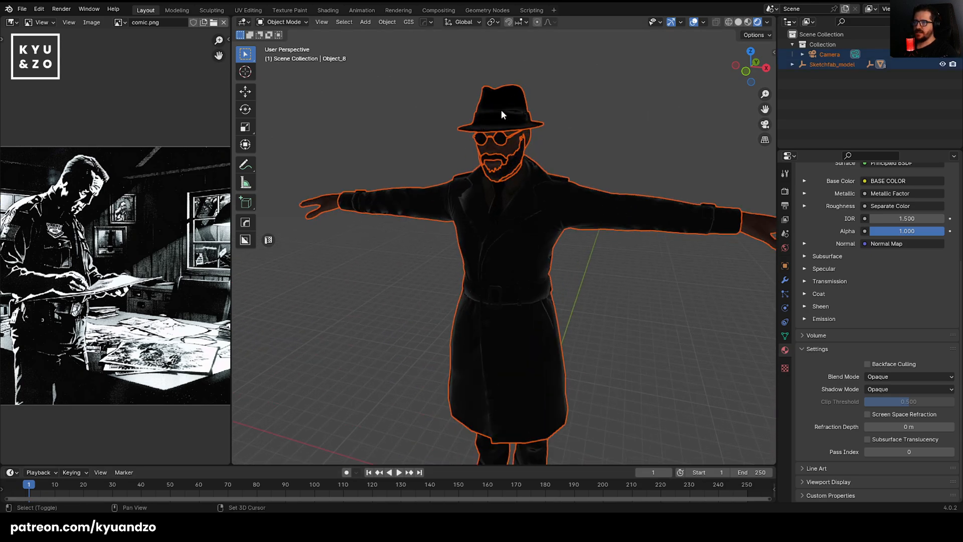
pyautogui.click(501, 109)
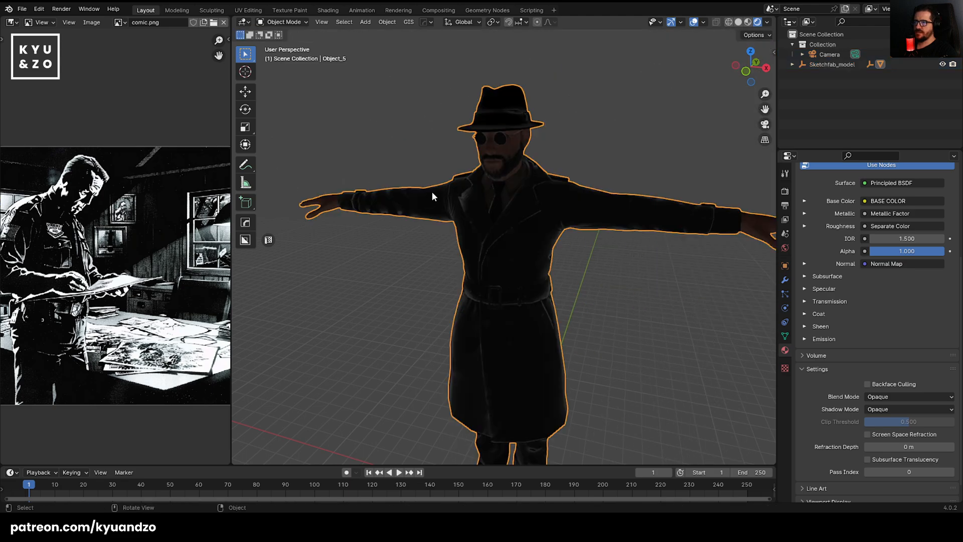
pyautogui.click(437, 158)
# Export the detective as detective.fbx, limited to Selected Objects and the Mesh object type.
pyautogui.scroll(-3, 493, 259)
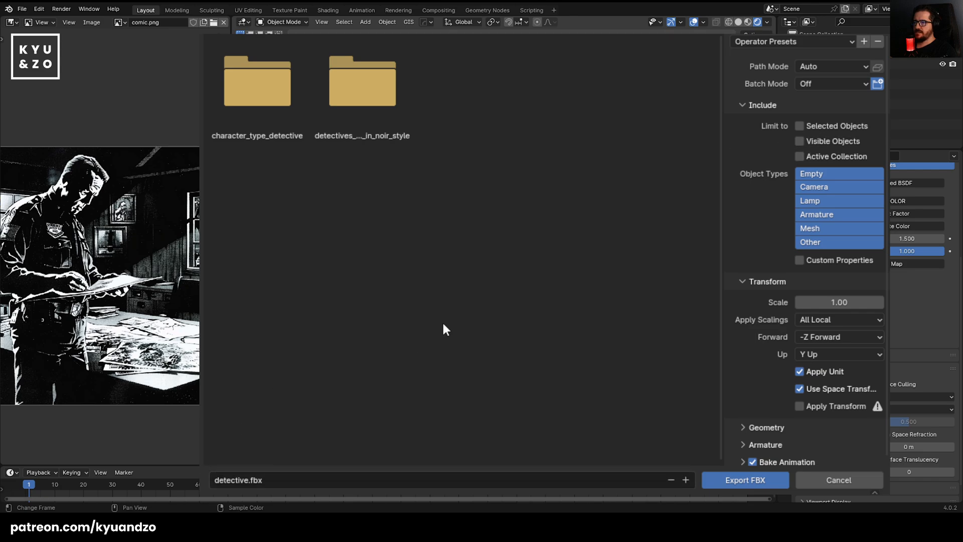
pyautogui.click(814, 232)
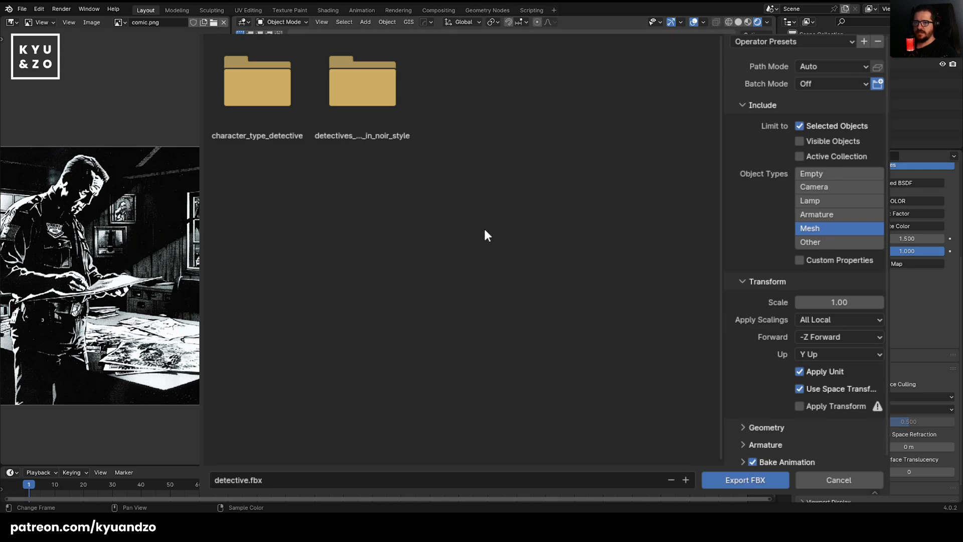
pyautogui.scroll(-1, 794, 321)
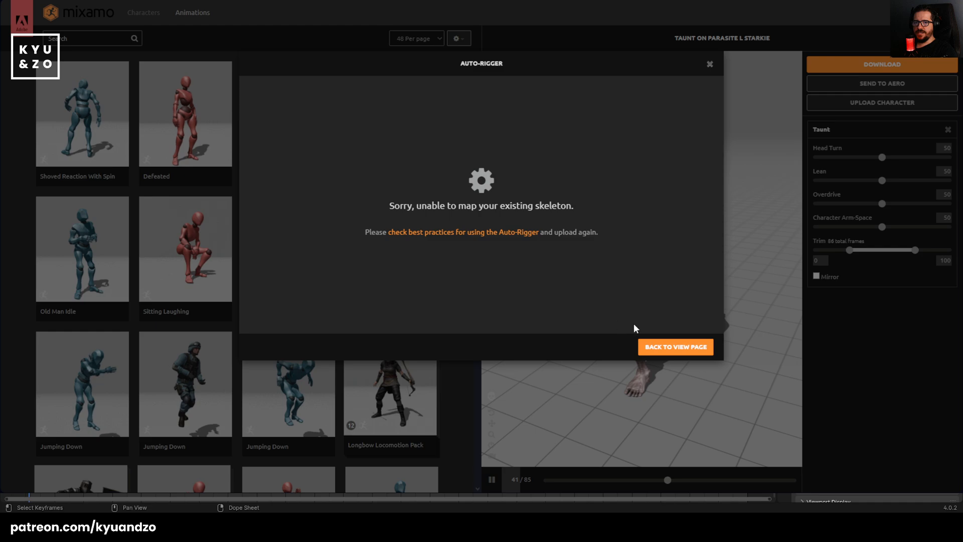
# Switch to Mixamo, dismiss the failed Auto-Rigger attempt, upload the detective character again and accept its front-facing orientation.
pyautogui.click(666, 351)
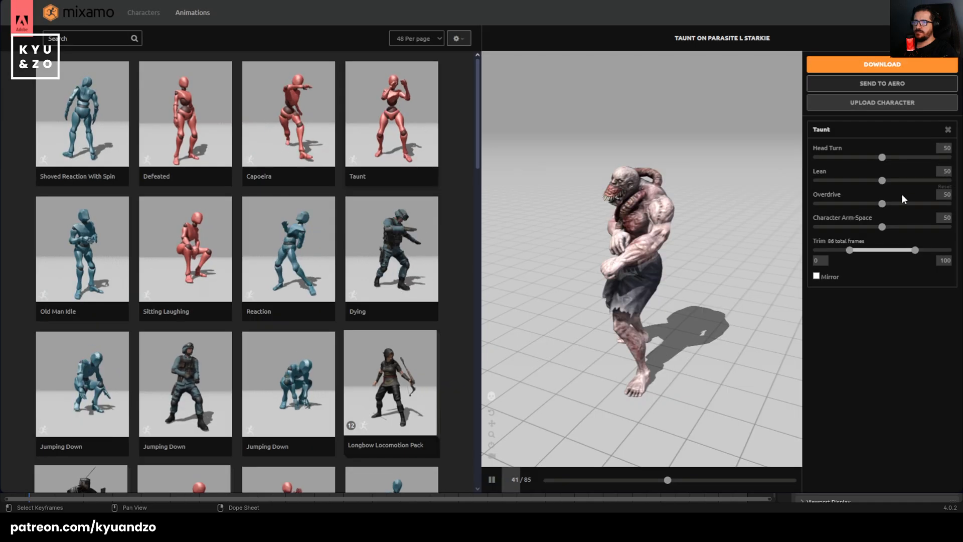
pyautogui.click(866, 103)
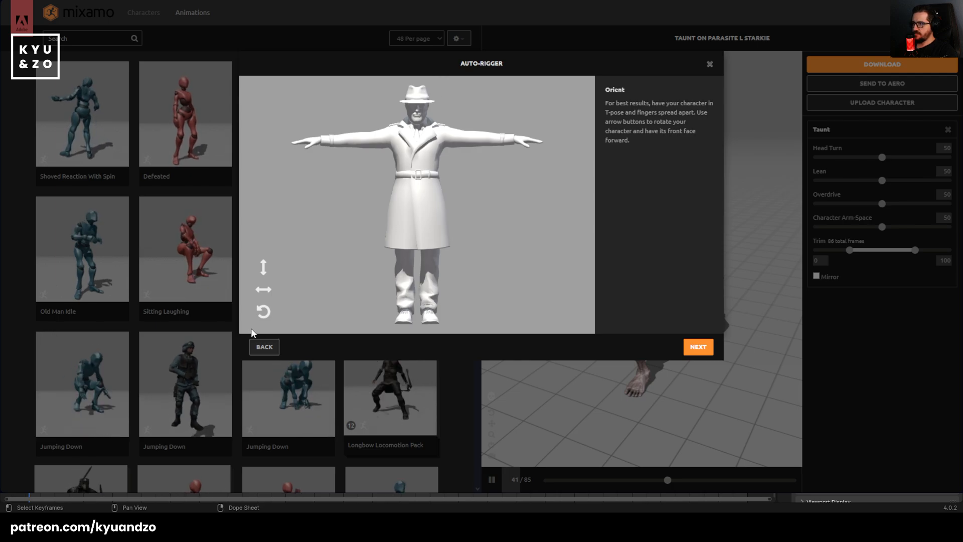
pyautogui.click(698, 346)
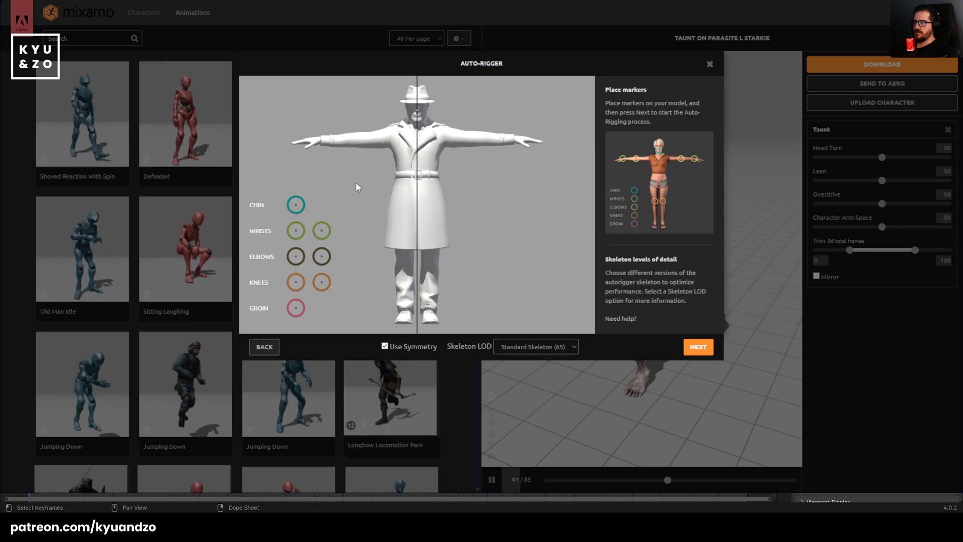
# Place the Auto-Rigger's chin, wrist and elbow markers on the detective with symmetry enabled.
pyautogui.moveTo(295, 205)
pyautogui.mouseDown()
pyautogui.moveTo(424, 100)
pyautogui.moveTo(416, 121)
pyautogui.mouseUp()
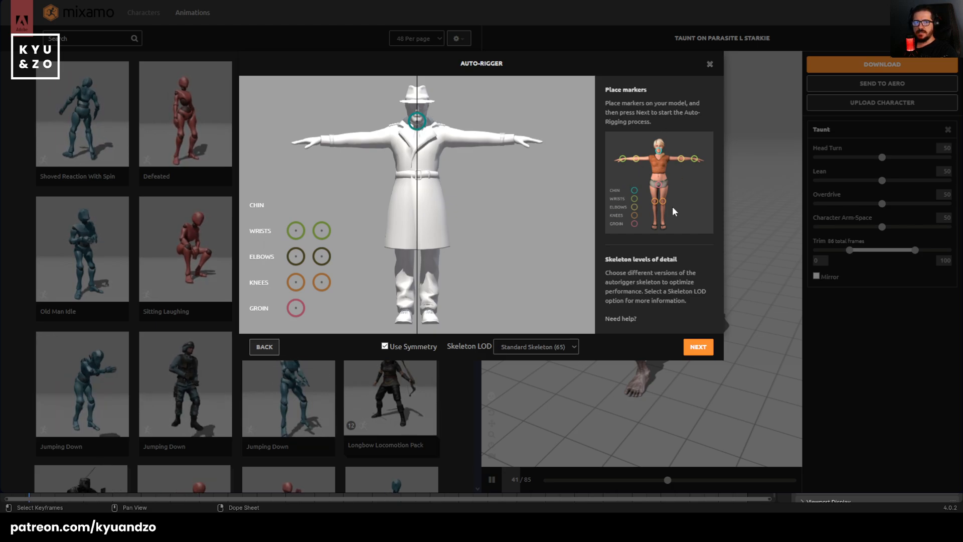
pyautogui.moveTo(292, 231)
pyautogui.mouseDown()
pyautogui.moveTo(303, 175)
pyautogui.moveTo(318, 138)
pyautogui.moveTo(321, 145)
pyautogui.mouseUp()
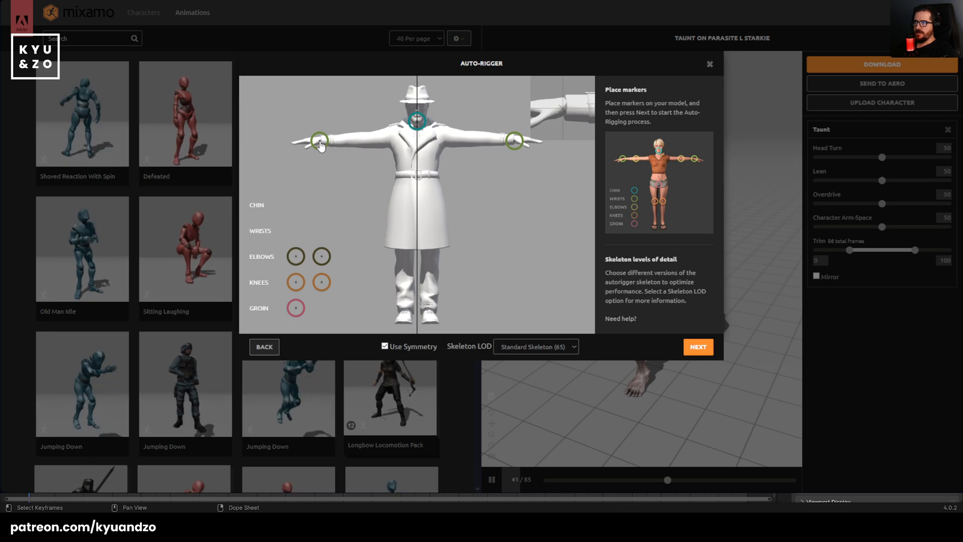
pyautogui.moveTo(321, 145); pyautogui.dragTo(322, 144)
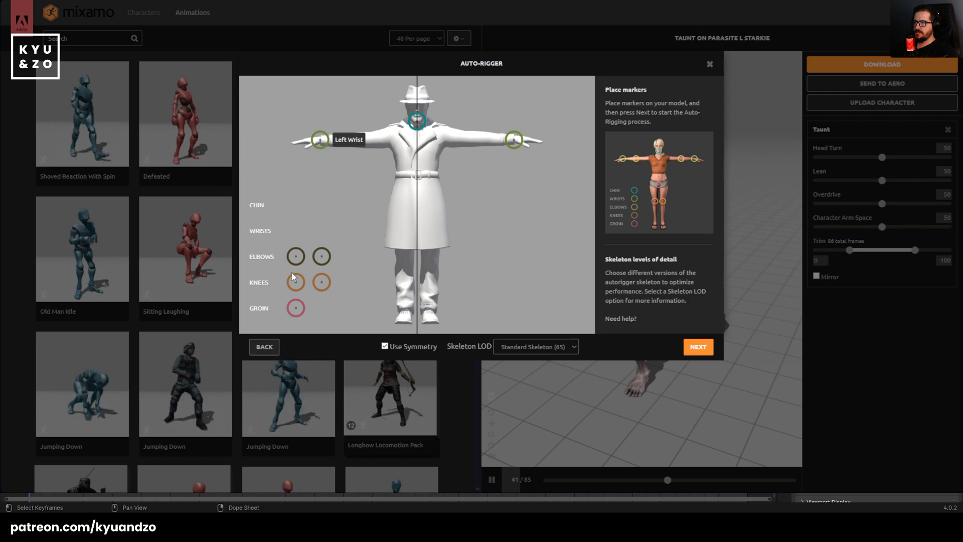
pyautogui.moveTo(295, 260)
pyautogui.mouseDown()
pyautogui.moveTo(354, 138)
pyautogui.moveTo(363, 144)
pyautogui.moveTo(359, 218)
pyautogui.moveTo(363, 144)
pyautogui.mouseUp()
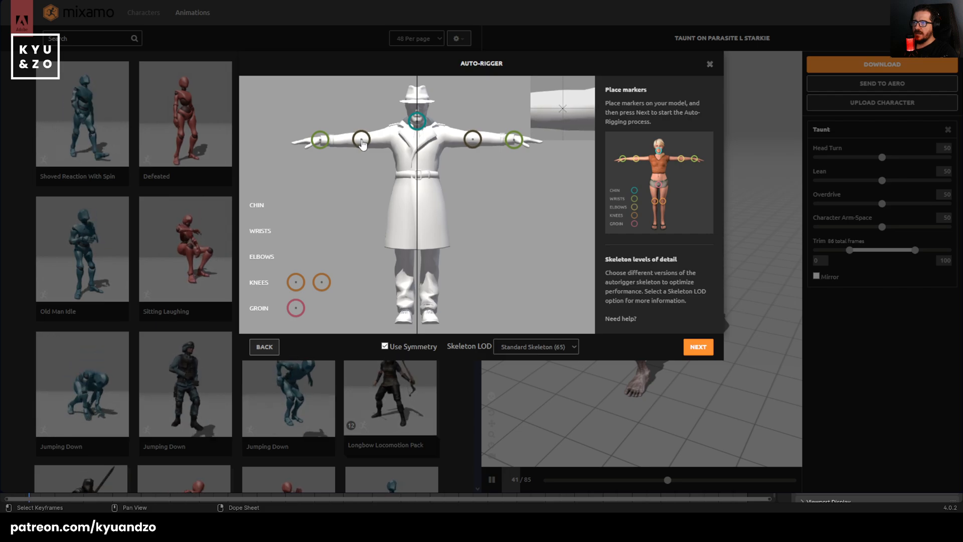
# Place the knee markers just below the coat hem and the groin marker below the belt, and run the auto-rigging.
pyautogui.moveTo(322, 282)
pyautogui.mouseDown()
pyautogui.moveTo(433, 287)
pyautogui.moveTo(401, 279)
pyautogui.moveTo(407, 266)
pyautogui.mouseUp()
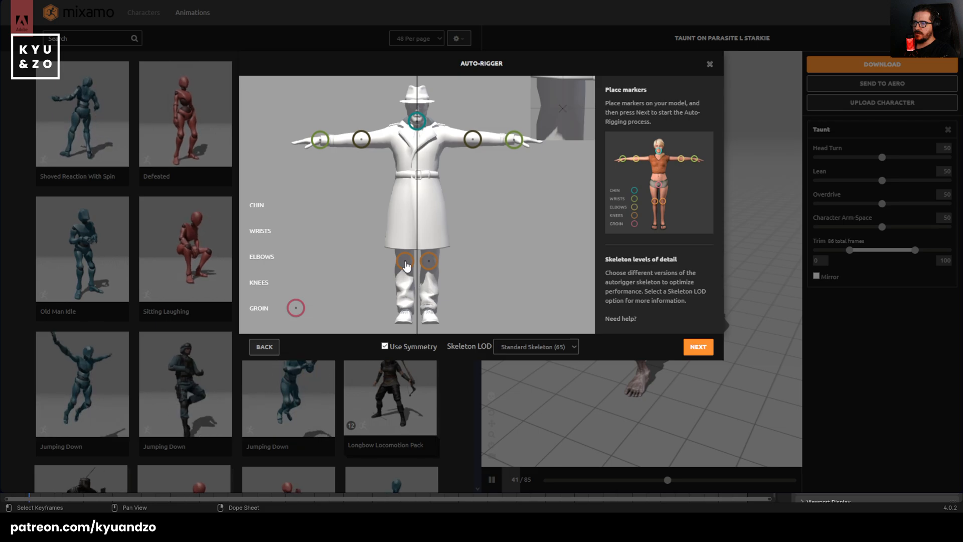
pyautogui.moveTo(406, 266); pyautogui.dragTo(407, 263)
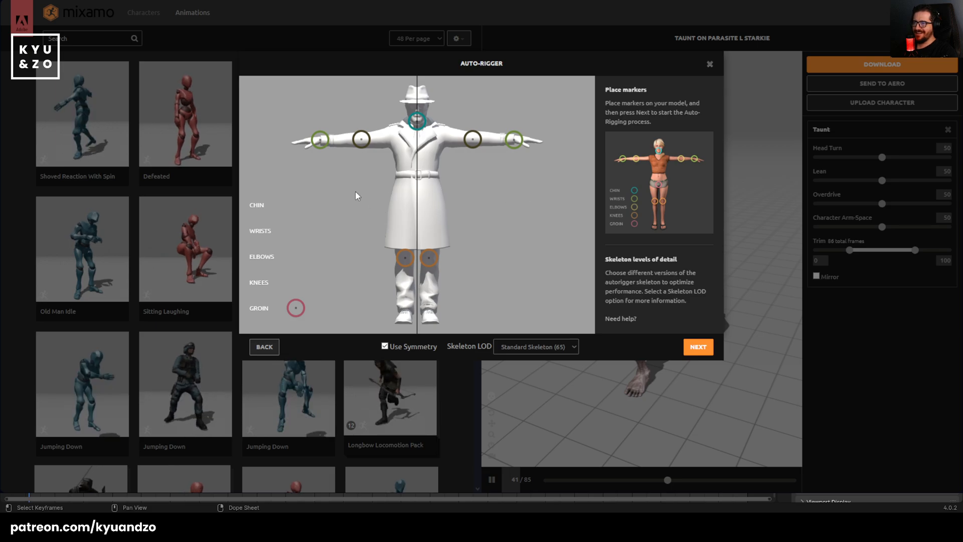
pyautogui.moveTo(295, 307)
pyautogui.mouseDown()
pyautogui.moveTo(416, 215)
pyautogui.moveTo(417, 179)
pyautogui.moveTo(416, 199)
pyautogui.mouseUp()
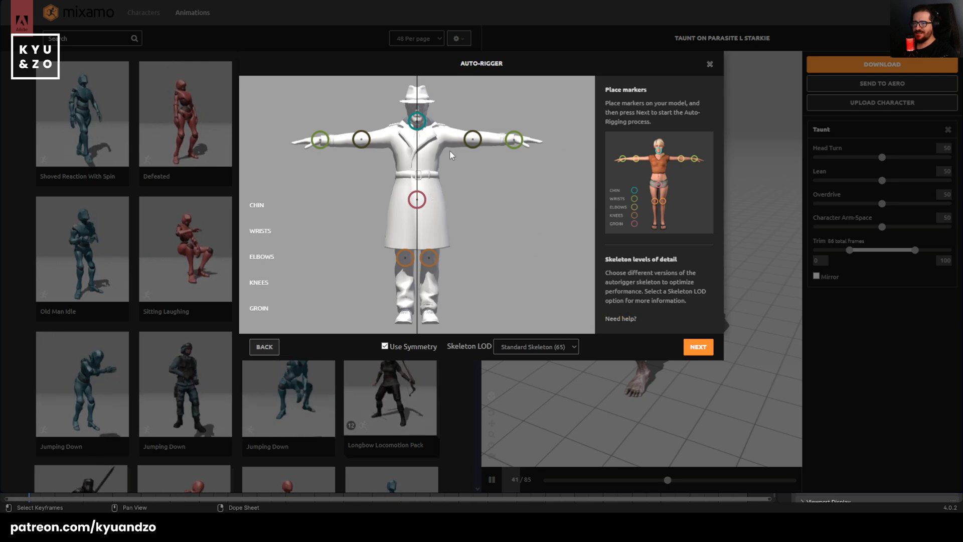
pyautogui.click(711, 349)
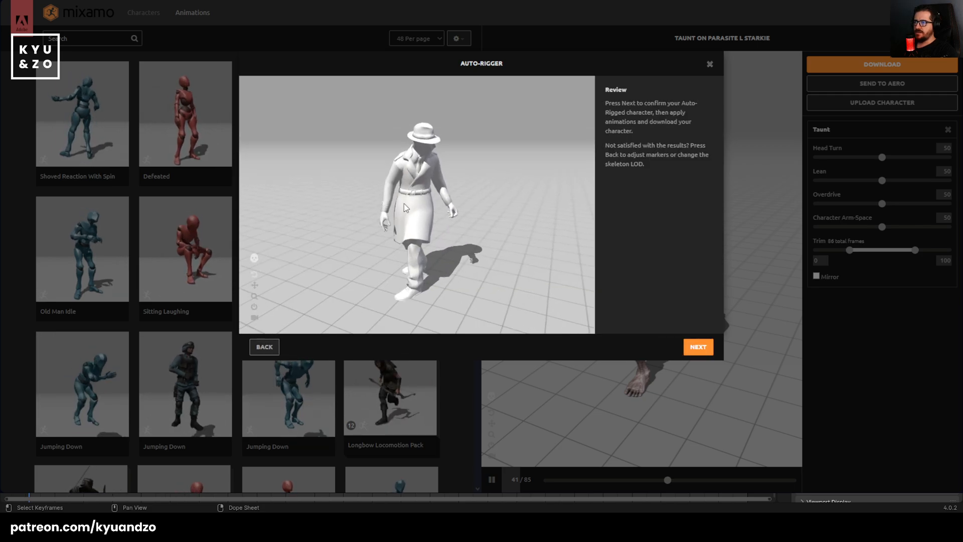
pyautogui.scroll(5, 404, 203)
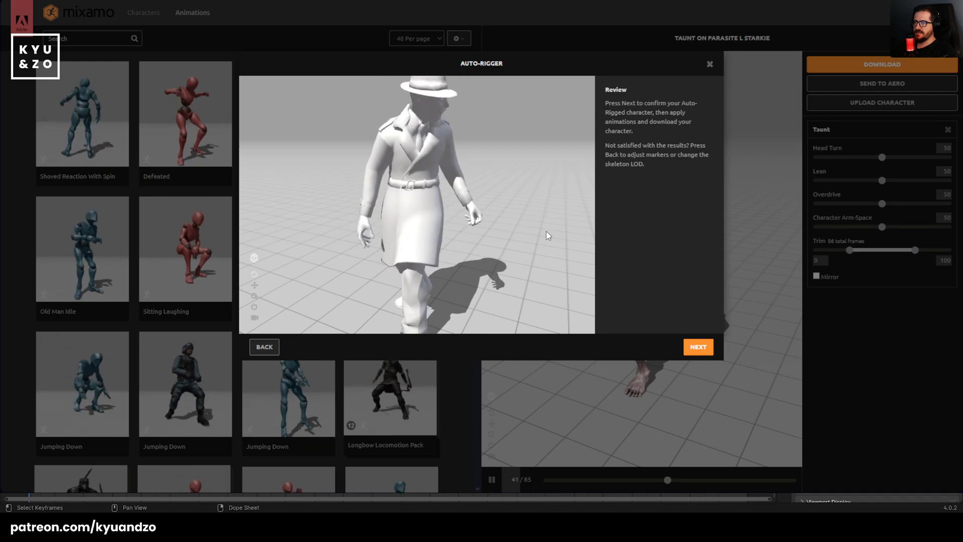
# Accept the reviewed auto-rig of the detective and view the rigged character up close.
pyautogui.click(704, 351)
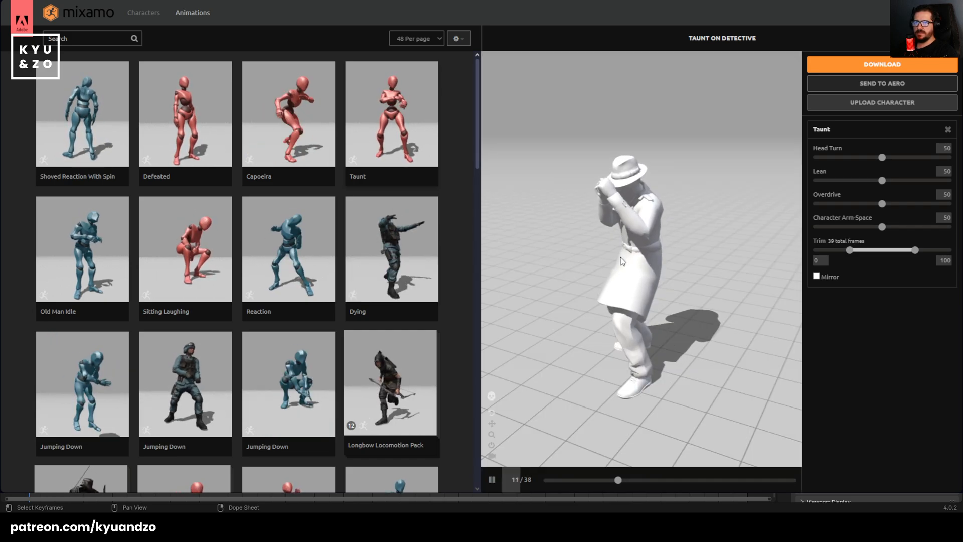
pyautogui.scroll(3, 563, 236)
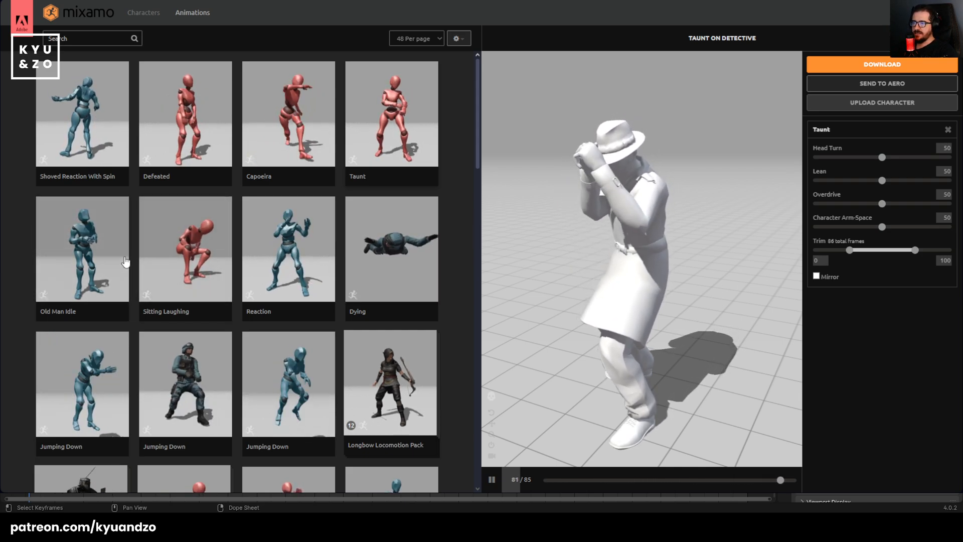
# Browse the animation library and preview the Silly Dancing and Basic Shooter Pack animations on the detective.
pyautogui.scroll(-3, 230, 271)
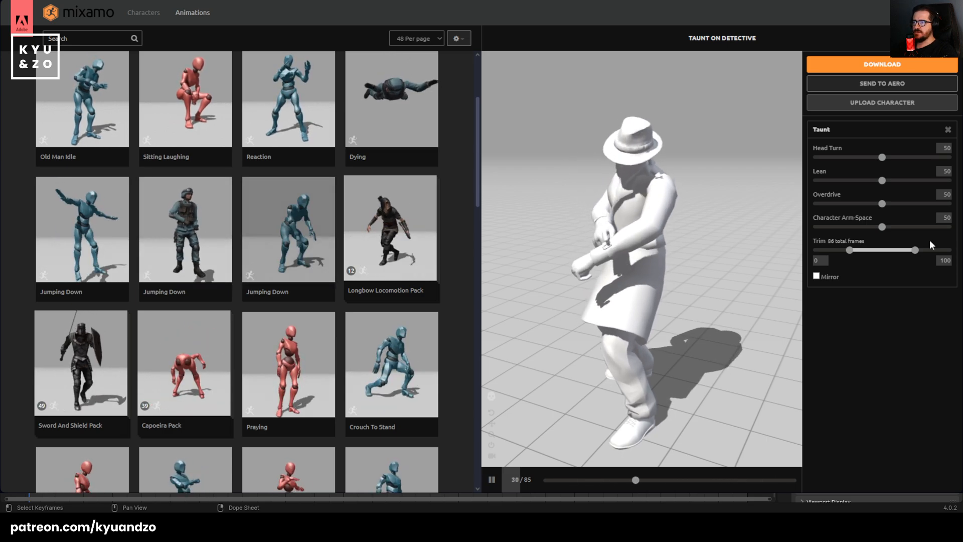
pyautogui.scroll(-6, 287, 281)
pyautogui.scroll(-3, 284, 281)
pyautogui.scroll(2, 279, 281)
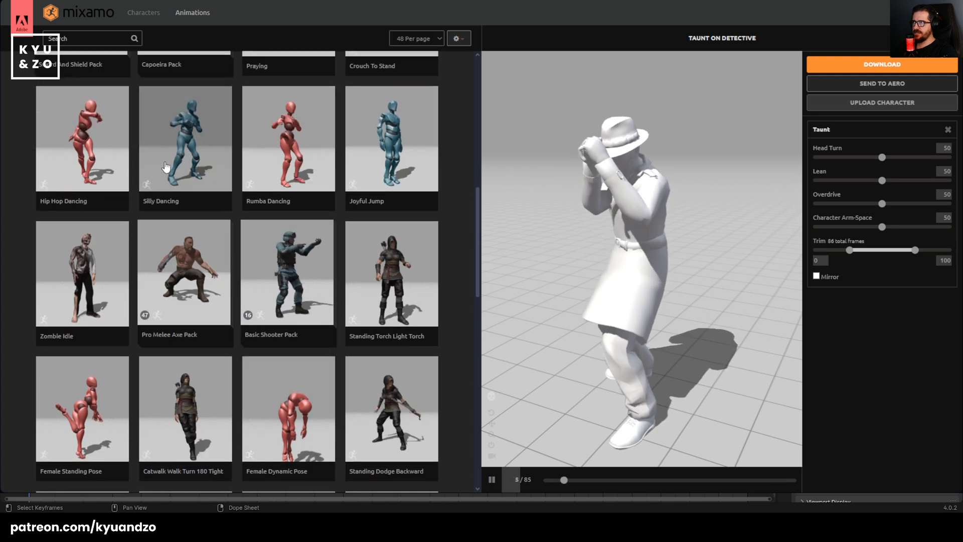
pyautogui.click(168, 171)
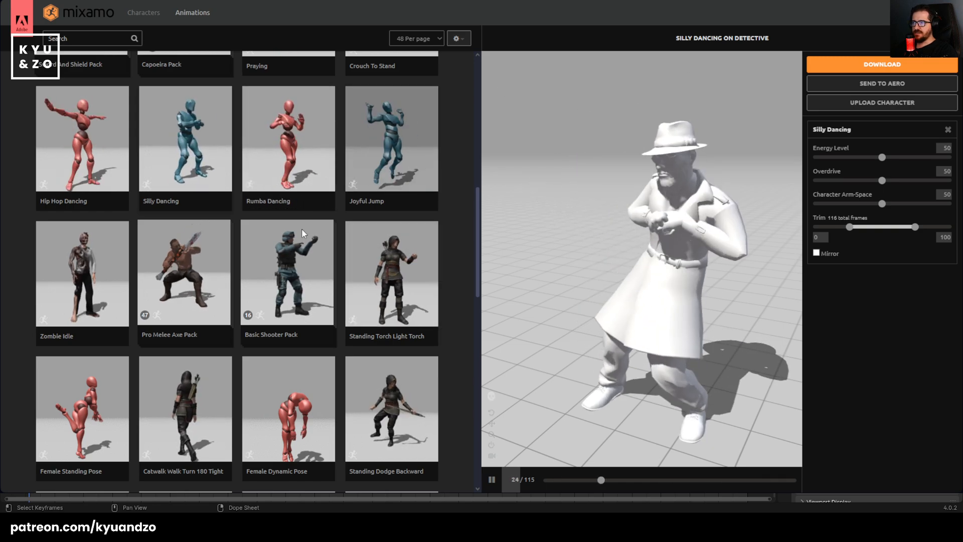
pyautogui.click(277, 274)
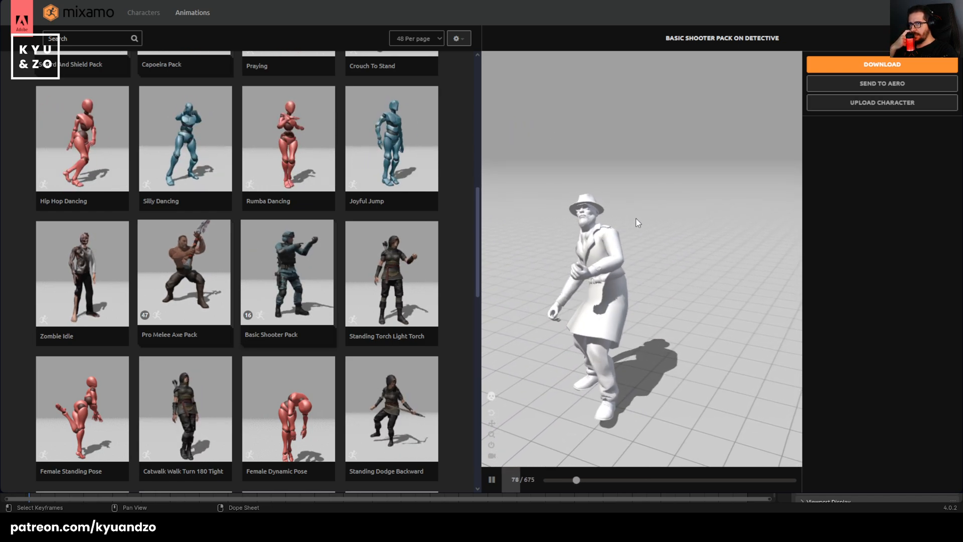
# Preview the Death From Right animation from a lower angle, followed by the Basic Shooter Pack again.
pyautogui.scroll(-3, 336, 354)
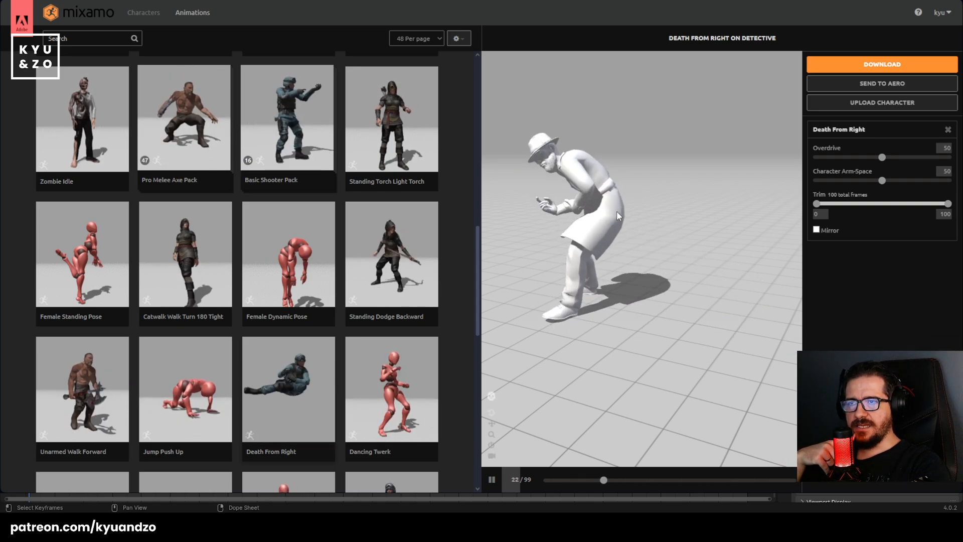
pyautogui.moveTo(616, 211); pyautogui.dragTo(655, 202)
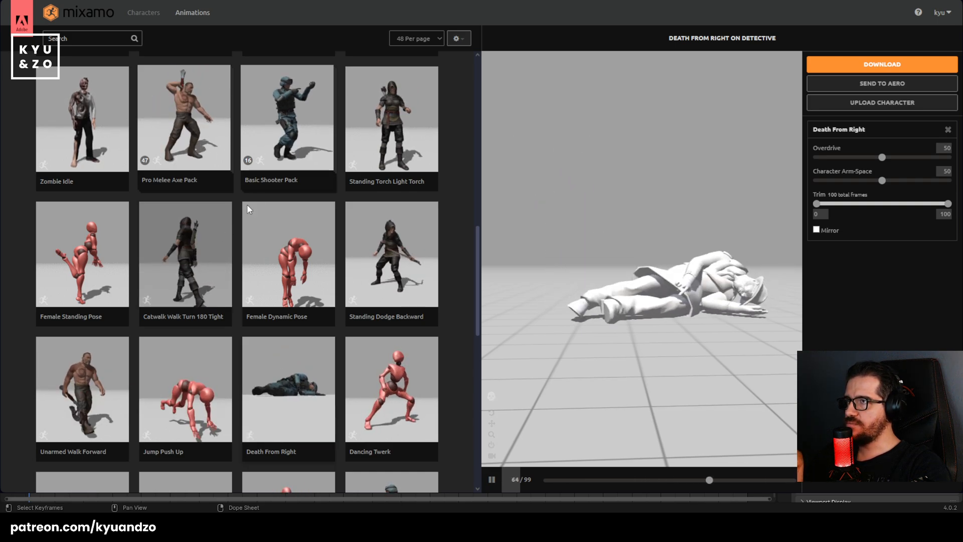
pyautogui.click(301, 125)
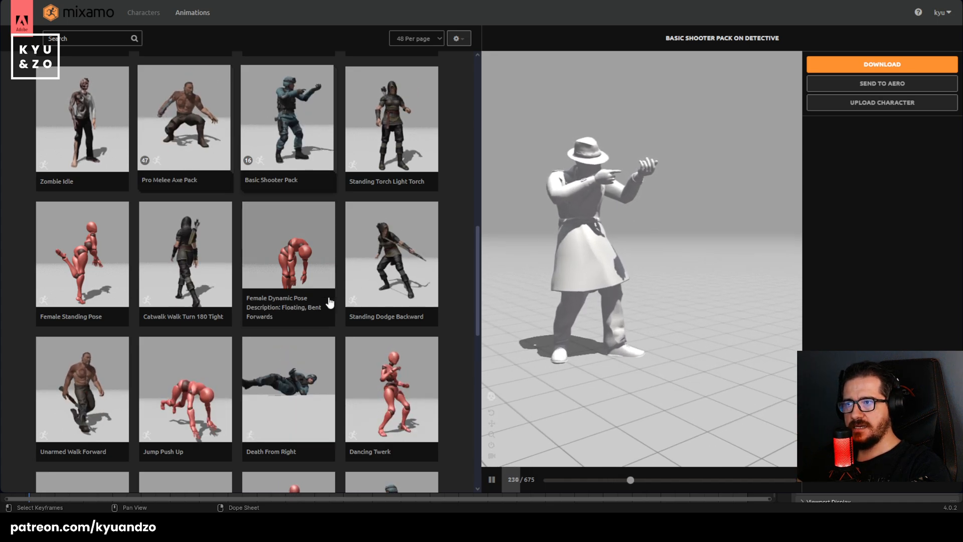
# Preview the Mma Kick, Fall Flat and Breakdance Uprock Var 2 animations on the detective, ending on Mma Kick again.
pyautogui.scroll(-6, 351, 266)
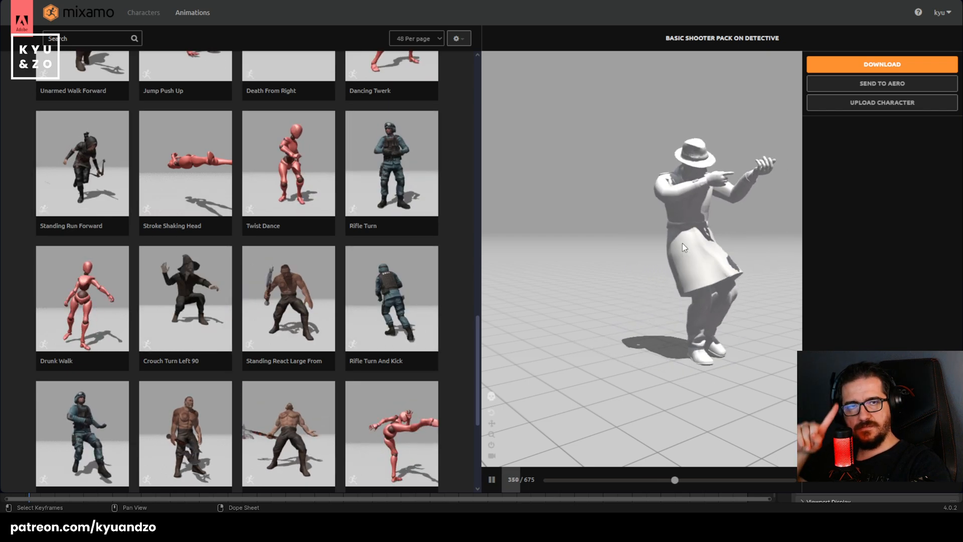
pyautogui.scroll(-3, 387, 339)
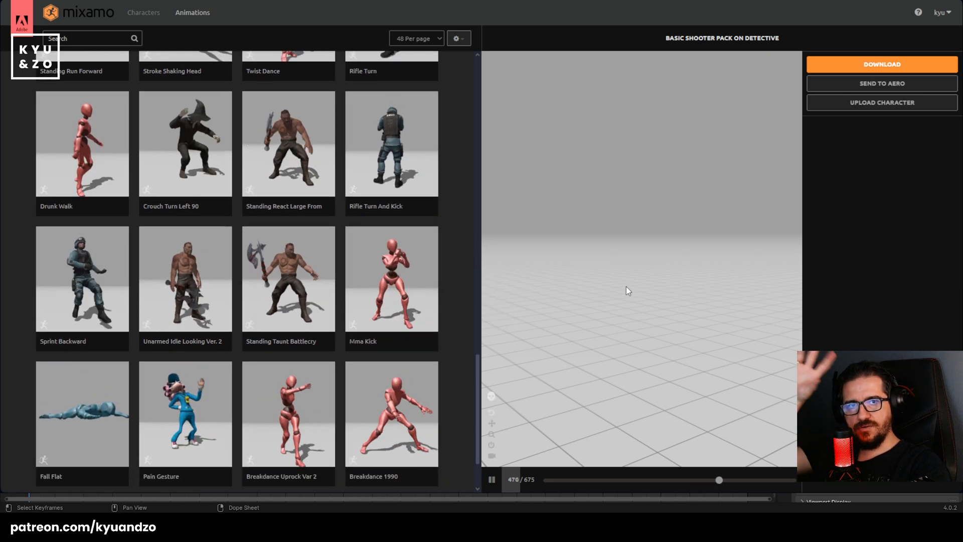
pyautogui.scroll(-2, 328, 303)
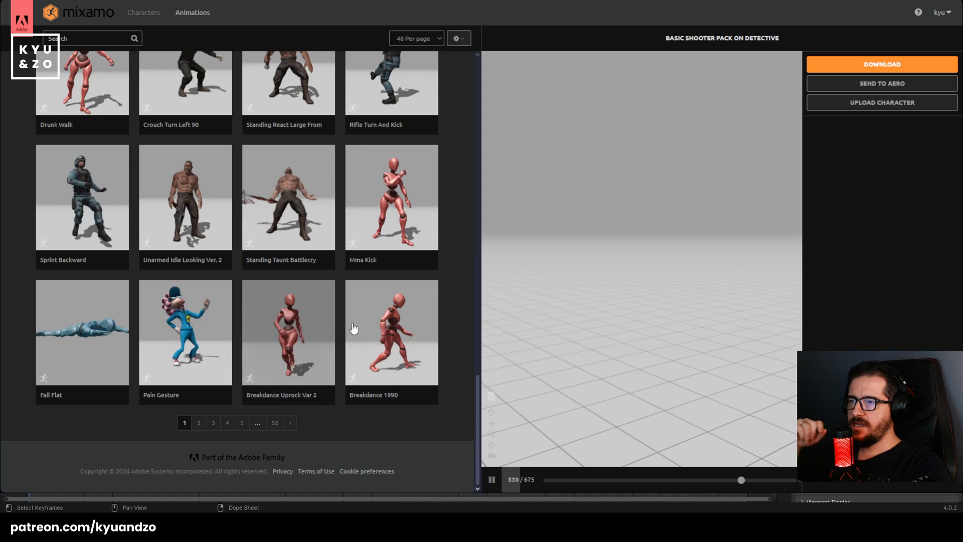
pyautogui.click(396, 208)
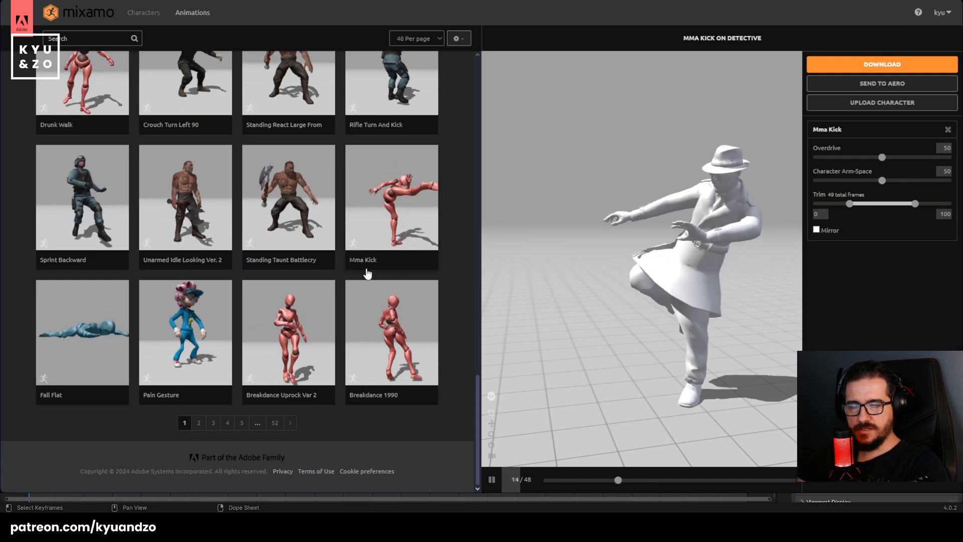
pyautogui.click(106, 333)
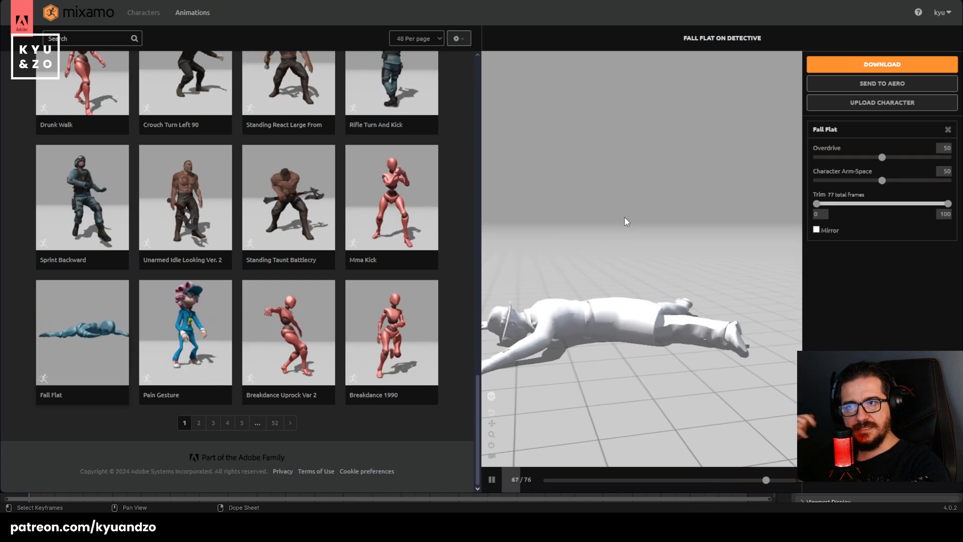
pyautogui.click(301, 306)
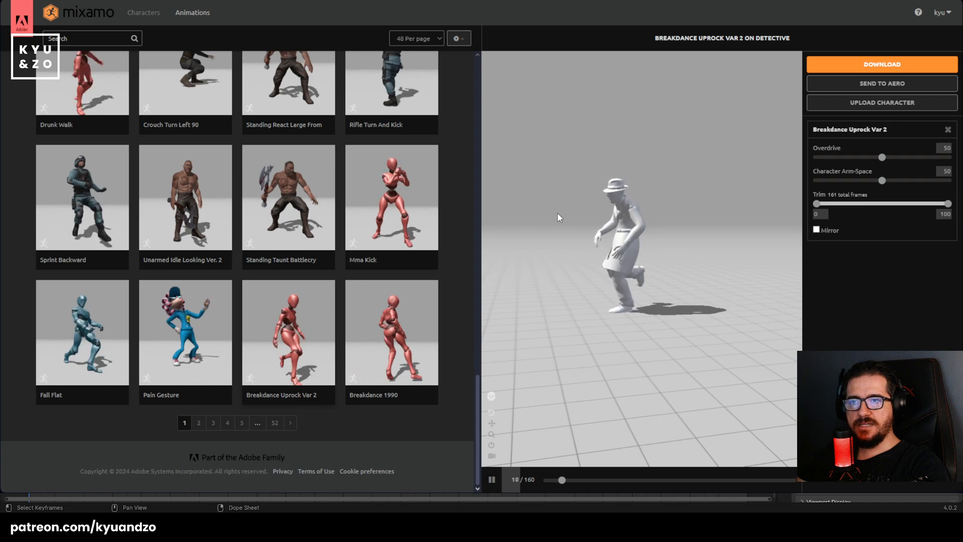
pyautogui.click(417, 204)
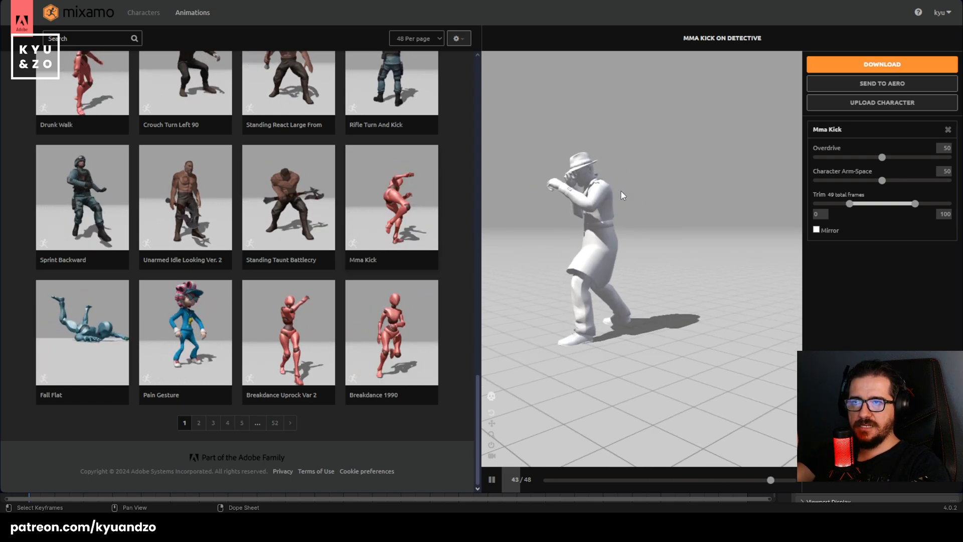
# Preview the Drunk Walk animation on the detective and return to the start of the animation library.
pyautogui.scroll(1, 273, 241)
pyautogui.scroll(1, 272, 241)
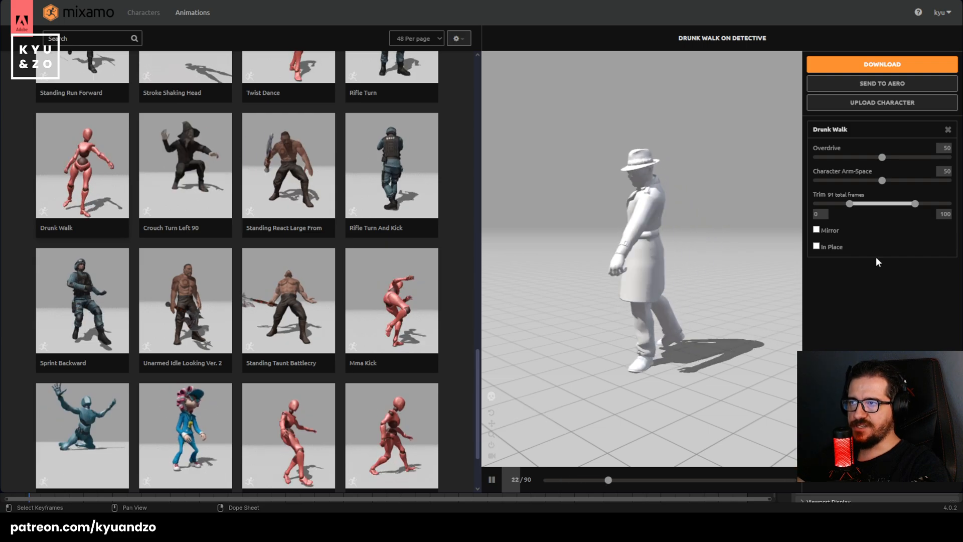
pyautogui.scroll(15, 204, 198)
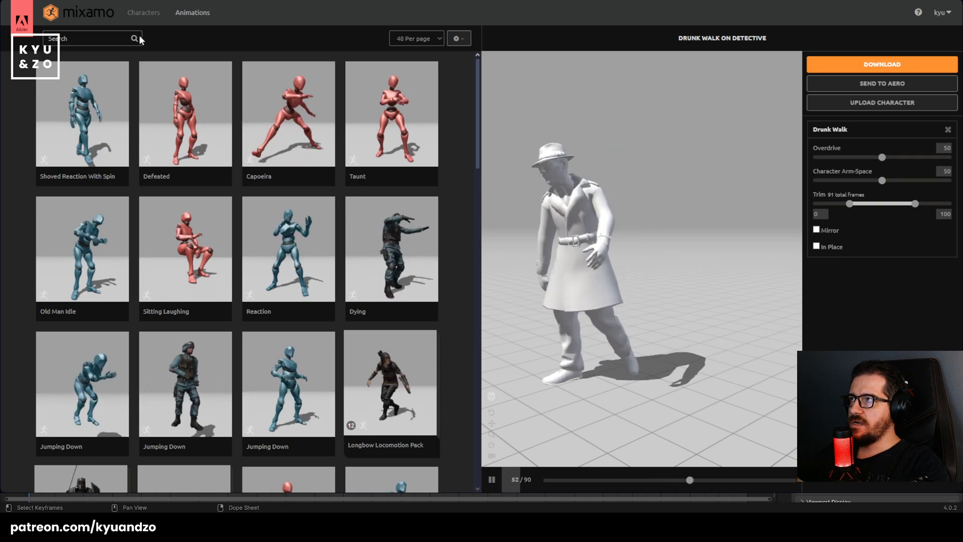
# Apply the Defeated animation to the detective and pause it at frame 0.
pyautogui.click(164, 93)
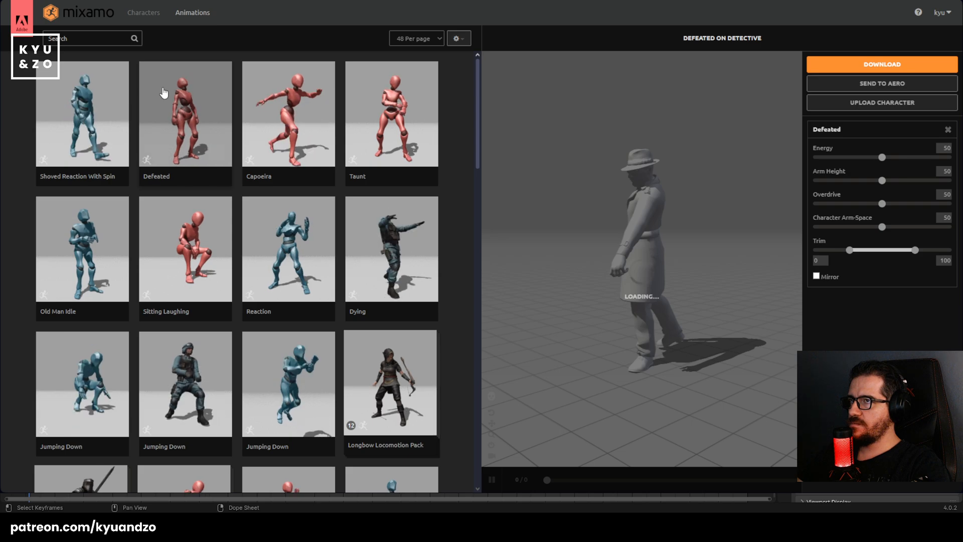
pyautogui.scroll(-4, 221, 273)
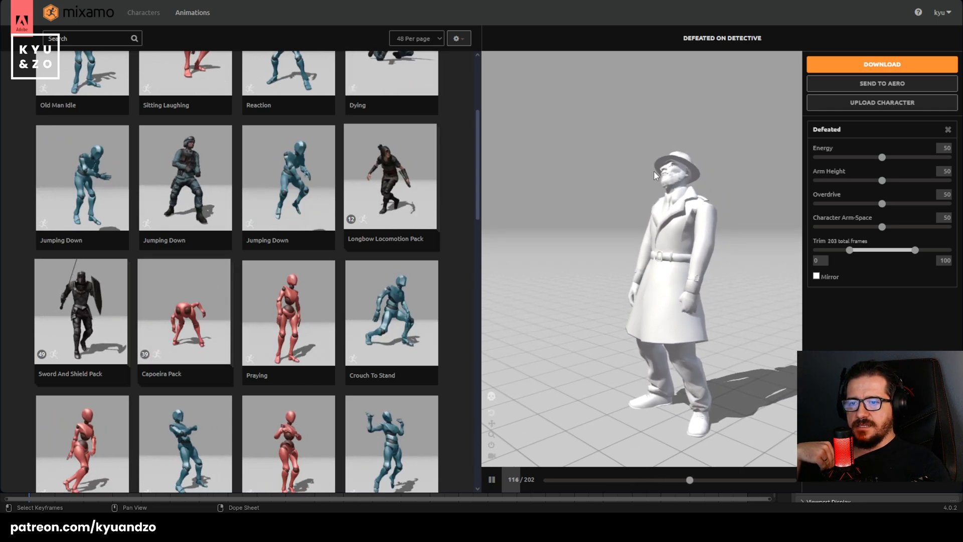
pyautogui.scroll(3, 369, 256)
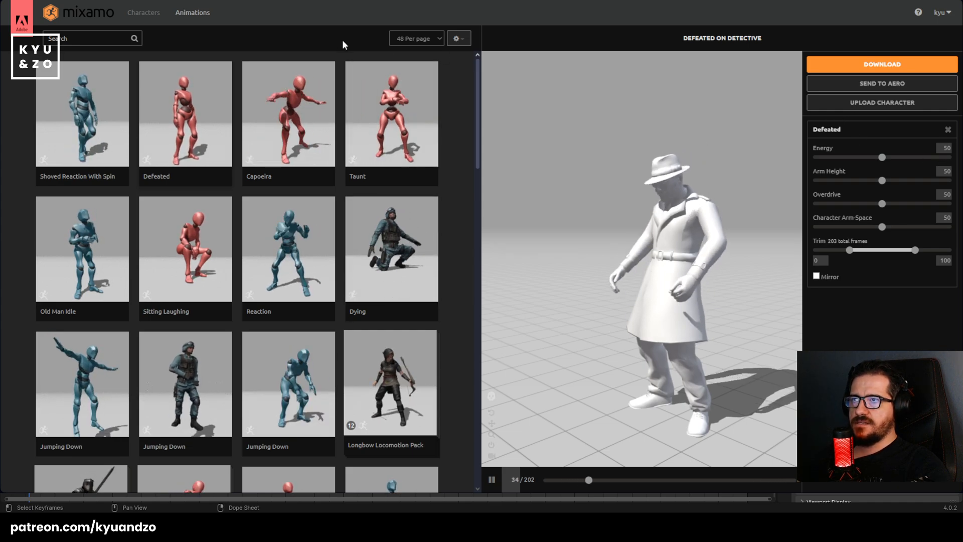
pyautogui.click(138, 15)
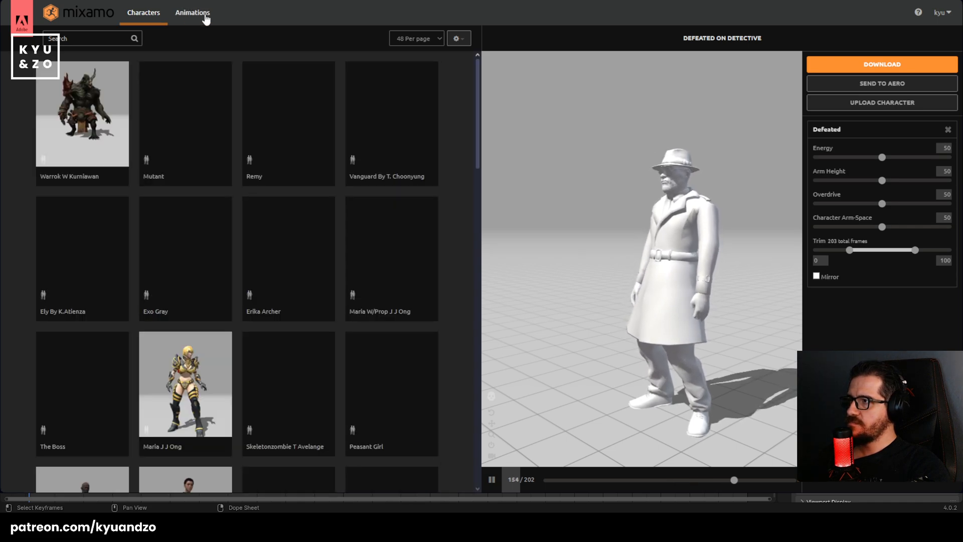
pyautogui.click(204, 15)
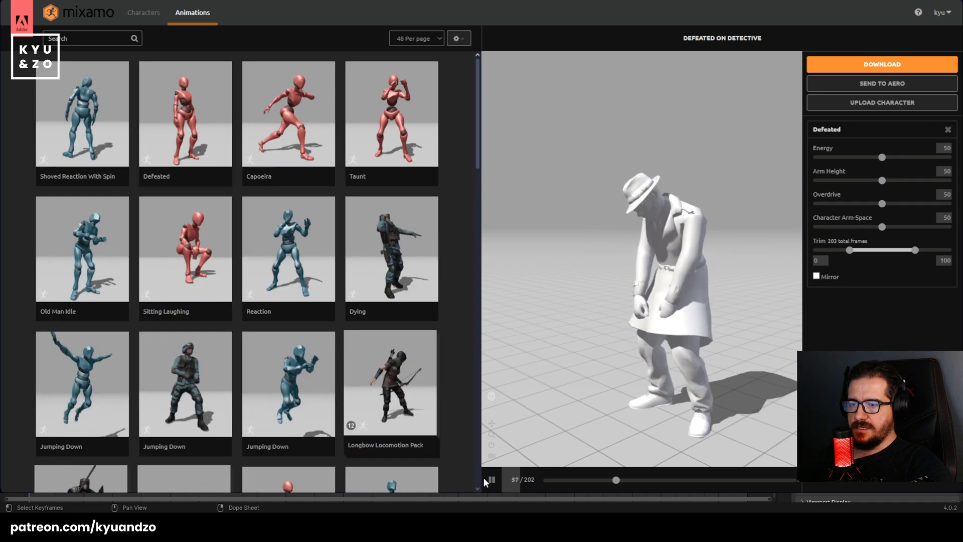
pyautogui.click(492, 480)
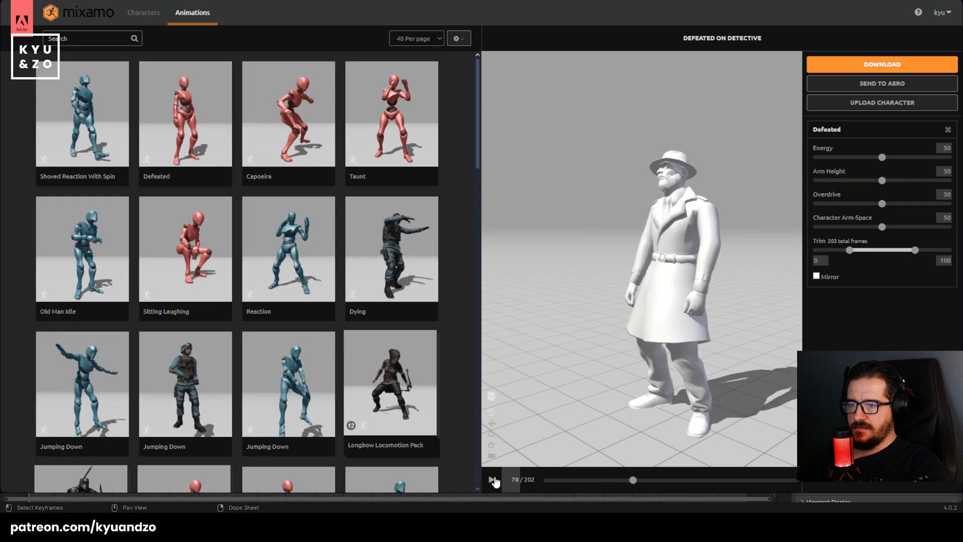
pyautogui.moveTo(631, 480); pyautogui.dragTo(522, 481)
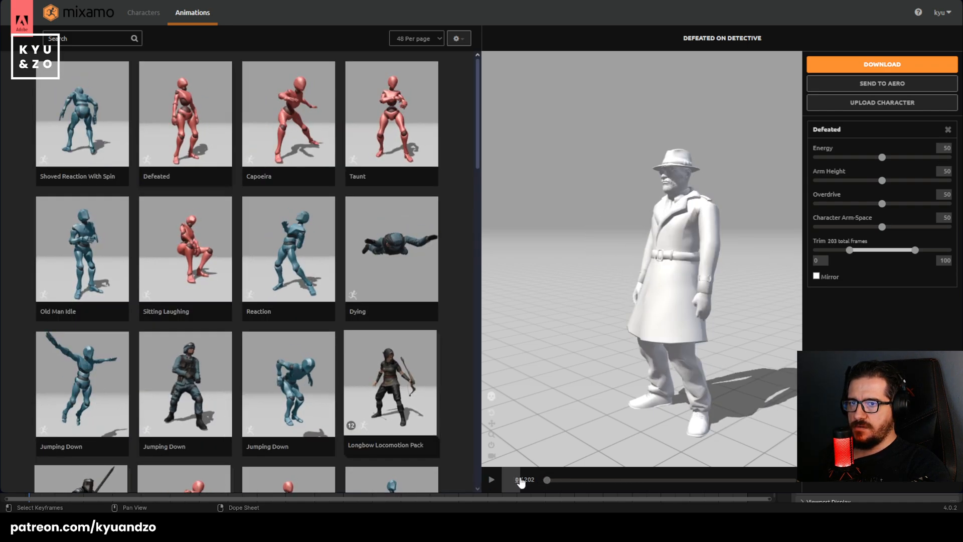
# Search the animation library for "t pose" and apply the T-Pose animation to the detective.
pyautogui.click(97, 39)
pyautogui.write('t pose')
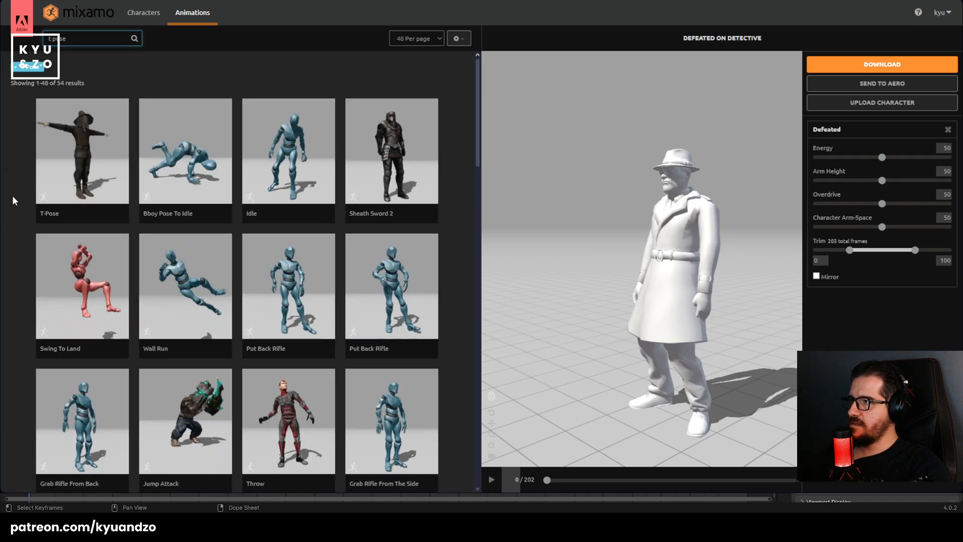
pyautogui.click(77, 139)
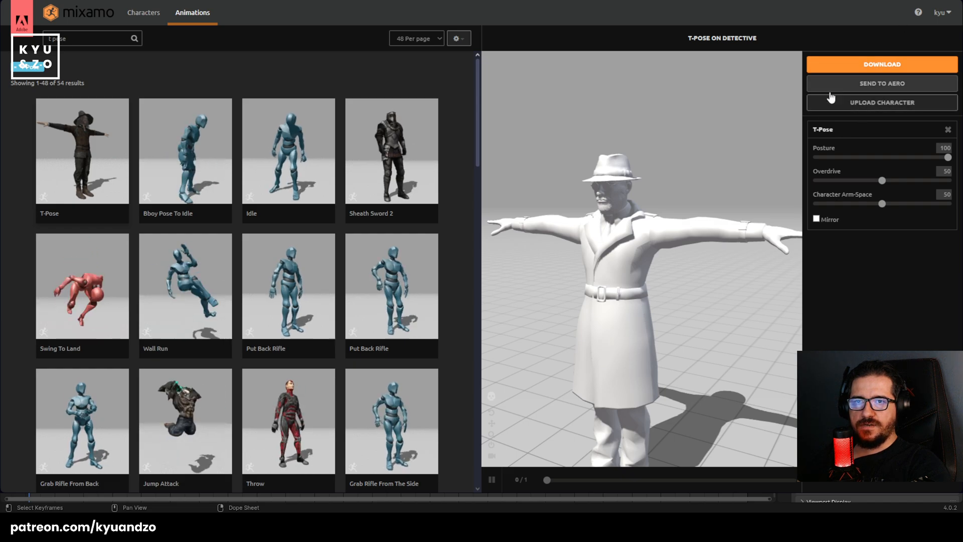
# Set the T-Pose's Overdrive to 54, keeping Posture at 100, and check the full figure.
pyautogui.moveTo(947, 157)
pyautogui.mouseDown()
pyautogui.moveTo(799, 160)
pyautogui.moveTo(948, 160)
pyautogui.mouseUp()
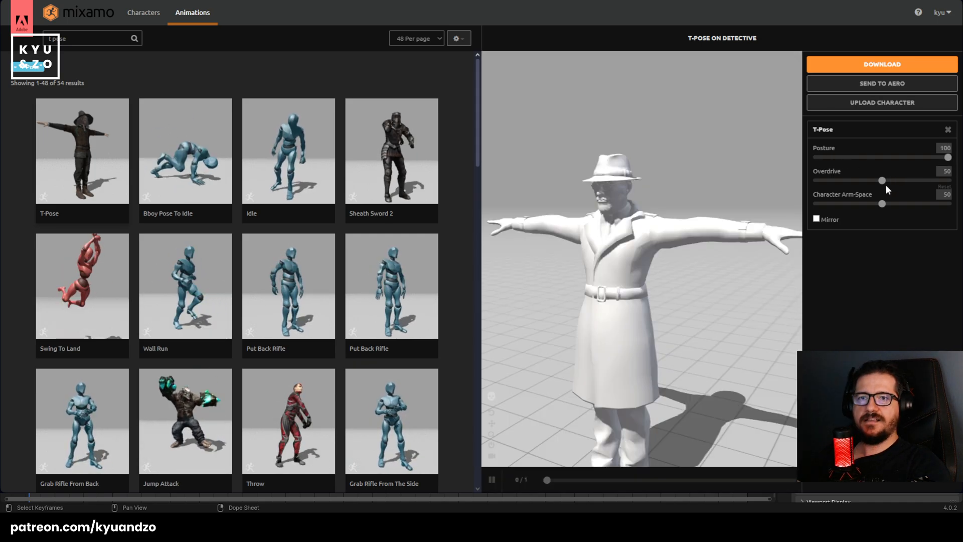
pyautogui.moveTo(882, 180)
pyautogui.mouseDown()
pyautogui.moveTo(930, 180)
pyautogui.moveTo(887, 180)
pyautogui.mouseUp()
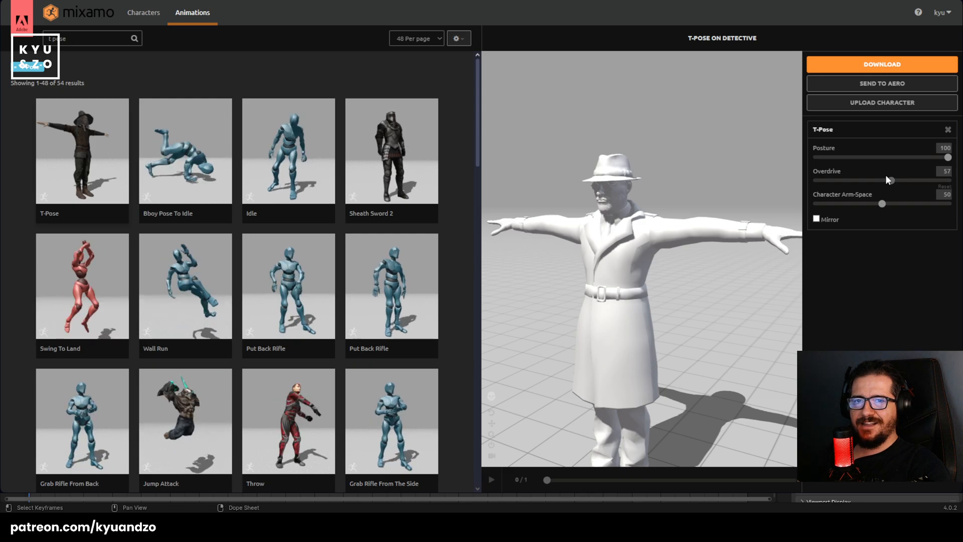
pyautogui.scroll(-3, 663, 178)
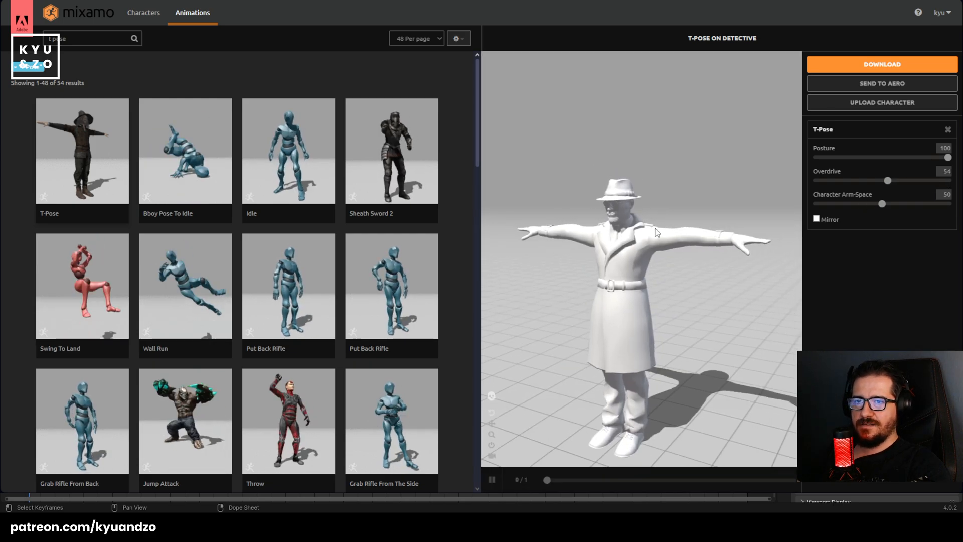
pyautogui.moveTo(655, 228); pyautogui.dragTo(665, 167, button='middle')
# Download the T-posed detective as FBX Binary with skin, 30 frames per second and no keyframe reduction.
pyautogui.click(869, 64)
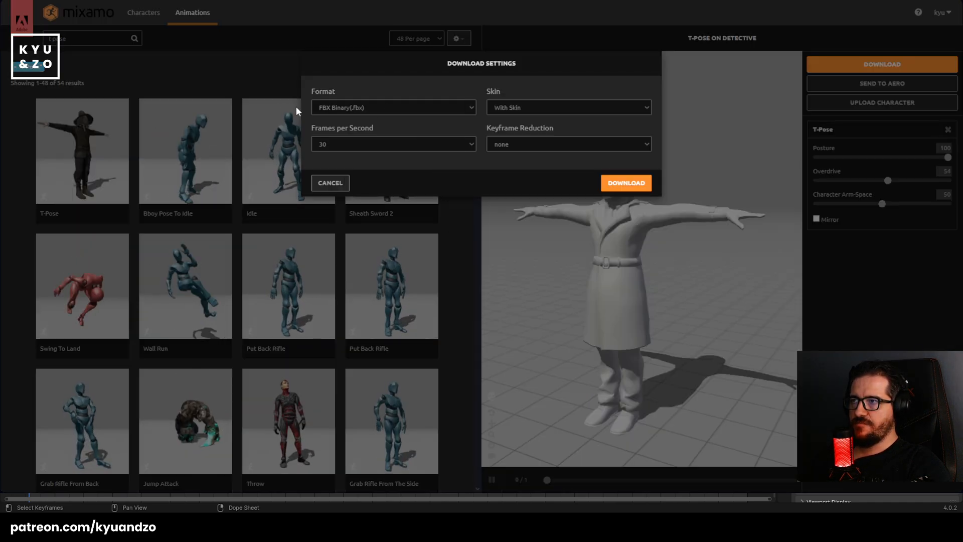
pyautogui.click(335, 140)
pyautogui.click(335, 140)
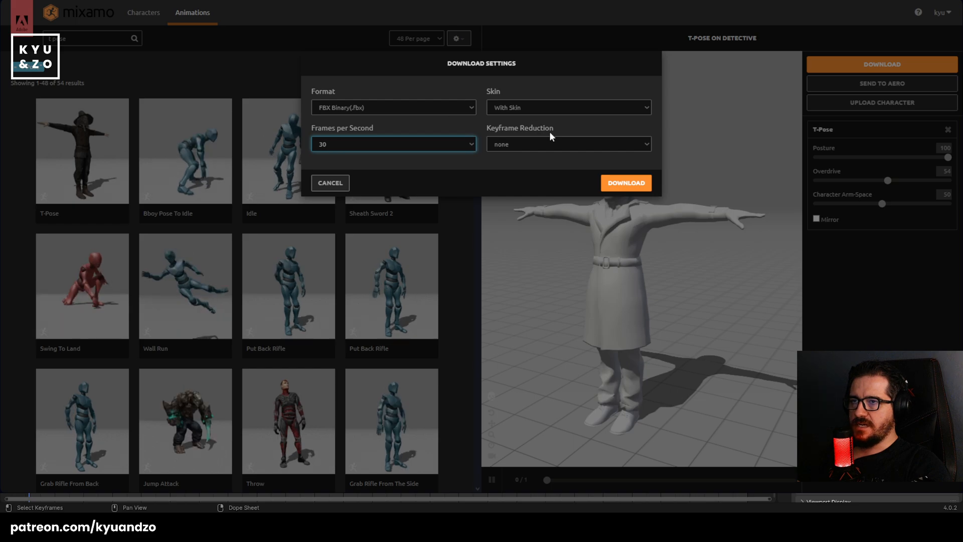
pyautogui.click(530, 143)
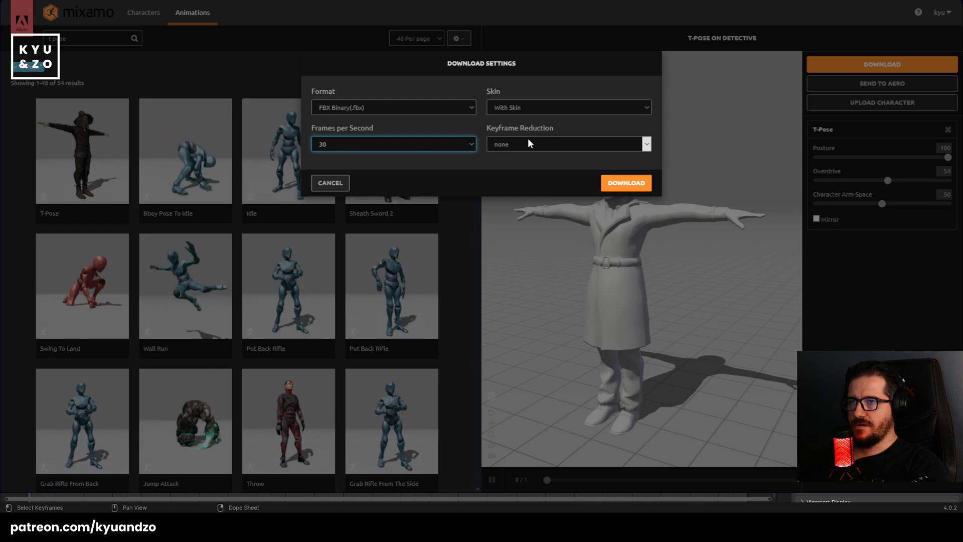
pyautogui.click(545, 108)
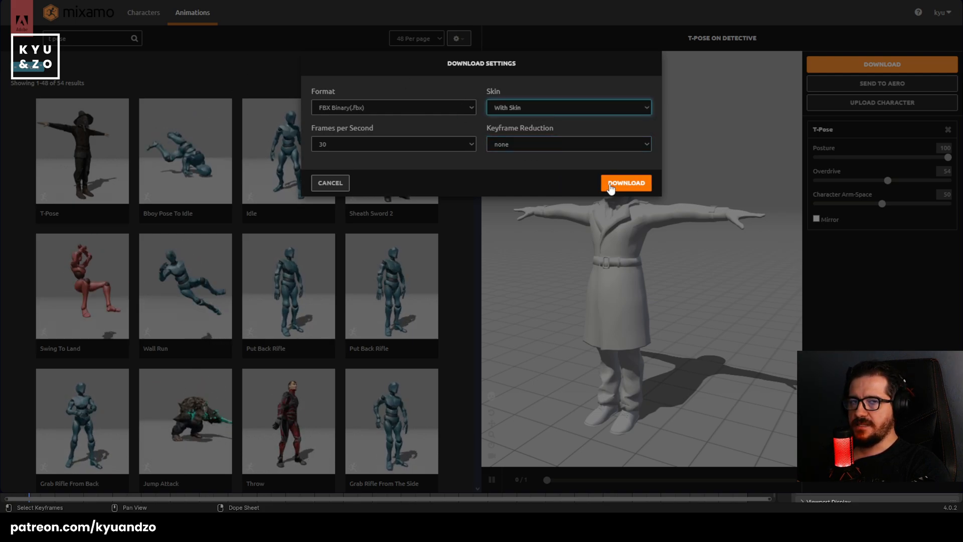
pyautogui.click(627, 182)
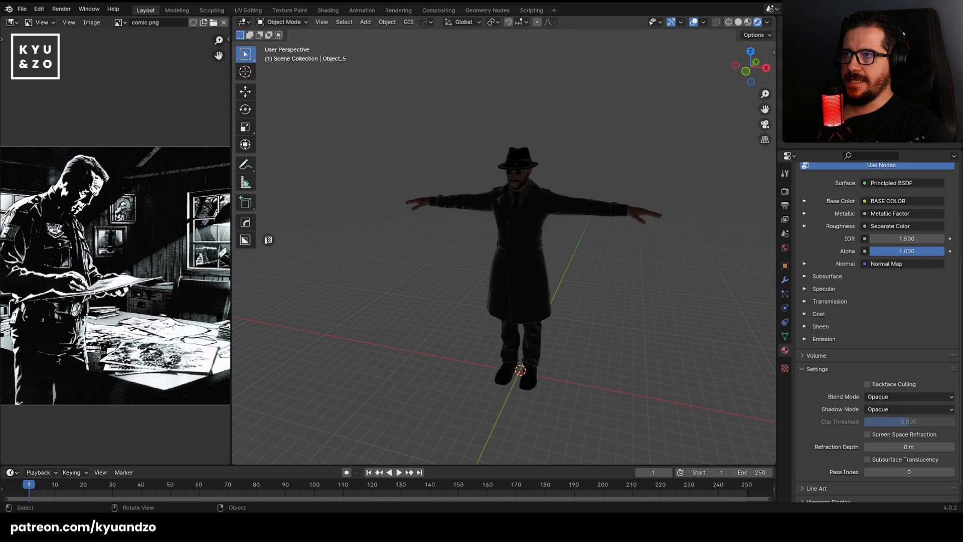
# Import the downloaded T-posed detective FBX into the scene with the original model.
pyautogui.keyDown('shift'); pyautogui.moveTo(357, 245); pyautogui.dragTo(597, 206, button='middle'); pyautogui.keyUp('shift')
pyautogui.click(598, 206)
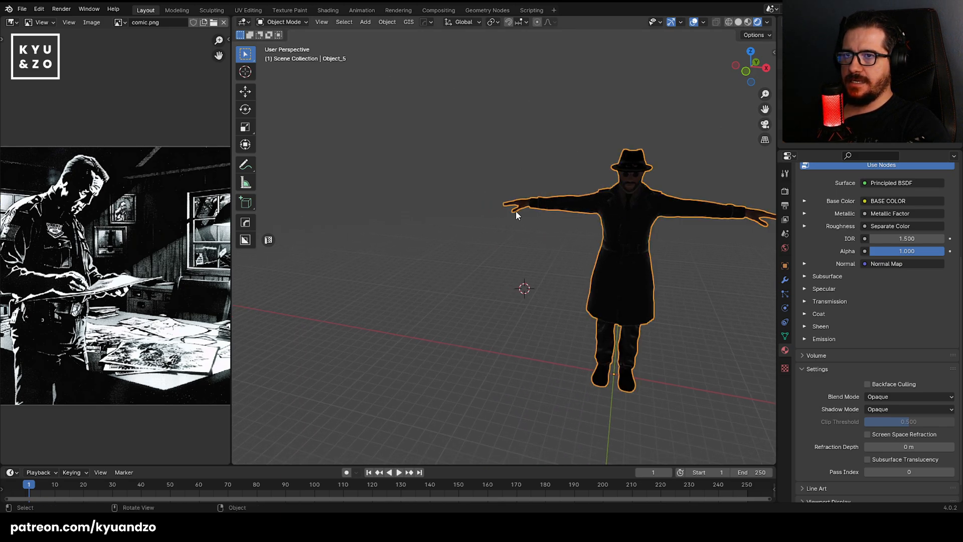
pyautogui.click(394, 248)
pyautogui.keyDown('shift'); pyautogui.moveTo(393, 248); pyautogui.dragTo(490, 246, button='middle'); pyautogui.keyUp('shift')
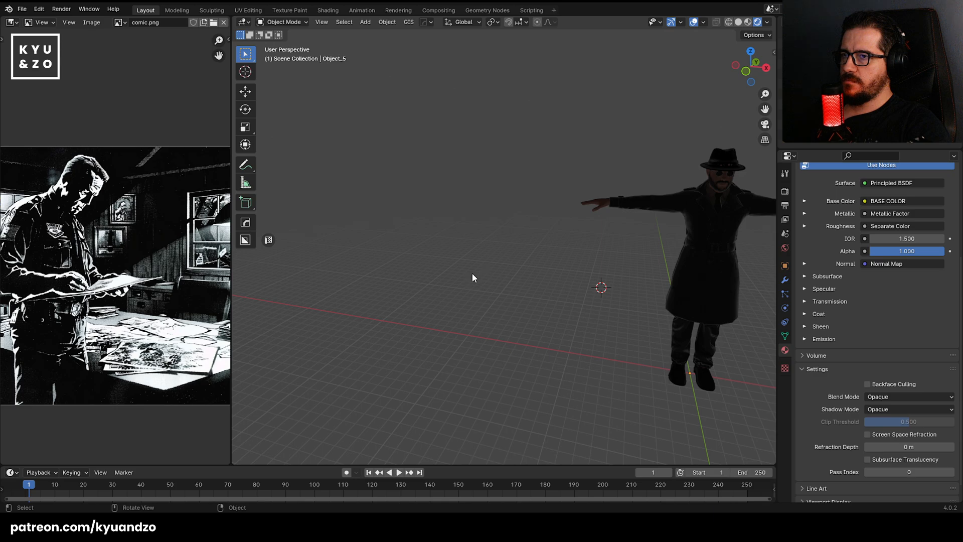
pyautogui.click(22, 9)
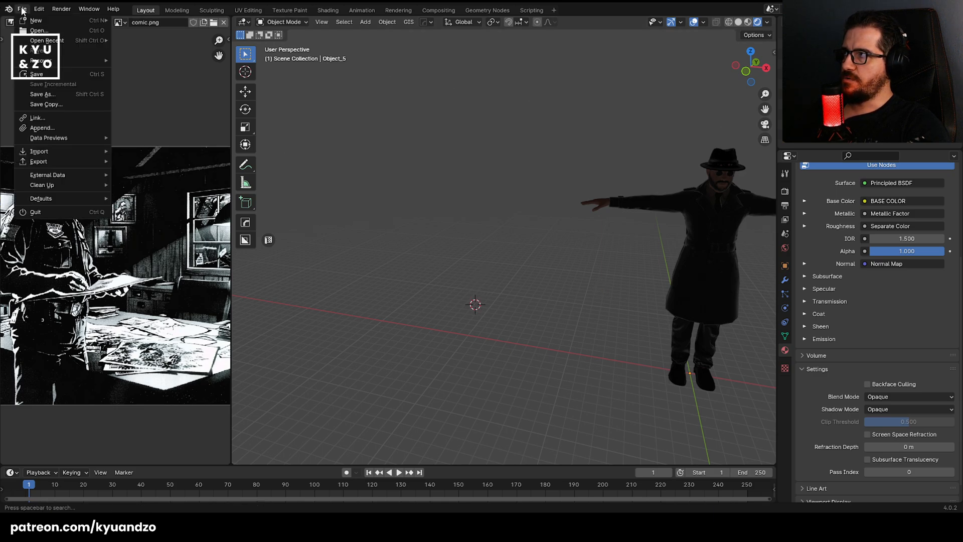
pyautogui.moveTo(40, 152)
pyautogui.click(150, 261)
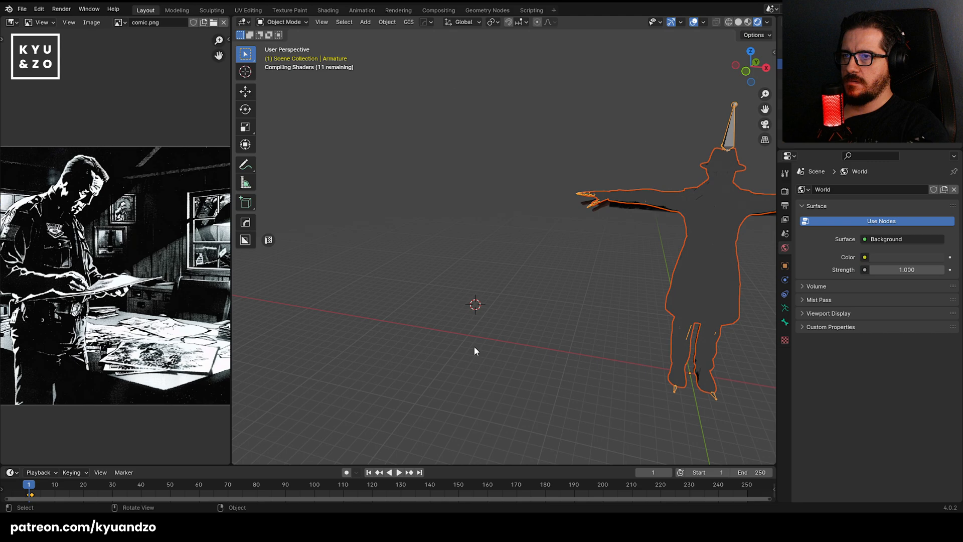
# Move the imported detective's armature along the X axis, clear of the original model, and select its mesh.
pyautogui.keyDown('shift'); pyautogui.moveTo(597, 284); pyautogui.dragTo(475, 275, button='middle'); pyautogui.keyUp('shift')
pyautogui.hotkey('shift', 'd')
pyautogui.press('x')
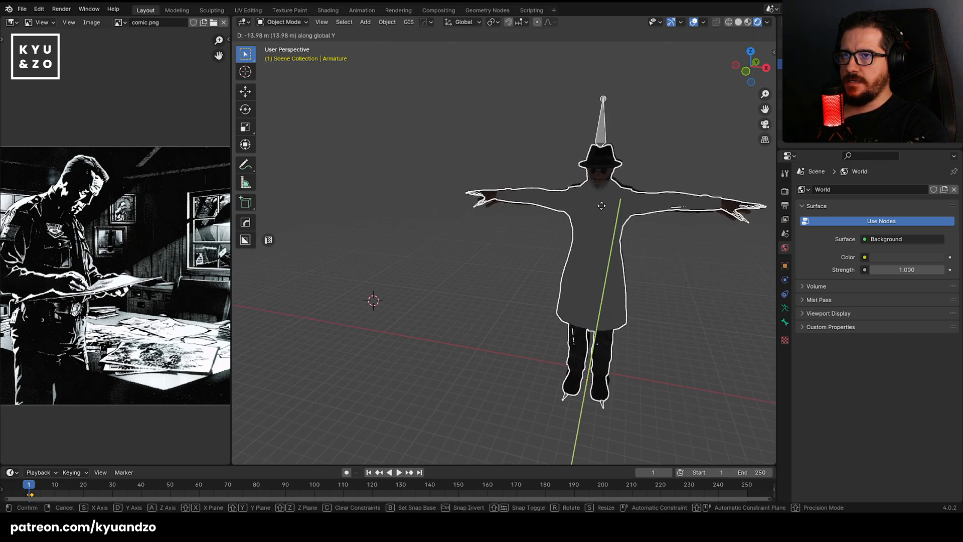
pyautogui.click(454, 203)
pyautogui.click(459, 134)
pyautogui.keyDown('shift'); pyautogui.moveTo(389, 214); pyautogui.dragTo(470, 216, button='middle'); pyautogui.keyUp('shift')
pyautogui.click(450, 196)
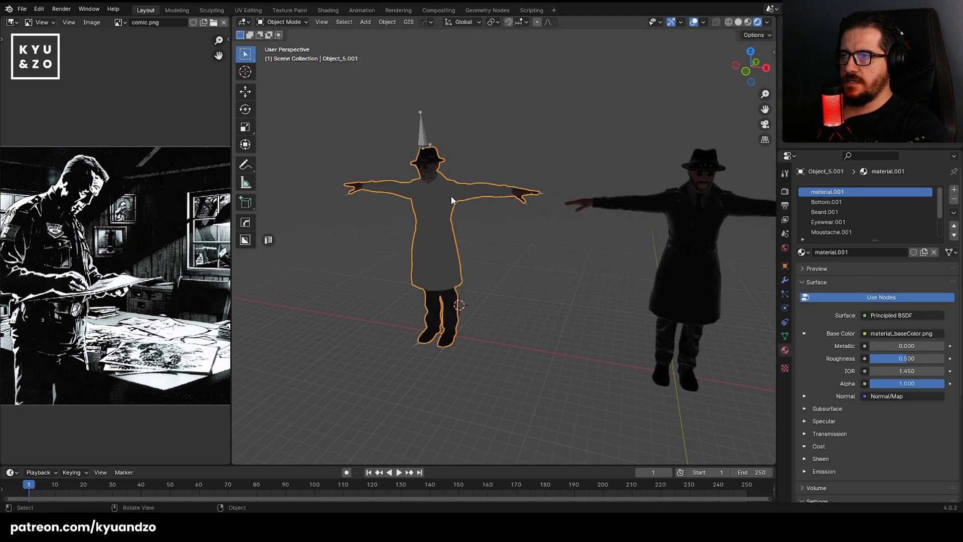
# Examine the imported detective's mesh and its armature up close.
pyautogui.scroll(2, 450, 216)
pyautogui.scroll(1, 451, 219)
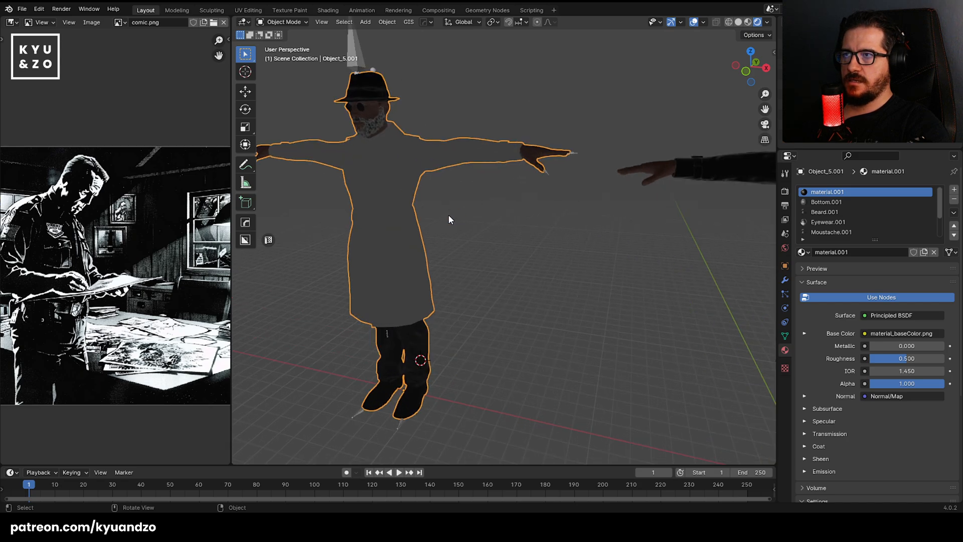
pyautogui.scroll(-3, 449, 216)
pyautogui.scroll(2, 448, 215)
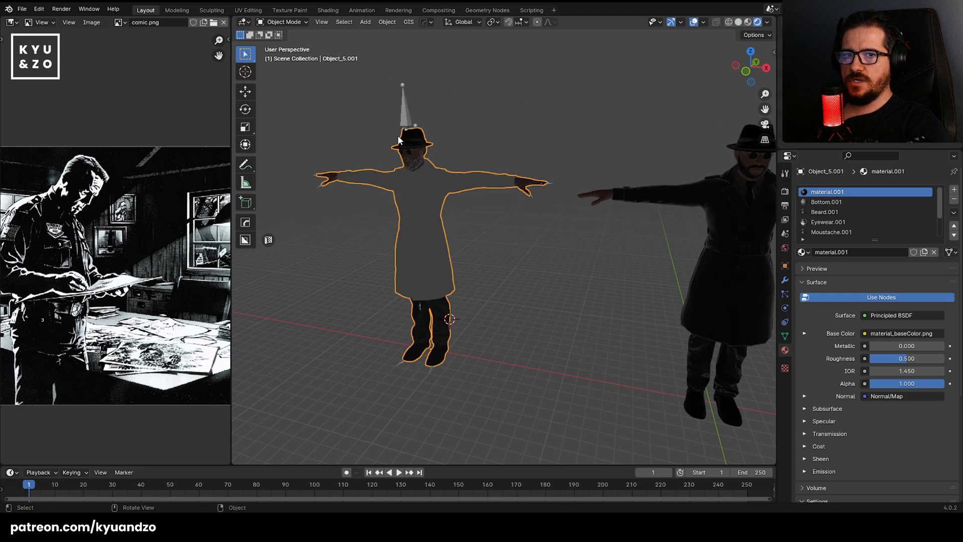
pyautogui.click(398, 102)
pyautogui.scroll(3, 461, 170)
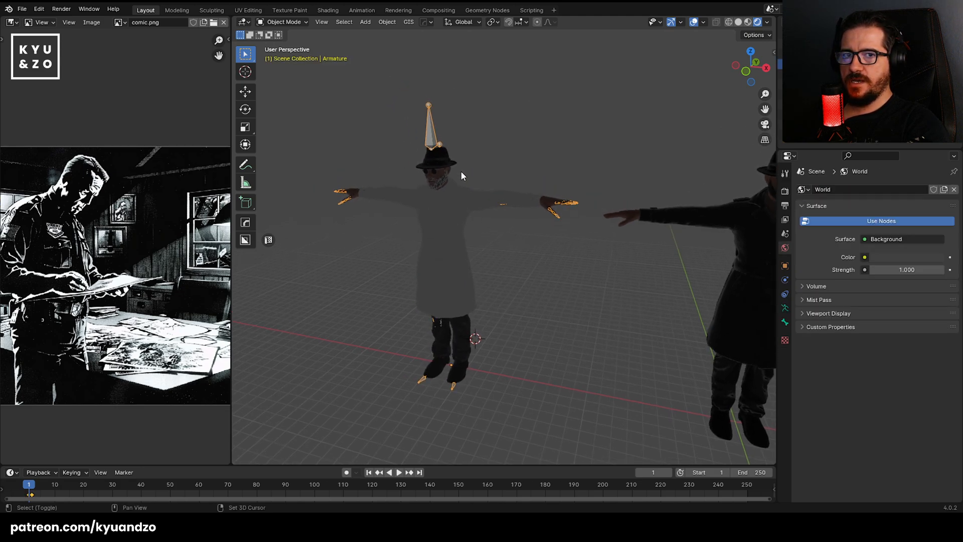
pyautogui.keyDown('shift'); pyautogui.moveTo(500, 125); pyautogui.dragTo(489, 159, button='middle'); pyautogui.keyUp('shift')
pyautogui.press('Tab')
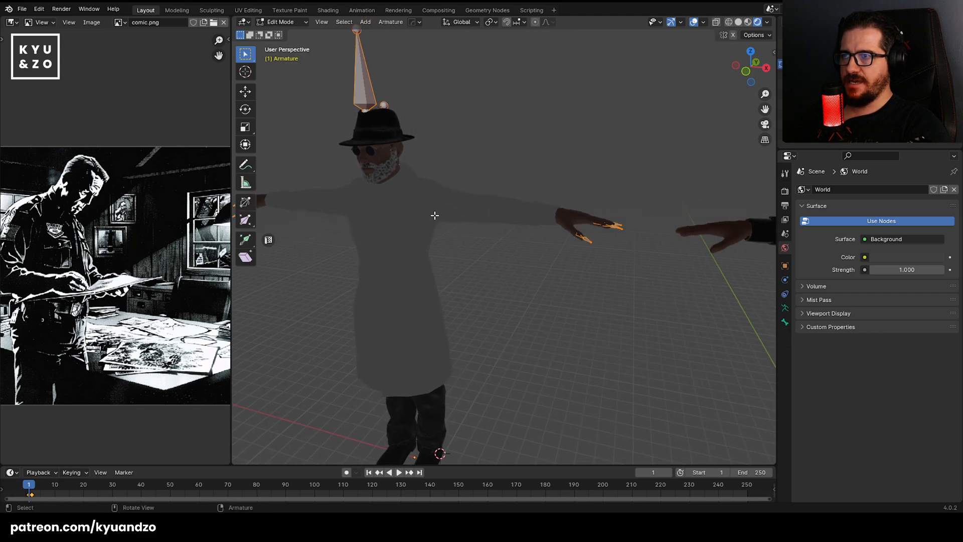
pyautogui.press('Tab')
# Pick a coat face on the imported detective in Edit Mode to identify its material, and grow the selection across the coat.
pyautogui.click(415, 206)
pyautogui.press('Tab')
pyautogui.click(416, 208)
pyautogui.press('Tab')
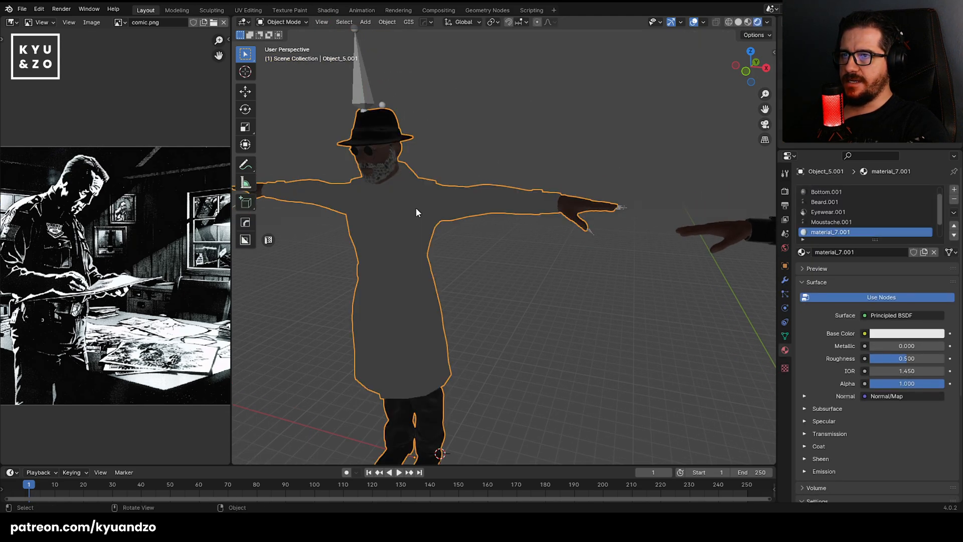
pyautogui.press('Tab')
pyautogui.scroll(-3, 497, 300)
pyautogui.press('ctrl+KP_Add')
pyautogui.press('ctrl+KP_Add')
pyautogui.press('ctrl+KP_Add')
pyautogui.press('ctrl+KP_Add')
pyautogui.press('ctrl+KP_Add')
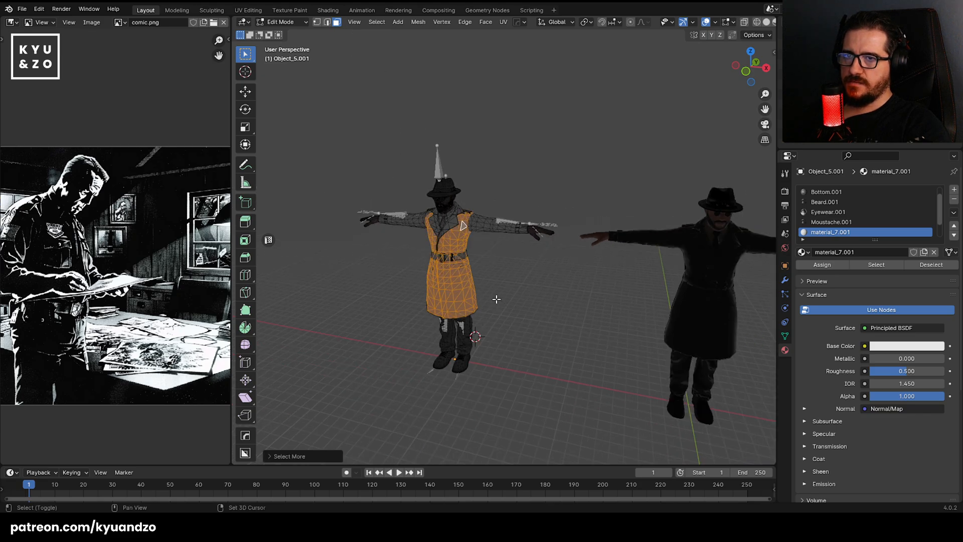
pyautogui.scroll(2, 496, 299)
pyautogui.press('Tab')
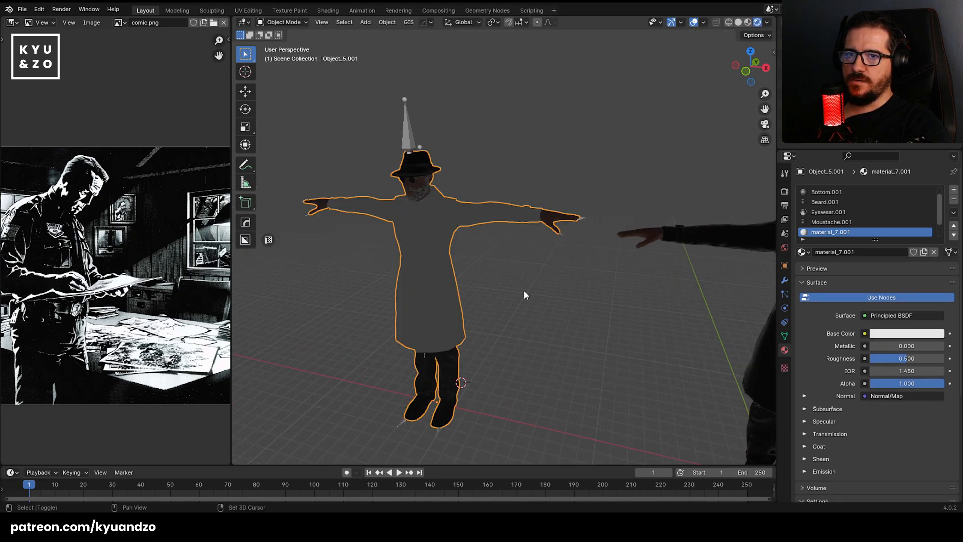
# Move the original detective along the X axis closer to the imported one for comparison.
pyautogui.keyDown('shift'); pyautogui.moveTo(511, 266); pyautogui.dragTo(420, 259, button='middle'); pyautogui.keyUp('shift')
pyautogui.click(601, 237)
pyautogui.press('g')
pyautogui.press('y')
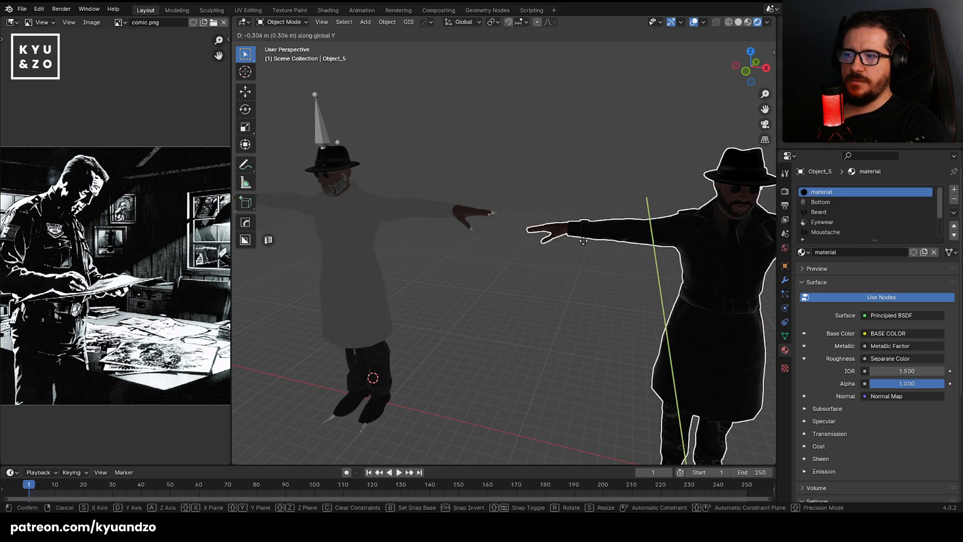
pyautogui.press('x')
pyautogui.click(562, 243)
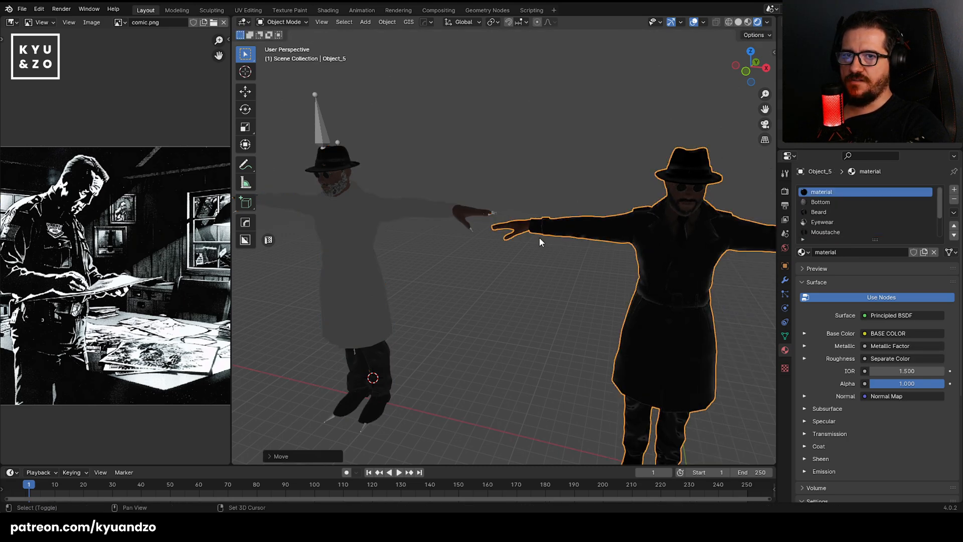
# Inspect the imported detective's mesh in Edit Mode and clear its face selection.
pyautogui.click(430, 187)
pyautogui.press('Tab')
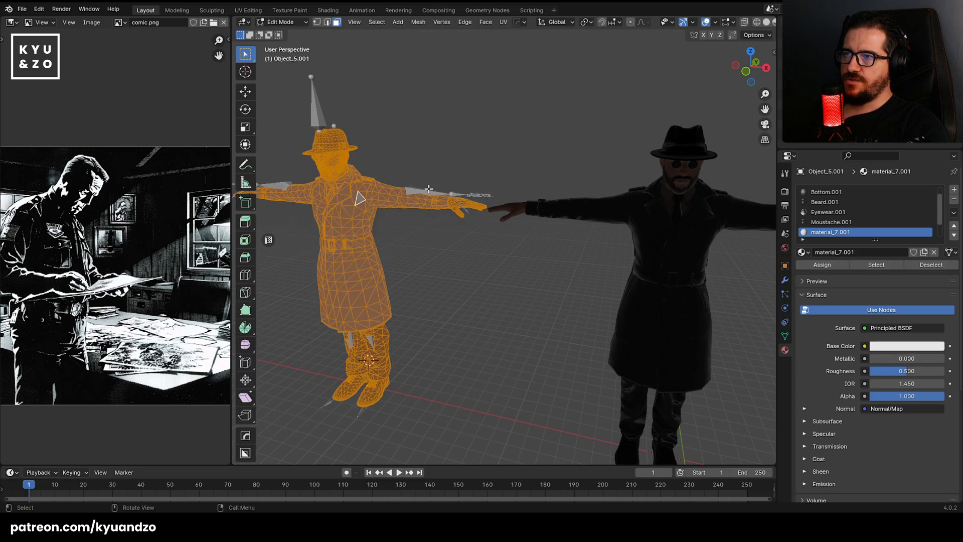
pyautogui.keyDown('shift'); pyautogui.moveTo(386, 138); pyautogui.dragTo(512, 161, button='middle'); pyautogui.keyUp('shift')
pyautogui.press('Tab')
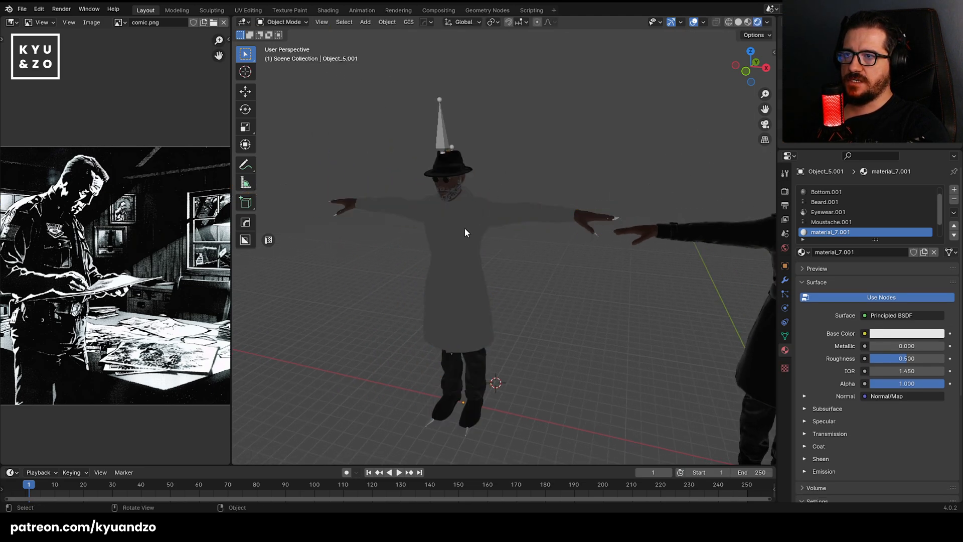
pyautogui.click(464, 229)
pyautogui.scroll(5, 464, 230)
pyautogui.keyDown('shift'); pyautogui.moveTo(461, 138); pyautogui.dragTo(455, 160, button='middle'); pyautogui.keyUp('shift')
pyautogui.press('Tab')
pyautogui.scroll(-3, 481, 191)
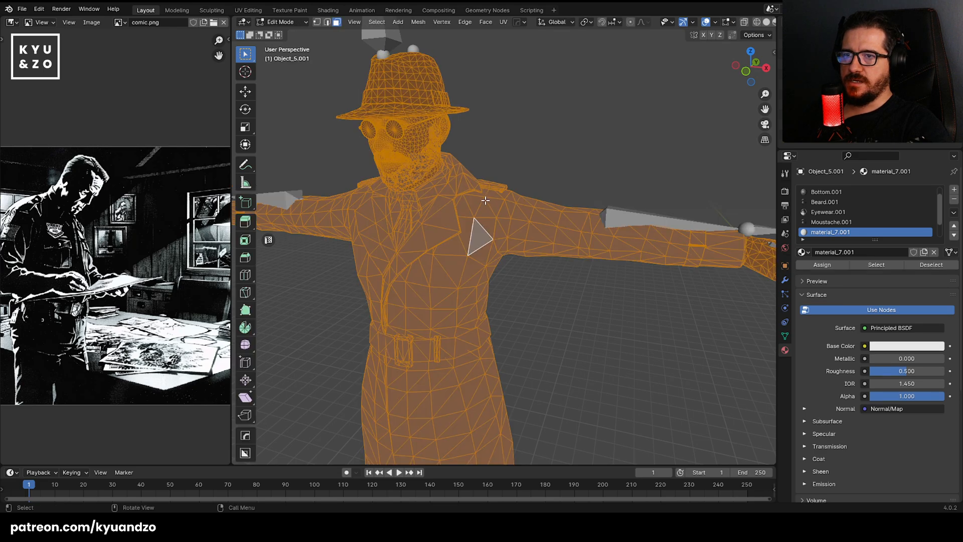
pyautogui.hotkey('alt', 'a')
pyautogui.scroll(-2, 486, 218)
pyautogui.keyDown('shift'); pyautogui.moveTo(486, 217); pyautogui.dragTo(516, 216, button='middle'); pyautogui.keyUp('shift')
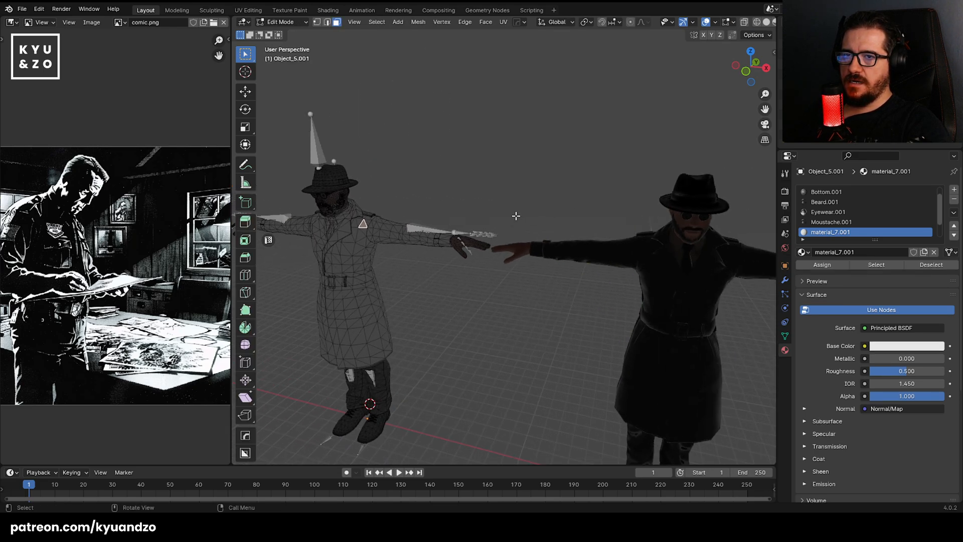
pyautogui.press('Tab')
# Select a sleeve face on the original detective in Edit Mode to identify the coat's material.
pyautogui.click(637, 261)
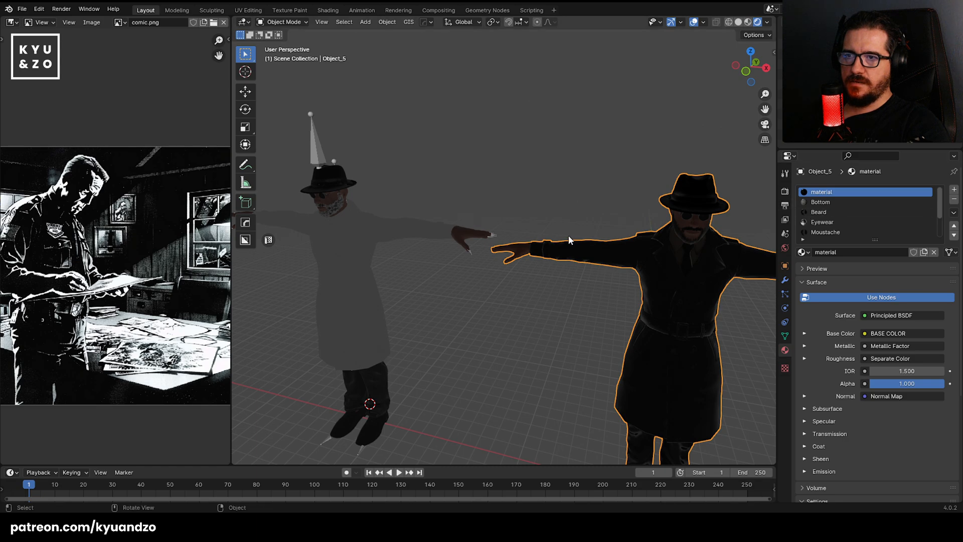
pyautogui.press('Tab')
pyautogui.click(590, 254)
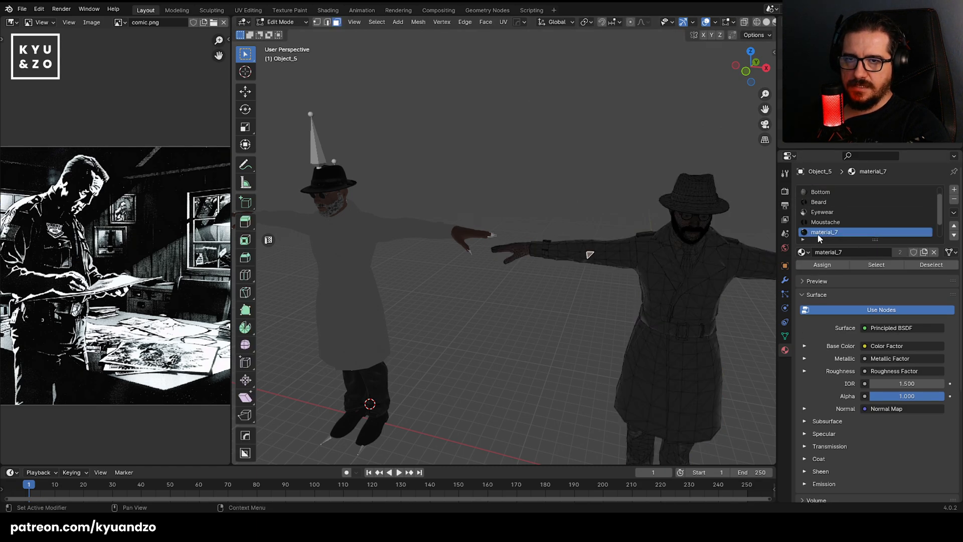
pyautogui.press('Tab')
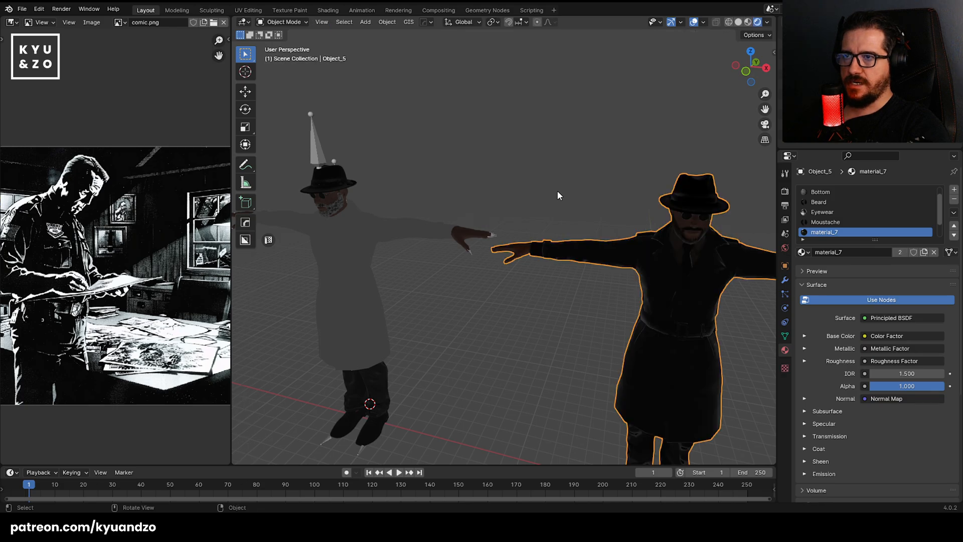
# Replace material_7.001 on the imported detective's coat with the original material_7.
pyautogui.click(366, 216)
pyautogui.press('Tab')
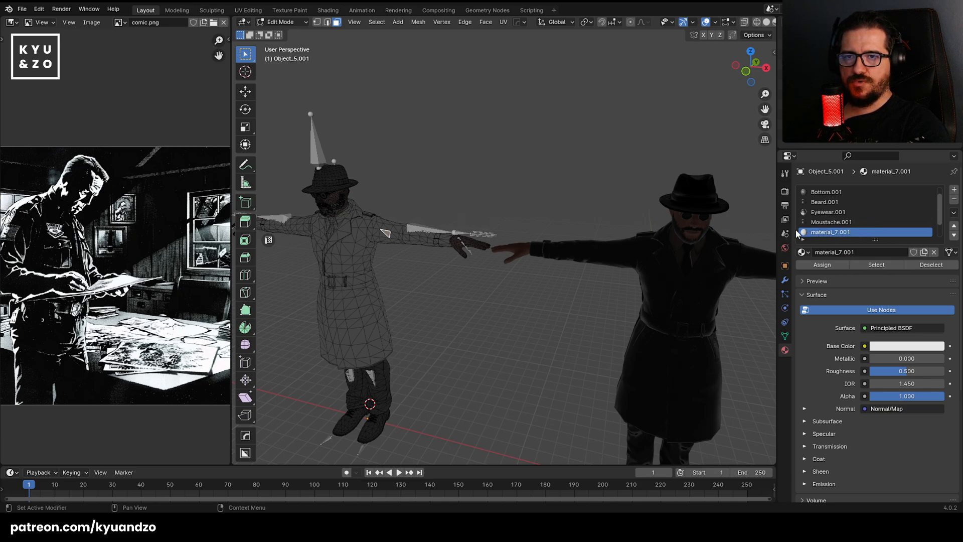
pyautogui.click(803, 252)
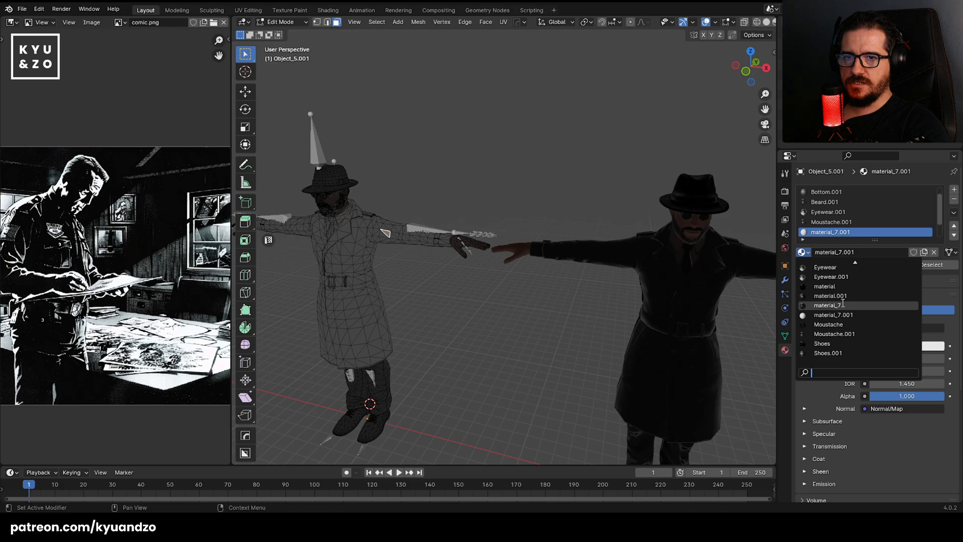
pyautogui.click(828, 303)
pyautogui.press('Tab')
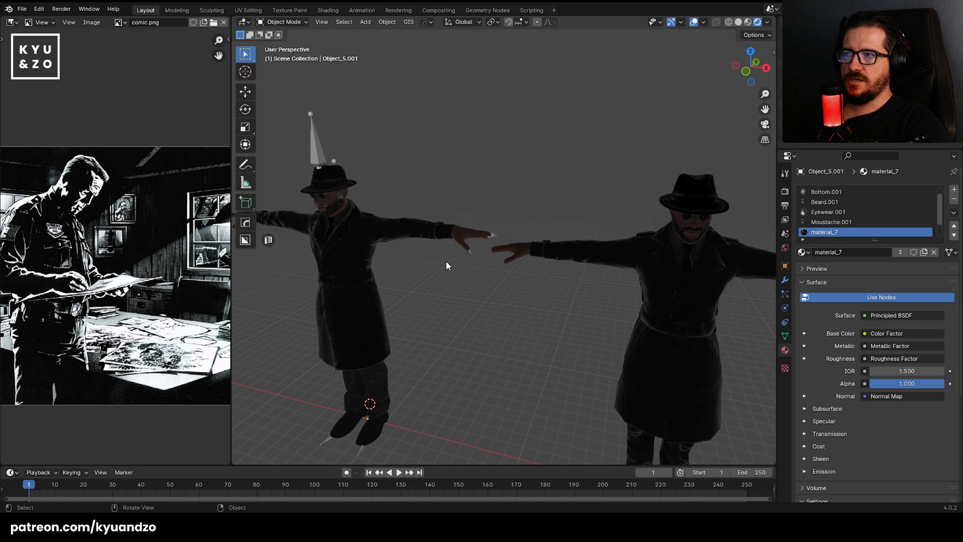
pyautogui.press('Tab')
pyautogui.press('Tab')
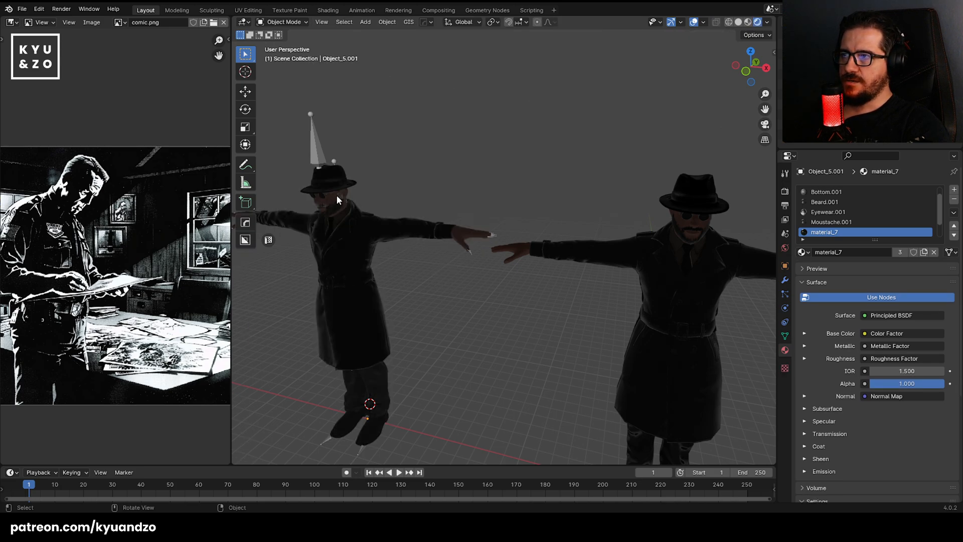
# Examine the beard and moustache materials on the imported detective's face, in Object Mode and Edit Mode.
pyautogui.keyDown('shift'); pyautogui.moveTo(336, 195); pyautogui.dragTo(538, 188, button='middle'); pyautogui.keyUp('shift')
pyautogui.click(426, 173)
pyautogui.scroll(5, 433, 207)
pyautogui.scroll(4, 549, 199)
pyautogui.click(546, 198)
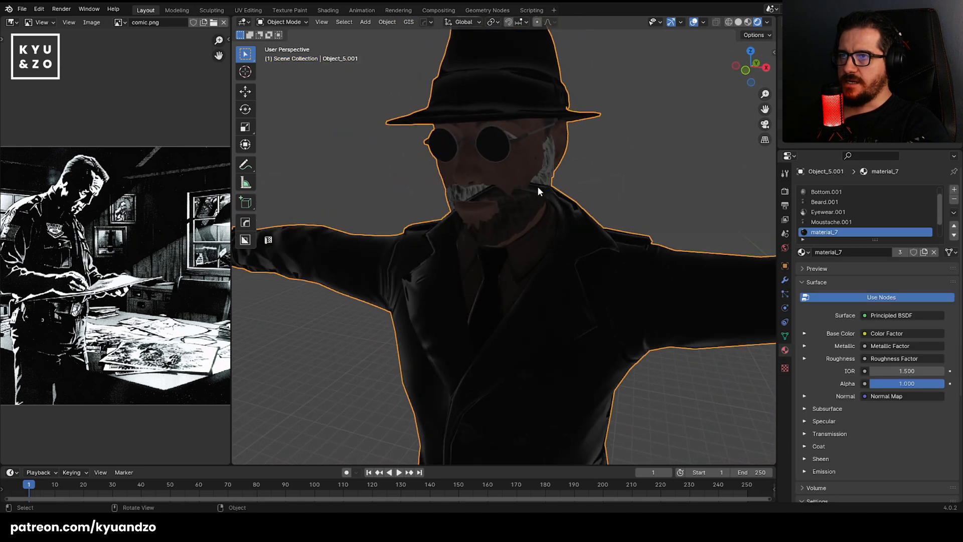
pyautogui.click(517, 222)
pyautogui.click(531, 182)
pyautogui.press('Tab')
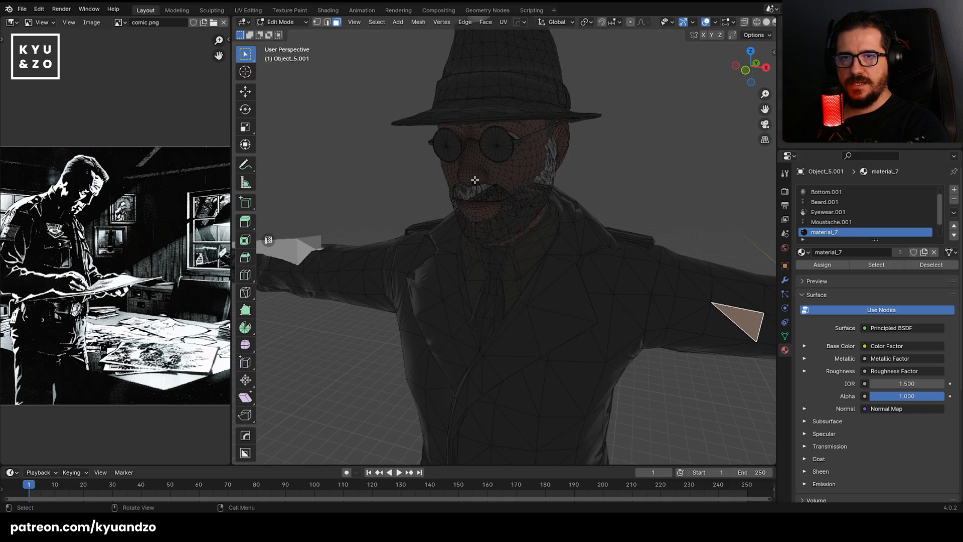
pyautogui.scroll(-10, 481, 180)
pyautogui.press('Tab')
# Select all objects, including both detectives and the armature, and delete them from the scene.
pyautogui.click(563, 179)
pyautogui.scroll(2, 642, 218)
pyautogui.keyDown('shift'); pyautogui.moveTo(582, 158); pyautogui.dragTo(470, 135, button='middle'); pyautogui.keyUp('shift')
pyautogui.press('a')
pyautogui.hotkey('alt', 'a')
pyautogui.press('a')
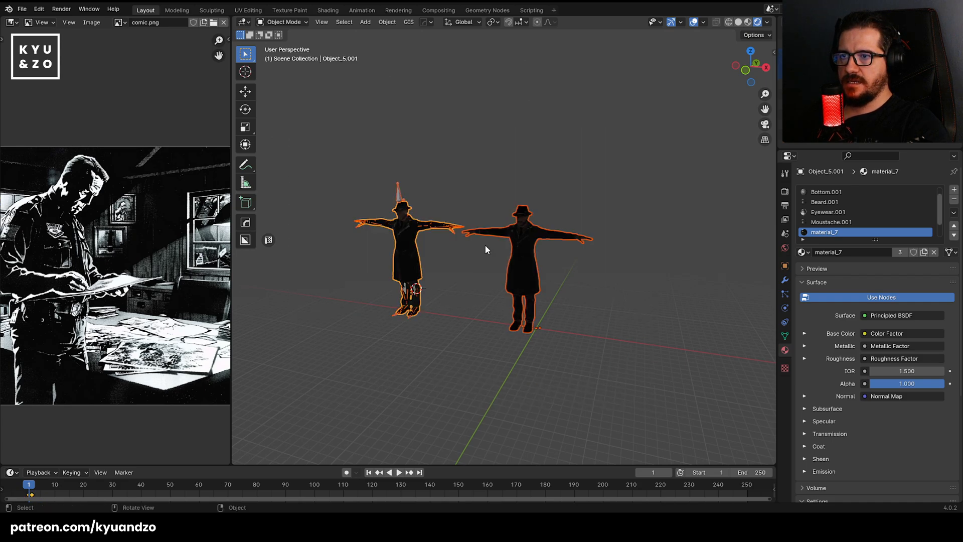
pyautogui.press('x')
pyautogui.click(485, 245)
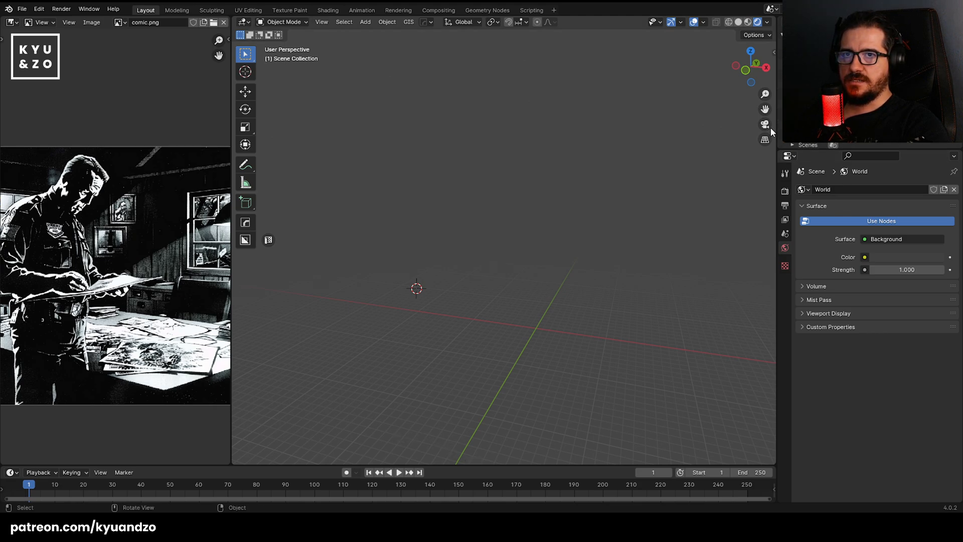
# Delete the leftover material data from the Blender file's data listing.
pyautogui.click(792, 114)
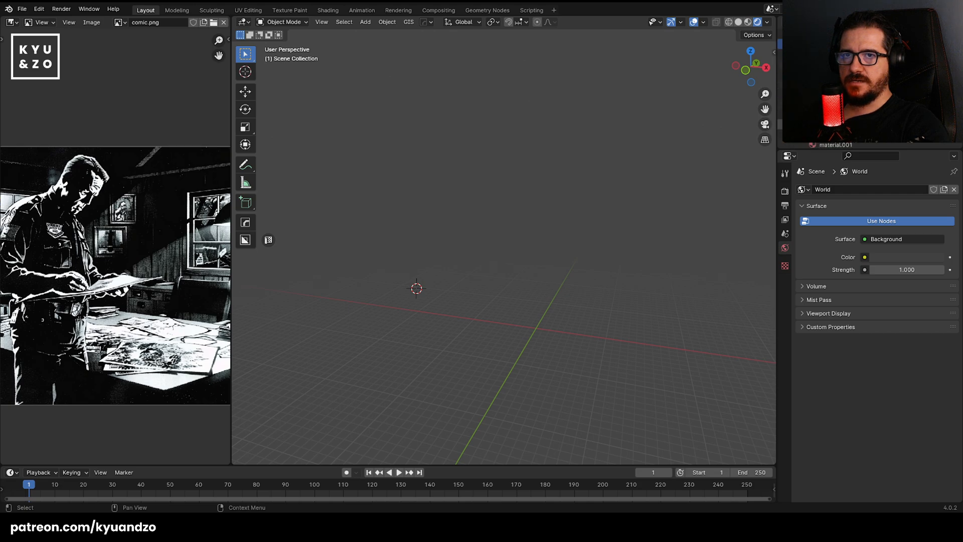
pyautogui.rightClick(832, 59)
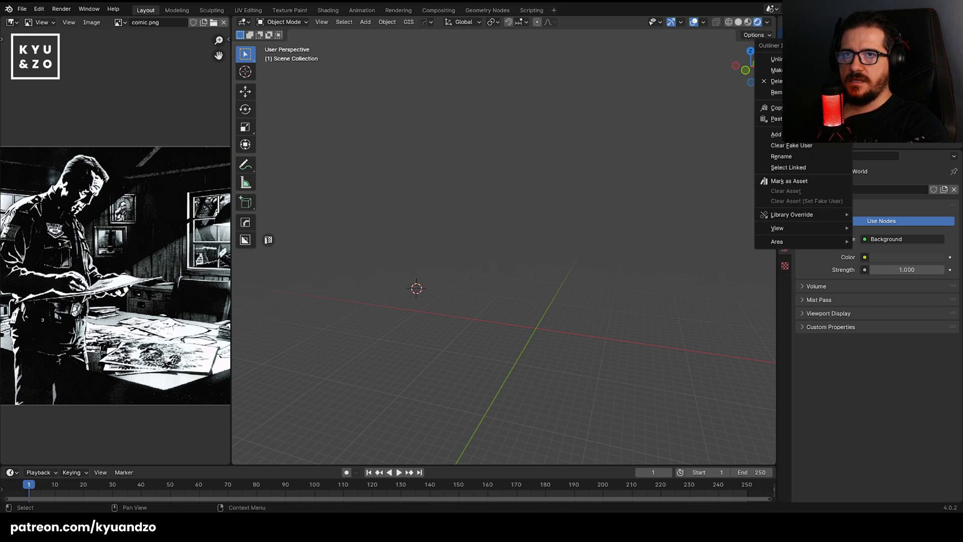
pyautogui.click(807, 81)
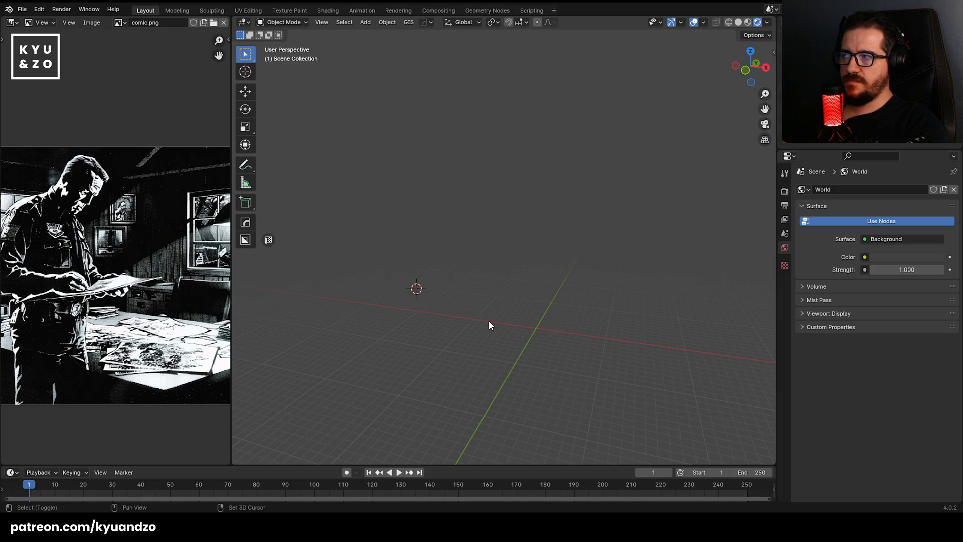
pyautogui.scroll(-2, 486, 326)
pyautogui.scroll(1, 482, 326)
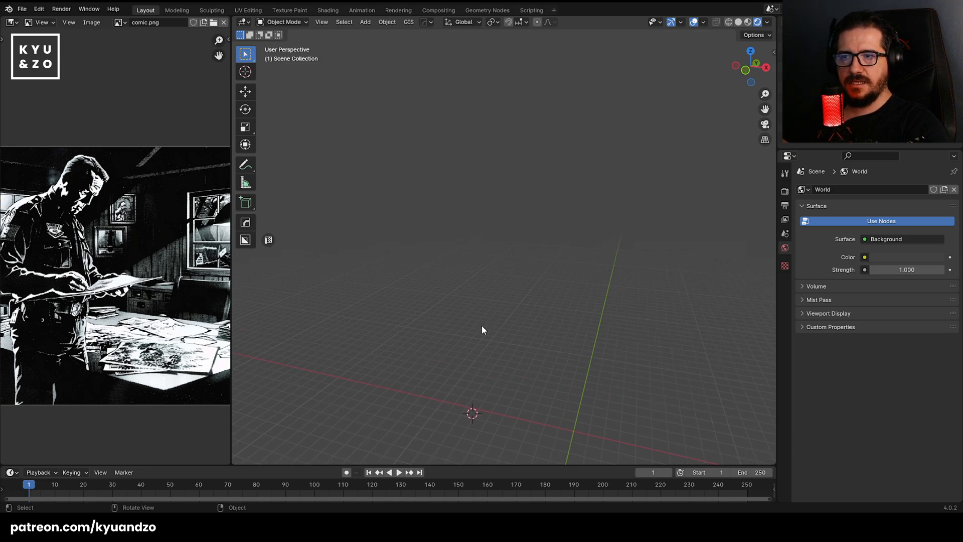
pyautogui.keyDown('shift'); pyautogui.moveTo(476, 339); pyautogui.dragTo(469, 270, button='middle'); pyautogui.keyUp('shift')
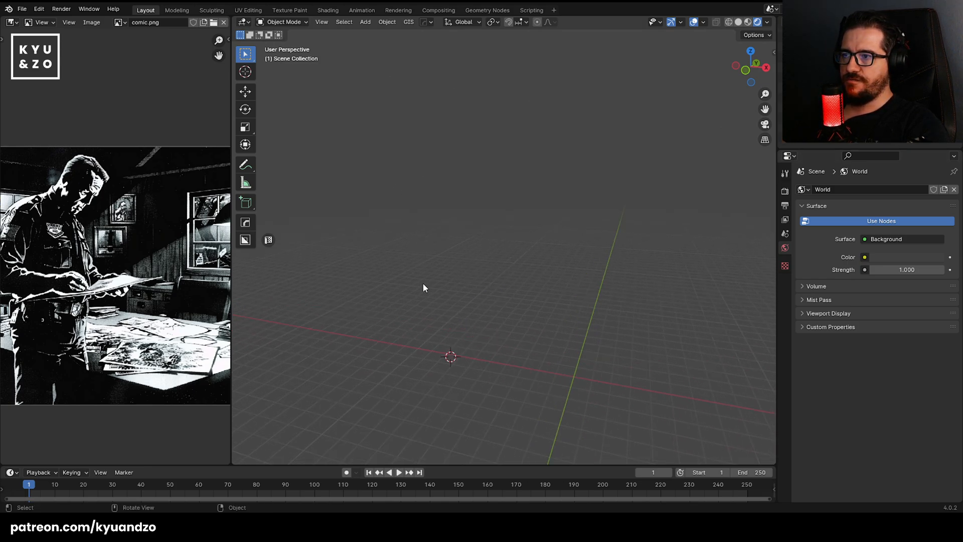
# Import the Mixamo-rigged detective into the empty scene and check its coat, face and armature.
pyautogui.click(18, 8)
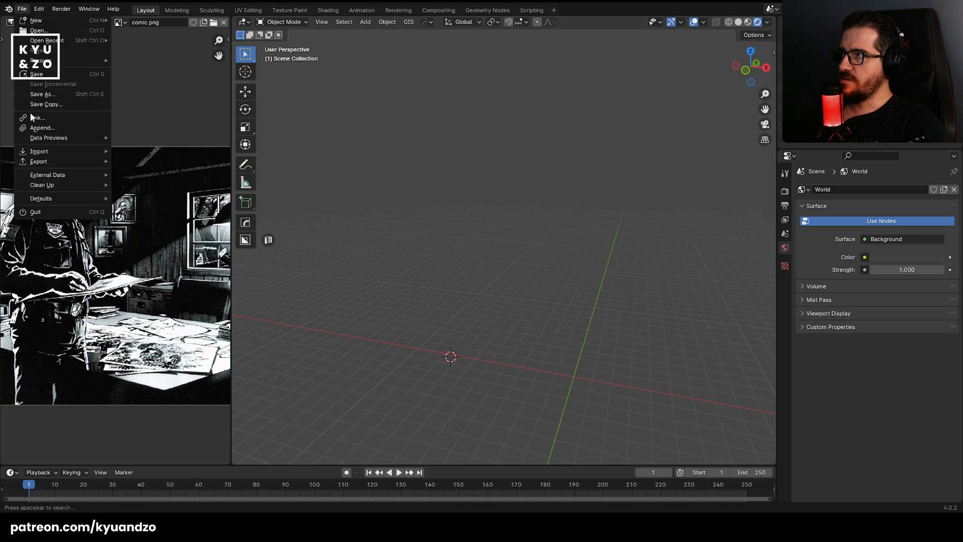
pyautogui.moveTo(38, 155)
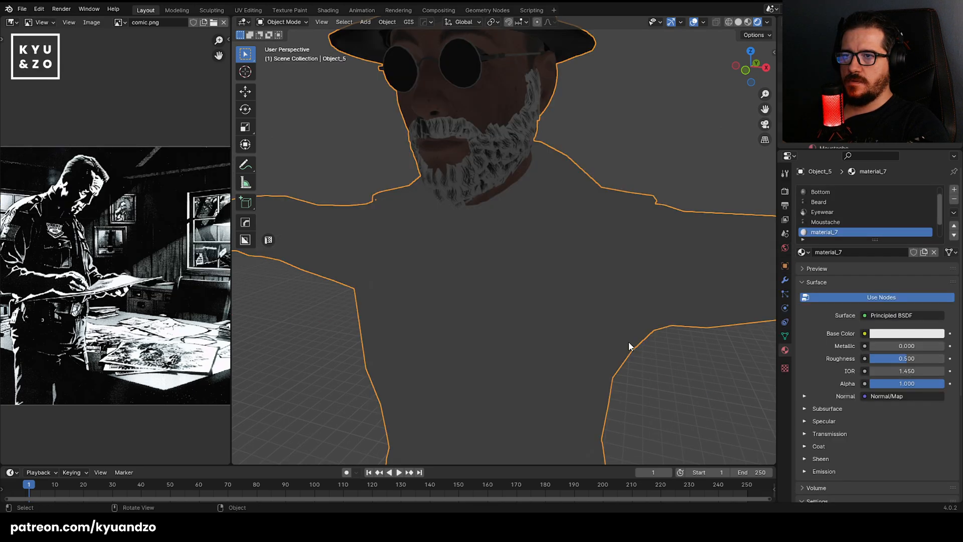
pyautogui.scroll(-5, 627, 344)
pyautogui.click(619, 181)
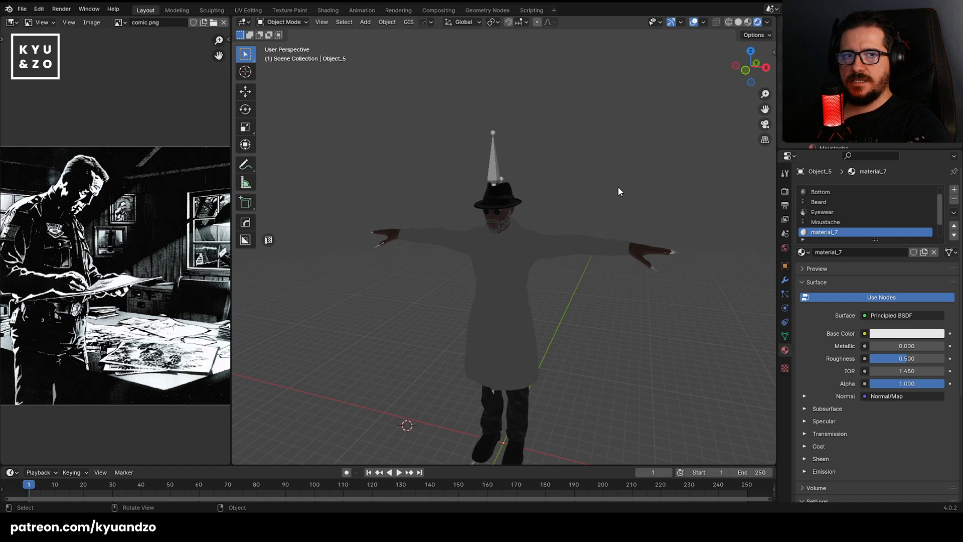
pyautogui.scroll(2, 616, 187)
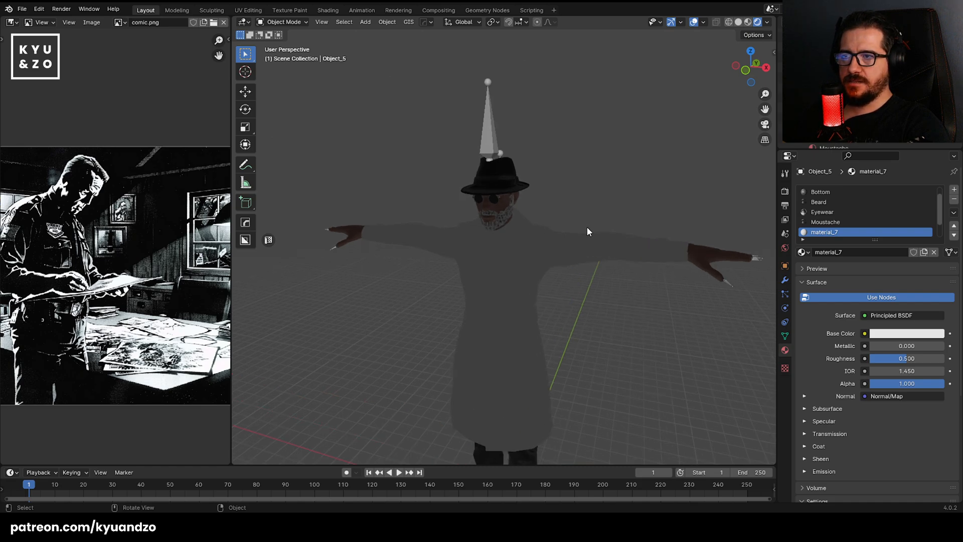
pyautogui.moveTo(573, 103); pyautogui.dragTo(644, 339)
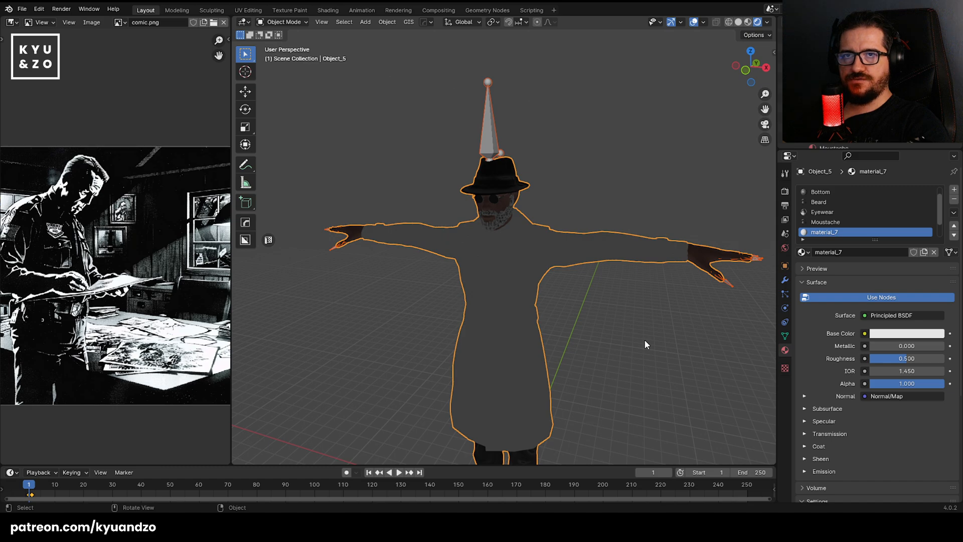
pyautogui.click(644, 339)
pyautogui.moveTo(597, 201); pyautogui.dragTo(523, 211, button='middle')
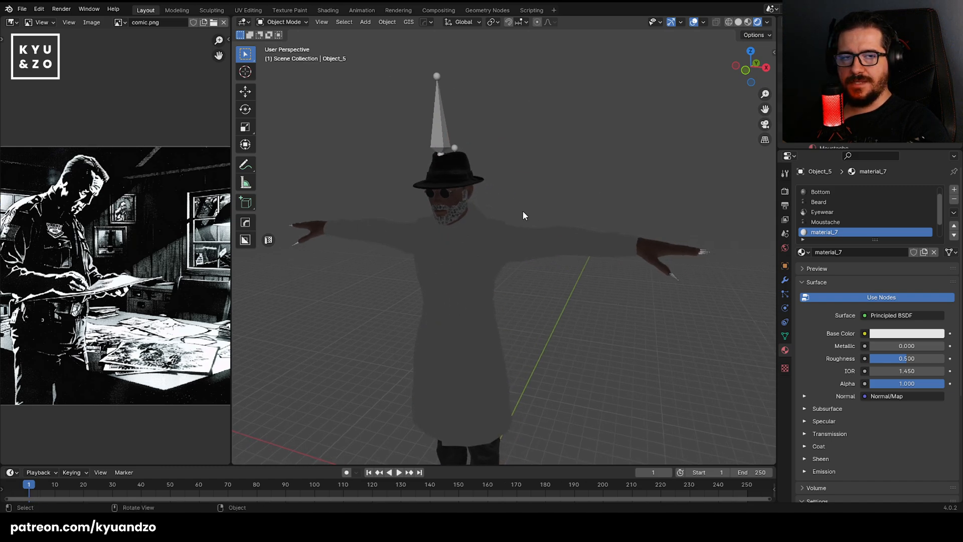
pyautogui.click(531, 228)
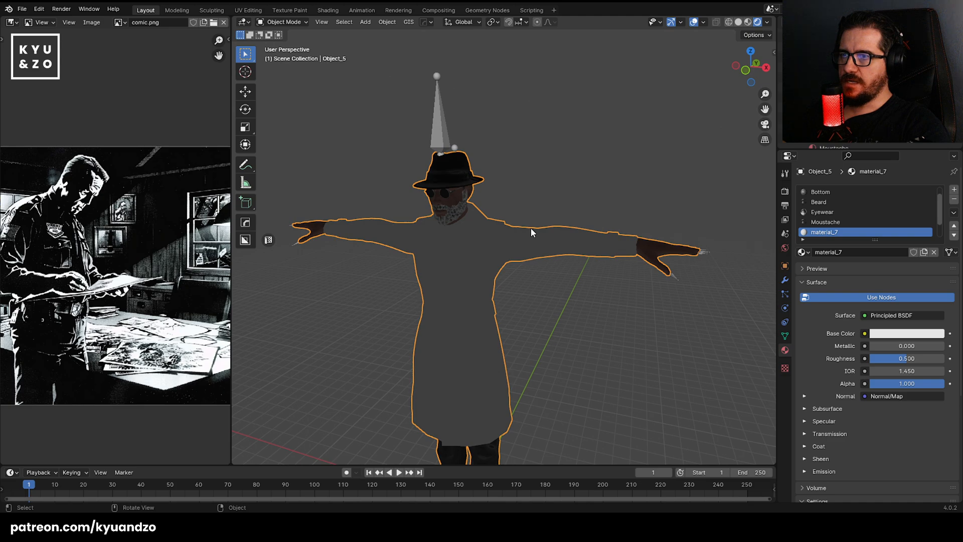
# Inspect the newly imported detective's coat mesh and assigned material in Edit Mode.
pyautogui.scroll(2, 532, 229)
pyautogui.hotkey('ctrl', 'z')
pyautogui.click(552, 257)
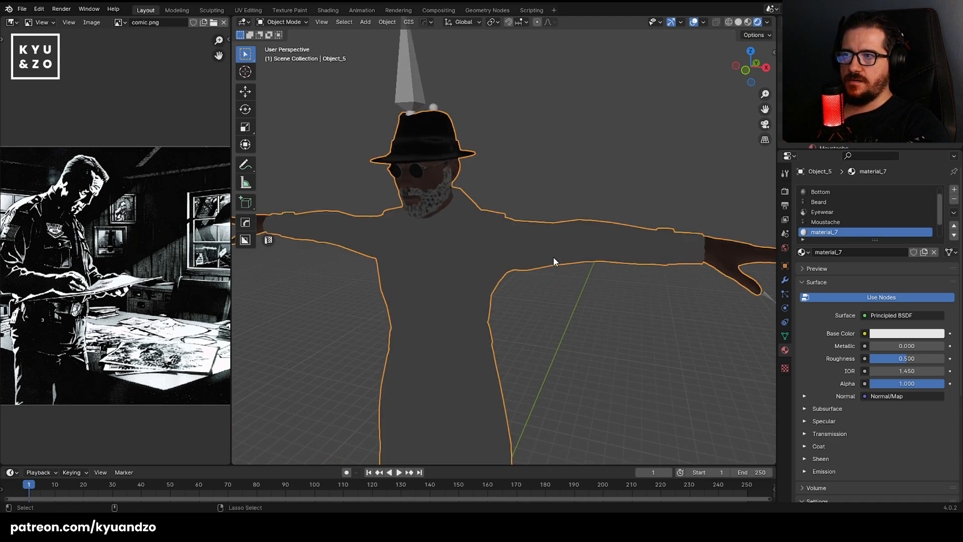
pyautogui.press('Tab')
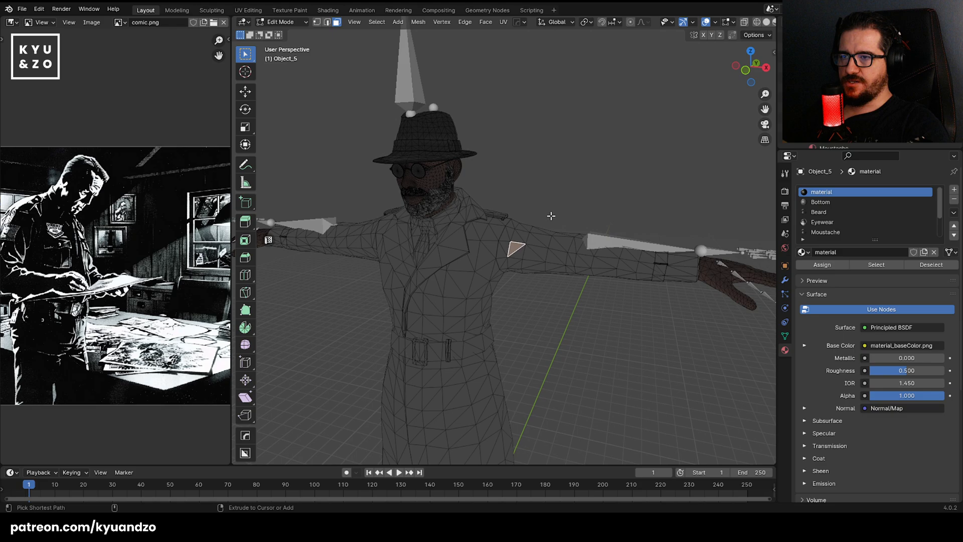
pyautogui.press('Tab')
# Undo the re-import and the earlier deletion to bring both detectives and their materials back into the scene.
pyautogui.hotkey('ctrl', 'z')
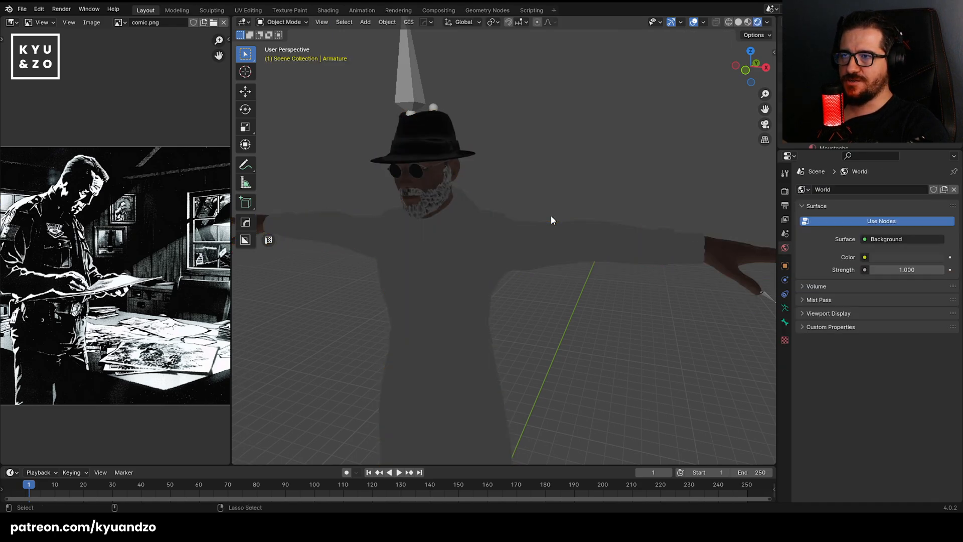
pyautogui.scroll(10, 501, 268)
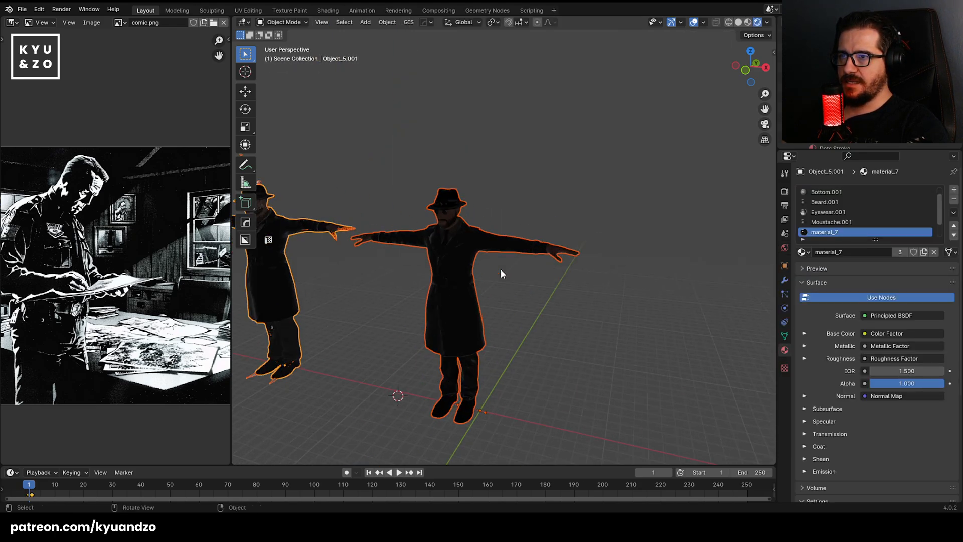
pyautogui.keyDown('shift'); pyautogui.moveTo(435, 194); pyautogui.dragTo(563, 200, button='middle'); pyautogui.keyUp('shift')
pyautogui.click(416, 279)
pyautogui.keyDown('shift'); pyautogui.moveTo(309, 224); pyautogui.dragTo(422, 226, button='middle'); pyautogui.keyUp('shift')
pyautogui.click(422, 226)
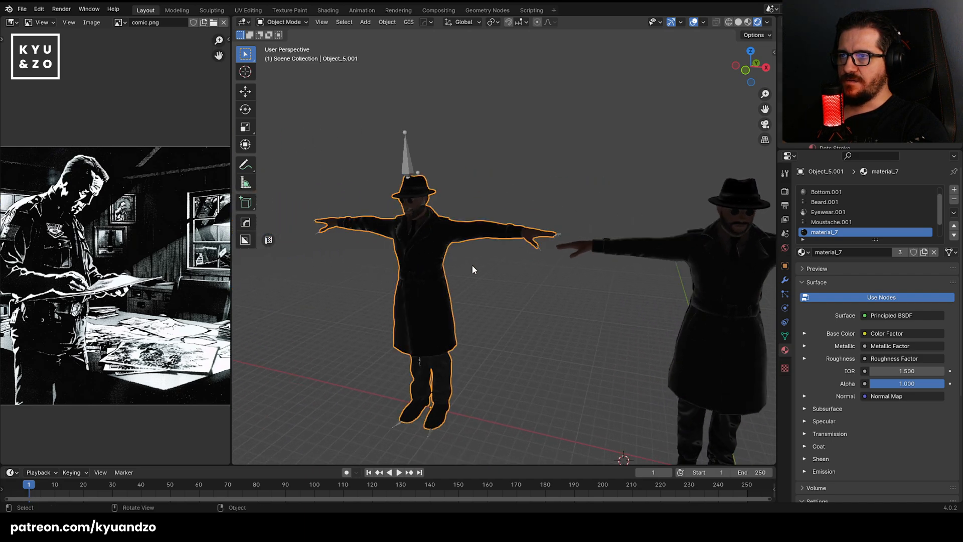
pyautogui.press('KP_Decimal')
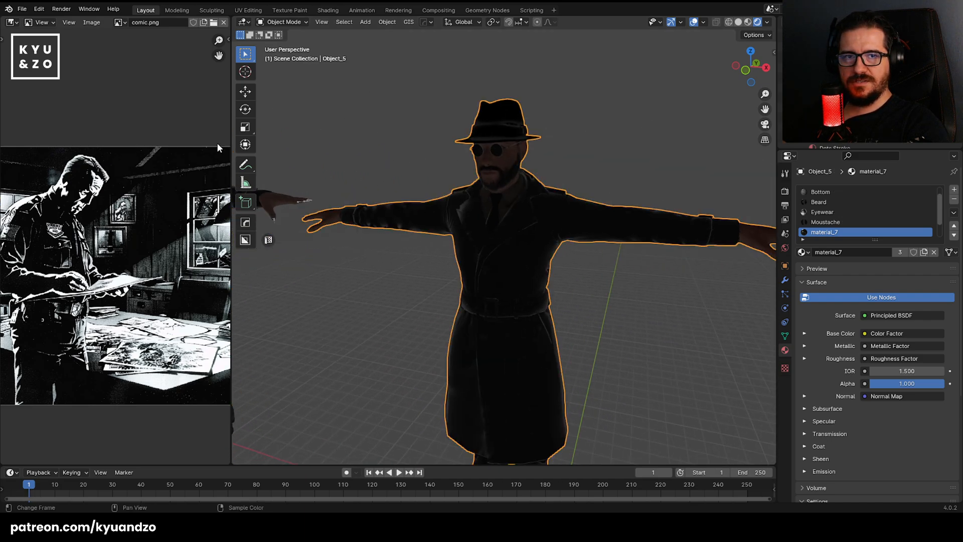
pyautogui.keyDown('shift'); pyautogui.moveTo(386, 121); pyautogui.dragTo(662, 170, button='middle'); pyautogui.keyUp('shift')
pyautogui.keyDown('shift'); pyautogui.moveTo(366, 164); pyautogui.dragTo(508, 199, button='middle'); pyautogui.keyUp('shift')
pyautogui.scroll(4, 524, 259)
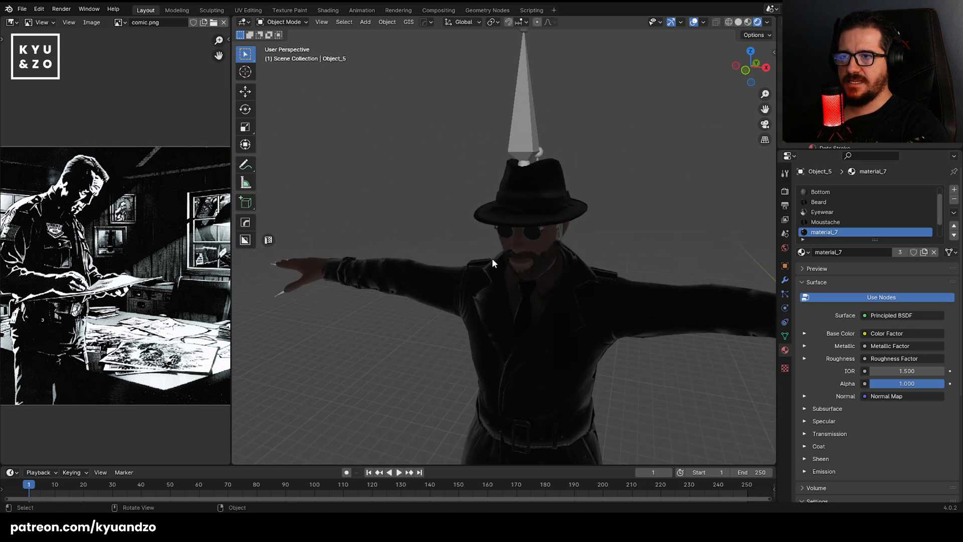
# Replace Beard.001 on the rigged detective with the original Beard material.
pyautogui.keyDown('shift'); pyautogui.moveTo(525, 252); pyautogui.dragTo(444, 214, button='middle'); pyautogui.keyUp('shift')
pyautogui.scroll(4, 445, 214)
pyautogui.click(444, 213)
pyautogui.scroll(2, 445, 216)
pyautogui.press('Tab')
pyautogui.click(452, 224)
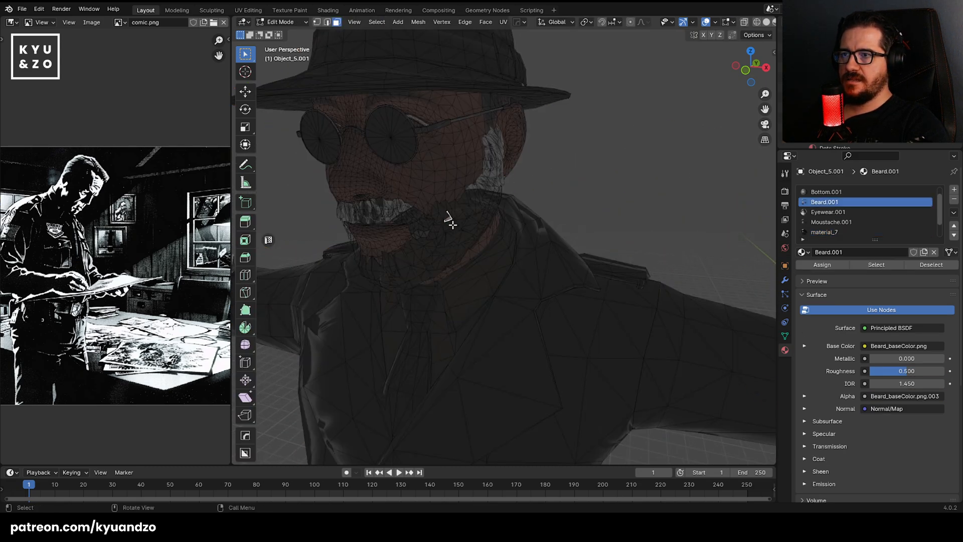
pyautogui.click(805, 252)
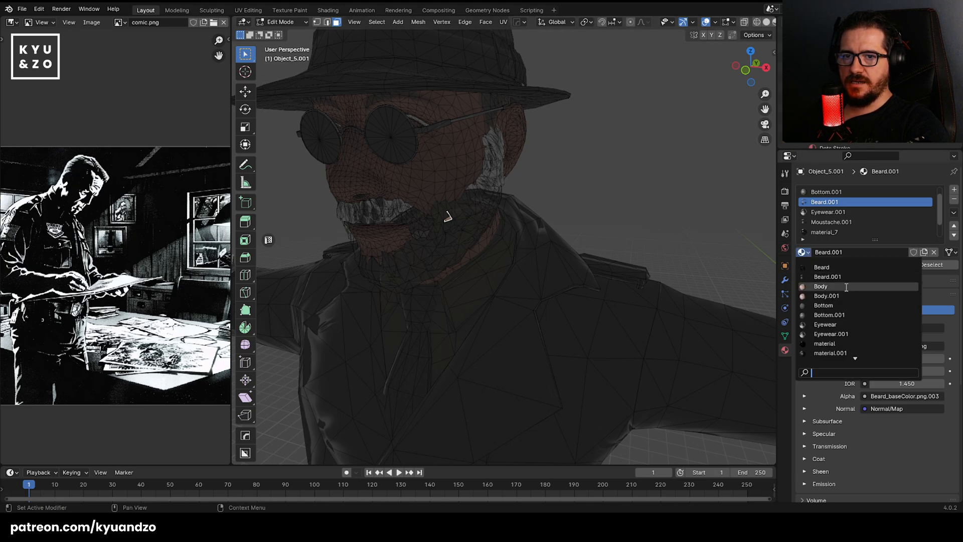
pyautogui.click(831, 274)
pyautogui.press('Tab')
pyautogui.click(582, 174)
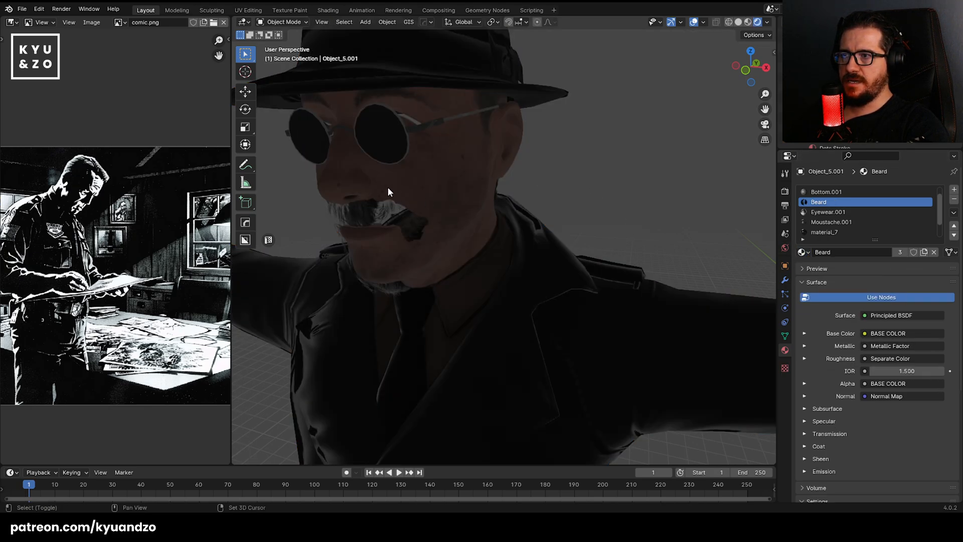
# Examine the rigged detective's beard geometry up close in Edit Mode and Object Mode.
pyautogui.keyDown('shift'); pyautogui.moveTo(388, 191); pyautogui.dragTo(451, 207, button='middle'); pyautogui.keyUp('shift')
pyautogui.click(527, 249)
pyautogui.scroll(4, 517, 242)
pyautogui.press('Tab')
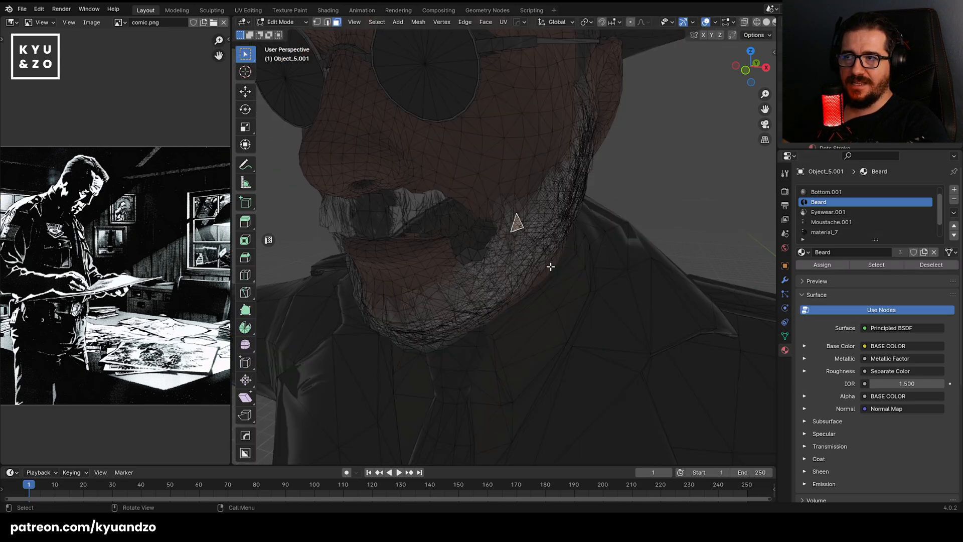
pyautogui.press('Tab')
pyautogui.click(572, 192)
pyautogui.click(527, 198)
pyautogui.moveTo(511, 199); pyautogui.dragTo(491, 200, button='middle')
pyautogui.scroll(-4, 474, 198)
pyautogui.scroll(4, 491, 201)
# Set the Beard material's blend mode to Opaque.
pyautogui.press('Tab')
pyautogui.click(540, 205)
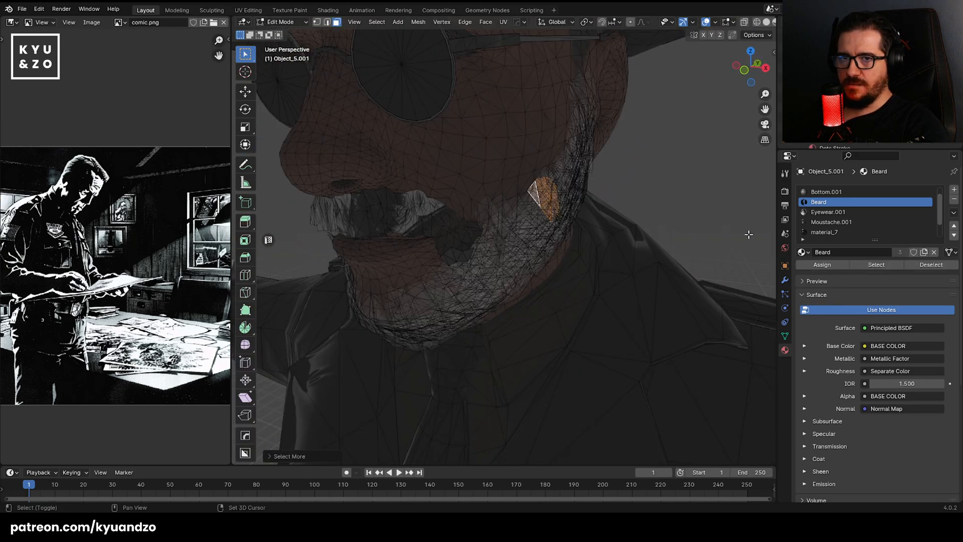
pyautogui.scroll(-7, 862, 444)
pyautogui.click(896, 371)
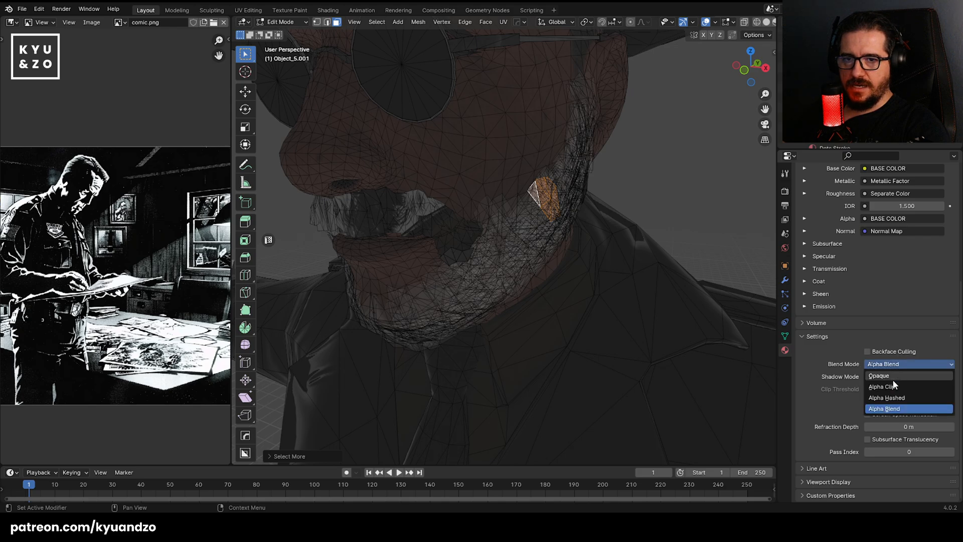
pyautogui.click(893, 379)
pyautogui.press('Tab')
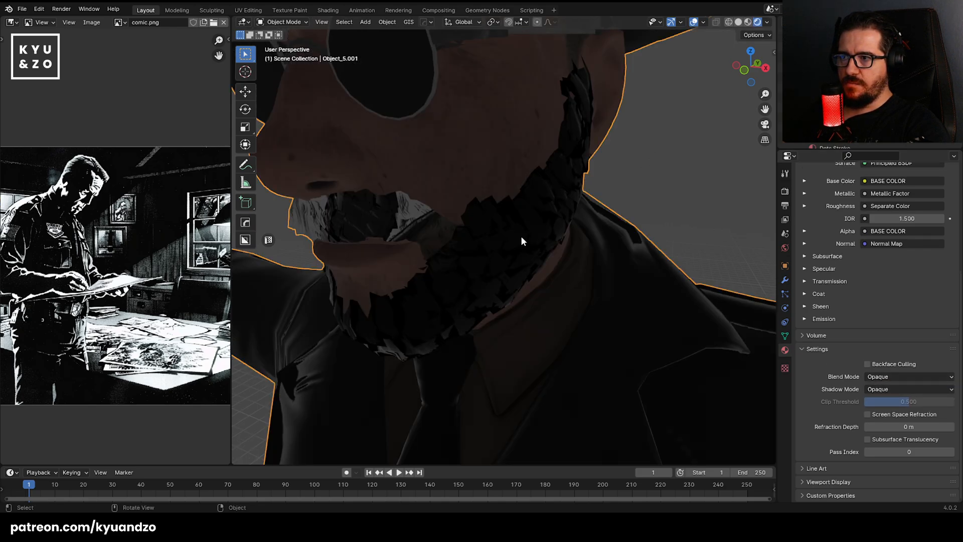
# Compare the beard and moustache of the original detective with those of the rigged one.
pyautogui.scroll(-8, 521, 236)
pyautogui.keyDown('shift'); pyautogui.moveTo(562, 204); pyautogui.dragTo(486, 182, button='middle'); pyautogui.keyUp('shift')
pyautogui.scroll(-3, 489, 183)
pyautogui.keyDown('shift'); pyautogui.moveTo(599, 209); pyautogui.dragTo(238, 158, button='middle'); pyautogui.keyUp('shift')
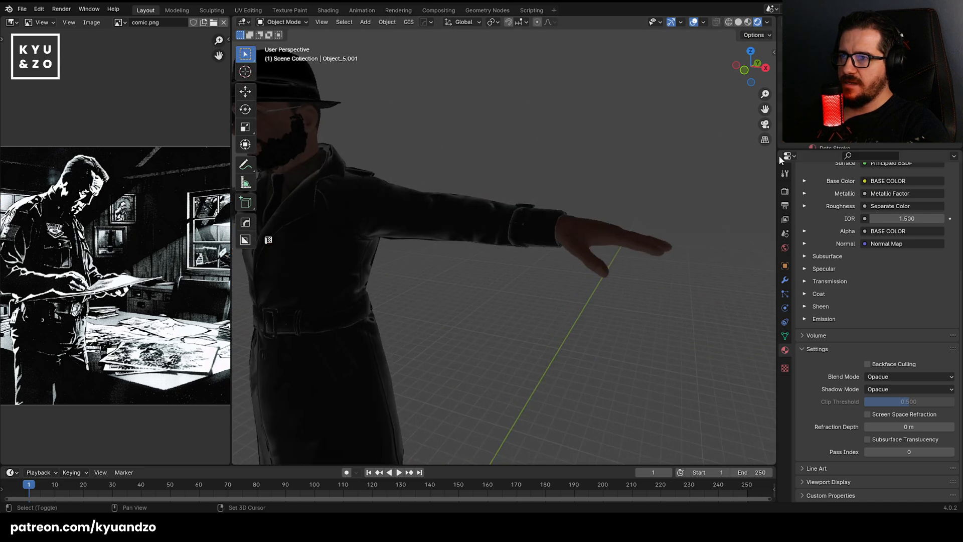
pyautogui.keyDown('shift'); pyautogui.moveTo(392, 175); pyautogui.dragTo(534, 199, button='middle'); pyautogui.keyUp('shift')
pyautogui.scroll(4, 534, 199)
pyautogui.keyDown('shift'); pyautogui.moveTo(508, 123); pyautogui.dragTo(510, 179, button='middle'); pyautogui.keyUp('shift')
pyautogui.scroll(4, 514, 186)
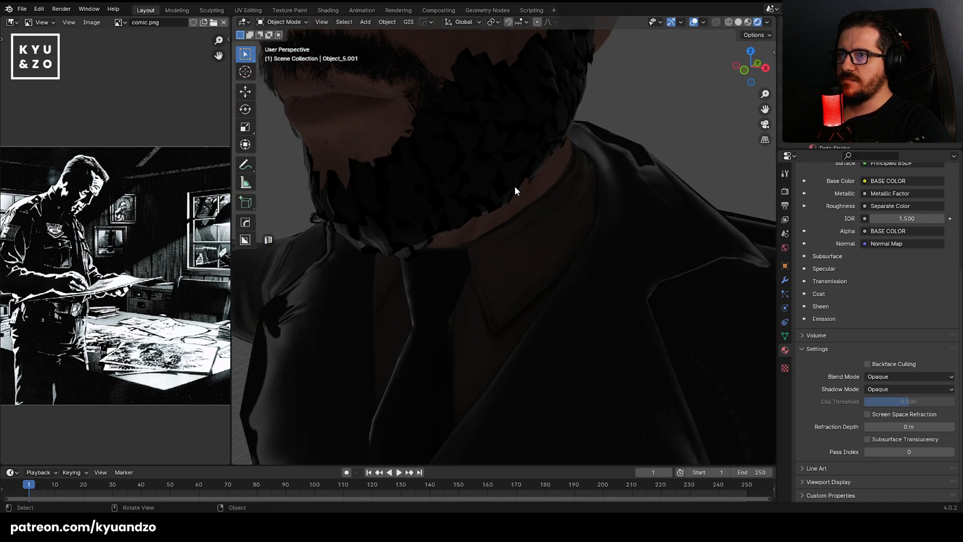
pyautogui.scroll(-6, 513, 188)
pyautogui.keyDown('shift'); pyautogui.moveTo(318, 170); pyautogui.dragTo(675, 192, button='middle'); pyautogui.keyUp('shift')
pyautogui.keyDown('shift'); pyautogui.moveTo(400, 188); pyautogui.dragTo(617, 196, button='middle'); pyautogui.keyUp('shift')
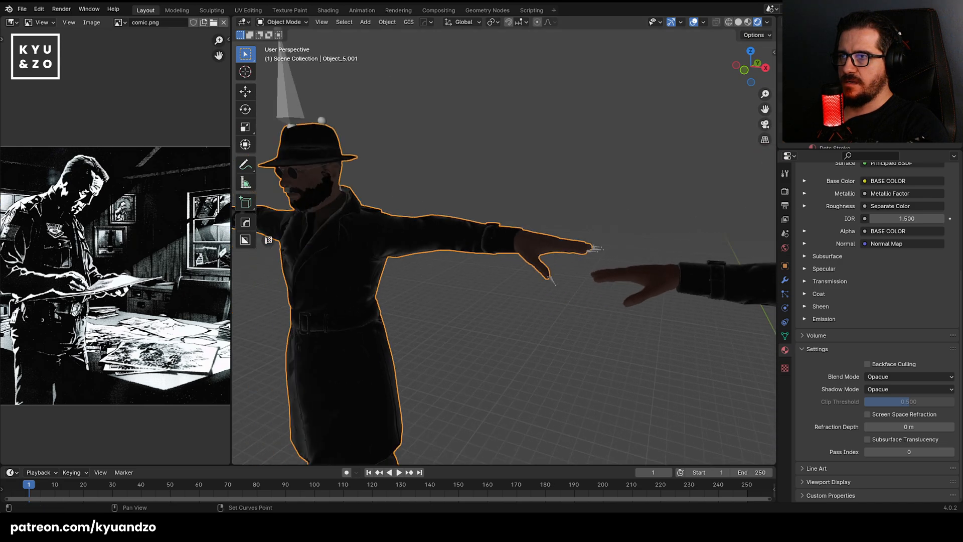
pyautogui.keyDown('shift'); pyautogui.moveTo(391, 220); pyautogui.dragTo(489, 248, button='middle'); pyautogui.keyUp('shift')
pyautogui.scroll(3, 491, 248)
pyautogui.scroll(-5, 380, 185)
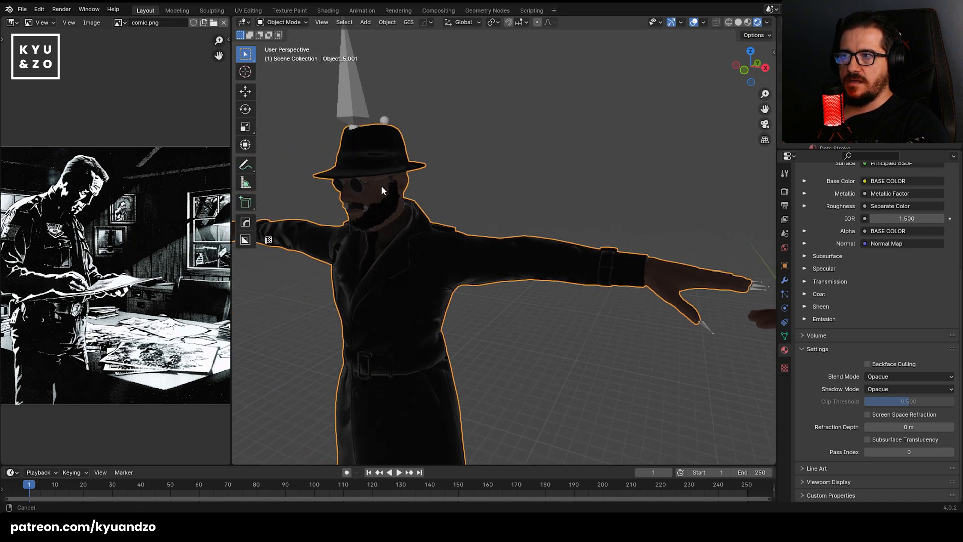
# Replace Moustache.001 on the rigged detective with the original Moustache material.
pyautogui.scroll(6, 480, 245)
pyautogui.press('Tab')
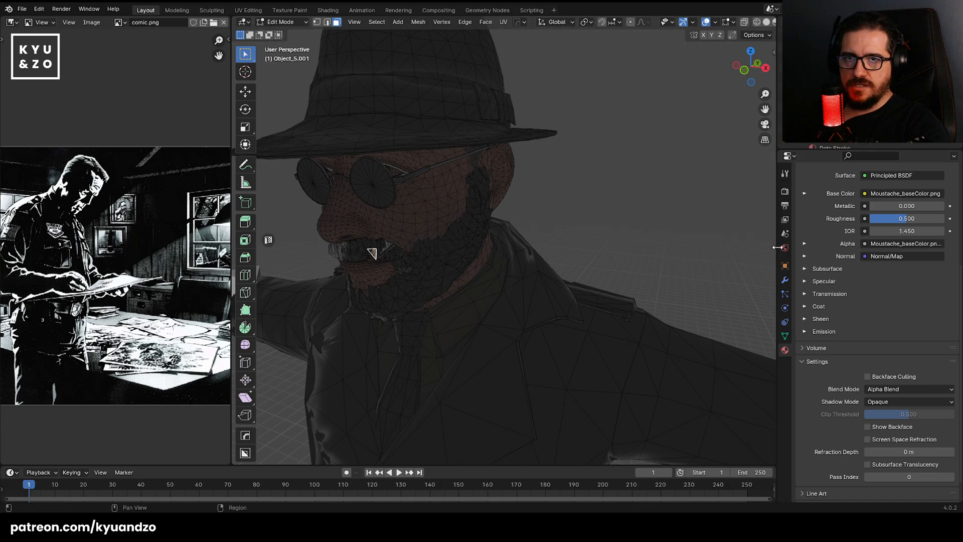
pyautogui.scroll(6, 852, 314)
pyautogui.click(803, 252)
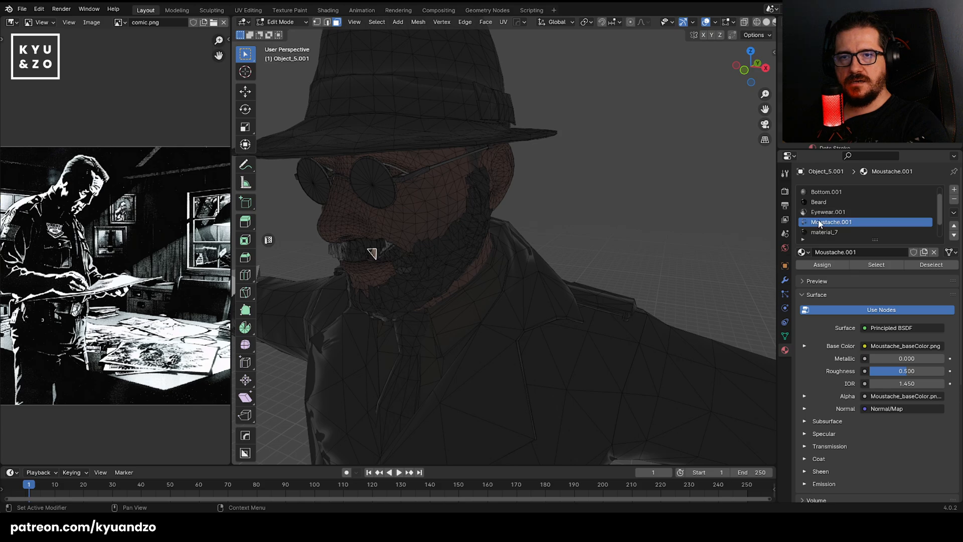
pyautogui.click(802, 252)
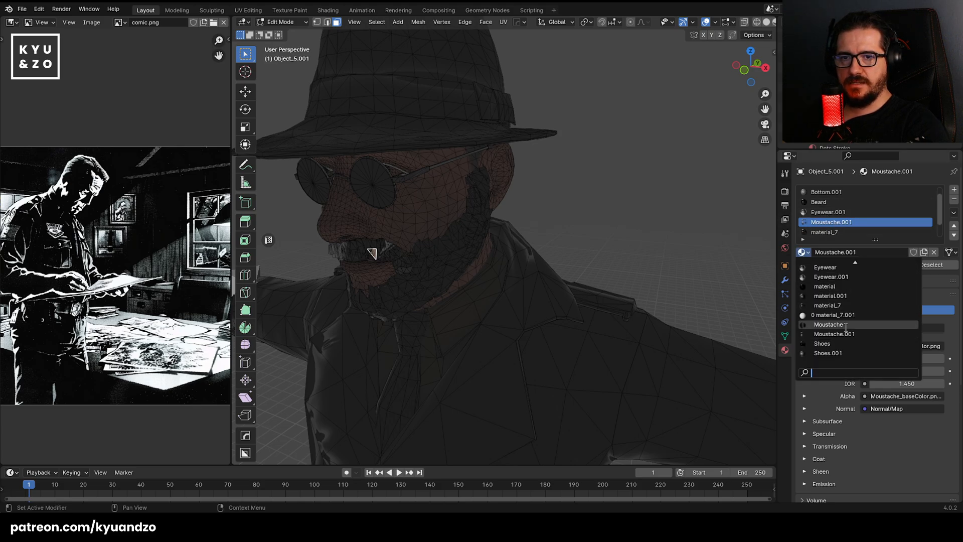
pyautogui.click(828, 324)
pyautogui.press('Tab')
pyautogui.click(570, 219)
# Set the Moustache material's blend mode to Opaque.
pyautogui.keyDown('shift'); pyautogui.moveTo(324, 191); pyautogui.dragTo(435, 201, button='middle'); pyautogui.keyUp('shift')
pyautogui.scroll(3, 436, 251)
pyautogui.press('Tab')
pyautogui.scroll(-1, 820, 416)
pyautogui.scroll(-6, 820, 413)
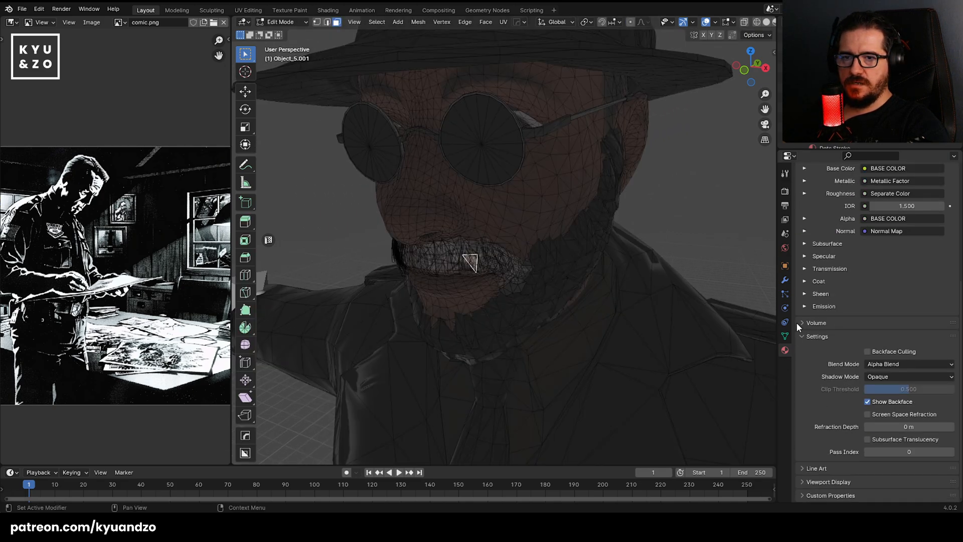
pyautogui.click(883, 376)
pyautogui.click(891, 376)
pyautogui.press('Tab')
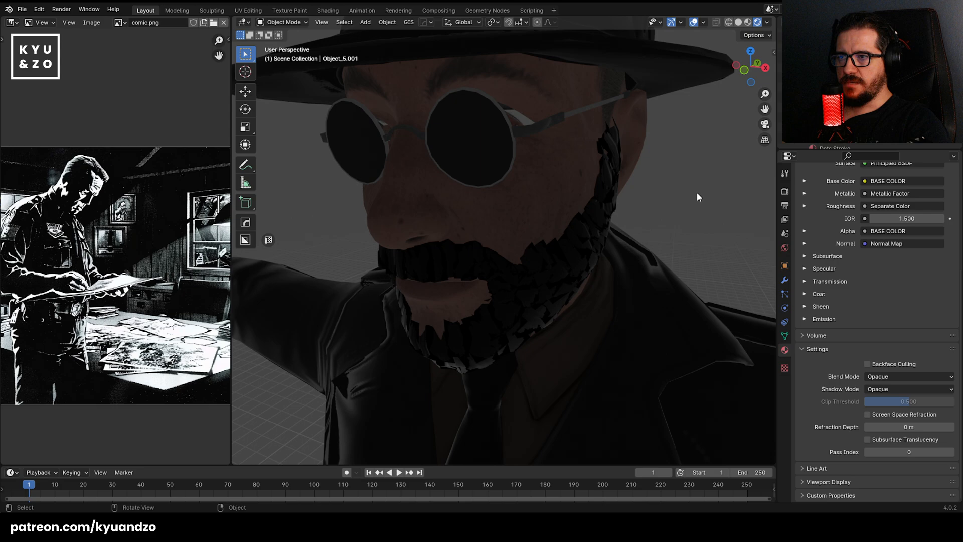
# Turn the enlarged Timeline area into a Shader Editor and move the Moustache's Principled BSDF and Material Output nodes away from the others.
pyautogui.moveTo(485, 295); pyautogui.dragTo(542, 369, button='middle')
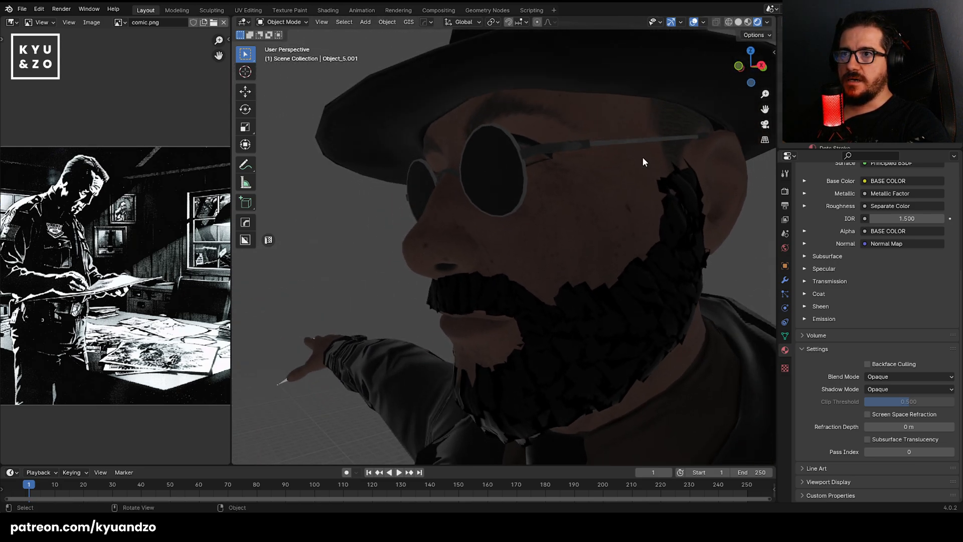
pyautogui.moveTo(541, 239); pyautogui.dragTo(536, 215, button='middle')
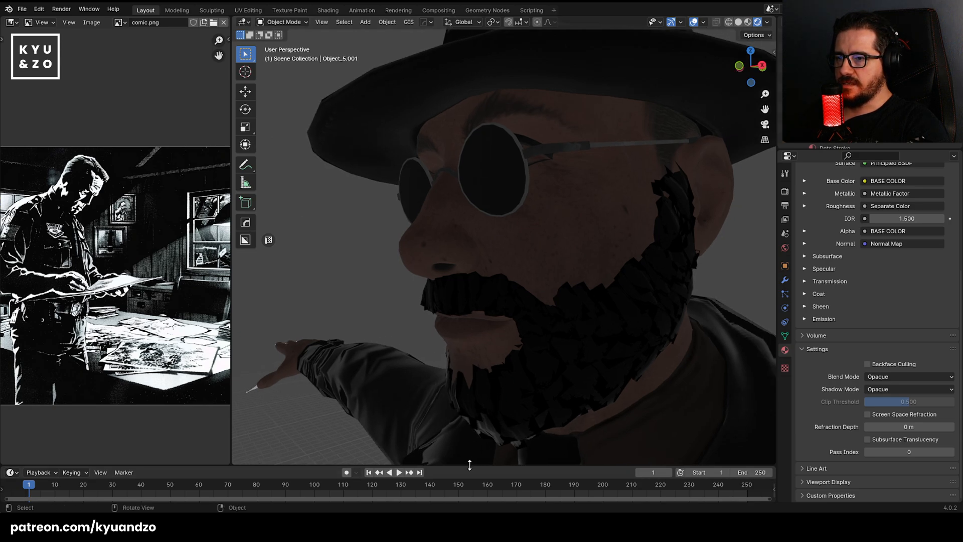
pyautogui.moveTo(469, 466); pyautogui.dragTo(470, 324)
pyautogui.click(11, 328)
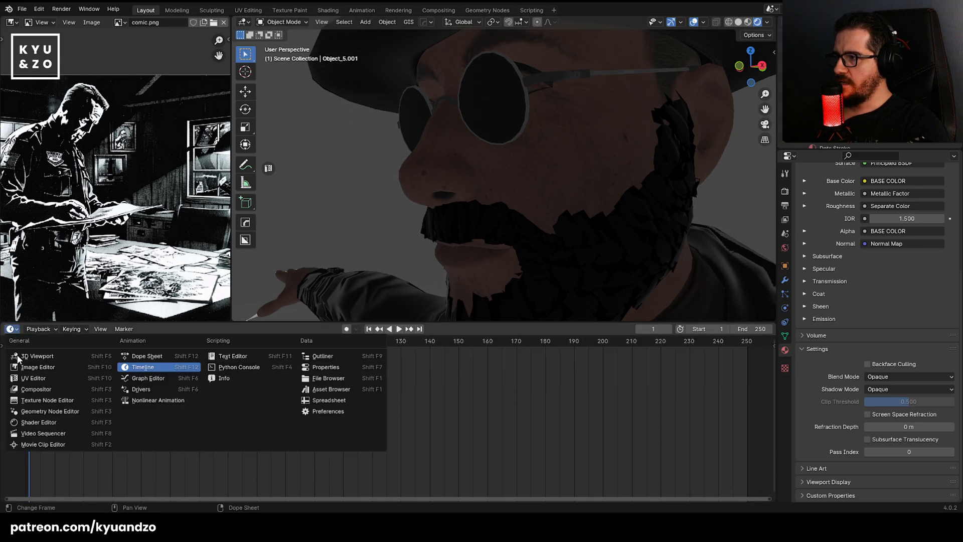
pyautogui.click(37, 424)
pyautogui.scroll(8, 327, 410)
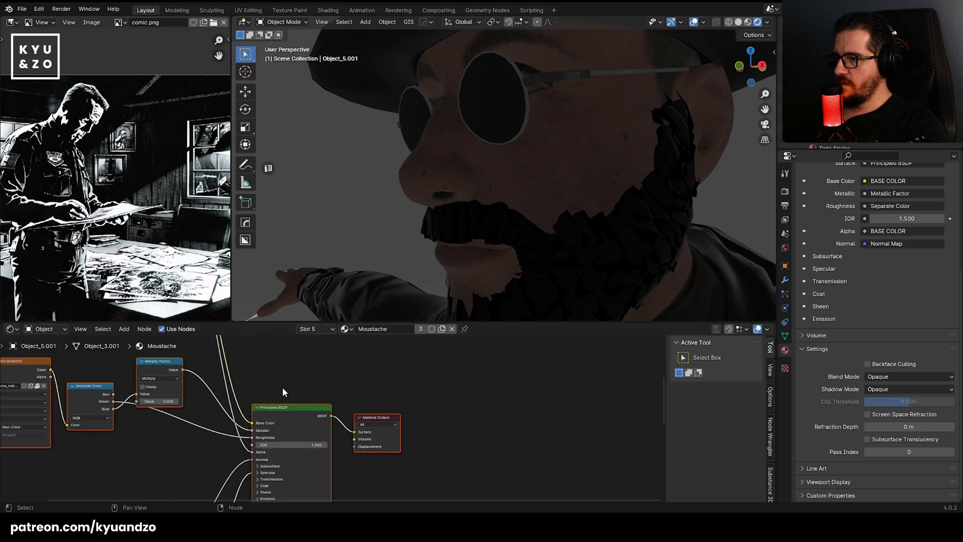
pyautogui.moveTo(281, 377); pyautogui.dragTo(358, 426)
pyautogui.moveTo(300, 418); pyautogui.dragTo(495, 384)
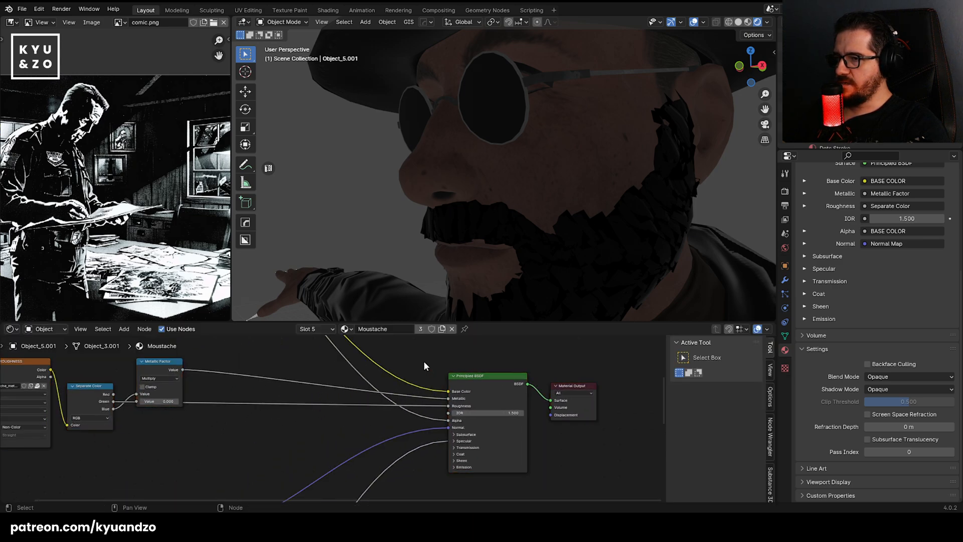
# Move the Moustache material's BASE COLOR texture node closer to its Principled BSDF node.
pyautogui.moveTo(328, 409); pyautogui.dragTo(466, 538, button='middle')
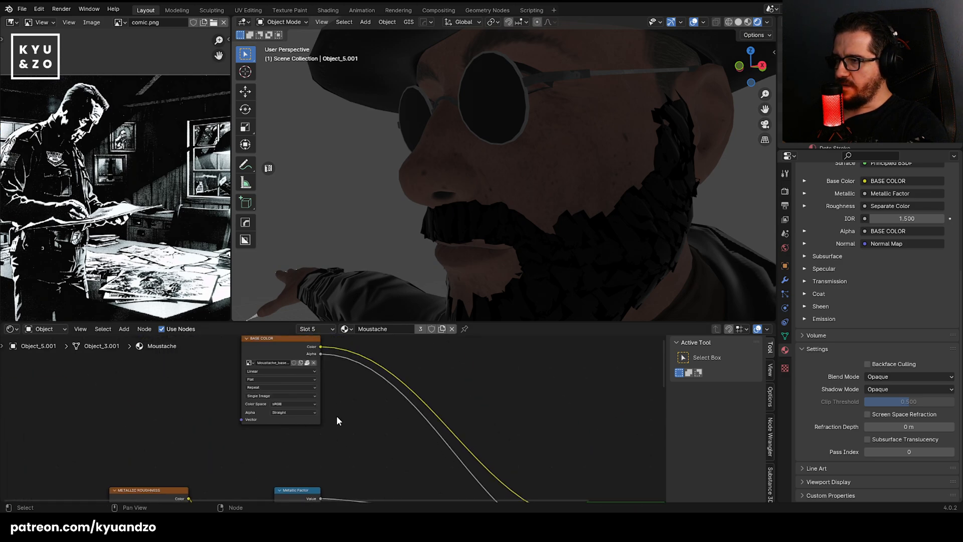
pyautogui.moveTo(279, 353); pyautogui.dragTo(450, 410)
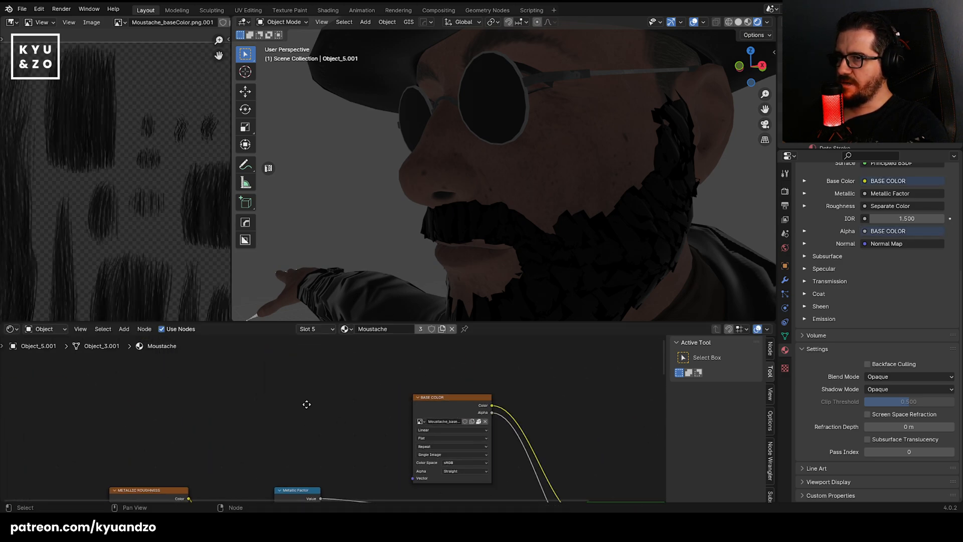
pyautogui.moveTo(306, 405); pyautogui.dragTo(191, 357, button='middle')
pyautogui.click(296, 348)
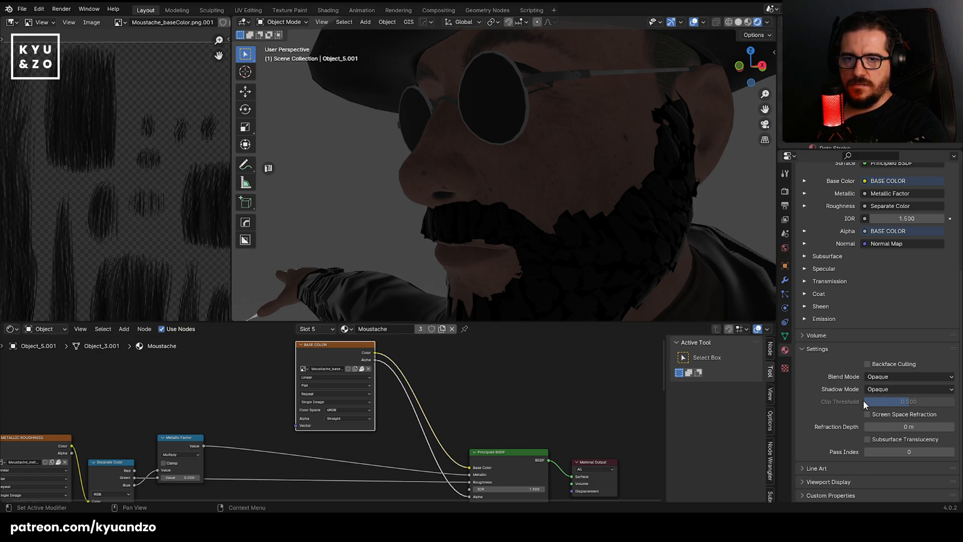
# Set the blend mode of the rigged detective's Moustache and Beard materials to Alpha Clip.
pyautogui.click(889, 378)
pyautogui.click(889, 401)
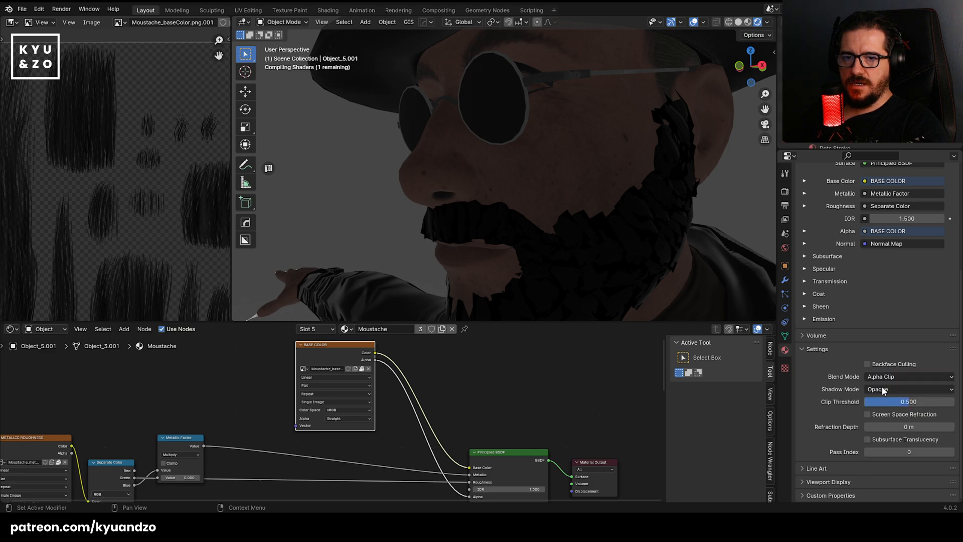
pyautogui.click(606, 225)
pyautogui.press('Tab')
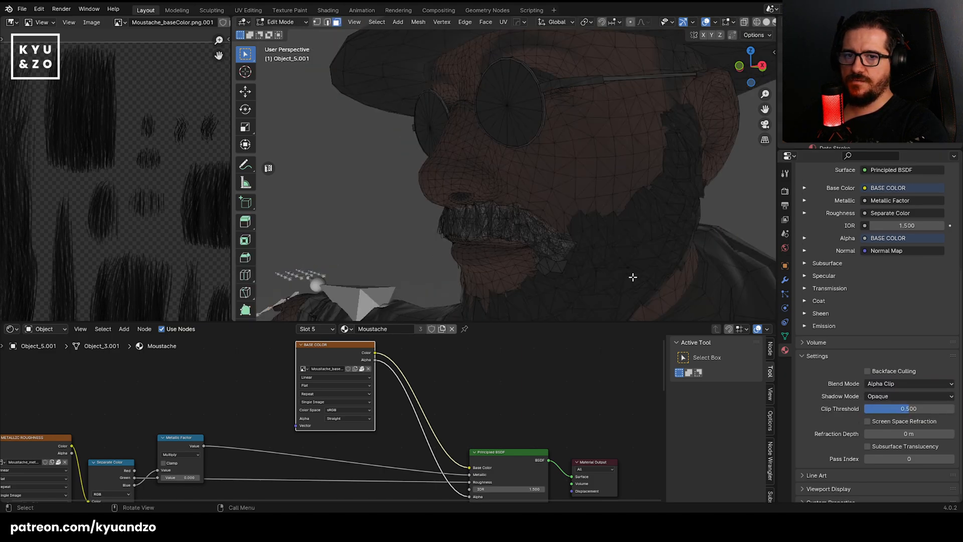
pyautogui.click(641, 255)
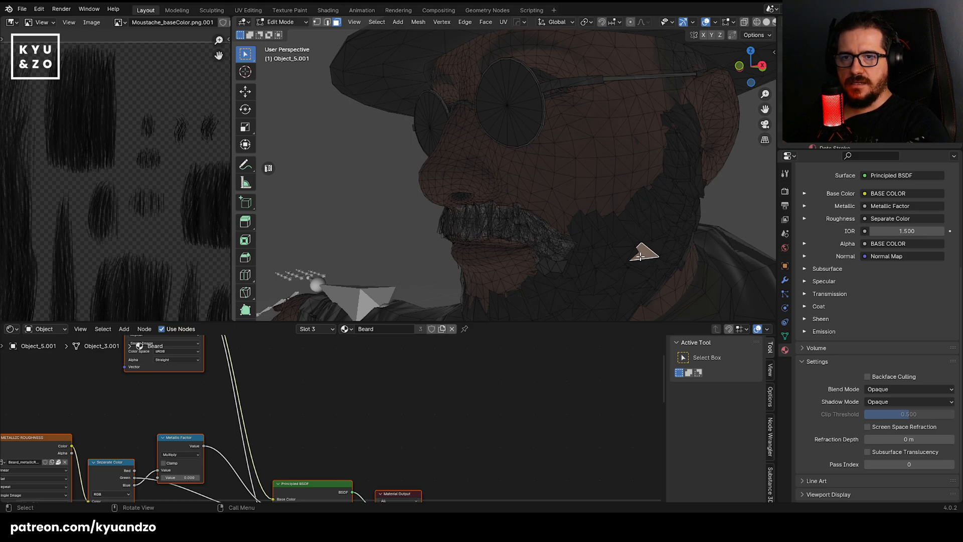
pyautogui.click(875, 389)
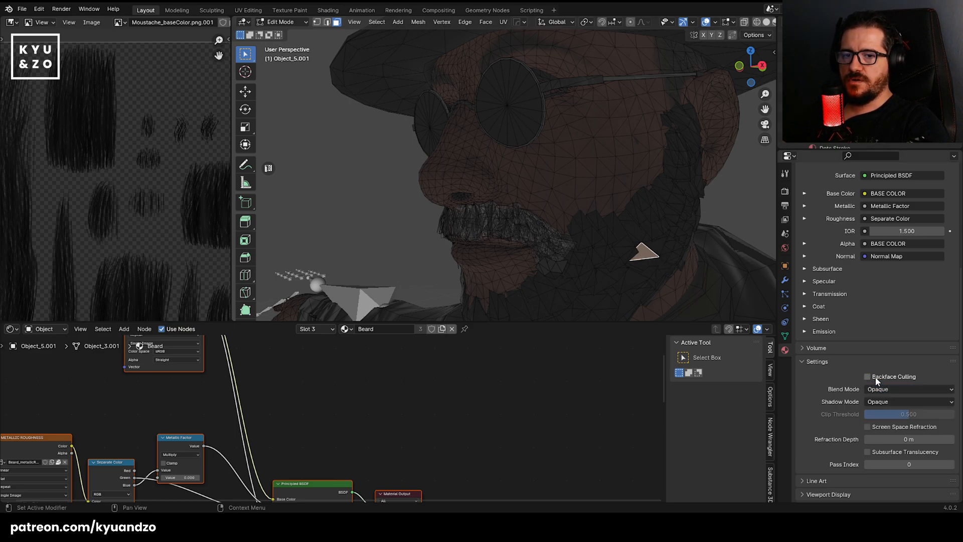
pyautogui.click(876, 391)
pyautogui.click(879, 410)
pyautogui.press('Tab')
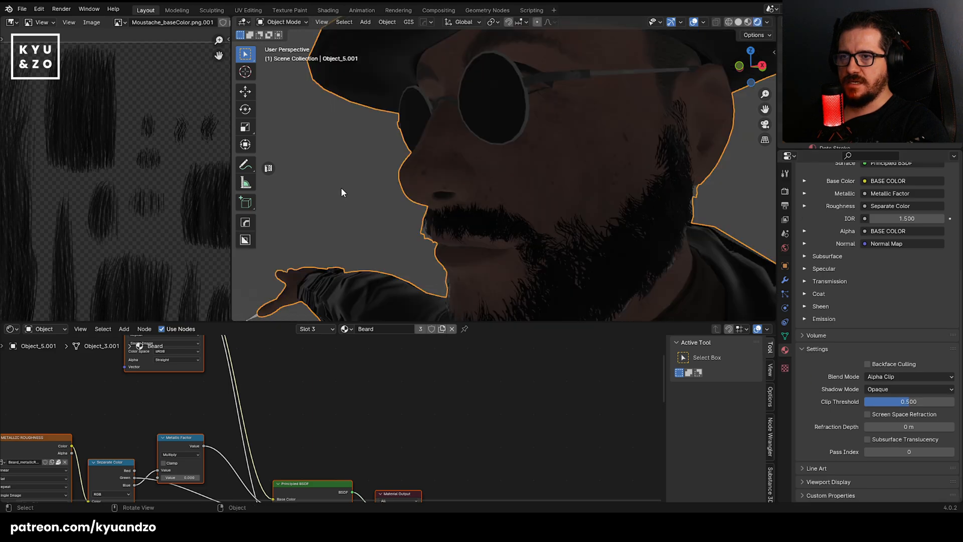
# Examine the rigged detective from beard and moustache down to coat hem and legs, beside the original model.
pyautogui.press('Home')
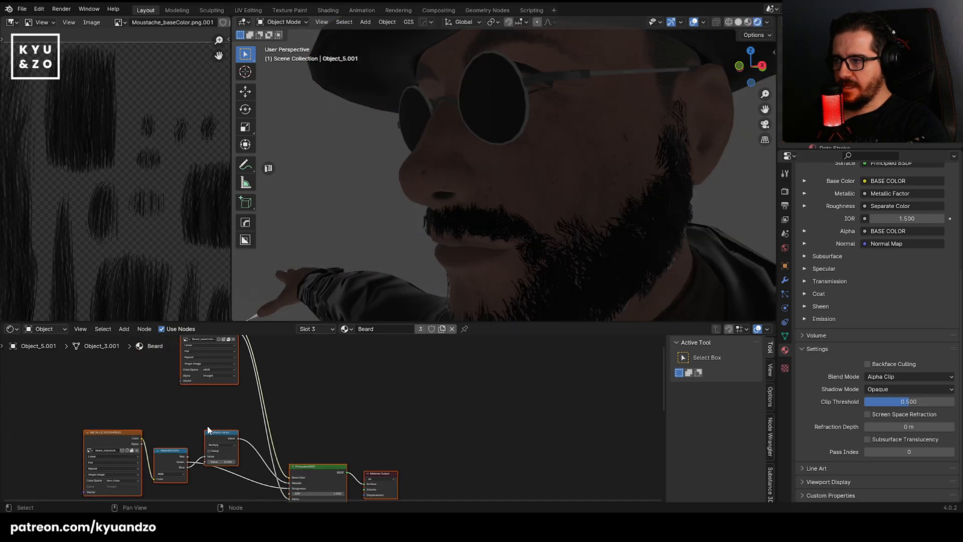
pyautogui.click(708, 152)
pyautogui.click(711, 188)
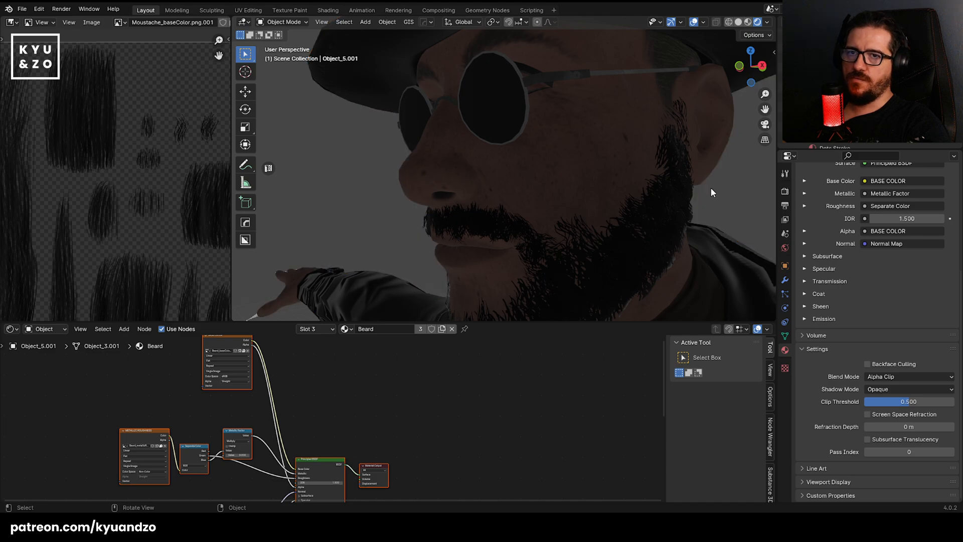
pyautogui.scroll(2, 367, 175)
pyautogui.scroll(-6, 398, 164)
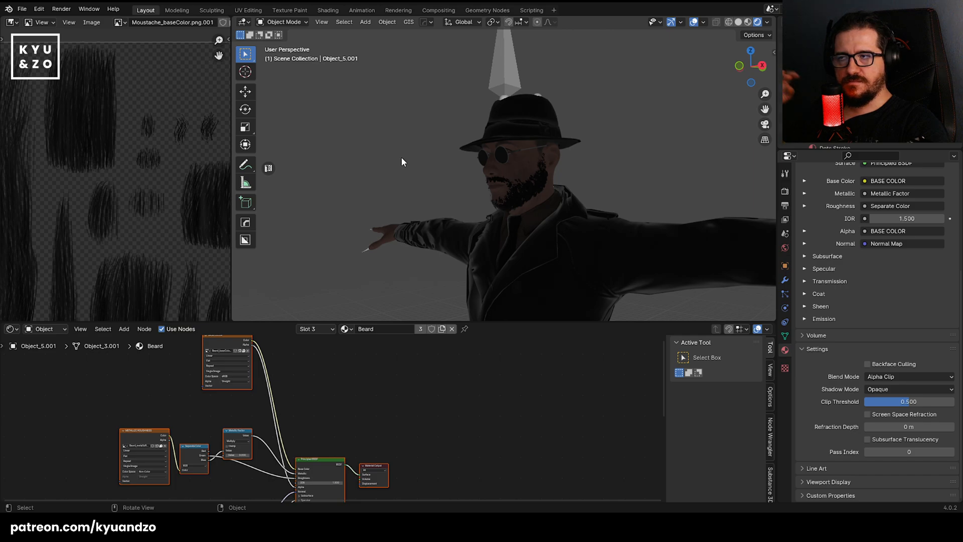
pyautogui.scroll(5, 402, 161)
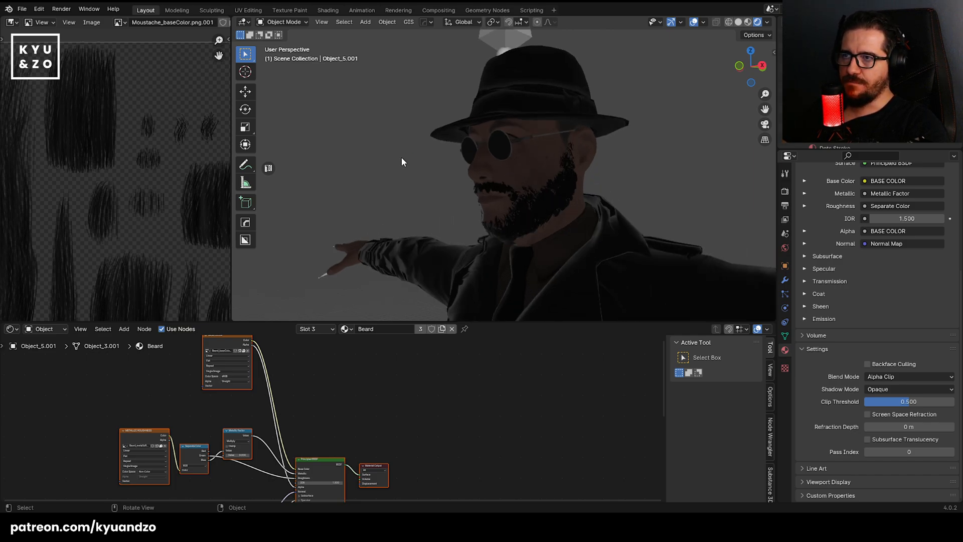
pyautogui.moveTo(391, 135); pyautogui.dragTo(462, 168, button='middle')
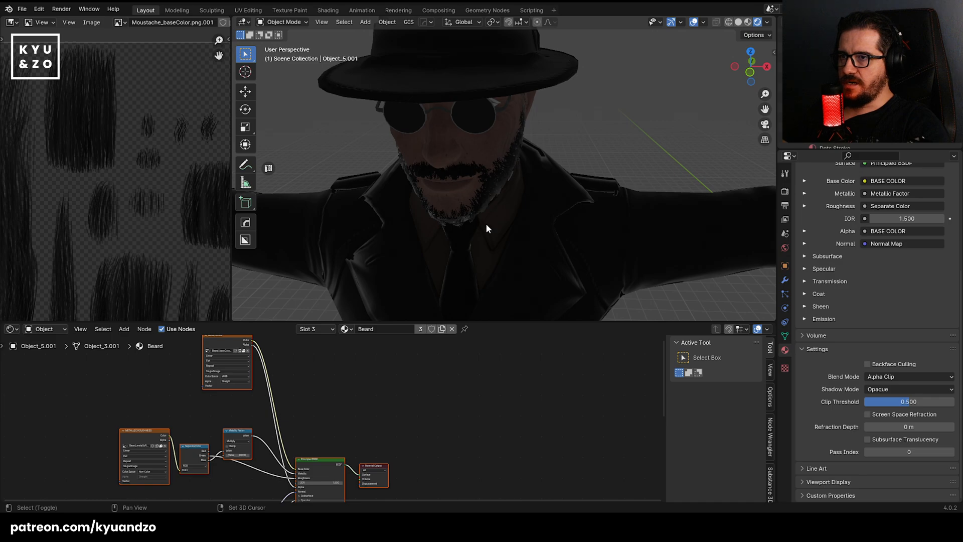
pyautogui.keyDown('shift'); pyautogui.moveTo(486, 224); pyautogui.dragTo(489, 155, button='middle'); pyautogui.keyUp('shift')
pyautogui.scroll(-6, 490, 156)
pyautogui.keyDown('shift'); pyautogui.moveTo(492, 196); pyautogui.dragTo(494, 128, button='middle'); pyautogui.keyUp('shift')
pyautogui.scroll(5, 494, 146)
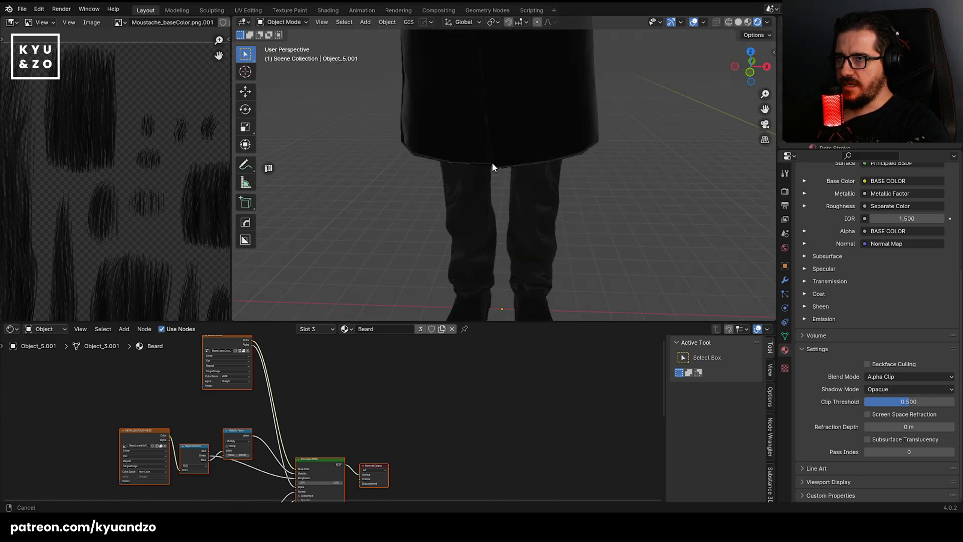
pyautogui.scroll(3, 511, 174)
pyautogui.keyDown('shift'); pyautogui.moveTo(506, 226); pyautogui.dragTo(465, 175, button='middle'); pyautogui.keyUp('shift')
pyautogui.scroll(-8, 467, 176)
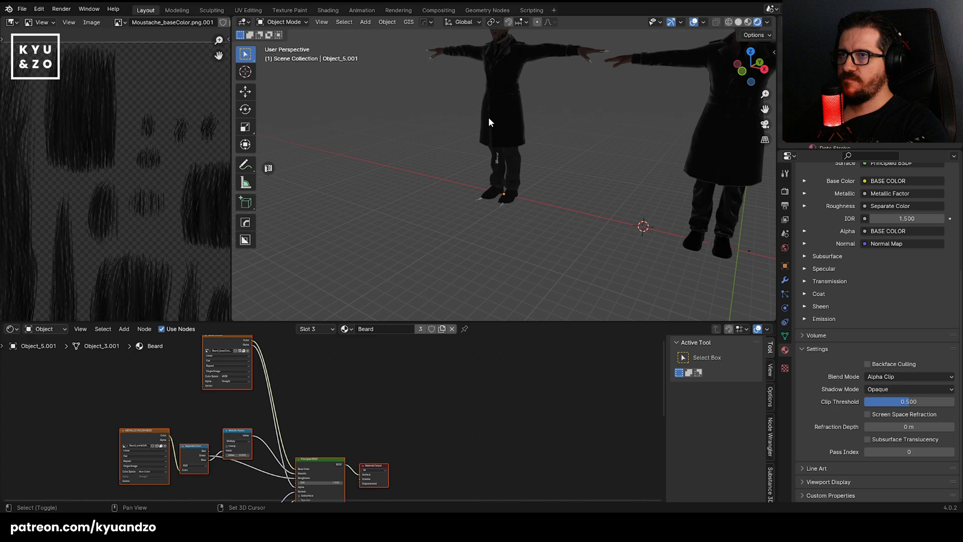
pyautogui.keyDown('shift'); pyautogui.moveTo(489, 117); pyautogui.dragTo(498, 220, button='middle'); pyautogui.keyUp('shift')
# Try moving the rigged detective by its armature to check that the mesh follows, cancelling each move.
pyautogui.click(497, 138)
pyautogui.scroll(1, 477, 215)
pyautogui.press('g')
pyautogui.rightClick(452, 175)
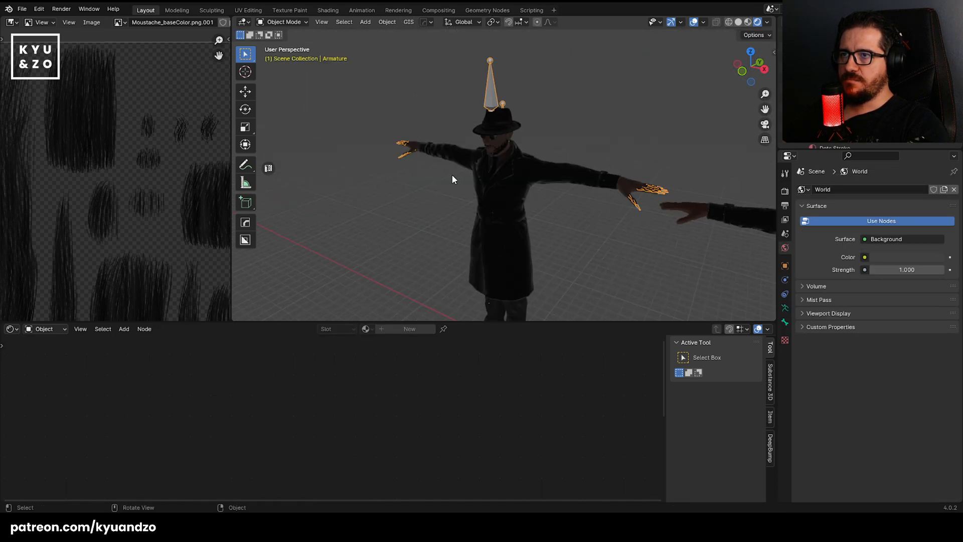
pyautogui.click(465, 103)
pyautogui.click(489, 95)
pyautogui.press('g')
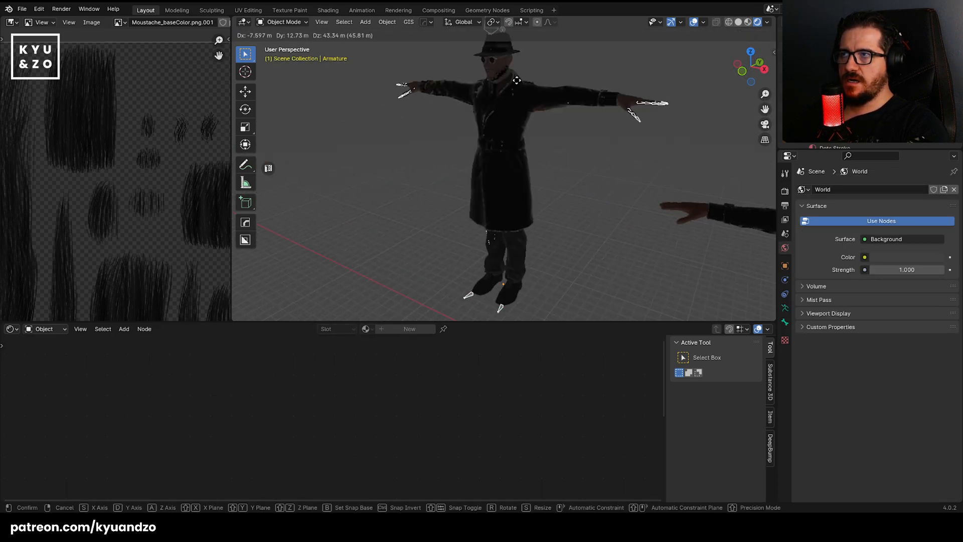
pyautogui.rightClick(541, 51)
pyautogui.click(585, 74)
pyautogui.scroll(4, 548, 50)
pyautogui.keyDown('shift'); pyautogui.moveTo(548, 53); pyautogui.dragTo(439, 110, button='middle'); pyautogui.keyUp('shift')
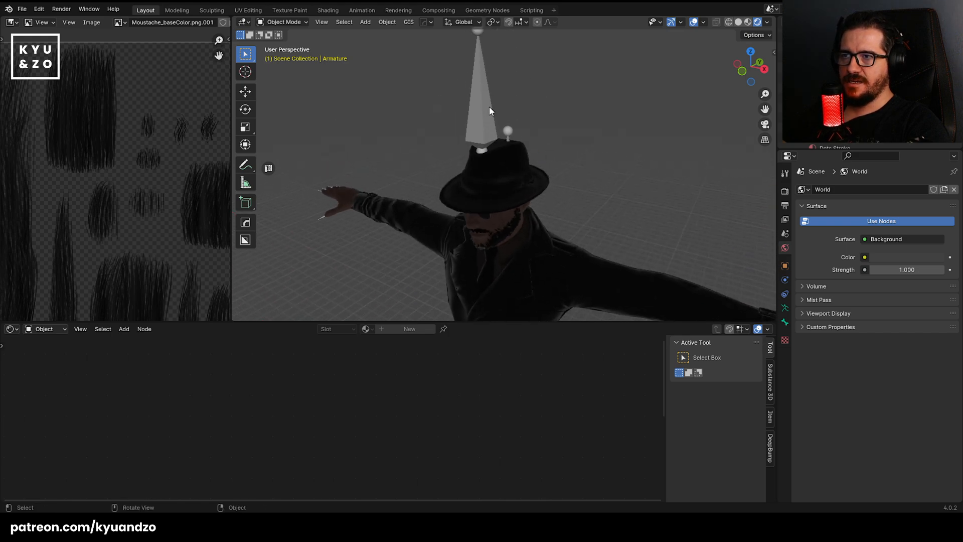
pyautogui.click(494, 119)
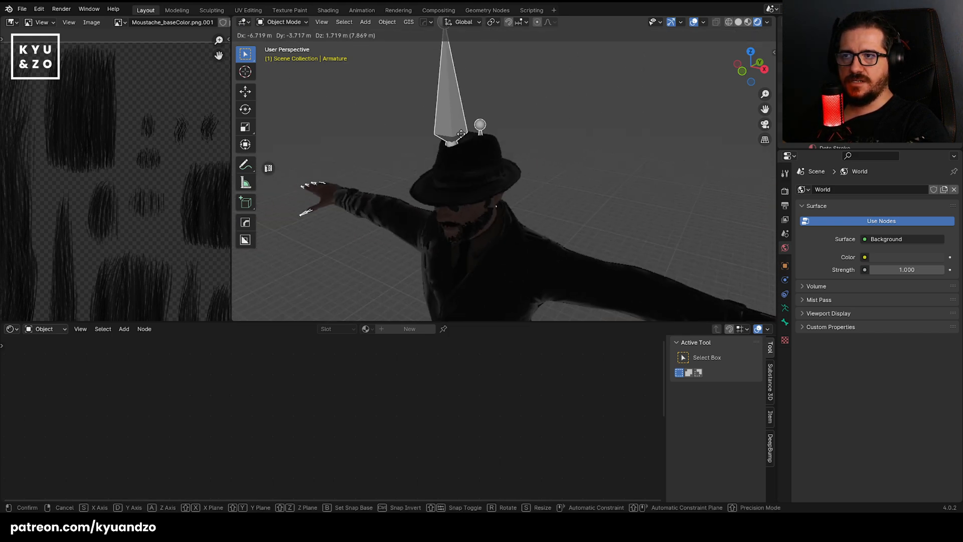
pyautogui.scroll(-5, 567, 172)
pyautogui.scroll(2, 596, 182)
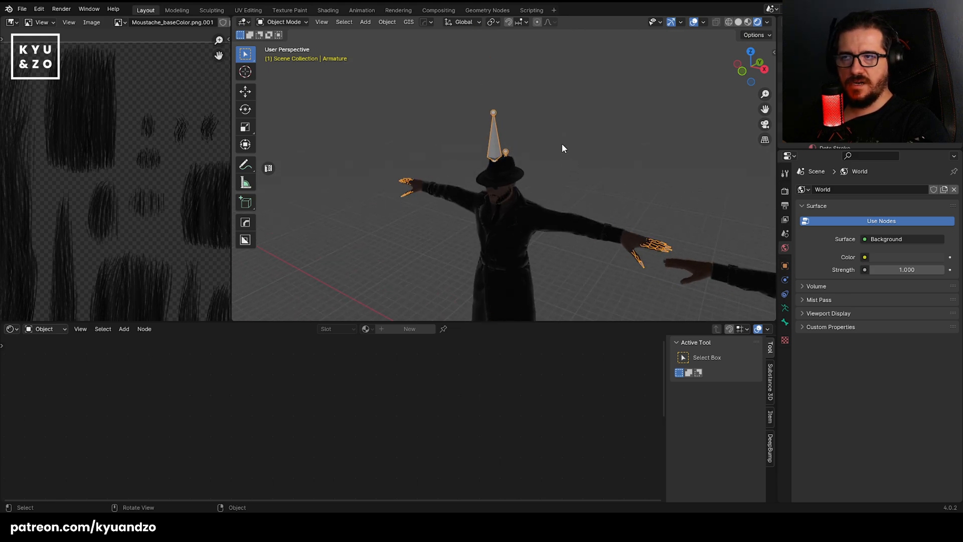
pyautogui.press('g')
pyautogui.press('Escape')
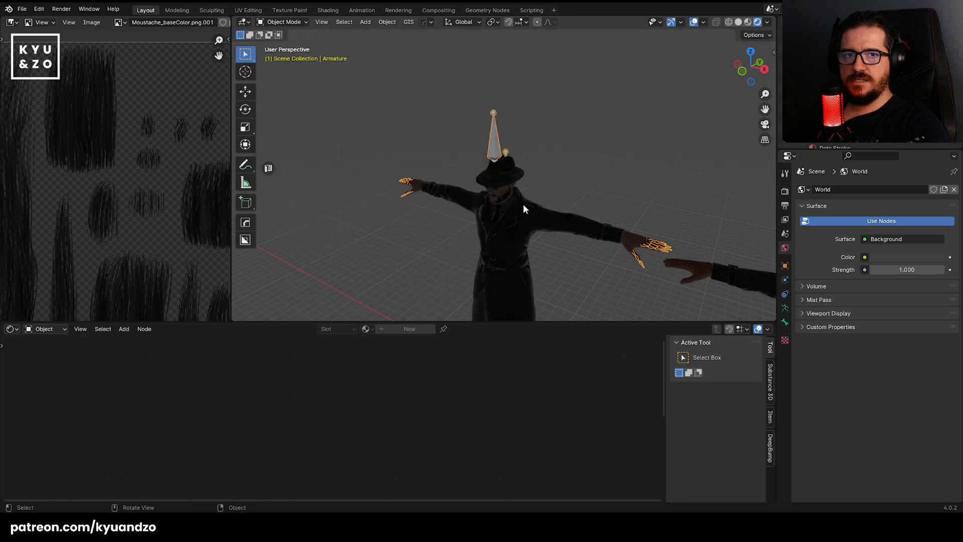
# Select the armature together with its child mesh and copy both objects, then clear the selection.
pyautogui.scroll(5, 589, 202)
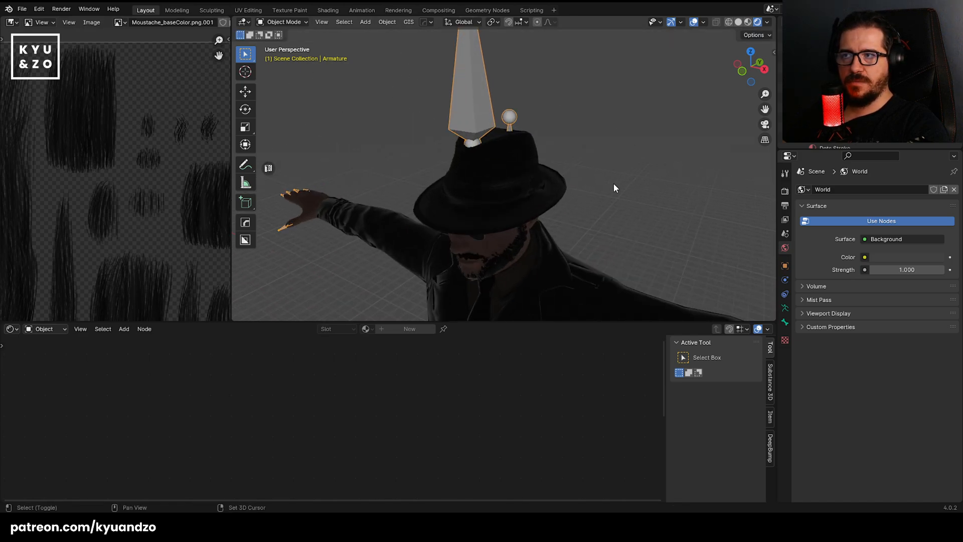
pyautogui.keyDown('shift'); pyautogui.moveTo(613, 184); pyautogui.dragTo(630, 150, button='middle'); pyautogui.keyUp('shift')
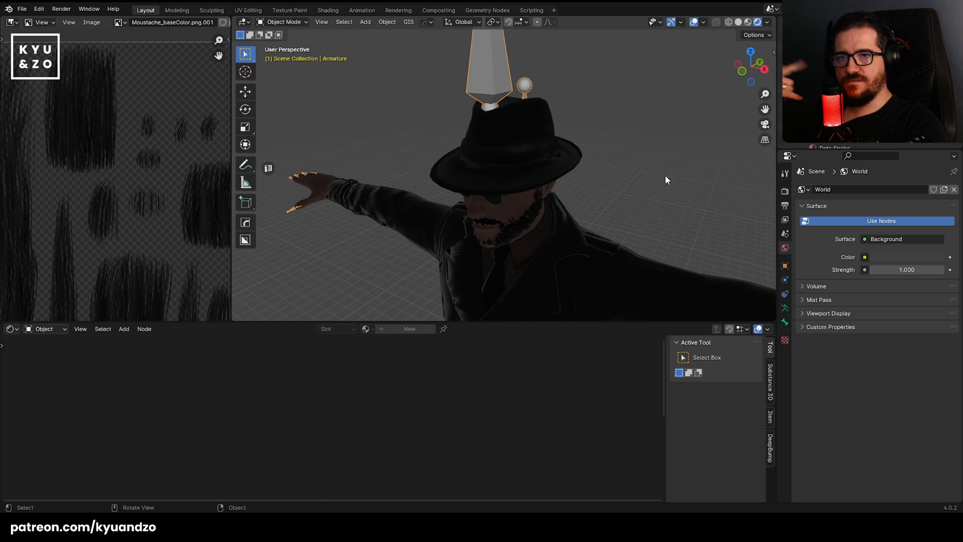
pyautogui.scroll(-6, 665, 176)
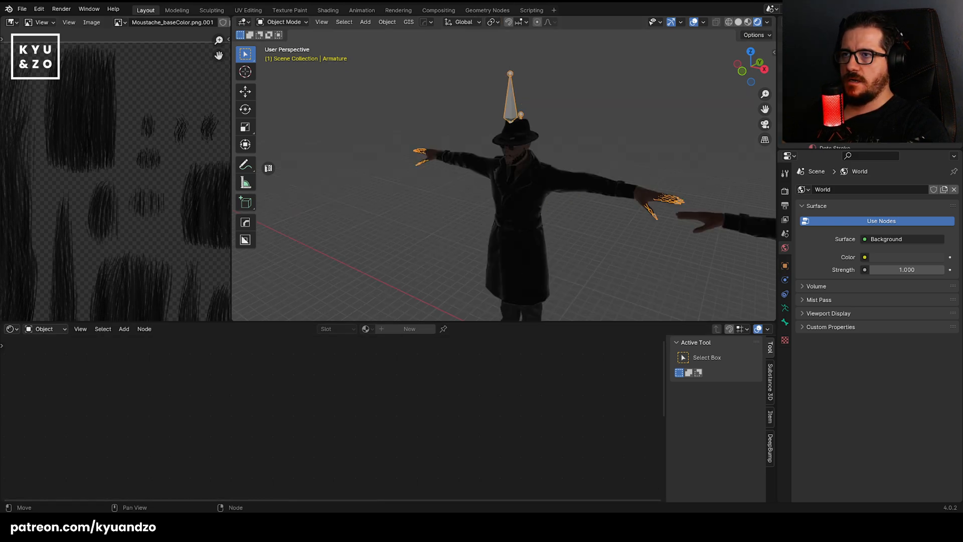
pyautogui.hotkey('shift', 'g')
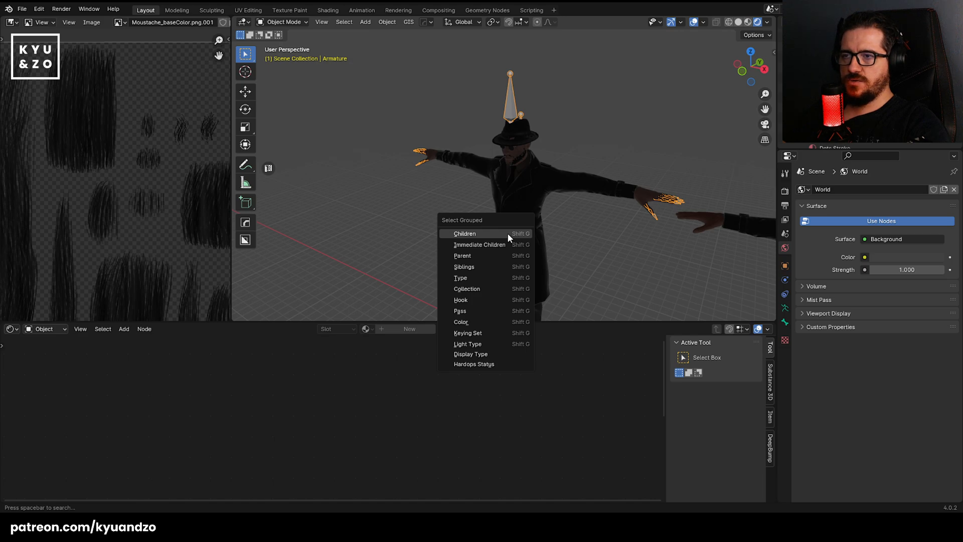
pyautogui.click(507, 233)
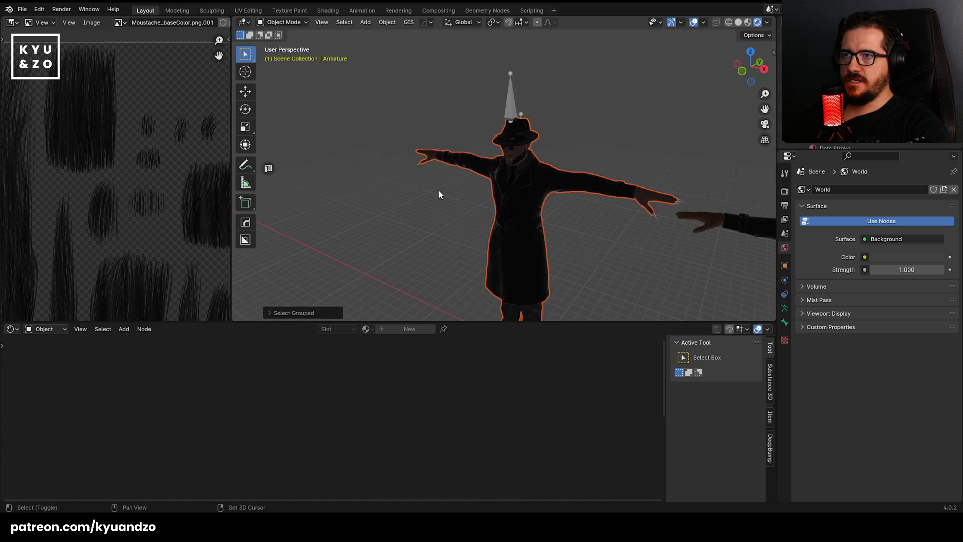
pyautogui.keyDown('shift'); pyautogui.click(508, 104); pyautogui.keyUp('shift')
pyautogui.hotkey('ctrl', 'c')
pyautogui.click(404, 180)
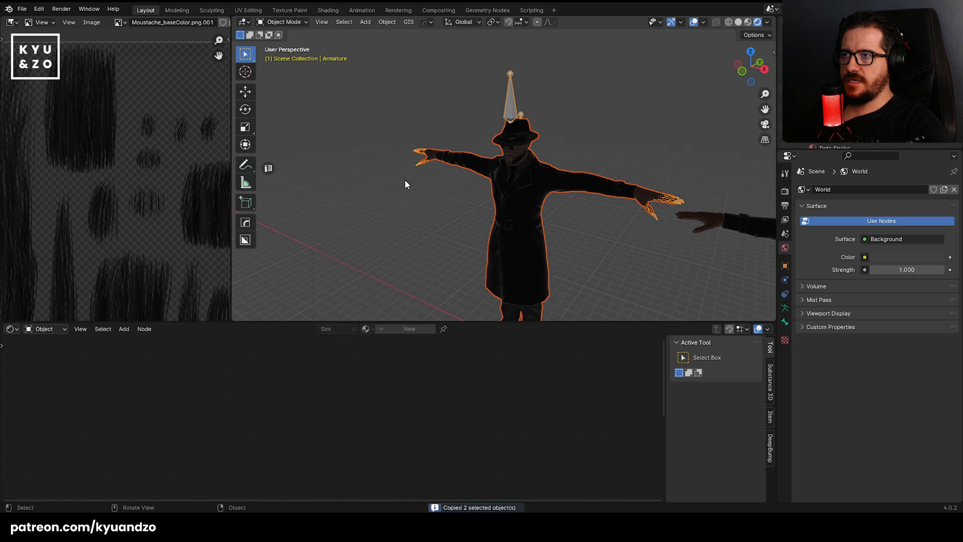
pyautogui.click(427, 191)
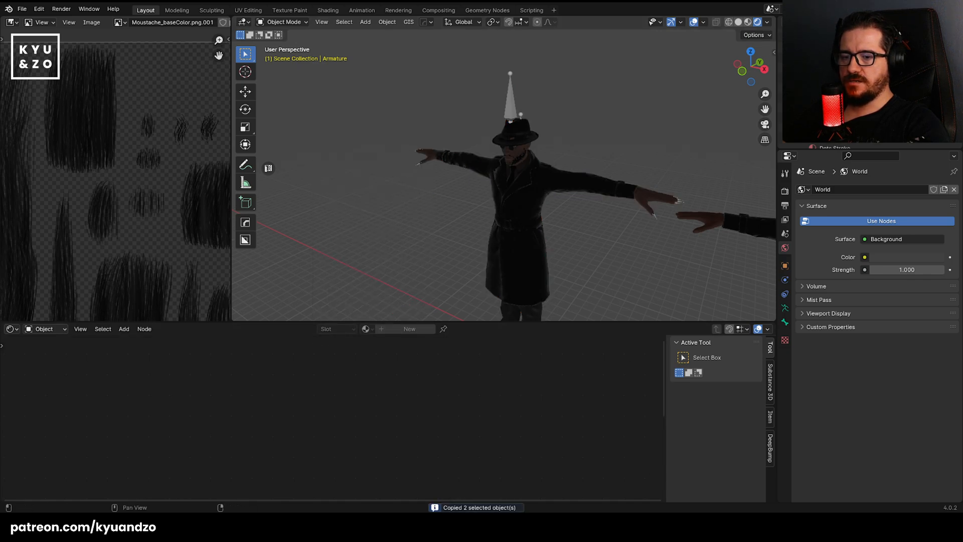
pyautogui.scroll(2, 617, 301)
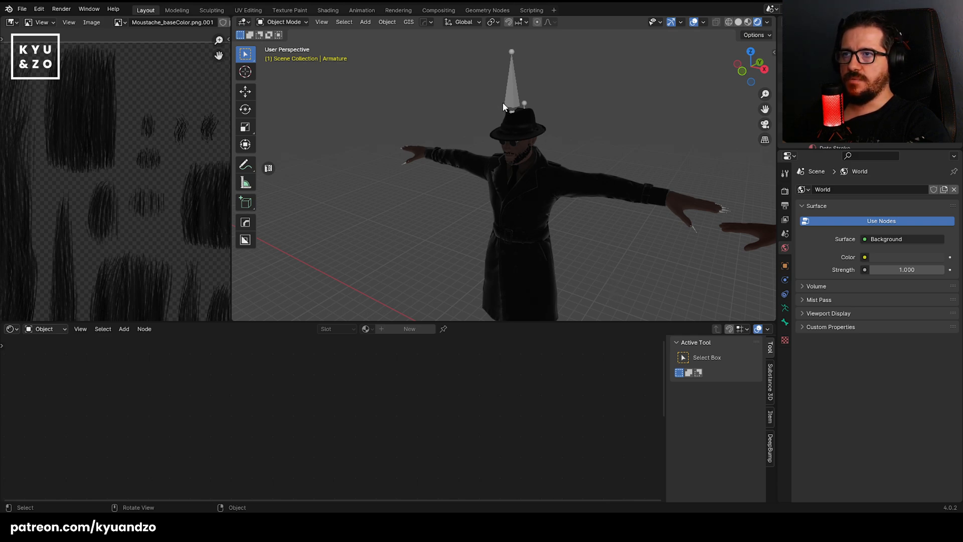
pyautogui.click(518, 58)
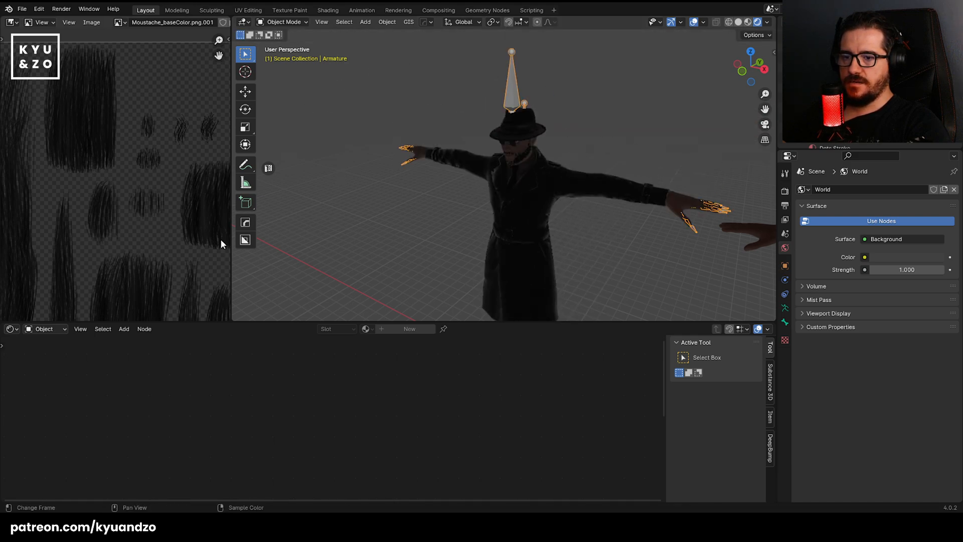
pyautogui.click(667, 147)
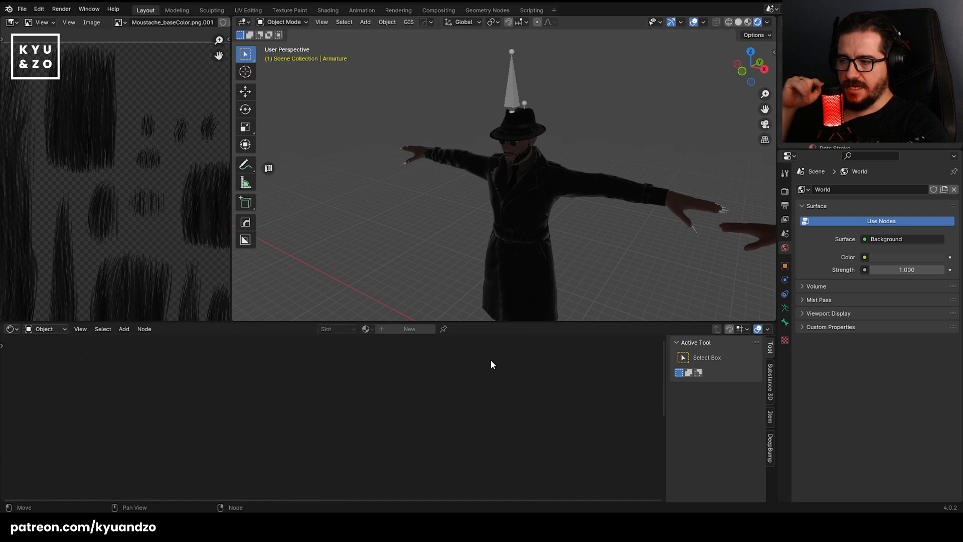
pyautogui.click(498, 103)
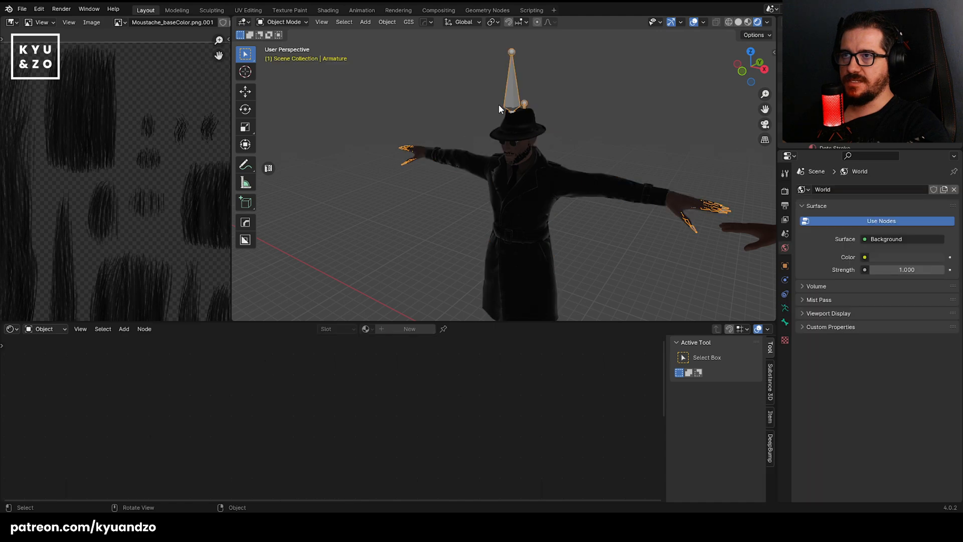
pyautogui.press('g')
pyautogui.rightClick(450, 99)
pyautogui.click(391, 90)
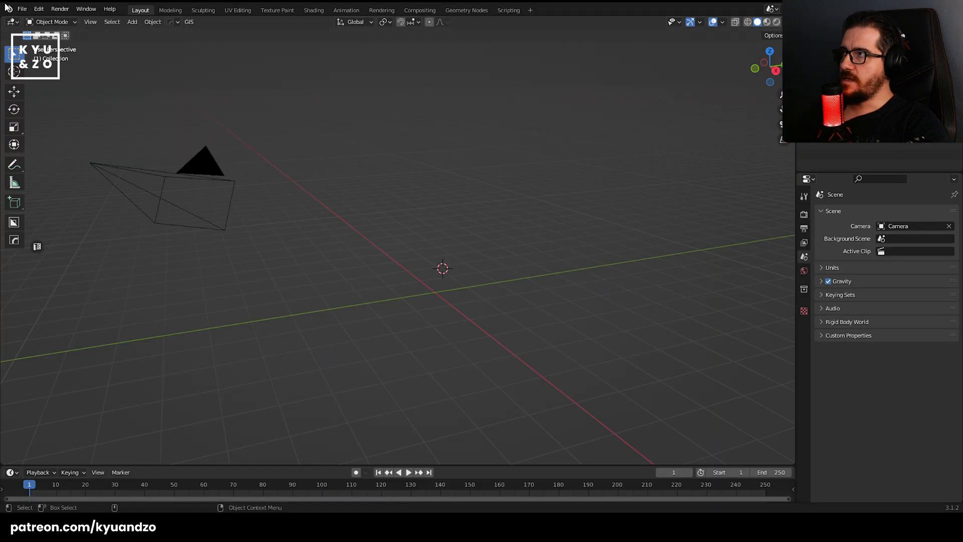
# Import the rigged detective with its armature into the empty scene in Blender 3.1.2.
pyautogui.click(22, 9)
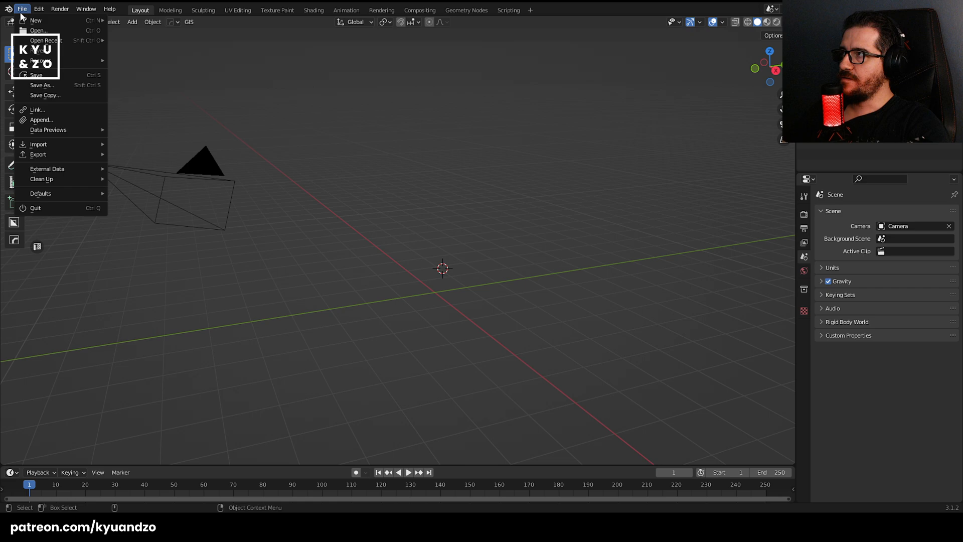
pyautogui.moveTo(30, 144)
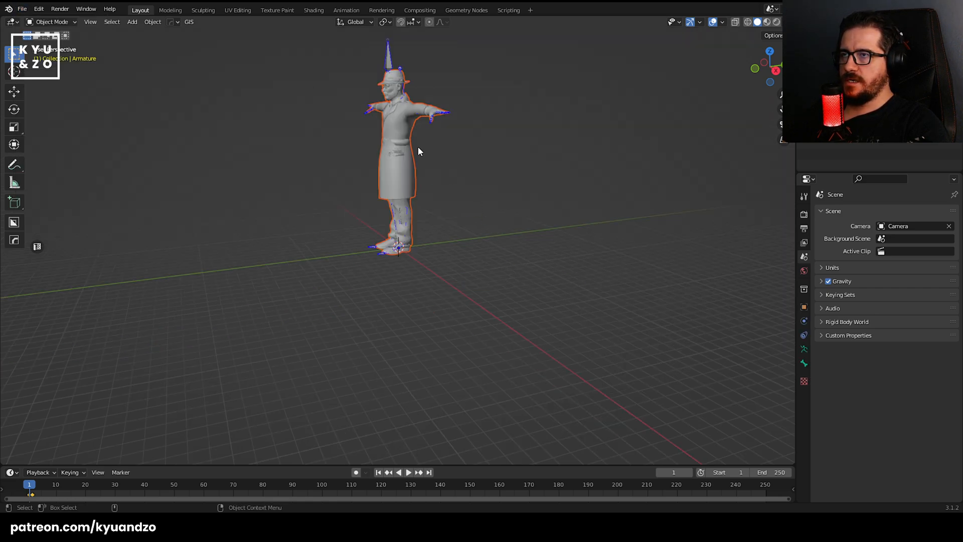
# Create a Mixamo control rig from the detective's armature with IK Arms and IK Legs on and Apply Animation off.
pyautogui.keyDown('shift'); pyautogui.moveTo(445, 134); pyautogui.dragTo(540, 236, button='middle'); pyautogui.keyUp('shift')
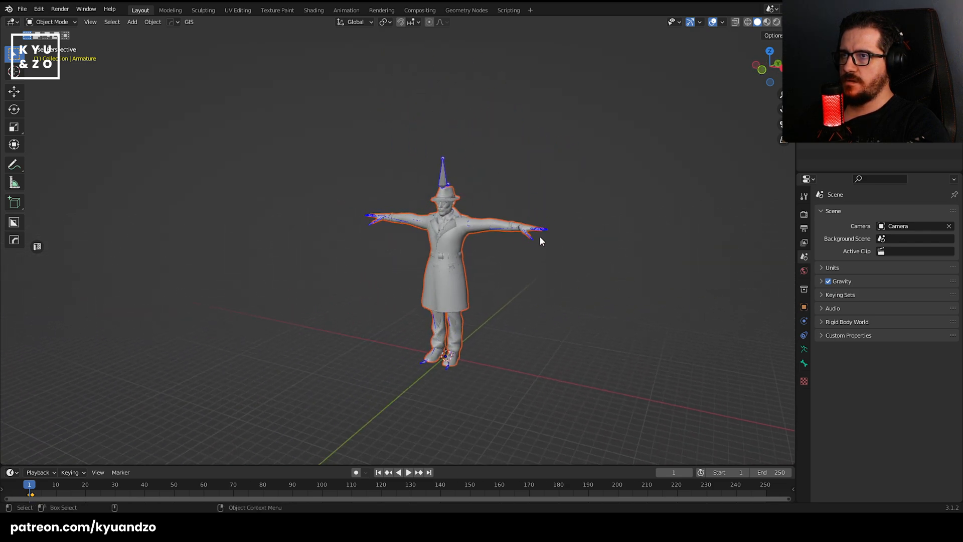
pyautogui.scroll(5, 477, 170)
pyautogui.click(401, 110)
pyautogui.keyDown('shift'); pyautogui.moveTo(514, 113); pyautogui.dragTo(454, 156, button='middle'); pyautogui.keyUp('shift')
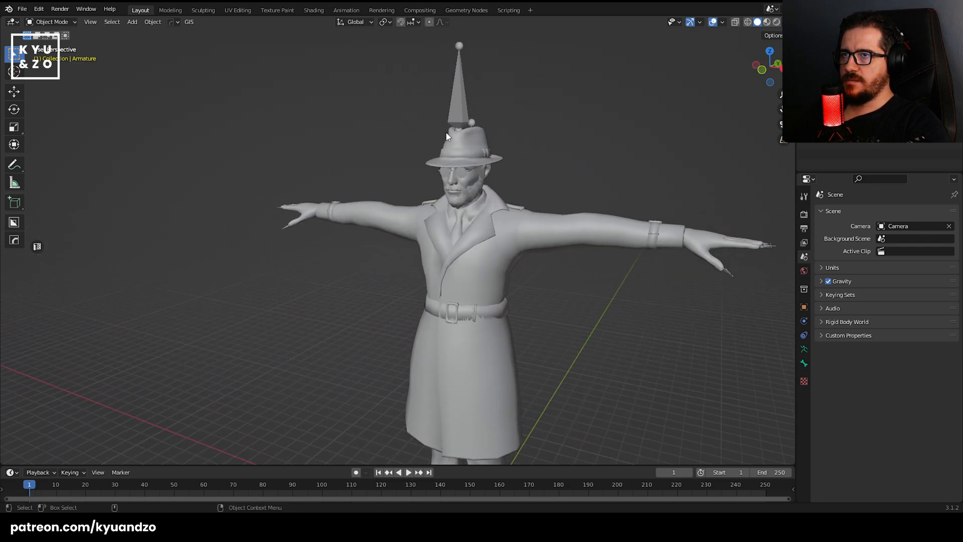
pyautogui.click(454, 118)
pyautogui.press('n')
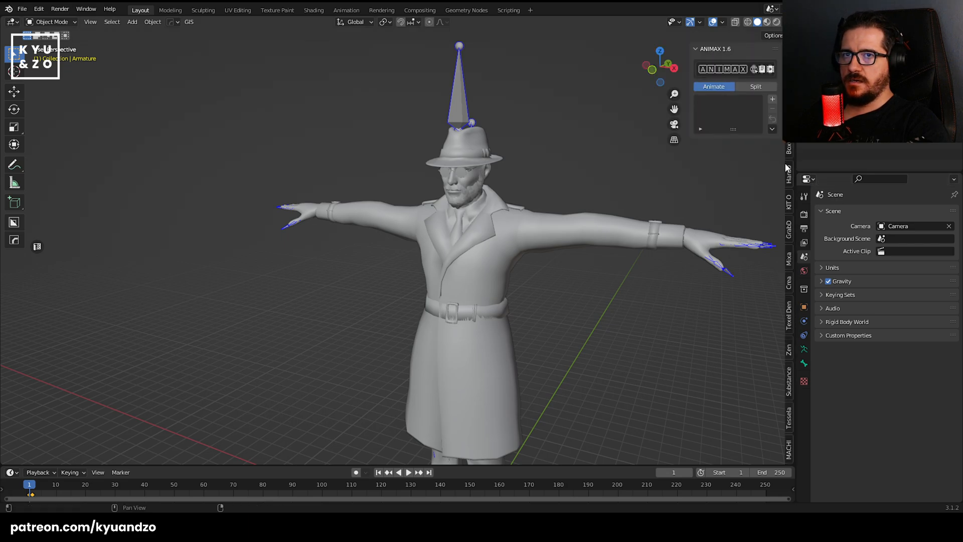
pyautogui.scroll(-8, 791, 149)
pyautogui.scroll(1, 791, 149)
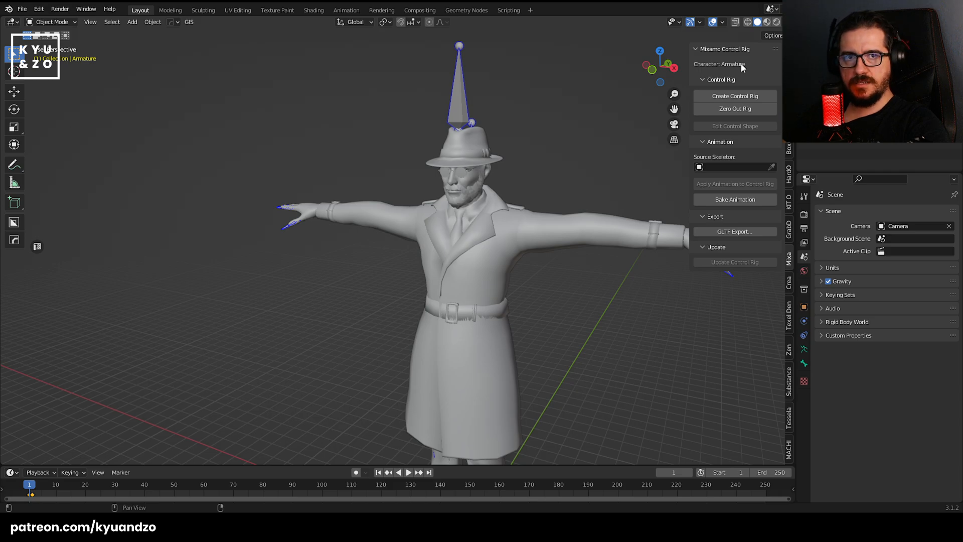
pyautogui.click(737, 96)
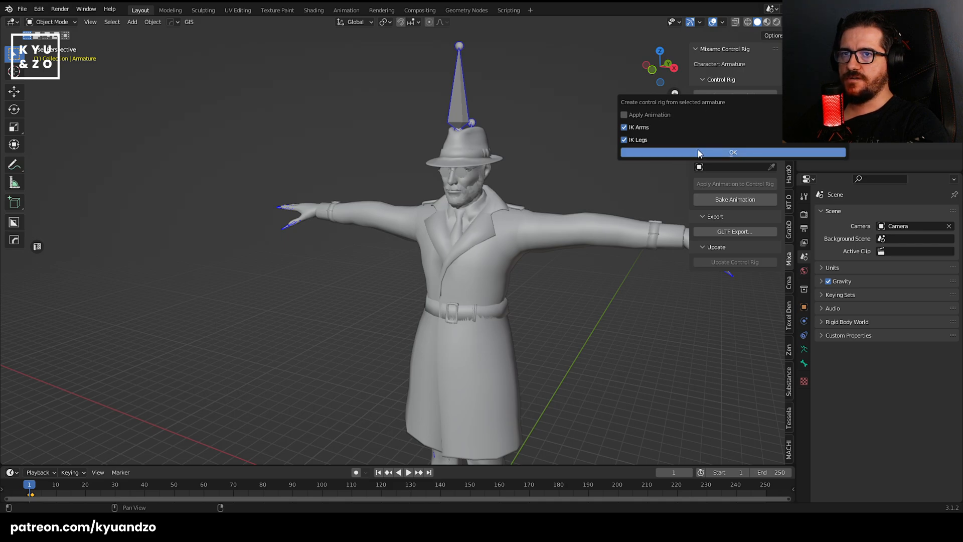
pyautogui.click(626, 152)
# Select the control rig together with its child mesh, copy both, and bring them into the Blender 4.0.2 scene.
pyautogui.scroll(-5, 531, 185)
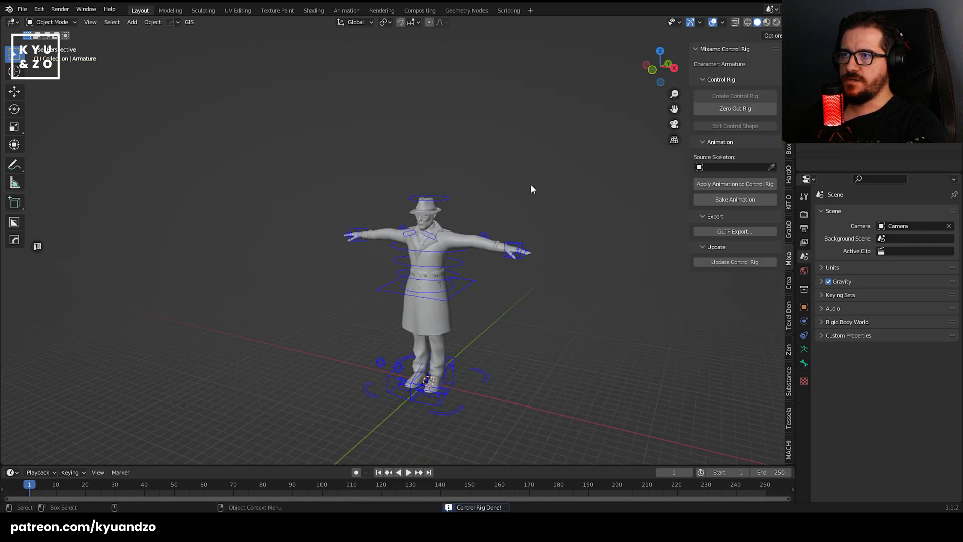
pyautogui.scroll(3, 530, 185)
pyautogui.hotkey('shift', 'g')
pyautogui.click(471, 215)
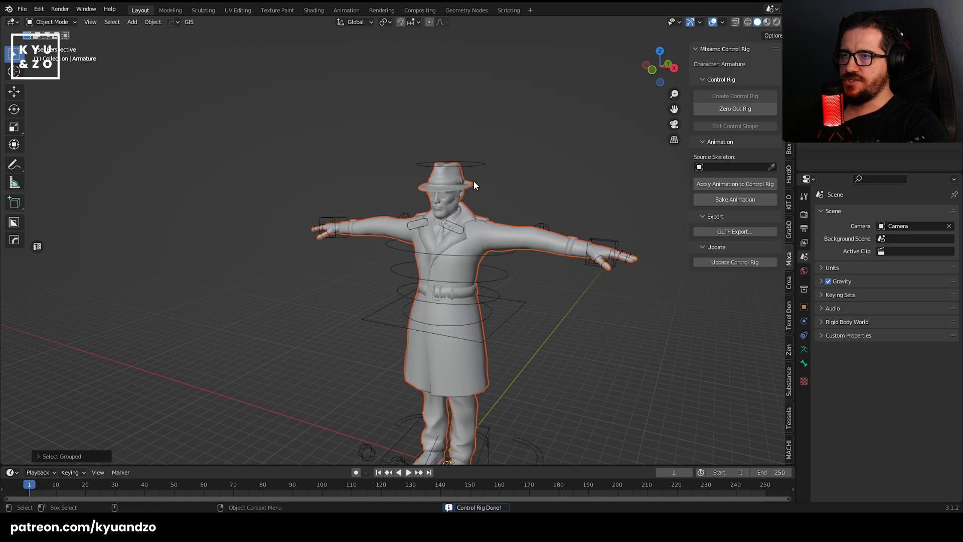
pyautogui.keyDown('shift'); pyautogui.click(482, 163); pyautogui.keyUp('shift')
pyautogui.hotkey('ctrl', 'c')
pyautogui.click(483, 166)
pyautogui.click(512, 167)
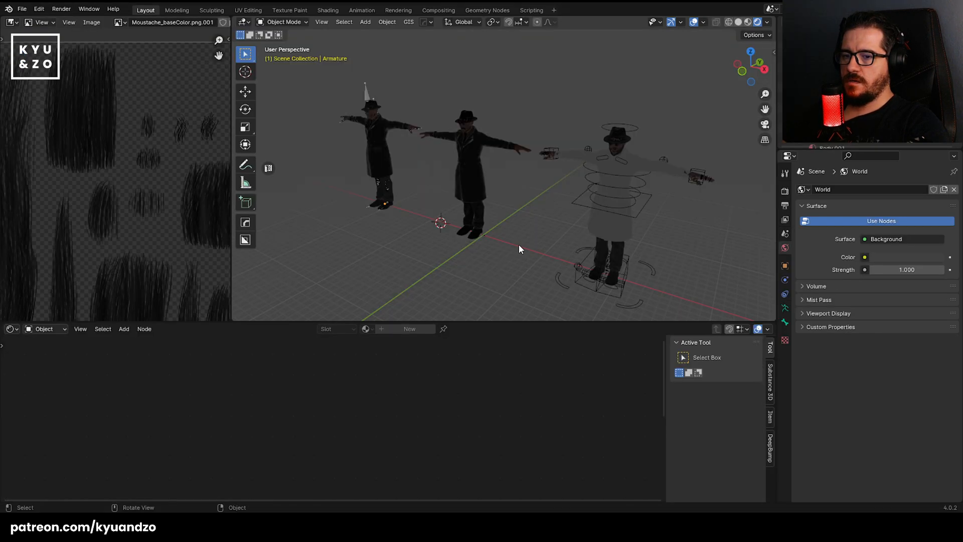
# Delete the earlier rigged detective together with its armature, keeping the original model and the new control-rig version.
pyautogui.click(591, 185)
pyautogui.click(467, 165)
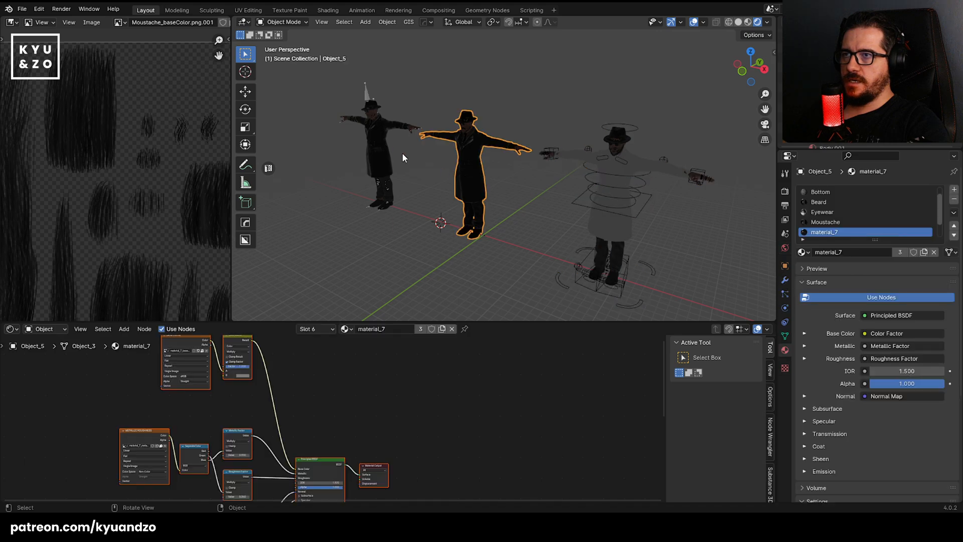
pyautogui.click(373, 141)
pyautogui.moveTo(323, 76); pyautogui.dragTo(400, 221)
pyautogui.press('x')
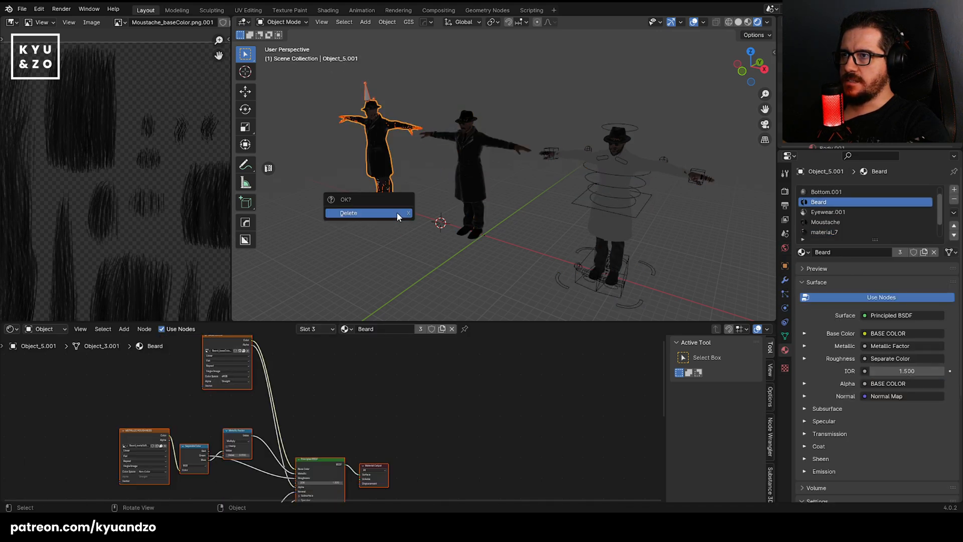
pyautogui.click(397, 215)
# Replace the coat material on the control-rigged detective with the original material_7.
pyautogui.click(590, 182)
pyautogui.keyDown('shift'); pyautogui.moveTo(589, 182); pyautogui.dragTo(517, 187, button='middle'); pyautogui.keyUp('shift')
pyautogui.scroll(4, 517, 187)
pyautogui.click(515, 163)
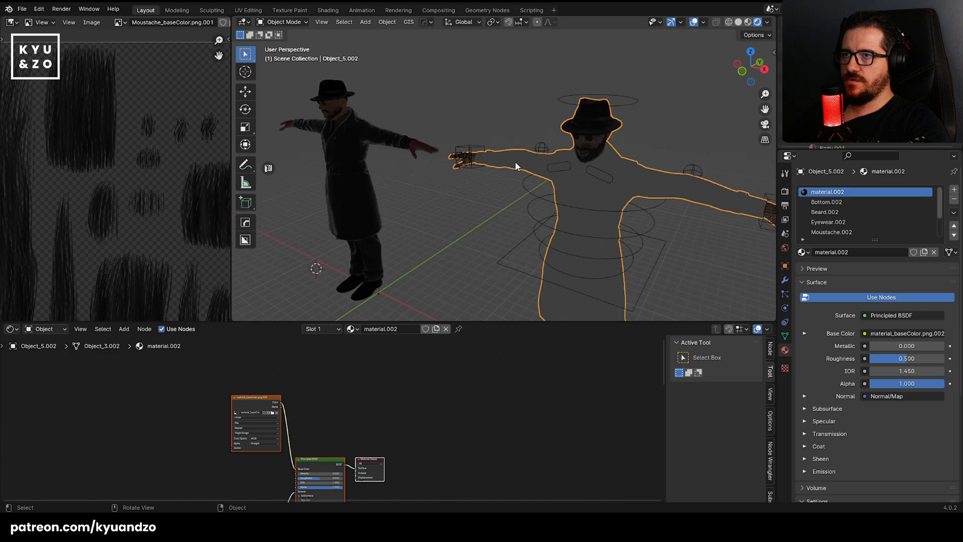
pyautogui.scroll(3, 515, 161)
pyautogui.press('Tab')
pyautogui.click(516, 159)
pyautogui.click(801, 252)
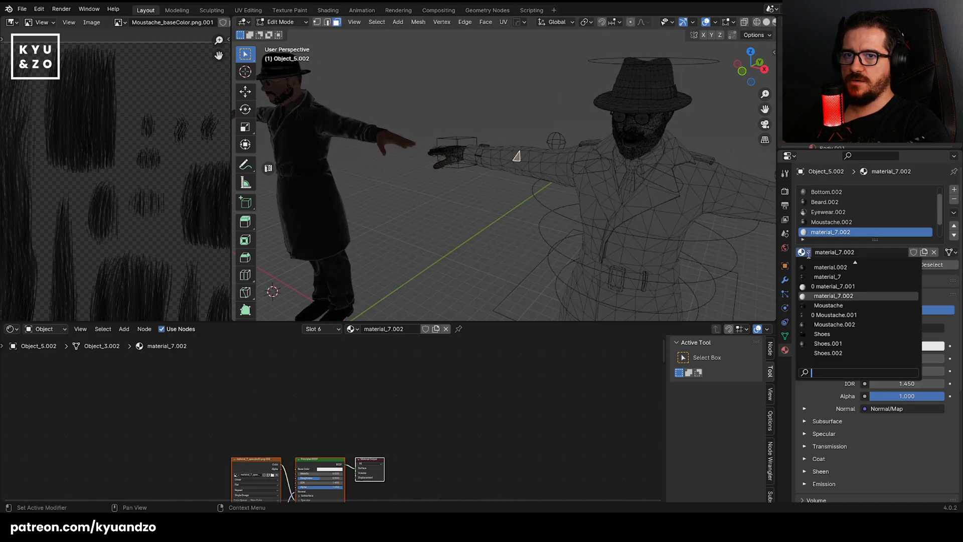
pyautogui.click(825, 276)
pyautogui.press('Tab')
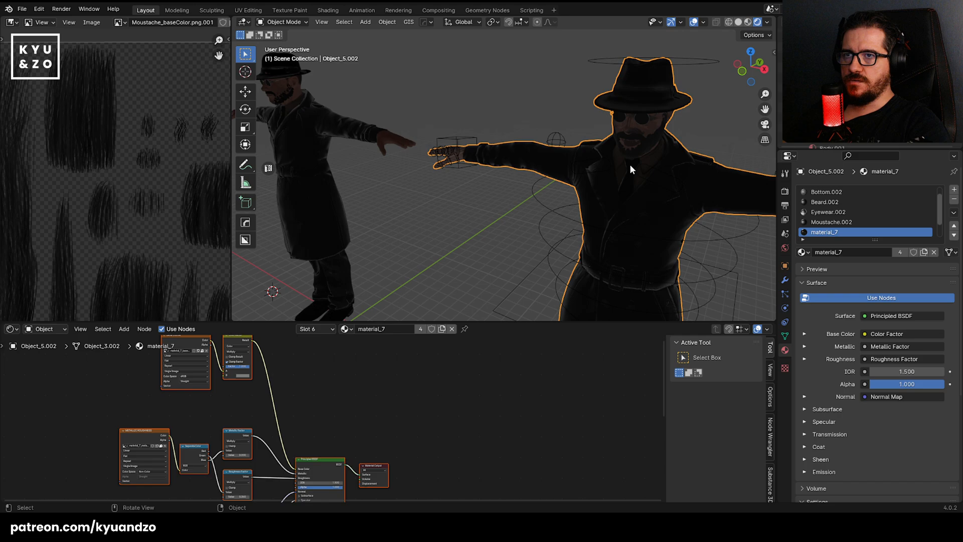
# Replace the moustache material on the control-rigged detective with the original Moustache material.
pyautogui.keyDown('shift'); pyautogui.moveTo(635, 132); pyautogui.dragTo(608, 159, button='middle'); pyautogui.keyUp('shift')
pyautogui.scroll(4, 608, 158)
pyautogui.press('Tab')
pyautogui.click(667, 171)
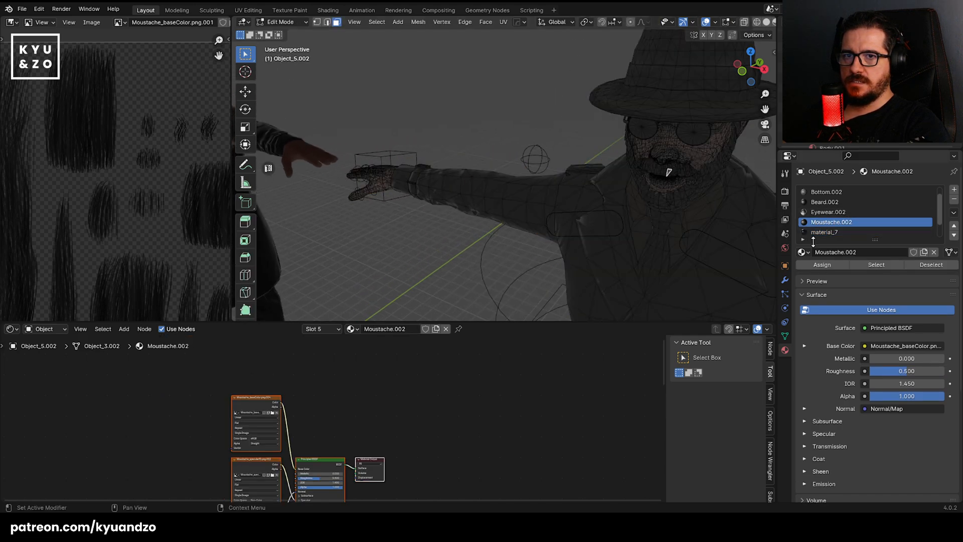
pyautogui.click(801, 252)
pyautogui.click(830, 304)
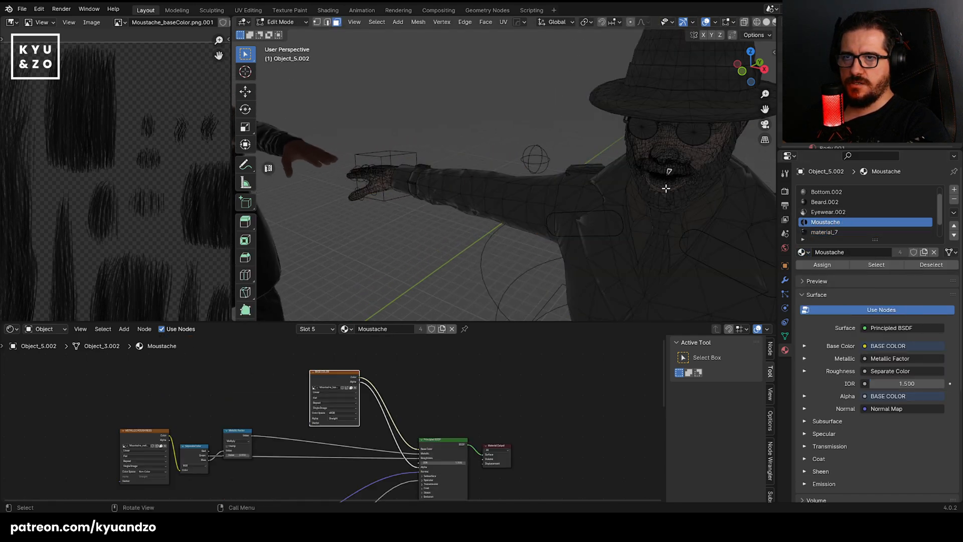
pyautogui.press('Tab')
pyautogui.scroll(3, 602, 213)
pyautogui.keyDown('shift'); pyautogui.moveTo(640, 179); pyautogui.dragTo(516, 164, button='middle'); pyautogui.keyUp('shift')
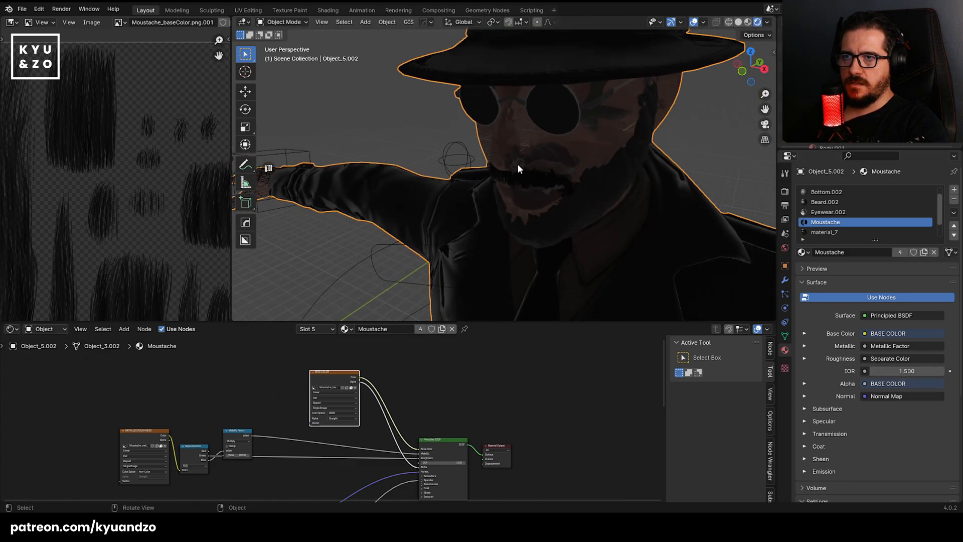
pyautogui.scroll(3, 559, 188)
pyautogui.moveTo(559, 187); pyautogui.dragTo(543, 168, button='middle')
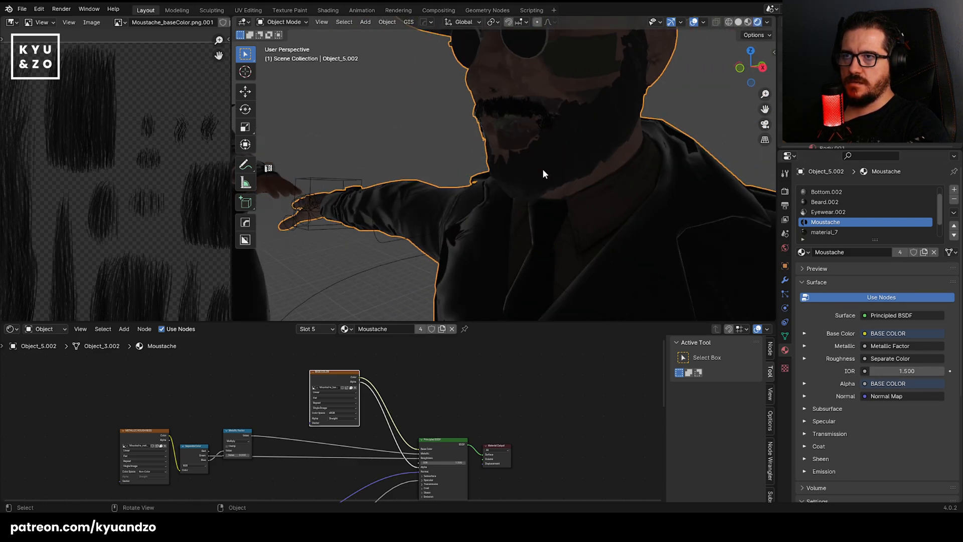
# Replace the skin and beard materials on the control-rigged detective with the original Body and Beard materials.
pyautogui.press('Tab')
pyautogui.click(555, 80)
pyautogui.click(803, 250)
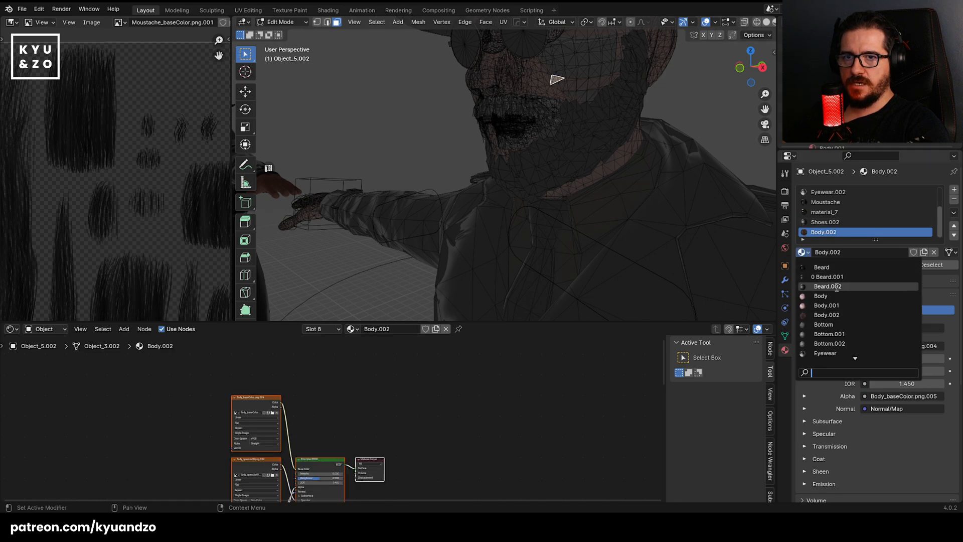
pyautogui.click(823, 300)
pyautogui.click(583, 121)
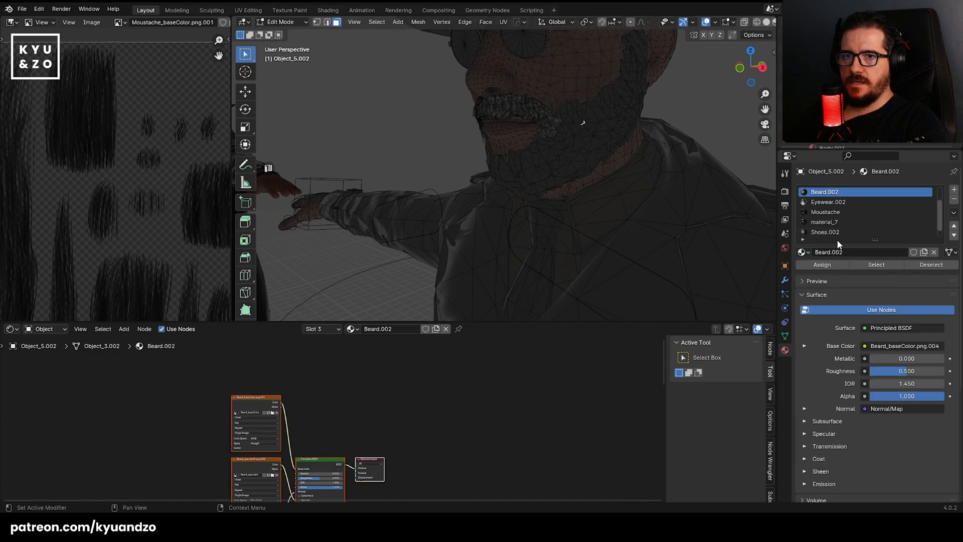
pyautogui.click(802, 252)
pyautogui.click(835, 273)
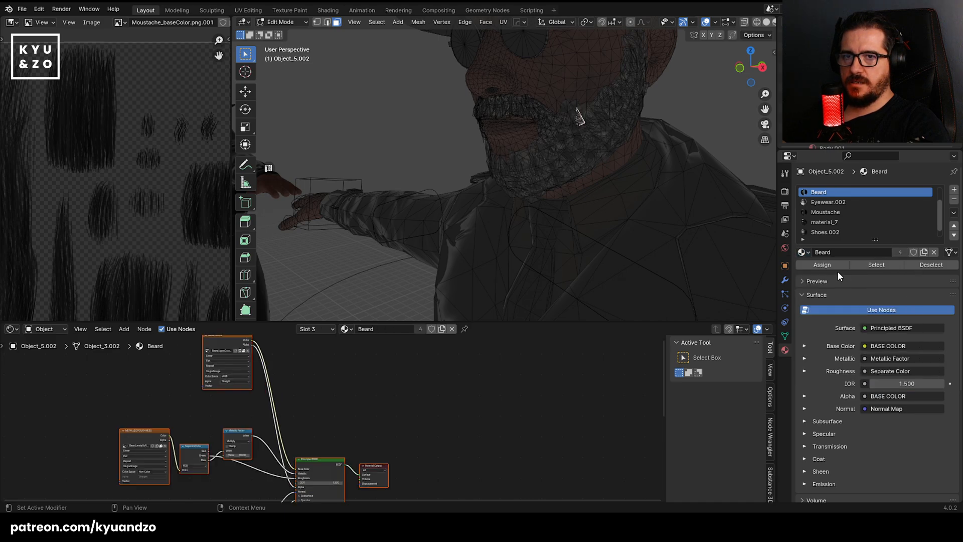
pyautogui.press('Tab')
pyautogui.moveTo(530, 148); pyautogui.dragTo(624, 184, button='middle')
pyautogui.scroll(-2, 542, 123)
# Replace the Shoes.002 and Eyewear.002 slots with the original Shoes and Eyewear materials.
pyautogui.click(862, 233)
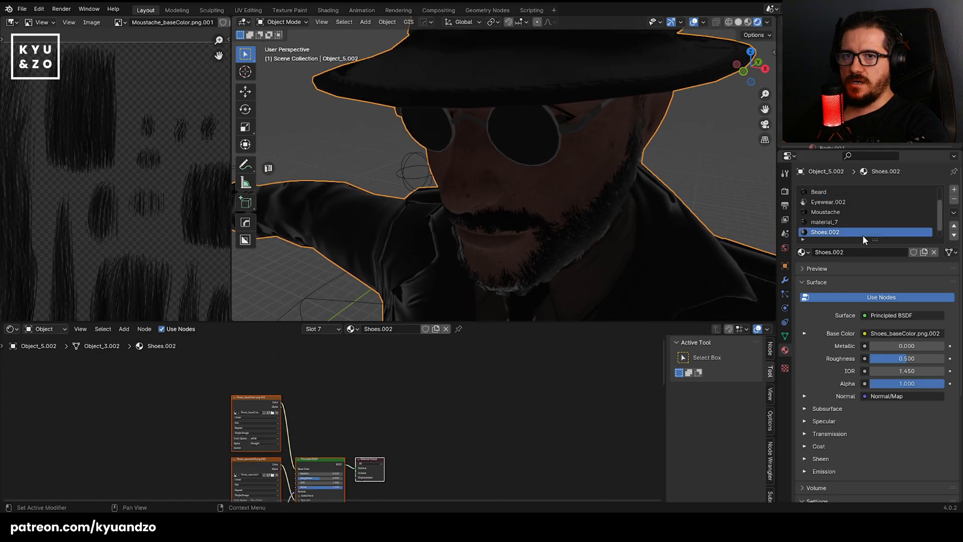
pyautogui.click(802, 252)
pyautogui.click(823, 333)
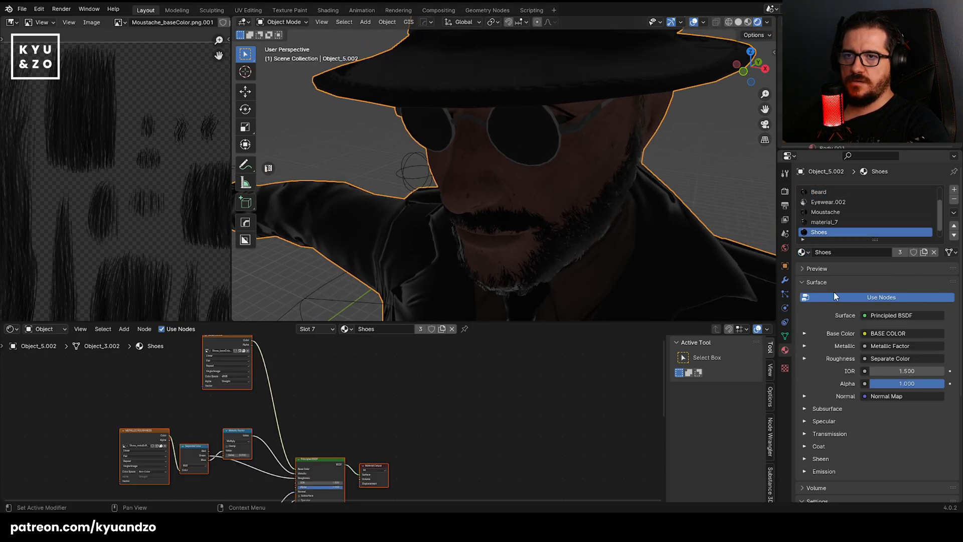
pyautogui.click(830, 224)
pyautogui.click(834, 213)
pyautogui.click(839, 202)
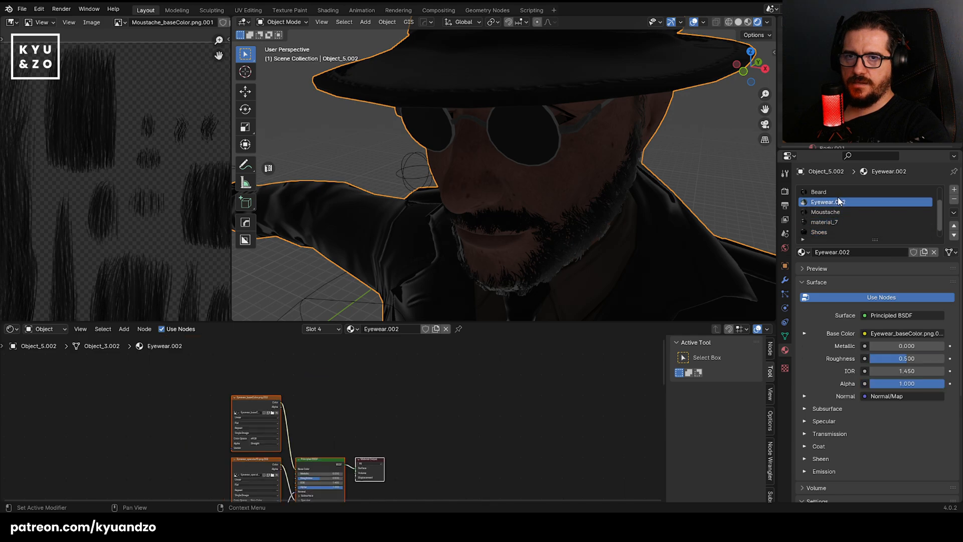
pyautogui.click(803, 253)
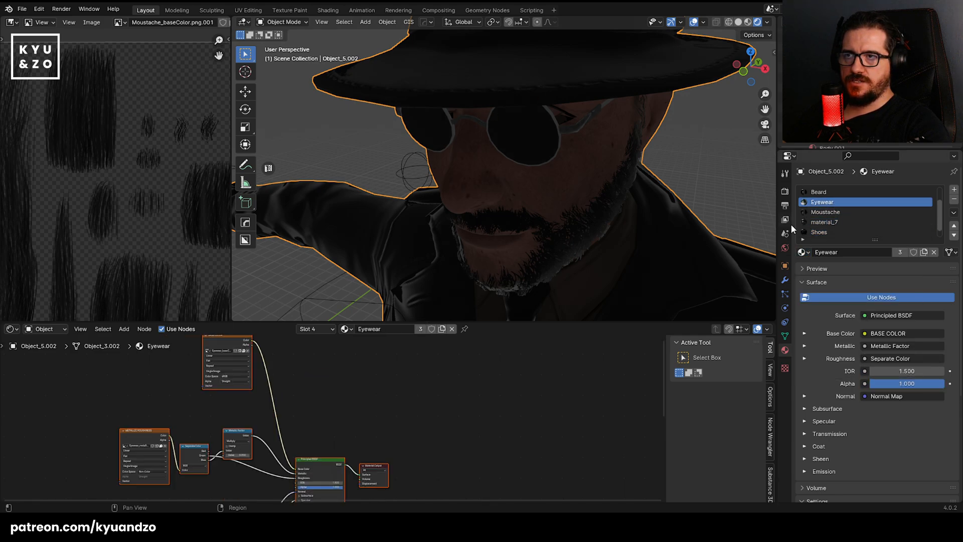
# Replace the Bottom.002 and material.002 slots with the original Bottom and material materials.
pyautogui.scroll(2, 832, 210)
pyautogui.click(835, 201)
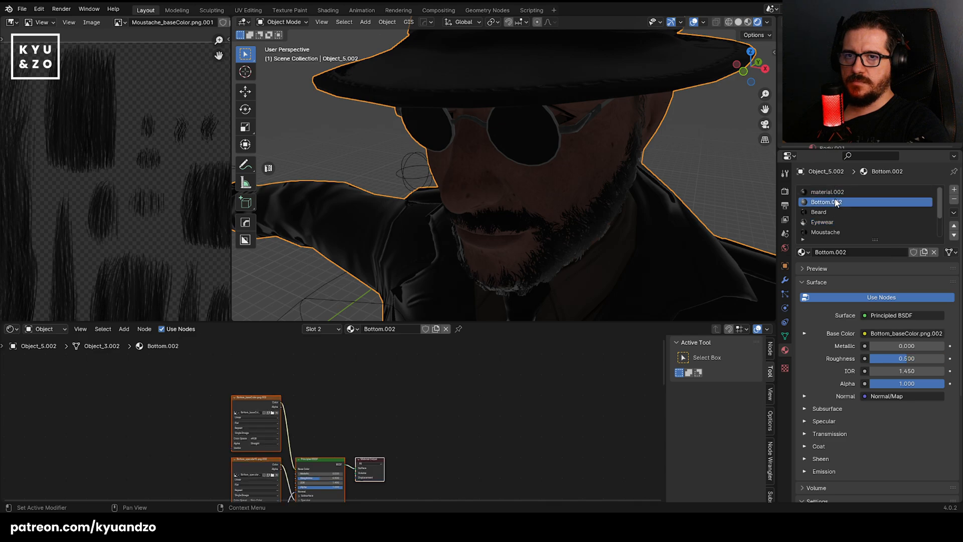
pyautogui.click(804, 252)
pyautogui.click(835, 320)
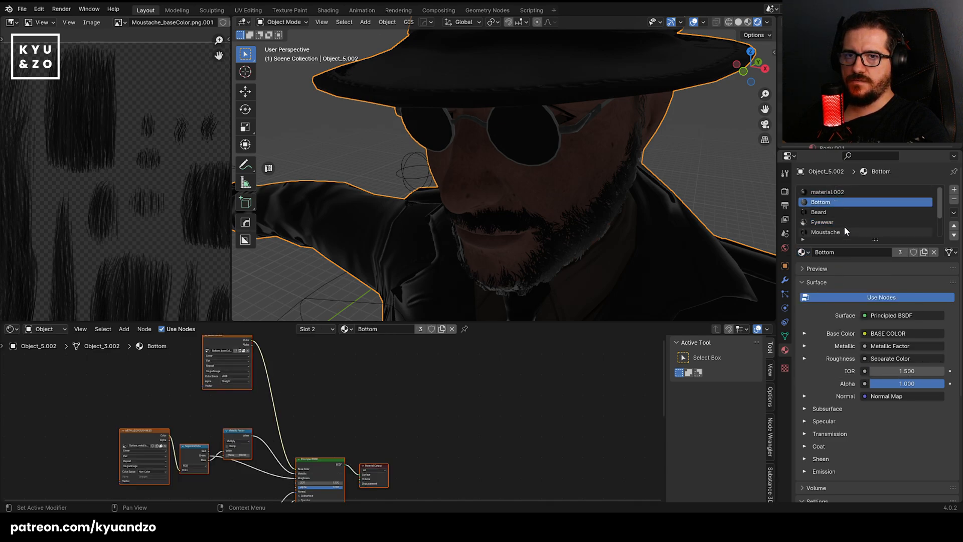
pyautogui.click(831, 192)
pyautogui.click(804, 252)
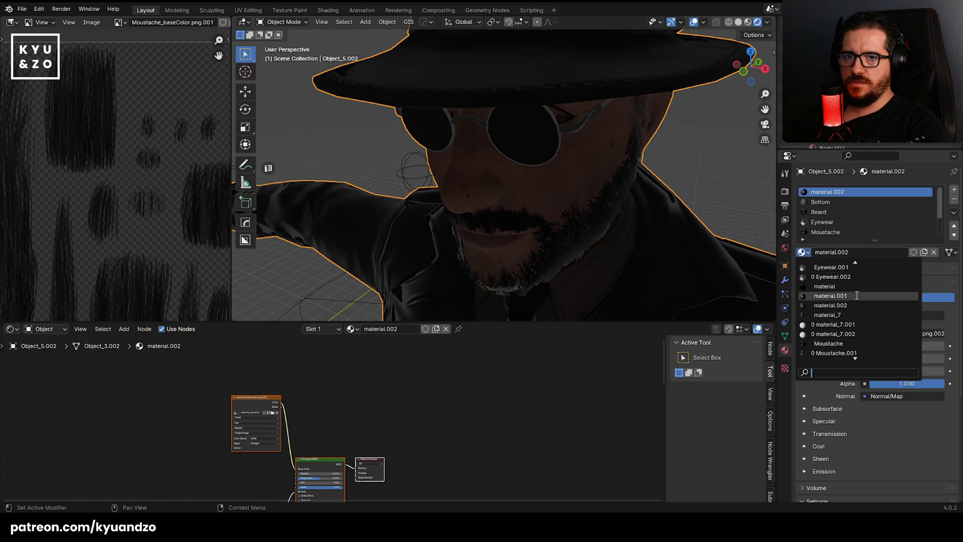
pyautogui.click(825, 277)
pyautogui.scroll(-4, 614, 138)
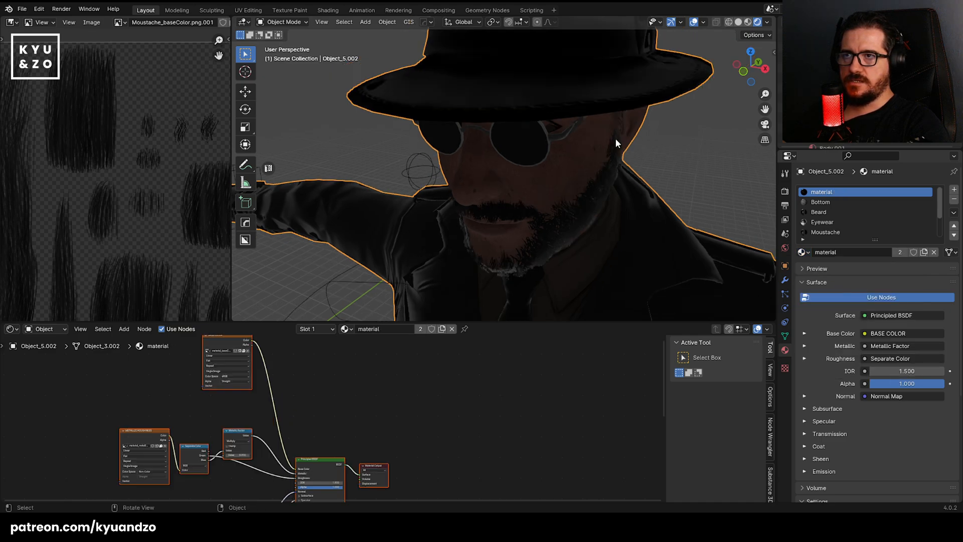
# Delete the original unrigged detective, leaving only the control-rigged version in the scene.
pyautogui.keyDown('shift'); pyautogui.moveTo(532, 90); pyautogui.dragTo(530, 135, button='middle'); pyautogui.keyUp('shift')
pyautogui.scroll(3, 609, 249)
pyautogui.scroll(-2, 602, 231)
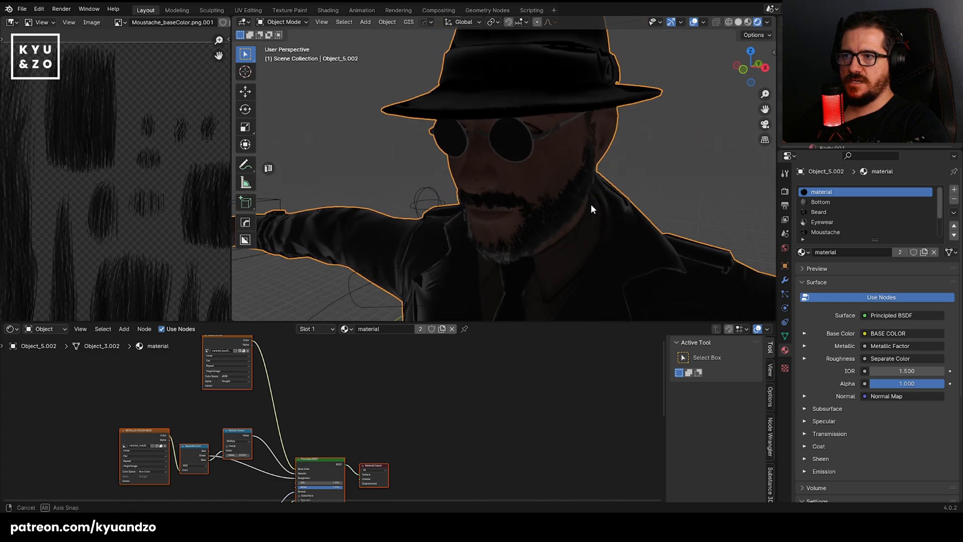
pyautogui.scroll(-3, 838, 210)
pyautogui.scroll(3, 850, 206)
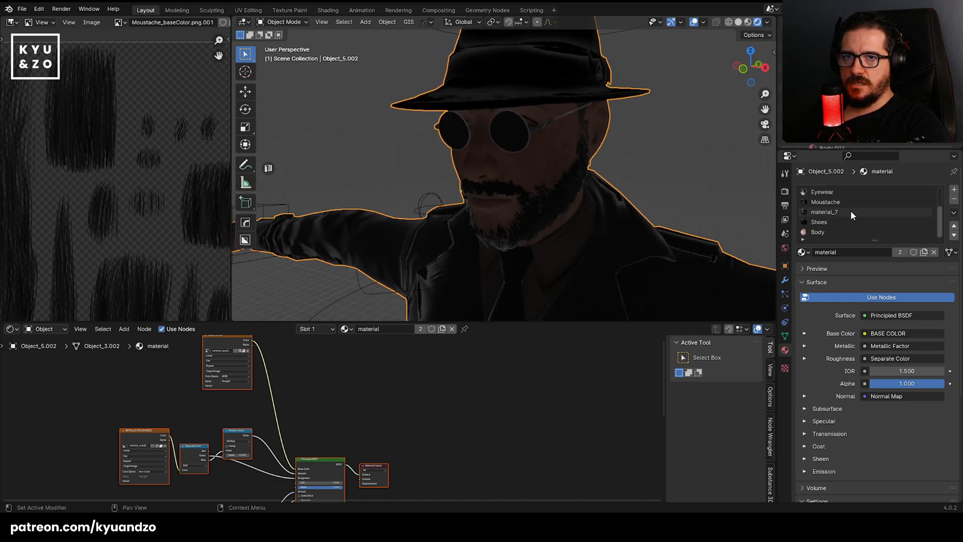
pyautogui.scroll(-6, 528, 197)
pyautogui.click(527, 221)
pyautogui.keyDown('shift'); pyautogui.moveTo(530, 220); pyautogui.dragTo(586, 123, button='middle'); pyautogui.keyUp('shift')
pyautogui.keyDown('shift'); pyautogui.moveTo(357, 156); pyautogui.dragTo(482, 144, button='middle'); pyautogui.keyUp('shift')
pyautogui.click(482, 151)
pyautogui.scroll(-3, 484, 167)
pyautogui.moveTo(379, 64); pyautogui.dragTo(521, 276)
pyautogui.press('Delete')
# Paste the copied Sketchfab room model into the scene and scale it up to suit the detective's size.
pyautogui.keyDown('shift'); pyautogui.moveTo(489, 141); pyautogui.dragTo(465, 200, button='middle'); pyautogui.keyUp('shift')
pyautogui.keyDown('shift'); pyautogui.moveTo(466, 221); pyautogui.dragTo(496, 172, button='middle'); pyautogui.keyUp('shift')
pyautogui.scroll(2, 496, 173)
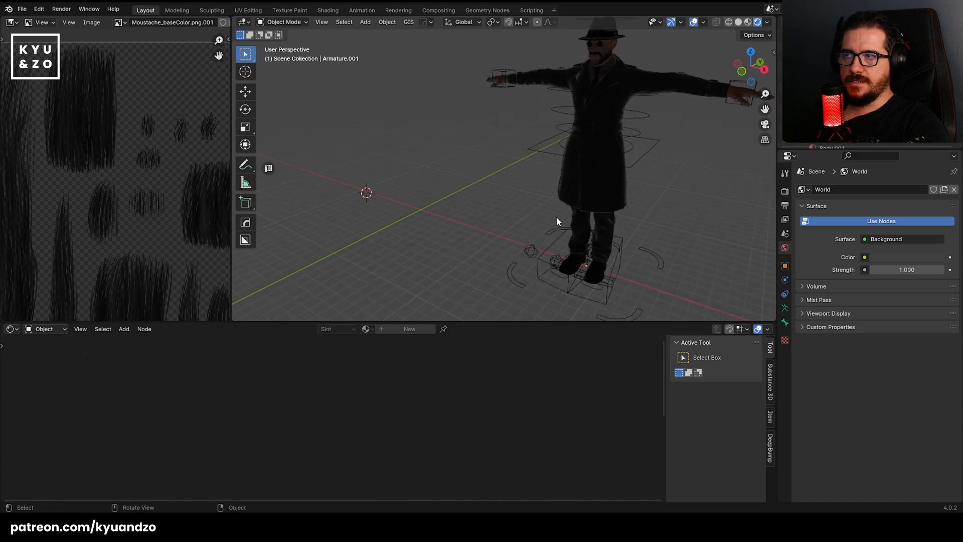
pyautogui.hotkey('ctrl', 'v')
pyautogui.keyDown('shift'); pyautogui.moveTo(372, 241); pyautogui.dragTo(457, 221, button='middle'); pyautogui.keyUp('shift')
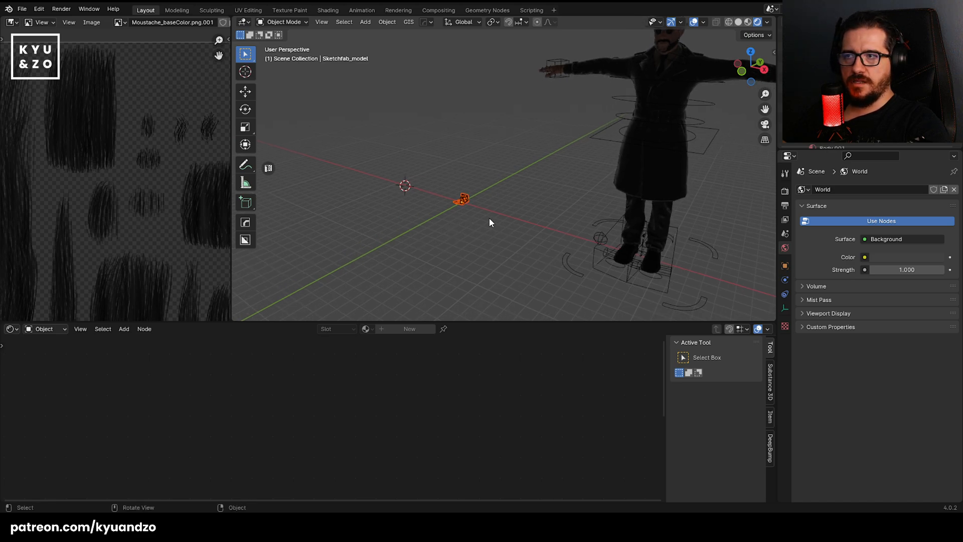
pyautogui.press('s')
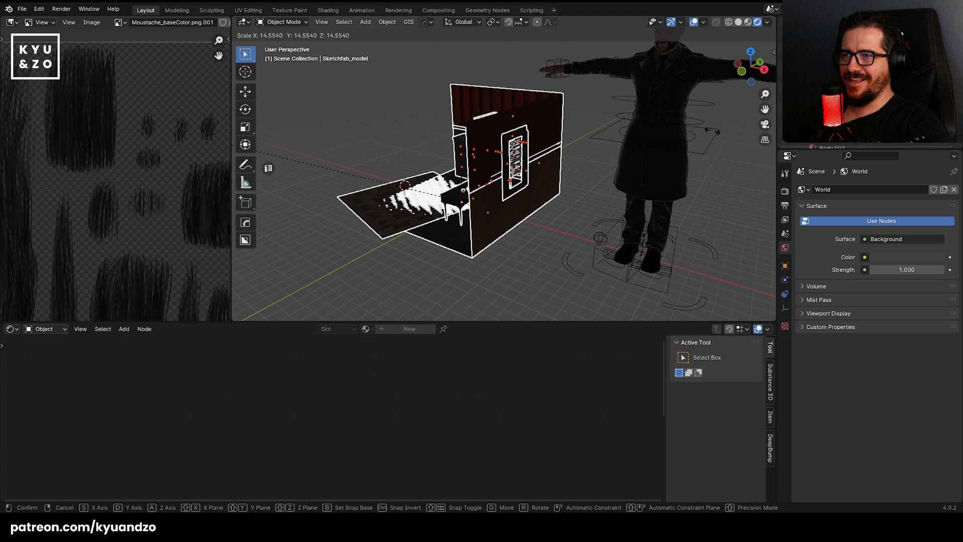
pyautogui.click(647, 165)
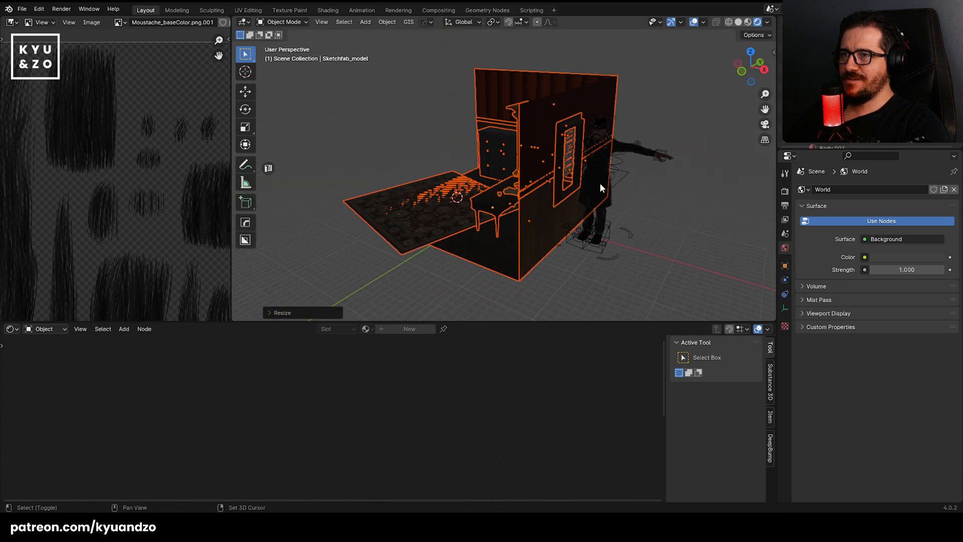
# Move the whole room model along the Y axis.
pyautogui.press('g')
pyautogui.press('y')
pyautogui.press('s')
pyautogui.click(532, 133)
pyautogui.keyDown('shift'); pyautogui.moveTo(529, 131); pyautogui.dragTo(623, 131, button='middle'); pyautogui.keyUp('shift')
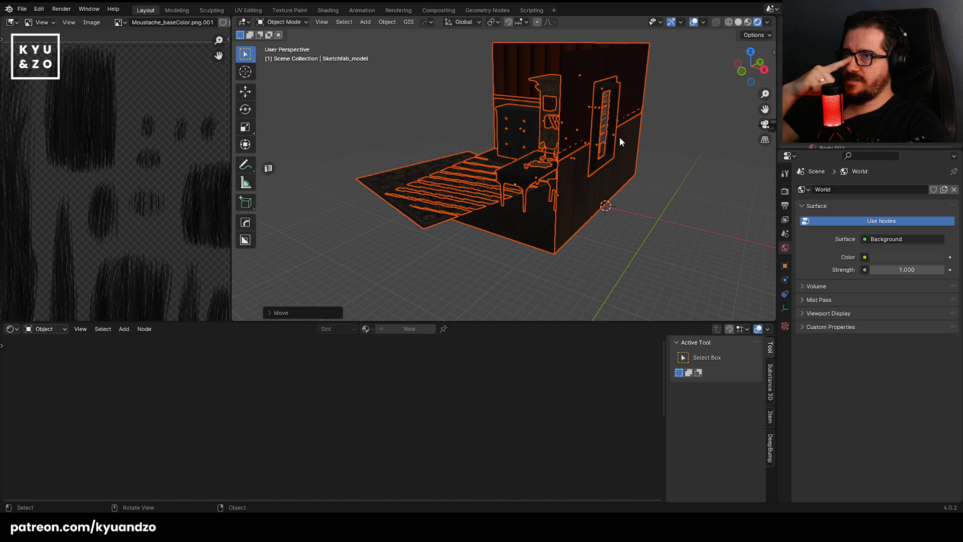
# Move the entire room model into a new collection named office.
pyautogui.moveTo(593, 171); pyautogui.dragTo(382, 121, button='middle')
pyautogui.press('m')
pyautogui.click(468, 130)
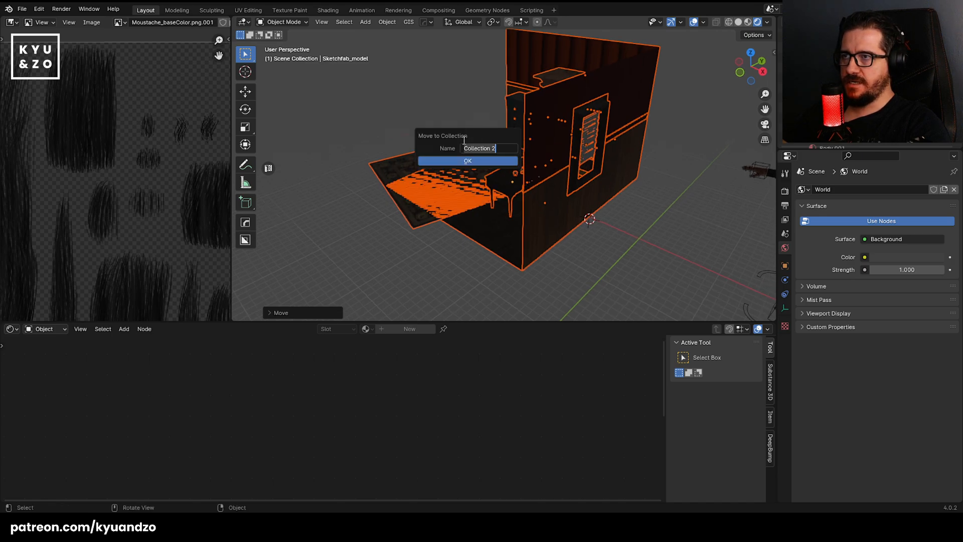
pyautogui.write('ce')
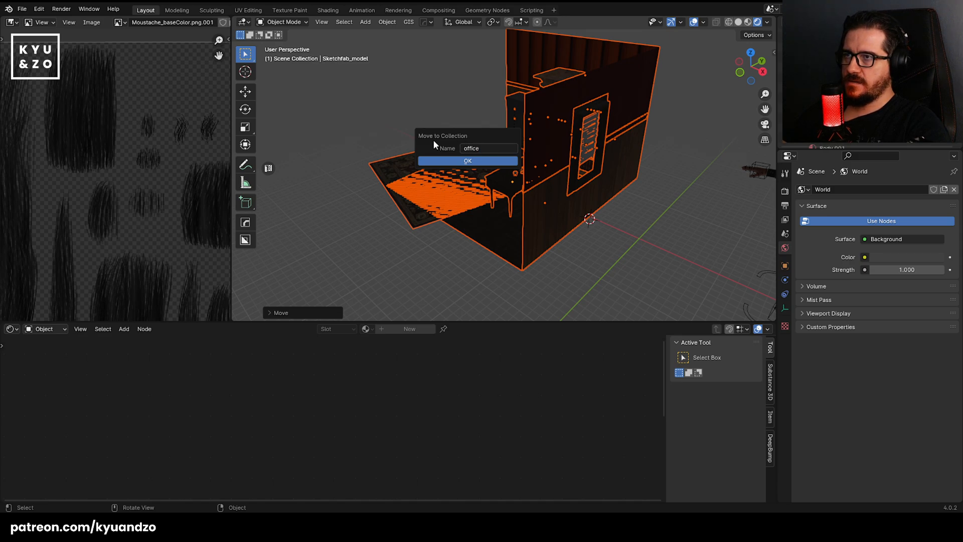
pyautogui.click(459, 160)
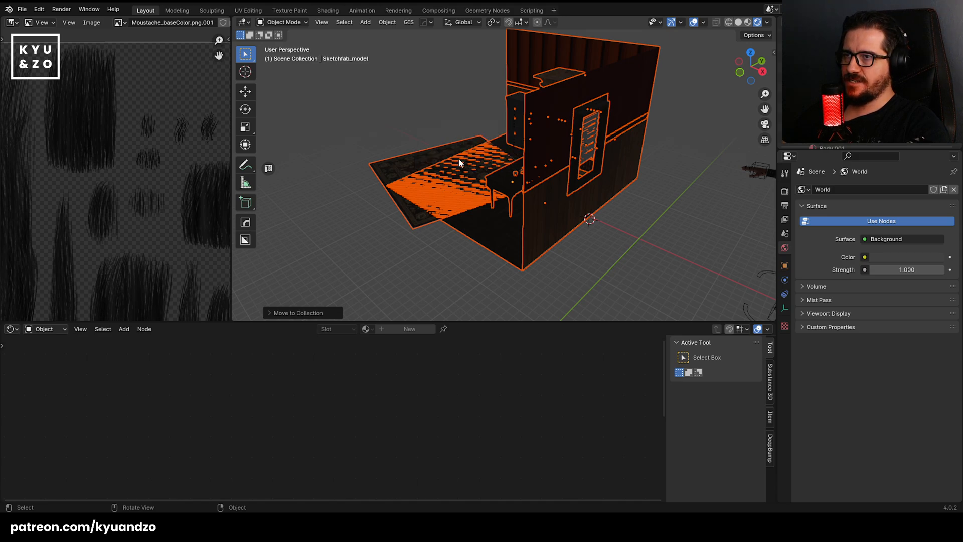
# Check the office collection's contents by selecting everything grouped with the wood floor, and clear the selection.
pyautogui.click(447, 168)
pyautogui.hotkey('shift', 'g')
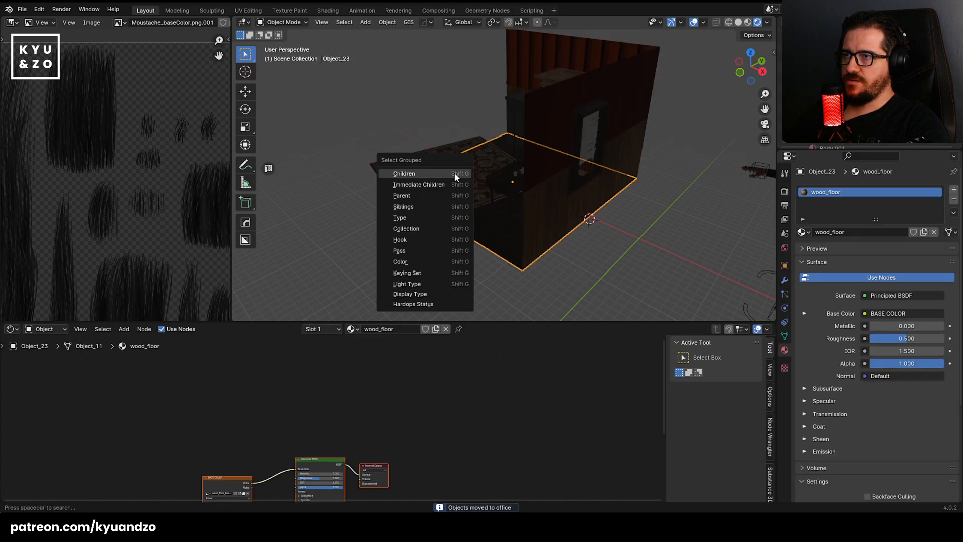
pyautogui.click(427, 227)
pyautogui.hotkey('ctrl', 'z')
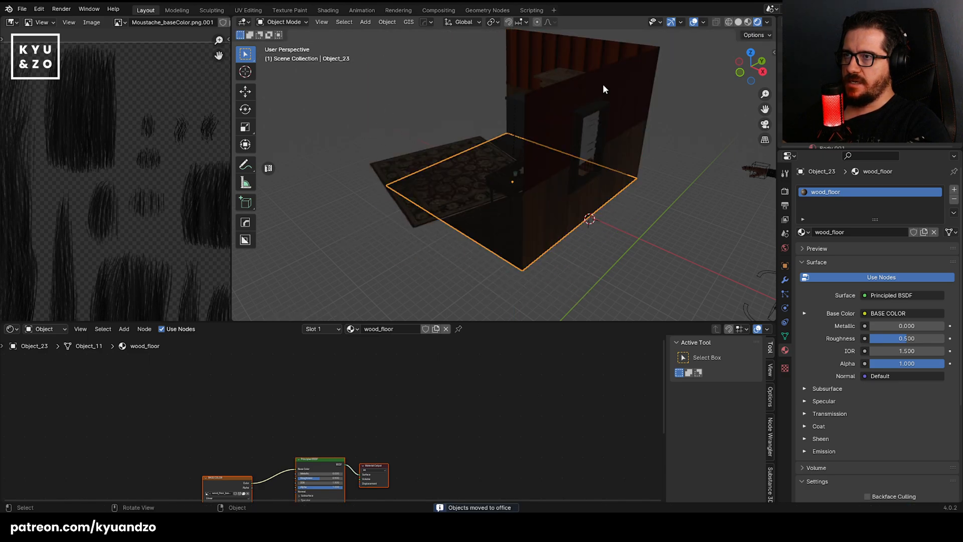
pyautogui.hotkey('shift', 'g')
pyautogui.click(475, 164)
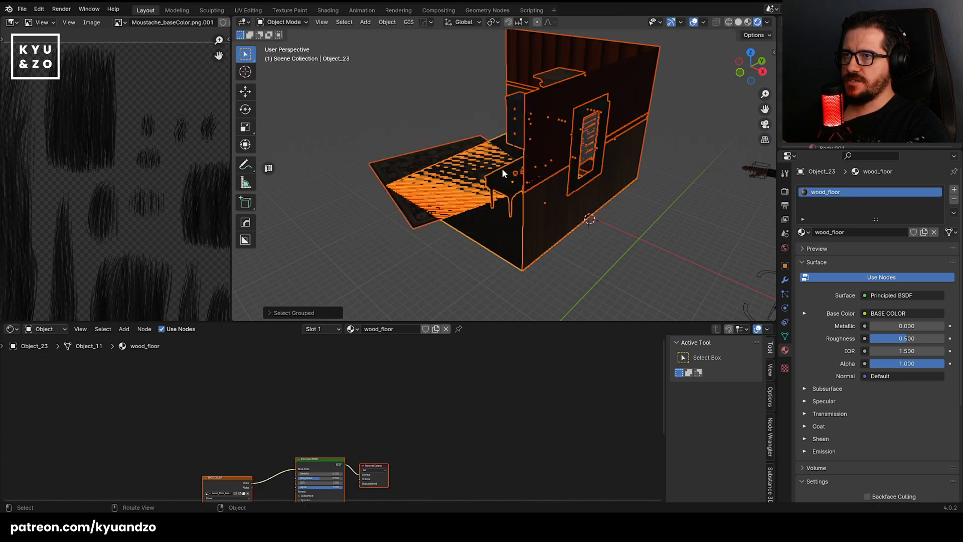
pyautogui.hotkey('alt', 'a')
pyautogui.hotkey('ctrl', 'z')
pyautogui.hotkey('ctrl', 'z')
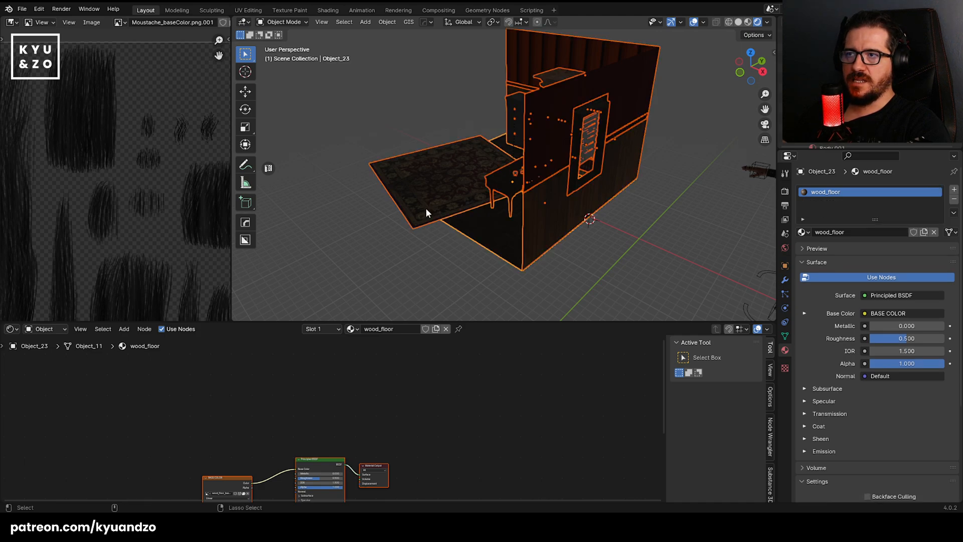
pyautogui.click(462, 68)
# Delete all parts of the bottle standing on the desk beside the lamp.
pyautogui.scroll(3, 563, 125)
pyautogui.moveTo(564, 125); pyautogui.dragTo(568, 131, button='middle')
pyautogui.scroll(3, 568, 131)
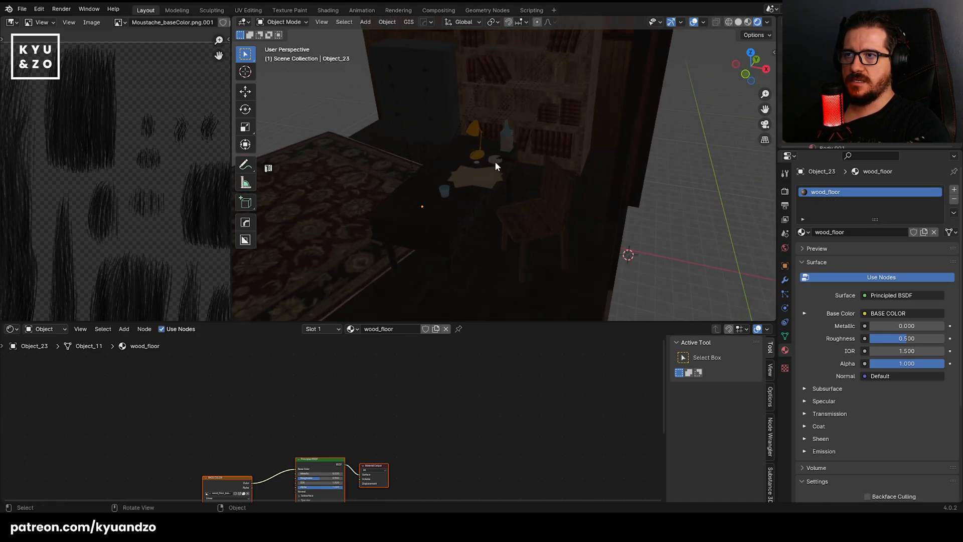
pyautogui.click(495, 162)
pyautogui.scroll(3, 493, 168)
pyautogui.scroll(3, 493, 167)
pyautogui.click(512, 140)
pyautogui.press('Delete')
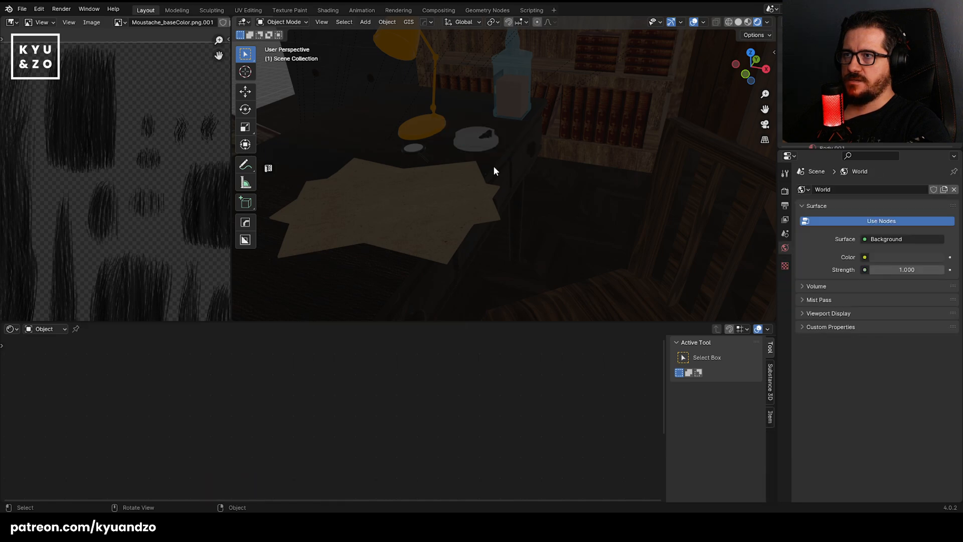
pyautogui.keyDown('shift'); pyautogui.moveTo(493, 165); pyautogui.dragTo(503, 213, button='middle'); pyautogui.keyUp('shift')
pyautogui.click(503, 212)
pyautogui.press('x')
pyautogui.click(522, 180)
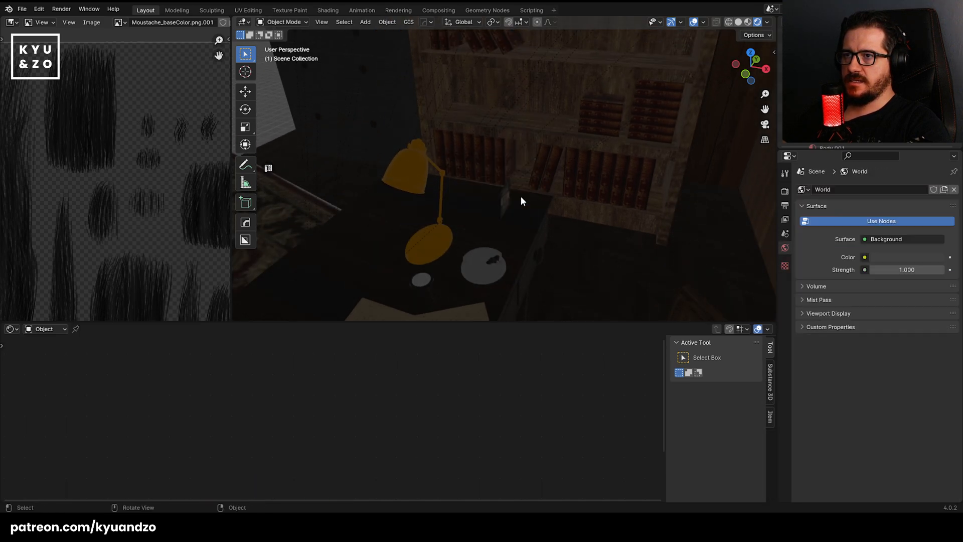
pyautogui.click(502, 201)
pyautogui.press('Delete')
# Delete the cigar and the ashtray next to the lamp on the desk.
pyautogui.click(491, 260)
pyautogui.press('x')
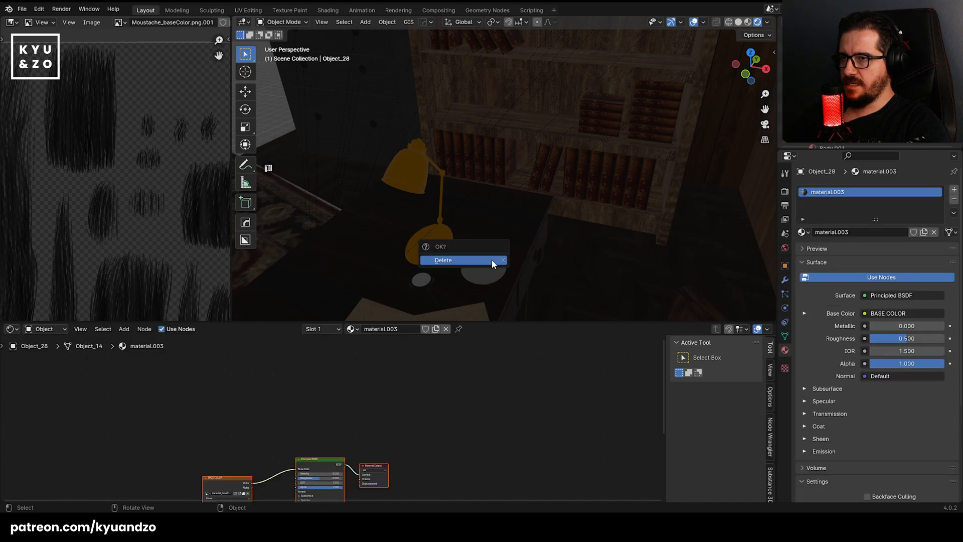
pyautogui.click(492, 260)
pyautogui.click(489, 263)
pyautogui.press('x')
pyautogui.click(490, 261)
# Delete the liquid inside the drinking glass on the desk.
pyautogui.keyDown('shift'); pyautogui.moveTo(474, 227); pyautogui.dragTo(533, 149, button='middle'); pyautogui.keyUp('shift')
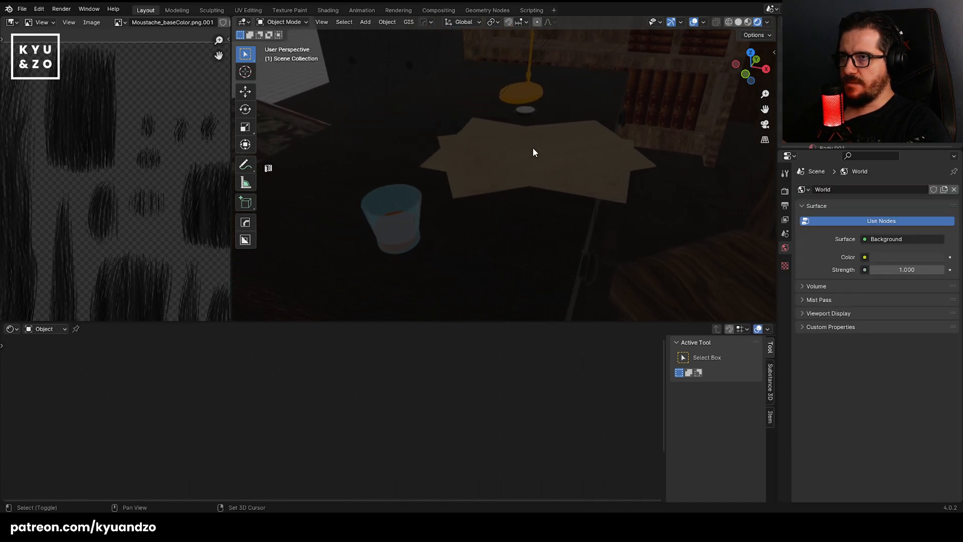
pyautogui.click(374, 216)
pyautogui.moveTo(375, 217); pyautogui.dragTo(410, 233, button='middle')
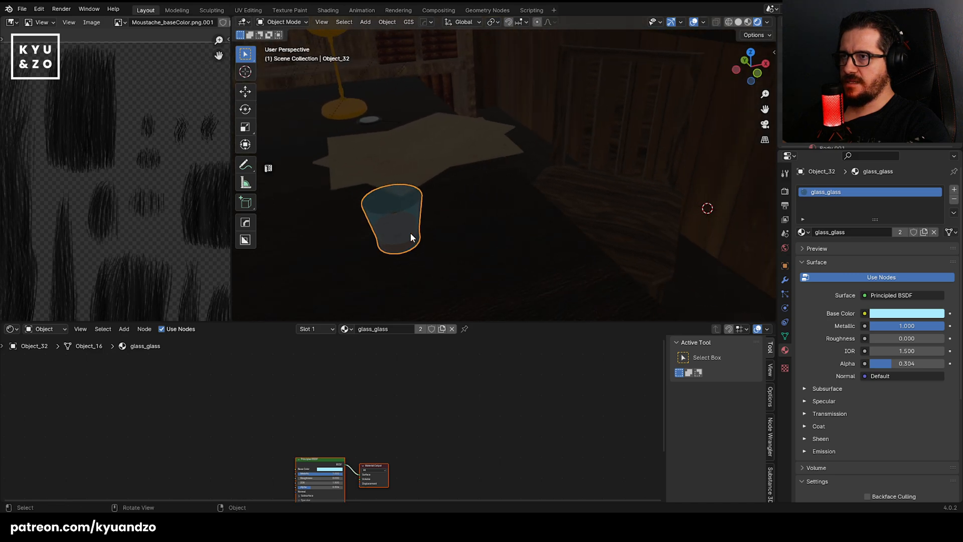
pyautogui.click(408, 234)
pyautogui.click(405, 214)
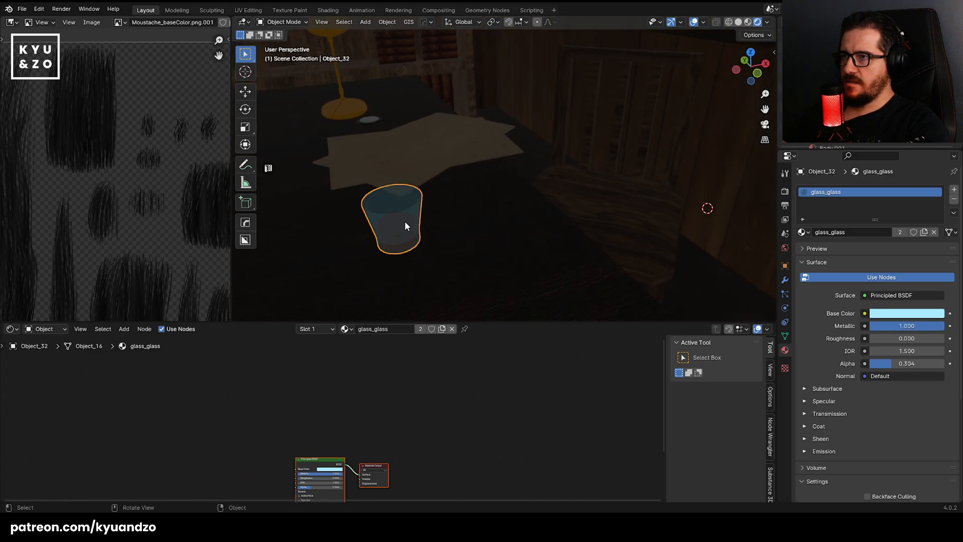
pyautogui.click(404, 220)
pyautogui.press('x')
pyautogui.click(405, 221)
# Move the detective's control rig into the room so he stands on the carpet.
pyautogui.keyDown('shift'); pyautogui.moveTo(418, 122); pyautogui.dragTo(569, 240, button='middle'); pyautogui.keyUp('shift')
pyautogui.scroll(-12, 570, 246)
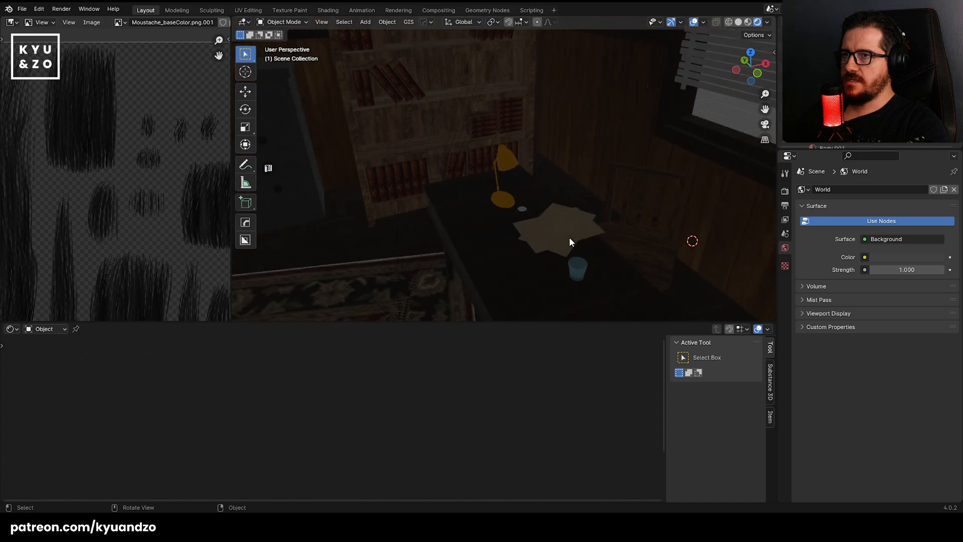
pyautogui.click(633, 141)
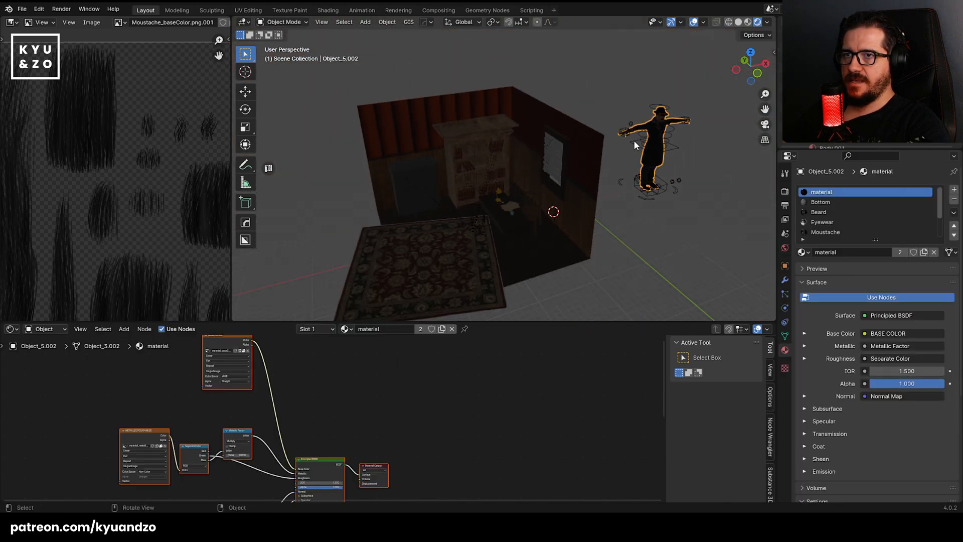
pyautogui.click(634, 140)
pyautogui.keyDown('shift'); pyautogui.moveTo(627, 161); pyautogui.dragTo(629, 155, button='middle'); pyautogui.keyUp('shift')
pyautogui.press('g')
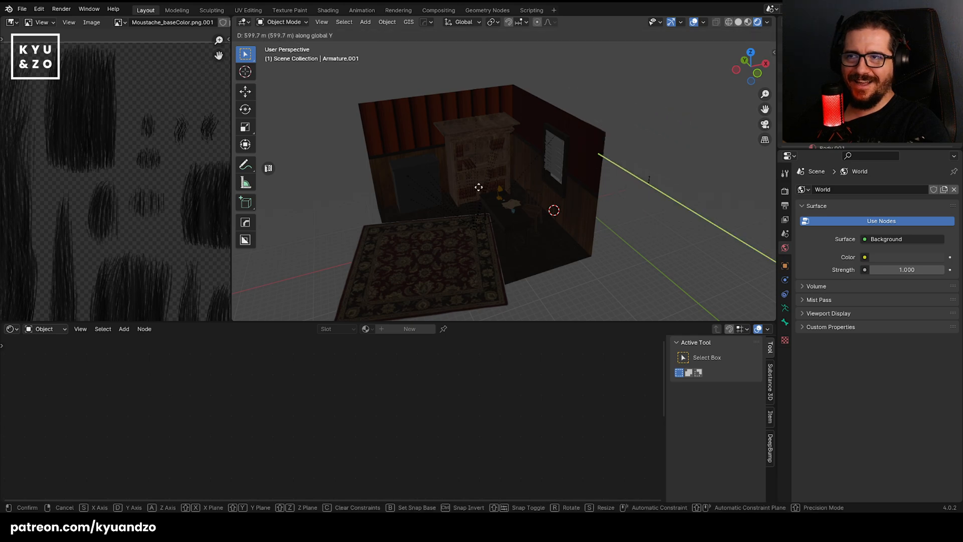
pyautogui.click(423, 209)
pyautogui.scroll(6, 423, 209)
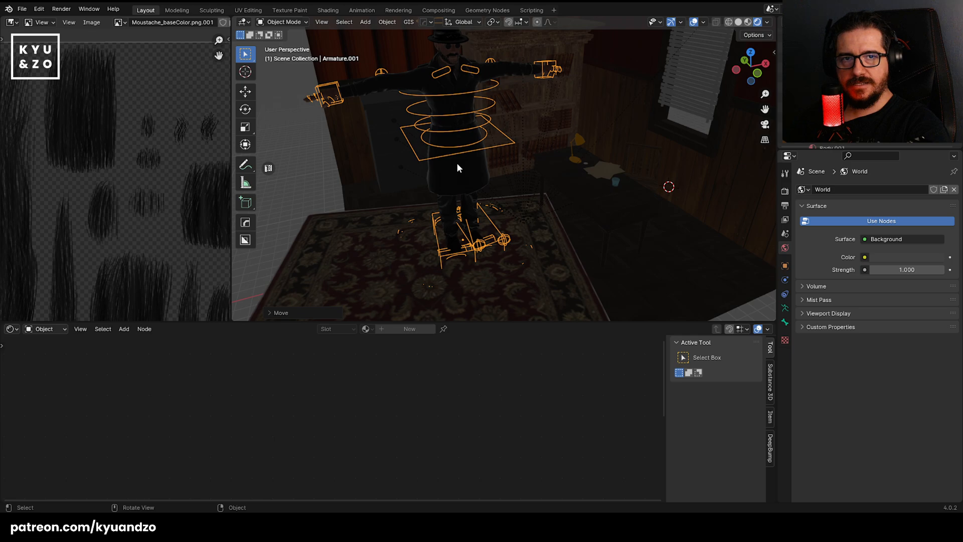
# Scale the detective's control rig down to suit the room's furniture and move him closer to the desk.
pyautogui.scroll(-5, 457, 163)
pyautogui.moveTo(457, 164); pyautogui.dragTo(549, 149, button='middle')
pyautogui.press('s')
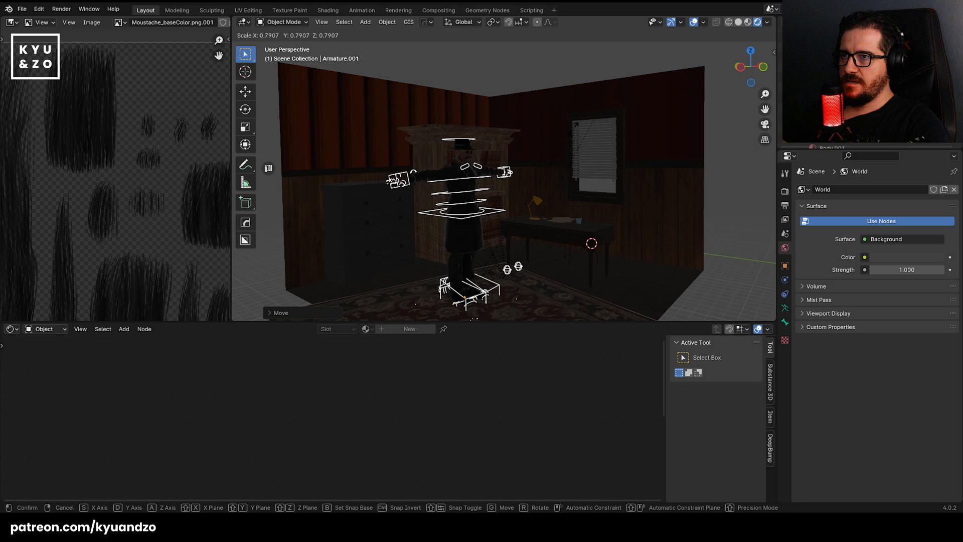
pyautogui.click(553, 143)
pyautogui.press('g')
pyautogui.press('d')
pyautogui.click(598, 153)
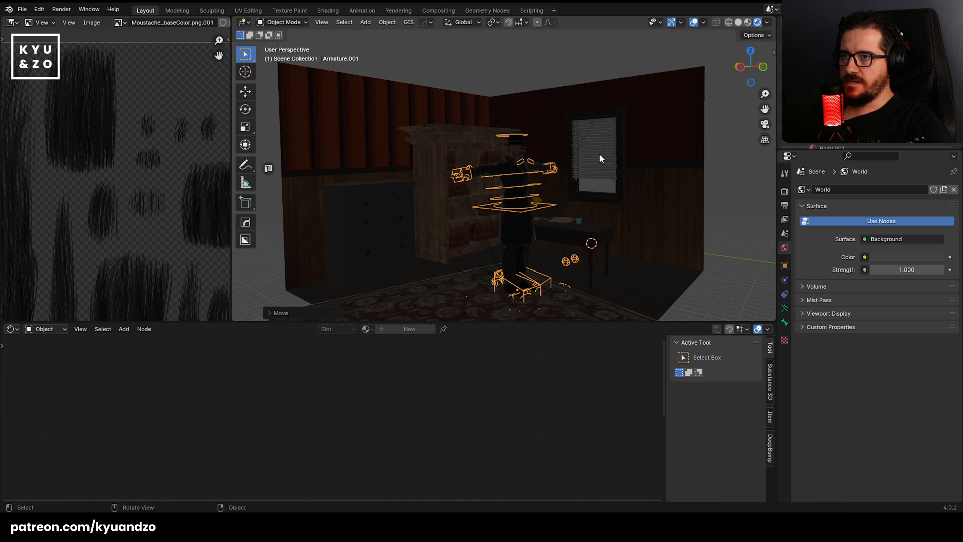
pyautogui.press('s')
pyautogui.click(593, 155)
pyautogui.scroll(1, 593, 154)
pyautogui.scroll(3, 593, 159)
pyautogui.moveTo(592, 159); pyautogui.dragTo(536, 220, button='middle')
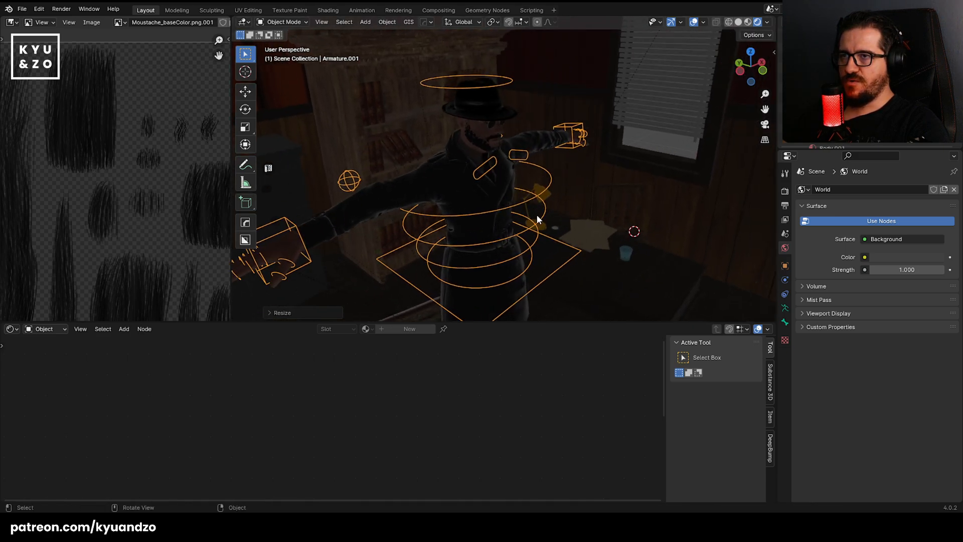
# Display comic.png as the reference image, with the image editor enlarged beside the 3D viewport.
pyautogui.moveTo(567, 324); pyautogui.dragTo(568, 444)
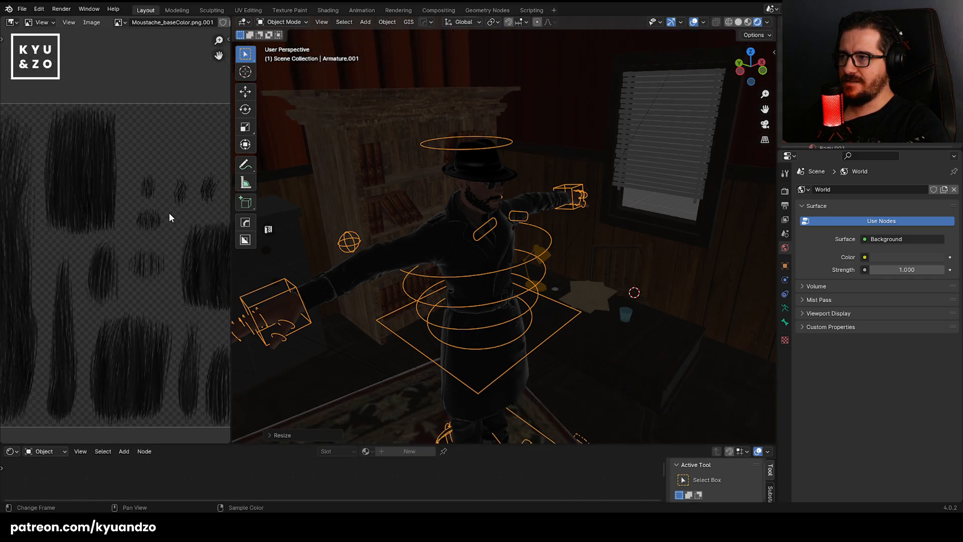
pyautogui.click(119, 22)
pyautogui.scroll(10, 156, 65)
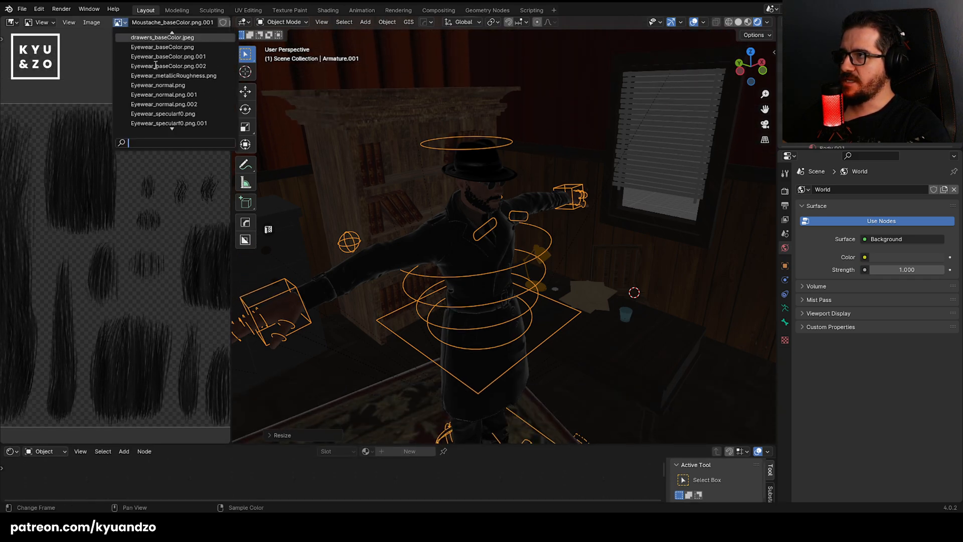
pyautogui.scroll(8, 156, 65)
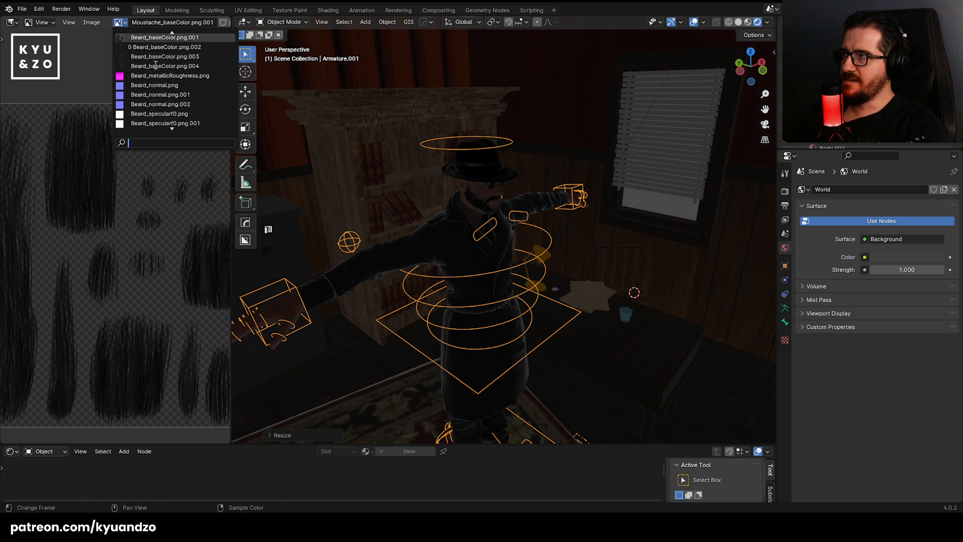
pyautogui.scroll(-20, 156, 65)
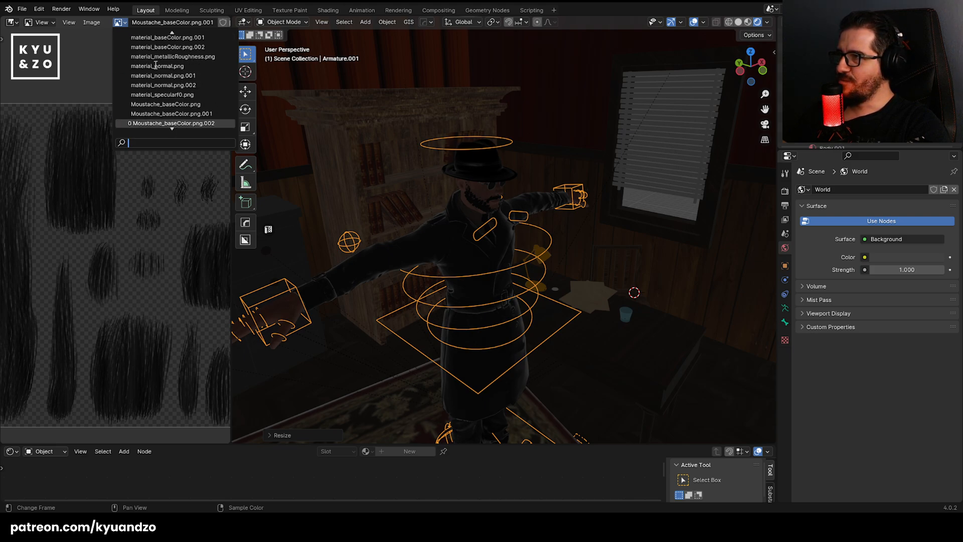
pyautogui.scroll(12, 156, 65)
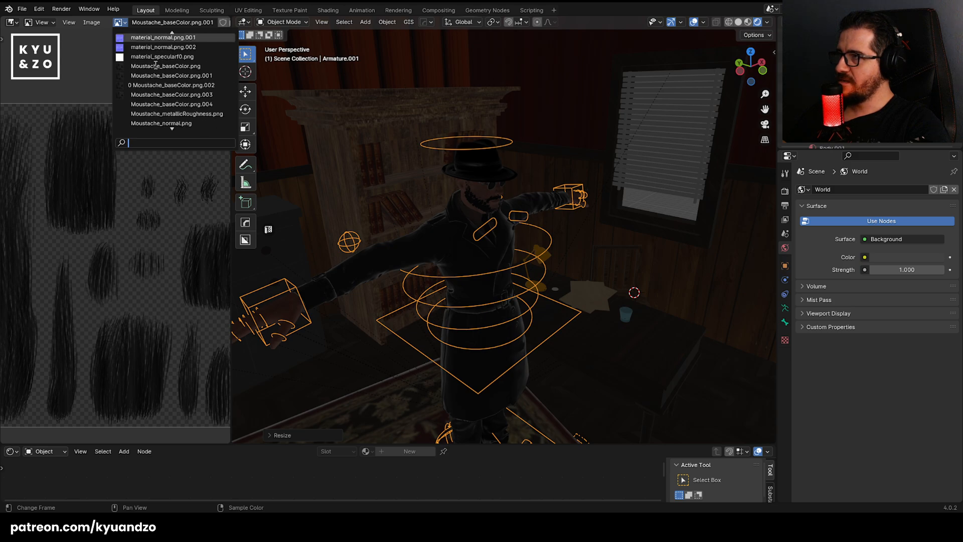
pyautogui.scroll(10, 156, 65)
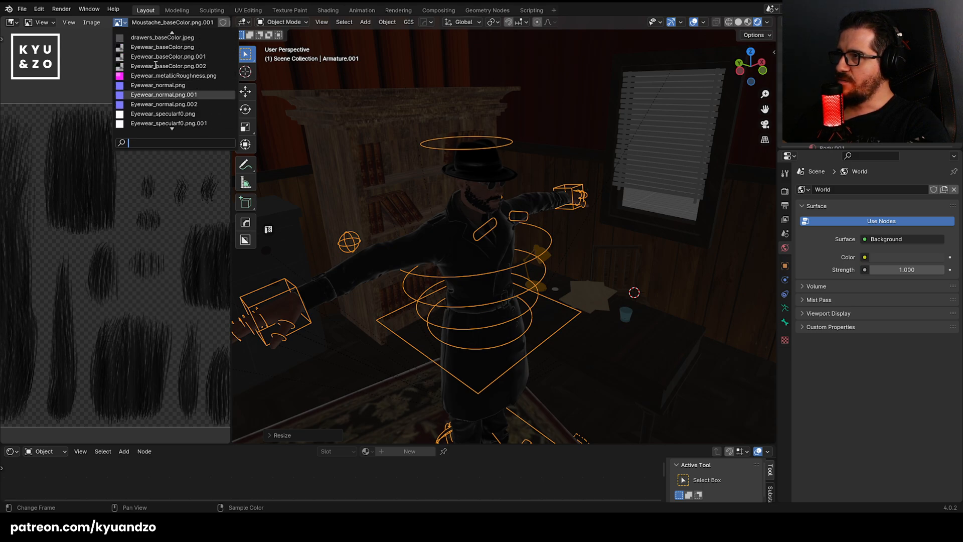
pyautogui.scroll(5, 156, 65)
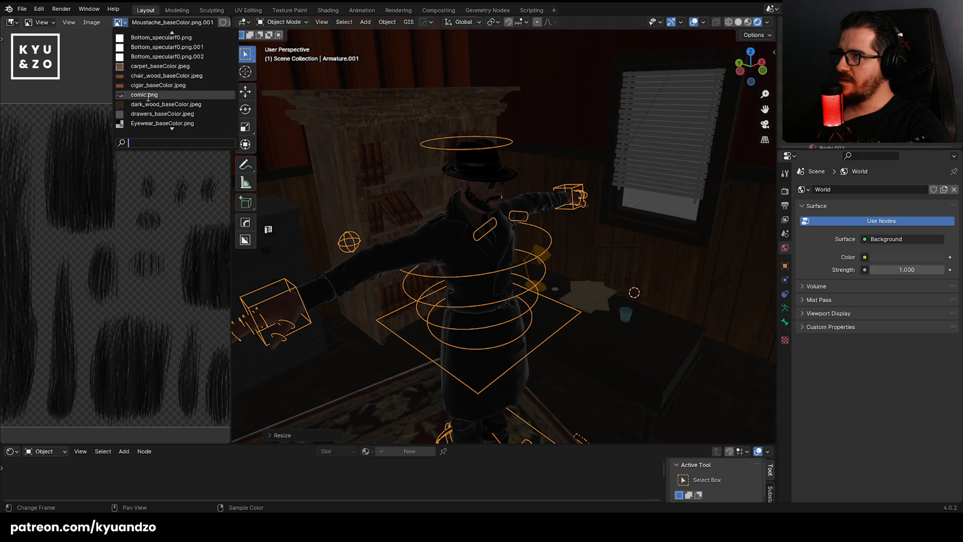
pyautogui.click(151, 95)
pyautogui.scroll(-3, 120, 205)
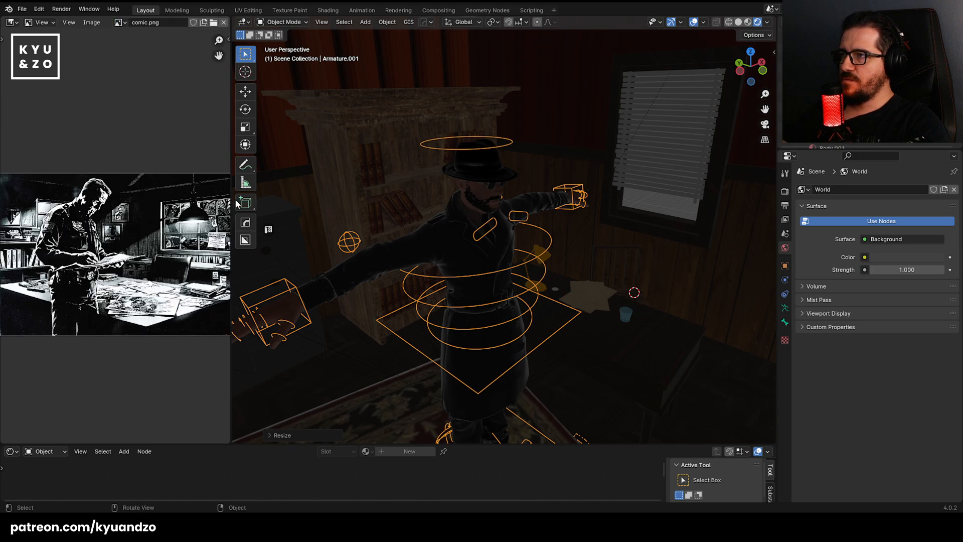
pyautogui.moveTo(230, 199); pyautogui.dragTo(350, 211)
pyautogui.scroll(2, 167, 198)
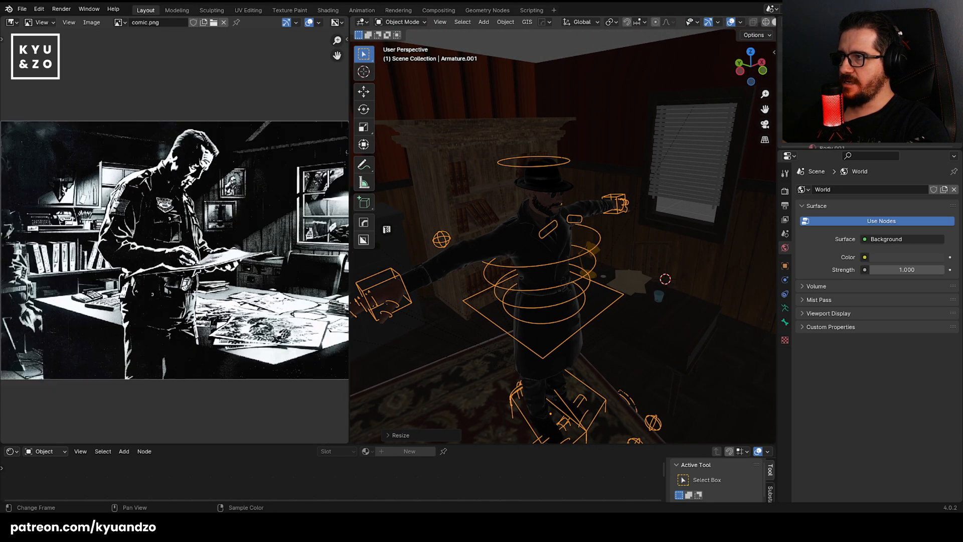
# Bring up the scene's EEVEE render settings and examine the inked shading on the figure in the comic reference.
pyautogui.click(666, 121)
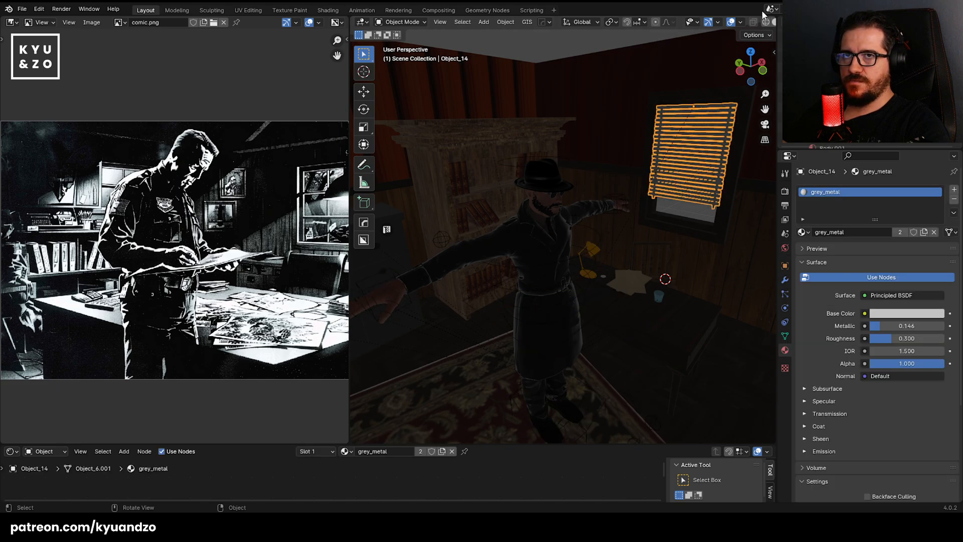
pyautogui.scroll(-2, 766, 23)
pyautogui.click(785, 192)
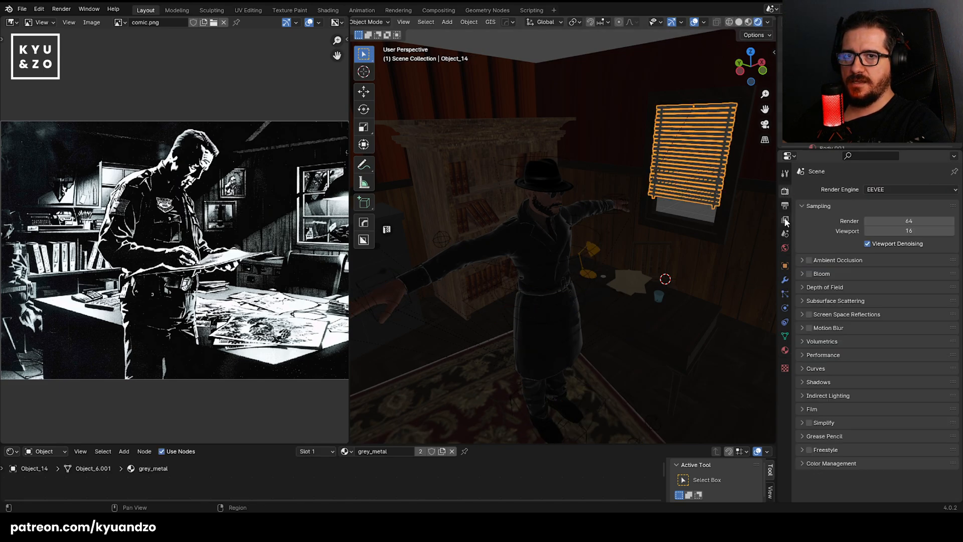
pyautogui.click(809, 260)
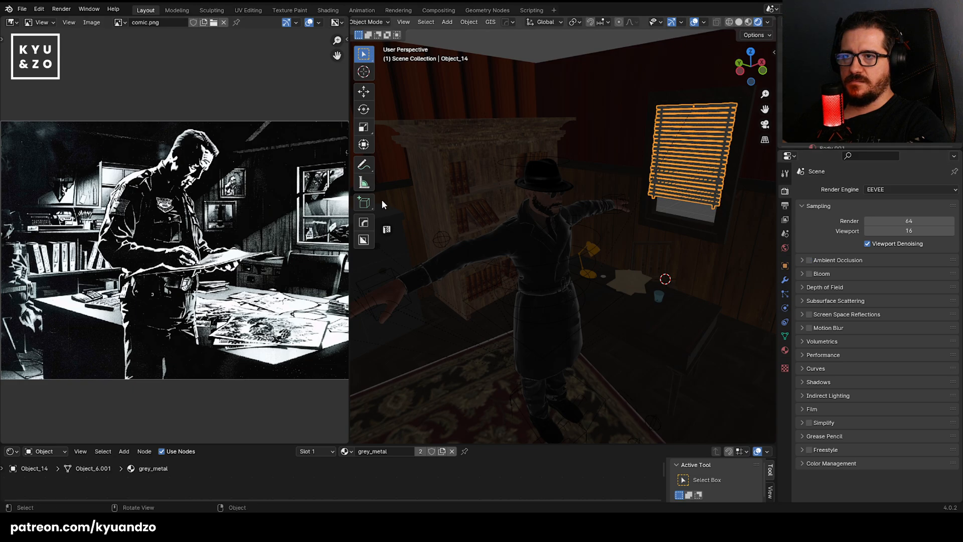
pyautogui.moveTo(411, 138); pyautogui.dragTo(426, 136, button='middle')
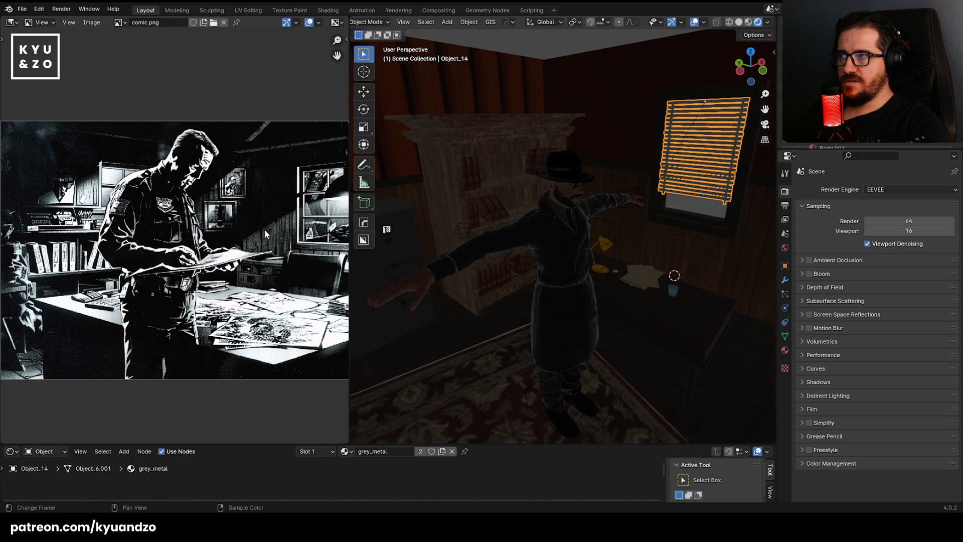
pyautogui.scroll(5, 265, 233)
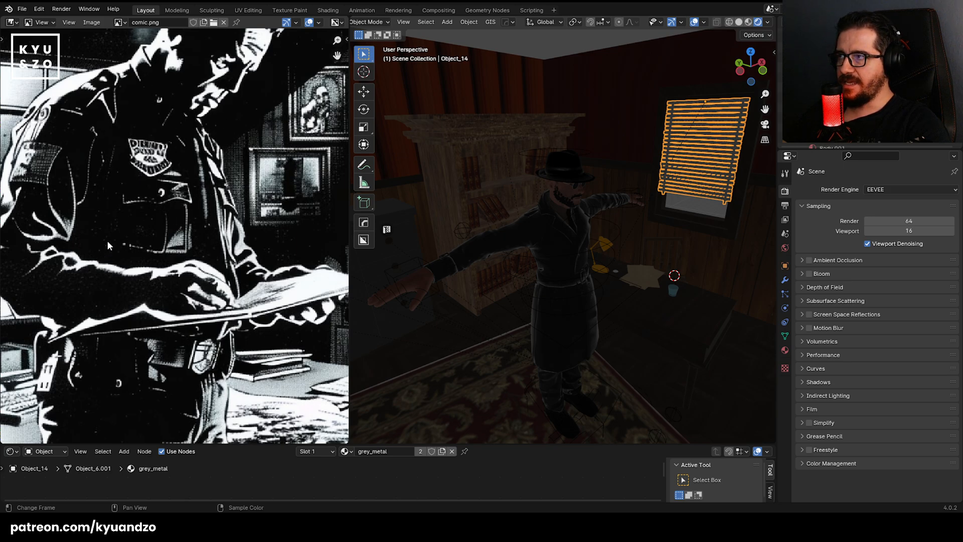
# Examine the comic reference's inked shading on the figure, the wall pictures, the window and the desk.
pyautogui.scroll(-4, 114, 209)
pyautogui.scroll(4, 46, 221)
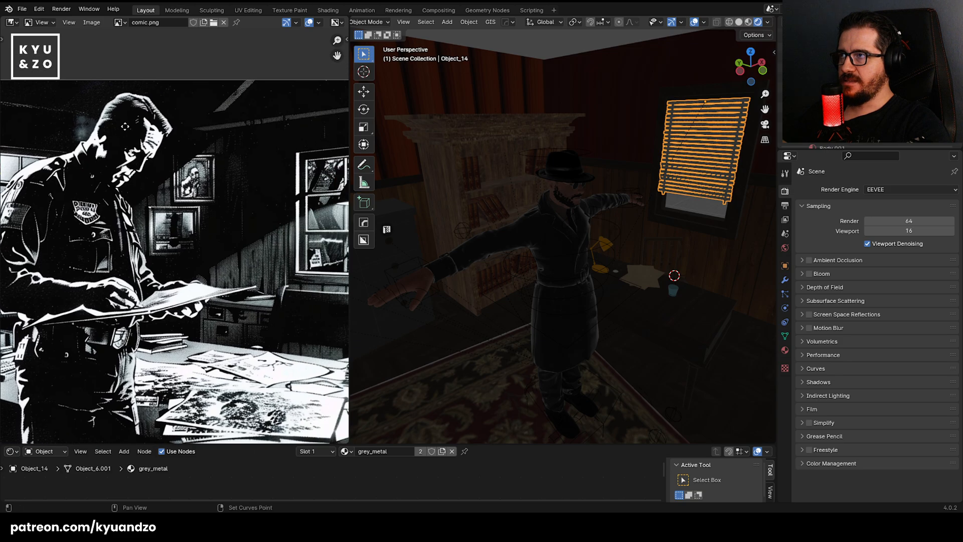
pyautogui.scroll(2, 111, 207)
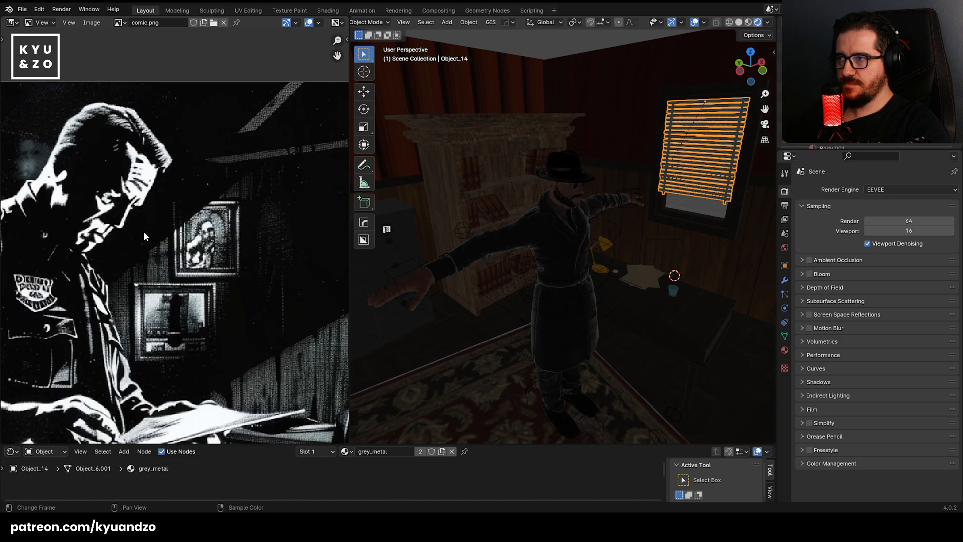
pyautogui.moveTo(246, 234); pyautogui.dragTo(171, 134, button='middle')
pyautogui.scroll(1, 218, 236)
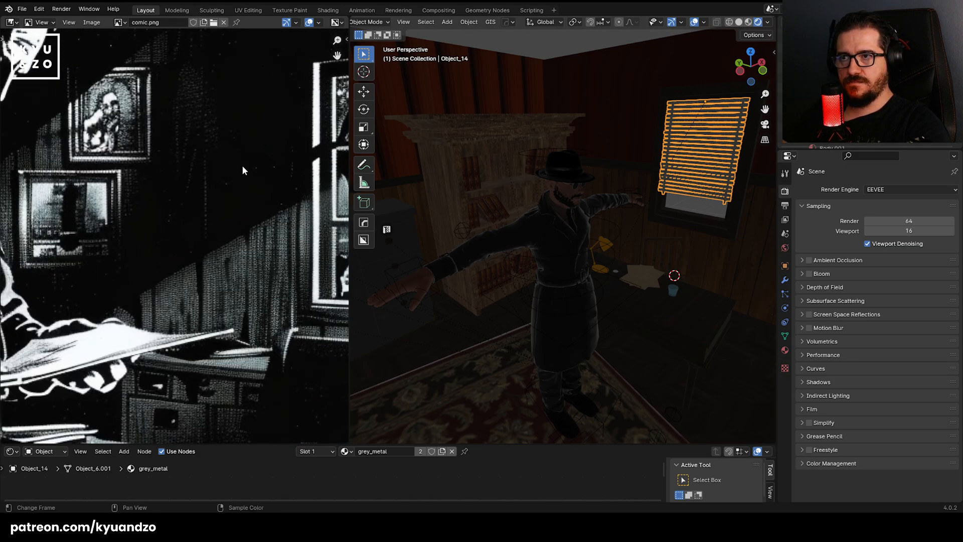
pyautogui.scroll(-3, 242, 164)
pyautogui.scroll(2, 149, 284)
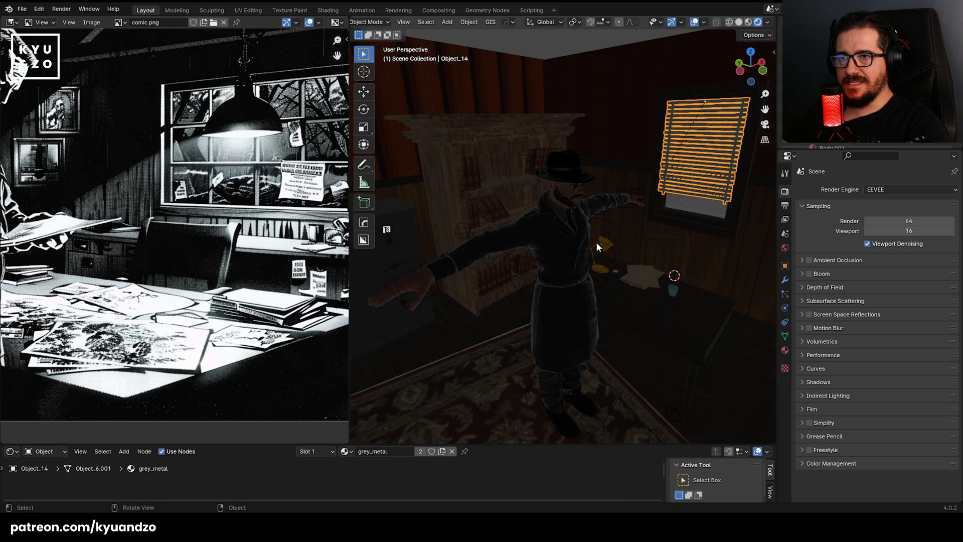
pyautogui.scroll(-7, 250, 236)
pyautogui.scroll(4, 265, 237)
pyautogui.keyDown('shift'); pyautogui.moveTo(125, 189); pyautogui.dragTo(187, 216, button='middle'); pyautogui.keyUp('shift')
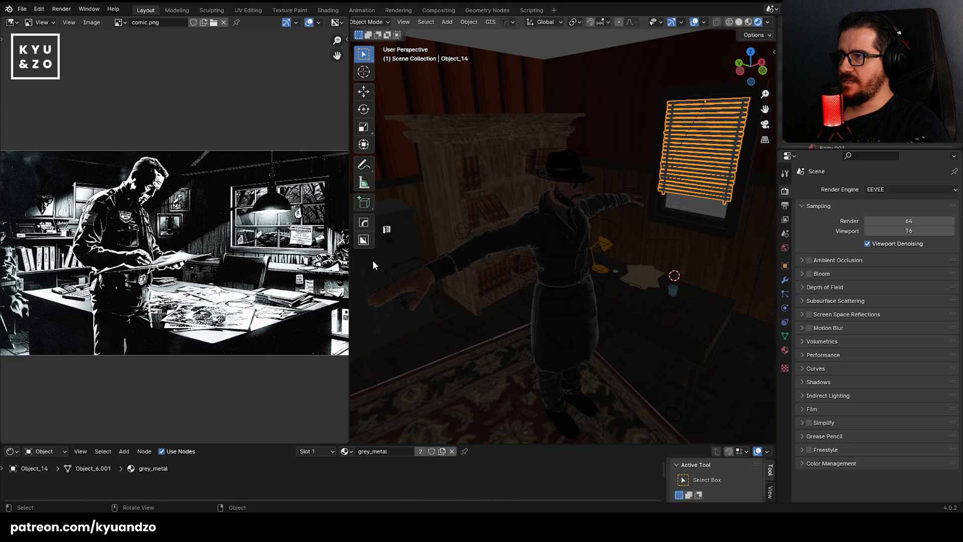
# Widen the image editor so the whole comic reference fits, and frame the detective and window in the viewport.
pyautogui.moveTo(350, 259); pyautogui.dragTo(386, 259)
pyautogui.moveTo(594, 280); pyautogui.dragTo(601, 227, button='middle')
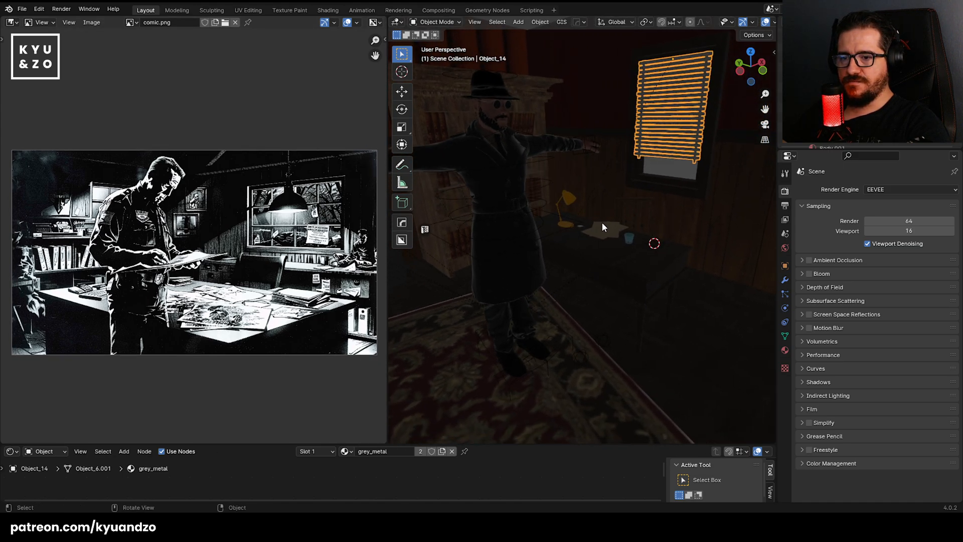
pyautogui.keyDown('shift'); pyautogui.moveTo(507, 148); pyautogui.dragTo(555, 224, button='middle'); pyautogui.keyUp('shift')
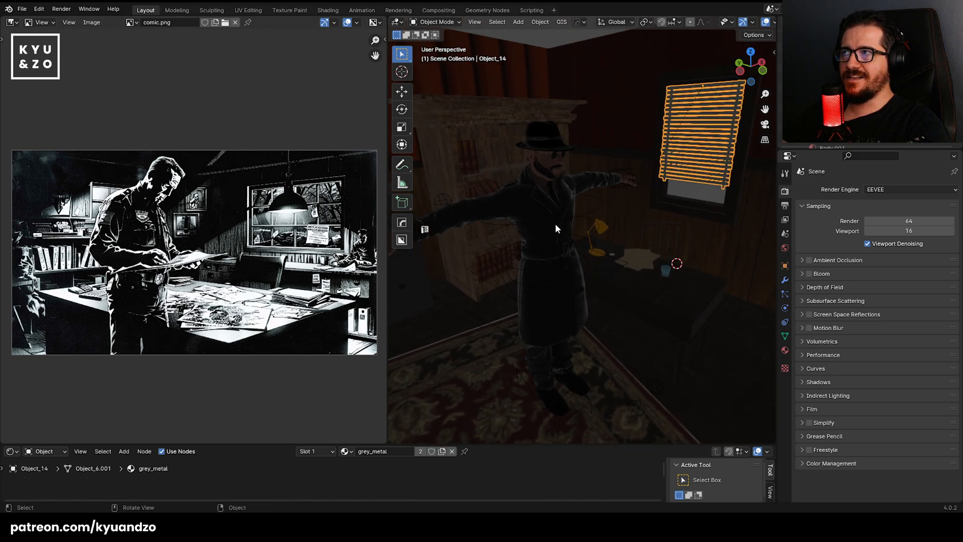
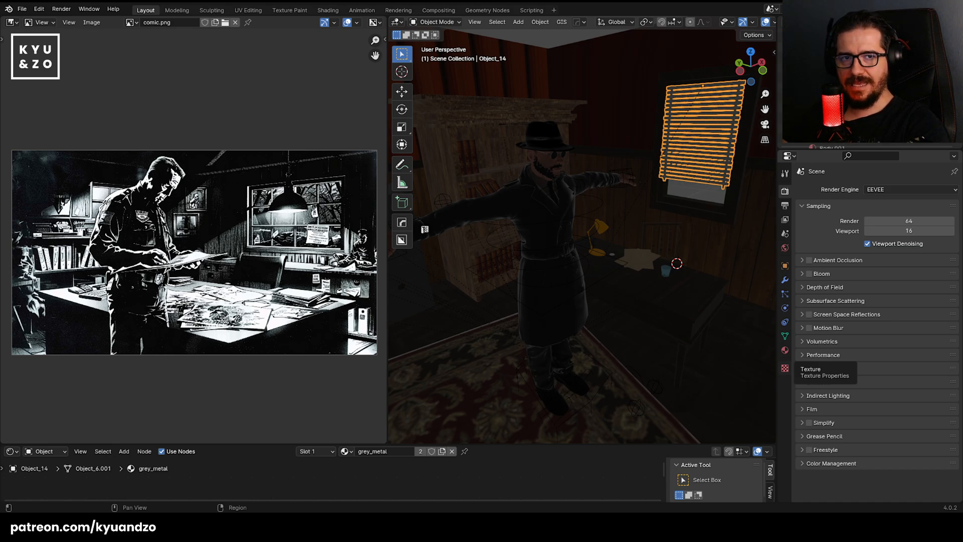
# Set the viewport clipping to a start of 0.001 m and an end of 5555 m.
pyautogui.click(520, 257)
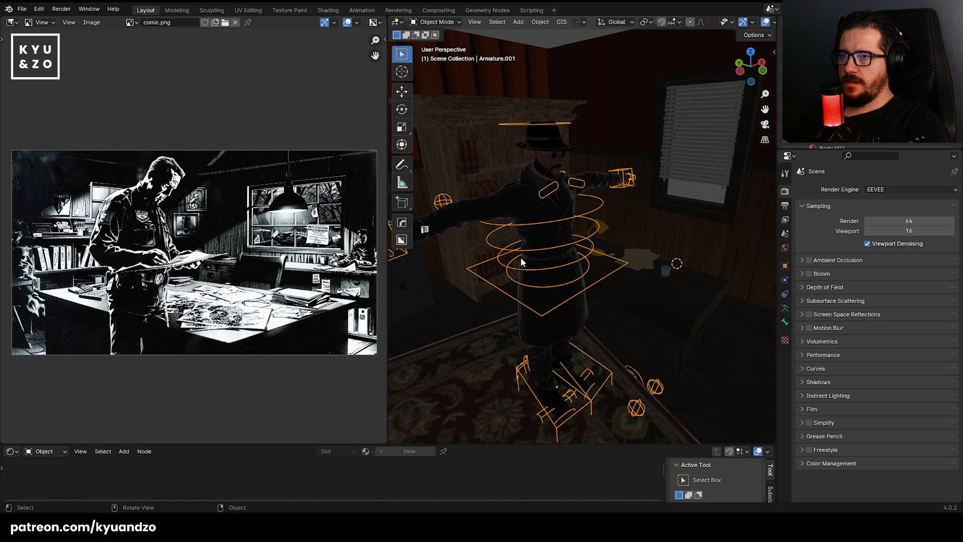
pyautogui.scroll(2, 527, 255)
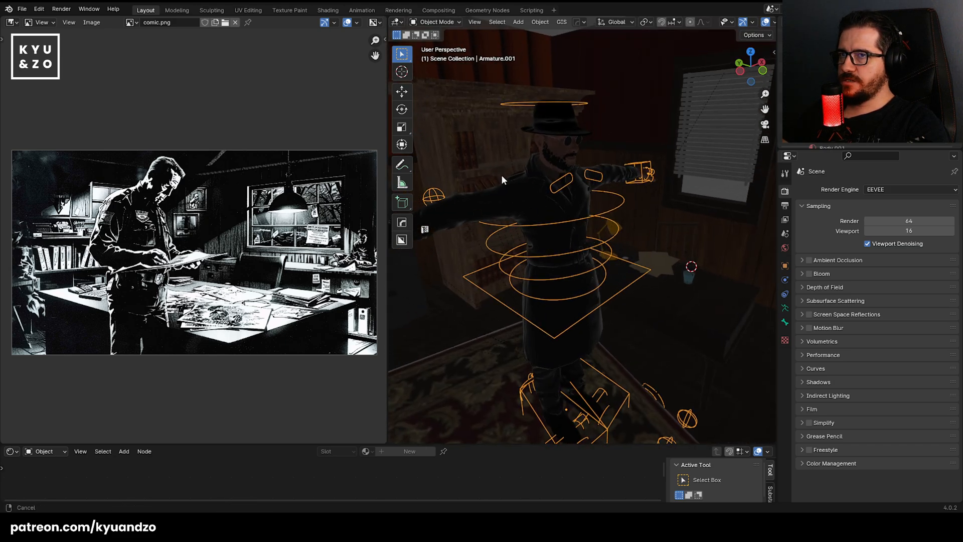
pyautogui.scroll(-10, 501, 176)
pyautogui.scroll(6, 556, 274)
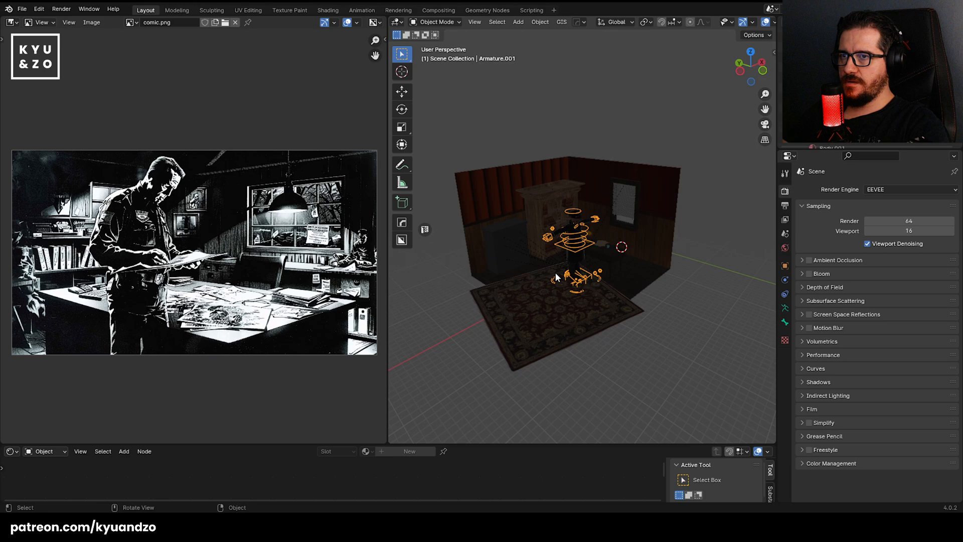
pyautogui.scroll(-4, 555, 274)
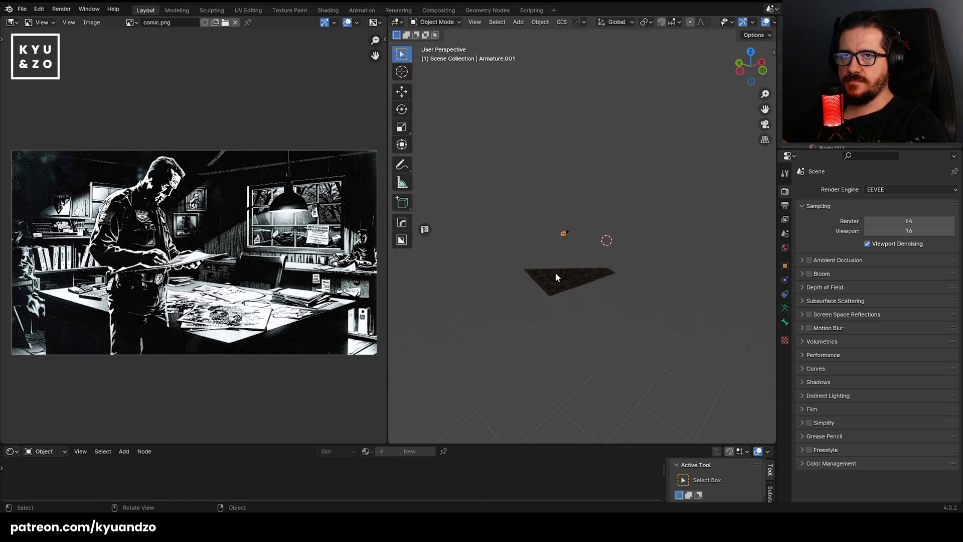
pyautogui.press('n')
pyautogui.click(770, 95)
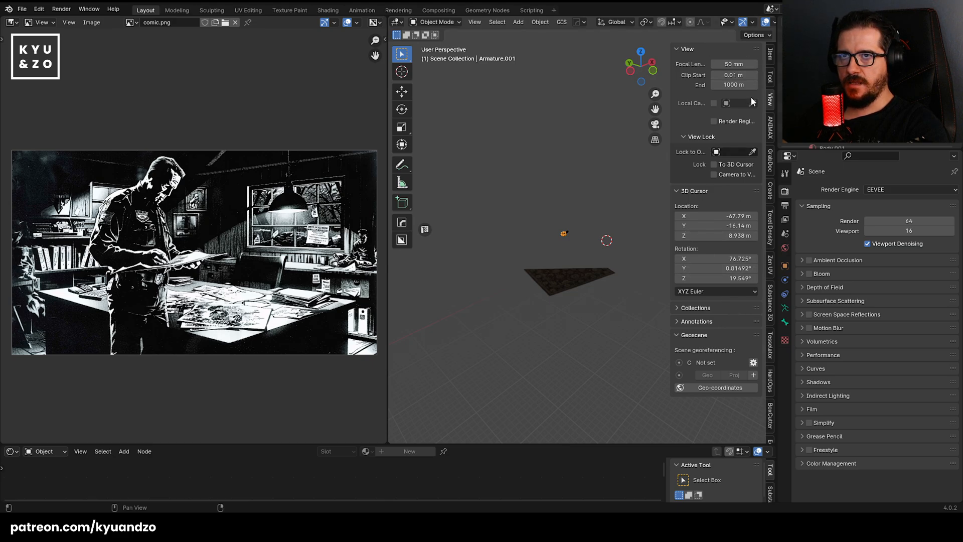
pyautogui.moveTo(741, 74)
pyautogui.mouseDown()
pyautogui.moveTo(717, 75)
pyautogui.moveTo(746, 84)
pyautogui.mouseUp()
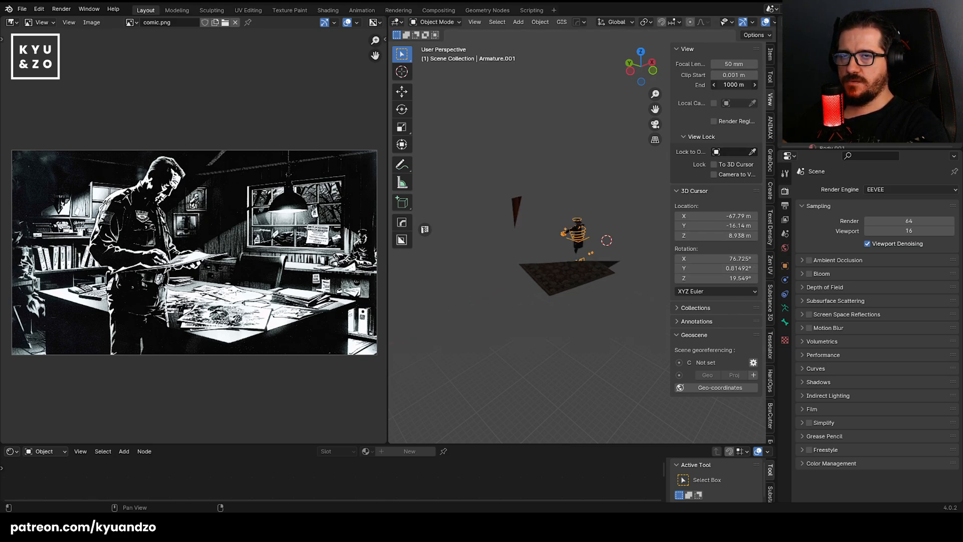
pyautogui.write('5555')
pyautogui.press('Return')
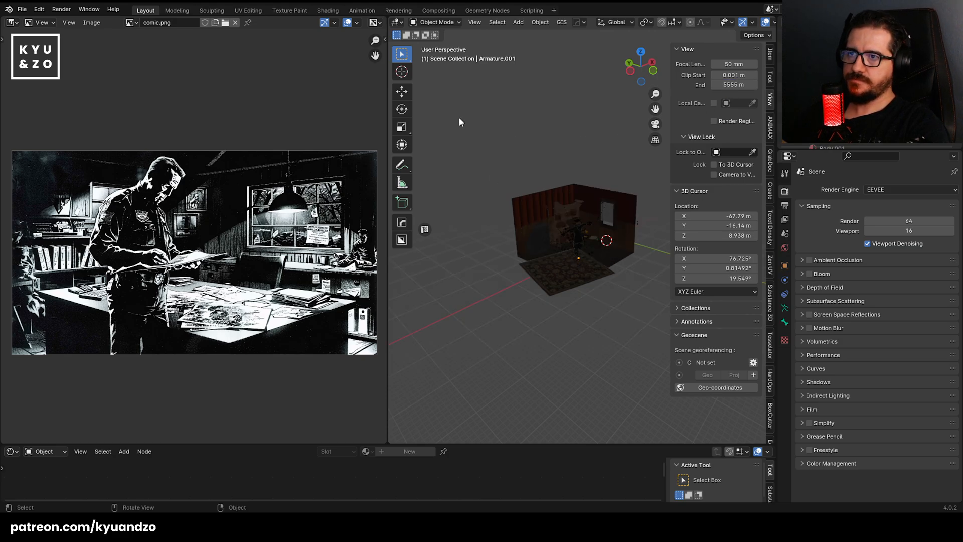
pyautogui.press('n')
pyautogui.scroll(5, 564, 197)
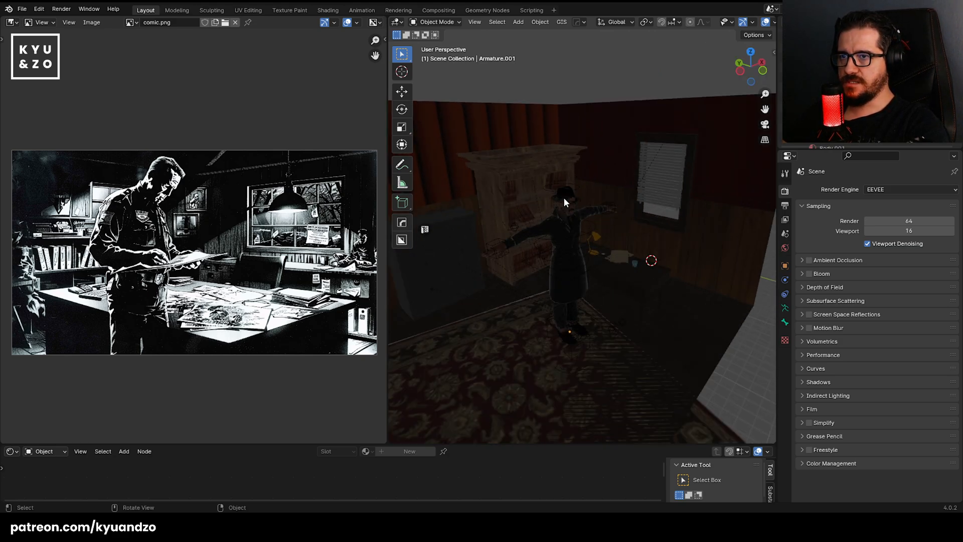
# Place the 3D cursor in front of the carpet and add a camera there.
pyautogui.scroll(-8, 563, 197)
pyautogui.scroll(5, 564, 197)
pyautogui.scroll(4, 564, 197)
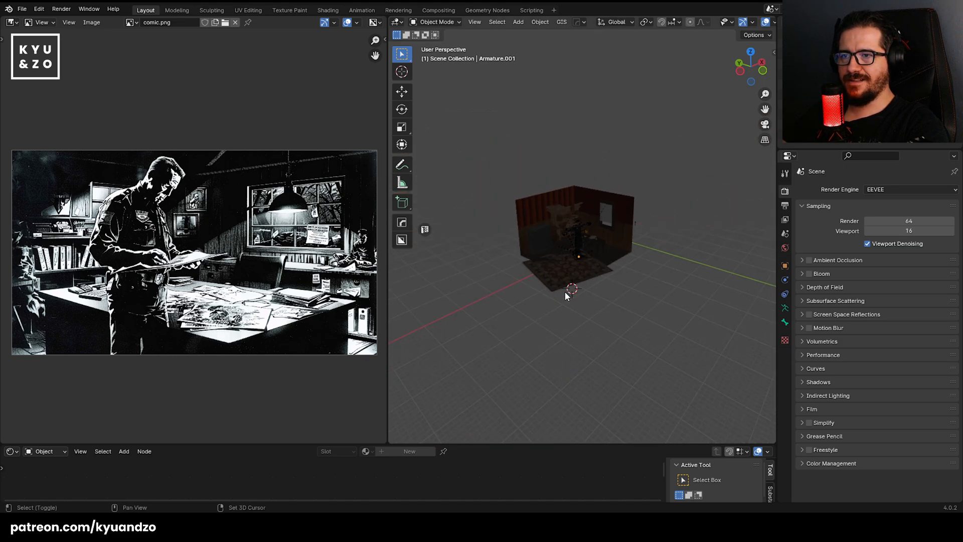
pyautogui.hotkey('shift', 'a')
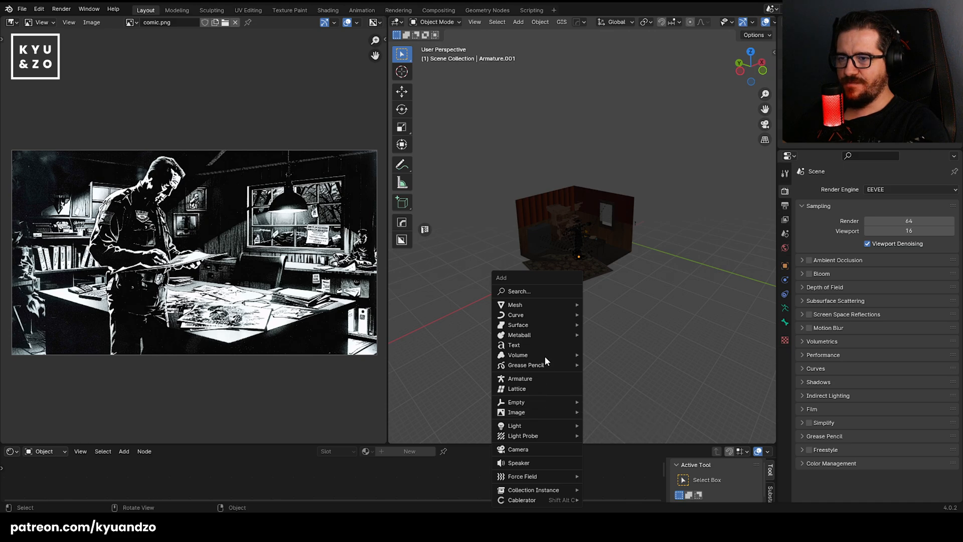
pyautogui.click(541, 452)
pyautogui.scroll(2, 565, 337)
pyautogui.press('KP_Decimal')
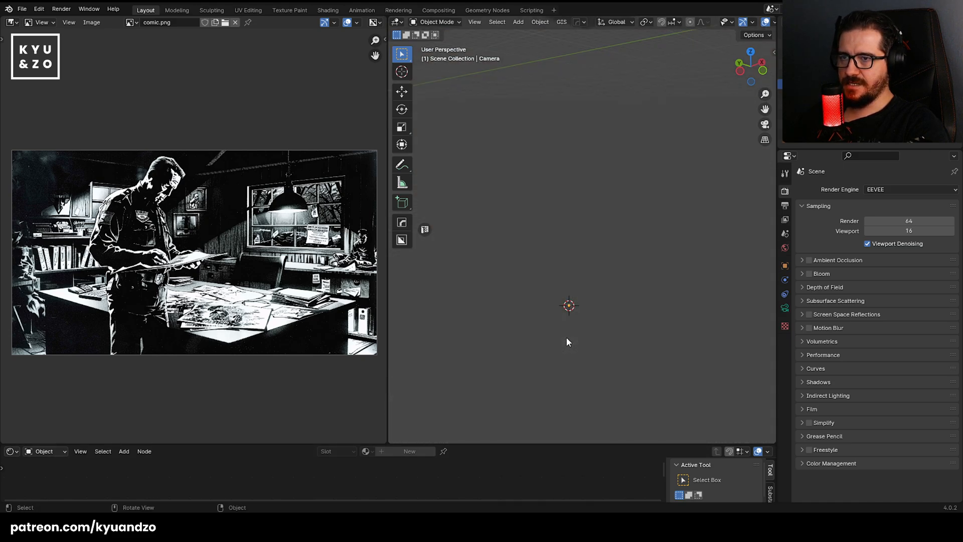
# Look through the new camera and fly it up to face the room, with detective, desk and window in frame.
pyautogui.press('KP_0')
pyautogui.hotkey('shift', '`')
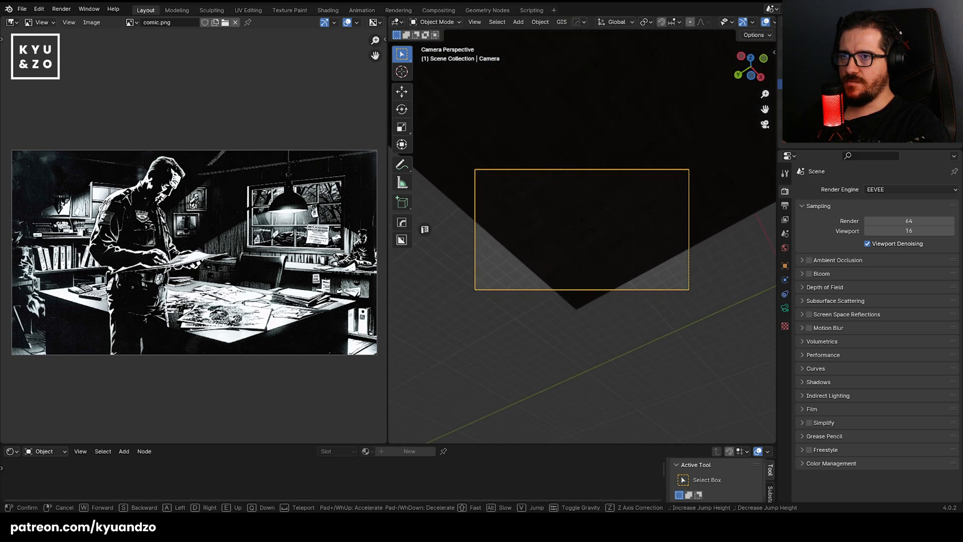
pyautogui.press('e')
pyautogui.press('s')
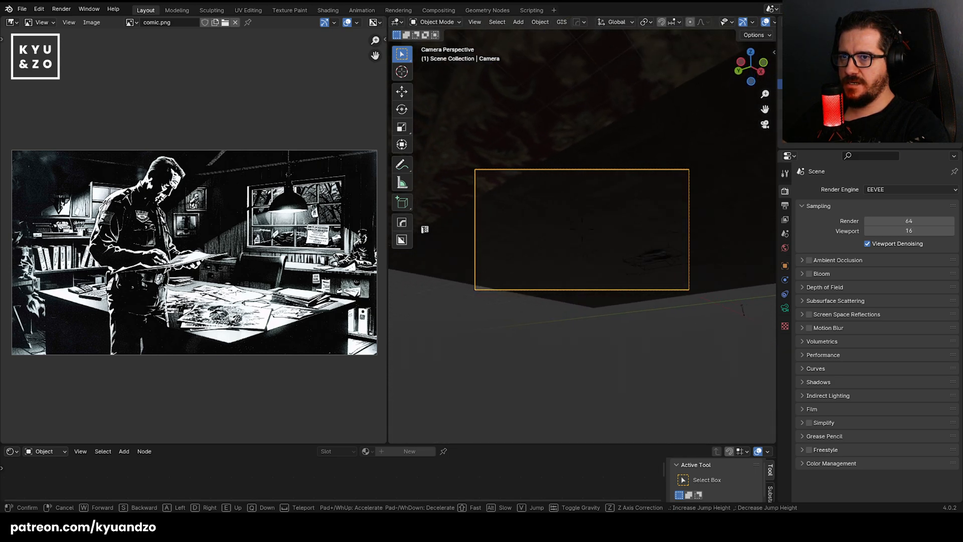
pyautogui.press('w')
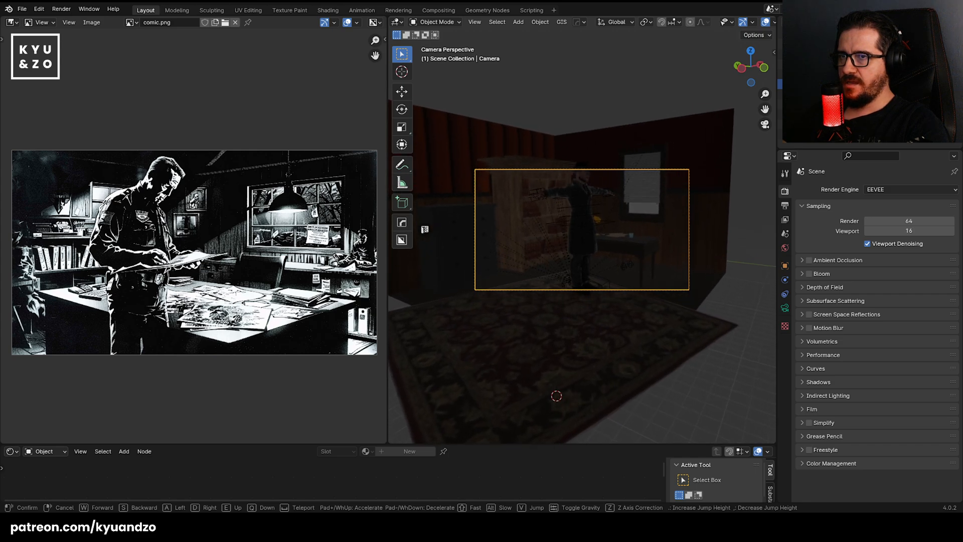
pyautogui.press('d')
pyautogui.press('w')
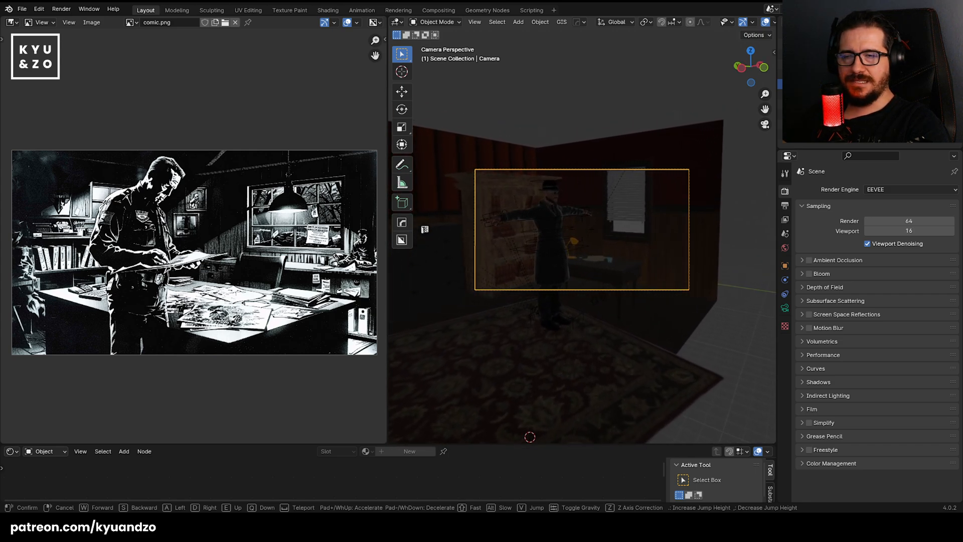
pyautogui.press('w')
pyautogui.press('d')
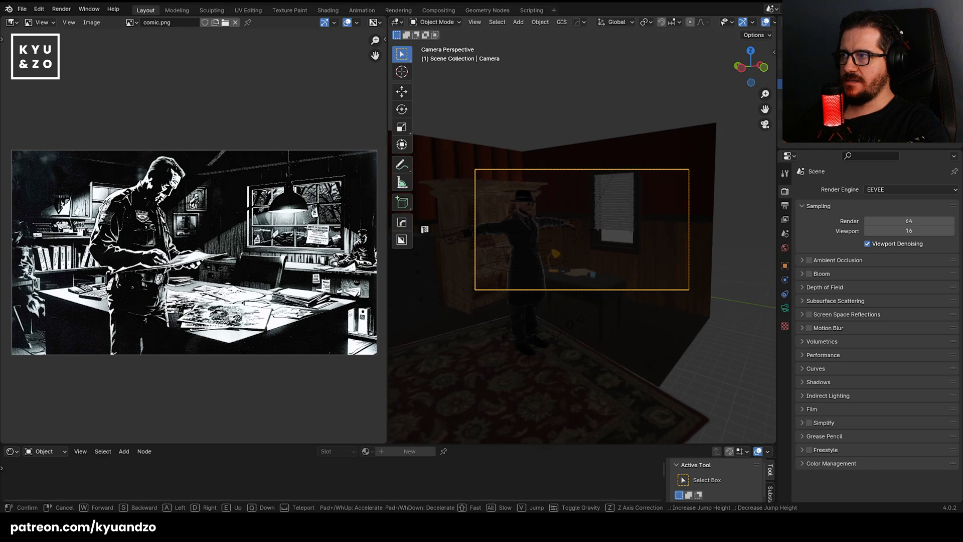
pyautogui.click(582, 229)
# Compare the shot with the comic reference and shift the camera slightly sideways to refine the detective's framing.
pyautogui.scroll(4, 247, 238)
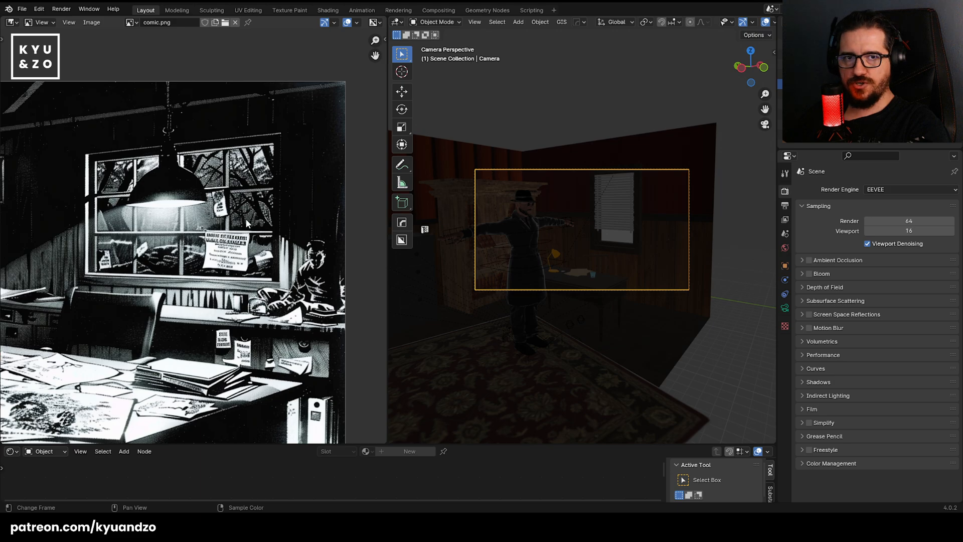
pyautogui.scroll(-4, 74, 298)
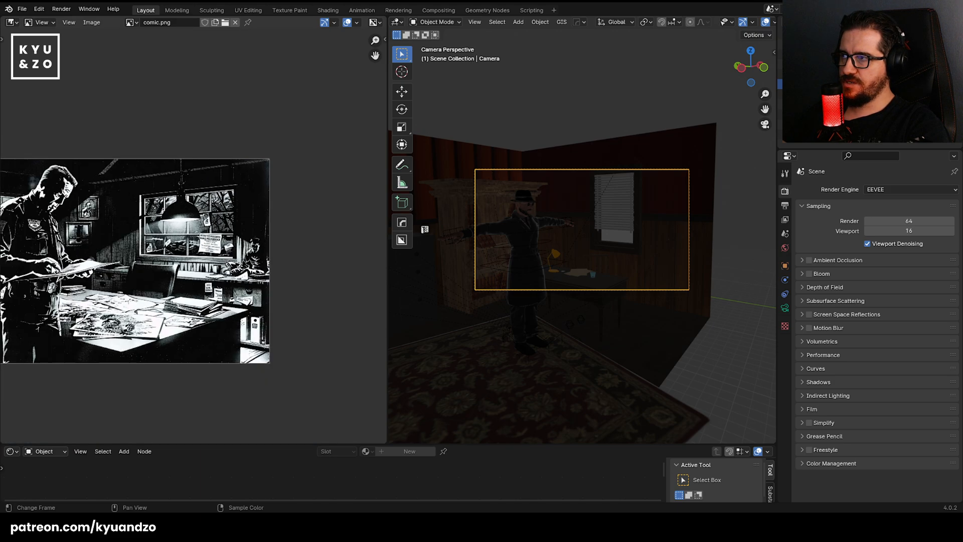
pyautogui.scroll(1, 76, 215)
pyautogui.scroll(2, 28, 150)
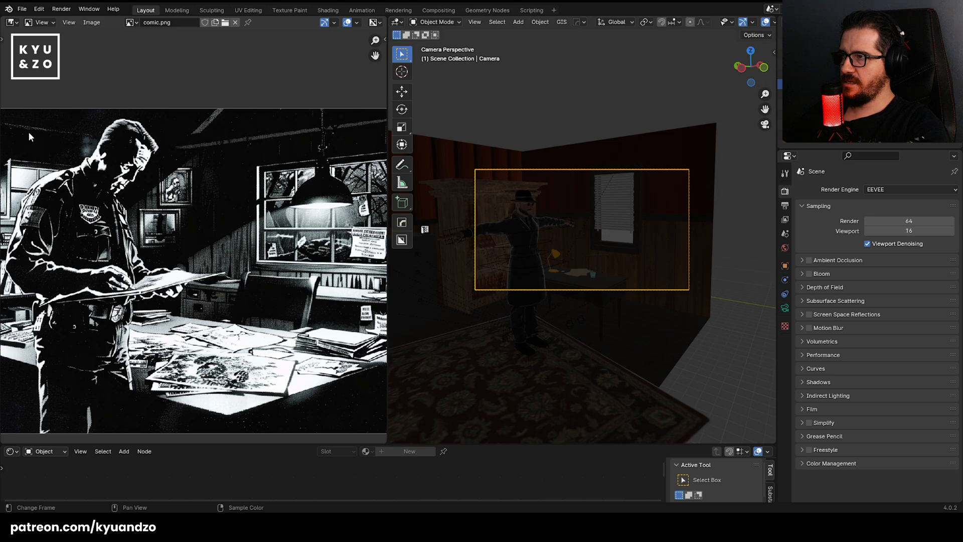
pyautogui.moveTo(89, 167); pyautogui.dragTo(119, 163, button='middle')
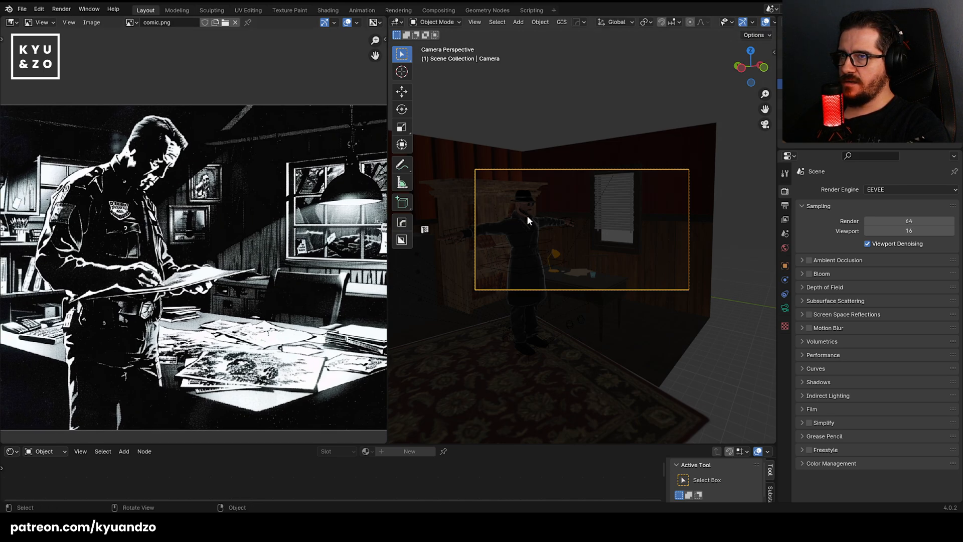
pyautogui.scroll(1, 525, 215)
pyautogui.hotkey('shift', '`')
pyautogui.press('d')
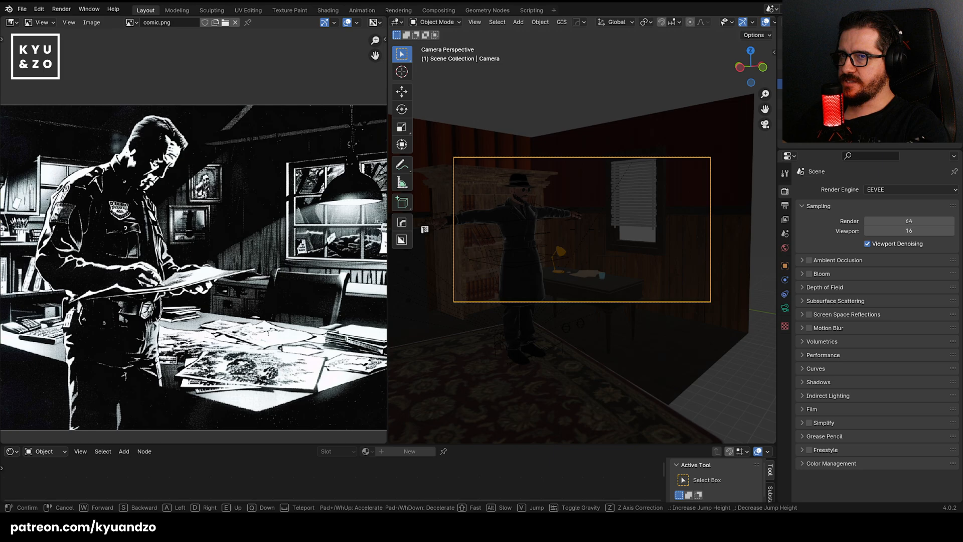
pyautogui.click(523, 217)
pyautogui.scroll(4, 522, 216)
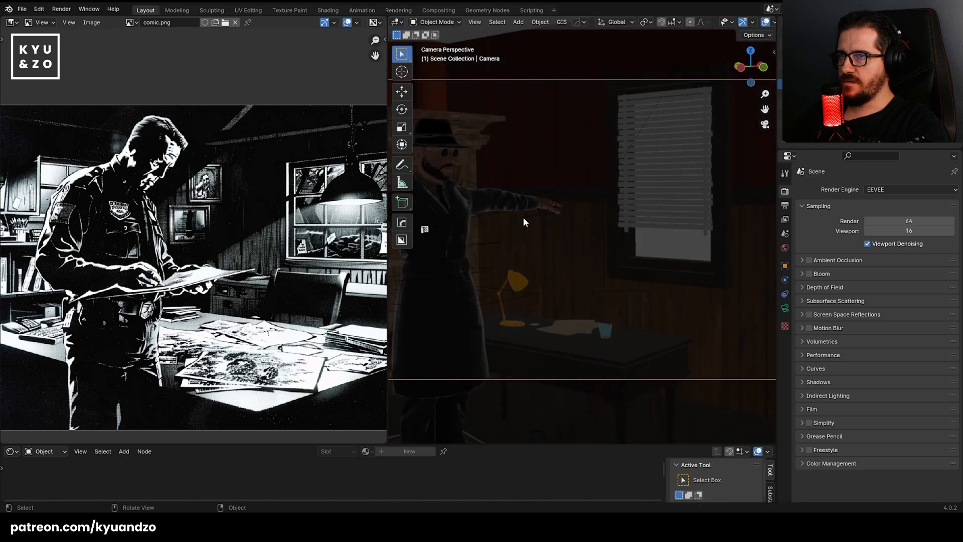
pyautogui.keyDown('shift'); pyautogui.moveTo(537, 213); pyautogui.dragTo(618, 207, button='middle'); pyautogui.keyUp('shift')
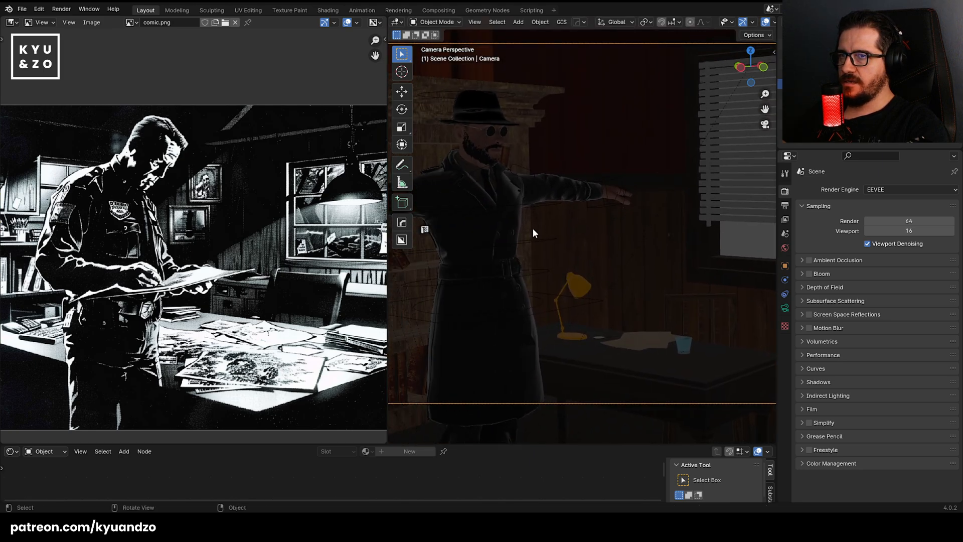
# Select the detective's armature and switch it to Pose Mode.
pyautogui.click(538, 206)
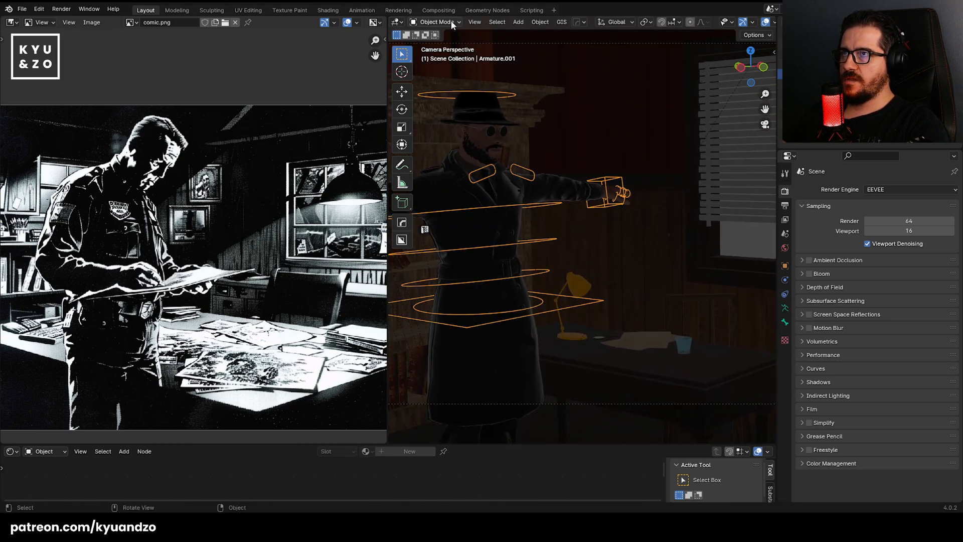
pyautogui.click(438, 55)
pyautogui.keyDown('shift'); pyautogui.moveTo(470, 200); pyautogui.dragTo(621, 216, button='middle'); pyautogui.keyUp('shift')
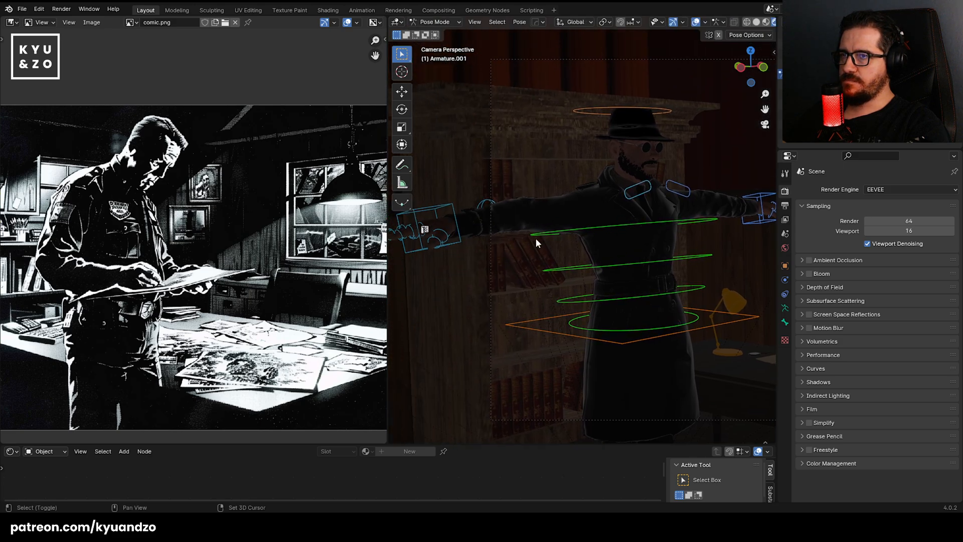
# Rotate the right hand control about the global Z axis and bring it in front of the detective's waist, adjusting it along global X.
pyautogui.click(435, 210)
pyautogui.press('r')
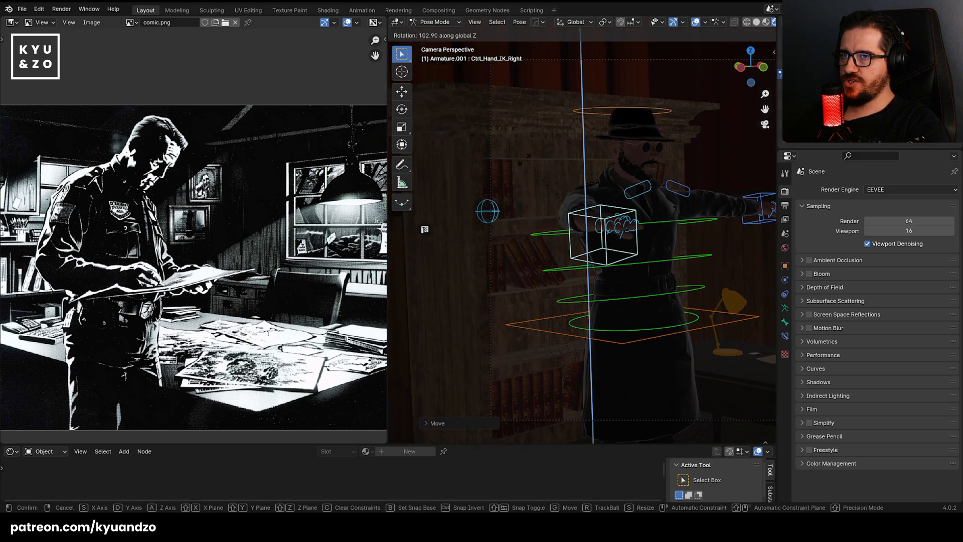
pyautogui.click(530, 167)
pyautogui.press('g')
pyautogui.press('x')
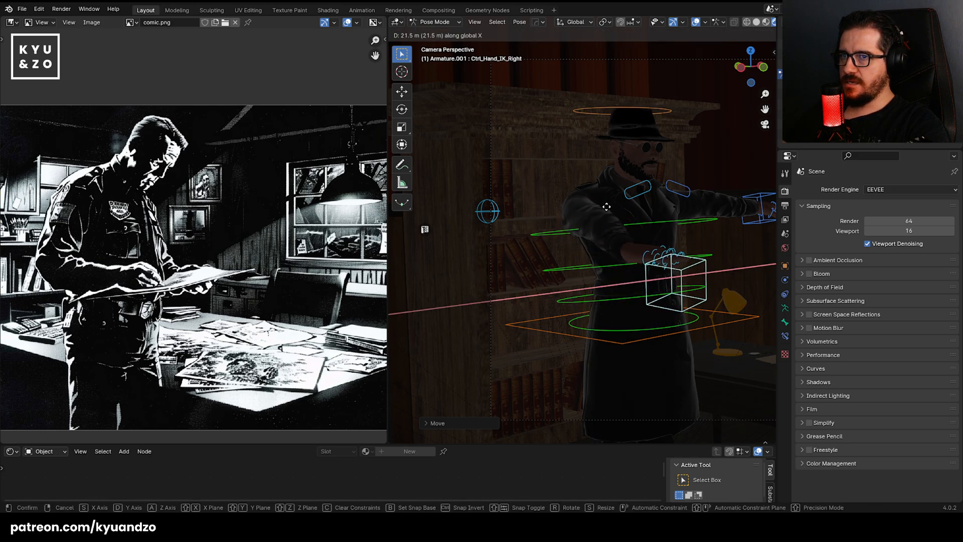
pyautogui.click(616, 206)
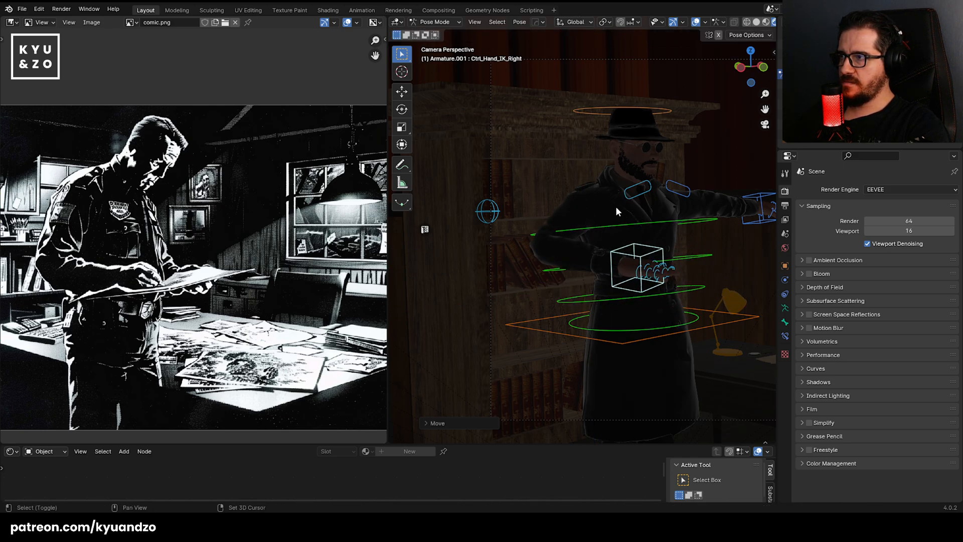
pyautogui.keyDown('shift'); pyautogui.moveTo(616, 206); pyautogui.dragTo(572, 263, button='middle'); pyautogui.keyUp('shift')
pyautogui.press('g')
pyautogui.press('x')
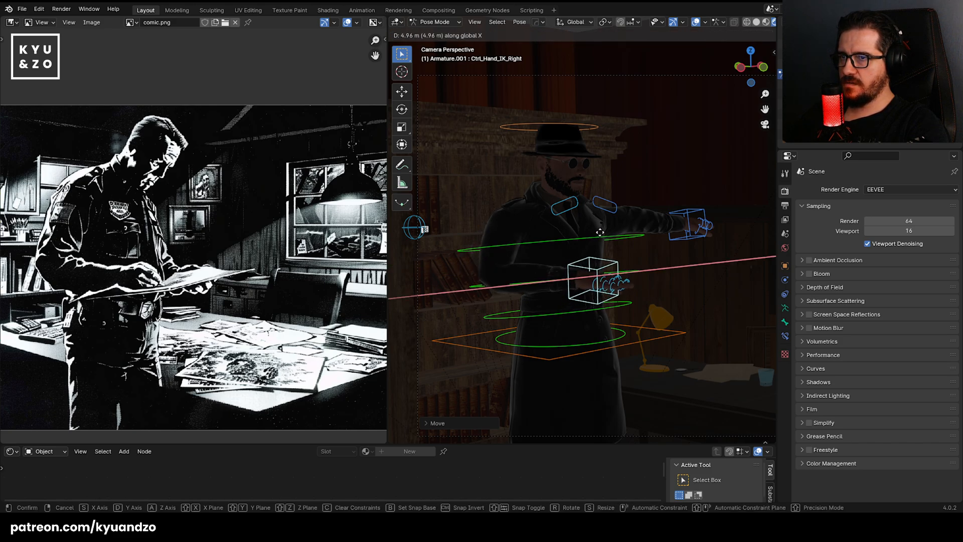
# Lower the right arm's pole target so the elbow drops closer to the body.
pyautogui.click(433, 250)
pyautogui.press('g')
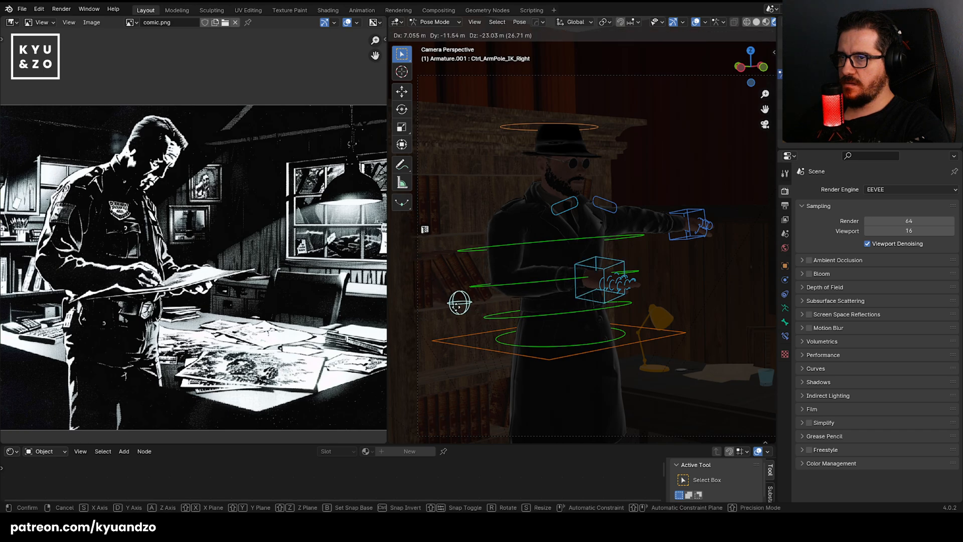
pyautogui.click(565, 290)
# Tilt the detective's head control about 30° forward and down, and turn it slightly about the global Z axis.
pyautogui.scroll(3, 589, 221)
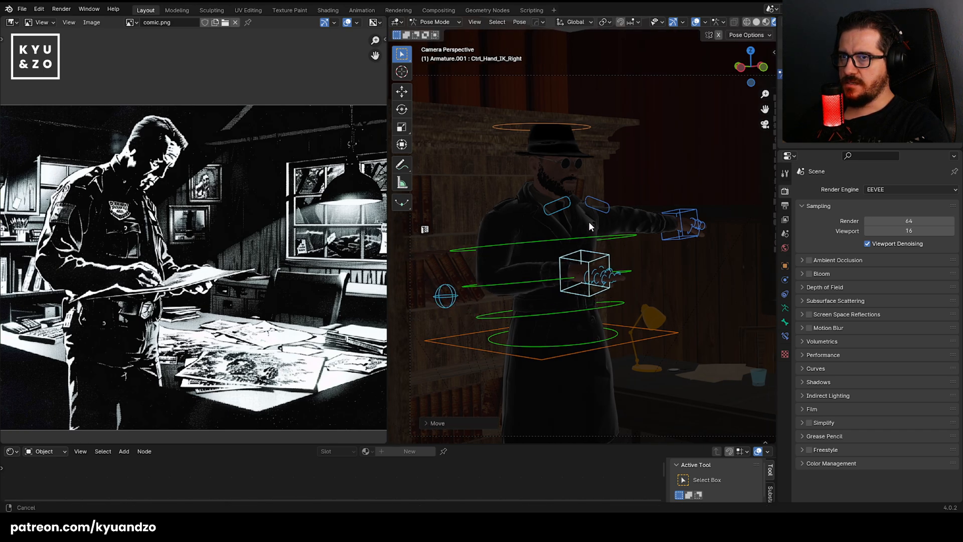
pyautogui.keyDown('shift'); pyautogui.moveTo(558, 223); pyautogui.dragTo(574, 239, button='middle'); pyautogui.keyUp('shift')
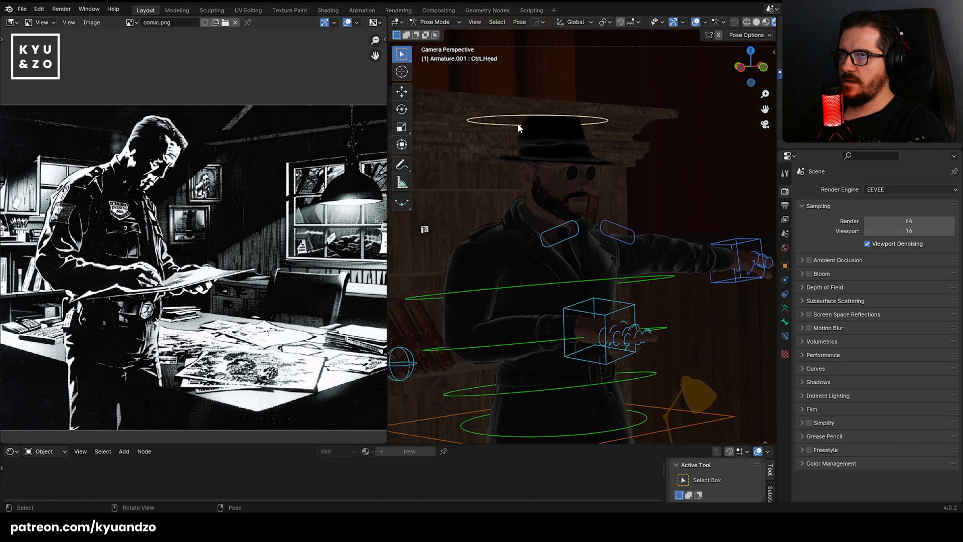
pyautogui.press('r')
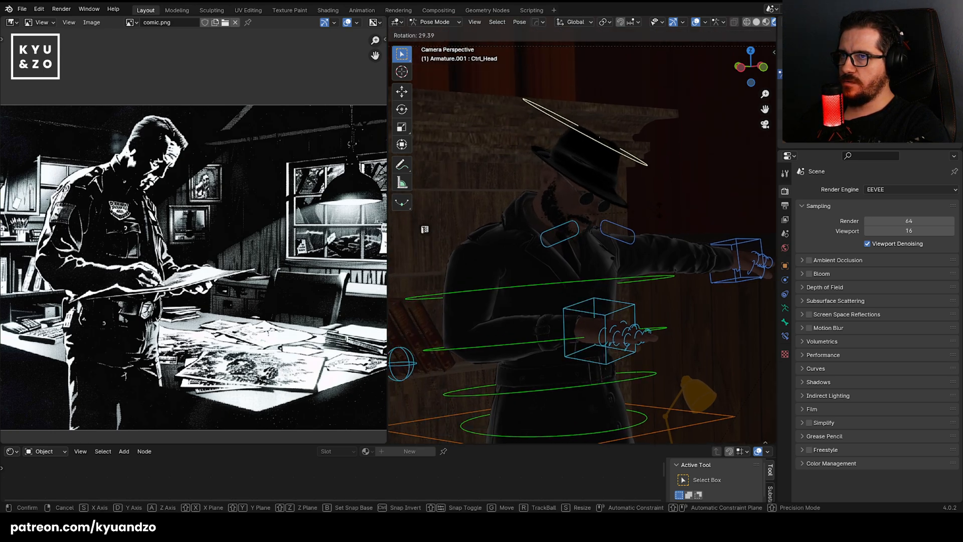
pyautogui.press('z')
pyautogui.press('z')
pyautogui.press('z')
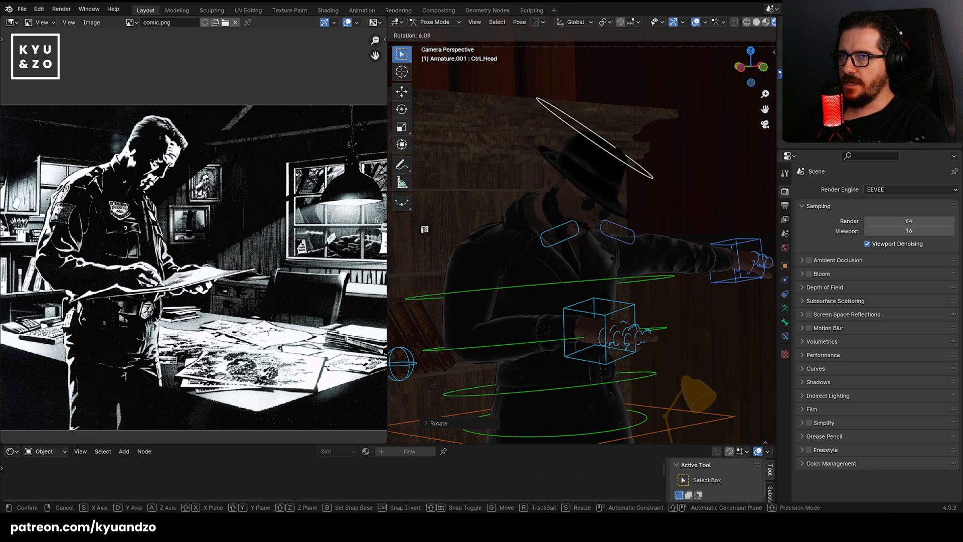
pyautogui.click(424, 229)
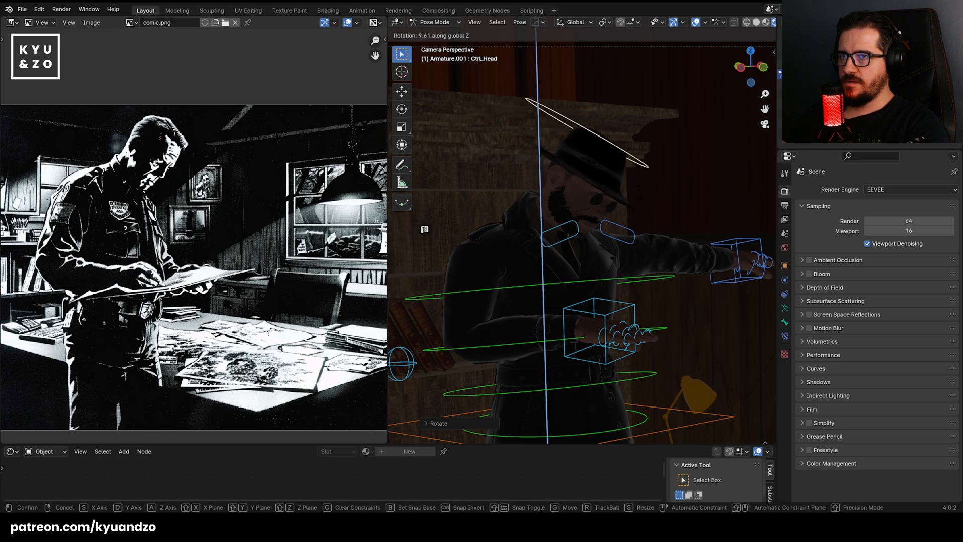
pyautogui.click(622, 151)
# Try rotating the detective's head control about its local X axis.
pyautogui.scroll(6, 603, 128)
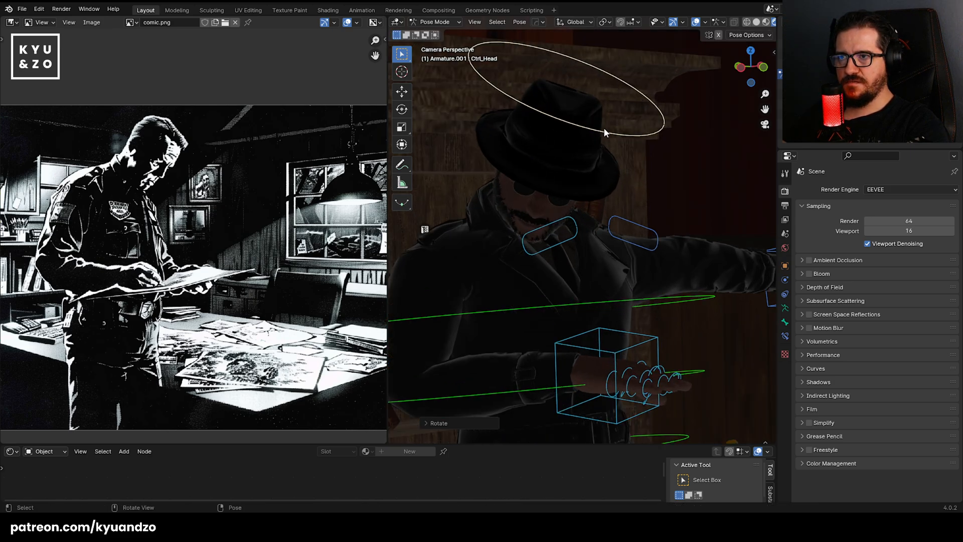
pyautogui.press('r')
pyautogui.press('x')
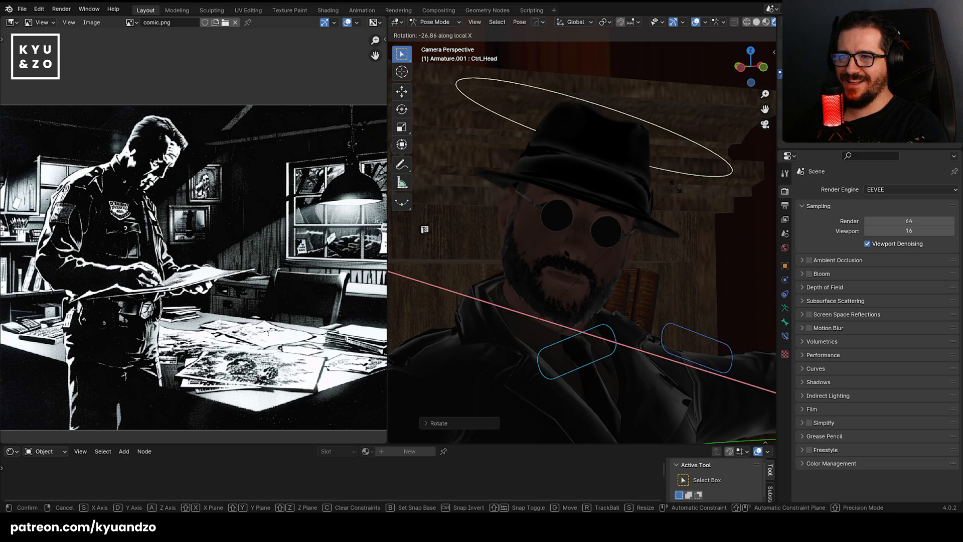
pyautogui.click(661, 226)
pyautogui.scroll(-4, 661, 226)
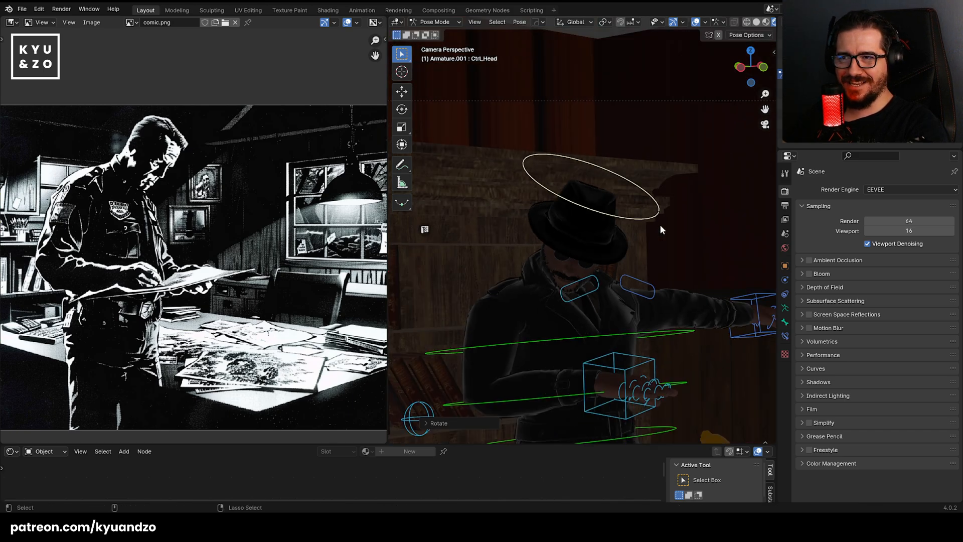
pyautogui.hotkey('ctrl', 'z')
pyautogui.scroll(3, 653, 231)
pyautogui.press('r')
pyautogui.press('r')
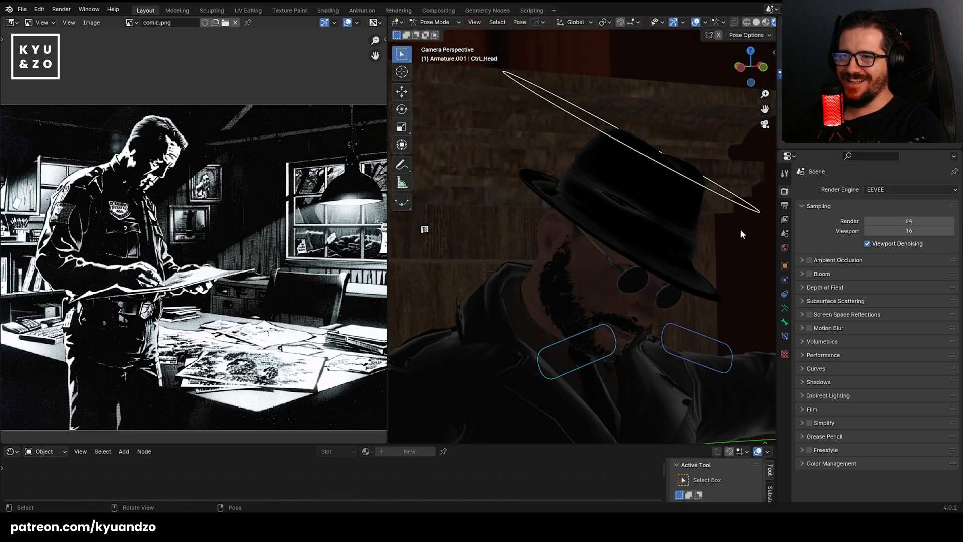
pyautogui.rightClick(657, 196)
pyautogui.scroll(-4, 656, 197)
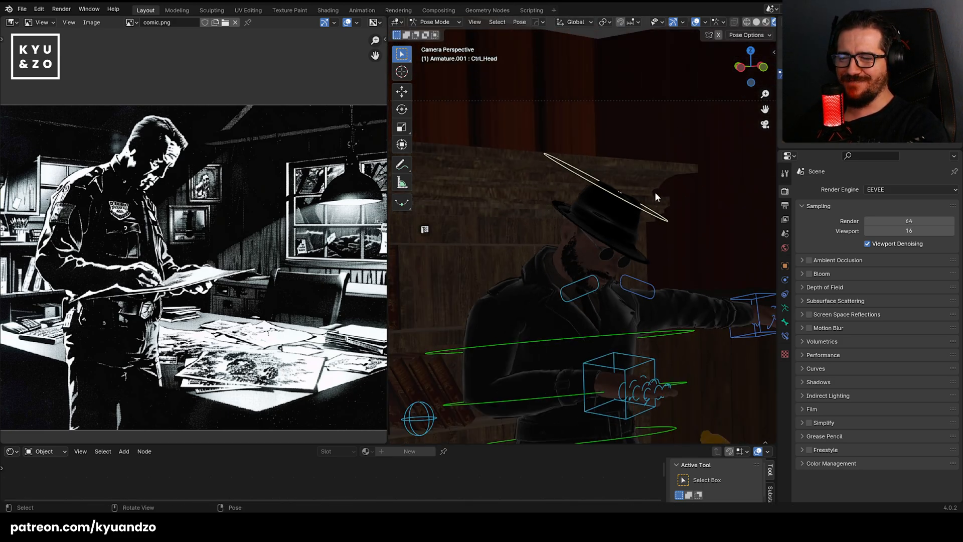
# Refine the head pose with small rotations, including about global X, so the detective looks down like the comic reference figure.
pyautogui.scroll(5, 585, 202)
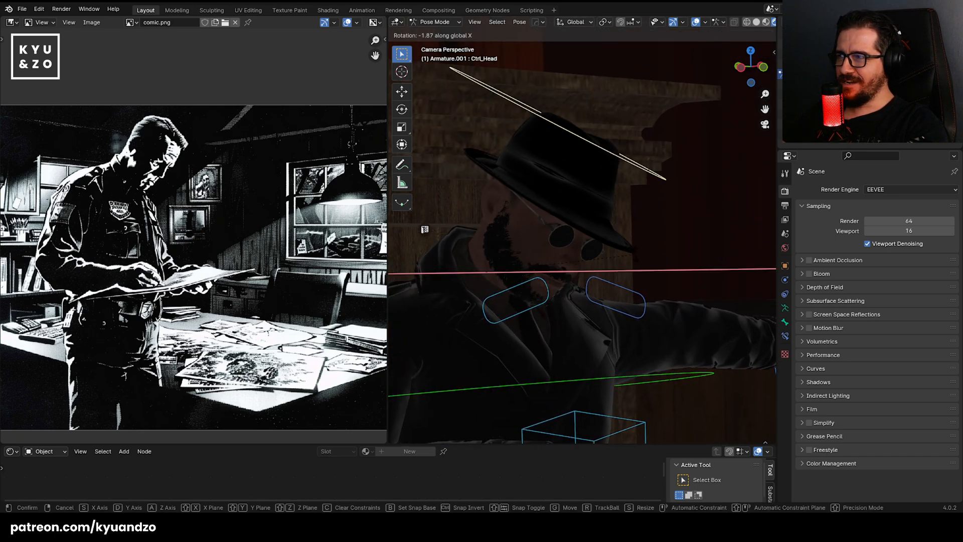
pyautogui.click(638, 243)
pyautogui.press('r')
pyautogui.press('z')
pyautogui.press('z')
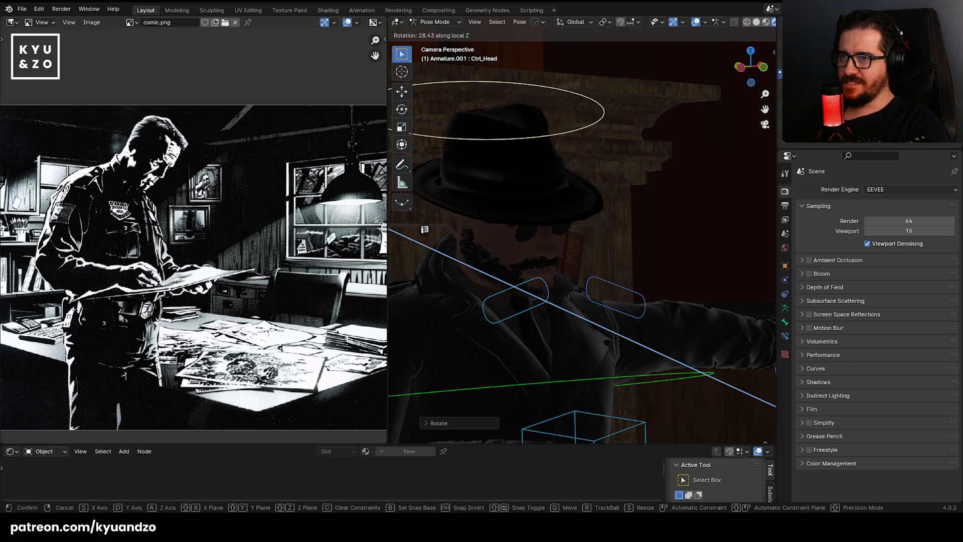
pyautogui.rightClick(561, 205)
pyautogui.press('r')
pyautogui.press('a')
pyautogui.click(645, 214)
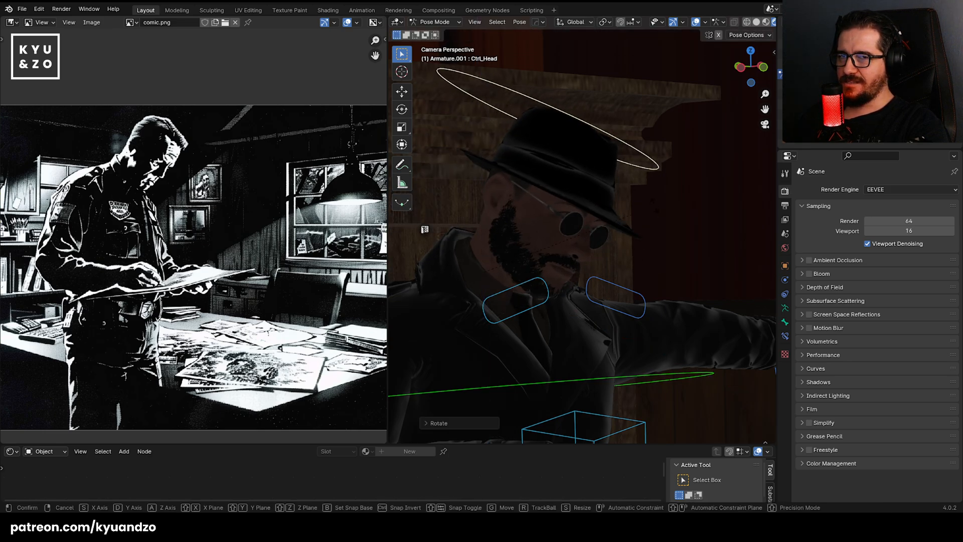
pyautogui.press('r')
pyautogui.press('s')
pyautogui.click(646, 242)
# Rotate the hips control slightly about the global X axis to shift the detective's stance.
pyautogui.scroll(-8, 646, 242)
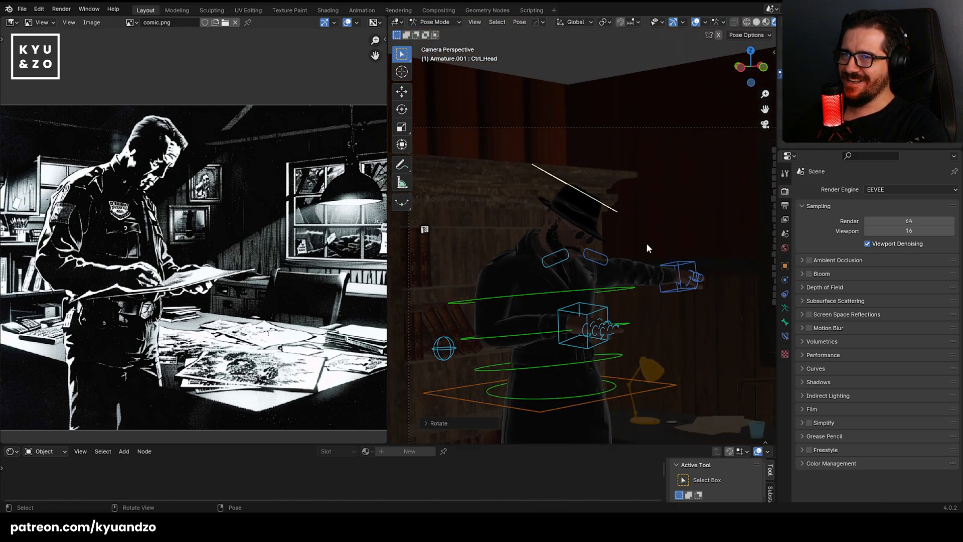
pyautogui.keyDown('shift'); pyautogui.moveTo(564, 302); pyautogui.dragTo(566, 239, button='middle'); pyautogui.keyUp('shift')
pyautogui.scroll(2, 566, 239)
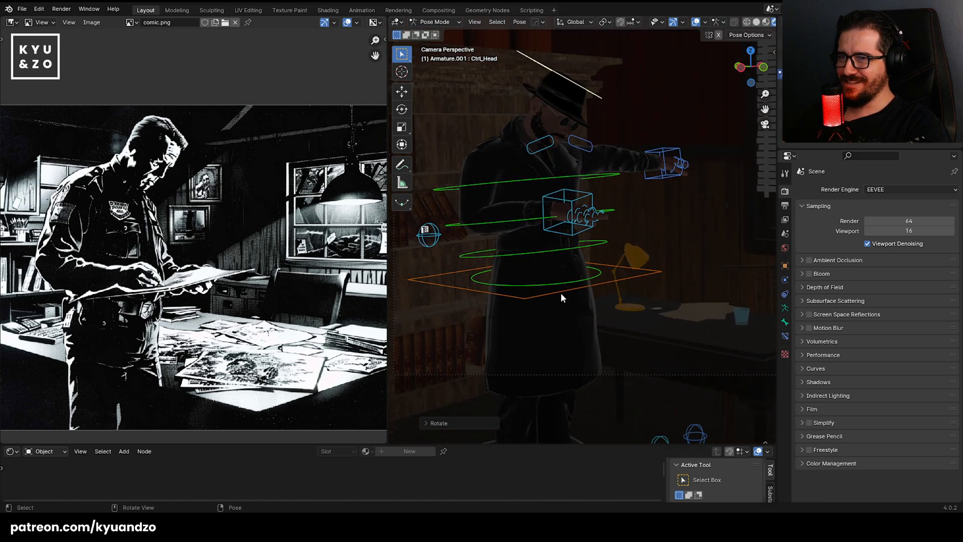
pyautogui.click(560, 293)
pyautogui.press('r')
pyautogui.press('x')
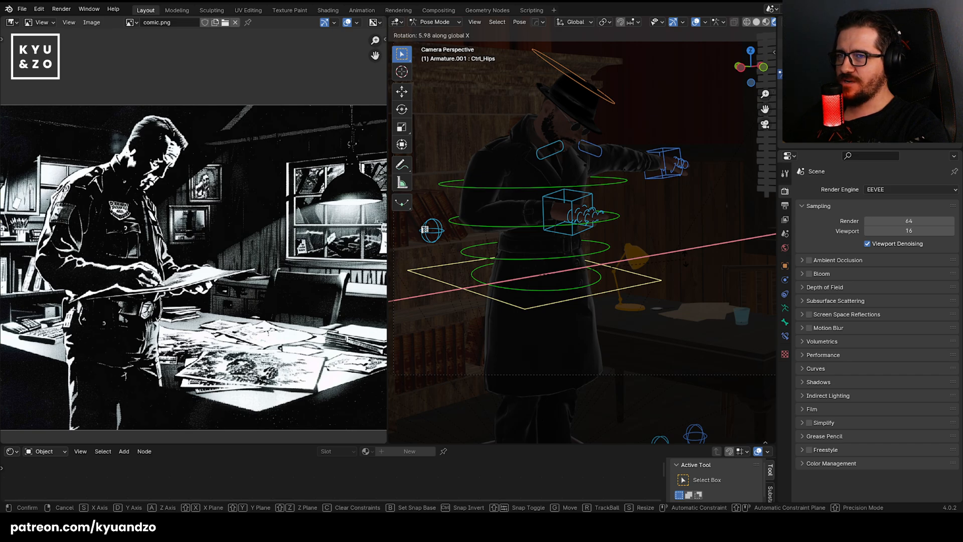
pyautogui.click(685, 259)
# Pull the left hand control in along global X, turn it about Z, and lower it in front of the body.
pyautogui.keyDown('shift'); pyautogui.moveTo(671, 158); pyautogui.dragTo(633, 175, button='middle'); pyautogui.keyUp('shift')
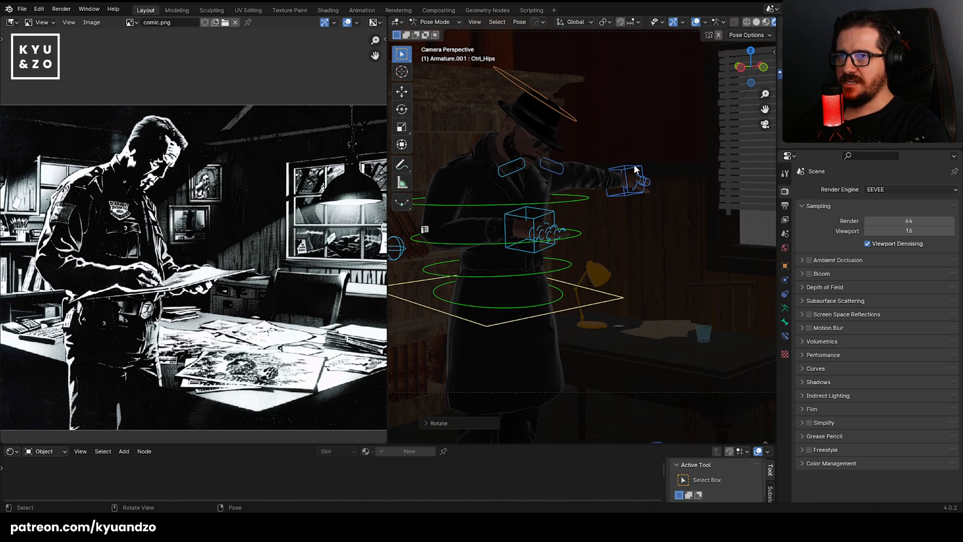
pyautogui.click(634, 167)
pyautogui.press('g')
pyautogui.press('x')
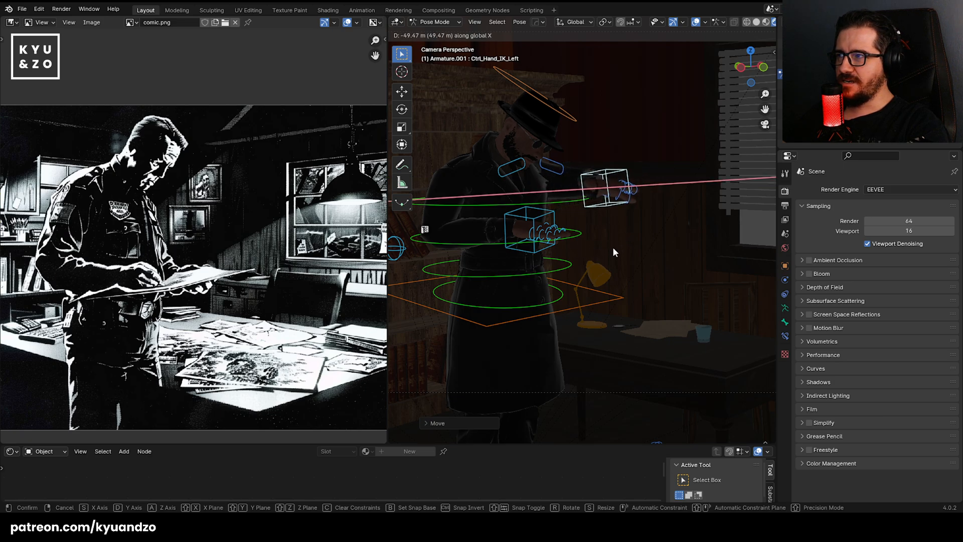
pyautogui.press('r')
pyautogui.press('z')
pyautogui.click(645, 158)
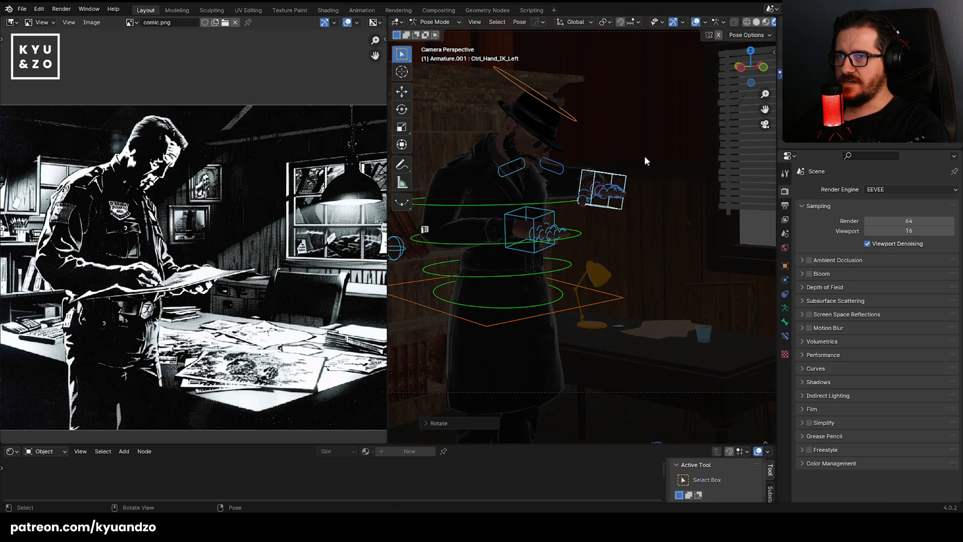
pyautogui.press('g')
pyautogui.press('z')
pyautogui.click(619, 223)
# Examine the rig's leg and arm controls from a wider angle to locate the left elbow's pole target.
pyautogui.scroll(-5, 561, 212)
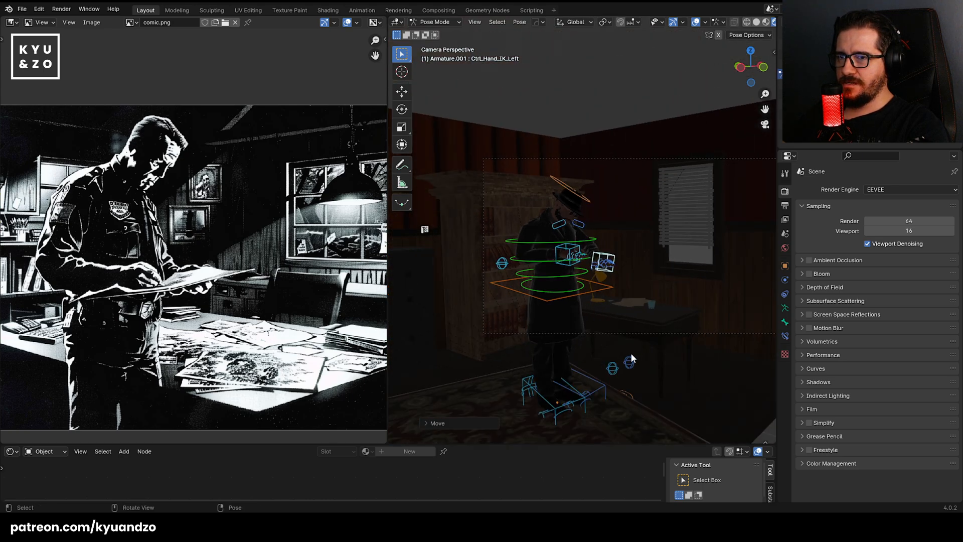
pyautogui.scroll(3, 631, 357)
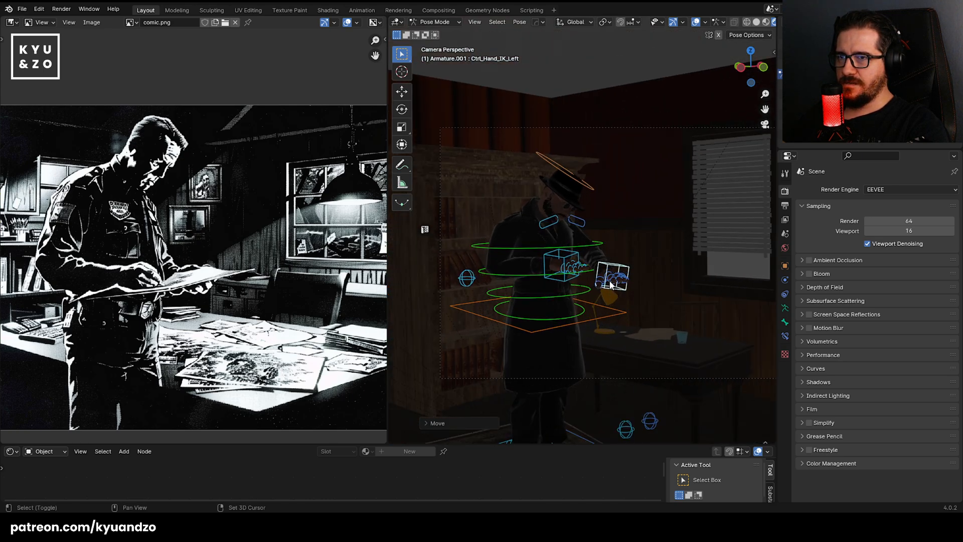
pyautogui.click(610, 361)
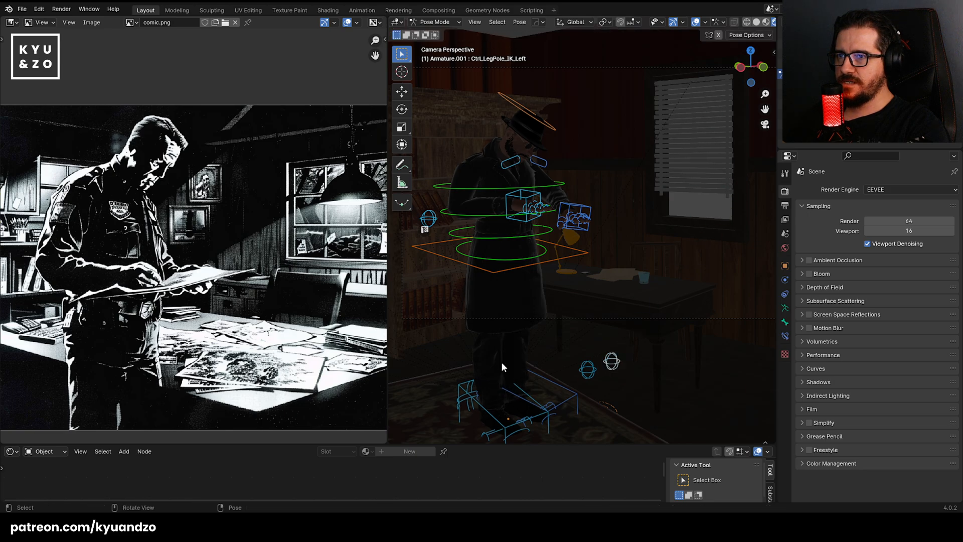
pyautogui.moveTo(584, 374); pyautogui.dragTo(729, 148)
pyautogui.moveTo(592, 276); pyautogui.dragTo(592, 276)
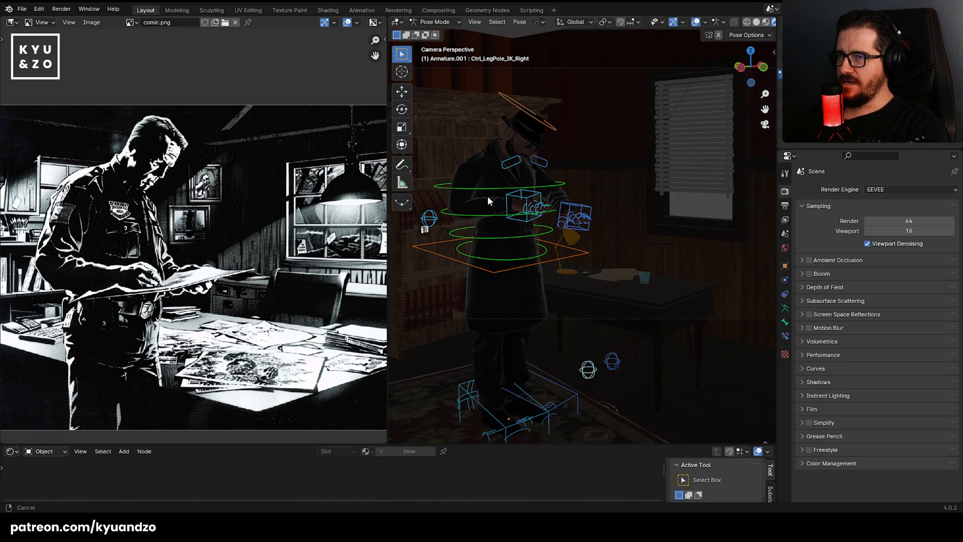
pyautogui.moveTo(487, 196); pyautogui.dragTo(629, 201, button='middle')
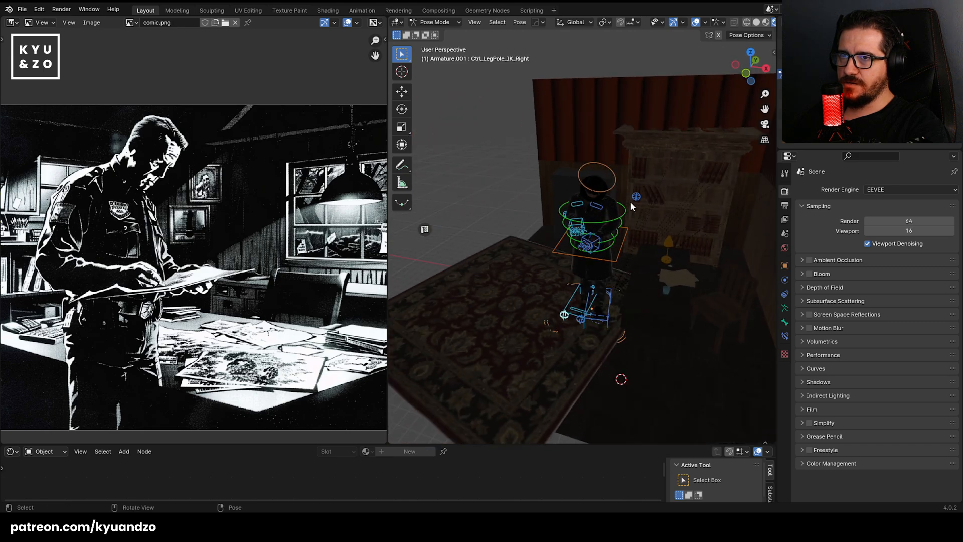
# Try moving the left arm's pole target down beside the detective.
pyautogui.click(635, 195)
pyautogui.press('g')
pyautogui.click(620, 269)
pyautogui.scroll(-3, 608, 271)
pyautogui.keyDown('shift'); pyautogui.moveTo(609, 281); pyautogui.dragTo(748, 307, button='middle'); pyautogui.keyUp('shift')
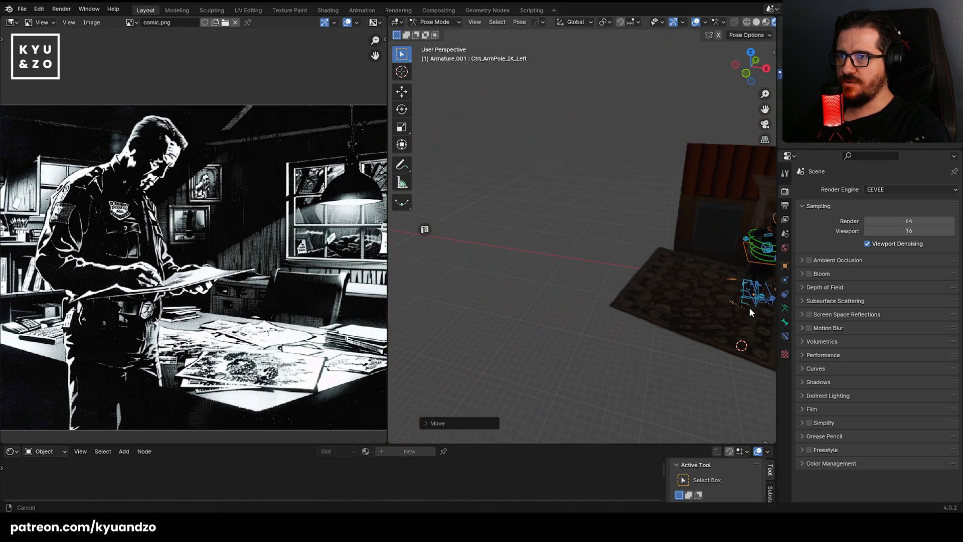
pyautogui.scroll(-4, 530, 240)
pyautogui.scroll(2, 530, 240)
pyautogui.hotkey('ctrl', 'z')
# Set the detective's armature as the active camera and look through it.
pyautogui.scroll(-7, 654, 233)
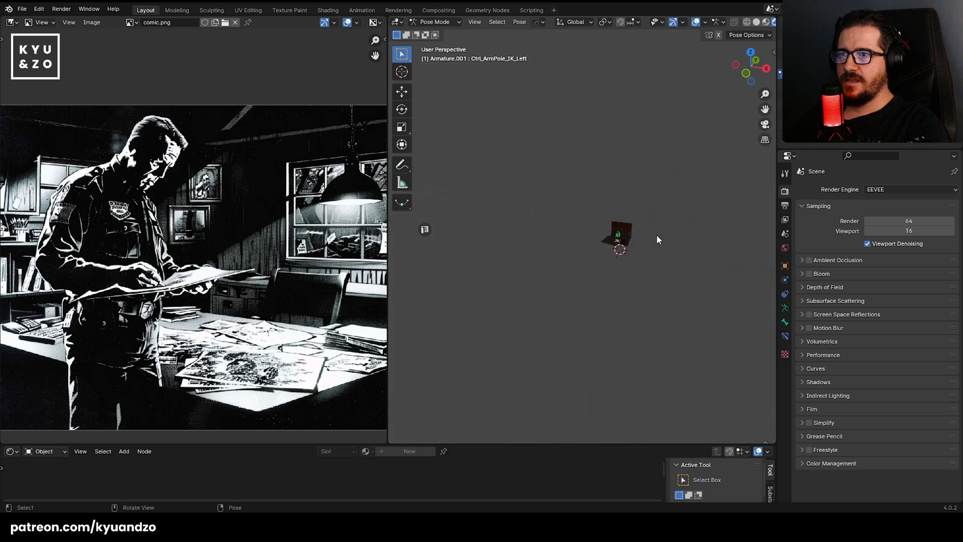
pyautogui.scroll(11, 660, 233)
pyautogui.keyDown('shift'); pyautogui.moveTo(544, 231); pyautogui.dragTo(466, 233, button='middle'); pyautogui.keyUp('shift')
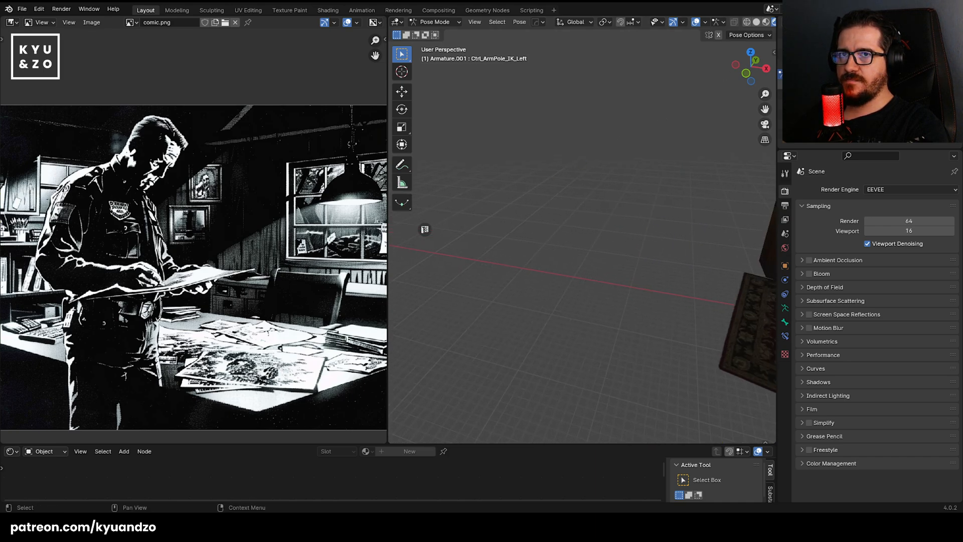
pyautogui.press('ctrl+KP_0')
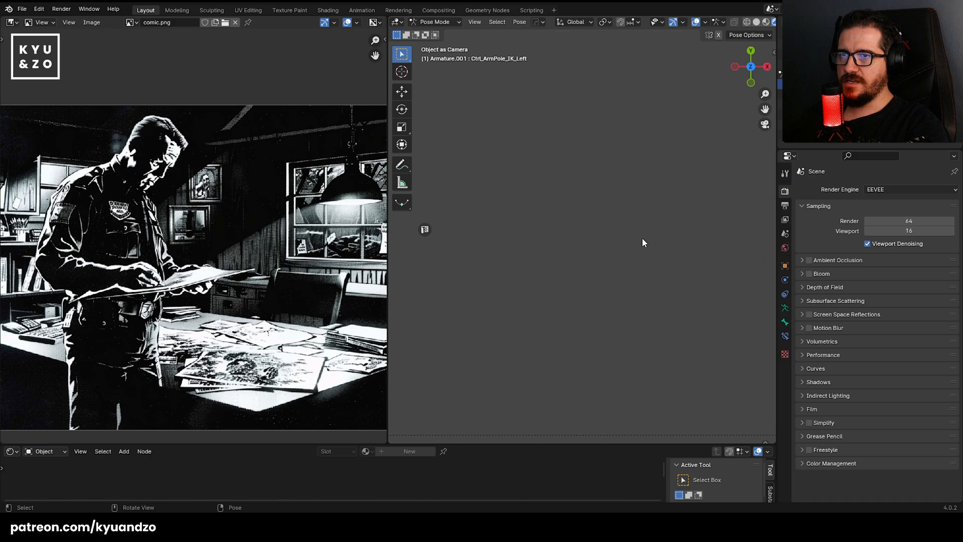
# Leave the armature's camera view and switch from Pose Mode to Object Mode.
pyautogui.moveTo(642, 238); pyautogui.dragTo(619, 217, button='middle')
pyautogui.scroll(-10, 612, 240)
pyautogui.click(608, 233)
pyautogui.press('Tab')
pyautogui.press('Tab')
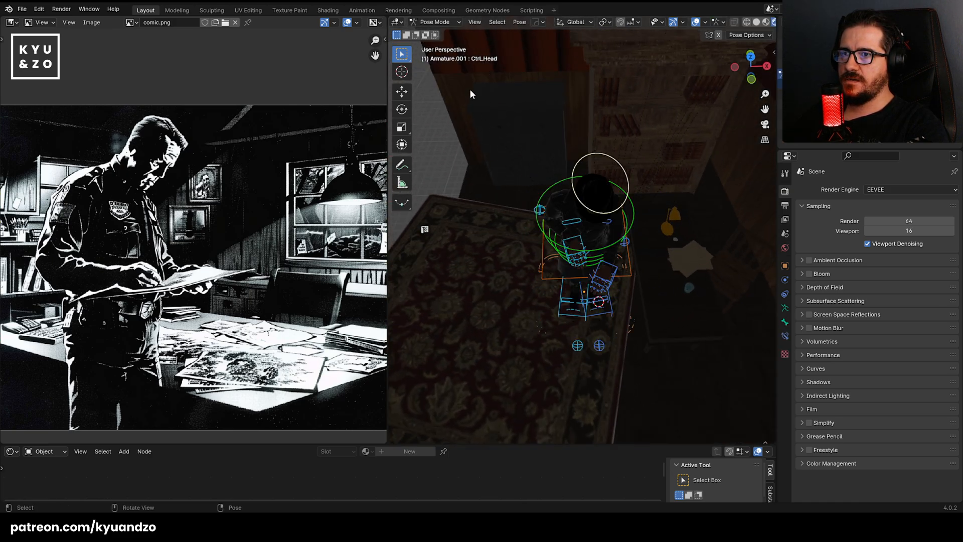
pyautogui.click(434, 23)
pyautogui.click(437, 35)
pyautogui.click(557, 199)
pyautogui.scroll(-7, 690, 106)
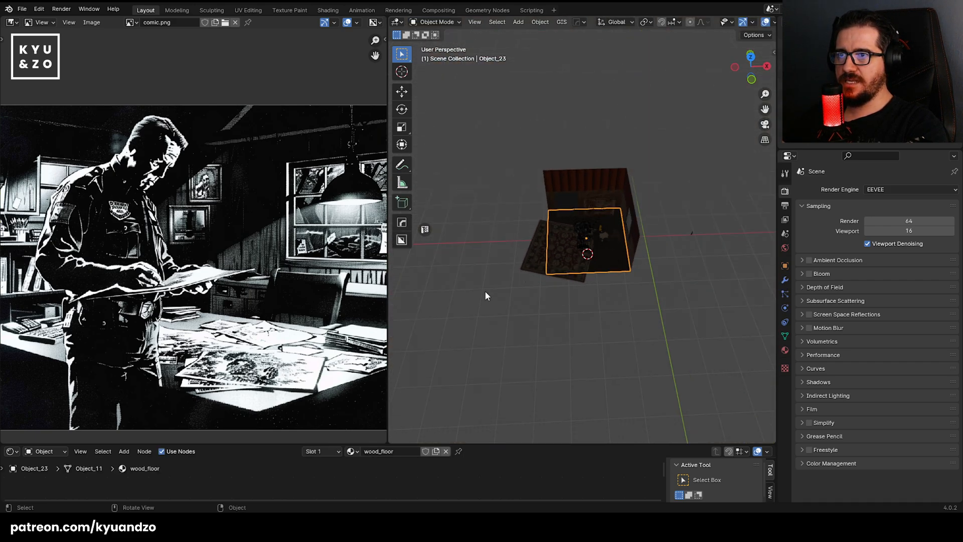
# Make the office collection's Camera the active camera and look through it.
pyautogui.moveTo(485, 290); pyautogui.dragTo(582, 189, button='middle')
pyautogui.scroll(8, 564, 235)
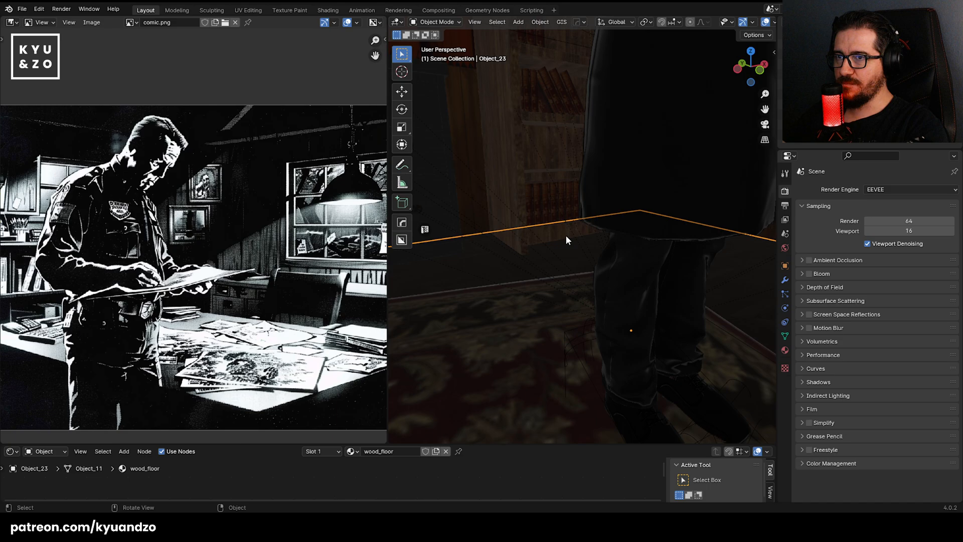
pyautogui.scroll(-8, 565, 235)
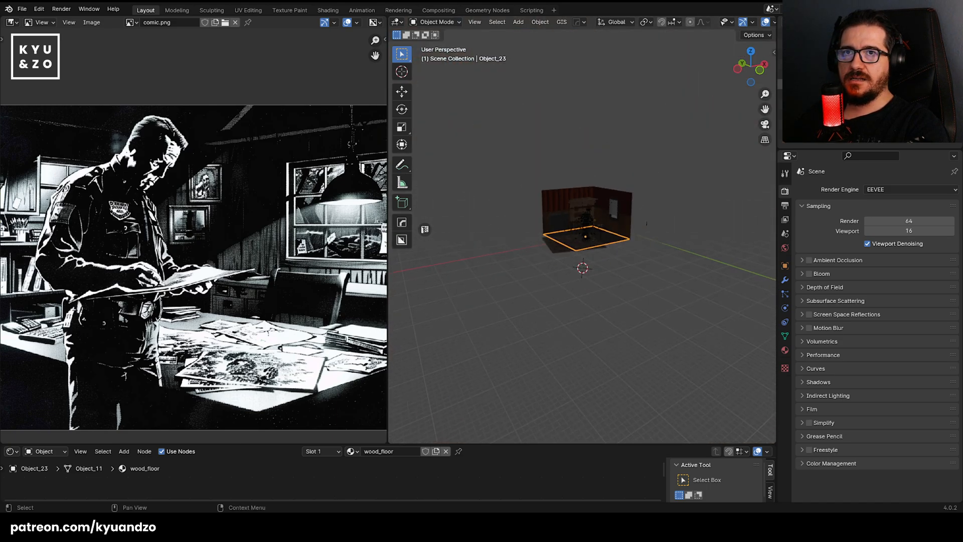
pyautogui.click(823, 83)
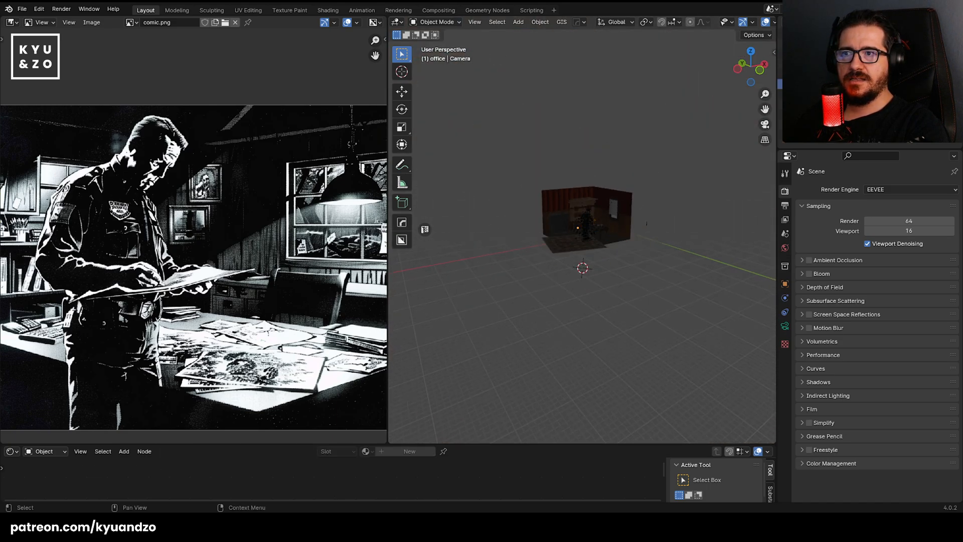
pyautogui.press('KP_0')
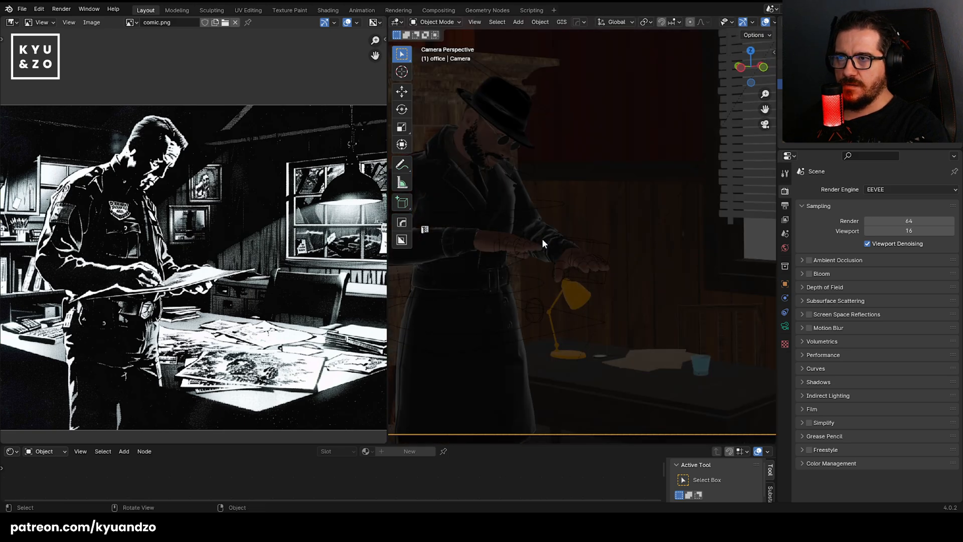
# Examine the office set from outside the camera view to find the camera object.
pyautogui.press('KP_0')
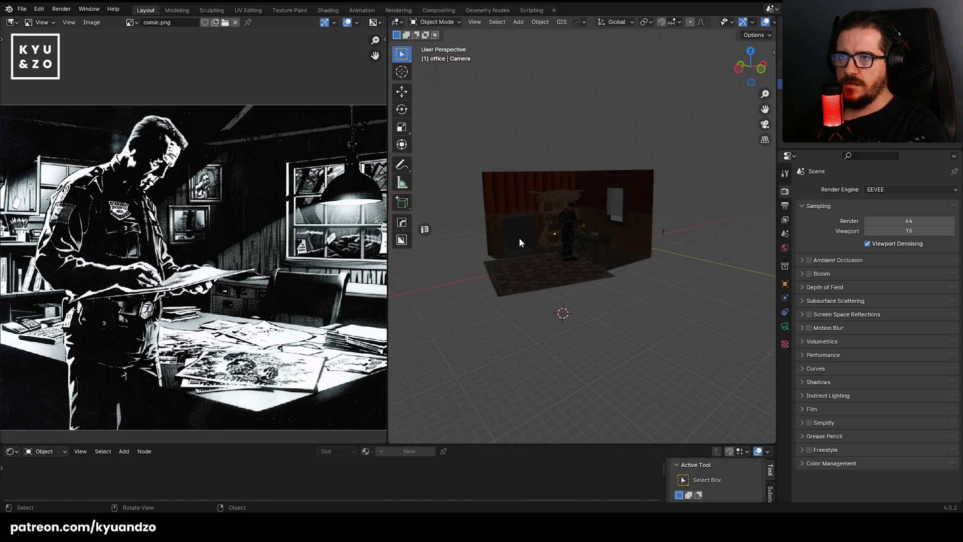
pyautogui.scroll(5, 522, 239)
pyautogui.press('n')
pyautogui.press('n')
pyautogui.scroll(-4, 531, 239)
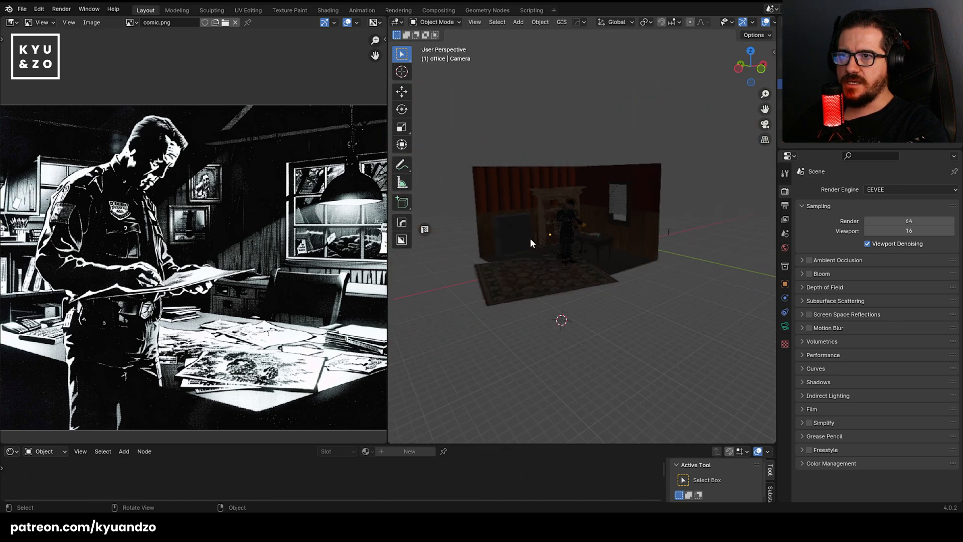
pyautogui.scroll(-2, 530, 239)
pyautogui.moveTo(531, 238); pyautogui.dragTo(487, 188, button='middle')
pyautogui.moveTo(500, 174); pyautogui.dragTo(736, 389)
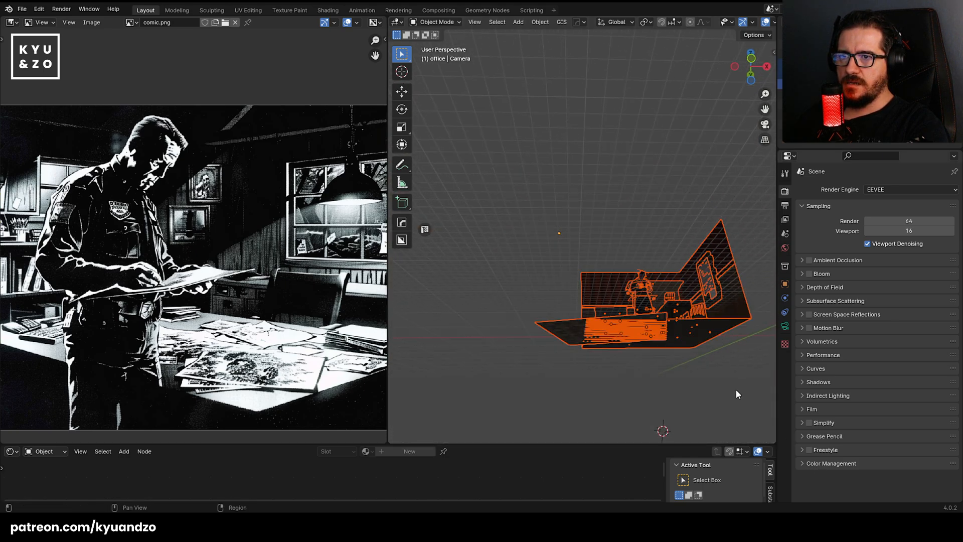
pyautogui.click(489, 257)
pyautogui.moveTo(552, 193); pyautogui.dragTo(633, 233, button='middle')
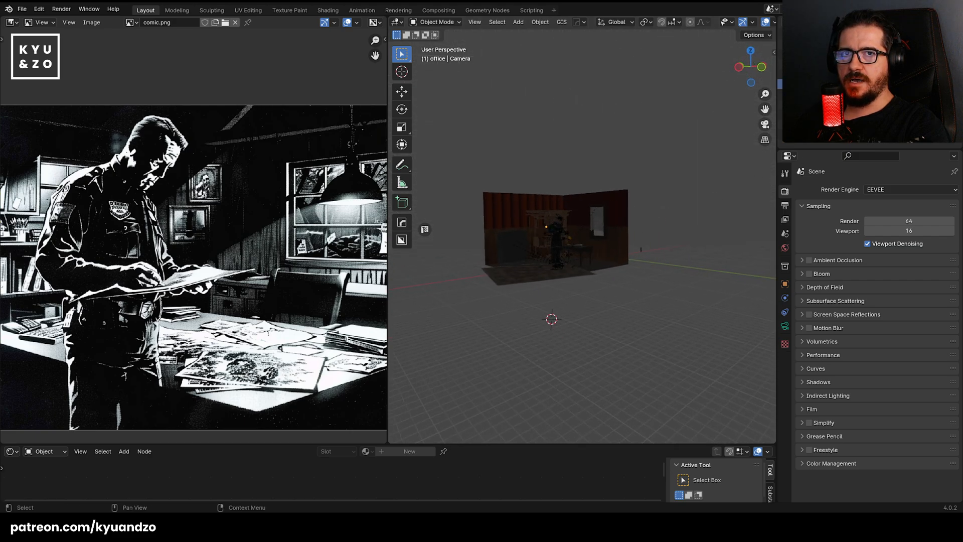
pyautogui.moveTo(568, 268); pyautogui.dragTo(594, 338, button='middle')
pyautogui.click(934, 22)
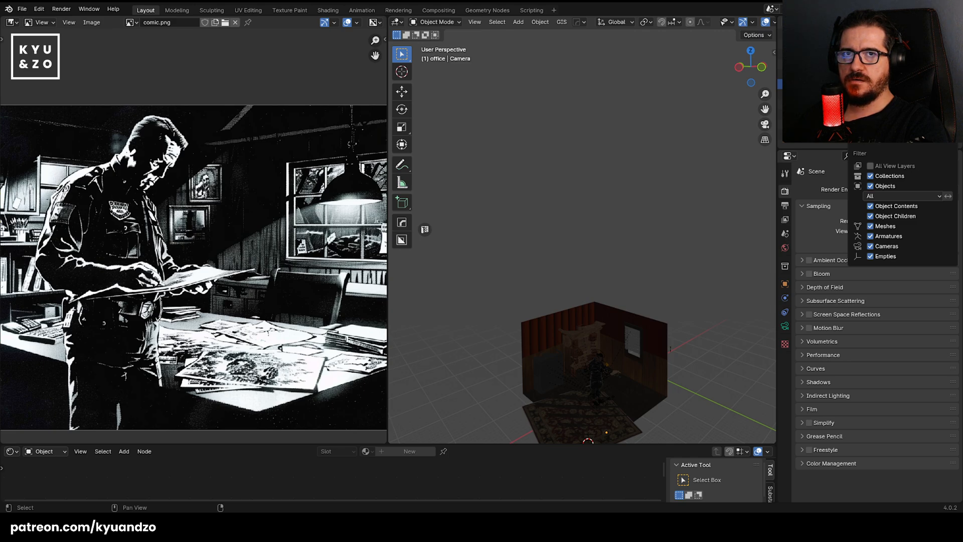
pyautogui.click(555, 373)
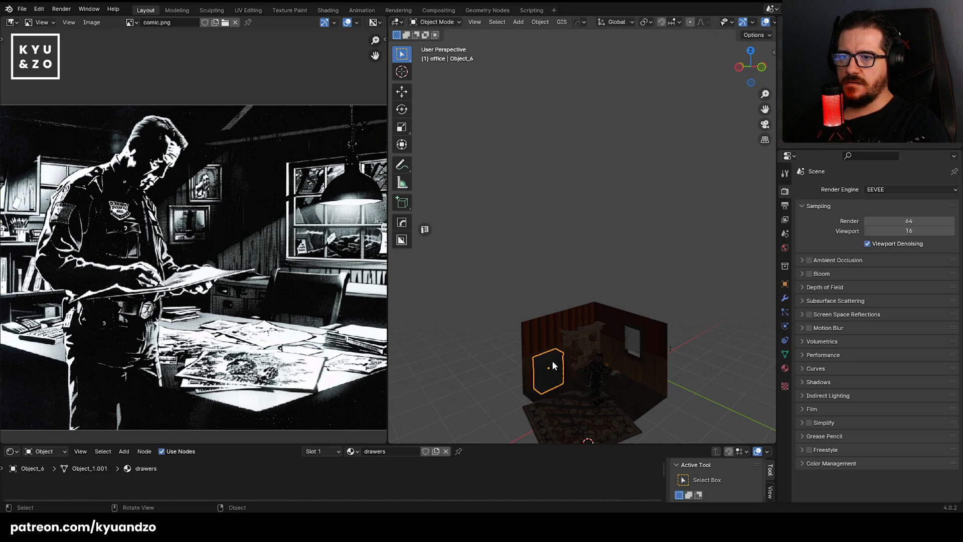
pyautogui.keyDown('shift'); pyautogui.moveTo(552, 361); pyautogui.dragTo(543, 255, button='middle'); pyautogui.keyUp('shift')
pyautogui.scroll(4, 544, 255)
# Try adding a second camera to the office scene and delete it.
pyautogui.hotkey('shift', 'a')
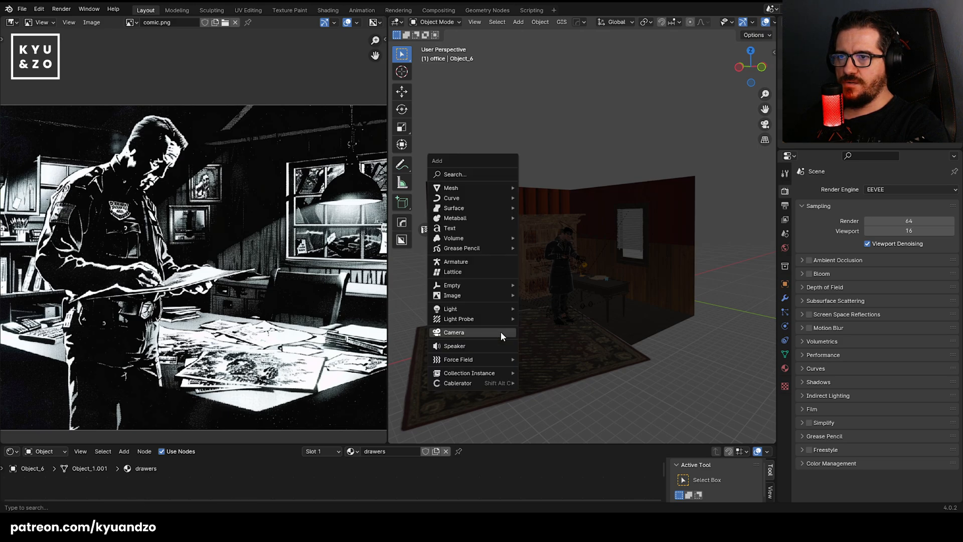
pyautogui.click(497, 333)
pyautogui.press('g')
pyautogui.rightClick(612, 186)
pyautogui.scroll(-5, 576, 260)
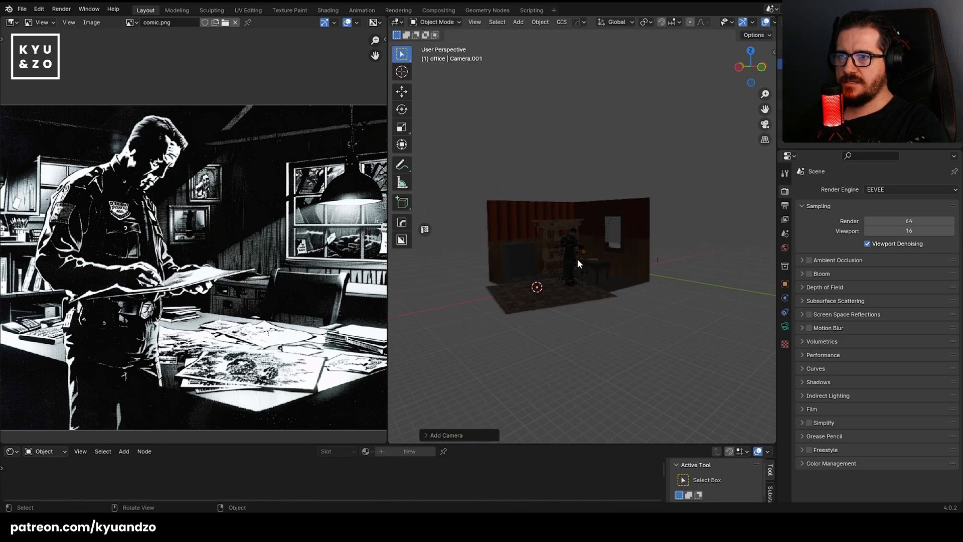
pyautogui.press('Delete')
pyautogui.scroll(5, 579, 257)
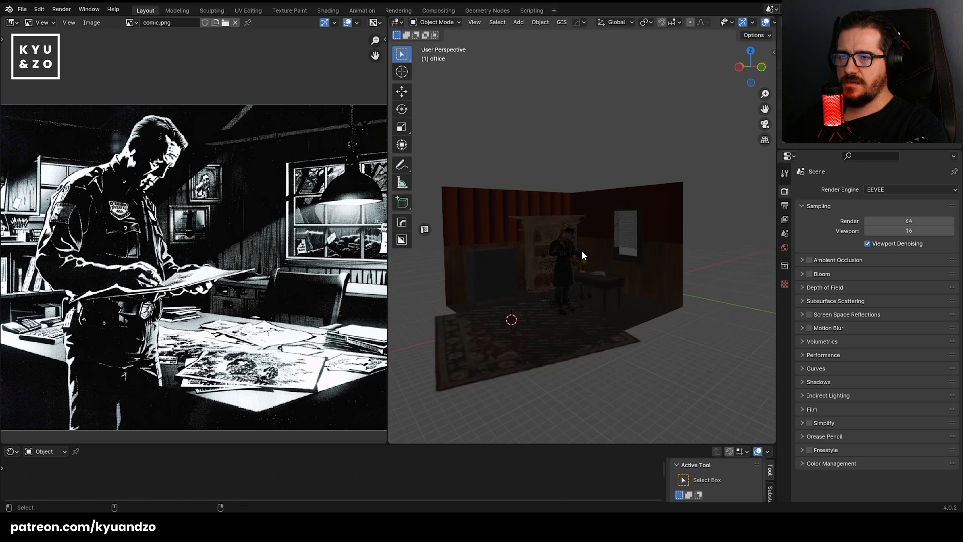
# Return to the office Camera's view and frame the detective's upper body closely beside the desk.
pyautogui.scroll(-1, 609, 118)
pyautogui.click(594, 240)
pyautogui.scroll(3, 586, 215)
pyautogui.scroll(-4, 586, 216)
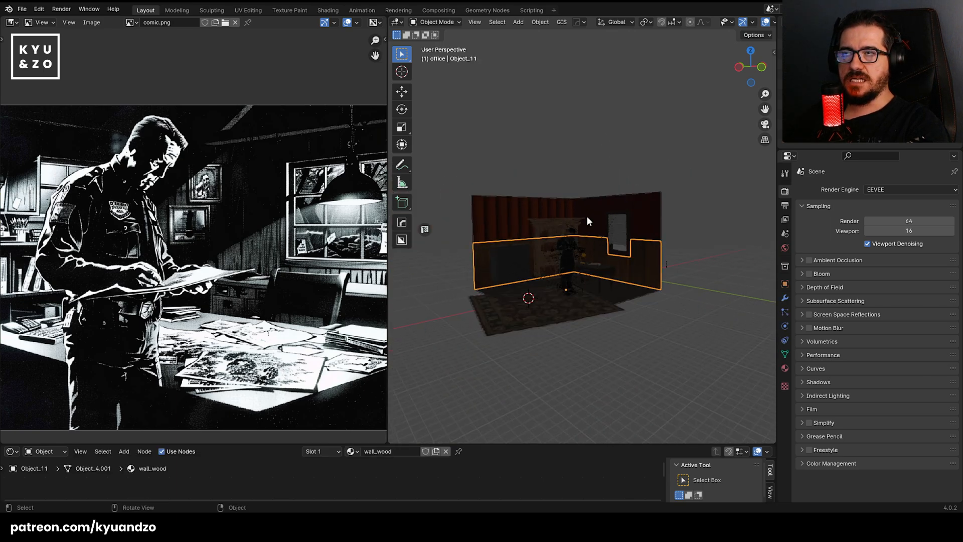
pyautogui.scroll(-1, 586, 216)
pyautogui.scroll(2, 634, 148)
pyautogui.click(827, 63)
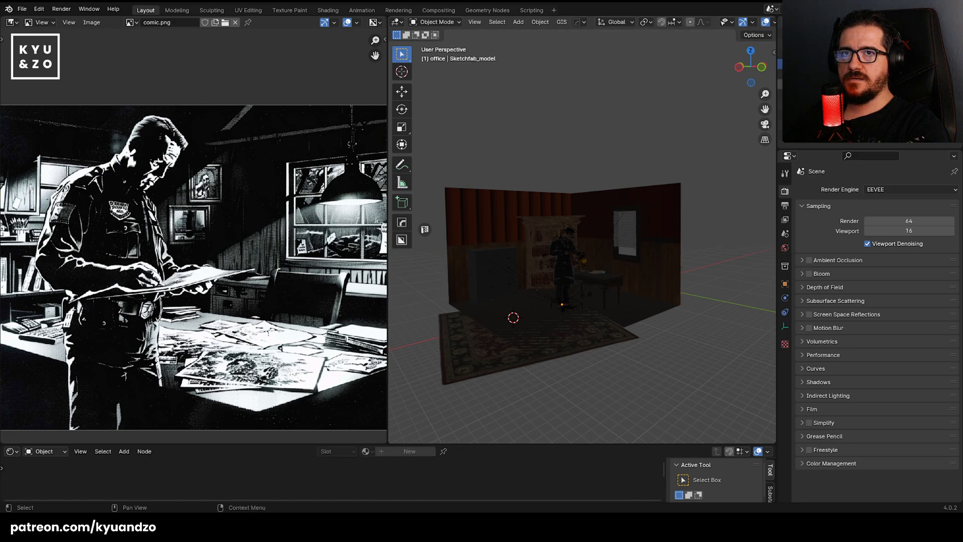
pyautogui.press('KP_0')
pyautogui.scroll(5, 544, 257)
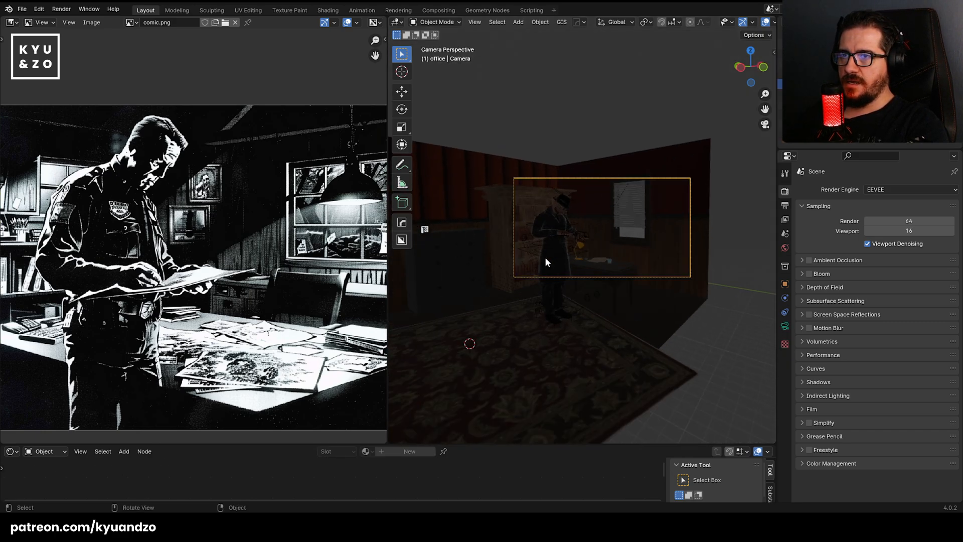
pyautogui.scroll(3, 580, 190)
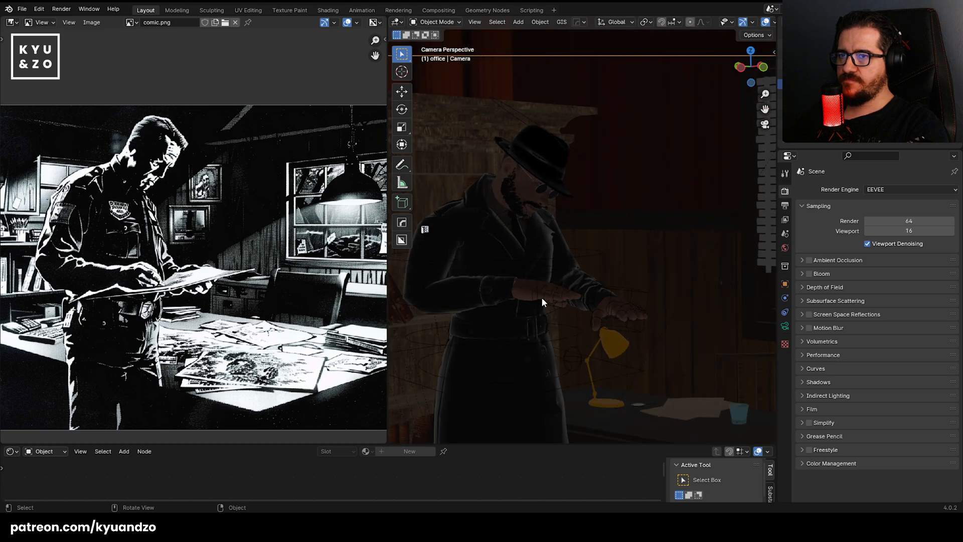
# Put the detective's armature in Pose Mode and rotate the left hand IK control about 172° around global Y.
pyautogui.click(551, 292)
pyautogui.keyDown('shift'); pyautogui.moveTo(553, 291); pyautogui.dragTo(436, 102, button='middle'); pyautogui.keyUp('shift')
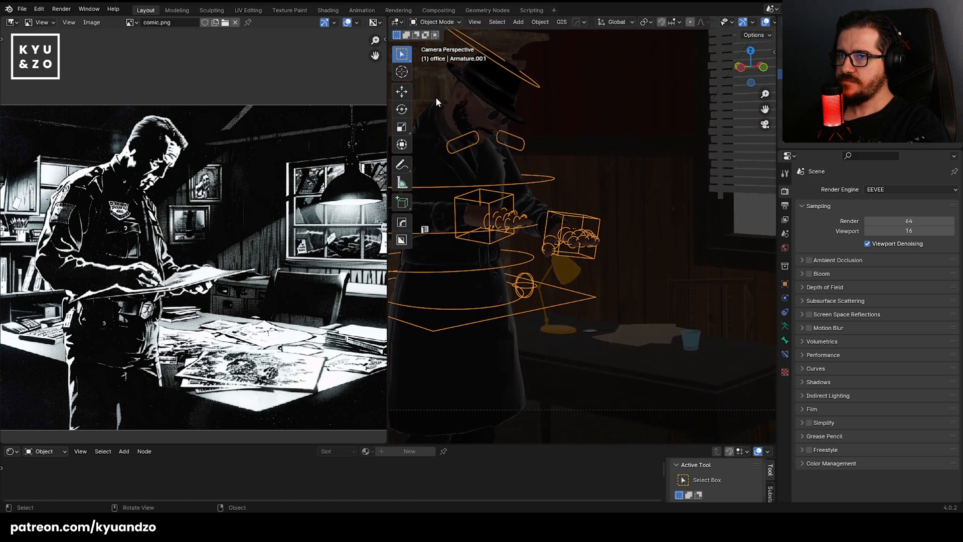
pyautogui.click(448, 55)
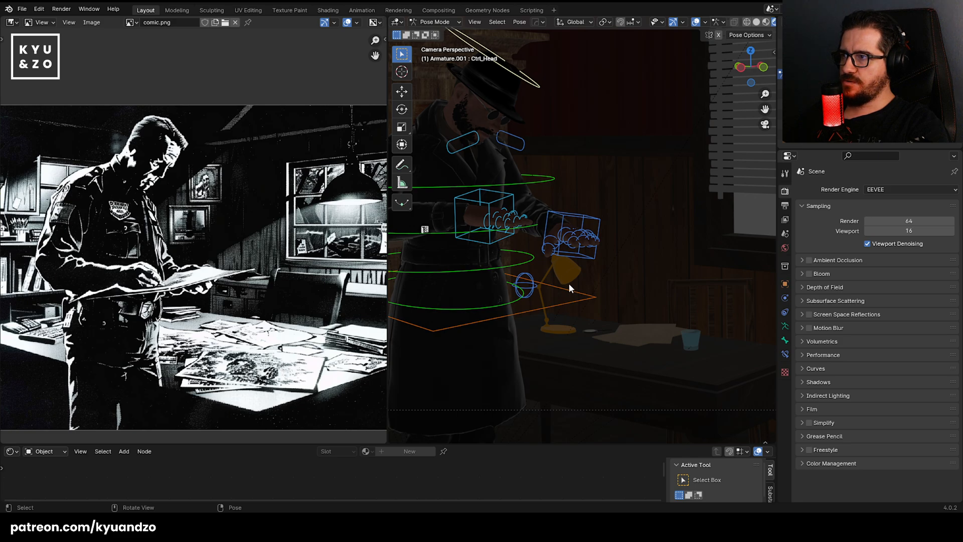
pyautogui.click(563, 220)
pyautogui.press('r')
pyautogui.press('y')
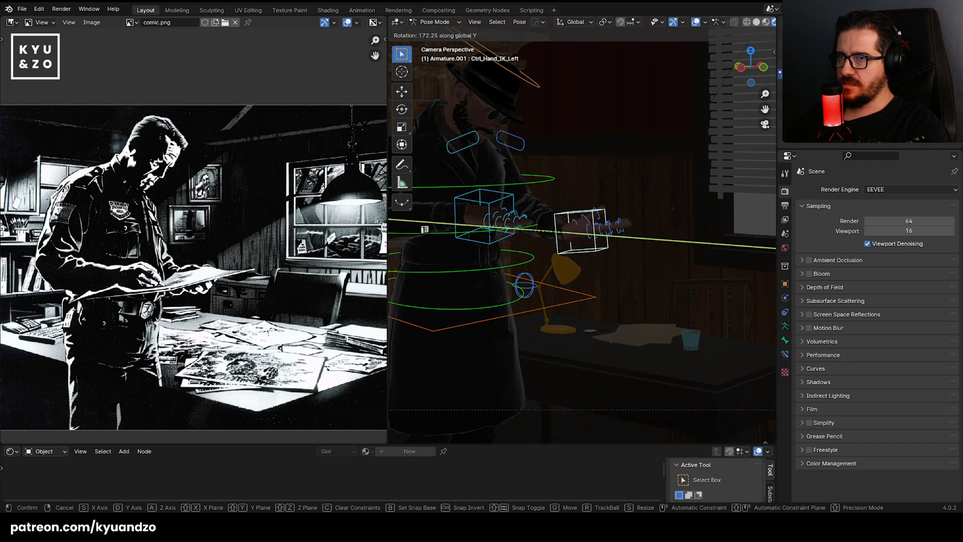
pyautogui.click(492, 242)
# Refine the left hand control's rotation and move it closer to the right hand.
pyautogui.press('r')
pyautogui.press('a')
pyautogui.click(583, 298)
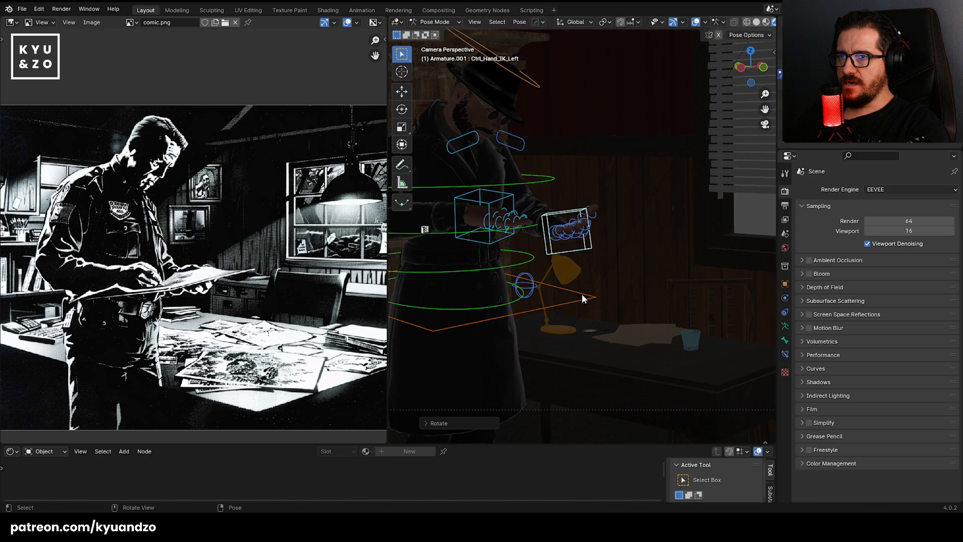
pyautogui.press('g')
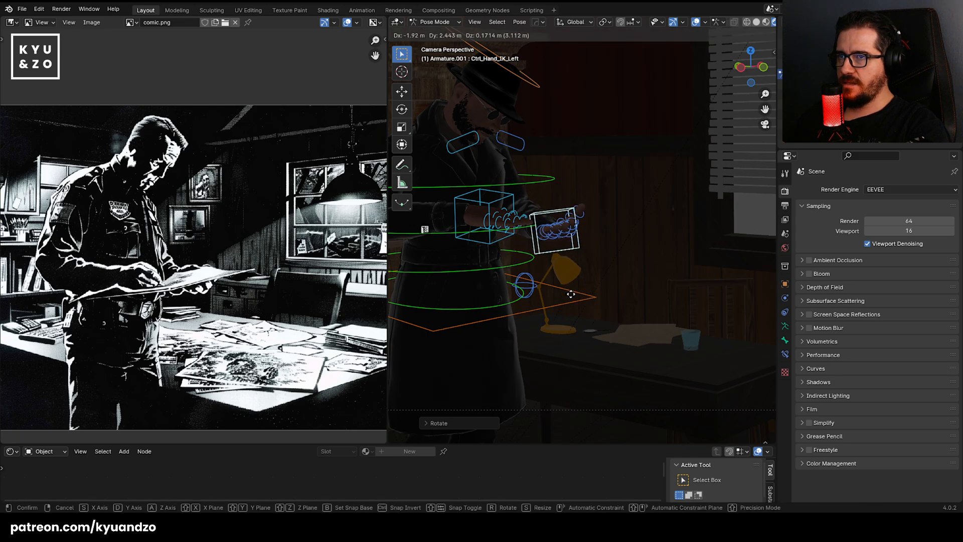
pyautogui.click(573, 300)
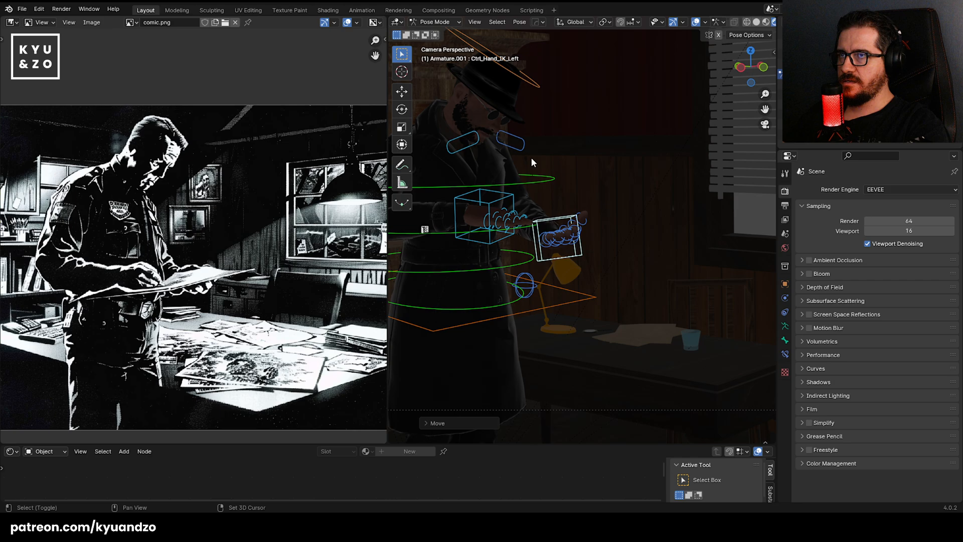
pyautogui.keyDown('shift'); pyautogui.moveTo(531, 158); pyautogui.dragTo(584, 207, button='middle'); pyautogui.keyUp('shift')
# Return to Object Mode, add a cube at the detective's hands and scale it up.
pyautogui.hotkey('ctrl', 'Tab')
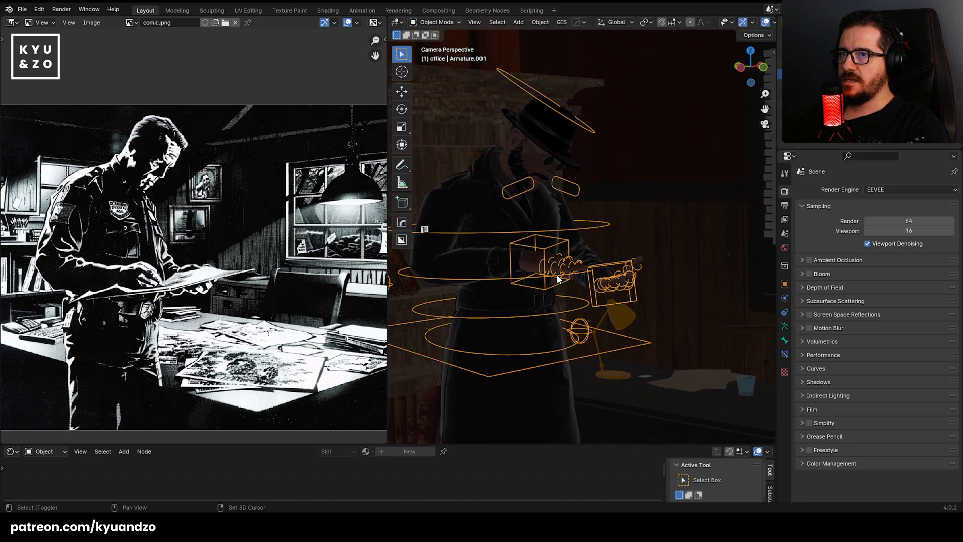
pyautogui.hotkey('shift', 'a')
pyautogui.moveTo(553, 129)
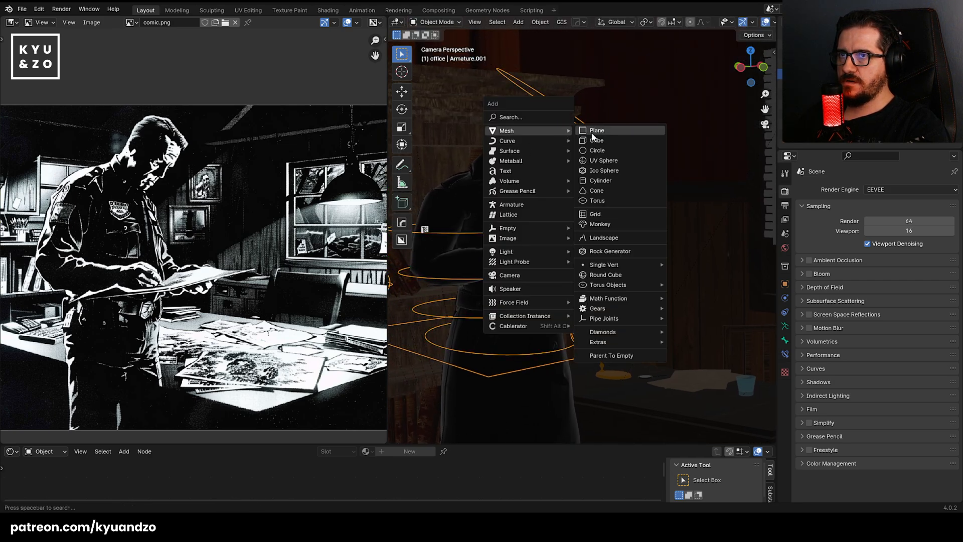
pyautogui.click(595, 141)
pyautogui.press('s')
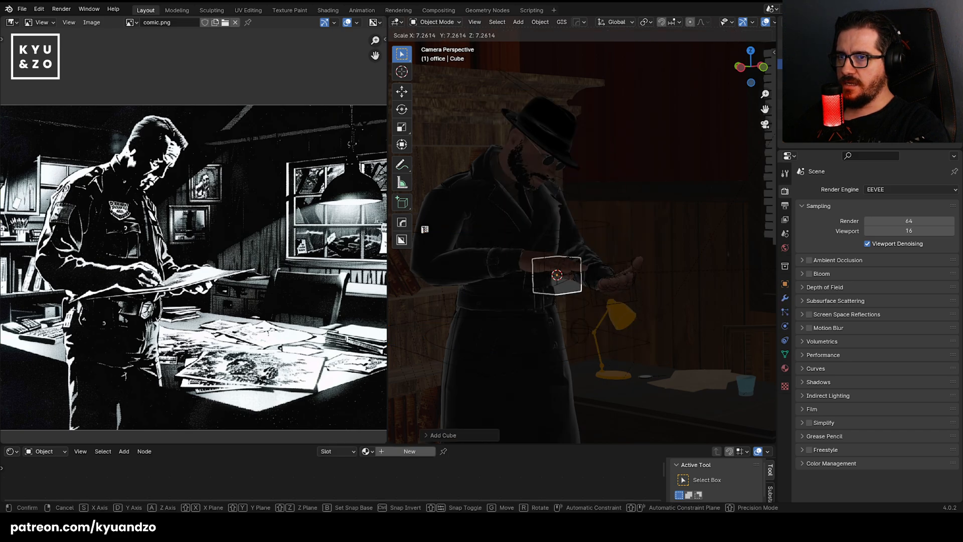
pyautogui.press('Return')
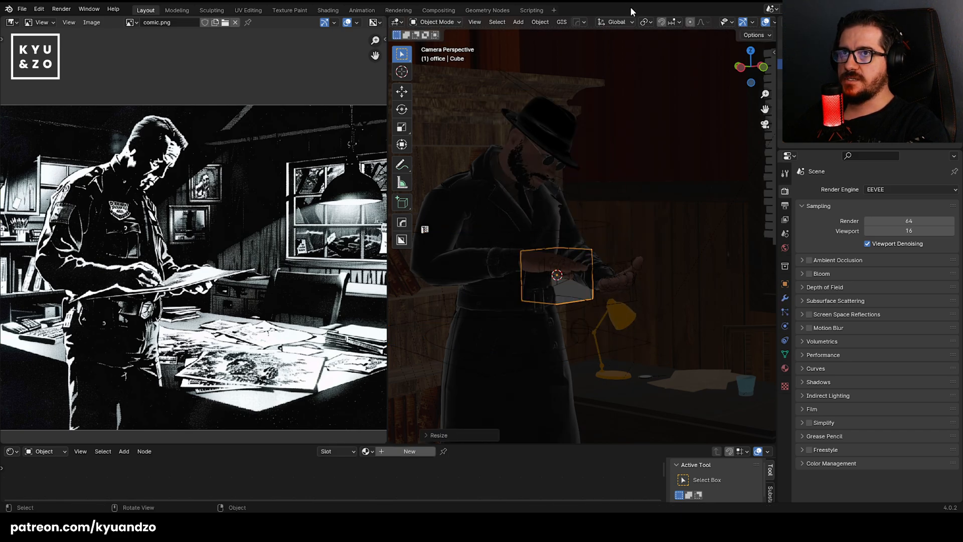
# Change the snapping target and move the cube with snapping to just below the detective's left hand.
pyautogui.click(677, 22)
pyautogui.click(649, 87)
pyautogui.press('g')
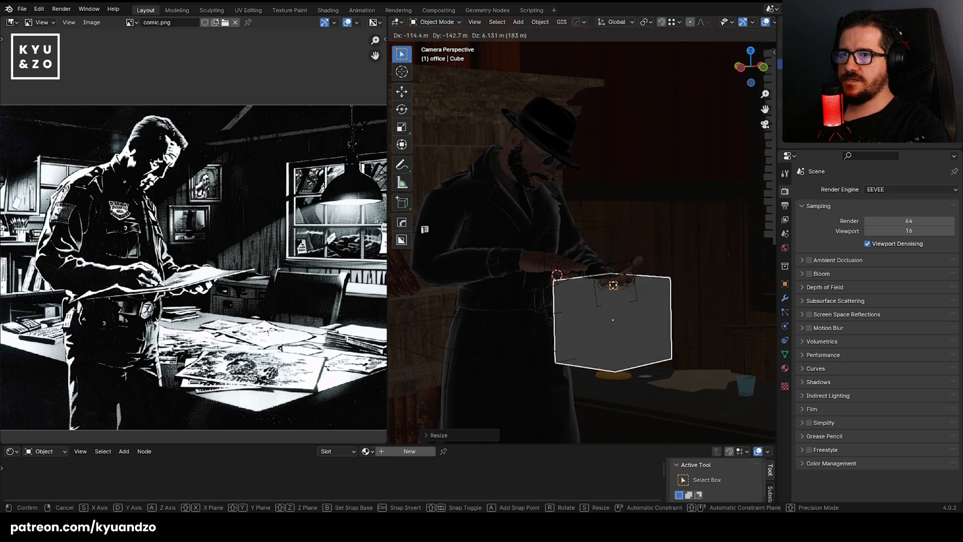
pyautogui.keyDown('ctrl'); pyautogui.click(652, 371); pyautogui.keyUp('ctrl')
# Flatten the cube along global Z into a thin slab and turn it about Z.
pyautogui.press('s')
pyautogui.press('a')
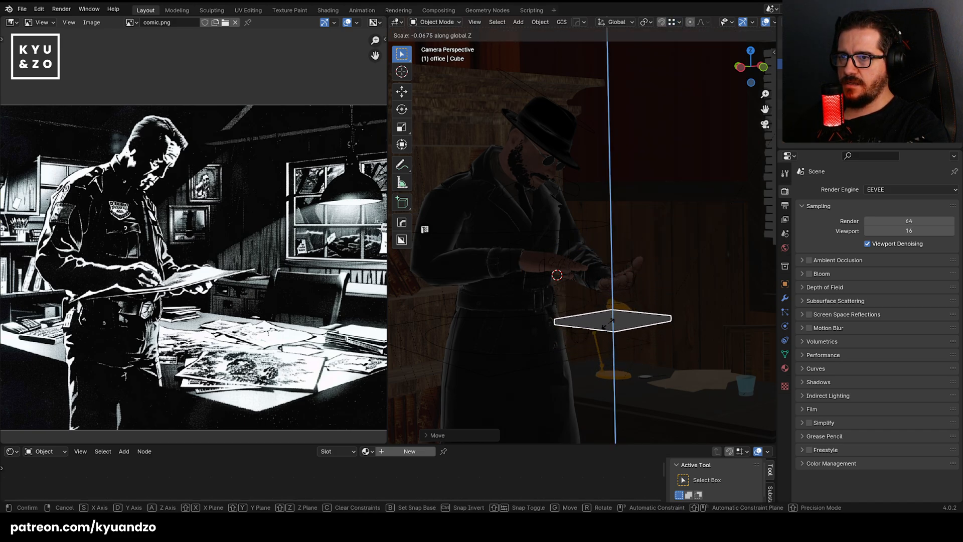
pyautogui.press('Return')
pyautogui.press('r')
pyautogui.press('z')
pyautogui.press('Return')
# Lengthen the slab along global Y and tilt it about -15° around its local X axis.
pyautogui.press('s')
pyautogui.press('y')
pyautogui.press('y')
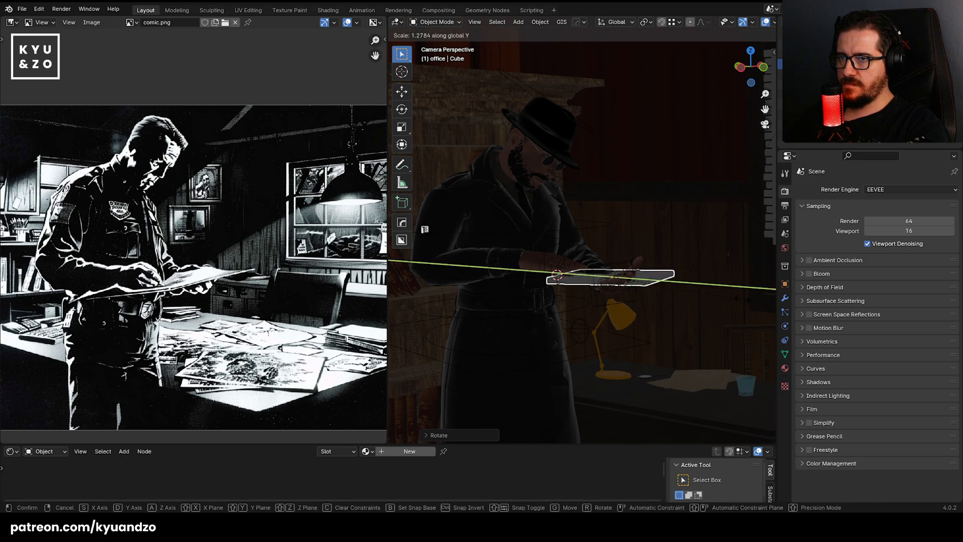
pyautogui.press('Return')
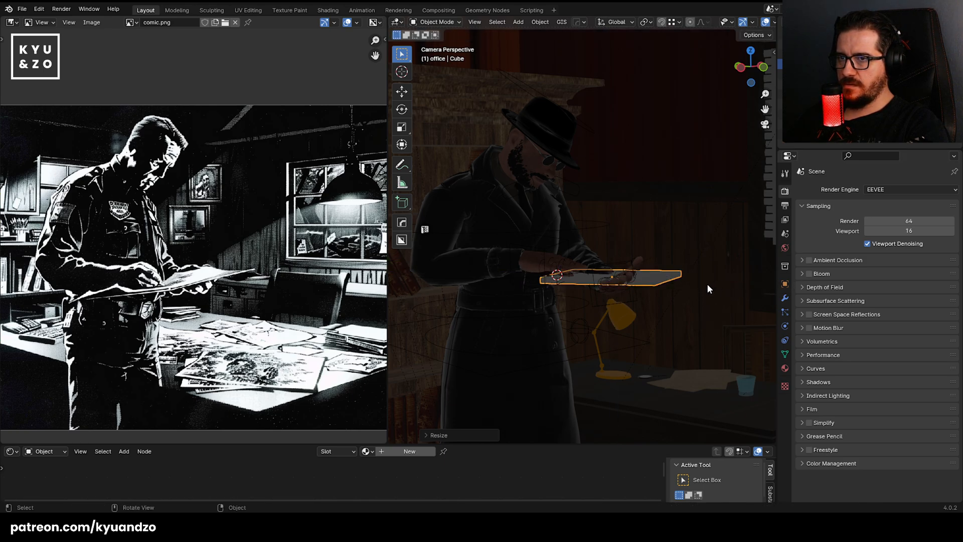
pyautogui.press('r')
pyautogui.press('x')
pyautogui.press('x')
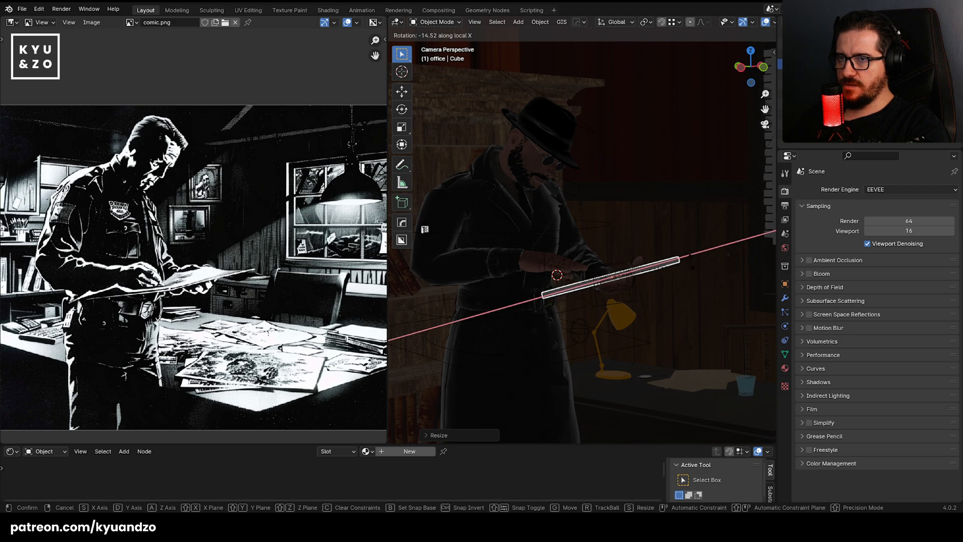
pyautogui.click(690, 254)
# Reposition the slab beneath the detective's hands and tilt it with a trackball rotation so its broad face shows to the camera.
pyautogui.press('g')
pyautogui.click(672, 265)
pyautogui.press('r')
pyautogui.press('r')
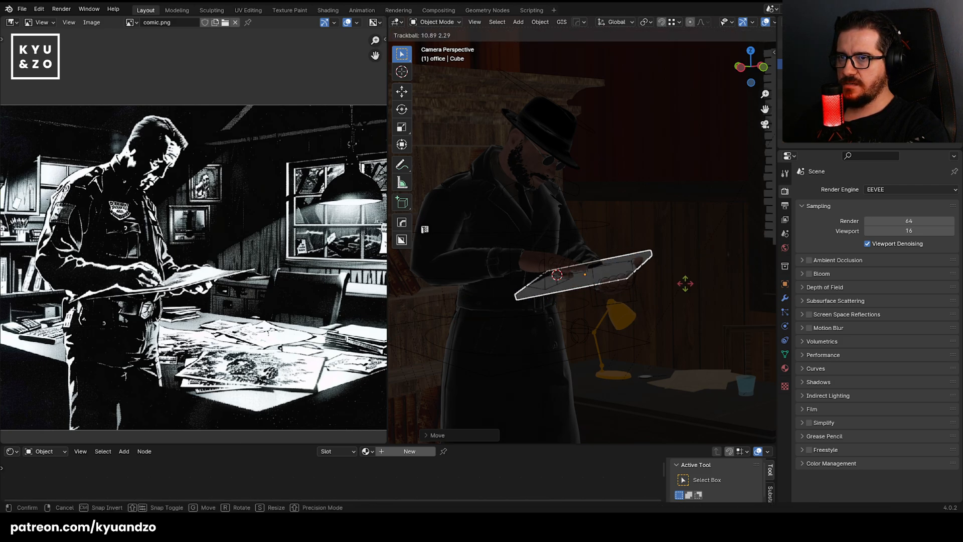
pyautogui.click(686, 280)
# Lengthen the slab slightly along global Y and shift it into place as the sheet held by both hands.
pyautogui.press('s')
pyautogui.press('y')
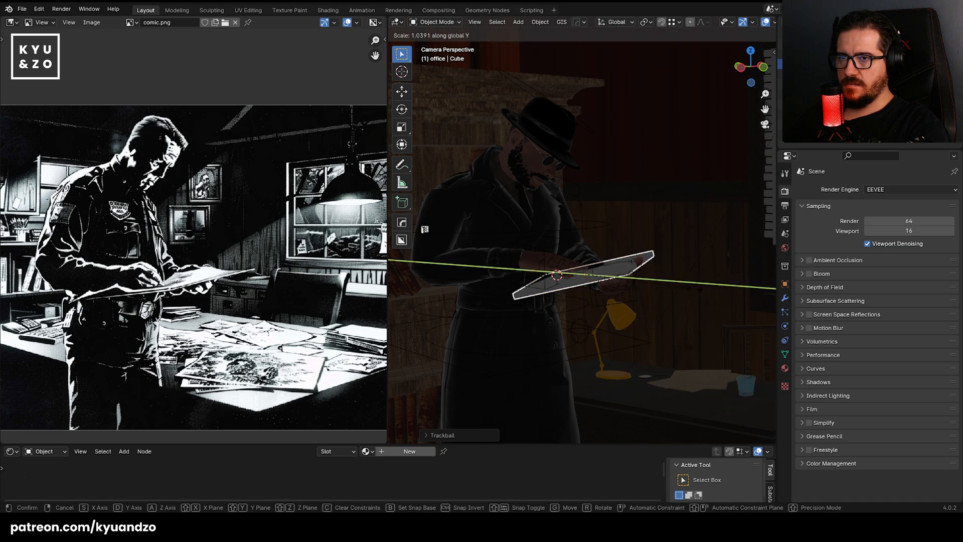
pyautogui.press('g')
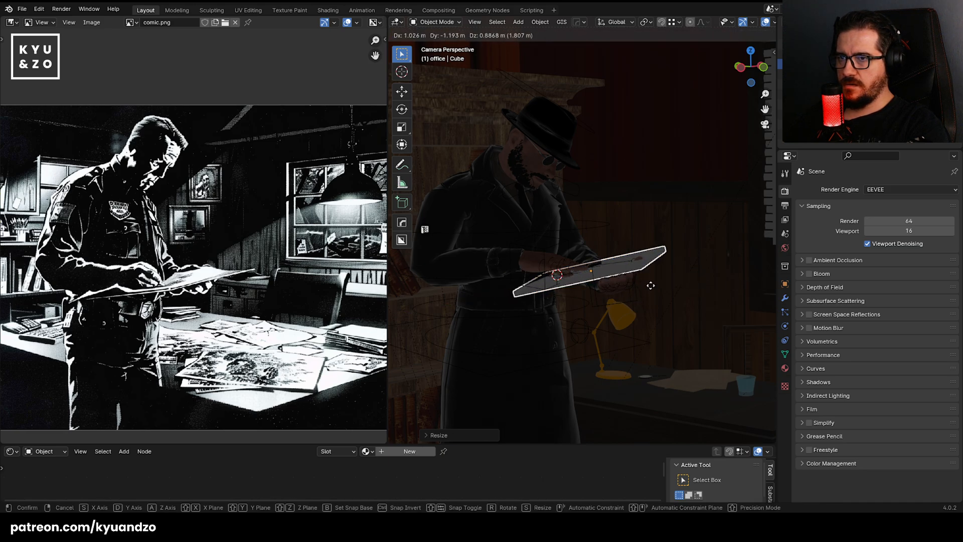
pyautogui.click(654, 287)
pyautogui.scroll(-3, 648, 271)
pyautogui.scroll(-1, 646, 272)
pyautogui.scroll(3, 646, 272)
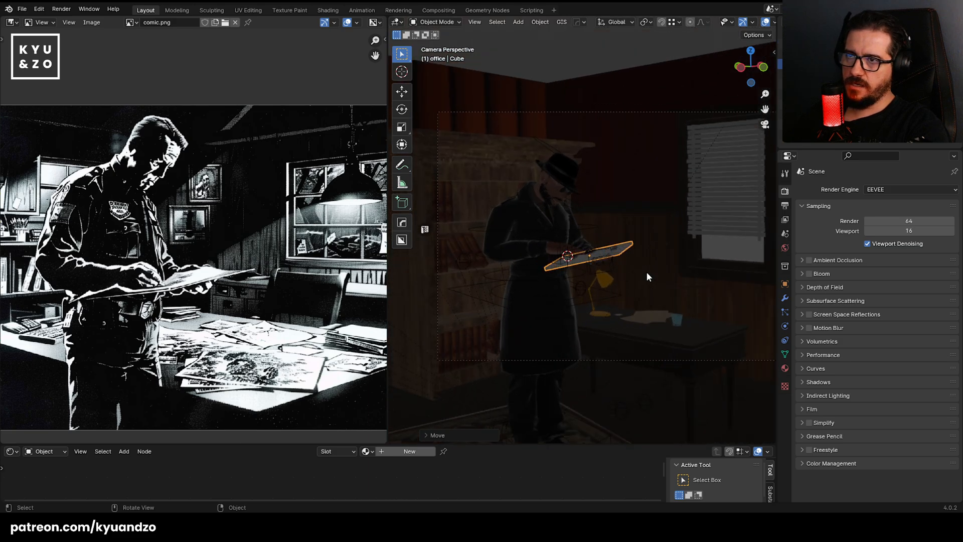
# Put the detective's armature in Pose Mode and move the left foot IK control along global X.
pyautogui.keyDown('shift'); pyautogui.moveTo(523, 291); pyautogui.dragTo(581, 212, button='middle'); pyautogui.keyUp('shift')
pyautogui.click(532, 308)
pyautogui.click(582, 212)
pyautogui.click(435, 21)
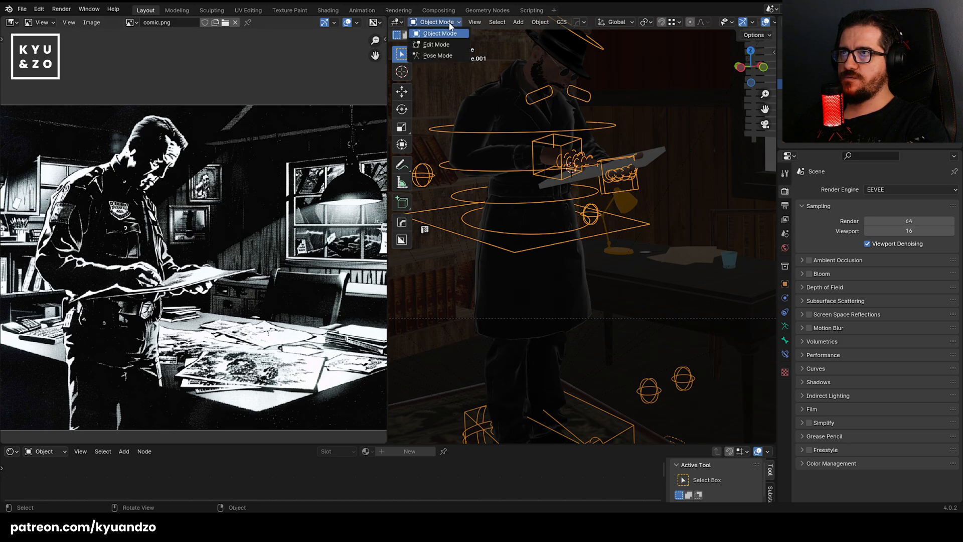
pyautogui.click(435, 55)
pyautogui.keyDown('shift'); pyautogui.moveTo(610, 425); pyautogui.dragTo(530, 317, button='middle'); pyautogui.keyUp('shift')
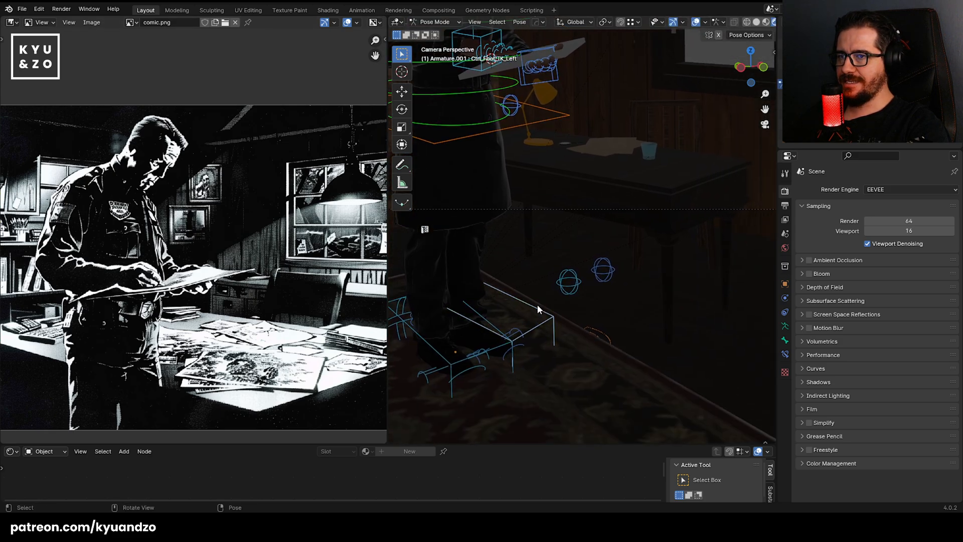
pyautogui.keyDown('shift'); pyautogui.moveTo(472, 249); pyautogui.dragTo(493, 272, button='middle'); pyautogui.keyUp('shift')
pyautogui.press('g')
pyautogui.press('y')
pyautogui.press('x')
pyautogui.click(519, 302)
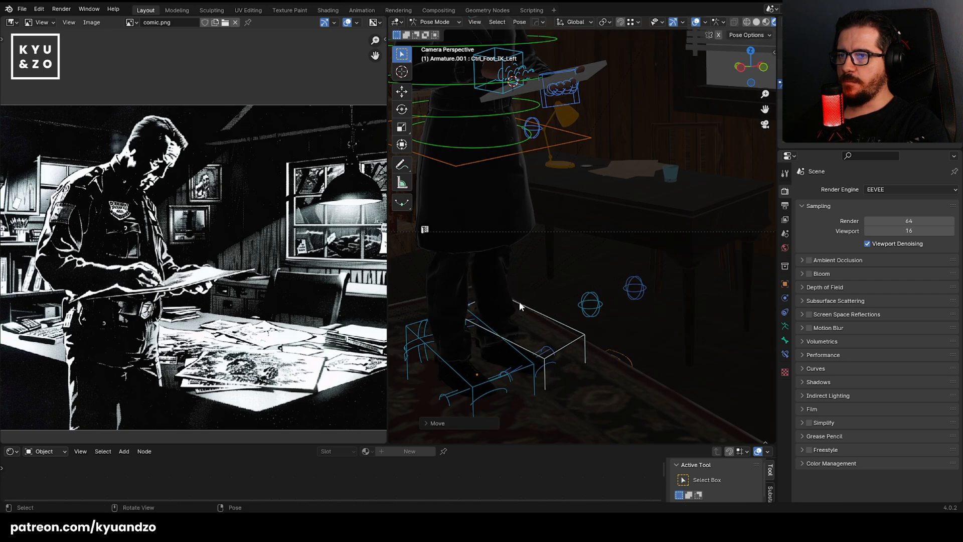
pyautogui.keyDown('shift'); pyautogui.moveTo(459, 345); pyautogui.dragTo(490, 367, button='middle'); pyautogui.keyUp('shift')
pyautogui.click(659, 312)
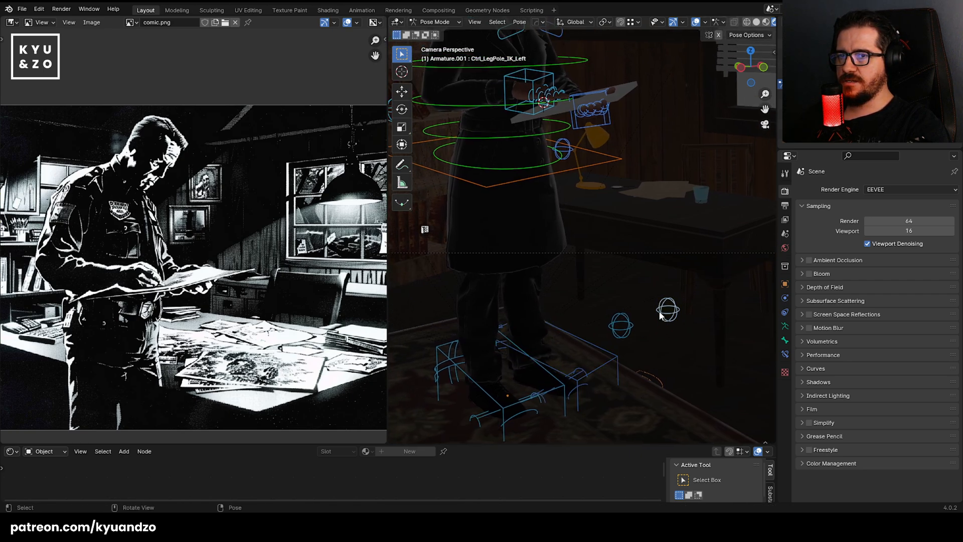
pyautogui.press('g')
pyautogui.press('Escape')
# Shift the left foot IK control again by about -7.77 m along global X to narrow the stance.
pyautogui.click(586, 377)
pyautogui.press('g')
pyautogui.press('y')
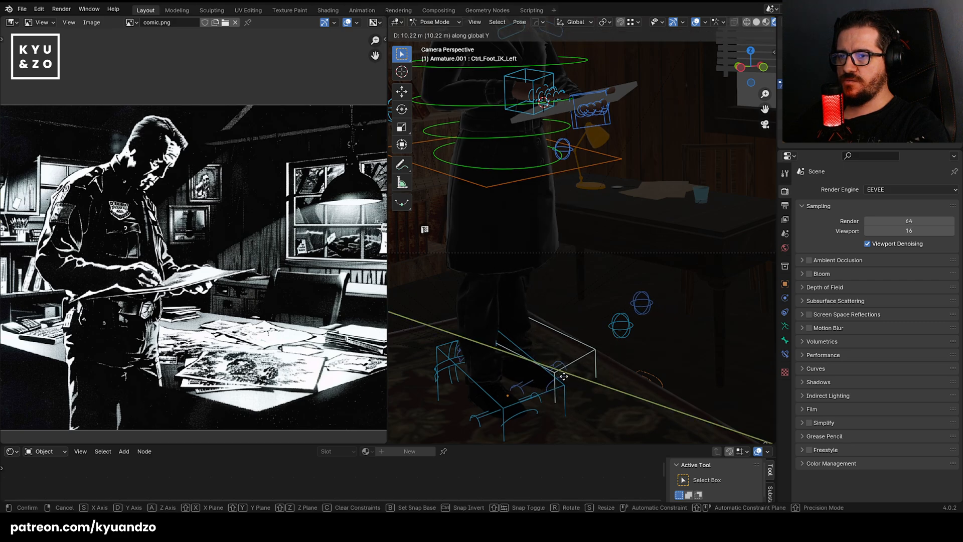
pyautogui.press('x')
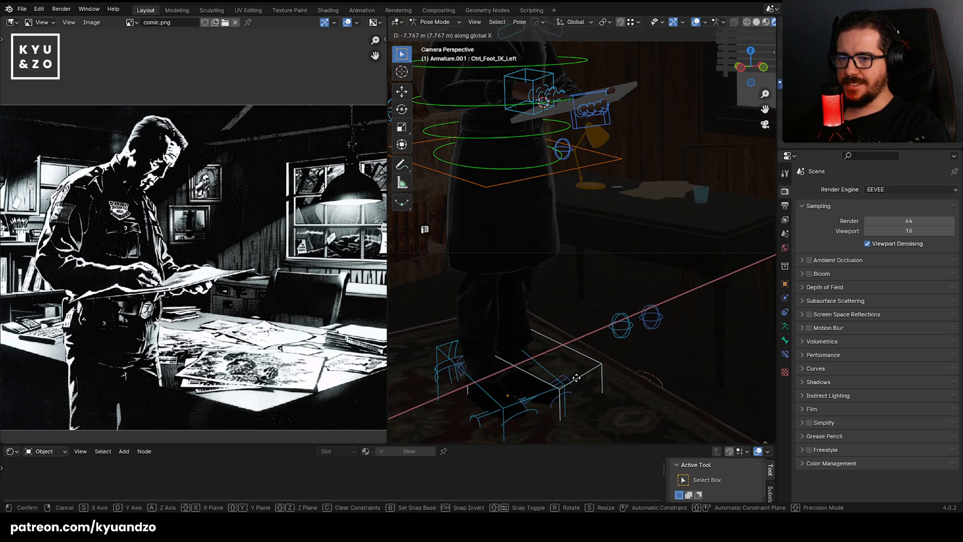
pyautogui.click(576, 378)
# Move the right foot IK control along global Y, slightly away from the left foot.
pyautogui.keyDown('shift'); pyautogui.moveTo(481, 297); pyautogui.dragTo(525, 267, button='middle'); pyautogui.keyUp('shift')
pyautogui.click(480, 323)
pyautogui.press('g')
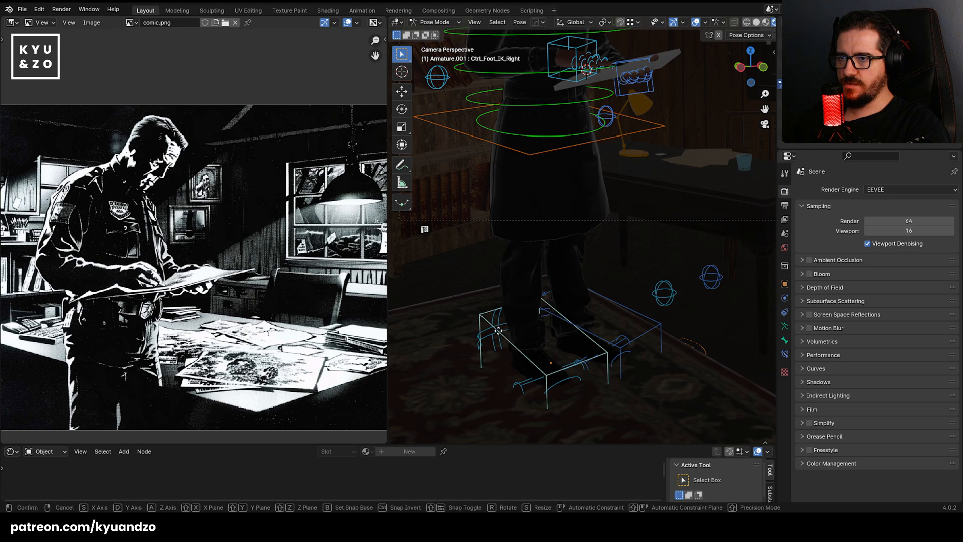
pyautogui.press('y')
pyautogui.click(467, 317)
# Adjust the height of the detective's hips control along global Z, lowering it by about 1.14 m to bend the legs slightly.
pyautogui.keyDown('shift'); pyautogui.moveTo(543, 211); pyautogui.dragTo(537, 265, button='middle'); pyautogui.keyUp('shift')
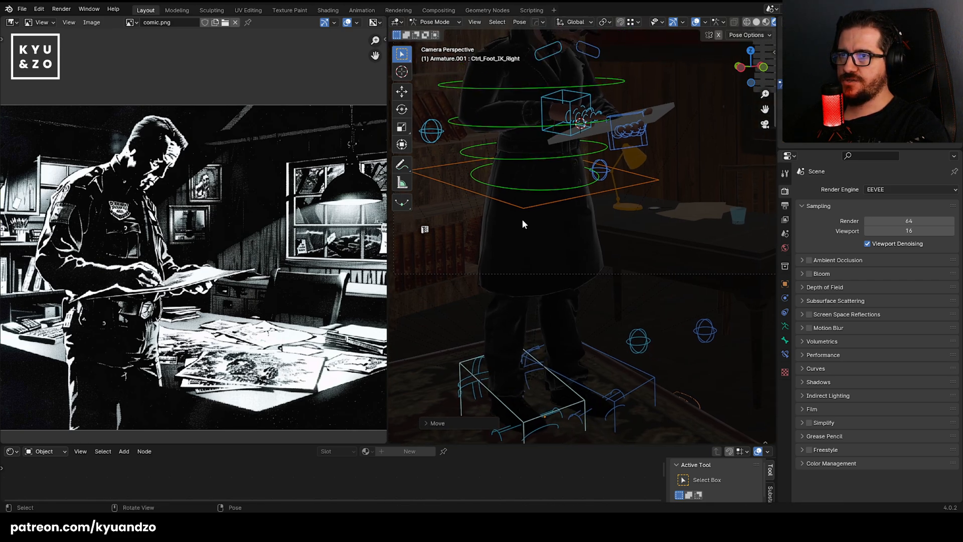
pyautogui.click(530, 208)
pyautogui.press('g')
pyautogui.press('z')
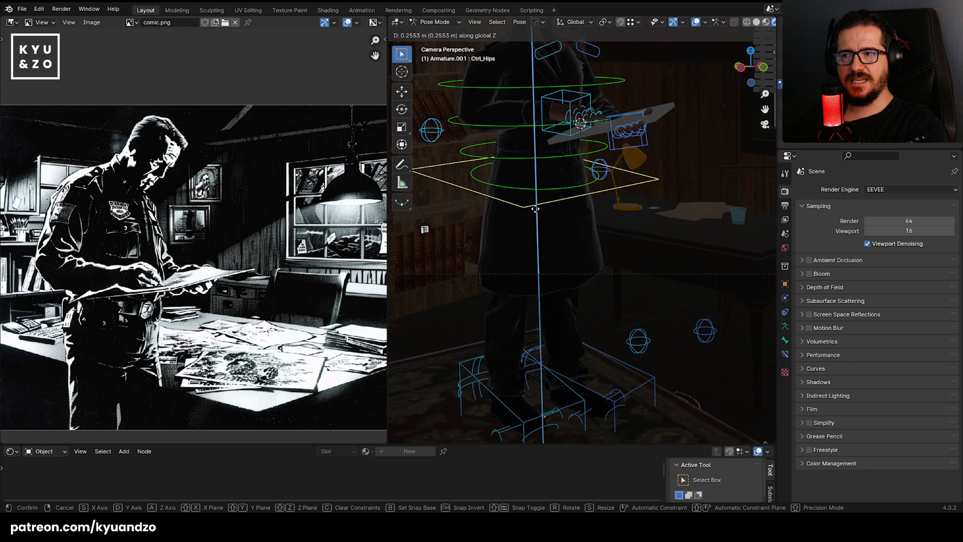
pyautogui.click(535, 210)
pyautogui.press('g')
pyautogui.press('z')
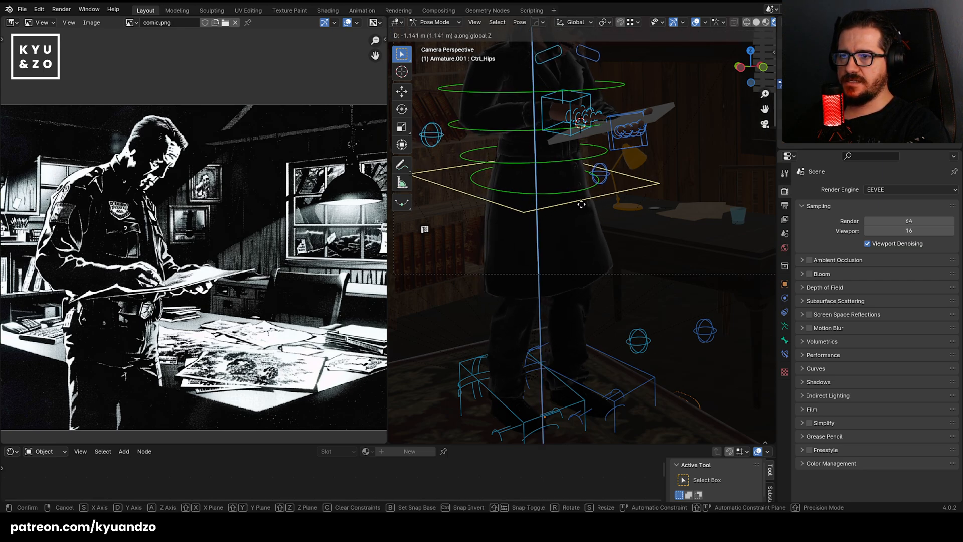
pyautogui.click(580, 204)
pyautogui.keyDown('shift'); pyautogui.moveTo(579, 204); pyautogui.dragTo(564, 239, button='middle'); pyautogui.keyUp('shift')
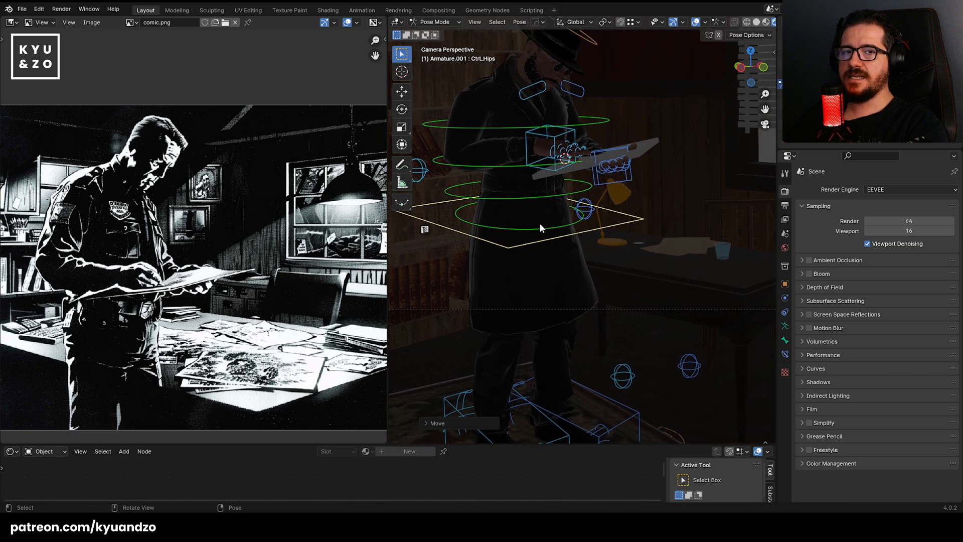
# Lower the character's hips control along the global Z axis.
pyautogui.press('g')
pyautogui.press('z')
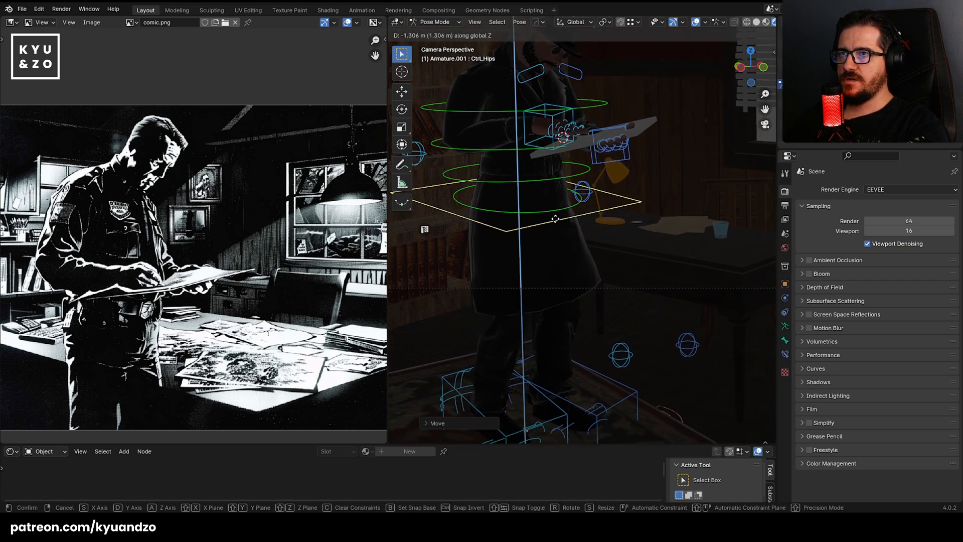
pyautogui.click(573, 361)
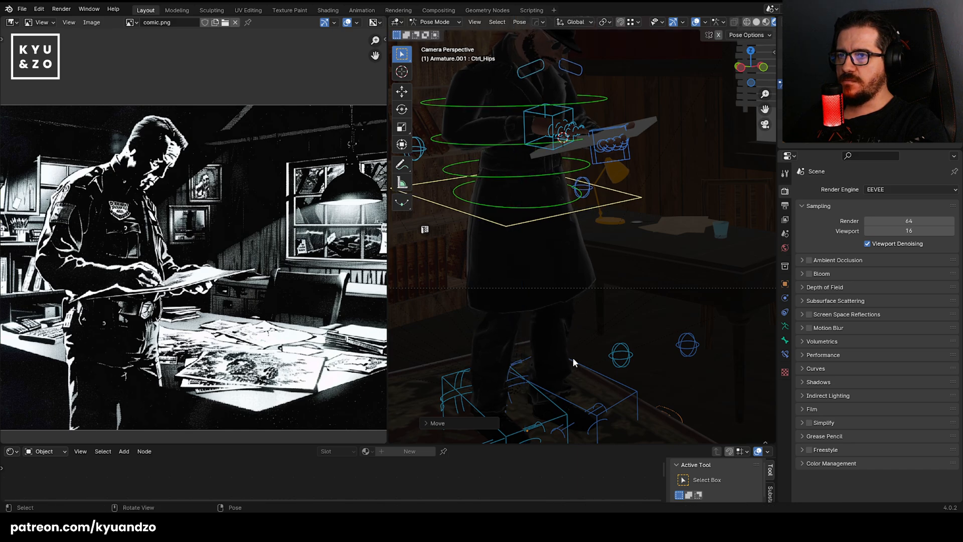
# Shift the left foot IK control slightly along the global X axis.
pyautogui.click(602, 413)
pyautogui.press('g')
pyautogui.press('x')
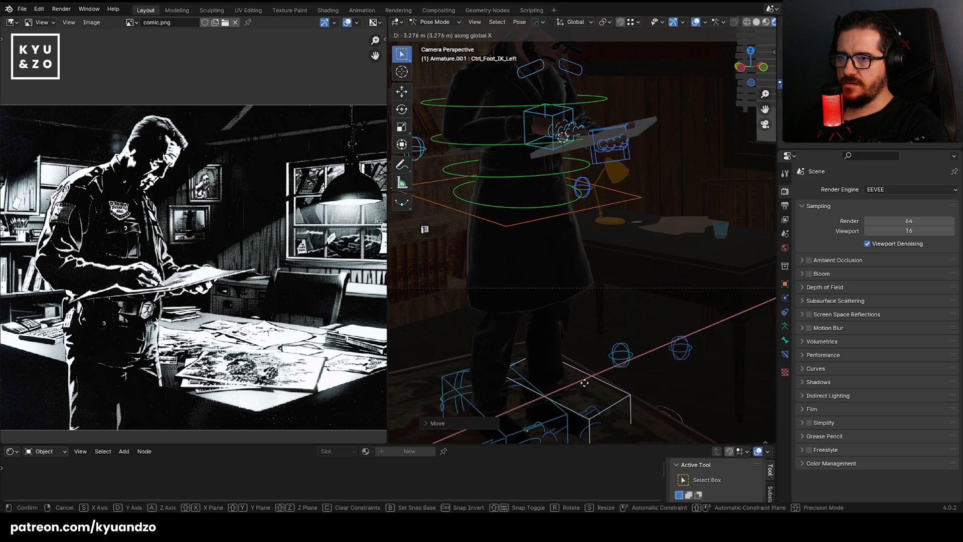
pyautogui.click(590, 386)
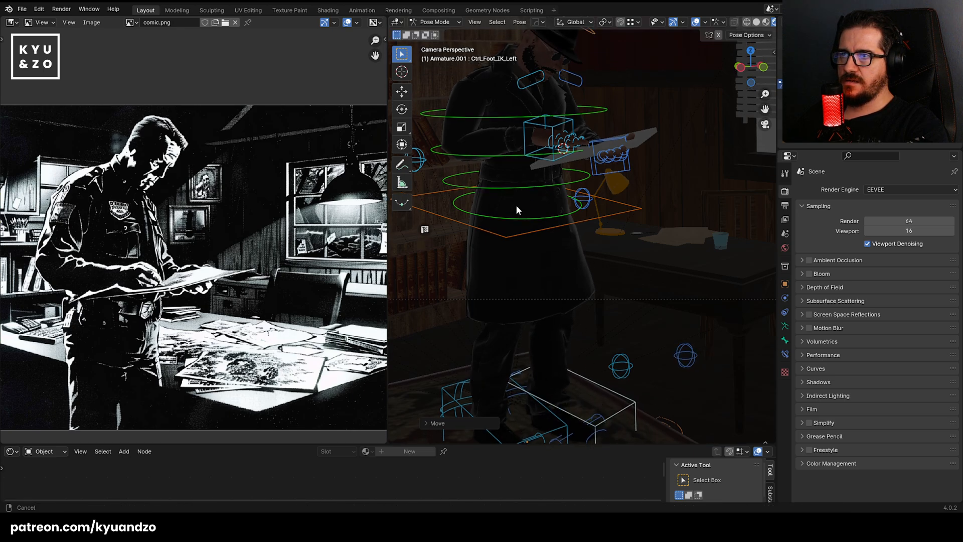
# Tilt the character's hips control slightly about the global X axis.
pyautogui.keyDown('shift'); pyautogui.moveTo(517, 206); pyautogui.dragTo(521, 256, button='middle'); pyautogui.keyUp('shift')
pyautogui.click(573, 270)
pyautogui.press('r')
pyautogui.press('s')
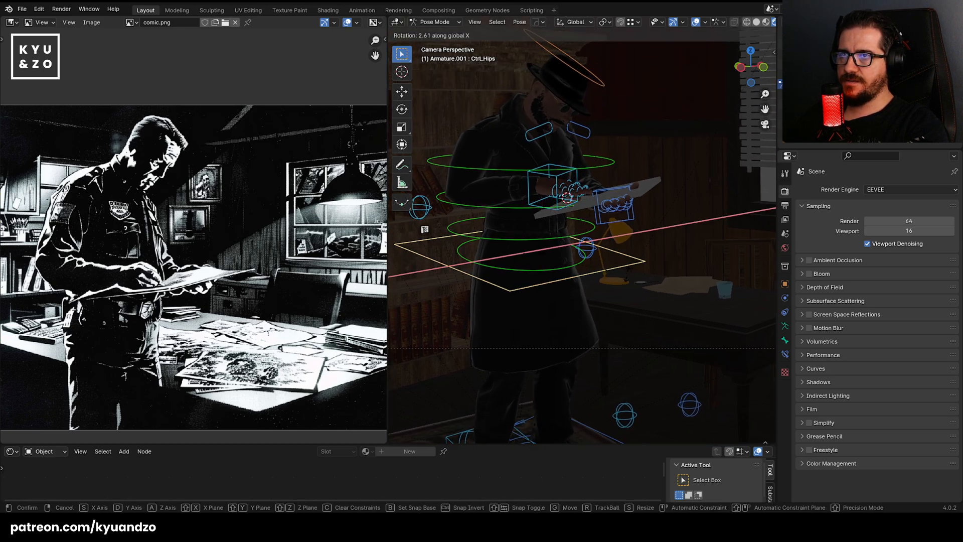
pyautogui.click(627, 275)
# Switch to Object Mode and rotate the flat board in the character's hands about the Z axis.
pyautogui.keyDown('shift'); pyautogui.moveTo(594, 224); pyautogui.dragTo(590, 265, button='middle'); pyautogui.keyUp('shift')
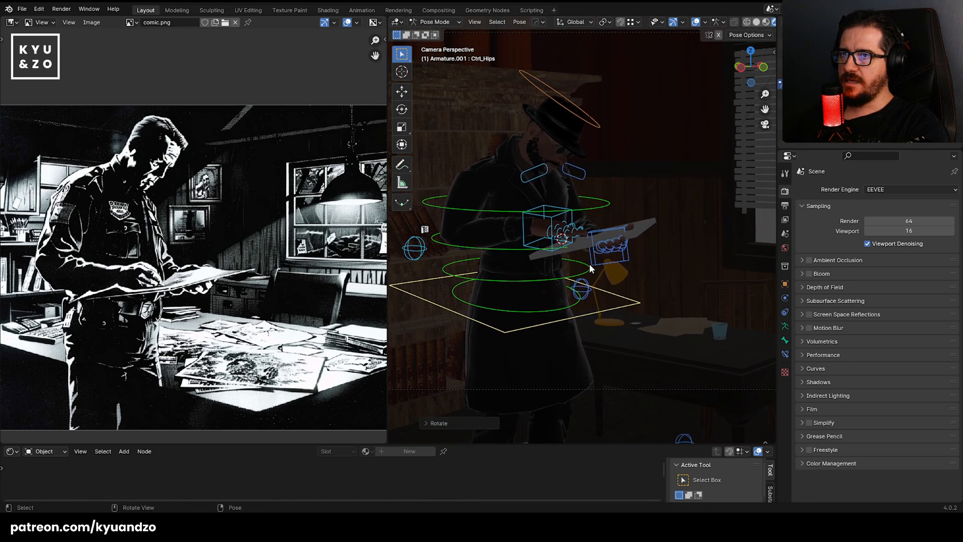
pyautogui.scroll(4, 589, 264)
pyautogui.click(435, 22)
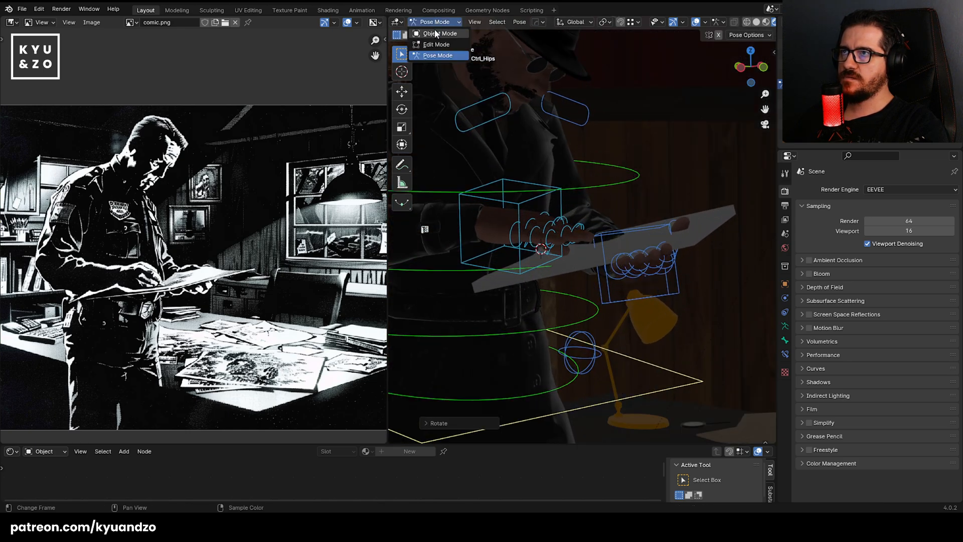
pyautogui.click(434, 33)
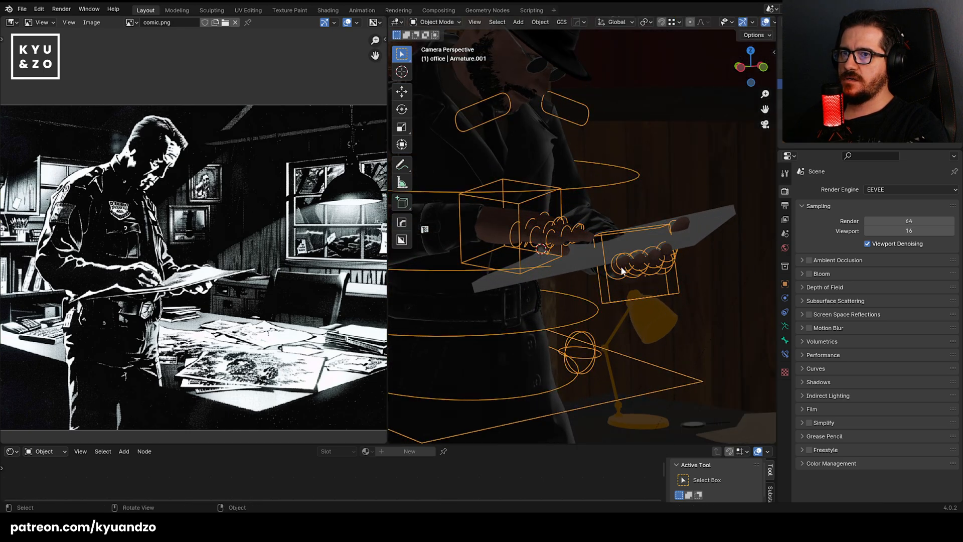
pyautogui.click(697, 223)
pyautogui.press('r')
pyautogui.press('z')
pyautogui.click(731, 218)
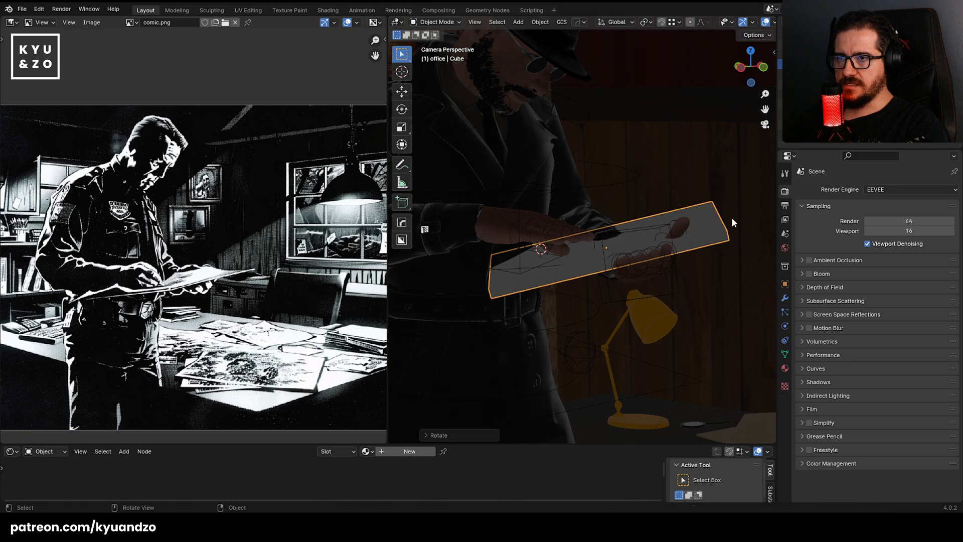
# Reposition the board between the character's hands with two axis-constrained moves.
pyautogui.press('g')
pyautogui.press('y')
pyautogui.press('x')
pyautogui.press('z')
pyautogui.click(713, 252)
pyautogui.press('g')
pyautogui.press('y')
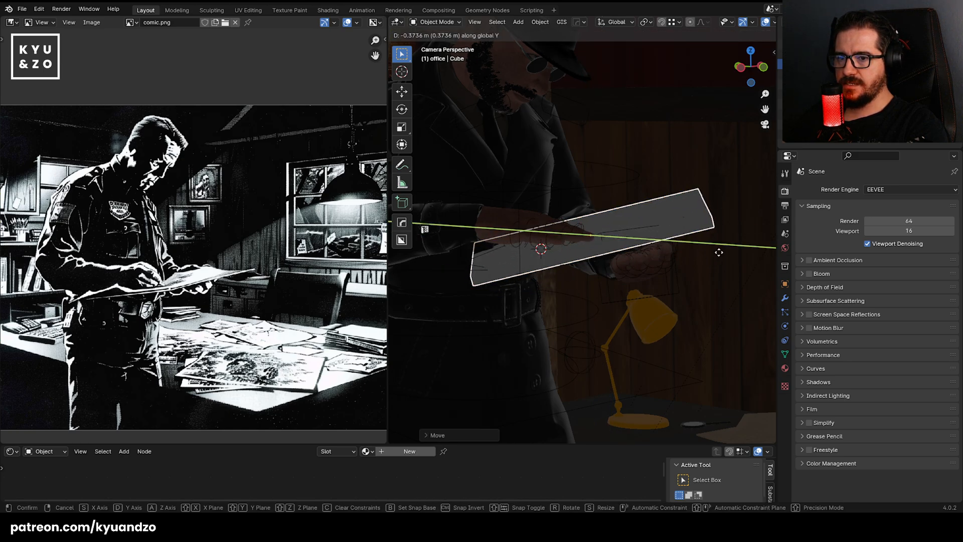
pyautogui.press('x')
pyautogui.click(721, 243)
# Slide the board along its local X axis so it rests on the lower hand's palm.
pyautogui.press('g')
pyautogui.press('y')
pyautogui.press('x')
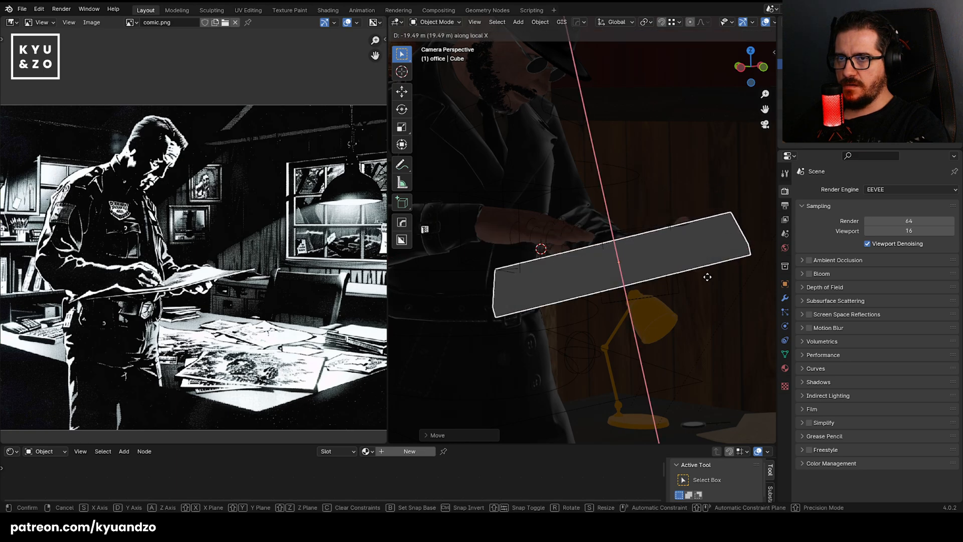
pyautogui.press('y')
pyautogui.press('y')
pyautogui.press('z')
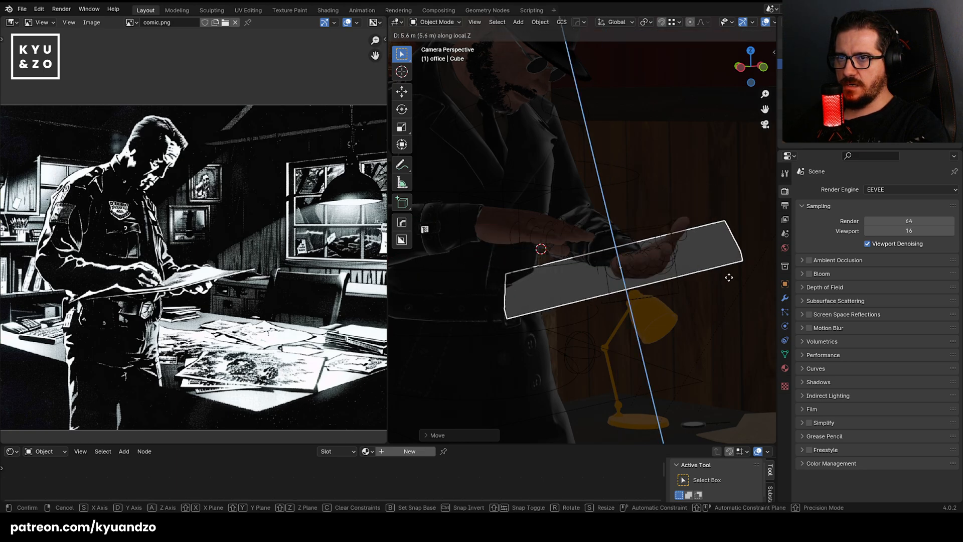
pyautogui.press('x')
pyautogui.press('x')
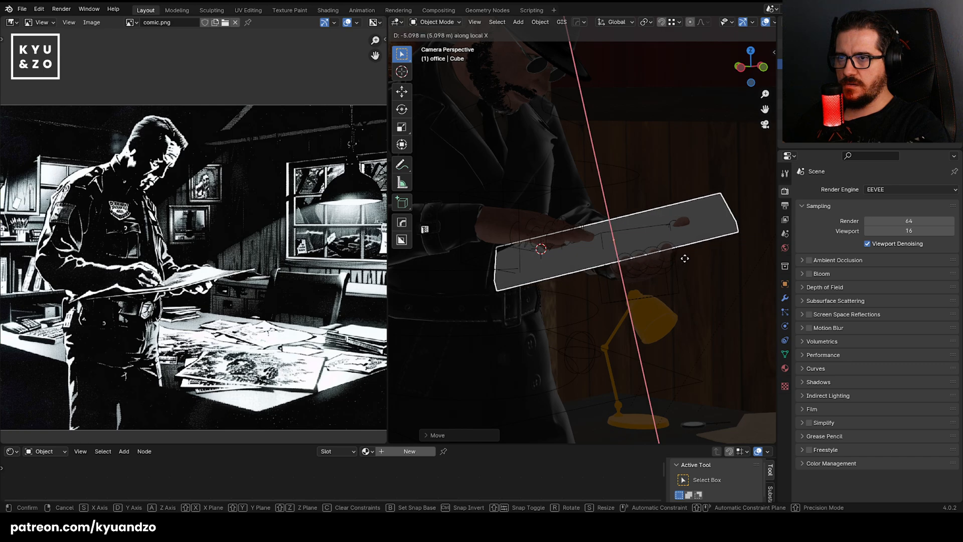
pyautogui.click(685, 258)
# Put the character's armature in Pose Mode and rotate the left thumb's tip control about the global X axis.
pyautogui.click(670, 188)
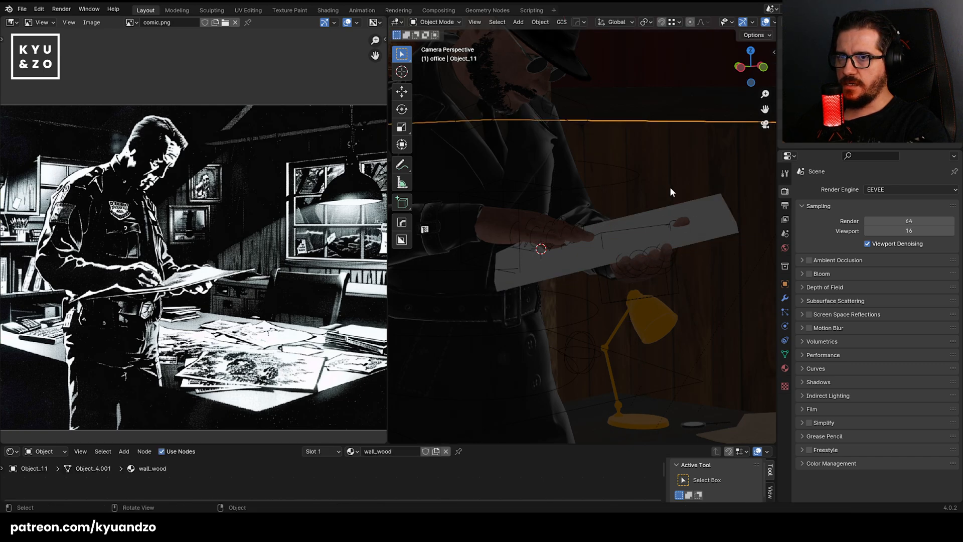
pyautogui.click(670, 222)
pyautogui.click(669, 224)
pyautogui.keyDown('shift'); pyautogui.moveTo(667, 227); pyautogui.dragTo(597, 198, button='middle'); pyautogui.keyUp('shift')
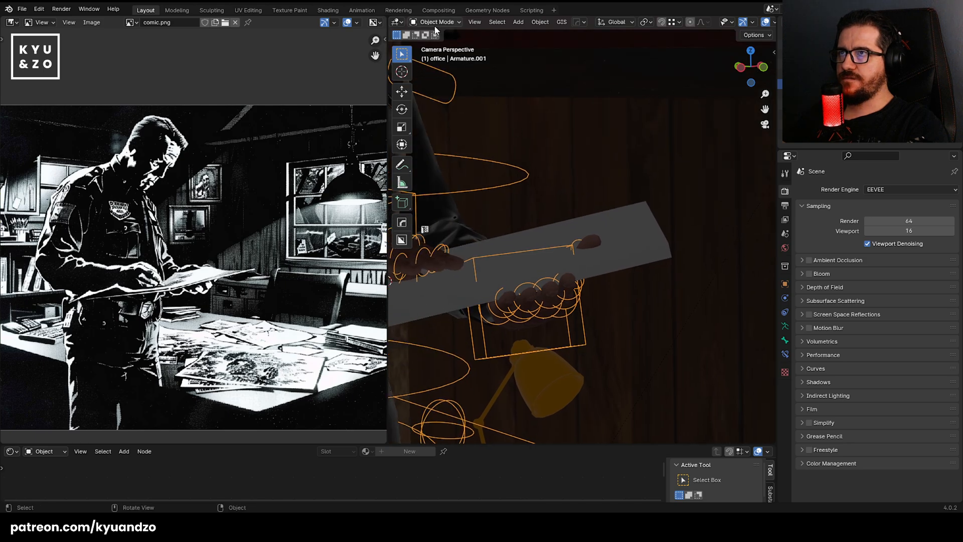
pyautogui.click(434, 21)
pyautogui.click(441, 56)
pyautogui.click(576, 241)
pyautogui.press('r')
pyautogui.press('x')
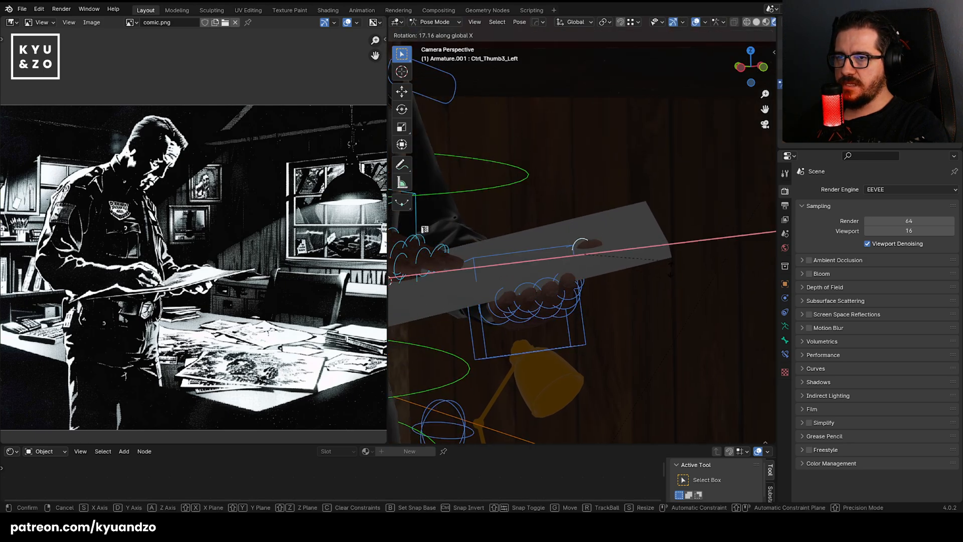
pyautogui.click(617, 331)
# Move and rotate the left thumb's tip control freely to tuck the thumb behind the board.
pyautogui.press('g')
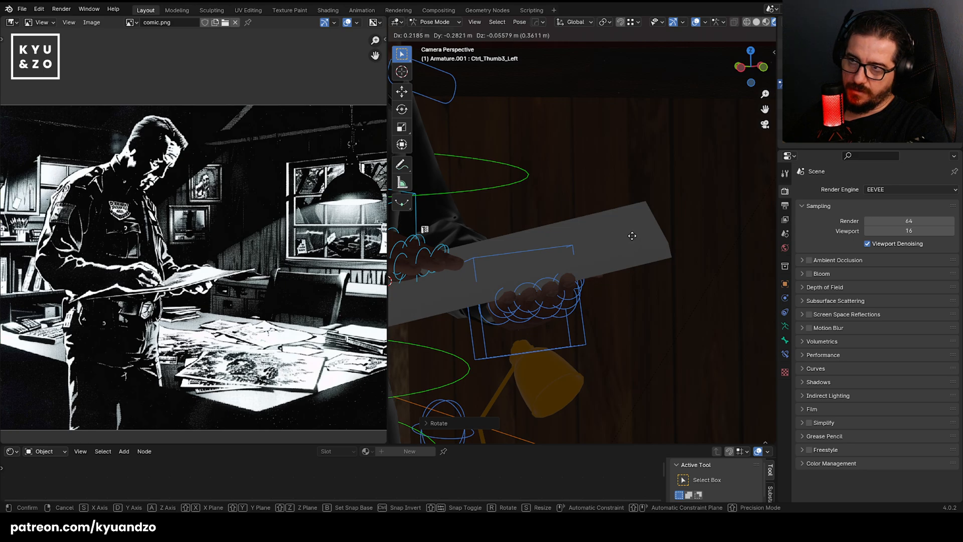
pyautogui.click(635, 233)
pyautogui.press('r')
pyautogui.click(652, 226)
pyautogui.press('g')
pyautogui.click(642, 244)
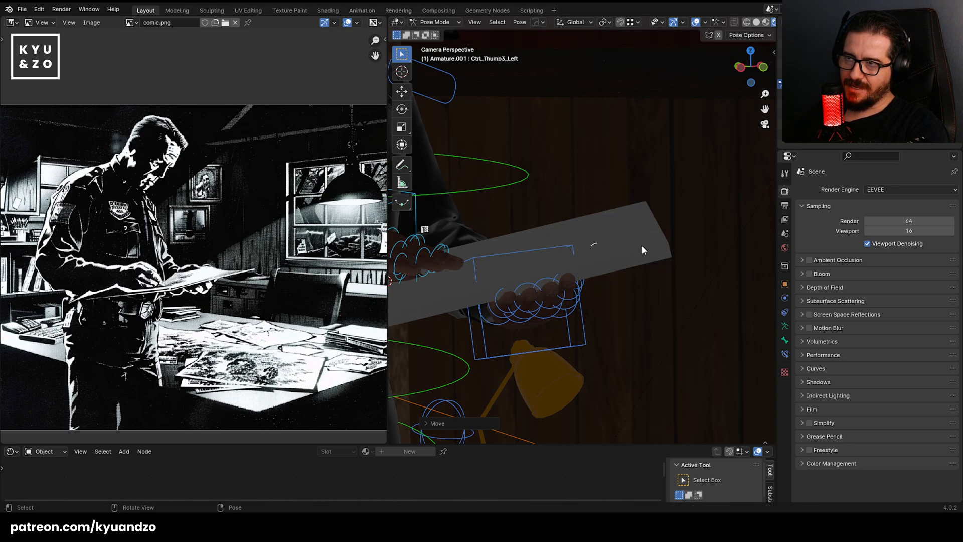
# Rotate the right hand IK control and move it over the board so the back of the hand faces the camera.
pyautogui.keyDown('shift'); pyautogui.moveTo(529, 233); pyautogui.dragTo(617, 225, button='middle'); pyautogui.keyUp('shift')
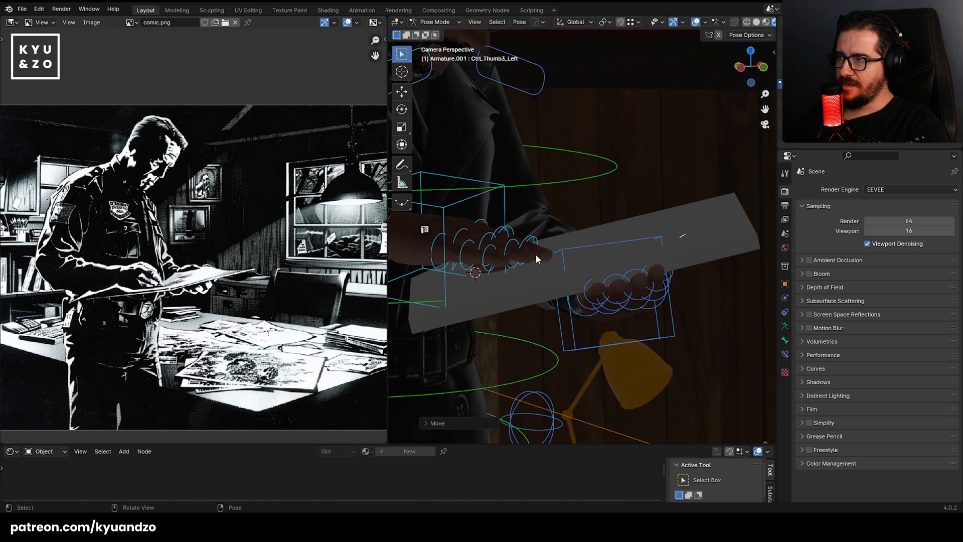
pyautogui.keyDown('shift'); pyautogui.moveTo(533, 231); pyautogui.dragTo(642, 236, button='middle'); pyautogui.keyUp('shift')
pyautogui.scroll(4, 641, 238)
pyautogui.click(550, 203)
pyautogui.scroll(-4, 550, 203)
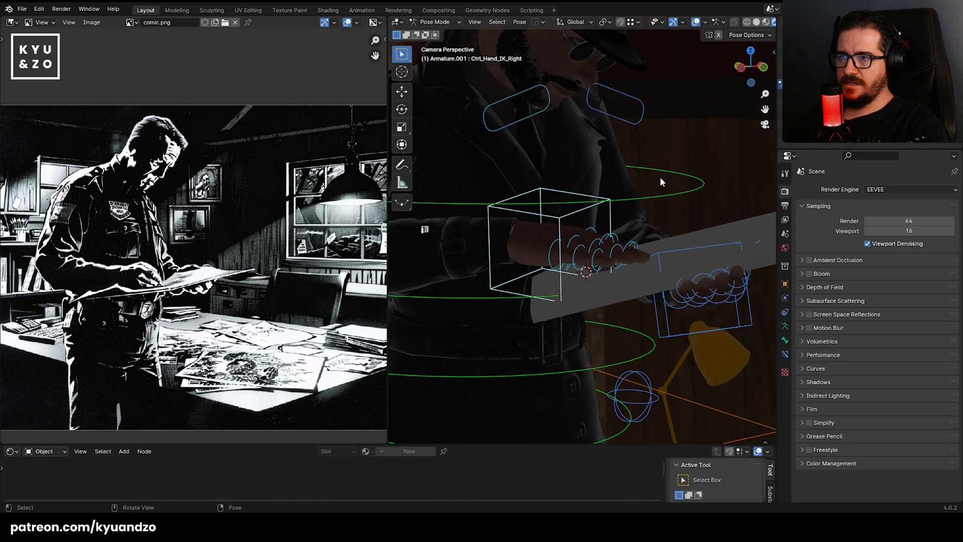
pyautogui.press('r')
pyautogui.click(537, 145)
pyautogui.press('g')
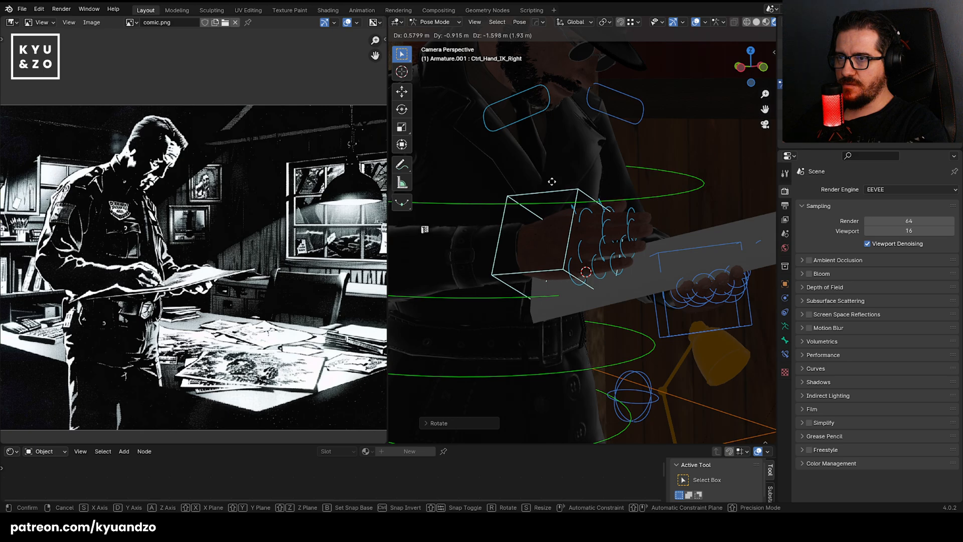
pyautogui.click(616, 251)
# Curl the right middle finger by rotating its second joint control.
pyautogui.scroll(3, 616, 251)
pyautogui.keyDown('shift'); pyautogui.moveTo(612, 250); pyautogui.dragTo(581, 244, button='middle'); pyautogui.keyUp('shift')
pyautogui.scroll(3, 581, 244)
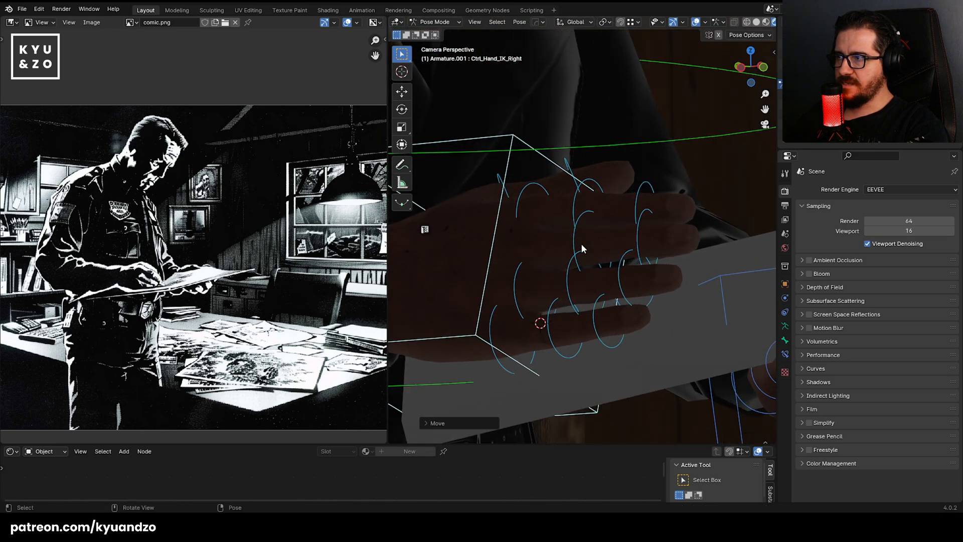
pyautogui.click(579, 243)
pyautogui.press('r')
pyautogui.press('s')
pyautogui.press('s')
pyautogui.click(533, 311)
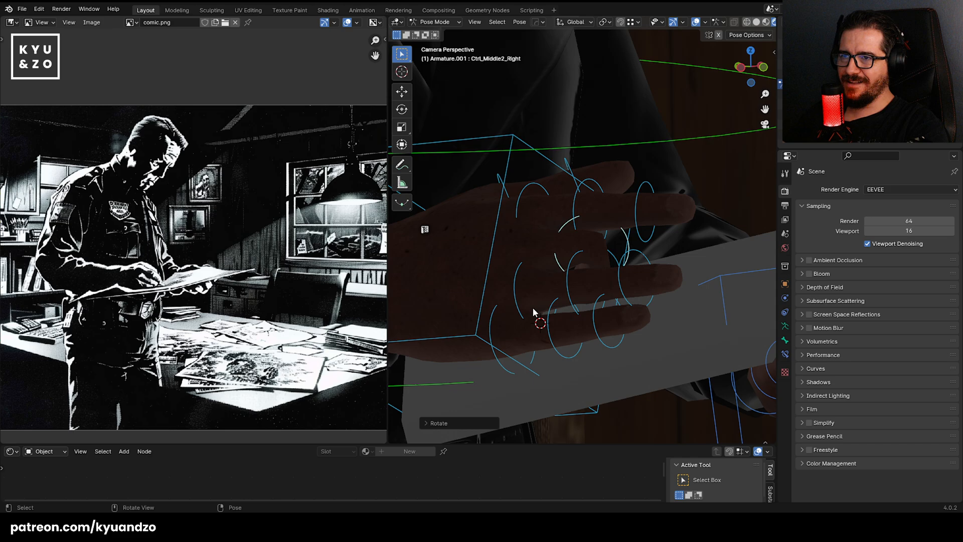
# Try to curl the right index finger by rotating its second joint control about its local X axis.
pyautogui.click(578, 203)
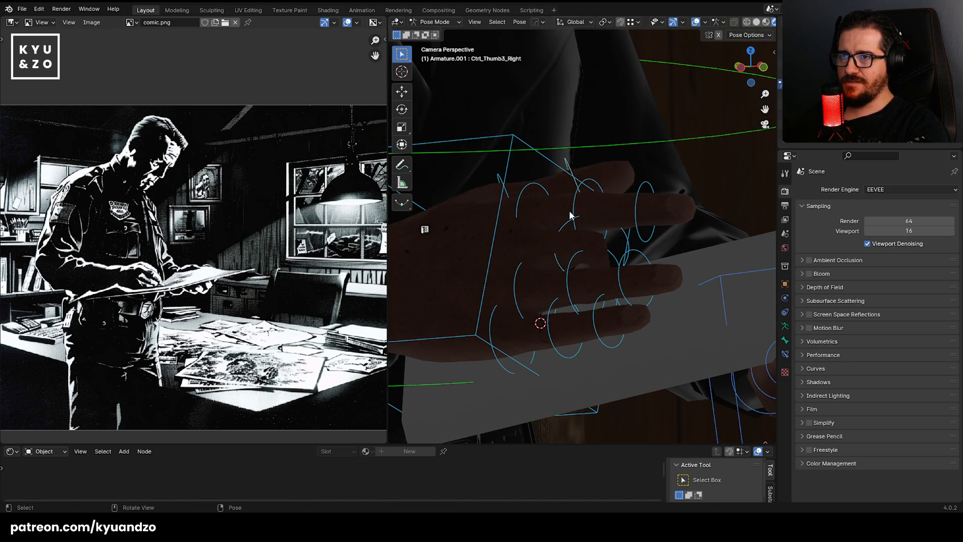
pyautogui.press('r')
pyautogui.press('x')
pyautogui.press('x')
pyautogui.click(535, 266)
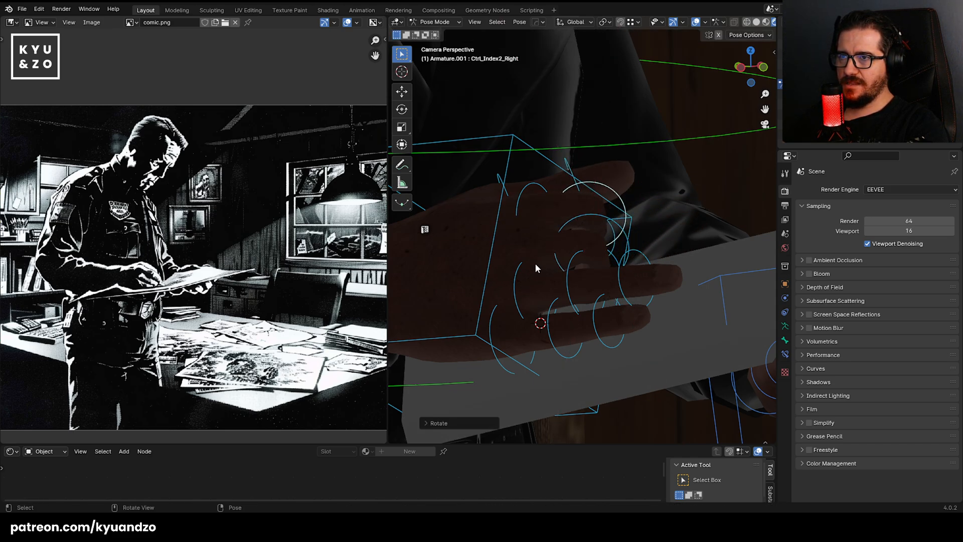
# Bend the right index finger moderately at its second joint about the local X axis.
pyautogui.click(612, 181)
pyautogui.click(624, 215)
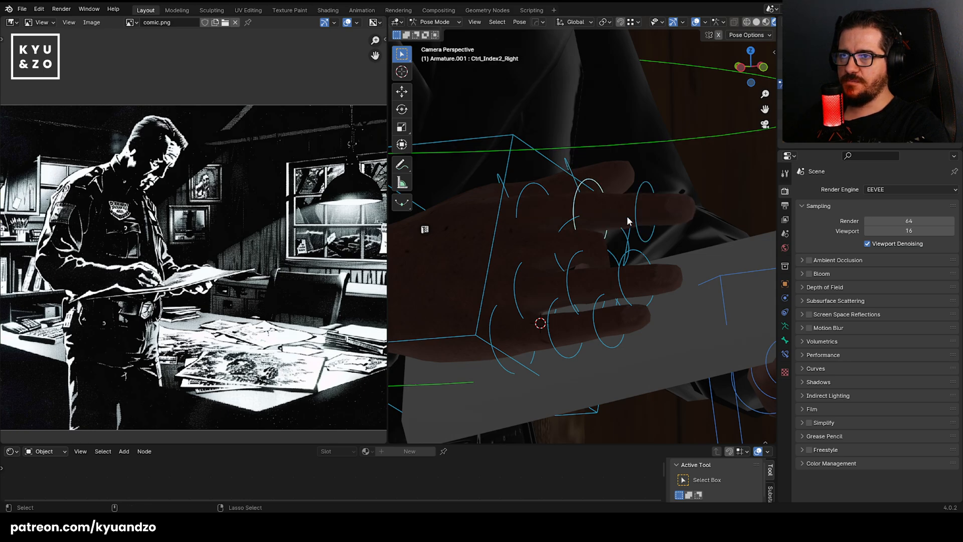
pyautogui.press('r')
pyautogui.press('x')
pyautogui.press('x')
pyautogui.click(610, 253)
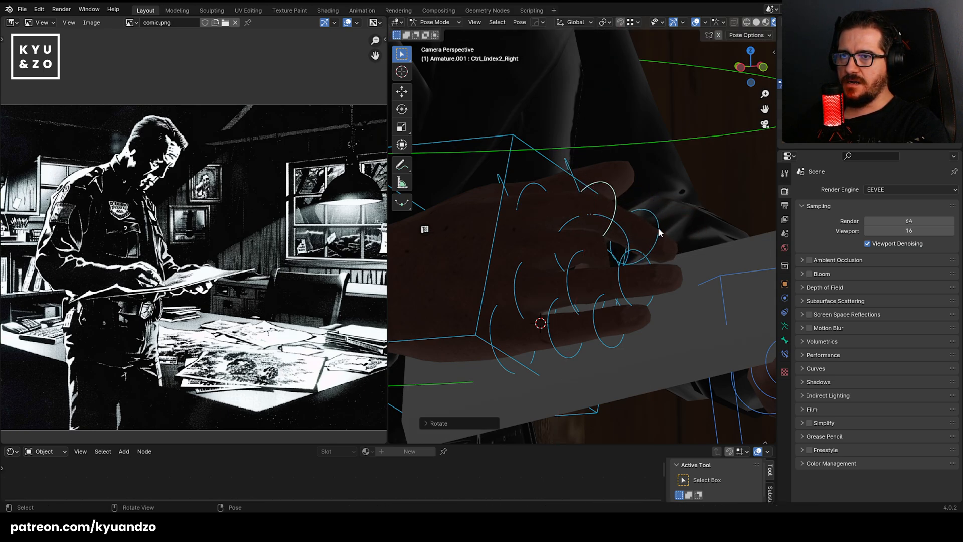
# Bend the tip joint of the right index finger about its local X axis.
pyautogui.click(657, 229)
pyautogui.press('r')
pyautogui.press('x')
pyautogui.press('x')
pyautogui.click(585, 291)
# Curl the right ring finger by rotating its second joint control about its local X axis.
pyautogui.click(582, 284)
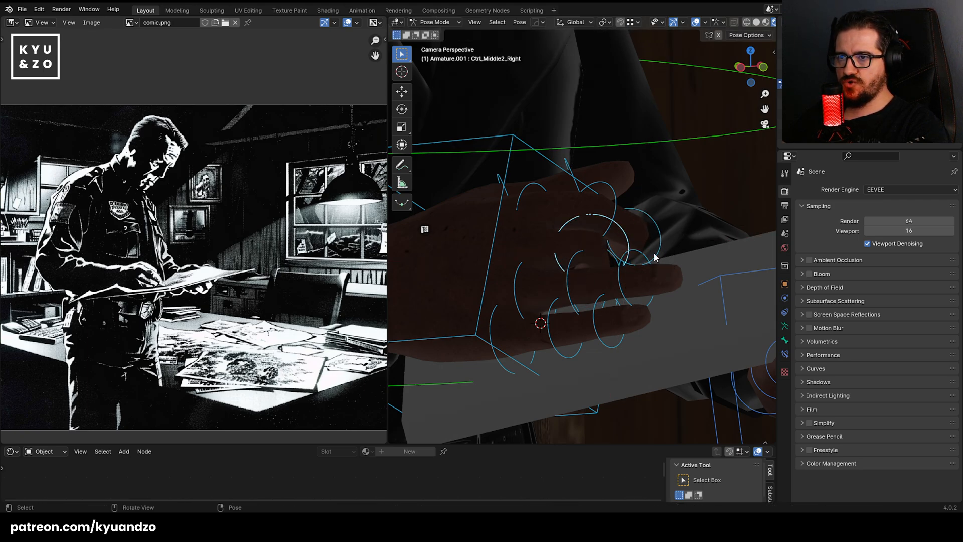
pyautogui.press('r')
pyautogui.press('x')
pyautogui.press('x')
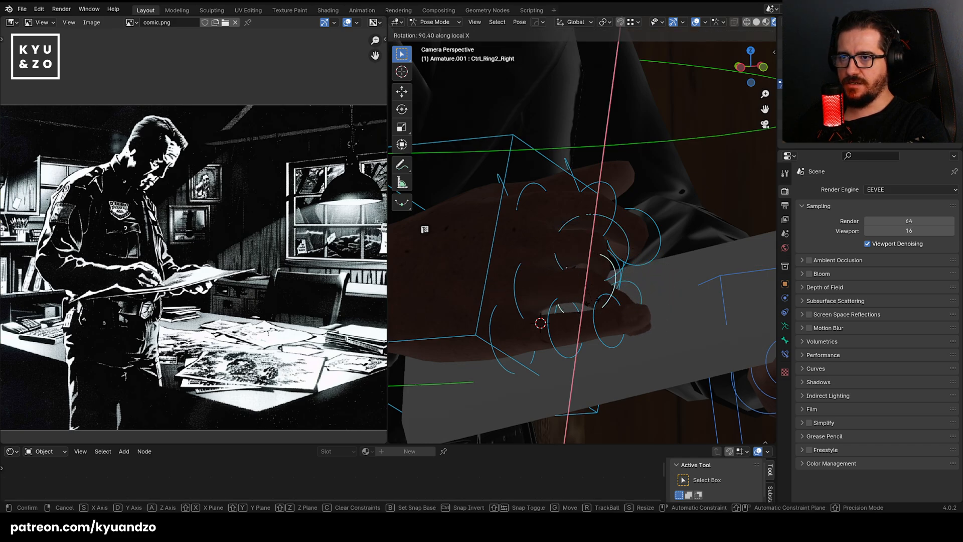
pyautogui.click(598, 254)
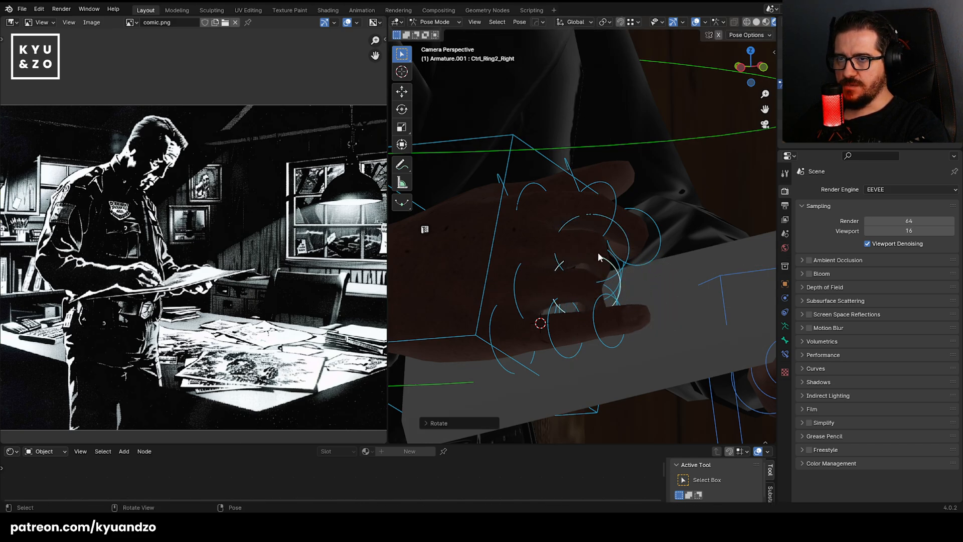
# Curl the right index finger's second joint further about its local X axis to match the middle finger.
pyautogui.click(618, 206)
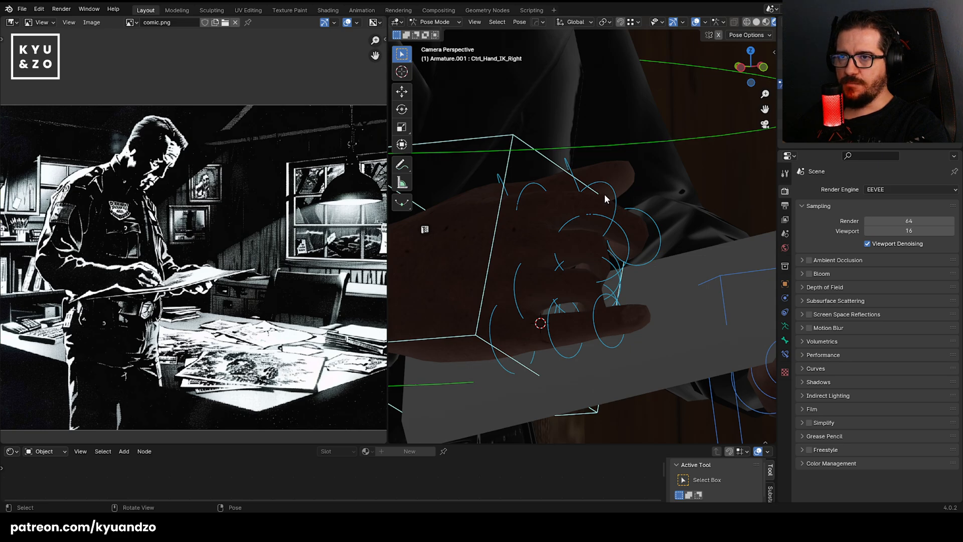
pyautogui.click(605, 199)
pyautogui.press('r')
pyautogui.press('x')
pyautogui.press('x')
pyautogui.click(649, 250)
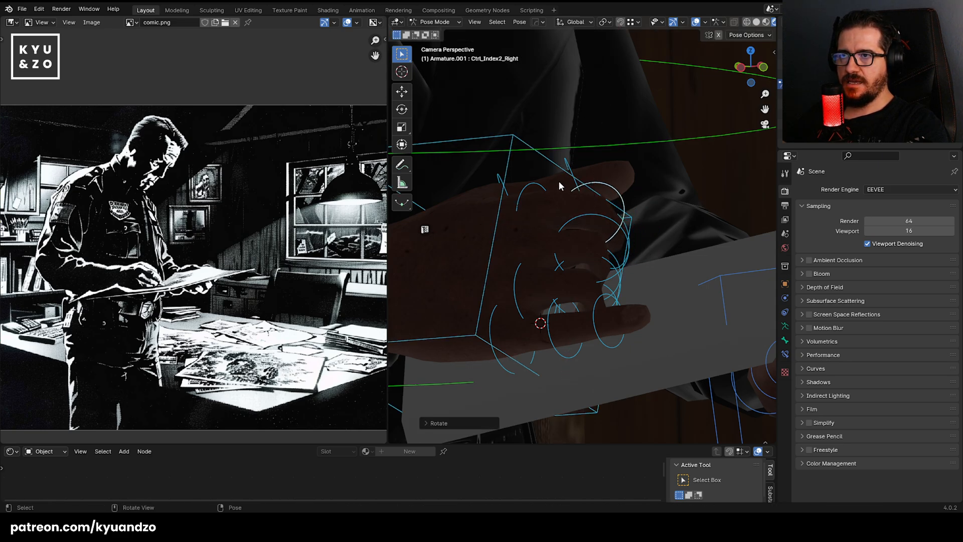
# Bend the right thumb's tip control inward about its local X axis.
pyautogui.click(599, 171)
pyautogui.click(568, 171)
pyautogui.press('r')
pyautogui.press('x')
pyautogui.press('x')
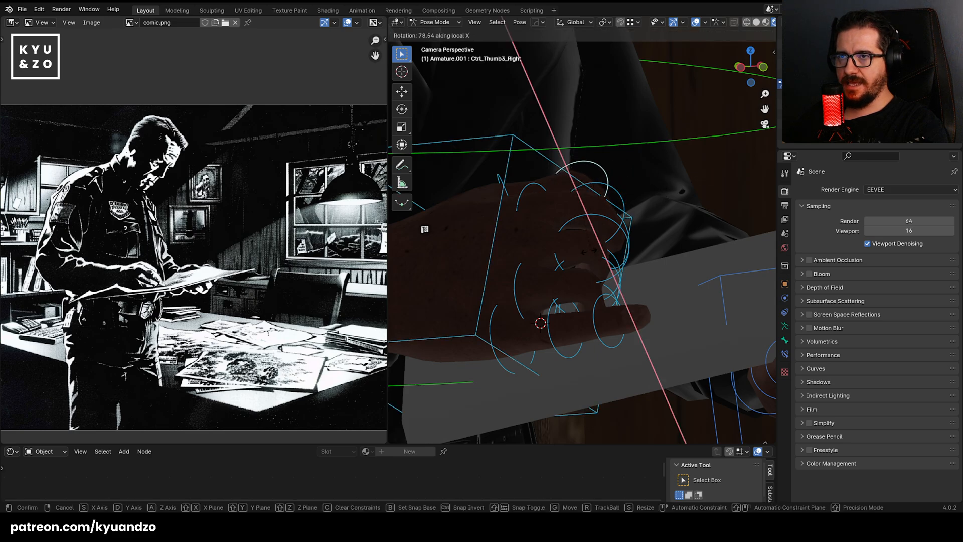
pyautogui.click(580, 251)
# Curl the right pinky by rotating its second joint control about 47° around its local X axis.
pyautogui.click(545, 322)
pyautogui.press('r')
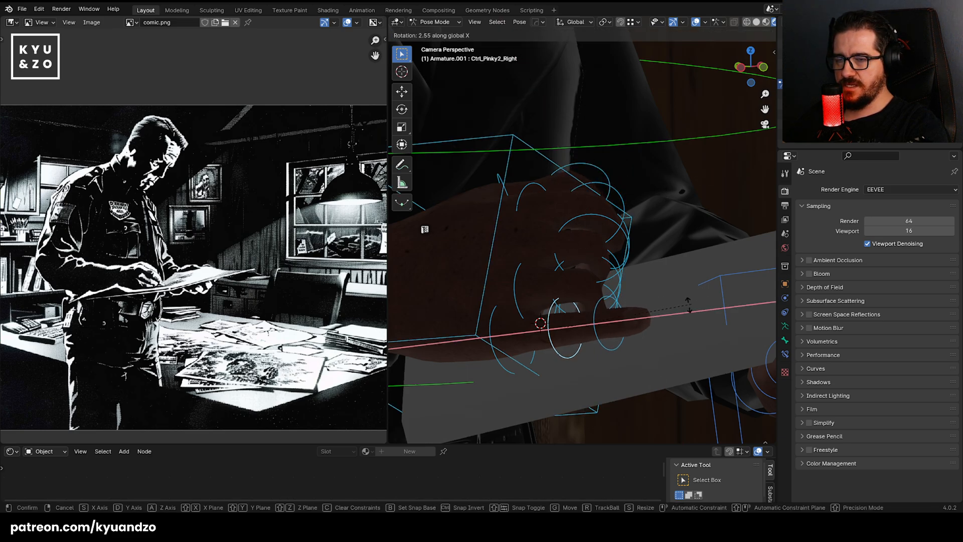
pyautogui.press('x')
pyautogui.press('x')
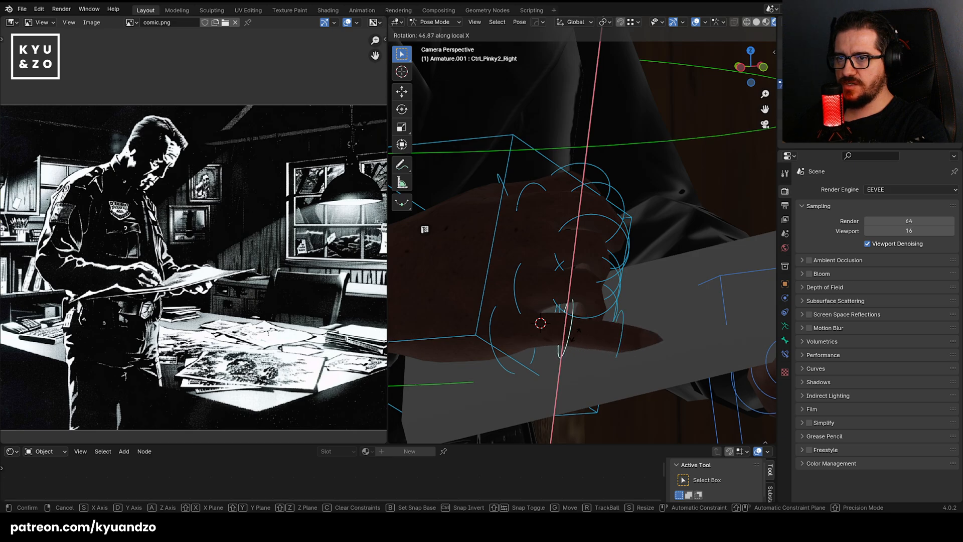
pyautogui.click(580, 335)
# Bend the right pinky's tip joint inward around its local X axis.
pyautogui.click(620, 325)
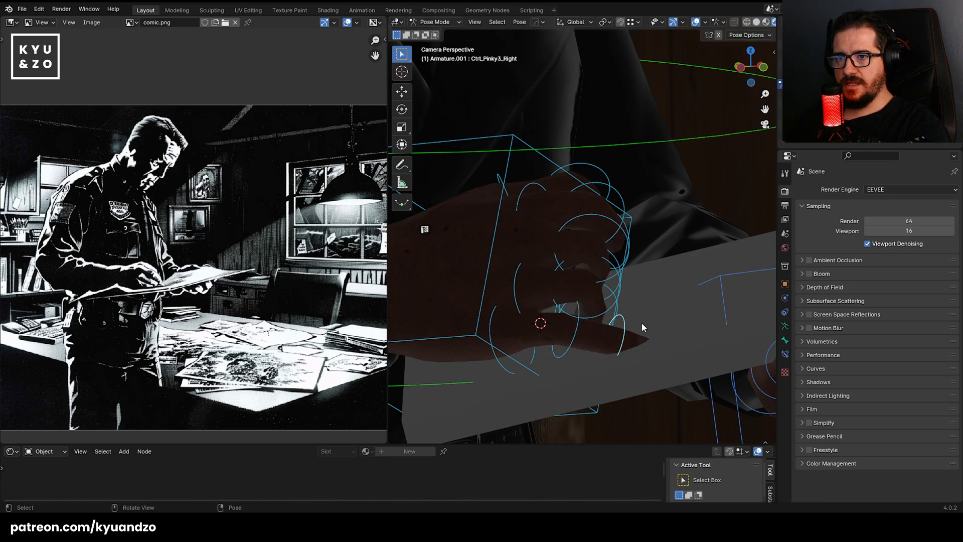
pyautogui.press('r')
pyautogui.press('x')
pyautogui.press('x')
pyautogui.click(580, 342)
# Curl the right pinky's second joint a further 44° or so around its local X axis.
pyautogui.click(580, 342)
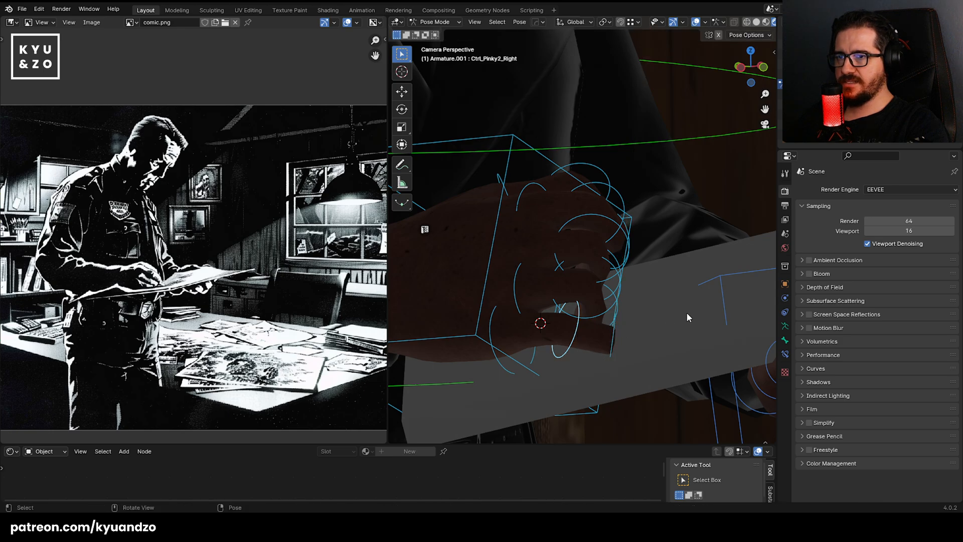
pyautogui.press('r')
pyautogui.press('x')
pyautogui.press('x')
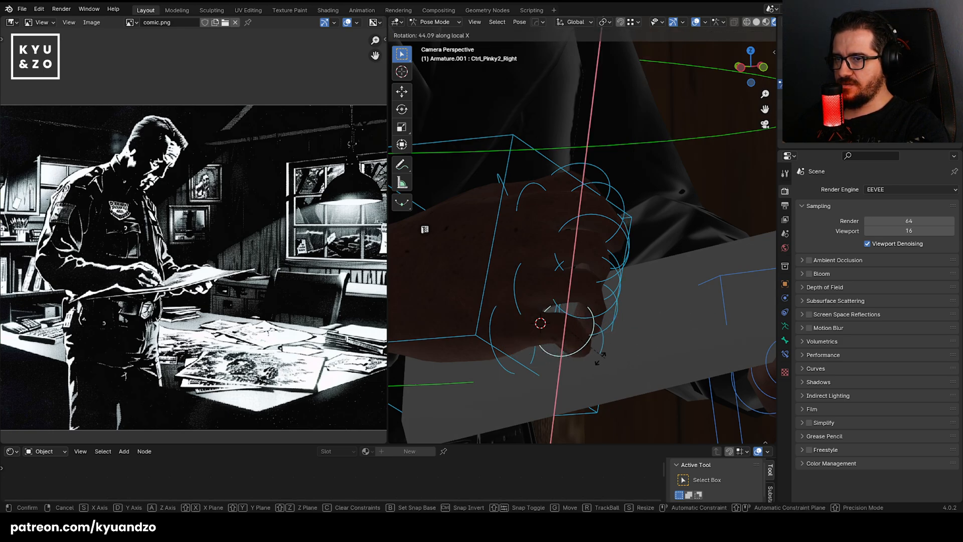
pyautogui.click(605, 355)
# Switch to Object Mode and examine the right hand's grip on the board within the whole figure.
pyautogui.keyDown('shift'); pyautogui.moveTo(590, 266); pyautogui.dragTo(573, 287, button='middle'); pyautogui.keyUp('shift')
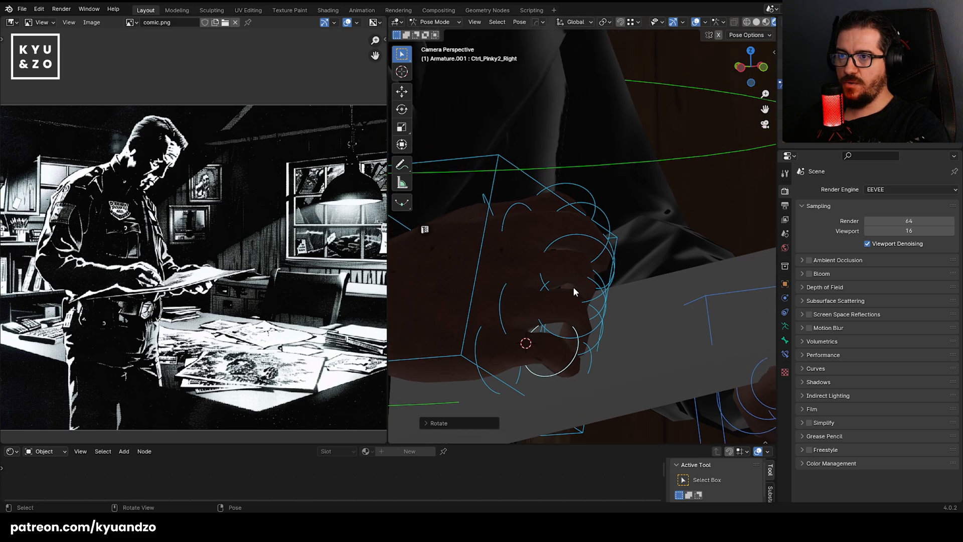
pyautogui.scroll(-4, 573, 287)
pyautogui.click(508, 240)
pyautogui.keyDown('shift'); pyautogui.moveTo(537, 195); pyautogui.dragTo(557, 207, button='middle'); pyautogui.keyUp('shift')
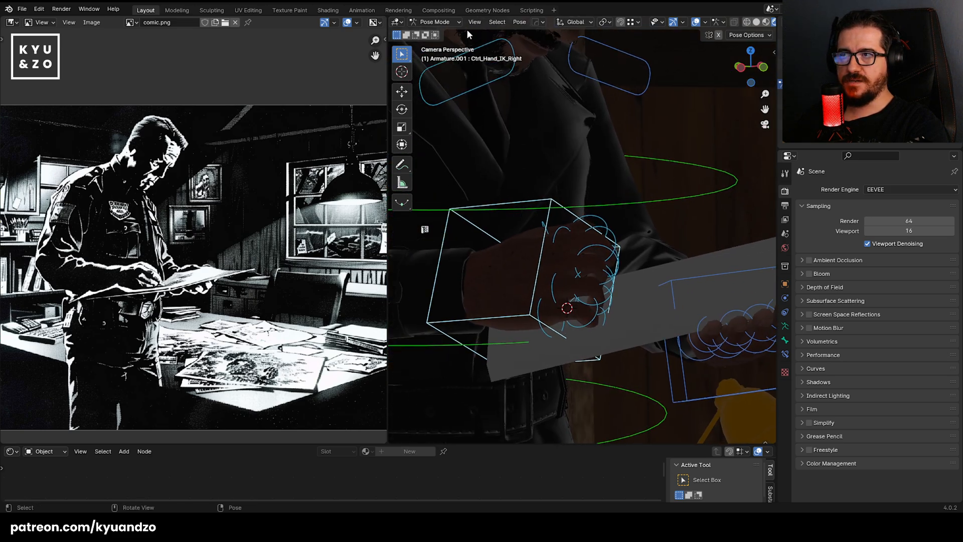
pyautogui.click(441, 21)
pyautogui.click(437, 33)
pyautogui.click(531, 289)
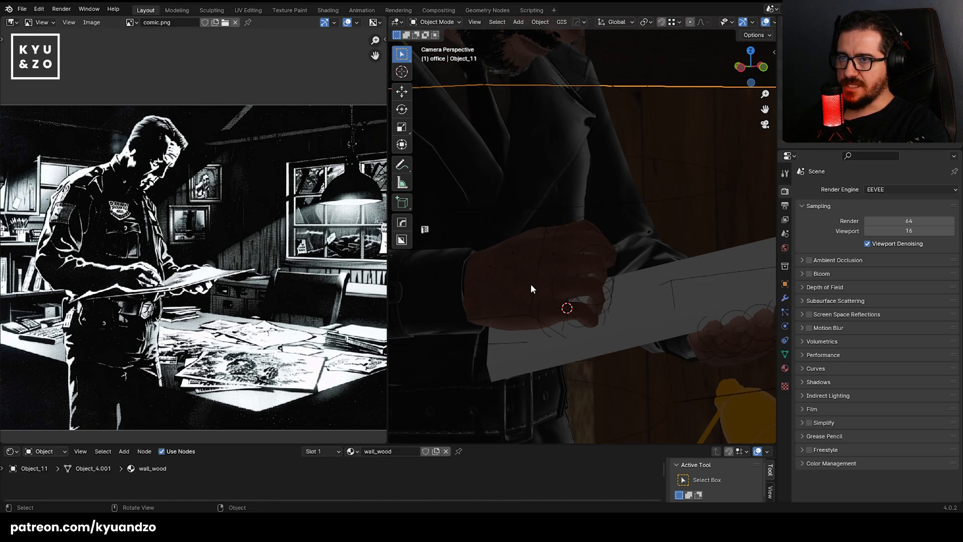
pyautogui.scroll(-8, 513, 303)
pyautogui.click(510, 269)
pyautogui.scroll(3, 517, 244)
pyautogui.click(613, 198)
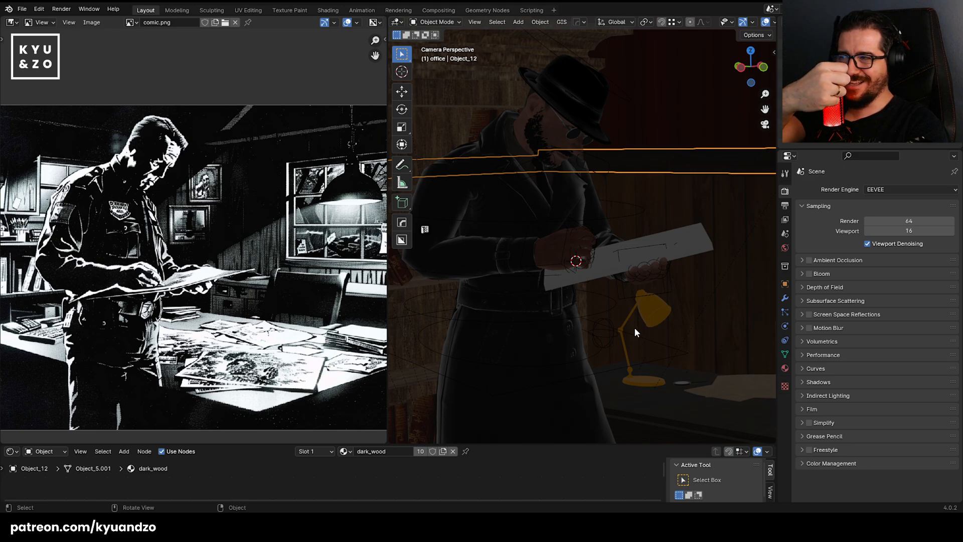
pyautogui.scroll(5, 567, 275)
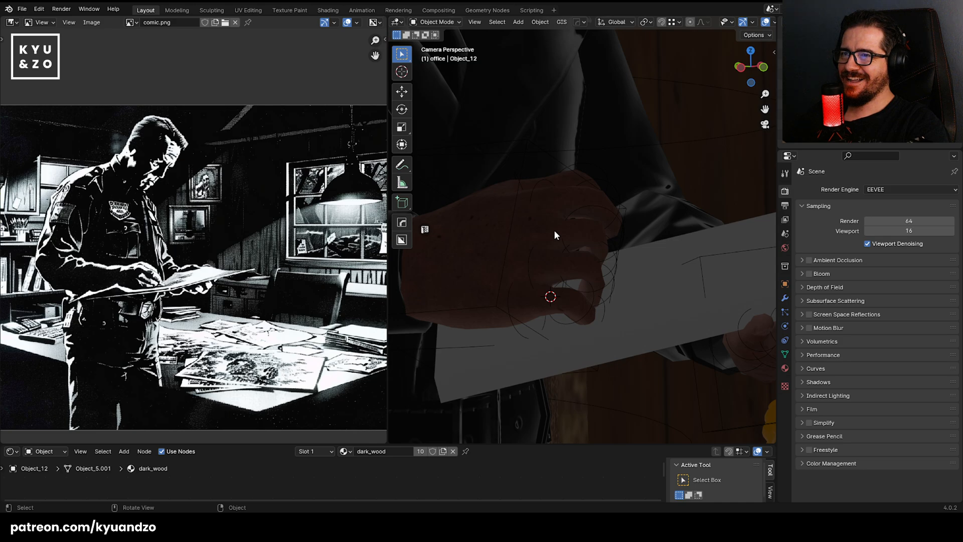
# Return the armature to Pose Mode and open up the right middle finger by rotating its second joint back around local X.
pyautogui.click(554, 231)
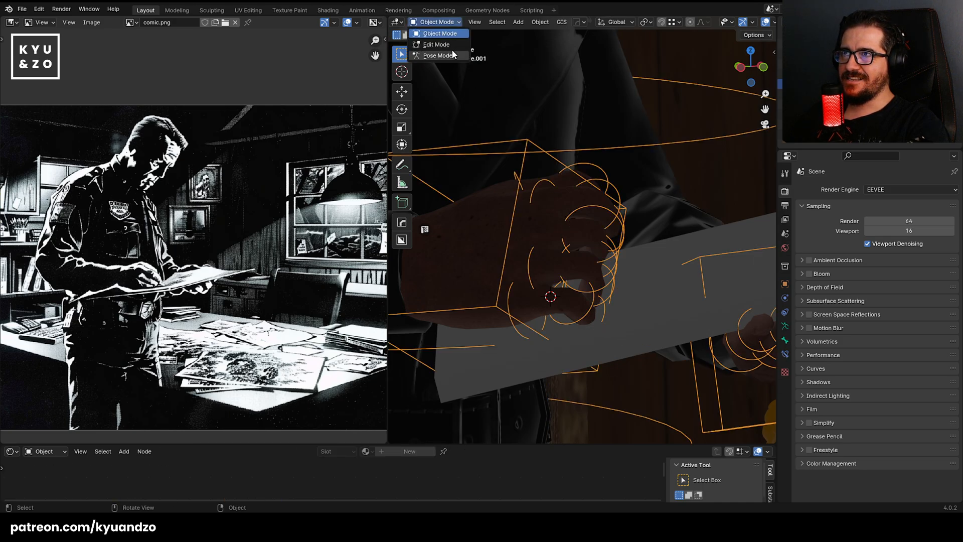
pyautogui.click(449, 54)
pyautogui.click(618, 231)
pyautogui.press('r')
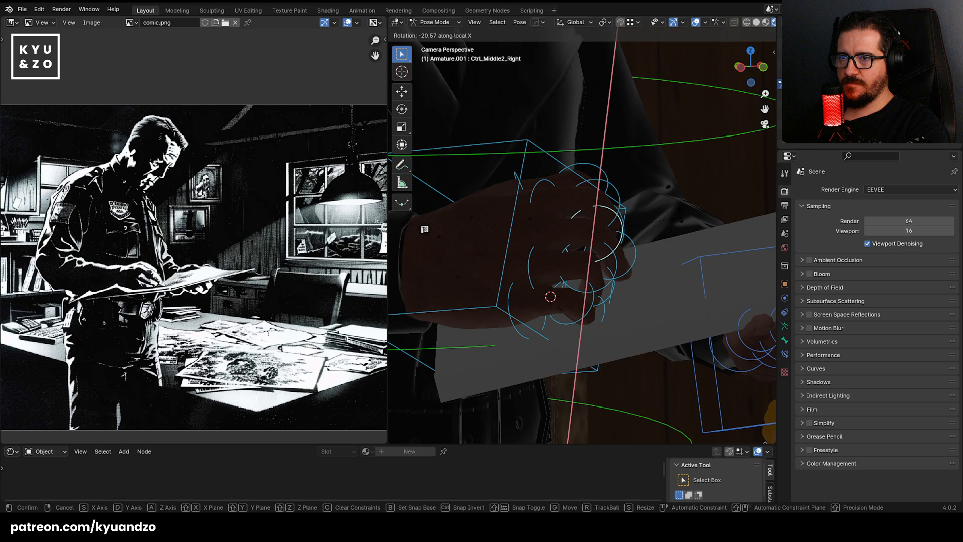
pyautogui.click(633, 256)
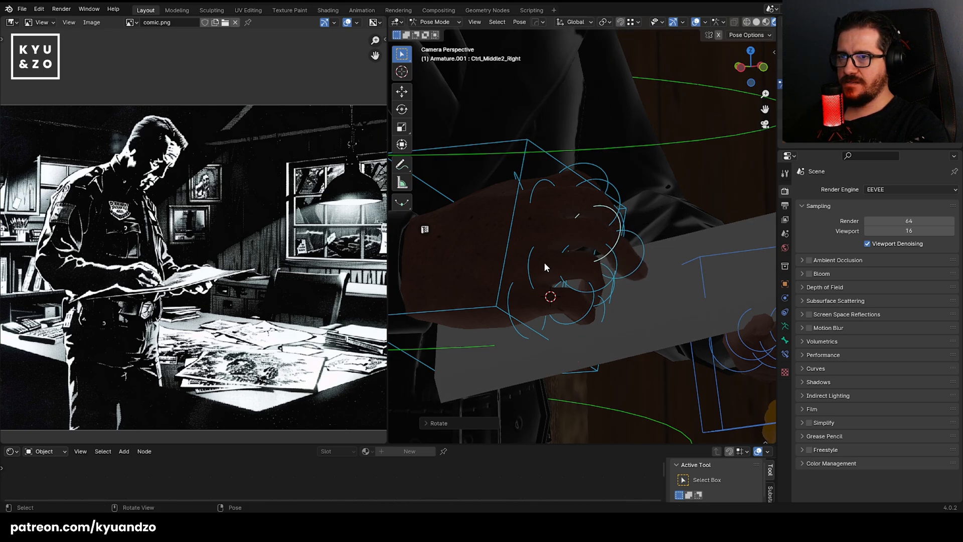
pyautogui.click(532, 265)
pyautogui.press('r')
pyautogui.press('x')
pyautogui.press('x')
pyautogui.rightClick(654, 221)
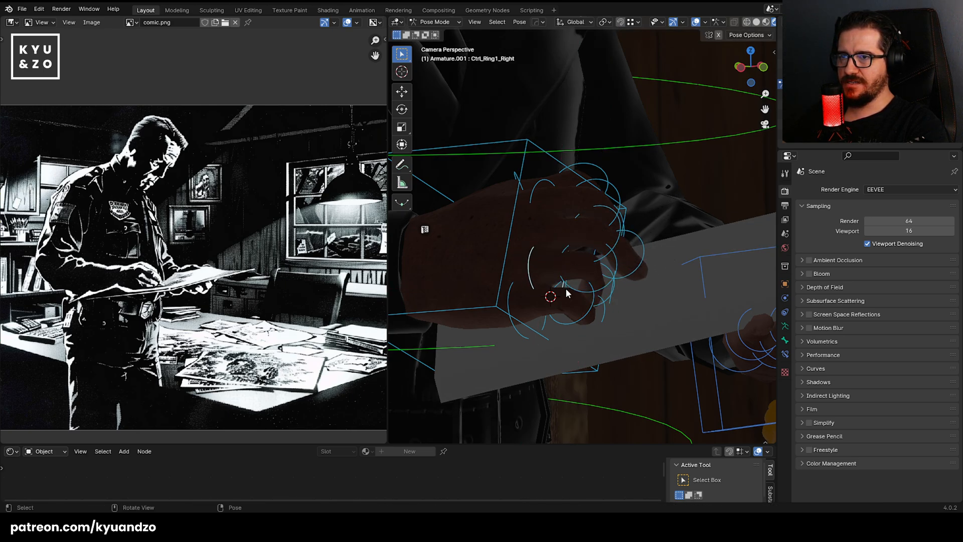
# Open up the right ring finger by rotating its second joint control back around its local X axis.
pyautogui.click(567, 293)
pyautogui.press('r')
pyautogui.press('x')
pyautogui.click(557, 315)
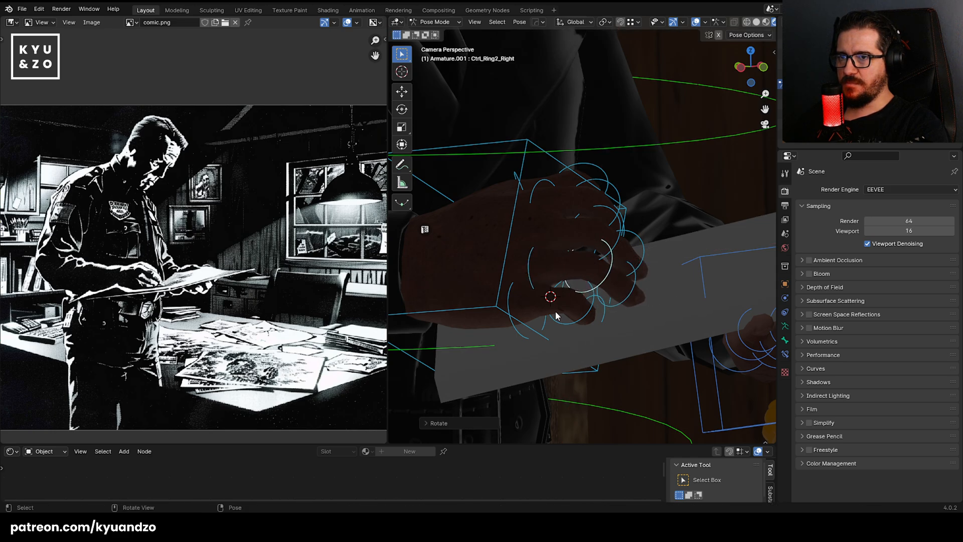
# Rotate the right pinky's second joint and its tip joint around their local X axes to readjust the curl.
pyautogui.click(564, 323)
pyautogui.press('r')
pyautogui.press('x')
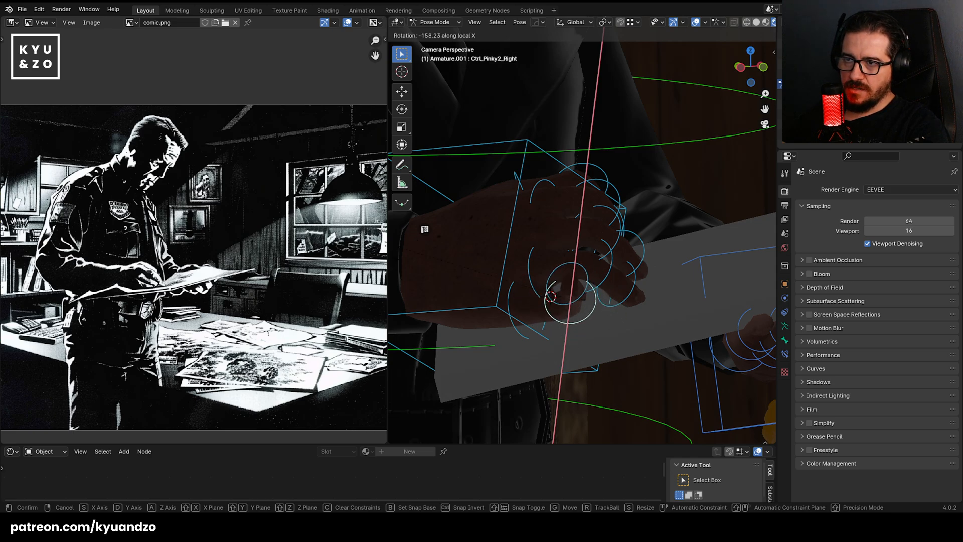
pyautogui.click(671, 296)
pyautogui.press('r')
pyautogui.press('x')
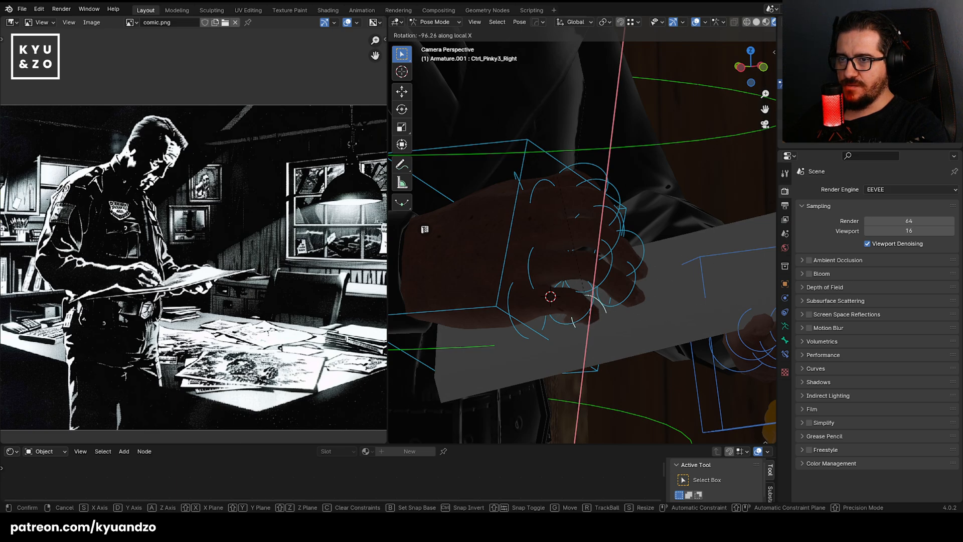
pyautogui.click(425, 229)
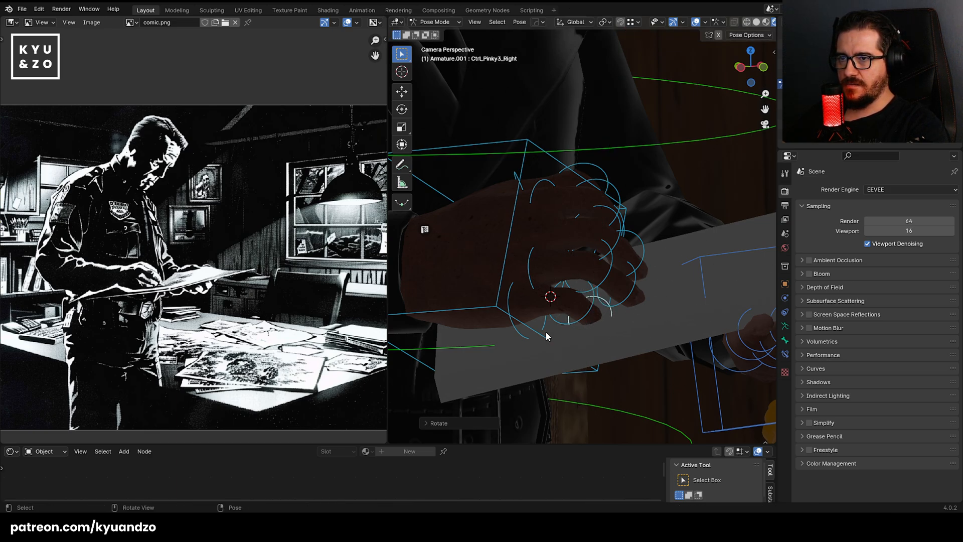
# Extend the right pinky by rotating its second joint about -40° around its local X axis.
pyautogui.click(556, 320)
pyautogui.press('r')
pyautogui.press('x')
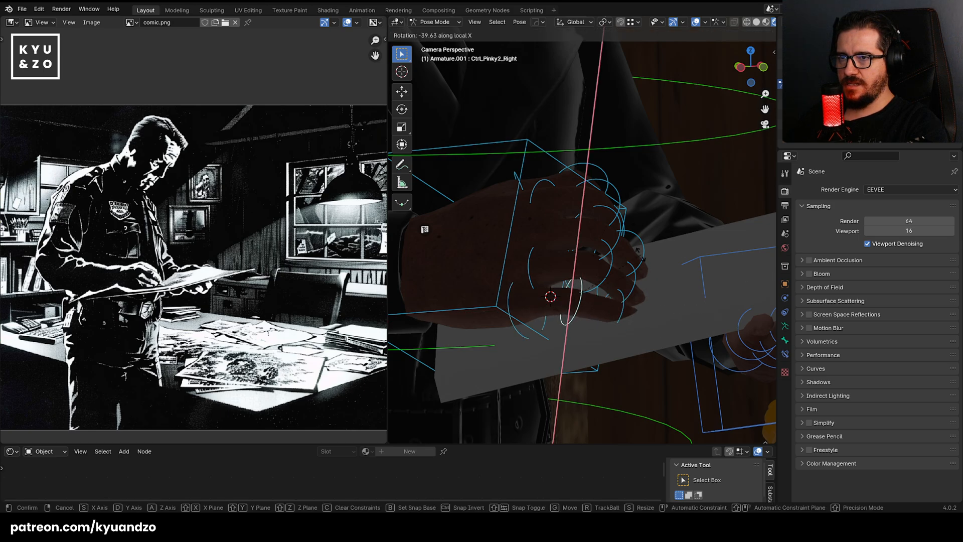
pyautogui.click(424, 229)
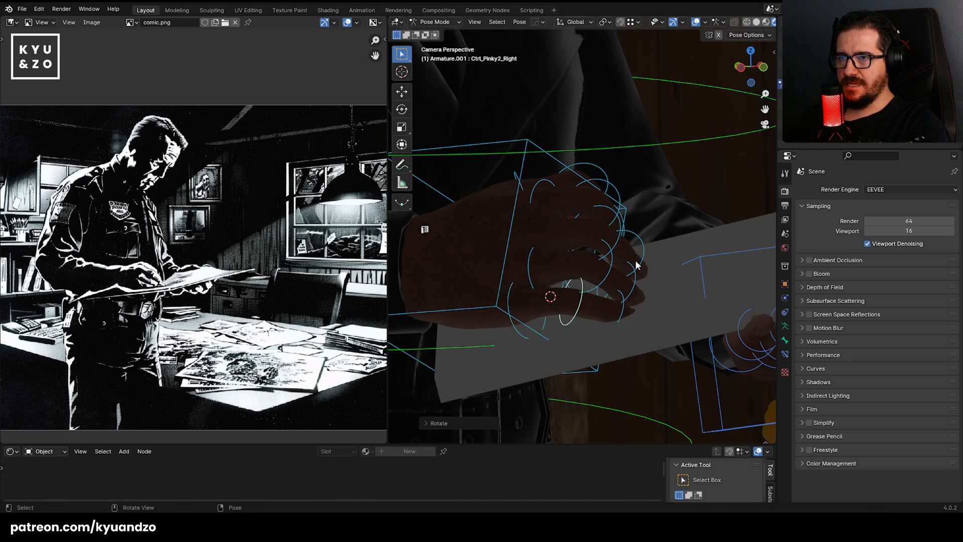
pyautogui.press('g')
pyautogui.rightClick(567, 325)
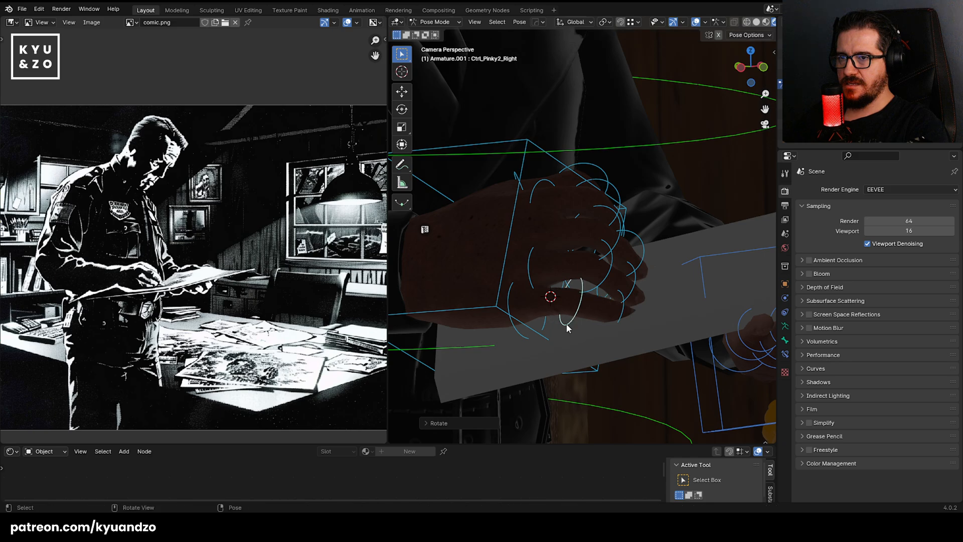
# Twist the right pinky's base joint slightly around its local Y axis.
pyautogui.click(510, 301)
pyautogui.press('r')
pyautogui.press('y')
pyautogui.press('y')
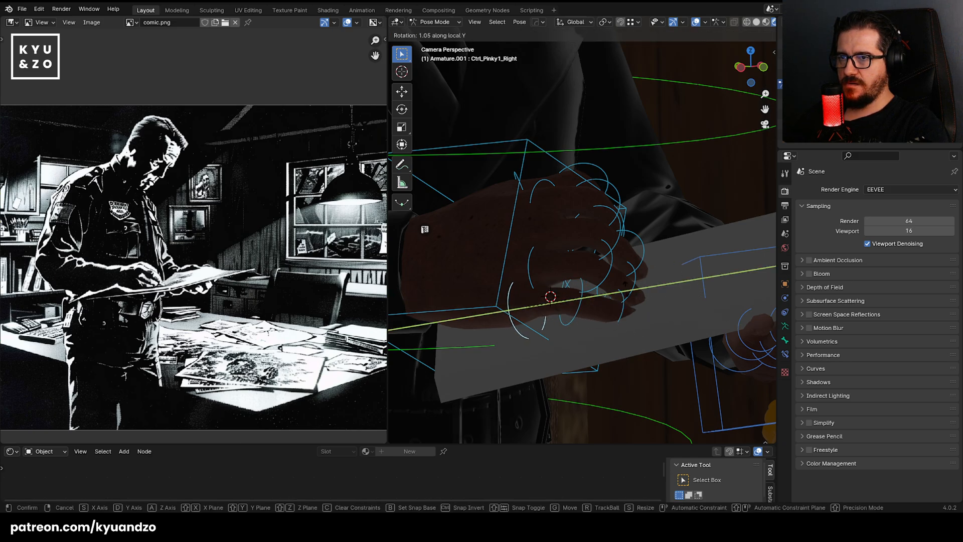
pyautogui.click(425, 229)
# Leave posing for Object Mode and save the file.
pyautogui.scroll(-3, 622, 281)
pyautogui.click(444, 20)
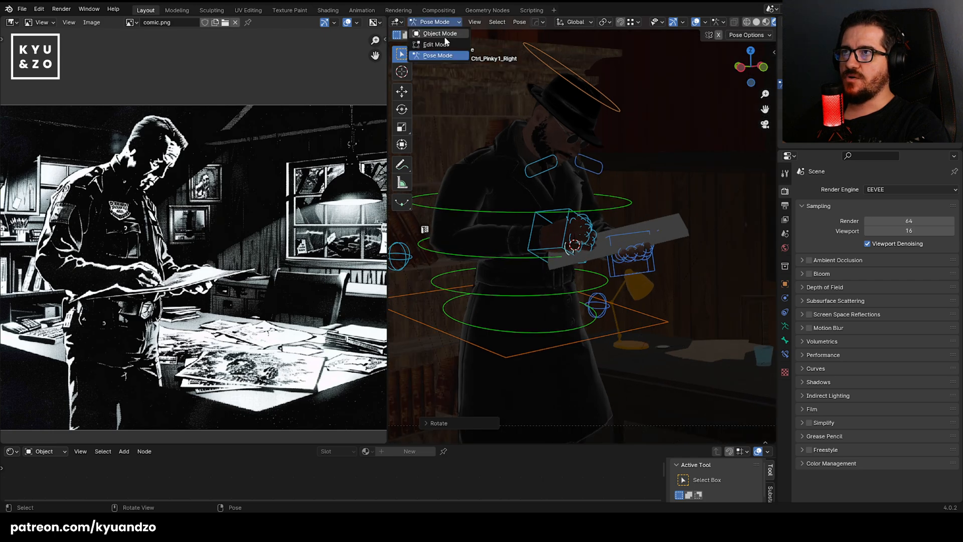
pyautogui.click(440, 33)
pyautogui.click(682, 219)
pyautogui.hotkey('ctrl', 's')
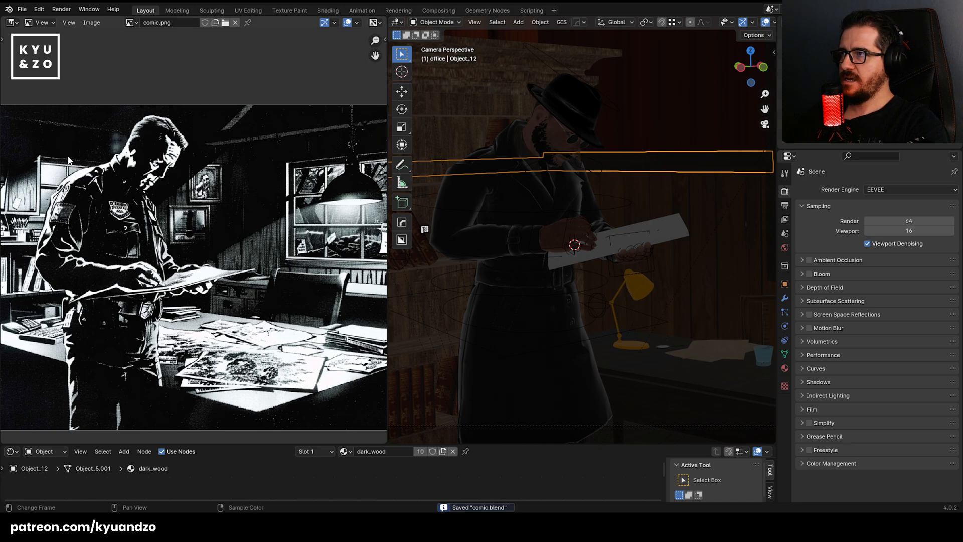
pyautogui.moveTo(595, 115); pyautogui.dragTo(570, 229, button='middle')
pyautogui.press('KP_0')
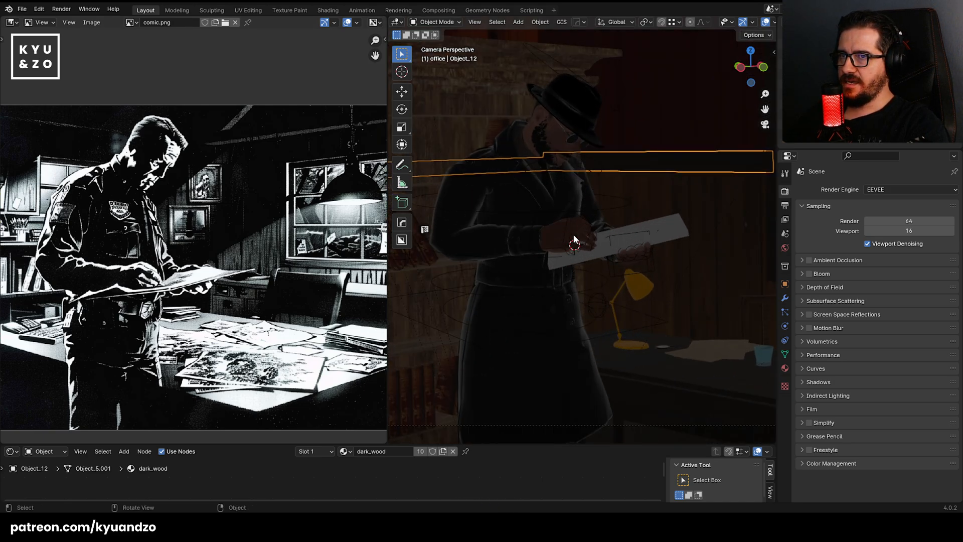
# Duplicate the paper sheet lying on the desk and move the copy along X and Y to the desk's empty near corner.
pyautogui.scroll(-3, 647, 293)
pyautogui.keyDown('shift'); pyautogui.moveTo(639, 290); pyautogui.dragTo(597, 236, button='middle'); pyautogui.keyUp('shift')
pyautogui.scroll(3, 519, 267)
pyautogui.click(599, 238)
pyautogui.click(593, 225)
pyautogui.scroll(3, 598, 301)
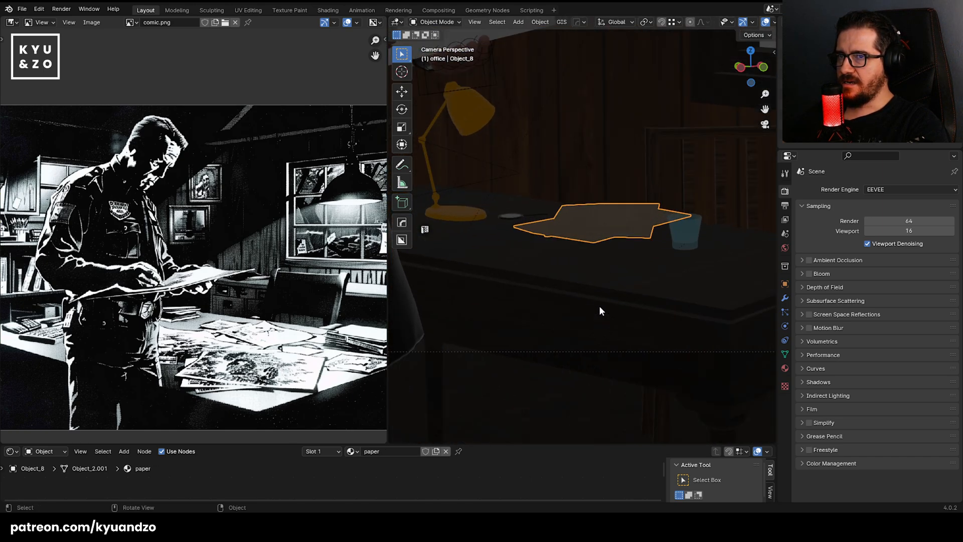
pyautogui.hotkey('shift', 'd')
pyautogui.press('x')
pyautogui.click(572, 232)
pyautogui.press('g')
pyautogui.press('y')
pyautogui.click(663, 260)
pyautogui.keyDown('shift'); pyautogui.moveTo(646, 255); pyautogui.dragTo(537, 247, button='middle'); pyautogui.keyUp('shift')
pyautogui.press('r')
pyautogui.press('z')
pyautogui.rightClick(652, 252)
# Select all objects and set each one's origin to its geometry.
pyautogui.press('a')
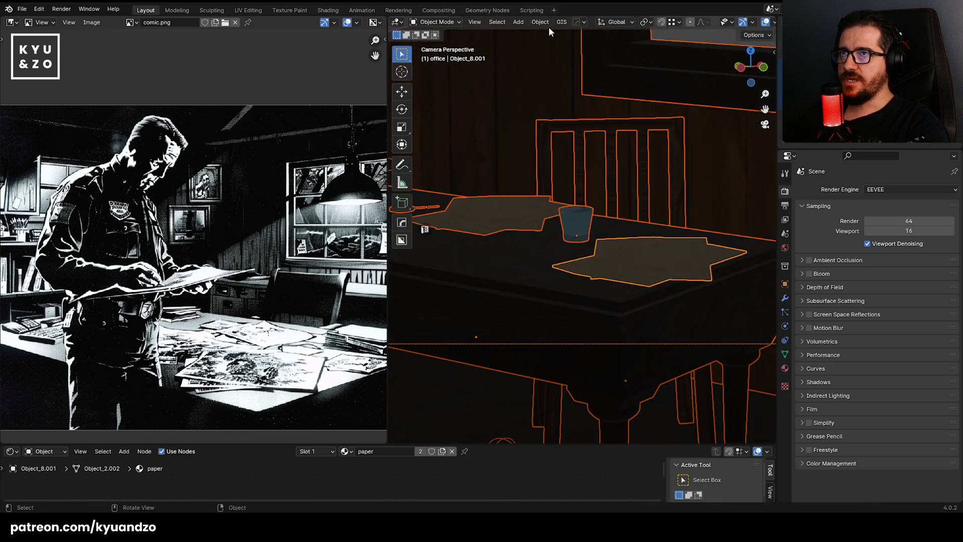
pyautogui.click(540, 21)
pyautogui.moveTo(554, 40)
pyautogui.click(666, 55)
# Rotate the copied paper sheet around the Z axis and scale it up to about 1.12.
pyautogui.click(634, 264)
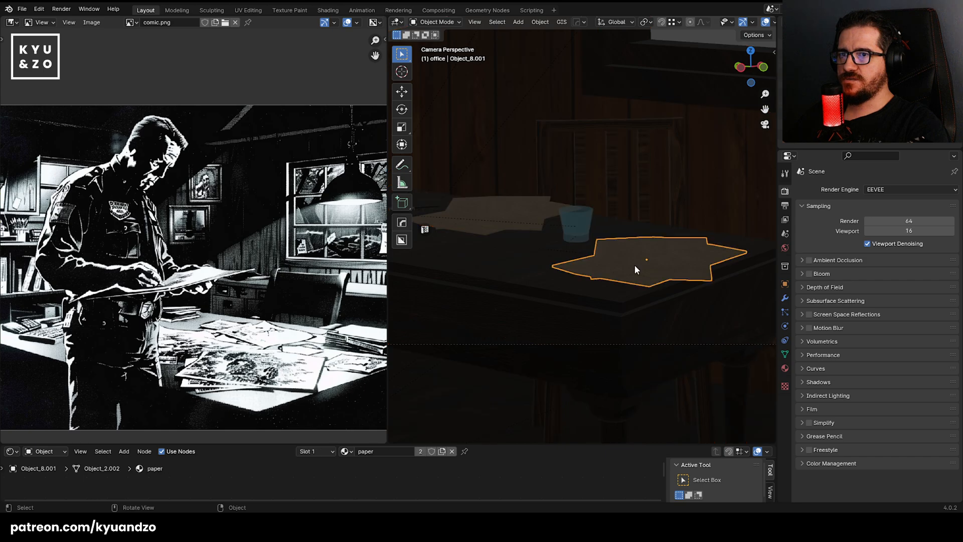
pyautogui.press('r')
pyautogui.press('z')
pyautogui.click(675, 323)
# Duplicate the enlarged paper sheet along X and rotate the new copy about -55° around Z.
pyautogui.hotkey('shift', 'd')
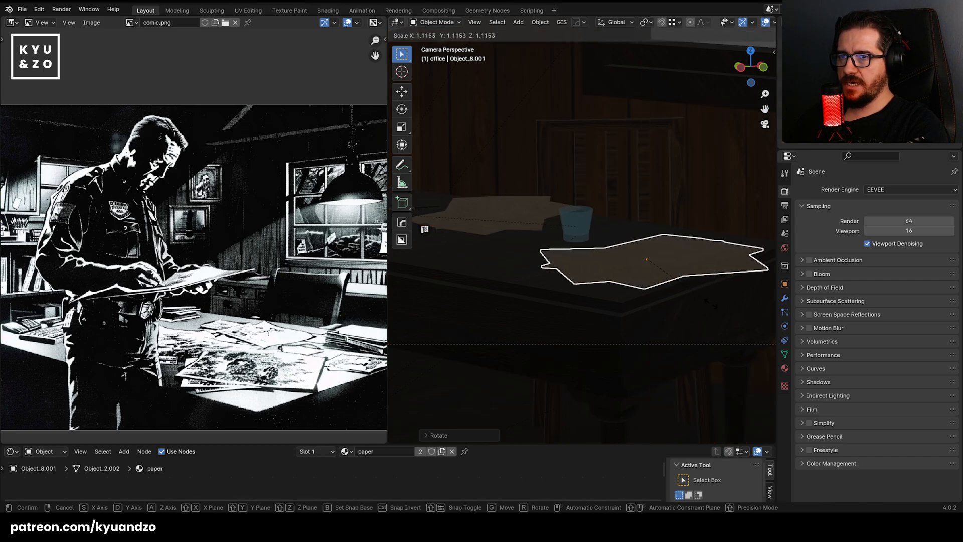
pyautogui.press('x')
pyautogui.click(612, 282)
pyautogui.press('r')
pyautogui.press('z')
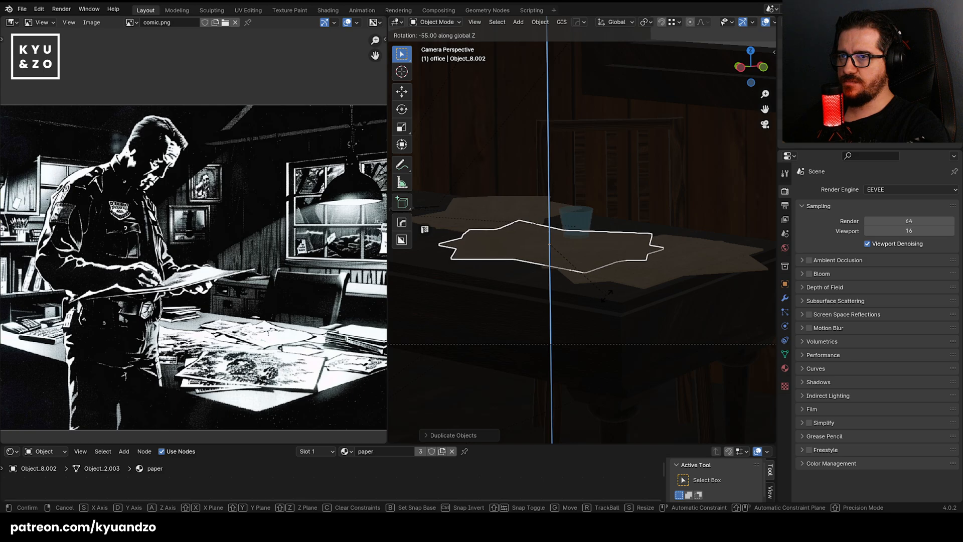
pyautogui.click(598, 303)
# Slide the second paper copy along the horizontal axes so it lies beside the first copy on the desk.
pyautogui.press('g')
pyautogui.press('y')
pyautogui.press('x')
pyautogui.click(577, 305)
pyautogui.moveTo(280, 299); pyautogui.dragTo(207, 270, button='middle')
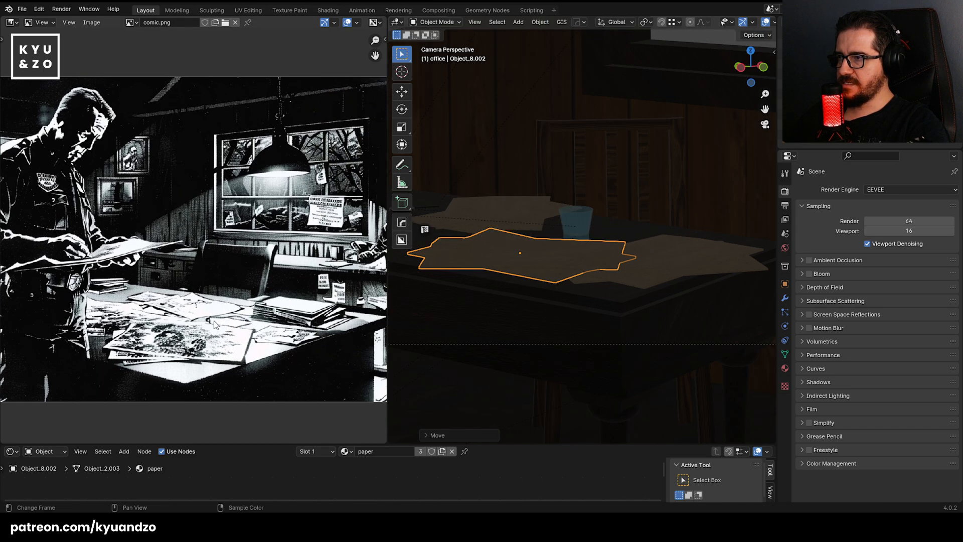
pyautogui.press('g')
pyautogui.press('a')
pyautogui.click(641, 268)
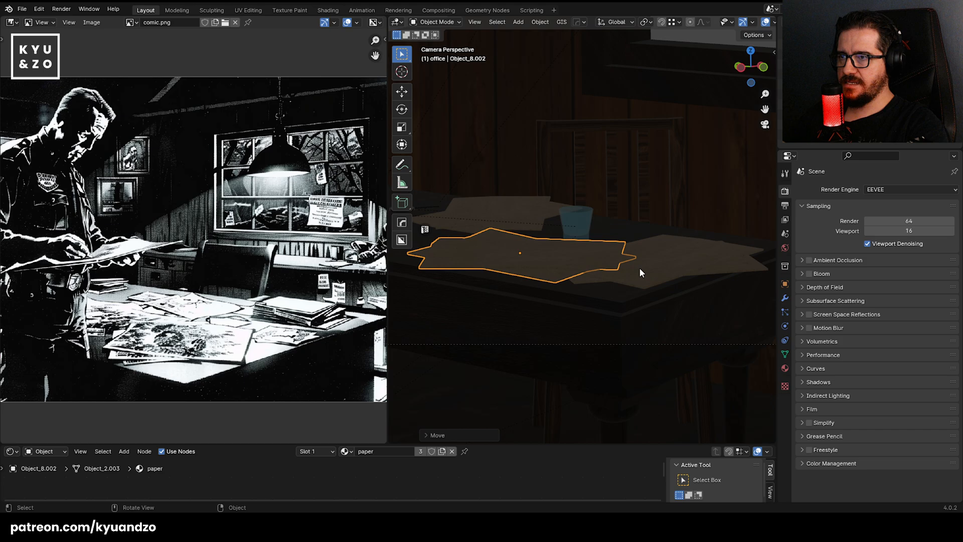
# Duplicate the second paper copy along X and turn the new sheet around the Z axis.
pyautogui.hotkey('shift', 'd')
pyautogui.press('x')
pyautogui.click(693, 250)
pyautogui.press('r')
pyautogui.press('z')
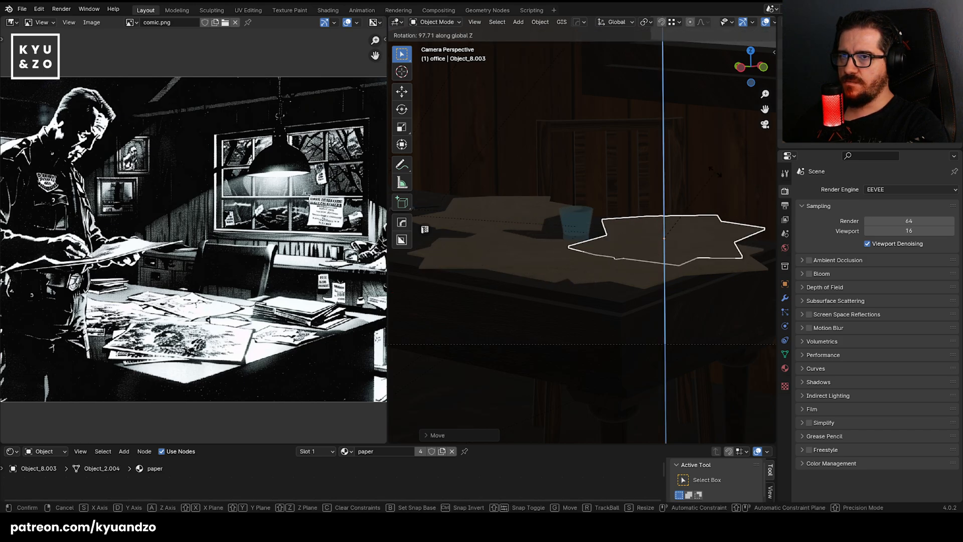
pyautogui.click(718, 197)
# Slide the newly rotated paper copy along the Y axis and adjust its height on the desk along Z.
pyautogui.press('g')
pyautogui.press('z')
pyautogui.press('y')
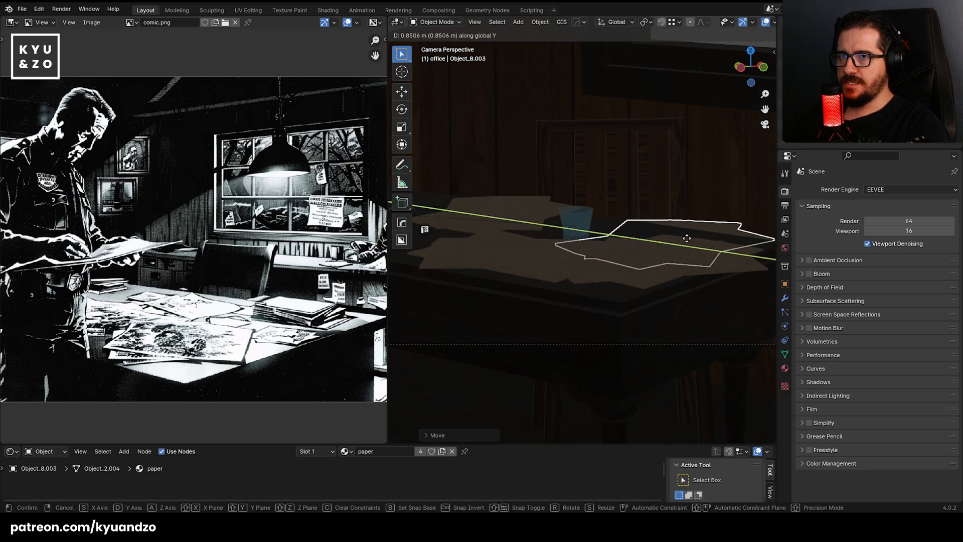
pyautogui.click(679, 248)
pyautogui.press('g')
pyautogui.press('z')
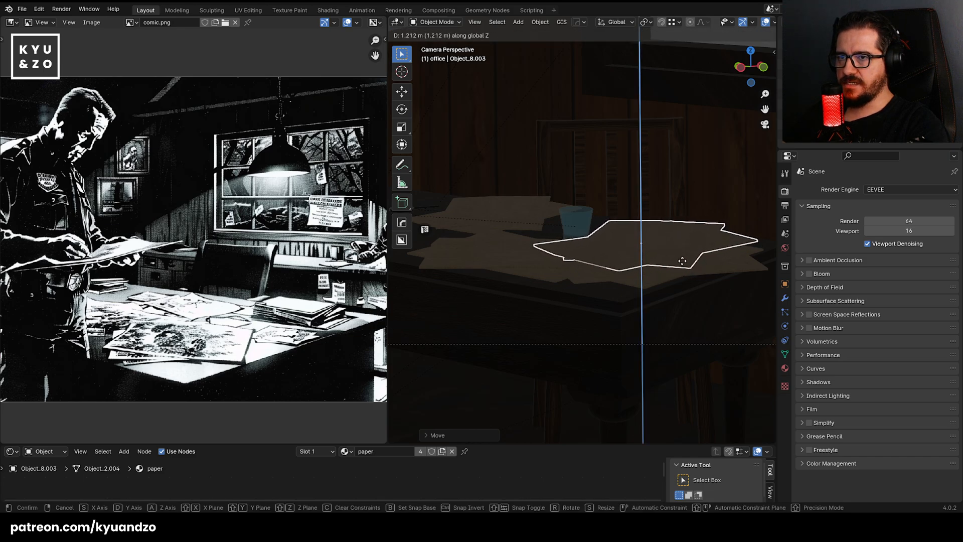
pyautogui.click(682, 260)
# Select the yellow desk lamp and slide it horizontally across the desk.
pyautogui.keyDown('shift'); pyautogui.moveTo(508, 178); pyautogui.dragTo(625, 192, button='middle'); pyautogui.keyUp('shift')
pyautogui.click(689, 226)
pyautogui.click(477, 131)
pyautogui.keyDown('shift'); pyautogui.moveTo(494, 152); pyautogui.dragTo(639, 231, button='middle'); pyautogui.keyUp('shift')
pyautogui.press('g')
pyautogui.press('d')
pyautogui.press('x')
pyautogui.press('y')
pyautogui.click(544, 219)
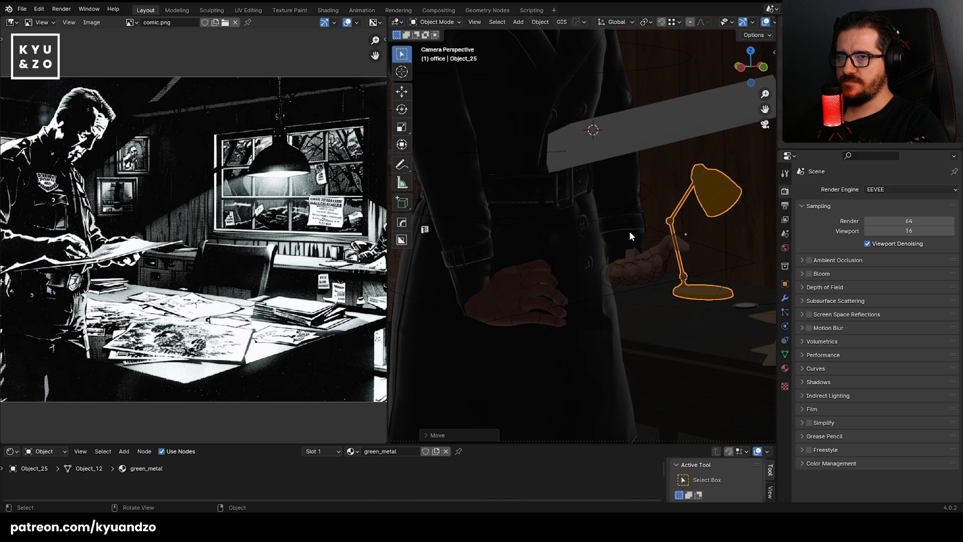
# Check the character's arms and undo the lamp move and recent paper copies, back to the pose with raised forearms.
pyautogui.click(629, 235)
pyautogui.scroll(-5, 628, 240)
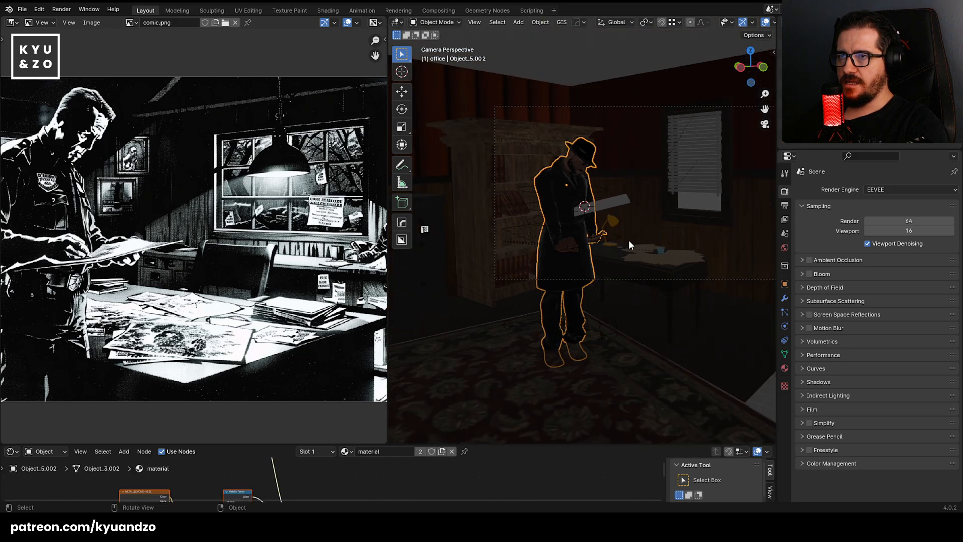
pyautogui.scroll(5, 627, 240)
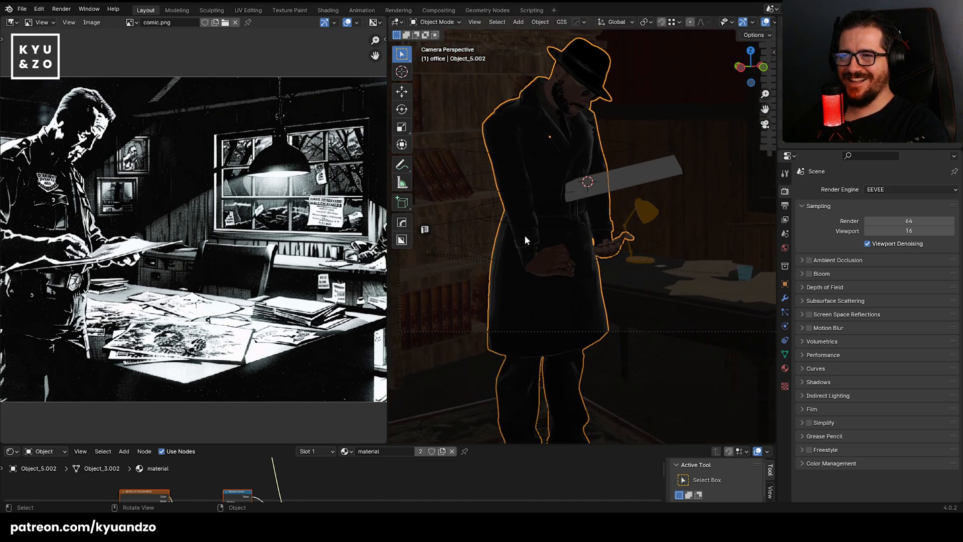
pyautogui.click(503, 218)
pyautogui.keyDown('shift'); pyautogui.moveTo(504, 165); pyautogui.dragTo(498, 197, button='middle'); pyautogui.keyUp('shift')
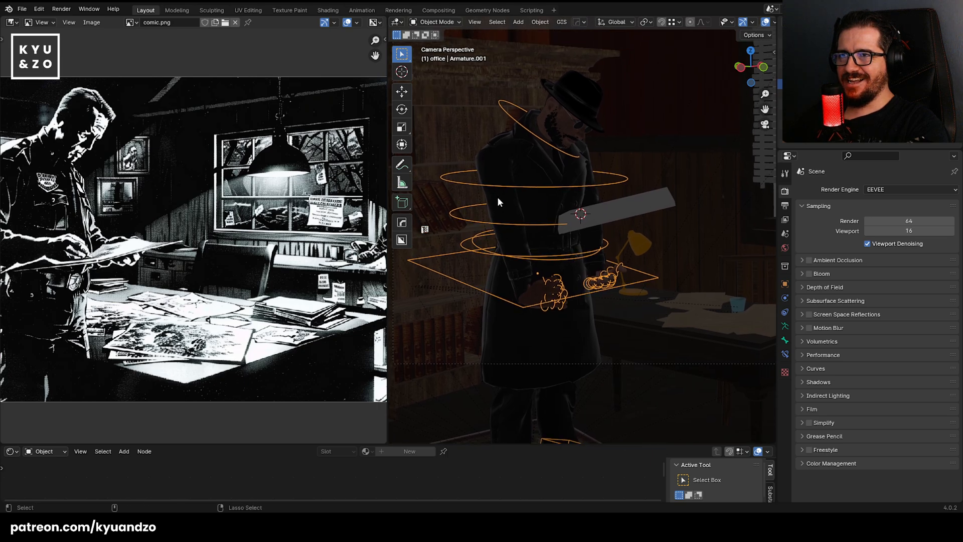
pyautogui.click(498, 201)
pyautogui.hotkey('ctrl', 'z')
pyautogui.hotkey('ctrl', 'z')
pyautogui.hotkey('ctrl', 'z')
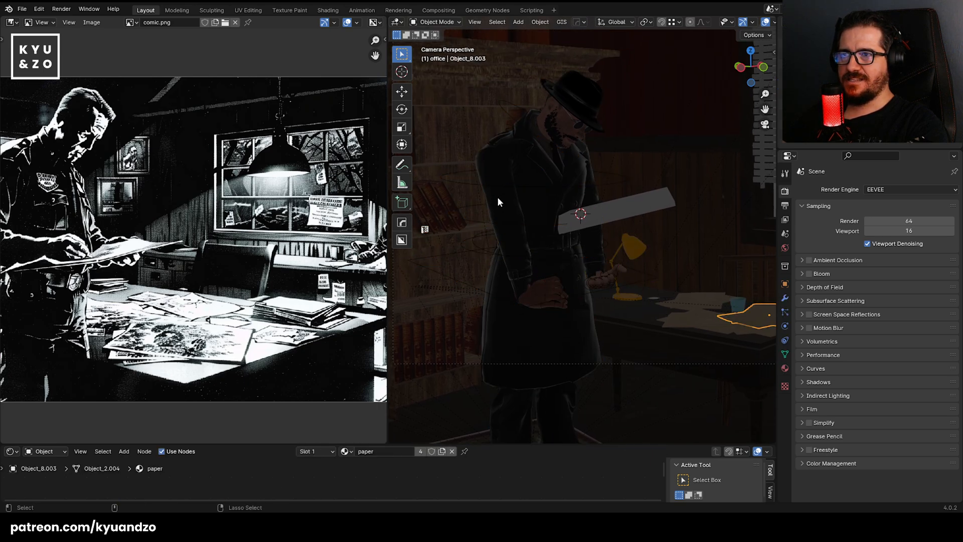
pyautogui.hotkey('ctrl', 'z')
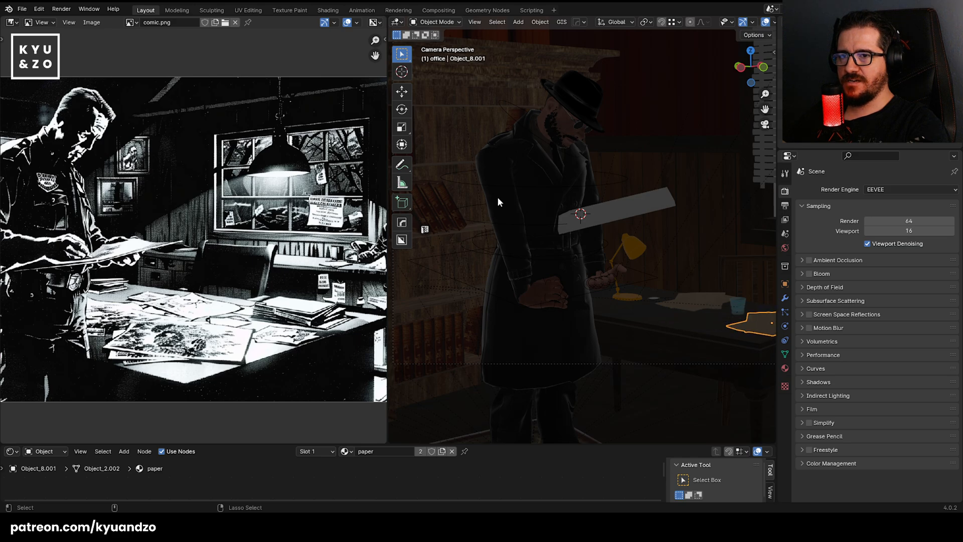
pyautogui.hotkey('ctrl', 'z')
# Select the character's armature, change the Shader Editor area to a Timeline and enlarge it.
pyautogui.click(525, 141)
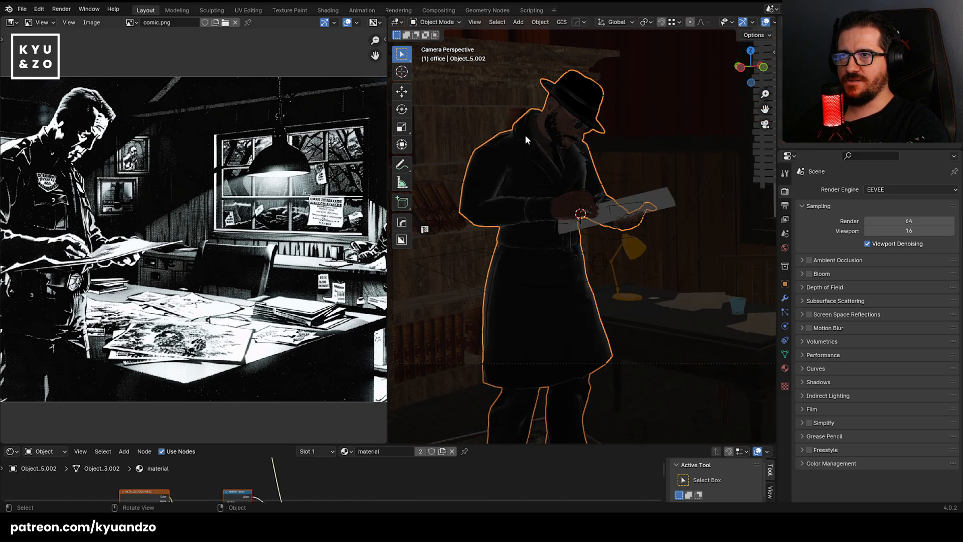
pyautogui.click(545, 145)
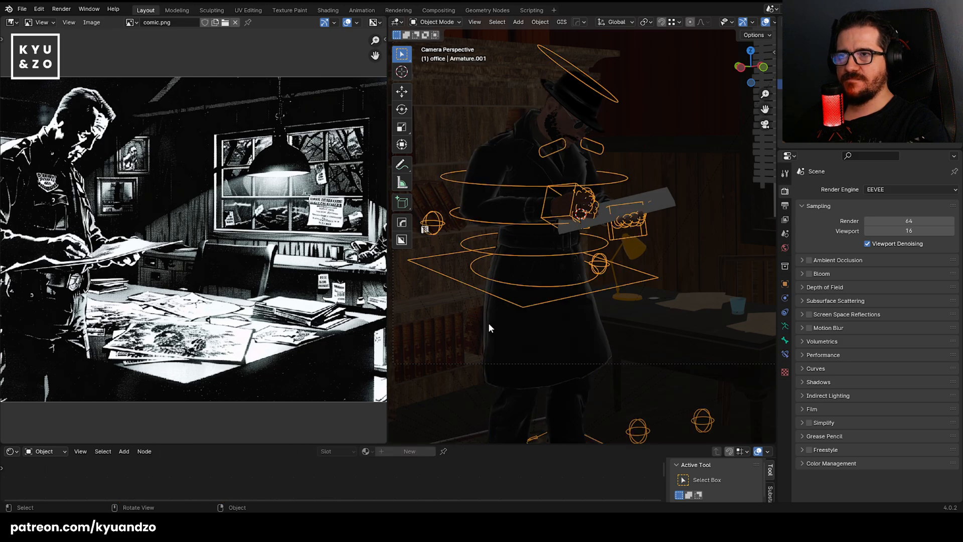
pyautogui.click(15, 452)
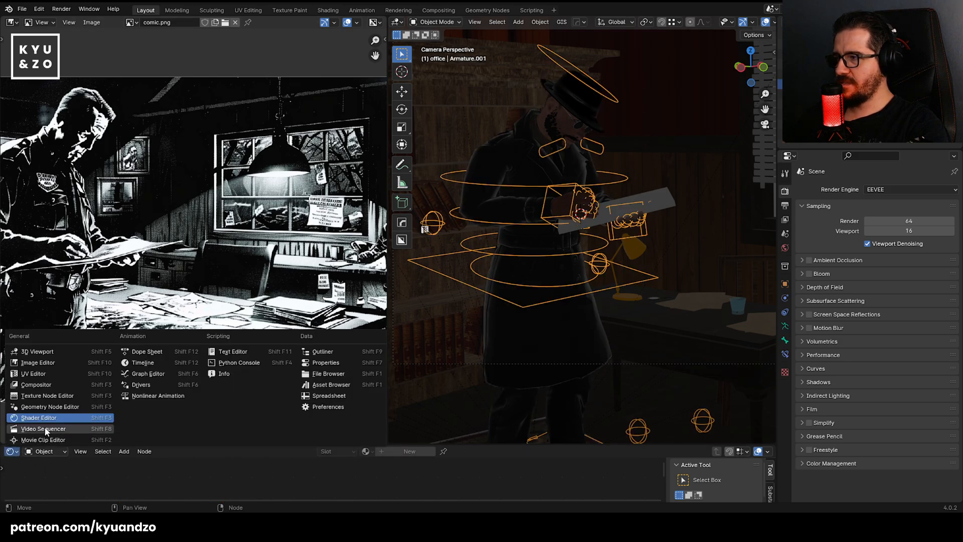
pyautogui.click(143, 363)
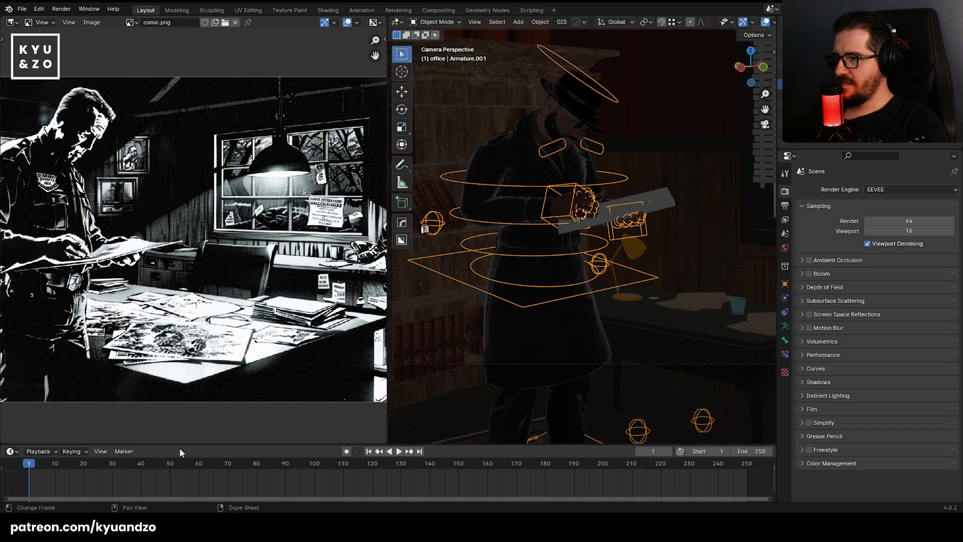
pyautogui.moveTo(180, 445); pyautogui.dragTo(180, 383)
# Put the character's armature in Pose Mode and select its hips control.
pyautogui.click(576, 236)
pyautogui.click(559, 222)
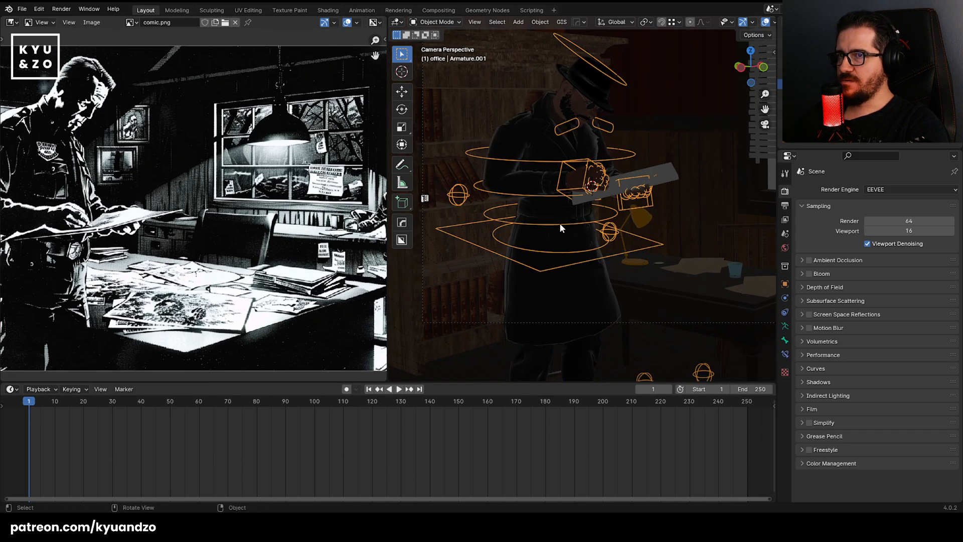
pyautogui.click(445, 24)
pyautogui.click(436, 57)
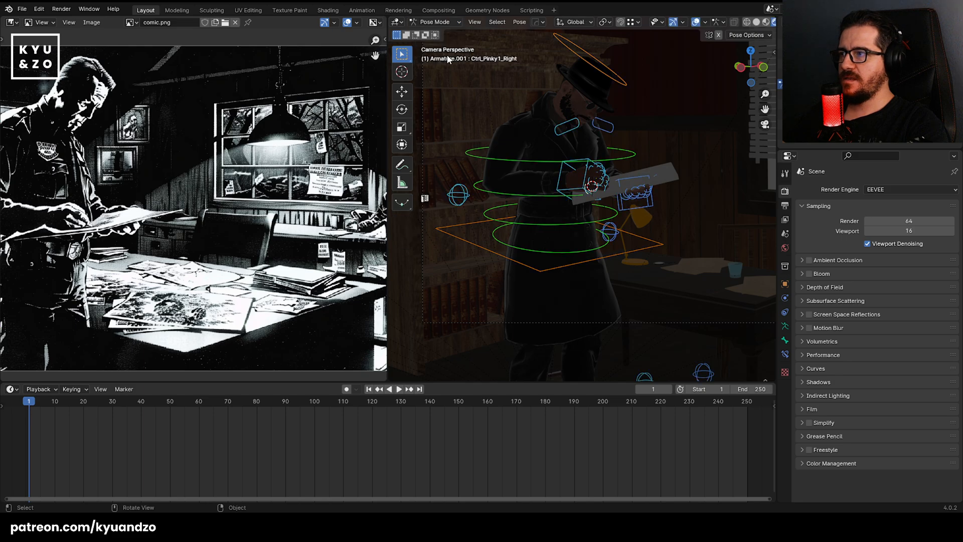
pyautogui.click(520, 224)
pyautogui.click(508, 245)
# Examine the timeline around frame 1 for the rig's keyframes and briefly run the playback.
pyautogui.scroll(-4, 90, 421)
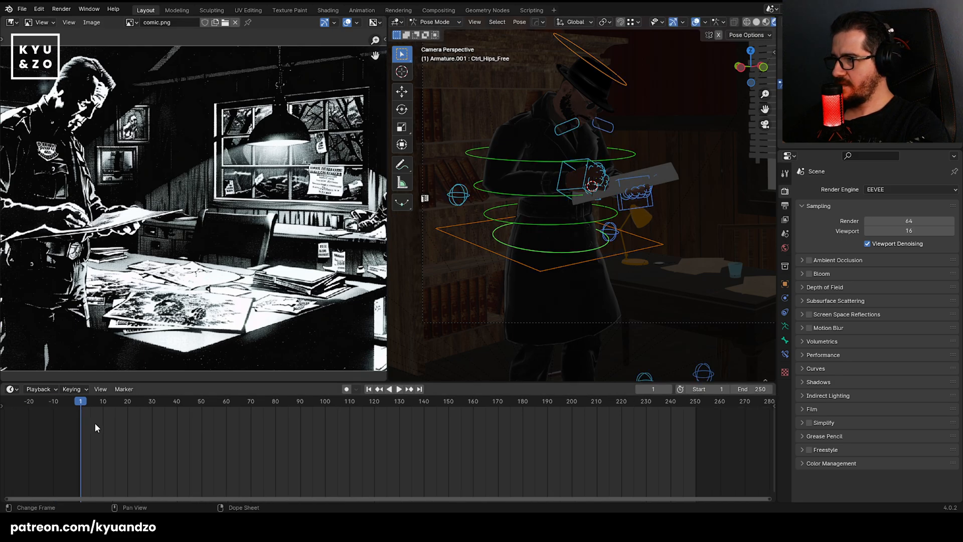
pyautogui.scroll(3, 87, 420)
pyautogui.moveTo(110, 419); pyautogui.dragTo(239, 416, button='middle')
pyautogui.scroll(7, 217, 418)
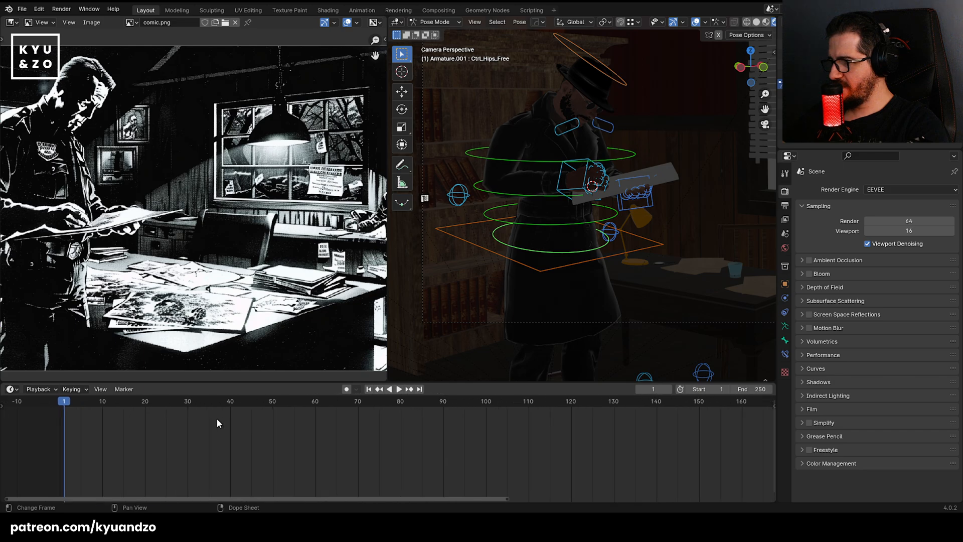
pyautogui.moveTo(157, 410); pyautogui.dragTo(359, 419, button='middle')
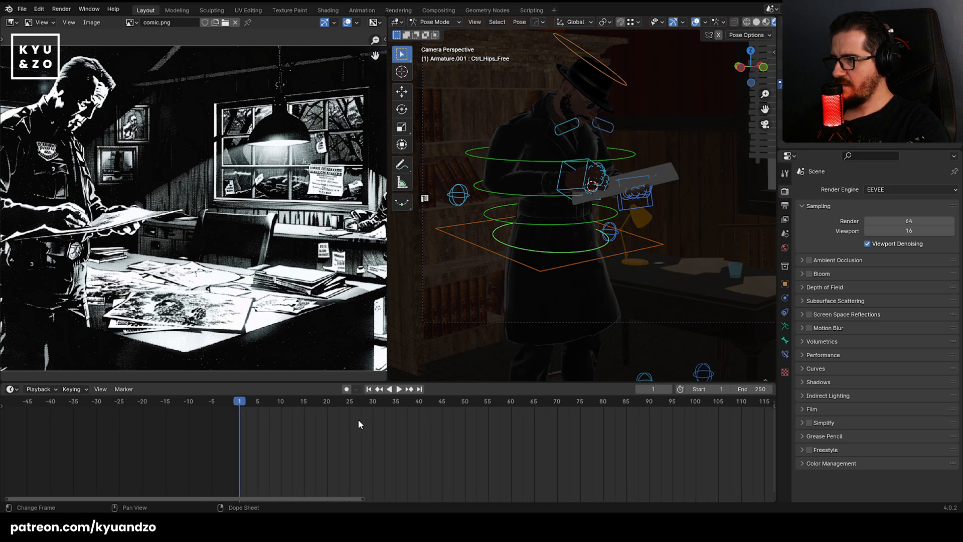
pyautogui.scroll(4, 278, 443)
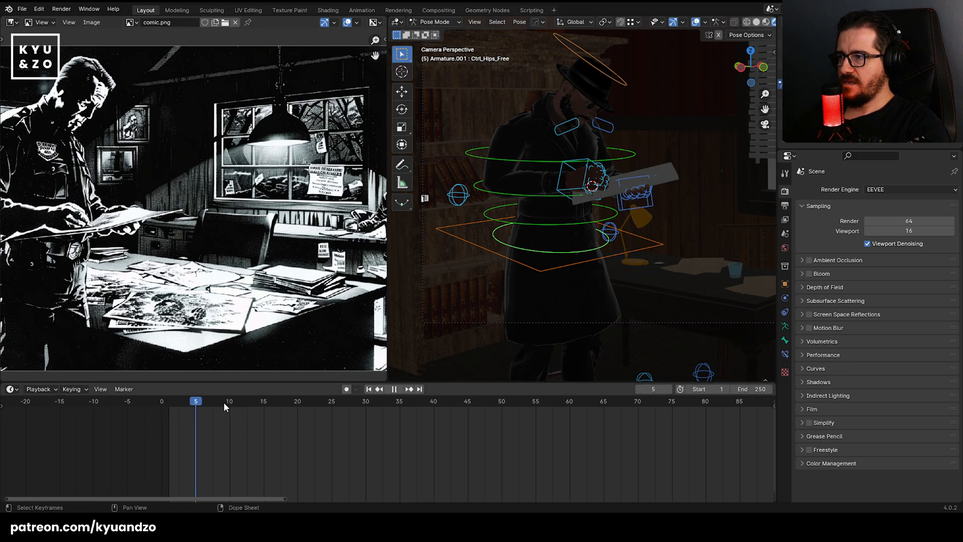
pyautogui.moveTo(164, 408)
pyautogui.mouseDown()
pyautogui.moveTo(316, 401)
pyautogui.moveTo(167, 405)
pyautogui.mouseUp()
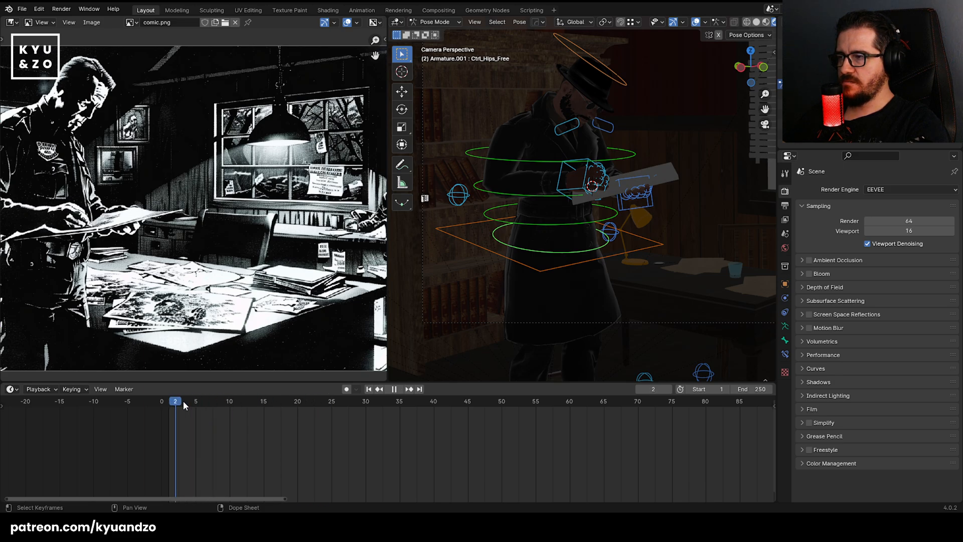
pyautogui.press('space')
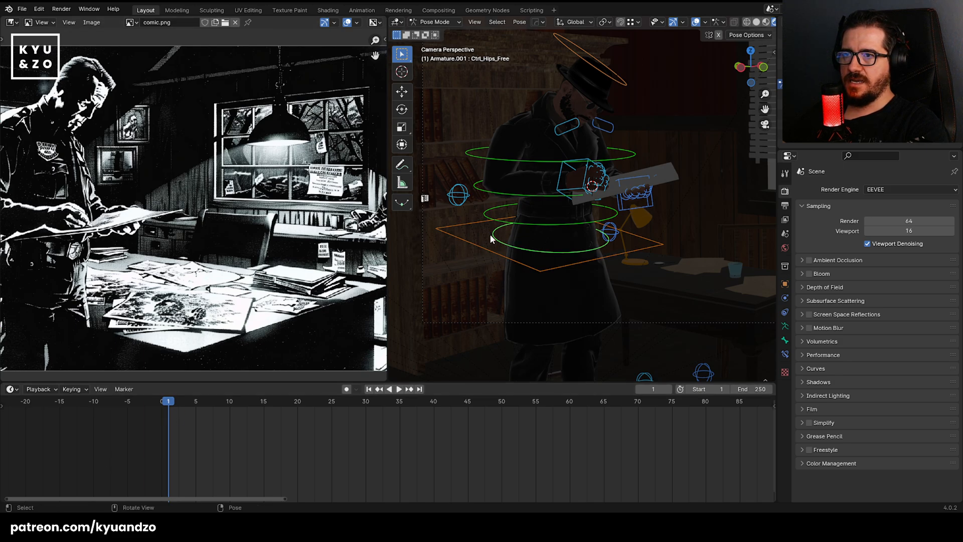
# Return the armature to Object Mode and select the desk.
pyautogui.click(435, 21)
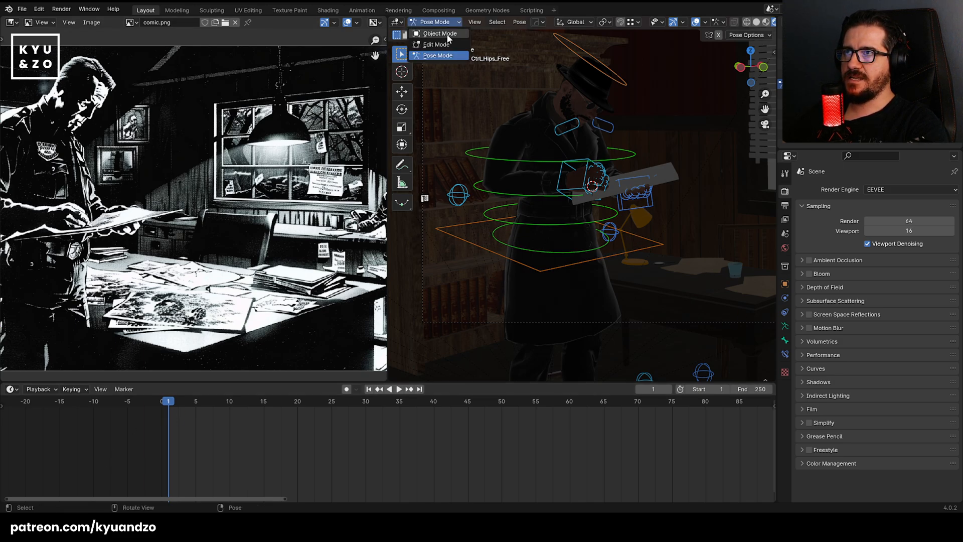
pyautogui.click(435, 33)
pyautogui.click(473, 120)
pyautogui.click(694, 282)
pyautogui.keyDown('shift'); pyautogui.moveTo(705, 258); pyautogui.dragTo(665, 260, button='middle'); pyautogui.keyUp('shift')
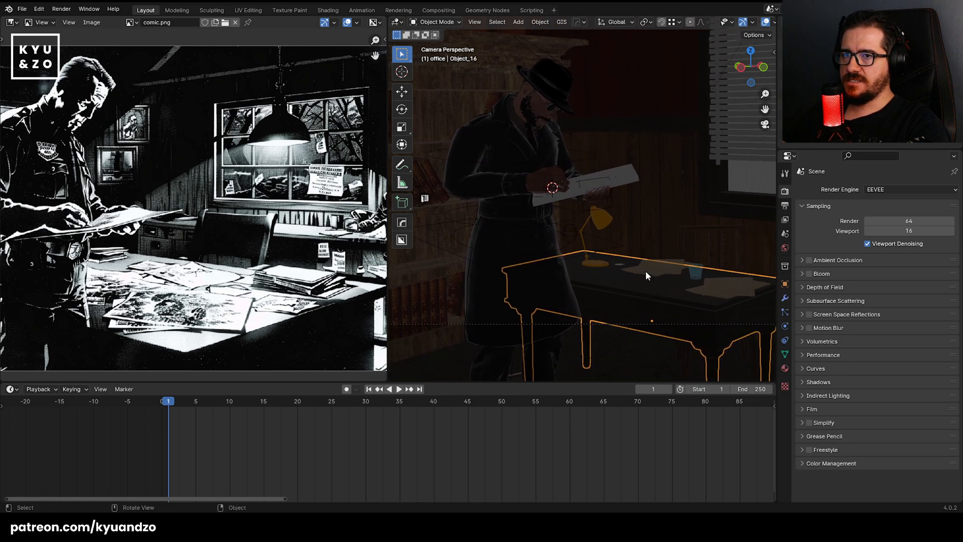
pyautogui.click(645, 270)
pyautogui.hotkey('shift', 'd')
pyautogui.rightClick(675, 256)
pyautogui.hotkey('ctrl', 'z')
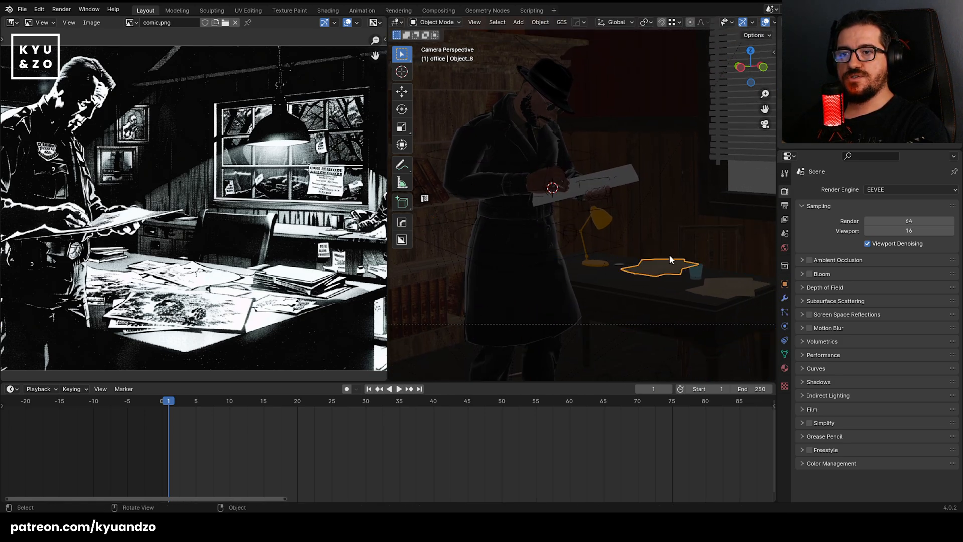
# Try setting the origins of all scene objects to their geometry, then reselect only the paper sheet beside the cup.
pyautogui.press('a')
pyautogui.click(540, 22)
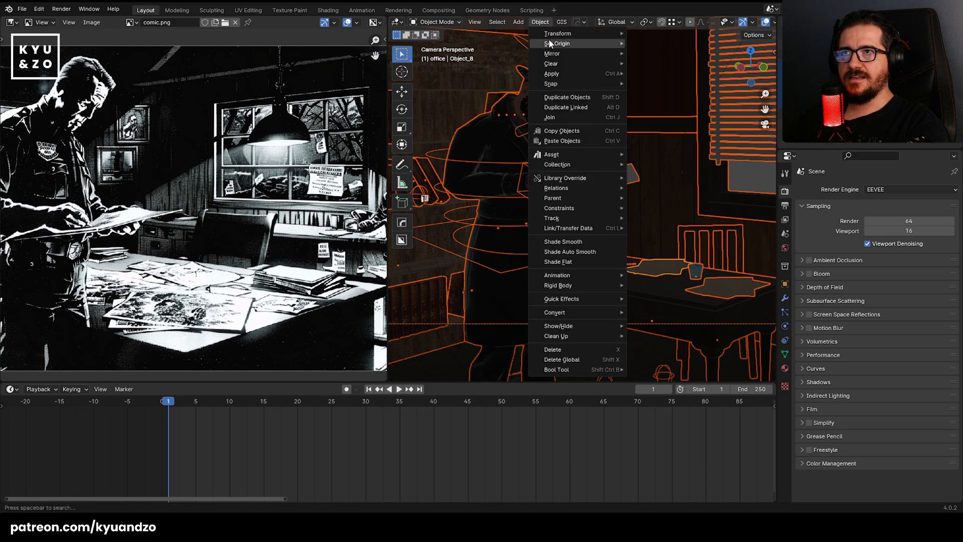
pyautogui.moveTo(599, 44)
pyautogui.click(692, 54)
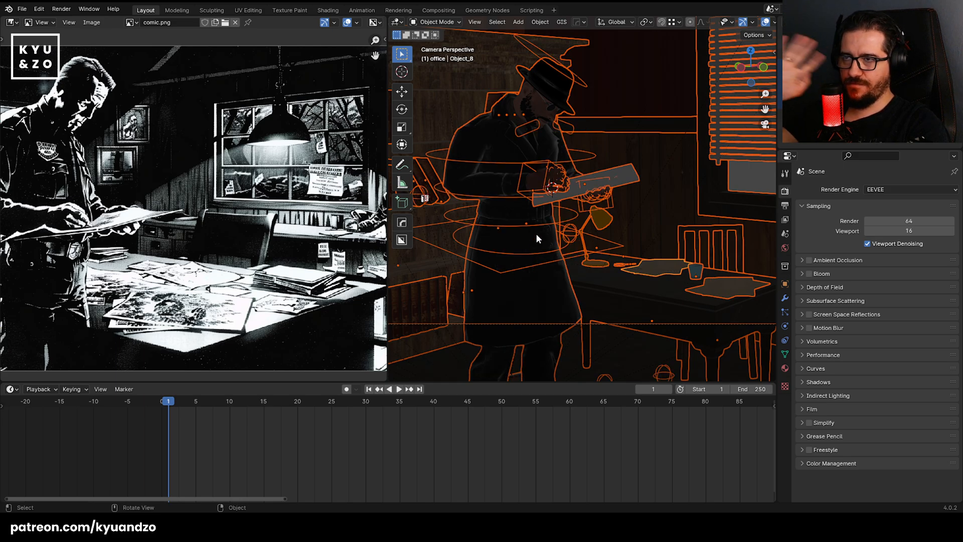
pyautogui.click(648, 242)
pyautogui.keyDown('shift'); pyautogui.moveTo(634, 240); pyautogui.dragTo(570, 216, button='middle'); pyautogui.keyUp('shift')
pyautogui.click(585, 243)
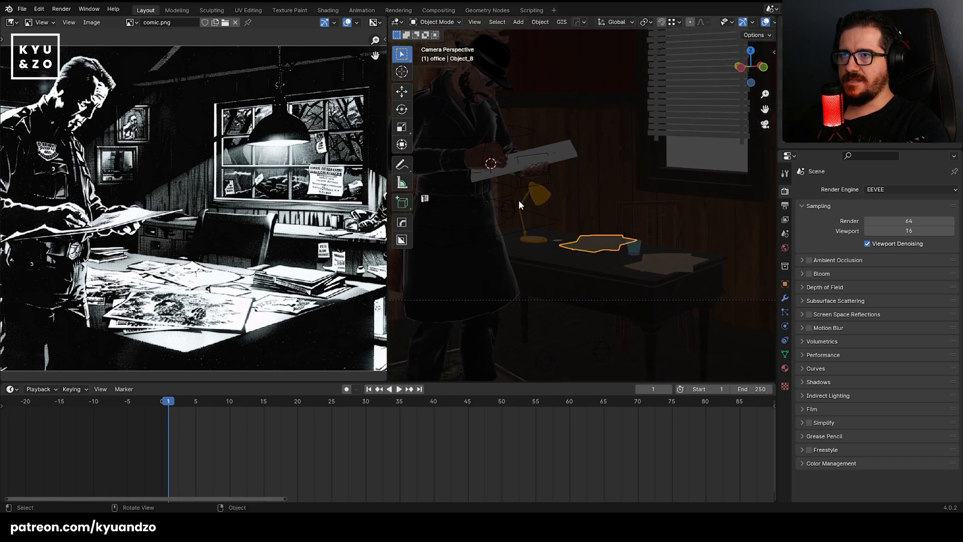
# Select the character's armature together with all of its child meshes.
pyautogui.click(489, 197)
pyautogui.keyDown('shift'); pyautogui.moveTo(489, 197); pyautogui.dragTo(601, 239, button='middle'); pyautogui.keyUp('shift')
pyautogui.press('m')
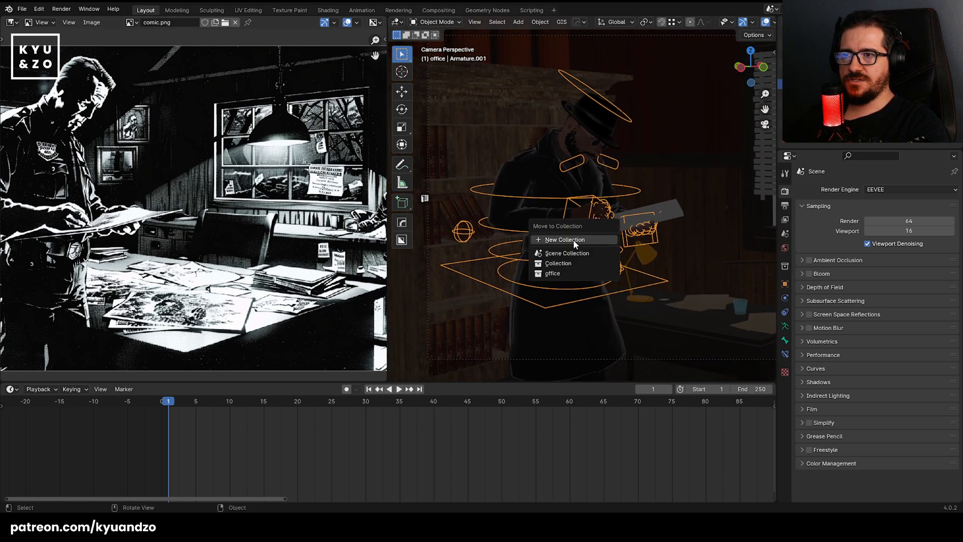
pyautogui.hotkey('shift', 'g')
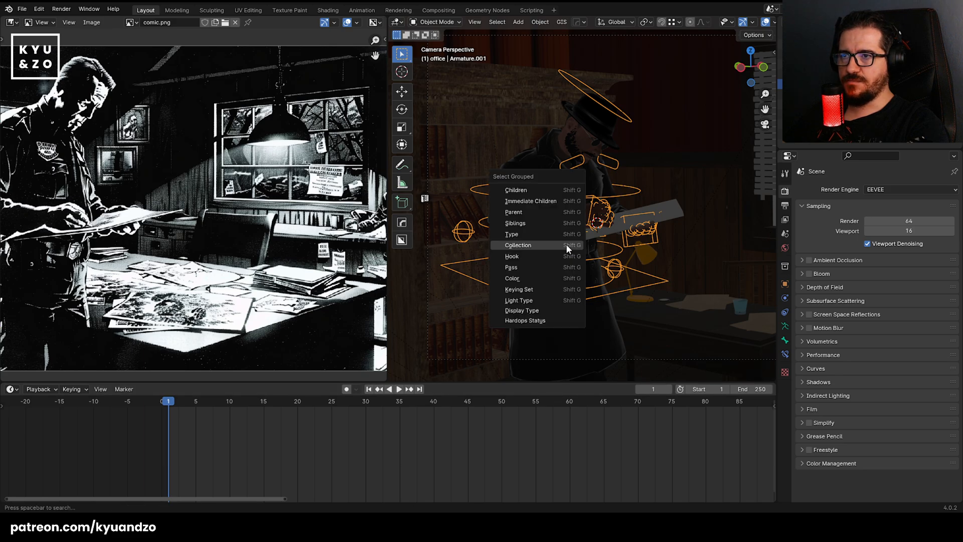
pyautogui.click(528, 191)
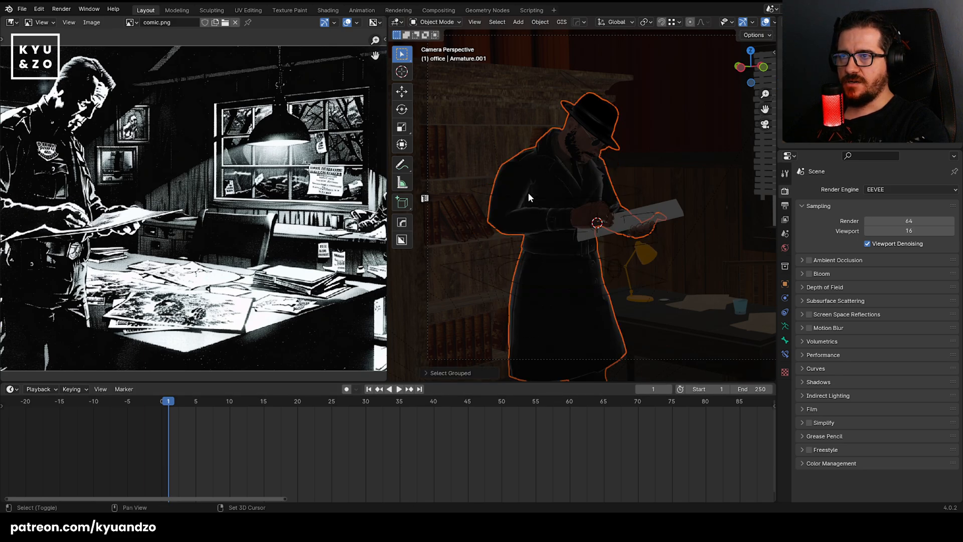
pyautogui.keyDown('shift'); pyautogui.click(564, 258); pyautogui.keyUp('shift')
# Move the selected rig and meshes into a new collection named character, and clear the selection.
pyautogui.press('m')
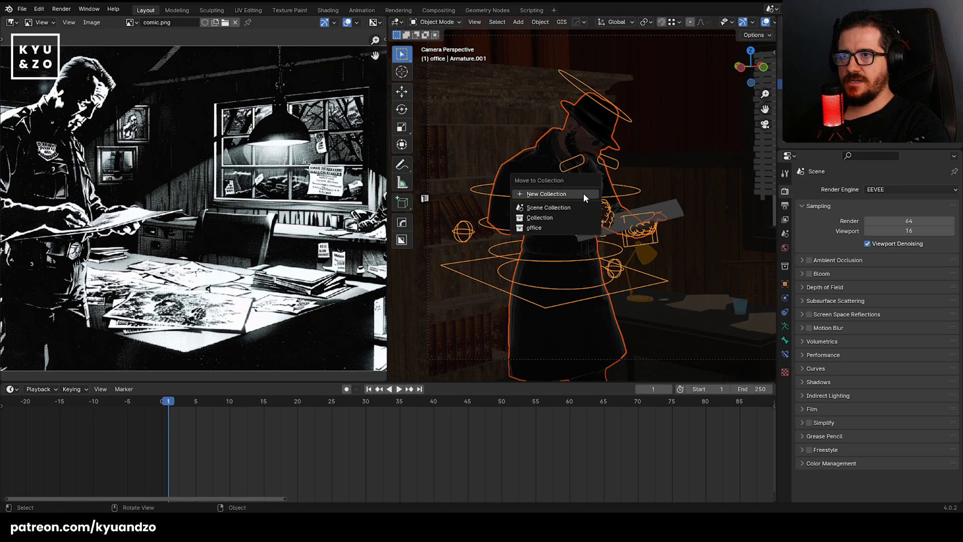
pyautogui.click(582, 193)
pyautogui.write('ch')
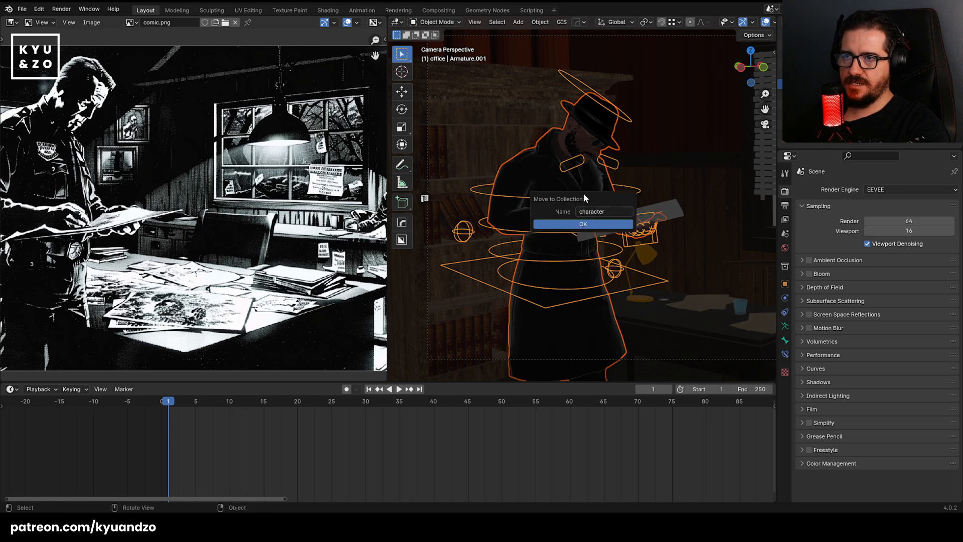
pyautogui.write('aracter')
pyautogui.press('Return')
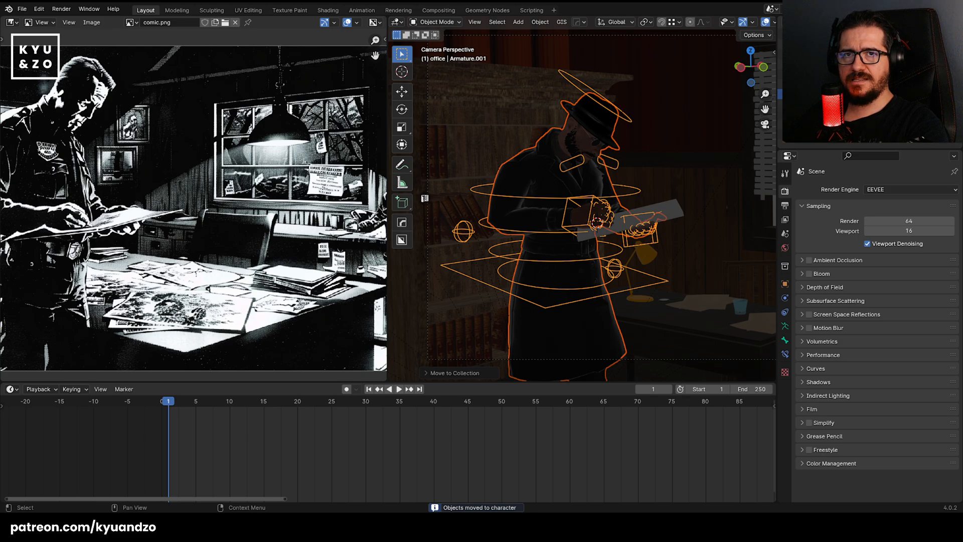
pyautogui.hotkey('alt', 'a')
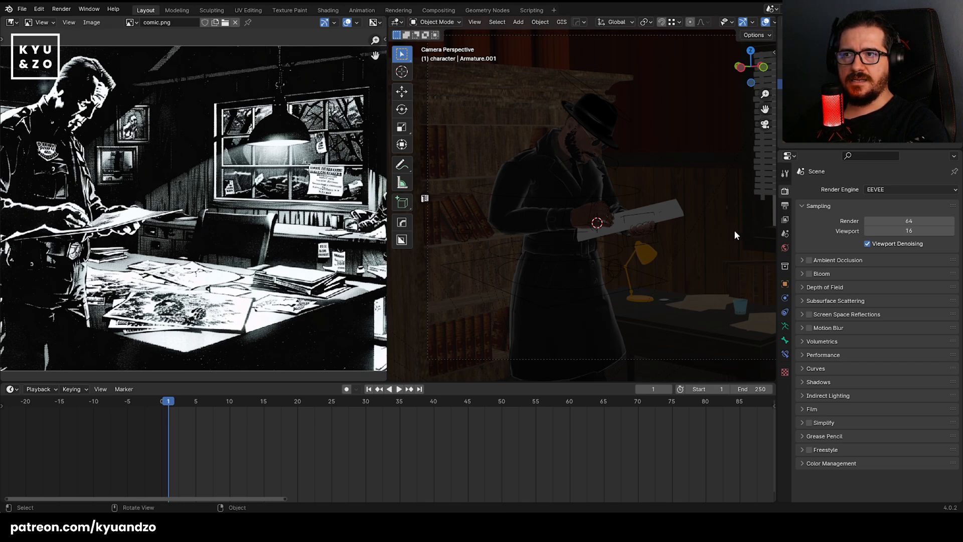
# Select the office furniture and props as a group, excluding the character, and set their origins to their geometry.
pyautogui.click(474, 254)
pyautogui.keyDown('shift'); pyautogui.moveTo(624, 283); pyautogui.dragTo(565, 265, button='middle'); pyautogui.keyUp('shift')
pyautogui.hotkey('shift', 'g')
pyautogui.click(565, 265)
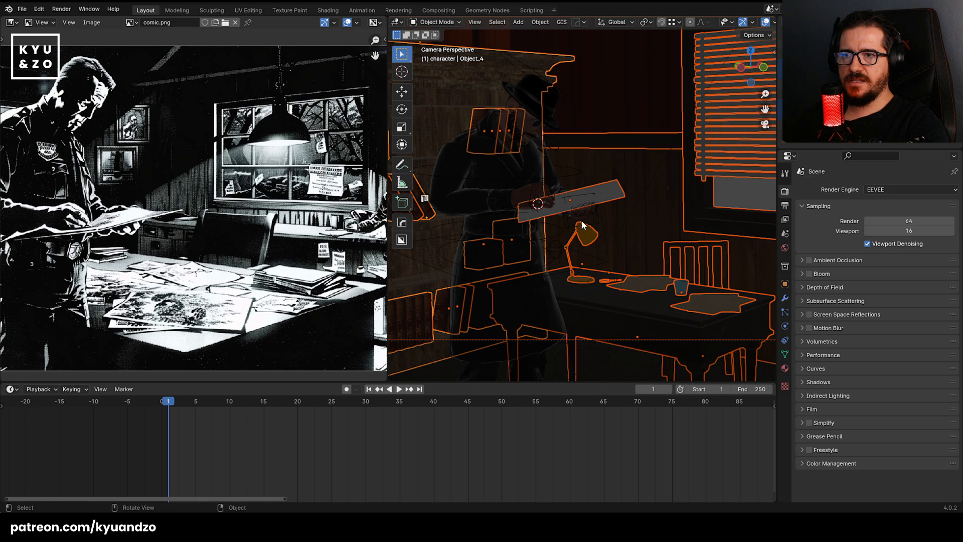
pyautogui.click(545, 24)
pyautogui.moveTo(552, 44)
pyautogui.click(679, 56)
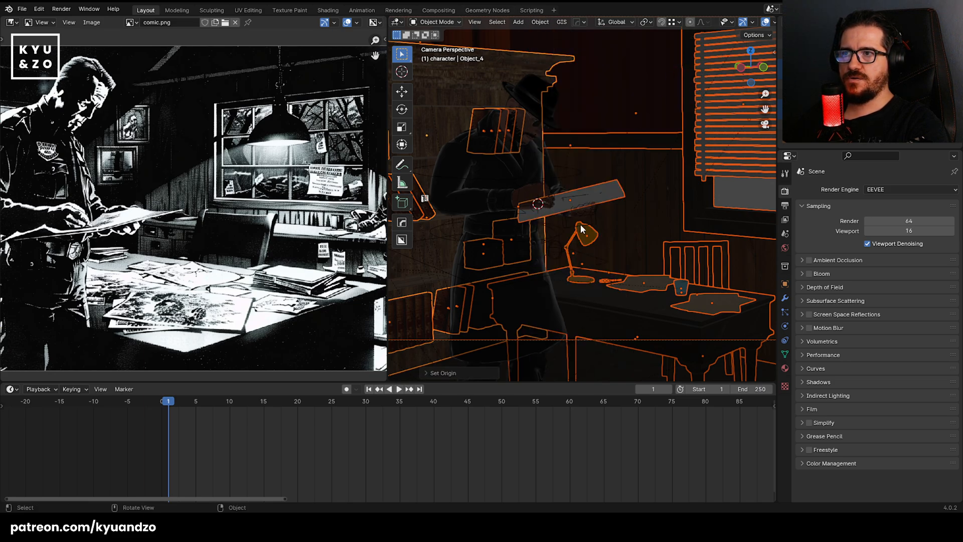
# Duplicate the paper sheet between the desk lamp and the cup, rotate the copy about Z, and shift it toward the desk's front edge.
pyautogui.click(583, 249)
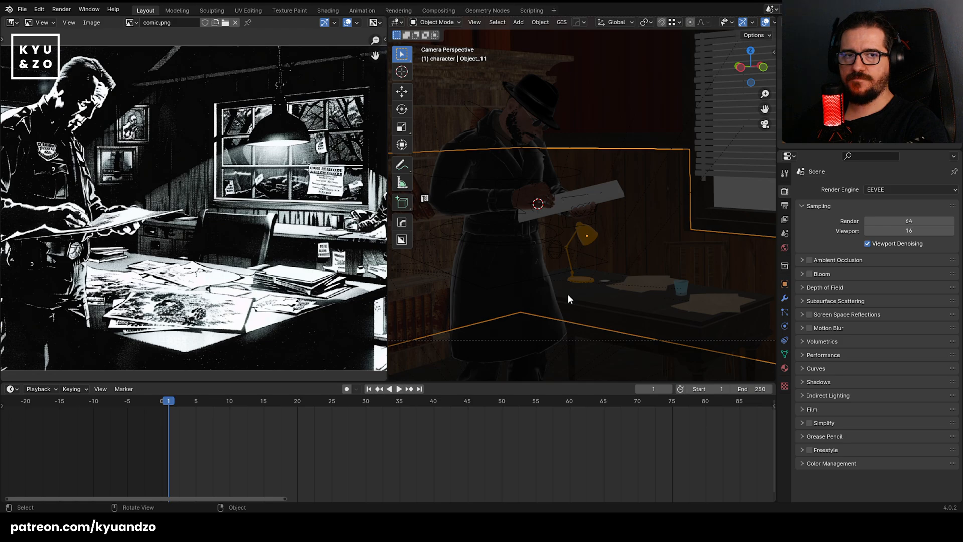
pyautogui.scroll(4, 605, 273)
pyautogui.keyDown('shift'); pyautogui.moveTo(670, 245); pyautogui.dragTo(558, 161, button='middle'); pyautogui.keyUp('shift')
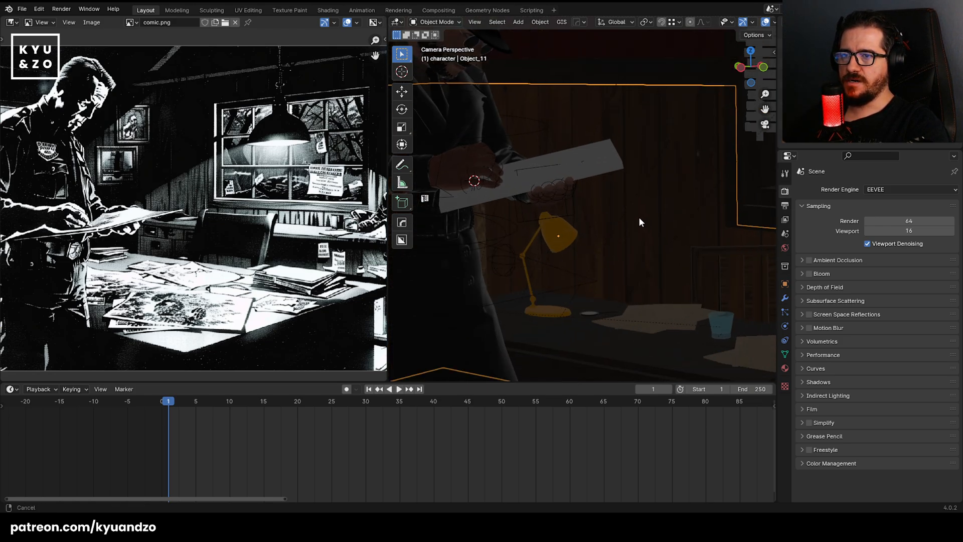
pyautogui.keyDown('shift'); pyautogui.moveTo(568, 248); pyautogui.dragTo(513, 225, button='middle'); pyautogui.keyUp('shift')
pyautogui.click(518, 235)
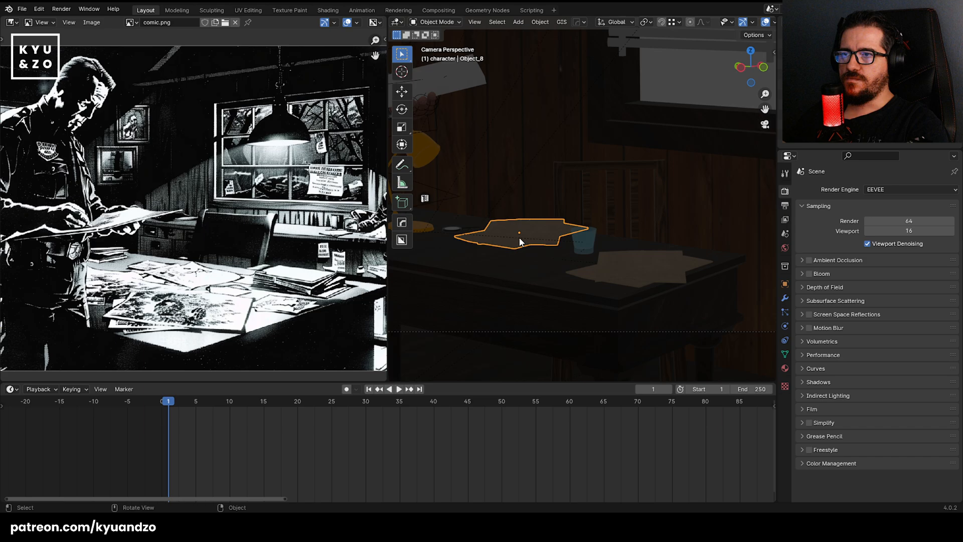
pyautogui.hotkey('shift', 'd')
pyautogui.press('r')
pyautogui.press('z')
pyautogui.click(545, 209)
pyautogui.press('g')
pyautogui.press('d')
pyautogui.click(605, 222)
pyautogui.press('g')
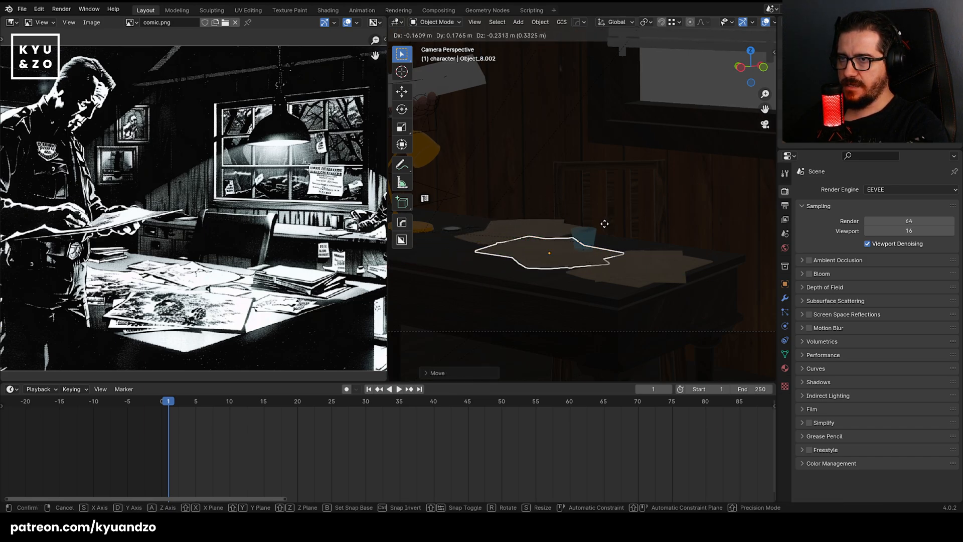
pyautogui.press('s')
pyautogui.click(593, 236)
# Duplicate the new sheet, rotate the copy about Z, and lay it in front of the cup with a slight height and scale adjustment.
pyautogui.hotkey('shift', 'd')
pyautogui.press('d')
pyautogui.click(655, 251)
pyautogui.press('r')
pyautogui.press('a')
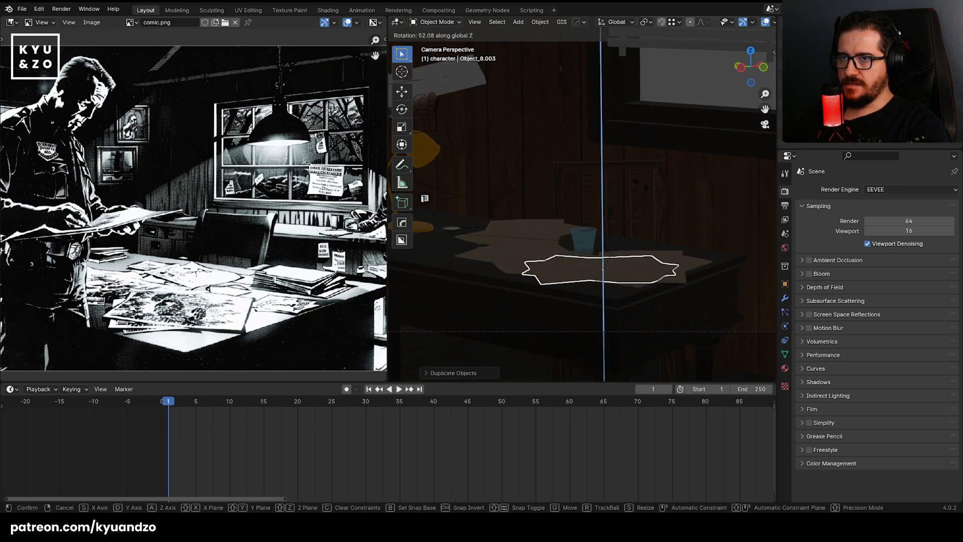
pyautogui.click(607, 199)
pyautogui.press('g')
pyautogui.press('a')
pyautogui.click(622, 216)
pyautogui.press('s')
pyautogui.press('a')
pyautogui.click(673, 265)
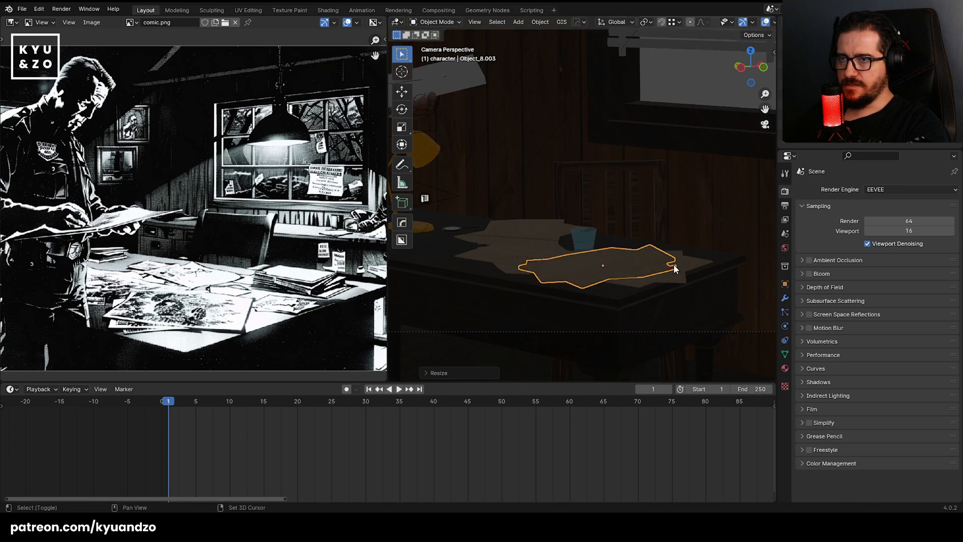
# Add another copy of the sheet, rotated about Z, at the lamp end of the desk.
pyautogui.hotkey('shift', 'd')
pyautogui.press('s')
pyautogui.press('d')
pyautogui.click(540, 237)
pyautogui.press('r')
pyautogui.press('a')
pyautogui.click(524, 276)
pyautogui.press('g')
pyautogui.press('d')
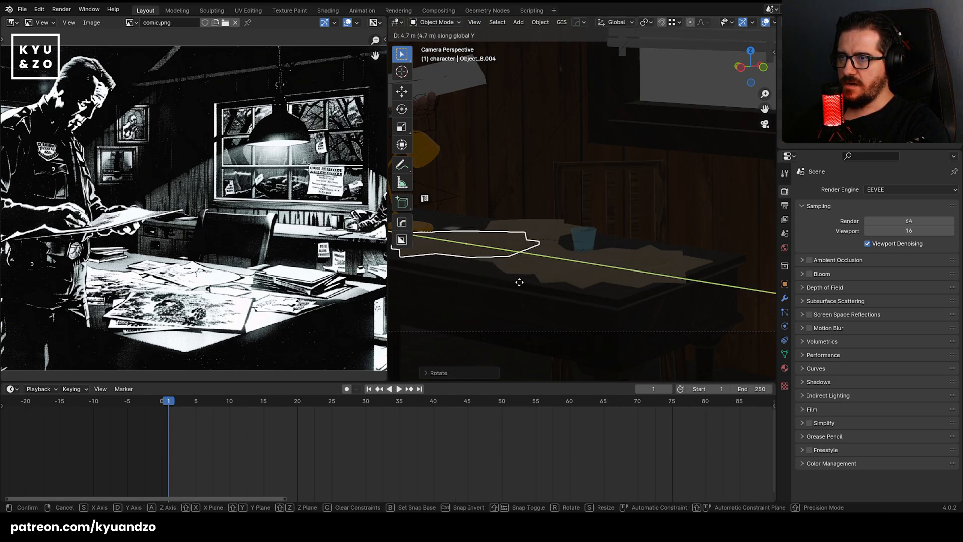
pyautogui.click(490, 254)
# Duplicate the sheet once more, slide the copy along Y past the cup to the desk's far end, and rotate it about Z.
pyautogui.hotkey('shift', 'd')
pyautogui.press('s')
pyautogui.click(540, 205)
pyautogui.press('g')
pyautogui.press('d')
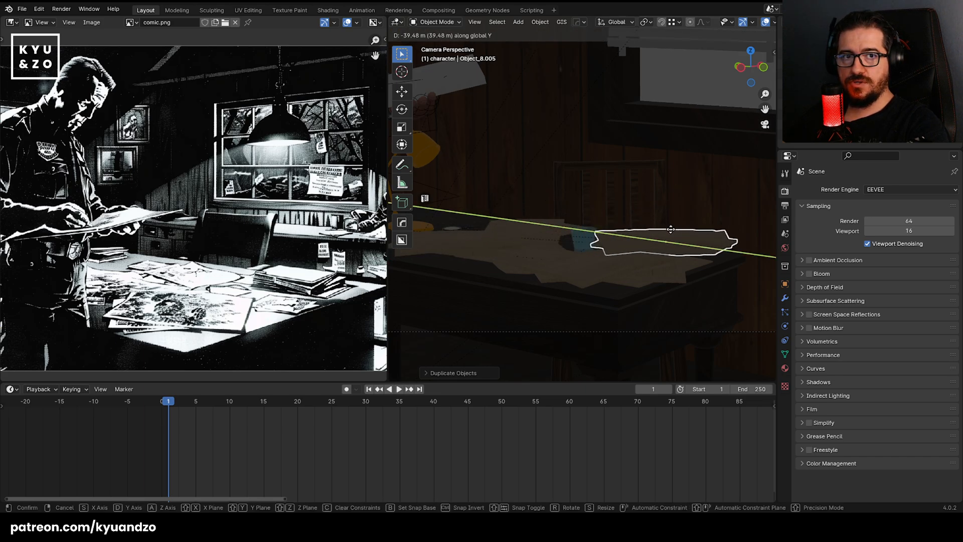
pyautogui.click(672, 254)
pyautogui.press('r')
pyautogui.press('a')
pyautogui.click(703, 292)
pyautogui.press('g')
pyautogui.press('d')
pyautogui.click(699, 270)
# Fine-tune the far-end sheet's scale, Z rotation and position so it lies within the desk's edges.
pyautogui.press('s')
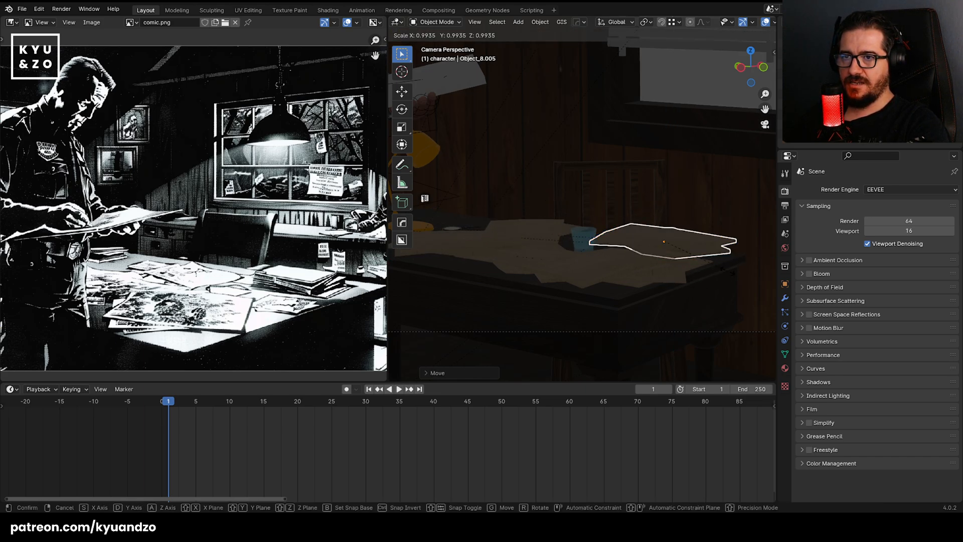
pyautogui.click(719, 257)
pyautogui.press('g')
pyautogui.press('d')
pyautogui.press('s')
pyautogui.click(721, 259)
pyautogui.press('r')
pyautogui.press('a')
pyautogui.click(703, 292)
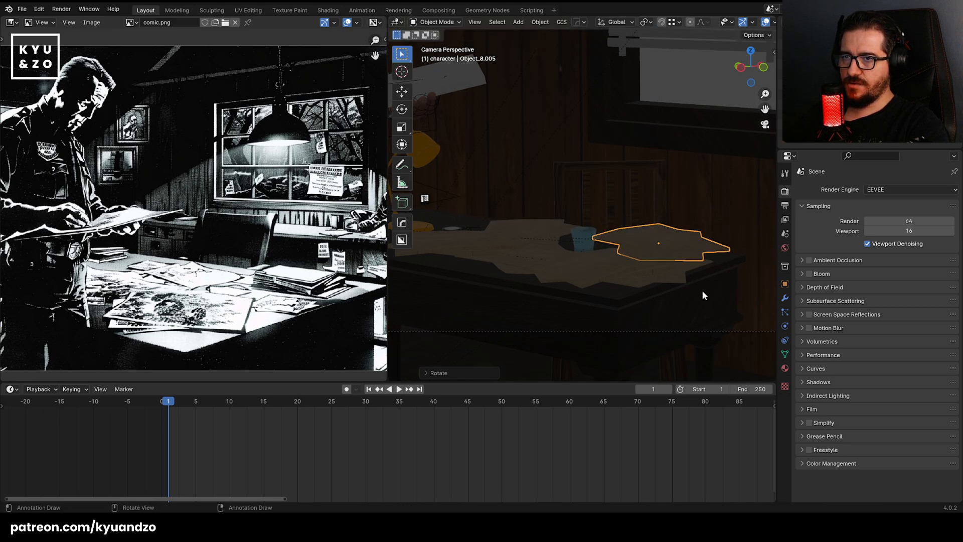
pyautogui.press('g')
pyautogui.press('d')
pyautogui.press('s')
pyautogui.click(692, 302)
pyautogui.press('g')
pyautogui.press('d')
pyautogui.click(713, 307)
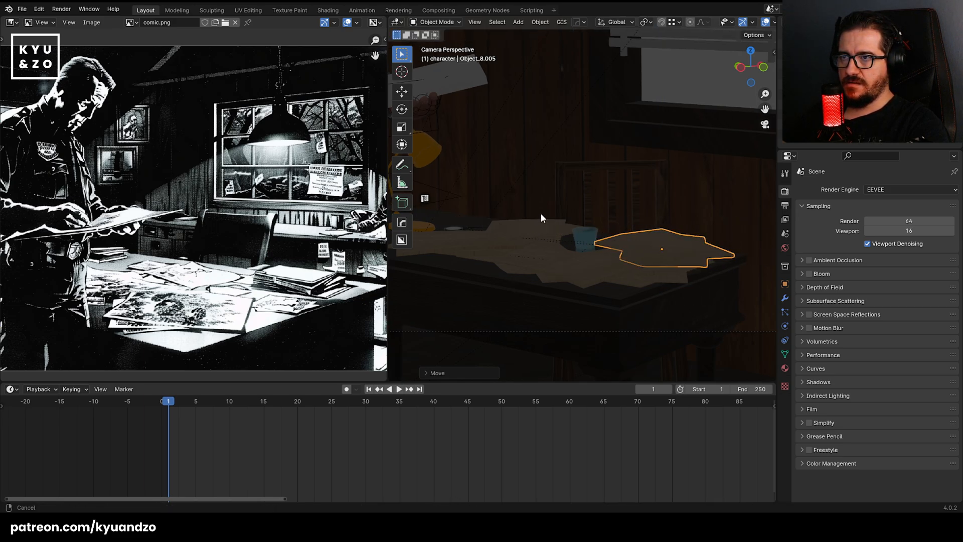
# Select the desk lamp beside the character.
pyautogui.keyDown('shift'); pyautogui.moveTo(434, 168); pyautogui.dragTo(591, 298, button='middle'); pyautogui.keyUp('shift')
pyautogui.click(634, 182)
pyautogui.scroll(3, 582, 229)
pyautogui.scroll(-9, 562, 211)
pyautogui.keyDown('shift'); pyautogui.moveTo(548, 207); pyautogui.dragTo(552, 176, button='middle'); pyautogui.keyUp('shift')
pyautogui.scroll(3, 621, 169)
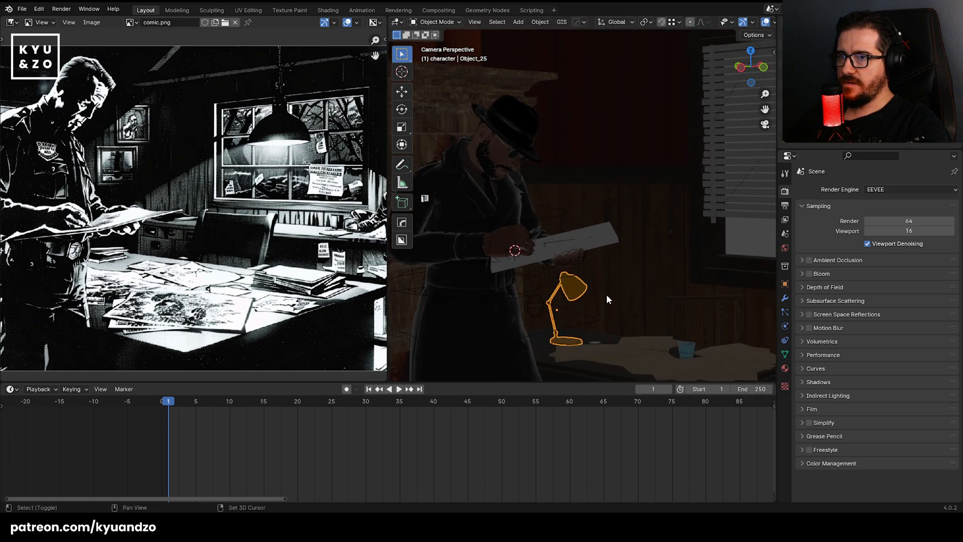
# Place the 3D cursor on the back wall above the desk and add a UV sphere there.
pyautogui.keyDown('shift'); pyautogui.moveTo(607, 299); pyautogui.dragTo(589, 198, button='middle'); pyautogui.keyUp('shift')
pyautogui.hotkey('shift', 'a')
pyautogui.moveTo(589, 194)
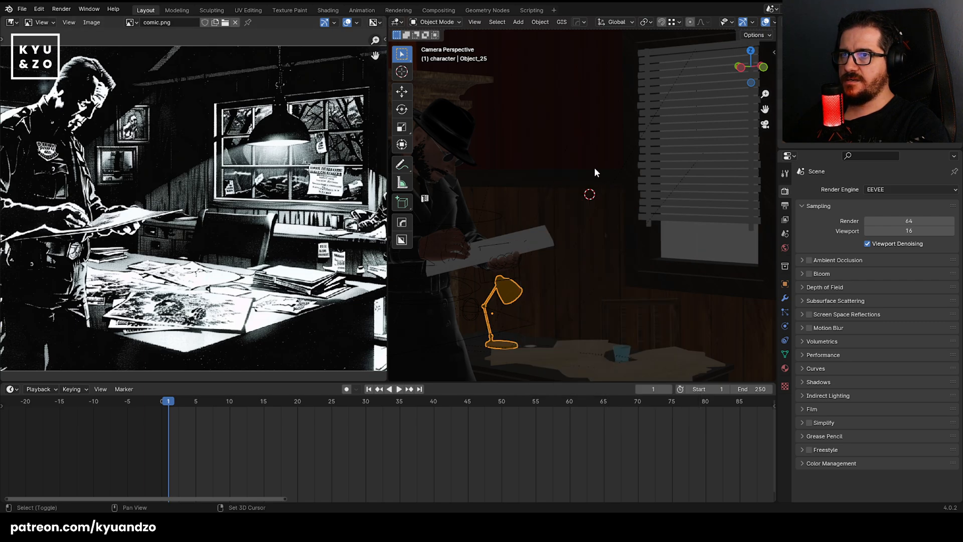
pyautogui.hotkey('shift', 'a')
pyautogui.moveTo(595, 170)
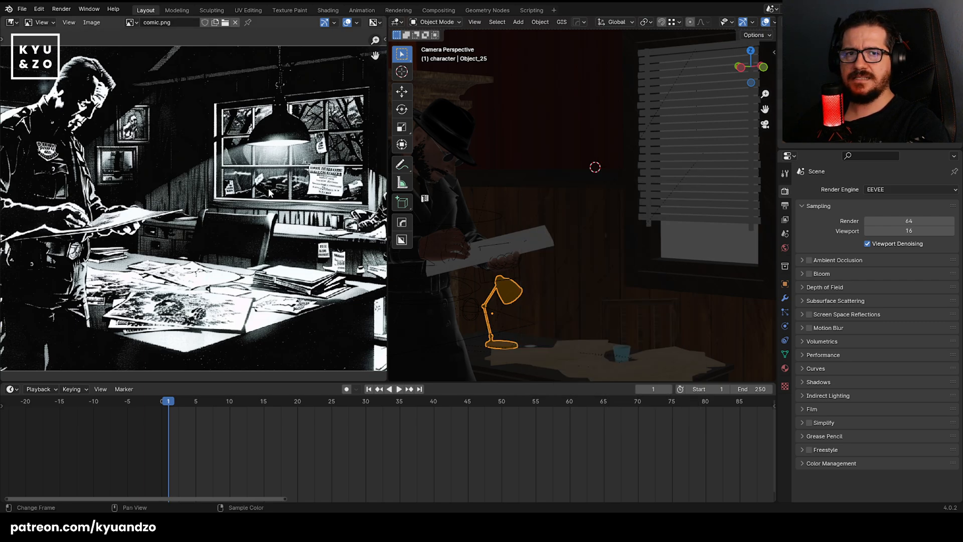
pyautogui.scroll(-3, 240, 194)
pyautogui.scroll(1, 240, 194)
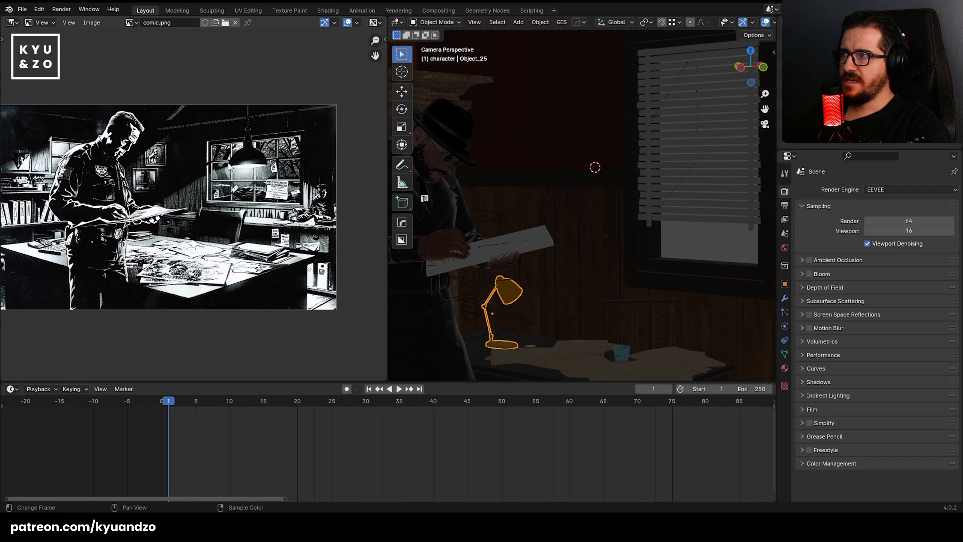
pyautogui.scroll(2, 586, 236)
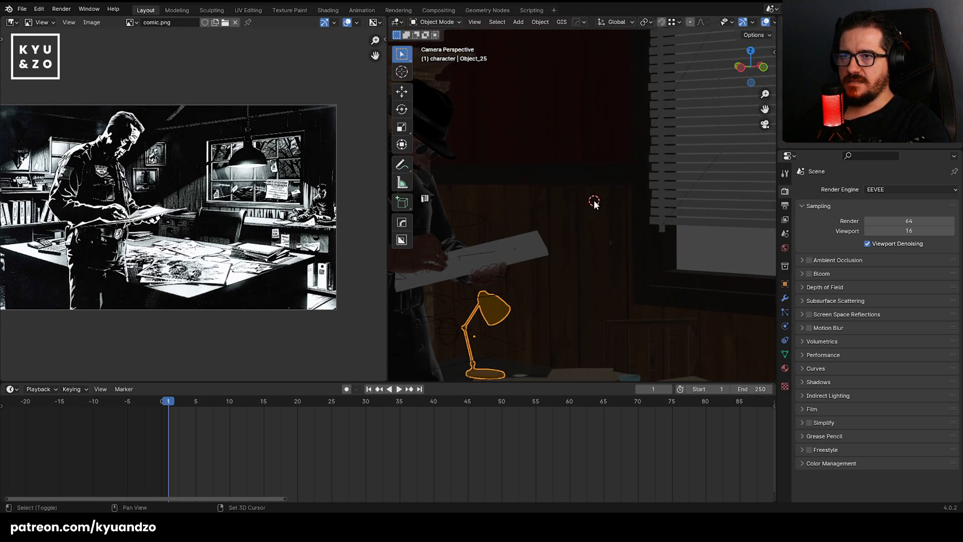
pyautogui.hotkey('shift', 'a')
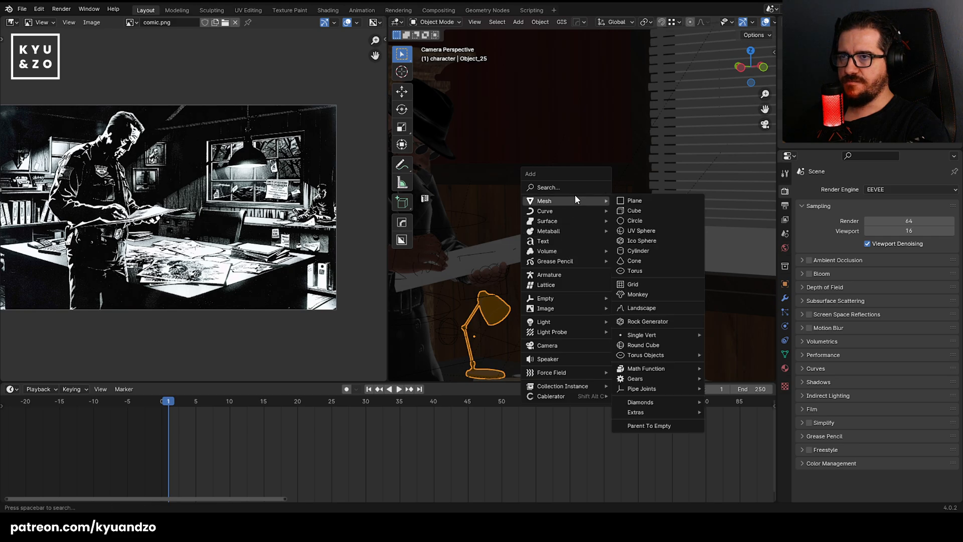
pyautogui.click(657, 231)
# Move the new sphere to the Scene Collection.
pyautogui.scroll(-2, 659, 237)
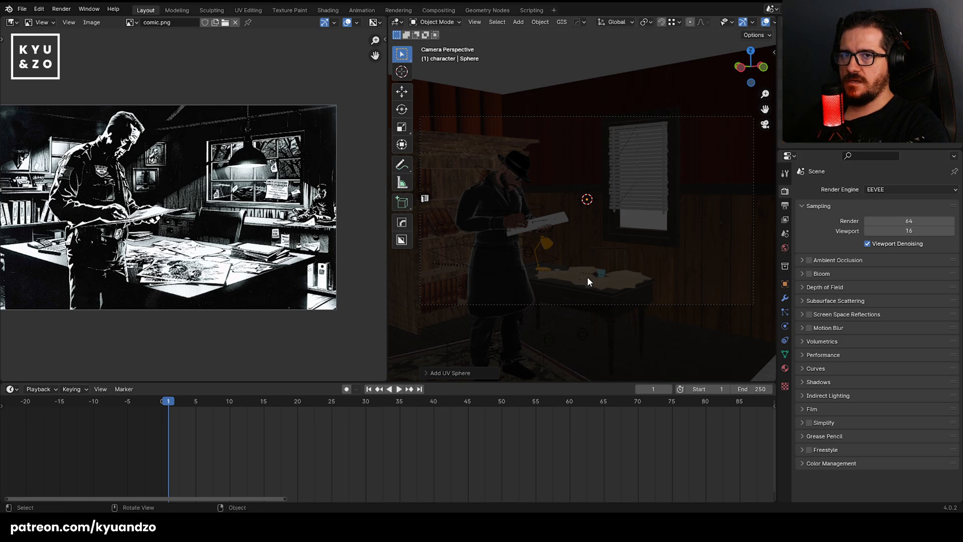
pyautogui.scroll(2, 576, 246)
pyautogui.scroll(-2, 642, 213)
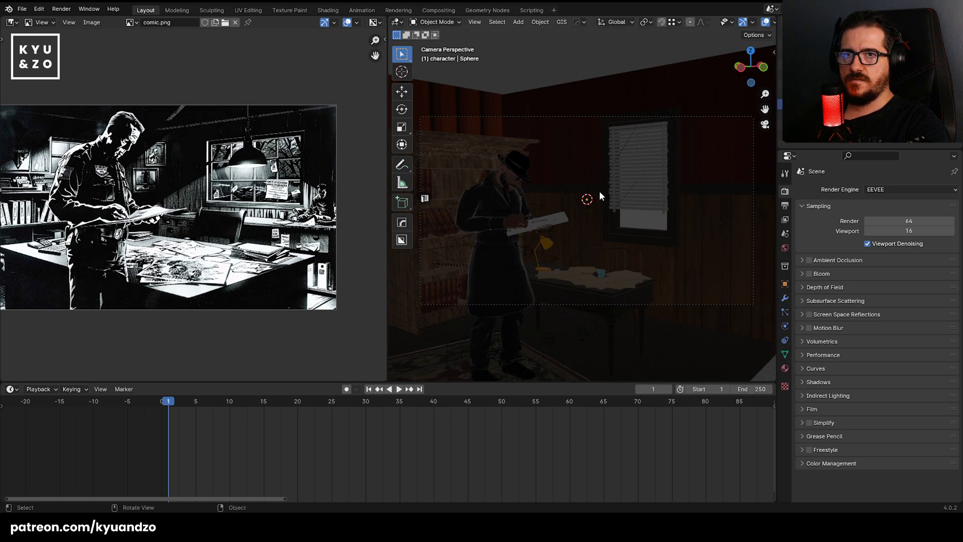
pyautogui.press('m')
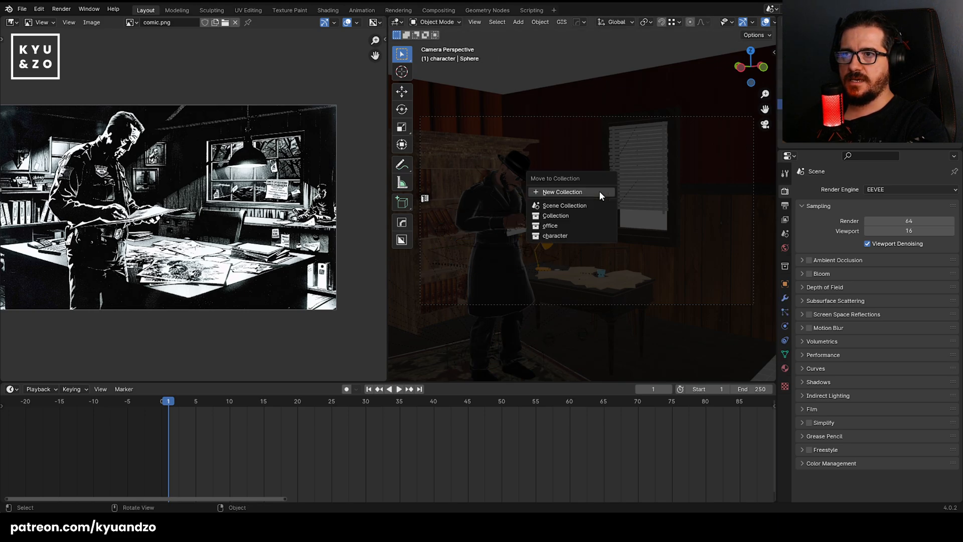
pyautogui.click(564, 207)
# Scale the sphere up and move it away from the wall so it hangs above the desk.
pyautogui.scroll(2, 559, 217)
pyautogui.press('s')
pyautogui.press('Return')
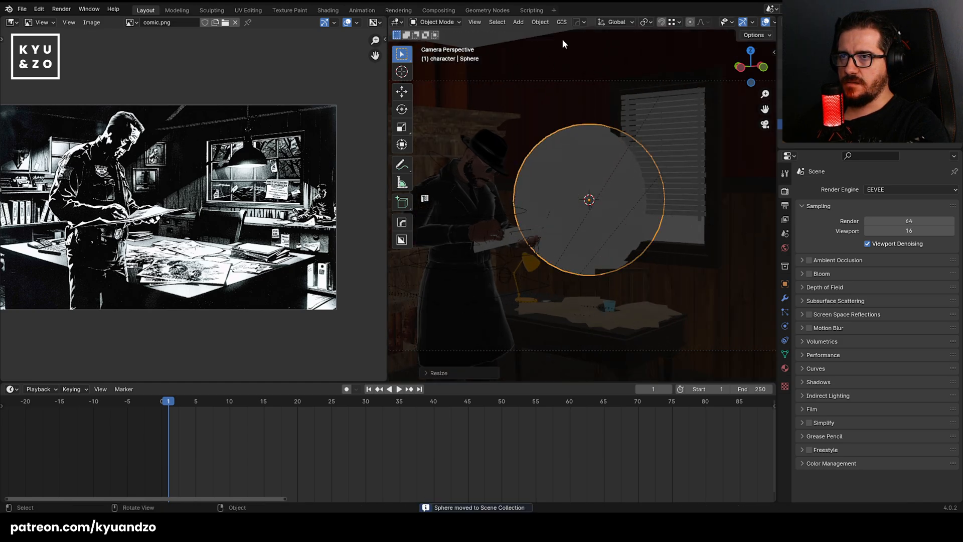
pyautogui.press('g')
pyautogui.press('y')
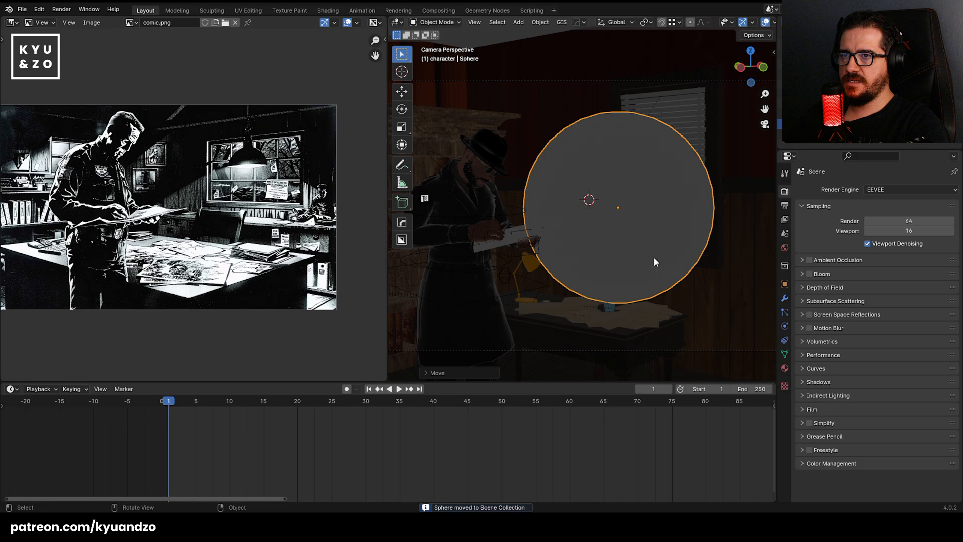
pyautogui.press('Return')
# Delete the faces of the sphere's lower half in front X-ray view, leaving an open dome.
pyautogui.press('Tab')
pyautogui.click(622, 226)
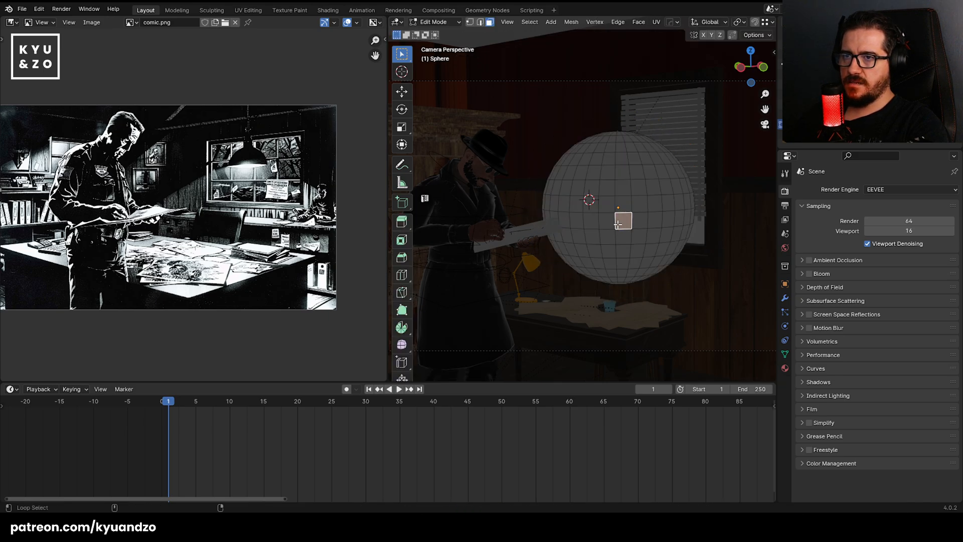
pyautogui.press('KP_1')
pyautogui.scroll(3, 629, 210)
pyautogui.keyDown('shift'); pyautogui.moveTo(634, 209); pyautogui.dragTo(551, 221, button='middle'); pyautogui.keyUp('shift')
pyautogui.hotkey('alt', 'z')
pyautogui.moveTo(457, 316); pyautogui.dragTo(708, 208)
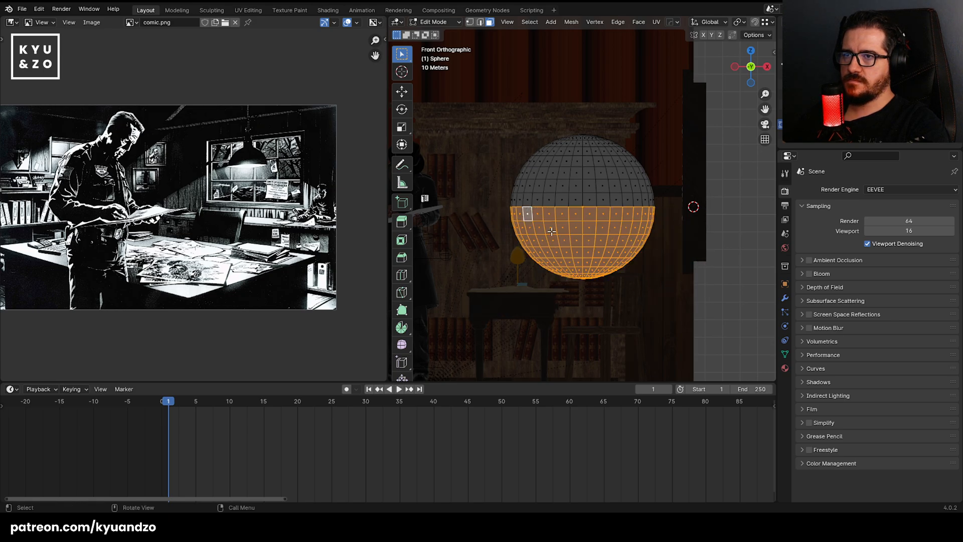
pyautogui.press('x')
pyautogui.click(531, 251)
pyautogui.press('Tab')
# Give the dome a new material with a near-black base color.
pyautogui.moveTo(489, 154); pyautogui.dragTo(545, 185, button='middle')
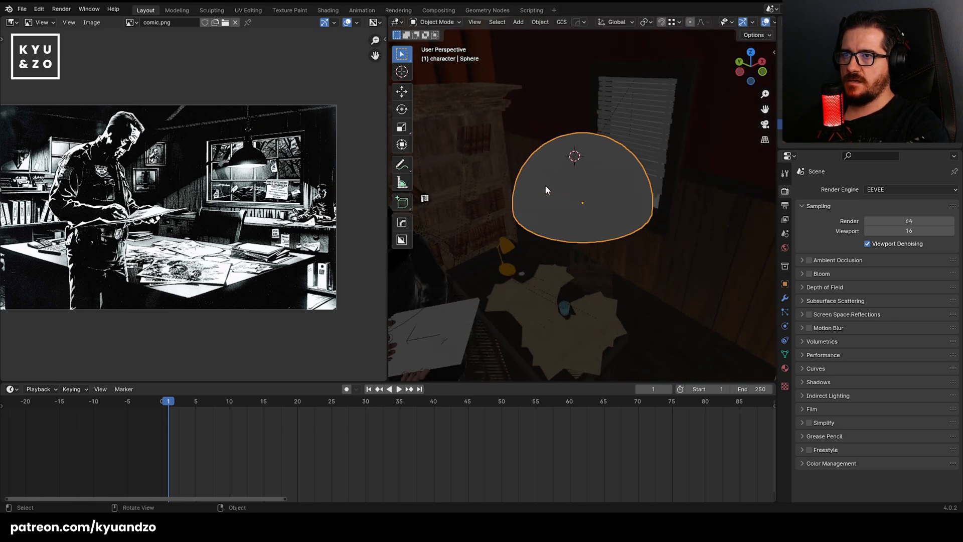
pyautogui.scroll(-7, 545, 160)
pyautogui.scroll(8, 548, 130)
pyautogui.click(553, 89)
pyautogui.click(605, 214)
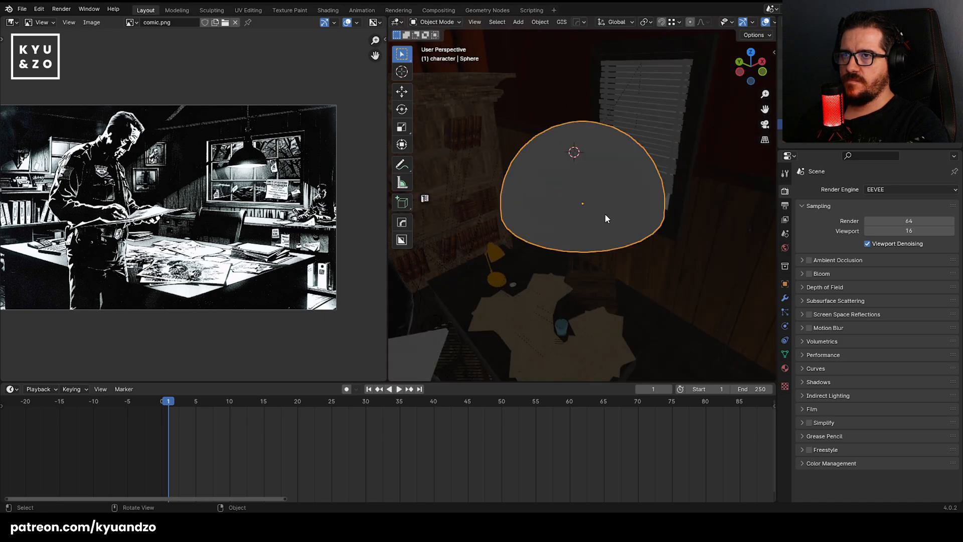
pyautogui.click(785, 368)
pyautogui.click(863, 236)
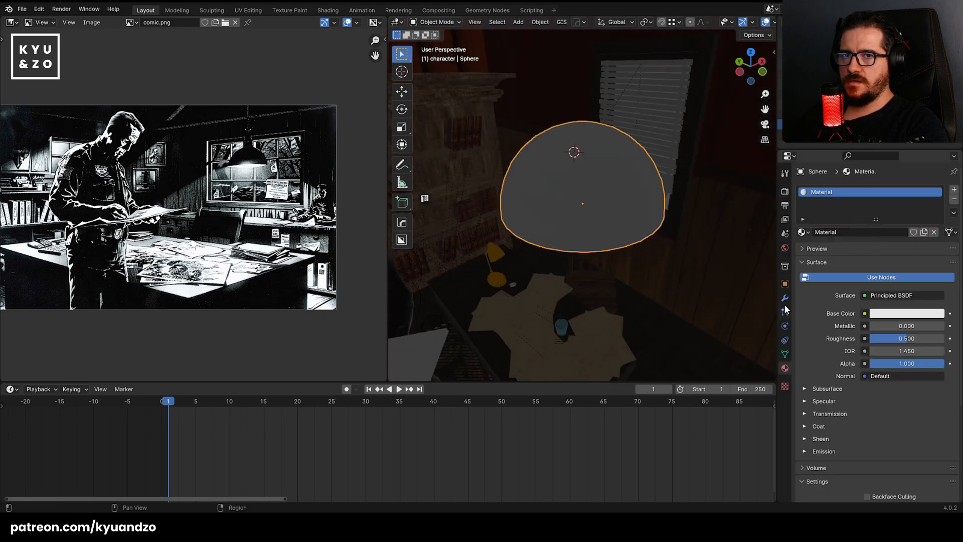
pyautogui.click(888, 313)
pyautogui.moveTo(933, 219); pyautogui.dragTo(933, 244)
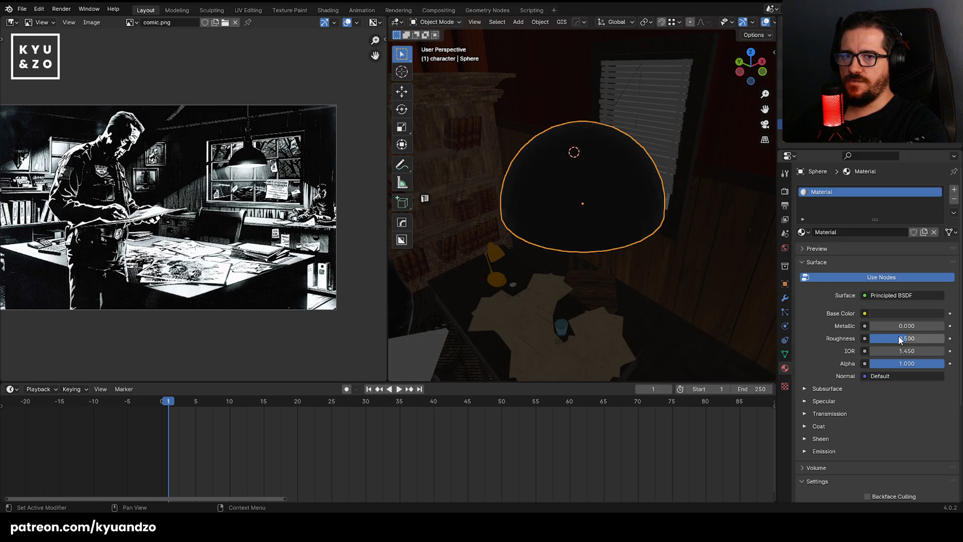
# Shade the dome smooth and refine its glossy black material with a roughness of 0.067.
pyautogui.moveTo(899, 339); pyautogui.dragTo(878, 339)
pyautogui.rightClick(562, 215)
pyautogui.click(560, 219)
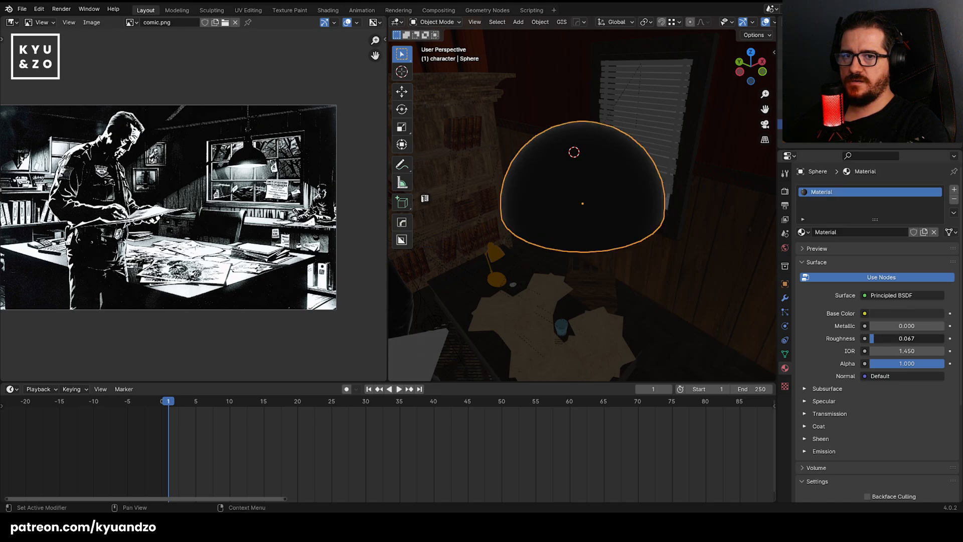
pyautogui.click(886, 313)
pyautogui.moveTo(936, 229); pyautogui.dragTo(936, 237)
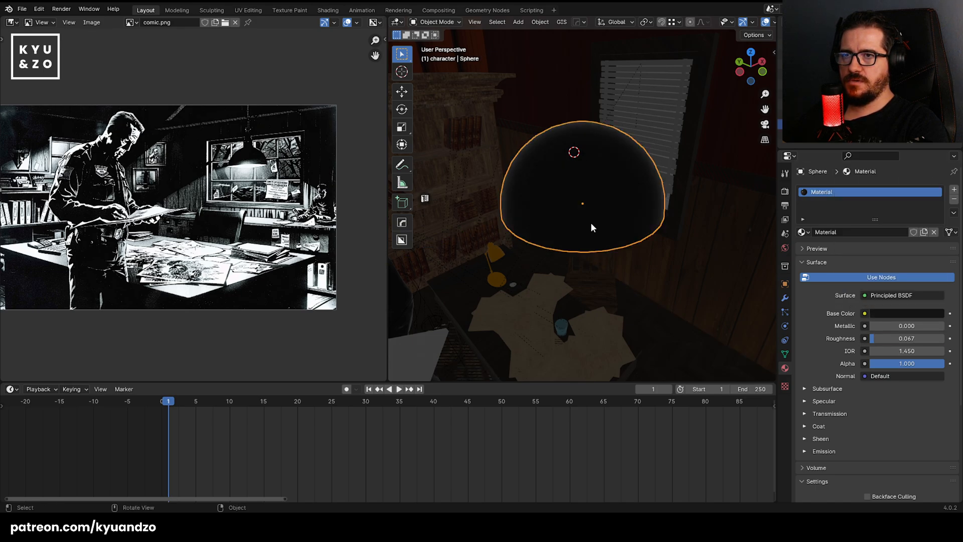
# Select the circular cap of faces at the top of the dome and extrude it upward into a neck.
pyautogui.click(573, 244)
pyautogui.click(574, 244)
pyautogui.moveTo(504, 244); pyautogui.dragTo(554, 250, button='middle')
pyautogui.press('Tab')
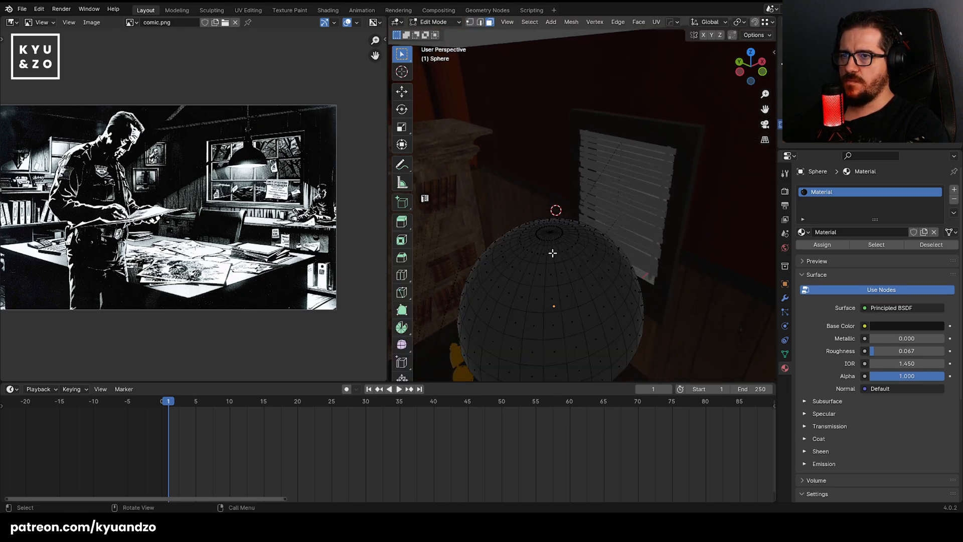
pyautogui.scroll(4, 583, 244)
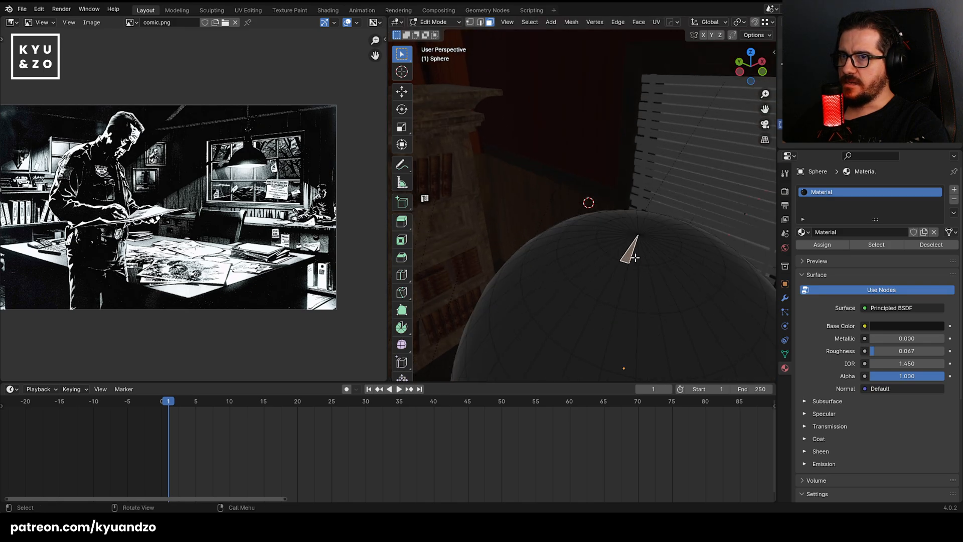
pyautogui.click(635, 257)
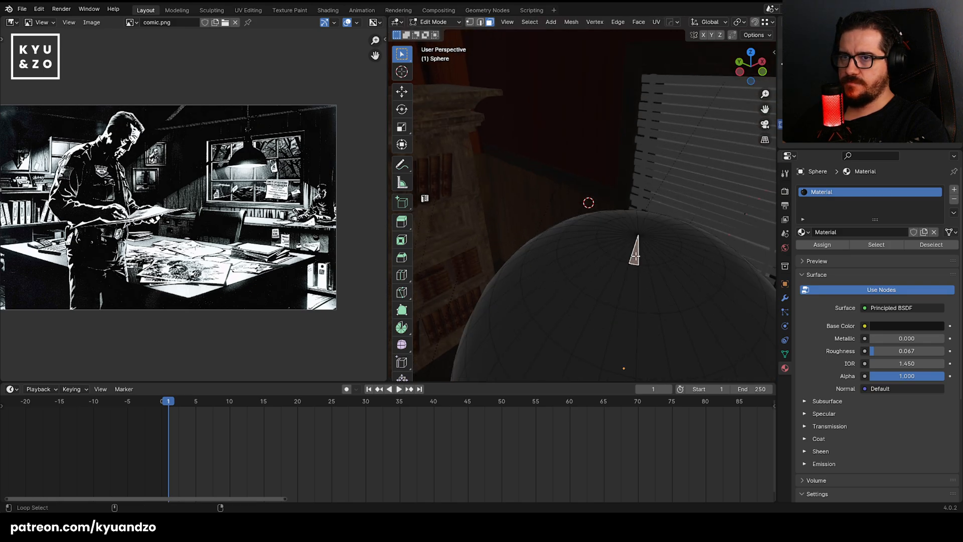
pyautogui.keyDown('alt'); pyautogui.click(610, 237); pyautogui.keyUp('alt')
pyautogui.keyDown('alt'); pyautogui.click(624, 228); pyautogui.keyUp('alt')
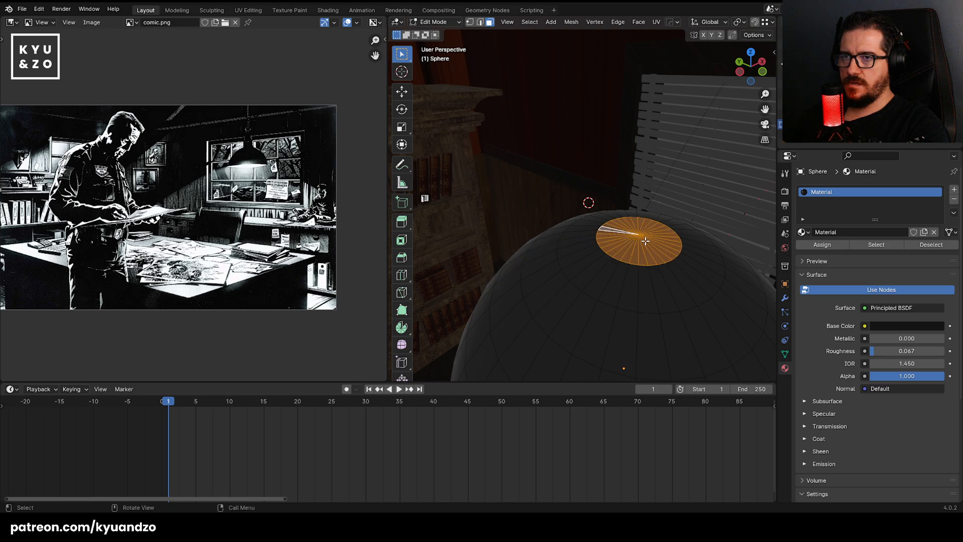
pyautogui.keyDown('shift'); pyautogui.moveTo(646, 241); pyautogui.dragTo(586, 249, button='middle'); pyautogui.keyUp('shift')
pyautogui.scroll(2, 553, 228)
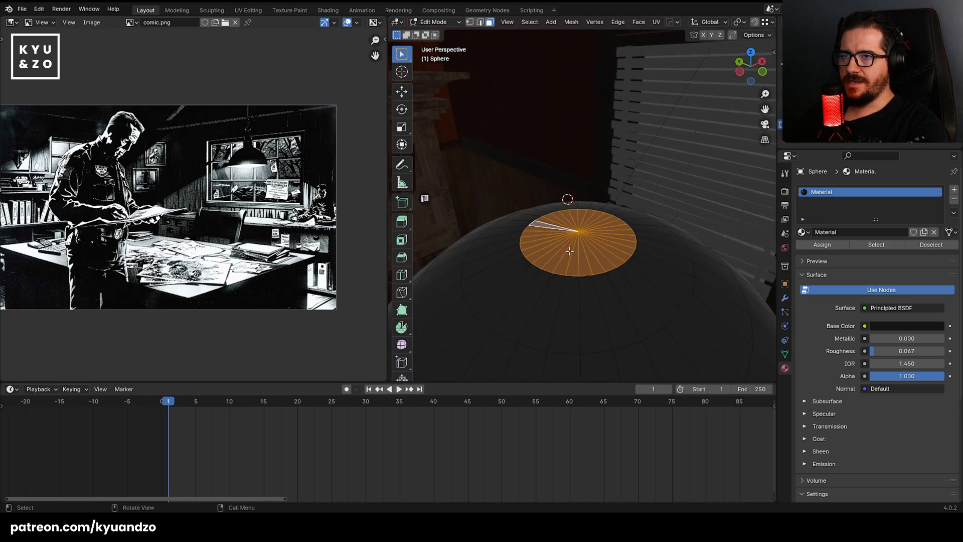
pyautogui.click(569, 249)
pyautogui.moveTo(551, 215); pyautogui.dragTo(602, 265)
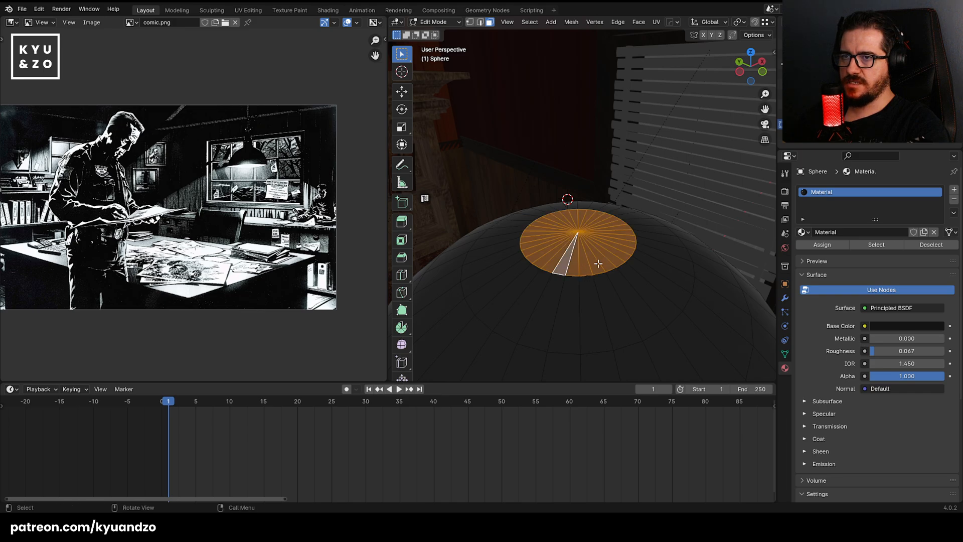
pyautogui.press('e')
pyautogui.click(640, 192)
pyautogui.keyDown('shift'); pyautogui.moveTo(604, 140); pyautogui.dragTo(625, 203, button='middle'); pyautogui.keyUp('shift')
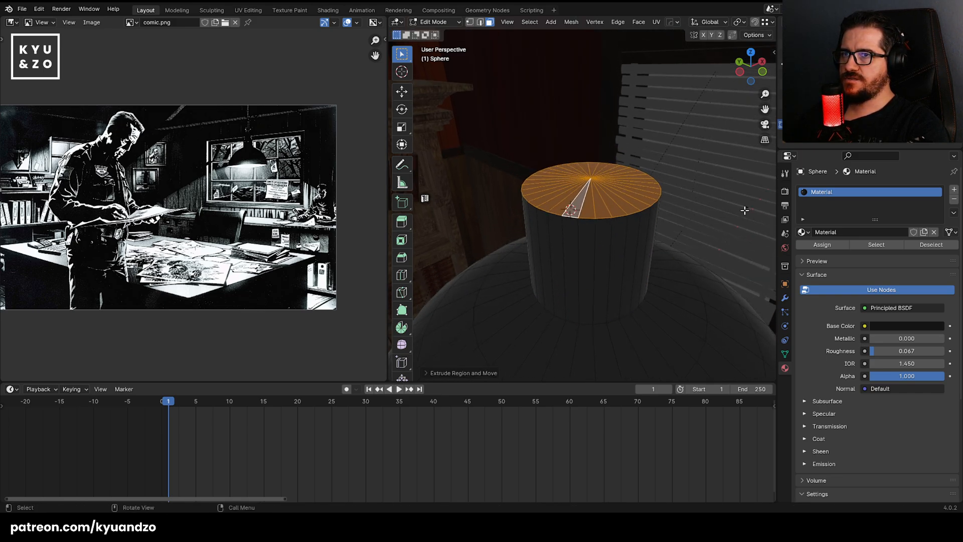
# Extrude the neck's top twice more, the second time about 4.3 m, scaling the end face down after each extrusion to form a taper.
pyautogui.press('e')
pyautogui.click(733, 194)
pyautogui.press('s')
pyautogui.click(690, 189)
pyautogui.press('e')
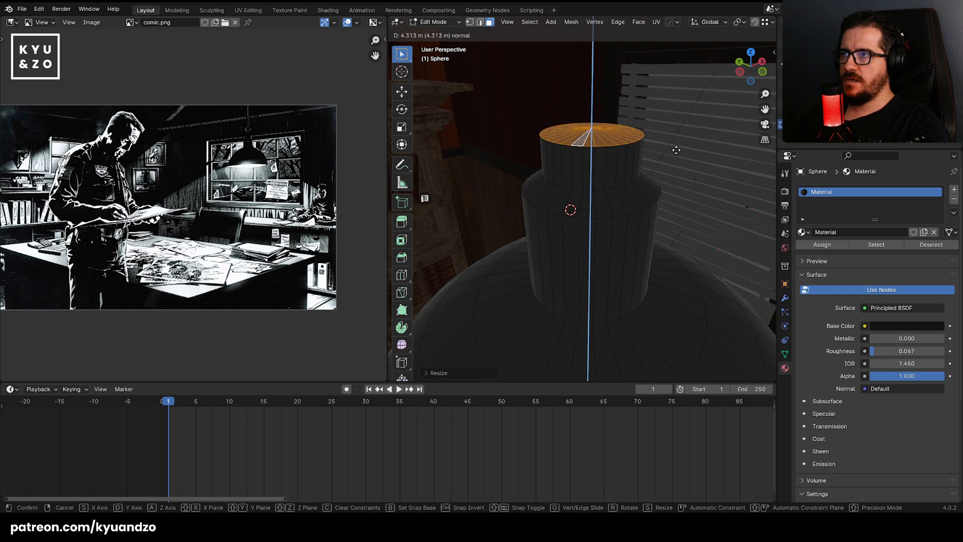
pyautogui.click(676, 150)
pyautogui.press('s')
pyautogui.click(638, 160)
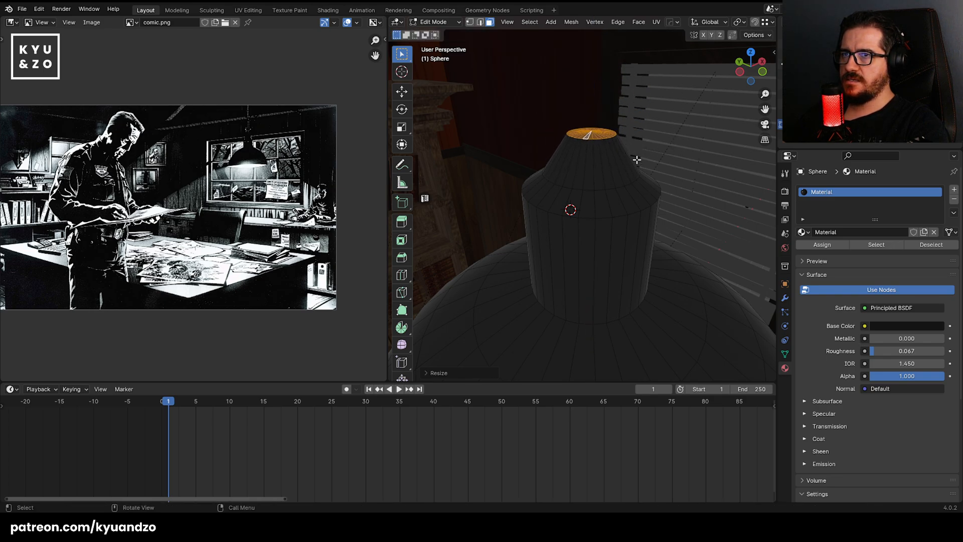
# Shrink the tapered tip further and extrude it far upward as a thin hanging cord for the lamp.
pyautogui.moveTo(636, 157); pyautogui.dragTo(649, 167, button='middle')
pyautogui.press('s')
pyautogui.click(606, 158)
pyautogui.scroll(-10, 606, 158)
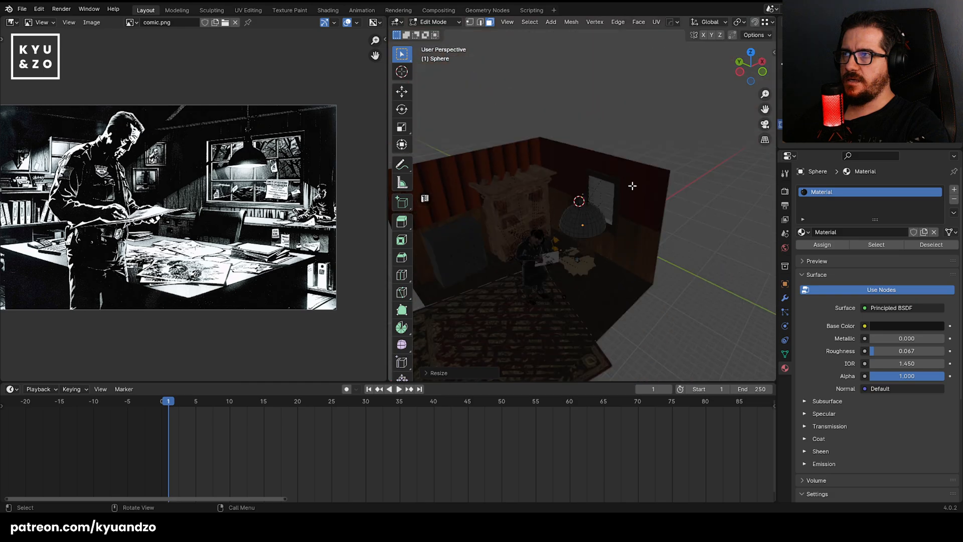
pyautogui.press('Tab')
# Scale the whole lamp down and reposition it over the desk in the top view.
pyautogui.moveTo(590, 229); pyautogui.dragTo(591, 188, button='middle')
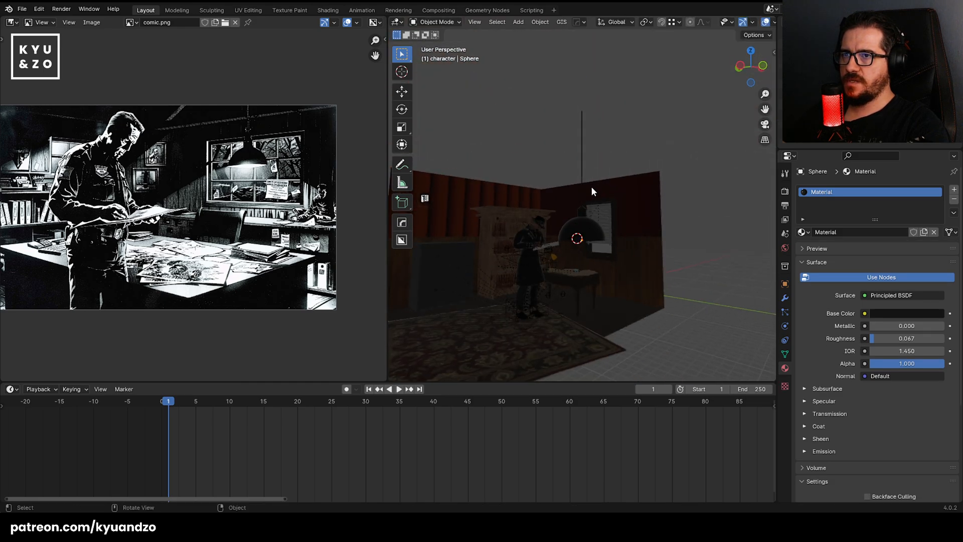
pyautogui.click(591, 225)
pyautogui.scroll(4, 604, 257)
pyautogui.press('s')
pyautogui.click(594, 260)
pyautogui.moveTo(594, 255); pyautogui.dragTo(556, 345, button='middle')
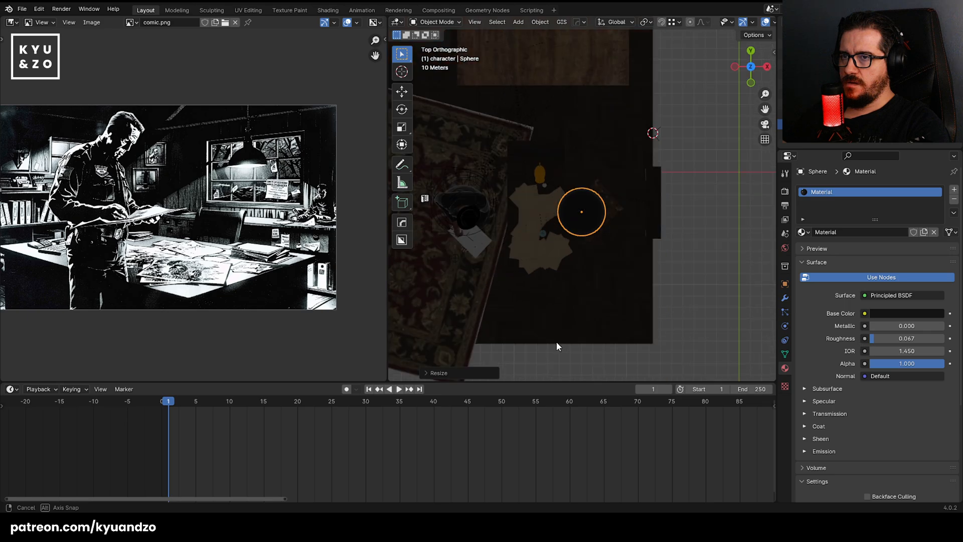
pyautogui.press('g')
pyautogui.click(580, 265)
pyautogui.moveTo(569, 264); pyautogui.dragTo(590, 185, button='middle')
pyautogui.keyDown('shift'); pyautogui.moveTo(597, 321); pyautogui.dragTo(625, 234, button='middle'); pyautogui.keyUp('shift')
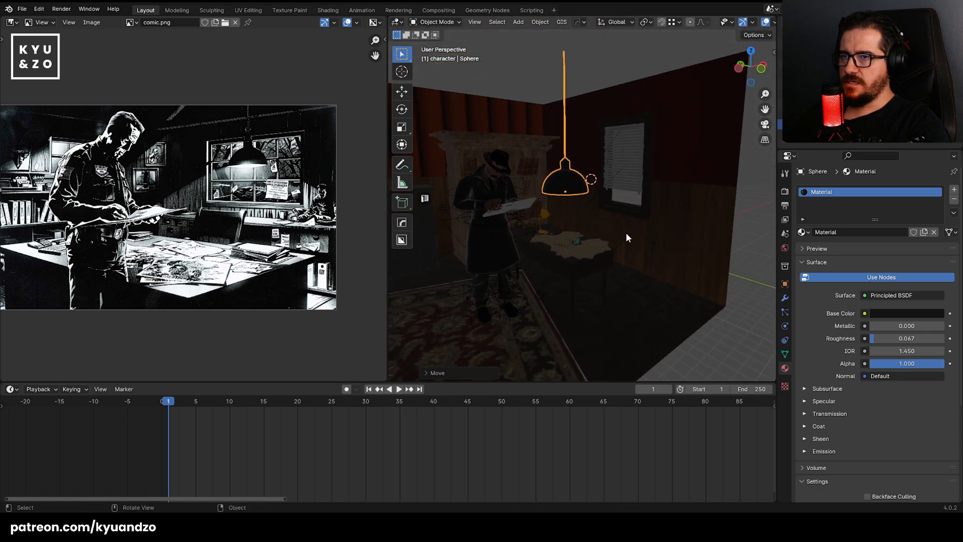
# Scale the lamp up slightly and raise it along the Z axis higher above the desk.
pyautogui.press('s')
pyautogui.click(636, 236)
pyautogui.press('g')
pyautogui.press('a')
pyautogui.click(641, 202)
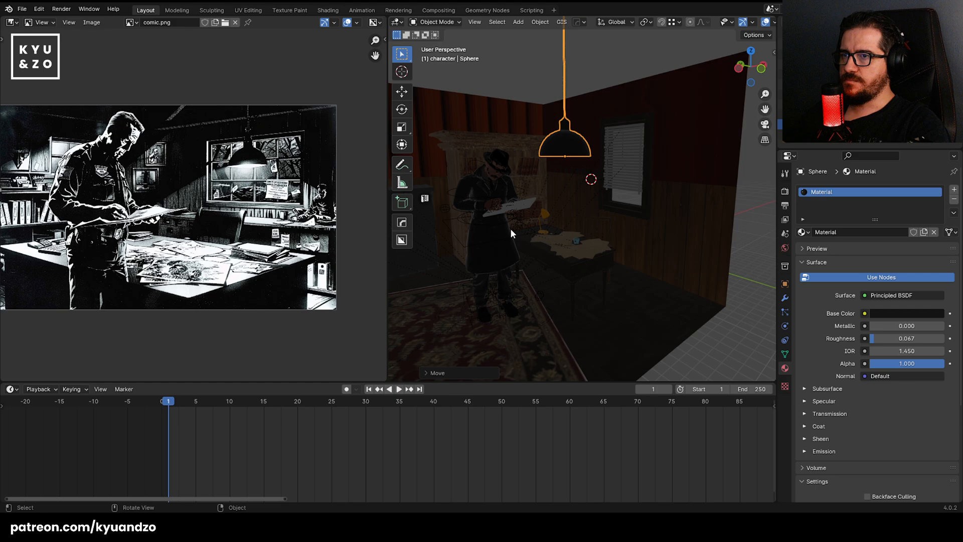
# Select the camera and look at the scene through it.
pyautogui.scroll(-3, 512, 227)
pyautogui.moveTo(477, 124)
pyautogui.mouseDown()
pyautogui.moveTo(604, 337)
pyautogui.moveTo(622, 348)
pyautogui.mouseUp()
pyautogui.click(709, 282)
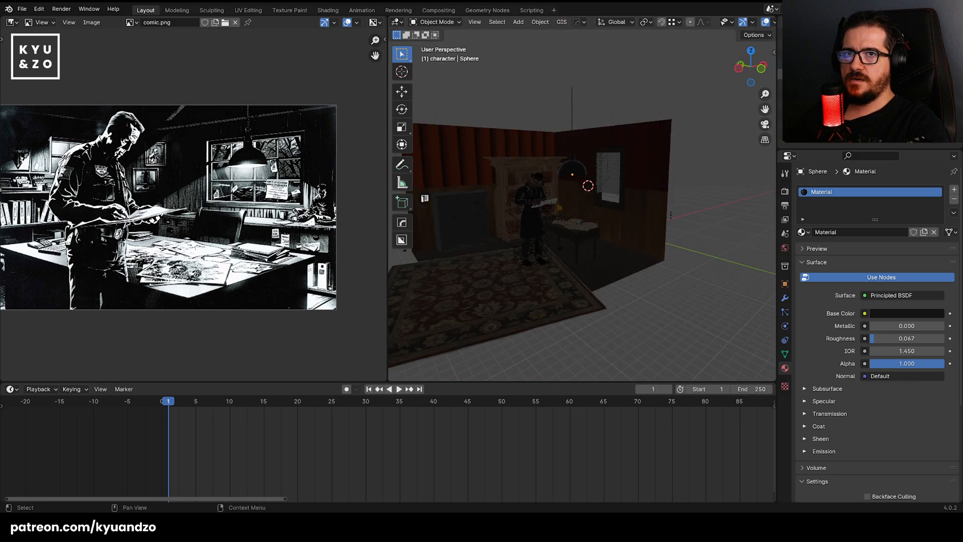
pyautogui.click(817, 105)
pyautogui.press('KP_0')
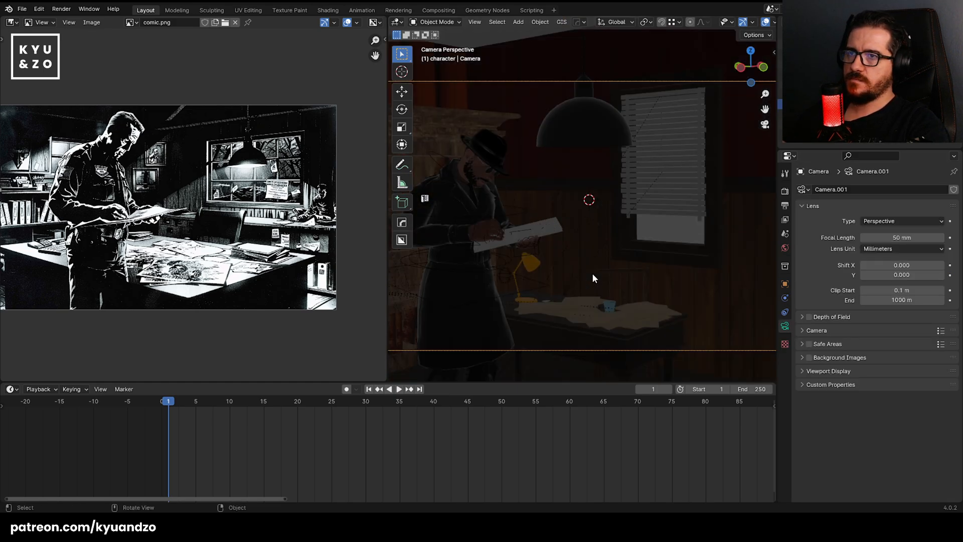
# Reposition the lamp in the camera view so it hangs over the desk, partly in front of the window.
pyautogui.keyDown('shift'); pyautogui.moveTo(581, 158); pyautogui.dragTo(597, 222, button='middle'); pyautogui.keyUp('shift')
pyautogui.click(611, 204)
pyautogui.press('g')
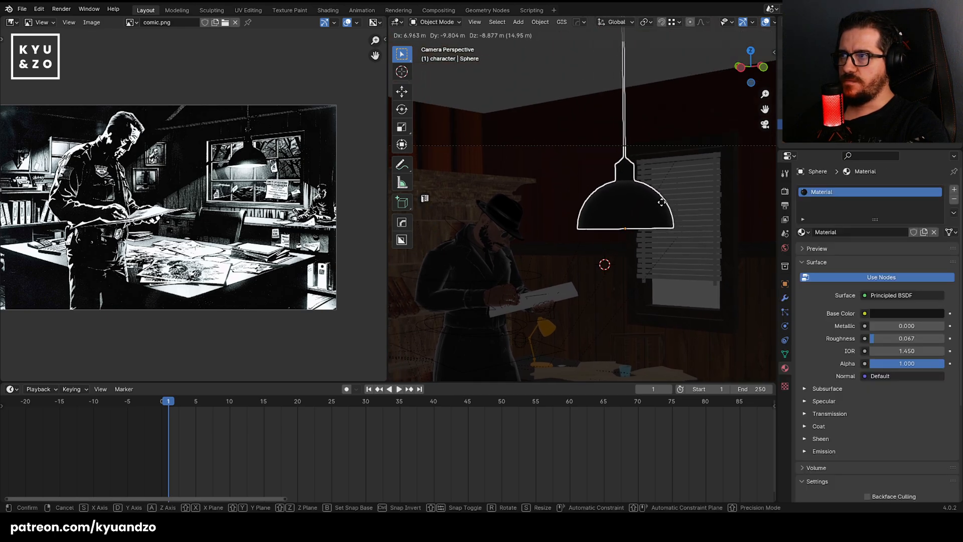
pyautogui.click(661, 202)
pyautogui.press('g')
pyautogui.click(680, 221)
pyautogui.keyDown('shift'); pyautogui.moveTo(662, 231); pyautogui.dragTo(568, 199, button='middle'); pyautogui.keyUp('shift')
pyautogui.press('g')
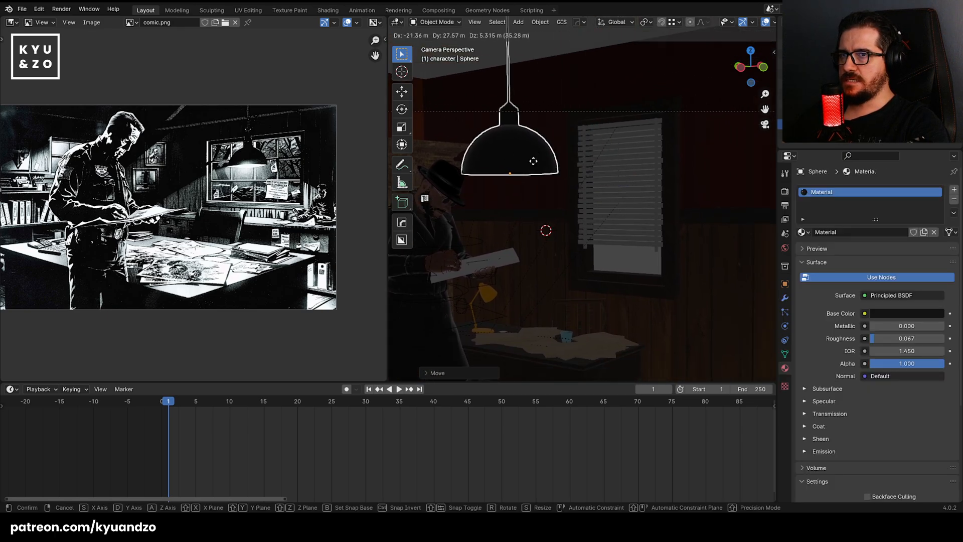
pyautogui.click(637, 179)
pyautogui.press('g')
pyautogui.click(589, 217)
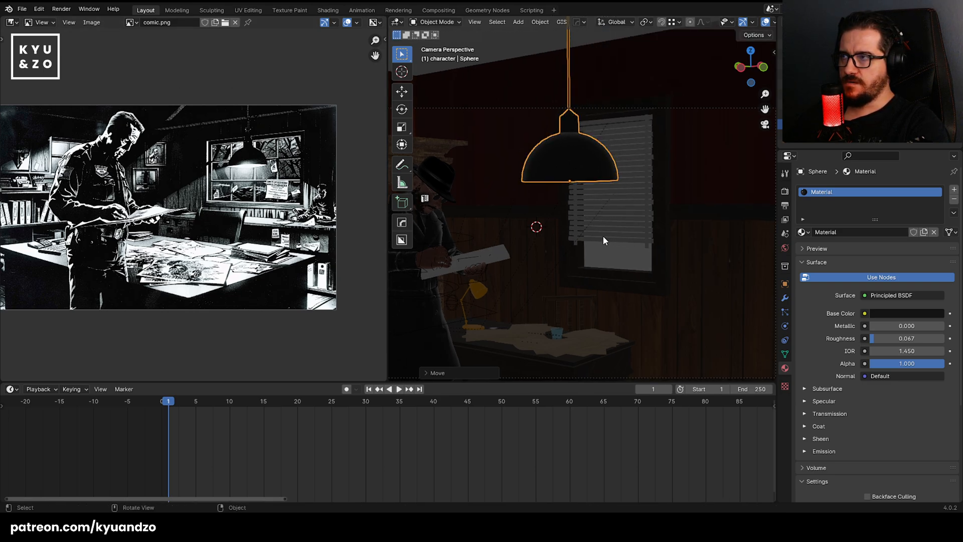
# Select the window frame and try to widen it by scaling along the Y axis.
pyautogui.click(618, 288)
pyautogui.keyDown('shift'); pyautogui.moveTo(585, 254); pyautogui.dragTo(569, 251, button='middle'); pyautogui.keyUp('shift')
pyautogui.press('s')
pyautogui.press('d')
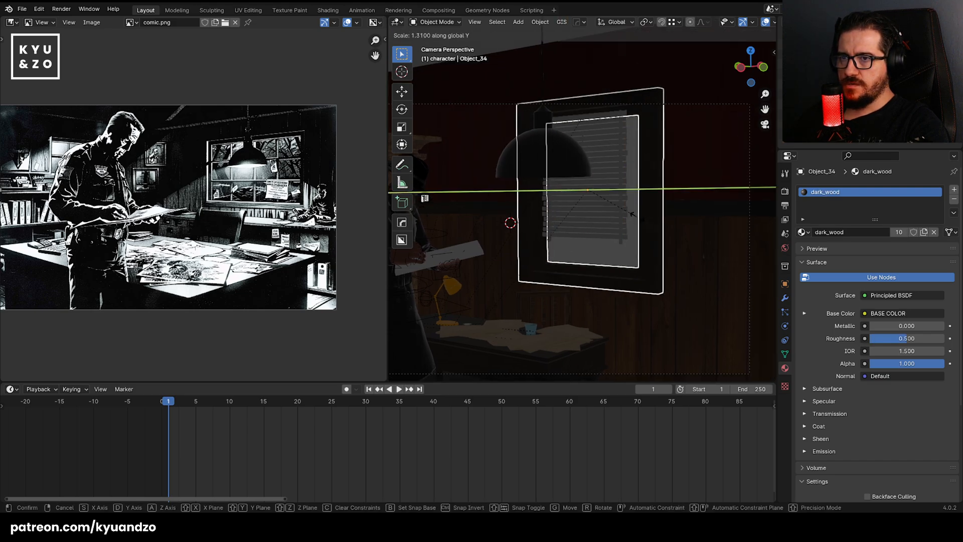
pyautogui.rightClick(652, 198)
pyautogui.keyDown('shift'); pyautogui.moveTo(651, 197); pyautogui.dragTo(653, 177, button='middle'); pyautogui.keyUp('shift')
pyautogui.scroll(1, 626, 188)
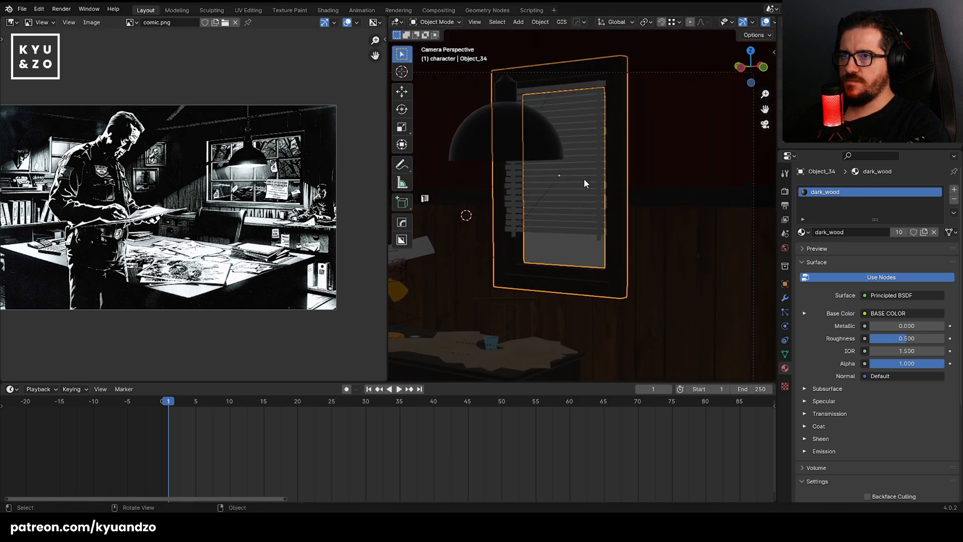
# Select the vertices of the window frame's left side in X-ray Edit Mode and enable Correct Face Attributes.
pyautogui.scroll(-1, 653, 176)
pyautogui.press('Tab')
pyautogui.press('1')
pyautogui.hotkey('alt', 'z')
pyautogui.moveTo(511, 59); pyautogui.dragTo(626, 276)
pyautogui.scroll(2, 627, 273)
pyautogui.click(754, 35)
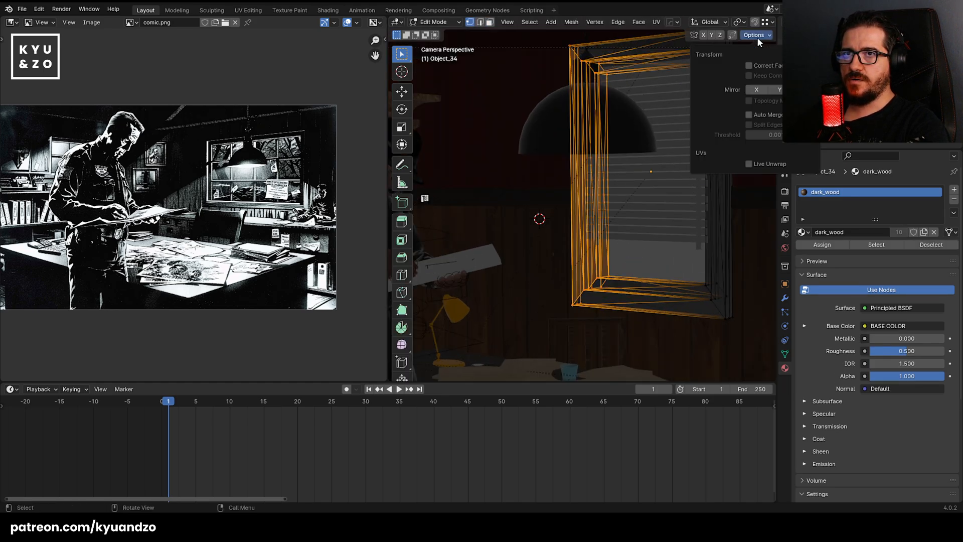
# Move the selected left side of the window frame outward along the Y axis to widen the frame.
pyautogui.press('g')
pyautogui.press('y')
pyautogui.click(559, 258)
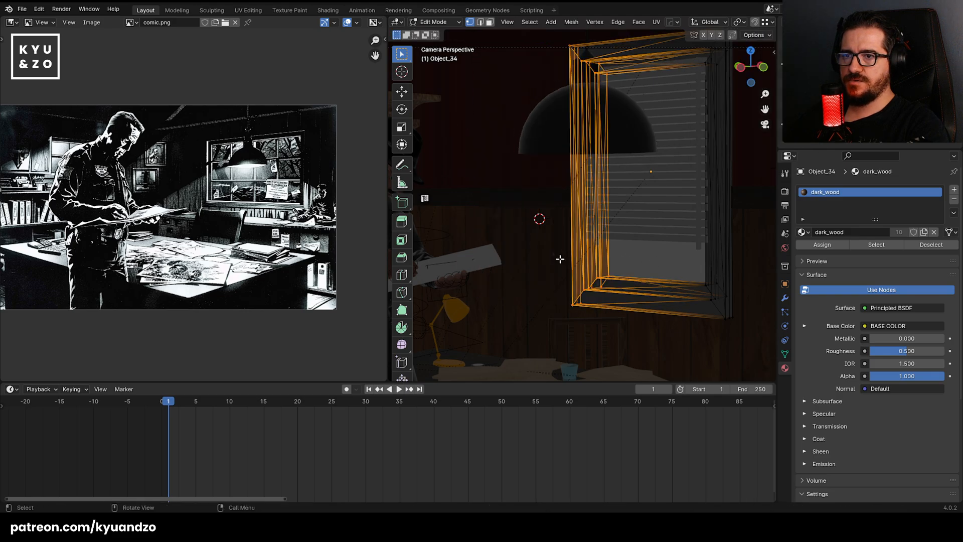
pyautogui.scroll(3, 520, 226)
pyautogui.press('Tab')
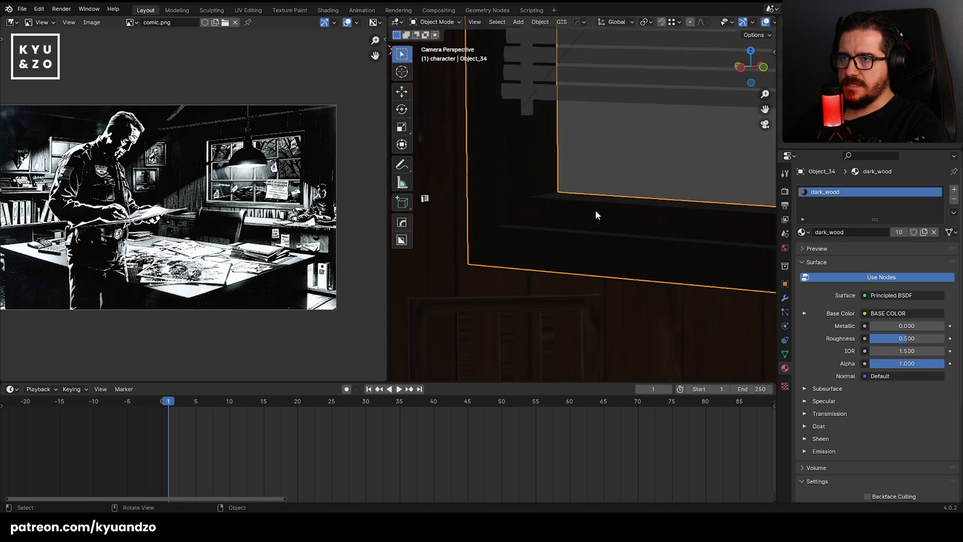
pyautogui.press('Tab')
pyautogui.press('s')
pyautogui.press('y')
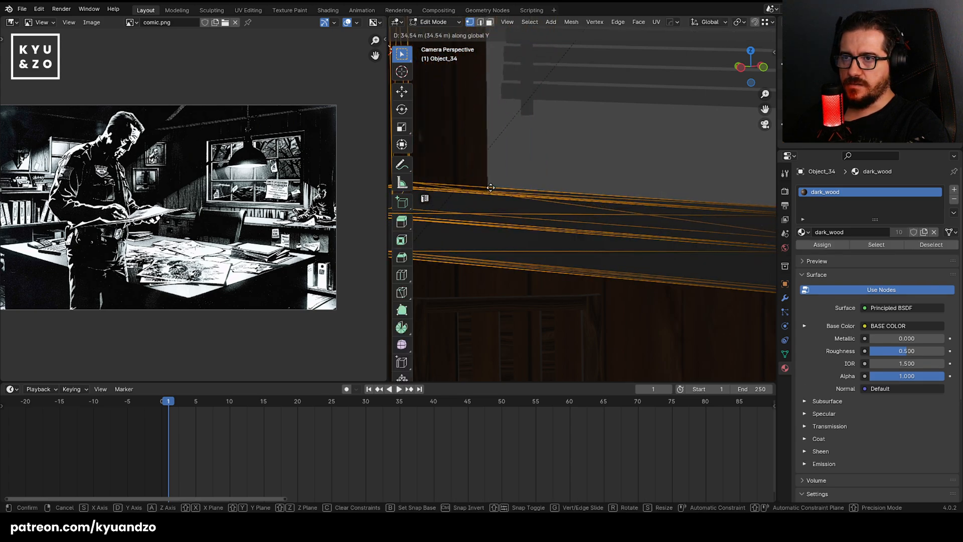
pyautogui.click(552, 218)
pyautogui.press('Tab')
pyautogui.scroll(-4, 550, 204)
pyautogui.keyDown('shift'); pyautogui.moveTo(549, 156); pyautogui.dragTo(622, 237, button='middle'); pyautogui.keyUp('shift')
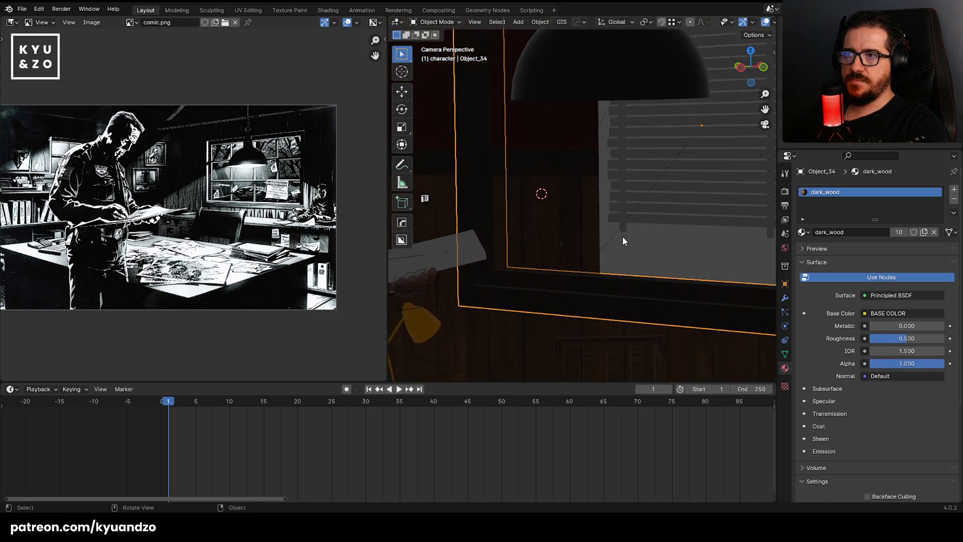
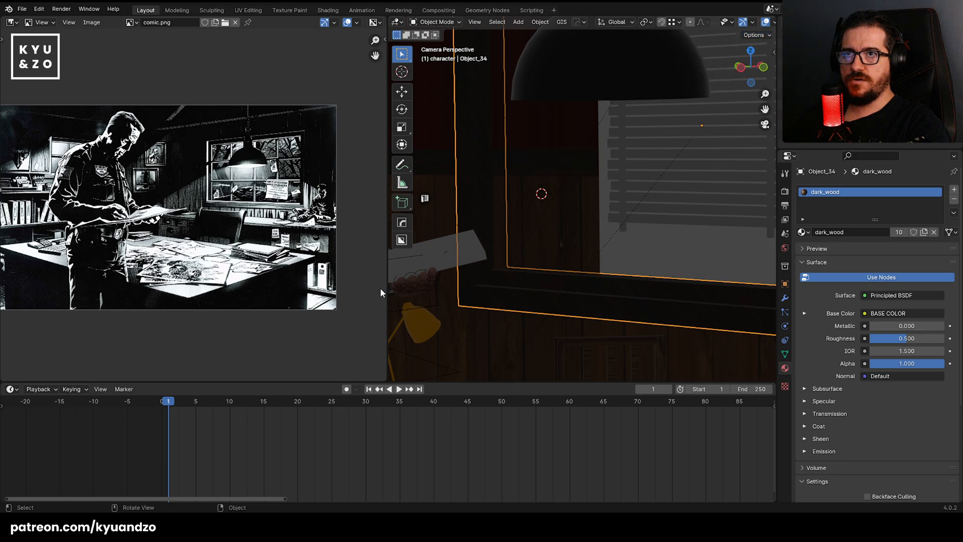
# Check the Correct Face Attributes setting in the mesh transform options.
pyautogui.press('Tab')
pyautogui.click(761, 35)
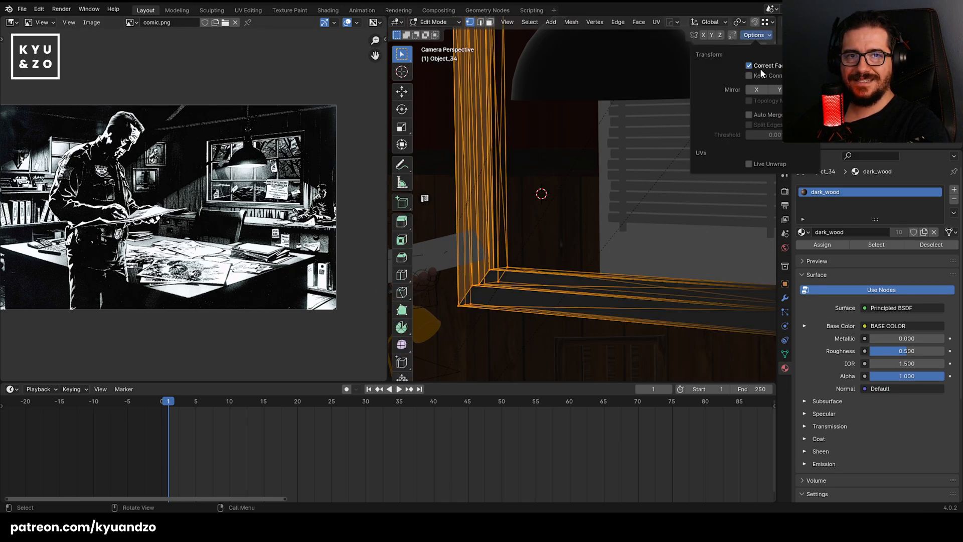
pyautogui.scroll(-4, 514, 246)
pyautogui.press('Tab')
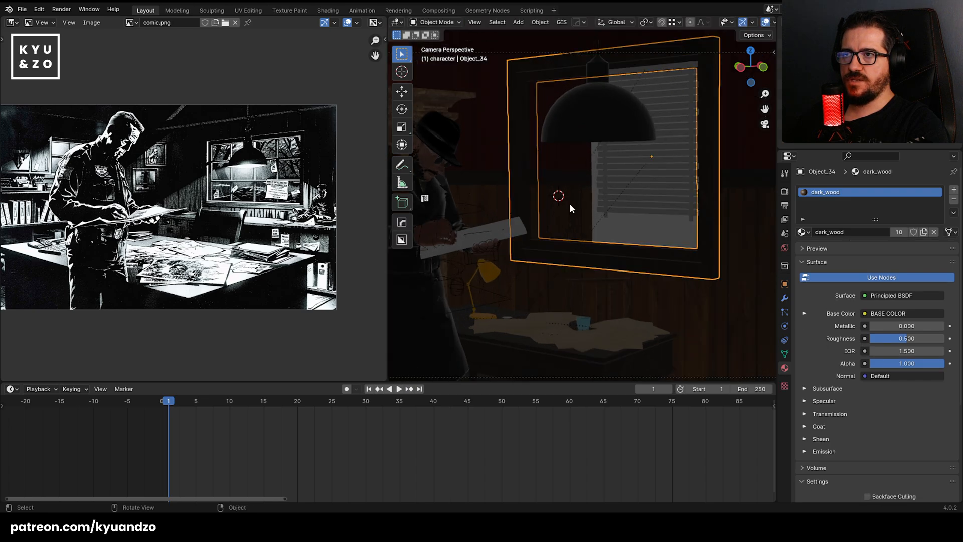
# Select the upper vertices of the window frame and lower them along the Z axis to reduce its height.
pyautogui.scroll(-2, 569, 203)
pyautogui.keyDown('shift'); pyautogui.moveTo(592, 204); pyautogui.dragTo(566, 216, button='middle'); pyautogui.keyUp('shift')
pyautogui.scroll(2, 691, 263)
pyautogui.keyDown('shift'); pyautogui.moveTo(506, 112); pyautogui.dragTo(537, 179, button='middle'); pyautogui.keyUp('shift')
pyautogui.press('Tab')
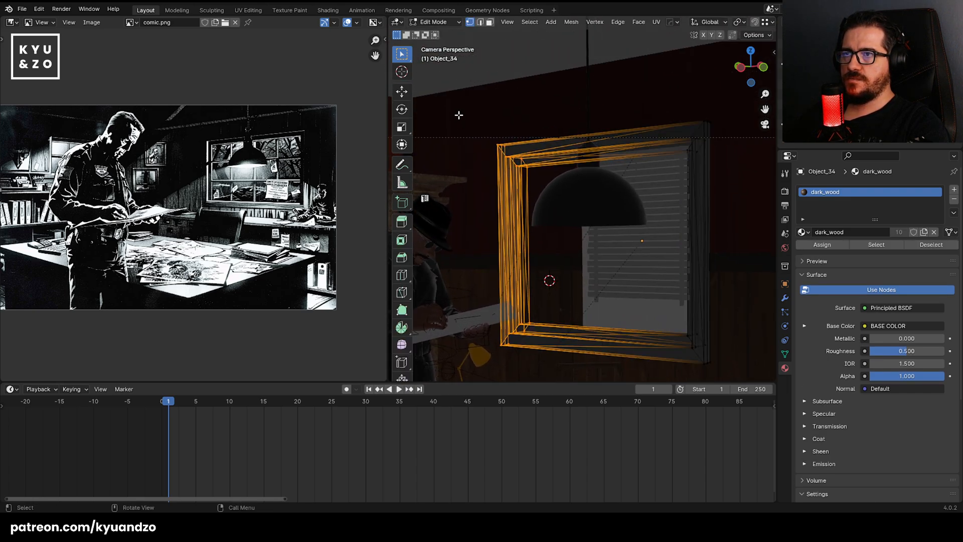
pyautogui.moveTo(463, 92); pyautogui.dragTo(767, 202)
pyautogui.press('g')
pyautogui.press('a')
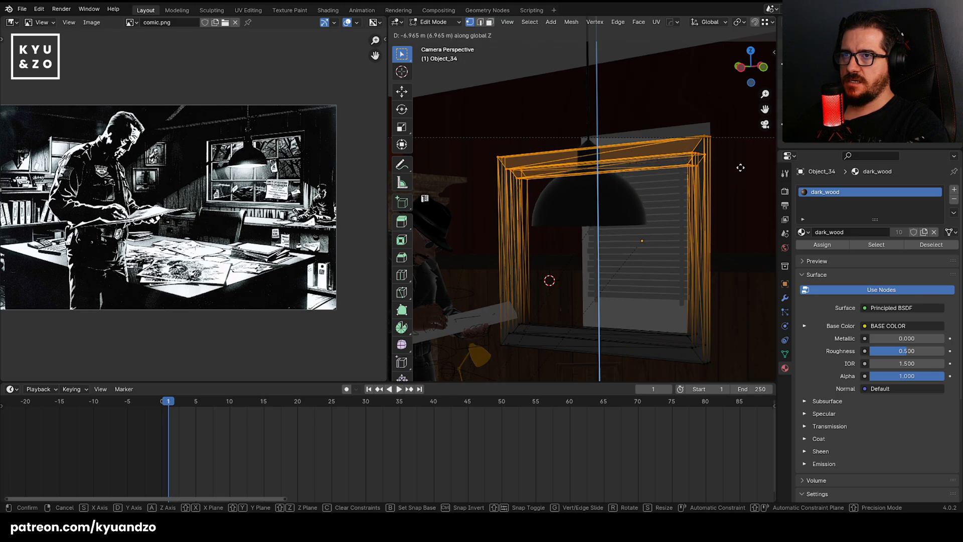
pyautogui.click(736, 180)
# Select the right-side vertices of the window frame and move them outward along the Y axis.
pyautogui.keyDown('shift'); pyautogui.moveTo(679, 238); pyautogui.dragTo(626, 155, button='middle'); pyautogui.keyUp('shift')
pyautogui.scroll(-2, 597, 131)
pyautogui.keyDown('shift'); pyautogui.moveTo(586, 123); pyautogui.dragTo(557, 157, button='middle'); pyautogui.keyUp('shift')
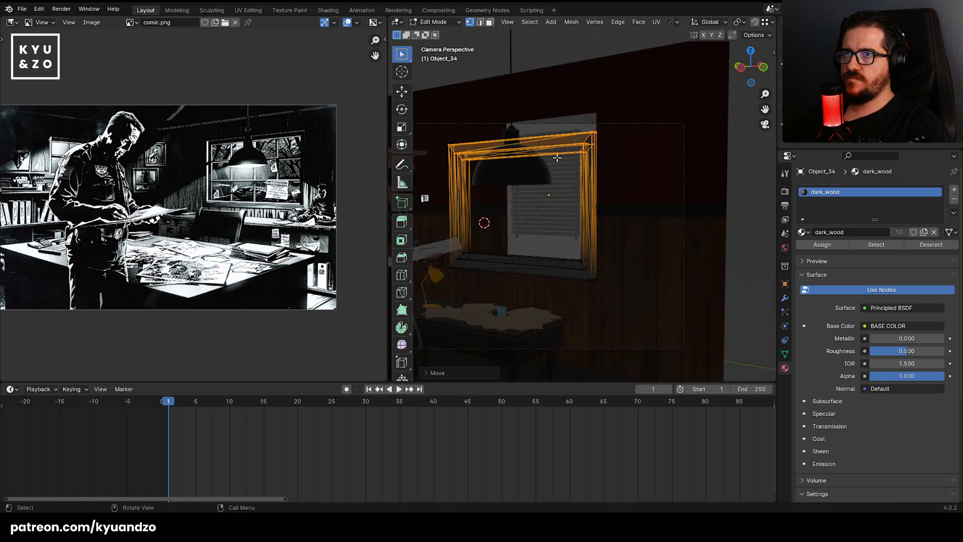
pyautogui.moveTo(558, 108); pyautogui.dragTo(640, 305)
pyautogui.press('g')
pyautogui.press('d')
pyautogui.click(648, 243)
# Select the left-side vertices of the window frame and shift them slightly inward along the Y axis.
pyautogui.keyDown('shift'); pyautogui.moveTo(646, 242); pyautogui.dragTo(690, 237, button='middle'); pyautogui.keyUp('shift')
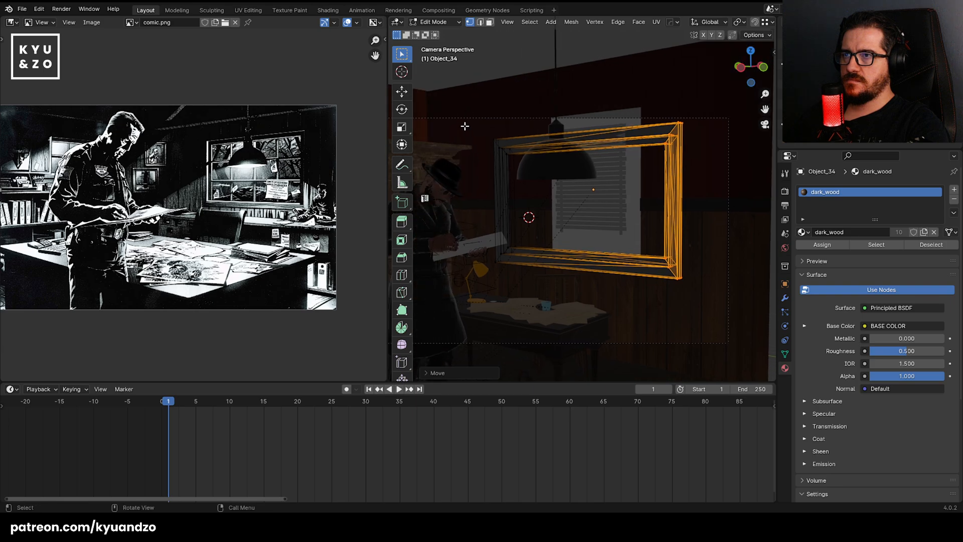
pyautogui.moveTo(463, 110); pyautogui.dragTo(556, 296)
pyautogui.press('g')
pyautogui.press('d')
pyautogui.click(567, 242)
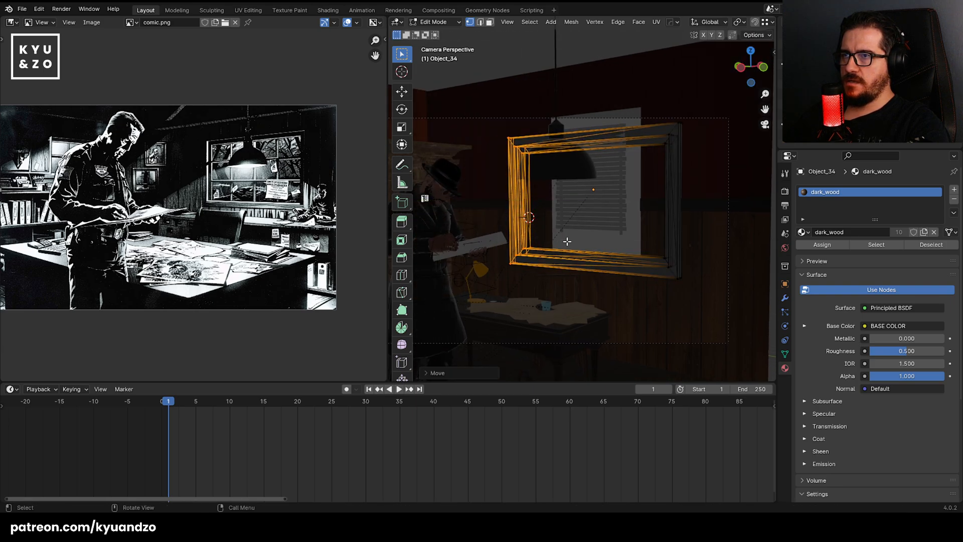
# Select the upper vertices of the window frame and lower them about 6.6 m along the Z axis.
pyautogui.moveTo(484, 103); pyautogui.dragTo(722, 182)
pyautogui.press('g')
pyautogui.press('z')
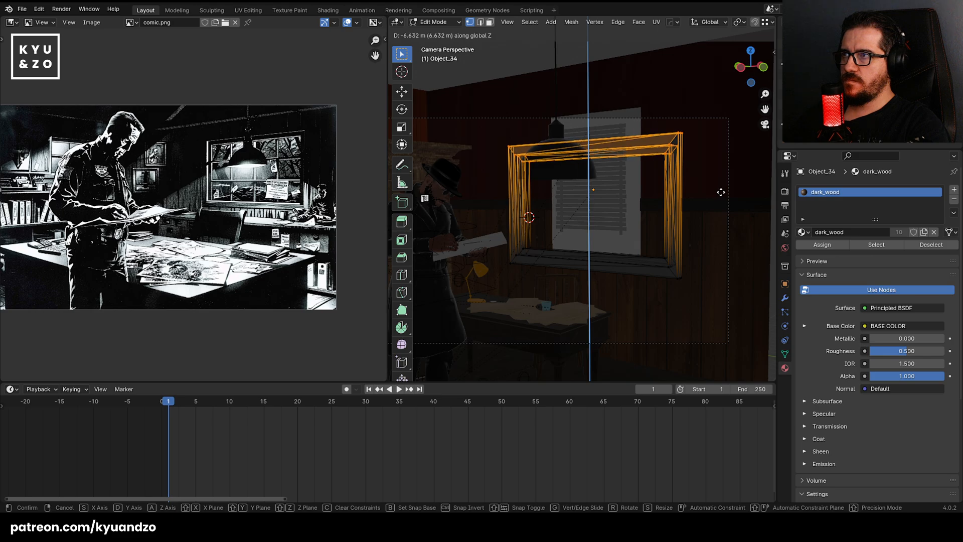
pyautogui.click(720, 192)
pyautogui.press('Tab')
# Lower the window blinds along the Z axis into the opening of the reshaped window frame.
pyautogui.click(599, 155)
pyautogui.click(613, 129)
pyautogui.click(609, 163)
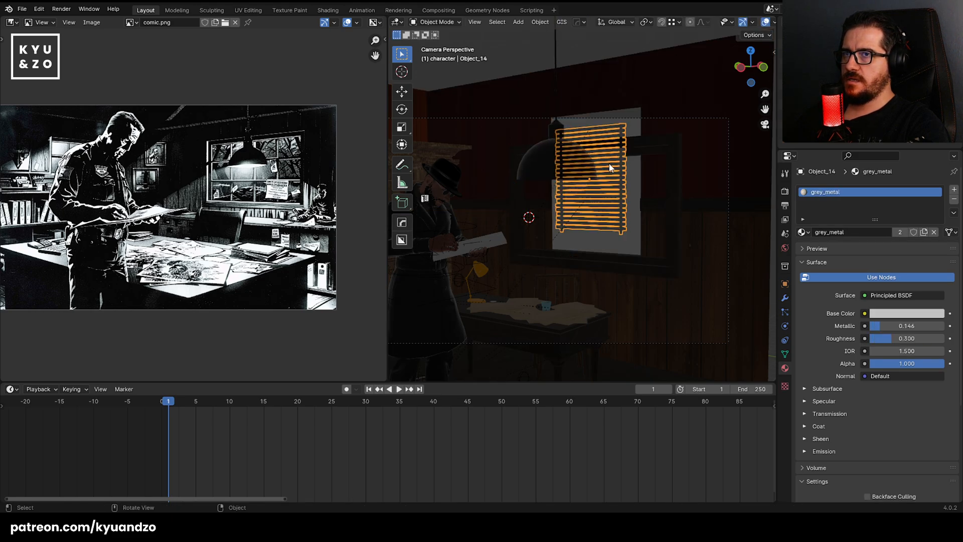
pyautogui.scroll(2, 608, 163)
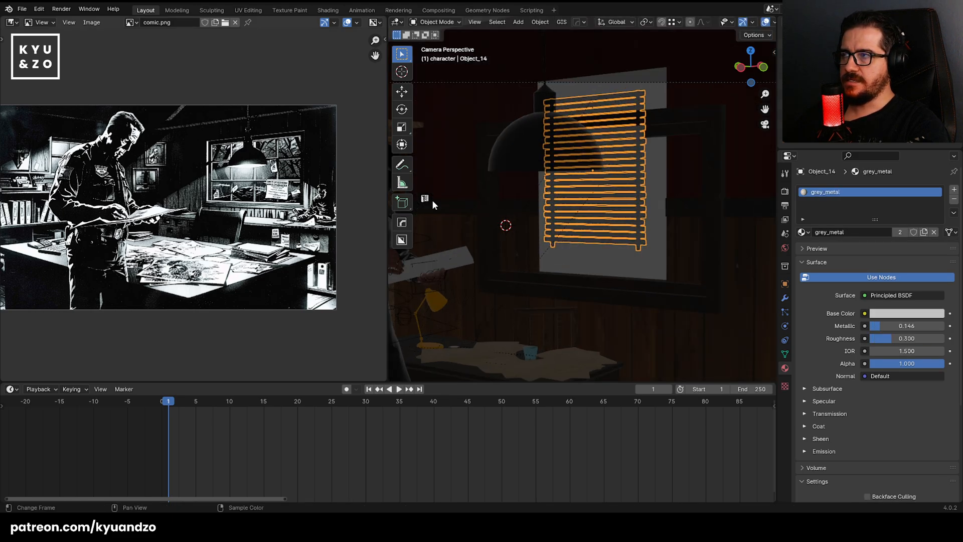
pyautogui.keyDown('shift'); pyautogui.moveTo(566, 168); pyautogui.dragTo(550, 216, button='middle'); pyautogui.keyUp('shift')
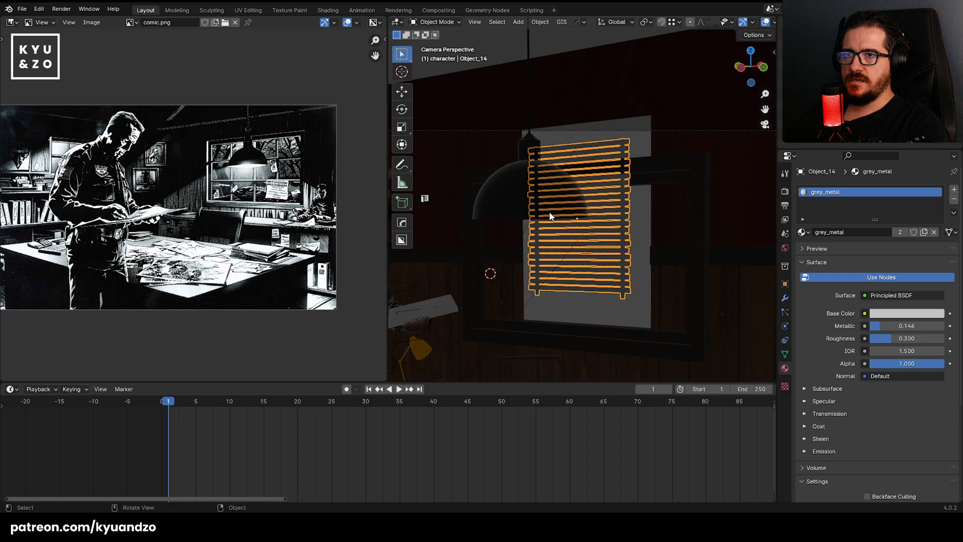
pyautogui.press('s')
pyautogui.press('z')
pyautogui.press('Escape')
pyautogui.press('s')
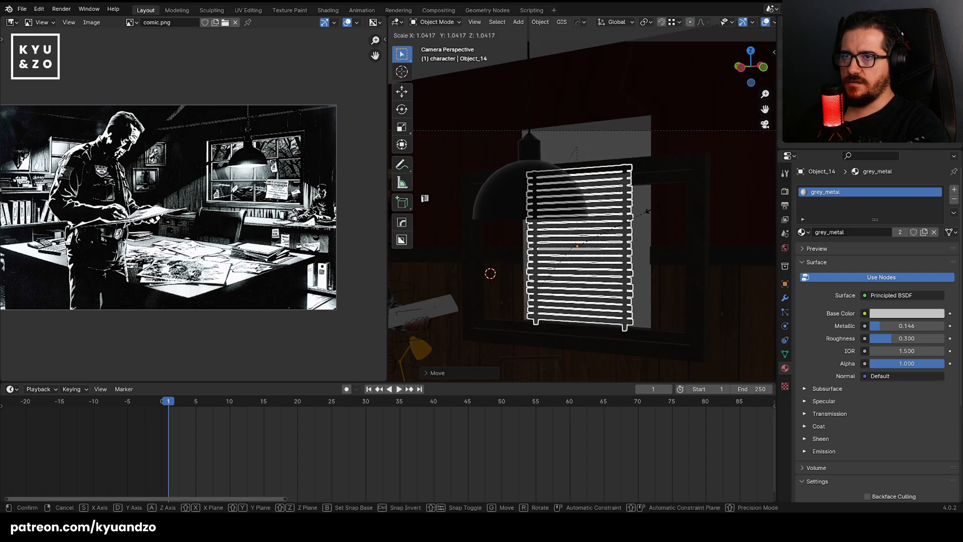
pyautogui.press('y')
pyautogui.rightClick(612, 229)
# Select the left-side vertices of the blinds and move them outward along the Y axis to the frame's left edge.
pyautogui.press('Tab')
pyautogui.hotkey('alt', 'z')
pyautogui.moveTo(480, 150); pyautogui.dragTo(552, 339)
pyautogui.press('g')
pyautogui.press('d')
pyautogui.rightClick(536, 322)
pyautogui.hotkey('alt', 'z')
pyautogui.moveTo(471, 140); pyautogui.dragTo(569, 365)
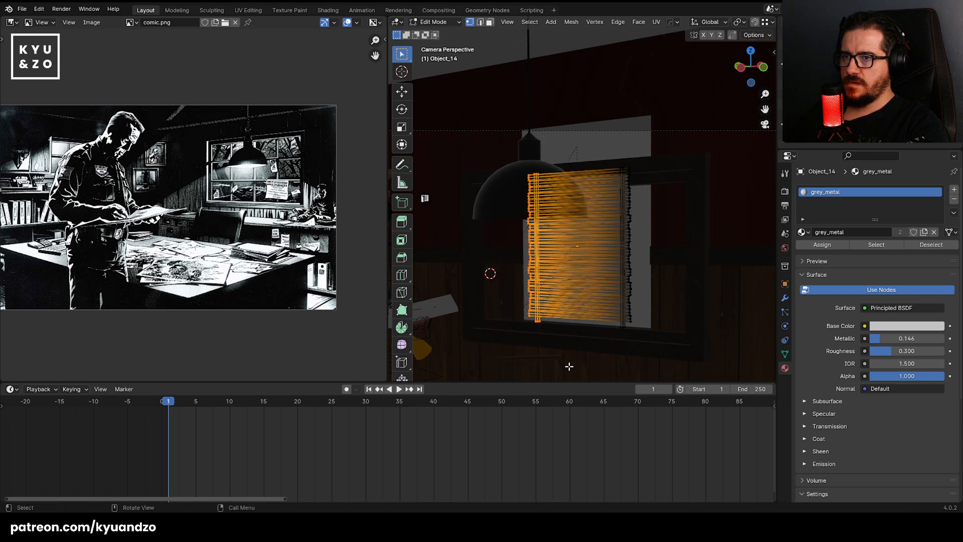
pyautogui.hotkey('alt', 'z')
pyautogui.press('g')
pyautogui.press('y')
pyautogui.click(533, 334)
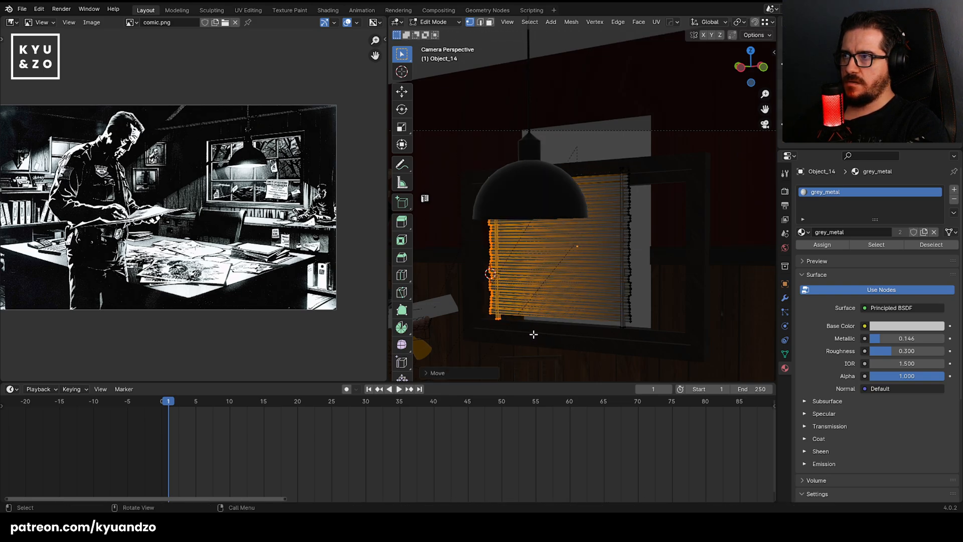
# Select the right-side vertices of the blinds and move them outward along the Y axis to the frame's right edge.
pyautogui.hotkey('alt', 'z')
pyautogui.moveTo(611, 171); pyautogui.dragTo(656, 316)
pyautogui.hotkey('alt', 'z')
pyautogui.press('g')
pyautogui.press('y')
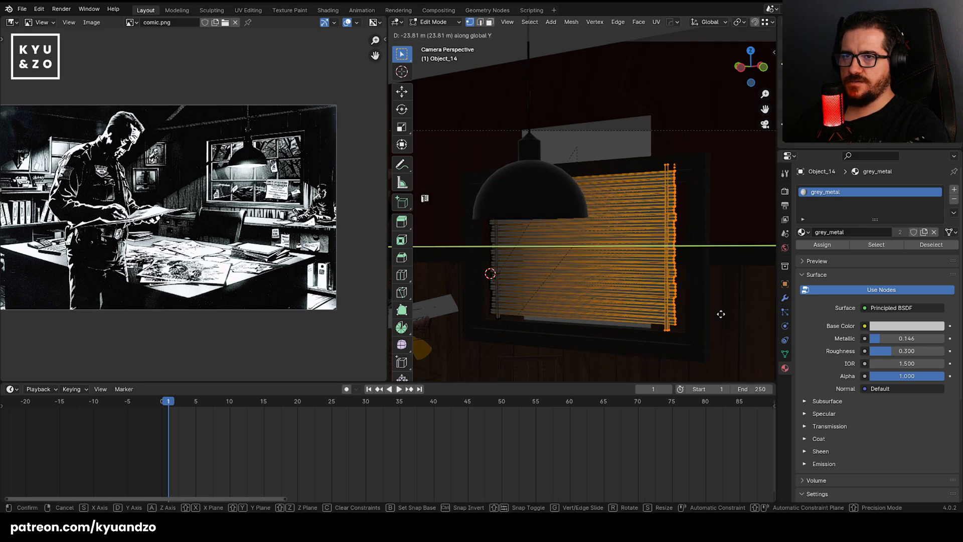
pyautogui.click(733, 316)
pyautogui.press('Tab')
# Examine the window, hanging lamp and standing figure in the comic reference image.
pyautogui.click(530, 349)
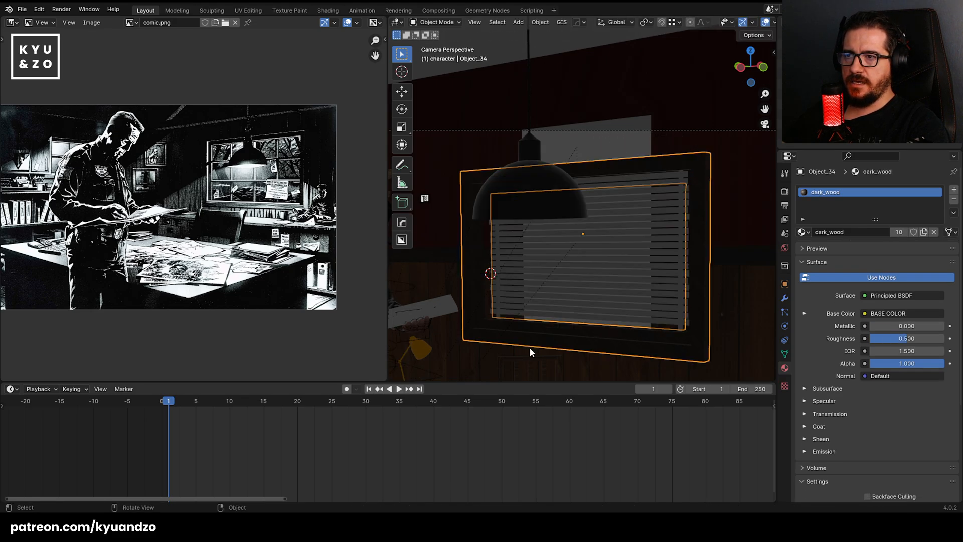
pyautogui.scroll(2, 164, 193)
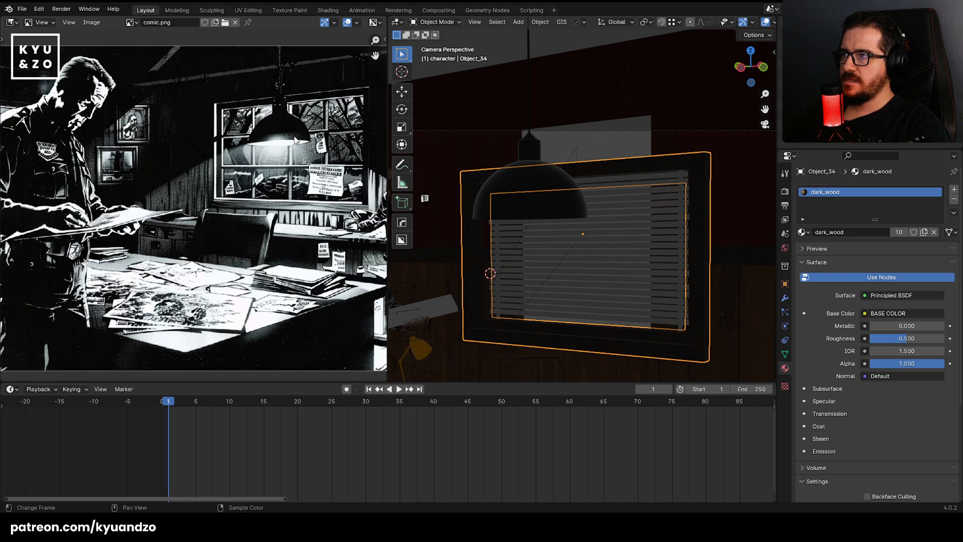
pyautogui.scroll(3, 214, 184)
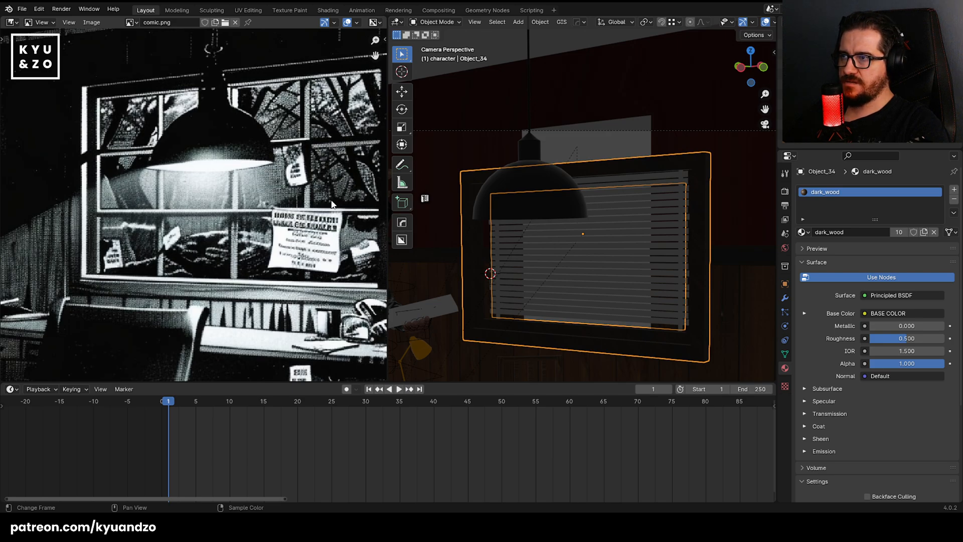
pyautogui.scroll(-4, 202, 202)
pyautogui.moveTo(185, 178); pyautogui.dragTo(337, 178, button='middle')
pyautogui.scroll(2, 204, 159)
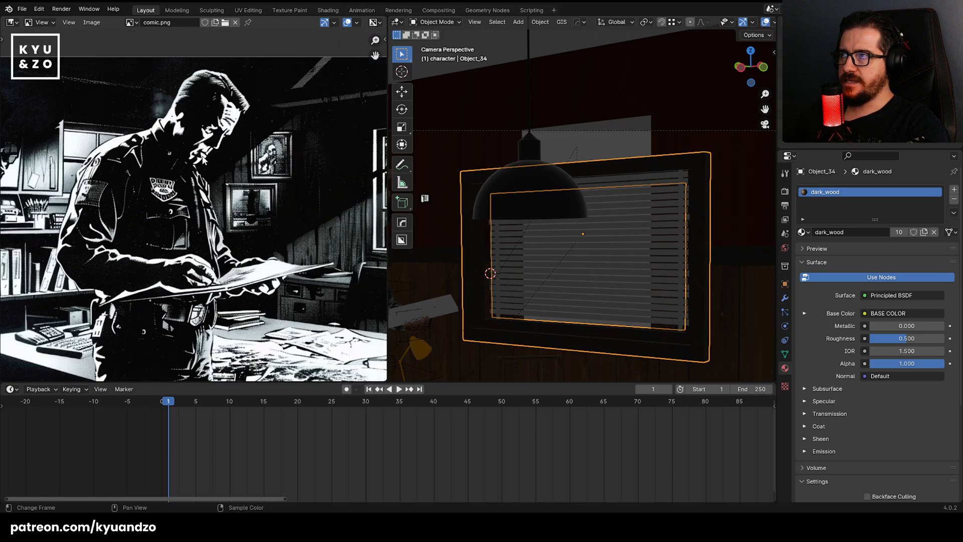
pyautogui.scroll(3, 202, 158)
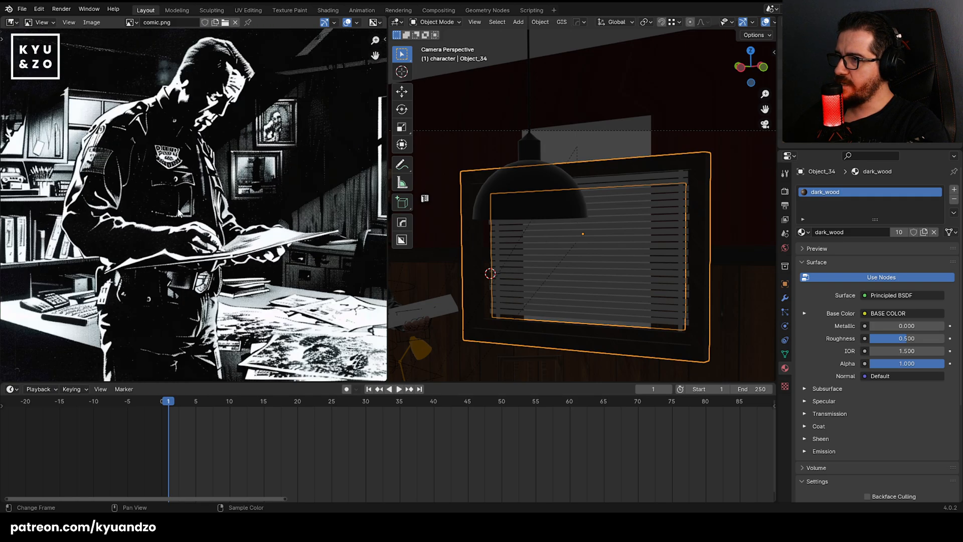
pyautogui.scroll(-4, 178, 213)
# Try to lower the top edge of the wall's window opening along the Z axis to meet the window frame.
pyautogui.click(624, 259)
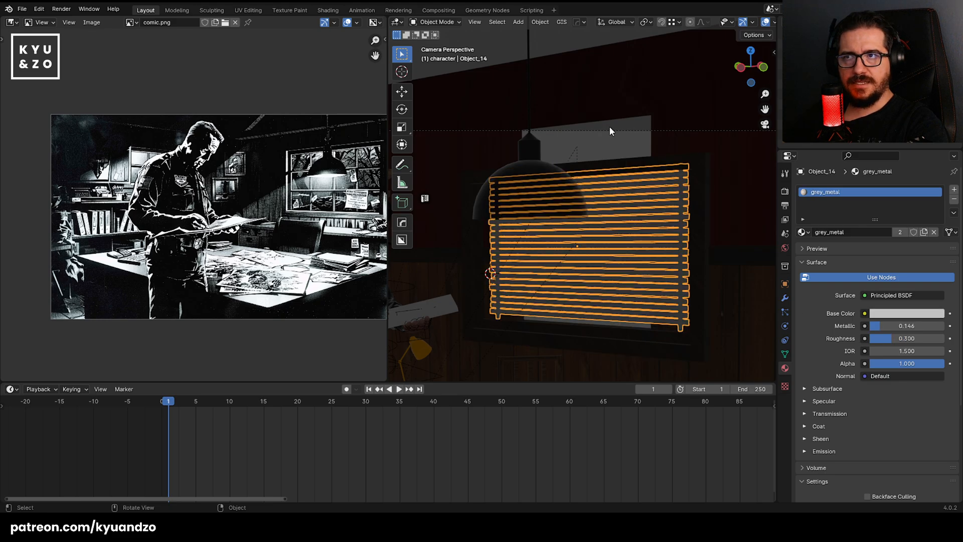
pyautogui.click(609, 127)
pyautogui.press('Tab')
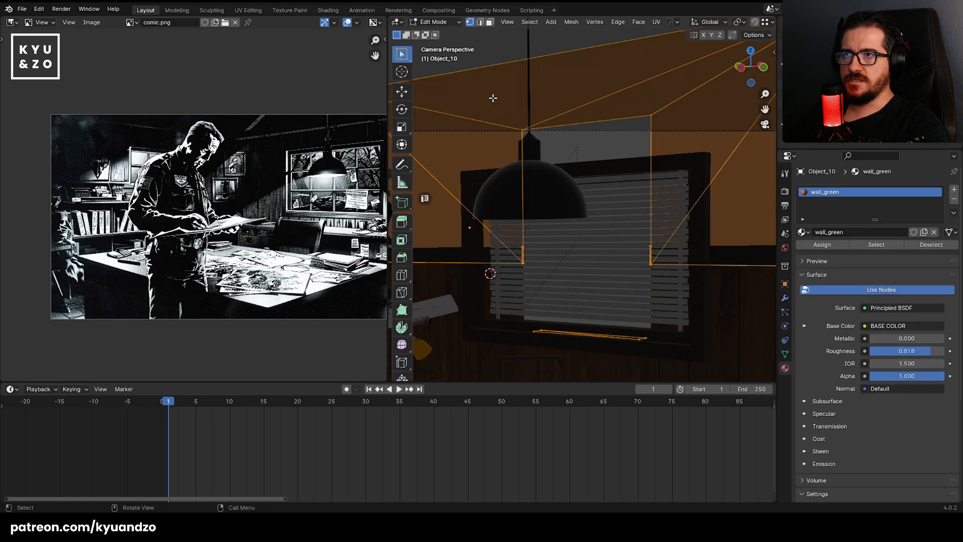
pyautogui.moveTo(492, 97); pyautogui.dragTo(673, 155)
pyautogui.press('g')
pyautogui.press('z')
pyautogui.click(665, 202)
pyautogui.press('Tab')
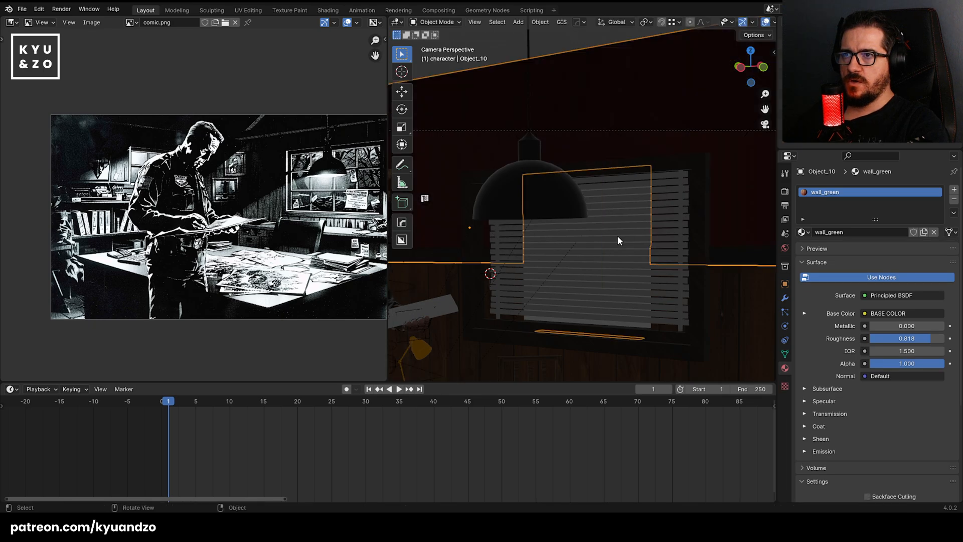
# Lower the top edge of the wall opening along Z again while checking the wallpaper, and undo the move.
pyautogui.scroll(-4, 617, 236)
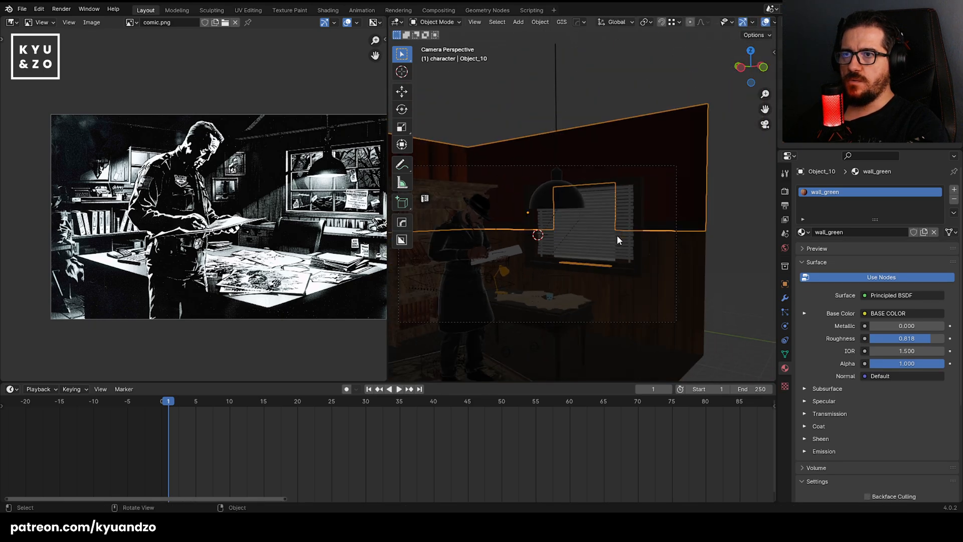
pyautogui.scroll(6, 617, 239)
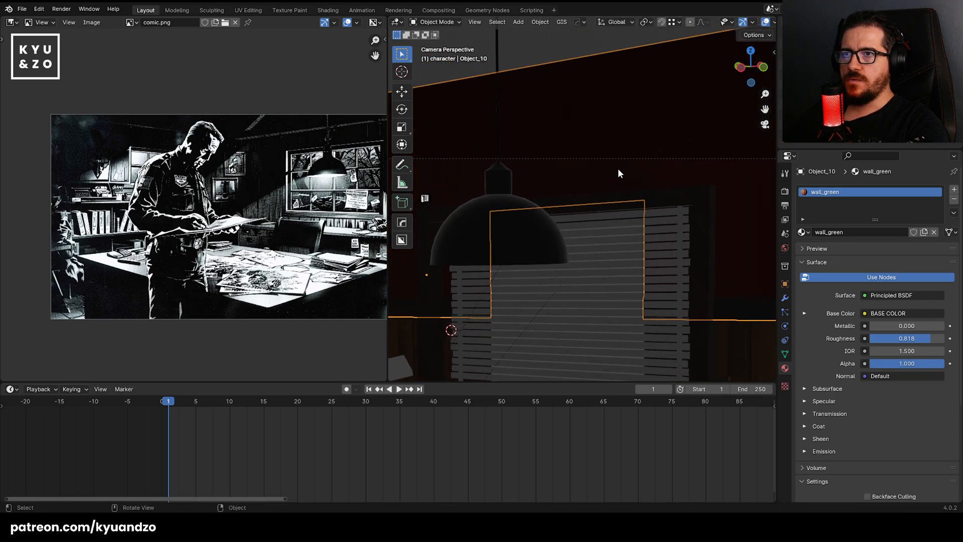
pyautogui.press('Tab')
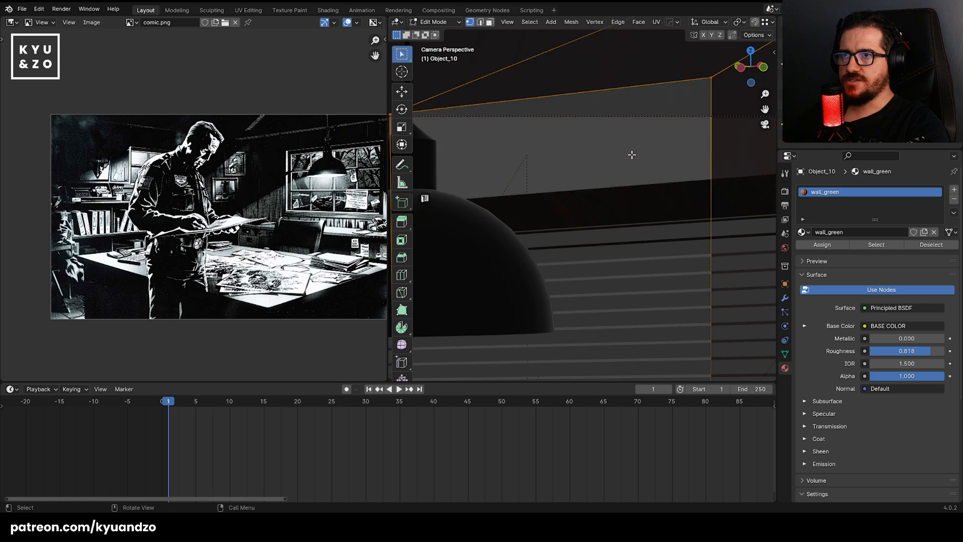
pyautogui.press('g')
pyautogui.press('z')
pyautogui.click(599, 239)
pyautogui.scroll(-4, 584, 200)
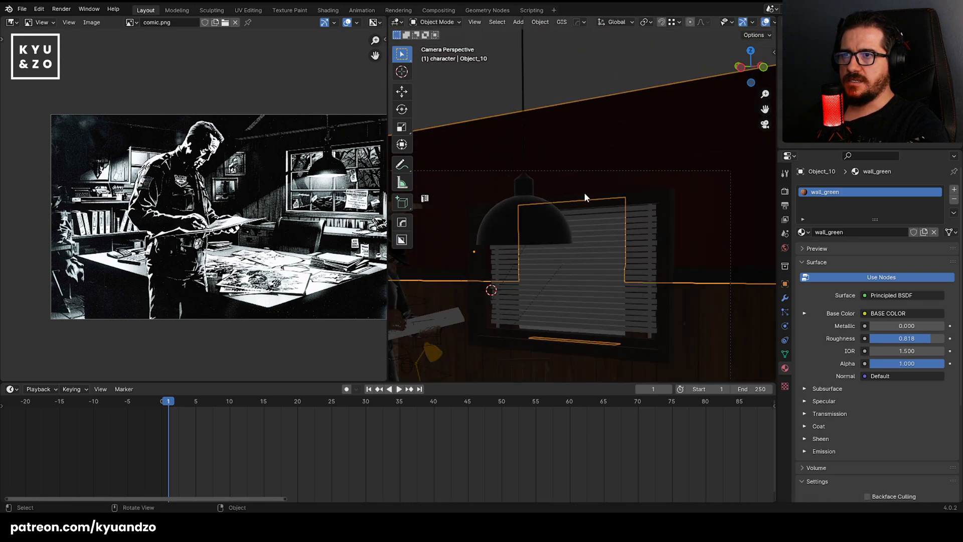
pyautogui.keyDown('shift'); pyautogui.moveTo(566, 167); pyautogui.dragTo(584, 193, button='middle'); pyautogui.keyUp('shift')
pyautogui.press('Tab')
pyautogui.press('Tab')
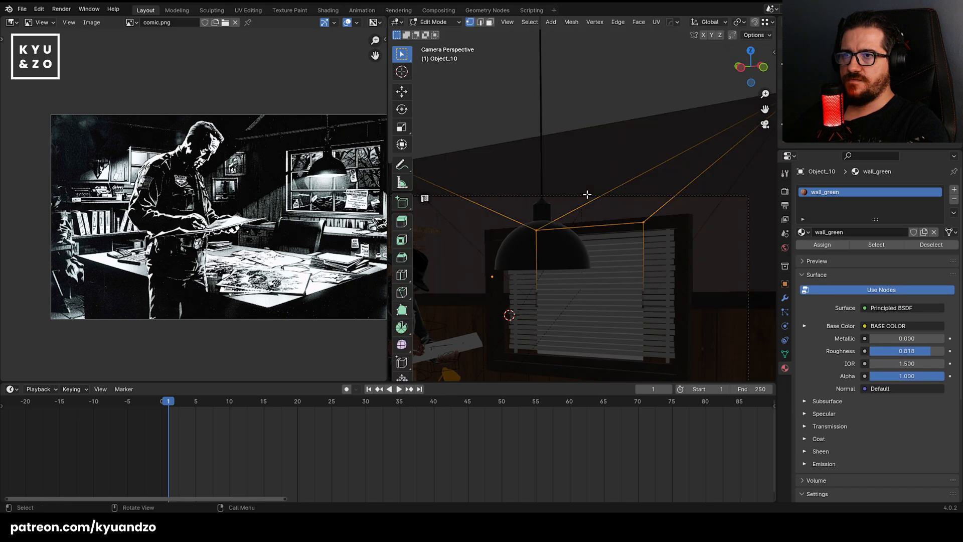
pyautogui.hotkey('ctrl', 'z')
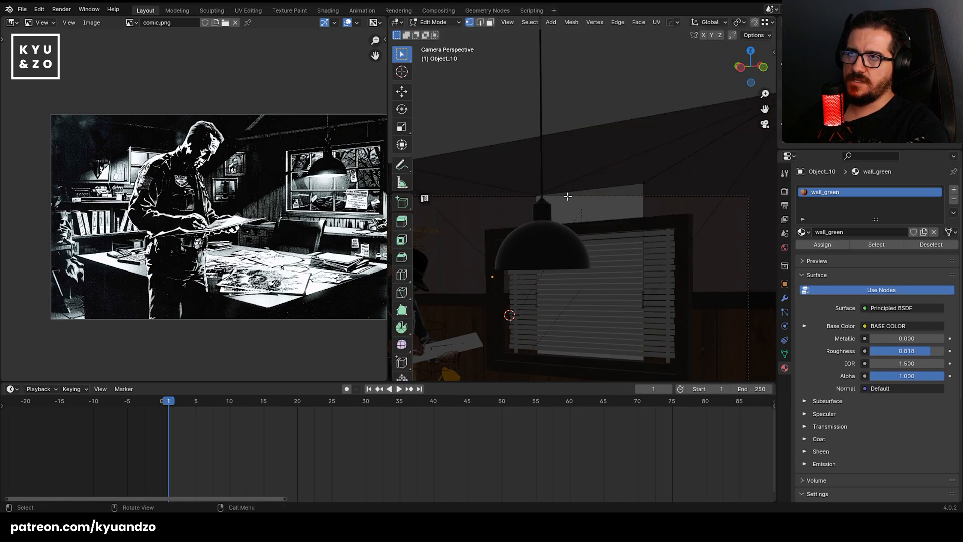
# Convert the whole wall mesh from triangles to quads with a max face angle of 46.4° and max shape angle of 62.2°.
pyautogui.press('a')
pyautogui.click(571, 22)
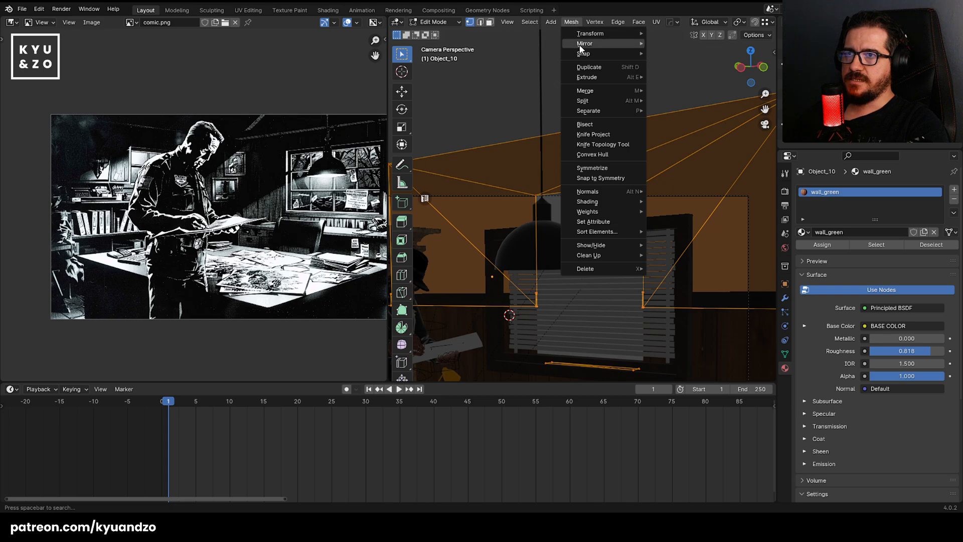
pyautogui.click(638, 23)
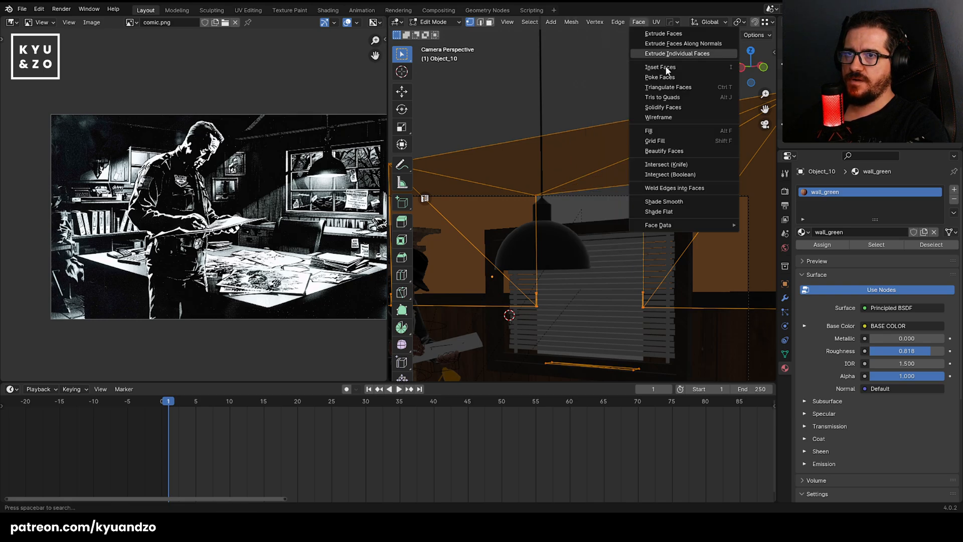
pyautogui.click(686, 95)
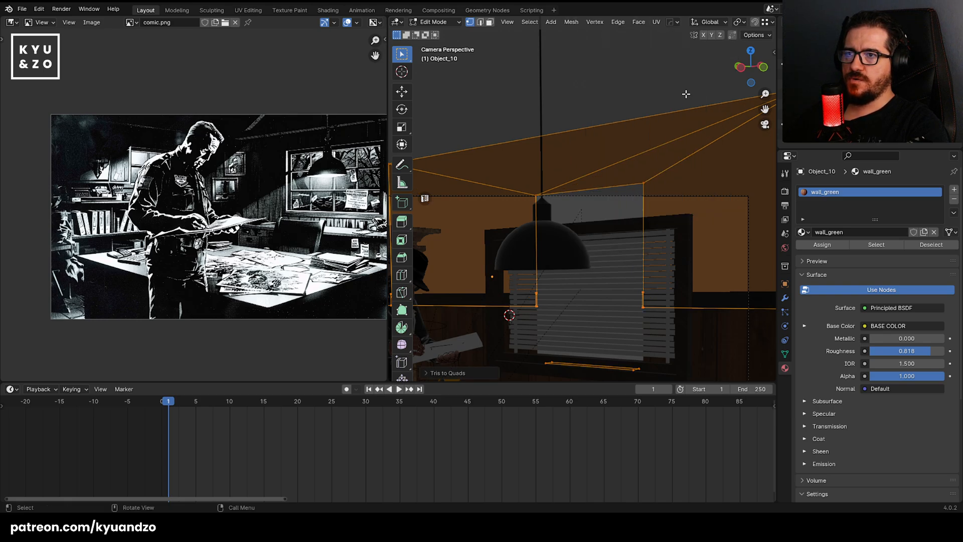
pyautogui.click(451, 377)
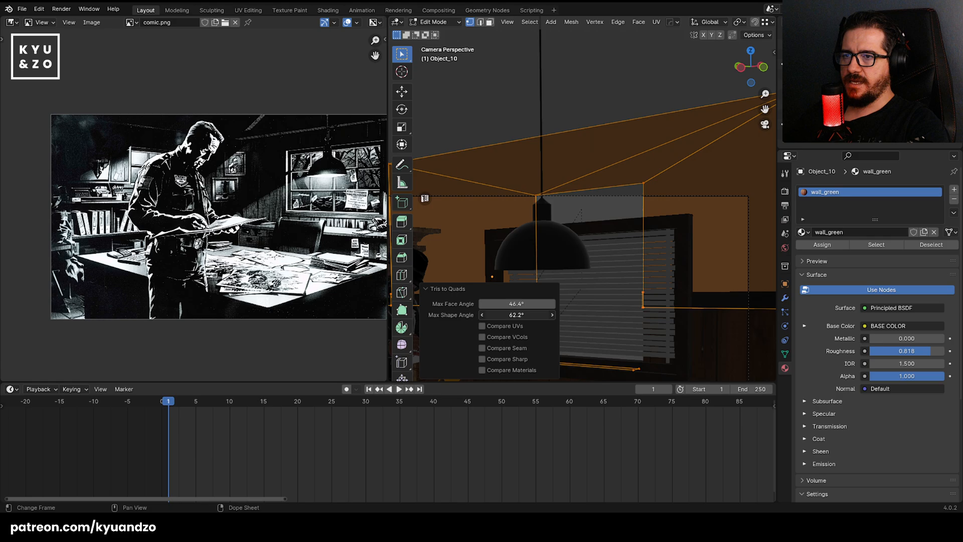
pyautogui.scroll(-3, 582, 156)
pyautogui.press('Tab')
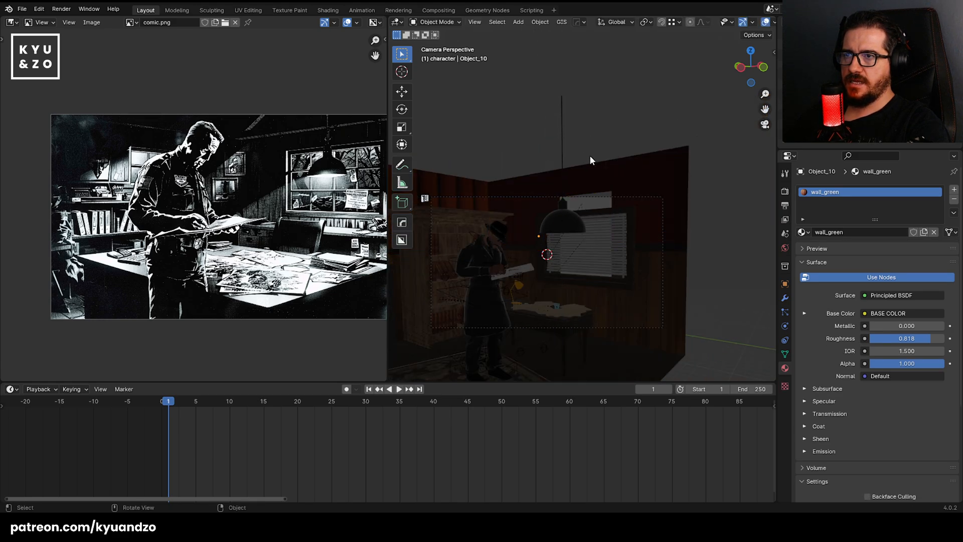
# Remap the UVs of the entire upper wall mesh and check the wallpaper pattern around the window.
pyautogui.press('Tab')
pyautogui.keyDown('shift'); pyautogui.moveTo(607, 179); pyautogui.dragTo(795, 173, button='middle'); pyautogui.keyUp('shift')
pyautogui.keyDown('shift'); pyautogui.moveTo(729, 171); pyautogui.dragTo(565, 247, button='middle'); pyautogui.keyUp('shift')
pyautogui.scroll(8, 580, 157)
pyautogui.press('Tab')
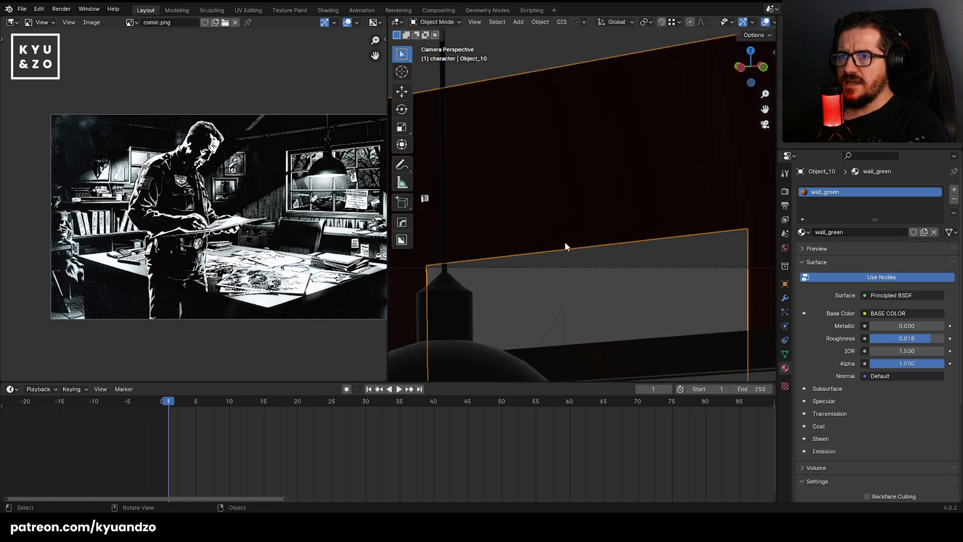
pyautogui.press('Tab')
pyautogui.press('u')
pyautogui.click(531, 286)
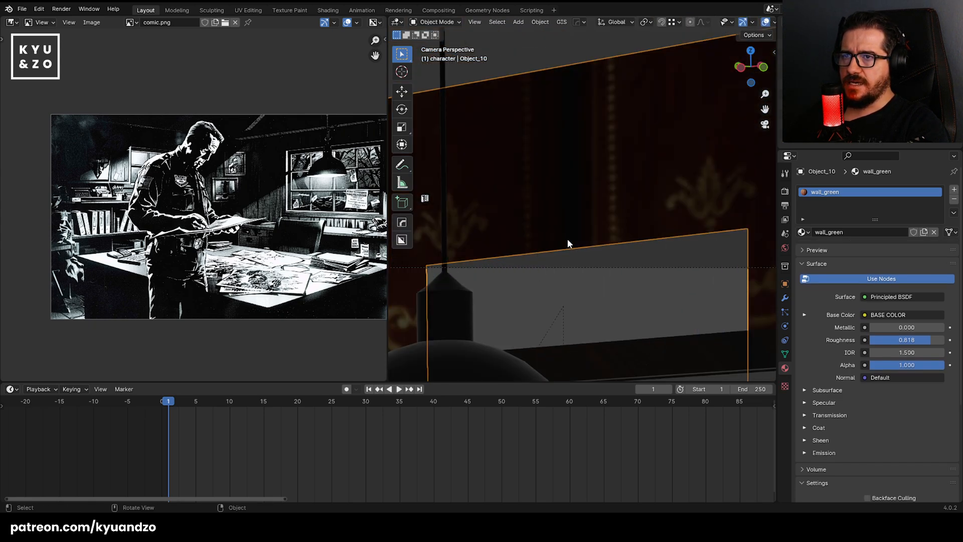
pyautogui.scroll(-5, 567, 239)
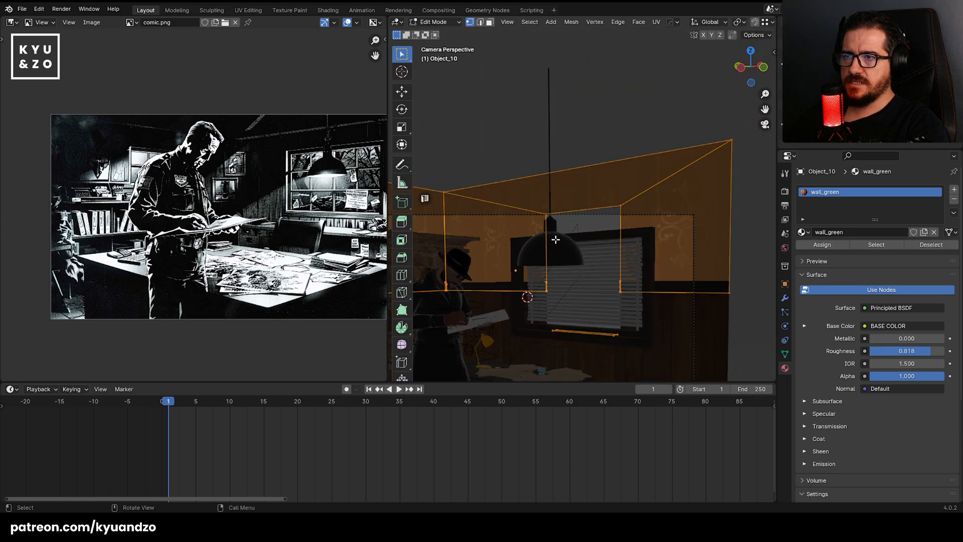
# Show the wall's UVs in the UV Editor in place of the reference image, and scale and reposition them over the texture.
pyautogui.click(10, 22)
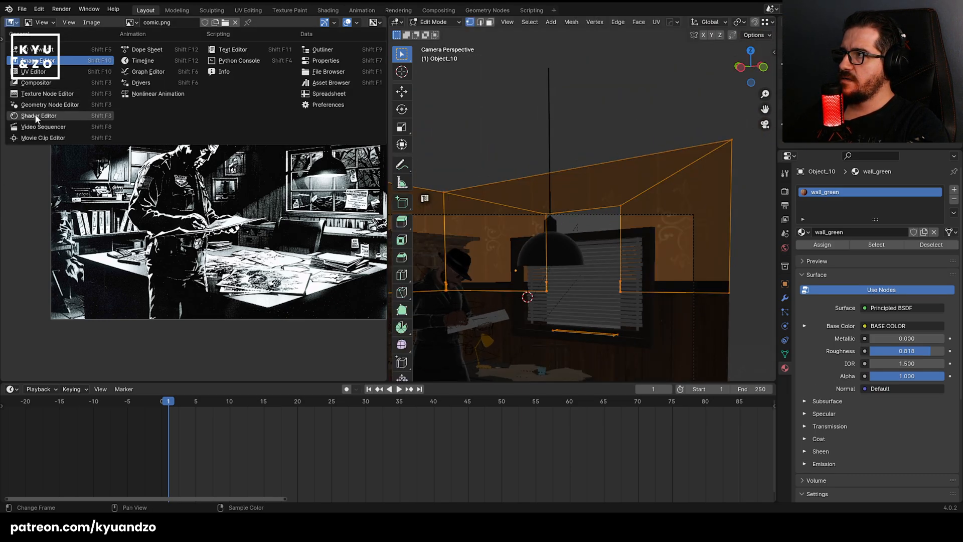
pyautogui.click(33, 71)
pyautogui.press('s')
pyautogui.click(278, 254)
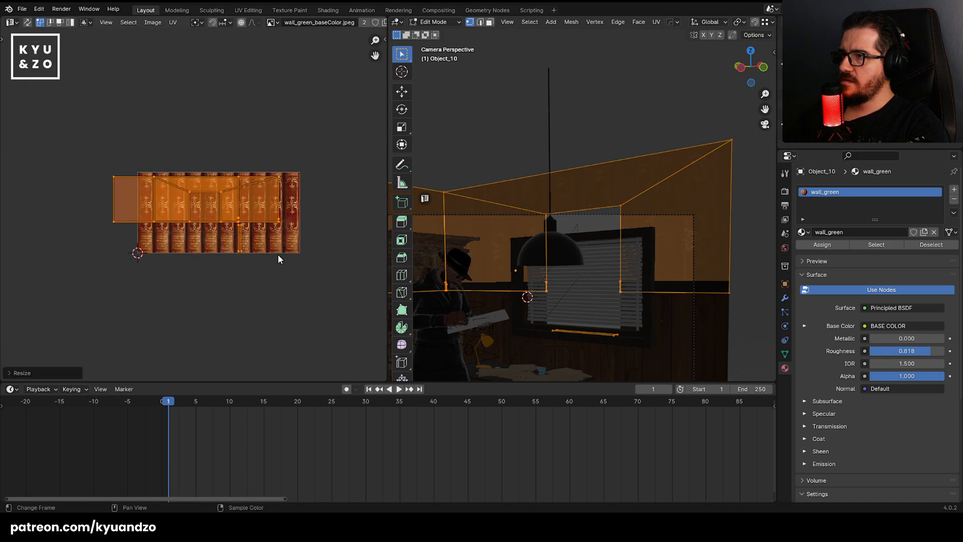
pyautogui.press('g')
pyautogui.click(302, 263)
# Scale the wall's UVs down to a tiny patch and move it over a book spine, checking the result on the wall.
pyautogui.press('s')
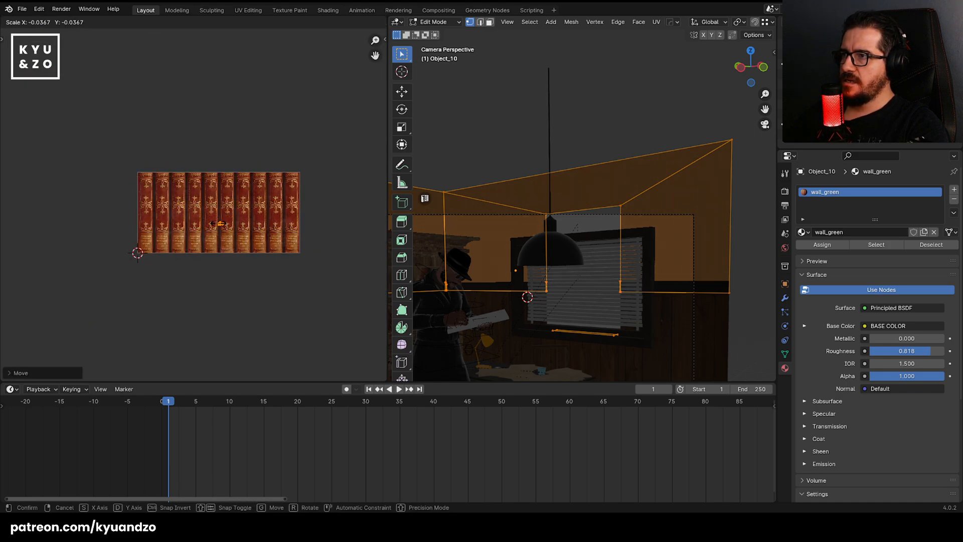
pyautogui.click(234, 229)
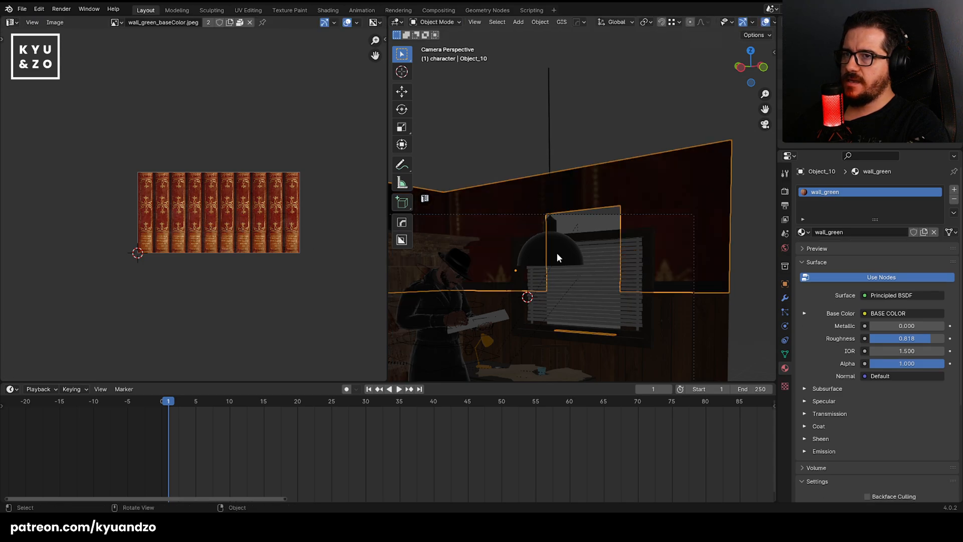
pyautogui.press('s')
pyautogui.click(223, 227)
pyautogui.press('g')
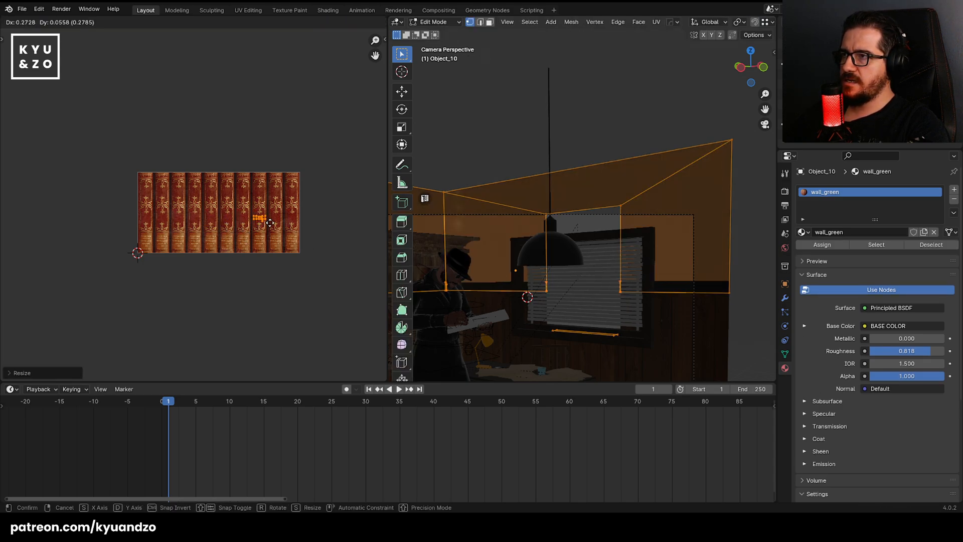
pyautogui.click(269, 221)
pyautogui.press('Tab')
pyautogui.scroll(1, 564, 253)
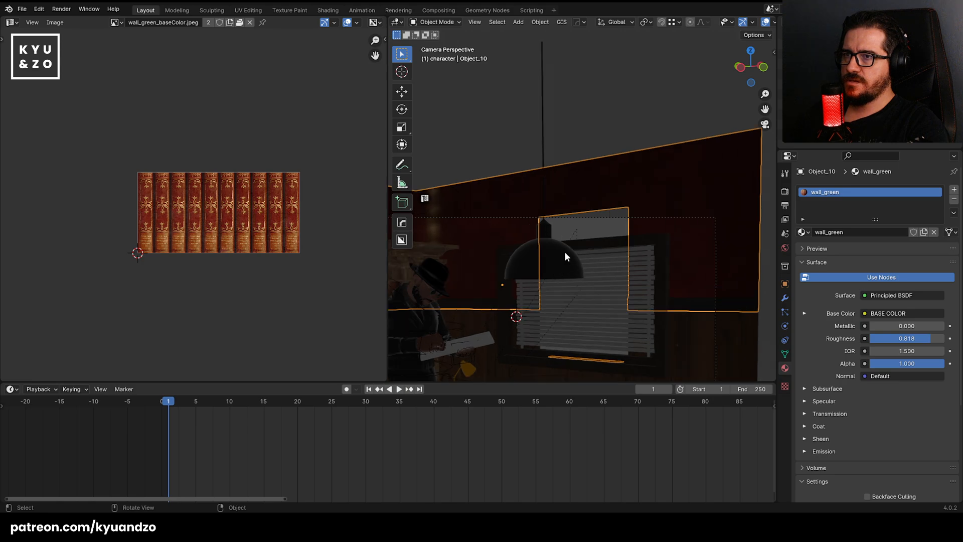
pyautogui.scroll(2, 564, 252)
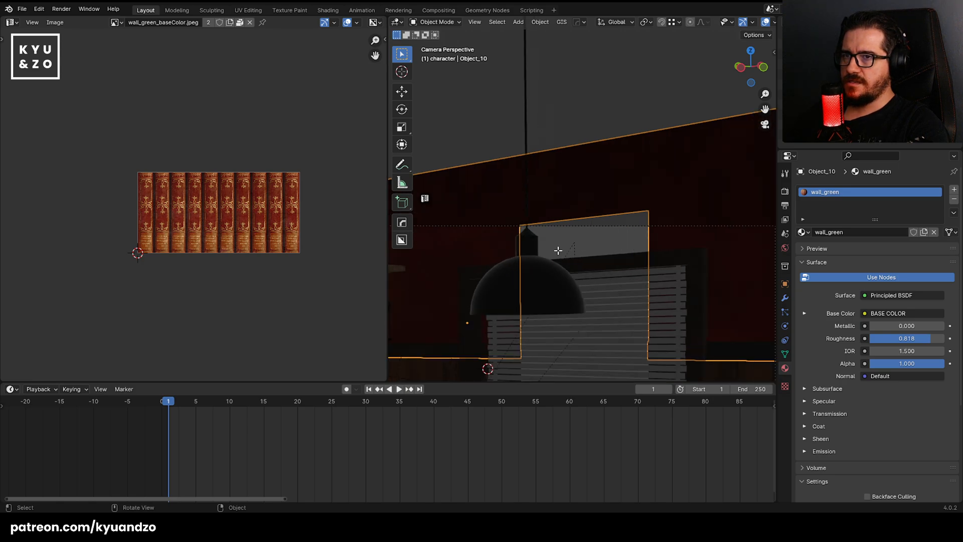
# Shrink the wall's UV patch further and fit it onto a plain red area of the book spine.
pyautogui.press('Tab')
pyautogui.scroll(3, 258, 239)
pyautogui.moveTo(348, 215); pyautogui.dragTo(236, 224, button='middle')
pyautogui.scroll(2, 232, 235)
pyautogui.press('s')
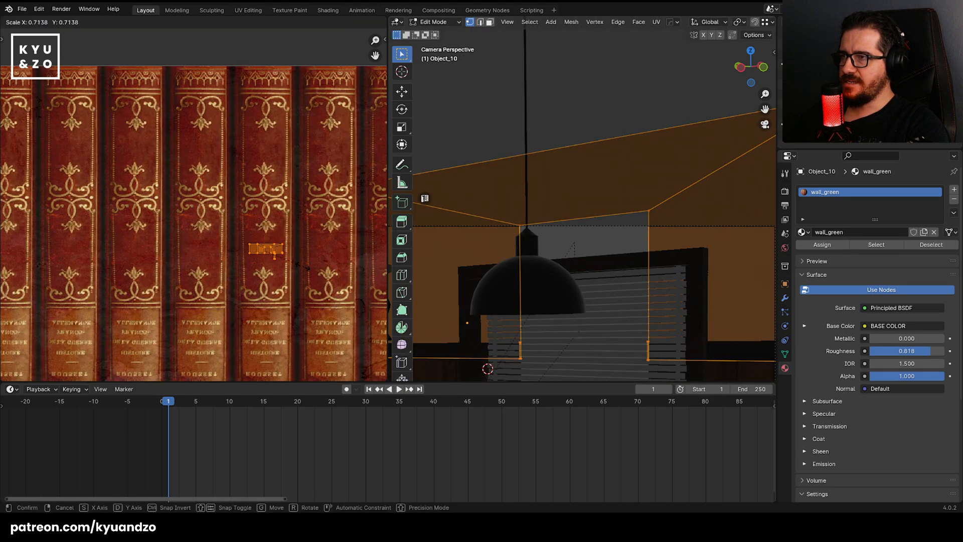
pyautogui.click(298, 269)
pyautogui.press('g')
pyautogui.click(297, 266)
pyautogui.press('Tab')
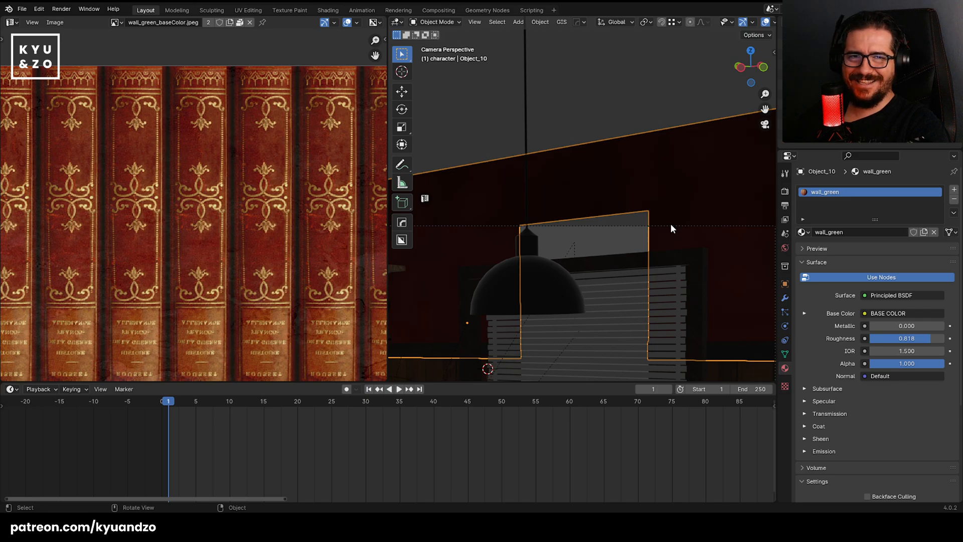
pyautogui.scroll(-3, 670, 223)
# Try enlarging the wall's UVs across several book spines and check the pattern on the wall.
pyautogui.press('Tab')
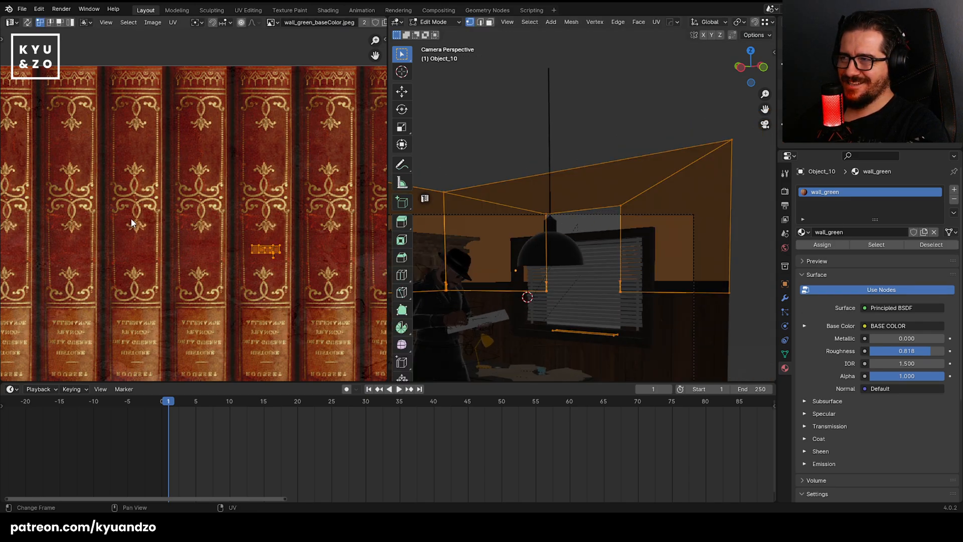
pyautogui.scroll(-4, 132, 223)
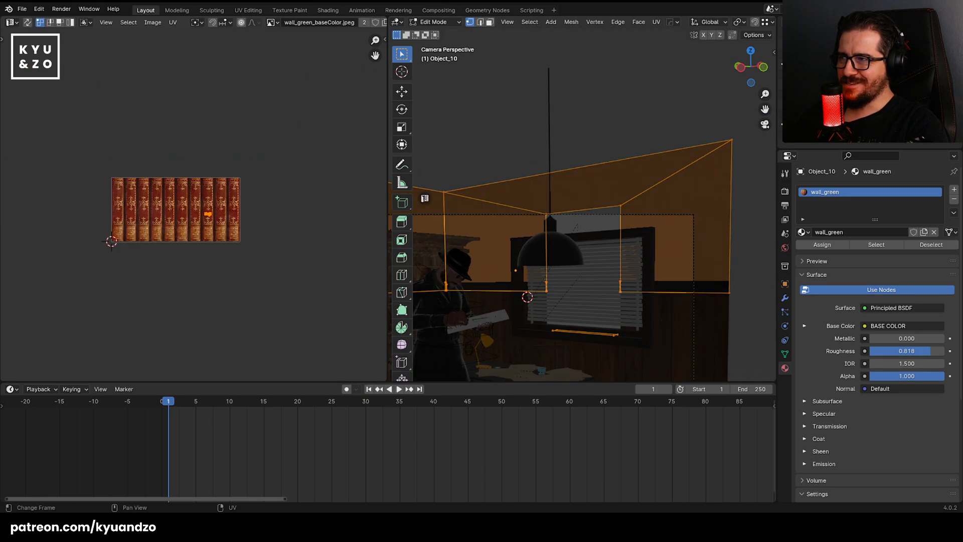
pyautogui.press('s')
pyautogui.click(121, 312)
pyautogui.press('g')
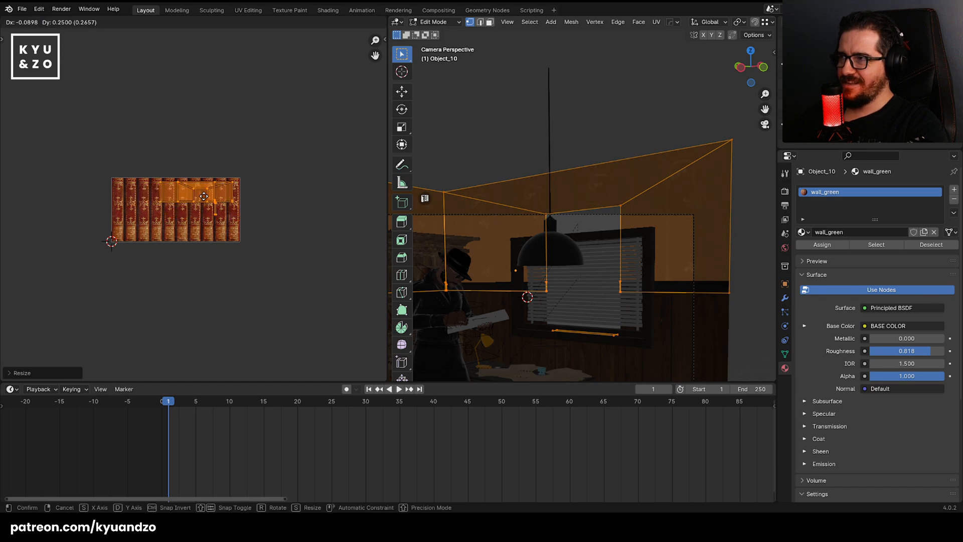
pyautogui.click(208, 195)
pyautogui.press('Tab')
pyautogui.keyDown('shift'); pyautogui.moveTo(554, 221); pyautogui.dragTo(570, 189, button='middle'); pyautogui.keyUp('shift')
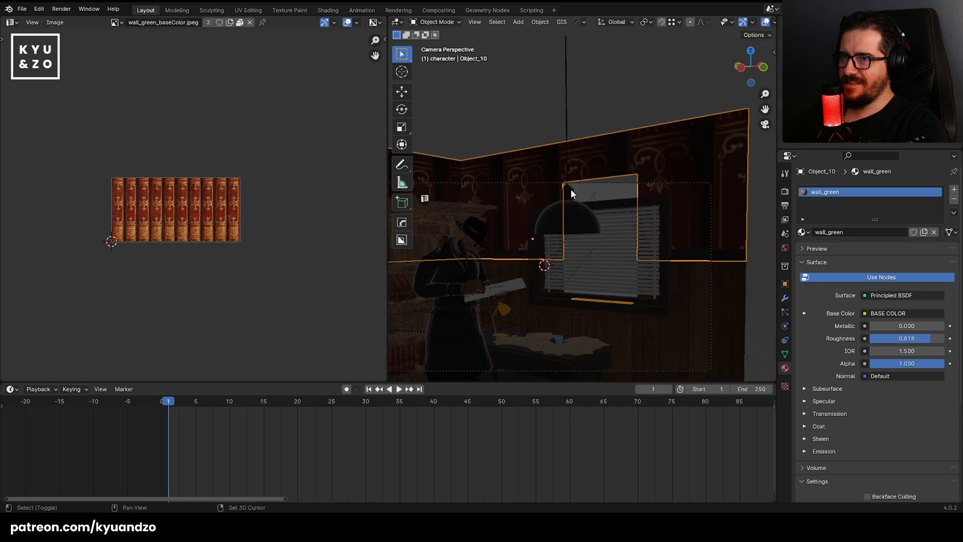
# Scale the wall's UVs back down and fit them inside one spine's plain red area for a solid red wall.
pyautogui.press('Tab')
pyautogui.press('s')
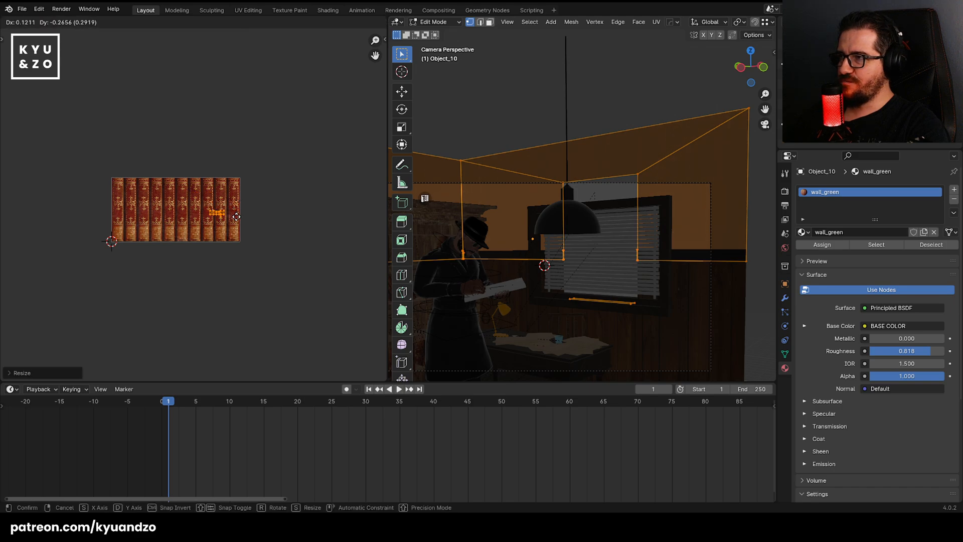
pyautogui.click(236, 216)
pyautogui.press('Tab')
pyautogui.press('Tab')
pyautogui.scroll(7, 236, 235)
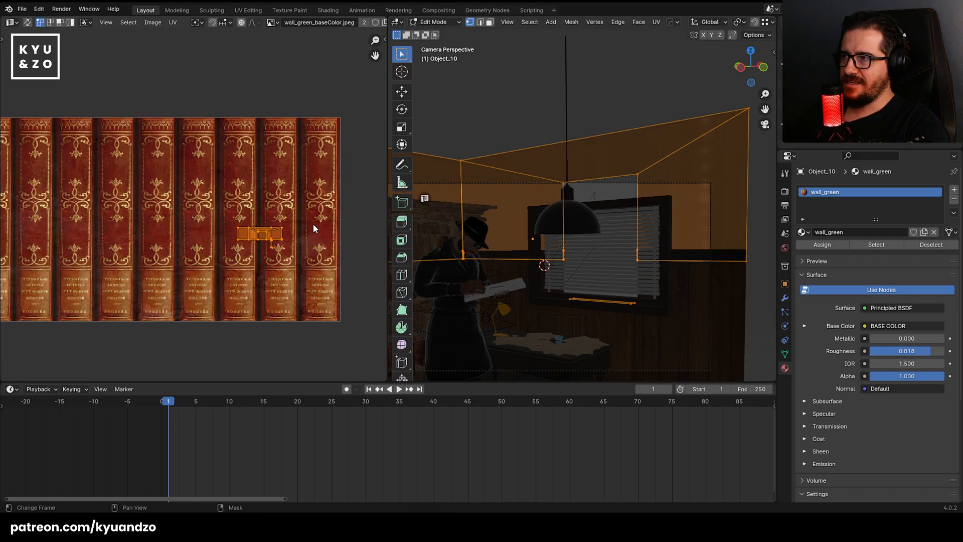
pyautogui.press('s')
pyautogui.click(309, 261)
pyautogui.press('g')
pyautogui.click(274, 262)
pyautogui.press('Tab')
pyautogui.scroll(-3, 542, 163)
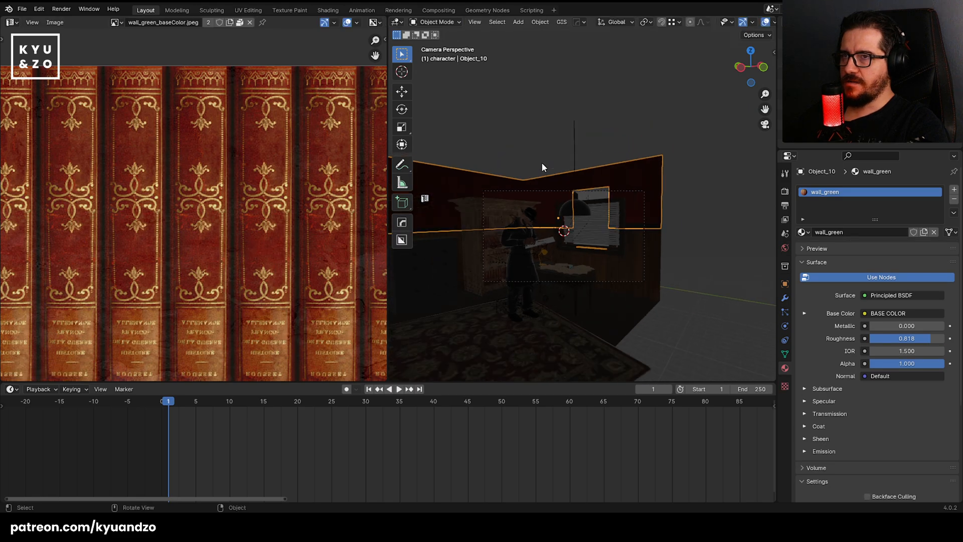
# Deselect the wall, widen the 3D viewport over the UV Editor, and save the file.
pyautogui.scroll(1, 531, 176)
pyautogui.keyDown('shift'); pyautogui.moveTo(480, 271); pyautogui.dragTo(486, 246, button='middle'); pyautogui.keyUp('shift')
pyautogui.click(446, 116)
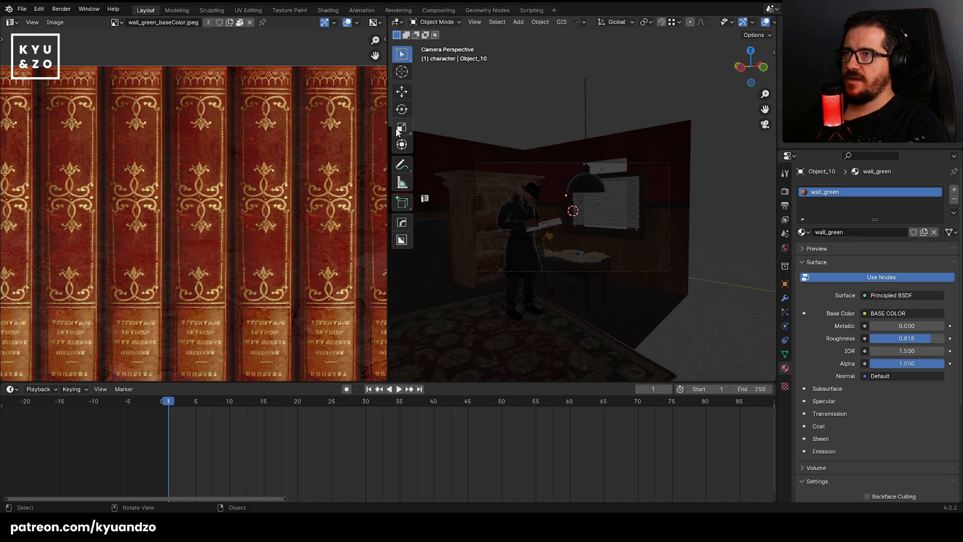
pyautogui.moveTo(389, 132); pyautogui.dragTo(141, 116)
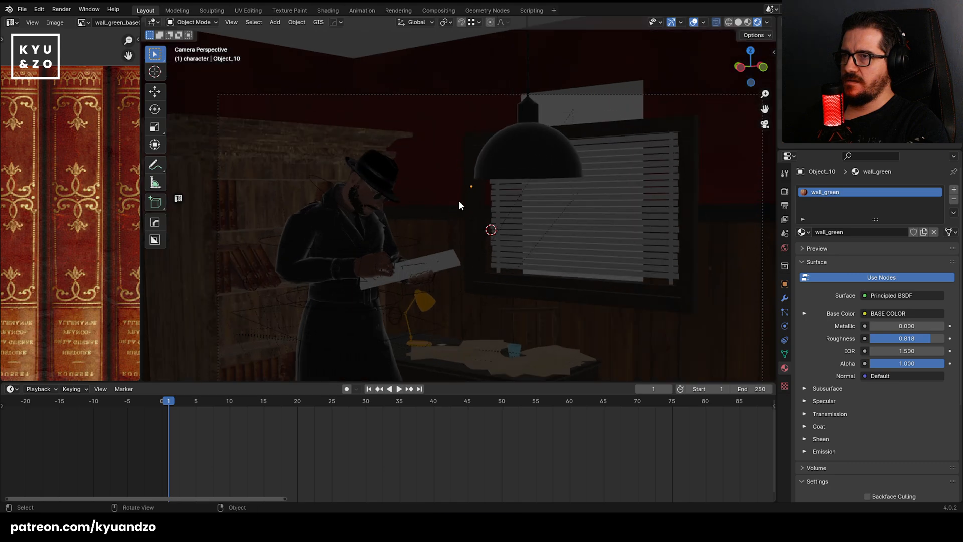
pyautogui.hotkey('ctrl', 's')
# Add a point light and move it along Z to the height of the hanging dome lamp.
pyautogui.click(527, 136)
pyautogui.hotkey('shift', 'a')
pyautogui.moveTo(497, 278)
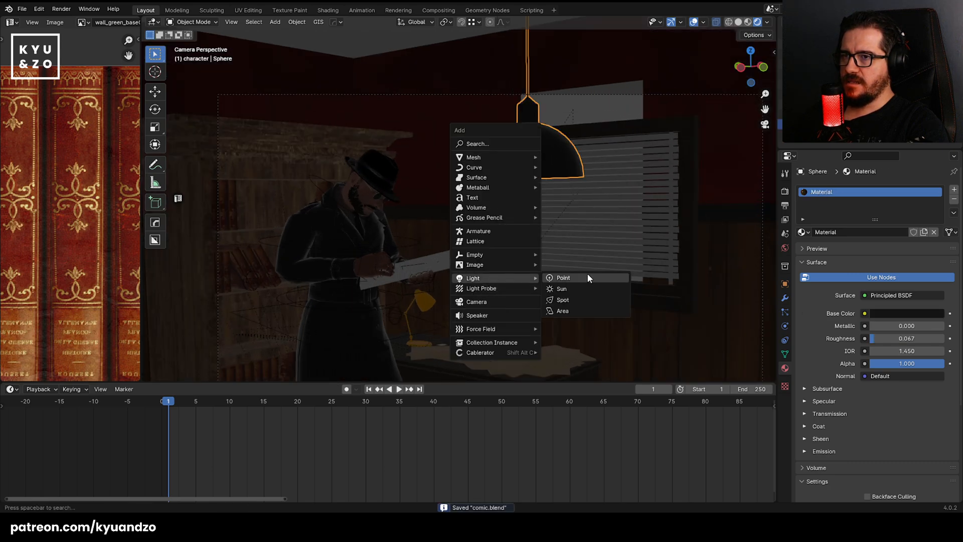
pyautogui.click(588, 278)
pyautogui.press('g')
pyautogui.press('z')
pyautogui.click(565, 115)
# Align the point light with the dome lamp on X and Y, by centers and relative to the active object.
pyautogui.moveTo(564, 116); pyautogui.dragTo(507, 179, button='middle')
pyautogui.keyDown('shift'); pyautogui.click(503, 152); pyautogui.keyUp('shift')
pyautogui.hotkey('ctrl', 'shift', 'a')
pyautogui.keyDown('shift'); pyautogui.click(265, 348); pyautogui.keyUp('shift')
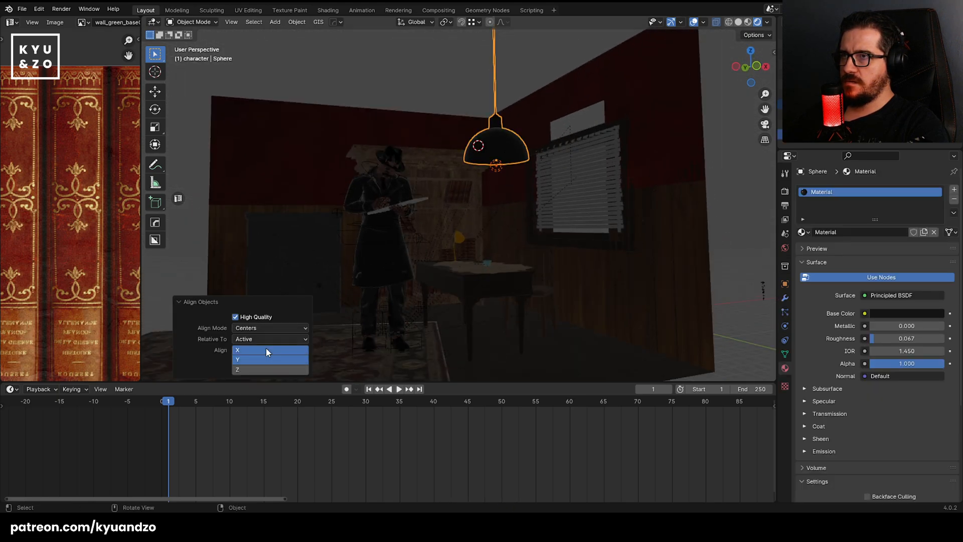
# Raise the point light's power to 1981.5 W and move the light 12.16 m up along Z into the dome.
pyautogui.click(497, 163)
pyautogui.click(498, 162)
pyautogui.keyDown('shift'); pyautogui.moveTo(494, 173); pyautogui.dragTo(459, 169, button='middle'); pyautogui.keyUp('shift')
pyautogui.scroll(4, 465, 214)
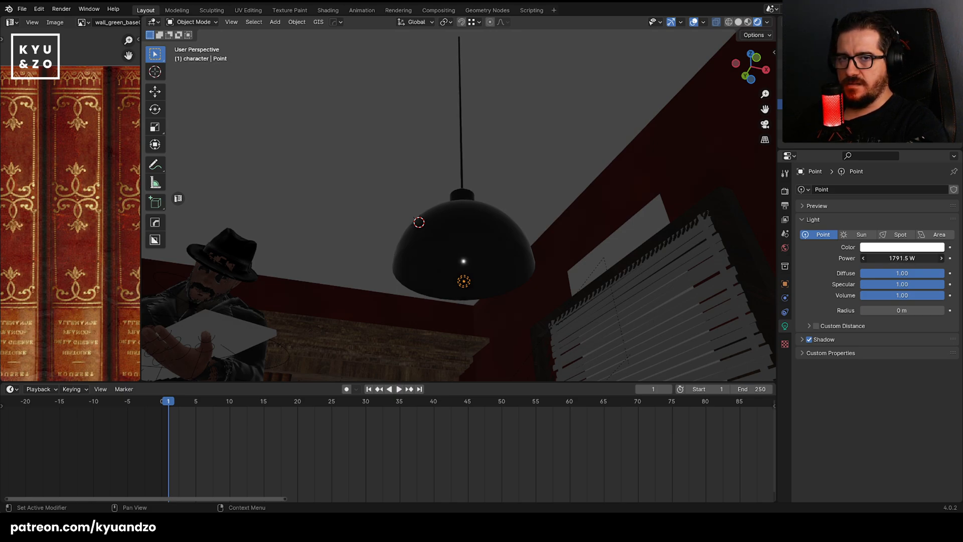
pyautogui.moveTo(690, 207); pyautogui.dragTo(497, 188, button='middle')
pyautogui.press('g')
pyautogui.press('z')
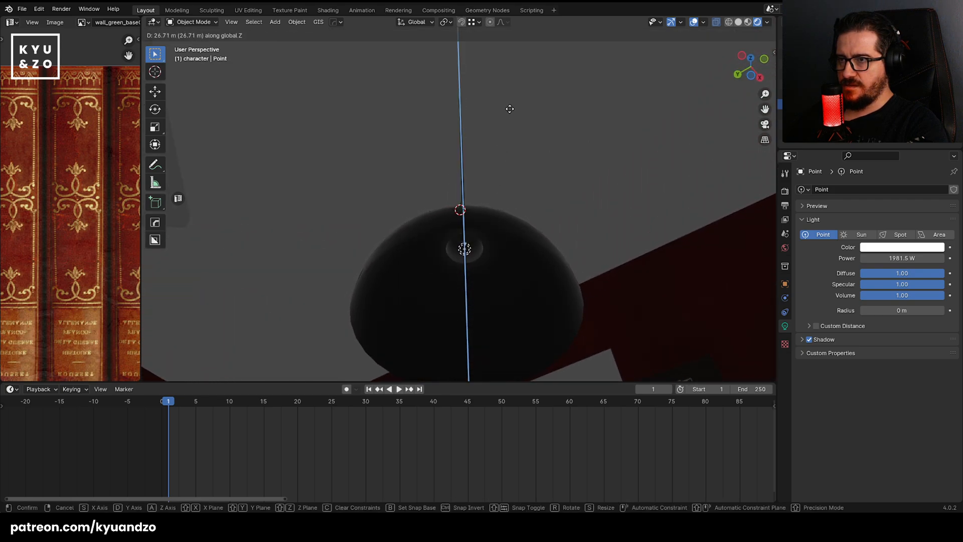
pyautogui.click(506, 151)
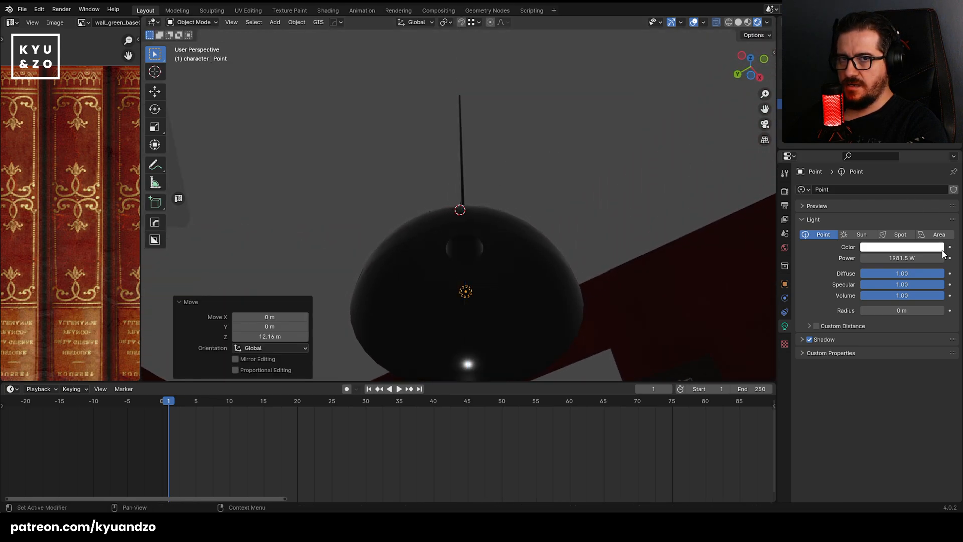
# Try the Spot type on the lamp's light, return to Point, and set its radius to 15.8 m.
pyautogui.click(872, 236)
pyautogui.click(822, 235)
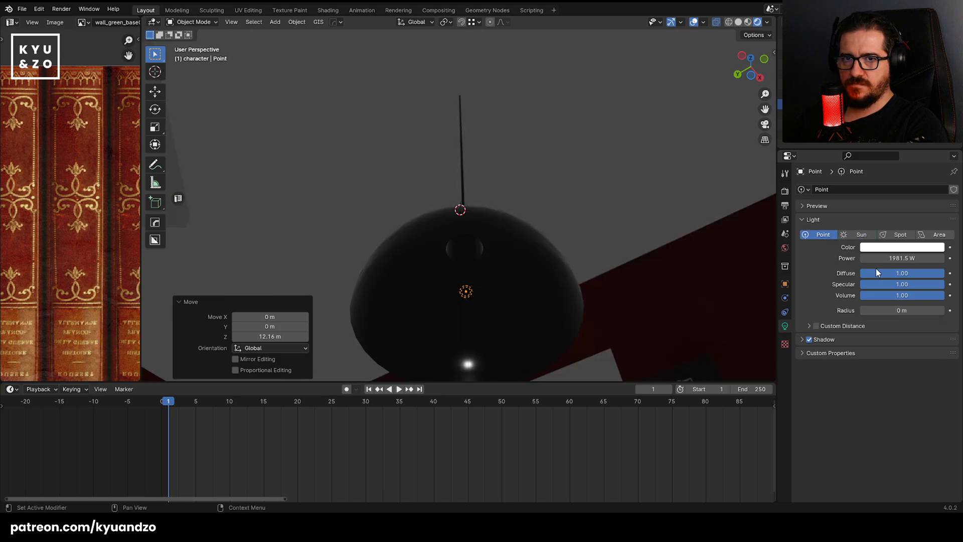
pyautogui.moveTo(888, 307); pyautogui.dragTo(923, 307)
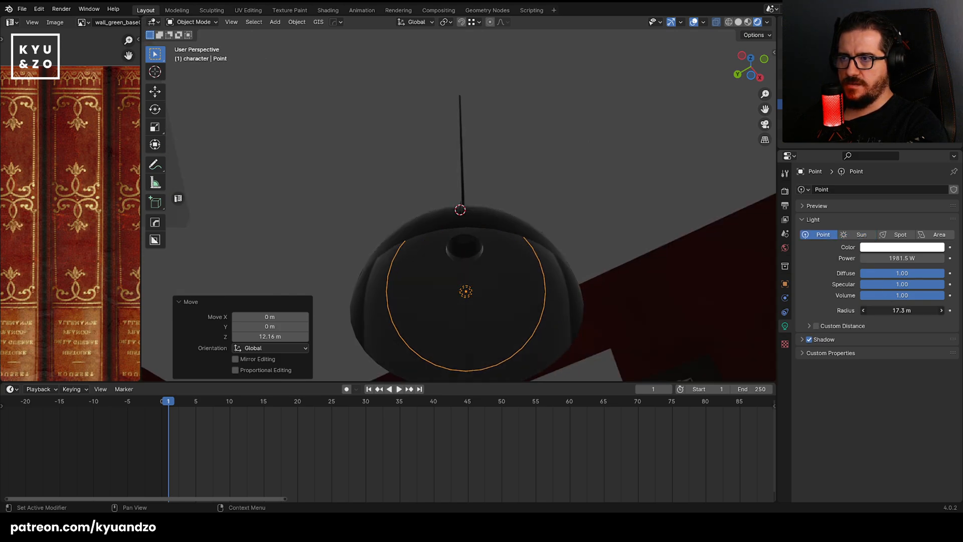
pyautogui.scroll(-5, 392, 279)
pyautogui.moveTo(386, 173); pyautogui.dragTo(466, 173, button='middle')
pyautogui.scroll(2, 462, 112)
pyautogui.press('g')
pyautogui.press('z')
pyautogui.rightClick(548, 171)
pyautogui.keyDown('shift'); pyautogui.moveTo(548, 170); pyautogui.dragTo(443, 218, button='middle'); pyautogui.keyUp('shift')
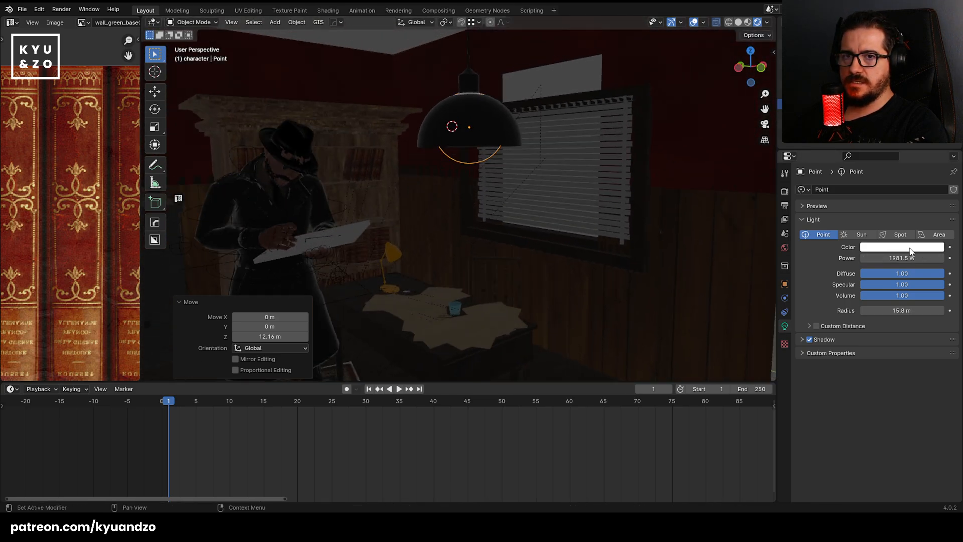
# Change the lamp's light to a square Area light with 3336.8 W power and a size of 26.9 m.
pyautogui.click(940, 236)
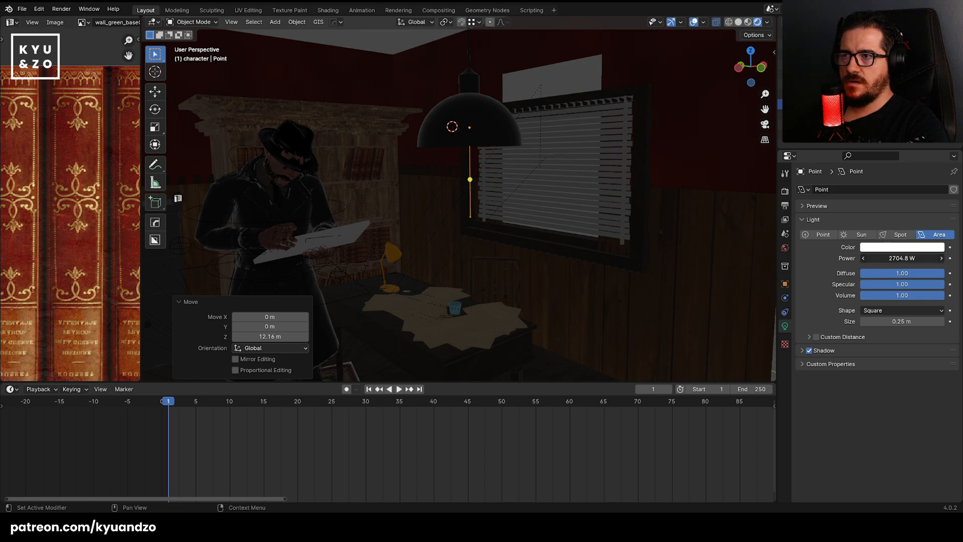
pyautogui.click(901, 235)
pyautogui.click(935, 235)
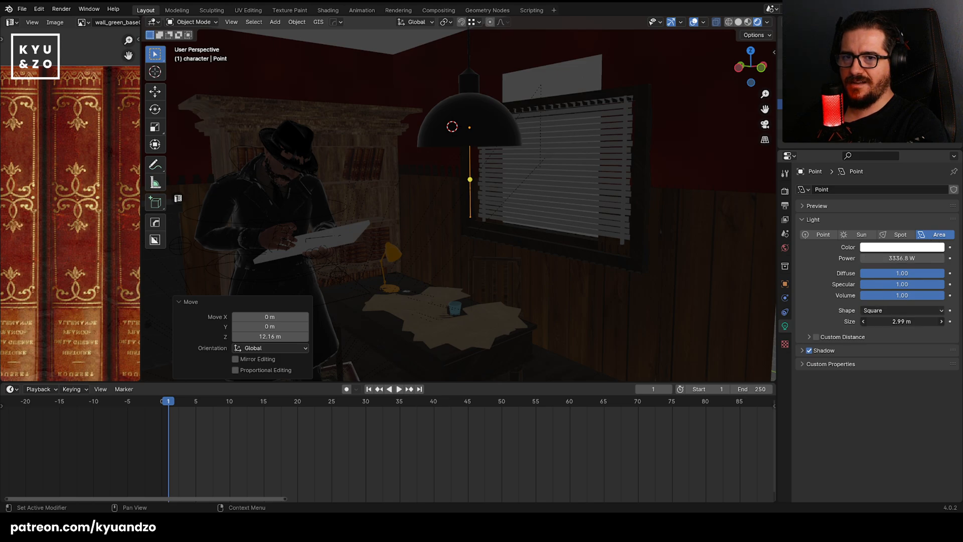
pyautogui.moveTo(902, 322)
pyautogui.mouseDown()
pyautogui.moveTo(938, 321)
pyautogui.moveTo(920, 322)
pyautogui.mouseUp()
# Lower the area light about 6 m along Z to the rim of the dome lamp.
pyautogui.press('g')
pyautogui.press('z')
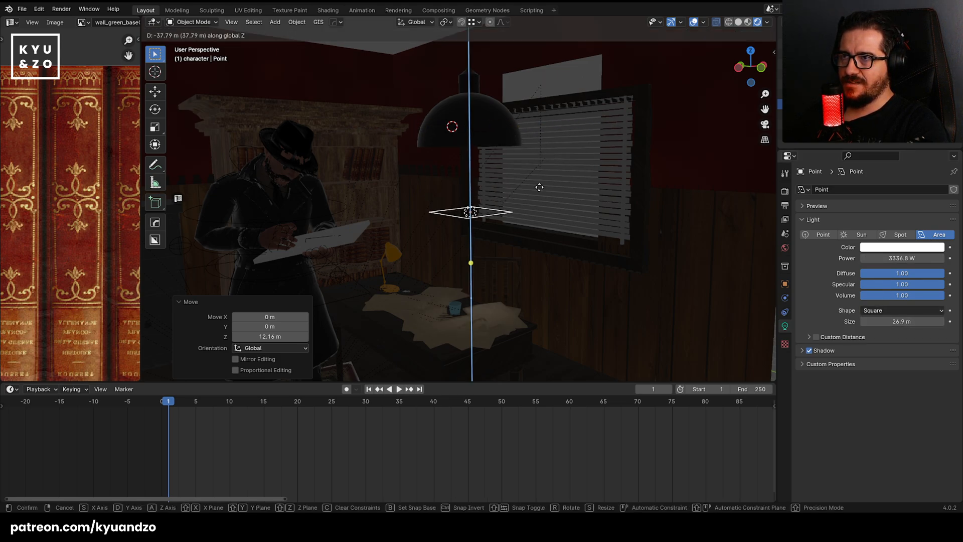
pyautogui.click(532, 160)
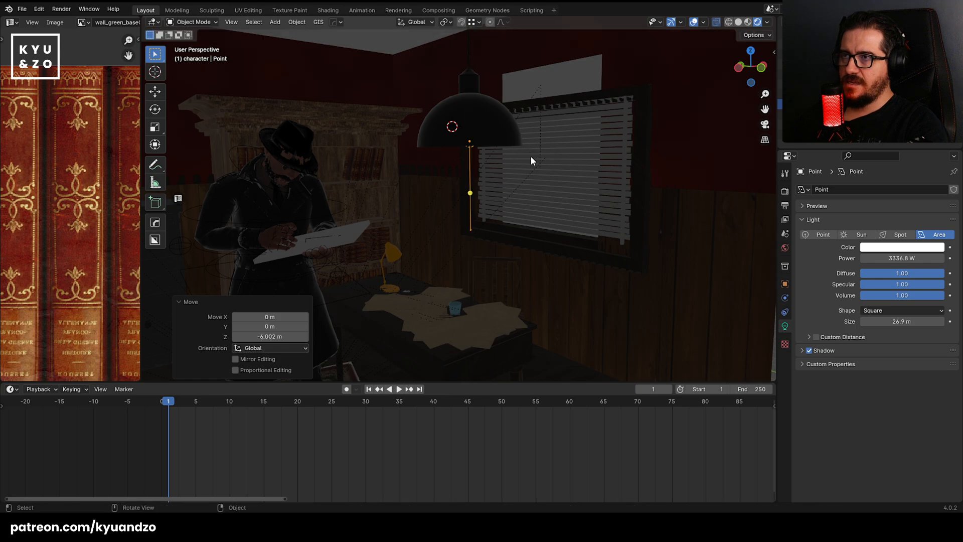
# Enable Ambient Occlusion, Bloom and Screen Space Reflections for the EEVEE render engine.
pyautogui.click(785, 191)
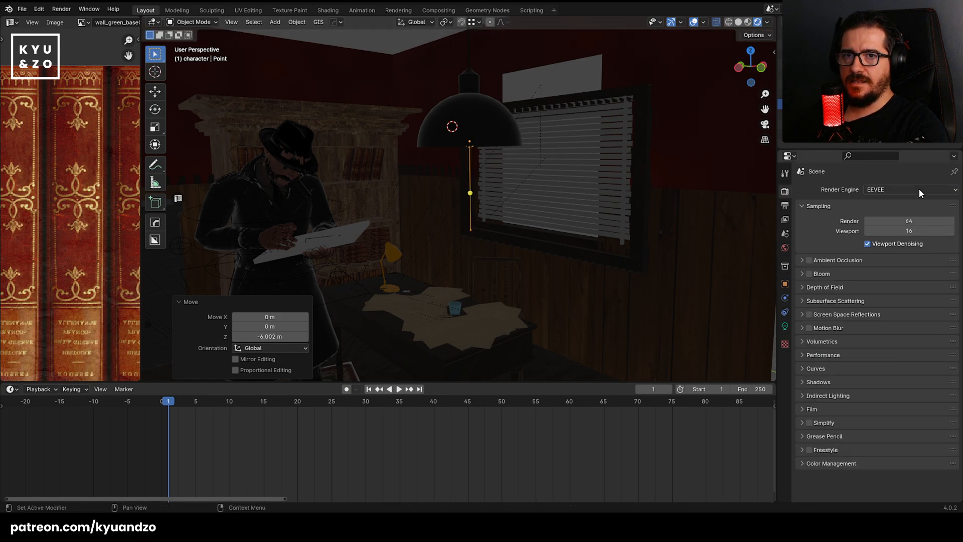
pyautogui.click(903, 189)
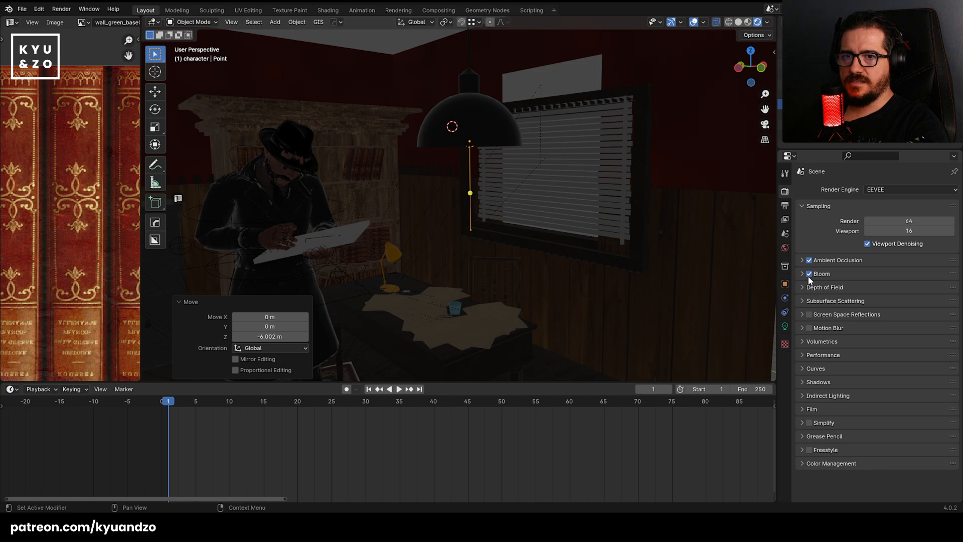
pyautogui.click(799, 316)
# Select the area light and lower it about 31.35 m along Z below the dome lamp.
pyautogui.click(471, 175)
pyautogui.click(472, 166)
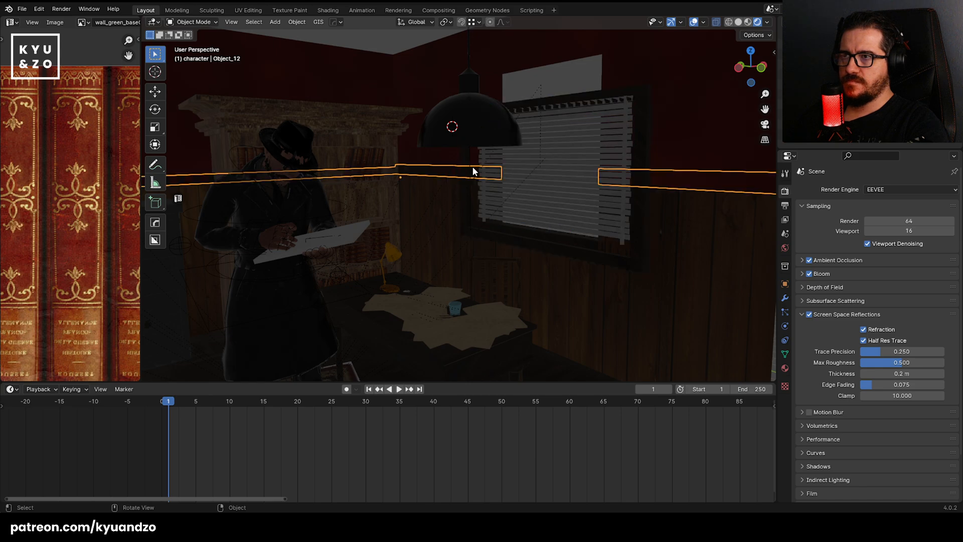
pyautogui.press('g')
pyautogui.press('z')
pyautogui.click(499, 223)
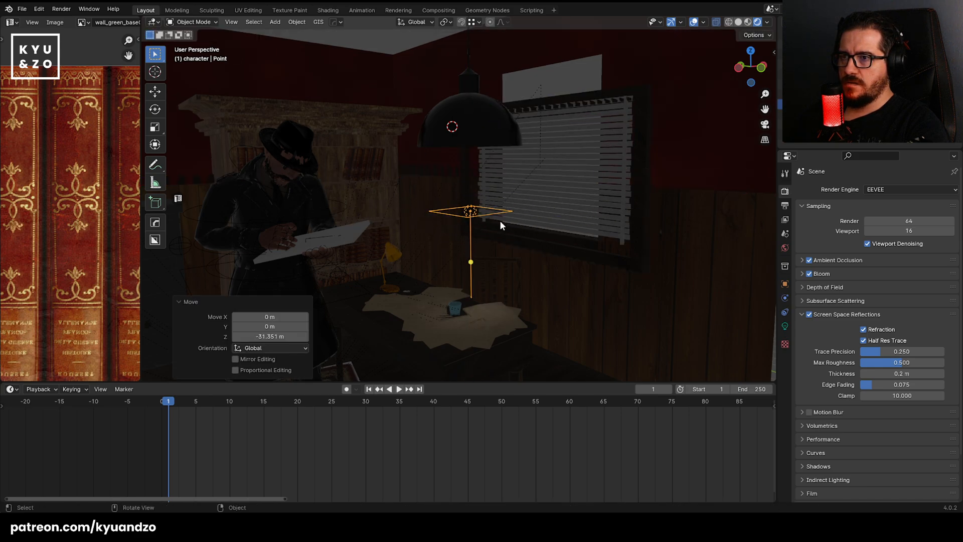
# Try a power of 6666 W on the area light, and set it to 111111 W.
pyautogui.click(785, 326)
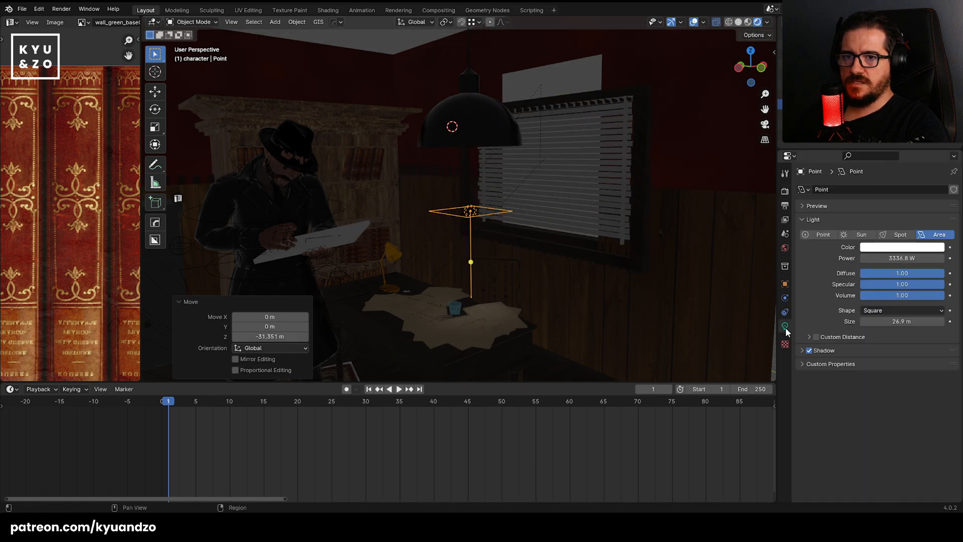
pyautogui.click(908, 257)
pyautogui.write('6666')
pyautogui.press('Return')
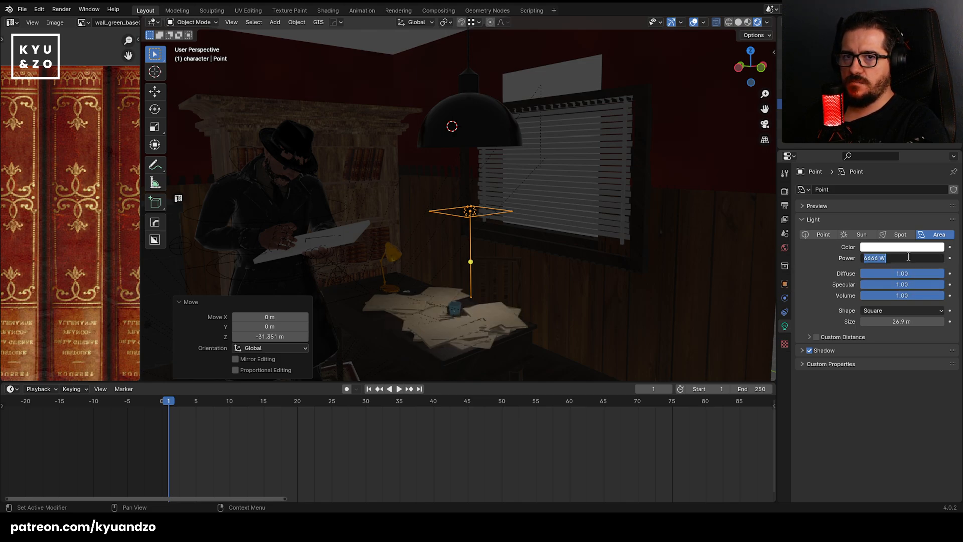
pyautogui.click(908, 257)
pyautogui.write('111111')
pyautogui.press('Return')
# Raise the area light about 42.8 m along Z into the dome lamp and change its type to Point.
pyautogui.press('g')
pyautogui.press('z')
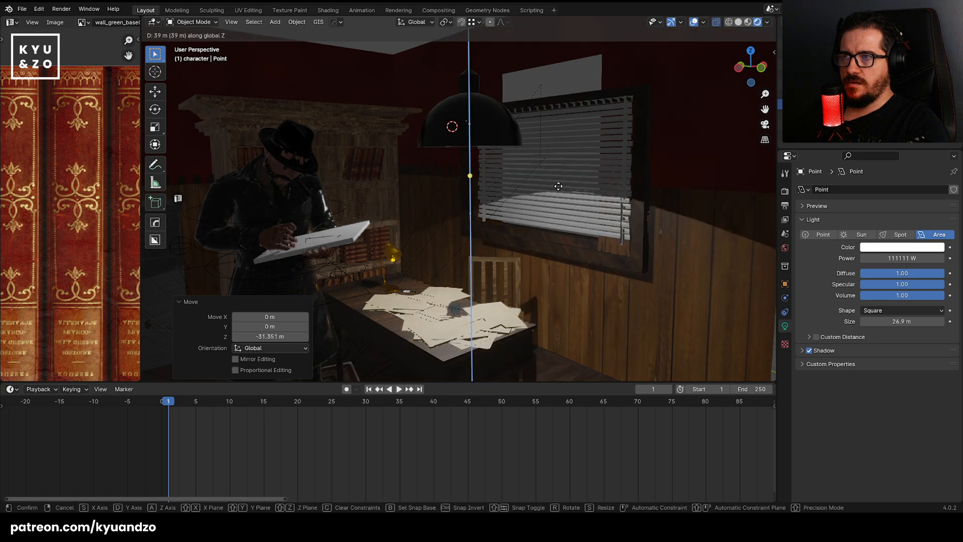
pyautogui.click(559, 185)
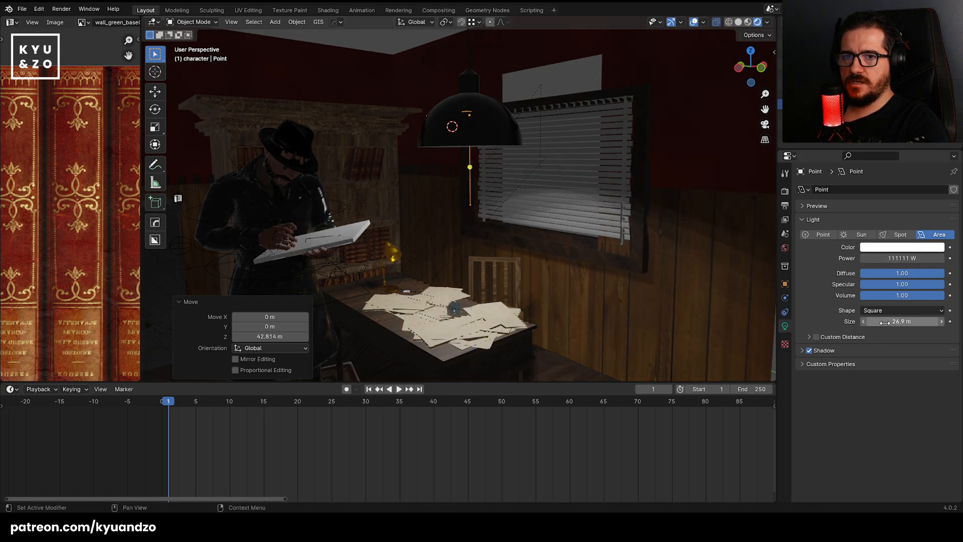
pyautogui.click(822, 236)
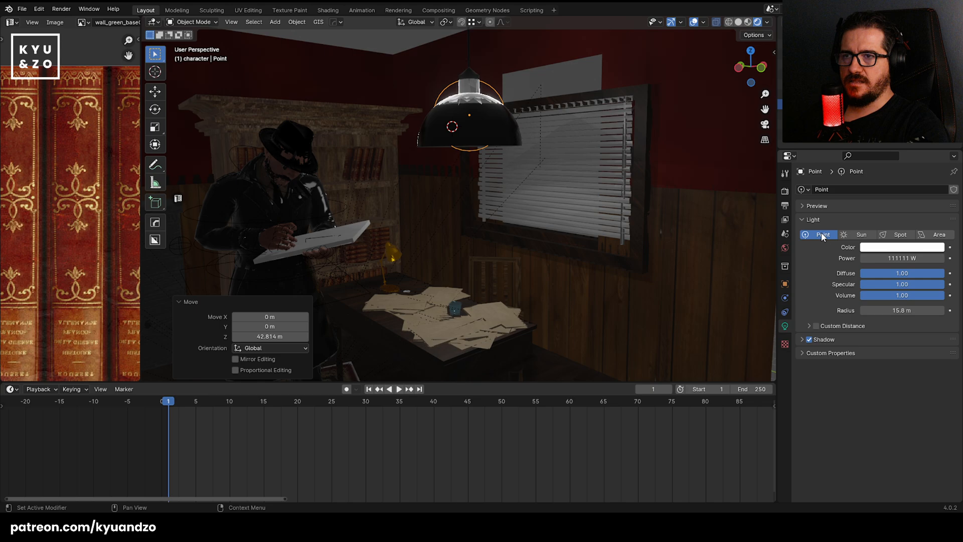
# Lower the point light about 7.1 m along Z, and a further 1.3 m, towards the dome lamp's rim.
pyautogui.press('g')
pyautogui.press('z')
pyautogui.click(547, 140)
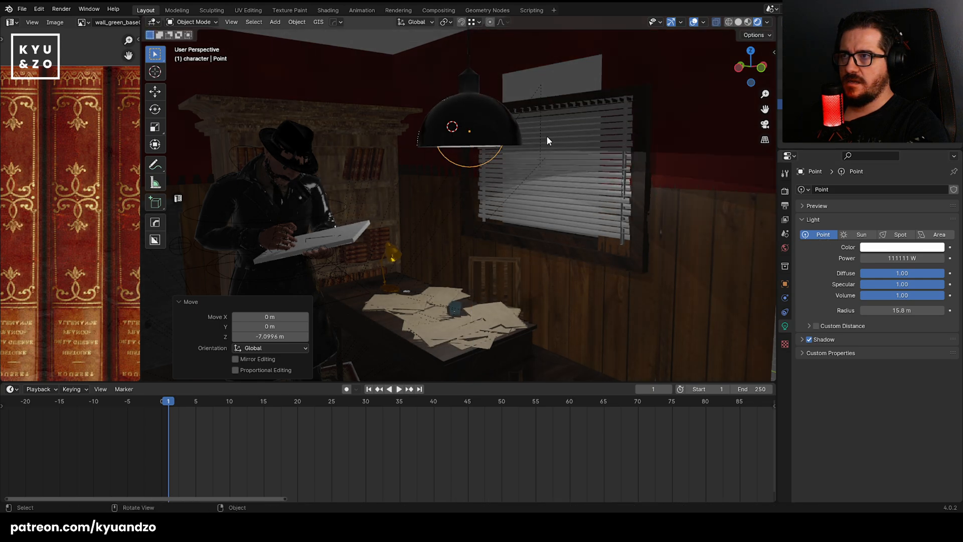
pyautogui.press('g')
pyautogui.press('z')
pyautogui.click(548, 142)
# Examine how the point light falls on the character's face and coat, the drawing board and the dome lamp.
pyautogui.scroll(-4, 496, 183)
pyautogui.moveTo(495, 182); pyautogui.dragTo(522, 170, button='middle')
pyautogui.scroll(3, 527, 171)
pyautogui.scroll(4, 522, 170)
pyautogui.moveTo(480, 196); pyautogui.dragTo(489, 175, button='middle')
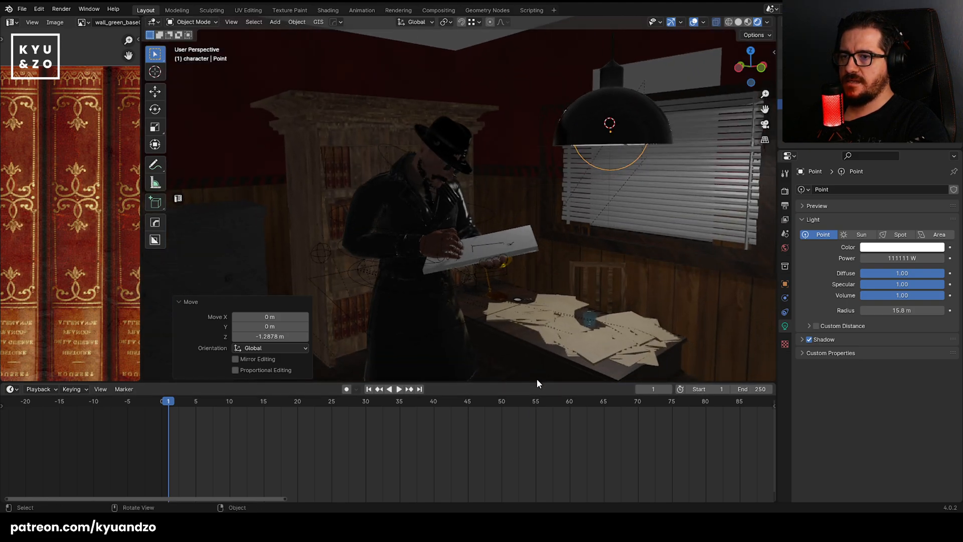
pyautogui.scroll(6, 408, 153)
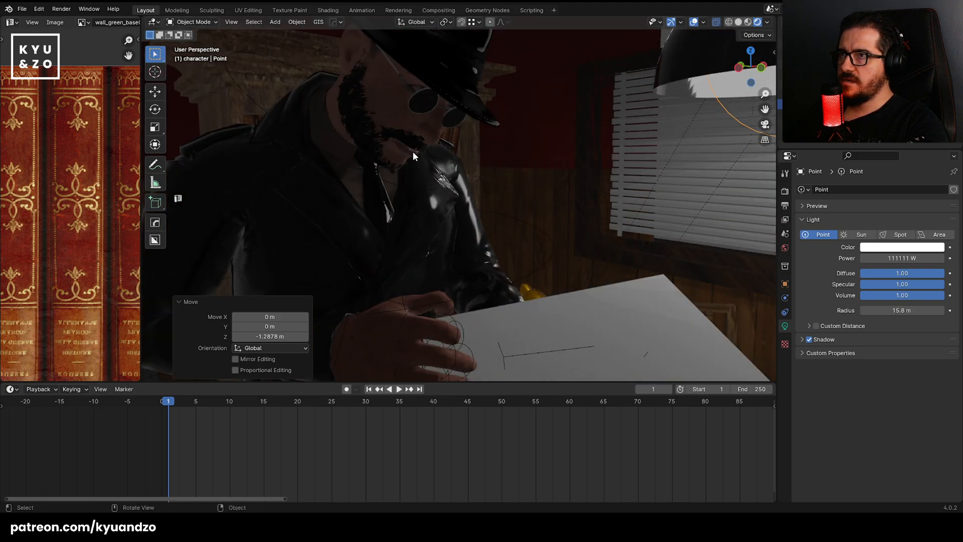
pyautogui.scroll(3, 412, 151)
pyautogui.keyDown('shift'); pyautogui.moveTo(424, 98); pyautogui.dragTo(455, 165, button='middle'); pyautogui.keyUp('shift')
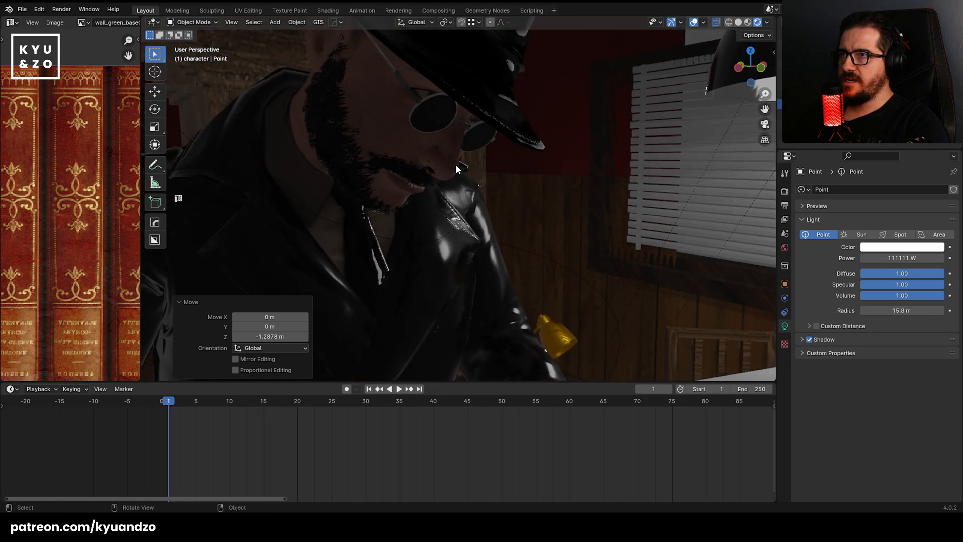
pyautogui.scroll(-6, 455, 164)
pyautogui.keyDown('shift'); pyautogui.moveTo(560, 243); pyautogui.dragTo(321, 307, button='middle'); pyautogui.keyUp('shift')
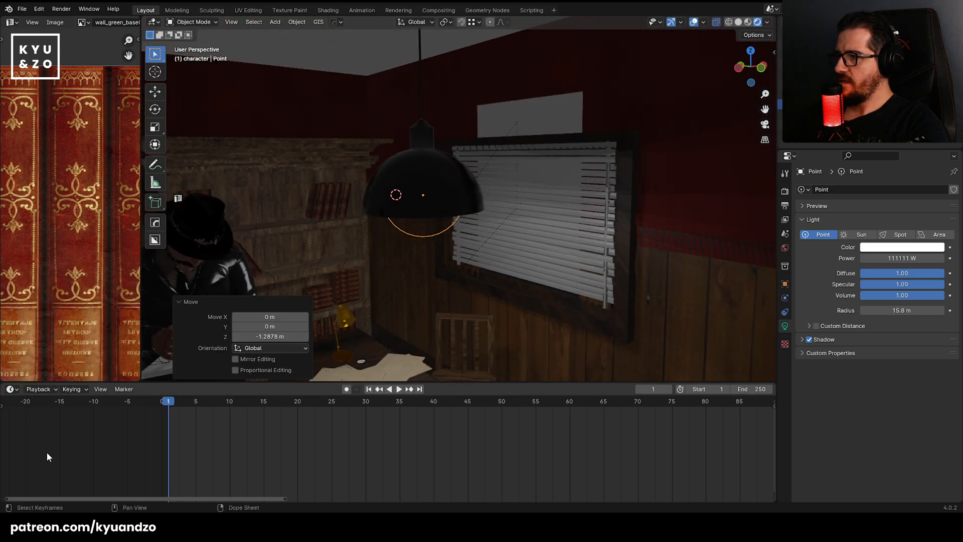
# Switch the timeline area to the Shader Editor.
pyautogui.click(39, 388)
pyautogui.click(10, 389)
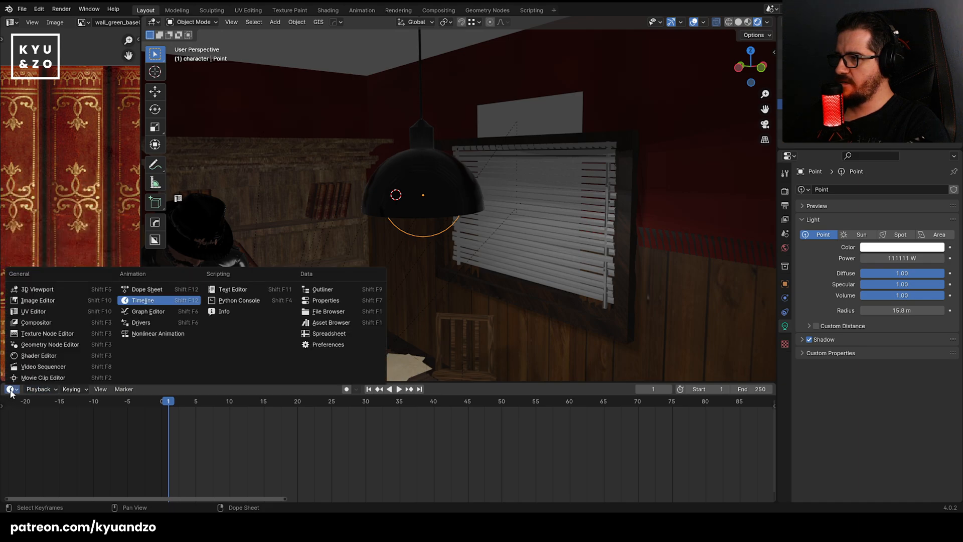
pyautogui.click(37, 357)
# Select the camera and look through it, framing the character and the desk.
pyautogui.keyDown('shift'); pyautogui.moveTo(246, 289); pyautogui.dragTo(462, 198, button='middle'); pyautogui.keyUp('shift')
pyautogui.keyDown('shift'); pyautogui.moveTo(346, 221); pyautogui.dragTo(434, 246, button='middle'); pyautogui.keyUp('shift')
pyautogui.scroll(-6, 434, 246)
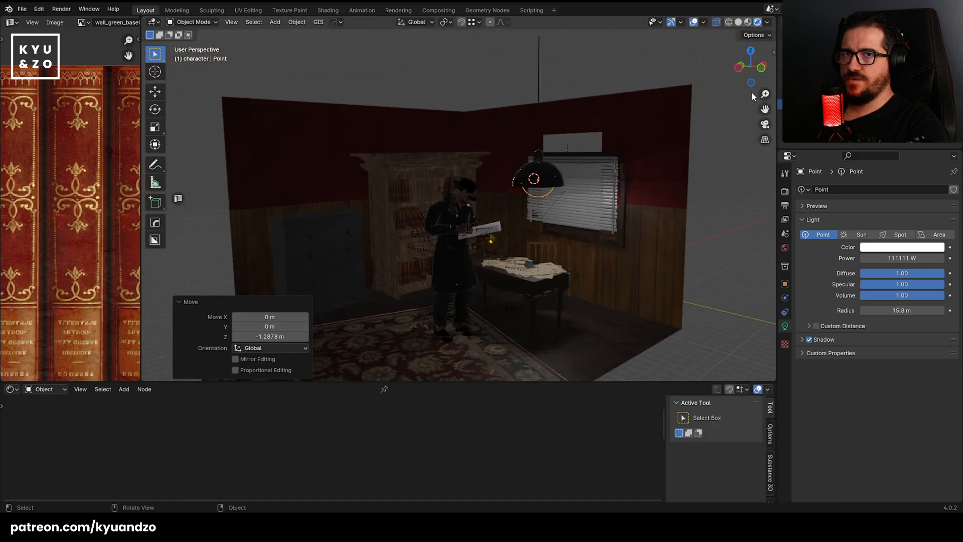
pyautogui.click(823, 114)
pyautogui.press('KP_0')
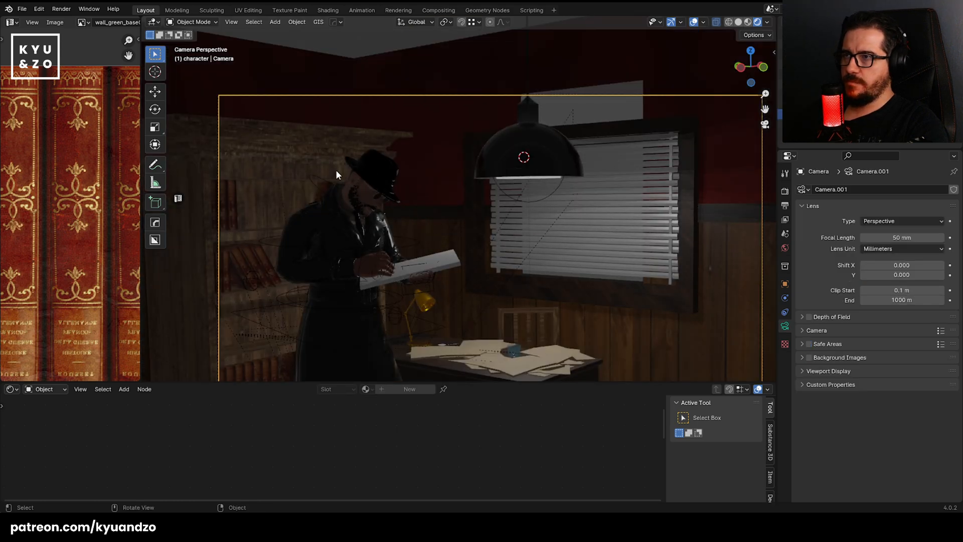
pyautogui.keyDown('shift'); pyautogui.moveTo(370, 184); pyautogui.dragTo(443, 189, button='middle'); pyautogui.keyUp('shift')
pyautogui.scroll(-2, 444, 188)
pyautogui.scroll(5, 443, 187)
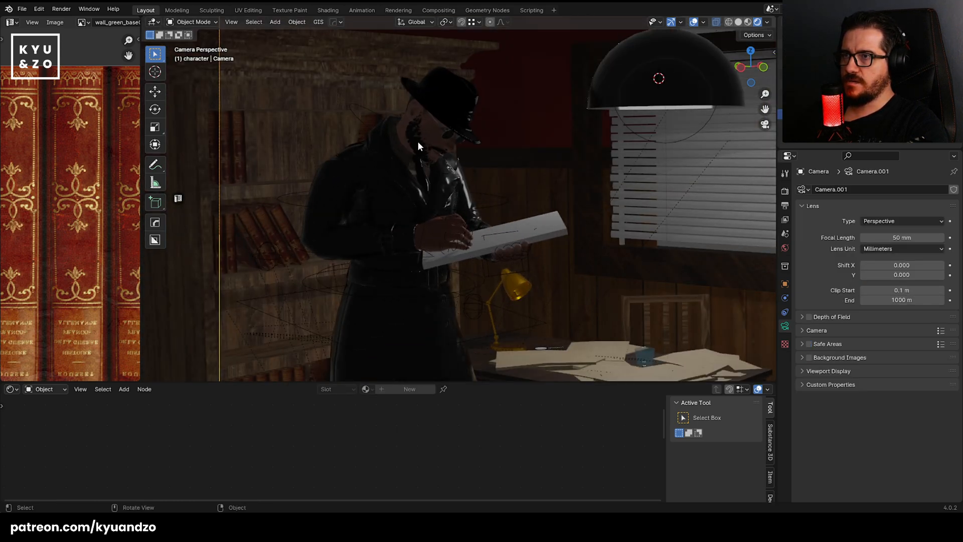
# Scale the character's rig and the held drawing board together to 0.847, and again by 0.988.
pyautogui.click(410, 189)
pyautogui.scroll(2, 410, 190)
pyautogui.scroll(-7, 410, 190)
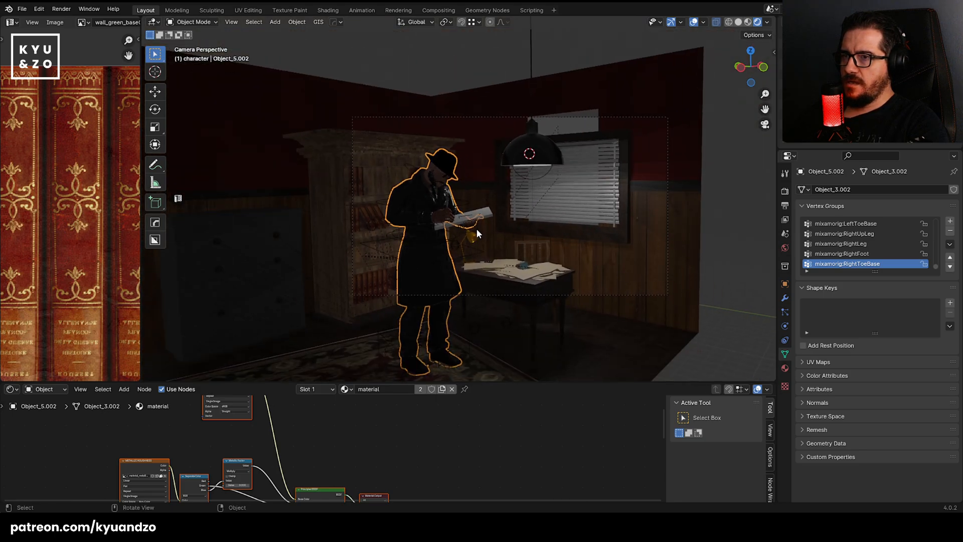
pyautogui.scroll(2, 497, 245)
pyautogui.click(386, 163)
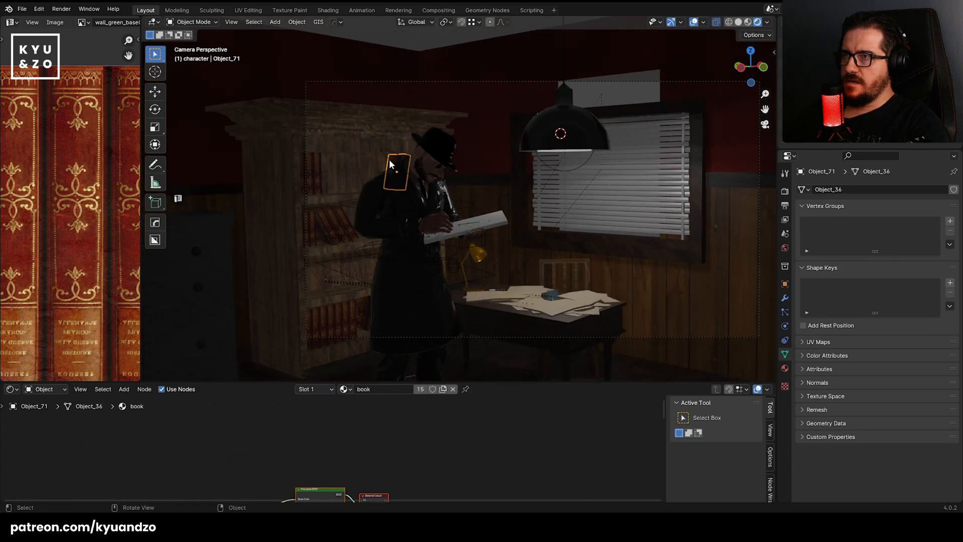
pyautogui.click(390, 159)
pyautogui.scroll(2, 450, 213)
pyautogui.keyDown('shift'); pyautogui.click(527, 205); pyautogui.keyUp('shift')
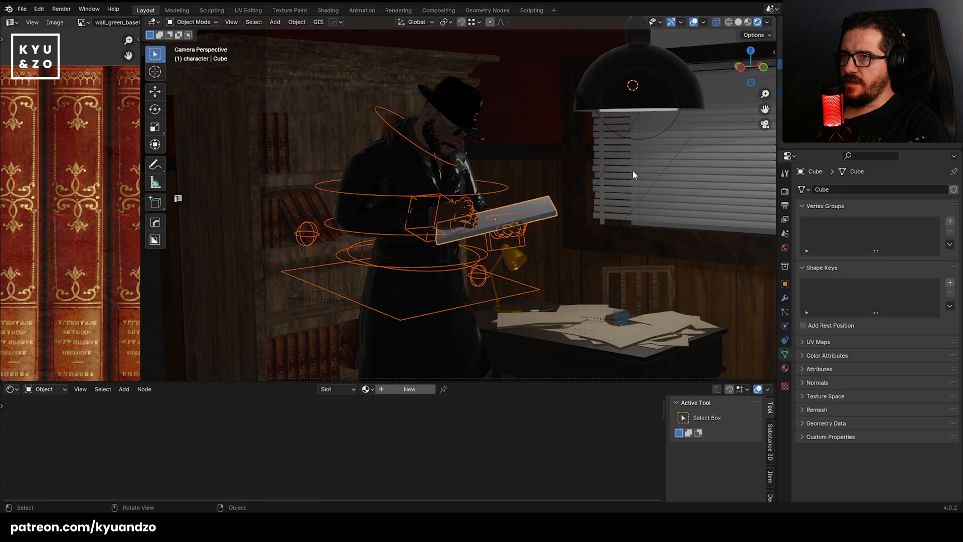
pyautogui.press('s')
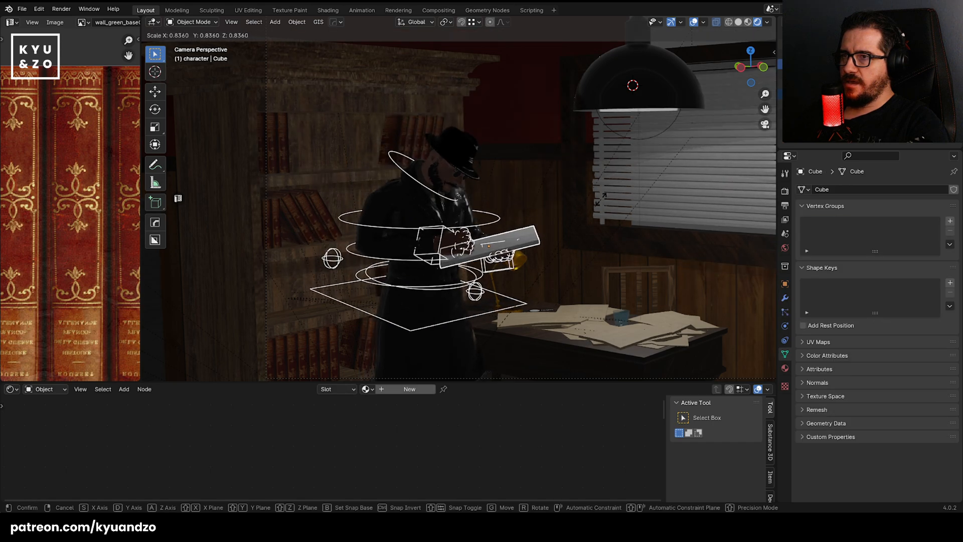
pyautogui.click(591, 200)
pyautogui.scroll(-3, 583, 212)
pyautogui.scroll(2, 531, 173)
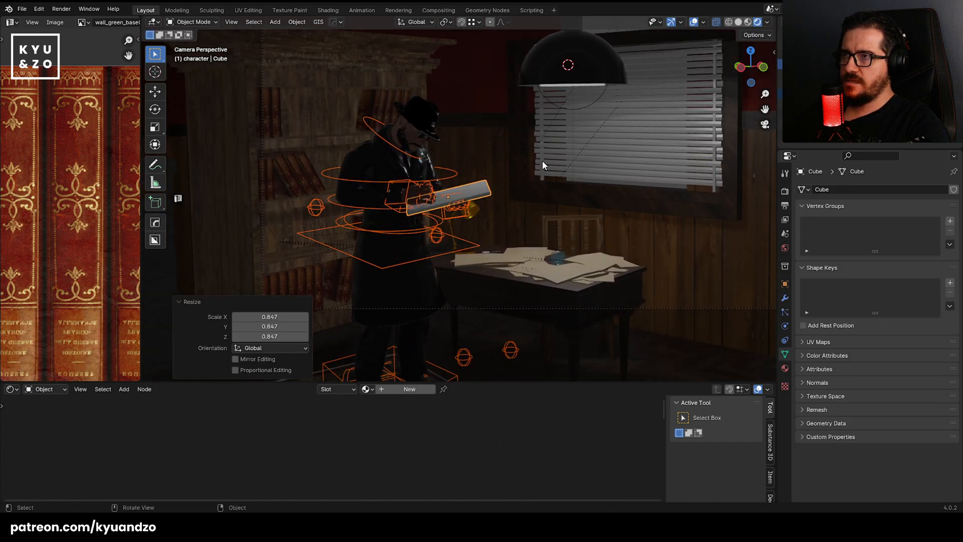
pyautogui.press('s')
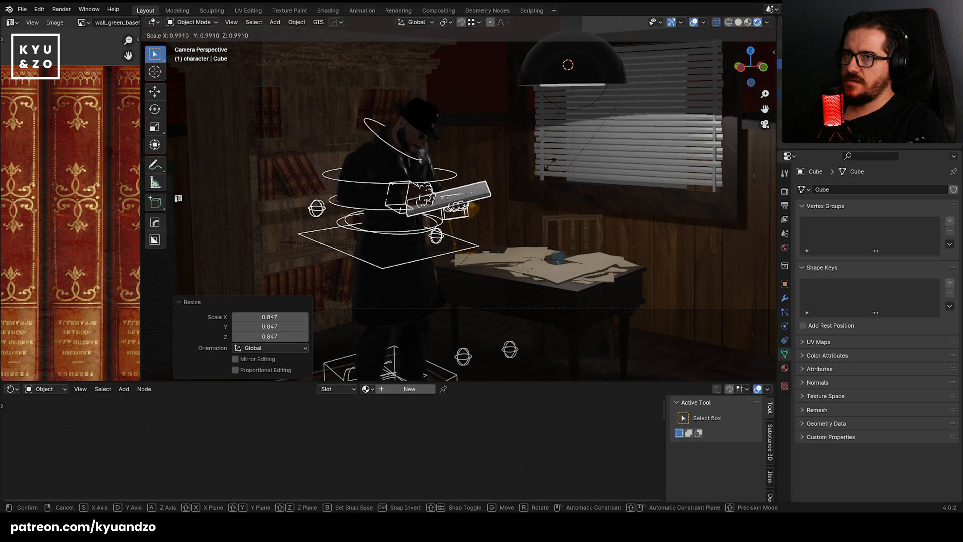
pyautogui.click(549, 163)
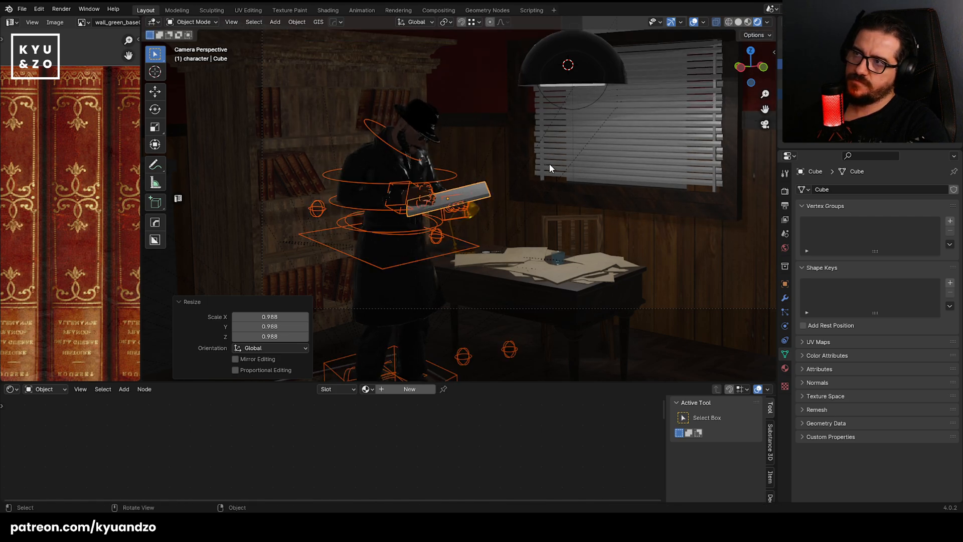
pyautogui.scroll(-2, 549, 163)
pyautogui.scroll(1, 568, 71)
# Select the dome lamp with its point light and lower both about 8.96 m along Z, plus a further 1.8 m.
pyautogui.click(568, 72)
pyautogui.press('g')
pyautogui.press('z')
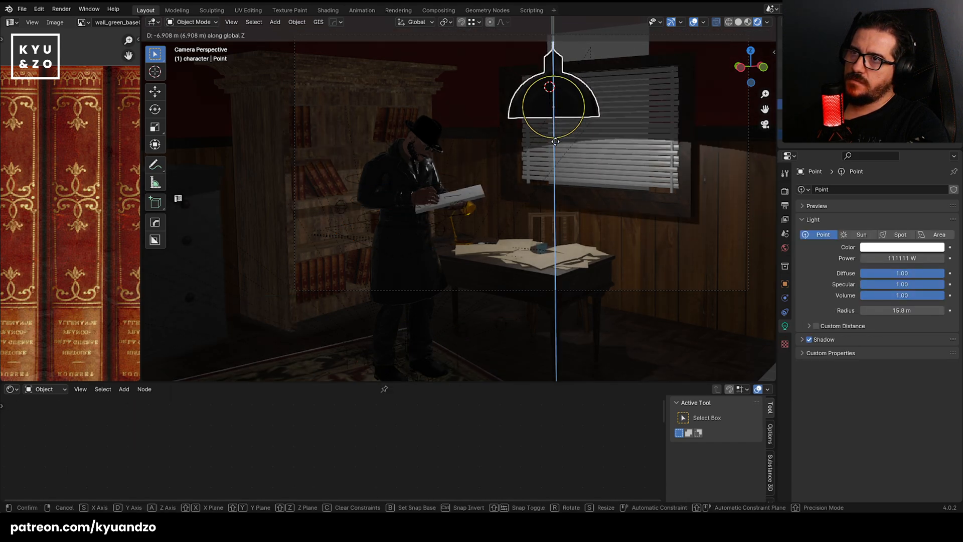
pyautogui.click(647, 146)
pyautogui.press('s')
pyautogui.rightClick(629, 137)
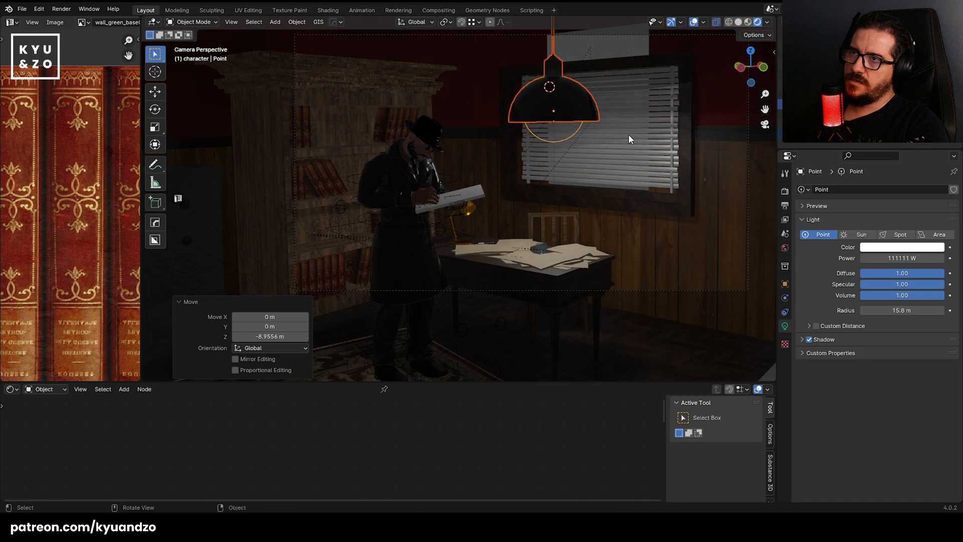
pyautogui.press('g')
pyautogui.press('z')
pyautogui.click(626, 131)
pyautogui.scroll(-4, 625, 131)
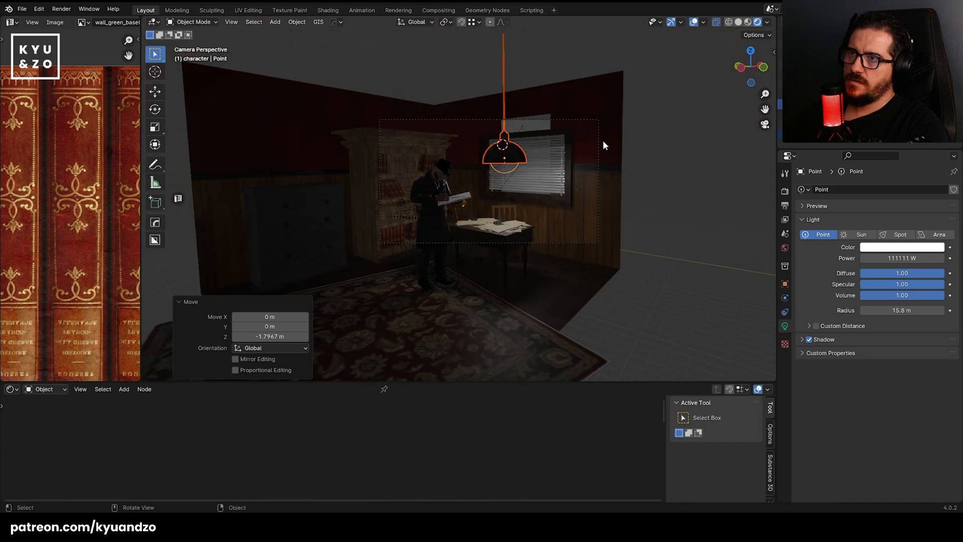
pyautogui.scroll(3, 574, 121)
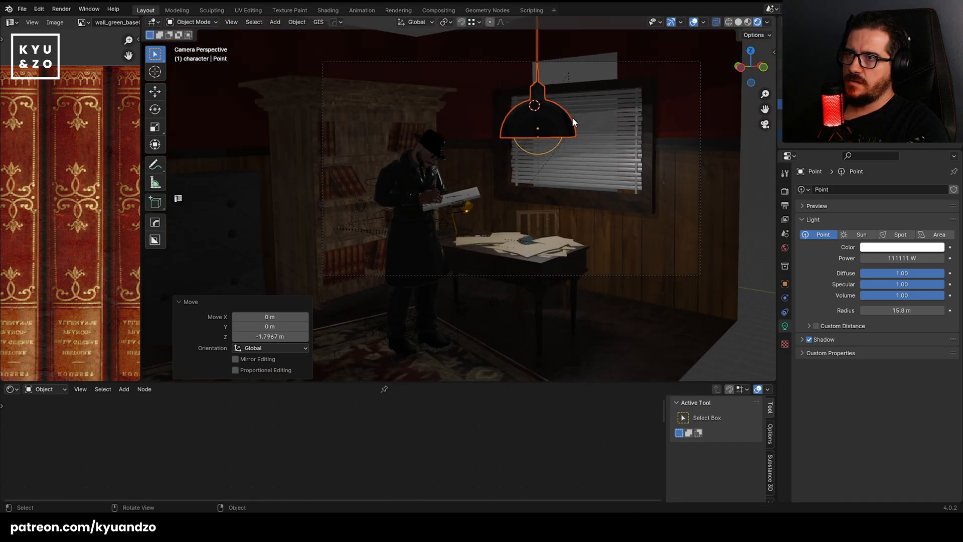
# Show comic.png in the image editor and widen that editor to compare it with the scene.
pyautogui.click(83, 22)
pyautogui.write('c')
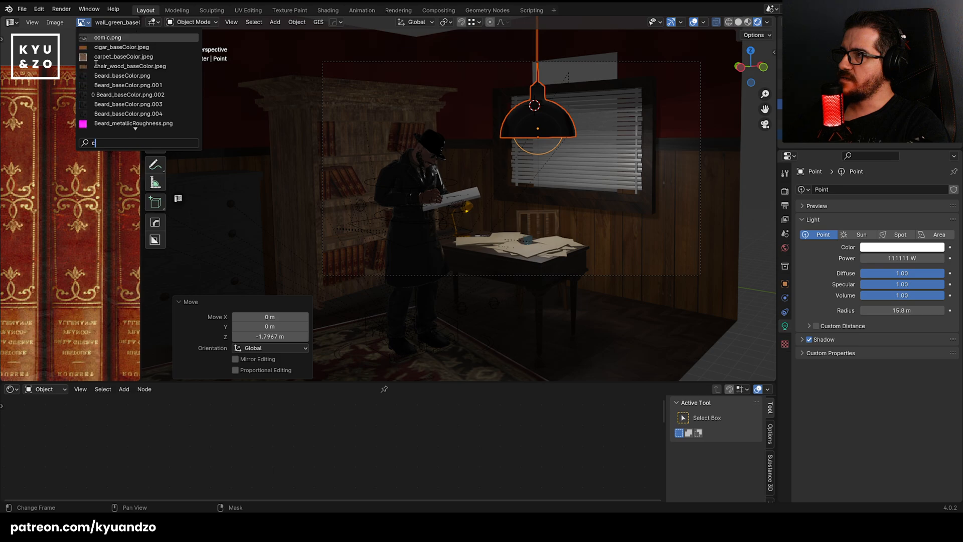
pyautogui.click(110, 39)
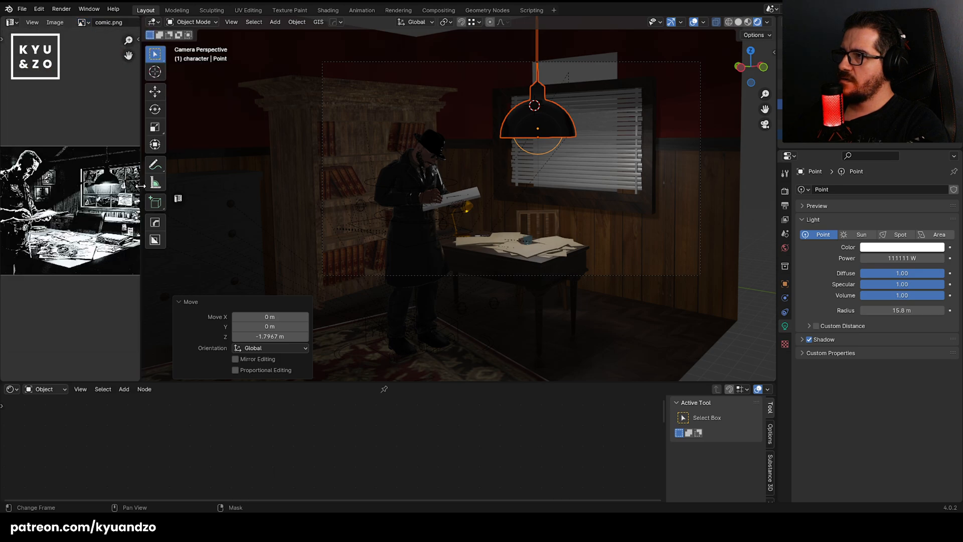
pyautogui.moveTo(141, 186); pyautogui.dragTo(232, 186)
pyautogui.scroll(1, 150, 200)
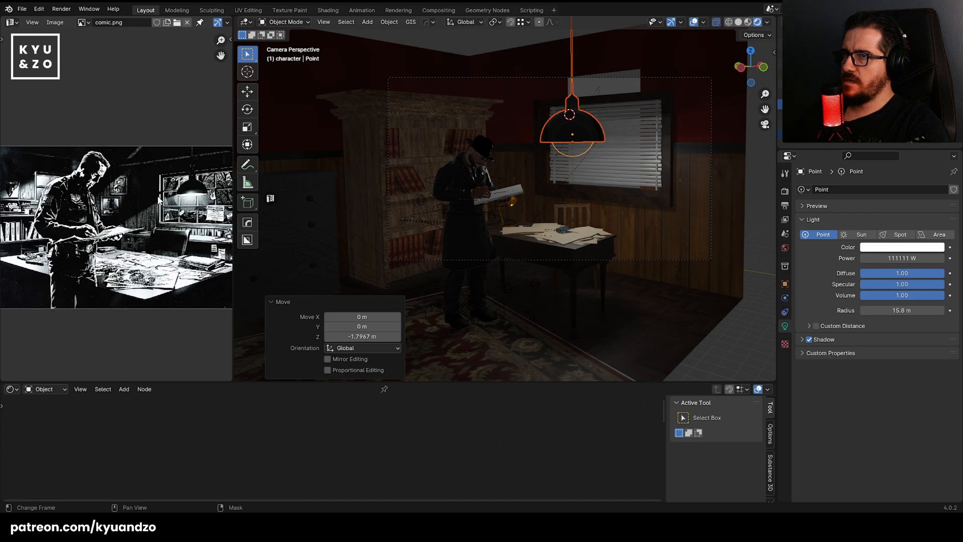
# Fly the camera to a lower, closer viewpoint that matches the framing of the comic reference.
pyautogui.hotkey('shift', '`')
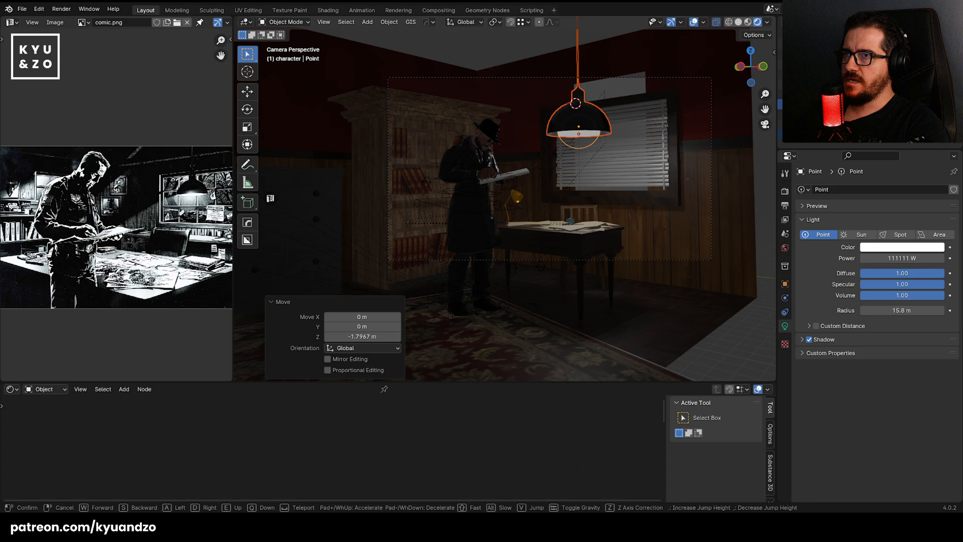
pyautogui.press('w')
pyautogui.press('a')
pyautogui.click(505, 198)
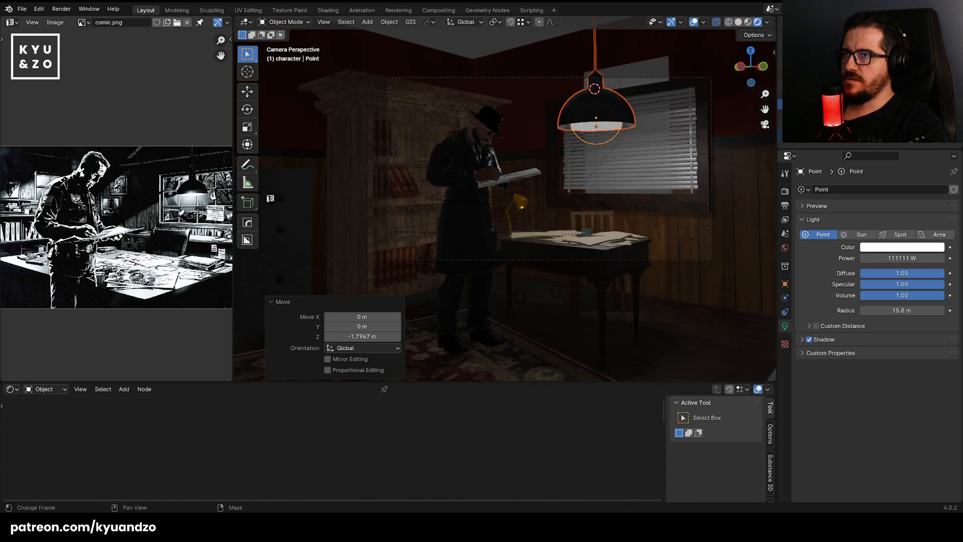
pyautogui.scroll(-1, 122, 206)
pyautogui.hotkey('shift', '`')
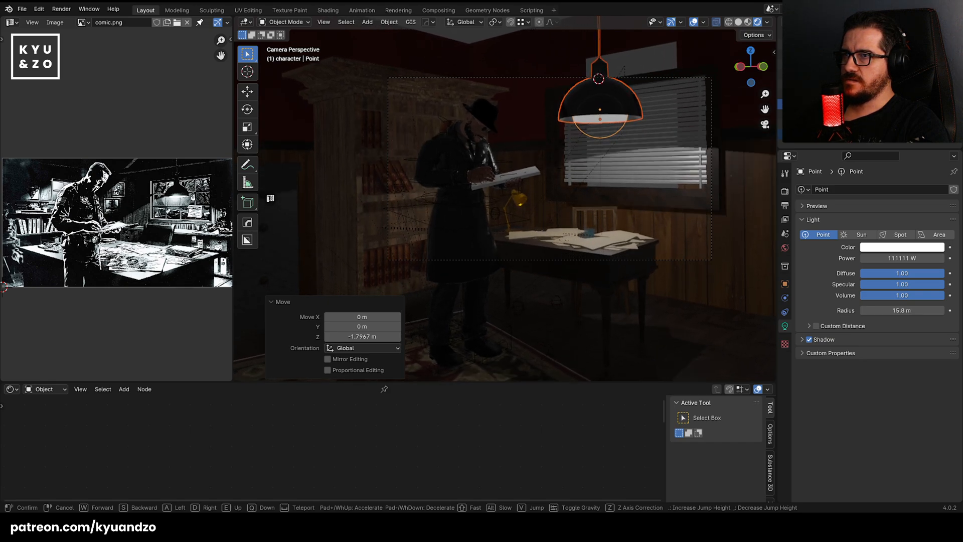
pyautogui.press('w')
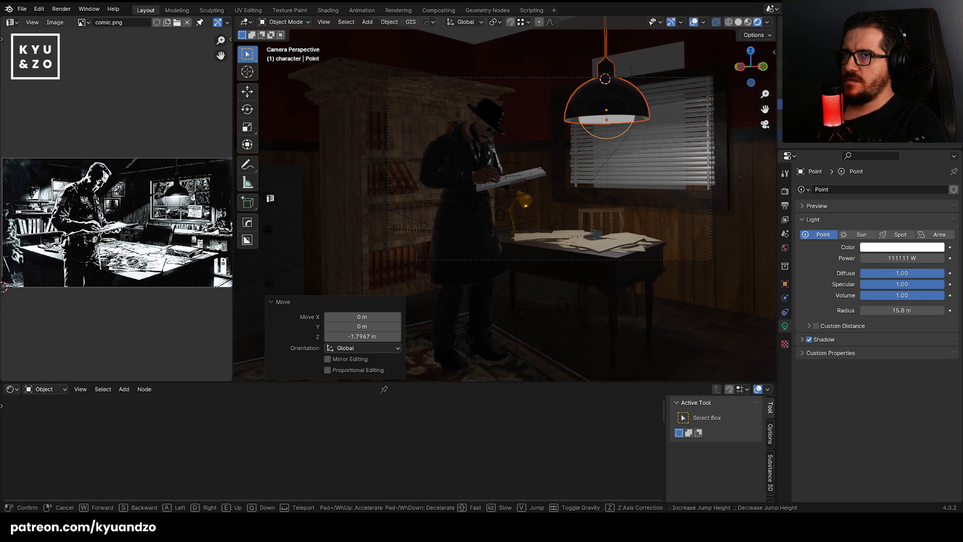
pyautogui.click(534, 130)
pyautogui.scroll(-3, 541, 162)
pyautogui.keyDown('shift'); pyautogui.moveTo(542, 161); pyautogui.dragTo(516, 186, button='middle'); pyautogui.keyUp('shift')
pyautogui.scroll(4, 517, 186)
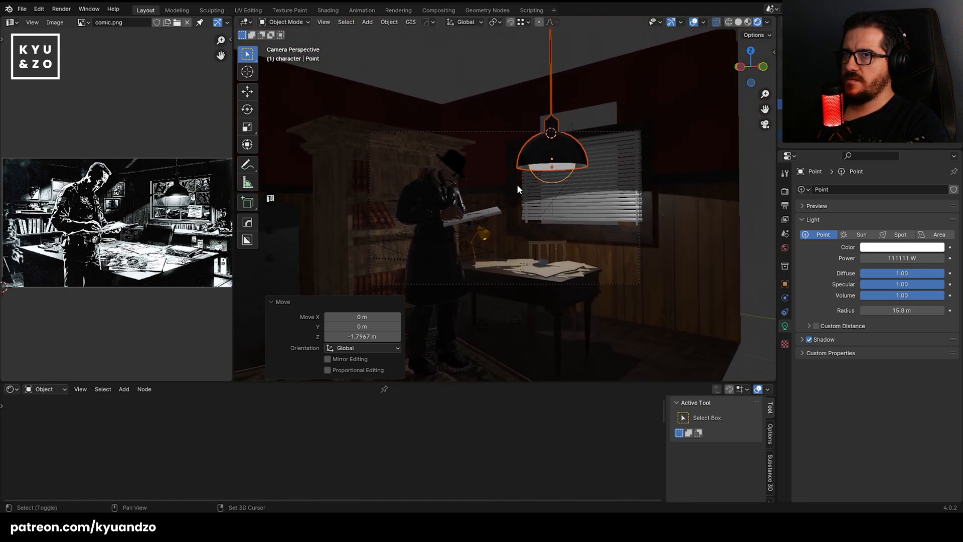
# Select the window frame with its blinds and scale them down to about 0.77.
pyautogui.click(658, 190)
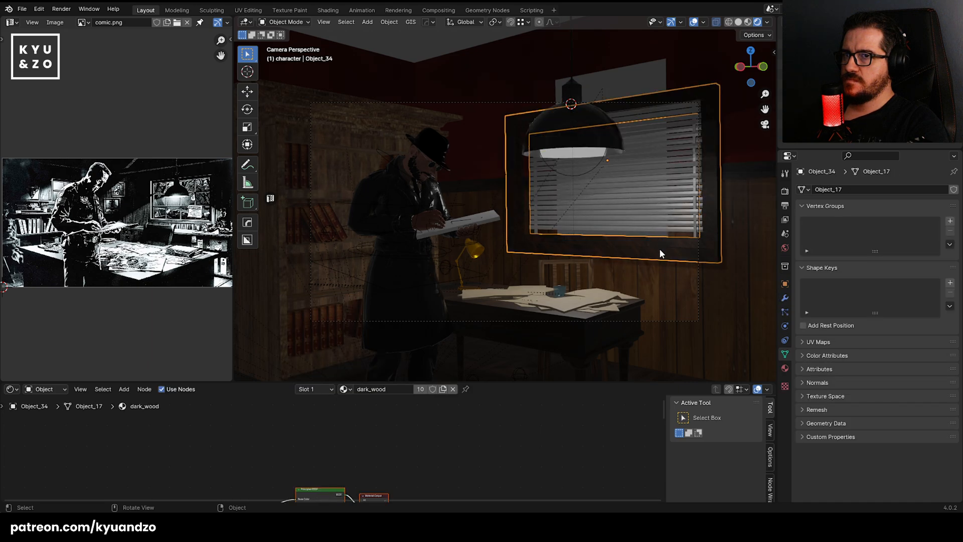
pyautogui.press('s')
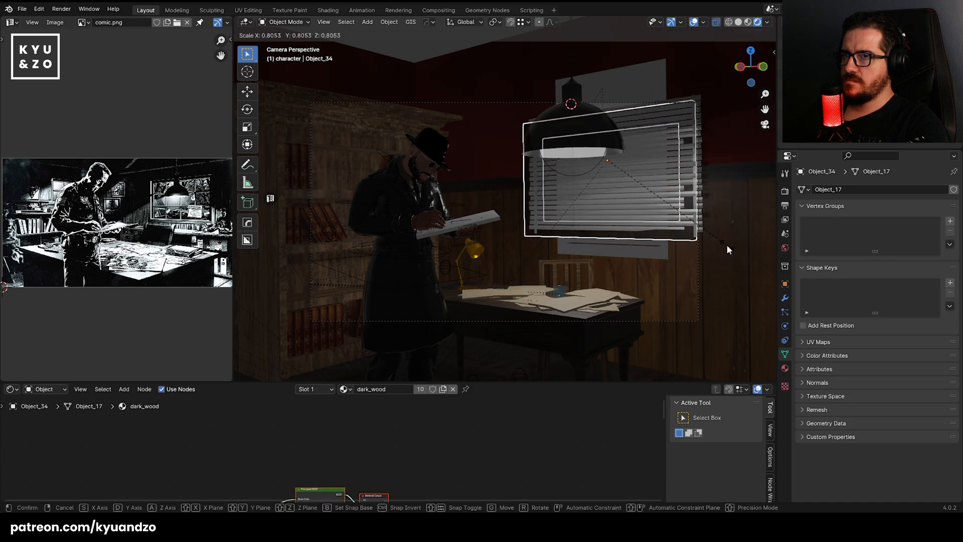
pyautogui.rightClick(728, 249)
pyautogui.press('s')
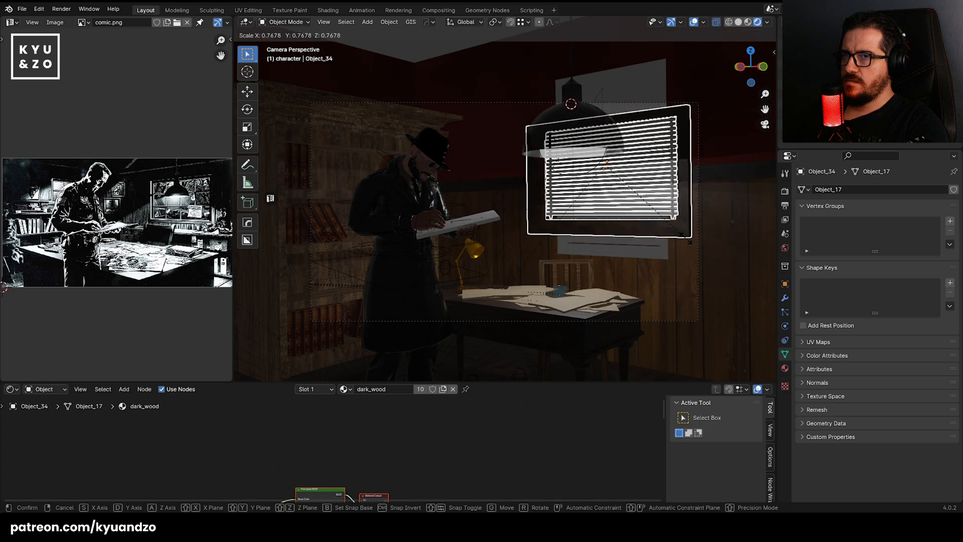
pyautogui.click(690, 242)
# Move the window frame with its blinds about 7.49 m along Y and lower it along Z.
pyautogui.press('g')
pyautogui.press('y')
pyautogui.click(680, 234)
pyautogui.press('g')
pyautogui.press('z')
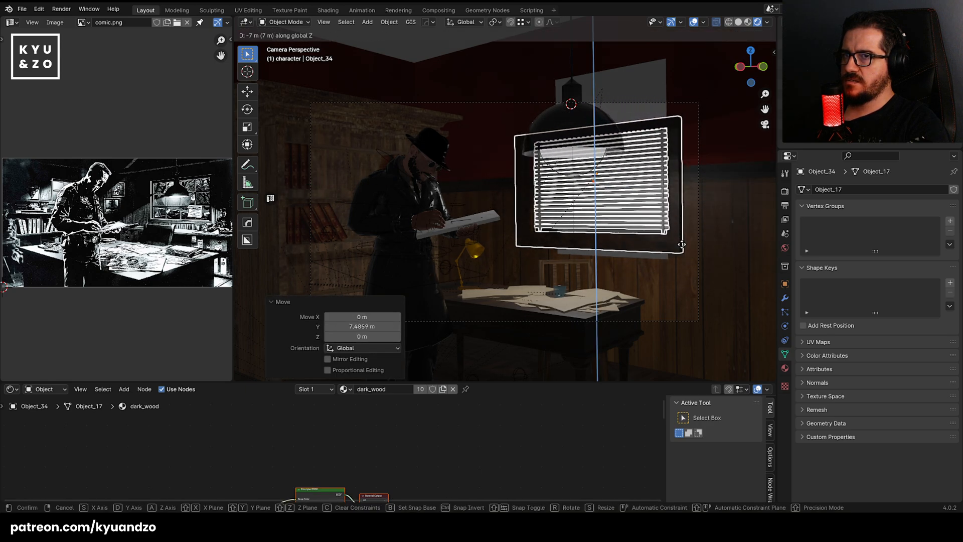
pyautogui.click(681, 250)
# Lower the top edge of the window opening in the red upper wall along Z to sit behind the frame.
pyautogui.click(684, 49)
pyautogui.keyDown('shift'); pyautogui.moveTo(664, 106); pyautogui.dragTo(651, 140, button='middle'); pyautogui.keyUp('shift')
pyautogui.press('Tab')
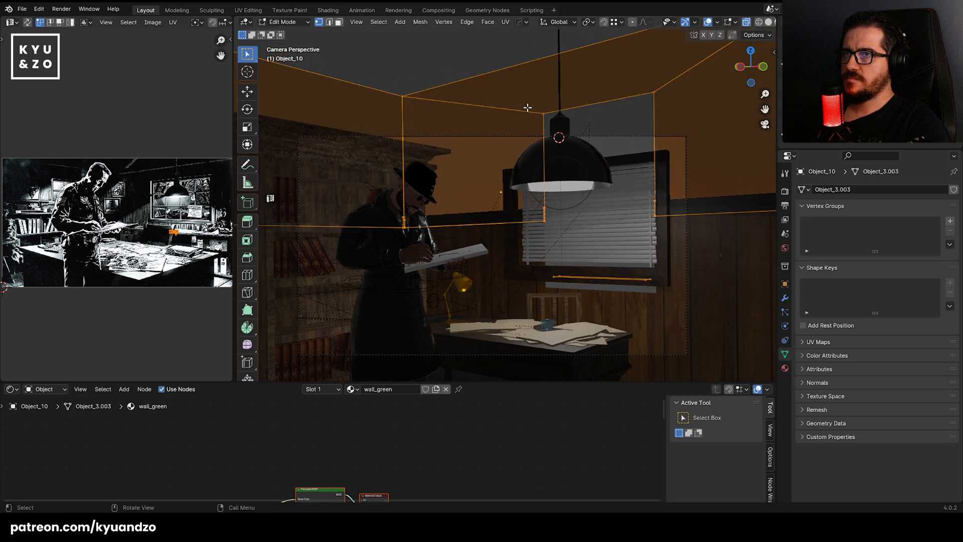
pyautogui.click(537, 109)
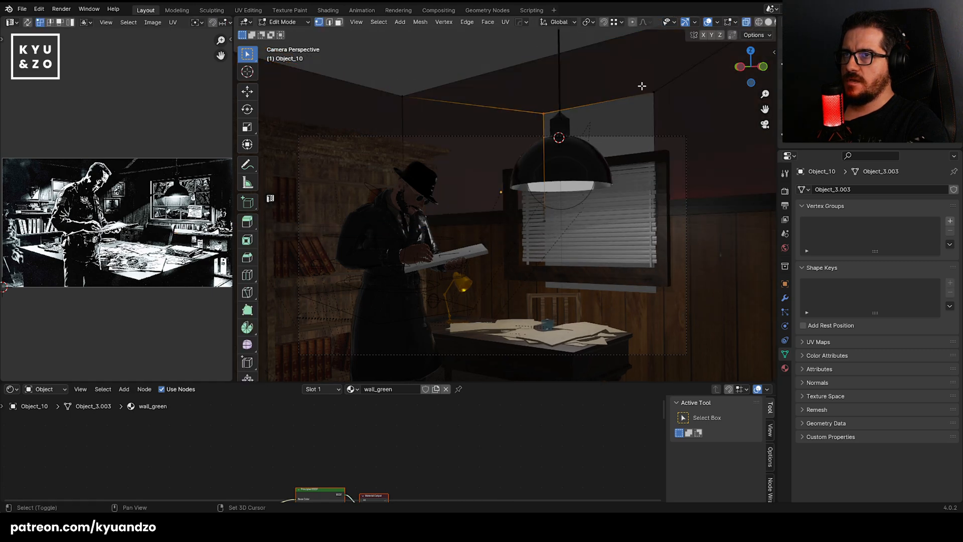
pyautogui.keyDown('shift'); pyautogui.click(642, 87); pyautogui.keyUp('shift')
pyautogui.press('g')
pyautogui.press('z')
pyautogui.click(656, 163)
pyautogui.keyDown('shift'); pyautogui.moveTo(554, 301); pyautogui.dragTo(547, 260, button='middle'); pyautogui.keyUp('shift')
pyautogui.press('Tab')
# Raise the bottom edge of the window opening in the wood-panelled lower wall 7.8745 m along Z.
pyautogui.click(601, 263)
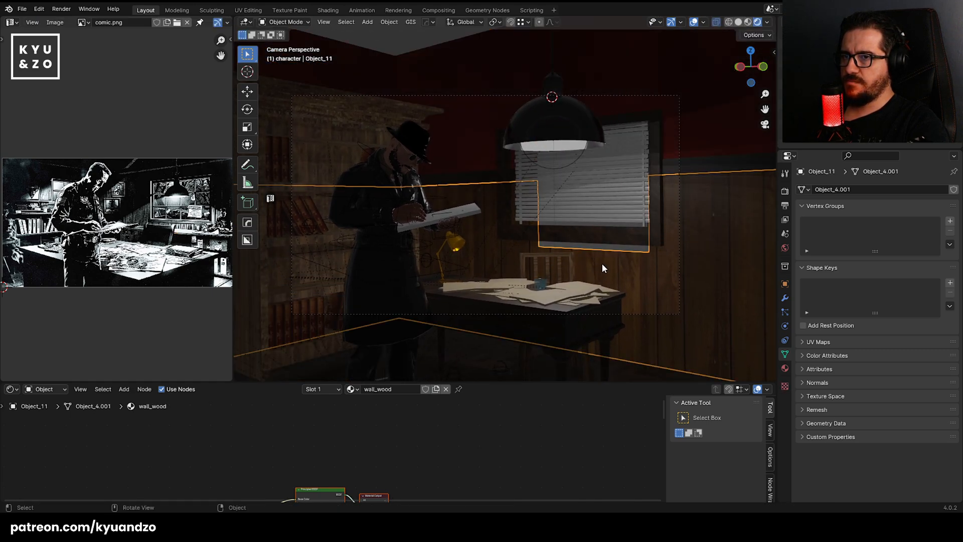
pyautogui.press('Tab')
pyautogui.moveTo(519, 230); pyautogui.dragTo(690, 269)
pyautogui.press('g')
pyautogui.press('z')
pyautogui.click(685, 254)
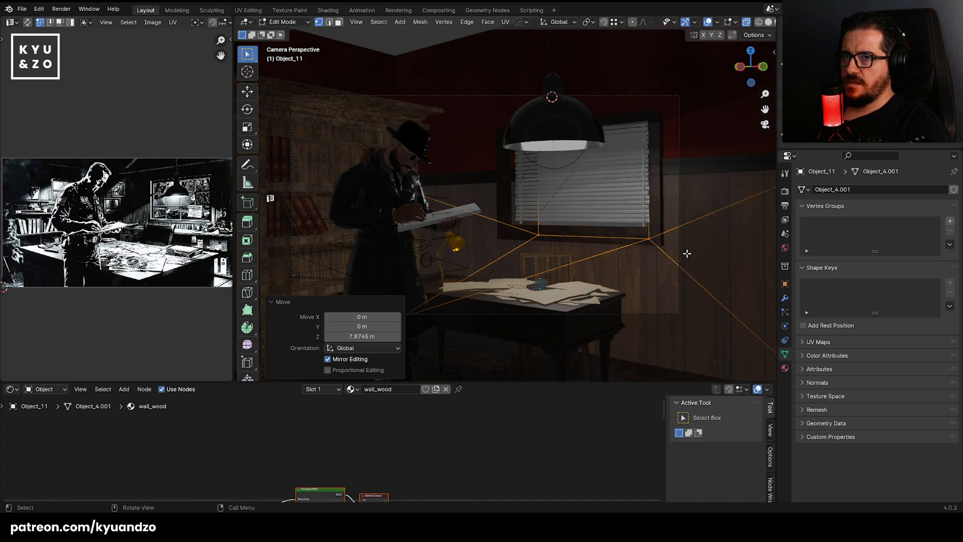
pyautogui.press('Tab')
# Move the left side of the lower wall's window opening about 29.4 m along Y to reach behind the frame.
pyautogui.scroll(-2, 511, 168)
pyautogui.scroll(5, 561, 196)
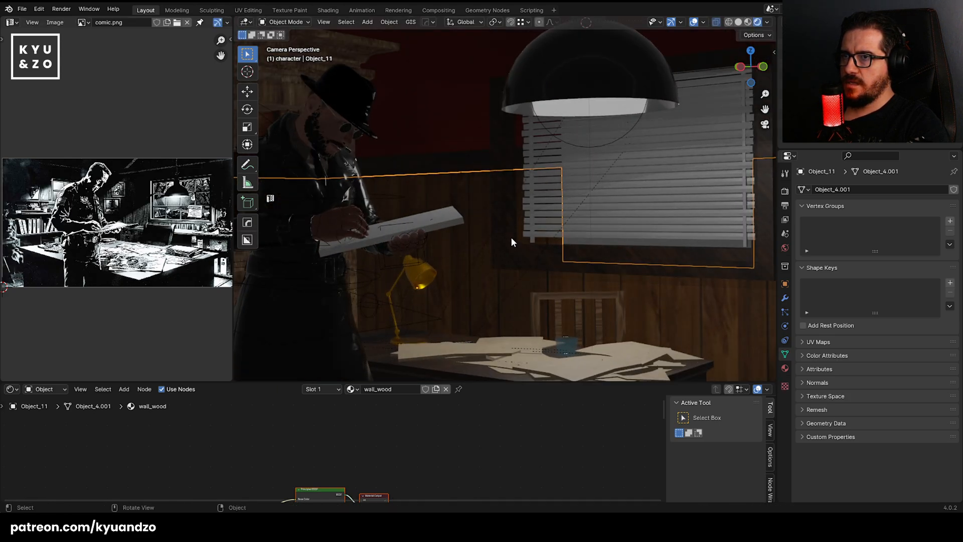
pyautogui.click(523, 232)
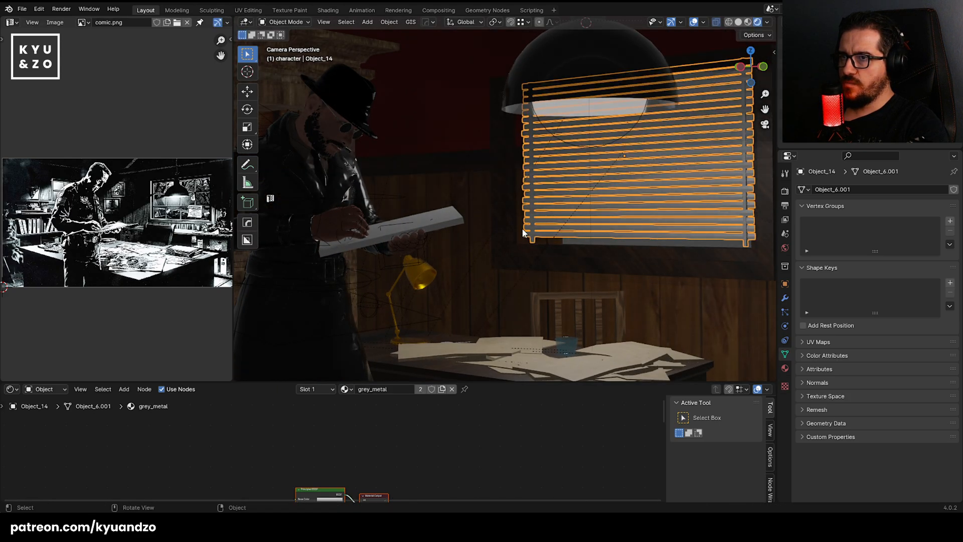
pyautogui.click(520, 231)
pyautogui.press('Tab')
pyautogui.press('g')
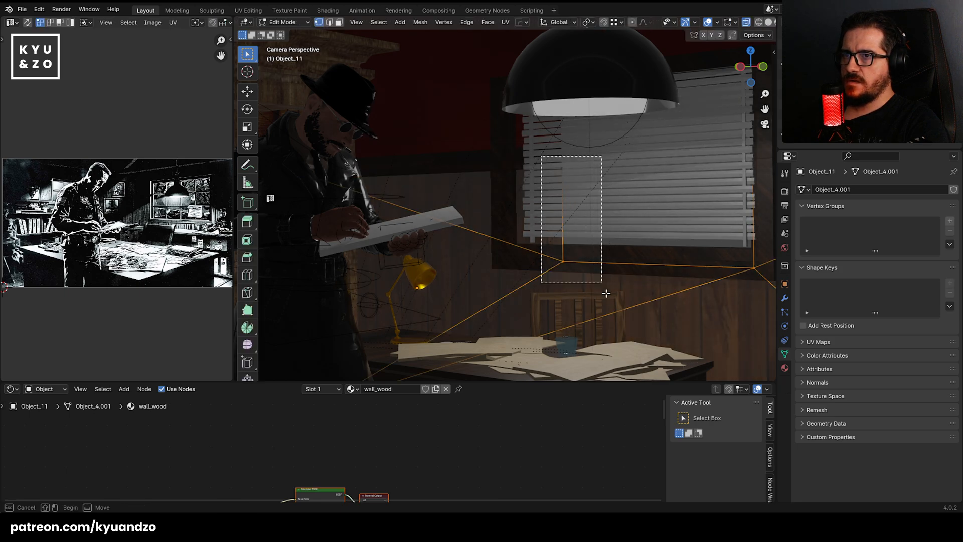
pyautogui.press('y')
pyautogui.press('x')
pyautogui.press('y')
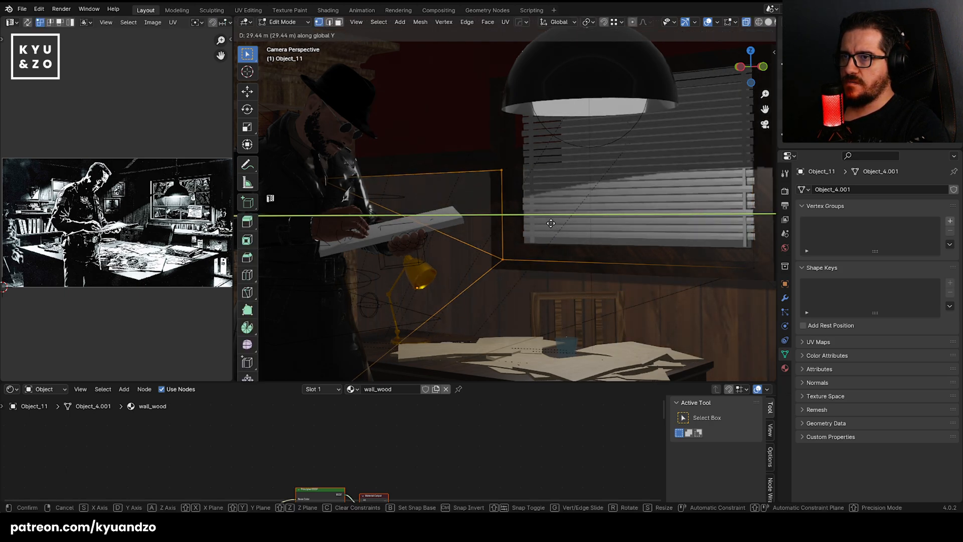
pyautogui.click(637, 223)
# Shift the right side of the lower wall's window opening slightly along Y to sit behind the frame.
pyautogui.keyDown('shift'); pyautogui.moveTo(637, 224); pyautogui.dragTo(508, 229, button='middle'); pyautogui.keyUp('shift')
pyautogui.press('g')
pyautogui.press('y')
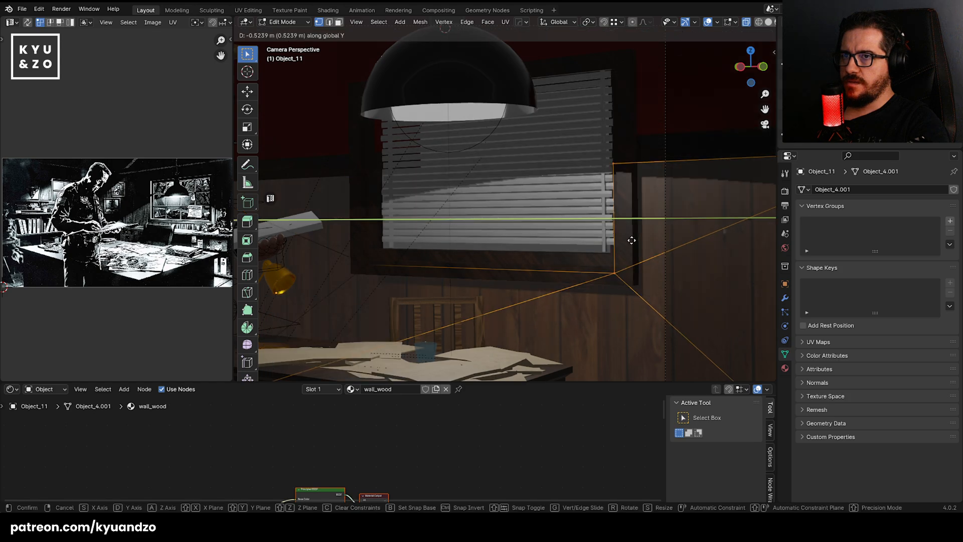
pyautogui.click(643, 243)
pyautogui.keyDown('shift'); pyautogui.moveTo(396, 197); pyautogui.dragTo(423, 244, button='middle'); pyautogui.keyUp('shift')
pyautogui.press('Tab')
# Move the left side of the red upper wall's window opening about 24.6 m along Y.
pyautogui.click(368, 168)
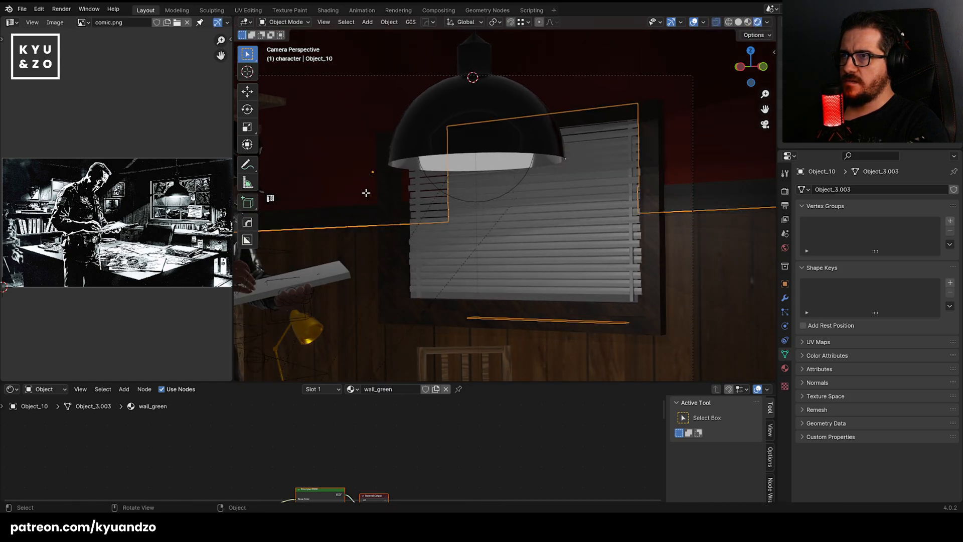
pyautogui.press('Tab')
pyautogui.press('g')
pyautogui.press('y')
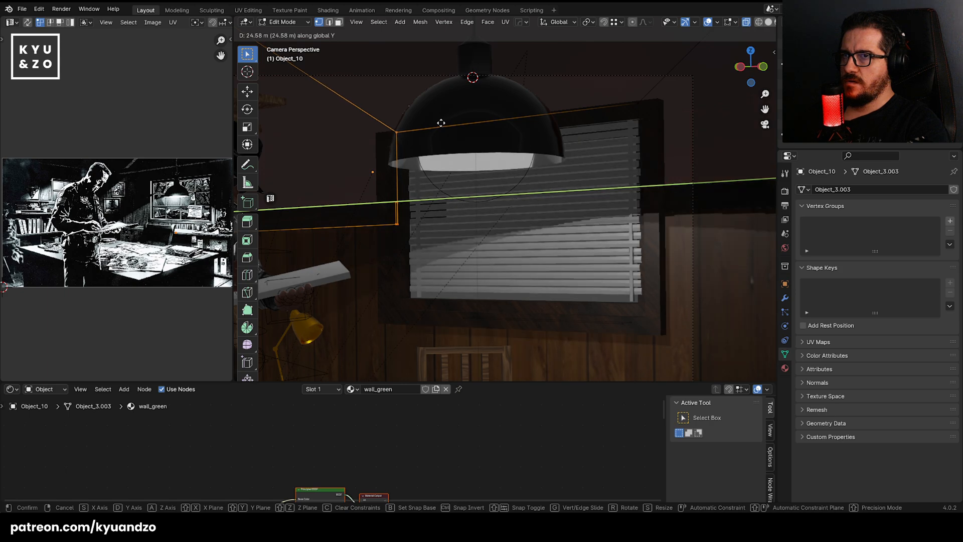
pyautogui.click(611, 182)
# Shift the right side of the red upper wall's window opening slightly outward along Y behind the frame.
pyautogui.moveTo(594, 89); pyautogui.dragTo(677, 245)
pyautogui.press('g')
pyautogui.press('y')
pyautogui.click(685, 245)
pyautogui.press('Tab')
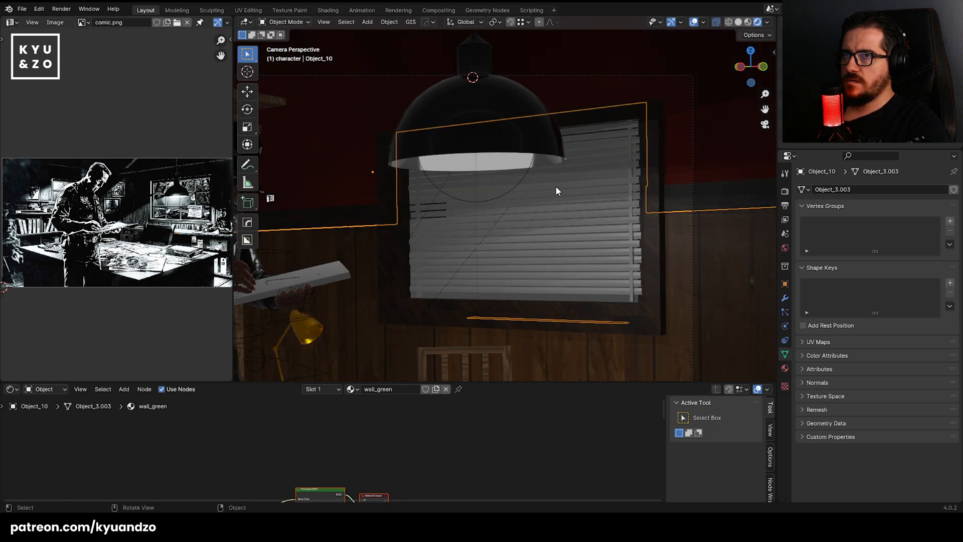
# Select the dome lamp with its point light and lower both about 6.6 m along Z.
pyautogui.scroll(-3, 556, 185)
pyautogui.keyDown('shift'); pyautogui.moveTo(495, 189); pyautogui.dragTo(524, 182, button='middle'); pyautogui.keyUp('shift')
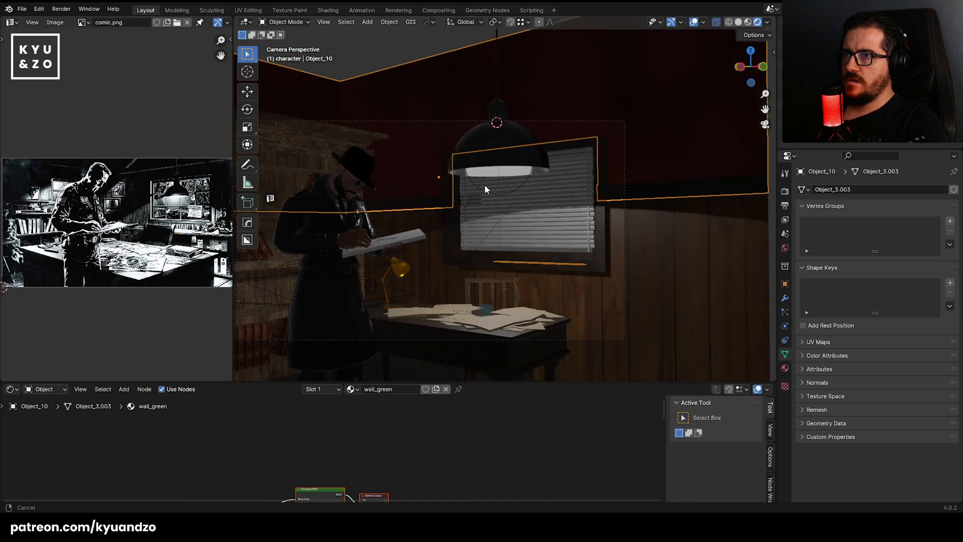
pyautogui.scroll(-3, 521, 184)
pyautogui.scroll(2, 522, 176)
pyautogui.click(528, 147)
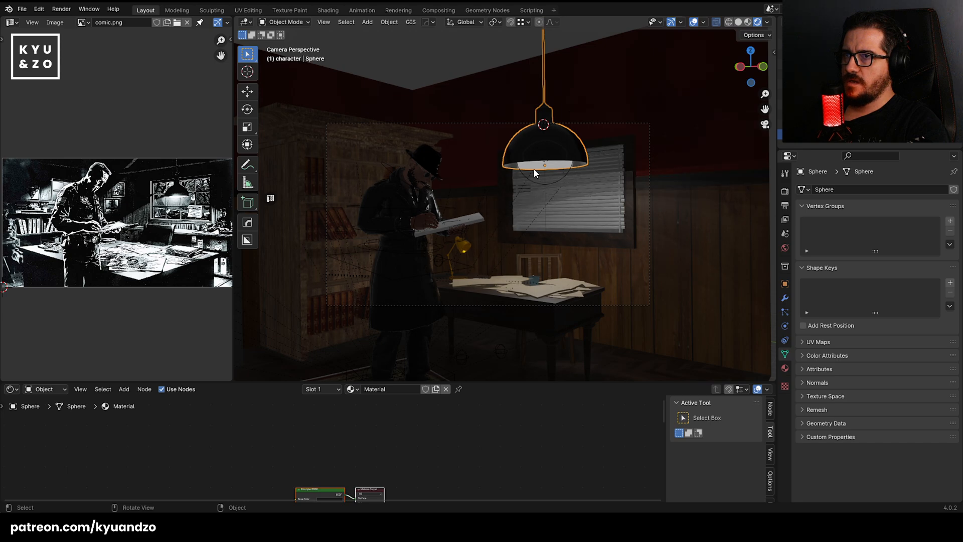
pyautogui.click(525, 176)
pyautogui.click(525, 176)
pyautogui.press('g')
pyautogui.press('z')
pyautogui.click(649, 217)
# Scale the lamp and its point light down to 0.652 and shift both about 5.14 m within the camera view.
pyautogui.press('s')
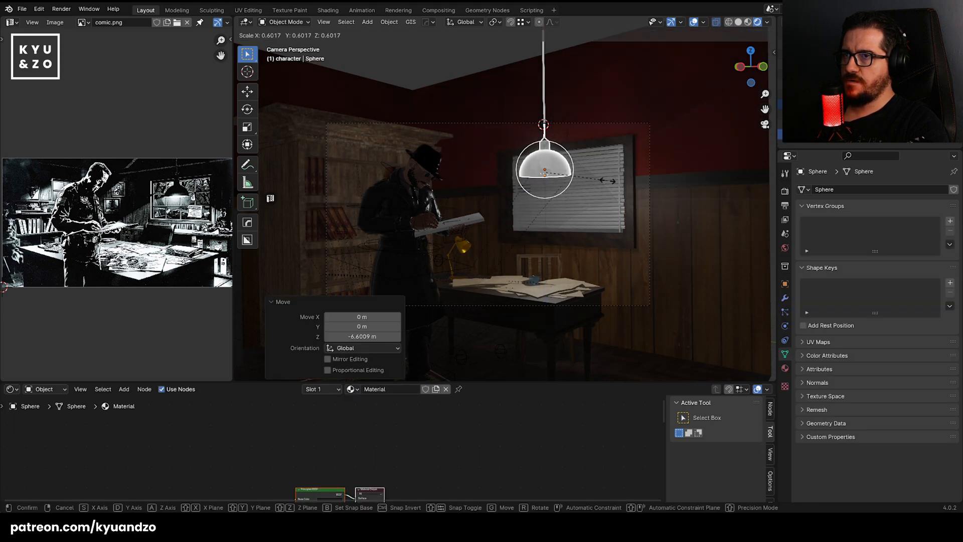
pyautogui.click(613, 182)
pyautogui.press('g')
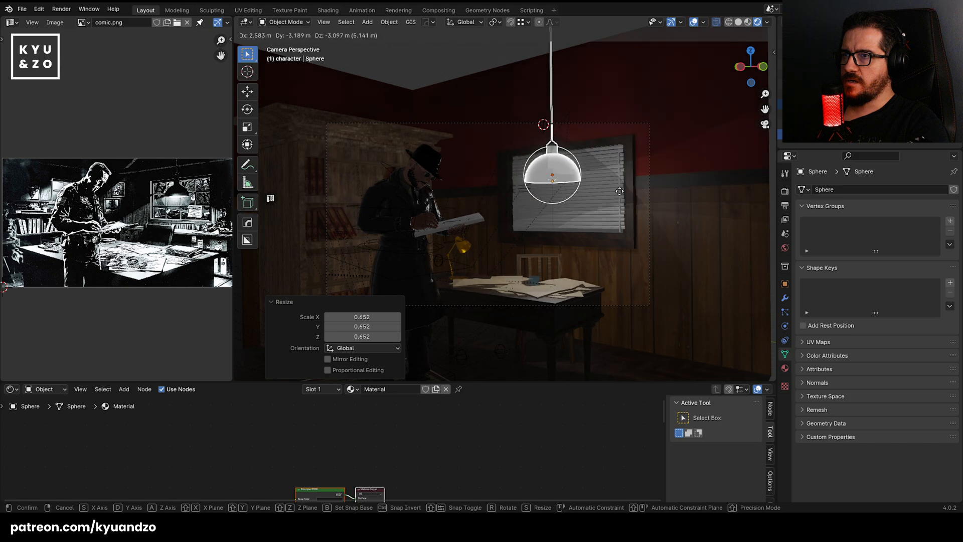
pyautogui.click(619, 191)
# Reduce the radius of the lamp's point light to 9.96 m.
pyautogui.scroll(3, 619, 191)
pyautogui.click(593, 206)
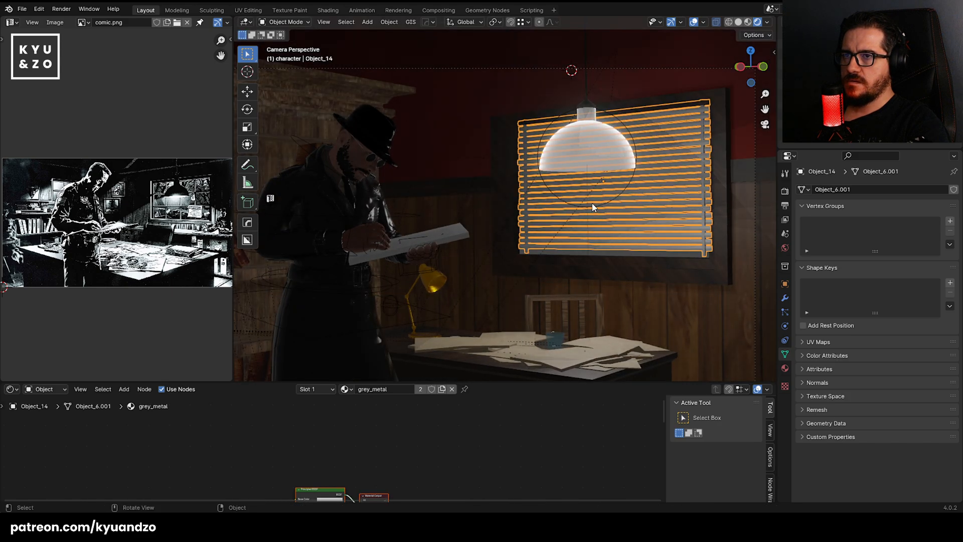
pyautogui.click(597, 208)
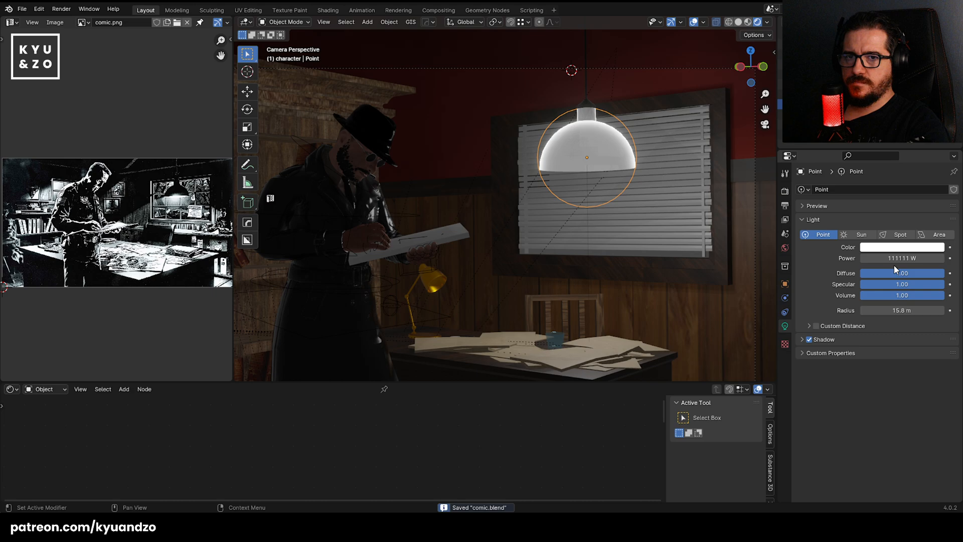
pyautogui.moveTo(902, 310); pyautogui.dragTo(872, 310)
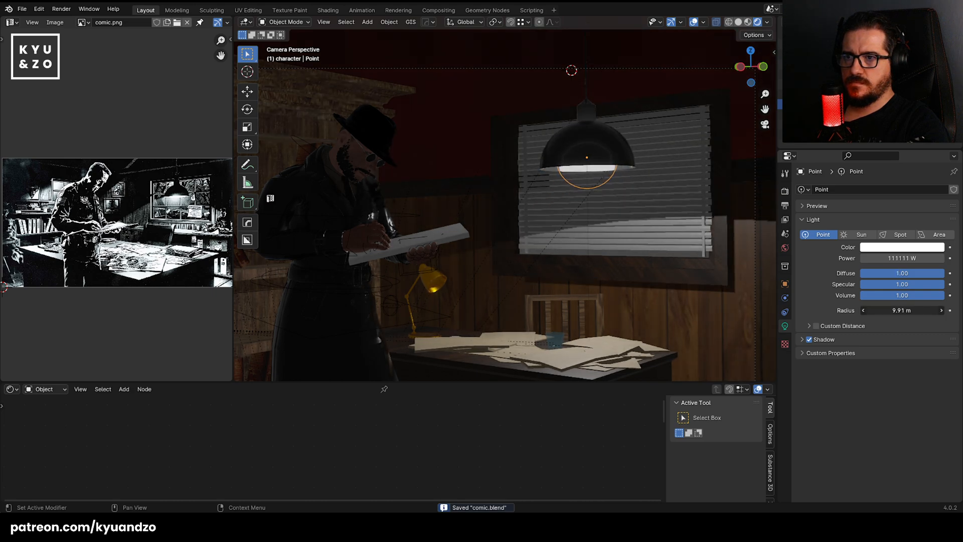
pyautogui.scroll(-3, 444, 201)
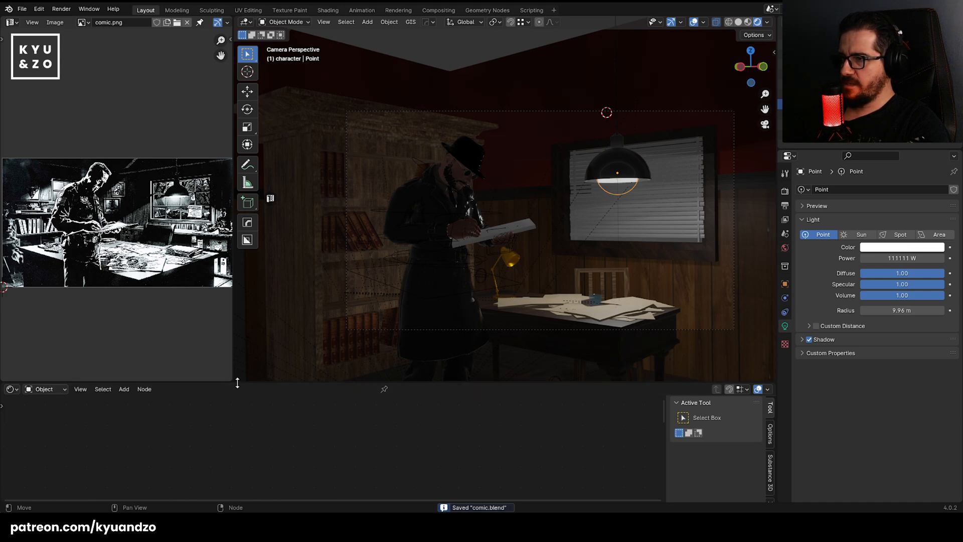
# Enlarge the shader node area and select the character mesh with the hat to show its whole material node tree.
pyautogui.moveTo(237, 382); pyautogui.dragTo(237, 352)
pyautogui.click(426, 258)
pyautogui.scroll(3, 439, 246)
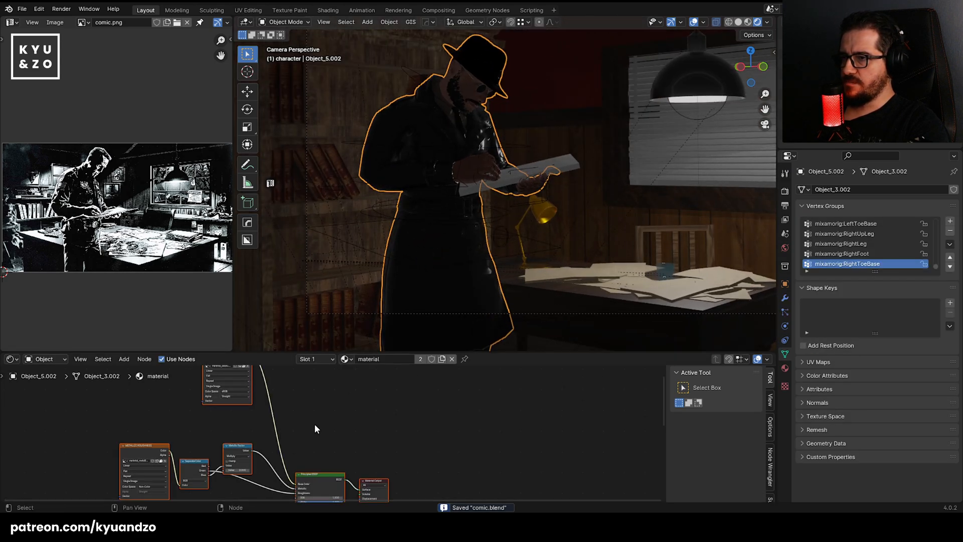
pyautogui.scroll(-6, 314, 423)
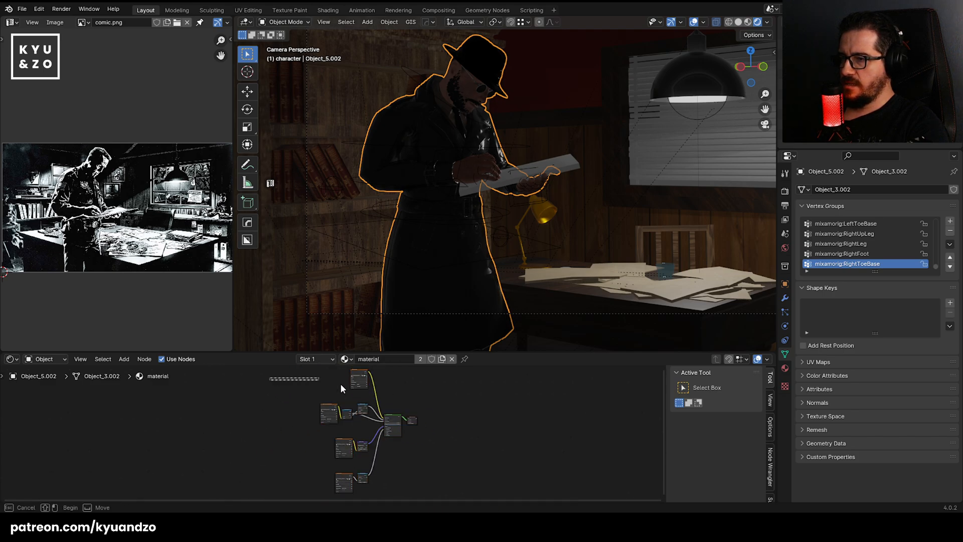
pyautogui.moveTo(340, 383); pyautogui.dragTo(395, 485)
pyautogui.press('x')
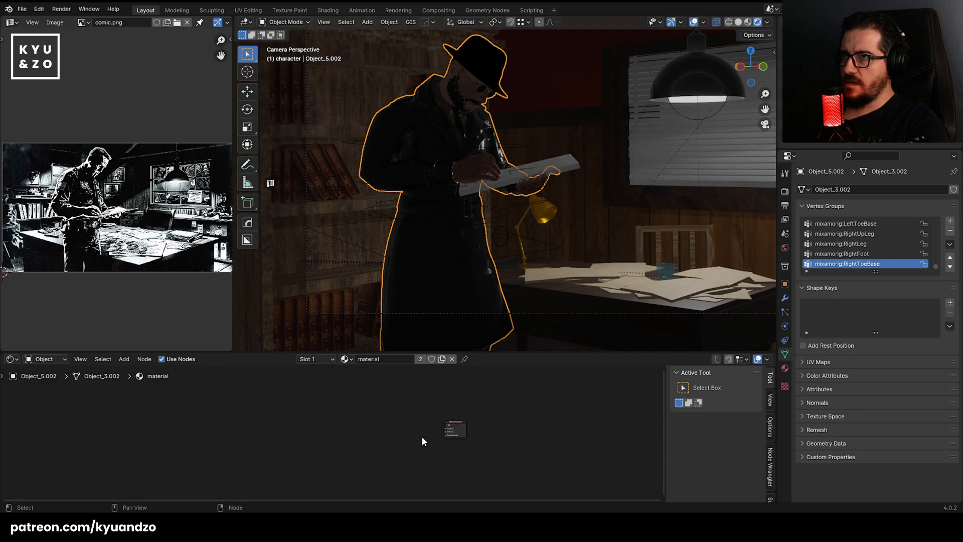
pyautogui.scroll(4, 421, 435)
pyautogui.moveTo(555, 415); pyautogui.dragTo(426, 420, button='middle')
pyautogui.scroll(5, 424, 421)
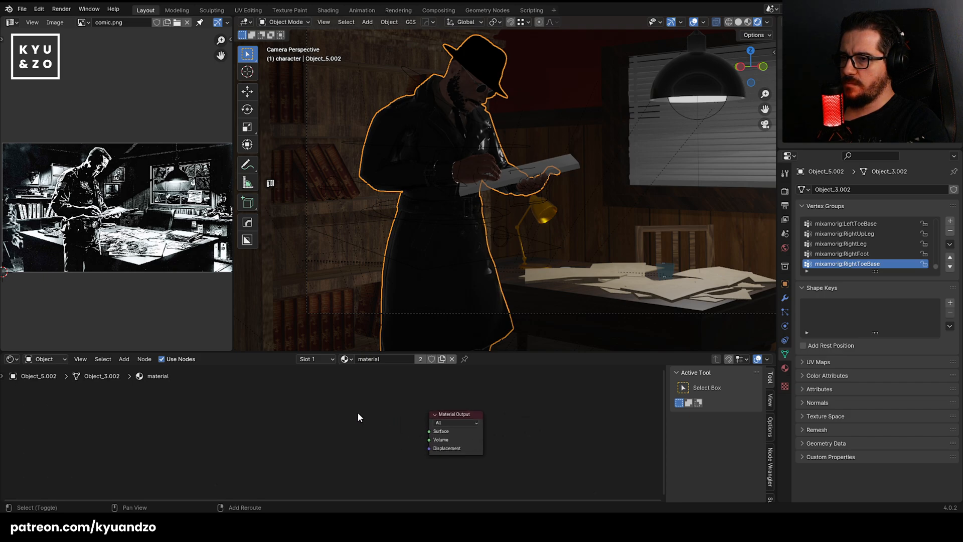
pyautogui.hotkey('ctrl', 'z')
pyautogui.scroll(-3, 357, 413)
pyautogui.click(344, 433)
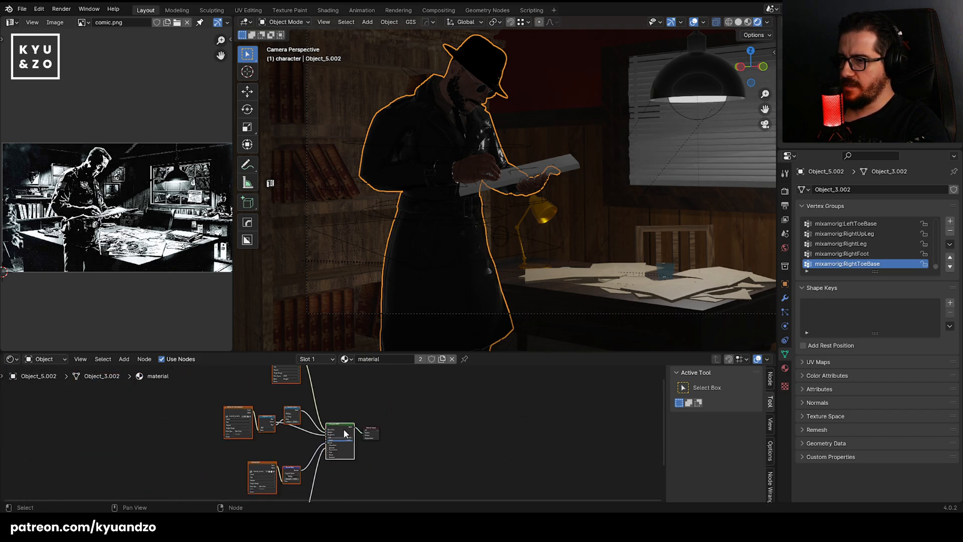
pyautogui.press('x')
pyautogui.hotkey('ctrl', 'z')
# Delete all texture and helper nodes from the hat material, keeping only the Principled BSDF and Material Output.
pyautogui.keyDown('shift'); pyautogui.click(344, 431); pyautogui.keyUp('shift')
pyautogui.press('x')
pyautogui.click(344, 432)
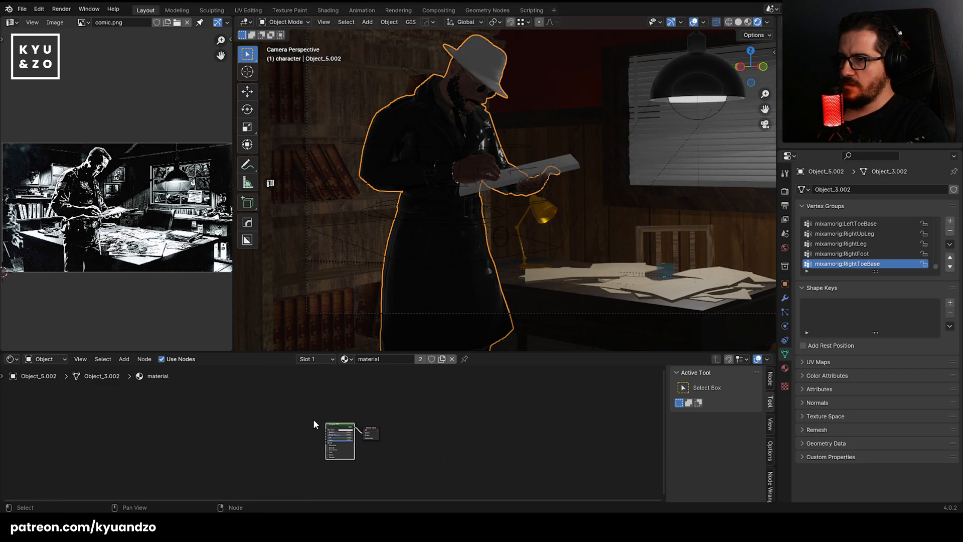
# Frame the hat closely and spread the Principled BSDF and Material Output nodes apart to make room between them.
pyautogui.scroll(5, 467, 165)
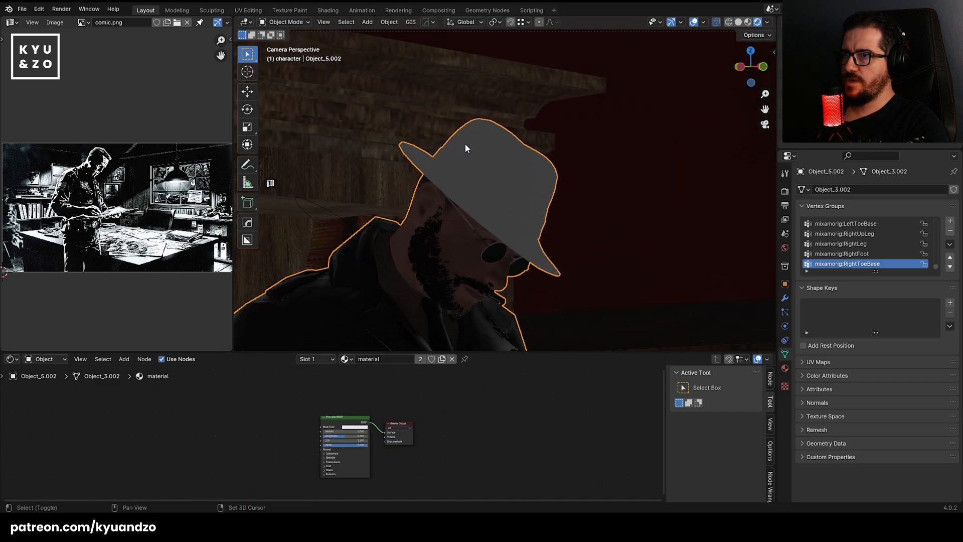
pyautogui.scroll(4, 334, 416)
pyautogui.click(352, 420)
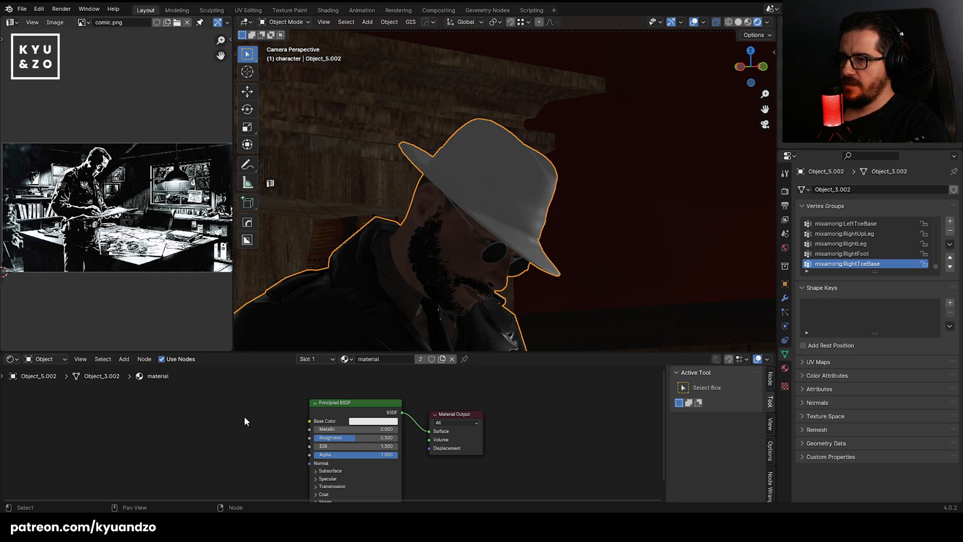
pyautogui.moveTo(351, 402); pyautogui.dragTo(221, 426)
pyautogui.moveTo(477, 414); pyautogui.dragTo(619, 433)
pyautogui.hotkey('shift', 'a')
pyautogui.click(301, 385)
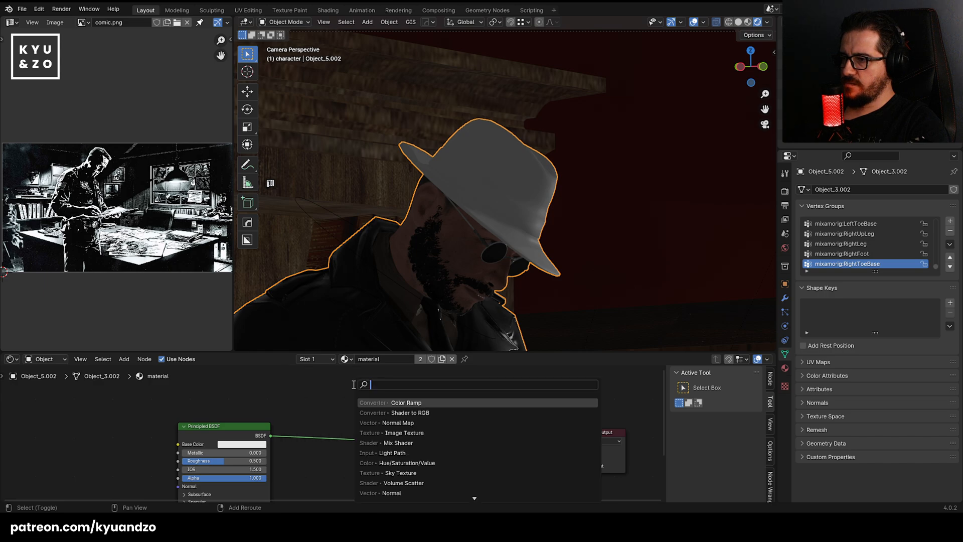
pyautogui.click(302, 384)
# Insert a Shader to RGB node on the link from the Principled BSDF to the Material Output, close to the BSDF.
pyautogui.hotkey('shift', 'a')
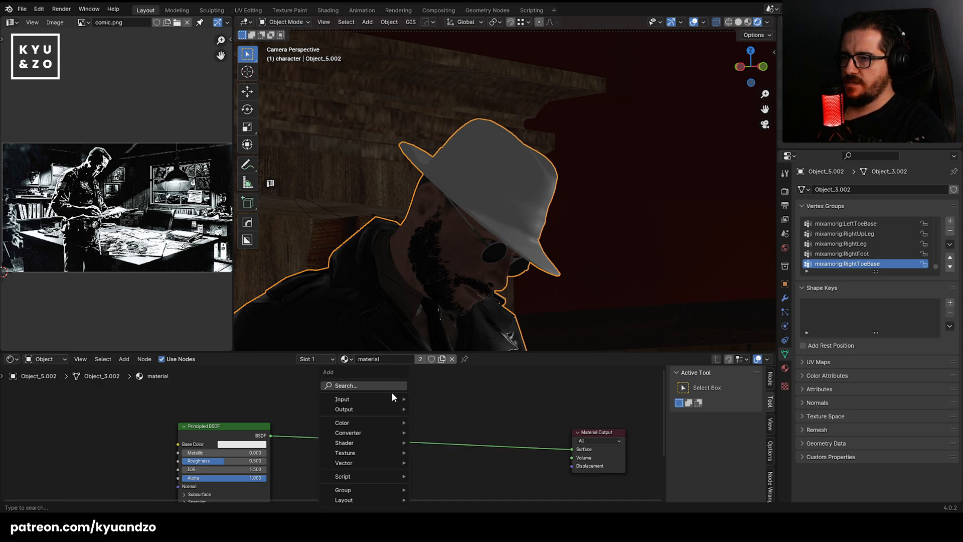
pyautogui.click(393, 387)
pyautogui.write('sh')
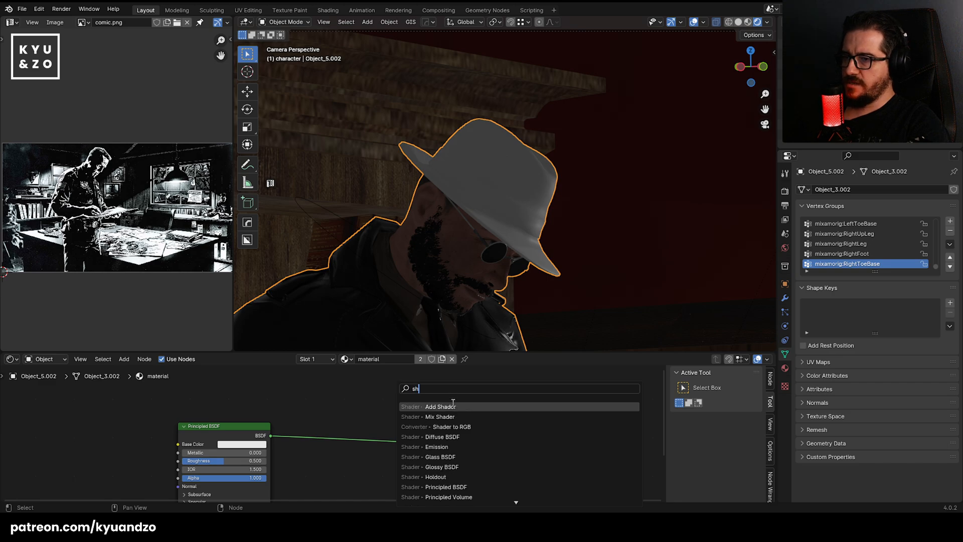
pyautogui.click(452, 426)
pyautogui.click(326, 419)
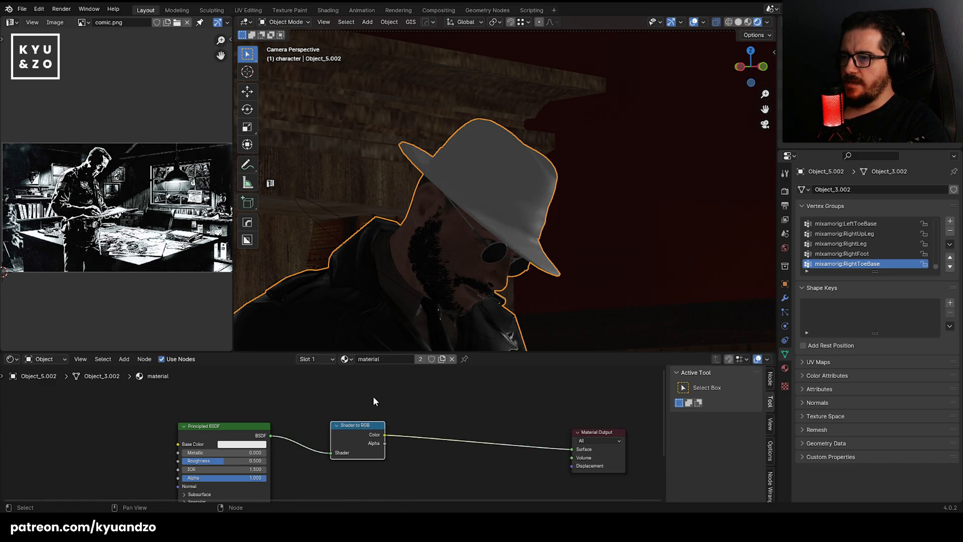
pyautogui.moveTo(354, 433); pyautogui.dragTo(336, 428)
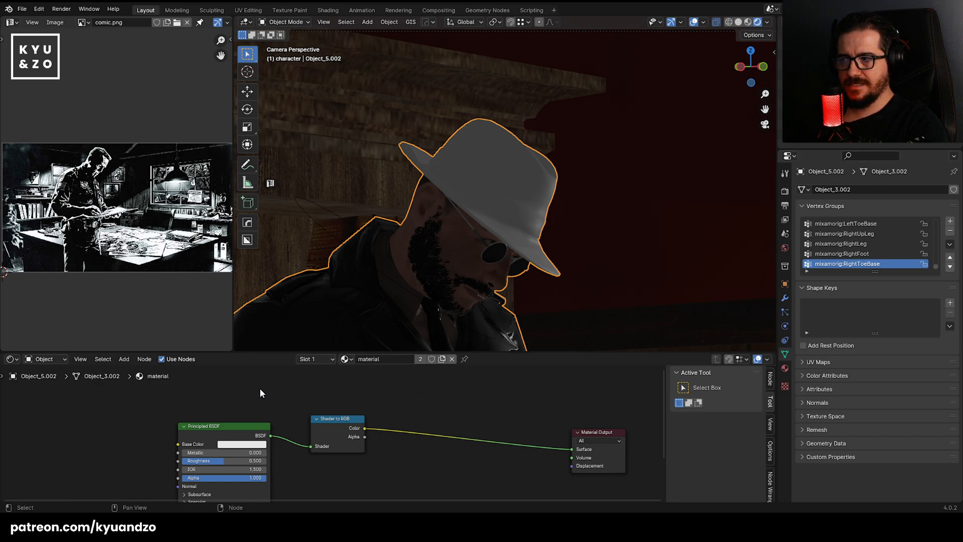
pyautogui.click(345, 433)
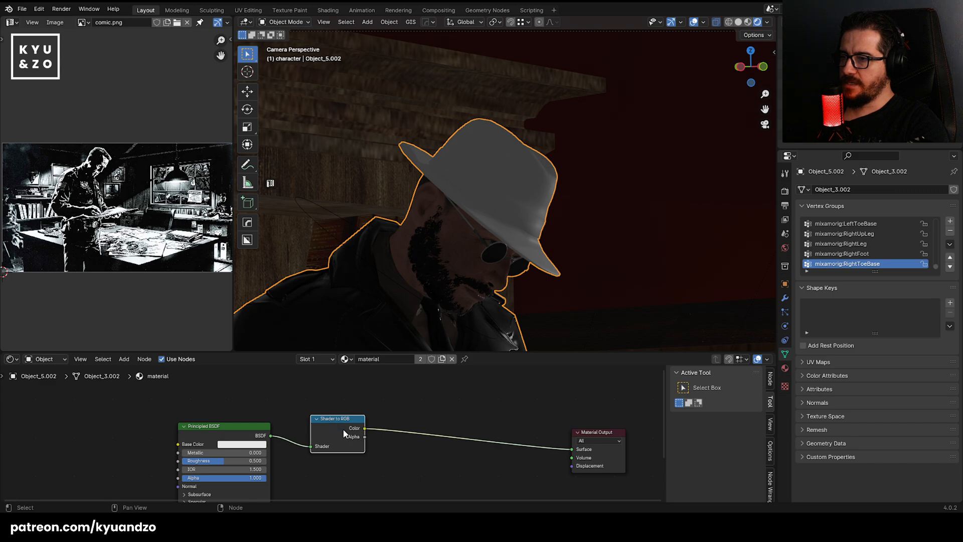
# Reposition the Shader to RGB node and insert a Color Ramp between it and the Material Output.
pyautogui.moveTo(329, 425); pyautogui.dragTo(348, 428)
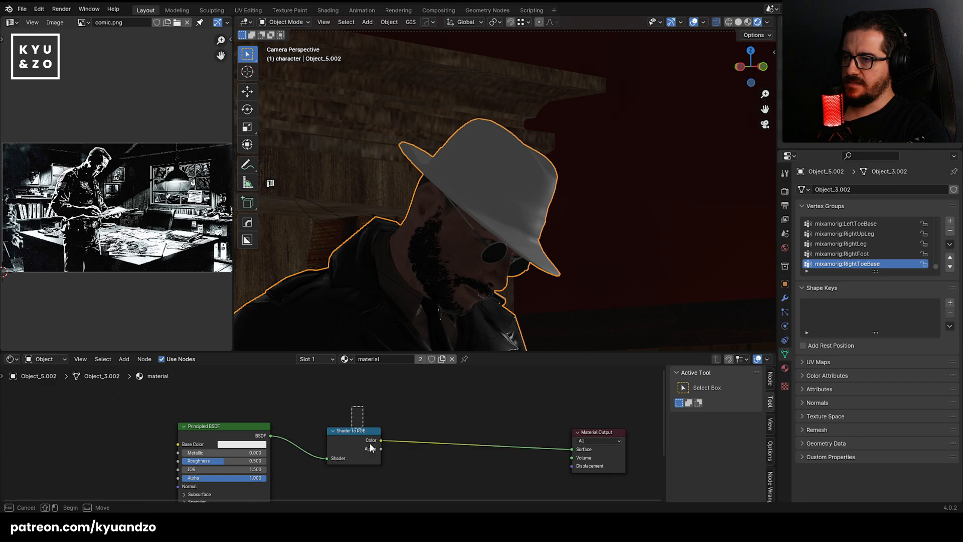
pyautogui.moveTo(501, 386); pyautogui.dragTo(414, 400, button='middle')
pyautogui.hotkey('shift', 'a')
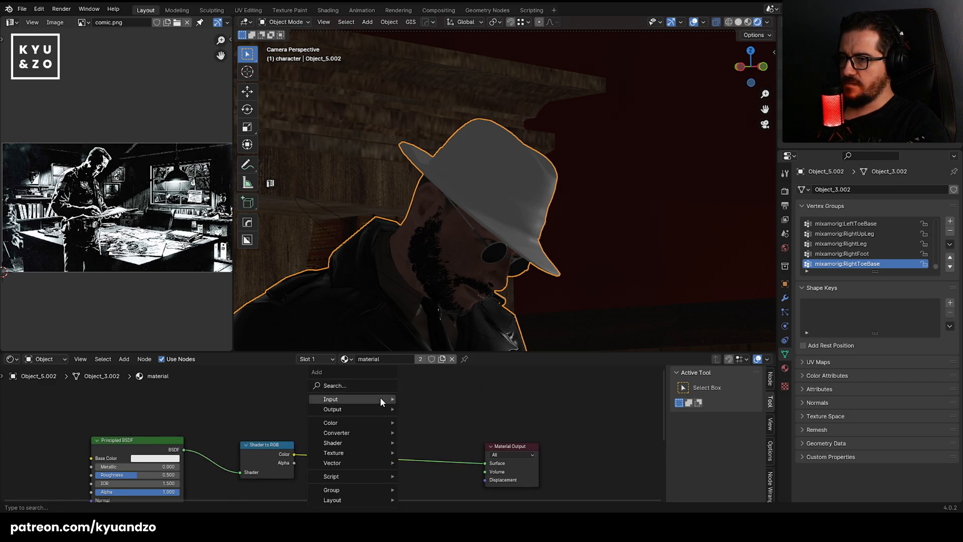
pyautogui.click(381, 389)
pyautogui.write('colo')
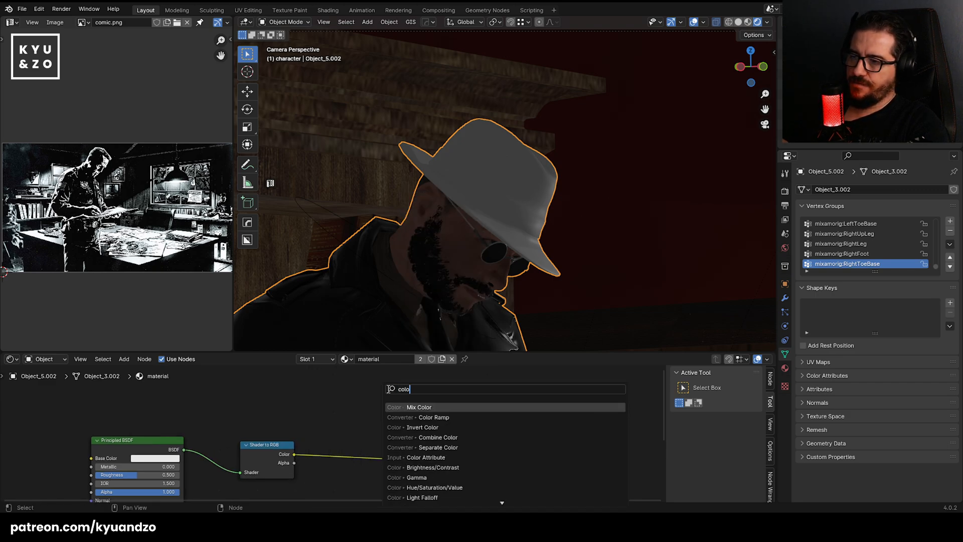
pyautogui.click(438, 417)
pyautogui.click(348, 416)
pyautogui.moveTo(274, 461); pyautogui.dragTo(317, 437, button='middle')
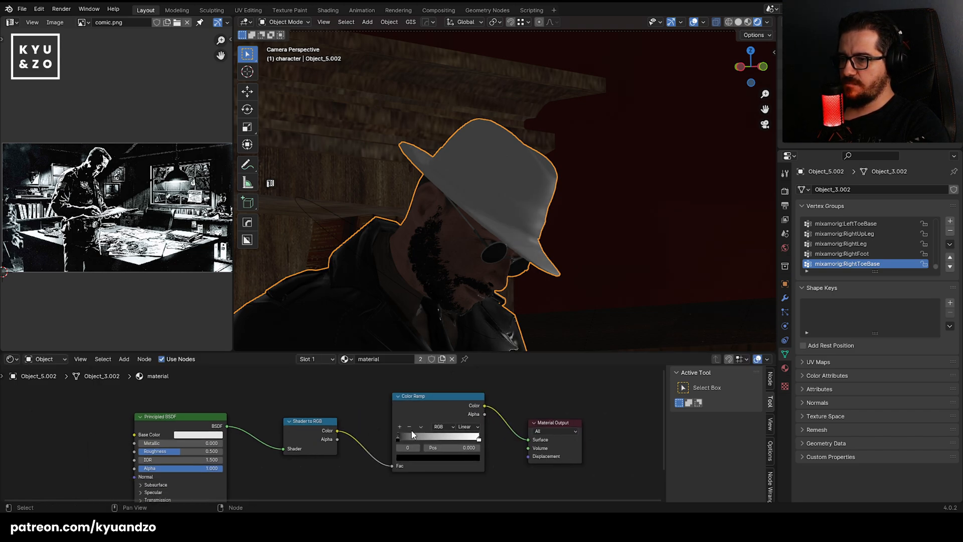
pyautogui.moveTo(112, 402); pyautogui.dragTo(134, 404, button='middle')
pyautogui.moveTo(386, 376); pyautogui.dragTo(374, 383, button='middle')
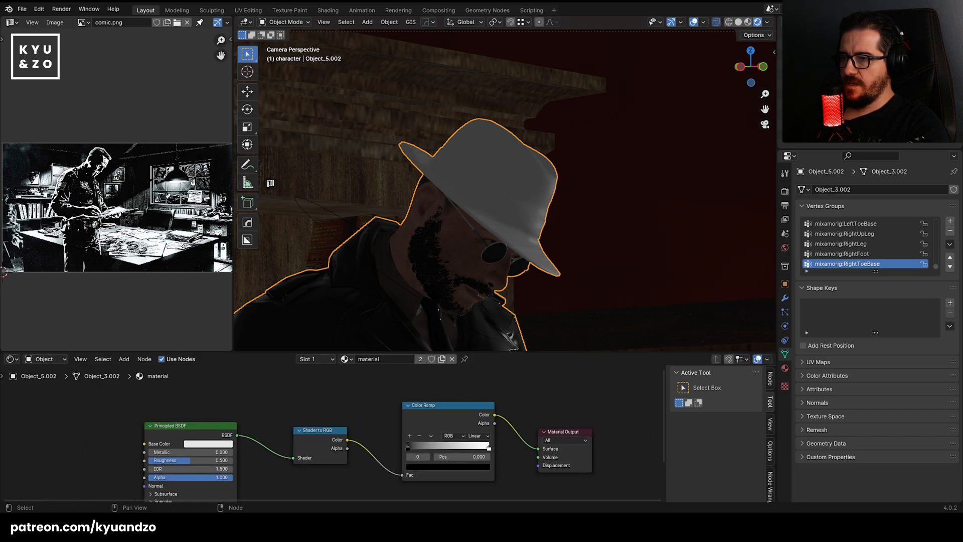
# Switch the Color Ramp to Constant interpolation and move its white stop to position 0.186, keeping the black stop before it.
pyautogui.moveTo(408, 447); pyautogui.dragTo(432, 451)
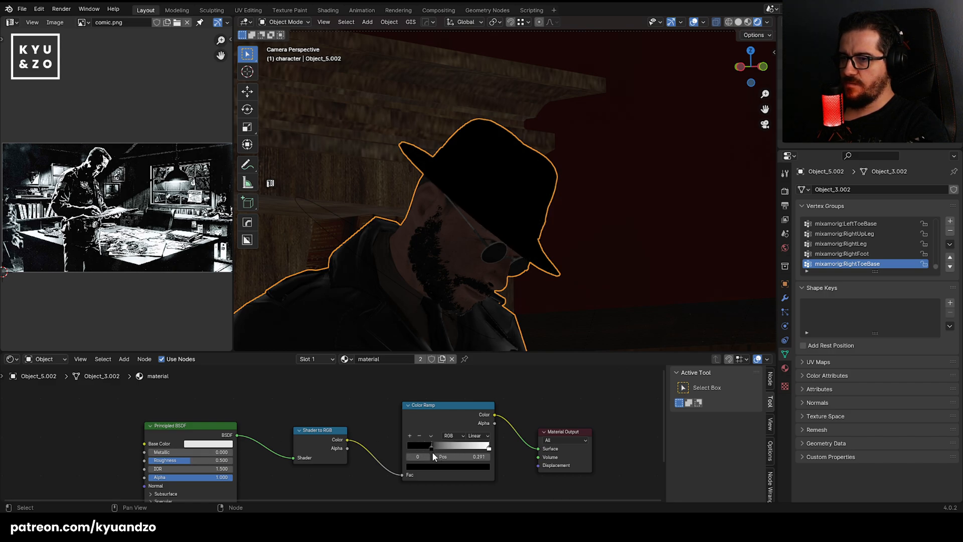
pyautogui.moveTo(490, 447); pyautogui.dragTo(475, 451)
pyautogui.click(476, 435)
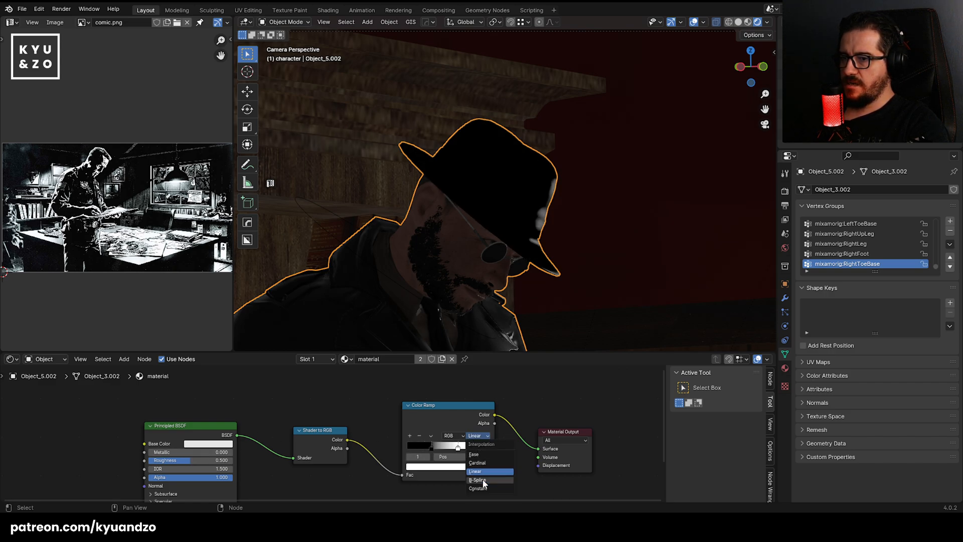
pyautogui.click(481, 486)
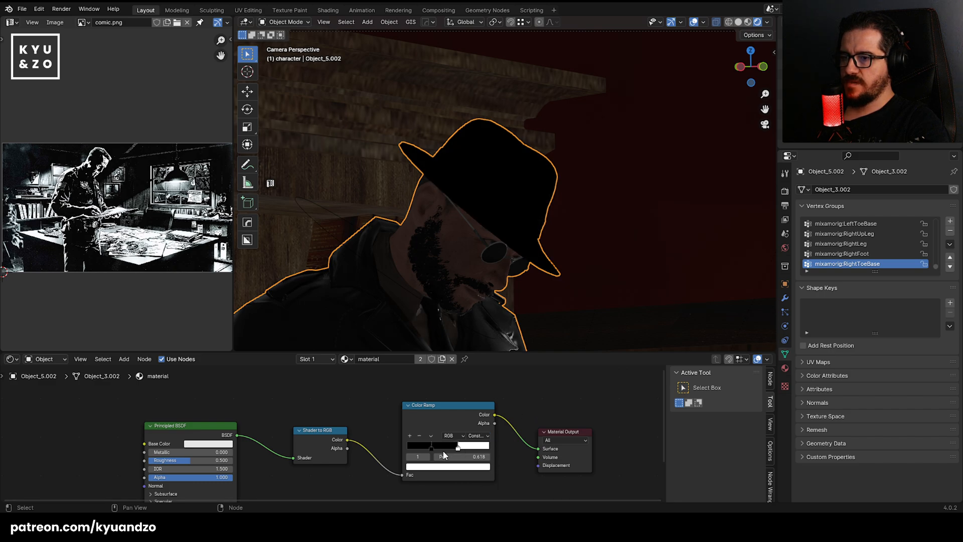
pyautogui.moveTo(443, 450); pyautogui.dragTo(401, 448)
# Examine the hat's black-and-white shading up close and from afar, and compare it with the comic reference image.
pyautogui.scroll(-5, 507, 254)
pyautogui.scroll(2, 507, 251)
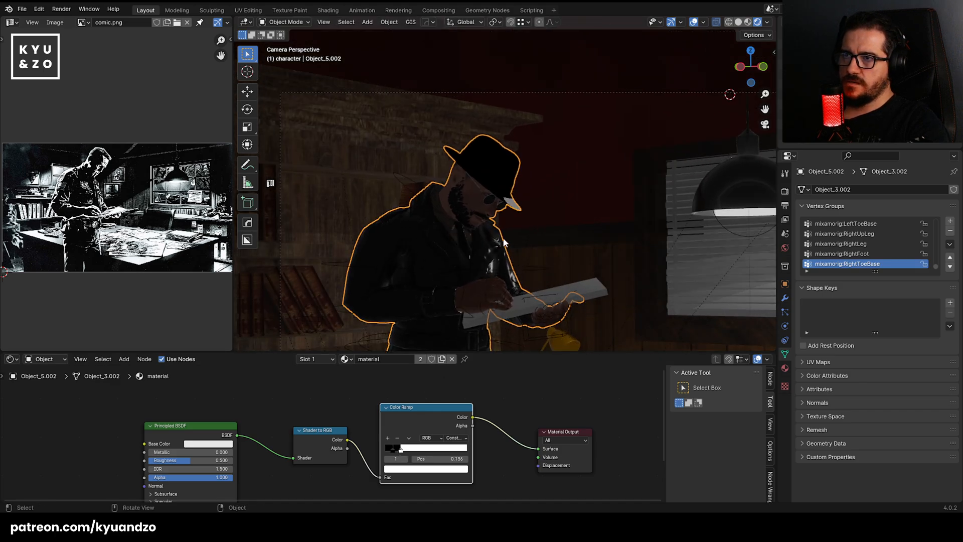
pyautogui.scroll(2, 505, 237)
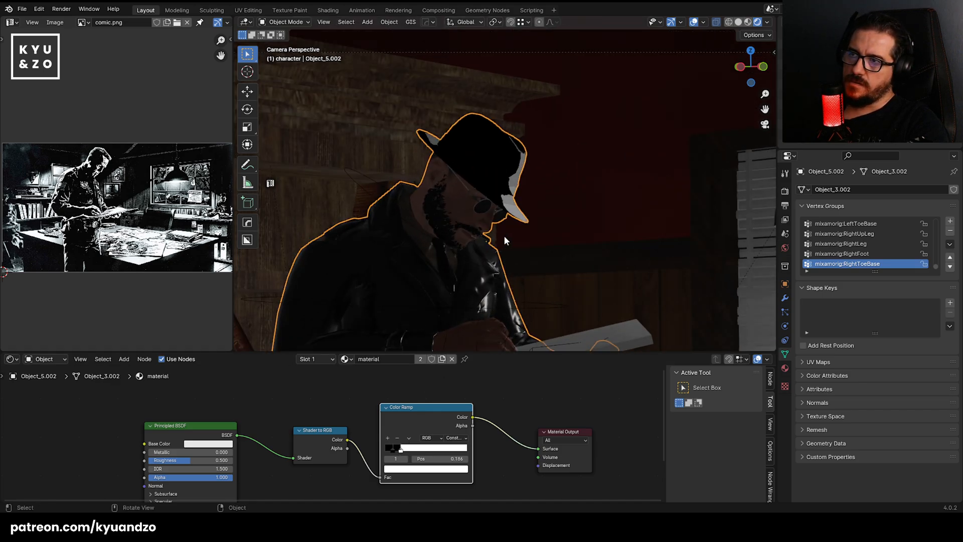
pyautogui.scroll(2, 488, 178)
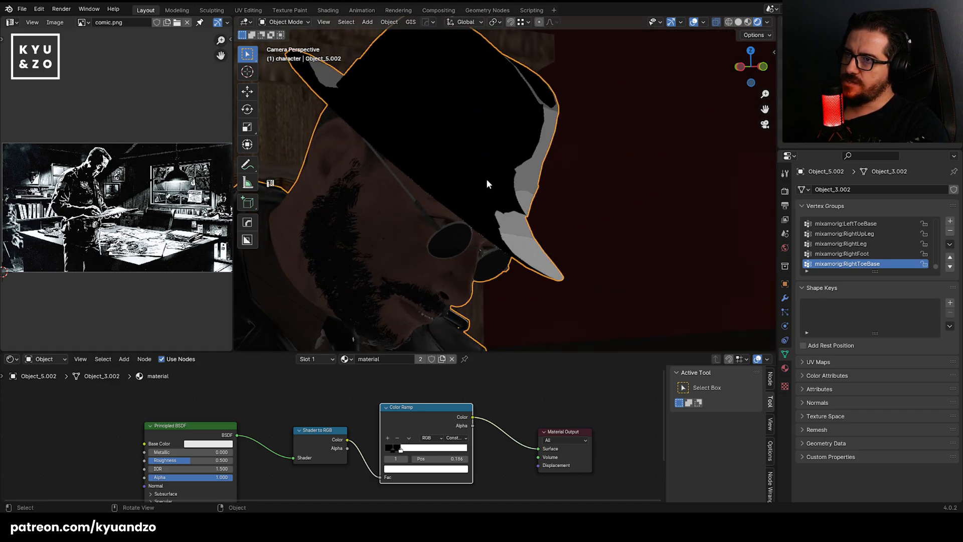
pyautogui.scroll(-5, 486, 178)
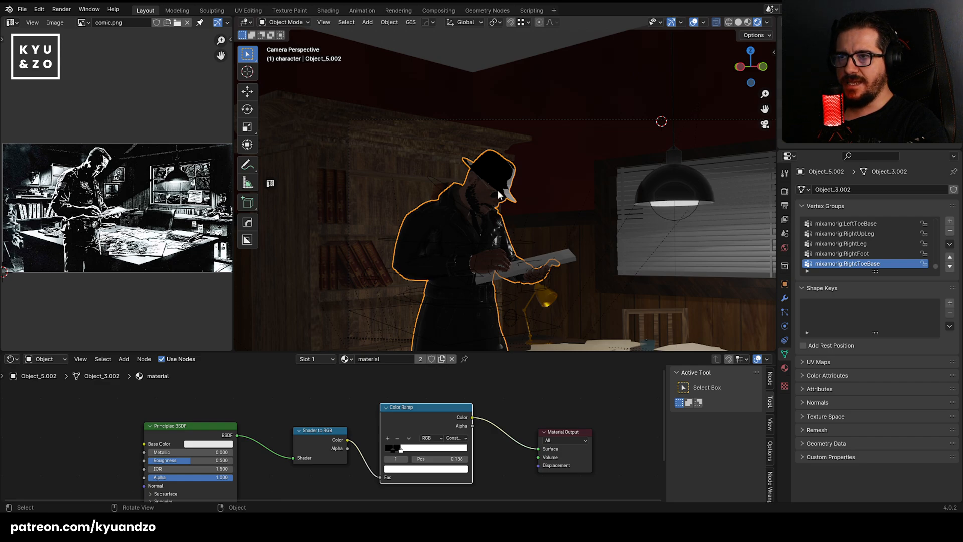
pyautogui.scroll(4, 489, 250)
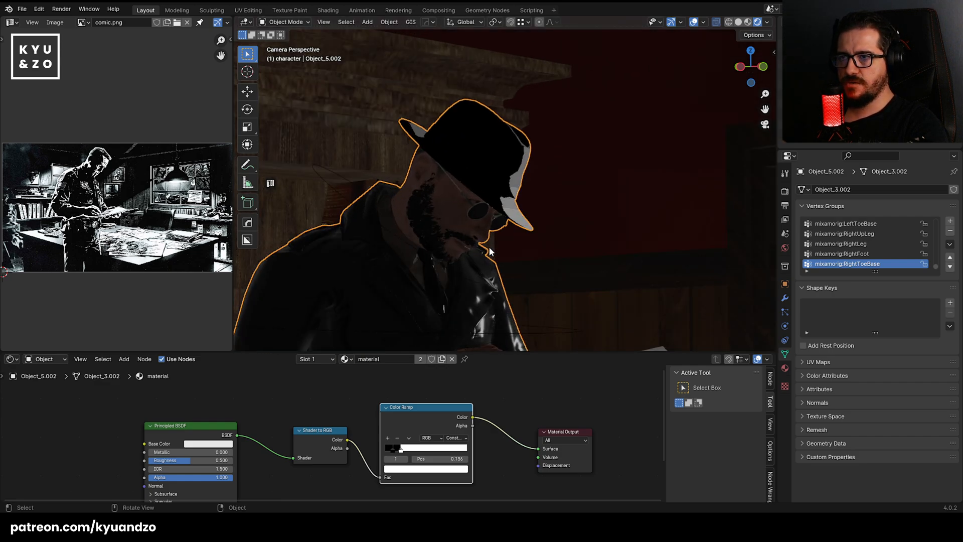
pyautogui.scroll(1, 488, 250)
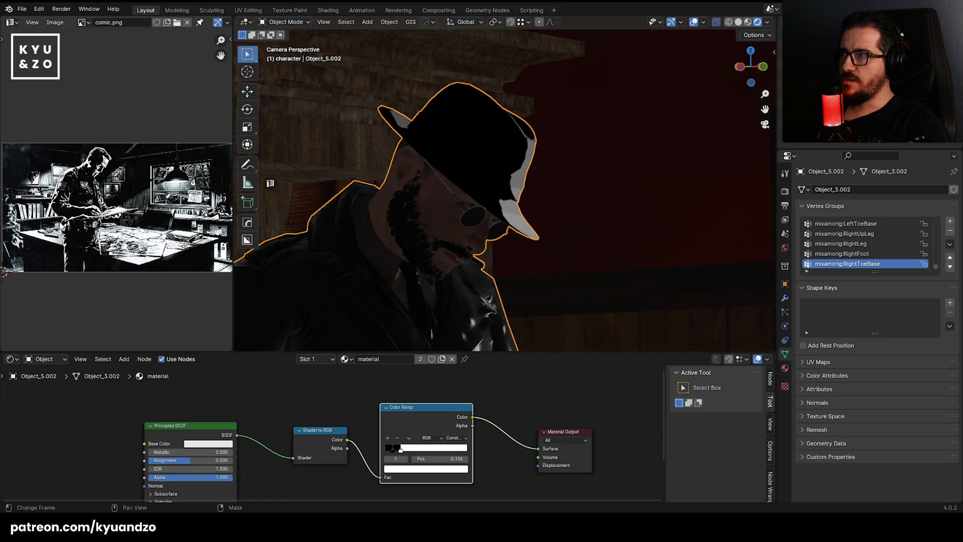
pyautogui.scroll(6, 100, 226)
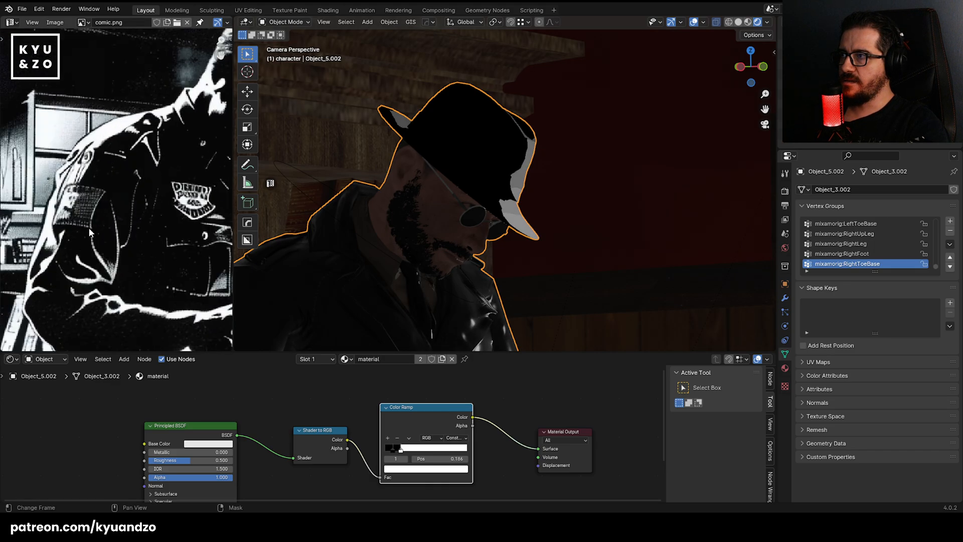
pyautogui.scroll(-4, 88, 227)
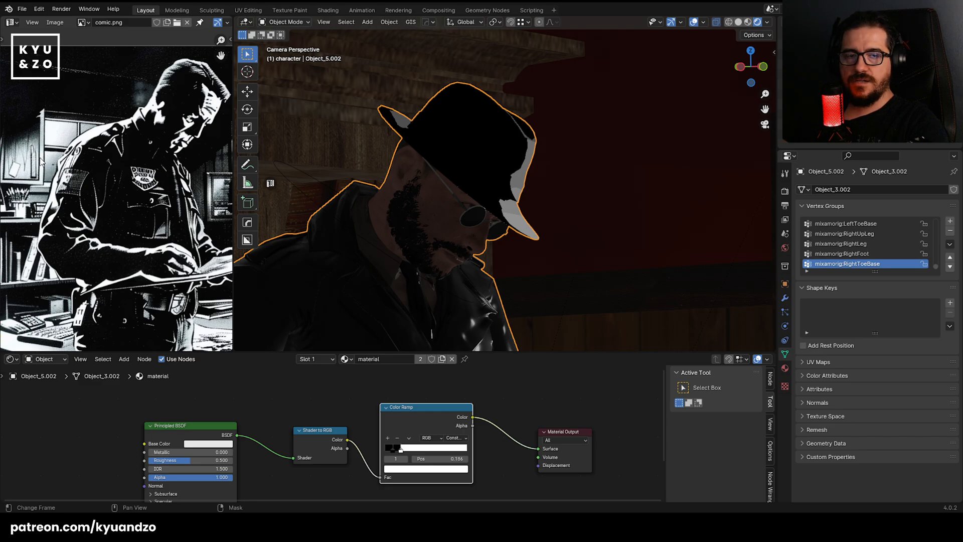
pyautogui.moveTo(59, 193)
pyautogui.mouseDown(button='middle')
pyautogui.moveTo(201, 194)
pyautogui.moveTo(52, 195)
pyautogui.mouseUp(button='middle')
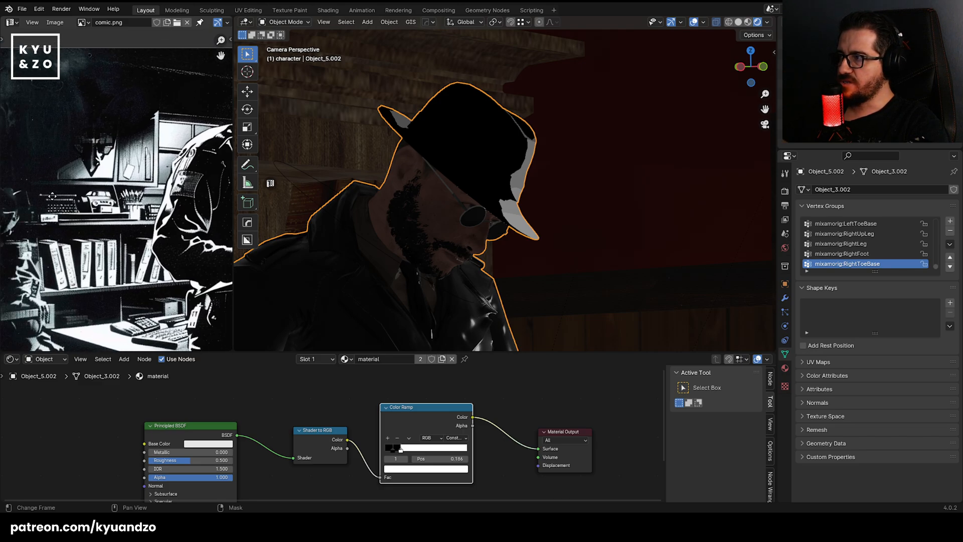
pyautogui.scroll(-3, 53, 194)
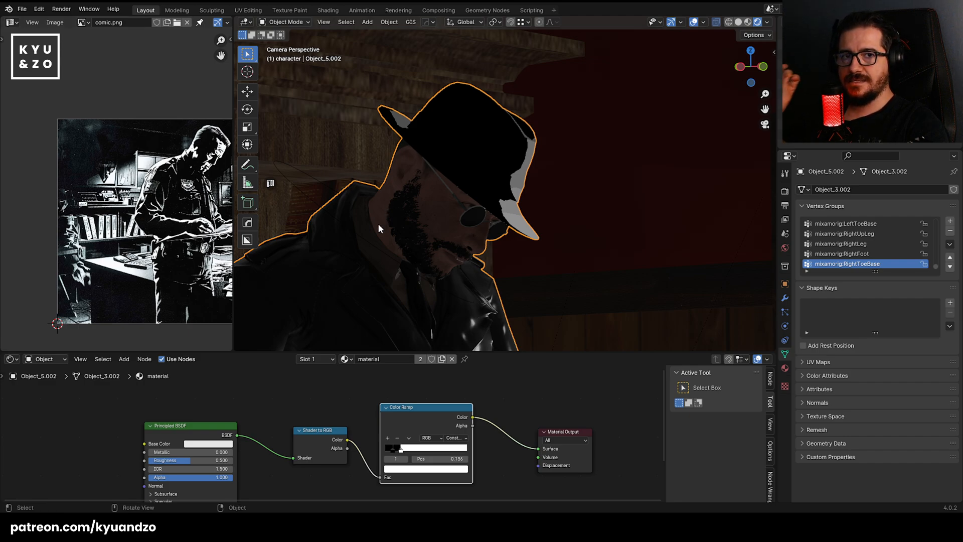
pyautogui.scroll(-6, 435, 208)
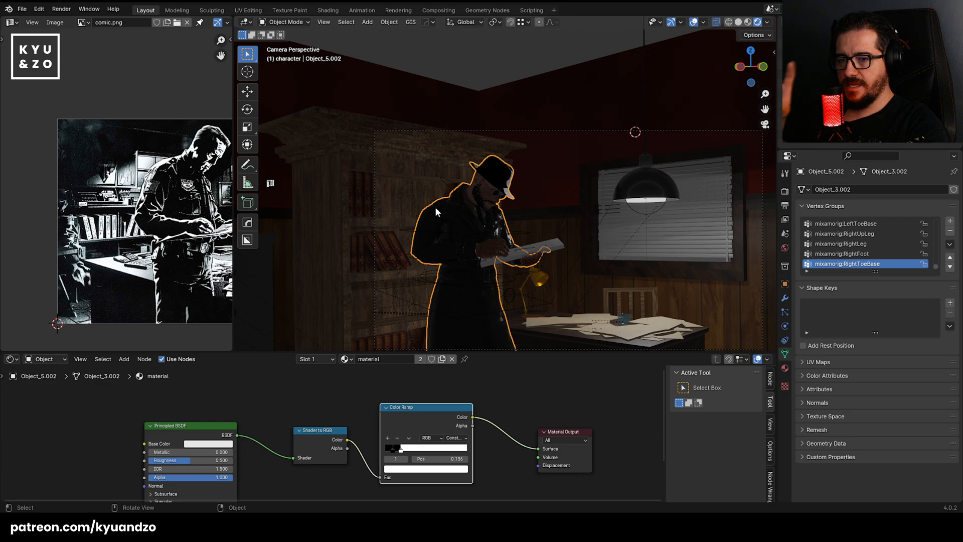
pyautogui.scroll(3, 435, 206)
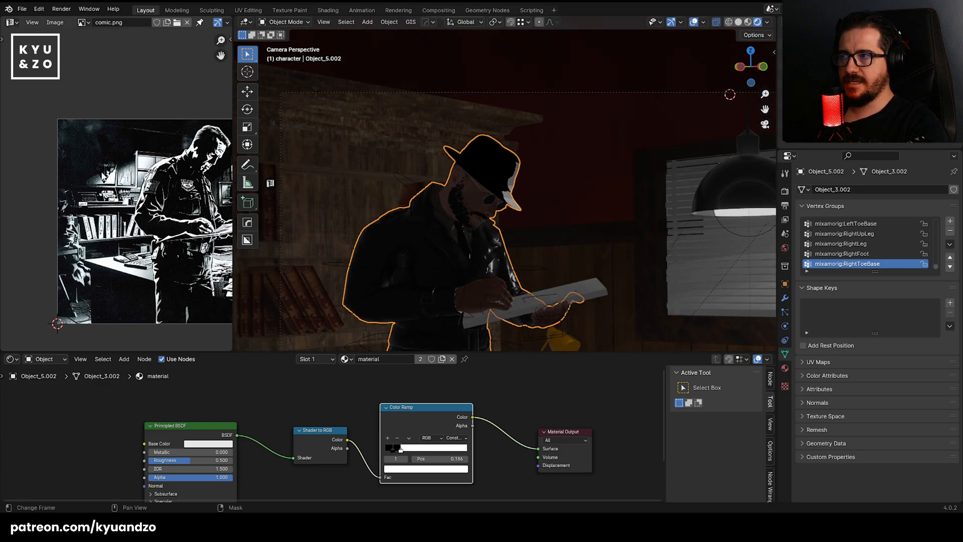
pyautogui.keyDown('shift'); pyautogui.moveTo(424, 207); pyautogui.dragTo(410, 189, button='middle'); pyautogui.keyUp('shift')
pyautogui.scroll(-3, 409, 203)
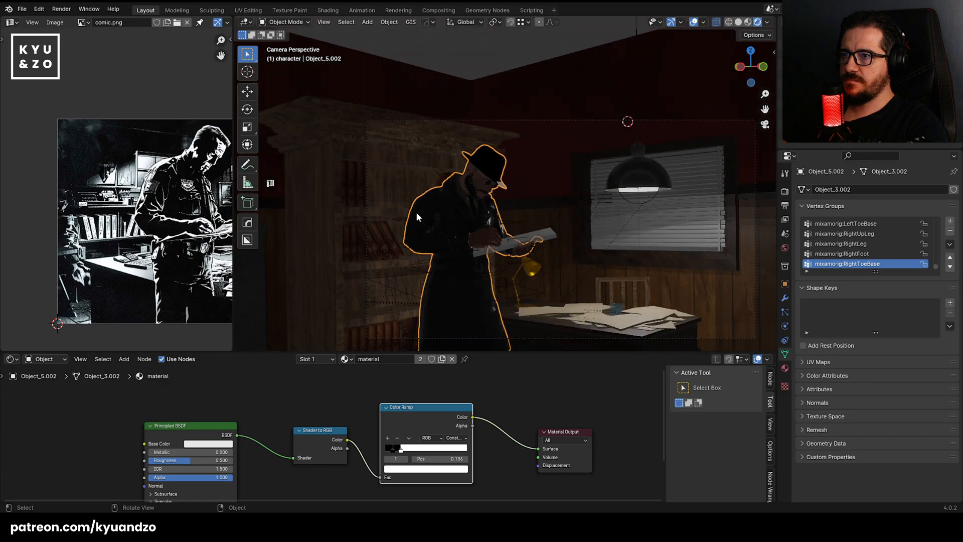
pyautogui.scroll(3, 423, 207)
# Select every object in the scene with the hatted character active and link its materials to all of them.
pyautogui.click(560, 121)
pyautogui.click(450, 241)
pyautogui.scroll(1, 450, 241)
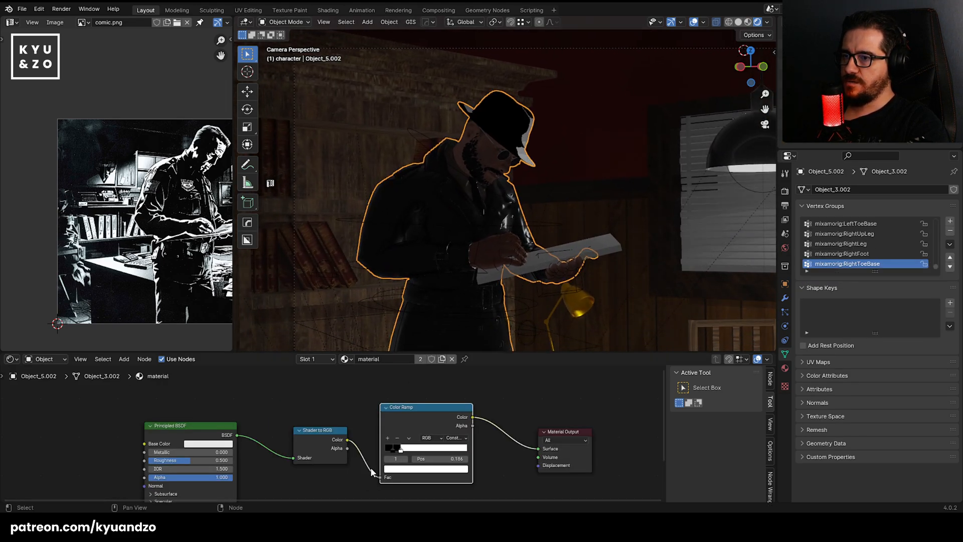
pyautogui.scroll(-3, 461, 253)
pyautogui.press('a')
pyautogui.scroll(5, 462, 250)
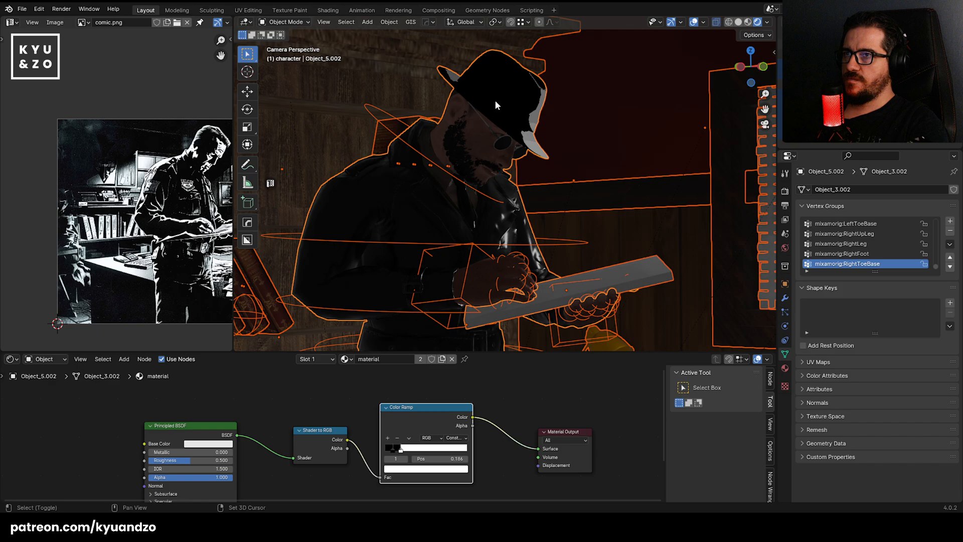
pyautogui.keyDown('shift'); pyautogui.click(497, 99); pyautogui.keyUp('shift')
pyautogui.keyDown('shift'); pyautogui.click(498, 99); pyautogui.keyUp('shift')
pyautogui.hotkey('ctrl', 'l')
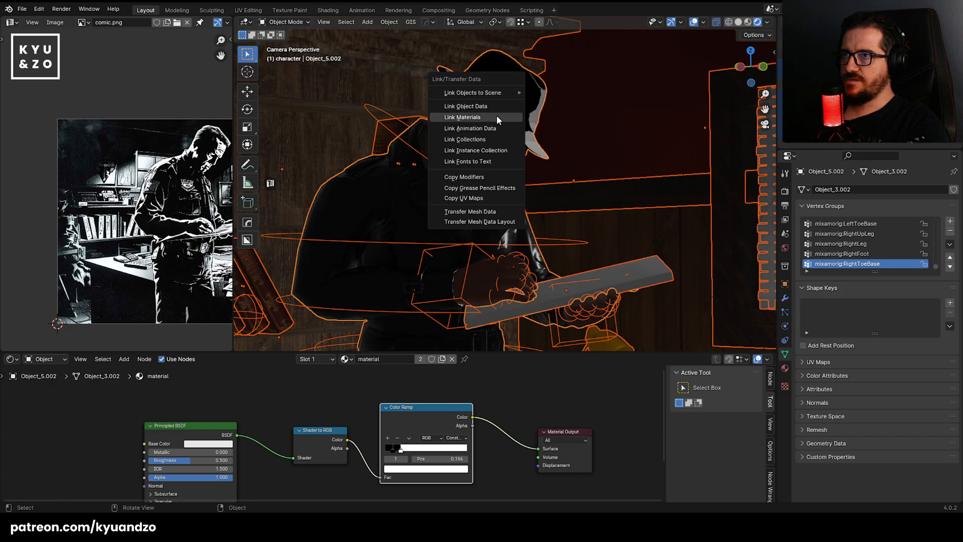
pyautogui.click(496, 116)
pyautogui.click(627, 109)
pyautogui.scroll(-6, 626, 111)
pyautogui.scroll(2, 577, 241)
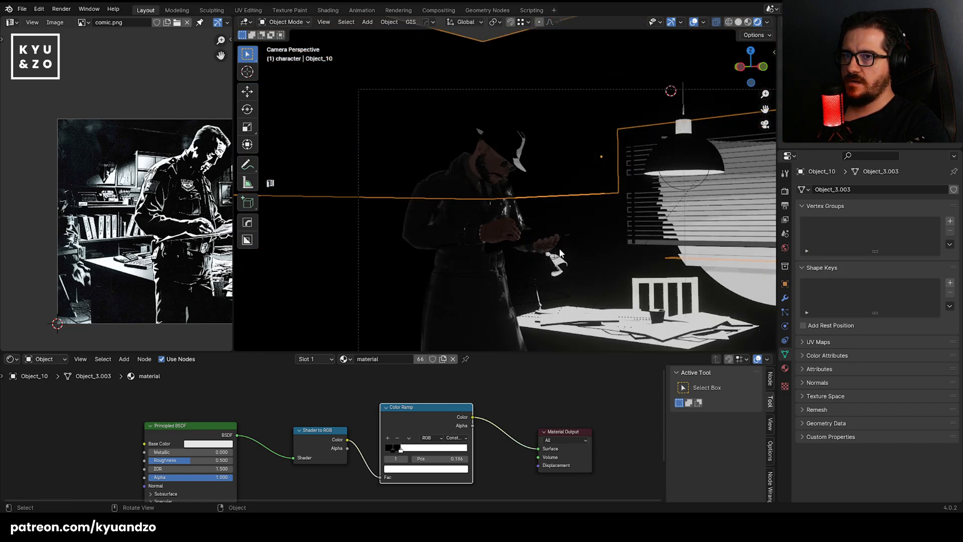
pyautogui.keyDown('shift'); pyautogui.moveTo(592, 246); pyautogui.dragTo(541, 239, button='middle'); pyautogui.keyUp('shift')
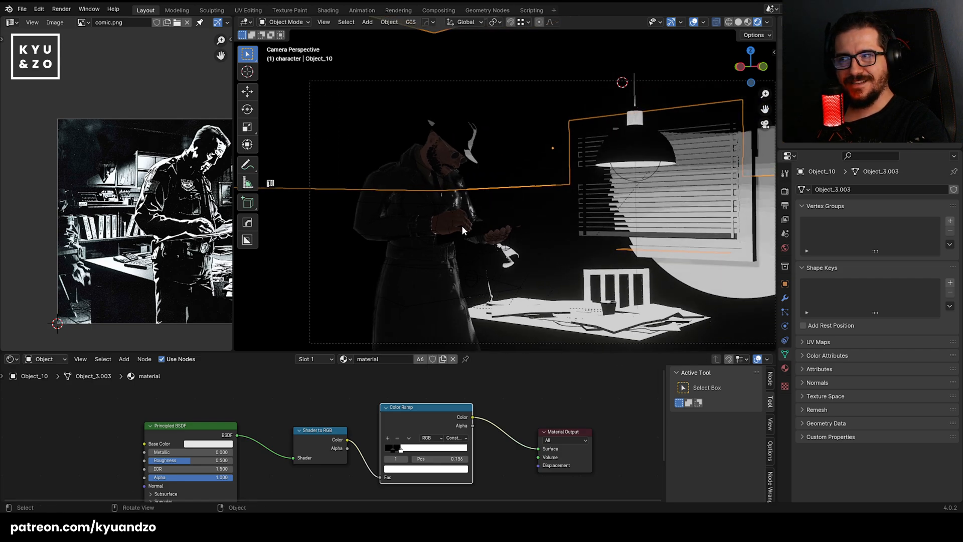
# Remove the Bottom, Beard, Eyewear, Moustache, Body and other extra material slots from the character mesh, keeping only "material".
pyautogui.click(438, 143)
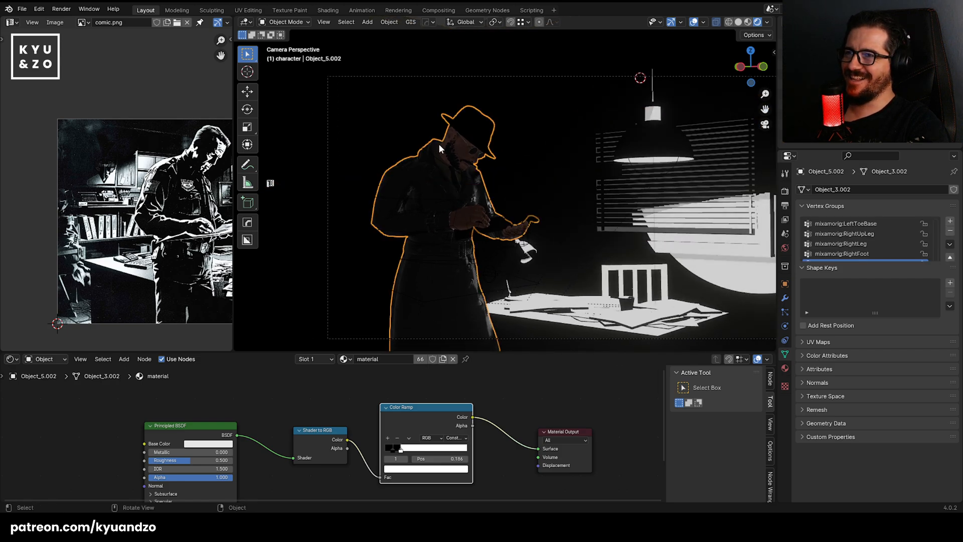
pyautogui.scroll(1, 461, 154)
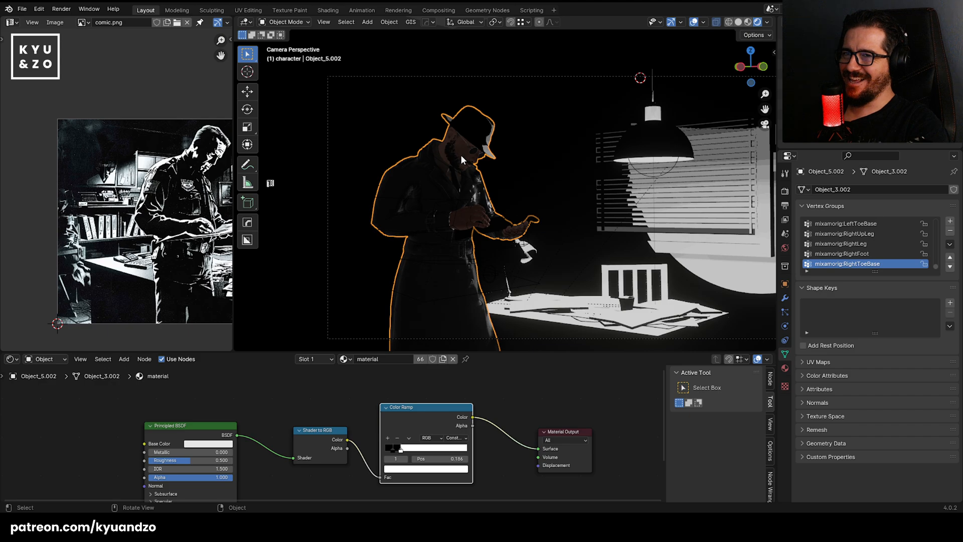
pyautogui.click(785, 369)
pyautogui.click(843, 203)
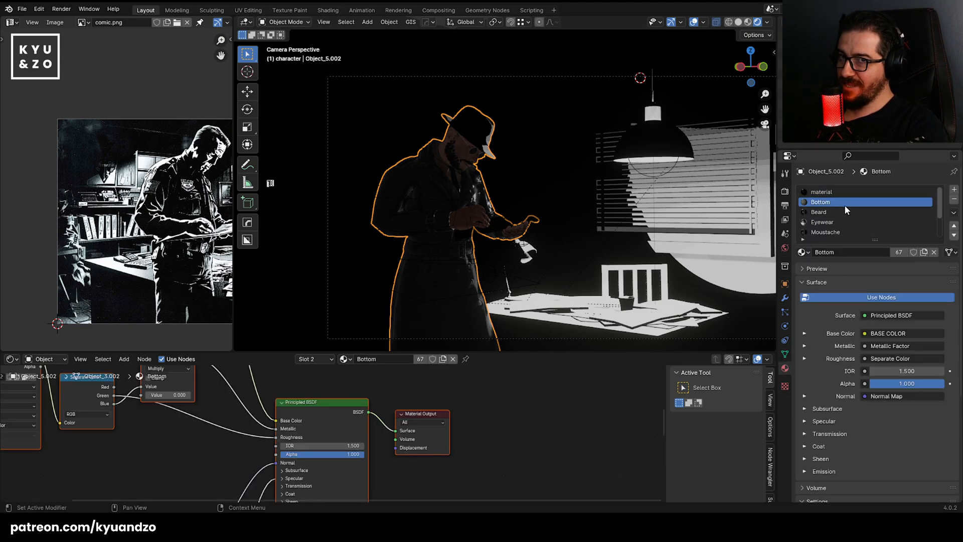
pyautogui.click(953, 201)
pyautogui.click(953, 201)
pyautogui.click(954, 201)
pyautogui.click(956, 201)
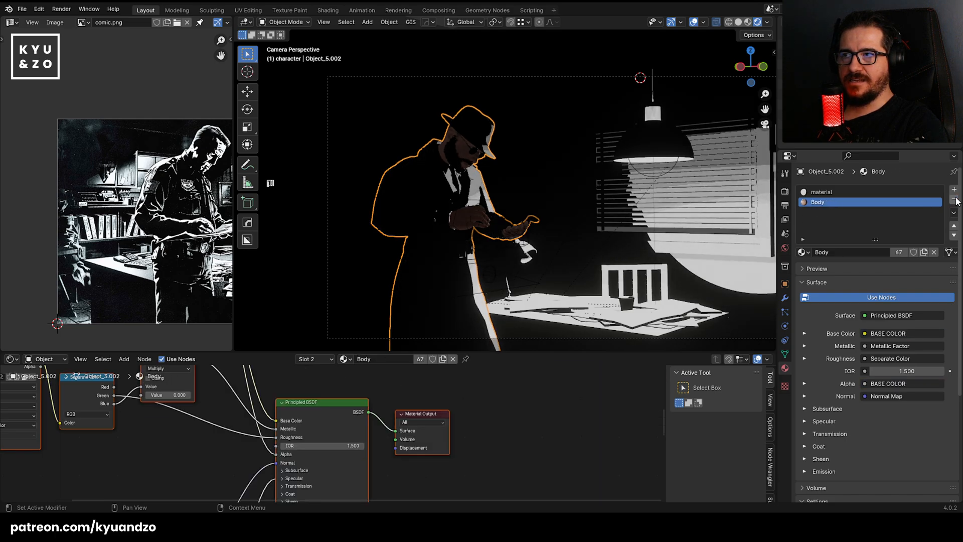
pyautogui.click(955, 200)
pyautogui.click(474, 180)
pyautogui.click(473, 181)
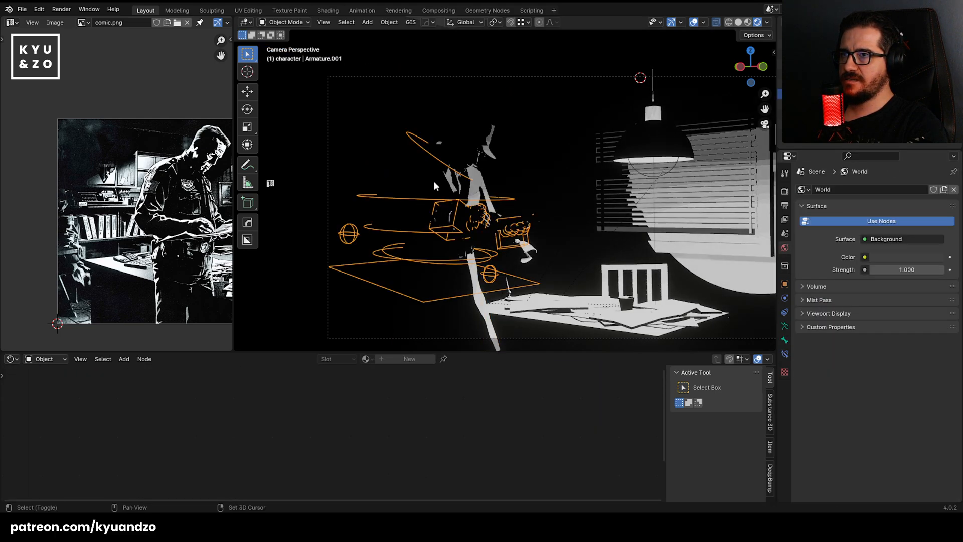
# Select the room wall and set the shared material's Color Ramp to a black stop at 0.000 and a white stop at 0.105.
pyautogui.scroll(4, 433, 176)
pyautogui.keyDown('shift'); pyautogui.moveTo(434, 138); pyautogui.dragTo(470, 222, button='middle'); pyautogui.keyUp('shift')
pyautogui.keyDown('shift'); pyautogui.moveTo(448, 253); pyautogui.dragTo(464, 198, button='middle'); pyautogui.keyUp('shift')
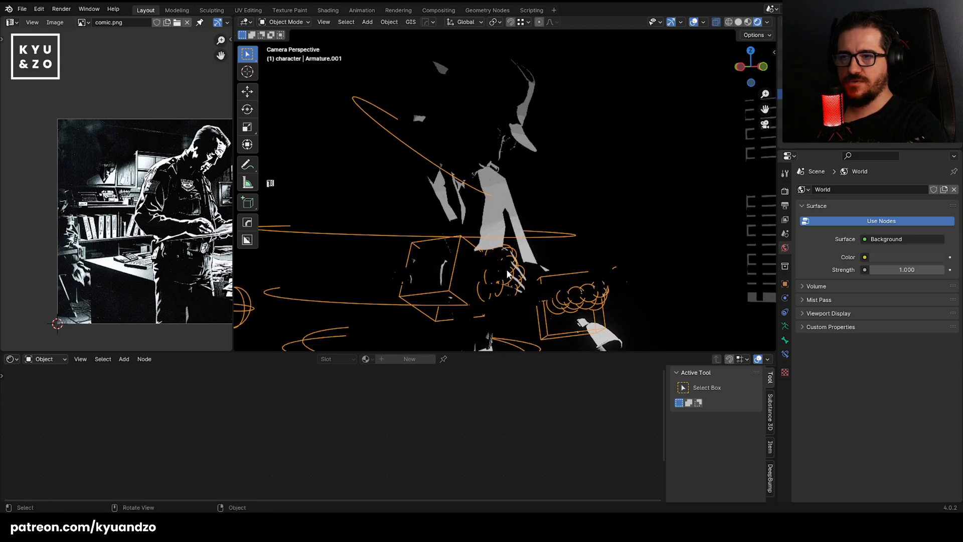
pyautogui.scroll(-5, 496, 201)
pyautogui.click(532, 108)
pyautogui.keyDown('shift'); pyautogui.moveTo(581, 65); pyautogui.dragTo(631, 102, button='middle'); pyautogui.keyUp('shift')
pyautogui.keyDown('shift'); pyautogui.moveTo(566, 216); pyautogui.dragTo(517, 167, button='middle'); pyautogui.keyUp('shift')
pyautogui.scroll(4, 511, 176)
pyautogui.keyDown('shift'); pyautogui.moveTo(474, 289); pyautogui.dragTo(431, 238, button='middle'); pyautogui.keyUp('shift')
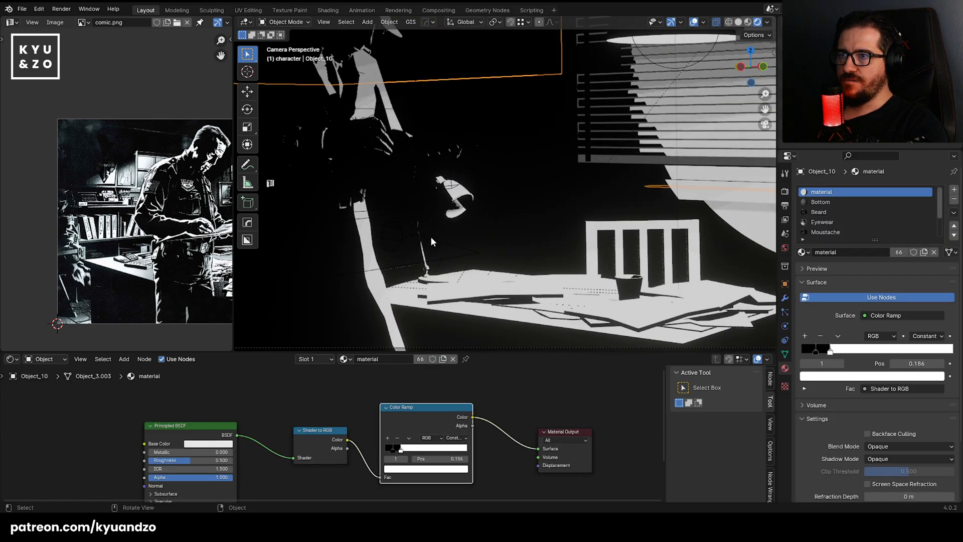
pyautogui.scroll(4, 431, 237)
pyautogui.moveTo(403, 454)
pyautogui.mouseDown()
pyautogui.moveTo(428, 451)
pyautogui.moveTo(407, 450)
pyautogui.mouseUp()
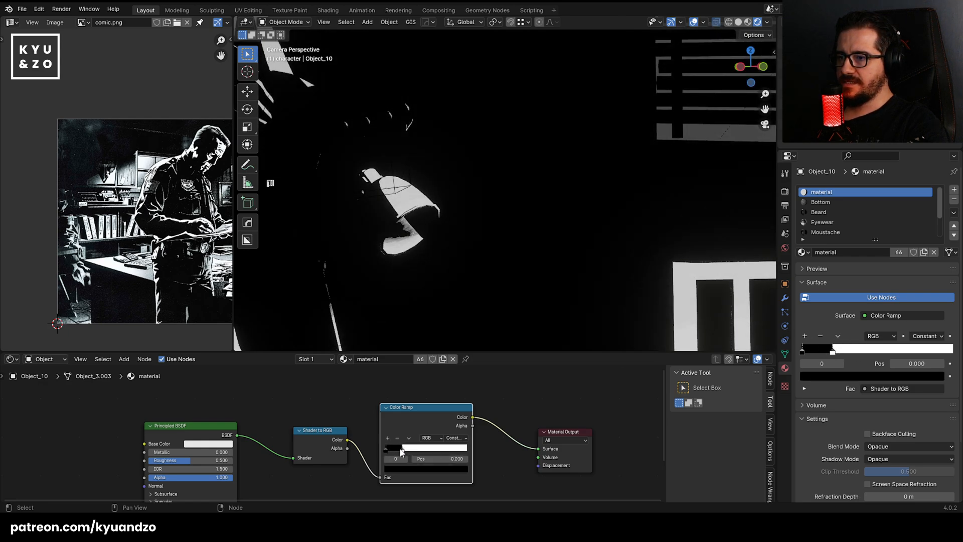
pyautogui.moveTo(402, 450); pyautogui.dragTo(394, 449)
pyautogui.scroll(-2, 507, 170)
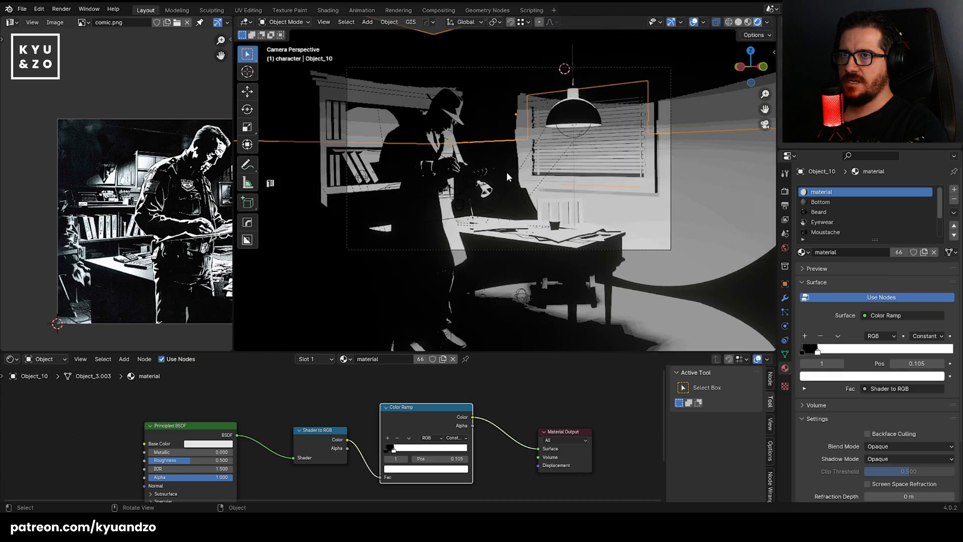
# Move the white stop of the shared material's Color Ramp to position 0.300.
pyautogui.scroll(2, 507, 175)
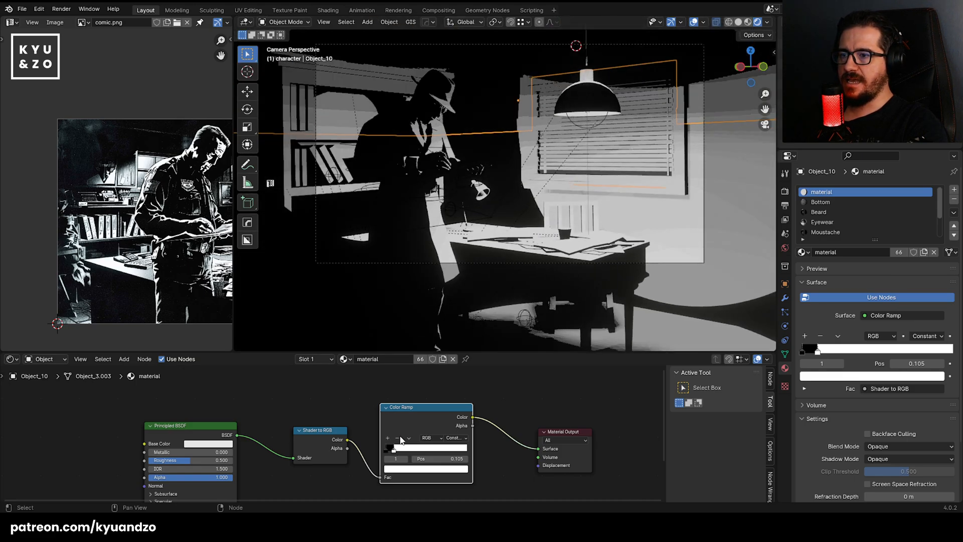
pyautogui.moveTo(395, 451)
pyautogui.mouseDown()
pyautogui.moveTo(420, 453)
pyautogui.moveTo(413, 454)
pyautogui.mouseUp()
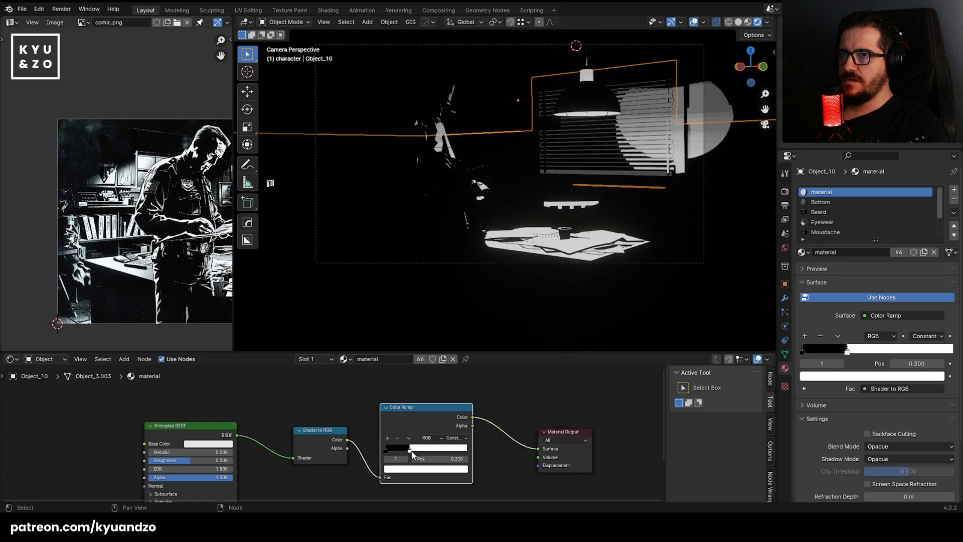
# Raise the point light in the hanging lamp about 3 m along Z and set its radius to 9.21 m.
pyautogui.click(573, 124)
pyautogui.press('g')
pyautogui.press('z')
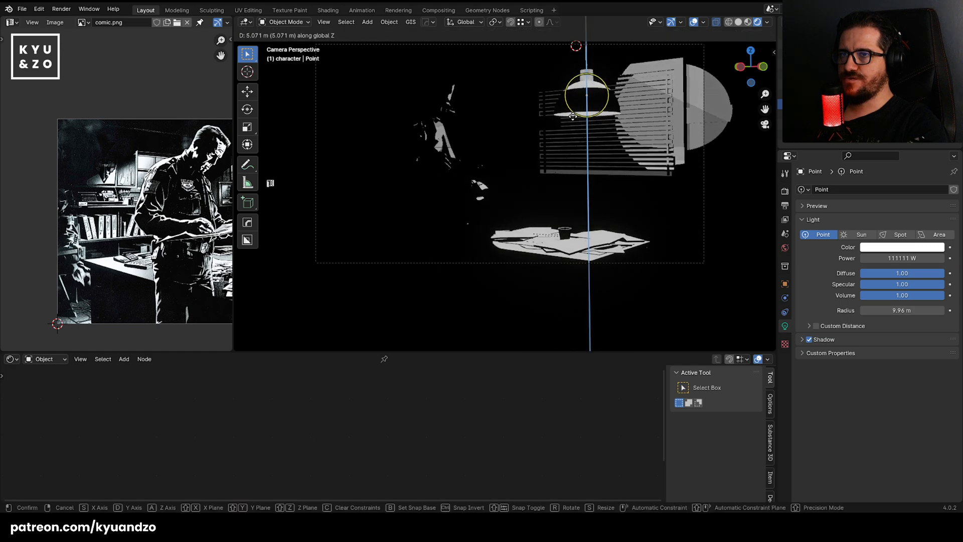
pyautogui.click(575, 115)
pyautogui.moveTo(897, 310); pyautogui.dragTo(883, 310)
# Lower the lamp's point light about 2.77 m along Z and set its radius to 9.87 m.
pyautogui.press('g')
pyautogui.press('z')
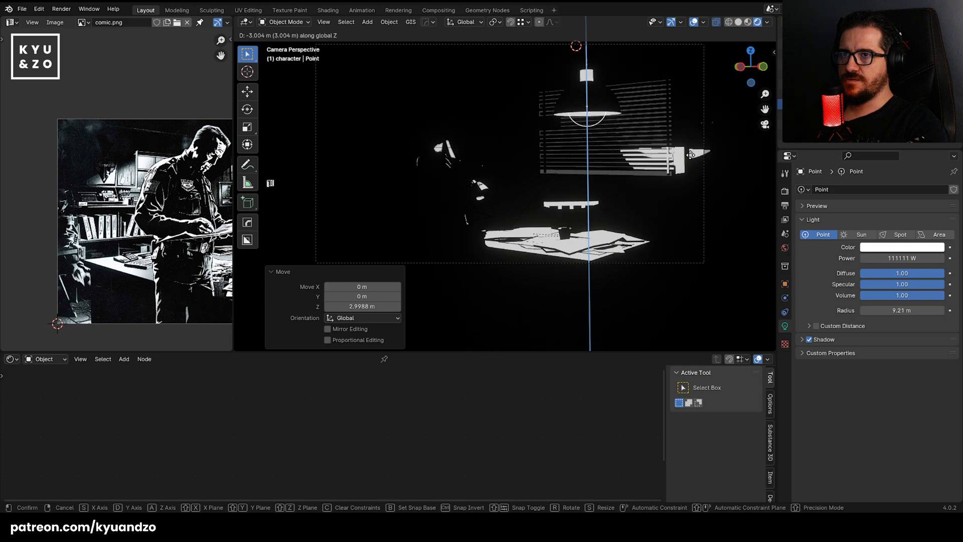
pyautogui.click(667, 173)
pyautogui.moveTo(901, 310); pyautogui.dragTo(883, 310)
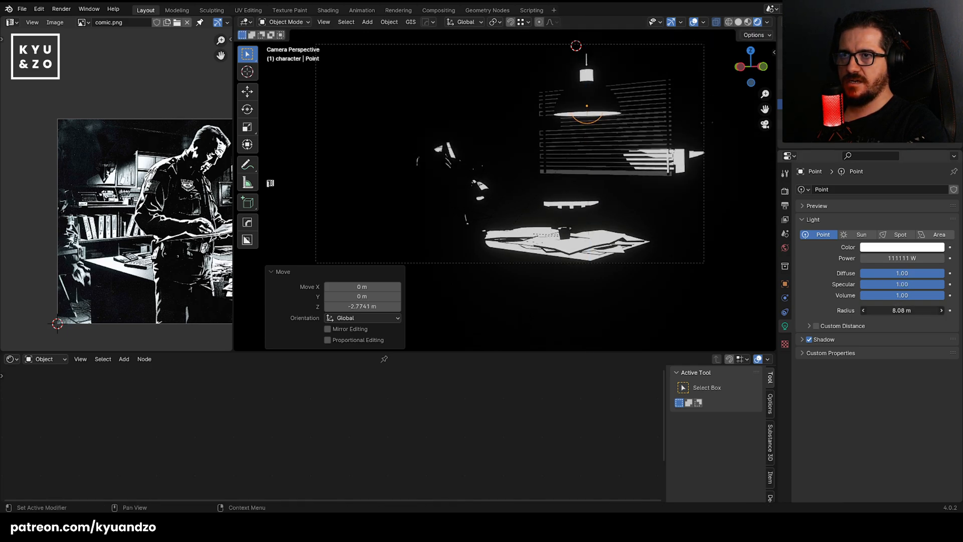
pyautogui.press('g')
pyautogui.rightClick(617, 130)
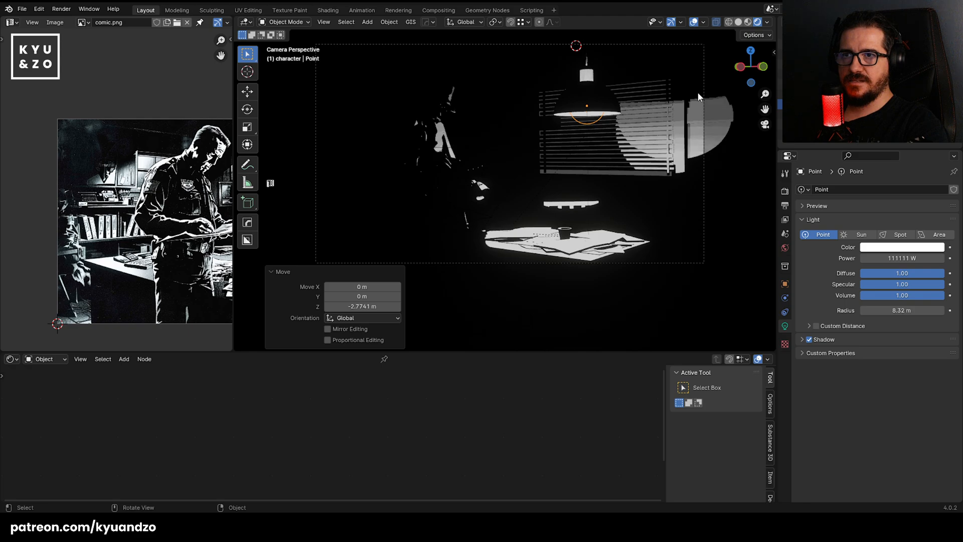
pyautogui.moveTo(880, 311); pyautogui.dragTo(910, 310)
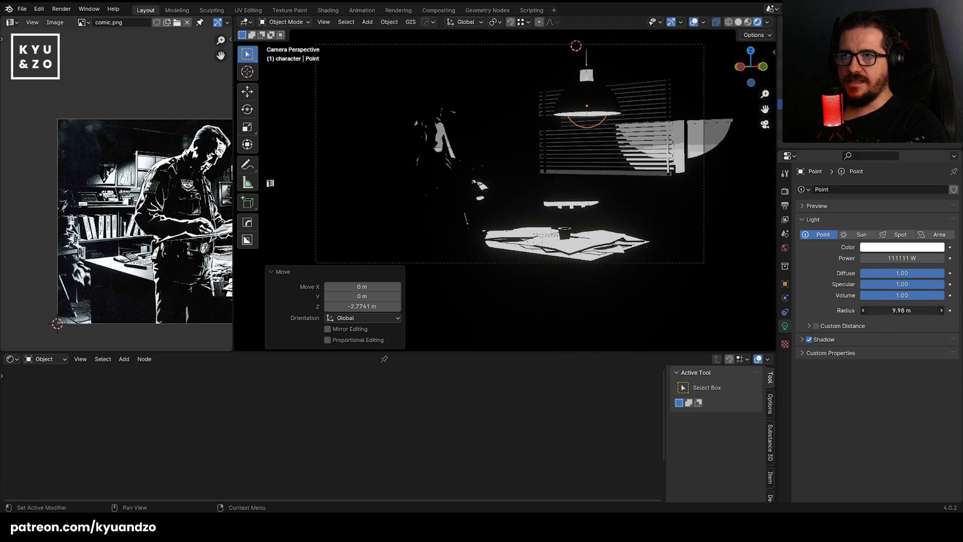
pyautogui.press('g')
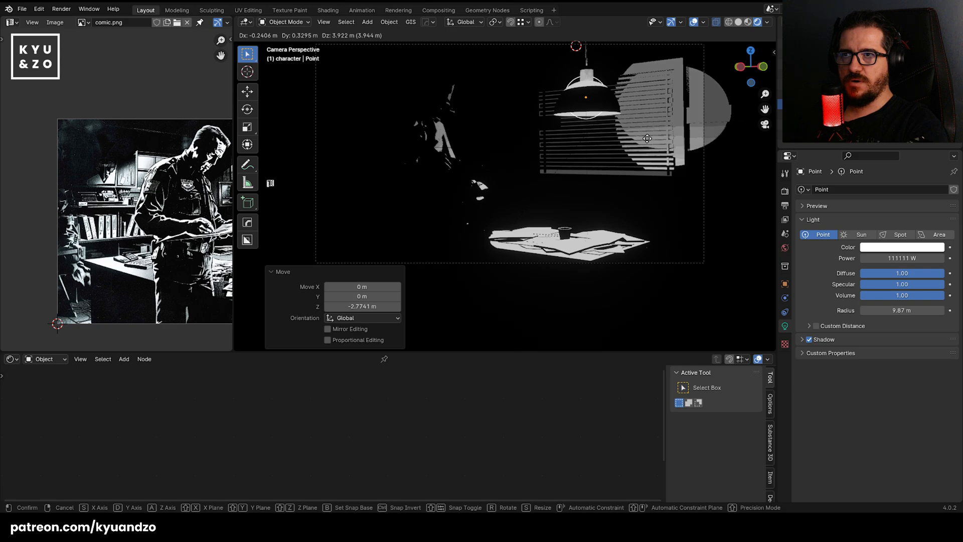
pyautogui.rightClick(651, 140)
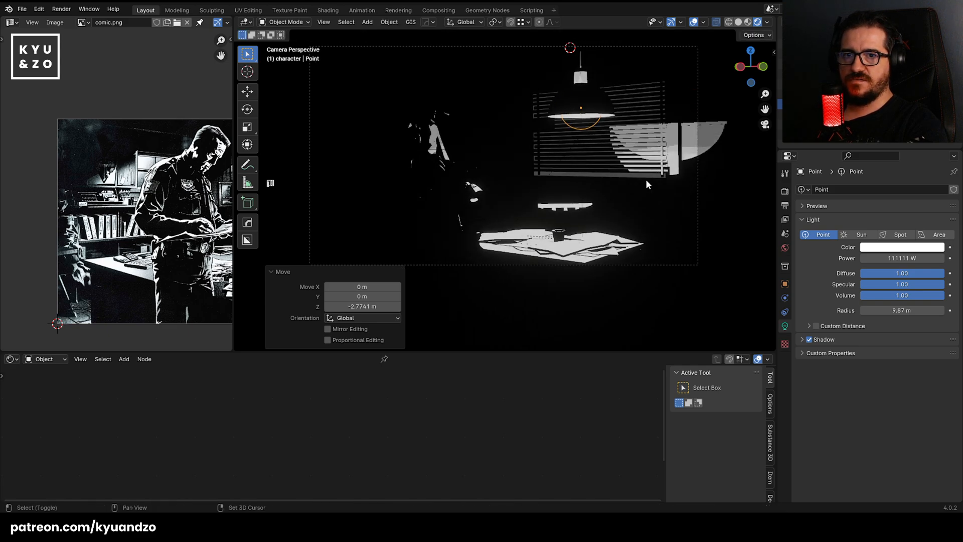
# Try the lamp's light as a square Area light with its size set to 0 m.
pyautogui.click(939, 234)
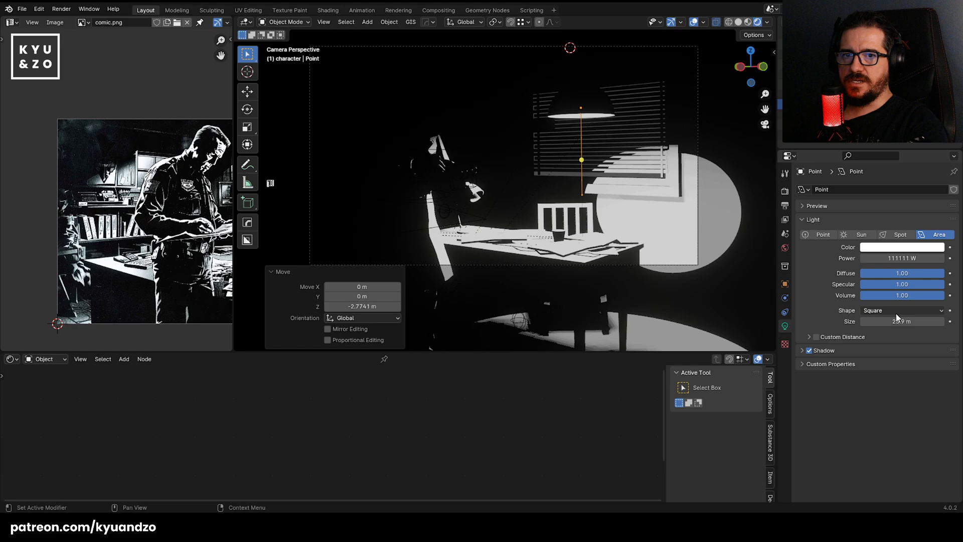
pyautogui.moveTo(897, 321); pyautogui.dragTo(275, 303)
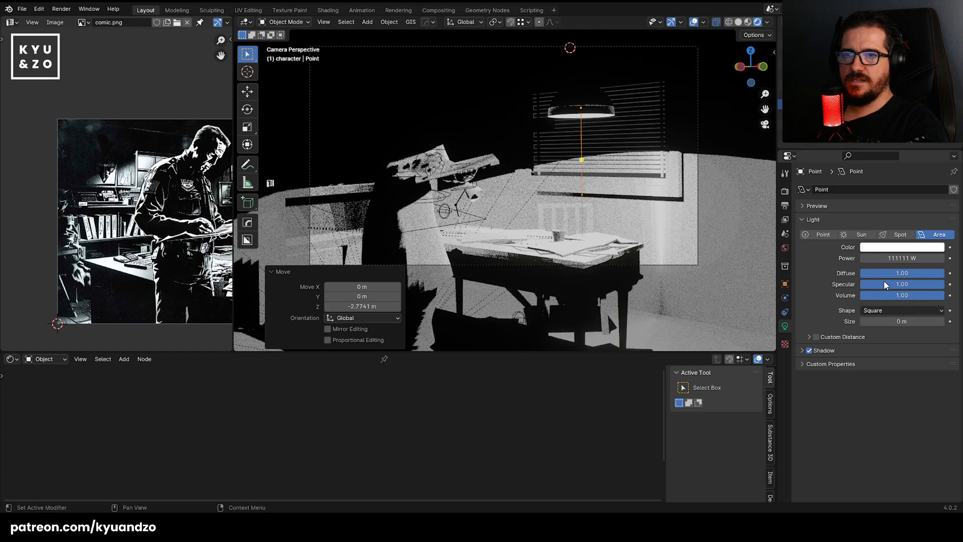
pyautogui.moveTo(902, 322)
pyautogui.mouseDown()
pyautogui.moveTo(933, 321)
pyautogui.moveTo(901, 322)
pyautogui.mouseUp()
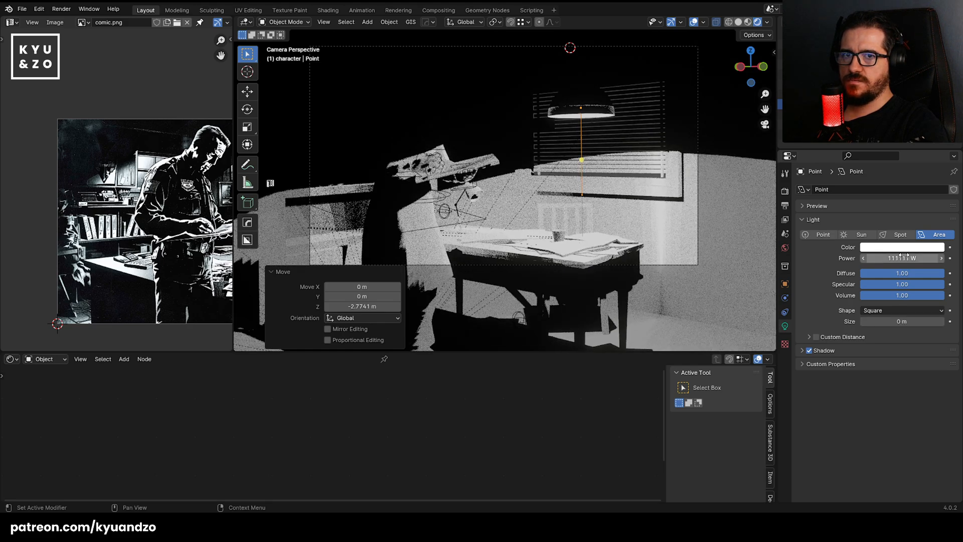
# Try a power of 4444 W on the area light, raising it to 4923.2 W.
pyautogui.moveTo(903, 258); pyautogui.dragTo(822, 258)
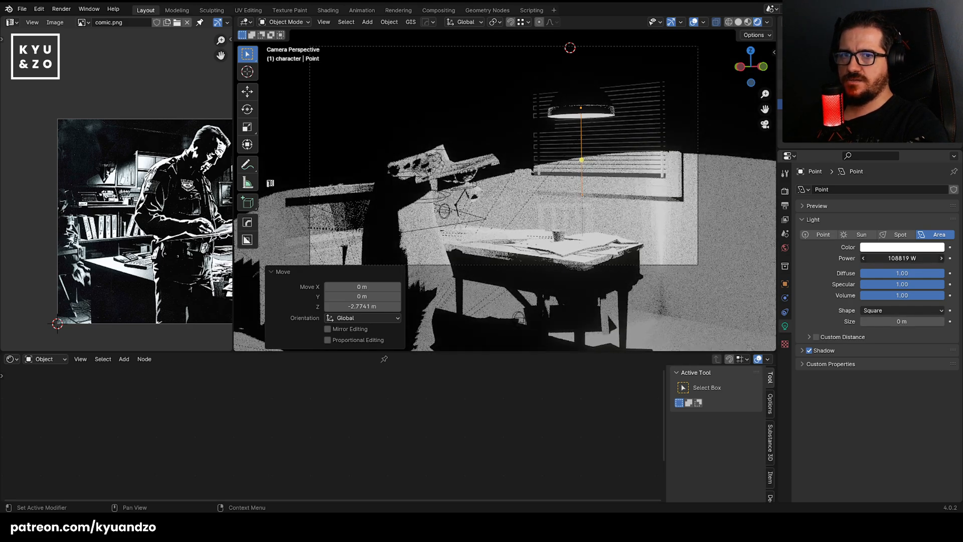
pyautogui.click(899, 258)
pyautogui.write('4444')
pyautogui.press('Return')
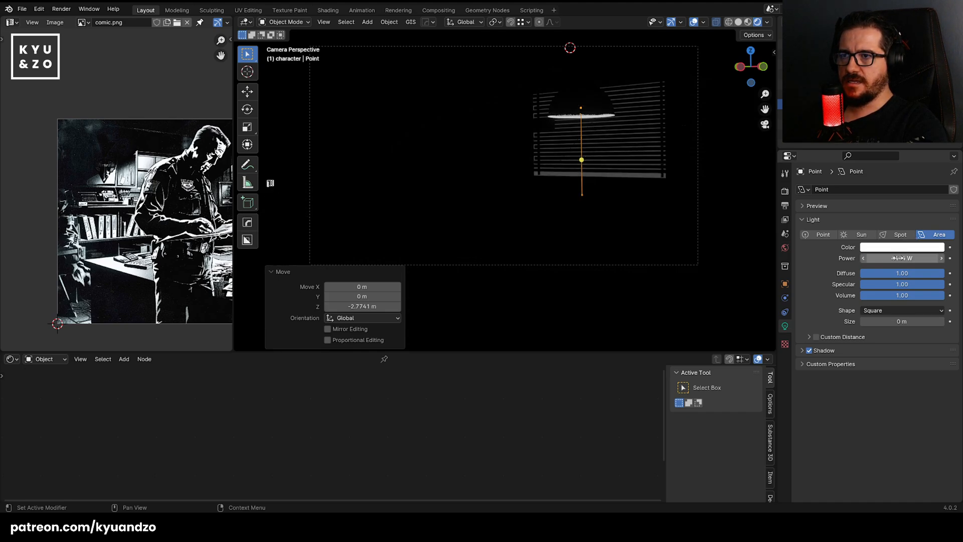
pyautogui.moveTo(898, 257); pyautogui.dragTo(908, 257)
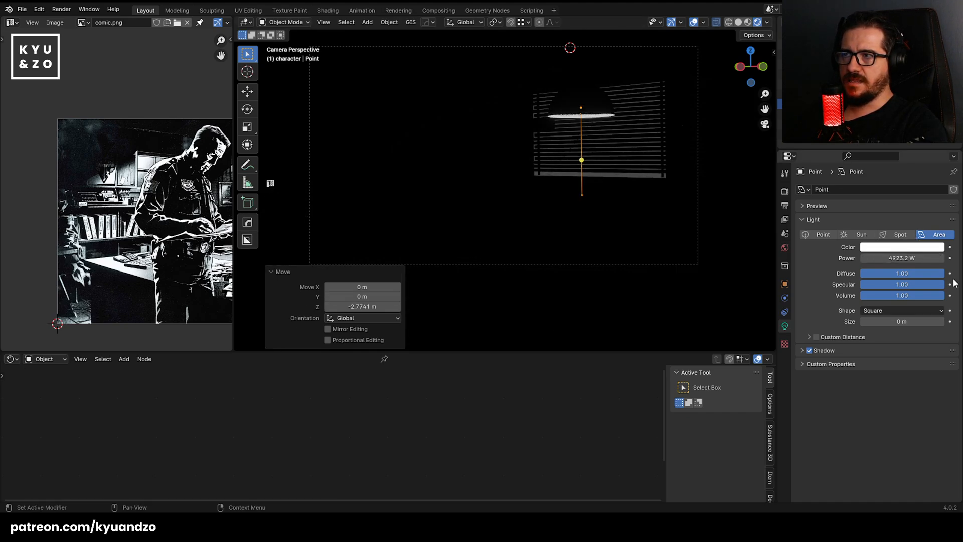
# Try a power of 55555 W on the area light and reduce it to 22222 W.
pyautogui.click(913, 258)
pyautogui.write('55555')
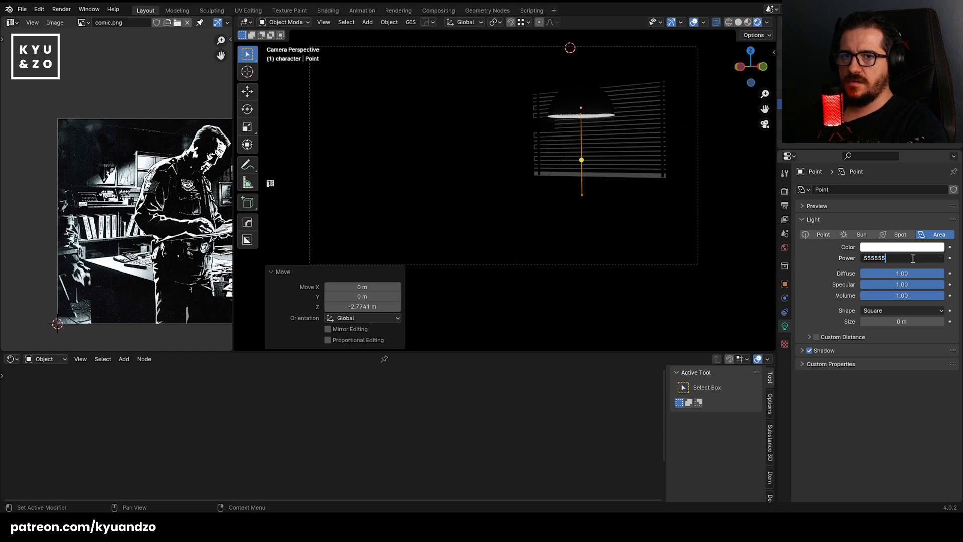
pyautogui.press('Return')
pyautogui.click(912, 258)
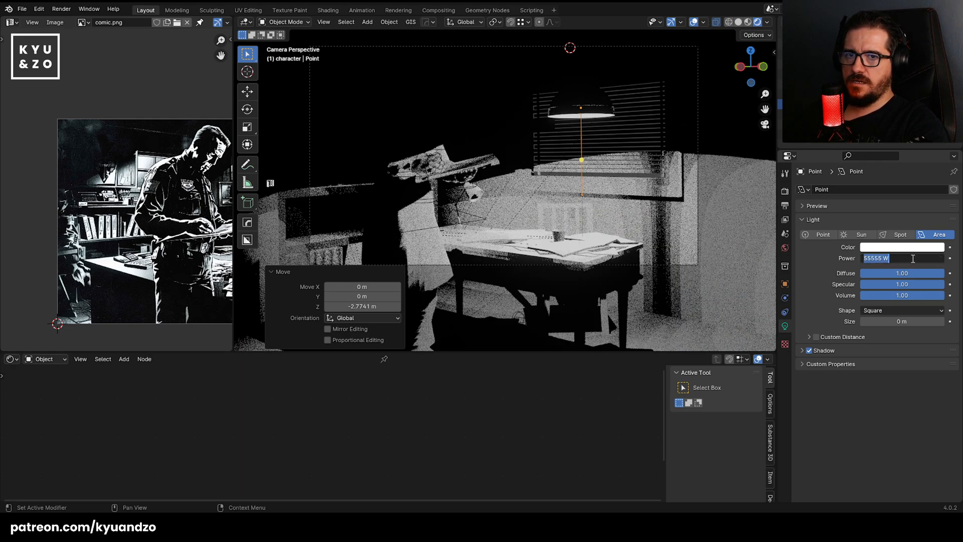
pyautogui.write('2222')
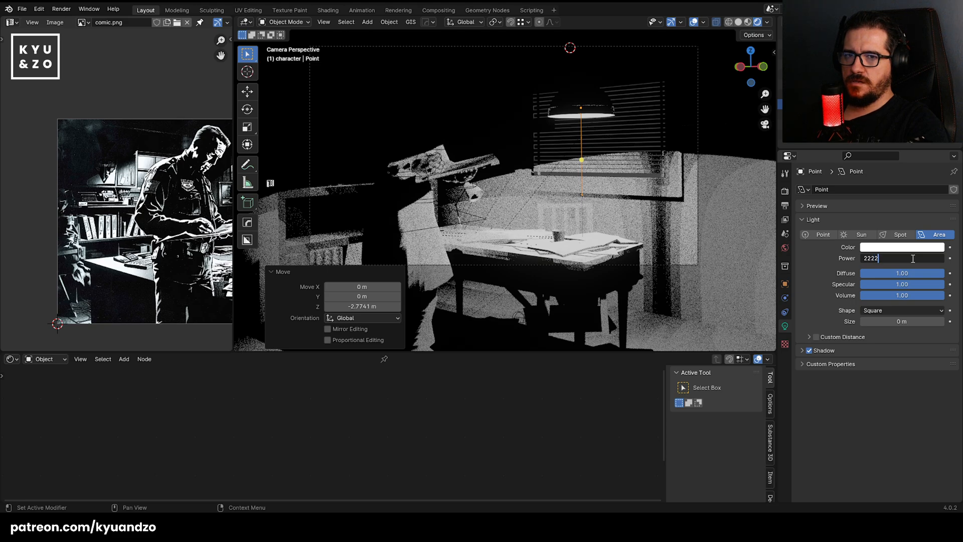
pyautogui.write('2')
pyautogui.press('Return')
# Examine the area light's effect on the walls, table and character up close, from the side and through the camera.
pyautogui.click(663, 242)
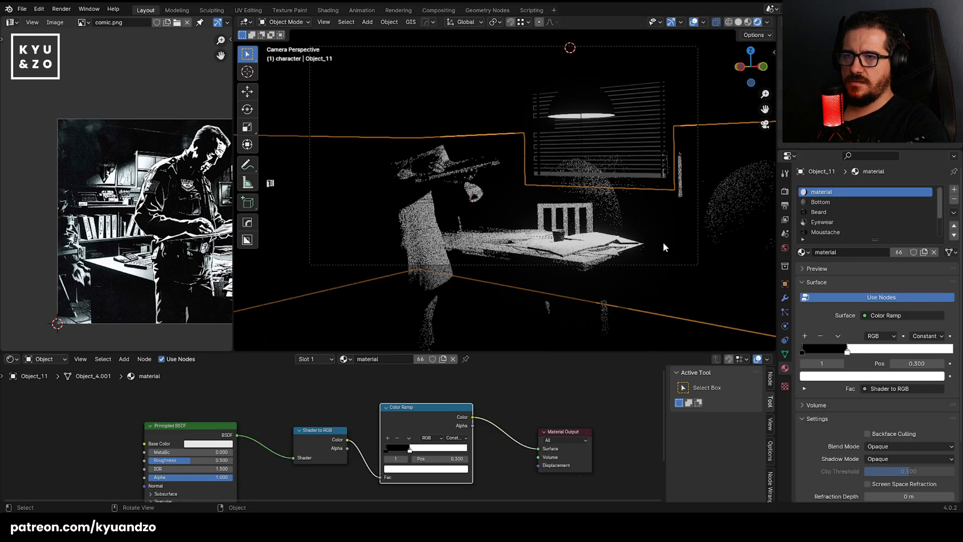
pyautogui.scroll(3, 649, 221)
pyautogui.click(551, 176)
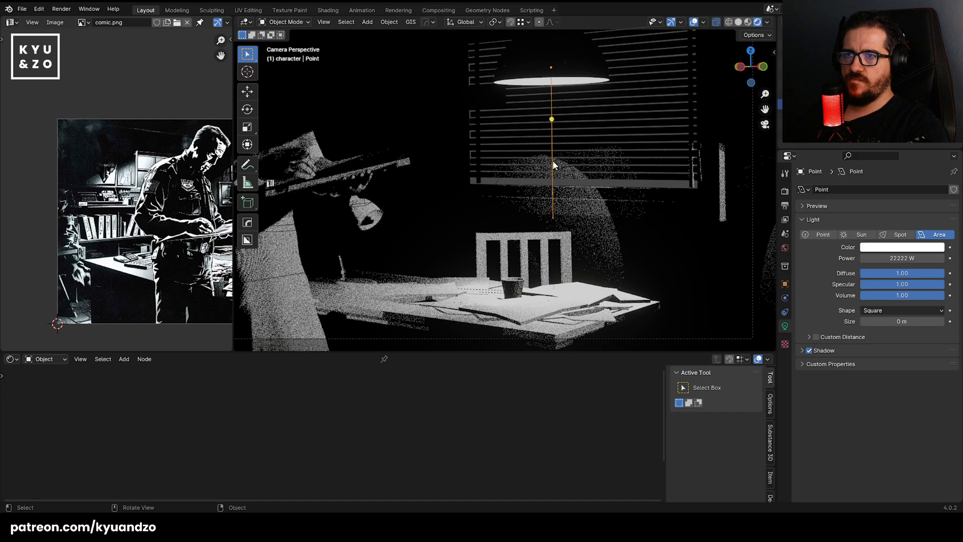
pyautogui.moveTo(901, 322); pyautogui.dragTo(882, 321)
pyautogui.scroll(5, 578, 243)
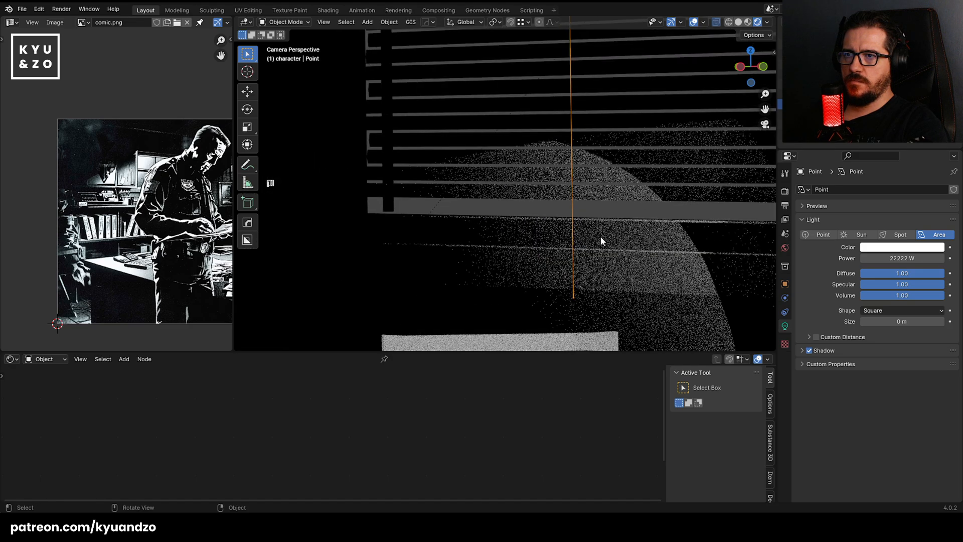
pyautogui.moveTo(600, 238); pyautogui.dragTo(577, 222, button='middle')
pyautogui.moveTo(565, 180); pyautogui.dragTo(573, 192, button='middle')
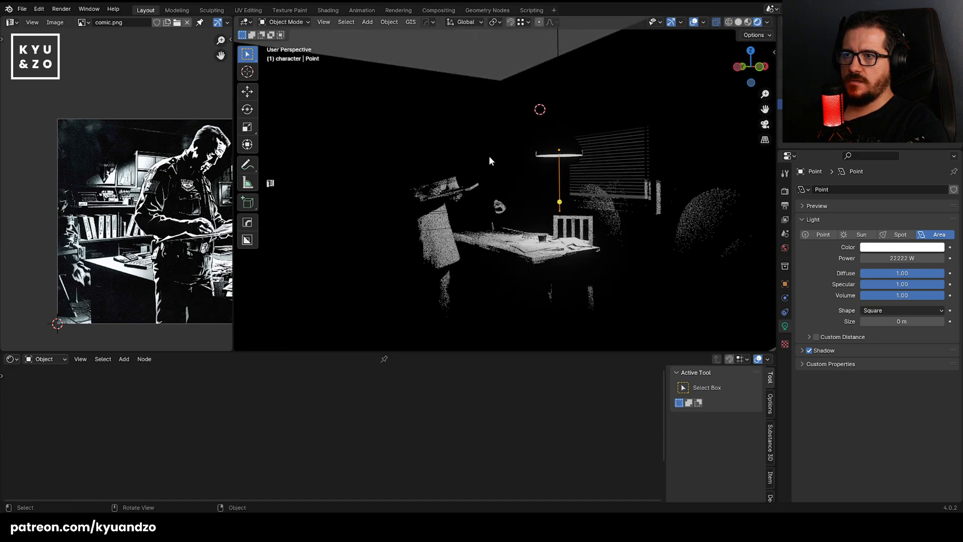
pyautogui.click(827, 114)
pyautogui.press('KP_0')
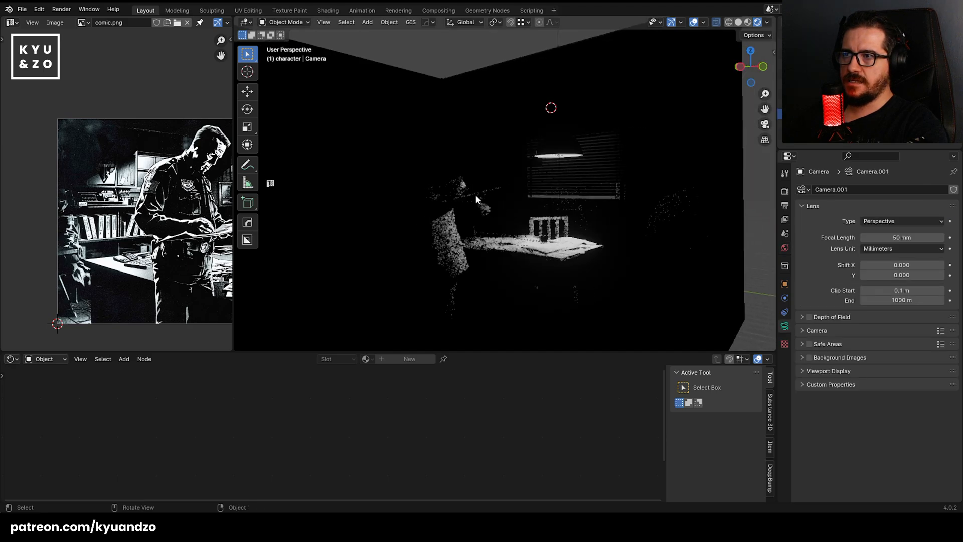
pyautogui.scroll(-7, 502, 227)
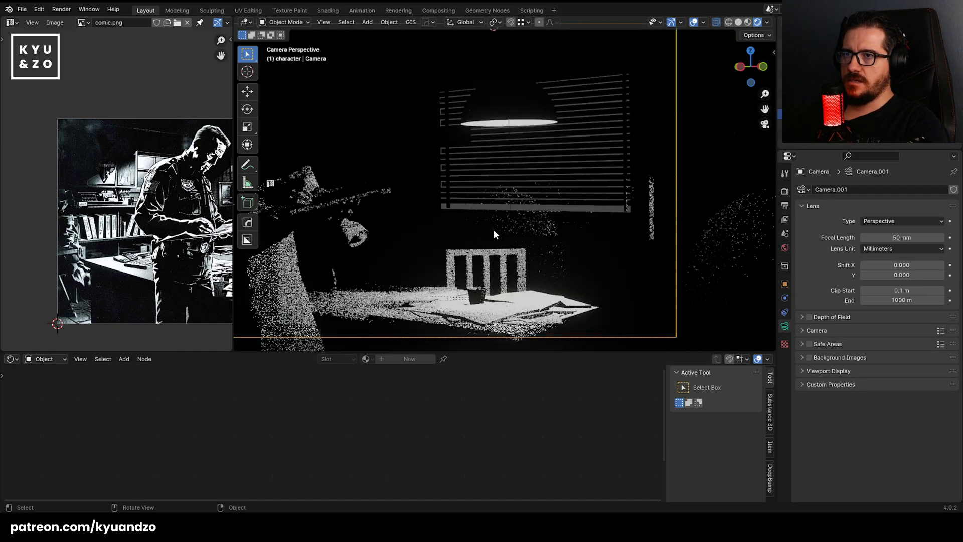
pyautogui.scroll(4, 494, 233)
# Reselect the lamp's area light and set its size to 82.4 m.
pyautogui.click(525, 159)
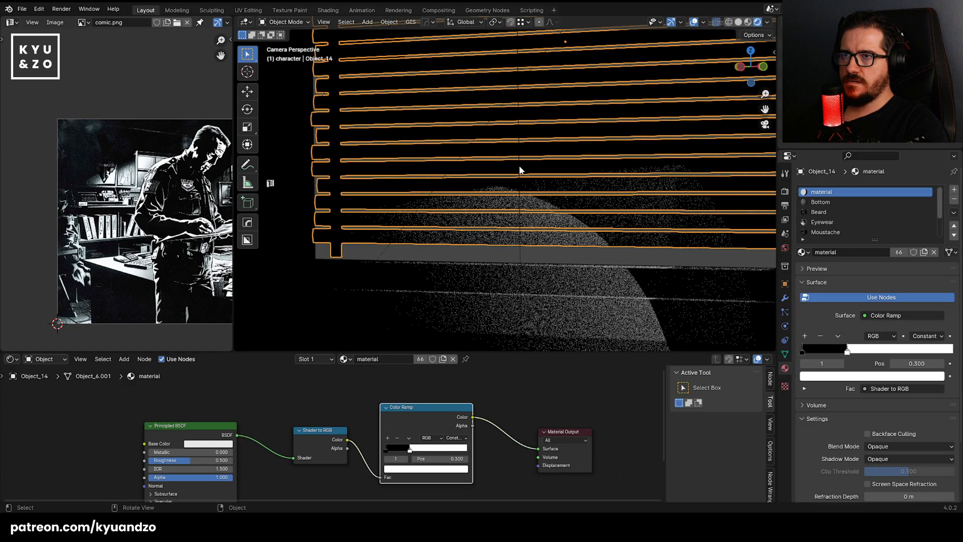
pyautogui.click(520, 169)
pyautogui.scroll(-3, 540, 190)
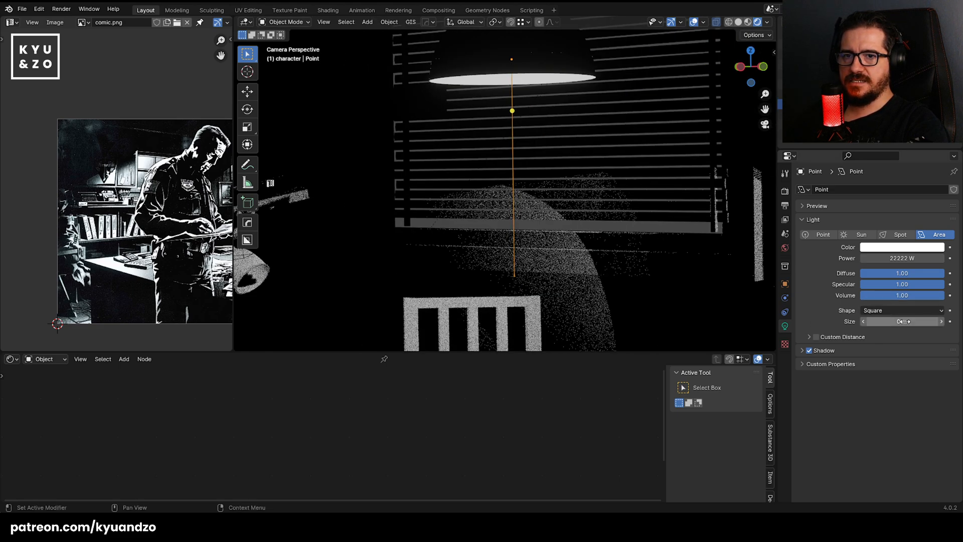
pyautogui.moveTo(902, 321); pyautogui.dragTo(926, 322)
pyautogui.scroll(-7, 457, 200)
pyautogui.scroll(3, 457, 204)
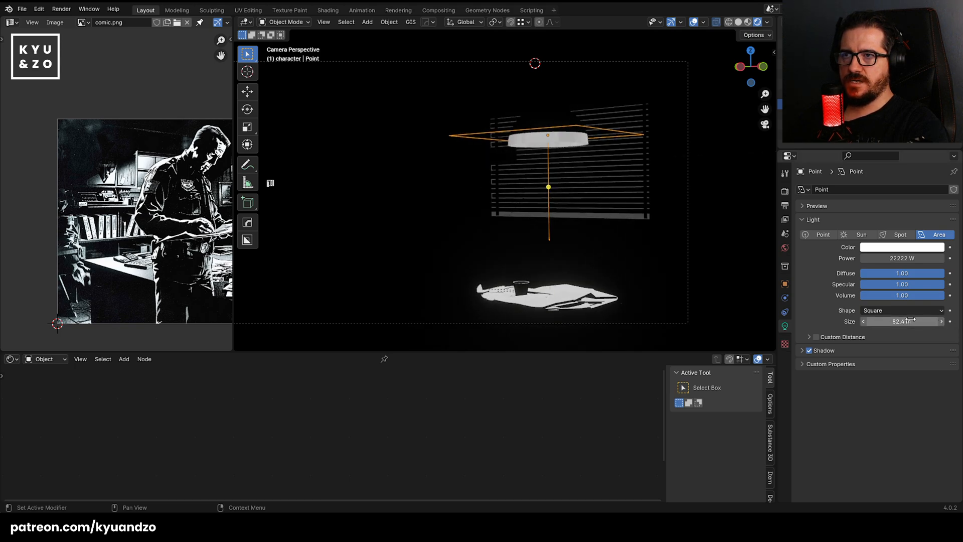
# Scale the lamp's area light by 0.283 and lower it about 2.95 m along Z.
pyautogui.press('s')
pyautogui.click(586, 148)
pyautogui.press('g')
pyautogui.press('z')
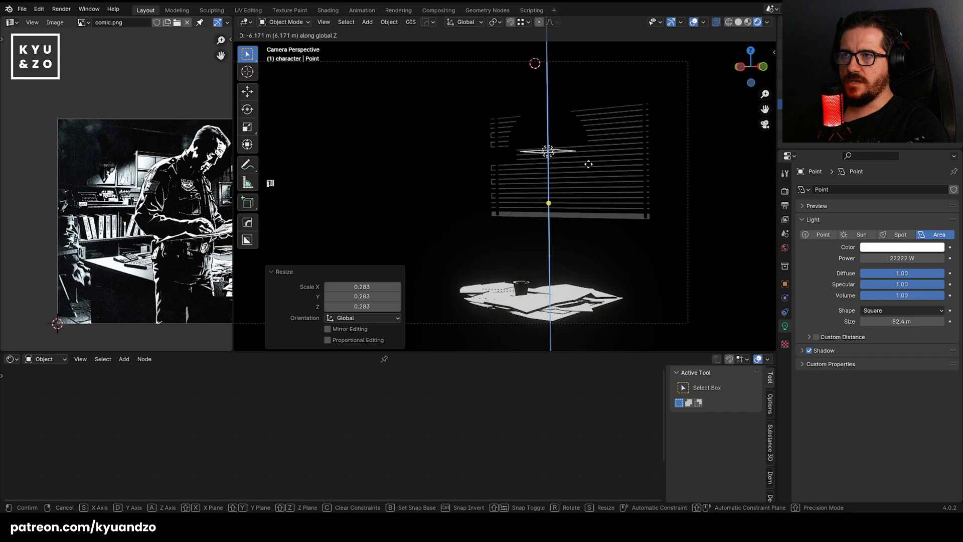
pyautogui.click(594, 160)
# Change the lamp's light to a Spot with 111111 W power, a 180° spot size and a blend of about 0.503.
pyautogui.click(900, 235)
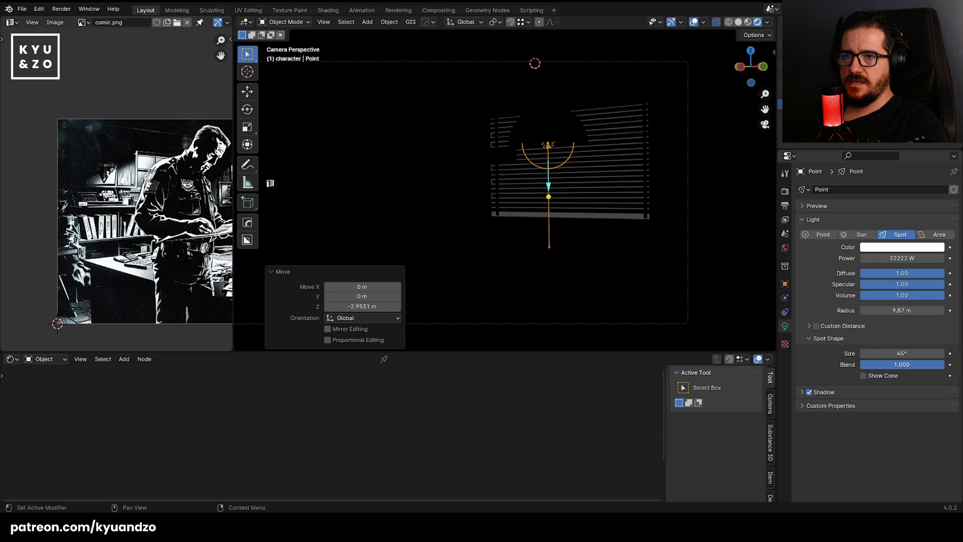
pyautogui.moveTo(875, 353); pyautogui.dragTo(894, 354)
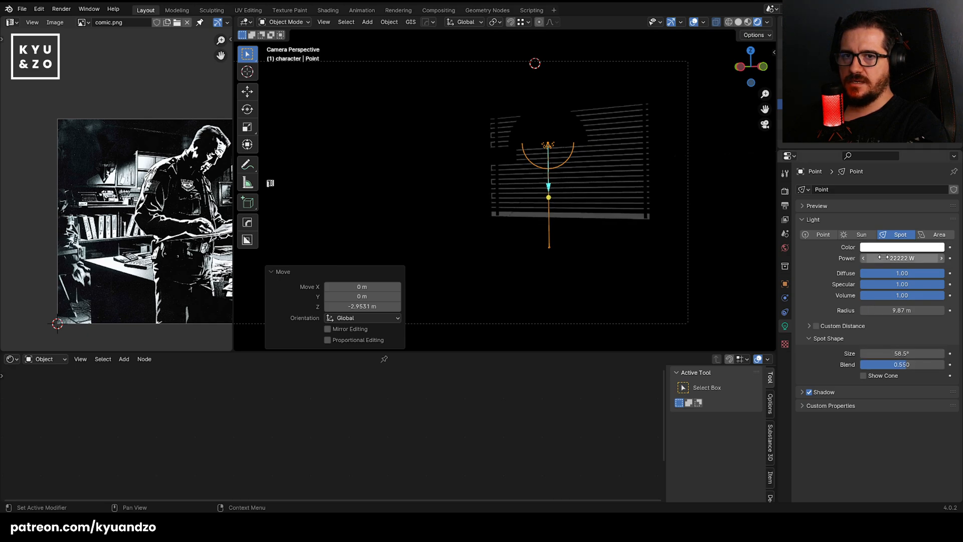
pyautogui.moveTo(876, 258); pyautogui.dragTo(879, 258)
pyautogui.write('1111')
pyautogui.press('Return')
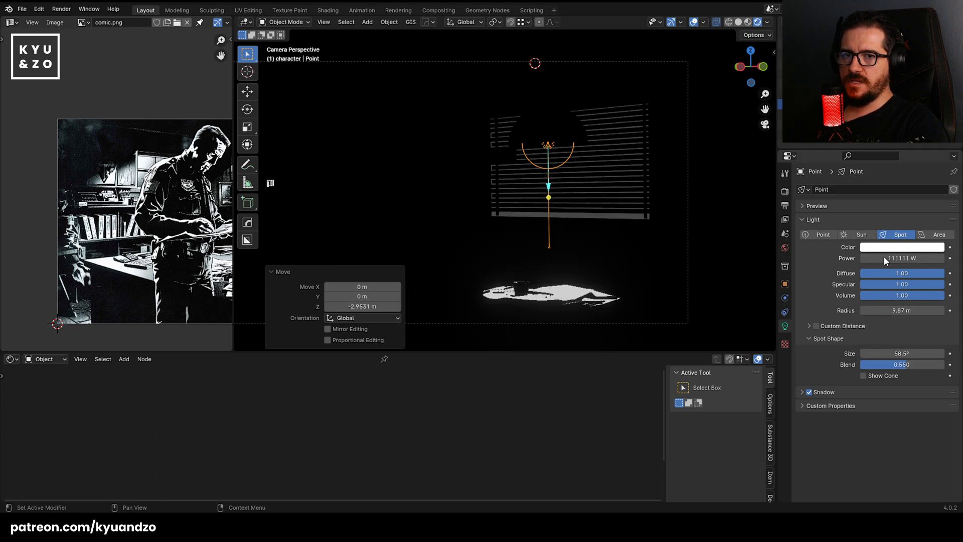
pyautogui.moveTo(890, 364)
pyautogui.mouseDown()
pyautogui.moveTo(933, 365)
pyautogui.moveTo(861, 364)
pyautogui.moveTo(943, 364)
pyautogui.moveTo(908, 364)
pyautogui.moveTo(956, 353)
pyautogui.moveTo(873, 359)
pyautogui.moveTo(905, 365)
pyautogui.mouseUp()
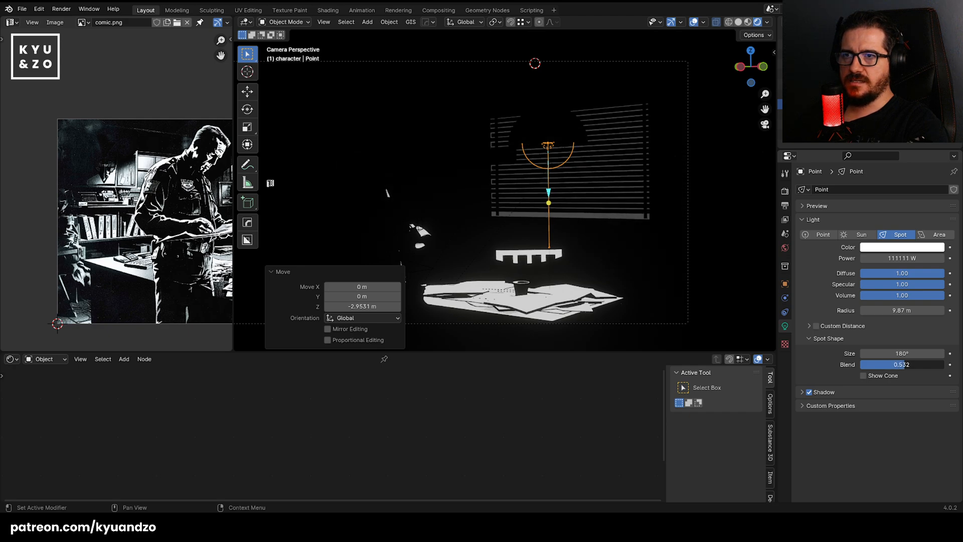
# Try a power of 55555 W on the lamp's spot light, and settle on 77777 W.
pyautogui.moveTo(911, 261); pyautogui.dragTo(903, 261)
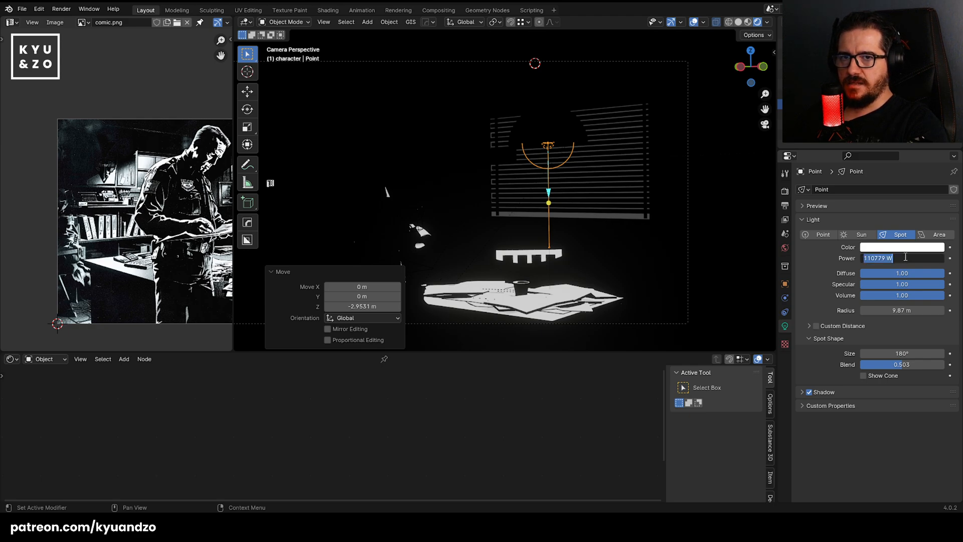
pyautogui.write('555')
pyautogui.press('Return')
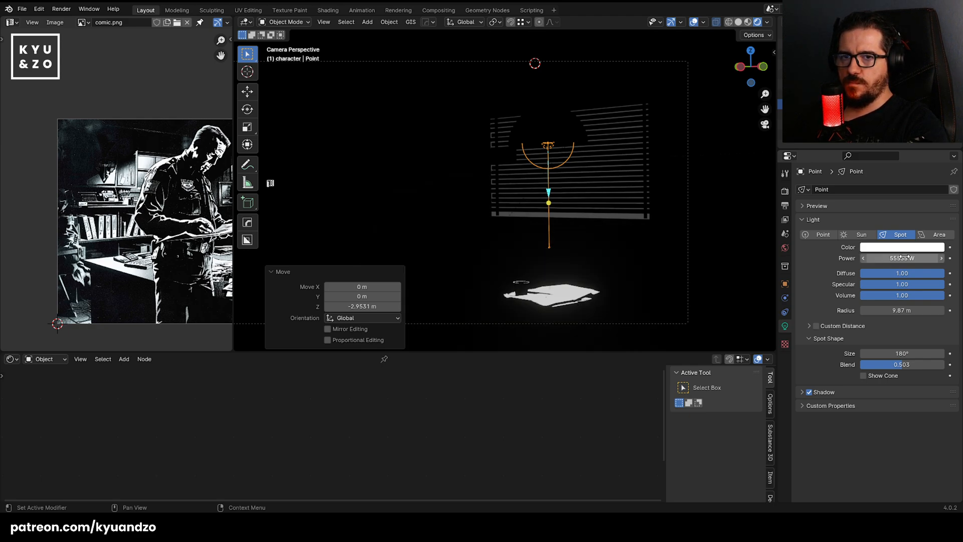
pyautogui.click(902, 257)
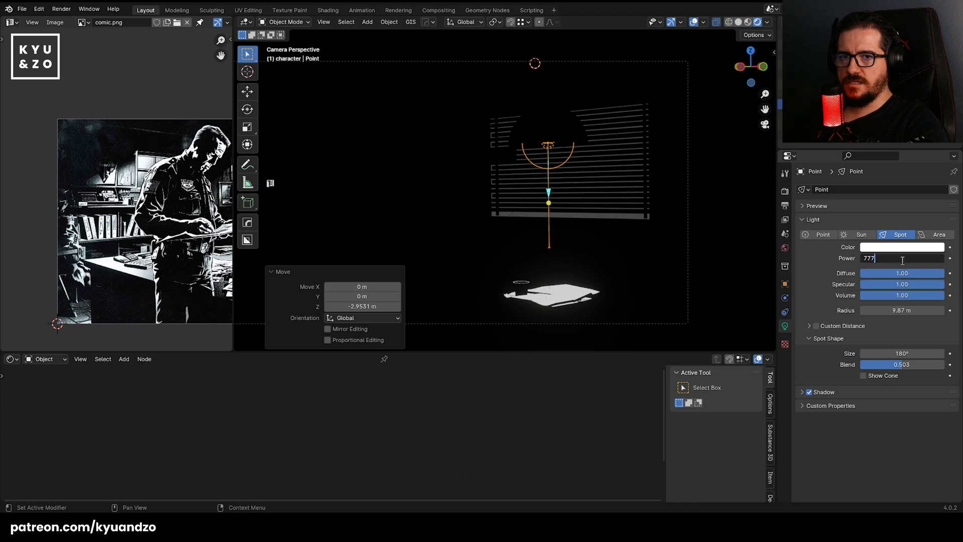
pyautogui.write('77777')
pyautogui.press('Return')
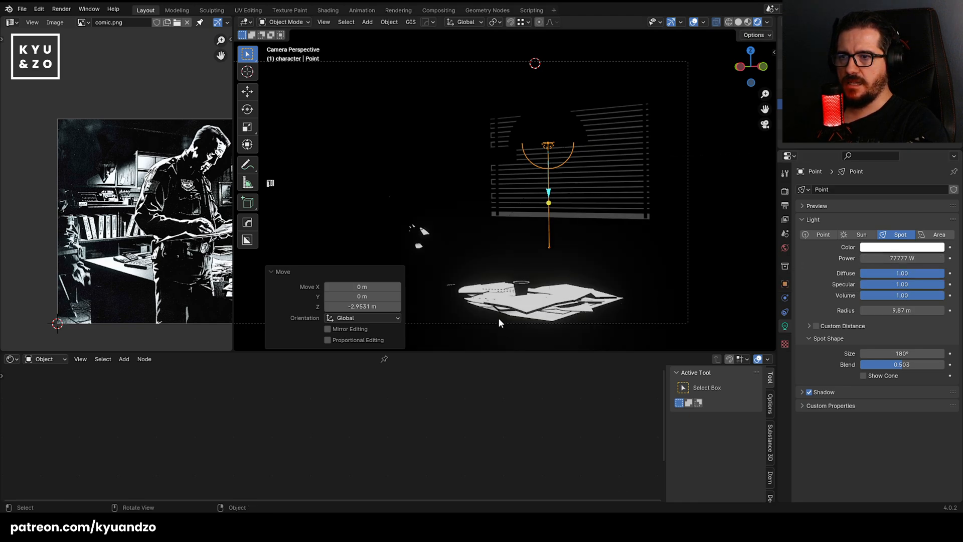
# Switch the table papers' Color Ramp to Linear interpolation, with the white stop at 0.736 and the black stop at 0.332.
pyautogui.click(512, 309)
pyautogui.click(455, 437)
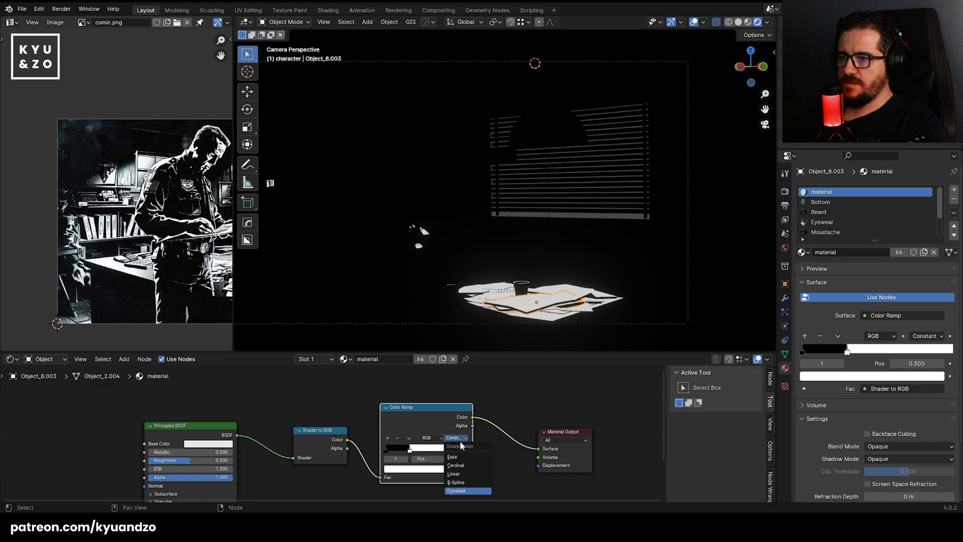
pyautogui.click(460, 481)
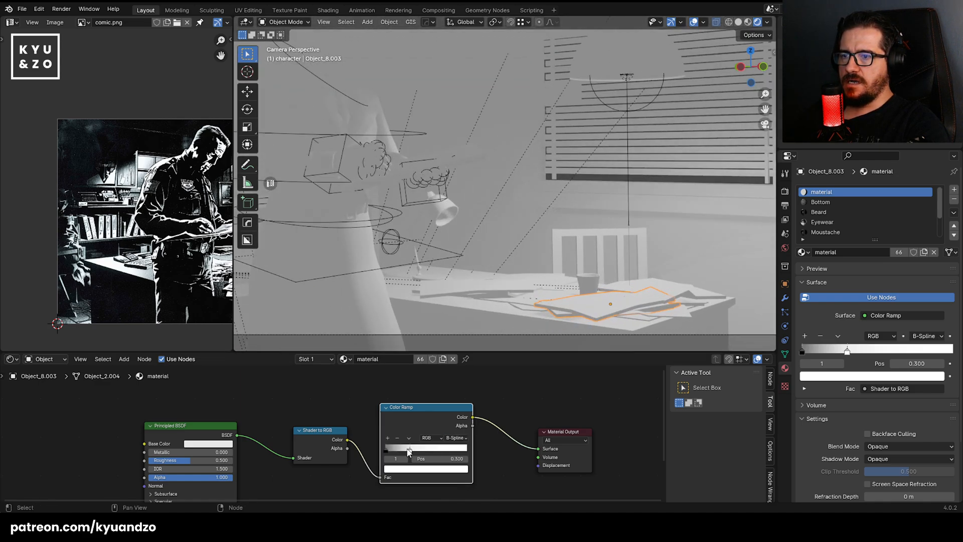
pyautogui.moveTo(413, 452); pyautogui.dragTo(446, 450)
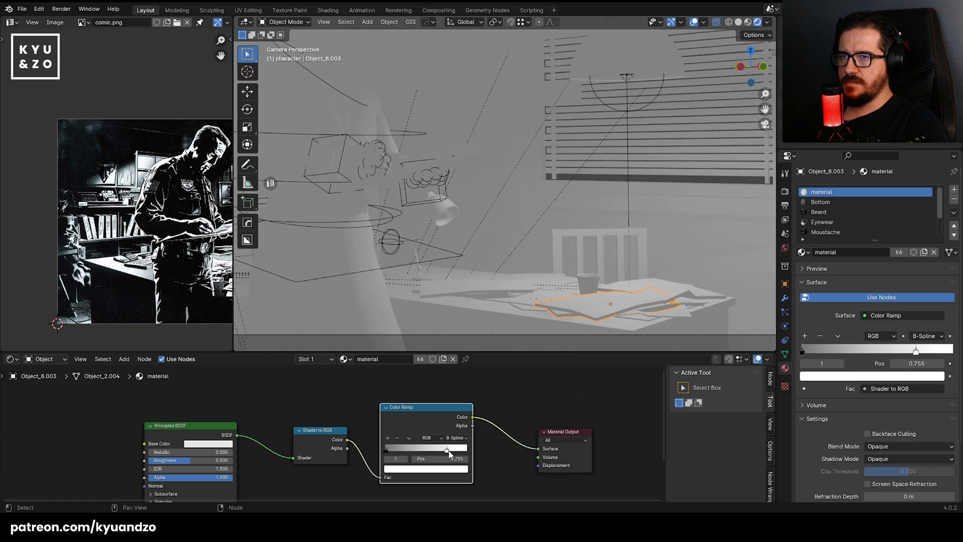
pyautogui.click(449, 438)
pyautogui.click(454, 473)
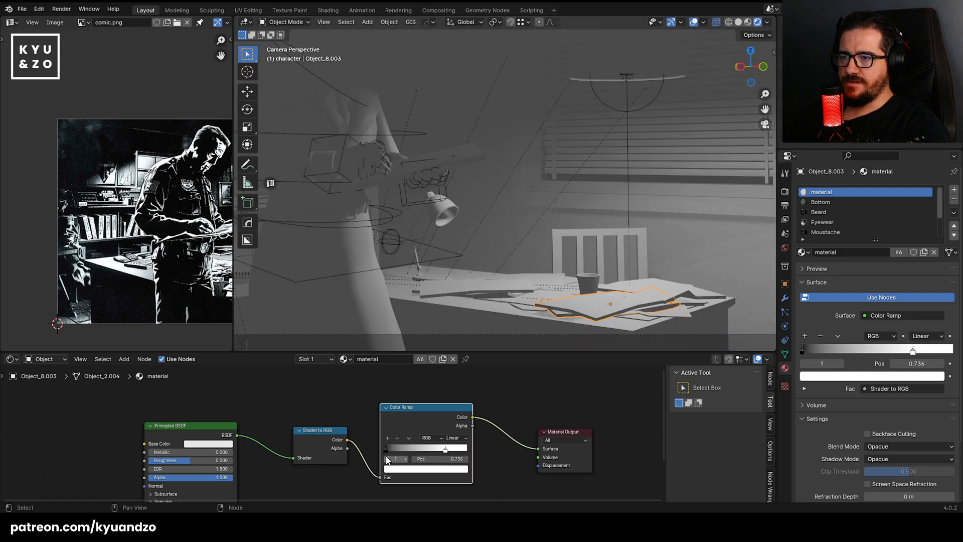
pyautogui.moveTo(386, 447); pyautogui.dragTo(415, 450)
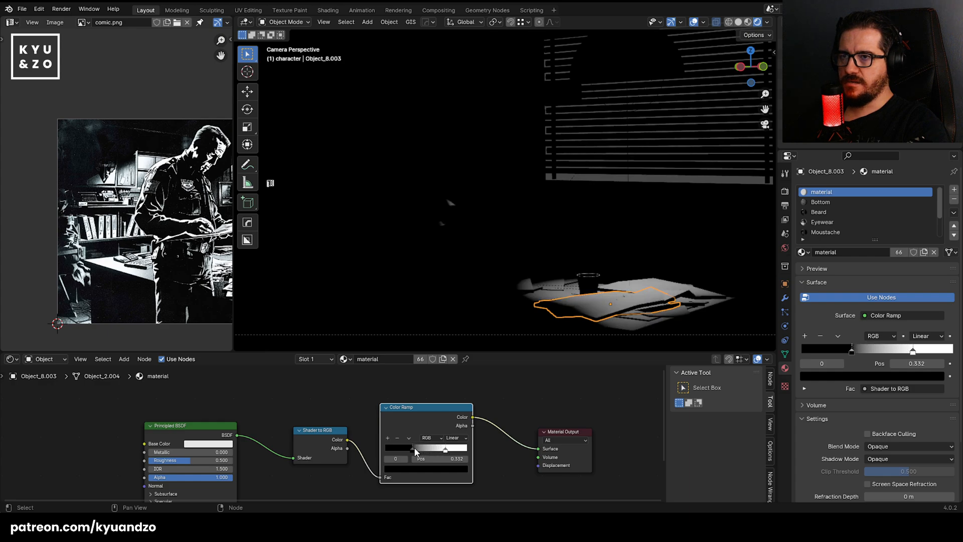
# Duplicate the lamp's spot light and move the copy along the global X axis toward the character.
pyautogui.click(593, 240)
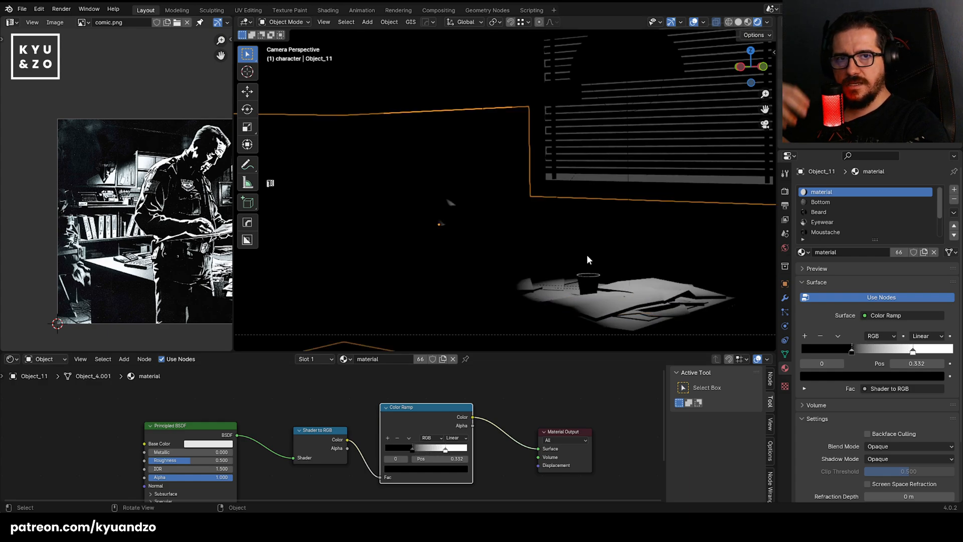
pyautogui.click(624, 135)
pyautogui.click(607, 123)
pyautogui.scroll(-3, 609, 123)
pyautogui.hotkey('shift', 'd')
pyautogui.press('s')
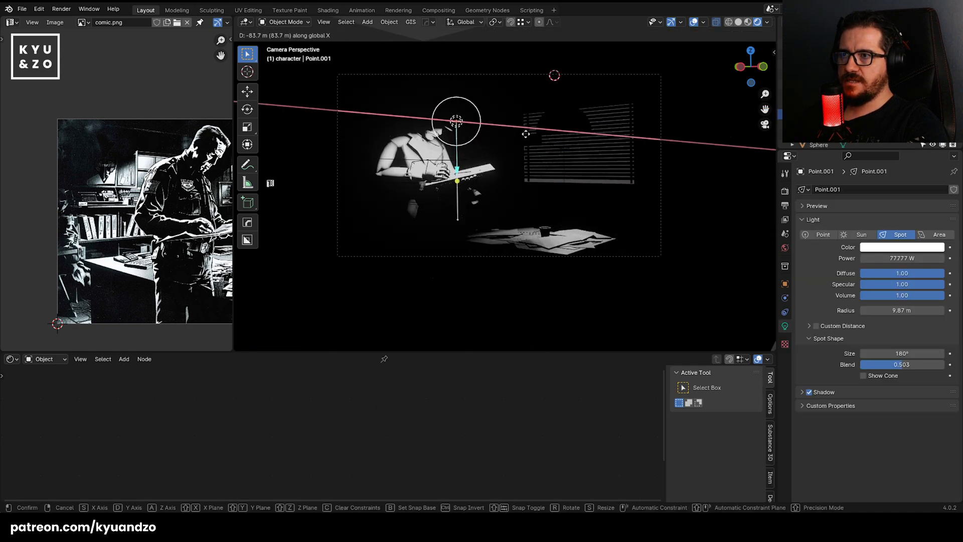
pyautogui.click(552, 134)
# Rotate the duplicated spot light 57.7° about X and move it about 5.38 m in X, -6.40 m in Y and 20.83 m in Z.
pyautogui.press('r')
pyautogui.press('s')
pyautogui.click(499, 162)
pyautogui.press('g')
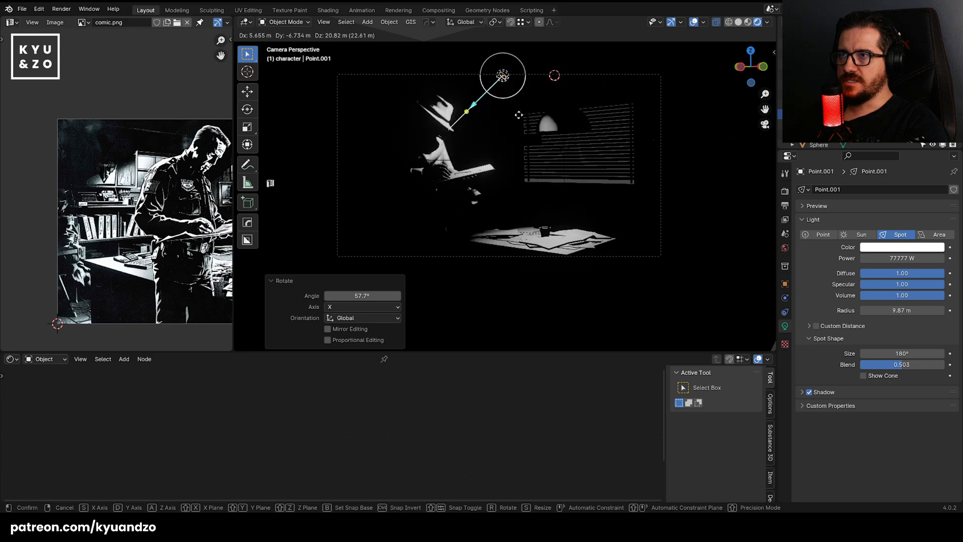
pyautogui.click(519, 118)
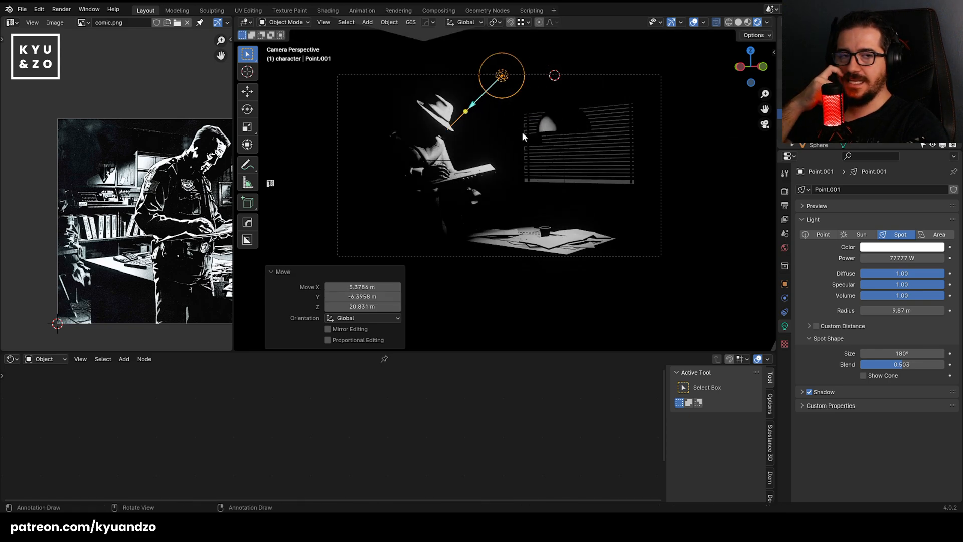
# Lower the duplicated spot light about 38.29 m in Z, shifting it about 4.68 m in X and -6.07 m in Y.
pyautogui.scroll(2, 515, 129)
pyautogui.keyDown('shift'); pyautogui.moveTo(475, 88); pyautogui.dragTo(486, 145, button='middle'); pyautogui.keyUp('shift')
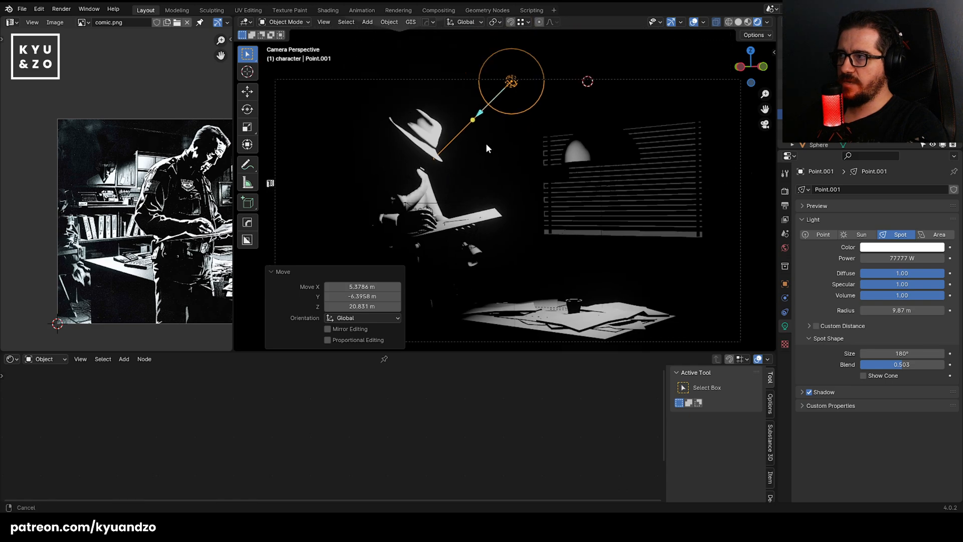
pyautogui.press('g')
pyautogui.click(548, 181)
# Rotate the duplicated spot light 47.3° about its local X axis and raise it about 8.04 m.
pyautogui.press('r')
pyautogui.press('s')
pyautogui.press('s')
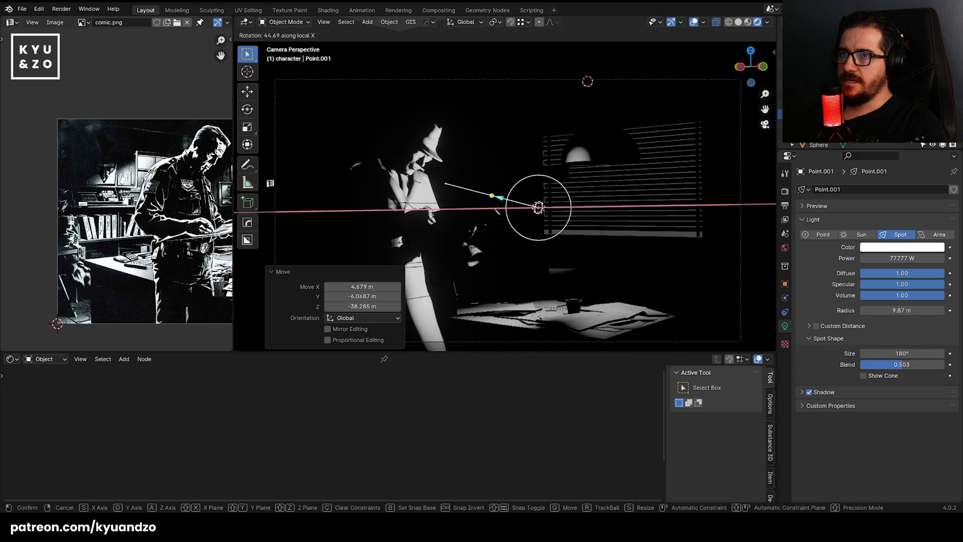
pyautogui.click(615, 187)
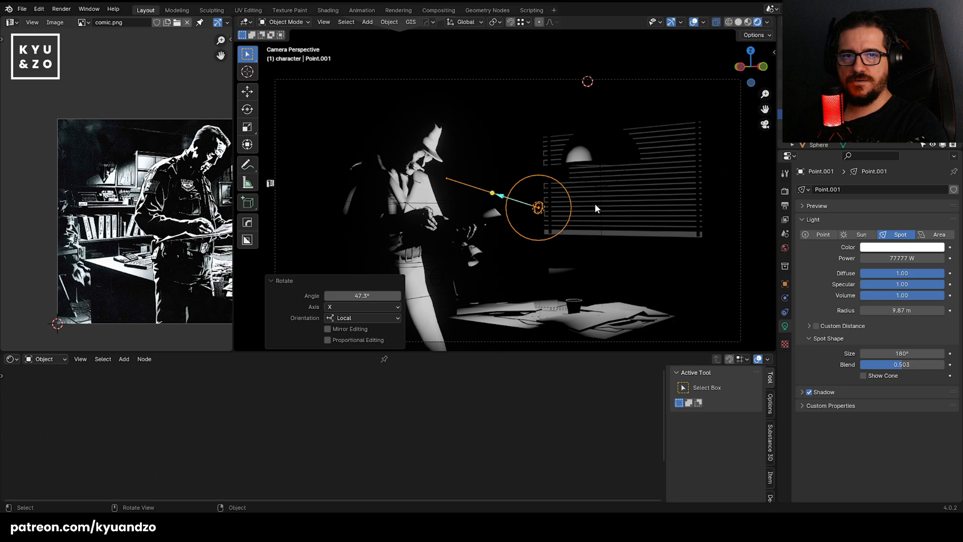
pyautogui.press('g')
pyautogui.click(591, 177)
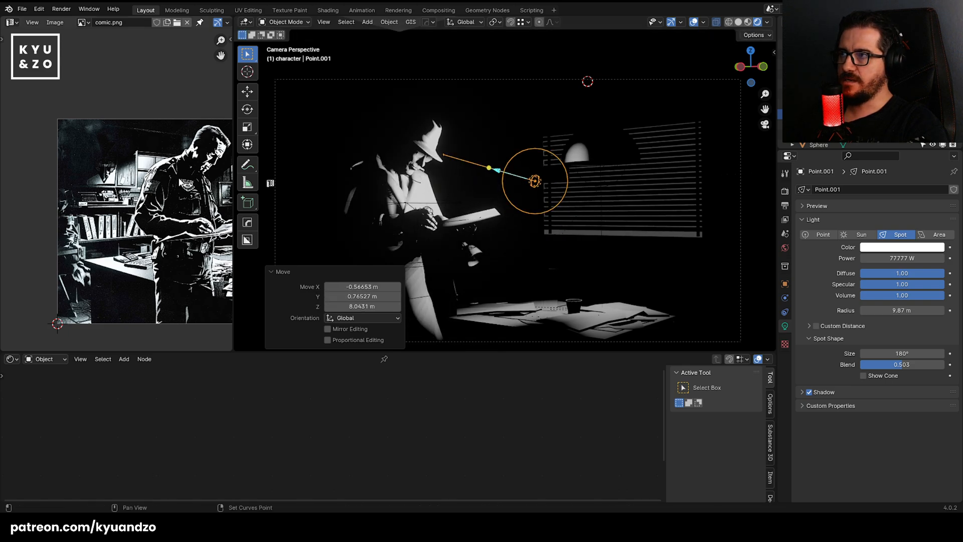
# Set the shared material's Color Ramp to Constant interpolation and compare the character's face and clothing with the comic reference up close.
pyautogui.scroll(5, 180, 182)
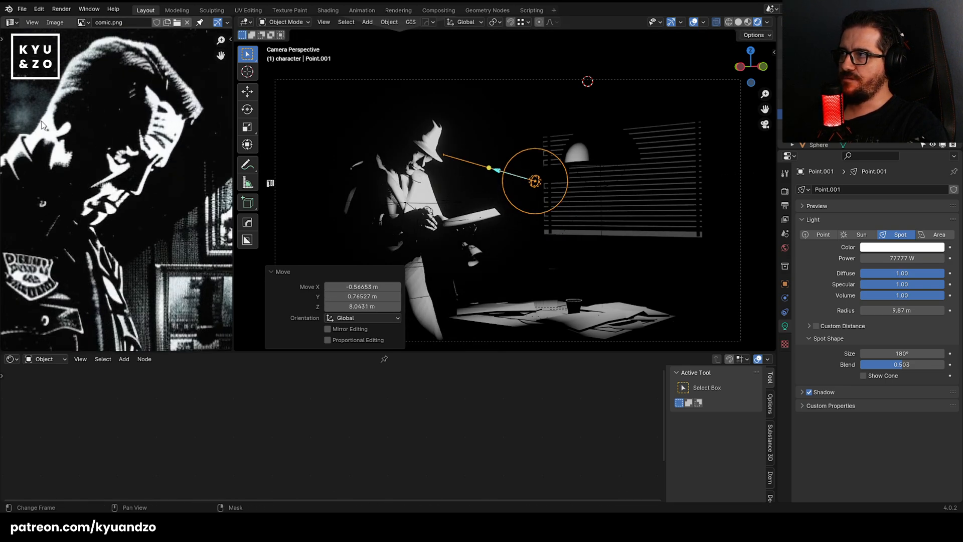
pyautogui.scroll(6, 468, 205)
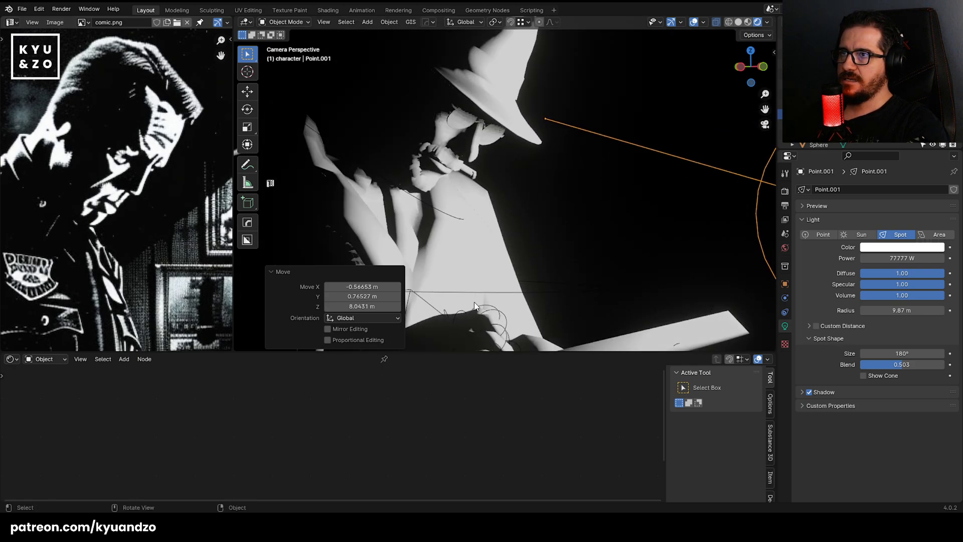
pyautogui.click(581, 196)
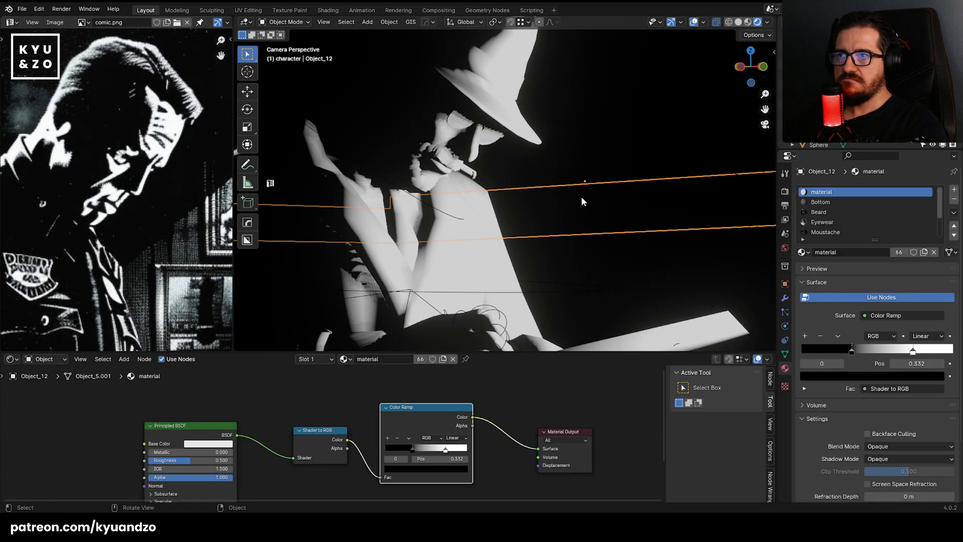
pyautogui.click(445, 222)
pyautogui.scroll(-5, 488, 202)
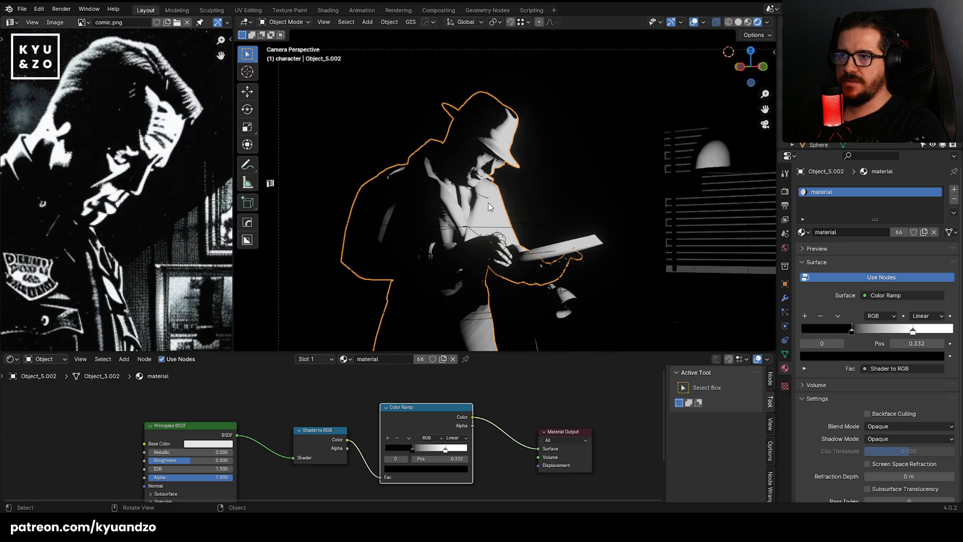
pyautogui.scroll(3, 516, 188)
pyautogui.click(658, 197)
pyautogui.click(455, 437)
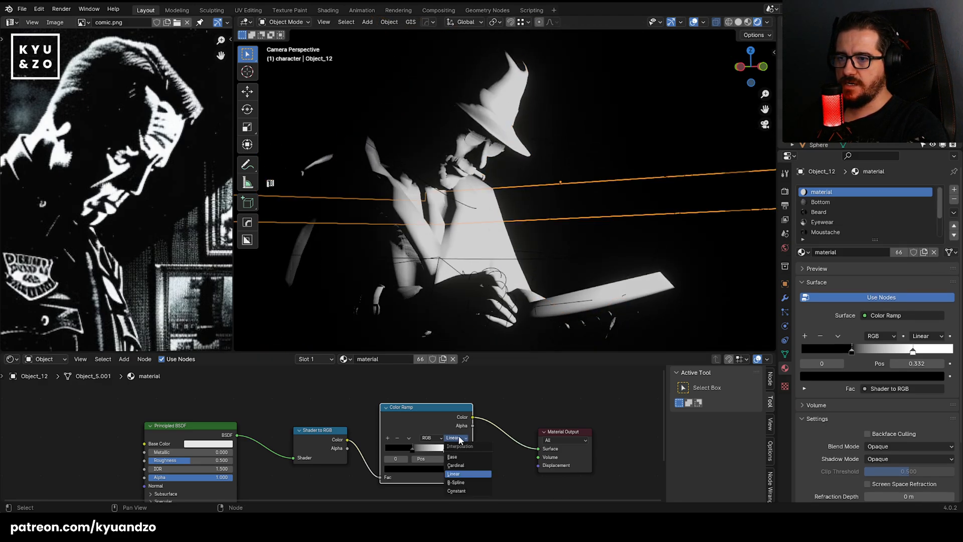
pyautogui.click(458, 489)
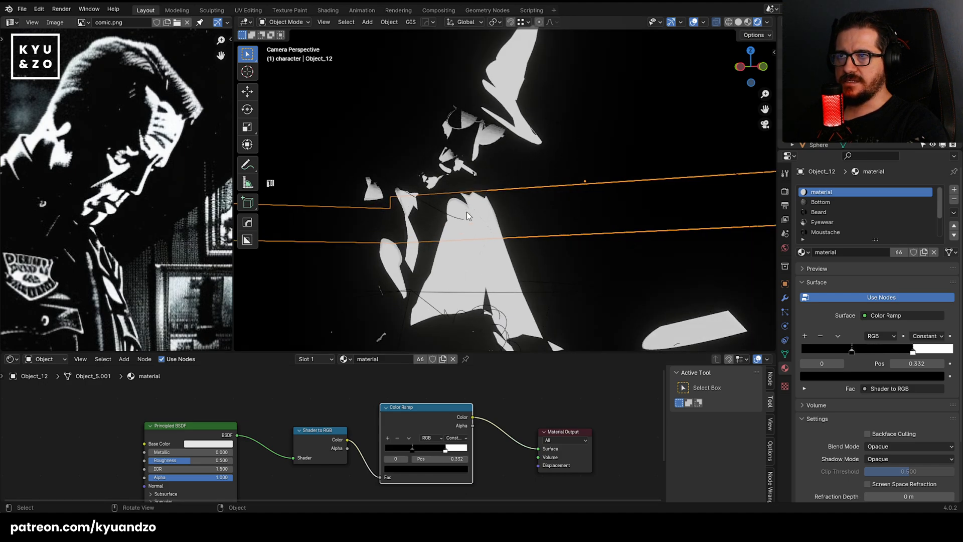
pyautogui.scroll(4, 480, 130)
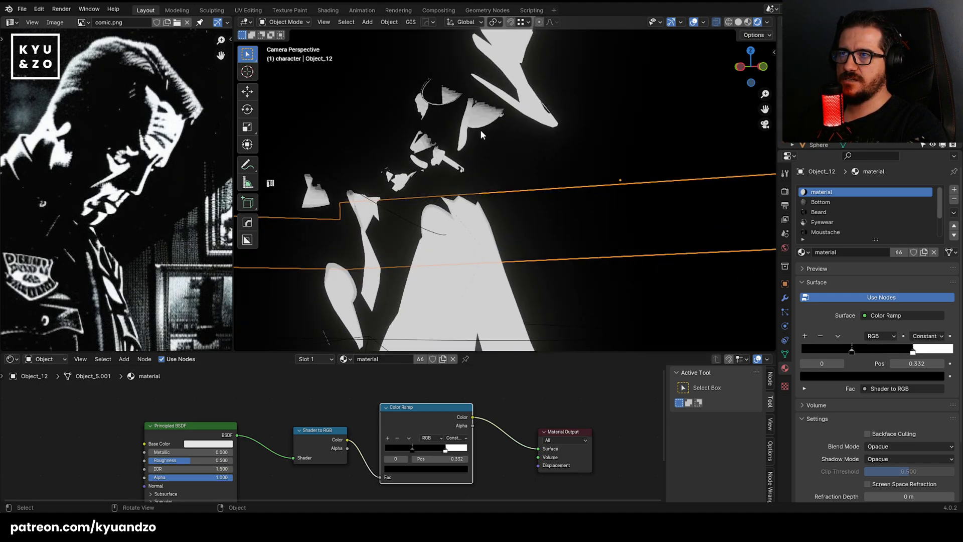
pyautogui.scroll(-2, 533, 145)
pyautogui.scroll(1, 402, 465)
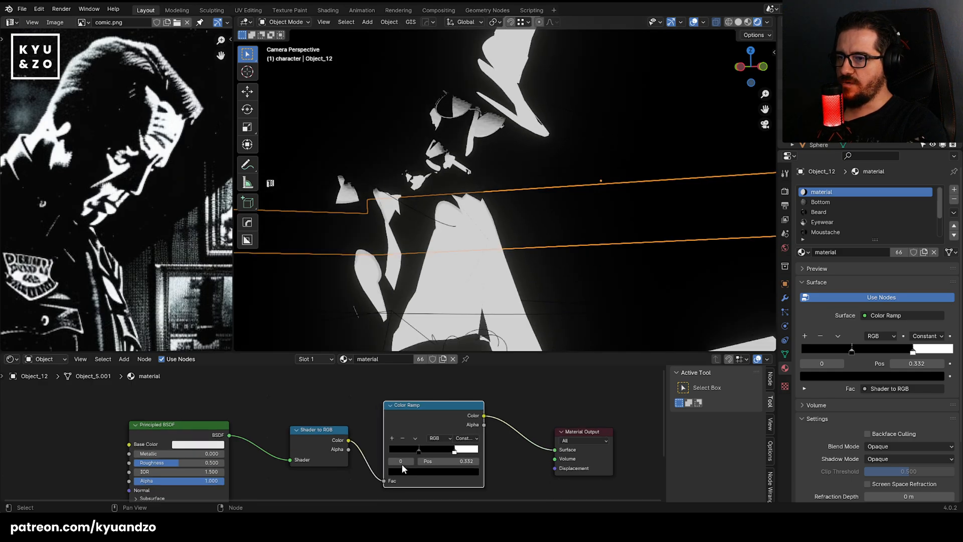
# Move the Color Ramp's first stop to 0.159, add a middle stop at 0.448 and give it a dark grey with value 0.004.
pyautogui.moveTo(422, 453); pyautogui.dragTo(403, 453)
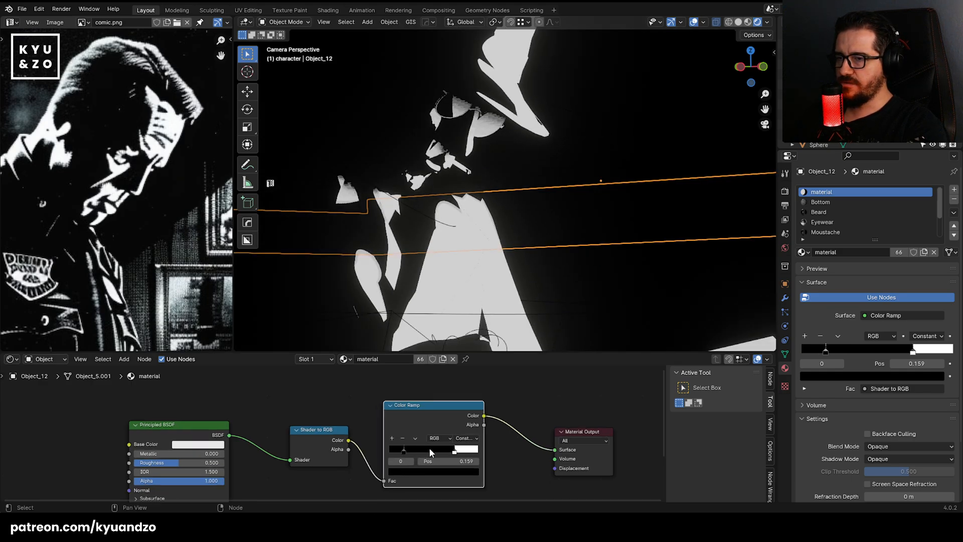
pyautogui.click(392, 438)
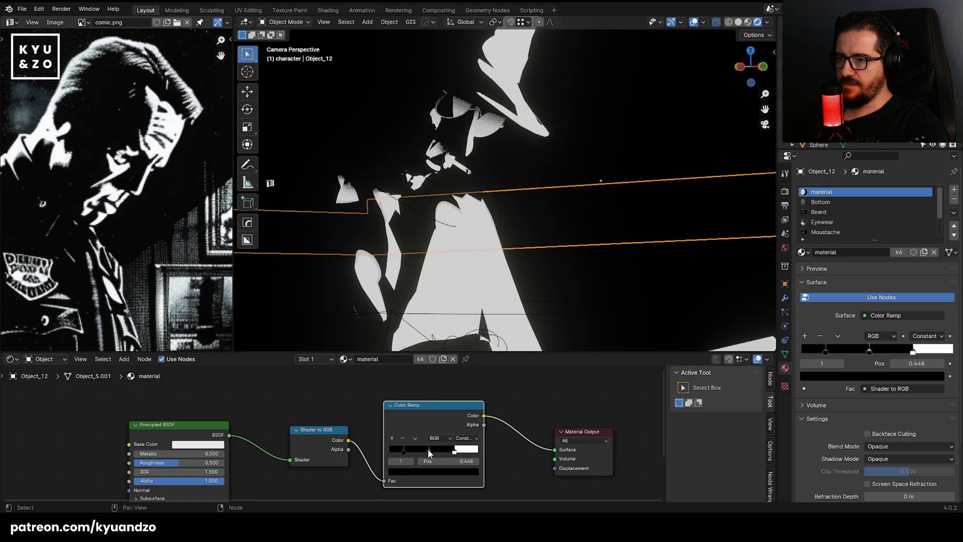
pyautogui.click(430, 471)
pyautogui.moveTo(472, 400); pyautogui.dragTo(472, 408)
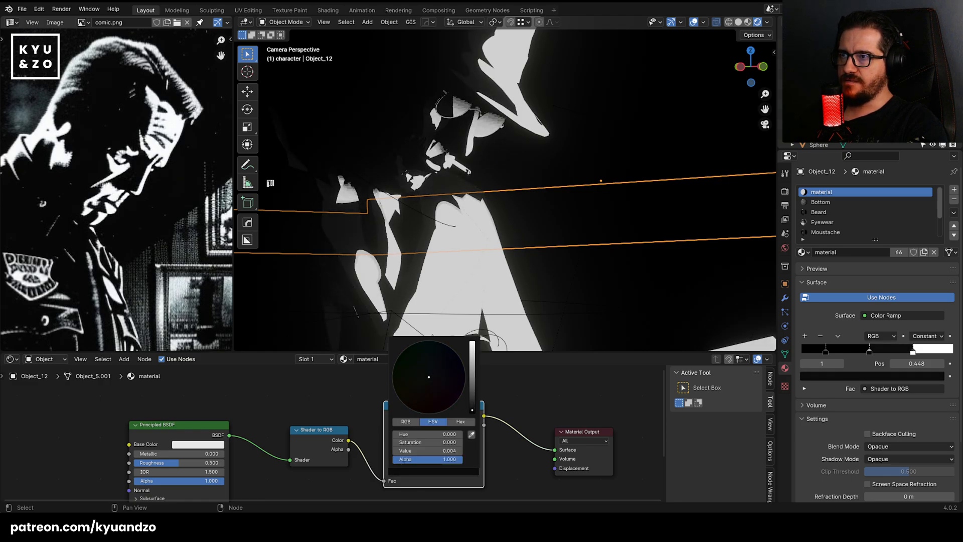
pyautogui.click(498, 246)
# Check the character's midtones in the camera view and brighten the middle Color Ramp stop to a value of 0.019.
pyautogui.scroll(-9, 498, 242)
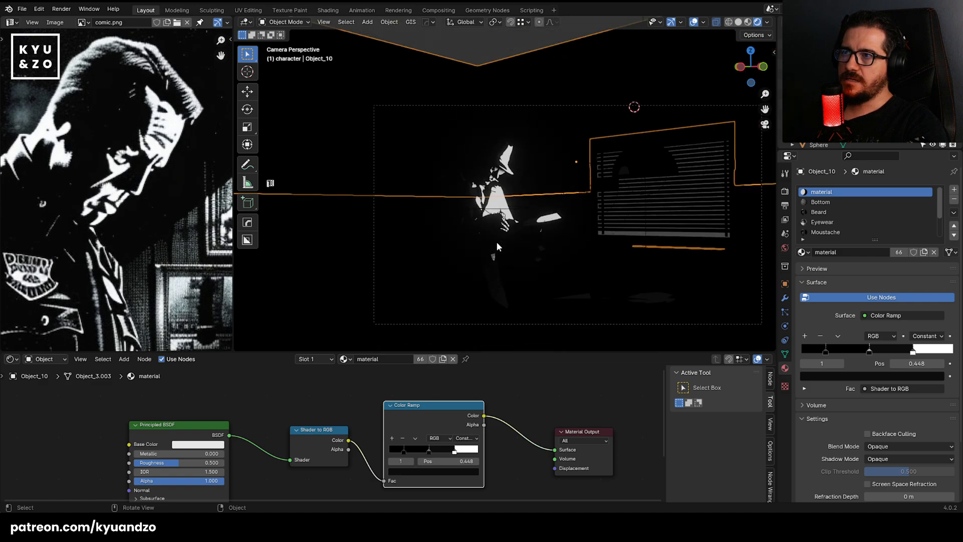
pyautogui.scroll(5, 496, 243)
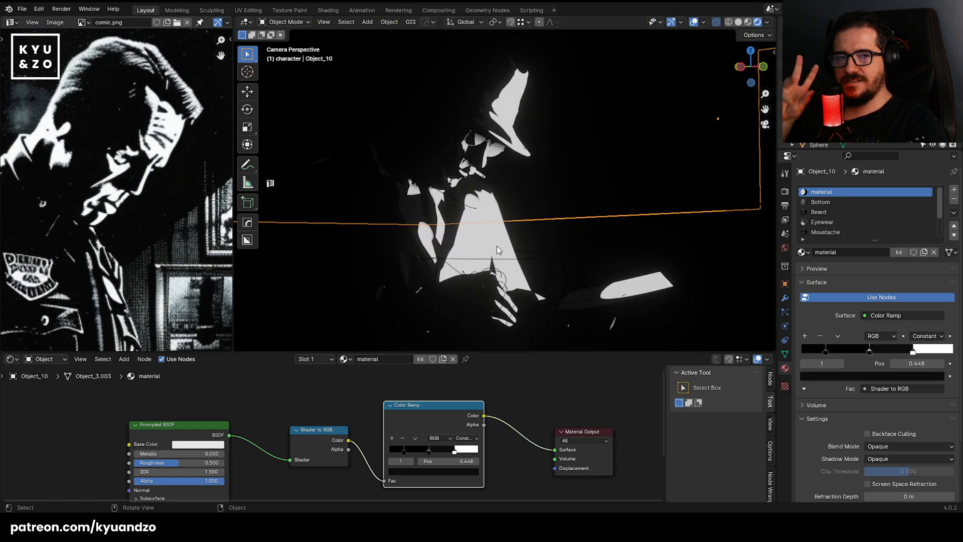
pyautogui.scroll(2, 495, 232)
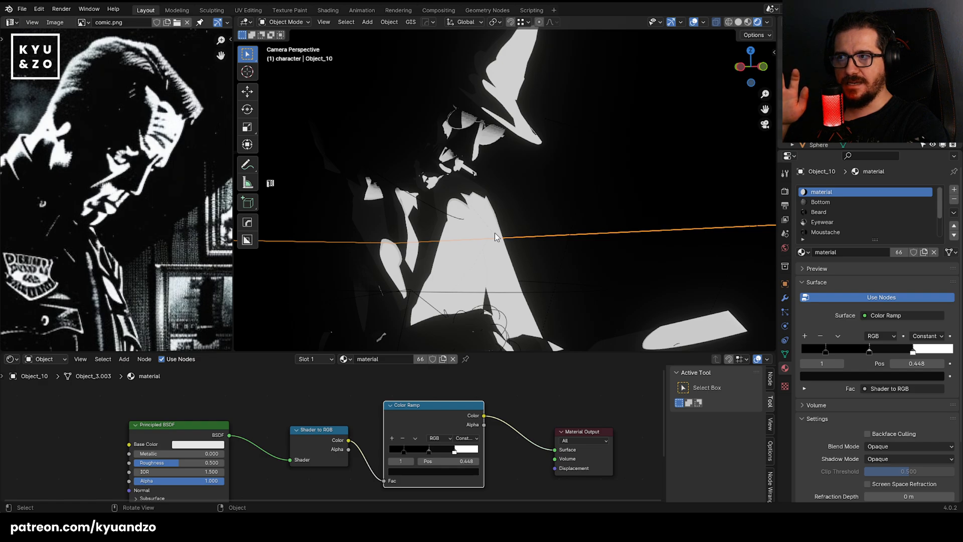
pyautogui.scroll(1, 404, 205)
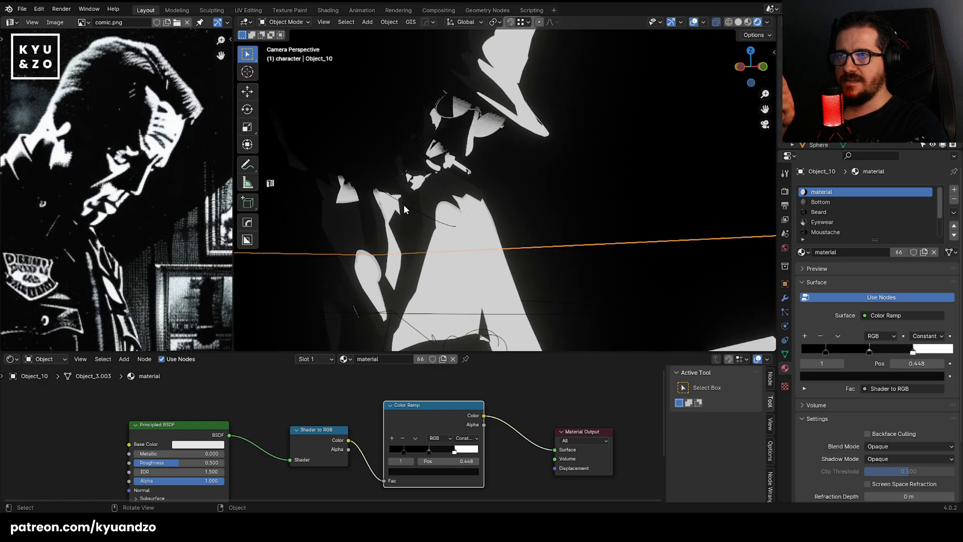
pyautogui.scroll(1, 404, 204)
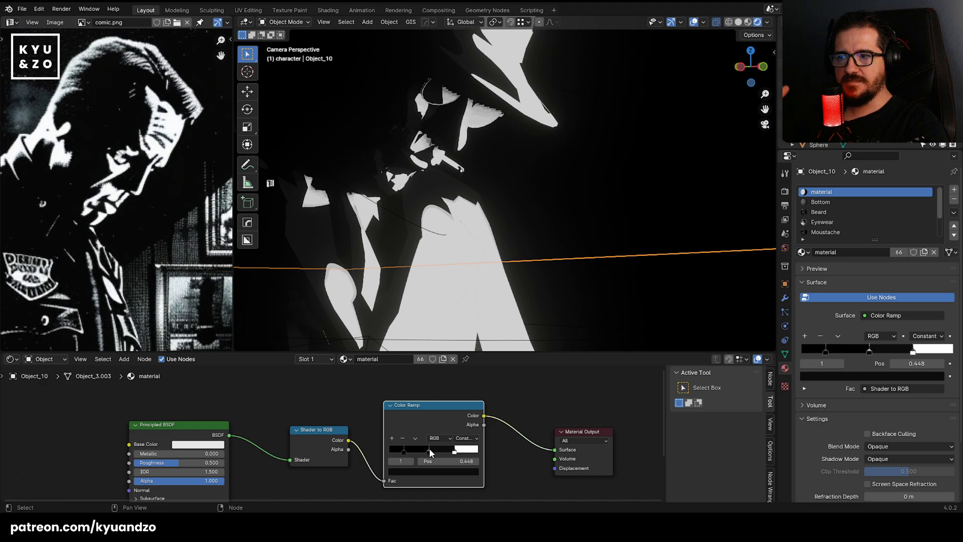
pyautogui.click(430, 471)
pyautogui.moveTo(471, 409); pyautogui.dragTo(472, 403)
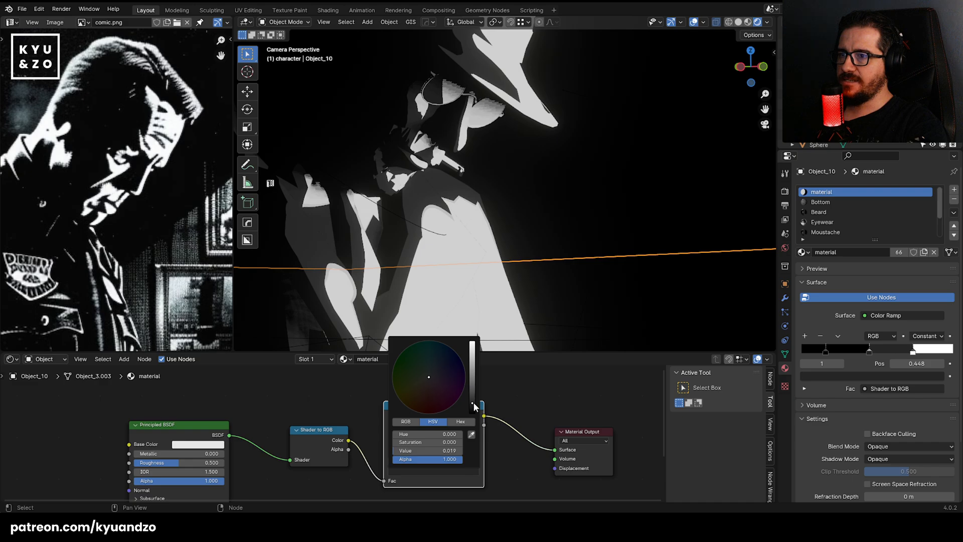
# Switch the Color Ramp interpolation to Linear and move the middle grey stop close to the white stop.
pyautogui.click(465, 439)
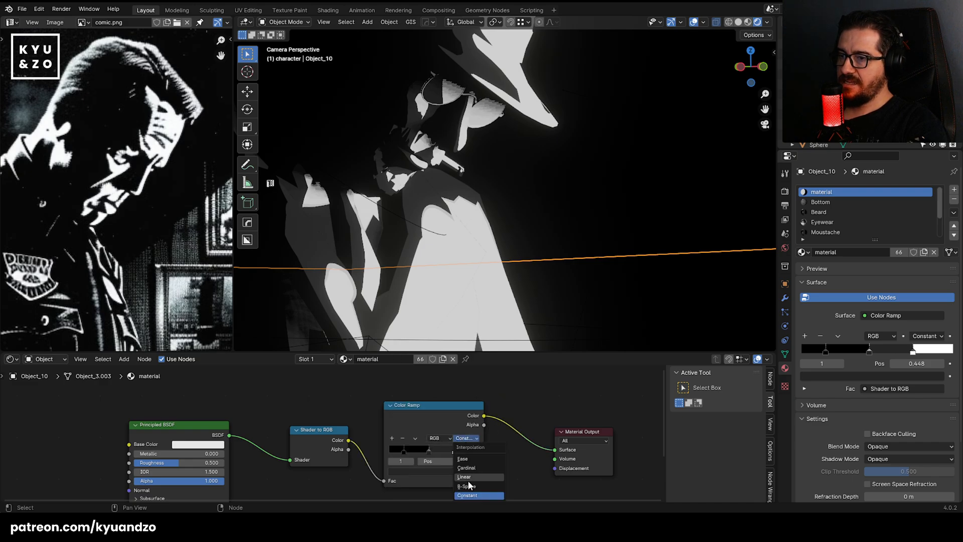
pyautogui.click(468, 477)
pyautogui.moveTo(427, 450); pyautogui.dragTo(449, 461)
pyautogui.click(456, 456)
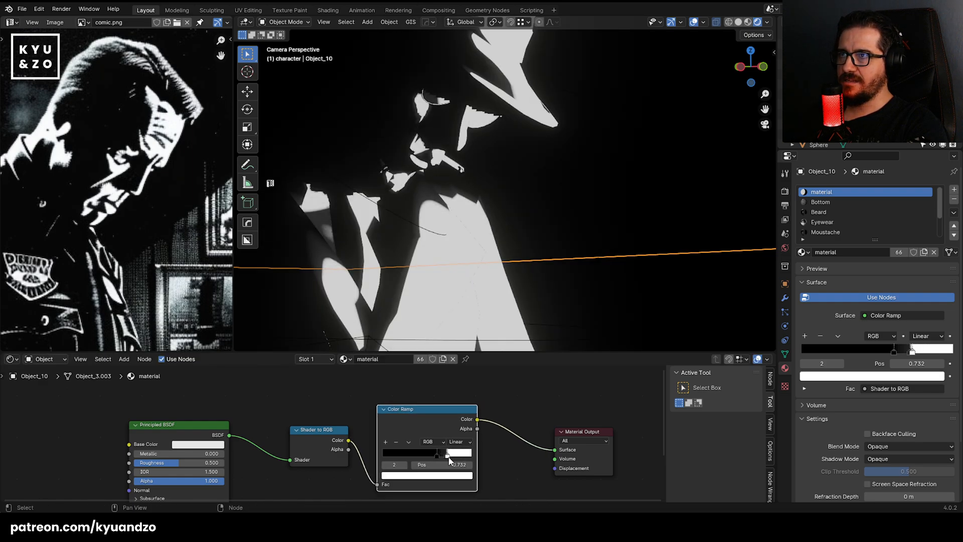
# Examine the Linear shading on the character up close and in the full camera view.
pyautogui.scroll(1, 451, 156)
pyautogui.keyDown('shift'); pyautogui.moveTo(451, 156); pyautogui.dragTo(505, 213, button='middle'); pyautogui.keyUp('shift')
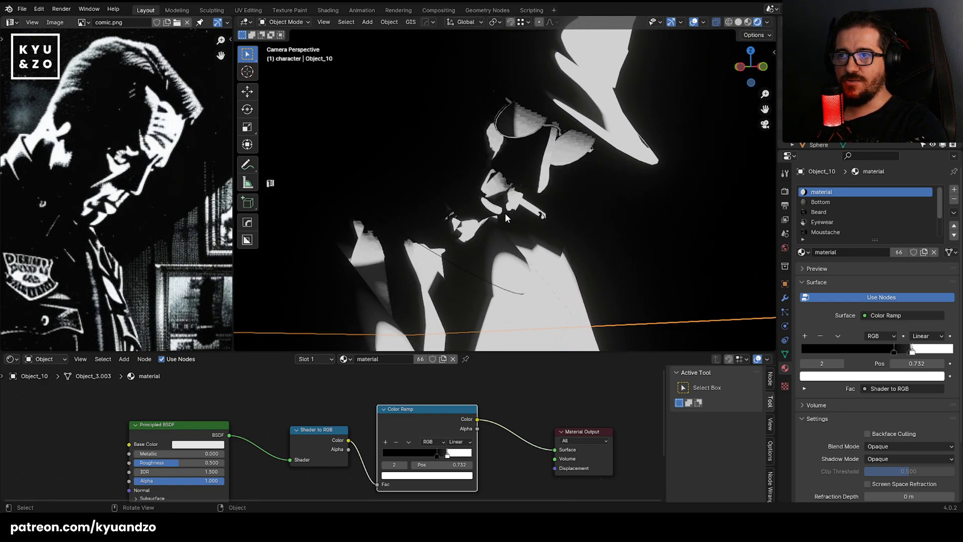
pyautogui.click(534, 257)
pyautogui.click(631, 235)
pyautogui.scroll(-2, 446, 173)
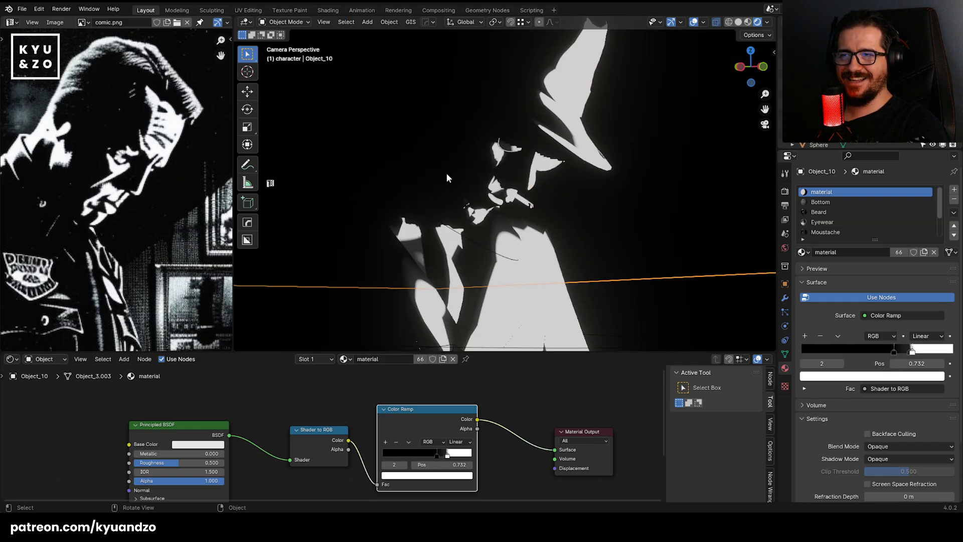
pyautogui.scroll(-5, 448, 176)
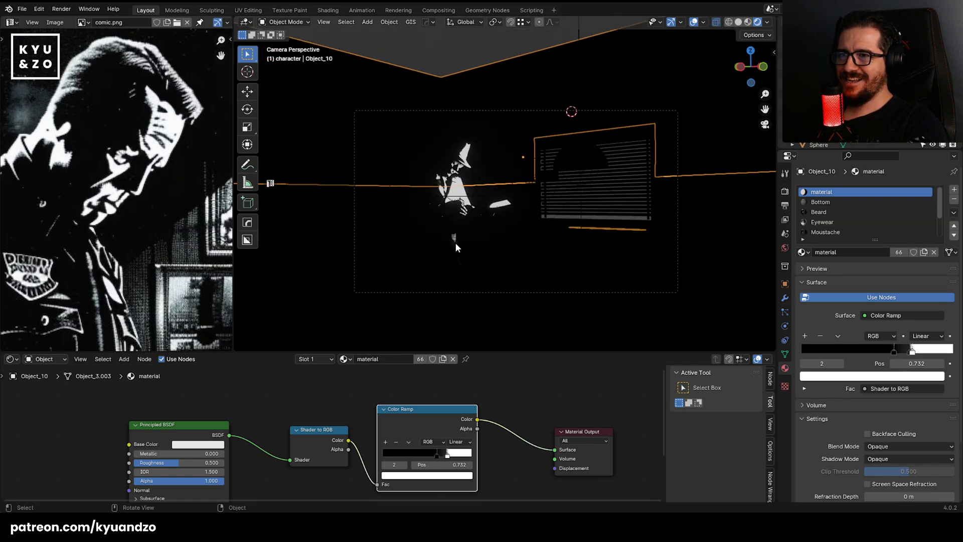
pyautogui.scroll(3, 536, 225)
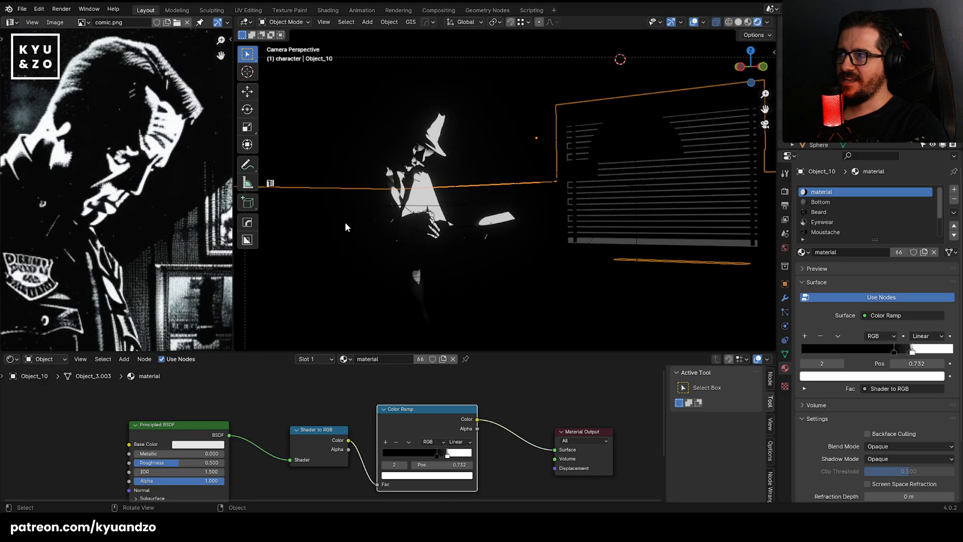
# Find and select the downward-facing spot light in front of the window blinds and set its blend to 0.362.
pyautogui.click(460, 232)
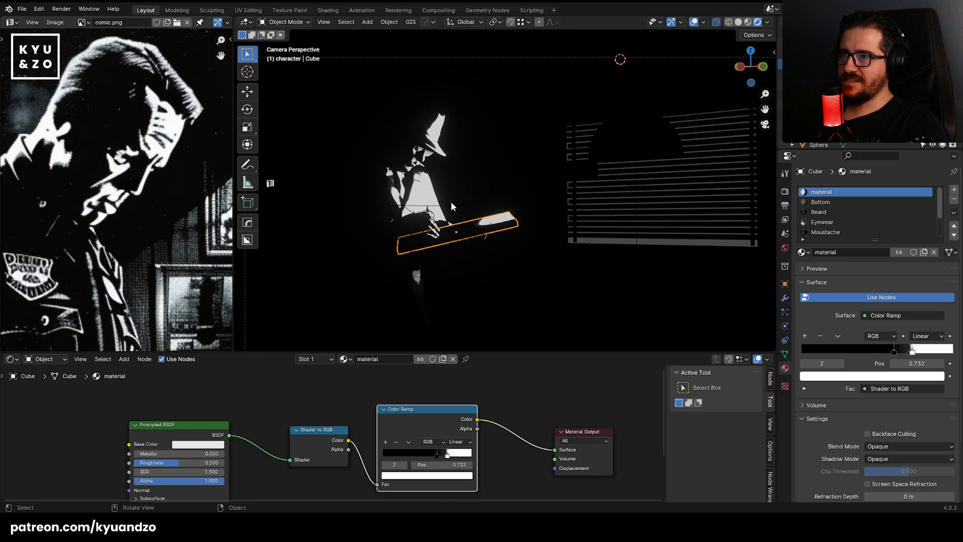
pyautogui.click(425, 201)
pyautogui.click(426, 173)
pyautogui.click(558, 140)
pyautogui.click(573, 179)
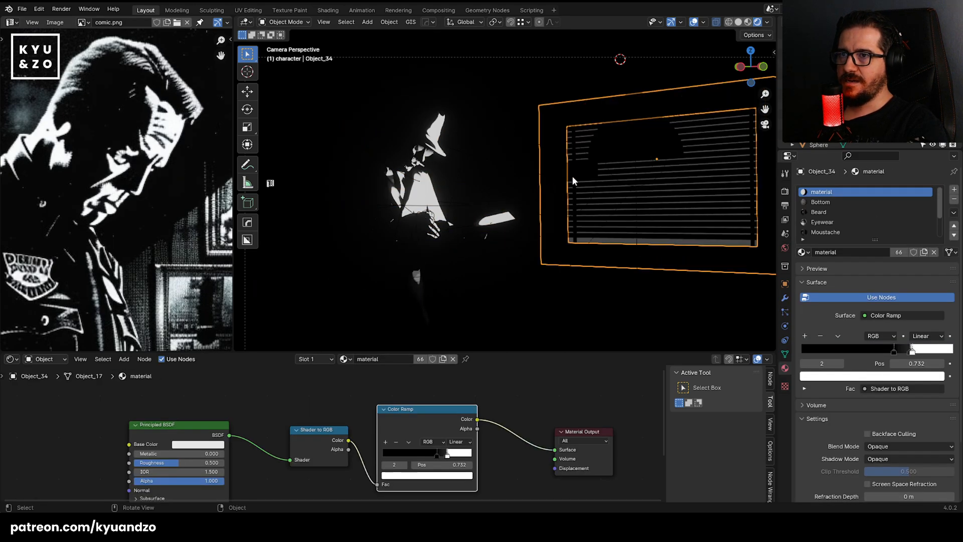
pyautogui.click(586, 173)
pyautogui.click(555, 178)
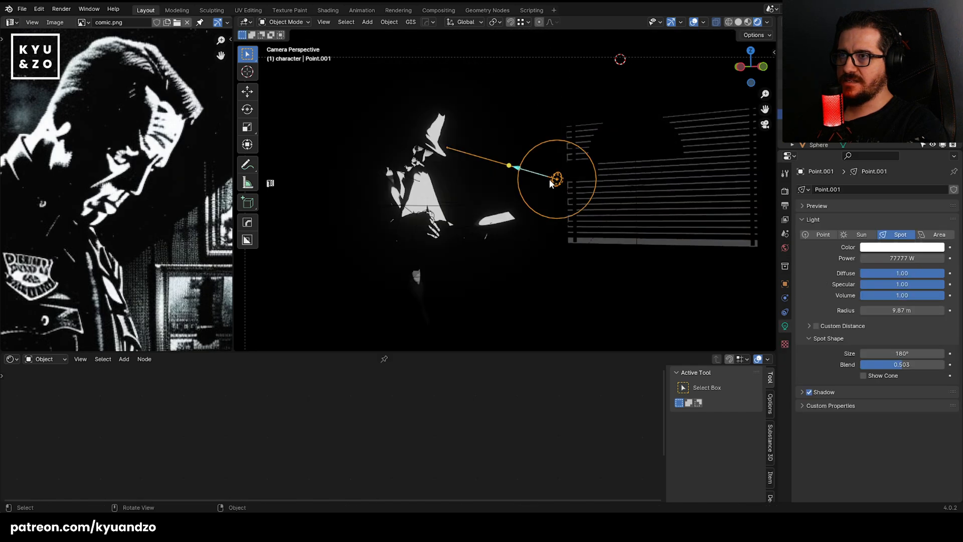
pyautogui.scroll(-3, 555, 180)
pyautogui.click(602, 199)
pyautogui.click(592, 178)
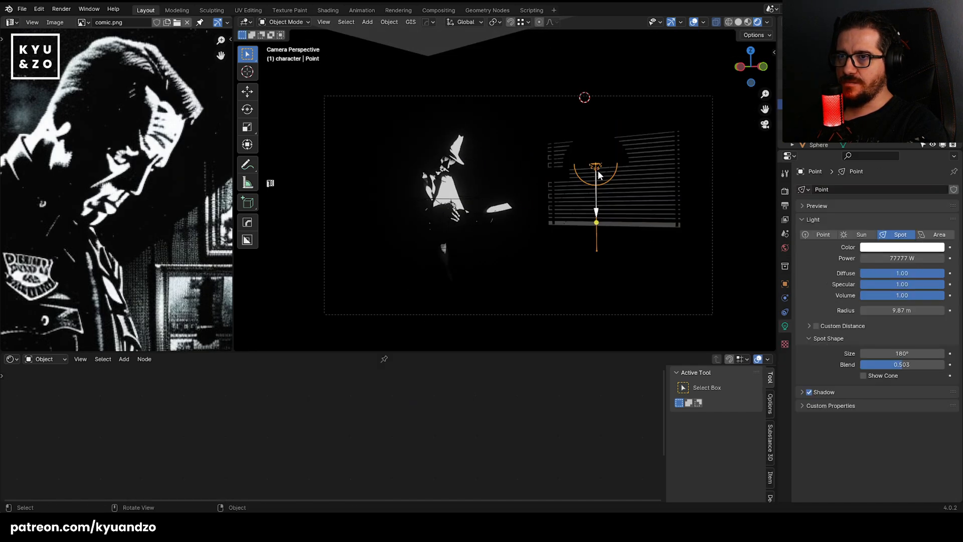
pyautogui.scroll(2, 553, 165)
pyautogui.moveTo(901, 365); pyautogui.dragTo(859, 364)
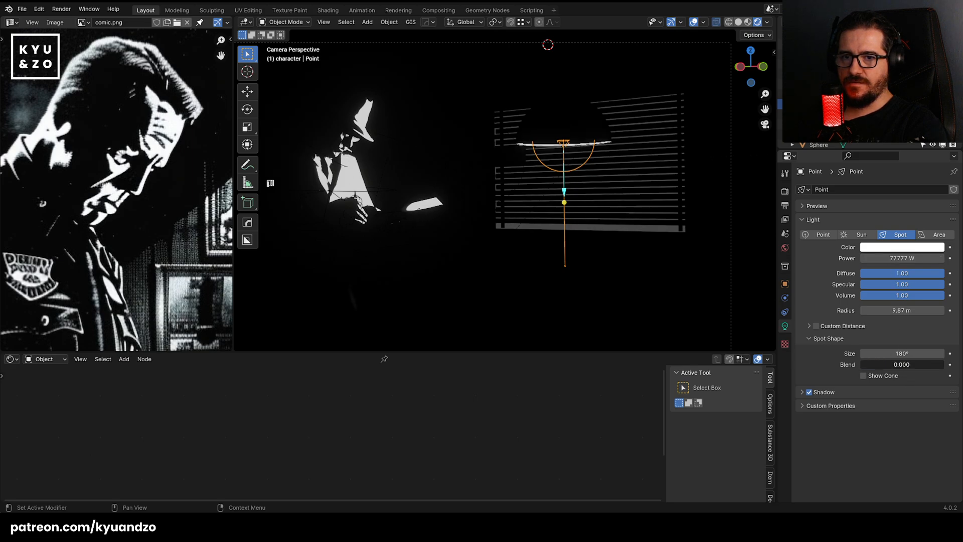
# Lower the spot light about 25.07 m along the Z axis toward the table.
pyautogui.press('g')
pyautogui.press('z')
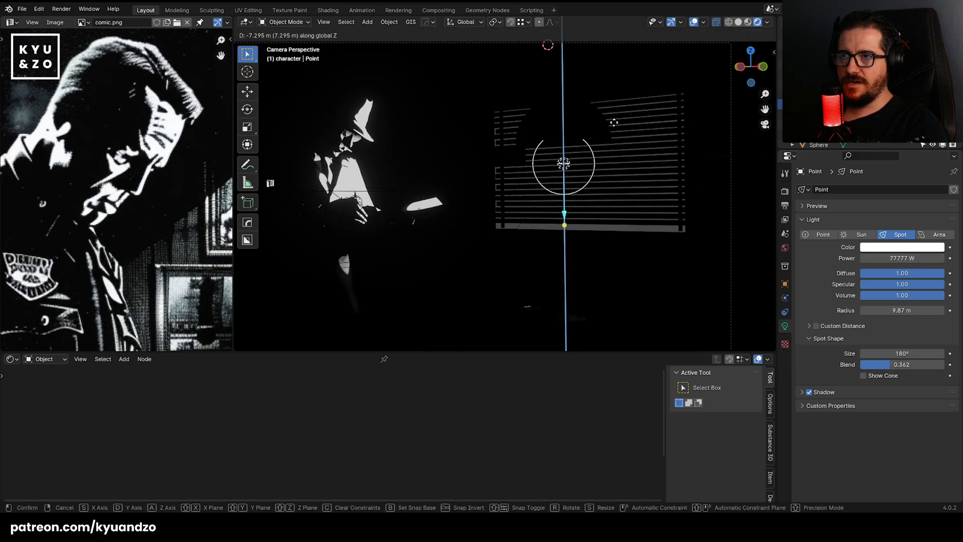
pyautogui.scroll(-2, 551, 171)
pyautogui.click(515, 184)
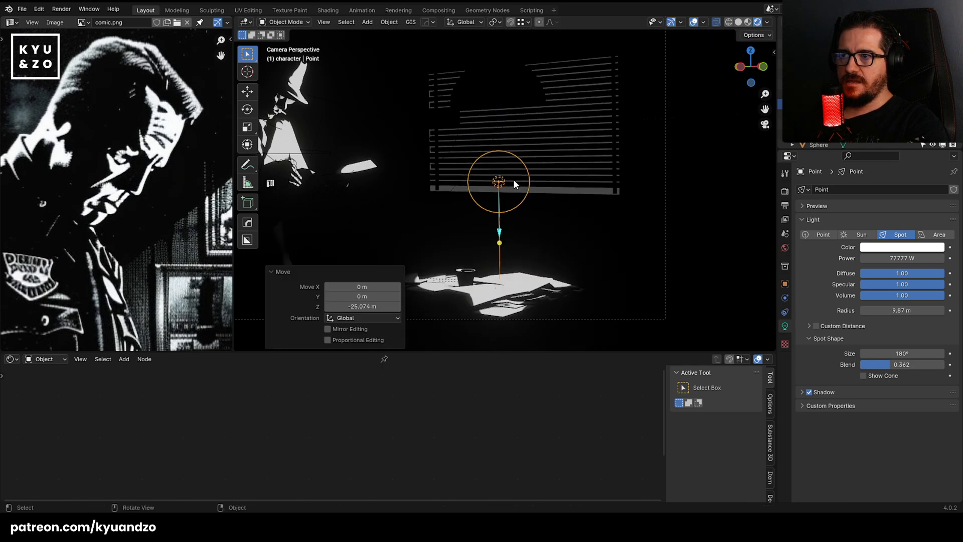
# Set the spot light's blend to 0.756 and its radius to 12.1 m.
pyautogui.moveTo(897, 364); pyautogui.dragTo(858, 364)
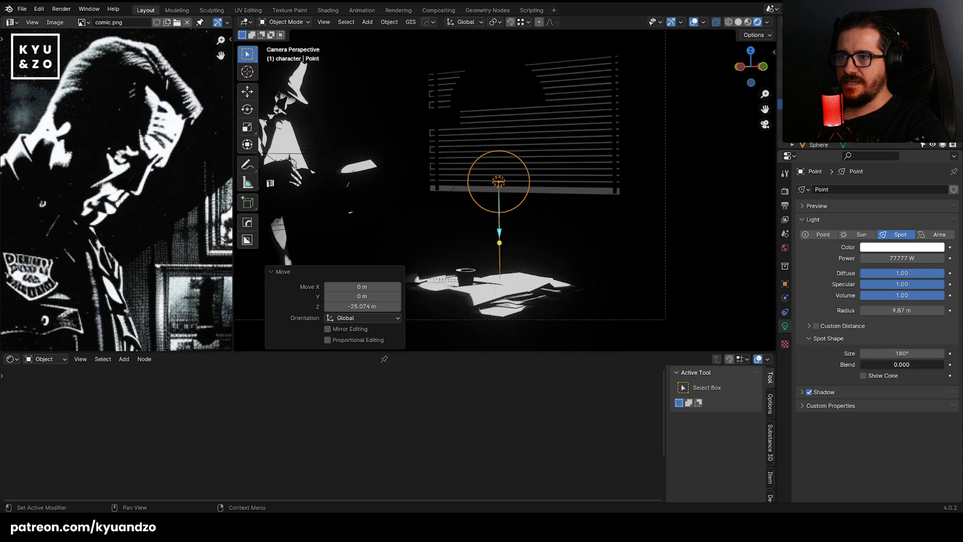
pyautogui.moveTo(858, 364); pyautogui.dragTo(924, 365)
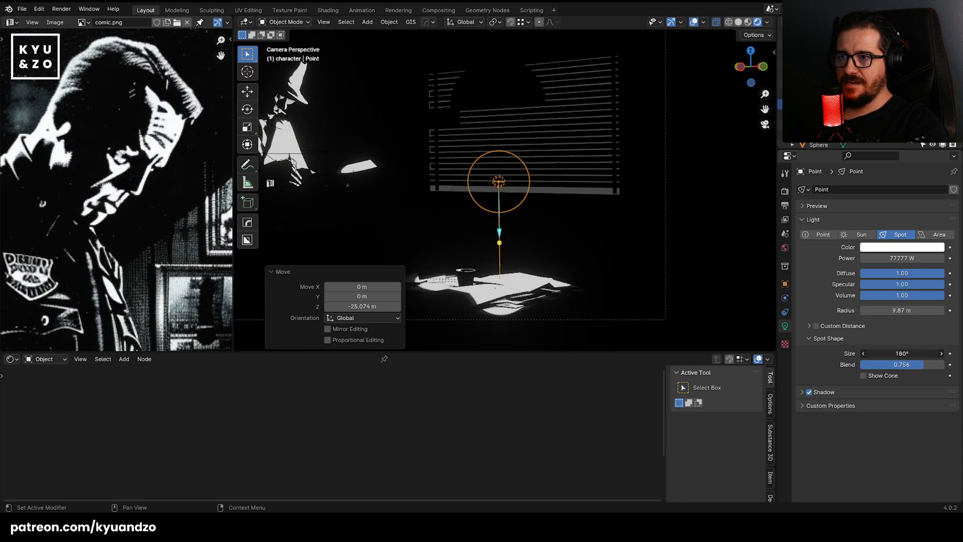
pyautogui.scroll(-3, 407, 262)
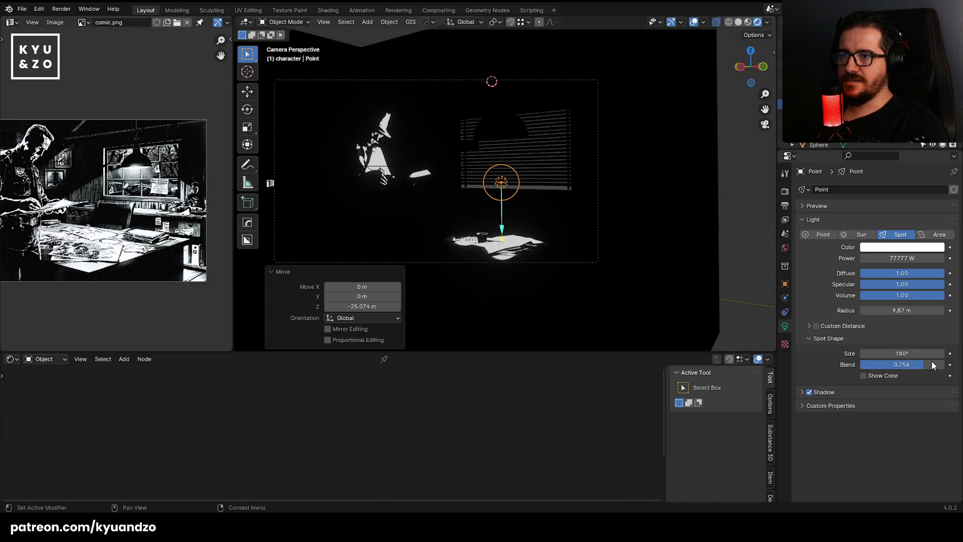
pyautogui.moveTo(901, 310)
pyautogui.mouseDown()
pyautogui.moveTo(933, 310)
pyautogui.moveTo(898, 310)
pyautogui.mouseUp()
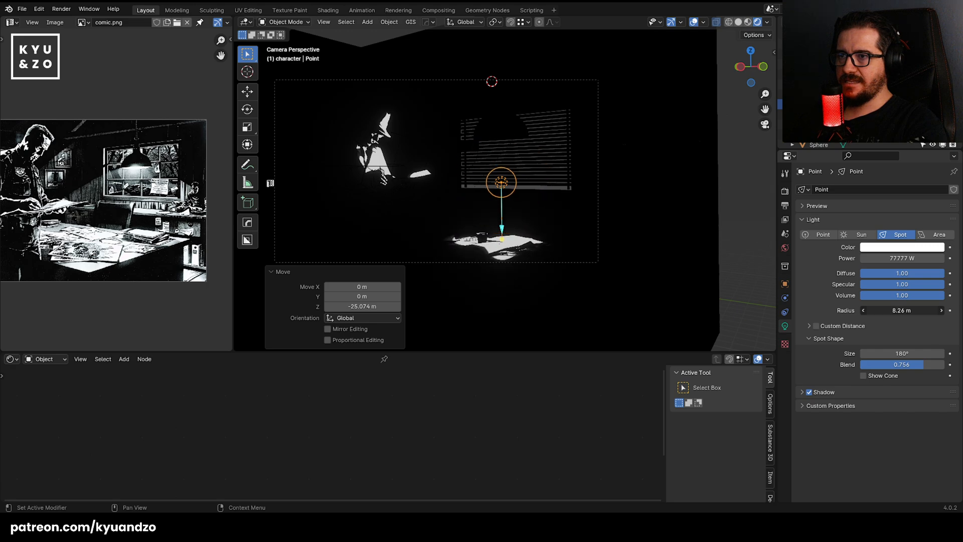
pyautogui.moveTo(909, 354); pyautogui.dragTo(915, 354)
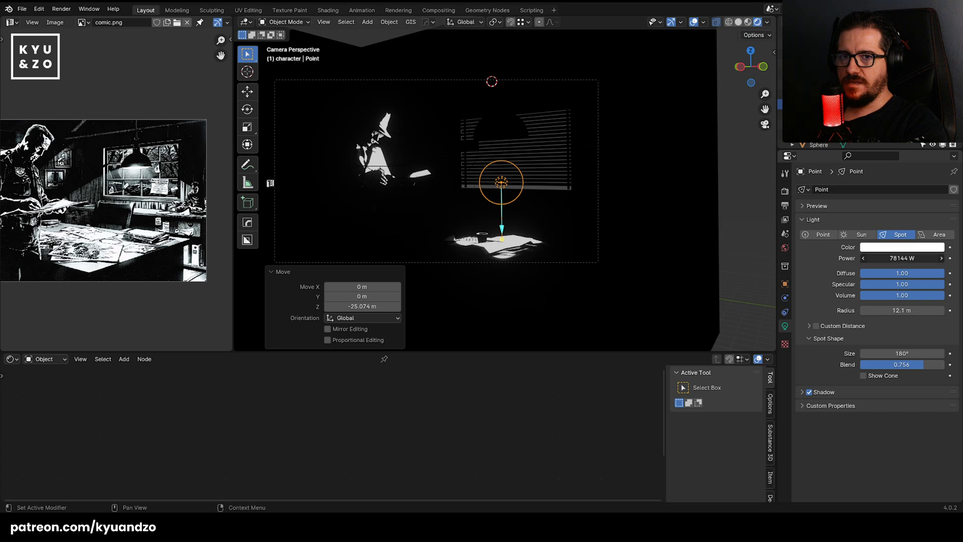
# Set the table light's power to 111111 W and change it to an area light with a size of 58.8 m.
pyautogui.click(894, 258)
pyautogui.write('111')
pyautogui.press('Return')
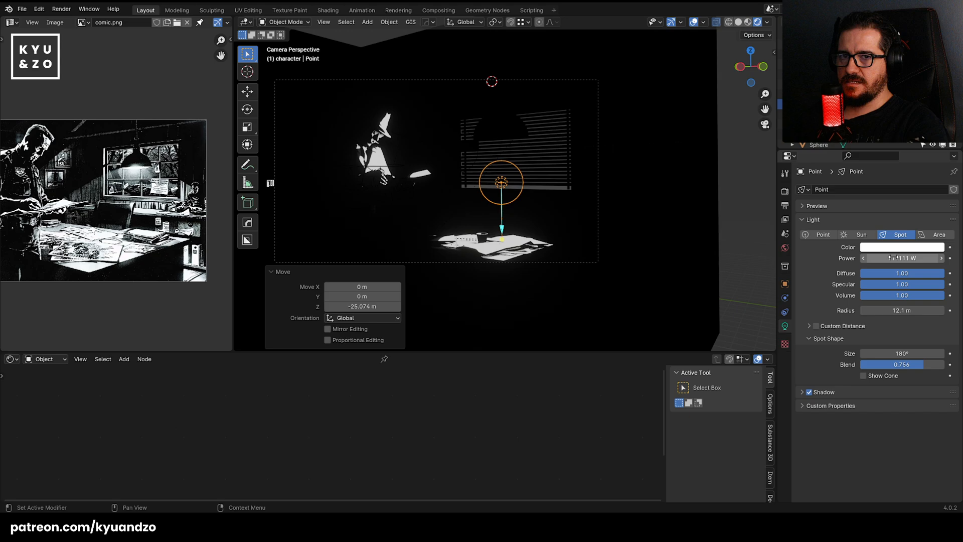
pyautogui.click(934, 234)
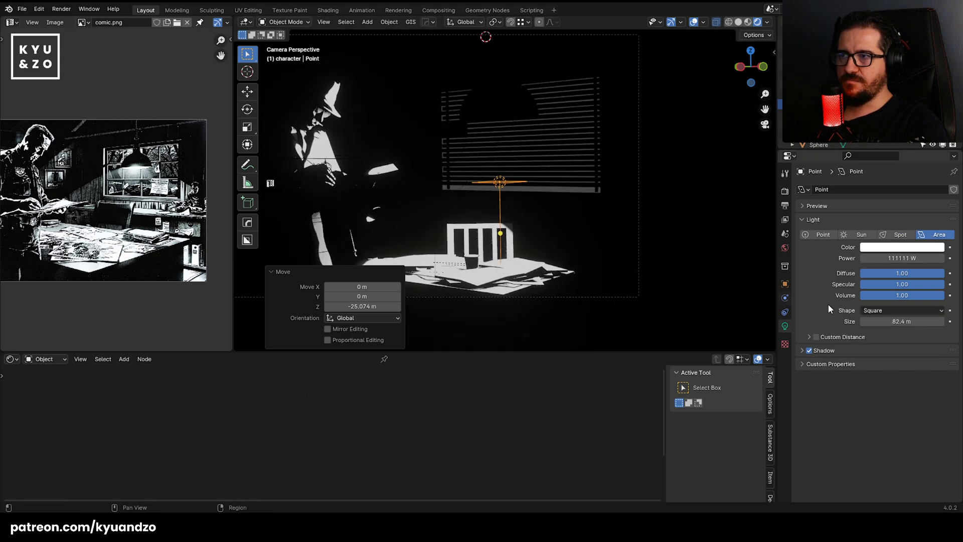
pyautogui.moveTo(916, 324); pyautogui.dragTo(883, 324)
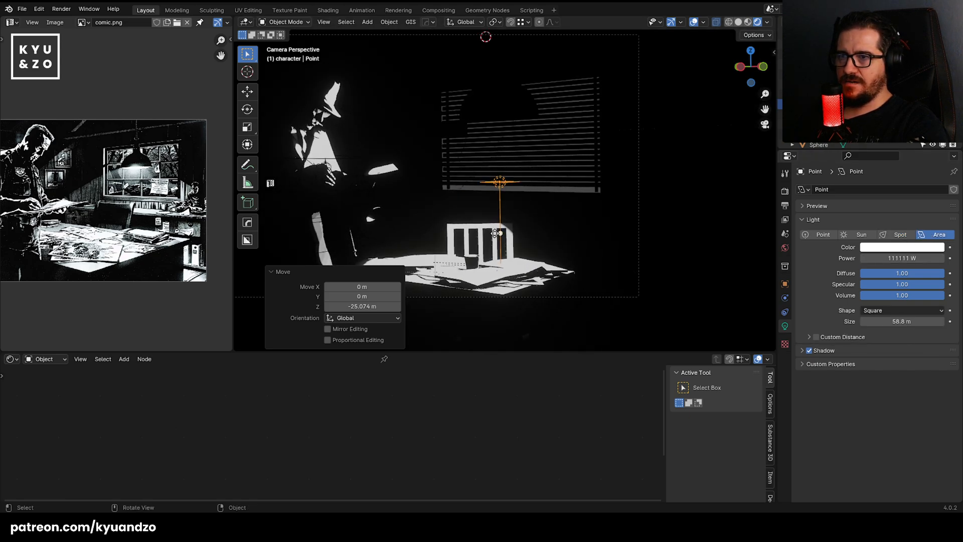
# Set the area light's power to 33333 W and raise it about 13.2 m along the Z axis.
pyautogui.click(904, 258)
pyautogui.write('333')
pyautogui.press('Return')
pyautogui.press('g')
pyautogui.press('z')
pyautogui.click(551, 237)
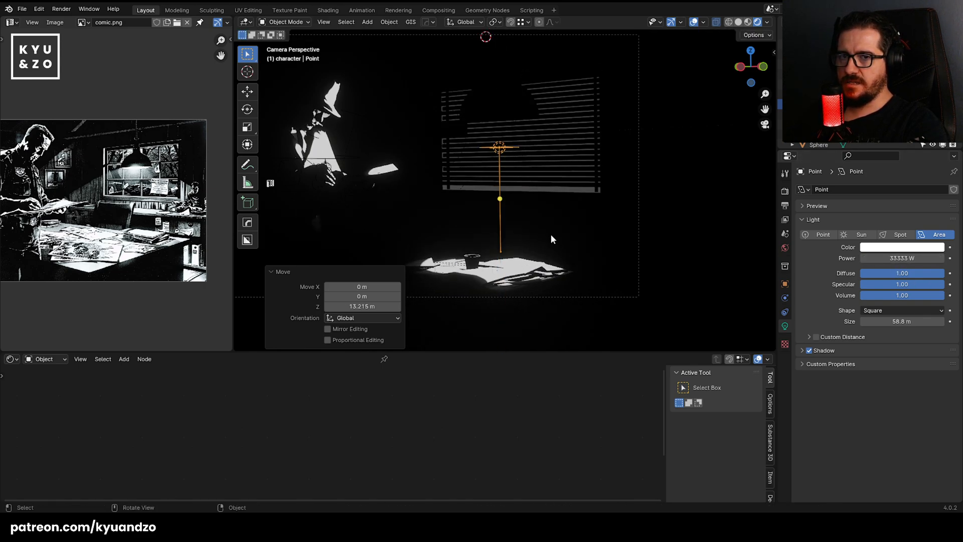
# Change the area light's shape to Ellipse and scale the light up by about 5.755.
pyautogui.click(886, 309)
pyautogui.click(886, 353)
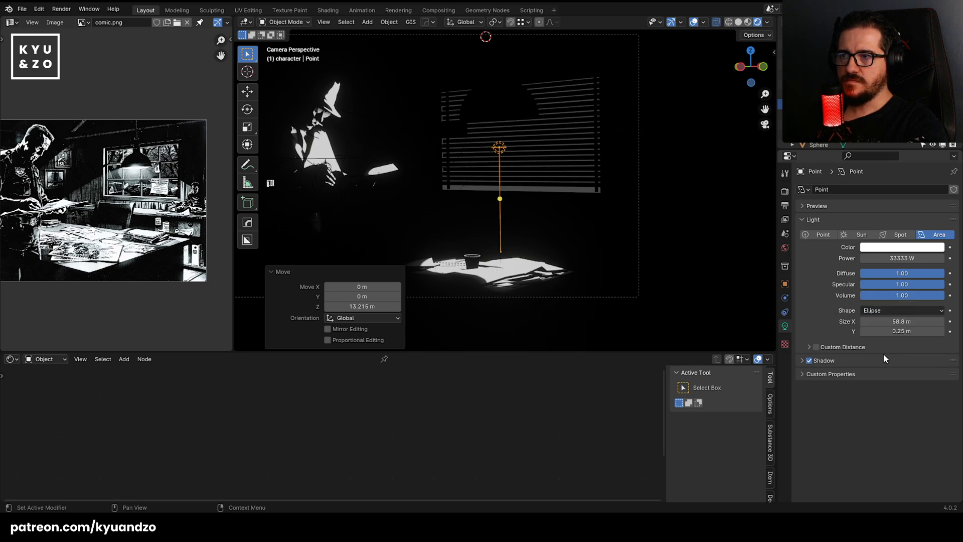
pyautogui.keyDown('shift'); pyautogui.moveTo(505, 160); pyautogui.dragTo(611, 148, button='middle'); pyautogui.keyUp('shift')
pyautogui.press('s')
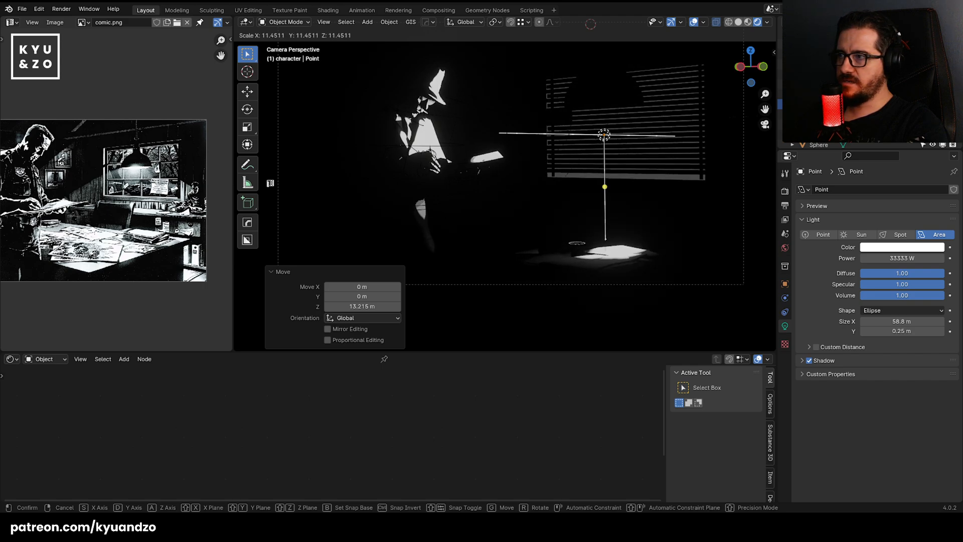
pyautogui.click(460, 112)
# Duplicate the elliptical area light and shift the copy along the X axis in front of the window blinds.
pyautogui.keyDown('shift'); pyautogui.moveTo(619, 172); pyautogui.dragTo(540, 175, button='middle'); pyautogui.keyUp('shift')
pyautogui.scroll(-2, 593, 201)
pyautogui.scroll(1, 556, 182)
pyautogui.hotkey('shift', 'd')
pyautogui.press('s')
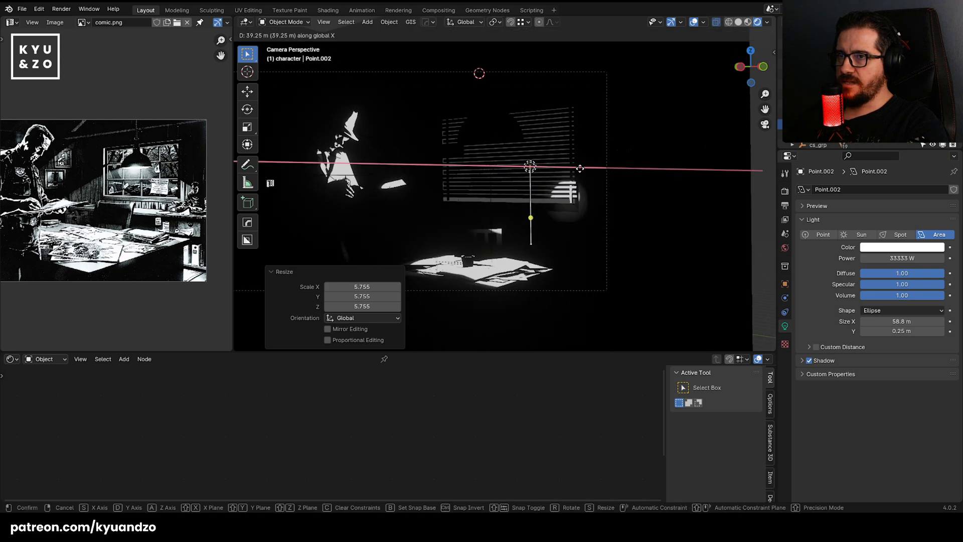
pyautogui.click(573, 169)
# Rotate the duplicated area light by -47° about the Y axis so it shines on the window blinds.
pyautogui.press('r')
pyautogui.press('s')
pyautogui.press('d')
pyautogui.click(604, 162)
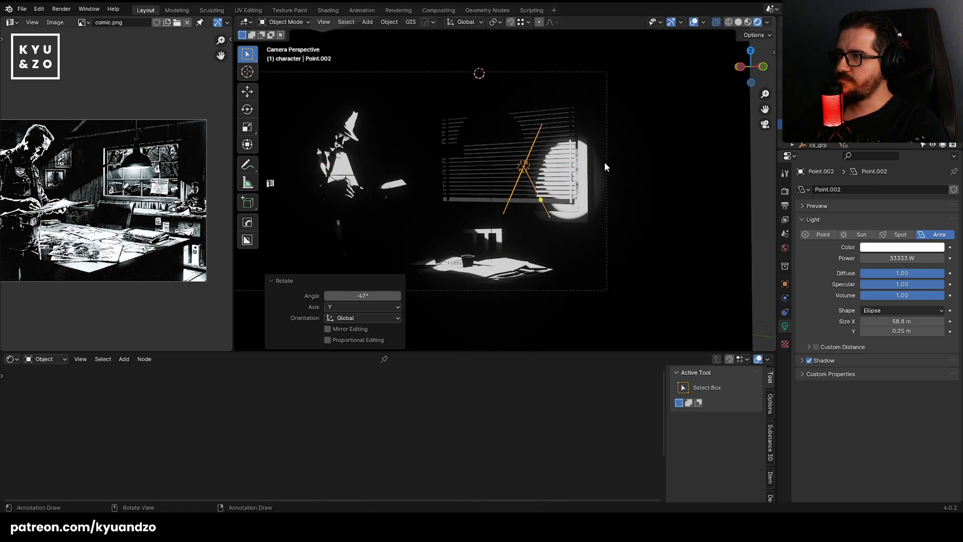
# Move the duplicated light away from the blinds to behind the character, finishing with an 81.685 m shift along Y.
pyautogui.press('g')
pyautogui.click(479, 98)
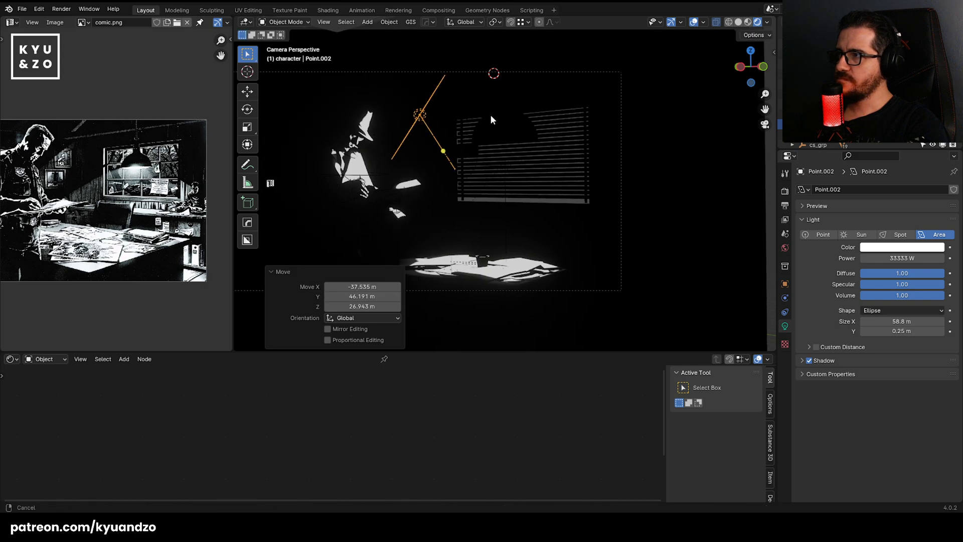
pyautogui.keyDown('shift'); pyautogui.moveTo(490, 114); pyautogui.dragTo(627, 118, button='middle'); pyautogui.keyUp('shift')
pyautogui.press('g')
pyautogui.press('y')
pyautogui.click(497, 124)
# Rotate the duplicated light 190° about the Z axis and shift it -47.42 m along Y.
pyautogui.press('r')
pyautogui.press('a')
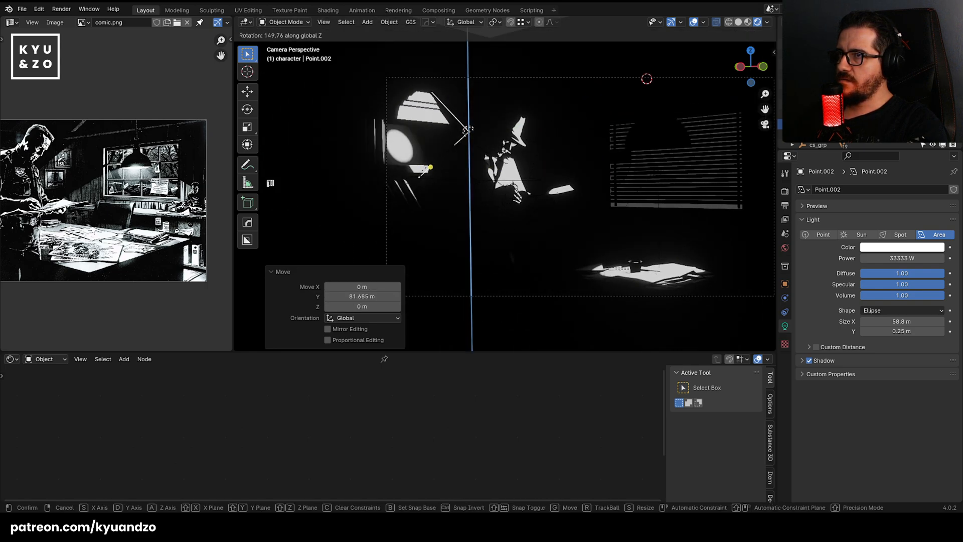
pyautogui.click(309, 134)
pyautogui.keyDown('shift'); pyautogui.moveTo(309, 136); pyautogui.dragTo(509, 161, button='middle'); pyautogui.keyUp('shift')
pyautogui.press('g')
pyautogui.press('y')
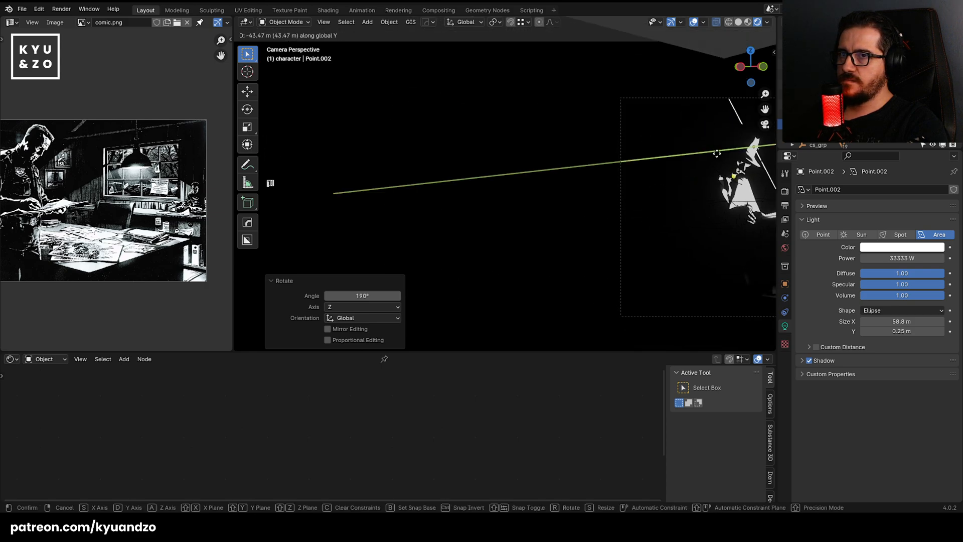
pyautogui.click(723, 160)
# Rotate the duplicated light again about the Z axis, above the character.
pyautogui.keyDown('shift'); pyautogui.moveTo(723, 161); pyautogui.dragTo(527, 146, button='middle'); pyautogui.keyUp('shift')
pyautogui.scroll(2, 527, 146)
pyautogui.press('r')
pyautogui.press('a')
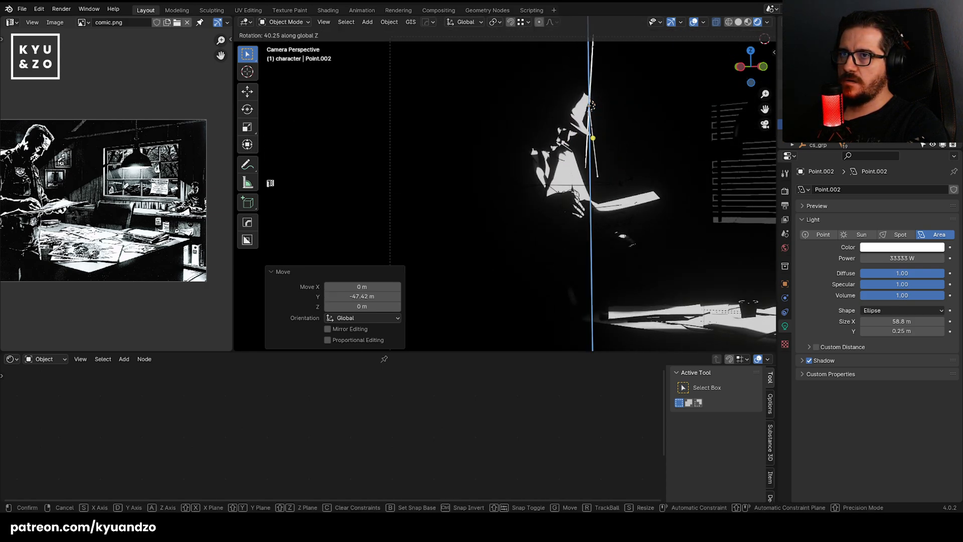
pyautogui.click(700, 249)
# Delete the duplicated light and add a new area light at the 3D cursor beside the character.
pyautogui.press('x')
pyautogui.click(503, 189)
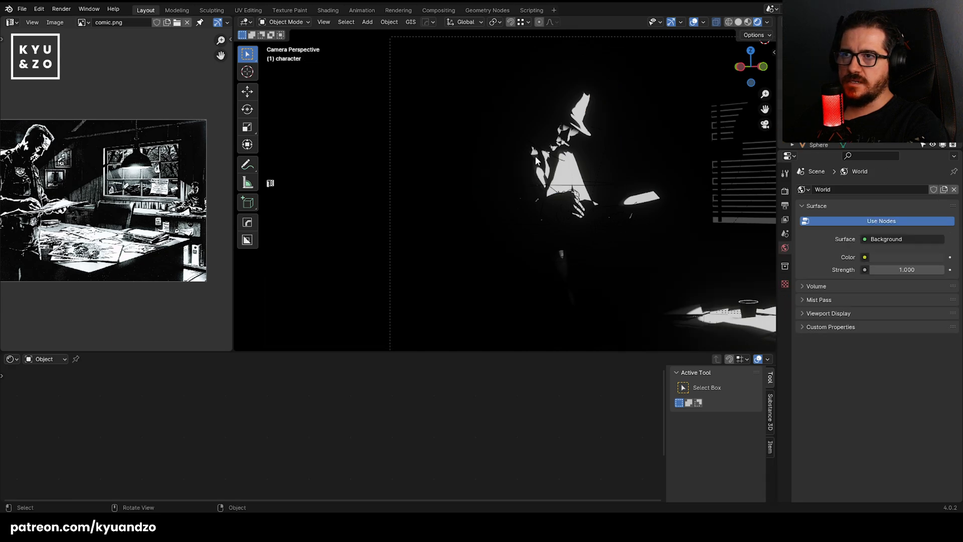
pyautogui.hotkey('shift', 'a')
pyautogui.moveTo(505, 277)
pyautogui.click(592, 300)
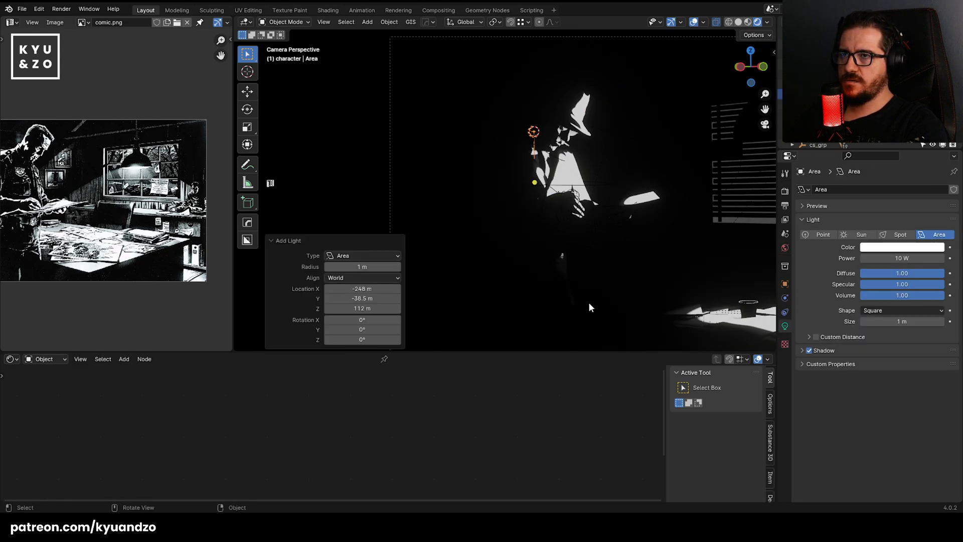
# Move the new area light away behind the character and scale it up by 17.418.
pyautogui.press('g')
pyautogui.press('x')
pyautogui.click(538, 169)
pyautogui.press('s')
pyautogui.click(742, 203)
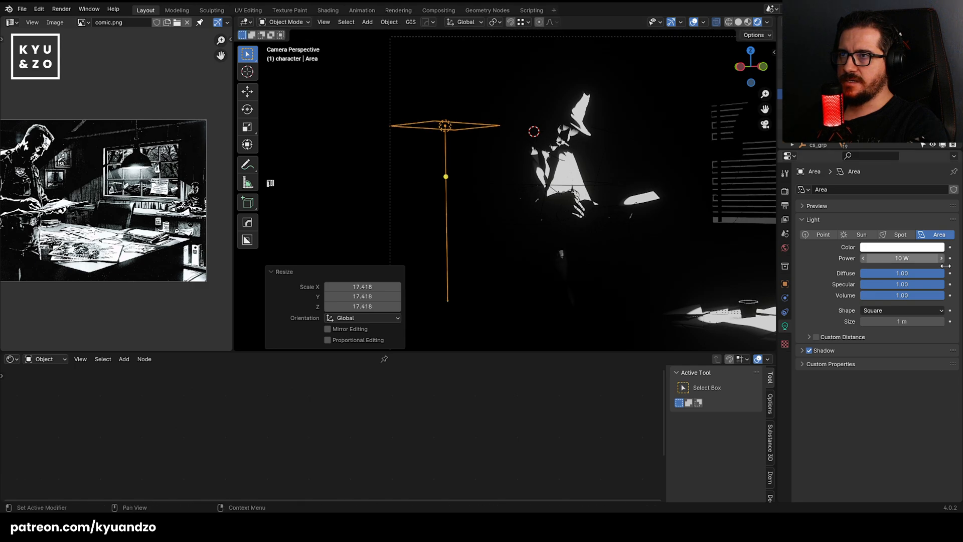
# Set the new area light's size to 1.62 m and its power to 5555 W.
pyautogui.moveTo(890, 323)
pyautogui.mouseDown()
pyautogui.moveTo(917, 323)
pyautogui.moveTo(883, 323)
pyautogui.mouseUp()
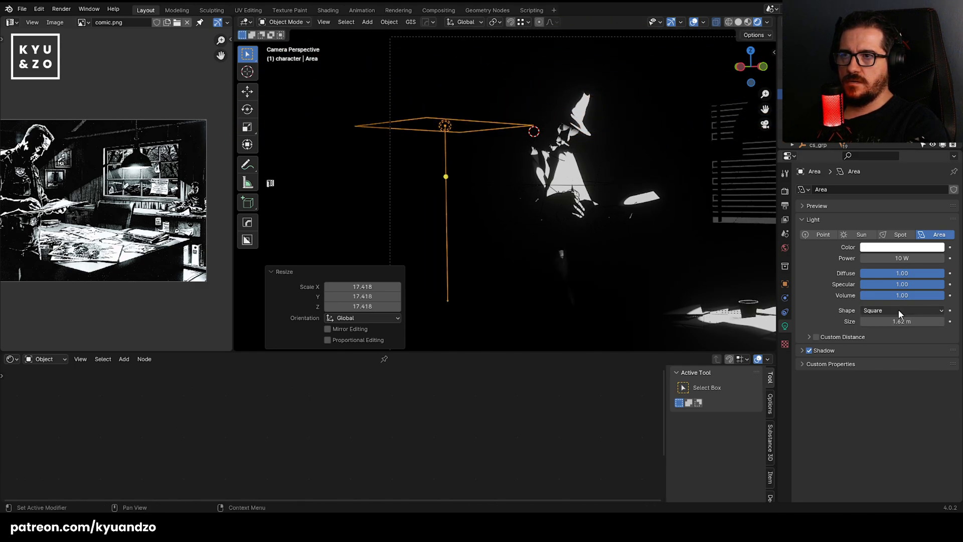
pyautogui.click(912, 257)
pyautogui.write('5555')
pyautogui.press('Return')
# Shift the area light along the Y axis closer to the character and rotate it 55.4° about X.
pyautogui.press('g')
pyautogui.press('x')
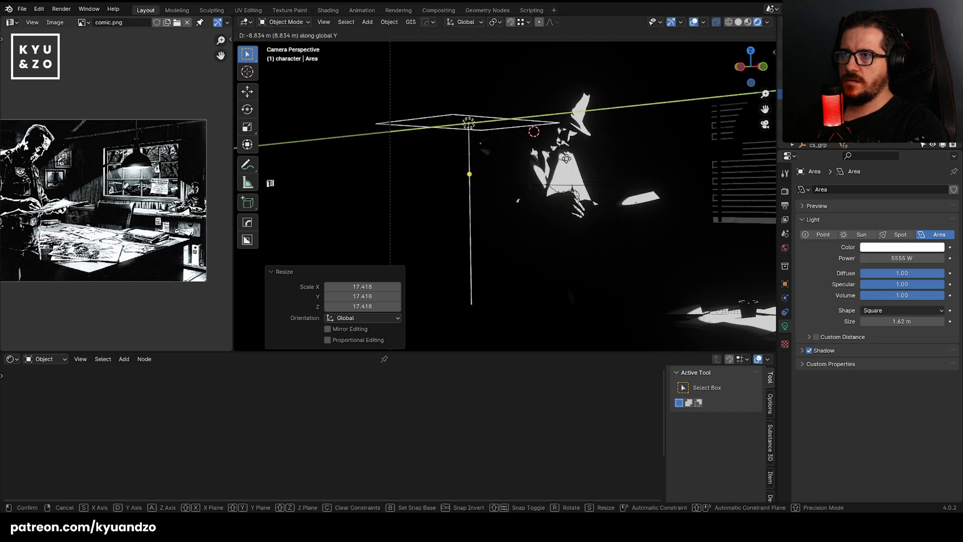
pyautogui.click(588, 165)
pyautogui.press('r')
pyautogui.press('s')
pyautogui.click(532, 220)
# Raise the area light 22.504 m along the Z axis and scale it up so it lights the character's hat.
pyautogui.press('g')
pyautogui.press('a')
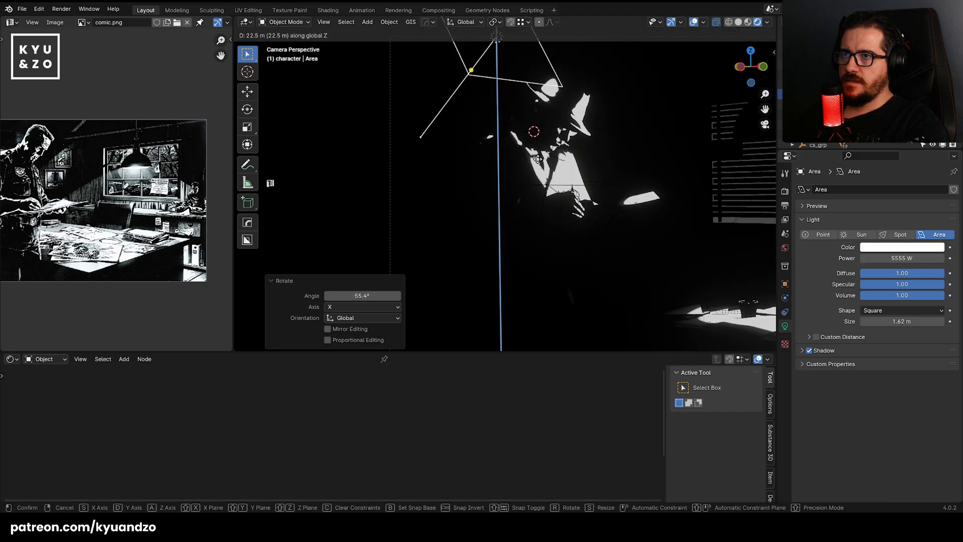
pyautogui.click(532, 132)
pyautogui.press('s')
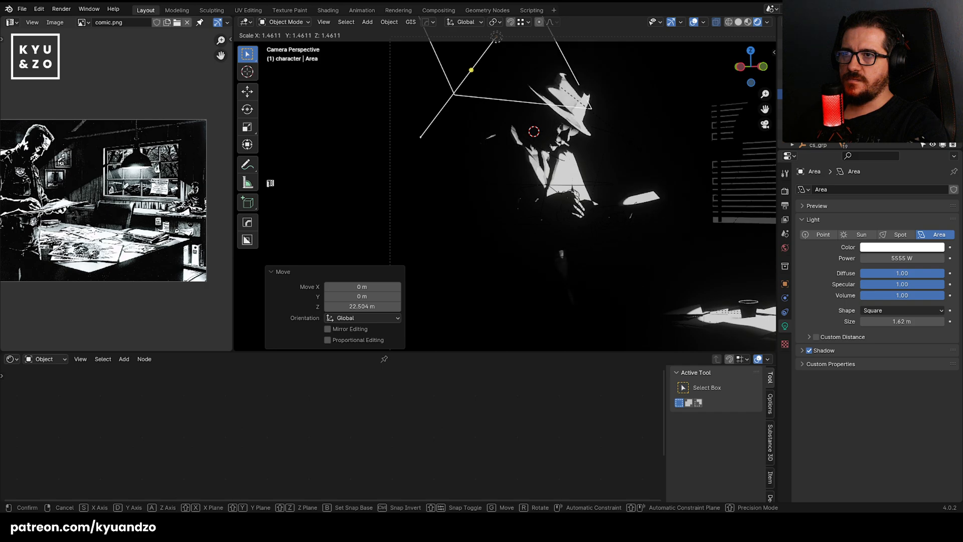
pyautogui.click(342, 144)
# Pull the area light up and away from the hat, finishing with a move of -5.0706 m X, 6.2257 m Y and 2.1846 m Z.
pyautogui.keyDown('shift'); pyautogui.moveTo(576, 127); pyautogui.dragTo(568, 152, button='middle'); pyautogui.keyUp('shift')
pyautogui.press('g')
pyautogui.click(658, 149)
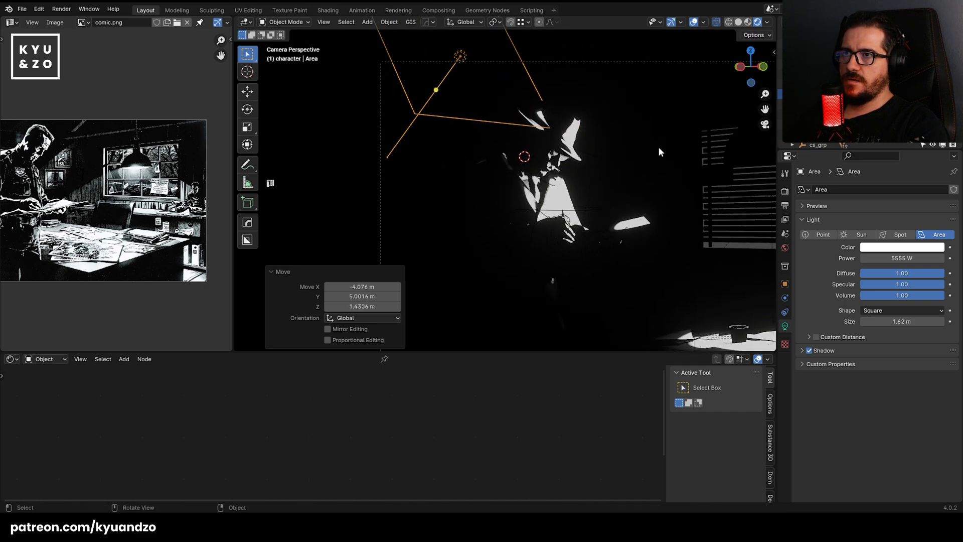
pyautogui.press('g')
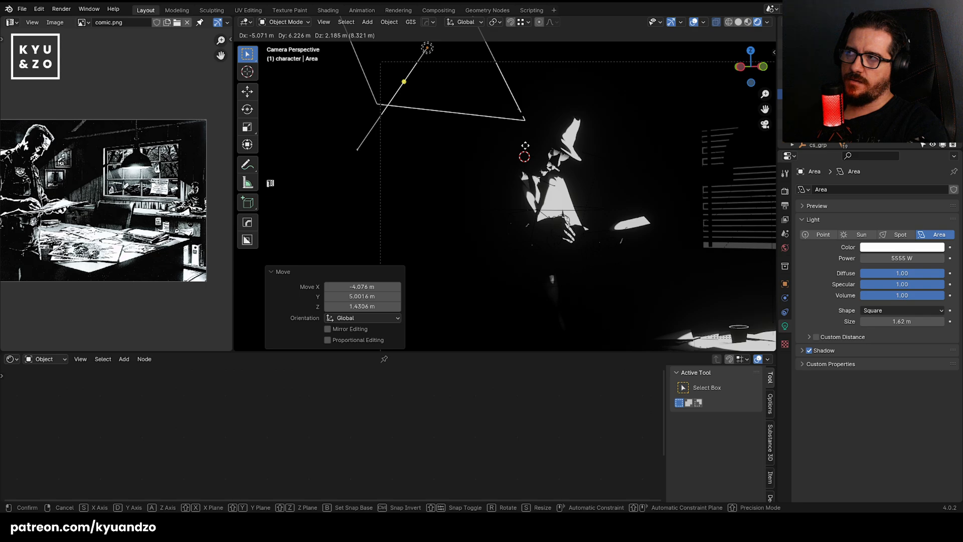
pyautogui.click(525, 146)
pyautogui.scroll(1, 524, 146)
pyautogui.press('r')
pyautogui.press('z')
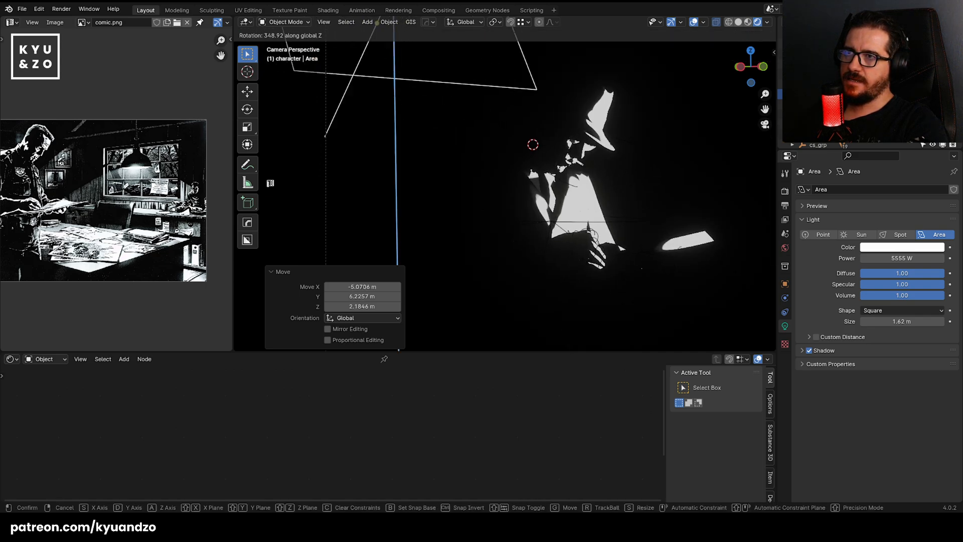
pyautogui.rightClick(388, 272)
# Change the lower Shader Editor area into a second 3D Viewport.
pyautogui.click(9, 358)
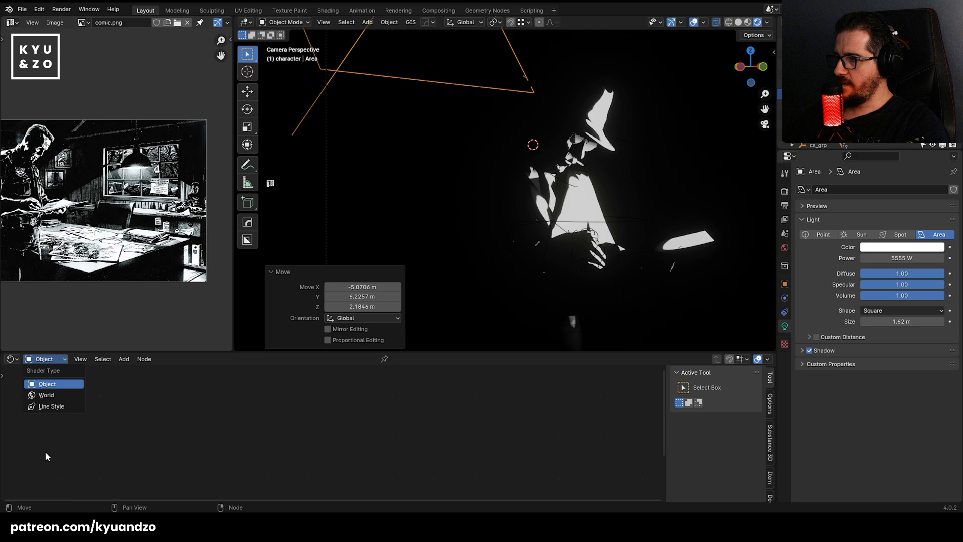
pyautogui.click(11, 359)
pyautogui.click(41, 395)
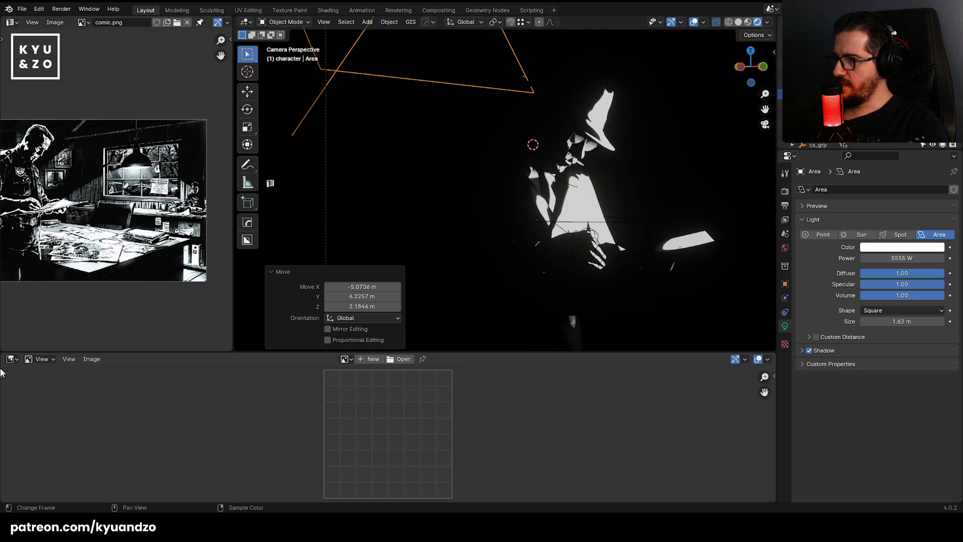
pyautogui.click(10, 358)
pyautogui.click(34, 386)
# Enlarge the lower 3D Viewport to show the character and lights from above, and save the file.
pyautogui.scroll(-15, 484, 429)
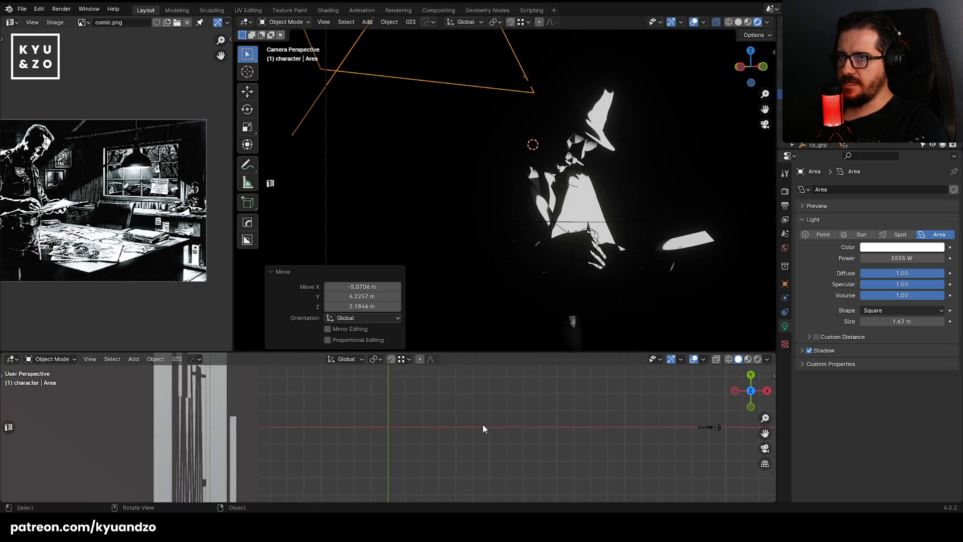
pyautogui.scroll(11, 316, 455)
pyautogui.keyDown('shift'); pyautogui.moveTo(293, 449); pyautogui.dragTo(582, 404, button='middle'); pyautogui.keyUp('shift')
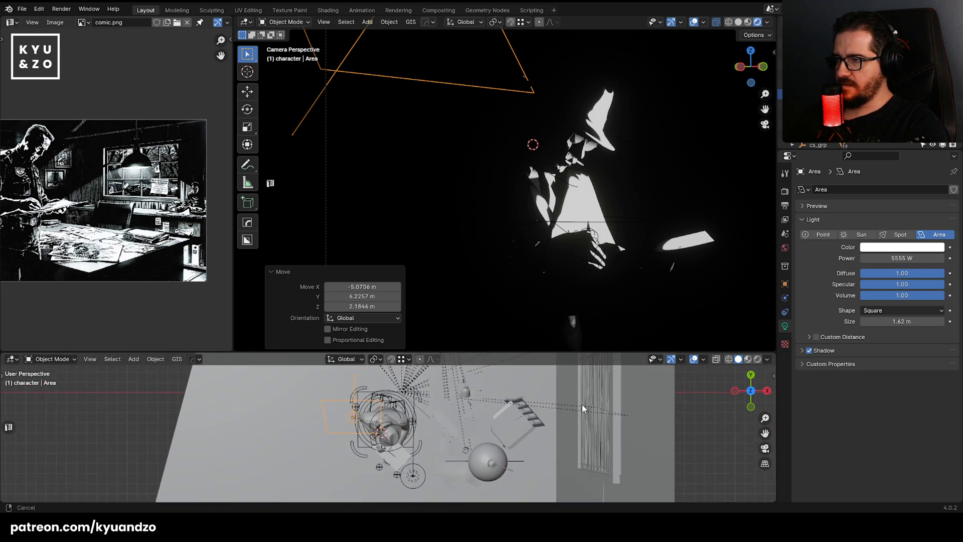
pyautogui.scroll(1, 355, 426)
pyautogui.keyDown('shift'); pyautogui.moveTo(365, 407); pyautogui.dragTo(373, 444, button='middle'); pyautogui.keyUp('shift')
pyautogui.scroll(2, 372, 444)
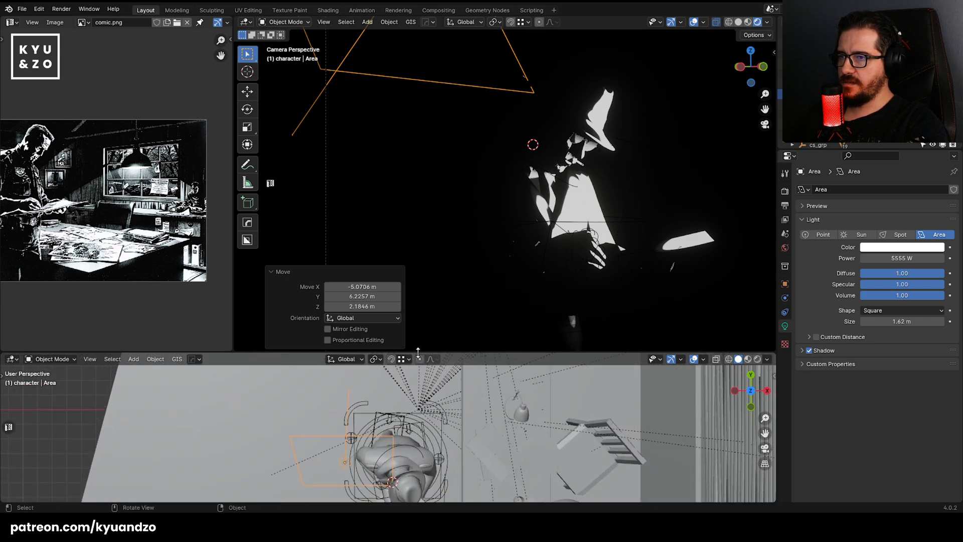
pyautogui.moveTo(418, 352); pyautogui.dragTo(418, 256)
pyautogui.hotkey('ctrl', 's')
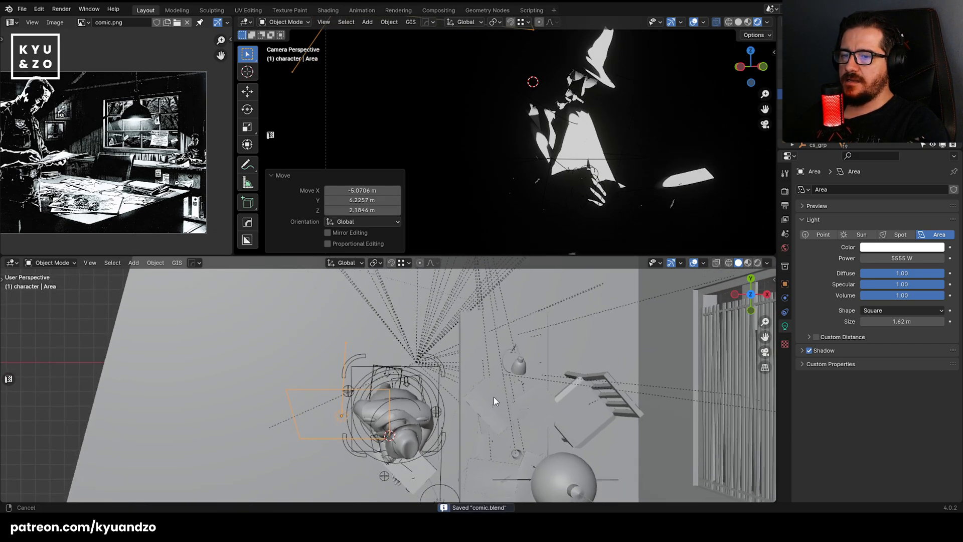
# Examine how light falls on the man's back, shoulder and face in the comic.png reference.
pyautogui.scroll(2, 454, 374)
pyautogui.moveTo(24, 125); pyautogui.dragTo(124, 163, button='middle')
pyautogui.scroll(2, 153, 150)
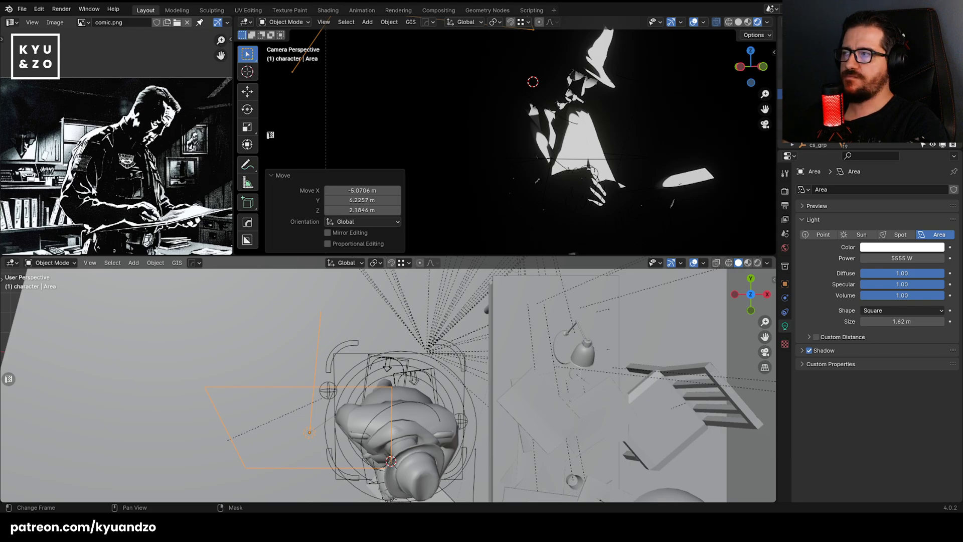
pyautogui.scroll(-1, 127, 144)
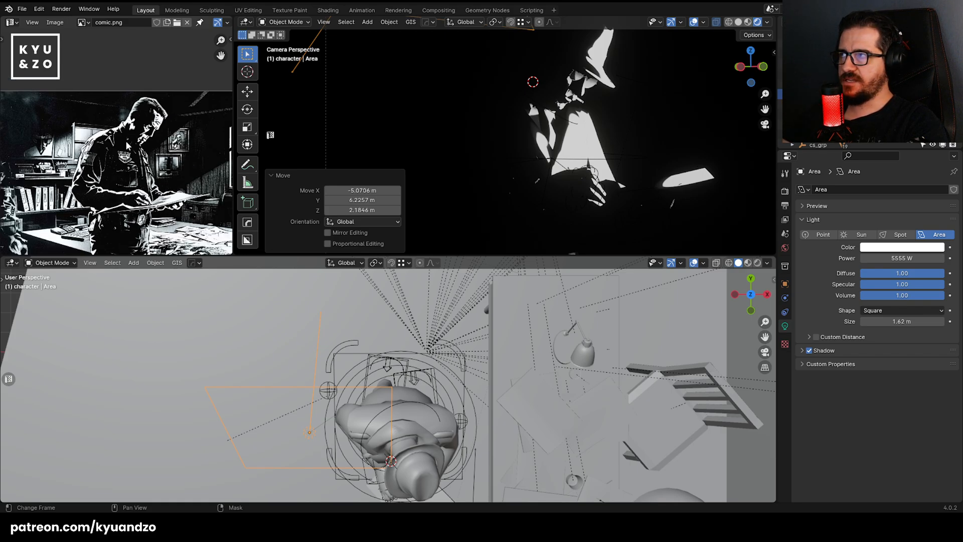
pyautogui.scroll(2, 126, 143)
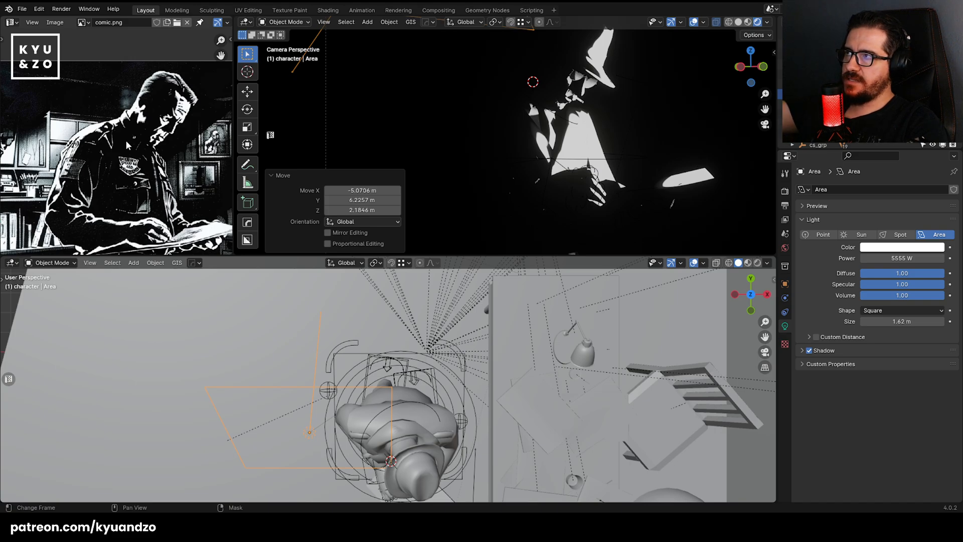
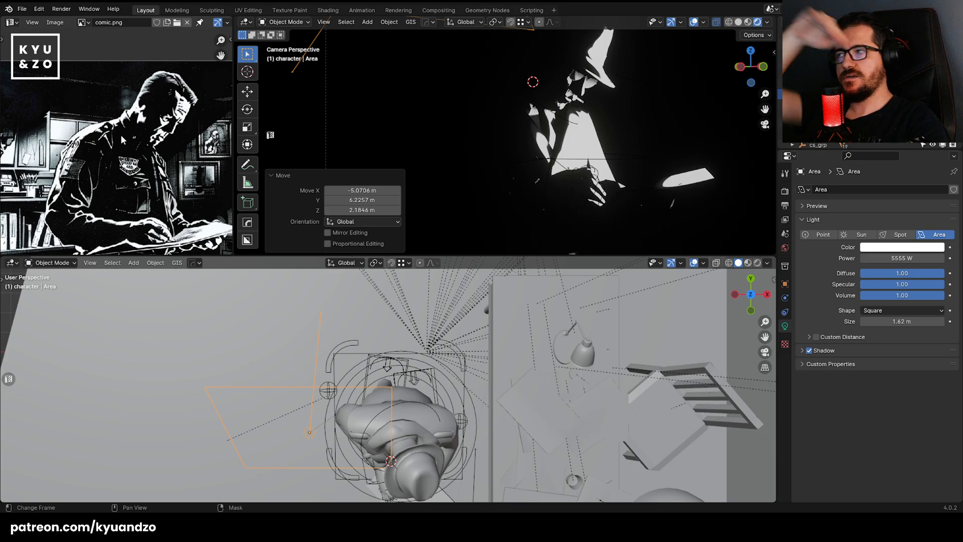
pyautogui.scroll(1, 116, 143)
pyautogui.scroll(-3, 550, 162)
pyautogui.scroll(-2, 659, 167)
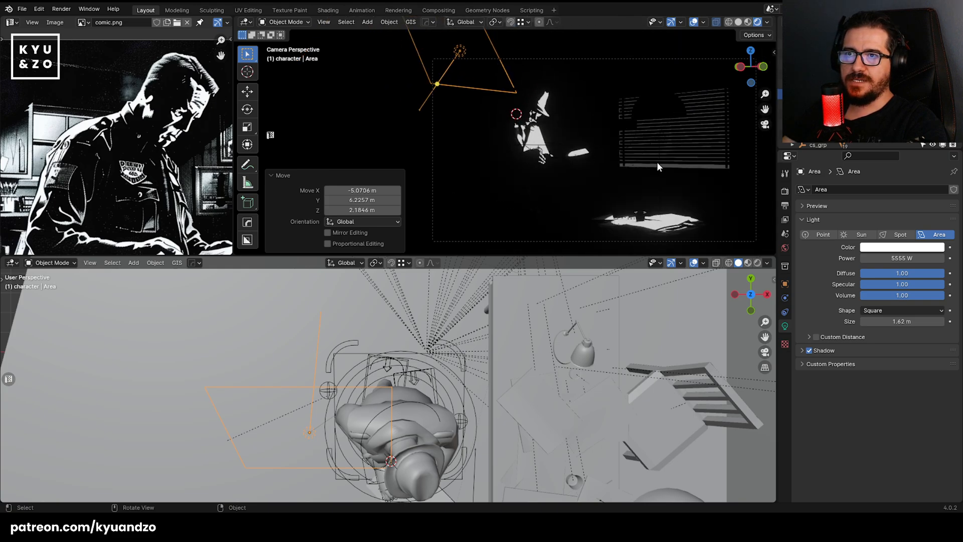
pyautogui.click(656, 147)
pyautogui.click(655, 147)
pyautogui.press('g')
pyautogui.rightClick(616, 154)
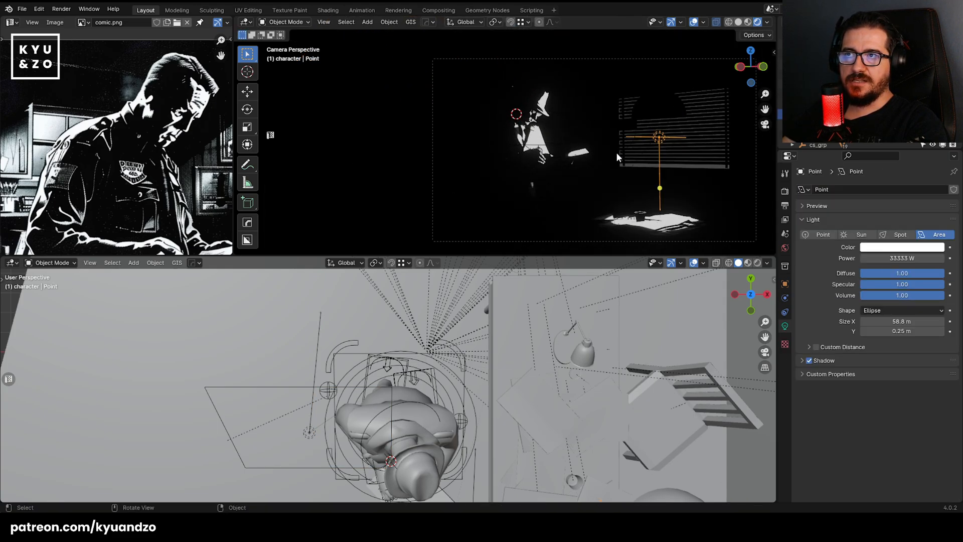
pyautogui.click(505, 89)
pyautogui.press('g')
pyautogui.rightClick(499, 187)
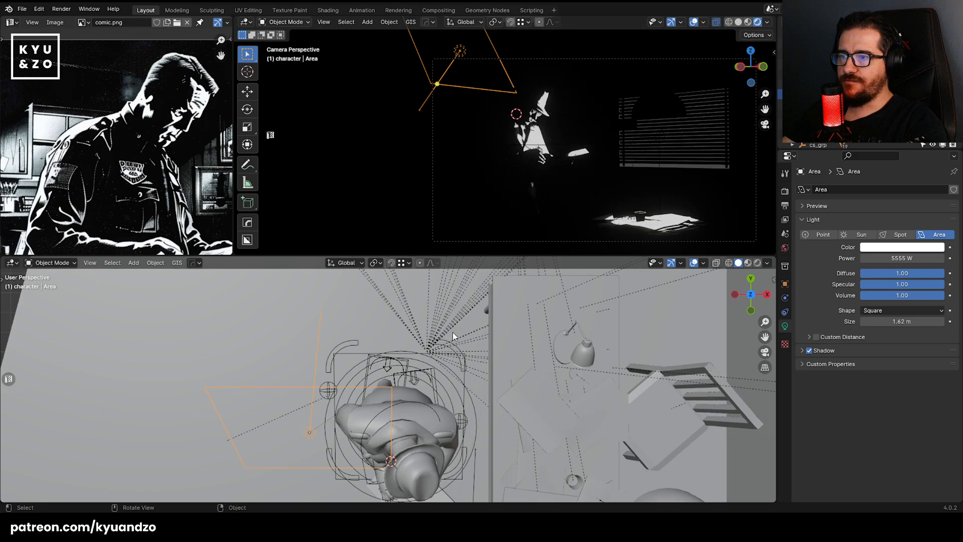
pyautogui.press('r')
pyautogui.press('a')
pyautogui.rightClick(296, 492)
# Rotate the area light about the Z axis so it faces the character from behind.
pyautogui.keyDown('shift'); pyautogui.moveTo(297, 493); pyautogui.dragTo(366, 456, button='middle'); pyautogui.keyUp('shift')
pyautogui.press('r')
pyautogui.press('a')
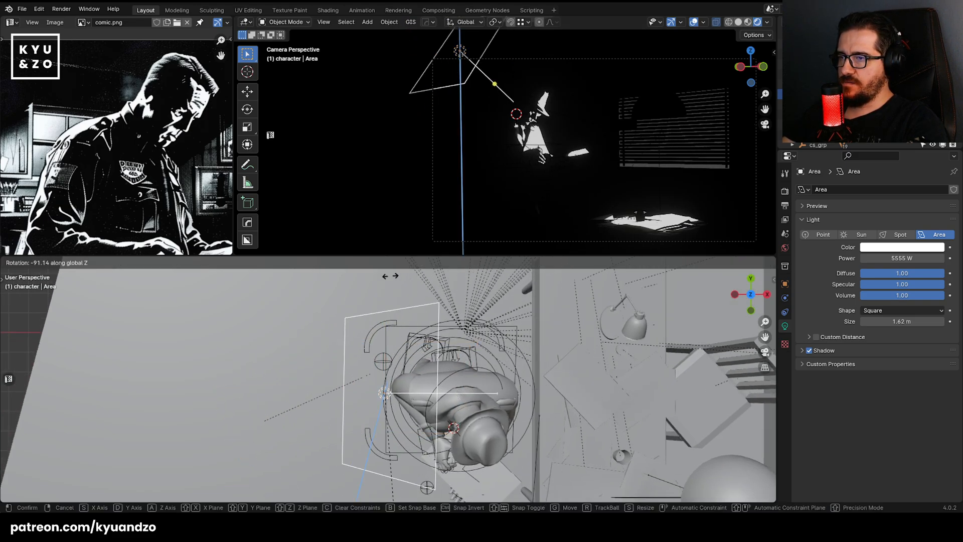
pyautogui.click(391, 451)
# Reposition the area light diagonally behind the character, scale it down, and set its power to 11111 W.
pyautogui.press('g')
pyautogui.click(351, 370)
pyautogui.press('s')
pyautogui.click(354, 354)
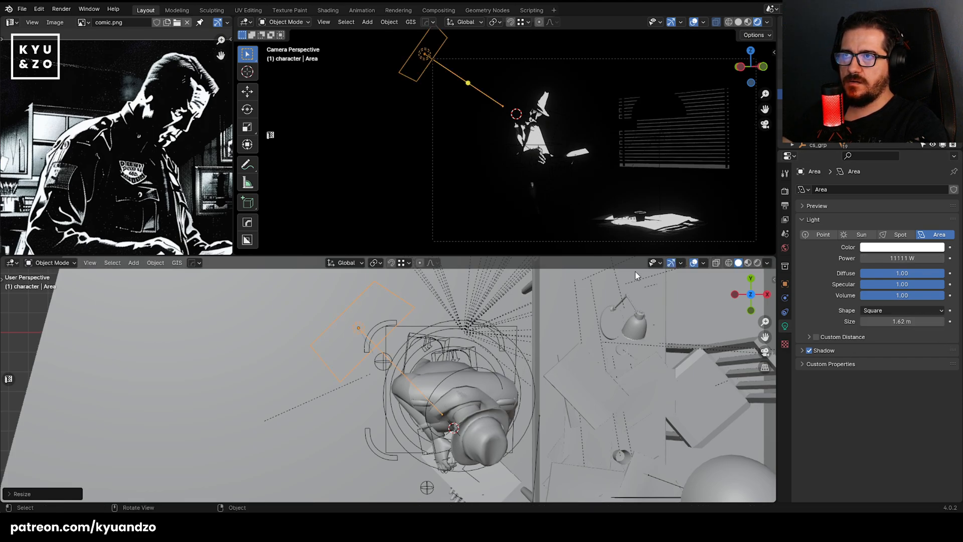
# Move the area light down toward the character's back by 7.3602 m X, -9.1389 m Y and -14.481 m Z.
pyautogui.press('g')
pyautogui.press('a')
pyautogui.rightClick(606, 149)
pyautogui.press('g')
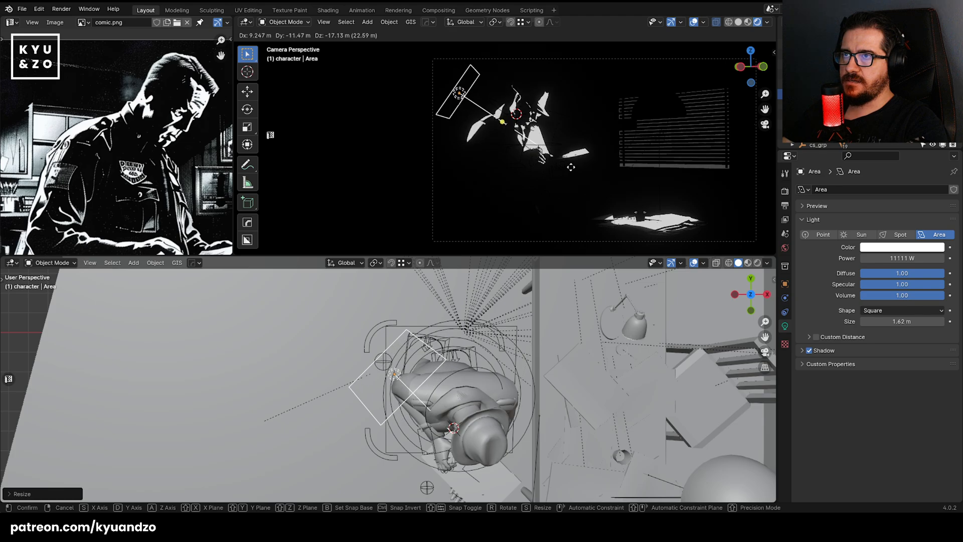
pyautogui.click(571, 167)
# Stretch the area light along its local Y axis by about 3 to form a long strip.
pyautogui.moveTo(361, 408); pyautogui.dragTo(430, 319, button='middle')
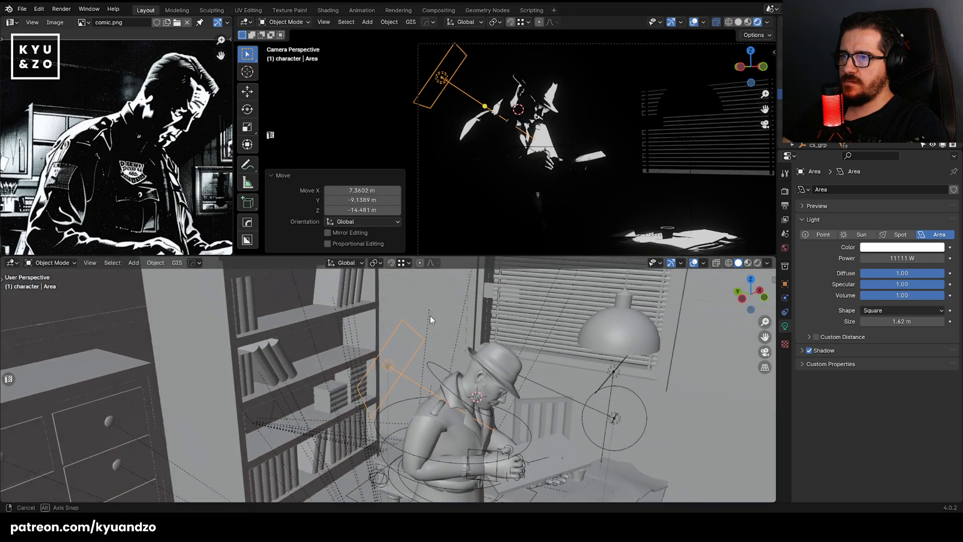
pyautogui.press('s')
pyautogui.press('x')
pyautogui.press('y')
pyautogui.press('y')
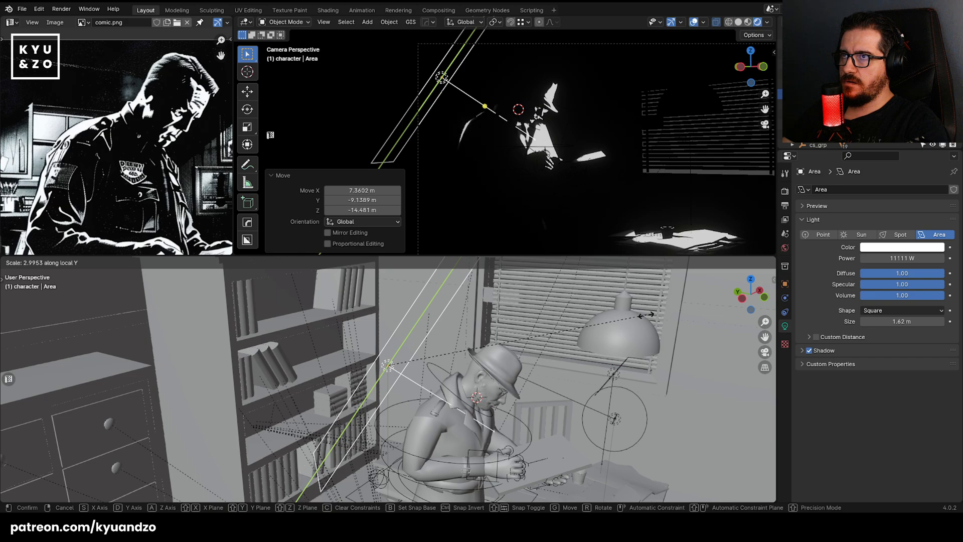
pyautogui.click(645, 315)
# Rotate the area light about the X axis so the strip stands more upright behind the character.
pyautogui.press('r')
pyautogui.press('r')
pyautogui.rightClick(566, 380)
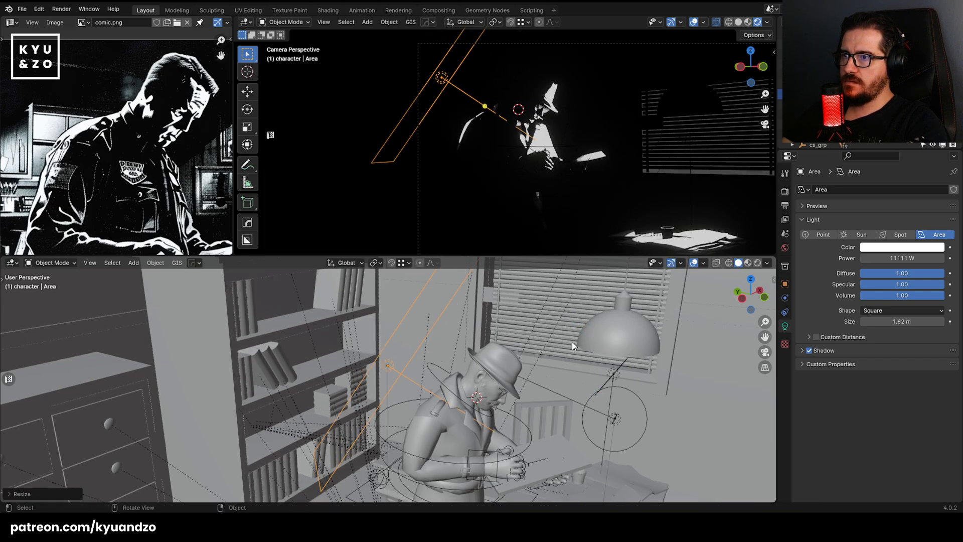
pyautogui.press('r')
pyautogui.press('x')
pyautogui.click(491, 365)
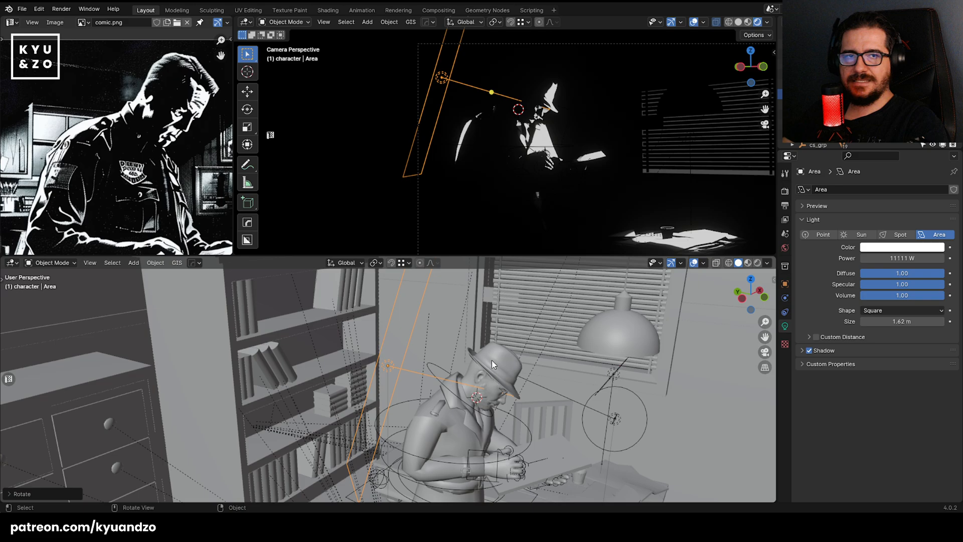
# Reposition the area light behind the character's back so the strip grazes the coat from behind.
pyautogui.keyDown('shift'); pyautogui.moveTo(491, 365); pyautogui.dragTo(489, 318, button='middle'); pyautogui.keyUp('shift')
pyautogui.press('g')
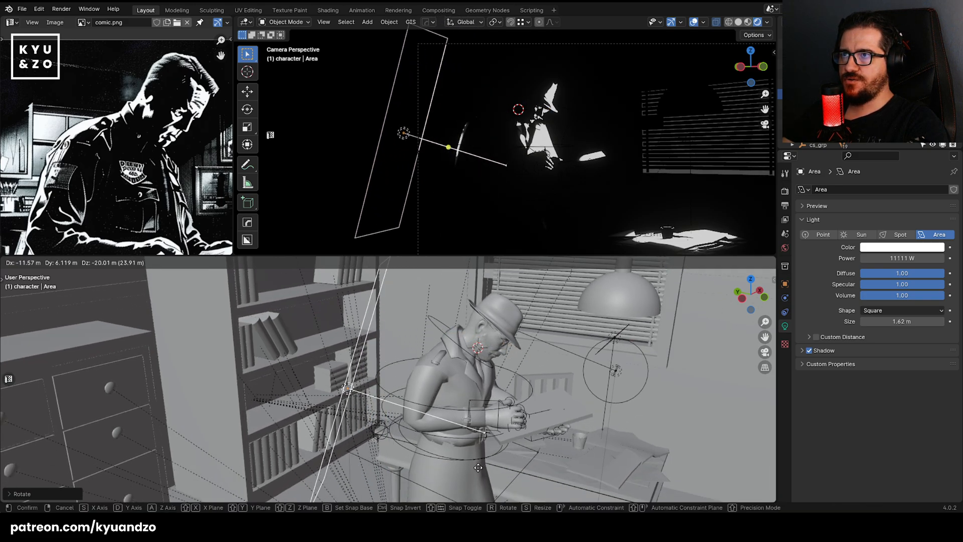
pyautogui.click(479, 466)
pyautogui.moveTo(479, 466)
pyautogui.mouseDown(button='middle')
pyautogui.moveTo(435, 379)
pyautogui.moveTo(400, 387)
pyautogui.mouseUp(button='middle')
pyautogui.press('g')
pyautogui.click(443, 361)
pyautogui.moveTo(443, 361); pyautogui.dragTo(402, 373, button='middle')
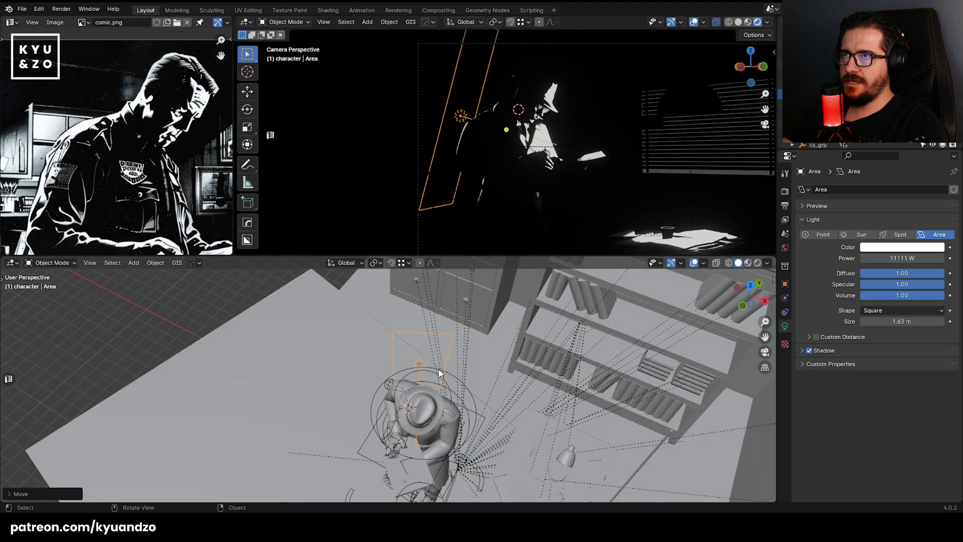
pyautogui.press('g')
pyautogui.click(406, 372)
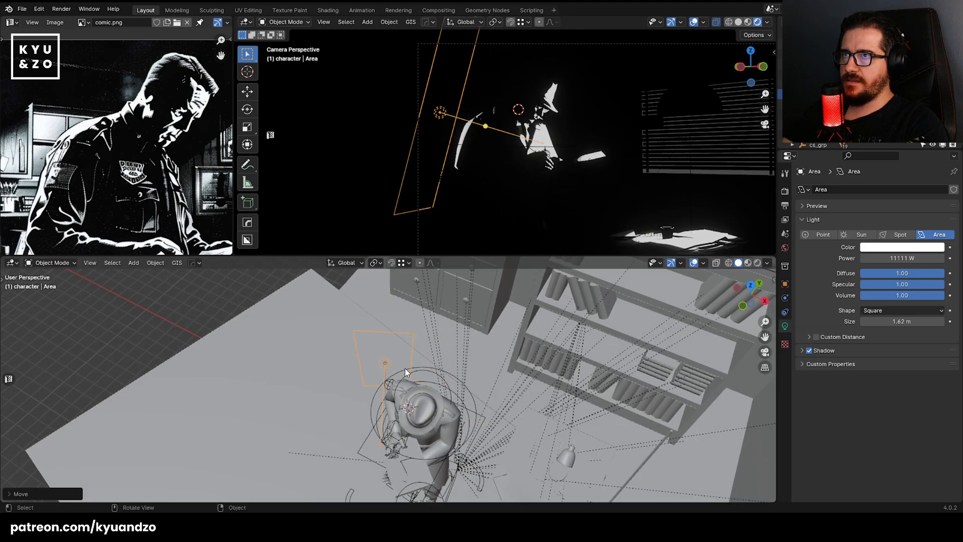
# Set the area light's power to 333333 W and its size to 2.15 m.
pyautogui.click(888, 253)
pyautogui.write('333333')
pyautogui.press('Return')
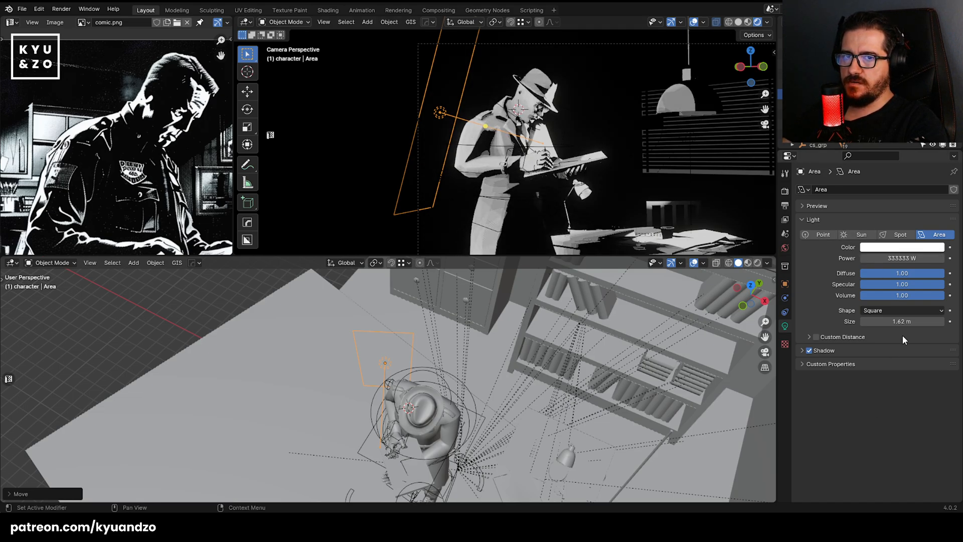
pyautogui.moveTo(912, 323); pyautogui.dragTo(939, 322)
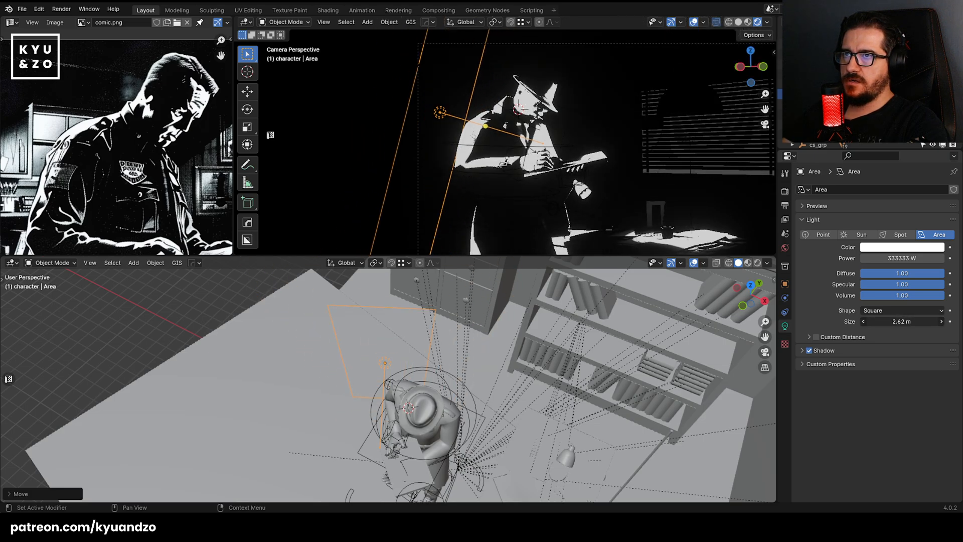
# Move the area light farther behind the character and scale it down sharply into a small source.
pyautogui.press('g')
pyautogui.click(489, 409)
pyautogui.press('s')
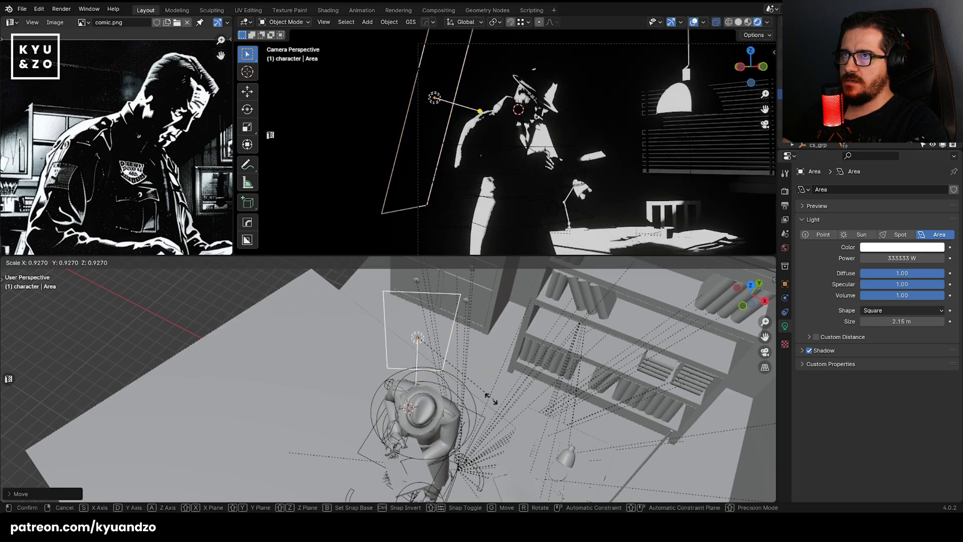
pyautogui.click(444, 373)
pyautogui.press('s')
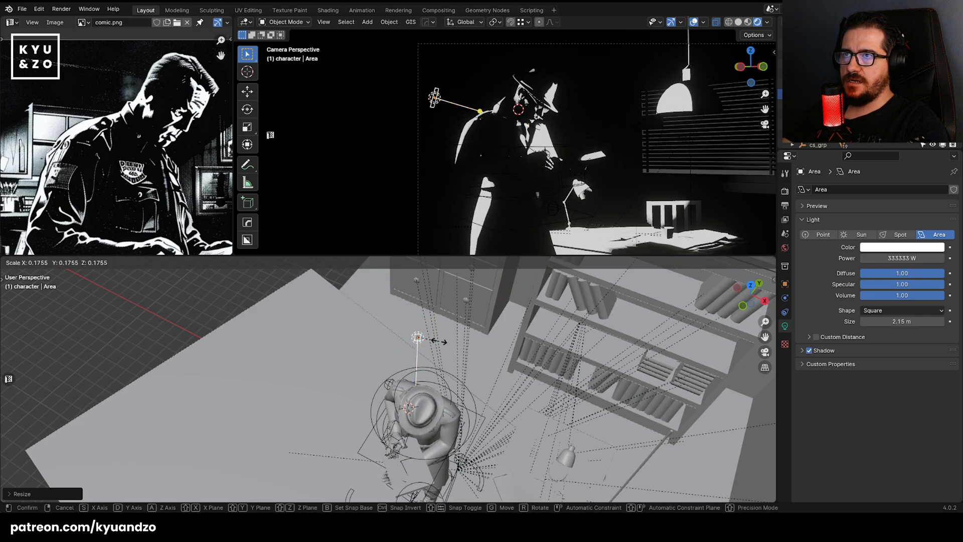
pyautogui.click(432, 340)
# Shift the area light toward the cabinet behind the character, about 20 m in X and 17 m in Y, for a thin rim.
pyautogui.press('g')
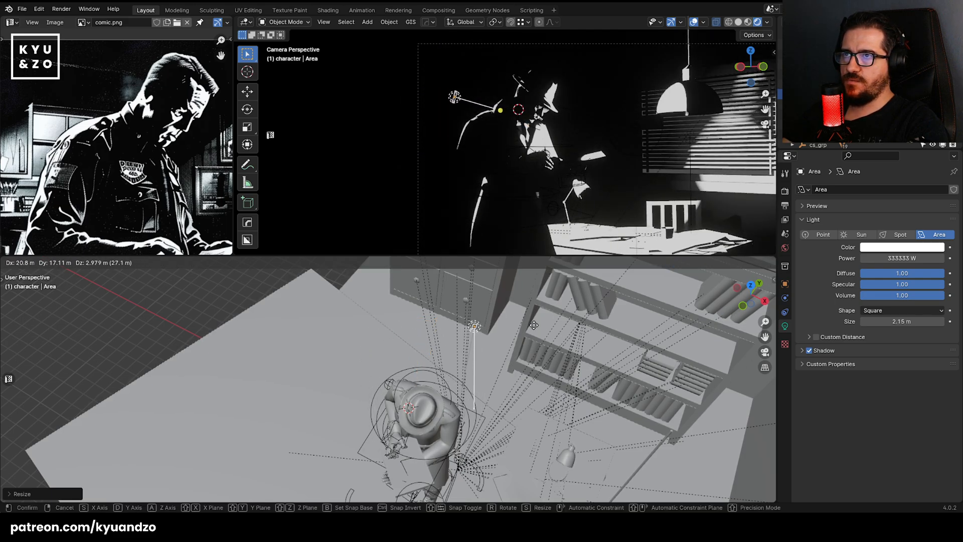
pyautogui.click(529, 323)
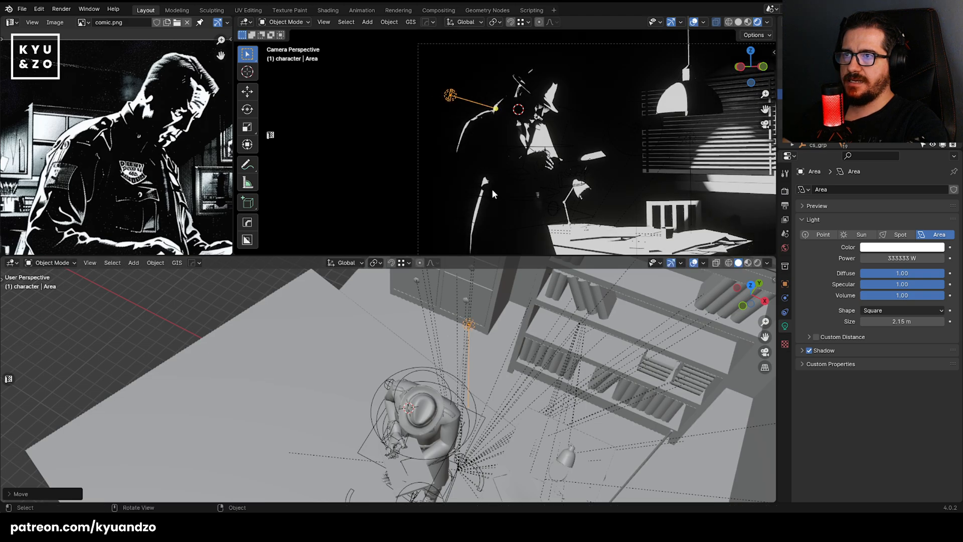
pyautogui.scroll(2, 492, 188)
pyautogui.keyDown('shift'); pyautogui.moveTo(472, 95); pyautogui.dragTo(493, 120, button='middle'); pyautogui.keyUp('shift')
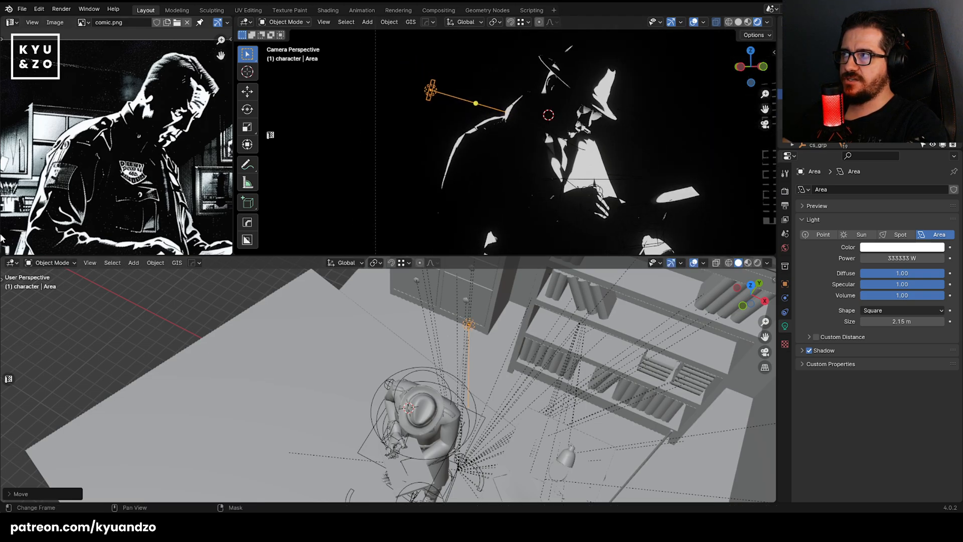
pyautogui.press('g')
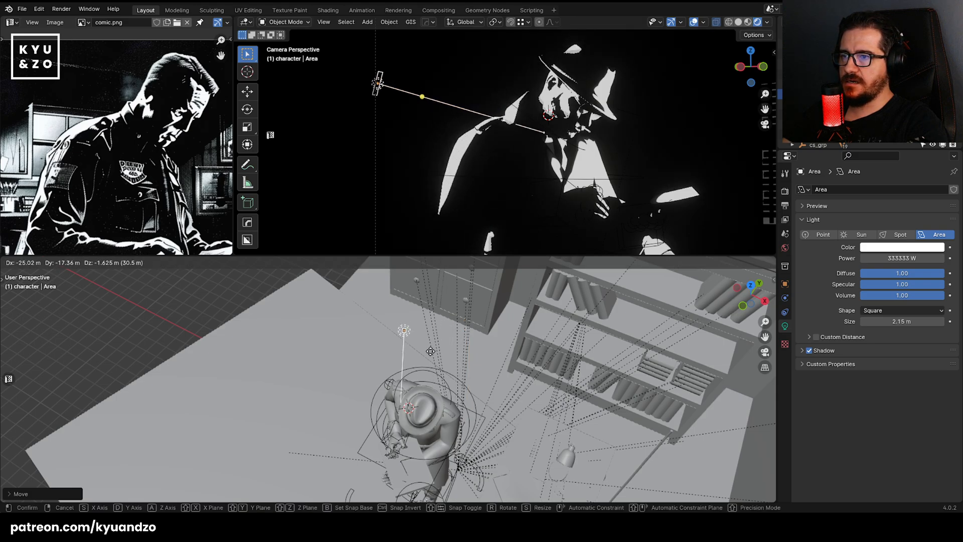
pyautogui.click(489, 347)
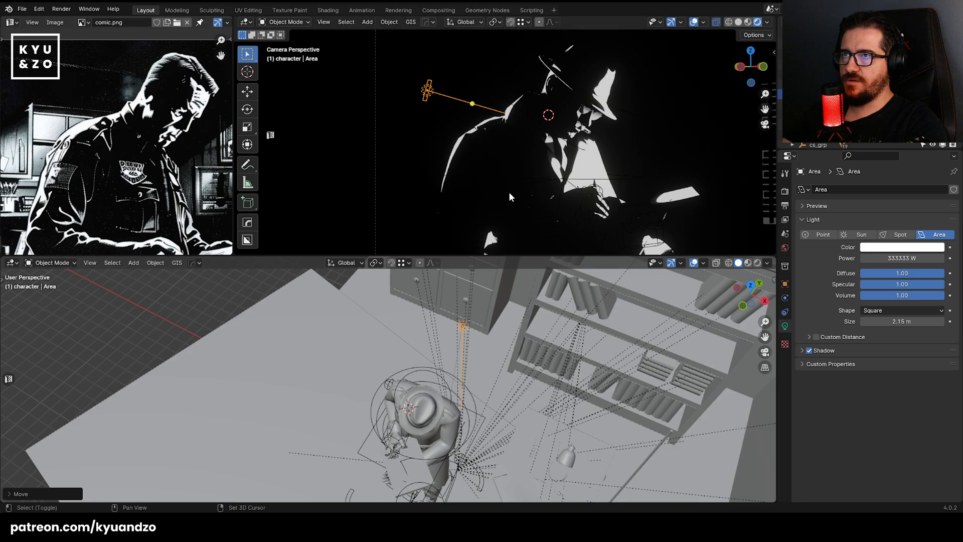
# Set the area light's size to 8.43 m and check the whole camera frame.
pyautogui.keyDown('shift'); pyautogui.moveTo(509, 193); pyautogui.dragTo(516, 146, button='middle'); pyautogui.keyUp('shift')
pyautogui.scroll(-2, 517, 146)
pyautogui.scroll(1, 518, 150)
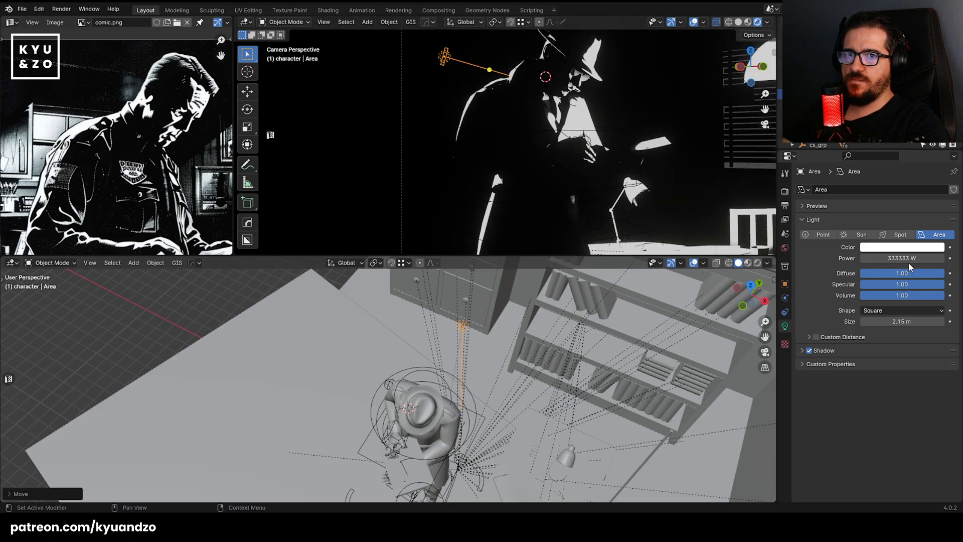
pyautogui.moveTo(902, 321)
pyautogui.mouseDown()
pyautogui.moveTo(937, 321)
pyautogui.moveTo(897, 321)
pyautogui.mouseUp()
pyautogui.scroll(-1, 491, 167)
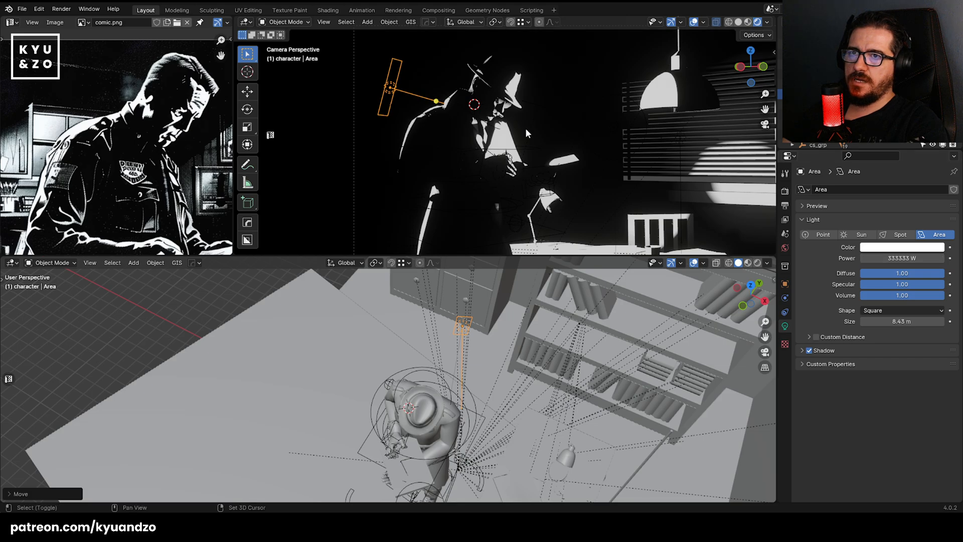
pyautogui.scroll(-3, 527, 132)
pyautogui.scroll(1, 561, 124)
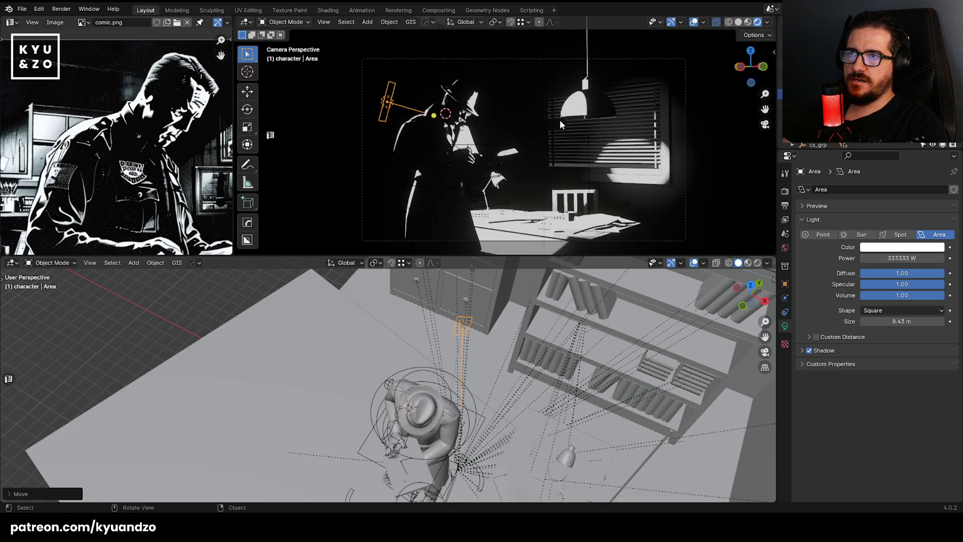
# Place the 3D cursor beside the character's shoulder, add a mesh plane there, and scale it up.
pyautogui.scroll(3, 461, 371)
pyautogui.keyDown('shift'); pyautogui.moveTo(551, 416); pyautogui.dragTo(340, 350, button='middle'); pyautogui.keyUp('shift')
pyautogui.keyDown('shift'); pyautogui.moveTo(211, 316); pyautogui.dragTo(306, 402, button='middle'); pyautogui.keyUp('shift')
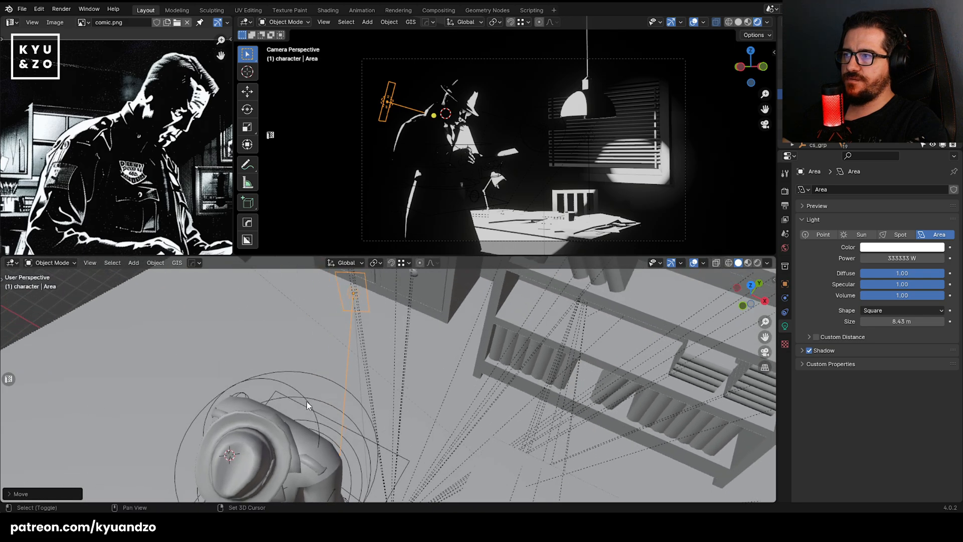
pyautogui.hotkey('shift', 'a')
pyautogui.moveTo(275, 303)
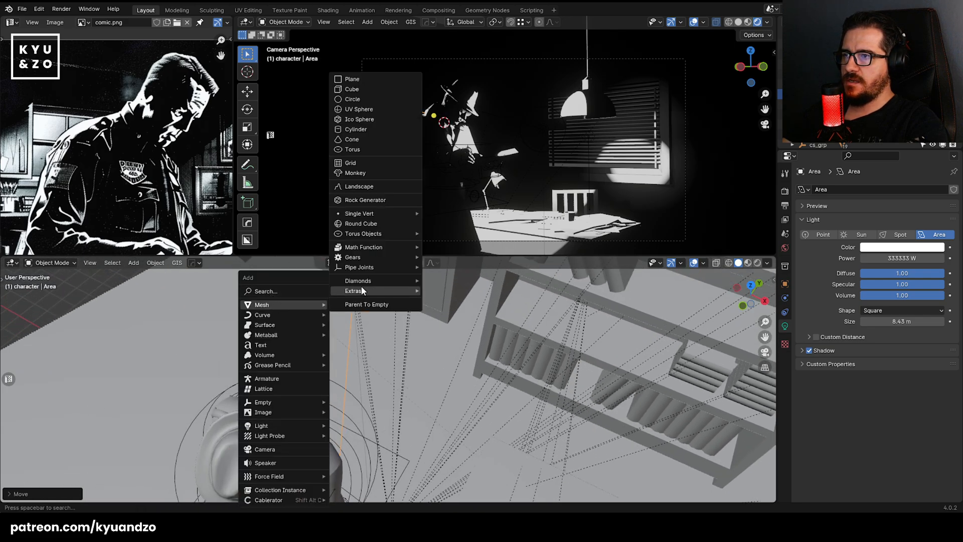
pyautogui.click(355, 80)
pyautogui.press('s')
pyautogui.click(409, 440)
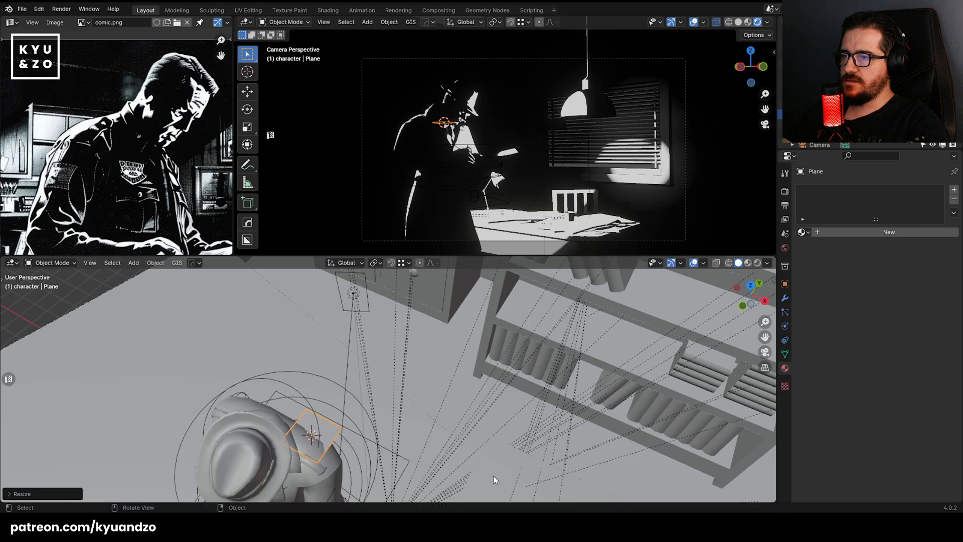
# Stand the plane upright by rotating it -90° about global X, and turn it about Z to face the area light.
pyautogui.press('r')
pyautogui.press('x')
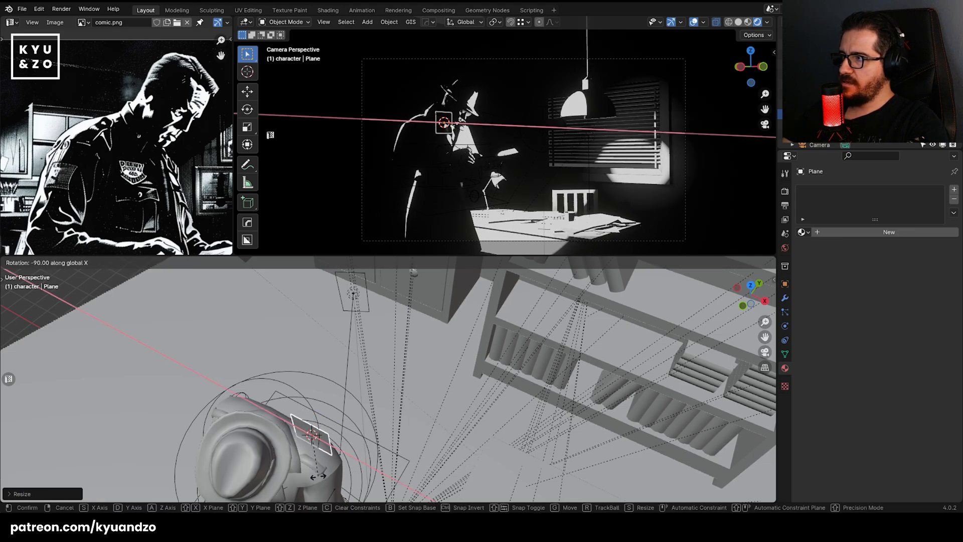
pyautogui.click(371, 456)
pyautogui.press('r')
pyautogui.press('z')
pyautogui.click(372, 415)
# Move the plane between the character and the bookshelf and stretch it along global Z by about 5.
pyautogui.press('g')
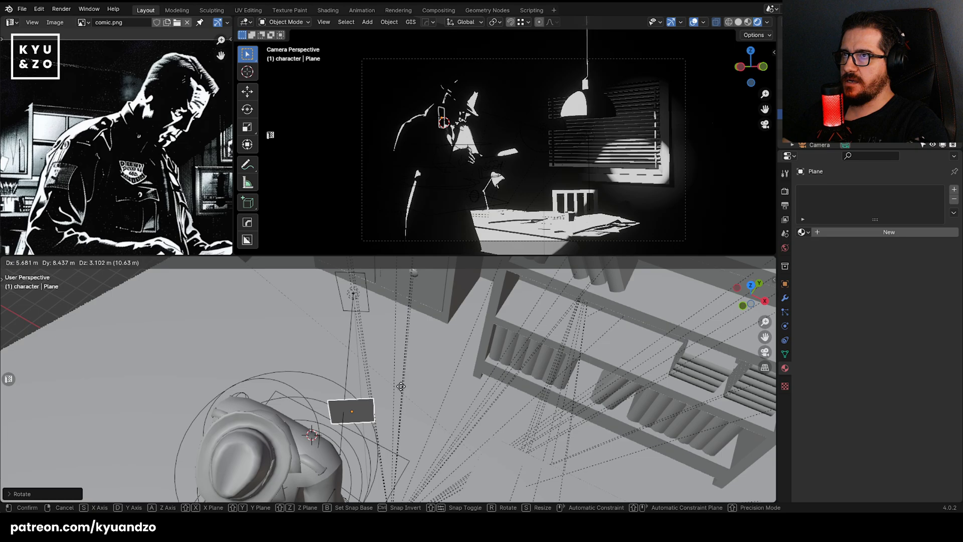
pyautogui.click(498, 403)
pyautogui.press('s')
pyautogui.press('y')
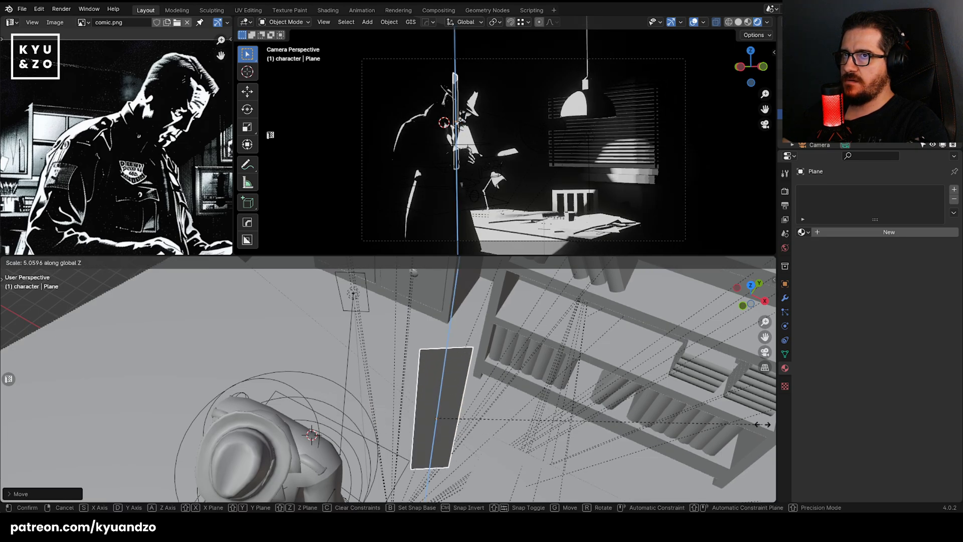
pyautogui.click(740, 437)
# Lower the upright plane beside the character.
pyautogui.press('g')
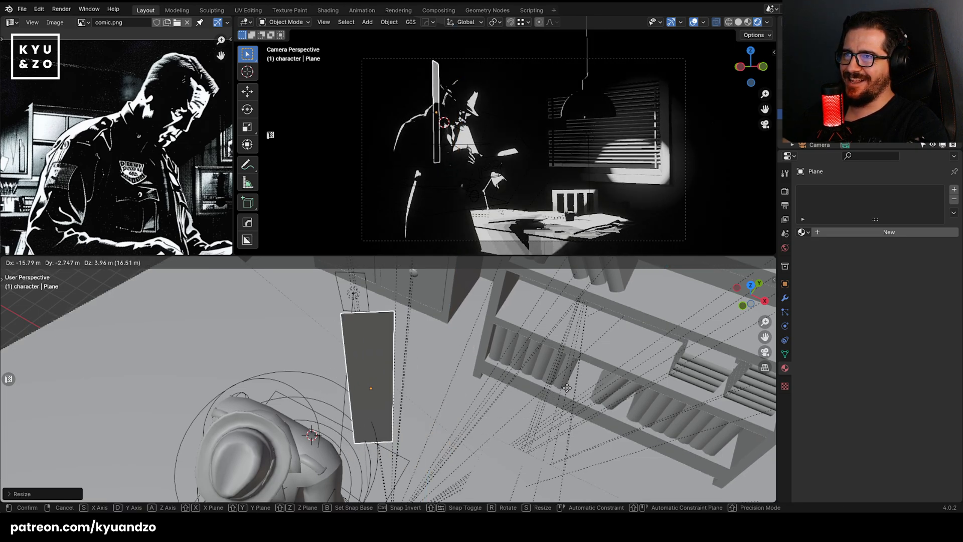
pyautogui.rightClick(552, 405)
pyautogui.press('g')
pyautogui.press('a')
pyautogui.click(527, 419)
pyautogui.press('g')
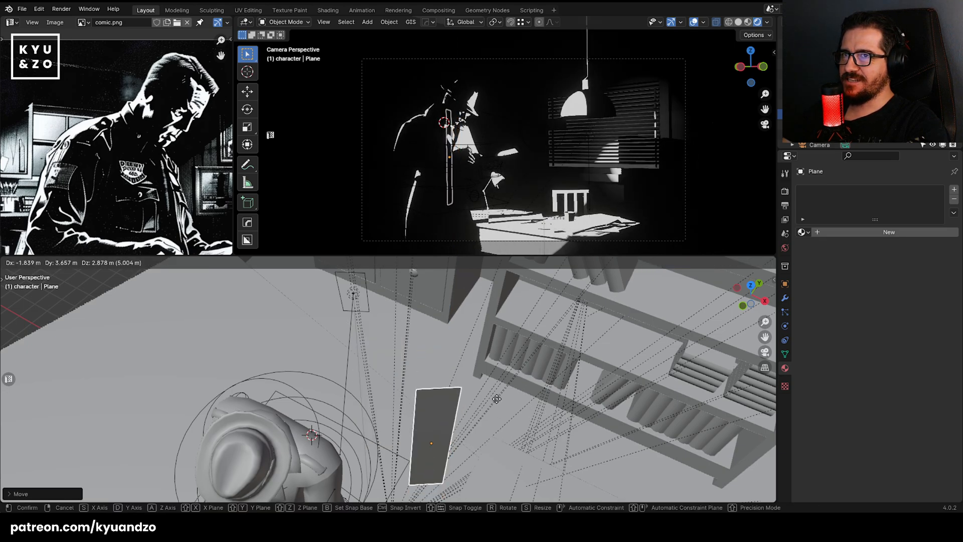
pyautogui.rightClick(504, 400)
# Slide the plane along global X toward the character and nudge it closer to the area light.
pyautogui.press('g')
pyautogui.press('s')
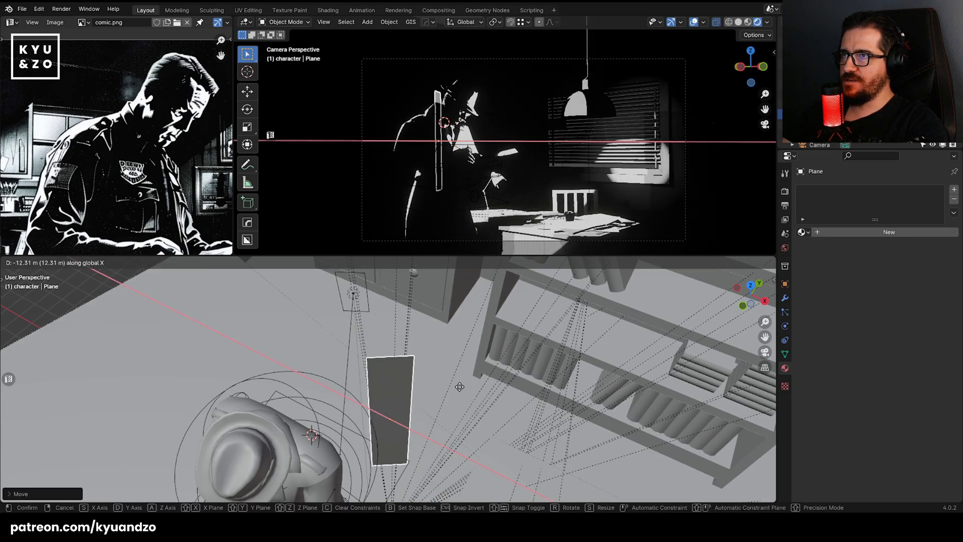
pyautogui.click(441, 383)
pyautogui.press('g')
pyautogui.press('d')
pyautogui.click(470, 374)
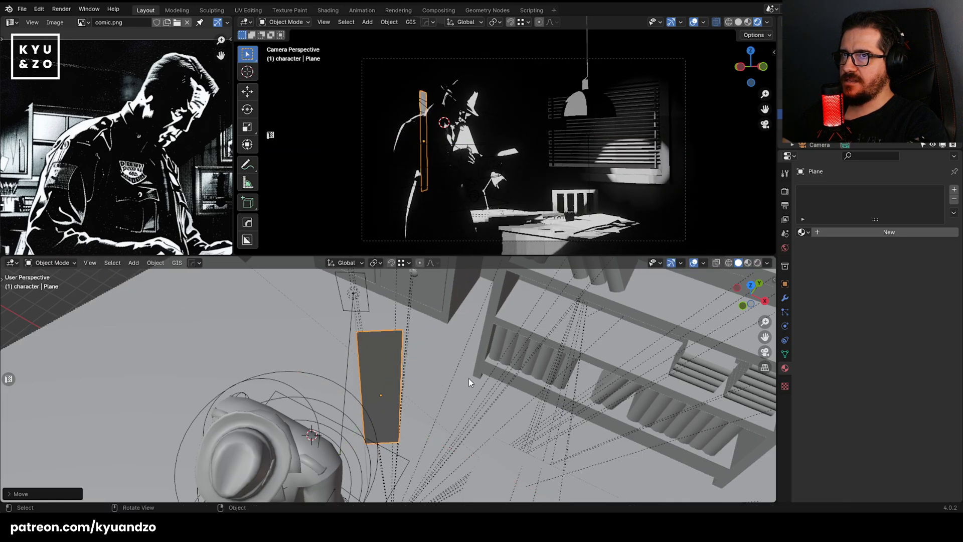
# Widen the plane and rotate it about global Z to block the area light's spill into the room.
pyautogui.press('s')
pyautogui.press('d')
pyautogui.click(624, 387)
pyautogui.press('r')
pyautogui.press('z')
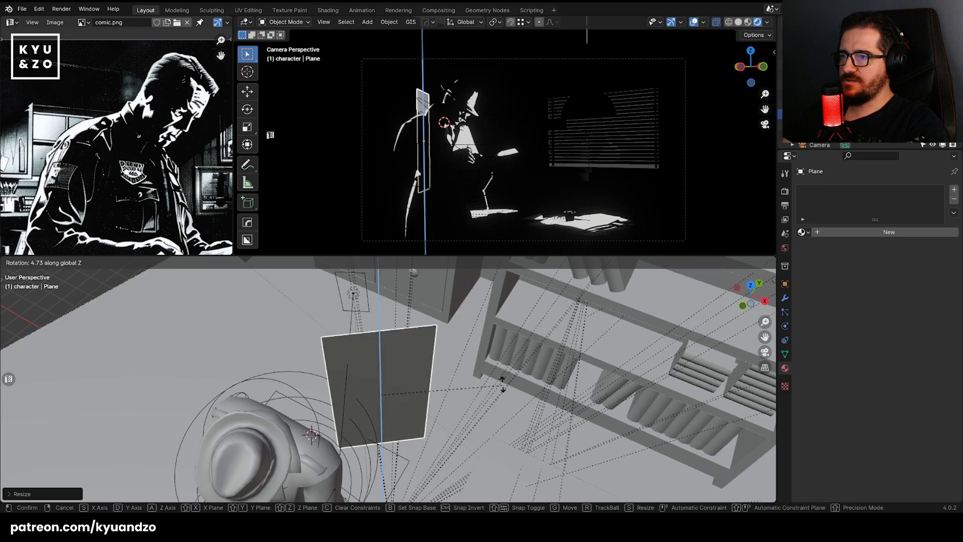
pyautogui.click(524, 335)
# Move the plane away from the character toward the bookshelf and stretch it along global Z by about 2.
pyautogui.moveTo(338, 405); pyautogui.dragTo(415, 391, button='middle')
pyautogui.press('g')
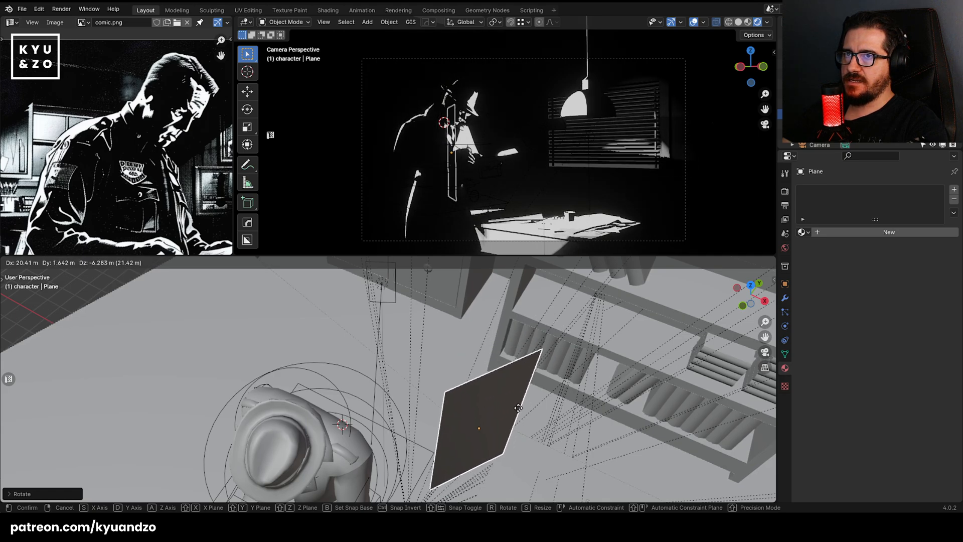
pyautogui.click(518, 407)
pyautogui.press('s')
pyautogui.press('z')
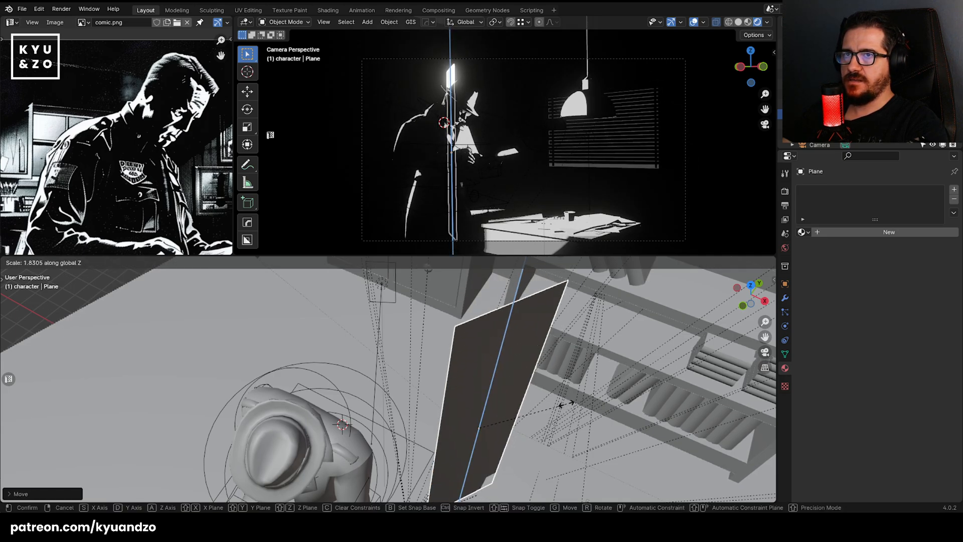
pyautogui.click(580, 408)
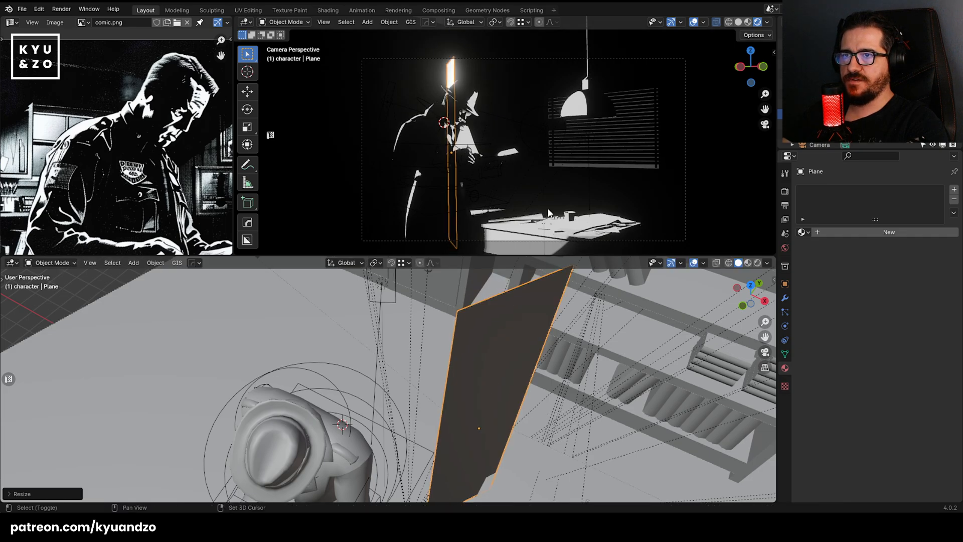
# Link the scene's shared material named "material" to the plane and reselect the plane alone.
pyautogui.keyDown('shift'); pyautogui.click(420, 140); pyautogui.keyUp('shift')
pyautogui.hotkey('ctrl', 'l')
pyautogui.click(370, 173)
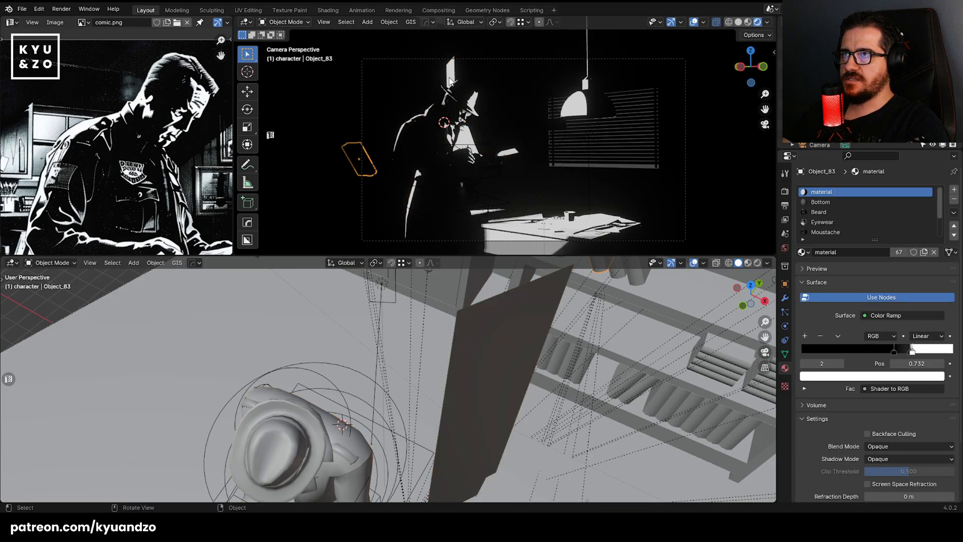
pyautogui.click(479, 341)
pyautogui.keyDown('shift'); pyautogui.moveTo(555, 171); pyautogui.dragTo(565, 168, button='middle'); pyautogui.keyUp('shift')
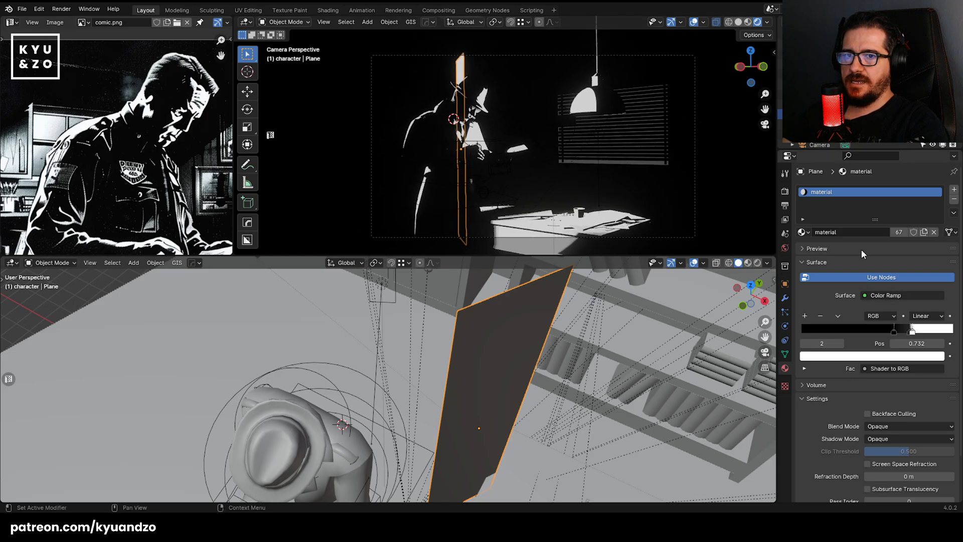
# Make the plane's material a single-user copy and name it "block".
pyautogui.click(925, 232)
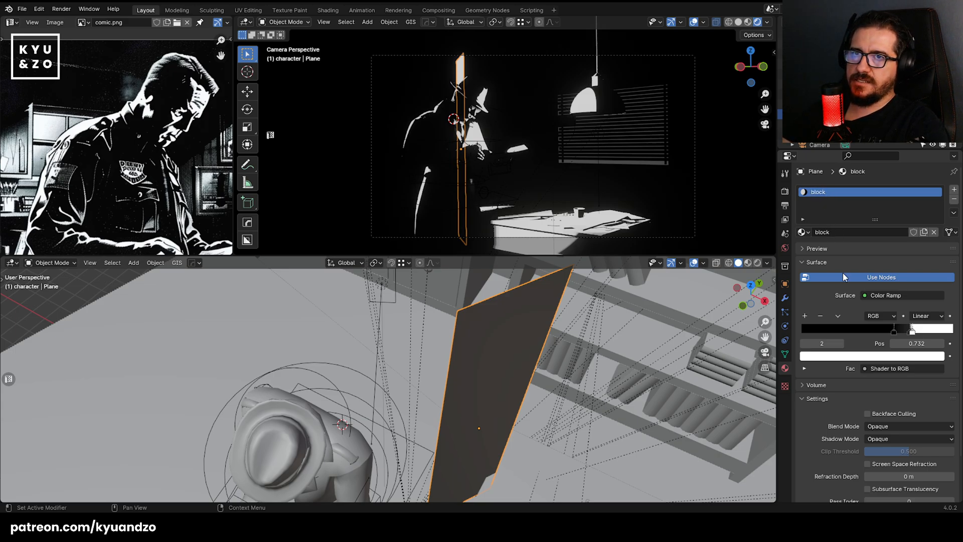
pyautogui.scroll(-3, 840, 414)
pyautogui.scroll(3, 839, 412)
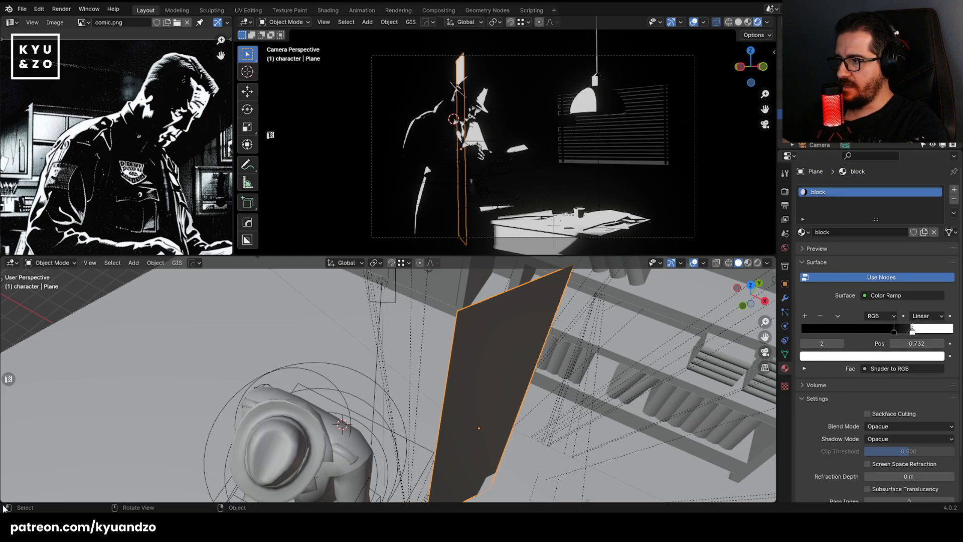
# Open the block material in the Shader Editor and move its Color Ramp's white stop to the far end of the ramp.
pyautogui.click(11, 262)
pyautogui.click(43, 345)
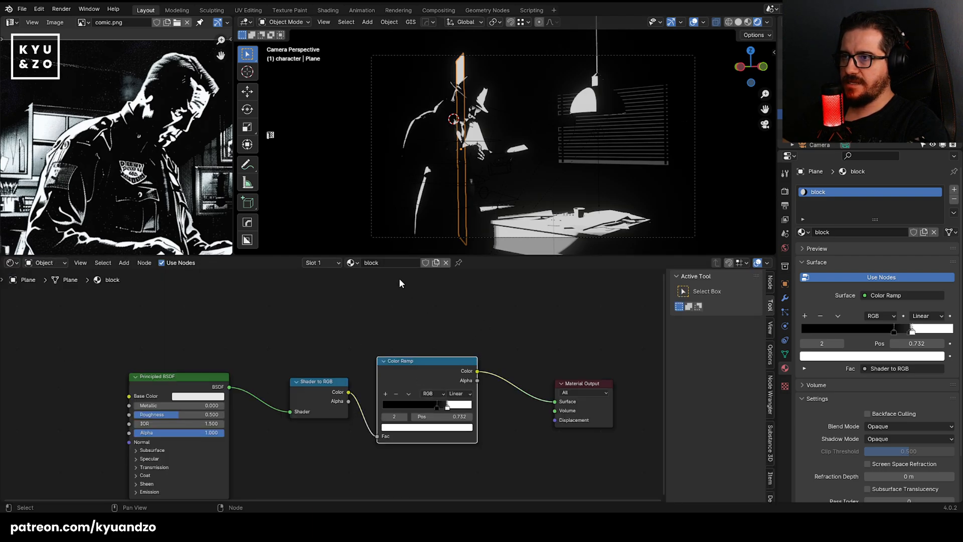
pyautogui.moveTo(447, 407); pyautogui.dragTo(486, 410)
pyautogui.click(462, 397)
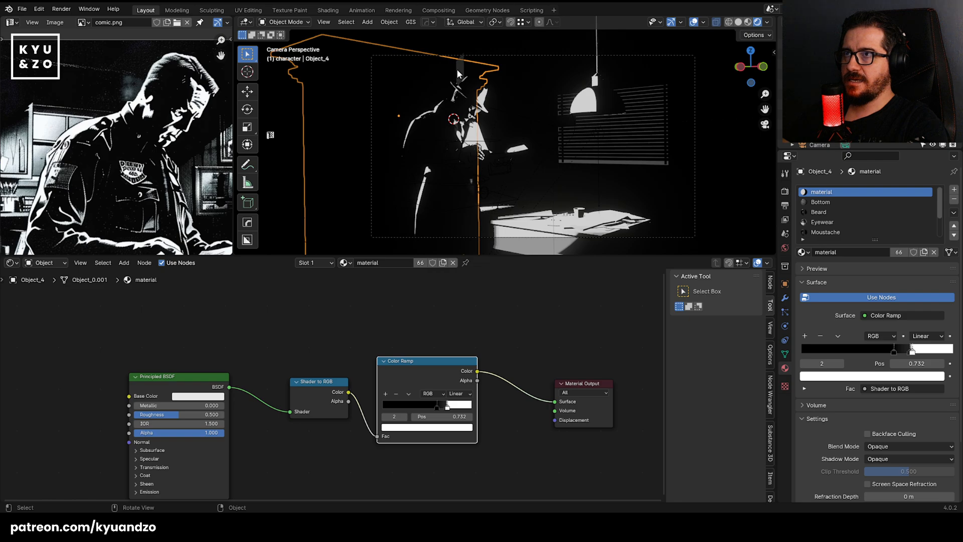
# In the block material's Principled BSDF, set the specular IOR Level to 0, Roughness to 1 and Base Color to black.
pyautogui.moveTo(142, 465); pyautogui.dragTo(317, 403, button='middle')
pyautogui.scroll(3, 409, 440)
pyautogui.scroll(2, 321, 399)
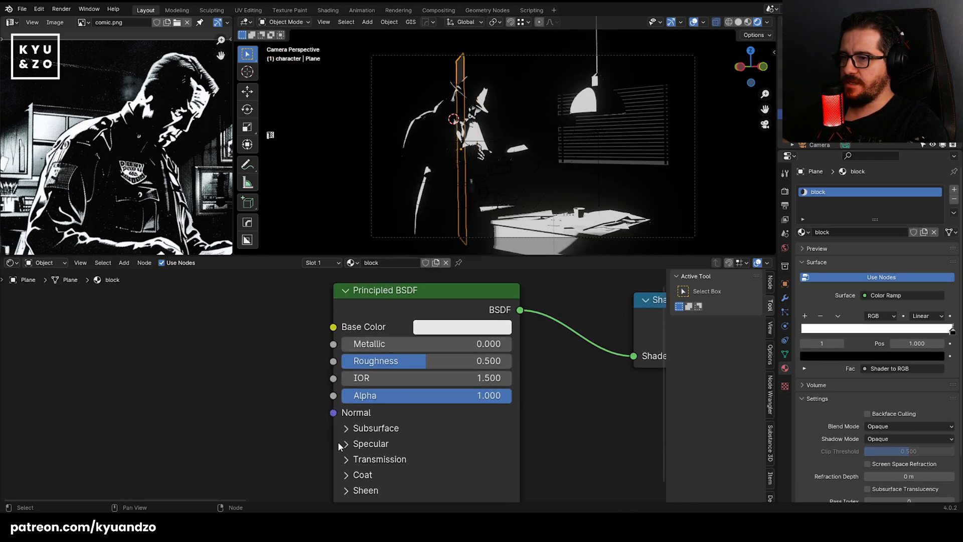
pyautogui.click(354, 447)
pyautogui.moveTo(430, 482); pyautogui.dragTo(342, 482)
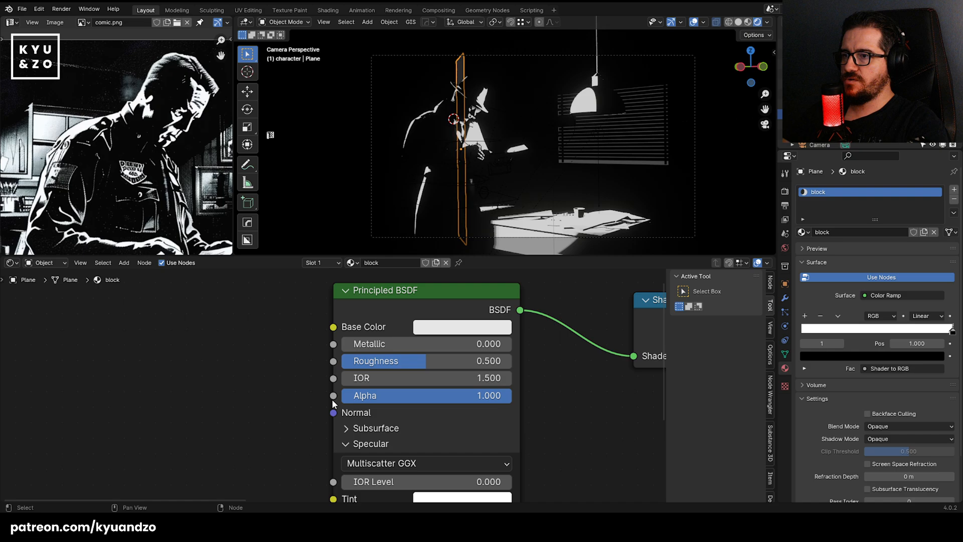
pyautogui.moveTo(393, 366); pyautogui.dragTo(489, 366)
pyautogui.moveTo(338, 428); pyautogui.dragTo(300, 427, button='middle')
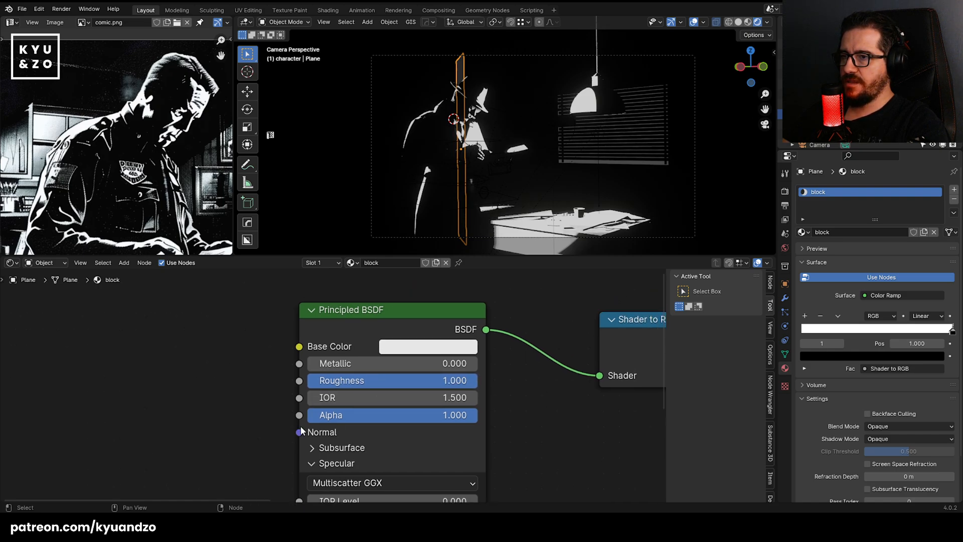
pyautogui.click(414, 348)
pyautogui.click(534, 228)
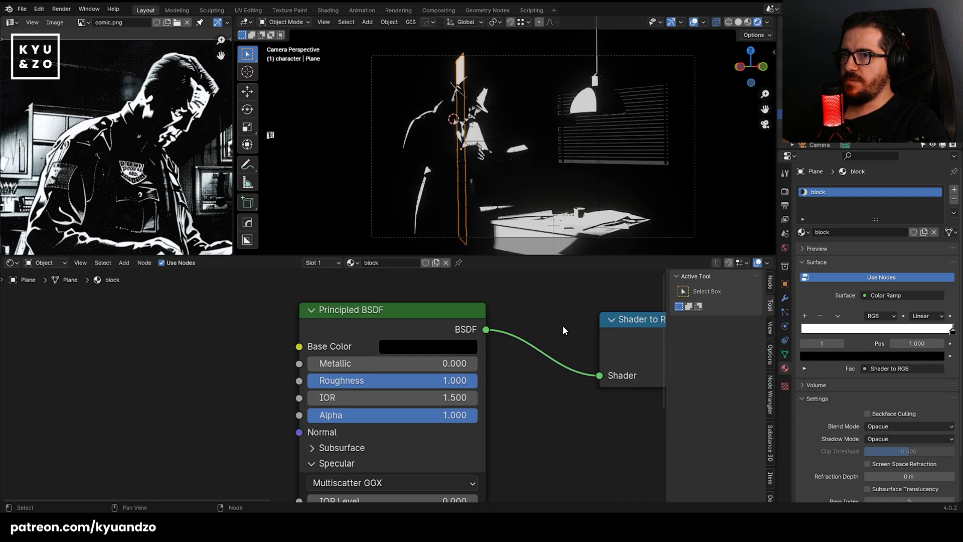
# Delete the Shader to RGB and Color Ramp nodes from the block material.
pyautogui.moveTo(592, 360); pyautogui.dragTo(345, 405, button='middle')
pyautogui.click(390, 392)
pyautogui.moveTo(408, 303); pyautogui.dragTo(619, 420)
pyautogui.press('x')
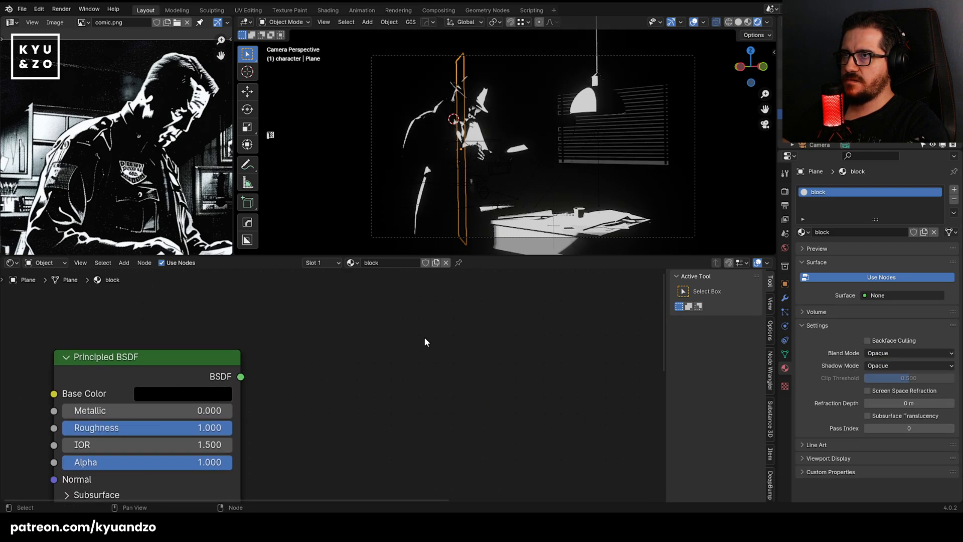
# Move the block material's Principled BSDF node beside the Material Output and reselect the blocking plane.
pyautogui.scroll(-3, 402, 382)
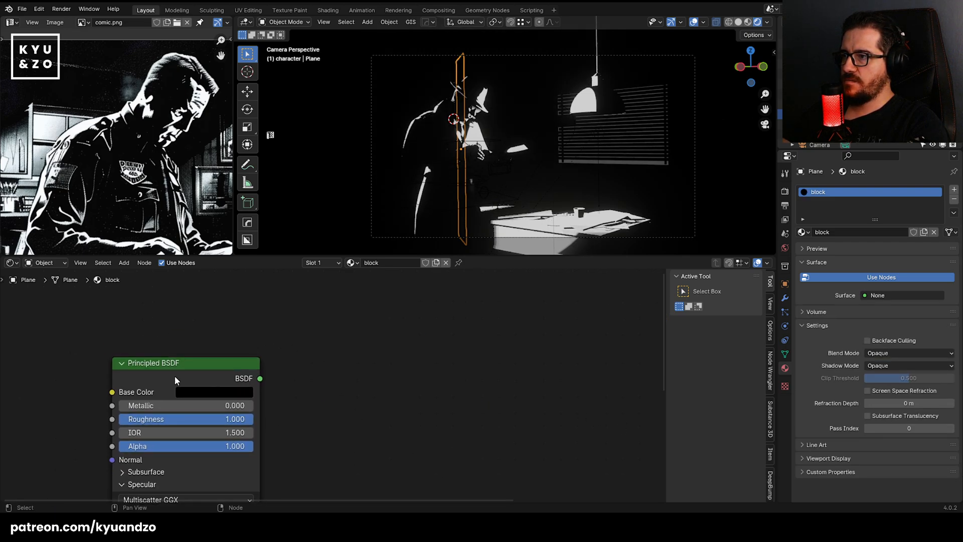
pyautogui.scroll(-2, 458, 346)
pyautogui.moveTo(458, 346); pyautogui.dragTo(383, 359, button='middle')
pyautogui.click(350, 98)
pyautogui.click(460, 104)
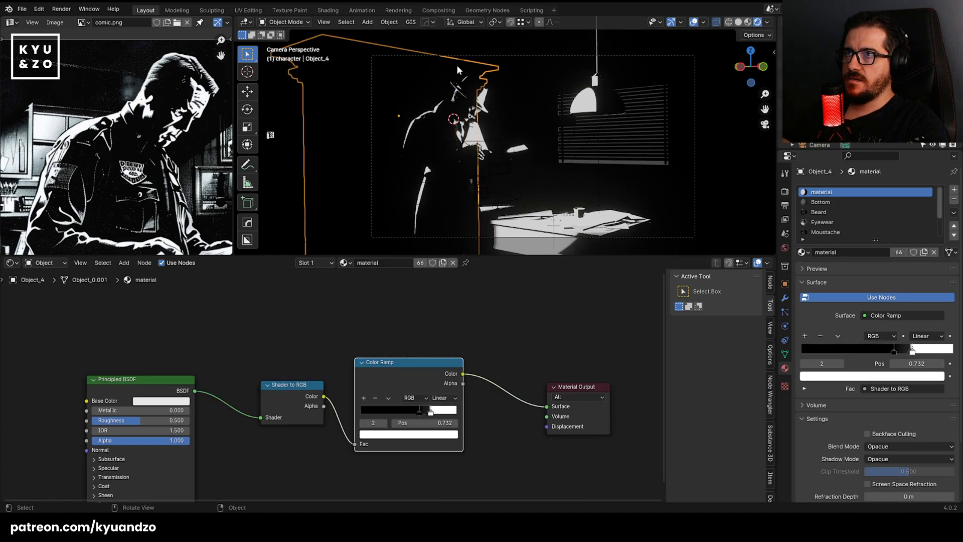
pyautogui.moveTo(153, 380); pyautogui.dragTo(460, 387)
pyautogui.moveTo(496, 342); pyautogui.dragTo(415, 355, button='middle')
pyautogui.click(717, 156)
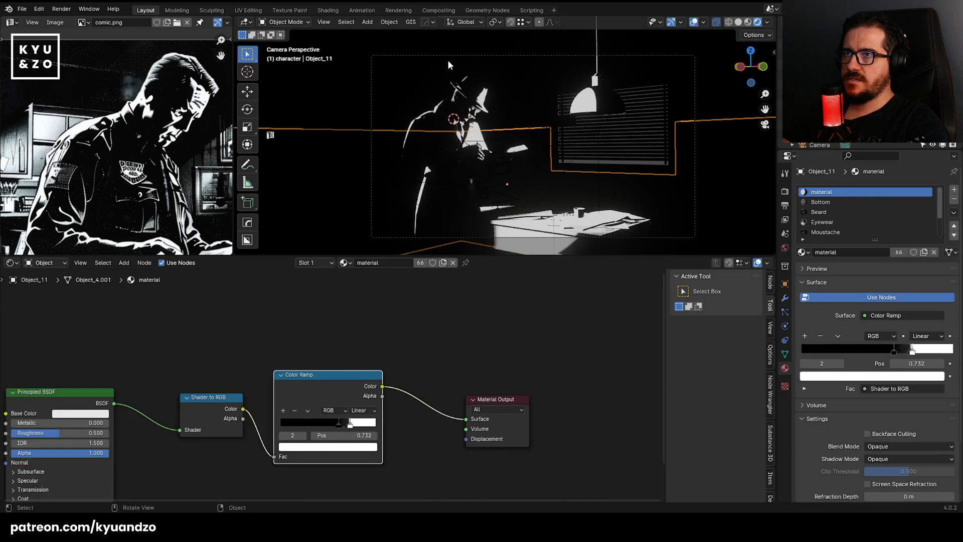
pyautogui.click(463, 70)
pyautogui.press('g')
pyautogui.press('Escape')
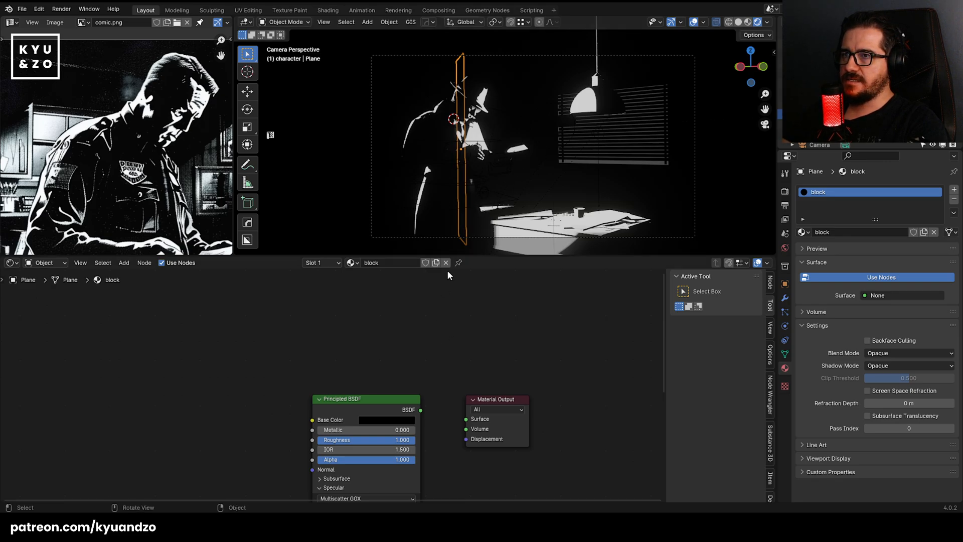
# Turn the node editor area back into a 3D viewport and move the plane close behind the character, beside the rim light.
pyautogui.click(17, 263)
pyautogui.click(30, 289)
pyautogui.moveTo(508, 349)
pyautogui.mouseDown(button='middle')
pyautogui.moveTo(563, 382)
pyautogui.moveTo(533, 423)
pyautogui.moveTo(452, 409)
pyautogui.moveTo(451, 390)
pyautogui.moveTo(570, 323)
pyautogui.moveTo(514, 359)
pyautogui.mouseUp(button='middle')
pyautogui.press('g')
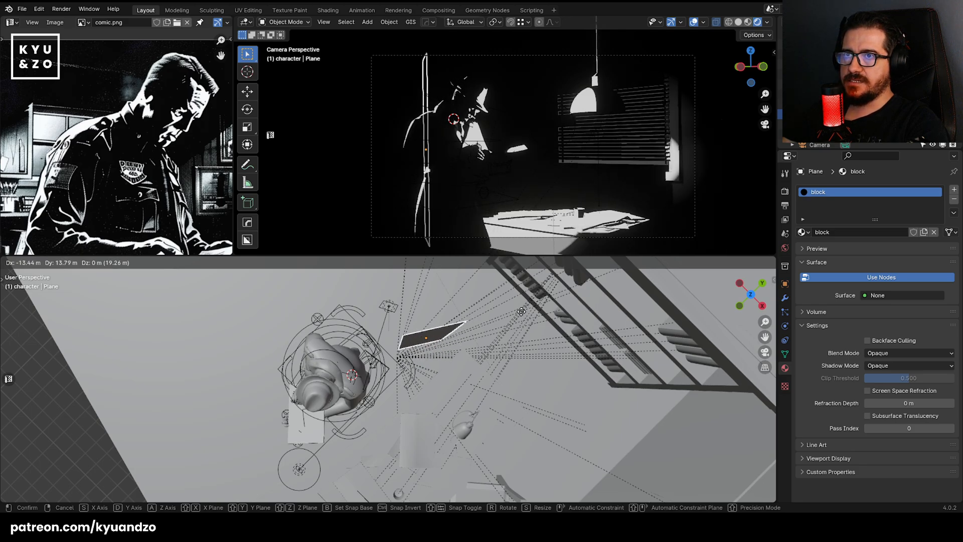
pyautogui.click(578, 269)
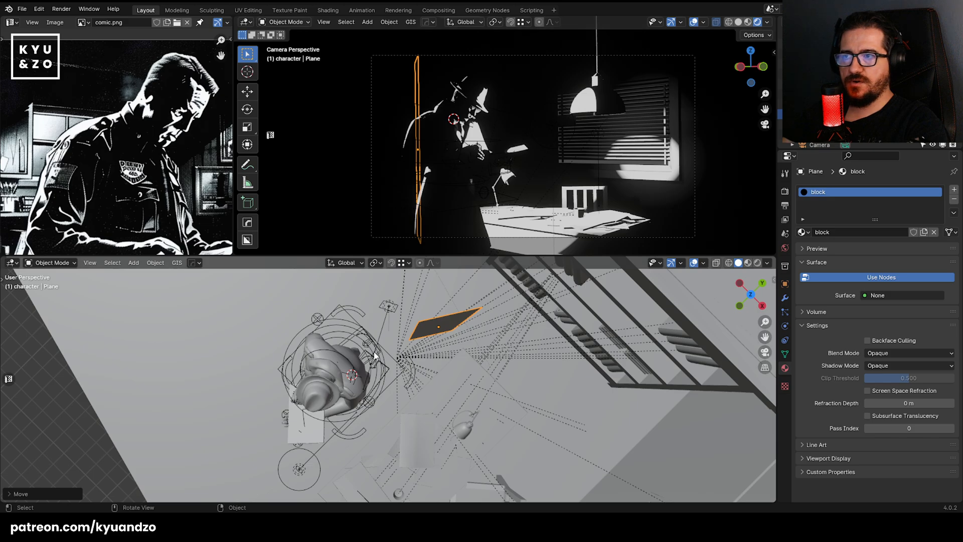
pyautogui.press('g')
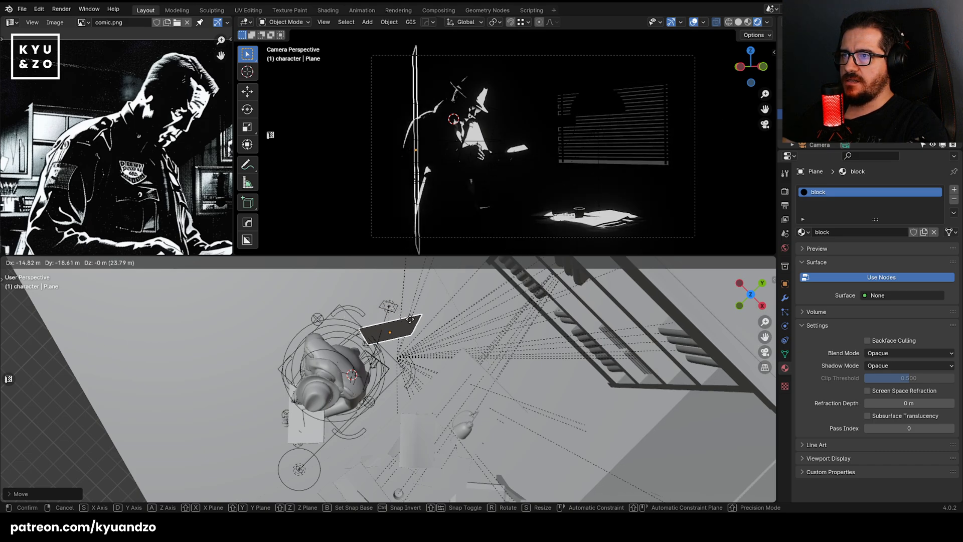
pyautogui.click(412, 319)
# Rotate the blocking plane about 49° around the global Z axis.
pyautogui.moveTo(390, 339); pyautogui.dragTo(453, 294, button='middle')
pyautogui.click(373, 297)
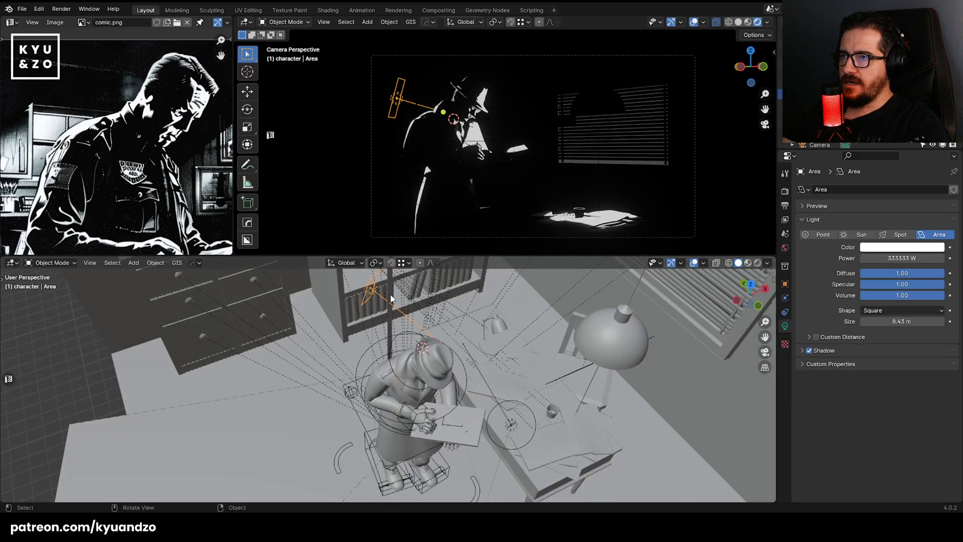
pyautogui.click(391, 298)
pyautogui.press('r')
pyautogui.press('z')
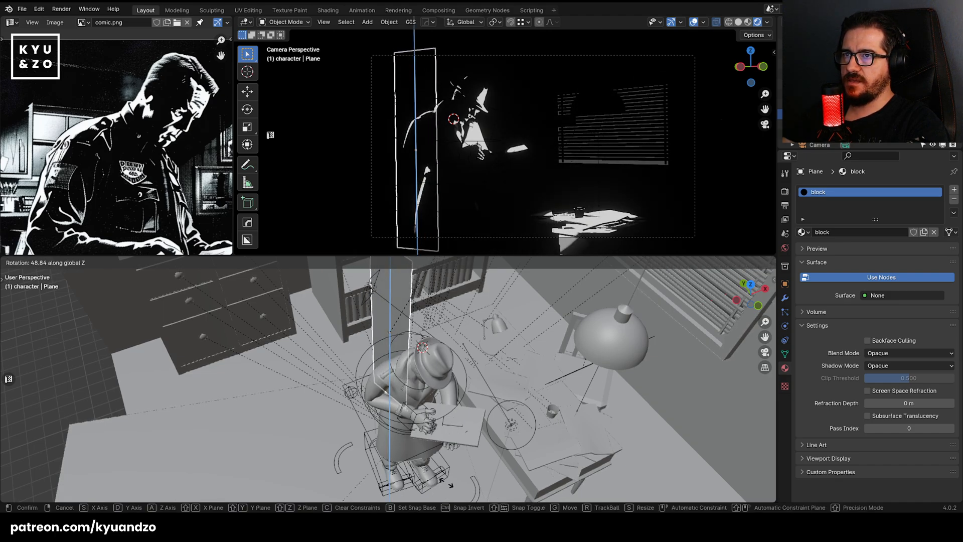
pyautogui.click(449, 482)
pyautogui.moveTo(452, 466); pyautogui.dragTo(437, 367, button='middle')
pyautogui.scroll(3, 468, 350)
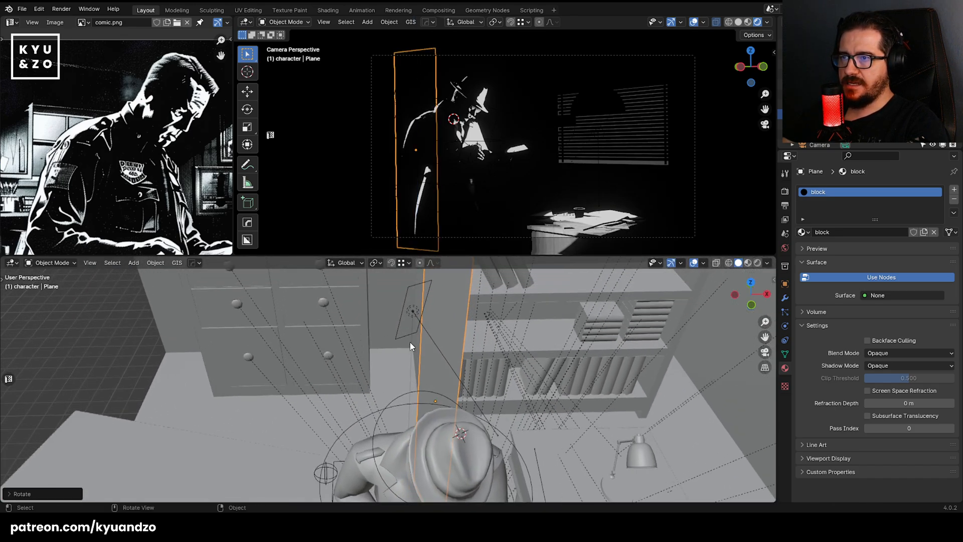
# Compare the render with the reference image's hanging lamp, select the scene's hanging lamp and save the file.
pyautogui.click(410, 337)
pyautogui.keyDown('shift'); pyautogui.moveTo(401, 446); pyautogui.dragTo(369, 372, button='middle'); pyautogui.keyUp('shift')
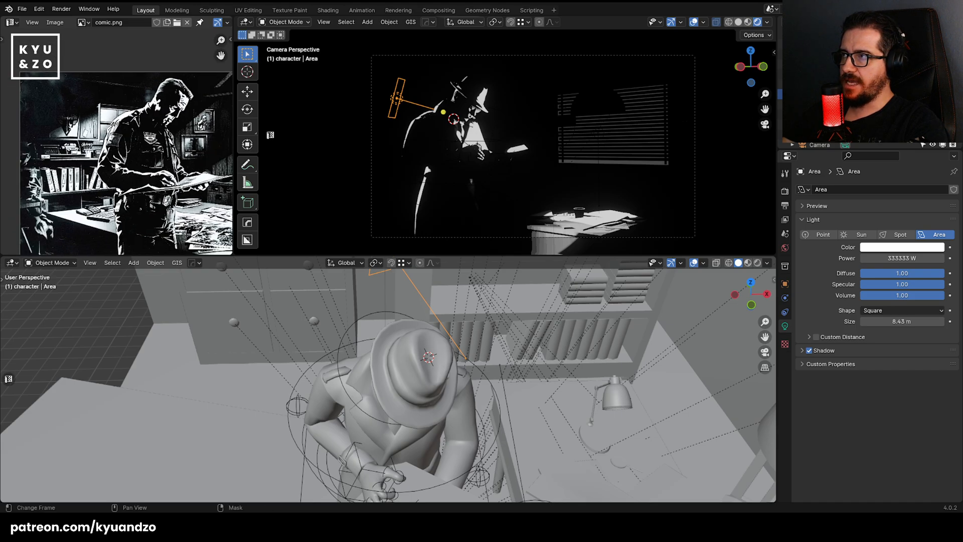
pyautogui.click(409, 303)
pyautogui.keyDown('shift'); pyautogui.moveTo(593, 130); pyautogui.dragTo(532, 152, button='middle'); pyautogui.keyUp('shift')
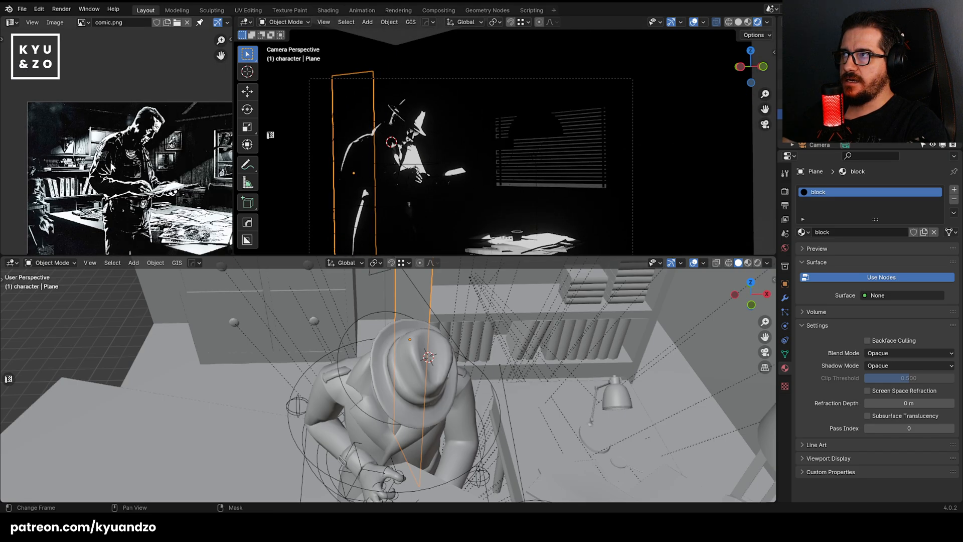
pyautogui.keyDown('shift'); pyautogui.moveTo(452, 130); pyautogui.dragTo(425, 146, button='middle'); pyautogui.keyUp('shift')
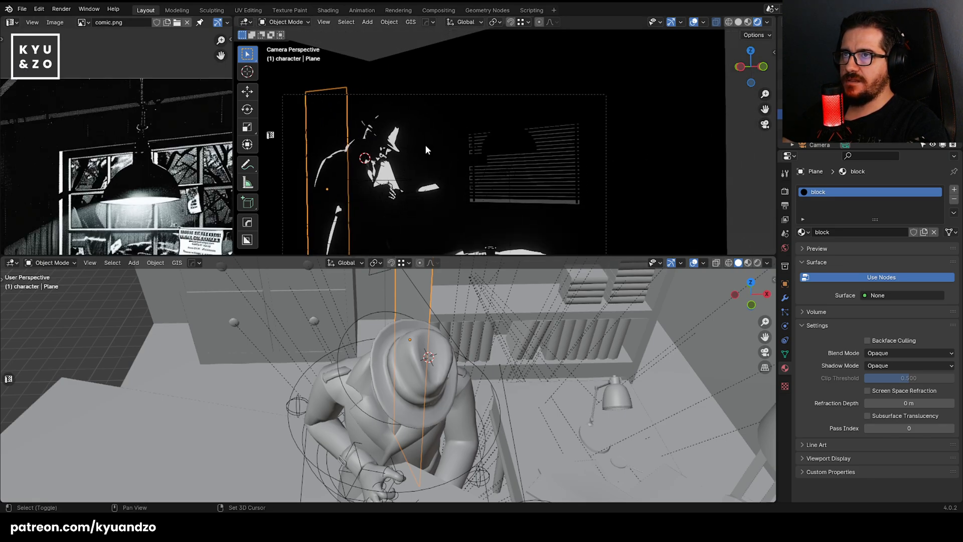
pyautogui.click(497, 142)
pyautogui.hotkey('ctrl', 's')
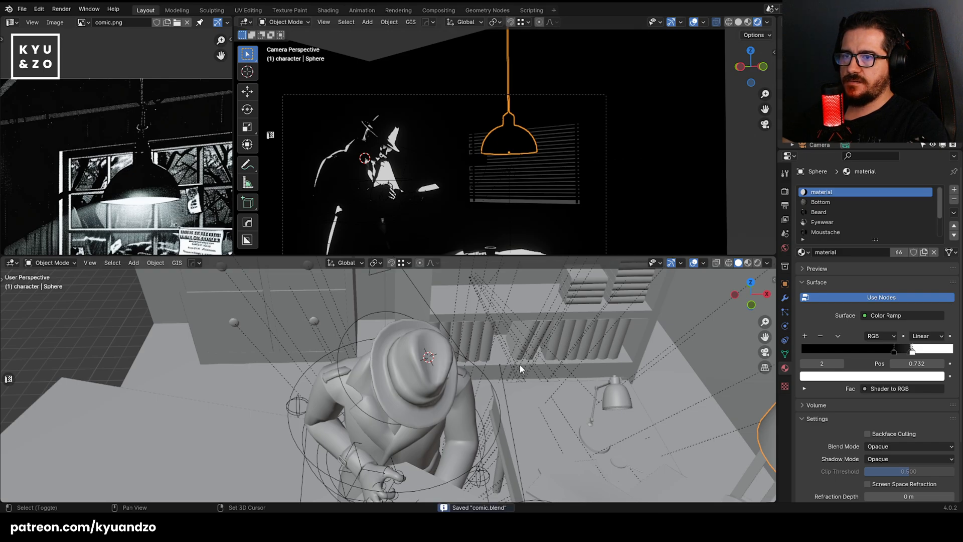
# Place the 3D cursor on the hanging lamp's shade, add a point light and move it to the shade's bookshelf side.
pyautogui.press('KP_Decimal')
pyautogui.moveTo(448, 363); pyautogui.dragTo(448, 389, button='middle')
pyautogui.keyDown('shift'); pyautogui.rightClick(436, 377); pyautogui.keyUp('shift')
pyautogui.hotkey('shift', 'a')
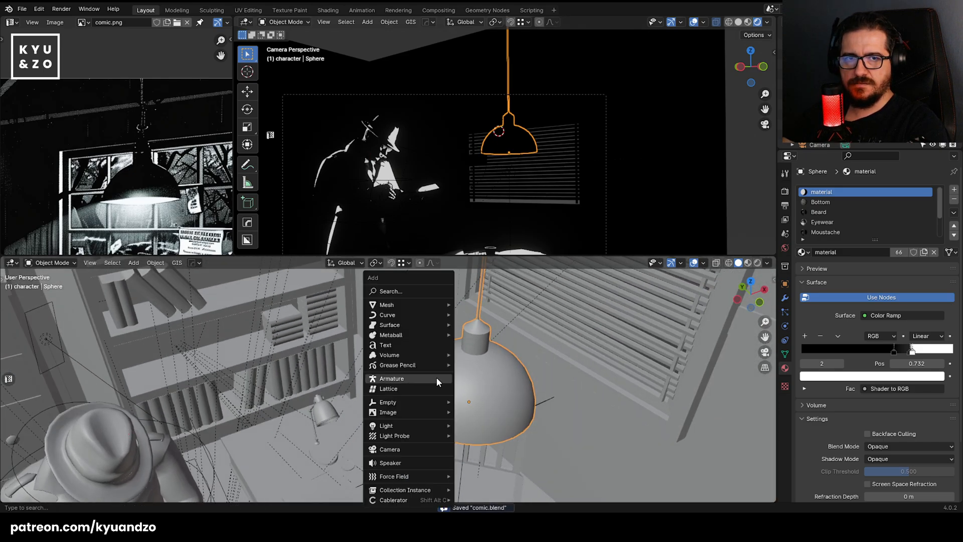
pyautogui.moveTo(419, 426)
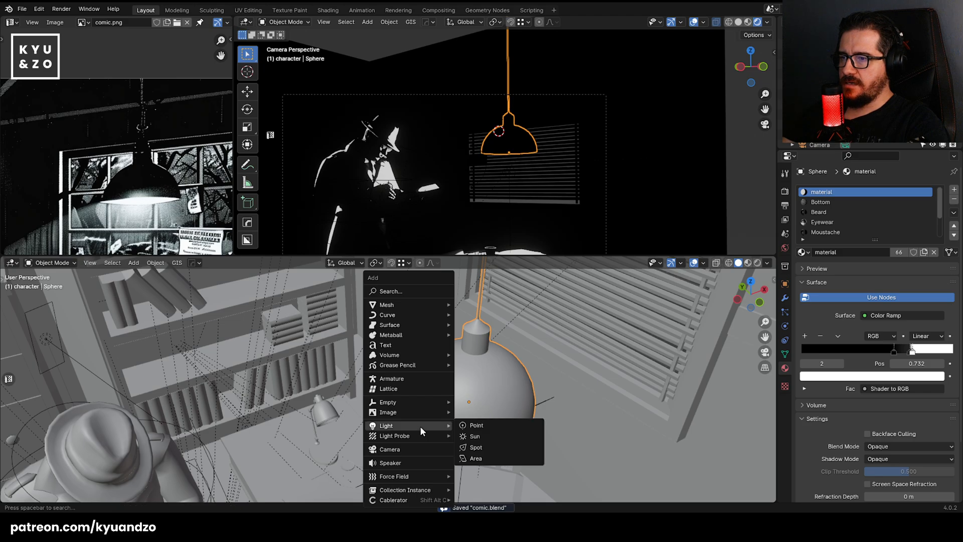
pyautogui.click(492, 426)
pyautogui.press('g')
pyautogui.click(490, 362)
# Set the new point light's power to 333 W and move it about -13 m along global Y.
pyautogui.click(900, 256)
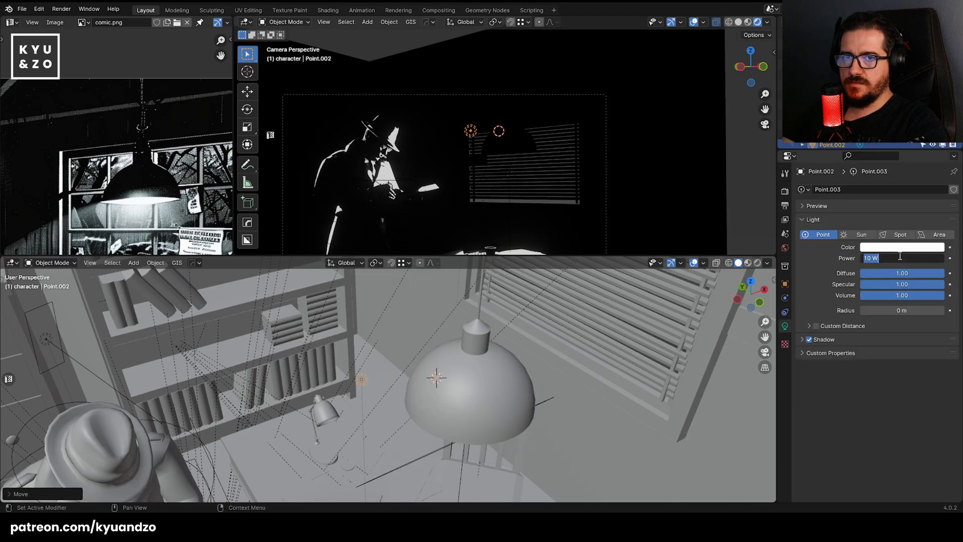
pyautogui.write('333')
pyautogui.press('Return')
pyautogui.press('g')
pyautogui.press('y')
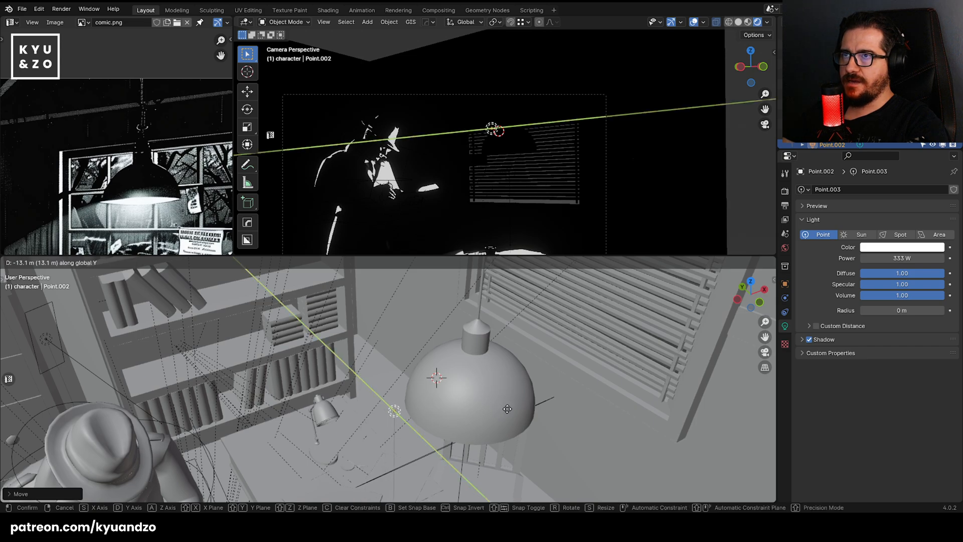
pyautogui.click(507, 408)
# Set the point light's power to 77777 W and move it away from the lamp toward the bookshelf.
pyautogui.click(907, 255)
pyautogui.write('77777')
pyautogui.press('Return')
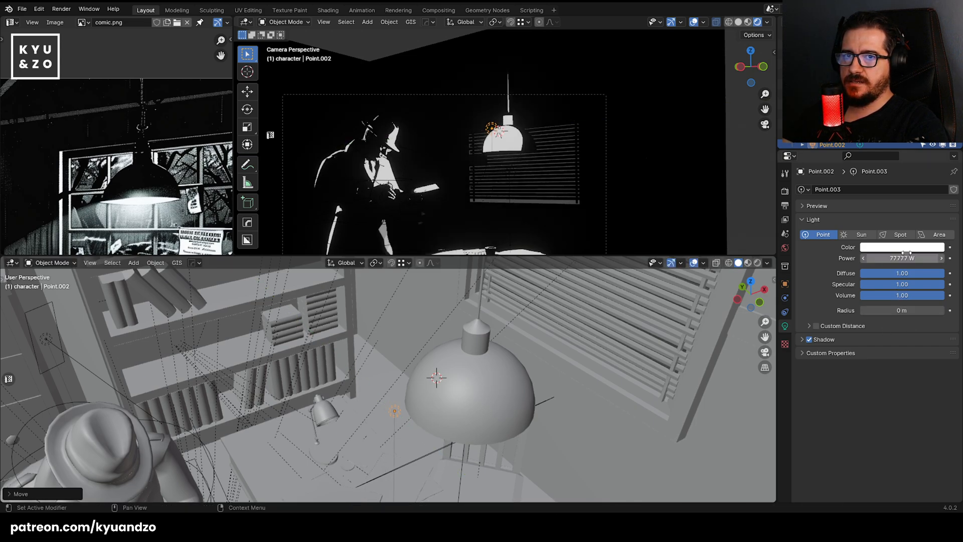
pyautogui.press('g')
pyautogui.click(410, 333)
pyautogui.scroll(-6, 410, 333)
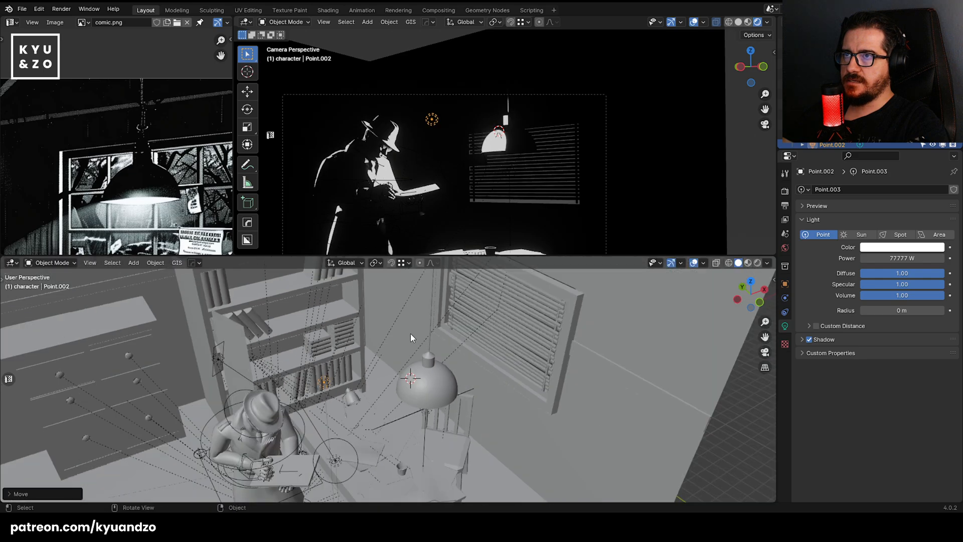
# Reduce the point light's power to 33333 W.
pyautogui.moveTo(934, 261); pyautogui.dragTo(928, 260)
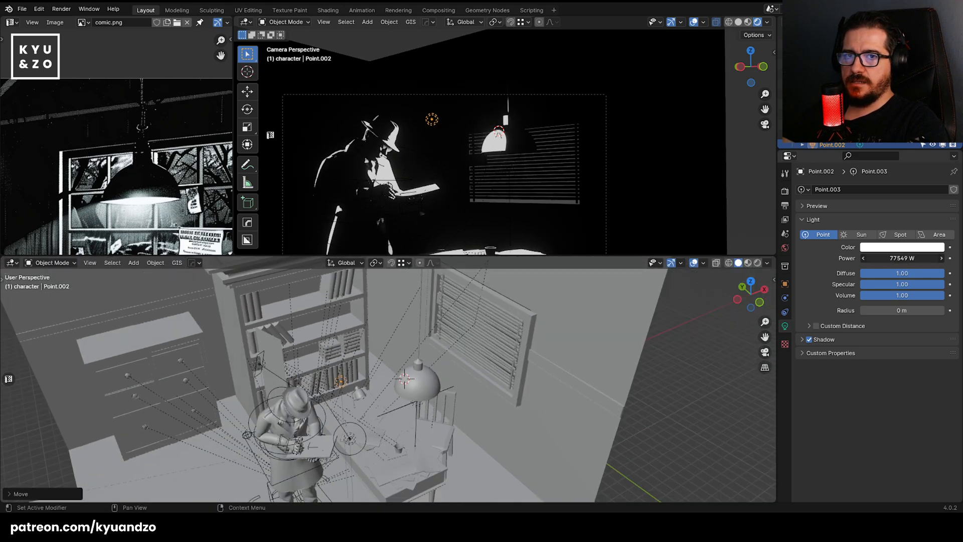
pyautogui.click(907, 258)
pyautogui.write('33333')
pyautogui.press('Return')
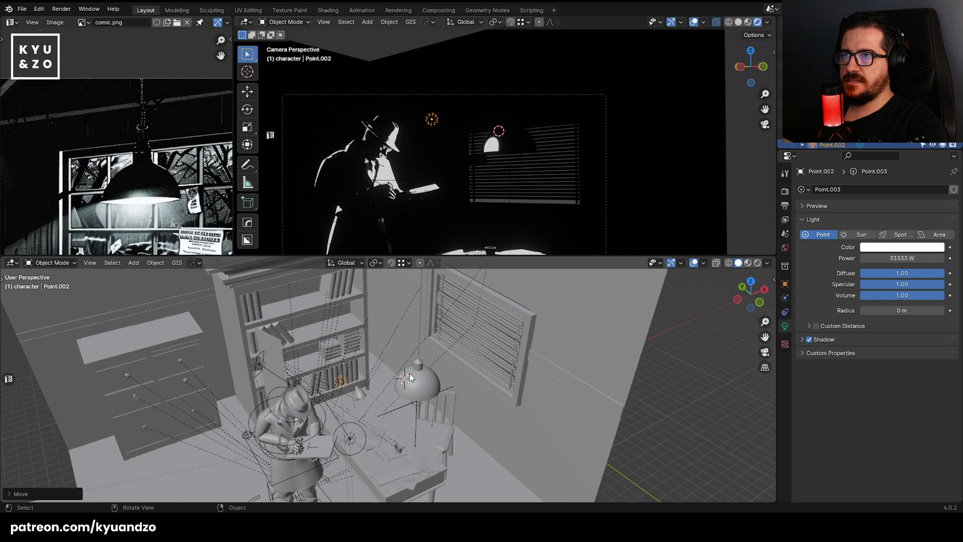
# Raise the point light about 10 m along global Z and shift it along X and about 9 m along Y, nearer the lamp.
pyautogui.press('g')
pyautogui.press('a')
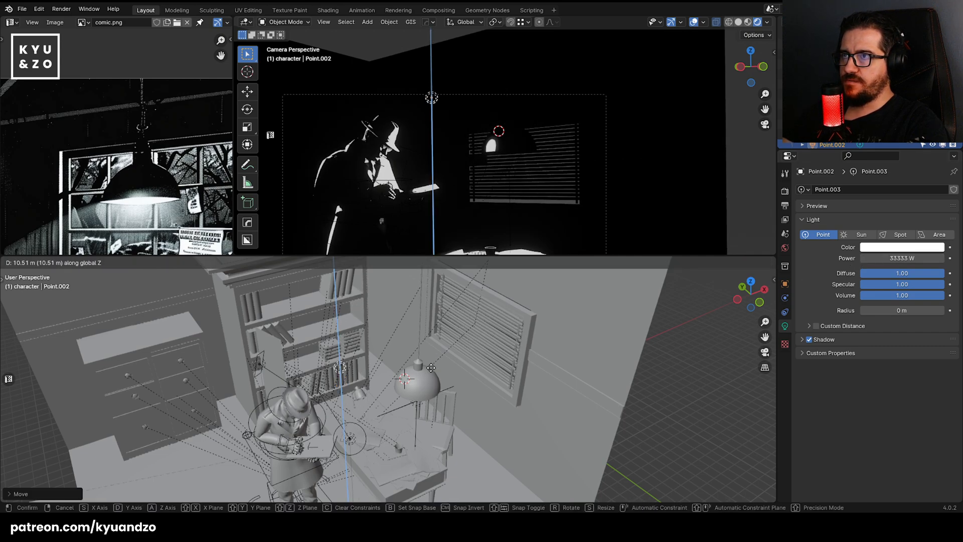
pyautogui.click(430, 373)
pyautogui.keyDown('shift'); pyautogui.moveTo(429, 373); pyautogui.dragTo(486, 339, button='middle'); pyautogui.keyUp('shift')
pyautogui.press('g')
pyautogui.press('d')
pyautogui.press('s')
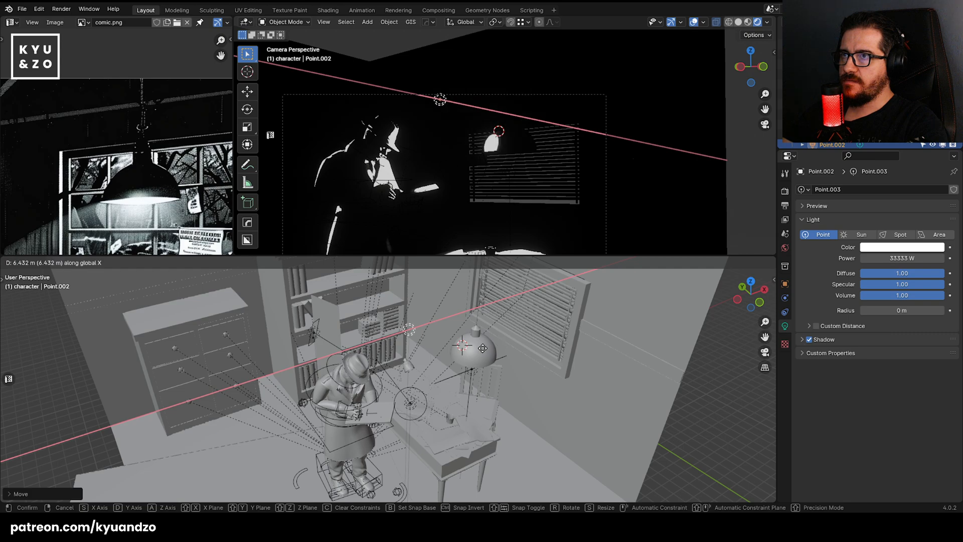
pyautogui.press('d')
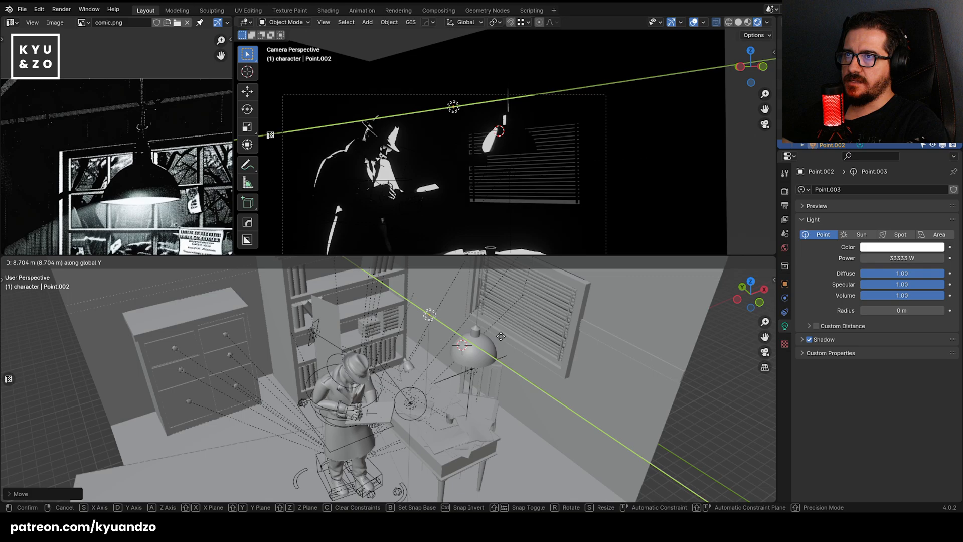
pyautogui.click(503, 336)
# Enlarge the camera viewport by lowering its border with the 3D view beneath it, and fit the scene in it.
pyautogui.click(610, 133)
pyautogui.scroll(-2, 541, 243)
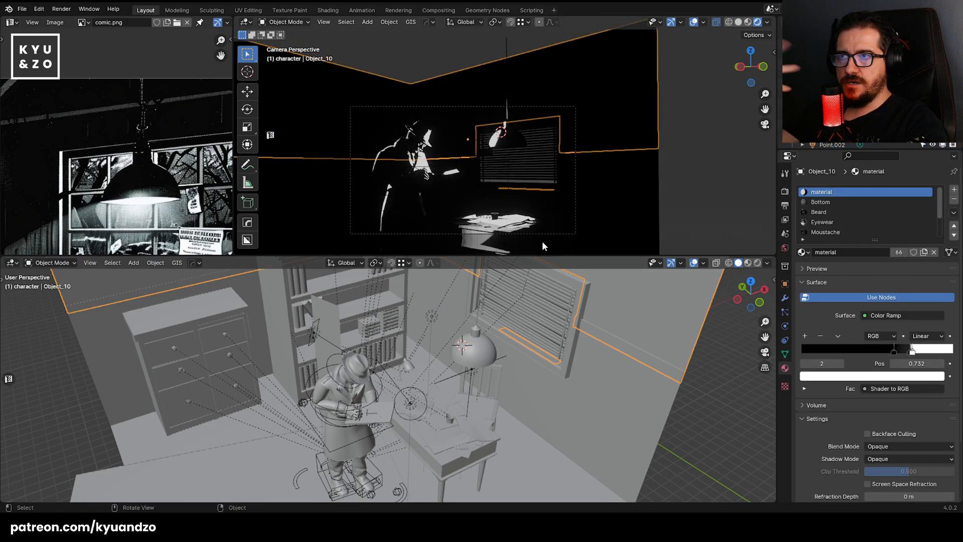
pyautogui.moveTo(535, 254); pyautogui.dragTo(533, 396)
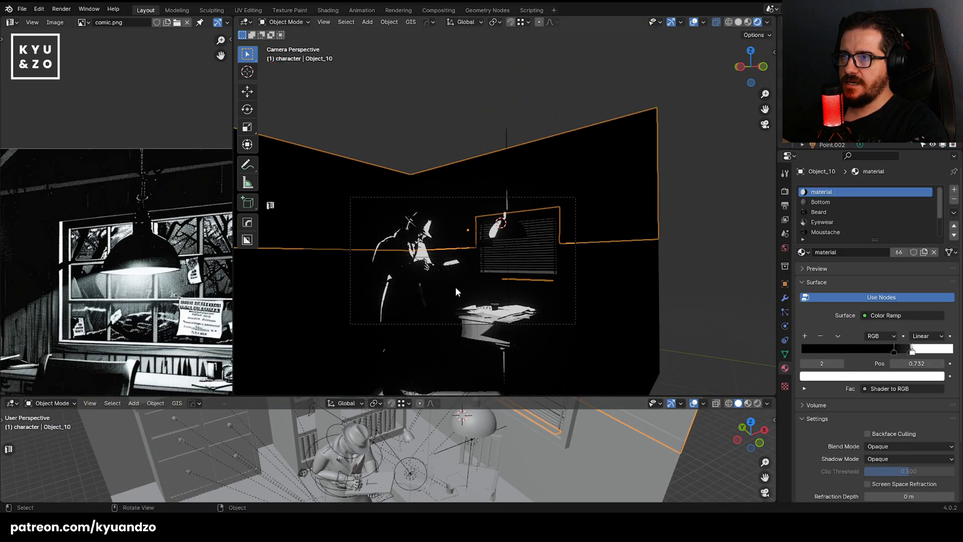
pyautogui.scroll(1, 461, 211)
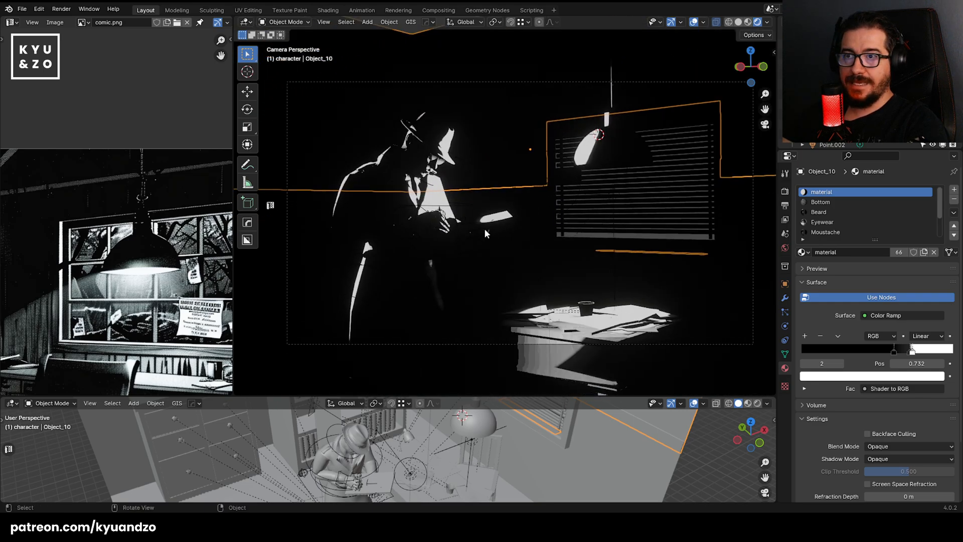
# Select the desk and show its material's node tree in the Shader Editor.
pyautogui.click(567, 338)
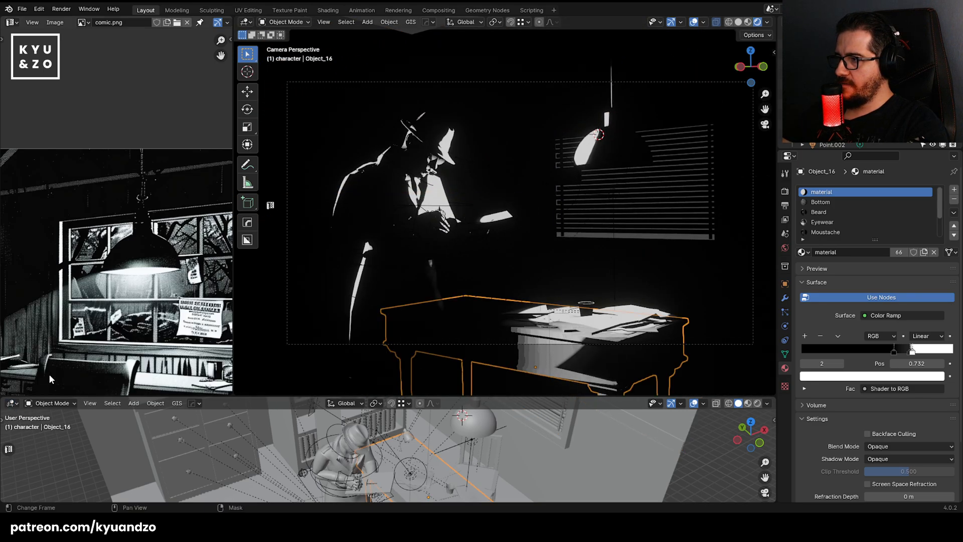
pyautogui.click(13, 402)
pyautogui.click(50, 370)
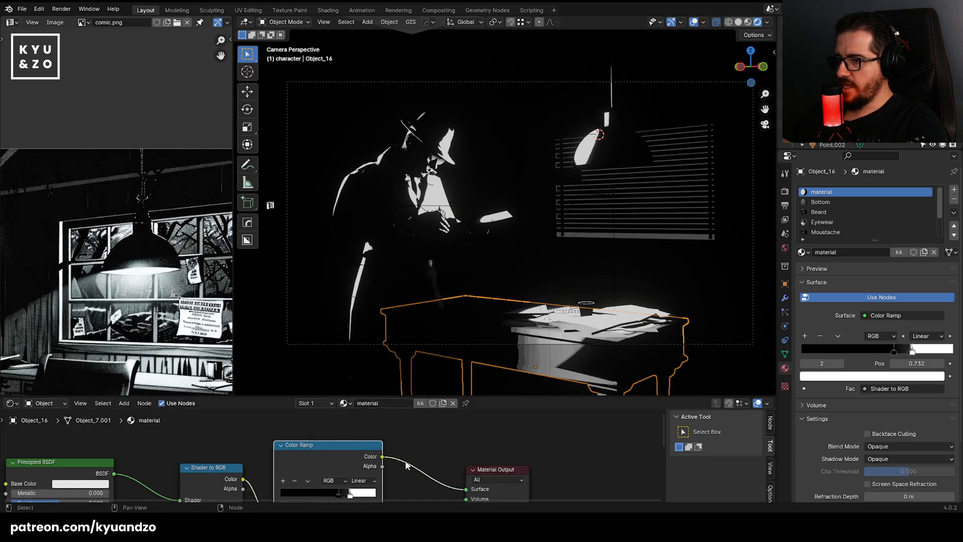
# Set the interpolation of the shared material's Color Ramp node to Constant.
pyautogui.moveTo(407, 465); pyautogui.dragTo(460, 433, button='middle')
pyautogui.click(419, 449)
pyautogui.click(424, 438)
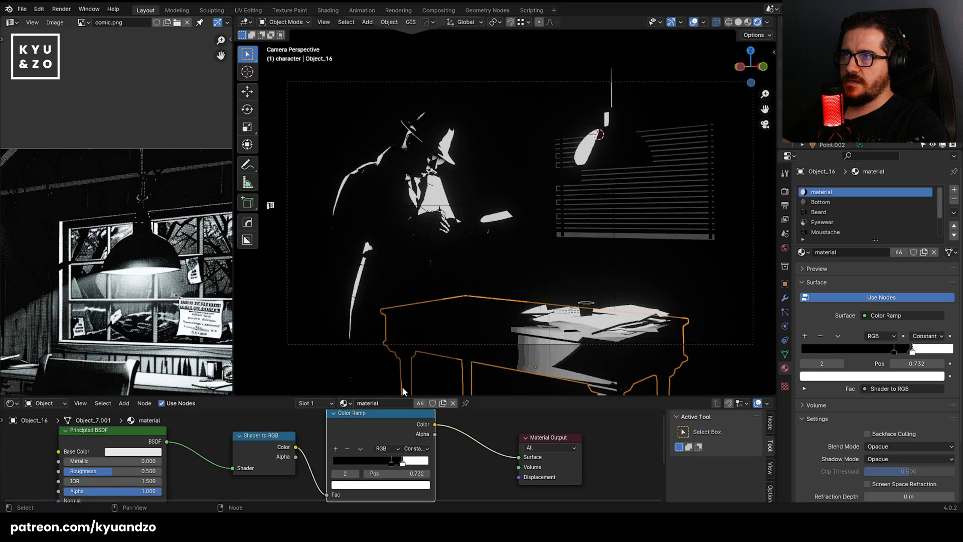
# Select the window wall and try Linear and Cardinal interpolation on the Color Ramp before returning it to Constant.
pyautogui.click(353, 134)
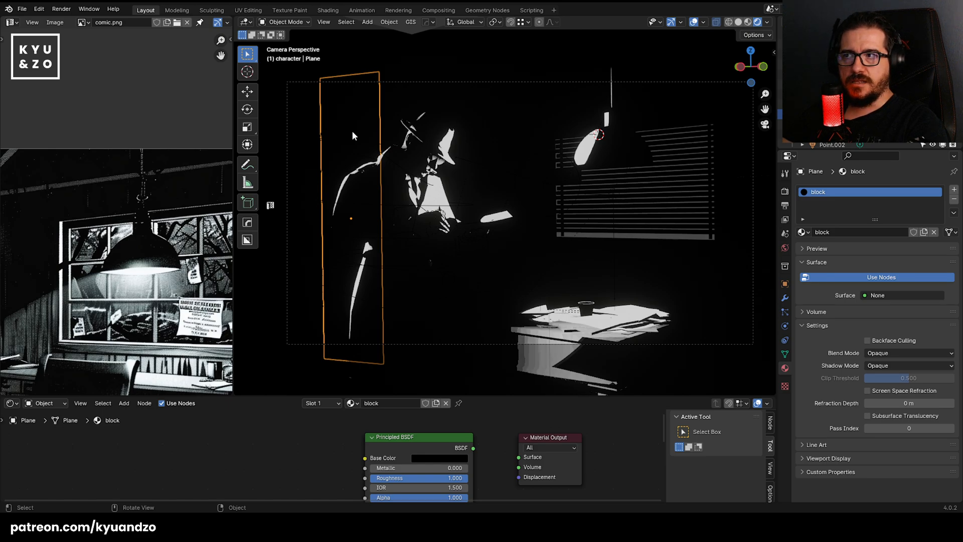
pyautogui.scroll(3, 353, 135)
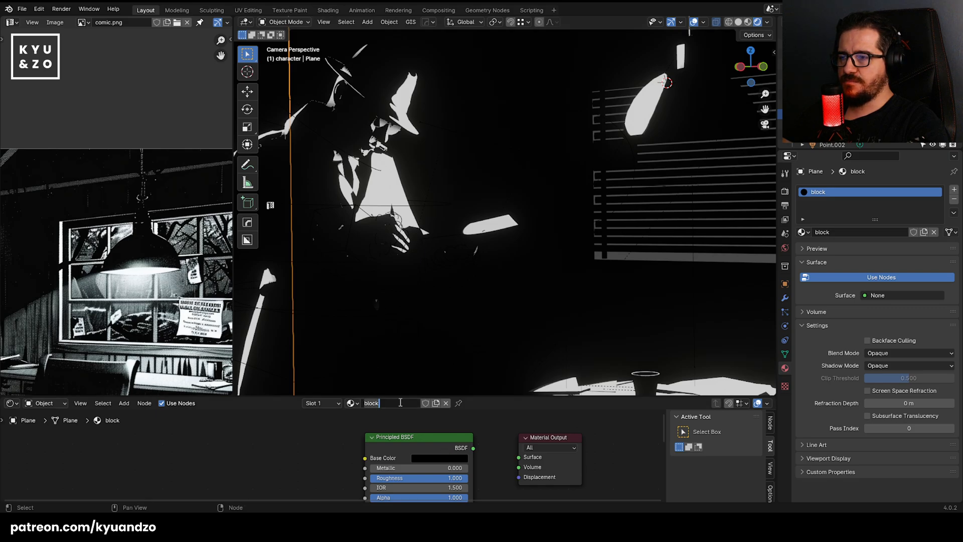
pyautogui.click(453, 235)
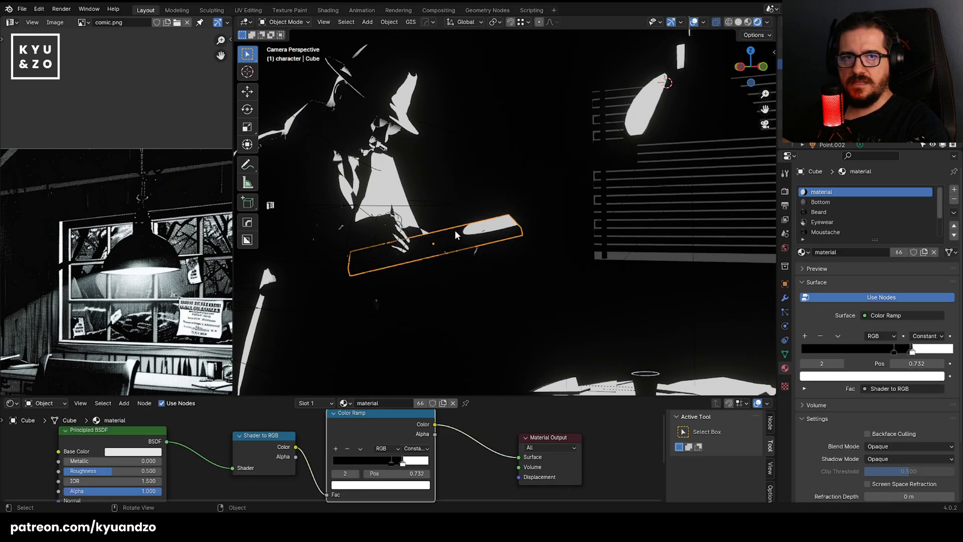
pyautogui.click(573, 251)
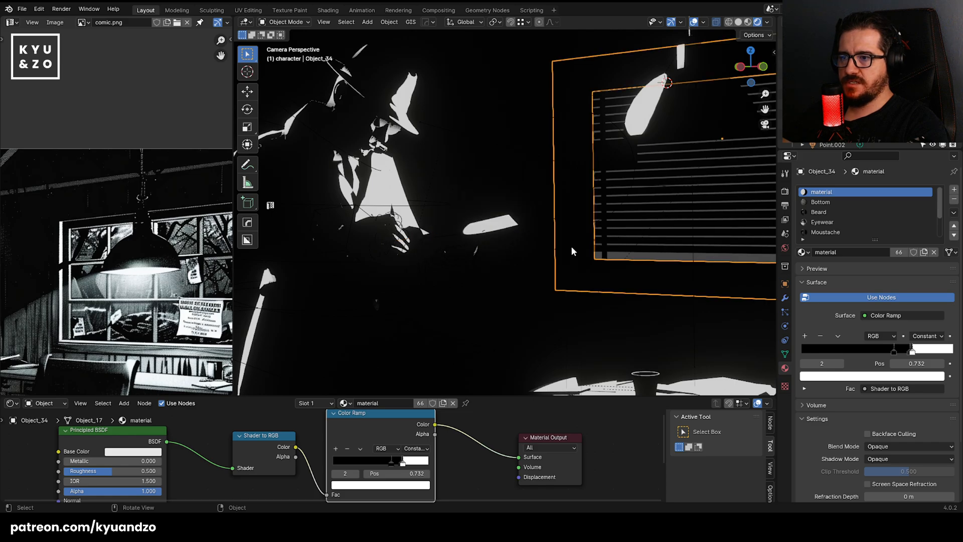
pyautogui.click(417, 449)
pyautogui.click(424, 420)
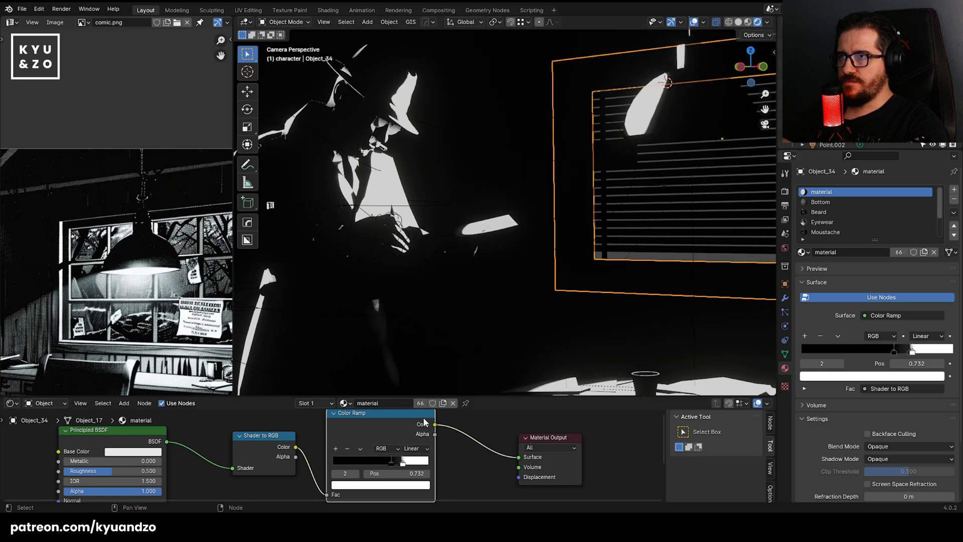
pyautogui.click(409, 450)
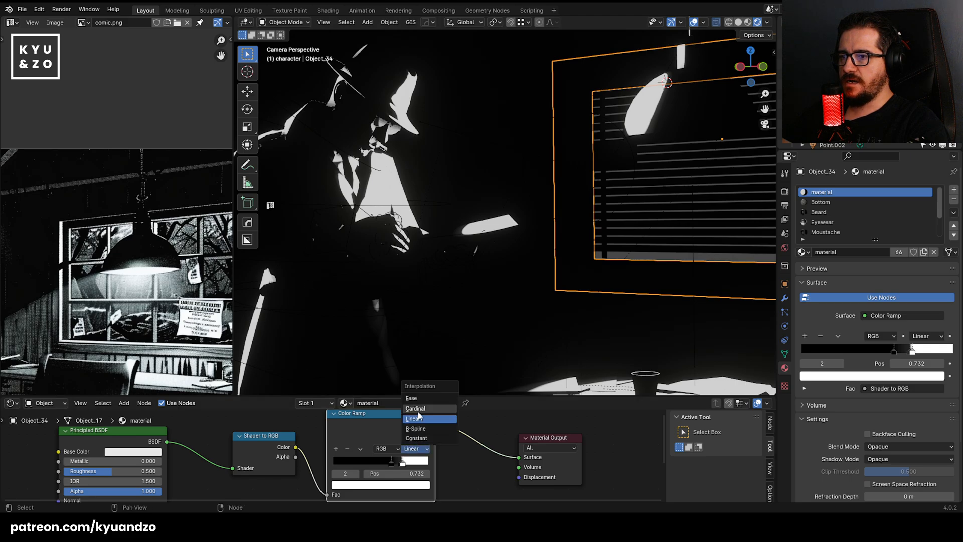
pyautogui.click(417, 410)
pyautogui.click(416, 452)
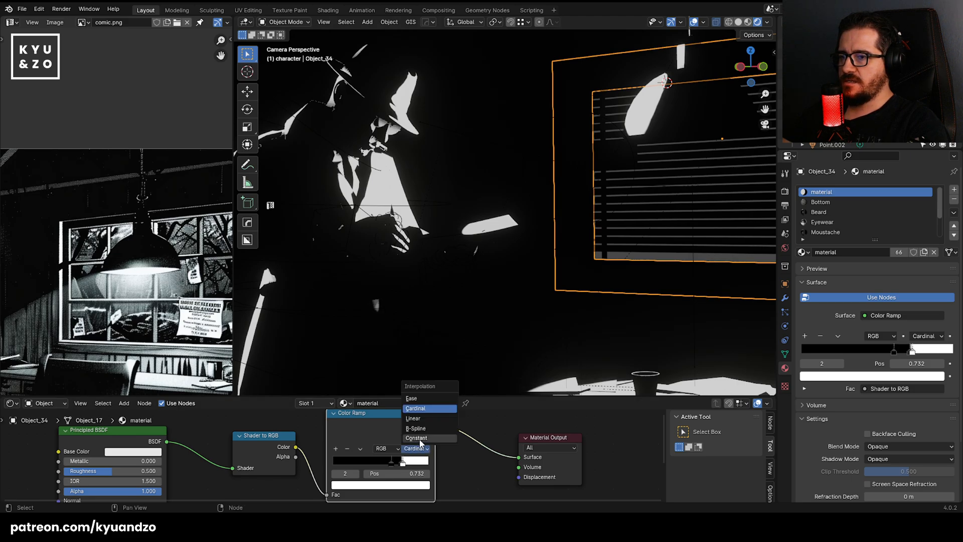
pyautogui.click(419, 439)
# Compare Cardinal and, with the character selected, B-Spline interpolation on the Color Ramp against Constant.
pyautogui.click(415, 451)
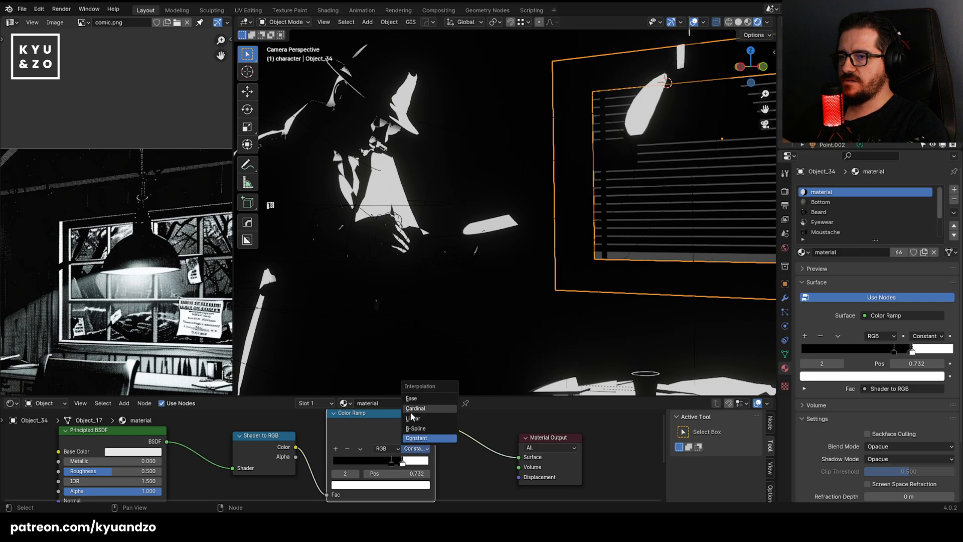
pyautogui.click(413, 409)
pyautogui.click(415, 449)
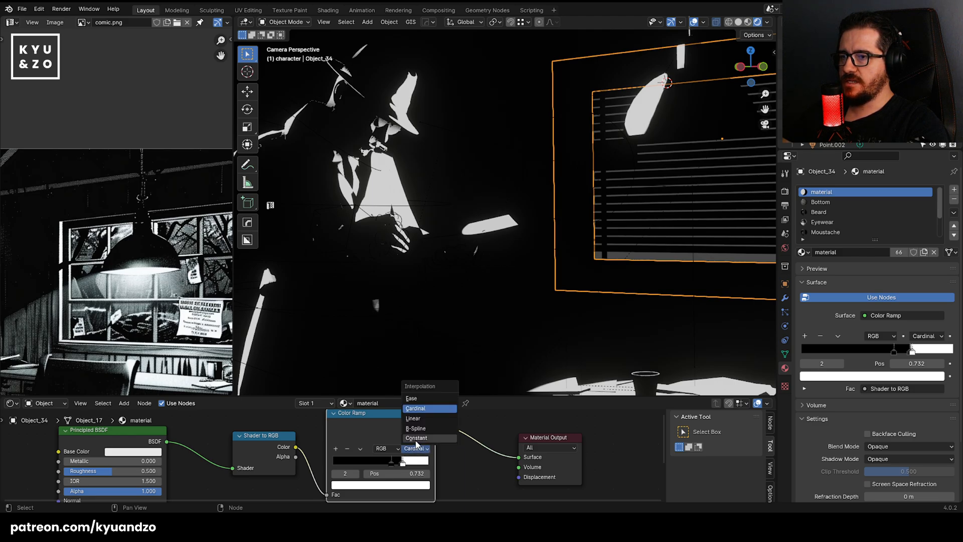
pyautogui.click(416, 438)
pyautogui.click(389, 192)
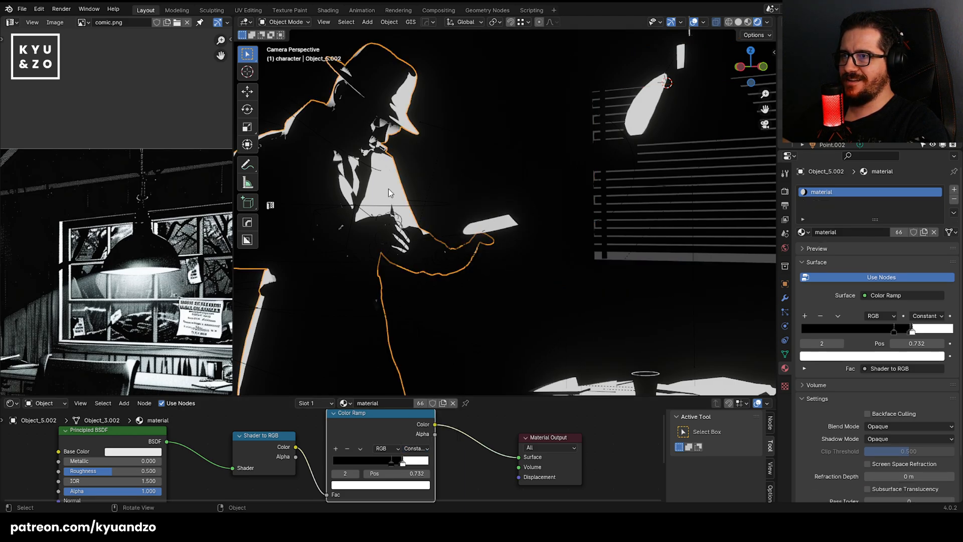
pyautogui.click(414, 448)
pyautogui.click(416, 429)
pyautogui.click(510, 223)
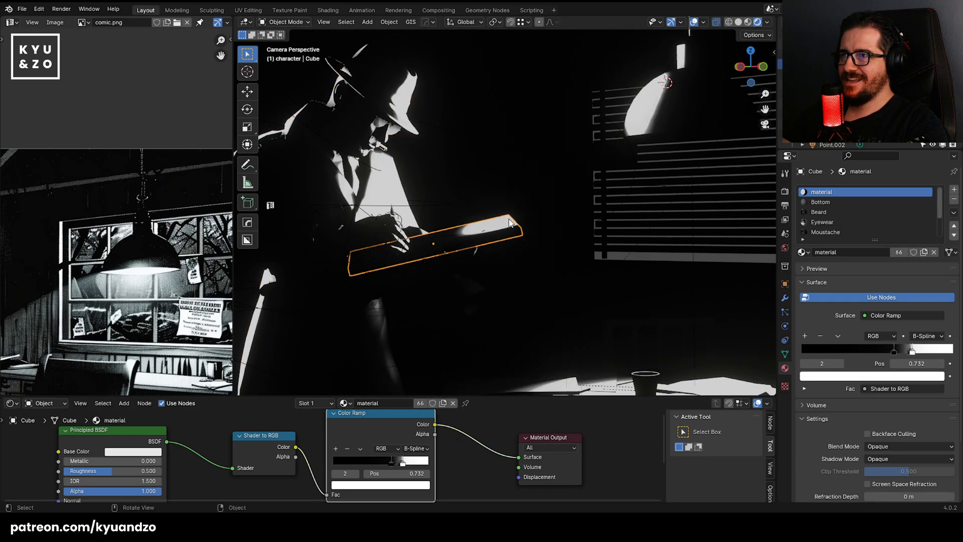
pyautogui.click(426, 449)
pyautogui.click(422, 439)
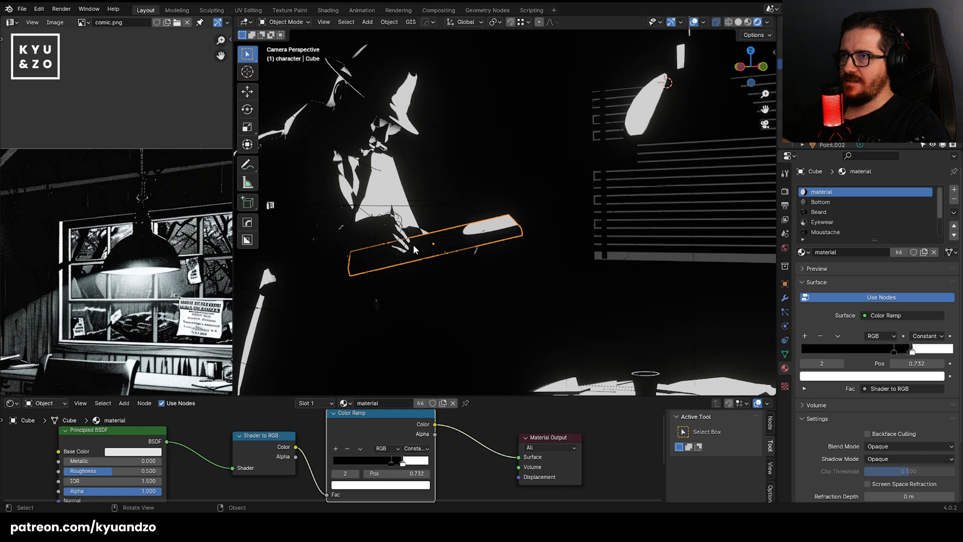
# Examine the shading and shadow edges on the character's glasses and face up close.
pyautogui.scroll(-3, 413, 245)
pyautogui.click(469, 193)
pyautogui.click(465, 263)
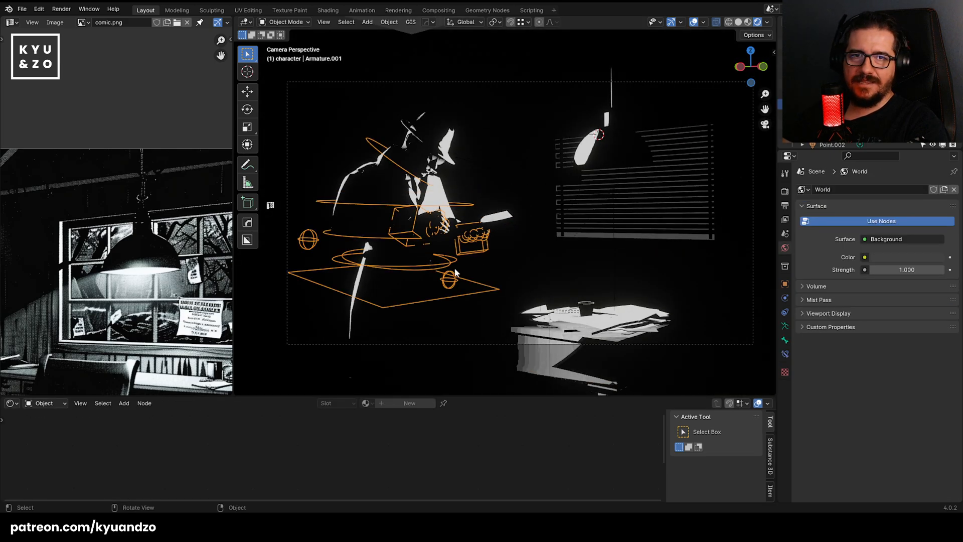
pyautogui.click(473, 232)
pyautogui.scroll(4, 602, 147)
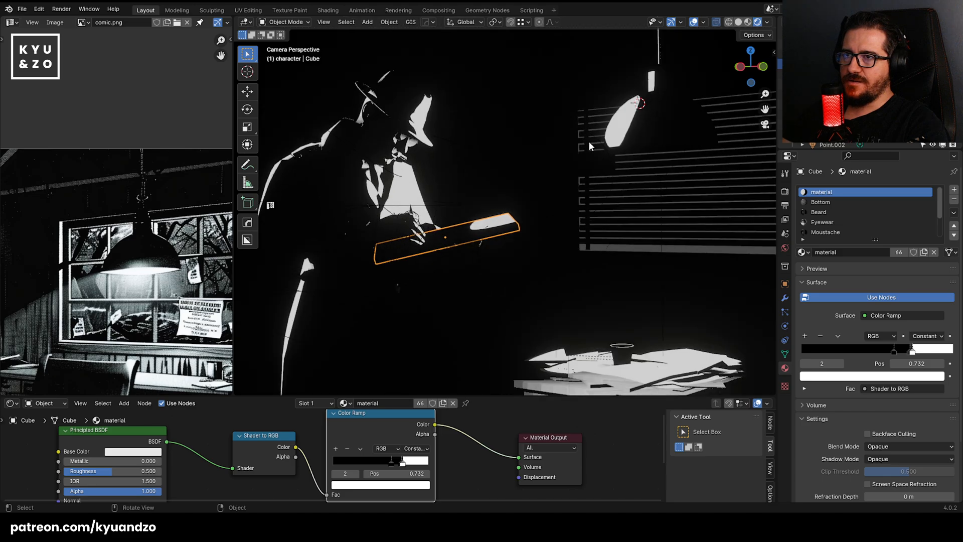
pyautogui.click(588, 140)
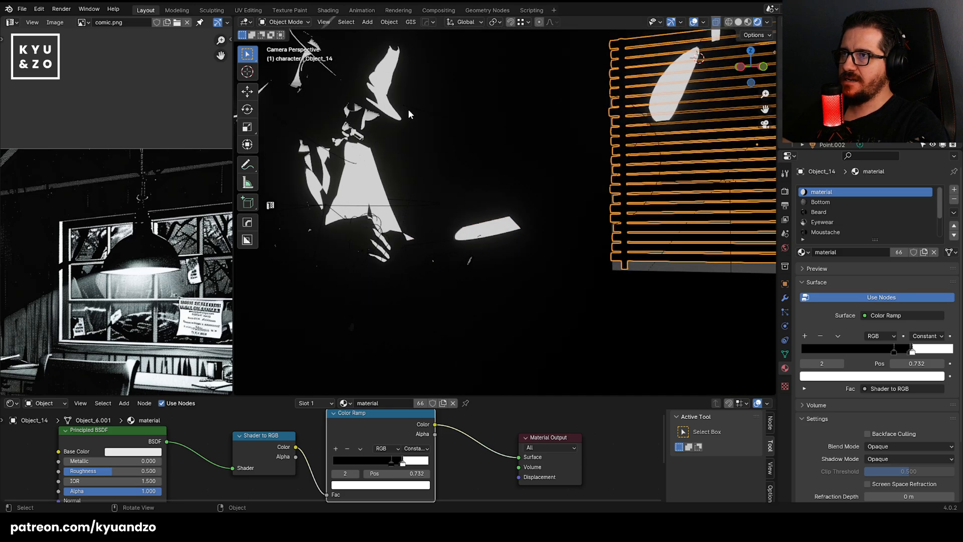
pyautogui.scroll(6, 540, 188)
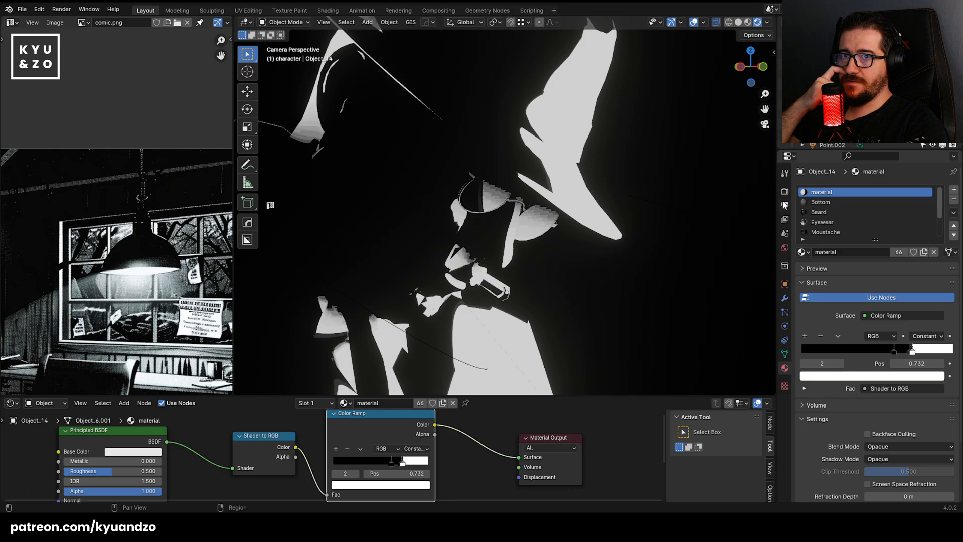
pyautogui.scroll(2, 516, 213)
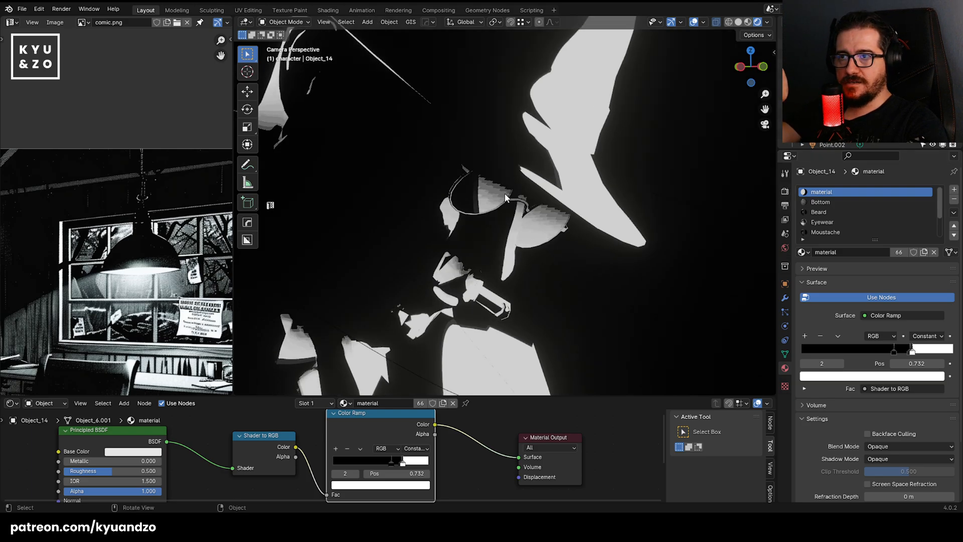
pyautogui.scroll(2, 495, 193)
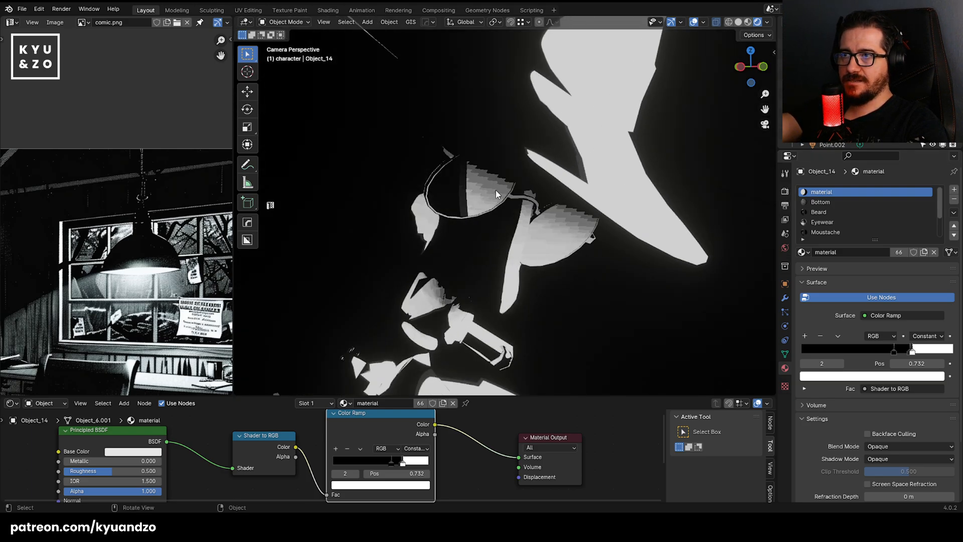
# Set EEVEE's viewport samples to 64 and increase them further to 125.
pyautogui.click(785, 191)
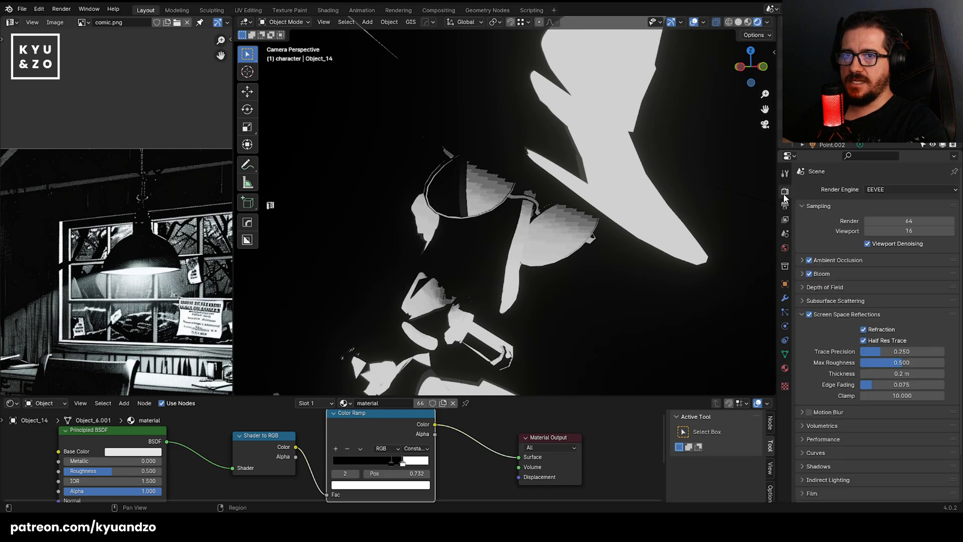
pyautogui.doubleClick(887, 231)
pyautogui.write('64')
pyautogui.press('Return')
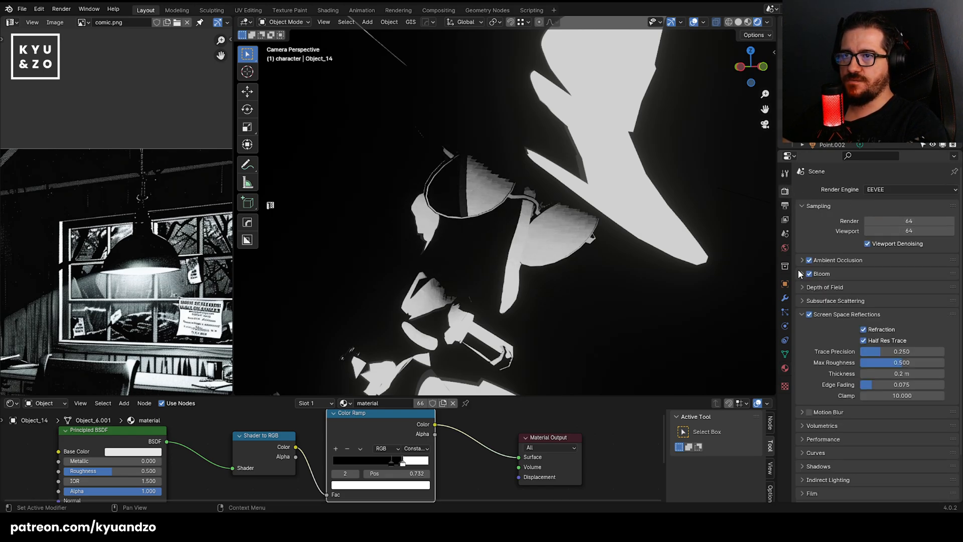
pyautogui.doubleClick(921, 231)
pyautogui.write('125')
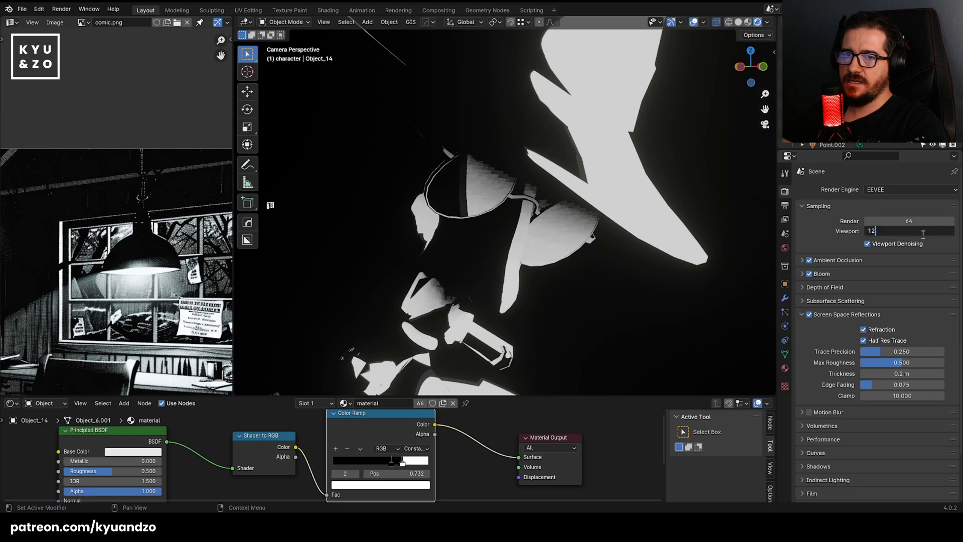
pyautogui.press('Return')
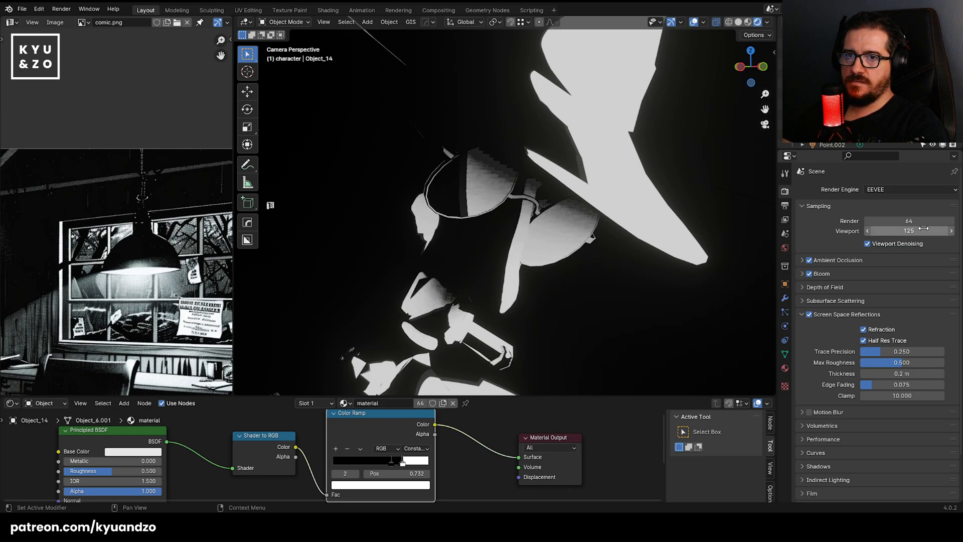
# Set the screen space reflections' trace precision to 0.615 and disable Half Res Trace.
pyautogui.moveTo(876, 351); pyautogui.dragTo(877, 350)
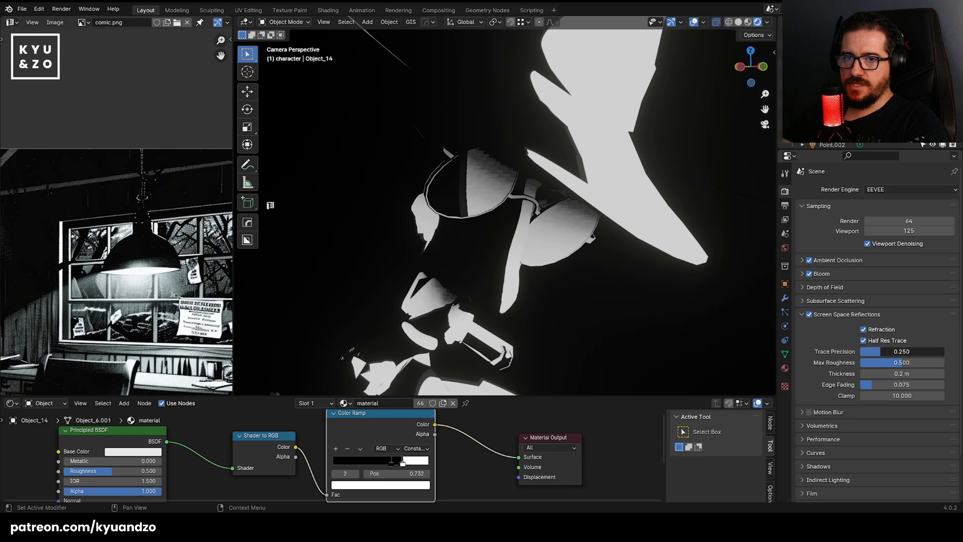
pyautogui.write('0.615')
pyautogui.press('Return')
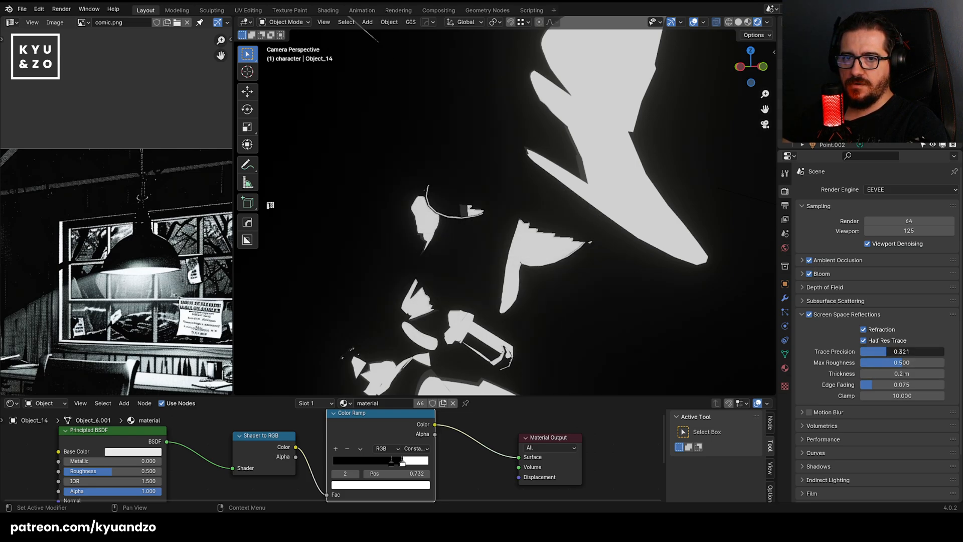
pyautogui.scroll(-1, 821, 342)
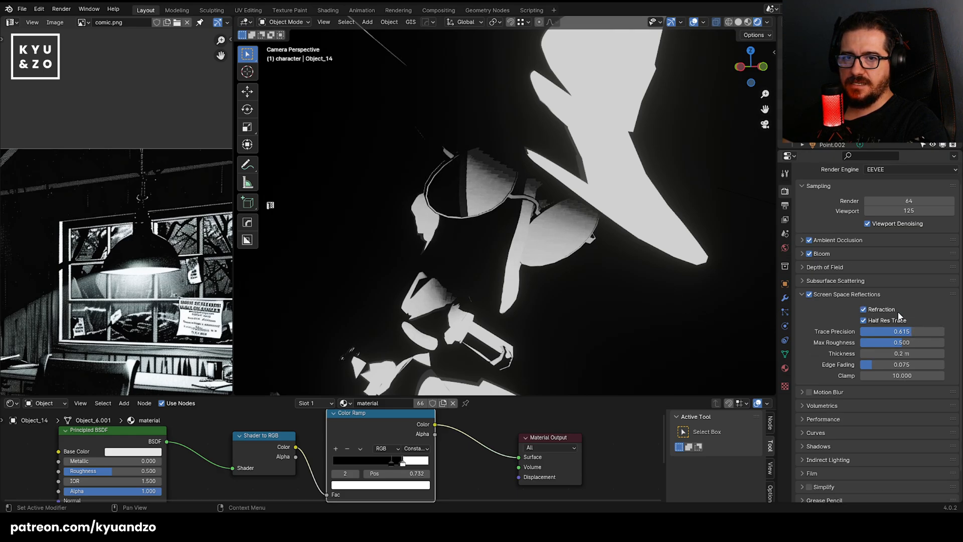
pyautogui.click(875, 321)
# Raise the render's shadow cube size to 2048 px and finally to 4096 px.
pyautogui.scroll(-2, 821, 316)
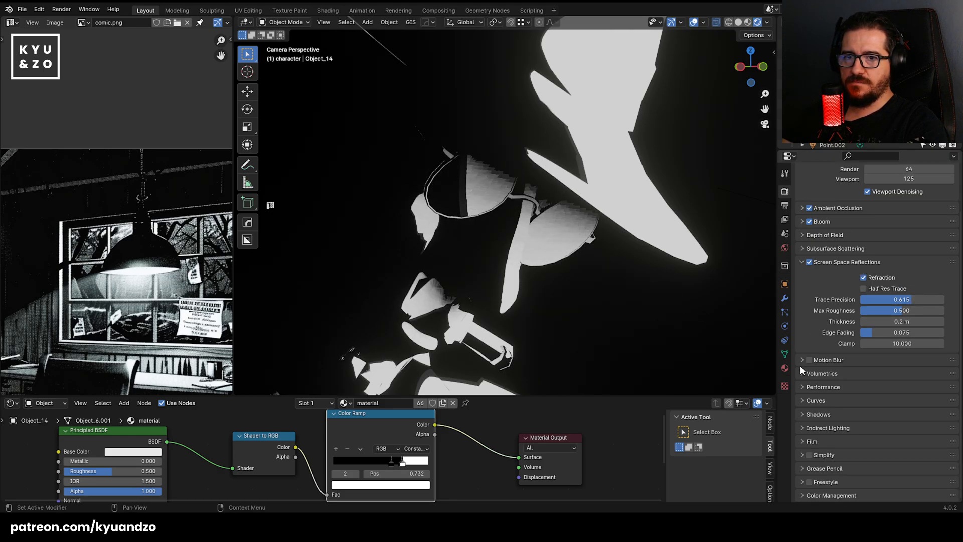
pyautogui.click(803, 416)
pyautogui.scroll(-3, 843, 381)
pyautogui.click(885, 369)
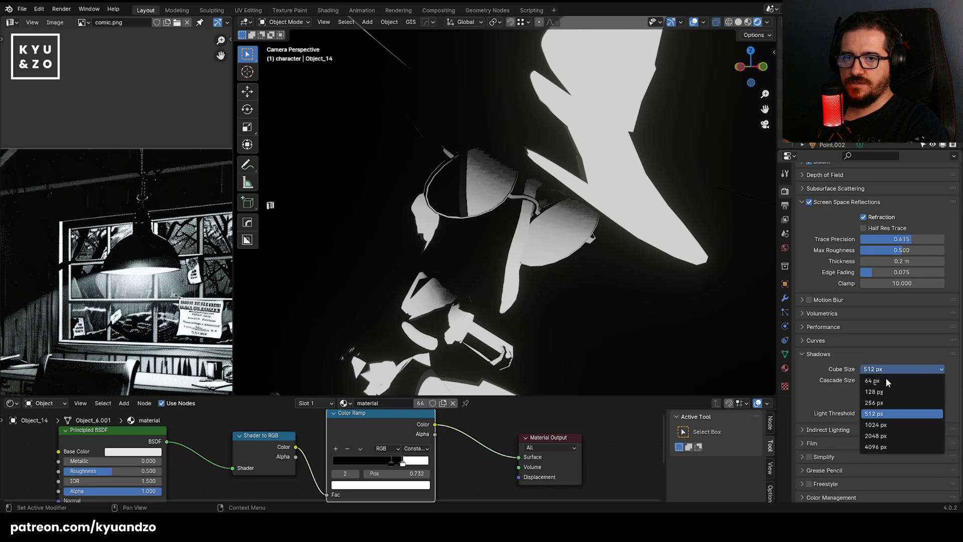
pyautogui.click(883, 438)
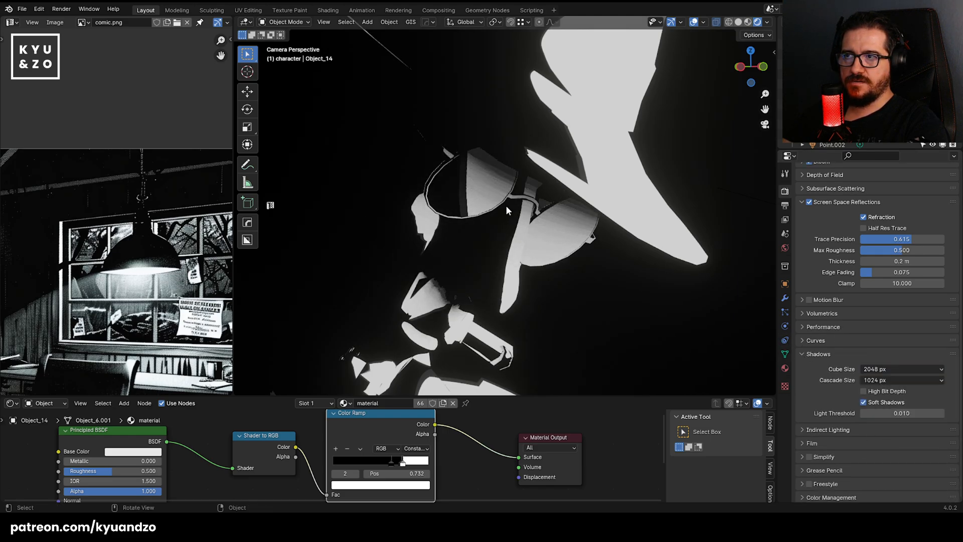
pyautogui.click(906, 368)
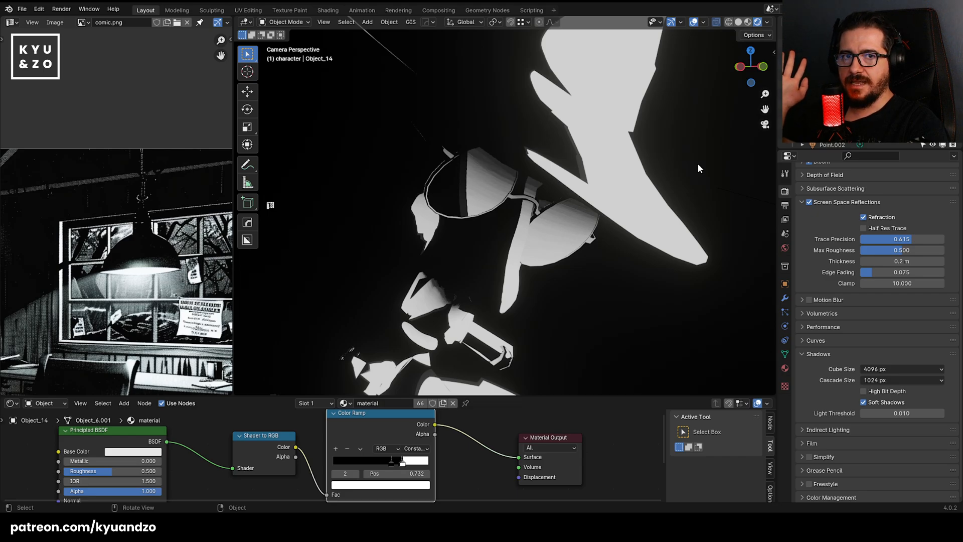
# Enable High Bit Depth for the shadows and set their cascade size to 4096 px.
pyautogui.scroll(-10, 504, 180)
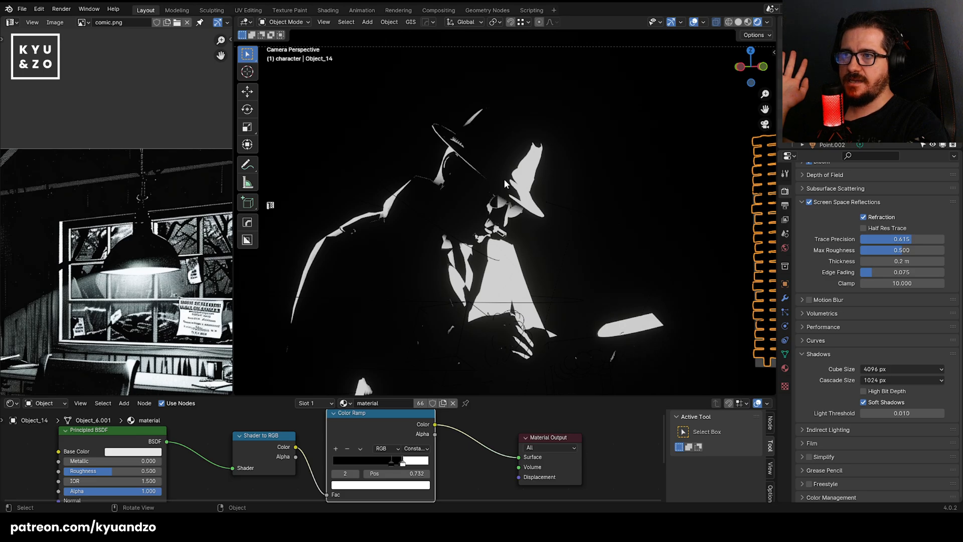
pyautogui.scroll(10, 503, 179)
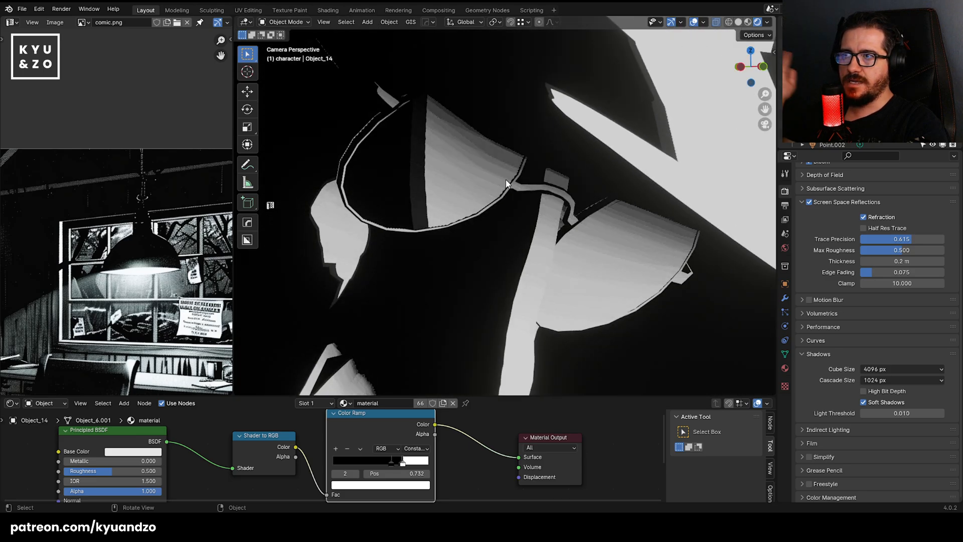
pyautogui.click(897, 395)
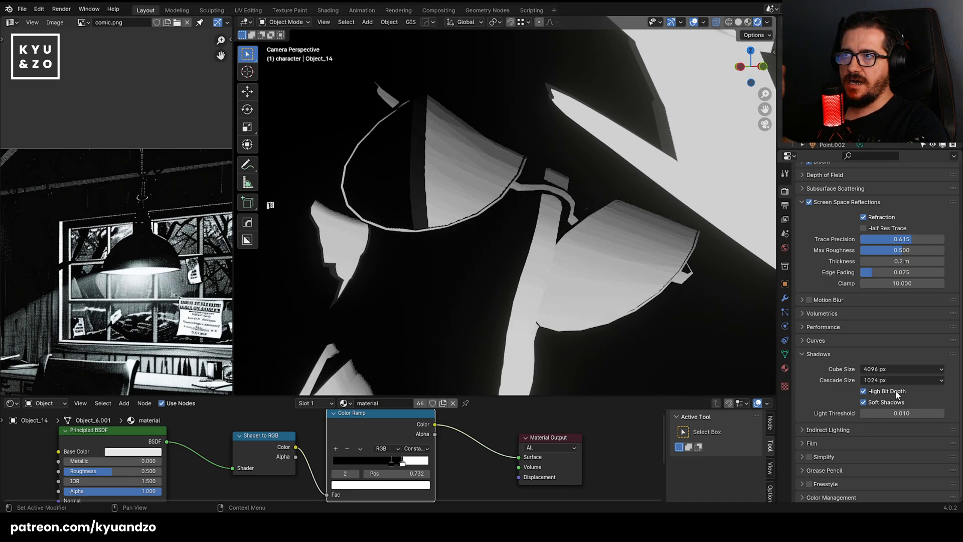
pyautogui.click(897, 380)
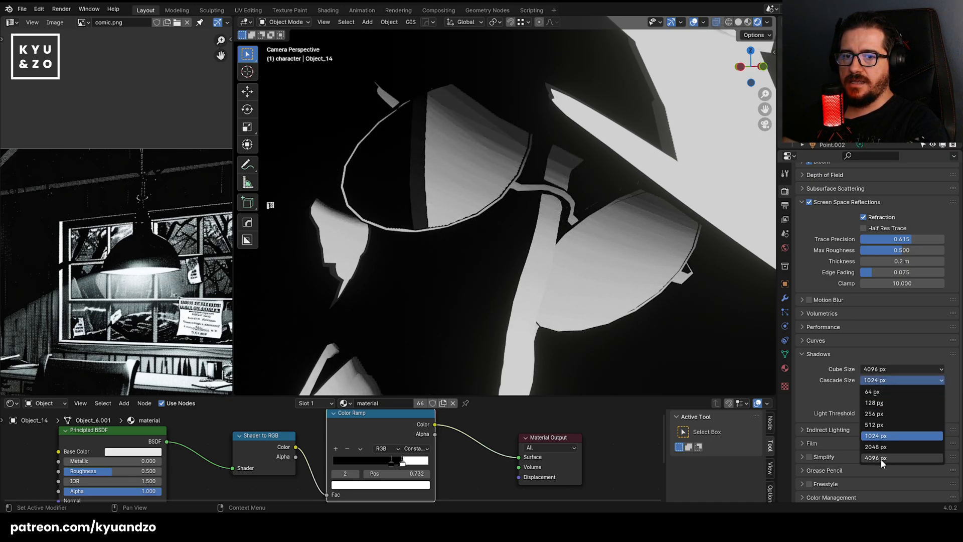
pyautogui.click(880, 458)
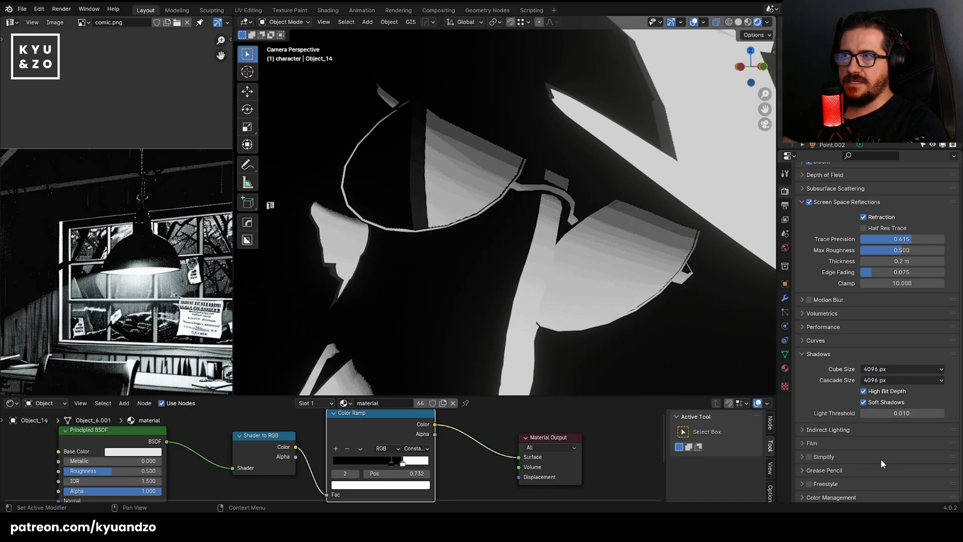
# Set the shadows' cascade size to 1024 px and enable High Quality Normals in EEVEE's performance settings.
pyautogui.click(901, 380)
pyautogui.click(892, 434)
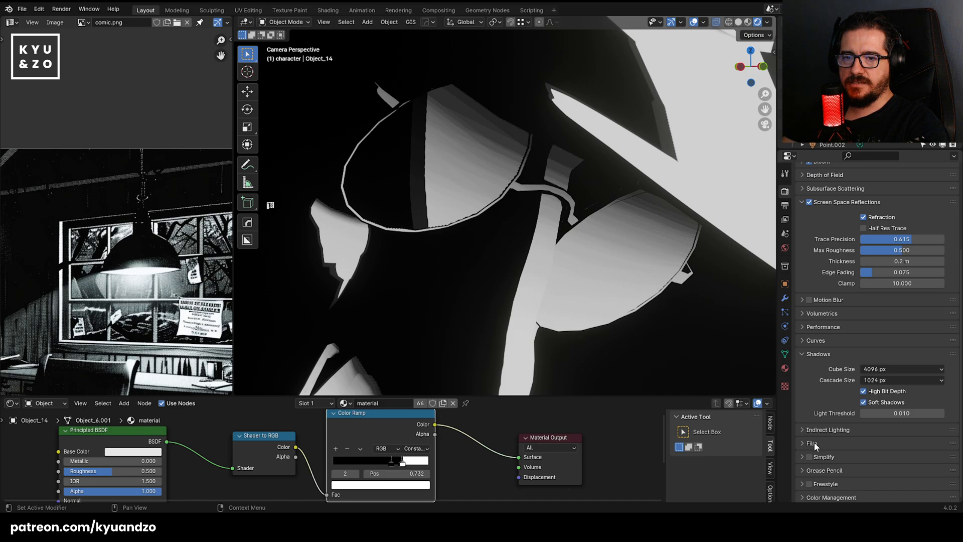
pyautogui.scroll(2, 835, 371)
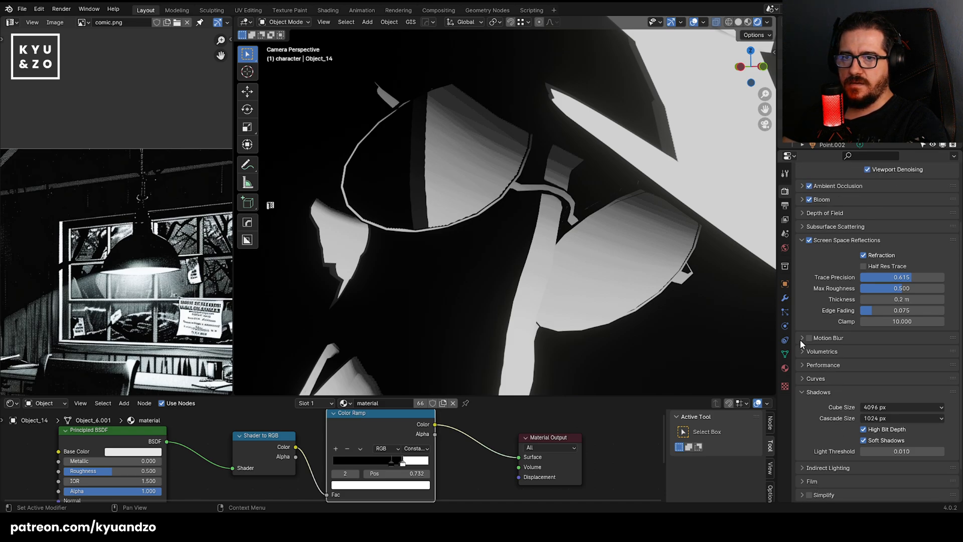
pyautogui.click(802, 363)
pyautogui.click(892, 381)
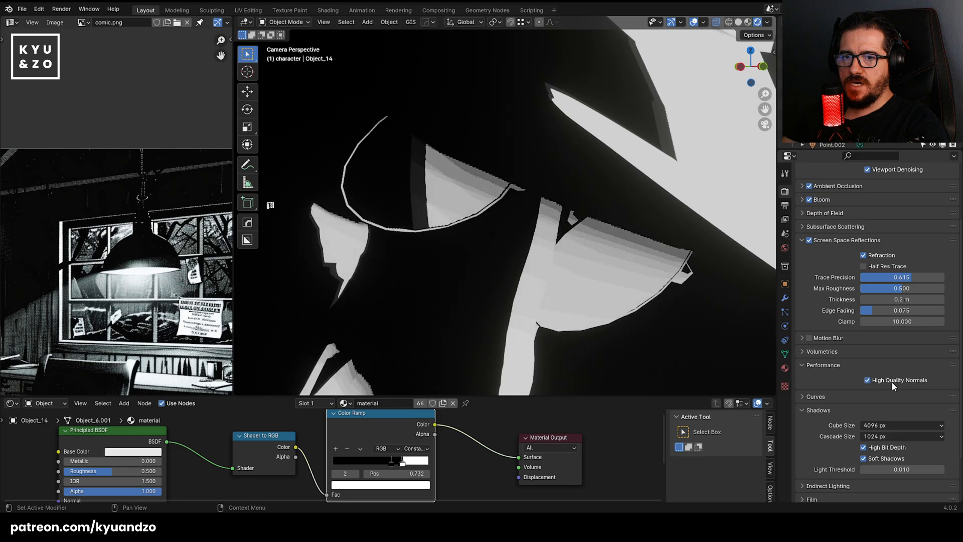
pyautogui.scroll(3, 848, 351)
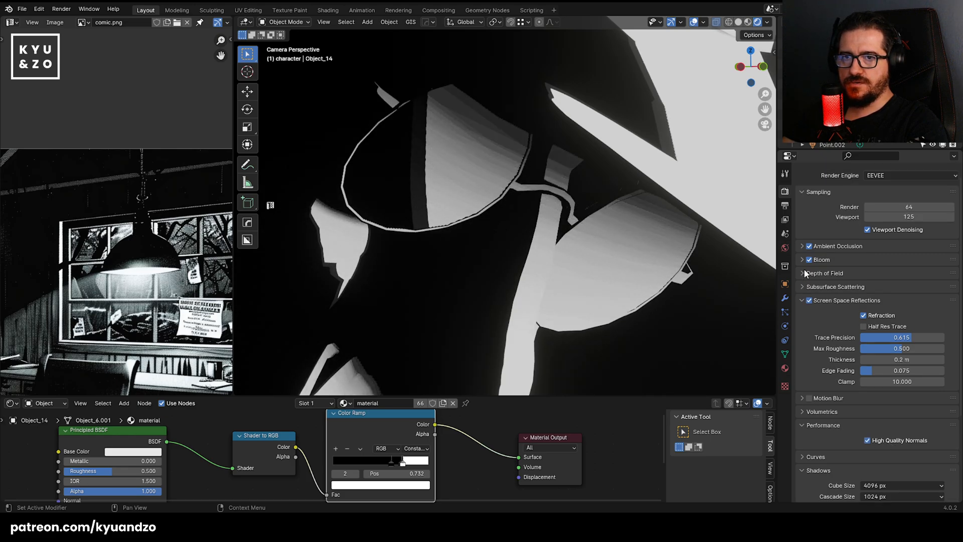
# Expand the Bloom settings and switch Bloom off and on again to compare the glow around the detective.
pyautogui.click(803, 265)
pyautogui.scroll(-5, 467, 251)
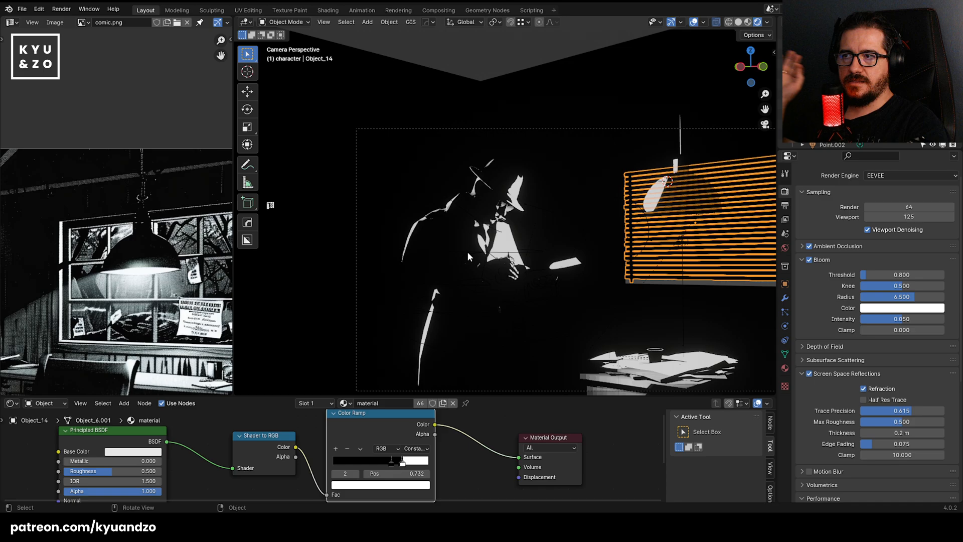
pyautogui.scroll(3, 467, 251)
pyautogui.click(568, 211)
pyautogui.scroll(2, 567, 212)
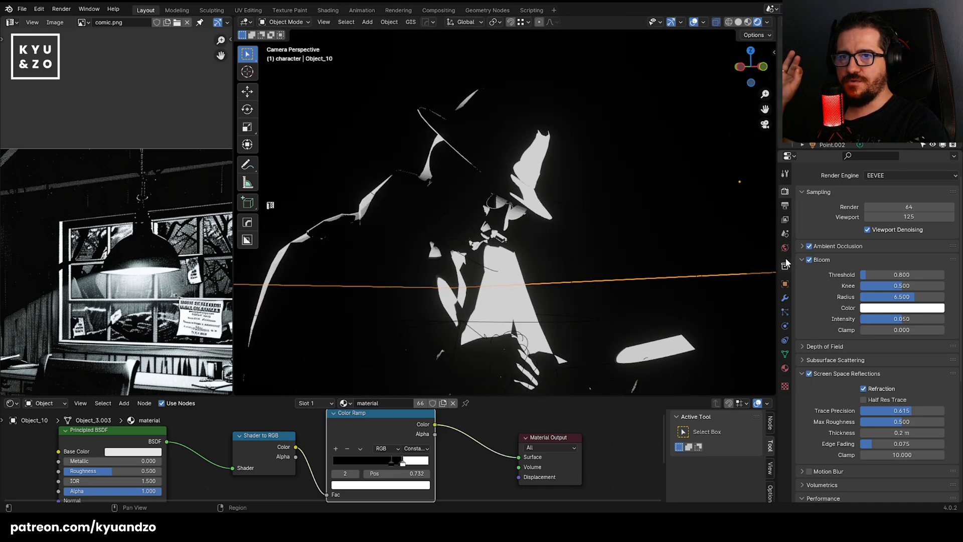
pyautogui.click(808, 260)
pyautogui.click(809, 260)
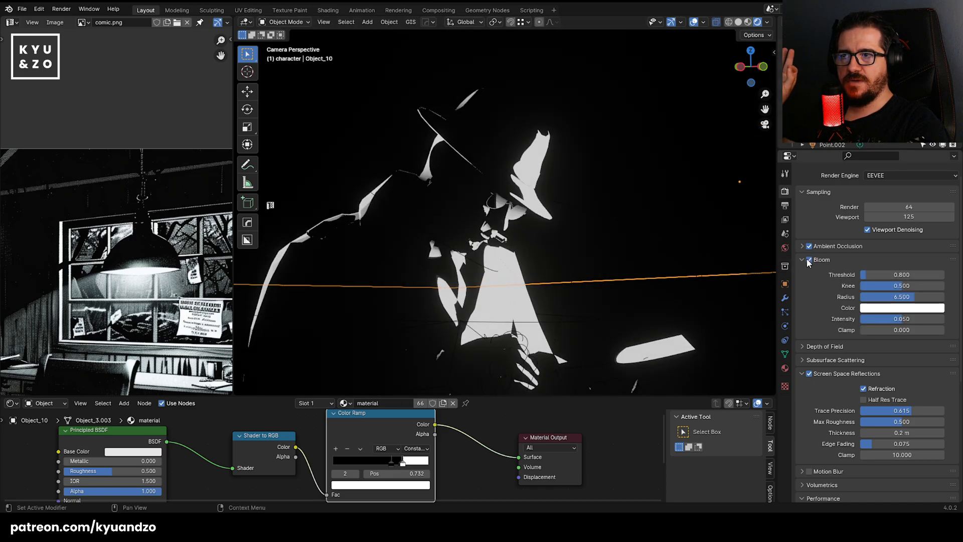
# Set the Bloom threshold to 0.624, checking its glow on the detective's face and hat.
pyautogui.scroll(3, 465, 191)
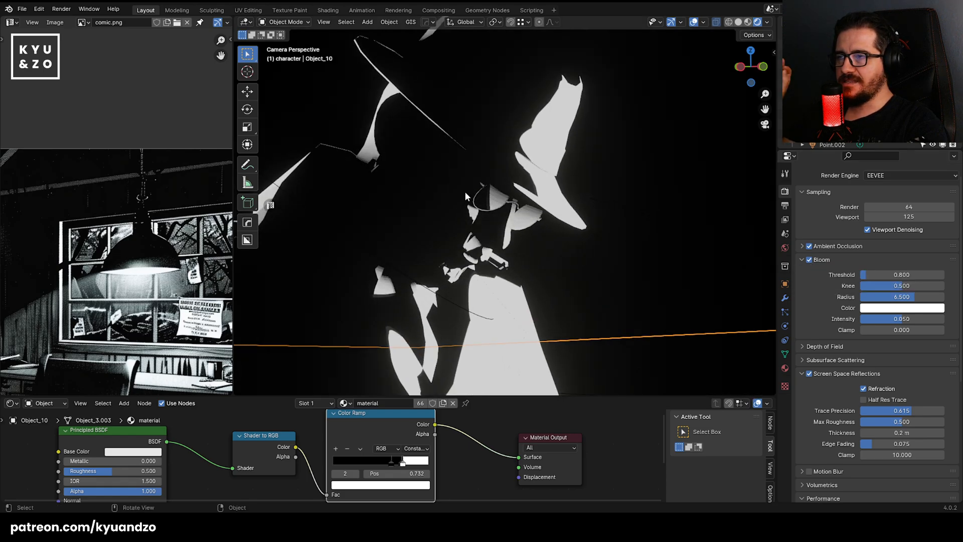
pyautogui.scroll(1, 464, 192)
pyautogui.moveTo(902, 274); pyautogui.dragTo(865, 276)
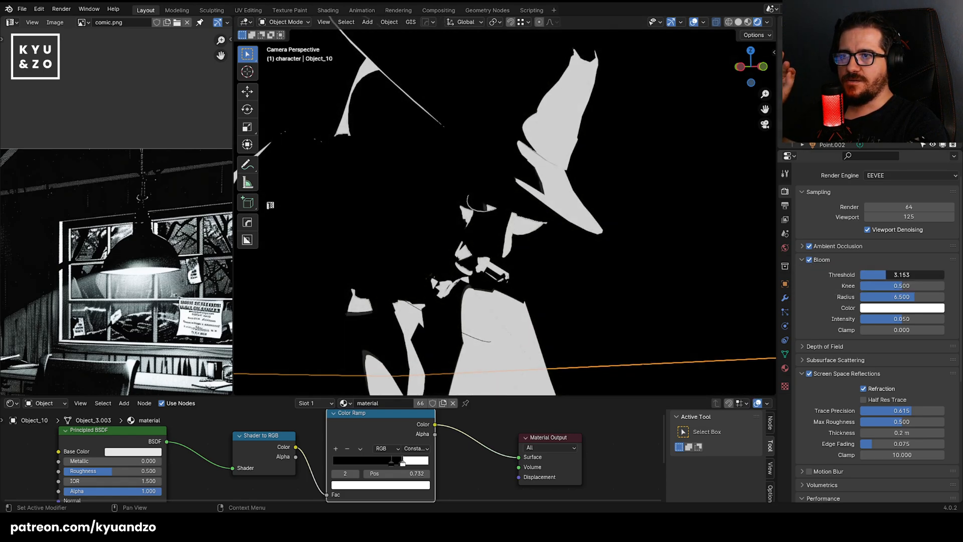
pyautogui.scroll(-3, 570, 245)
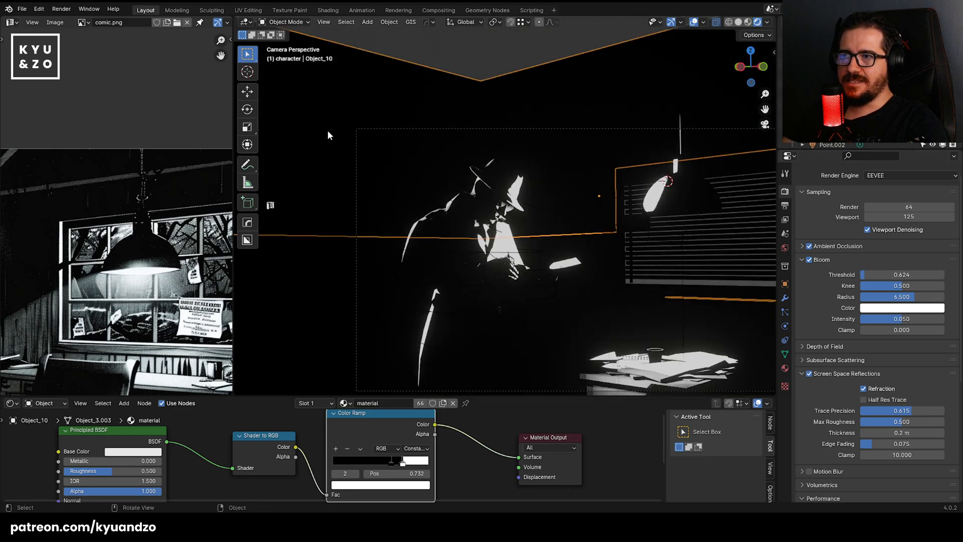
# Examine the glow and shading on the detective, blinds and desk papers, and compare them with the pendant lamp in the reference image.
pyautogui.click(359, 248)
pyautogui.click(480, 65)
pyautogui.scroll(2, 552, 276)
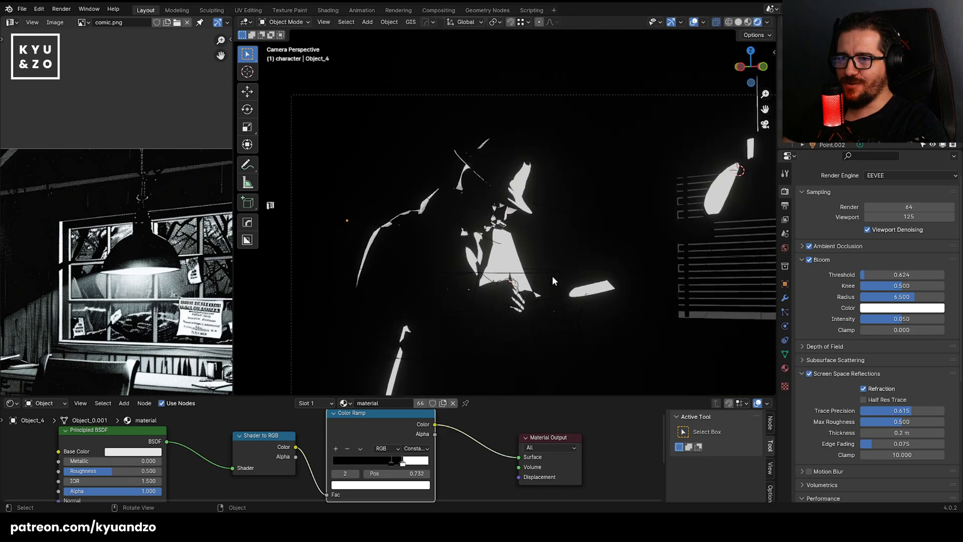
pyautogui.keyDown('shift'); pyautogui.moveTo(616, 235); pyautogui.dragTo(531, 140, button='middle'); pyautogui.keyUp('shift')
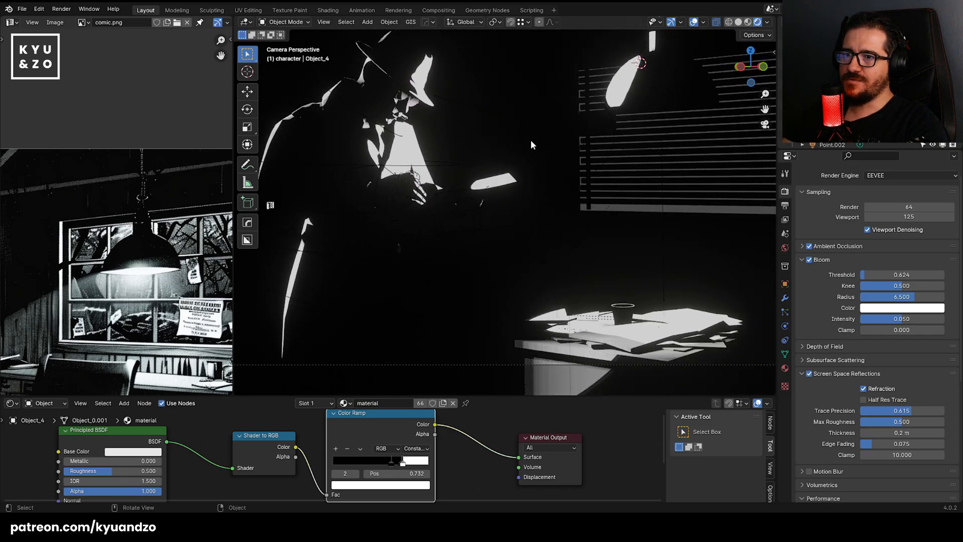
pyautogui.scroll(-3, 531, 139)
pyautogui.scroll(1, 530, 140)
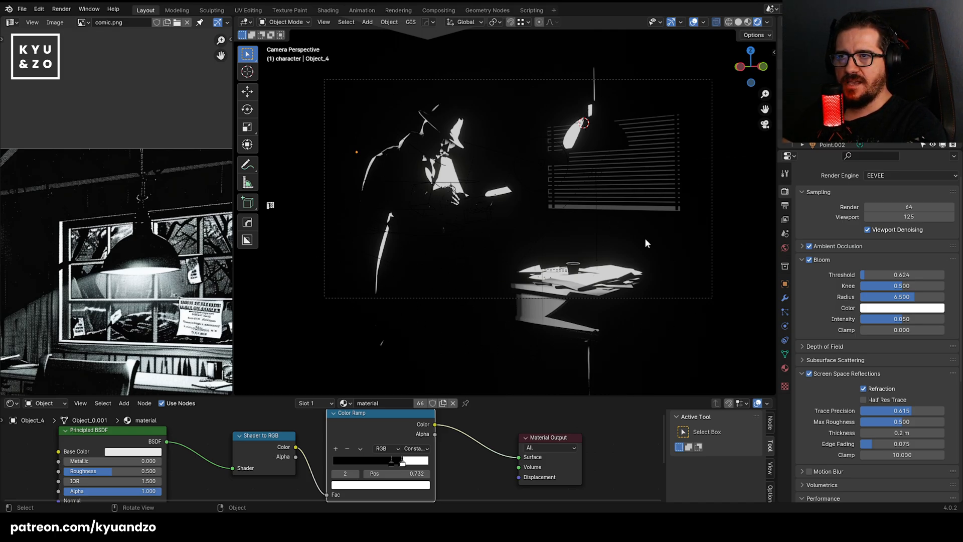
pyautogui.scroll(1, 474, 182)
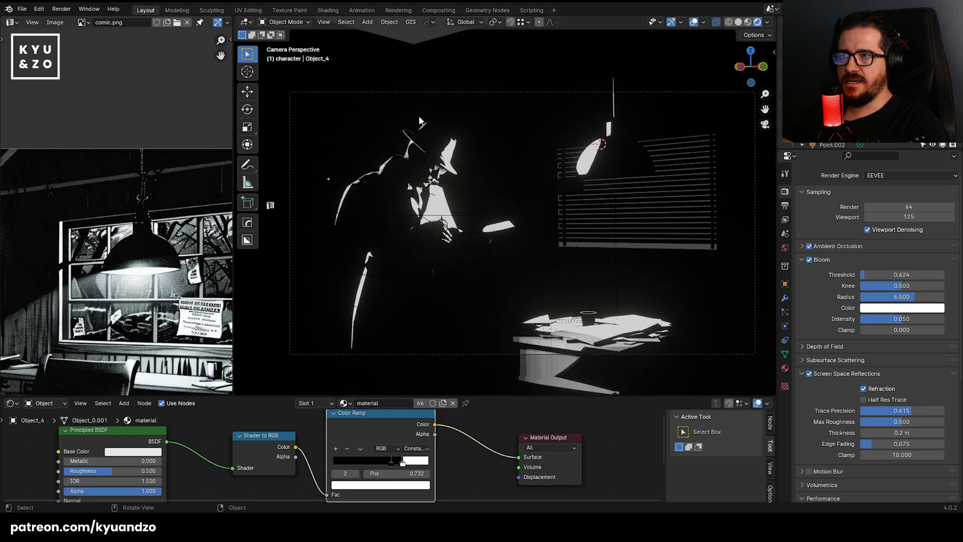
pyautogui.click(429, 84)
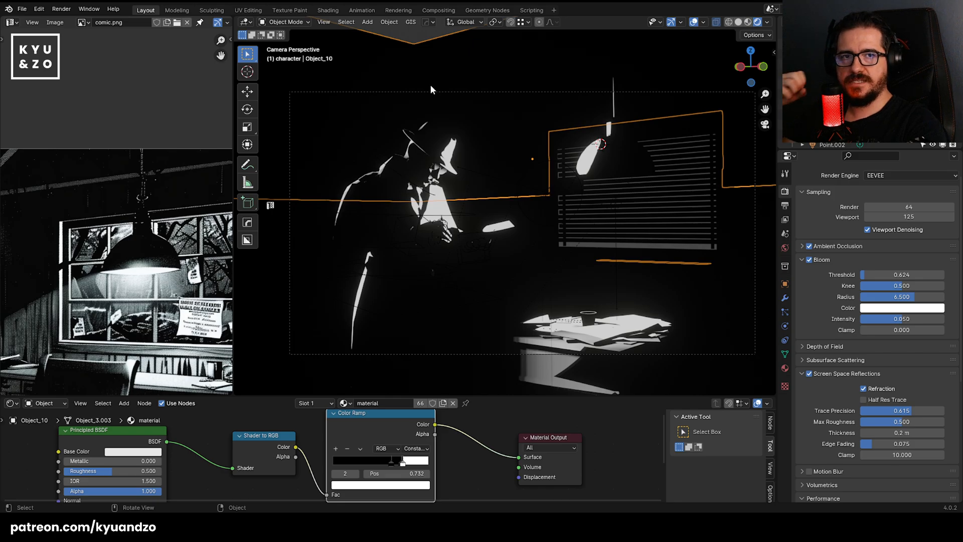
pyautogui.click(408, 157)
pyautogui.keyDown('shift'); pyautogui.moveTo(562, 246); pyautogui.dragTo(586, 221, button='middle'); pyautogui.keyUp('shift')
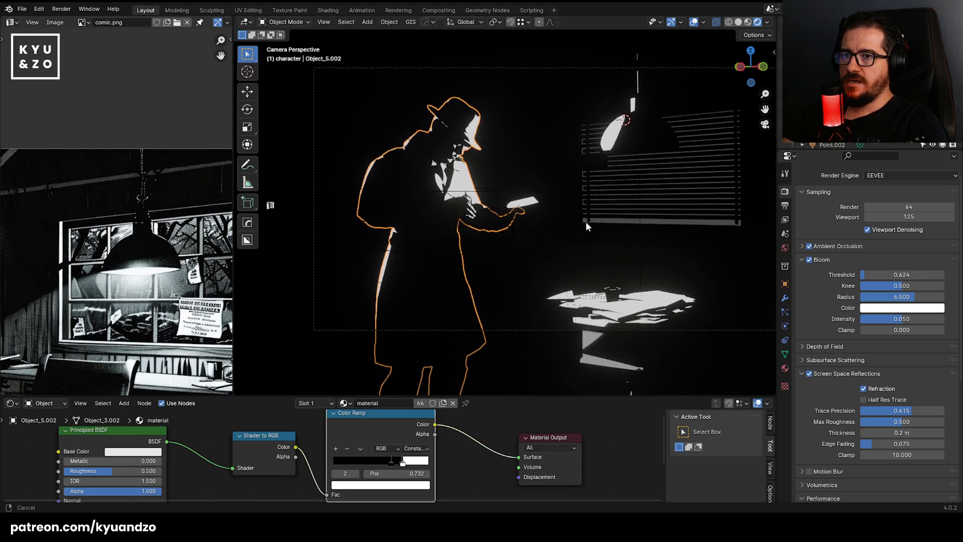
pyautogui.scroll(3, 549, 319)
pyautogui.click(539, 357)
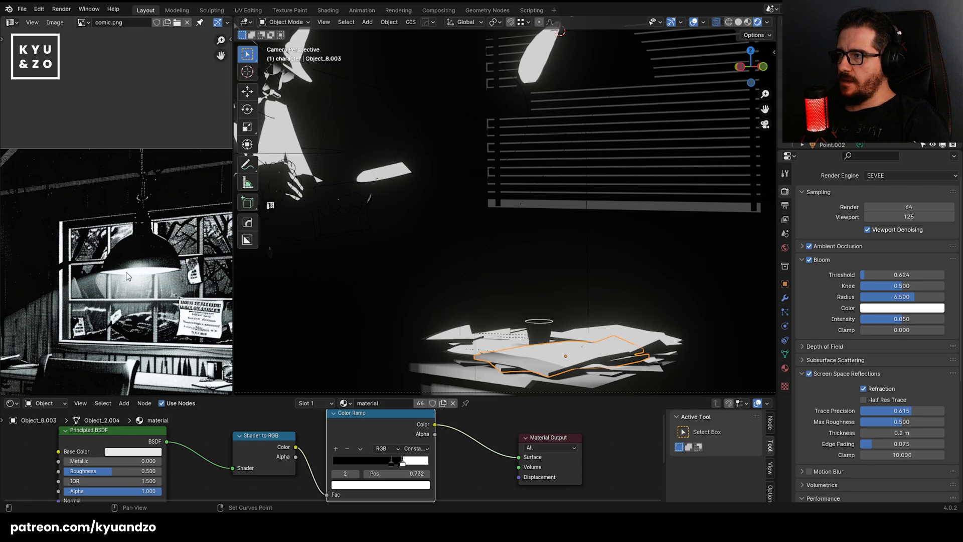
pyautogui.scroll(2, 125, 272)
pyautogui.scroll(3, 98, 216)
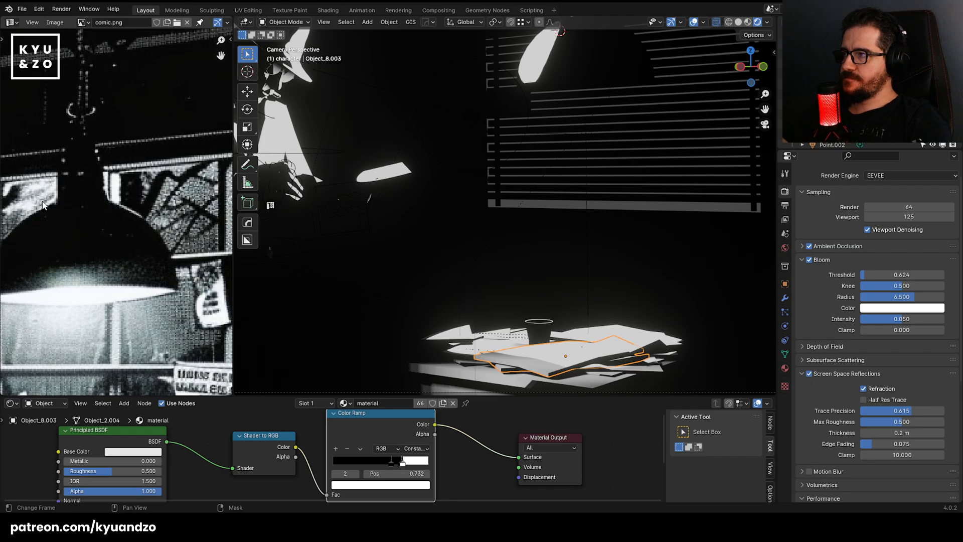
# Turn the node editor area into a taller second 3D viewport and select the hanging lampshade in it.
pyautogui.click(521, 93)
pyautogui.keyDown('shift'); pyautogui.moveTo(515, 115); pyautogui.dragTo(446, 193, button='middle'); pyautogui.keyUp('shift')
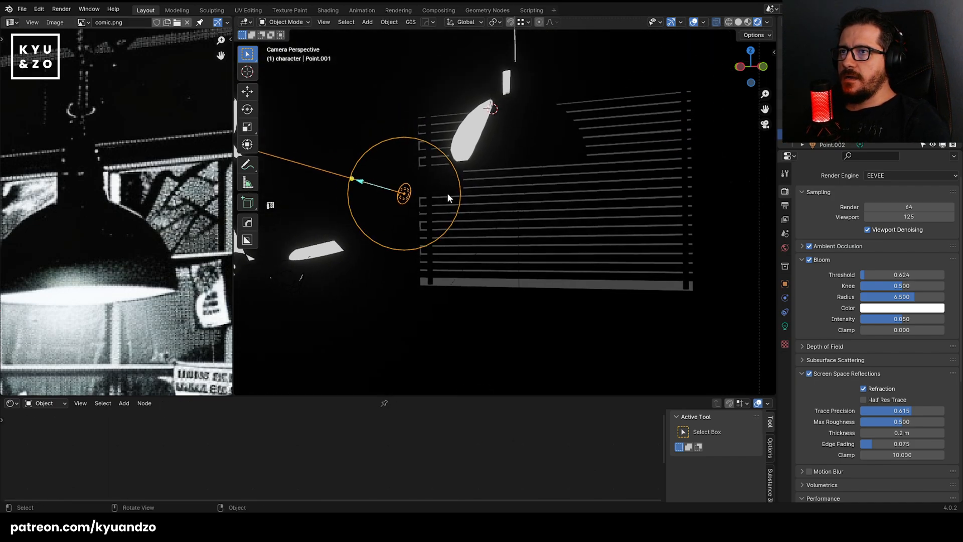
pyautogui.click(449, 179)
pyautogui.click(455, 155)
pyautogui.click(455, 156)
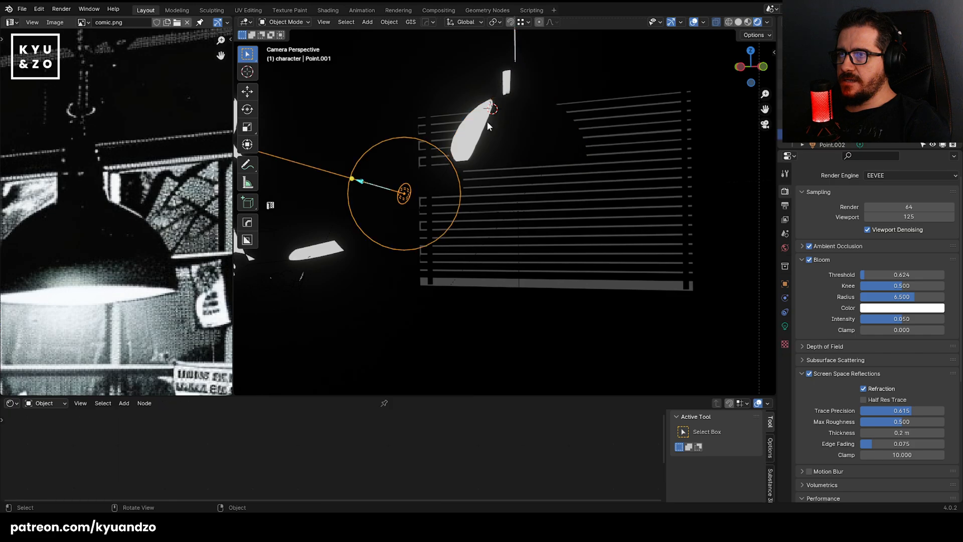
pyautogui.click(11, 404)
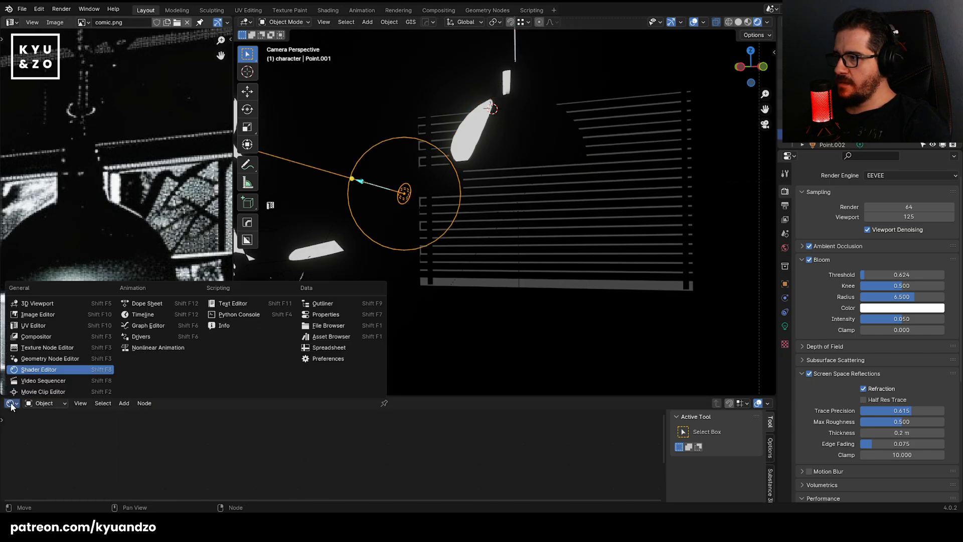
pyautogui.click(69, 304)
pyautogui.moveTo(289, 395); pyautogui.dragTo(291, 303)
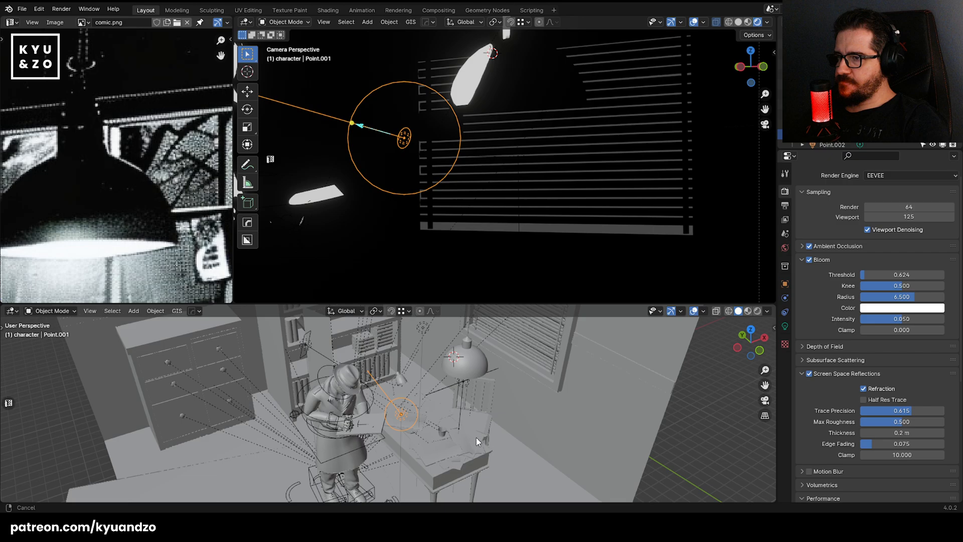
pyautogui.keyDown('ctrl'); pyautogui.moveTo(476, 441); pyautogui.dragTo(414, 415, button='middle'); pyautogui.keyUp('ctrl')
pyautogui.click(402, 409)
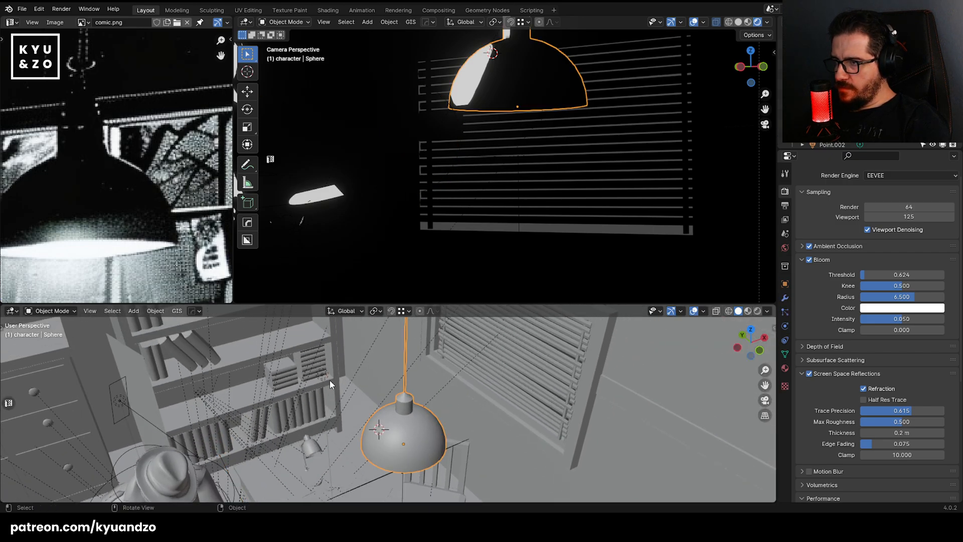
# Duplicate the lamp's point light and place the copy on the side of the lampshade facing away from the detective.
pyautogui.hotkey('shift', 'd')
pyautogui.click(486, 439)
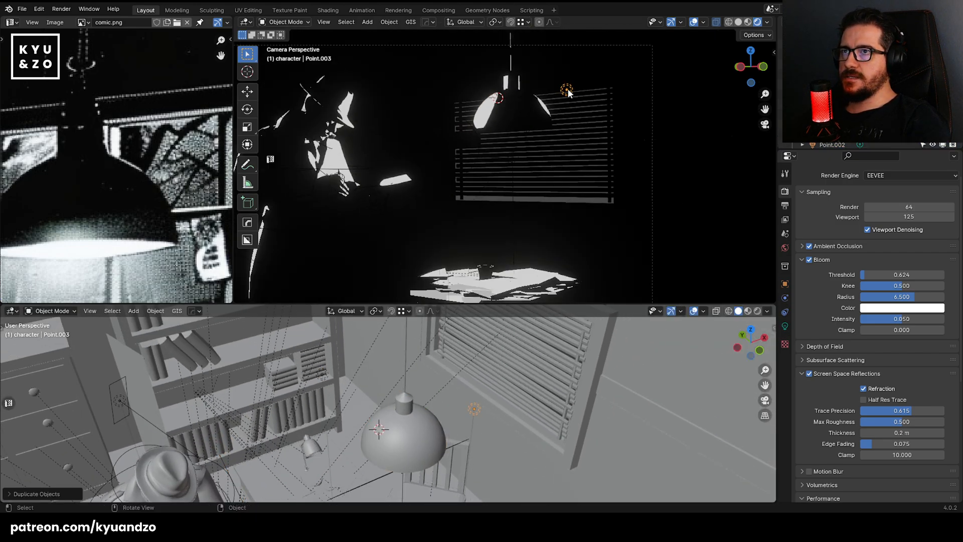
pyautogui.press('g')
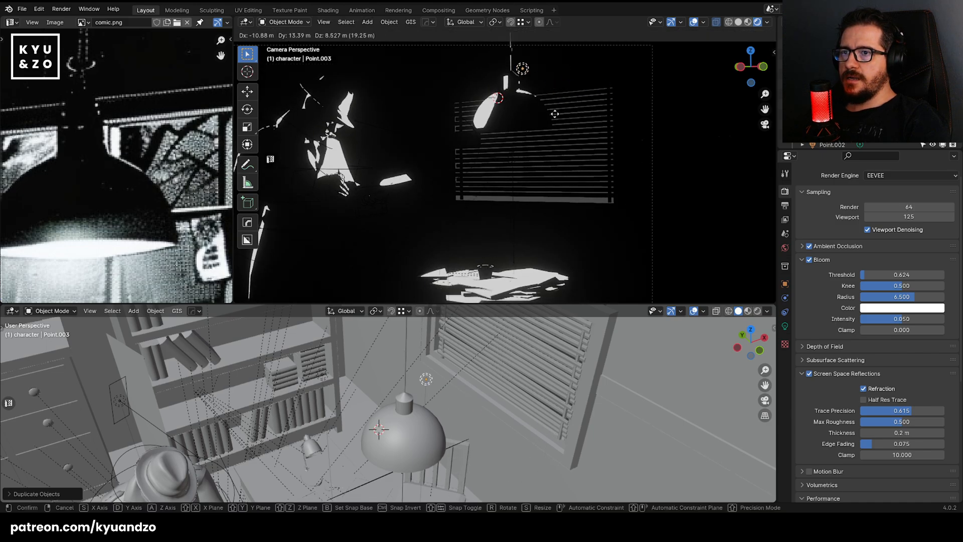
pyautogui.click(597, 153)
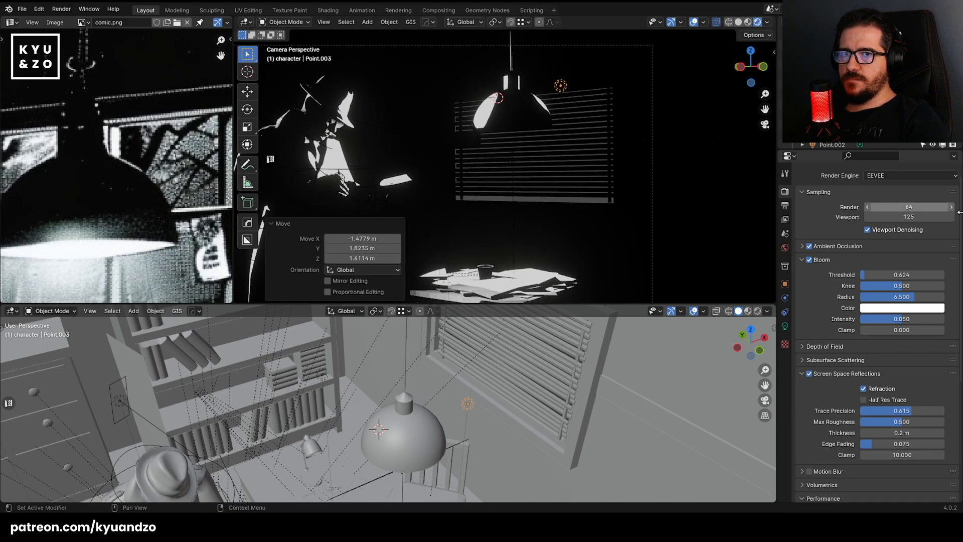
# Change the duplicated light's type to Area and finally to Spot, and try rotating it about a single axis.
pyautogui.click(785, 327)
pyautogui.click(938, 234)
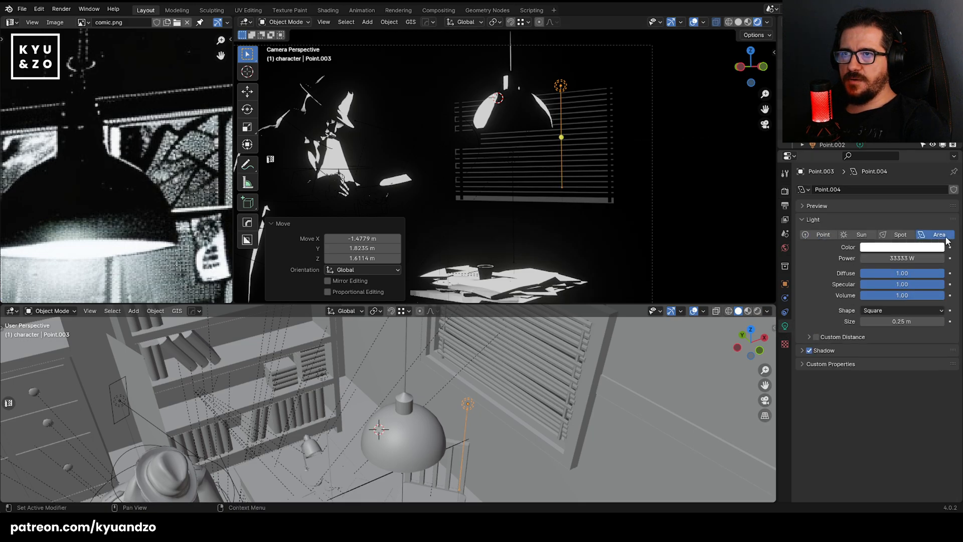
pyautogui.click(897, 235)
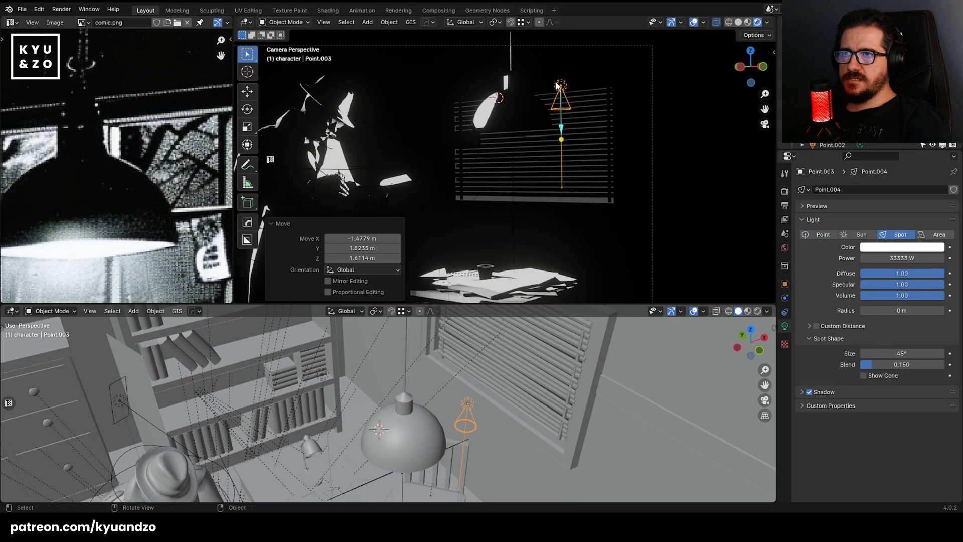
pyautogui.press('r')
pyautogui.press('x')
pyautogui.press('y')
pyautogui.press('Escape')
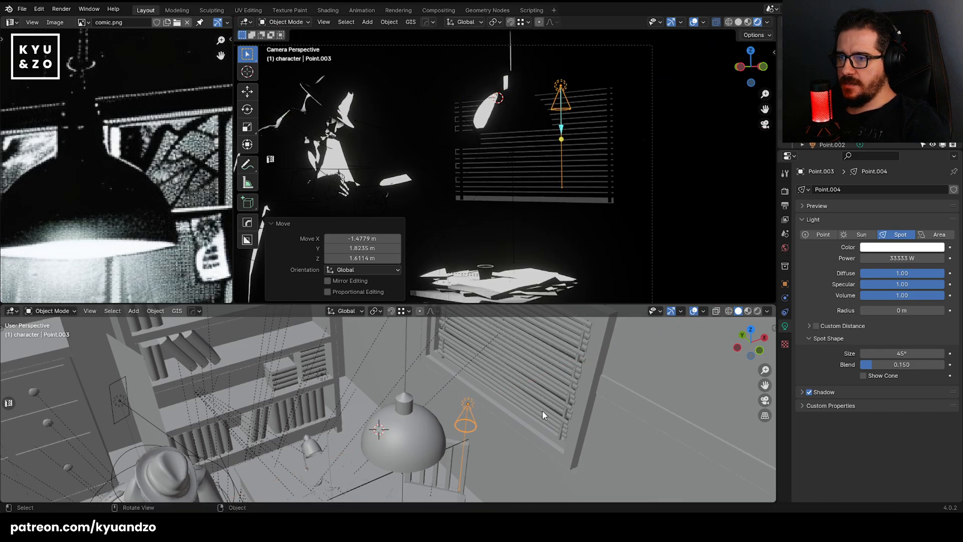
# Rotate the spot light freely towards the lampshade, scale it and move it close to the shade's far side.
pyautogui.moveTo(542, 411); pyautogui.dragTo(452, 431, button='middle')
pyautogui.press('r')
pyautogui.press('r')
pyautogui.click(473, 396)
pyautogui.press('g')
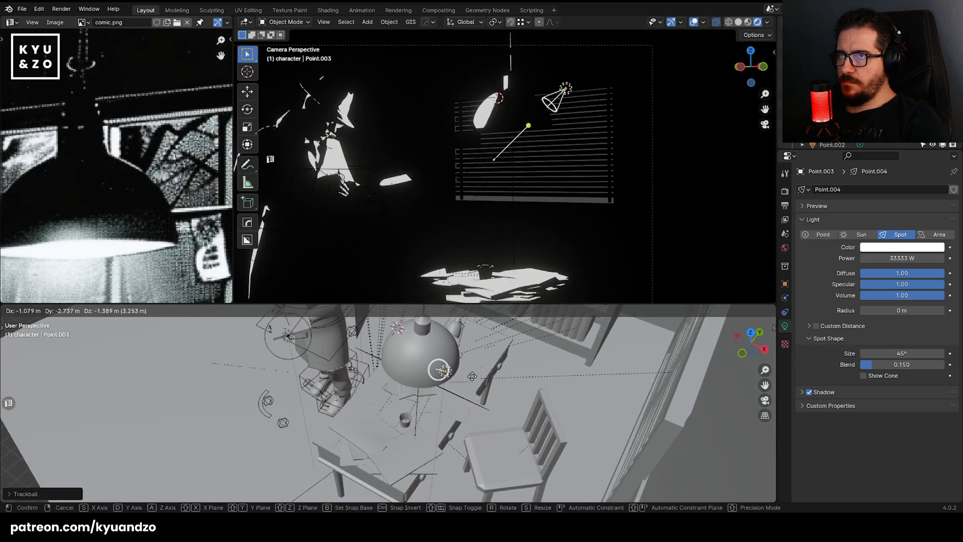
pyautogui.click(467, 384)
pyautogui.press('s')
pyautogui.click(497, 405)
pyautogui.press('g')
pyautogui.click(503, 382)
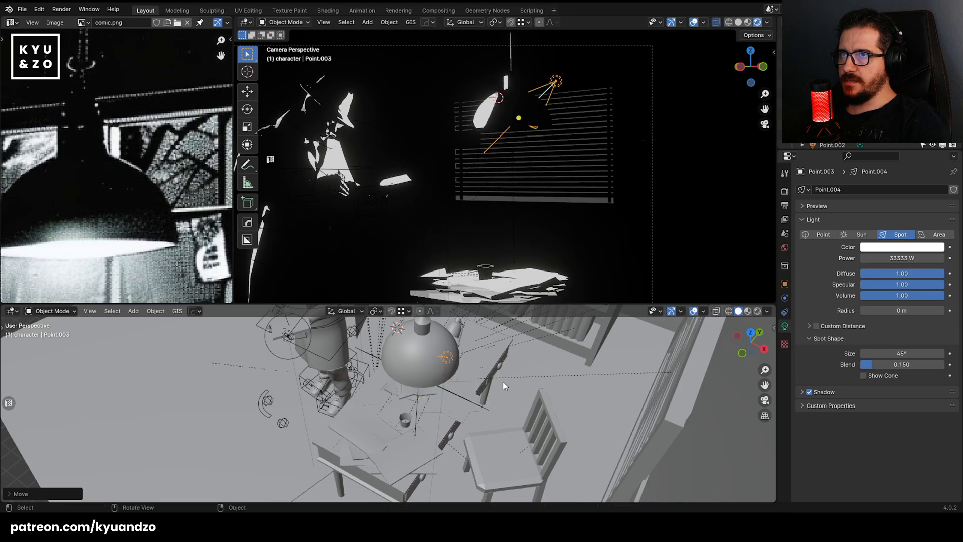
# Shift the spot light to the front of the lampshade and fine-tune its aim with a trackball rotation.
pyautogui.press('g')
pyautogui.click(473, 382)
pyautogui.press('r')
pyautogui.press('r')
pyautogui.click(459, 386)
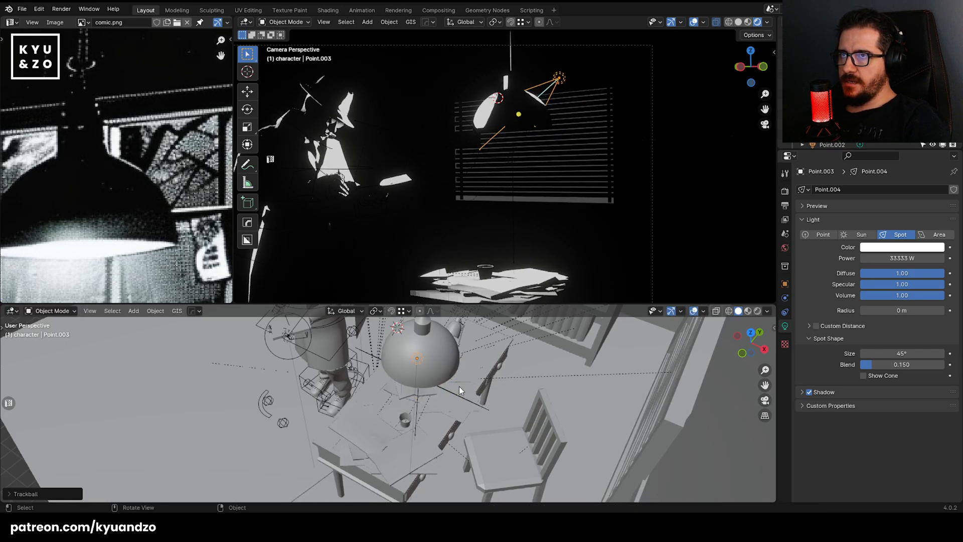
# Move the spot light about 4.7 m along the global Y axis so it rim-lights the lampshade's far edge.
pyautogui.press('g')
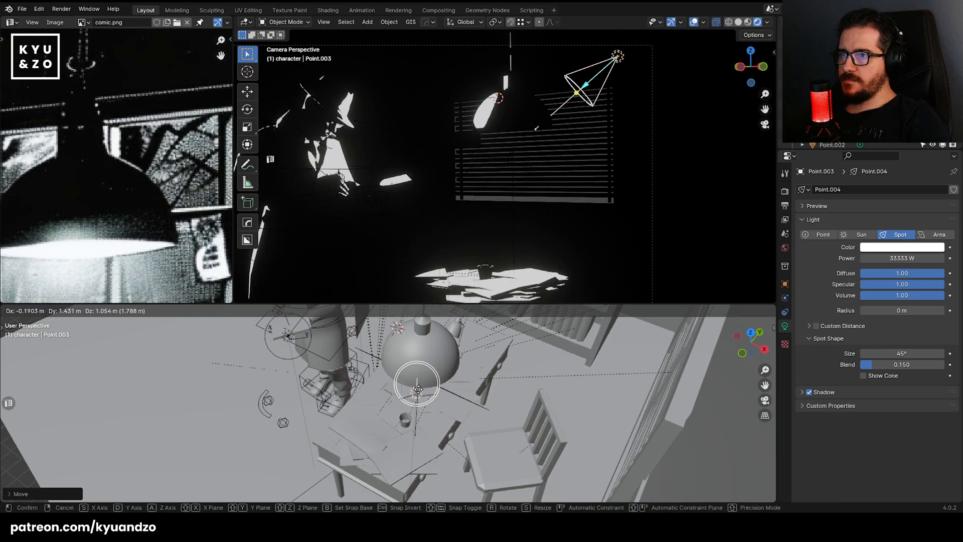
pyautogui.press('y')
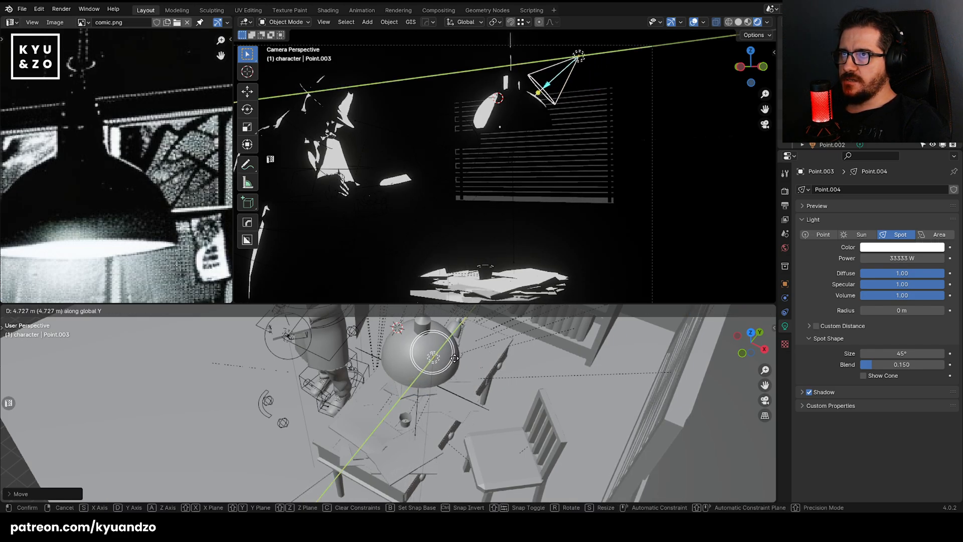
pyautogui.click(456, 356)
pyautogui.click(609, 219)
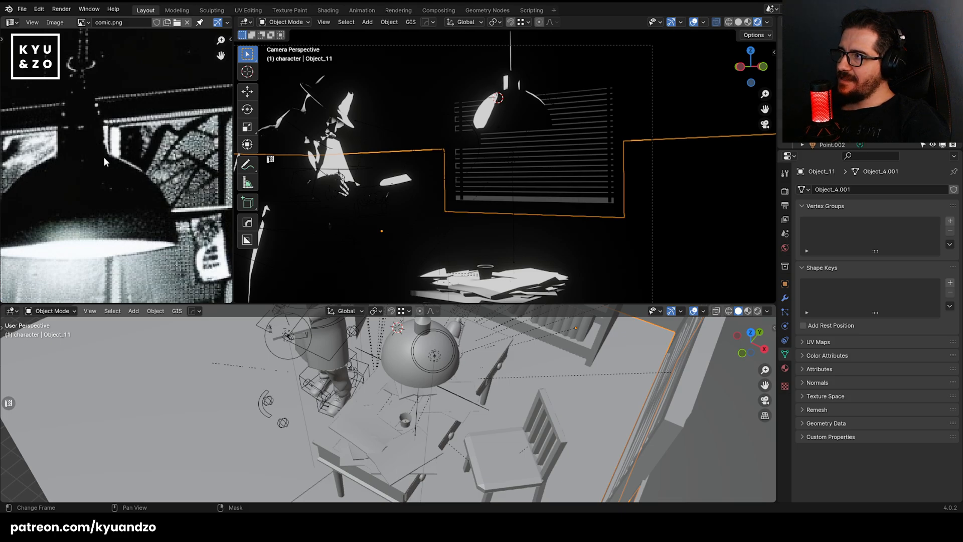
# Duplicate the lampshade's rim spot light, place the copy in front of the window blinds and change its type to Area.
pyautogui.scroll(-4, 104, 160)
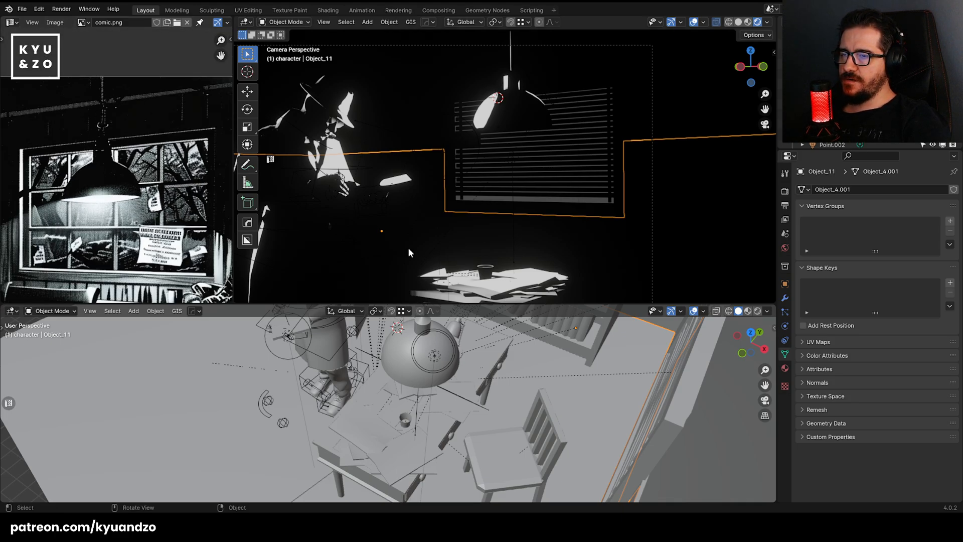
pyautogui.scroll(-4, 546, 143)
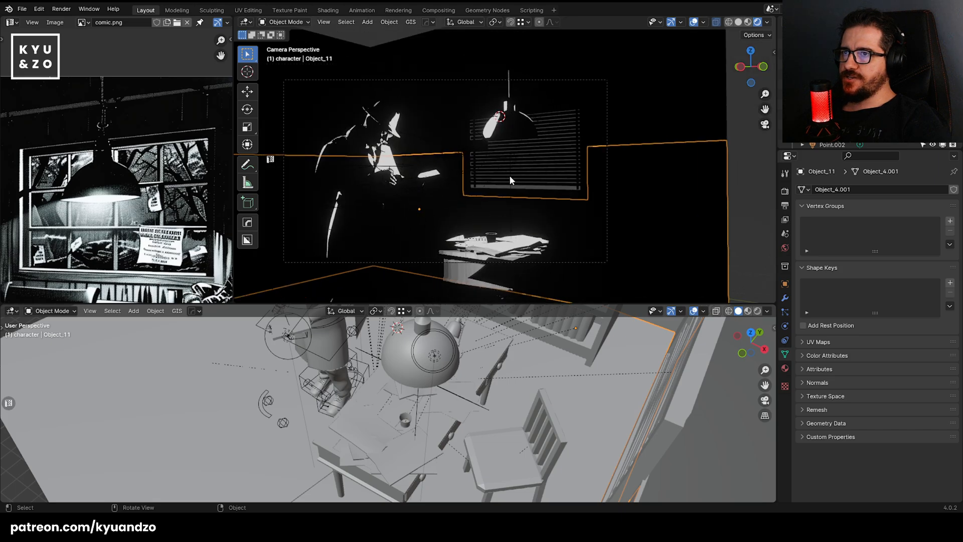
pyautogui.scroll(-3, 502, 180)
pyautogui.click(541, 161)
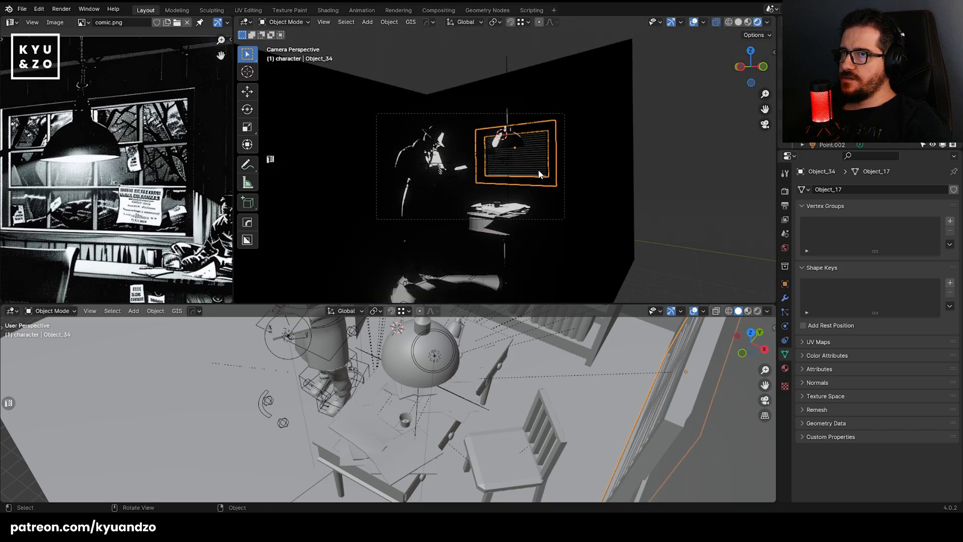
pyautogui.click(694, 162)
pyautogui.scroll(2, 528, 143)
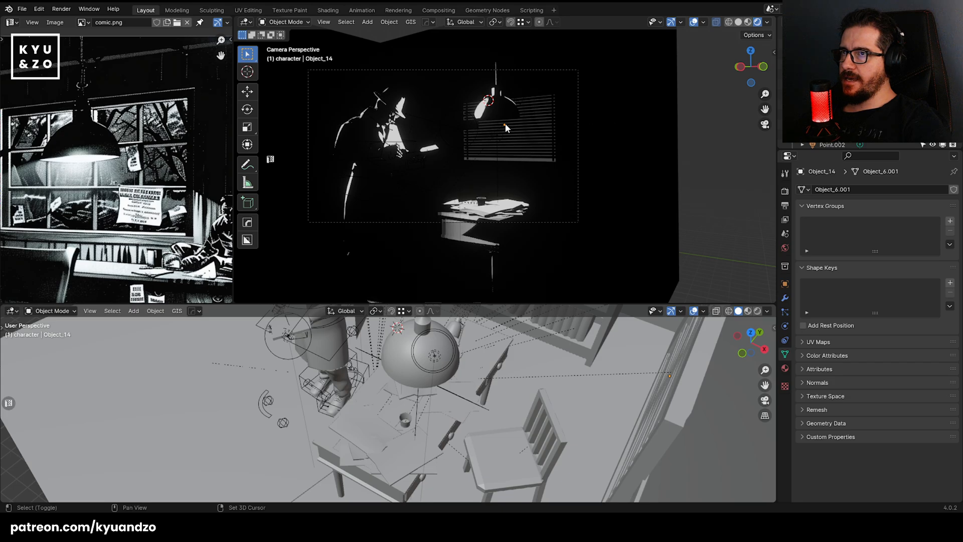
pyautogui.keyDown('shift'); pyautogui.moveTo(570, 148); pyautogui.dragTo(432, 159, button='middle'); pyautogui.keyUp('shift')
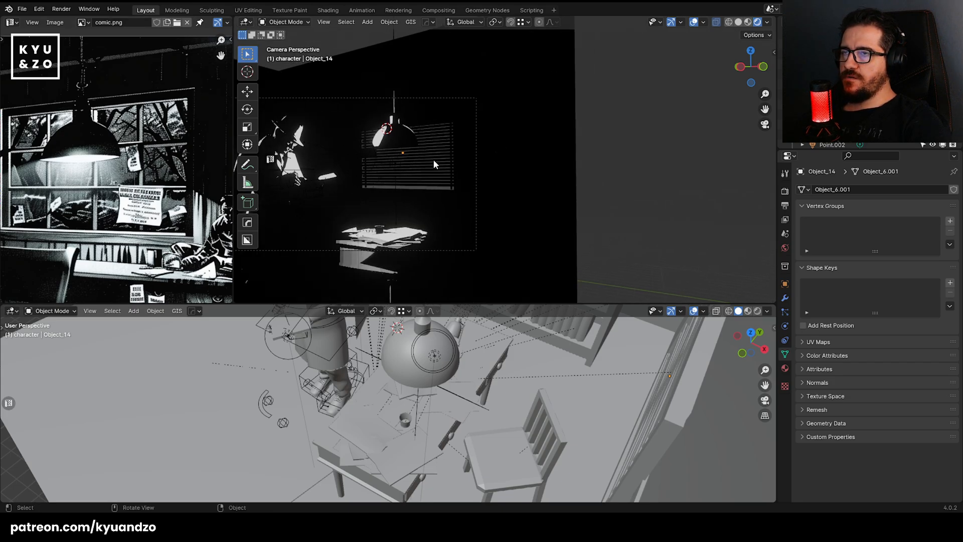
pyautogui.scroll(2, 455, 167)
pyautogui.click(472, 123)
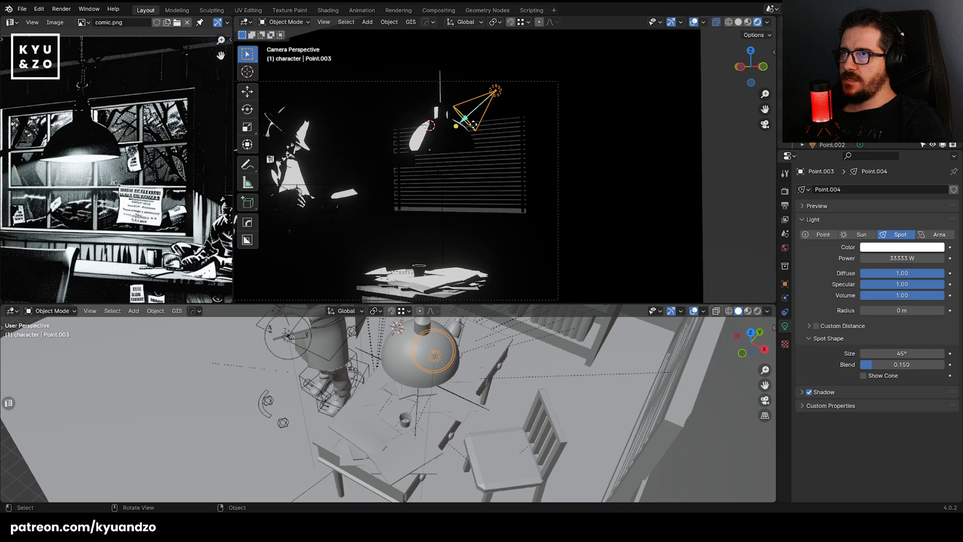
pyautogui.hotkey('shift', 'd')
pyautogui.click(516, 178)
pyautogui.click(943, 235)
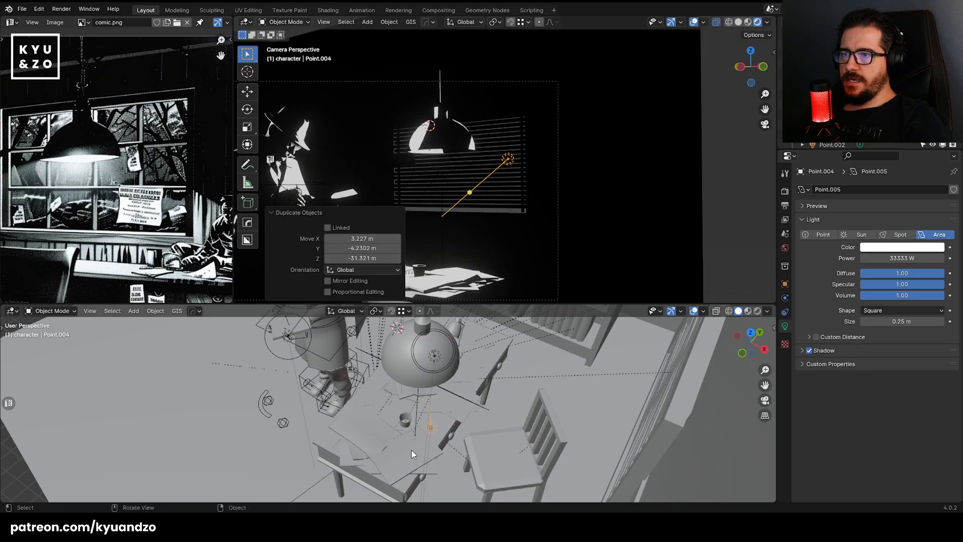
# Rotate the duplicated area light about the global Z axis towards the window and scale it up.
pyautogui.scroll(-2, 411, 451)
pyautogui.moveTo(452, 373); pyautogui.dragTo(503, 395, button='middle')
pyautogui.press('r')
pyautogui.press('z')
pyautogui.click(452, 441)
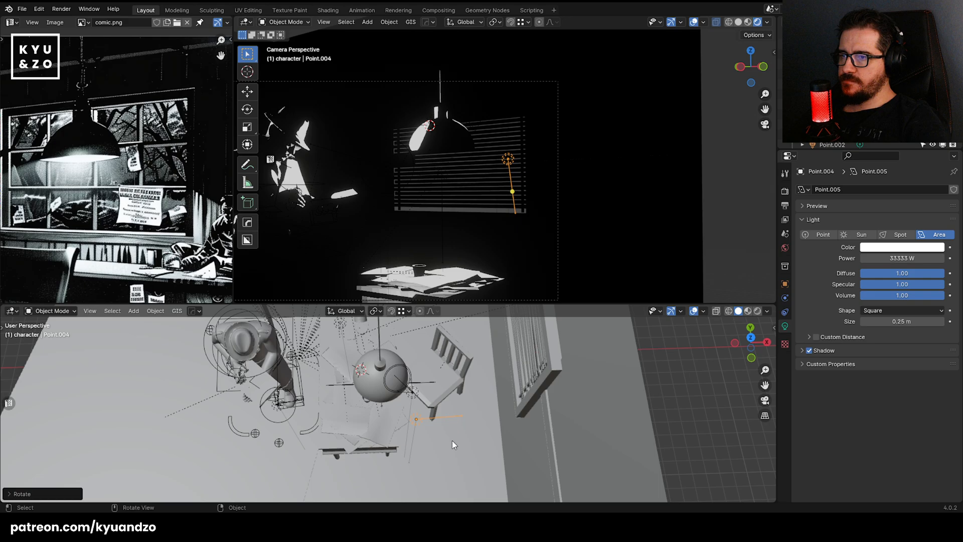
pyautogui.press('s')
pyautogui.click(69, 362)
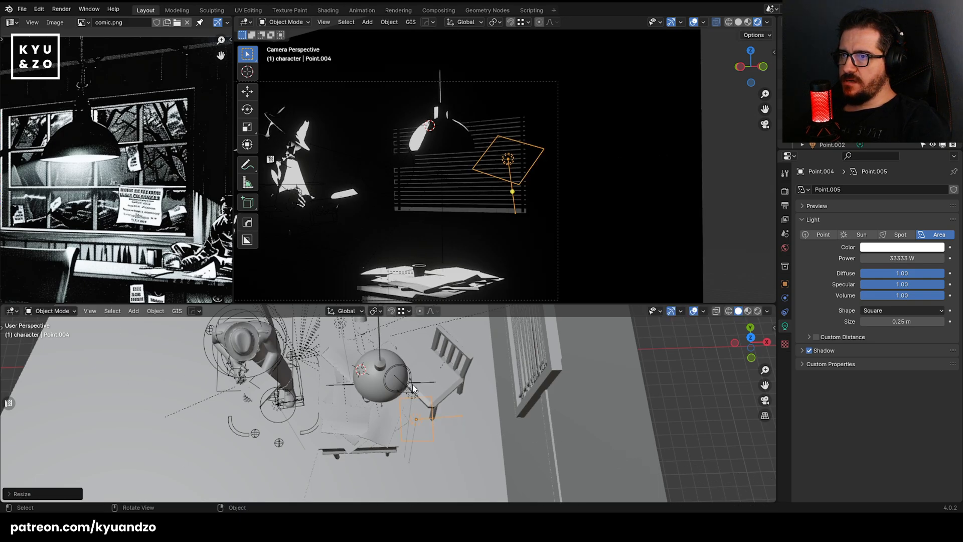
# Tilt the area light about the global Y axis to face the window and move it behind the hanging lamp.
pyautogui.press('r')
pyautogui.press('x')
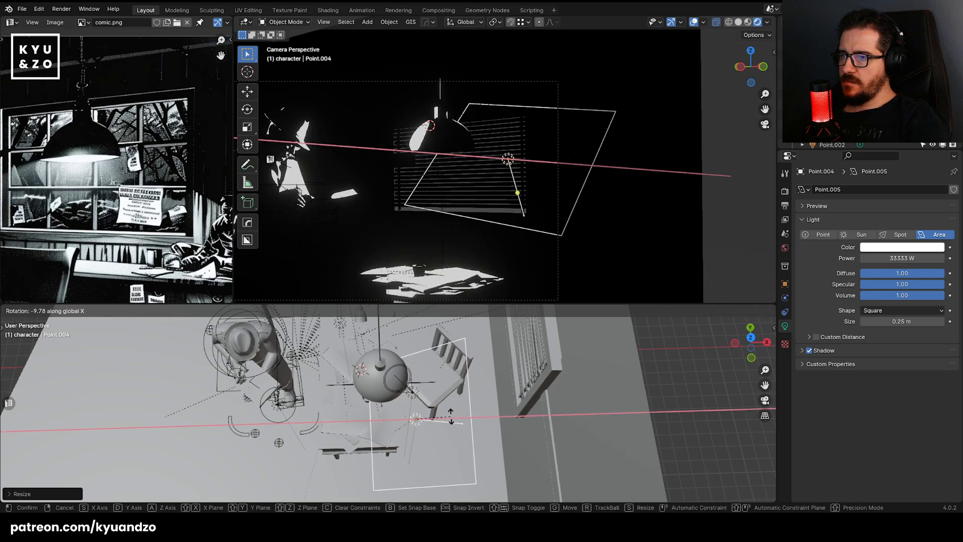
pyautogui.press('d')
pyautogui.click(433, 412)
pyautogui.moveTo(434, 412); pyautogui.dragTo(483, 380, button='middle')
pyautogui.press('g')
pyautogui.click(699, 330)
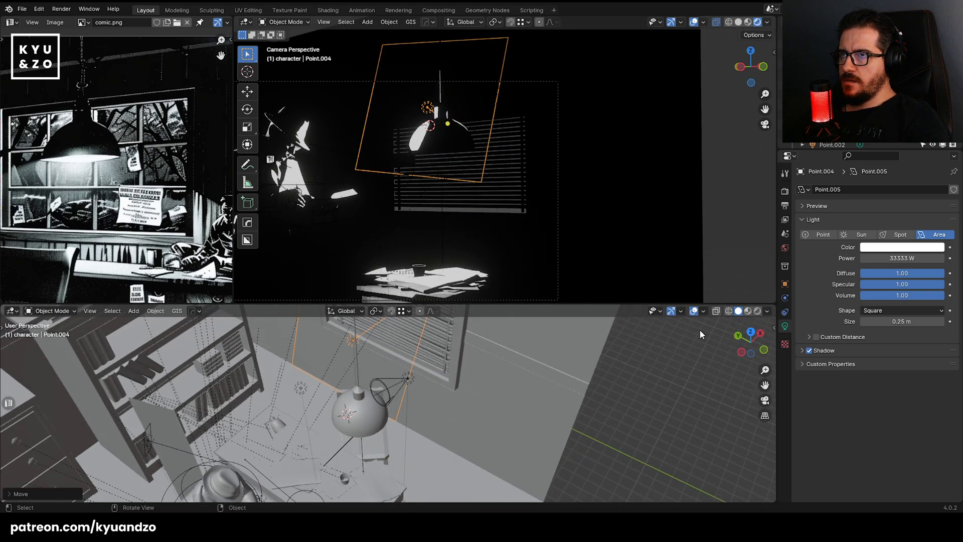
pyautogui.click(891, 262)
pyautogui.press('Escape')
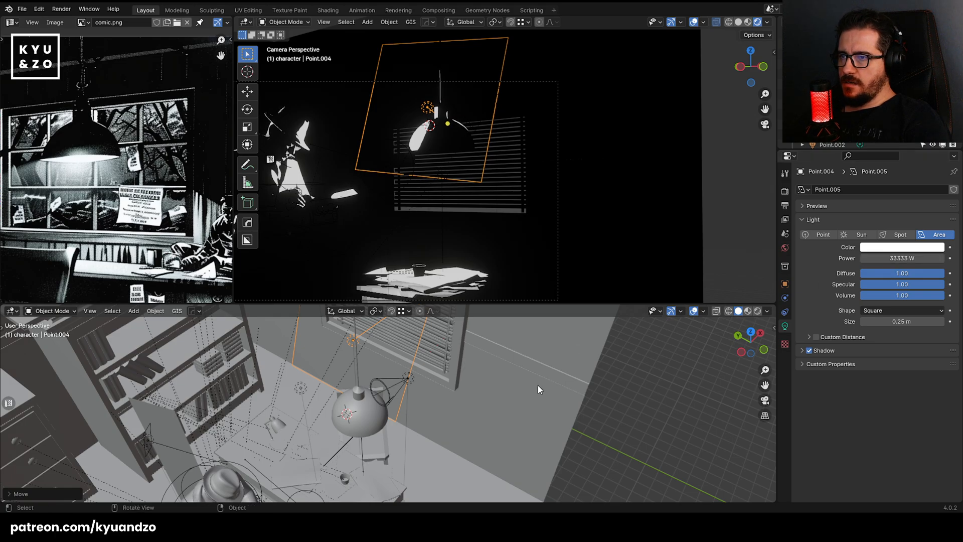
pyautogui.moveTo(454, 388); pyautogui.dragTo(451, 387)
pyautogui.moveTo(451, 387); pyautogui.dragTo(419, 366, button='middle')
pyautogui.press('g')
pyautogui.press('y')
pyautogui.press('Escape')
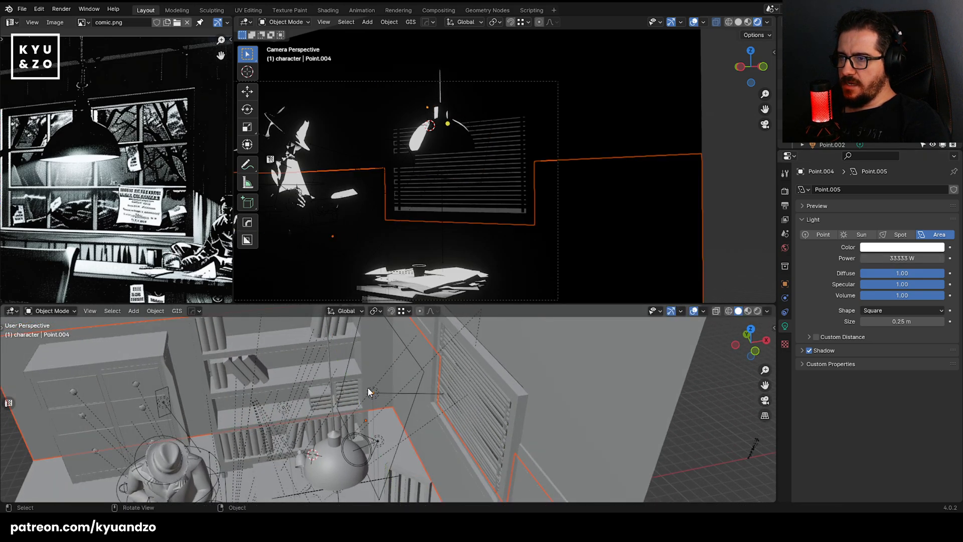
# Move the area light slightly along global X and lower it about 21 m along global Z in front of the blinds.
pyautogui.click(370, 389)
pyautogui.press('g')
pyautogui.press('y')
pyautogui.press('x')
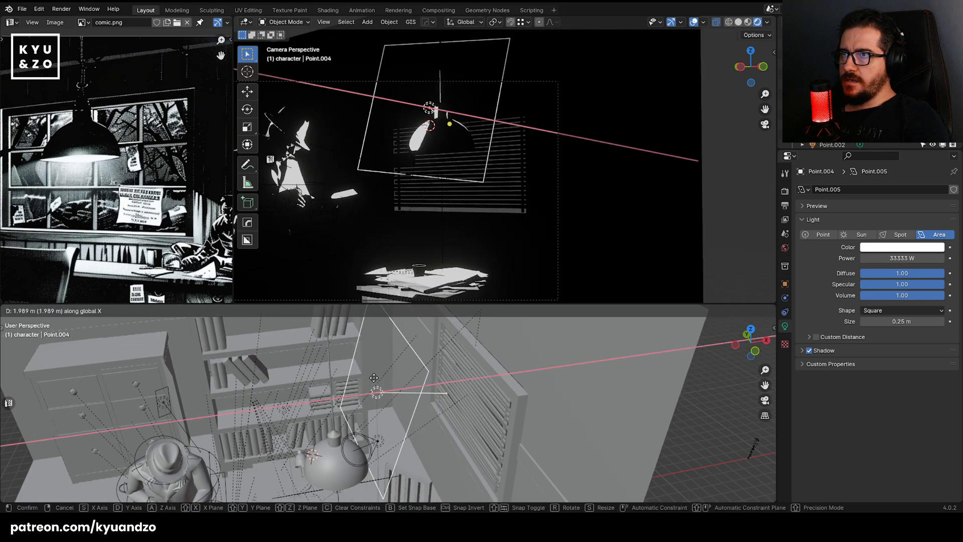
pyautogui.press('z')
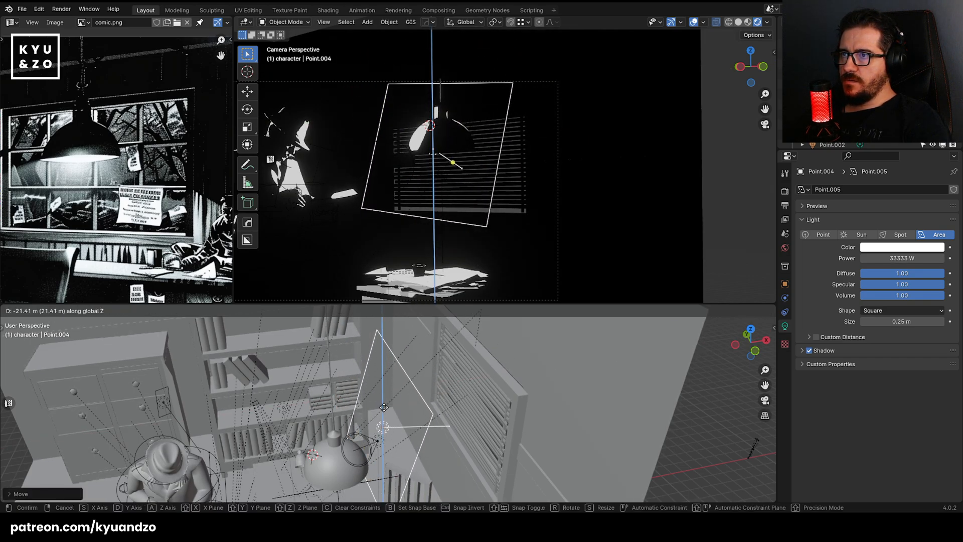
pyautogui.click(386, 410)
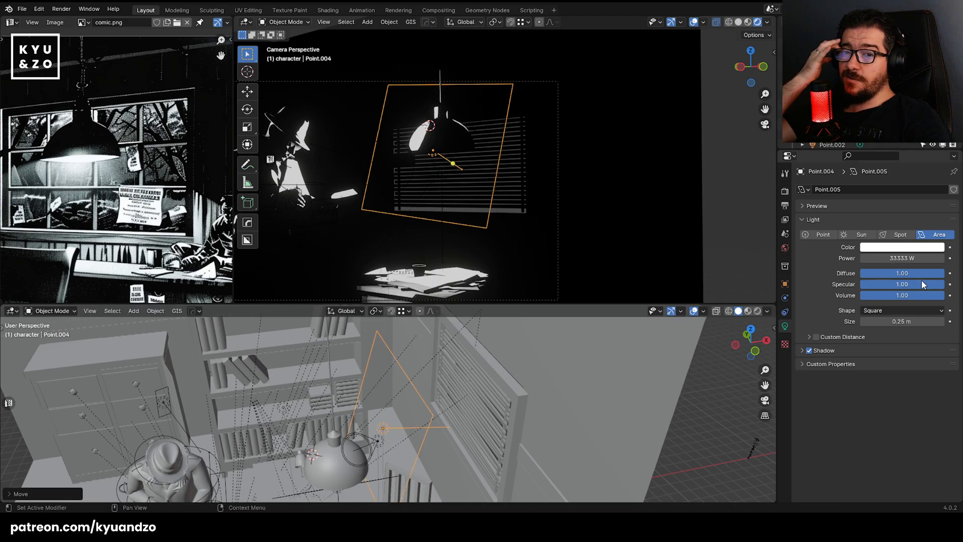
# Set the area light's power to 77777 W and its size to 0.33 m.
pyautogui.click(917, 260)
pyautogui.write('7777')
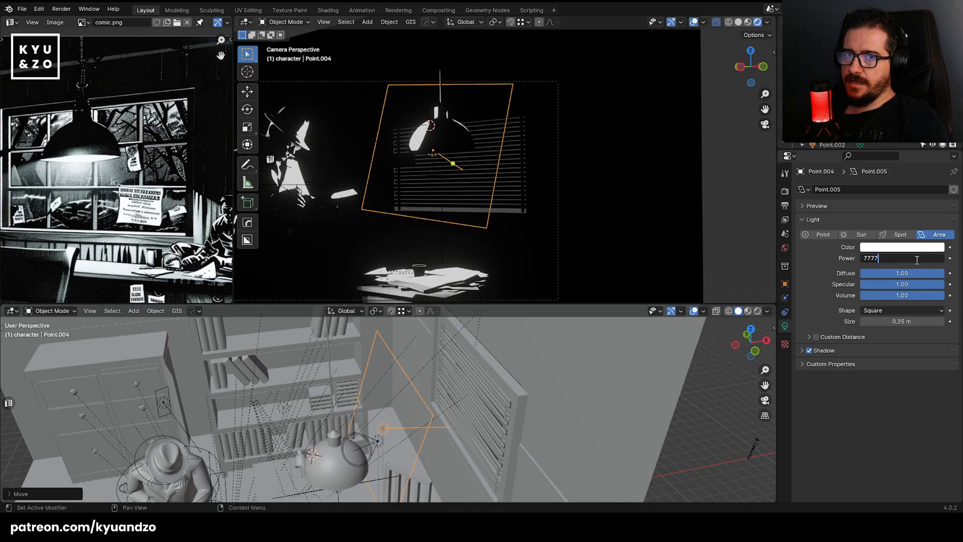
pyautogui.write('7')
pyautogui.press('Return')
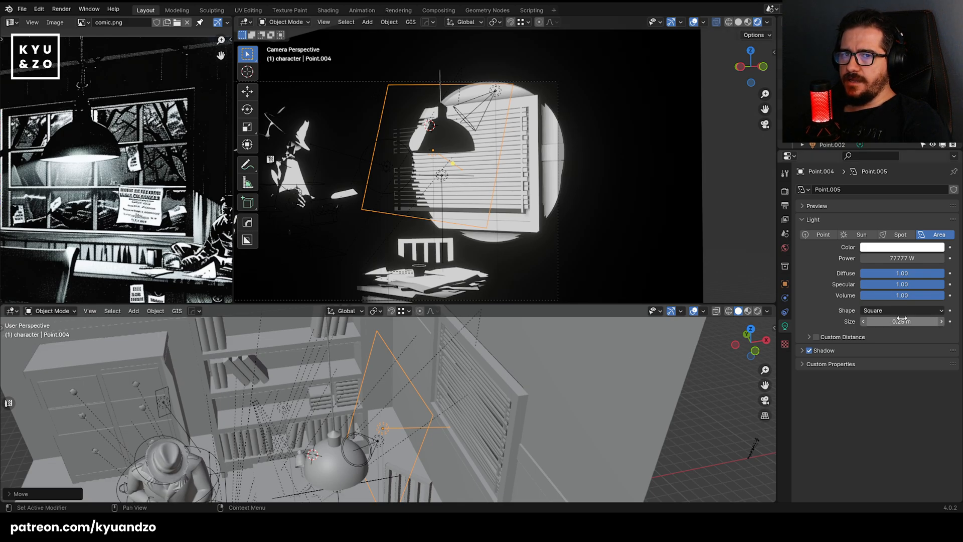
pyautogui.moveTo(902, 320)
pyautogui.mouseDown()
pyautogui.moveTo(926, 320)
pyautogui.moveTo(887, 320)
pyautogui.mouseUp()
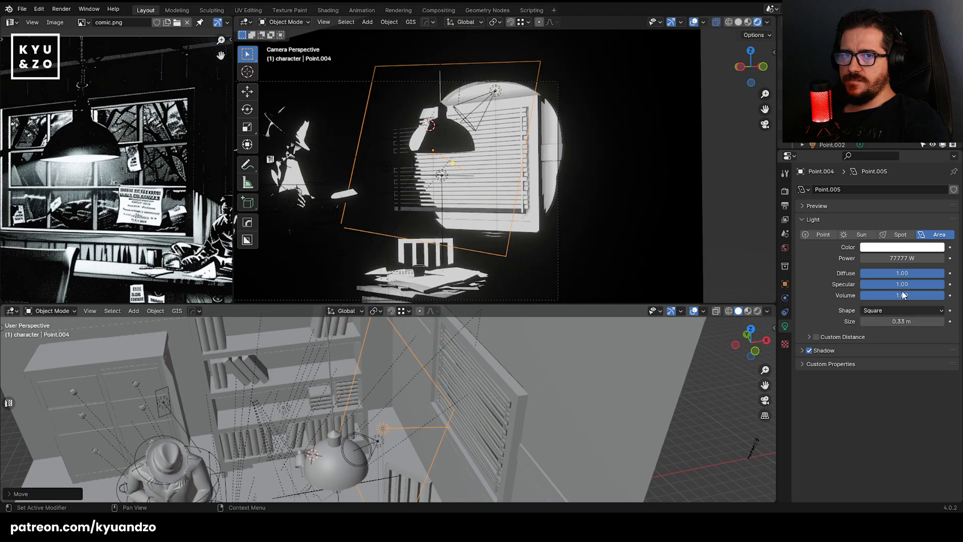
# Try the light as Sun and Point types and move it closer to the window blinds.
pyautogui.click(861, 234)
pyautogui.click(823, 234)
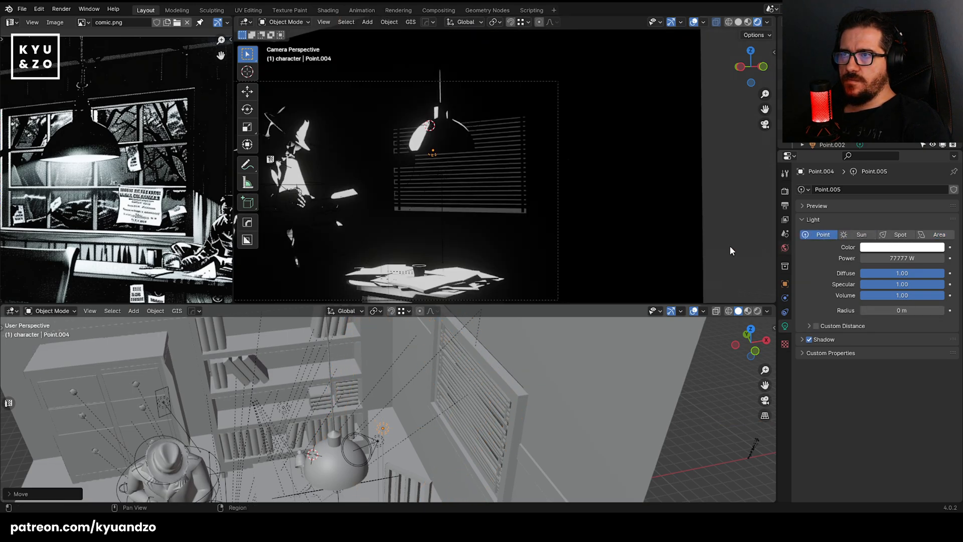
pyautogui.press('g')
pyautogui.press('x')
pyautogui.press('z')
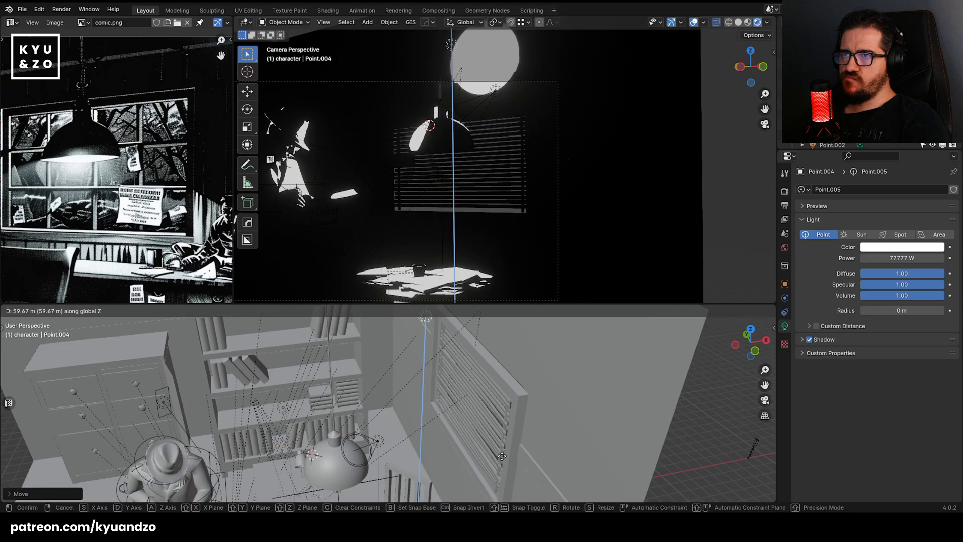
pyautogui.click(754, 382)
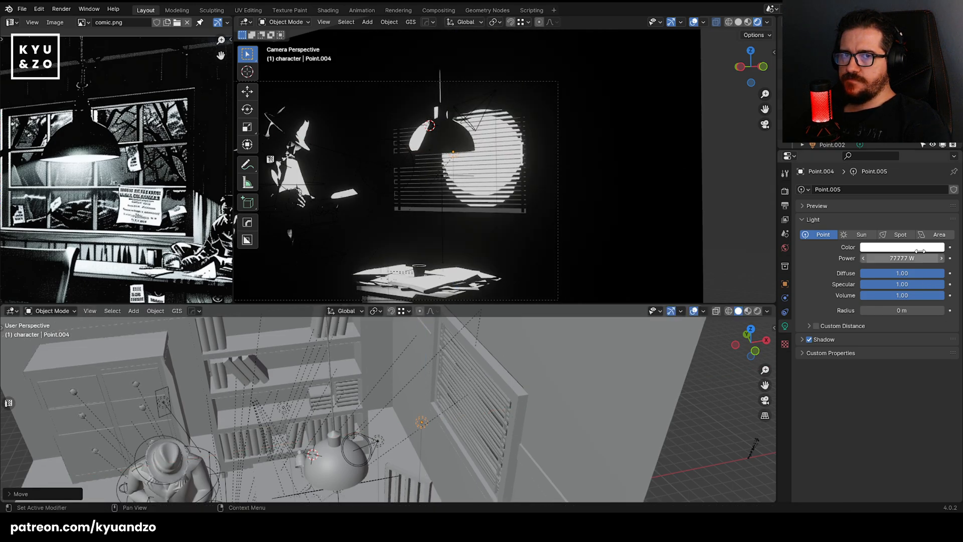
# Change the light back to Area and shape it into a thin strip, flattened along global Z with a size of 1.52 m.
pyautogui.click(935, 234)
pyautogui.press('s')
pyautogui.press('z')
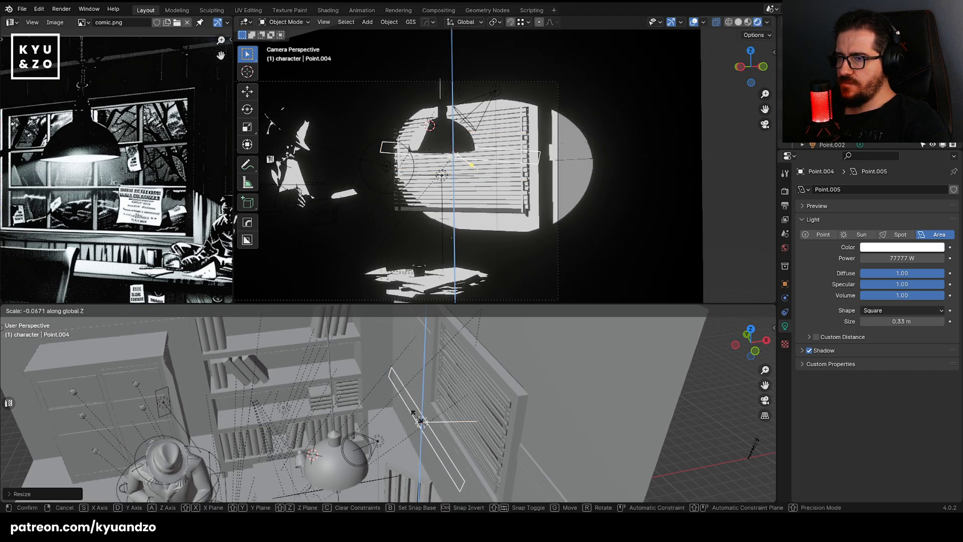
pyautogui.click(439, 414)
pyautogui.press('s')
pyautogui.press('z')
pyautogui.click(432, 407)
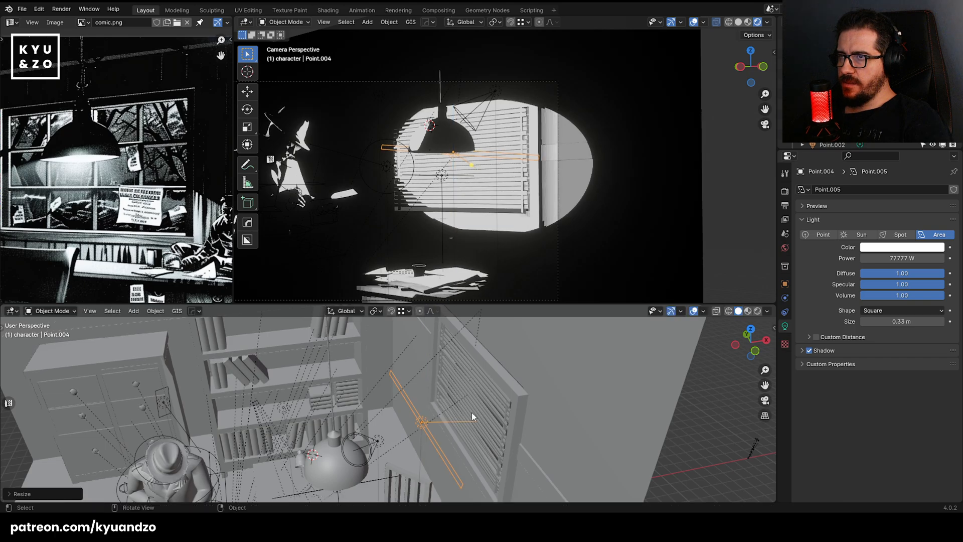
pyautogui.moveTo(914, 323)
pyautogui.mouseDown()
pyautogui.moveTo(902, 323)
pyautogui.moveTo(931, 324)
pyautogui.mouseUp()
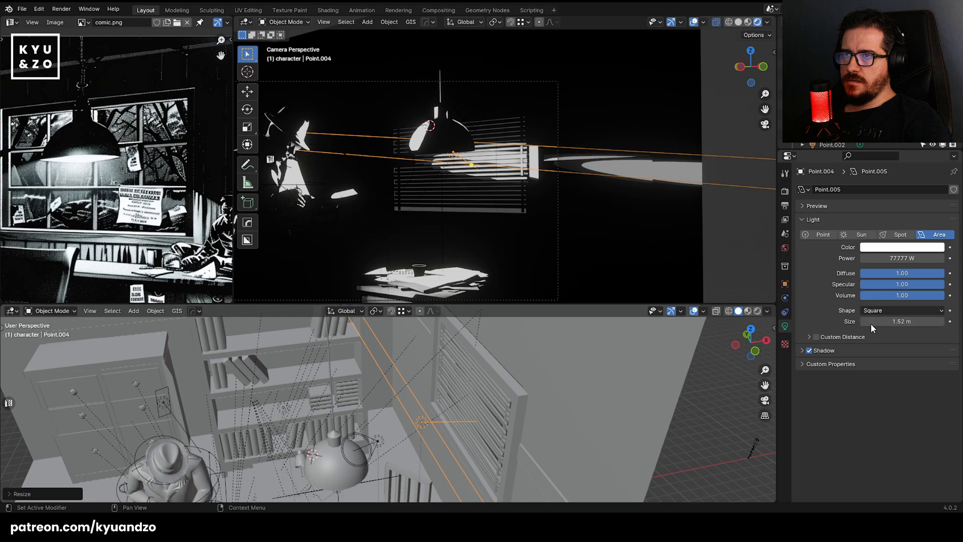
# Reposition the strip light in front of the blinds, rotating it about -6° around global Z and shifting it along global X.
pyautogui.press('g')
pyautogui.click(606, 236)
pyautogui.press('r')
pyautogui.press('a')
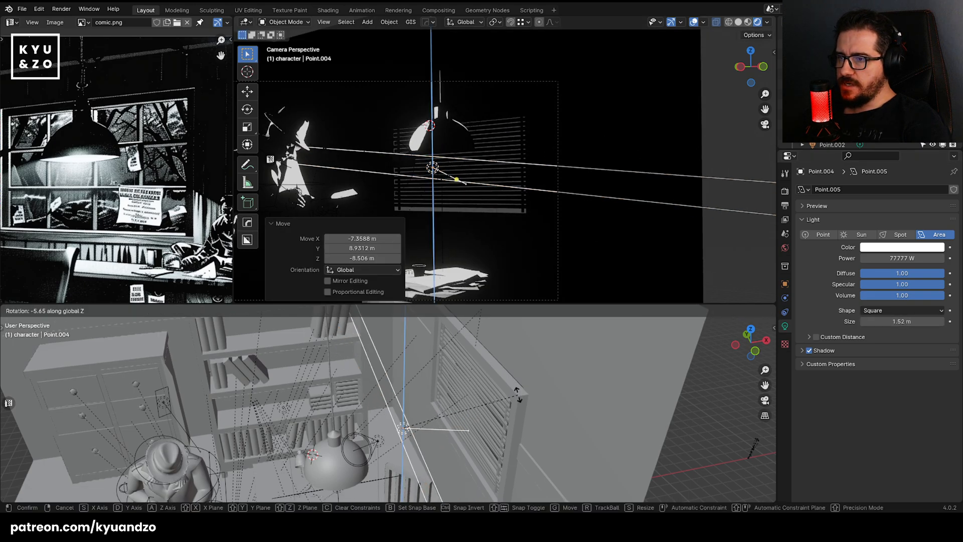
pyautogui.click(517, 393)
pyautogui.press('g')
pyautogui.press('x')
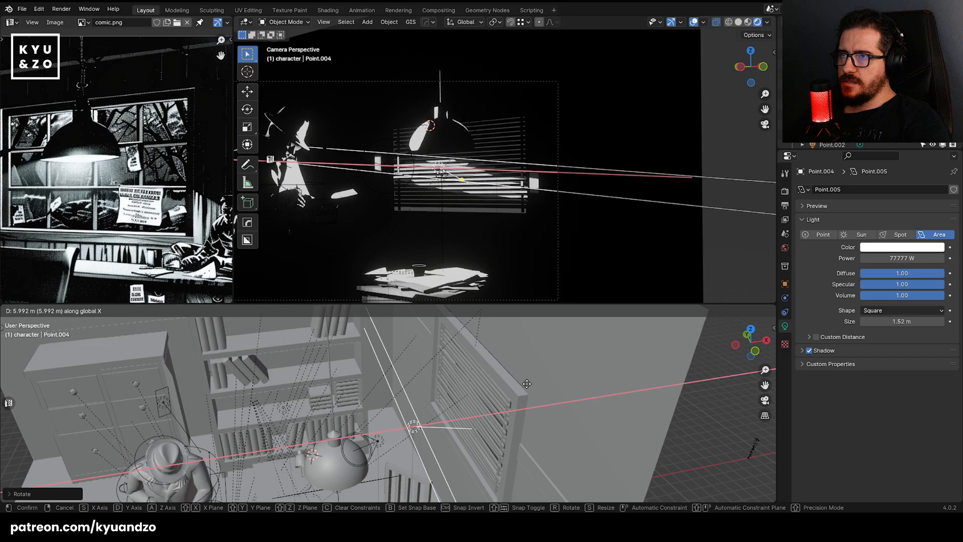
pyautogui.click(525, 385)
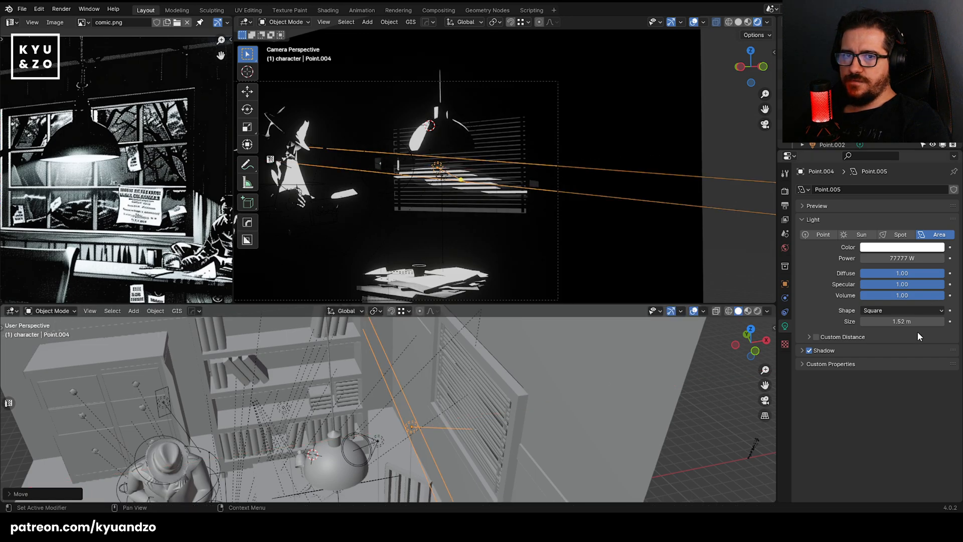
# Shorten the strip light along its local X axis and try a power of 33333 W, settling on 55555 W.
pyautogui.scroll(-3, 450, 418)
pyautogui.press('s')
pyautogui.press('x')
pyautogui.press('x')
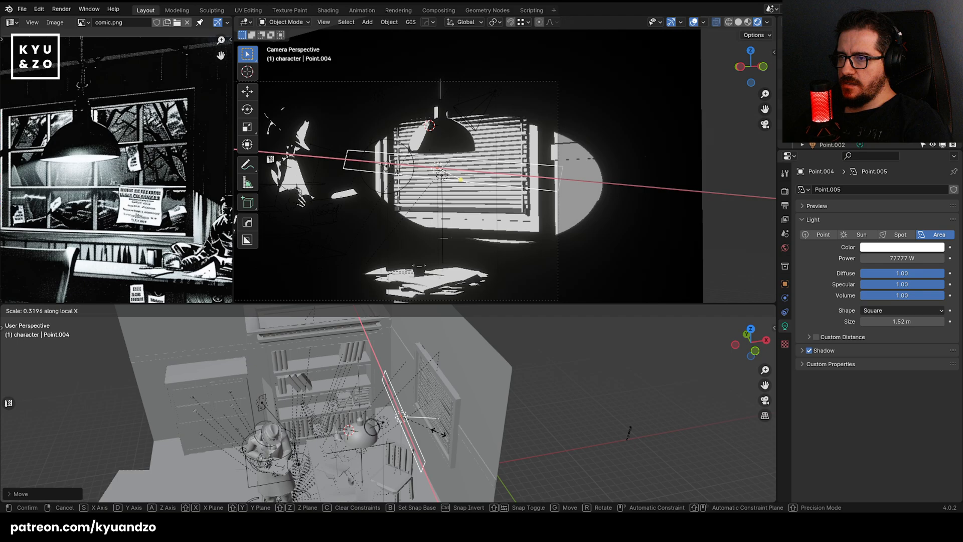
pyautogui.click(405, 413)
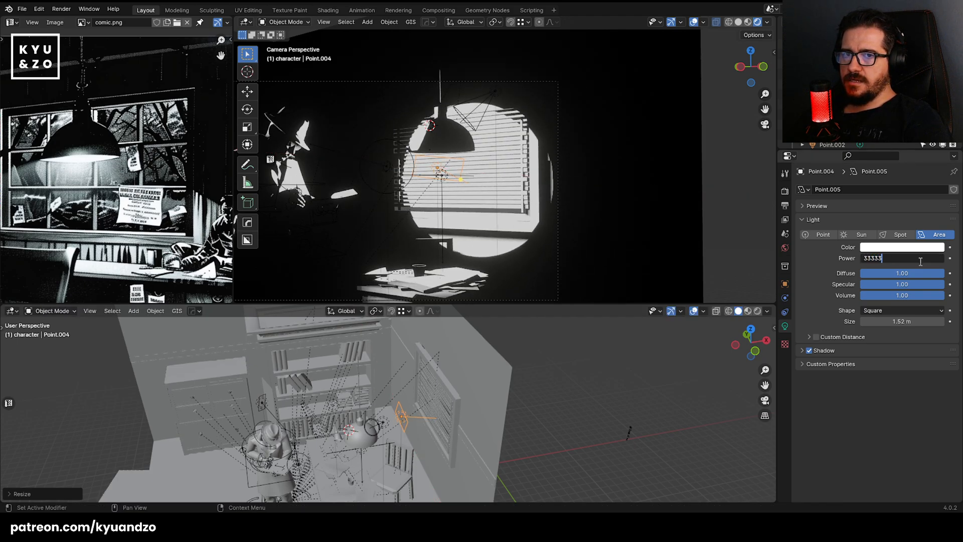
pyautogui.press('Return')
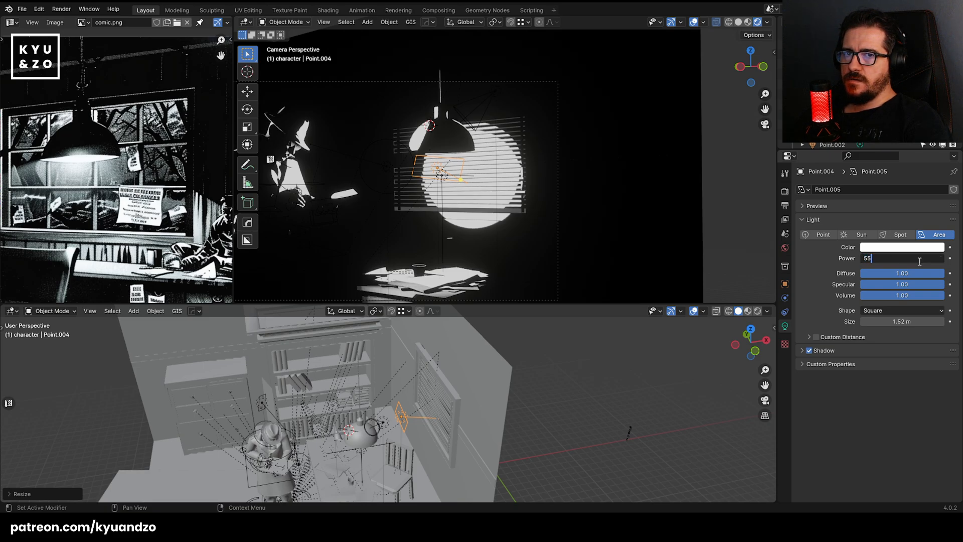
pyautogui.press('Return')
# Stretch the area light along global Y into a long strip and rescale it along the Z axis.
pyautogui.press('s')
pyautogui.press('x')
pyautogui.press('y')
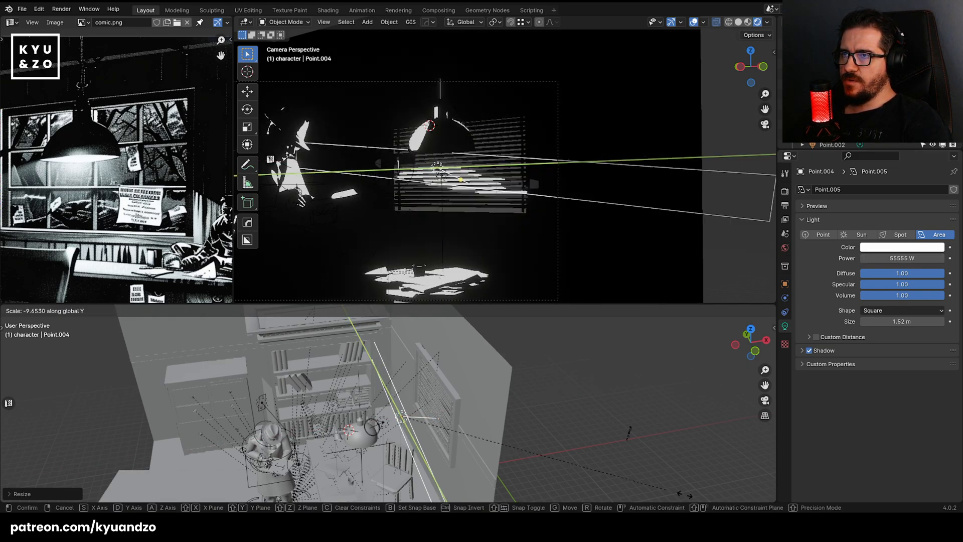
pyautogui.click(671, 469)
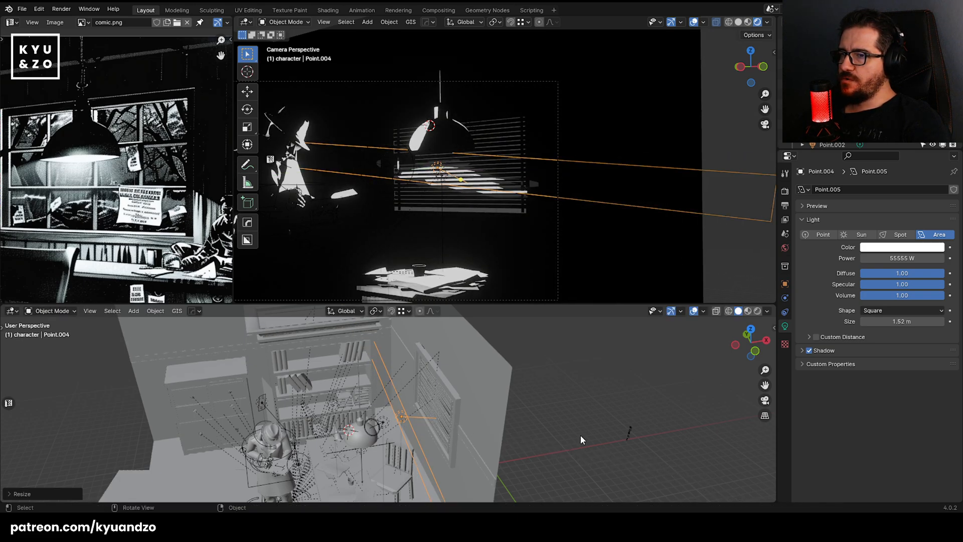
pyautogui.press('s')
pyautogui.press('a')
pyautogui.press('a')
pyautogui.click(730, 375)
# Adjust the long strip light's height by scaling it along the global Z axis.
pyautogui.moveTo(357, 465); pyautogui.dragTo(486, 391, button='middle')
pyautogui.press('s')
pyautogui.press('a')
pyautogui.press('a')
pyautogui.press('a')
pyautogui.press('z')
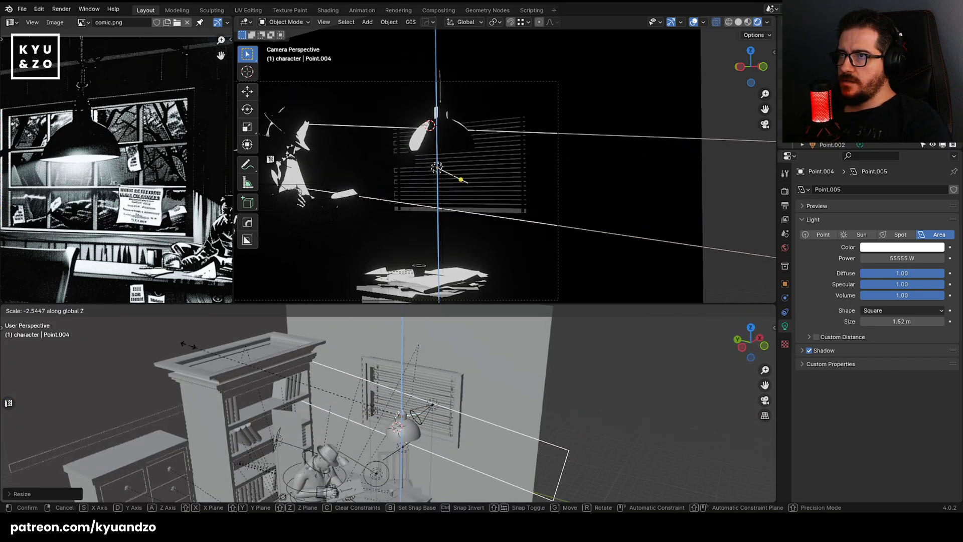
pyautogui.click(480, 316)
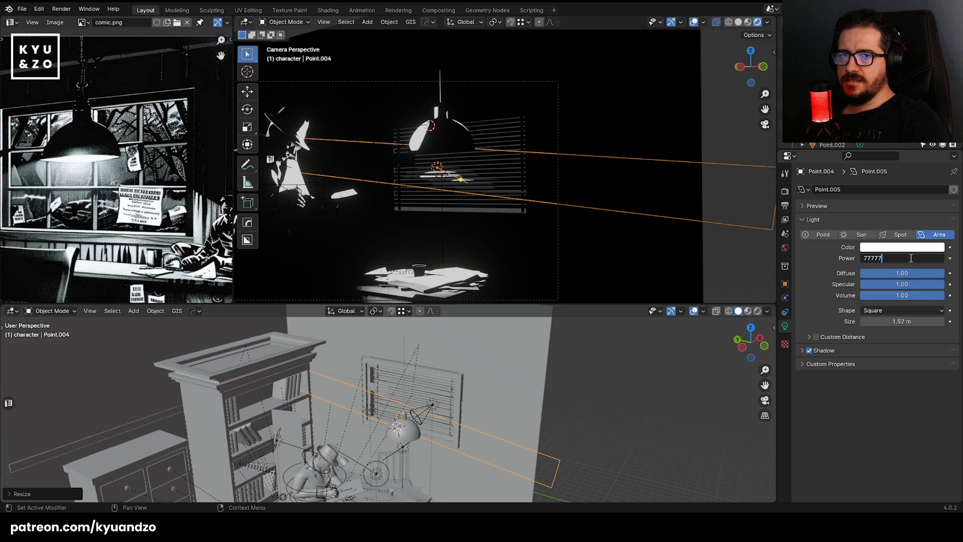
# Try a power of 77777 W on the strip light, settle on 66666 W, and widen the strip along global Y.
pyautogui.press('Return')
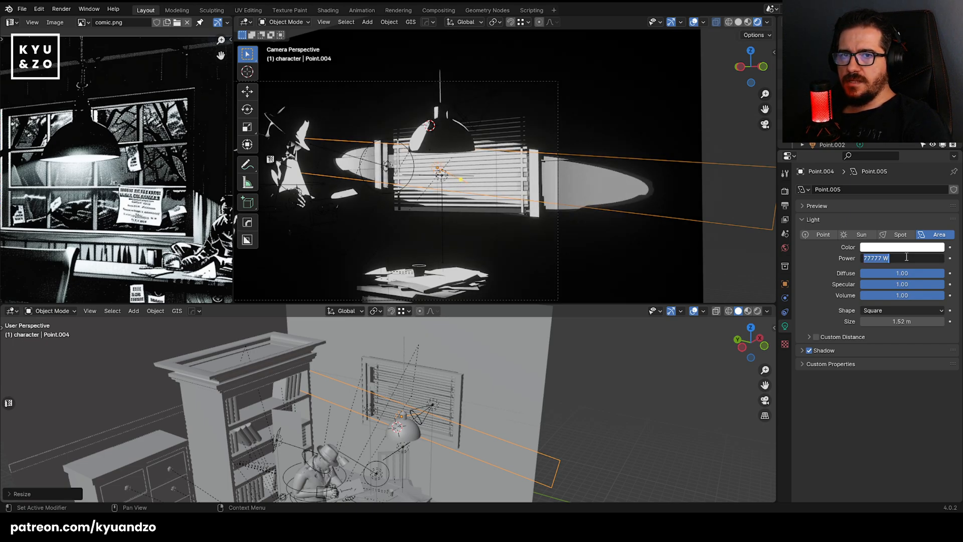
pyautogui.write('6666')
pyautogui.press('Return')
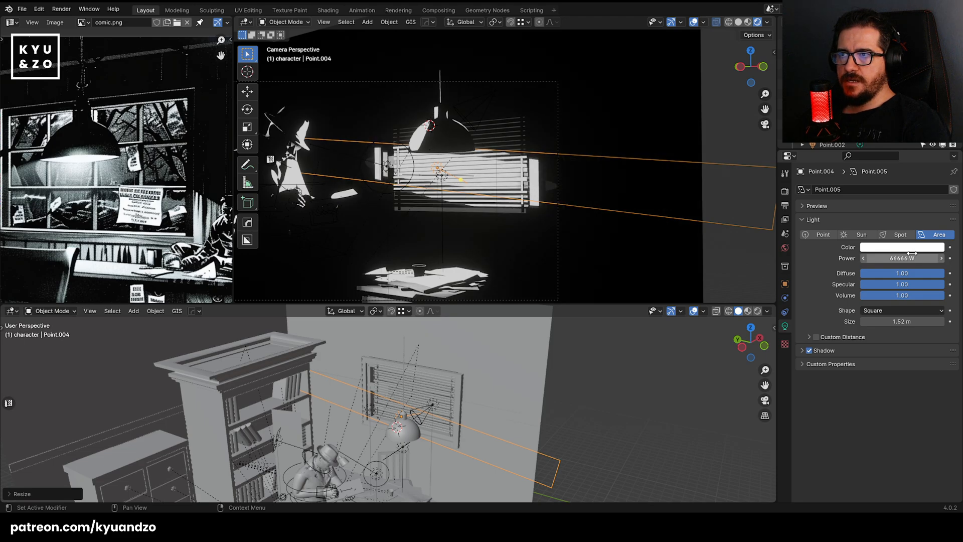
pyautogui.press('s')
pyautogui.press('y')
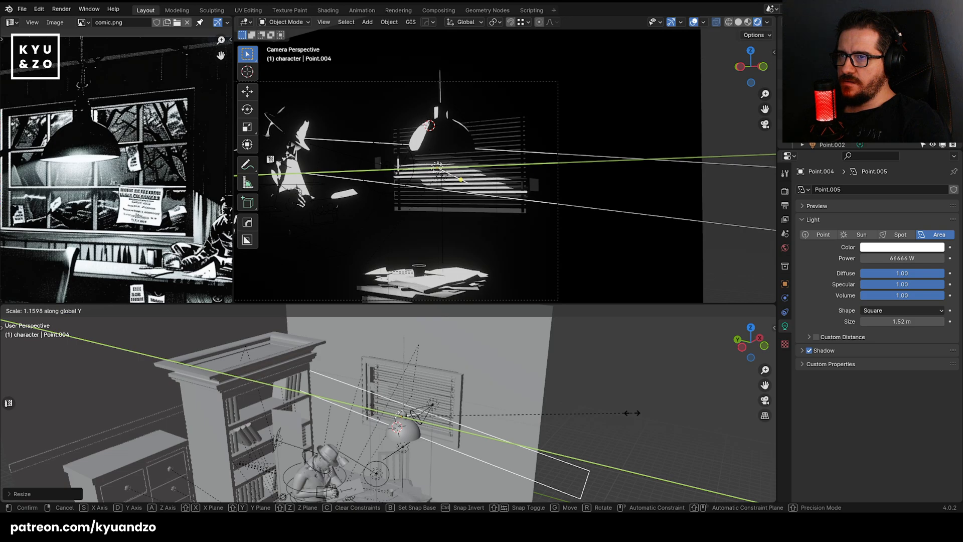
pyautogui.click(632, 412)
# Rotate the strip light slightly around global Z and reposition it along the global Y and Z axes.
pyautogui.press('r')
pyautogui.press('z')
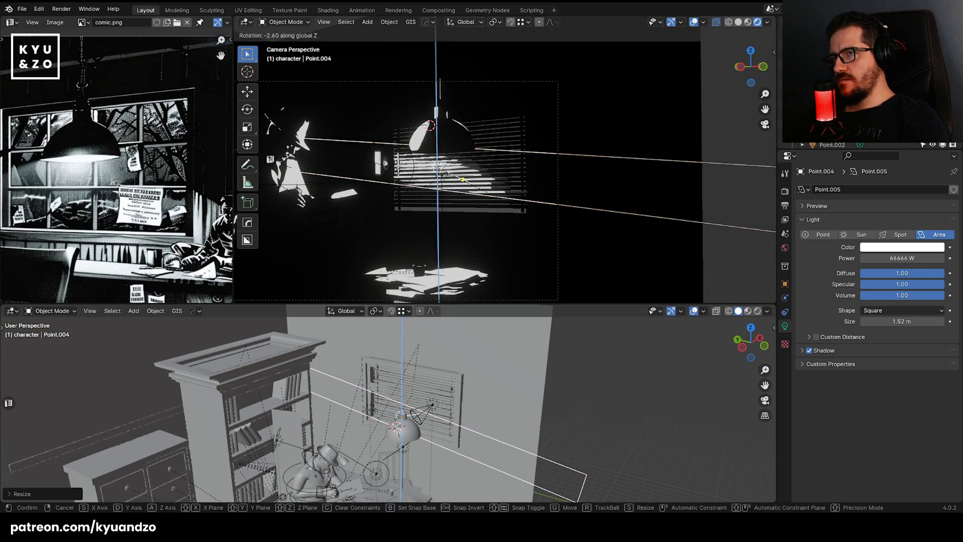
pyautogui.click(619, 330)
pyautogui.press('g')
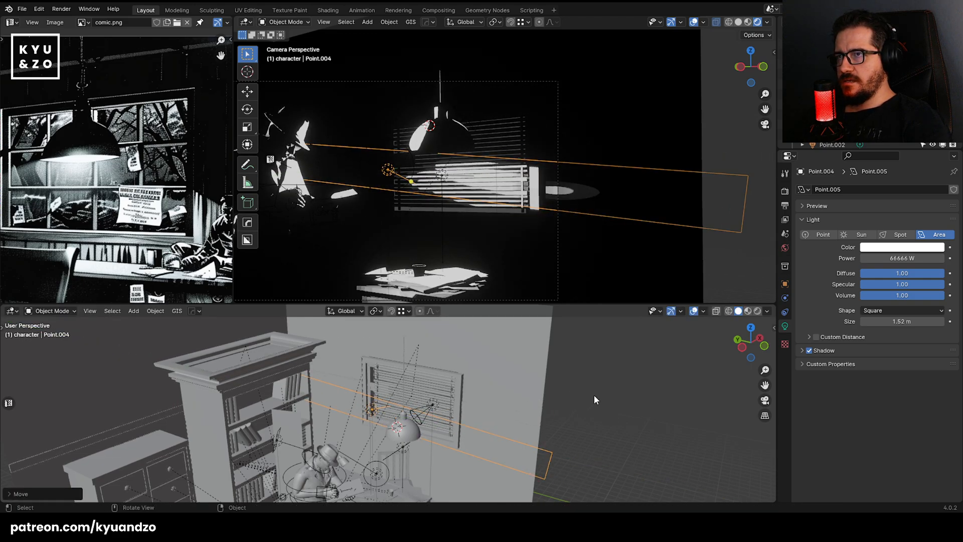
pyautogui.press('y')
pyautogui.press('x')
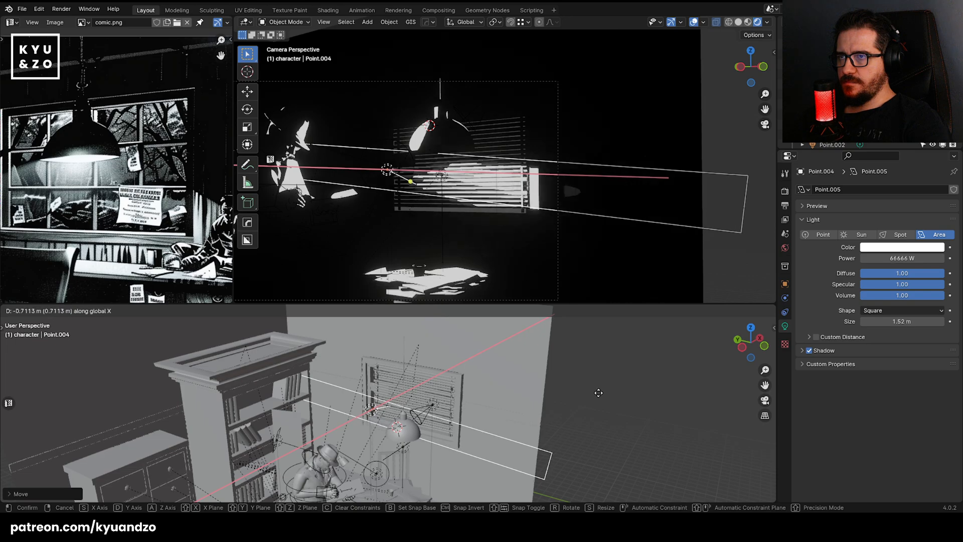
pyautogui.press('y')
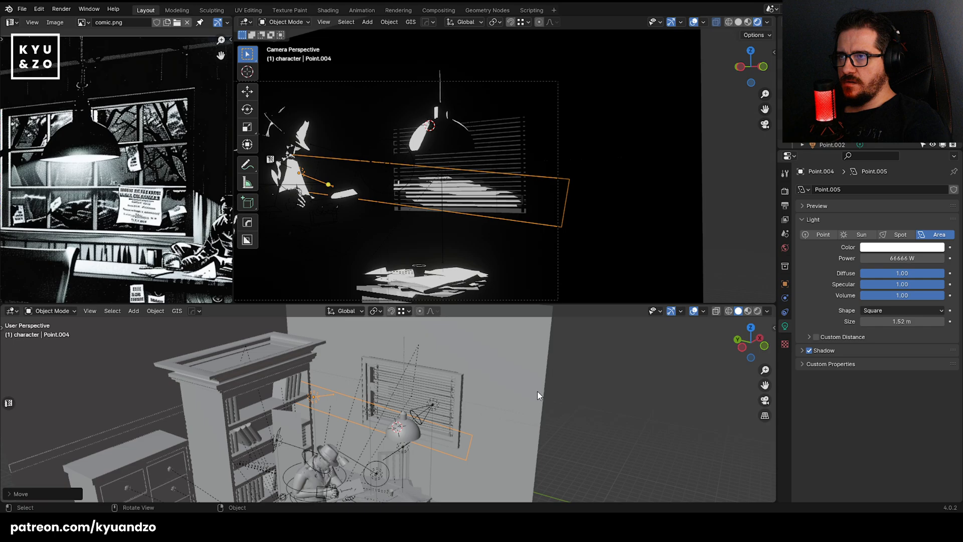
pyautogui.press('z')
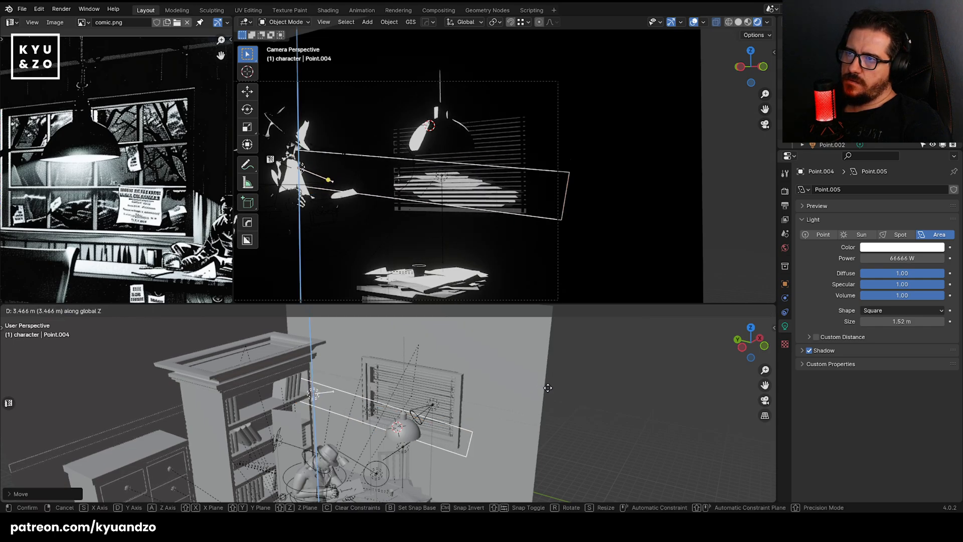
pyautogui.click(548, 387)
# Tilt the strip light about -5° around global X and lower it about 7 m along global Z.
pyautogui.press('r')
pyautogui.press('x')
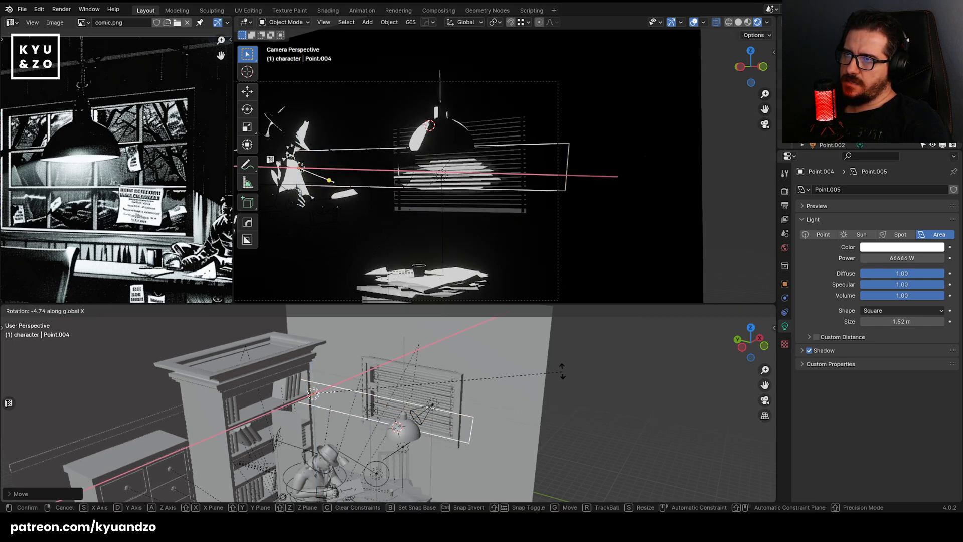
pyautogui.click(563, 369)
pyautogui.press('g')
pyautogui.press('z')
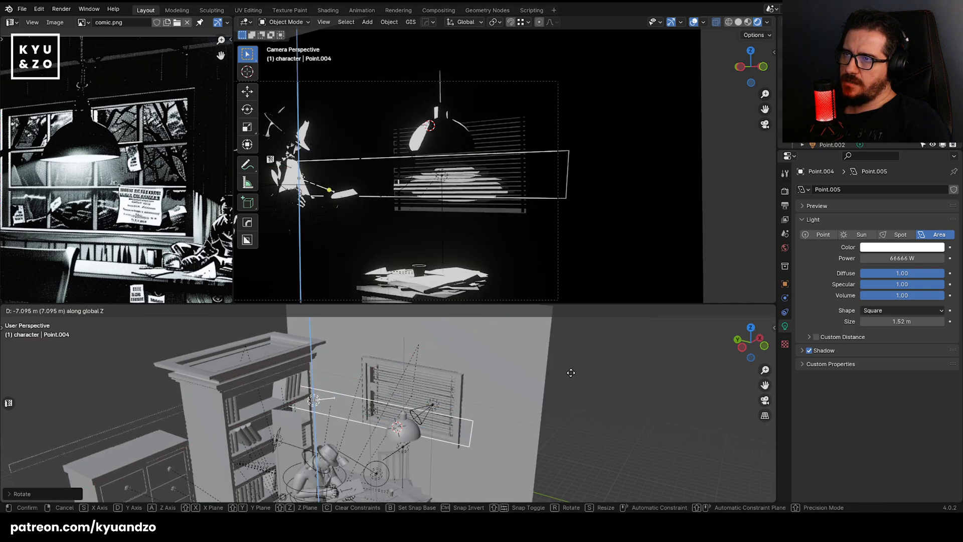
pyautogui.click(573, 375)
# Rescale the strip light's length along global Y and shift it along the same axis in front of the blinds.
pyautogui.press('s')
pyautogui.press('y')
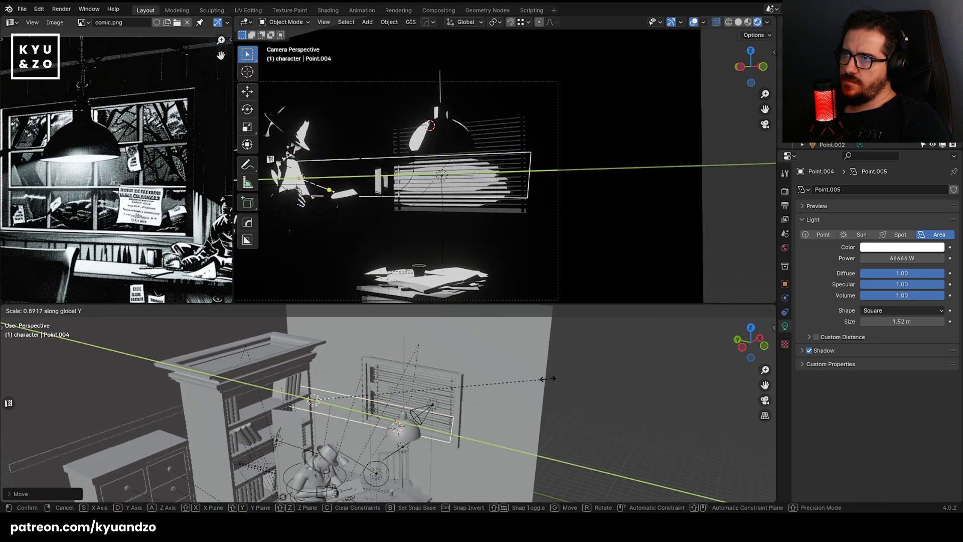
pyautogui.click(554, 378)
pyautogui.press('s')
pyautogui.press('y')
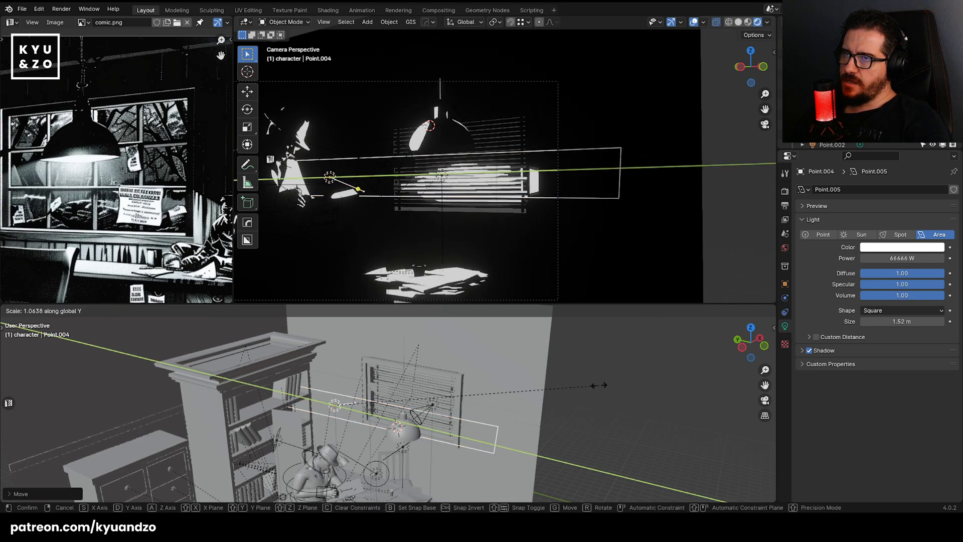
pyautogui.click(617, 387)
pyautogui.press('g')
pyautogui.press('y')
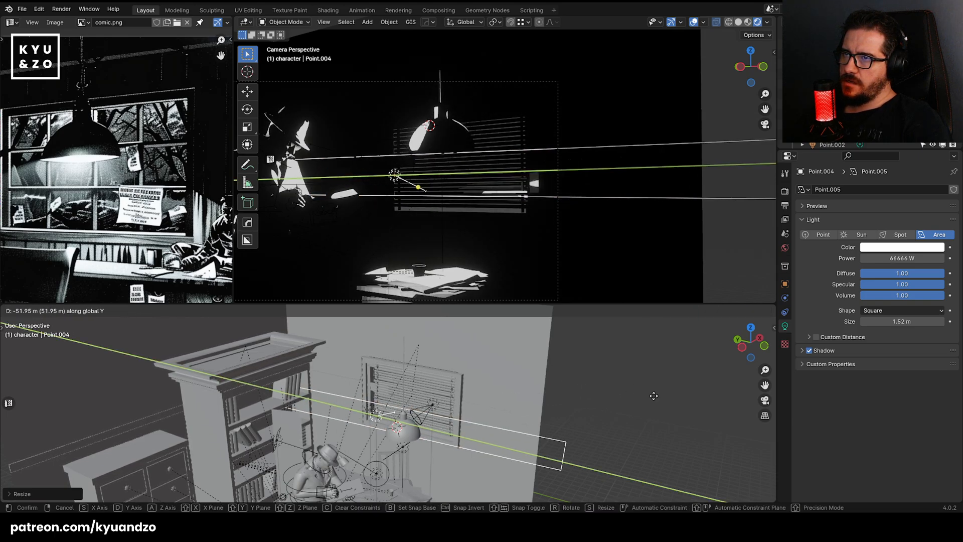
pyautogui.click(632, 394)
# Rotate the strip light about -1° around global Z and try lowering it along global Z.
pyautogui.press('r')
pyautogui.press('z')
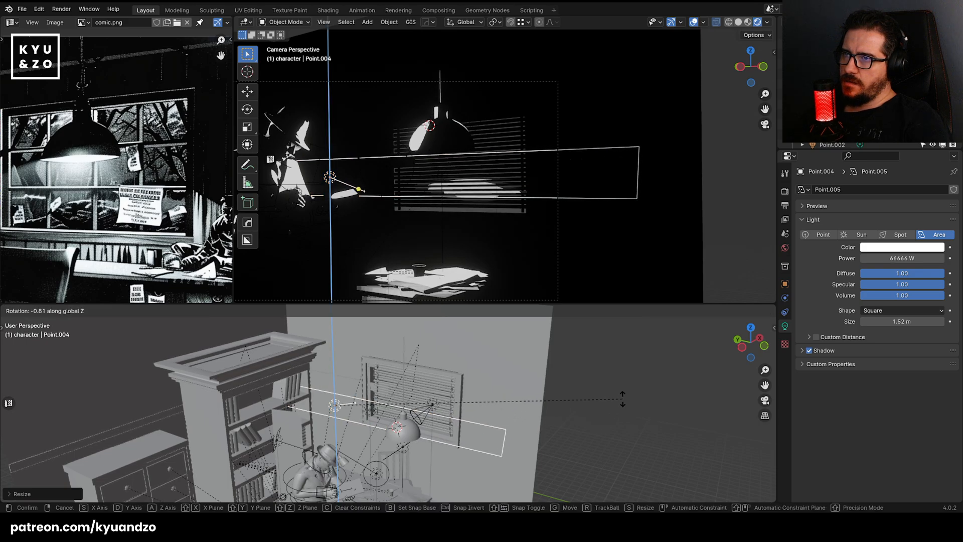
pyautogui.click(621, 398)
pyautogui.press('g')
pyautogui.press('z')
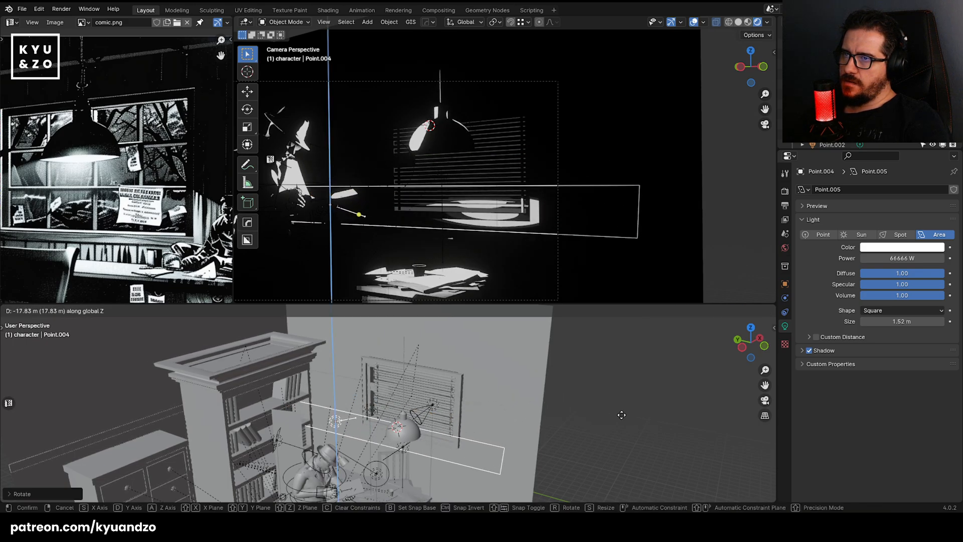
pyautogui.click(622, 397)
# Reselect the strip light in front of the blinds and flatten it into a thin band along global Z.
pyautogui.click(550, 207)
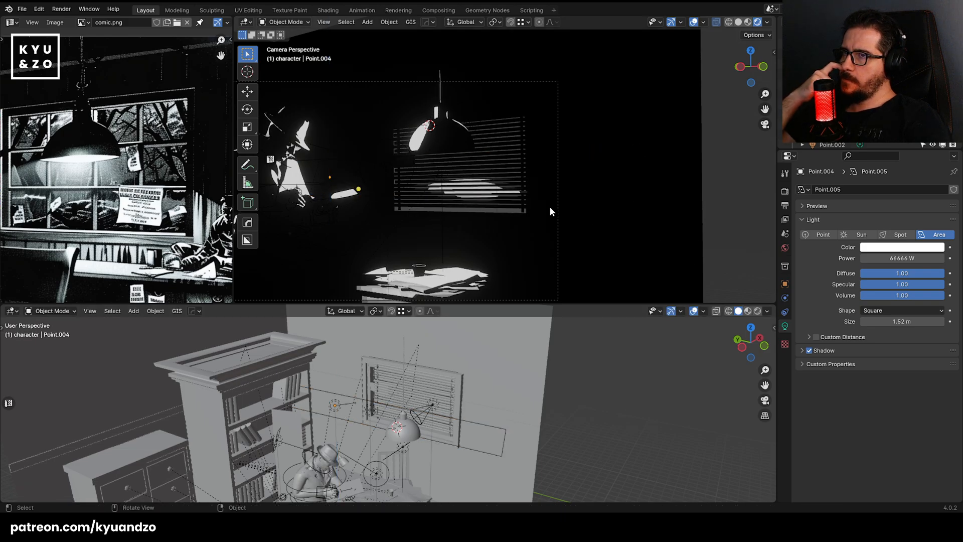
pyautogui.click(513, 194)
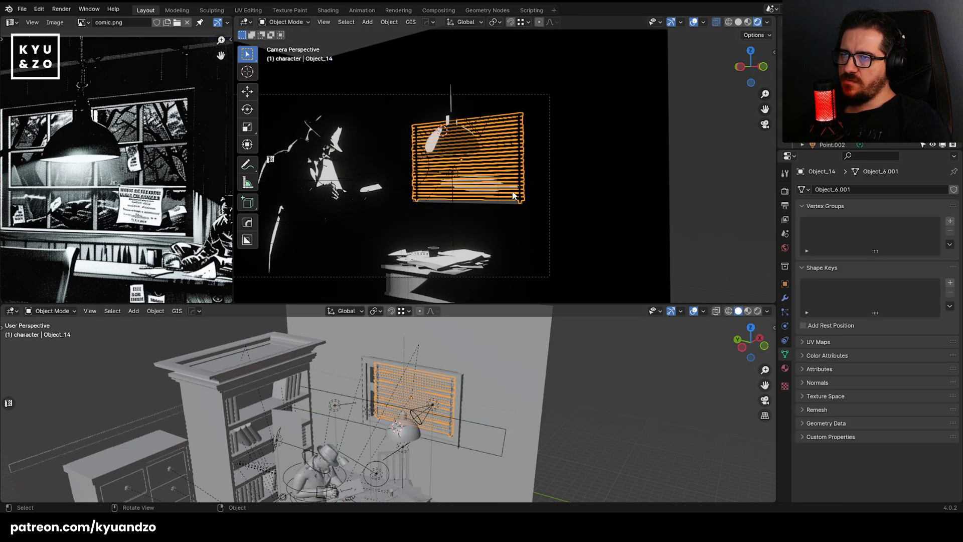
pyautogui.click(512, 191)
pyautogui.click(515, 185)
pyautogui.click(557, 191)
pyautogui.press('s')
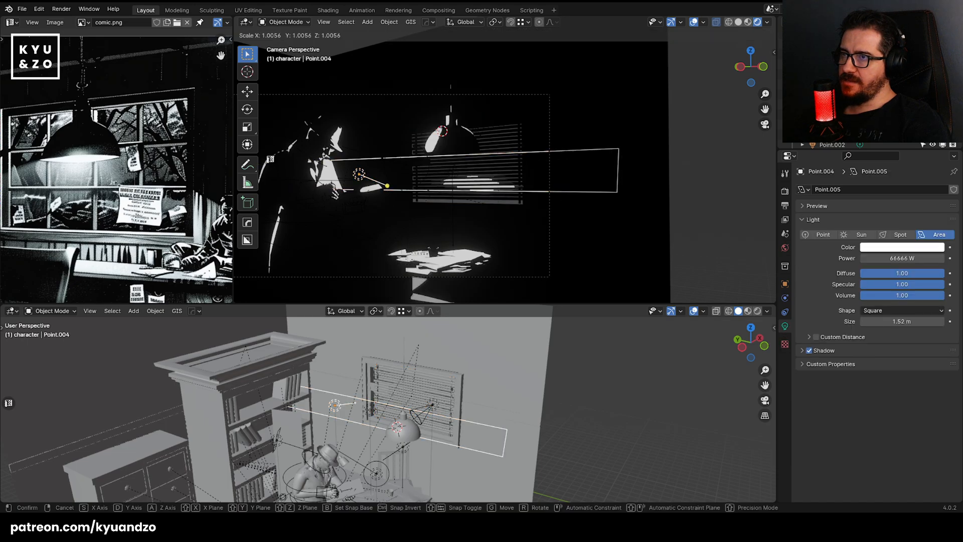
pyautogui.press('z')
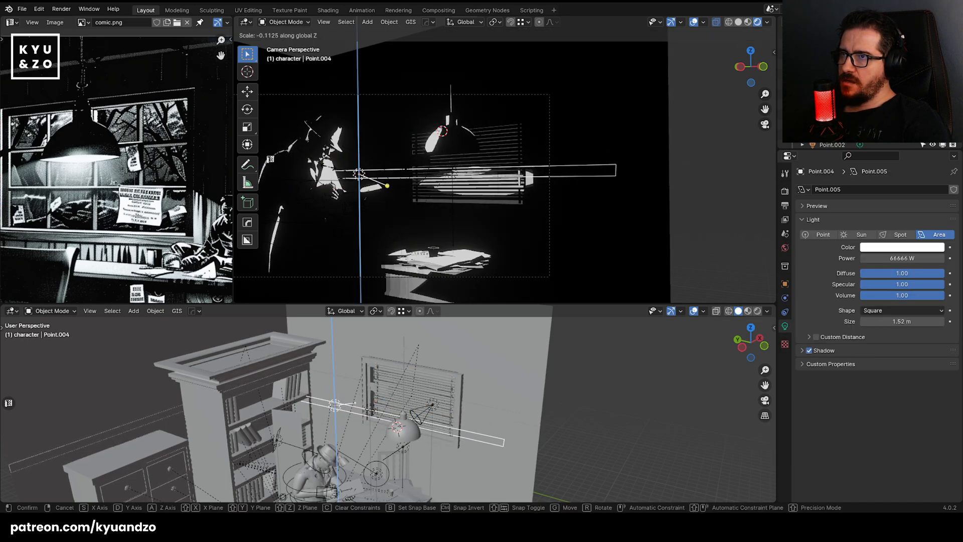
pyautogui.press('Escape')
# Shift the thin strip light 17.65 m along global Y and try a lower height along global Z.
pyautogui.press('g')
pyautogui.press('y')
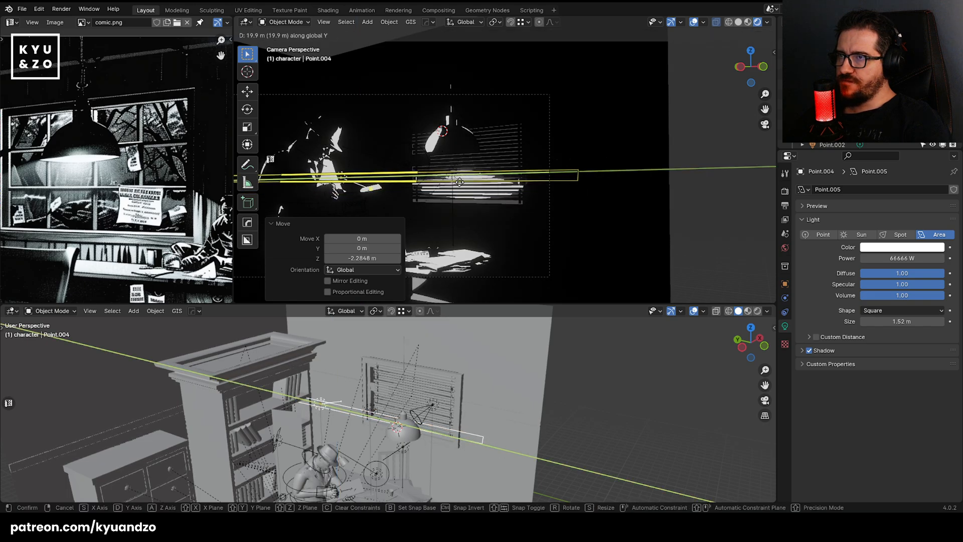
pyautogui.click(460, 185)
pyautogui.press('g')
pyautogui.press('z')
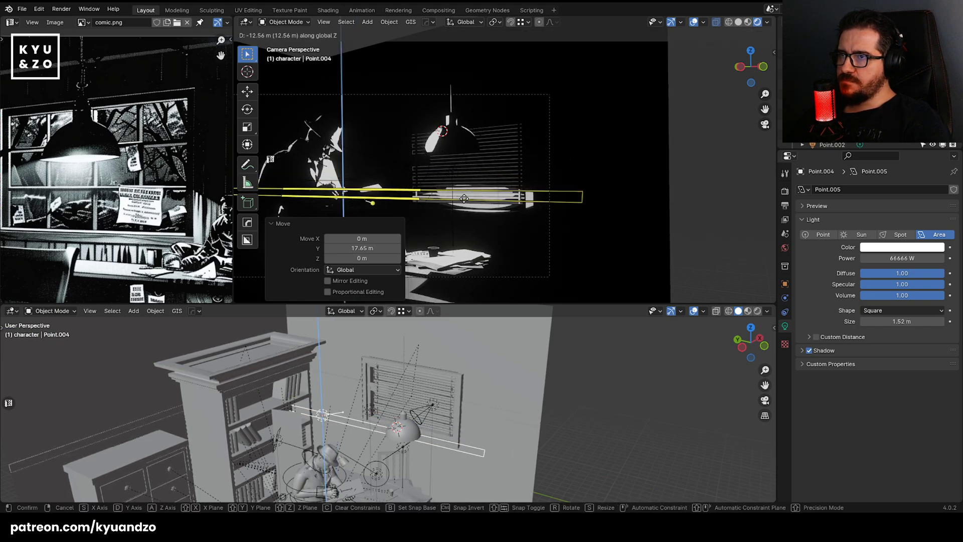
pyautogui.press('Escape')
# Scale the strip light by 2.662 along global Z and set its power to 77777 W.
pyautogui.press('s')
pyautogui.press('z')
pyautogui.click(565, 228)
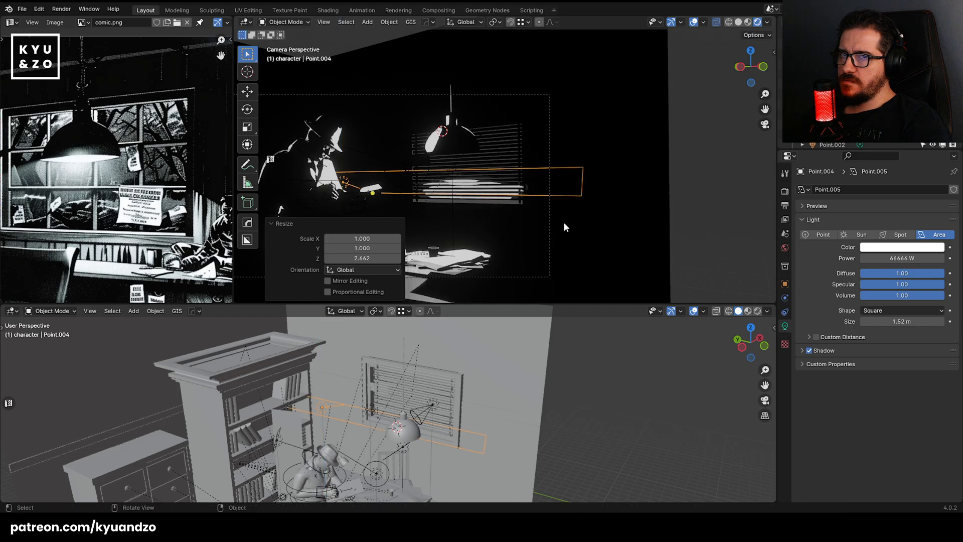
pyautogui.click(900, 255)
pyautogui.write('77777')
pyautogui.press('Return')
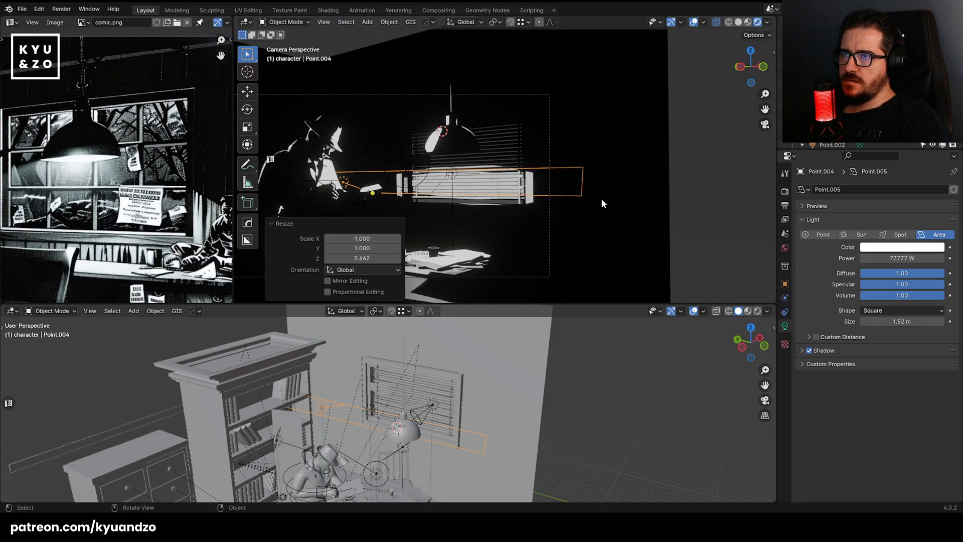
# Fine-tune the strip light's distance from the blinds along global X and deselect it.
pyautogui.press('g')
pyautogui.press('d')
pyautogui.press('x')
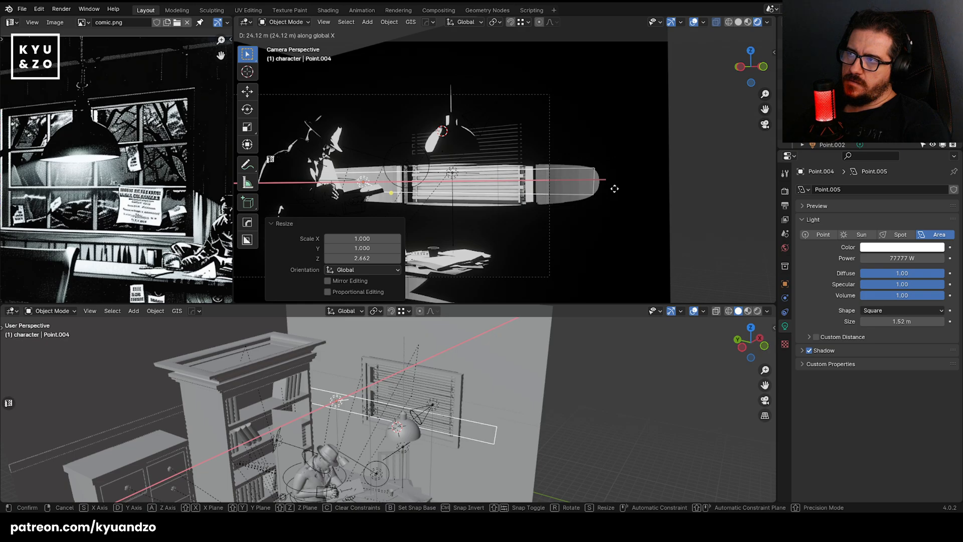
pyautogui.click(587, 200)
pyautogui.click(692, 189)
# Compare the rendered character and desk with the figure in the comic reference image.
pyautogui.scroll(-2, 694, 188)
pyautogui.keyDown('shift'); pyautogui.moveTo(366, 102); pyautogui.dragTo(377, 94, button='middle'); pyautogui.keyUp('shift')
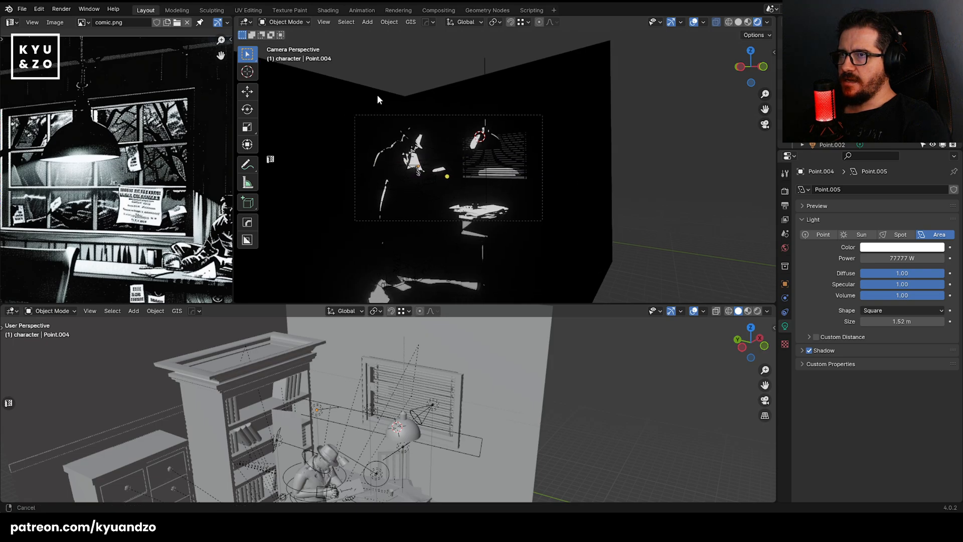
pyautogui.scroll(4, 428, 197)
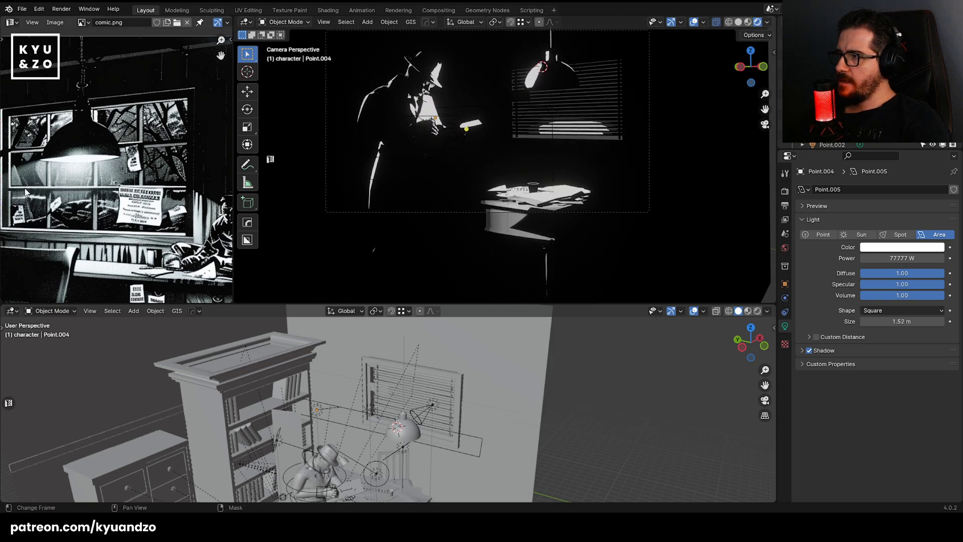
pyautogui.scroll(-3, 25, 192)
pyautogui.moveTo(25, 192); pyautogui.dragTo(282, 132, button='middle')
pyautogui.scroll(2, 382, 183)
pyautogui.keyDown('shift'); pyautogui.moveTo(382, 183); pyautogui.dragTo(470, 194, button='middle'); pyautogui.keyUp('shift')
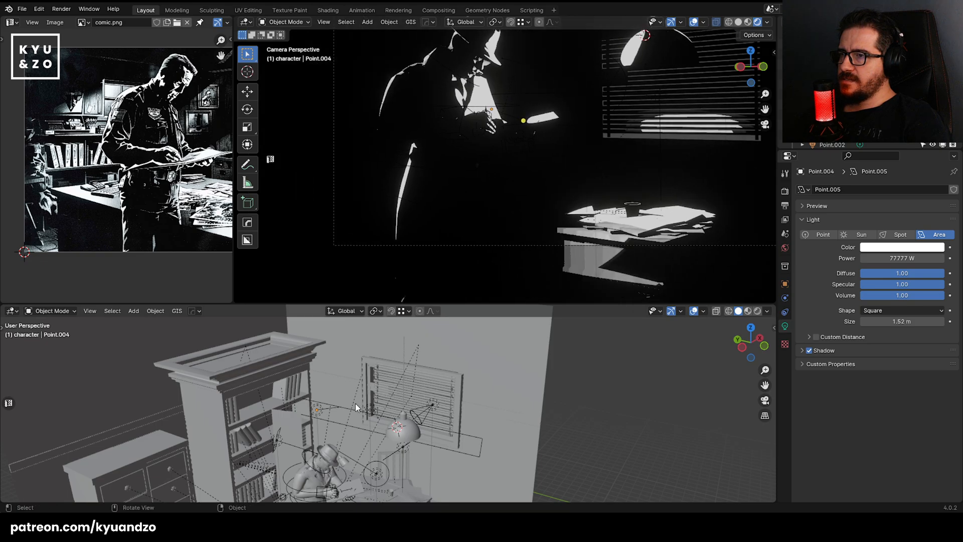
# Select the area light Area.001 behind the character and move it along global X away from the window wall.
pyautogui.keyDown('shift'); pyautogui.moveTo(355, 407); pyautogui.dragTo(446, 311, button='middle'); pyautogui.keyUp('shift')
pyautogui.moveTo(386, 440); pyautogui.dragTo(386, 476, button='middle')
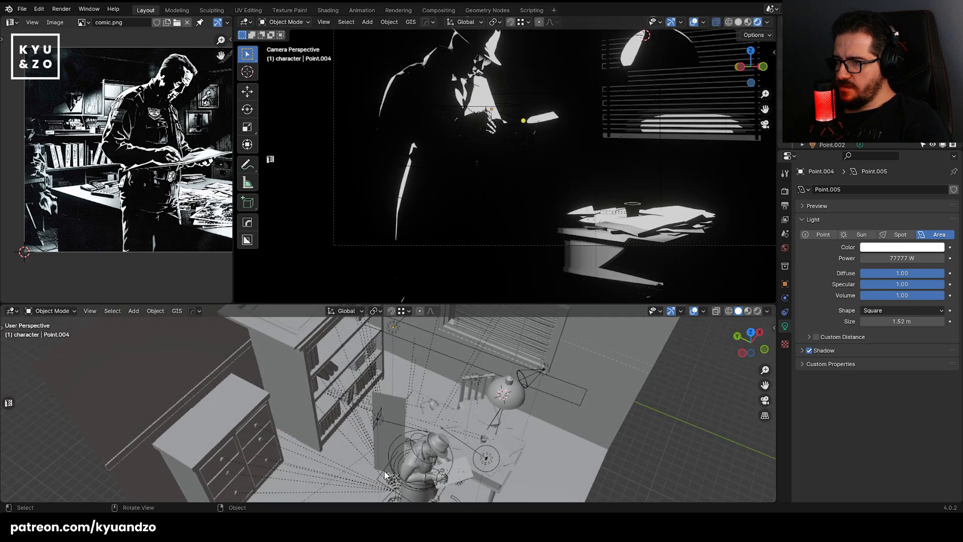
pyautogui.click(386, 475)
pyautogui.click(378, 423)
pyautogui.moveTo(375, 437); pyautogui.dragTo(391, 376, button='middle')
pyautogui.press('g')
pyautogui.press('x')
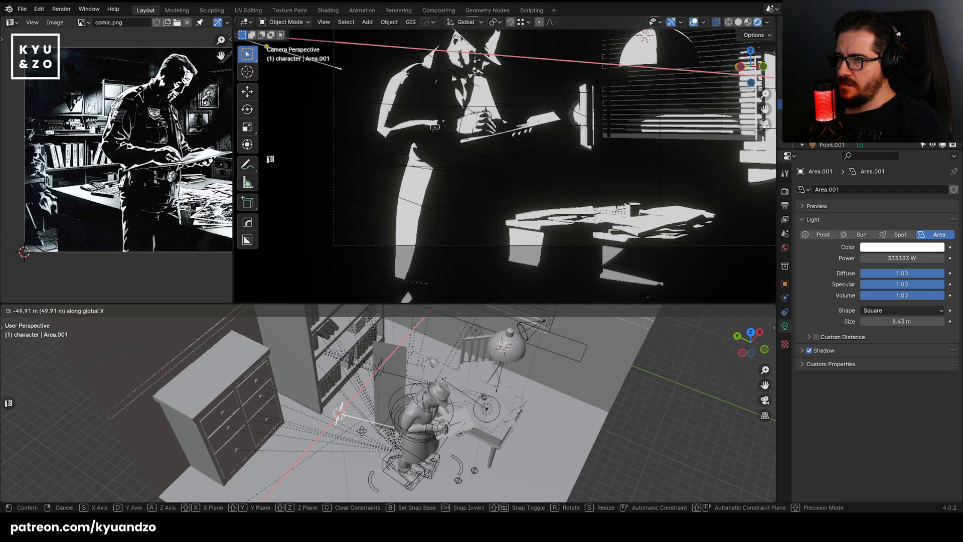
pyautogui.click(350, 443)
# Move Area.001 along global Y and lower it along global Z beside the character's feet.
pyautogui.press('g')
pyautogui.press('y')
pyautogui.click(426, 461)
pyautogui.press('g')
pyautogui.press('z')
pyautogui.click(460, 485)
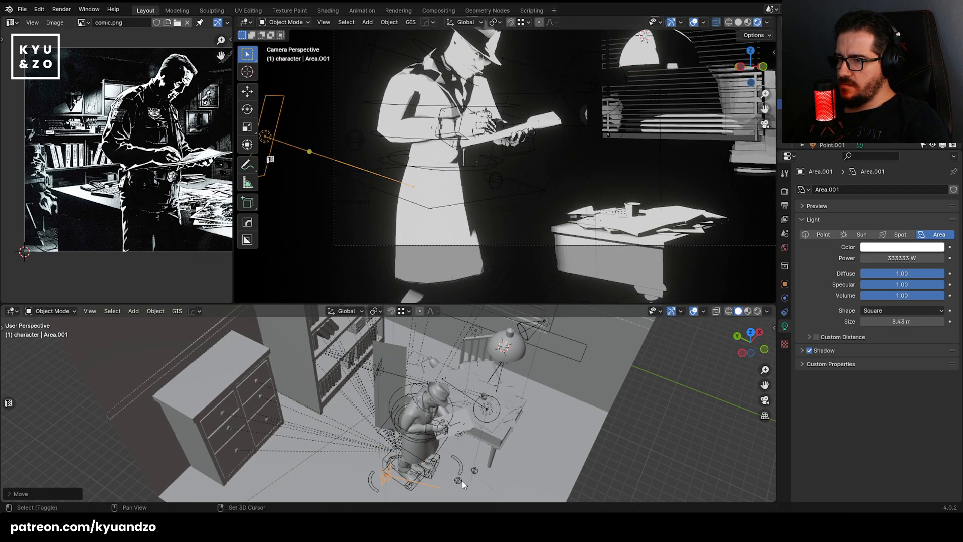
# Rotate Area.001 beside the character's feet and shift it about -2.3 m along global Y.
pyautogui.keyDown('shift'); pyautogui.moveTo(462, 485); pyautogui.dragTo(467, 451, button='middle'); pyautogui.keyUp('shift')
pyautogui.scroll(3, 467, 451)
pyautogui.press('r')
pyautogui.press('a')
pyautogui.click(438, 417)
pyautogui.press('g')
pyautogui.press('d')
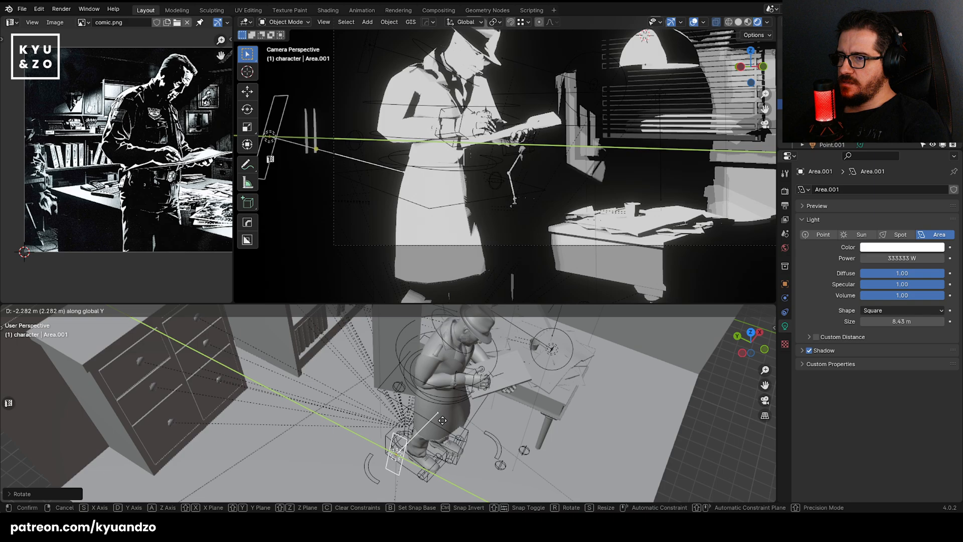
pyautogui.click(443, 420)
# Reposition Area.001 behind the character's legs along global X and Y, and rotate it around global Z.
pyautogui.press('g')
pyautogui.press('x')
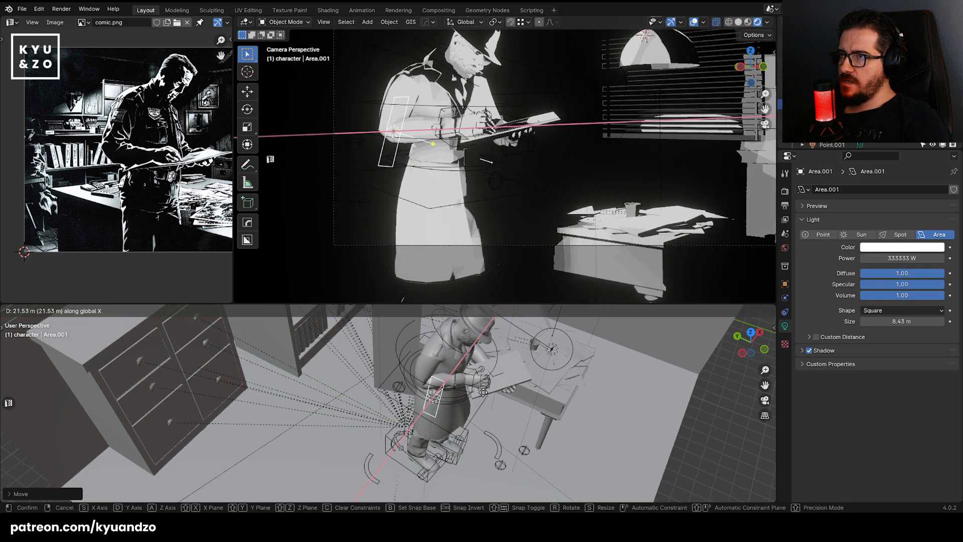
pyautogui.press('y')
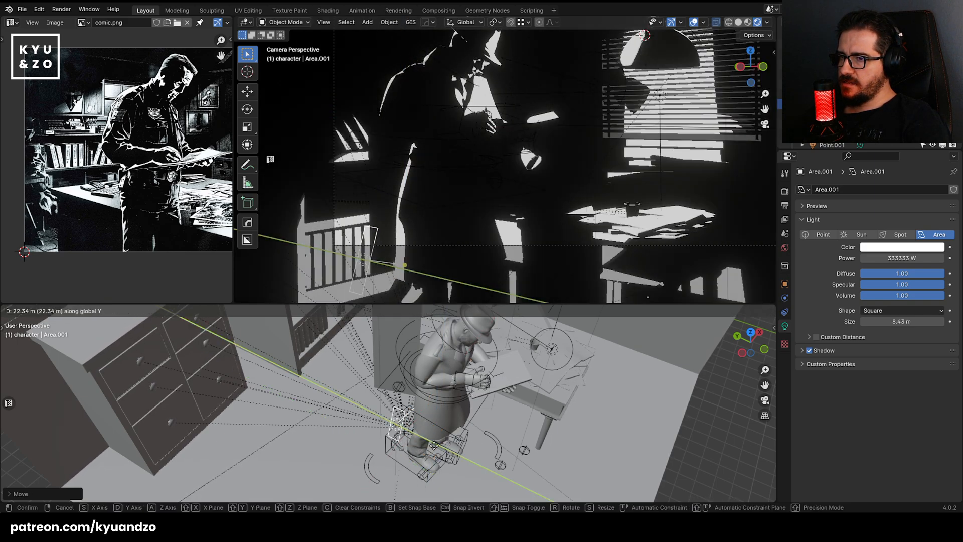
pyautogui.click(424, 440)
pyautogui.press('r')
pyautogui.press('z')
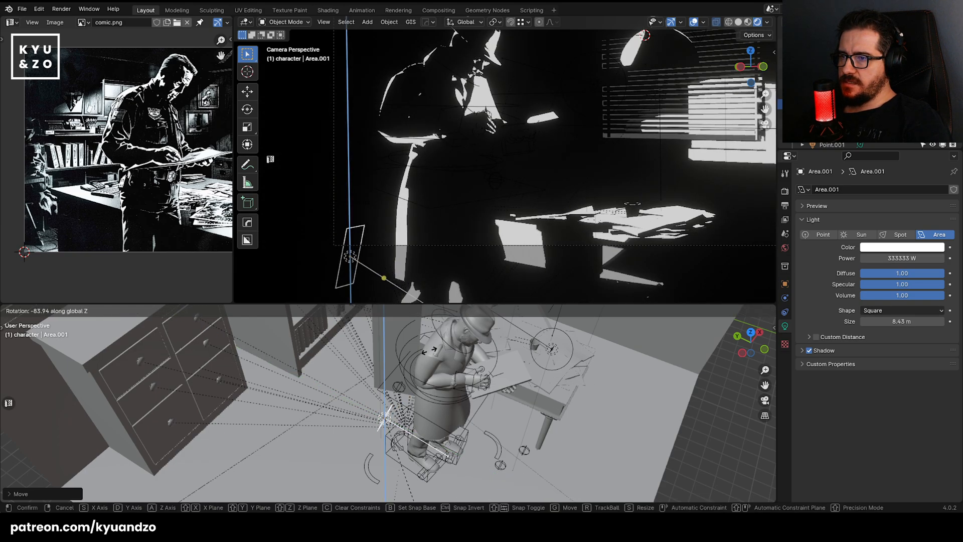
pyautogui.click(286, 435)
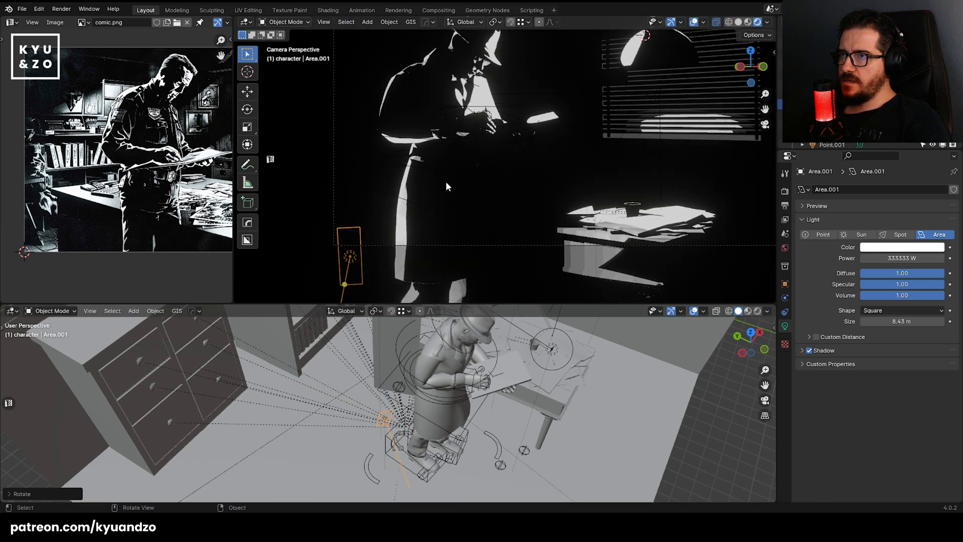
# Raise Area.001 behind the character, rotate it around global Z, and nudge it slightly to refine the rim light.
pyautogui.press('g')
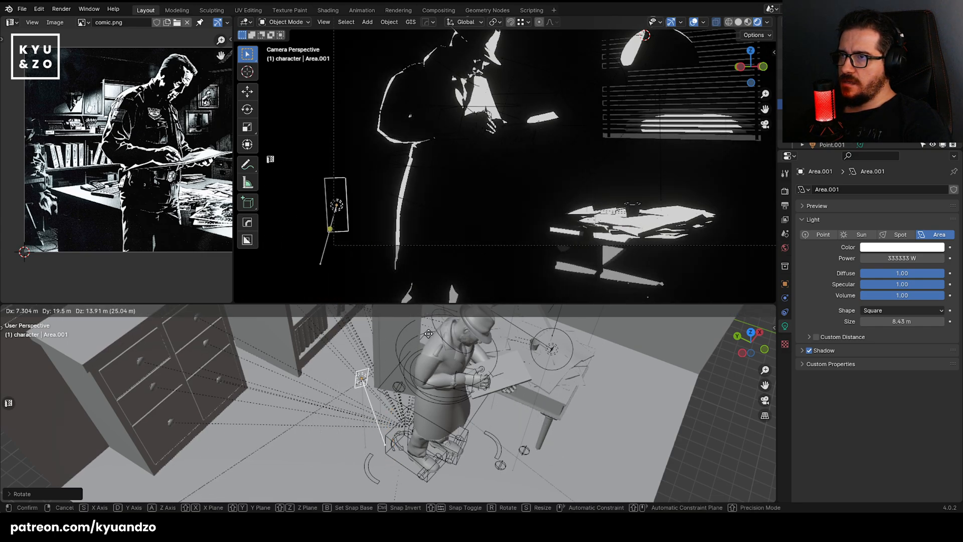
pyautogui.click(442, 338)
pyautogui.press('r')
pyautogui.press('z')
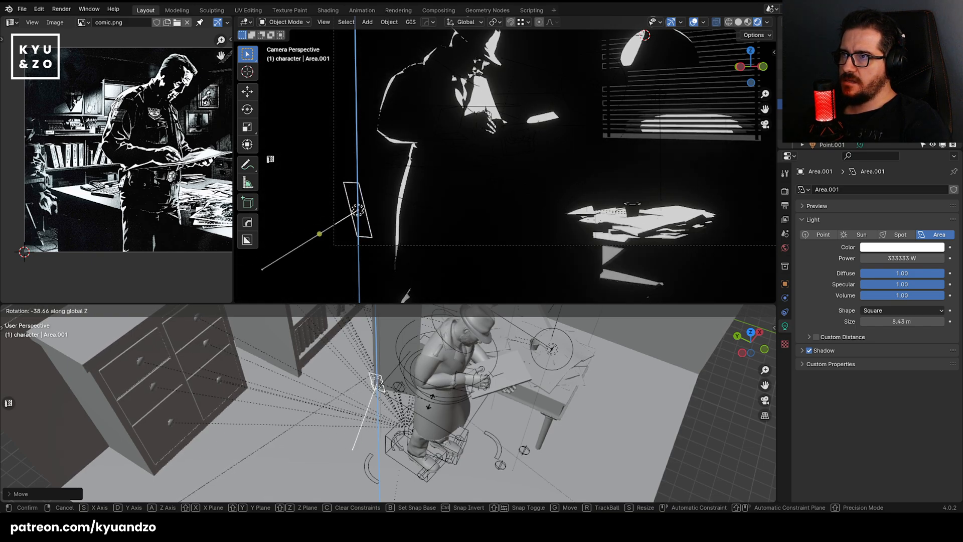
pyautogui.click(416, 413)
pyautogui.press('g')
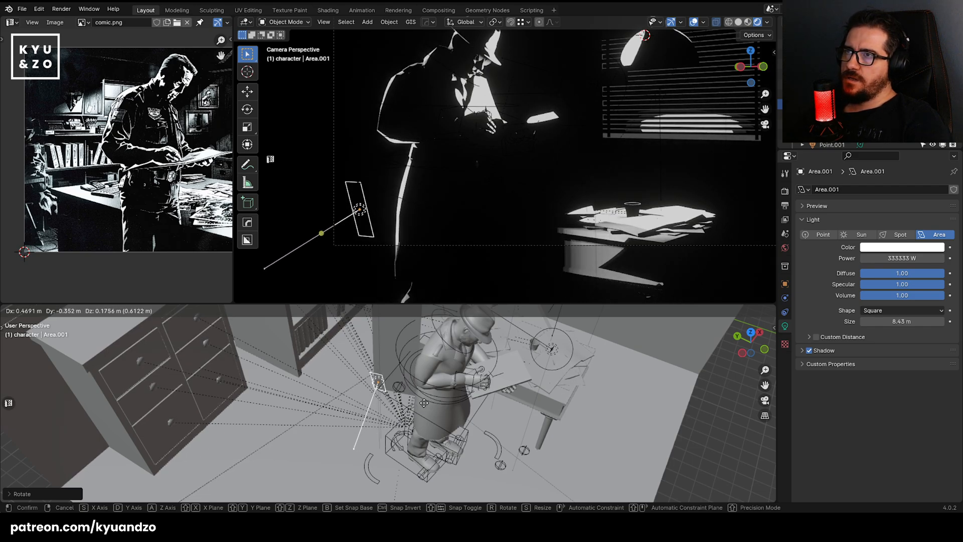
pyautogui.click(424, 403)
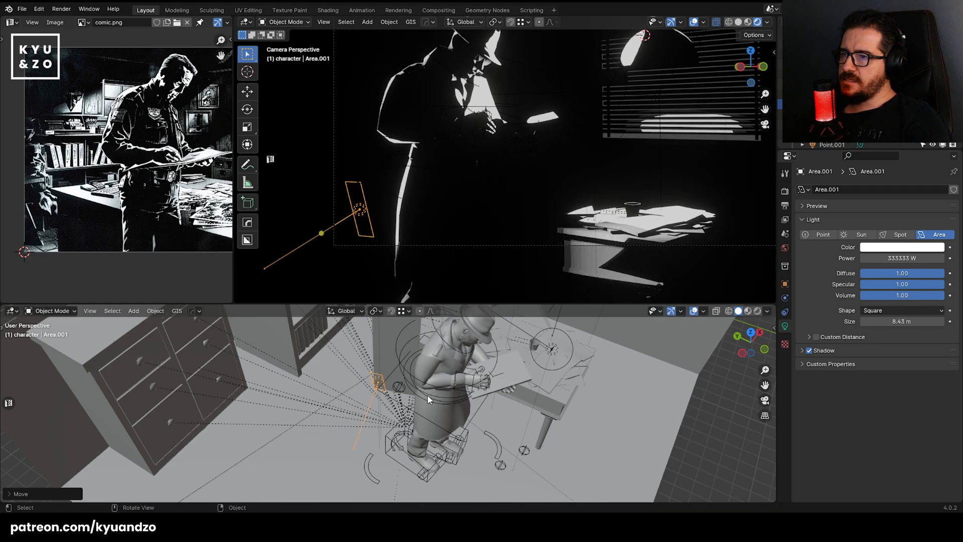
# Duplicate Area.001, place the copy on the desk side of the character, and rotate it around global Z.
pyautogui.hotkey('shift', 'd')
pyautogui.click(622, 427)
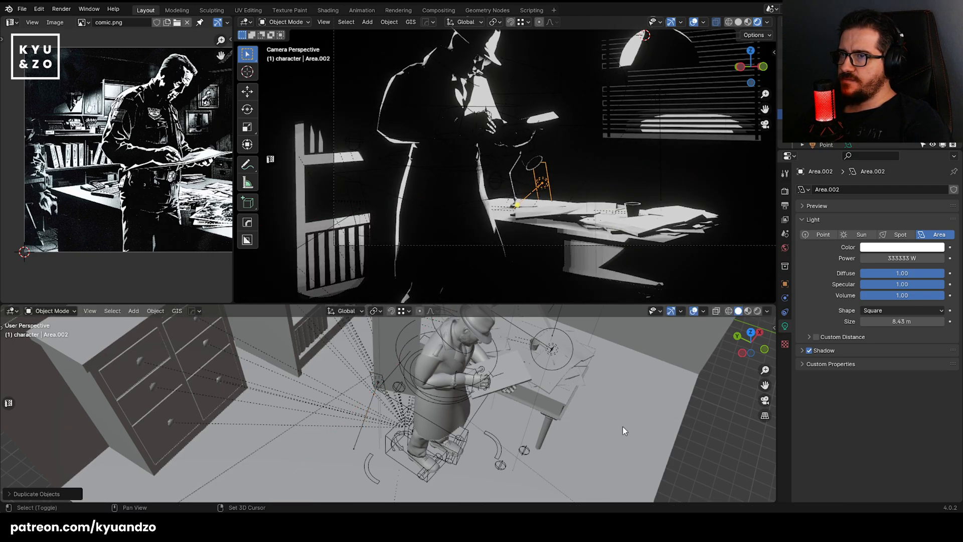
pyautogui.keyDown('shift'); pyautogui.moveTo(622, 426); pyautogui.dragTo(580, 422, button='middle'); pyautogui.keyUp('shift')
pyautogui.press('r')
pyautogui.press('a')
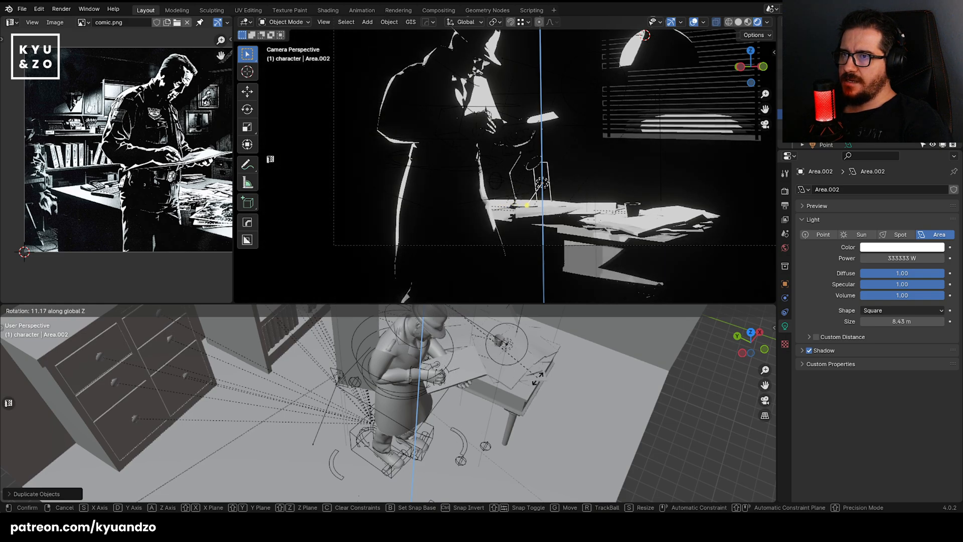
pyautogui.click(537, 379)
# From the top view, reposition Area.002 in front of the character's legs and rotate it around global Z toward the coat.
pyautogui.moveTo(531, 380); pyautogui.dragTo(407, 421, button='middle')
pyautogui.scroll(-2, 429, 369)
pyautogui.keyDown('alt'); pyautogui.moveTo(430, 368); pyautogui.dragTo(387, 400, button='middle'); pyautogui.keyUp('alt')
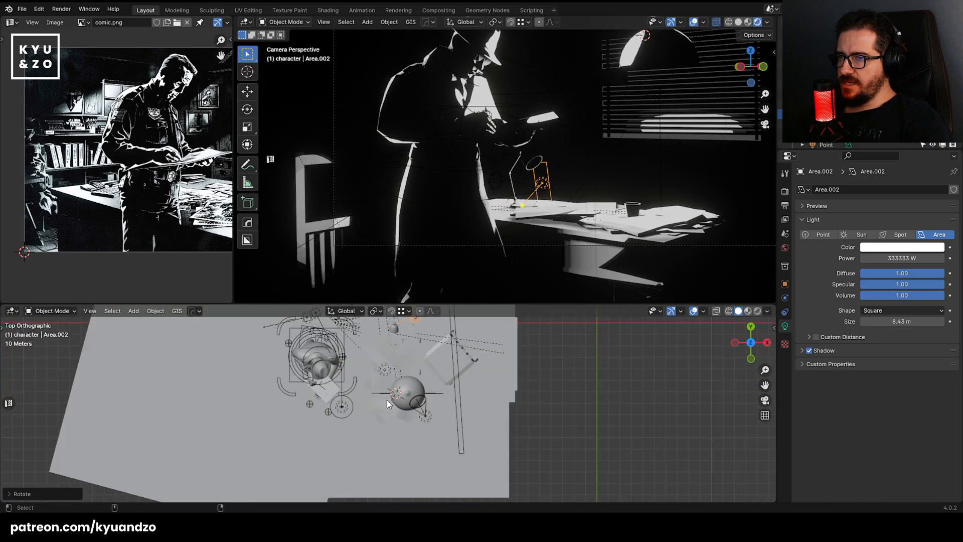
pyautogui.press('g')
pyautogui.click(298, 434)
pyautogui.moveTo(299, 434); pyautogui.dragTo(386, 365, button='middle')
pyautogui.press('r')
pyautogui.press('a')
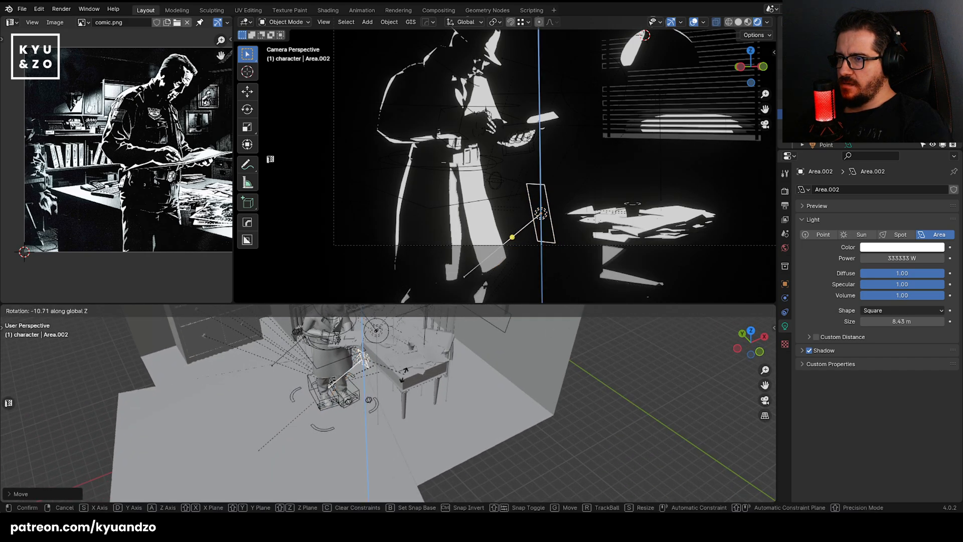
pyautogui.click(404, 374)
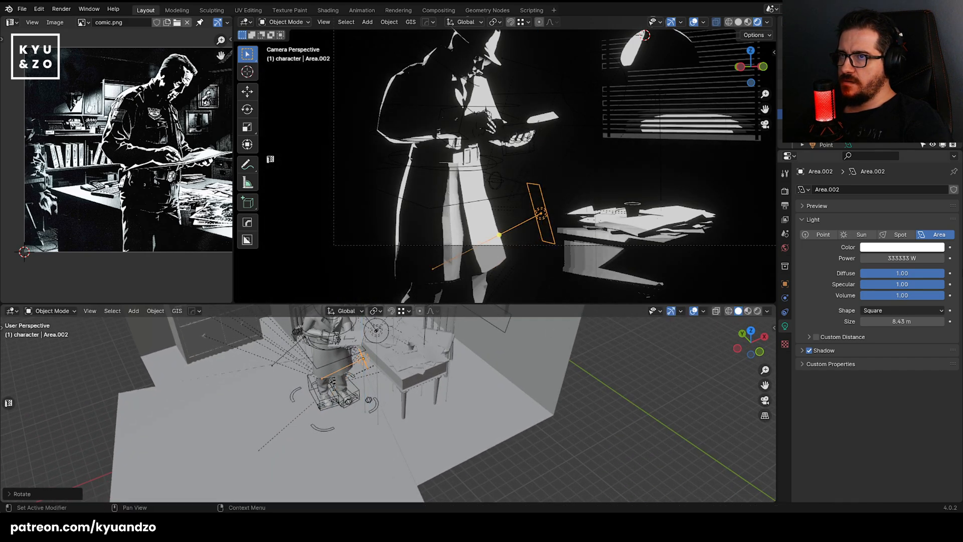
# Set Area.002's power to 11111 W and move the light along global Y beside the coat.
pyautogui.click(911, 259)
pyautogui.write('1111')
pyautogui.press('Return')
pyautogui.press('g')
pyautogui.press('y')
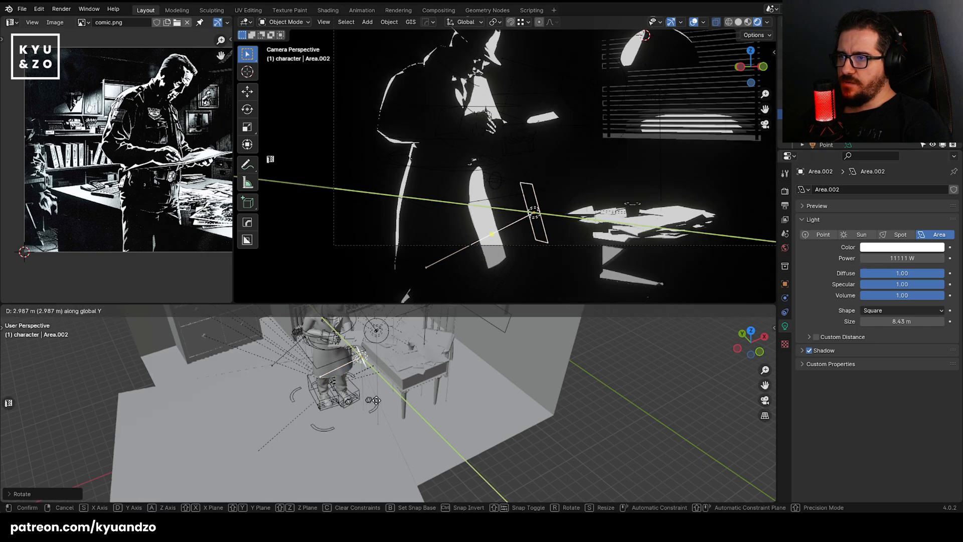
pyautogui.click(372, 387)
# Reposition Area.002 between the character and the desk along global Y and X.
pyautogui.press('g')
pyautogui.press('d')
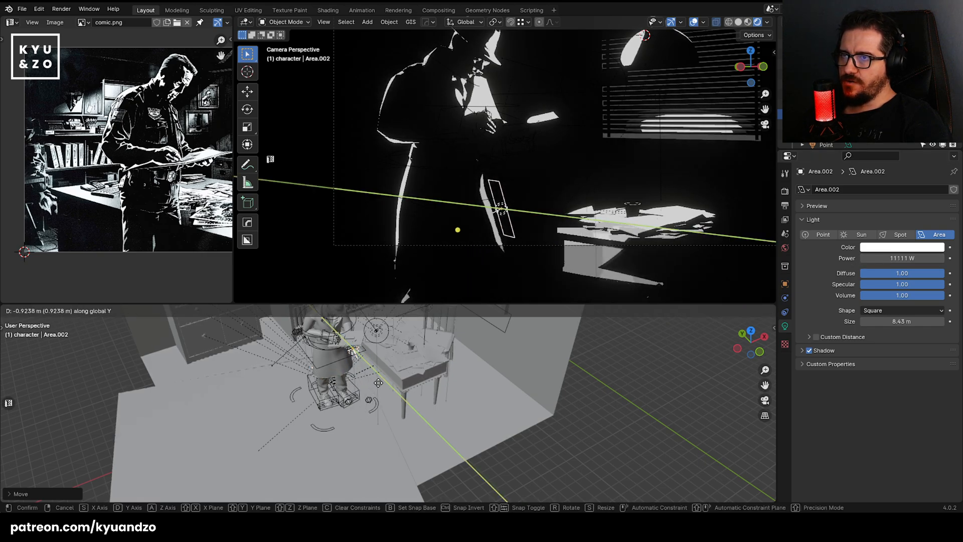
pyautogui.press('s')
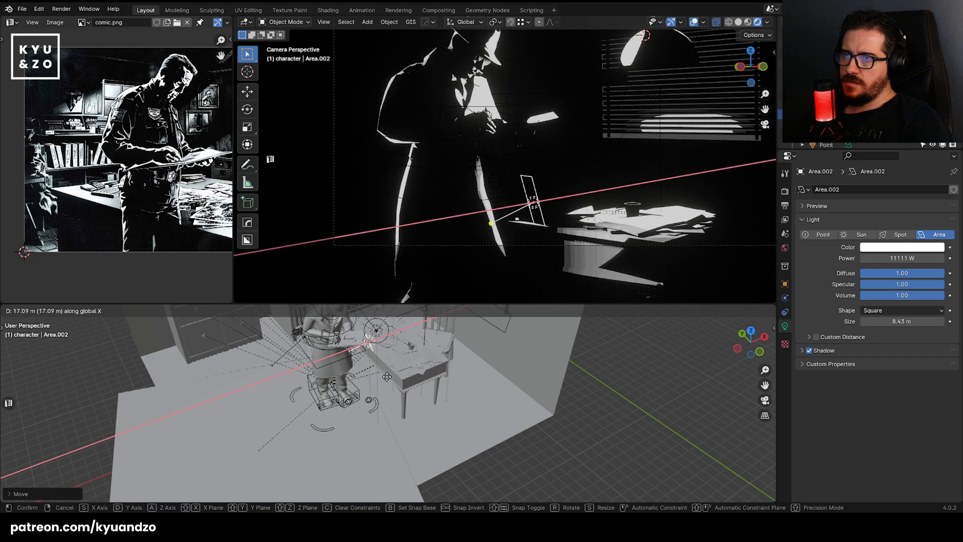
pyautogui.press('y')
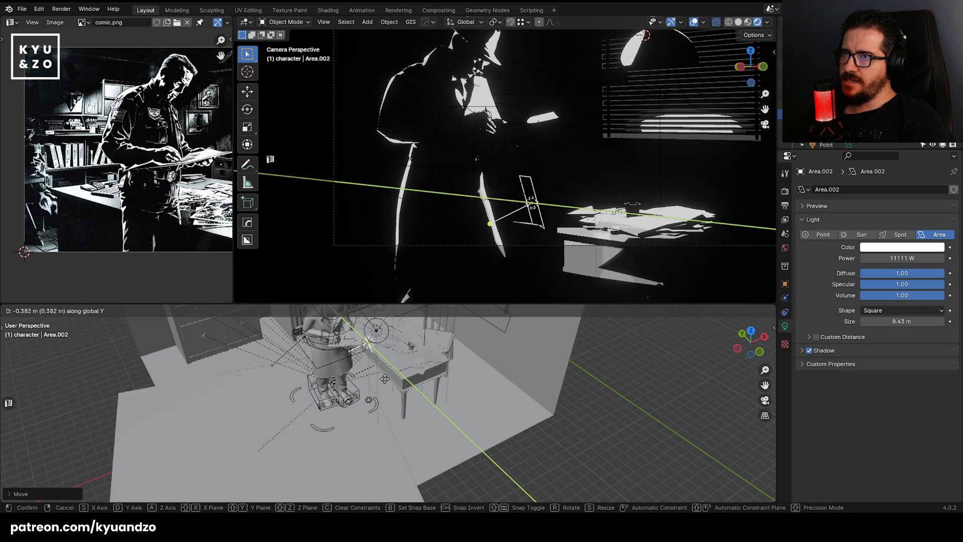
pyautogui.click(385, 380)
# Rotate Area.002 around global Z and shift it along global Y toward the coat's desk-side edge.
pyautogui.press('r')
pyautogui.press('a')
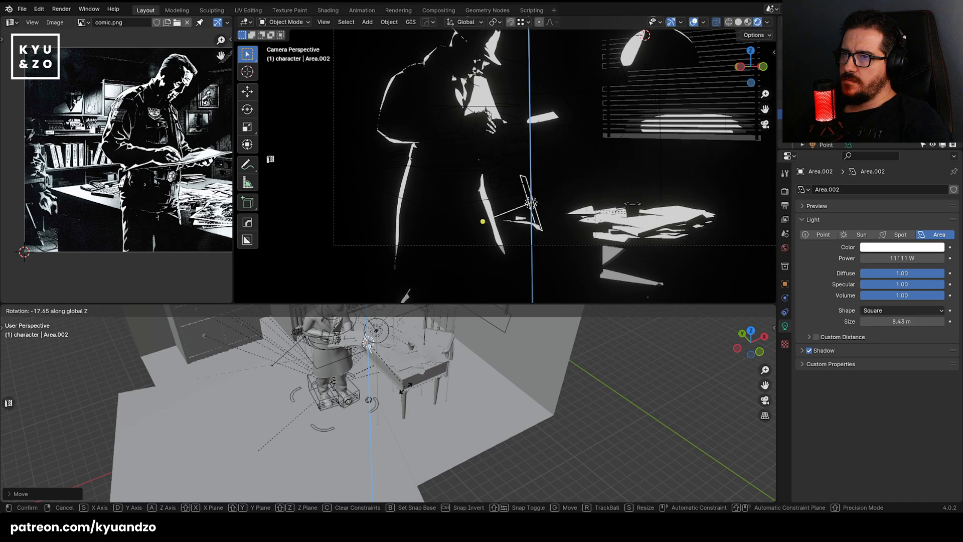
pyautogui.click(393, 400)
pyautogui.press('g')
pyautogui.press('d')
pyautogui.click(410, 406)
# Move Area.002 along global X and rotate it around global Z to refine the light on the coat.
pyautogui.press('g')
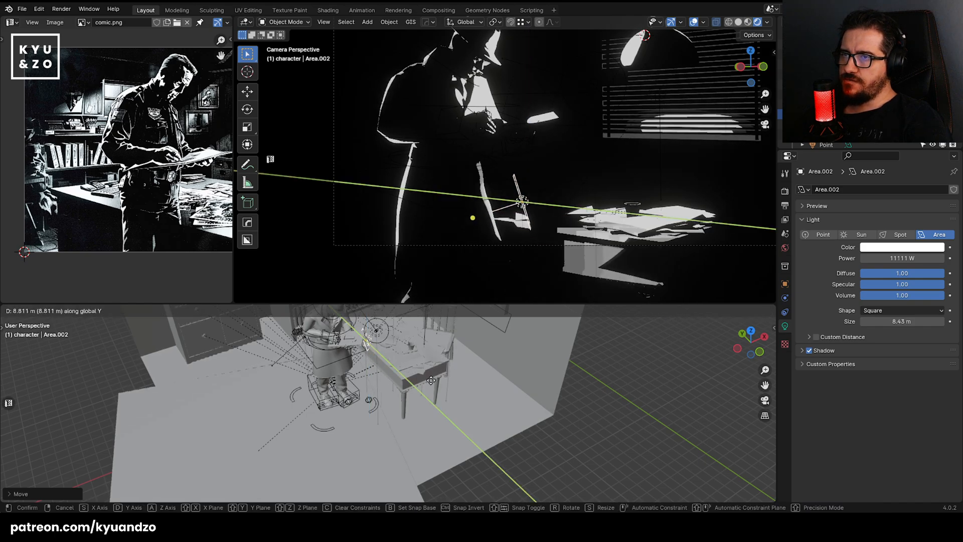
pyautogui.press('x')
pyautogui.click(445, 383)
pyautogui.press('r')
pyautogui.press('z')
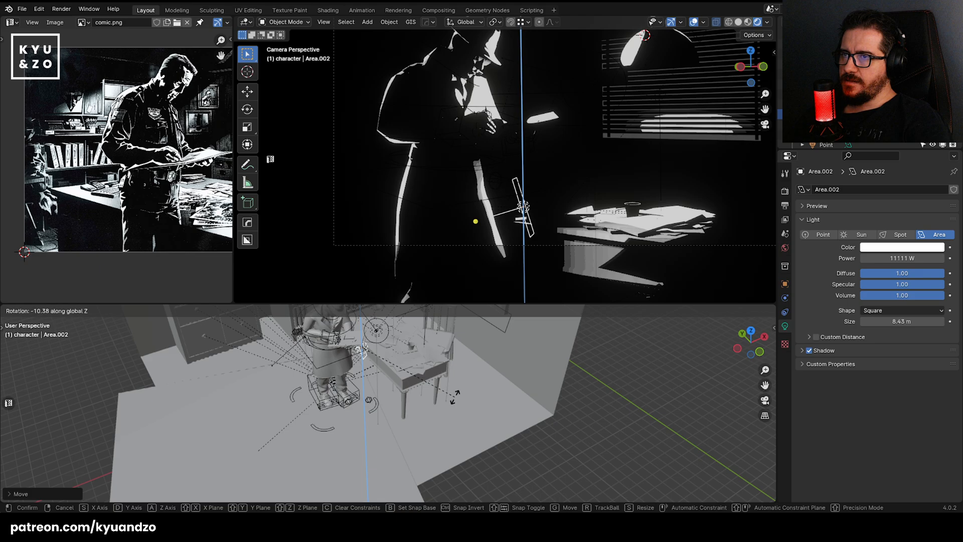
pyautogui.click(483, 492)
# Move Area.002 along global Y close to the coat's desk-side edge and save the file.
pyautogui.press('g')
pyautogui.press('y')
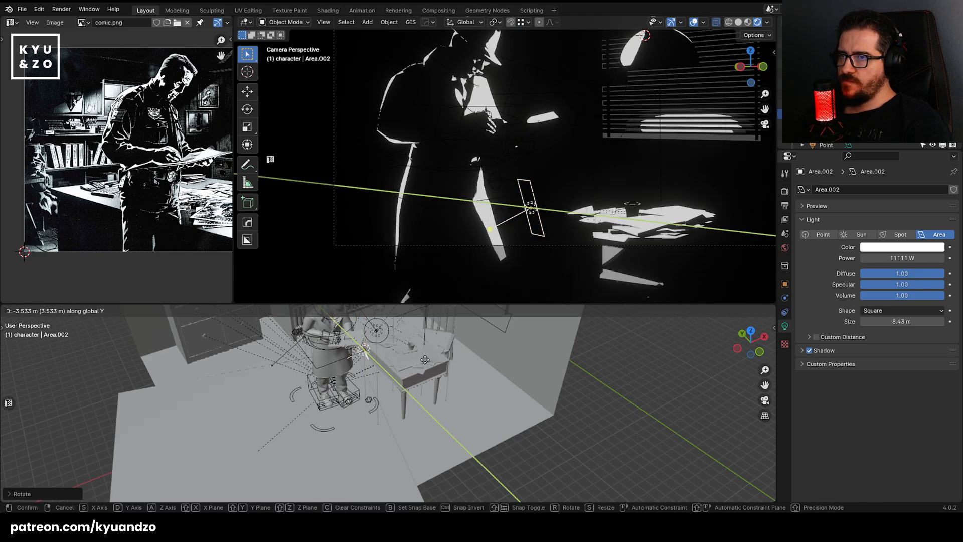
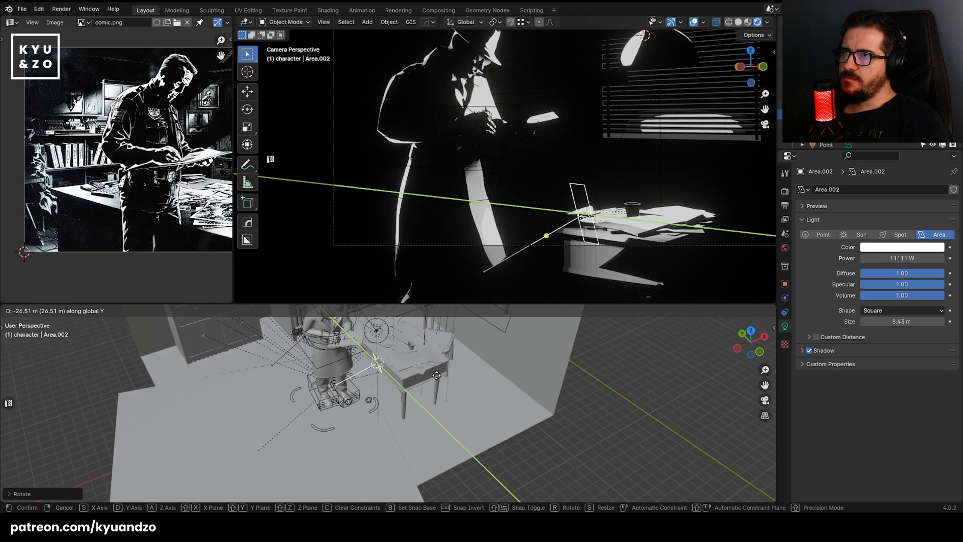
pyautogui.click(413, 362)
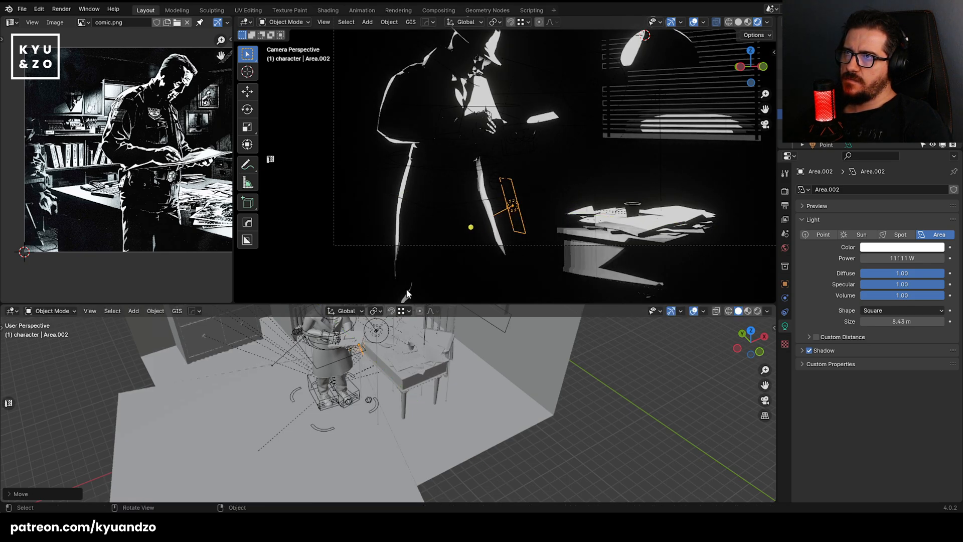
pyautogui.click(346, 190)
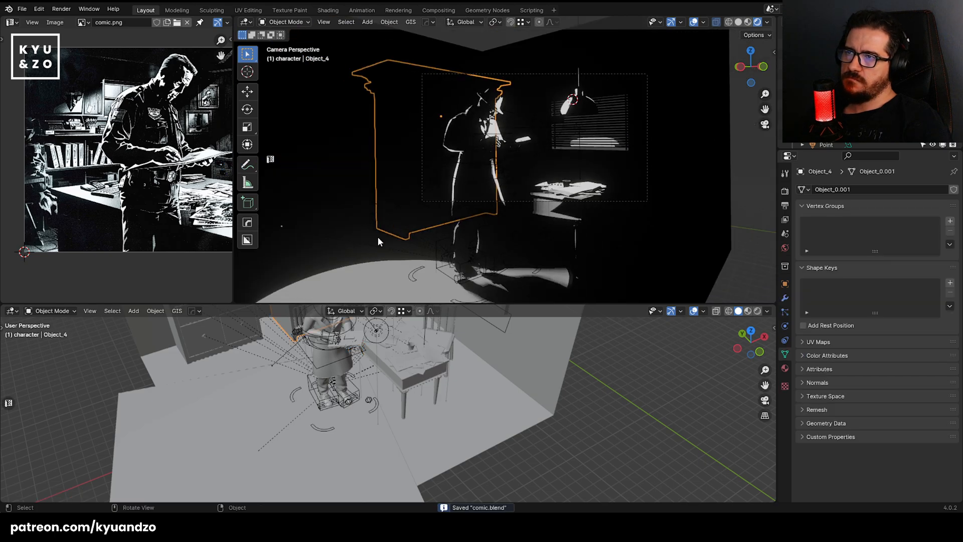
pyautogui.click(377, 236)
# Select Area.002 beside the coat again and move it closer to the character along global Y.
pyautogui.click(518, 200)
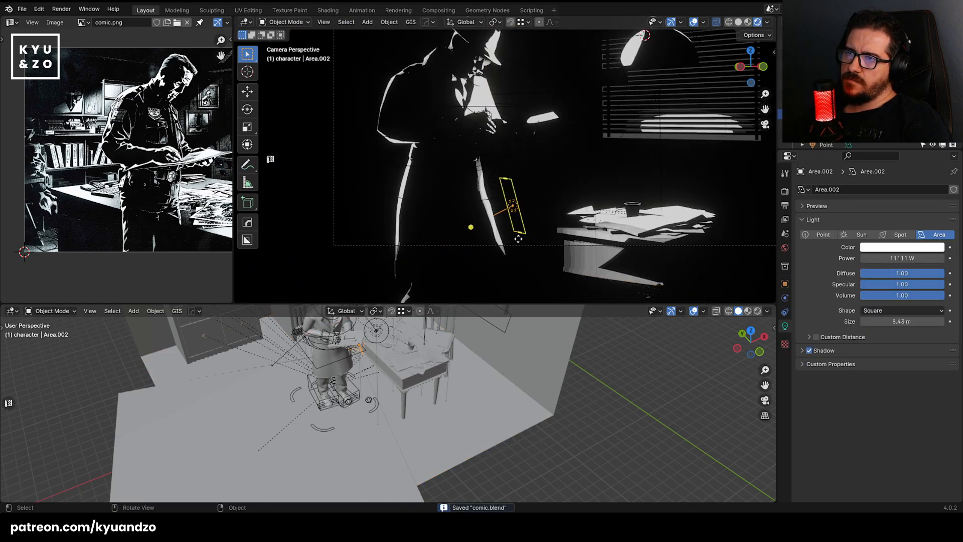
pyautogui.press('g')
pyautogui.press('y')
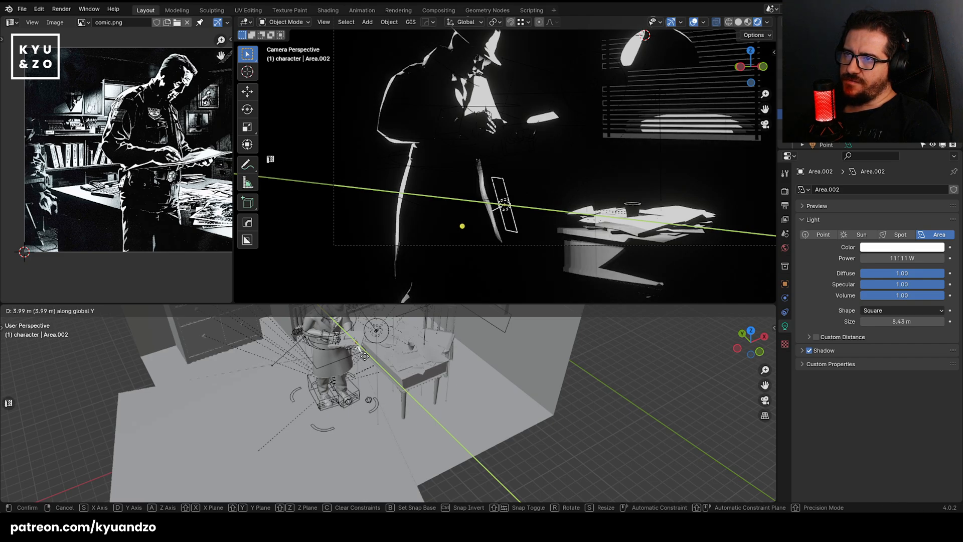
pyautogui.click(364, 356)
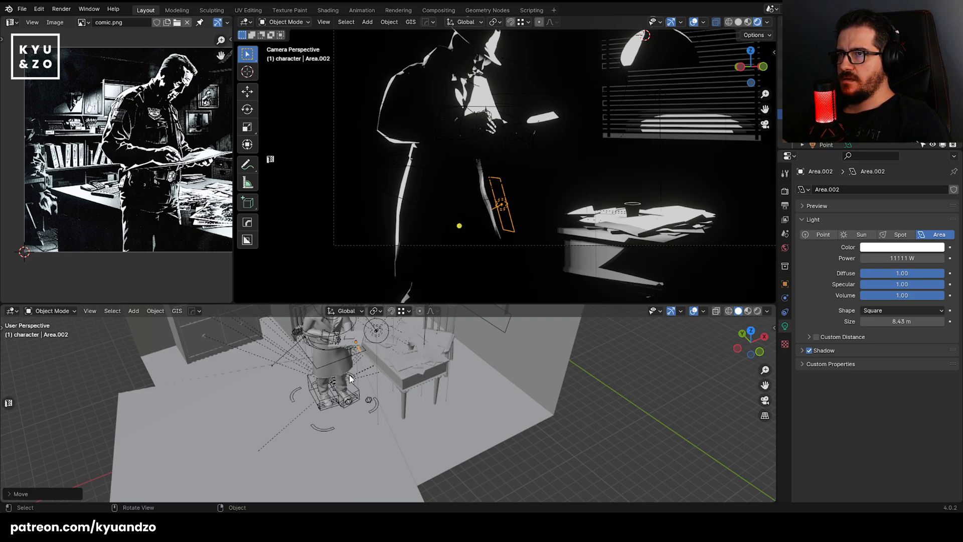
# Fine-tune Area.002's position along global X and Y and try rotating it around global Z.
pyautogui.press('g')
pyautogui.press('x')
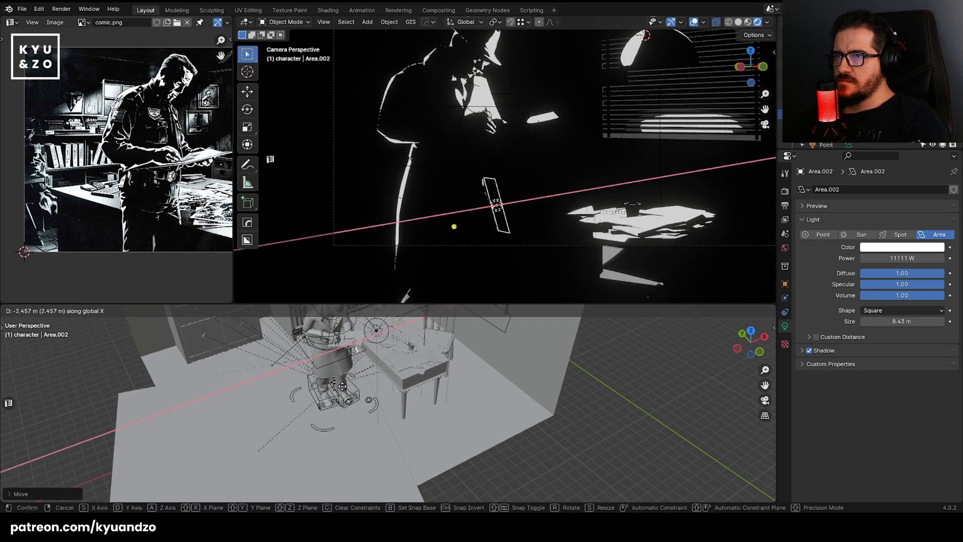
pyautogui.press('y')
pyautogui.press('x')
pyautogui.press('y')
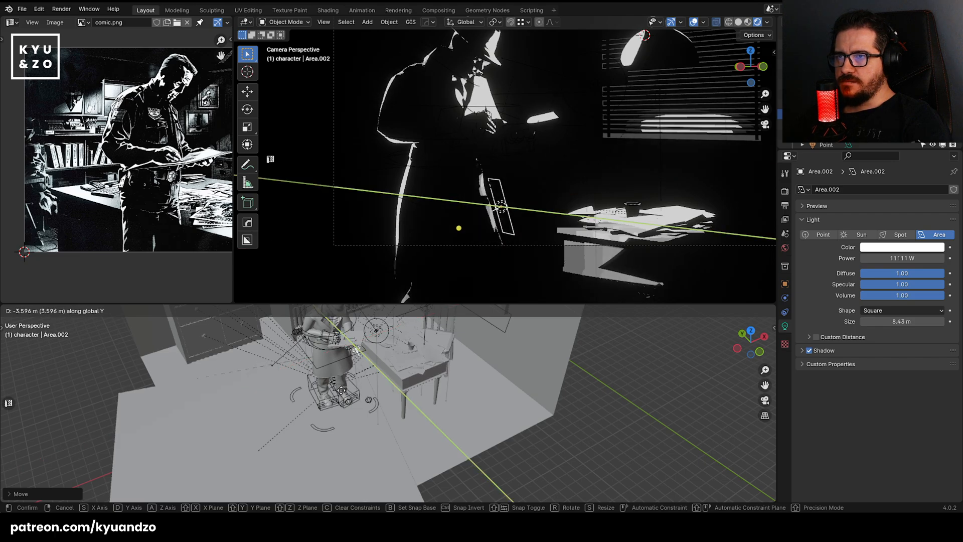
pyautogui.click(343, 404)
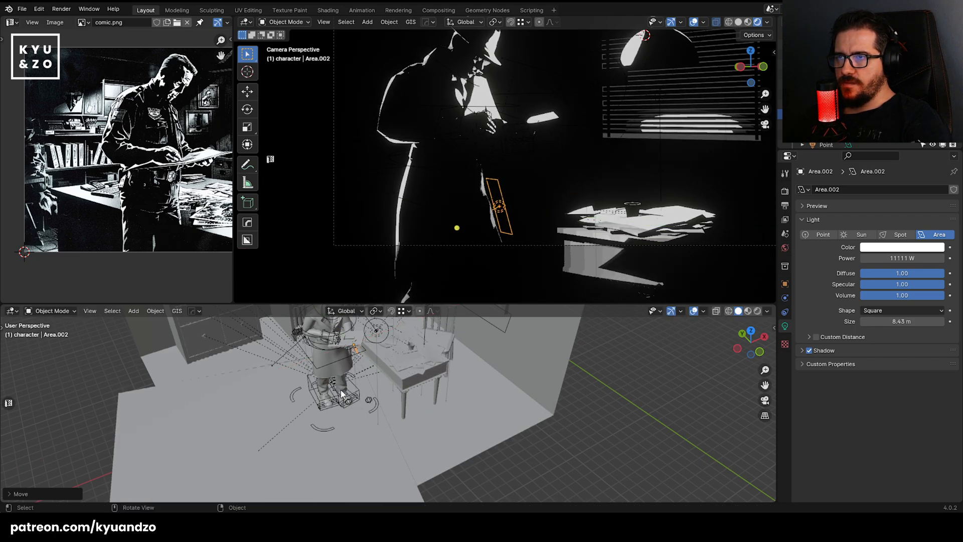
pyautogui.press('r')
pyautogui.press('z')
pyautogui.click(361, 396)
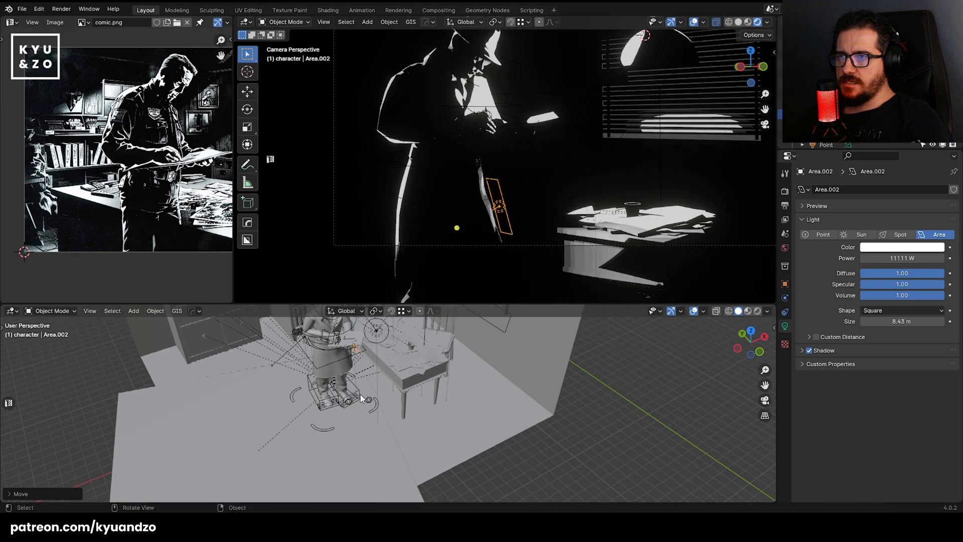
# Duplicate Area.002, move the copy up behind the character near the bookshelf, and rotate it around global Z.
pyautogui.hotkey('shift', 'd')
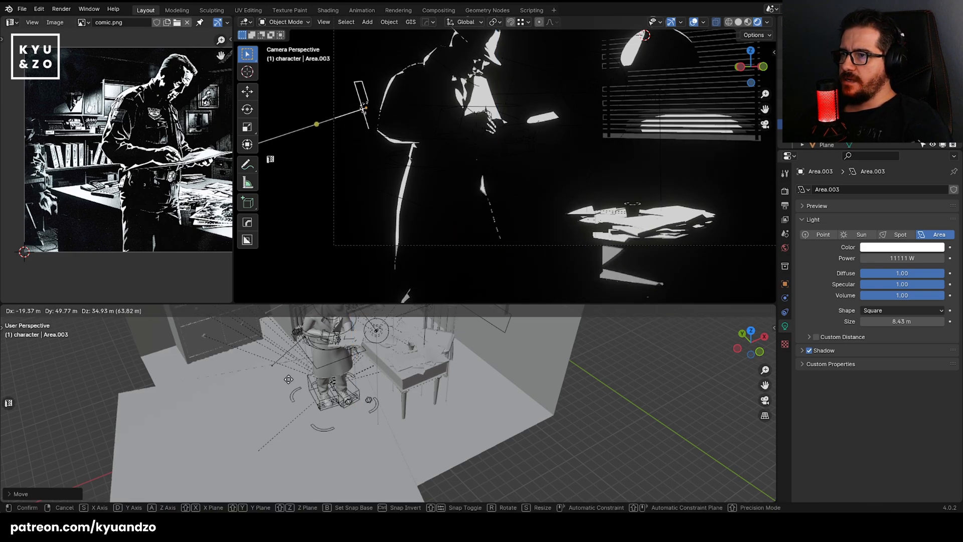
pyautogui.click(264, 368)
pyautogui.keyDown('shift'); pyautogui.moveTo(266, 351); pyautogui.dragTo(316, 466, button='middle'); pyautogui.keyUp('shift')
pyautogui.press('r')
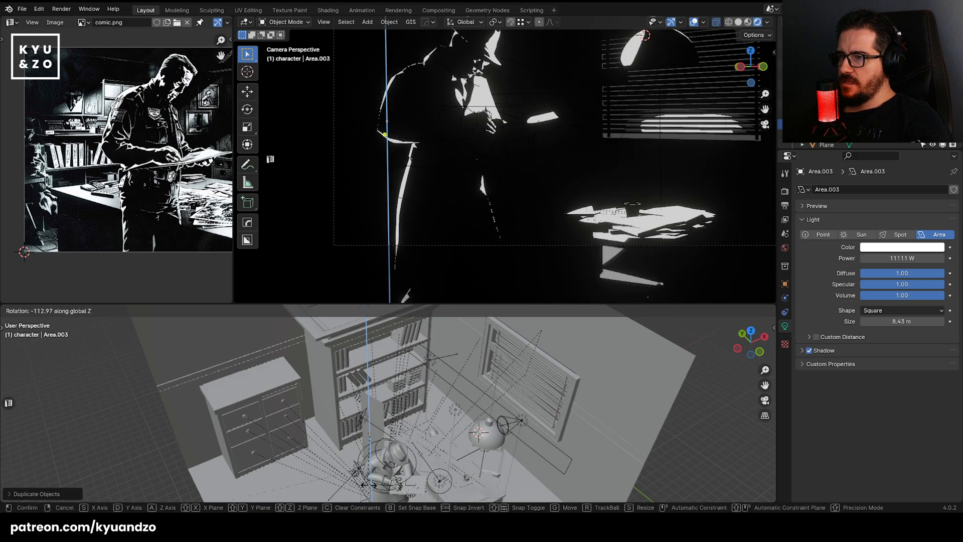
# Stretch Area.003 near the bookshelf along global Y and set its power to 55555 W.
pyautogui.press('s')
pyautogui.press('y')
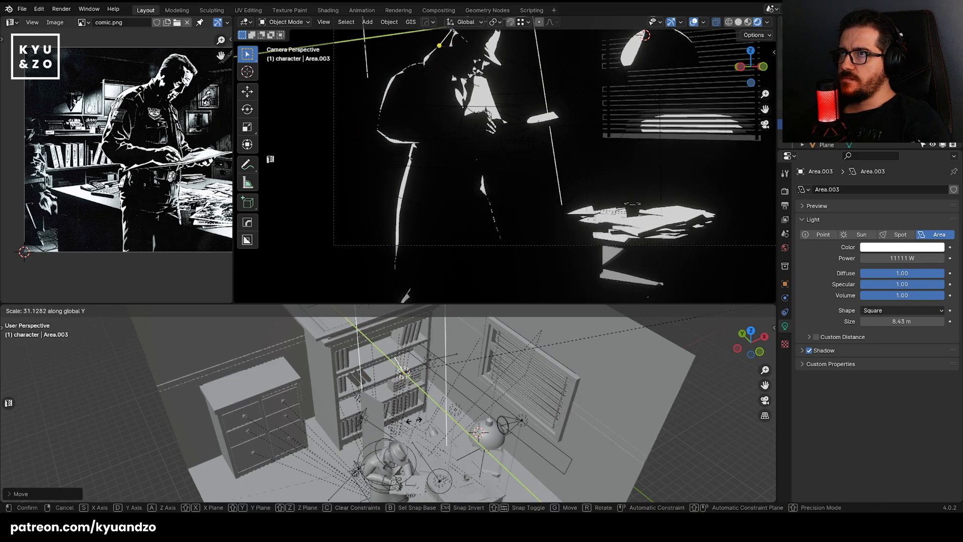
pyautogui.click(200, 474)
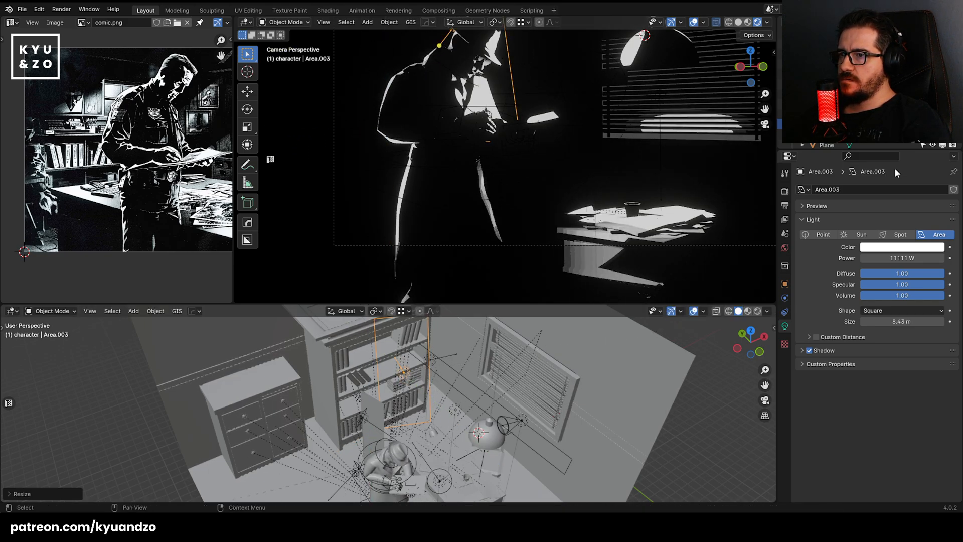
pyautogui.click(904, 262)
pyautogui.write('55555')
pyautogui.press('Return')
# Move Area.003 along global Y, turn it toward the bookshelf, and lower it behind the character.
pyautogui.scroll(-3, 480, 119)
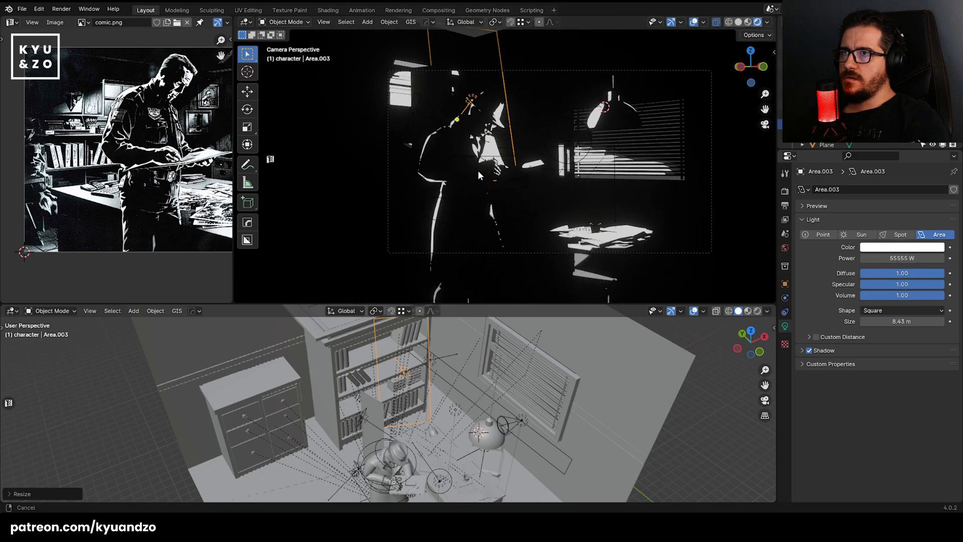
pyautogui.press('g')
pyautogui.press('x')
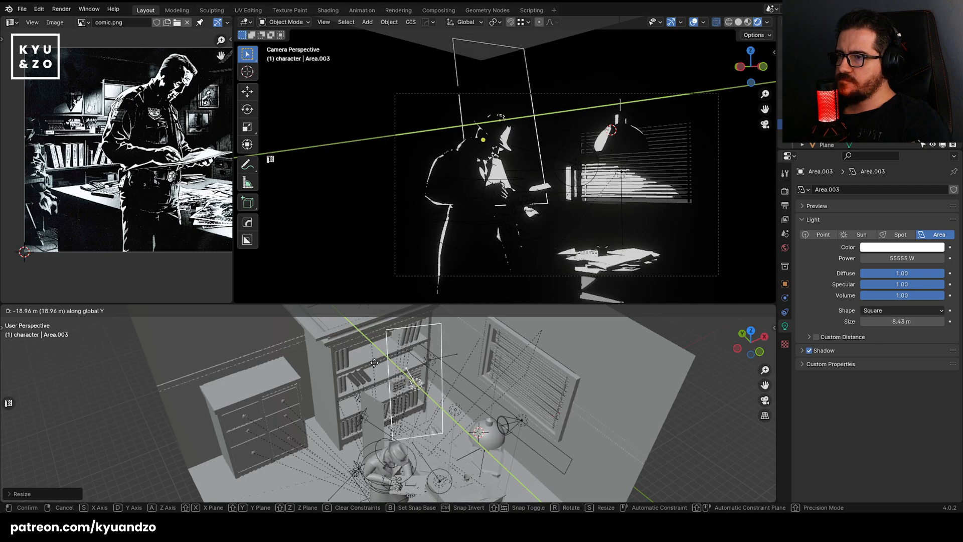
pyautogui.click(378, 362)
pyautogui.press('r')
pyautogui.press('x')
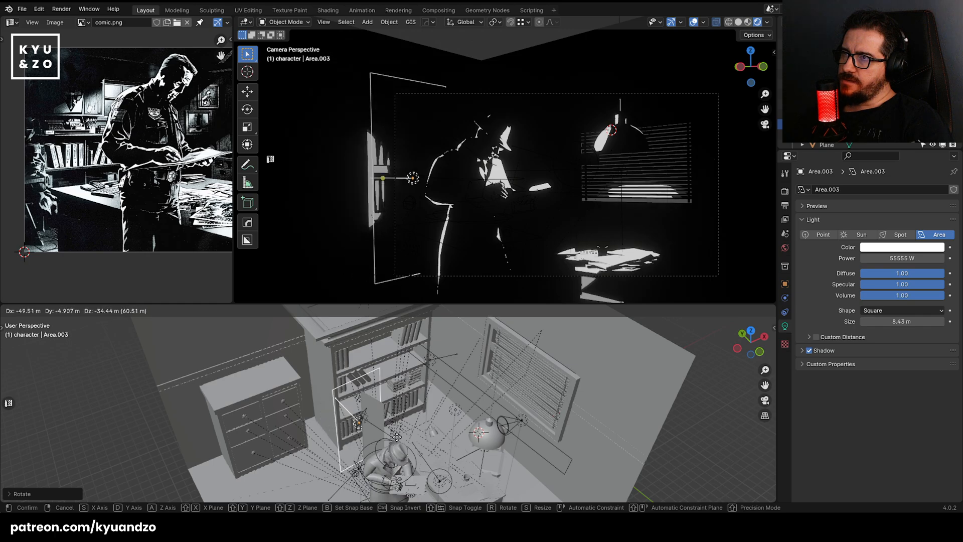
pyautogui.rightClick(406, 413)
# Stretch Area.003 in front of the bookshelf along global X.
pyautogui.press('s')
pyautogui.press('y')
pyautogui.press('x')
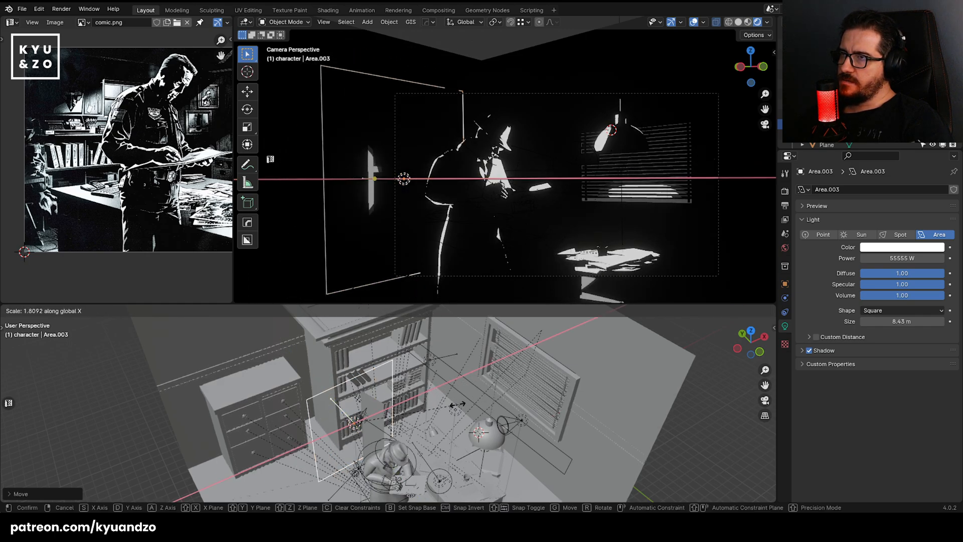
pyautogui.click(446, 385)
# Reposition Area.003 along global X so it faces the visible part of the bookshelf behind the character.
pyautogui.press('g')
pyautogui.press('y')
pyautogui.press('x')
pyautogui.click(444, 397)
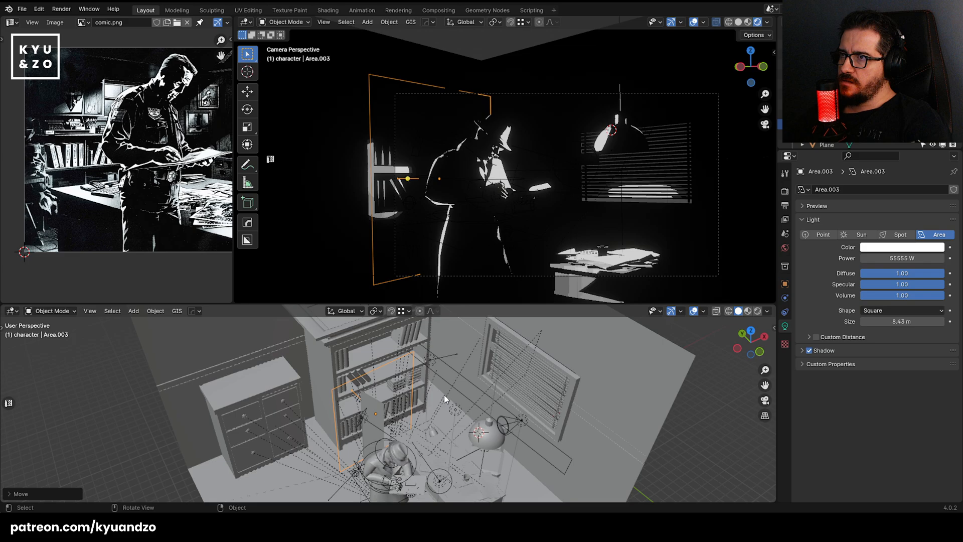
pyautogui.moveTo(337, 409); pyautogui.dragTo(456, 381, button='middle')
pyautogui.press('g')
pyautogui.press('y')
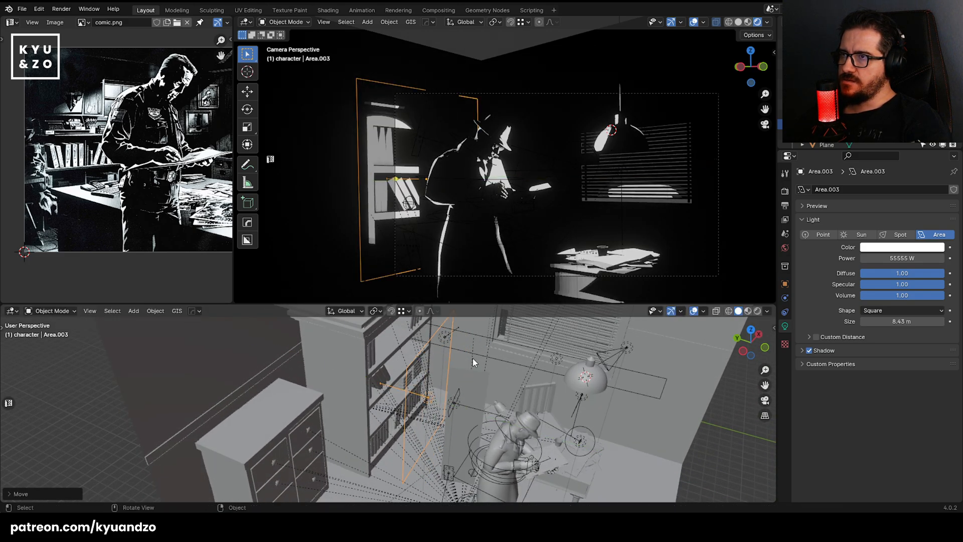
pyautogui.press('x')
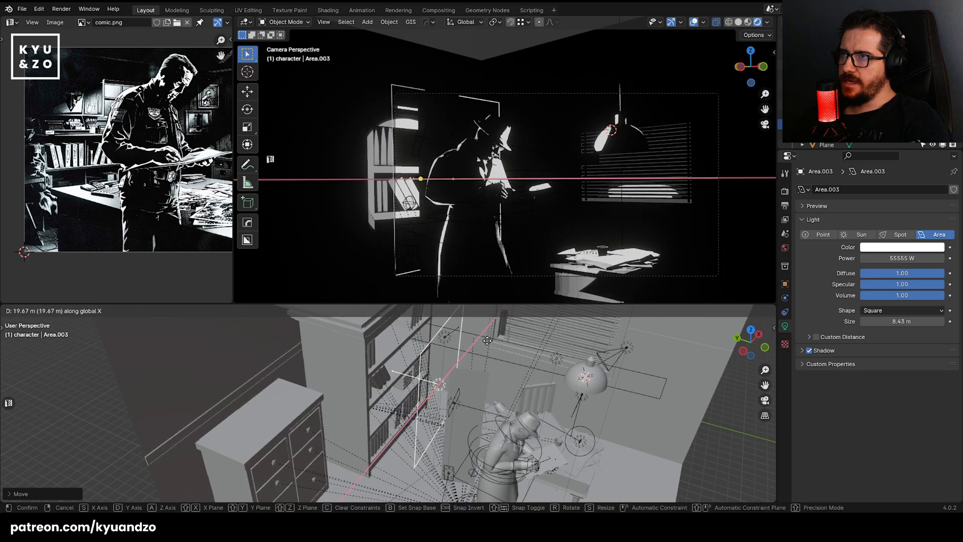
pyautogui.click(488, 345)
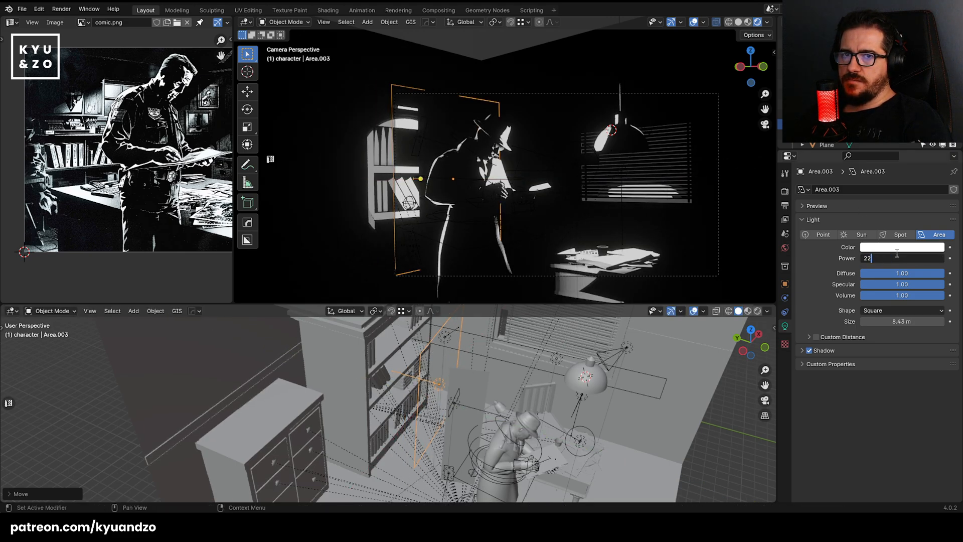
# Set Area.003's power to 44444 W and shrink the light along global Z to a scale of about 0.369.
pyautogui.press('Return')
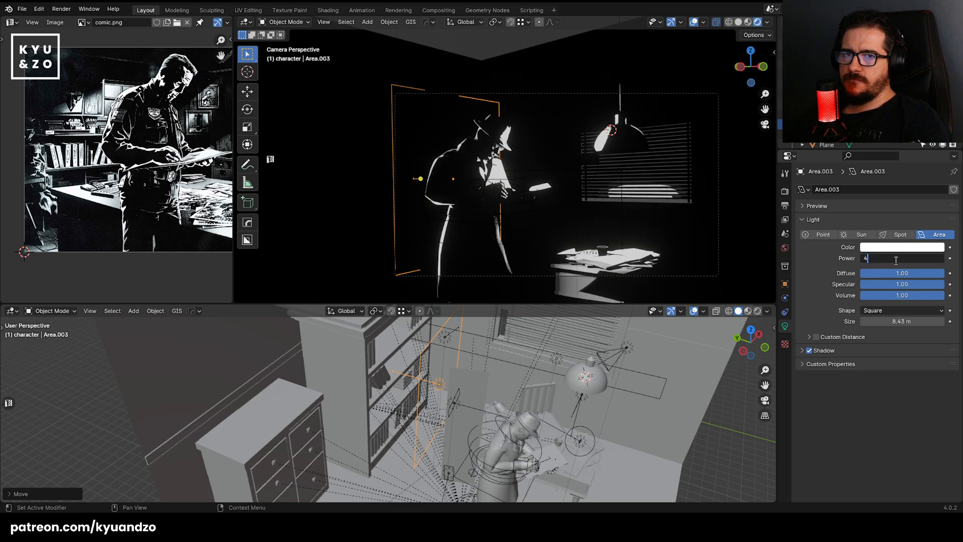
pyautogui.press('s')
pyautogui.press('y')
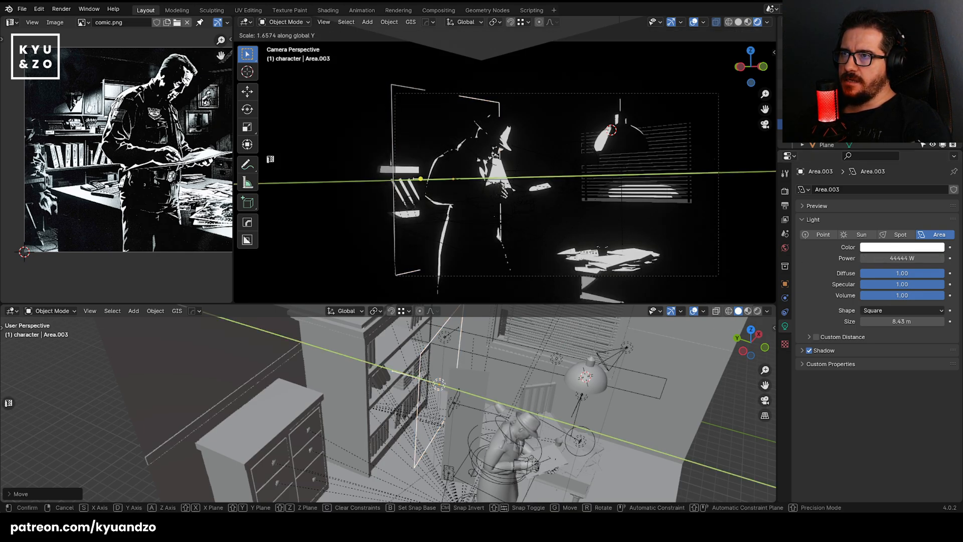
pyautogui.press('x')
pyautogui.rightClick(542, 240)
pyautogui.press('s')
pyautogui.press('z')
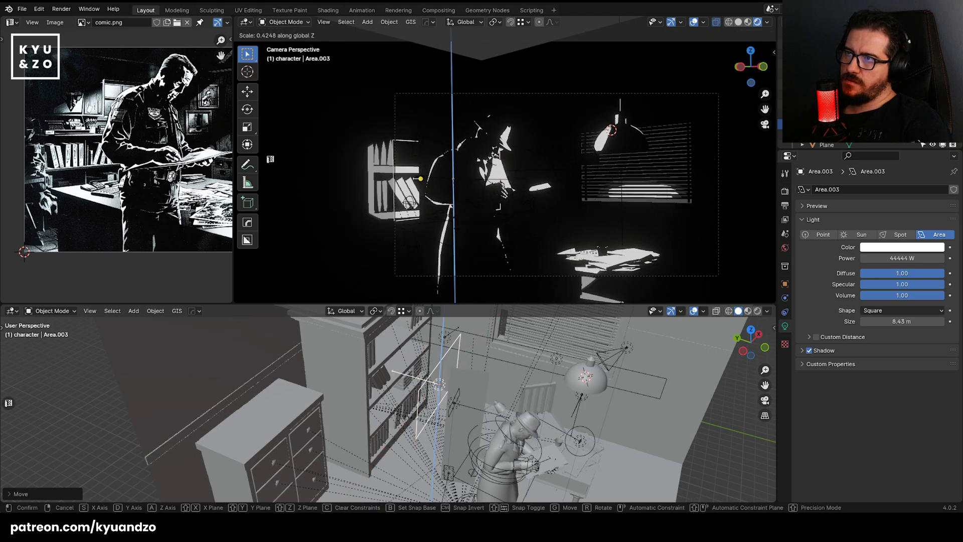
pyautogui.press('Return')
# Lower Area.003 toward the bottom shelves, finishing with a further move of about -8.5 m along global Z.
pyautogui.press('g')
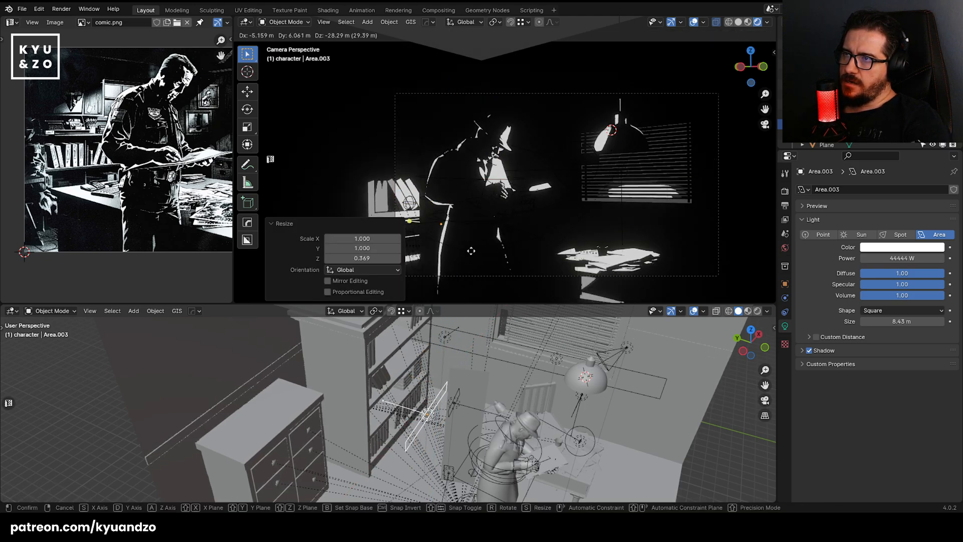
pyautogui.press('Return')
pyautogui.press('g')
pyautogui.press('z')
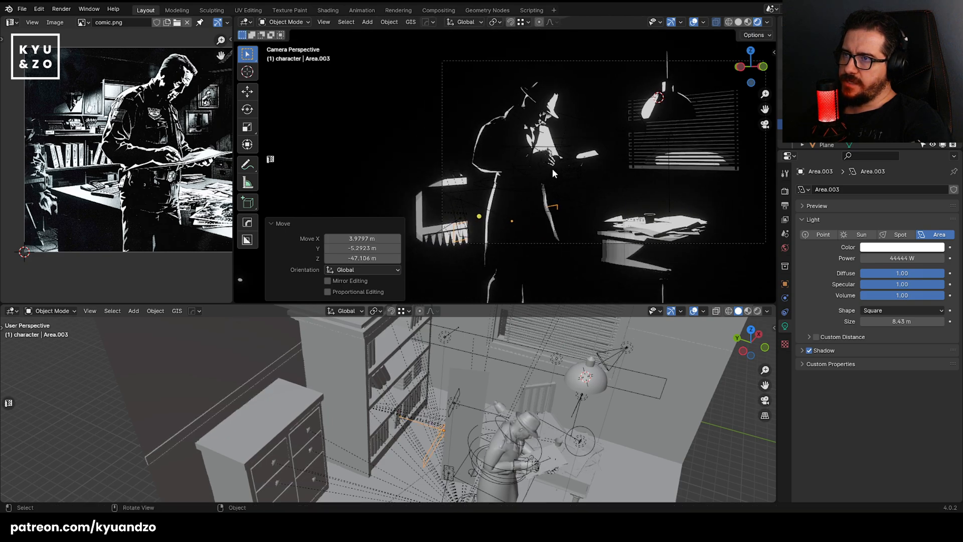
pyautogui.click(545, 187)
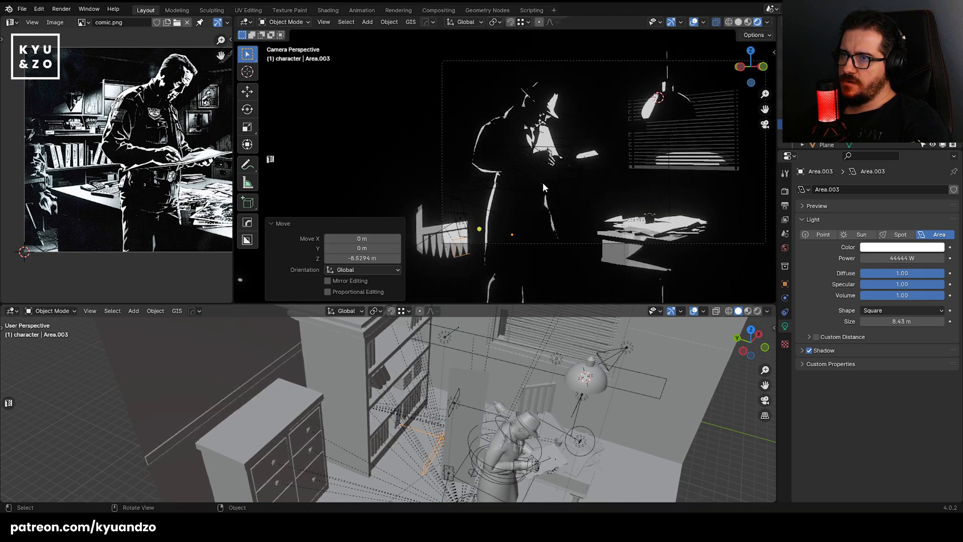
# Set Area.003's power to 33333 W and shift the light about 1.16 m along global Y.
pyautogui.click(899, 258)
pyautogui.write('22222')
pyautogui.press('Return')
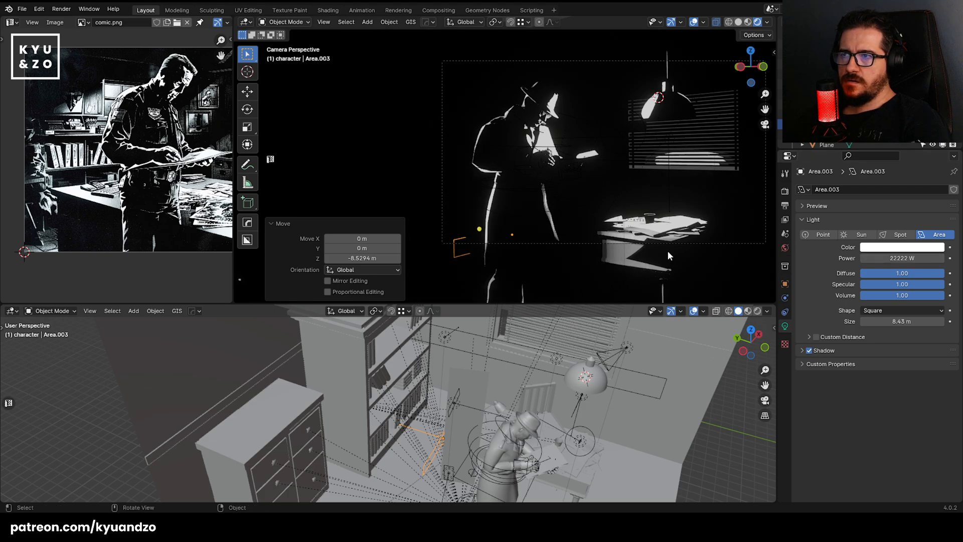
pyautogui.write('333')
pyautogui.press('Return')
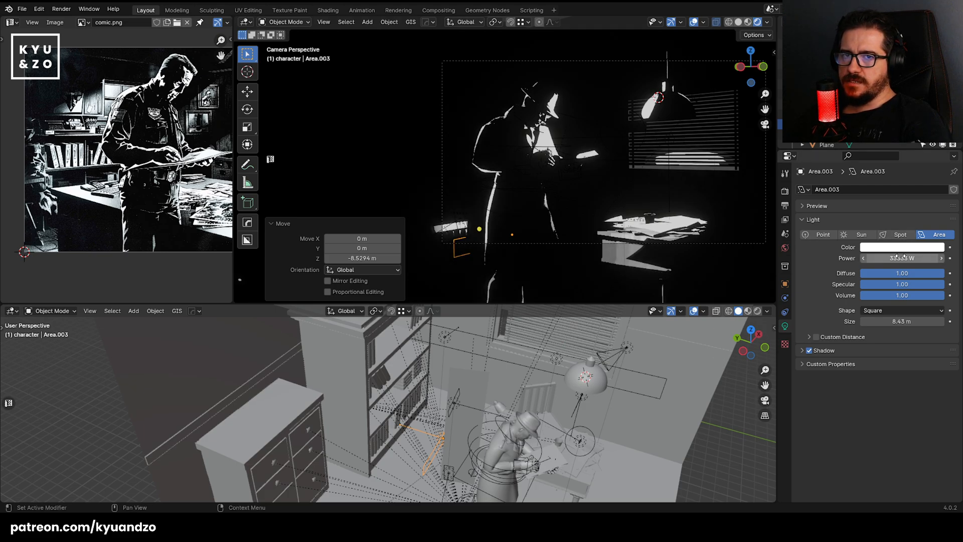
pyautogui.press('g')
pyautogui.press('y')
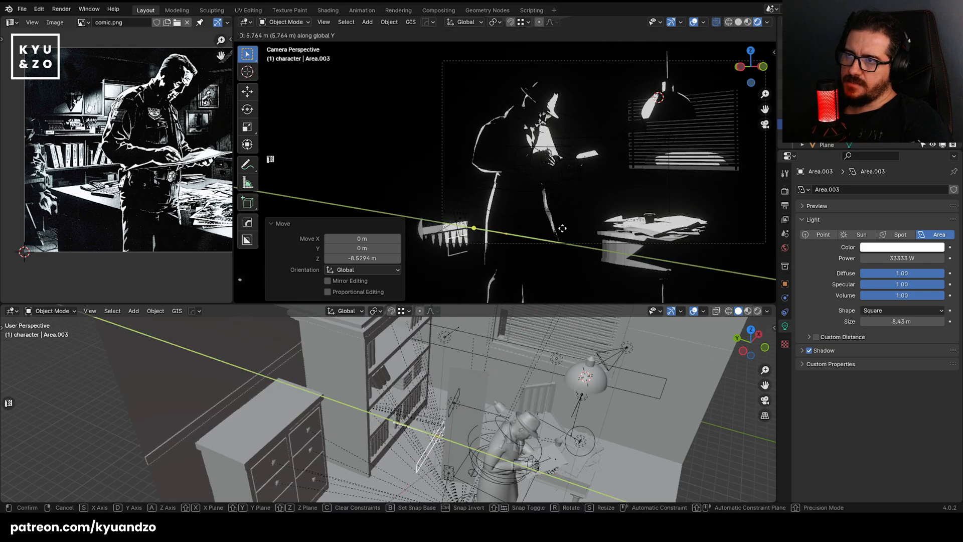
pyautogui.click(568, 226)
# Duplicate Area.003 and raise the copy about 99 m along global Z to the top shelves.
pyautogui.hotkey('shift', 'd')
pyautogui.press('z')
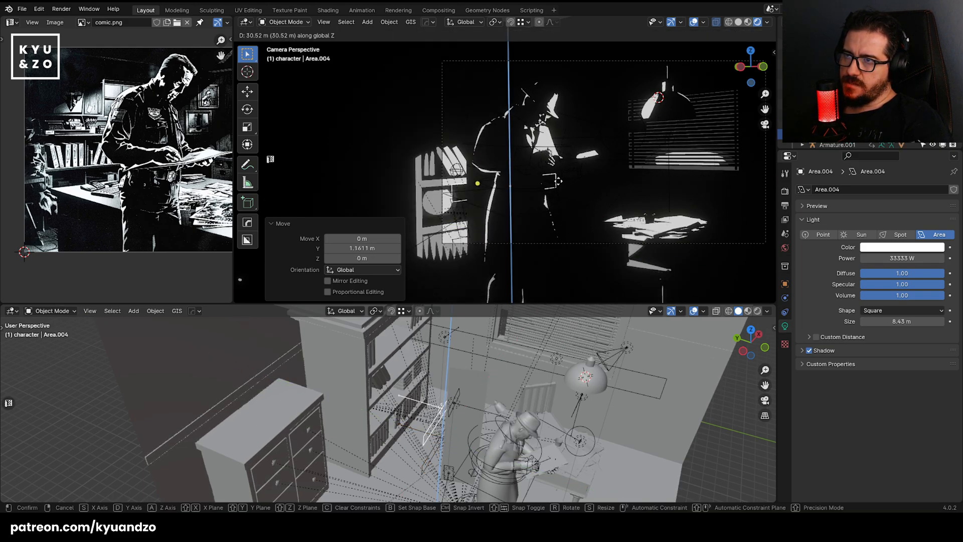
pyautogui.click(767, 171)
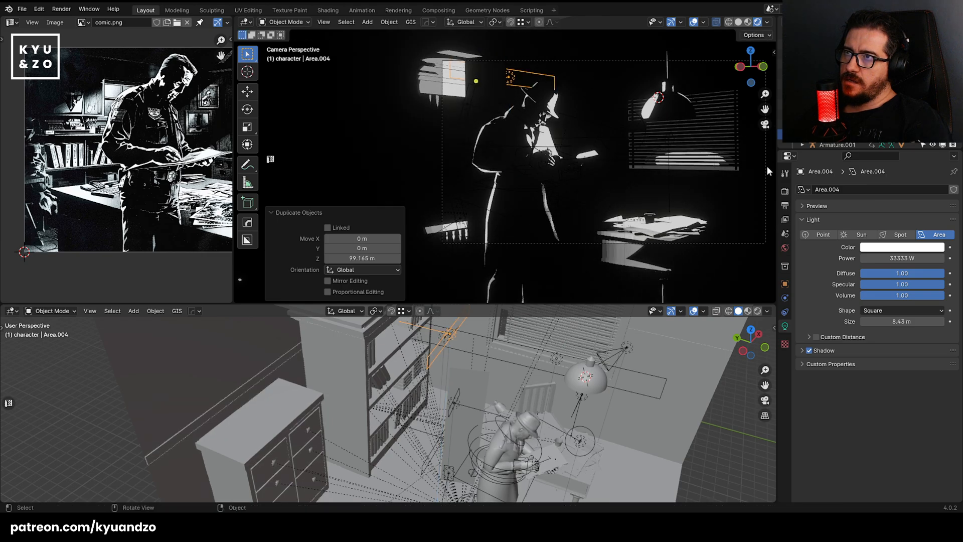
# Set Area.004's power to 26897 W and move it about -1.45 m along global Y.
pyautogui.moveTo(909, 260); pyautogui.dragTo(859, 259)
pyautogui.press('g')
pyautogui.press('x')
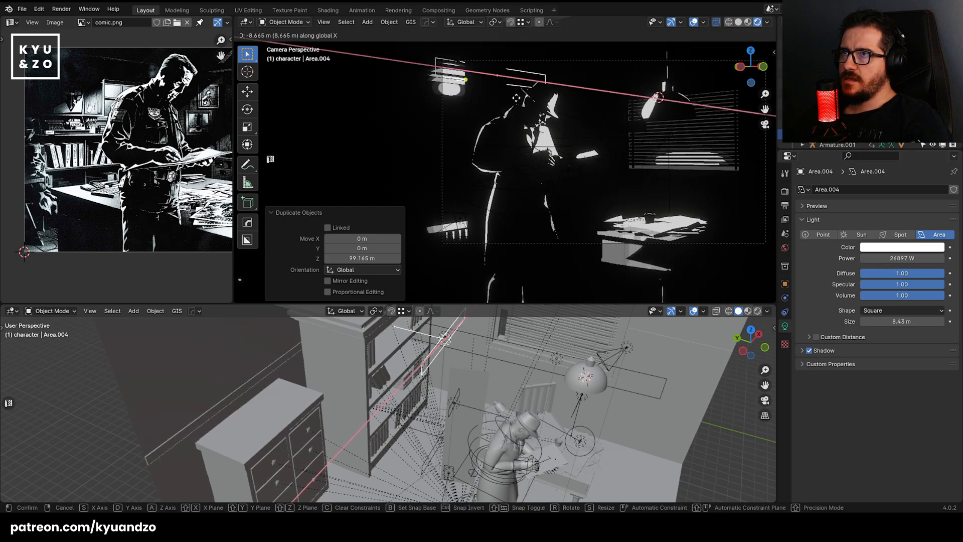
pyautogui.press('y')
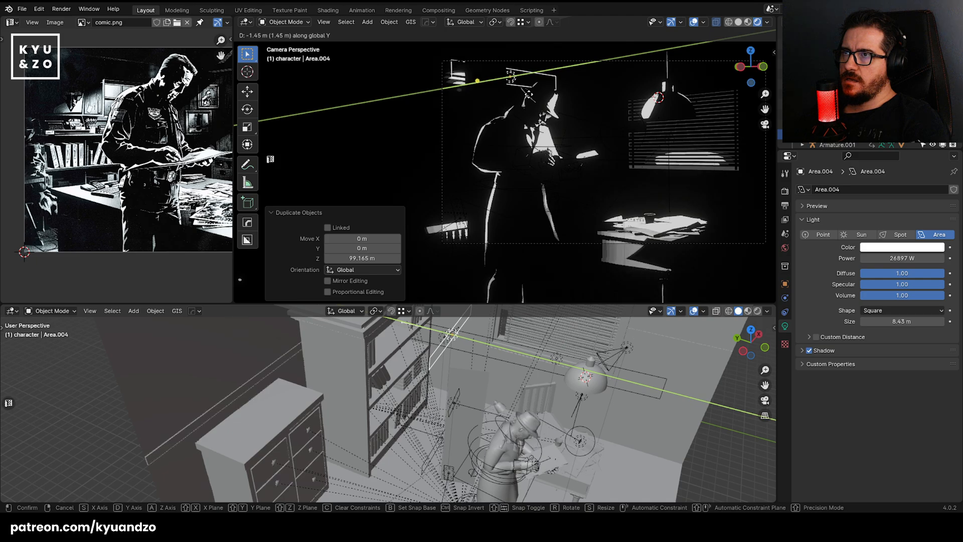
pyautogui.click(531, 99)
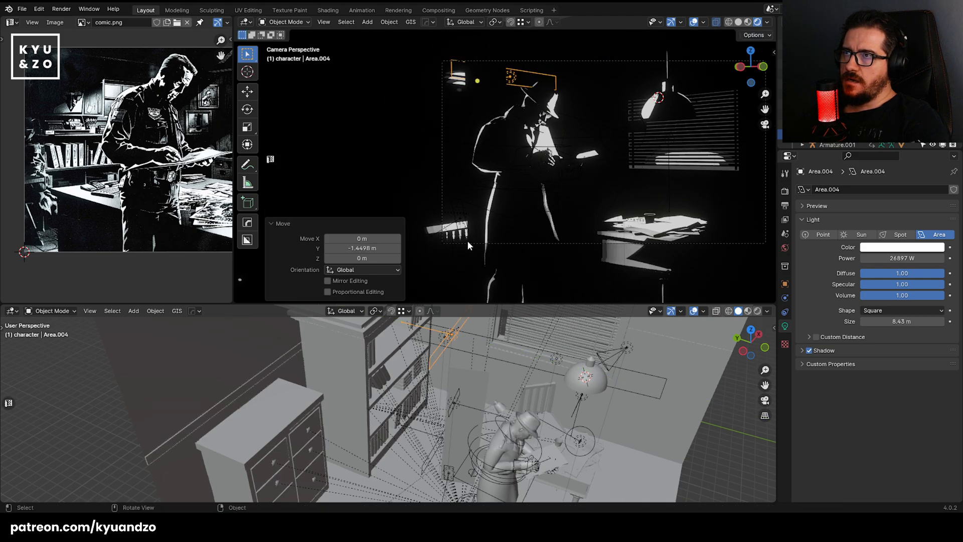
pyautogui.click(467, 242)
pyautogui.click(461, 224)
pyautogui.press('g')
pyautogui.press('z')
pyautogui.rightClick(470, 183)
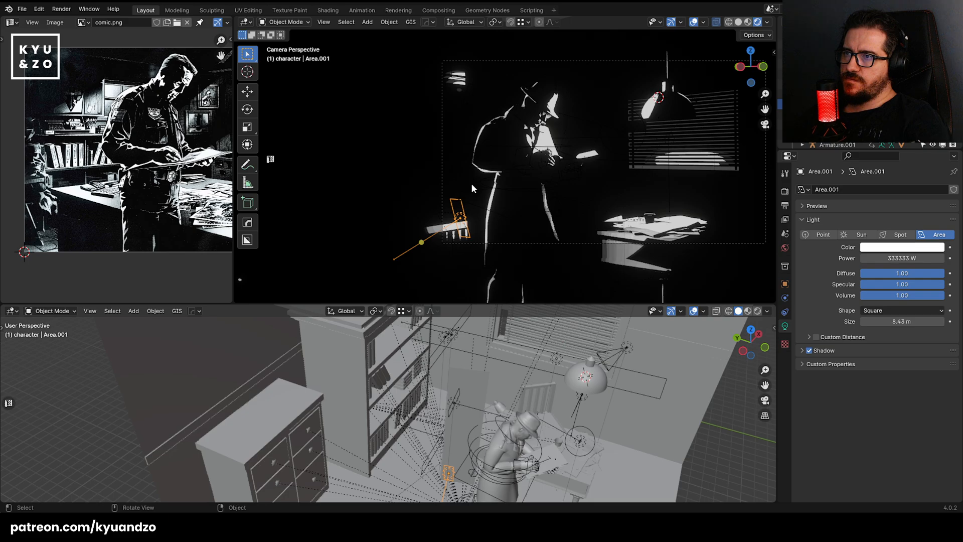
pyautogui.press('Return')
pyautogui.click(468, 74)
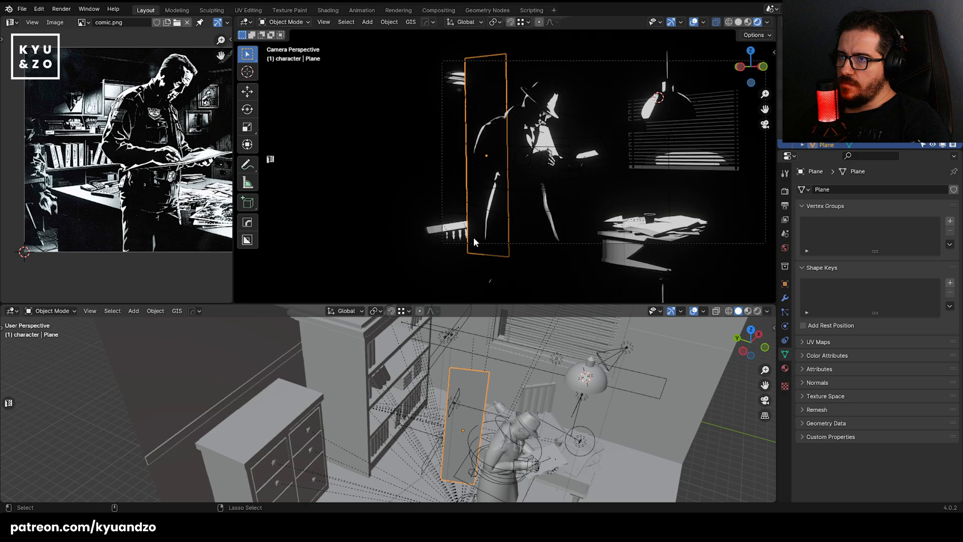
pyautogui.press('x')
pyautogui.press('Return')
pyautogui.click(467, 211)
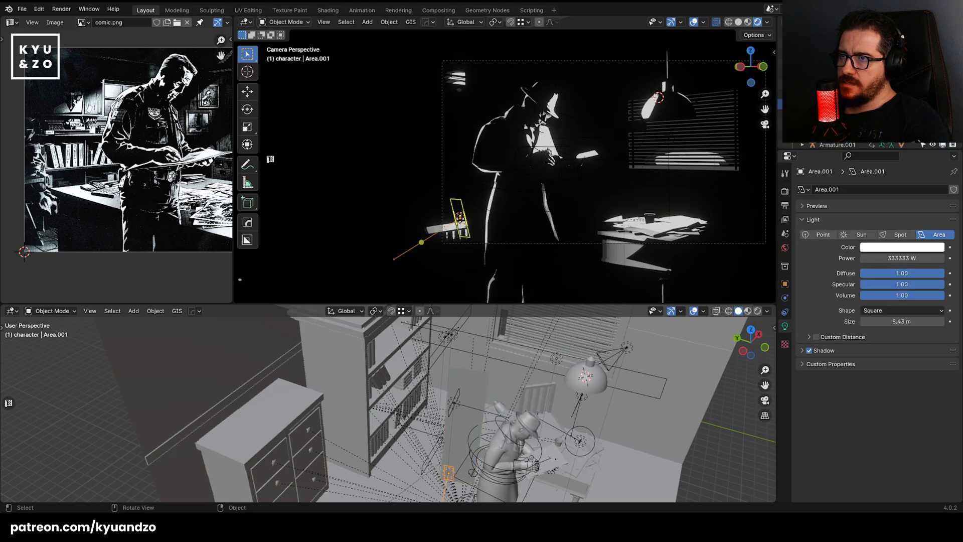
# Delete Area.003, the light at the lower shelves of the bookcase.
pyautogui.keyDown('shift'); pyautogui.moveTo(422, 447); pyautogui.dragTo(435, 370, button='middle'); pyautogui.keyUp('shift')
pyautogui.scroll(3, 435, 370)
pyautogui.click(471, 322)
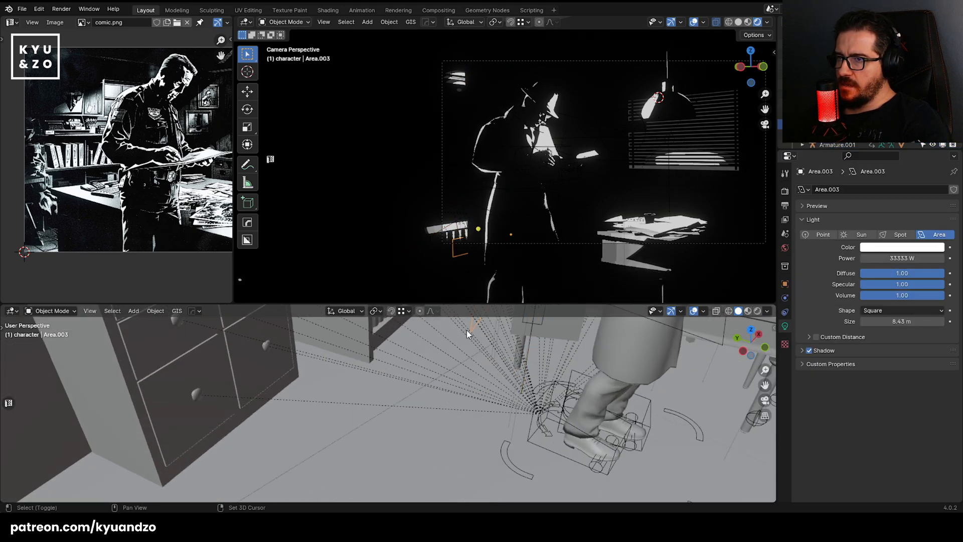
pyautogui.keyDown('shift'); pyautogui.moveTo(466, 330); pyautogui.dragTo(454, 396, button='middle'); pyautogui.keyUp('shift')
pyautogui.press('x')
pyautogui.press('Return')
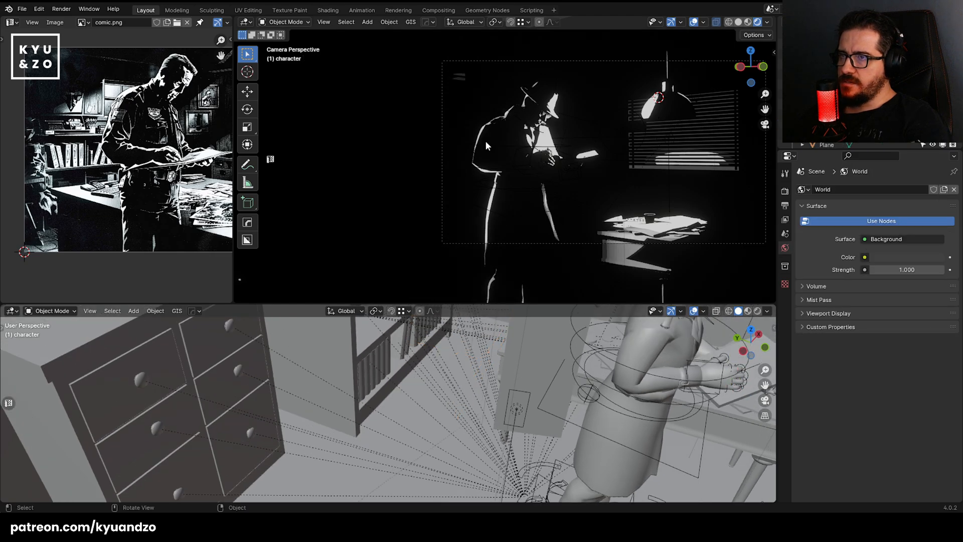
# Duplicate Area.004 at the top shelves and lower the copy along global Z to the shelves behind the character.
pyautogui.click(471, 88)
pyautogui.click(476, 80)
pyautogui.scroll(-5, 443, 390)
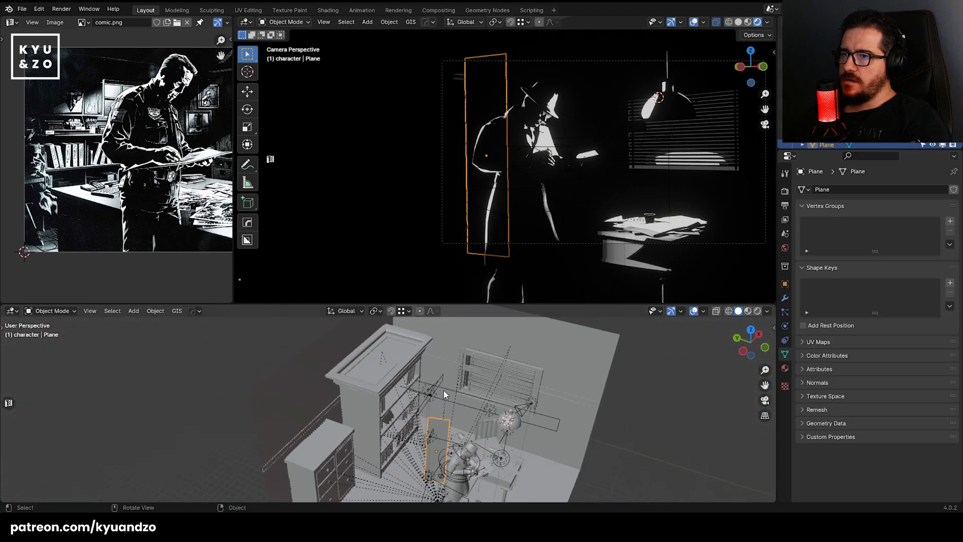
pyautogui.click(447, 382)
pyautogui.click(442, 380)
pyautogui.keyDown('shift'); pyautogui.moveTo(414, 453); pyautogui.dragTo(434, 355, button='middle'); pyautogui.keyUp('shift')
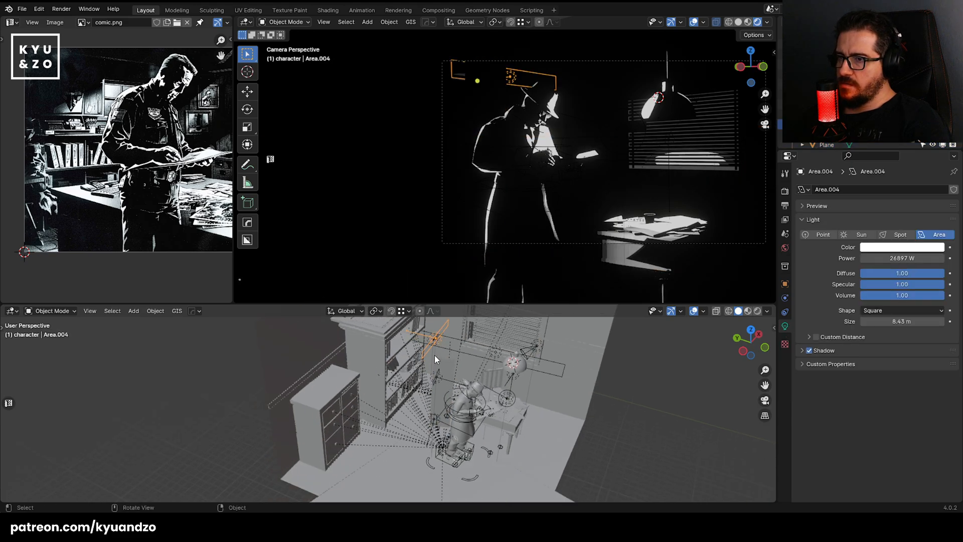
pyautogui.scroll(4, 444, 345)
pyautogui.hotkey('shift', 'd')
pyautogui.press('z')
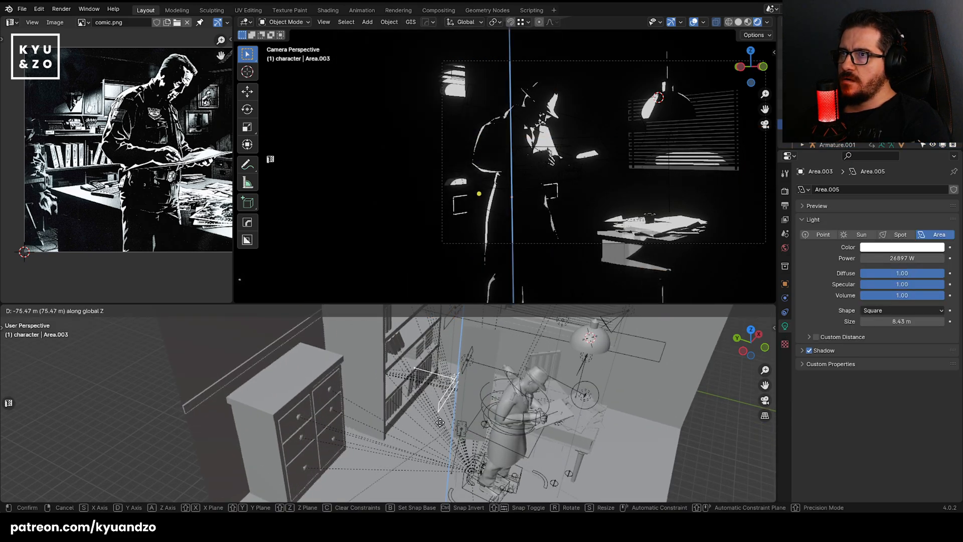
pyautogui.click(446, 404)
# Tilt the lowered area light copy around global X.
pyautogui.press('r')
pyautogui.press('x')
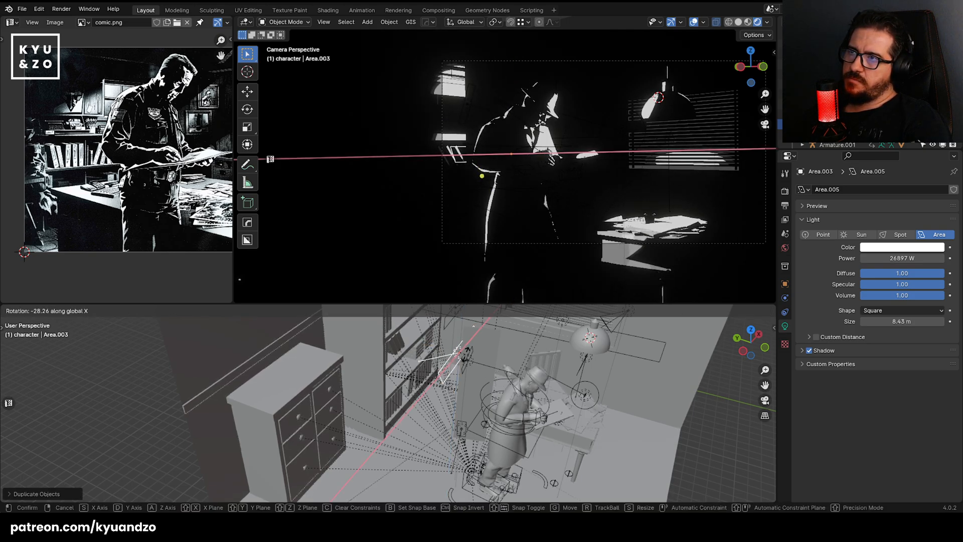
pyautogui.click(480, 371)
# Fine-tune the tilted light's position along global Y and Z so it lights a small patch of books.
pyautogui.press('g')
pyautogui.press('z')
pyautogui.press('y')
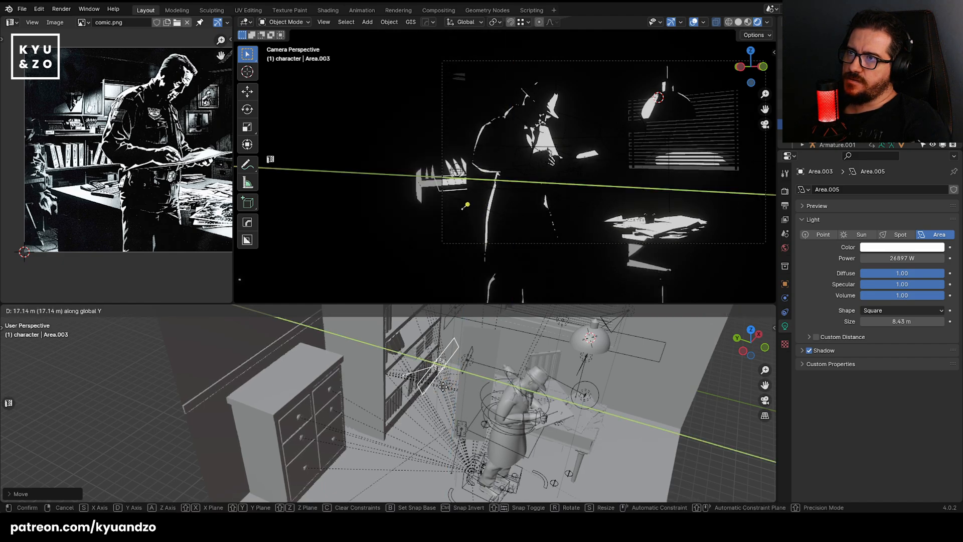
pyautogui.click(456, 397)
pyautogui.press('g')
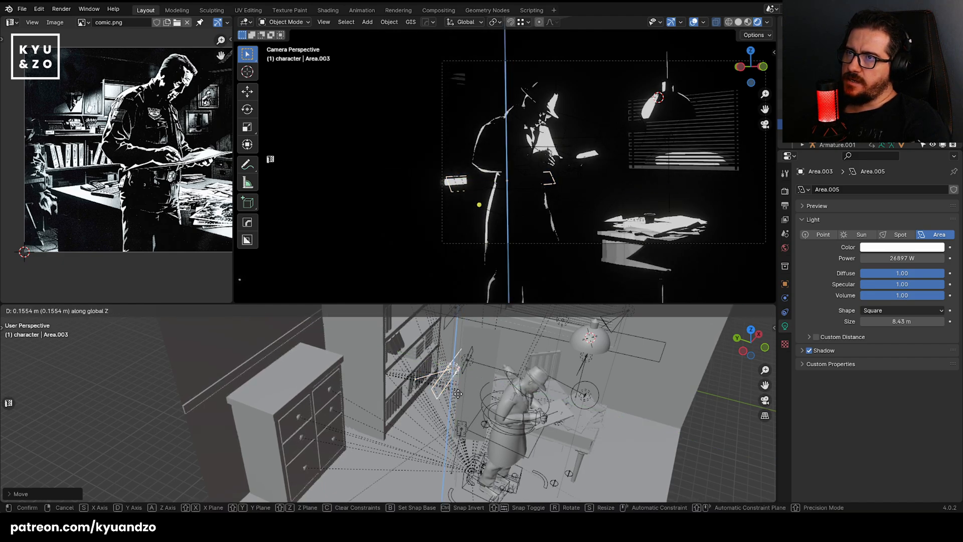
pyautogui.press('x')
pyautogui.press('y')
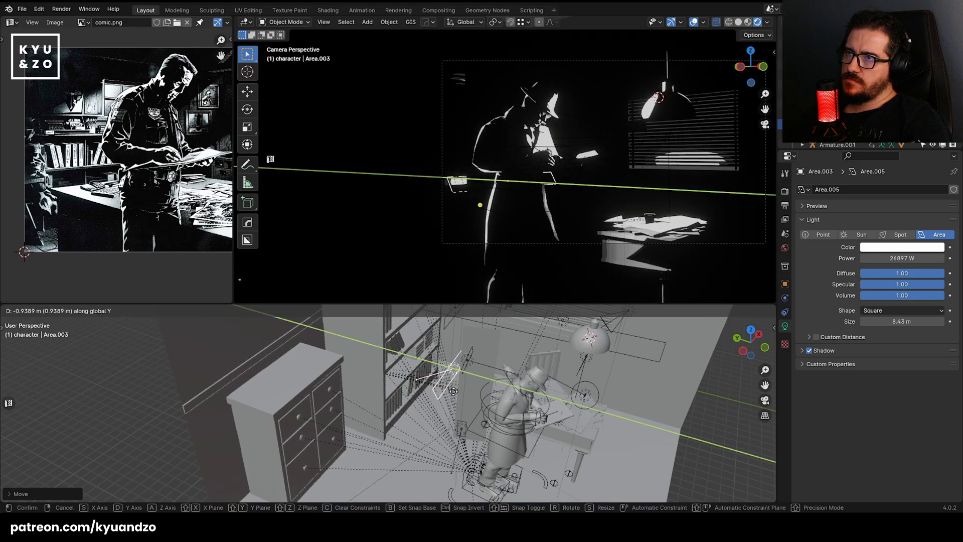
pyautogui.click(454, 391)
# Duplicate the tilted light above its original and change the copy's light type to Spot.
pyautogui.hotkey('shift', 'd')
pyautogui.click(540, 334)
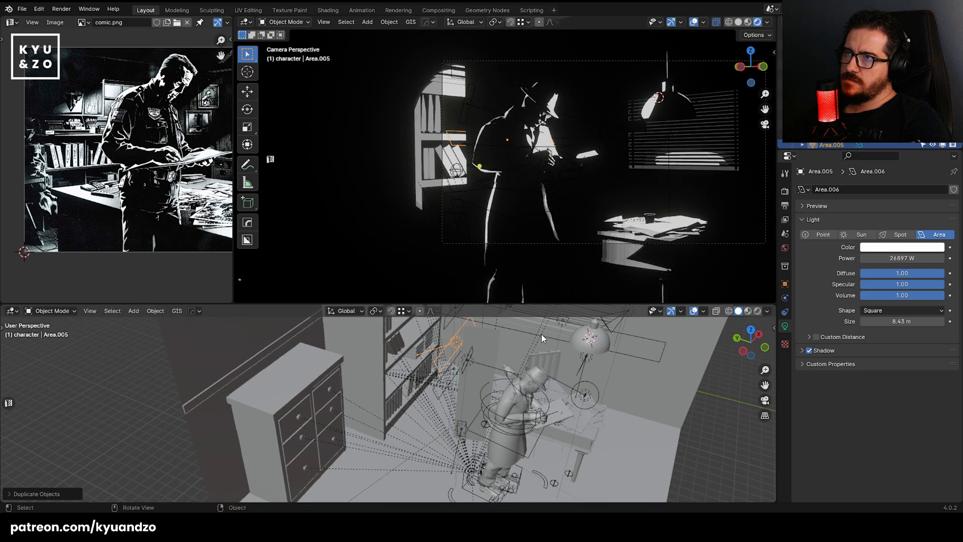
pyautogui.click(900, 234)
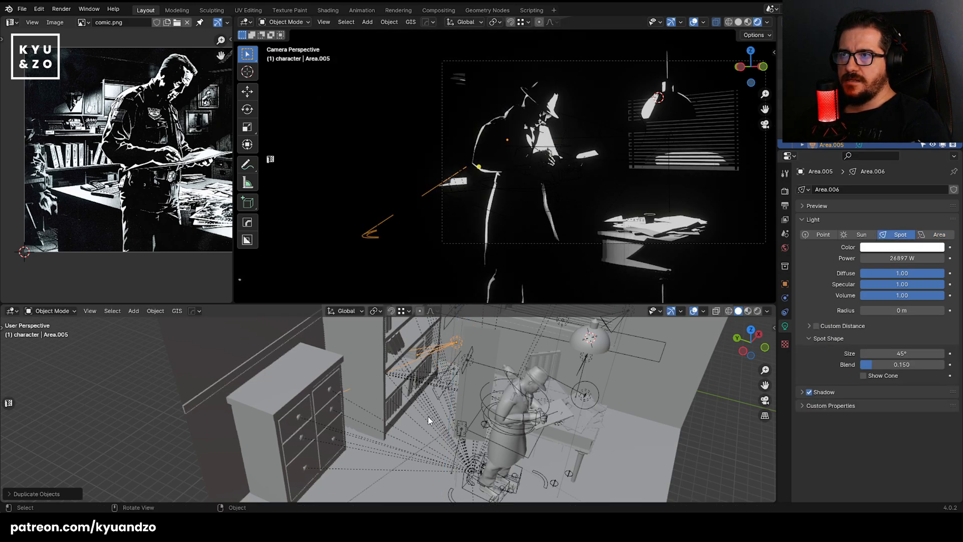
# Move the new spot light up near the bookshelf, rotate it around global Z, and shift it along global Y.
pyautogui.press('g')
pyautogui.press('a')
pyautogui.click(489, 393)
pyautogui.press('r')
pyautogui.press('a')
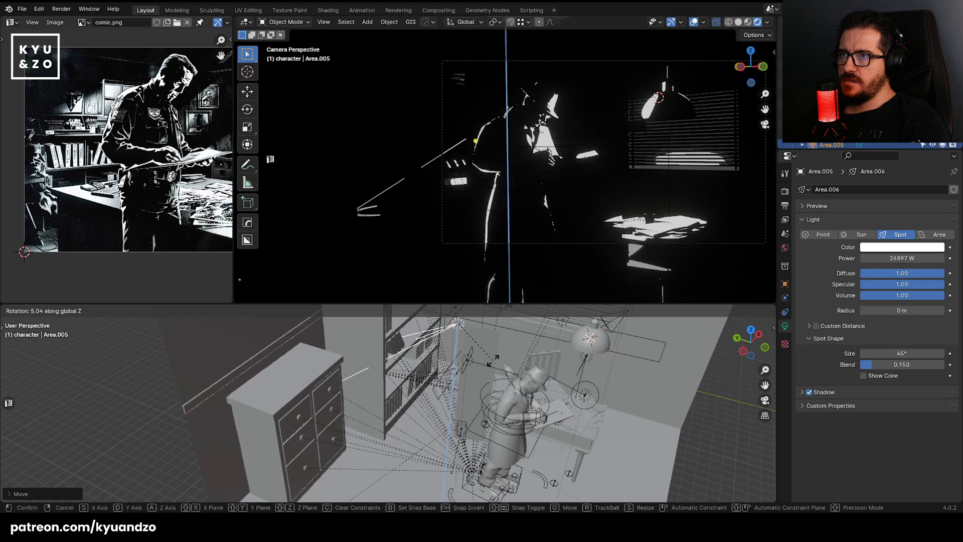
pyautogui.click(480, 331)
pyautogui.press('g')
pyautogui.press('y')
pyautogui.click(482, 339)
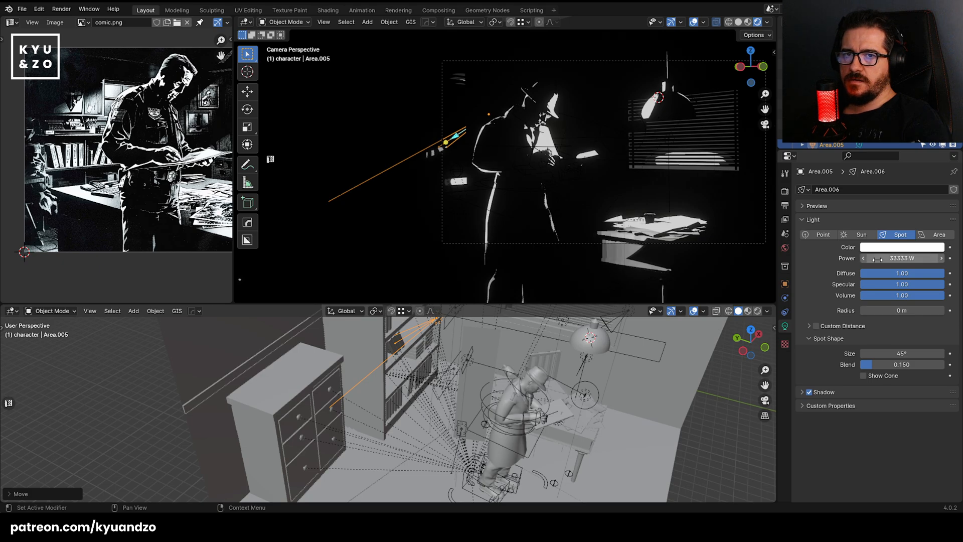
# Set the spot light's cone size to 166°, blend to 1.000 and power to 44444 W, and reposition it along global Y and X.
pyautogui.moveTo(917, 364)
pyautogui.mouseDown()
pyautogui.moveTo(891, 364)
pyautogui.moveTo(921, 353)
pyautogui.mouseUp()
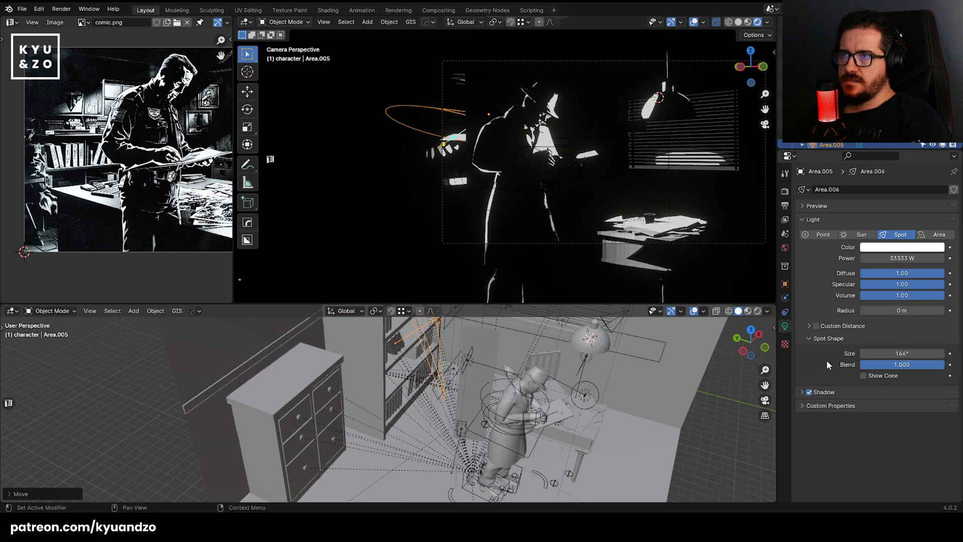
pyautogui.press('g')
pyautogui.press('y')
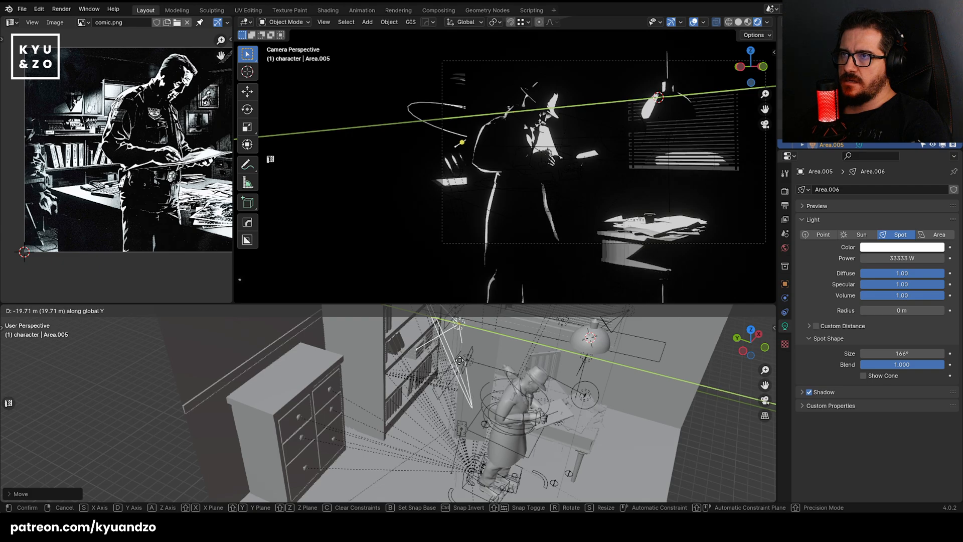
pyautogui.click(441, 369)
pyautogui.press('g')
pyautogui.press('x')
pyautogui.click(439, 353)
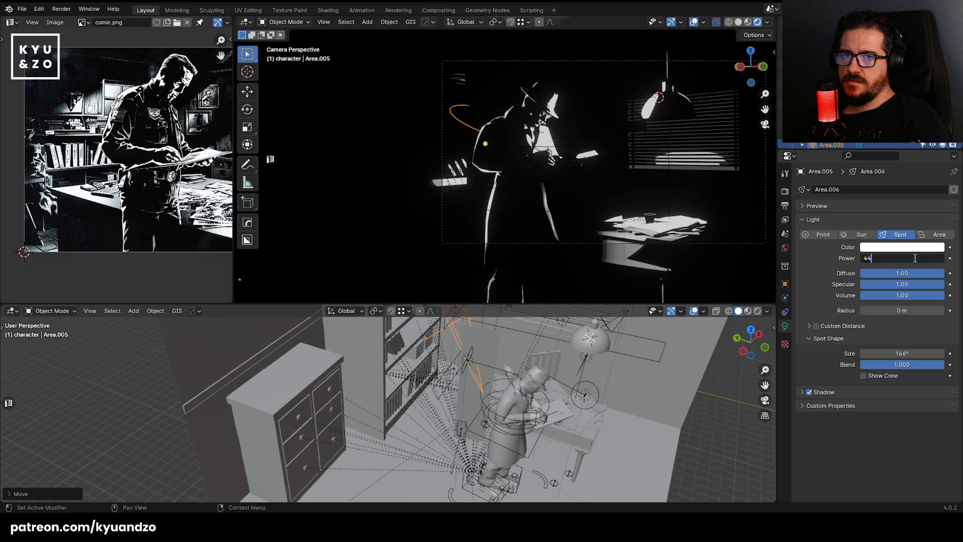
pyautogui.press('r')
pyautogui.press('x')
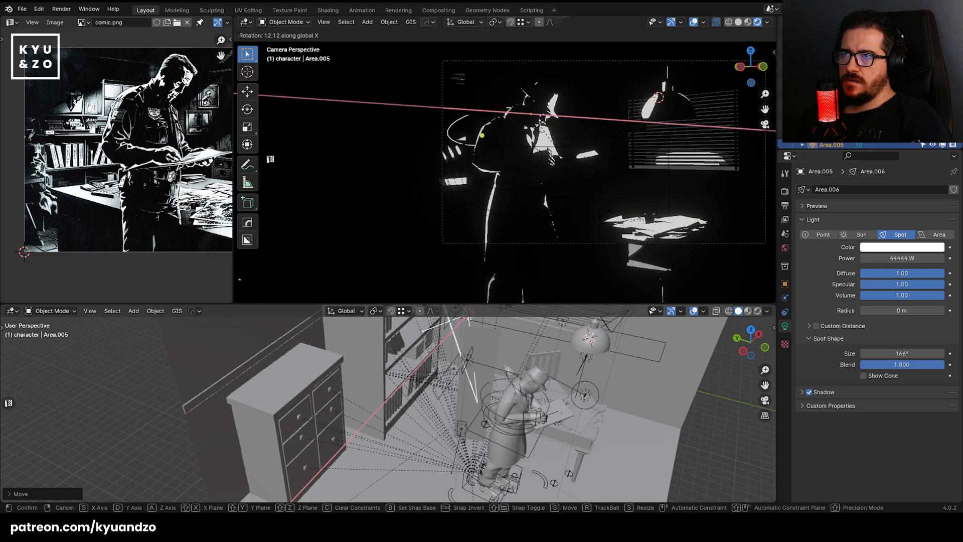
pyautogui.click(602, 198)
pyautogui.press('r')
pyautogui.press('x')
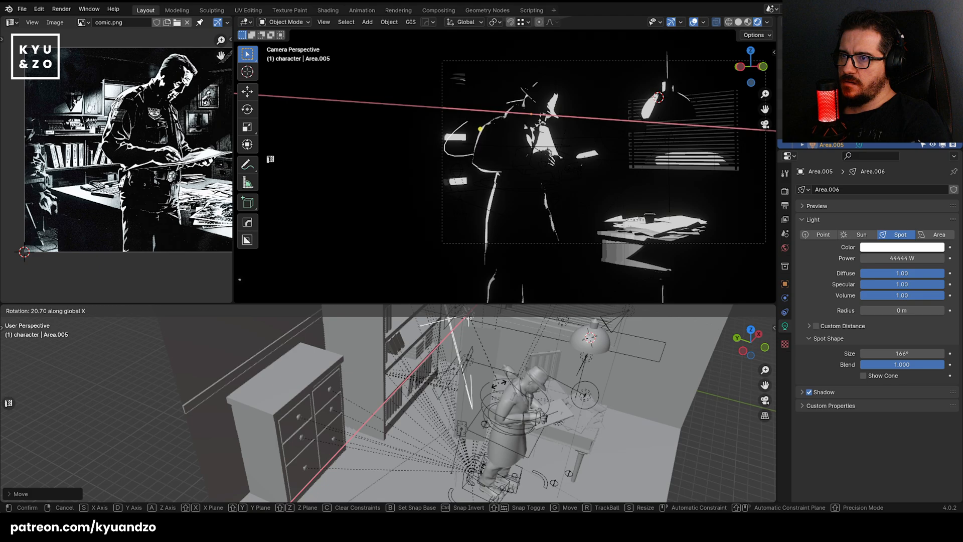
pyautogui.click(509, 339)
# Nudge the spot light slightly along global Y in front of the bookshelf.
pyautogui.moveTo(463, 380); pyautogui.dragTo(420, 404, button='middle')
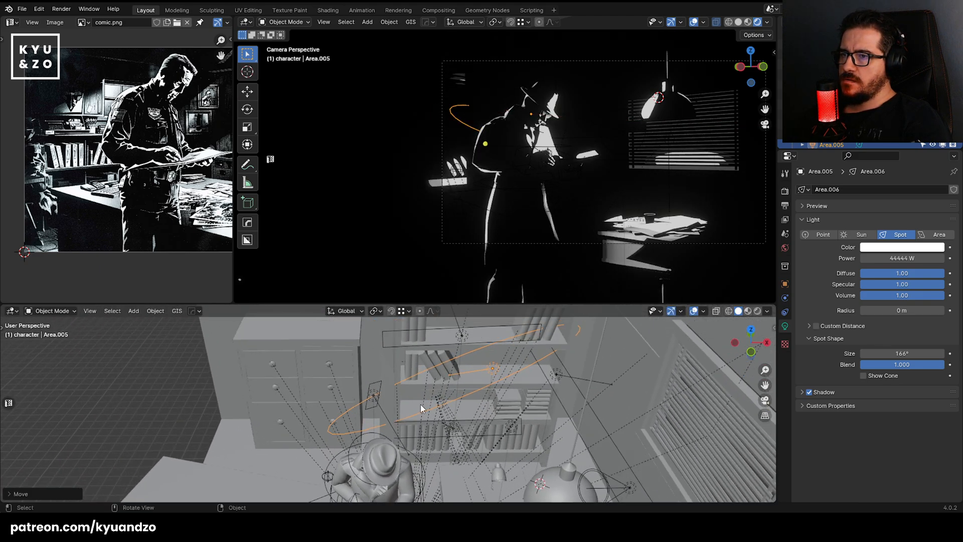
pyautogui.press('g')
pyautogui.press('y')
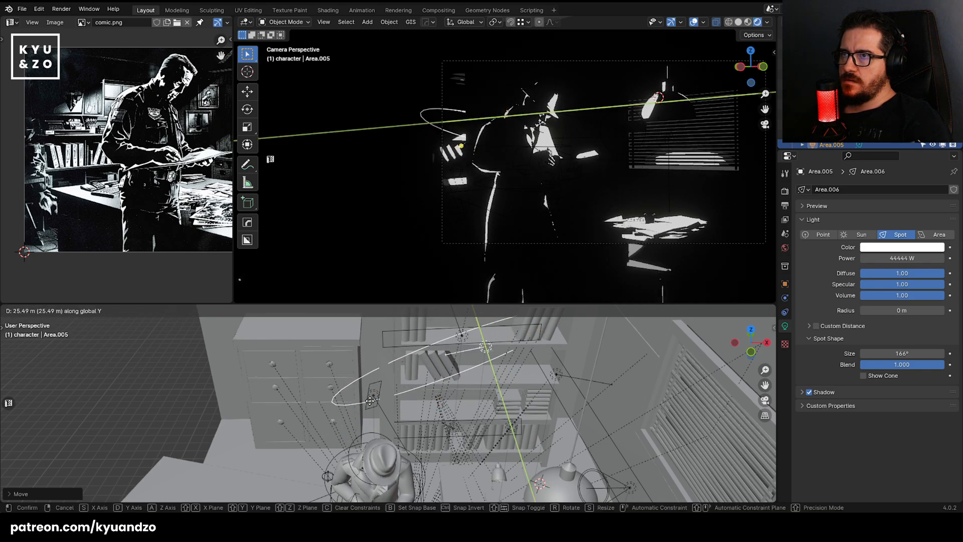
pyautogui.press('s')
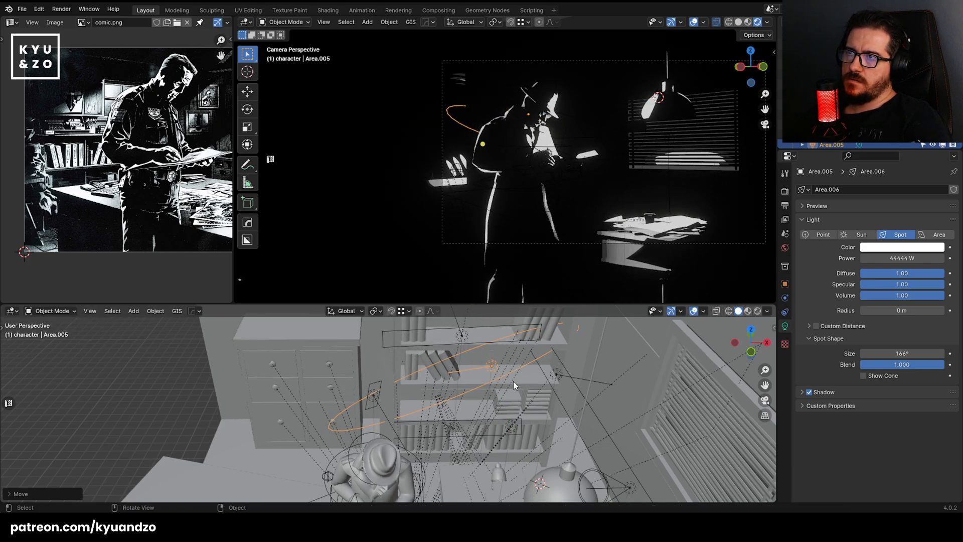
pyautogui.press('x')
pyautogui.press('x')
pyautogui.press('x')
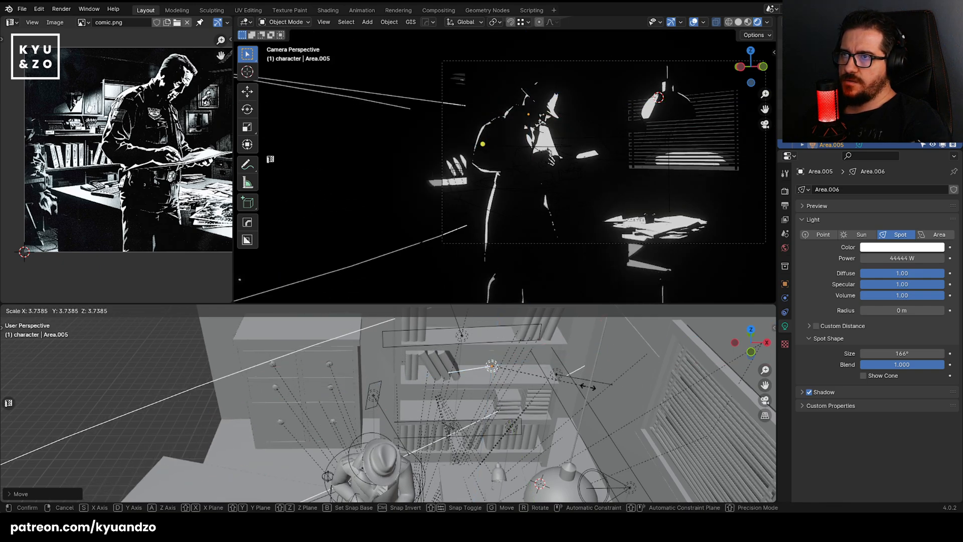
pyautogui.rightClick(730, 390)
# Scale the spot light down and reposition it so it lights the slanted books on the shelf.
pyautogui.press('s')
pyautogui.press('d')
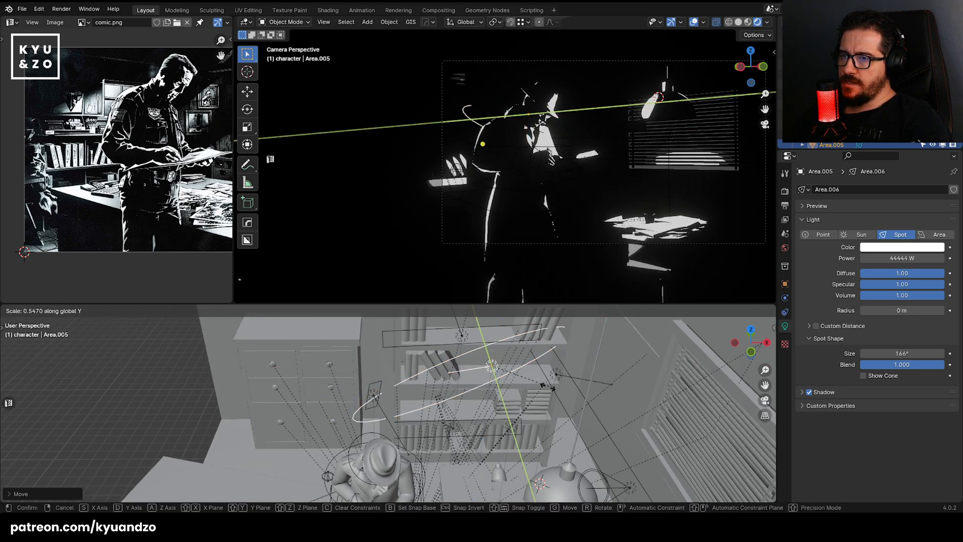
pyautogui.press('d')
pyautogui.press('s')
pyautogui.press('s')
pyautogui.click(457, 395)
pyautogui.press('g')
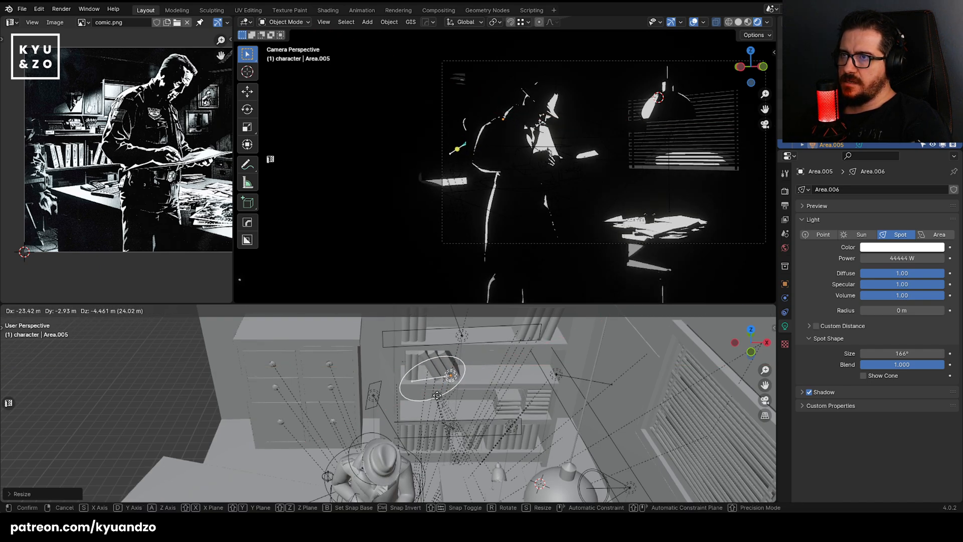
pyautogui.click(489, 380)
# Duplicate the spot light upward along global Z and place the copy near the bookshelf's top shelf.
pyautogui.hotkey('shift', 'd')
pyautogui.press('z')
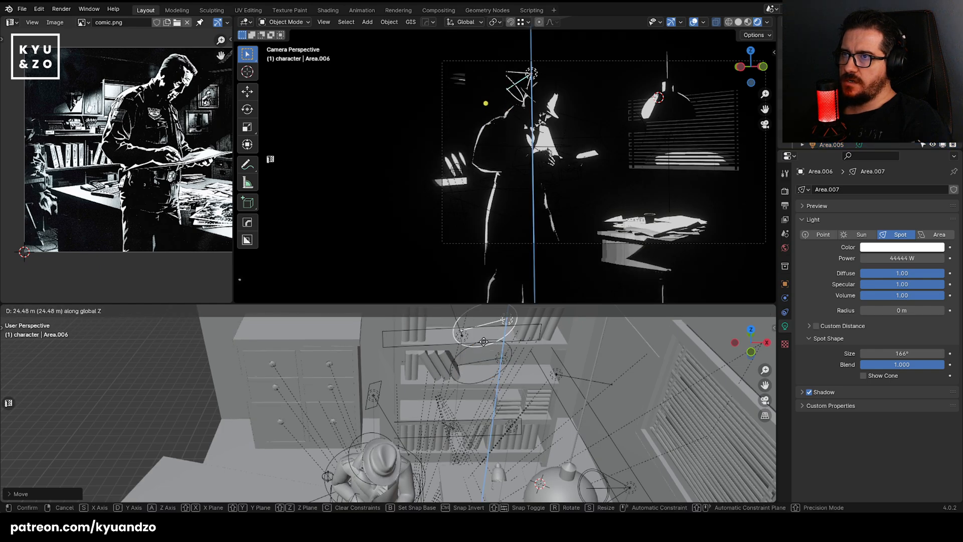
pyautogui.click(482, 342)
pyautogui.scroll(2, 377, 414)
pyautogui.keyDown('shift'); pyautogui.moveTo(438, 384); pyautogui.dragTo(414, 381, button='middle'); pyautogui.keyUp('shift')
pyautogui.press('g')
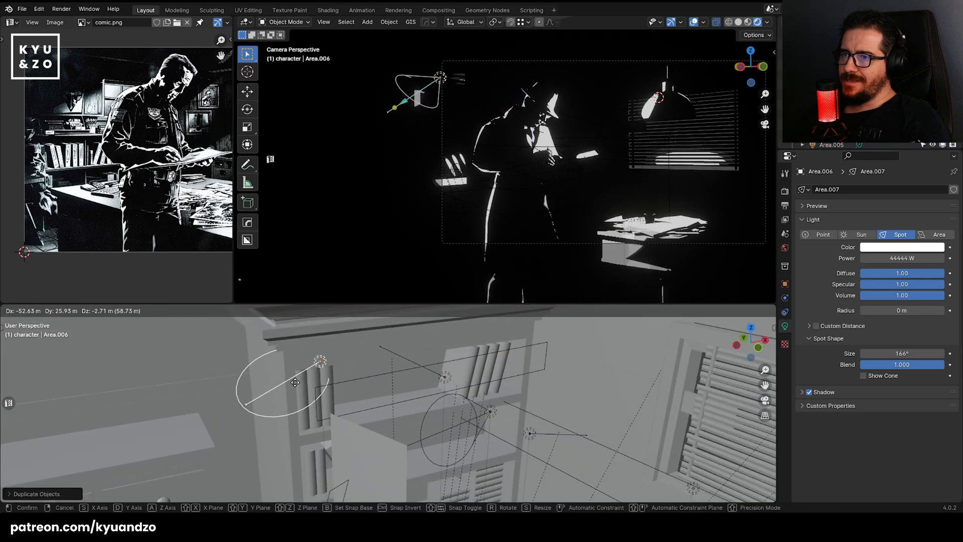
pyautogui.click(442, 375)
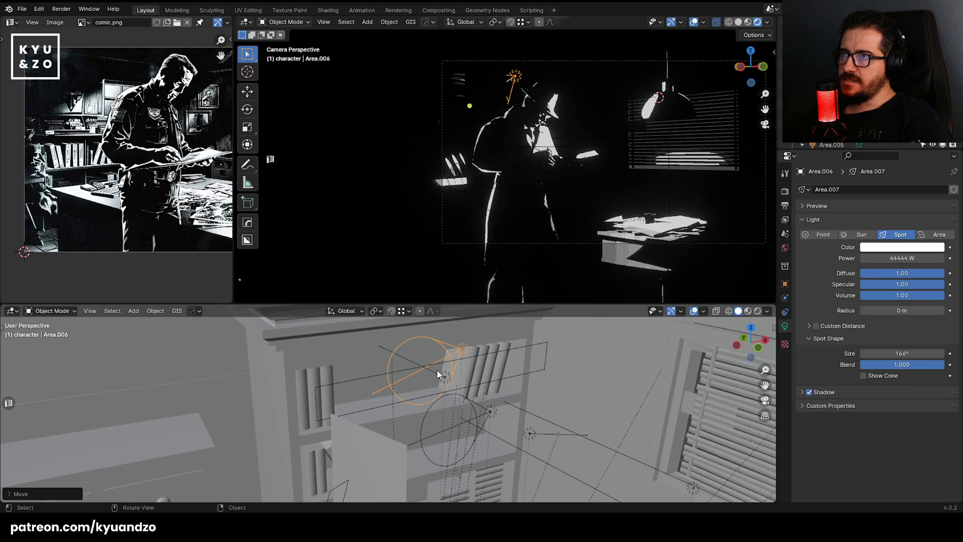
# Rotate the copied spot light and shift it along the global axes up to the bookshelf's cornice.
pyautogui.press('r')
pyautogui.click(509, 395)
pyautogui.press('g')
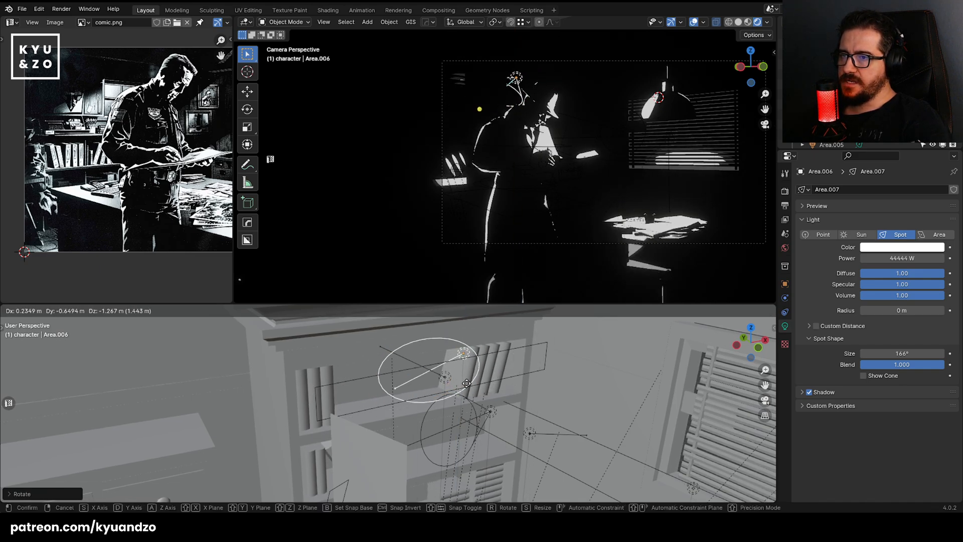
pyautogui.press('z')
pyautogui.press('y')
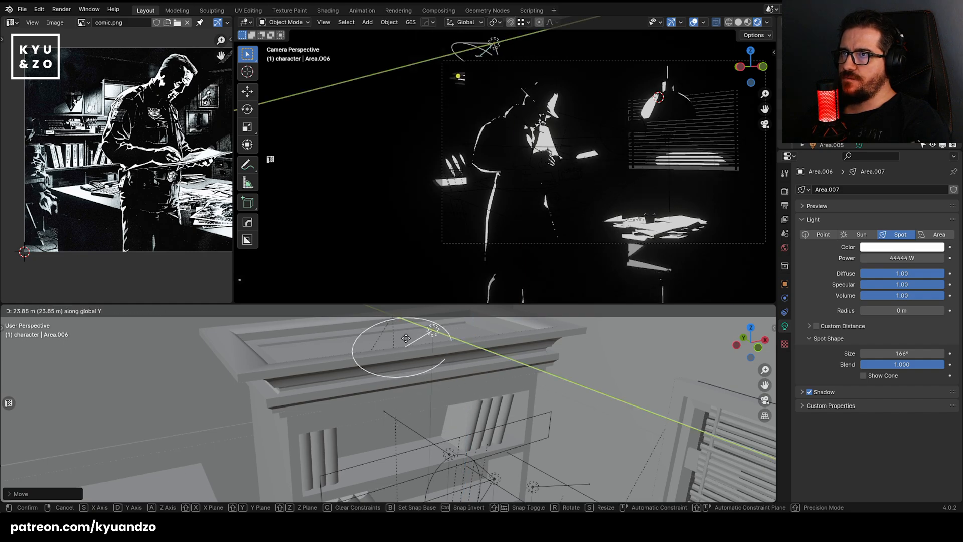
pyautogui.press('x')
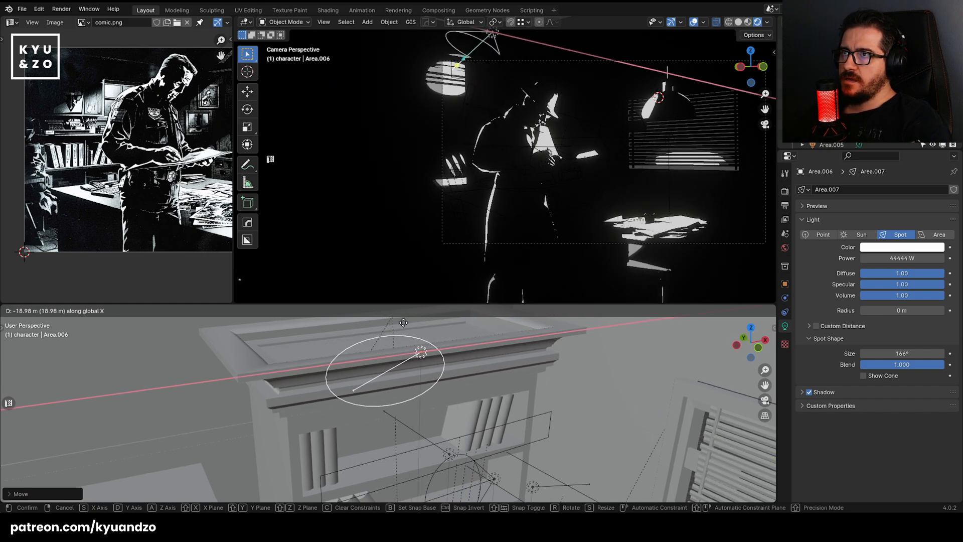
# Scale the copied spot light up and move it so it lights the top shelf's books.
pyautogui.press('s')
pyautogui.click(537, 369)
pyautogui.press('g')
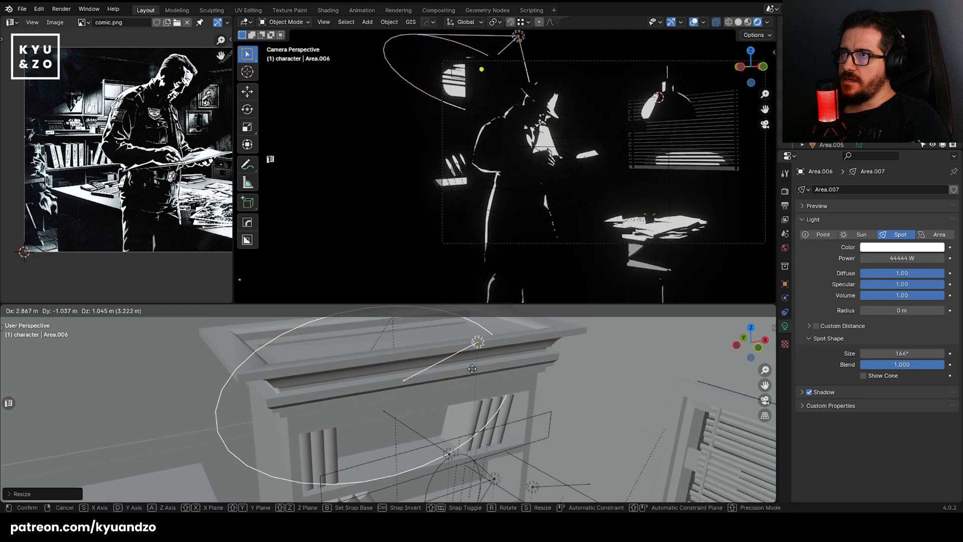
pyautogui.click(480, 385)
# Lower the top edge of the light-blocking plane behind the detective by about 13 m along global Z.
pyautogui.scroll(-5, 476, 391)
pyautogui.keyDown('shift'); pyautogui.moveTo(428, 458); pyautogui.dragTo(425, 387, button='middle'); pyautogui.keyUp('shift')
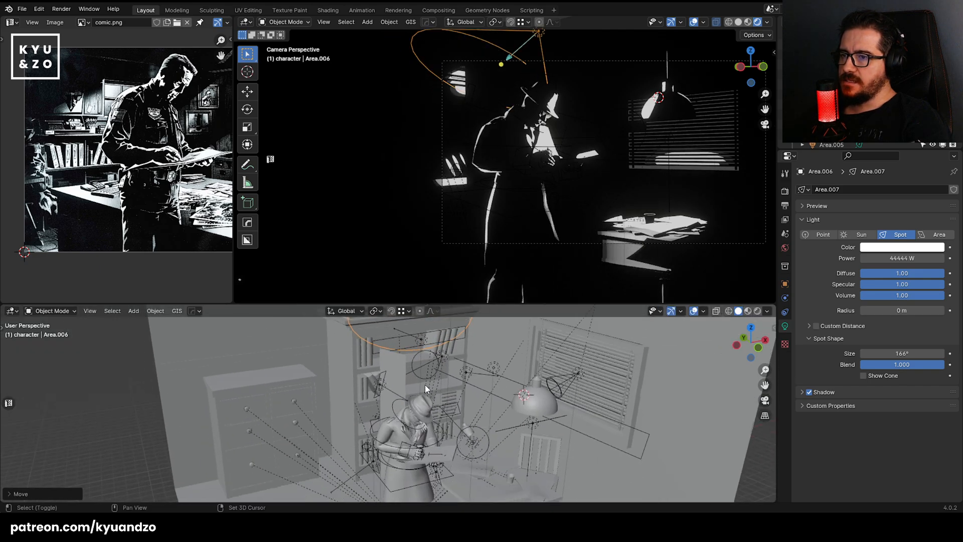
pyautogui.click(396, 369)
pyautogui.press('Tab')
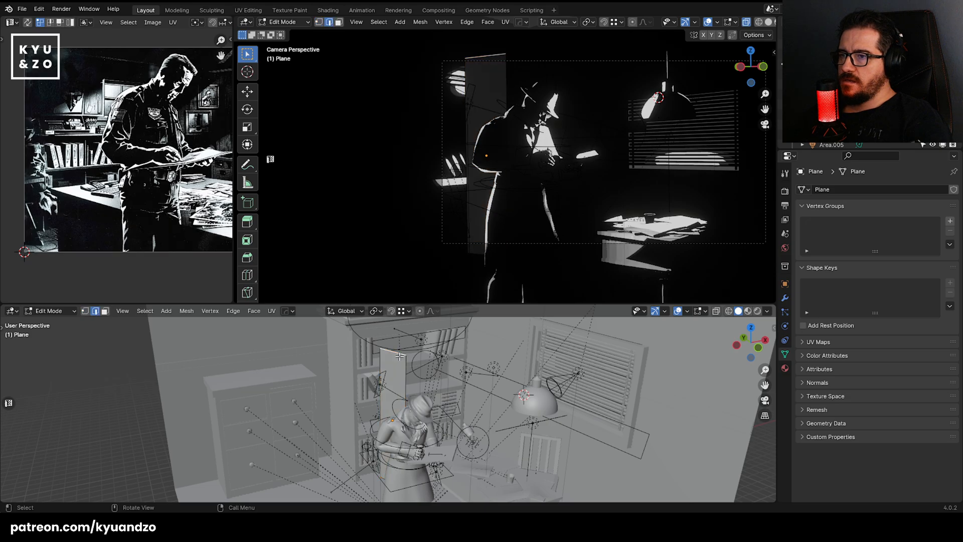
pyautogui.press('g')
pyautogui.press('z')
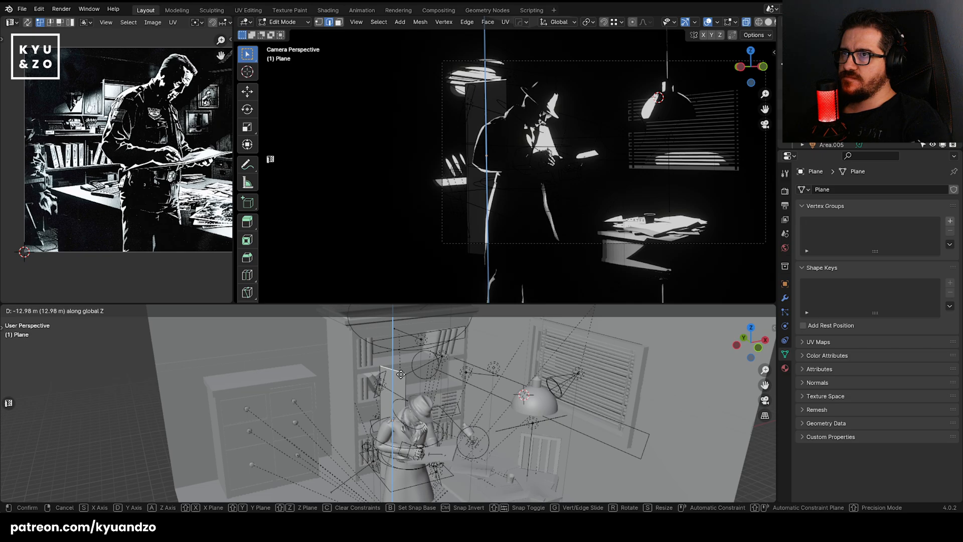
pyautogui.click(401, 371)
pyautogui.scroll(3, 448, 128)
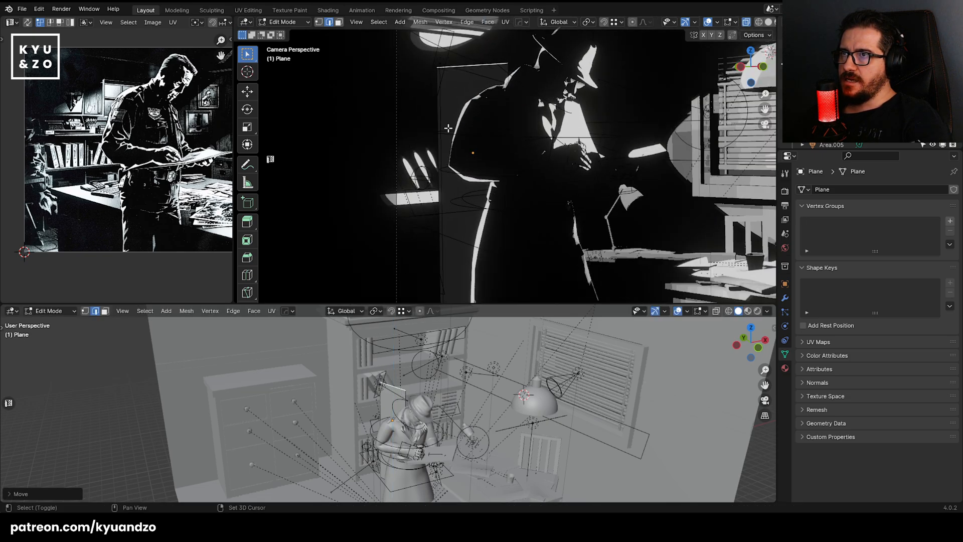
pyautogui.scroll(-3, 448, 128)
pyautogui.press('Tab')
# Lower the area light behind the detective's shoulder about 11 m along global Z and set its power to 353333 W.
pyautogui.click(462, 136)
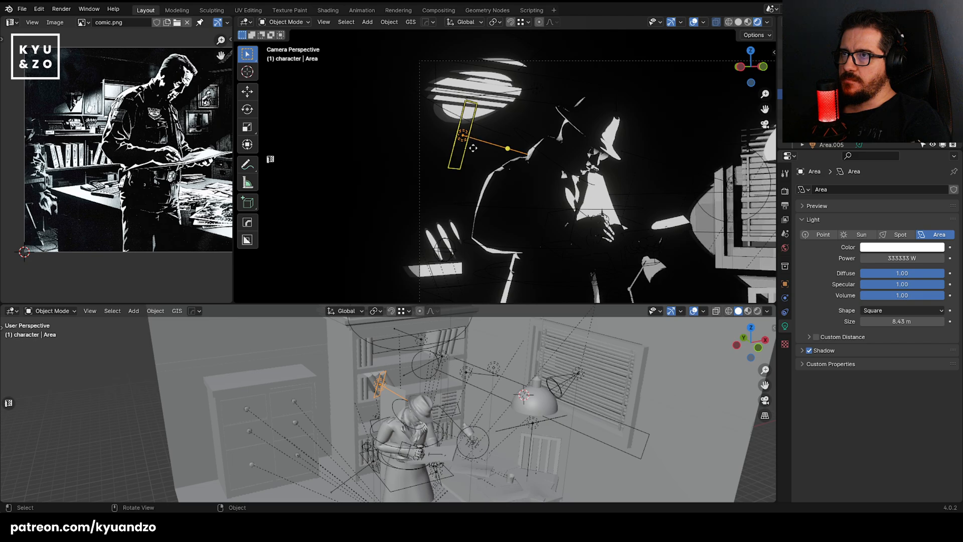
pyautogui.scroll(-3, 473, 148)
pyautogui.press('g')
pyautogui.press('z')
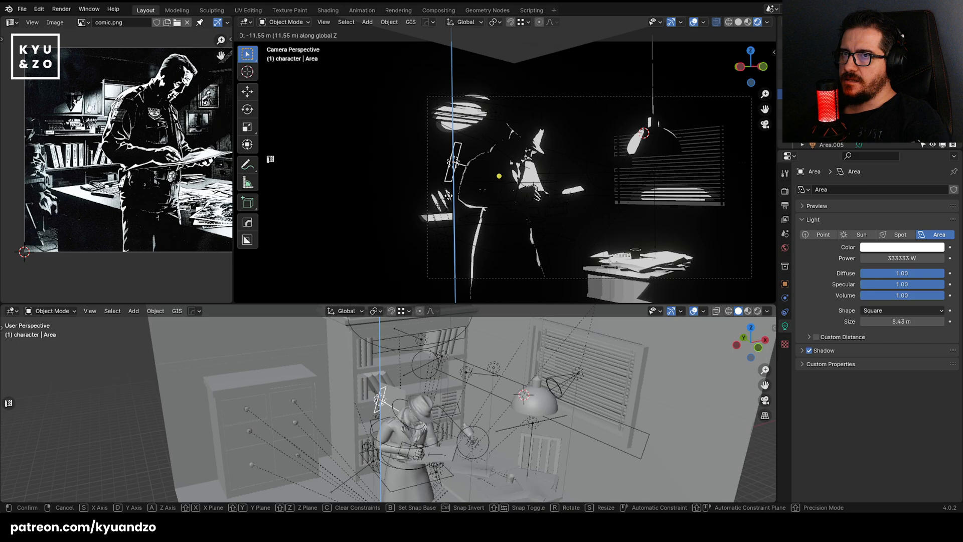
pyautogui.click(448, 193)
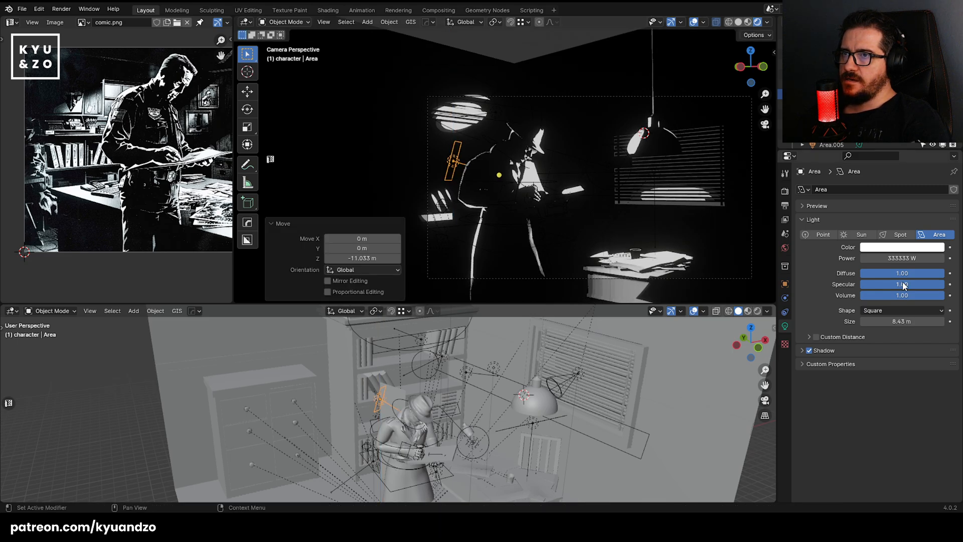
pyautogui.click(898, 258)
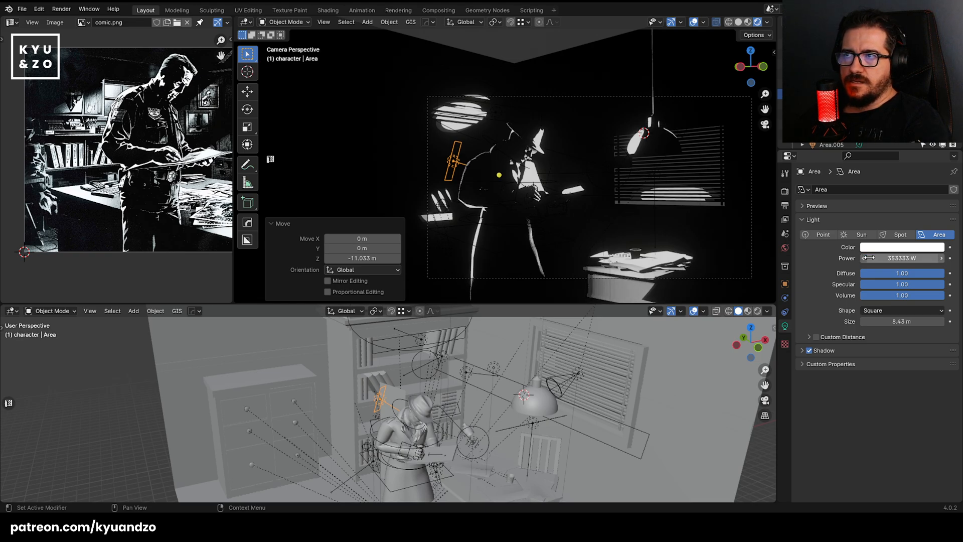
pyautogui.press('r')
pyautogui.press('z')
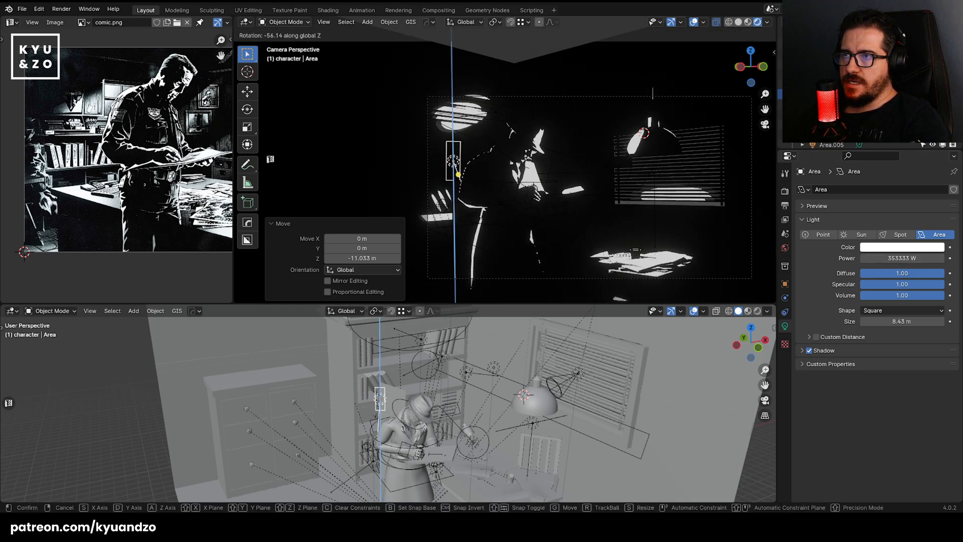
pyautogui.rightClick(559, 172)
pyautogui.press('g')
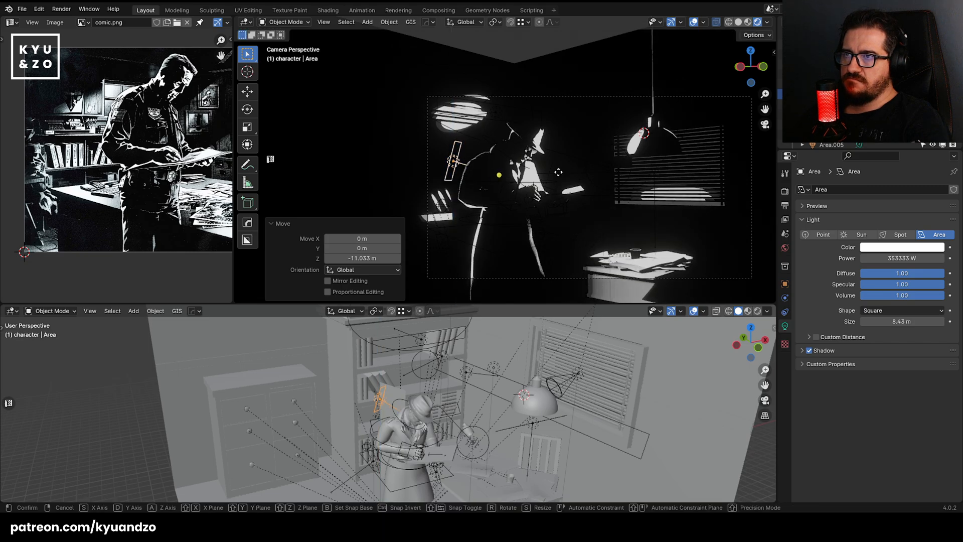
pyautogui.press('d')
pyautogui.press('s')
pyautogui.rightClick(548, 171)
# Move the area light behind the detective's shoulder about -6.3 m along global X.
pyautogui.press('g')
pyautogui.press('y')
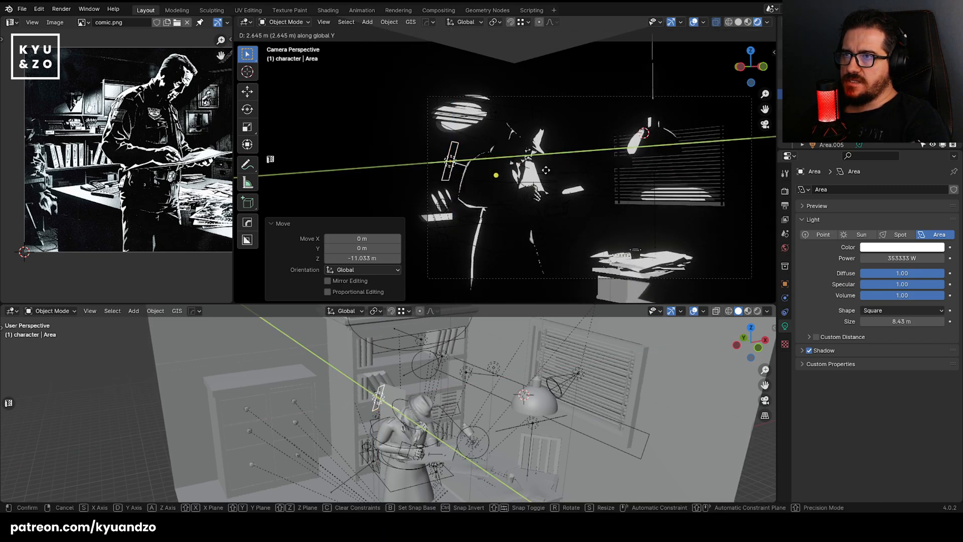
pyautogui.press('x')
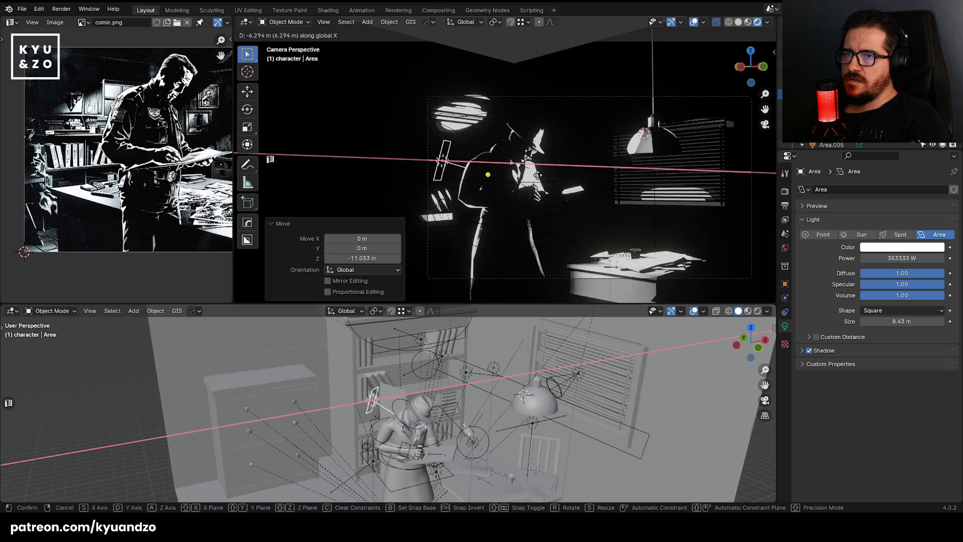
pyautogui.click(537, 174)
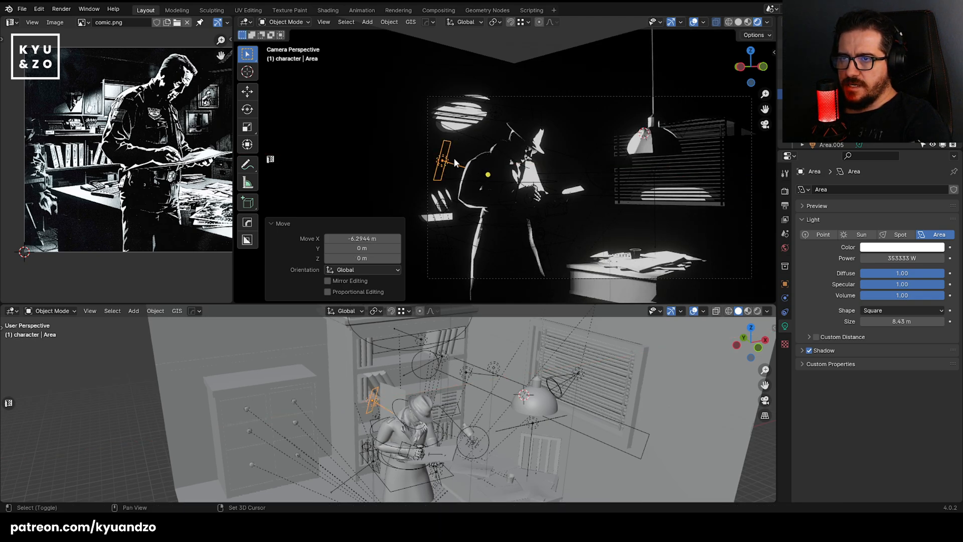
# Save the file and lower the wide area light above the detective's head about 7.3 m along global Z.
pyautogui.keyDown('shift'); pyautogui.moveTo(454, 158); pyautogui.dragTo(476, 185, button='middle'); pyautogui.keyUp('shift')
pyautogui.click(498, 155)
pyautogui.hotkey('ctrl', 's')
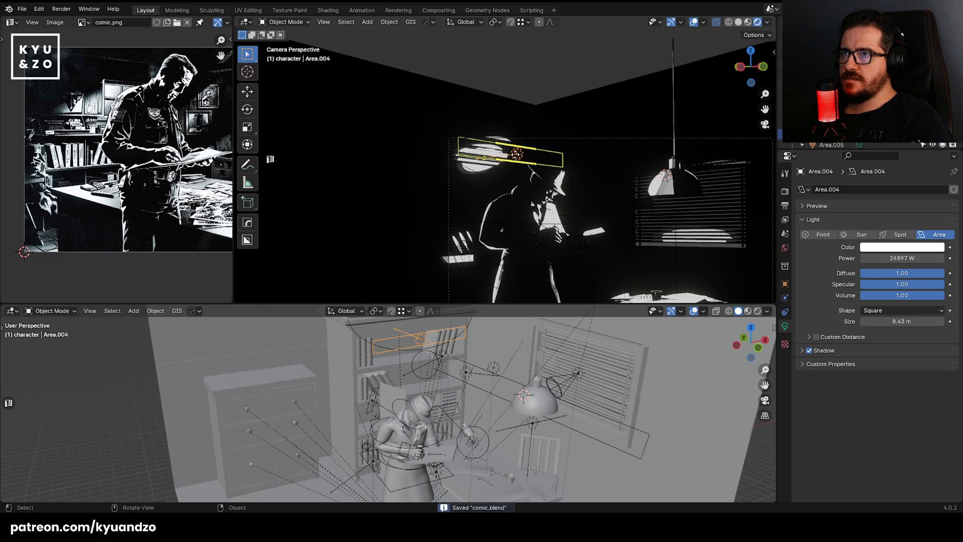
pyautogui.press('g')
pyautogui.press('z')
pyautogui.click(539, 163)
# Scale the area light above the detective's head by about 2.584 along global Z and 0.579 along global X.
pyautogui.press('s')
pyautogui.press('z')
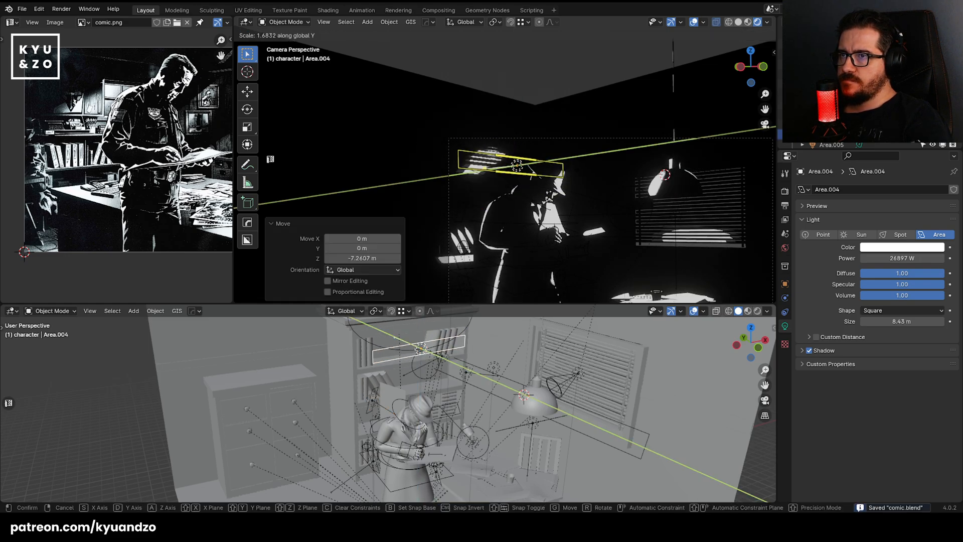
pyautogui.click(483, 169)
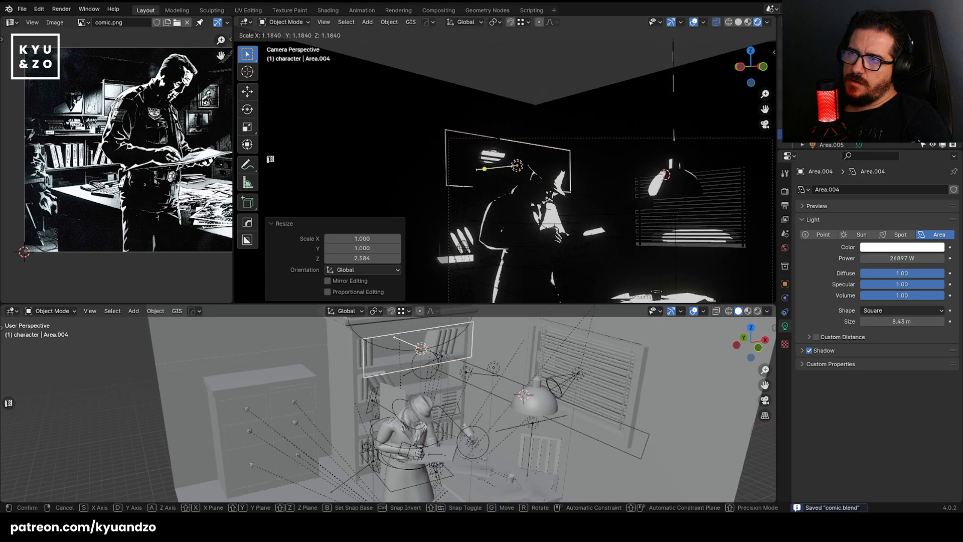
pyautogui.press('s')
pyautogui.press('x')
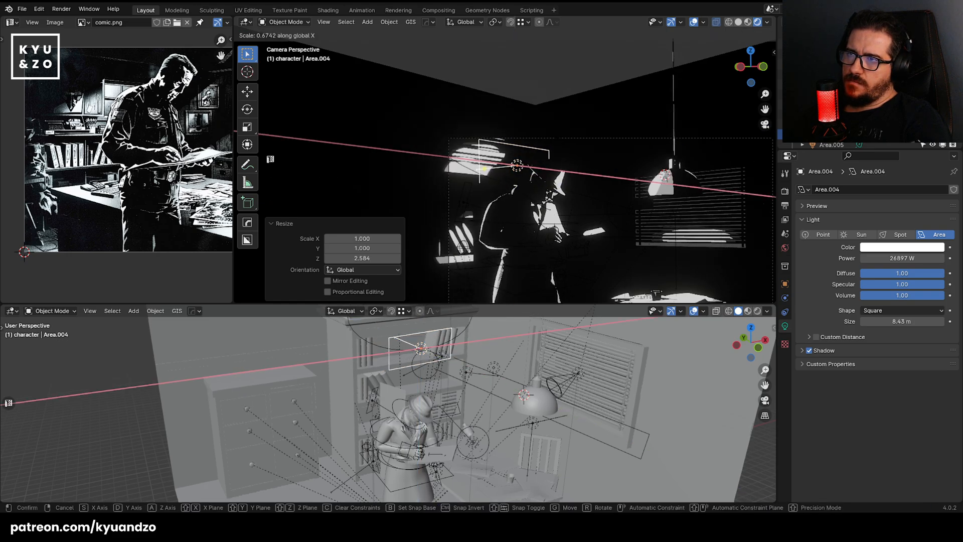
pyautogui.click(499, 167)
# Move the area light above the detective's head about -3.19 m along global Y.
pyautogui.press('g')
pyautogui.press('y')
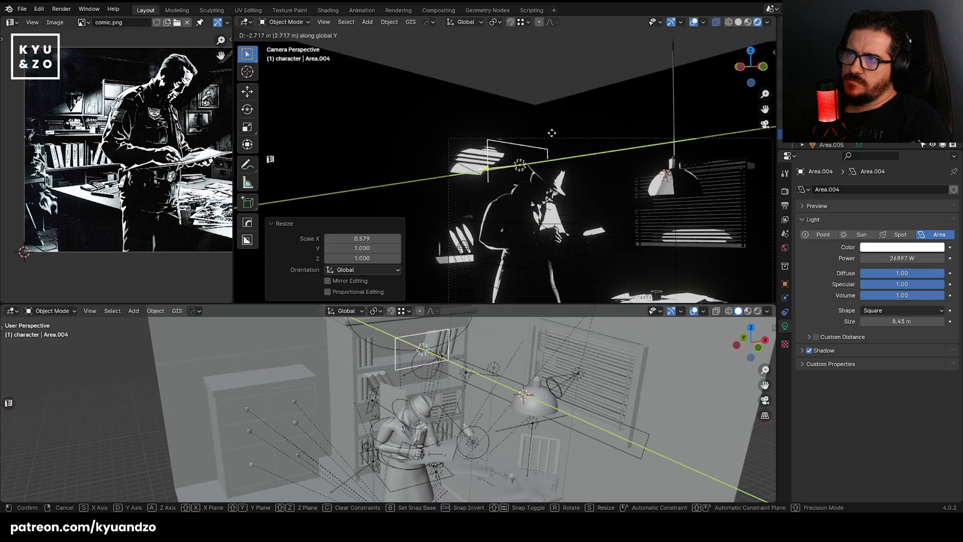
pyautogui.click(551, 133)
# Select the scene camera and raise its viewport passepartout to 1.000 to black out everything outside the frame.
pyautogui.keyDown('shift'); pyautogui.moveTo(552, 133); pyautogui.dragTo(456, 59, button='middle'); pyautogui.keyUp('shift')
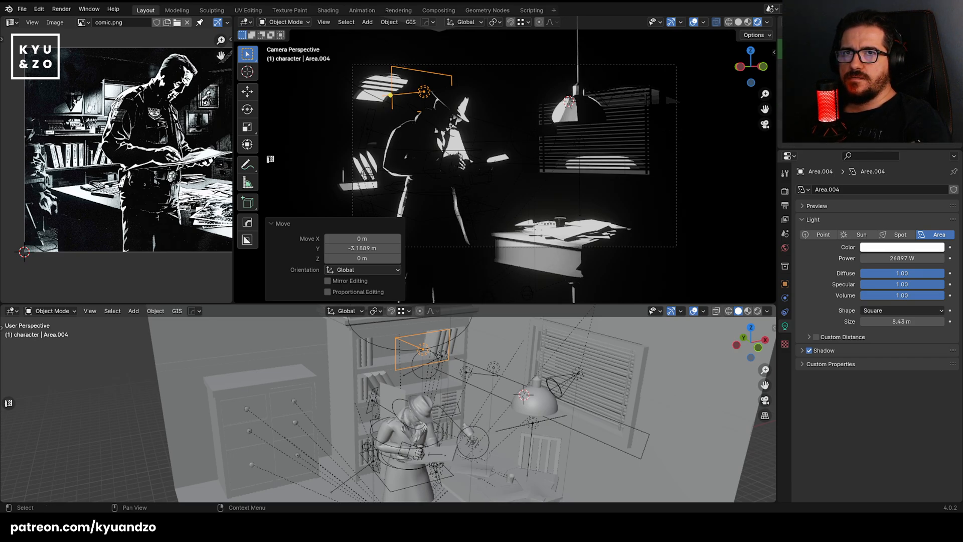
pyautogui.click(818, 45)
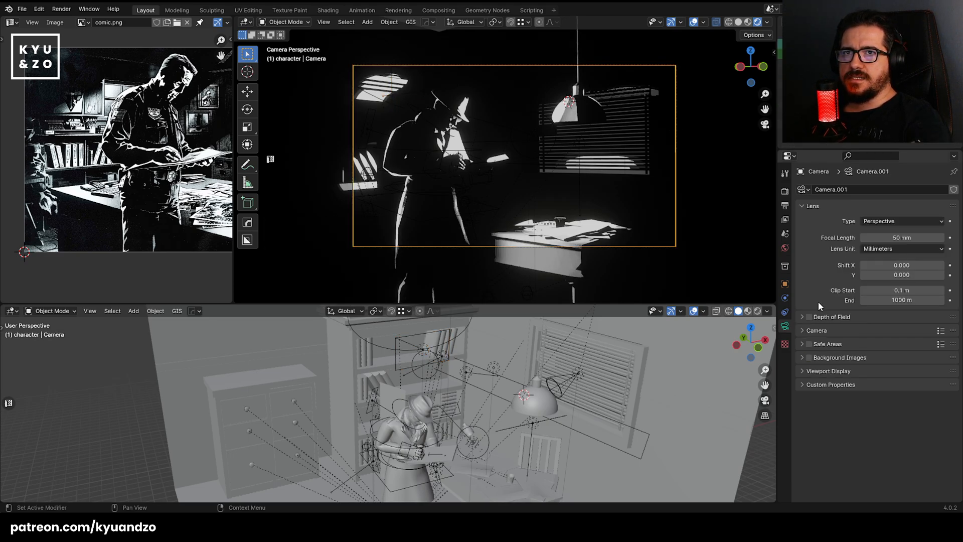
pyautogui.click(808, 370)
pyautogui.moveTo(893, 444); pyautogui.dragTo(943, 443)
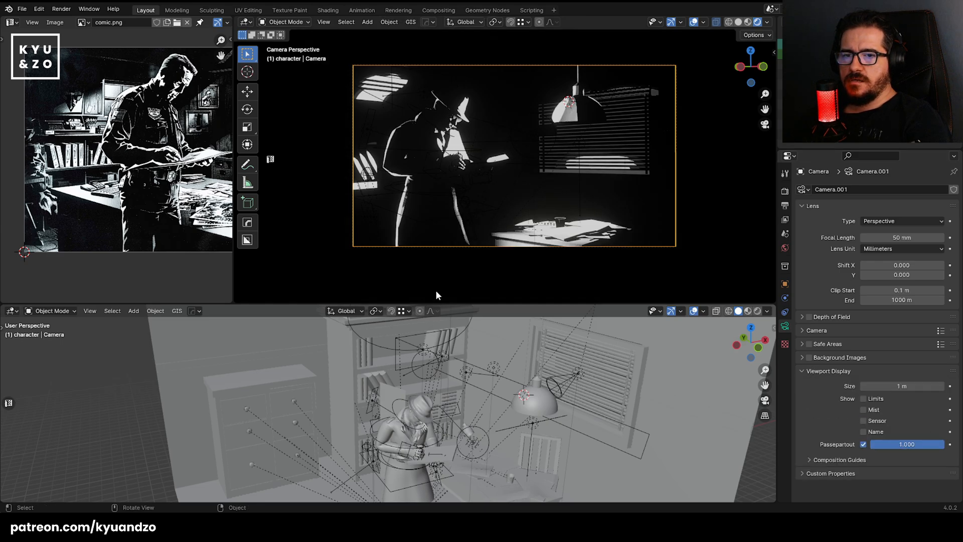
# Enlarge the rendered camera viewport by shrinking the neighbouring editors, and hide its viewport overlays.
pyautogui.moveTo(437, 303); pyautogui.dragTo(425, 440)
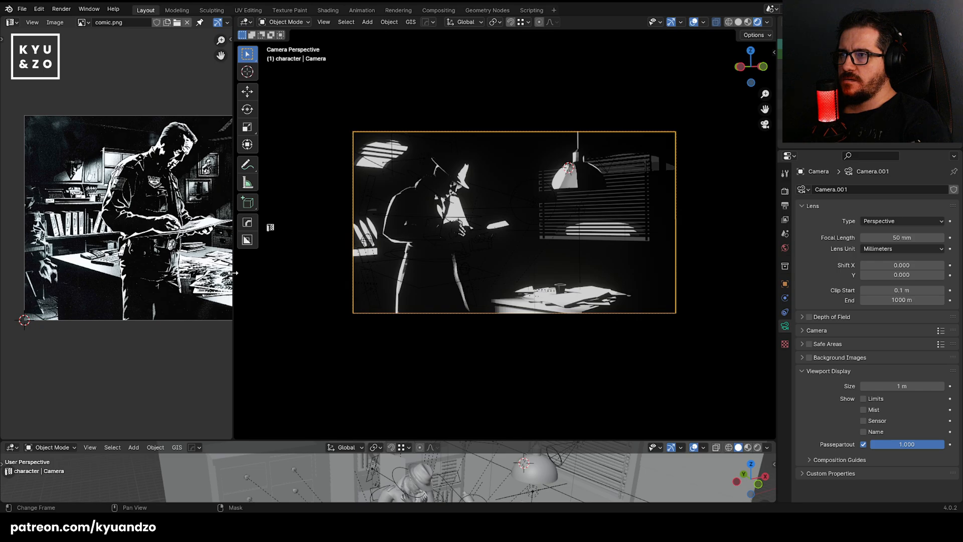
pyautogui.moveTo(233, 273); pyautogui.dragTo(116, 273)
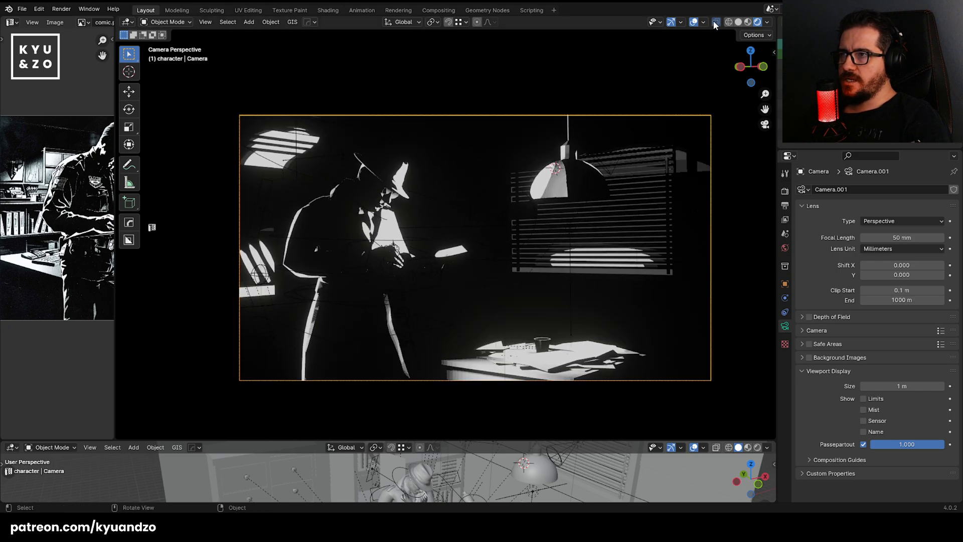
pyautogui.click(694, 23)
pyautogui.keyDown('shift'); pyautogui.moveTo(315, 188); pyautogui.dragTo(345, 168, button='middle'); pyautogui.keyUp('shift')
pyautogui.scroll(1, 344, 176)
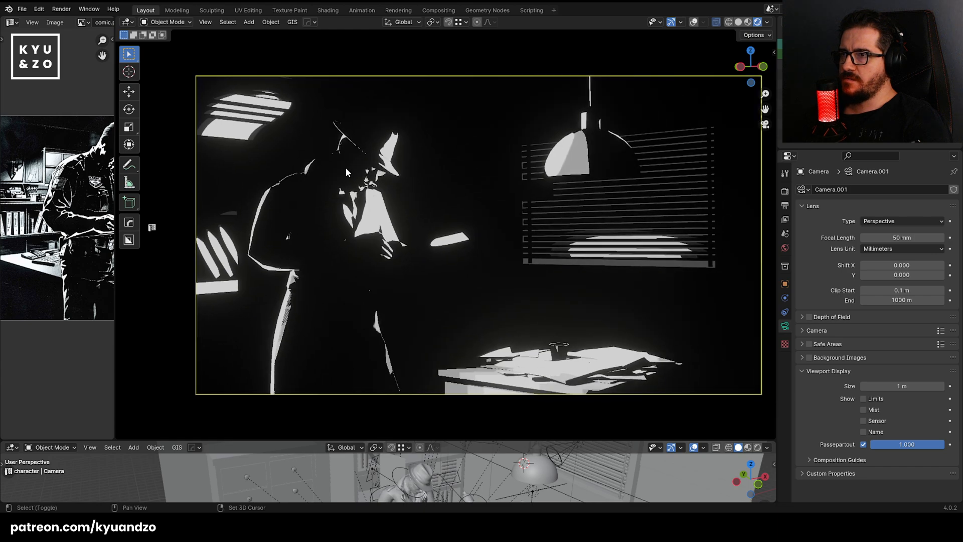
# Move the camera freely to reframe the detective, bookshelf highlights, lamp and desk within the shot.
pyautogui.press('g')
pyautogui.rightClick(250, 157)
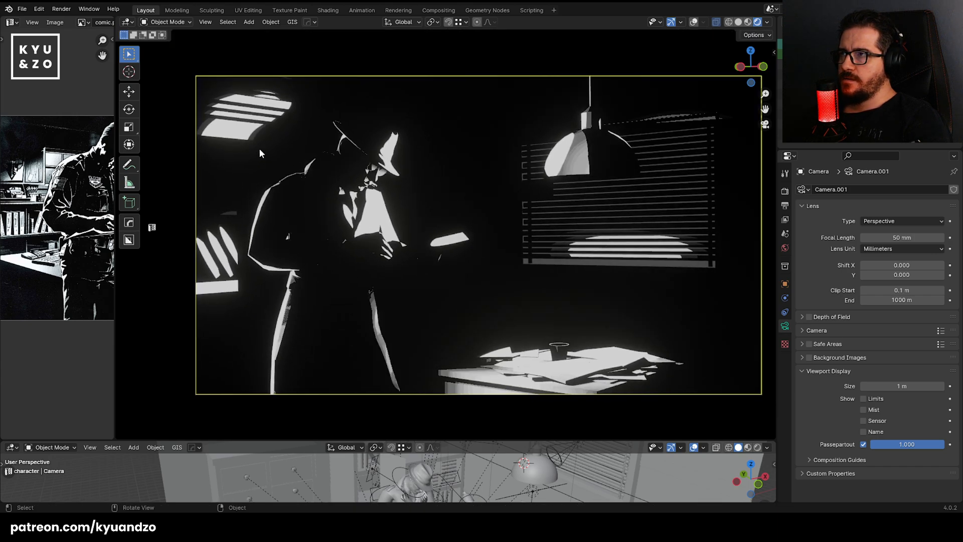
pyautogui.press('g')
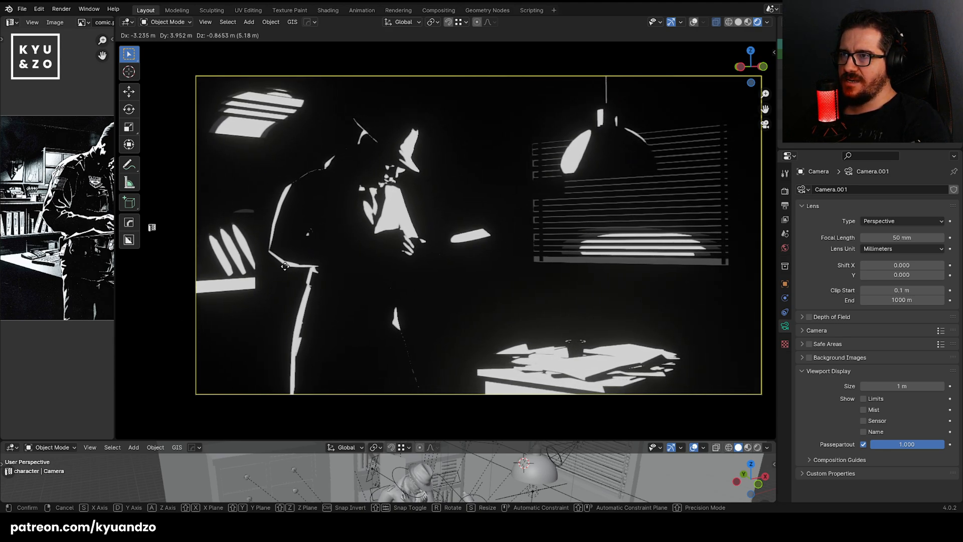
# Move the camera to frame the detective, the hanging lamp, the window blinds and the desk.
pyautogui.click(440, 281)
pyautogui.hotkey('shift', '`')
pyautogui.press('w')
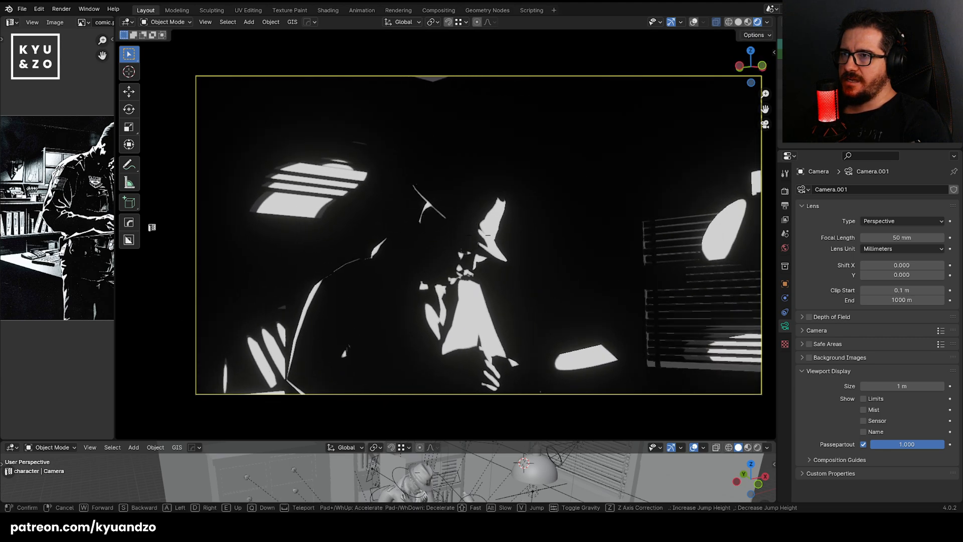
pyautogui.press('w')
pyautogui.press('Escape')
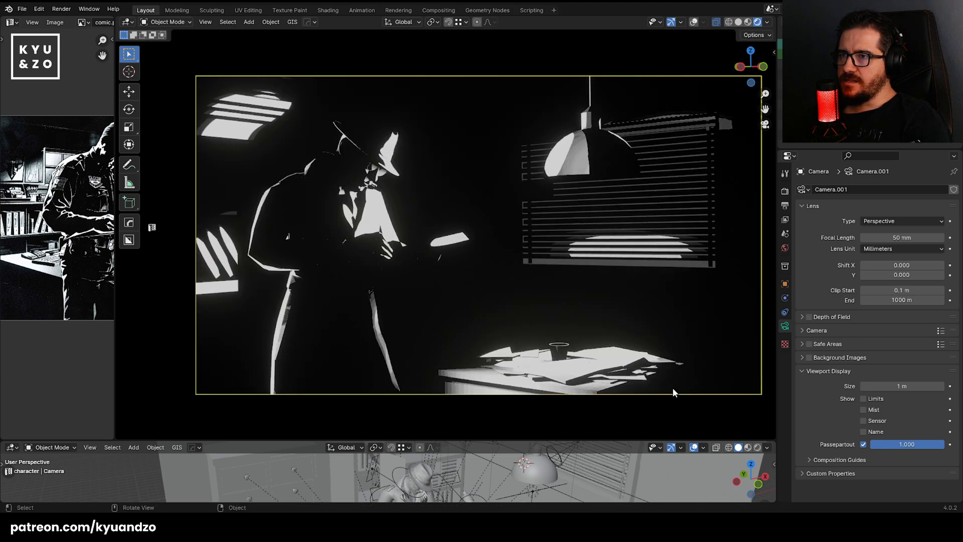
# Set the camera's focal length to 22 mm, then walk the camera forward and raise it to refill the frame.
pyautogui.moveTo(893, 237); pyautogui.dragTo(865, 237)
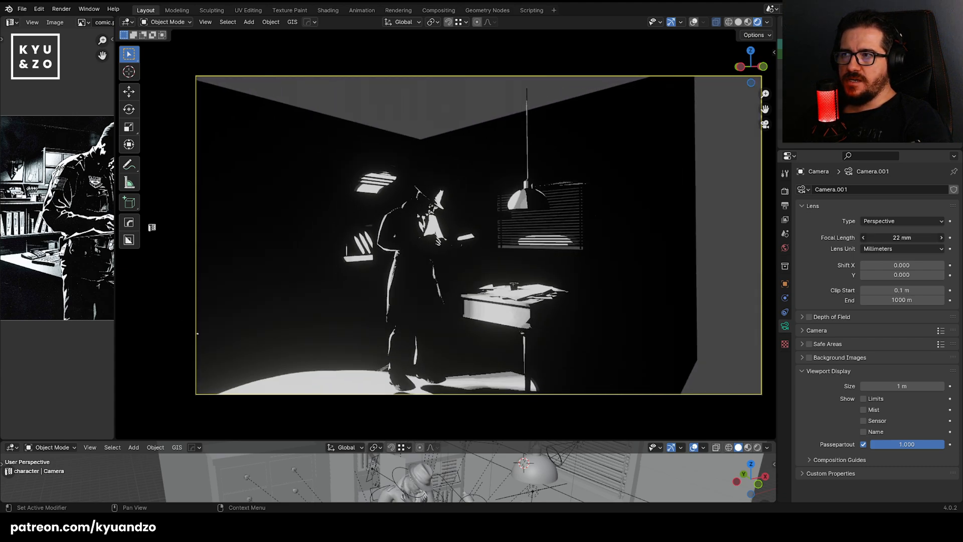
pyautogui.hotkey('shift', '`')
pyautogui.press('w')
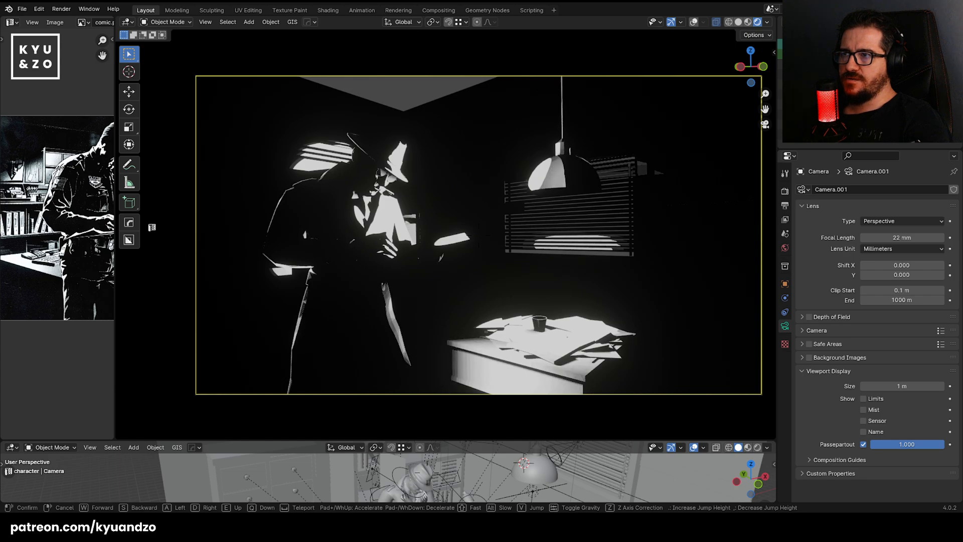
pyautogui.press('e')
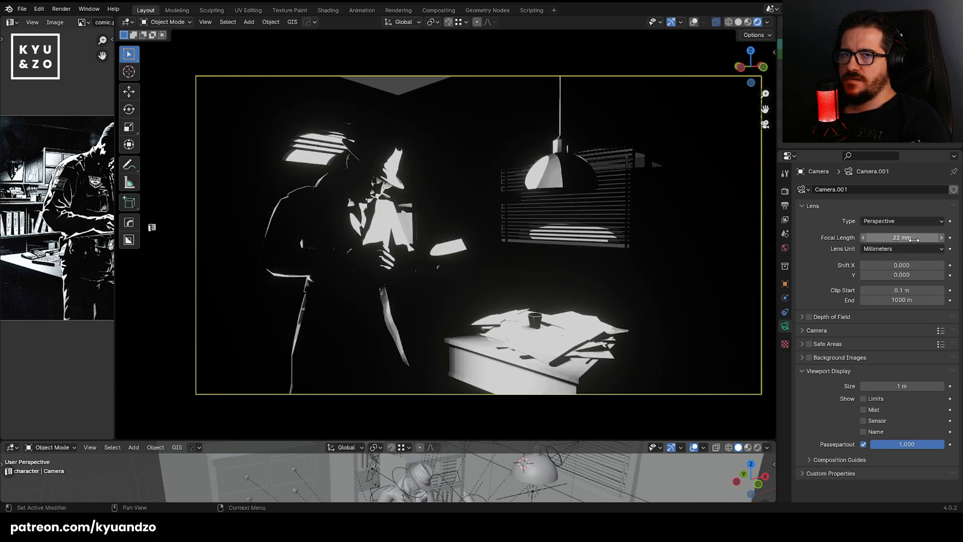
# Widen the camera's focal length to 6 mm and walk it forward until the detective is close.
pyautogui.moveTo(898, 237); pyautogui.dragTo(865, 237)
pyautogui.hotkey('shift', '`')
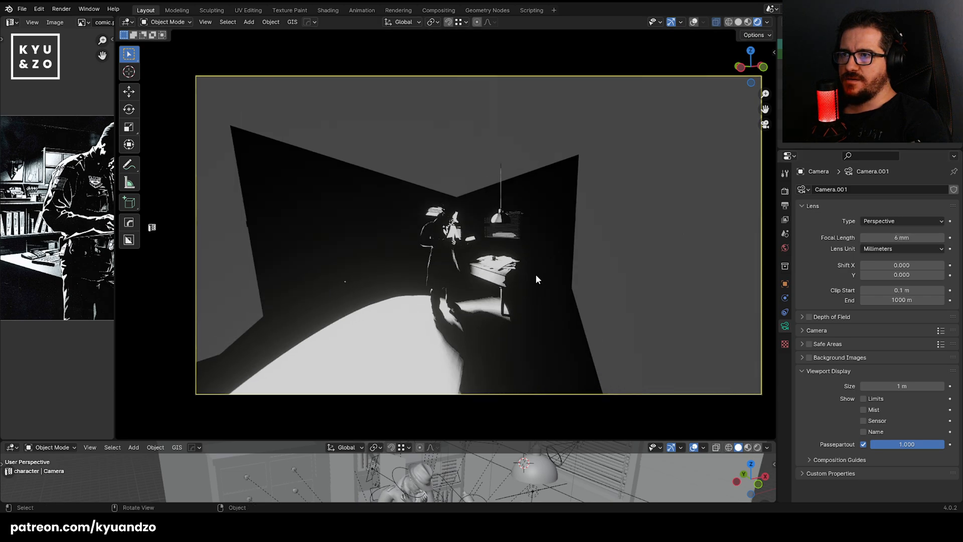
pyautogui.press('w')
pyautogui.press('a')
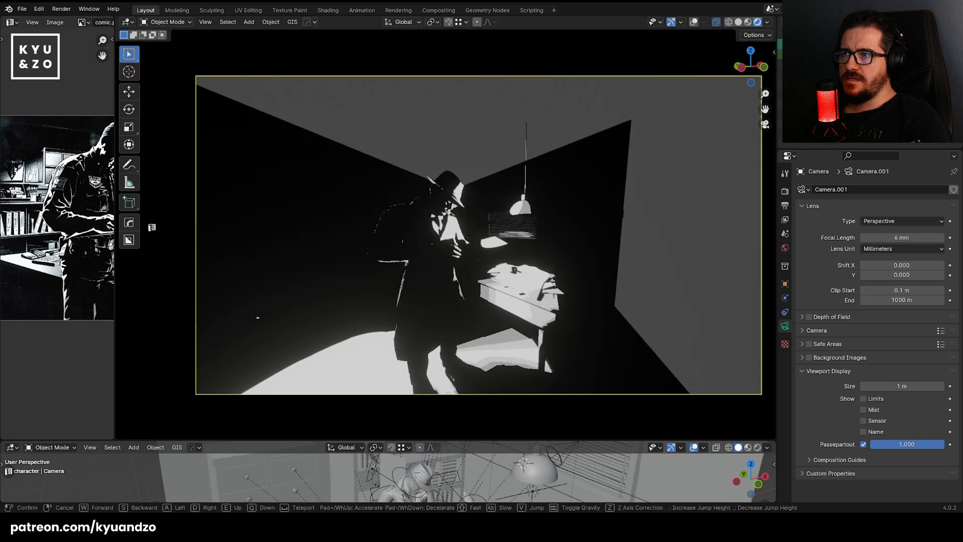
pyautogui.click(479, 235)
# Set the camera's focal length to 16 mm and reposition it to fit the detective, lamp and desk in frame.
pyautogui.moveTo(898, 237); pyautogui.dragTo(917, 237)
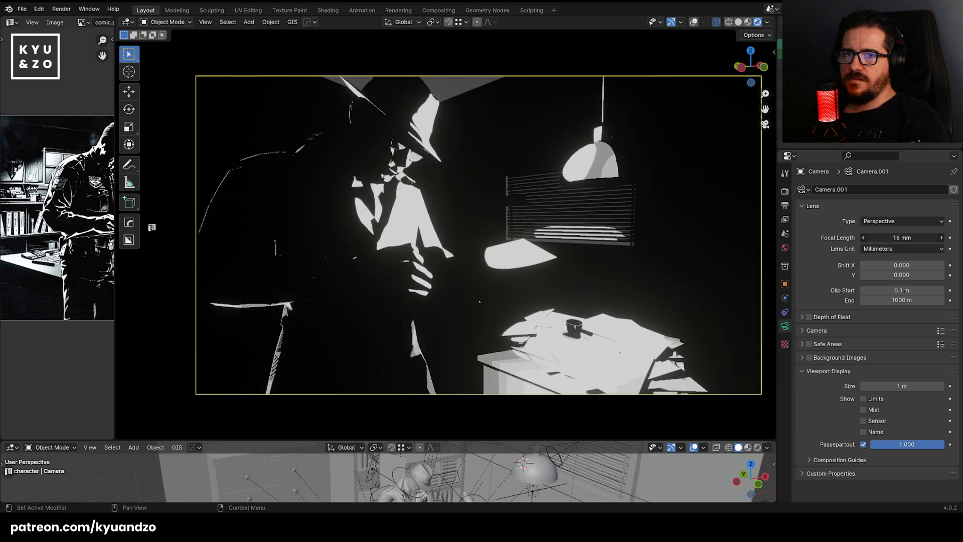
pyautogui.hotkey('shift', '`')
pyautogui.press('w')
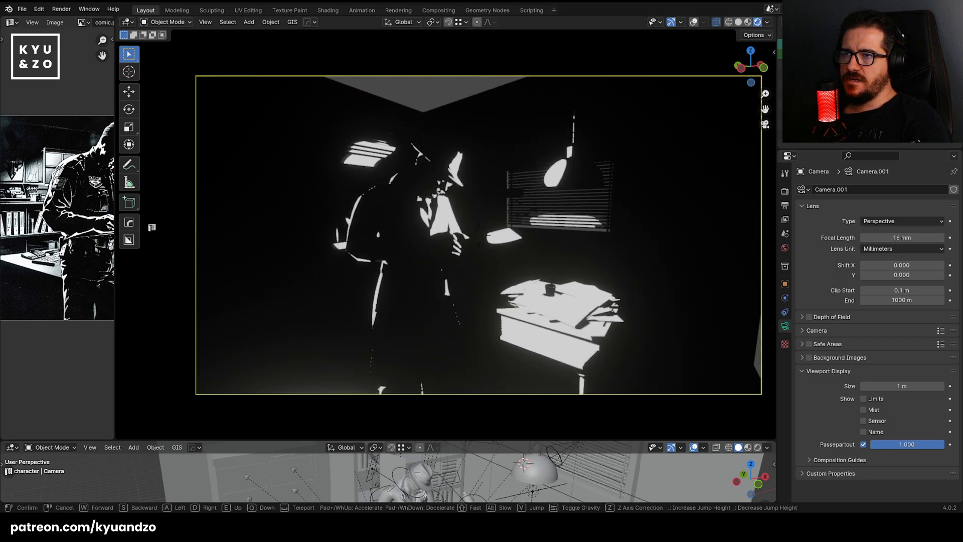
pyautogui.press('q')
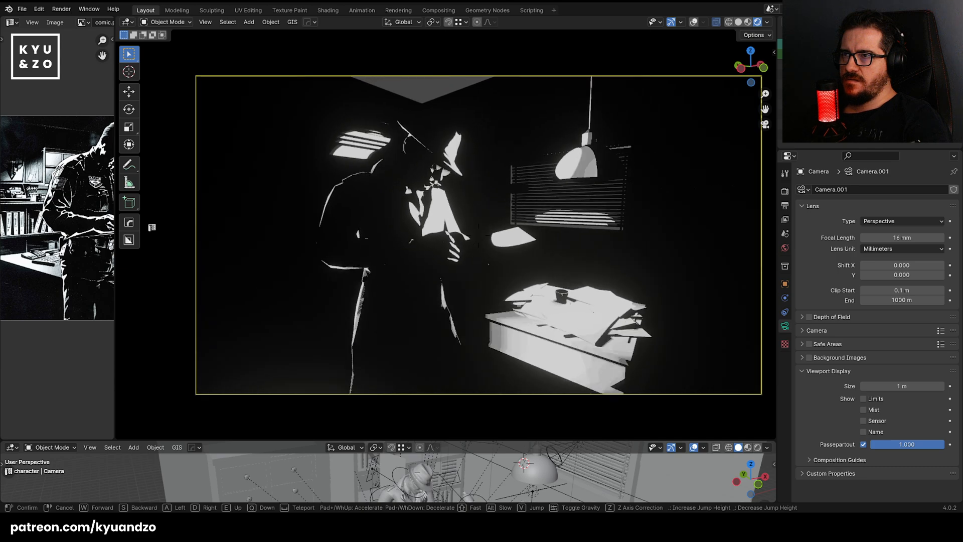
pyautogui.click(478, 236)
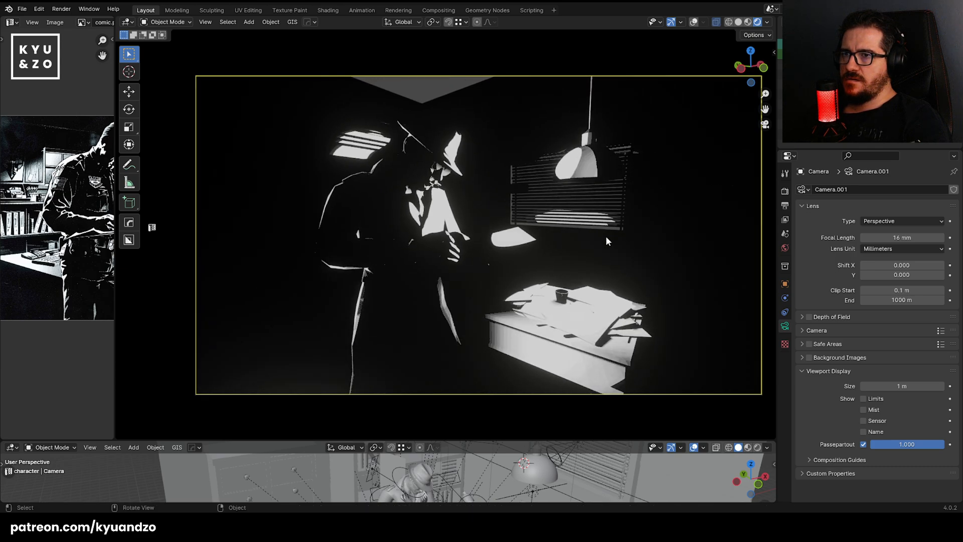
# Set the camera's focal length to 29 mm, then lower it and pull it back until the desk front is fully framed.
pyautogui.moveTo(888, 236); pyautogui.dragTo(904, 237)
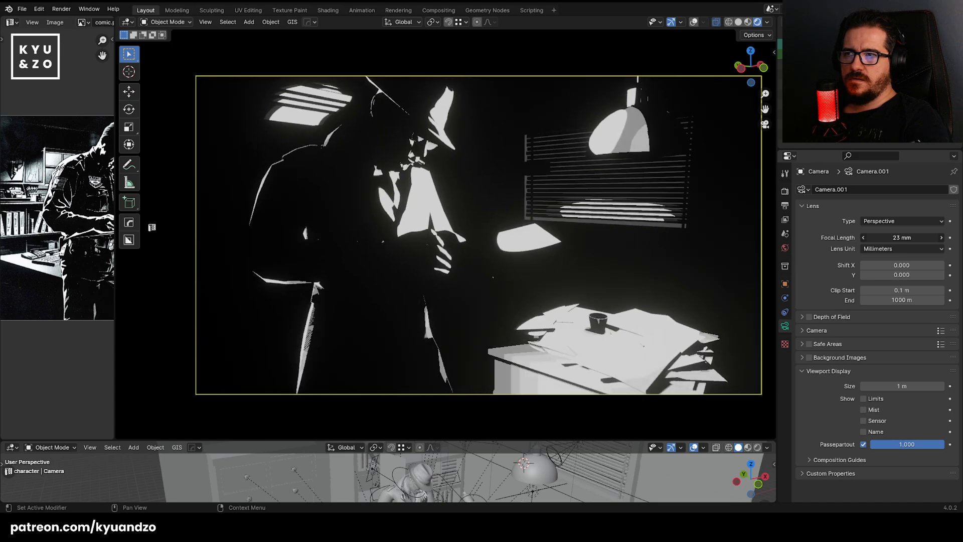
pyautogui.hotkey('shift', '`')
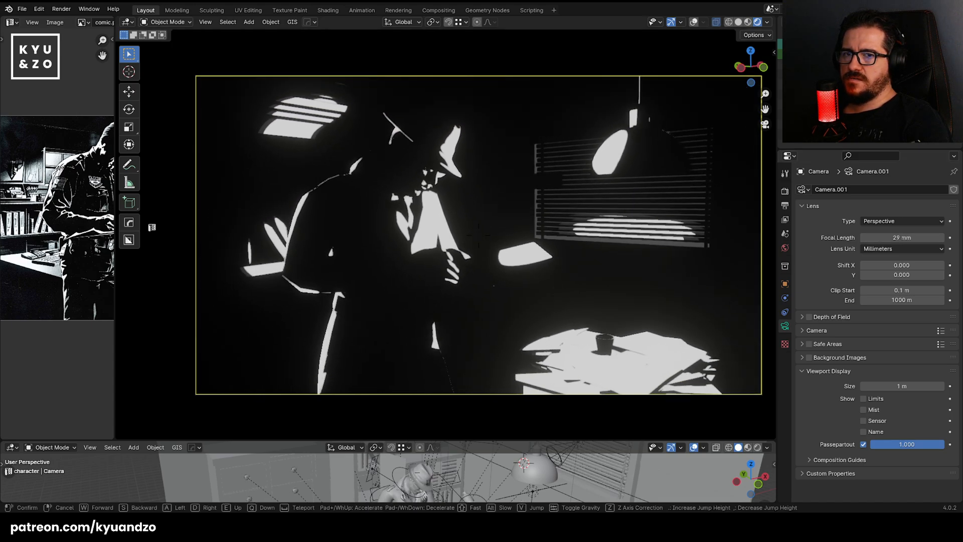
pyautogui.press('q')
pyautogui.press('s')
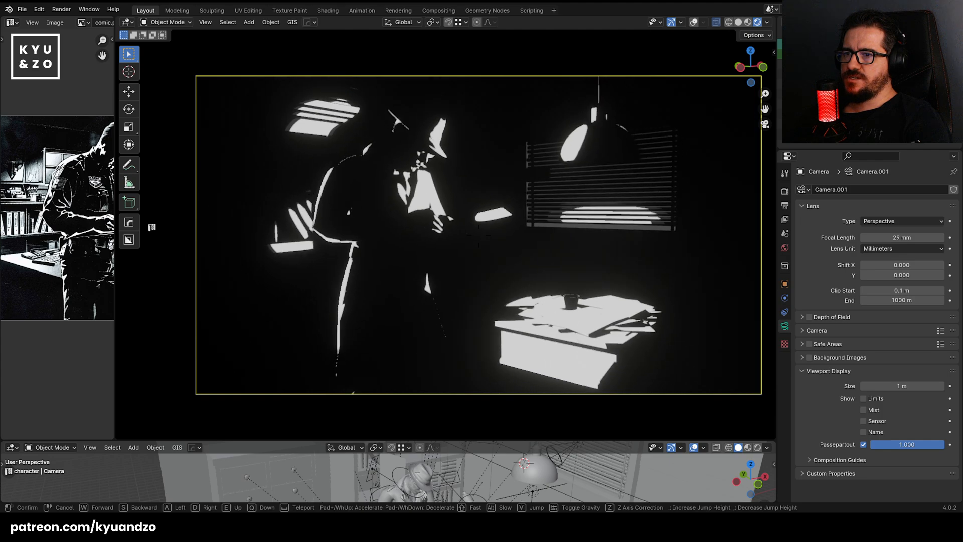
pyautogui.click(547, 250)
pyautogui.scroll(-4, 546, 251)
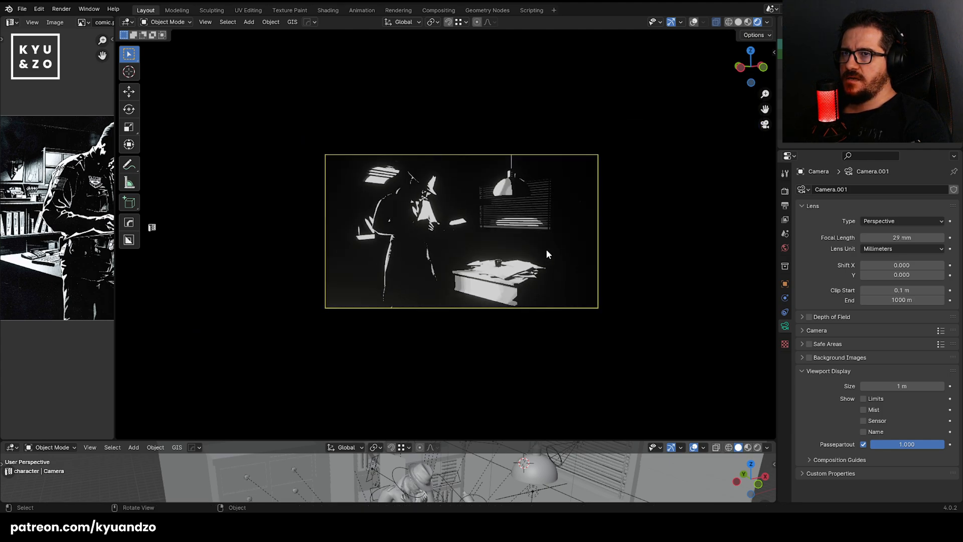
pyautogui.scroll(2, 547, 250)
pyautogui.hotkey('shift', '`')
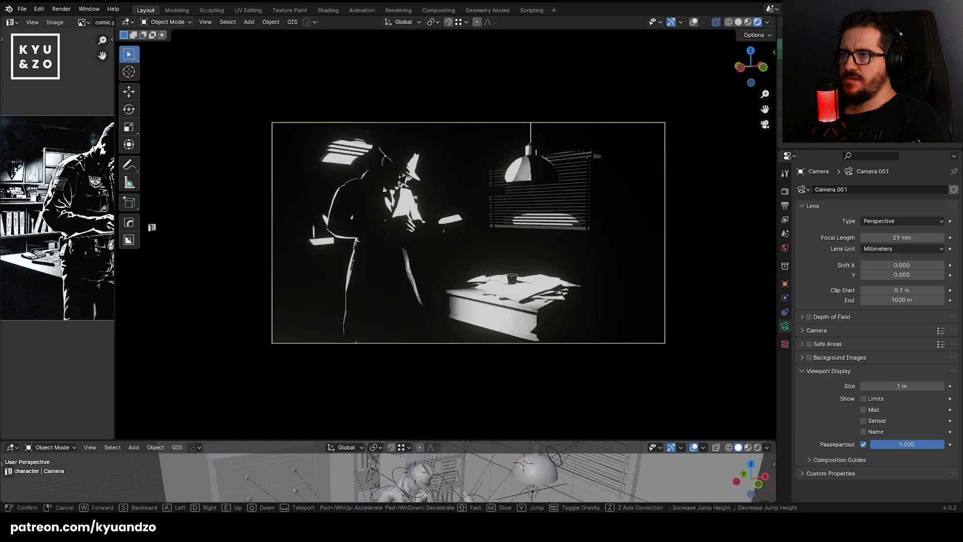
pyautogui.click(554, 206)
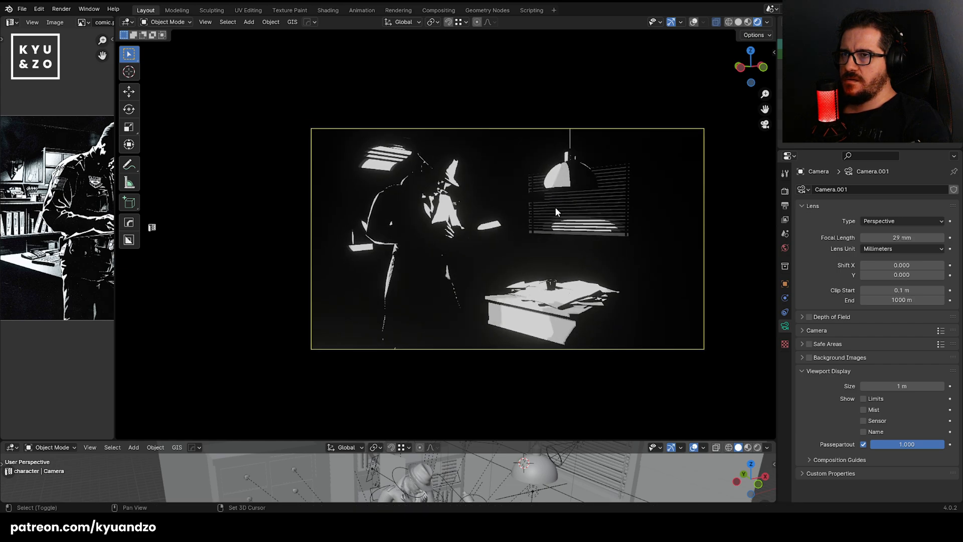
pyautogui.scroll(2, 544, 210)
pyautogui.scroll(-1, 442, 221)
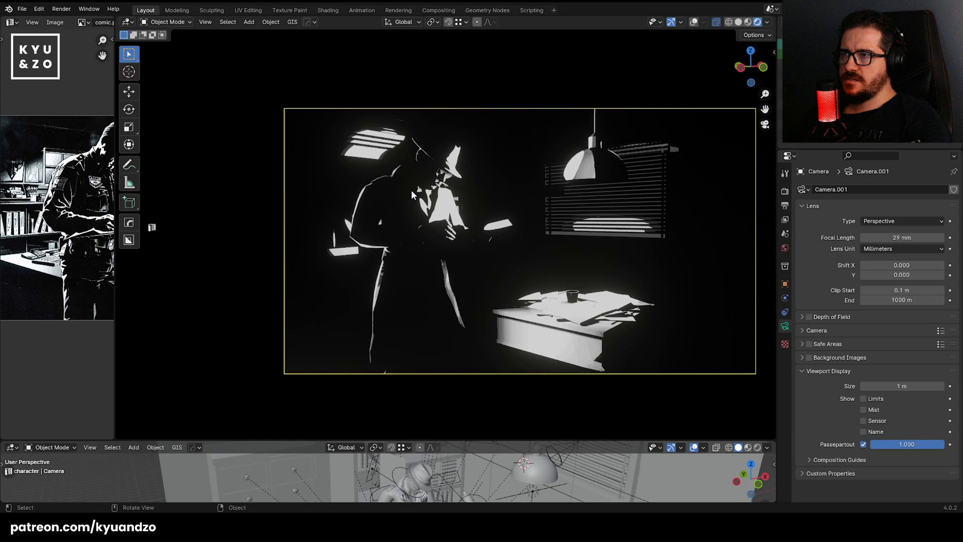
# Enlarge the lower 3D viewport and change the light above the bookcase to an Area light.
pyautogui.click(382, 160)
pyautogui.moveTo(249, 441); pyautogui.dragTo(273, 354)
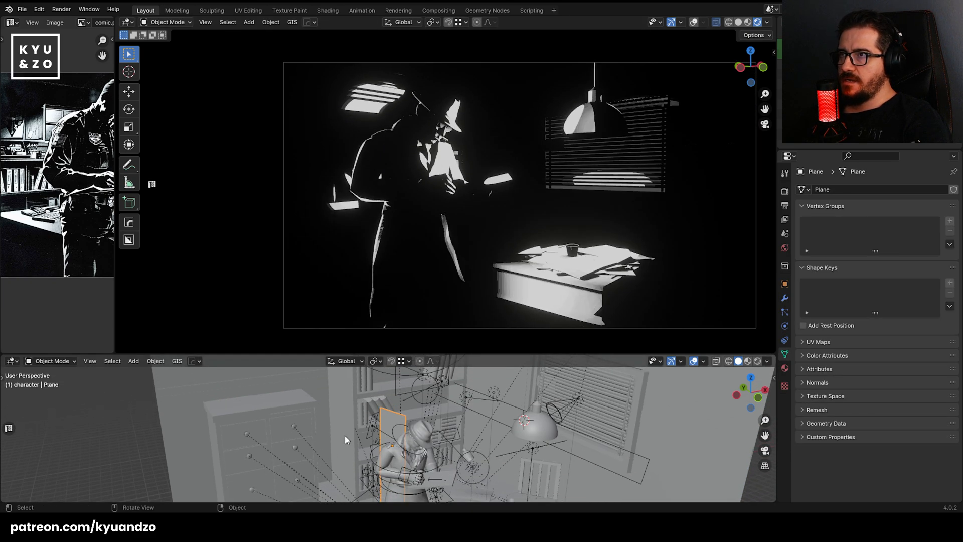
pyautogui.keyDown('shift'); pyautogui.scroll(7, 389, 426); pyautogui.keyUp('shift')
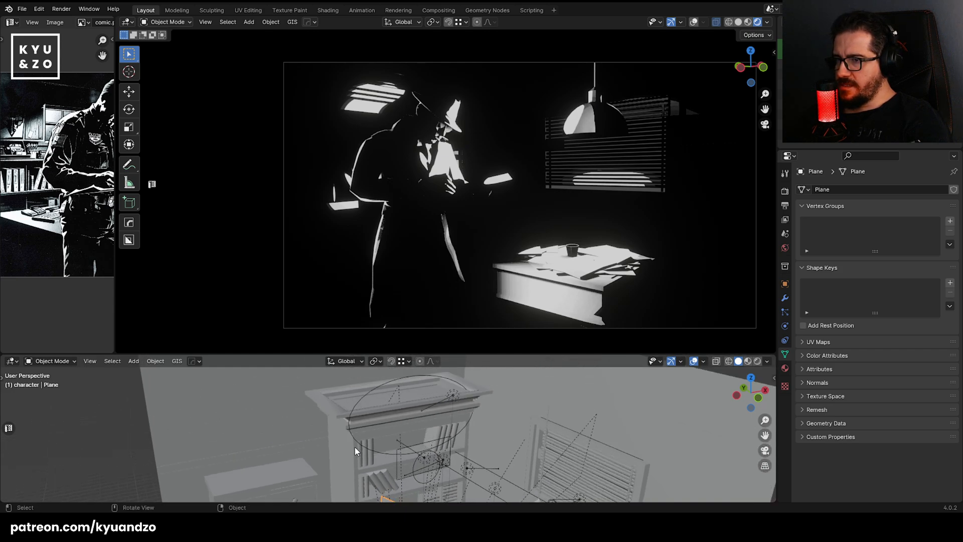
pyautogui.click(354, 447)
pyautogui.click(938, 234)
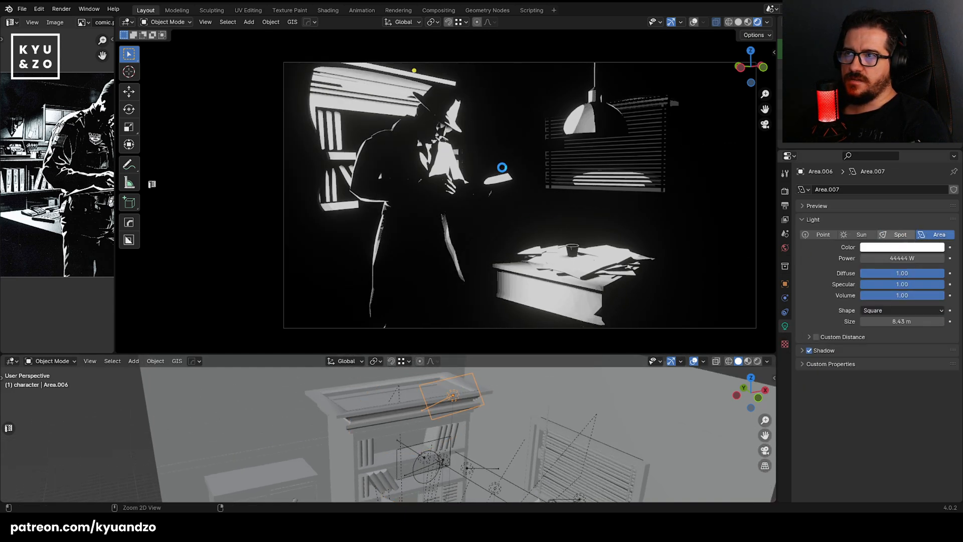
# Move the bookcase's area light about 21.3 m along the global Y axis.
pyautogui.press('g')
pyautogui.press('y')
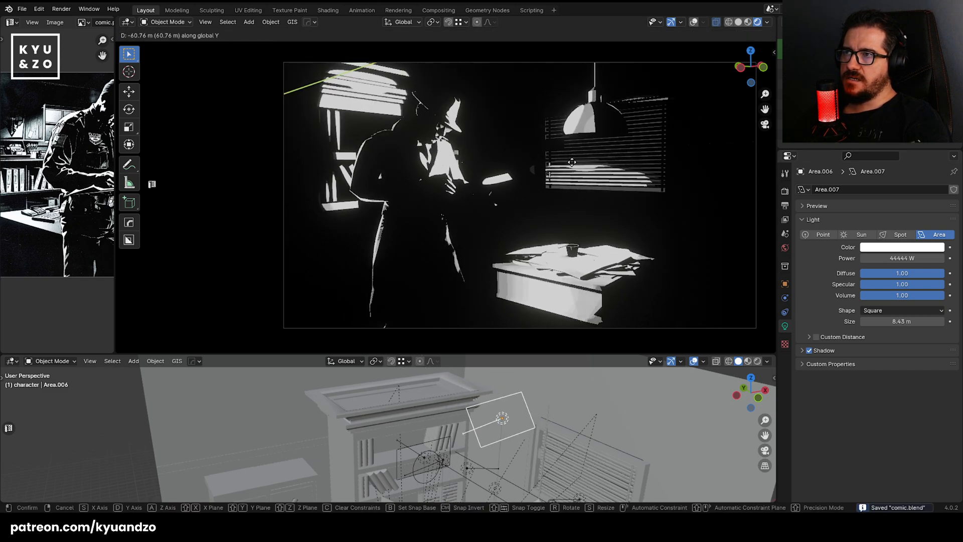
pyautogui.click(460, 150)
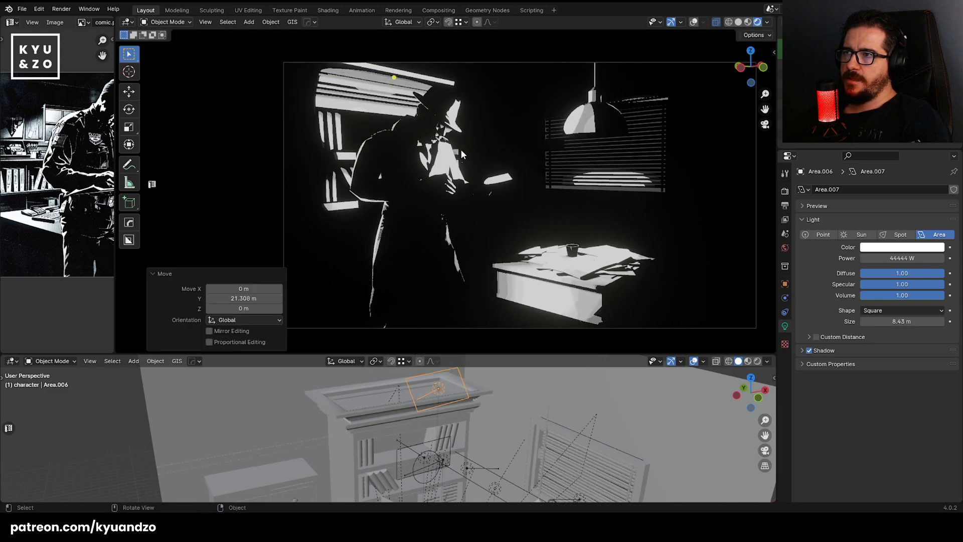
# Select the bookcase and split the lower viewport, turning the new area into a Shader Editor.
pyautogui.click(356, 432)
pyautogui.scroll(5, 356, 431)
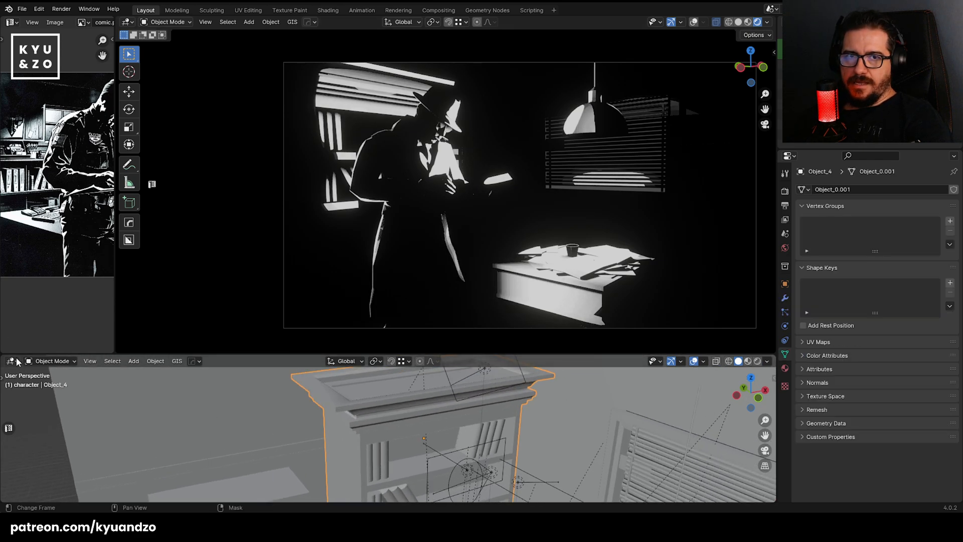
pyautogui.moveTo(2, 500); pyautogui.dragTo(263, 492)
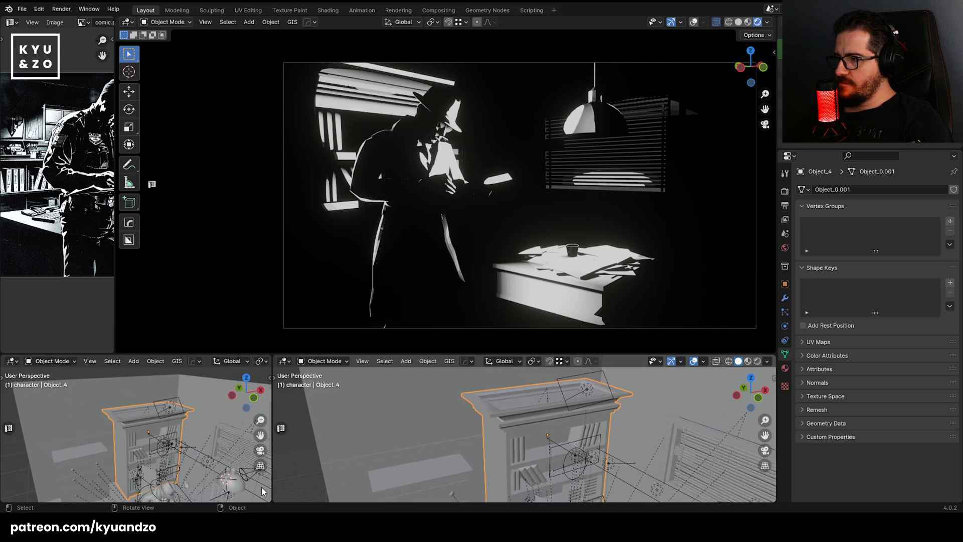
pyautogui.click(13, 362)
pyautogui.click(40, 453)
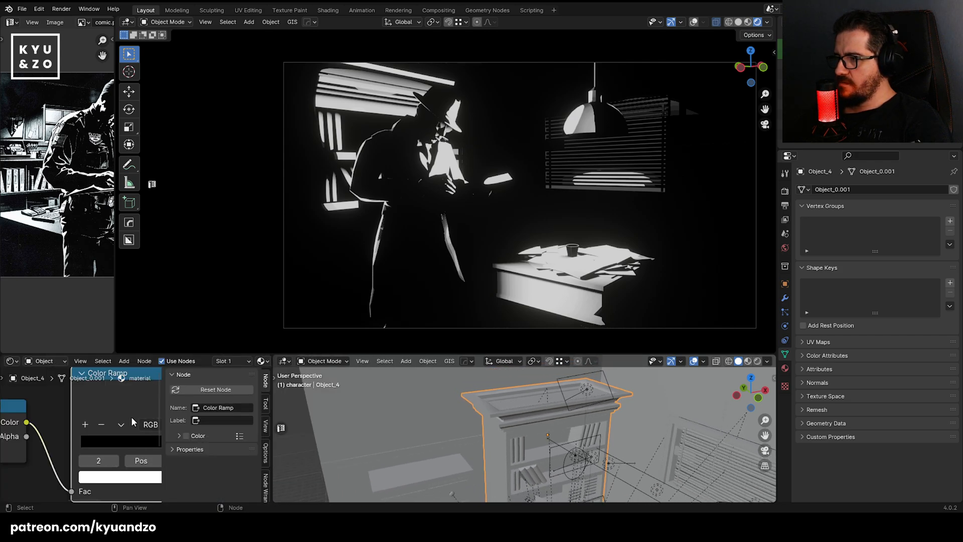
# Hide the shader editor's sidebar and make the bookcase's shared material a separate single-user copy.
pyautogui.scroll(-5, 78, 421)
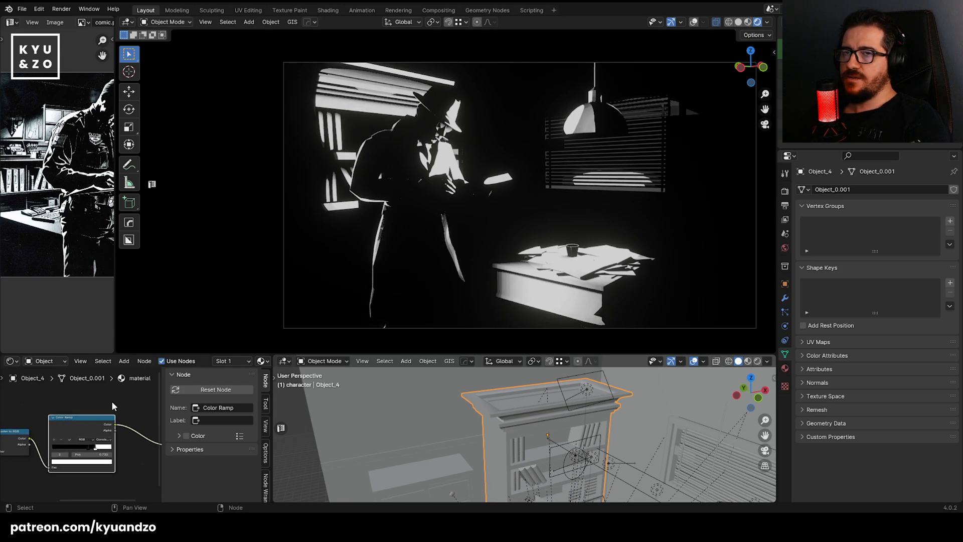
pyautogui.press('n')
pyautogui.moveTo(176, 396); pyautogui.dragTo(149, 410, button='middle')
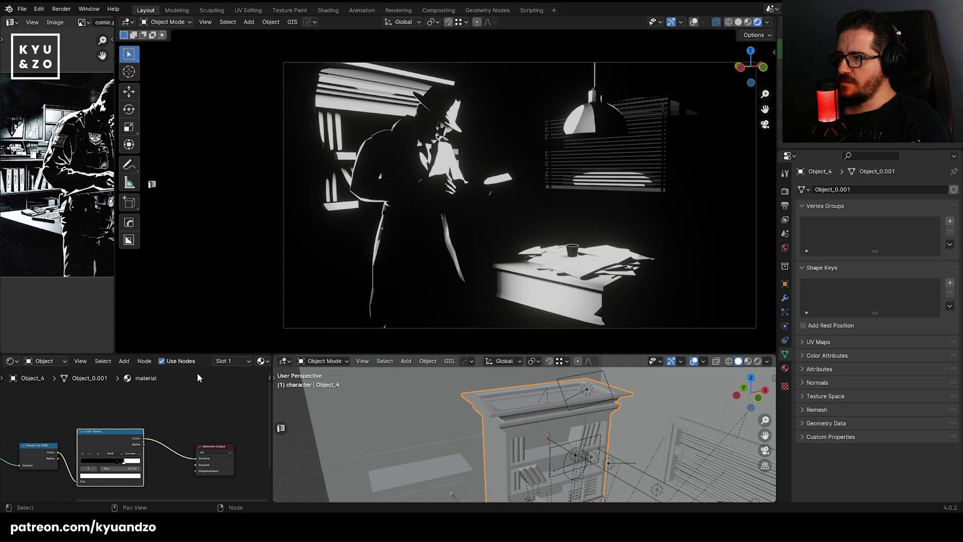
pyautogui.scroll(-4, 204, 361)
pyautogui.scroll(-3, 203, 357)
pyautogui.scroll(2, 143, 407)
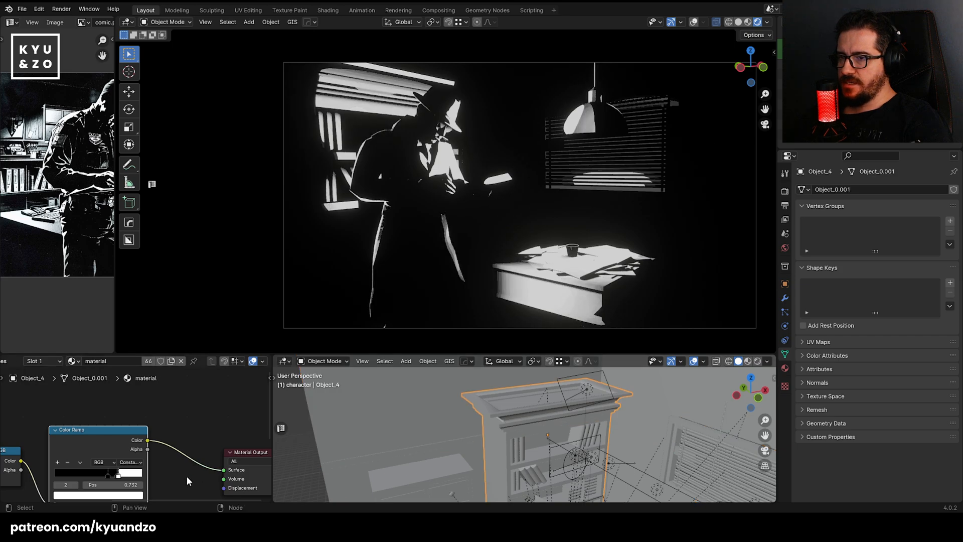
pyautogui.click(171, 364)
pyautogui.scroll(2, 171, 429)
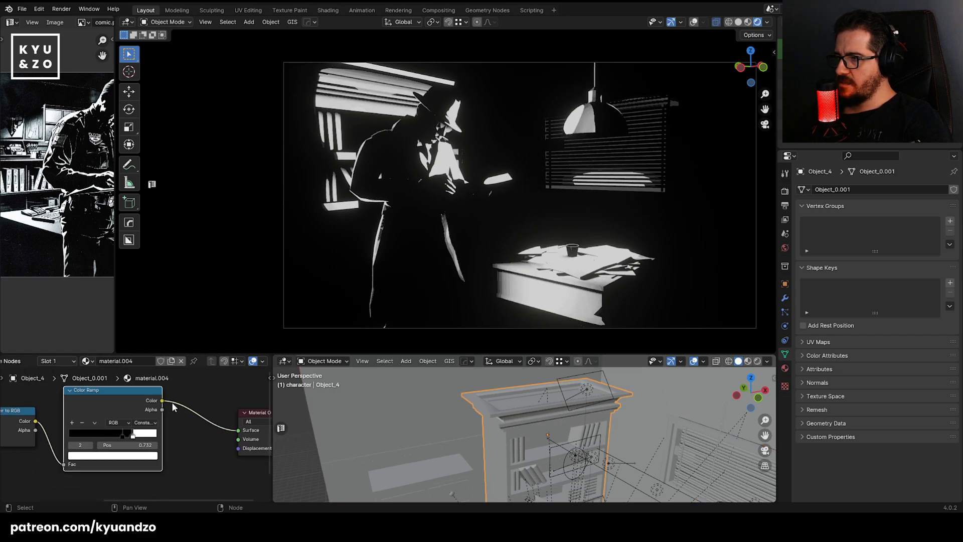
# Adjust the bookcase material's Color Ramp, placing the dark grey stop at 0.555 and the white stop at 1.000.
pyautogui.moveTo(133, 461); pyautogui.dragTo(96, 473)
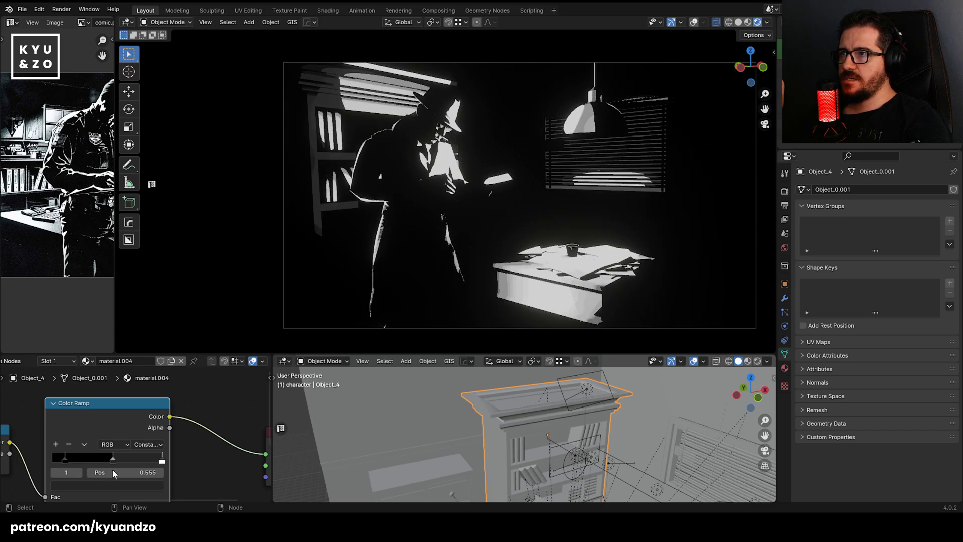
pyautogui.click(162, 460)
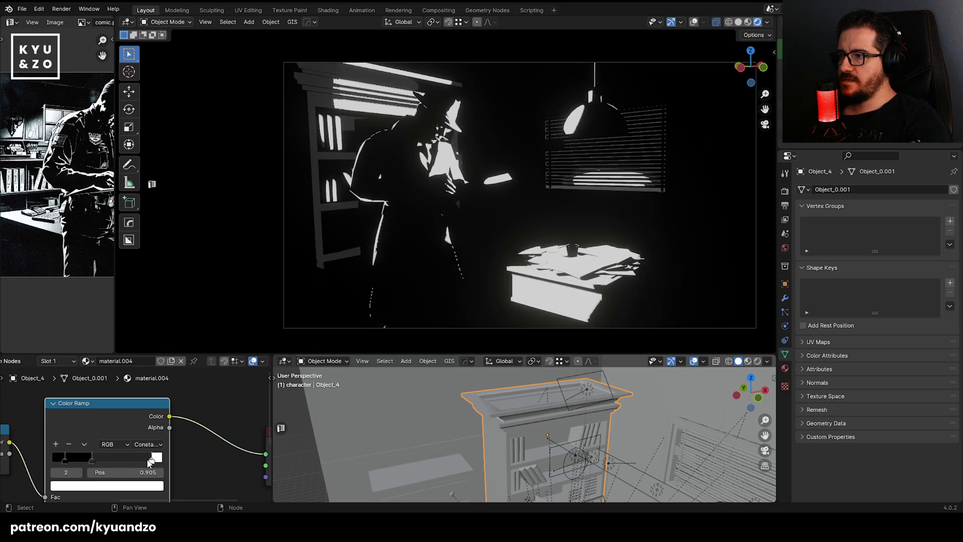
pyautogui.moveTo(91, 459); pyautogui.dragTo(131, 462)
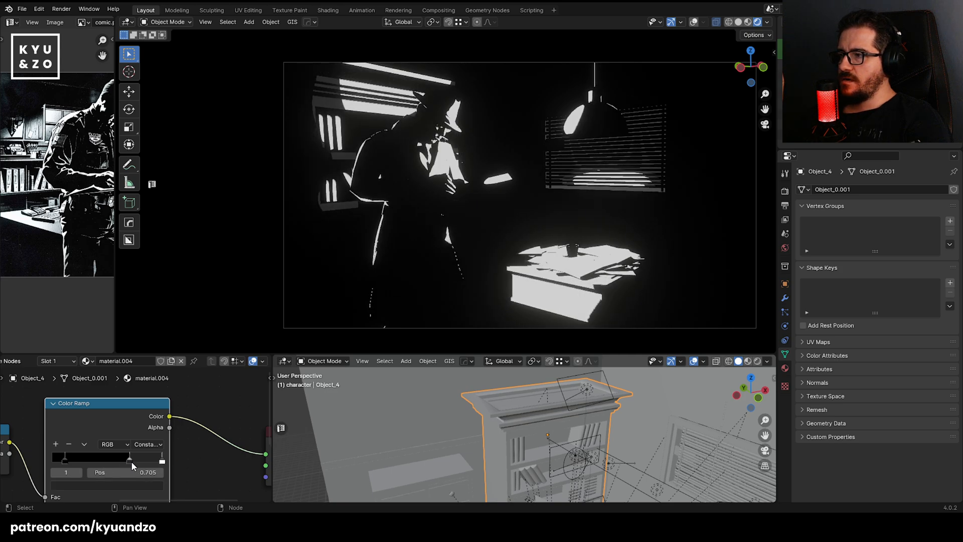
pyautogui.moveTo(198, 451); pyautogui.dragTo(148, 447)
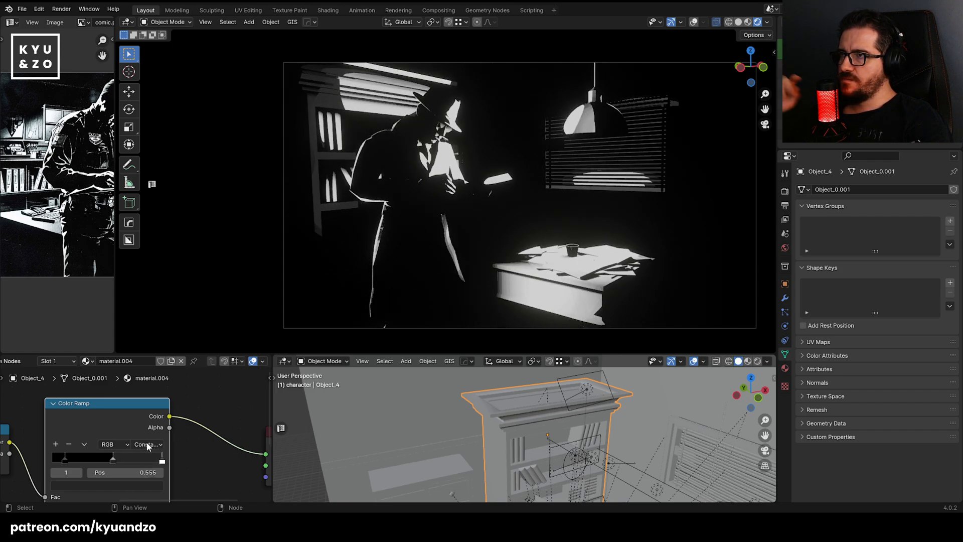
pyautogui.click(161, 461)
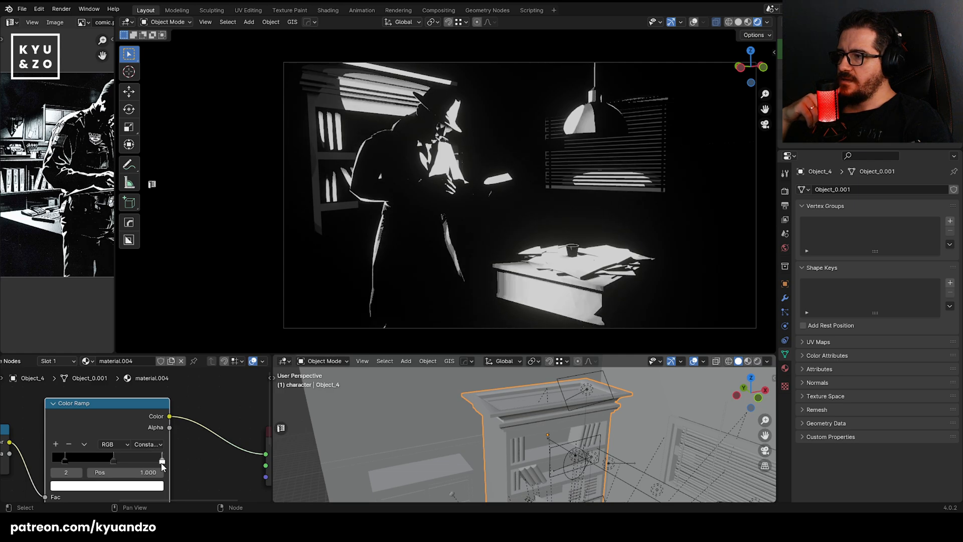
# Darken the white stop of the bookcase material's Color Ramp to a light grey with a value of about 0.836.
pyautogui.click(144, 485)
pyautogui.moveTo(153, 337)
pyautogui.mouseDown()
pyautogui.moveTo(155, 411)
pyautogui.moveTo(155, 329)
pyautogui.mouseUp()
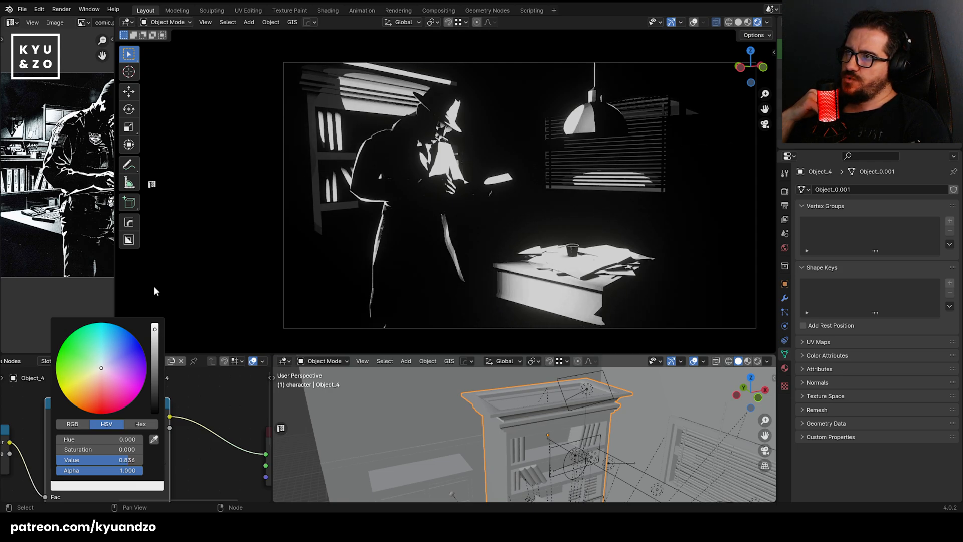
pyautogui.click(194, 143)
# Compare the camera view with the bookshelf and desk area of the reference image.
pyautogui.scroll(-2, 194, 142)
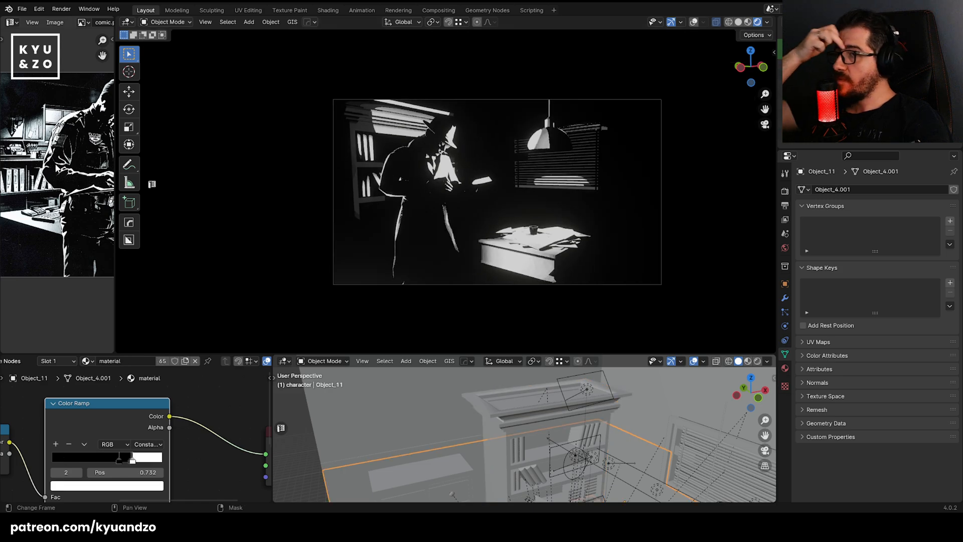
pyautogui.scroll(-3, 57, 189)
pyautogui.scroll(4, 57, 193)
pyautogui.moveTo(29, 209); pyautogui.dragTo(70, 227, button='middle')
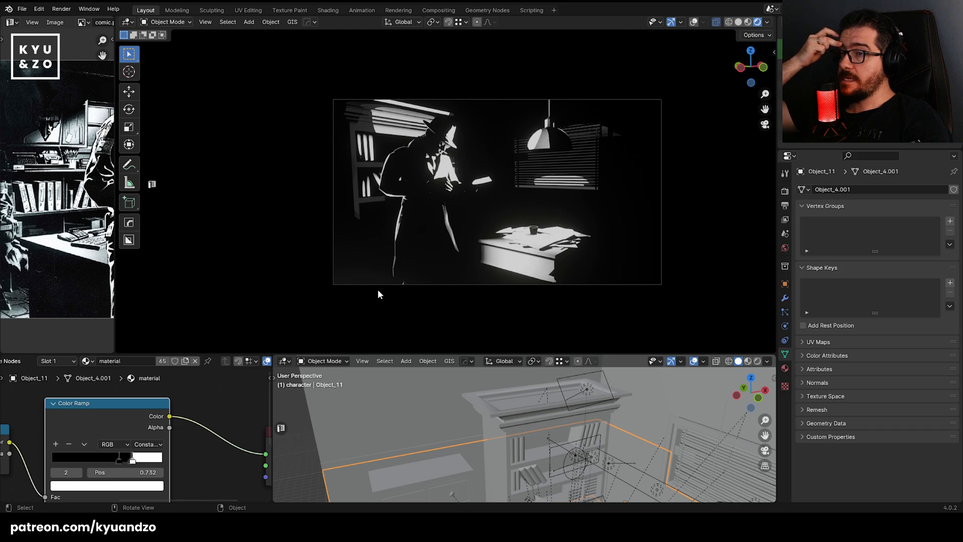
pyautogui.scroll(2, 414, 249)
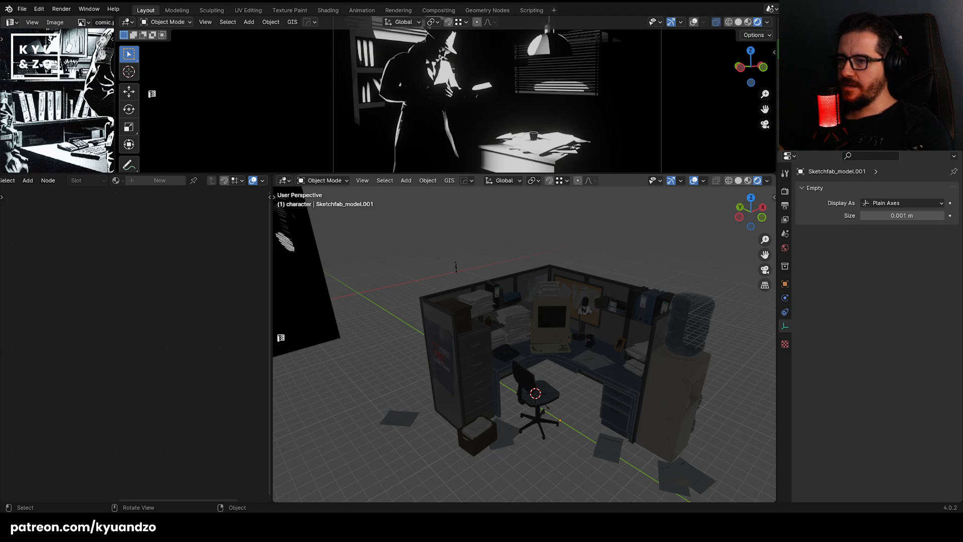
# Inspect the imported office cubicle's walls, filing cabinet and papers in material preview shading for props to reuse.
pyautogui.click(440, 329)
pyautogui.press('KP_Decimal')
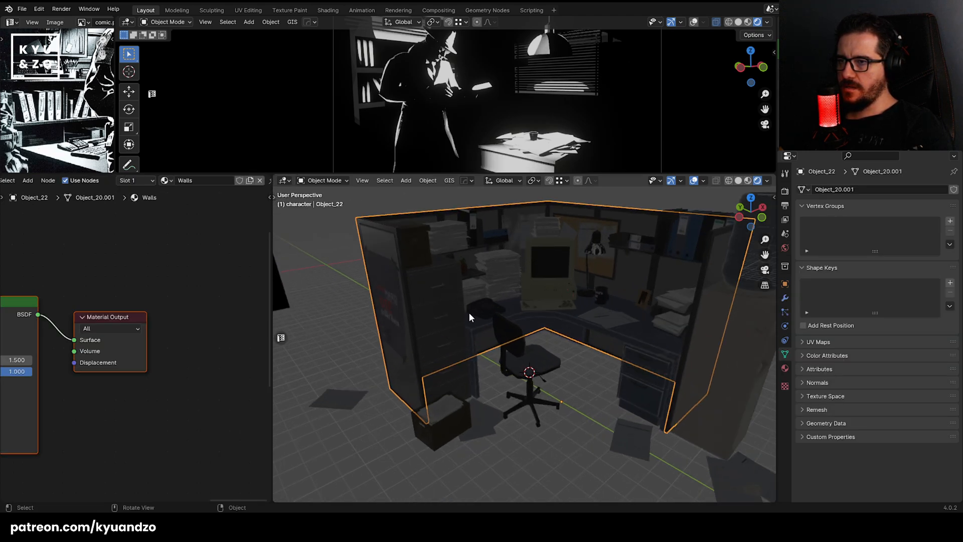
pyautogui.scroll(2, 458, 318)
pyautogui.click(362, 348)
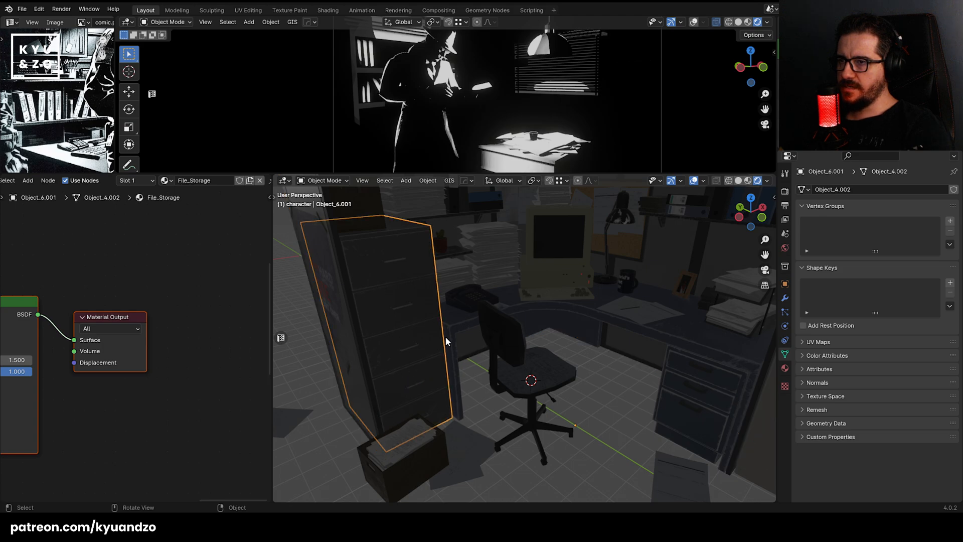
pyautogui.scroll(-6, 454, 331)
pyautogui.scroll(2, 447, 309)
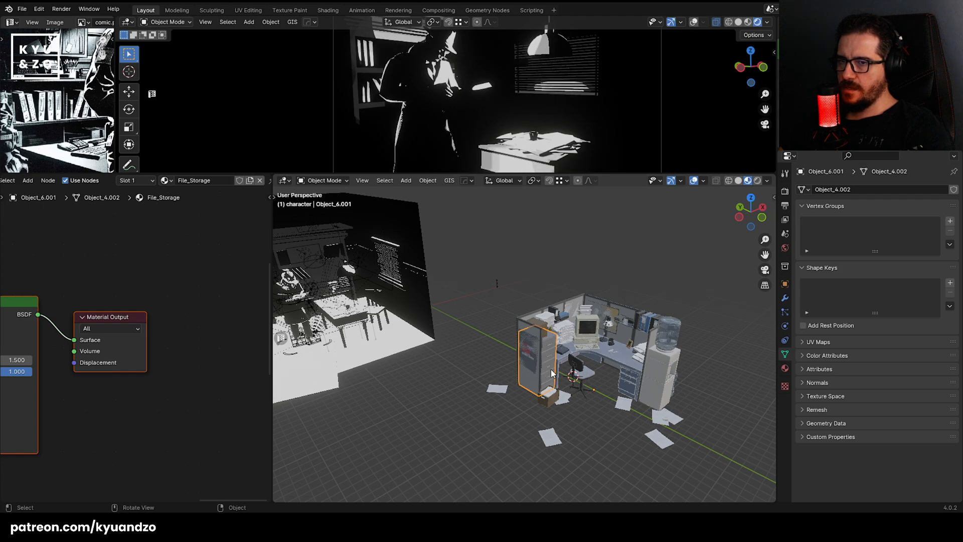
pyautogui.moveTo(562, 346); pyautogui.dragTo(618, 381, button='middle')
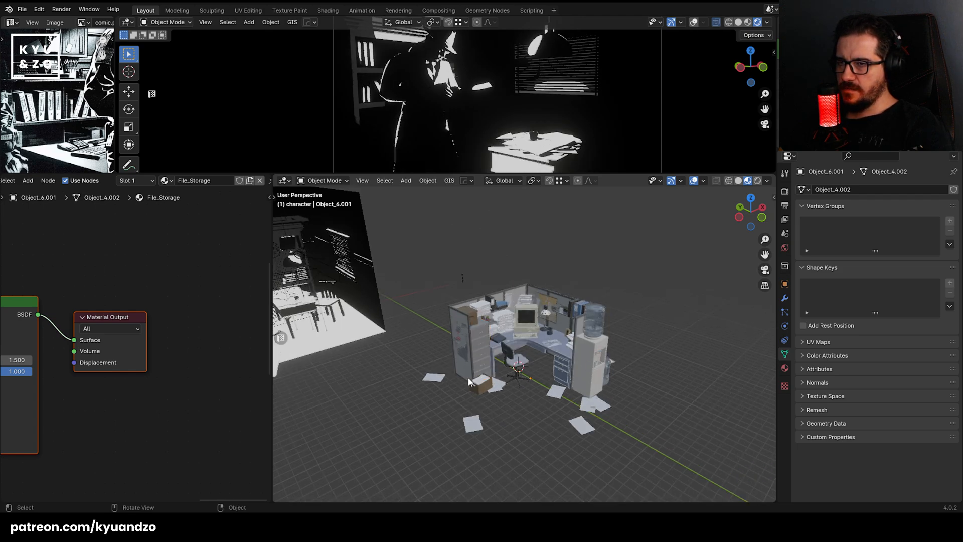
pyautogui.scroll(5, 462, 385)
pyautogui.click(485, 242)
pyautogui.scroll(-8, 509, 350)
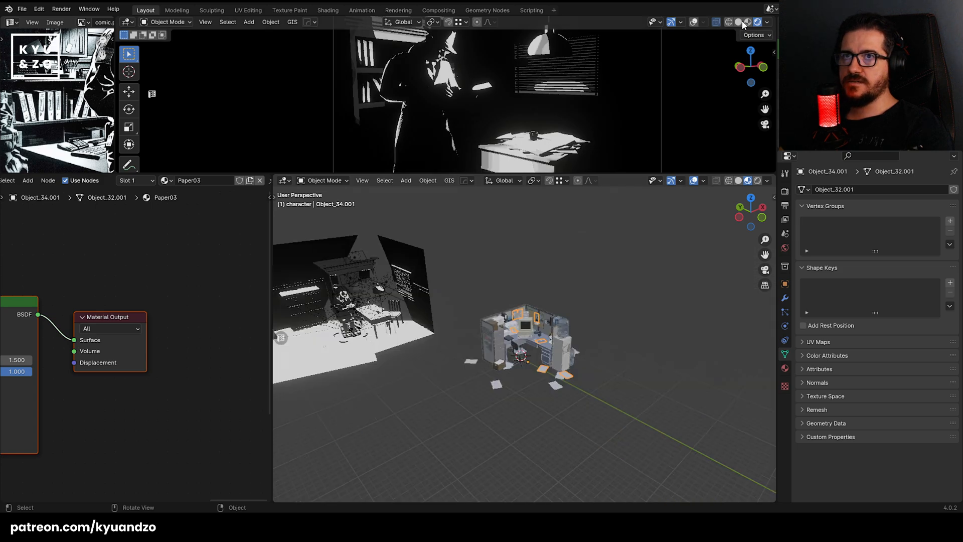
# Switch the camera viewport to solid shading and save the scene file.
pyautogui.click(740, 22)
pyautogui.scroll(-4, 477, 315)
pyautogui.scroll(10, 477, 316)
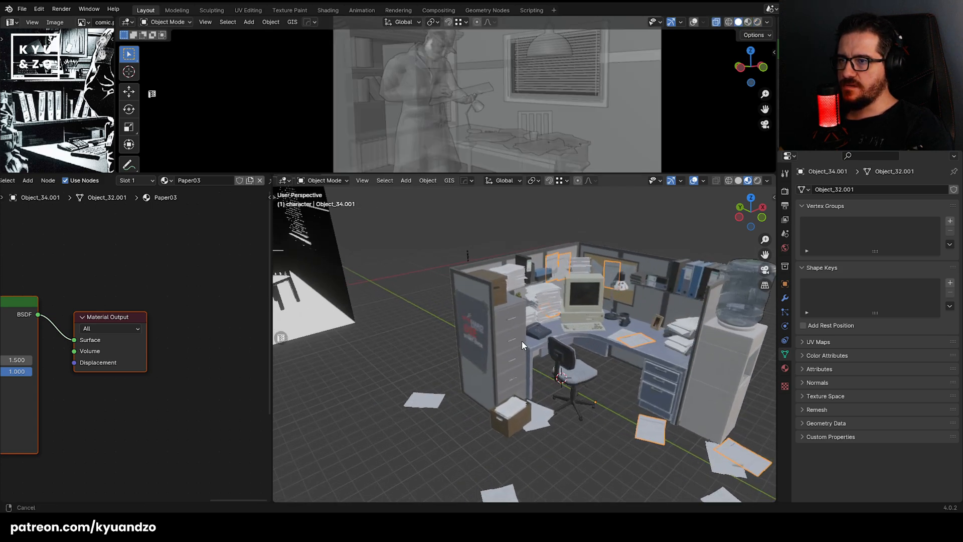
pyautogui.hotkey('ctrl', 's')
# Check which cubicle parts are separate objects, including the desk chair and the drawer unit.
pyautogui.click(574, 285)
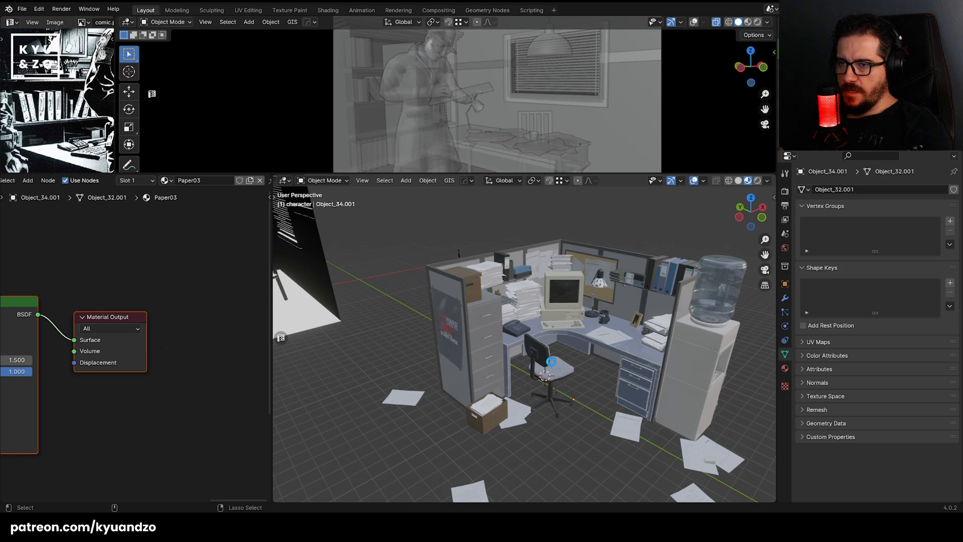
pyautogui.click(563, 314)
pyautogui.click(546, 344)
pyautogui.scroll(-2, 529, 357)
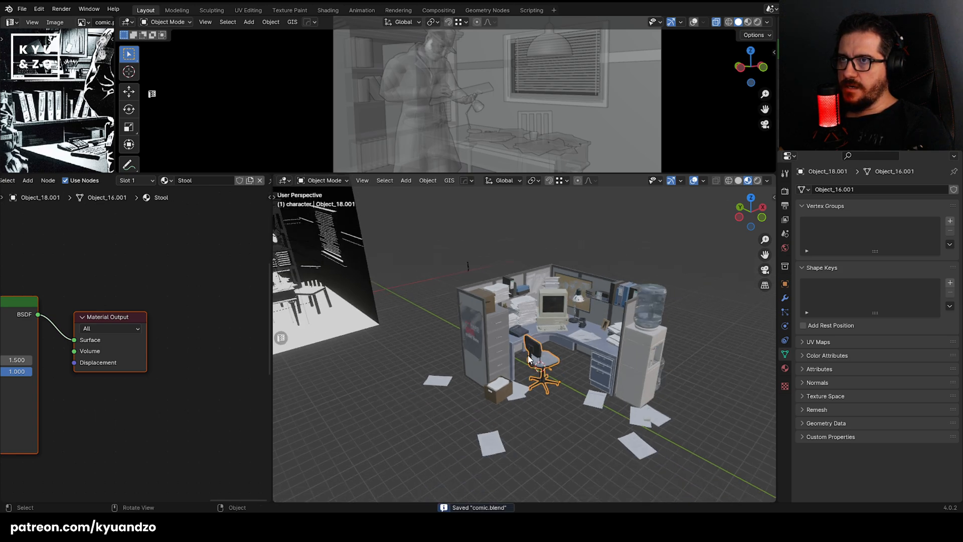
pyautogui.click(606, 370)
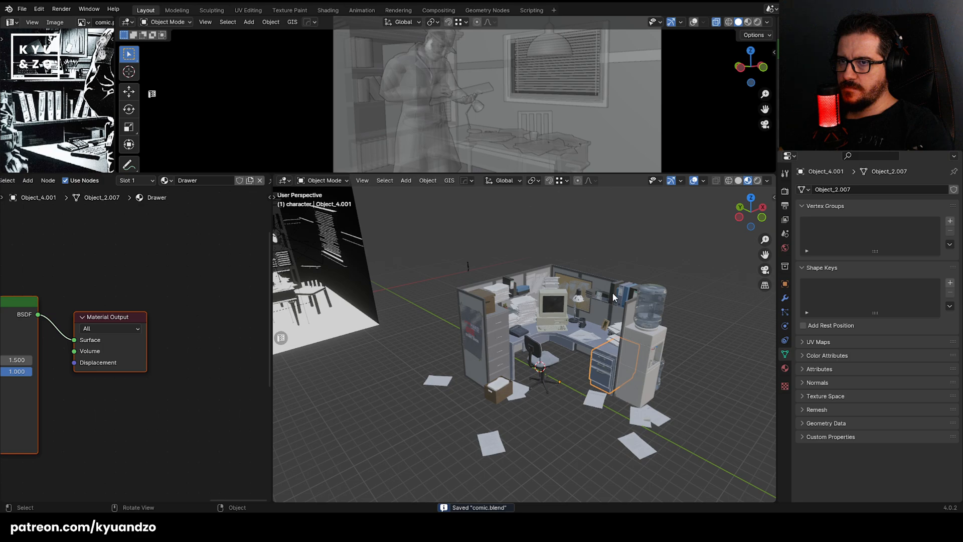
pyautogui.click(619, 293)
# Select both sets of file binders in the cubicle and move them along the global Y axis, away from the desk.
pyautogui.click(624, 296)
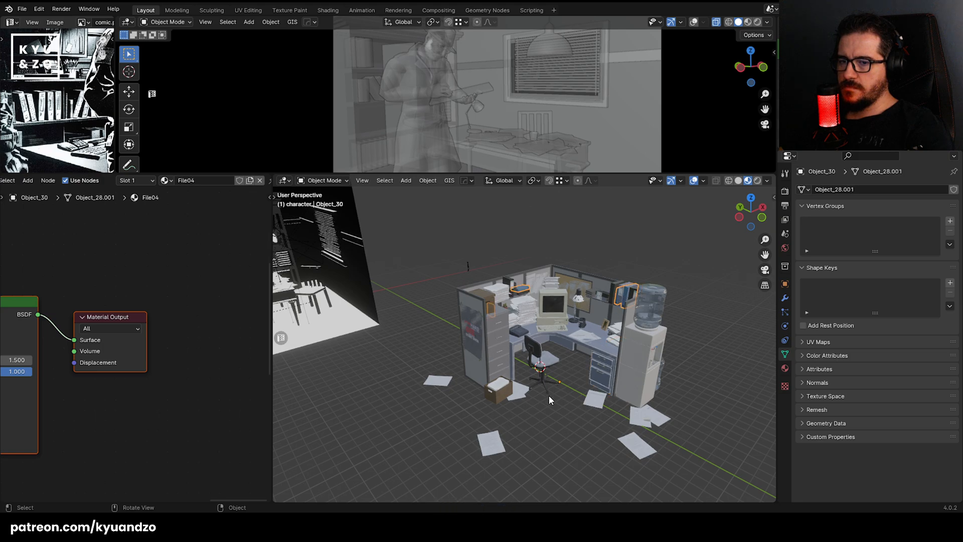
pyautogui.scroll(5, 590, 336)
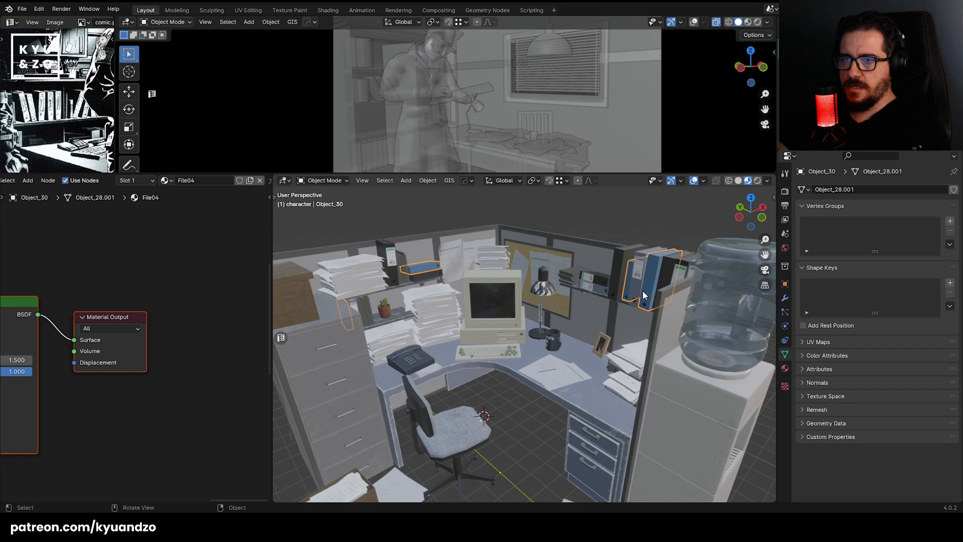
pyautogui.press('g')
pyautogui.rightClick(388, 284)
pyautogui.keyDown('shift'); pyautogui.click(636, 262); pyautogui.keyUp('shift')
pyautogui.scroll(-4, 602, 258)
pyautogui.keyDown('shift'); pyautogui.moveTo(381, 208); pyautogui.dragTo(519, 263, button='middle'); pyautogui.keyUp('shift')
pyautogui.press('g')
pyautogui.press('y')
pyautogui.click(474, 302)
pyautogui.keyDown('shift'); pyautogui.moveTo(474, 302); pyautogui.dragTo(523, 350, button='middle'); pyautogui.keyUp('shift')
pyautogui.click(501, 316)
pyautogui.click(603, 323)
pyautogui.press('g')
pyautogui.press('x')
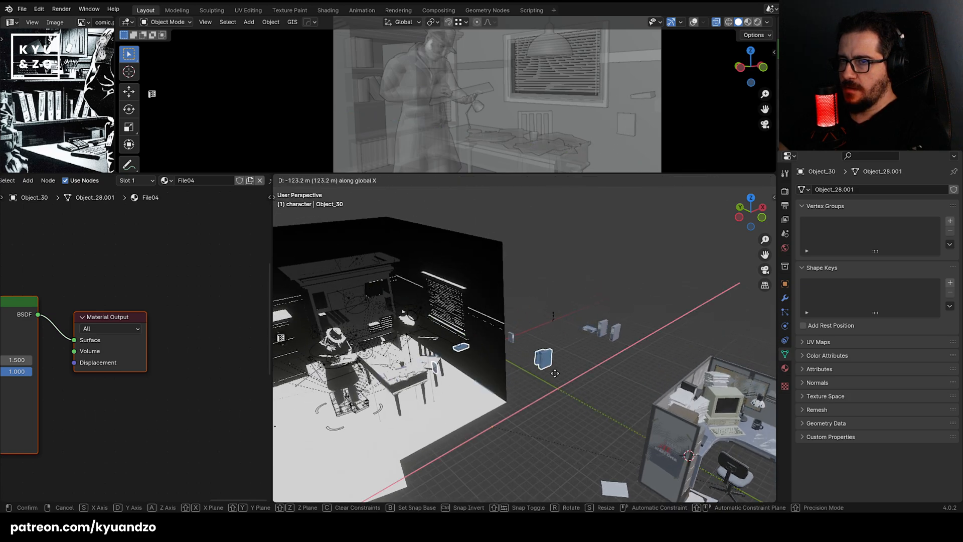
pyautogui.rightClick(555, 373)
# Move the File01 binder set along the global X axis to the edge of the comic room's floor.
pyautogui.click(619, 331)
pyautogui.press('g')
pyautogui.press('y')
pyautogui.press('x')
pyautogui.click(471, 394)
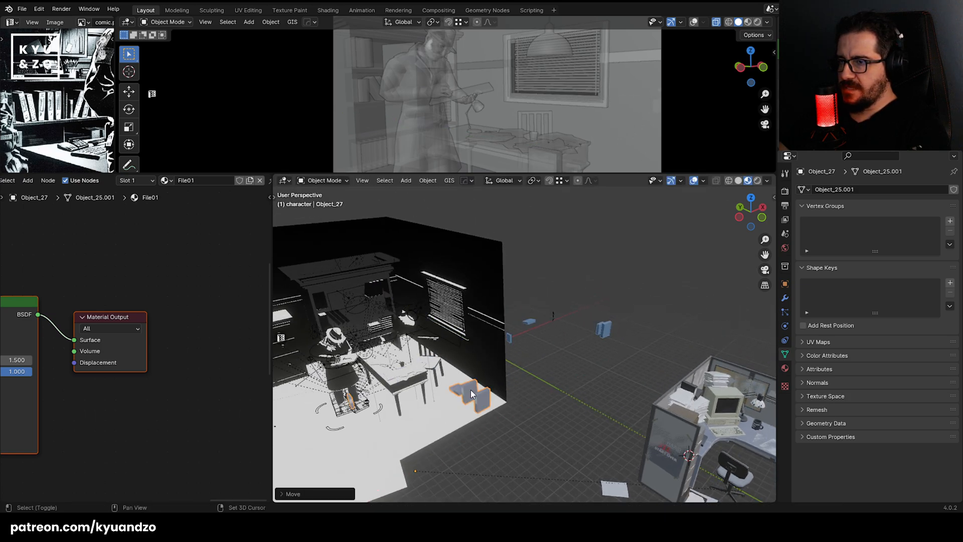
# Delete all the binders of the File01 mesh except one in Edit Mode.
pyautogui.scroll(3, 545, 357)
pyautogui.keyDown('shift'); pyautogui.moveTo(472, 394); pyautogui.dragTo(612, 339, button='middle'); pyautogui.keyUp('shift')
pyautogui.scroll(1, 632, 356)
pyautogui.scroll(-2, 658, 368)
pyautogui.press('Tab')
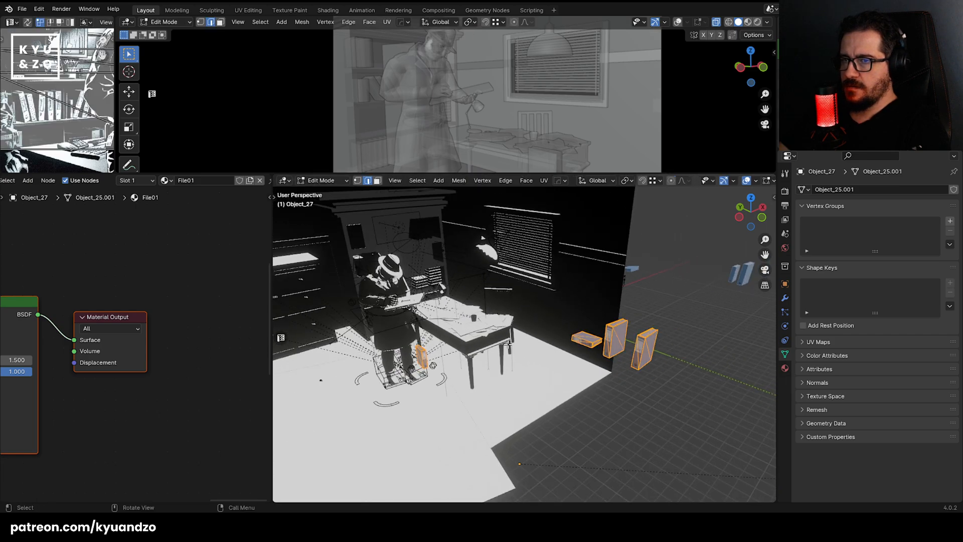
pyautogui.keyDown('shift'); pyautogui.moveTo(550, 298); pyautogui.dragTo(630, 385); pyautogui.keyUp('shift')
pyautogui.press('x')
pyautogui.click(606, 338)
pyautogui.press('Tab')
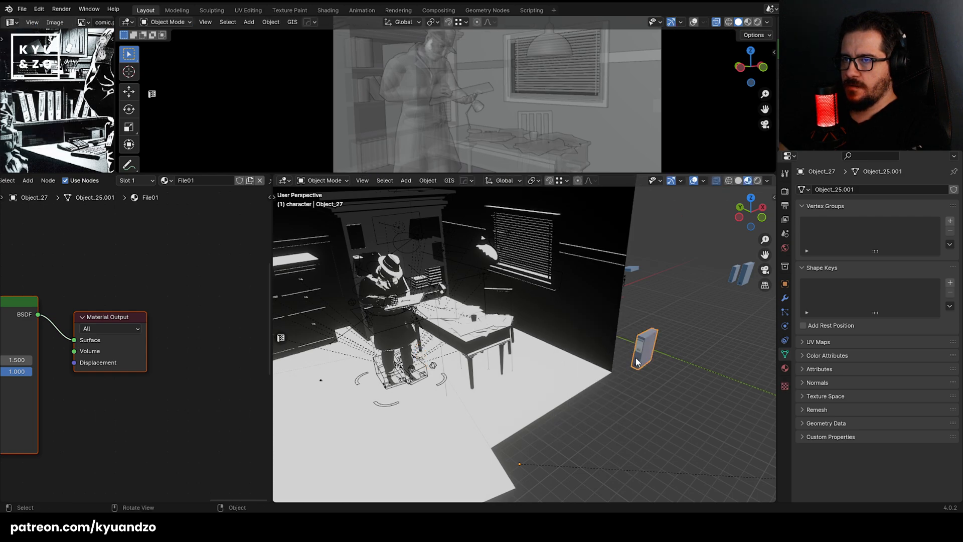
# Move the remaining binder over the room's desk and link the desk's material to it.
pyautogui.press('g')
pyautogui.click(509, 328)
pyautogui.keyDown('shift'); pyautogui.click(509, 329); pyautogui.keyUp('shift')
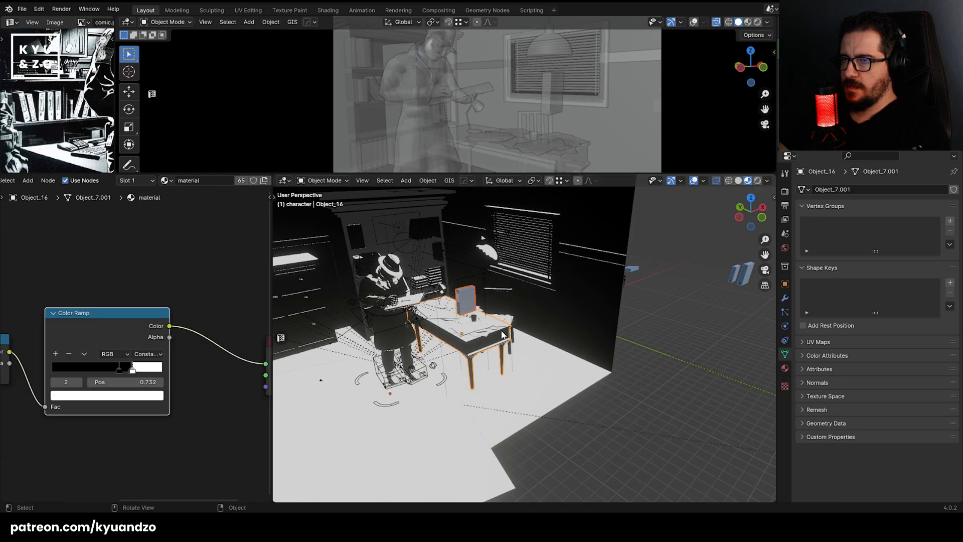
pyautogui.hotkey('ctrl', 'l')
pyautogui.click(501, 330)
# Reposition the binder over the desk and set its origin to its geometry.
pyautogui.scroll(6, 471, 315)
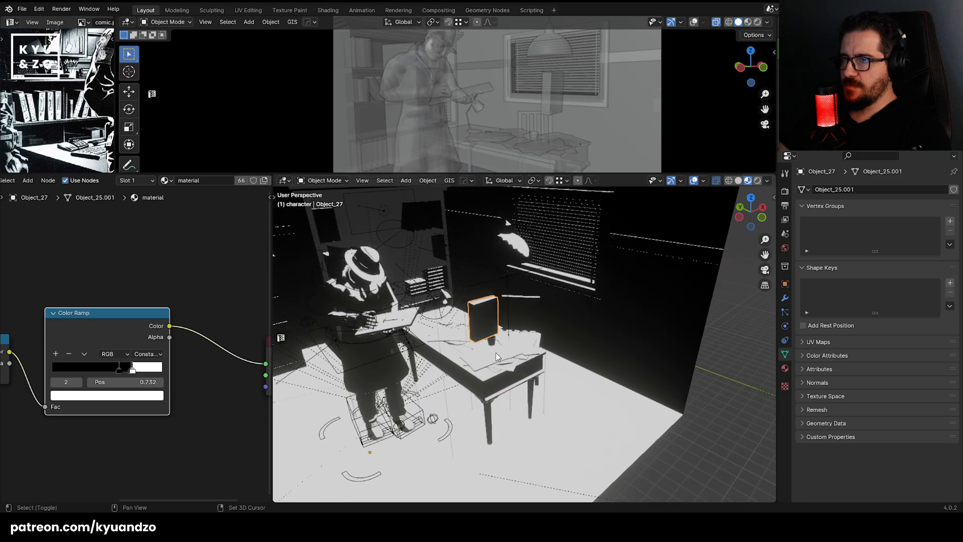
pyautogui.press('r')
pyautogui.press('x')
pyautogui.click(515, 275)
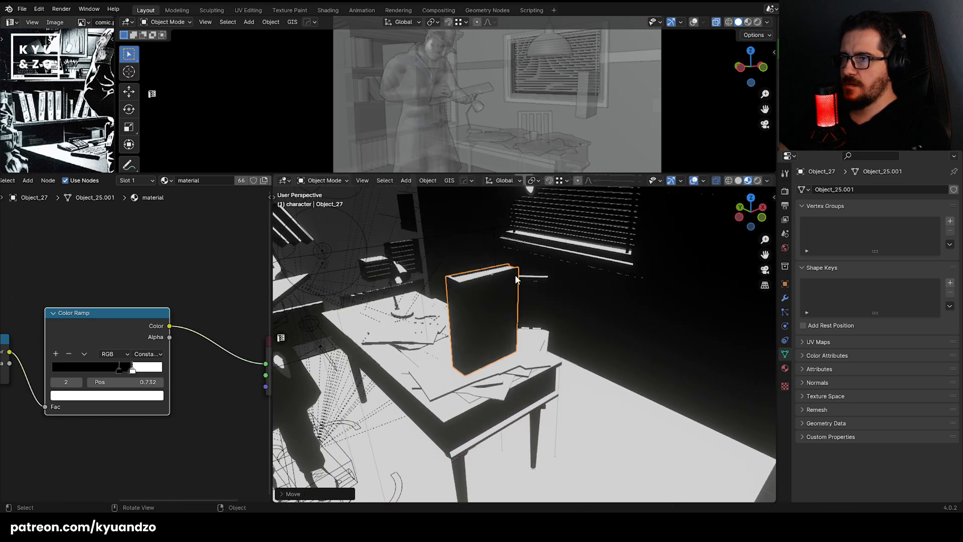
pyautogui.click(428, 180)
pyautogui.moveTo(454, 202)
pyautogui.click(548, 205)
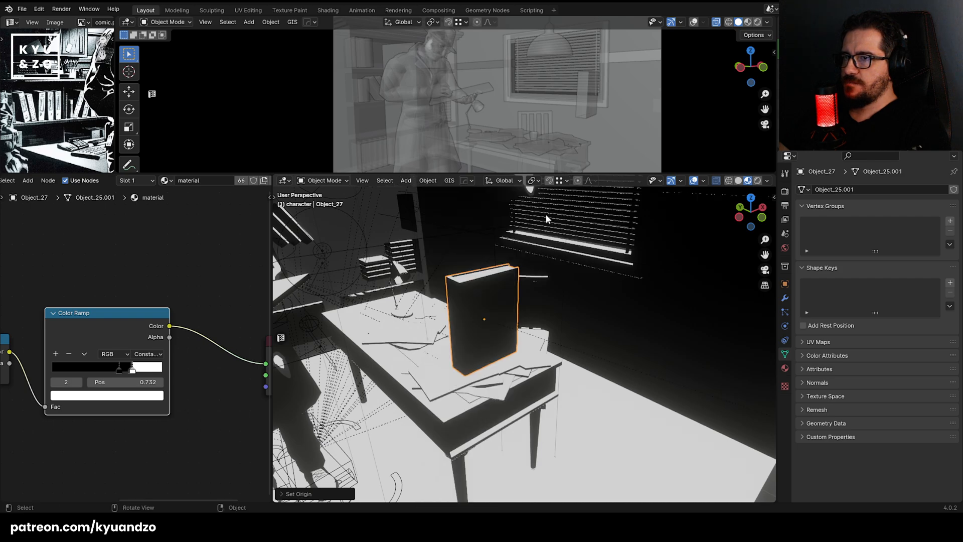
# Rotate the binder -90° about the global X axis and lower it about 27 m along Z onto the desk.
pyautogui.press('r')
pyautogui.press('x')
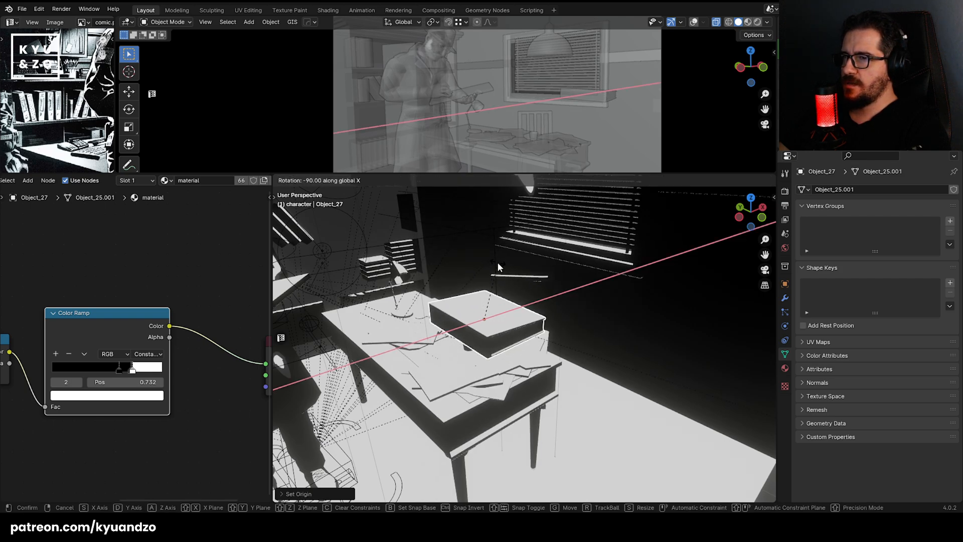
pyautogui.click(494, 262)
pyautogui.press('g')
pyautogui.press('y')
pyautogui.press('z')
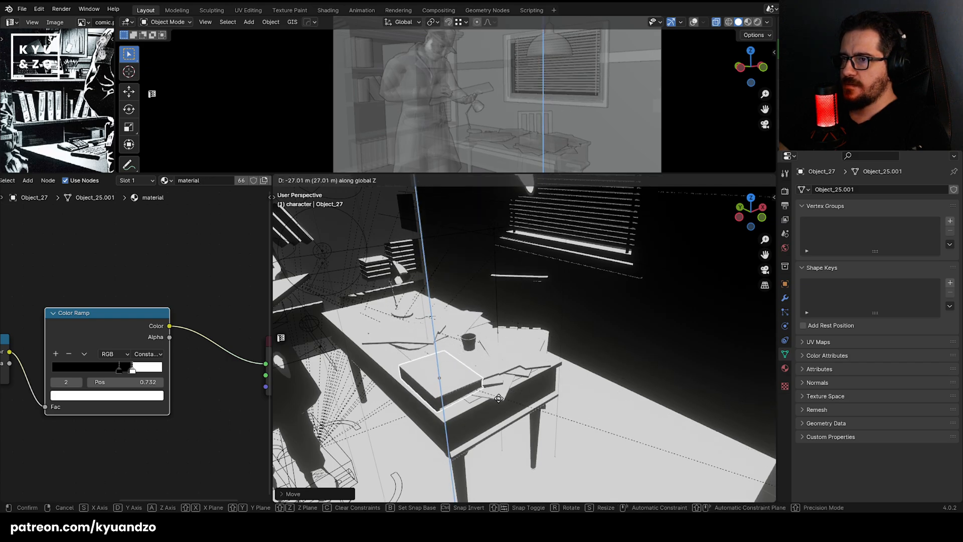
pyautogui.click(493, 399)
# Clear the binder's parent while keeping its transformation.
pyautogui.moveTo(493, 399); pyautogui.dragTo(554, 331, button='middle')
pyautogui.click(426, 180)
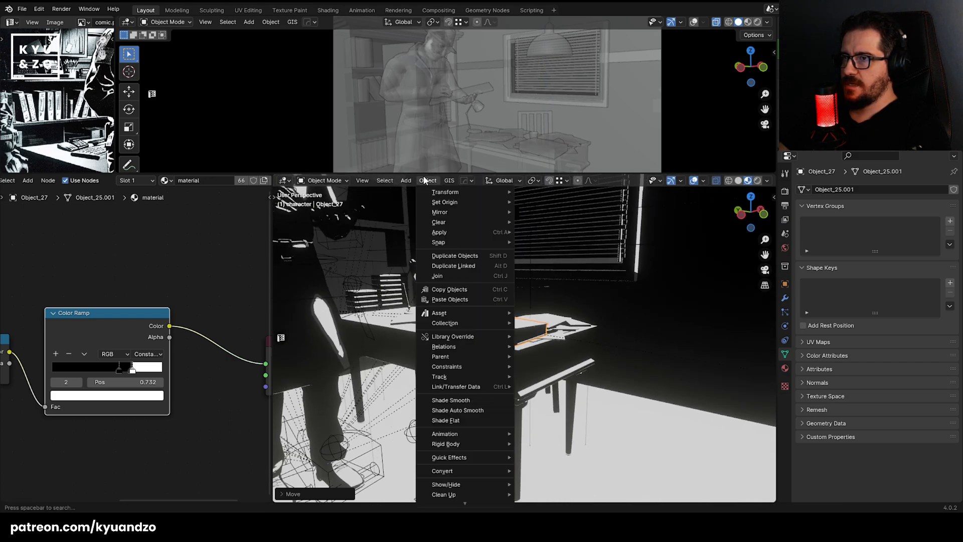
pyautogui.moveTo(455, 354)
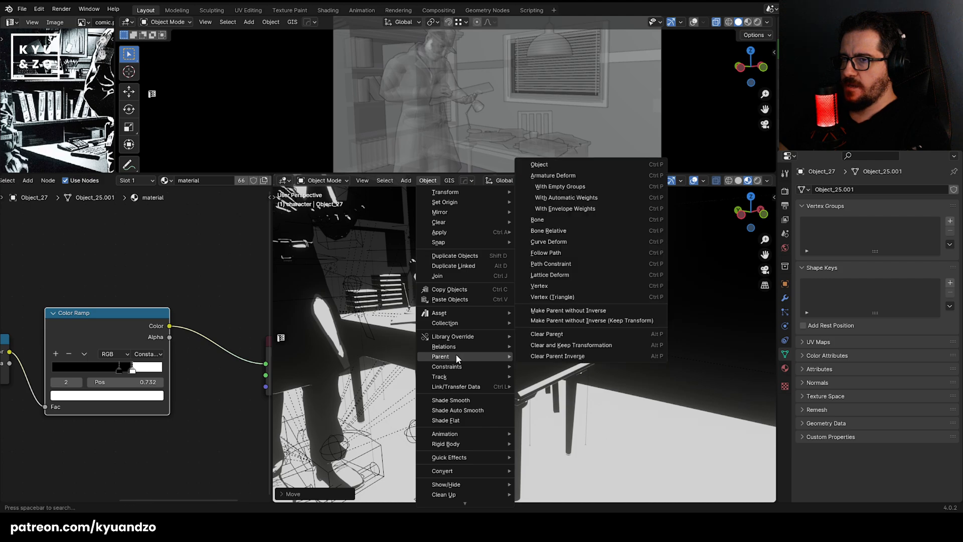
pyautogui.click(619, 345)
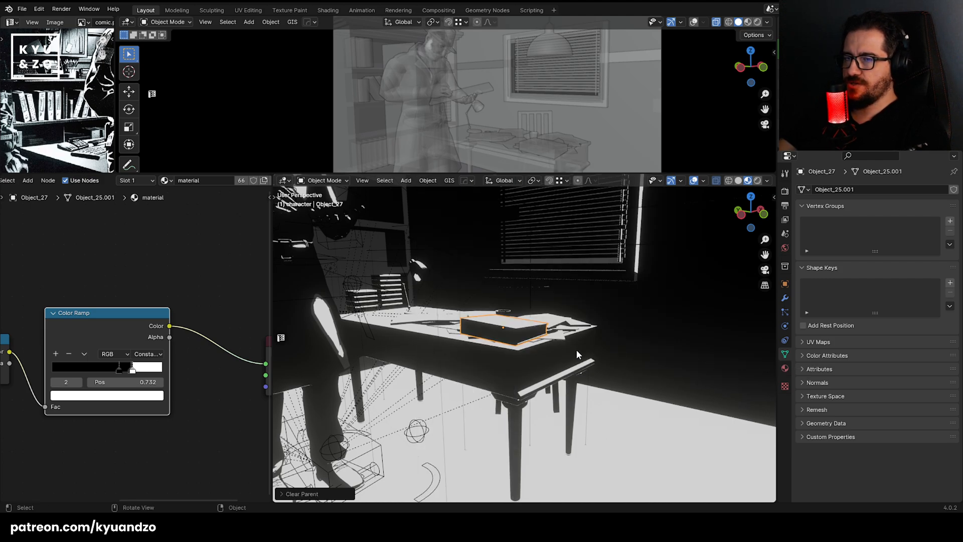
# Fine-tune the binder's height along Z and its horizontal position so it rests on the desk papers.
pyautogui.scroll(4, 573, 358)
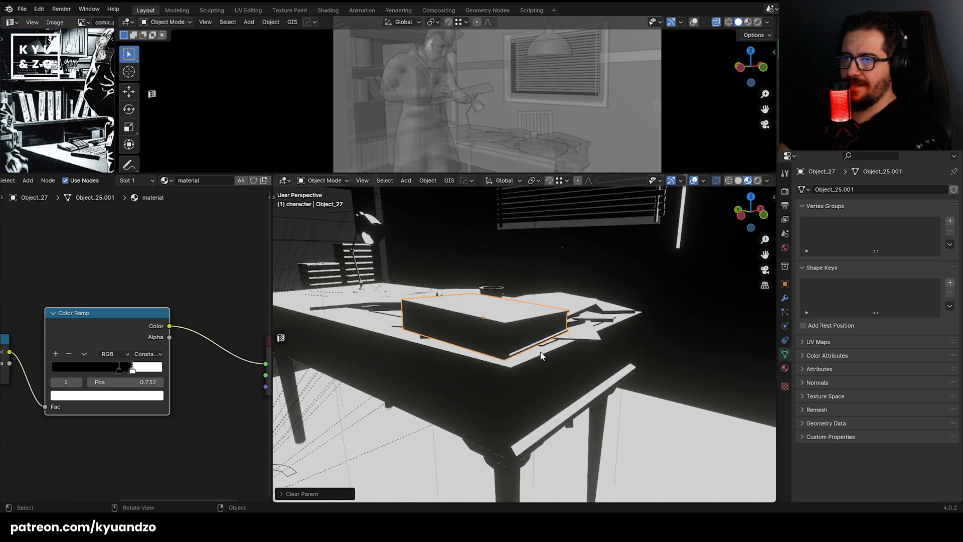
pyautogui.press('g')
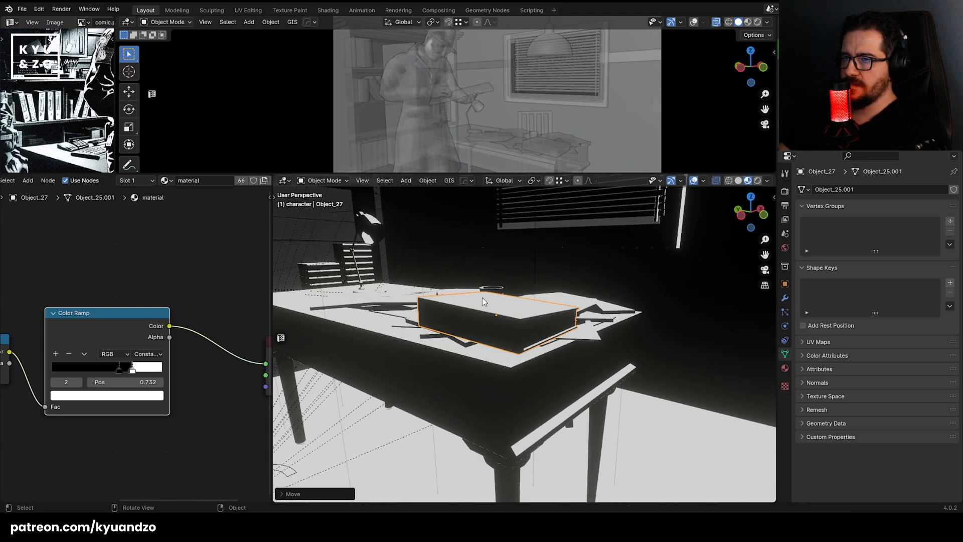
pyautogui.press('z')
pyautogui.click(487, 299)
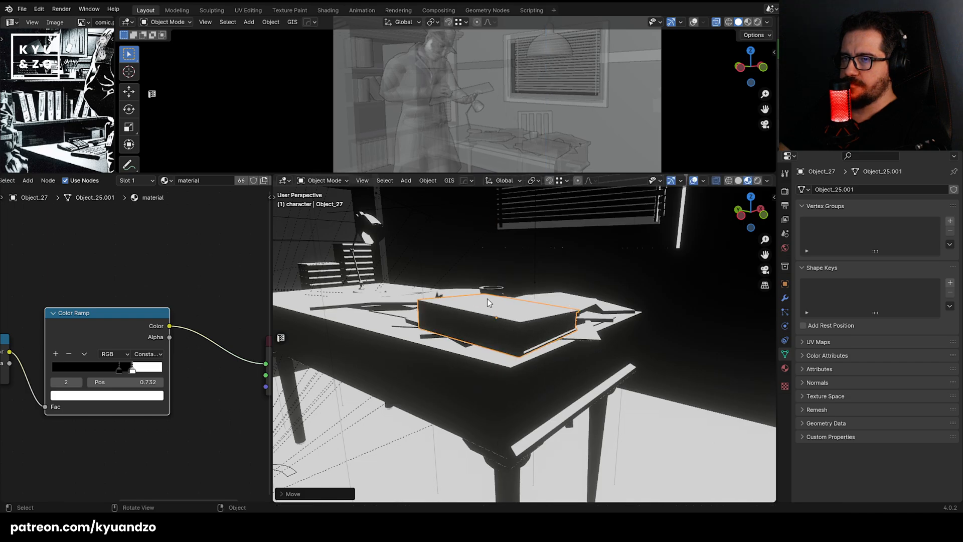
pyautogui.moveTo(487, 299); pyautogui.dragTo(489, 327, button='middle')
pyautogui.press('g')
pyautogui.hotkey('shift', 'z')
pyautogui.click(568, 333)
# Duplicate the binder upward along Z to stack a copy on it, and rotate the copy about the Z axis.
pyautogui.hotkey('shift', 'd')
pyautogui.press('z')
pyautogui.click(565, 316)
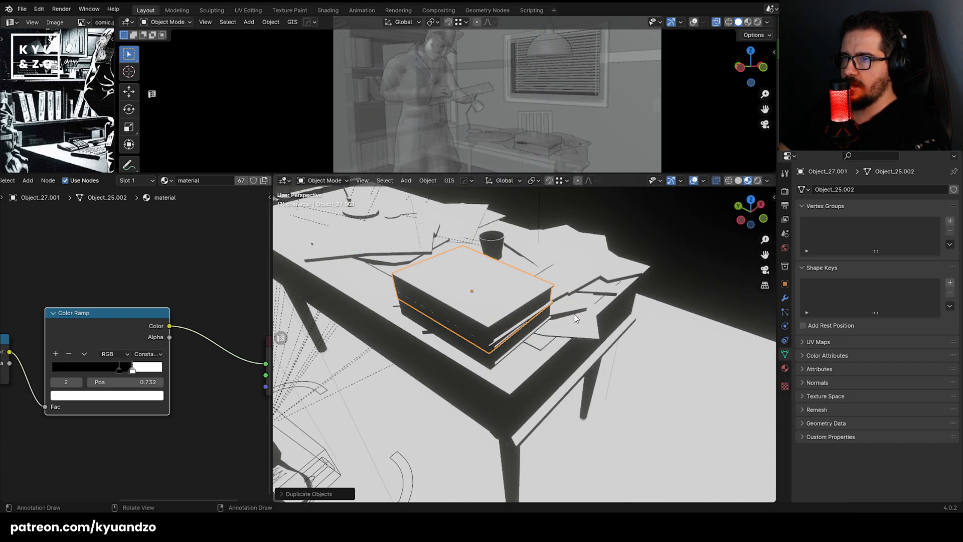
pyautogui.press('r')
pyautogui.press('z')
pyautogui.click(561, 350)
# Reposition the upper binder on the stack and tilt it about 8° around the global Y axis.
pyautogui.press('g')
pyautogui.press('z')
pyautogui.press('x')
pyautogui.press('y')
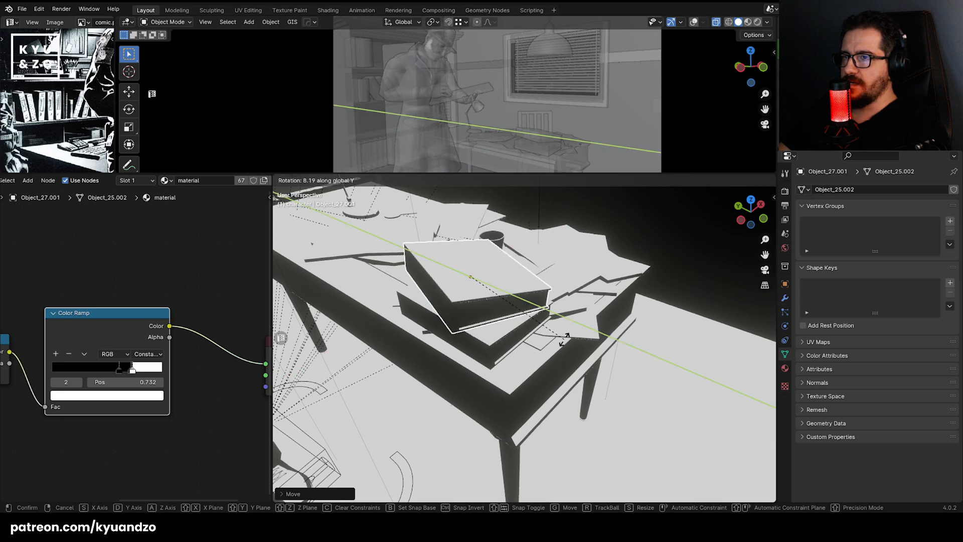
pyautogui.click(568, 341)
pyautogui.keyDown('shift'); pyautogui.moveTo(405, 257); pyautogui.dragTo(526, 380, button='middle'); pyautogui.keyUp('shift')
pyautogui.hotkey('shift', 'd')
pyautogui.press('x')
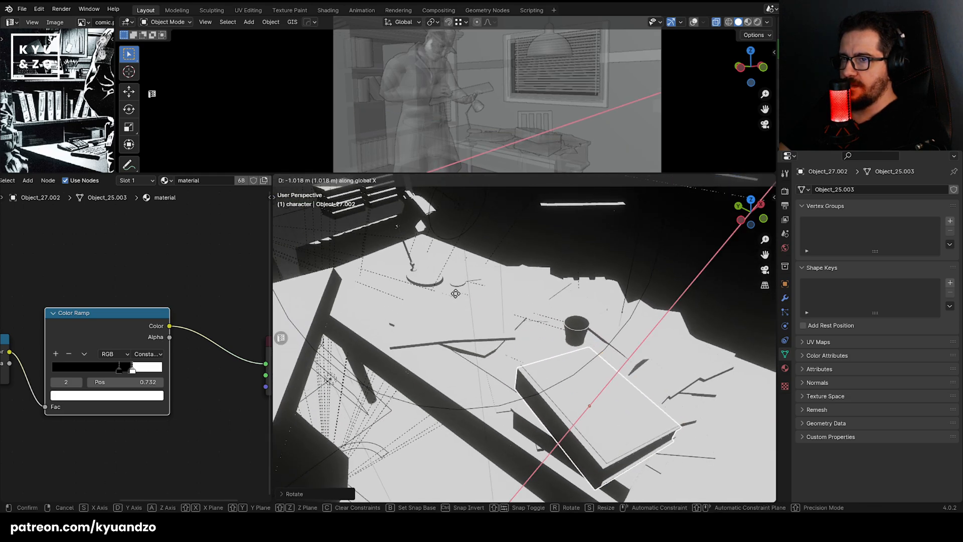
pyautogui.click(511, 329)
pyautogui.press('Delete')
# Duplicate the upper binder to the desk's opposite end, rotate the copy about the Z axis and adjust its position along X.
pyautogui.click(611, 438)
pyautogui.hotkey('shift', 'd')
pyautogui.press('x')
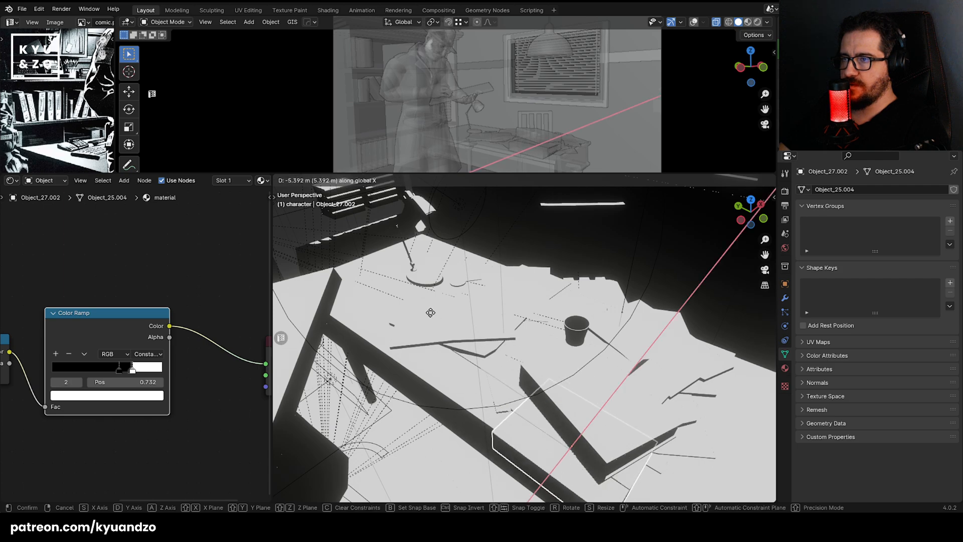
pyautogui.press('y')
pyautogui.click(413, 292)
pyautogui.press('r')
pyautogui.press('a')
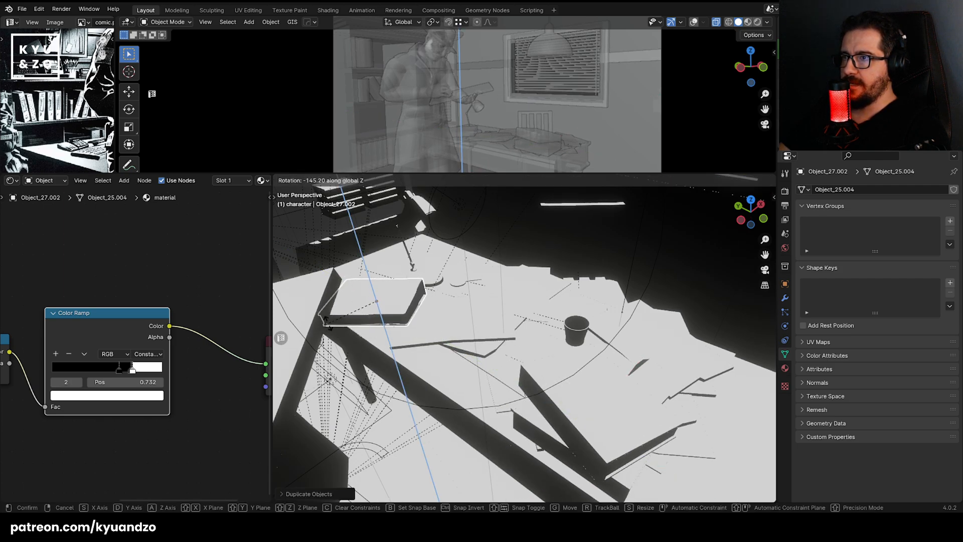
pyautogui.click(347, 310)
pyautogui.press('g')
pyautogui.press('s')
pyautogui.click(356, 300)
# Duplicate that binder along X toward the desk's far corner, rotate the copy about the Z axis and shift it along Y.
pyautogui.hotkey('shift', 'd')
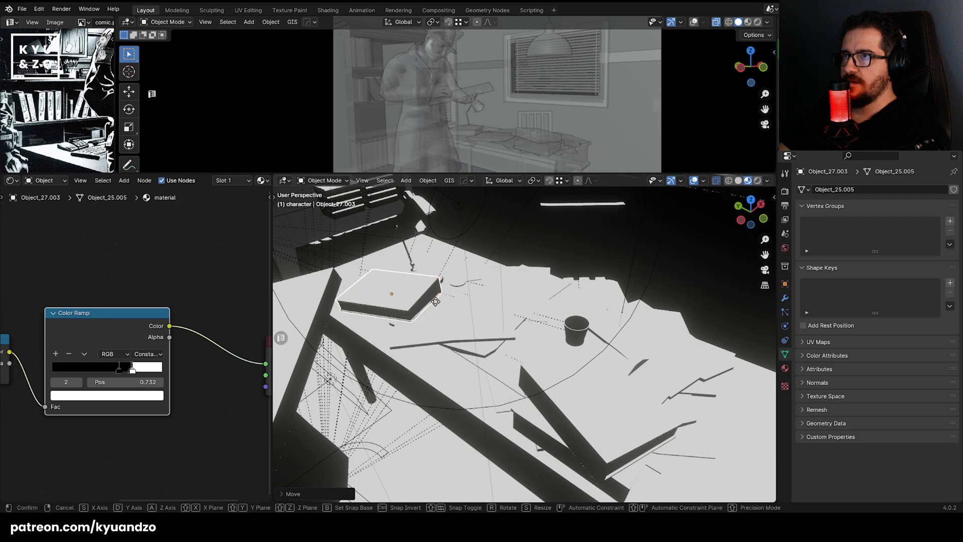
pyautogui.press('x')
pyautogui.click(494, 286)
pyautogui.press('r')
pyautogui.press('z')
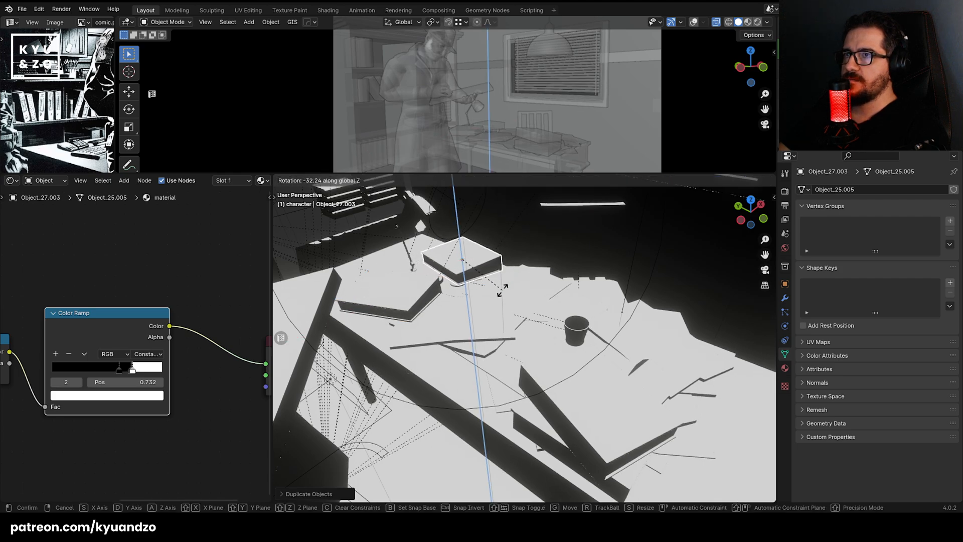
pyautogui.click(502, 290)
pyautogui.press('g')
pyautogui.press('d')
pyautogui.click(487, 278)
# Stack a duplicate on the far-corner binder, rotate it about 26° around the Z axis, and save the file.
pyautogui.hotkey('shift', 'd')
pyautogui.press('a')
pyautogui.click(490, 259)
pyautogui.press('r')
pyautogui.press('a')
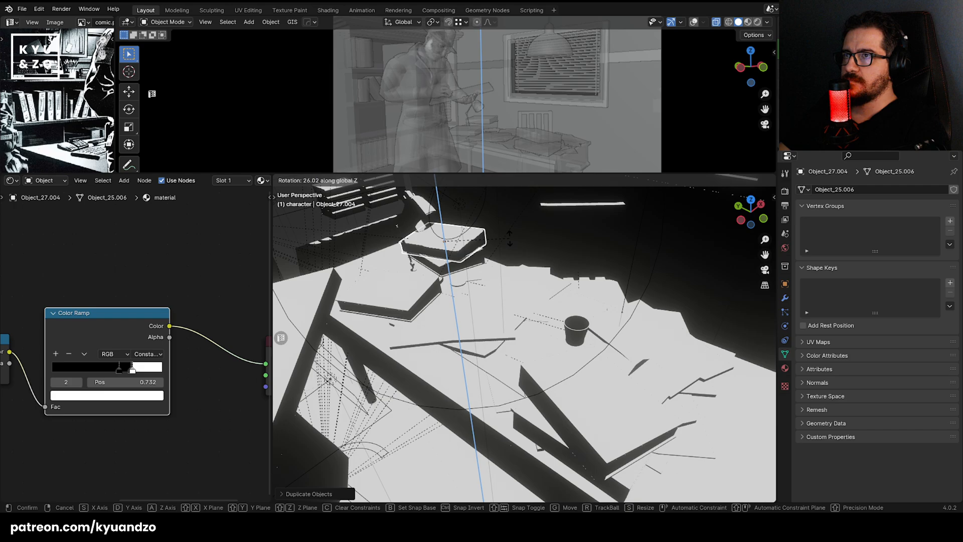
pyautogui.click(508, 239)
pyautogui.scroll(-6, 508, 269)
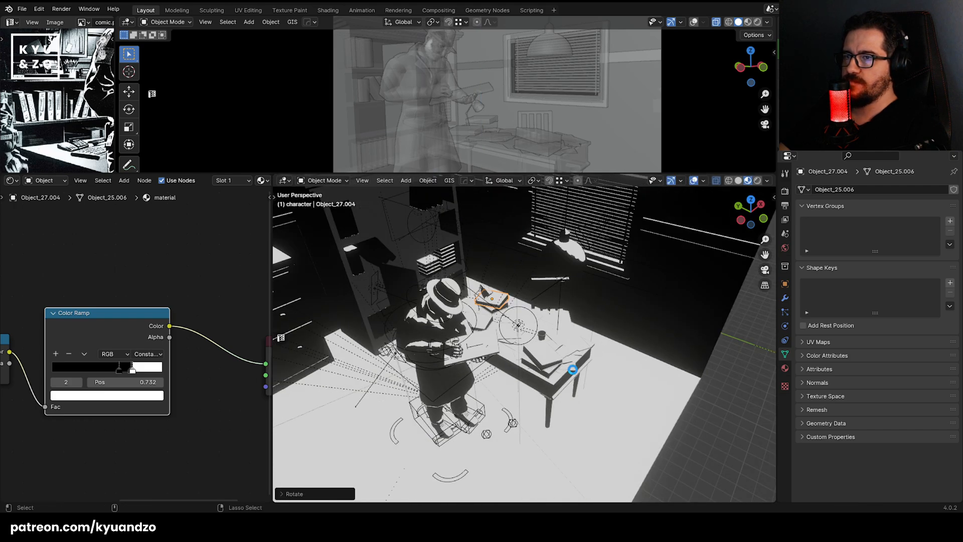
pyautogui.hotkey('ctrl', 's')
# Select the filing cabinet in the cubicle model and move it out of the cubicle along the X axis.
pyautogui.scroll(-7, 576, 361)
pyautogui.keyDown('shift'); pyautogui.moveTo(665, 409); pyautogui.dragTo(464, 332, button='middle'); pyautogui.keyUp('shift')
pyautogui.scroll(3, 556, 301)
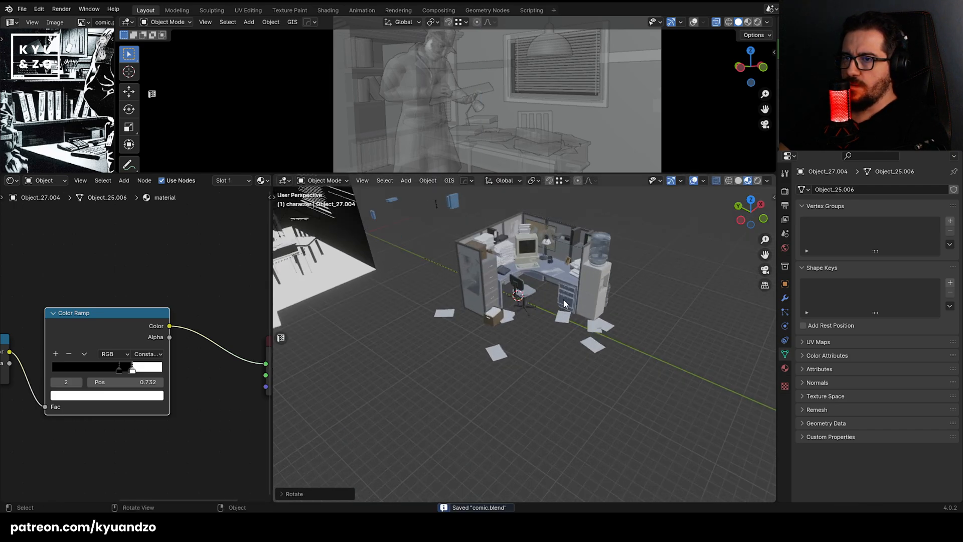
pyautogui.click(564, 300)
pyautogui.keyDown('shift'); pyautogui.moveTo(563, 300); pyautogui.dragTo(560, 329, button='middle'); pyautogui.keyUp('shift')
pyautogui.click(483, 295)
pyautogui.click(486, 295)
pyautogui.scroll(1, 486, 294)
pyautogui.press('g')
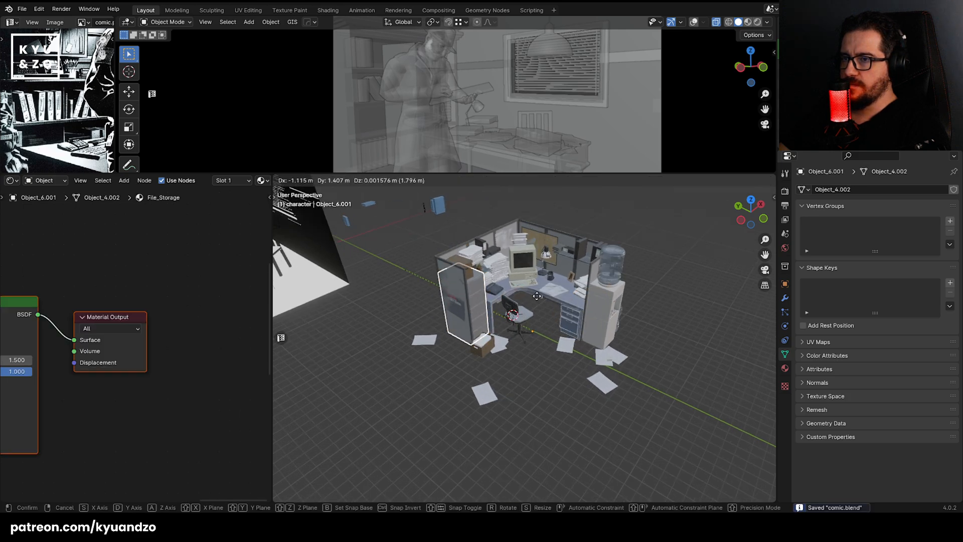
pyautogui.press('s')
pyautogui.click(456, 310)
# Move the filing cabinet along the Y axis into the noir office, near the desk.
pyautogui.keyDown('shift'); pyautogui.moveTo(455, 310); pyautogui.dragTo(677, 359, button='middle'); pyautogui.keyUp('shift')
pyautogui.press('g')
pyautogui.press('d')
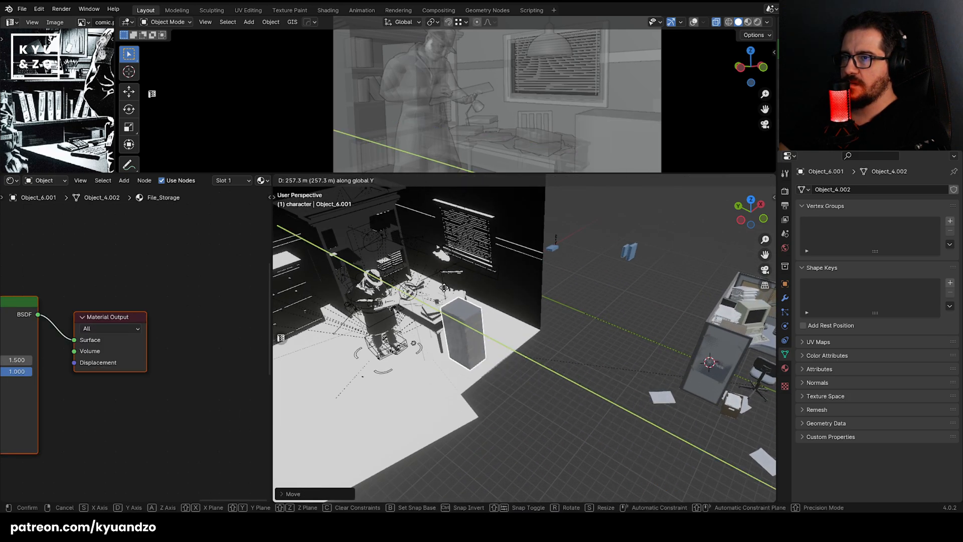
pyautogui.click(520, 408)
# Set the filing cabinet's origin to its geometry and rotate it -90° about the global Z axis.
pyautogui.click(428, 180)
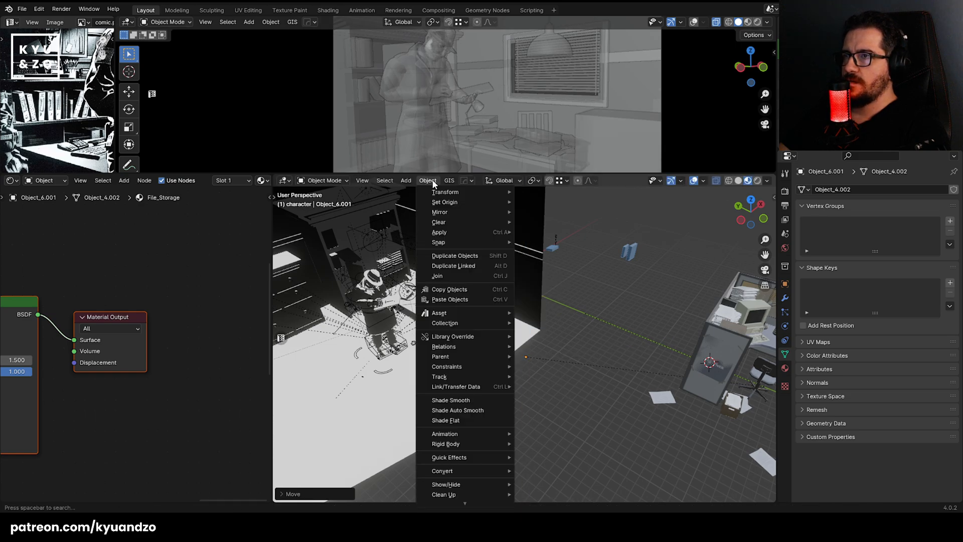
pyautogui.moveTo(449, 205)
pyautogui.click(547, 211)
pyautogui.press('r')
pyautogui.press('z')
pyautogui.click(463, 378)
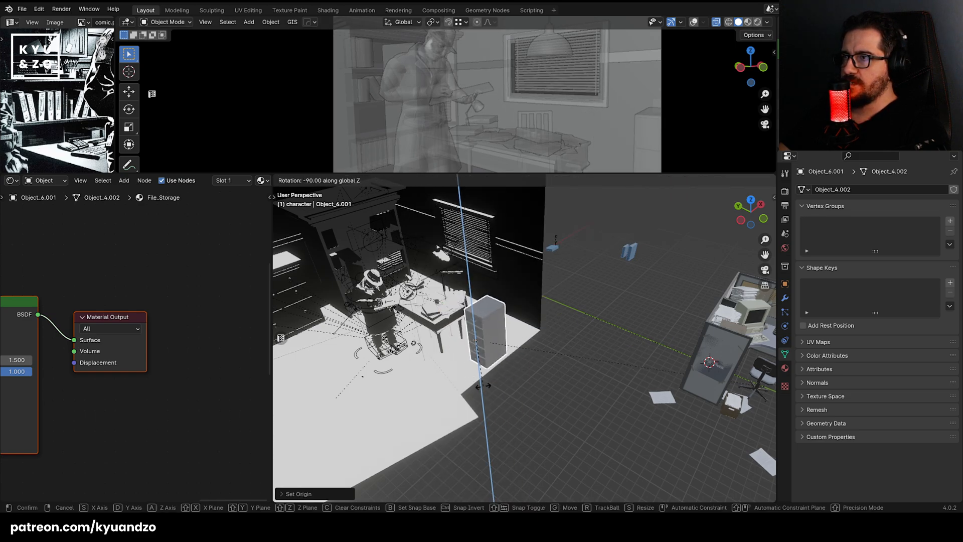
# Clear the filing cabinet's parent while keeping its transformation.
pyautogui.click(434, 181)
pyautogui.moveTo(470, 355)
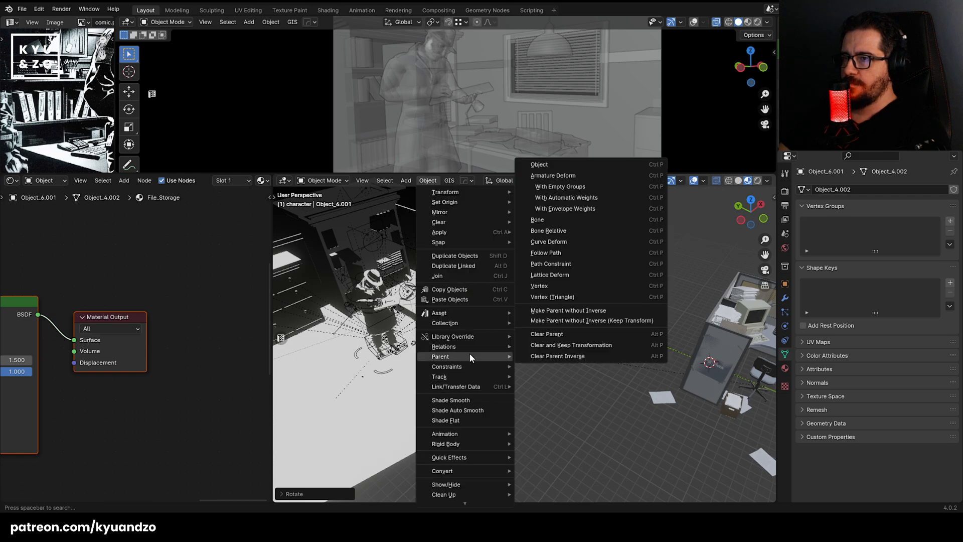
pyautogui.click(582, 345)
# Move the filing cabinet along X and Y to stand against the window wall beside the desk.
pyautogui.scroll(2, 485, 327)
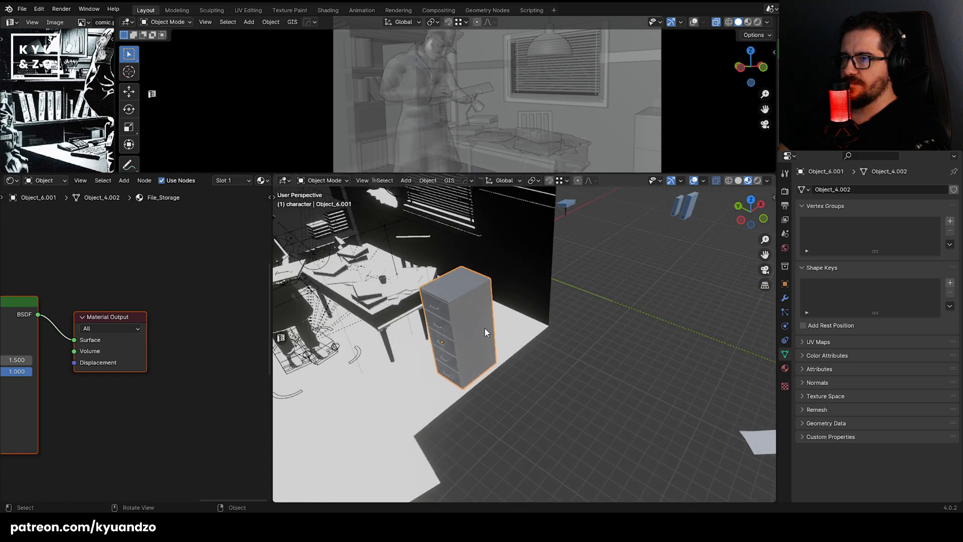
pyautogui.press('g')
pyautogui.press('x')
pyautogui.press('y')
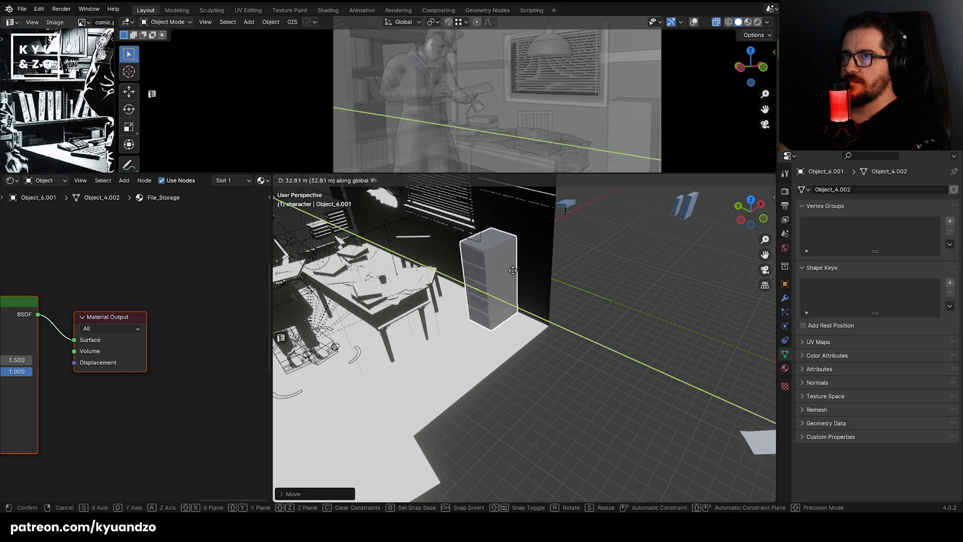
pyautogui.click(511, 279)
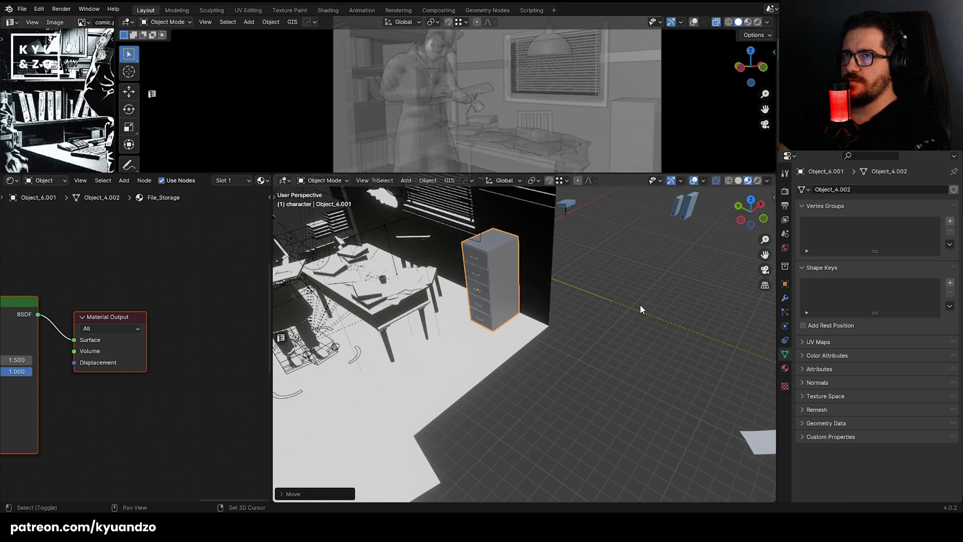
# Link the black-and-white material from the desk object to the filing cabinet.
pyautogui.keyDown('shift'); pyautogui.click(410, 304); pyautogui.keyUp('shift')
pyautogui.hotkey('ctrl', 'l')
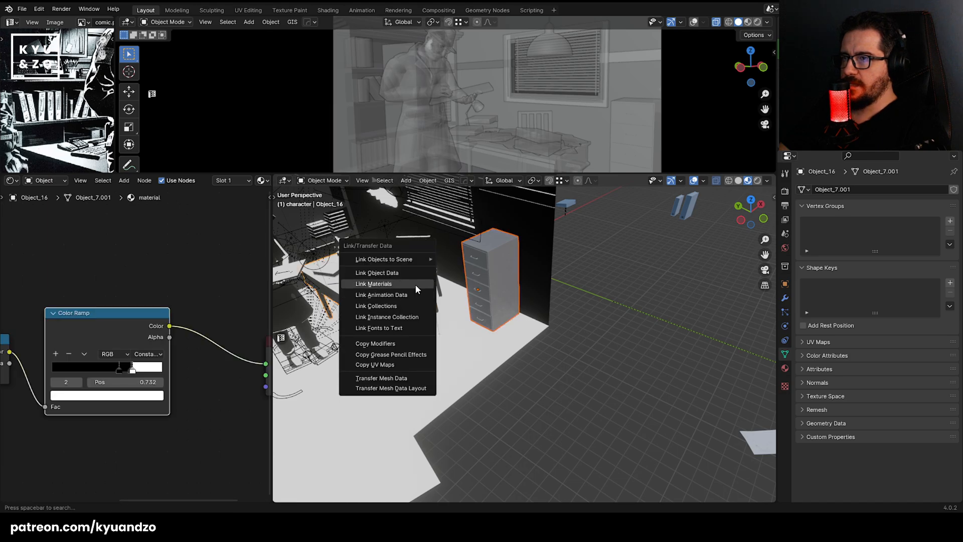
pyautogui.click(415, 284)
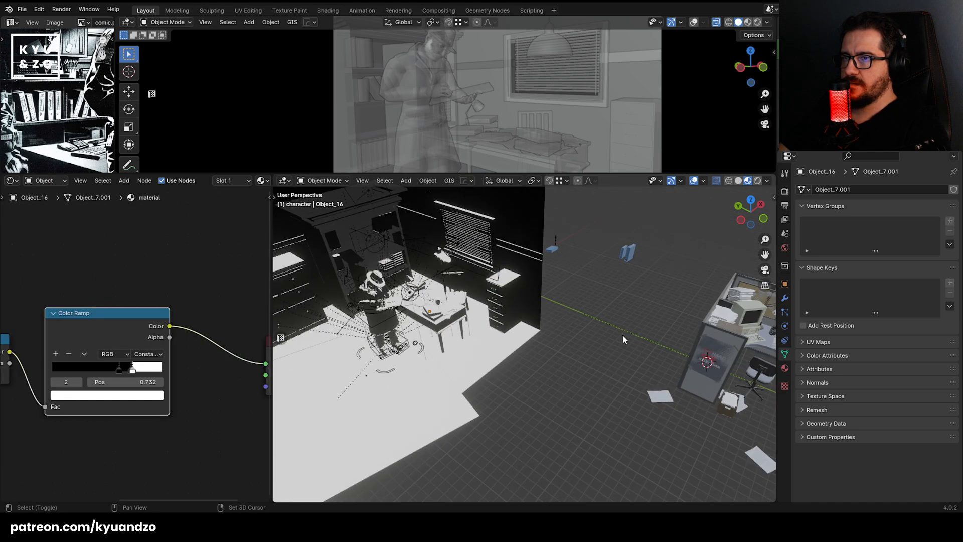
# Select the paper stacks in the cubicle model and move them out of the cubicle along the X axis.
pyautogui.keyDown('shift'); pyautogui.moveTo(621, 335); pyautogui.dragTo(393, 307, button='middle'); pyautogui.keyUp('shift')
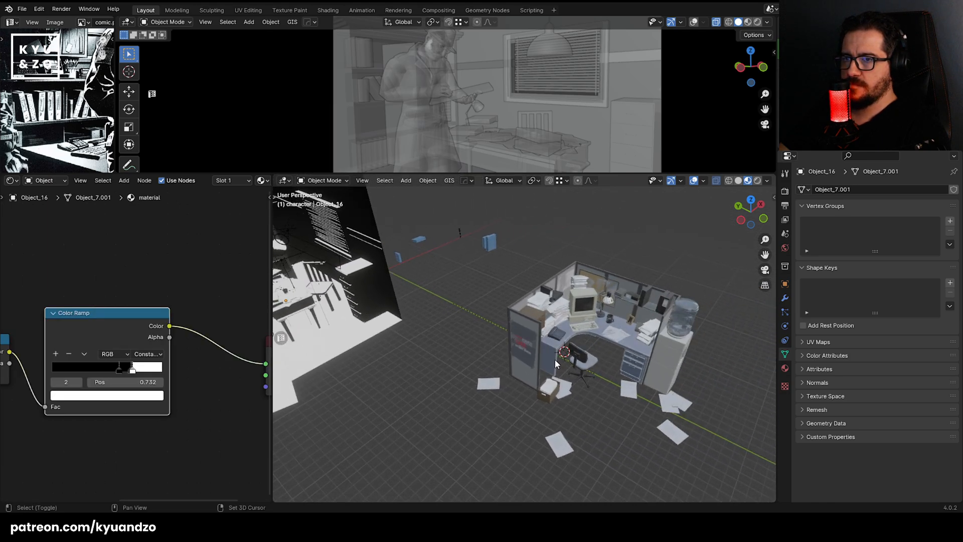
pyautogui.scroll(5, 474, 353)
pyautogui.click(437, 308)
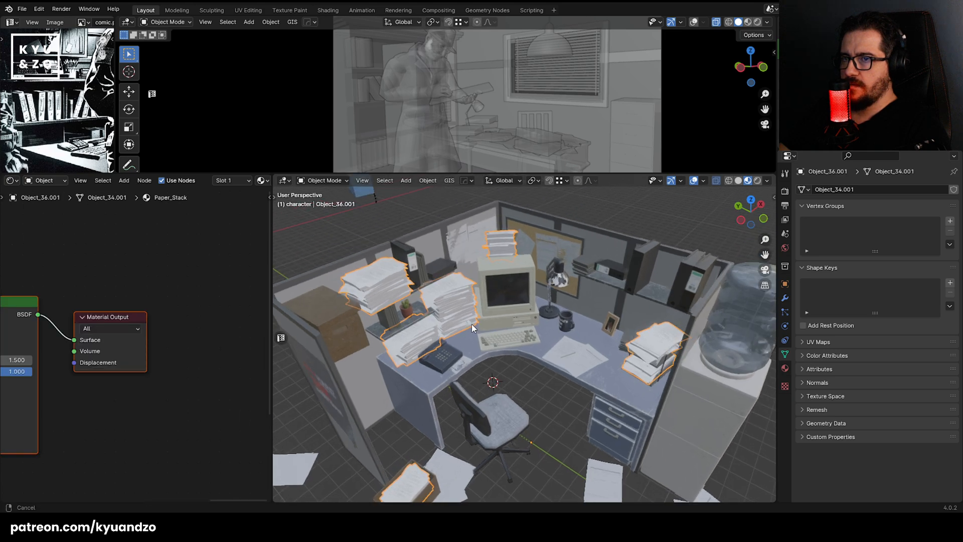
pyautogui.moveTo(471, 324); pyautogui.dragTo(481, 327, button='middle')
pyautogui.click(562, 327)
pyautogui.click(568, 335)
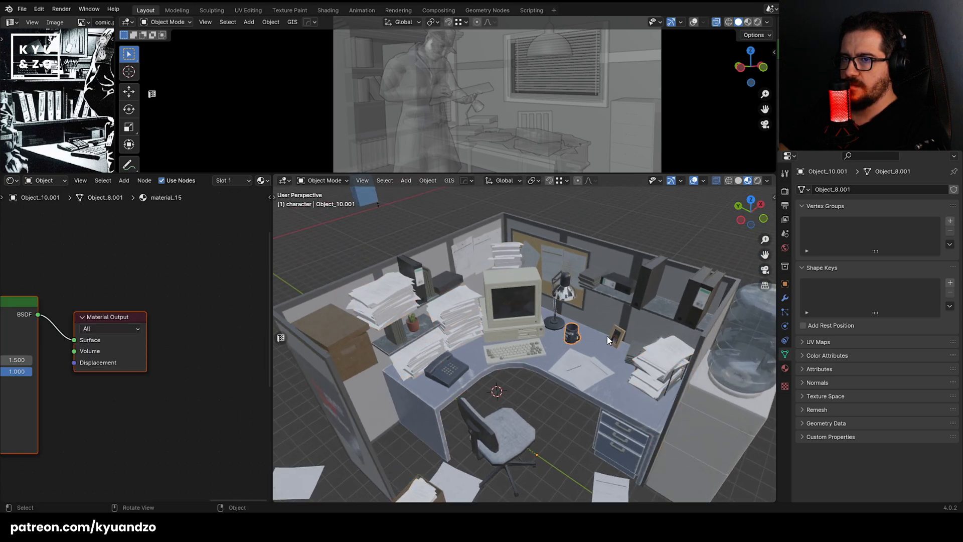
pyautogui.click(435, 330)
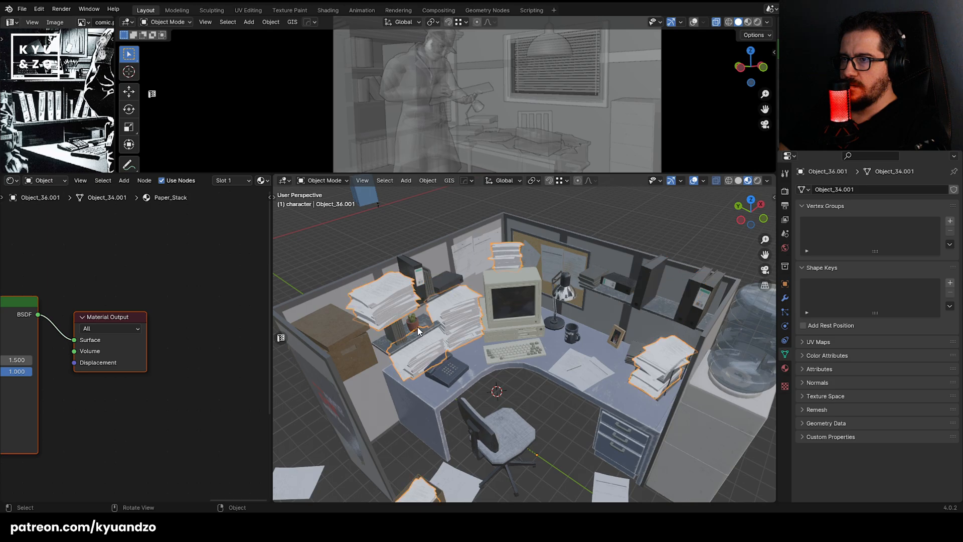
pyautogui.scroll(-3, 407, 316)
pyautogui.keyDown('shift'); pyautogui.moveTo(407, 316); pyautogui.dragTo(518, 292, button='middle'); pyautogui.keyUp('shift')
pyautogui.scroll(-2, 518, 292)
pyautogui.press('g')
pyautogui.press('y')
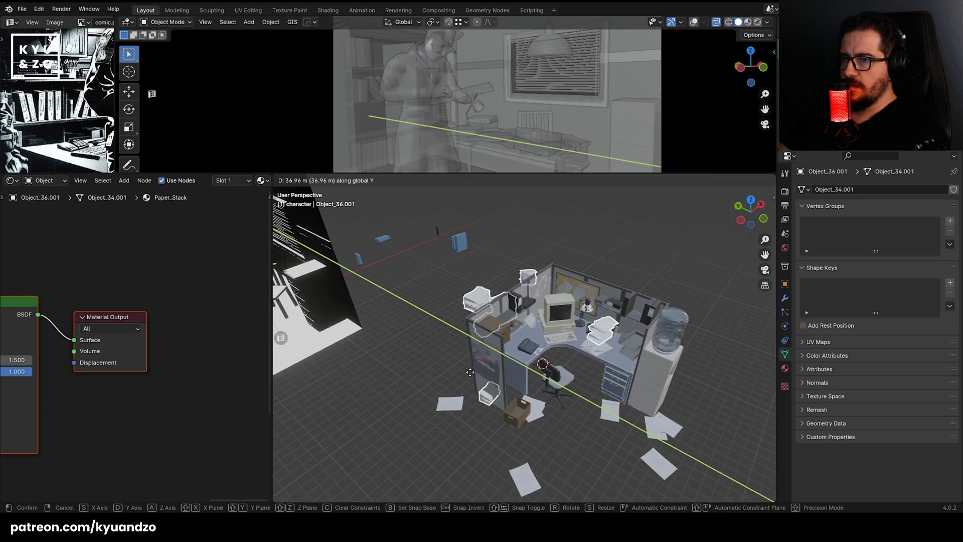
pyautogui.press('x')
pyautogui.click(429, 374)
# Separate a single paper stack from the paper-stack mesh into its own object.
pyautogui.scroll(3, 429, 374)
pyautogui.keyDown('shift'); pyautogui.moveTo(428, 374); pyautogui.dragTo(511, 265, button='middle'); pyautogui.keyUp('shift')
pyautogui.press('Tab')
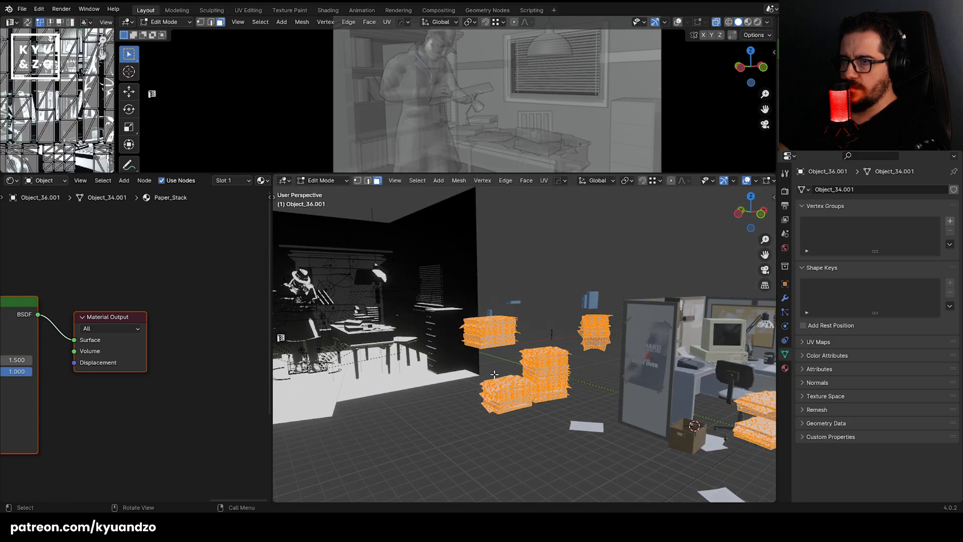
pyautogui.moveTo(522, 350); pyautogui.dragTo(512, 350)
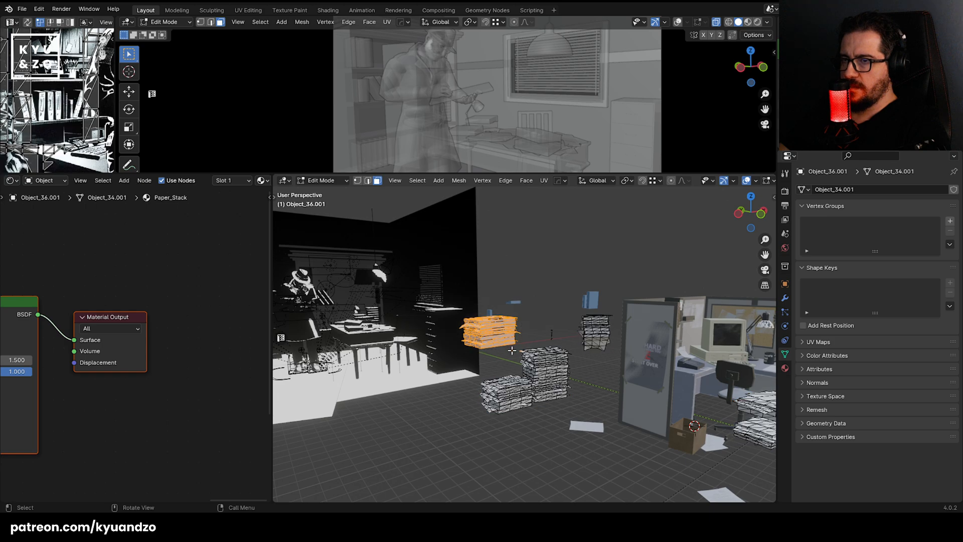
pyautogui.click(458, 181)
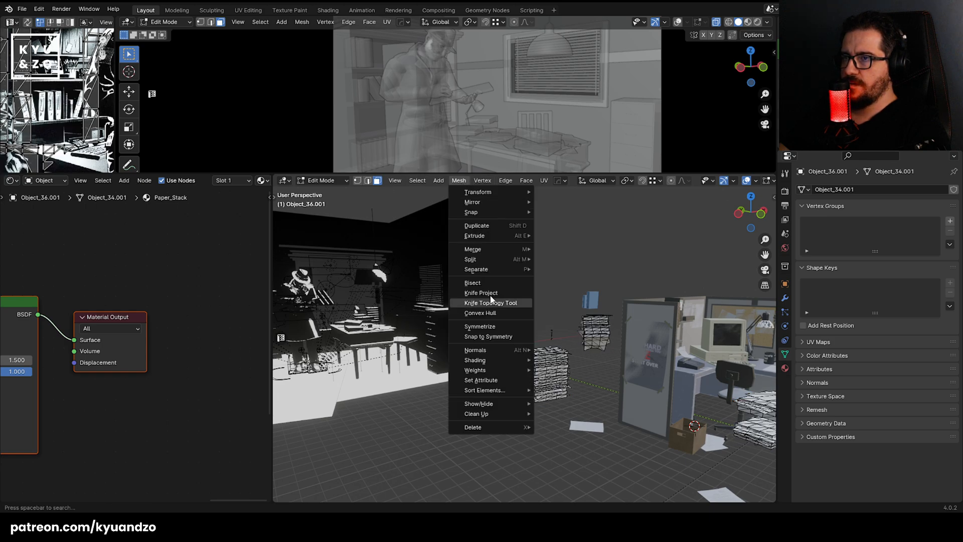
pyautogui.moveTo(502, 271)
pyautogui.click(566, 271)
pyautogui.press('Tab')
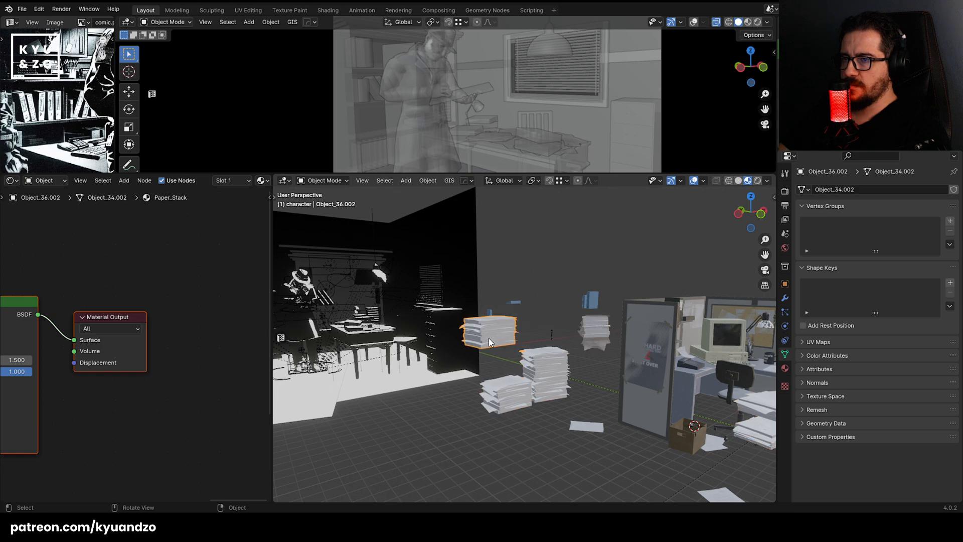
# Move the separated paper stack along the Y axis toward the noir office.
pyautogui.moveTo(489, 338); pyautogui.dragTo(521, 346, button='middle')
pyautogui.press('g')
pyautogui.press('y')
pyautogui.click(476, 324)
pyautogui.keyDown('shift'); pyautogui.moveTo(476, 324); pyautogui.dragTo(548, 346, button='middle'); pyautogui.keyUp('shift')
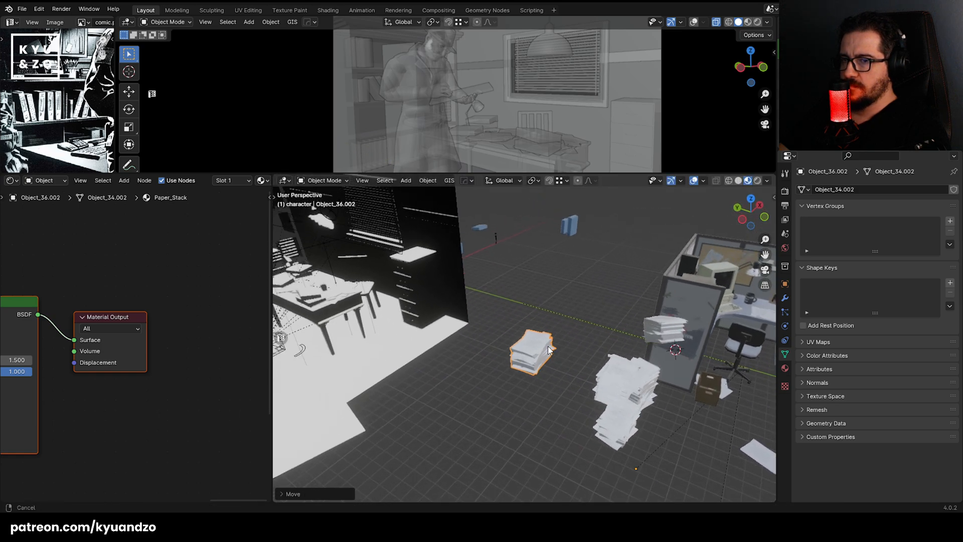
pyautogui.press('g')
pyautogui.press('y')
pyautogui.rightClick(482, 323)
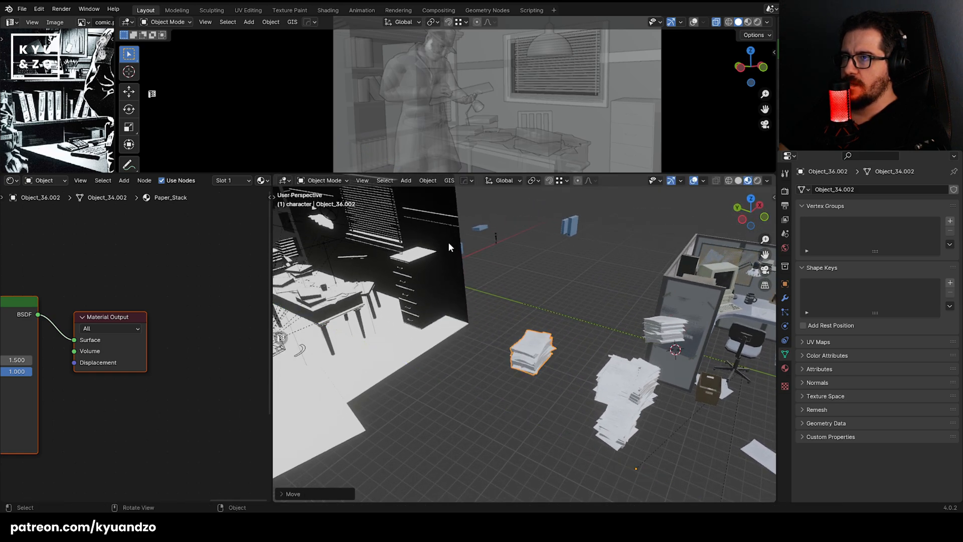
# Clear the paper stack's parent while keeping its transformation, and set its origin to its geometry.
pyautogui.click(435, 182)
pyautogui.moveTo(456, 351)
pyautogui.click(537, 346)
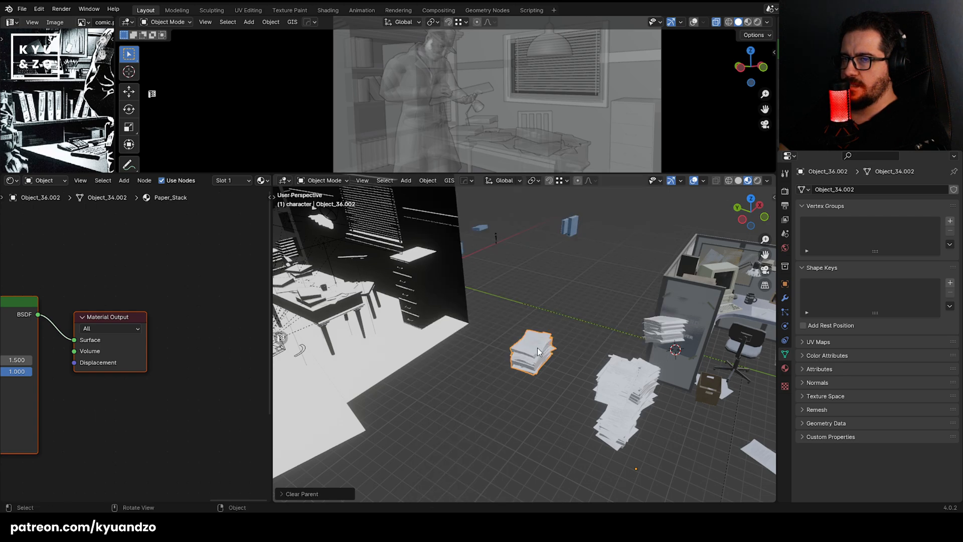
pyautogui.click(439, 189)
pyautogui.moveTo(456, 200)
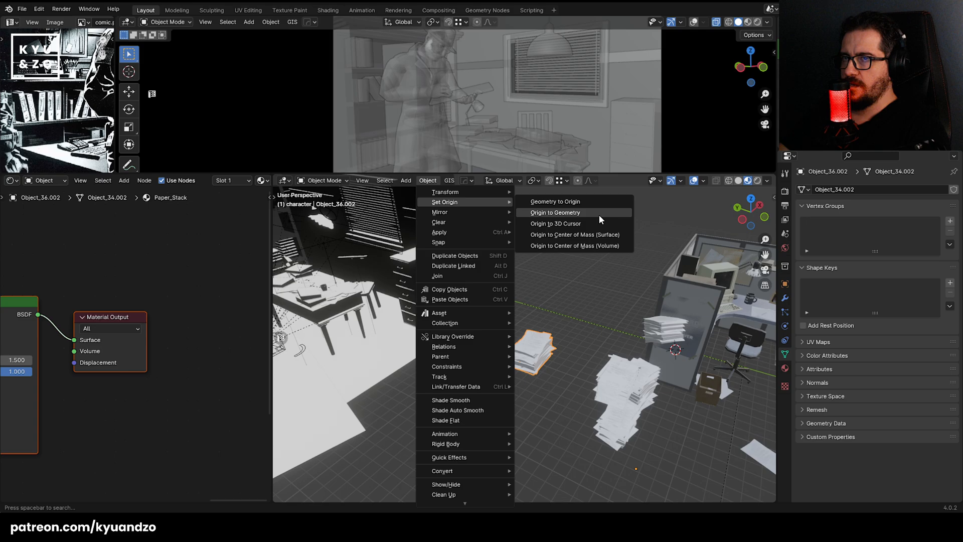
pyautogui.click(597, 213)
# Move the paper stack along Y and X into the noir office, next to the filing cabinet.
pyautogui.press('g')
pyautogui.press('y')
pyautogui.click(399, 312)
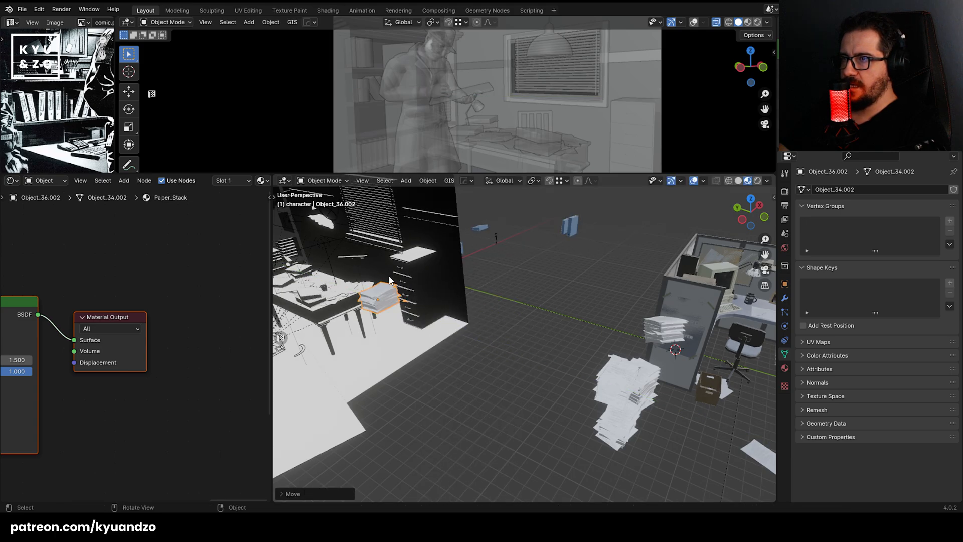
pyautogui.press('g')
pyautogui.press('y')
pyautogui.press('x')
pyautogui.click(435, 281)
# Link the filing cabinet's black-and-white material to the paper stack.
pyautogui.keyDown('shift'); pyautogui.moveTo(436, 281); pyautogui.dragTo(526, 332, button='middle'); pyautogui.keyUp('shift')
pyautogui.scroll(3, 510, 326)
pyautogui.keyDown('shift'); pyautogui.click(510, 326); pyautogui.keyUp('shift')
pyautogui.hotkey('ctrl', 'l')
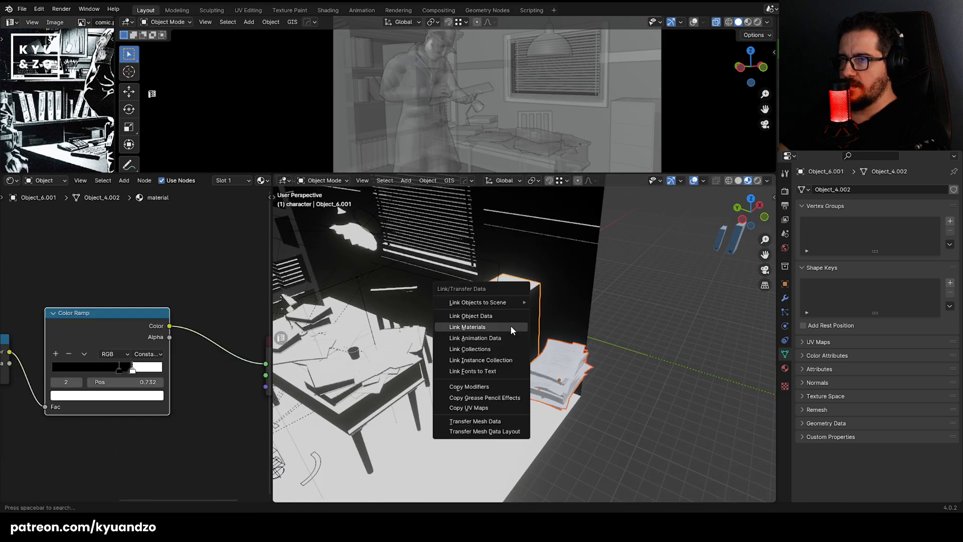
pyautogui.click(510, 326)
# Move the paper stack on its own along X and Y over the filing cabinet's top.
pyautogui.click(566, 352)
pyautogui.press('g')
pyautogui.press('d')
pyautogui.press('s')
pyautogui.click(594, 326)
pyautogui.press('g')
pyautogui.press('d')
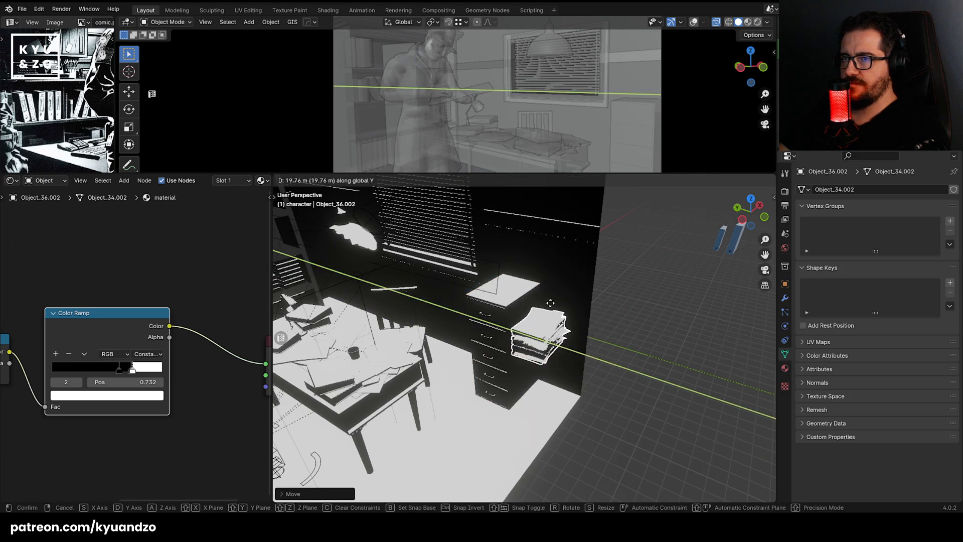
pyautogui.press('s')
pyautogui.press('d')
pyautogui.click(494, 275)
# Fine-tune the paper stack's X position and height on the cabinet top, and rotate it about the Z axis.
pyautogui.press('g')
pyautogui.press('d')
pyautogui.press('s')
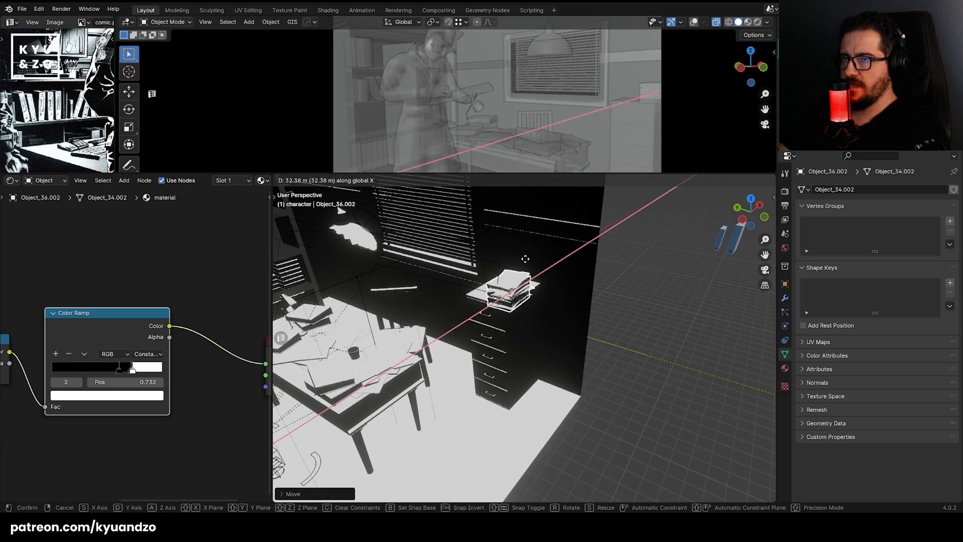
pyautogui.click(524, 257)
pyautogui.press('g')
pyautogui.press('a')
pyautogui.click(530, 247)
pyautogui.press('r')
pyautogui.press('a')
pyautogui.click(544, 293)
pyautogui.scroll(4, 545, 301)
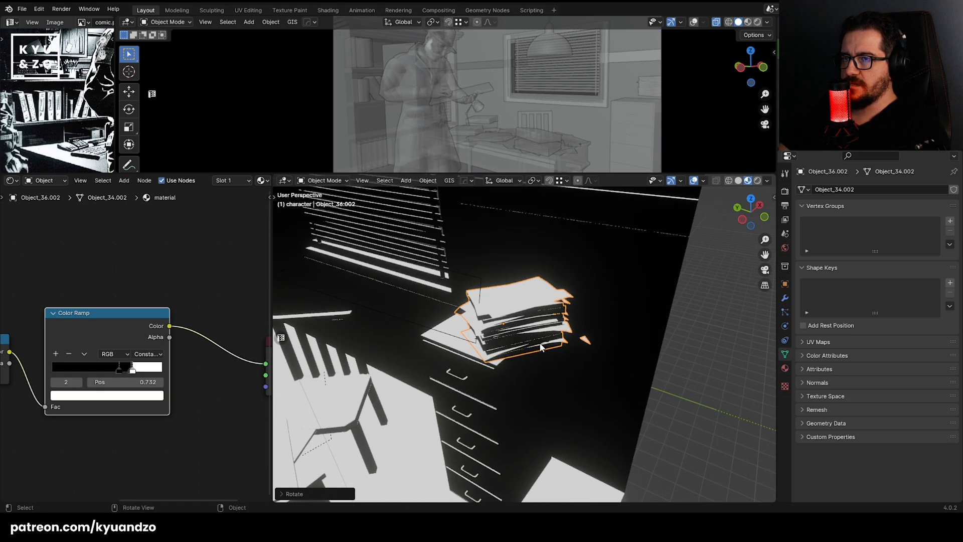
# Shift the paper stack along Y, adjust its height on the filing cabinet top, and rotate it about the Z axis.
pyautogui.press('g')
pyautogui.press('d')
pyautogui.click(544, 336)
pyautogui.press('g')
pyautogui.press('a')
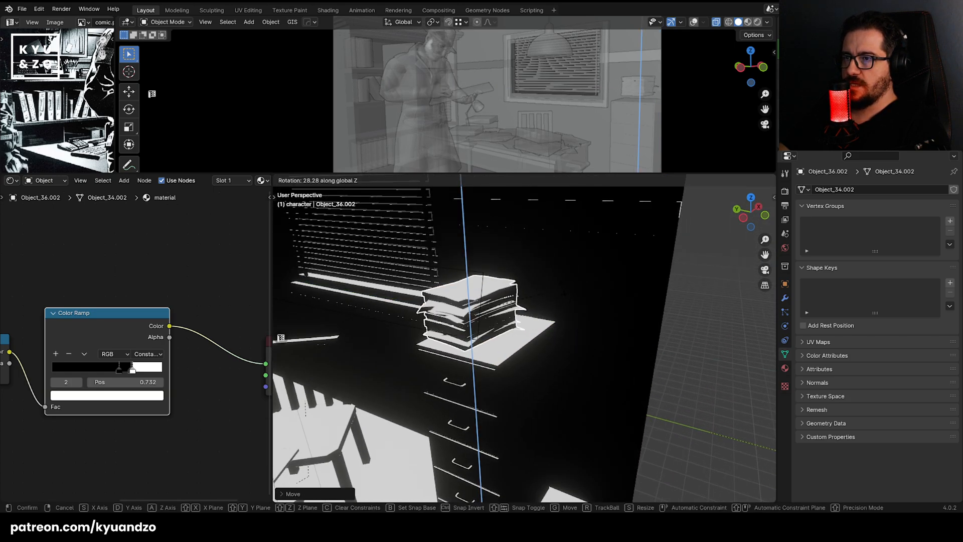
pyautogui.click(561, 305)
pyautogui.press('r')
pyautogui.press('a')
pyautogui.click(562, 283)
# Move the paper stack along X toward the middle of the cabinet top and adjust its Z rotation.
pyautogui.press('g')
pyautogui.press('s')
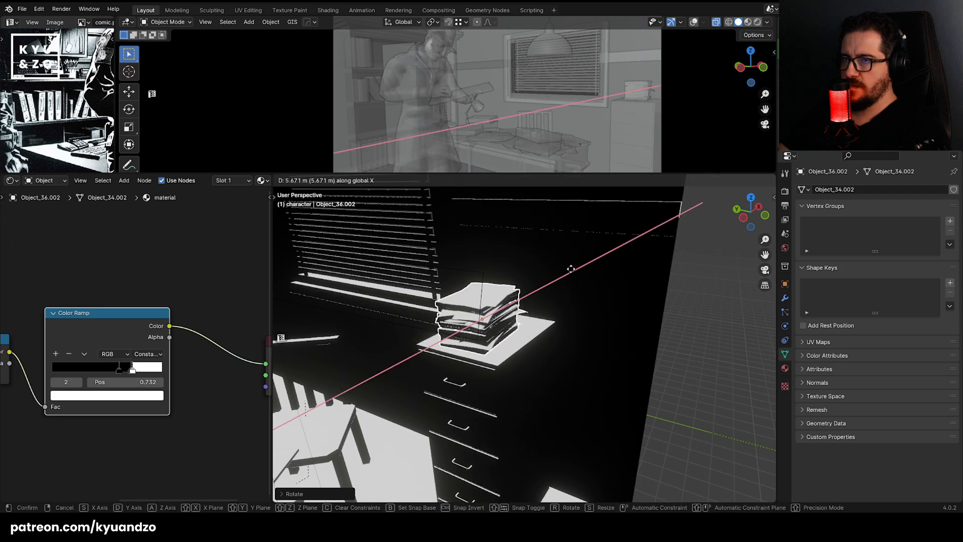
pyautogui.click(580, 270)
pyautogui.press('r')
pyautogui.press('a')
pyautogui.click(592, 298)
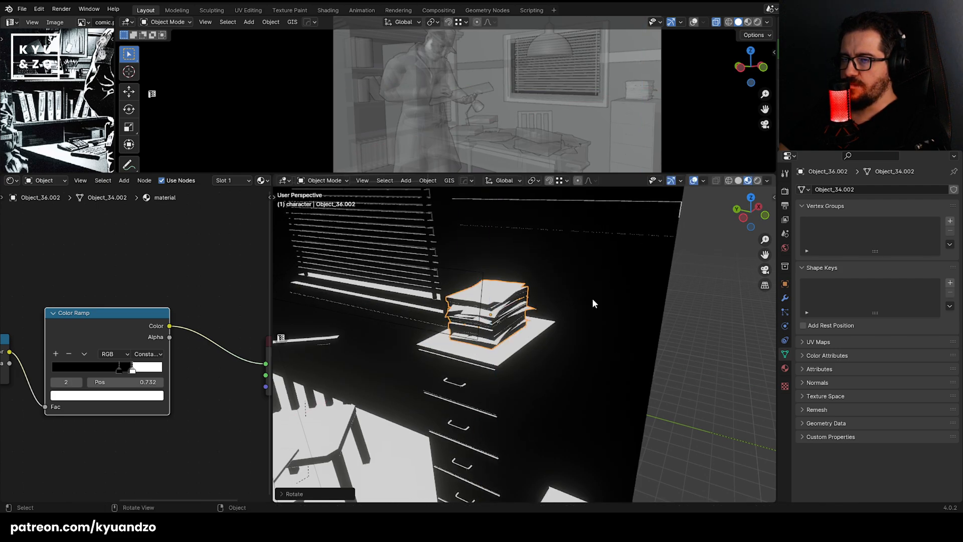
# Scale the paper stack slightly to fit the cabinet top and save the file.
pyautogui.press('s')
pyautogui.click(598, 326)
pyautogui.click(659, 343)
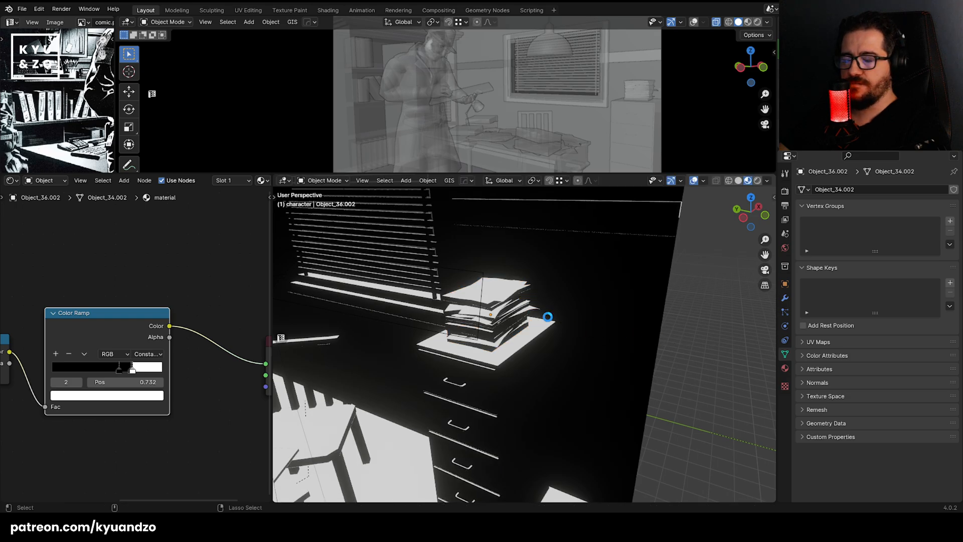
pyautogui.hotkey('ctrl', 's')
pyautogui.scroll(-4, 522, 318)
pyautogui.scroll(5, 522, 318)
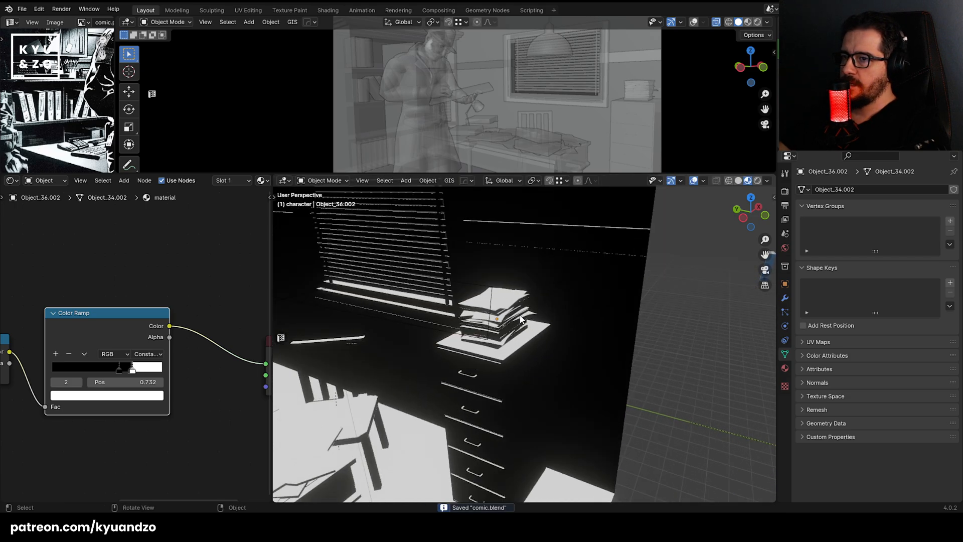
# Duplicate the paper stack upward on top of the first, rotate the copy about Z and shift it along Y.
pyautogui.click(522, 318)
pyautogui.hotkey('shift', 'd')
pyautogui.press('z')
pyautogui.click(534, 278)
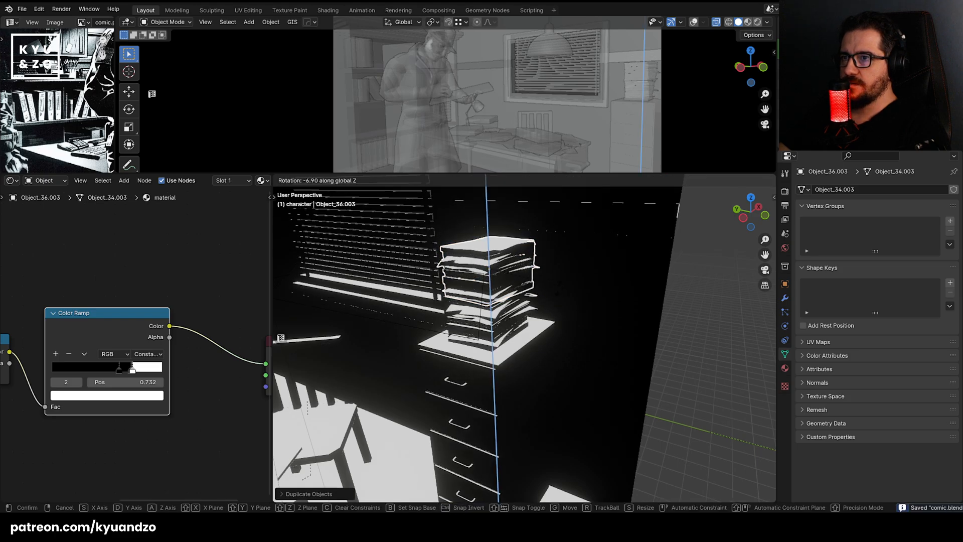
pyautogui.press('r')
pyautogui.press('z')
pyautogui.click(573, 321)
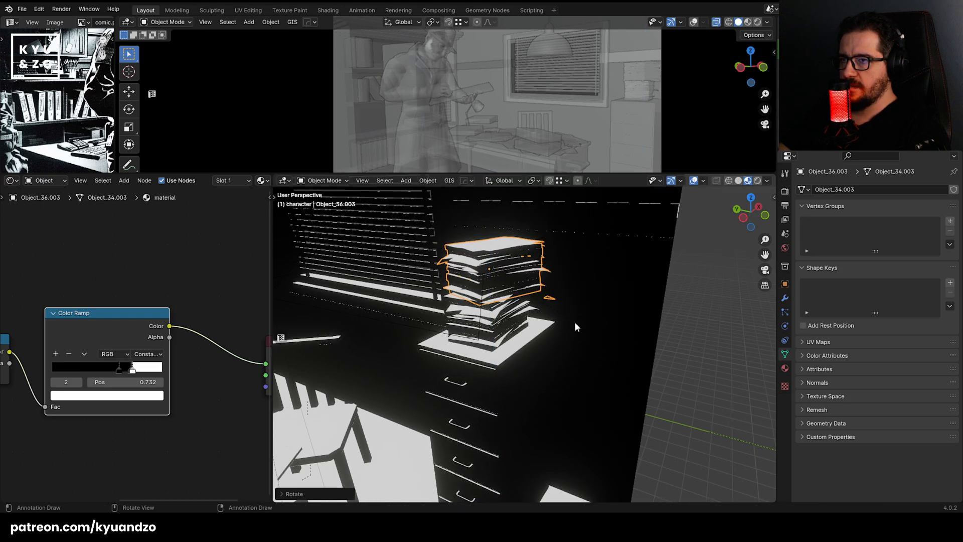
pyautogui.press('g')
pyautogui.press('y')
pyautogui.click(565, 319)
pyautogui.scroll(2, 564, 308)
pyautogui.press('Tab')
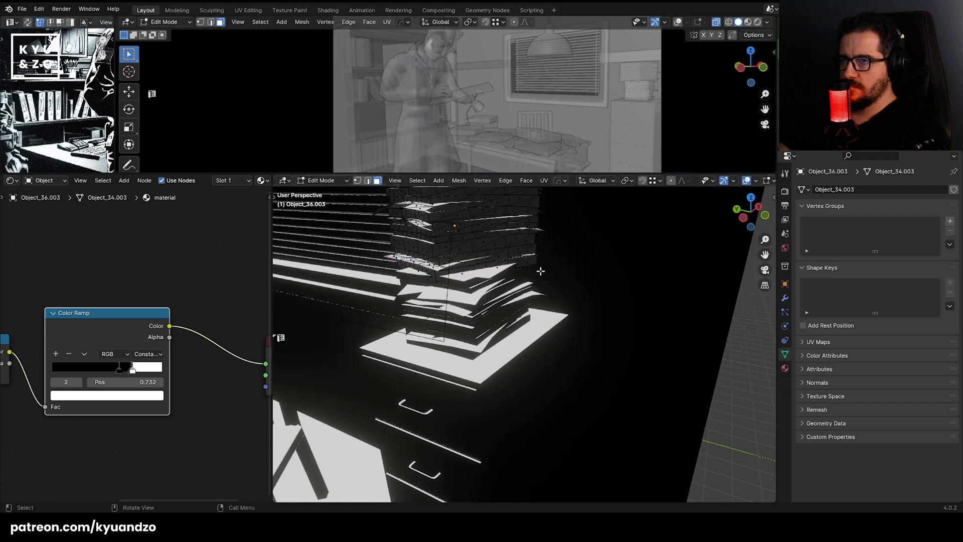
pyautogui.press('a')
pyautogui.press('Tab')
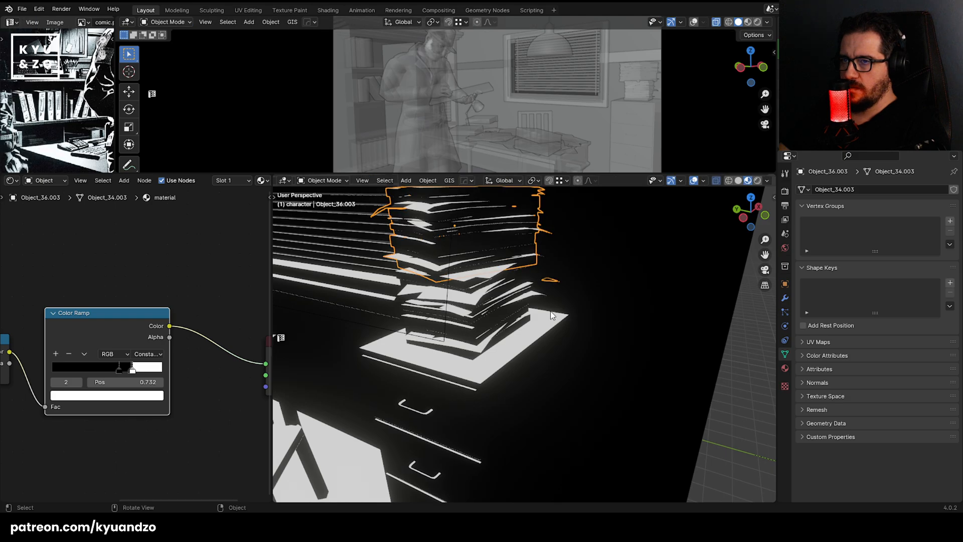
# Duplicate the cubicle's cardboard boxes and place the copy on the empty ground in front of the office.
pyautogui.scroll(-4, 552, 291)
pyautogui.scroll(-3, 520, 294)
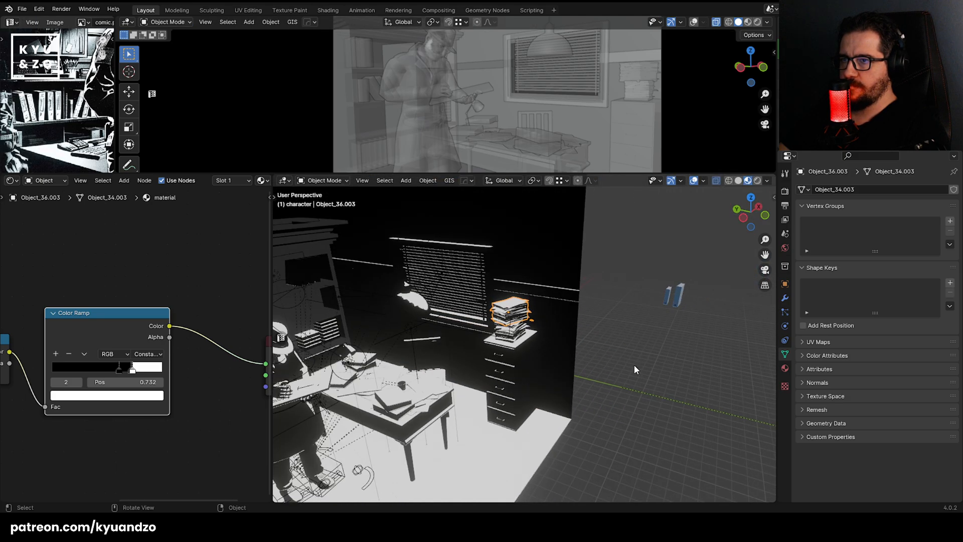
pyautogui.keyDown('shift'); pyautogui.moveTo(633, 390); pyautogui.dragTo(466, 277, button='middle'); pyautogui.keyUp('shift')
pyautogui.click(539, 281)
pyautogui.keyDown('shift'); pyautogui.moveTo(589, 299); pyautogui.dragTo(663, 326, button='middle'); pyautogui.keyUp('shift')
pyautogui.click(498, 316)
pyautogui.click(537, 382)
pyautogui.scroll(-4, 479, 322)
pyautogui.scroll(-2, 664, 330)
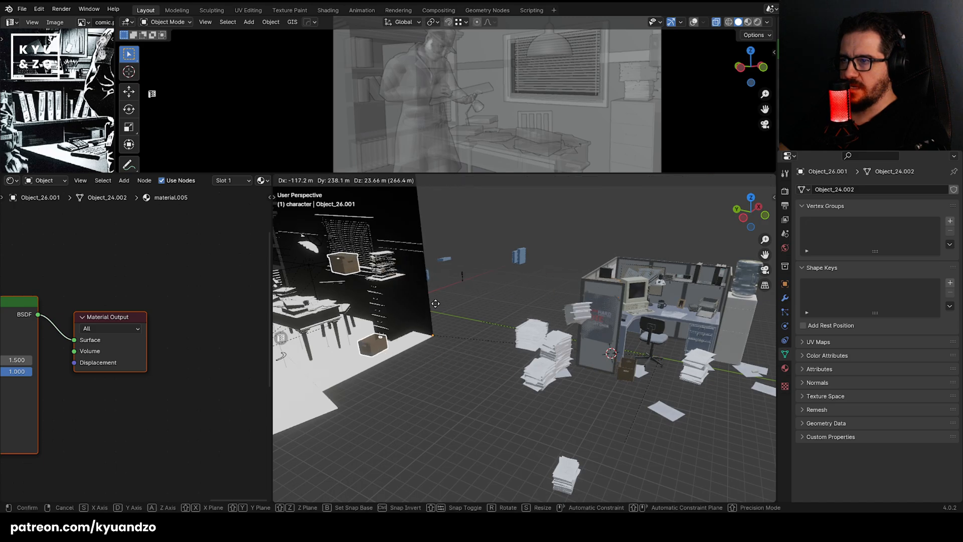
pyautogui.hotkey('shift', 'd')
pyautogui.click(465, 382)
pyautogui.moveTo(465, 380); pyautogui.dragTo(453, 356, button='middle')
# Separate the closed cardboard box from the duplicated boxes' mesh into its own object.
pyautogui.press('Tab')
pyautogui.moveTo(461, 301); pyautogui.dragTo(520, 367)
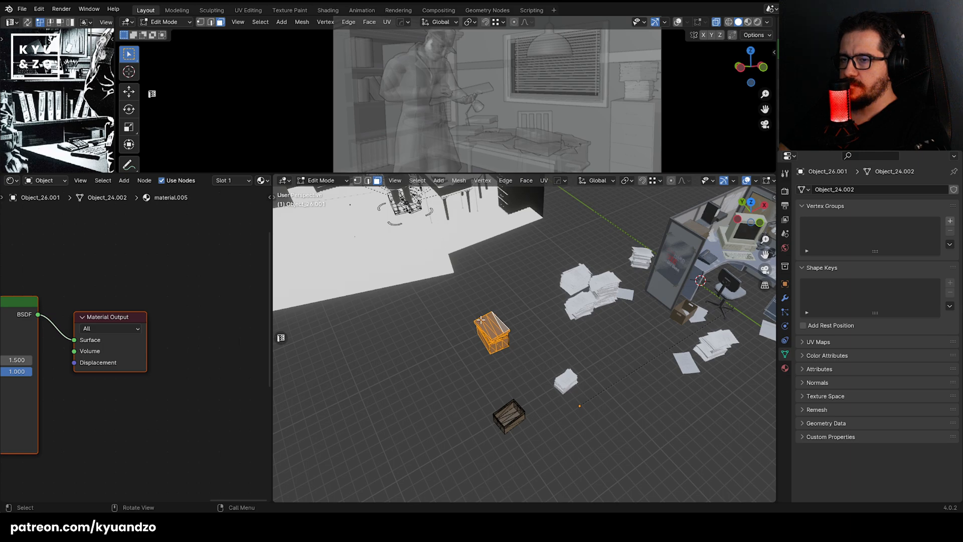
pyautogui.click(458, 180)
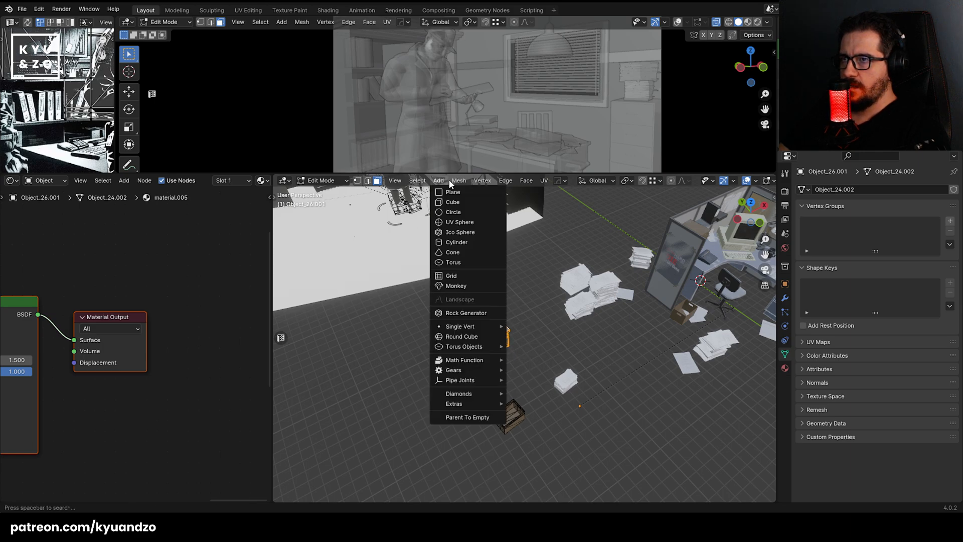
pyautogui.click(546, 270)
pyautogui.press('Tab')
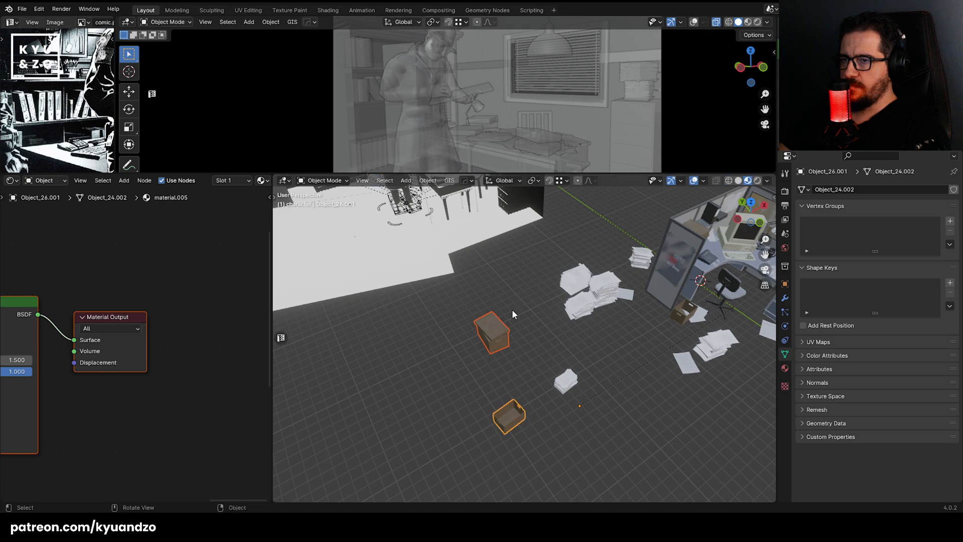
# Move the closed cardboard box on its own along Y onto the noir office floor.
pyautogui.click(496, 338)
pyautogui.keyDown('shift'); pyautogui.moveTo(495, 338); pyautogui.dragTo(538, 386, button='middle'); pyautogui.keyUp('shift')
pyautogui.press('g')
pyautogui.press('y')
pyautogui.click(406, 239)
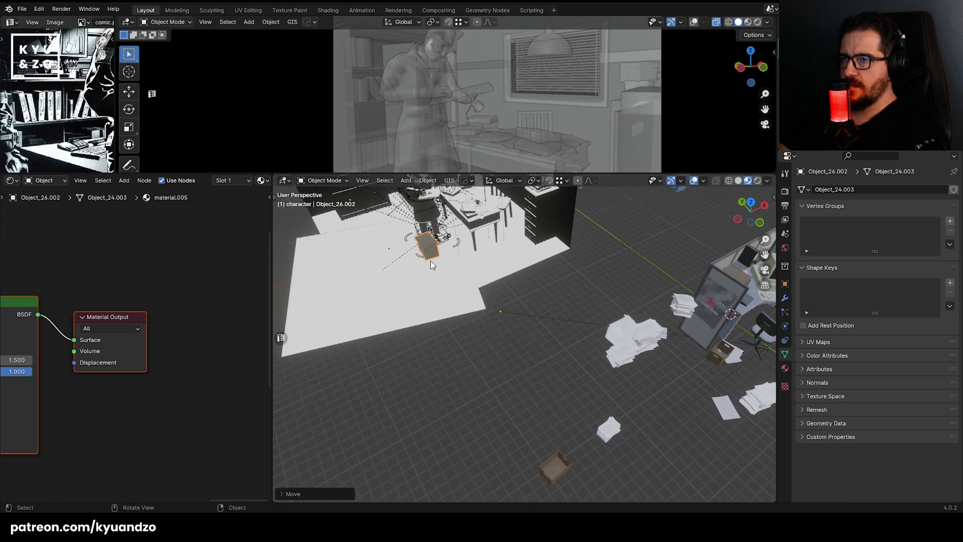
pyautogui.moveTo(430, 261); pyautogui.dragTo(441, 221, button='middle')
# Clear the box's parent while keeping its transformation, and set its origin to its geometry.
pyautogui.click(429, 181)
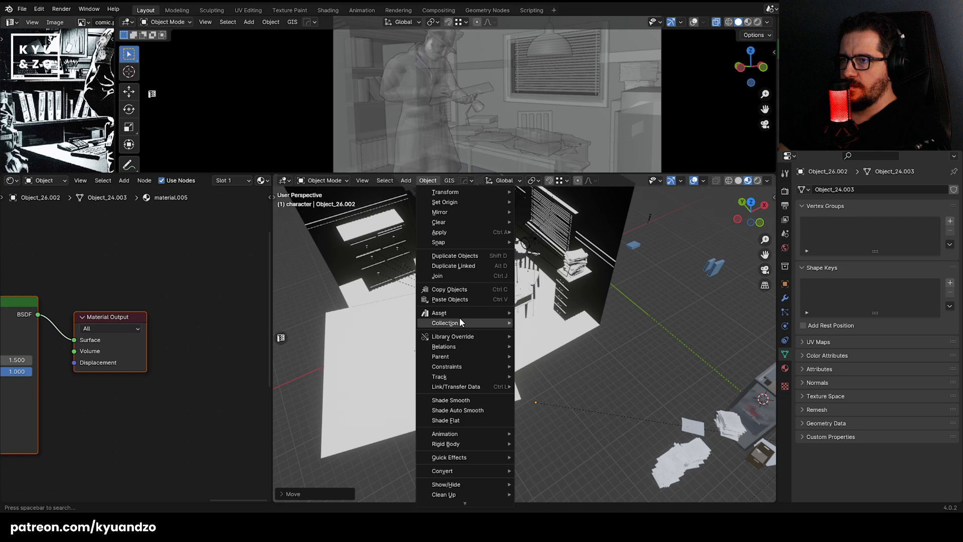
pyautogui.moveTo(459, 355)
pyautogui.click(551, 346)
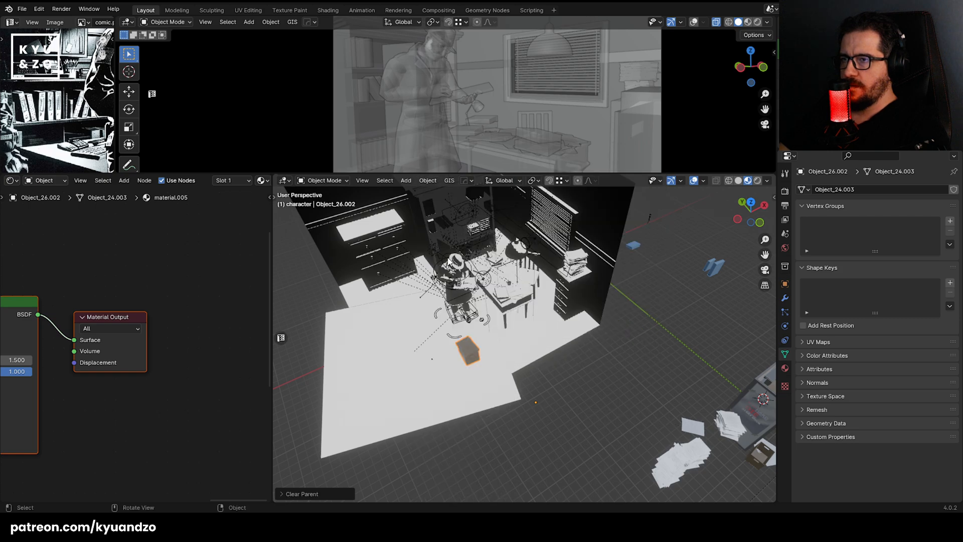
pyautogui.click(426, 182)
pyautogui.moveTo(439, 201)
pyautogui.click(579, 212)
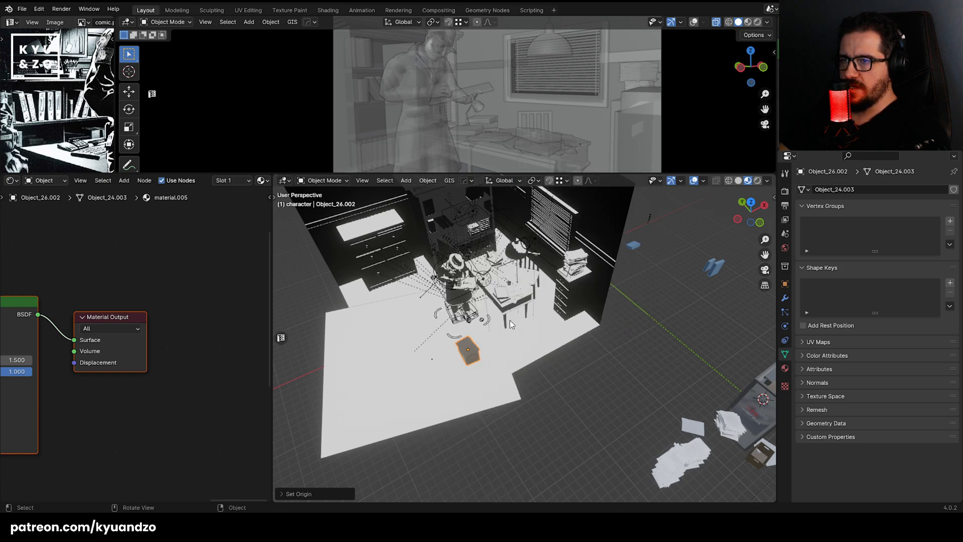
# Link the filing cabinet's black-and-white material to the cardboard box.
pyautogui.scroll(3, 509, 323)
pyautogui.click(591, 279)
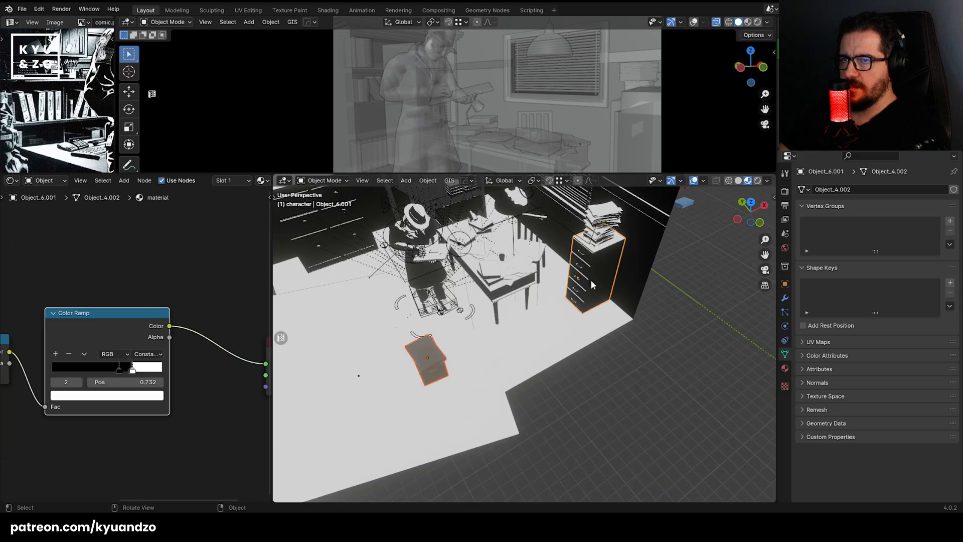
pyautogui.click(441, 367)
# Move the cardboard box along X and Y across the office toward the bookcase.
pyautogui.press('g')
pyautogui.press('x')
pyautogui.click(546, 324)
pyautogui.keyDown('shift'); pyautogui.moveTo(546, 325); pyautogui.dragTo(536, 356, button='middle'); pyautogui.keyUp('shift')
pyautogui.scroll(2, 532, 372)
pyautogui.press('g')
pyautogui.press('y')
pyautogui.click(460, 331)
# Rotate the cardboard box about the Z axis and move it along Y up to the bookcase.
pyautogui.scroll(3, 501, 314)
pyautogui.keyDown('shift'); pyautogui.moveTo(461, 331); pyautogui.dragTo(531, 350, button='middle'); pyautogui.keyUp('shift')
pyautogui.press('r')
pyautogui.press('z')
pyautogui.click(473, 307)
pyautogui.keyDown('shift'); pyautogui.moveTo(496, 306); pyautogui.dragTo(622, 366, button='middle'); pyautogui.keyUp('shift')
pyautogui.scroll(-4, 622, 365)
pyautogui.scroll(3, 622, 366)
pyautogui.press('g')
pyautogui.press('d')
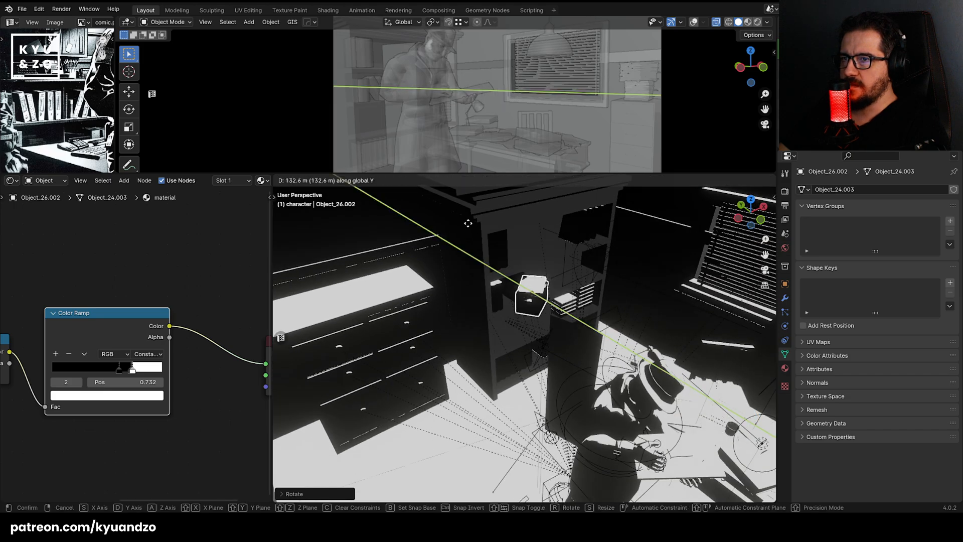
pyautogui.click(477, 233)
# Raise the box to the bookcase's upper shelf, rotate it about Z and fine-tune its horizontal position.
pyautogui.press('g')
pyautogui.press('z')
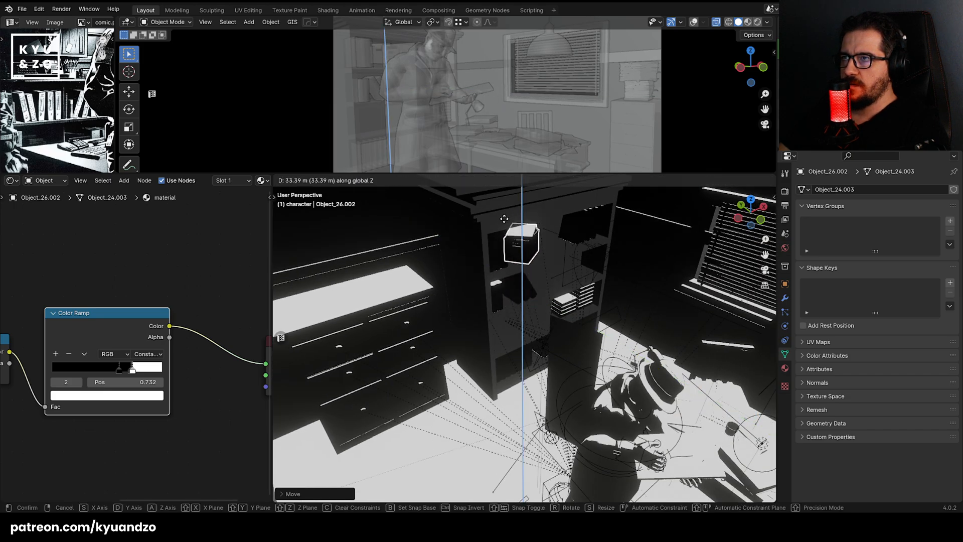
pyautogui.click(507, 225)
pyautogui.press('r')
pyautogui.press('z')
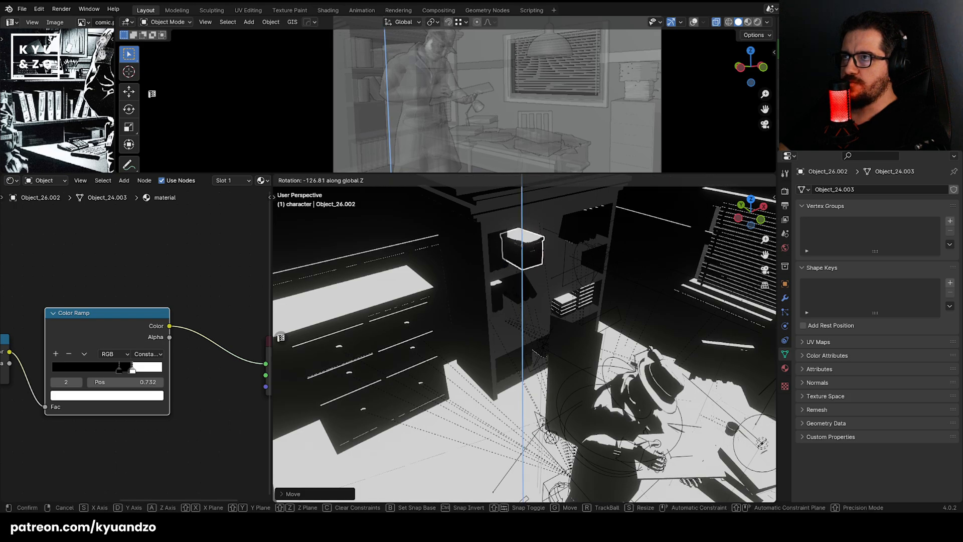
pyautogui.click(555, 232)
pyautogui.press('g')
pyautogui.press('y')
pyautogui.press('s')
pyautogui.click(553, 245)
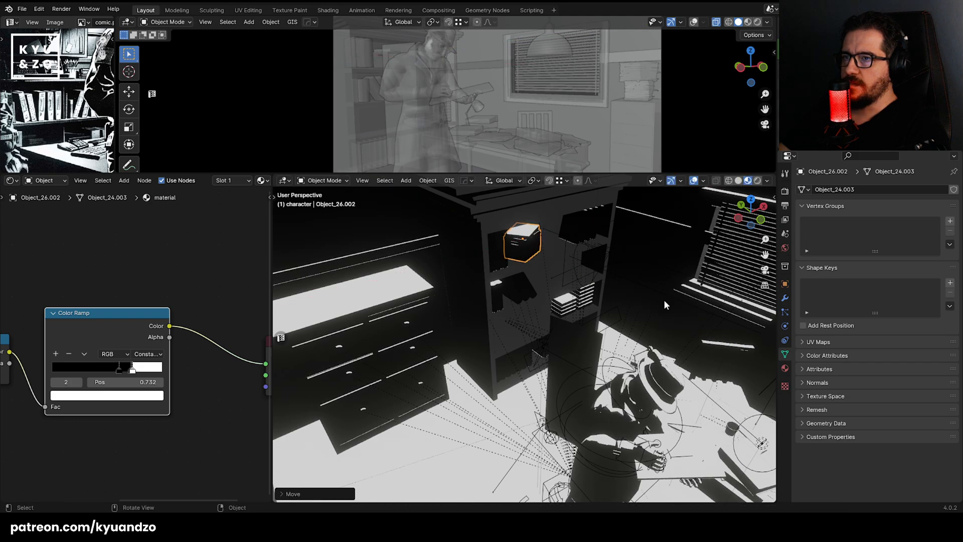
# Select the telephone on the cubicle desk and move it along Y toward the noir office.
pyautogui.click(664, 301)
pyautogui.press('KP_Decimal')
pyautogui.keyDown('shift'); pyautogui.moveTo(672, 309); pyautogui.dragTo(380, 214, button='middle'); pyautogui.keyUp('shift')
pyautogui.click(574, 260)
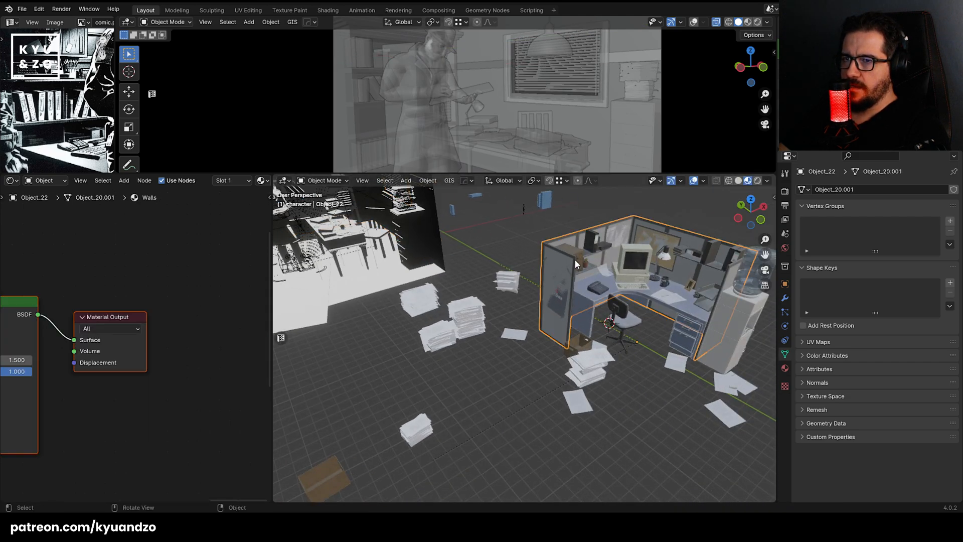
pyautogui.press('KP_Decimal')
pyautogui.click(509, 307)
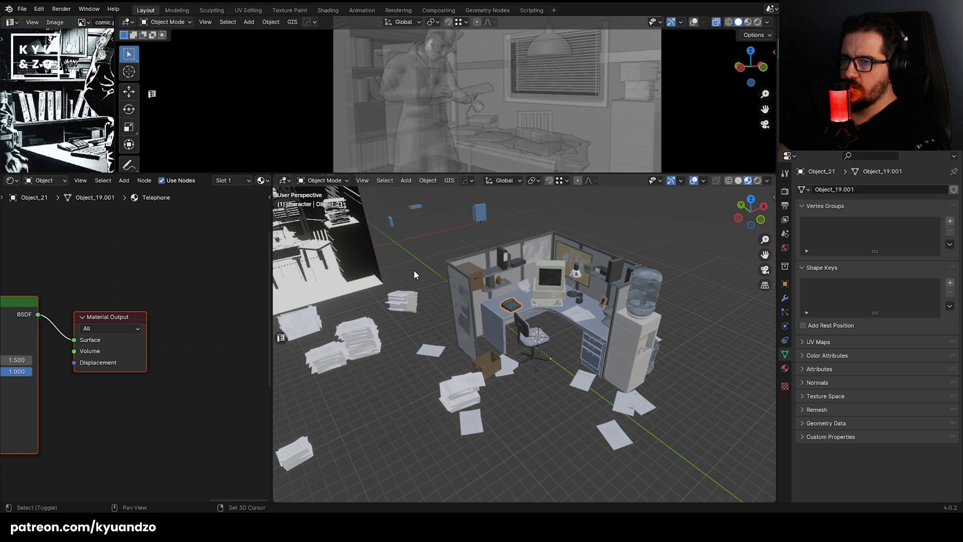
pyautogui.keyDown('shift'); pyautogui.moveTo(421, 273); pyautogui.dragTo(583, 317, button='middle'); pyautogui.keyUp('shift')
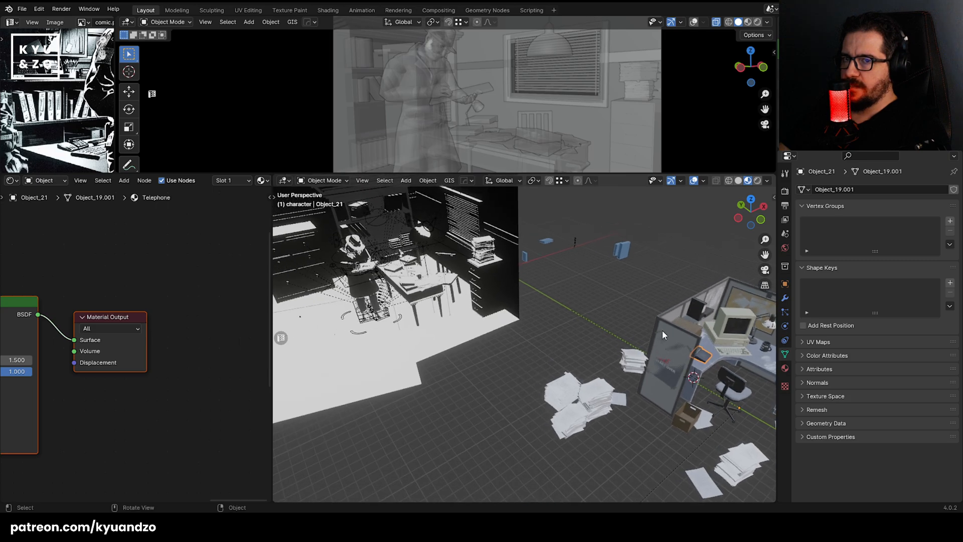
pyautogui.press('g')
pyautogui.press('y')
pyautogui.click(425, 341)
pyautogui.keyDown('shift'); pyautogui.moveTo(436, 306); pyautogui.dragTo(522, 311, button='middle'); pyautogui.keyUp('shift')
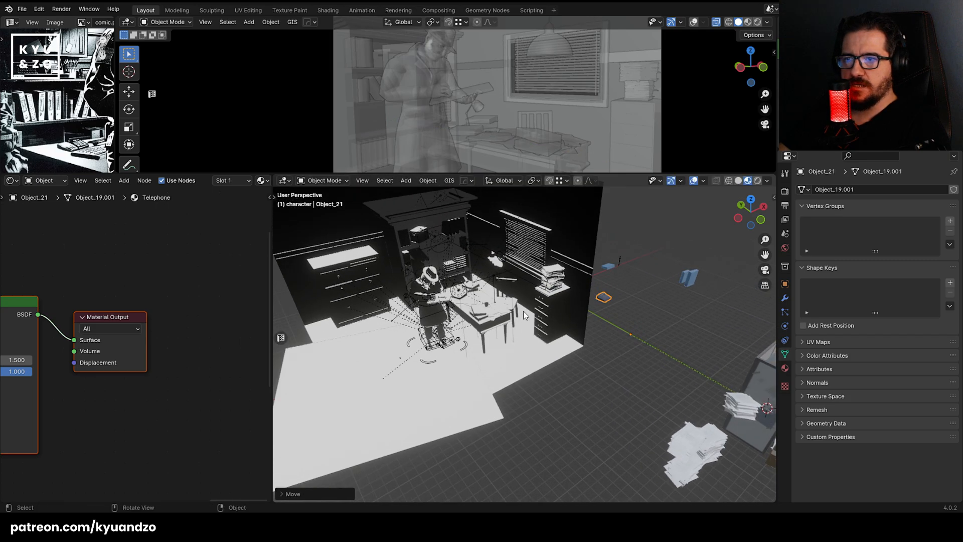
# Move the telephone along X onto the office floor beside the wooden desk.
pyautogui.scroll(4, 522, 311)
pyautogui.press('g')
pyautogui.press('s')
pyautogui.click(454, 350)
pyautogui.keyDown('shift'); pyautogui.moveTo(449, 331); pyautogui.dragTo(519, 366, button='middle'); pyautogui.keyUp('shift')
pyautogui.scroll(3, 519, 361)
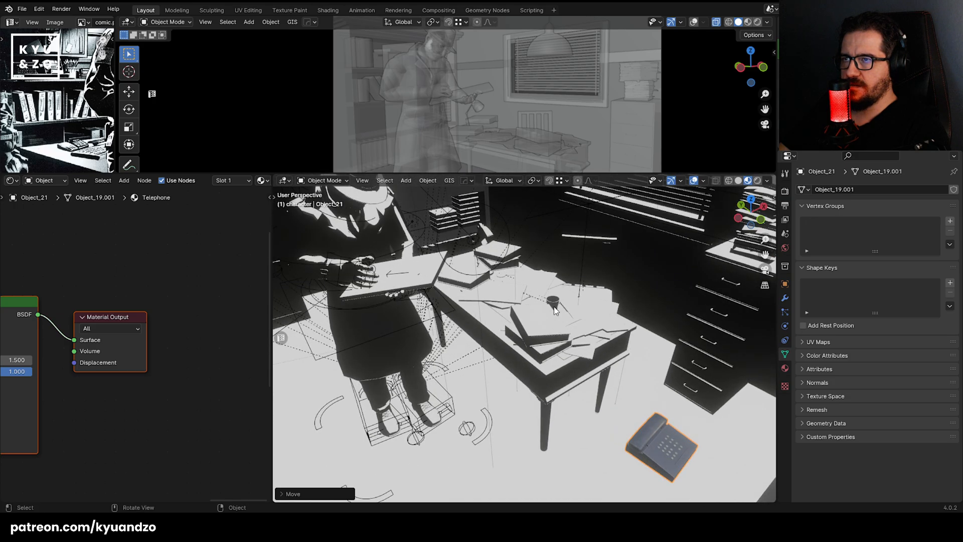
# Link the wooden desk's black-and-white material to the telephone.
pyautogui.scroll(-1, 513, 280)
pyautogui.keyDown('shift'); pyautogui.click(536, 354); pyautogui.keyUp('shift')
pyautogui.scroll(-1, 536, 353)
pyautogui.hotkey('ctrl', 'l')
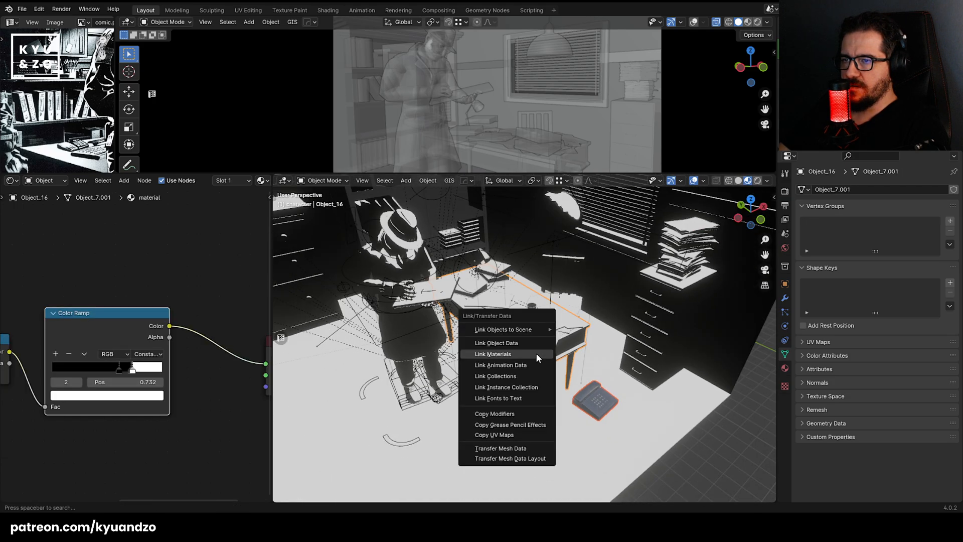
pyautogui.click(535, 354)
# Clear the telephone's parent while keeping its transformation.
pyautogui.click(428, 181)
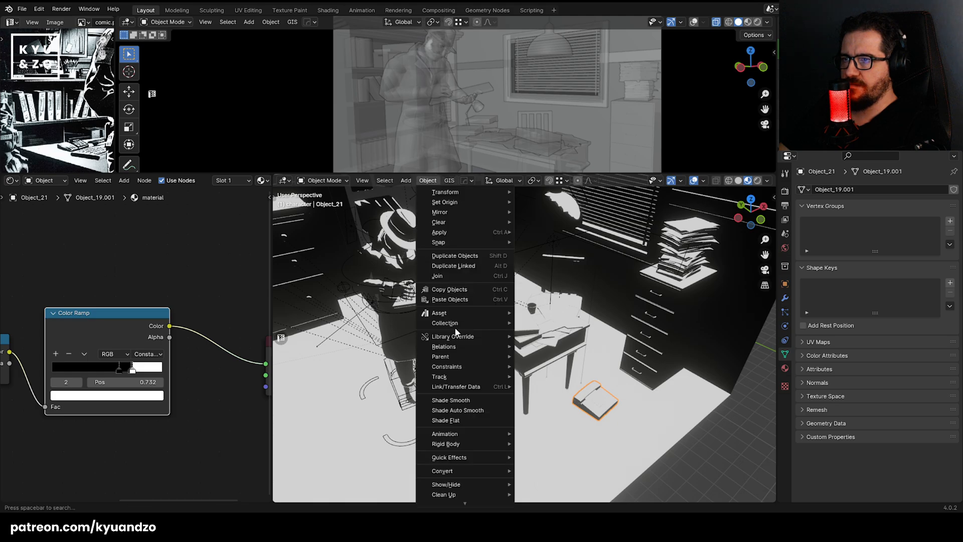
pyautogui.moveTo(502, 355)
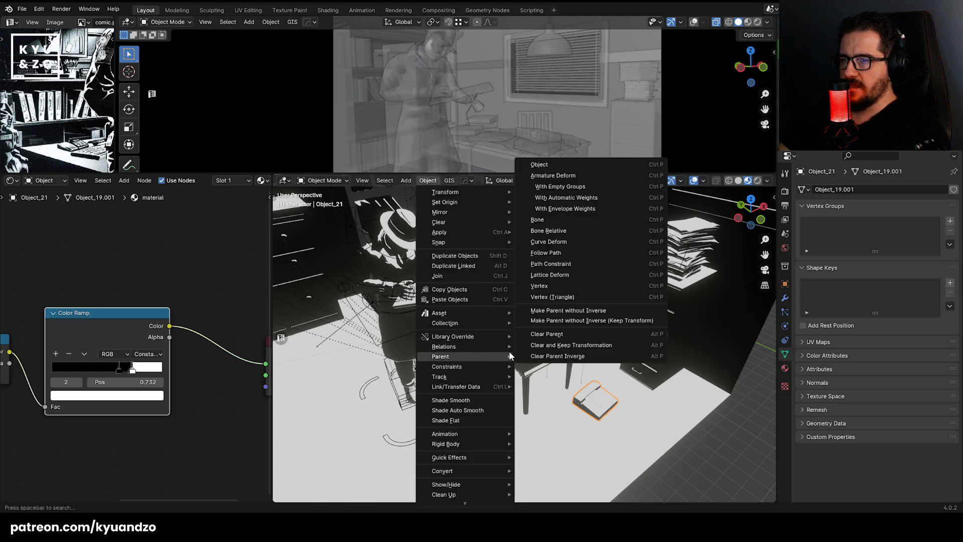
pyautogui.click(542, 349)
pyautogui.click(586, 395)
# Move the telephone along Y and raise it along Z onto the desk top, beside the books.
pyautogui.press('g')
pyautogui.press('y')
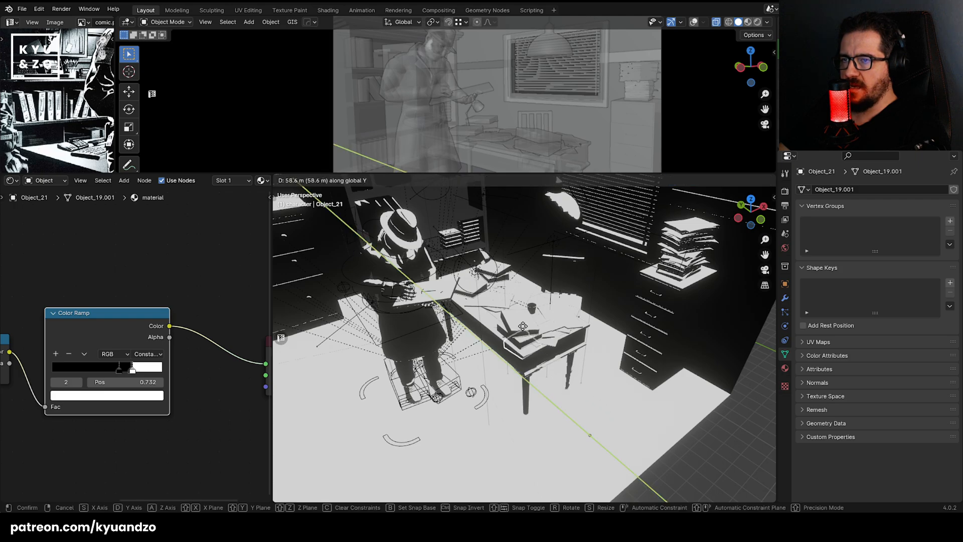
pyautogui.click(505, 340)
pyautogui.press('g')
pyautogui.press('z')
pyautogui.click(509, 309)
pyautogui.scroll(5, 515, 308)
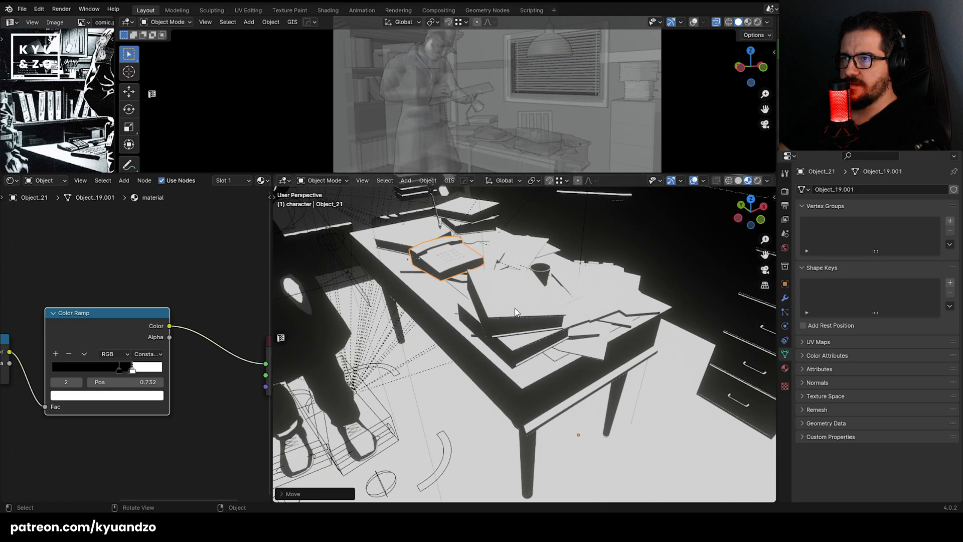
# Set the telephone's origin to its geometry and rotate it about the Z axis on the desk.
pyautogui.click(428, 180)
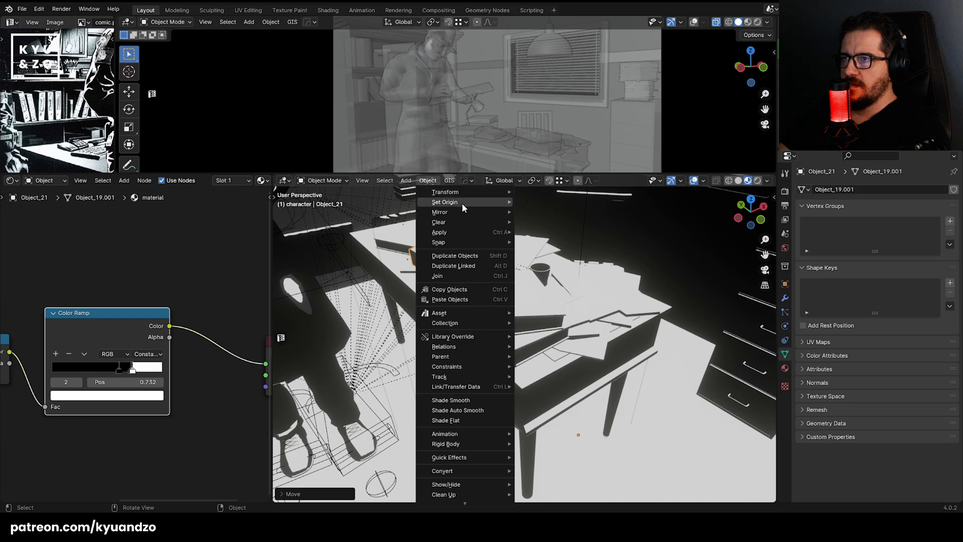
pyautogui.moveTo(462, 203)
pyautogui.click(552, 213)
pyautogui.press('r')
pyautogui.press('z')
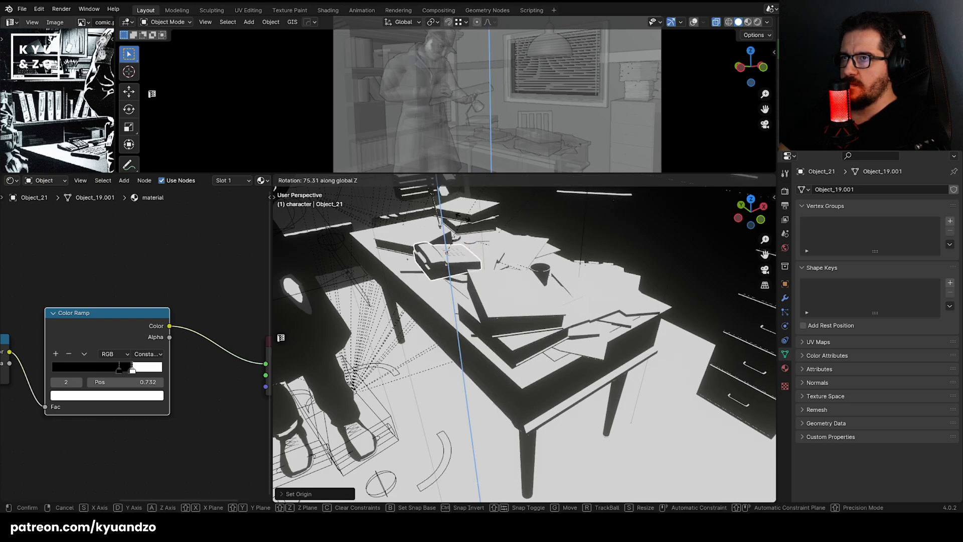
pyautogui.click(458, 216)
# Adjust the telephone's height along Z to sit on the desk top and turn it further about Z.
pyautogui.press('g')
pyautogui.press('z')
pyautogui.click(457, 227)
pyautogui.press('r')
pyautogui.press('z')
pyautogui.click(501, 241)
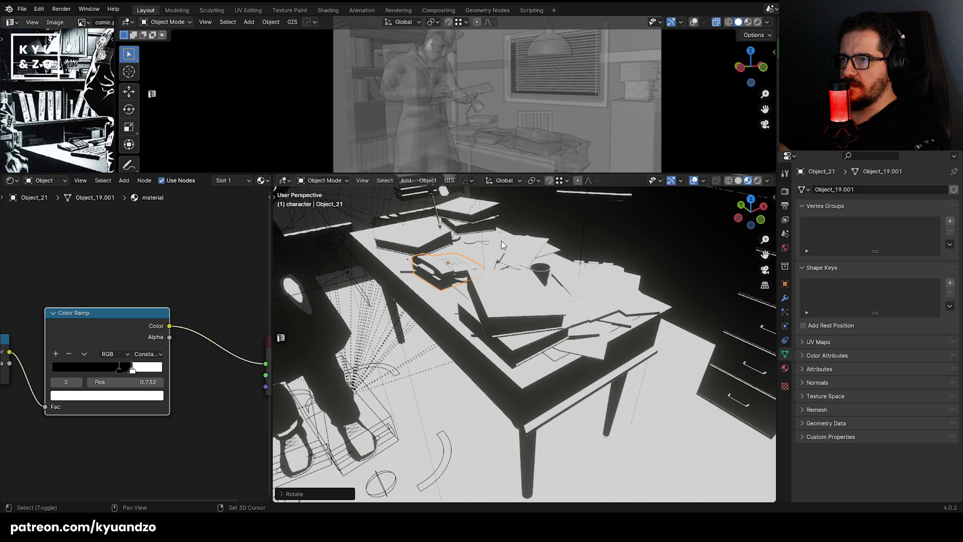
# Move the paper sheets beside the telephone along X, away from the phone, and save the file.
pyautogui.keyDown('shift'); pyautogui.moveTo(501, 240); pyautogui.dragTo(542, 308, button='middle'); pyautogui.keyUp('shift')
pyautogui.click(539, 319)
pyautogui.click(538, 321)
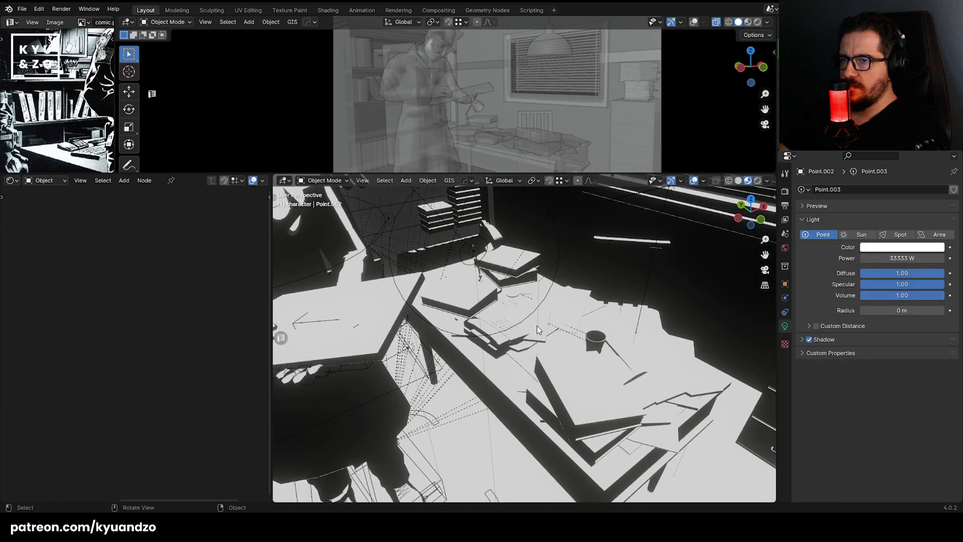
pyautogui.click(525, 323)
pyautogui.press('g')
pyautogui.press('x')
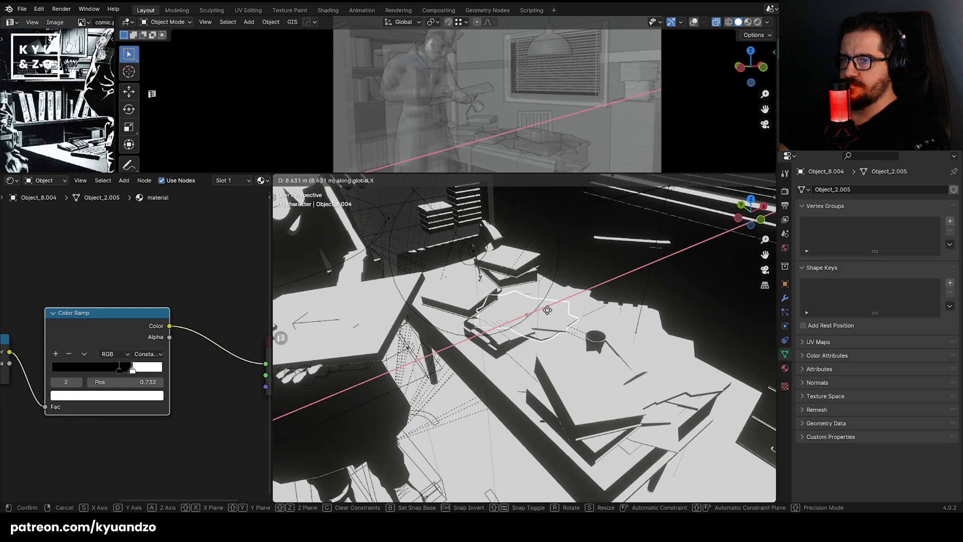
pyautogui.click(560, 308)
pyautogui.click(517, 338)
pyautogui.click(559, 314)
pyautogui.press('g')
pyautogui.press('s')
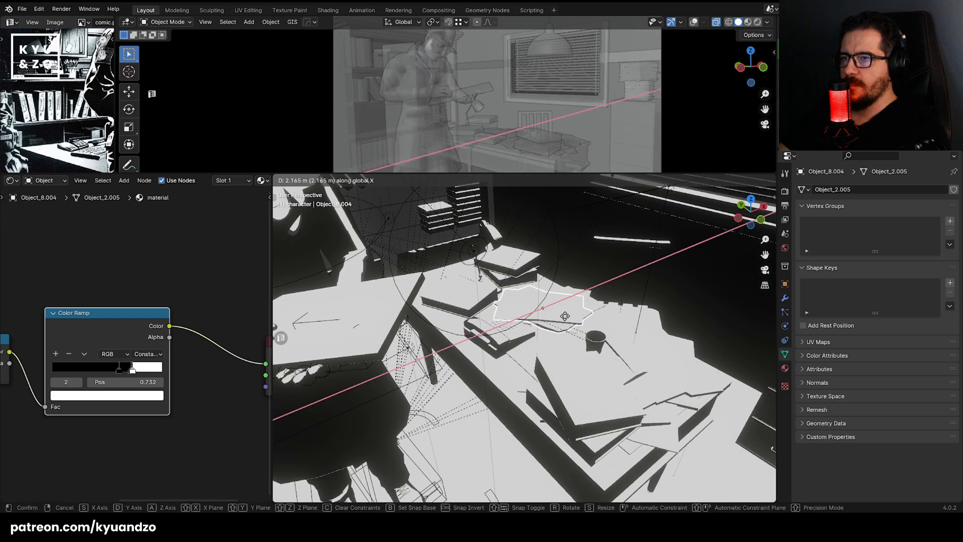
pyautogui.click(565, 315)
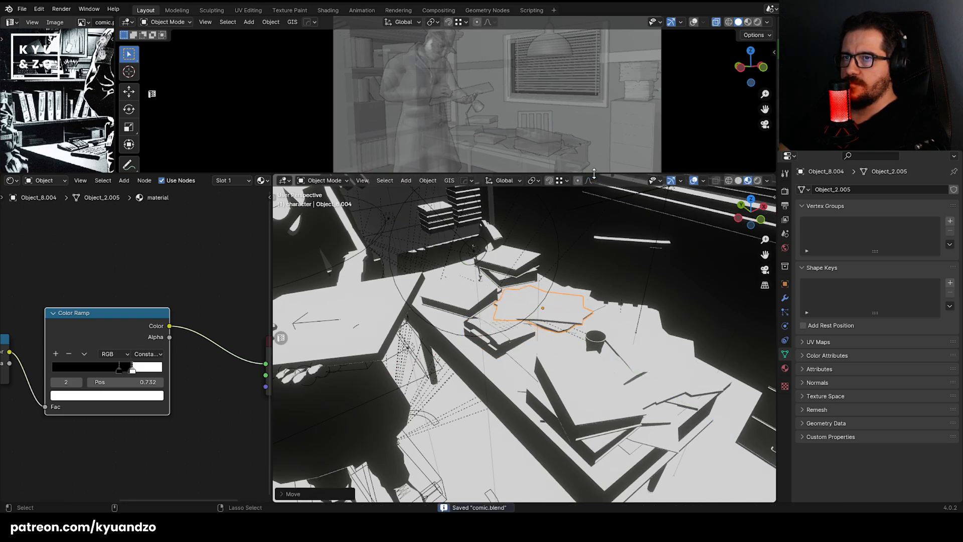
# Enlarge the camera viewport, switch it to rendered shading, and select the upper paper stack beside the window.
pyautogui.moveTo(594, 174); pyautogui.dragTo(590, 354)
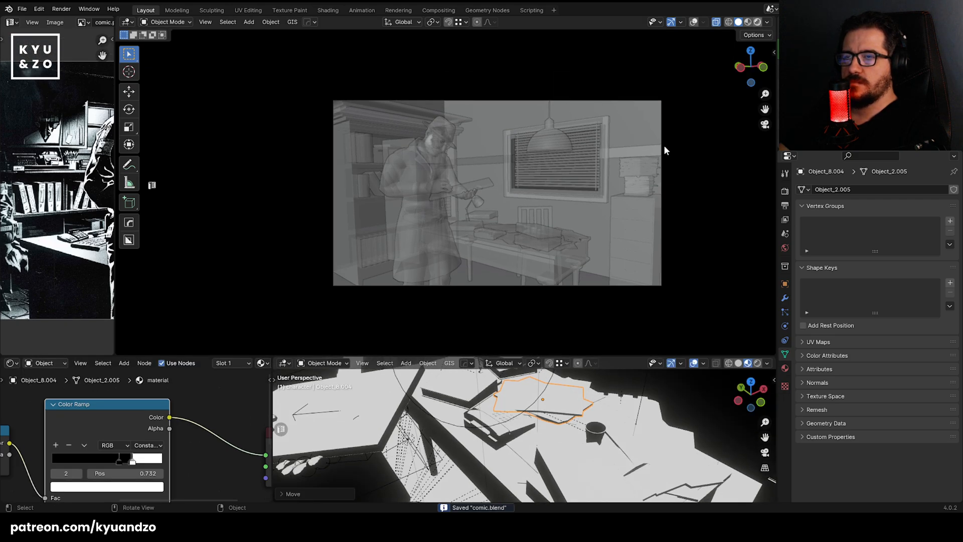
pyautogui.press('z')
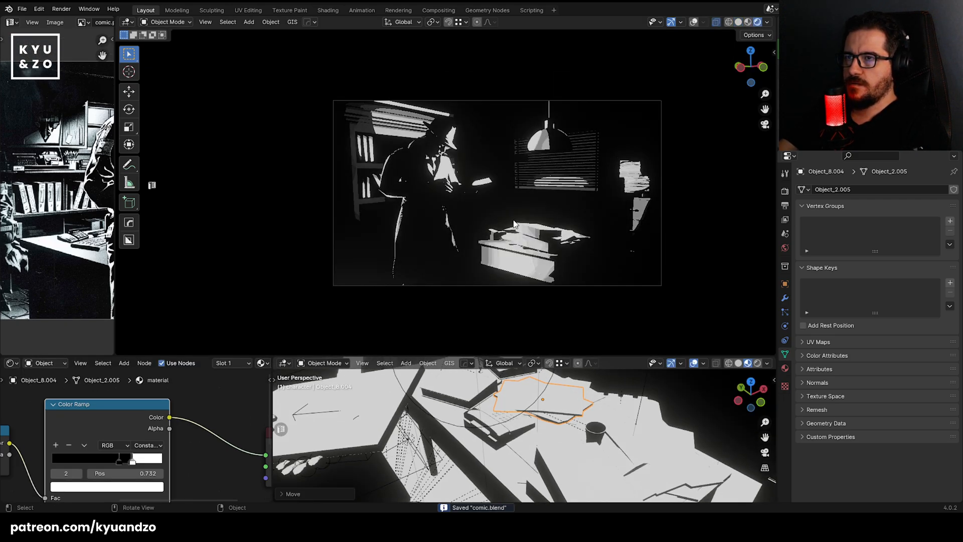
pyautogui.scroll(2, 514, 223)
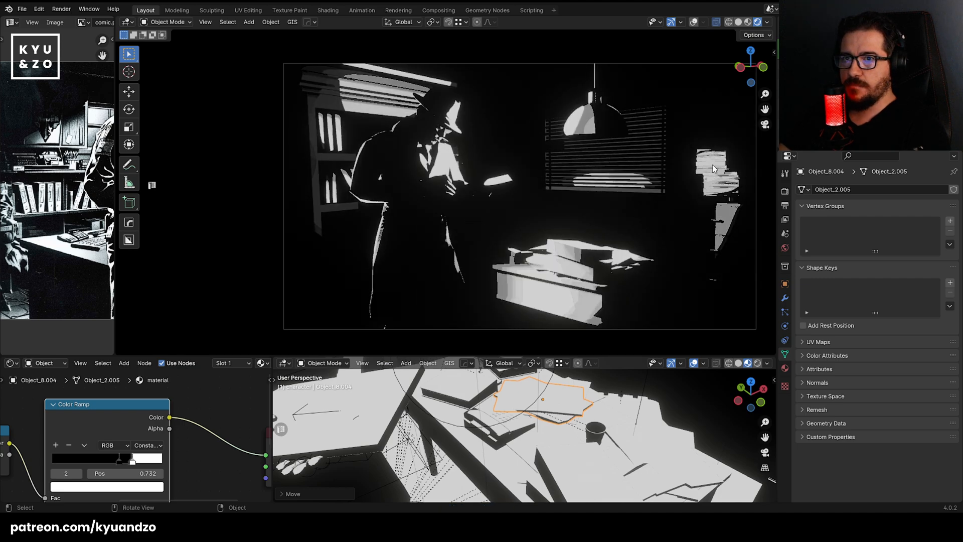
pyautogui.click(712, 164)
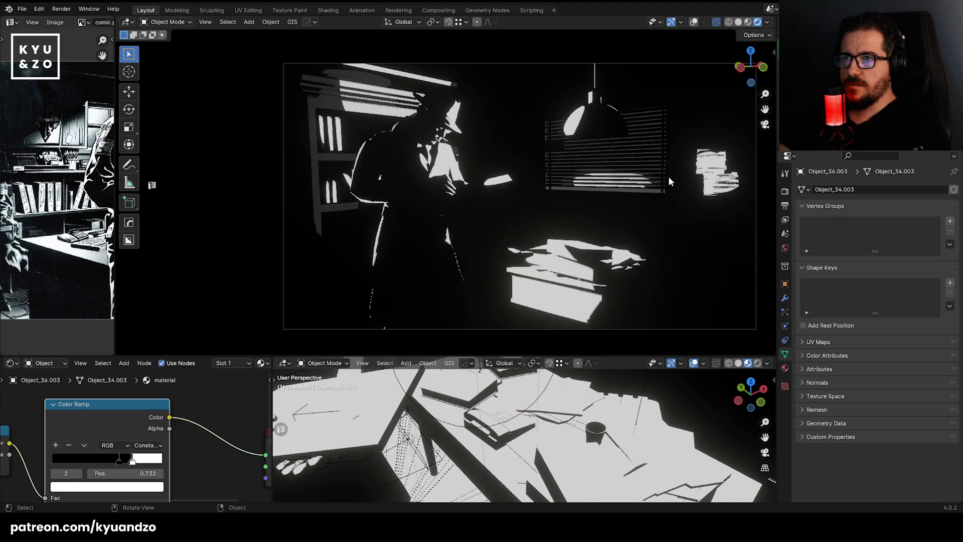
pyautogui.keyDown('shift'); pyautogui.moveTo(664, 179); pyautogui.dragTo(557, 182, button='middle'); pyautogui.keyUp('shift')
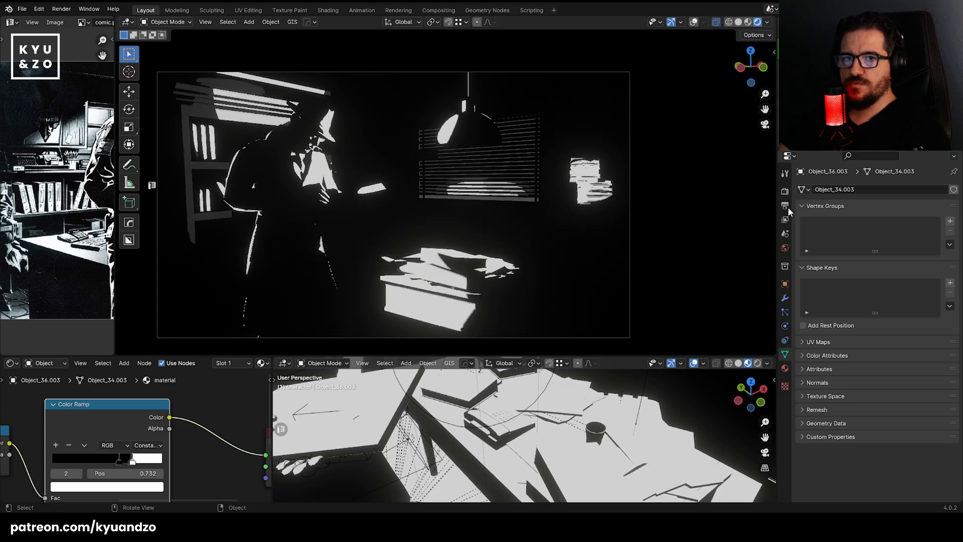
# Set both the shadow Cube Size and Cascade Size to 64 px in the render settings.
pyautogui.click(785, 191)
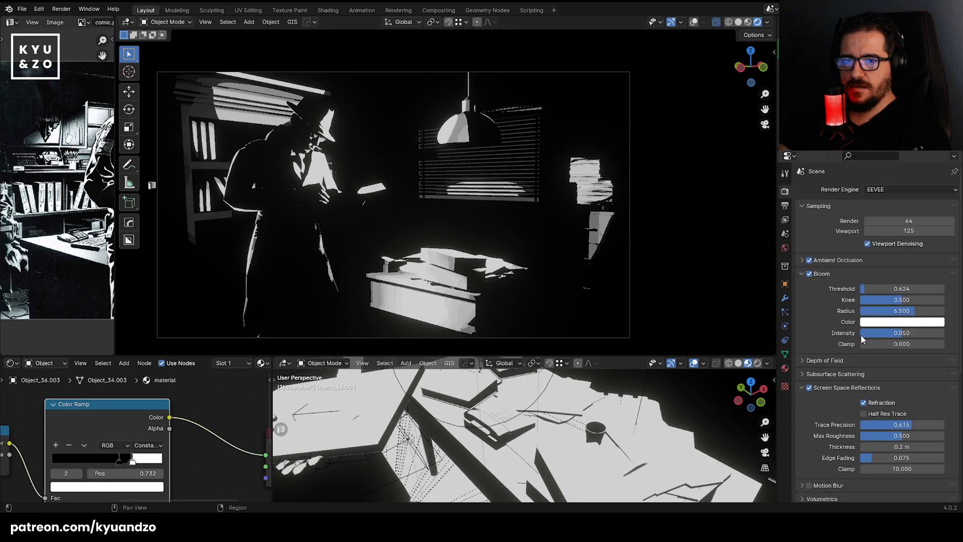
pyautogui.scroll(-8, 816, 324)
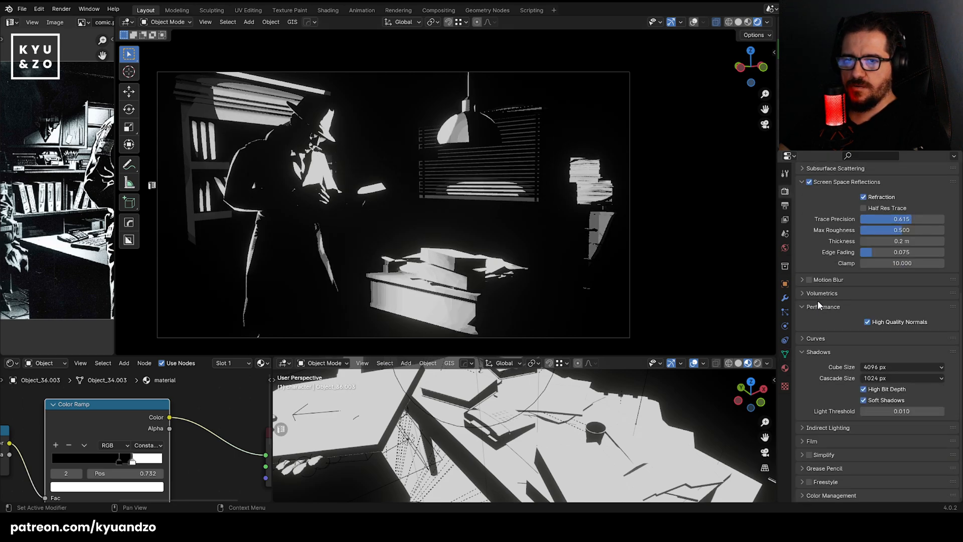
pyautogui.click(883, 369)
pyautogui.click(882, 381)
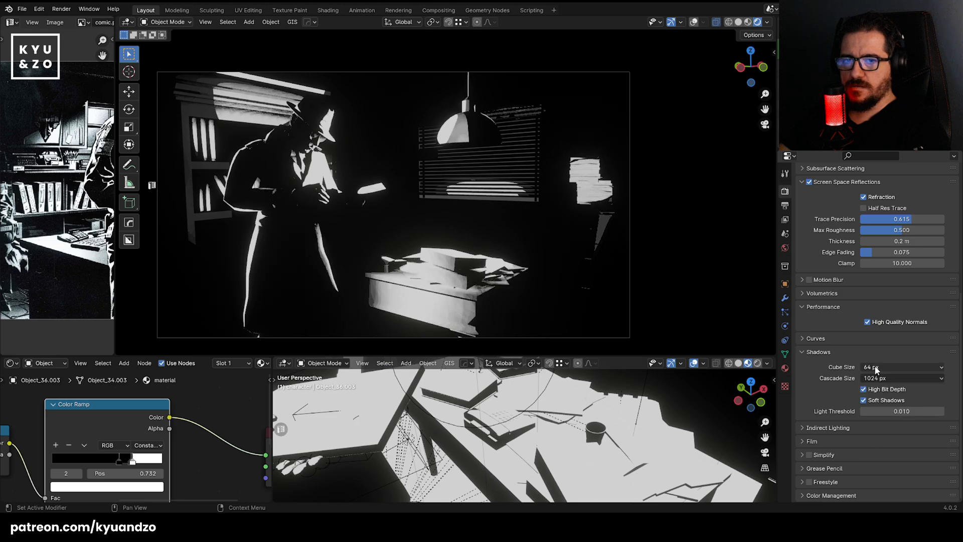
pyautogui.click(878, 378)
pyautogui.click(878, 389)
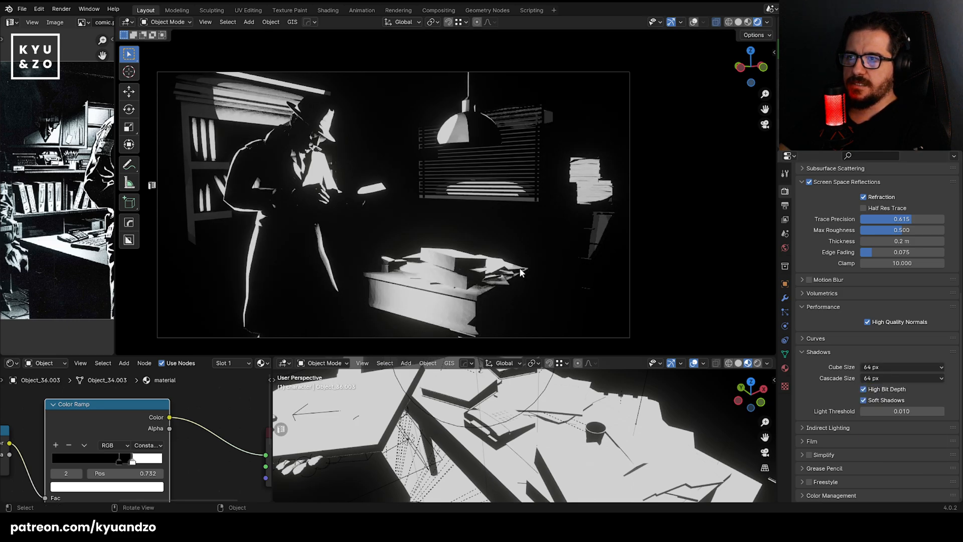
# Turn shadow High Bit Depth off and back on to compare the shading on the character's face.
pyautogui.scroll(1, 453, 239)
pyautogui.keyDown('shift'); pyautogui.moveTo(456, 234); pyautogui.dragTo(422, 202, button='middle'); pyautogui.keyUp('shift')
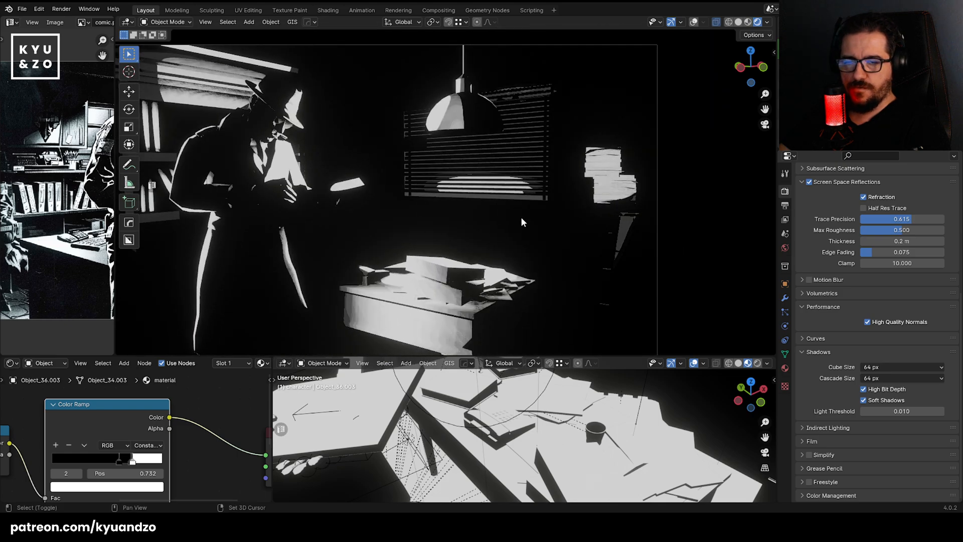
pyautogui.scroll(6, 379, 194)
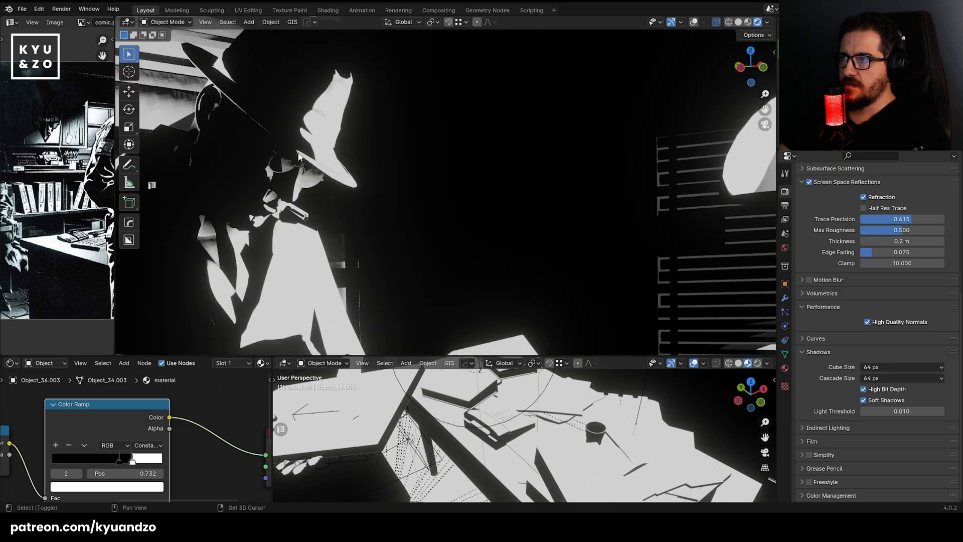
pyautogui.scroll(4, 299, 157)
pyautogui.keyDown('shift'); pyautogui.moveTo(298, 157); pyautogui.dragTo(499, 203, button='middle'); pyautogui.keyUp('shift')
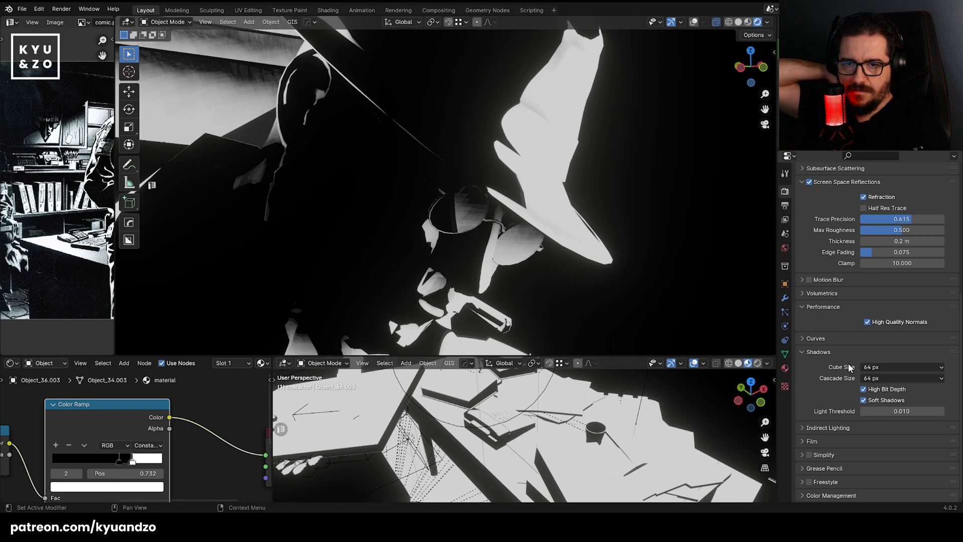
pyautogui.click(872, 391)
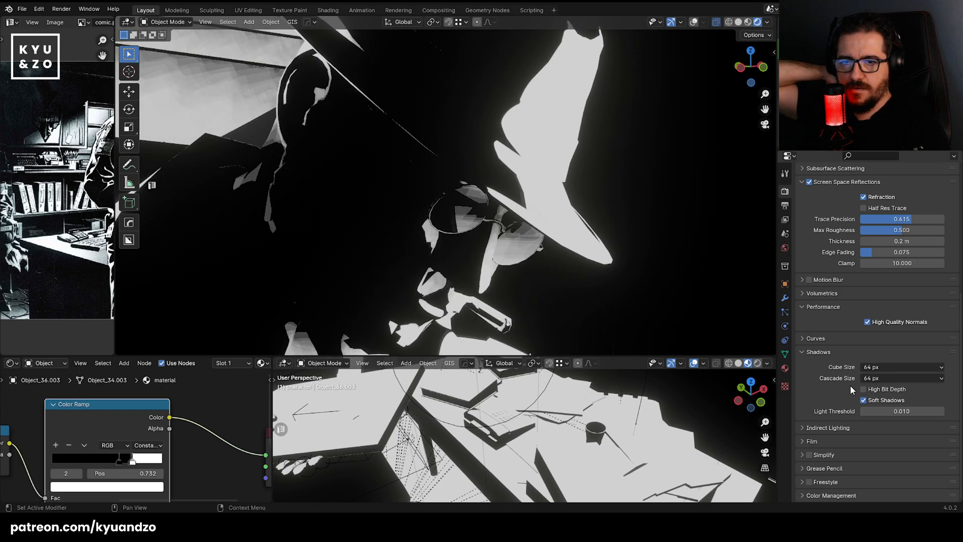
pyautogui.click(877, 389)
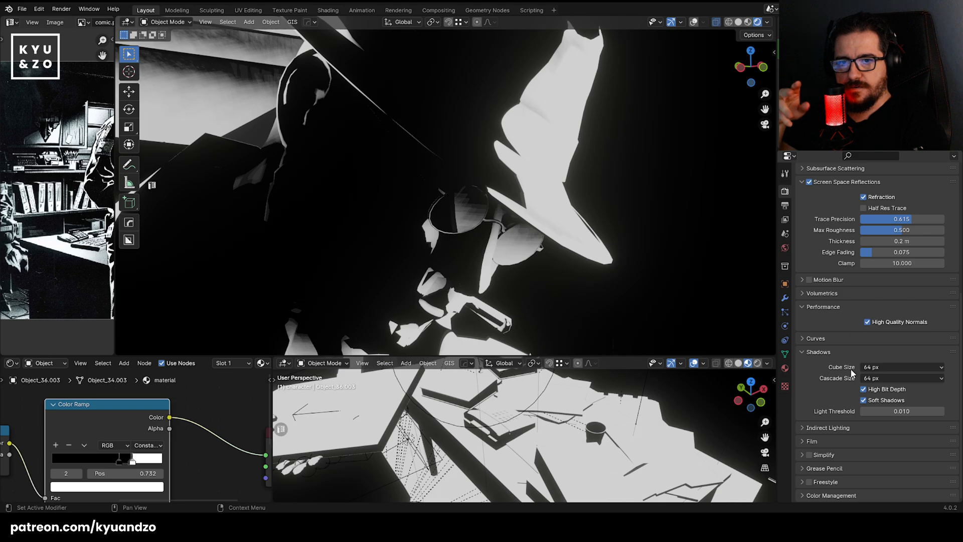
pyautogui.click(876, 367)
pyautogui.click(878, 367)
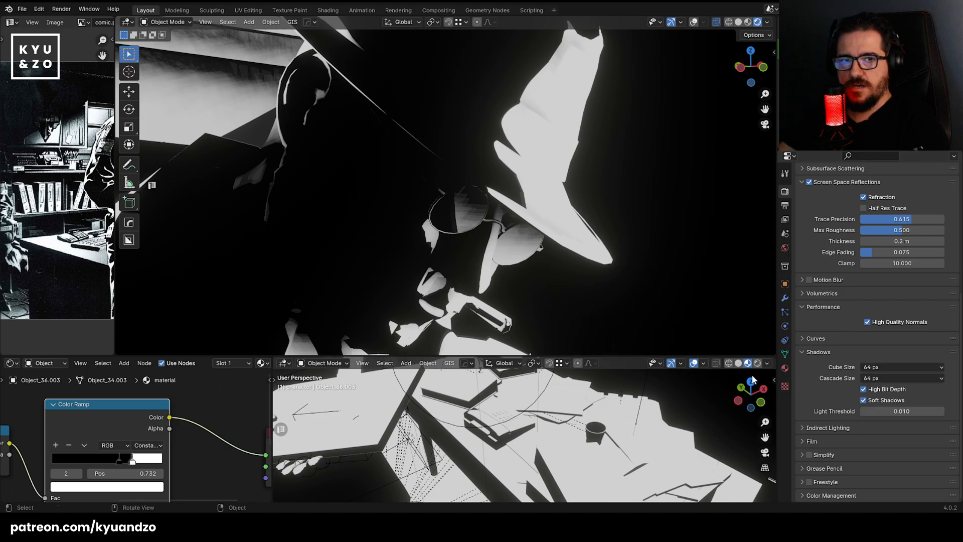
# Move the upper paper stack beside the window about -3.62 m along Y.
pyautogui.scroll(-12, 533, 179)
pyautogui.keyDown('shift'); pyautogui.moveTo(605, 174); pyautogui.dragTo(455, 131, button='middle'); pyautogui.keyUp('shift')
pyautogui.scroll(2, 458, 138)
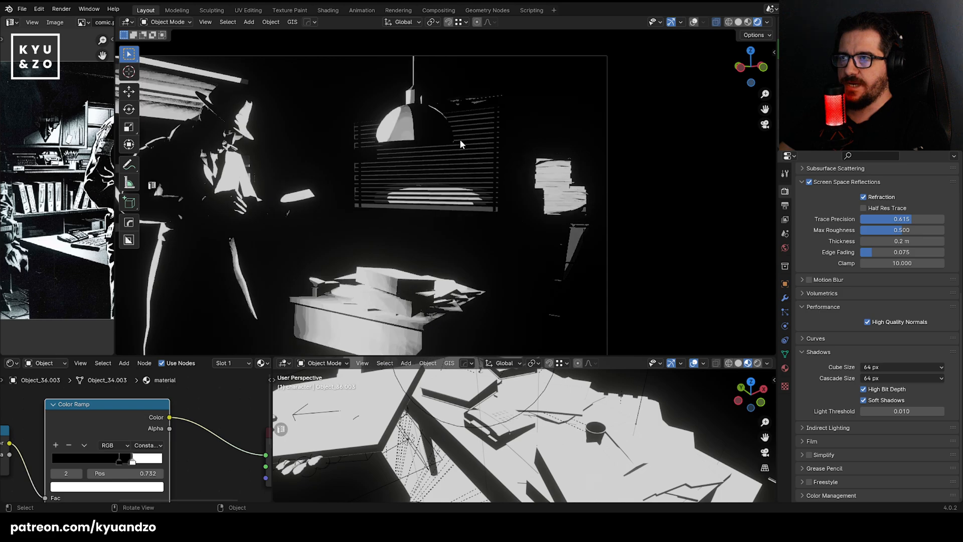
pyautogui.keyDown('shift'); pyautogui.moveTo(518, 129); pyautogui.dragTo(501, 126, button='middle'); pyautogui.keyUp('shift')
pyautogui.scroll(1, 500, 127)
pyautogui.scroll(3, 569, 168)
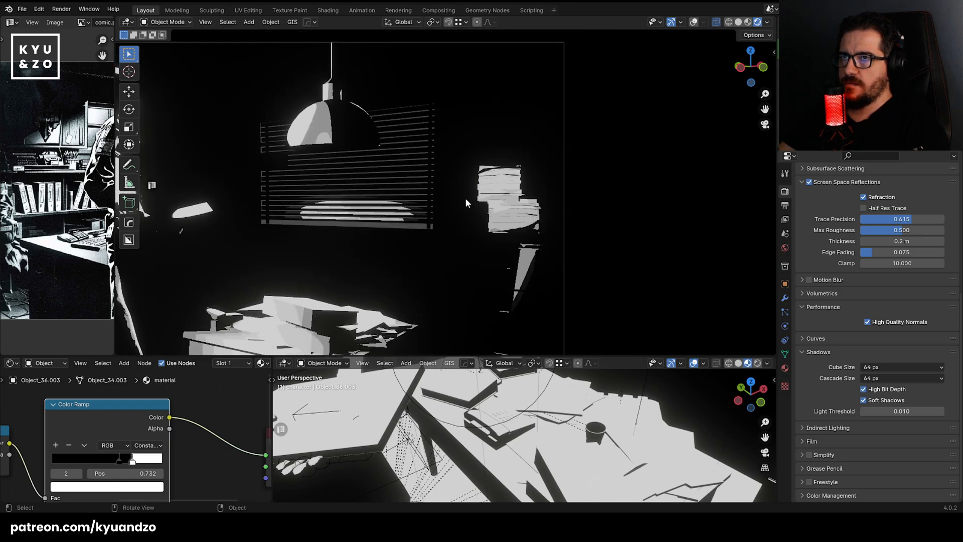
pyautogui.click(566, 161)
pyautogui.scroll(1, 565, 161)
pyautogui.press('g')
pyautogui.press('y')
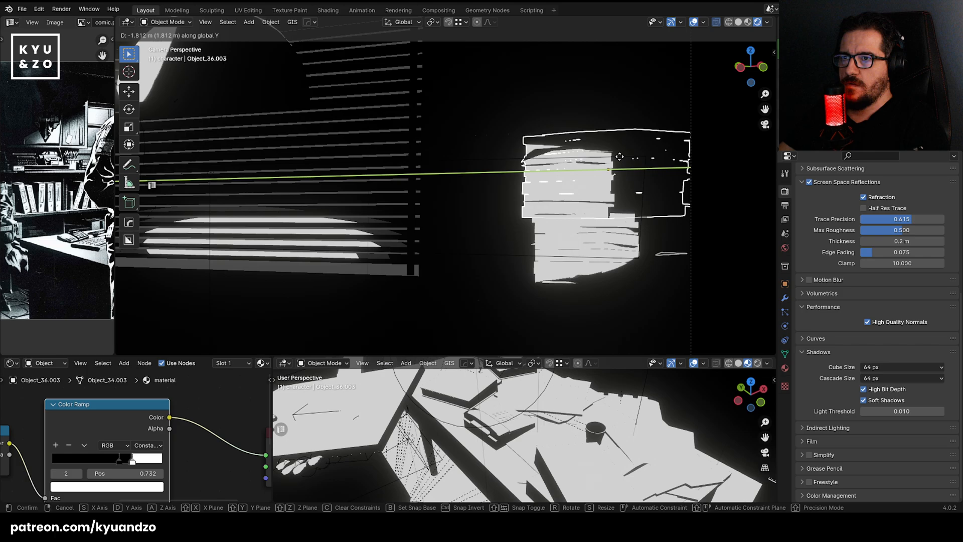
pyautogui.click(640, 167)
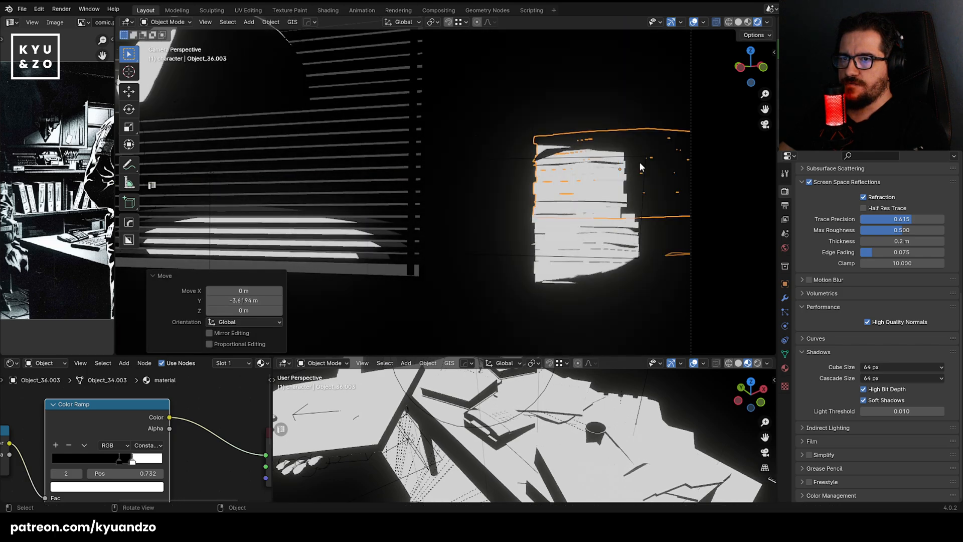
# Rotate the upper paper stack about Z and raise it about 0.43 m along Z.
pyautogui.press('r')
pyautogui.press('z')
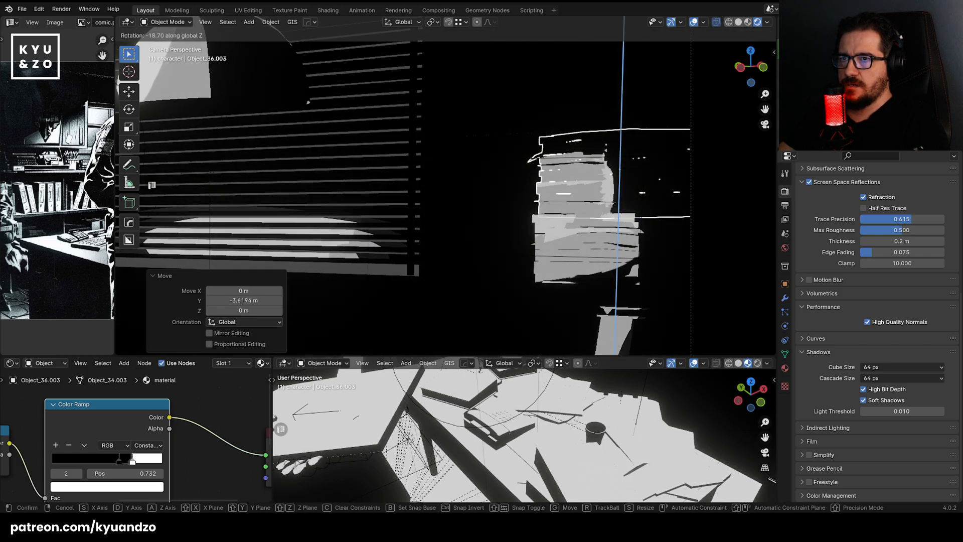
pyautogui.click(727, 146)
pyautogui.press('g')
pyautogui.press('z')
pyautogui.click(723, 68)
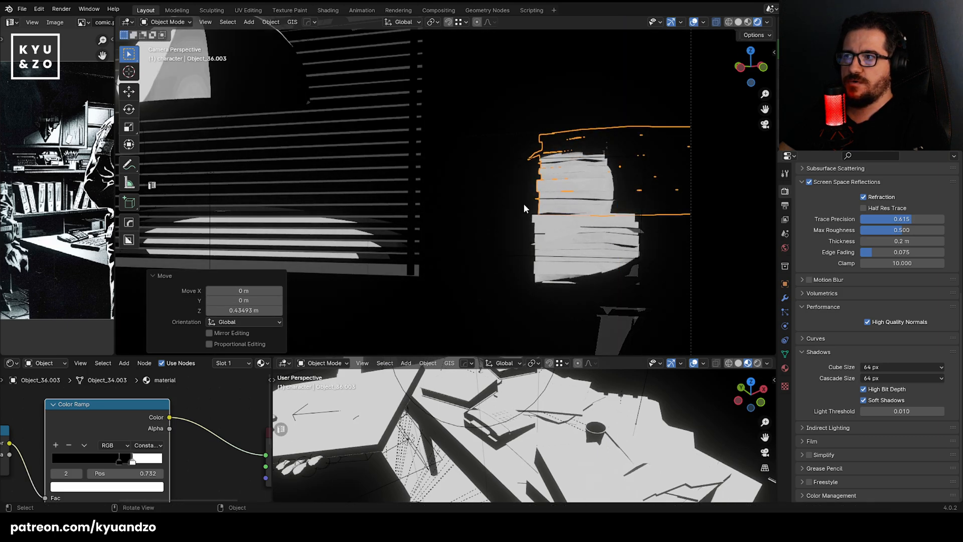
# Lower the large block on top of the desk's pile about 1.13 m along Z.
pyautogui.scroll(-5, 524, 209)
pyautogui.click(426, 185)
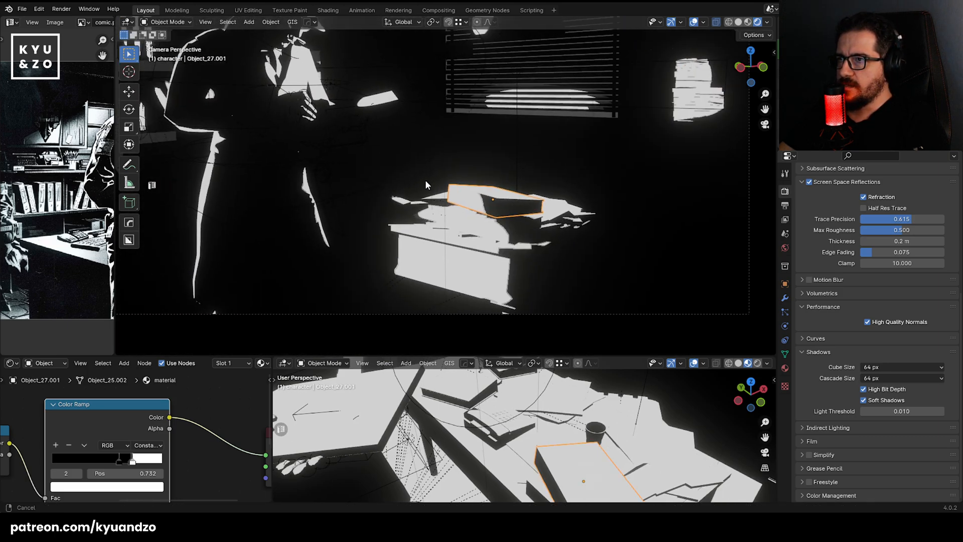
pyautogui.press('g')
pyautogui.press('z')
pyautogui.click(624, 218)
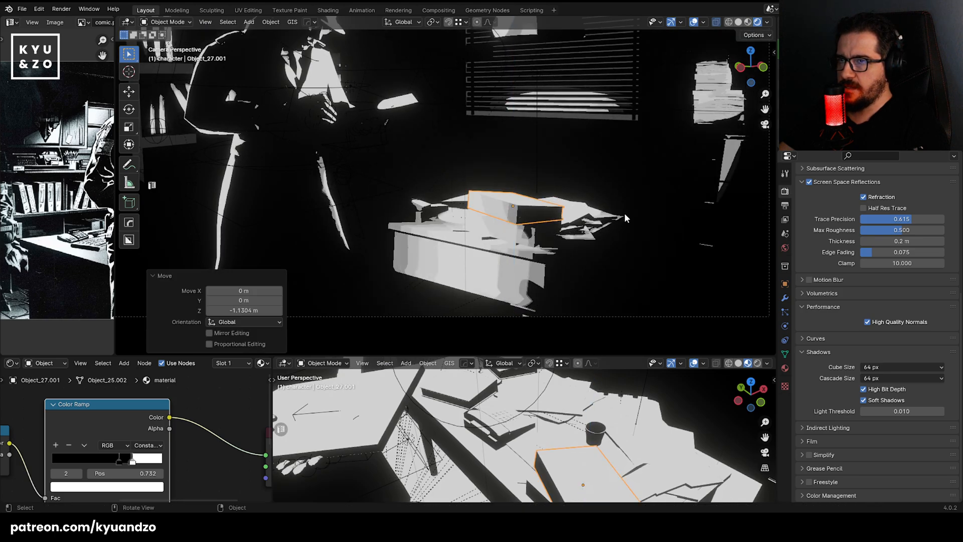
# Duplicate the area light beside the character at the bookcase and raise the copy along Z.
pyautogui.click(420, 211)
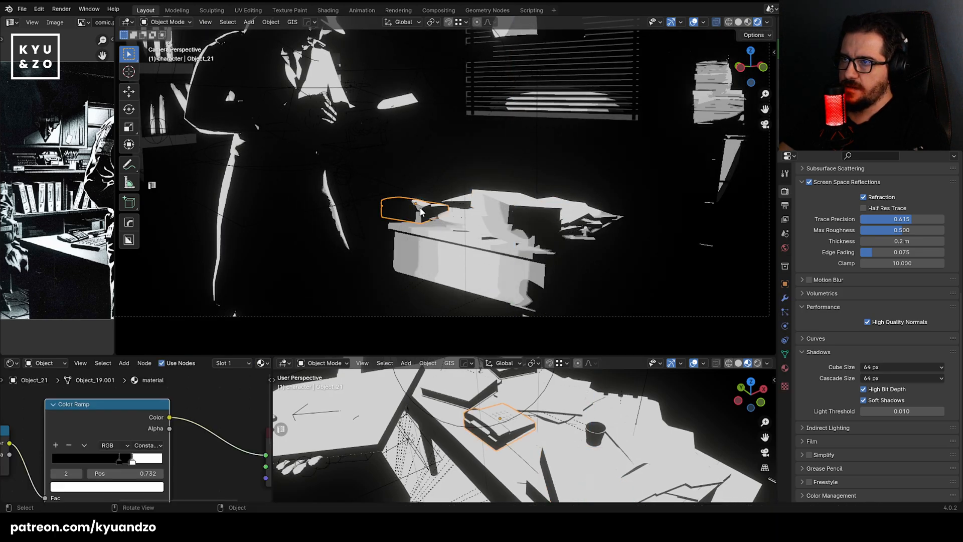
pyautogui.keyDown('shift'); pyautogui.moveTo(420, 212); pyautogui.dragTo(680, 353, button='middle'); pyautogui.keyUp('shift')
pyautogui.click(451, 188)
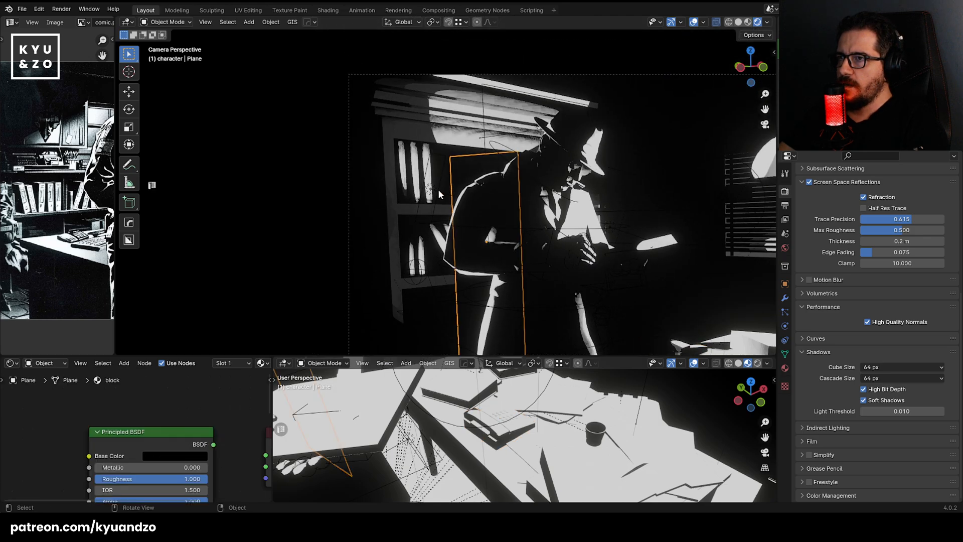
pyautogui.click(439, 194)
pyautogui.scroll(-12, 524, 432)
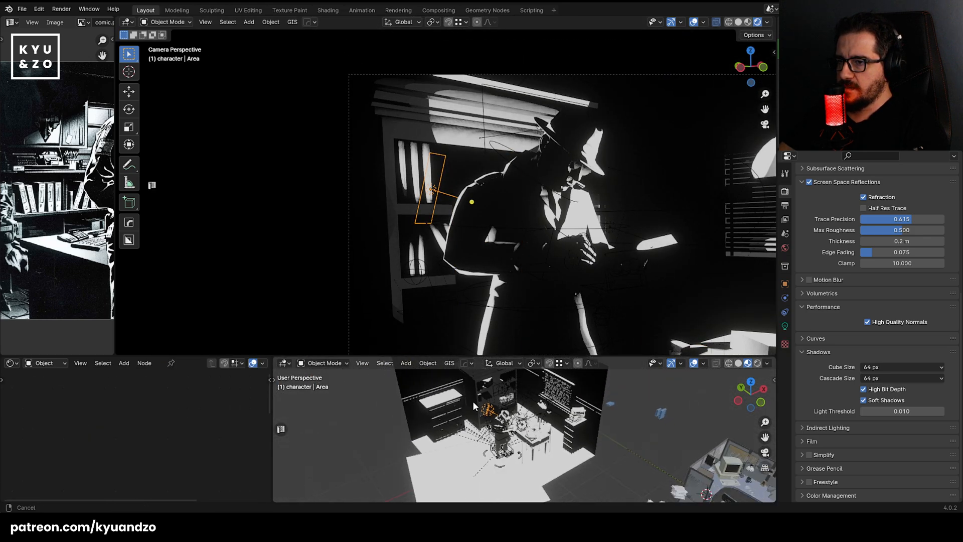
pyautogui.scroll(8, 472, 401)
pyautogui.keyDown('shift'); pyautogui.moveTo(528, 432); pyautogui.dragTo(491, 422, button='middle'); pyautogui.keyUp('shift')
pyautogui.scroll(-2, 493, 422)
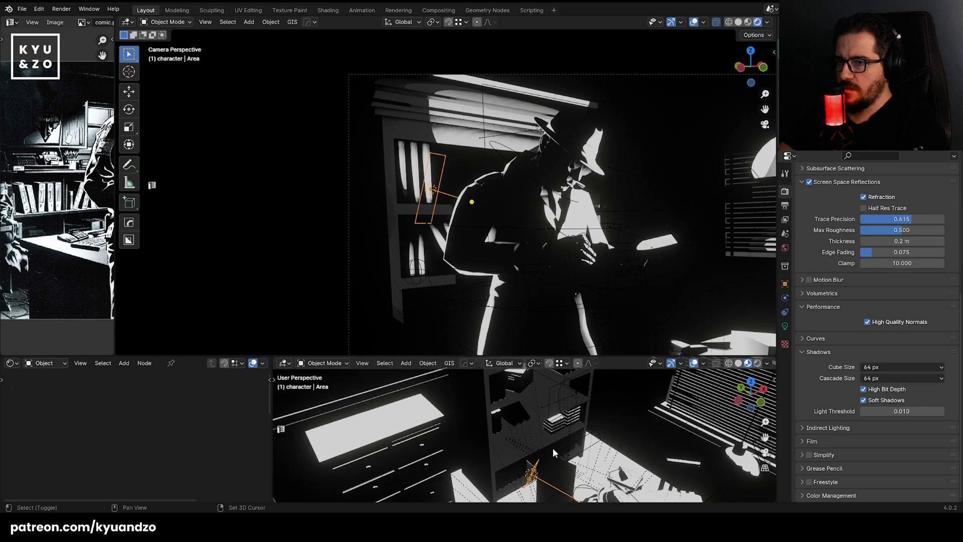
pyautogui.hotkey('shift', 'd')
pyautogui.press('z')
pyautogui.click(557, 378)
# Rotate the duplicated area light about Z and move it about -8.7 m along Y.
pyautogui.press('r')
pyautogui.press('a')
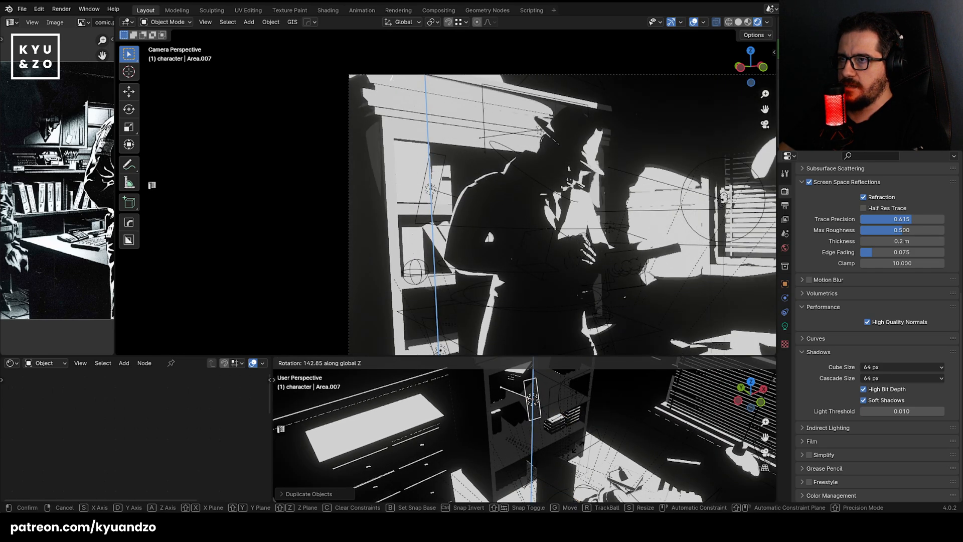
pyautogui.click(596, 425)
pyautogui.press('g')
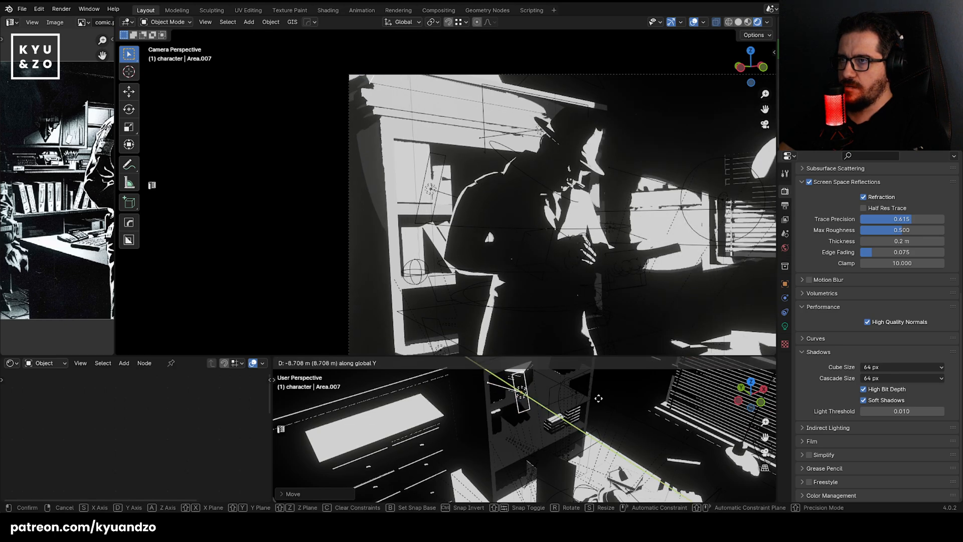
pyautogui.click(596, 398)
pyautogui.scroll(2, 591, 394)
# Rotate the black blocking plane behind the character by about -29.6° about Z.
pyautogui.click(474, 279)
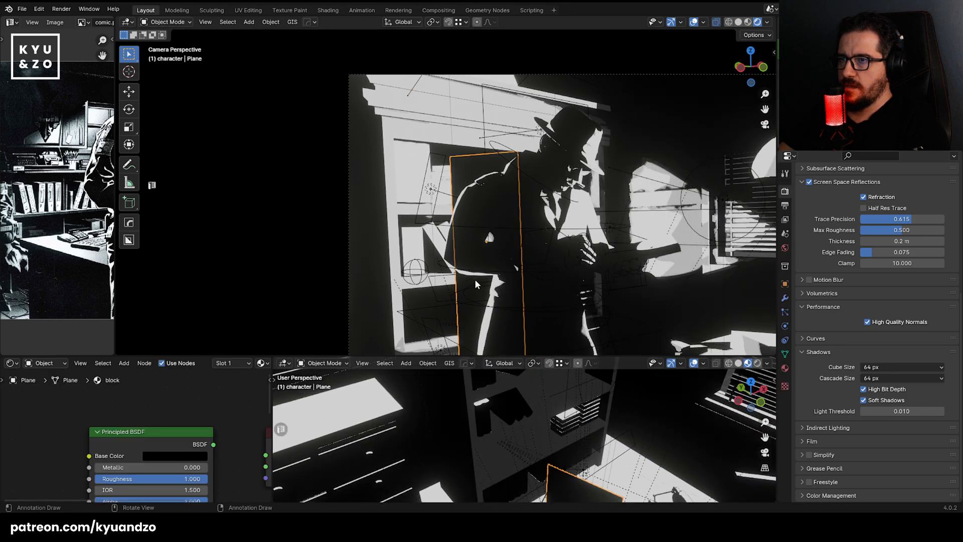
pyautogui.press('g')
pyautogui.rightClick(510, 282)
pyautogui.press('g')
pyautogui.press('d')
pyautogui.rightClick(519, 239)
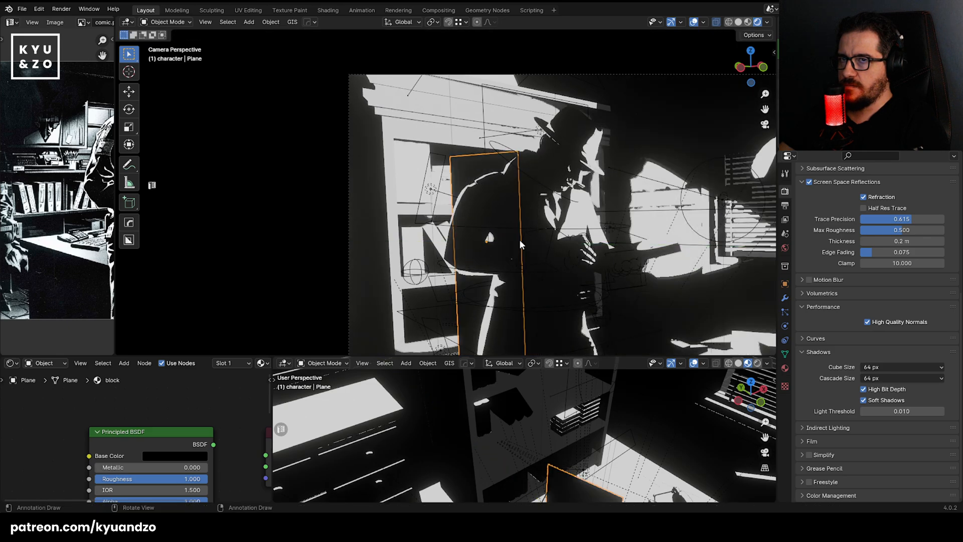
pyautogui.press('r')
pyautogui.press('a')
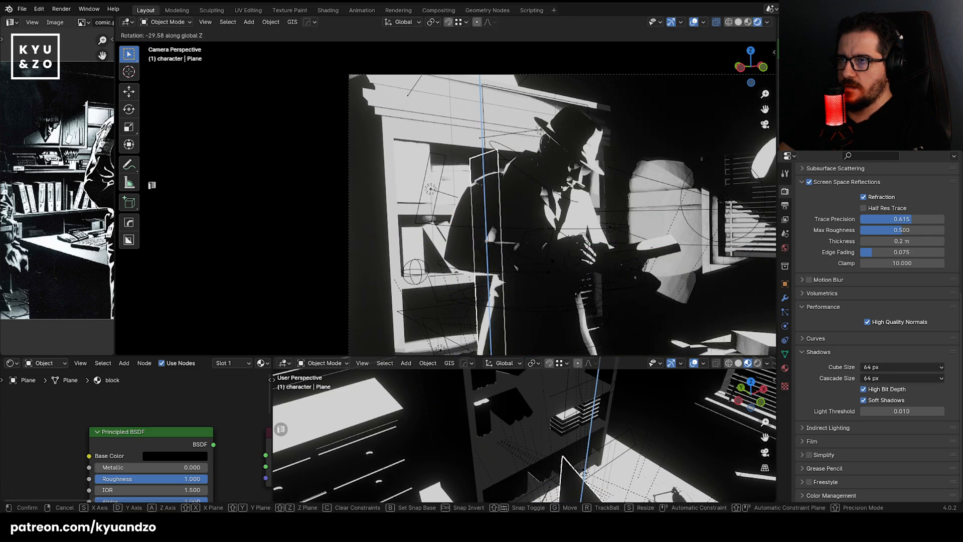
pyautogui.click(517, 261)
# Convert the duplicated area light to a spot light and narrow its spot size to 12.2°.
pyautogui.scroll(-3, 519, 417)
pyautogui.moveTo(514, 415); pyautogui.dragTo(531, 413, button='middle')
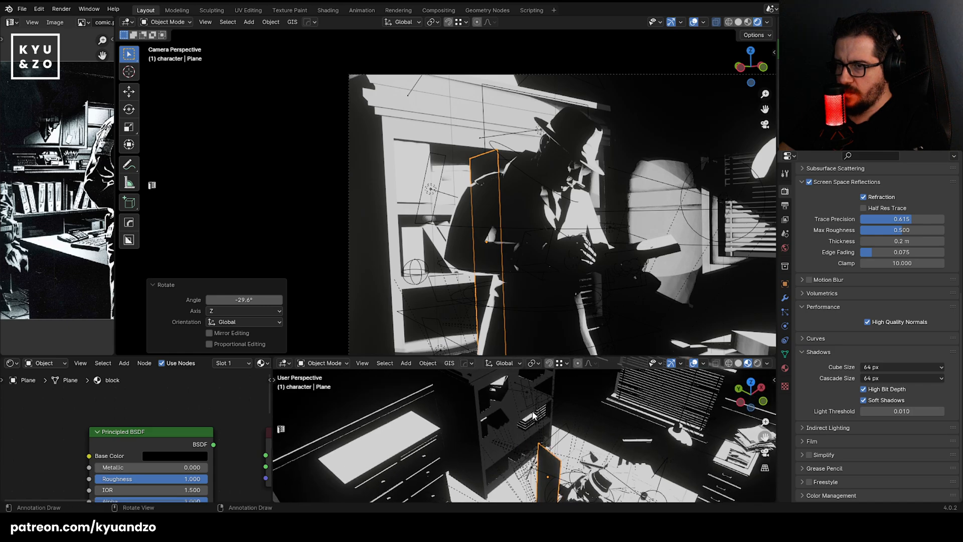
pyautogui.click(526, 393)
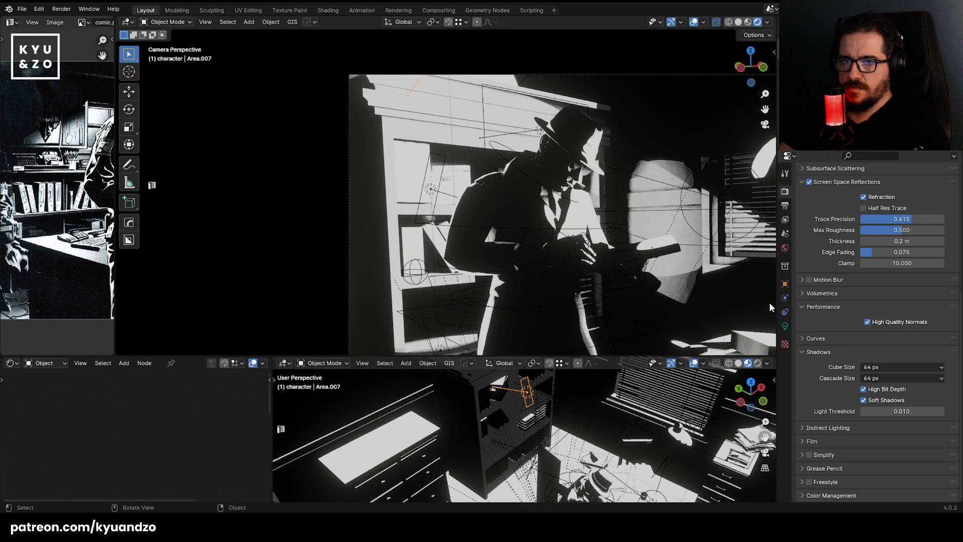
pyautogui.click(785, 326)
pyautogui.click(900, 235)
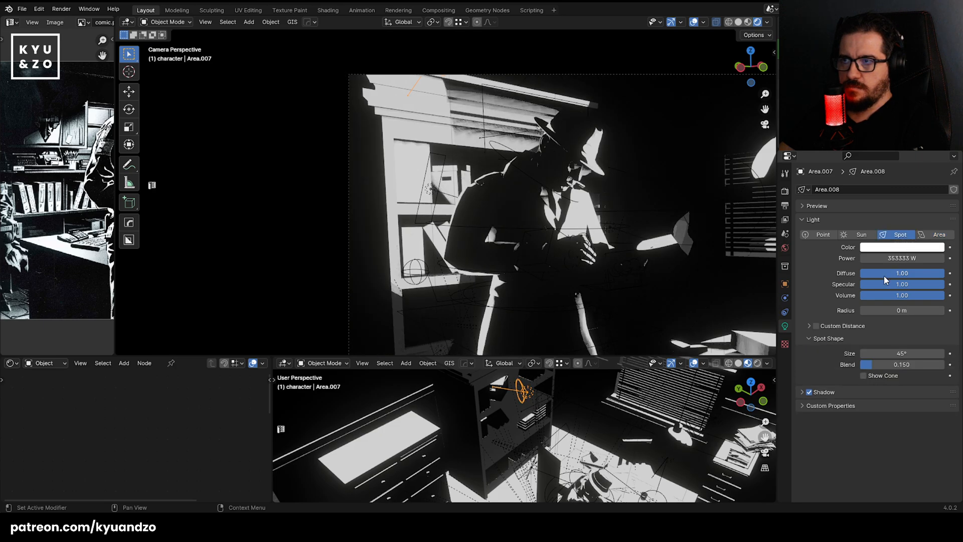
pyautogui.moveTo(901, 353); pyautogui.dragTo(862, 353)
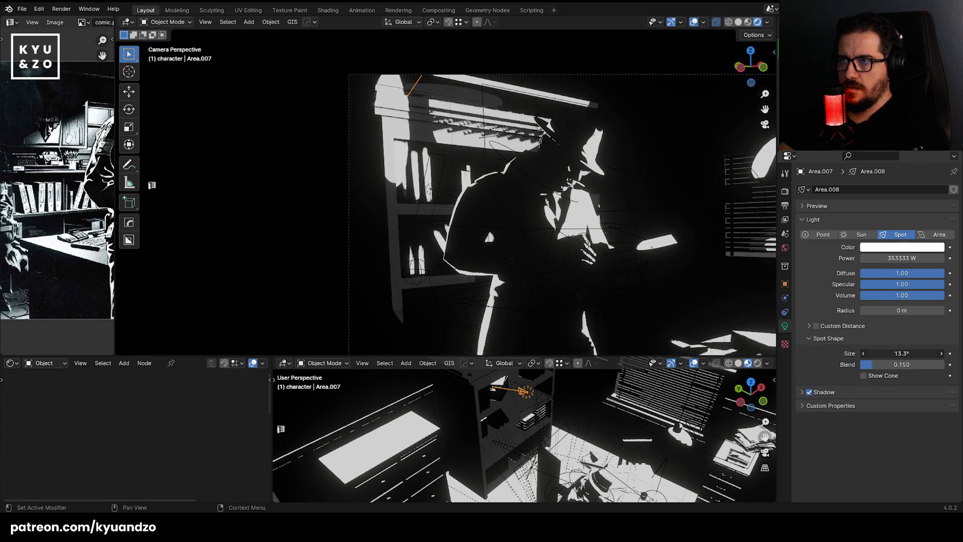
# Scale the spot light to about 0.284 along Z and move it about 22 m in X, -28.7 m in Y and -14.4 m in Z.
pyautogui.press('s')
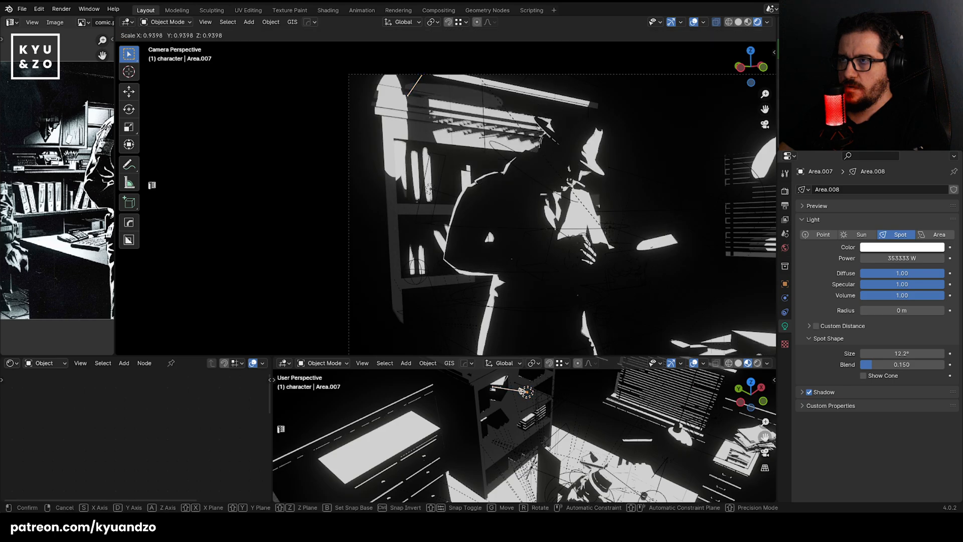
pyautogui.press('a')
pyautogui.click(482, 118)
pyautogui.press('g')
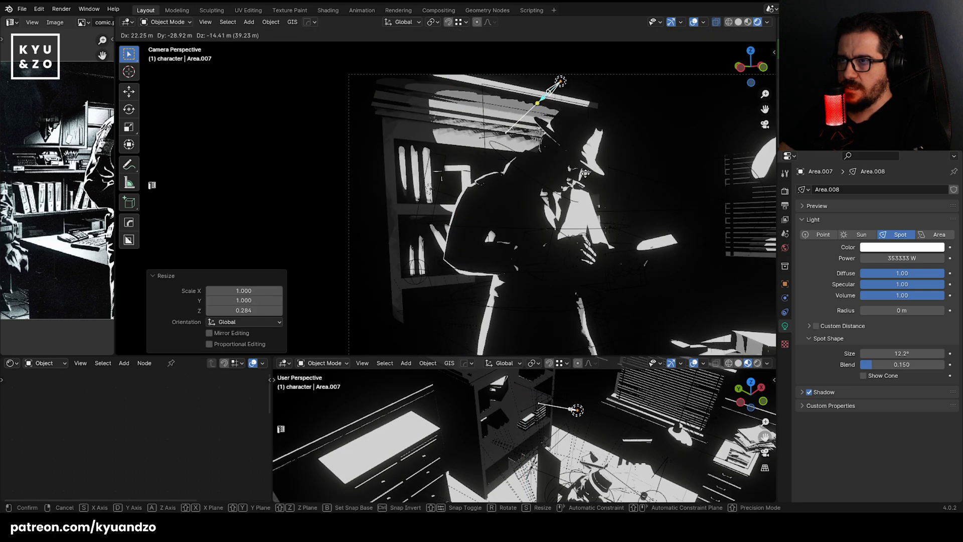
pyautogui.click(559, 81)
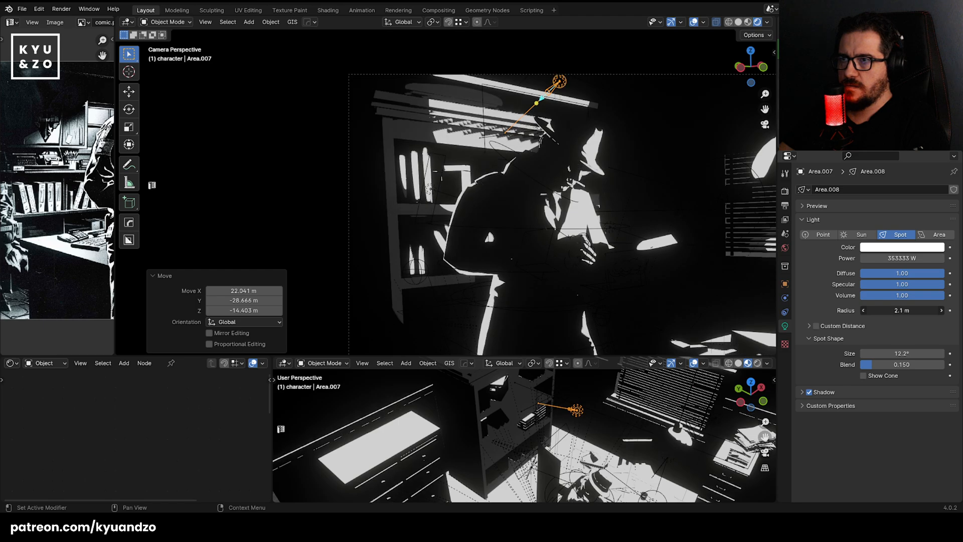
# Set the spot light's radius to 20.7 m and reposition it along Y and Z.
pyautogui.moveTo(901, 310); pyautogui.dragTo(880, 310)
pyautogui.press('g')
pyautogui.press('d')
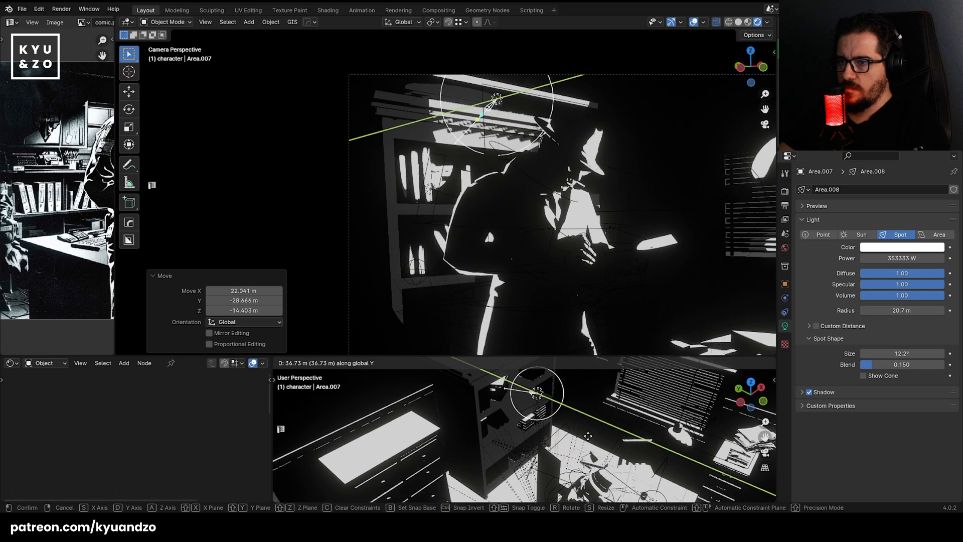
pyautogui.click(562, 424)
pyautogui.press('g')
pyautogui.press('a')
pyautogui.click(562, 446)
# Shift the spot light along X in front of the bookcase's upper shelf.
pyautogui.moveTo(562, 426); pyautogui.dragTo(458, 426, button='middle')
pyautogui.press('g')
pyautogui.press('d')
pyautogui.press('s')
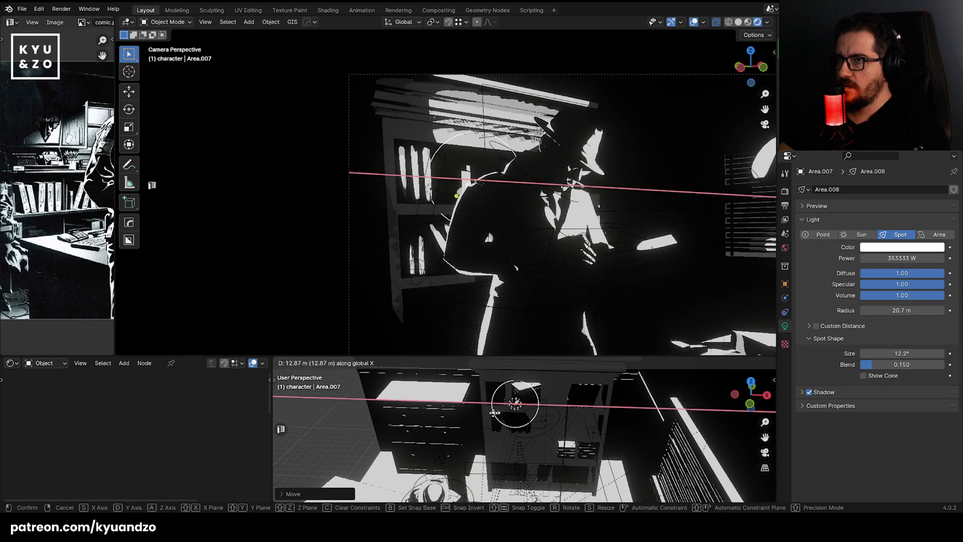
pyautogui.click(502, 411)
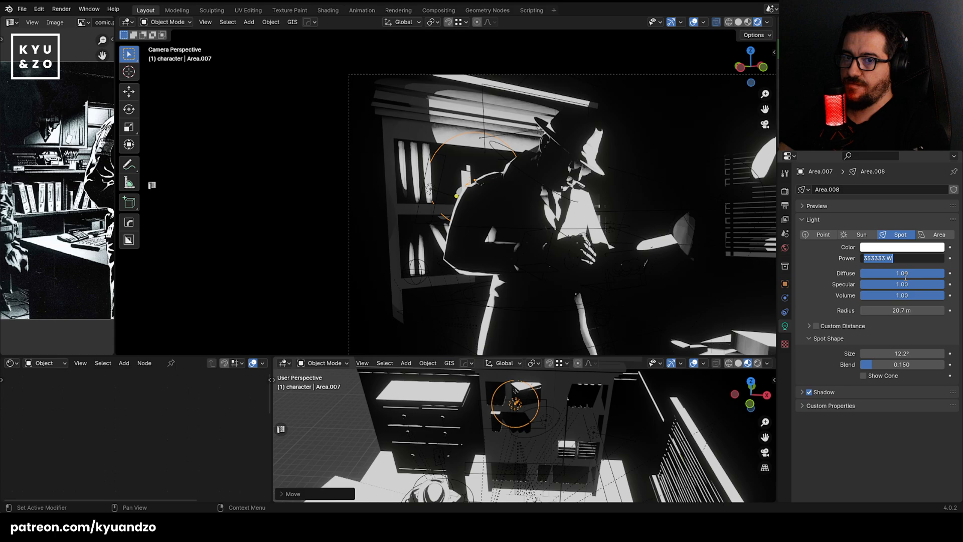
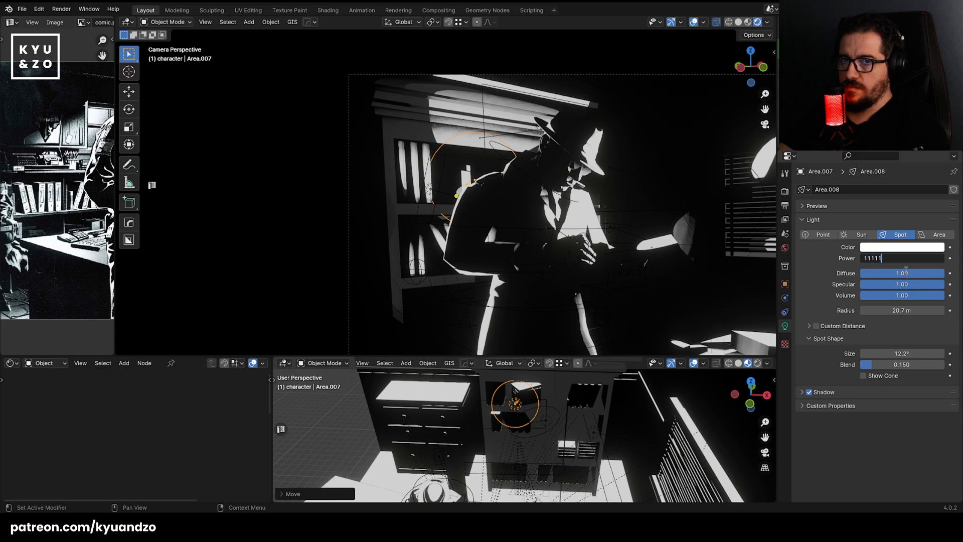
# Set the spot light's power to 1.1111 MW and pull it away from the bookcase along negative Y.
pyautogui.press('Return')
pyautogui.press('g')
pyautogui.press('y')
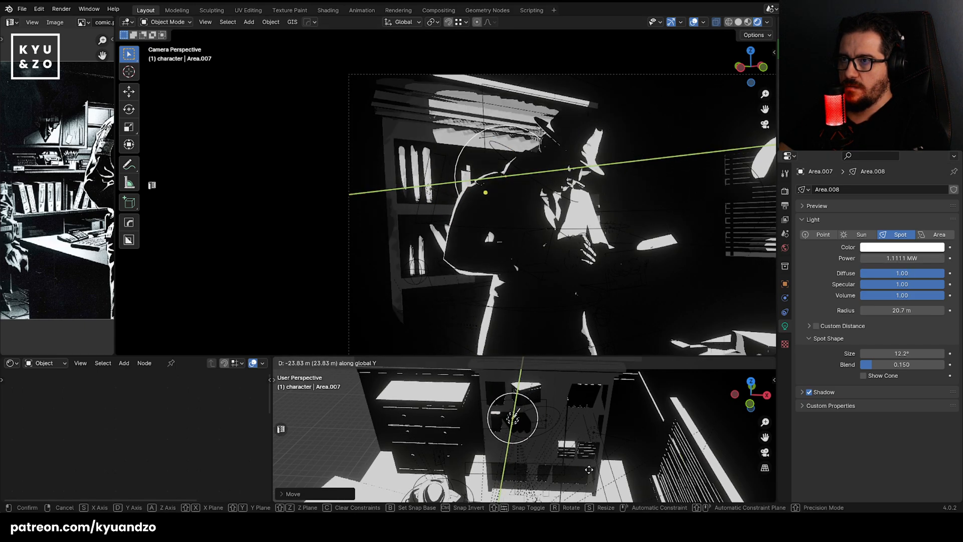
pyautogui.click(515, 469)
# Rotate the box on the bookcase's upper shelf about Z and move it about -3.77 m along X.
pyautogui.click(468, 180)
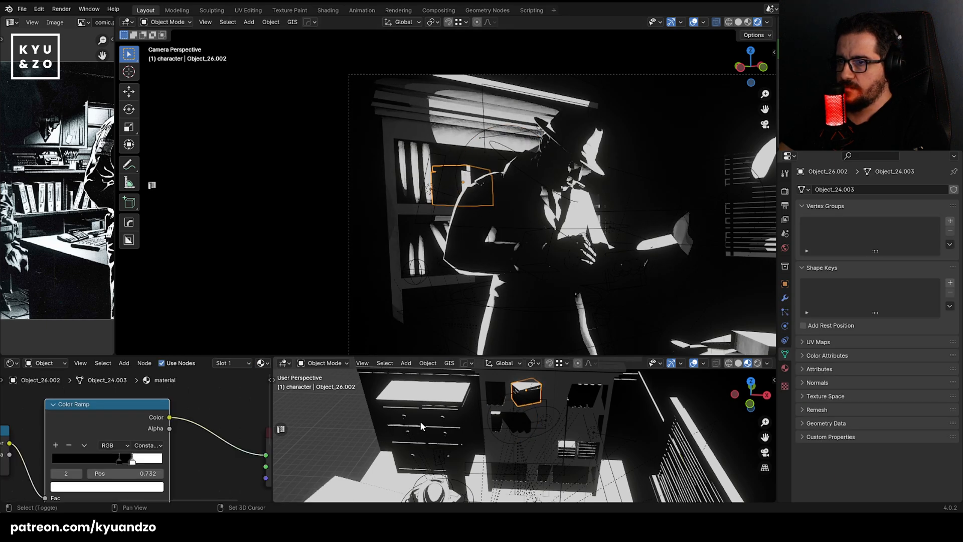
pyautogui.keyDown('shift'); pyautogui.moveTo(421, 423); pyautogui.dragTo(425, 462, button='middle'); pyautogui.keyUp('shift')
pyautogui.press('r')
pyautogui.press('z')
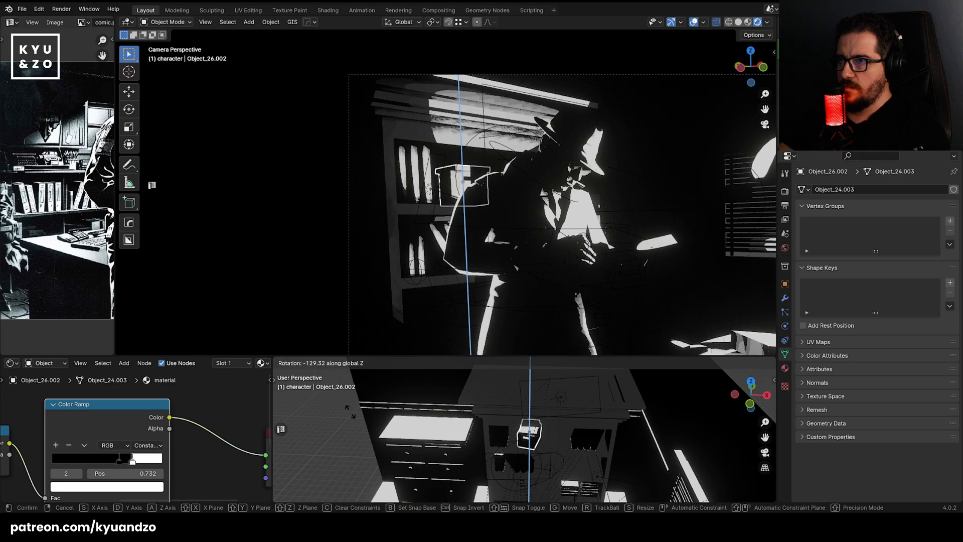
pyautogui.click(529, 408)
pyautogui.press('g')
pyautogui.press('y')
pyautogui.press('x')
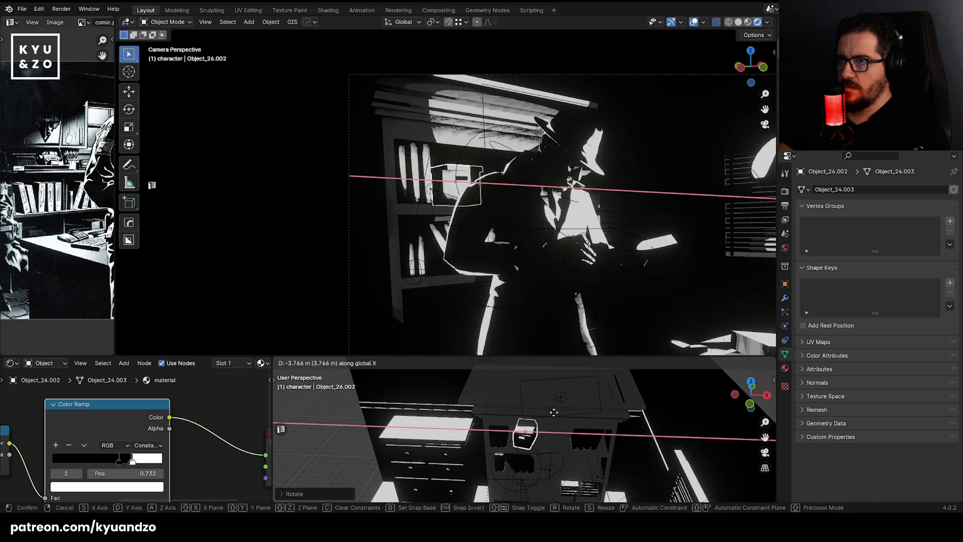
pyautogui.click(553, 411)
# Try deleting the lights around the bookcase one at a time, undoing each deletion.
pyautogui.click(528, 453)
pyautogui.moveTo(529, 452); pyautogui.dragTo(531, 462, button='middle')
pyautogui.press('x')
pyautogui.click(530, 463)
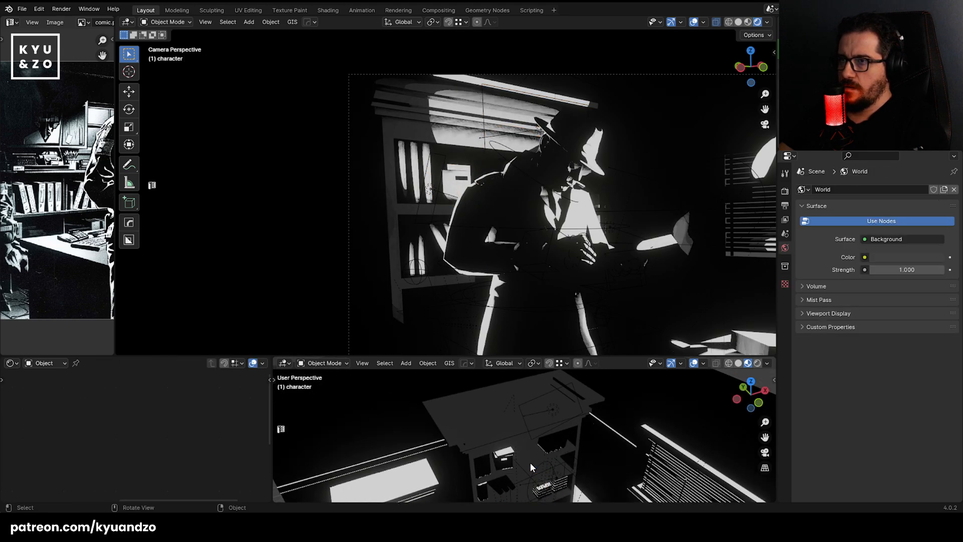
pyautogui.hotkey('ctrl', 'z')
pyautogui.scroll(-2, 605, 451)
pyautogui.keyDown('shift'); pyautogui.moveTo(605, 451); pyautogui.dragTo(575, 417, button='middle'); pyautogui.keyUp('shift')
pyautogui.scroll(4, 575, 417)
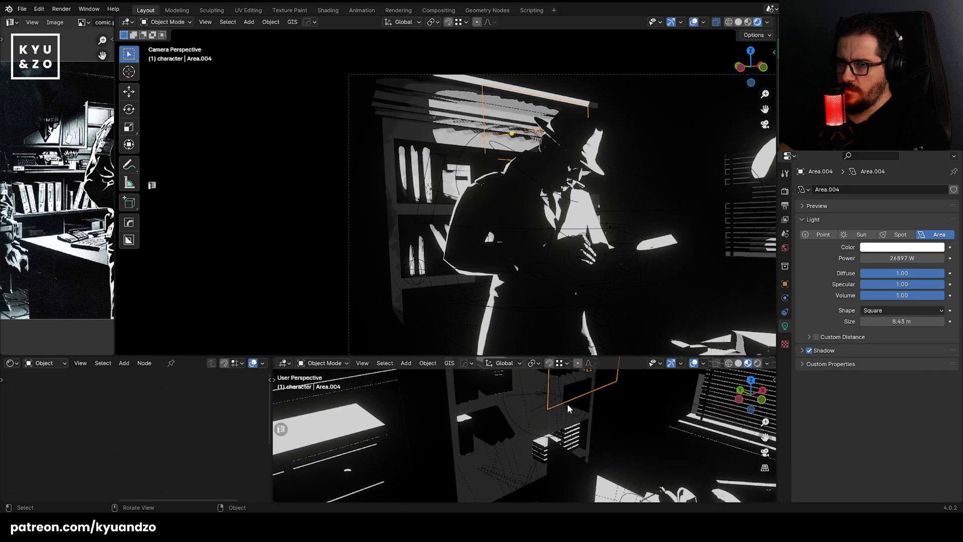
pyautogui.press('x')
pyautogui.click(567, 408)
pyautogui.hotkey('ctrl', 'z')
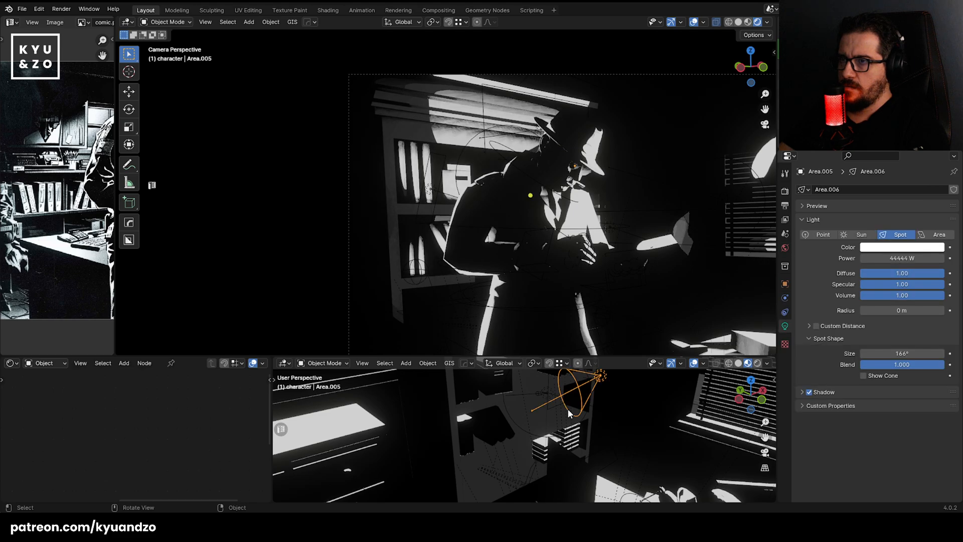
# Try deleting the square area light in front of the bookcase's upper shelf, then undo the deletion.
pyautogui.moveTo(568, 408); pyautogui.dragTo(494, 414, button='middle')
pyautogui.click(543, 448)
pyautogui.click(533, 436)
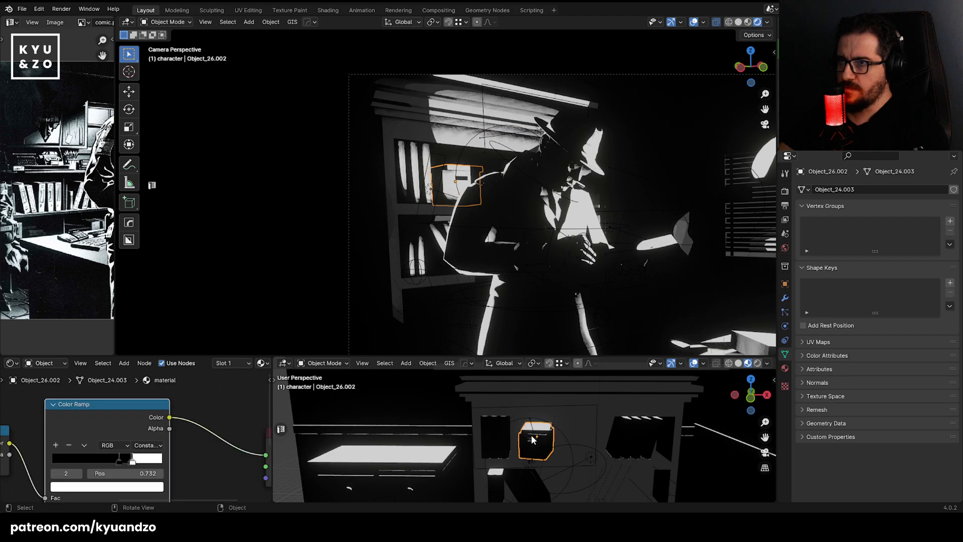
pyautogui.click(533, 437)
pyautogui.press('Delete')
pyautogui.hotkey('ctrl', 'z')
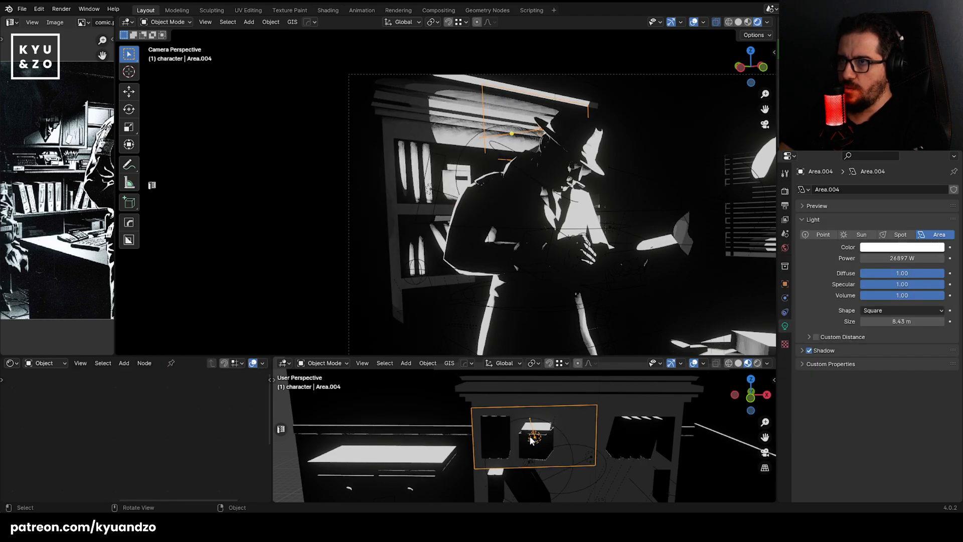
# Delete the square area light in front of the bookcase's upper shelf.
pyautogui.press('g')
pyautogui.press('z')
pyautogui.rightClick(553, 435)
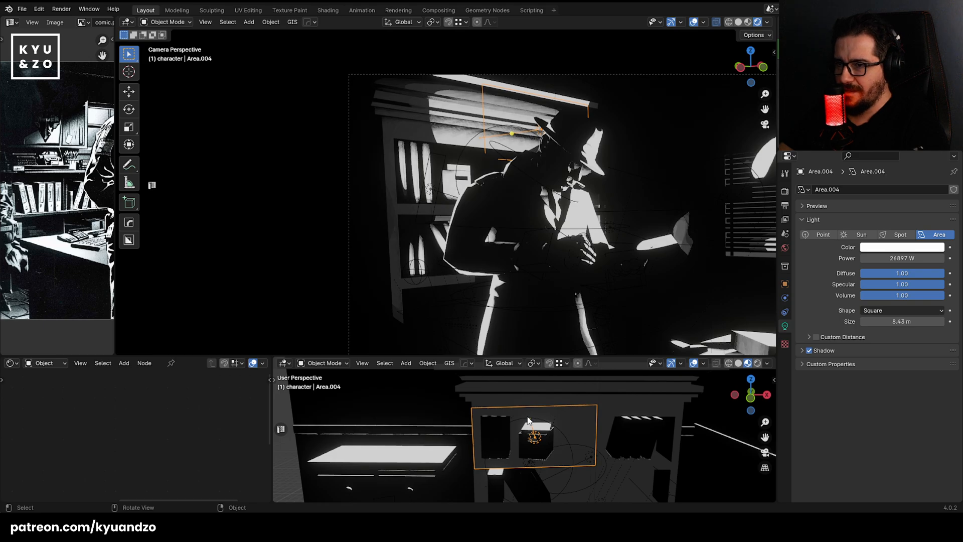
pyautogui.press('Delete')
pyautogui.scroll(-5, 527, 419)
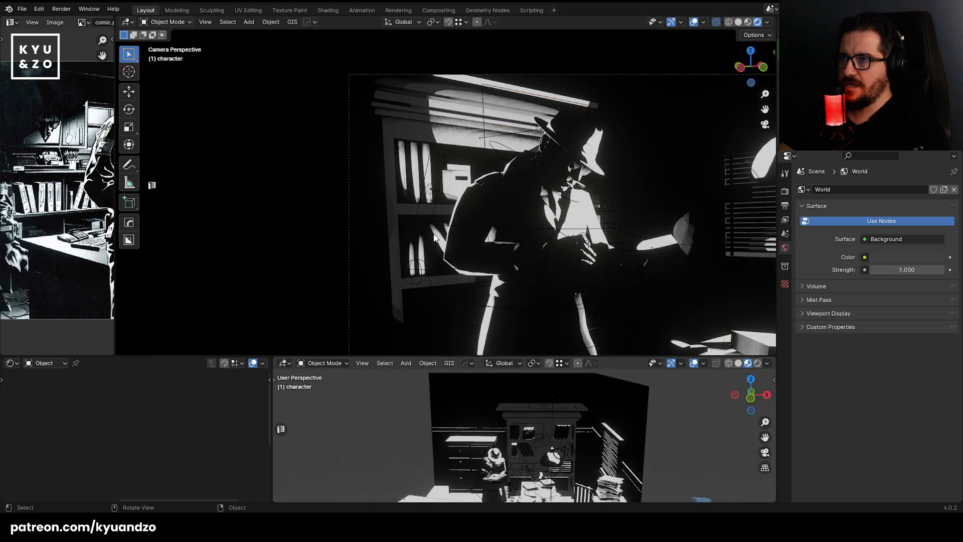
# Rotate the box on the bookcase's upper shelf about Z and move it about -3.15 m along X.
pyautogui.click(528, 431)
pyautogui.press('r')
pyautogui.press('z')
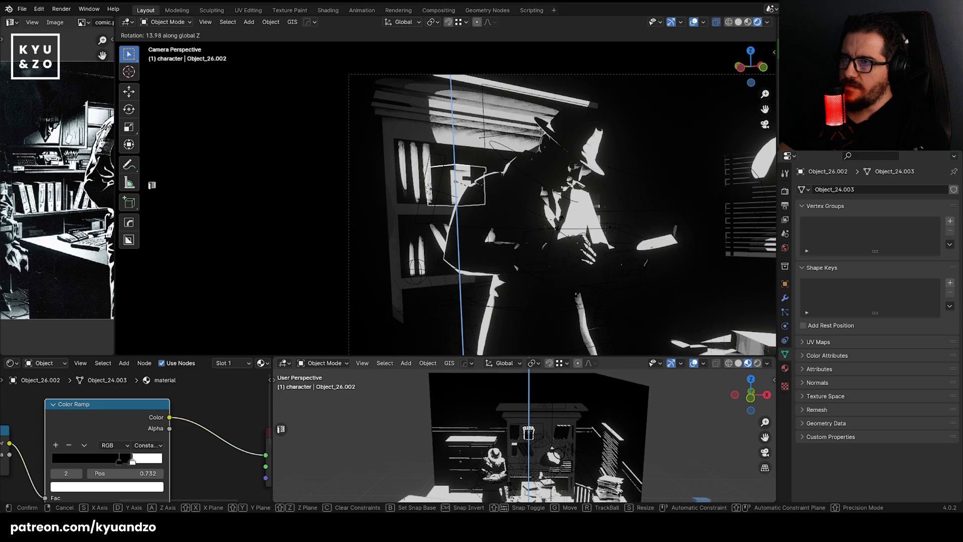
pyautogui.click(560, 218)
pyautogui.press('g')
pyautogui.press('y')
pyautogui.press('x')
pyautogui.click(549, 219)
# Move the upper-shelf box about 4.98 m along Y and tilt it slightly about Y.
pyautogui.press('g')
pyautogui.press('y')
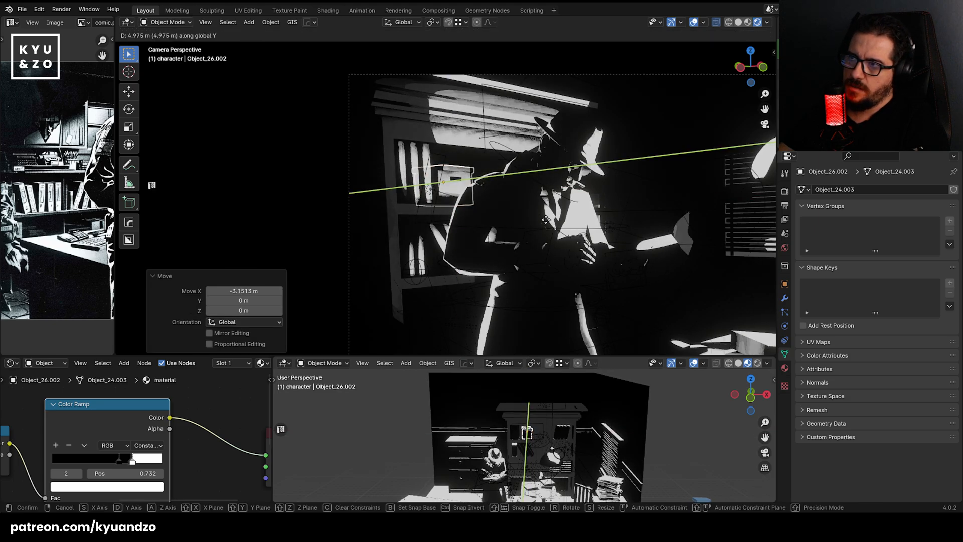
pyautogui.click(547, 219)
pyautogui.press('r')
pyautogui.press('x')
pyautogui.press('y')
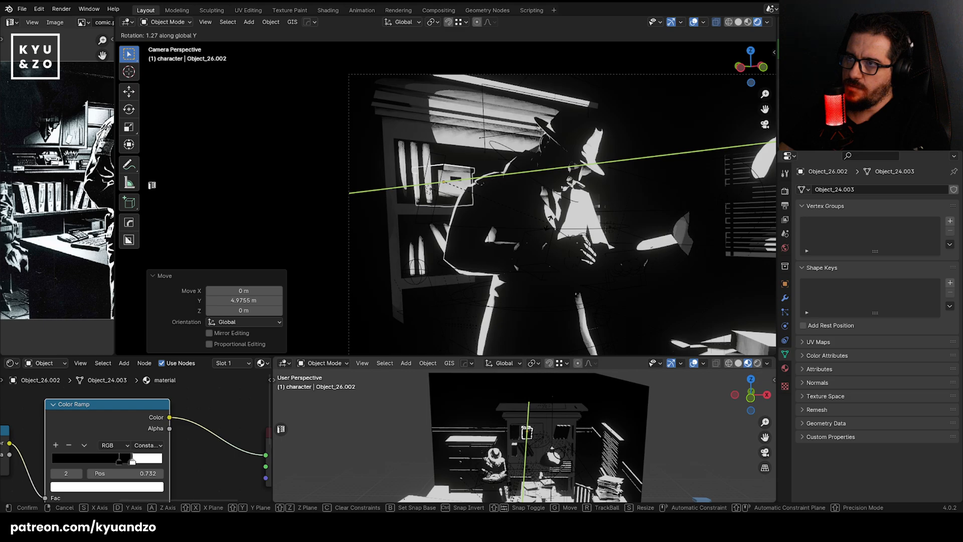
pyautogui.click(548, 222)
pyautogui.click(247, 158)
pyautogui.scroll(-3, 597, 267)
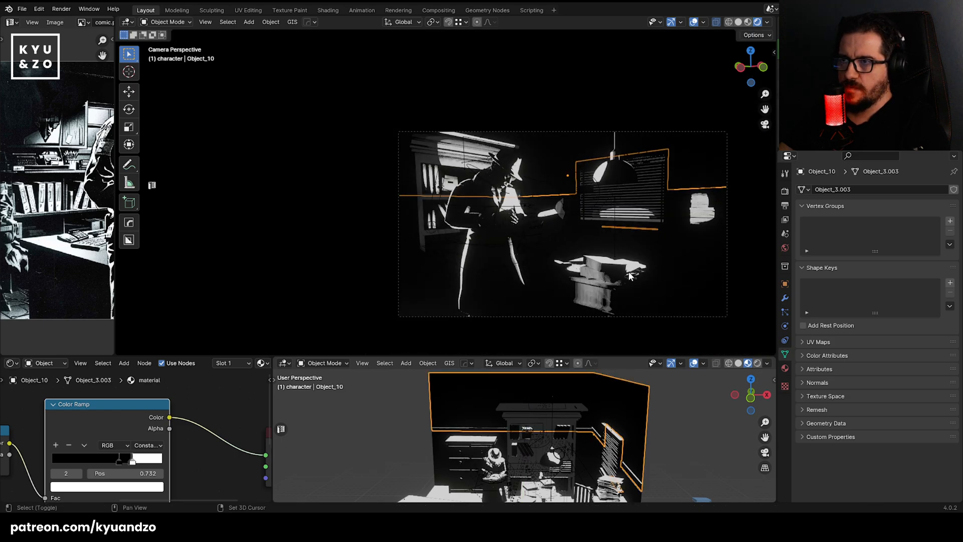
# Save the scene file.
pyautogui.keyDown('shift'); pyautogui.moveTo(630, 275); pyautogui.dragTo(499, 247, button='middle'); pyautogui.keyUp('shift')
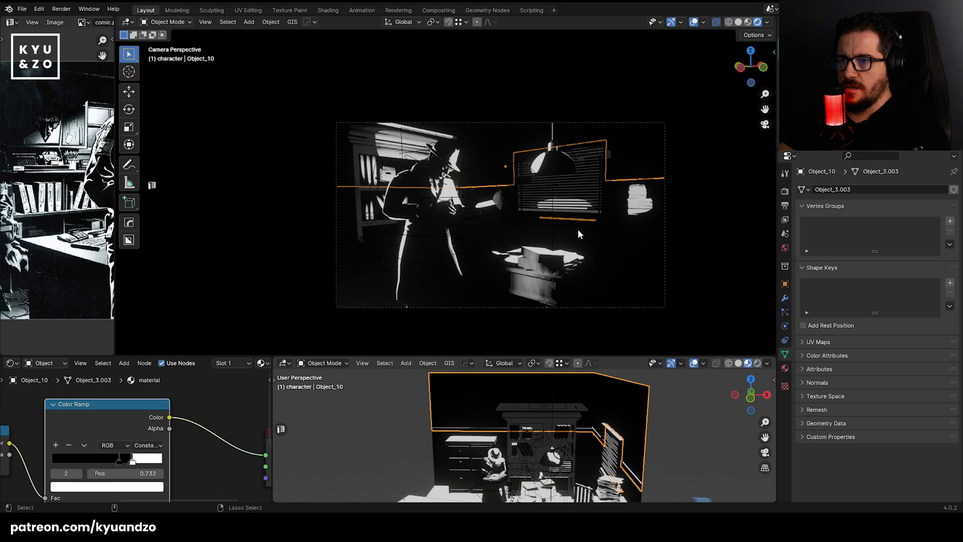
pyautogui.hotkey('ctrl', 's')
pyautogui.keyDown('shift'); pyautogui.moveTo(575, 272); pyautogui.dragTo(425, 235, button='middle'); pyautogui.keyUp('shift')
# Rotate the chair behind the desk -40.7° about global Z and move it about 30 m along X.
pyautogui.click(421, 231)
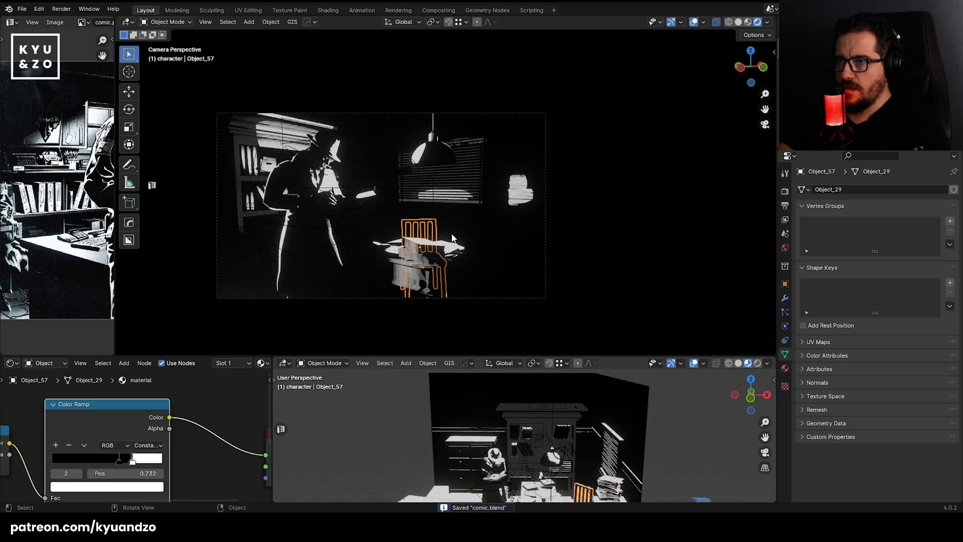
pyautogui.click(419, 223)
pyautogui.click(418, 223)
pyautogui.press('r')
pyautogui.press('z')
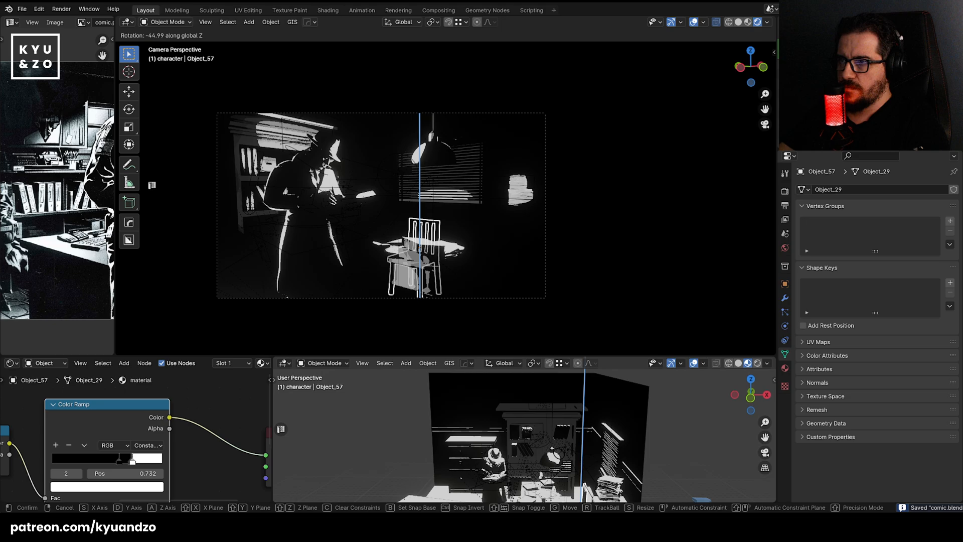
pyautogui.click(477, 233)
pyautogui.press('g')
pyautogui.press('x')
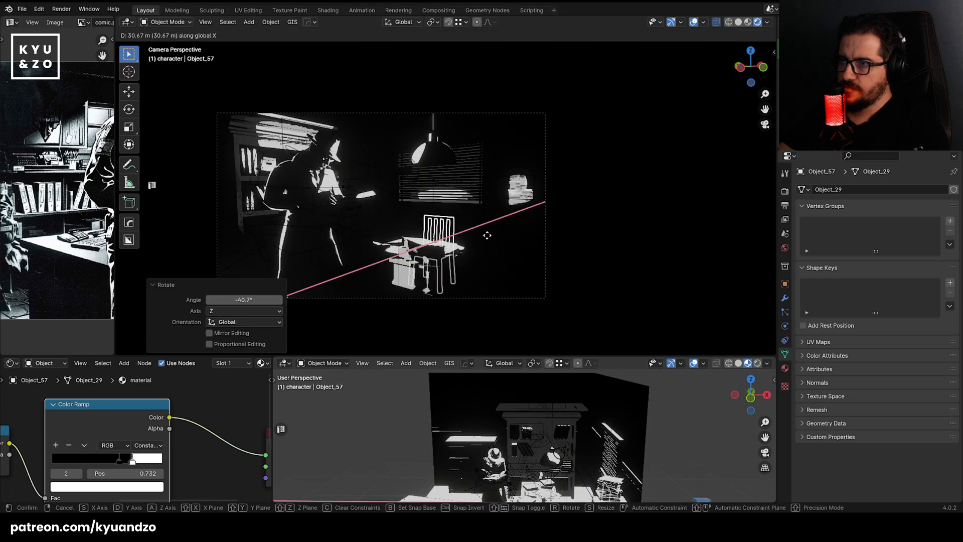
pyautogui.click(482, 232)
# Duplicate the spot light beside the standing man and move the copy about 92.57 m along X toward the chair.
pyautogui.moveTo(489, 436); pyautogui.dragTo(512, 427, button='middle')
pyautogui.scroll(3, 451, 419)
pyautogui.click(454, 395)
pyautogui.click(482, 382)
pyautogui.click(502, 431)
pyautogui.click(502, 387)
pyautogui.click(589, 442)
pyautogui.click(531, 450)
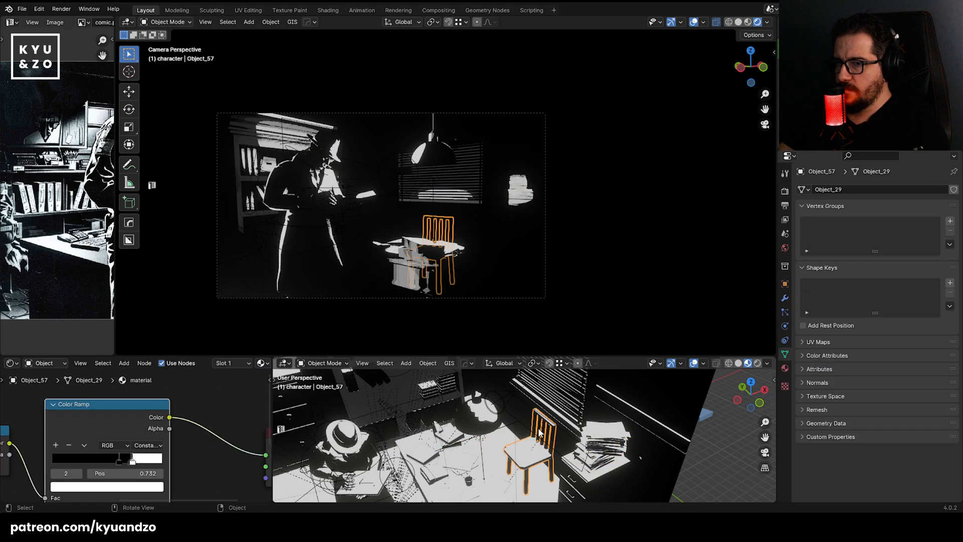
pyautogui.click(510, 403)
pyautogui.moveTo(402, 497); pyautogui.dragTo(437, 450, button='middle')
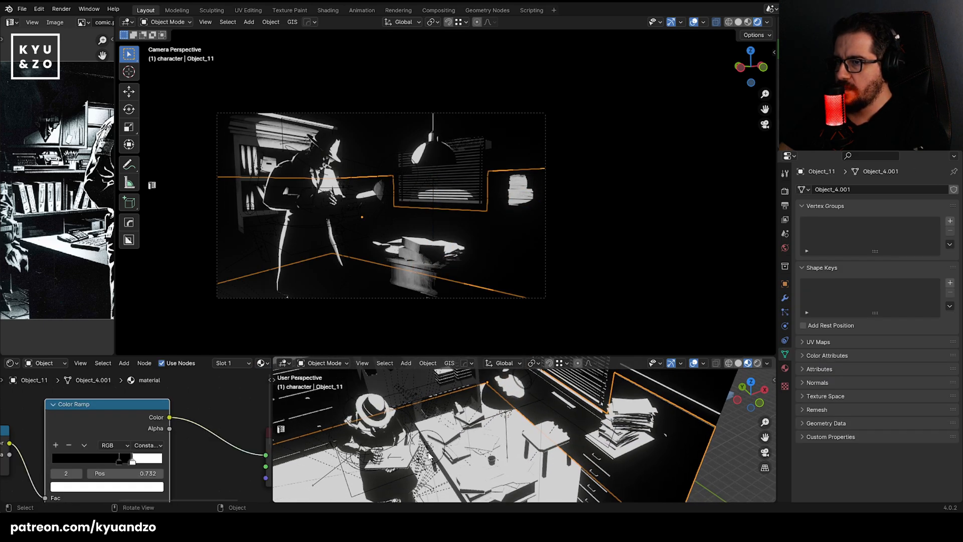
pyautogui.click(427, 455)
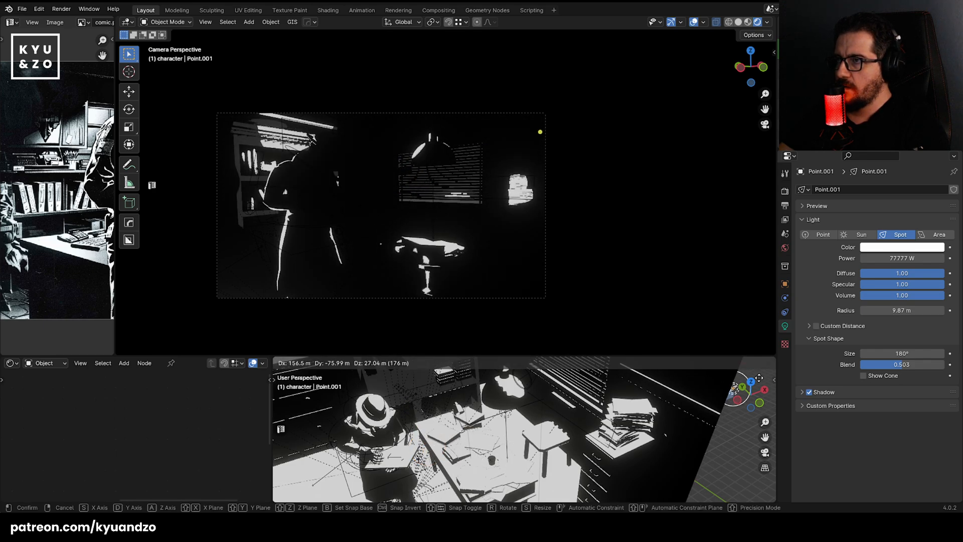
pyautogui.hotkey('shift', 'd')
pyautogui.press('x')
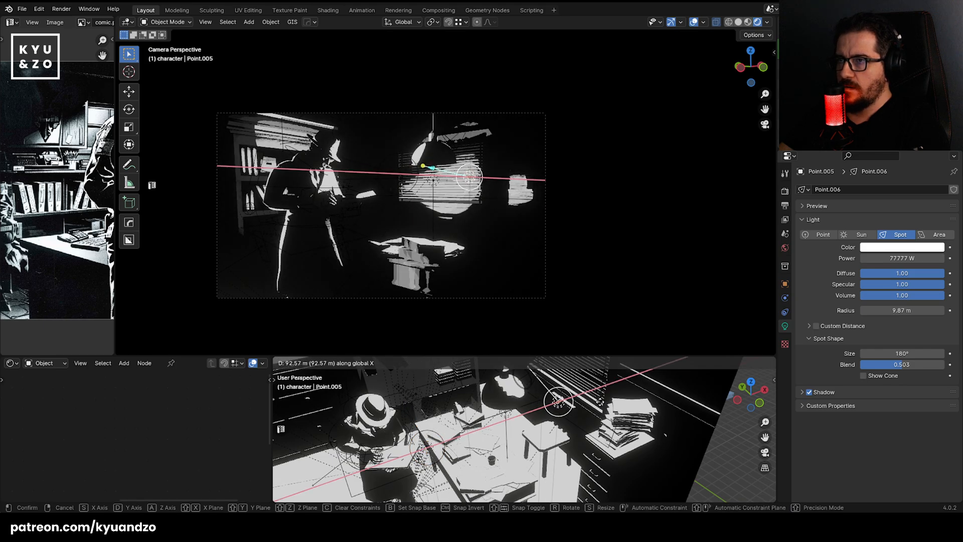
# Move the copied spot light over the desk and rotate it about X to aim it down at the desk.
pyautogui.press('r')
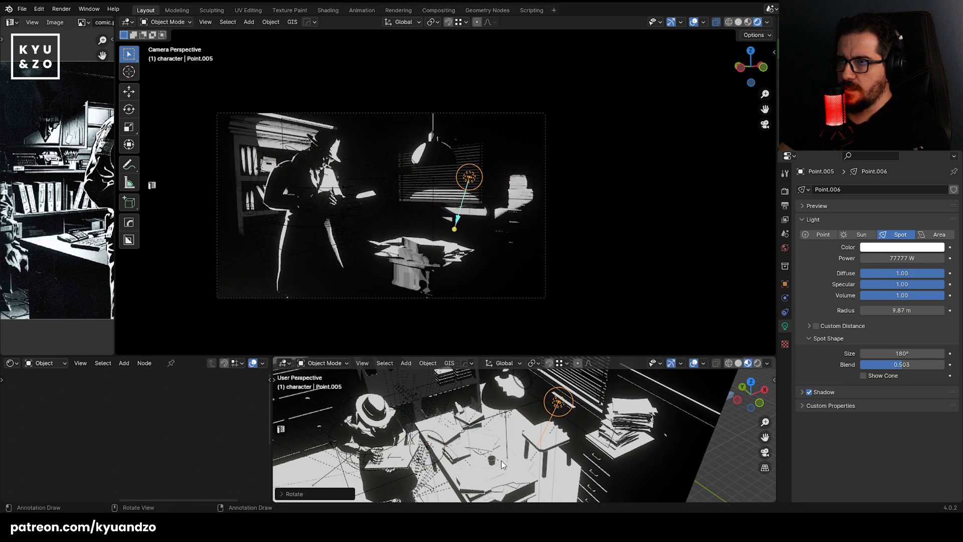
pyautogui.click(501, 461)
pyautogui.press('g')
pyautogui.click(443, 364)
pyautogui.press('r')
pyautogui.press('x')
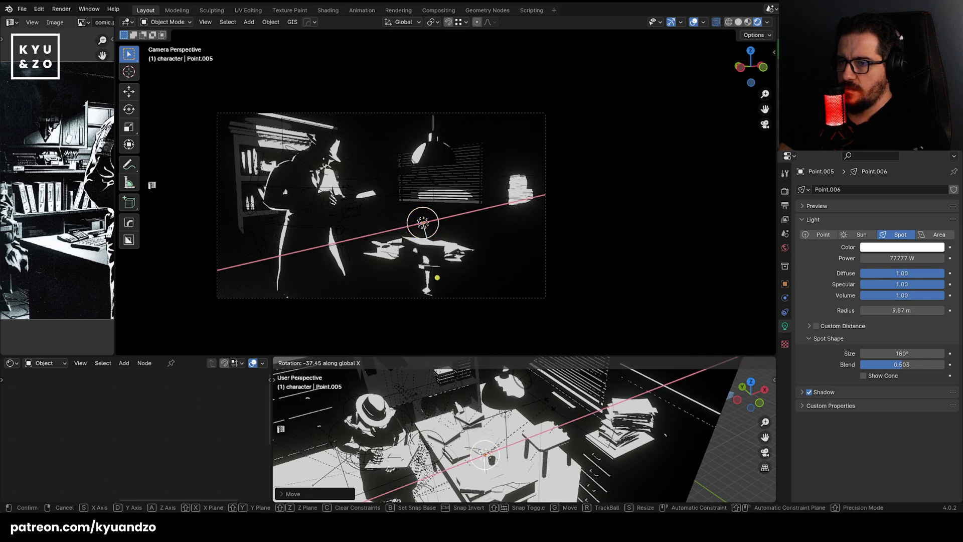
pyautogui.click(527, 451)
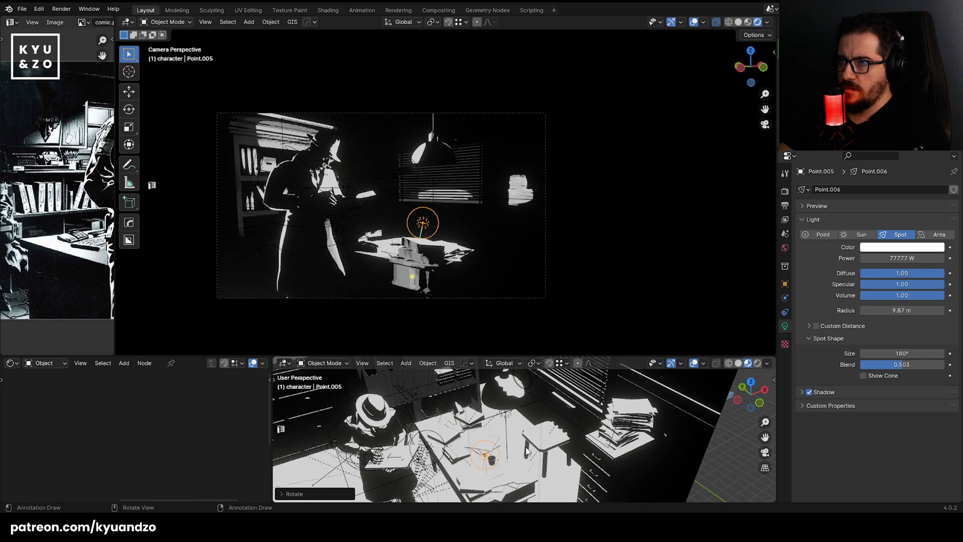
# Scale up the copied spot light above the desk.
pyautogui.moveTo(545, 459); pyautogui.dragTo(488, 457, button='middle')
pyautogui.press('s')
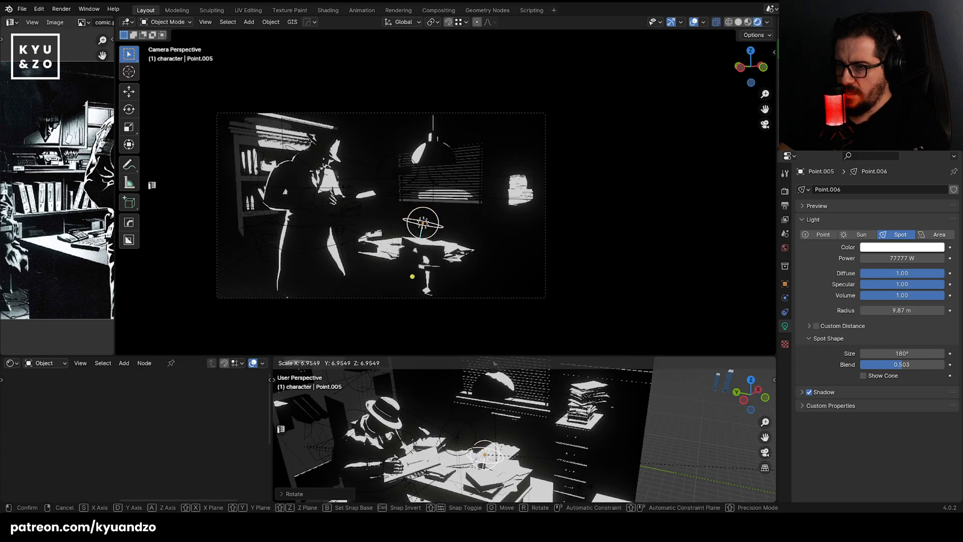
pyautogui.click(589, 486)
pyautogui.moveTo(589, 486); pyautogui.dragTo(502, 449, button='middle')
pyautogui.scroll(4, 517, 452)
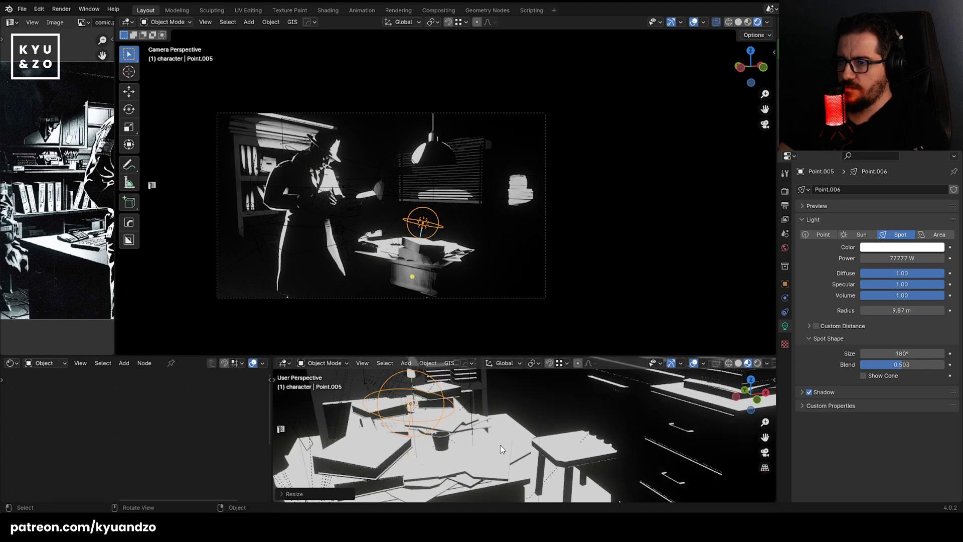
# Move the copied spot light along Y toward the drawers and rotate it about -99° around X.
pyautogui.press('g')
pyautogui.press('y')
pyautogui.click(562, 469)
pyautogui.press('r')
pyautogui.press('x')
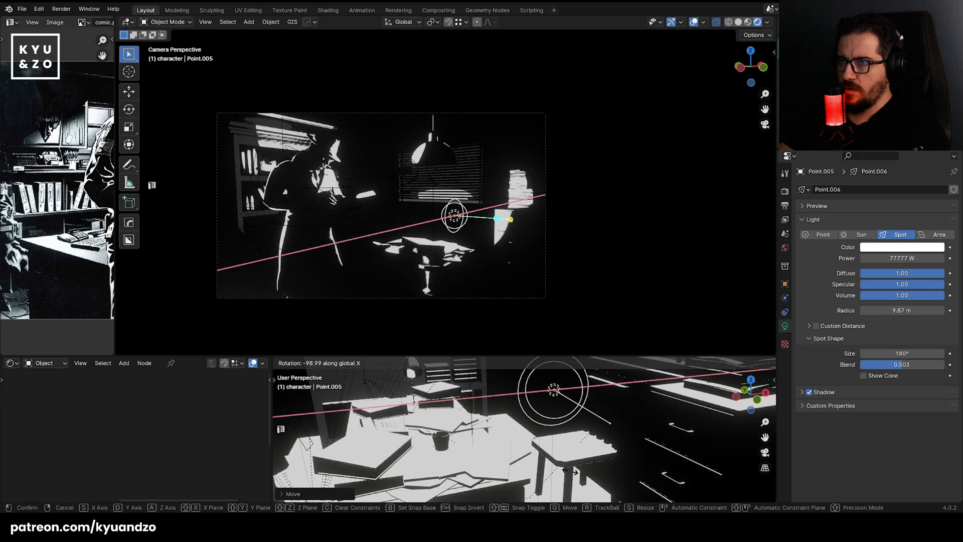
pyautogui.click(570, 471)
# Move the copied spot light back along Y toward the standing man in two passes and readjust its rotation.
pyautogui.press('g')
pyautogui.press('y')
pyautogui.click(529, 465)
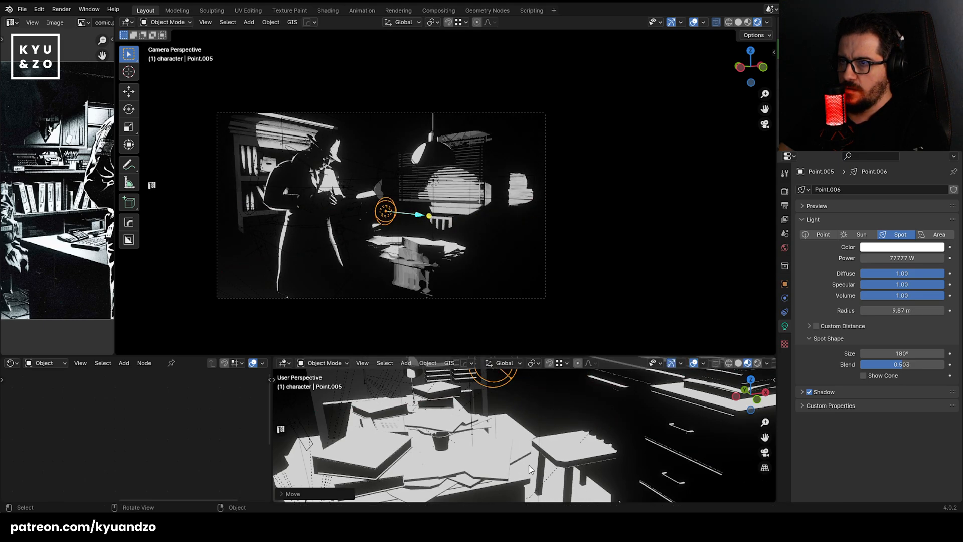
pyautogui.press('g')
pyautogui.press('y')
pyautogui.click(531, 446)
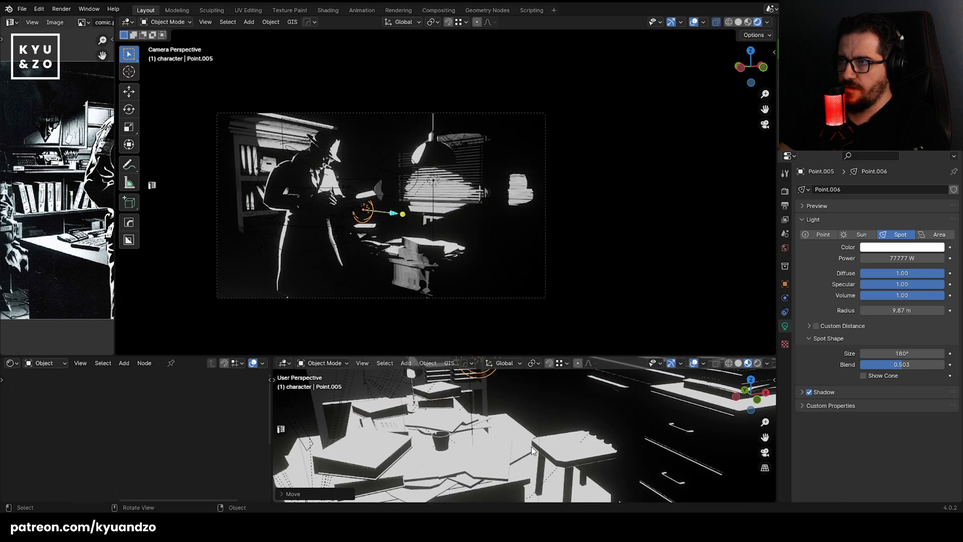
pyautogui.click(577, 458)
# Move the copied spot light about -51 m along Y and rotate it about Y to aim down at the chair.
pyautogui.press('g')
pyautogui.press('y')
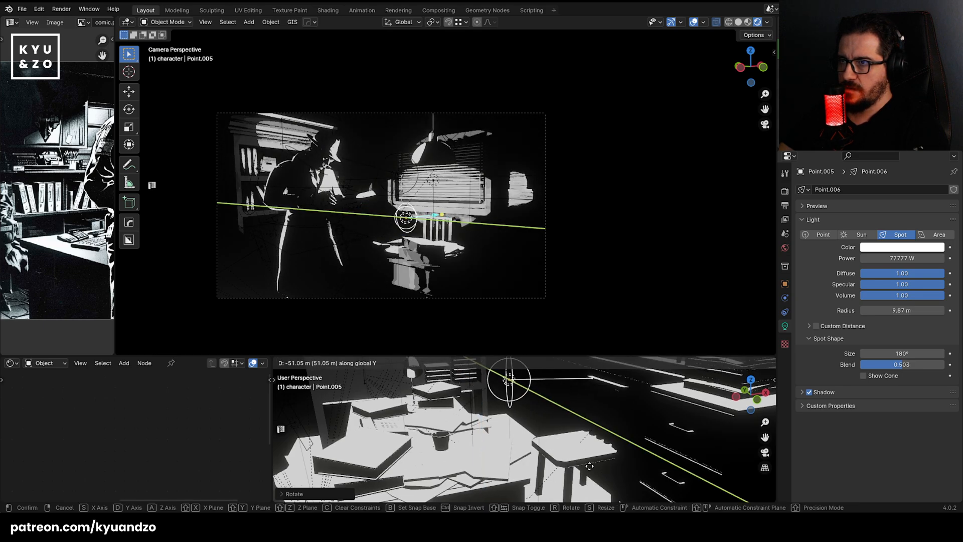
pyautogui.click(590, 466)
pyautogui.press('r')
pyautogui.press('x')
pyautogui.press('y')
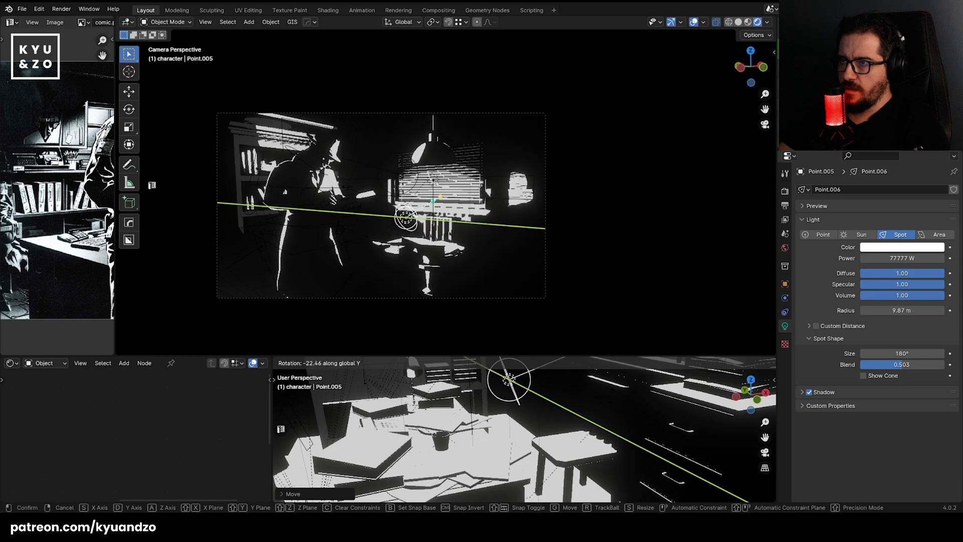
pyautogui.click(469, 490)
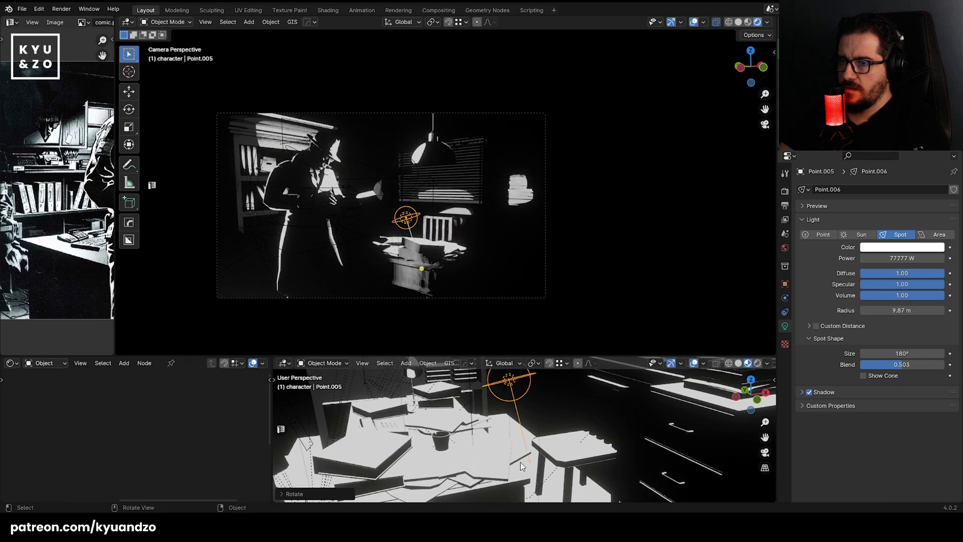
# Raise the copied spot light along Z and re-aim it by rotating about Y.
pyautogui.press('g')
pyautogui.press('z')
pyautogui.click(547, 430)
pyautogui.press('r')
pyautogui.press('x')
pyautogui.press('y')
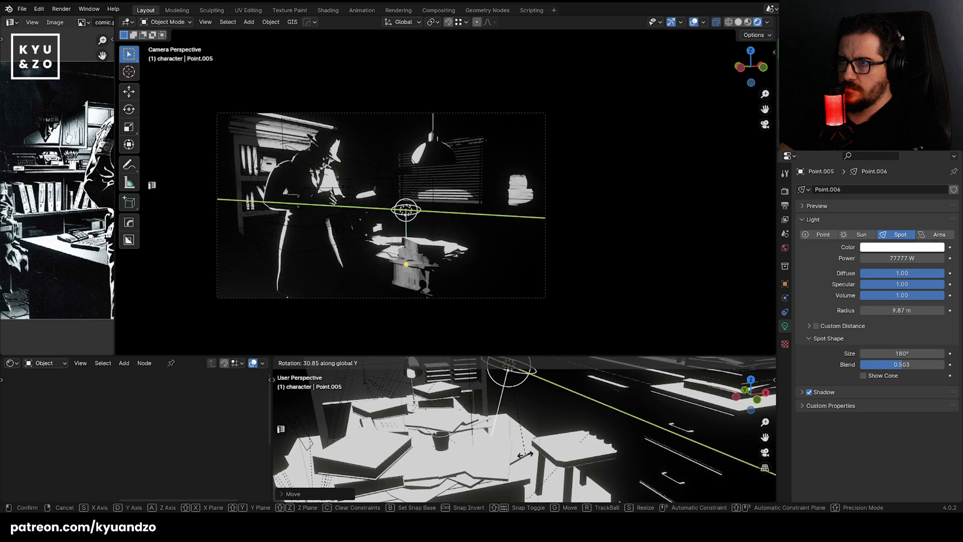
pyautogui.click(543, 450)
# Raise the copied spot light about 5 m along Z and shift it slightly along Y toward the standing man.
pyautogui.press('g')
pyautogui.press('a')
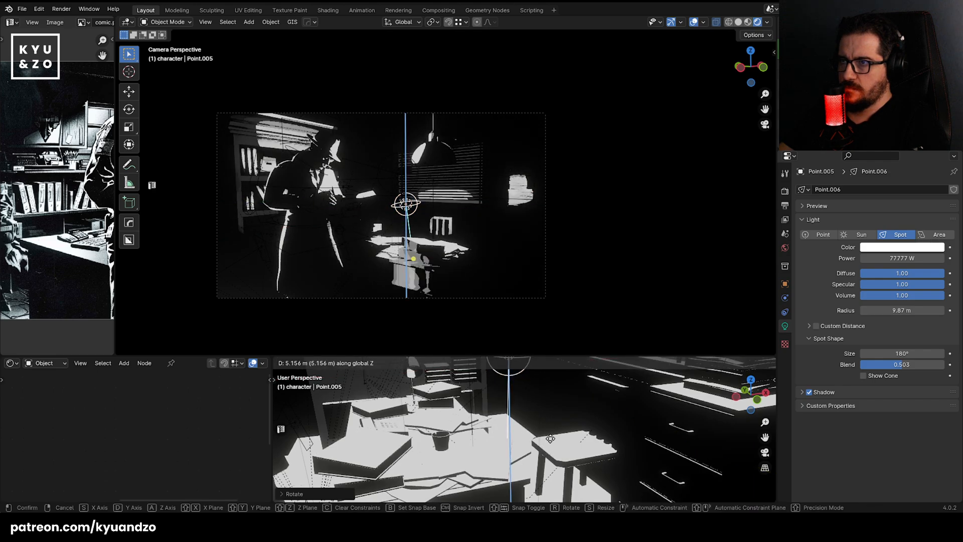
pyautogui.click(548, 435)
pyautogui.press('g')
pyautogui.press('d')
pyautogui.click(547, 434)
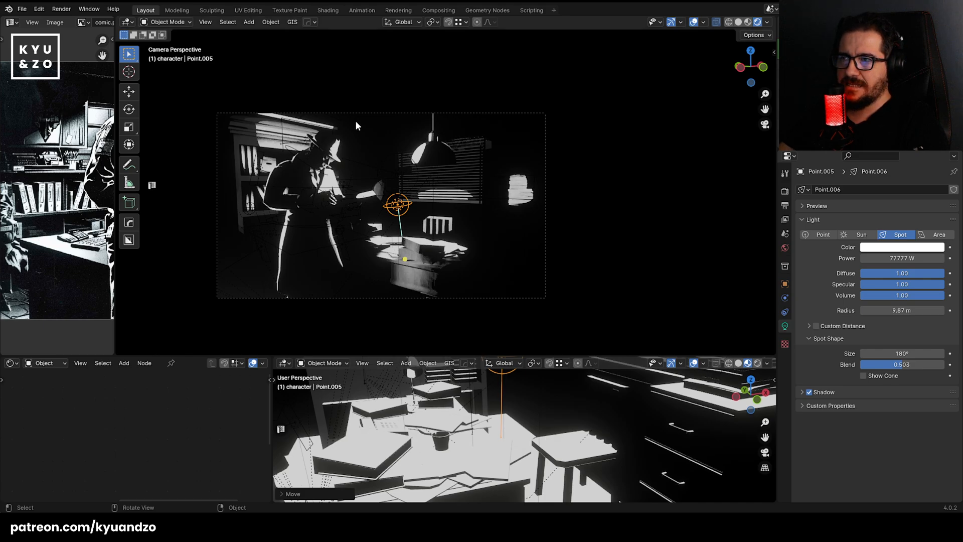
# Rotate the copied spot light -3.13° about global Y.
pyautogui.scroll(6, 439, 148)
pyautogui.press('r')
pyautogui.press('x')
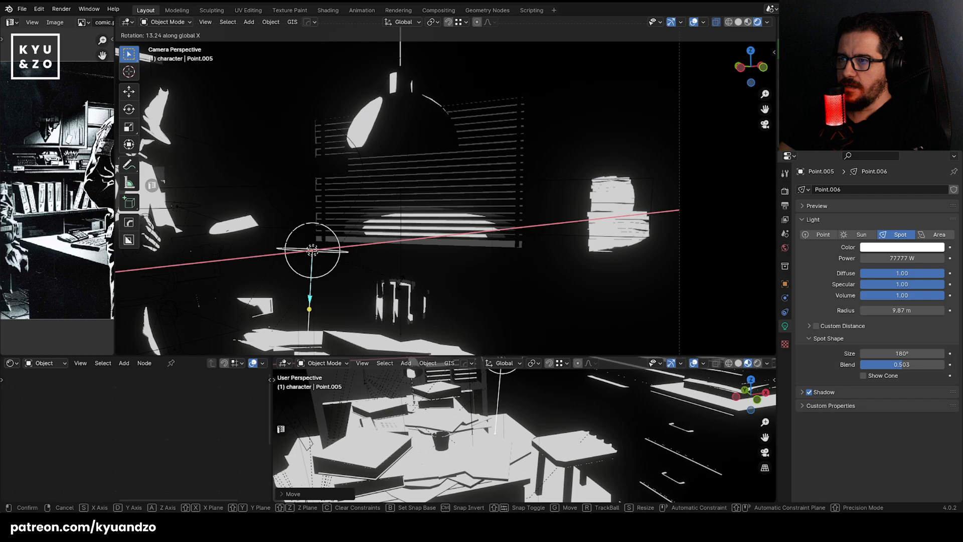
pyautogui.press('y')
pyautogui.click(405, 296)
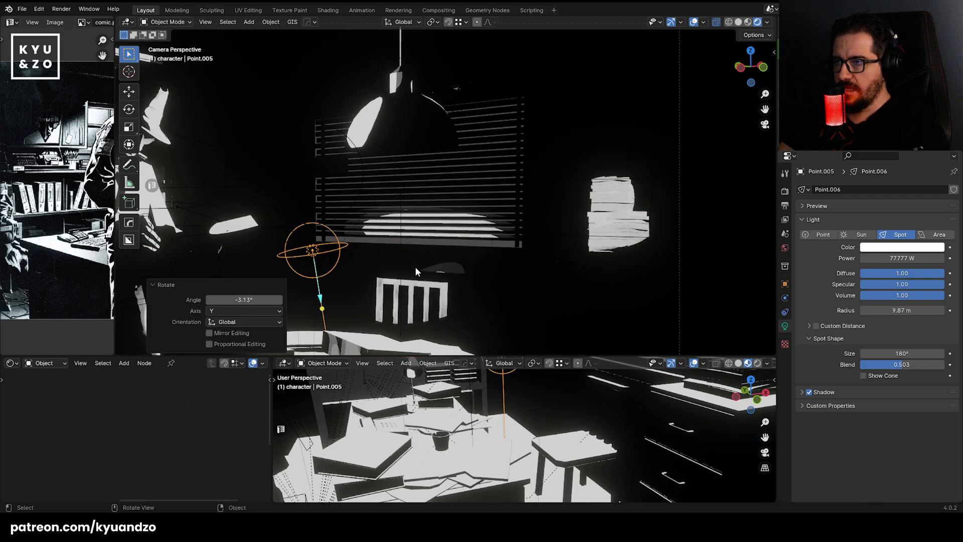
# Rotate the copied spot light about X and move it -7.36 m along Y.
pyautogui.press('r')
pyautogui.press('r')
pyautogui.press('x')
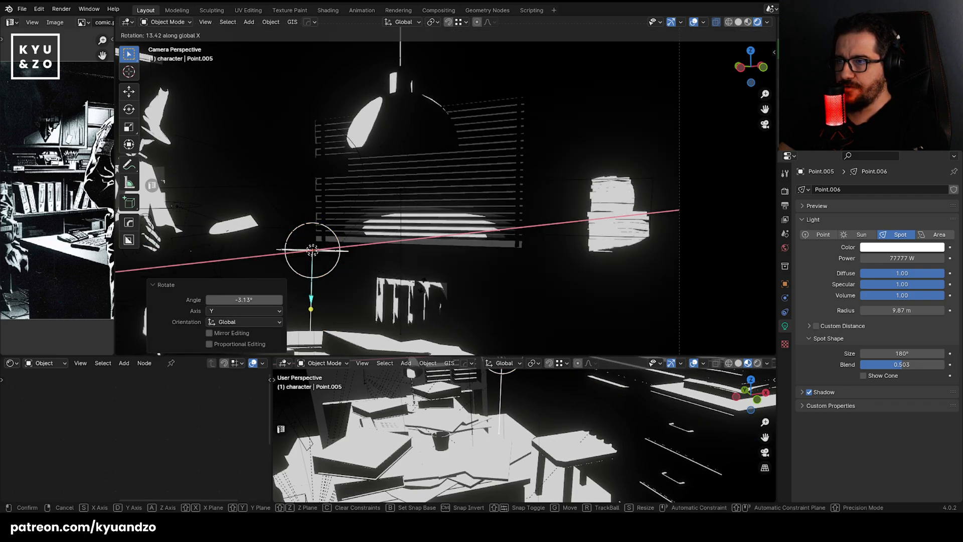
pyautogui.click(422, 258)
pyautogui.press('g')
pyautogui.press('d')
pyautogui.click(433, 259)
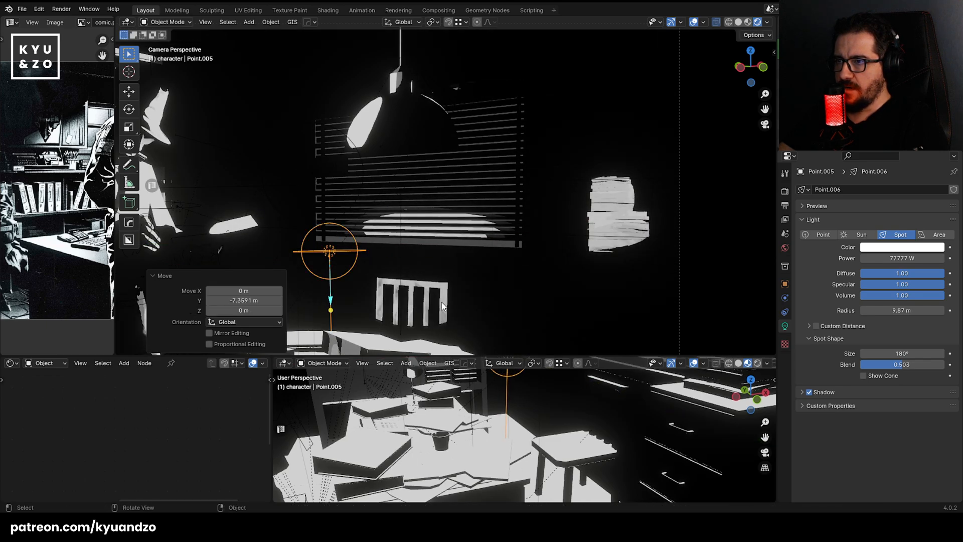
# Move the copied spot light -6.2 m along Z and scale it by 5.221 along Y.
pyautogui.press('g')
pyautogui.press('a')
pyautogui.click(436, 275)
pyautogui.press('s')
pyautogui.rightClick(515, 307)
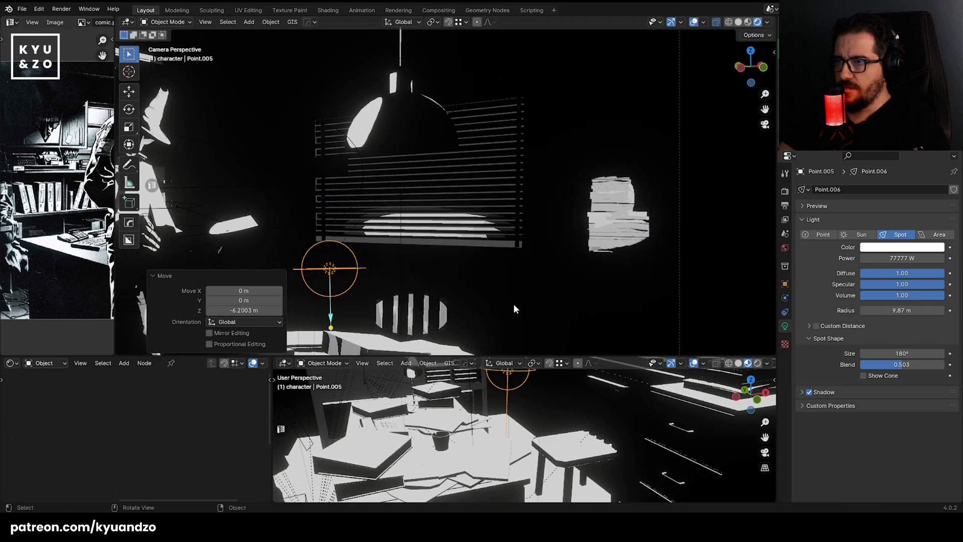
pyautogui.press('s')
pyautogui.press('d')
pyautogui.click(201, 290)
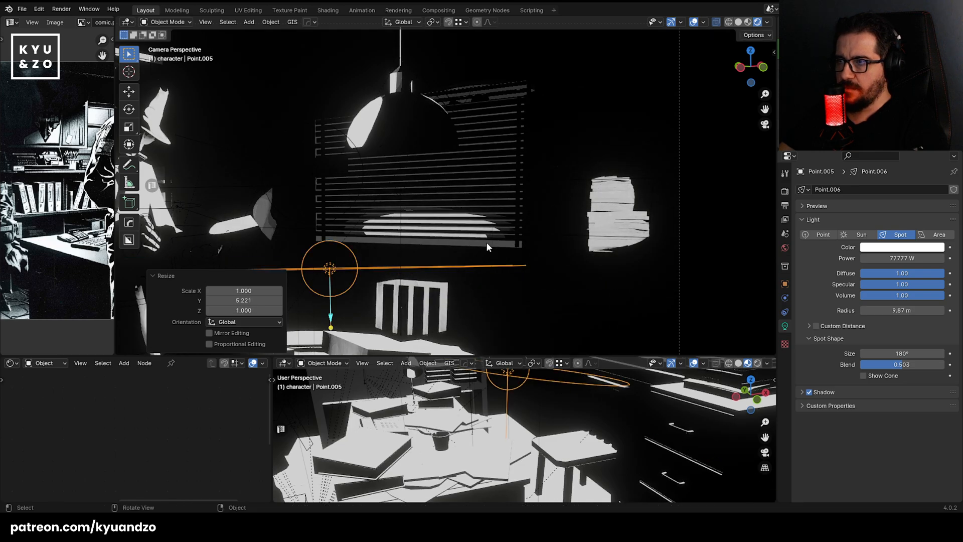
# Move the copied spot light 8.15 m along Z and scale it by 0.744 along Z.
pyautogui.press('g')
pyautogui.press('z')
pyautogui.click(480, 290)
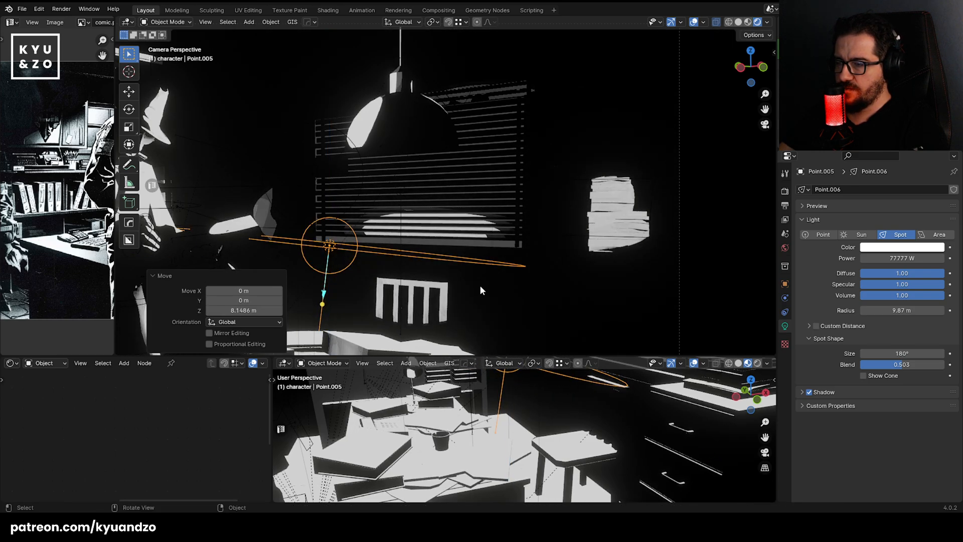
pyautogui.press('s')
pyautogui.press('z')
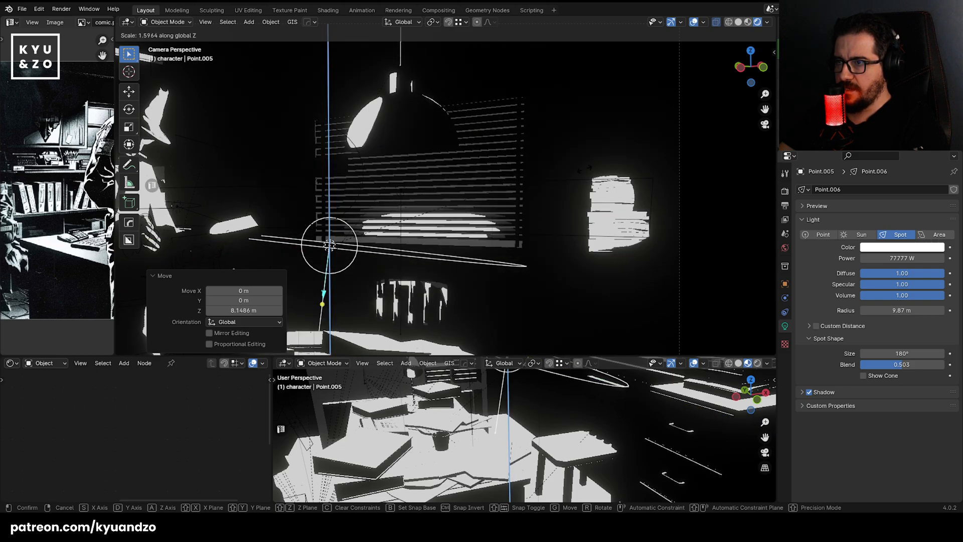
pyautogui.click(415, 232)
# Scale the copied spot light by -2.72 along X and move it -7.8 m along Z.
pyautogui.press('s')
pyautogui.press('y')
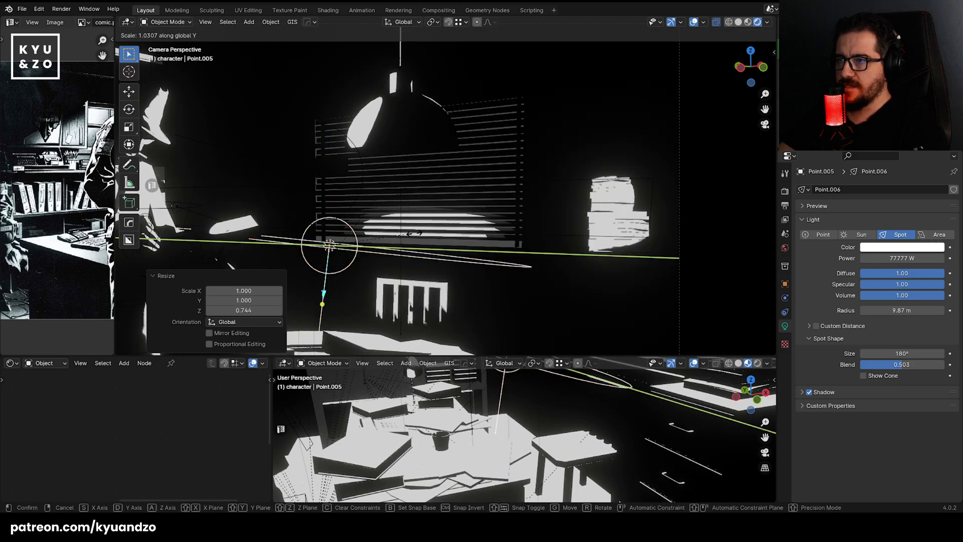
pyautogui.press('x')
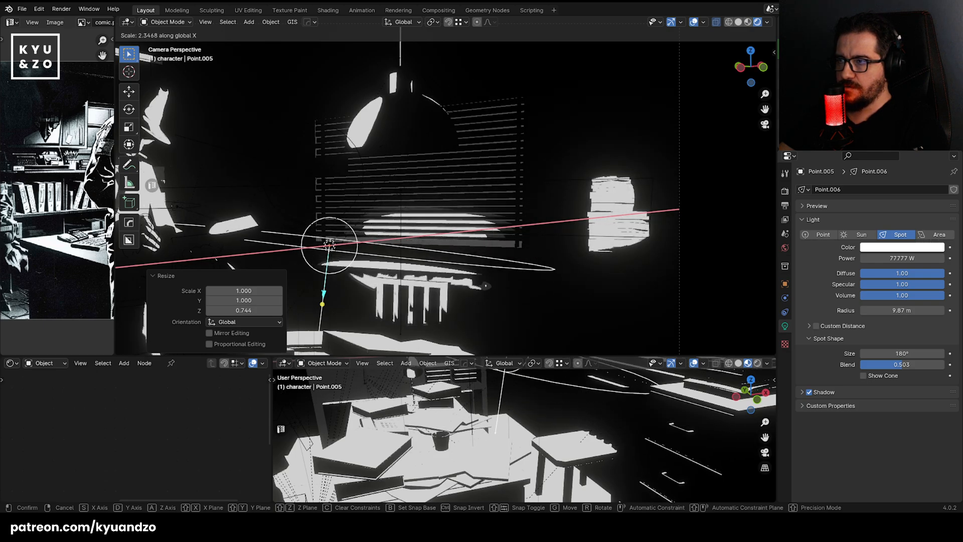
pyautogui.click(126, 226)
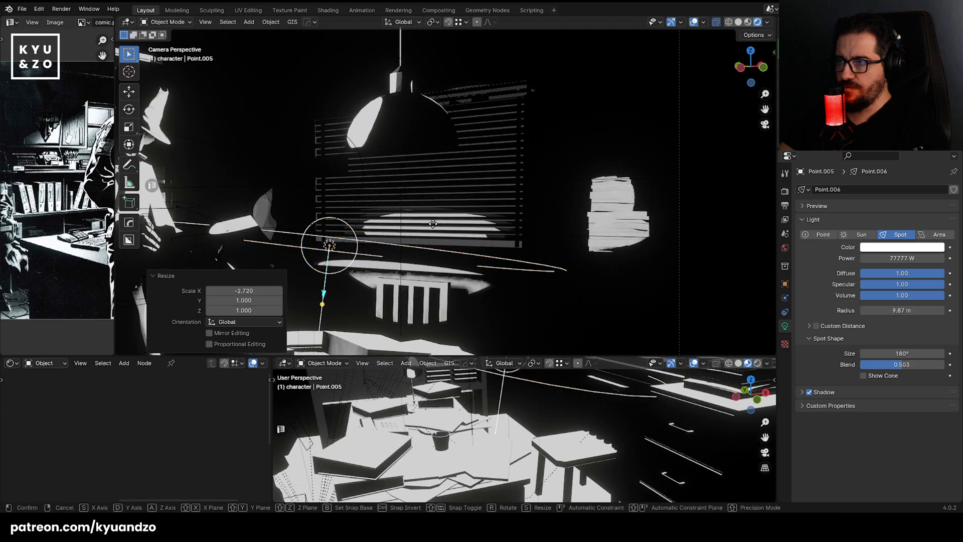
pyautogui.press('a')
pyautogui.click(432, 242)
# Rescale the copied spot light along Y to narrow its pool of light around the chair.
pyautogui.scroll(-3, 431, 235)
pyautogui.press('s')
pyautogui.press('d')
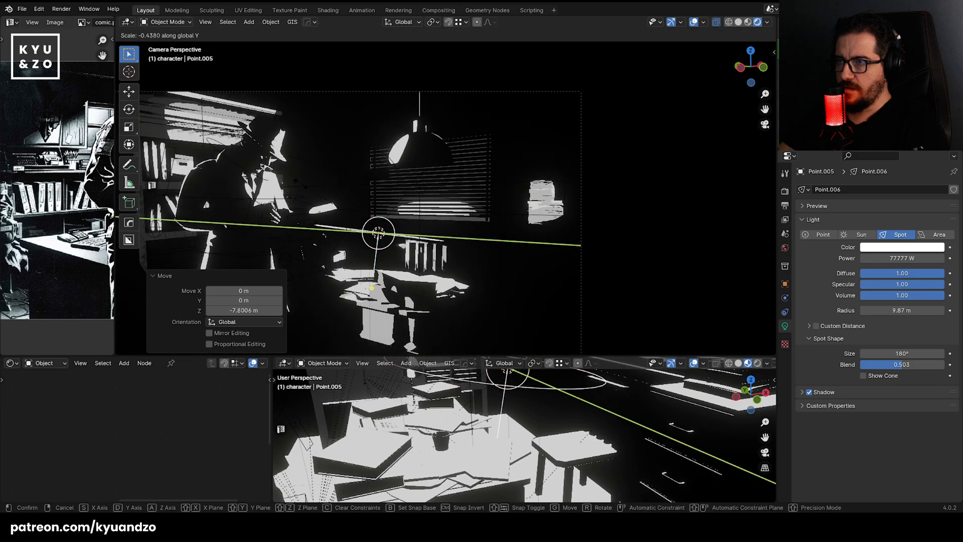
pyautogui.click(371, 288)
# Rotate the copied spot light -7.31° in the view and move it 8.44 m along X, -10.45 m along Y and -1.1 m along Z.
pyautogui.press('r')
pyautogui.press('g')
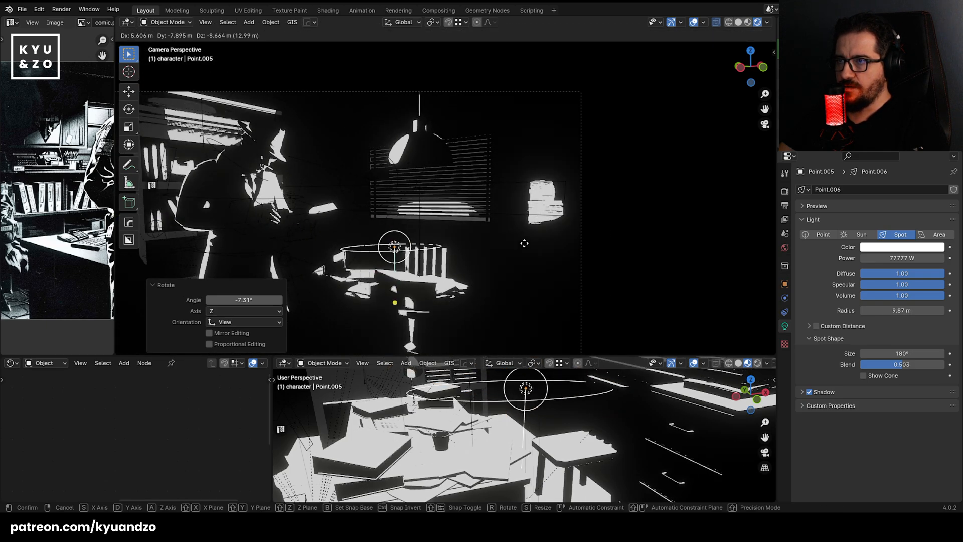
pyautogui.press('Return')
# Shrink the spot light uniformly by 0.691 and again by 0.333.
pyautogui.press('r')
pyautogui.press('s')
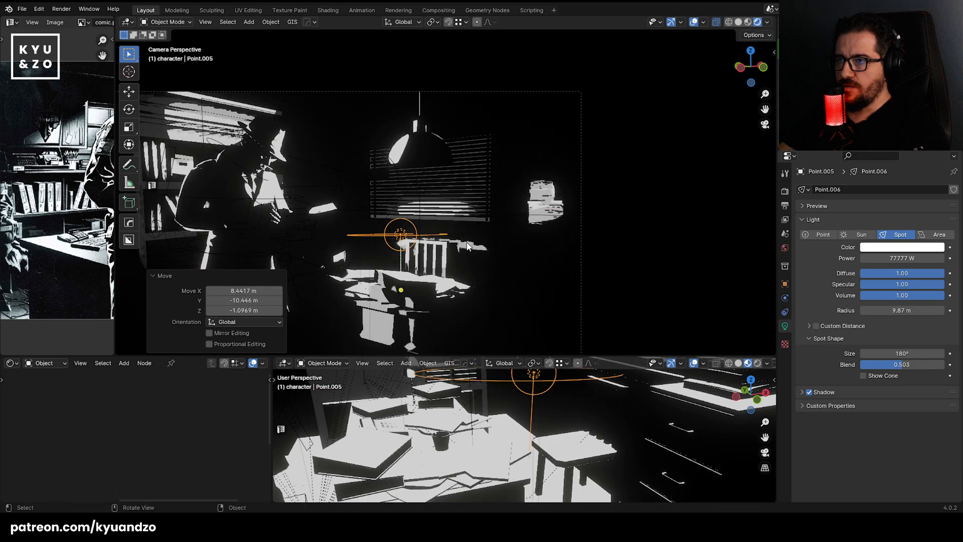
pyautogui.press('Return')
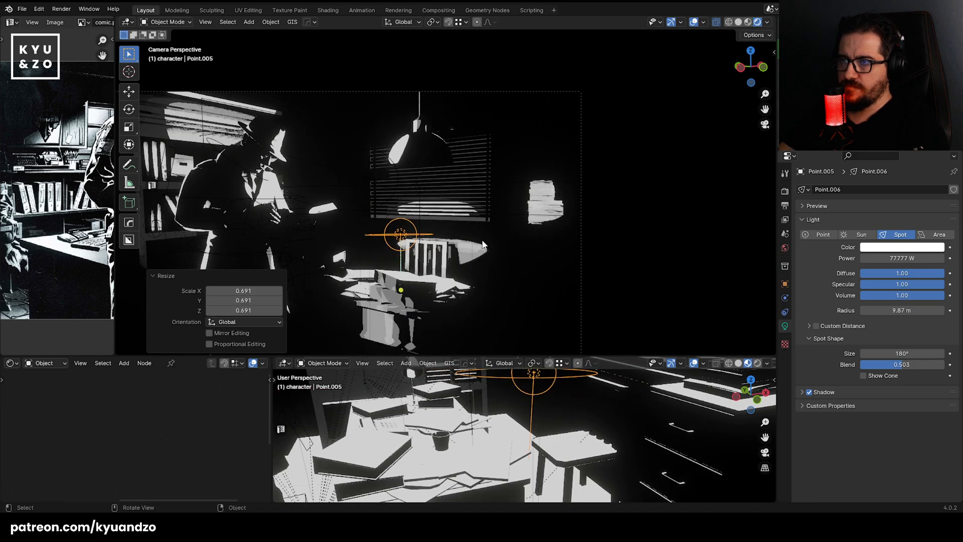
pyautogui.press('g')
pyautogui.press('z')
pyautogui.press('Return')
pyautogui.press('s')
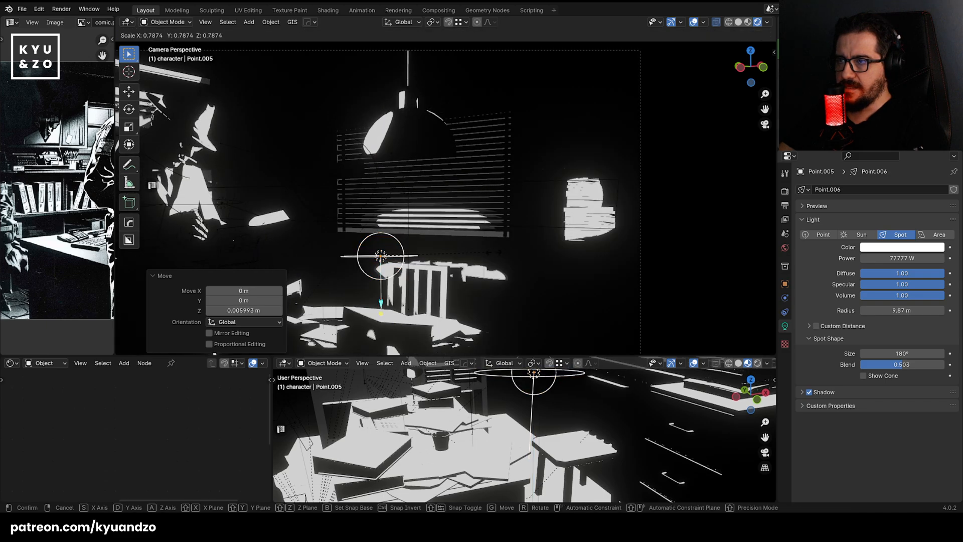
pyautogui.press('Return')
# Scale the spot light by 0.106 along Y and raise it 14.22 m along Z.
pyautogui.press('s')
pyautogui.press('y')
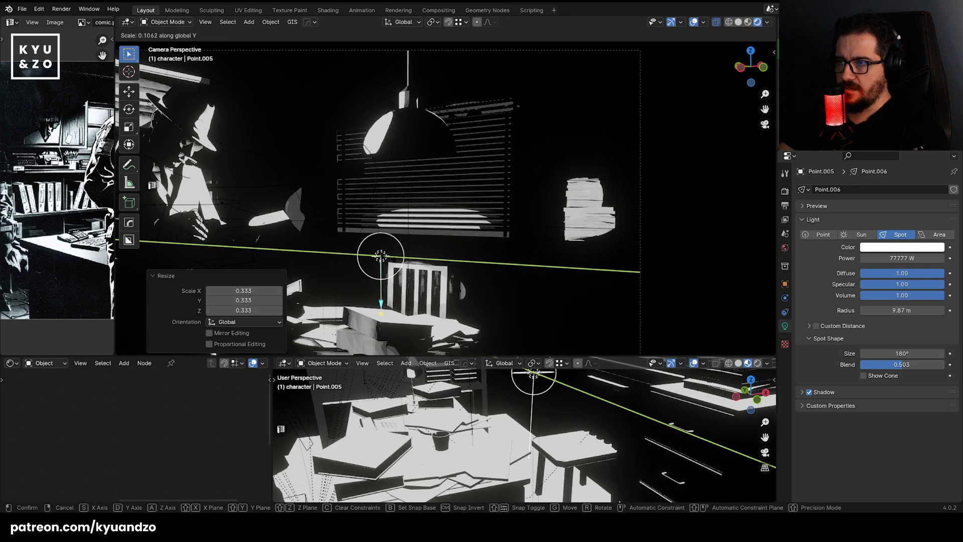
pyautogui.press('Return')
pyautogui.press('g')
pyautogui.press('z')
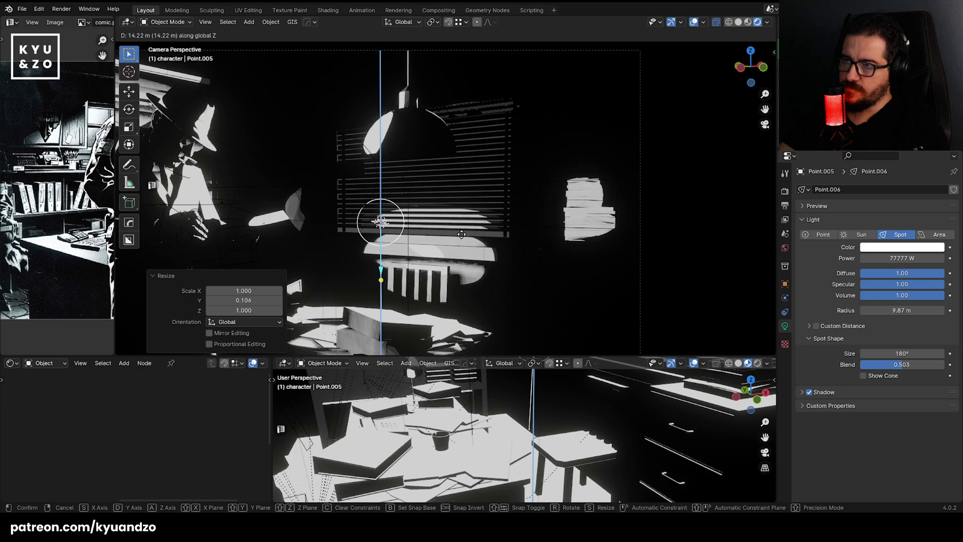
pyautogui.press('Return')
# Rotate the spot light 11° about the global Y axis and set its blend to 0 and size to 176°.
pyautogui.press('r')
pyautogui.press('x')
pyautogui.press('y')
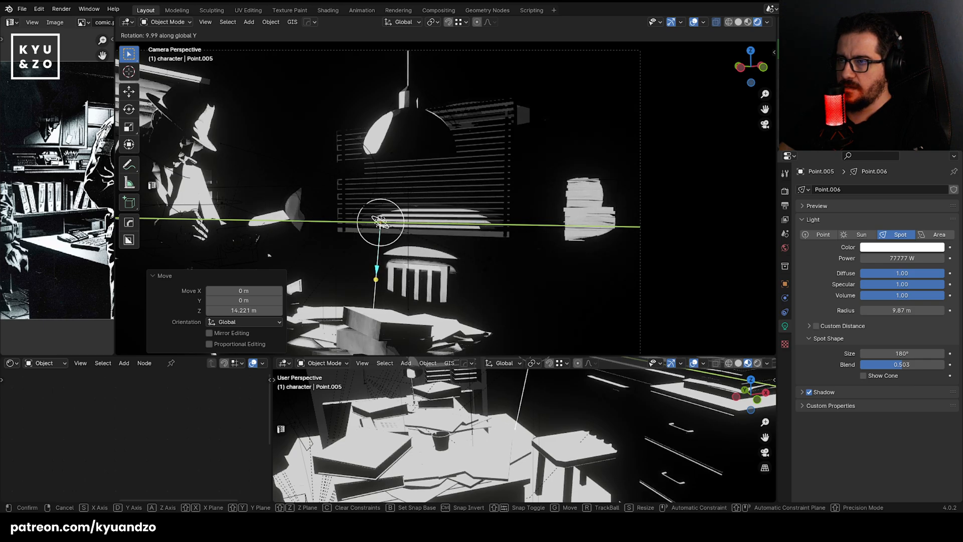
pyautogui.write('11')
pyautogui.press('Return')
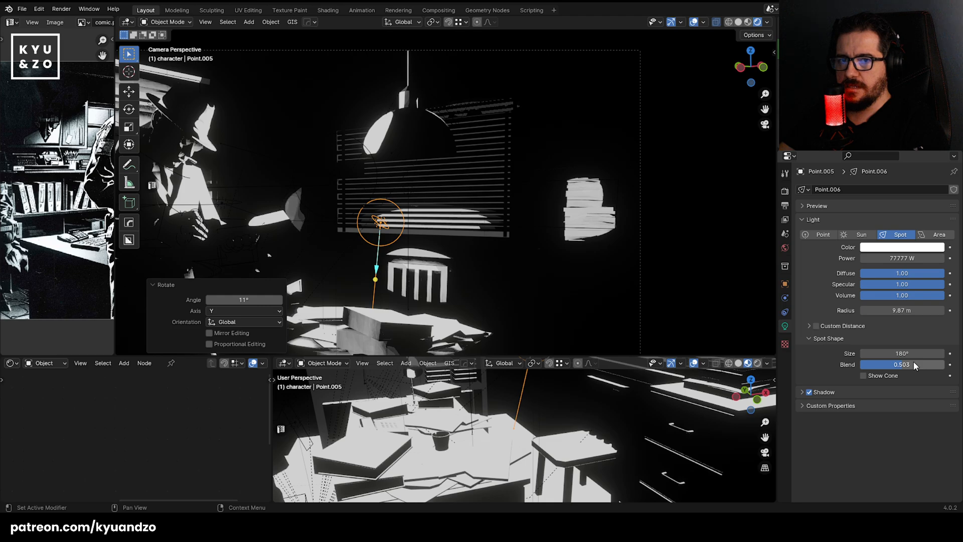
pyautogui.moveTo(914, 365); pyautogui.dragTo(863, 354)
# Lower the spot light 4.24 m along Z and rotate it -1.54° in the view.
pyautogui.press('r')
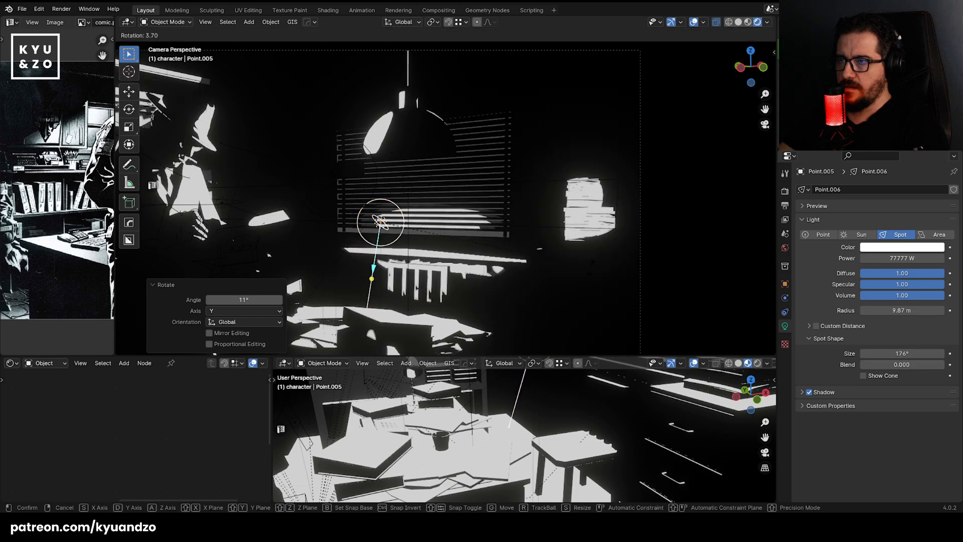
pyautogui.press('g')
pyautogui.press('z')
pyautogui.click(597, 281)
pyautogui.press('r')
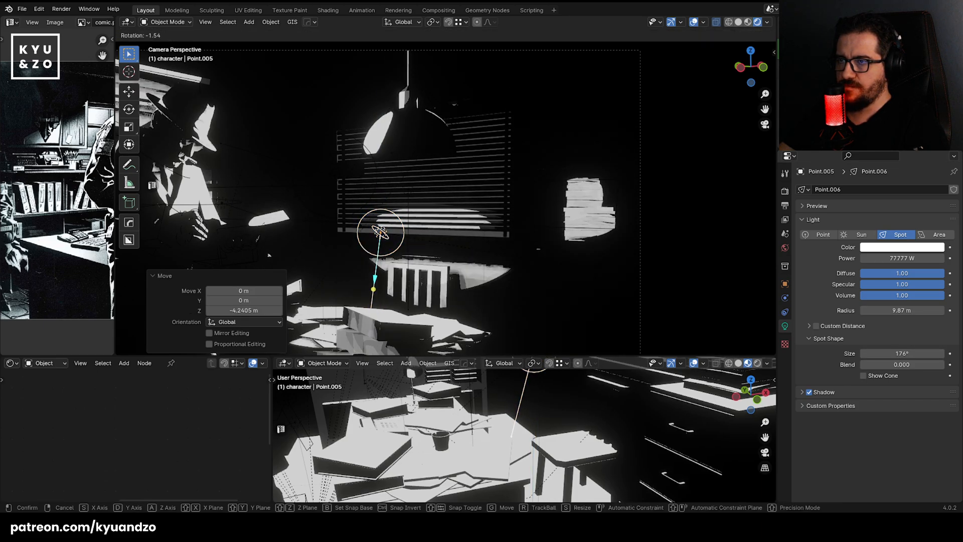
pyautogui.click(960, 352)
# Set the spot size to 140° and shift the light in the negative Y direction over the chair.
pyautogui.moveTo(904, 366); pyautogui.dragTo(882, 353)
pyautogui.press('g')
pyautogui.press('y')
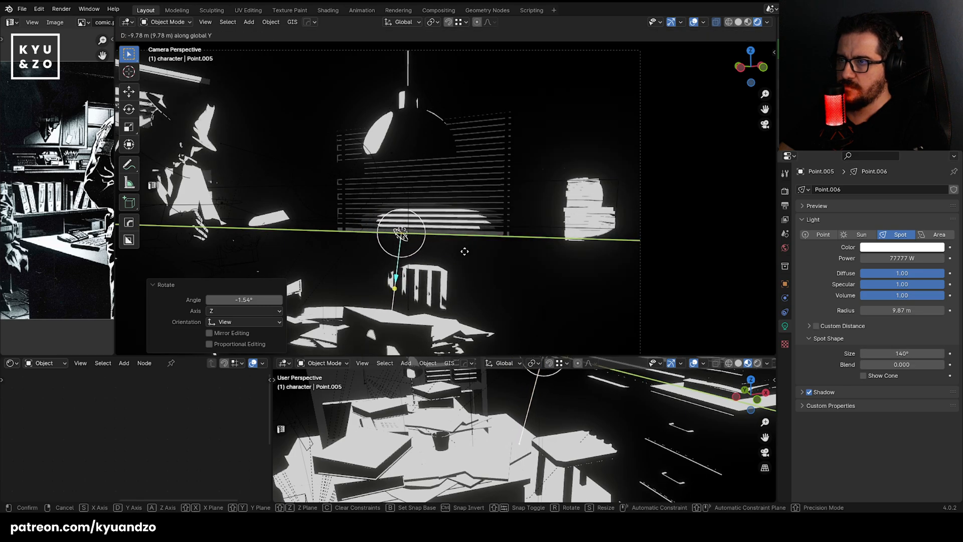
pyautogui.click(573, 288)
pyautogui.scroll(-3, 639, 241)
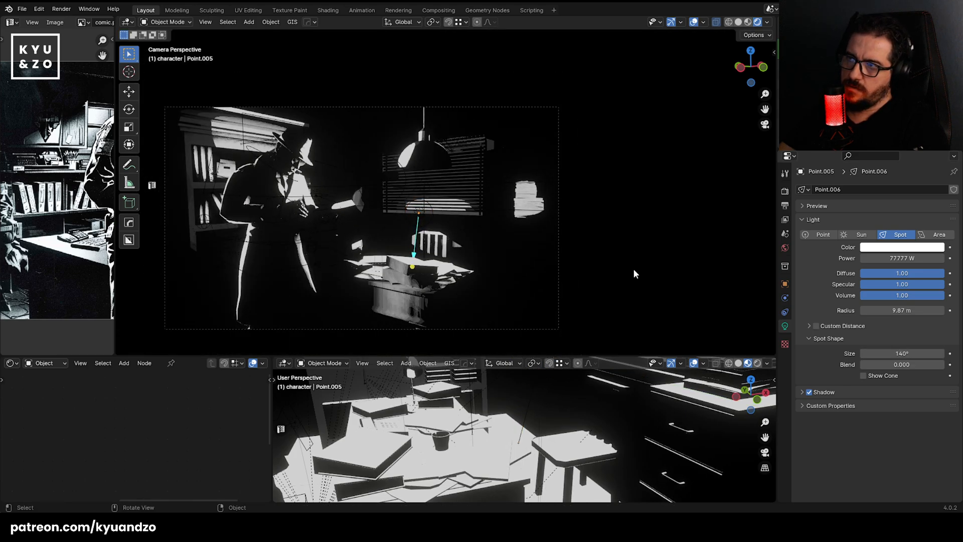
# Reselect the spot light below the window blinds and scale it by 4.918 along Y.
pyautogui.scroll(2, 552, 245)
pyautogui.click(405, 225)
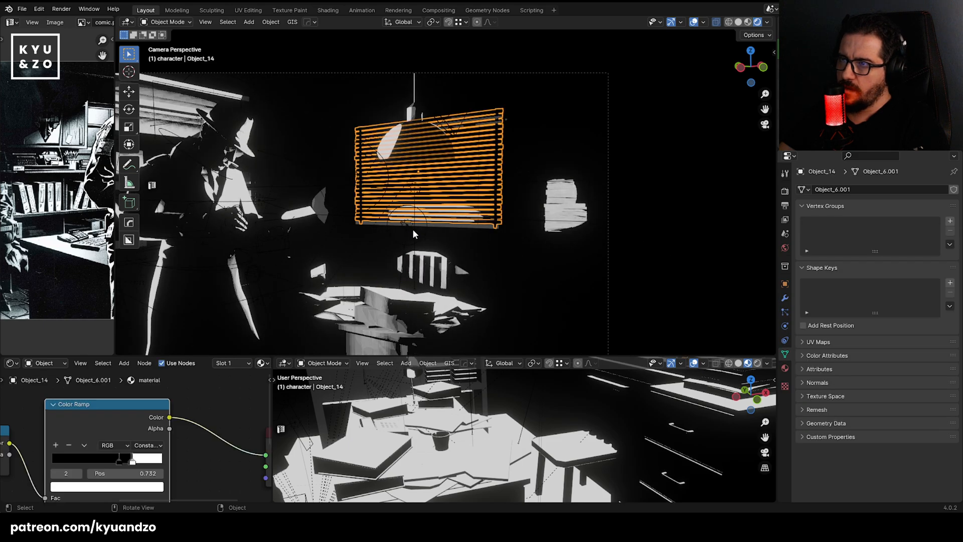
pyautogui.click(409, 227)
pyautogui.scroll(2, 474, 234)
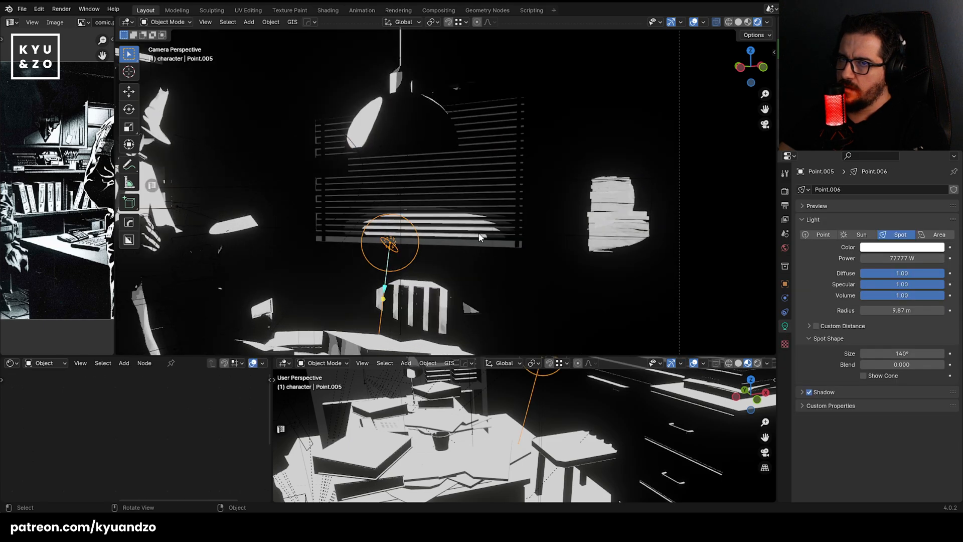
pyautogui.press('s')
pyautogui.press('y')
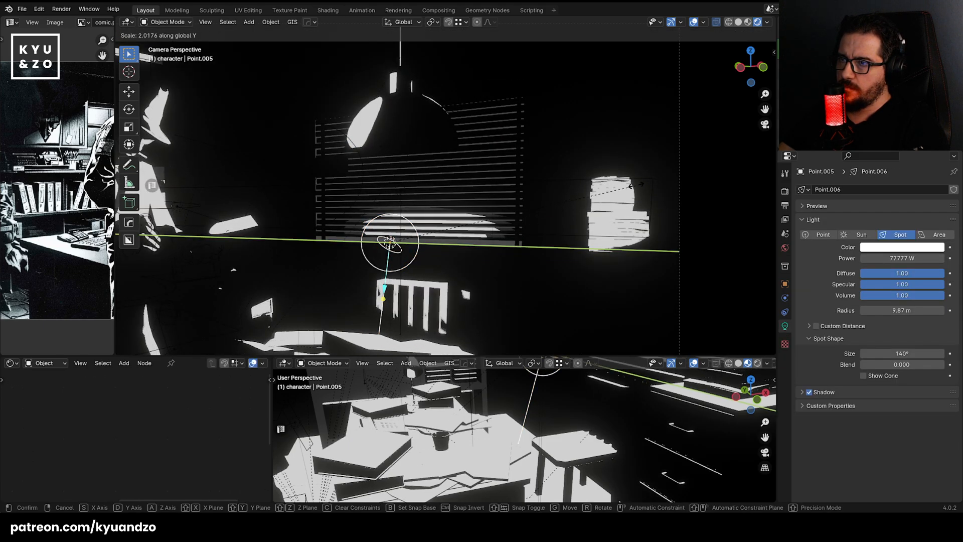
pyautogui.click(331, 108)
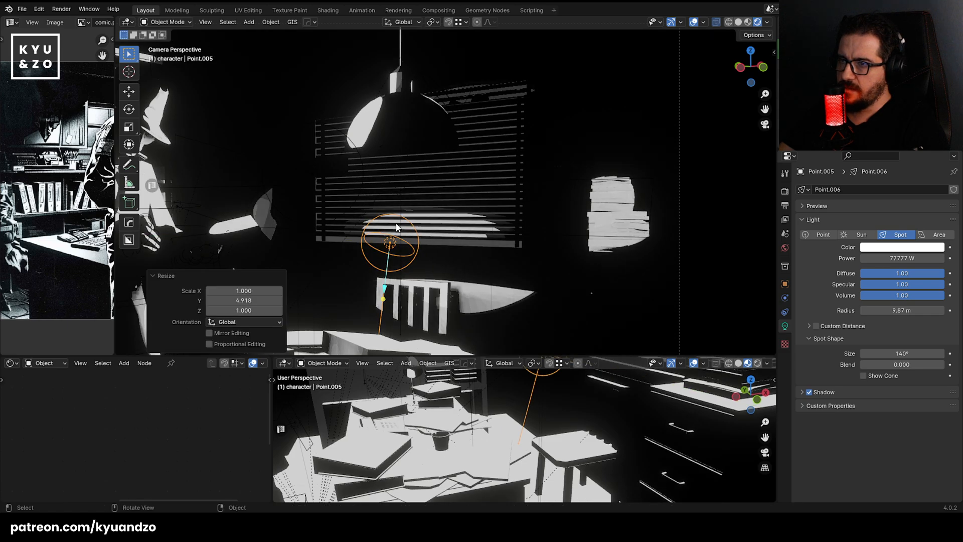
# Scale the spot light by 3.491 along X and rotate it about 4.33° in the view.
pyautogui.press('s')
pyautogui.press('d')
pyautogui.press('s')
pyautogui.press('Return')
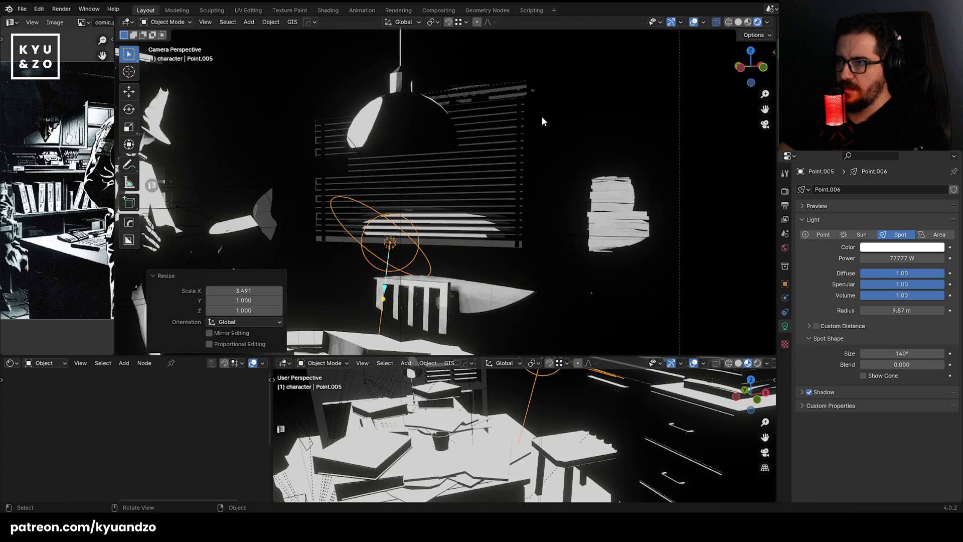
pyautogui.press('r')
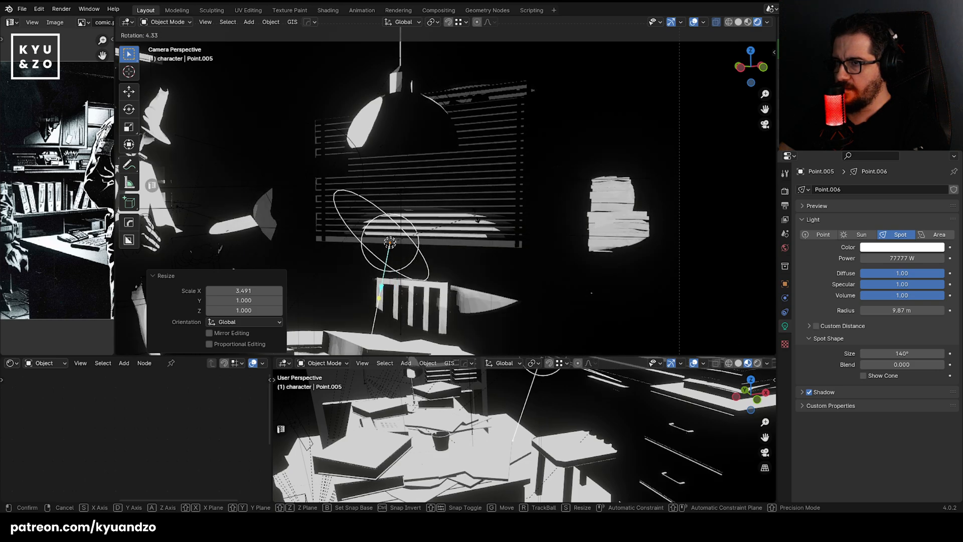
pyautogui.press('Return')
# Move the spot light freely above the chair, ending with a shift of about 2.7 m X, -2.92 m Y and 3.15 m Z.
pyautogui.press('g')
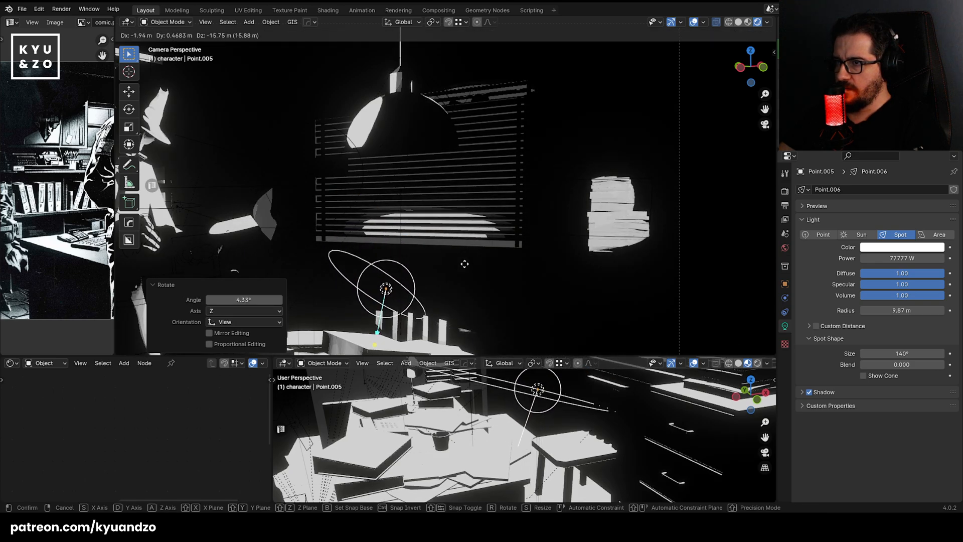
pyautogui.click(470, 226)
pyautogui.scroll(-3, 462, 233)
pyautogui.press('g')
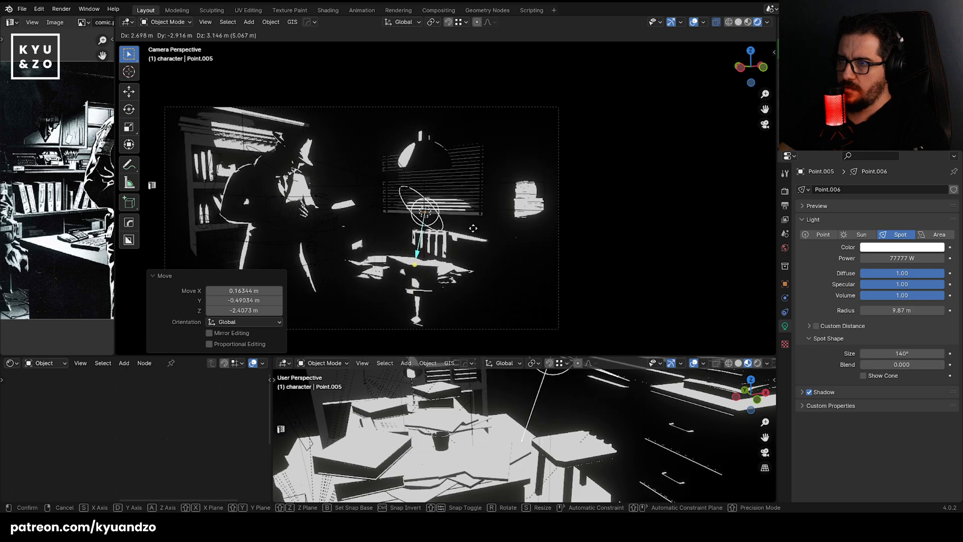
pyautogui.click(413, 255)
# Test a rotation of the spot light about the global Y axis and set its blend to 1.
pyautogui.press('r')
pyautogui.press('x')
pyautogui.press('y')
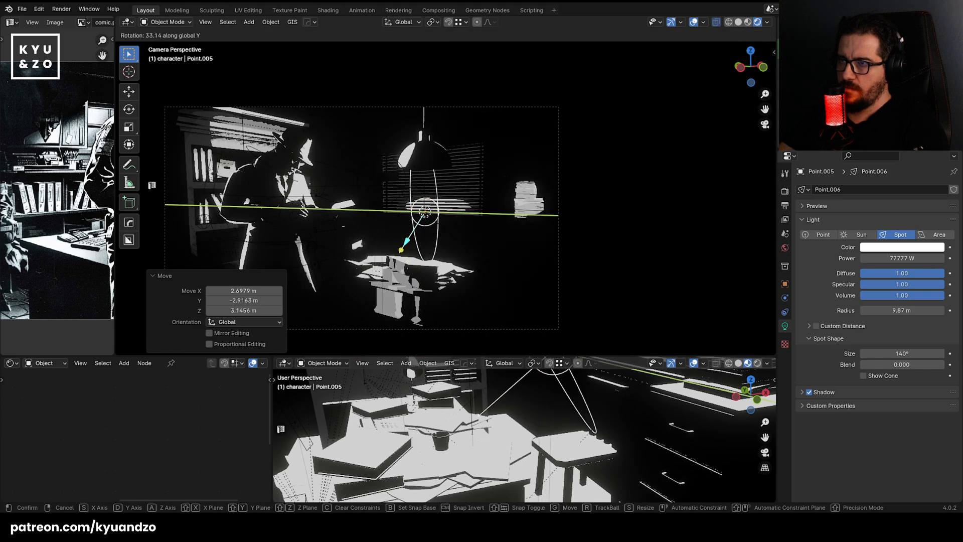
pyautogui.click(707, 288)
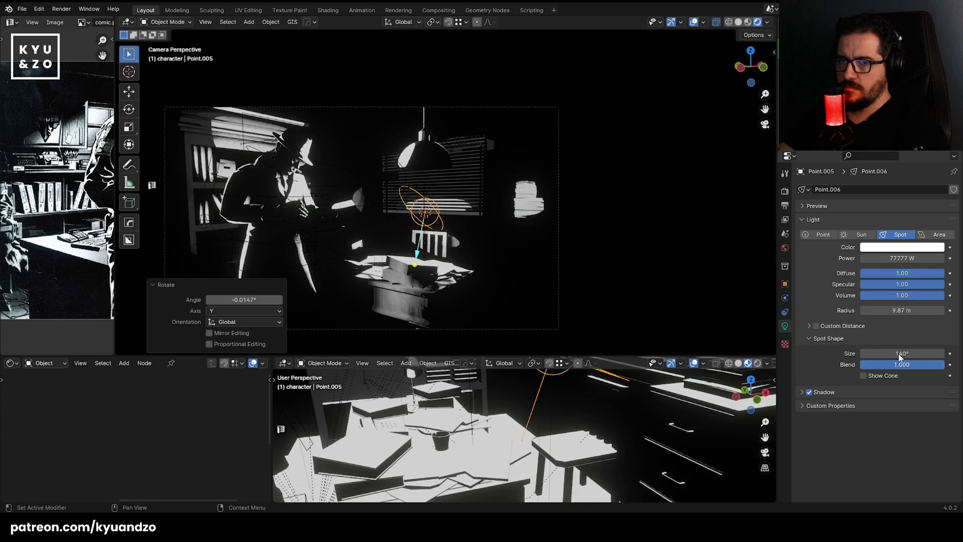
# Rotate the spot light -15.1° about the global Y axis and -96.7° about the global Z axis.
pyautogui.press('r')
pyautogui.press('y')
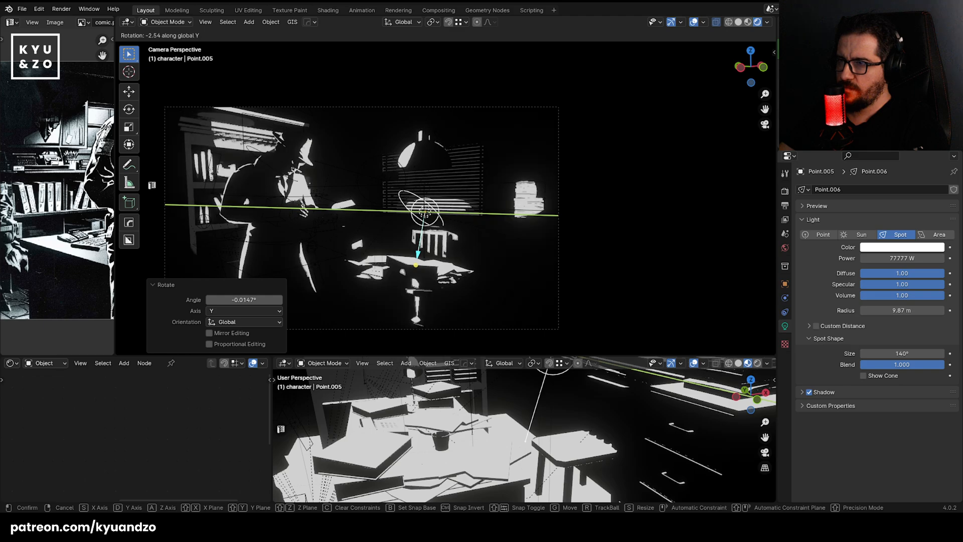
pyautogui.click(573, 224)
pyautogui.press('r')
pyautogui.press('a')
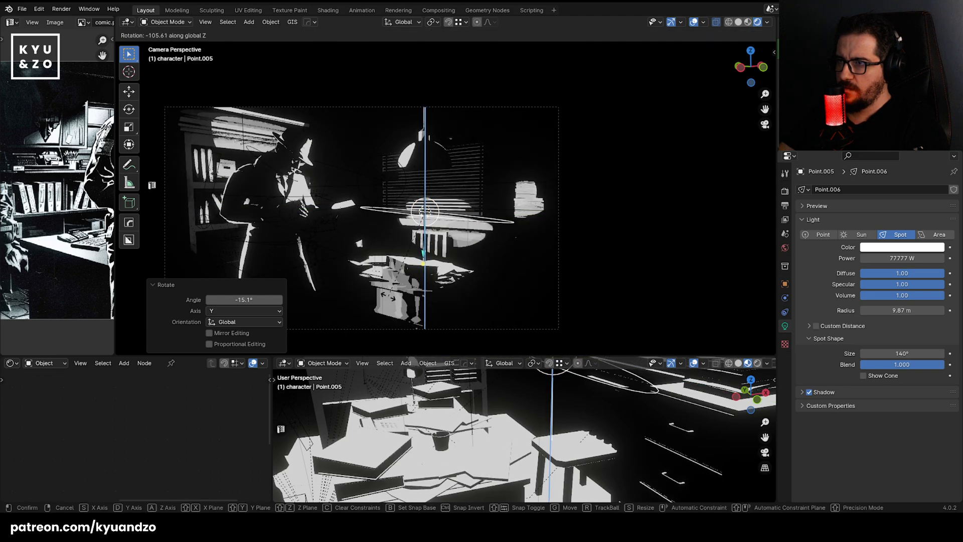
pyautogui.click(415, 316)
# Tilt the spot light slightly about the global Y axis and lower it along Z toward the chair.
pyautogui.moveTo(482, 466); pyautogui.dragTo(465, 443, button='middle')
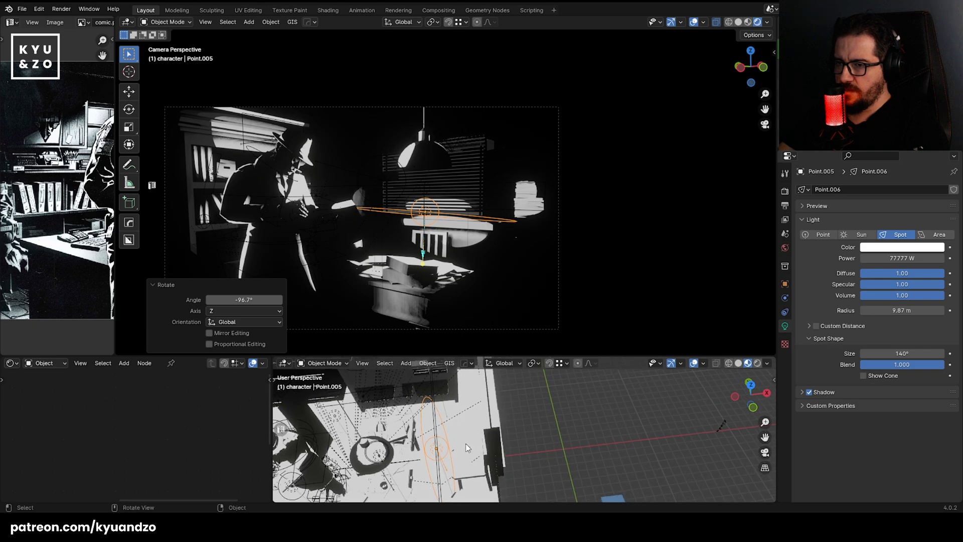
pyautogui.press('r')
pyautogui.press('z')
pyautogui.press('x')
pyautogui.press('y')
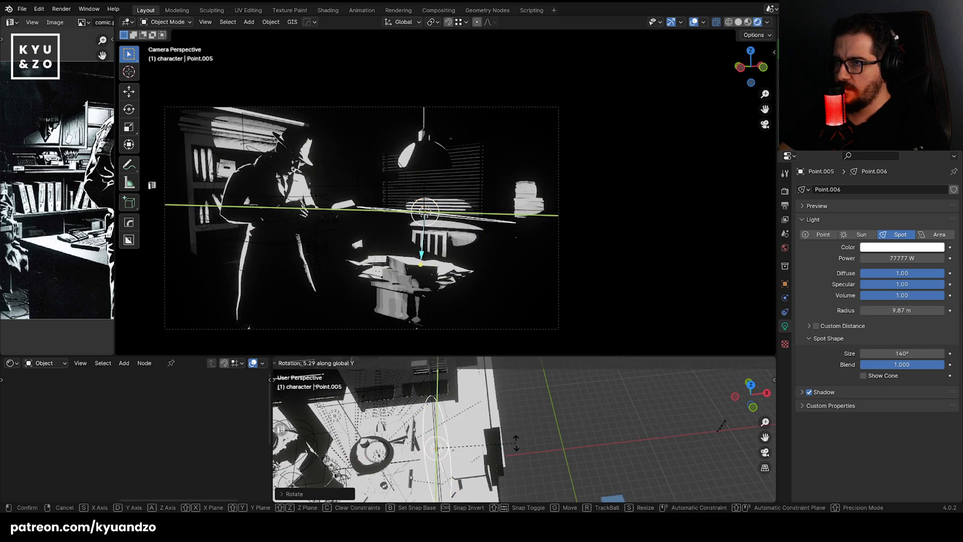
pyautogui.press('g')
pyautogui.press('z')
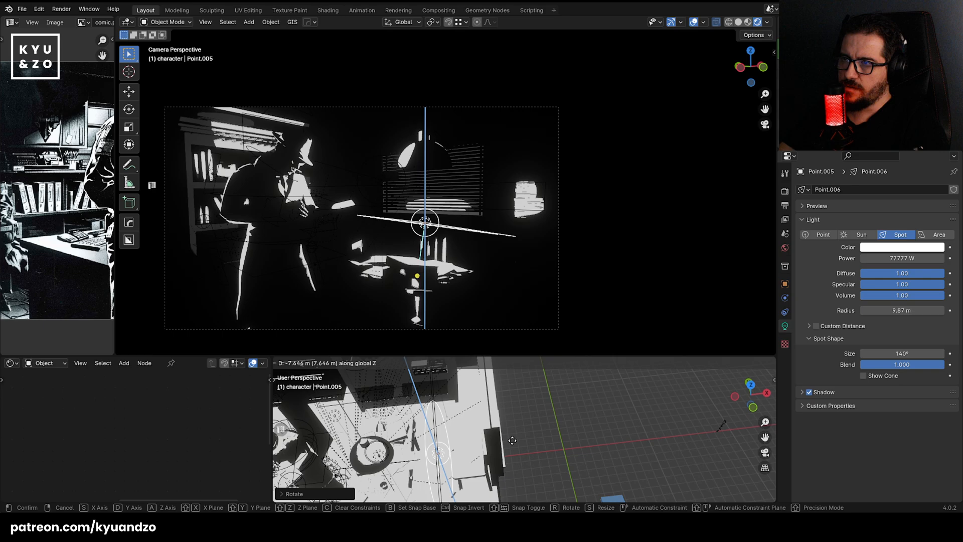
# Adjust the spot light's position along Y and its rotation about the global X axis to aim at the chair back.
pyautogui.press('y')
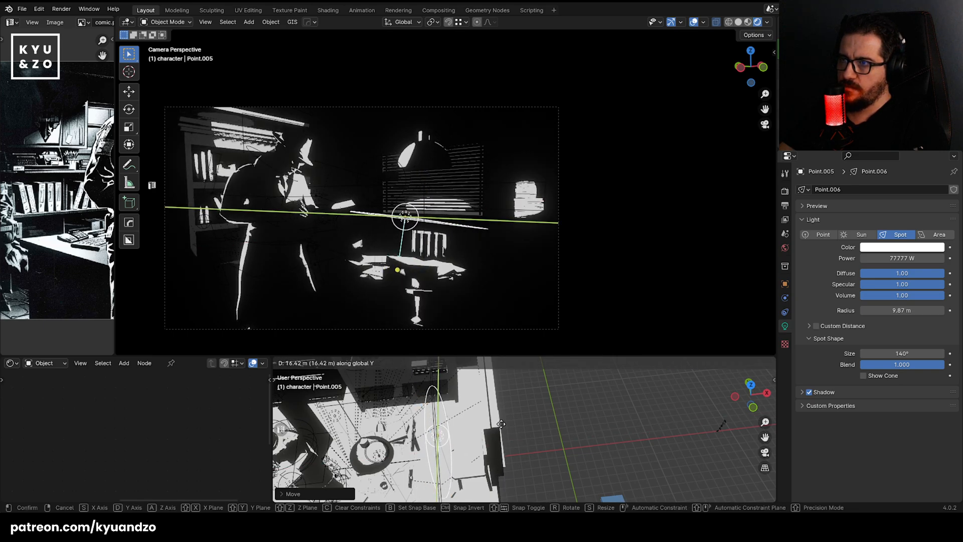
pyautogui.press('r')
pyautogui.press('x')
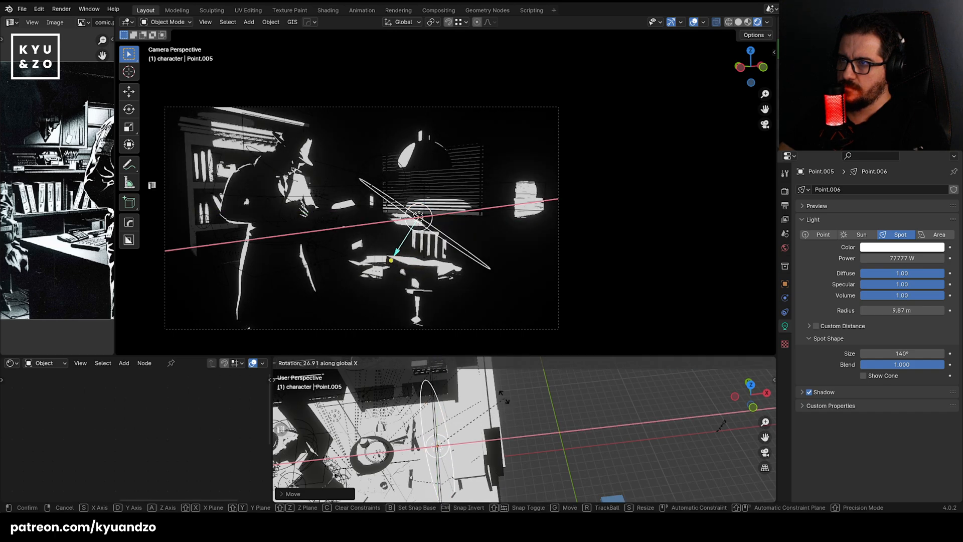
pyautogui.click(511, 437)
pyautogui.press('g')
pyautogui.press('y')
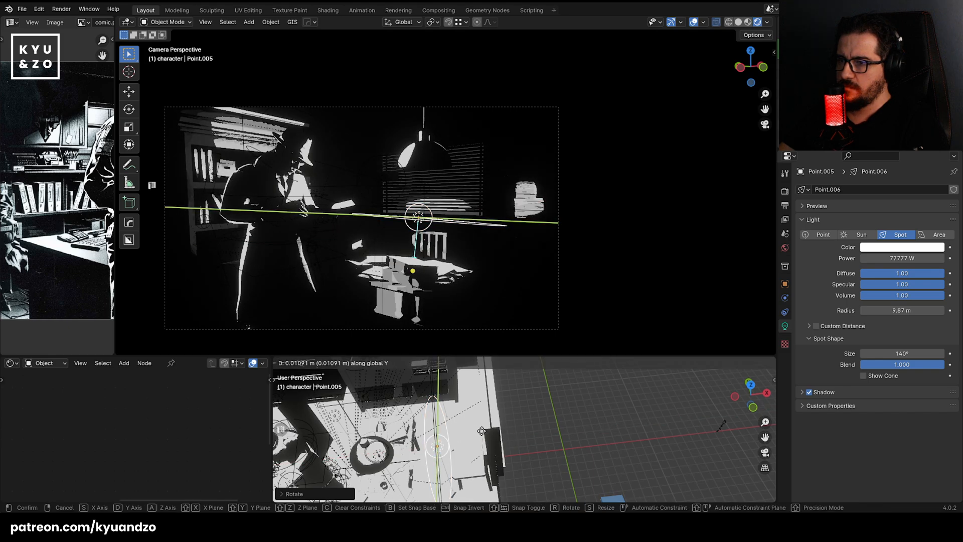
pyautogui.click(491, 428)
pyautogui.moveTo(492, 430); pyautogui.dragTo(525, 442, button='middle')
pyautogui.click(524, 441)
pyautogui.press('g')
pyautogui.press('x')
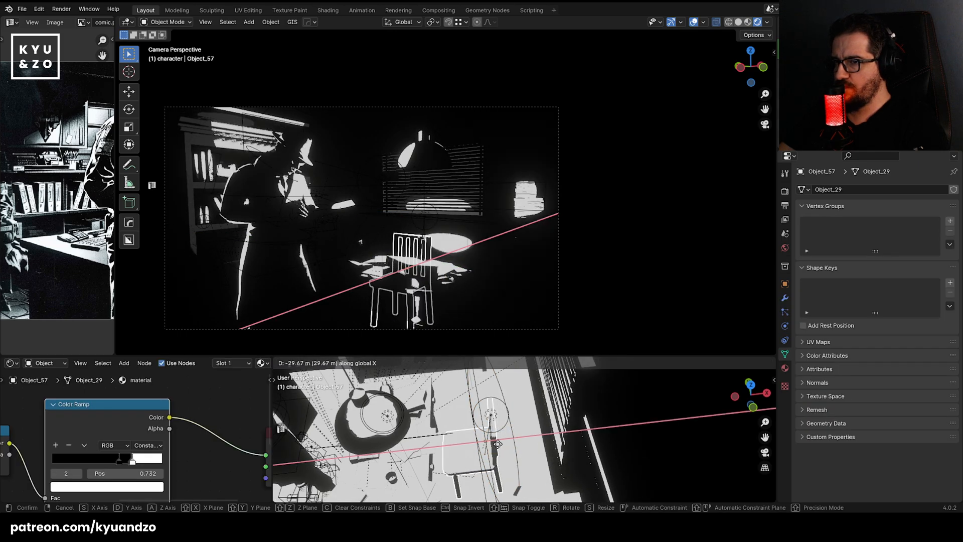
pyautogui.rightClick(480, 449)
# Reselect the spot light, shift it along Y and rotate it 31.31° about the global Y axis.
pyautogui.click(491, 416)
pyautogui.press('g')
pyautogui.press('y')
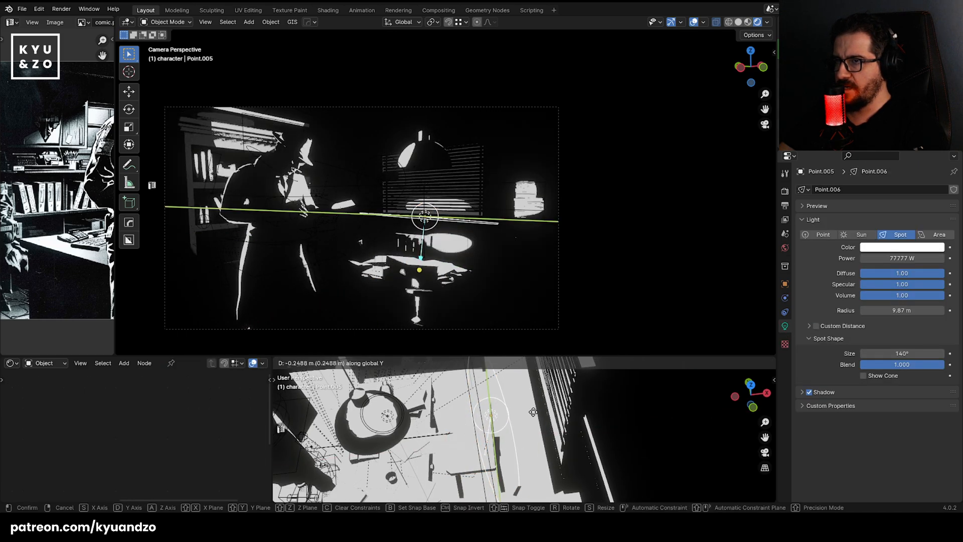
pyautogui.click(540, 413)
pyautogui.press('r')
pyautogui.press('d')
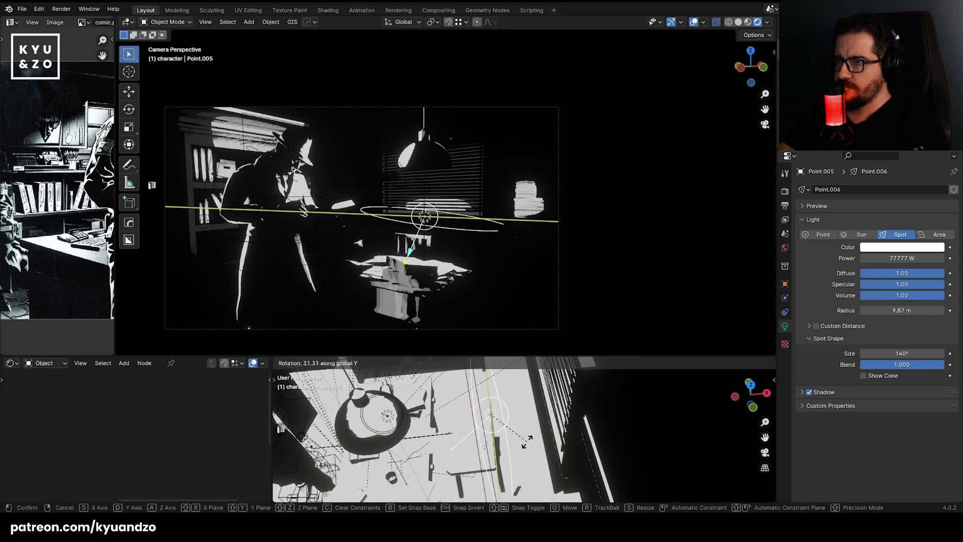
pyautogui.click(527, 442)
# Fine-tune the spot light's position along the Y and Z axes above the chair.
pyautogui.press('g')
pyautogui.press('y')
pyautogui.press('z')
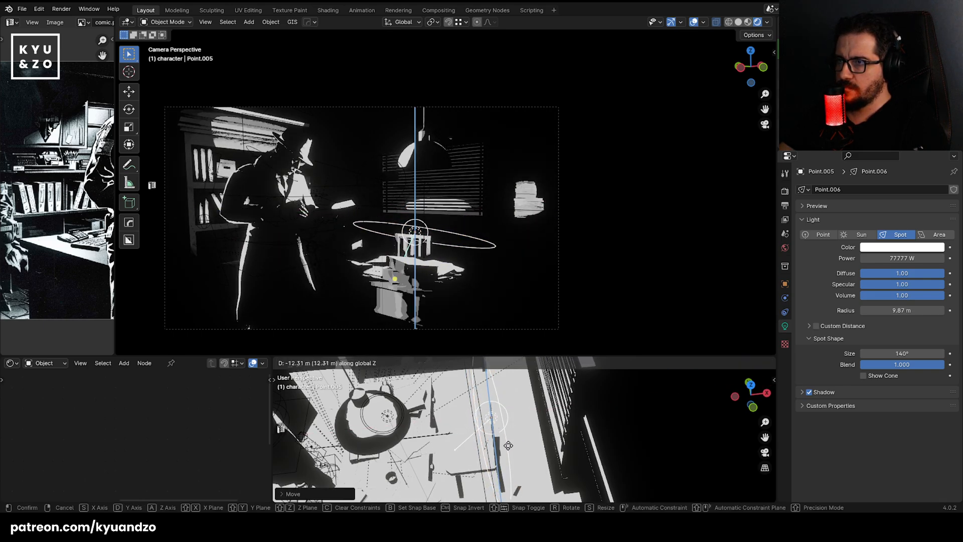
pyautogui.click(509, 429)
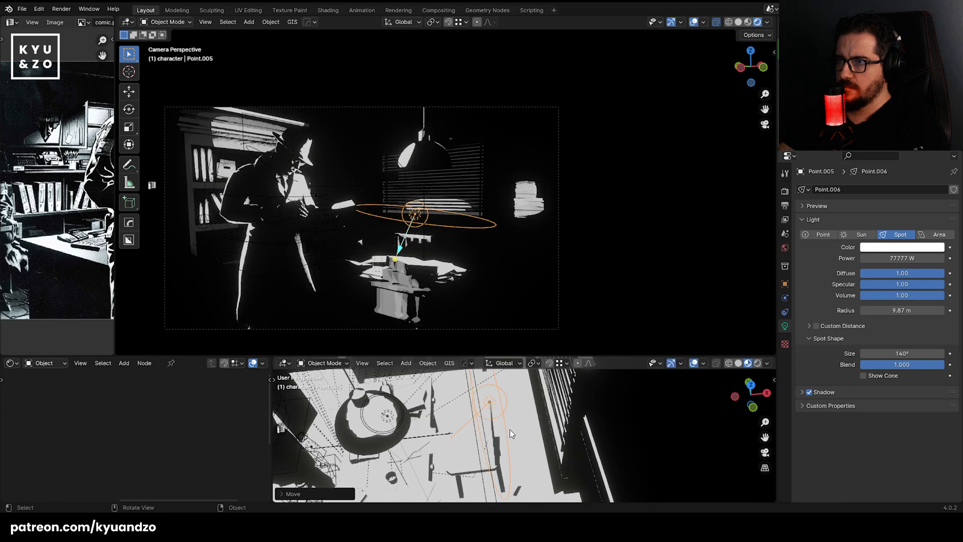
# Scale the spot light above the chair down along the global Y axis.
pyautogui.press('r')
pyautogui.press('s')
pyautogui.rightClick(522, 408)
pyautogui.rightClick(522, 409)
pyautogui.press('s')
pyautogui.press('y')
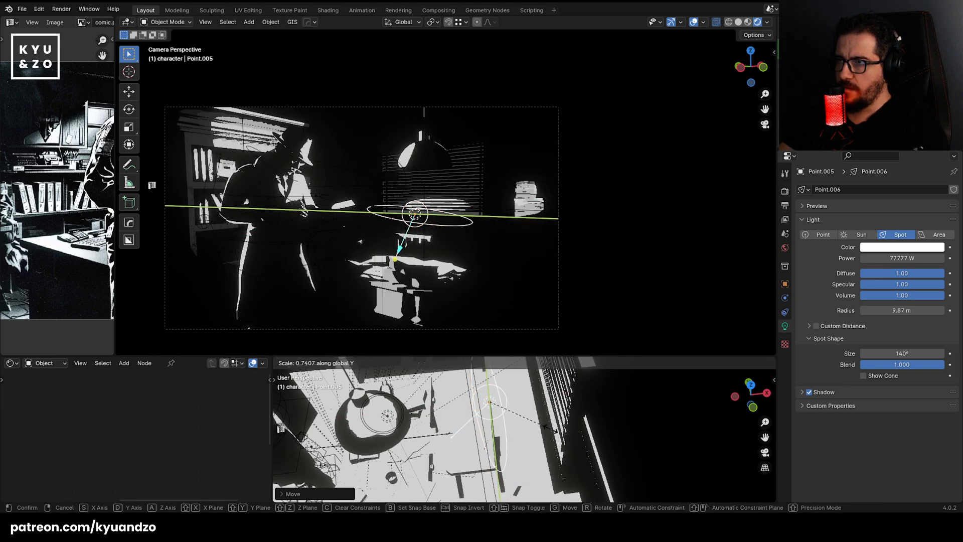
pyautogui.click(528, 415)
# Tilt the spot light slightly about the global X axis and lower it along the global Z axis.
pyautogui.press('r')
pyautogui.press('x')
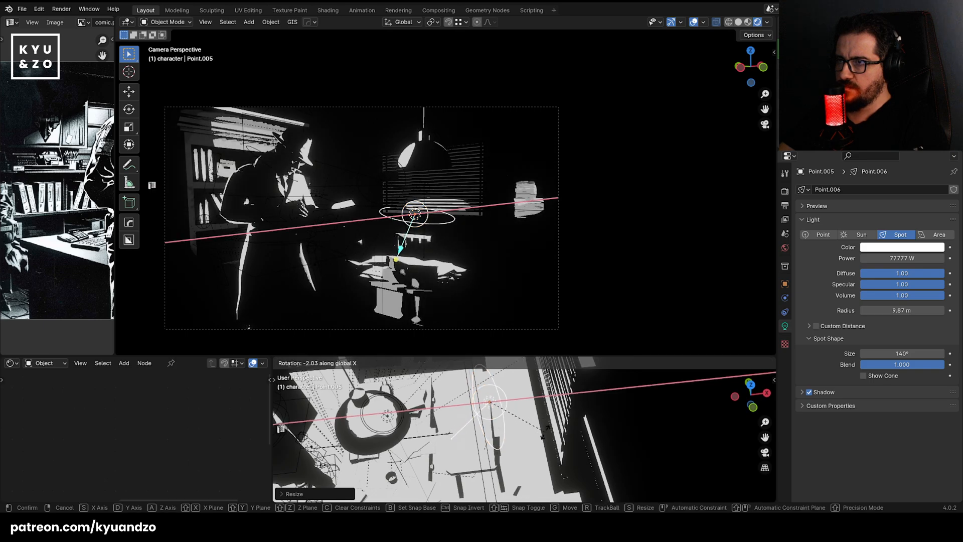
pyautogui.click(543, 425)
pyautogui.press('g')
pyautogui.press('z')
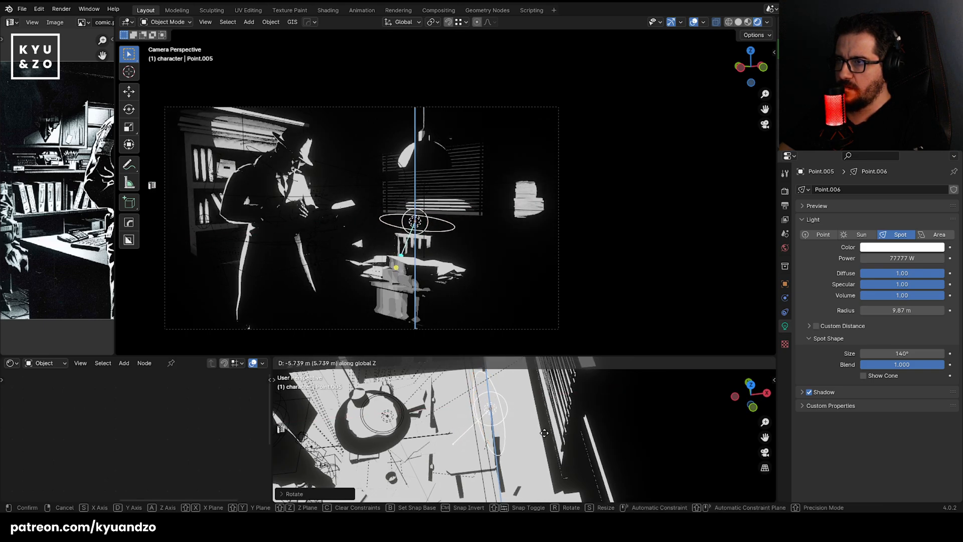
pyautogui.click(544, 430)
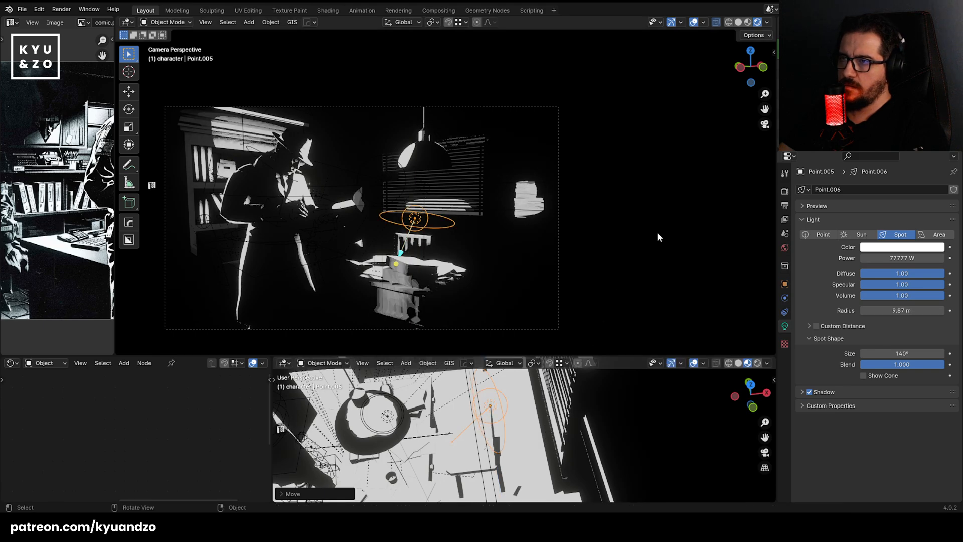
# Reselect the spot light, rotate it about the global Y axis and move it along X away from the window, over the desk.
pyautogui.scroll(6, 477, 228)
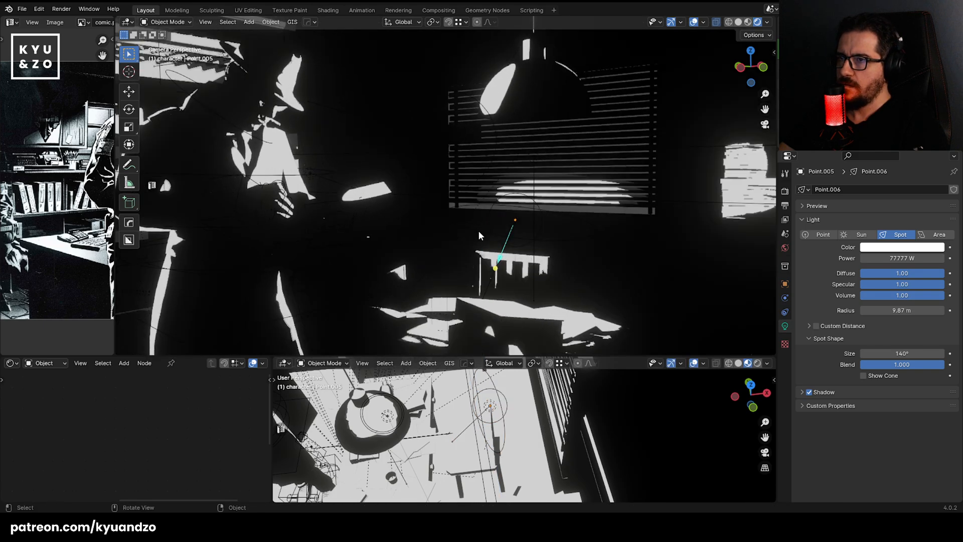
pyautogui.click(523, 303)
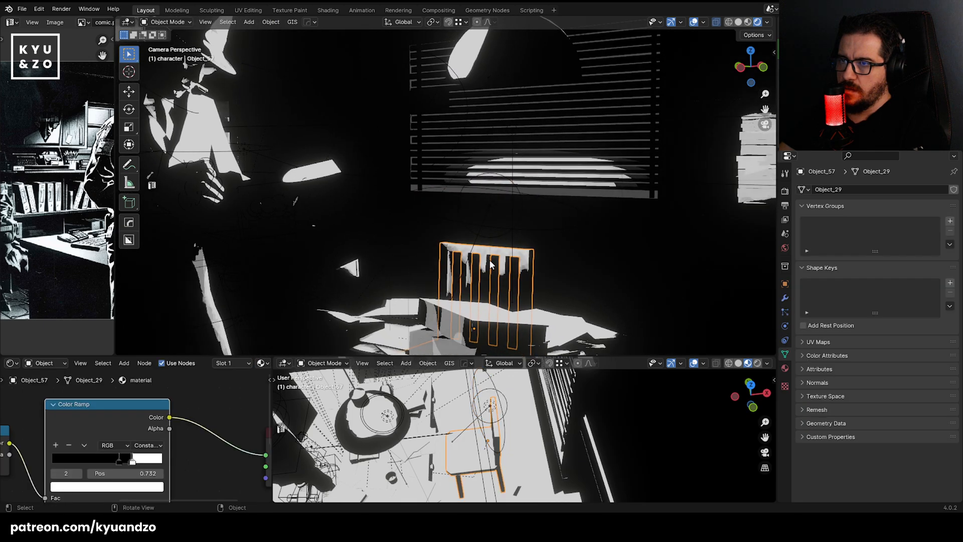
pyautogui.click(492, 209)
pyautogui.press('r')
pyautogui.press('y')
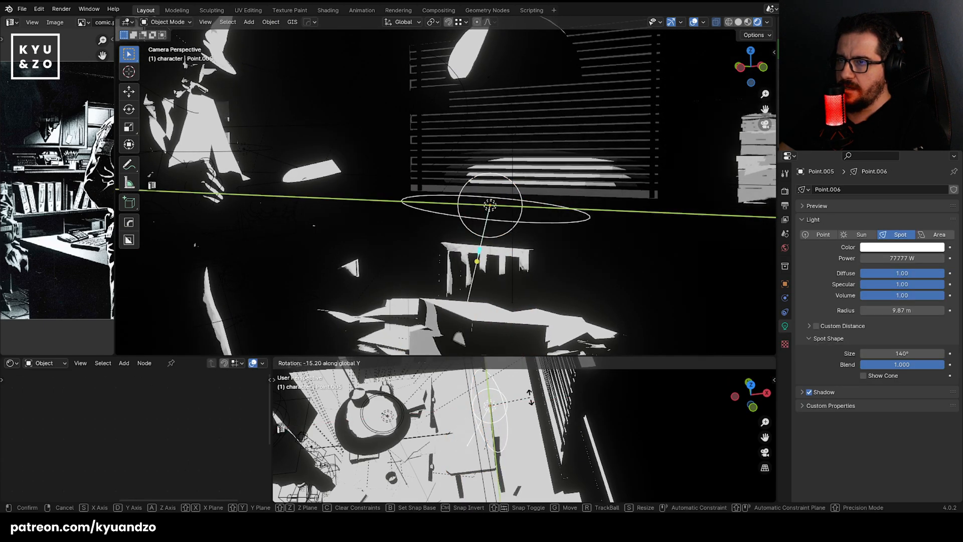
pyautogui.click(534, 394)
pyautogui.press('g')
pyautogui.press('d')
pyautogui.press('s')
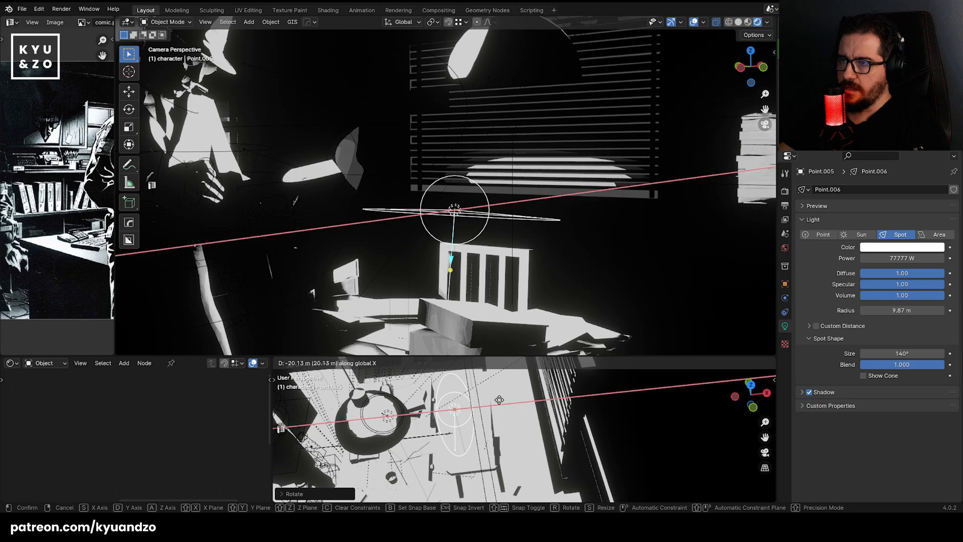
pyautogui.click(501, 400)
# Inspect the whole camera frame and hide the overlays in the camera viewport.
pyautogui.click(551, 258)
pyautogui.scroll(-4, 552, 260)
pyautogui.scroll(1, 552, 260)
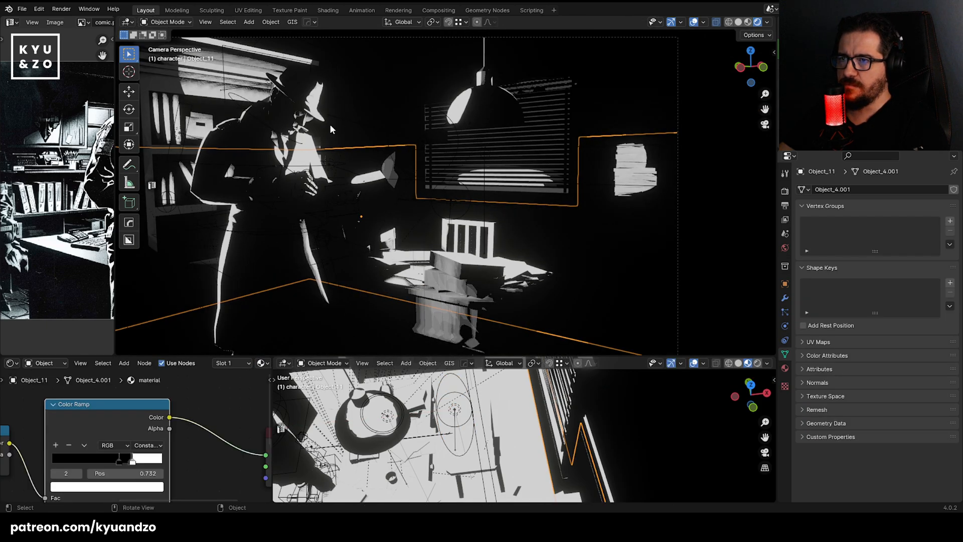
pyautogui.hotkey('ctrl', 'z')
pyautogui.scroll(-4, 546, 214)
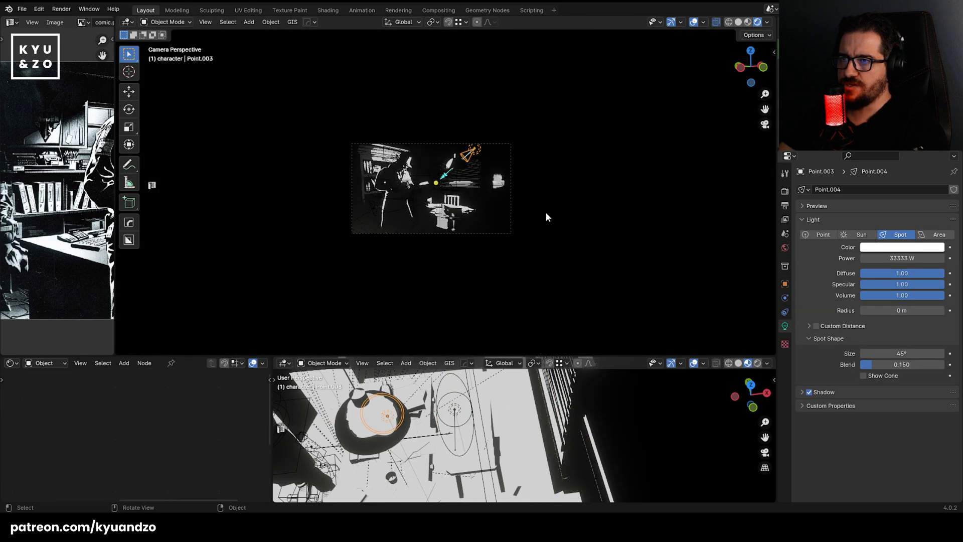
pyautogui.scroll(8, 545, 212)
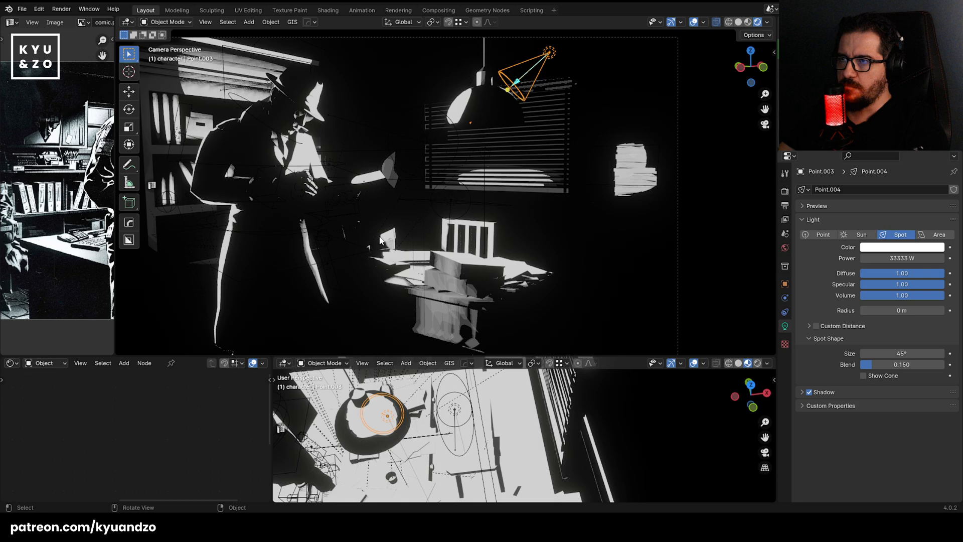
pyautogui.scroll(-3, 324, 264)
pyautogui.click(693, 23)
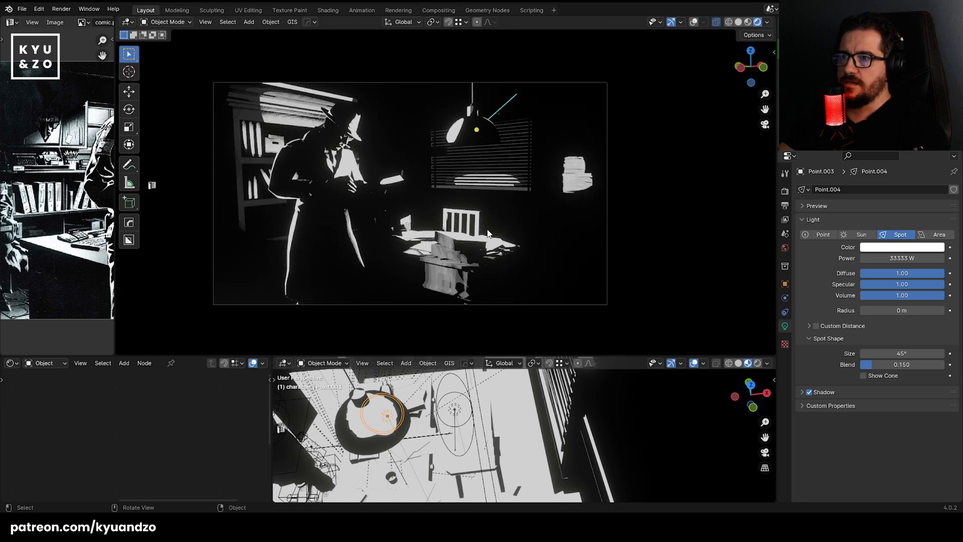
# Select the Point.005 spot light between the hanging lamp and the window blinds.
pyautogui.click(451, 401)
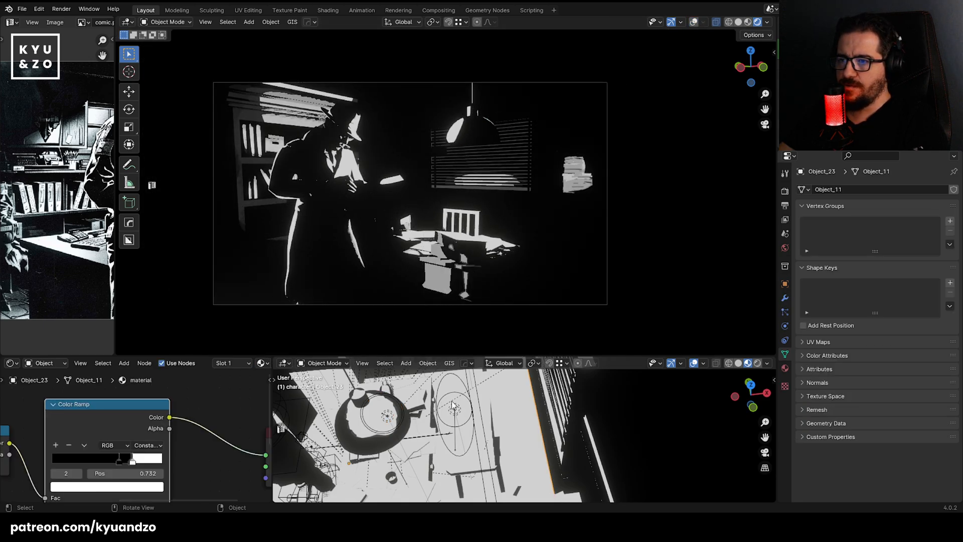
pyautogui.click(452, 403)
pyautogui.scroll(5, 447, 419)
pyautogui.keyDown('shift'); pyautogui.moveTo(448, 420); pyautogui.dragTo(564, 473, button='middle'); pyautogui.keyUp('shift')
pyautogui.scroll(-3, 522, 441)
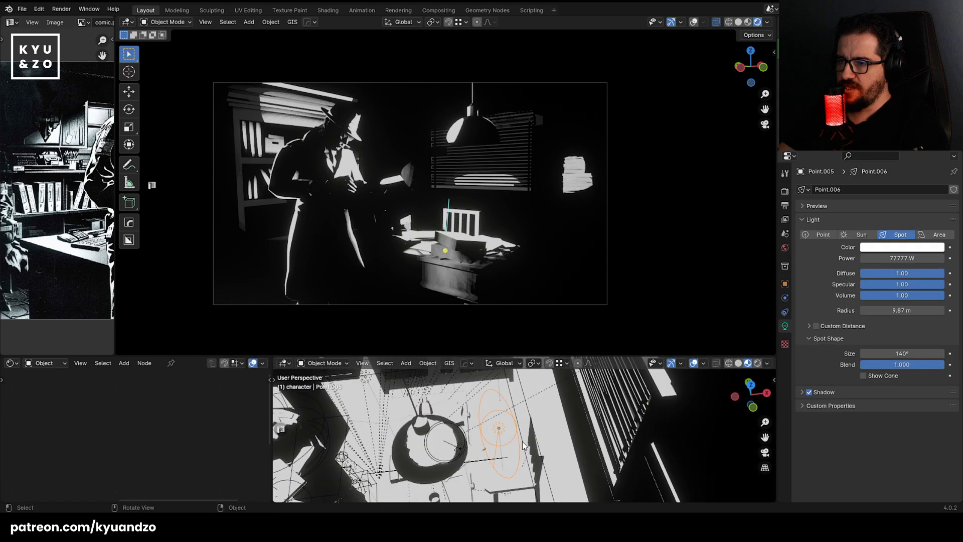
# Try to shift the spot light along the global X axis.
pyautogui.press('g')
pyautogui.press('x')
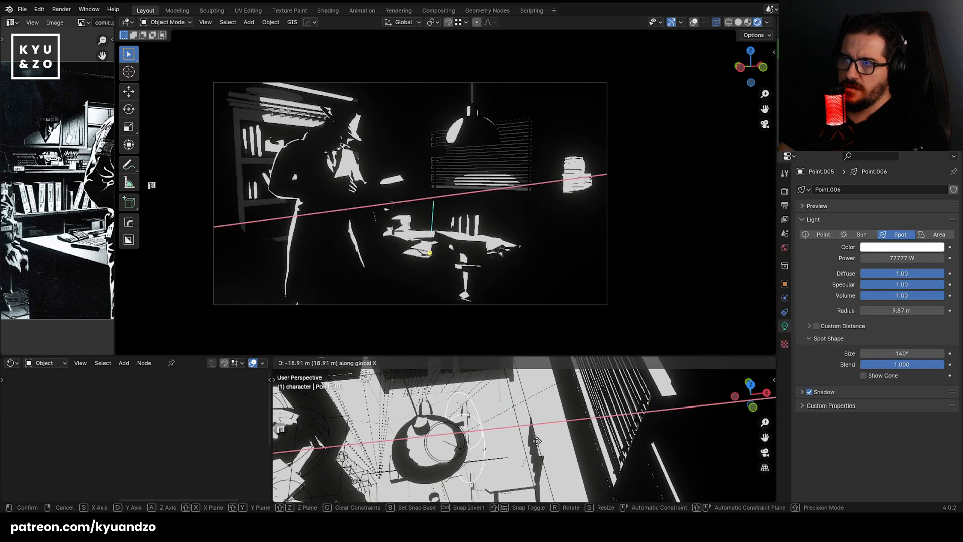
pyautogui.click(557, 438)
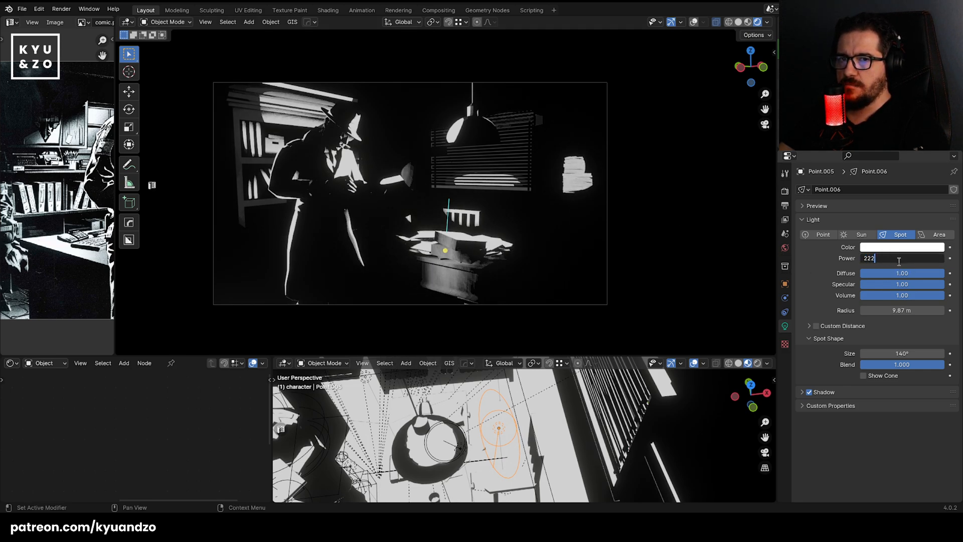
# Set the spot light's power to 22222 W, adjust its height along Z and move it 12.561 m along Y.
pyautogui.press('g')
pyautogui.press('a')
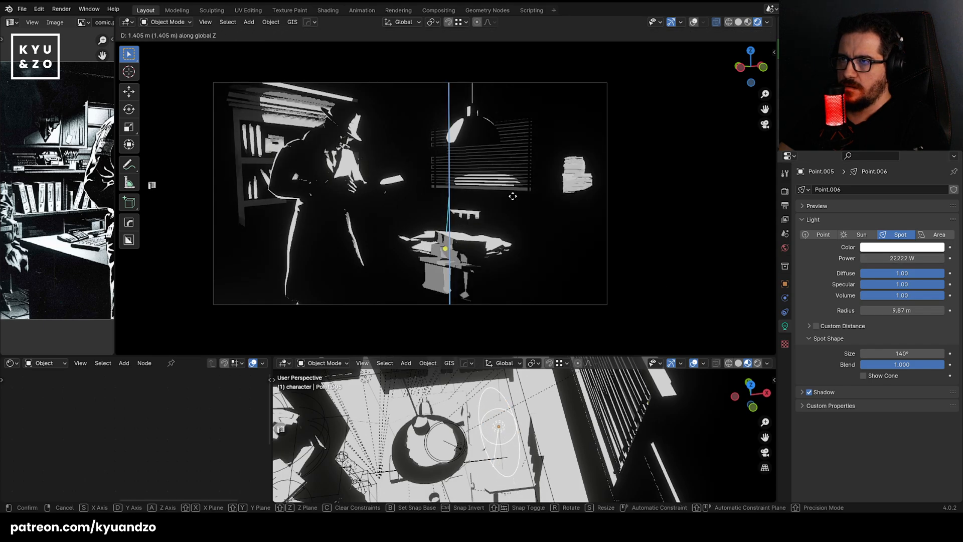
pyautogui.click(511, 195)
pyautogui.press('g')
pyautogui.press('d')
pyautogui.click(498, 195)
# Adjust the spot light's height along Z again and move it -15.938 m along the global Y axis.
pyautogui.press('g')
pyautogui.press('z')
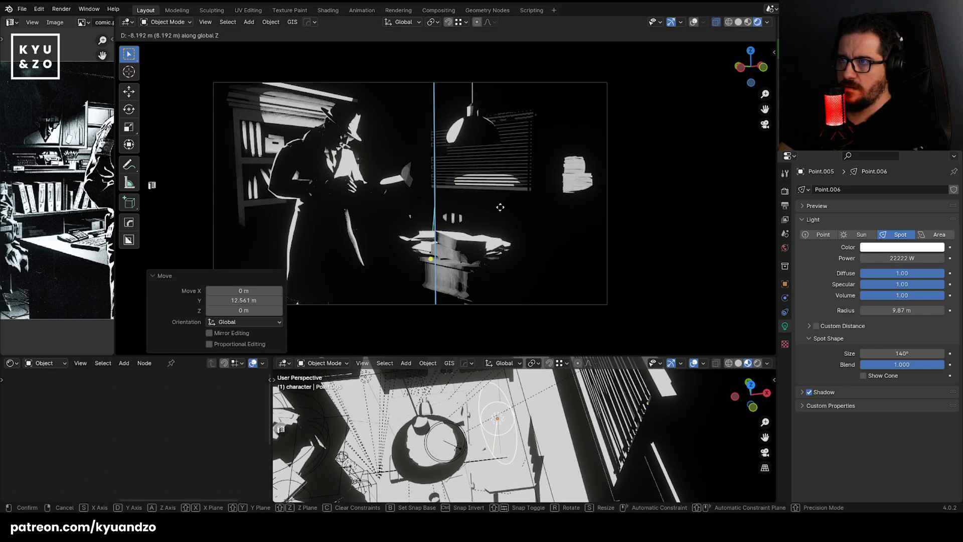
pyautogui.click(501, 198)
pyautogui.press('g')
pyautogui.press('d')
pyautogui.click(522, 200)
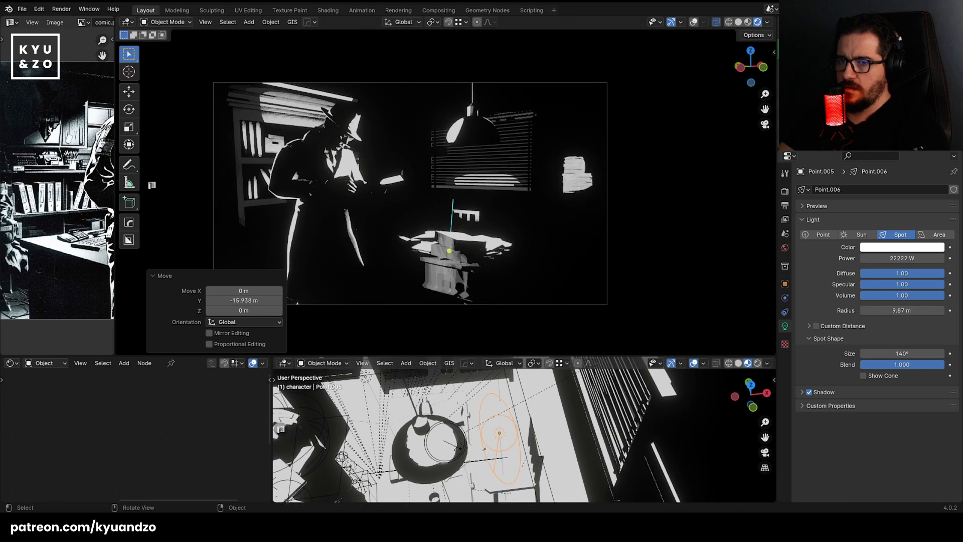
# Set the spot light's blend to 1.000, its cone size to 180° and its power to 33333 W.
pyautogui.moveTo(896, 365); pyautogui.dragTo(805, 365)
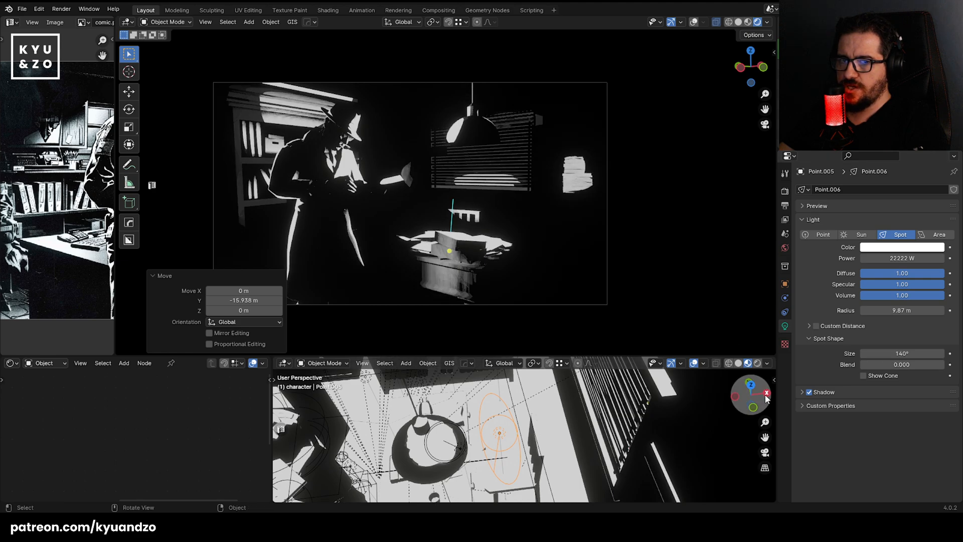
pyautogui.moveTo(944, 364)
pyautogui.mouseDown()
pyautogui.moveTo(955, 364)
pyautogui.moveTo(928, 353)
pyautogui.moveTo(953, 353)
pyautogui.mouseUp()
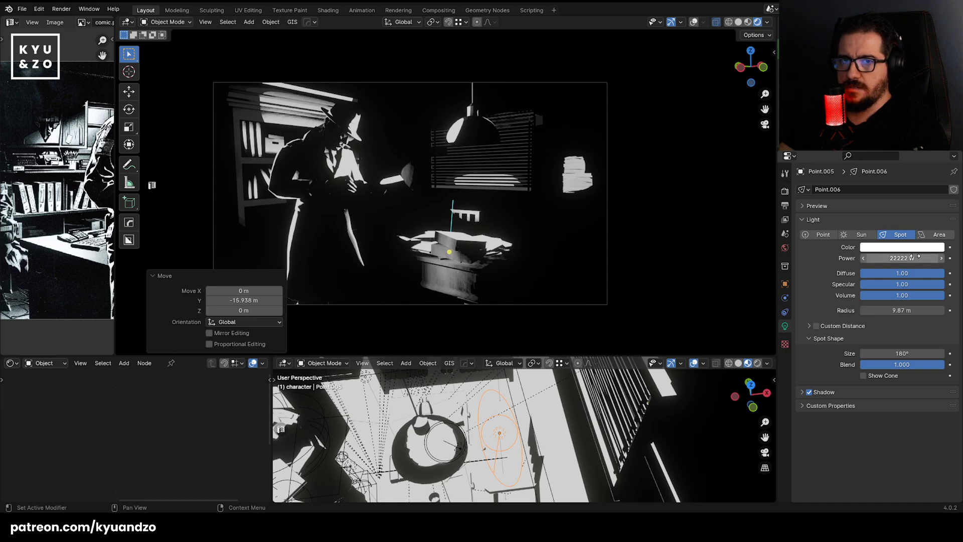
pyautogui.write('3333')
pyautogui.press('Return')
# Move the spot light 5.9843 m along Y and 8.136 m along X, and lower it along Z toward the chair.
pyautogui.press('g')
pyautogui.press('y')
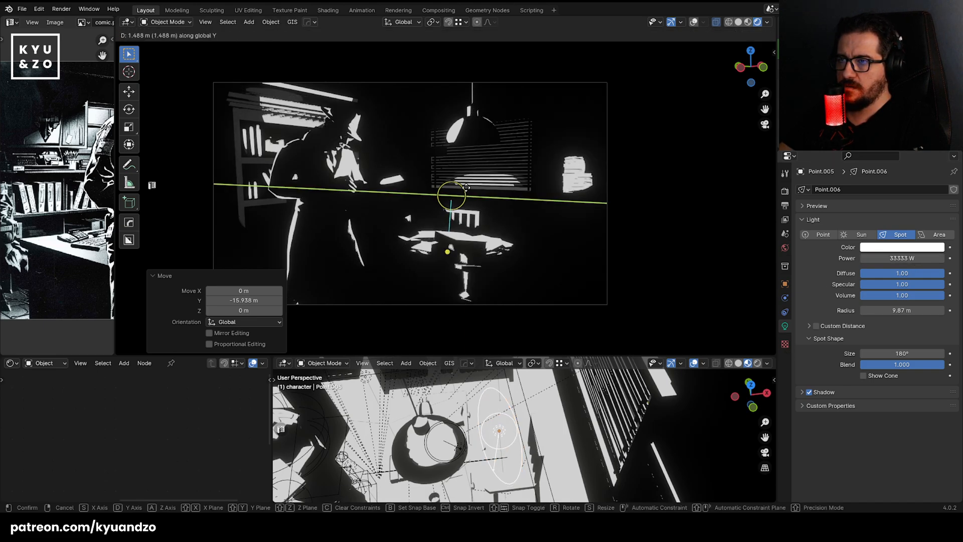
pyautogui.click(461, 200)
pyautogui.press('g')
pyautogui.press('s')
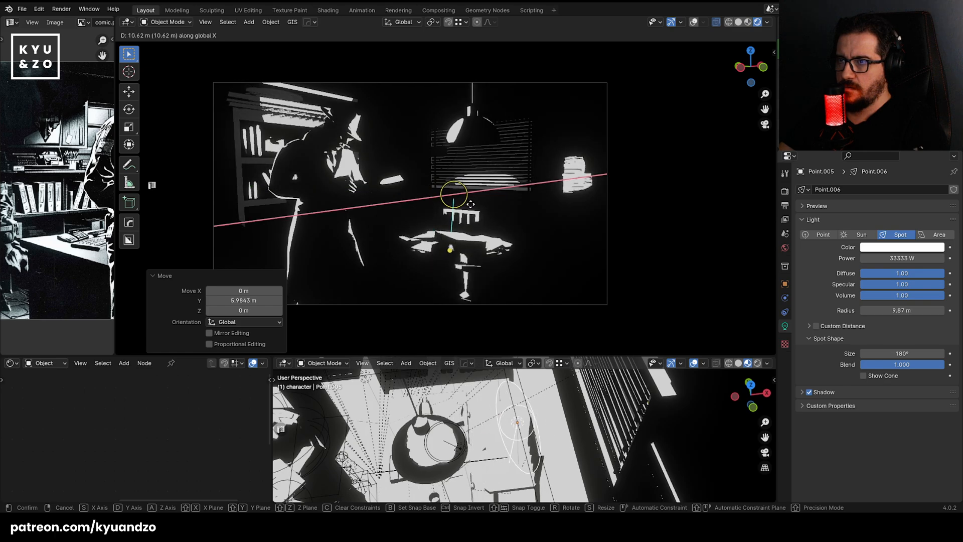
pyautogui.click(467, 205)
pyautogui.press('g')
pyautogui.press('a')
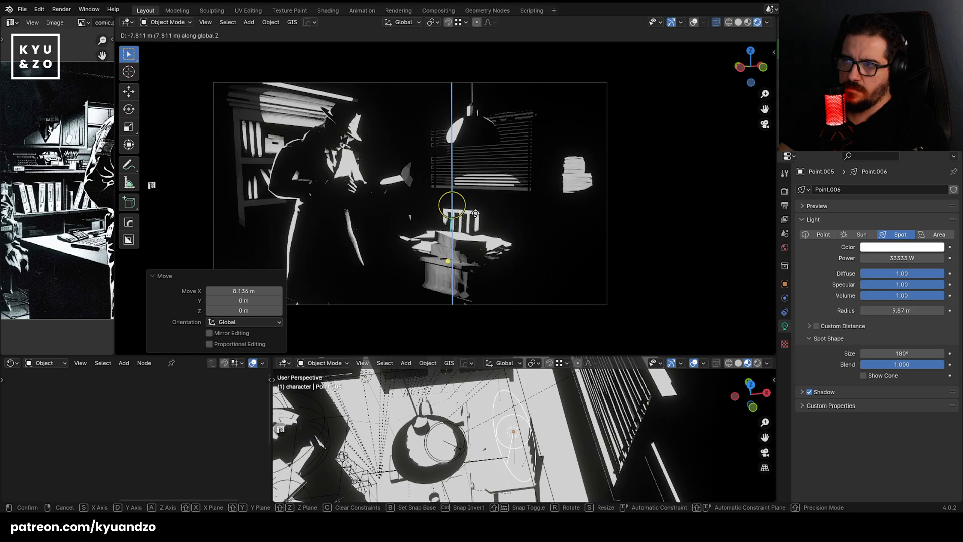
pyautogui.click(477, 211)
pyautogui.click(613, 229)
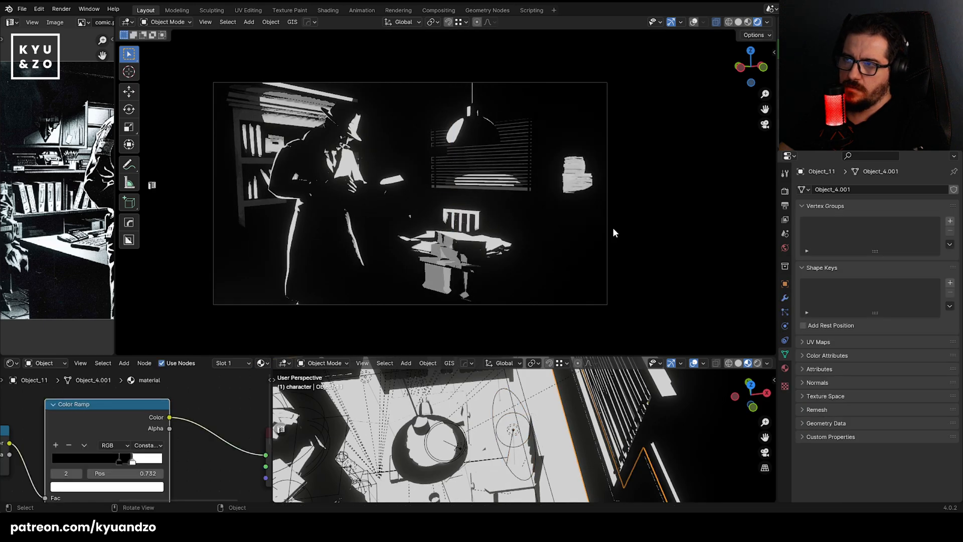
# Reselect the spot light, narrow its cone size to 124° and set its power to 22222 W.
pyautogui.click(504, 435)
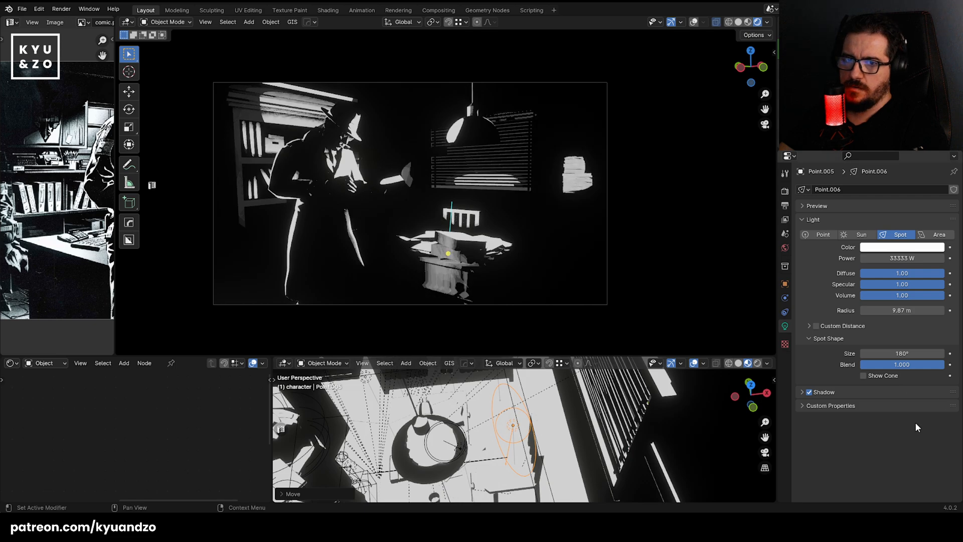
pyautogui.moveTo(908, 353)
pyautogui.mouseDown()
pyautogui.moveTo(876, 353)
pyautogui.moveTo(895, 353)
pyautogui.mouseUp()
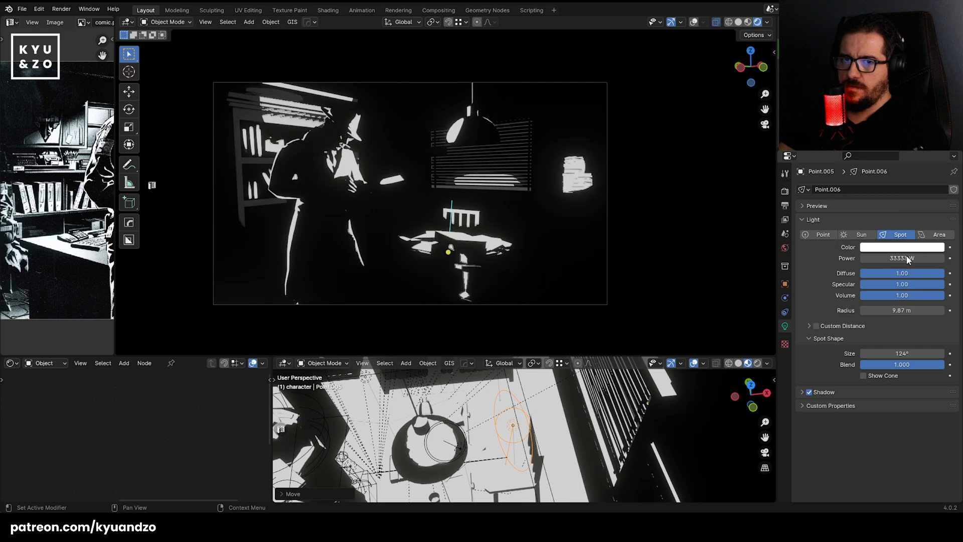
pyautogui.click(907, 257)
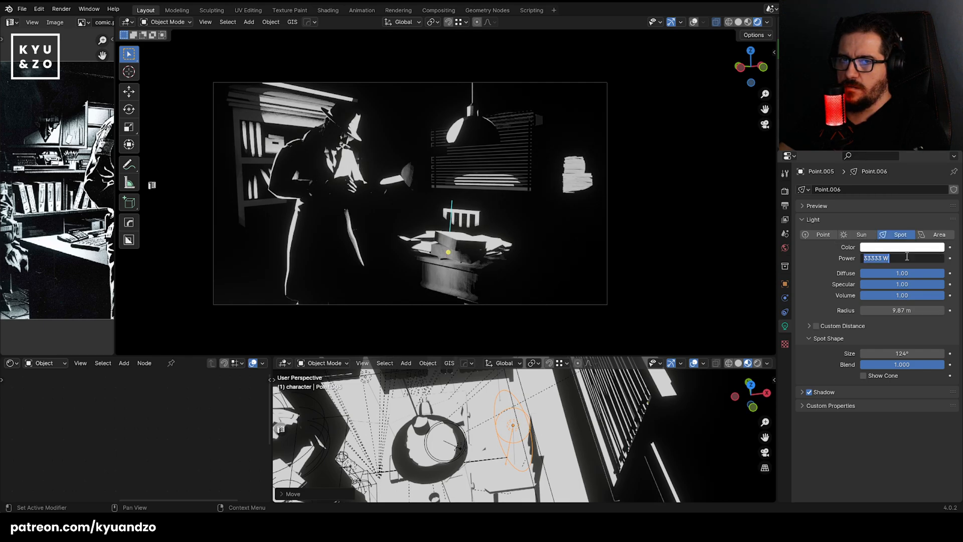
pyautogui.press('Return')
# Move the spot light 2.2176 m along the global Y axis and 0.37378 m along Z.
pyautogui.press('g')
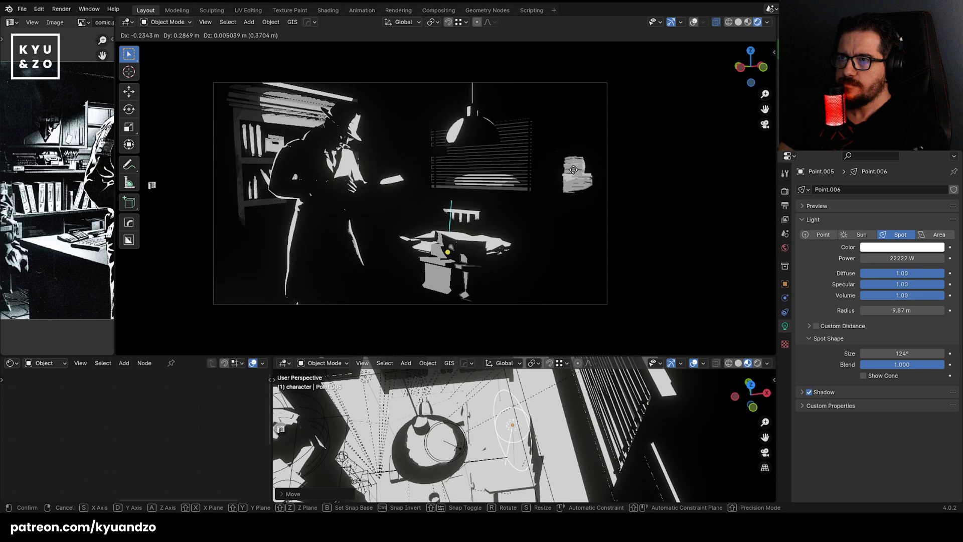
pyautogui.press('a')
pyautogui.click(577, 187)
pyautogui.press('g')
pyautogui.press('y')
pyautogui.press('z')
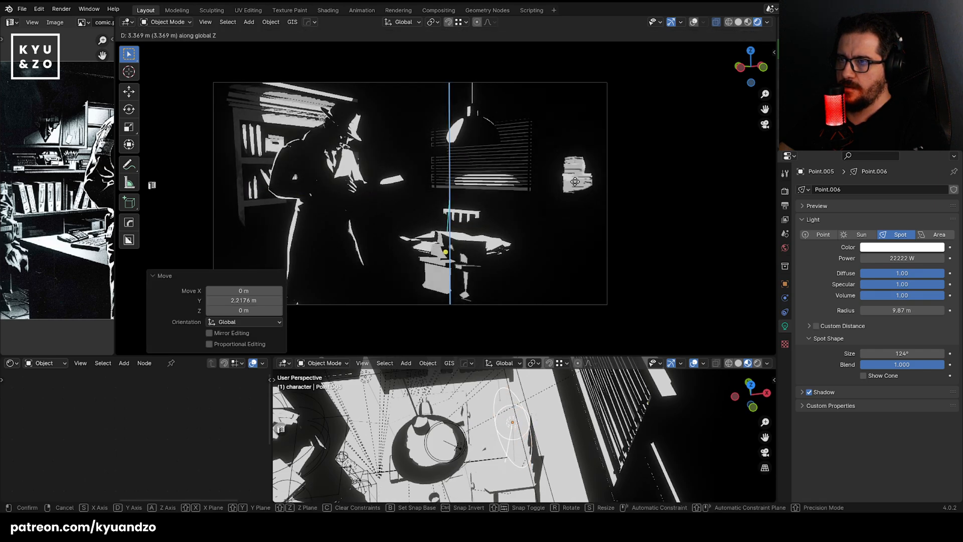
pyautogui.click(576, 190)
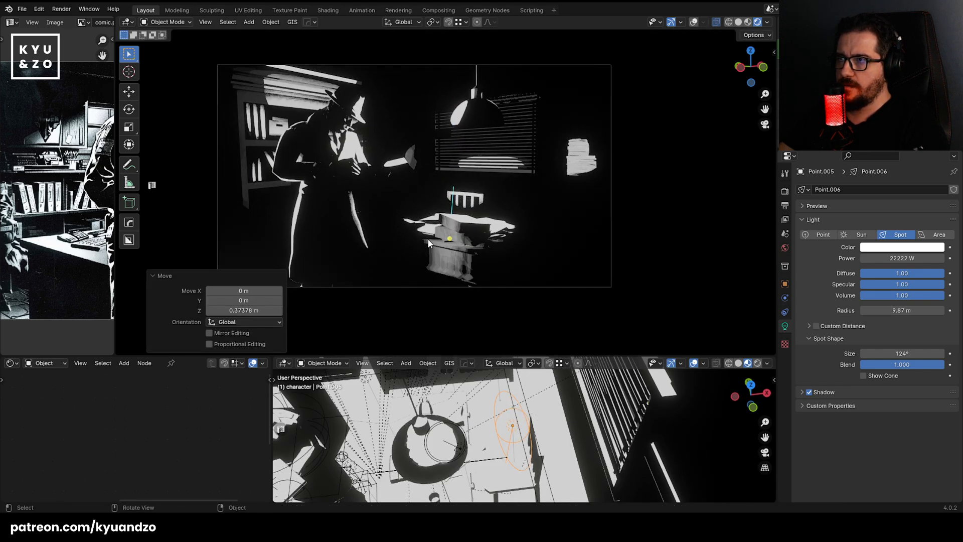
# Link the bookcase's material.004 to the chair behind the desk.
pyautogui.scroll(3, 427, 239)
pyautogui.click(467, 206)
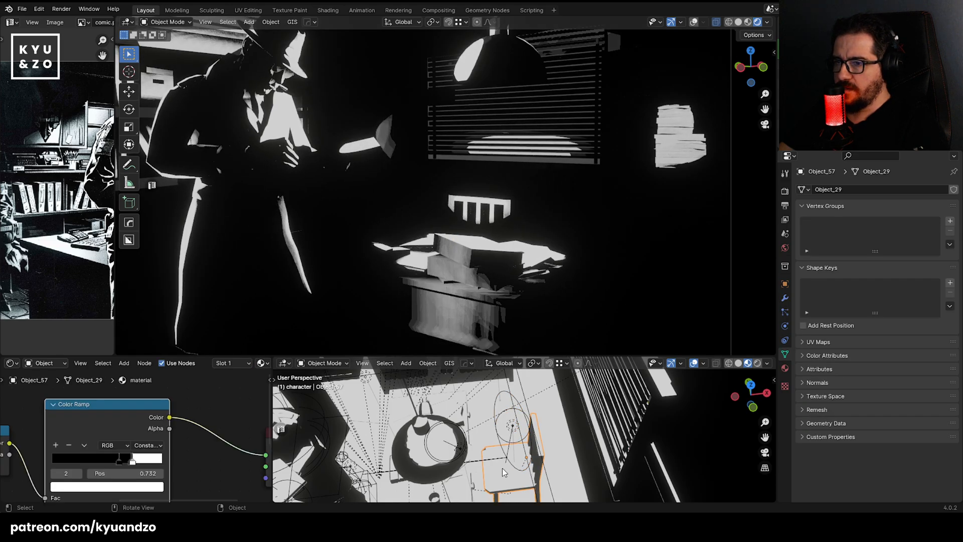
pyautogui.keyDown('shift'); pyautogui.moveTo(435, 401); pyautogui.dragTo(504, 489, button='middle'); pyautogui.keyUp('shift')
pyautogui.keyDown('alt'); pyautogui.click(419, 389); pyautogui.keyUp('alt')
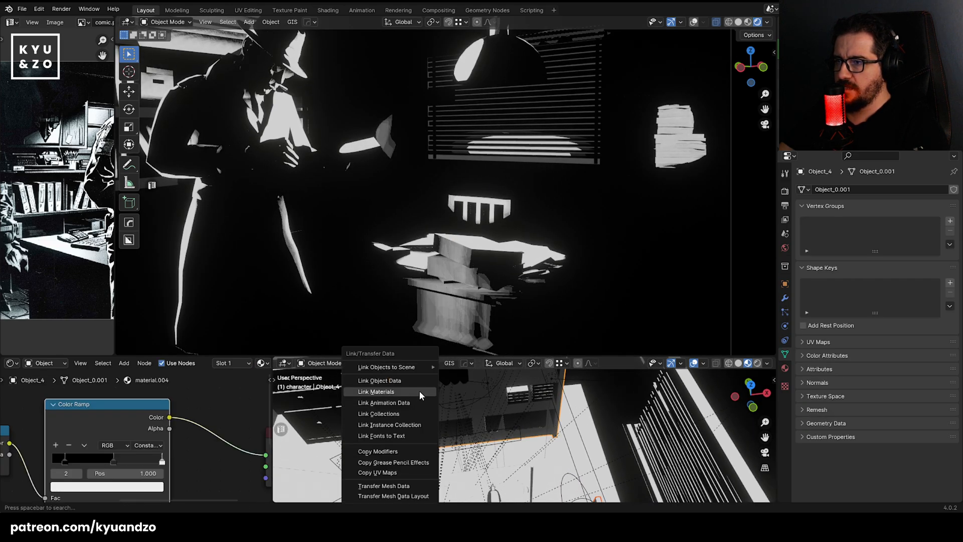
pyautogui.click(419, 390)
pyautogui.click(498, 218)
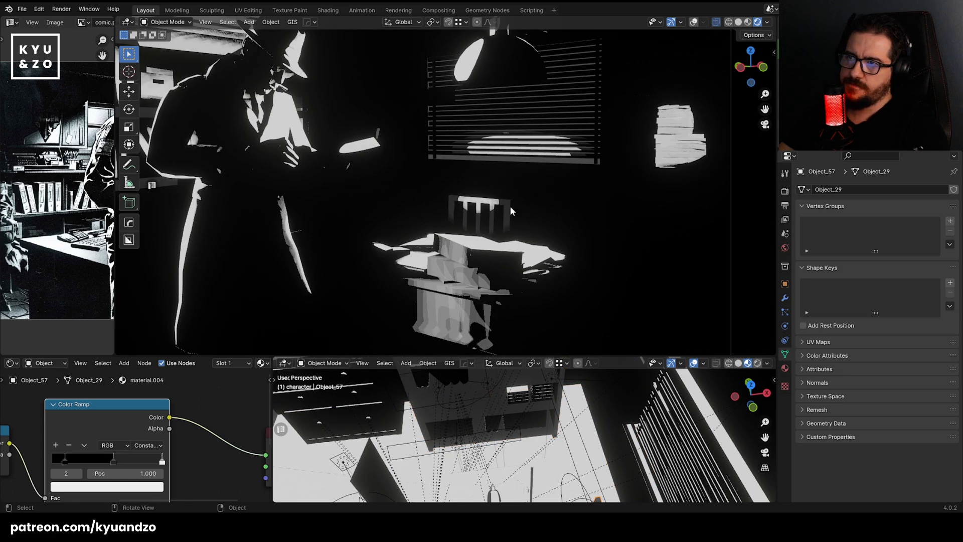
pyautogui.click(510, 206)
pyautogui.keyDown('shift'); pyautogui.moveTo(503, 430); pyautogui.dragTo(580, 416, button='middle'); pyautogui.keyUp('shift')
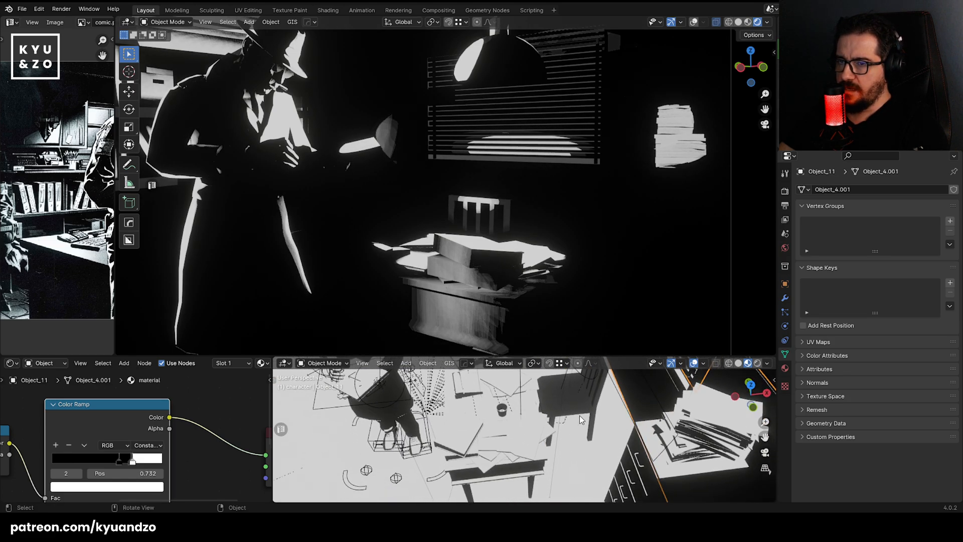
# Give the chair behind the desk its own single-user copy of material.004.
pyautogui.click(572, 414)
pyautogui.keyDown('shift'); pyautogui.moveTo(523, 425); pyautogui.dragTo(475, 434, button='middle'); pyautogui.keyUp('shift')
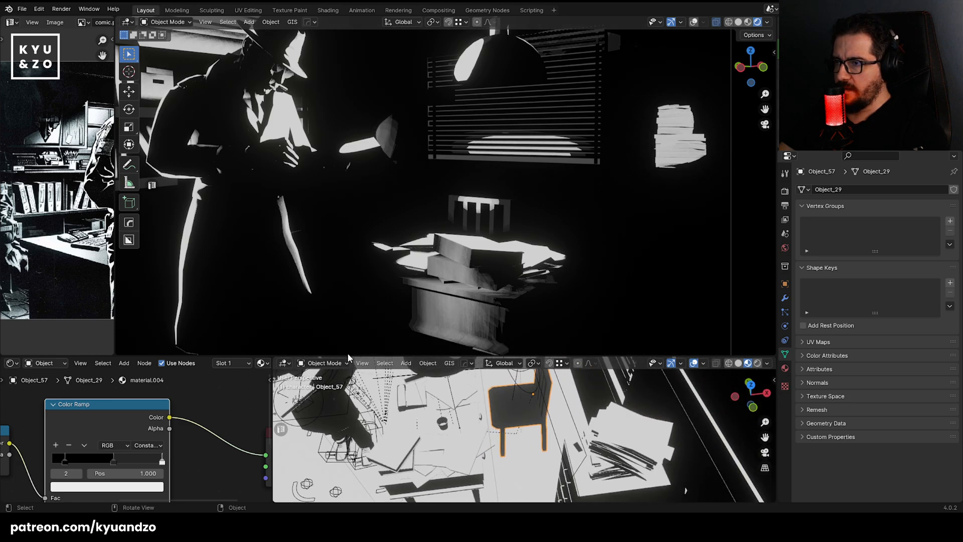
pyautogui.scroll(-5, 219, 365)
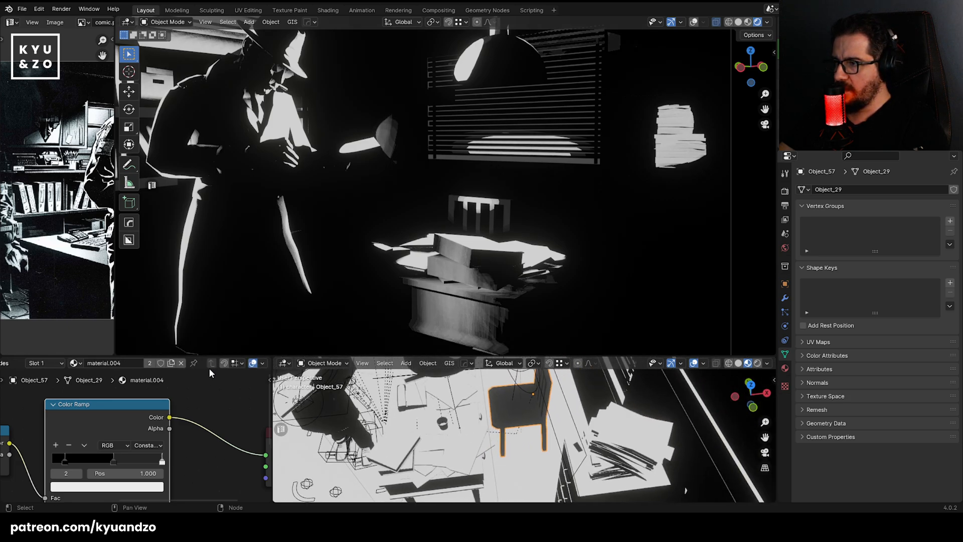
pyautogui.click(172, 363)
# Shift the Color Ramp stops of the chair's material, placing the white stop at 0.673, and save the file.
pyautogui.moveTo(162, 462)
pyautogui.mouseDown()
pyautogui.moveTo(76, 463)
pyautogui.moveTo(97, 463)
pyautogui.mouseUp()
pyautogui.moveTo(126, 461)
pyautogui.mouseDown()
pyautogui.moveTo(144, 463)
pyautogui.moveTo(125, 461)
pyautogui.mouseUp()
pyautogui.scroll(-5, 458, 148)
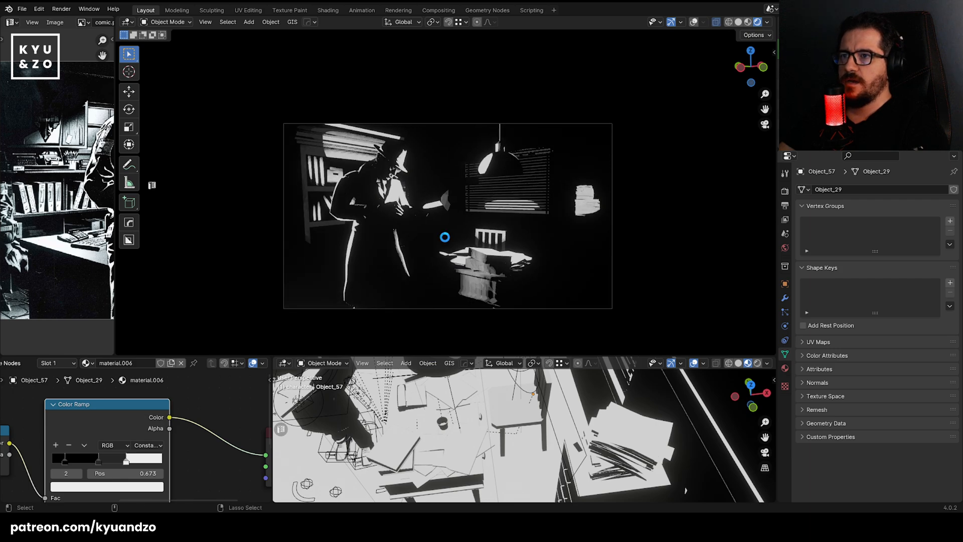
pyautogui.hotkey('ctrl', 's')
# Readjust the Color Ramp stops of the desk's shared material, with the first dark stop at 0.650.
pyautogui.click(579, 194)
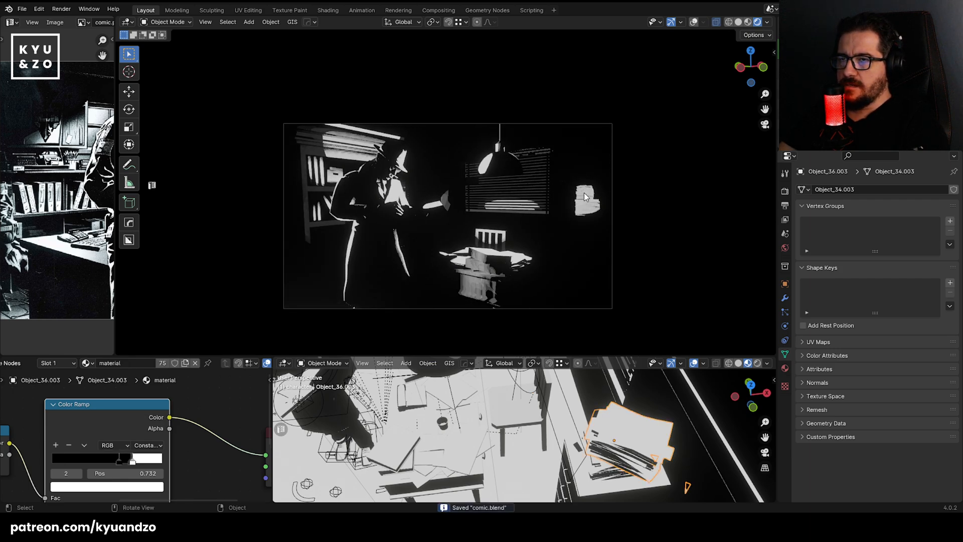
pyautogui.keyDown('shift'); pyautogui.moveTo(584, 193); pyautogui.dragTo(485, 182, button='middle'); pyautogui.keyUp('shift')
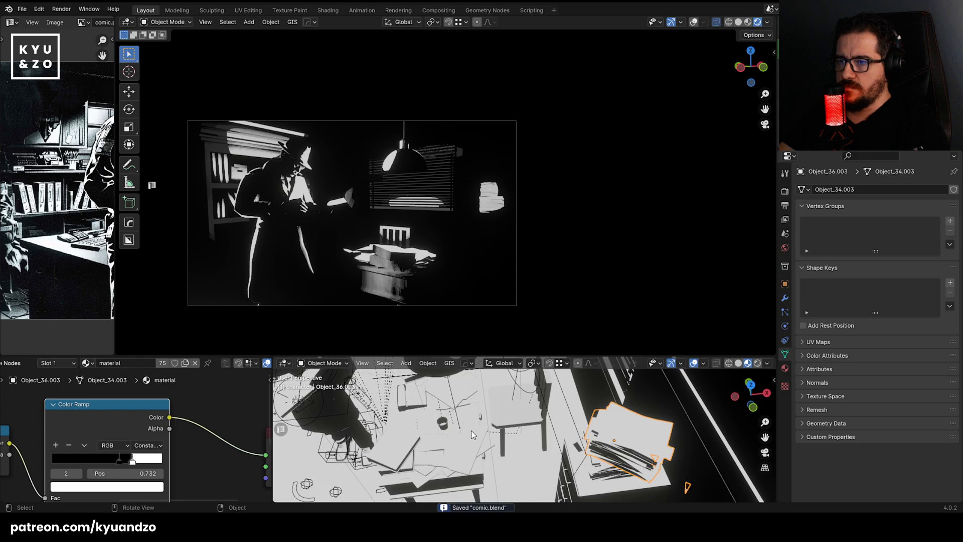
pyautogui.keyDown('shift'); pyautogui.moveTo(429, 434); pyautogui.dragTo(461, 429, button='middle'); pyautogui.keyUp('shift')
pyautogui.scroll(-1, 458, 429)
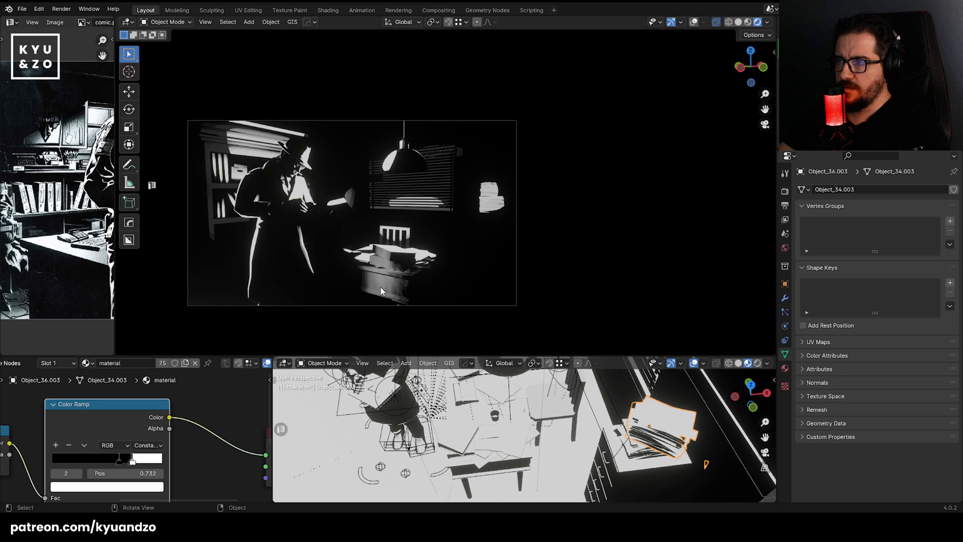
pyautogui.click(392, 280)
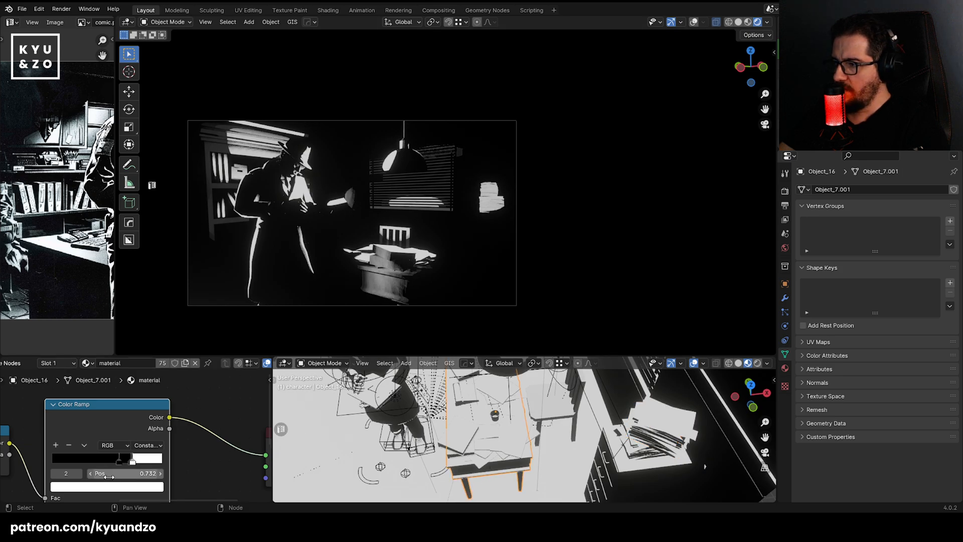
pyautogui.moveTo(133, 464); pyautogui.dragTo(140, 463)
pyautogui.click(133, 463)
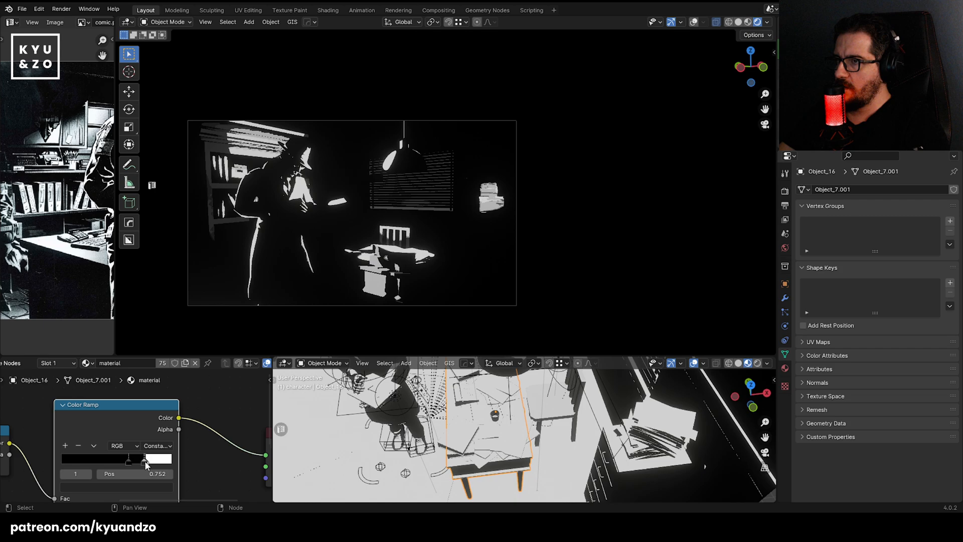
pyautogui.moveTo(141, 465)
pyautogui.mouseDown()
pyautogui.moveTo(129, 463)
pyautogui.moveTo(157, 464)
pyautogui.mouseUp()
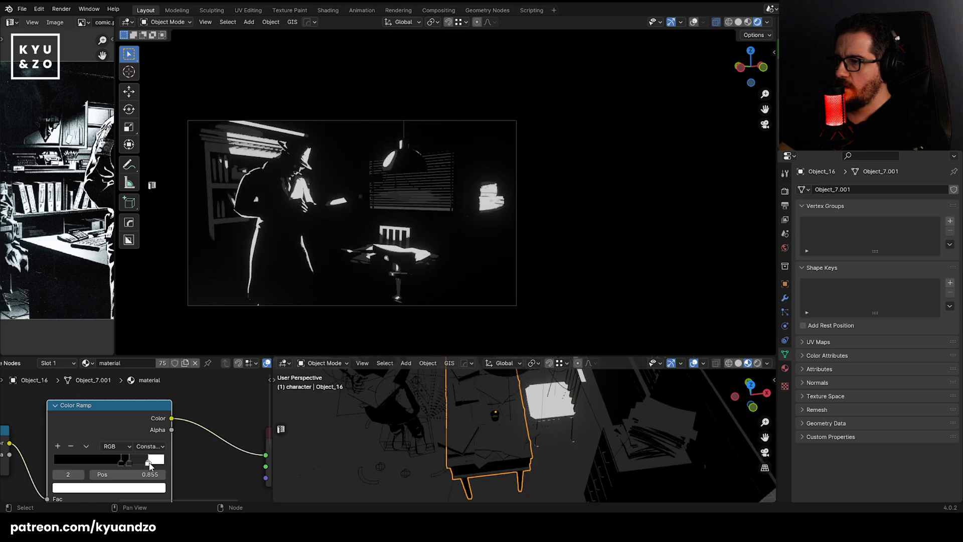
pyautogui.moveTo(129, 462)
pyautogui.mouseDown()
pyautogui.moveTo(140, 462)
pyautogui.moveTo(126, 461)
pyautogui.mouseUp()
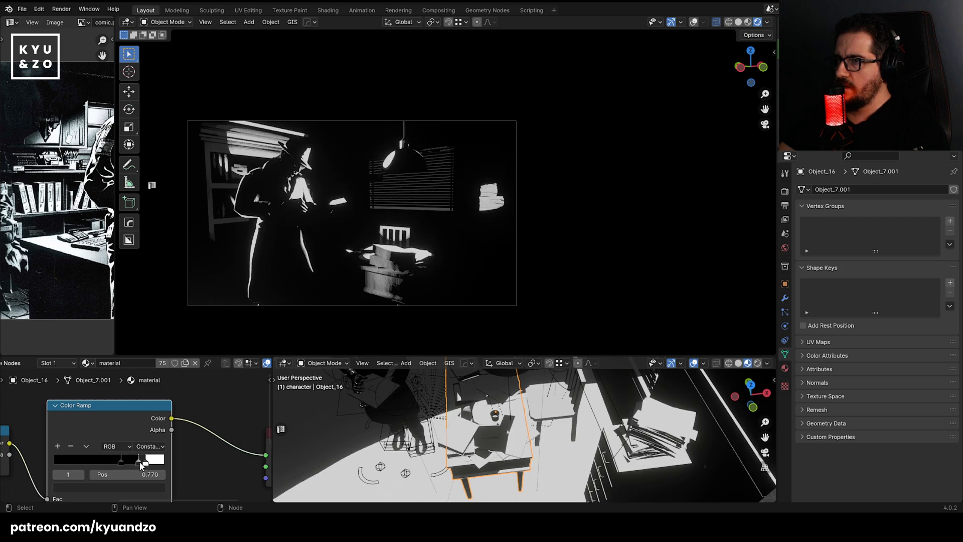
pyautogui.moveTo(146, 461); pyautogui.dragTo(126, 462)
# Duplicate the 22222 W spot light near the chair and place the copy by the drawer cabinet.
pyautogui.keyDown('shift'); pyautogui.moveTo(569, 421); pyautogui.dragTo(503, 414, button='middle'); pyautogui.keyUp('shift')
pyautogui.scroll(-2, 513, 452)
pyautogui.click(468, 426)
pyautogui.scroll(-2, 471, 426)
pyautogui.click(502, 413)
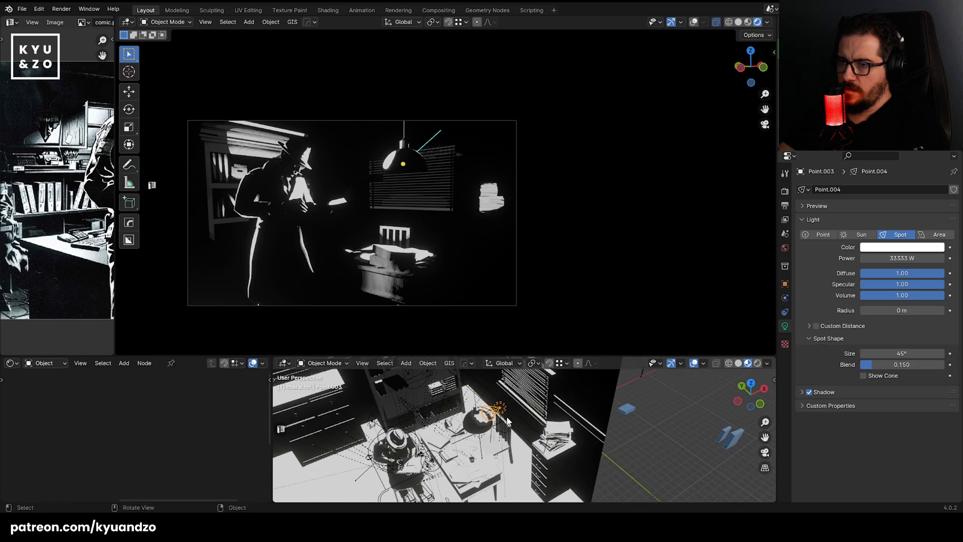
pyautogui.click(507, 420)
pyautogui.click(505, 435)
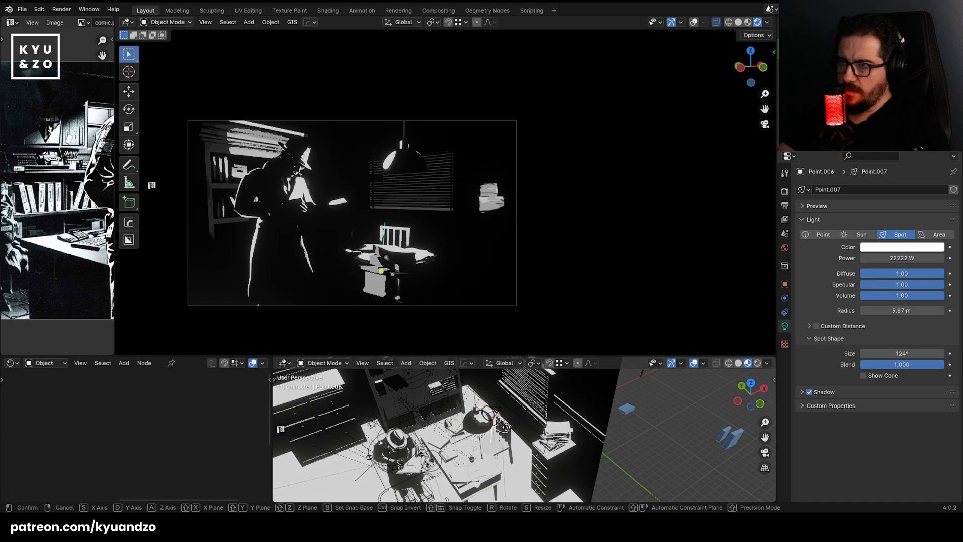
pyautogui.hotkey('shift', 'd')
pyautogui.press('z')
pyautogui.click(584, 405)
# Rotate the duplicated spot light around the global Z axis and around the global Y axis to aim it at the cabinet.
pyautogui.press('r')
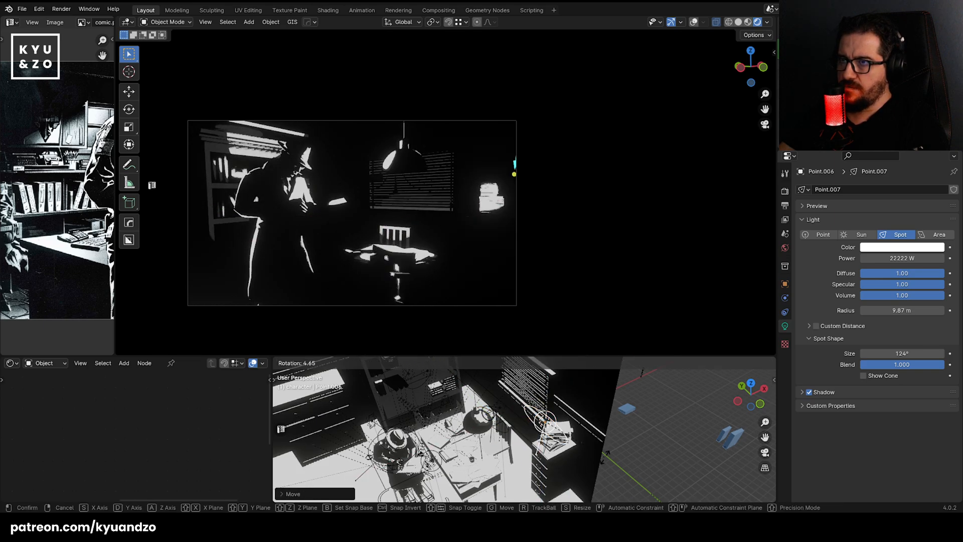
pyautogui.press('x')
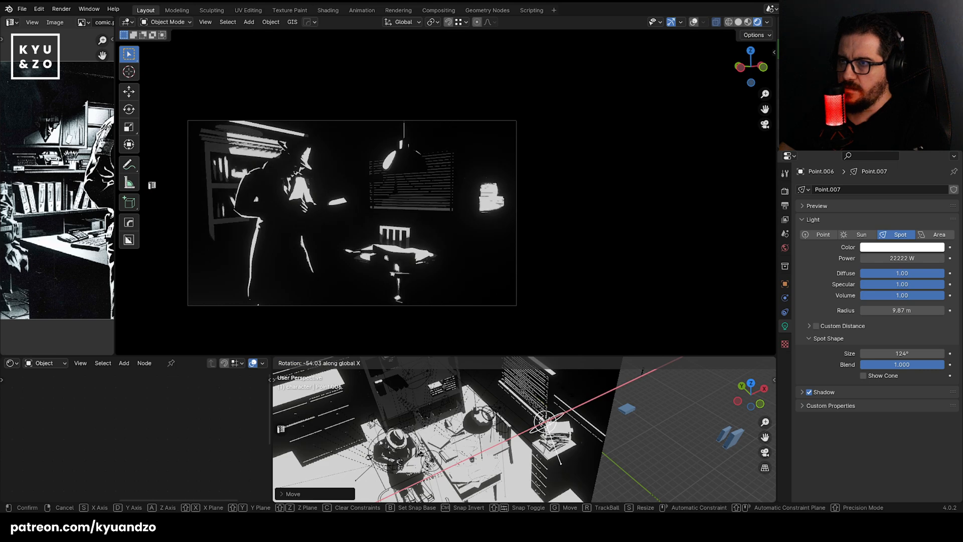
pyautogui.press('z')
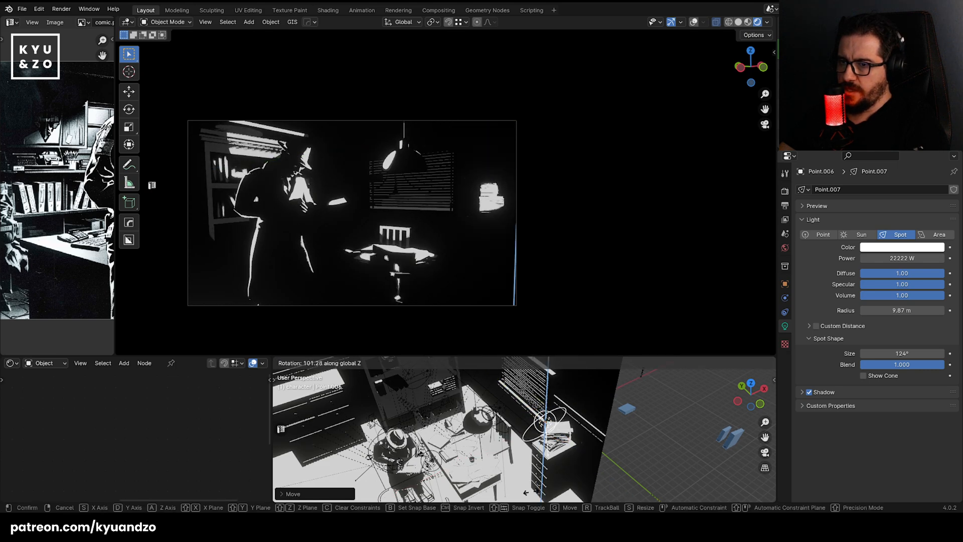
pyautogui.click(487, 489)
pyautogui.press('r')
pyautogui.press('d')
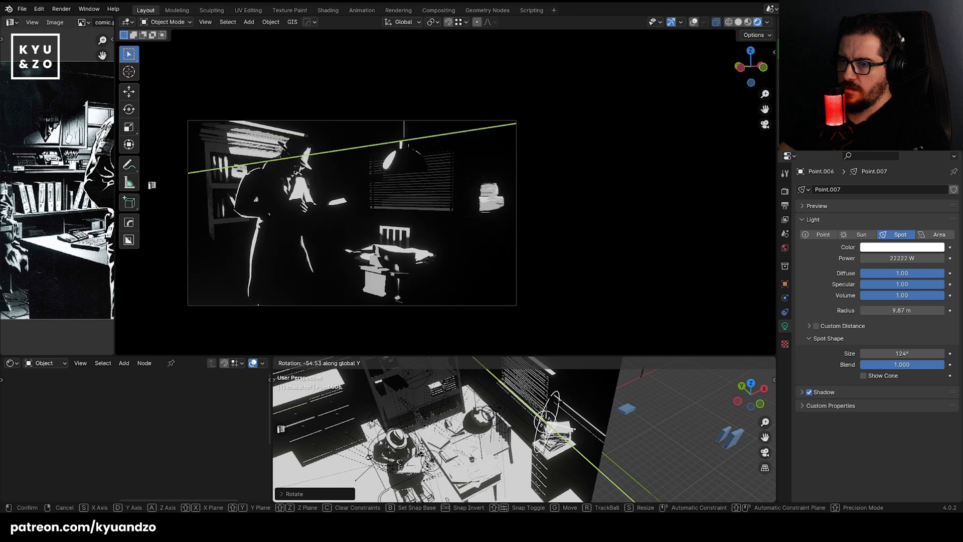
pyautogui.click(560, 420)
# Move the duplicated spot light along the global X axis and lower it along Z beside the desk.
pyautogui.press('g')
pyautogui.press('s')
pyautogui.click(540, 438)
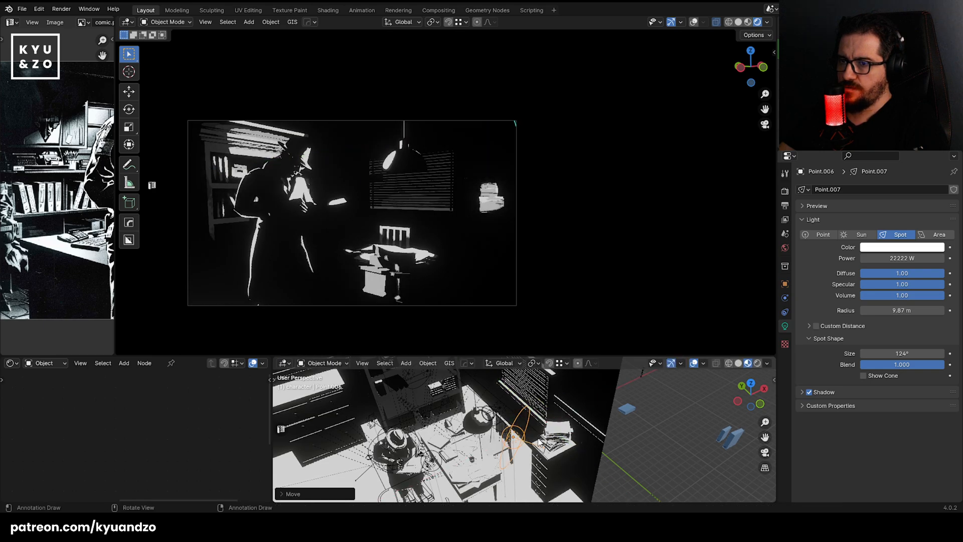
pyautogui.press('g')
pyautogui.press('a')
pyautogui.click(540, 474)
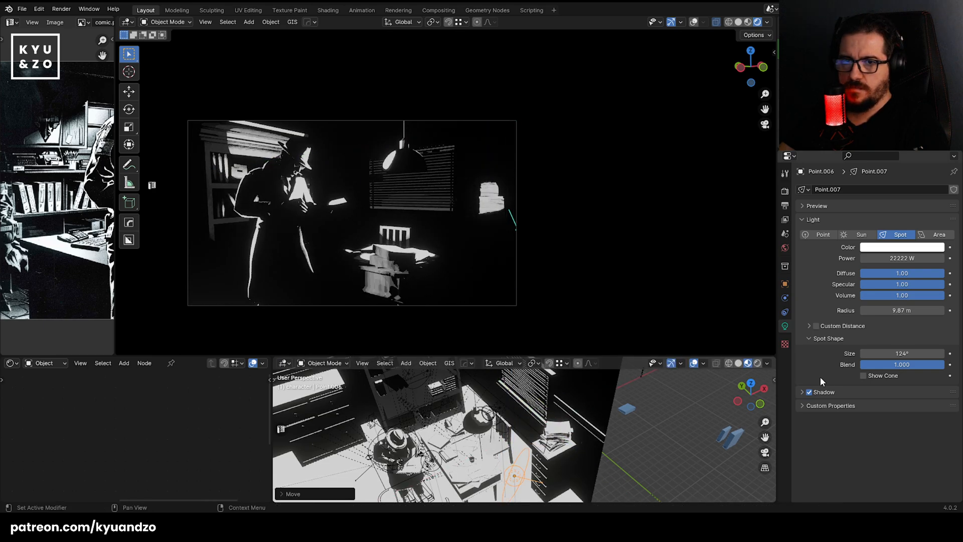
# Set the duplicated spot light's power to 55555 W and lower it along the global Z axis.
pyautogui.click(911, 260)
pyautogui.write('555555')
pyautogui.press('Return')
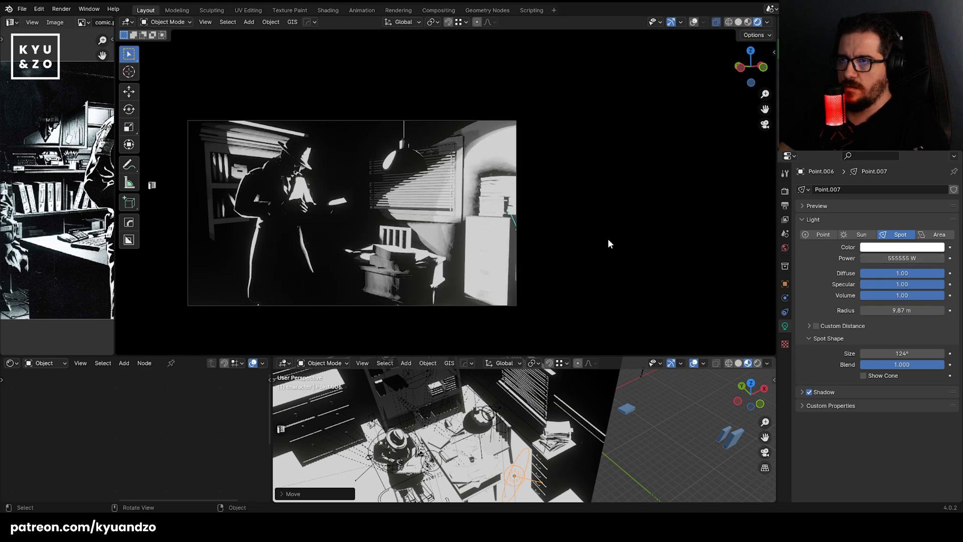
pyautogui.click(880, 258)
pyautogui.write('55555')
pyautogui.press('Return')
pyautogui.press('g')
pyautogui.press('z')
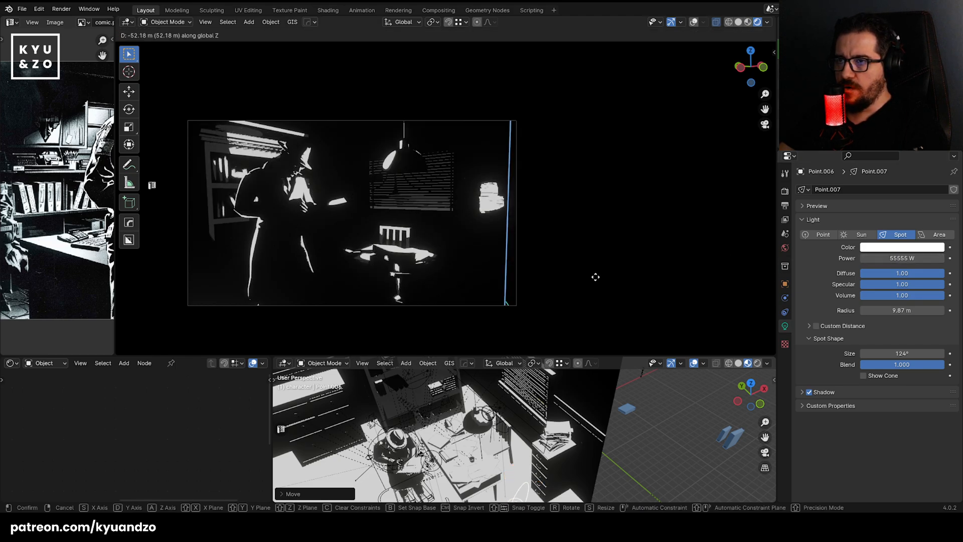
pyautogui.click(590, 328)
# Reselect the duplicated spot light, move it along global Y to the front of the drawer cabinet and lower it along Z.
pyautogui.click(555, 467)
pyautogui.keyDown('shift'); pyautogui.moveTo(551, 429); pyautogui.dragTo(540, 387, button='middle'); pyautogui.keyUp('shift')
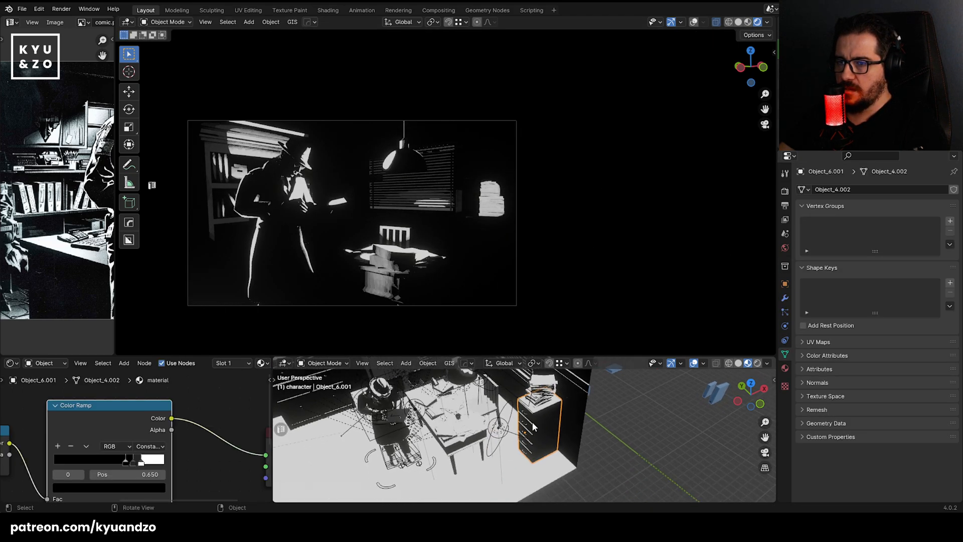
pyautogui.click(504, 431)
pyautogui.scroll(2, 503, 432)
pyautogui.moveTo(526, 433); pyautogui.dragTo(559, 421, button='middle')
pyautogui.press('g')
pyautogui.press('d')
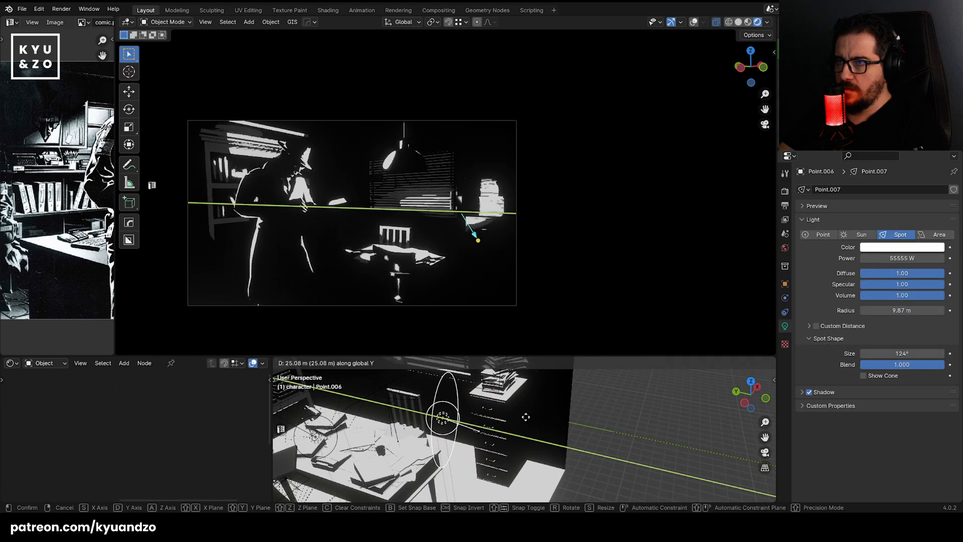
pyautogui.press('z')
pyautogui.click(527, 450)
# Stretch the cabinet spot light along the global Z axis and shift it along the global Y axis.
pyautogui.press('s')
pyautogui.press('a')
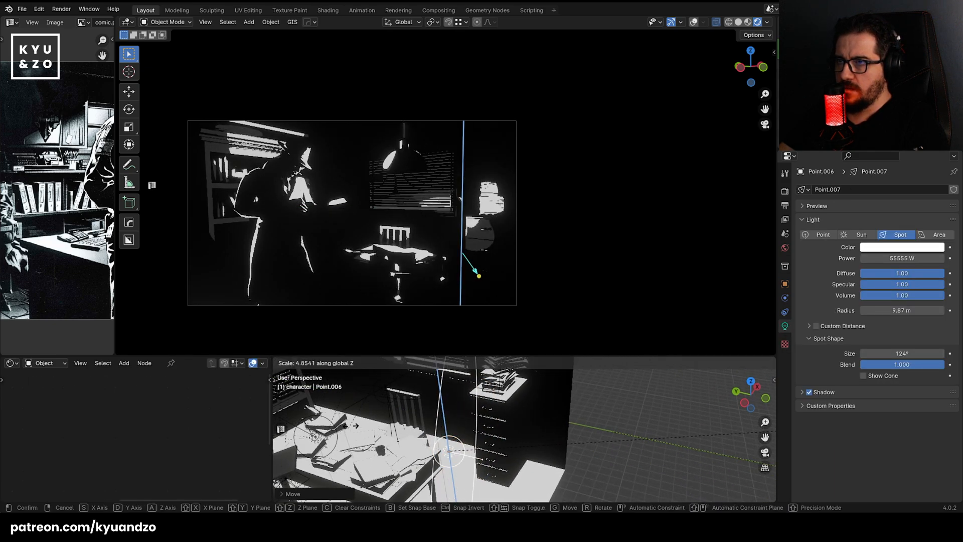
pyautogui.click(451, 413)
pyautogui.press('g')
pyautogui.press('d')
pyautogui.click(498, 414)
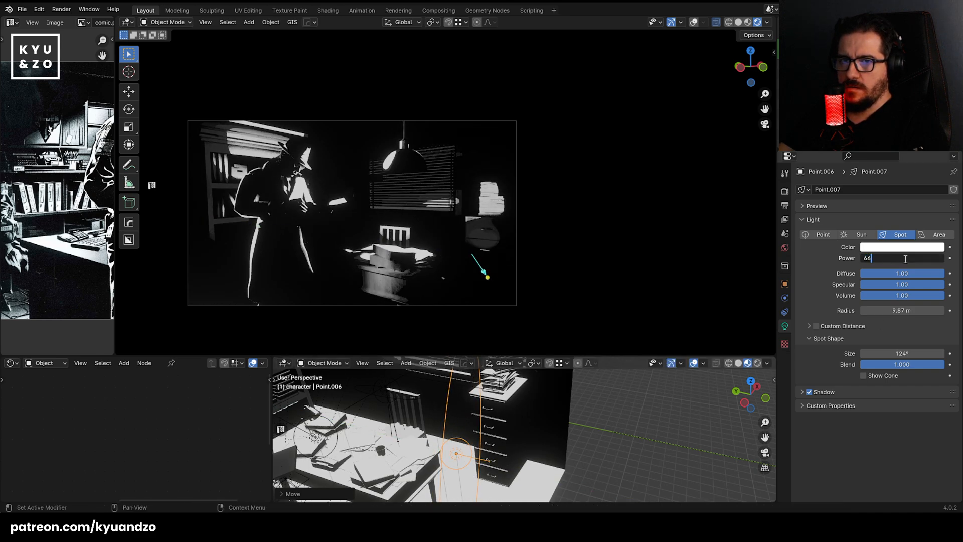
# Set the cabinet spot light's power to 66666 W and move it -7.2817 m along global Z.
pyautogui.press('Return')
pyautogui.press('g')
pyautogui.press('z')
pyautogui.click(588, 285)
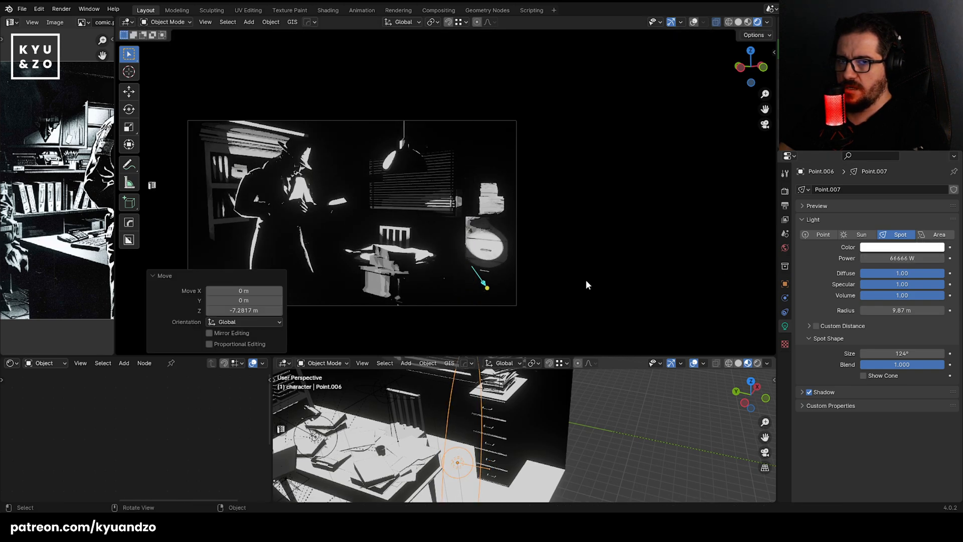
# Widen the cabinet spot light's cone to 180° and change the light's type to Area.
pyautogui.moveTo(853, 358); pyautogui.dragTo(928, 354)
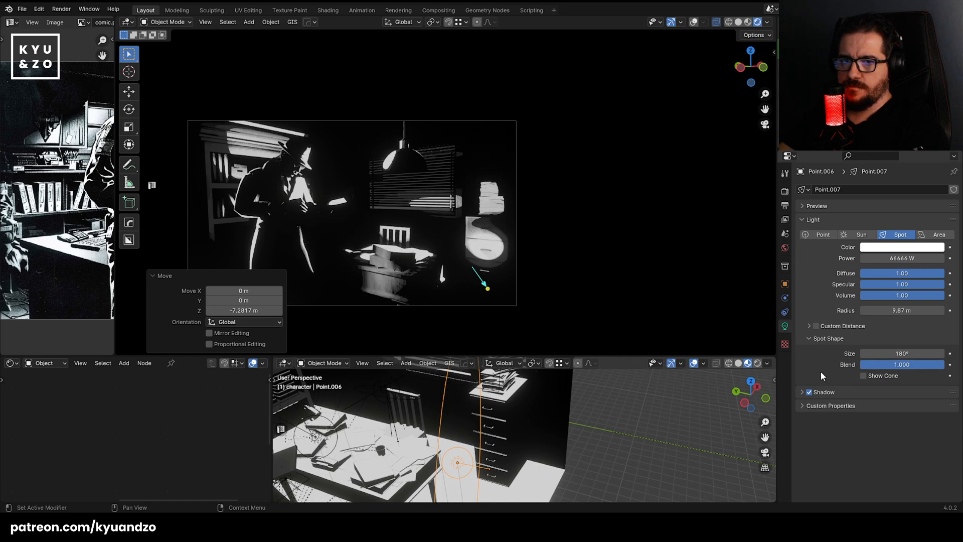
pyautogui.click(810, 392)
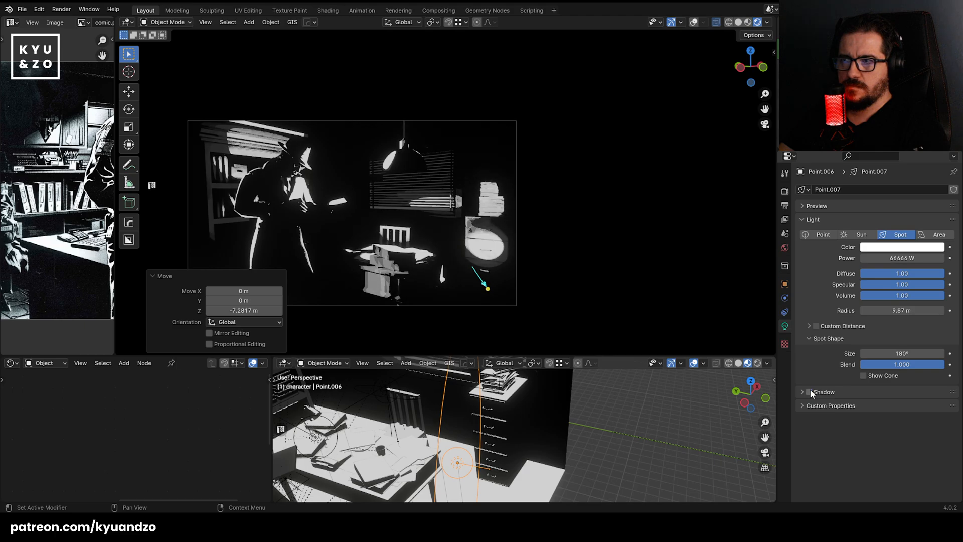
pyautogui.click(939, 234)
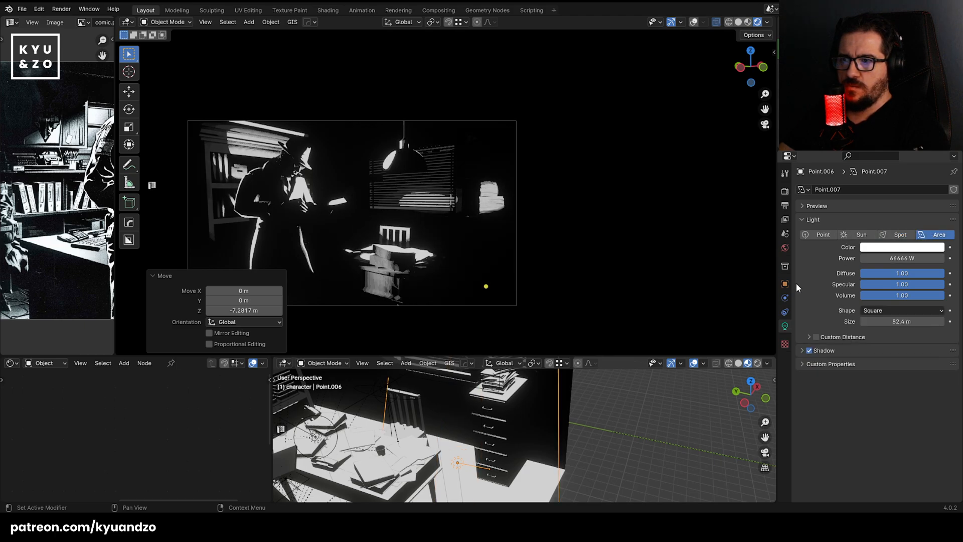
# Scale down the cabinet's area light in two passes and lower it along the global Z axis between them.
pyautogui.scroll(-5, 563, 448)
pyautogui.press('s')
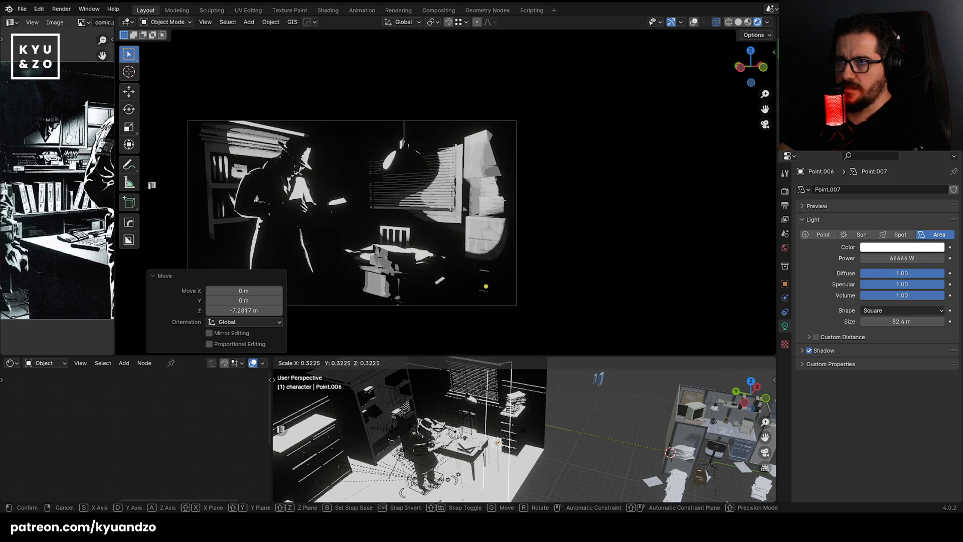
pyautogui.click(522, 436)
pyautogui.press('g')
pyautogui.press('z')
pyautogui.click(545, 436)
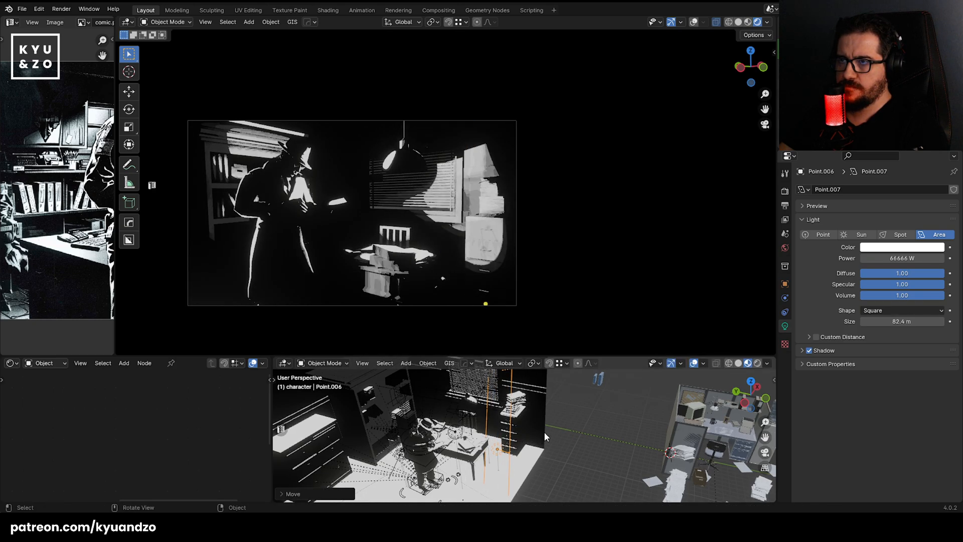
pyautogui.press('s')
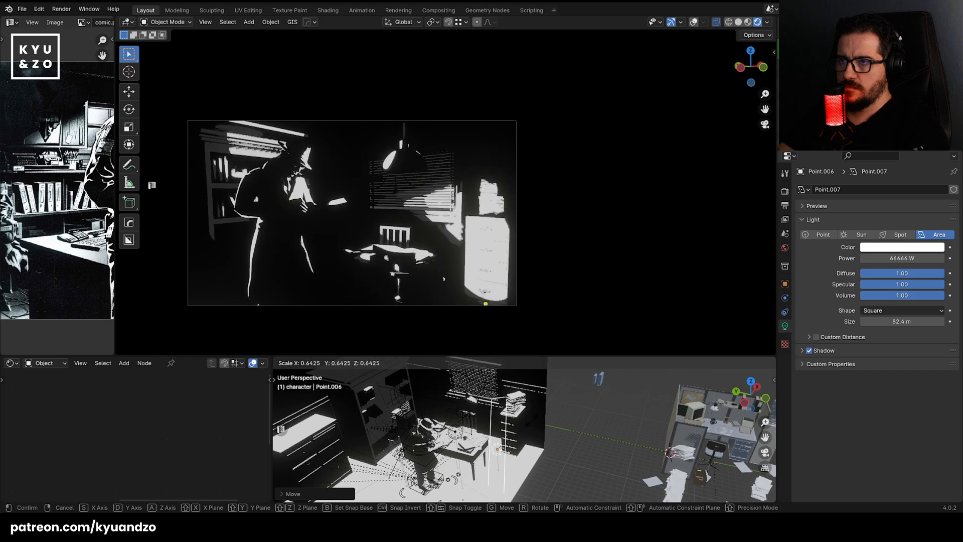
# Shift the area light along the global Y axis toward the cabinet and set its size to 0.04 m.
pyautogui.press('g')
pyautogui.press('y')
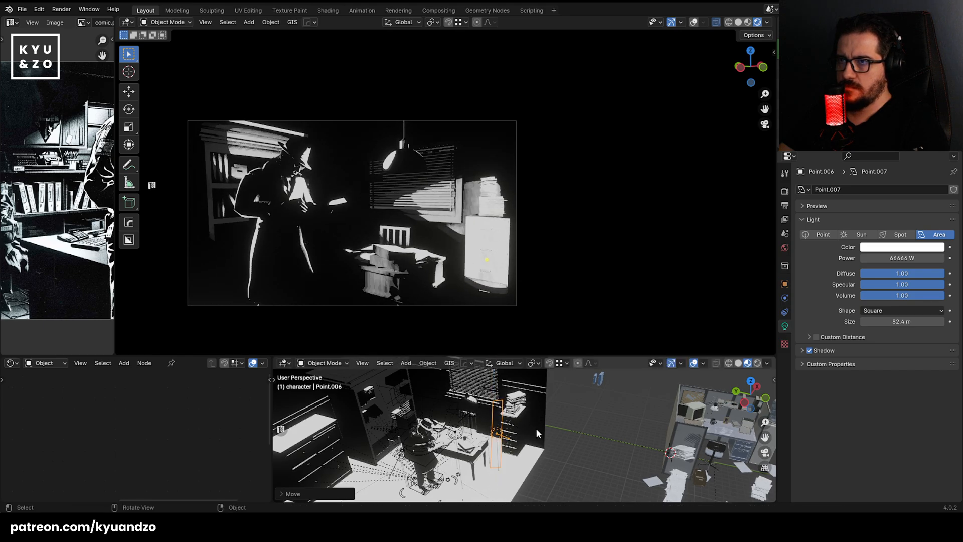
pyautogui.click(562, 430)
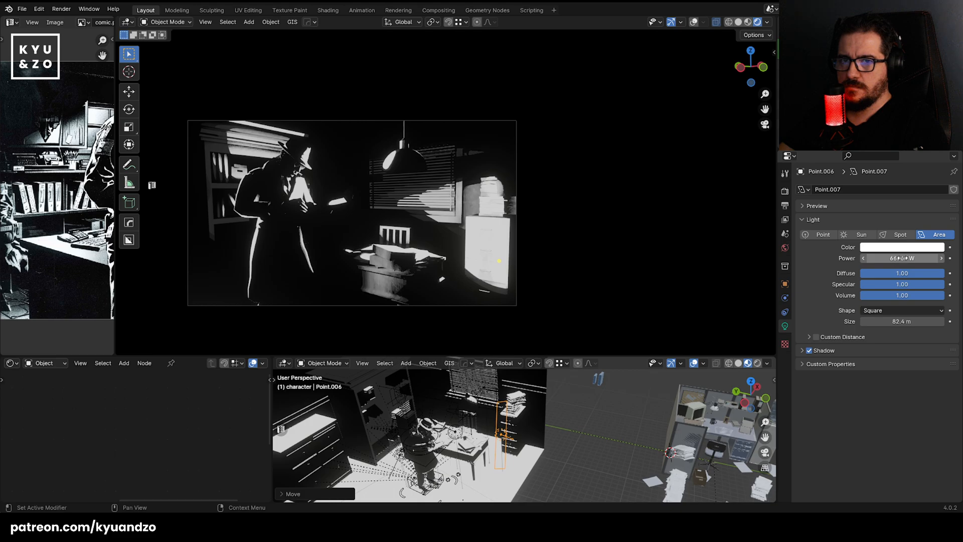
pyautogui.moveTo(894, 323); pyautogui.dragTo(868, 323)
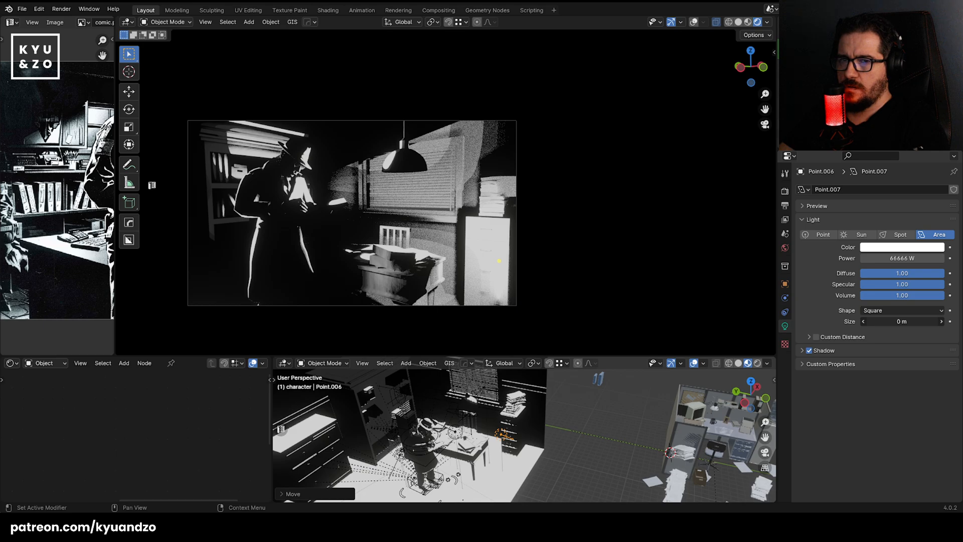
pyautogui.moveTo(896, 322)
pyautogui.mouseDown()
pyautogui.moveTo(906, 322)
pyautogui.moveTo(895, 322)
pyautogui.mouseUp()
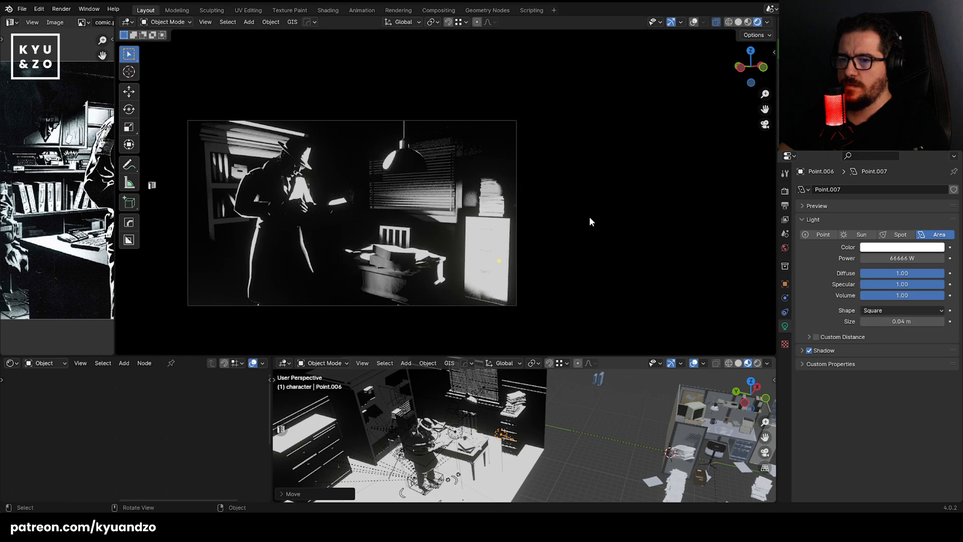
# Set the drawer cabinet area light's power to 33333 W.
pyautogui.scroll(2, 532, 258)
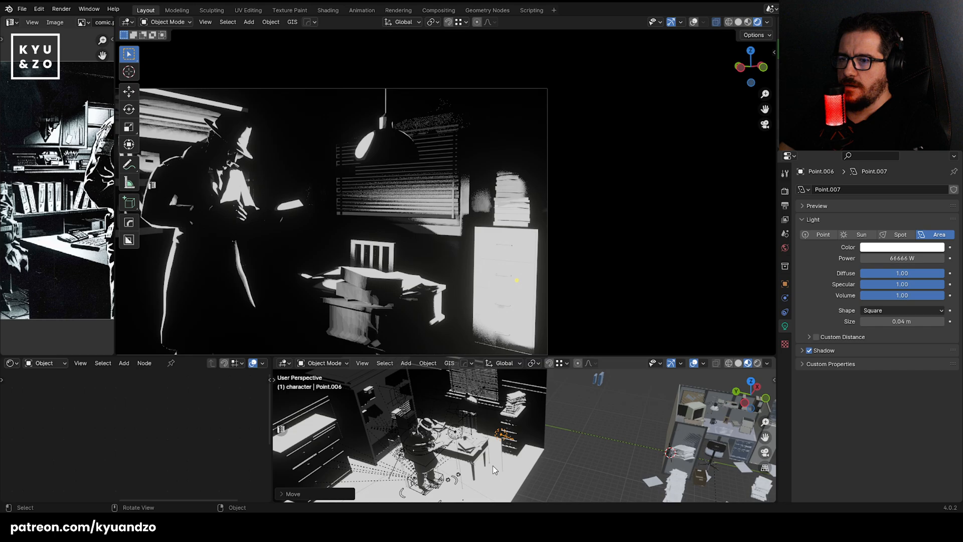
pyautogui.scroll(2, 453, 164)
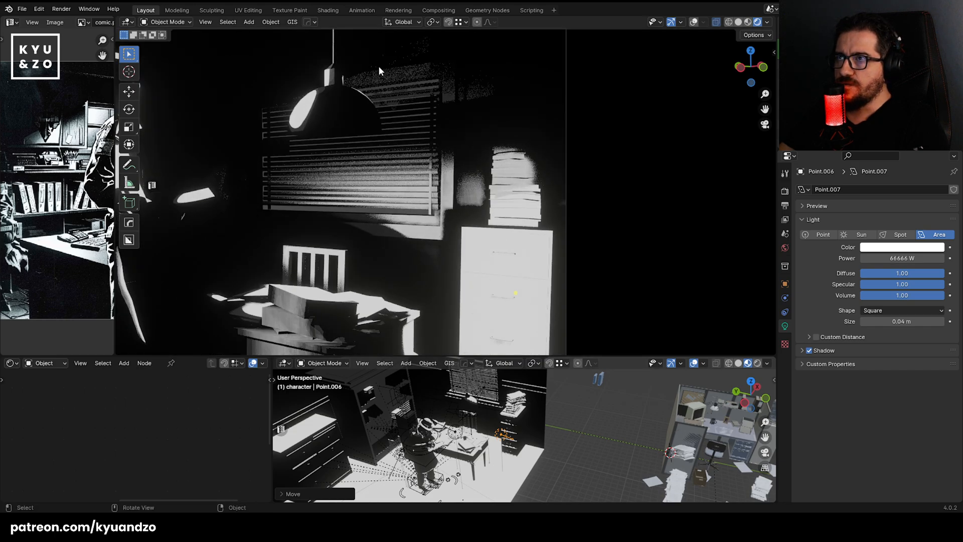
pyautogui.scroll(3, 379, 73)
pyautogui.scroll(-2, 388, 206)
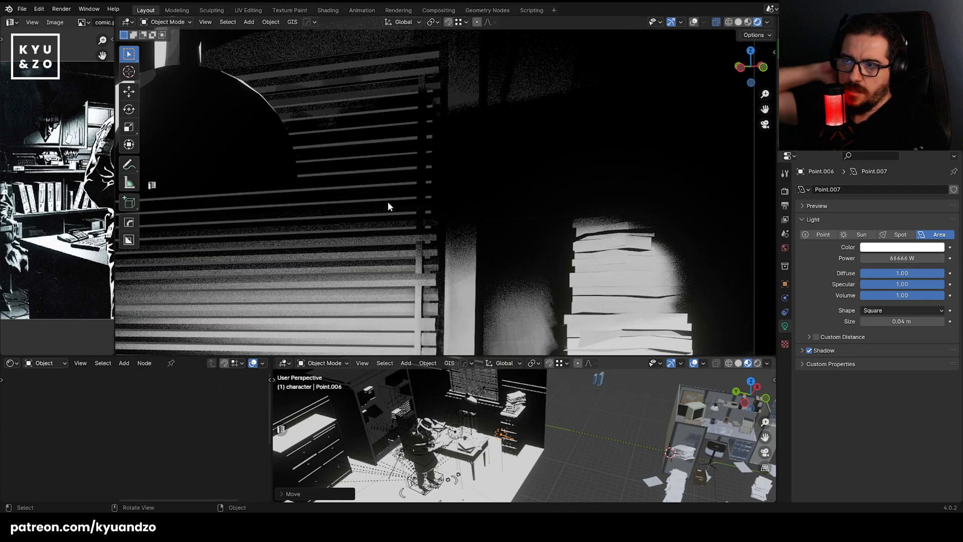
pyautogui.scroll(-2, 390, 206)
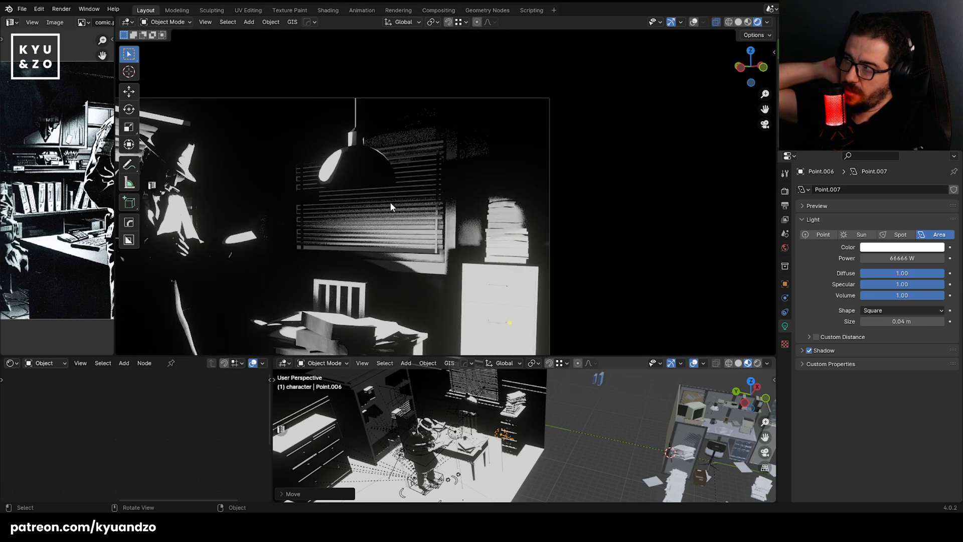
pyautogui.keyDown('shift'); pyautogui.moveTo(523, 289); pyautogui.dragTo(499, 206, button='middle'); pyautogui.keyUp('shift')
pyautogui.click(925, 257)
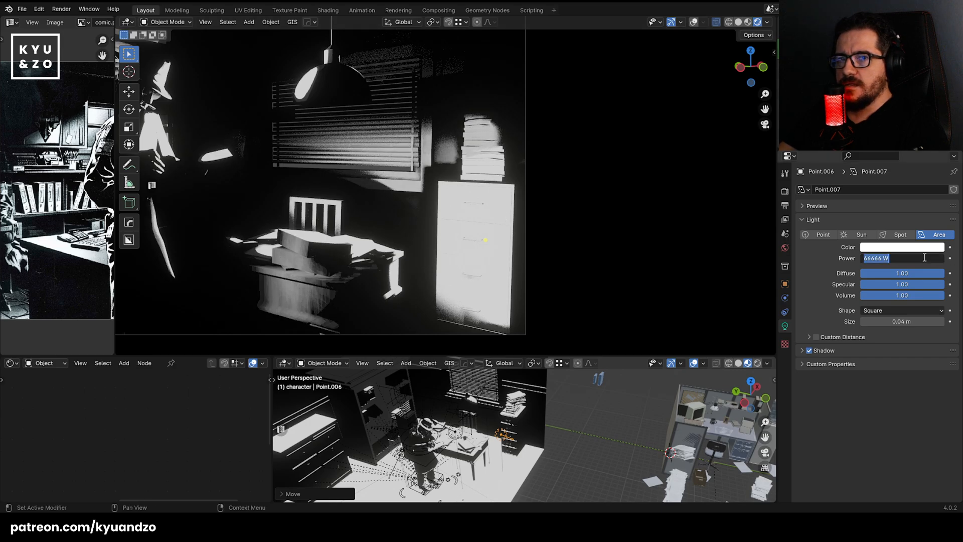
pyautogui.press('Return')
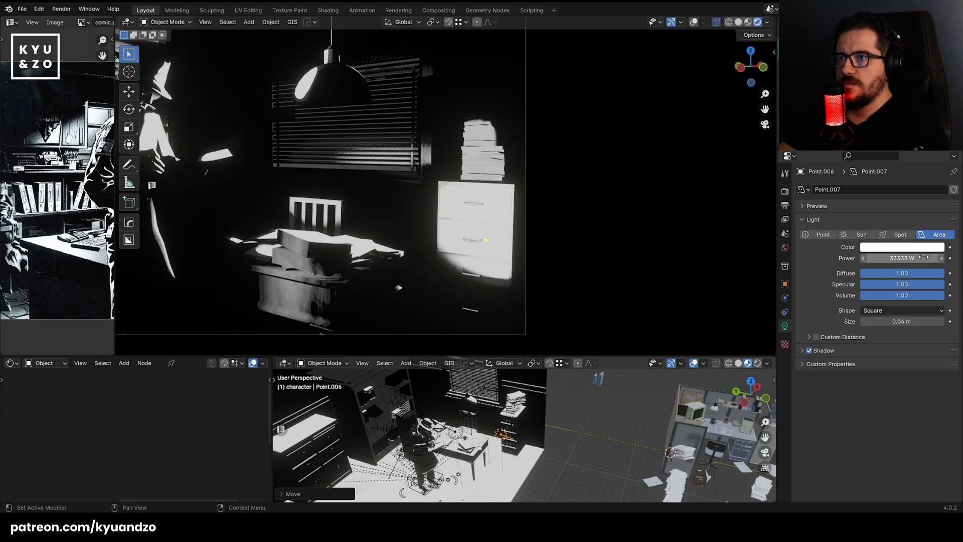
# Link the wooden chair's material to the drawer cabinet.
pyautogui.click(468, 216)
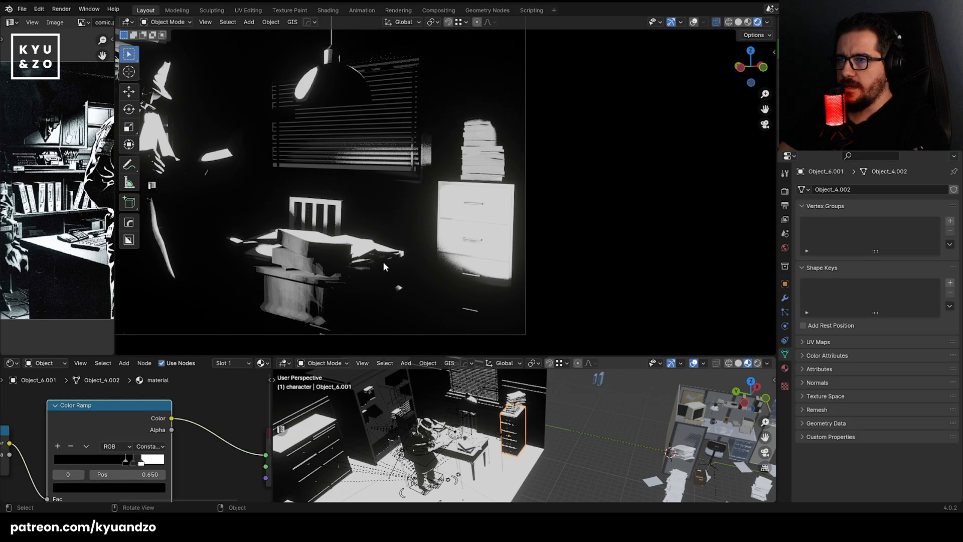
pyautogui.scroll(6, 510, 457)
pyautogui.click(460, 398)
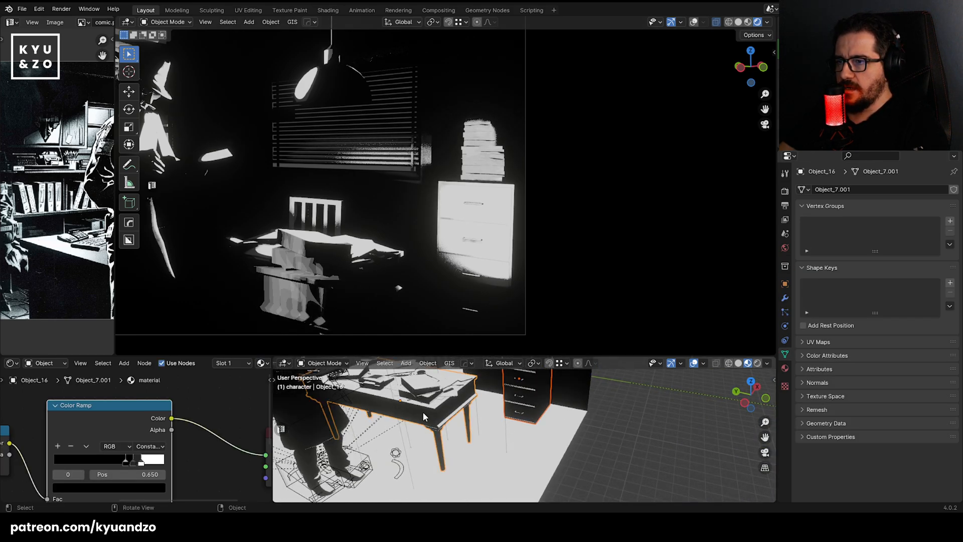
pyautogui.keyDown('shift'); pyautogui.moveTo(460, 399); pyautogui.dragTo(464, 500, button='middle'); pyautogui.keyUp('shift')
pyautogui.click(630, 461)
pyautogui.click(530, 461)
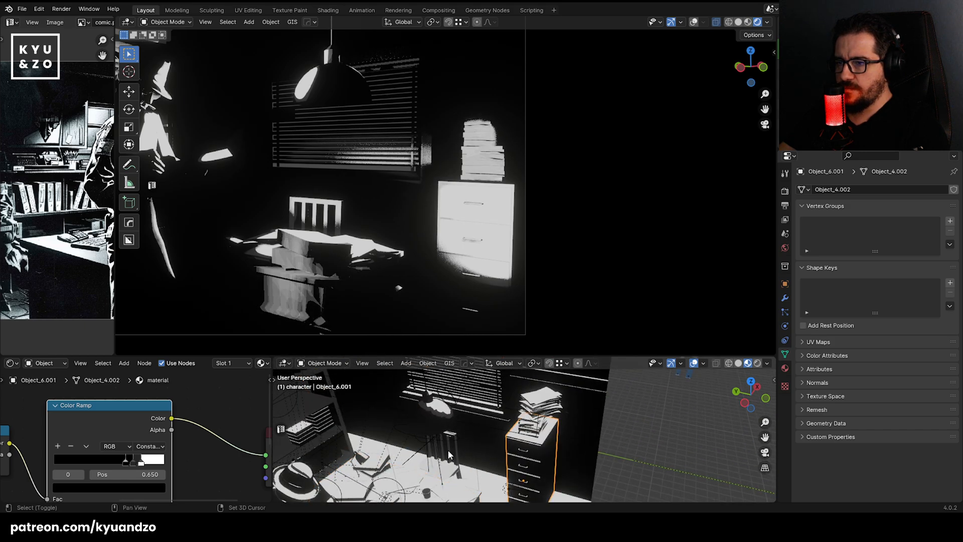
pyautogui.keyDown('shift'); pyautogui.click(454, 448); pyautogui.keyUp('shift')
pyautogui.hotkey('ctrl', 'l')
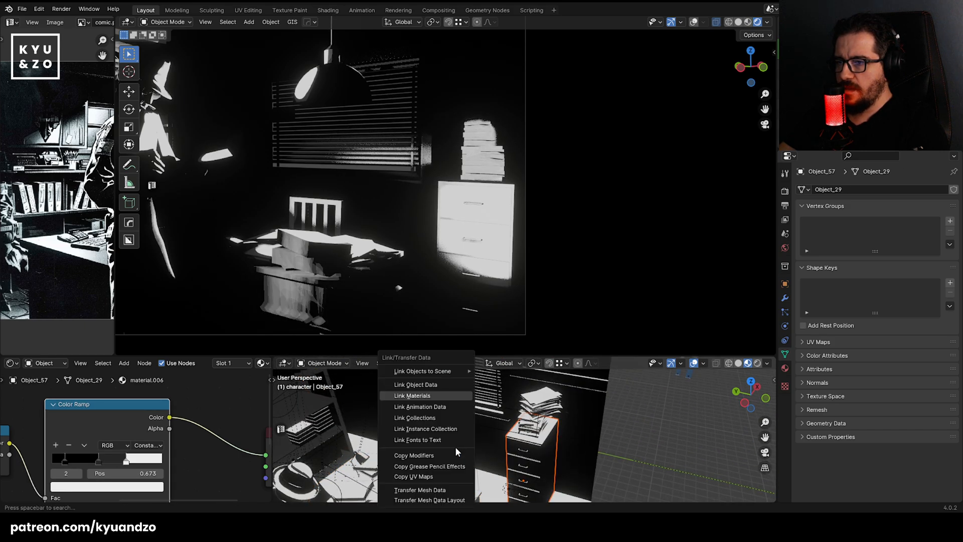
pyautogui.click(445, 398)
pyautogui.click(608, 469)
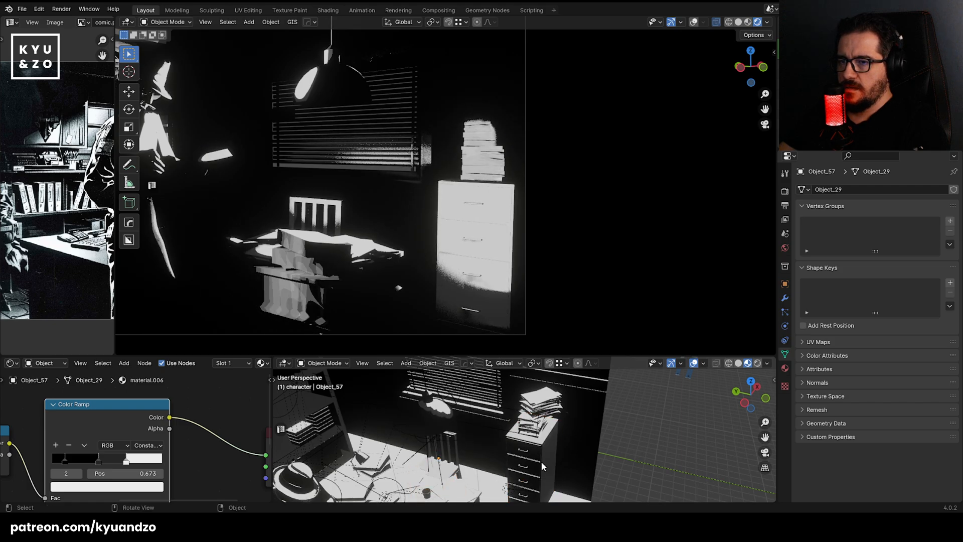
# Make the cabinet's material a separate copy, move its white ramp stop to 1.000 and shift the middle stop toward the white end.
pyautogui.click(540, 461)
pyautogui.keyDown('shift'); pyautogui.moveTo(536, 476); pyautogui.dragTo(561, 437, button='middle'); pyautogui.keyUp('shift')
pyautogui.scroll(-5, 162, 369)
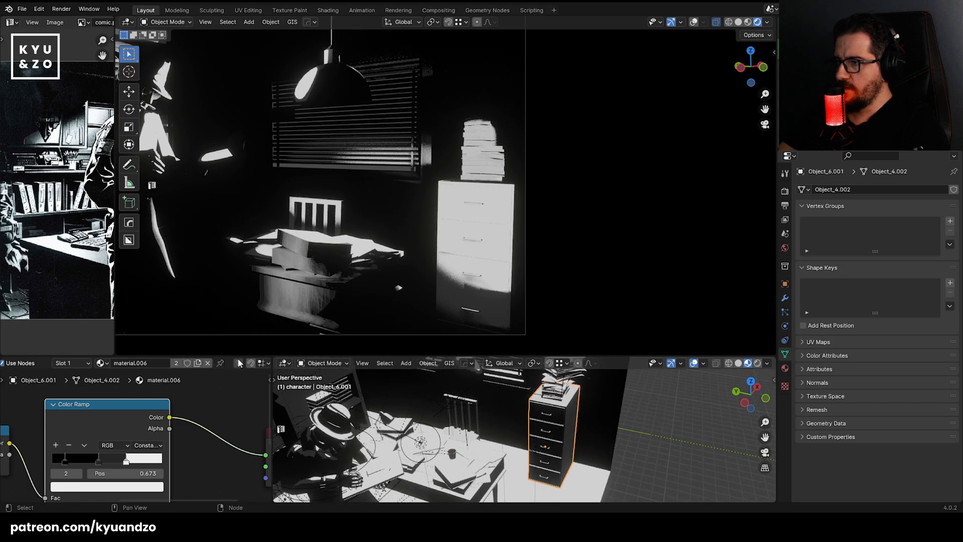
pyautogui.click(199, 363)
pyautogui.moveTo(126, 466); pyautogui.dragTo(171, 463)
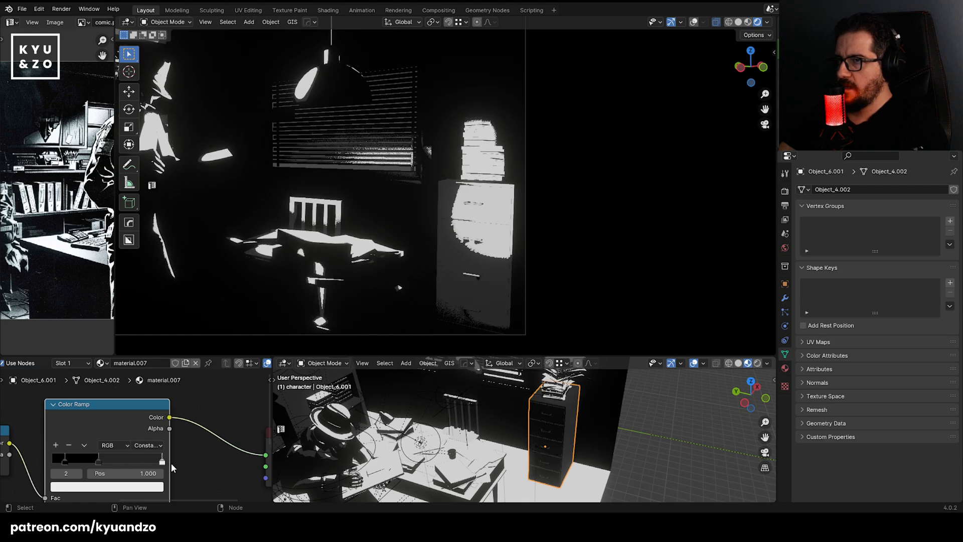
pyautogui.moveTo(99, 463)
pyautogui.mouseDown()
pyautogui.moveTo(151, 463)
pyautogui.moveTo(143, 463)
pyautogui.mouseUp()
# Darken the last Color Ramp stop of the cabinet material from white to a neutral grey.
pyautogui.click(162, 461)
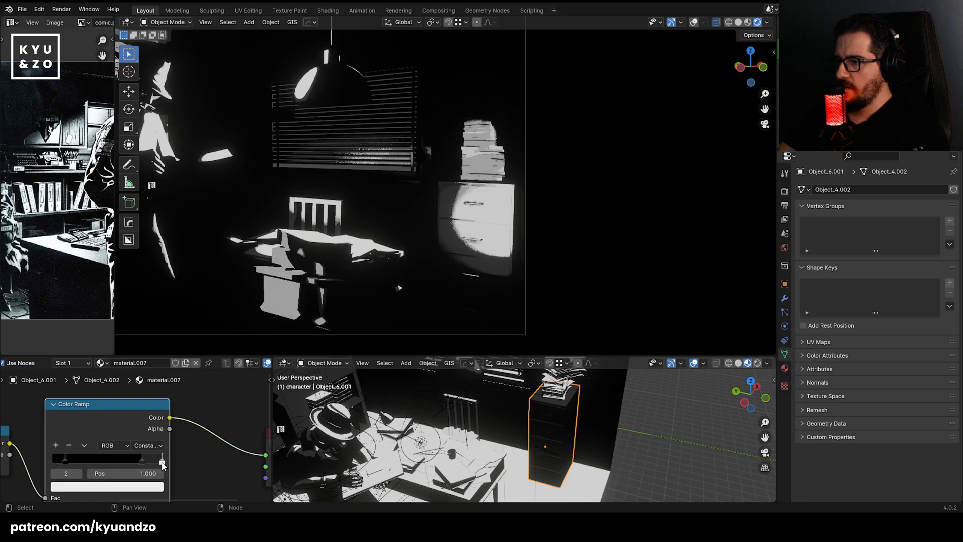
pyautogui.click(136, 488)
pyautogui.moveTo(155, 331); pyautogui.dragTo(155, 399)
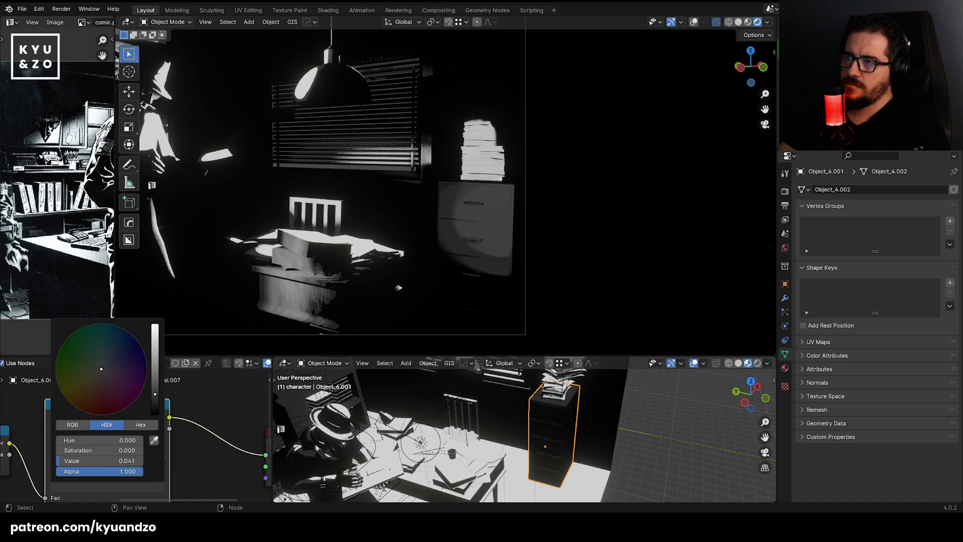
pyautogui.moveTo(155, 394); pyautogui.dragTo(155, 375)
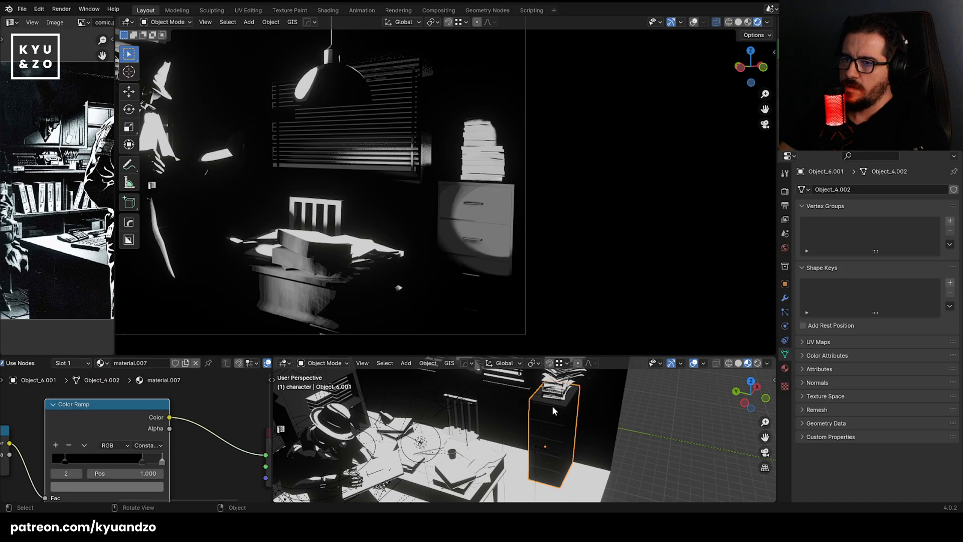
# Scale the cabinet's area light down to about 0.08 and set its power to 22222 W.
pyautogui.click(563, 447)
pyautogui.click(545, 444)
pyautogui.keyDown('shift'); pyautogui.moveTo(565, 444); pyautogui.dragTo(534, 429, button='middle'); pyautogui.keyUp('shift')
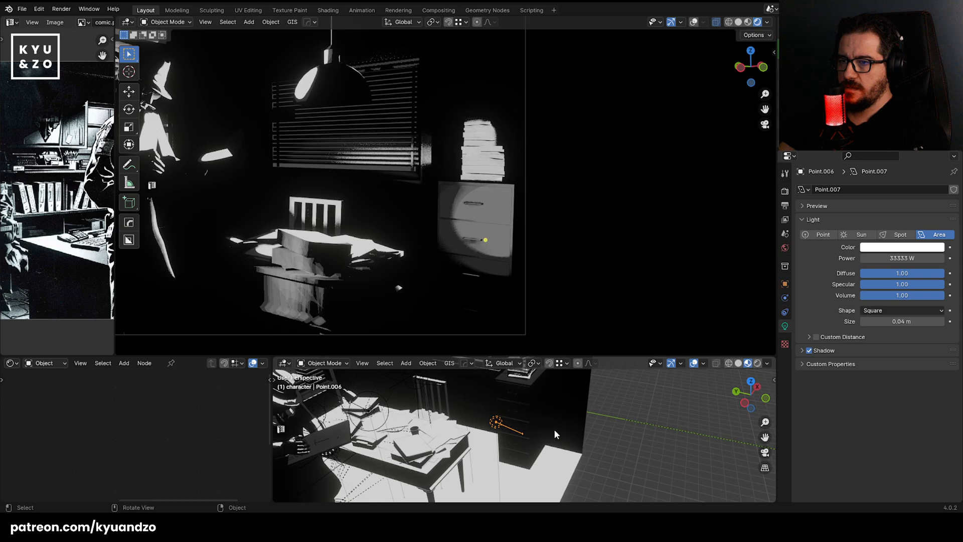
pyautogui.press('s')
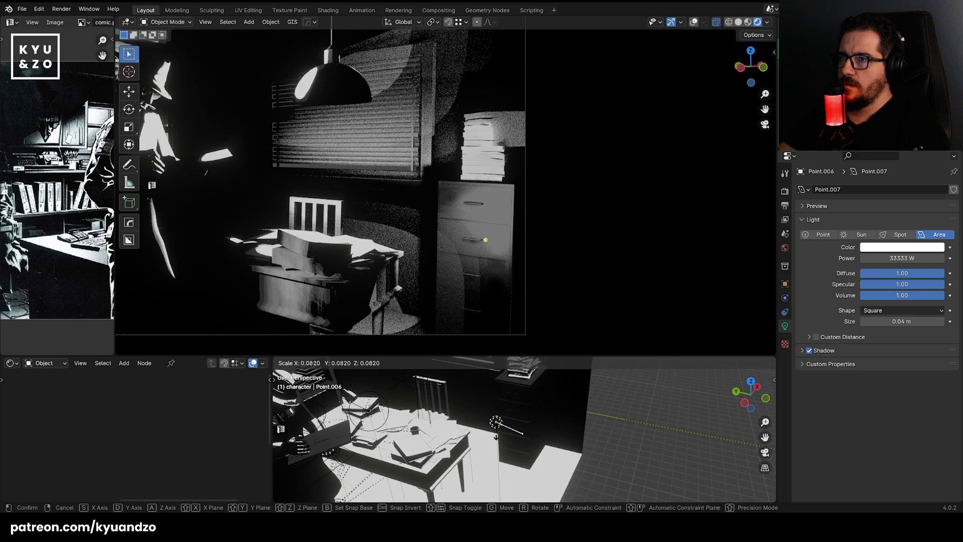
pyautogui.click(496, 421)
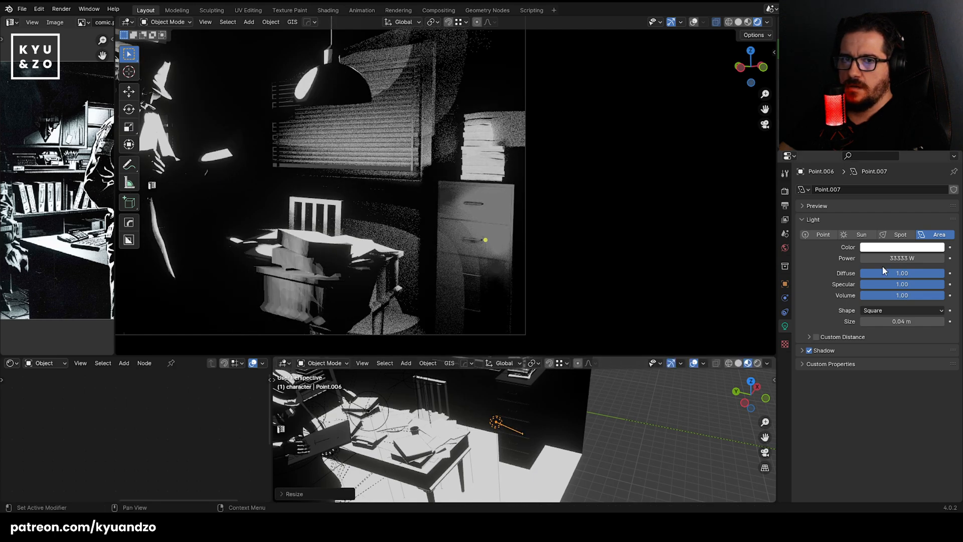
pyautogui.press('Return')
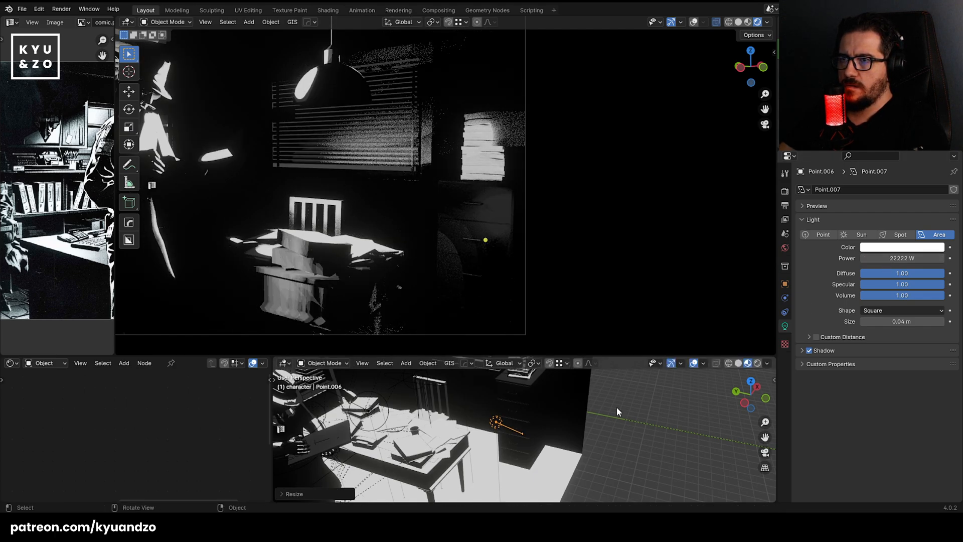
# Raise the area light beside the cabinet and rotate it around the global Z axis.
pyautogui.press('g')
pyautogui.press('d')
pyautogui.press('s')
pyautogui.press('r')
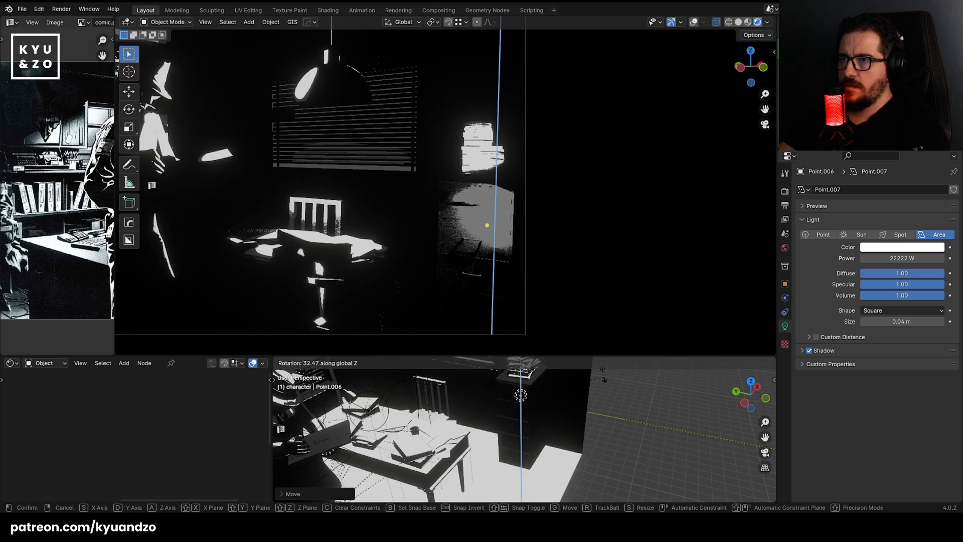
pyautogui.click(590, 482)
# Shift the area light away from the cabinet along the global axes and tilt it upward around global X.
pyautogui.press('g')
pyautogui.press('x')
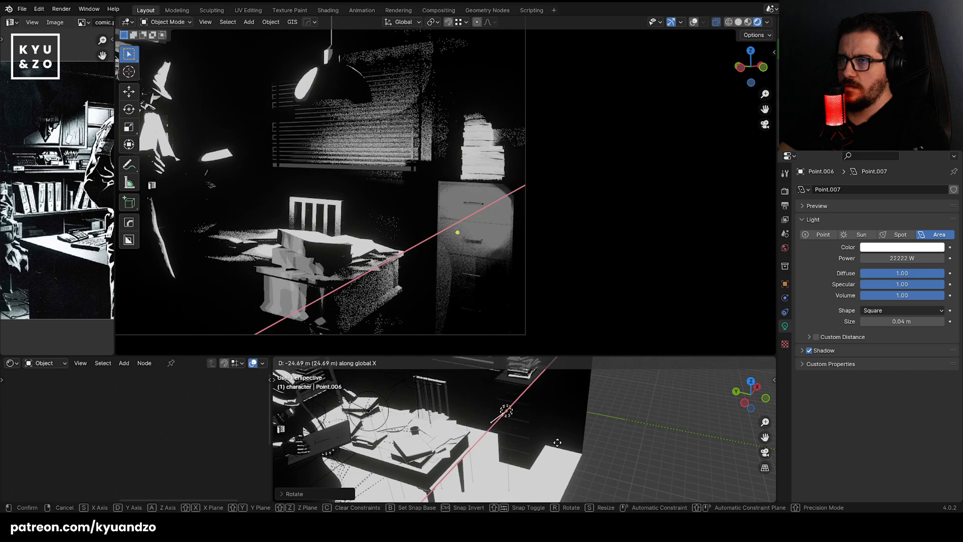
pyautogui.press('y')
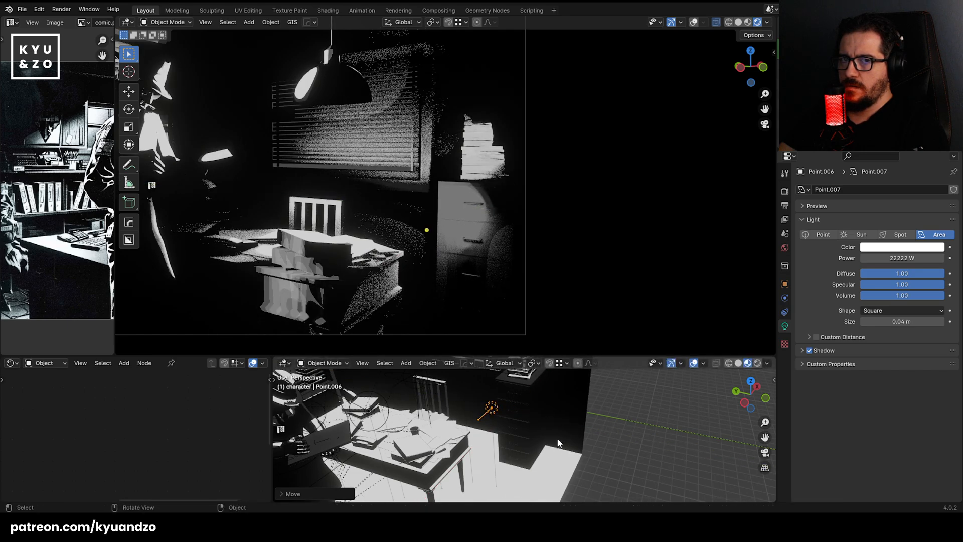
pyautogui.press('x')
pyautogui.press('r')
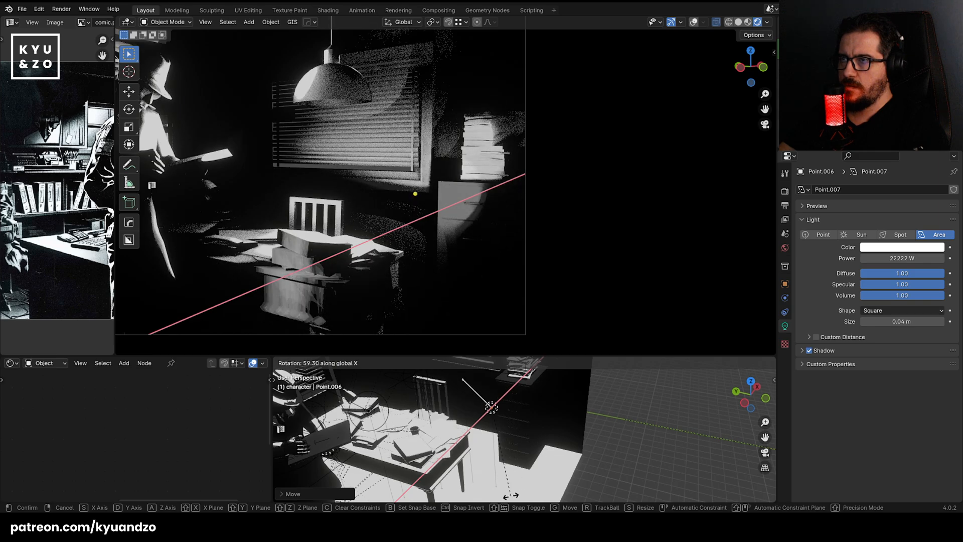
pyautogui.click(523, 480)
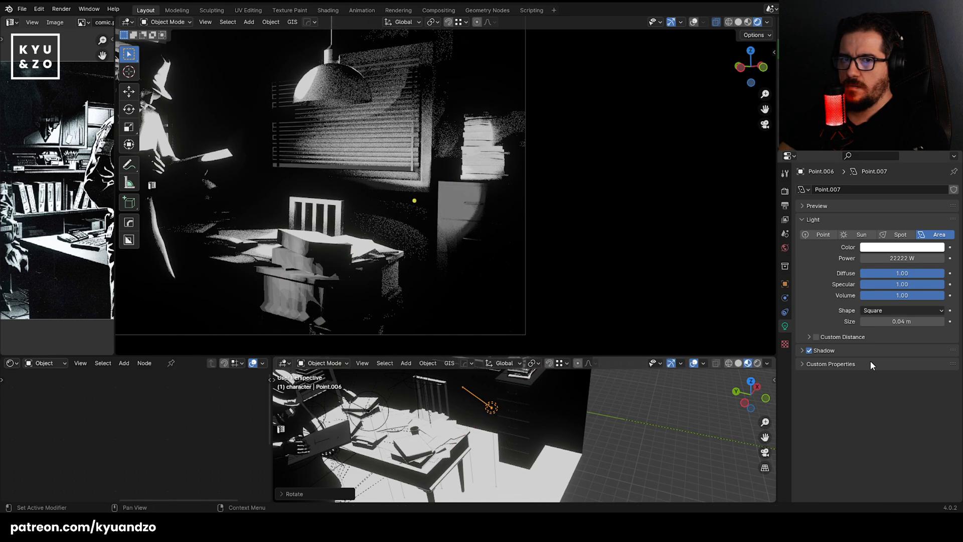
# Try a large size for the area light, reduce it to 0 m and lower the power to 17970 W.
pyautogui.moveTo(902, 322); pyautogui.dragTo(883, 322)
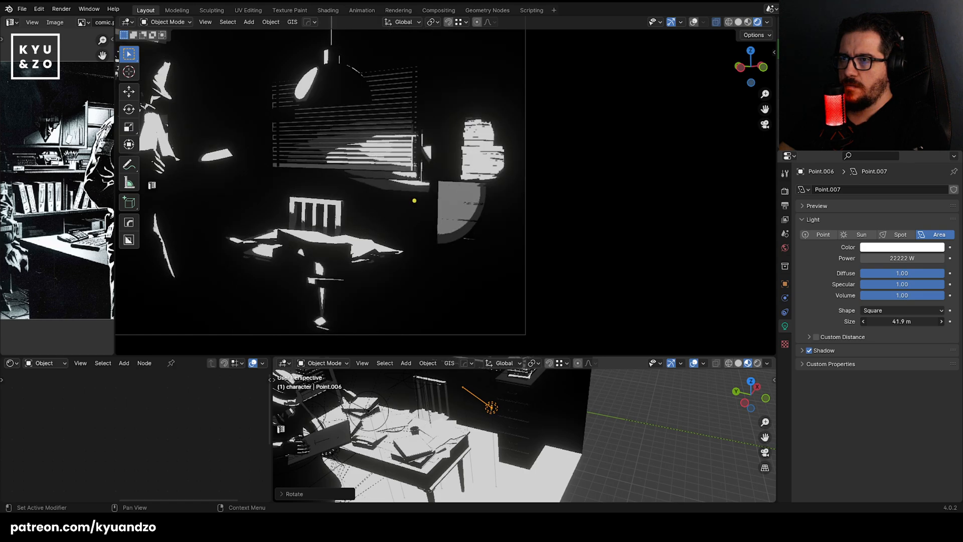
pyautogui.scroll(6, 395, 174)
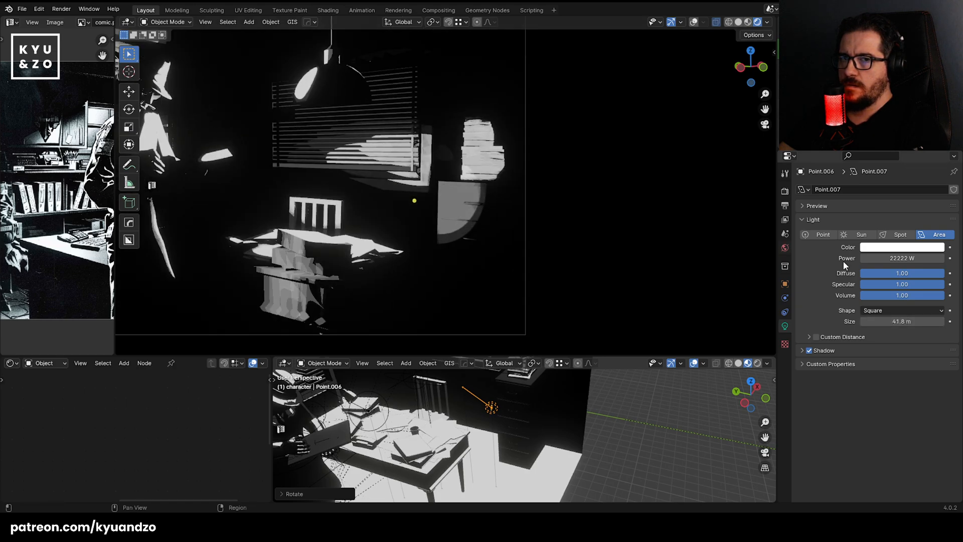
pyautogui.moveTo(901, 321); pyautogui.dragTo(852, 321)
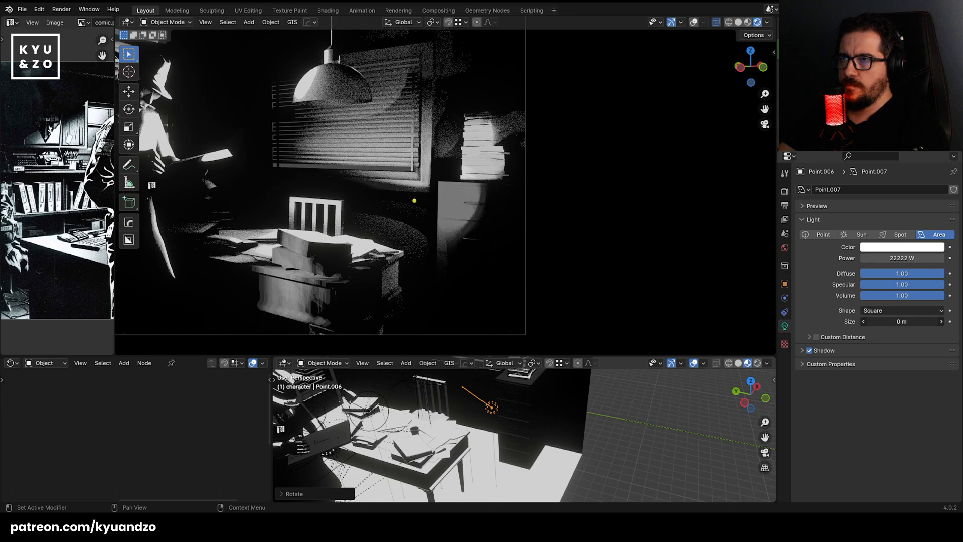
pyautogui.keyDown('shift'); pyautogui.moveTo(522, 119); pyautogui.dragTo(540, 167, button='middle'); pyautogui.keyUp('shift')
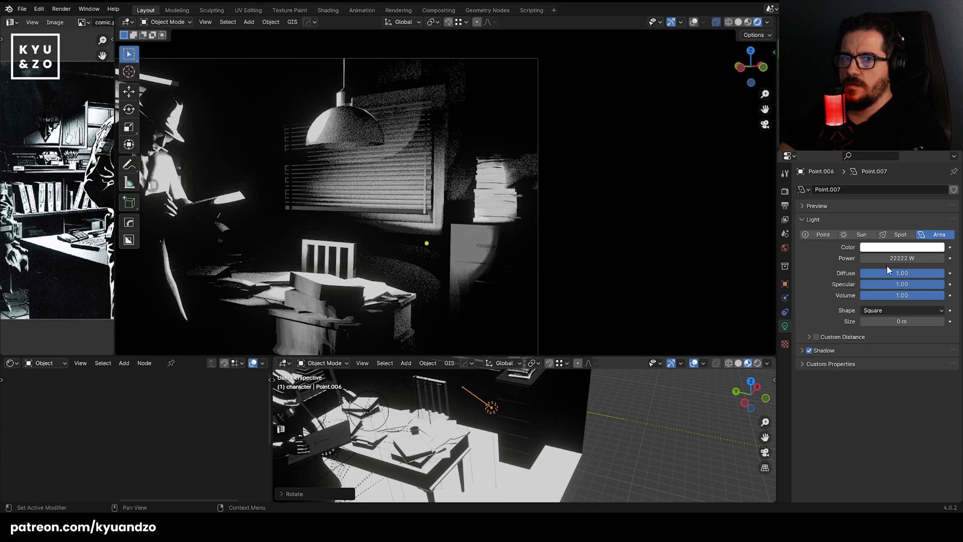
pyautogui.moveTo(887, 258); pyautogui.dragTo(844, 258)
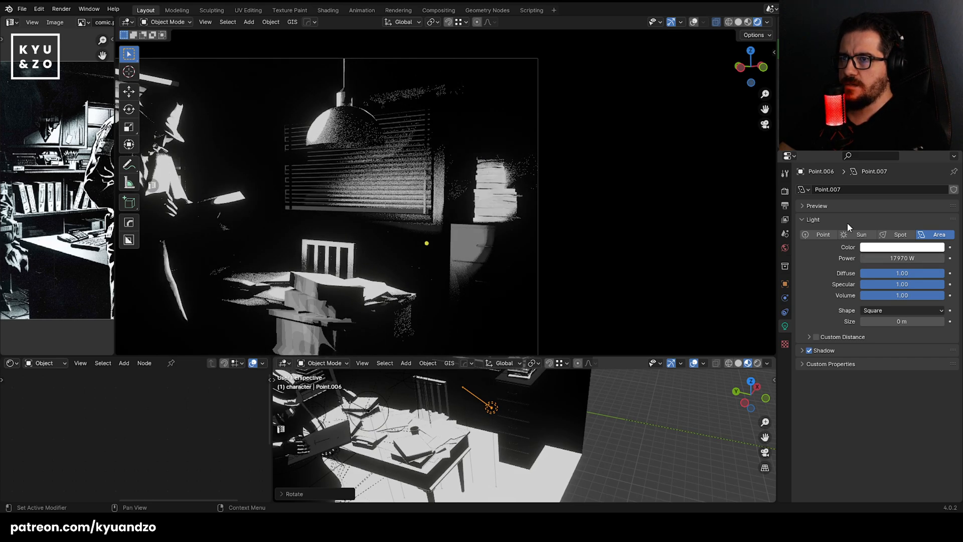
pyautogui.click(596, 228)
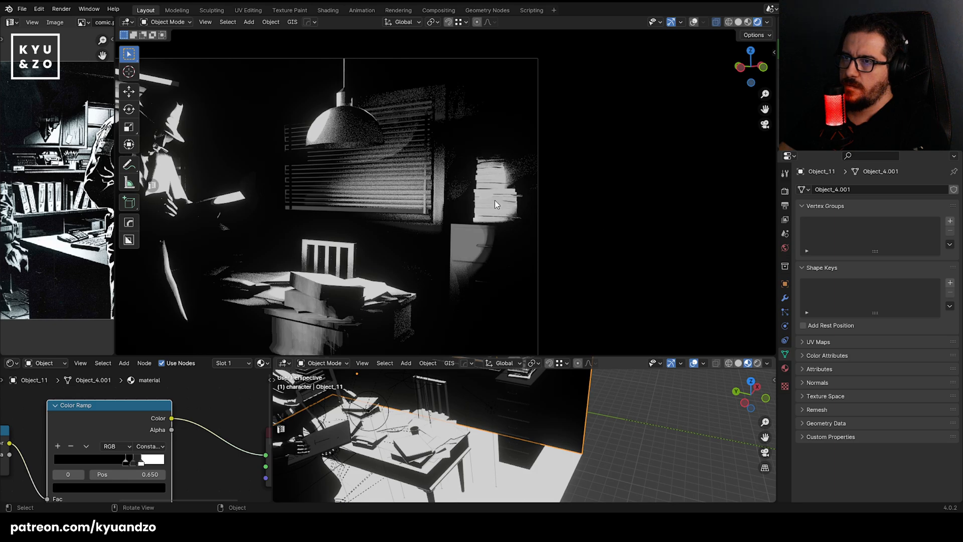
pyautogui.scroll(-2, 496, 202)
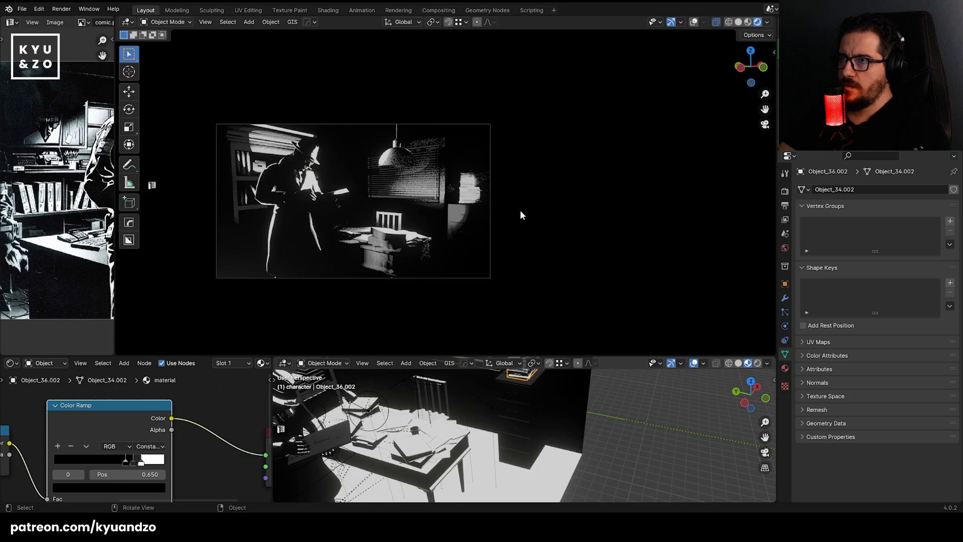
pyautogui.scroll(2, 333, 216)
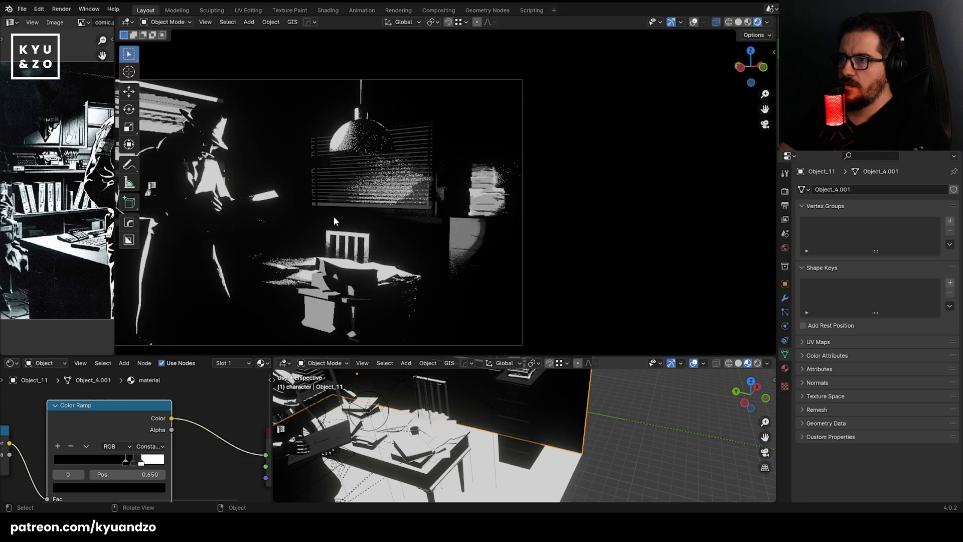
pyautogui.click(363, 176)
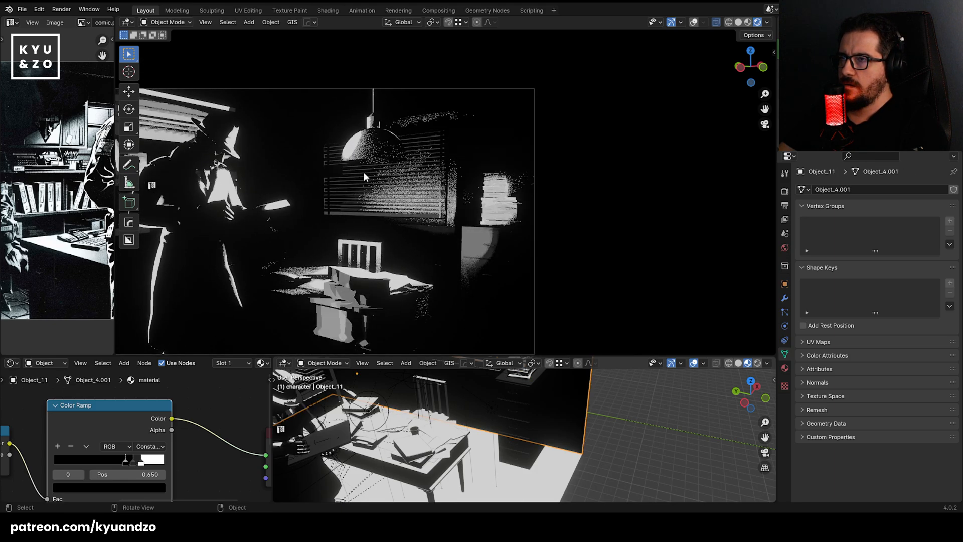
pyautogui.scroll(2, 369, 168)
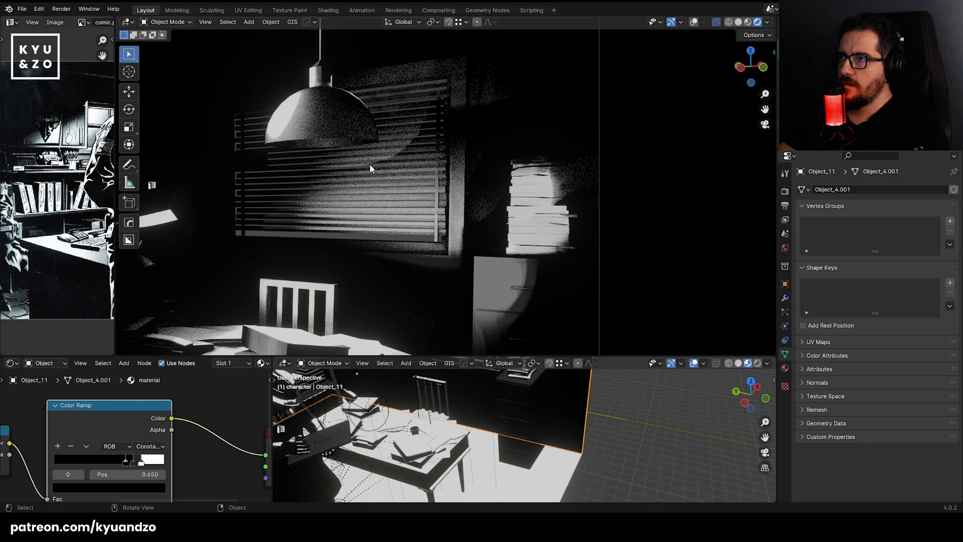
# Select the area light beside the drawer cabinet.
pyautogui.scroll(1, 346, 151)
pyautogui.scroll(2, 343, 151)
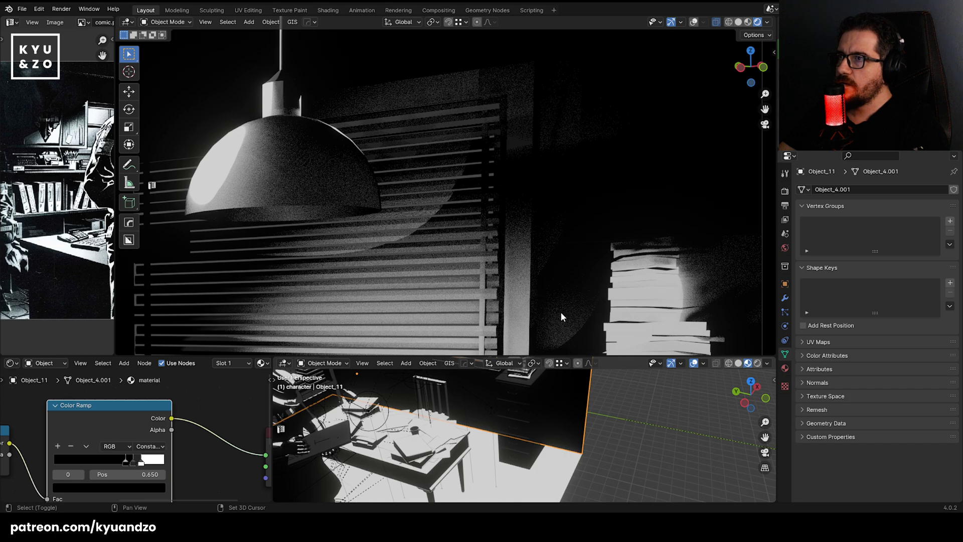
pyautogui.keyDown('shift'); pyautogui.moveTo(561, 311); pyautogui.dragTo(465, 200, button='middle'); pyautogui.keyUp('shift')
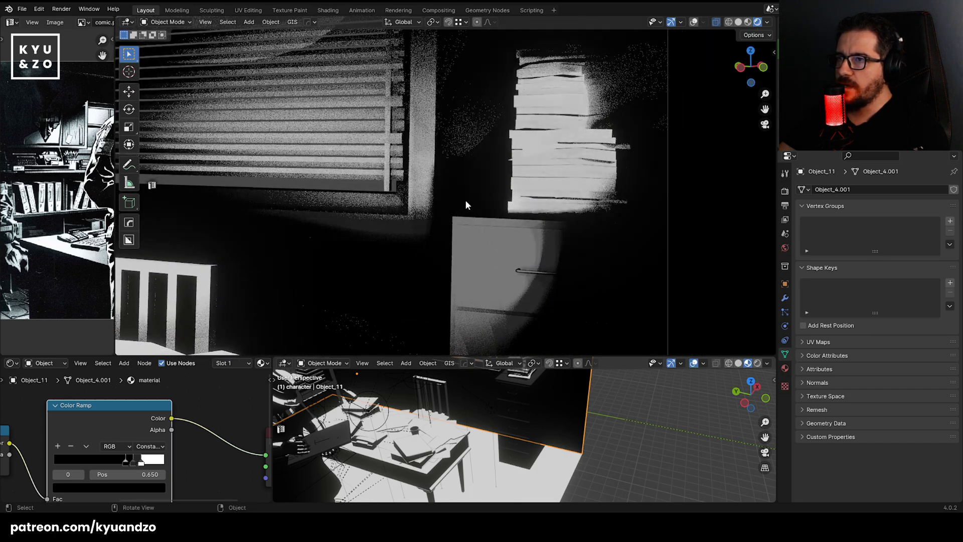
pyautogui.scroll(-4, 512, 289)
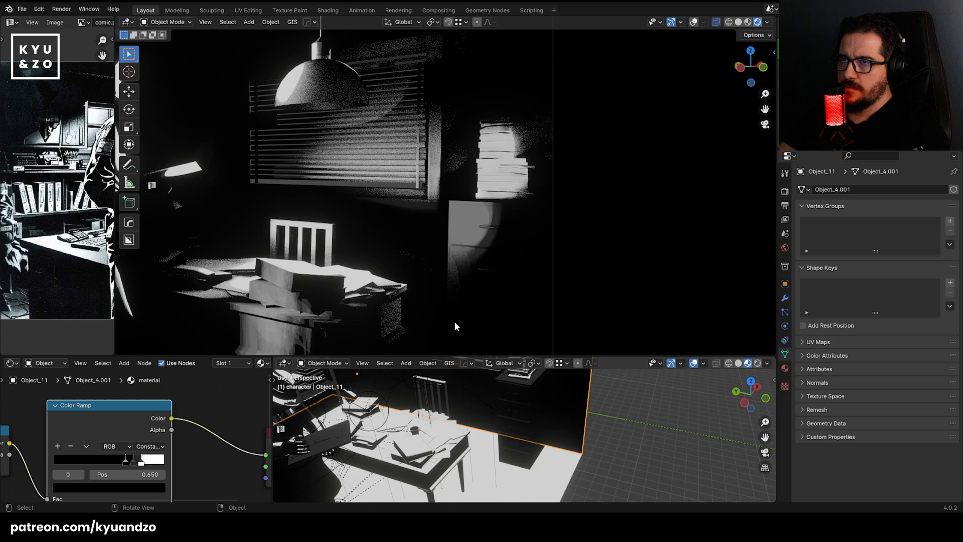
pyautogui.click(491, 407)
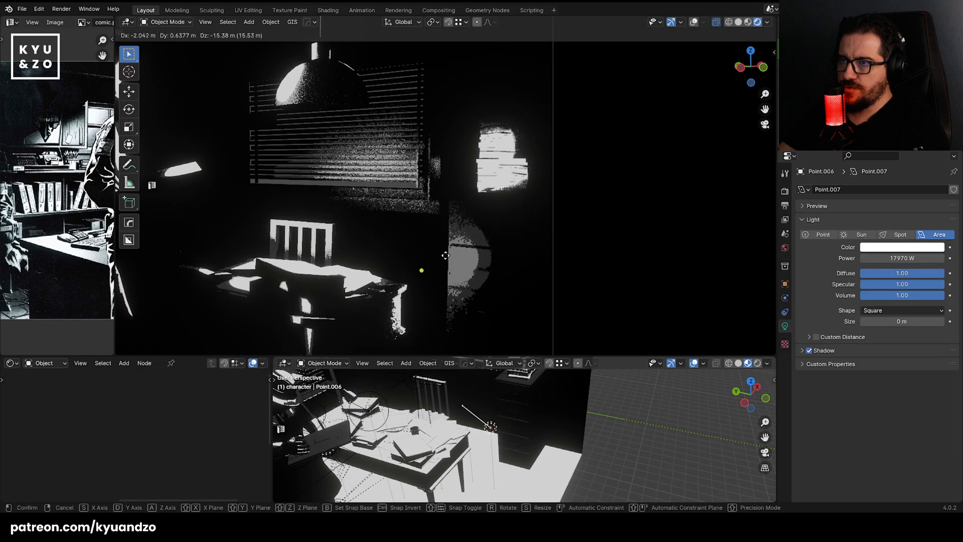
# Try the Sun, Point and Spot types on the cabinet's light and set it back to Area.
pyautogui.click(858, 234)
pyautogui.click(820, 234)
pyautogui.click(898, 235)
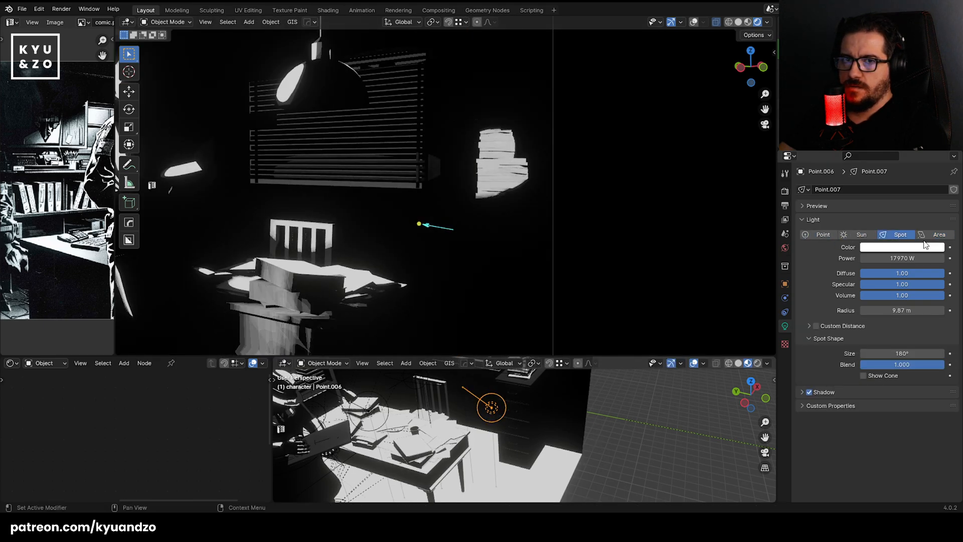
pyautogui.click(934, 235)
pyautogui.scroll(-2, 477, 253)
pyautogui.press('r')
pyautogui.press('a')
pyautogui.rightClick(509, 411)
pyautogui.press('s')
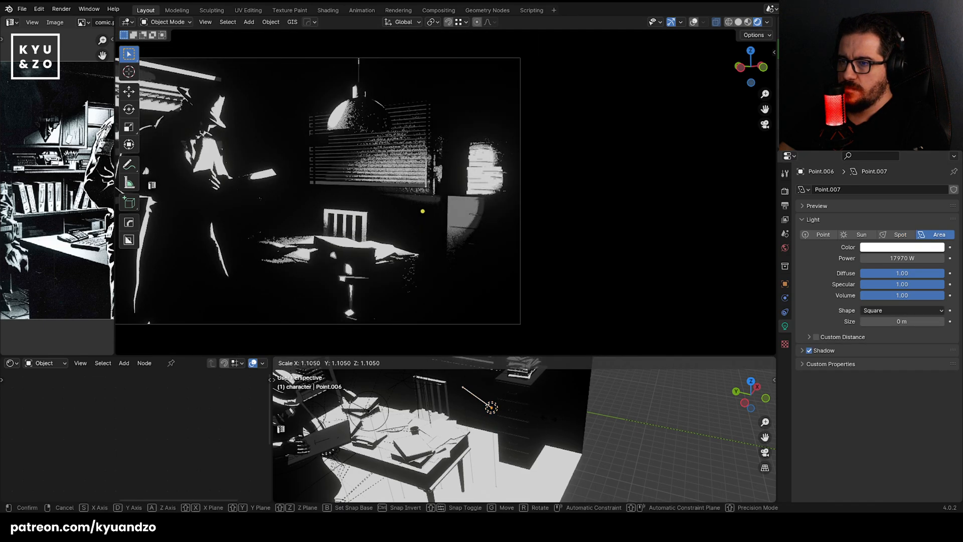
pyautogui.press('a')
pyautogui.rightClick(557, 467)
pyautogui.press('s')
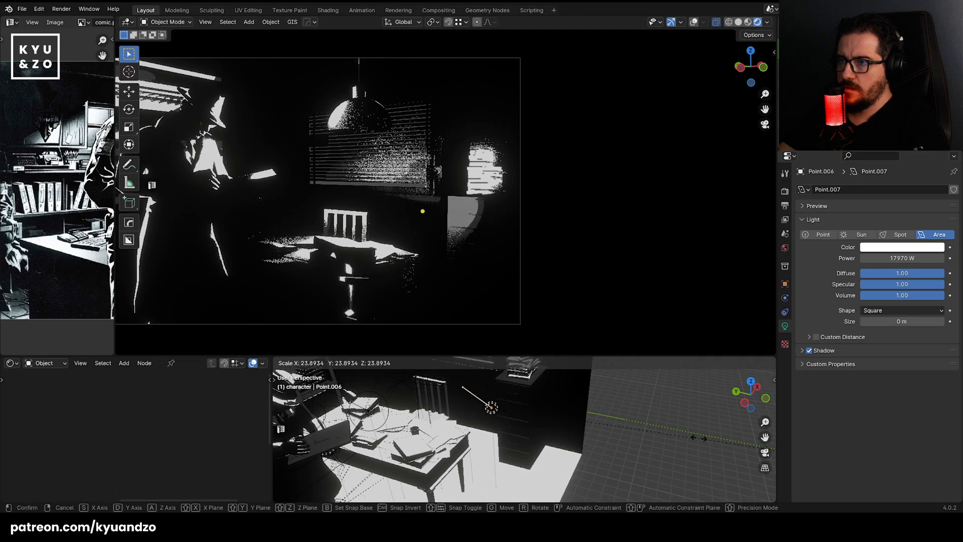
pyautogui.rightClick(345, 453)
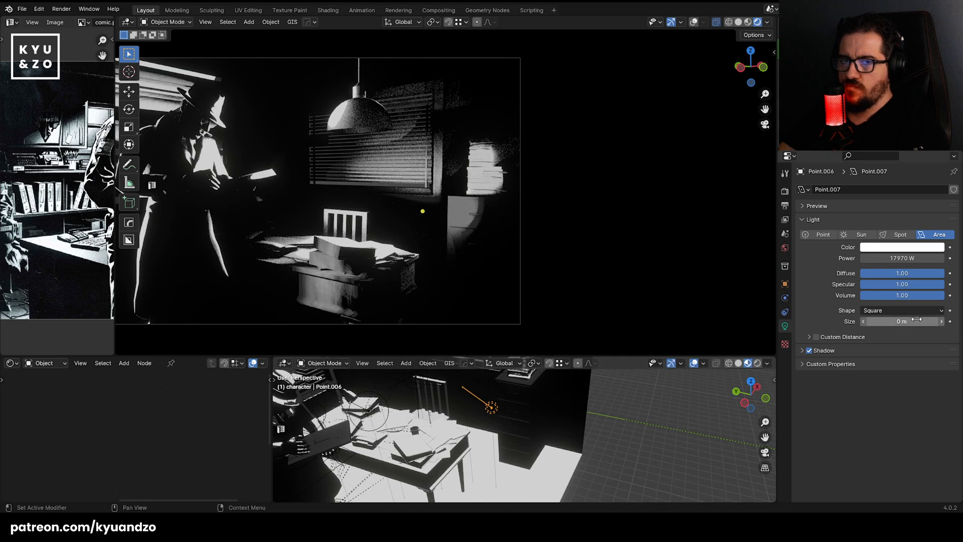
pyautogui.moveTo(916, 319)
pyautogui.mouseDown()
pyautogui.moveTo(942, 319)
pyautogui.moveTo(900, 321)
pyautogui.mouseUp()
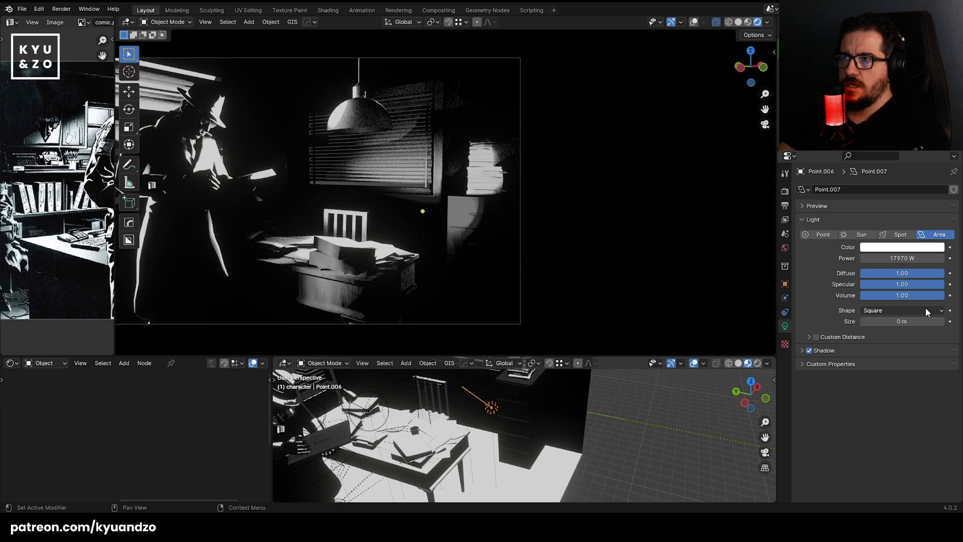
# Raise the area light about 15.38 m along global Z and shift it about -15.32 m along global Y.
pyautogui.keyDown('shift'); pyautogui.moveTo(419, 141); pyautogui.dragTo(378, 173, button='middle'); pyautogui.keyUp('shift')
pyautogui.scroll(4, 471, 191)
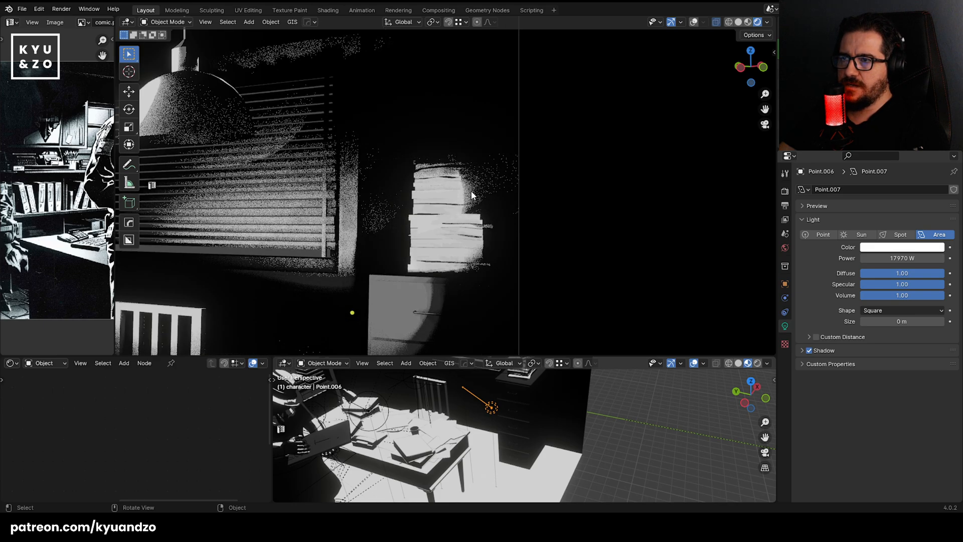
pyautogui.scroll(3, 471, 190)
pyautogui.scroll(-5, 462, 224)
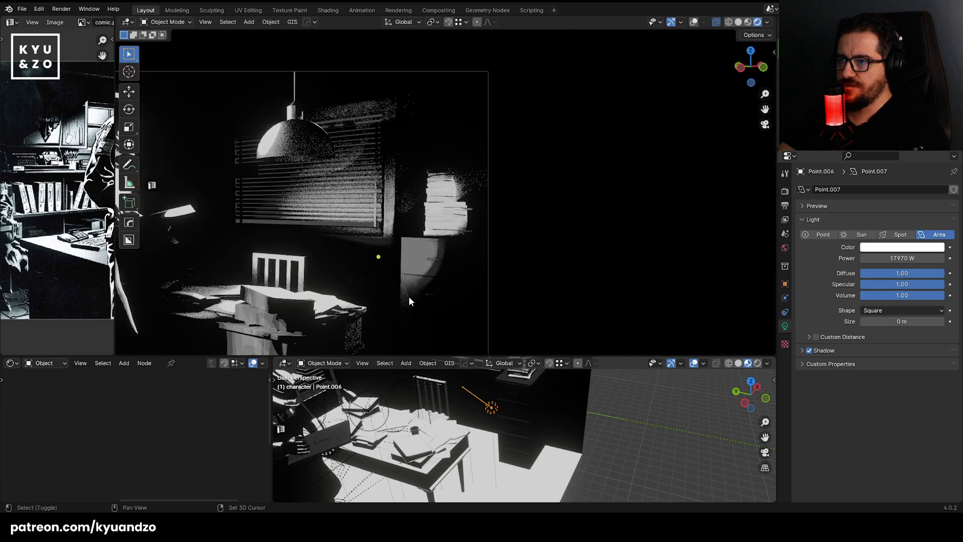
pyautogui.press('g')
pyautogui.press('z')
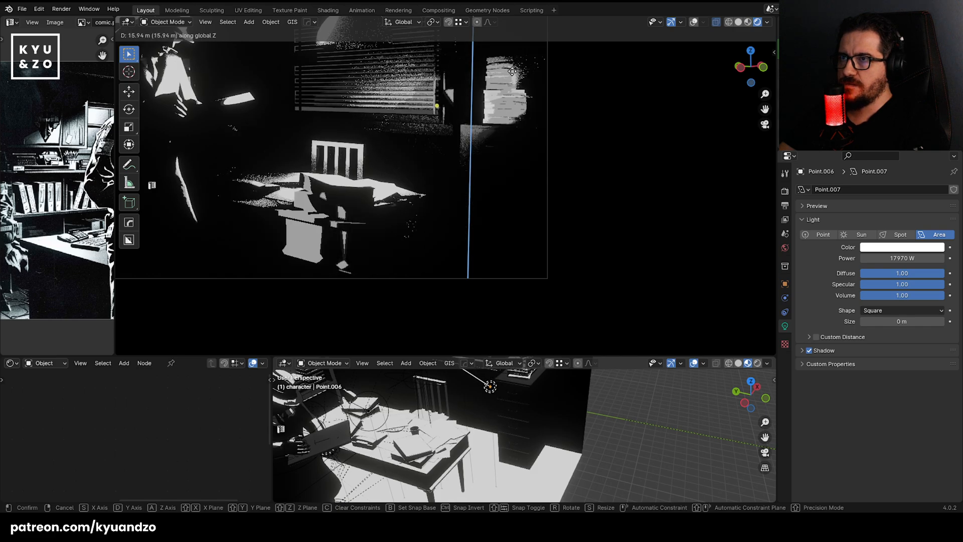
pyautogui.click(506, 100)
pyautogui.press('g')
pyautogui.press('y')
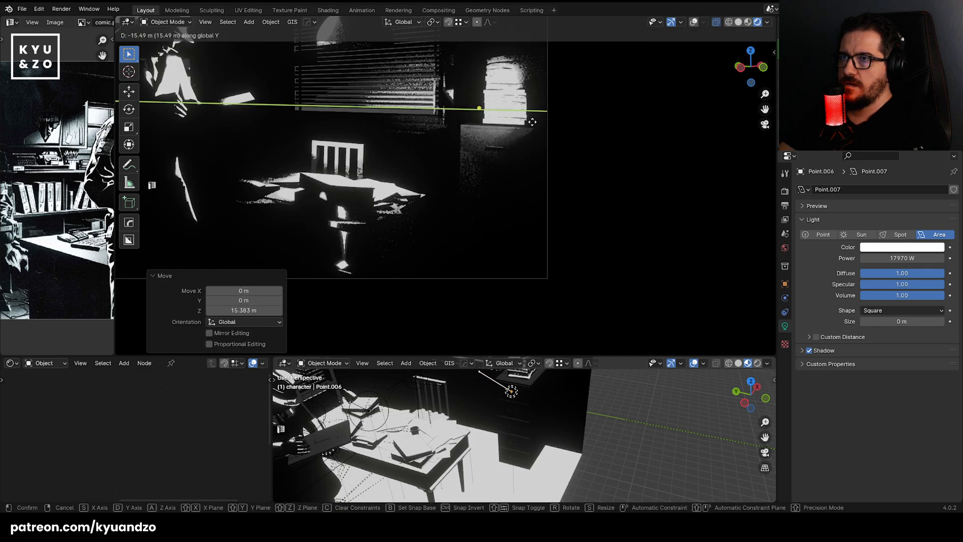
pyautogui.click(521, 136)
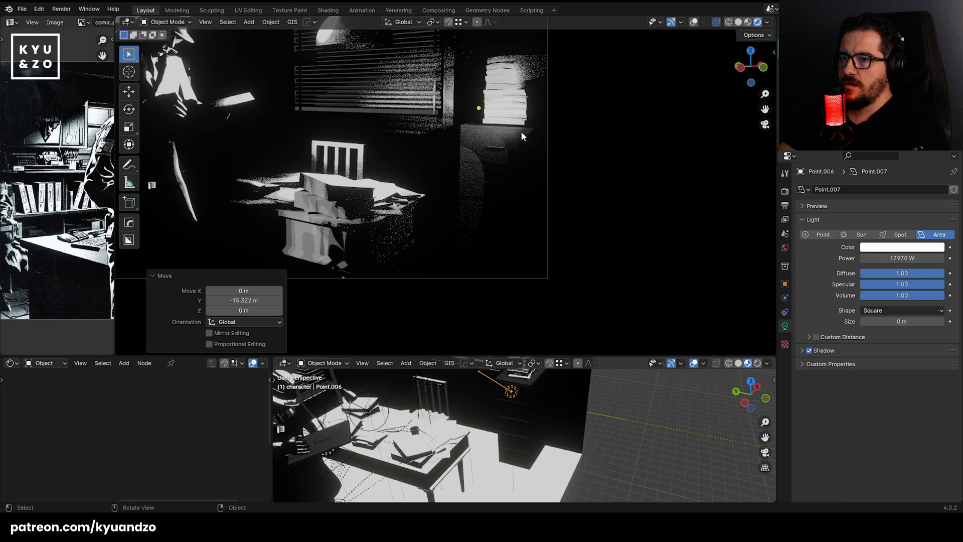
# Select the drawer cabinet and move stop 2 of its material's Color Ramp to position 0.873.
pyautogui.click(490, 232)
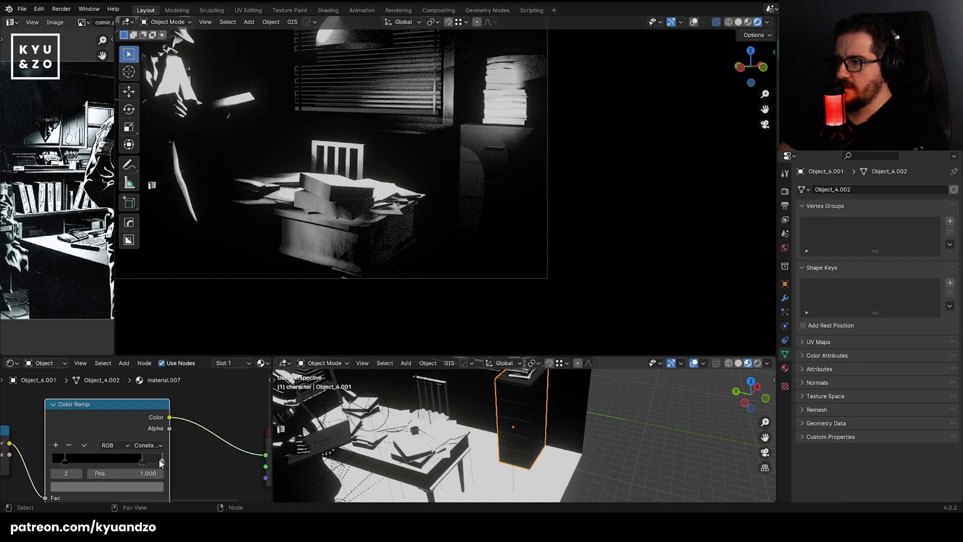
pyautogui.moveTo(159, 459)
pyautogui.mouseDown()
pyautogui.moveTo(140, 460)
pyautogui.moveTo(149, 464)
pyautogui.mouseUp()
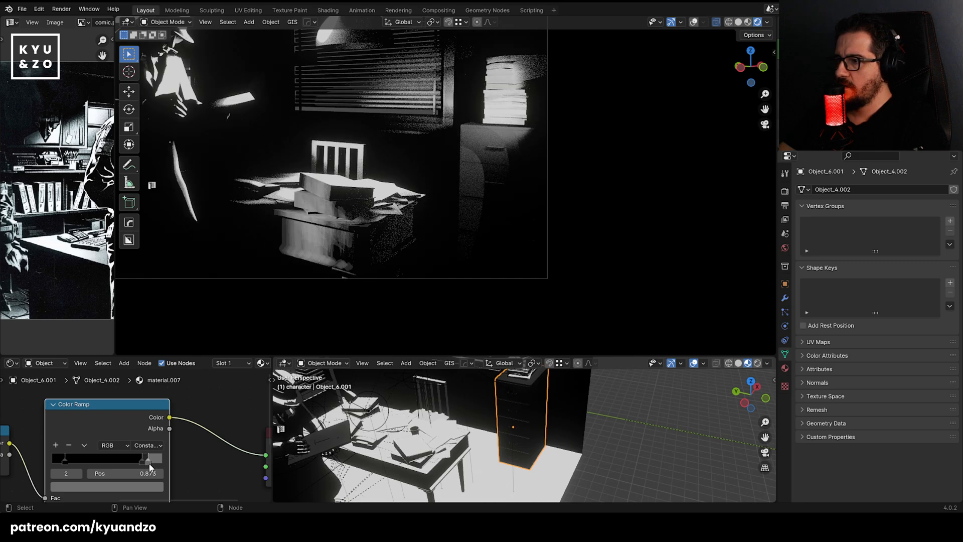
# Brighten the last colour stop of the filing cabinet material's Color Ramp to a light grey.
pyautogui.click(143, 487)
pyautogui.click(155, 355)
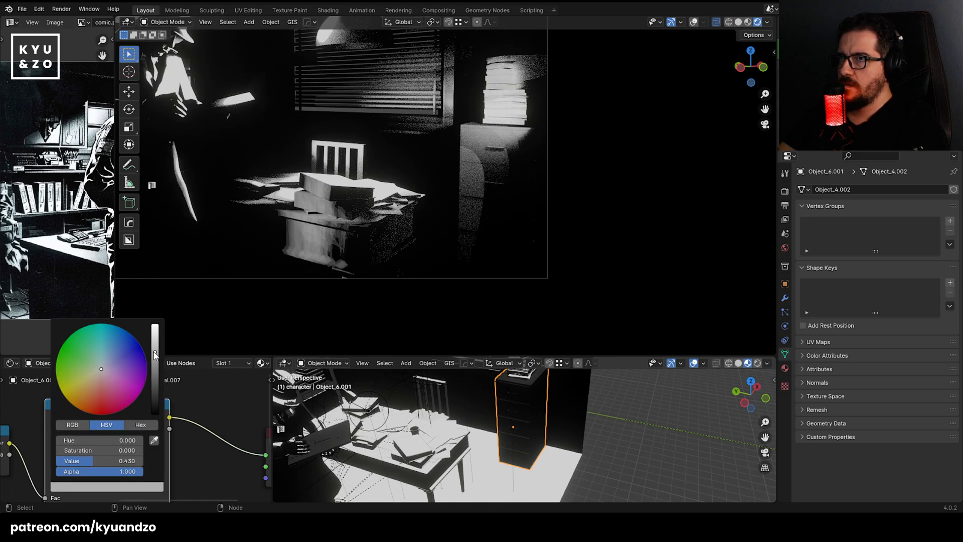
pyautogui.moveTo(155, 355)
pyautogui.mouseDown()
pyautogui.moveTo(155, 332)
pyautogui.moveTo(155, 345)
pyautogui.mouseUp()
# Link the filing cabinet's material to the stacks of papers lying on top of it.
pyautogui.keyDown('shift'); pyautogui.moveTo(412, 69); pyautogui.dragTo(415, 127, button='middle'); pyautogui.keyUp('shift')
pyautogui.click(523, 374)
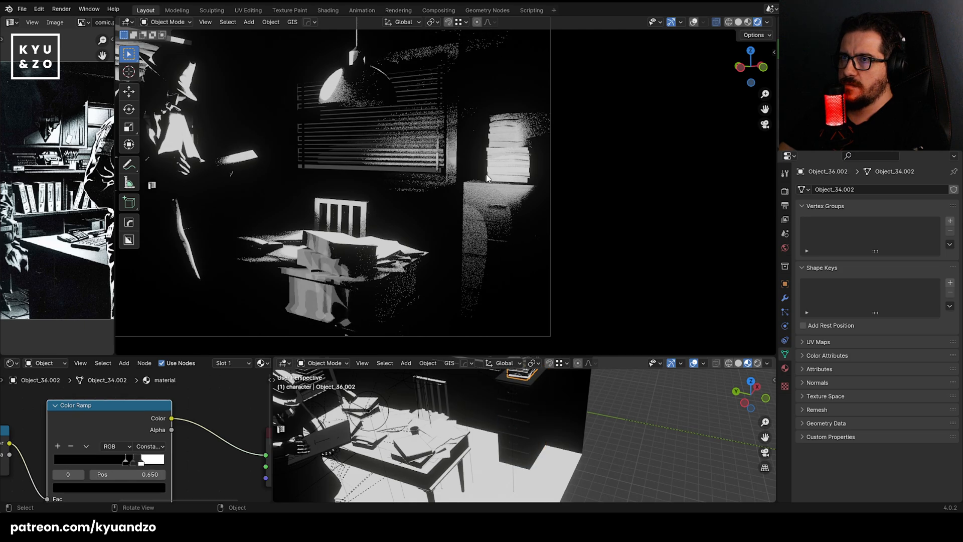
pyautogui.keyDown('shift'); pyautogui.moveTo(544, 399); pyautogui.dragTo(531, 445, button='middle'); pyautogui.keyUp('shift')
pyautogui.scroll(3, 509, 407)
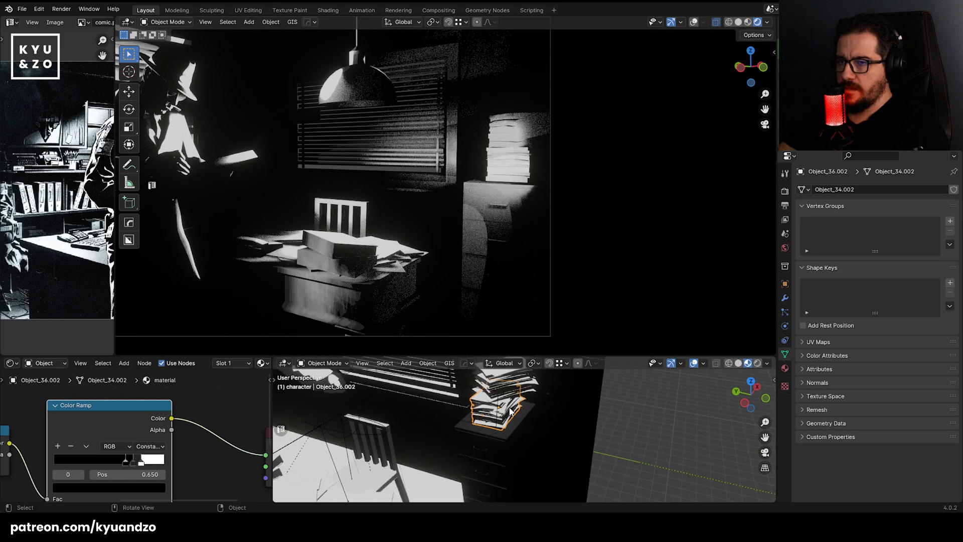
pyautogui.keyDown('shift'); pyautogui.click(529, 430); pyautogui.keyUp('shift')
pyautogui.hotkey('ctrl', 'l')
pyautogui.click(510, 394)
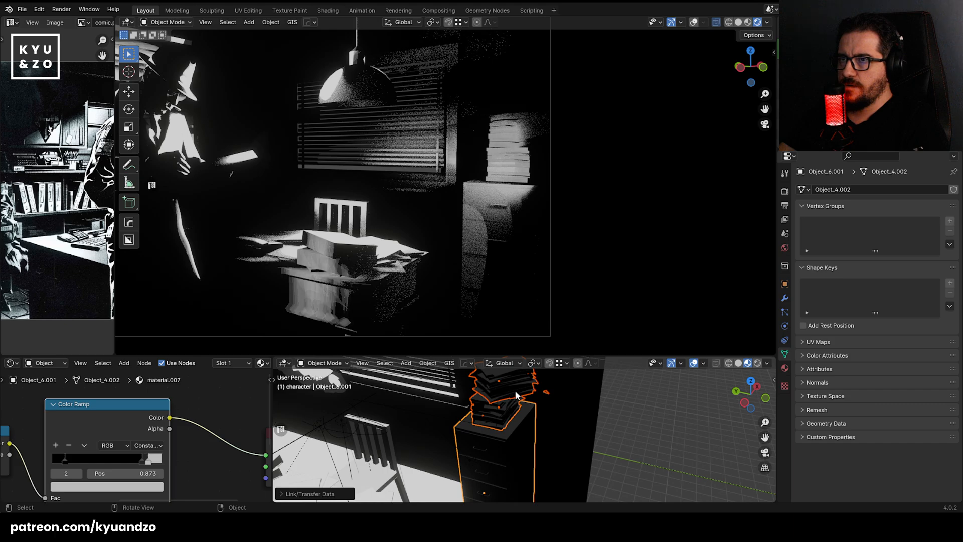
pyautogui.click(554, 390)
pyautogui.scroll(-3, 532, 186)
pyautogui.keyDown('shift'); pyautogui.moveTo(357, 186); pyautogui.dragTo(388, 195, button='middle'); pyautogui.keyUp('shift')
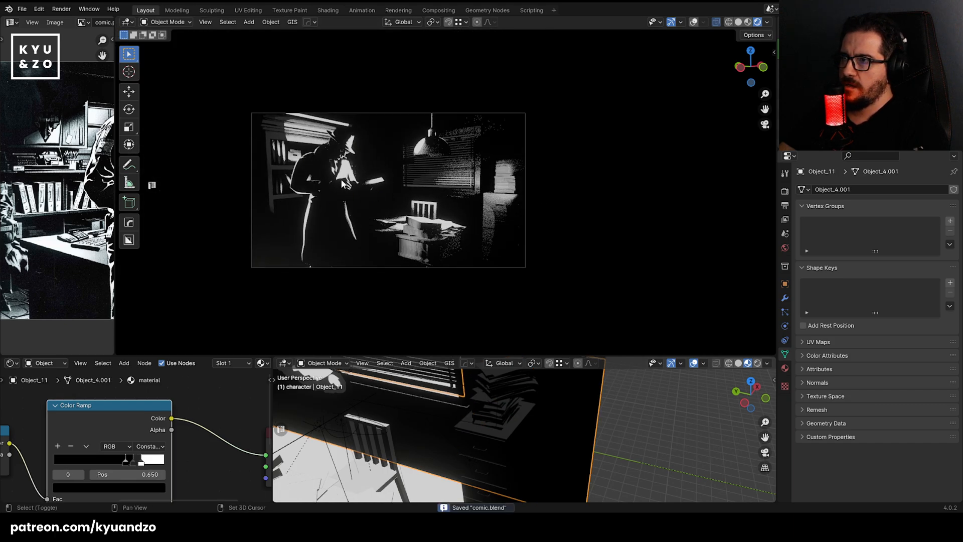
# Try a narrower spot size on the spot light in front of the standing man, and undo the change.
pyautogui.scroll(4, 343, 184)
pyautogui.click(289, 191)
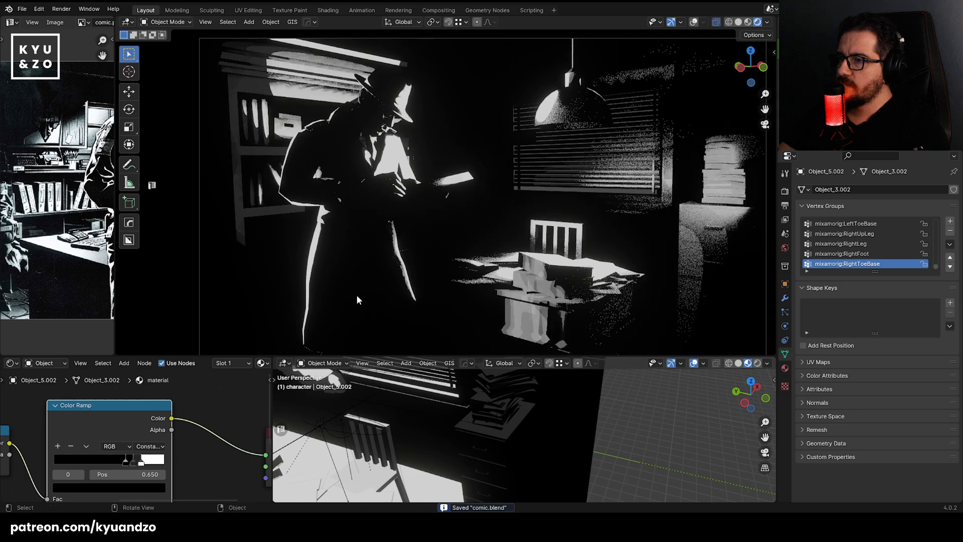
pyautogui.scroll(-6, 471, 432)
pyautogui.scroll(3, 596, 408)
pyautogui.keyDown('shift'); pyautogui.moveTo(482, 431); pyautogui.dragTo(551, 417, button='middle'); pyautogui.keyUp('shift')
pyautogui.scroll(1, 542, 454)
pyautogui.click(586, 398)
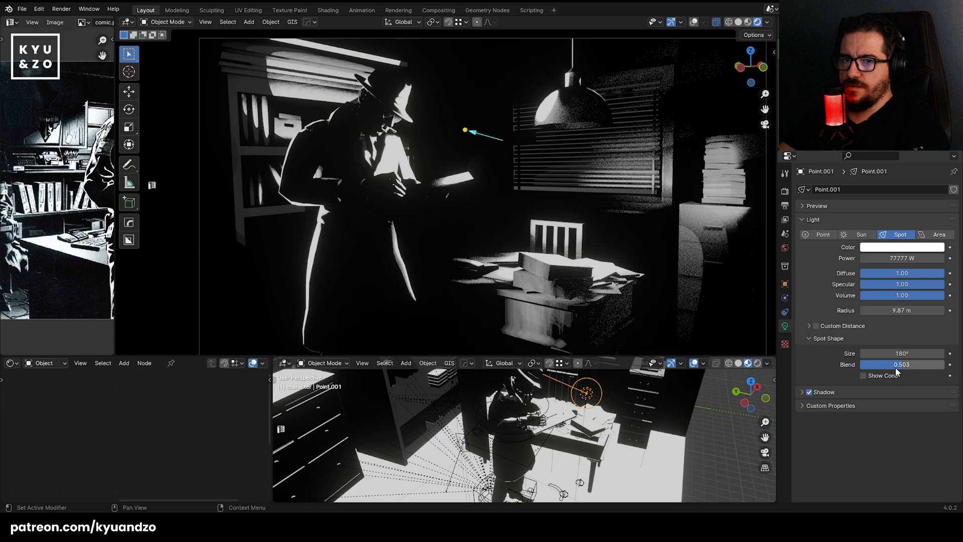
pyautogui.moveTo(900, 354); pyautogui.dragTo(860, 354)
pyautogui.hotkey('ctrl', 'z')
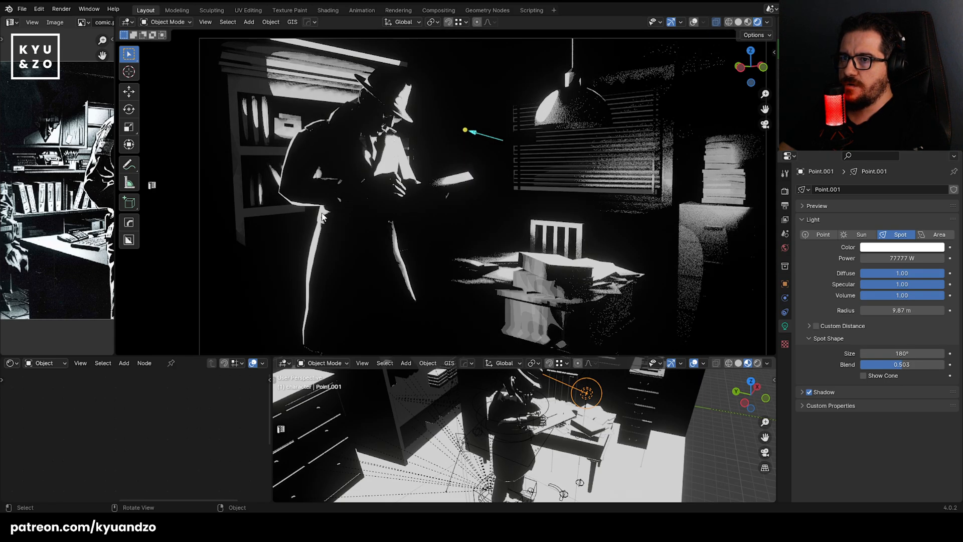
pyautogui.keyDown('shift'); pyautogui.moveTo(554, 456); pyautogui.dragTo(517, 432, button='middle'); pyautogui.keyUp('shift')
pyautogui.scroll(3, 512, 427)
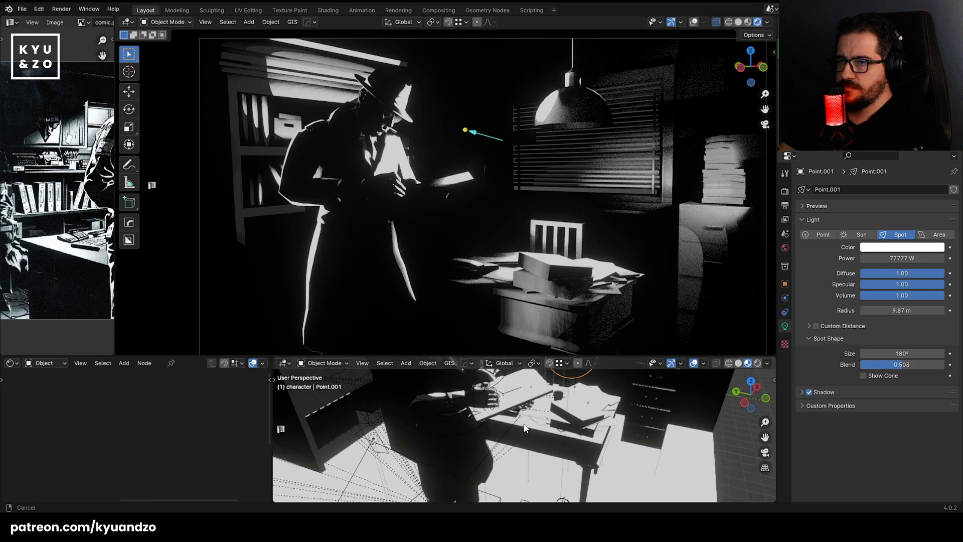
pyautogui.click(506, 394)
pyautogui.keyDown('shift'); pyautogui.moveTo(506, 395); pyautogui.dragTo(511, 444, button='middle'); pyautogui.keyUp('shift')
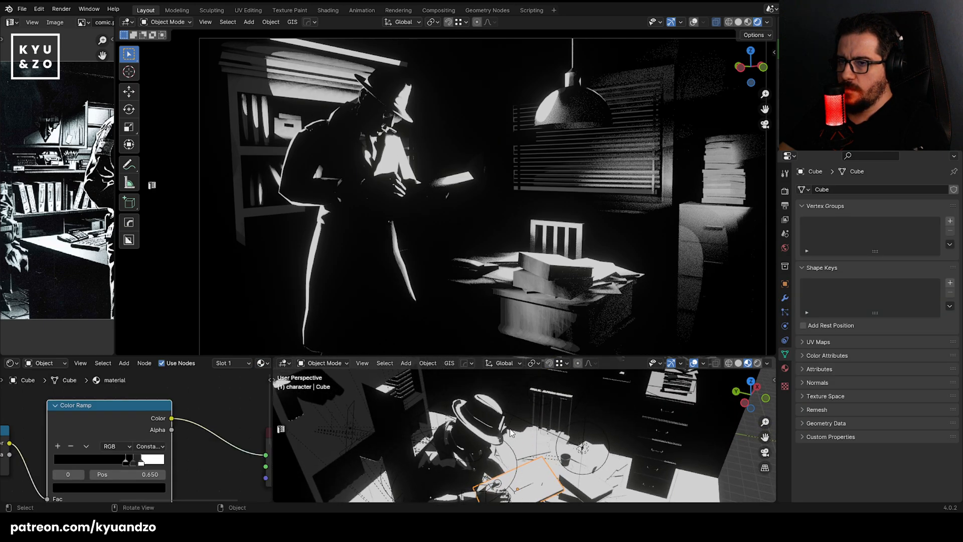
pyautogui.click(506, 408)
pyautogui.click(506, 407)
pyautogui.click(506, 407)
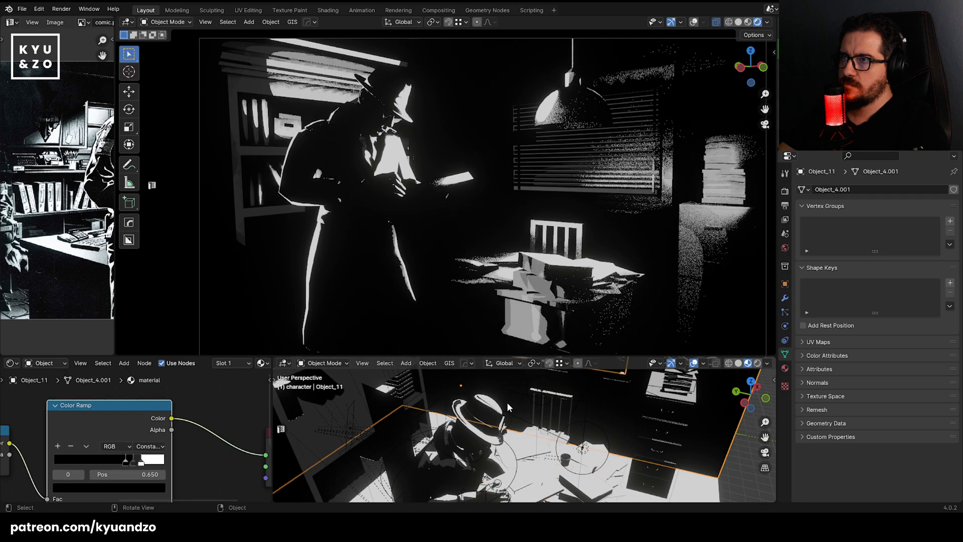
pyautogui.press('g')
pyautogui.rightClick(646, 426)
pyautogui.scroll(2, 577, 447)
pyautogui.moveTo(572, 463); pyautogui.dragTo(538, 460, button='middle')
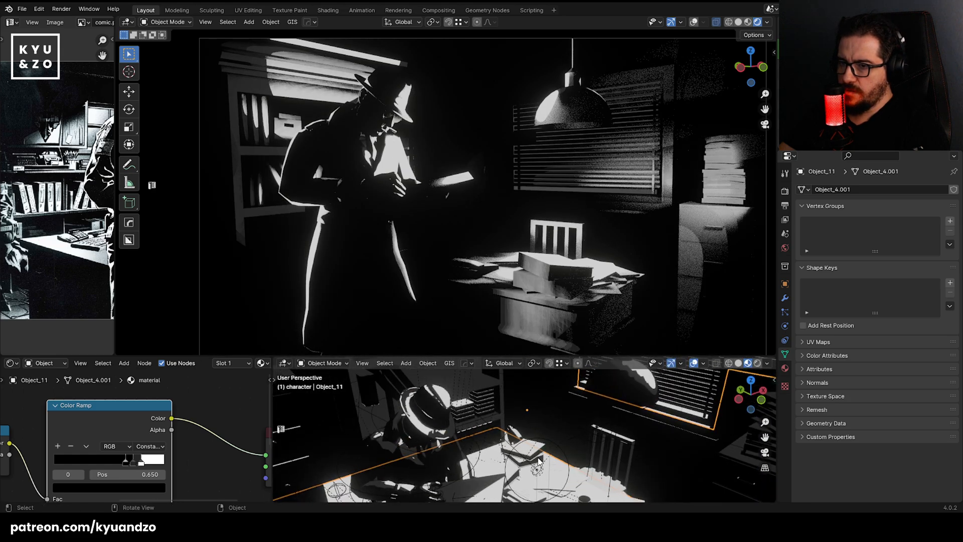
# Change the spot light in front of the man to an Area light and reduce its size to 0 m.
pyautogui.click(538, 460)
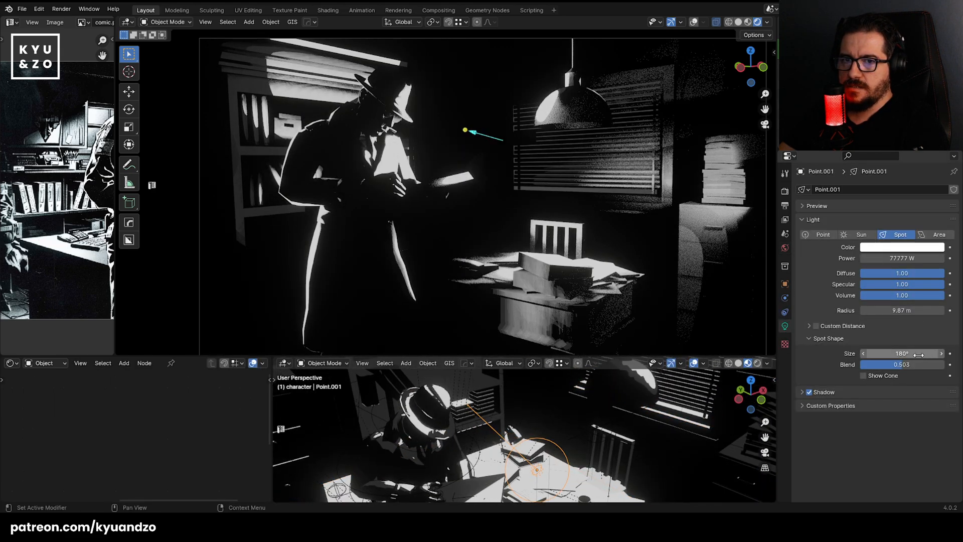
pyautogui.click(939, 235)
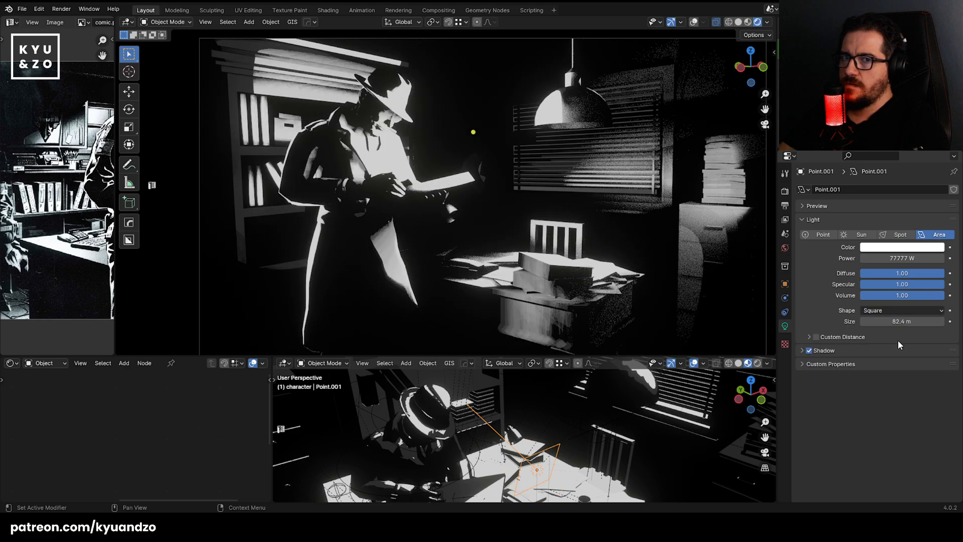
pyautogui.moveTo(901, 321)
pyautogui.mouseDown()
pyautogui.moveTo(888, 321)
pyautogui.moveTo(923, 321)
pyautogui.moveTo(875, 321)
pyautogui.mouseUp()
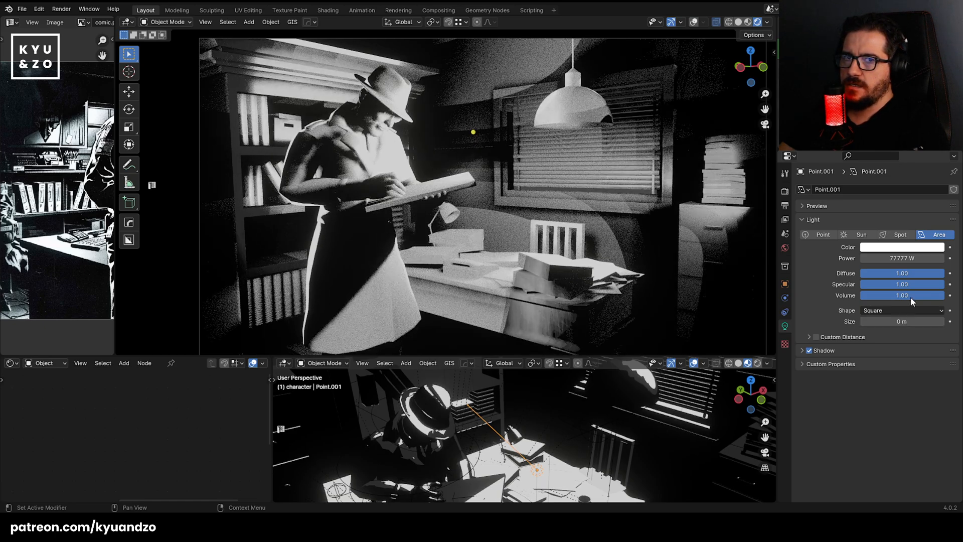
# Compare powers of 22222 W and 11111 W on the area light, settling on 22222 W.
pyautogui.click(916, 260)
pyautogui.write('22222')
pyautogui.press('Return')
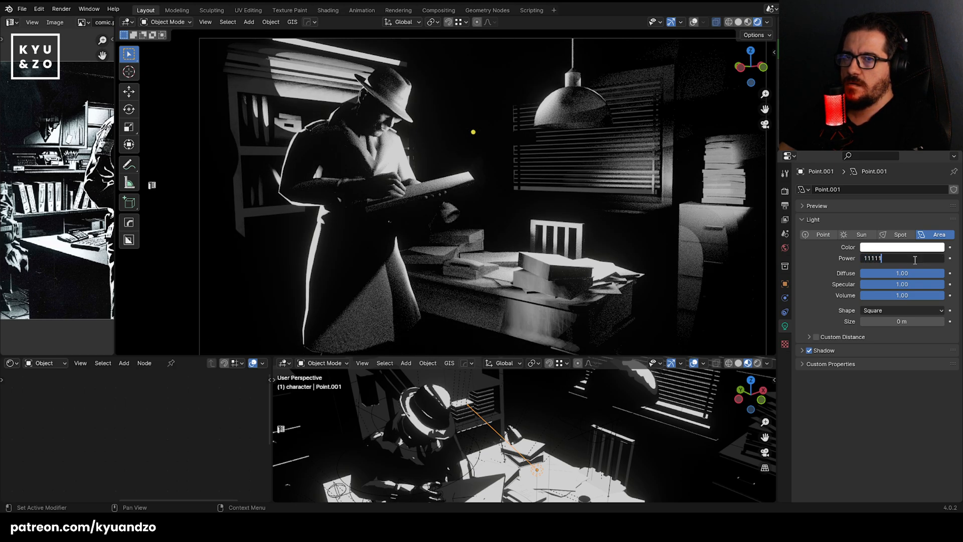
pyautogui.press('Return')
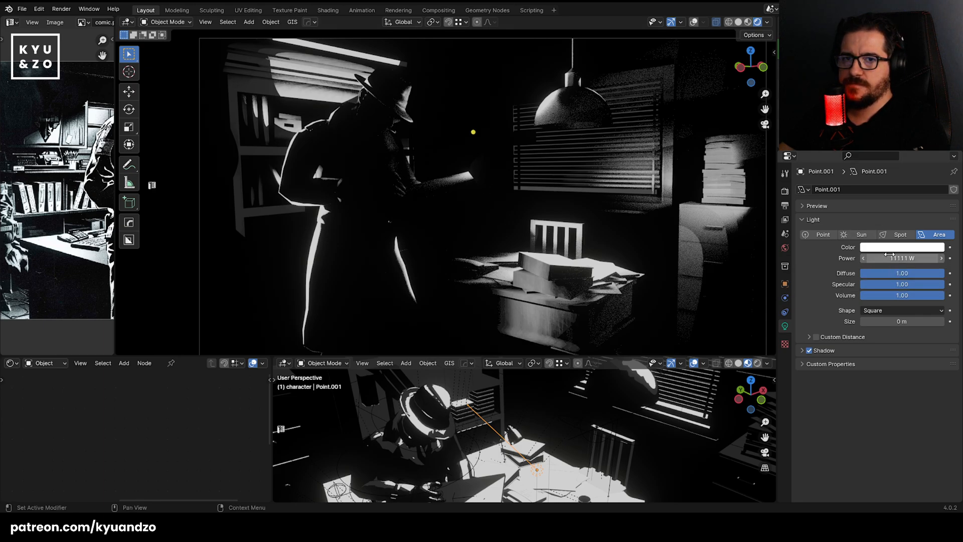
pyautogui.write('2222')
pyautogui.press('Return')
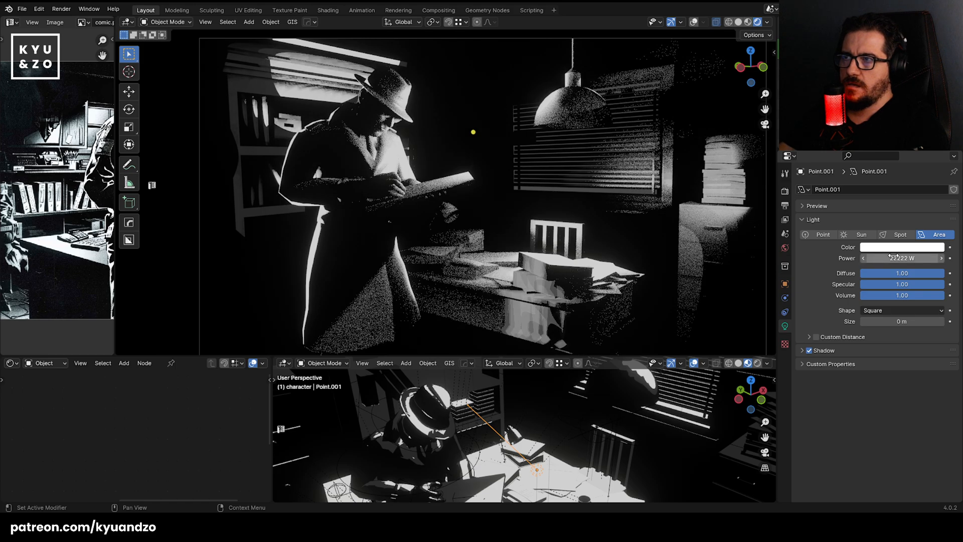
# Move the area light about 9.73 m along the global Y axis, closer to the man.
pyautogui.press('s')
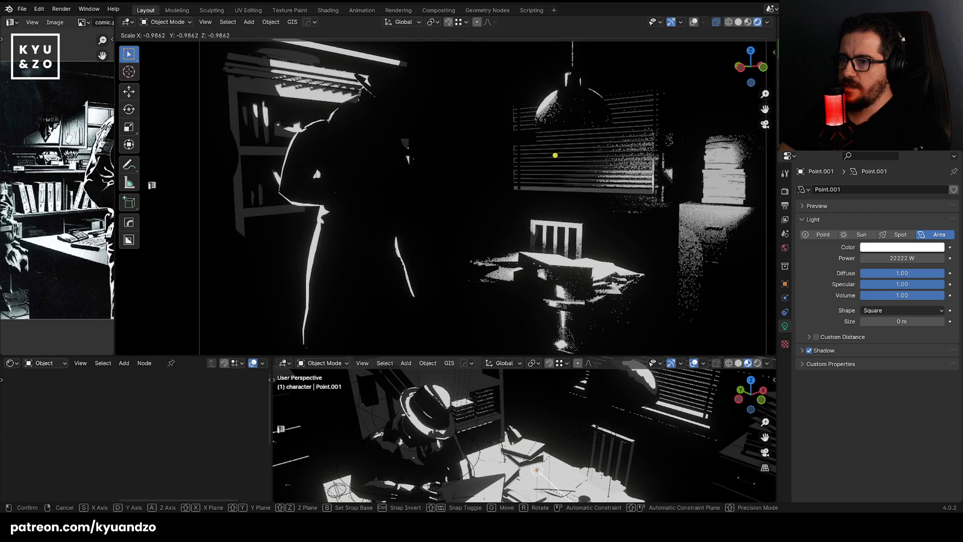
pyautogui.rightClick(494, 432)
pyautogui.moveTo(494, 433); pyautogui.dragTo(523, 421, button='middle')
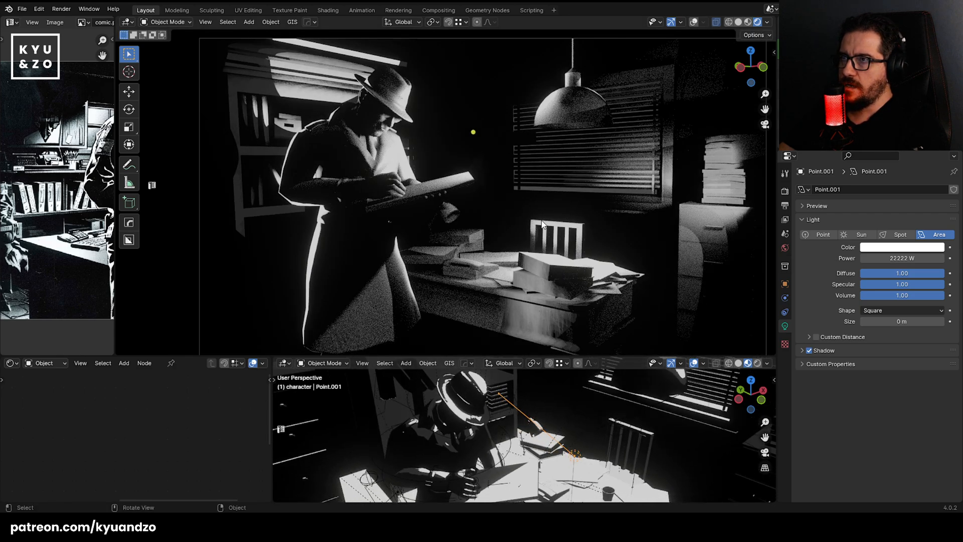
pyautogui.press('g')
pyautogui.press('y')
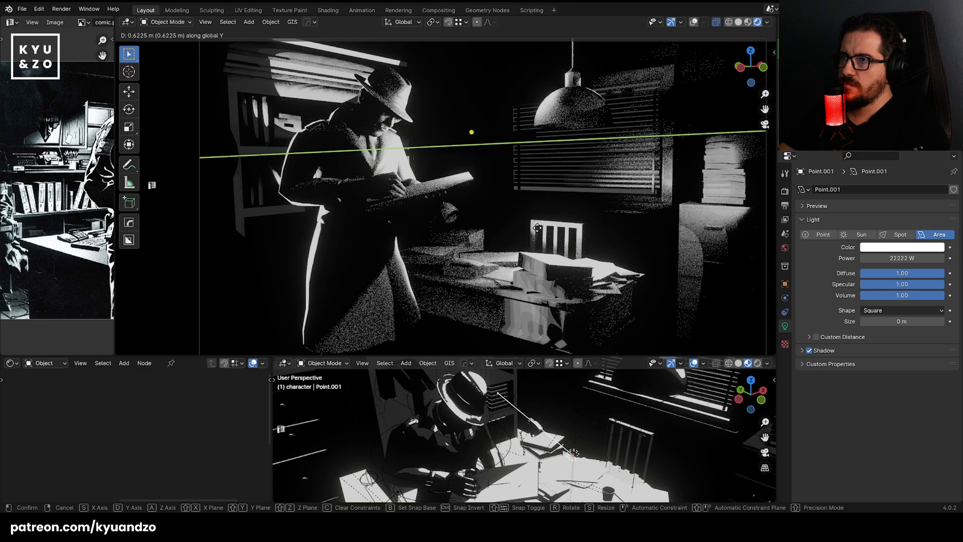
pyautogui.click(510, 219)
# Try a size of 1.59 m on the area light and check its effect on the whole camera view.
pyautogui.click(906, 321)
pyautogui.moveTo(906, 322); pyautogui.dragTo(928, 322)
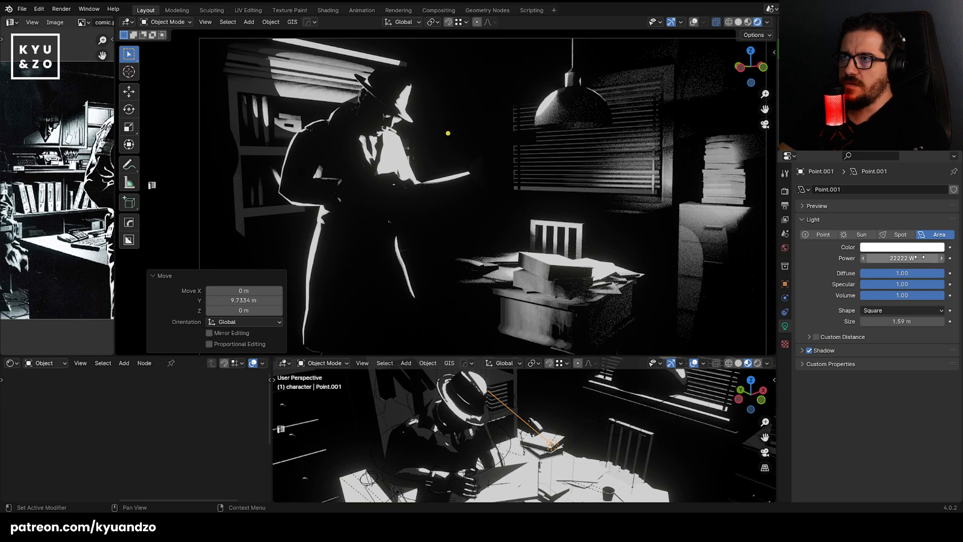
pyautogui.press('s')
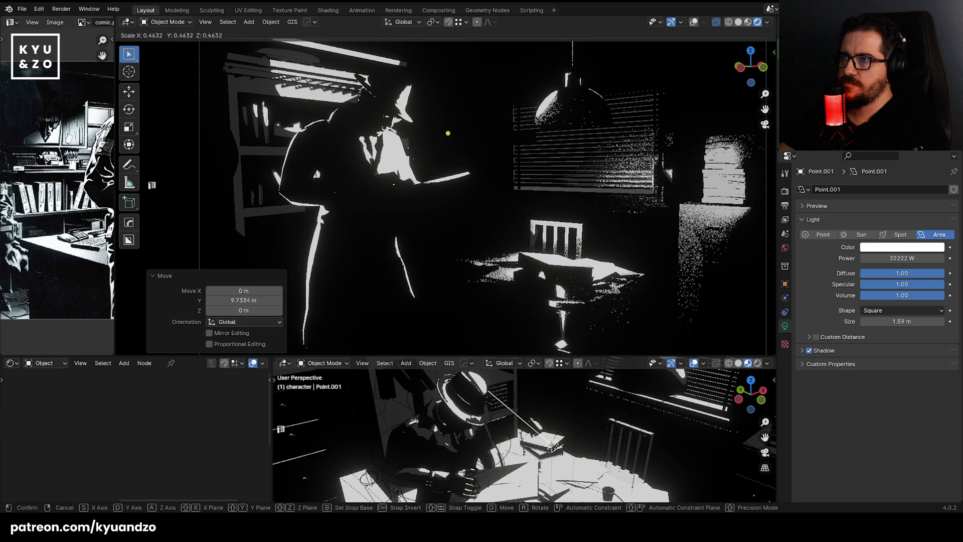
pyautogui.press('Escape')
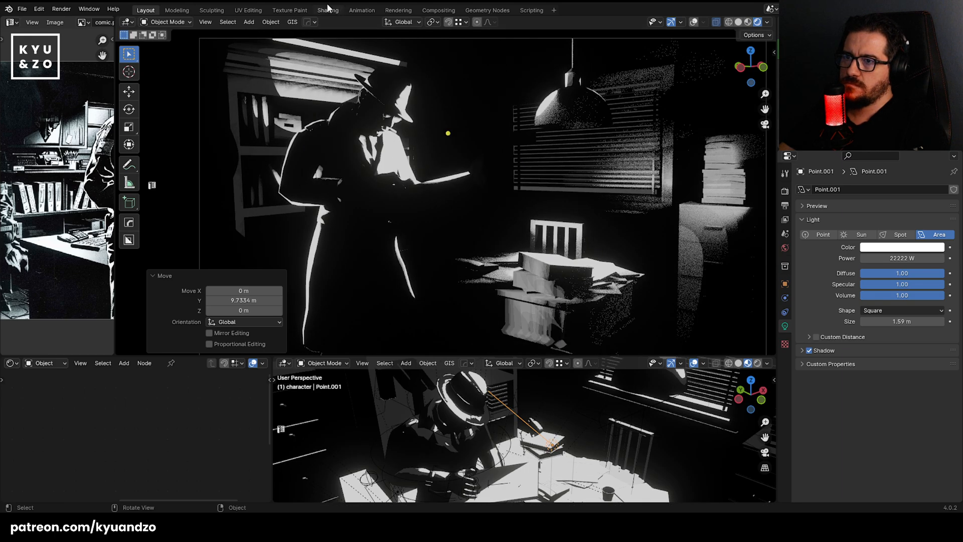
pyautogui.scroll(-3, 430, 161)
pyautogui.scroll(1, 426, 161)
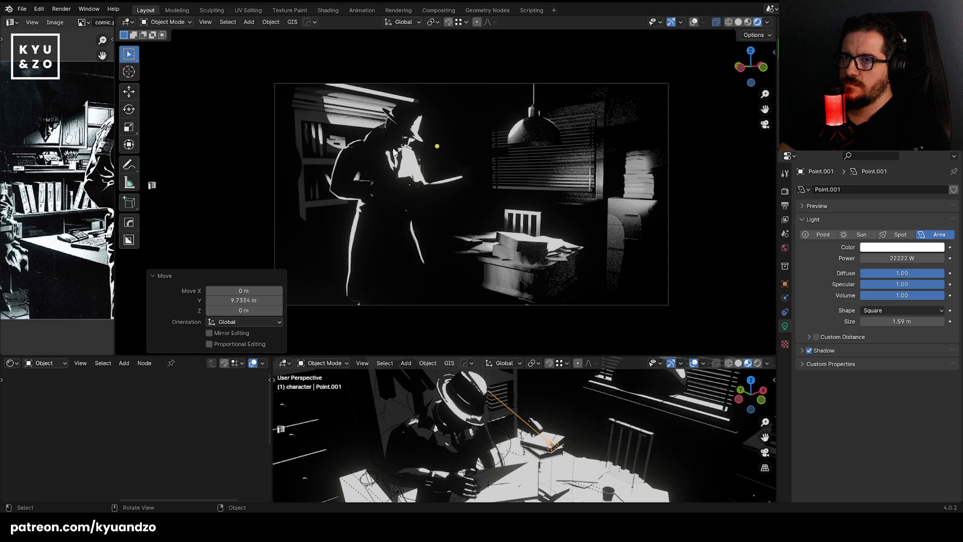
pyautogui.scroll(1, 393, 151)
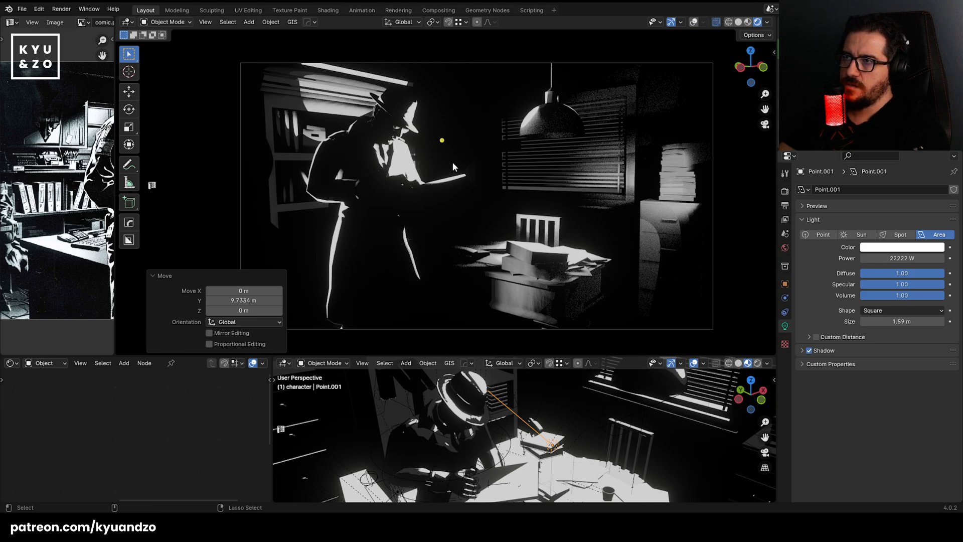
# Test the area light at a size of 0 m against the man in the reference image, and settle on 0.56 m.
pyautogui.moveTo(914, 322); pyautogui.dragTo(823, 322)
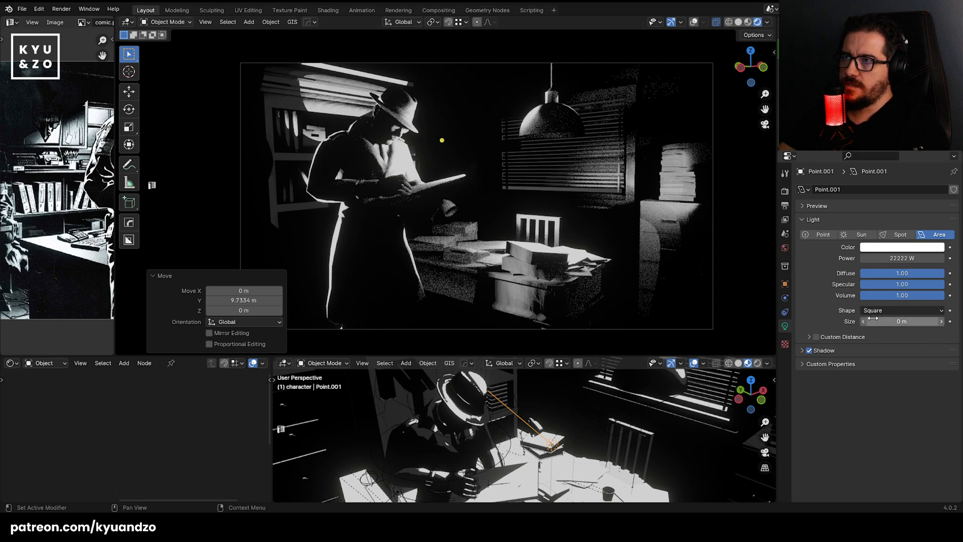
pyautogui.scroll(2, 425, 167)
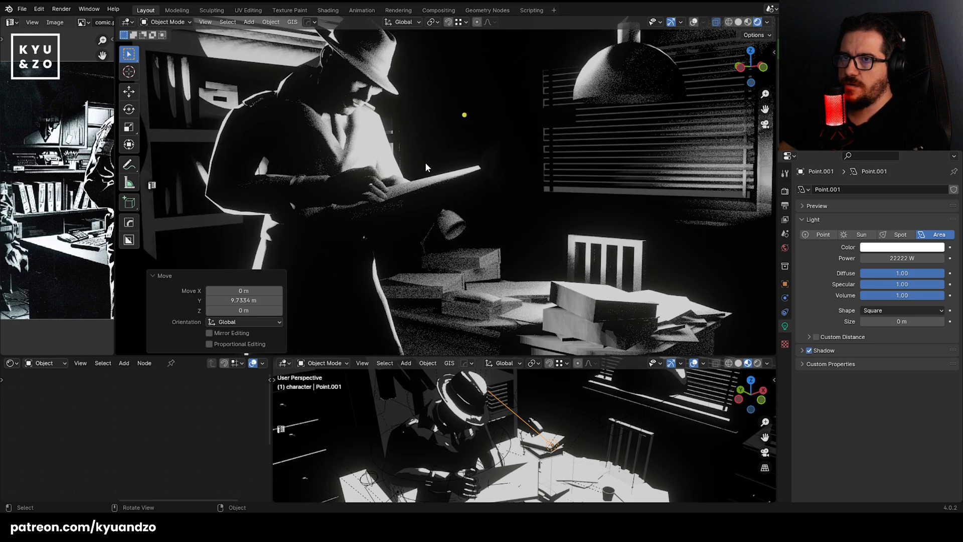
pyautogui.scroll(-4, 44, 217)
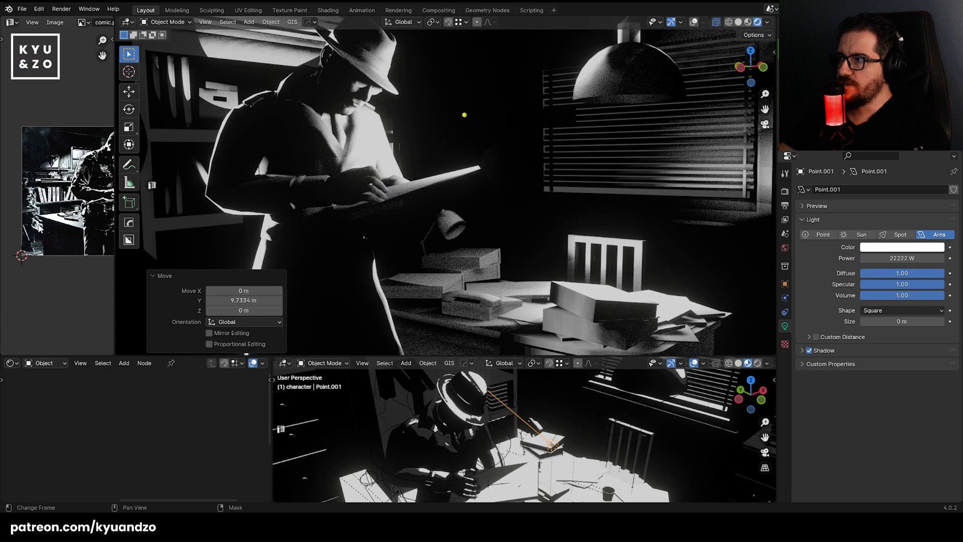
pyautogui.moveTo(60, 201); pyautogui.dragTo(4, 194, button='middle')
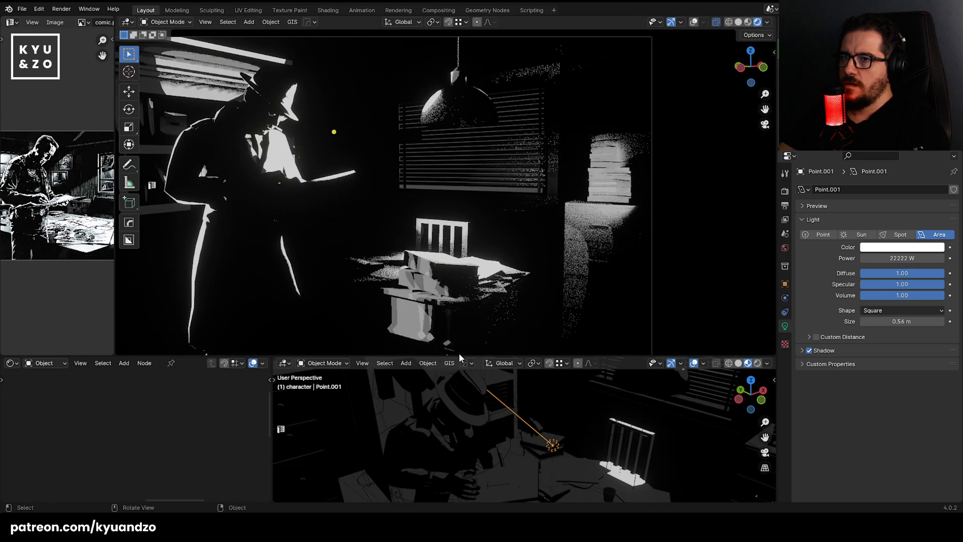
# Set the size of the area light beside the filing cabinet to 2.4 m and shift the light along the X axis.
pyautogui.scroll(-6, 579, 423)
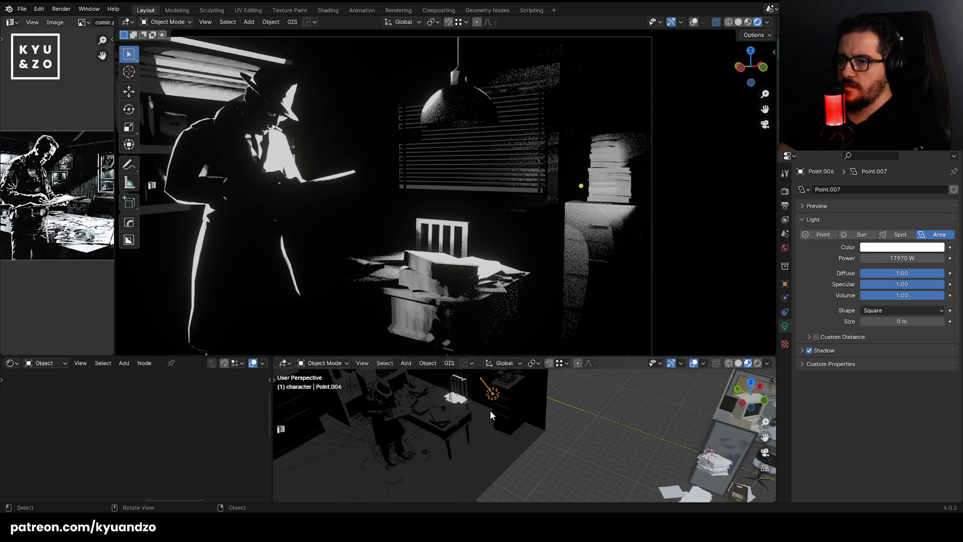
pyautogui.moveTo(894, 317); pyautogui.dragTo(950, 321)
pyautogui.press('g')
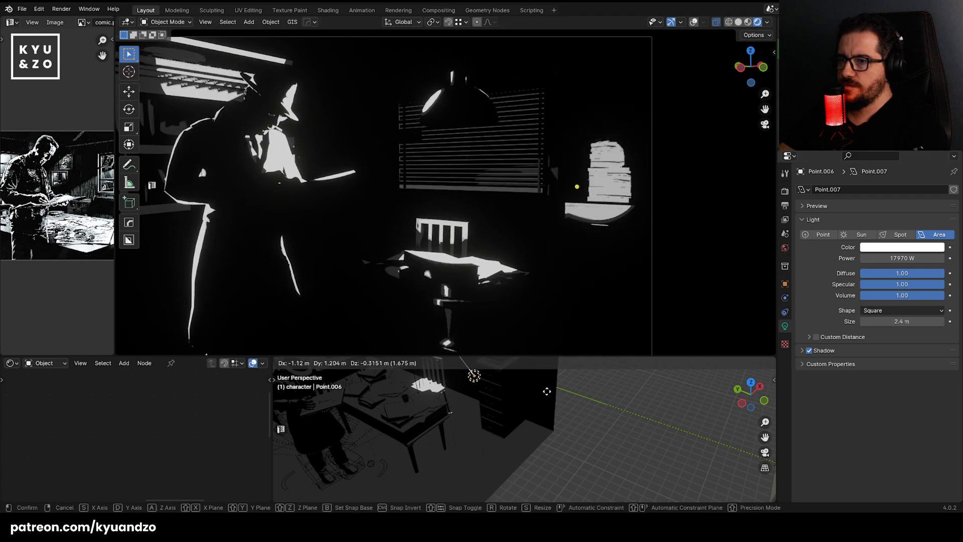
pyautogui.press('x')
pyautogui.press('Return')
# Scale up the area light beside the filing cabinet and stretch it into a tall, narrow panel along Z.
pyautogui.press('s')
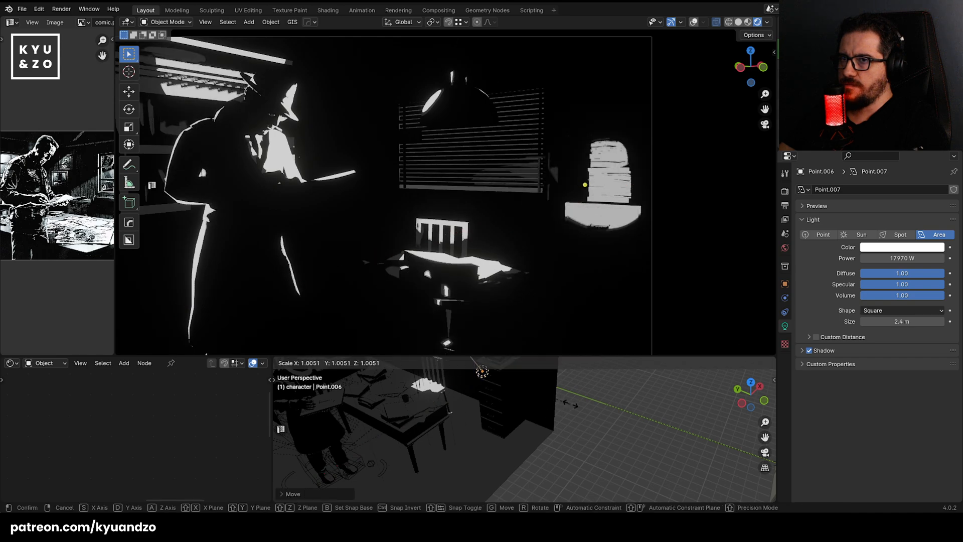
pyautogui.press('z')
pyautogui.rightClick(652, 461)
pyautogui.scroll(-4, 532, 437)
pyautogui.press('s')
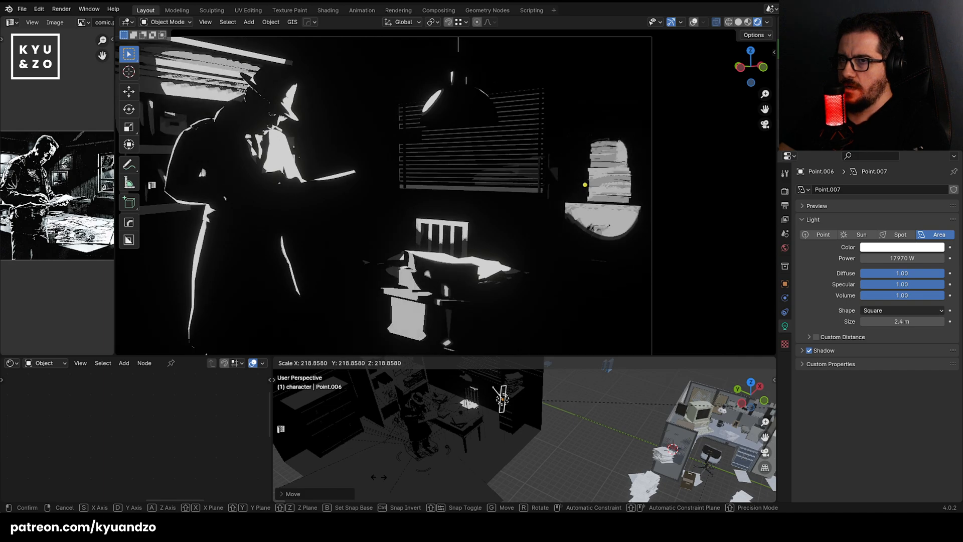
pyautogui.press('Return')
pyautogui.press('s')
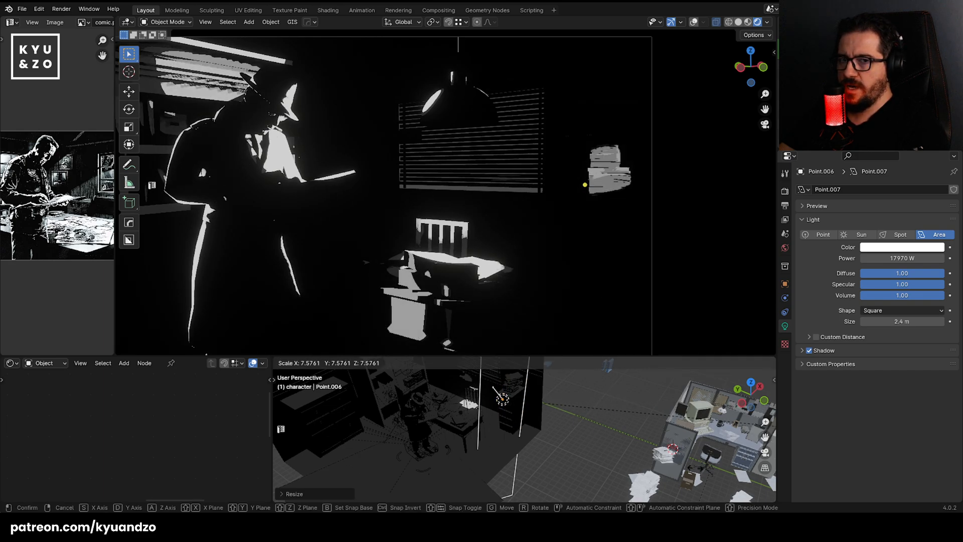
pyautogui.click(685, 406)
# Rotate the tall area light about the Z axis and slide it about 13 m along global Y toward the blinds.
pyautogui.press('r')
pyautogui.press('z')
pyautogui.click(587, 451)
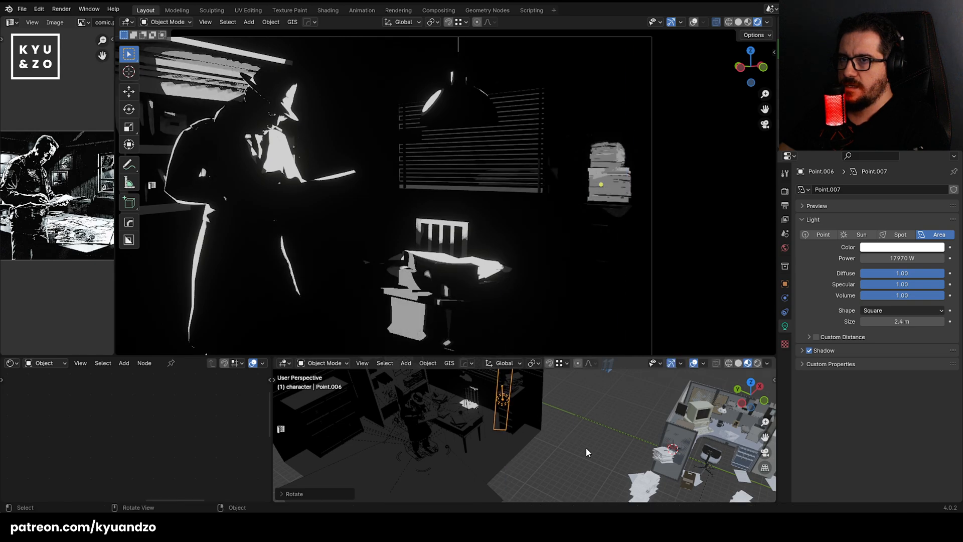
pyautogui.press('g')
pyautogui.press('y')
pyautogui.click(581, 448)
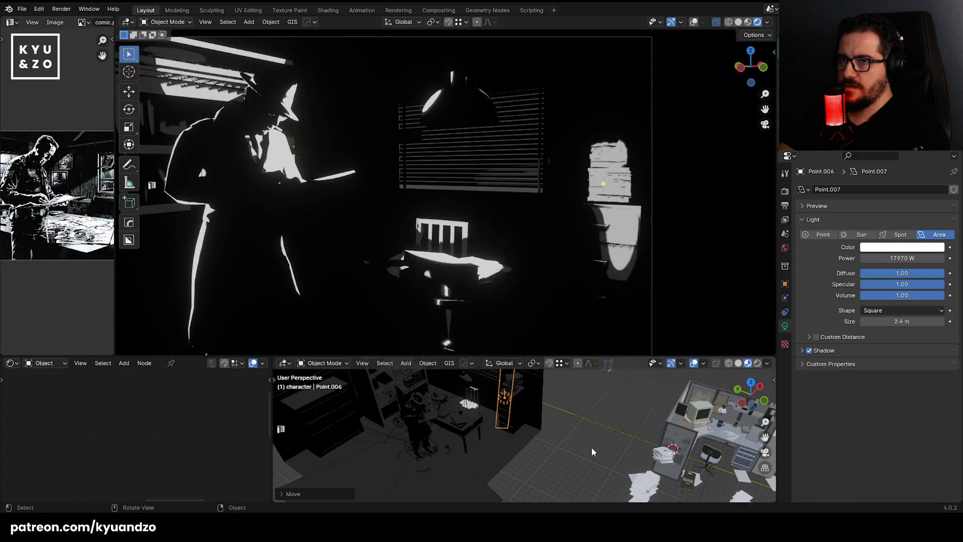
pyautogui.press('g')
pyautogui.press('y')
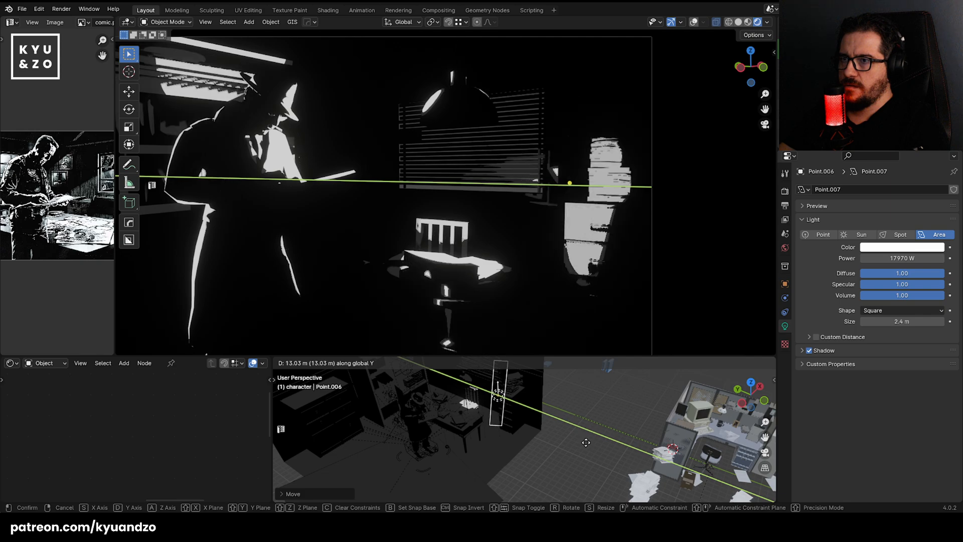
# Adjust the area light's height along Z and fine-tune its position along the X and Y axes.
pyautogui.press('s')
pyautogui.press('z')
pyautogui.click(598, 432)
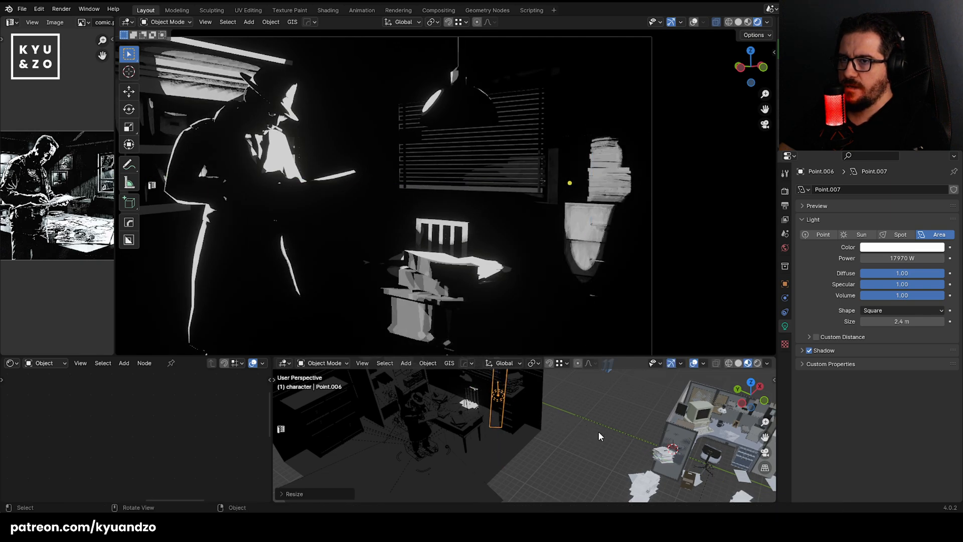
pyautogui.press('g')
pyautogui.press('x')
pyautogui.click(599, 430)
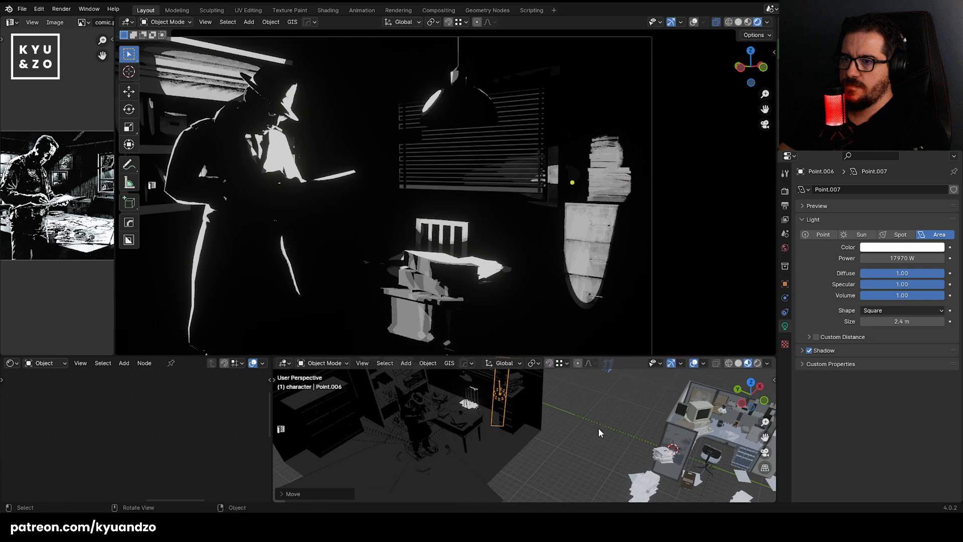
pyautogui.press('g')
pyautogui.press('y')
pyautogui.click(601, 430)
# Widen the area light to about 2.7 times along global Y and reposition it along Y between blinds and cabinet.
pyautogui.press('s')
pyautogui.press('y')
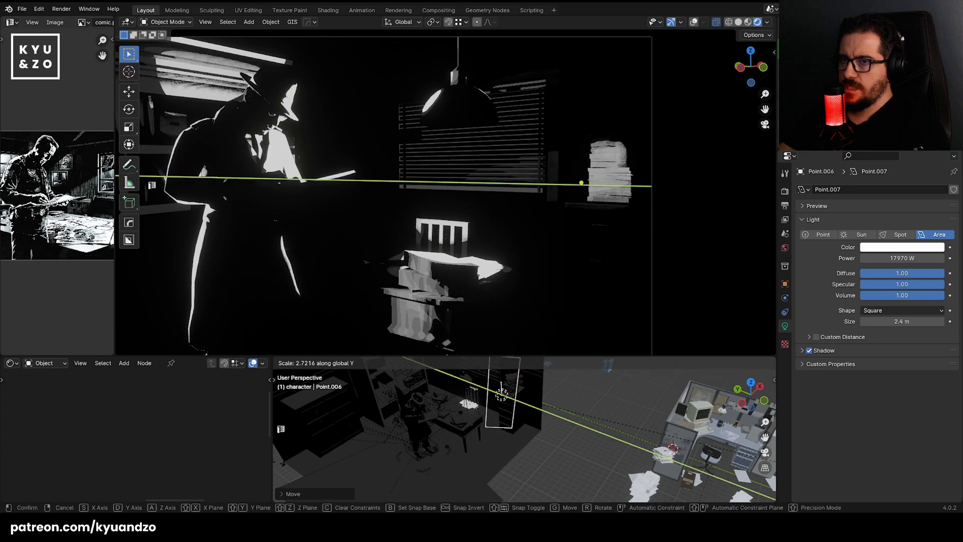
pyautogui.click(217, 457)
pyautogui.press('g')
pyautogui.press('y')
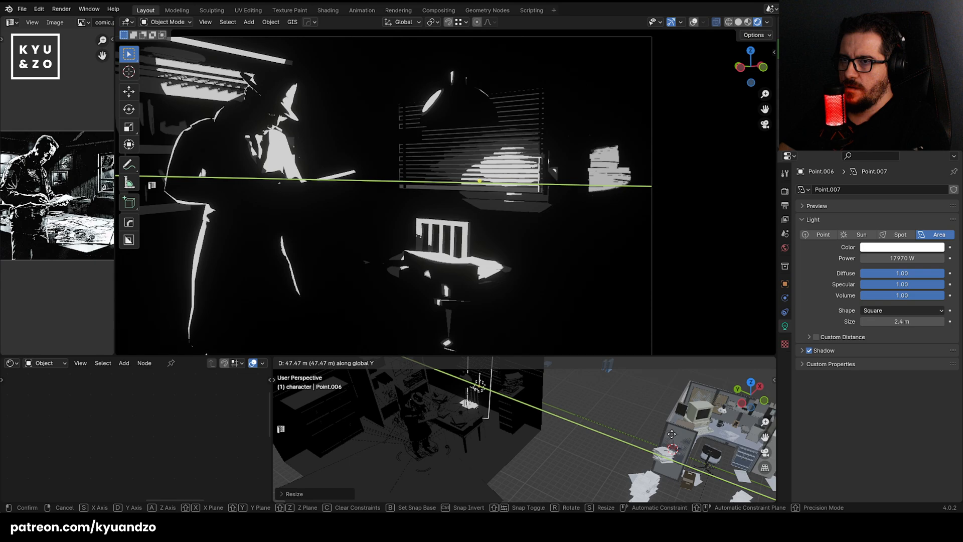
pyautogui.click(686, 443)
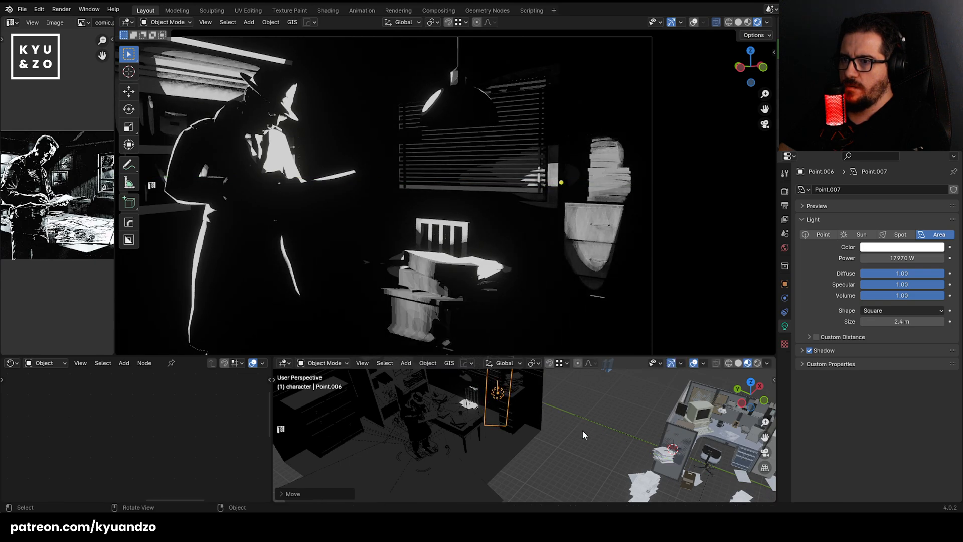
# Rescale the area light along Z and set its size to 2.71 m.
pyautogui.press('s')
pyautogui.press('z')
pyautogui.click(579, 422)
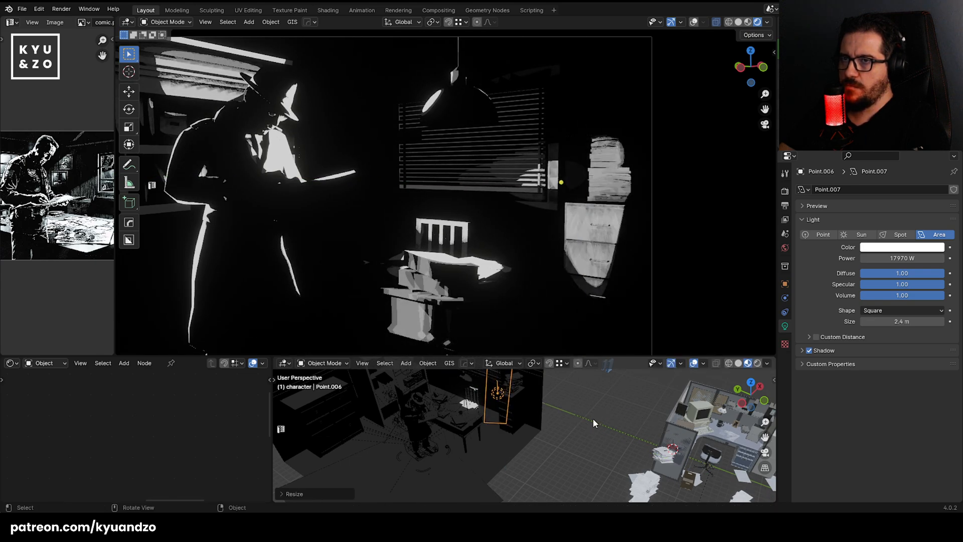
pyautogui.moveTo(903, 319)
pyautogui.mouseDown()
pyautogui.moveTo(876, 319)
pyautogui.moveTo(918, 321)
pyautogui.moveTo(906, 321)
pyautogui.mouseUp()
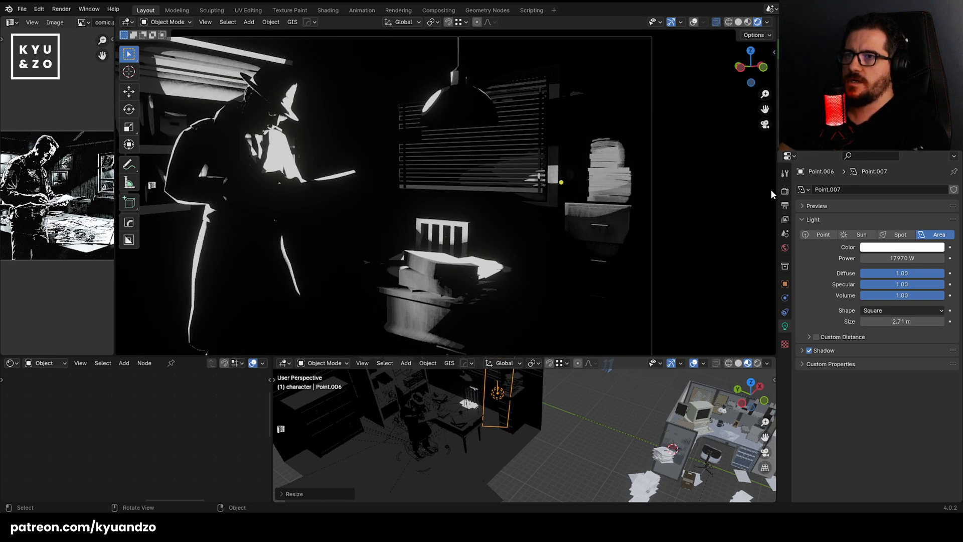
# Check the lighting on the blinds, hanging lamp and filing cabinet in the camera view, and save the file.
pyautogui.click(471, 293)
pyautogui.scroll(-3, 471, 292)
pyautogui.click(546, 174)
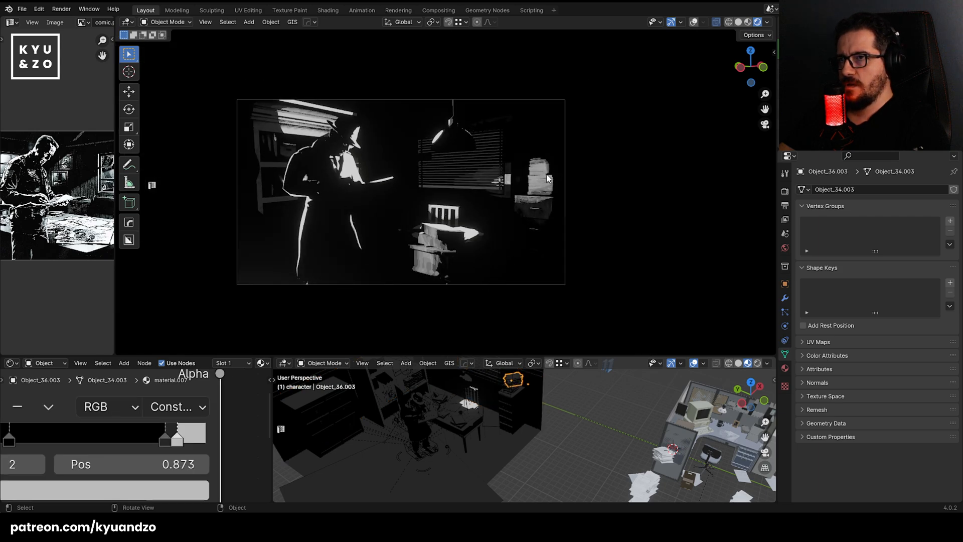
pyautogui.scroll(2, 415, 213)
pyautogui.click(491, 161)
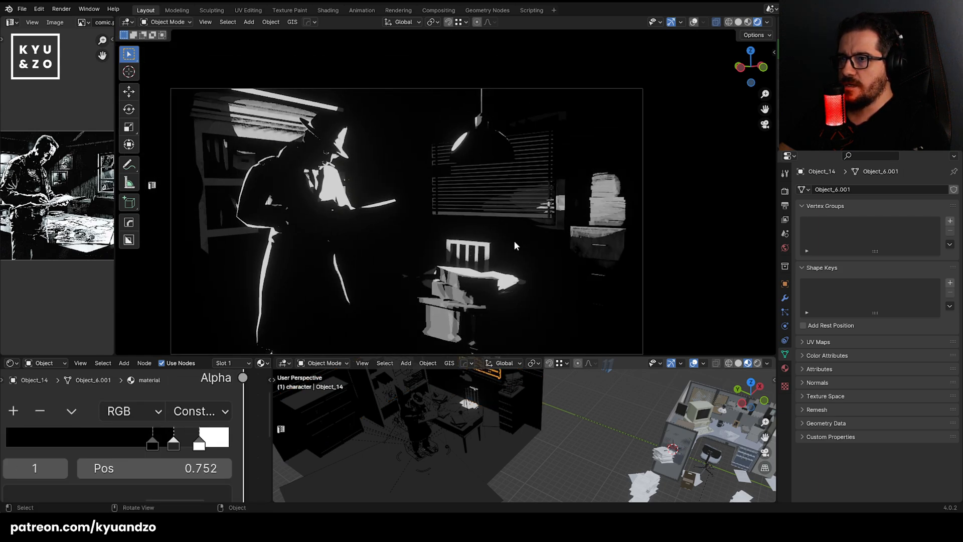
pyautogui.keyDown('shift'); pyautogui.moveTo(514, 241); pyautogui.dragTo(630, 258, button='middle'); pyautogui.keyUp('shift')
pyautogui.click(612, 172)
pyautogui.keyDown('shift'); pyautogui.moveTo(612, 173); pyautogui.dragTo(524, 178, button='middle'); pyautogui.keyUp('shift')
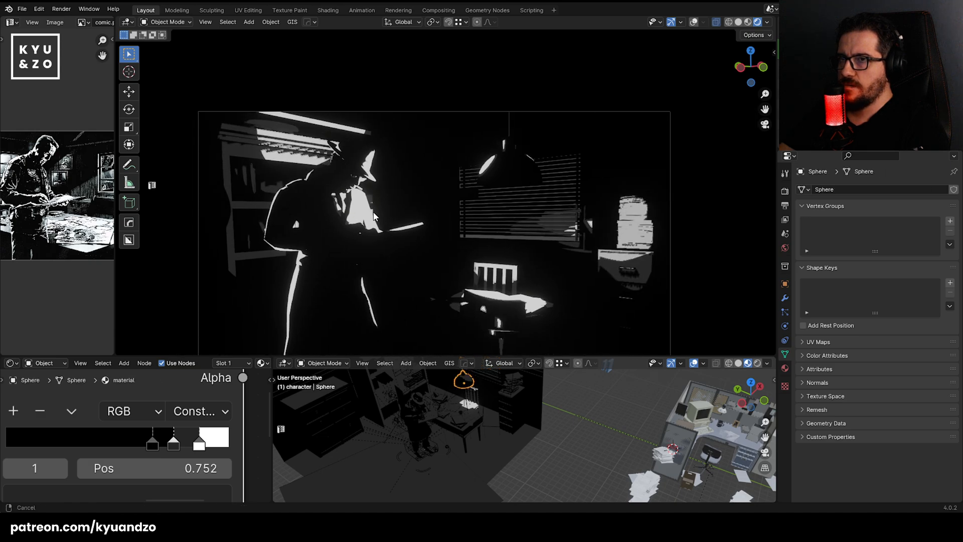
pyautogui.scroll(2, 519, 225)
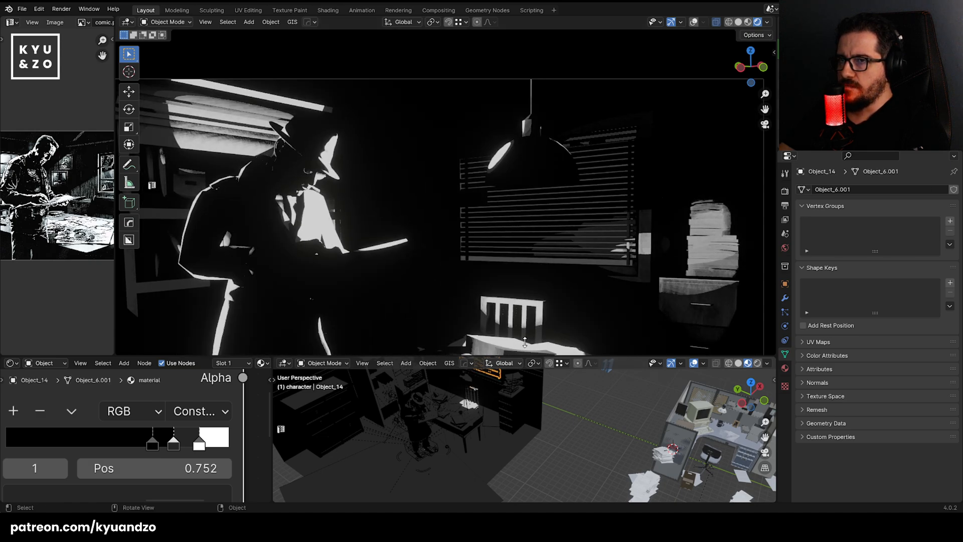
pyautogui.keyDown('shift'); pyautogui.moveTo(565, 209); pyautogui.dragTo(491, 221, button='middle'); pyautogui.keyUp('shift')
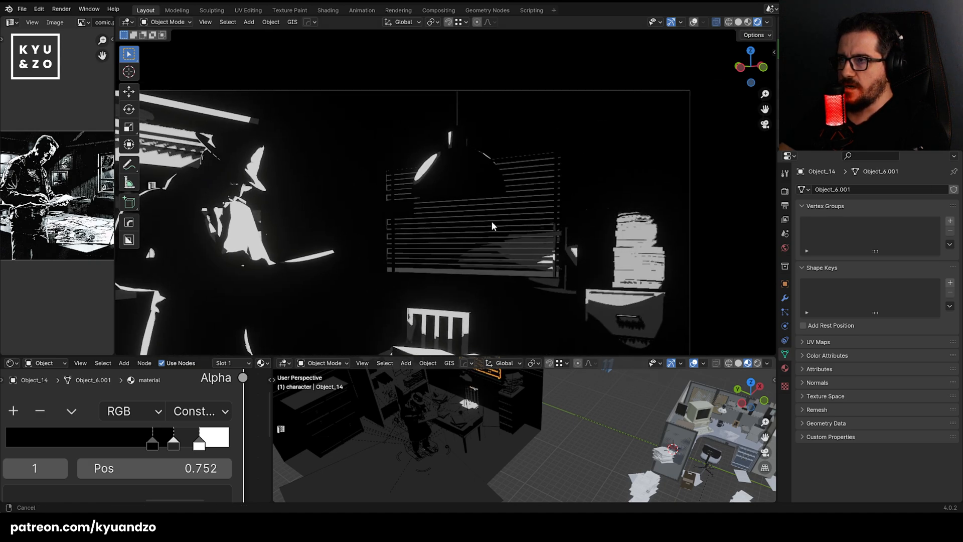
pyautogui.hotkey('ctrl', 's')
# Add a plane mesh near the blinds wall, enlarge it and rotate it 90° about the Y axis to stand upright.
pyautogui.moveTo(500, 389); pyautogui.dragTo(490, 434, button='middle')
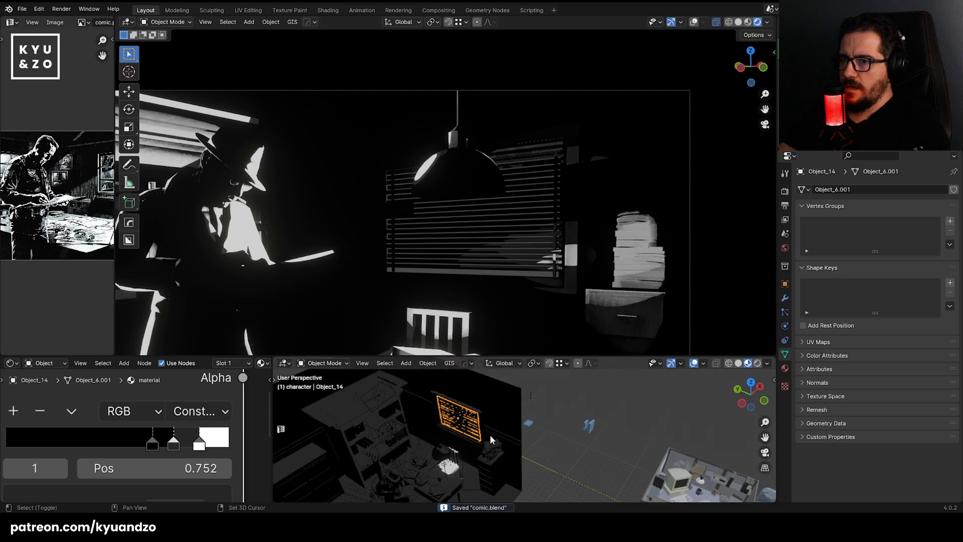
pyautogui.hotkey('shift', 'a')
pyautogui.moveTo(458, 279)
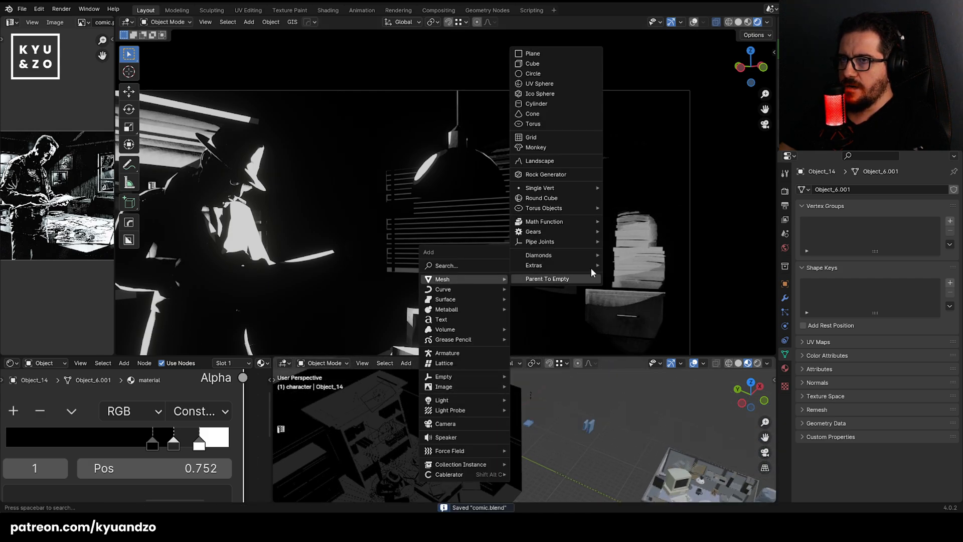
pyautogui.click(557, 55)
pyautogui.press('s')
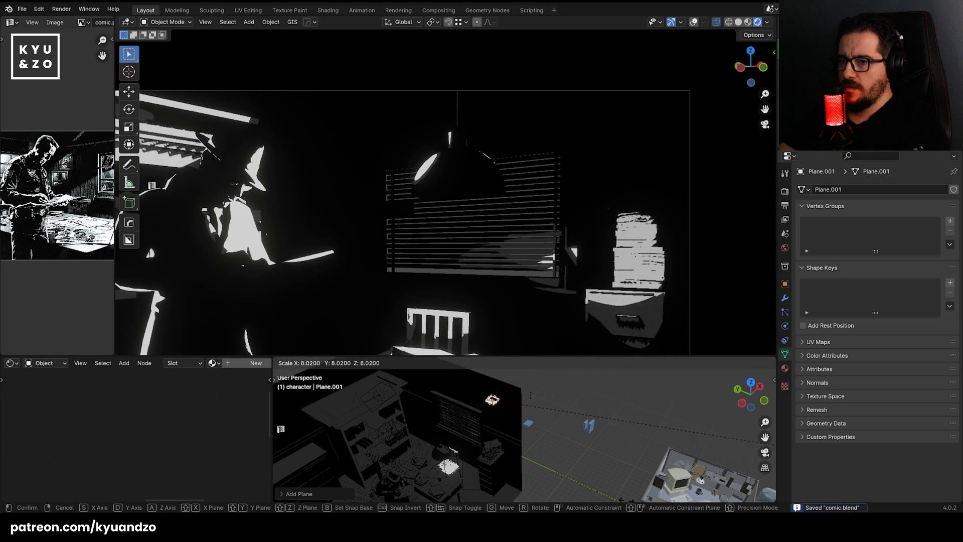
pyautogui.click(636, 409)
pyautogui.write('rx90')
pyautogui.press('Return')
# Move the upright plane about 78 m along global X to the outside of the window wall and lower it along Z.
pyautogui.press('g')
pyautogui.press('y')
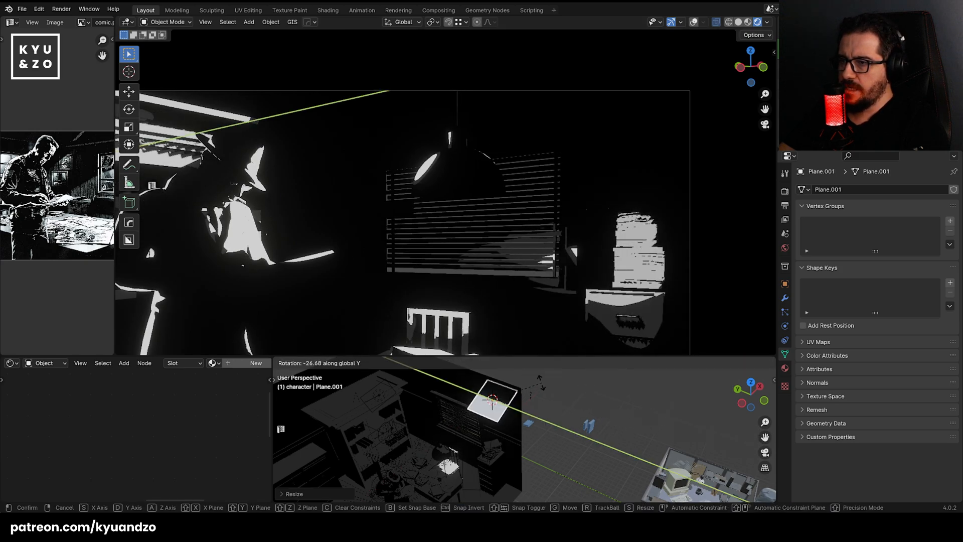
pyautogui.press('s')
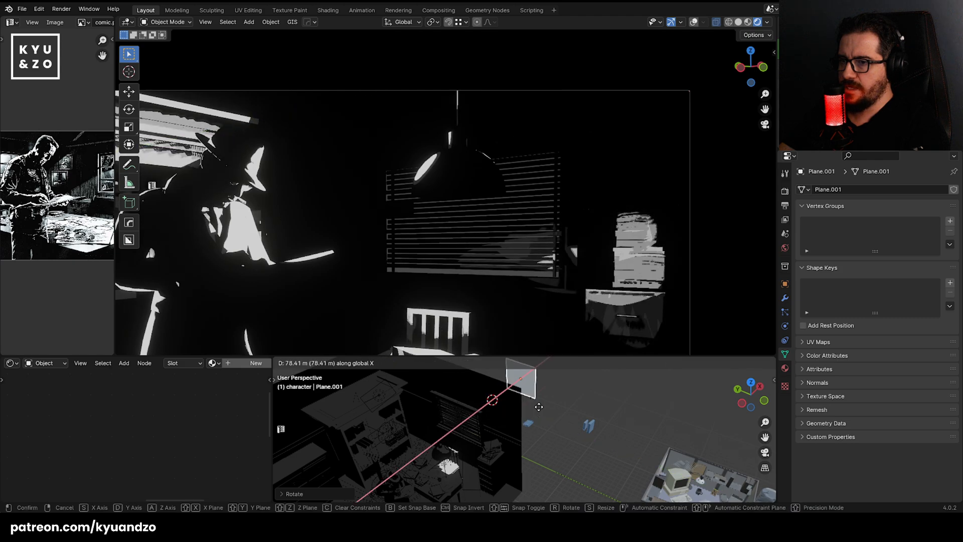
pyautogui.click(534, 407)
pyautogui.moveTo(534, 407); pyautogui.dragTo(507, 436, button='middle')
pyautogui.press('g')
pyautogui.press('z')
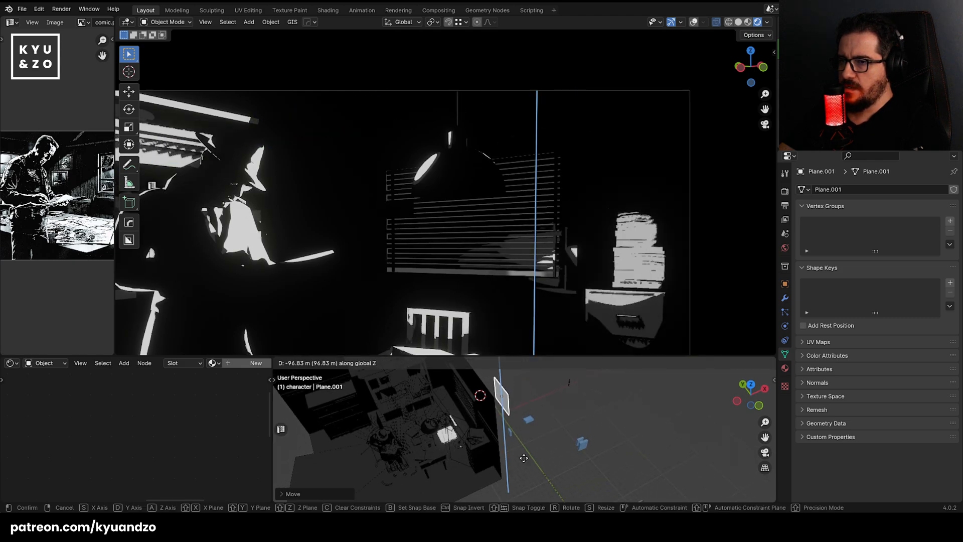
pyautogui.click(522, 454)
# Shift the plane along Y and X so that it sits near the wall behind the blinds.
pyautogui.press('g')
pyautogui.press('y')
pyautogui.click(512, 435)
pyautogui.press('g')
pyautogui.press('x')
pyautogui.click(506, 432)
# Create a new material for the plane and set its emission strength to 145.3.
pyautogui.click(784, 369)
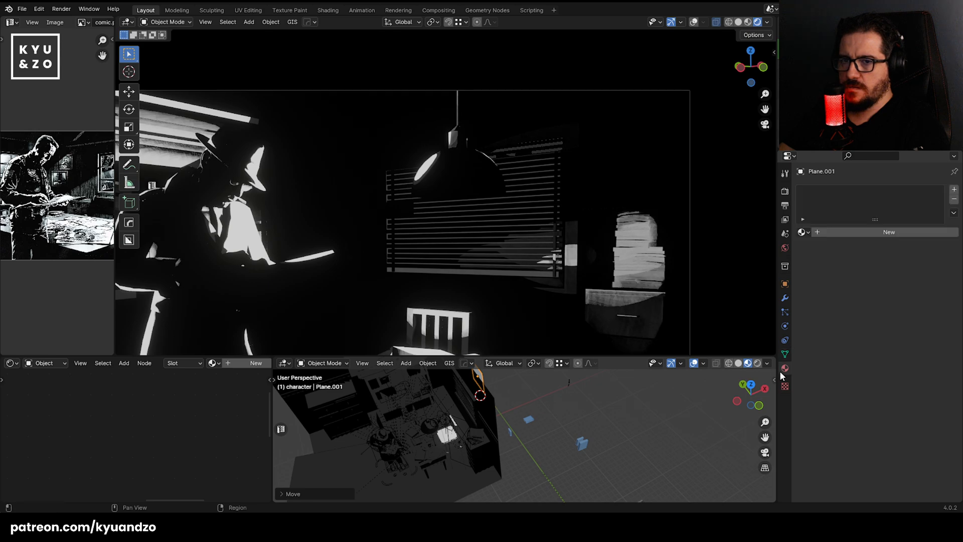
pyautogui.click(7, 365)
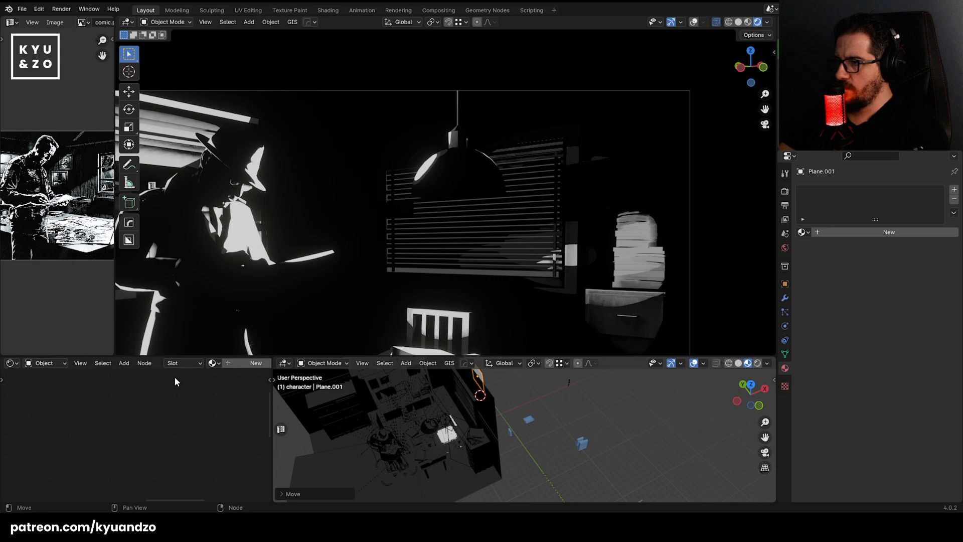
pyautogui.click(228, 362)
pyautogui.scroll(-4, 150, 438)
pyautogui.moveTo(146, 438); pyautogui.dragTo(104, 359, button='middle')
pyautogui.click(128, 452)
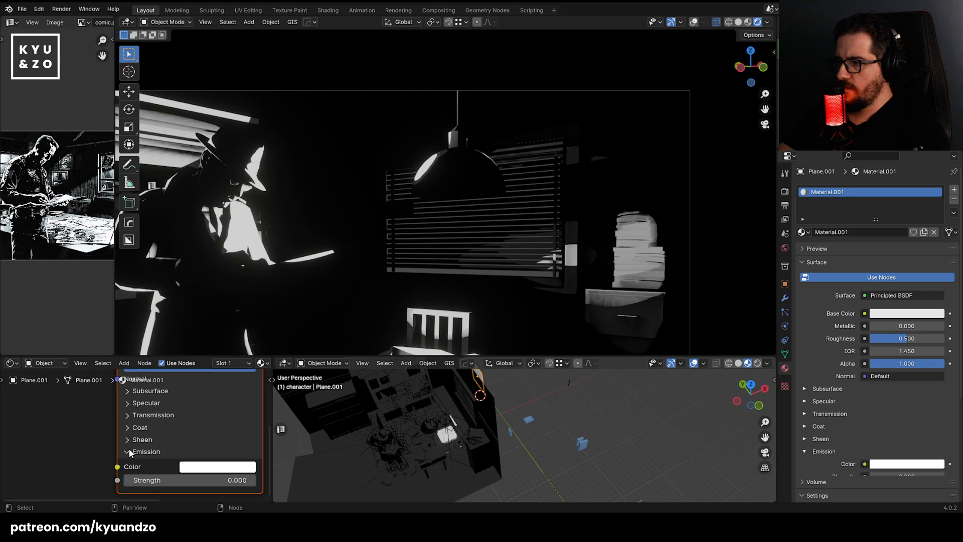
pyautogui.press('Return')
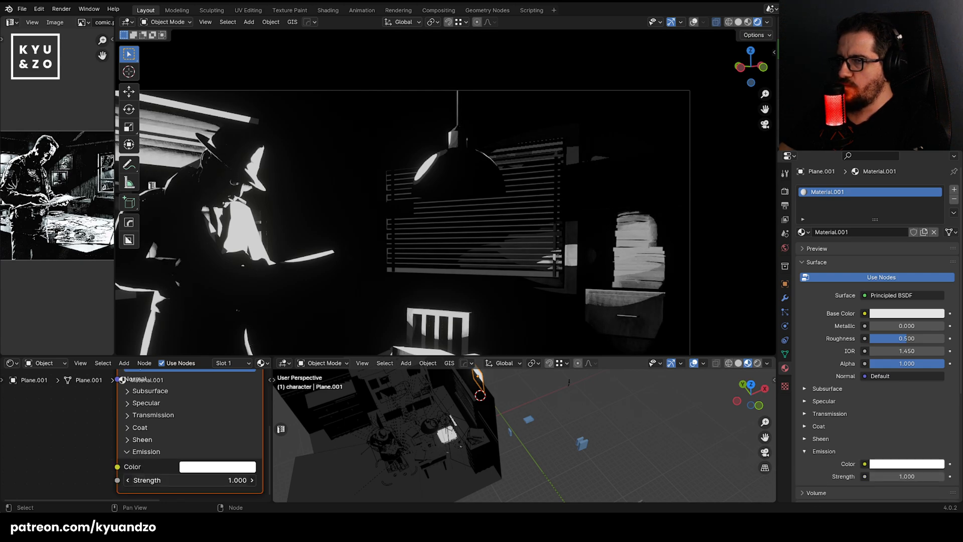
pyautogui.moveTo(190, 480); pyautogui.dragTo(914, 480)
# Lower the glowing plane along Z and adjust its distance from the window wall along X.
pyautogui.press('g')
pyautogui.press('z')
pyautogui.click(527, 415)
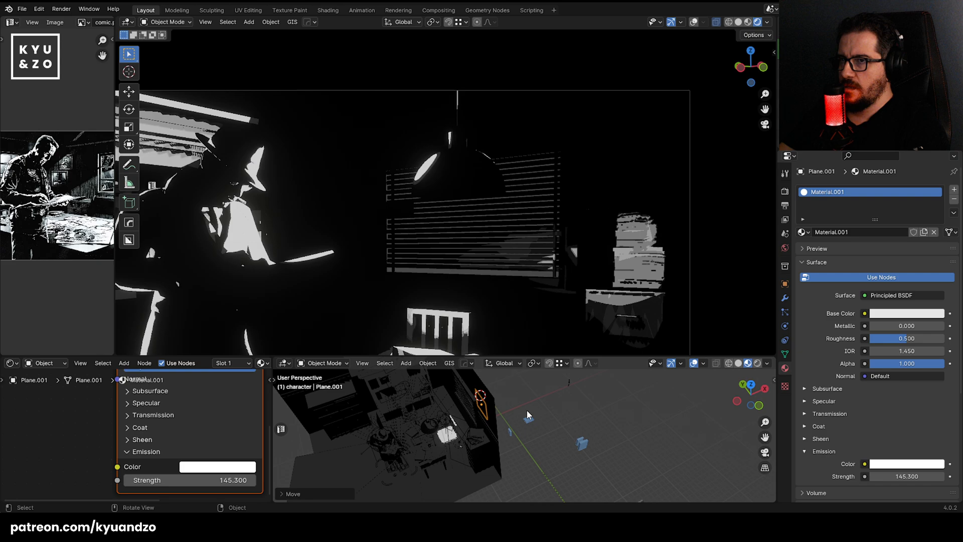
pyautogui.press('g')
pyautogui.press('s')
pyautogui.click(510, 417)
pyautogui.moveTo(510, 417); pyautogui.dragTo(431, 403, button='middle')
pyautogui.press('g')
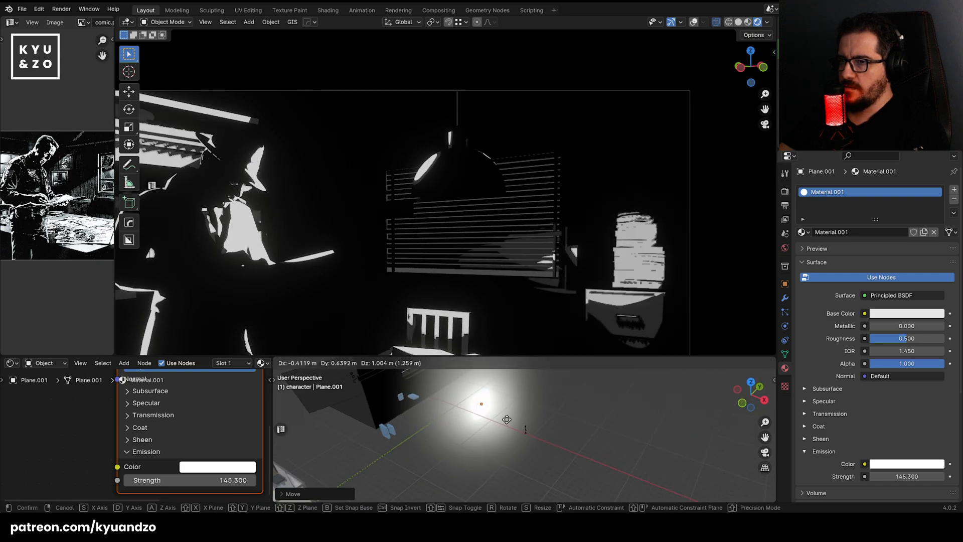
pyautogui.click(491, 381)
# Move the glowing plane along Y and raise it about 43 m along Z to place it behind the blinds.
pyautogui.keyDown('shift'); pyautogui.moveTo(489, 387); pyautogui.dragTo(511, 458, button='middle'); pyautogui.keyUp('shift')
pyautogui.press('g')
pyautogui.press('d')
pyautogui.click(474, 456)
pyautogui.press('g')
pyautogui.press('a')
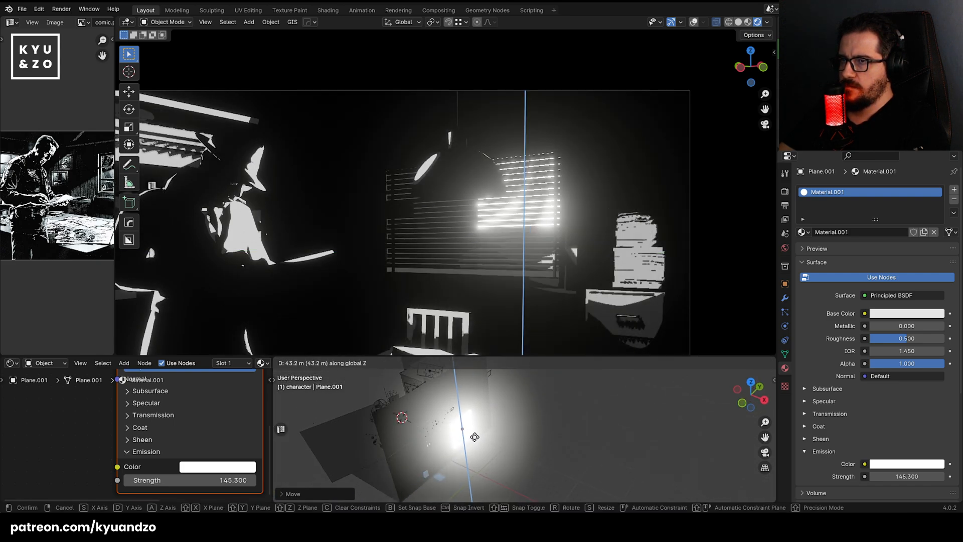
pyautogui.click(475, 437)
# Scale the glowing plane up along Y and Z until it fills the whole window behind the blinds.
pyautogui.press('s')
pyautogui.press('d')
pyautogui.click(579, 392)
pyautogui.press('s')
pyautogui.press('a')
pyautogui.click(566, 431)
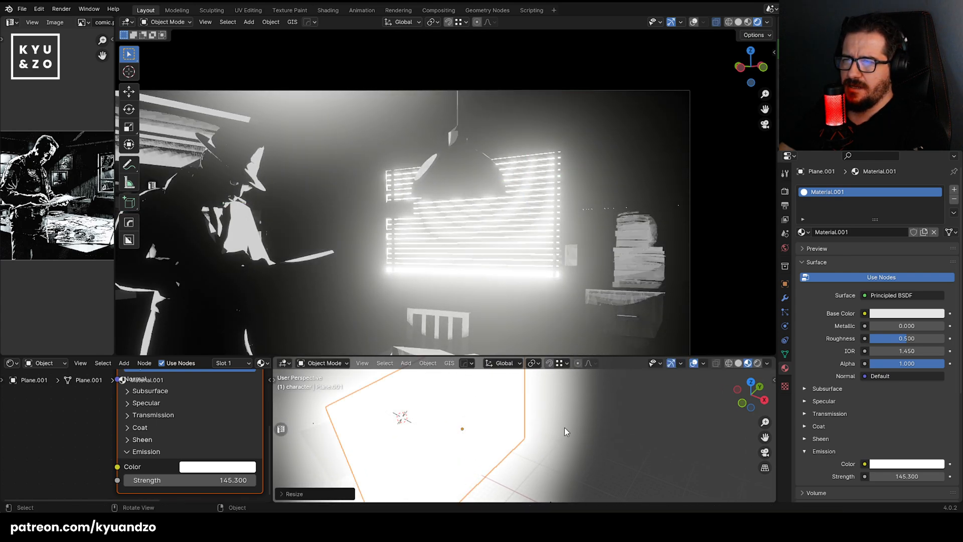
# Reduce the emission strength of the plane's material to 1.3.
pyautogui.moveTo(204, 478); pyautogui.dragTo(125, 478)
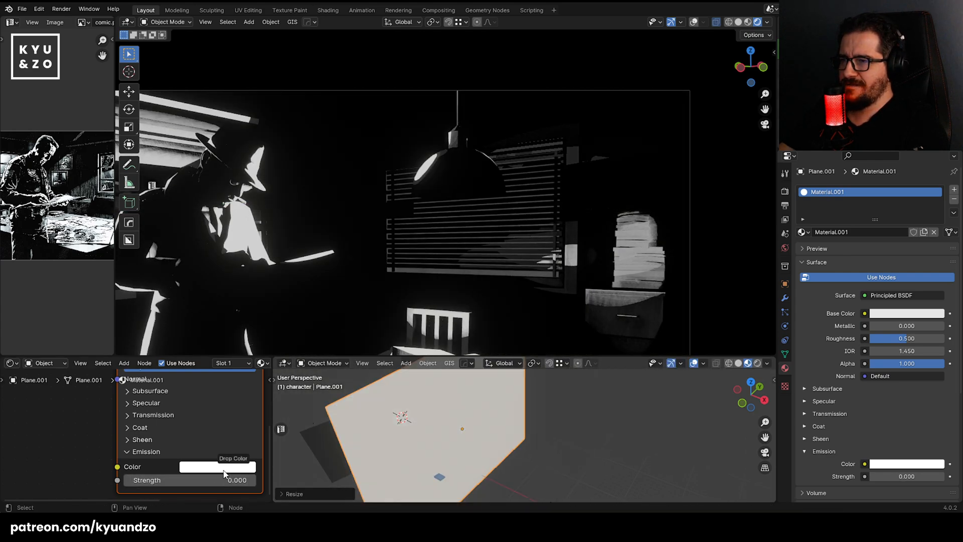
pyautogui.moveTo(224, 480); pyautogui.dragTo(222, 479)
pyautogui.scroll(-4, 382, 468)
pyautogui.scroll(-2, 546, 266)
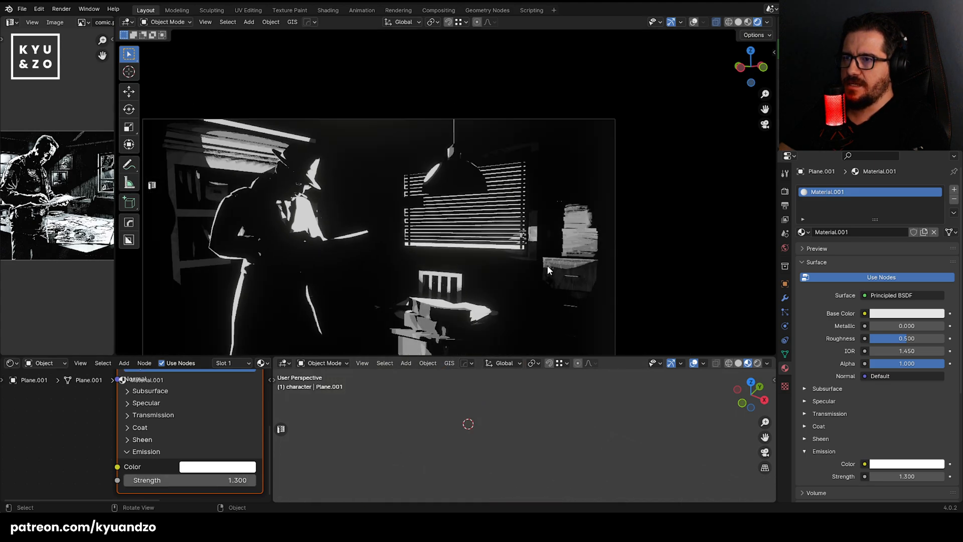
# Move the glowing plane along Y and flatten it along Z into a low, long strip.
pyautogui.keyDown('shift'); pyautogui.moveTo(507, 276); pyautogui.dragTo(536, 218, button='middle'); pyautogui.keyUp('shift')
pyautogui.press('g')
pyautogui.press('d')
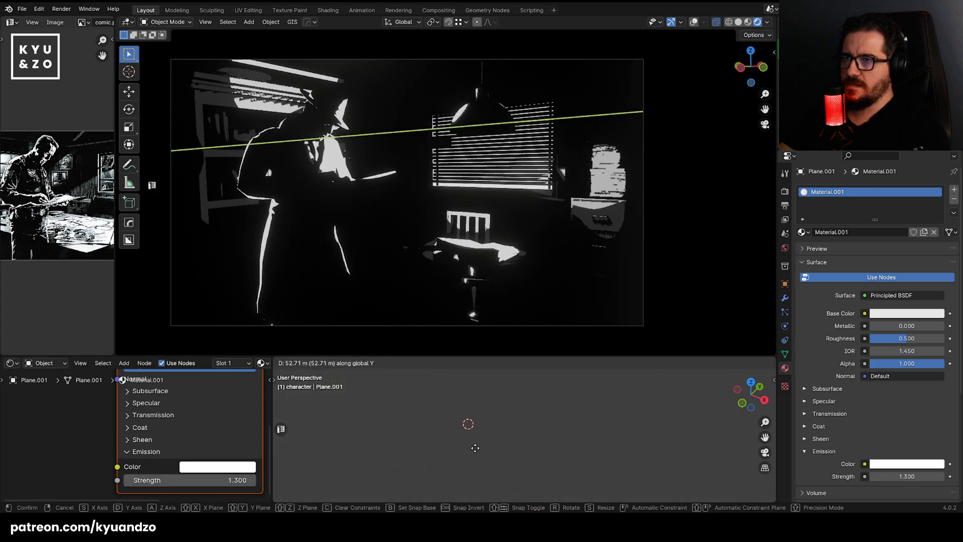
pyautogui.click(468, 409)
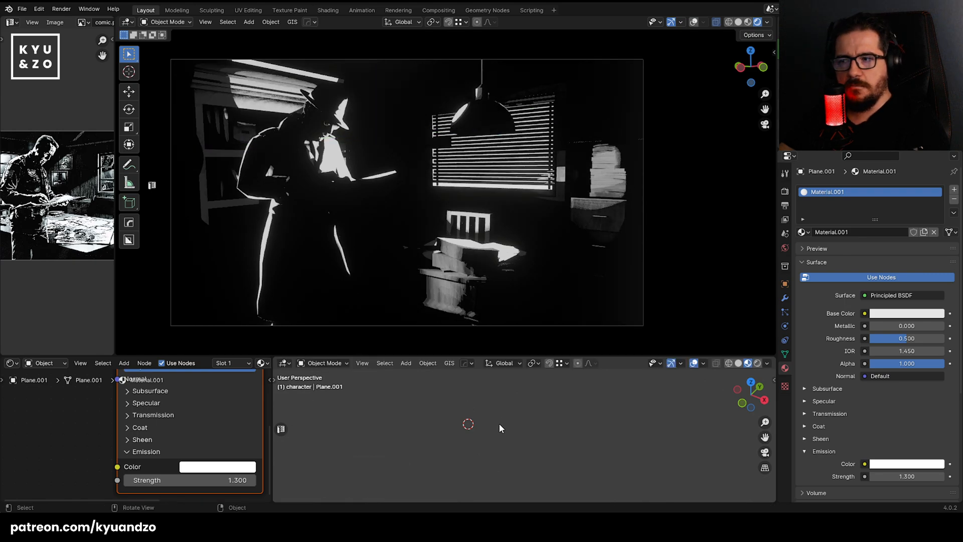
pyautogui.press('s')
pyautogui.press('z')
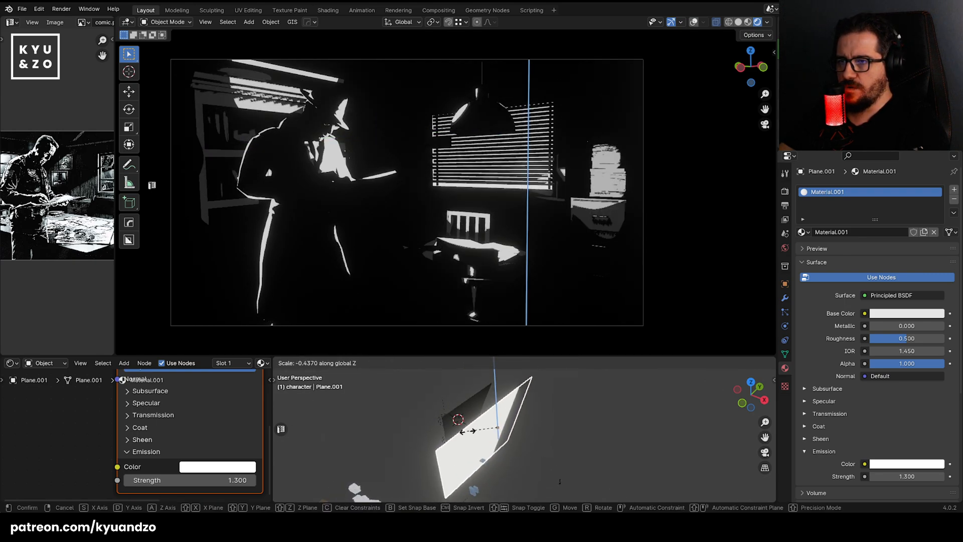
pyautogui.click(588, 405)
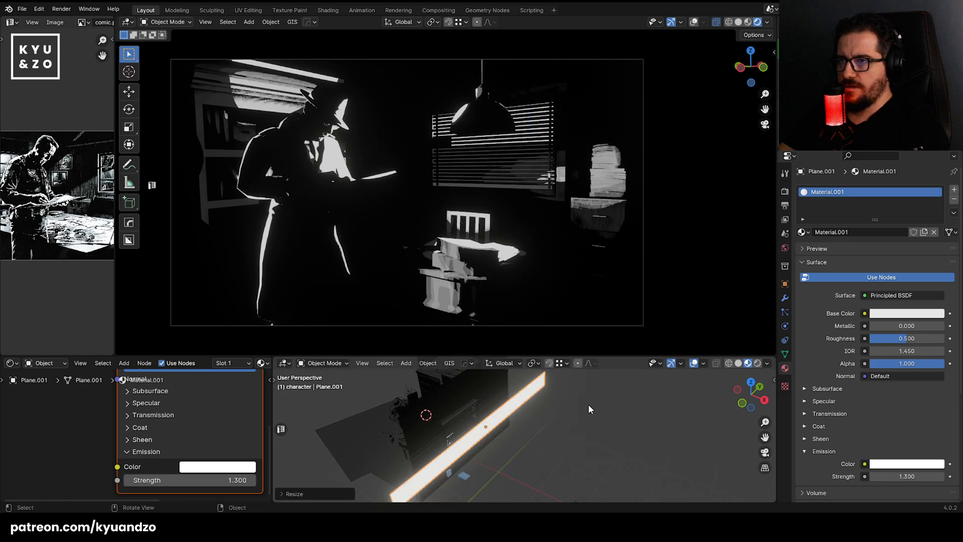
# Shrink the glowing strip along Y and Z into a small rectangle outside the window wall.
pyautogui.press('s')
pyautogui.press('y')
pyautogui.click(519, 427)
pyautogui.press('s')
pyautogui.press('y')
pyautogui.click(535, 423)
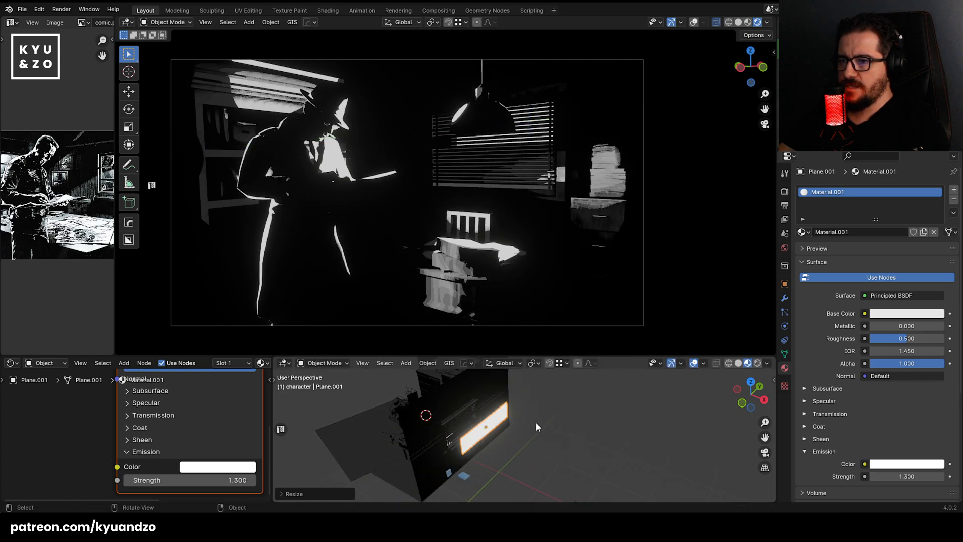
pyautogui.press('s')
pyautogui.press('y')
pyautogui.press('z')
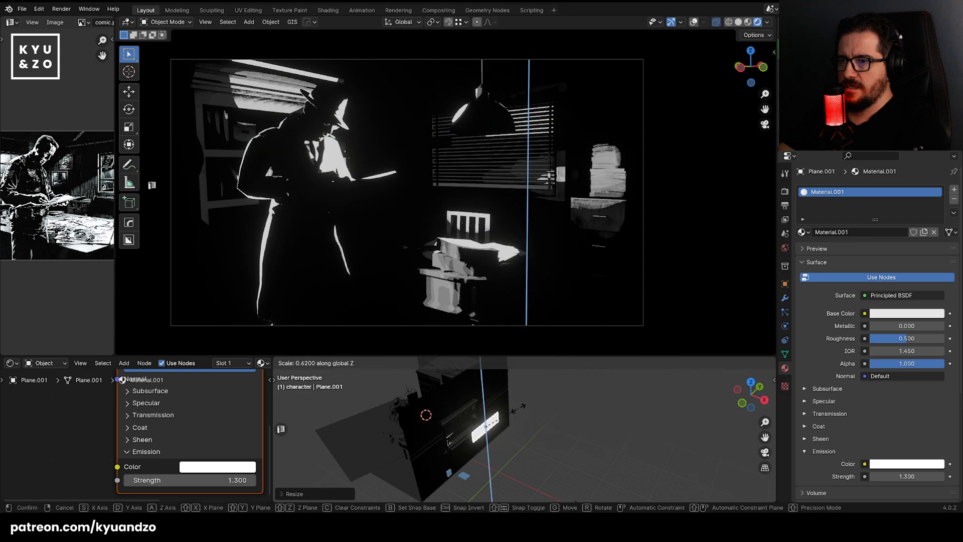
pyautogui.click(517, 407)
# Reposition the small glowing plane along Y and lower it along Z outside the window wall.
pyautogui.press('g')
pyautogui.press('y')
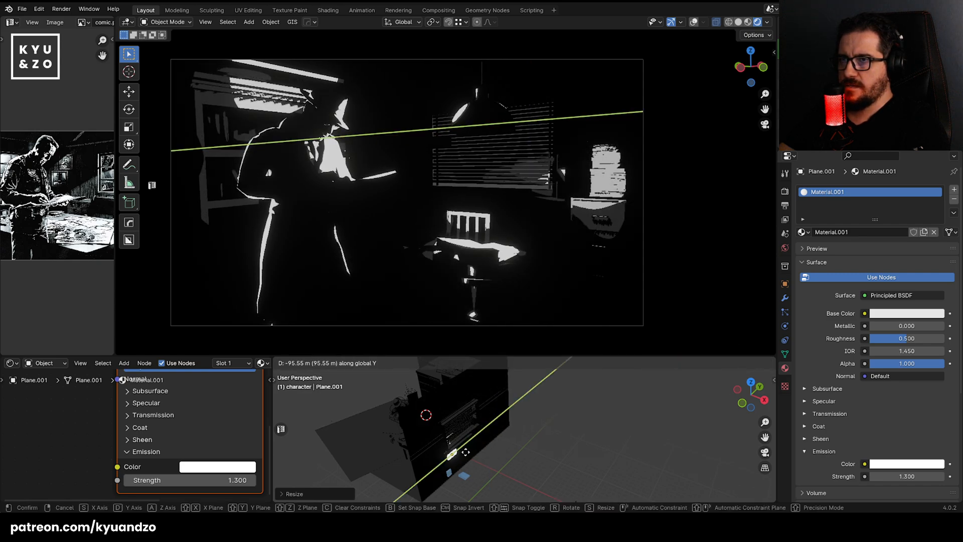
pyautogui.click(502, 405)
pyautogui.press('g')
pyautogui.press('z')
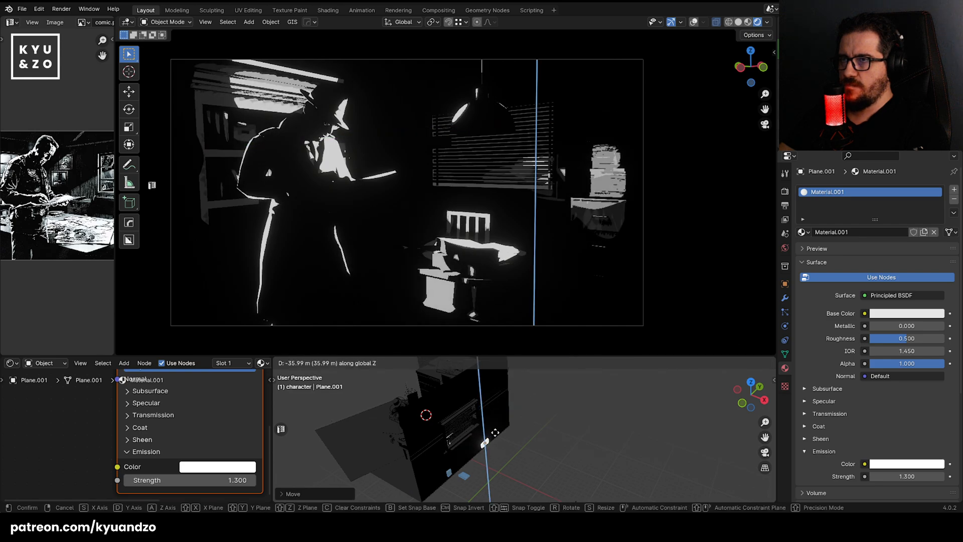
pyautogui.click(498, 438)
# Try shifting the glowing plane along X, but place it along Y instead.
pyautogui.press('g')
pyautogui.press('y')
pyautogui.press('x')
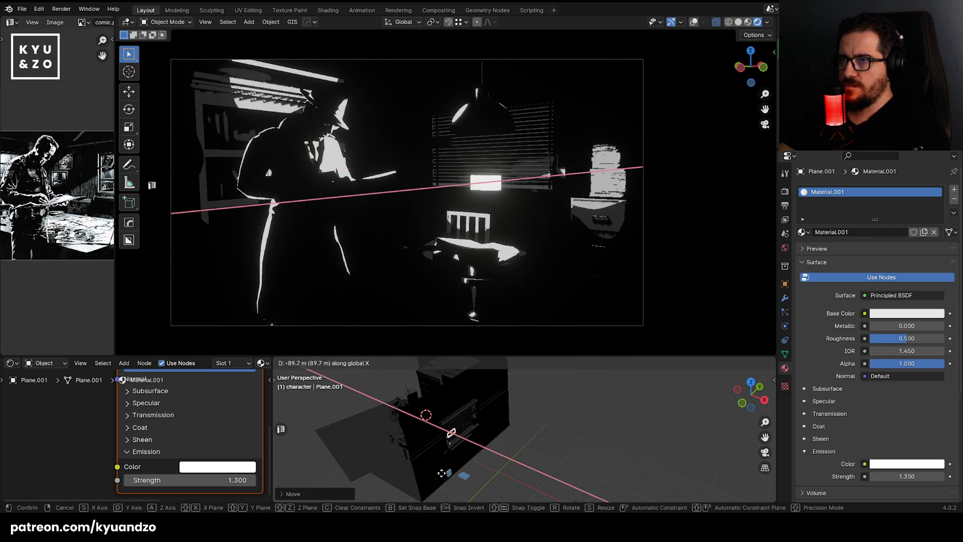
pyautogui.press('y')
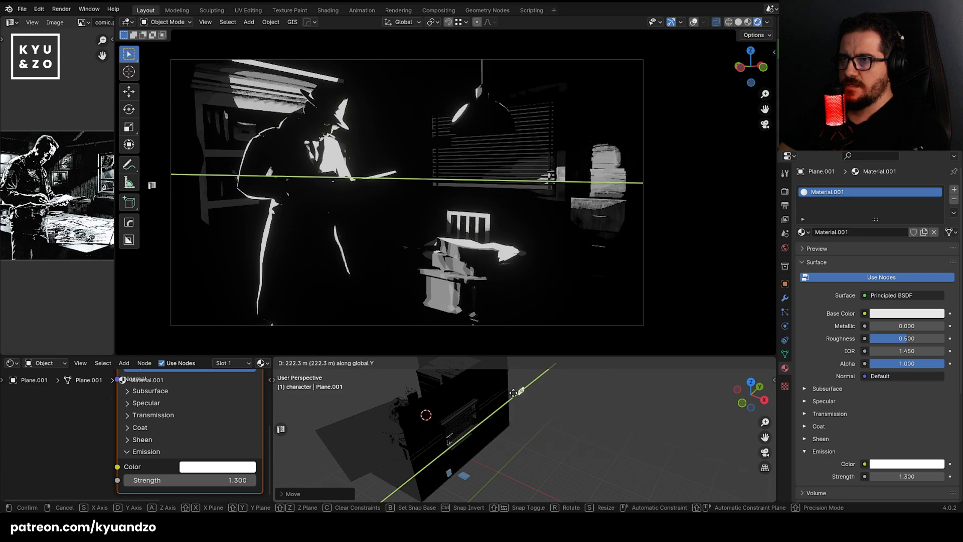
pyautogui.click(499, 424)
# Raise the emission strength of the plane's material to 95.6 and move the plane along Y near the window.
pyautogui.moveTo(196, 480); pyautogui.dragTo(255, 480)
pyautogui.press('g')
pyautogui.press('y')
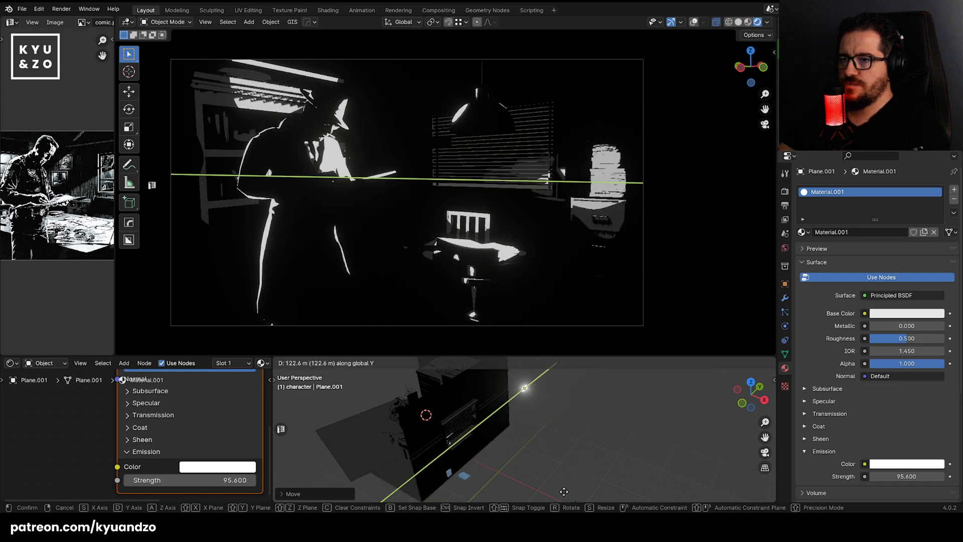
pyautogui.click(537, 368)
pyautogui.hotkey('shift', '`')
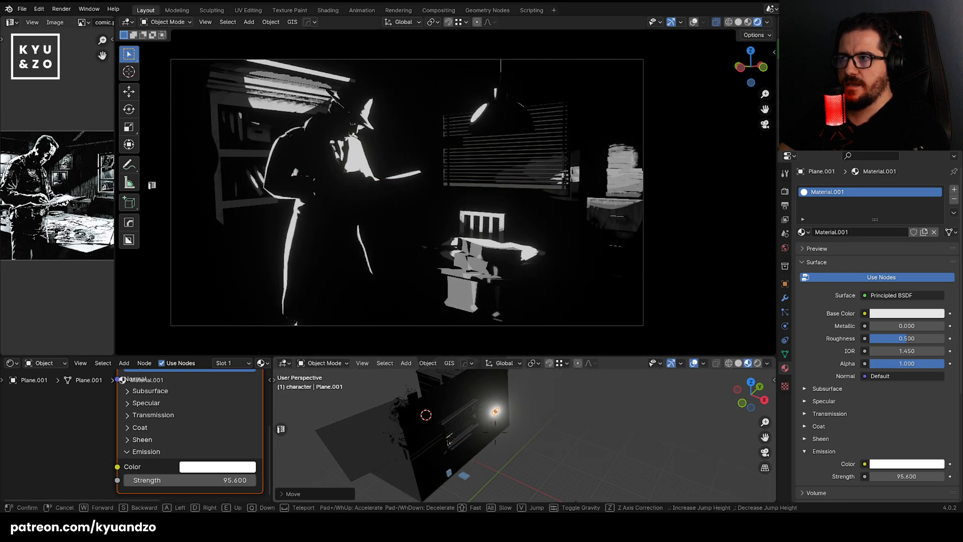
pyautogui.press('d')
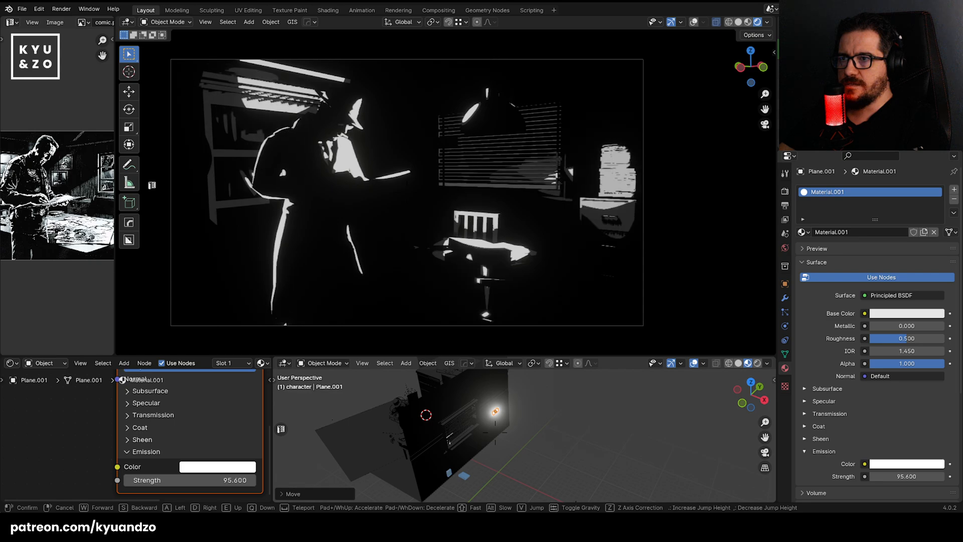
pyautogui.click(460, 366)
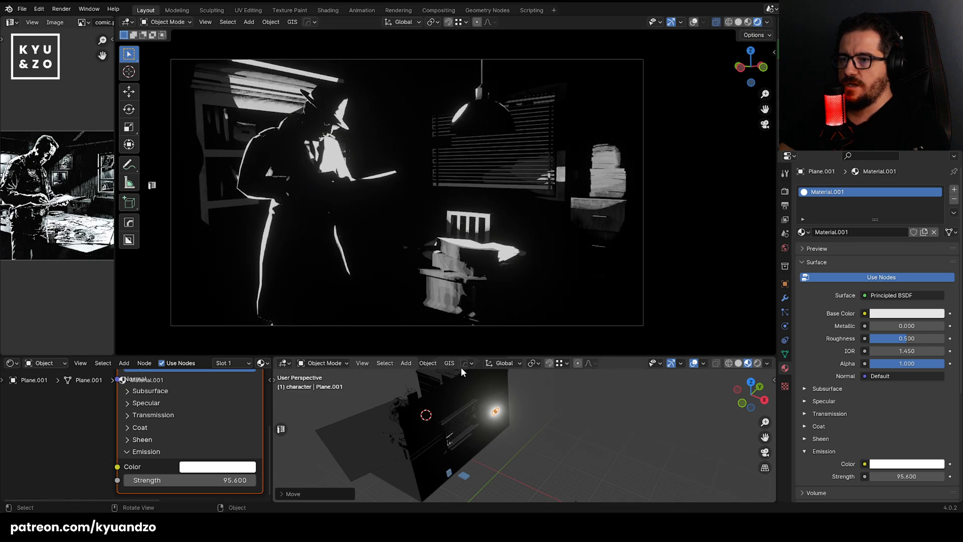
pyautogui.press('g')
pyautogui.press('y')
pyautogui.rightClick(362, 461)
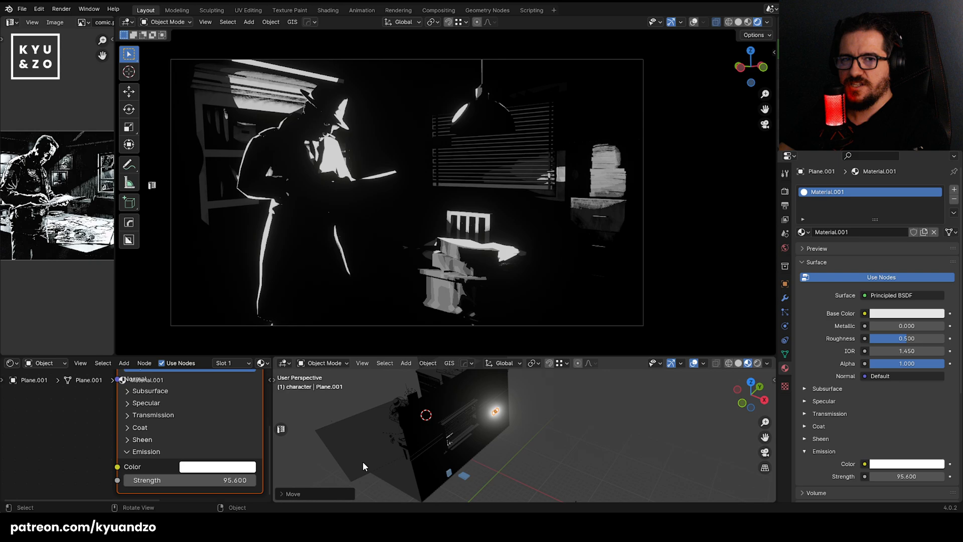
# Stretch the glowing plane vertically along Z and reduce its material's emission strength to 8.3.
pyautogui.press('s')
pyautogui.press('z')
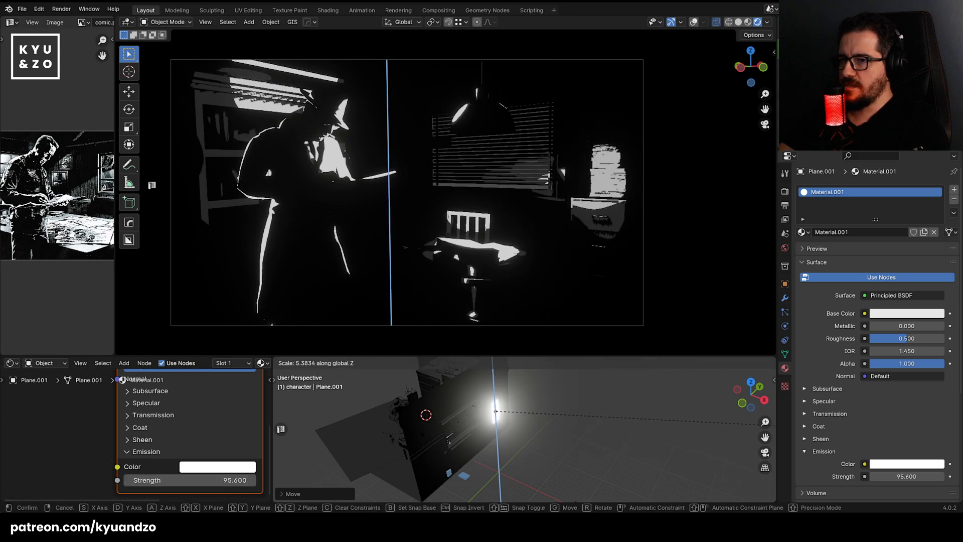
pyautogui.click(308, 502)
pyautogui.moveTo(235, 486); pyautogui.dragTo(326, 479)
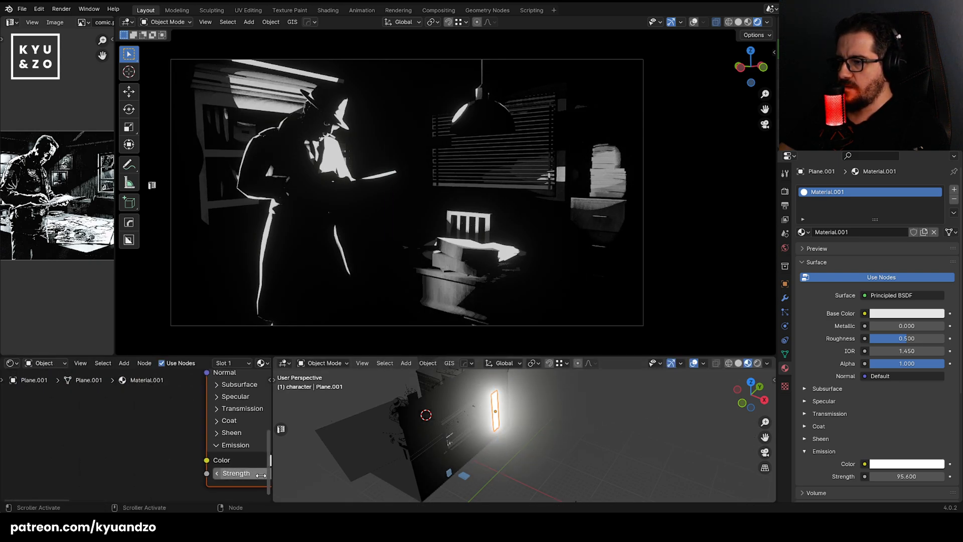
pyautogui.moveTo(266, 441); pyautogui.dragTo(123, 434, button='middle')
pyautogui.moveTo(135, 467); pyautogui.dragTo(70, 467)
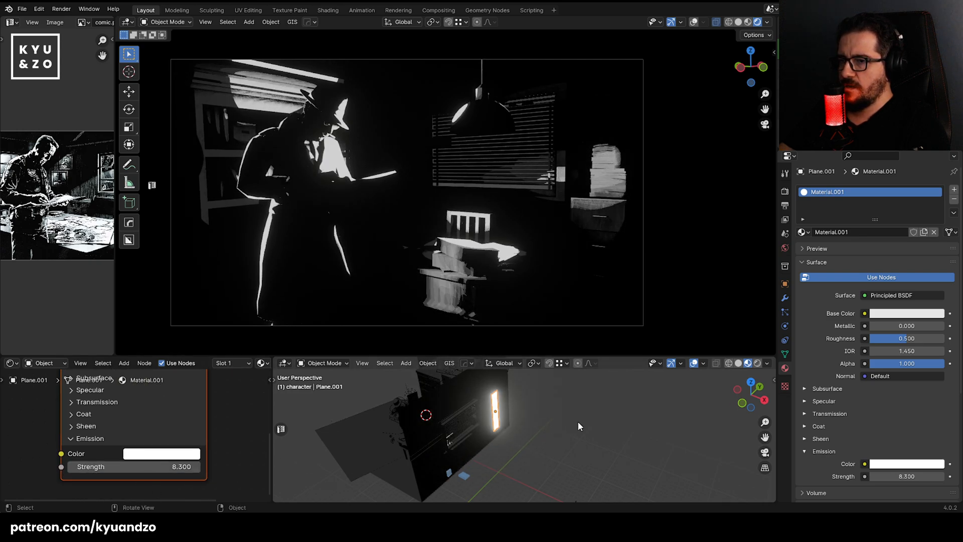
# Shrink the glowing plane along Y and Z to a small rectangle and raise it about 40 m behind the blinds.
pyautogui.press('s')
pyautogui.press('y')
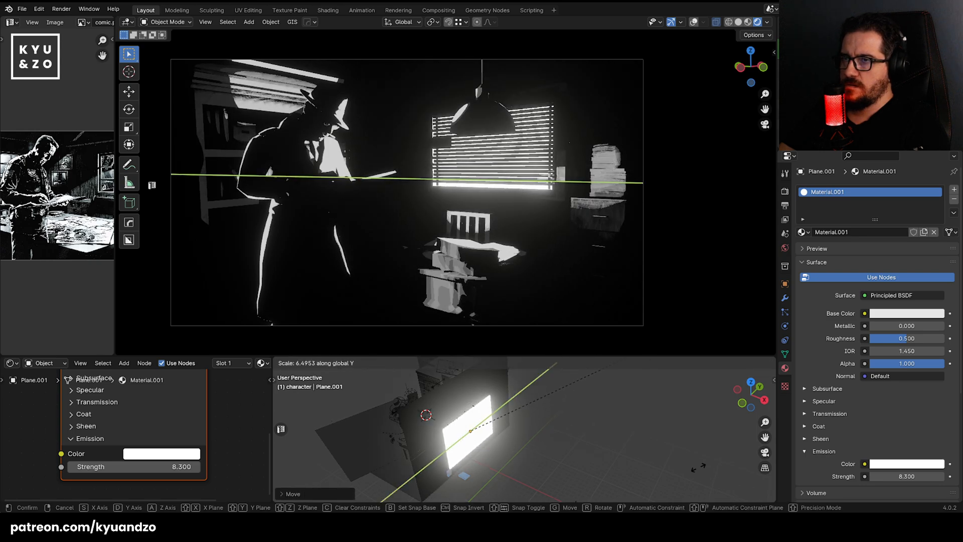
pyautogui.click(612, 497)
pyautogui.press('s')
pyautogui.press('y')
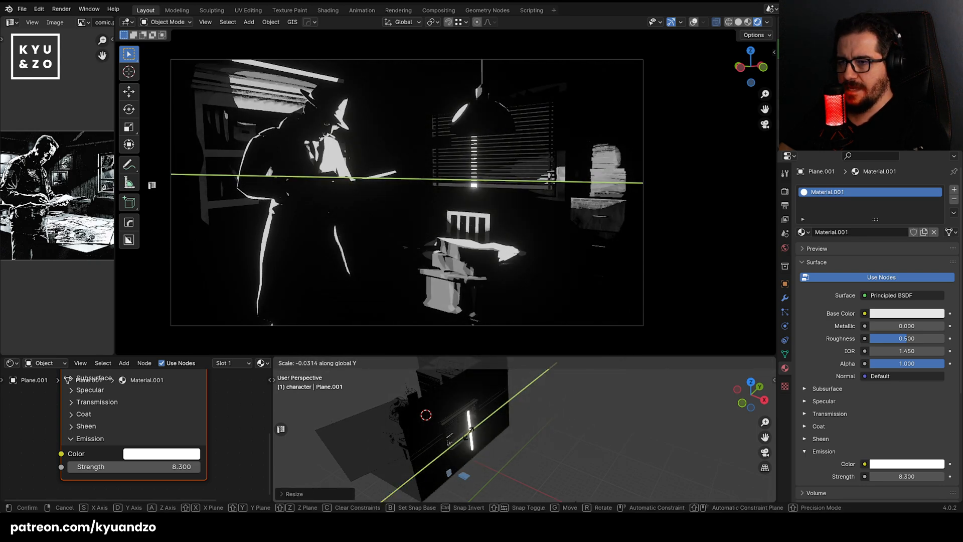
pyautogui.press('z')
pyautogui.press('g')
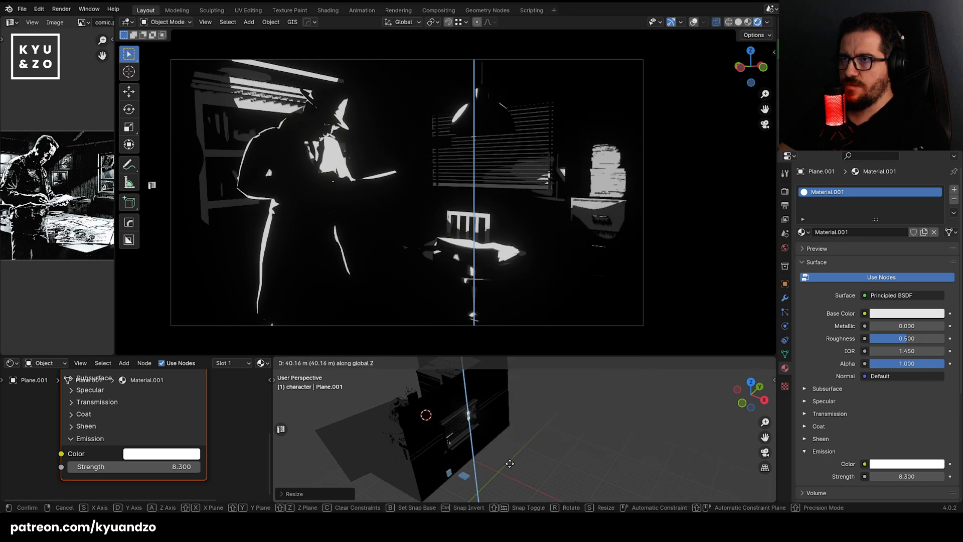
pyautogui.click(510, 463)
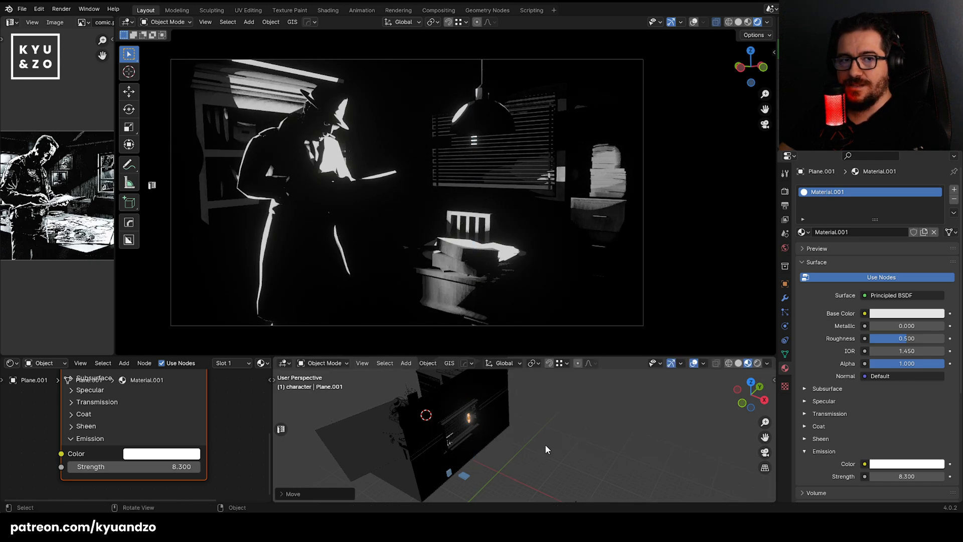
# Move the small glowing plane along negative Y to the right part of the camera's window view and scale it uniformly.
pyautogui.scroll(2, 552, 440)
pyautogui.press('g')
pyautogui.press('d')
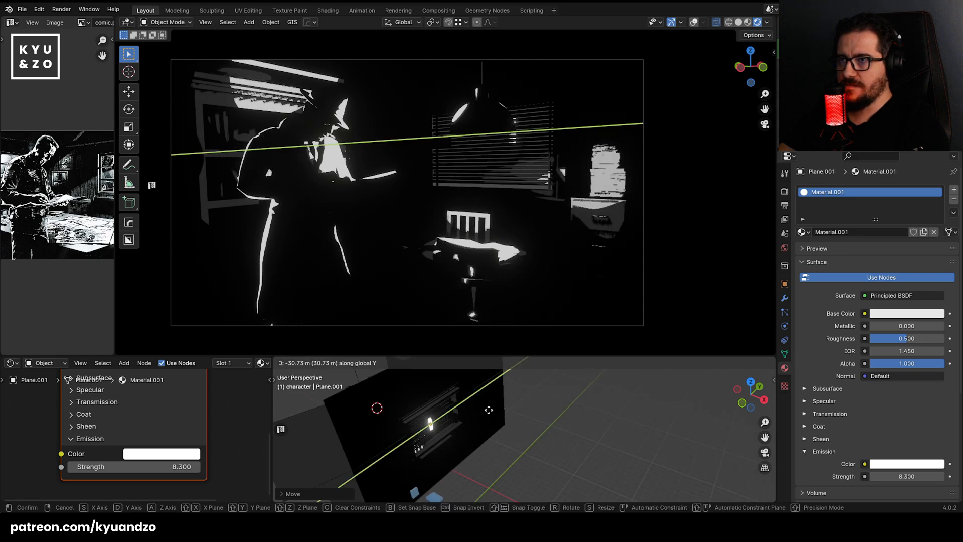
pyautogui.click(479, 421)
pyautogui.press('s')
pyautogui.click(576, 436)
# Duplicate the glowing plane downward along Z and repeat the duplication twice to form a column of four lit windows.
pyautogui.hotkey('shift', 'd')
pyautogui.press('z')
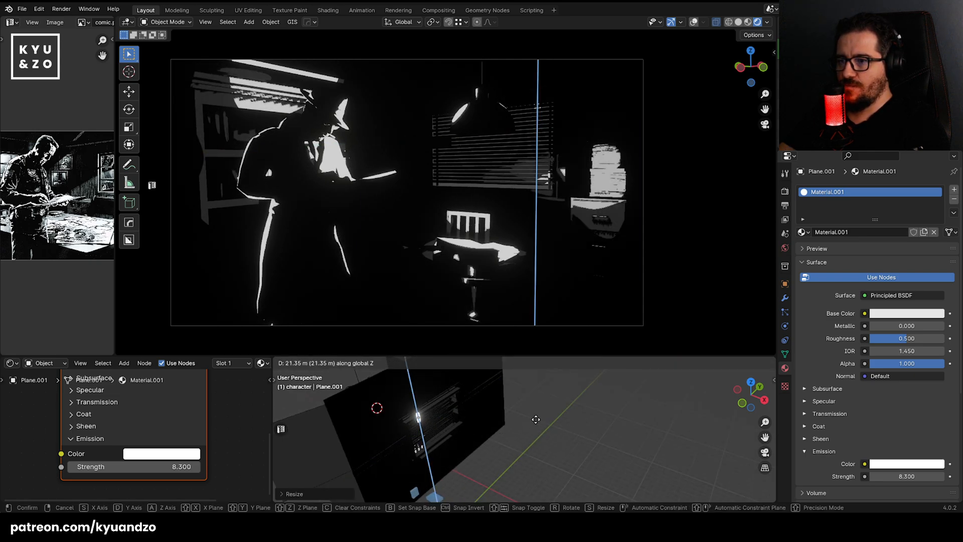
pyautogui.click(543, 433)
pyautogui.hotkey('shift', 'r')
pyautogui.hotkey('shift', 'r')
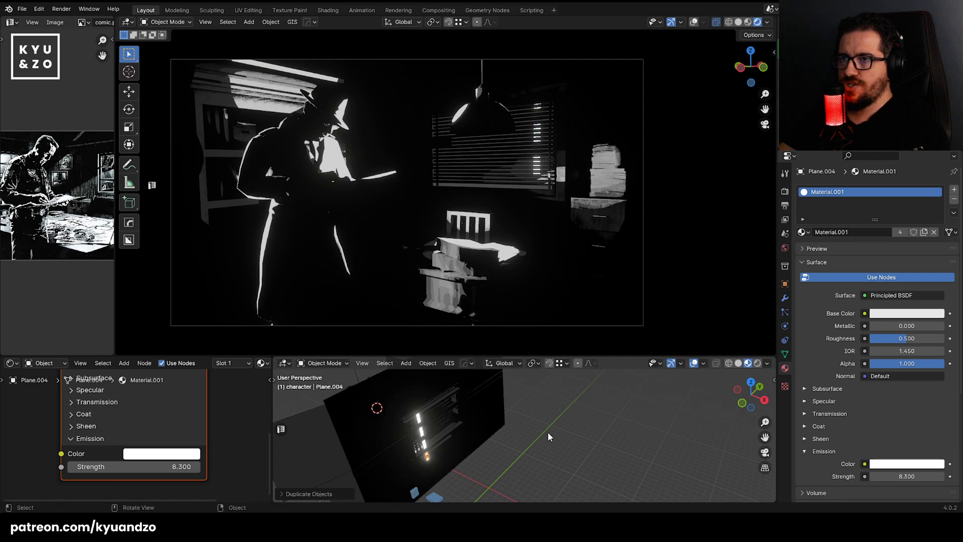
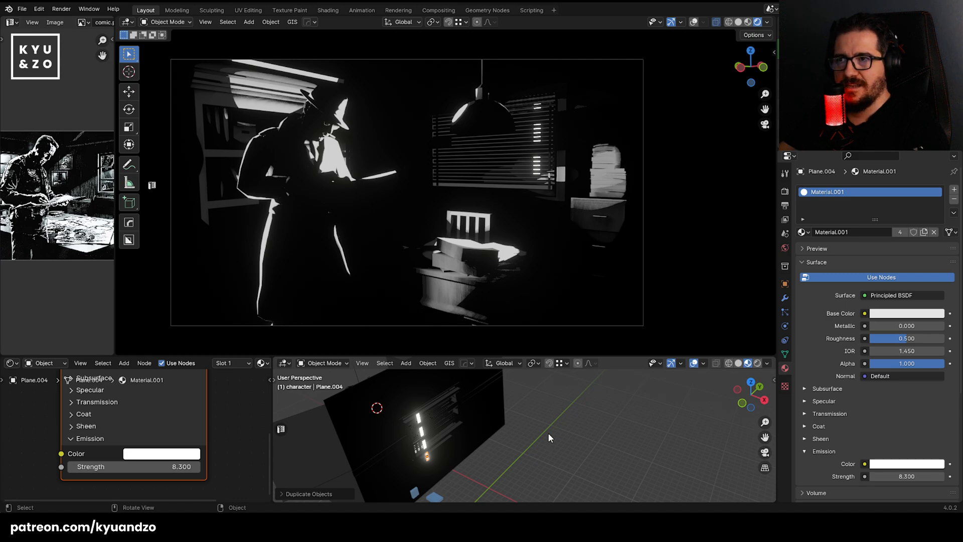
# Select all four glowing planes, duplicate them along Y as a second column, and adjust the spacing between the columns.
pyautogui.scroll(4, 576, 430)
pyautogui.keyDown('shift'); pyautogui.moveTo(498, 451); pyautogui.dragTo(478, 481, button='middle'); pyautogui.keyUp('shift')
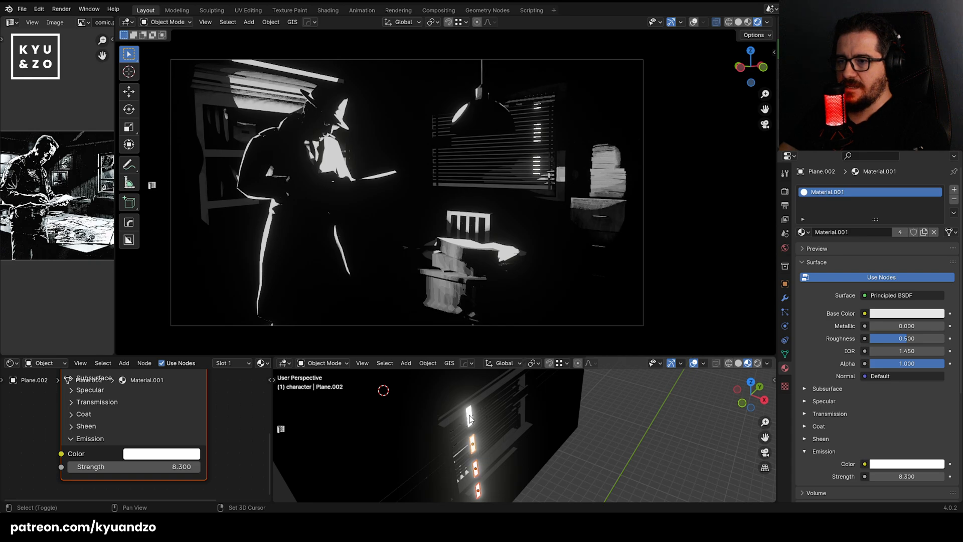
pyautogui.hotkey('shift', 'd')
pyautogui.press('x')
pyautogui.press('y')
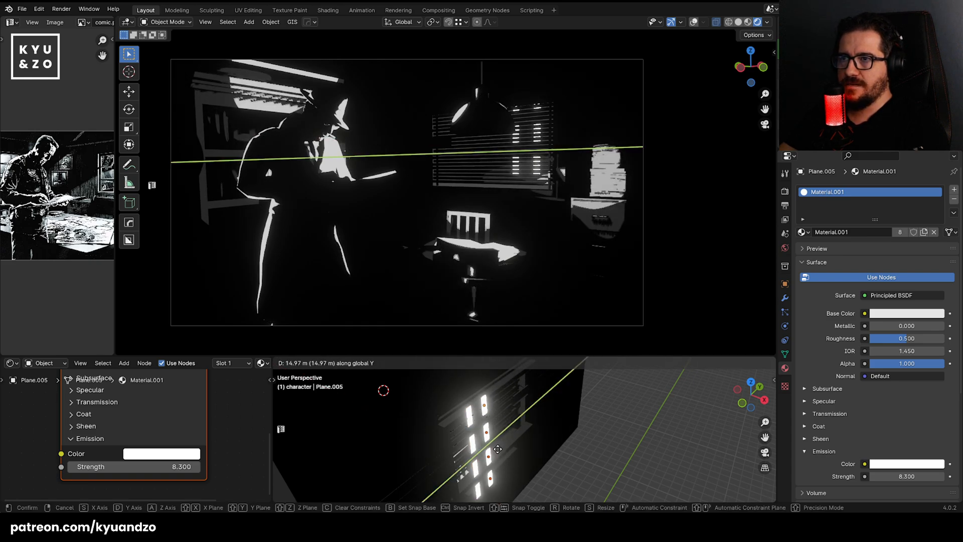
pyautogui.click(525, 422)
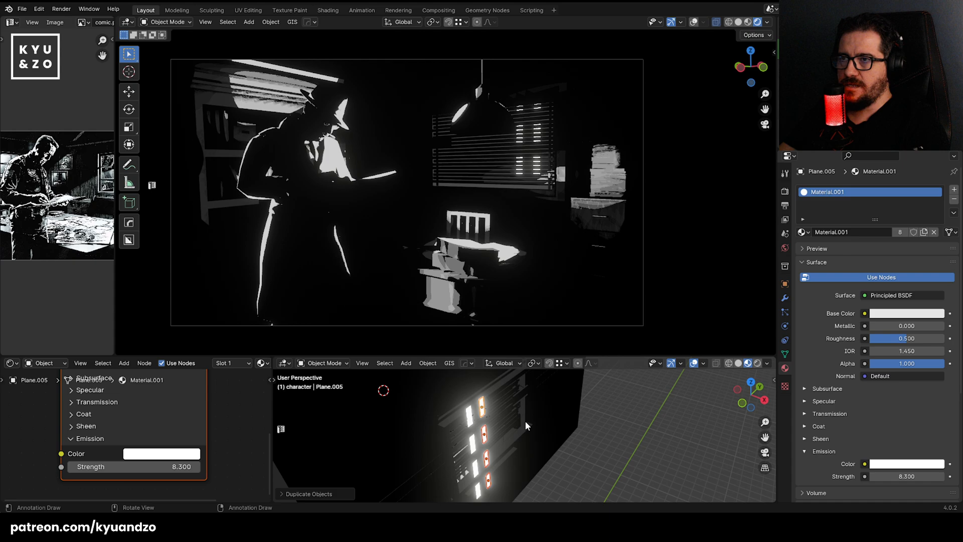
pyautogui.press('g')
pyautogui.press('y')
pyautogui.click(517, 460)
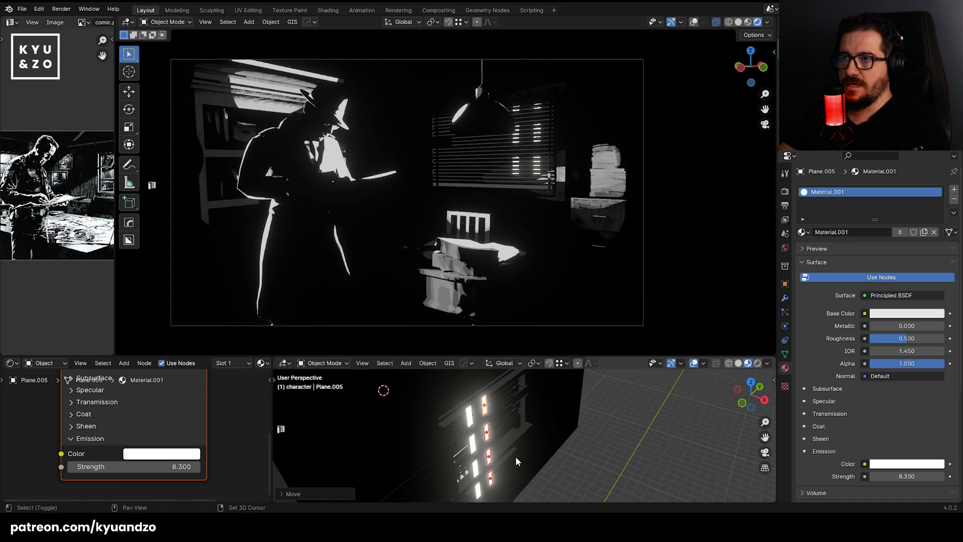
# Duplicate the second column of glowing planes along Y toward the opposite side of the window.
pyautogui.hotkey('shift', 'd')
pyautogui.press('x')
pyautogui.press('y')
pyautogui.click(556, 419)
# Resize the third column's planes along Y and Z, and raise them about 9.2 m along Z.
pyautogui.press('s')
pyautogui.press('y')
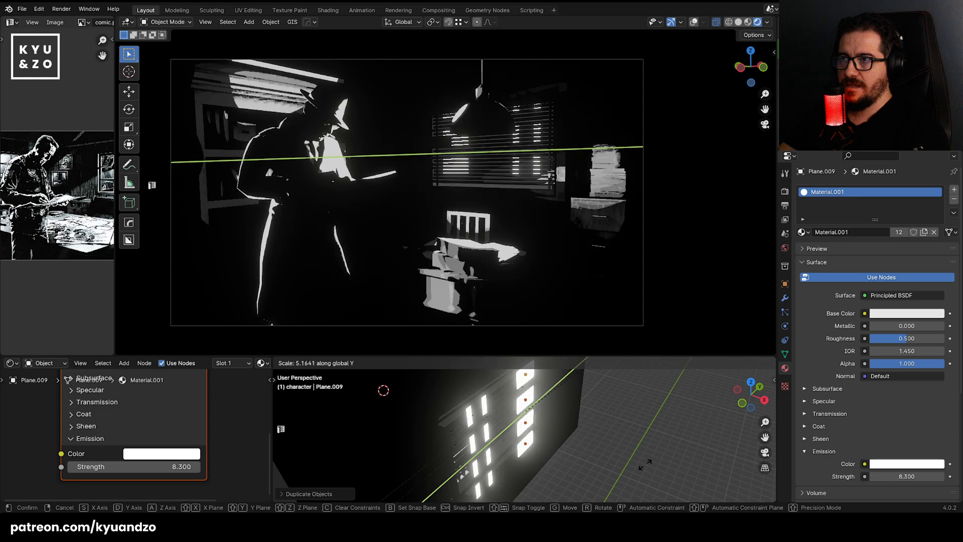
pyautogui.click(596, 467)
pyautogui.press('s')
pyautogui.press('z')
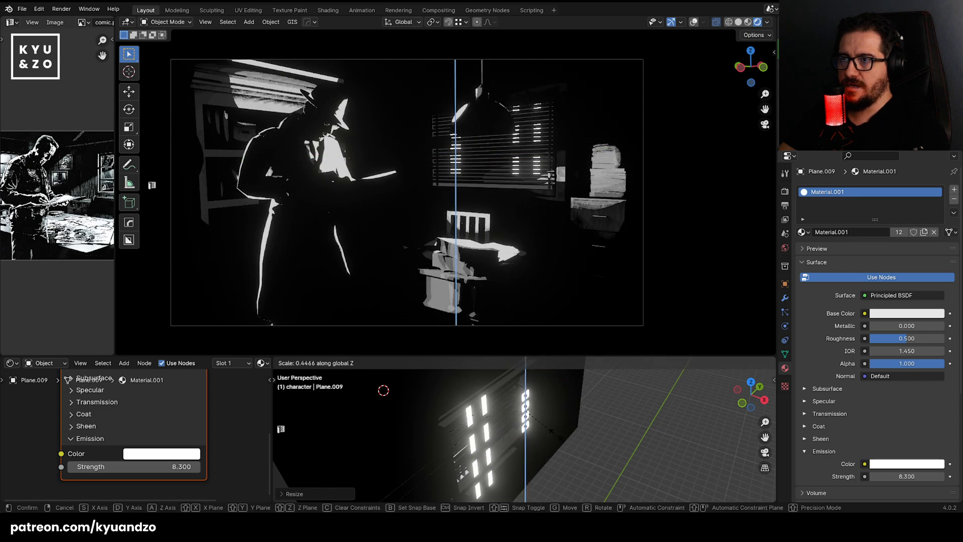
pyautogui.click(586, 455)
pyautogui.press('g')
pyautogui.press('z')
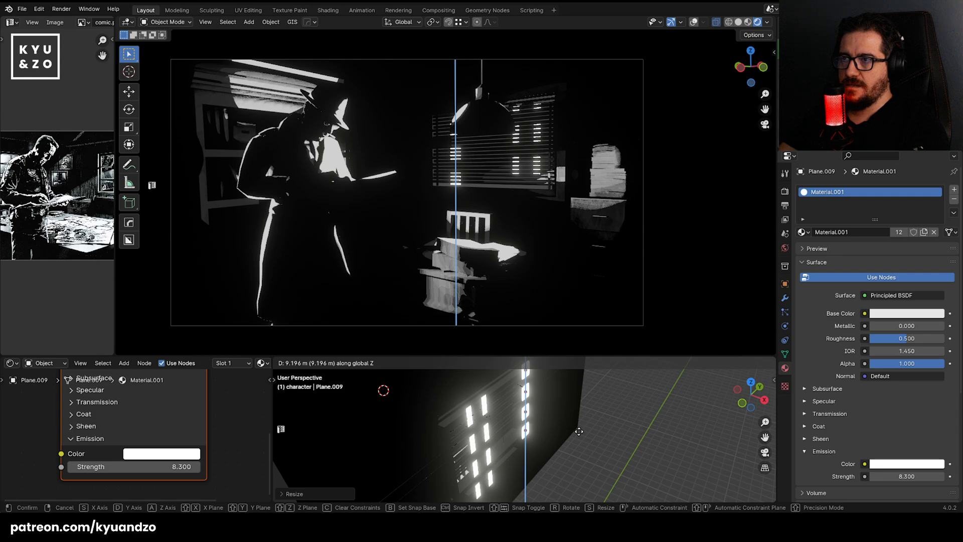
pyautogui.click(579, 431)
# Duplicate the third column of glowing planes along Y to add a fourth column at the window's edge.
pyautogui.hotkey('shift', 'd')
pyautogui.press('y')
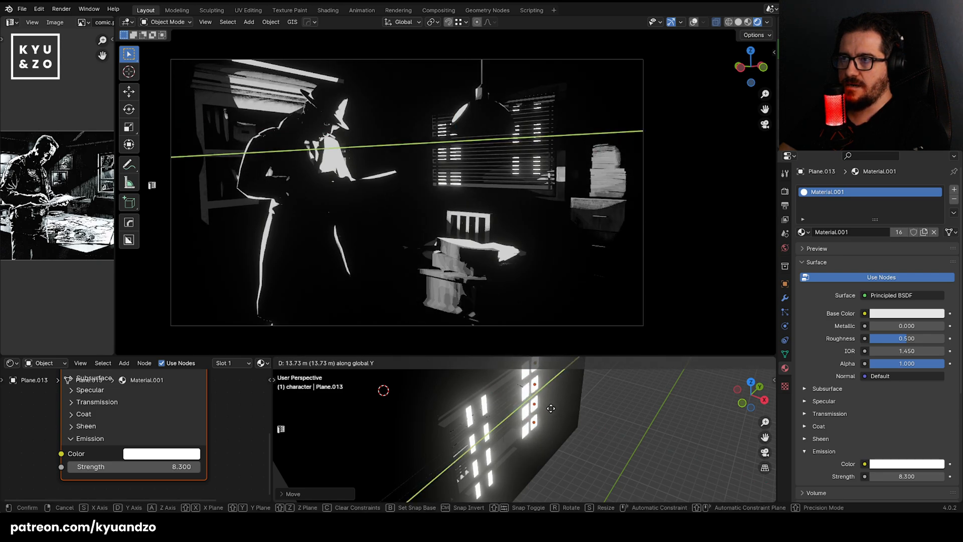
pyautogui.click(558, 411)
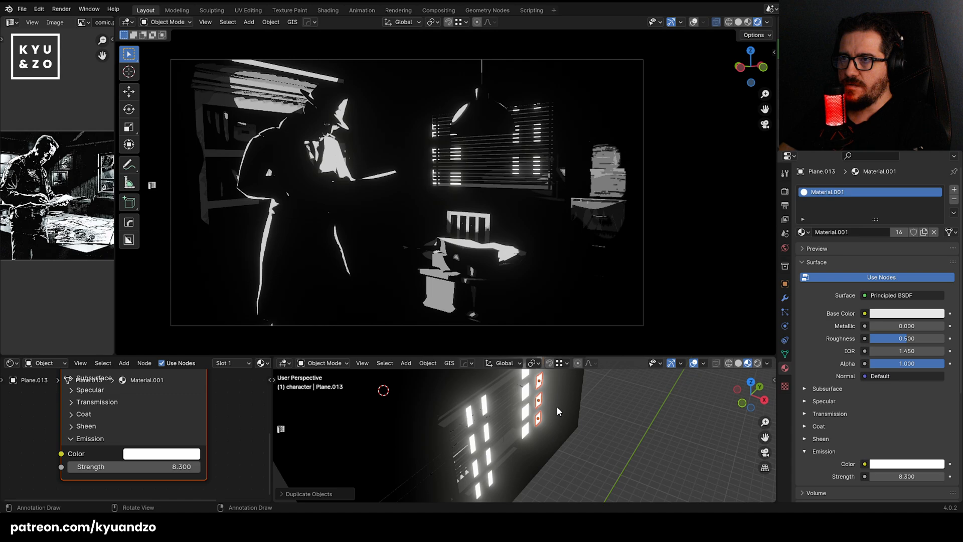
# Save the file and delete all but the top glowing plane in each of the two columns nearest the detective.
pyautogui.hotkey('ctrl', 's')
pyautogui.scroll(-5, 363, 234)
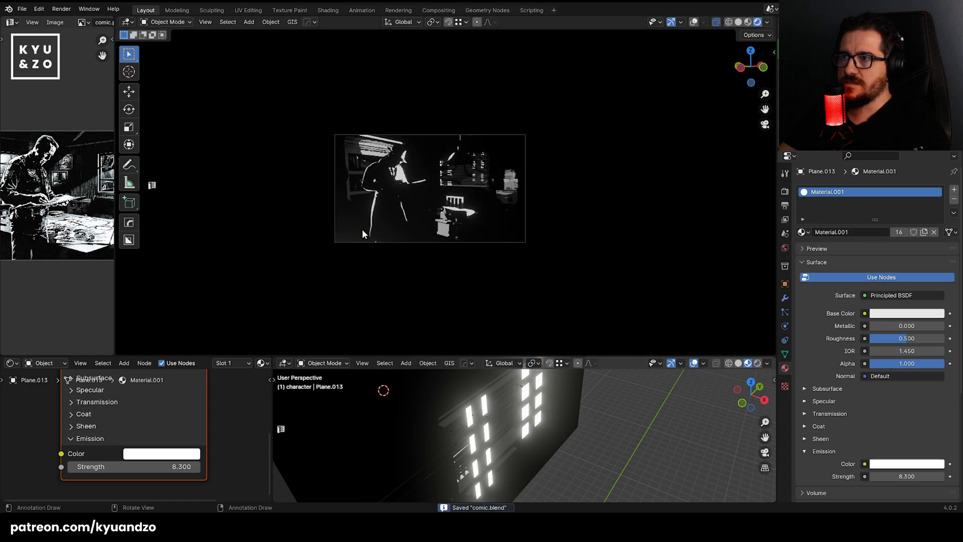
pyautogui.scroll(3, 363, 234)
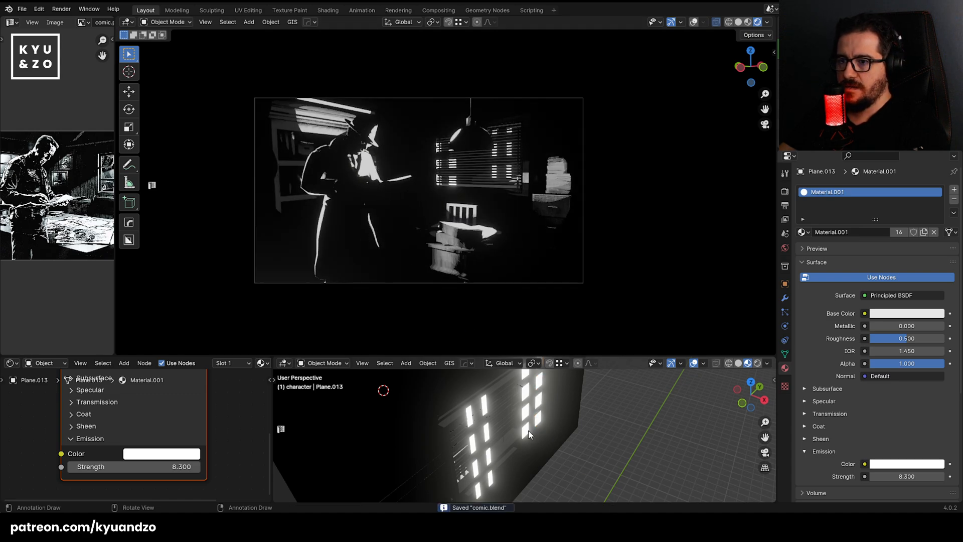
pyautogui.click(528, 431)
pyautogui.scroll(3, 528, 431)
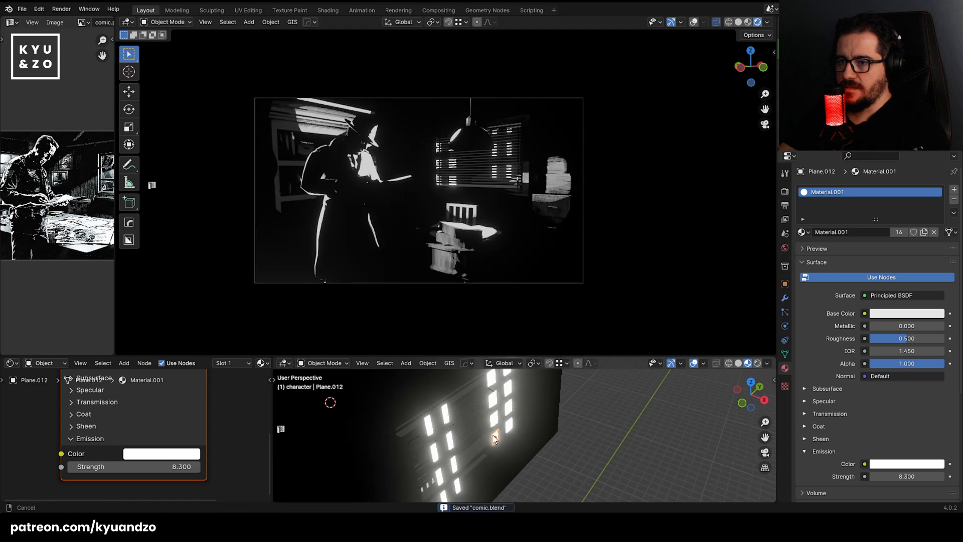
pyautogui.keyDown('shift'); pyautogui.moveTo(528, 430); pyautogui.dragTo(483, 423, button='middle'); pyautogui.keyUp('shift')
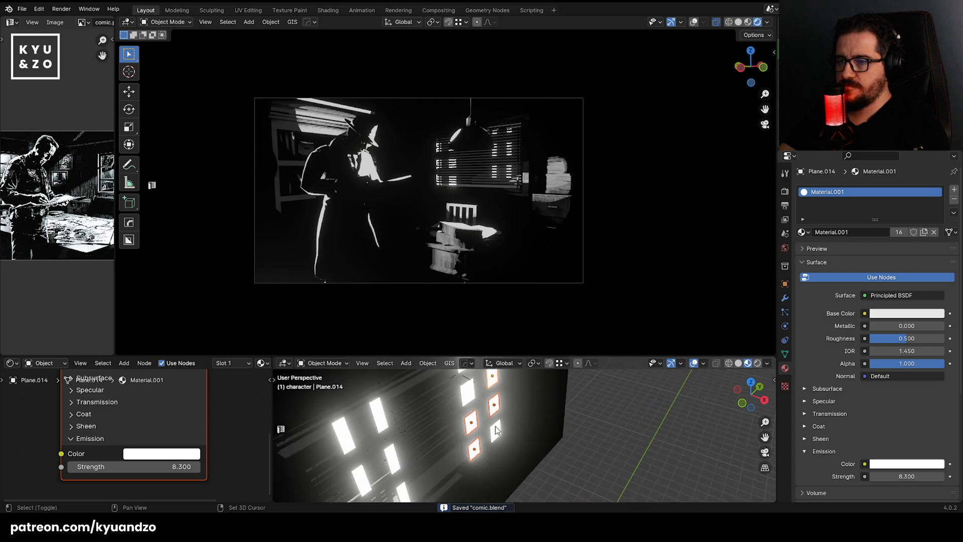
pyautogui.press('Delete')
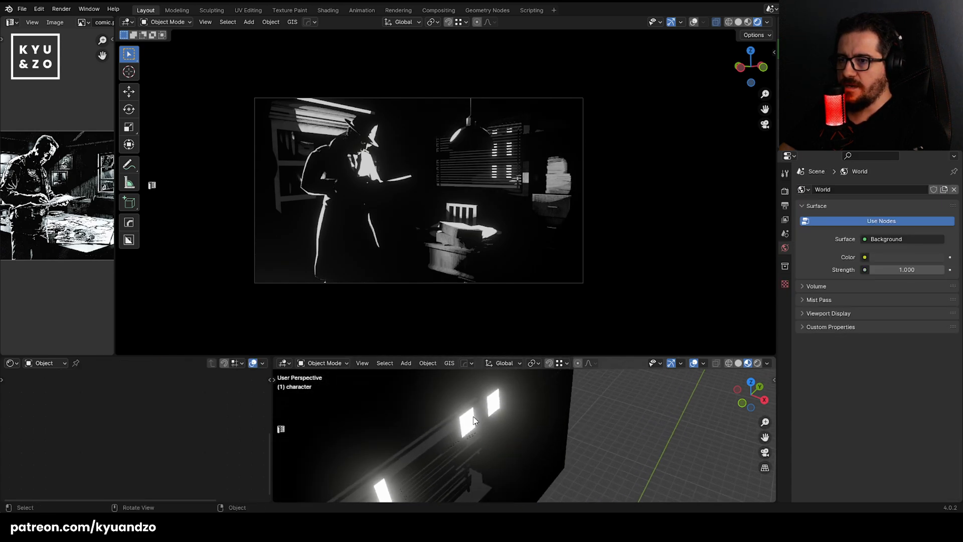
# Lower the two remaining planes of those columns along Z behind the blinds and scale them down.
pyautogui.click(474, 420)
pyautogui.press('g')
pyautogui.press('z')
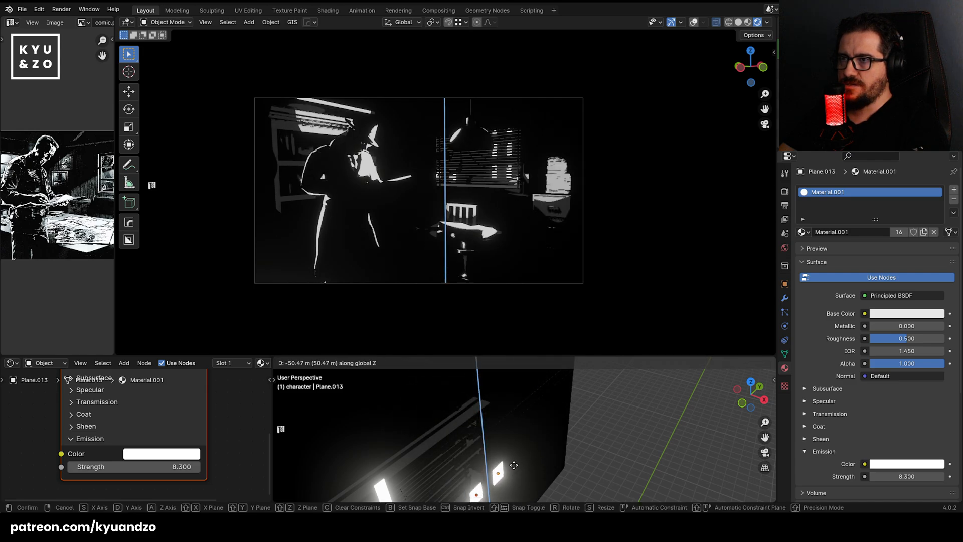
pyautogui.press('s')
pyautogui.click(520, 463)
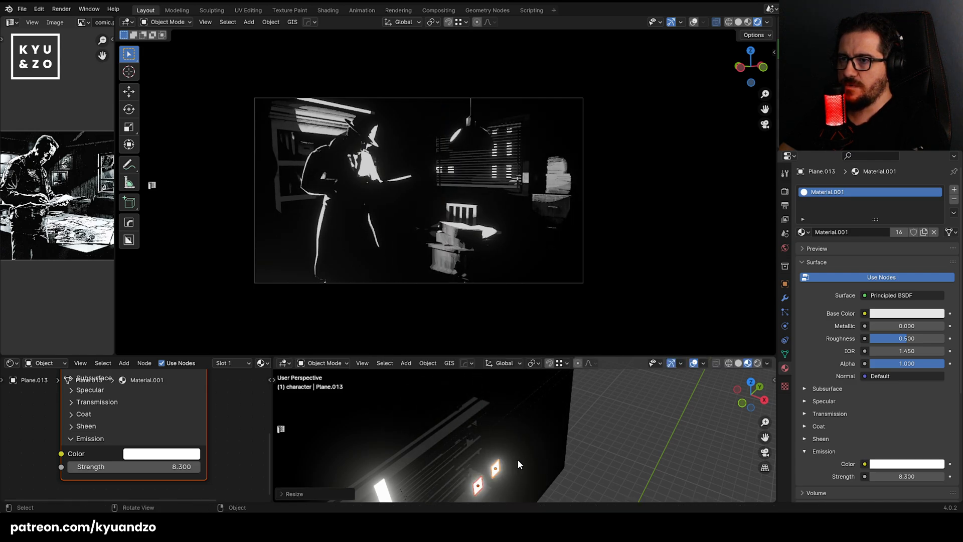
pyautogui.click(508, 467)
pyautogui.click(498, 468)
pyautogui.press('g')
pyautogui.press('y')
pyautogui.press('x')
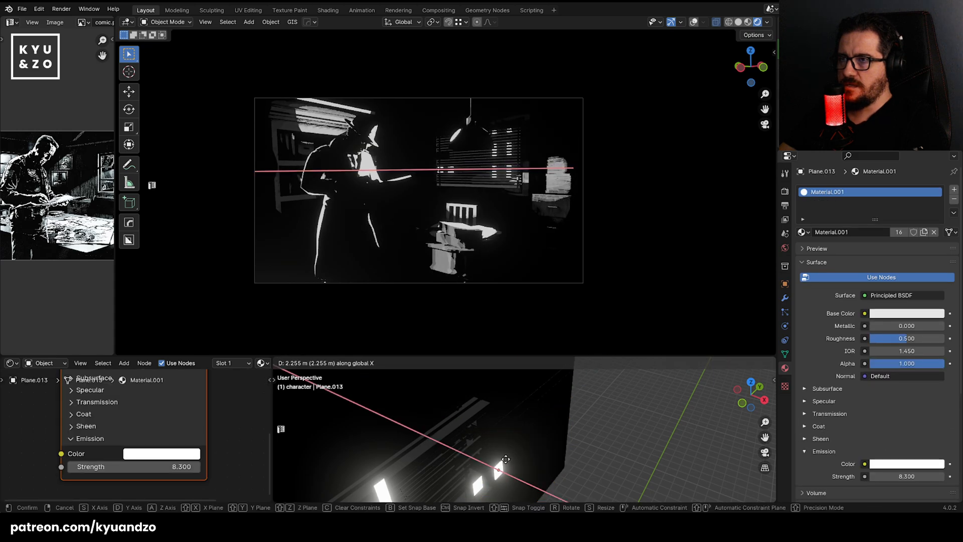
pyautogui.click(509, 455)
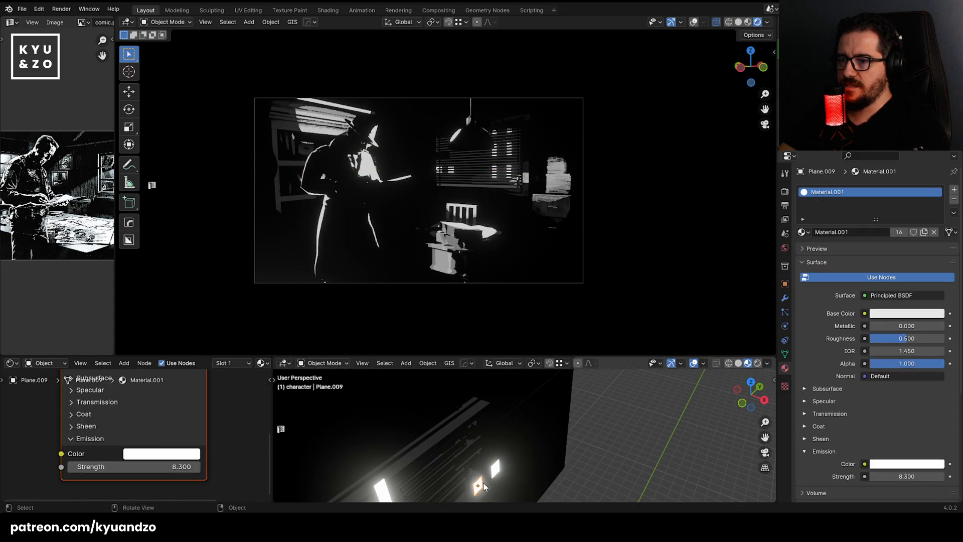
# Move the two small glowing planes individually along Y to adjust the spacing between them.
pyautogui.click(483, 482)
pyautogui.press('g')
pyautogui.press('x')
pyautogui.click(510, 459)
pyautogui.click(503, 462)
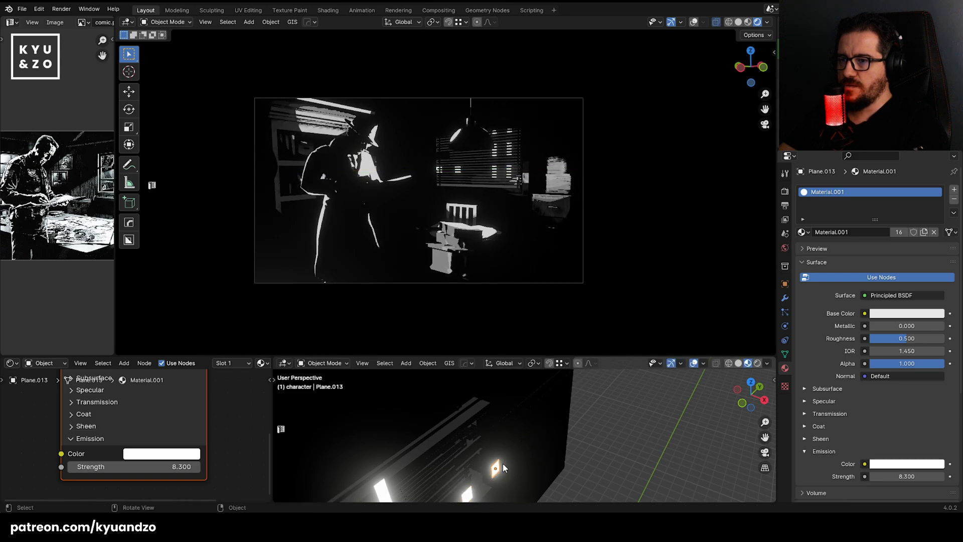
pyautogui.press('g')
pyautogui.press('y')
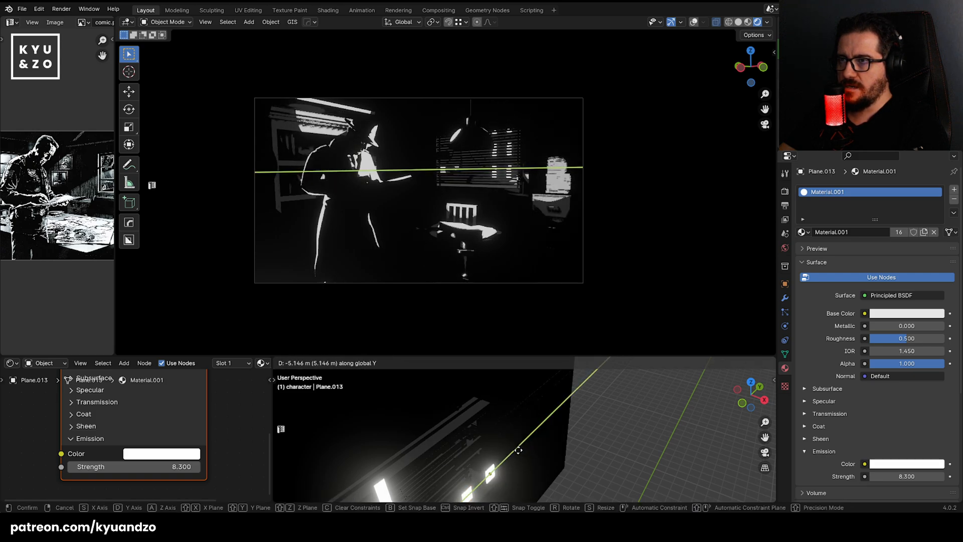
pyautogui.click(520, 448)
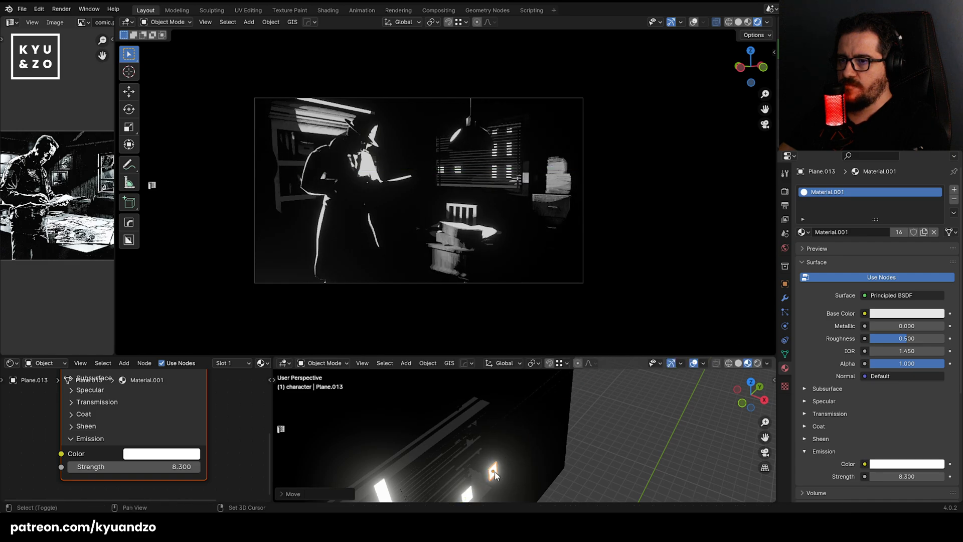
# Duplicate both small glowing planes about 20 m upward along Z as a second row and save the file.
pyautogui.click(473, 493)
pyautogui.press('g')
pyautogui.press('z')
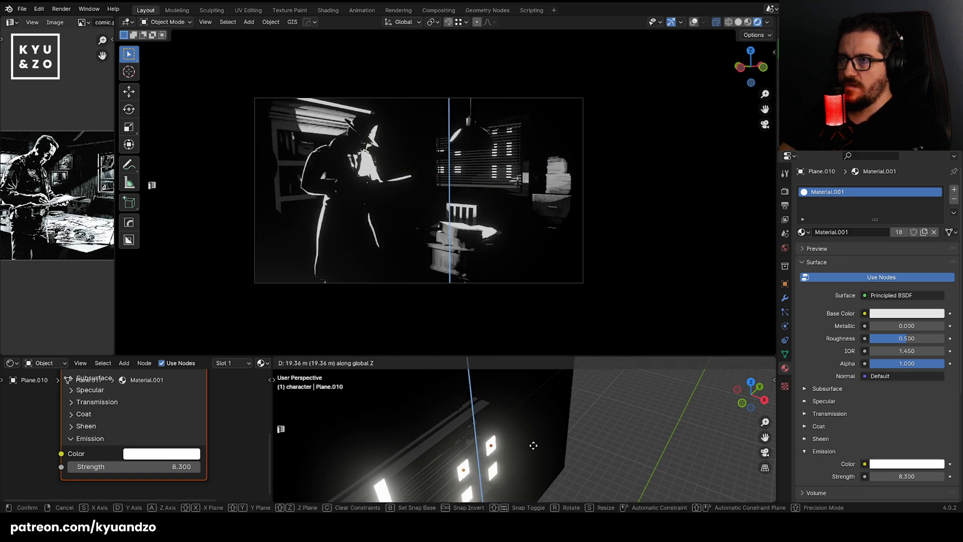
pyautogui.click(534, 440)
pyautogui.keyDown('shift'); pyautogui.moveTo(616, 434); pyautogui.dragTo(602, 417, button='middle'); pyautogui.keyUp('shift')
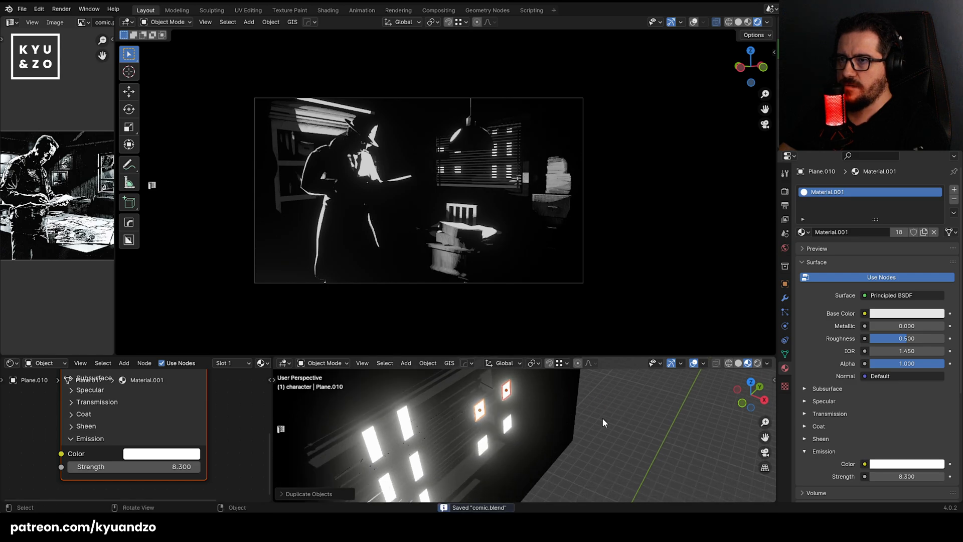
# Lower the Bloom threshold to 0.388 in the EEVEE render settings and save the file.
pyautogui.press('Home')
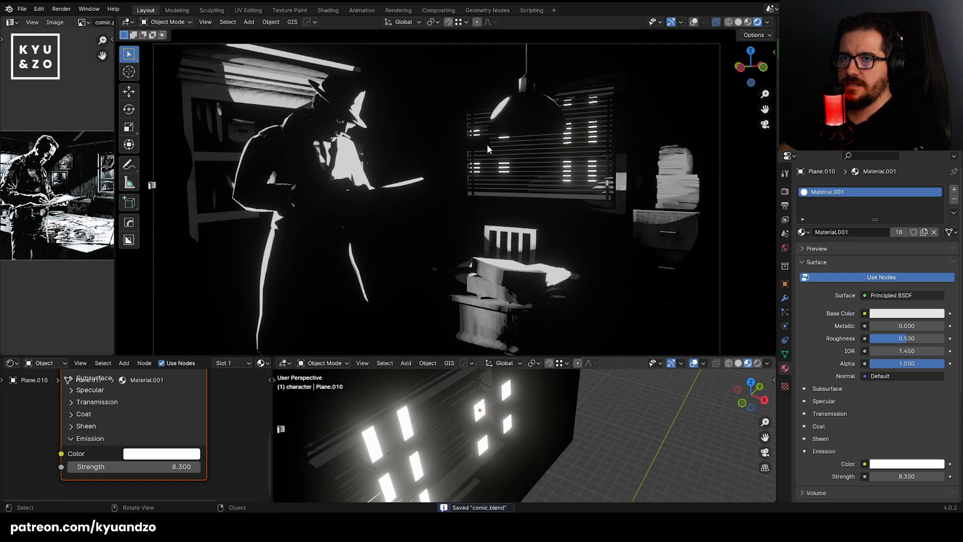
pyautogui.click(785, 192)
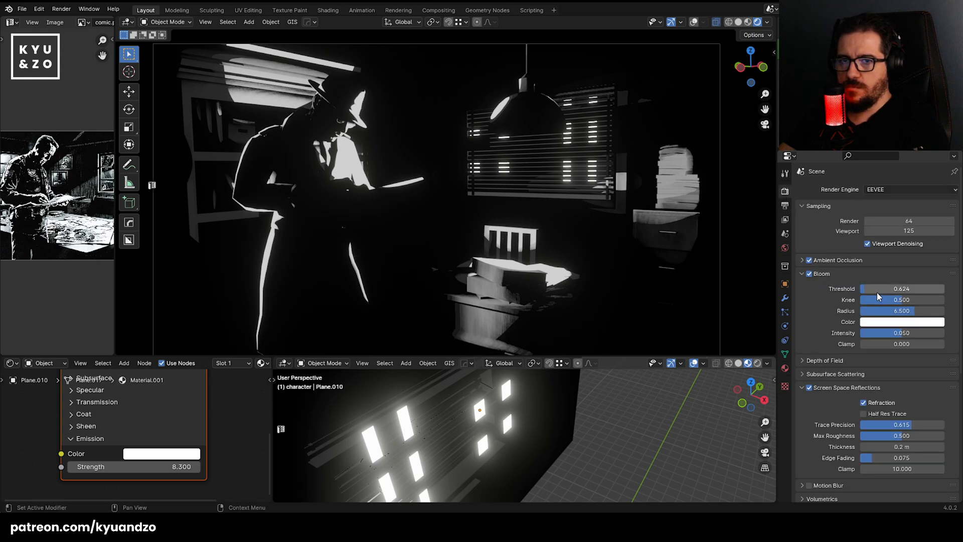
pyautogui.moveTo(877, 292); pyautogui.dragTo(873, 292)
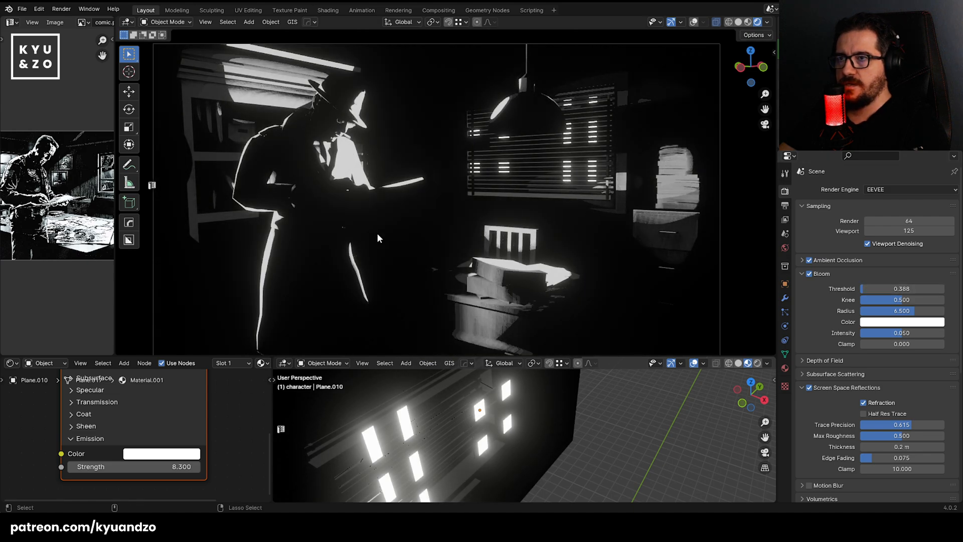
pyautogui.scroll(-3, 388, 225)
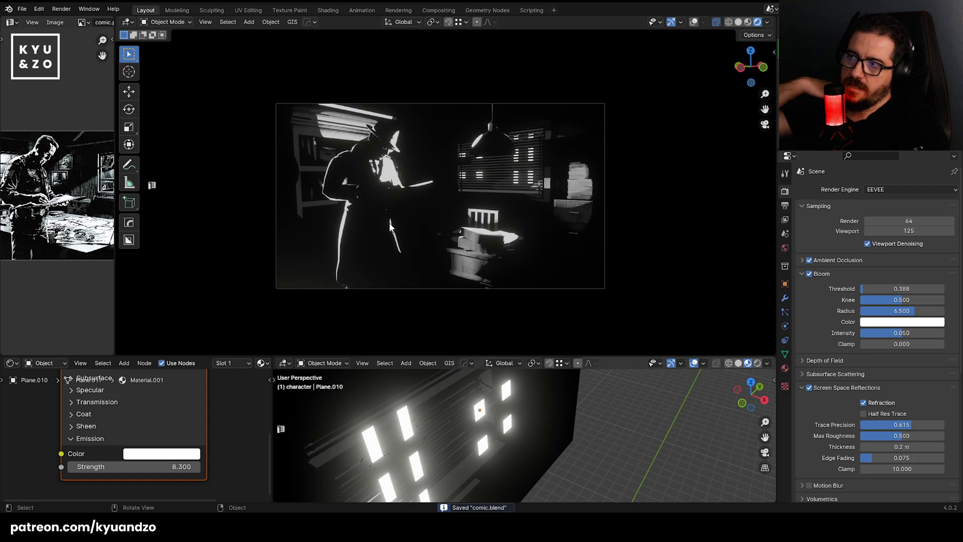
pyautogui.scroll(1, 390, 225)
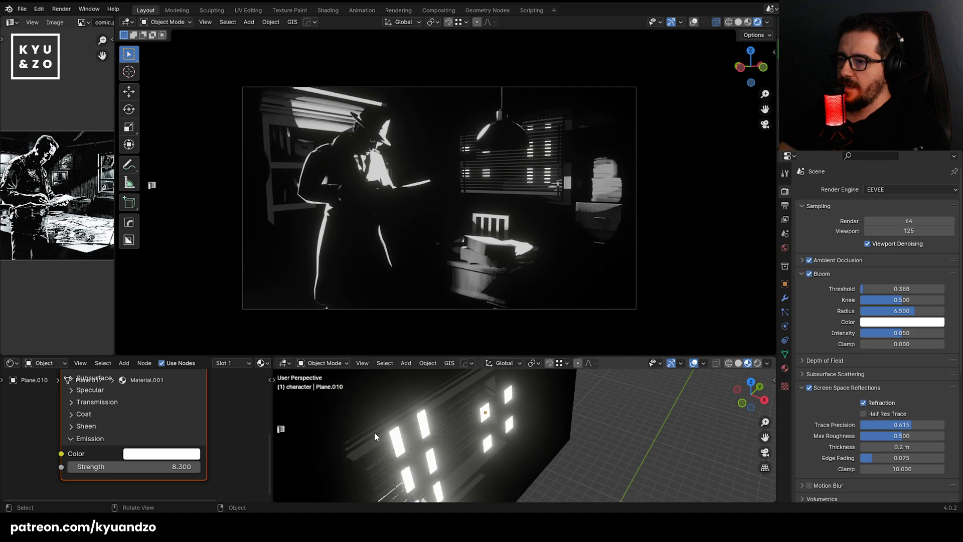
pyautogui.moveTo(374, 432); pyautogui.dragTo(502, 441, button='middle')
pyautogui.hotkey('shift', 'a')
pyautogui.moveTo(458, 432)
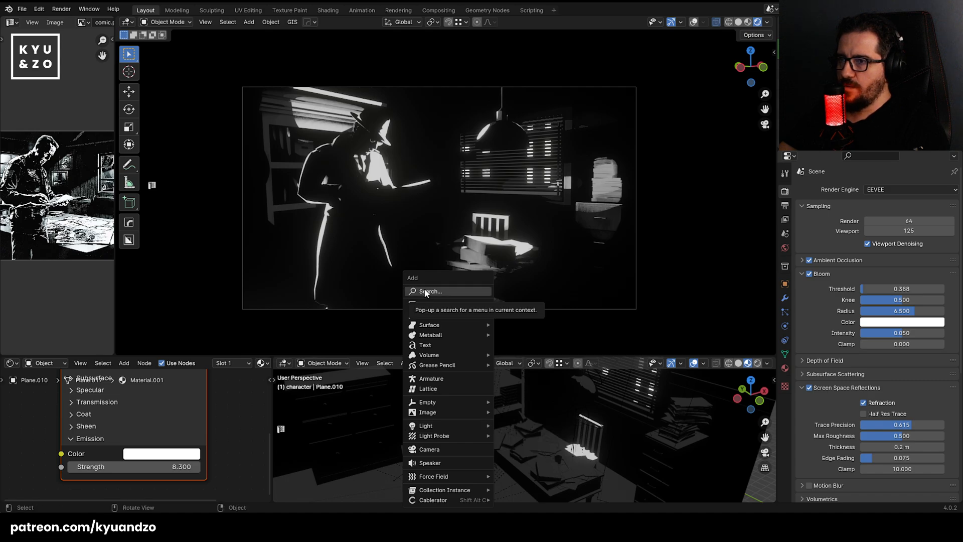
pyautogui.click(510, 432)
pyautogui.click(510, 432)
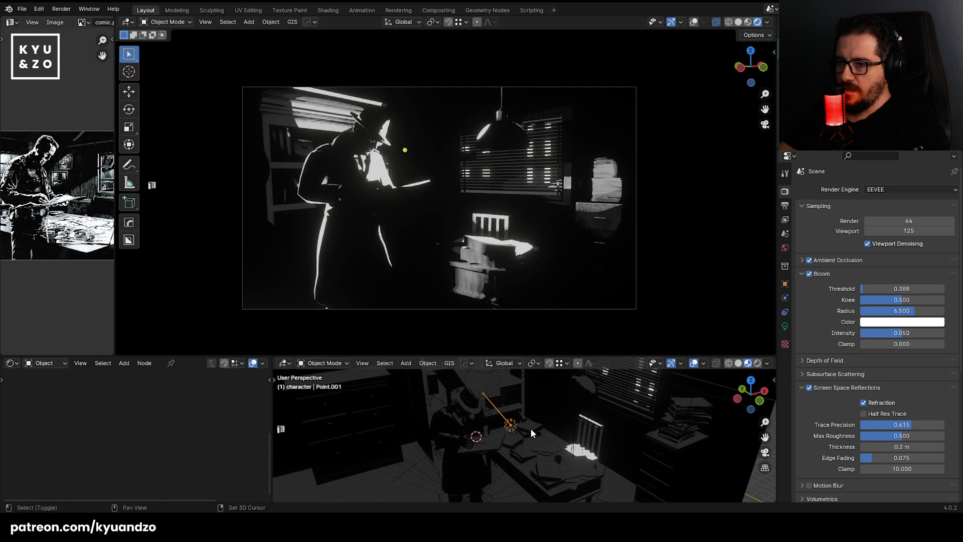
pyautogui.keyDown('shift'); pyautogui.moveTo(532, 428); pyautogui.dragTo(462, 456, button='middle'); pyautogui.keyUp('shift')
pyautogui.press('g')
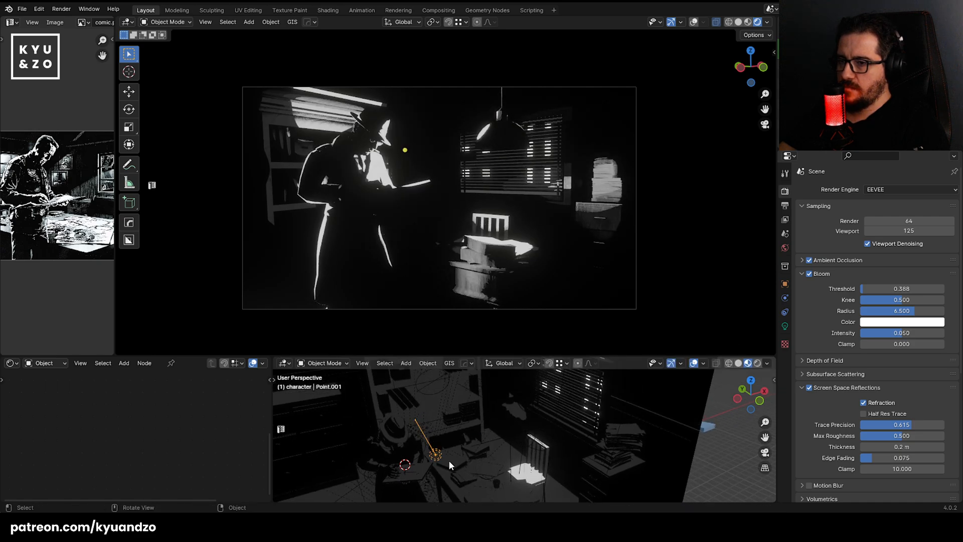
pyautogui.click(448, 459)
pyautogui.click(510, 434)
pyautogui.click(548, 410)
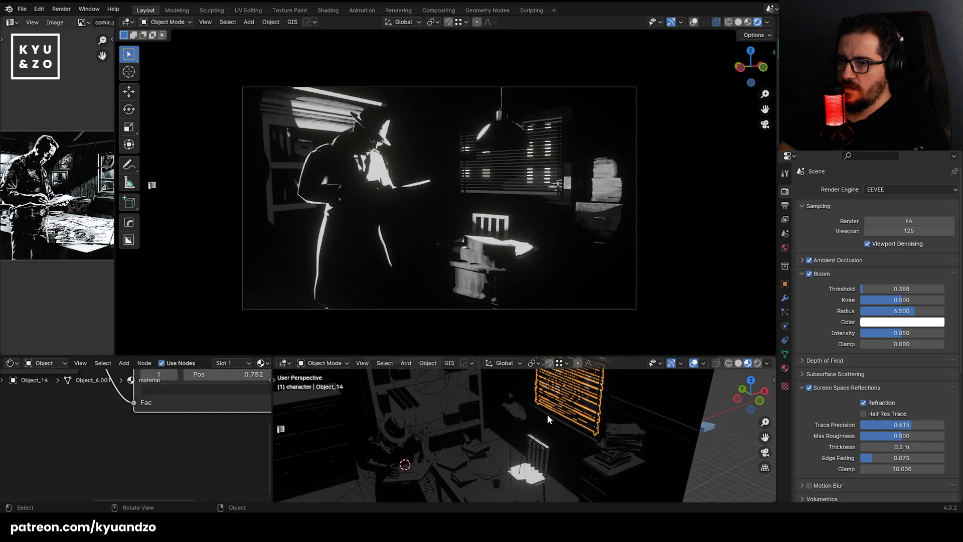
pyautogui.click(601, 461)
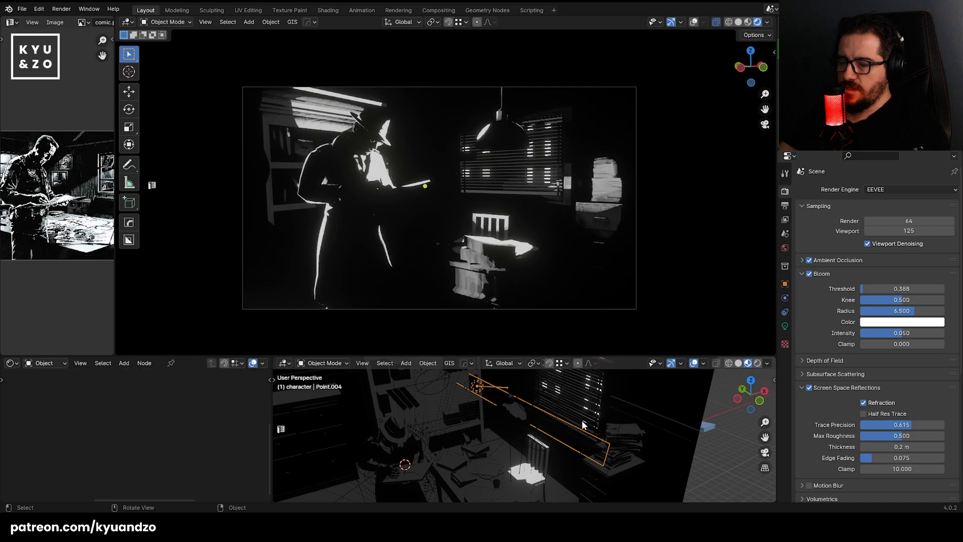
# Try duplicating the area light beside the window along Y toward the detective and stretching it slightly along Z.
pyautogui.hotkey('ctrl', 's')
pyautogui.hotkey('shift', 'd')
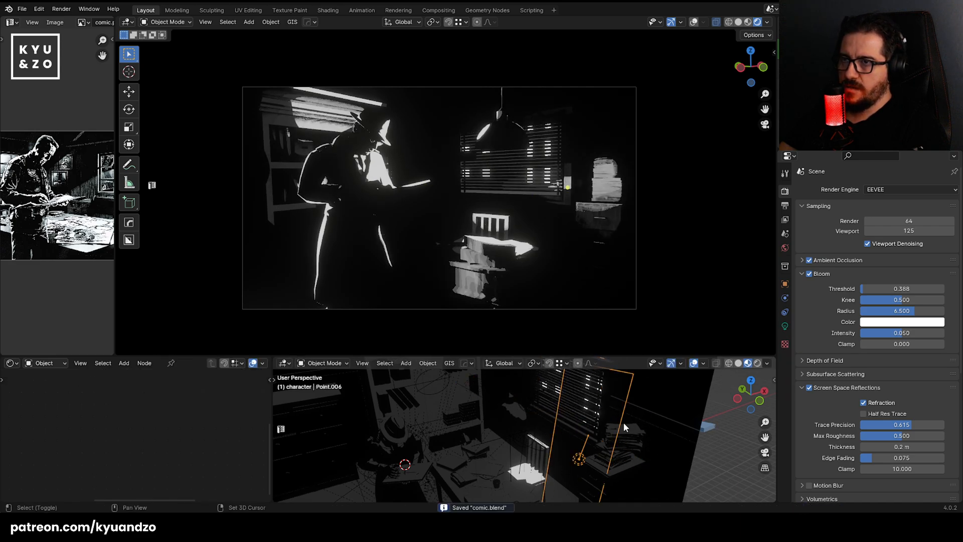
pyautogui.press('x')
pyautogui.press('y')
pyautogui.click(520, 382)
pyautogui.press('s')
pyautogui.press('z')
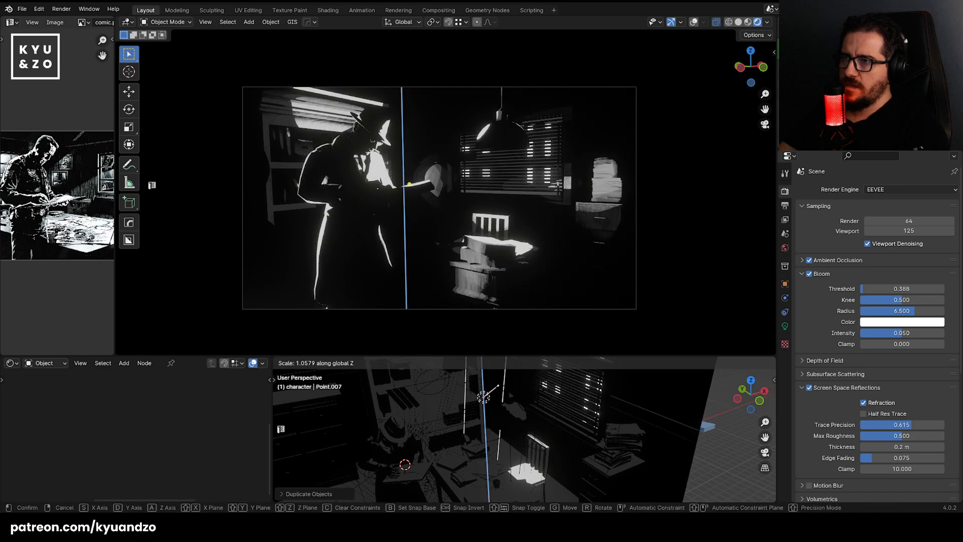
pyautogui.click(524, 381)
pyautogui.moveTo(501, 392); pyautogui.dragTo(538, 447, button='middle')
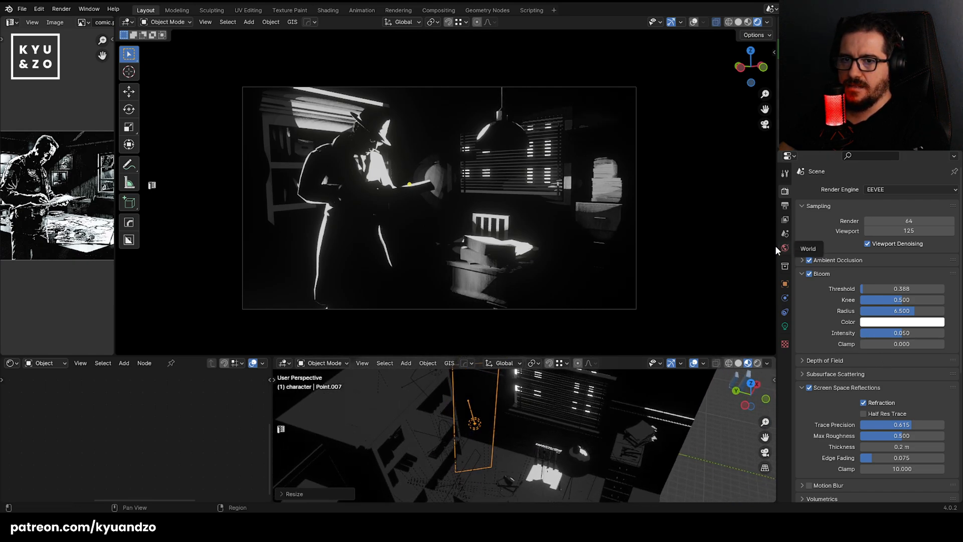
pyautogui.click(476, 439)
pyautogui.hotkey('shift', 'a')
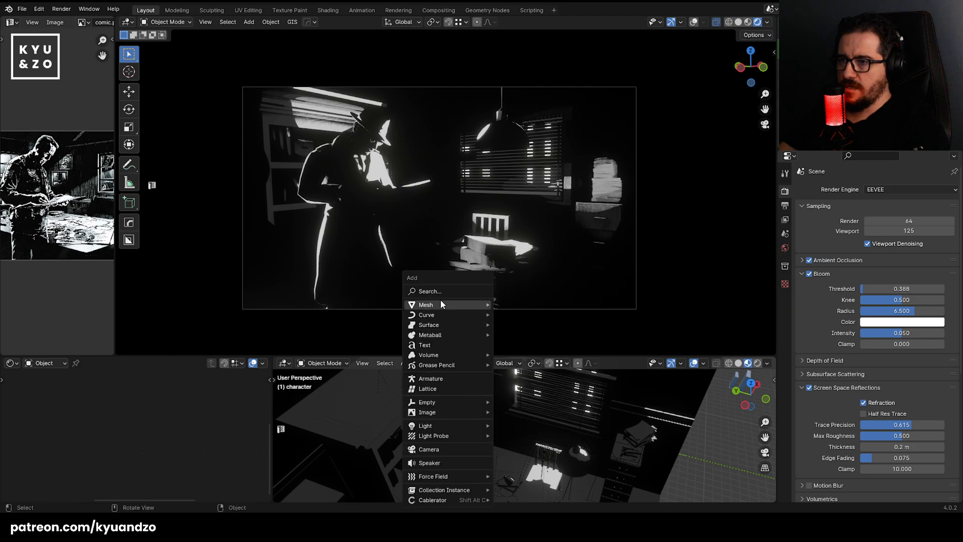
pyautogui.moveTo(469, 304)
pyautogui.click(548, 79)
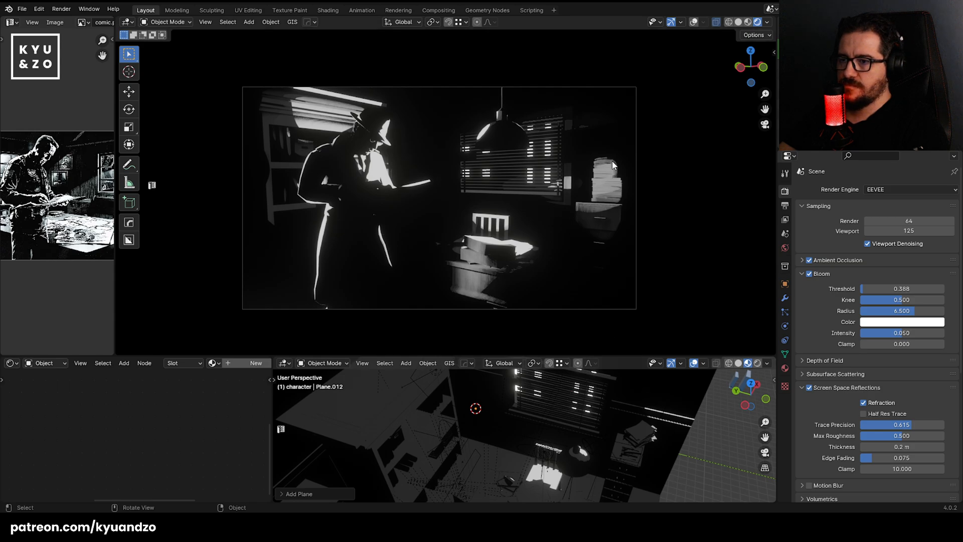
pyautogui.press('x')
pyautogui.click(497, 397)
# Try duplicating one of the glowing planes, resizing it and moving it along Y toward the detective.
pyautogui.moveTo(541, 397); pyautogui.dragTo(444, 392, button='middle')
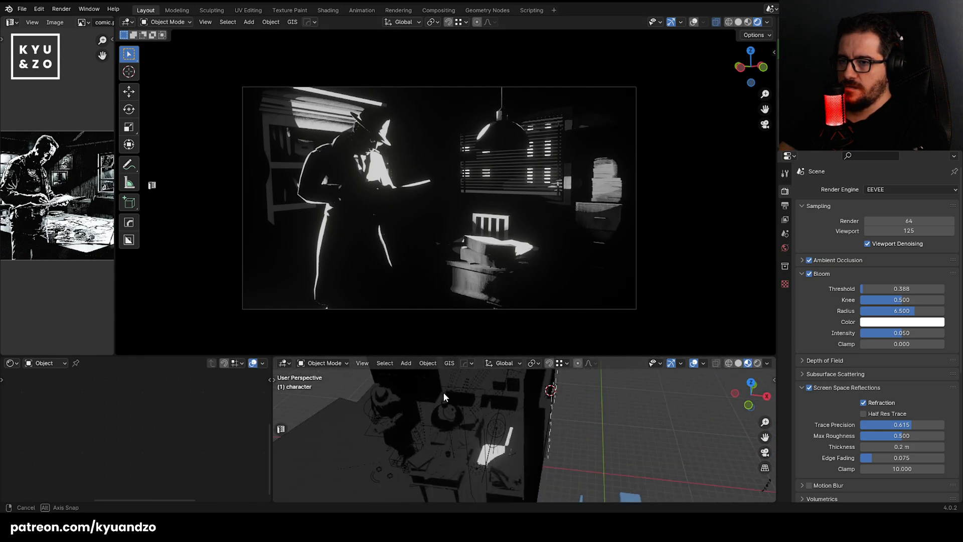
pyautogui.click(551, 403)
pyautogui.moveTo(552, 403); pyautogui.dragTo(601, 407, button='middle')
pyautogui.click(533, 401)
pyautogui.hotkey('shift', 'd')
pyautogui.press('s')
pyautogui.click(498, 427)
pyautogui.press('g')
pyautogui.press('d')
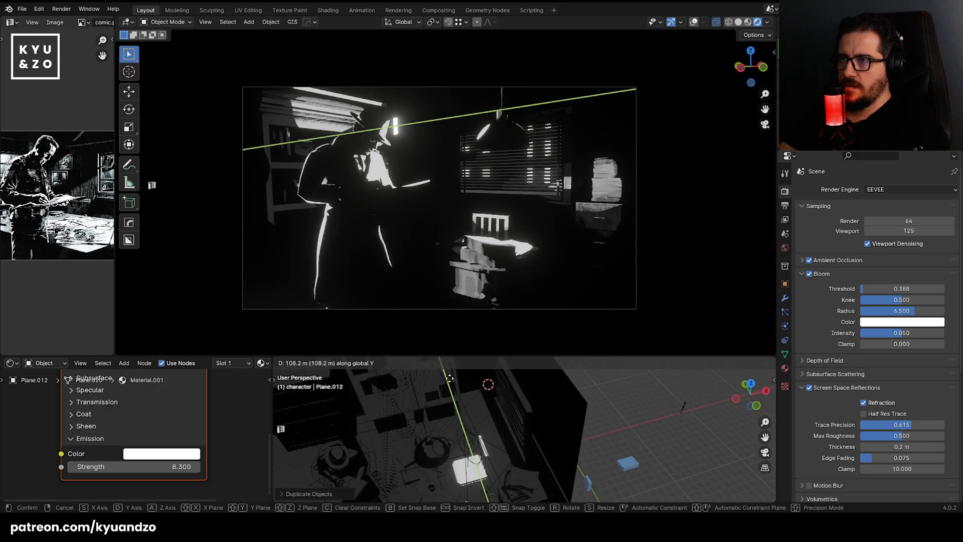
pyautogui.click(451, 443)
# Lower the duplicated glowing plane along Z beside the detective.
pyautogui.press('g')
pyautogui.press('a')
pyautogui.click(455, 424)
pyautogui.press('g')
pyautogui.press('a')
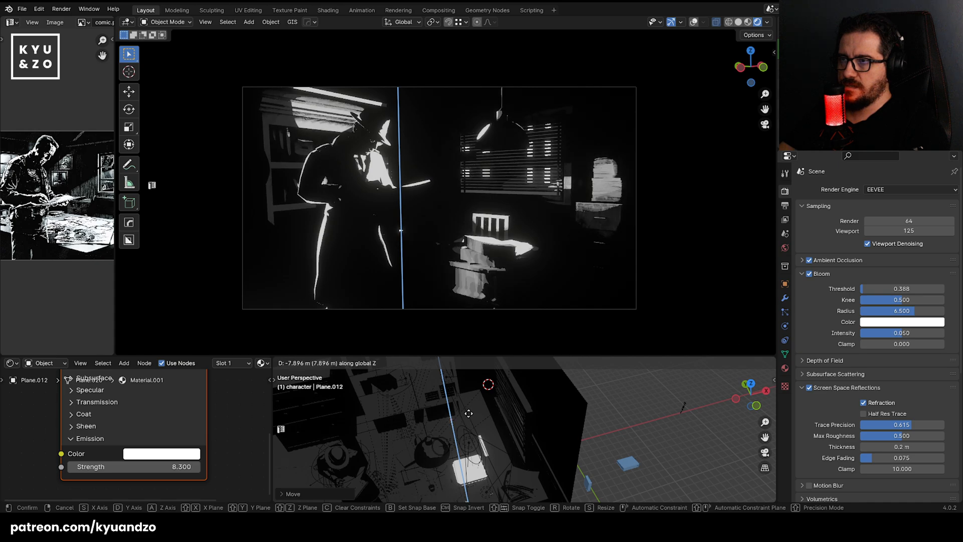
pyautogui.click(469, 413)
# Shift the duplicated glowing plane along X toward the window wall, and delete it.
pyautogui.press('s')
pyautogui.rightClick(527, 417)
pyautogui.press('g')
pyautogui.press('s')
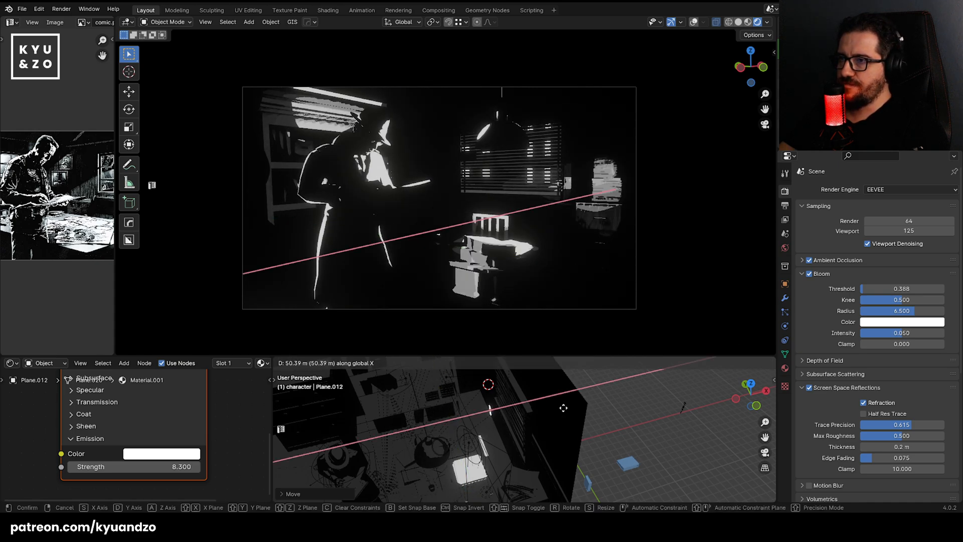
pyautogui.click(546, 409)
pyautogui.press('Delete')
# Add an area light, move it along Y toward the detective, and set its power to 55555 W.
pyautogui.hotkey('shift', 'a')
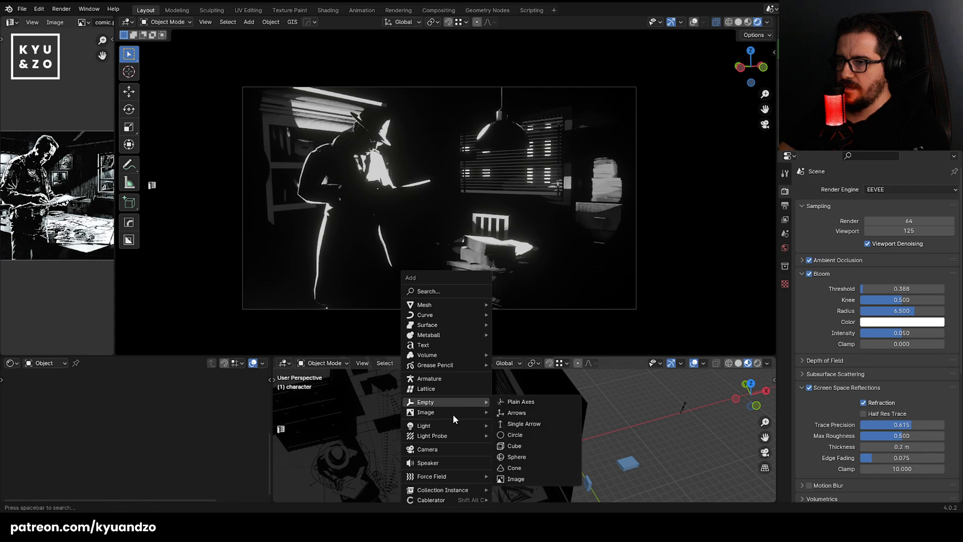
pyautogui.moveTo(458, 424)
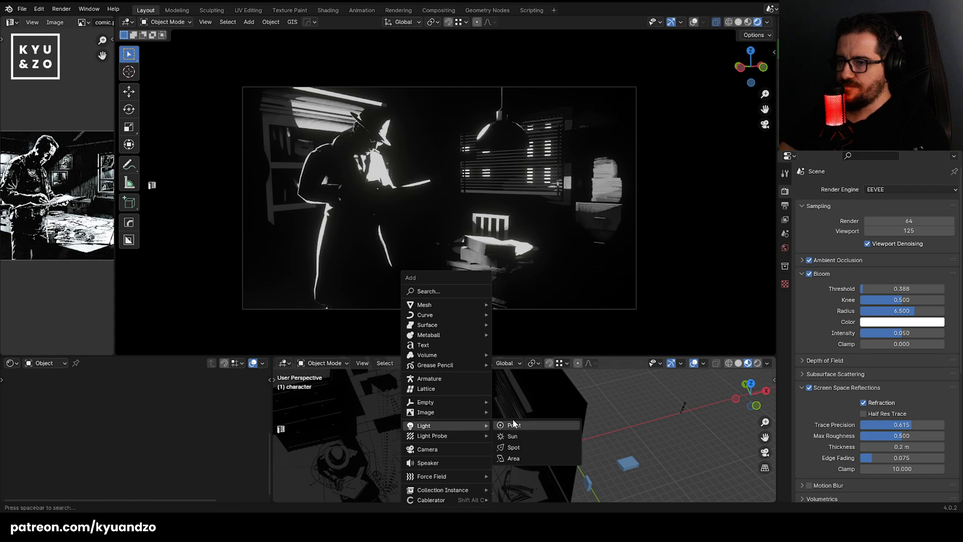
pyautogui.click(513, 458)
pyautogui.press('g')
pyautogui.press('y')
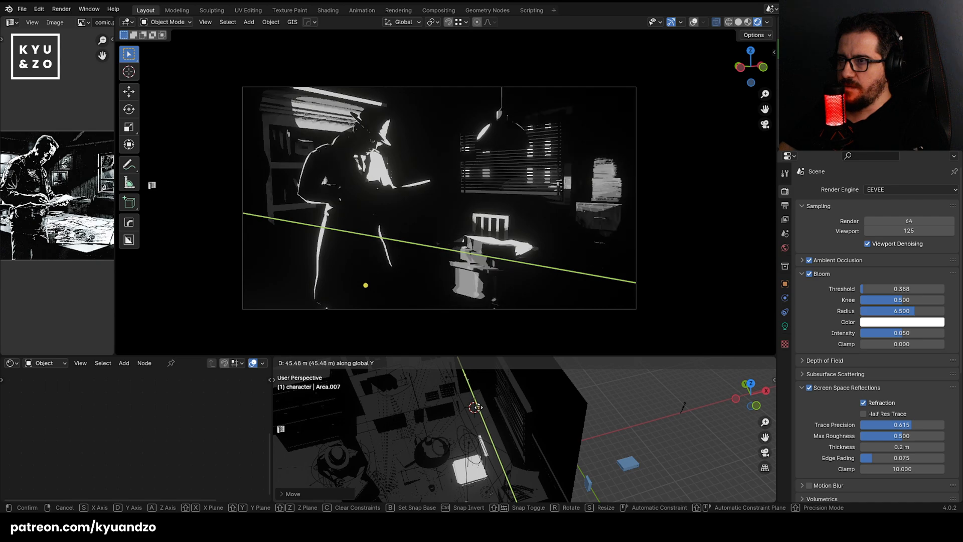
pyautogui.click(476, 408)
pyautogui.click(784, 326)
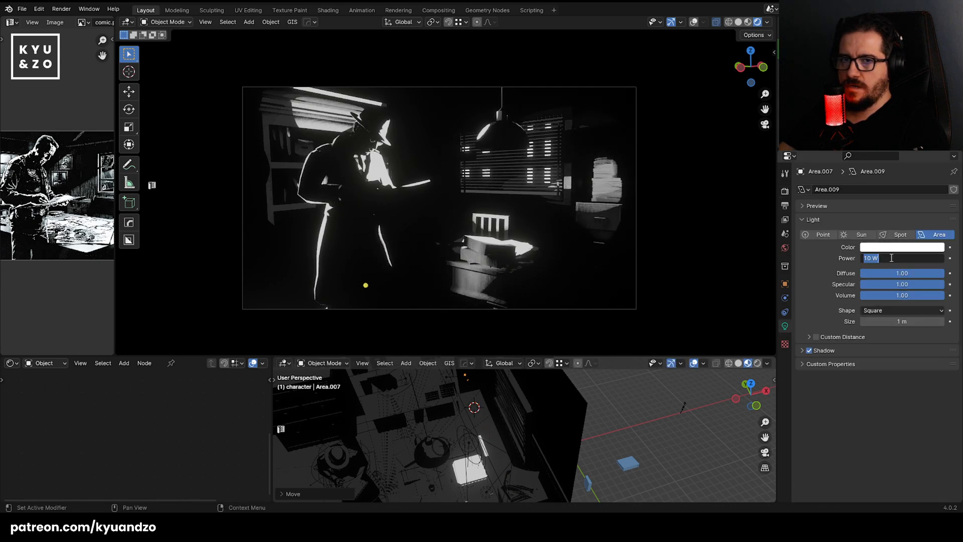
# Reposition the new area light along Z and Y near the detective and resize it.
pyautogui.press('g')
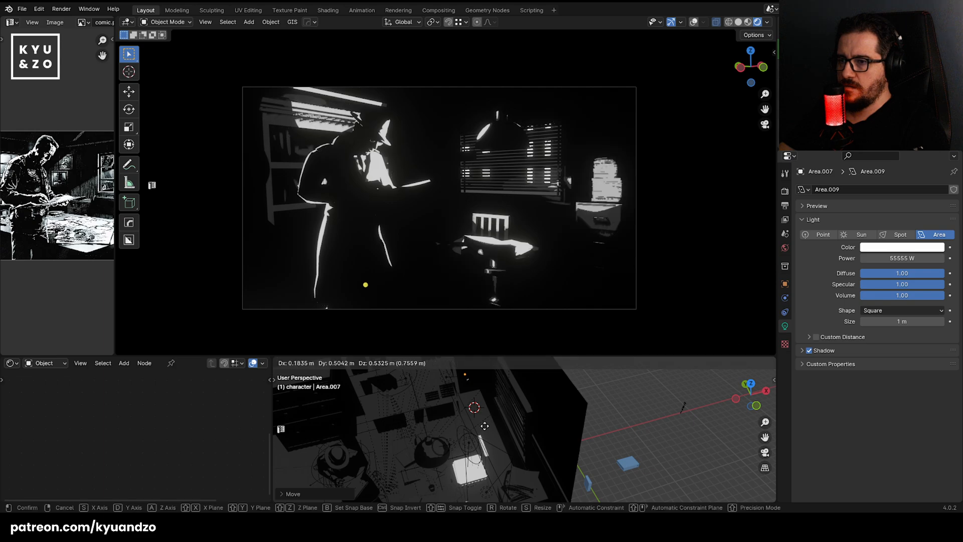
pyautogui.press('y')
pyautogui.press('z')
pyautogui.click(492, 440)
pyautogui.press('g')
pyautogui.press('y')
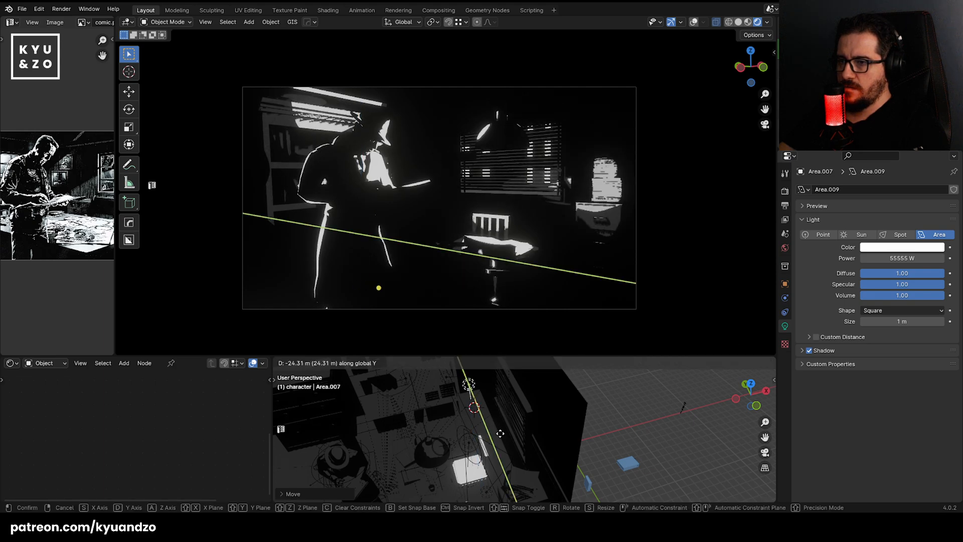
pyautogui.click(509, 446)
pyautogui.press('s')
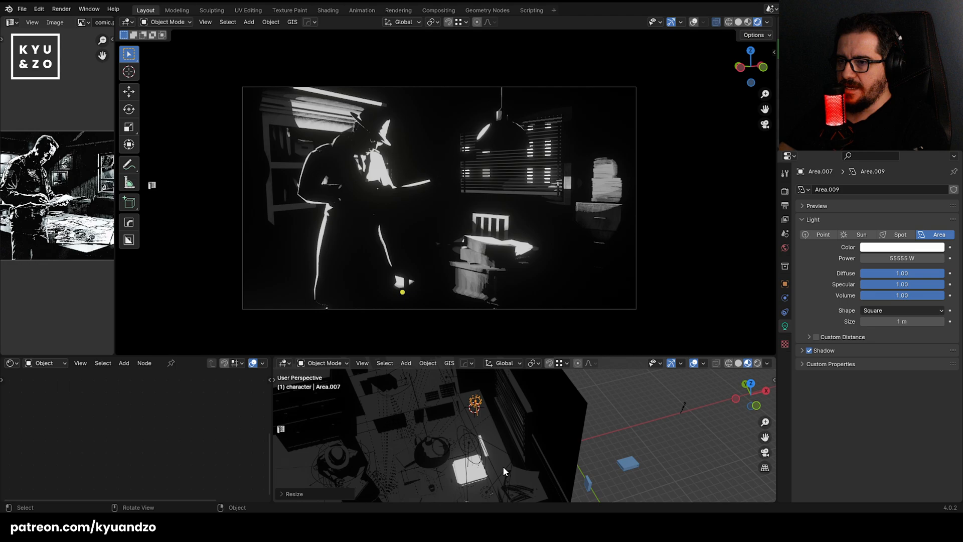
# Rotate the area light about 105° around X, then adjust its overall scale and its scale along Z.
pyautogui.press('r')
pyautogui.press('x')
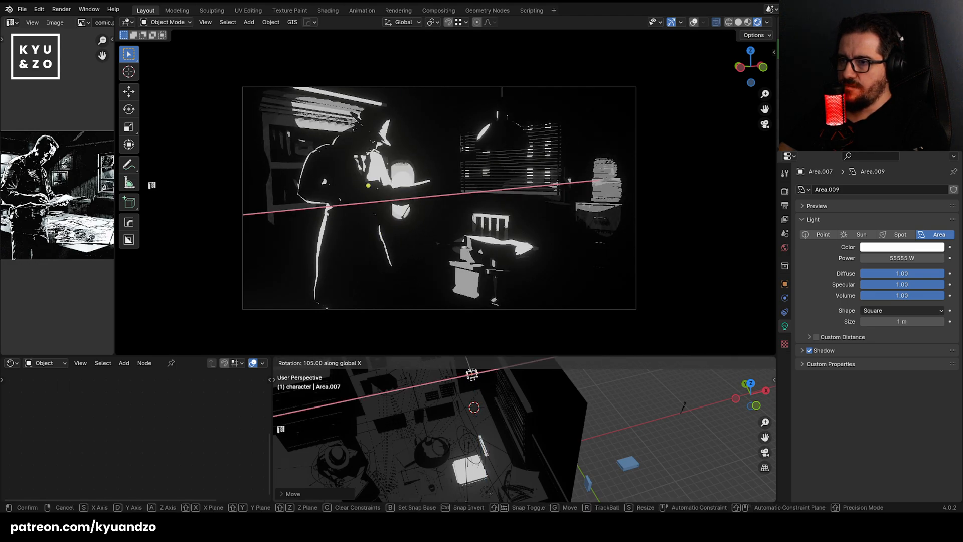
pyautogui.press('Return')
pyautogui.press('s')
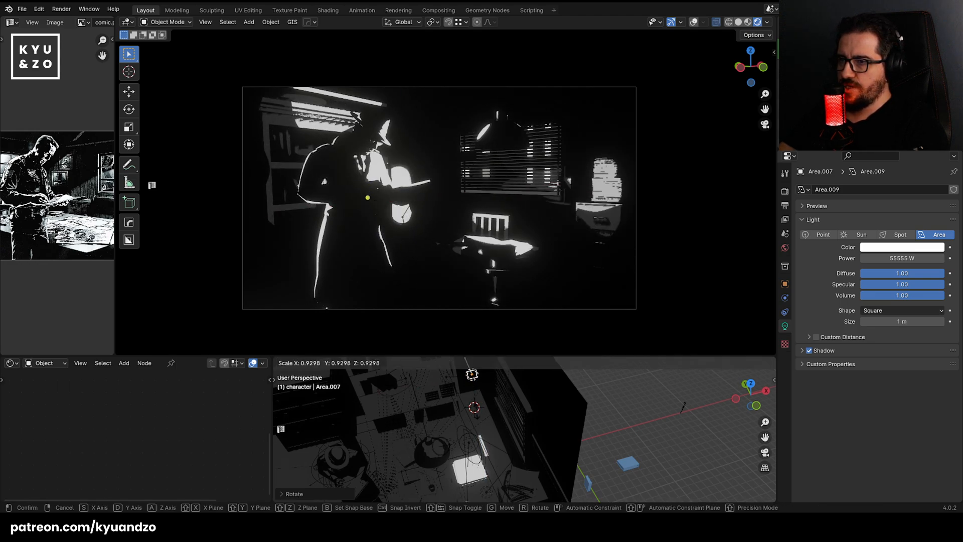
pyautogui.press('Return')
pyautogui.press('s')
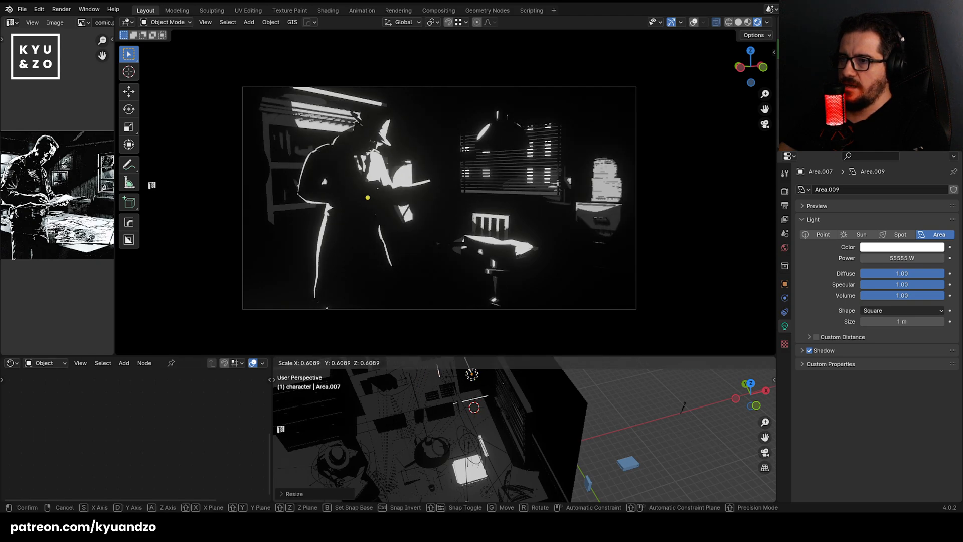
pyautogui.press('z')
pyautogui.press('Return')
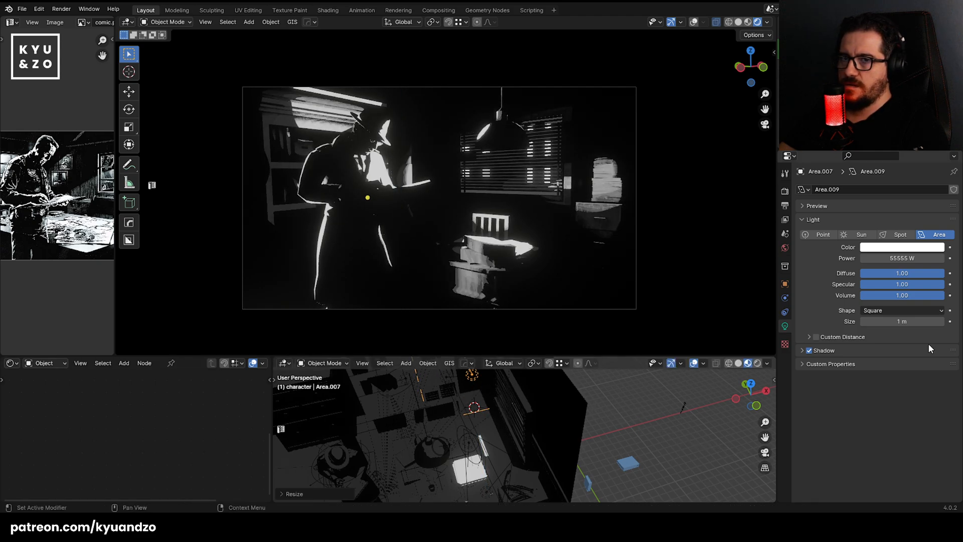
# Set the area light's power to 777777 W and adjust its position along Y behind the detective.
pyautogui.click(930, 248)
pyautogui.click(919, 259)
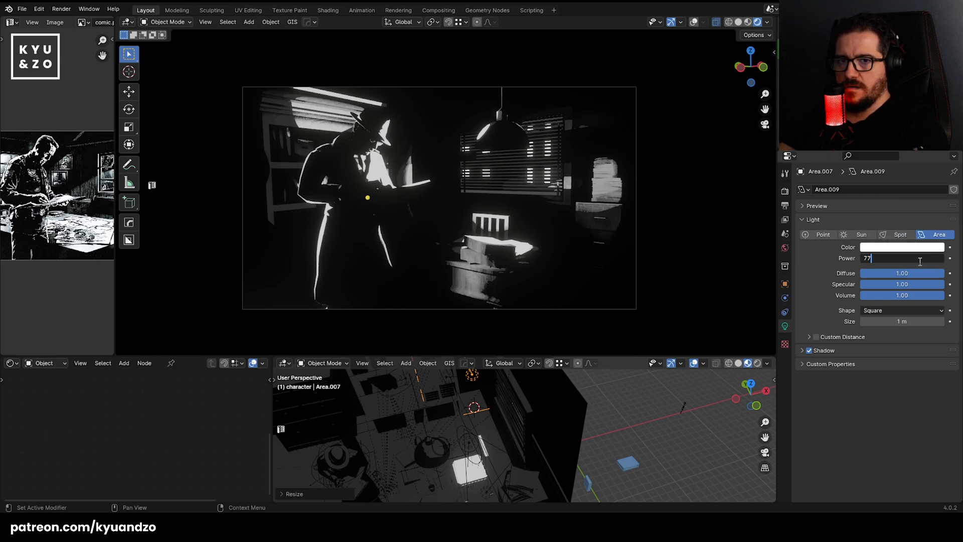
pyautogui.write('777777')
pyautogui.press('Return')
pyautogui.press('g')
pyautogui.press('y')
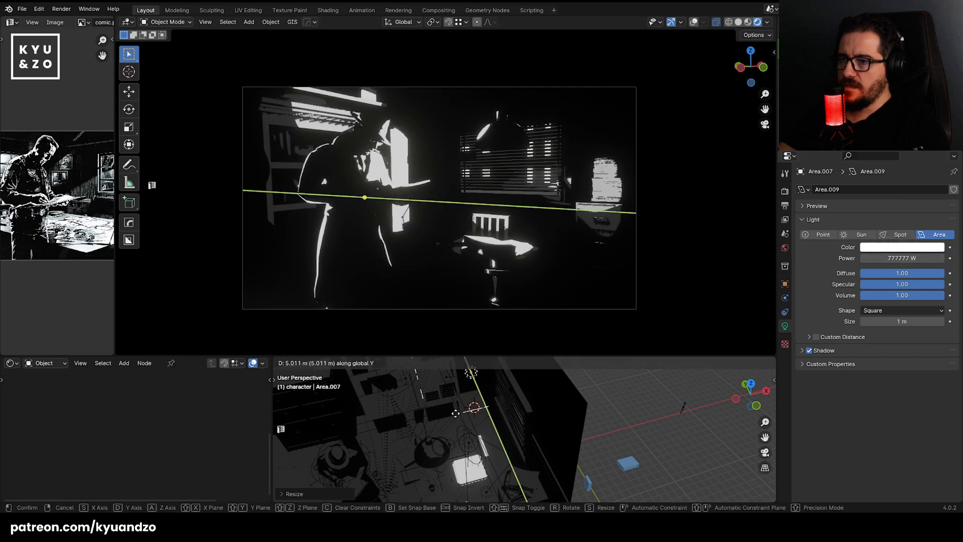
pyautogui.press('Return')
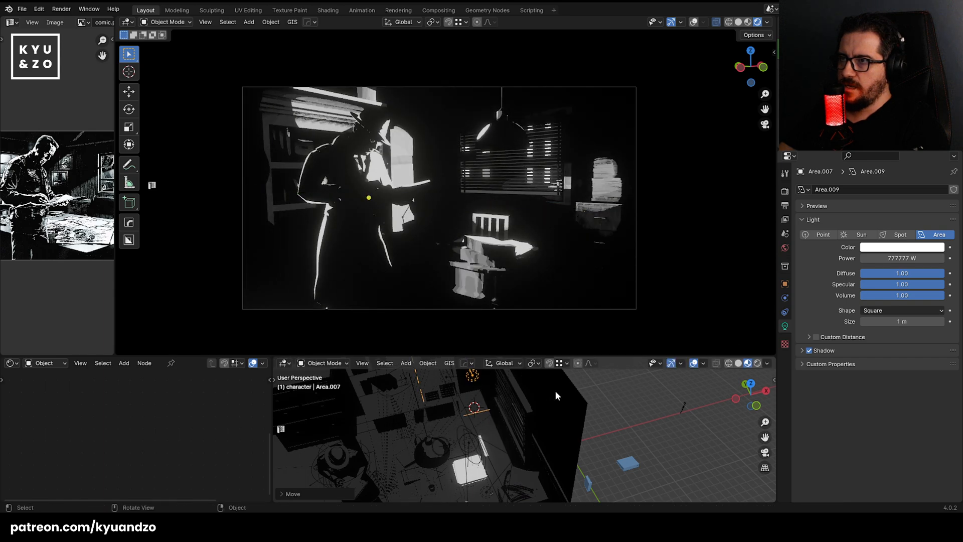
# Rotate the area light around Z and stretch it to about 2.1 times along Z.
pyautogui.press('r')
pyautogui.press('z')
pyautogui.press('Return')
pyautogui.press('s')
pyautogui.press('z')
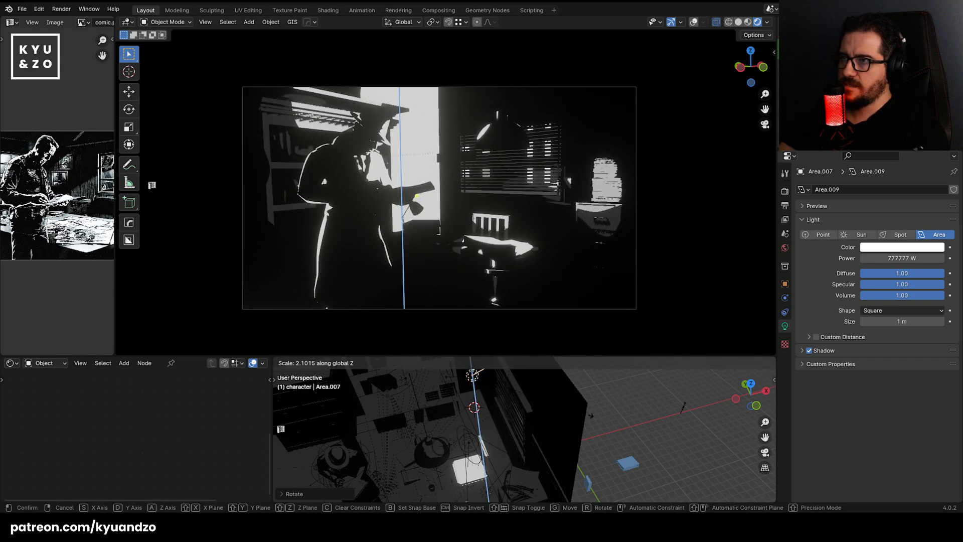
pyautogui.press('Return')
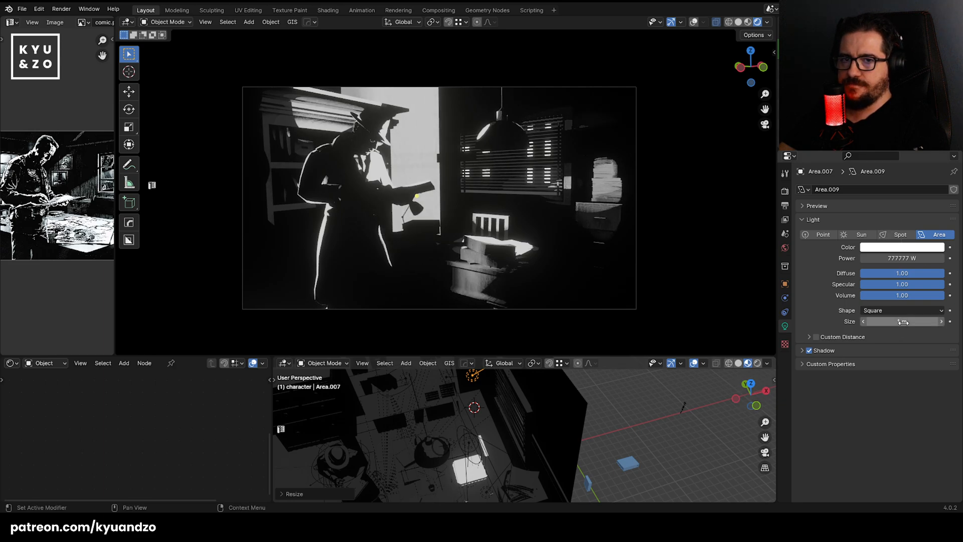
# Reduce the area light's size to 0.54 m, and try a power of 22222 W followed by 44444 W.
pyautogui.moveTo(902, 322)
pyautogui.mouseDown()
pyautogui.moveTo(888, 321)
pyautogui.moveTo(896, 321)
pyautogui.mouseUp()
pyautogui.click(909, 258)
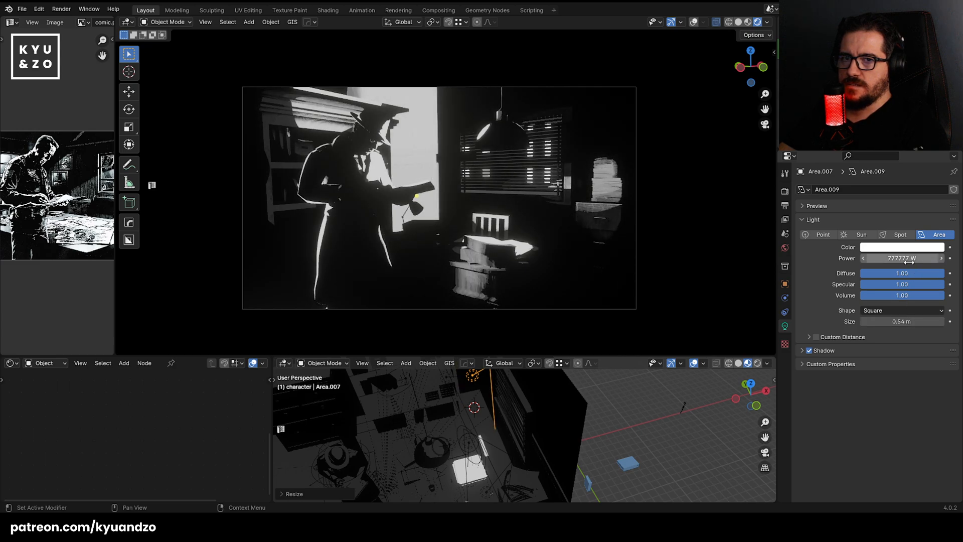
pyautogui.write('2222')
pyautogui.press('Return')
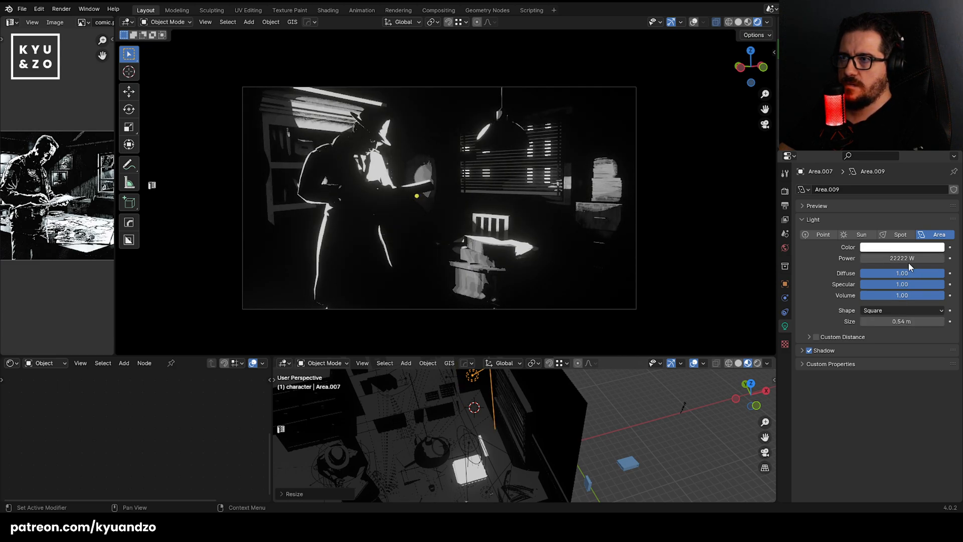
pyautogui.click(907, 261)
pyautogui.write('44444')
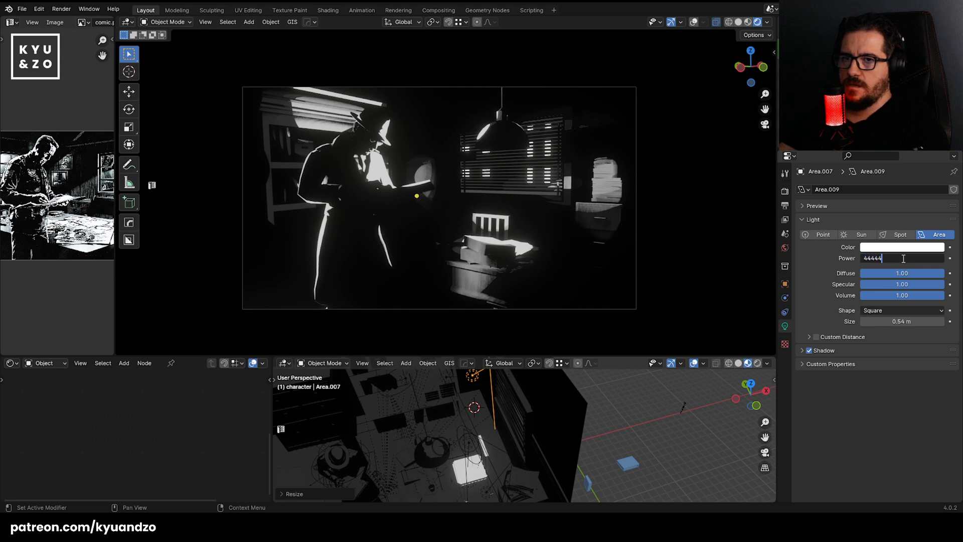
pyautogui.press('Return')
# Scale the area light along Y, shift it along Y beside the detective, and adjust its scale along Z.
pyautogui.press('s')
pyautogui.press('y')
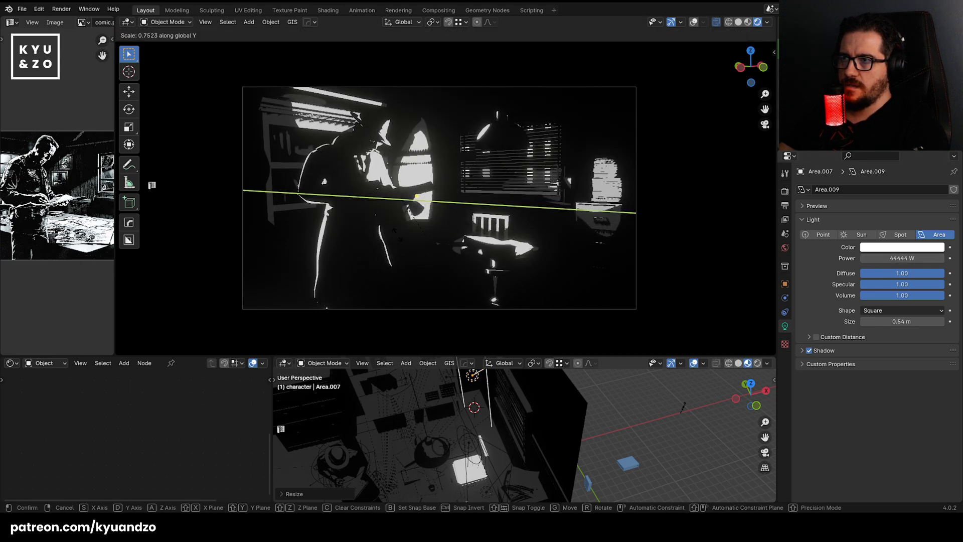
pyautogui.click(389, 328)
pyautogui.press('g')
pyautogui.press('y')
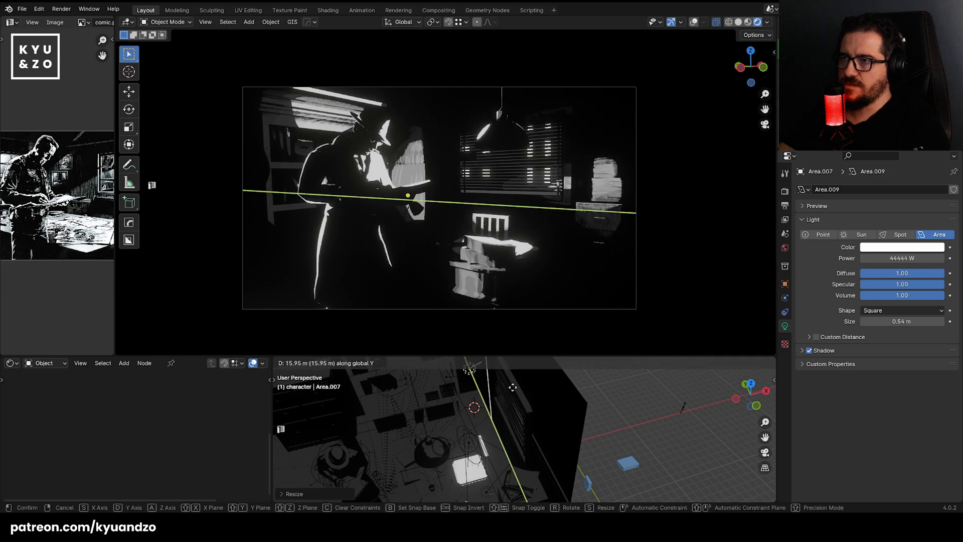
pyautogui.click(527, 393)
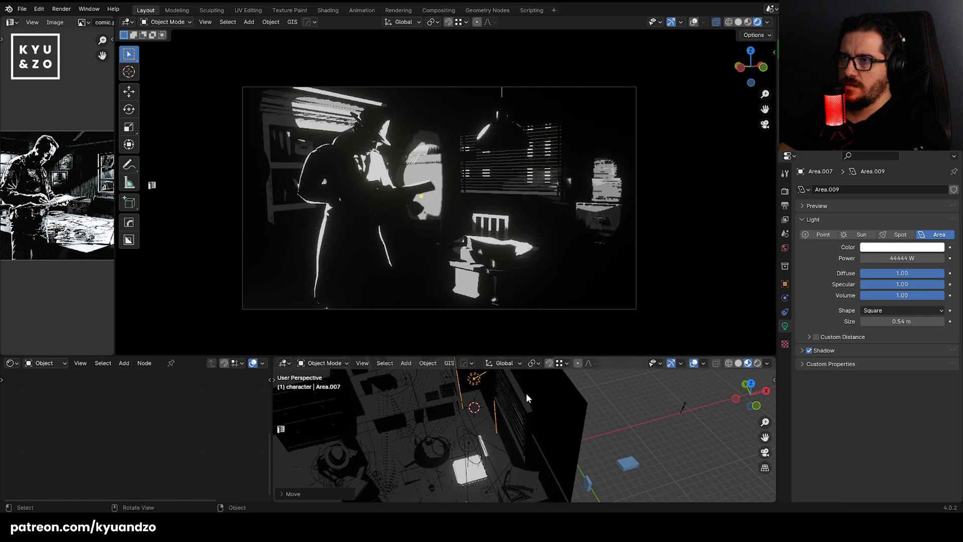
pyautogui.press('s')
pyautogui.press('z')
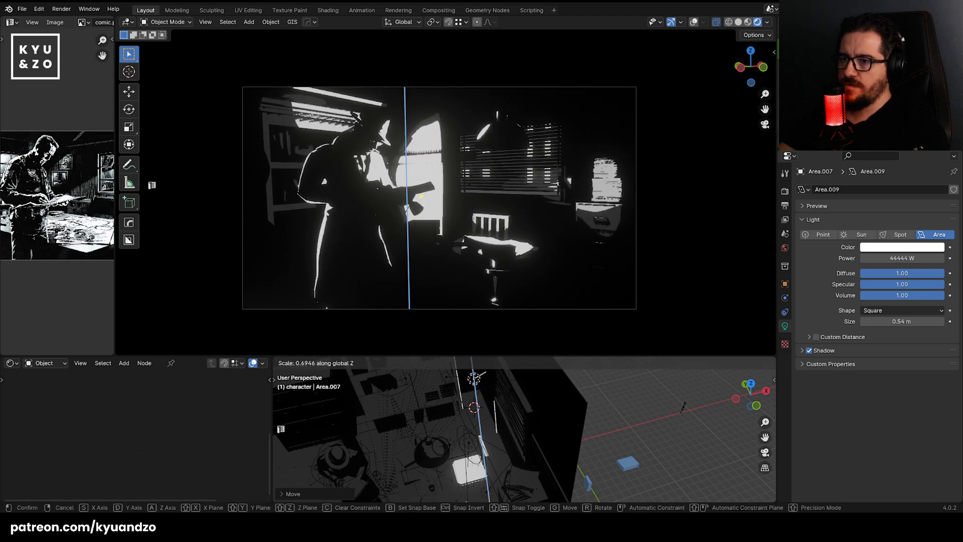
pyautogui.click(526, 393)
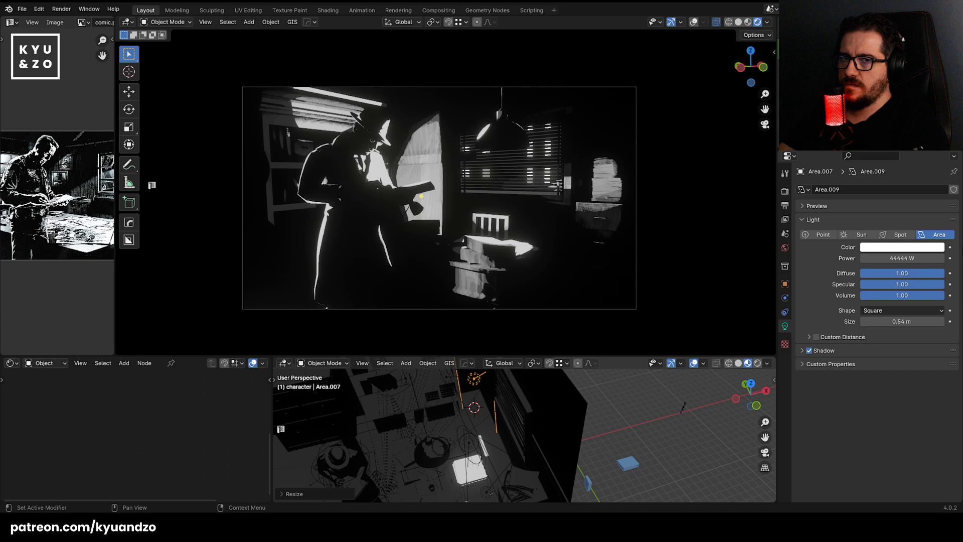
# Set the area light's power to 33333 W and darken its color to a light gray.
pyautogui.click(907, 262)
pyautogui.write('33333')
pyautogui.press('Return')
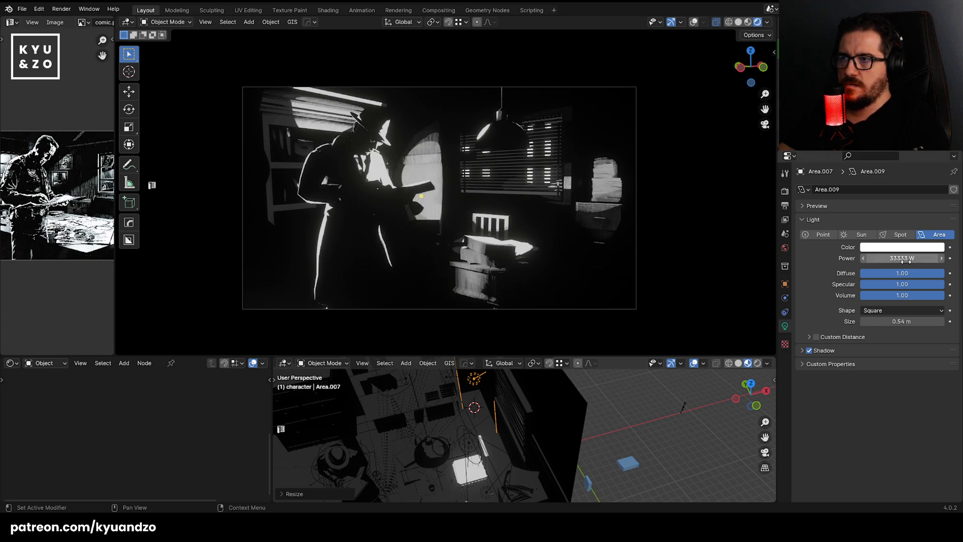
pyautogui.click(905, 247)
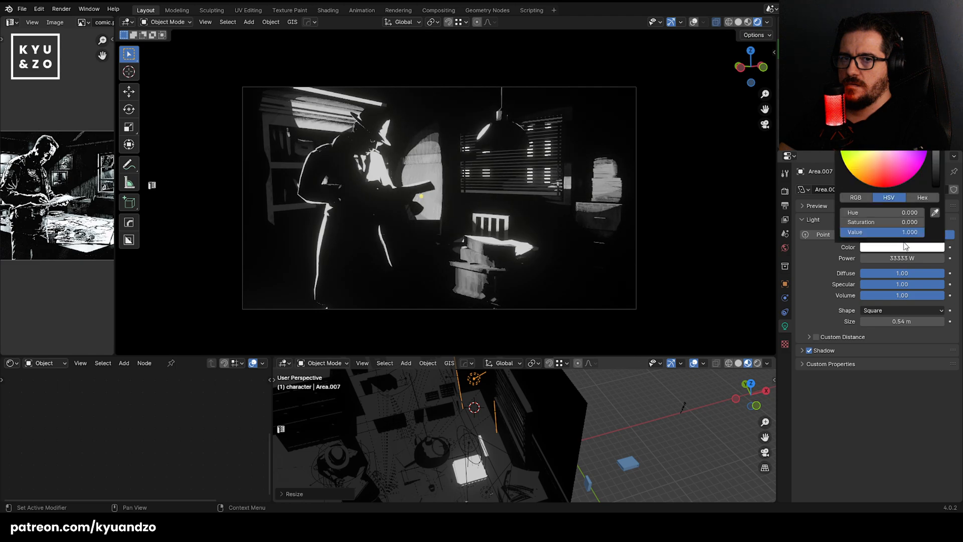
pyautogui.moveTo(935, 106)
pyautogui.mouseDown()
pyautogui.moveTo(936, 132)
pyautogui.moveTo(936, 114)
pyautogui.mouseUp()
# Reduce the area light's size to 0 m and move it about 42 m along Y toward the detective.
pyautogui.moveTo(897, 321); pyautogui.dragTo(858, 321)
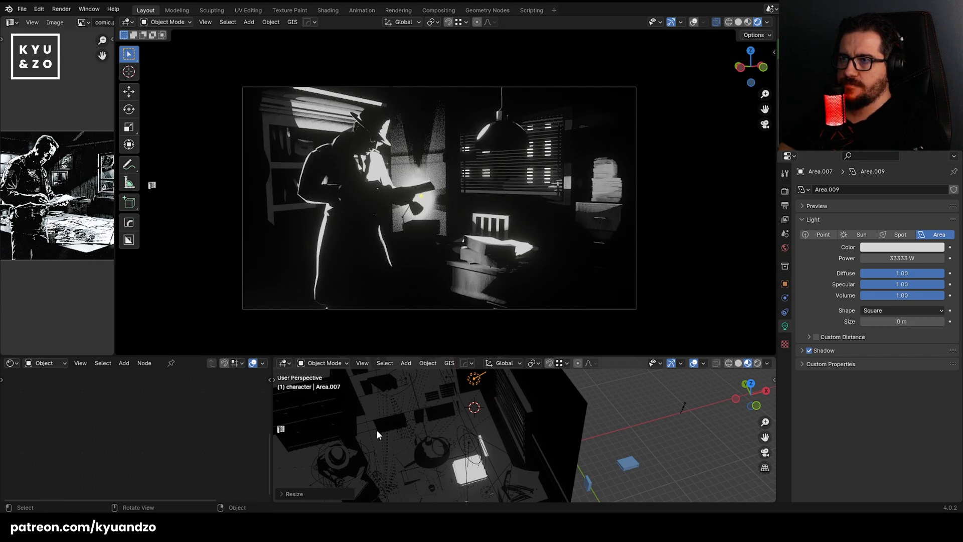
pyautogui.press('g')
pyautogui.press('y')
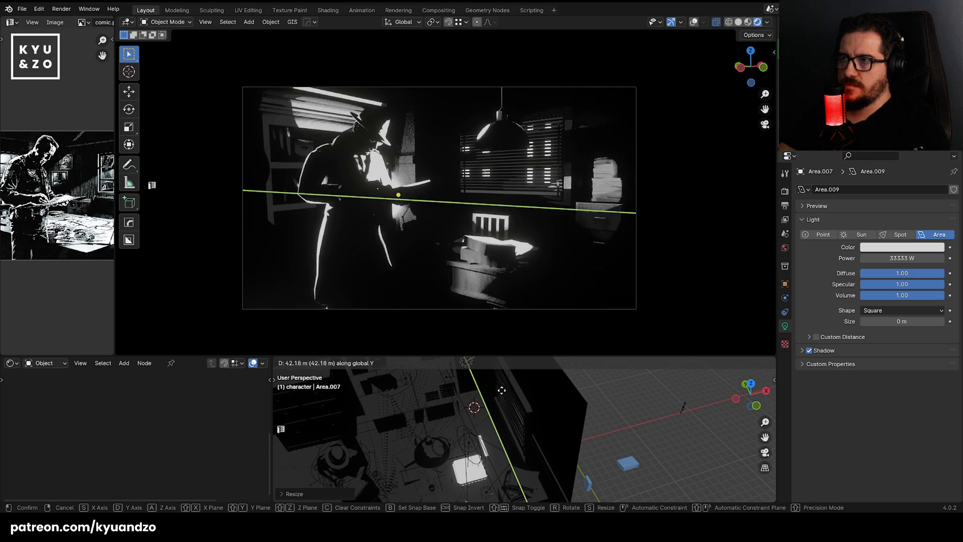
pyautogui.click(501, 390)
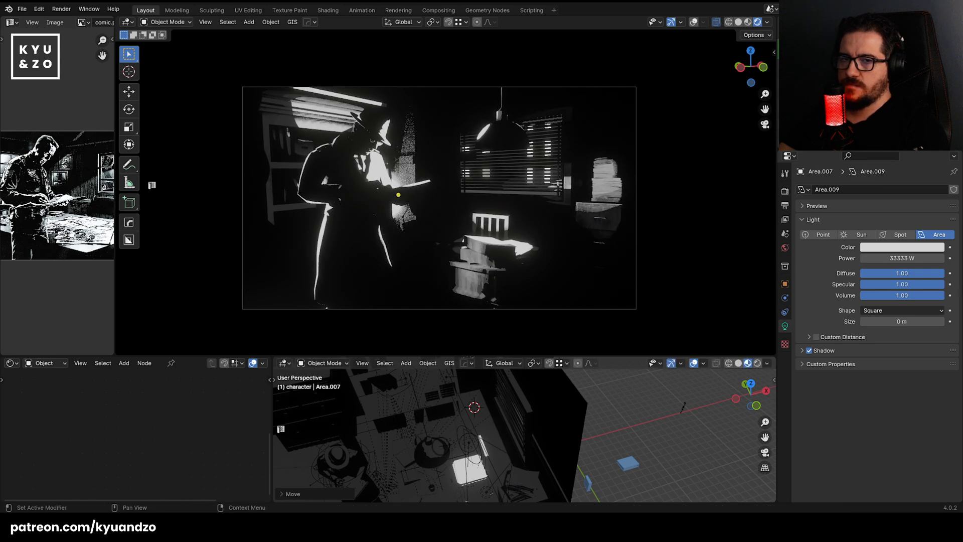
# Try area light sizes of 0.1 m and 0.002 m, return to 0 m, and inspect the wall light beside the detective.
pyautogui.click(924, 321)
pyautogui.write('0.1')
pyautogui.press('Return')
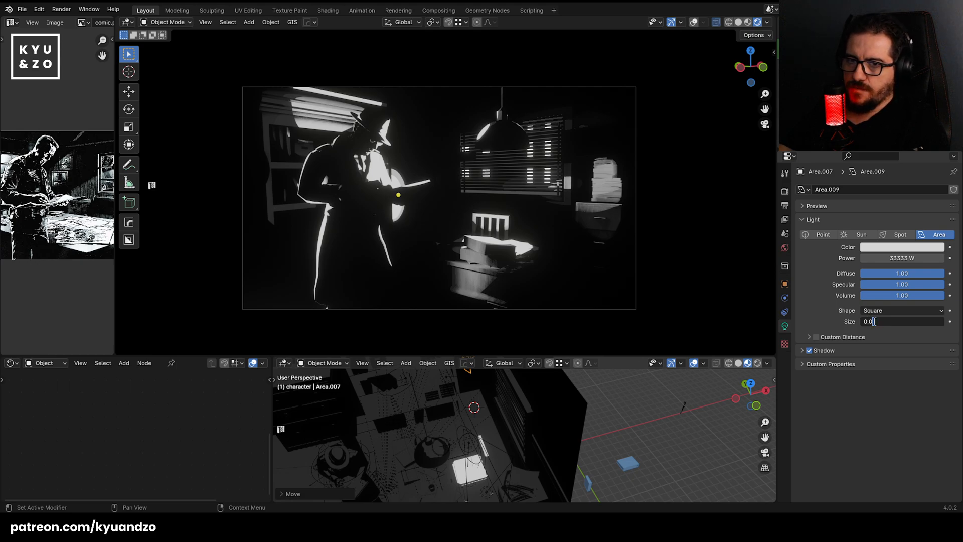
pyautogui.write('8')
pyautogui.press('Return')
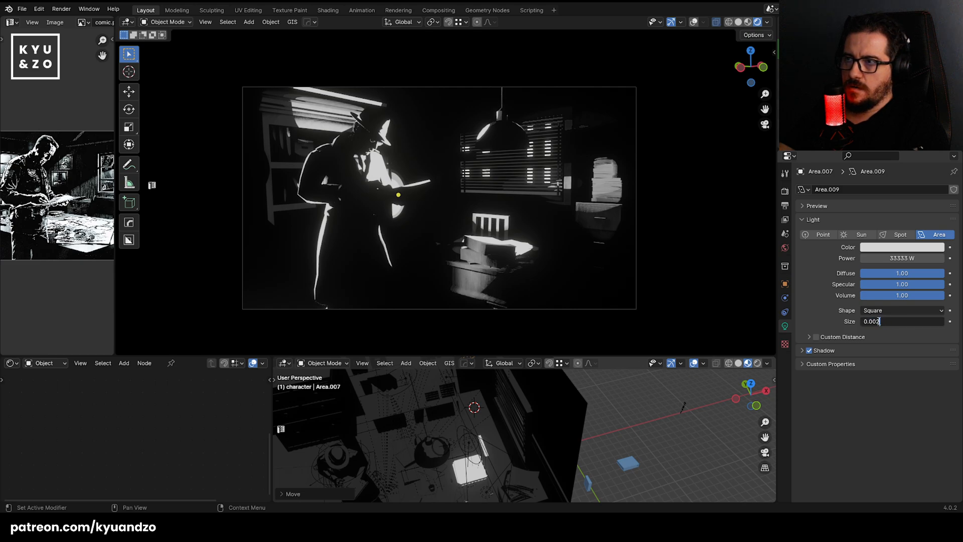
pyautogui.press('Return')
pyautogui.click(905, 321)
pyautogui.click(845, 321)
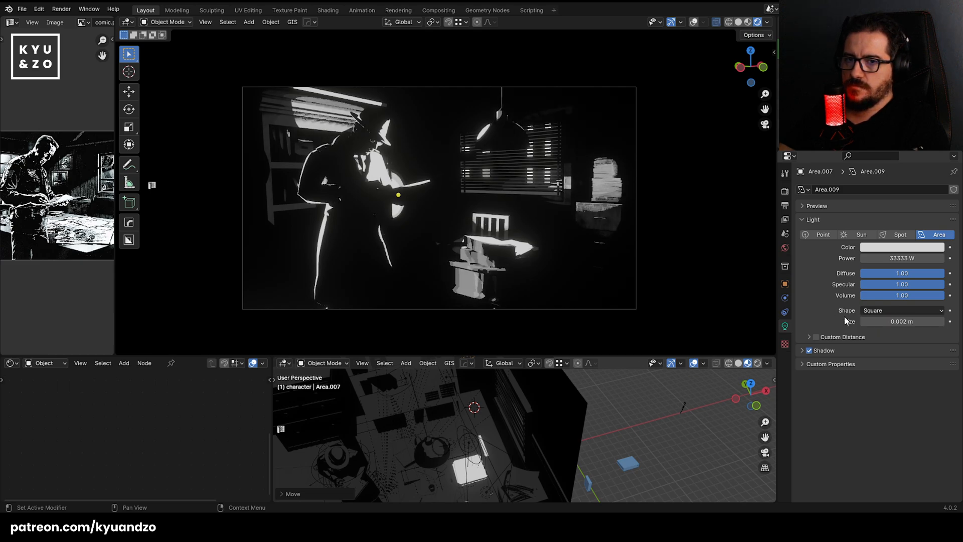
pyautogui.moveTo(882, 321); pyautogui.dragTo(875, 321)
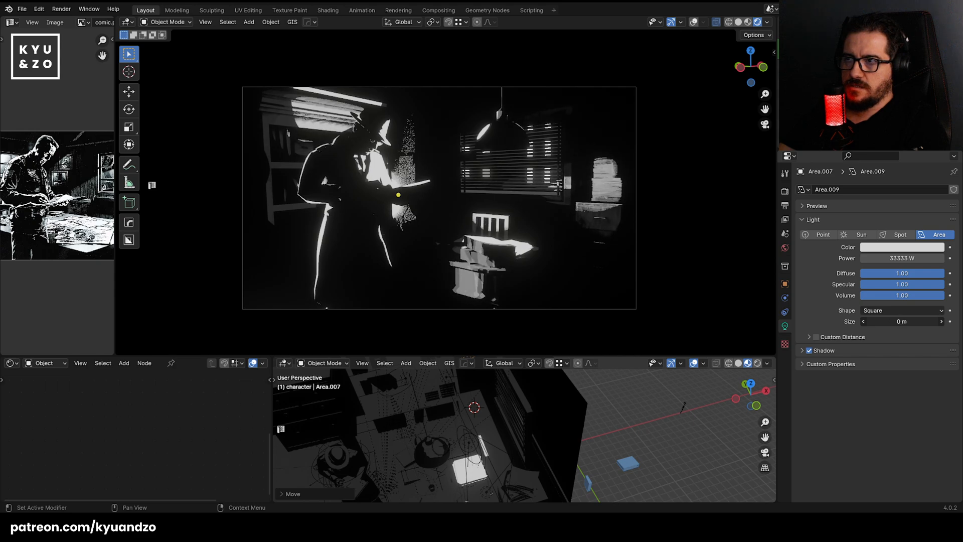
pyautogui.scroll(6, 435, 130)
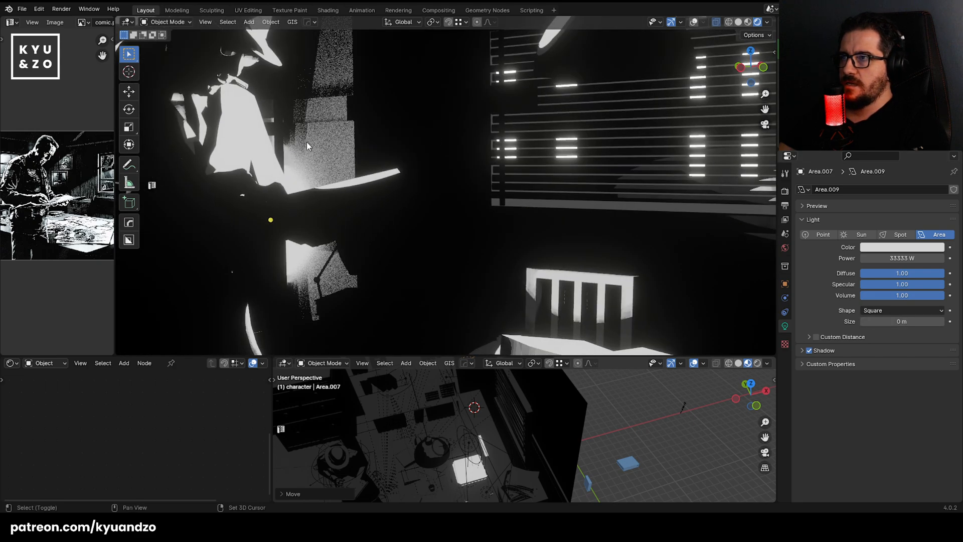
pyautogui.keyDown('shift'); pyautogui.moveTo(307, 146); pyautogui.dragTo(440, 221, button='middle'); pyautogui.keyUp('shift')
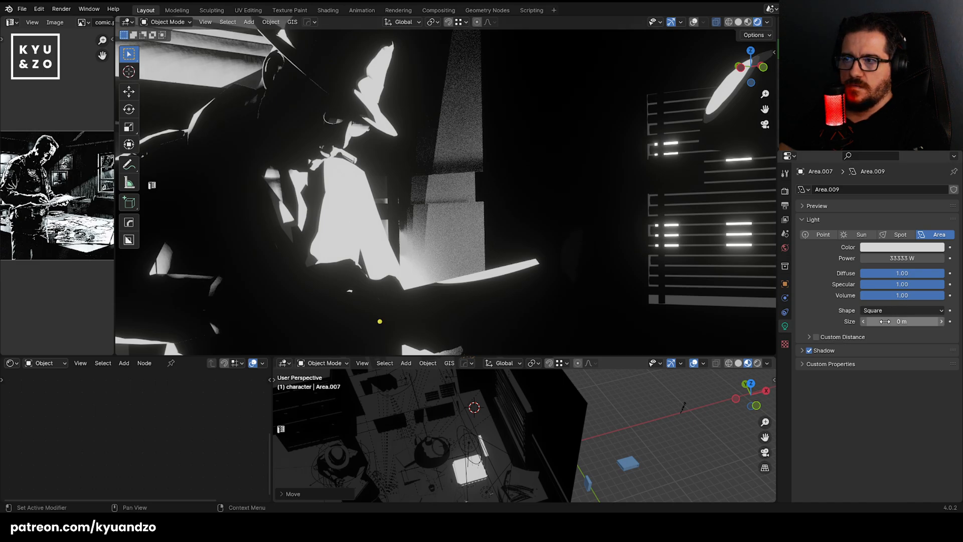
# Shift the area light back and forth along Y beside the detective, finishing with a move of about 22 m.
pyautogui.scroll(-5, 529, 219)
pyautogui.scroll(2, 529, 218)
pyautogui.press('g')
pyautogui.press('d')
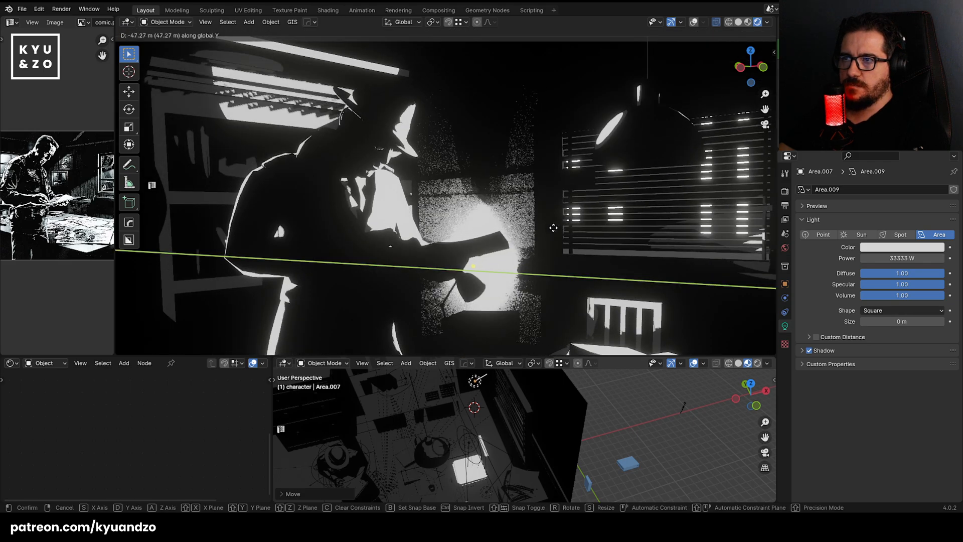
pyautogui.click(523, 245)
pyautogui.press('g')
pyautogui.press('y')
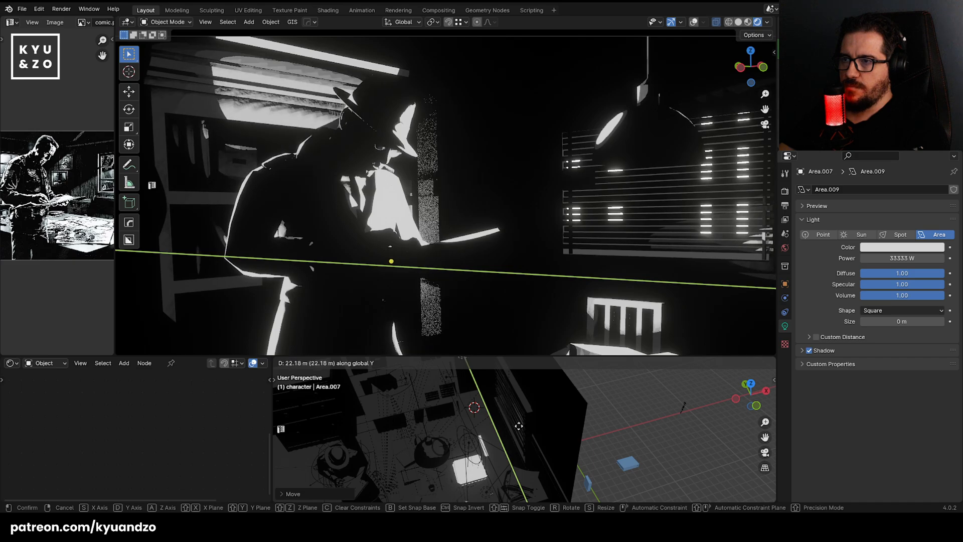
pyautogui.click(522, 427)
pyautogui.scroll(-3, 514, 129)
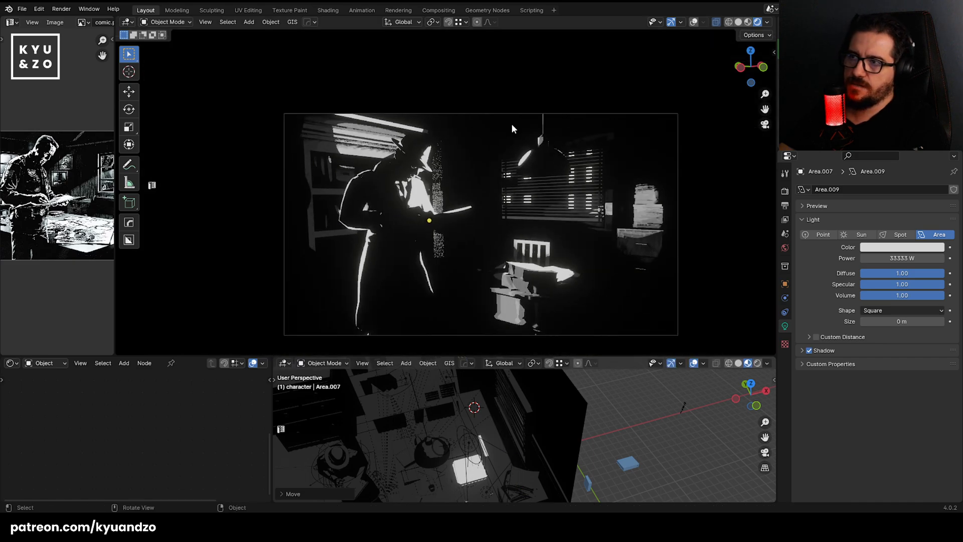
# Reposition the area light by about -42 m along Y, 14 m along Z, then 37 m and 0.9 m along Y.
pyautogui.press('g')
pyautogui.press('d')
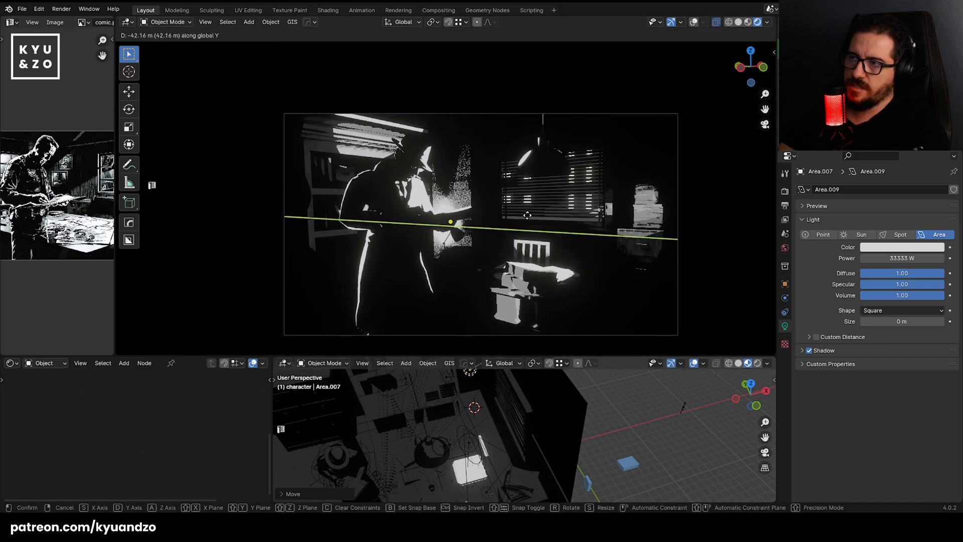
pyautogui.click(527, 215)
pyautogui.press('g')
pyautogui.press('z')
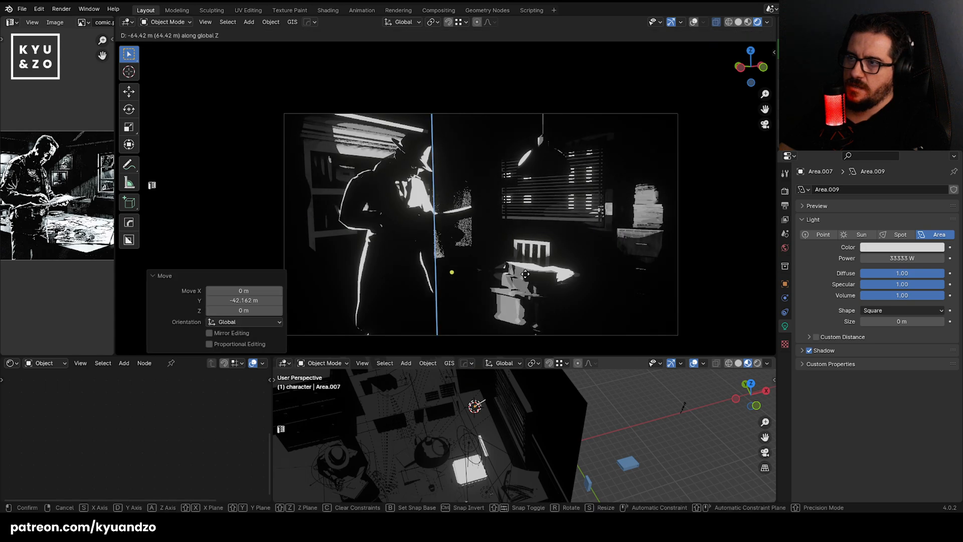
pyautogui.press('y')
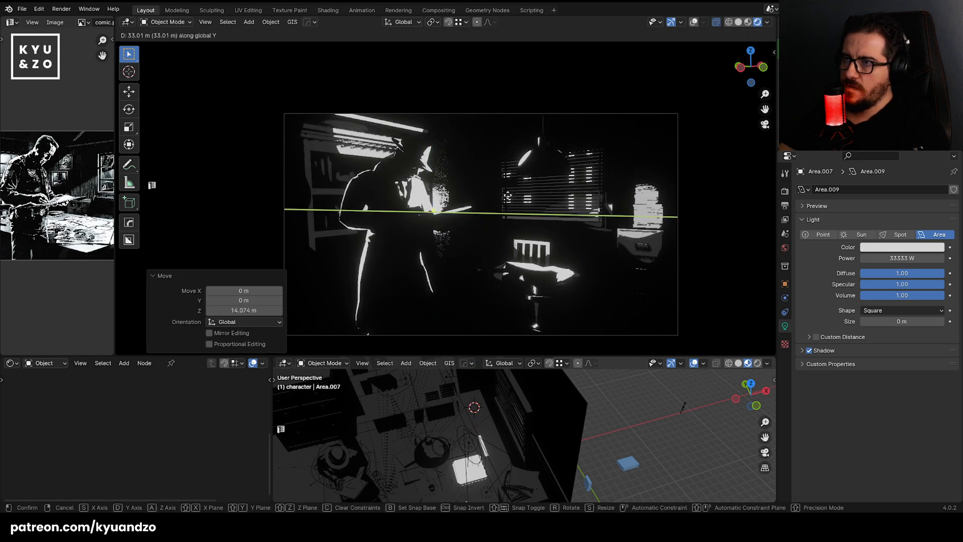
pyautogui.click(508, 200)
pyautogui.press('g')
pyautogui.press('y')
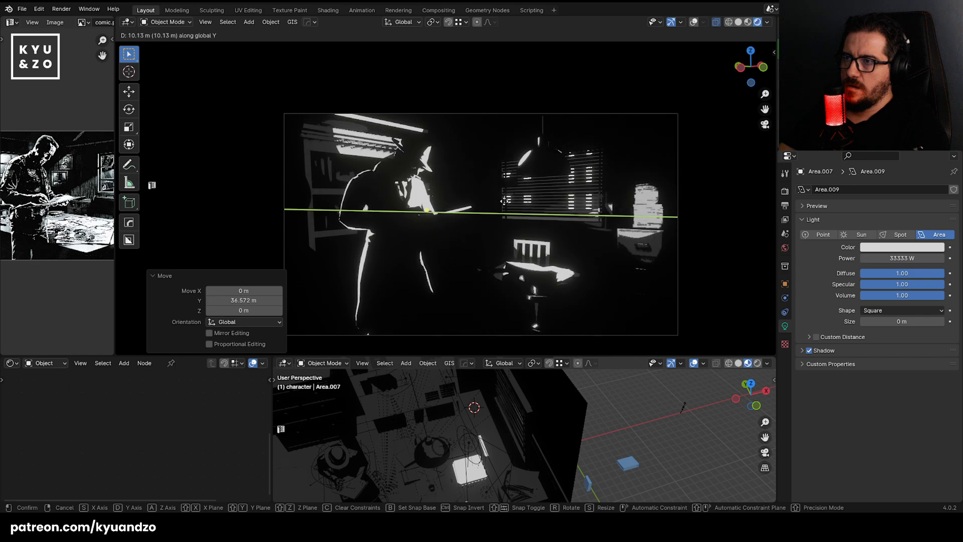
pyautogui.click(507, 201)
# Rotate the area light about 18° around Z and move it about -131 m along Y toward the window.
pyautogui.press('r')
pyautogui.press('z')
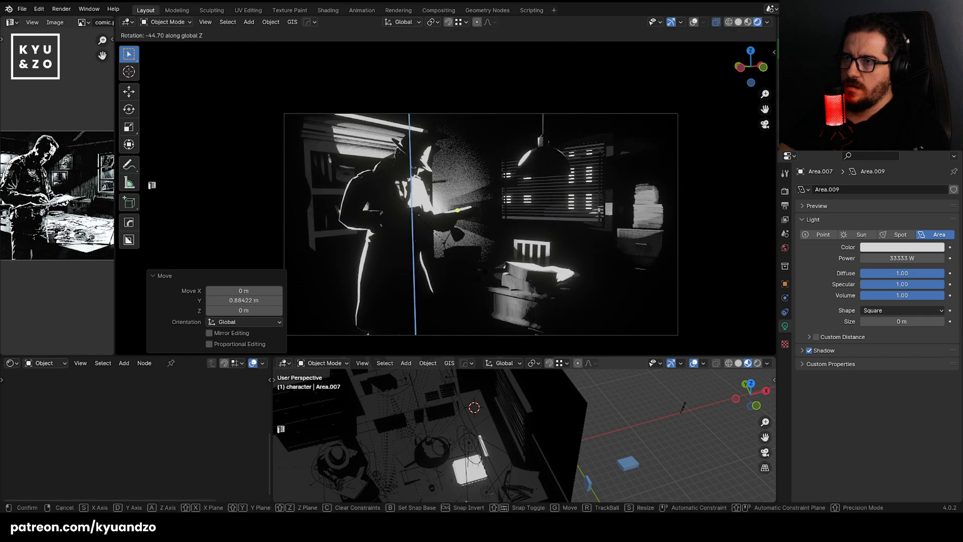
pyautogui.click(563, 204)
pyautogui.press('g')
pyautogui.press('y')
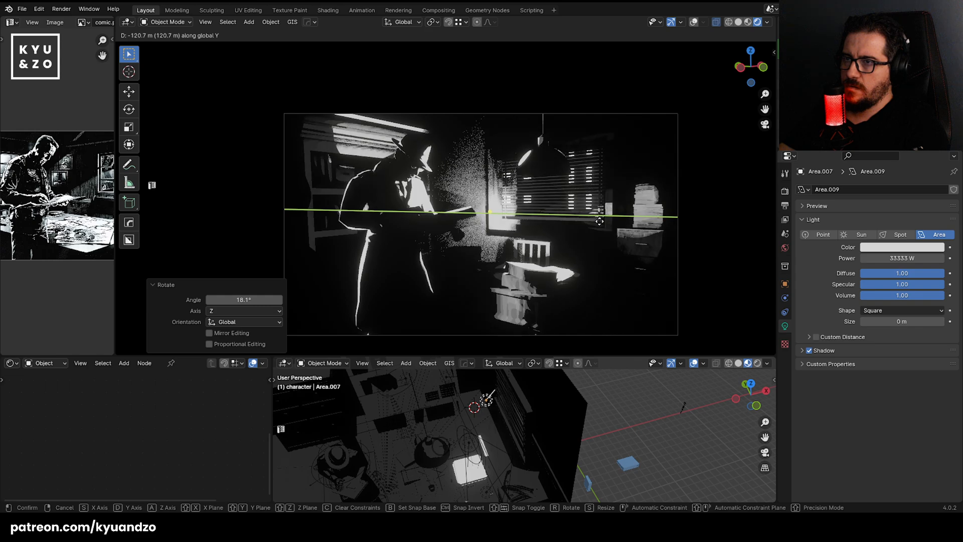
pyautogui.click(609, 226)
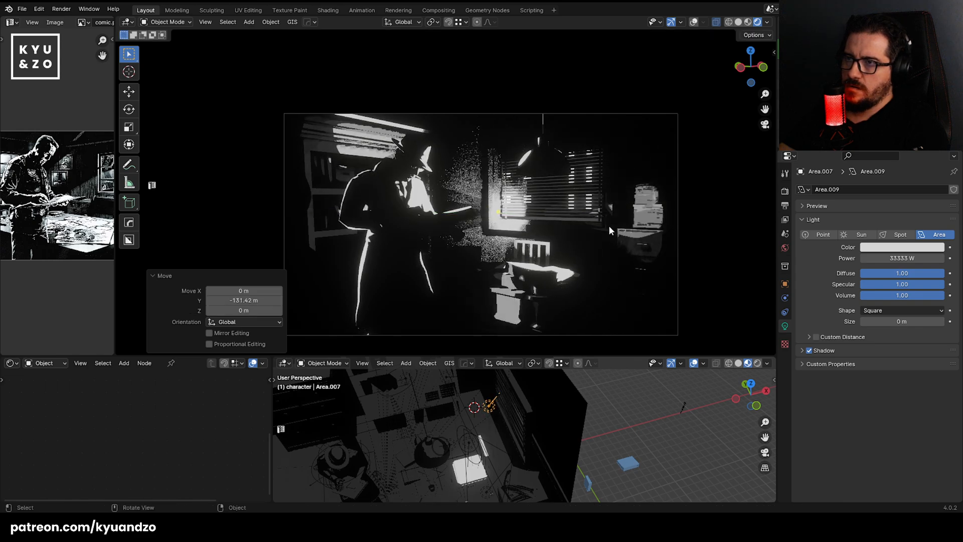
# Rotate the area light about -83° around X and raise it along Z in front of the window blinds.
pyautogui.press('r')
pyautogui.press('x')
pyautogui.click(491, 406)
pyautogui.press('g')
pyautogui.press('z')
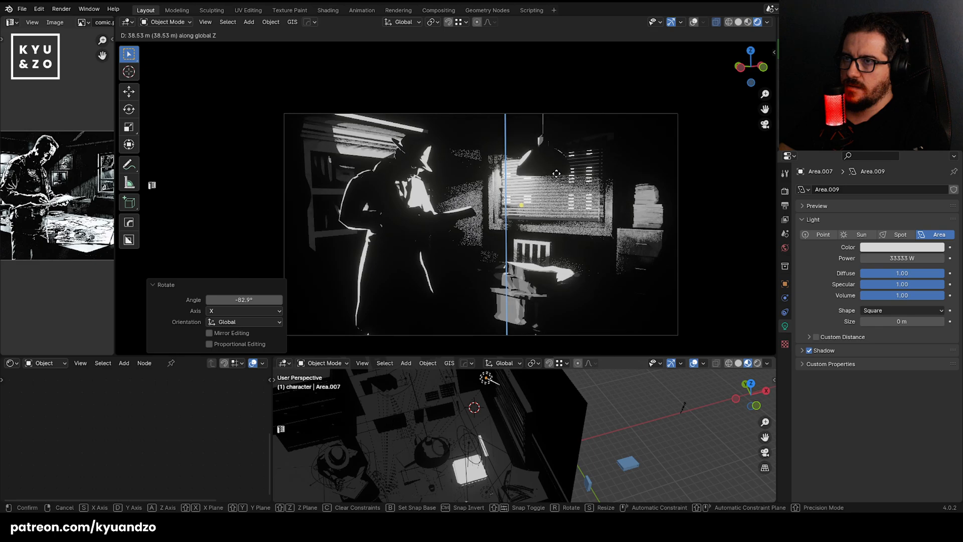
pyautogui.click(486, 376)
# Rotate the area light about -10° around Z, and adjust its rotation once more.
pyautogui.press('r')
pyautogui.press('z')
pyautogui.click(498, 381)
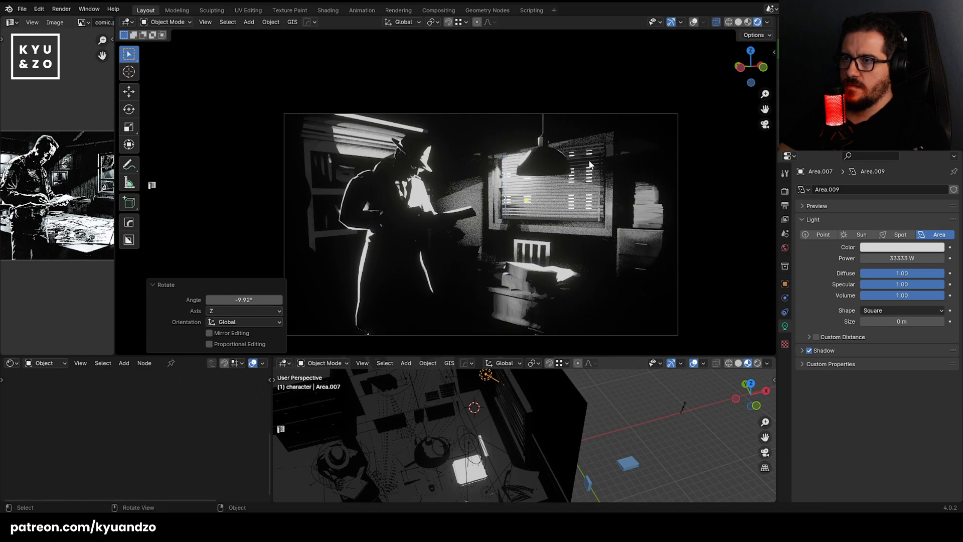
pyautogui.press('r')
pyautogui.press('a')
pyautogui.click(596, 170)
# Move the area light about -29 m along Y, and shift it back about 38 m.
pyautogui.press('g')
pyautogui.press('d')
pyautogui.click(627, 178)
pyautogui.press('g')
pyautogui.press('d')
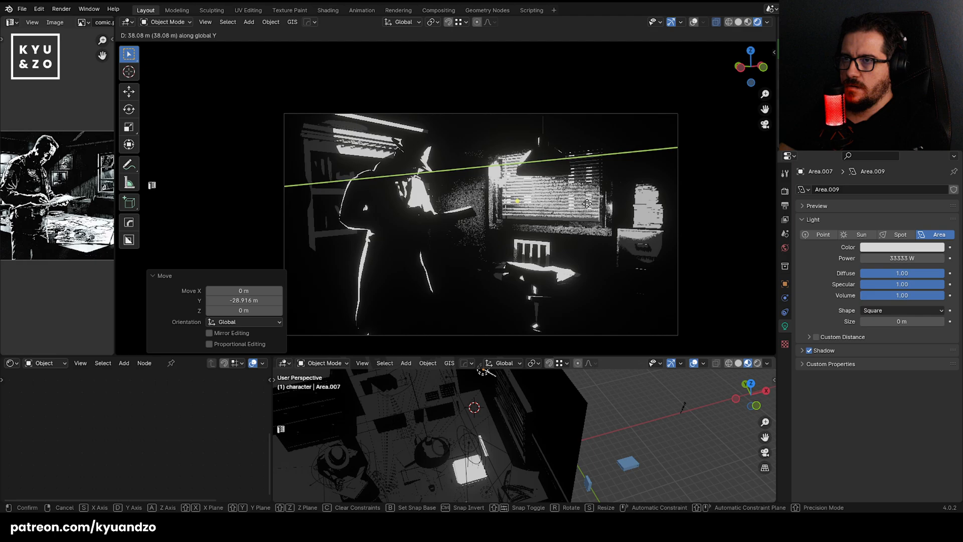
pyautogui.click(587, 204)
# Move the area light away from the window toward the room's interior, adjusting its position along X.
pyautogui.press('g')
pyautogui.press('d')
pyautogui.press('s')
pyautogui.click(461, 423)
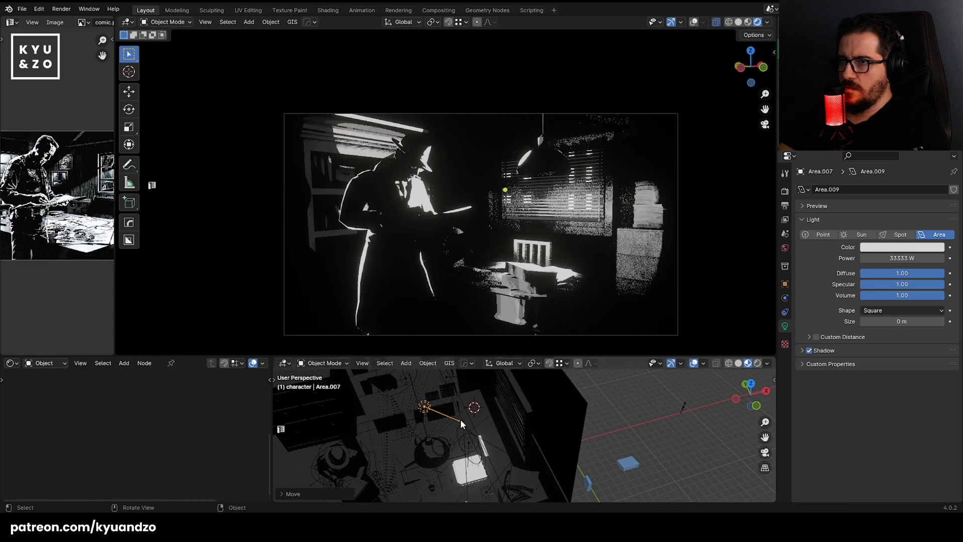
pyautogui.press('g')
pyautogui.press('s')
pyautogui.press('d')
pyautogui.press('s')
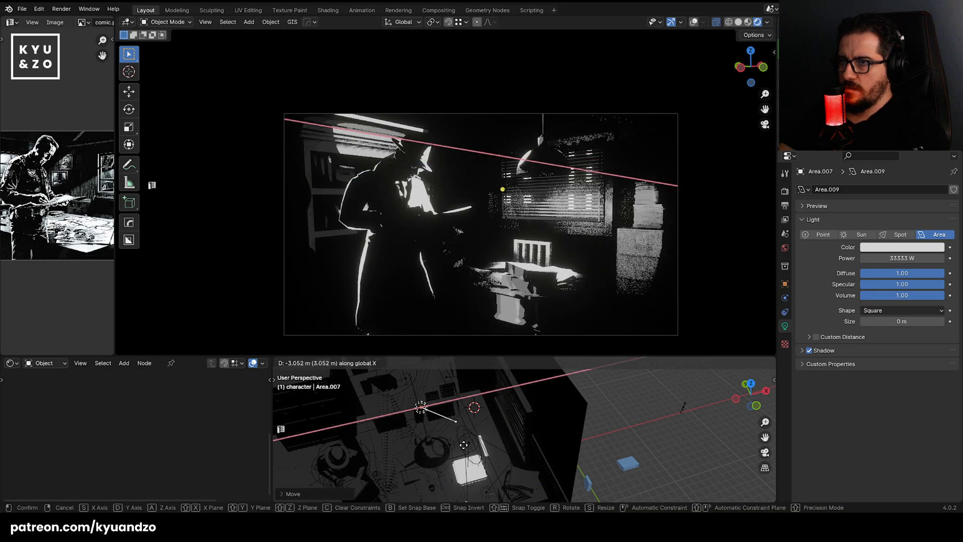
pyautogui.click(461, 501)
# Move the area light about -63 m along Y past the hanging lamp, and bring it back along Y.
pyautogui.press('g')
pyautogui.press('d')
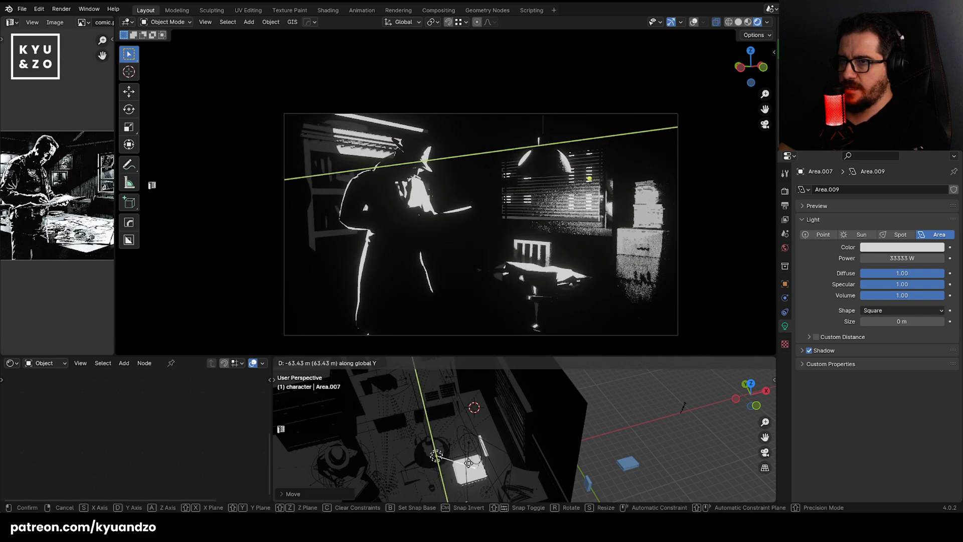
pyautogui.click(466, 461)
pyautogui.press('g')
pyautogui.press('d')
pyautogui.click(452, 424)
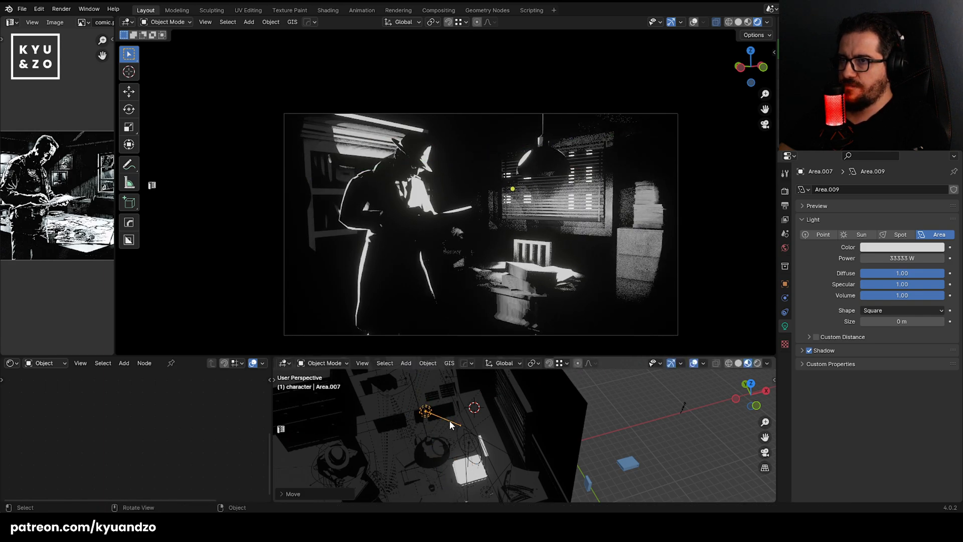
# Rotate the area light about 37° around Y so it points toward the hanging lamp and desk.
pyautogui.press('r')
pyautogui.press('s')
pyautogui.press('d')
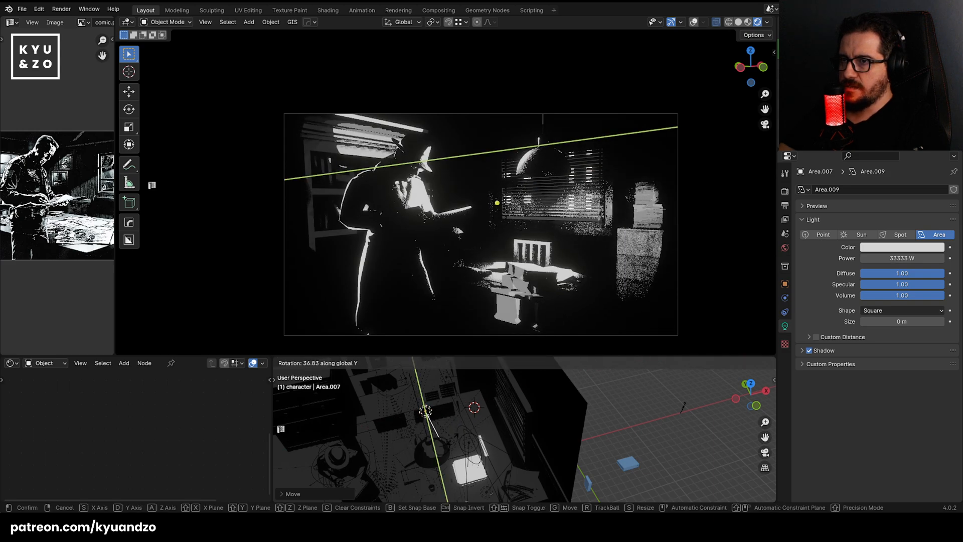
pyautogui.click(438, 436)
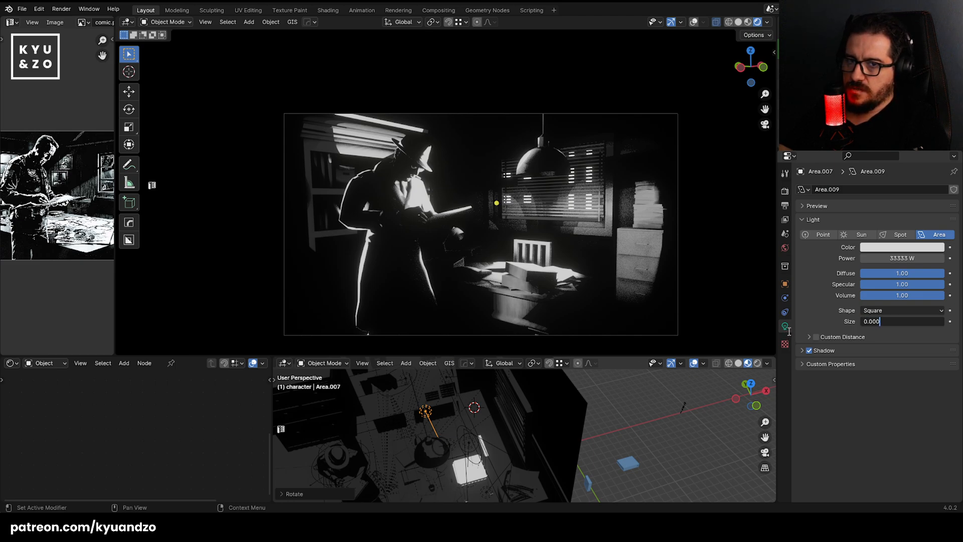
# Try an area light size of 0.00002 m and inspect the shadows on the detective and window wall.
pyautogui.press('Return')
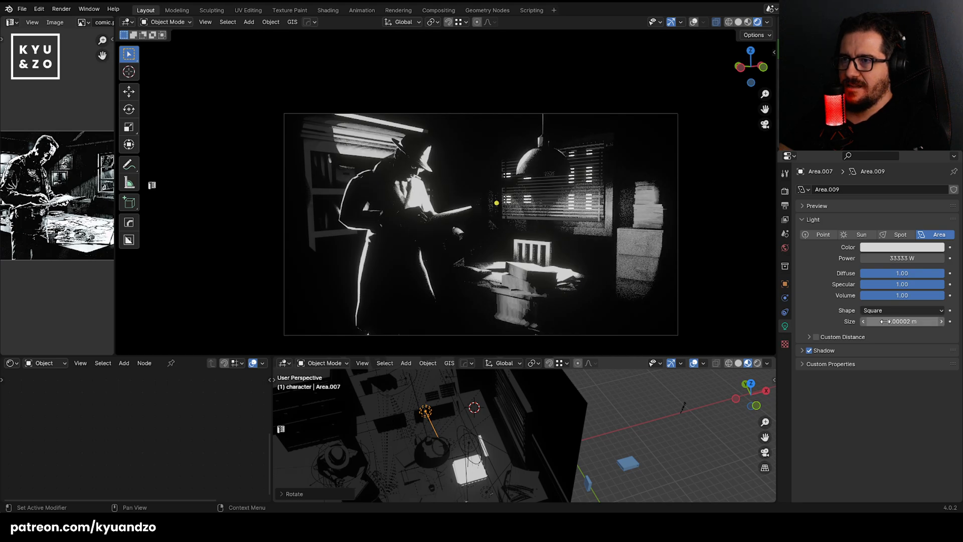
pyautogui.write('2')
pyautogui.press('Return')
pyautogui.scroll(5, 548, 275)
pyautogui.keyDown('shift'); pyautogui.moveTo(604, 275); pyautogui.dragTo(427, 223, button='middle'); pyautogui.keyUp('shift')
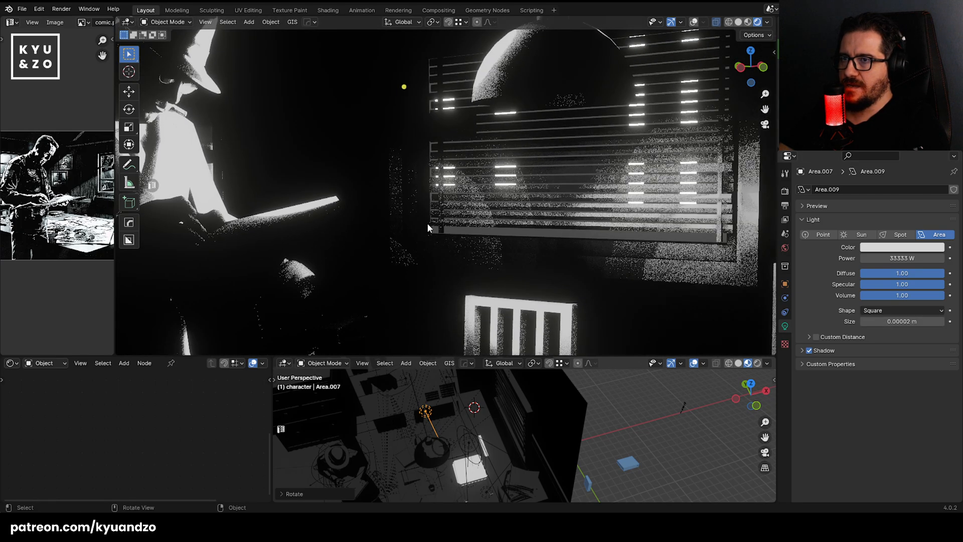
pyautogui.keyDown('shift'); pyautogui.moveTo(299, 176); pyautogui.dragTo(483, 184, button='middle'); pyautogui.keyUp('shift')
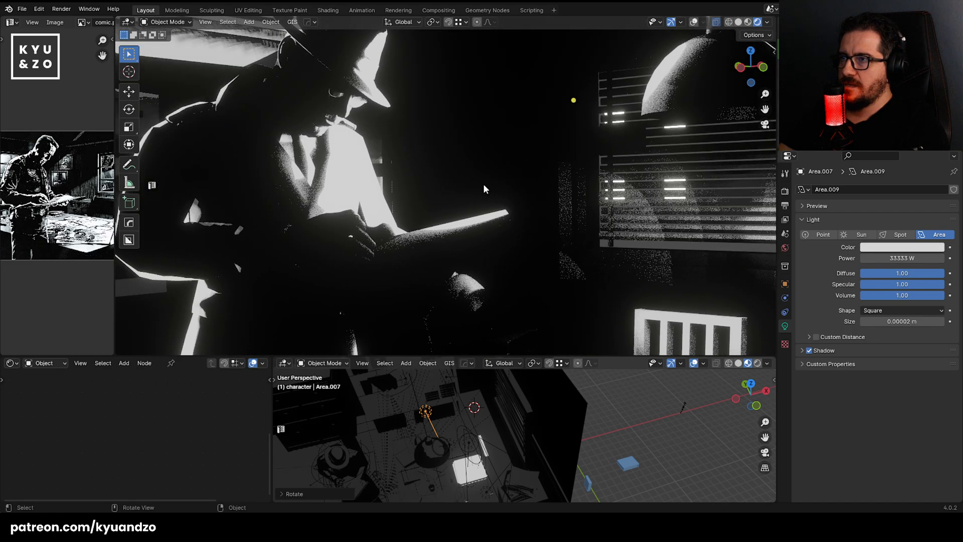
pyautogui.scroll(-5, 481, 180)
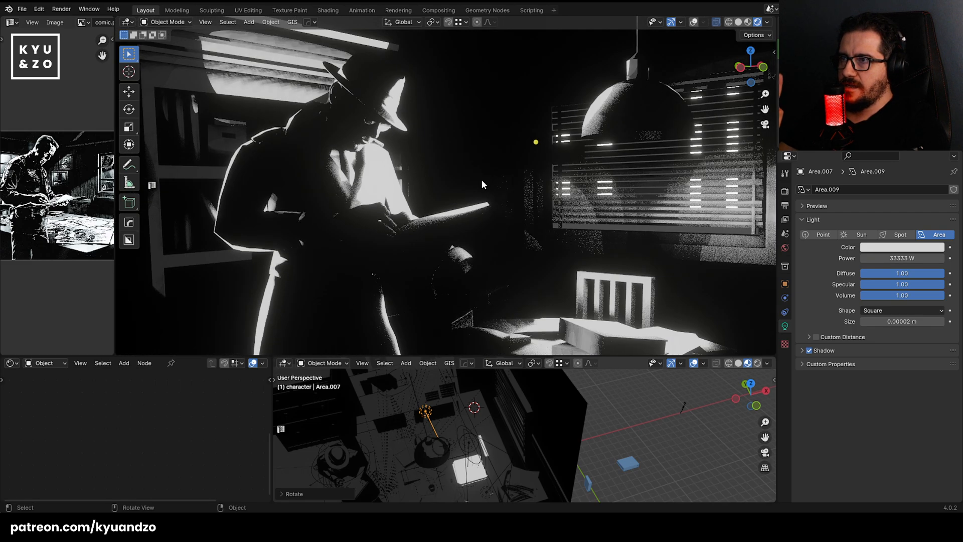
pyautogui.scroll(2, 482, 184)
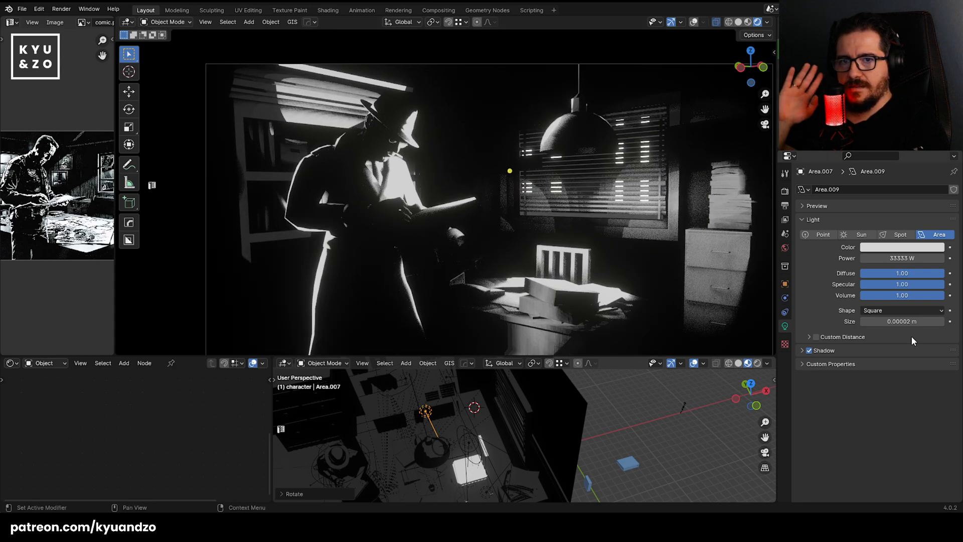
# Set the area light's size to 0.00001 m, check the detective's hands up close, and save the file.
pyautogui.click(920, 322)
pyautogui.moveTo(901, 321); pyautogui.dragTo(888, 321)
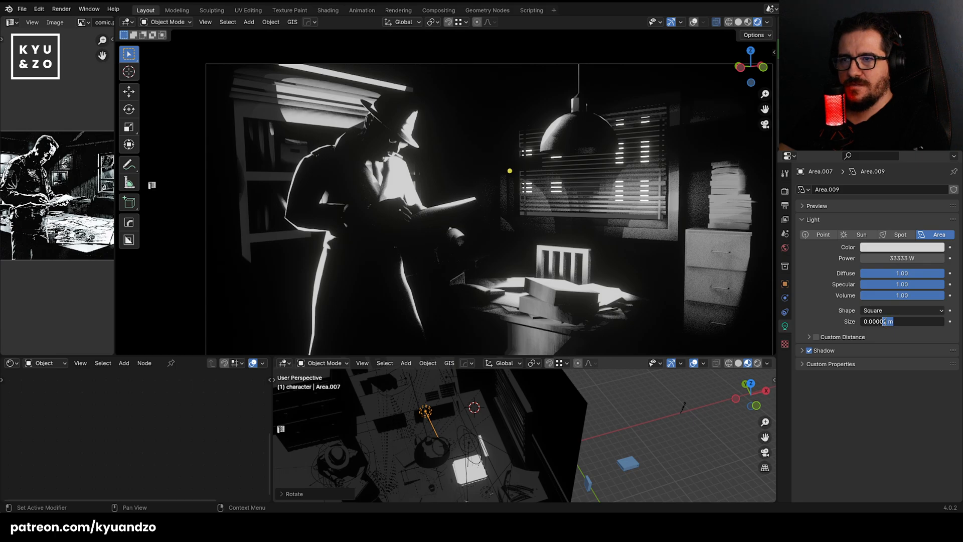
pyautogui.write('1')
pyautogui.press('Return')
pyautogui.scroll(3, 315, 187)
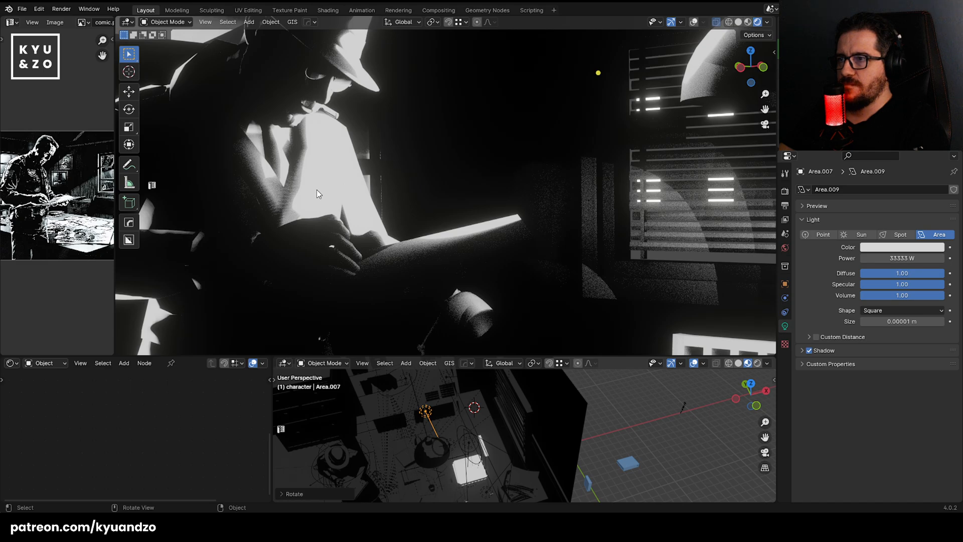
pyautogui.scroll(1, 317, 190)
pyautogui.scroll(-4, 316, 189)
pyautogui.hotkey('ctrl', 's')
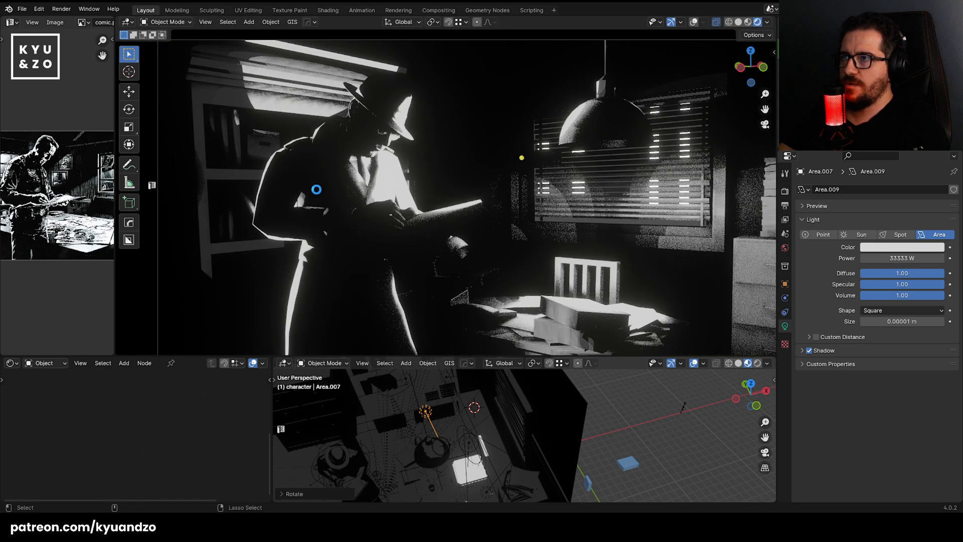
# Select the area light above the bookcase, try deleting it, and undo the deletion.
pyautogui.press('KP_0')
pyautogui.scroll(2, 316, 189)
pyautogui.click(321, 115)
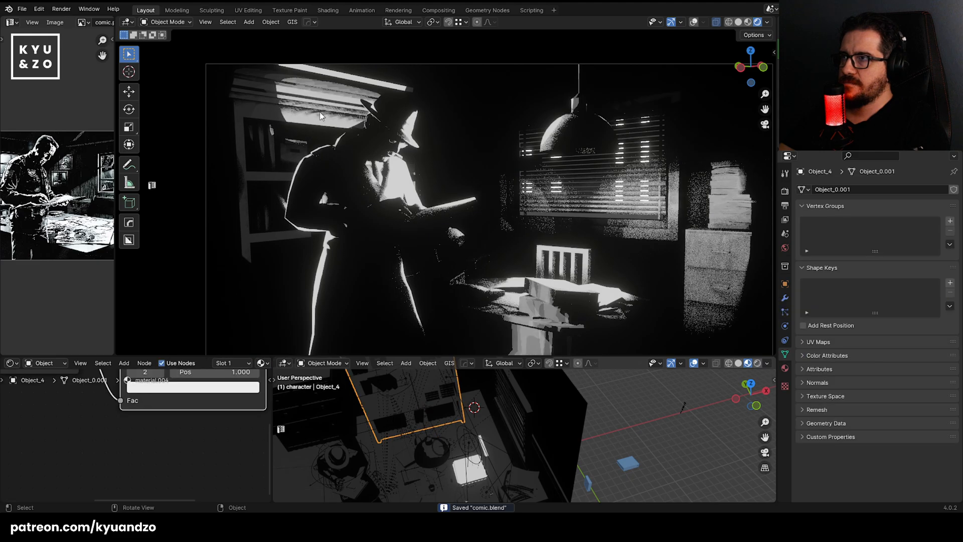
pyautogui.keyDown('shift'); pyautogui.moveTo(431, 410); pyautogui.dragTo(502, 448, button='middle'); pyautogui.keyUp('shift')
pyautogui.click(473, 412)
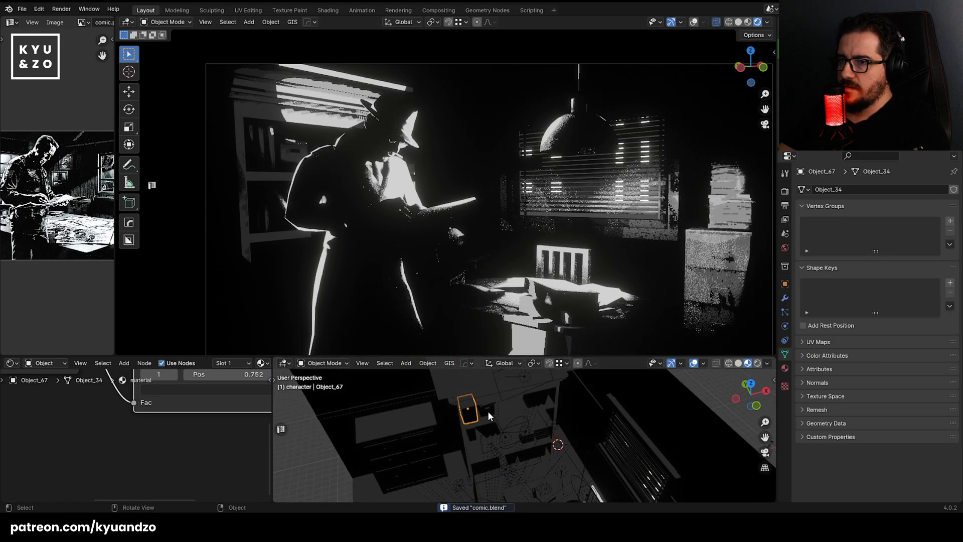
pyautogui.click(523, 382)
pyautogui.press('x')
pyautogui.click(522, 382)
pyautogui.scroll(-4, 523, 392)
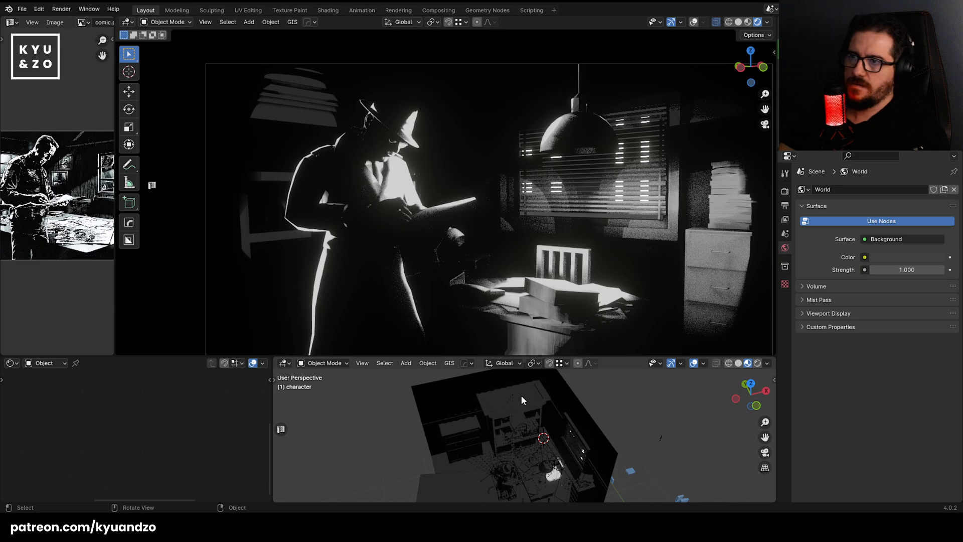
pyautogui.scroll(2, 521, 395)
pyautogui.hotkey('ctrl', 'z')
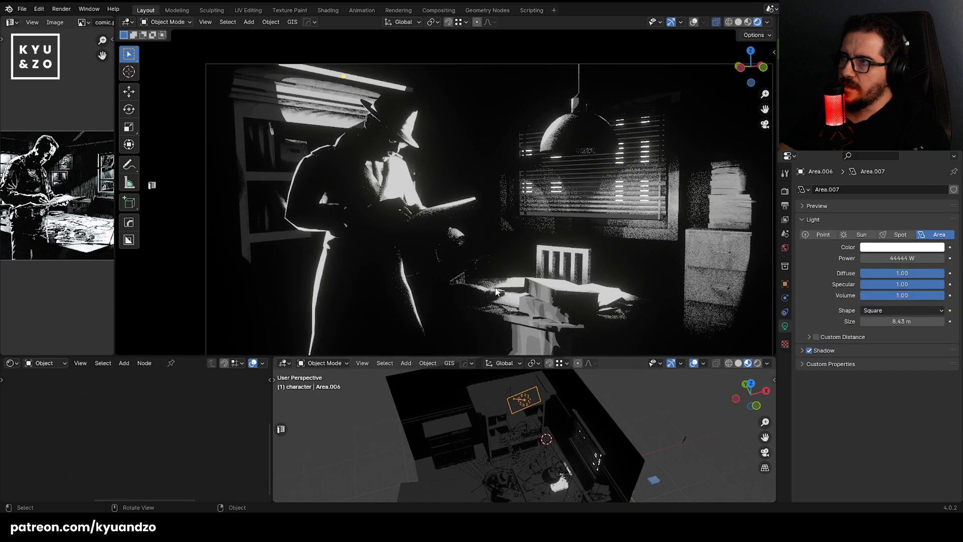
# Scale the light above the bookcase to about 0.11, and set its size to 0 m and power to 11111 W.
pyautogui.press('s')
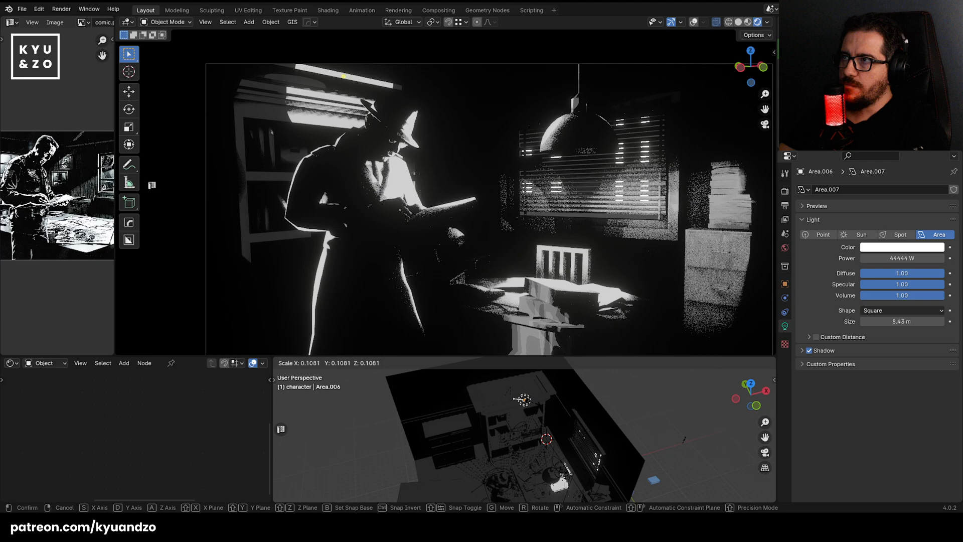
pyautogui.click(525, 400)
pyautogui.moveTo(903, 321); pyautogui.dragTo(843, 321)
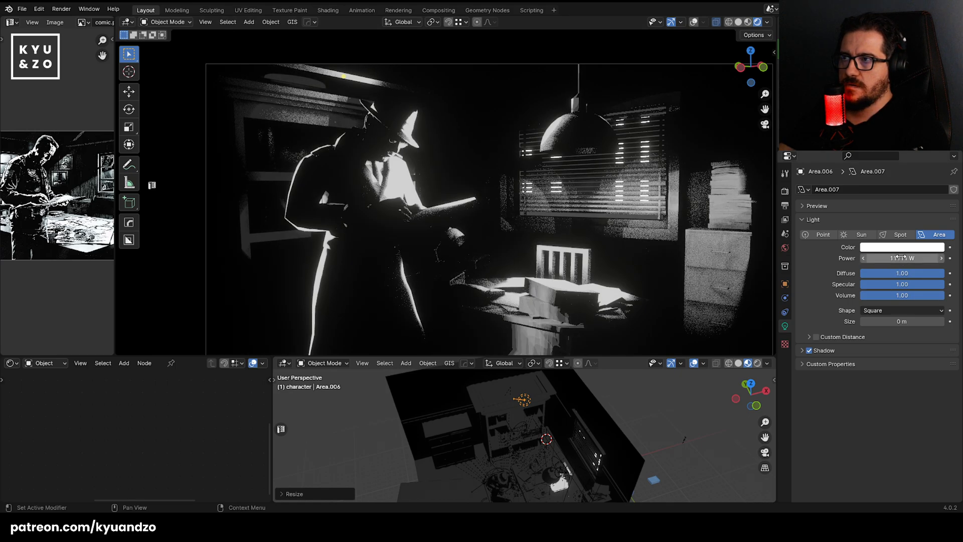
pyautogui.press('Return')
# Lower the bookcase area light about 52 m along Z, move it about -3.06 m along Y, and save the file.
pyautogui.press('g')
pyautogui.press('z')
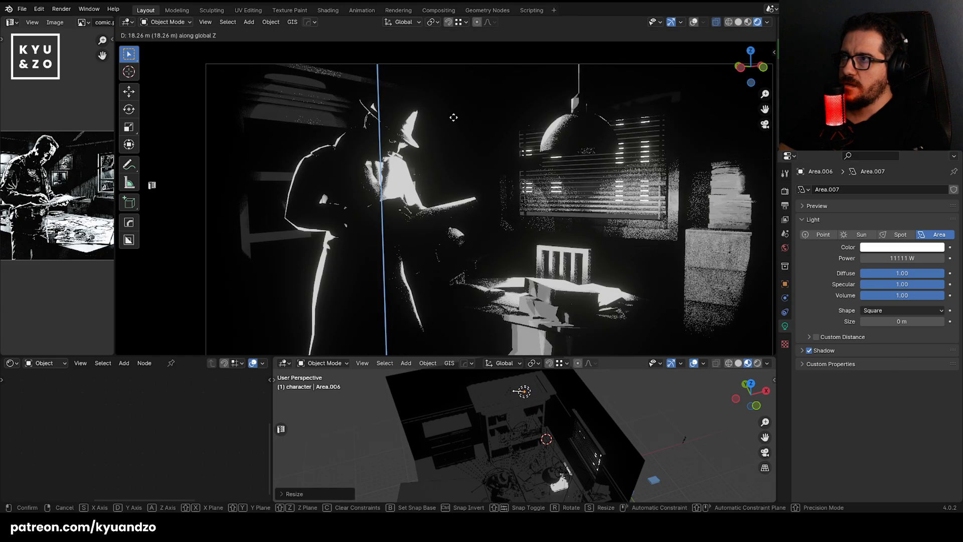
pyautogui.click(434, 247)
pyautogui.press('g')
pyautogui.press('y')
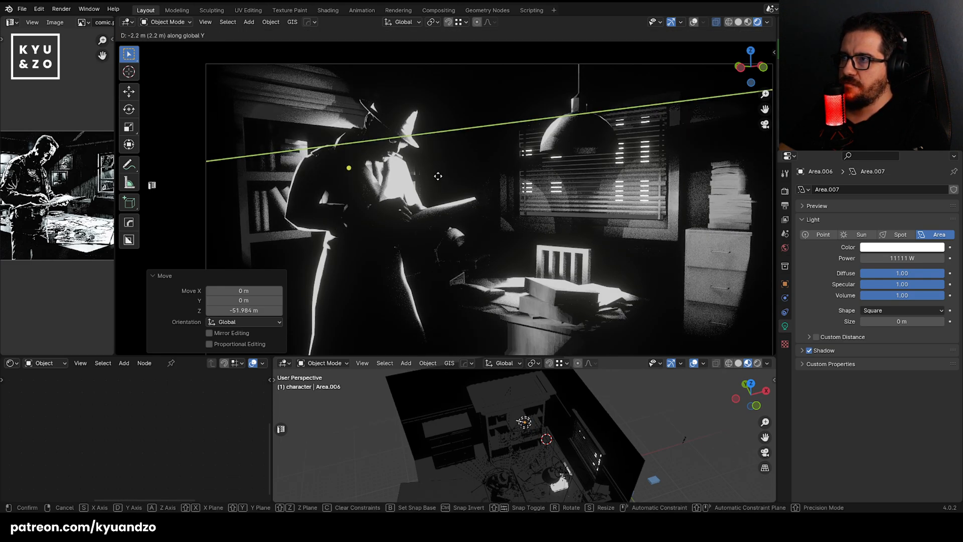
pyautogui.click(438, 176)
pyautogui.scroll(-4, 438, 205)
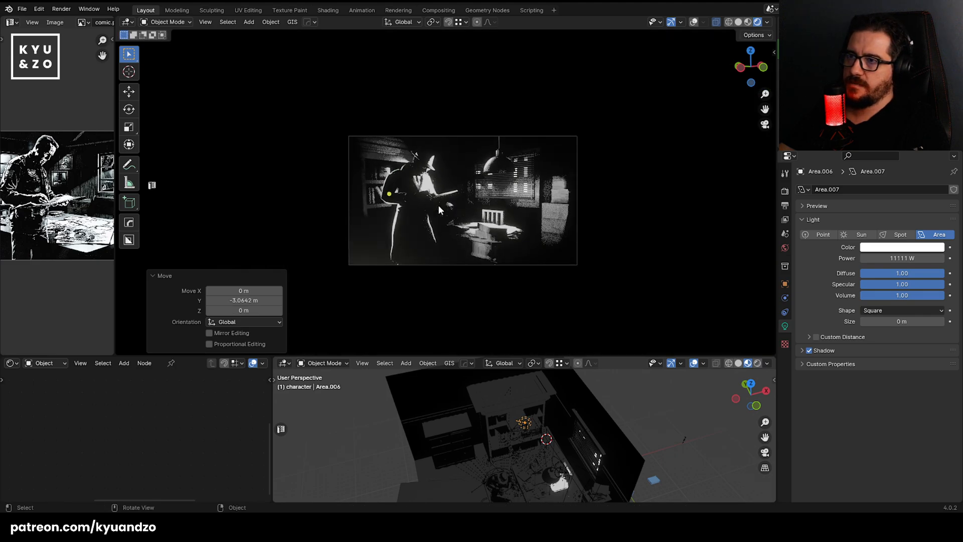
pyautogui.press('Home')
pyautogui.hotkey('ctrl', 's')
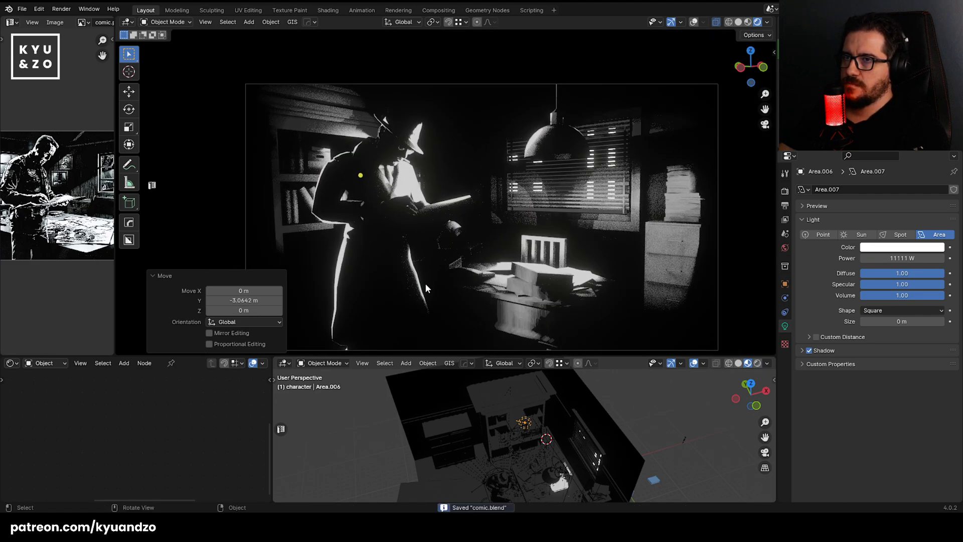
# Save the file and add a cylinder mesh at the pendant lamp.
pyautogui.keyDown('shift'); pyautogui.moveTo(543, 167); pyautogui.dragTo(479, 193, button='middle'); pyautogui.keyUp('shift')
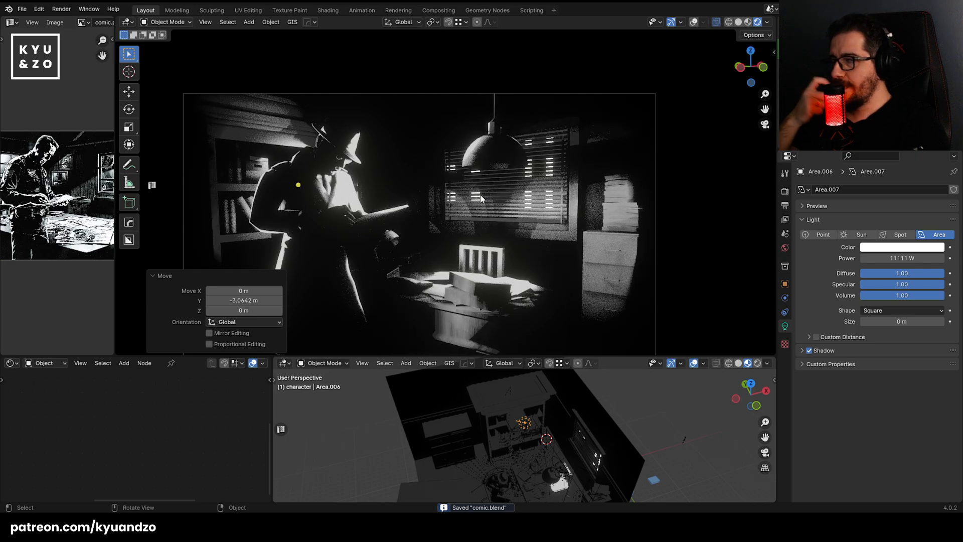
pyautogui.scroll(2, 480, 194)
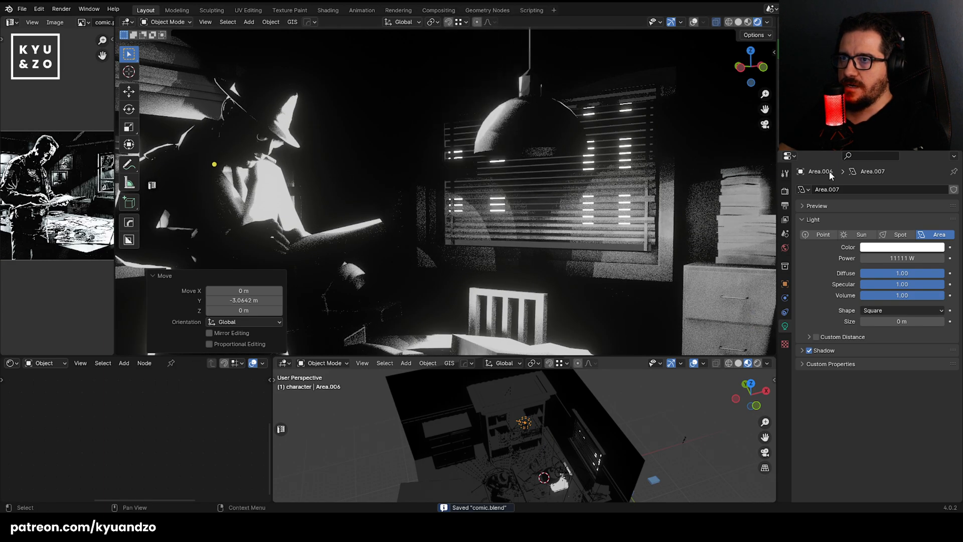
pyautogui.scroll(-2, 523, 464)
pyautogui.hotkey('shift', '`')
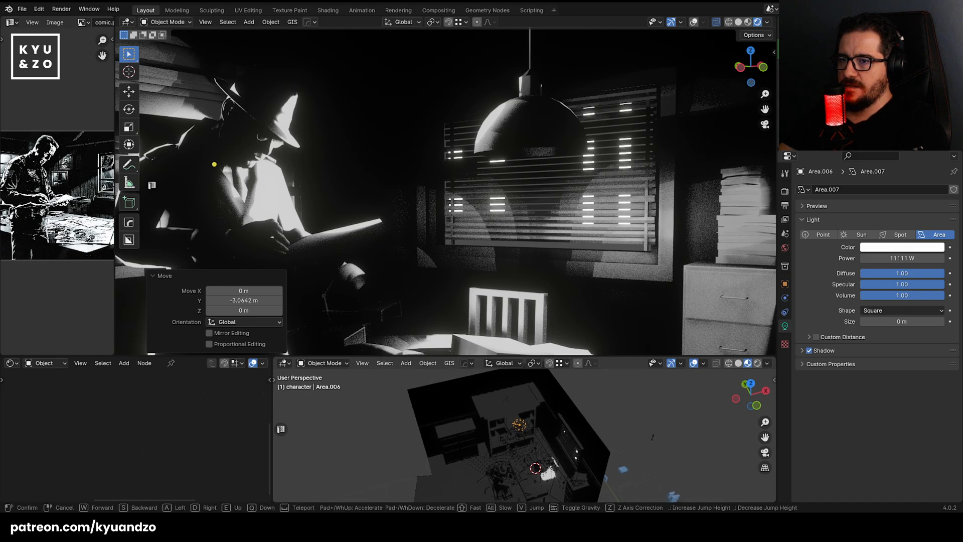
pyautogui.press('w')
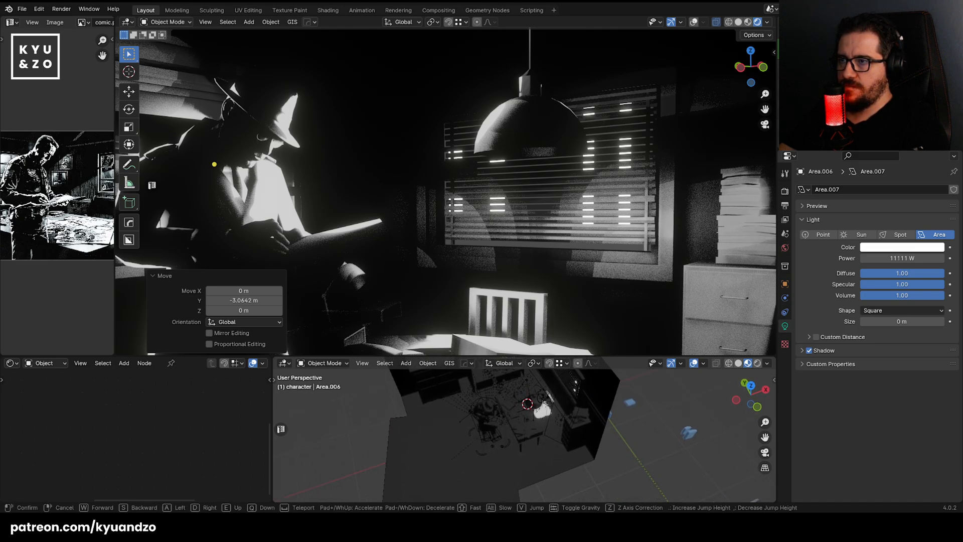
pyautogui.click(582, 455)
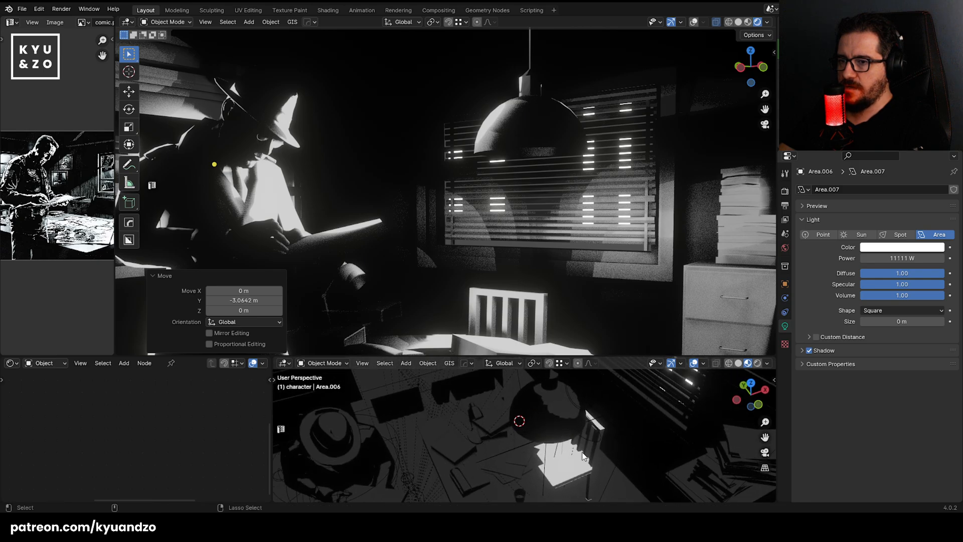
pyautogui.hotkey('ctrl', 's')
pyautogui.hotkey('shift', 'a')
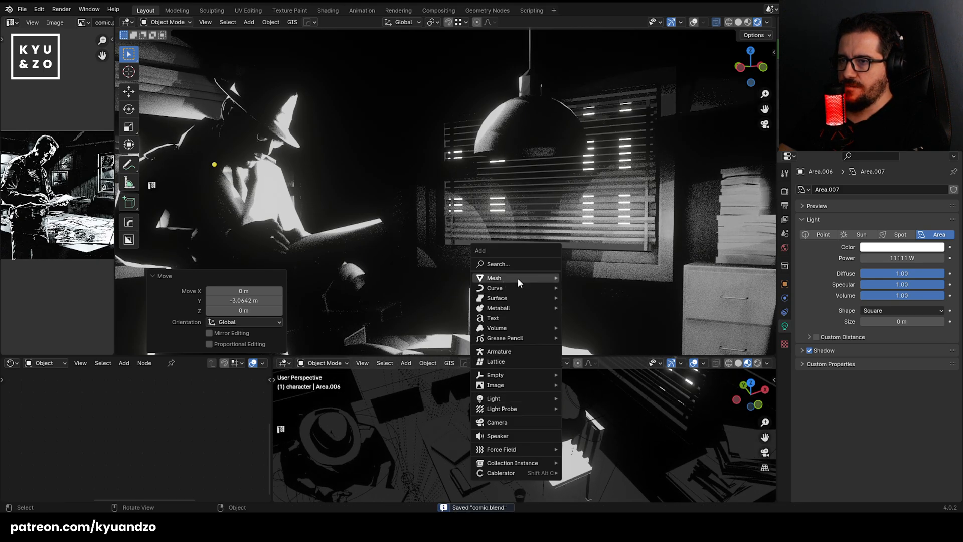
pyautogui.moveTo(517, 277)
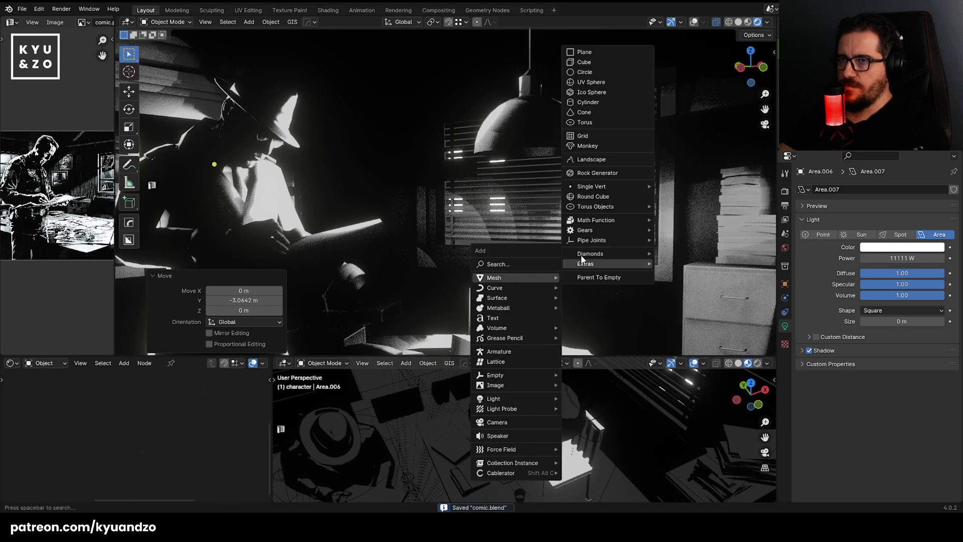
pyautogui.click(604, 100)
# Flatten the new cylinder along Z and scale it up into a wide disc around the top of the lamp.
pyautogui.press('s')
pyautogui.press('z')
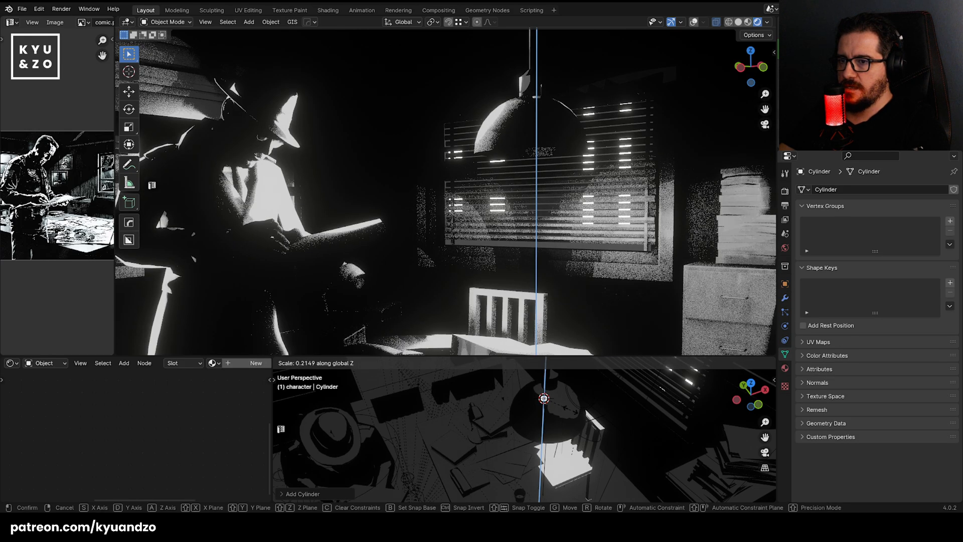
pyautogui.click(521, 137)
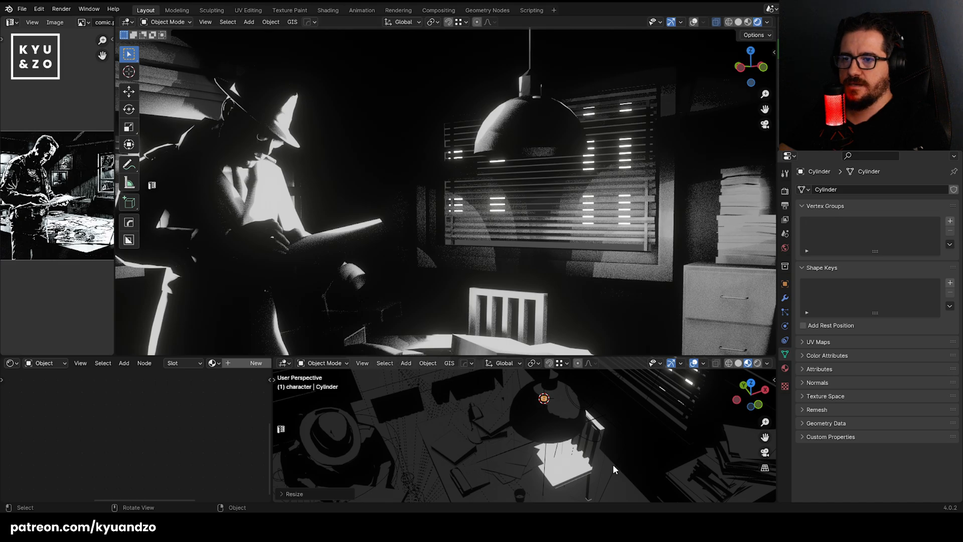
pyautogui.press('s')
pyautogui.click(859, 453)
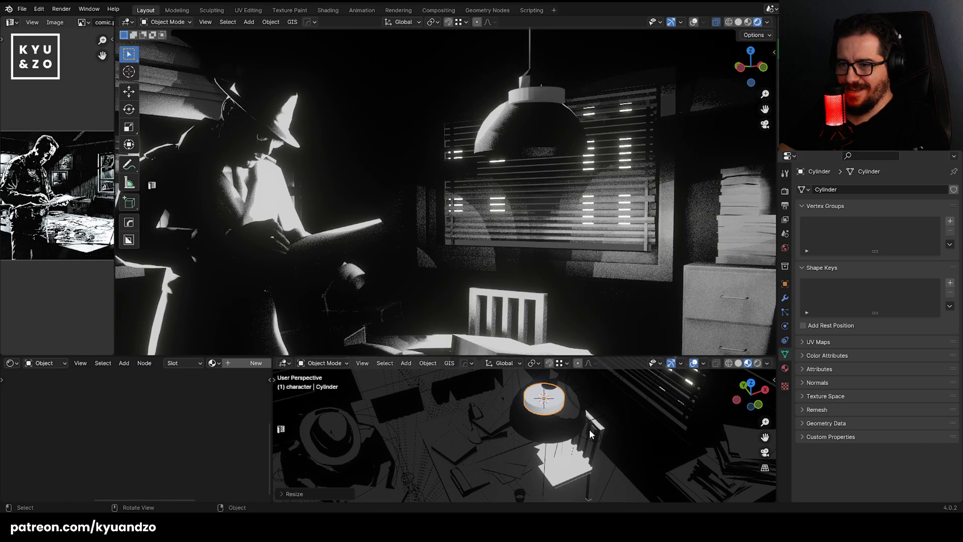
# Link the emissive material of the glowing window planes to the lamp cylinder.
pyautogui.scroll(-5, 589, 434)
pyautogui.moveTo(685, 399); pyautogui.dragTo(632, 446, button='middle')
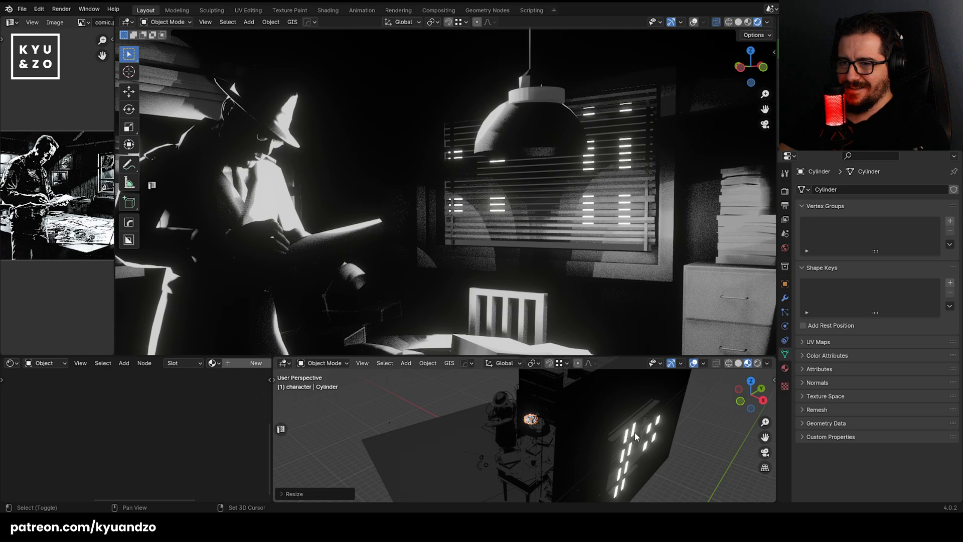
pyautogui.keyDown('shift'); pyautogui.click(635, 434); pyautogui.keyUp('shift')
pyautogui.hotkey('ctrl', 'l')
pyautogui.click(615, 393)
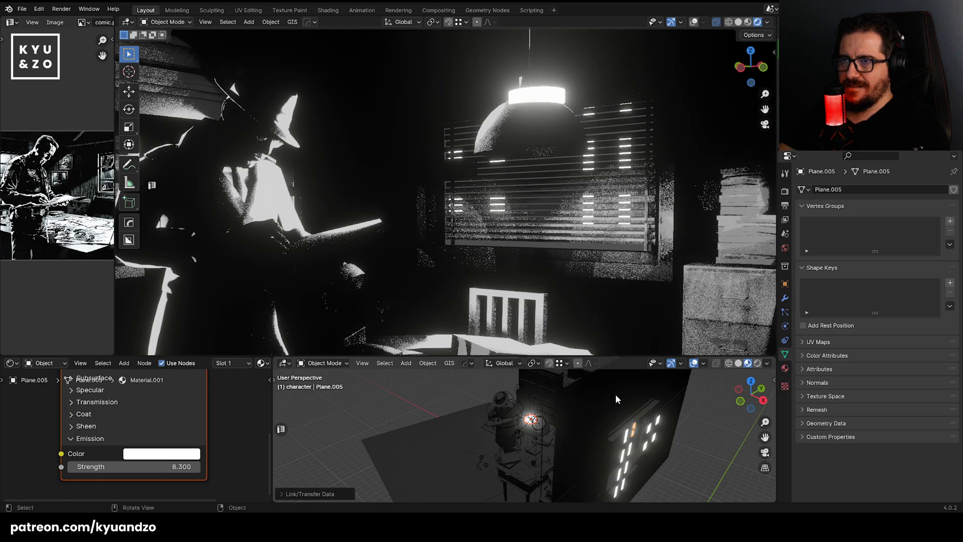
# Select only the glowing cylinder and lower it inside the pendant lamp's shade.
pyautogui.click(431, 405)
pyautogui.moveTo(432, 405); pyautogui.dragTo(532, 401, button='middle')
pyautogui.click(548, 386)
pyautogui.hotkey('shift', '`')
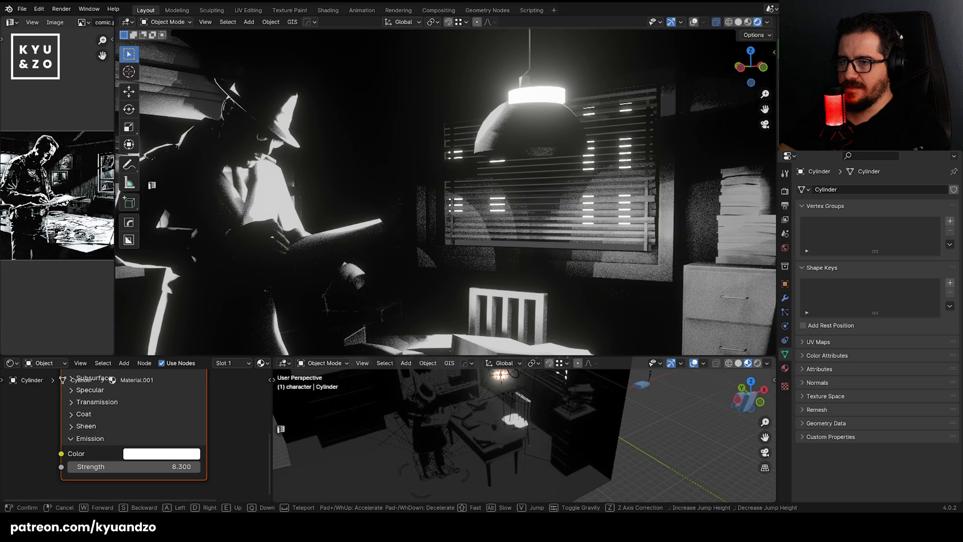
pyautogui.press('w')
pyautogui.click(524, 428)
pyautogui.press('g')
pyautogui.press('a')
pyautogui.click(557, 436)
# Thin the glowing cylinder into a wider disc and lower it to the opening of the lampshade.
pyautogui.press('s')
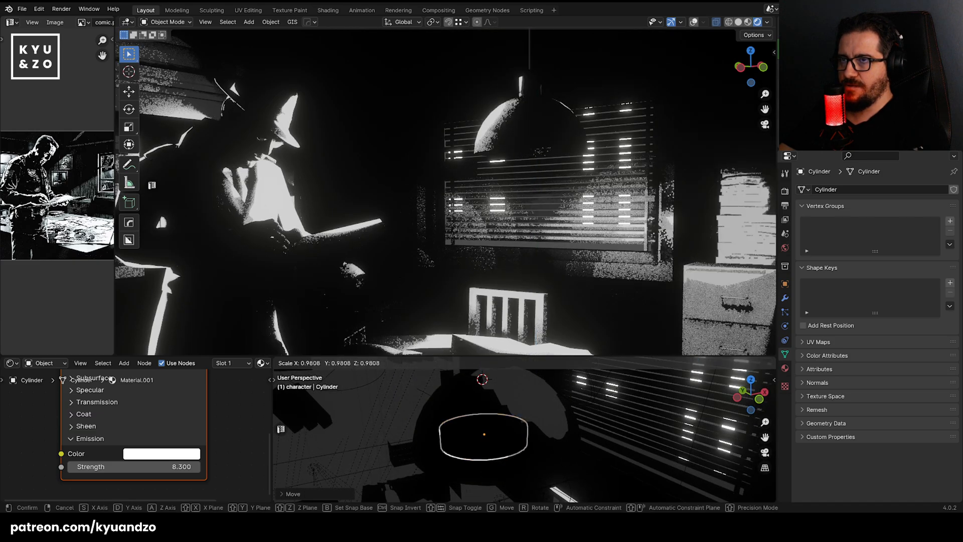
pyautogui.click(531, 435)
pyautogui.press('s')
pyautogui.press('a')
pyautogui.click(495, 432)
pyautogui.press('s')
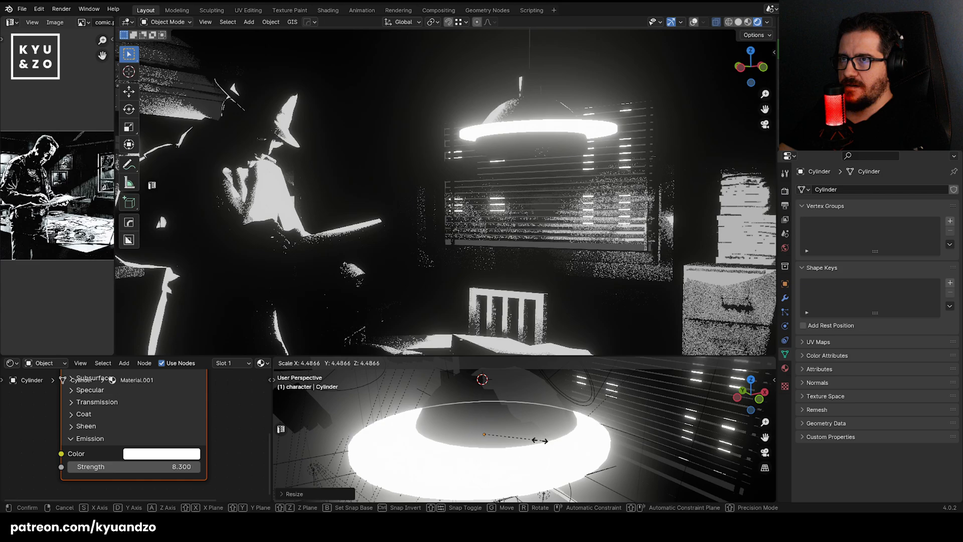
pyautogui.click(514, 437)
pyautogui.press('g')
pyautogui.press('a')
pyautogui.click(521, 459)
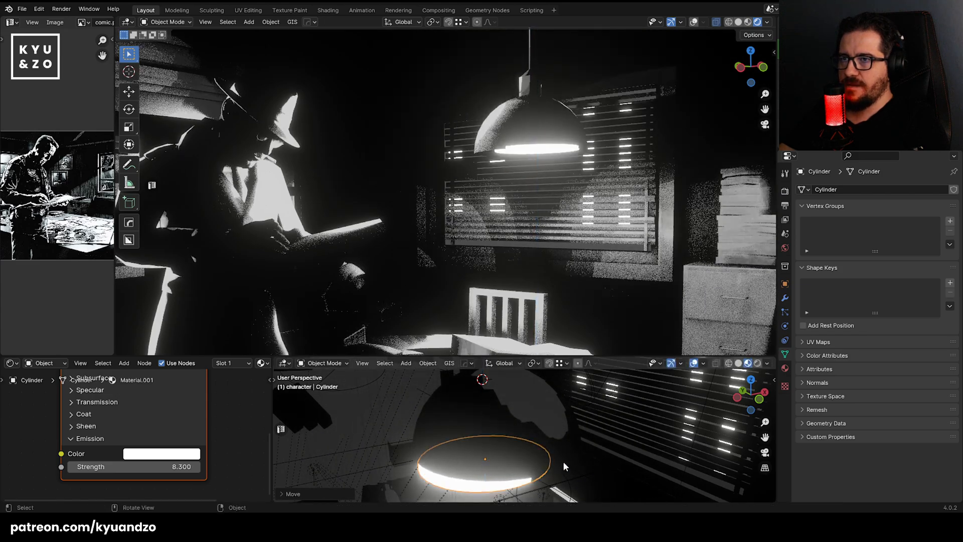
# Shift the glowing disc about 2.3 m along X and scale it up to fill the lampshade's opening.
pyautogui.press('g')
pyautogui.press('y')
pyautogui.press('Escape')
pyautogui.press('g')
pyautogui.press('x')
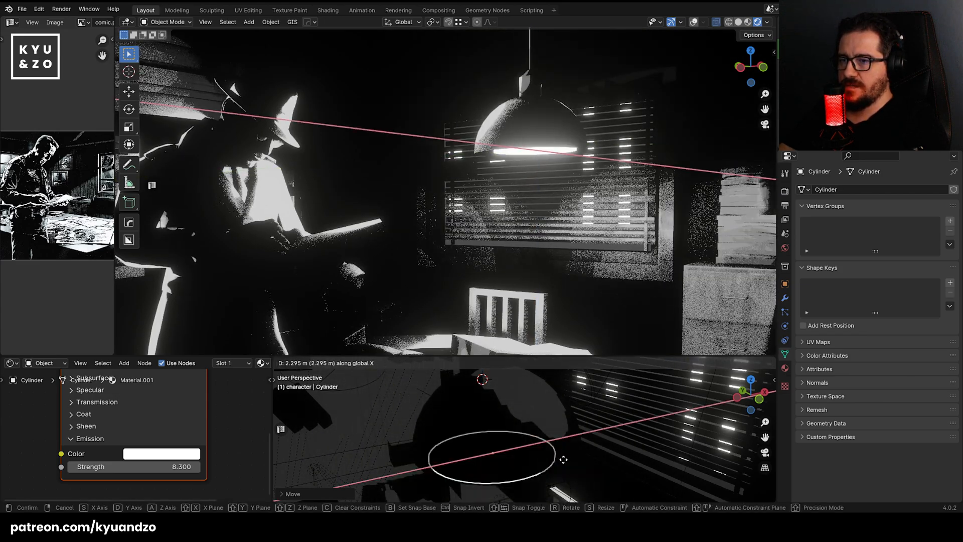
pyautogui.click(564, 459)
pyautogui.press('s')
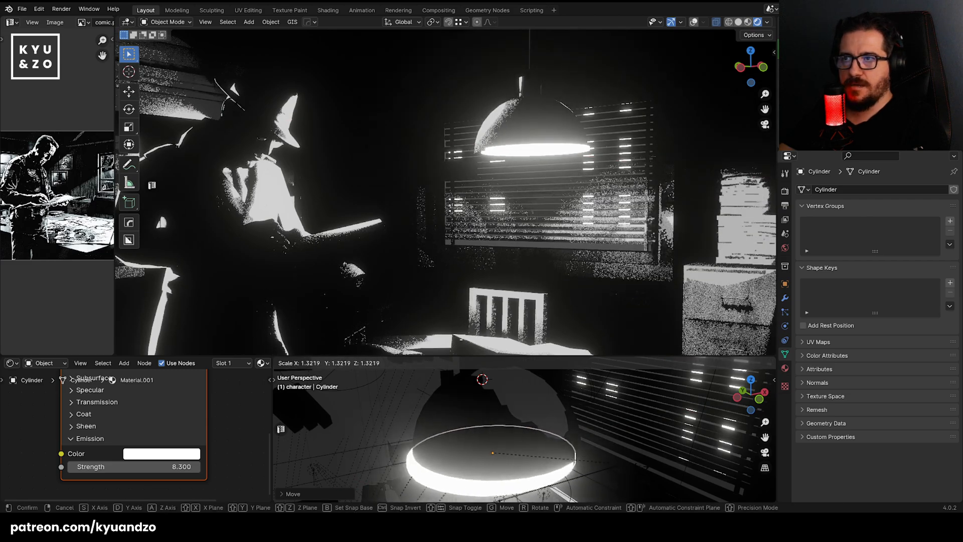
pyautogui.click(564, 420)
# Align the disc's center with the lampshade on X and Y, relative to the active object.
pyautogui.click(561, 419)
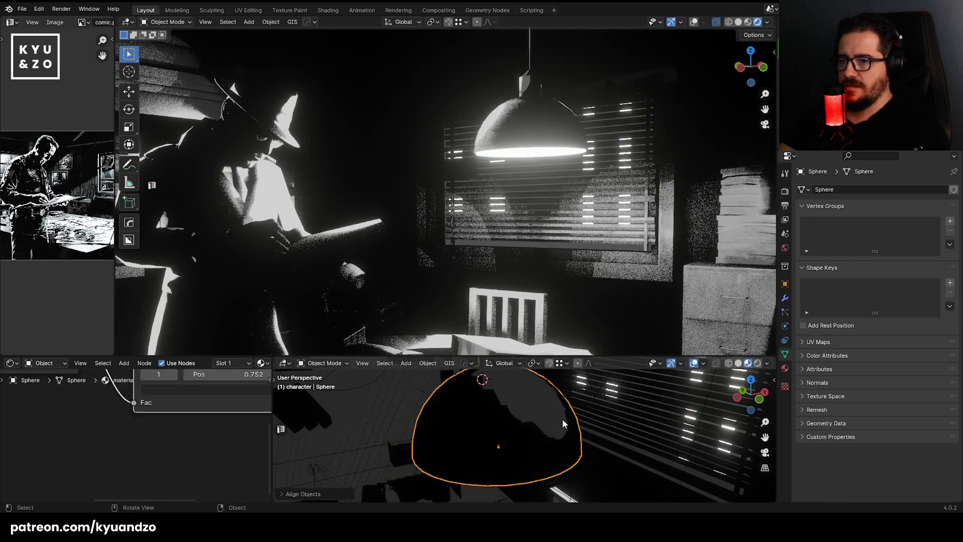
pyautogui.click(289, 494)
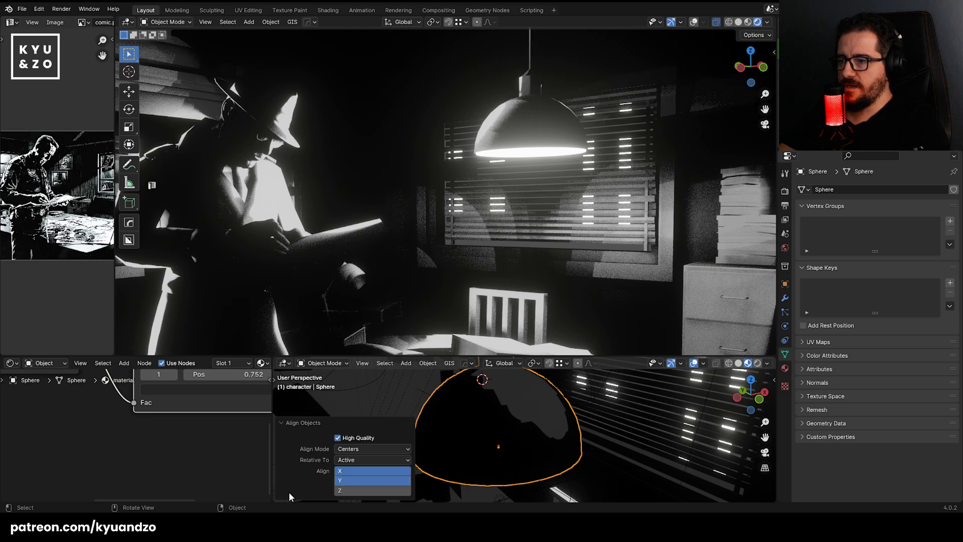
pyautogui.moveTo(479, 435); pyautogui.dragTo(504, 366, button='middle')
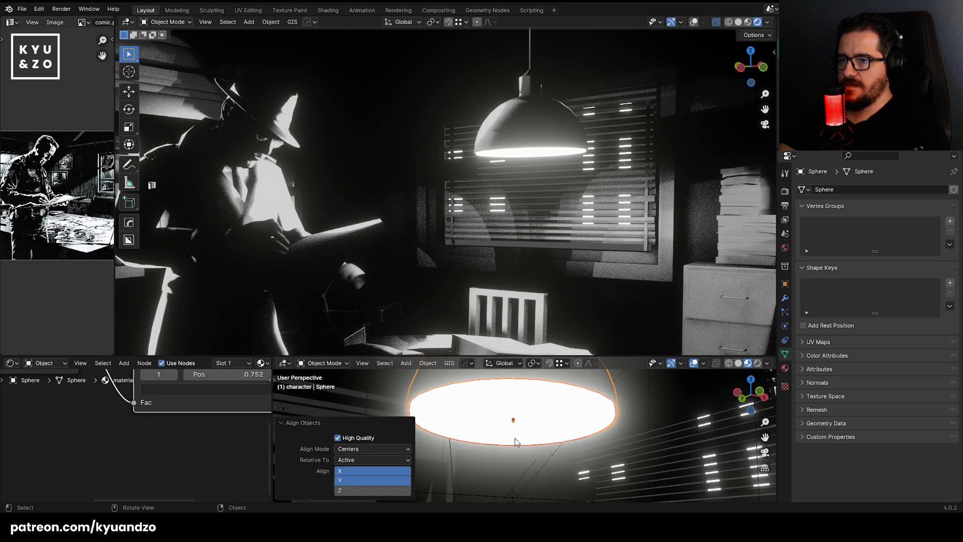
# Select the glowing disc alone and flatten it to 0.105 of its height along Z.
pyautogui.click(516, 438)
pyautogui.press('g')
pyautogui.press('z')
pyautogui.click(560, 417)
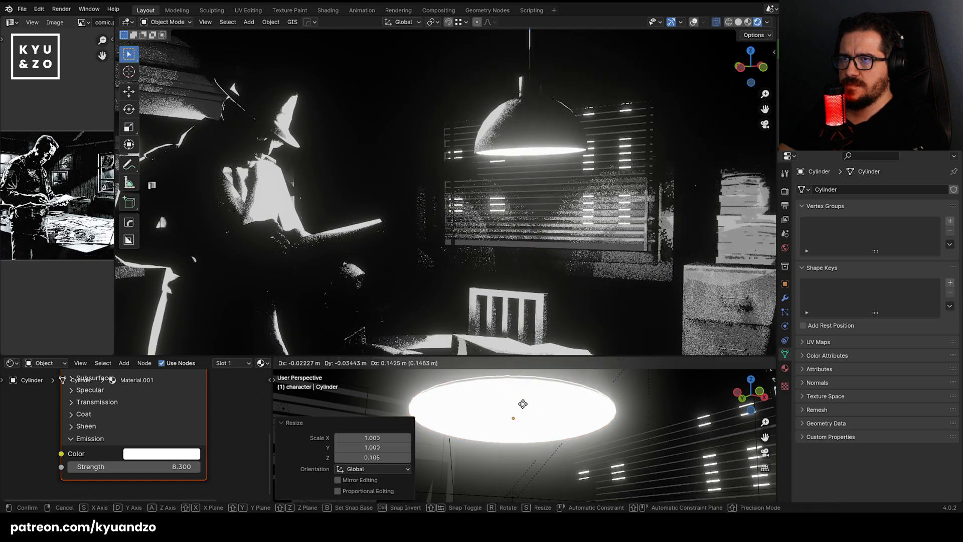
# Scale the glowing disc to 0.788 and raise it about 0.39 m along Z into the lampshade.
pyautogui.press('s')
pyautogui.click(550, 416)
pyautogui.press('g')
pyautogui.press('z')
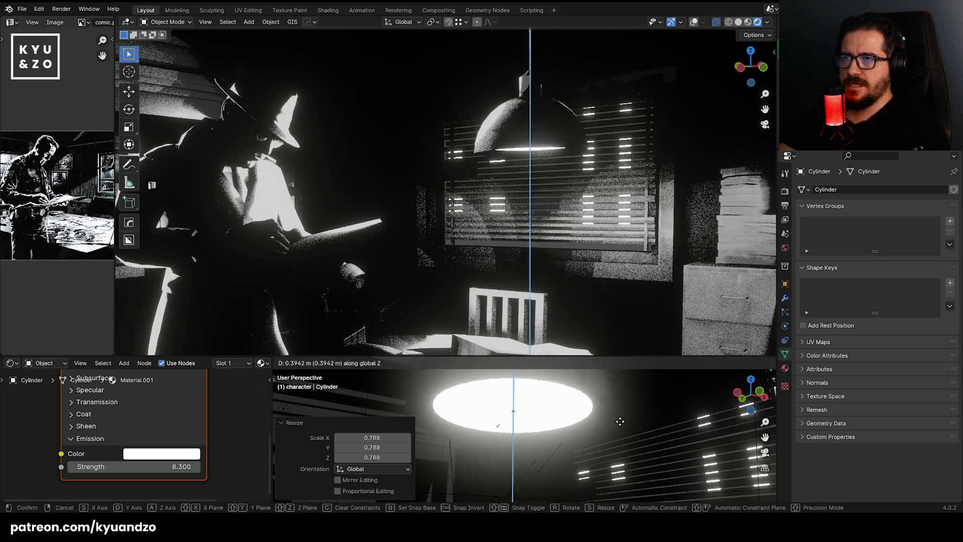
pyautogui.click(620, 421)
pyautogui.scroll(-3, 542, 316)
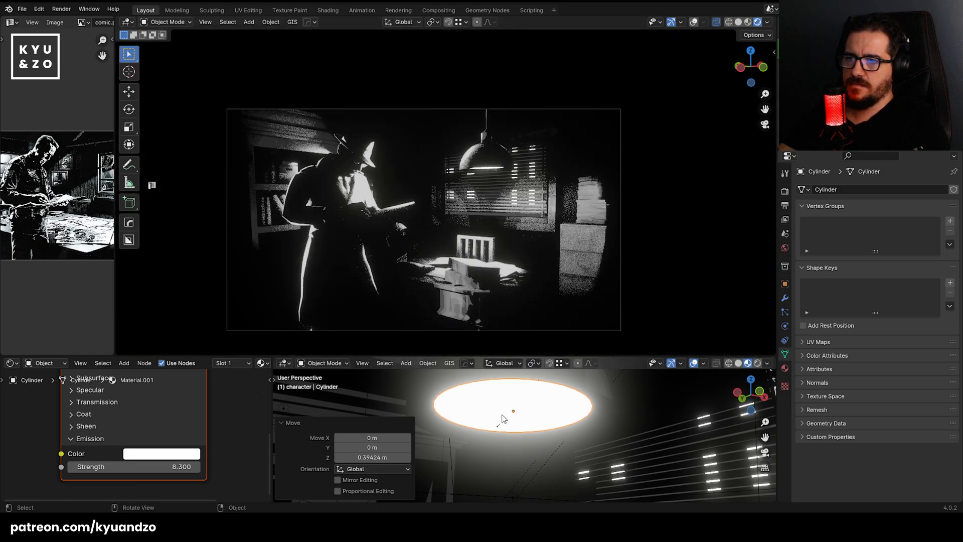
# Select the large area light beside the bookcase and save the file.
pyautogui.click(367, 396)
pyautogui.moveTo(372, 389); pyautogui.dragTo(416, 430, button='middle')
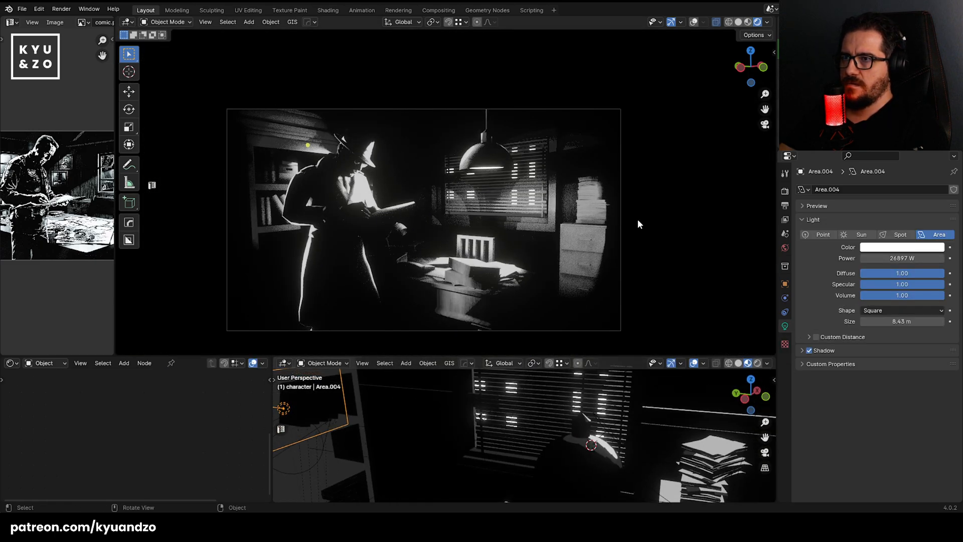
pyautogui.scroll(-3, 369, 237)
pyautogui.scroll(5, 429, 224)
pyautogui.hotkey('ctrl', 's')
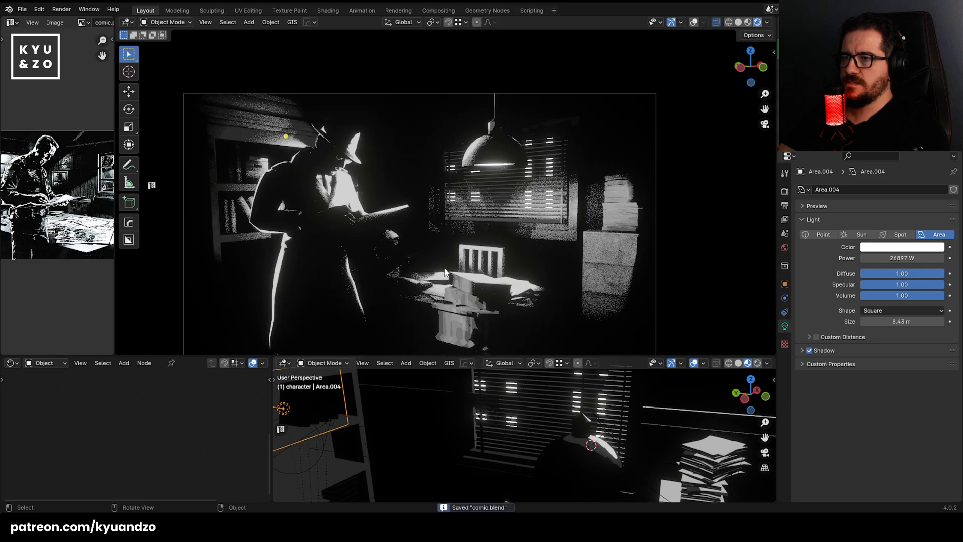
pyautogui.keyDown('shift'); pyautogui.moveTo(429, 223); pyautogui.dragTo(461, 198, button='middle'); pyautogui.keyUp('shift')
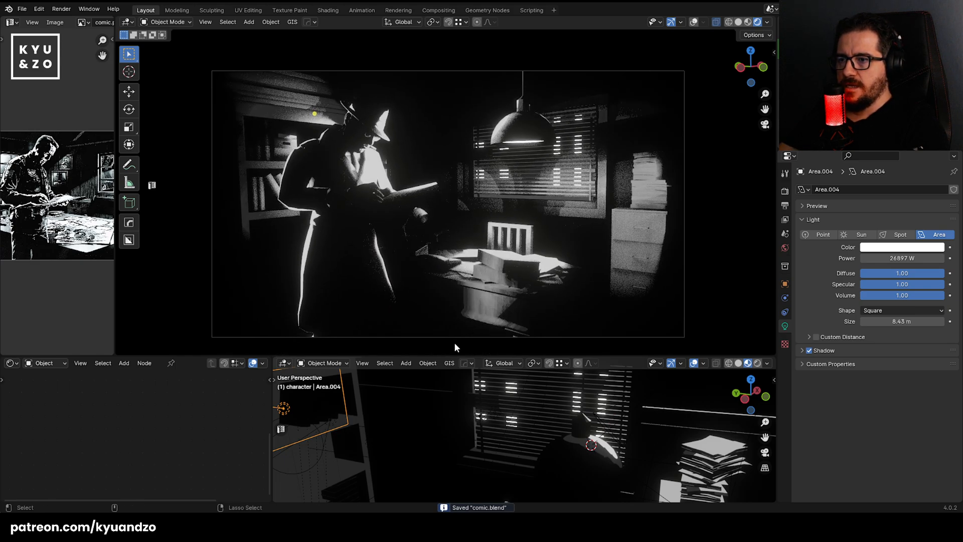
# Enlarge the rendered camera view and examine the lighting on the detective, lamp and desk.
pyautogui.moveTo(451, 355); pyautogui.dragTo(459, 422)
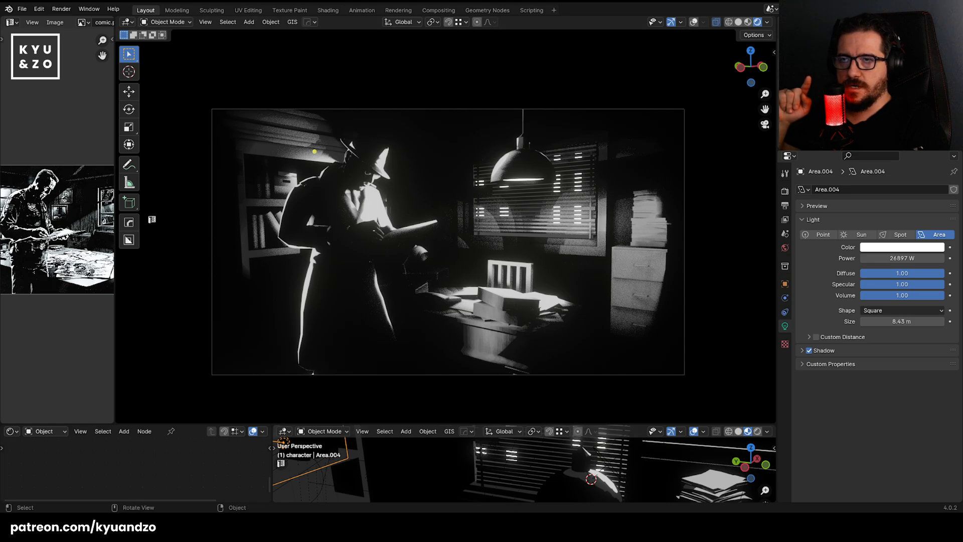
pyautogui.scroll(2, 419, 239)
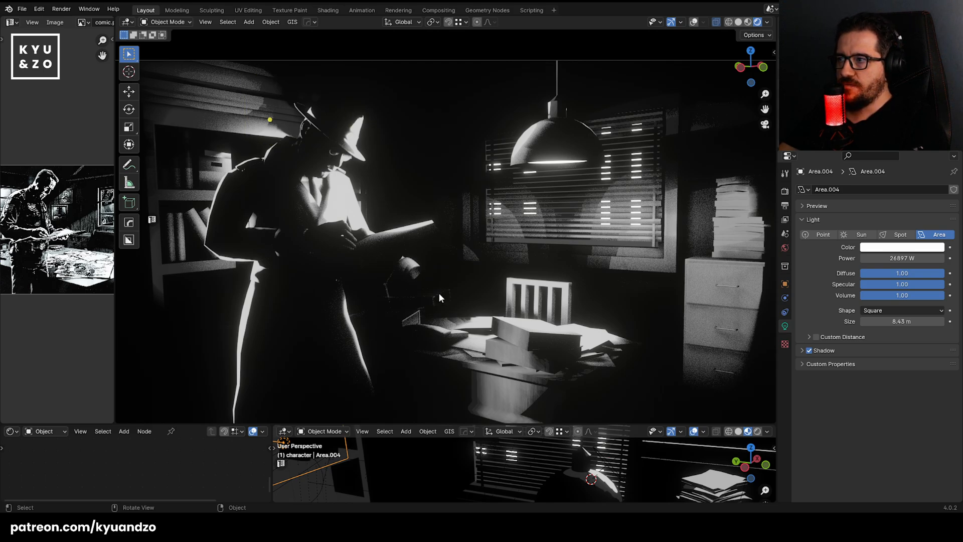
pyautogui.keyDown('shift'); pyautogui.moveTo(431, 253); pyautogui.dragTo(432, 292, button='middle'); pyautogui.keyUp('shift')
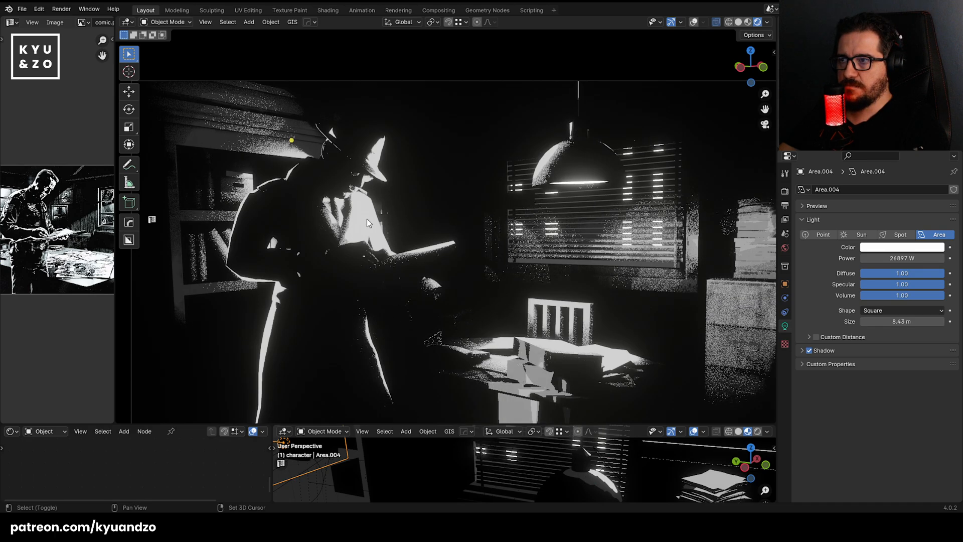
# Add a blank Grease Pencil object to the scene.
pyautogui.moveTo(422, 424); pyautogui.dragTo(422, 239)
pyautogui.hotkey('shift', 'a')
pyautogui.moveTo(466, 372)
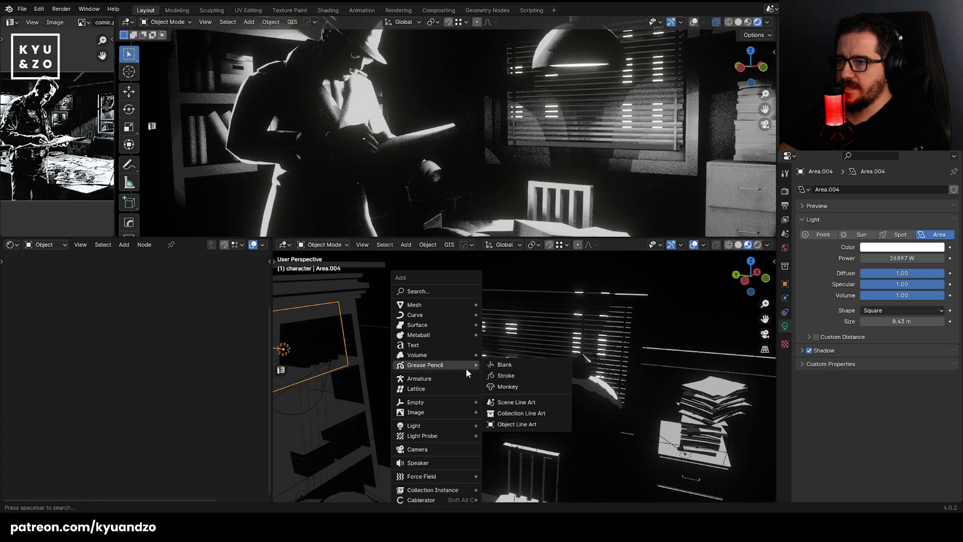
pyautogui.click(524, 364)
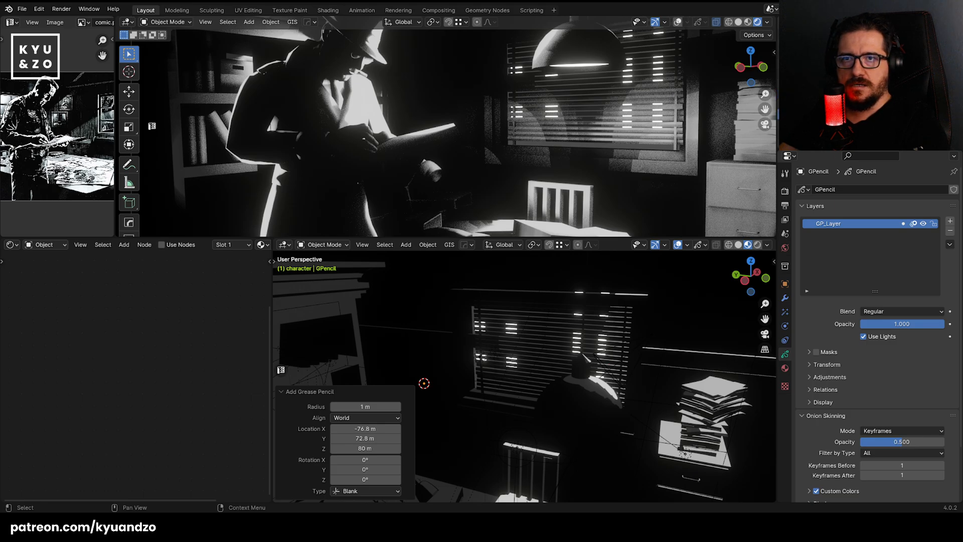
# Select the blank Grease Pencil object and try moving it.
pyautogui.click(822, 114)
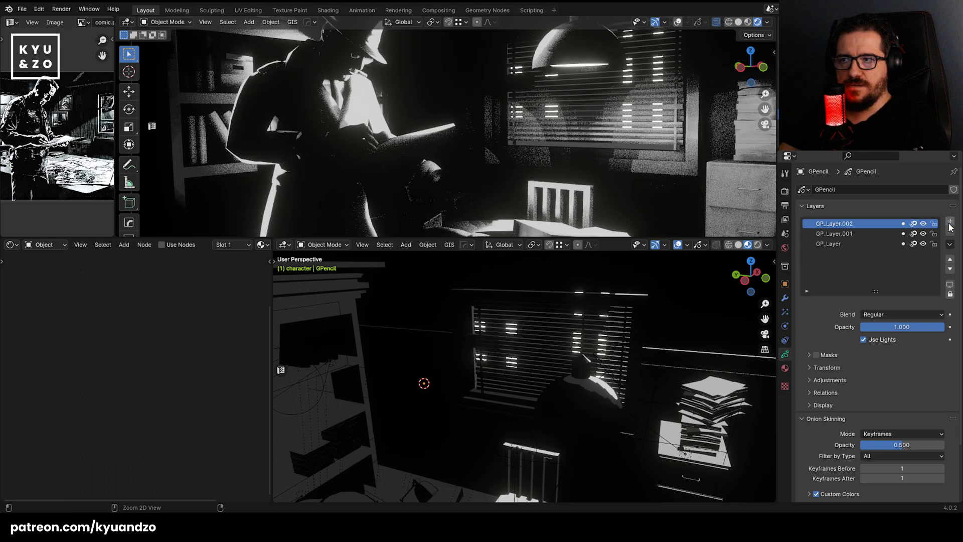
pyautogui.hotkey('ctrl', 'z')
pyautogui.hotkey('ctrl', 'shift', 'z')
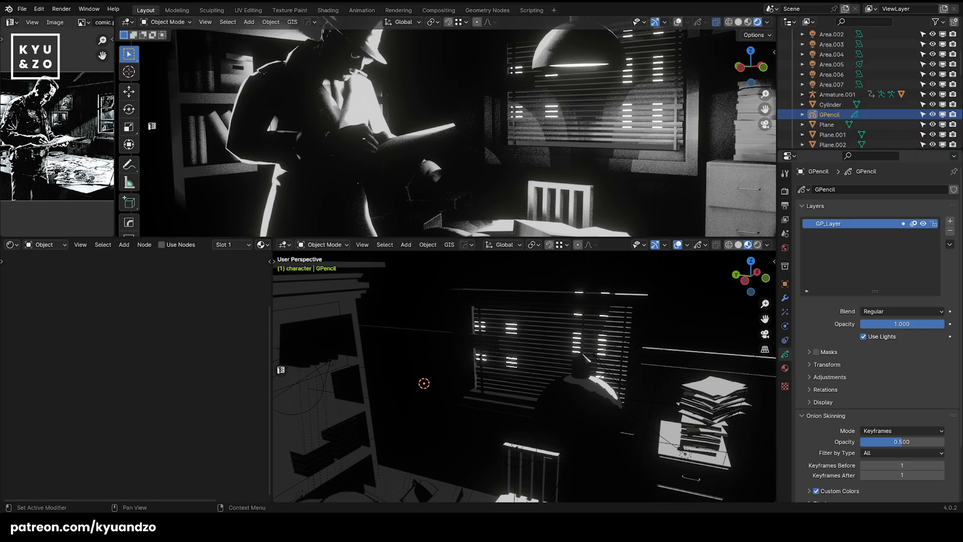
pyautogui.click(832, 106)
pyautogui.click(832, 114)
pyautogui.press('g')
pyautogui.rightClick(439, 363)
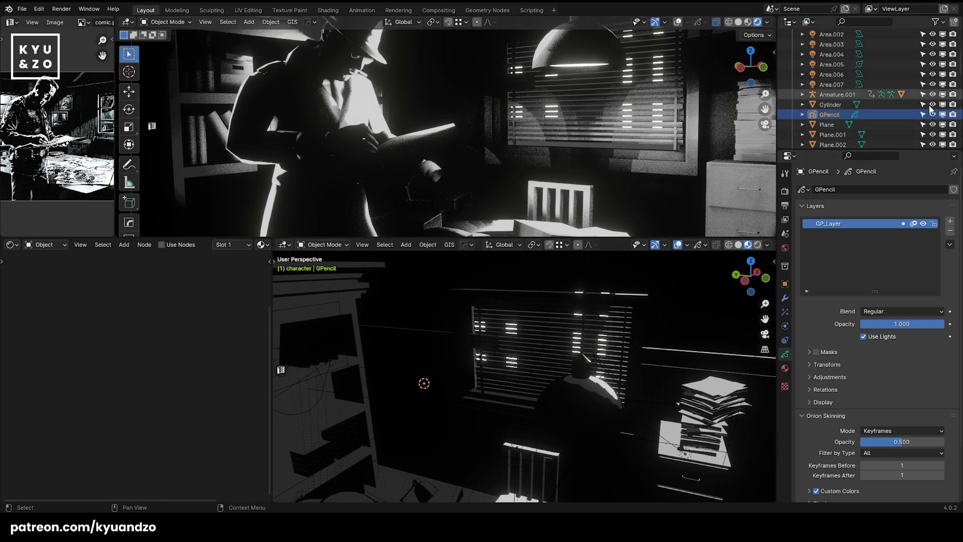
# Try adding several extra layers to the blank Grease Pencil object and undo them.
pyautogui.click(949, 224)
pyautogui.click(950, 223)
pyautogui.click(950, 223)
pyautogui.click(950, 224)
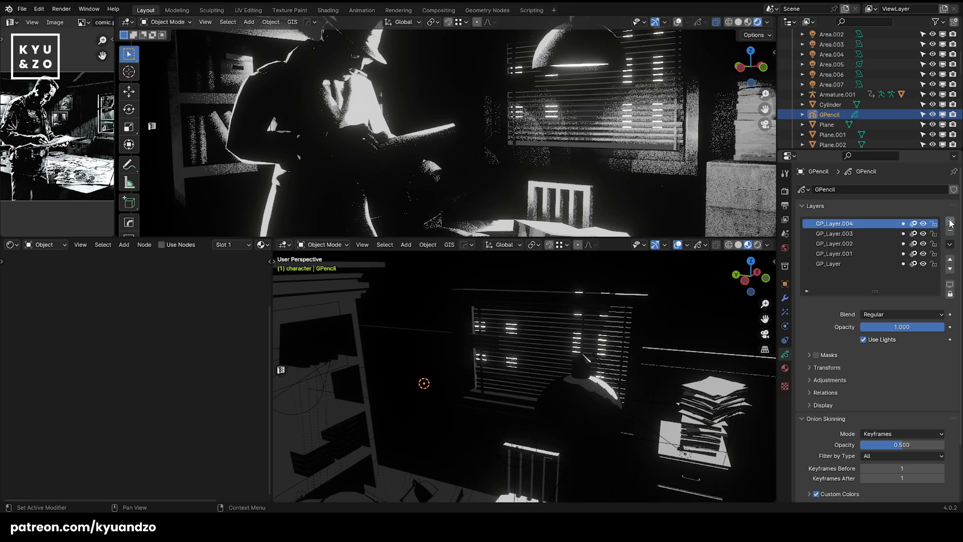
pyautogui.hotkey('ctrl', 'z')
pyautogui.hotkey('ctrl', 'z')
pyautogui.hotkey('ctrl', 'z')
pyautogui.hotkey('ctrl', 'z')
pyautogui.click(950, 224)
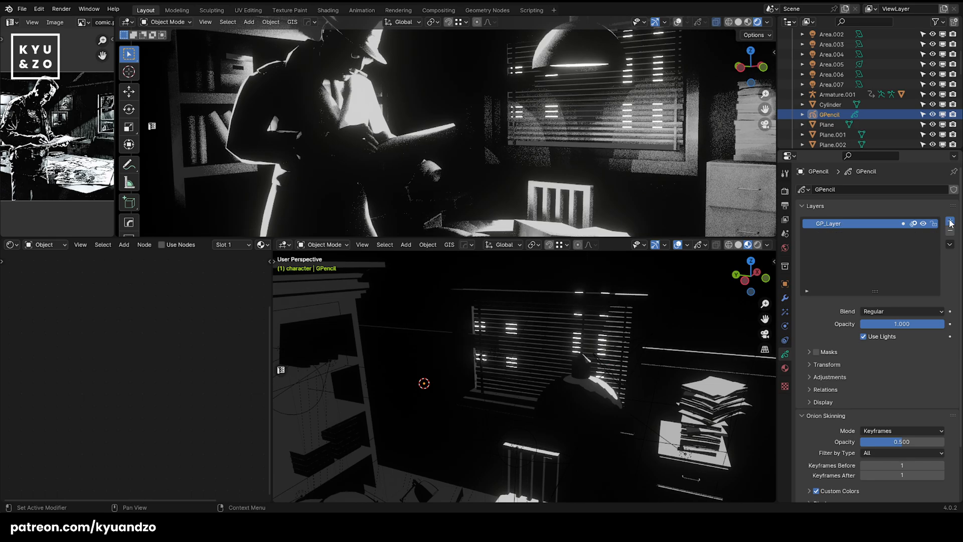
pyautogui.click(950, 224)
pyautogui.click(950, 224)
pyautogui.click(950, 224)
pyautogui.click(950, 223)
pyautogui.click(950, 223)
pyautogui.hotkey('ctrl', 'z')
pyautogui.hotkey('ctrl', 'z')
pyautogui.hotkey('ctrl', 'z')
pyautogui.hotkey('ctrl', 'z')
pyautogui.hotkey('ctrl', 'z')
pyautogui.hotkey('ctrl', 'z')
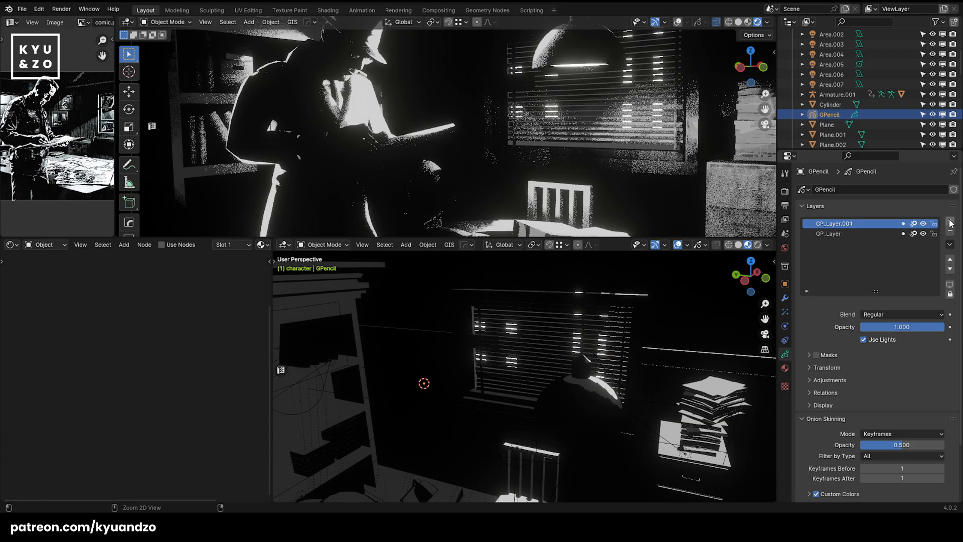
# Try adding three empty material slots to the blank Grease Pencil object and undo them.
pyautogui.click(785, 367)
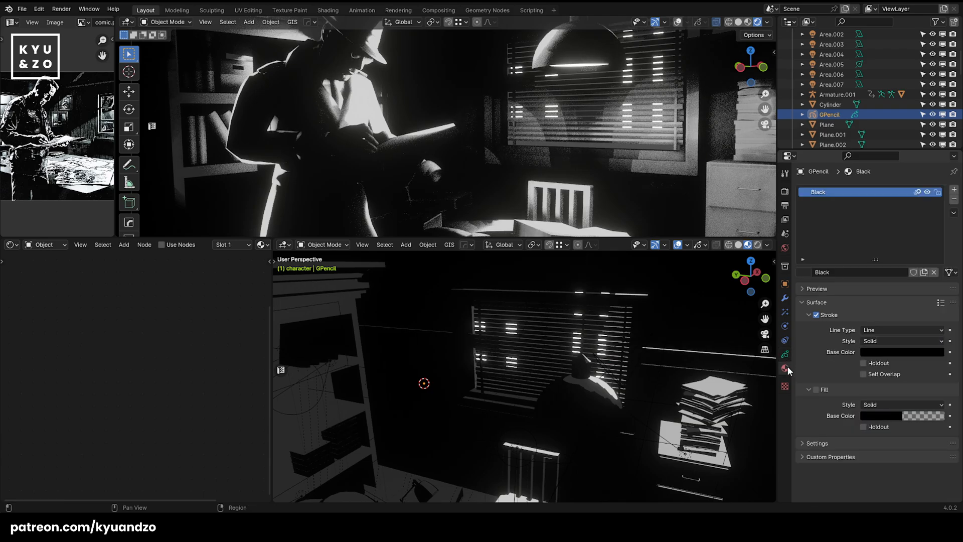
pyautogui.click(952, 191)
pyautogui.click(953, 190)
pyautogui.click(953, 191)
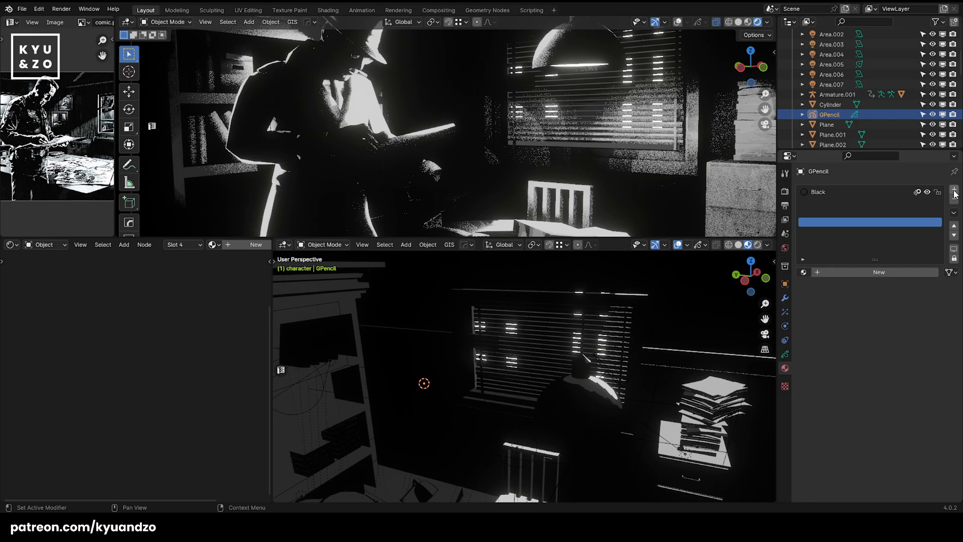
pyautogui.hotkey('ctrl', 'z')
pyautogui.hotkey('ctrl', 'z')
pyautogui.hotkey('ctrl', 'z')
# Reselect the blank Grease Pencil object and try moving it toward the window blinds.
pyautogui.click(826, 106)
pyautogui.click(831, 116)
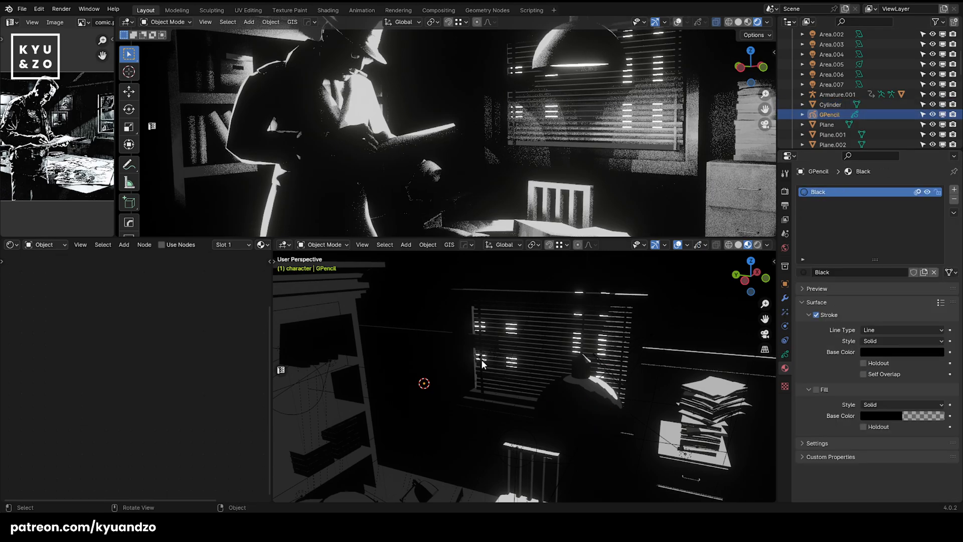
pyautogui.press('g')
pyautogui.rightClick(527, 394)
pyautogui.keyDown('shift'); pyautogui.moveTo(514, 369); pyautogui.dragTo(537, 368, button='middle'); pyautogui.keyUp('shift')
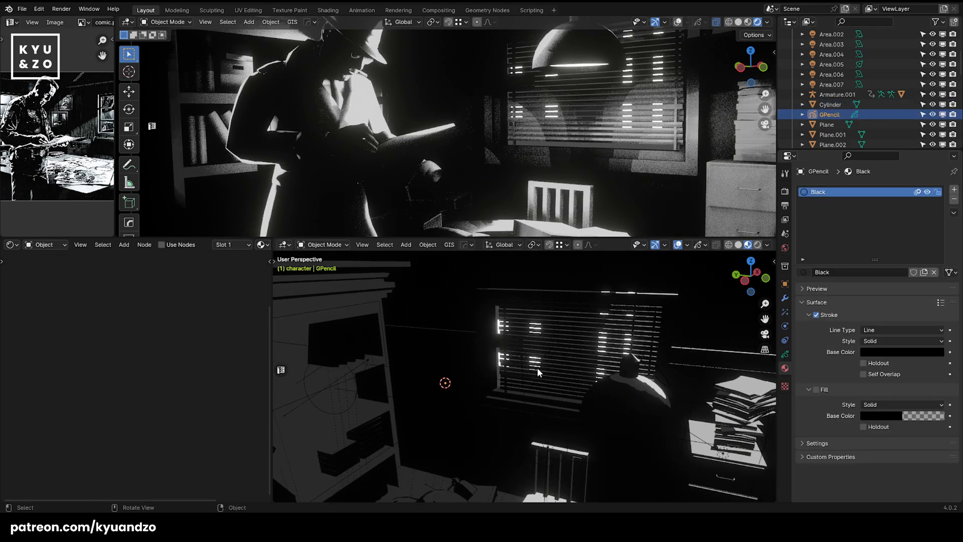
pyautogui.scroll(-2, 524, 353)
pyautogui.scroll(4, 542, 357)
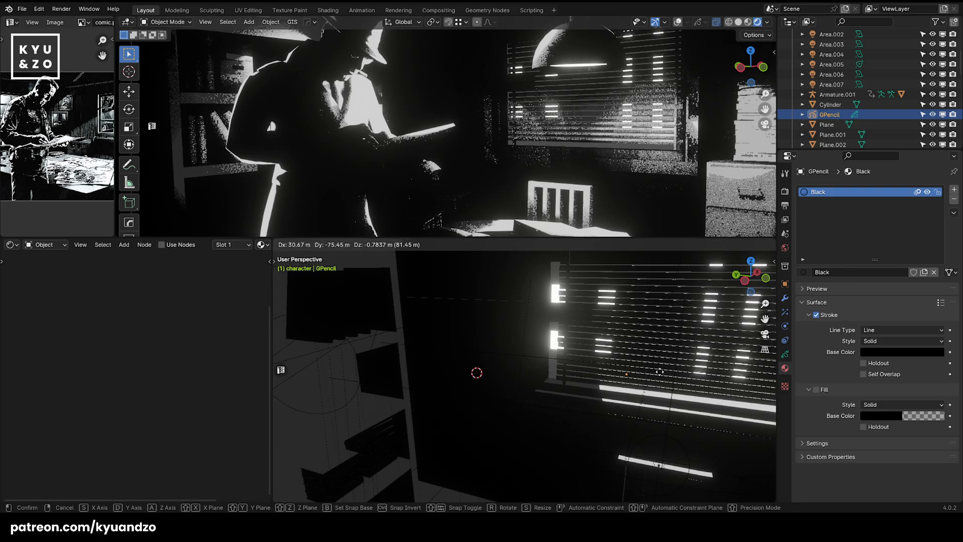
pyautogui.scroll(-2, 841, 116)
# Rename the Grease Pencil object as "GPencil for man" and undo the rename.
pyautogui.press('F2')
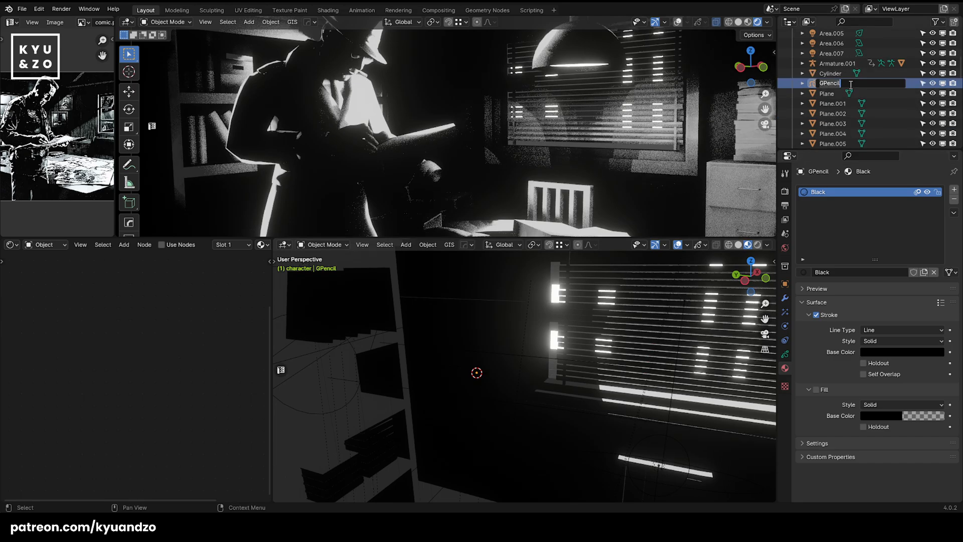
pyautogui.write('for m')
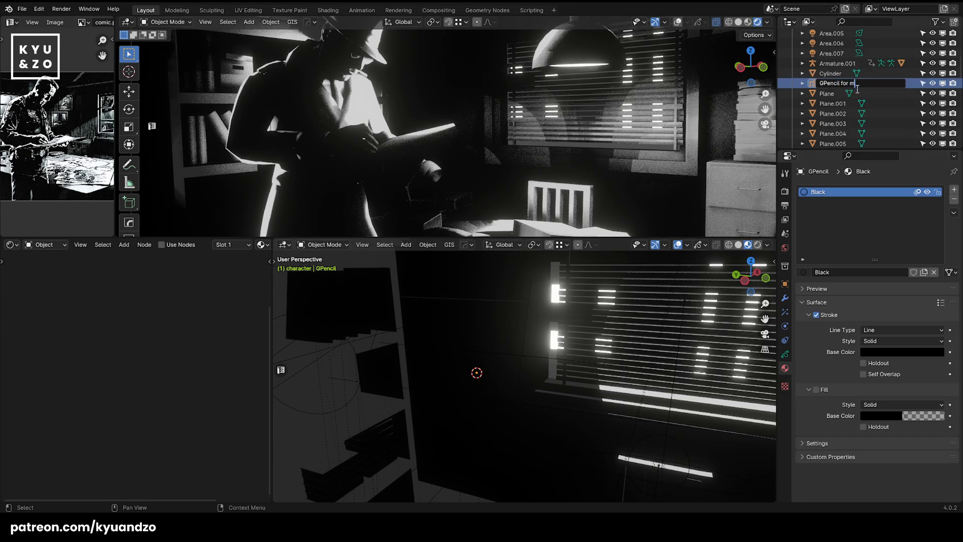
pyautogui.write('an')
pyautogui.press('Return')
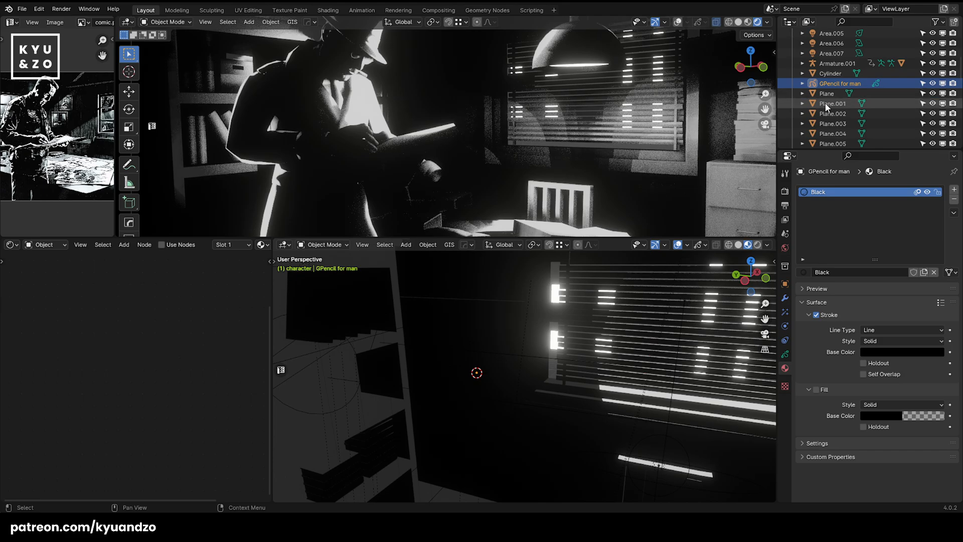
pyautogui.hotkey('ctrl', 'z')
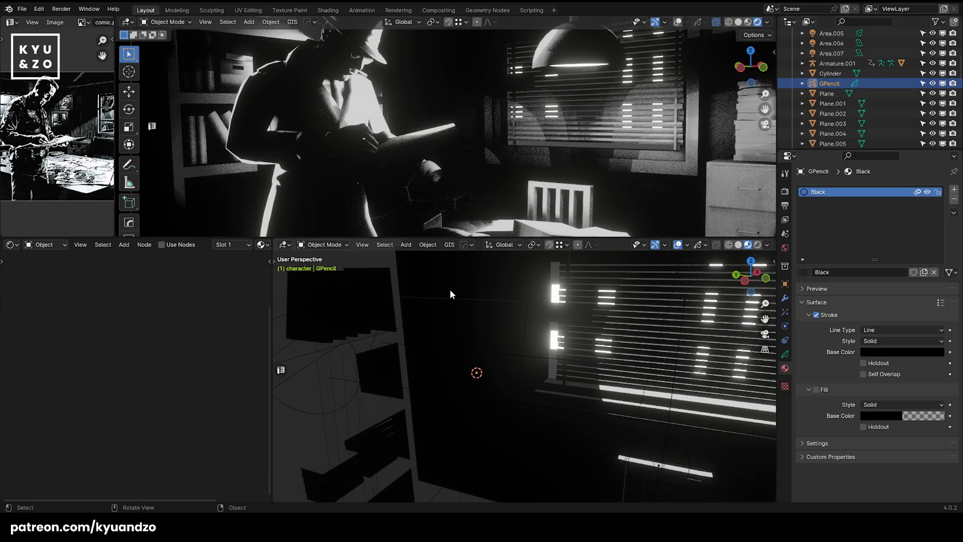
# Add a Scene Line Art Grease Pencil object to outline the whole scene.
pyautogui.moveTo(546, 341)
pyautogui.mouseDown(button='middle')
pyautogui.moveTo(573, 362)
pyautogui.moveTo(555, 348)
pyautogui.mouseUp(button='middle')
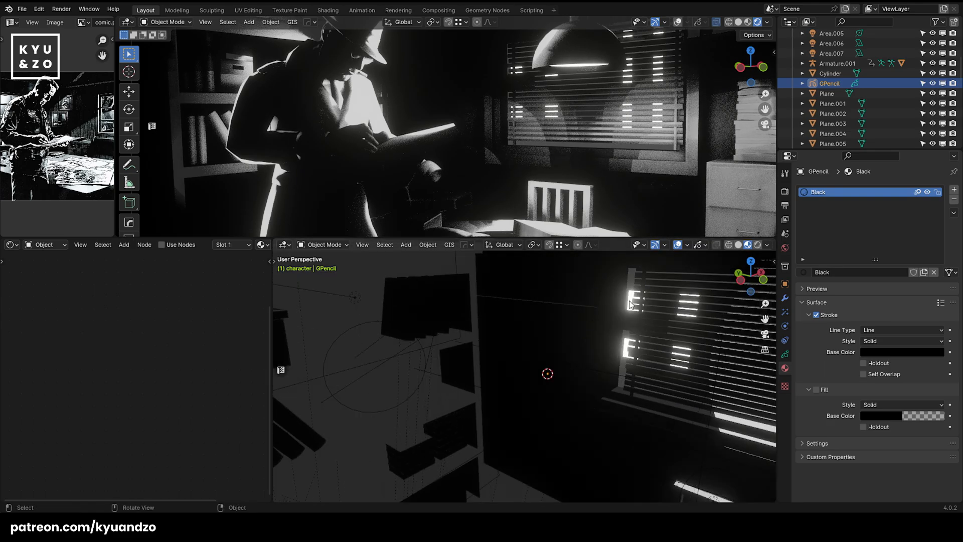
pyautogui.scroll(-4, 624, 345)
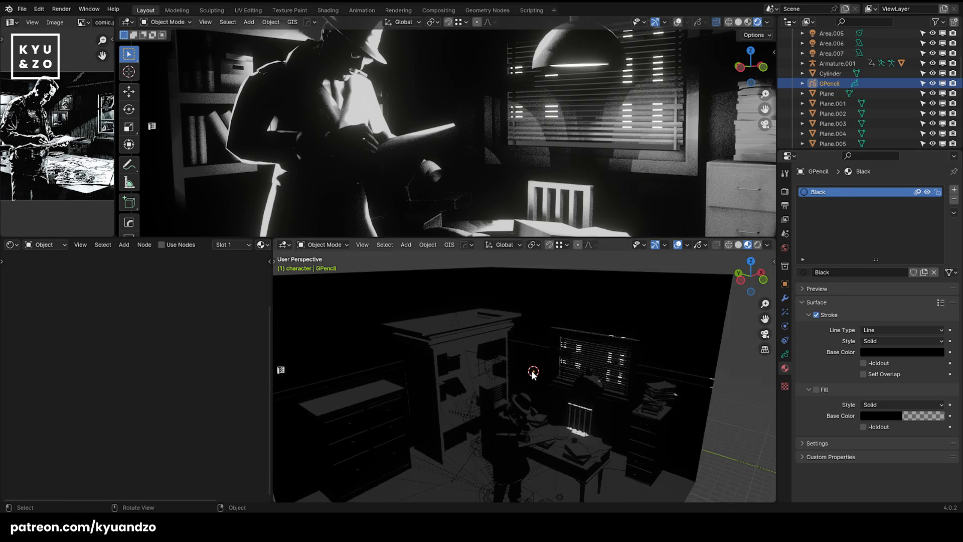
pyautogui.moveTo(434, 271); pyautogui.dragTo(433, 444)
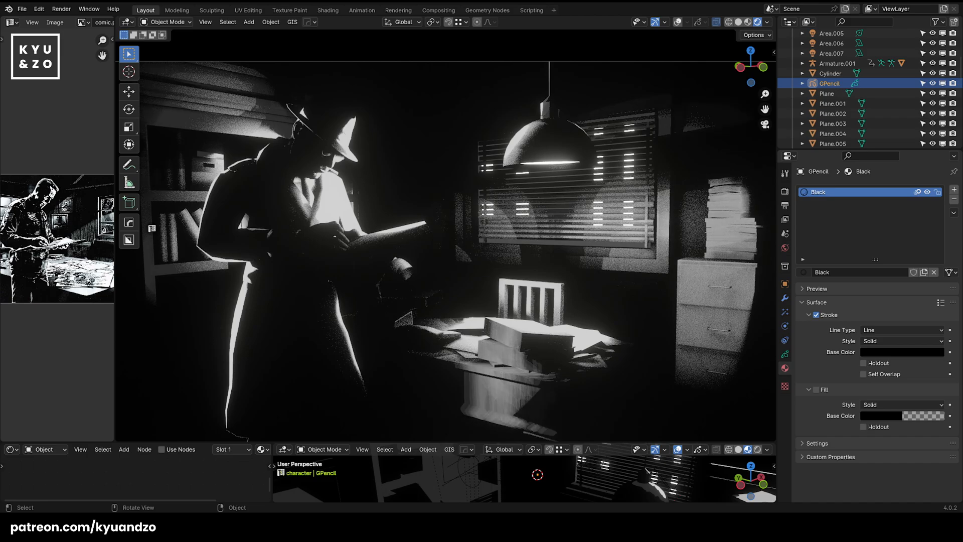
pyautogui.click(485, 240)
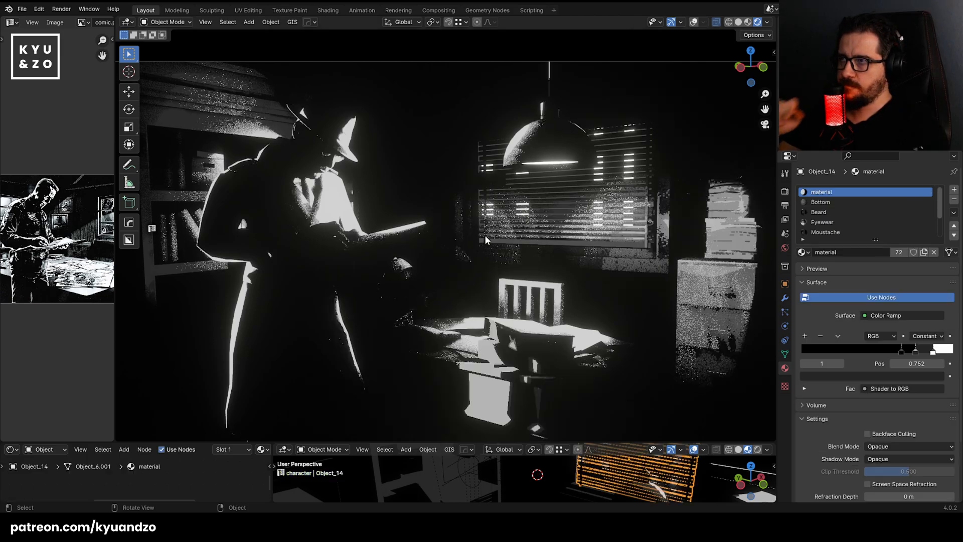
pyautogui.click(249, 22)
pyautogui.moveTo(284, 93)
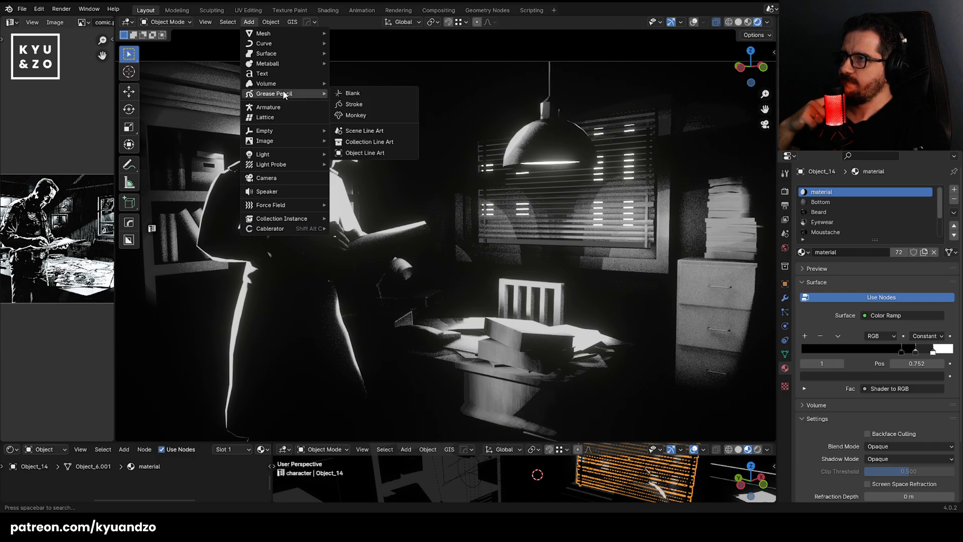
pyautogui.click(368, 132)
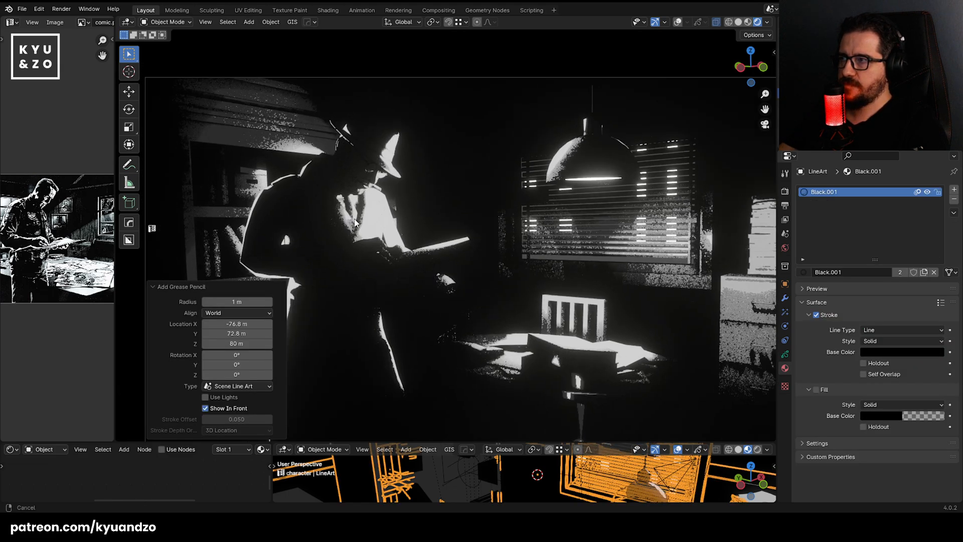
# Set the Line Art modifier's line thickness to 44, judging the lines on the detective's face.
pyautogui.scroll(5, 416, 179)
pyautogui.keyDown('shift'); pyautogui.moveTo(418, 129); pyautogui.dragTo(423, 191, button='middle'); pyautogui.keyUp('shift')
pyautogui.scroll(3, 423, 190)
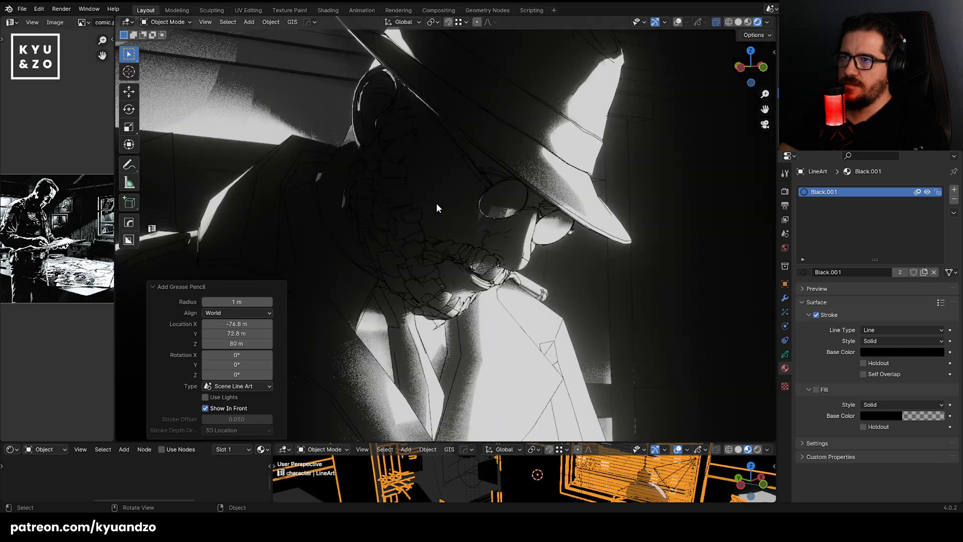
pyautogui.keyDown('shift'); pyautogui.moveTo(594, 206); pyautogui.dragTo(533, 211, button='middle'); pyautogui.keyUp('shift')
pyautogui.scroll(1, 338, 257)
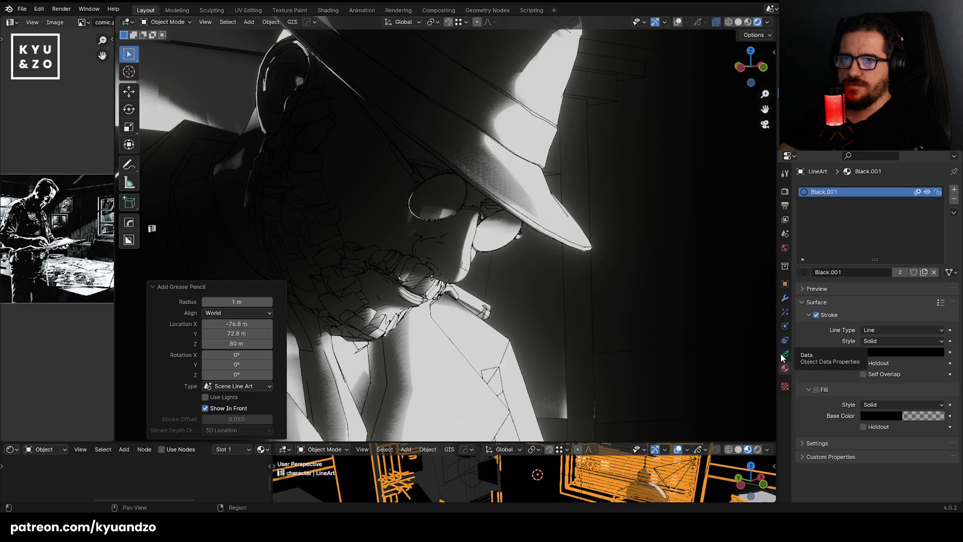
pyautogui.click(786, 298)
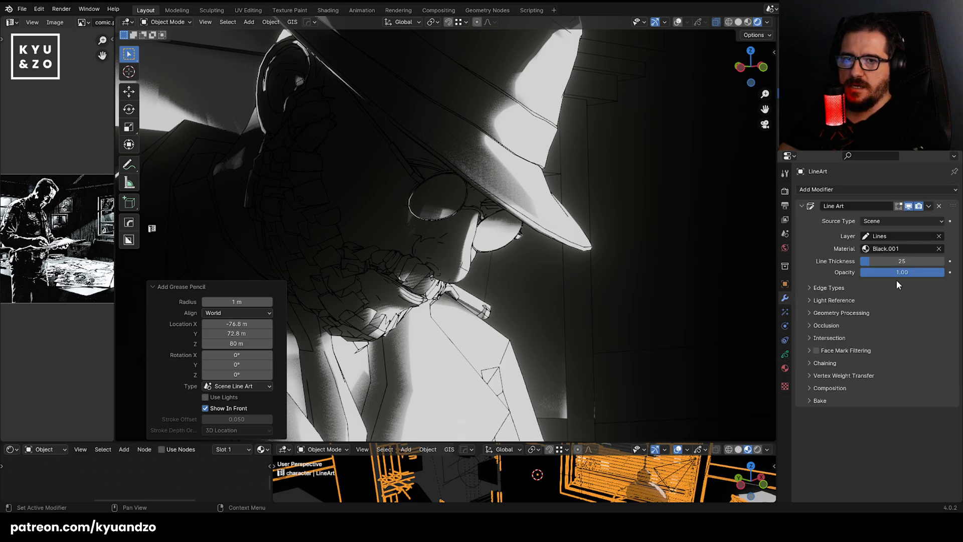
pyautogui.moveTo(897, 260)
pyautogui.mouseDown()
pyautogui.moveTo(915, 260)
pyautogui.moveTo(907, 260)
pyautogui.mouseUp()
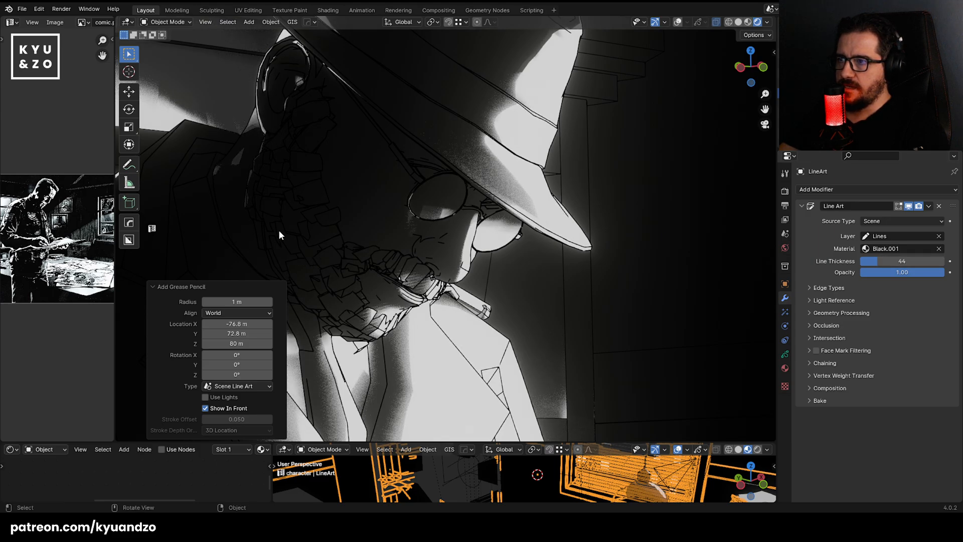
# Try Individual Silhouette filtering in the Line Art edge types, and set it to Silhouette.
pyautogui.scroll(-6, 428, 310)
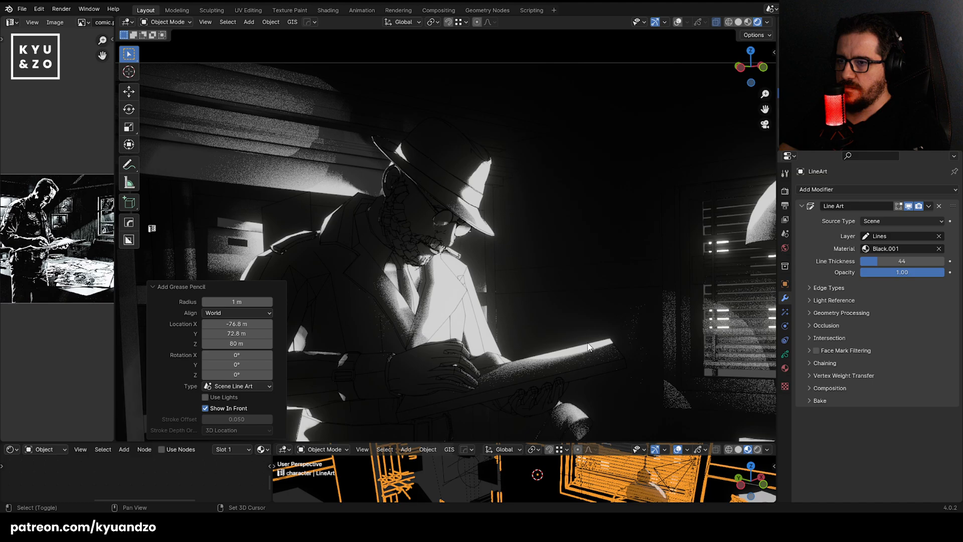
pyautogui.keyDown('shift'); pyautogui.moveTo(557, 382); pyautogui.dragTo(513, 287, button='middle'); pyautogui.keyUp('shift')
pyautogui.scroll(3, 494, 363)
pyautogui.scroll(2, 529, 302)
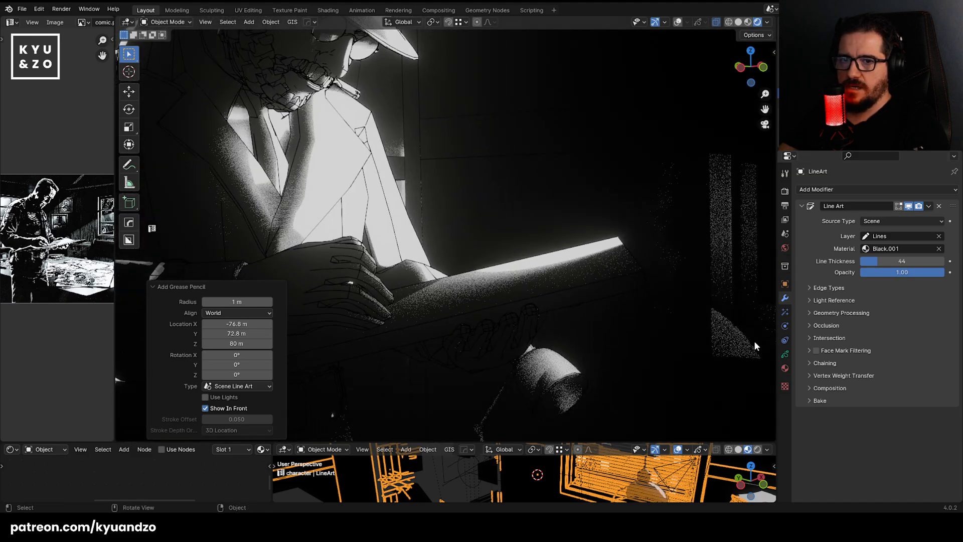
pyautogui.click(816, 288)
pyautogui.click(891, 316)
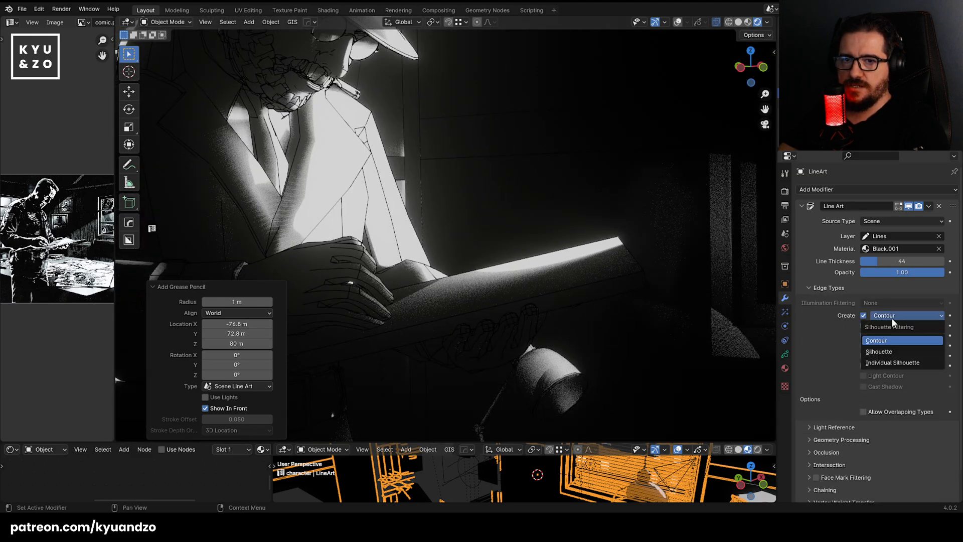
pyautogui.click(905, 361)
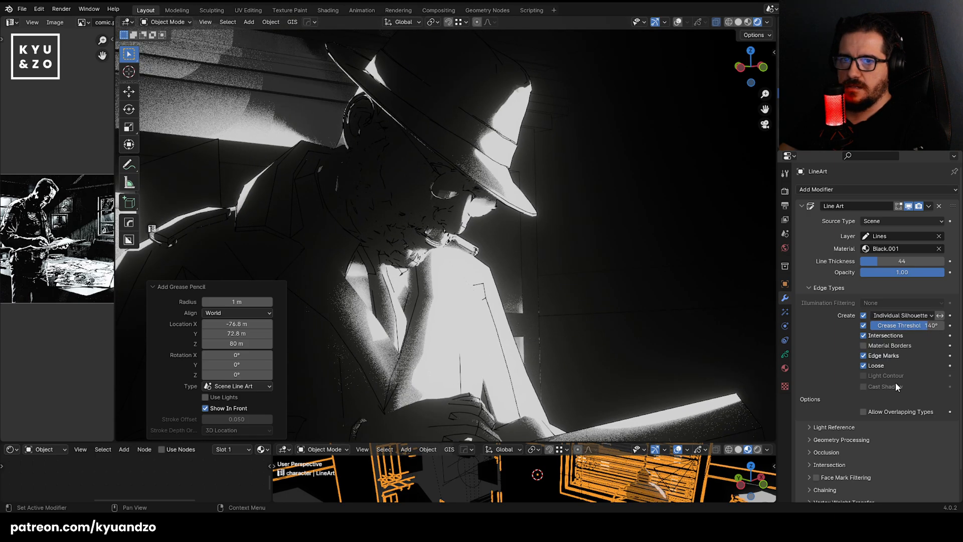
pyautogui.click(914, 316)
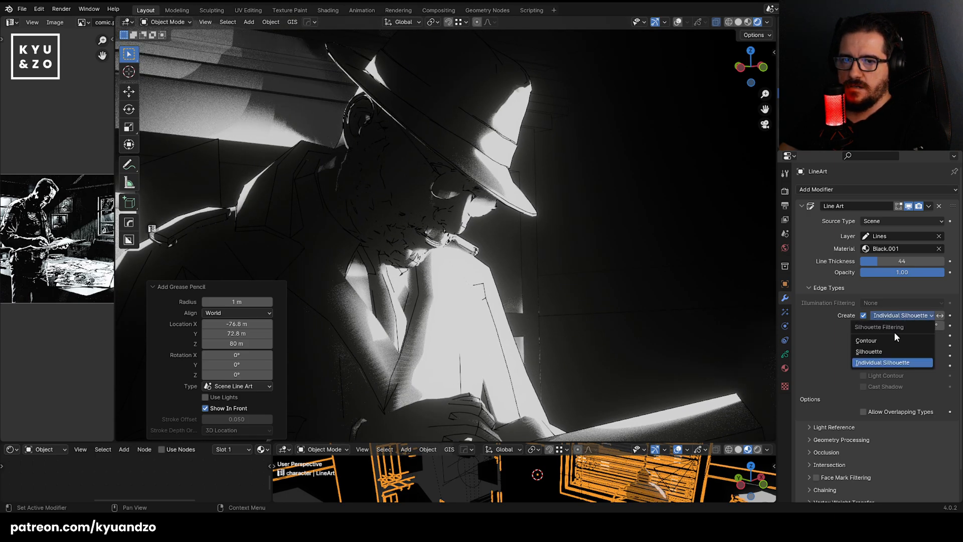
pyautogui.click(877, 353)
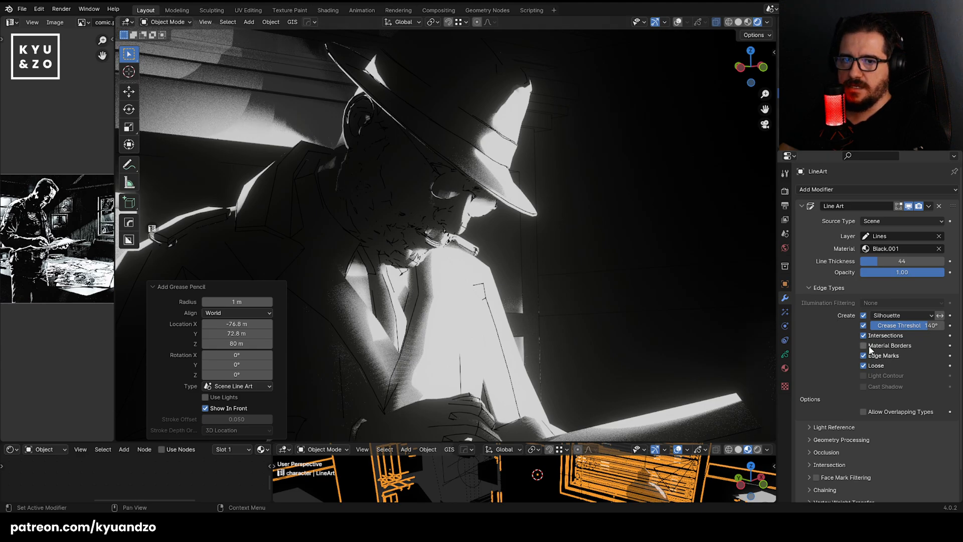
# Enable Material Borders in the Line Art edge types and turn off the silhouette edges.
pyautogui.click(869, 348)
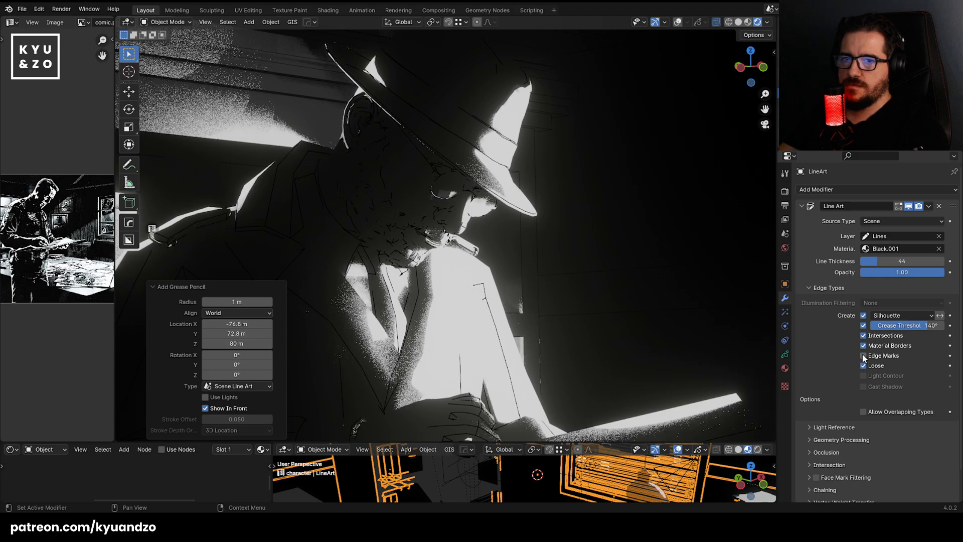
pyautogui.click(863, 315)
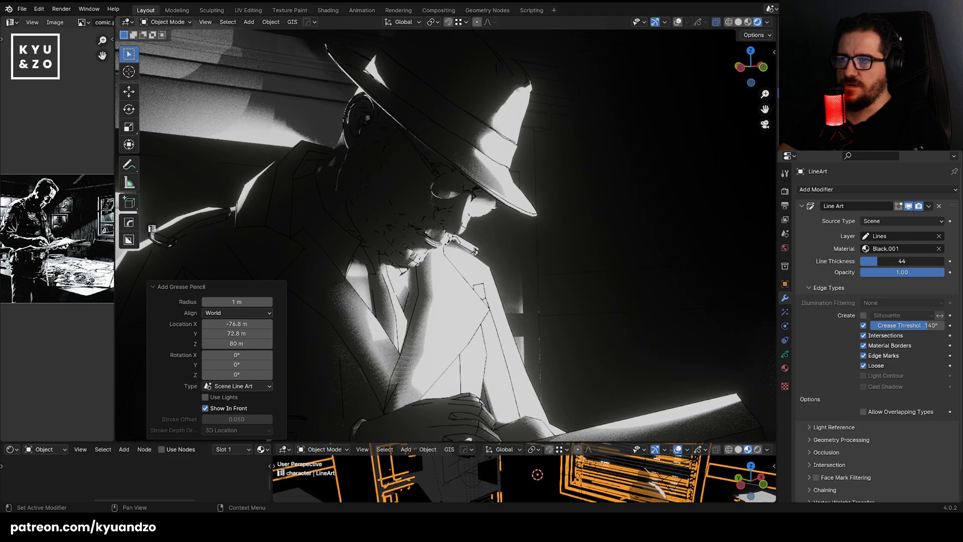
# Set the Line Art modifier's line thickness to 83, judging the lines on the books on the desk.
pyautogui.moveTo(877, 262); pyautogui.dragTo(894, 261)
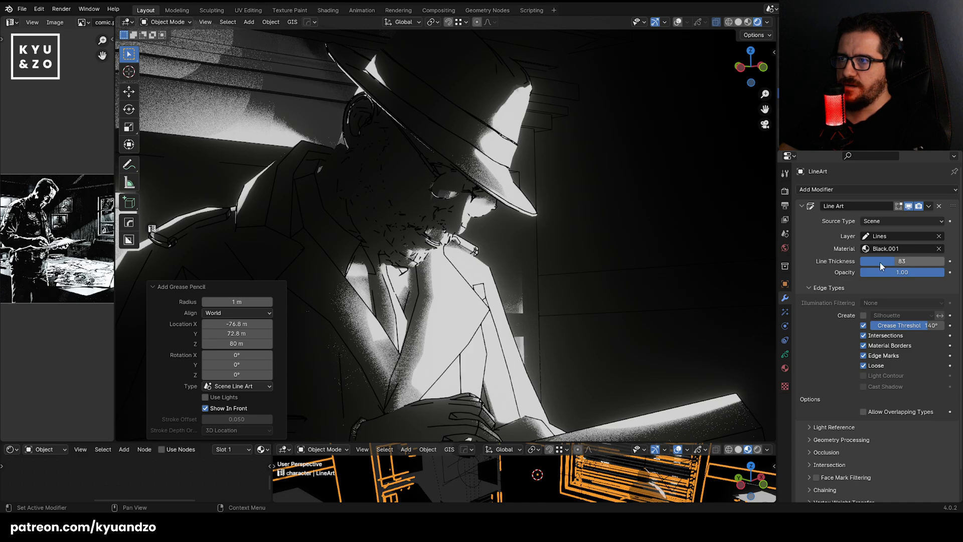
pyautogui.keyDown('shift'); pyautogui.moveTo(234, 117); pyautogui.dragTo(307, 154, button='middle'); pyautogui.keyUp('shift')
pyautogui.keyDown('shift'); pyautogui.moveTo(587, 316); pyautogui.dragTo(386, 199, button='middle'); pyautogui.keyUp('shift')
pyautogui.scroll(4, 387, 228)
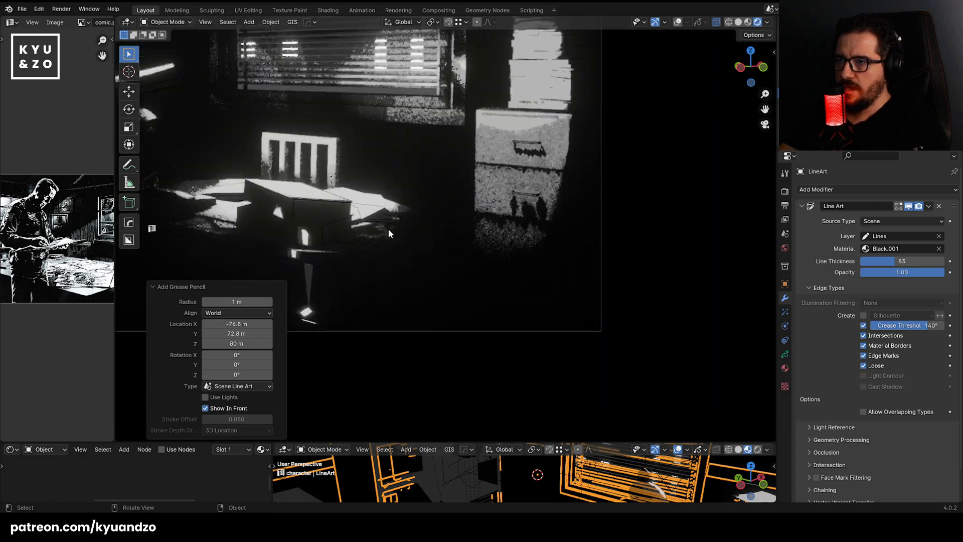
pyautogui.keyDown('shift'); pyautogui.moveTo(158, 116); pyautogui.dragTo(392, 128, button='middle'); pyautogui.keyUp('shift')
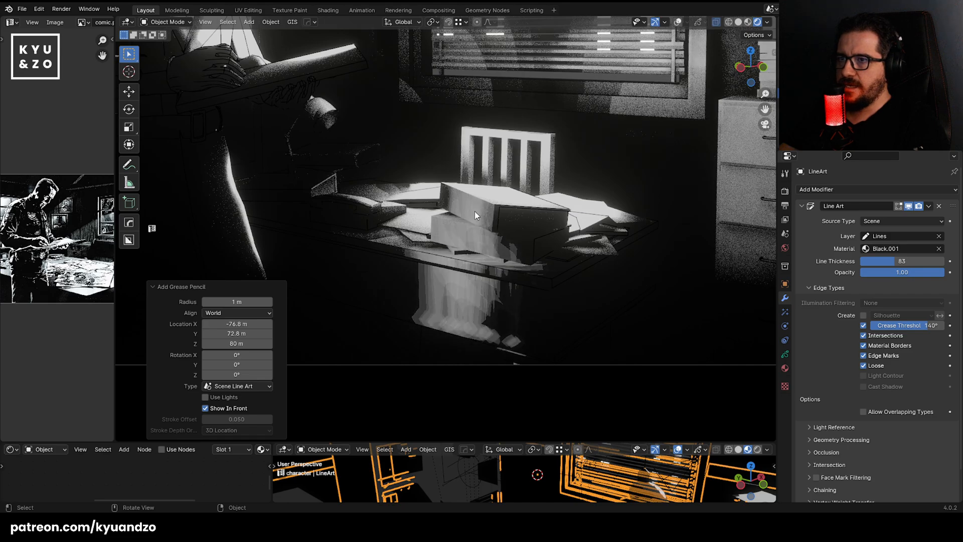
pyautogui.scroll(4, 476, 226)
# Show the viewport overlays and select the upper book of the stack on the desk.
pyautogui.click(480, 260)
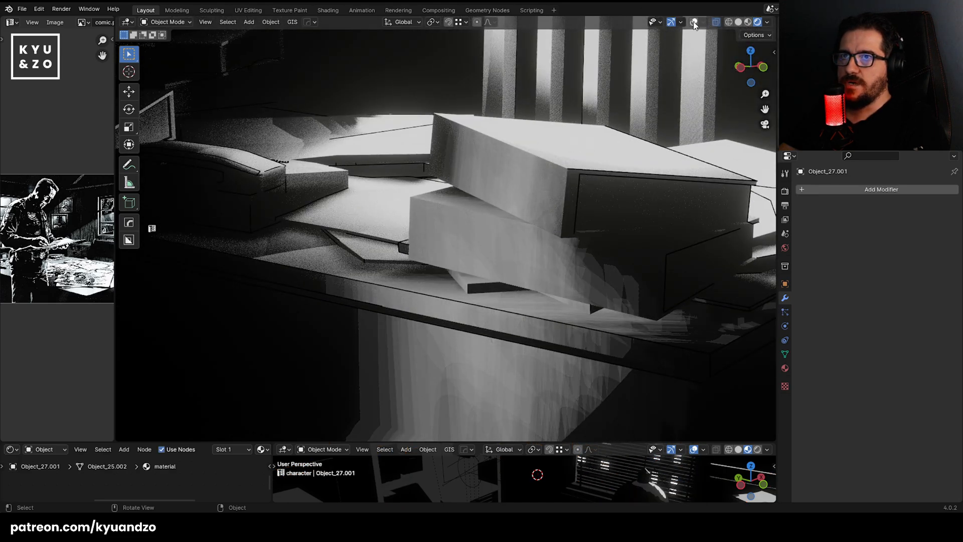
pyautogui.click(694, 23)
pyautogui.keyDown('shift'); pyautogui.moveTo(510, 167); pyautogui.dragTo(479, 242, button='middle'); pyautogui.keyUp('shift')
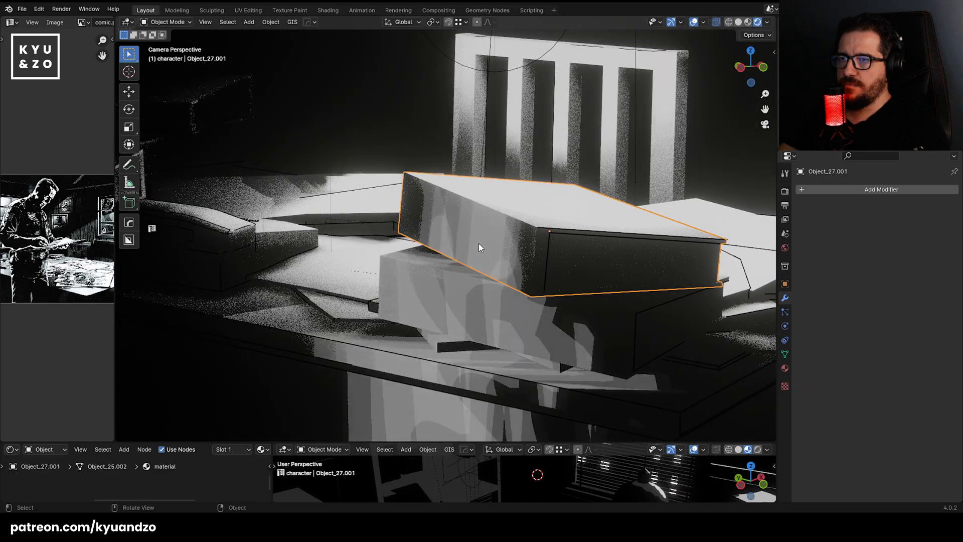
pyautogui.scroll(-5, 482, 230)
pyautogui.scroll(6, 483, 225)
pyautogui.click(584, 235)
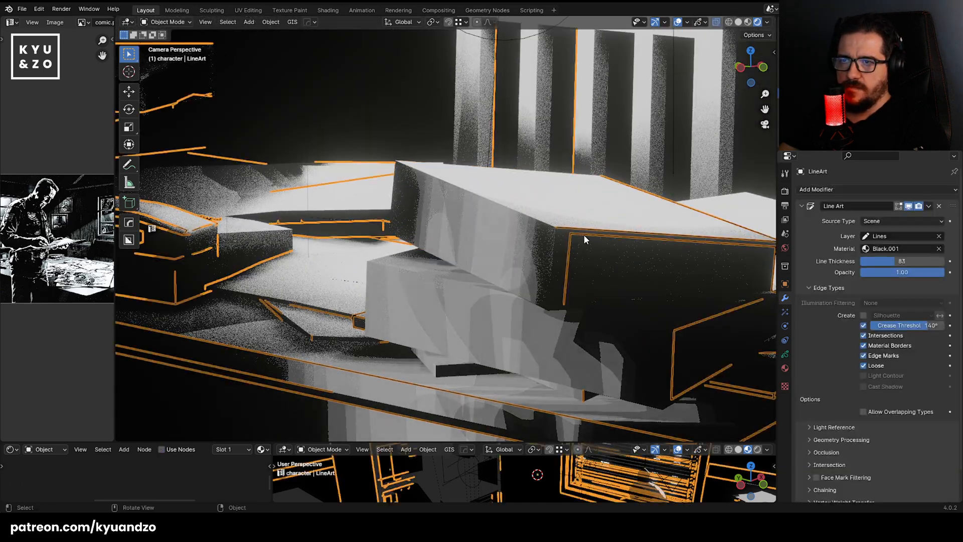
pyautogui.keyDown('shift'); pyautogui.moveTo(434, 189); pyautogui.dragTo(429, 217, button='middle'); pyautogui.keyUp('shift')
pyautogui.click(431, 266)
pyautogui.click(462, 228)
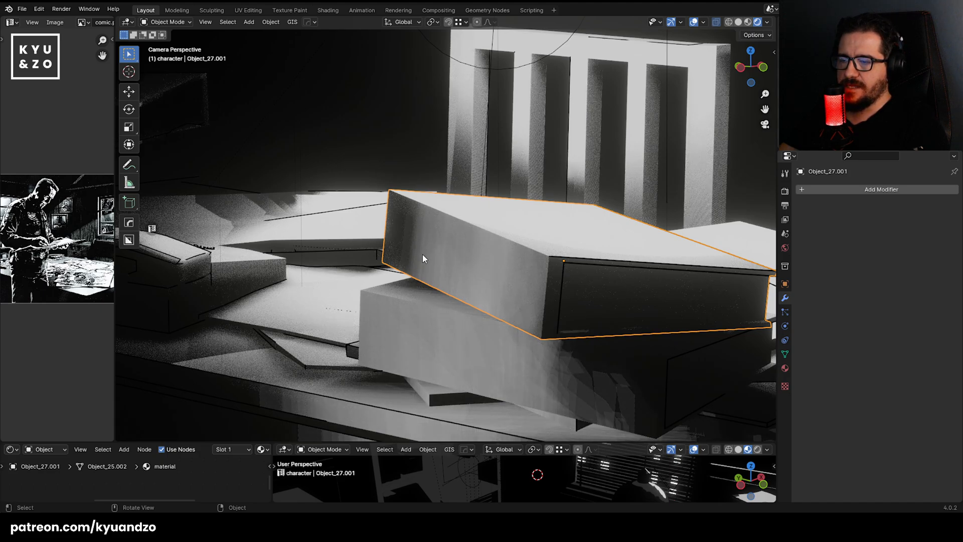
# Mark the edges around the long near side of the upper book as Freestyle edges.
pyautogui.press('Tab')
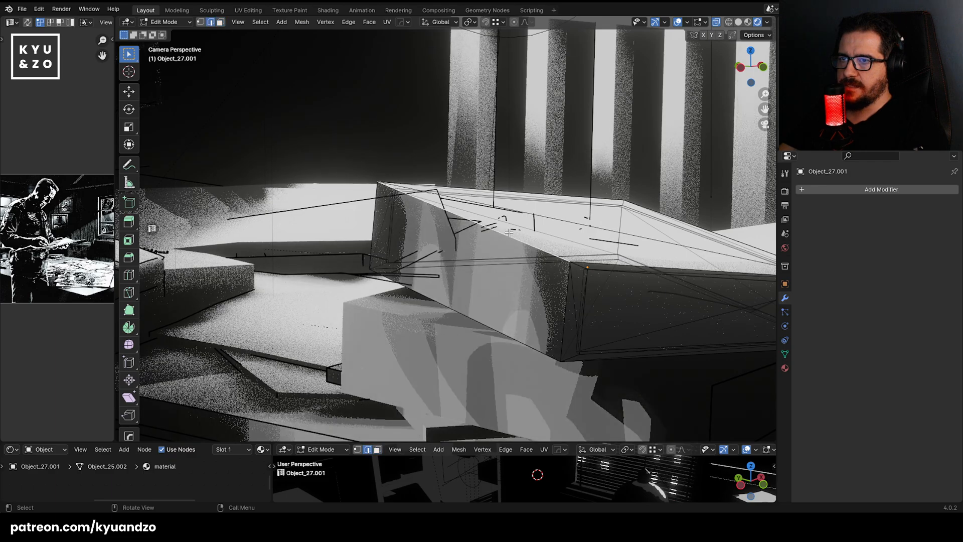
pyautogui.keyDown('shift'); pyautogui.click(456, 302); pyautogui.keyUp('shift')
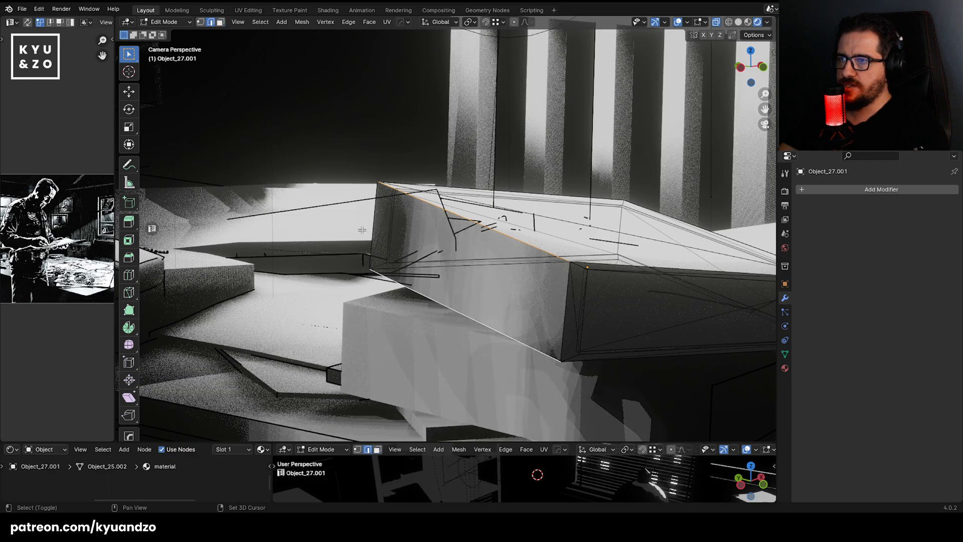
pyautogui.rightClick(405, 220)
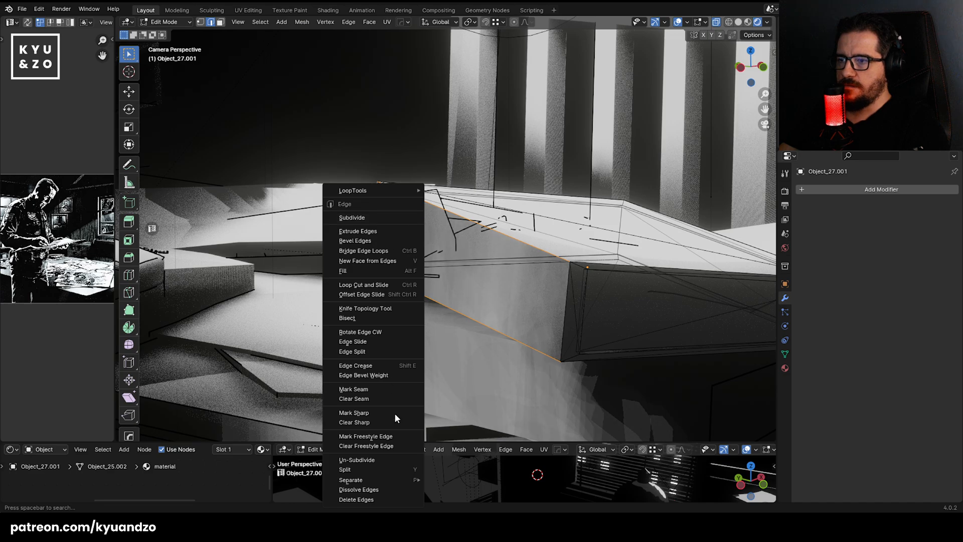
pyautogui.click(402, 437)
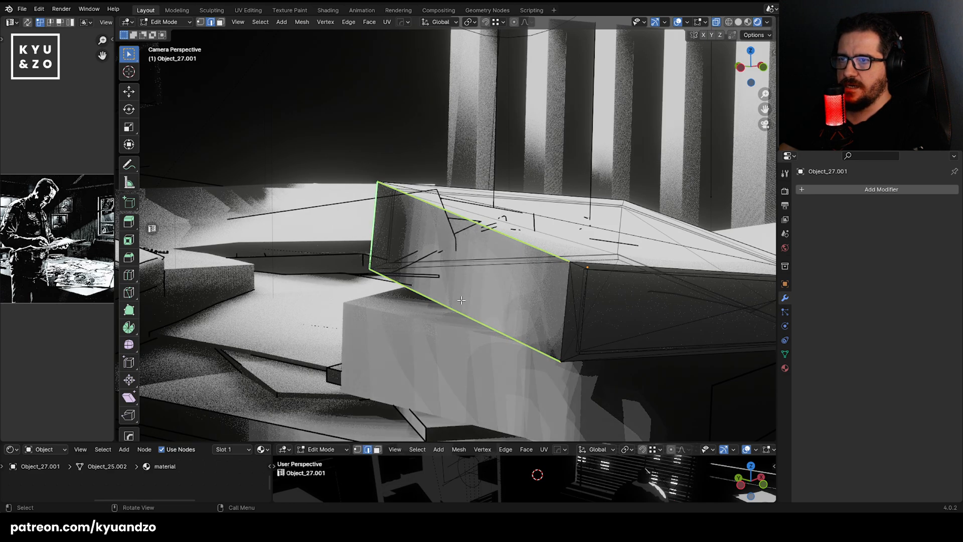
pyautogui.press('a')
pyautogui.rightClick(566, 296)
pyautogui.click(566, 296)
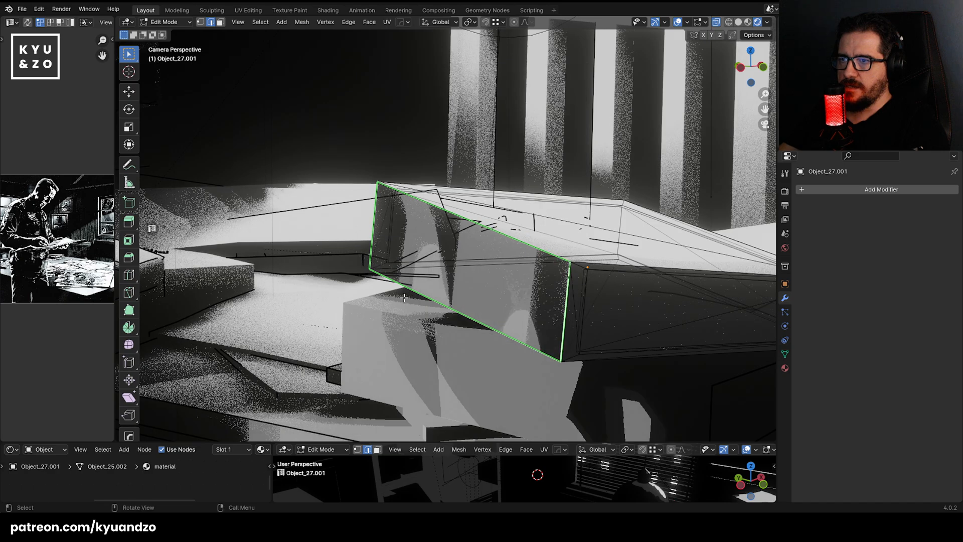
pyautogui.press('Tab')
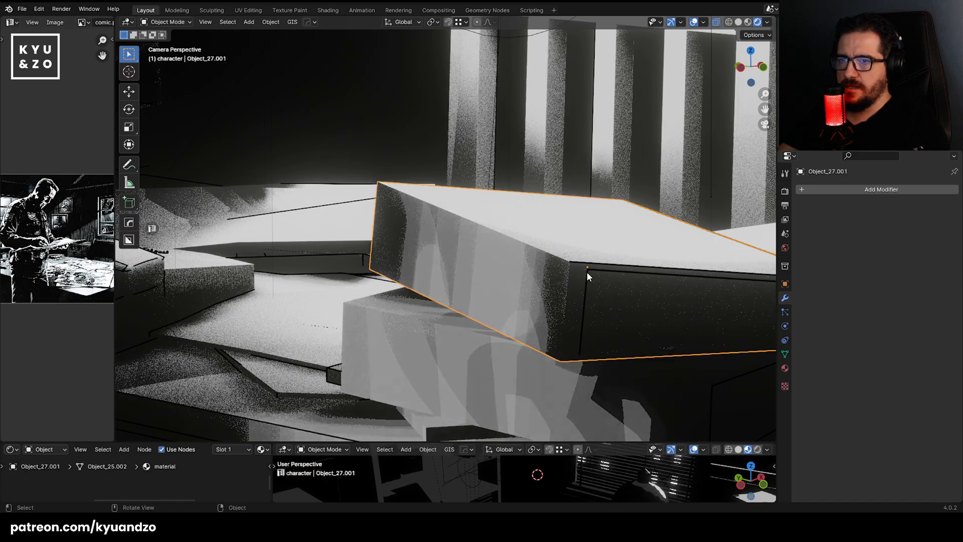
# Set the Line Art modifier's line thickness to 136, judging the lines around the book stack.
pyautogui.click(601, 270)
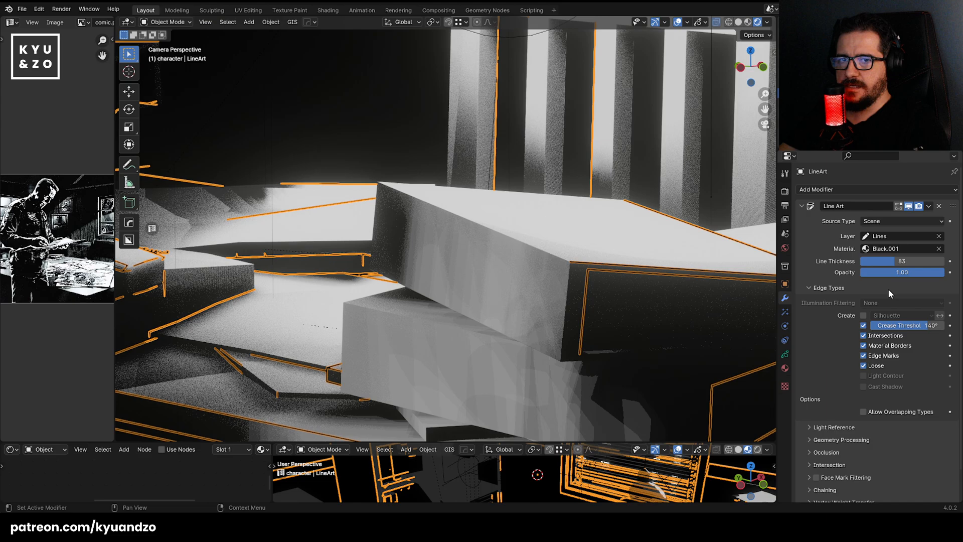
pyautogui.moveTo(894, 261); pyautogui.dragTo(918, 261)
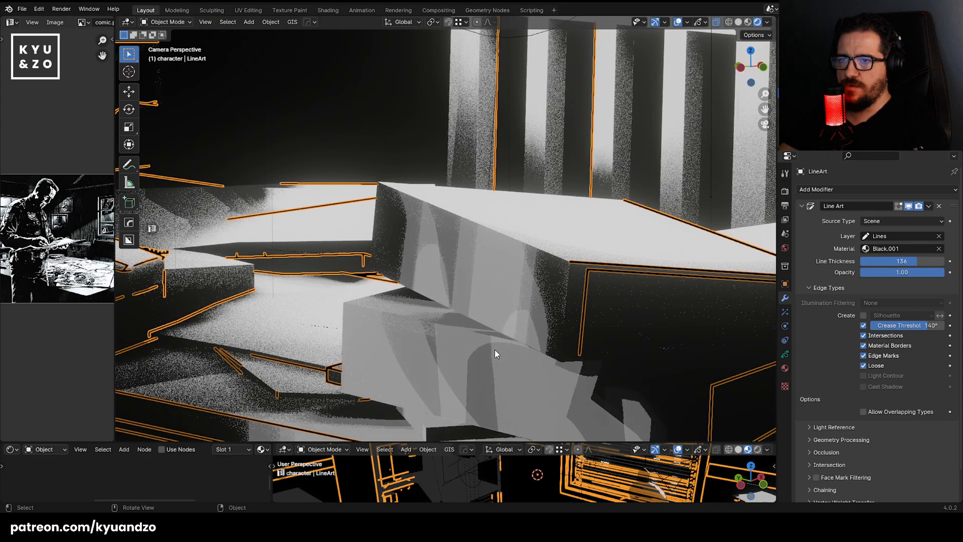
pyautogui.click(451, 212)
pyautogui.scroll(-10, 457, 218)
pyautogui.scroll(5, 456, 218)
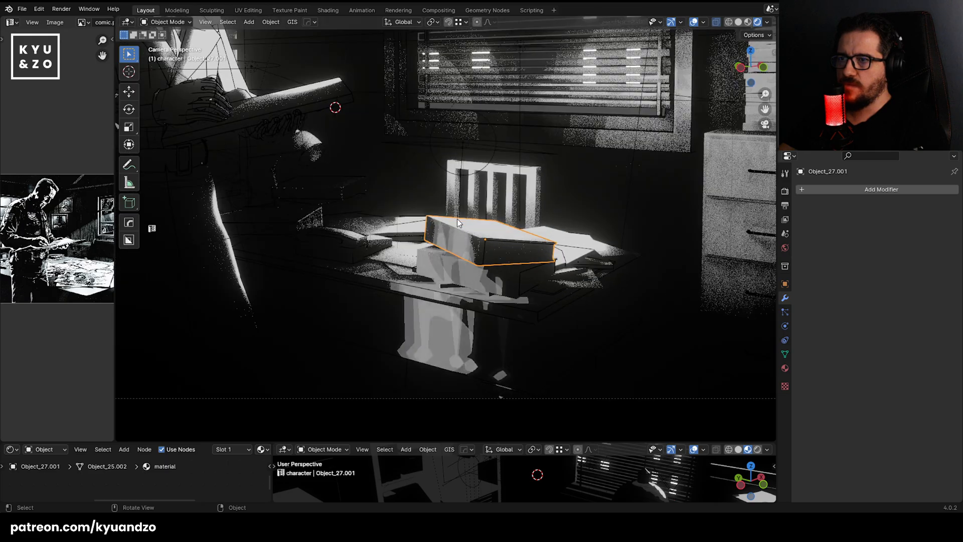
pyautogui.scroll(5, 456, 219)
# Clear the Freestyle mark from the near vertical corner edge of the upper book.
pyautogui.moveTo(477, 231); pyautogui.dragTo(520, 327, button='middle')
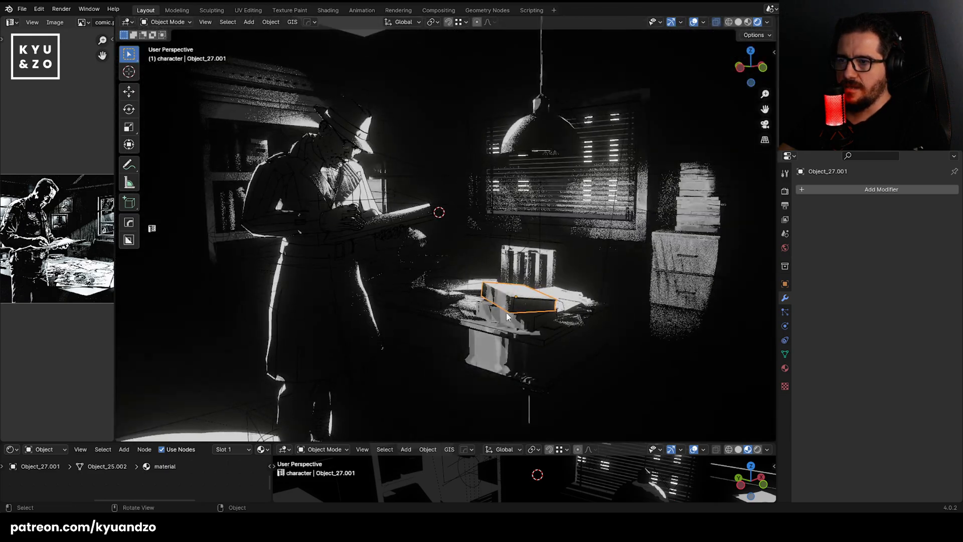
pyautogui.scroll(5, 520, 327)
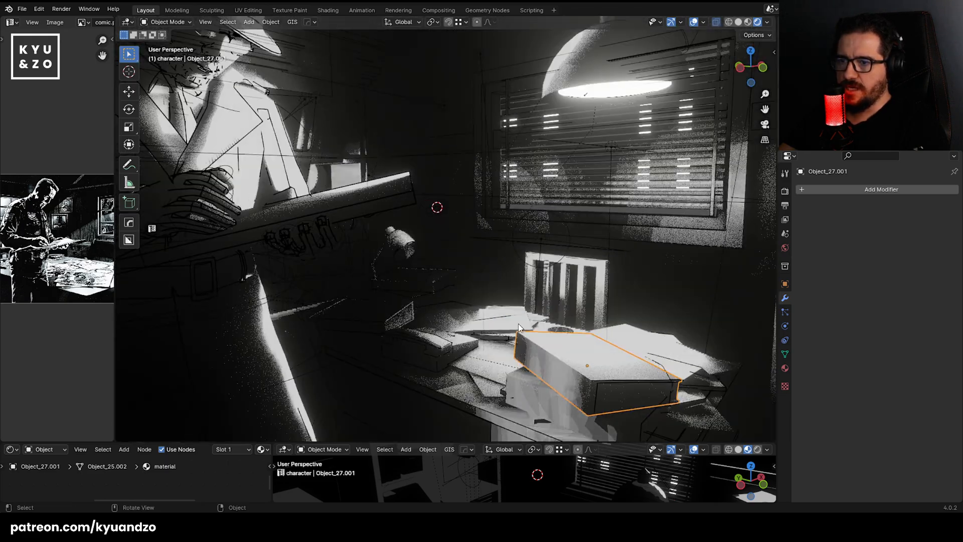
pyautogui.hotkey('shift', '`')
pyautogui.press('w')
pyautogui.click(445, 228)
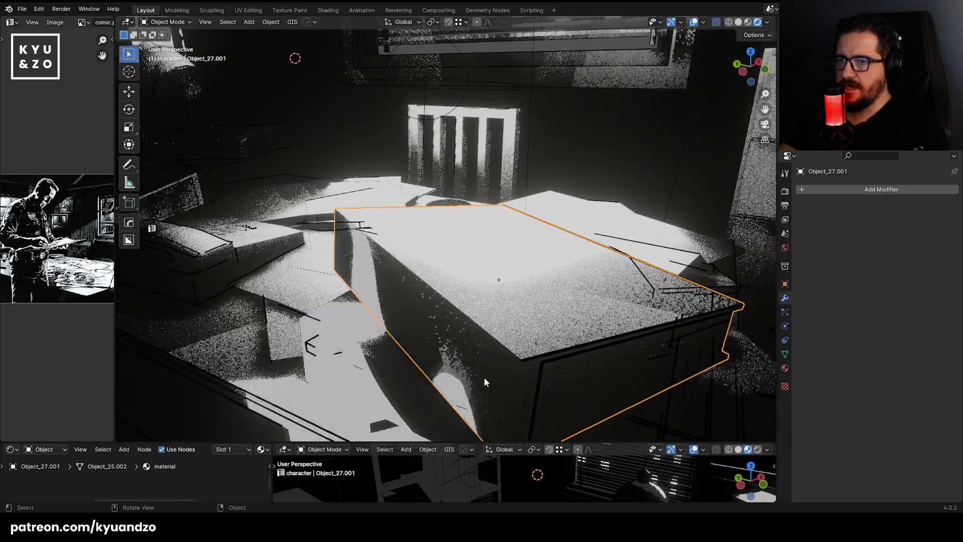
pyautogui.press('Tab')
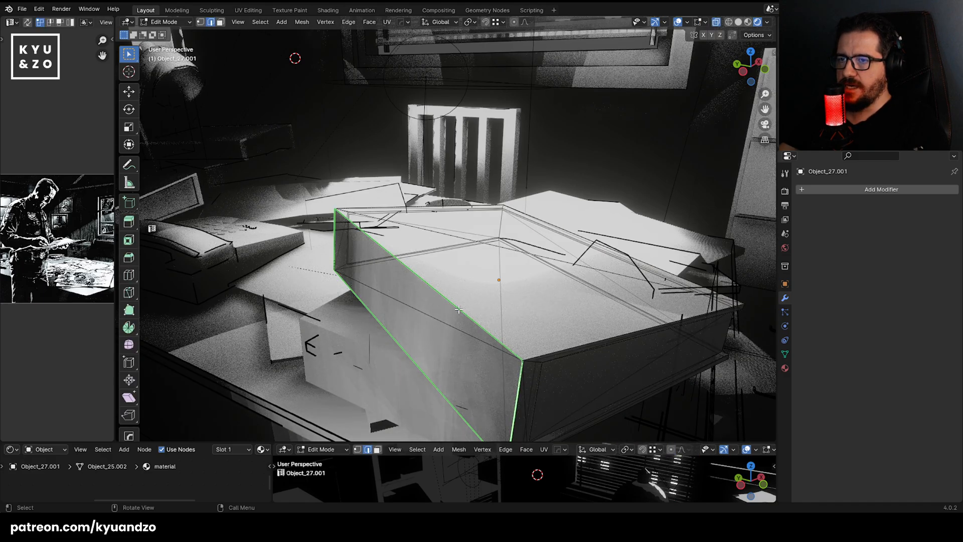
pyautogui.press('u')
pyautogui.click(431, 374)
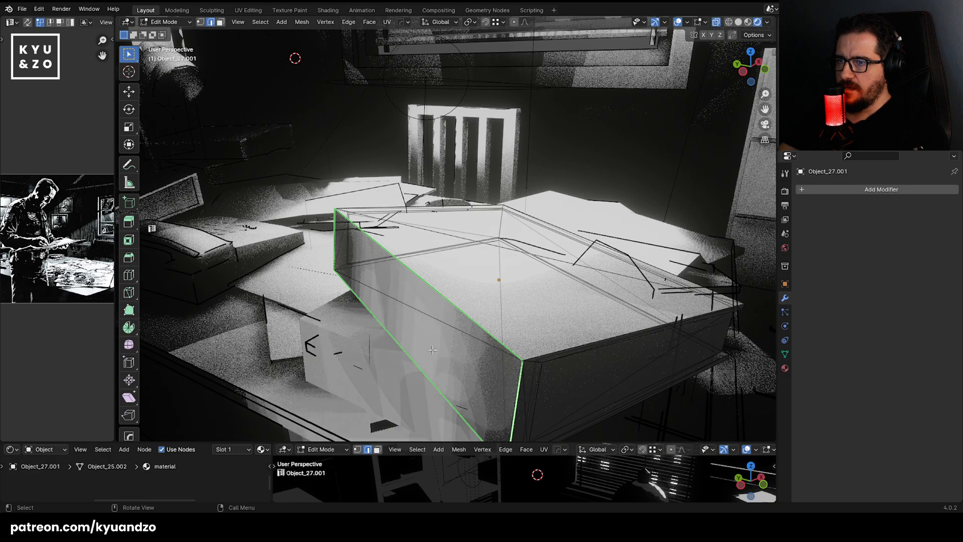
pyautogui.press('u')
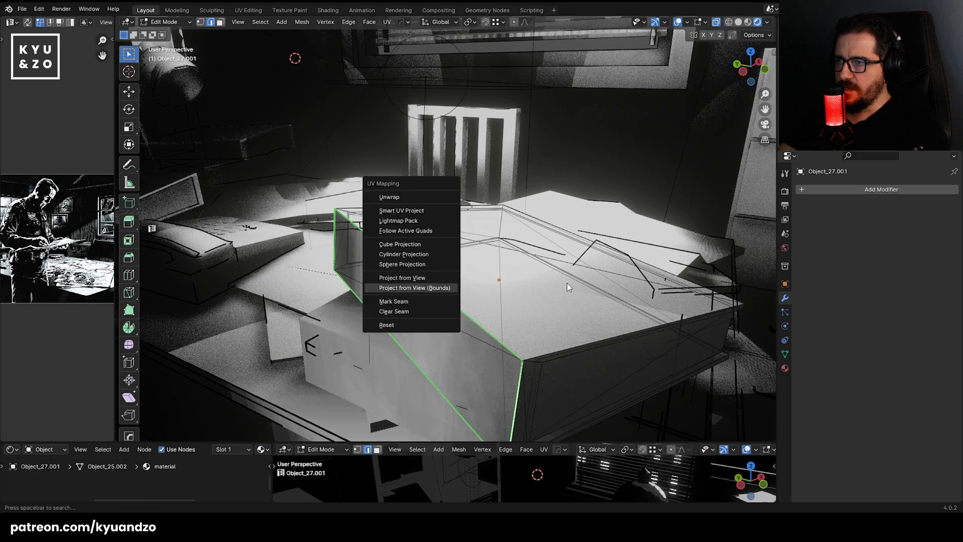
pyautogui.rightClick(445, 278)
pyautogui.click(440, 285)
pyautogui.scroll(-2, 527, 329)
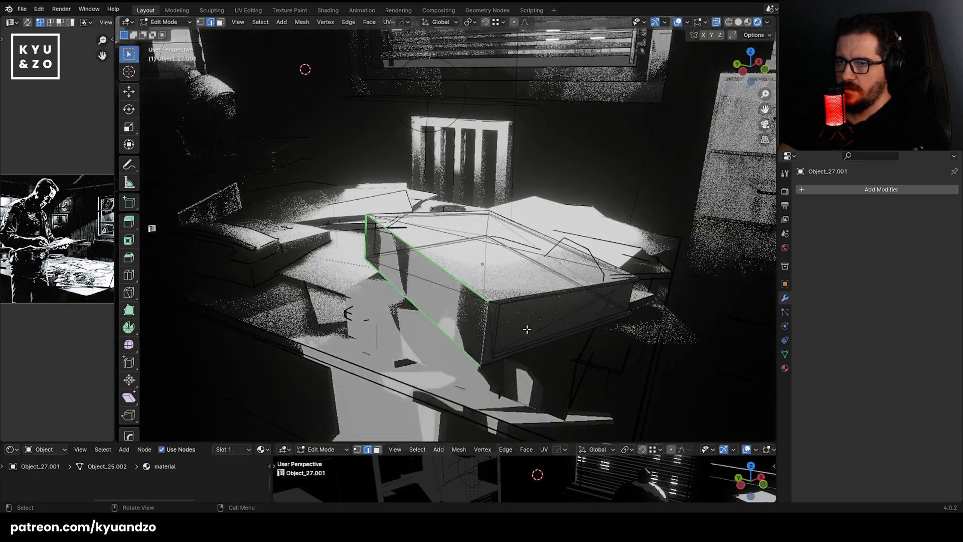
pyautogui.scroll(2, 527, 329)
pyautogui.press('Tab')
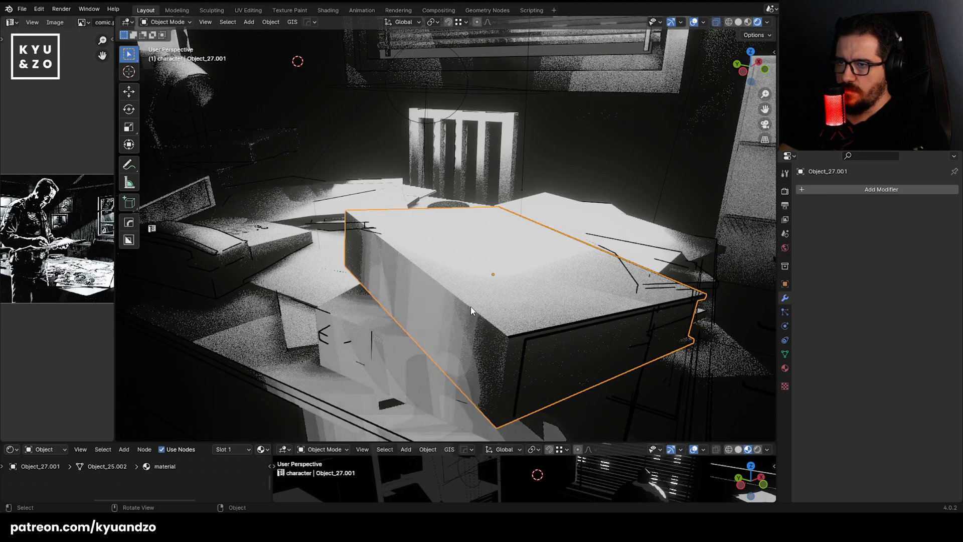
# Clear the Freestyle marks from the long upper and lower edges of the book's near side.
pyautogui.press('Tab')
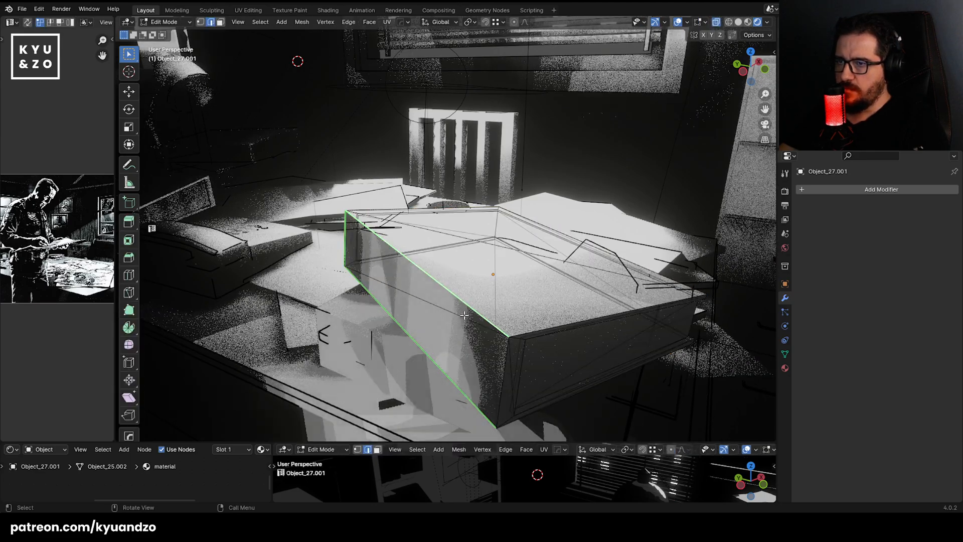
pyautogui.rightClick(465, 308)
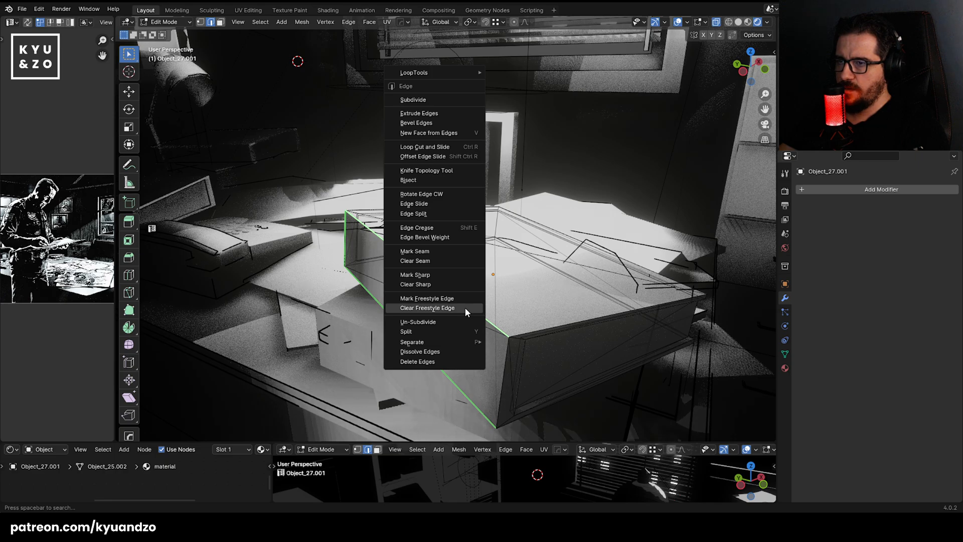
pyautogui.click(465, 308)
pyautogui.rightClick(435, 365)
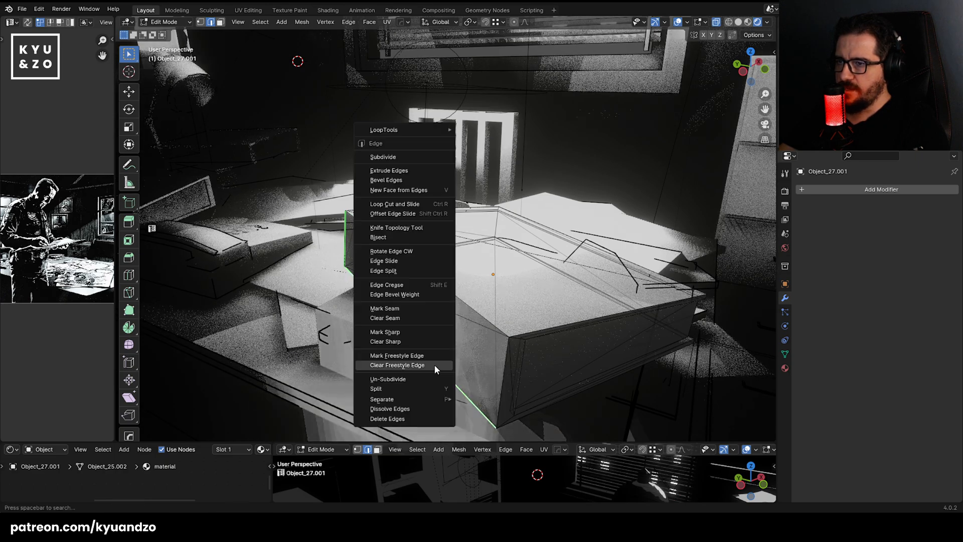
pyautogui.click(428, 365)
pyautogui.press('Tab')
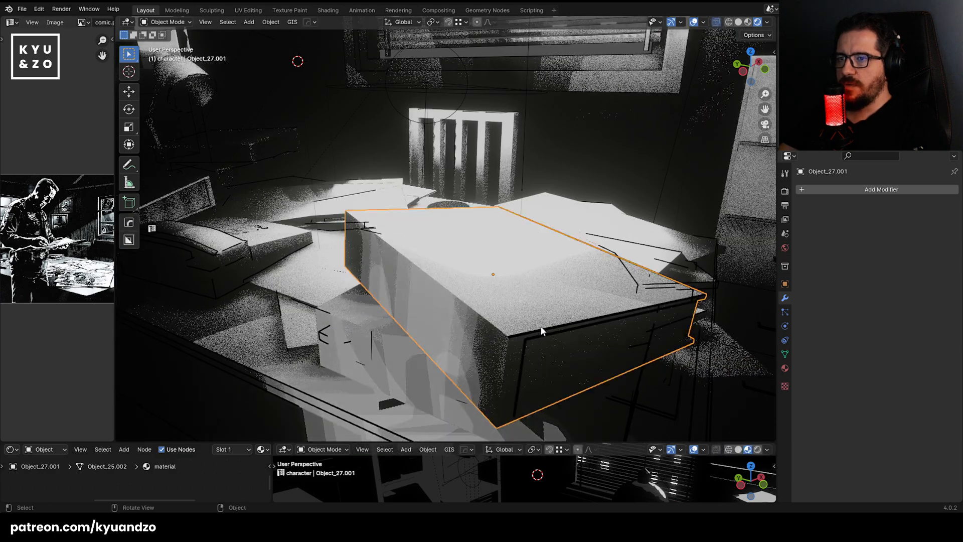
# Adjust the Line Art crease threshold, and mark the selected edge of the upper book as a Freestyle edge.
pyautogui.click(541, 327)
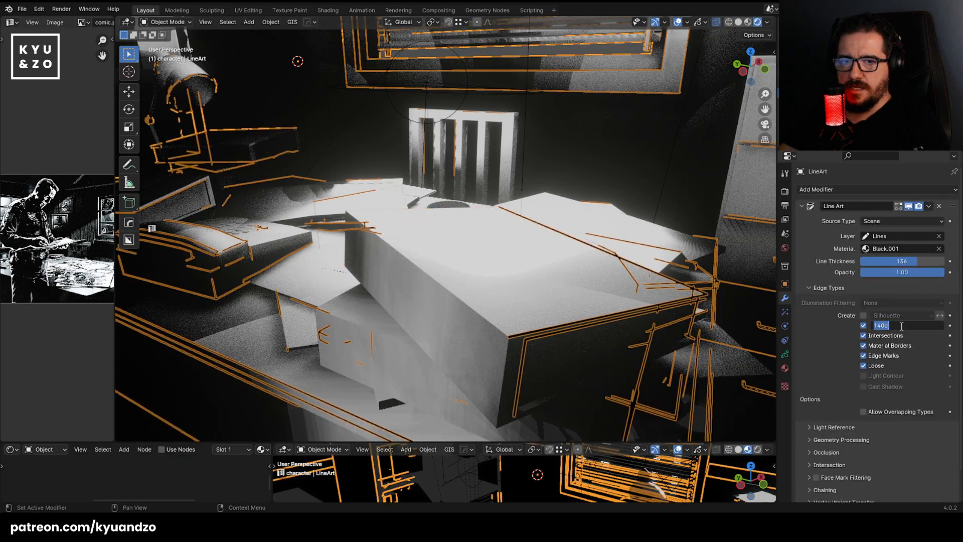
pyautogui.click(462, 347)
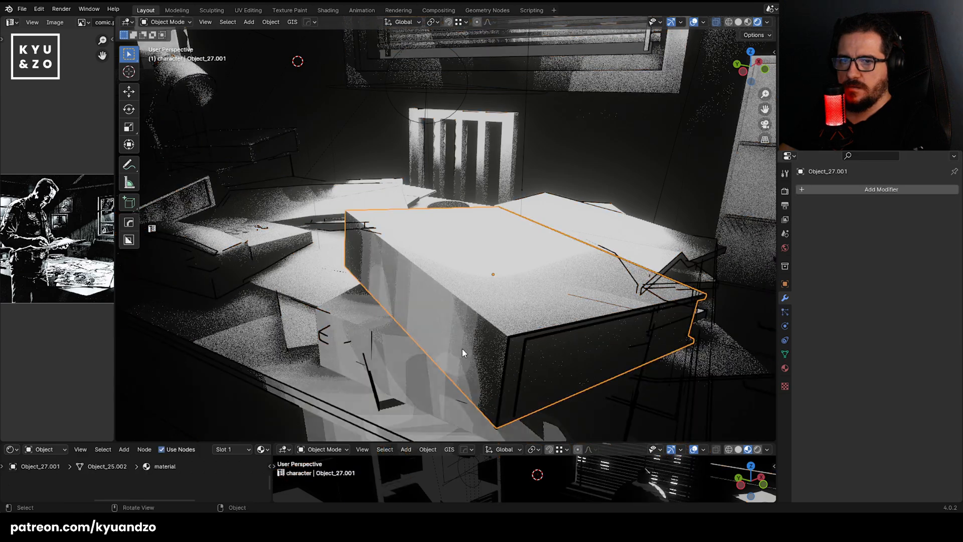
pyautogui.press('Tab')
pyautogui.rightClick(470, 304)
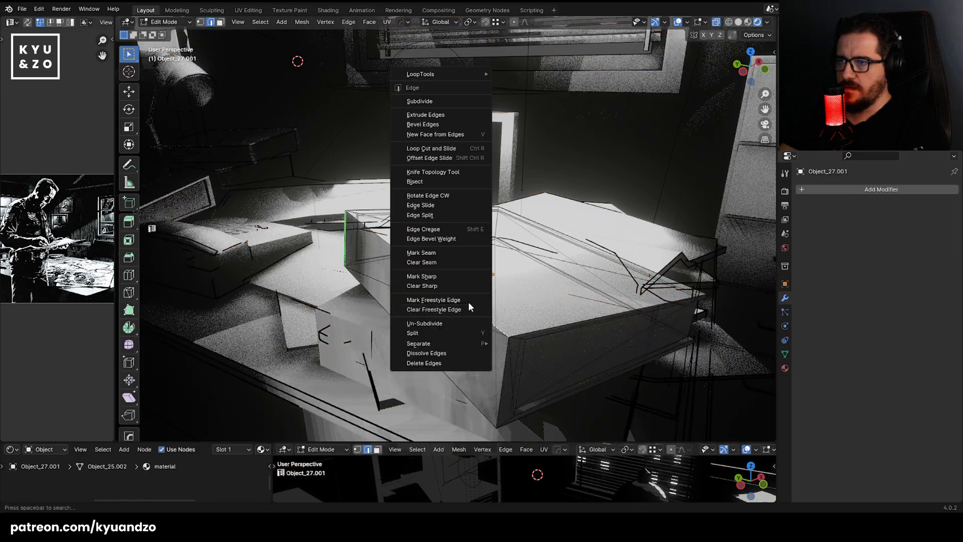
pyautogui.click(467, 302)
pyautogui.press('Tab')
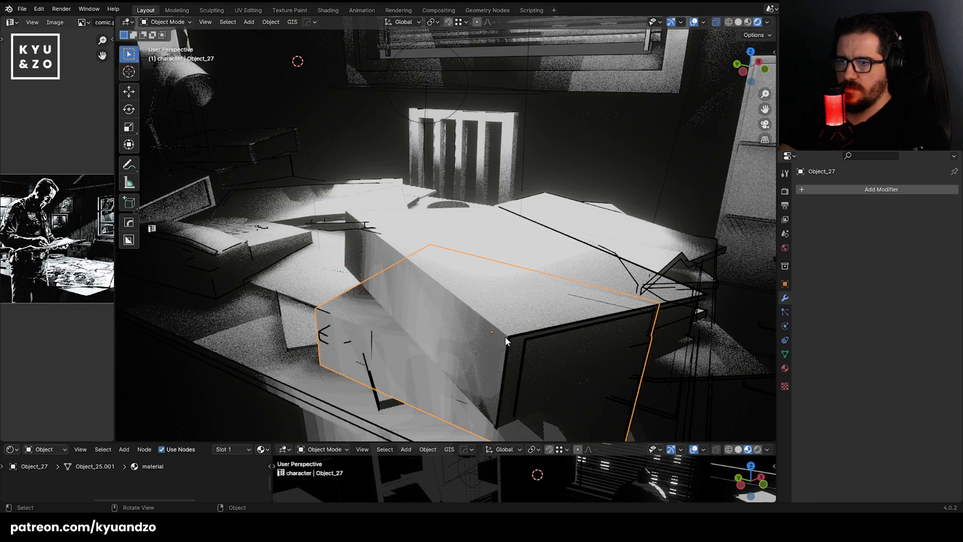
# Enable silhouette edges in the Line Art edge types with Contour filtering, and check the outlines around the desk and books.
pyautogui.click(510, 337)
pyautogui.click(901, 314)
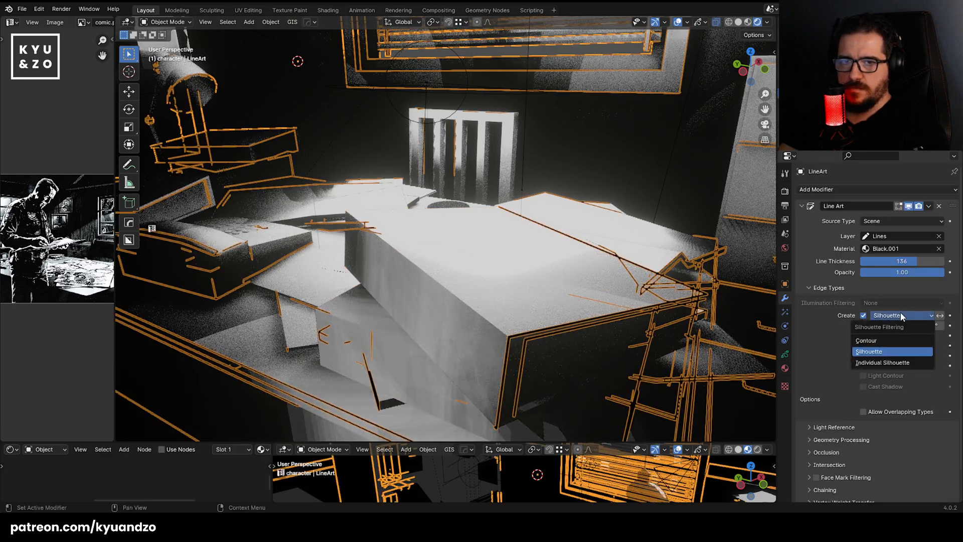
pyautogui.click(894, 341)
pyautogui.click(507, 209)
pyautogui.click(376, 180)
pyautogui.scroll(-8, 374, 308)
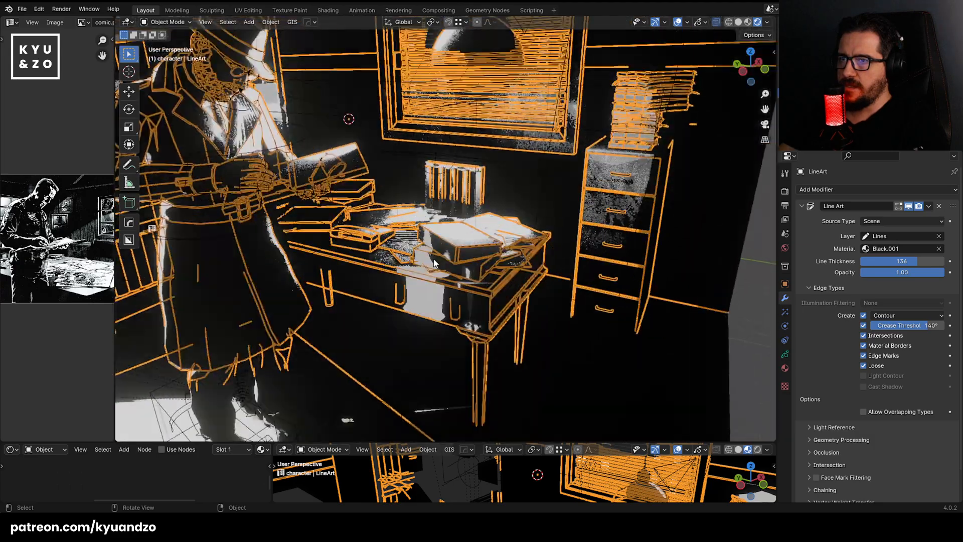
pyautogui.scroll(4, 374, 308)
pyautogui.scroll(4, 374, 308)
pyautogui.click(545, 401)
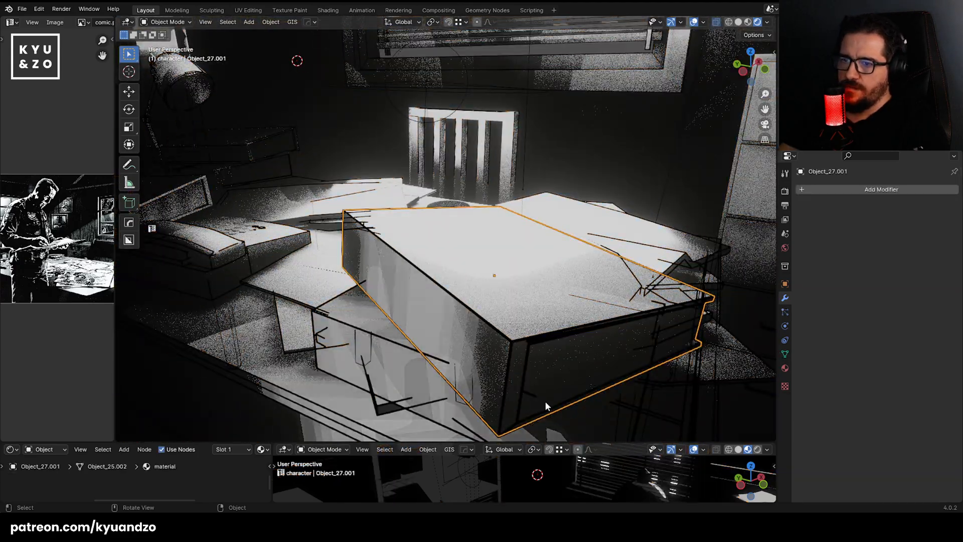
# Examine the outlines of the stacked books from a free angle, and return to the camera view.
pyautogui.moveTo(506, 259); pyautogui.dragTo(431, 218, button='middle')
pyautogui.press('Tab')
pyautogui.press('Tab')
pyautogui.click(402, 335)
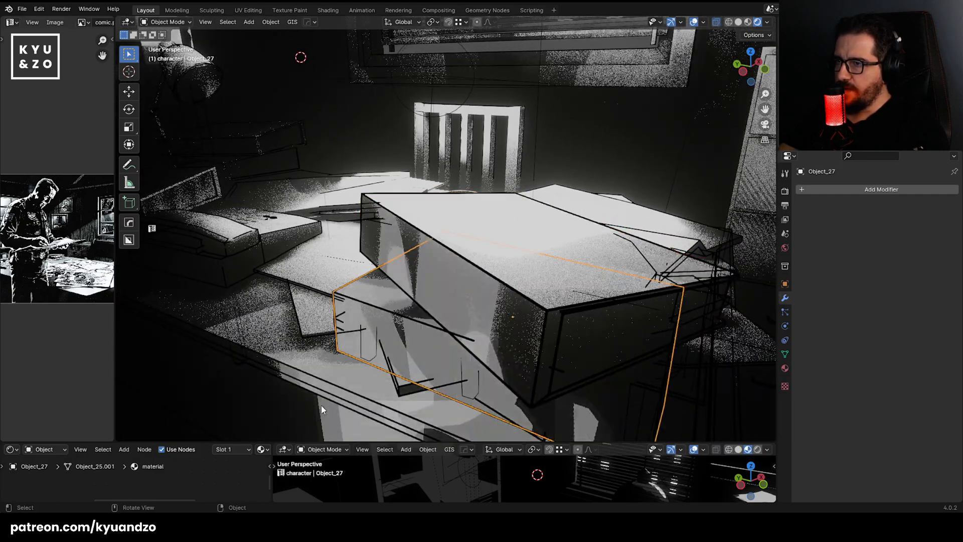
pyautogui.press('Home')
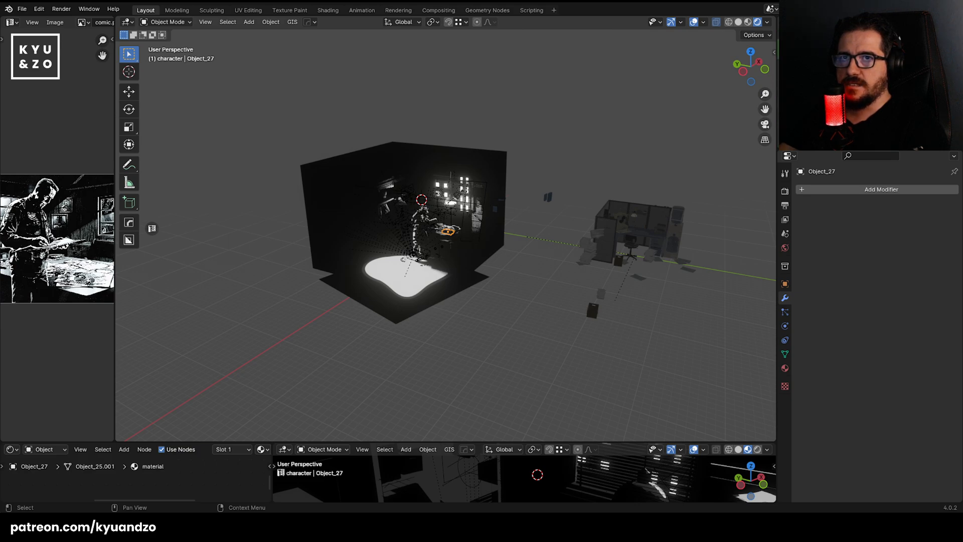
pyautogui.click(823, 103)
pyautogui.press('KP_0')
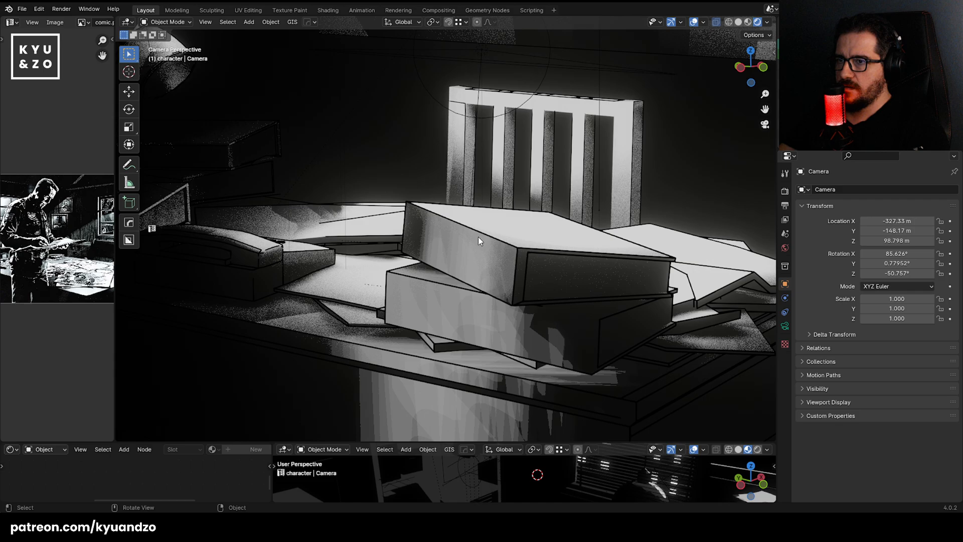
# Examine the line art across the books, blinds, drawer cabinet, clipboard and character in the camera view.
pyautogui.keyDown('shift'); pyautogui.moveTo(440, 242); pyautogui.dragTo(608, 270, button='middle'); pyautogui.keyUp('shift')
pyautogui.keyDown('shift'); pyautogui.moveTo(618, 213); pyautogui.dragTo(474, 197, button='middle'); pyautogui.keyUp('shift')
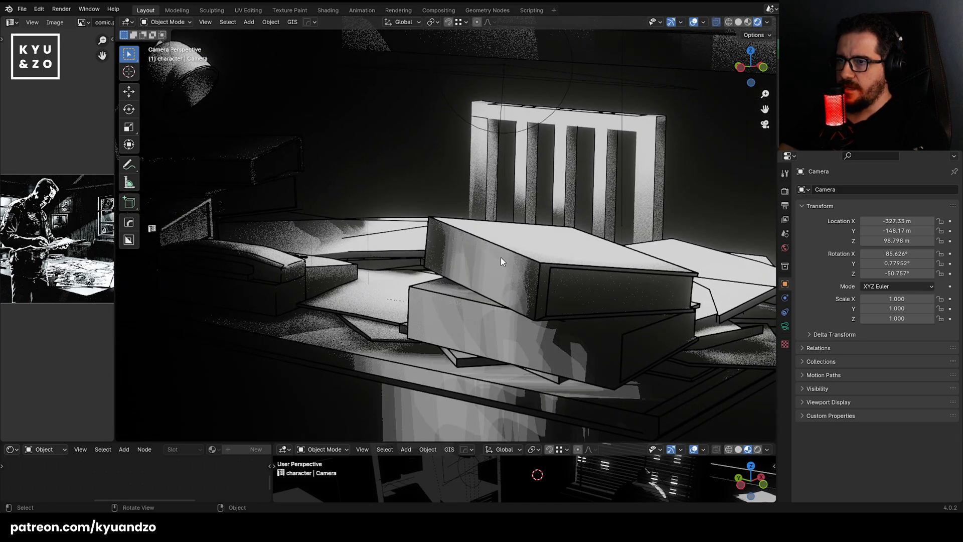
pyautogui.keyDown('shift'); pyautogui.moveTo(521, 247); pyautogui.dragTo(419, 244, button='middle'); pyautogui.keyUp('shift')
pyautogui.keyDown('shift'); pyautogui.moveTo(676, 274); pyautogui.dragTo(194, 281, button='middle'); pyautogui.keyUp('shift')
pyautogui.keyDown('shift'); pyautogui.moveTo(440, 122); pyautogui.dragTo(430, 294, button='middle'); pyautogui.keyUp('shift')
pyautogui.keyDown('shift'); pyautogui.moveTo(305, 158); pyautogui.dragTo(456, 178, button='middle'); pyautogui.keyUp('shift')
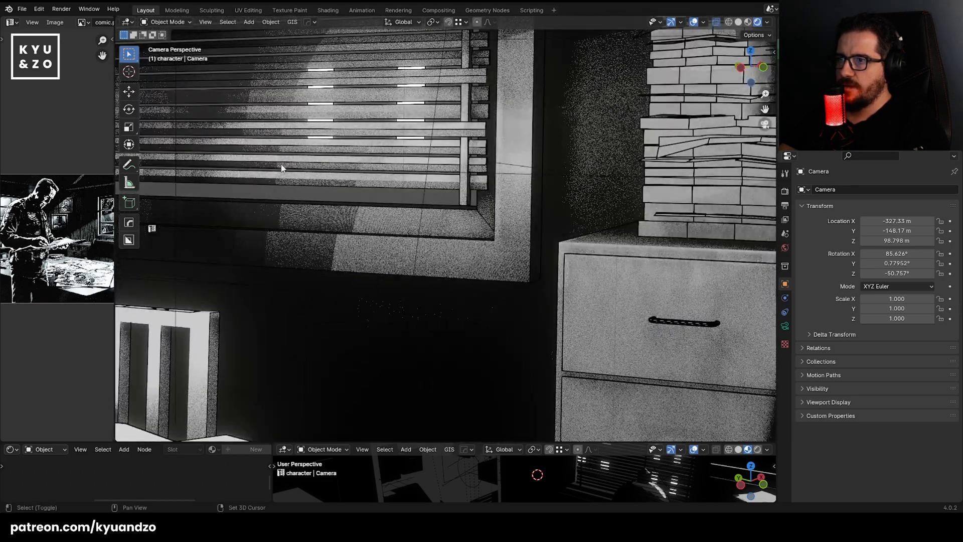
pyautogui.keyDown('shift'); pyautogui.moveTo(295, 149); pyautogui.dragTo(699, 180, button='middle'); pyautogui.keyUp('shift')
pyautogui.keyDown('shift'); pyautogui.moveTo(275, 237); pyautogui.dragTo(600, 241, button='middle'); pyautogui.keyUp('shift')
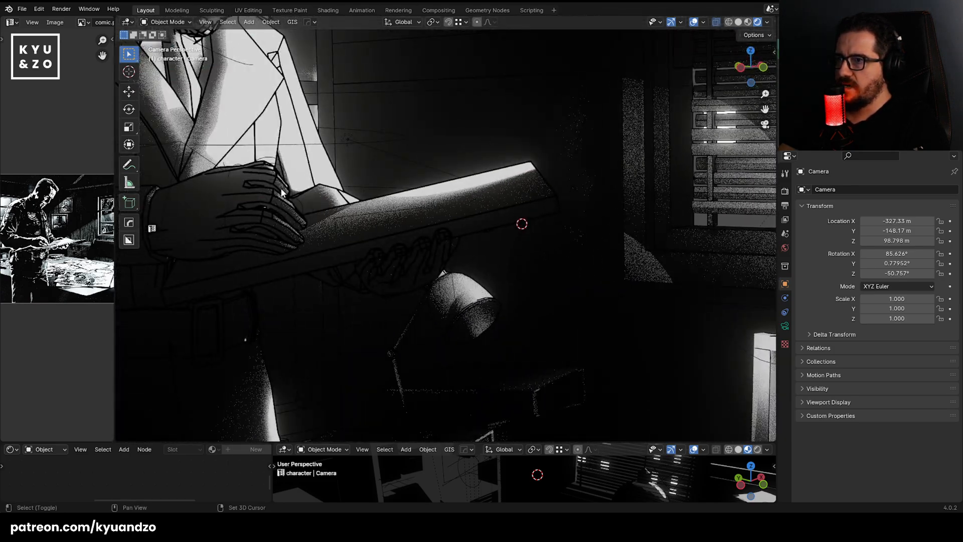
pyautogui.keyDown('shift'); pyautogui.moveTo(302, 188); pyautogui.dragTo(550, 337, button='middle'); pyautogui.keyUp('shift')
pyautogui.keyDown('shift'); pyautogui.moveTo(395, 179); pyautogui.dragTo(503, 259, button='middle'); pyautogui.keyUp('shift')
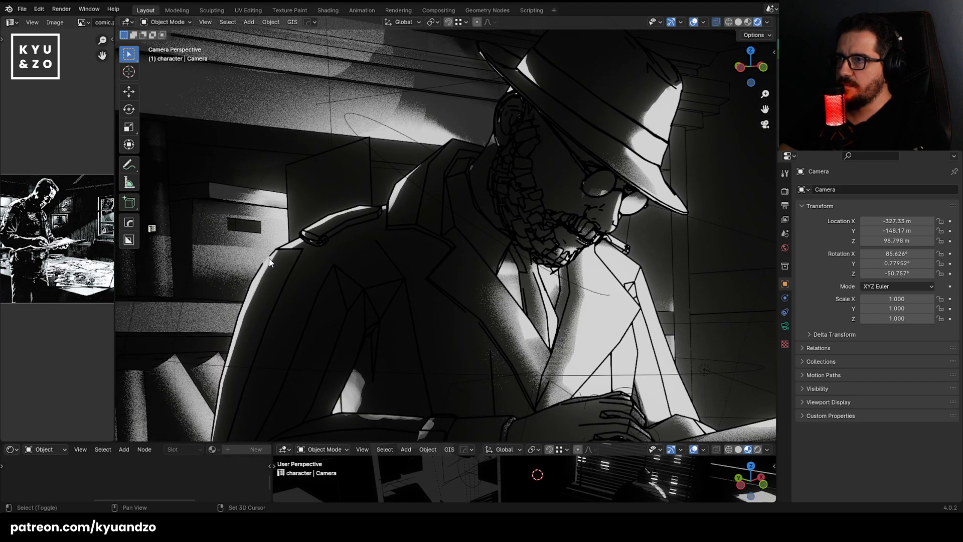
pyautogui.keyDown('shift'); pyautogui.moveTo(270, 259); pyautogui.dragTo(467, 263, button='middle'); pyautogui.keyUp('shift')
pyautogui.keyDown('shift'); pyautogui.moveTo(377, 287); pyautogui.dragTo(461, 274, button='middle'); pyautogui.keyUp('shift')
# Mark the vertical corner edge loop of the storage box behind the character's shoulder as a Freestyle edge.
pyautogui.scroll(4, 473, 225)
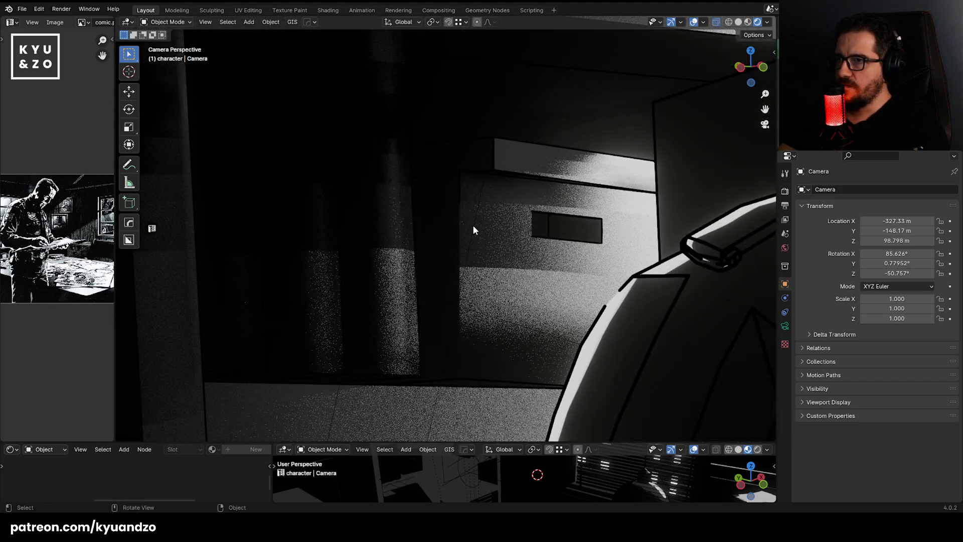
pyautogui.click(473, 230)
pyautogui.press('Tab')
pyautogui.scroll(2, 483, 233)
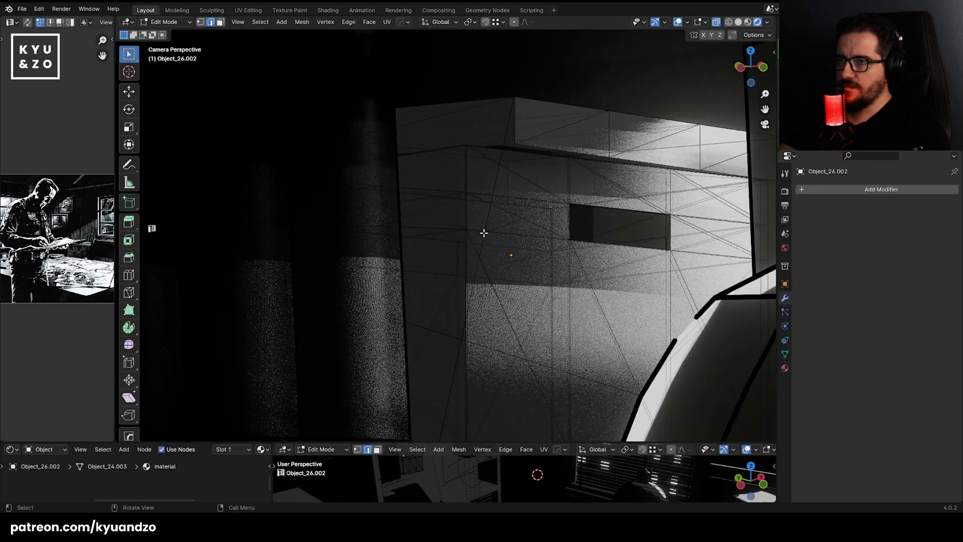
pyautogui.click(466, 221)
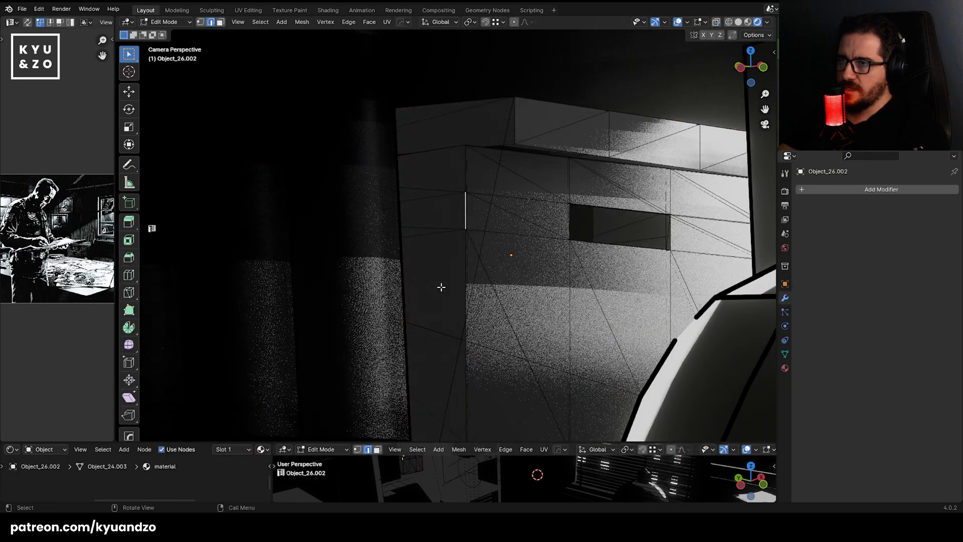
pyautogui.keyDown('alt'); pyautogui.click(465, 250); pyautogui.keyUp('alt')
pyautogui.rightClick(485, 245)
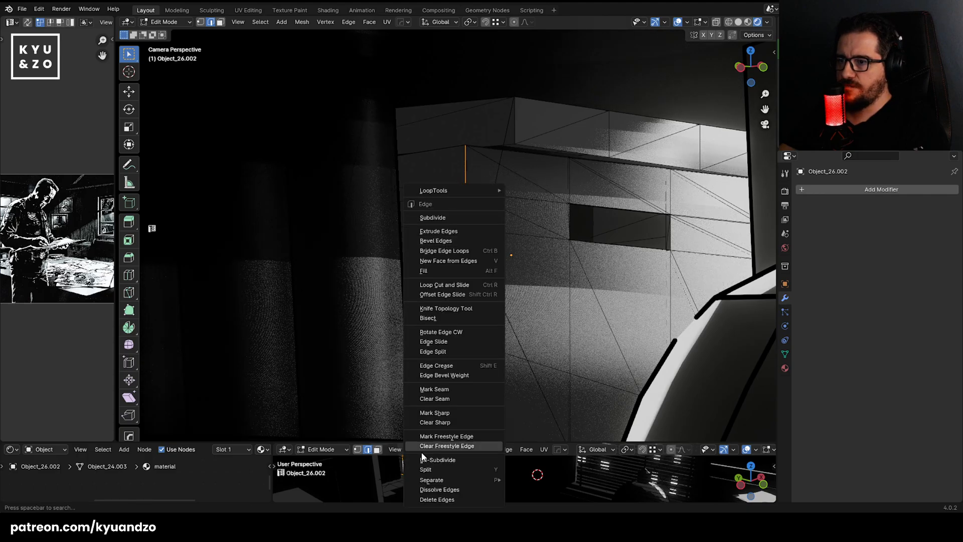
pyautogui.click(445, 438)
pyautogui.press('Tab')
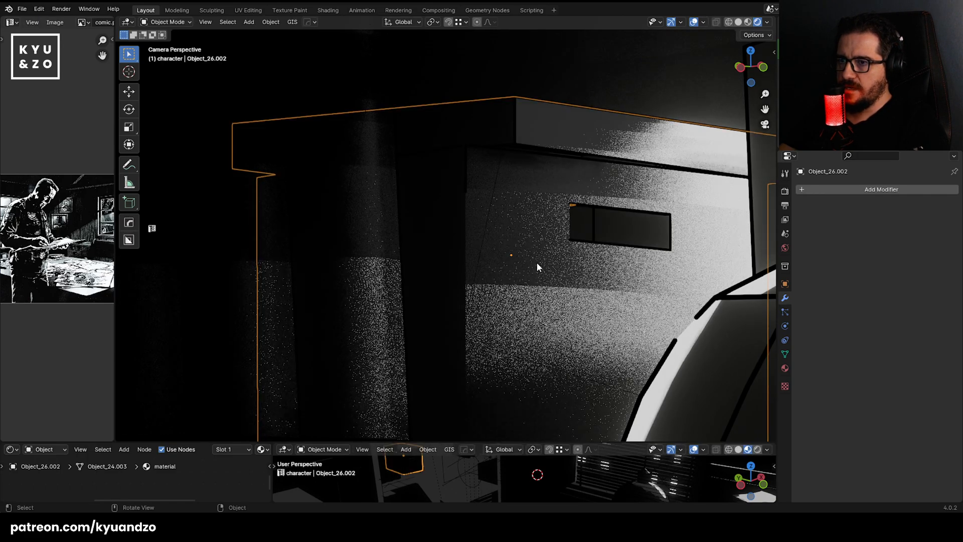
# Reapply the Freestyle mark to the storage box's vertical corner edges, and check the line in Object Mode.
pyautogui.press('Tab')
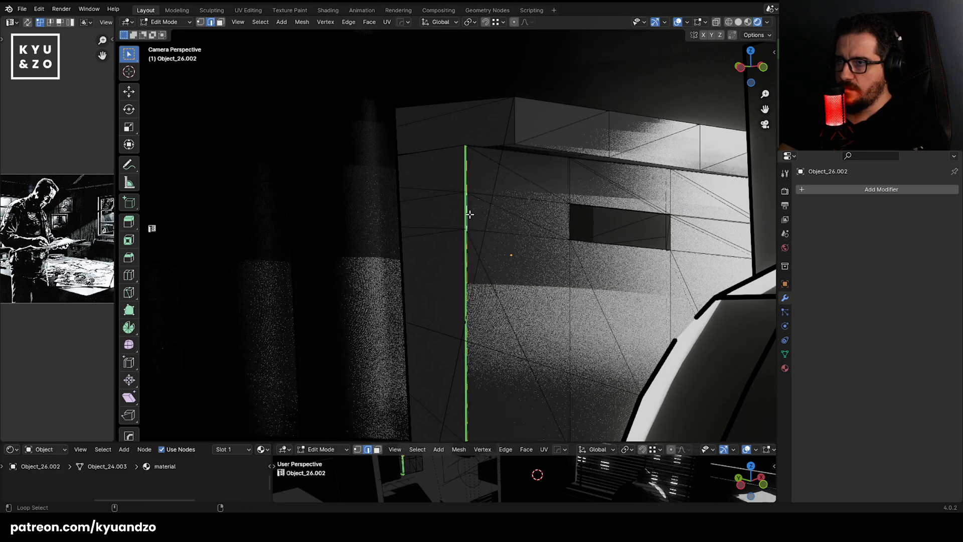
pyautogui.rightClick(470, 214)
pyautogui.click(453, 258)
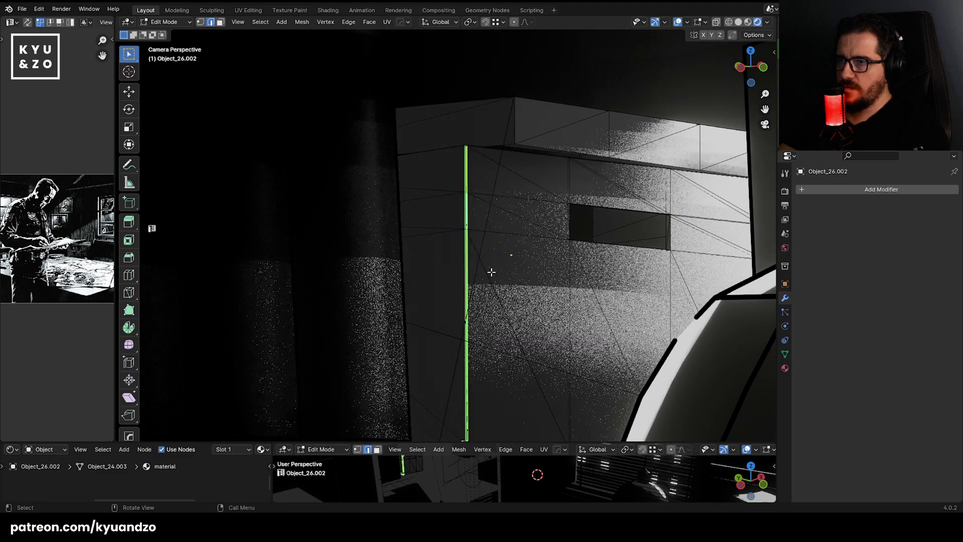
pyautogui.press('Tab')
pyautogui.scroll(5, 515, 196)
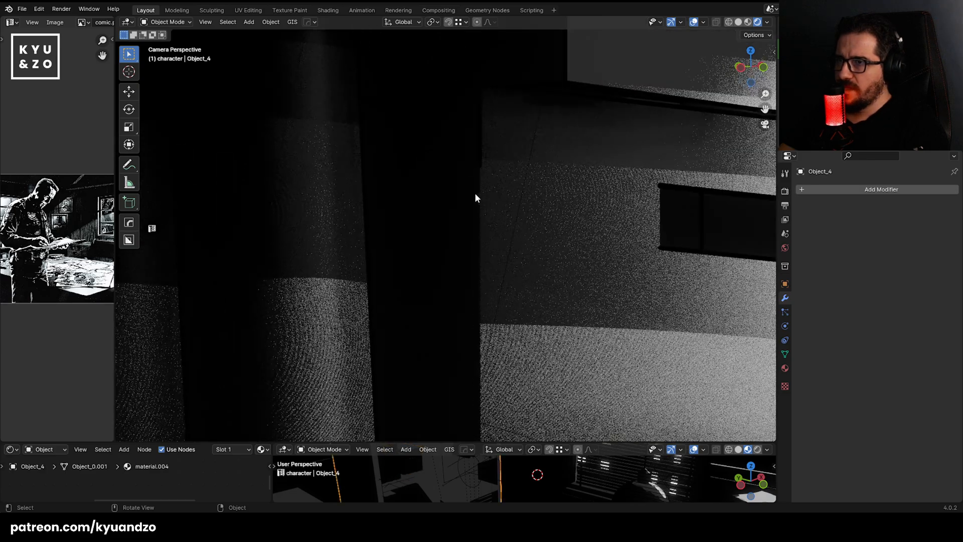
pyautogui.press('Tab')
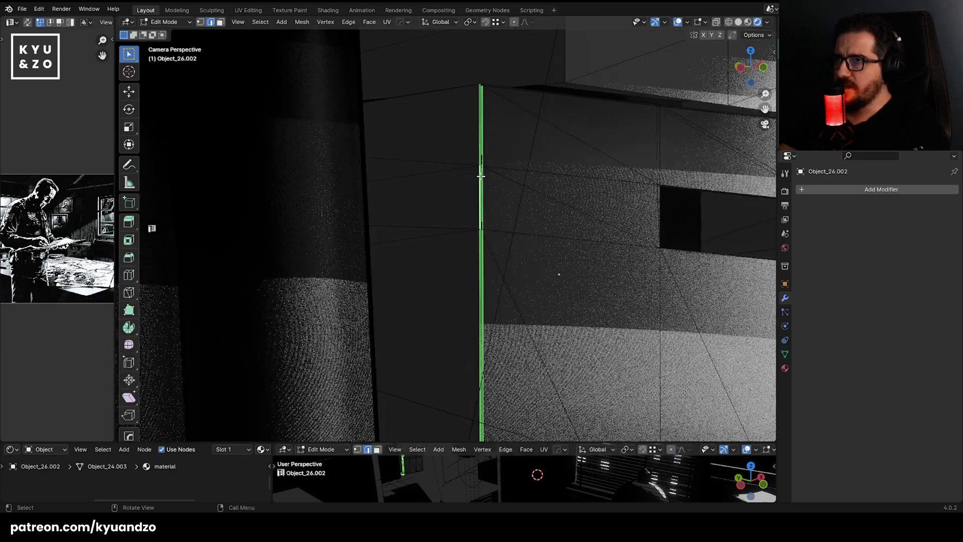
pyautogui.scroll(-5, 480, 191)
pyautogui.press('Tab')
pyautogui.scroll(-5, 498, 242)
pyautogui.scroll(5, 498, 242)
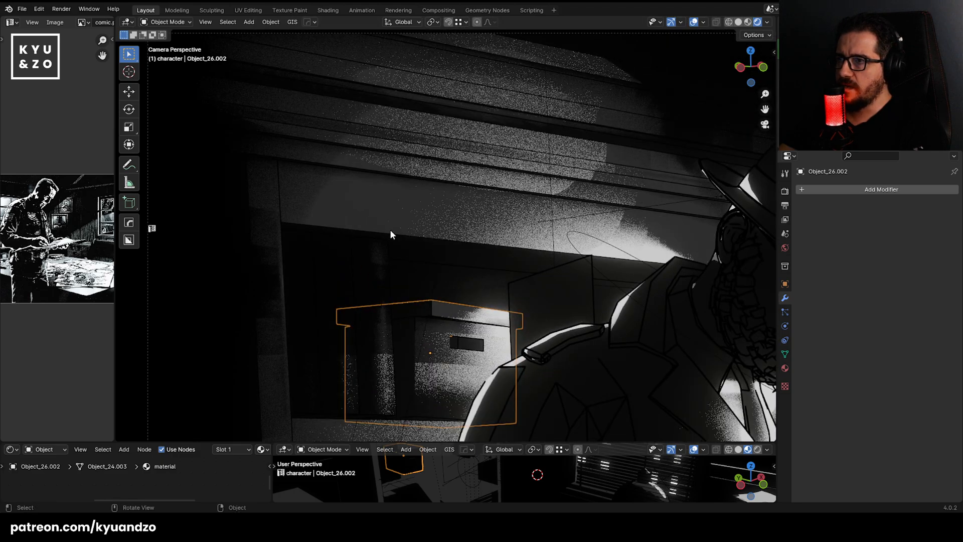
# Examine the outlines on the shelf, the character's hands and the desk in the camera view.
pyautogui.click(386, 325)
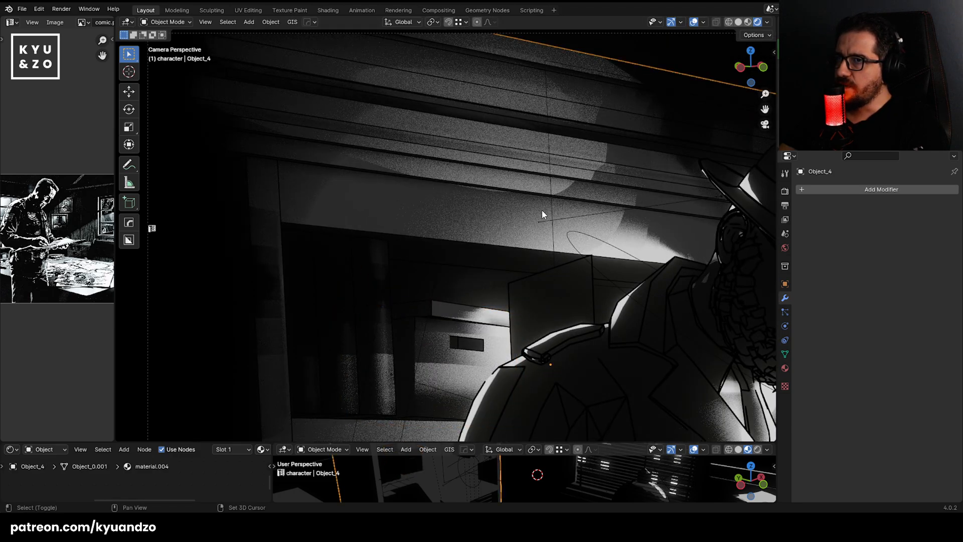
pyautogui.keyDown('shift'); pyautogui.moveTo(542, 211); pyautogui.dragTo(324, 181, button='middle'); pyautogui.keyUp('shift')
pyautogui.keyDown('shift'); pyautogui.moveTo(614, 326); pyautogui.dragTo(372, 128, button='middle'); pyautogui.keyUp('shift')
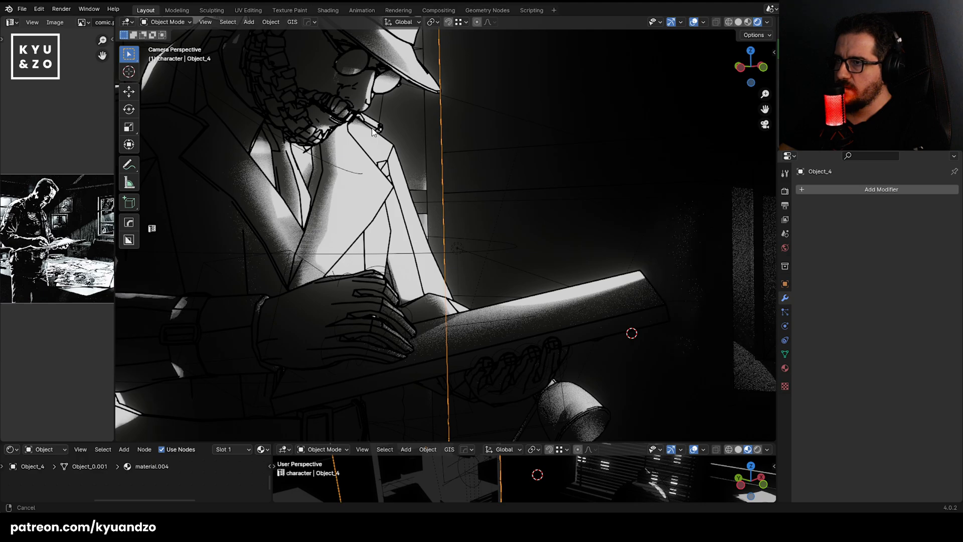
pyautogui.keyDown('shift'); pyautogui.moveTo(541, 311); pyautogui.dragTo(227, 125, button='middle'); pyautogui.keyUp('shift')
pyautogui.keyDown('shift'); pyautogui.moveTo(486, 326); pyautogui.dragTo(320, 193, button='middle'); pyautogui.keyUp('shift')
pyautogui.keyDown('shift'); pyautogui.moveTo(362, 227); pyautogui.dragTo(395, 188, button='middle'); pyautogui.keyUp('shift')
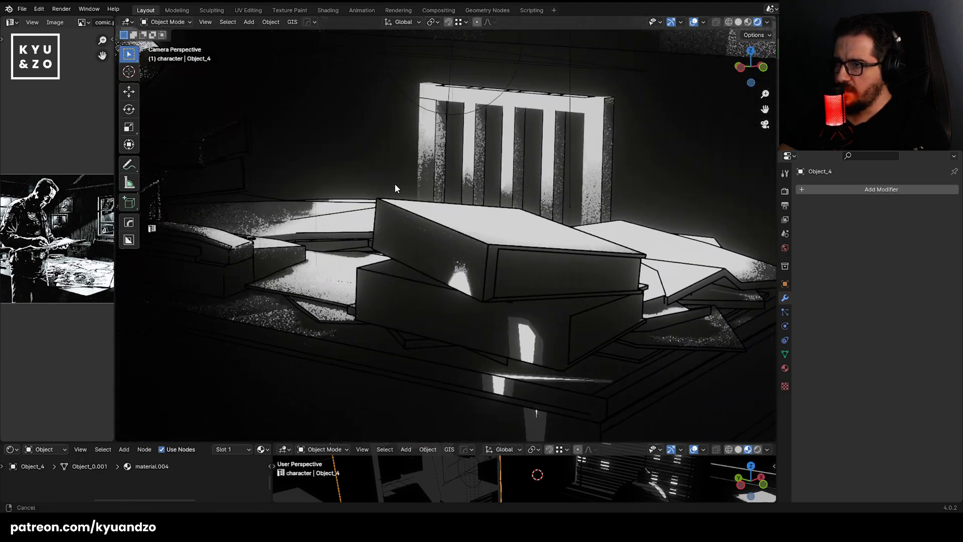
pyautogui.moveTo(494, 244)
pyautogui.keyDown('shift'); pyautogui.mouseDown(button='middle')
pyautogui.moveTo(304, 137)
pyautogui.moveTo(429, 113)
pyautogui.mouseUp(button='middle'); pyautogui.keyUp('shift')
pyautogui.click(470, 251)
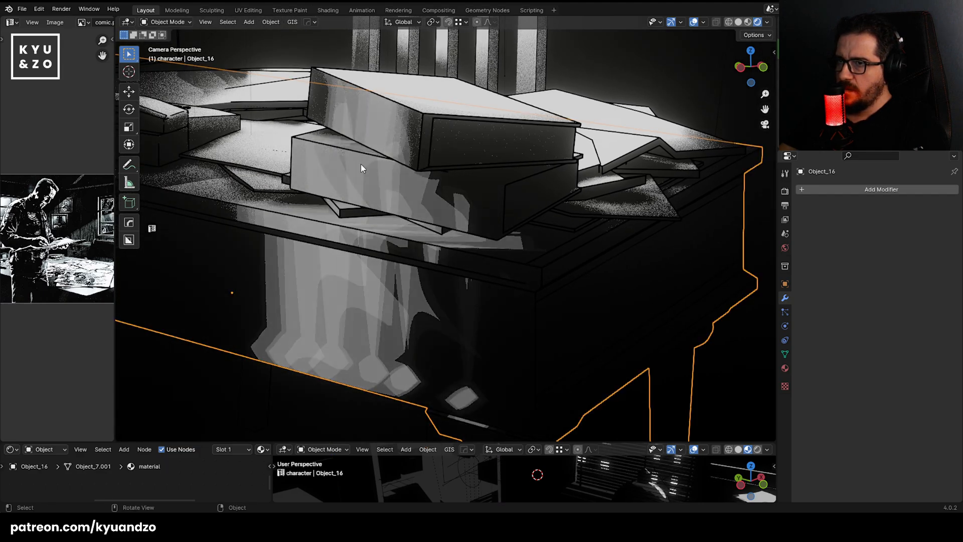
pyautogui.keyDown('shift'); pyautogui.moveTo(360, 164); pyautogui.dragTo(768, 339, button='middle'); pyautogui.keyUp('shift')
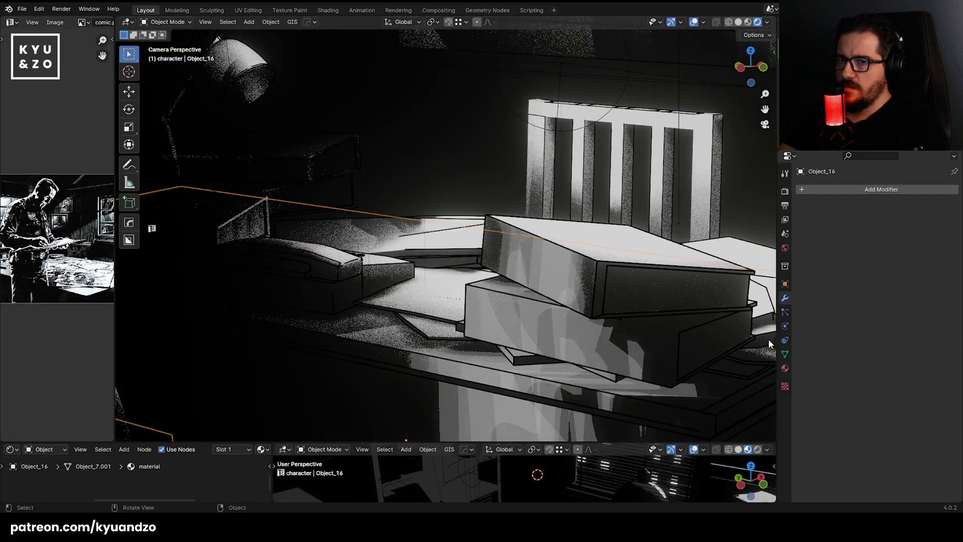
# Select the LineArt object and set its Line Art crease threshold to 102°.
pyautogui.click(616, 264)
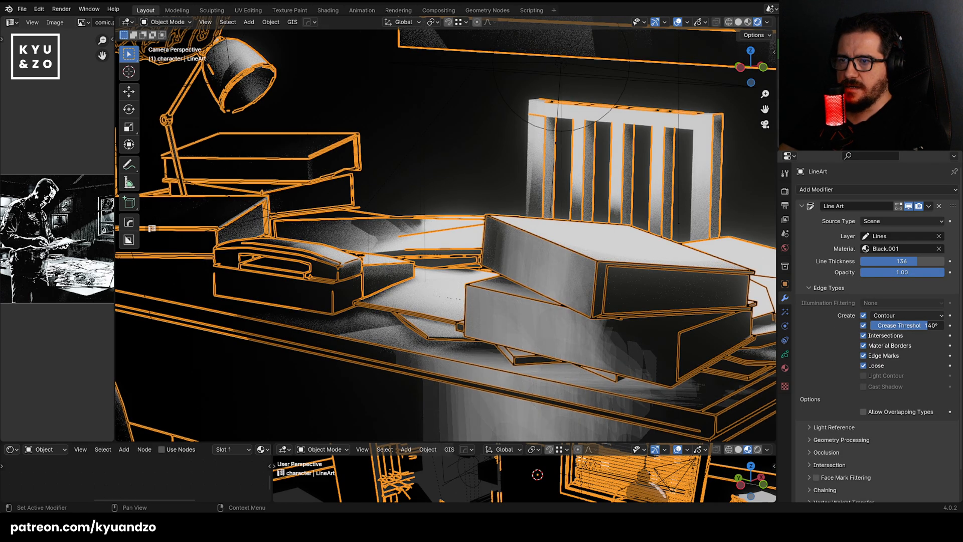
pyautogui.moveTo(928, 326)
pyautogui.mouseDown()
pyautogui.moveTo(871, 326)
pyautogui.moveTo(939, 325)
pyautogui.moveTo(870, 325)
pyautogui.moveTo(912, 326)
pyautogui.mouseUp()
pyautogui.scroll(-2, 812, 368)
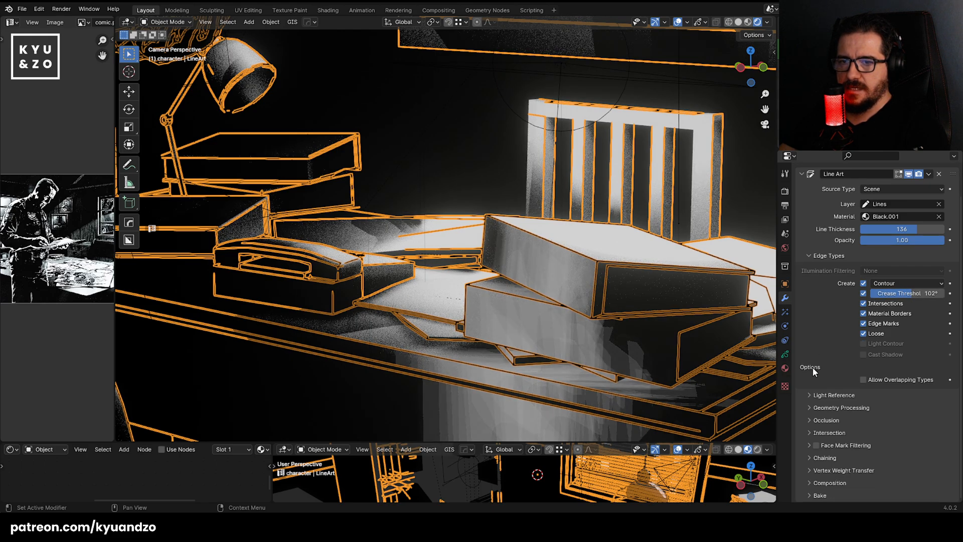
# Enable Overlapping Edges As Contour in the Line Art geometry processing, and compare the lines on the character's hand.
pyautogui.keyDown('shift'); pyautogui.moveTo(258, 271); pyautogui.dragTo(655, 396, button='middle'); pyautogui.keyUp('shift')
pyautogui.keyDown('shift'); pyautogui.moveTo(444, 156); pyautogui.dragTo(480, 327, button='middle'); pyautogui.keyUp('shift')
pyautogui.scroll(3, 434, 271)
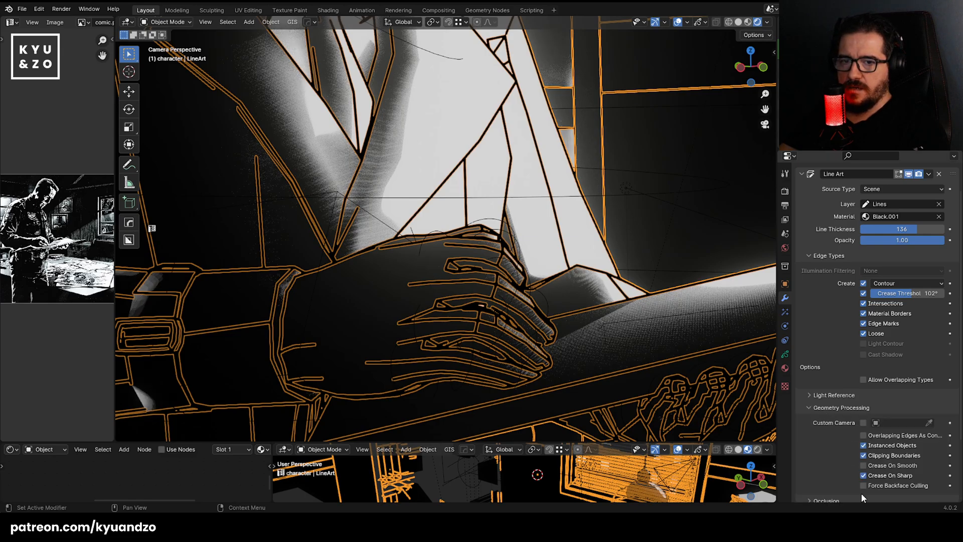
pyautogui.click(863, 435)
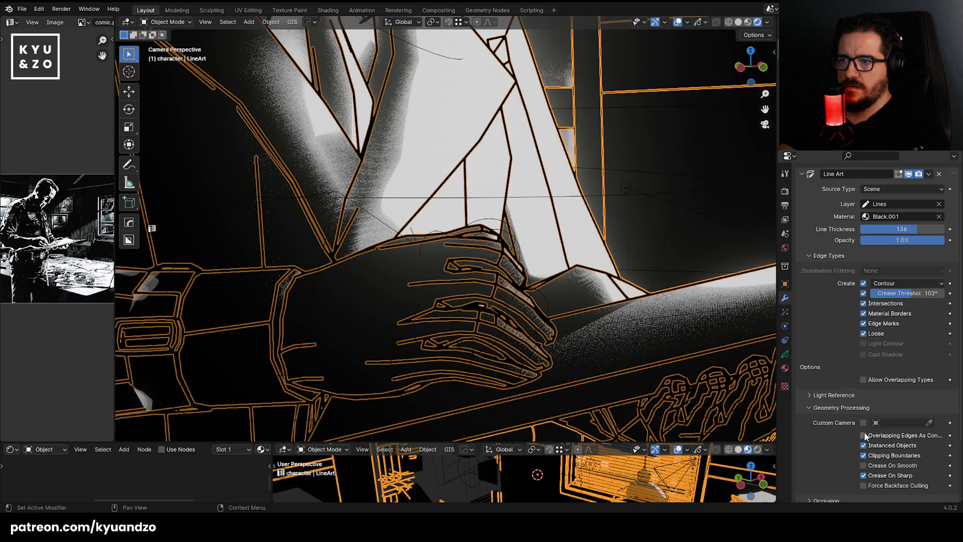
pyautogui.scroll(5, 473, 378)
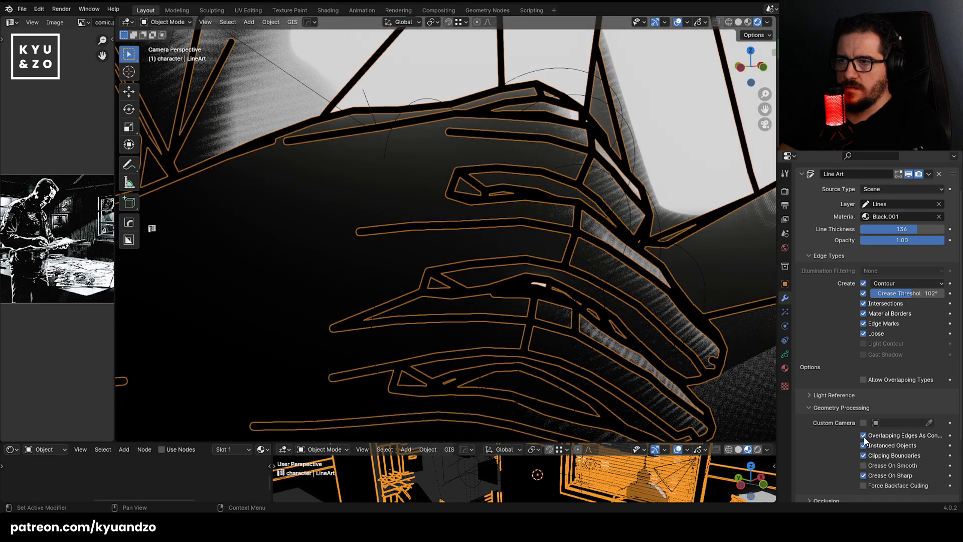
pyautogui.click(863, 436)
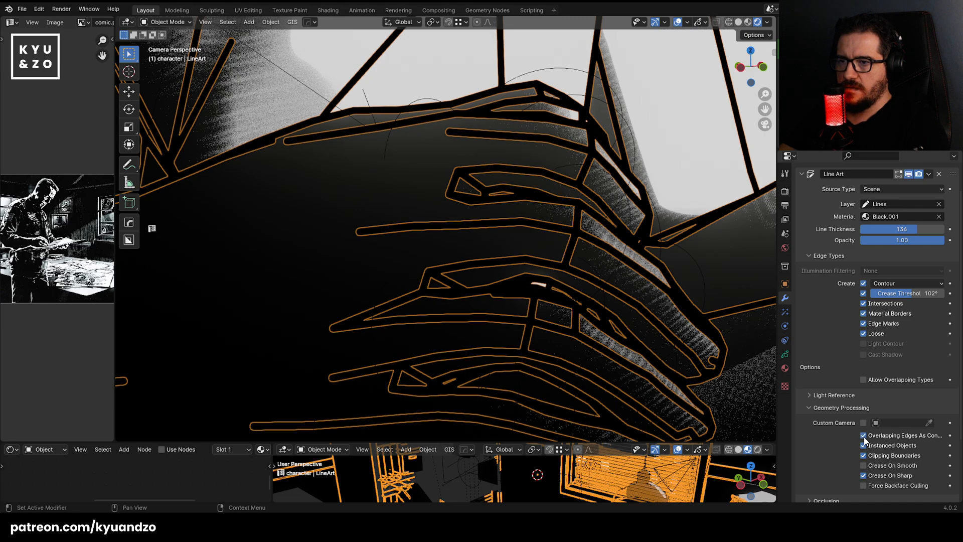
# Examine the outlines on the character's hat, glasses and beard, and review the remaining Line Art options.
pyautogui.scroll(-6, 592, 231)
pyautogui.keyDown('shift'); pyautogui.moveTo(444, 127); pyautogui.dragTo(506, 341, button='middle'); pyautogui.keyUp('shift')
pyautogui.scroll(2, 526, 331)
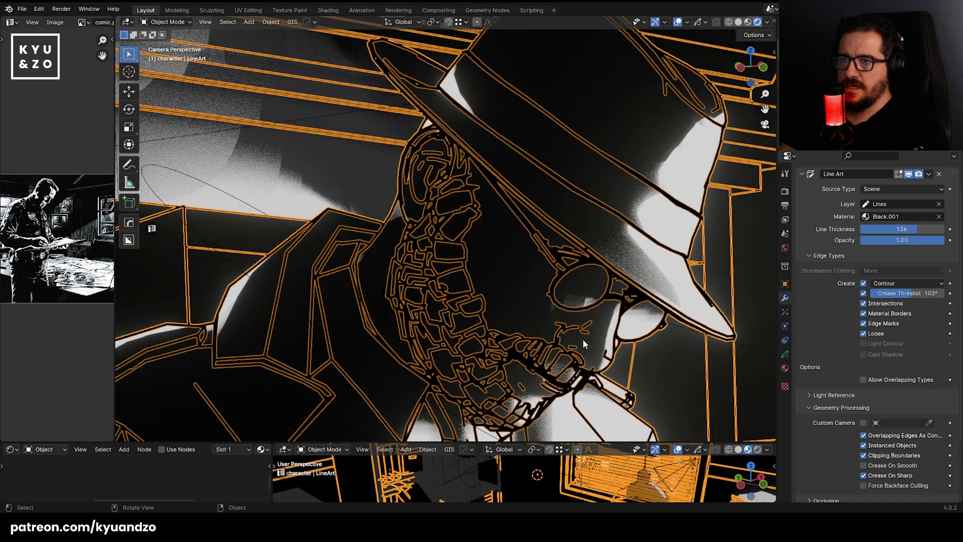
pyautogui.keyDown('shift'); pyautogui.moveTo(691, 345); pyautogui.dragTo(580, 335, button='middle'); pyautogui.keyUp('shift')
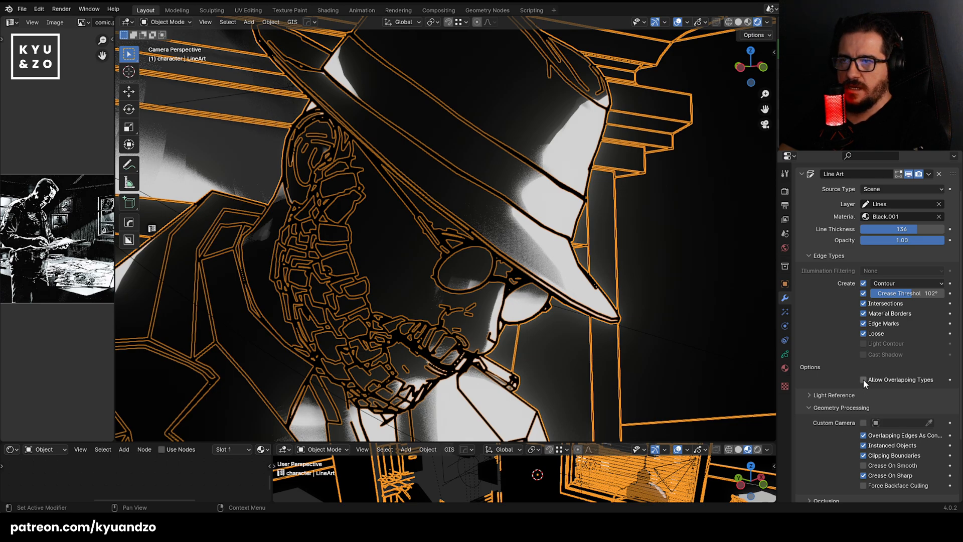
pyautogui.scroll(-3, 808, 452)
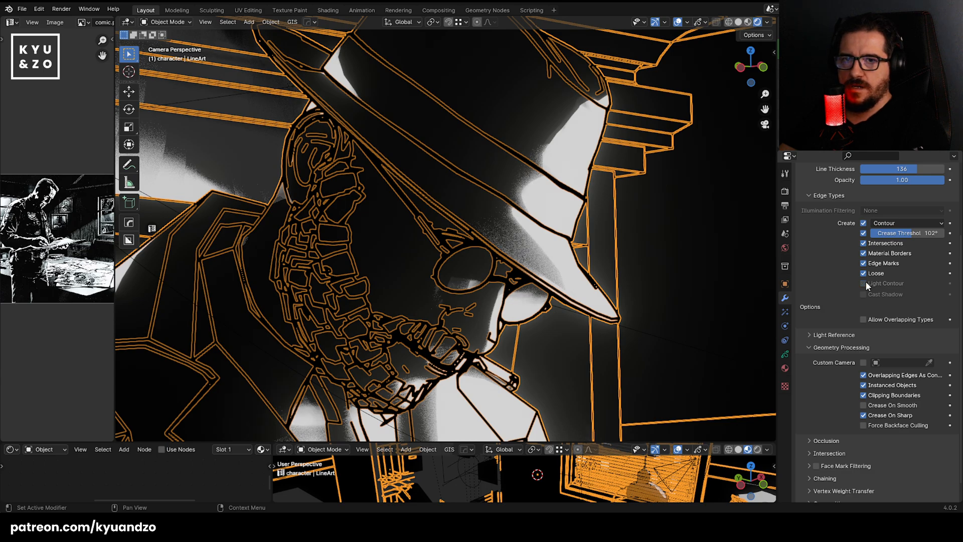
pyautogui.scroll(-1, 856, 408)
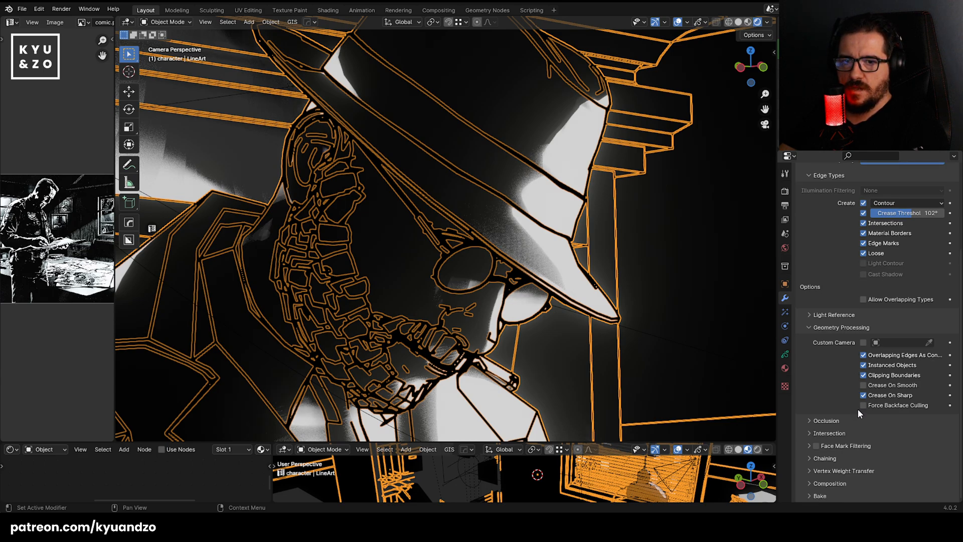
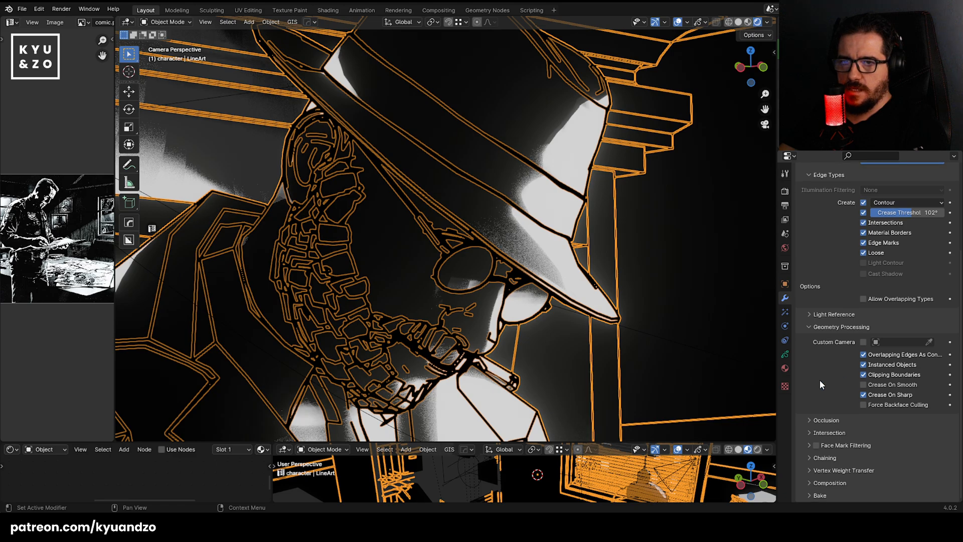
# Expand the Line Art Light Reference settings and review the available light objects without choosing one.
pyautogui.click(828, 315)
pyautogui.click(902, 330)
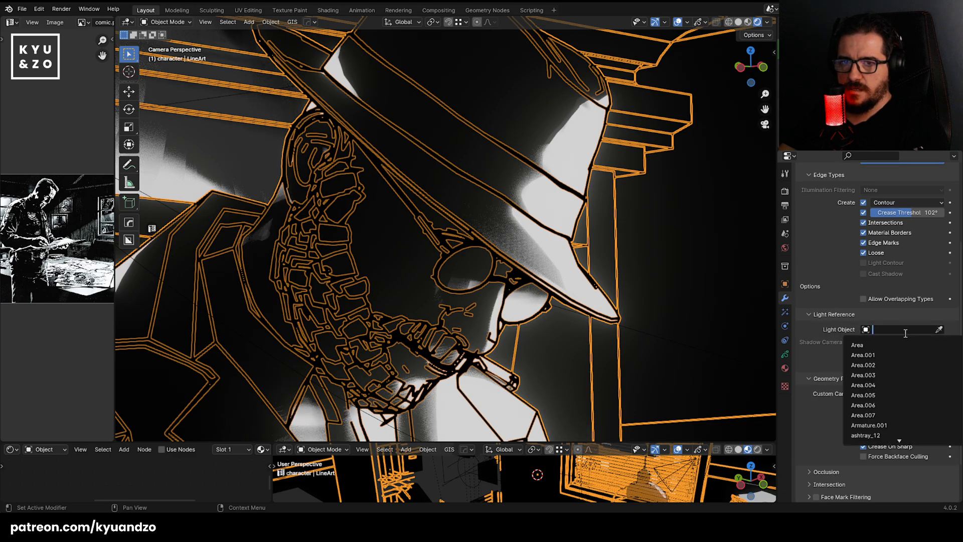
pyautogui.scroll(-3, 817, 351)
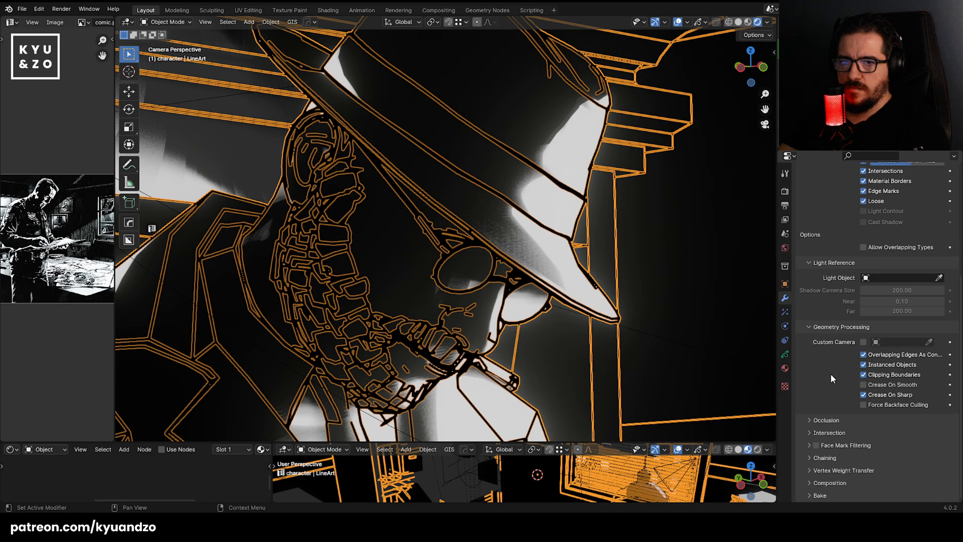
# Expand the Line Art Occlusion, Intersection and Chaining settings and review their options.
pyautogui.click(815, 421)
pyautogui.scroll(-2, 839, 406)
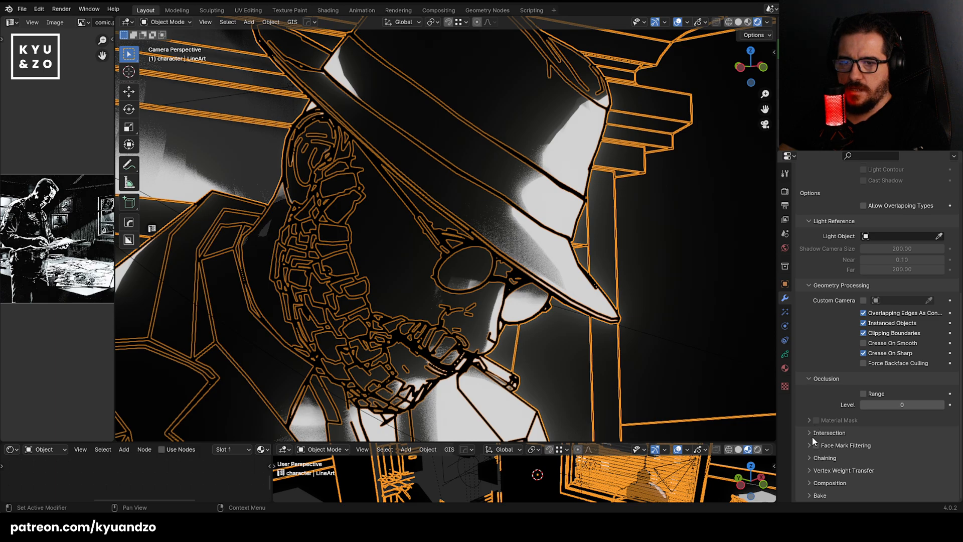
pyautogui.scroll(-2, 822, 421)
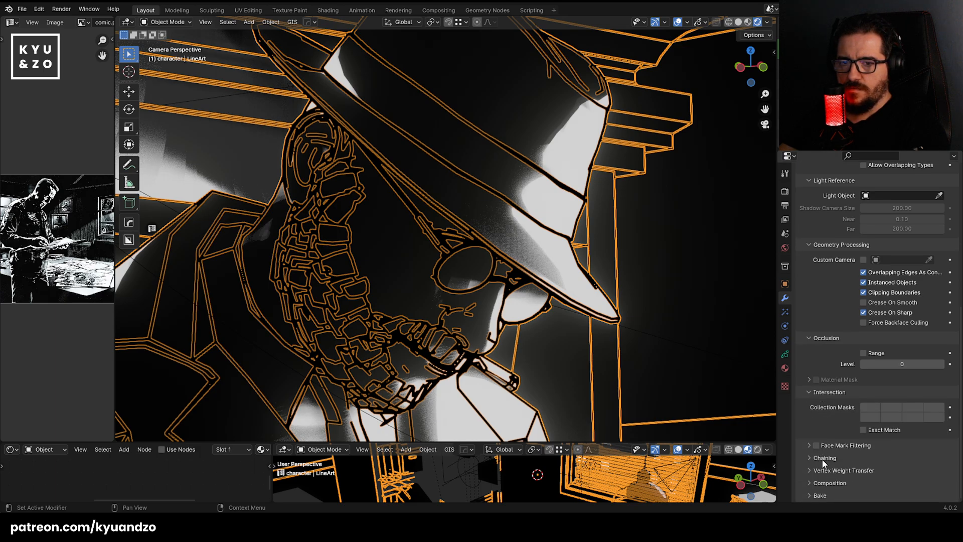
pyautogui.scroll(-5, 820, 458)
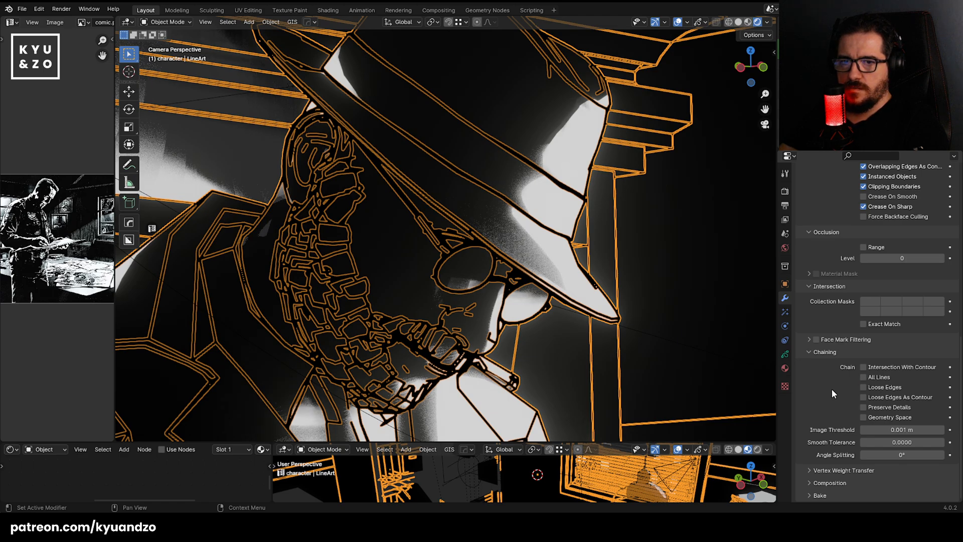
pyautogui.scroll(15, 831, 389)
pyautogui.scroll(1, 831, 389)
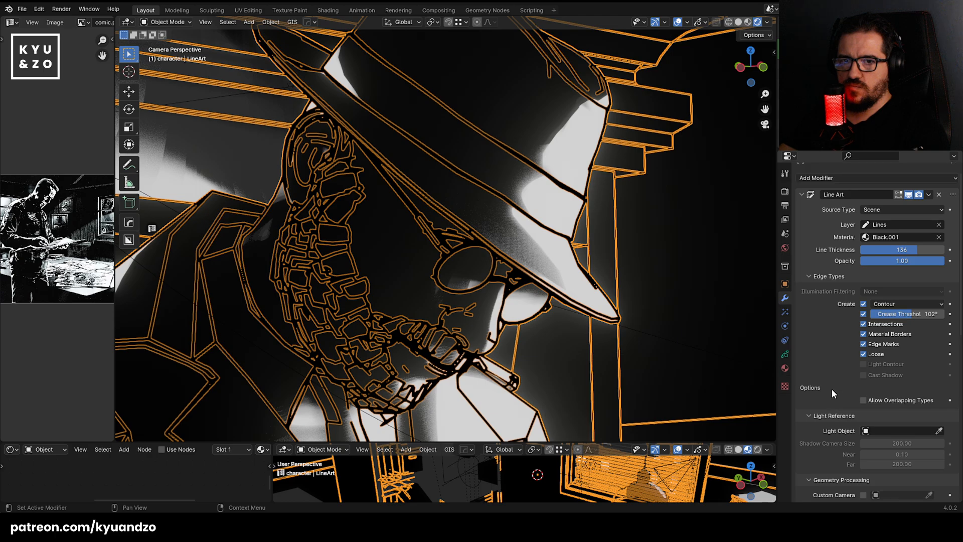
# Check the Intersections edge type, and inspect the lines on the character's coat and the books on the desk.
pyautogui.click(863, 324)
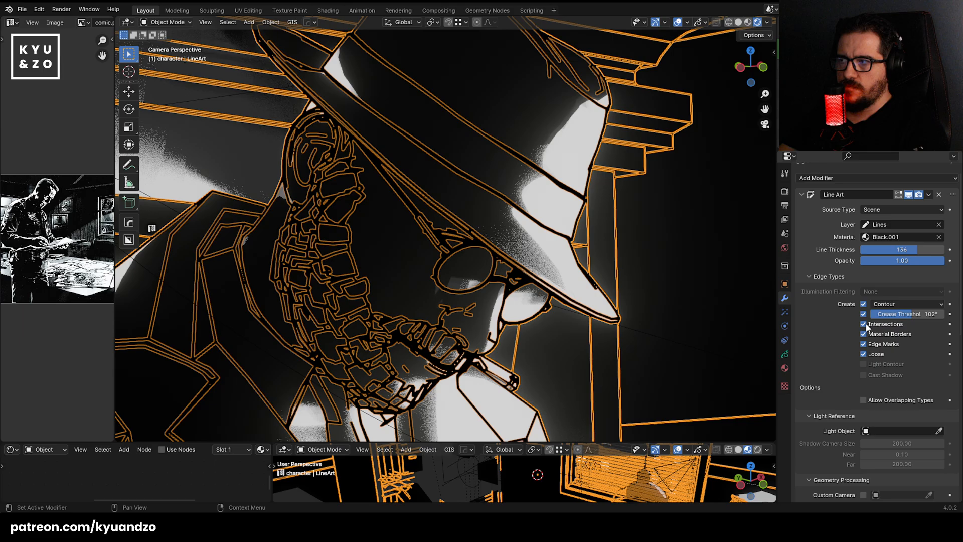
pyautogui.keyDown('shift'); pyautogui.moveTo(270, 265); pyautogui.dragTo(483, 295, button='middle'); pyautogui.keyUp('shift')
pyautogui.click(350, 283)
pyautogui.scroll(4, 350, 283)
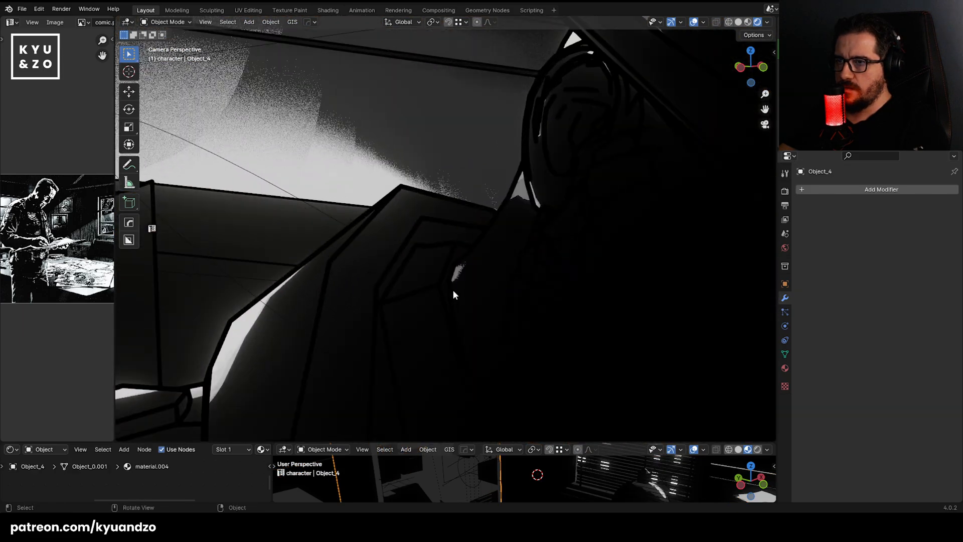
pyautogui.scroll(-8, 484, 295)
pyautogui.keyDown('shift'); pyautogui.moveTo(717, 407); pyautogui.dragTo(517, 281, button='middle'); pyautogui.keyUp('shift')
pyautogui.scroll(5, 518, 281)
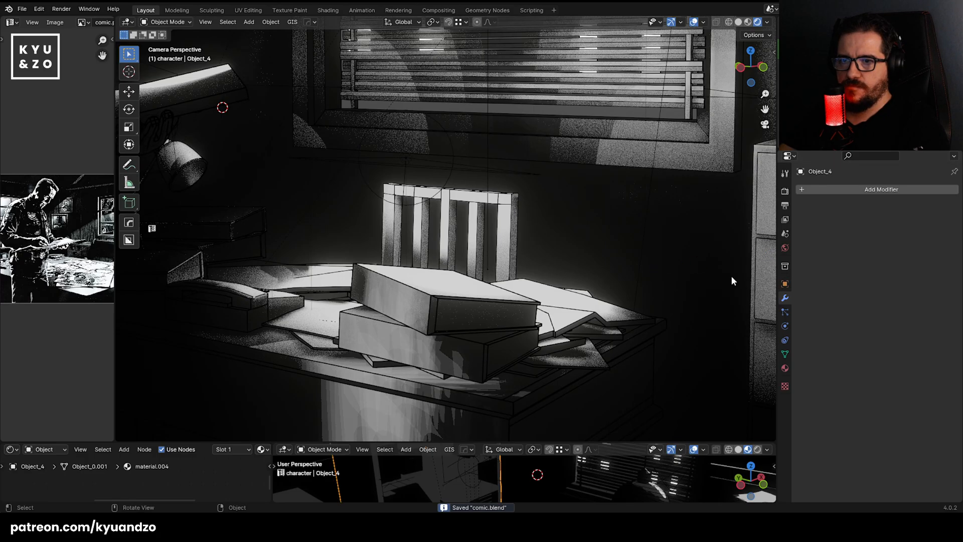
# Toggle the LineArt object's Intersections edge type off and on to compare the lines on the desk props.
pyautogui.click(508, 302)
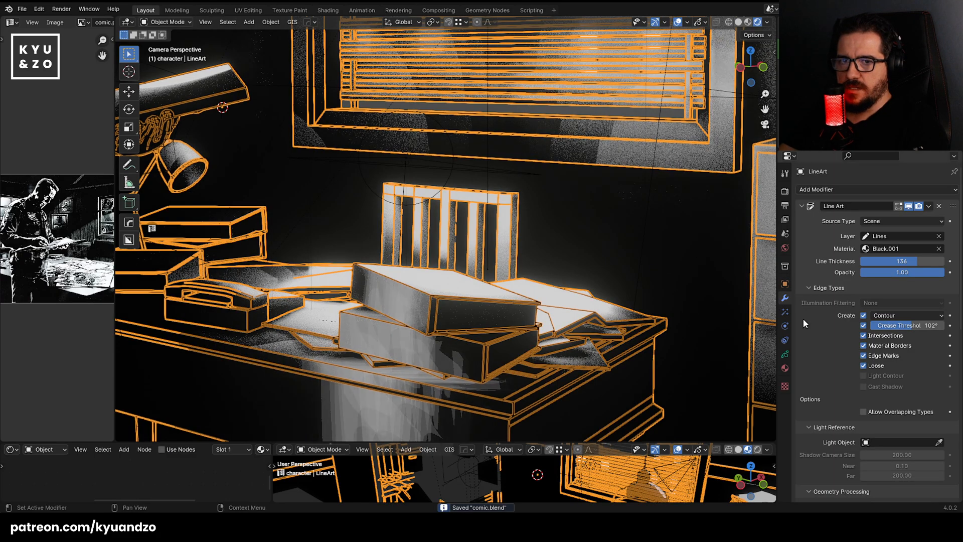
pyautogui.click(864, 336)
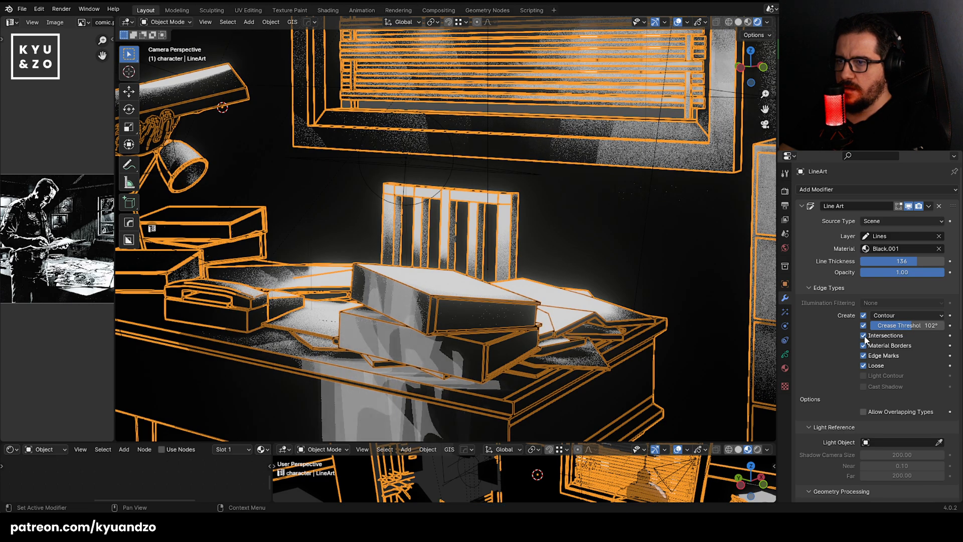
pyautogui.click(863, 336)
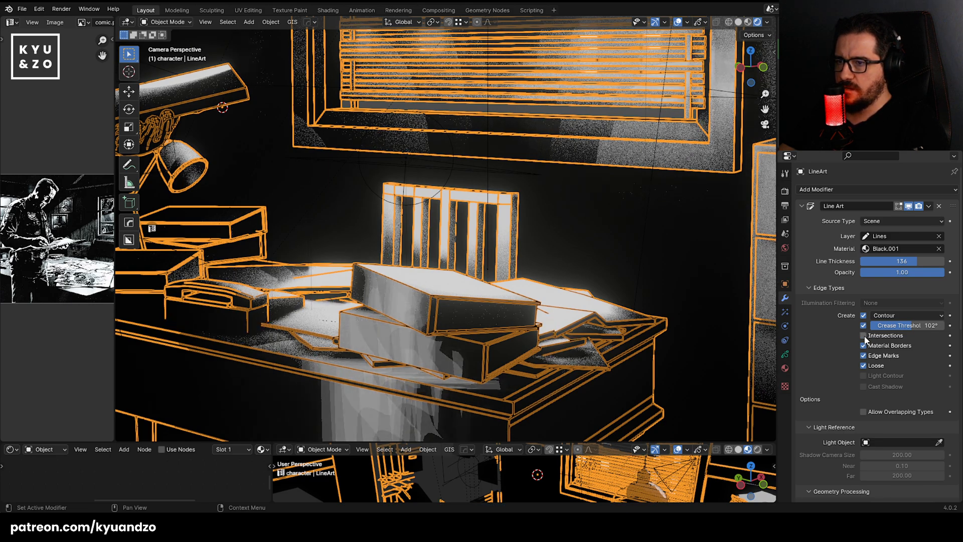
pyautogui.click(864, 336)
# Inspect the line art around the back wall, window blinds and hanging lamp.
pyautogui.keyDown('shift'); pyautogui.moveTo(560, 206); pyautogui.dragTo(302, 215, button='middle'); pyautogui.keyUp('shift')
pyautogui.click(365, 221)
pyautogui.keyDown('shift'); pyautogui.moveTo(433, 167); pyautogui.dragTo(399, 296, button='middle'); pyautogui.keyUp('shift')
pyautogui.scroll(-5, 438, 288)
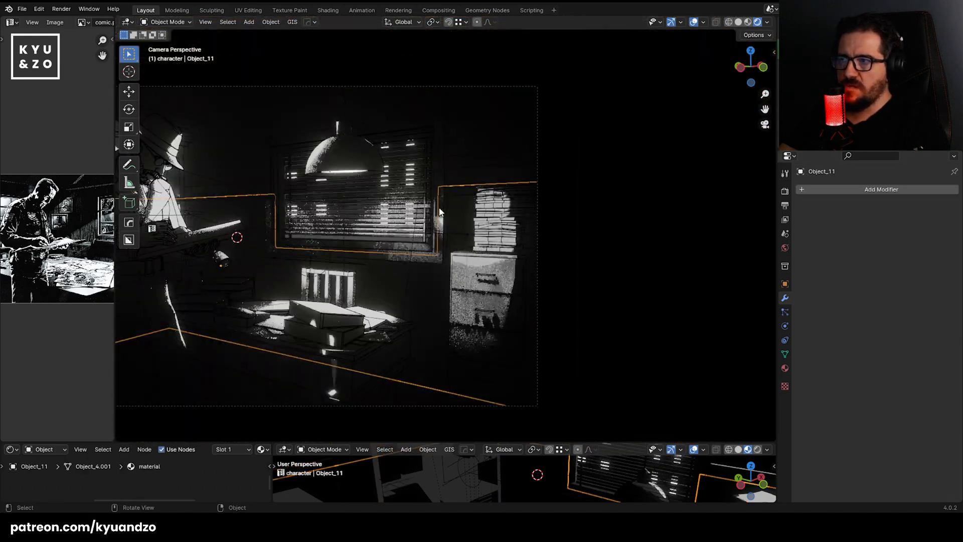
pyautogui.keyDown('shift'); pyautogui.moveTo(277, 159); pyautogui.dragTo(440, 272, button='middle'); pyautogui.keyUp('shift')
pyautogui.scroll(3, 435, 162)
pyautogui.scroll(2, 435, 165)
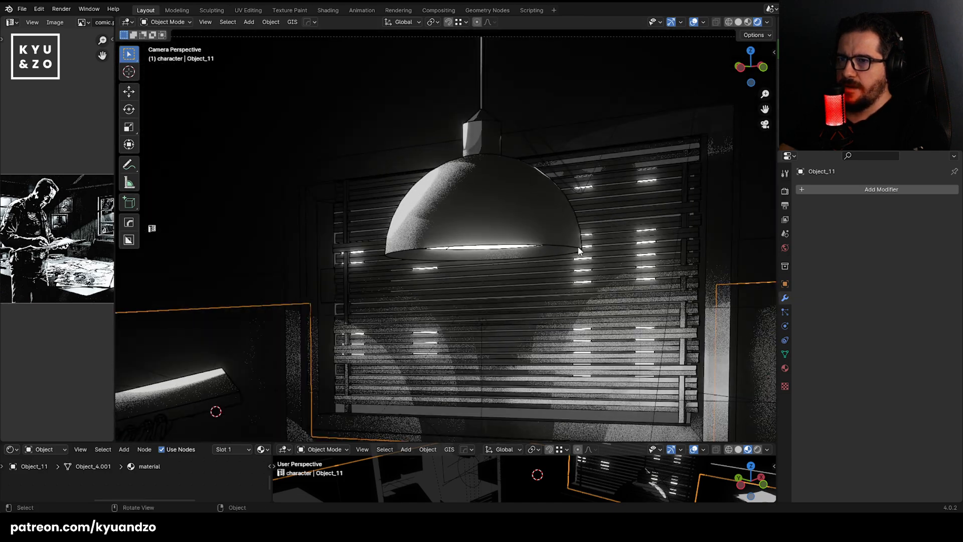
# Slightly lighten the stroke base color of the LineArt material Black.001, and check the lines near the window and paper stack.
pyautogui.click(580, 250)
pyautogui.click(581, 251)
pyautogui.click(580, 250)
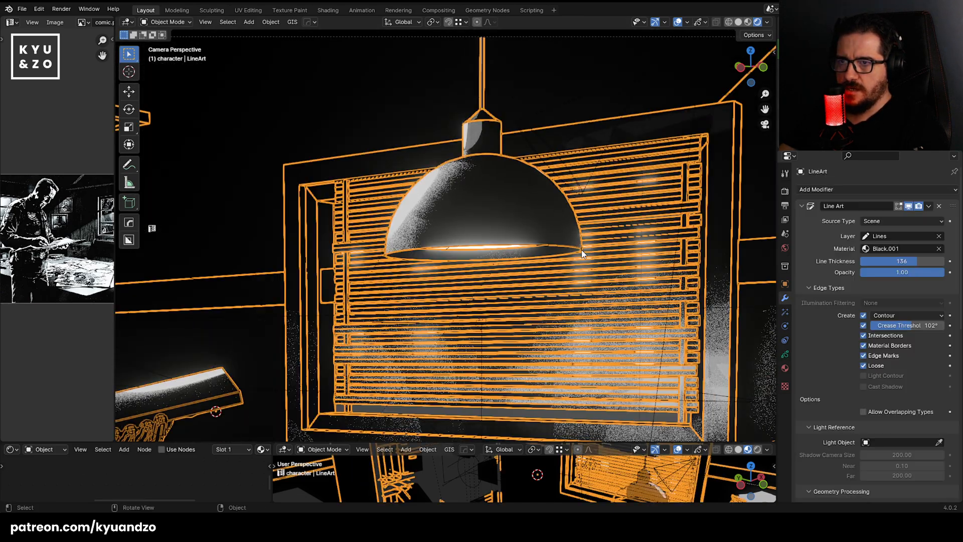
pyautogui.keyDown('shift'); pyautogui.moveTo(644, 282); pyautogui.dragTo(417, 219, button='middle'); pyautogui.keyUp('shift')
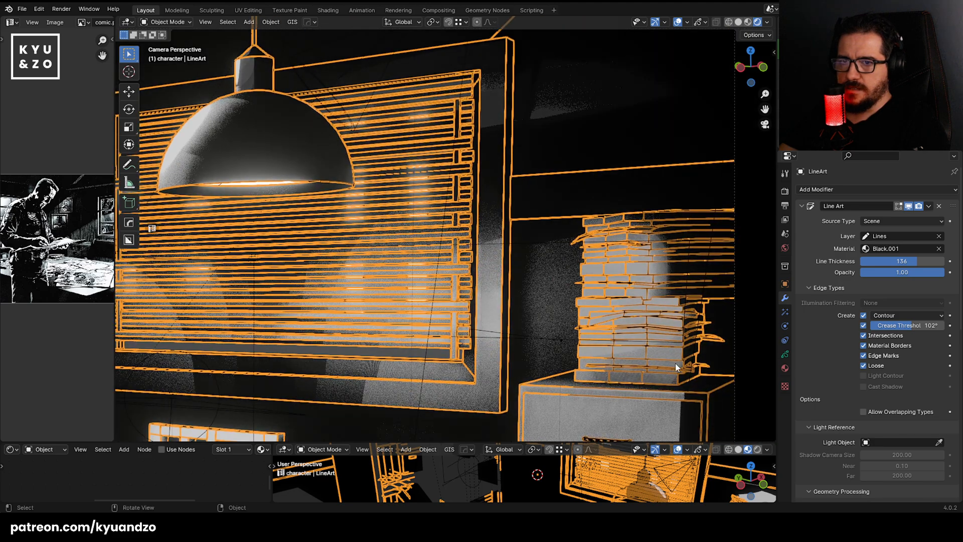
pyautogui.click(785, 369)
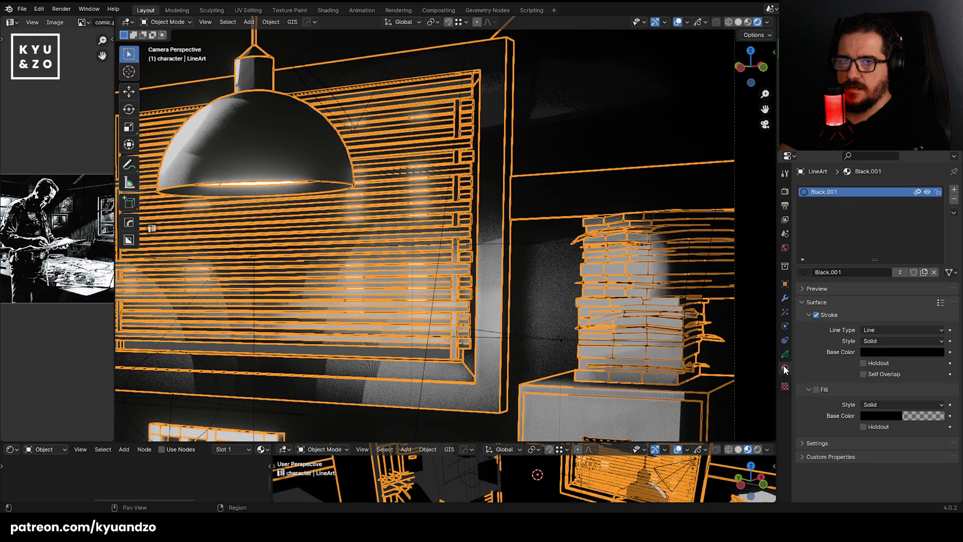
pyautogui.click(875, 353)
pyautogui.moveTo(934, 278)
pyautogui.mouseDown()
pyautogui.moveTo(935, 197)
pyautogui.moveTo(936, 281)
pyautogui.mouseUp()
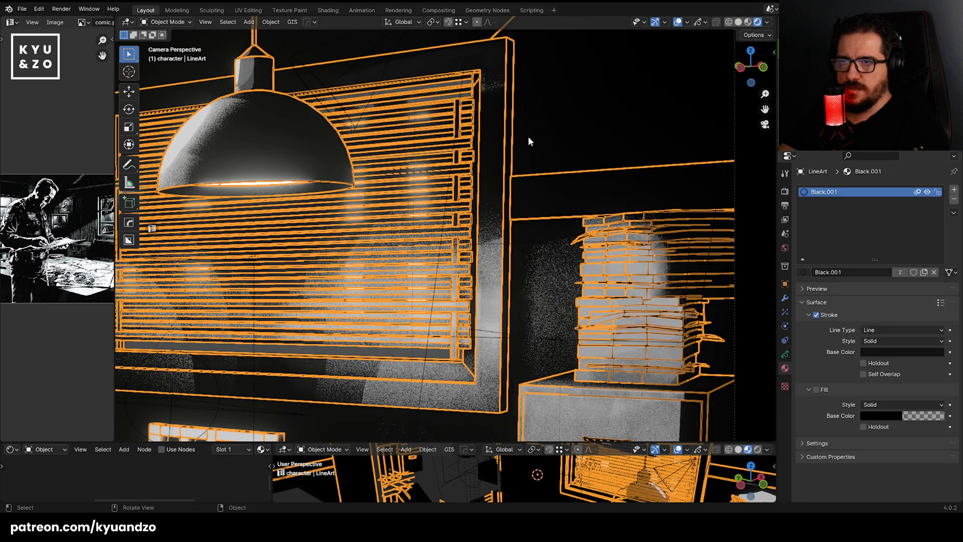
pyautogui.click(528, 136)
pyautogui.scroll(3, 458, 173)
pyautogui.scroll(2, 540, 291)
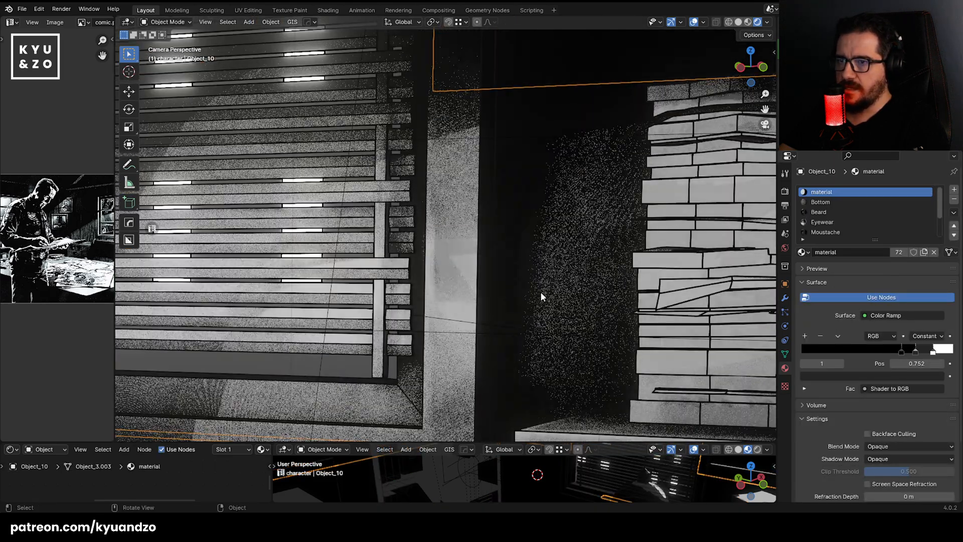
# Set the Black.001 stroke base color to a value of about 0.049, and check the lines with LineArt deselected.
pyautogui.click(662, 394)
pyautogui.click(664, 392)
pyautogui.click(669, 390)
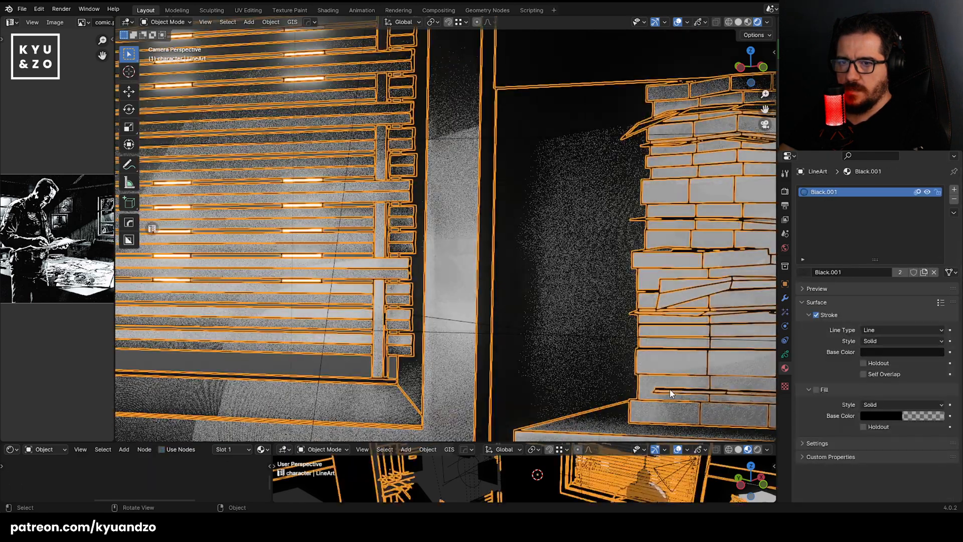
pyautogui.click(925, 356)
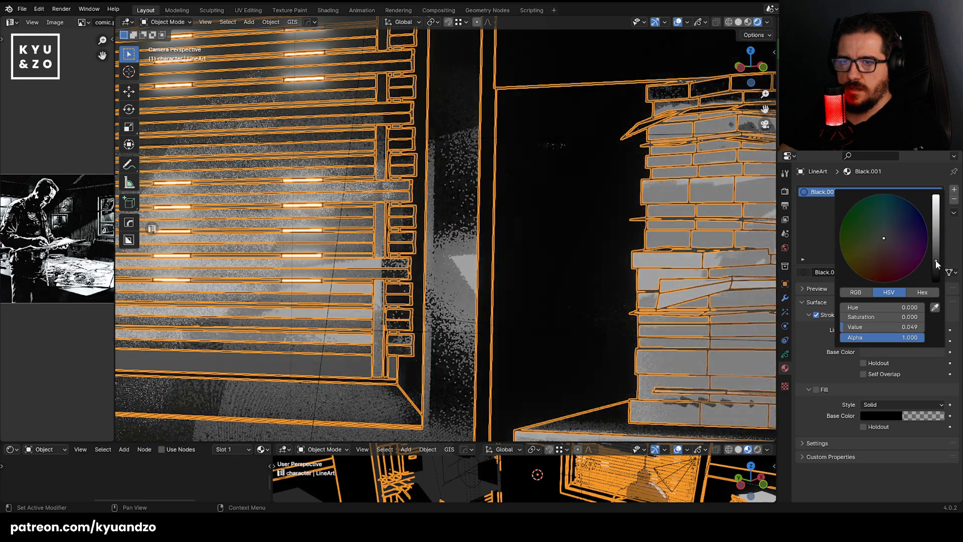
pyautogui.click(574, 257)
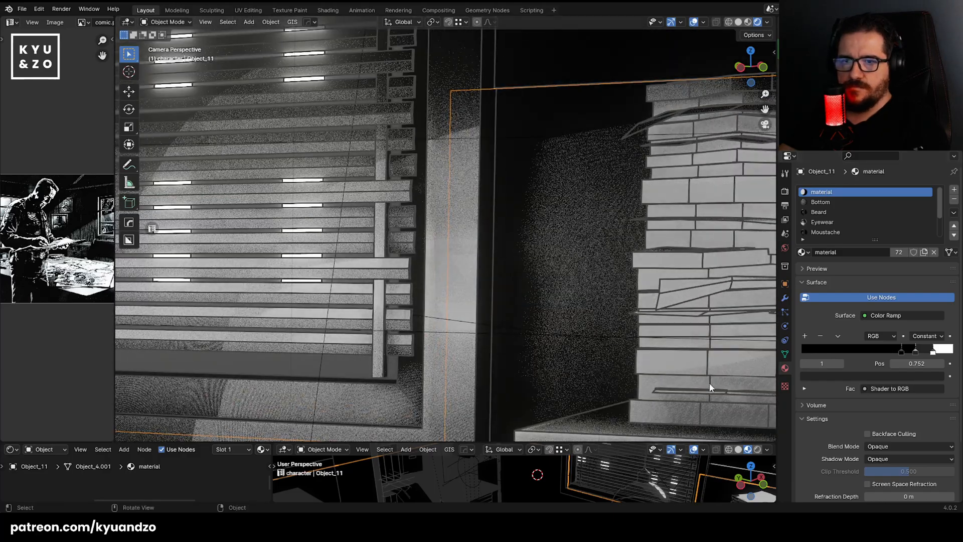
# Set the Black.001 stroke base color to a value of 0.013, and check the lines across the window and cabinet.
pyautogui.click(686, 386)
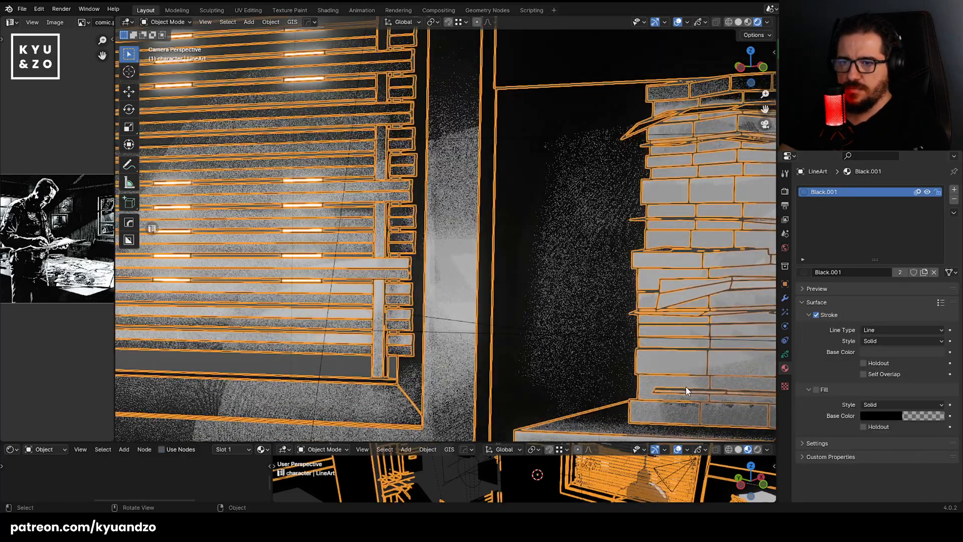
pyautogui.click(901, 354)
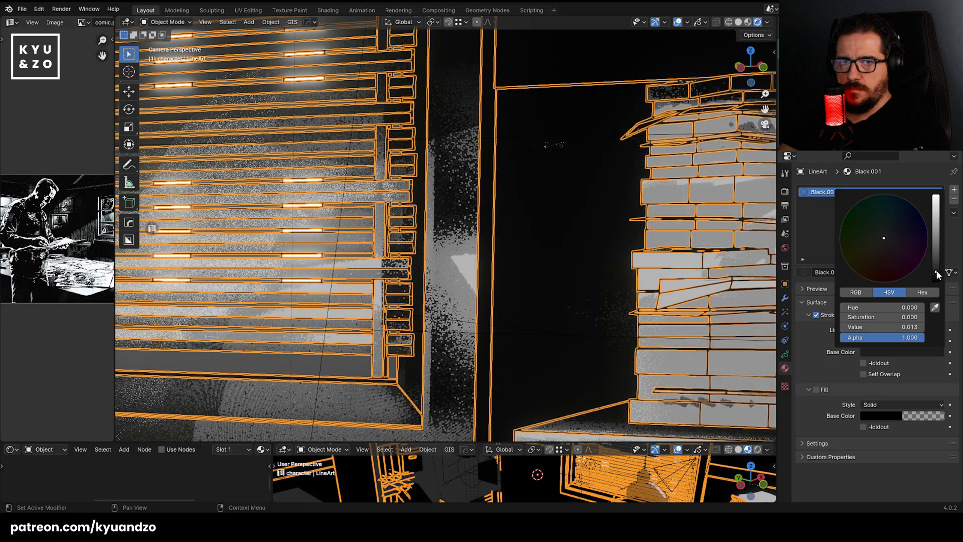
pyautogui.click(545, 267)
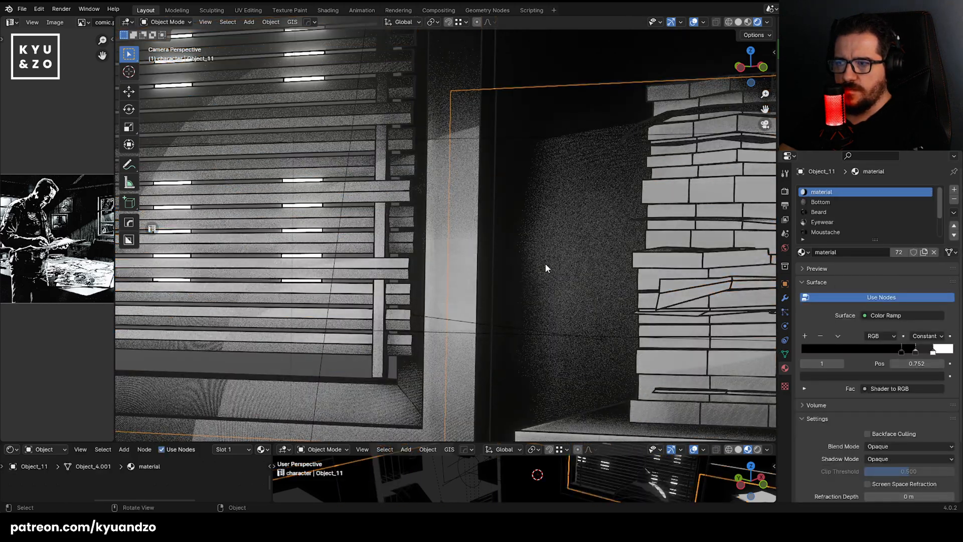
pyautogui.scroll(-5, 545, 267)
pyautogui.scroll(5, 545, 263)
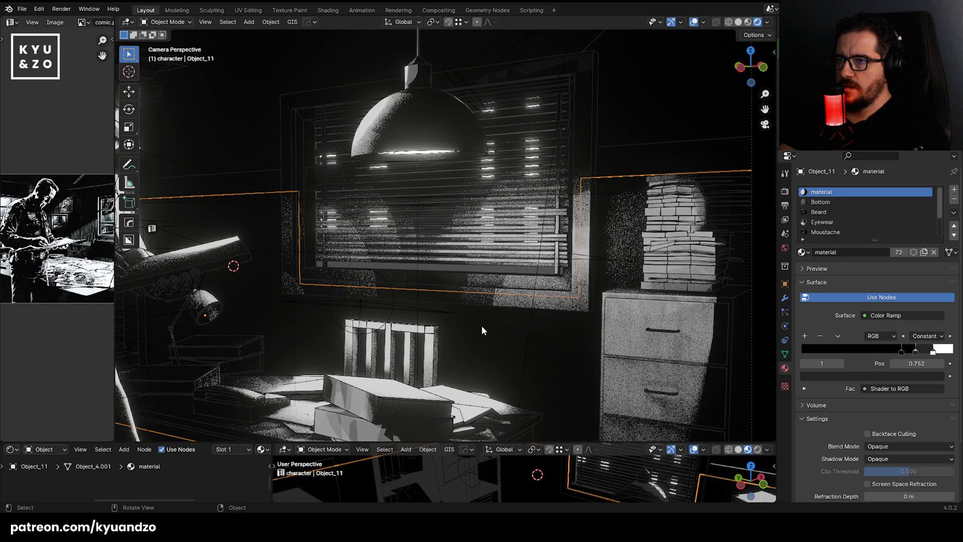
# Hide the viewport overlays to view the whole camera frame, and save the file.
pyautogui.click(693, 23)
pyautogui.keyDown('shift'); pyautogui.moveTo(417, 266); pyautogui.dragTo(536, 230, button='middle'); pyautogui.keyUp('shift')
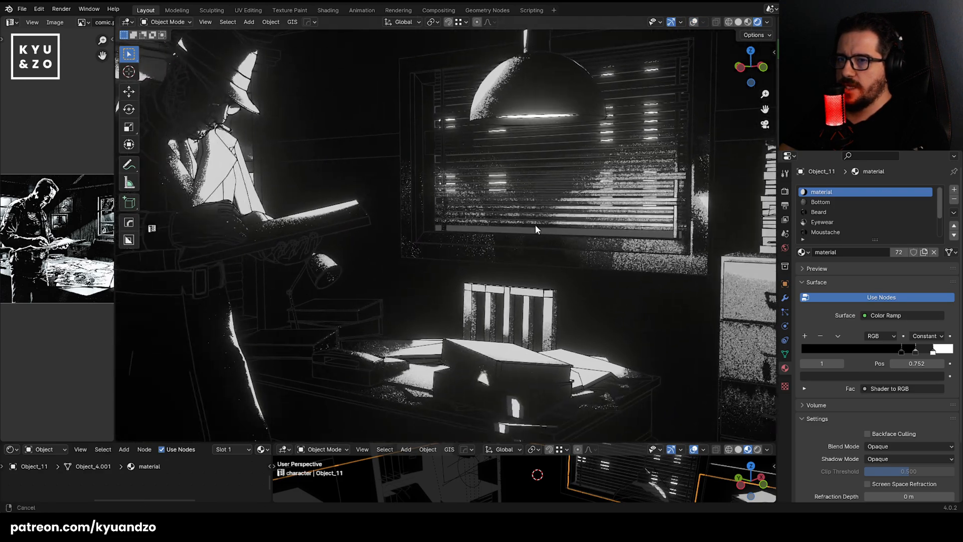
pyautogui.press('Home')
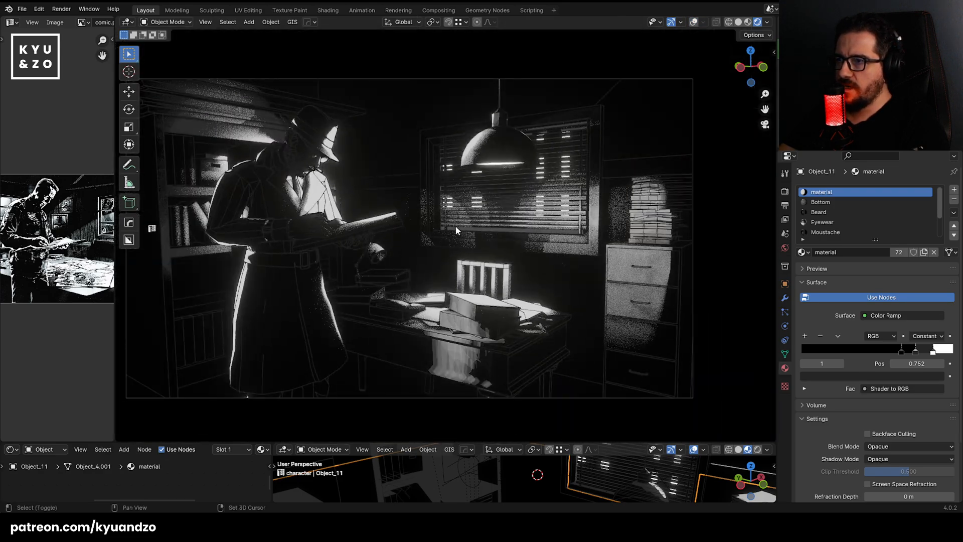
pyautogui.hotkey('ctrl', 's')
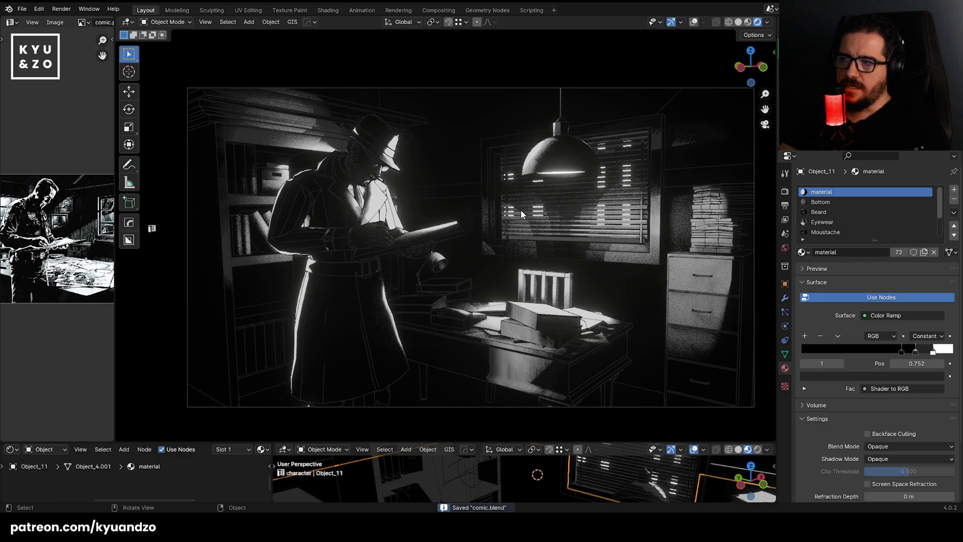
# Reselect the LineArt object and darken the Black.001 stroke base color to near-black.
pyautogui.click(458, 285)
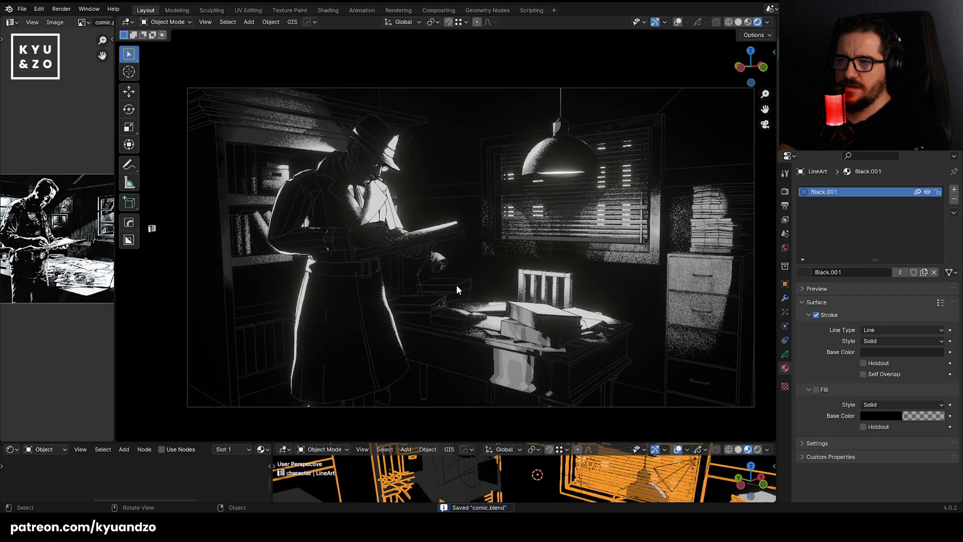
pyautogui.click(456, 285)
pyautogui.scroll(3, 456, 285)
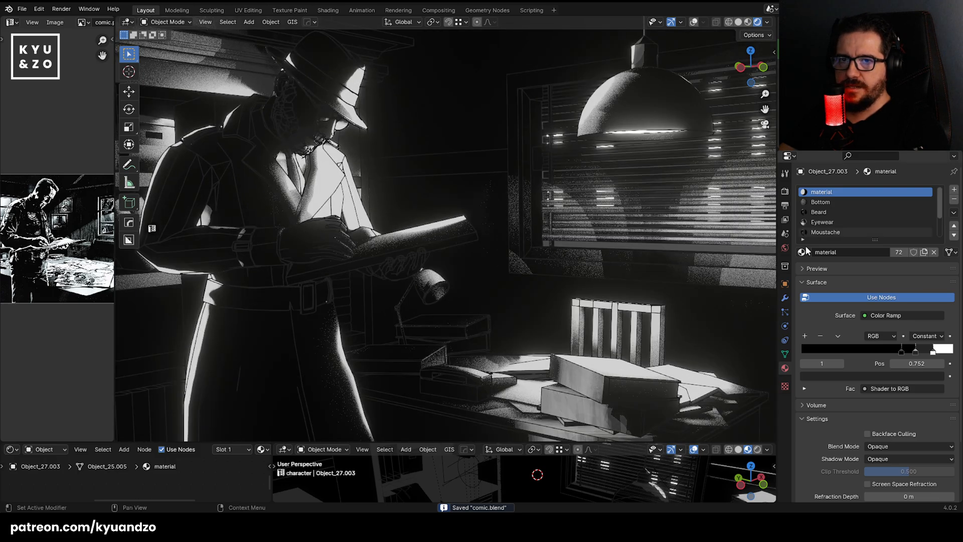
pyautogui.click(489, 315)
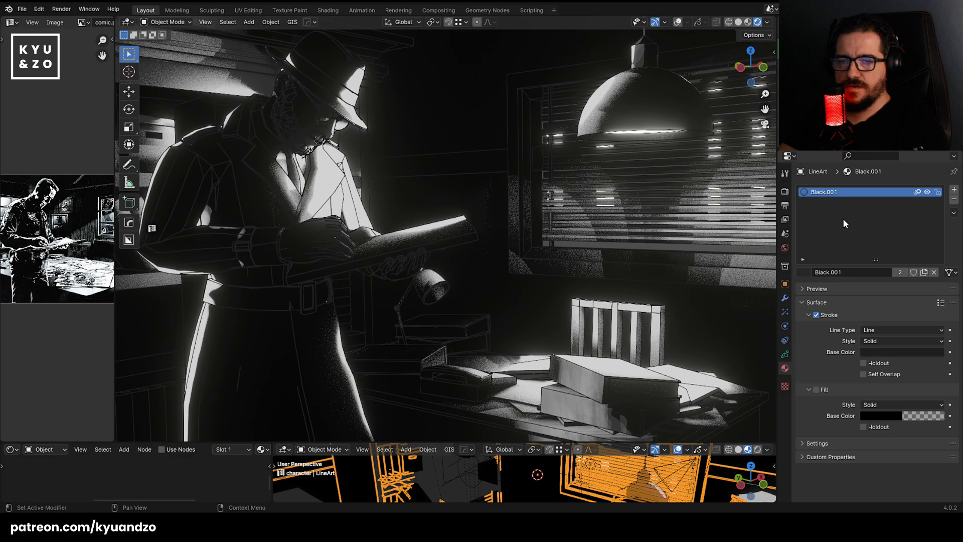
pyautogui.click(898, 352)
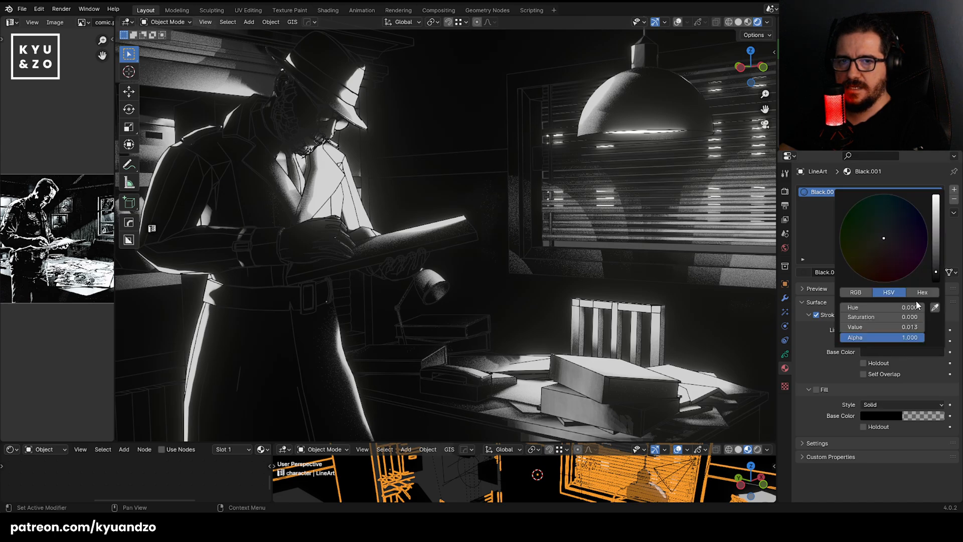
pyautogui.click(937, 276)
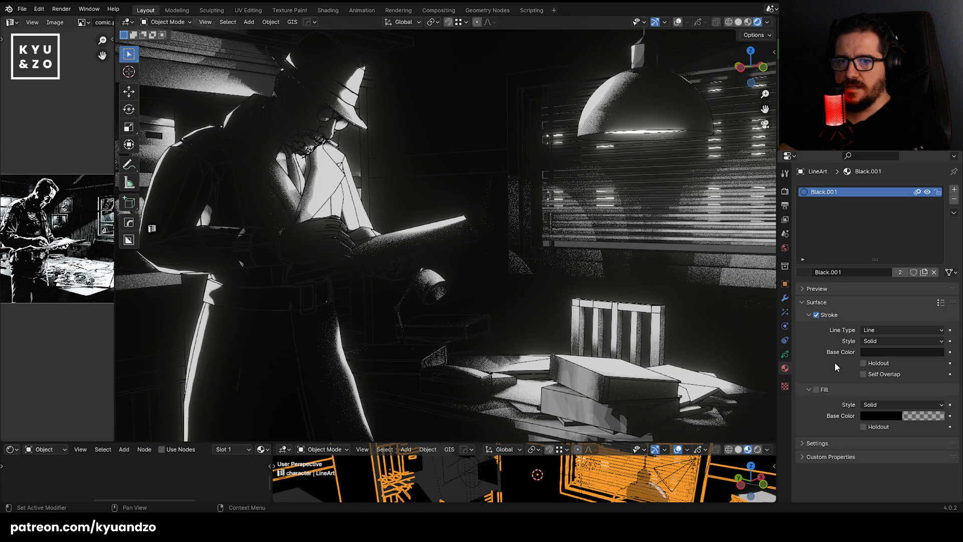
# Try the Texture style on the Black.001 stroke, restore Solid, and check the line type choices.
pyautogui.click(880, 340)
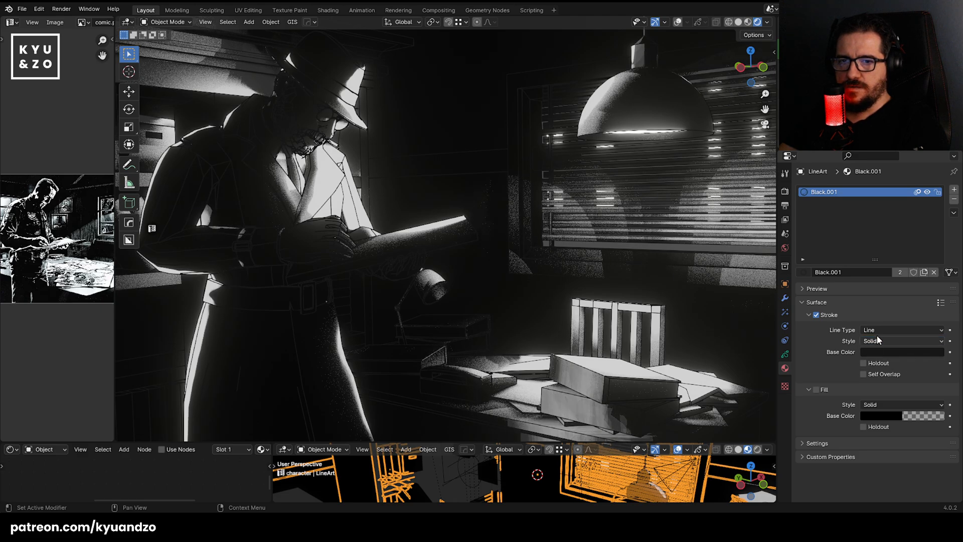
pyautogui.click(875, 363)
pyautogui.click(879, 342)
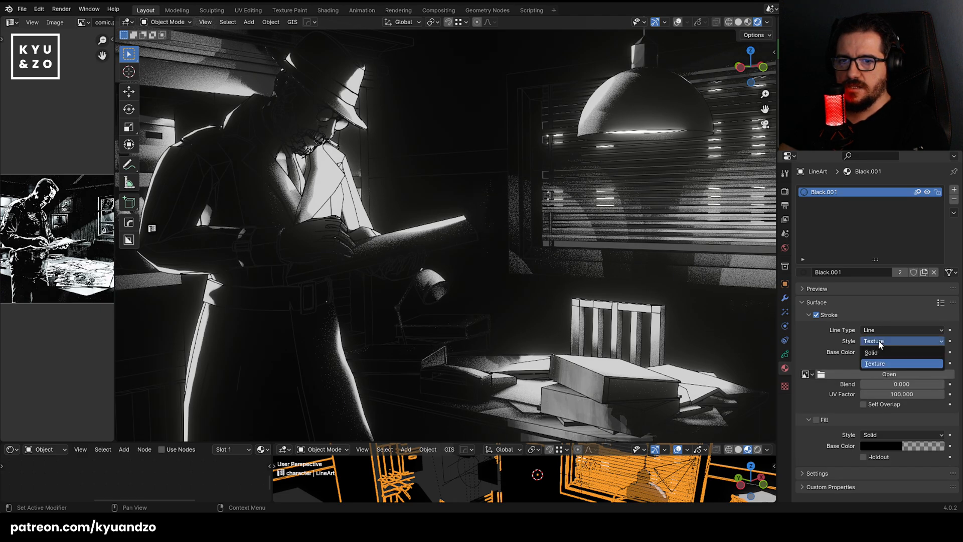
pyautogui.click(878, 351)
pyautogui.click(877, 330)
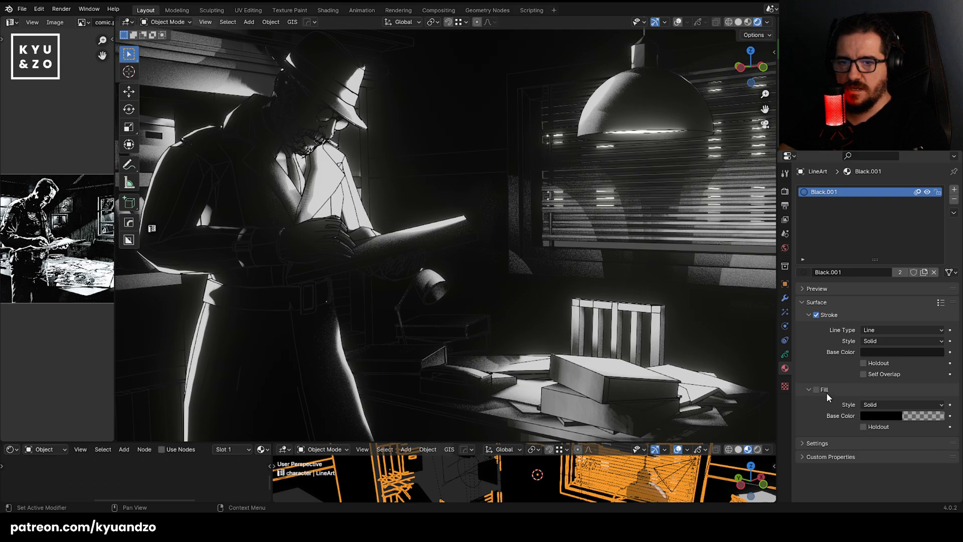
# Look through the Black.001 material settings and darken the stroke base color to a value of about 0.003.
pyautogui.click(824, 443)
pyautogui.click(822, 442)
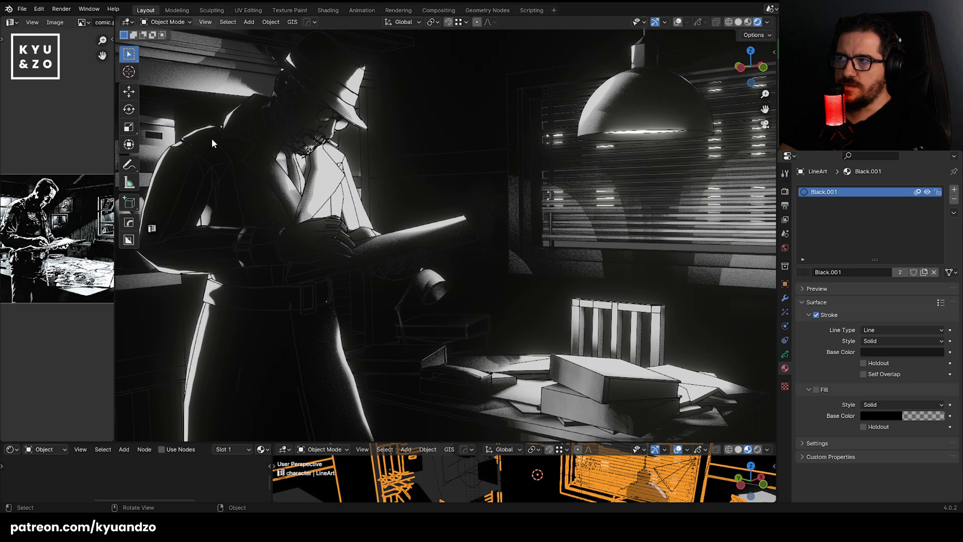
pyautogui.click(884, 345)
pyautogui.click(893, 328)
pyautogui.click(889, 351)
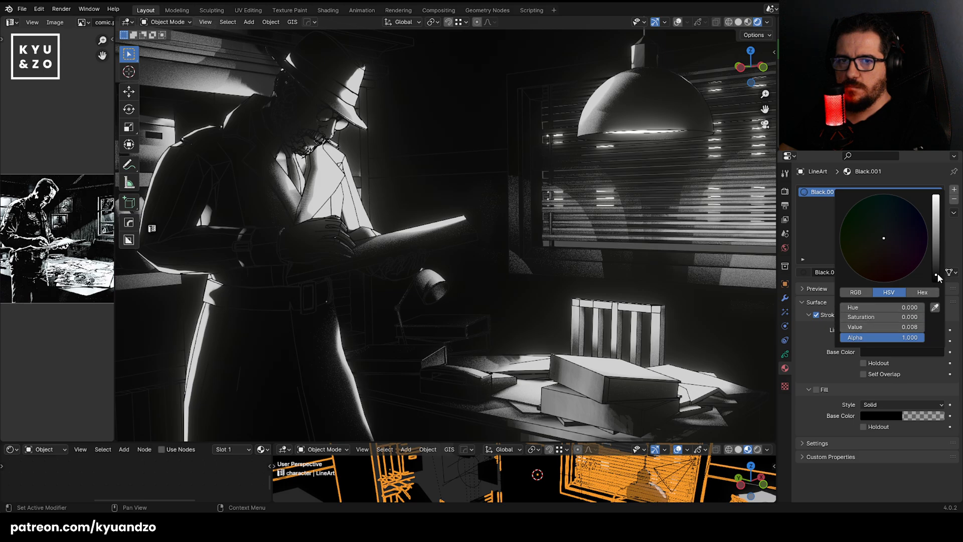
pyautogui.moveTo(937, 273); pyautogui.dragTo(937, 278)
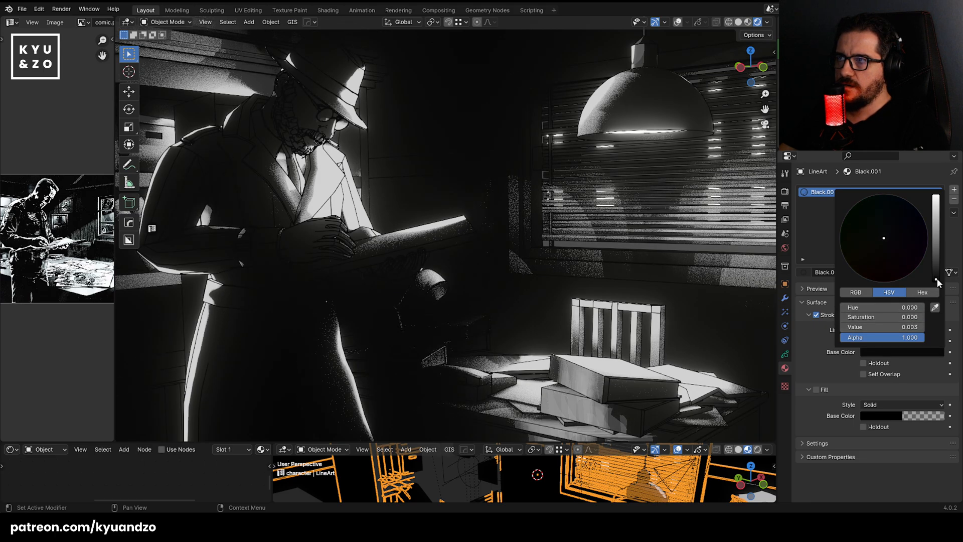
# Try Hard Light blending on the LineArt object's Lines layer, then set its blend mode to Add and disable Use Lights.
pyautogui.click(784, 299)
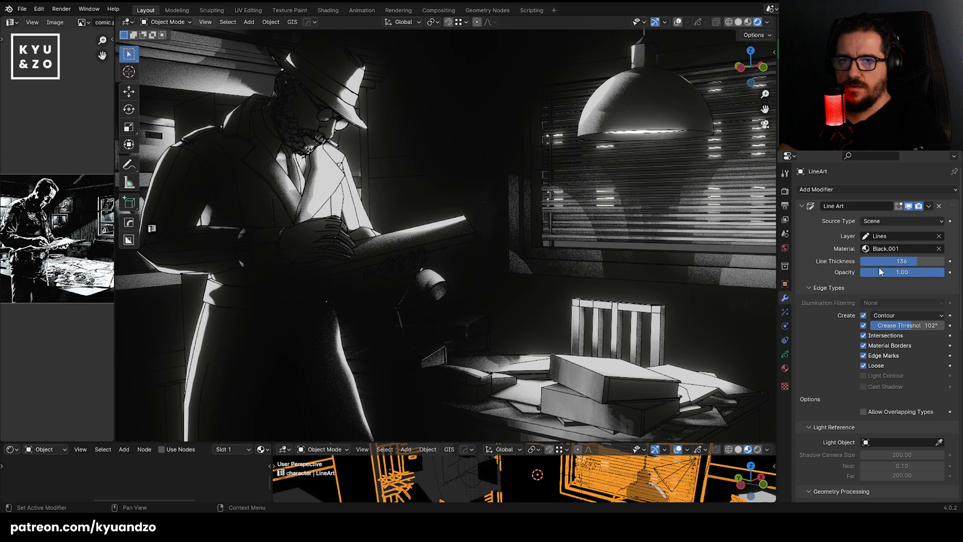
pyautogui.click(785, 354)
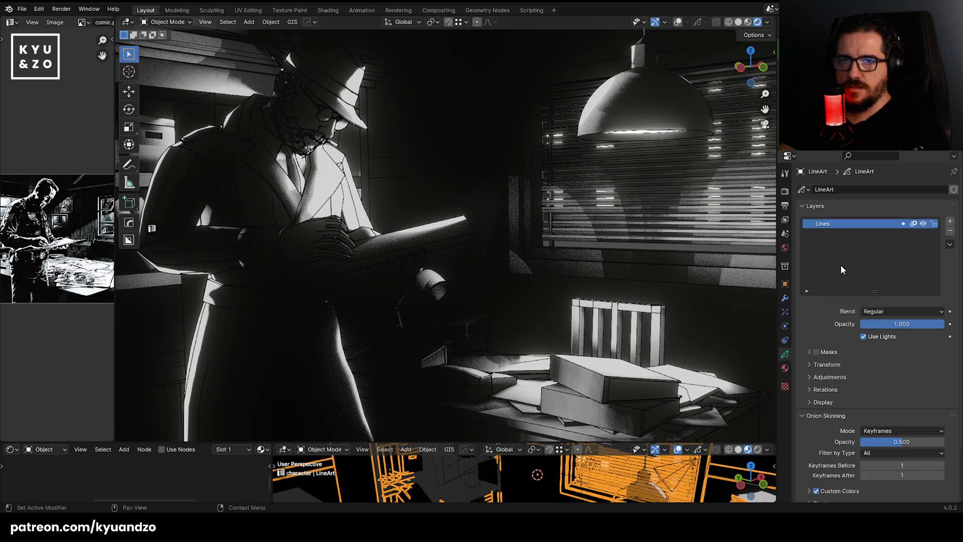
pyautogui.click(890, 310)
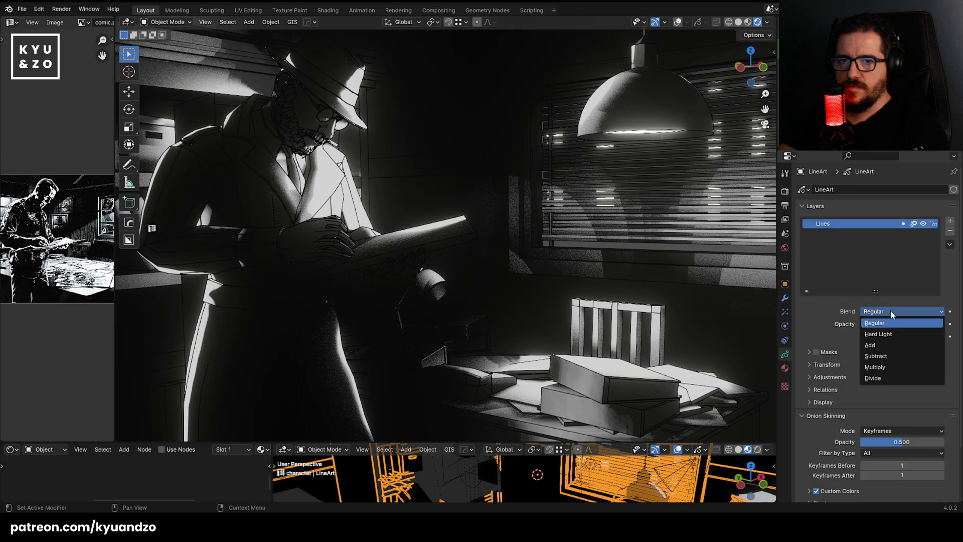
pyautogui.click(893, 335)
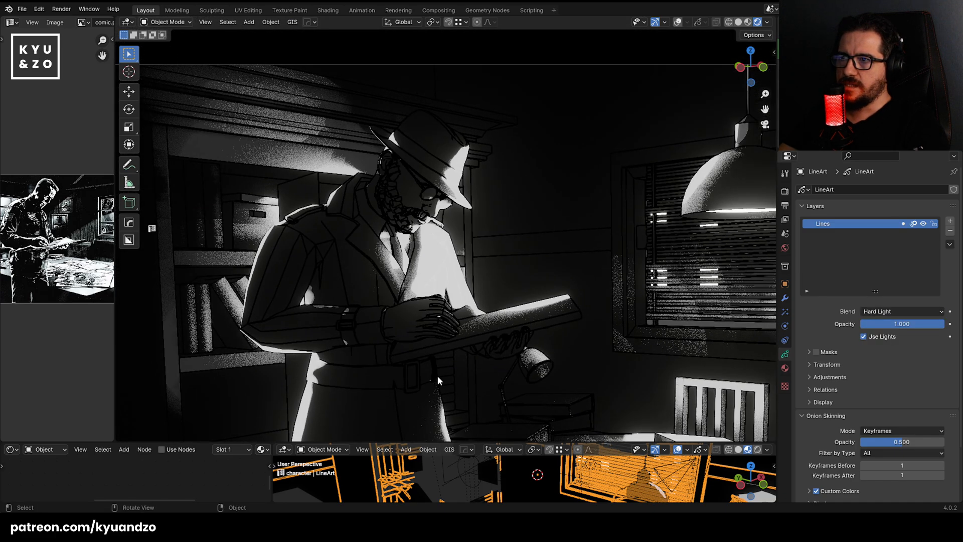
pyautogui.click(906, 311)
pyautogui.click(894, 344)
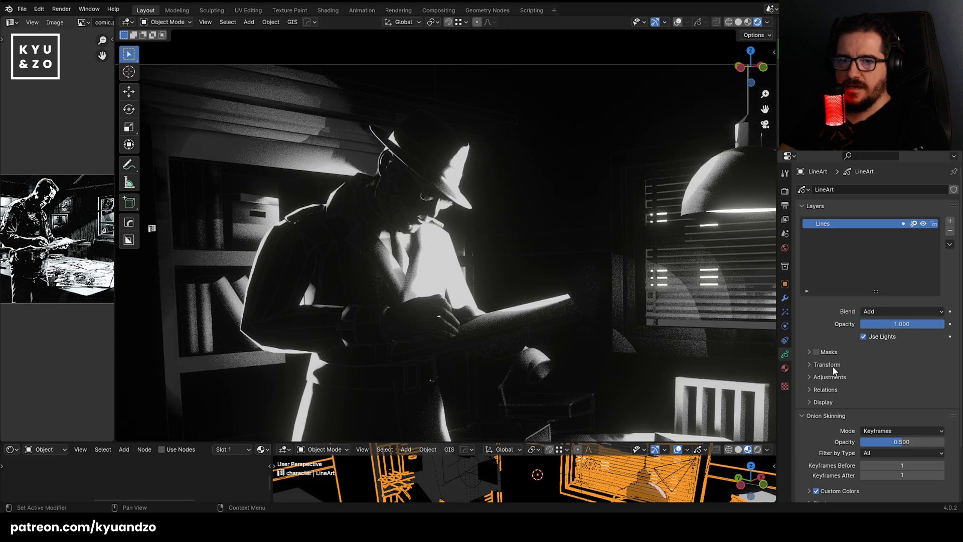
pyautogui.click(862, 336)
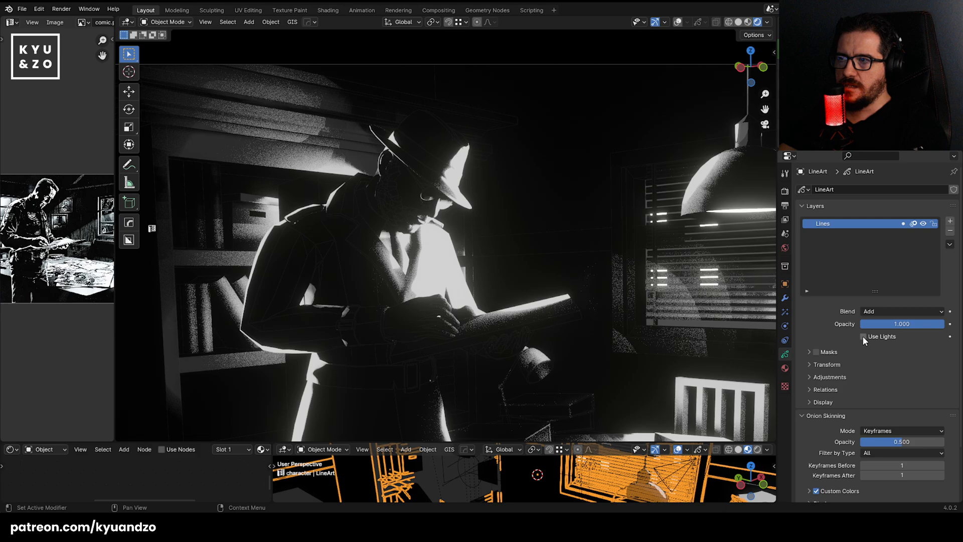
# Try Multiply blending on the Lines layer, restore Add, and test the Use Lights option.
pyautogui.click(886, 311)
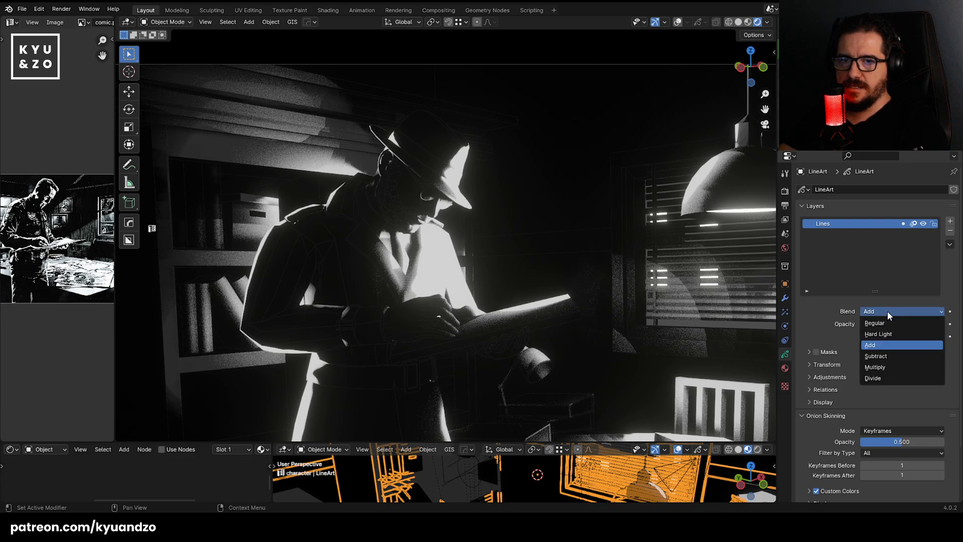
pyautogui.click(880, 365)
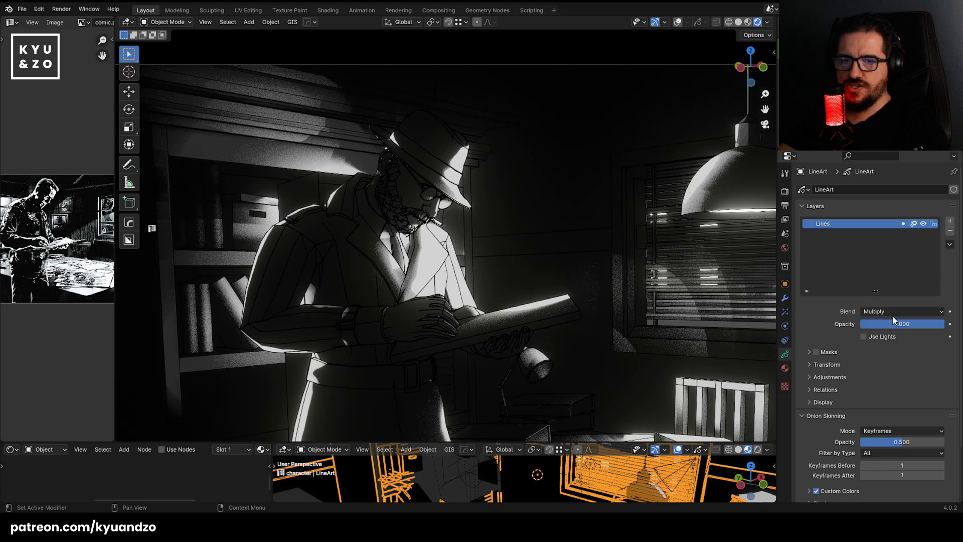
pyautogui.click(889, 311)
pyautogui.click(883, 345)
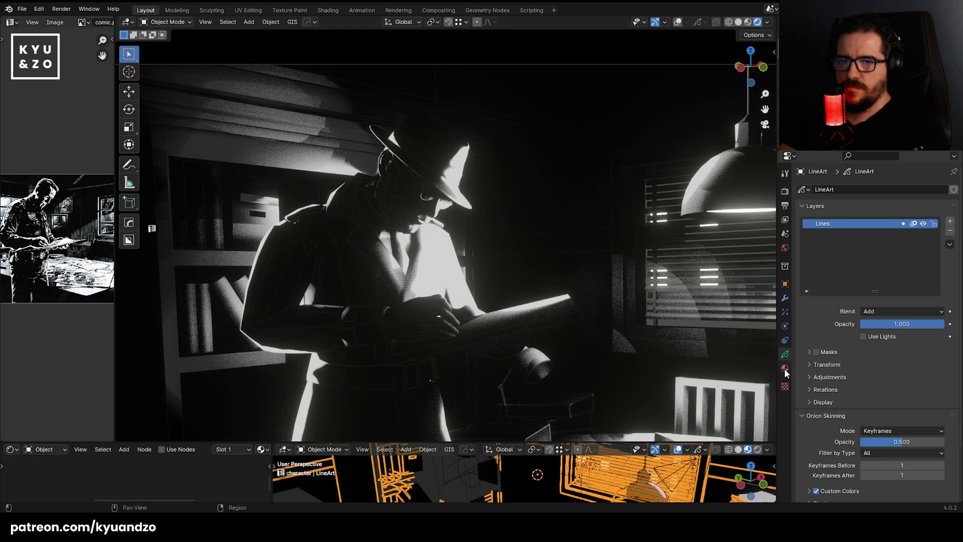
pyautogui.click(863, 336)
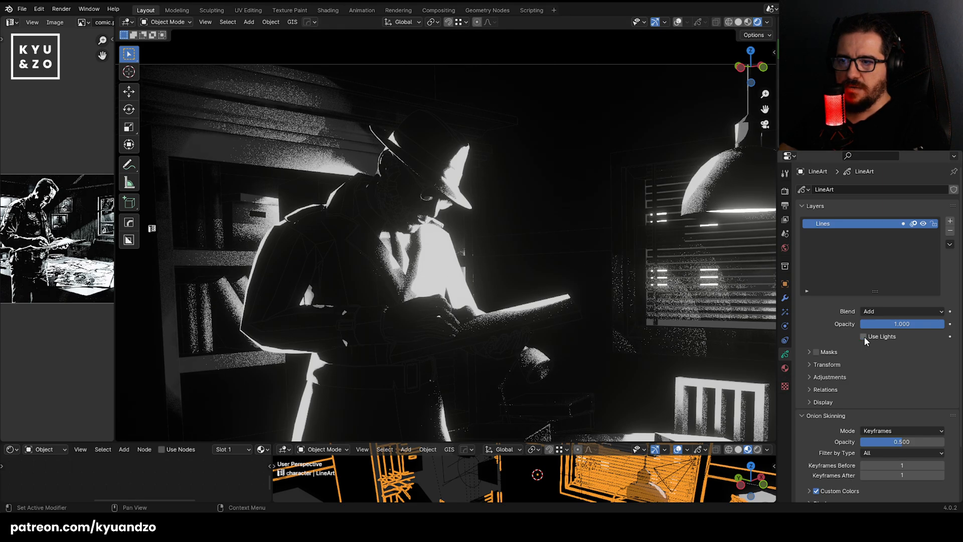
# Open the Black.001 material's stroke base color for editing.
pyautogui.click(785, 368)
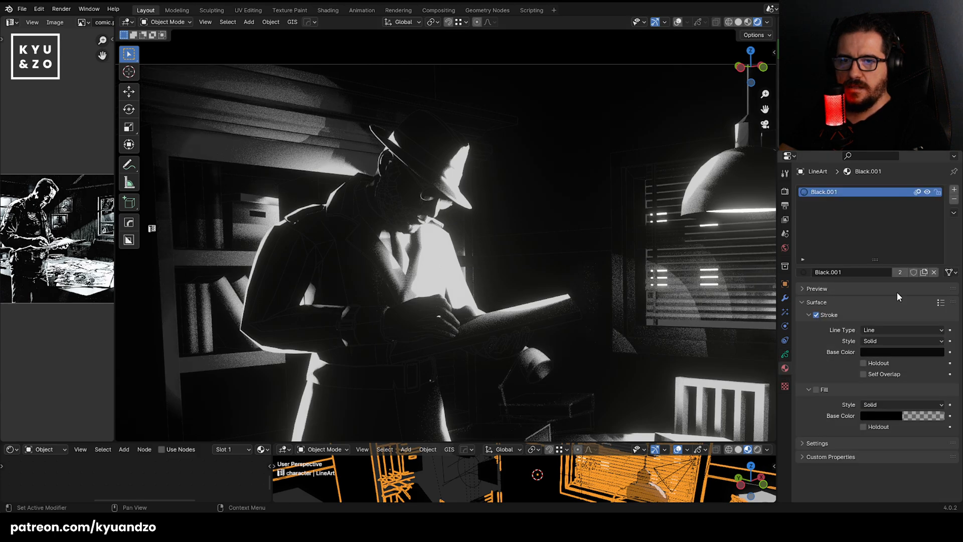
pyautogui.click(923, 352)
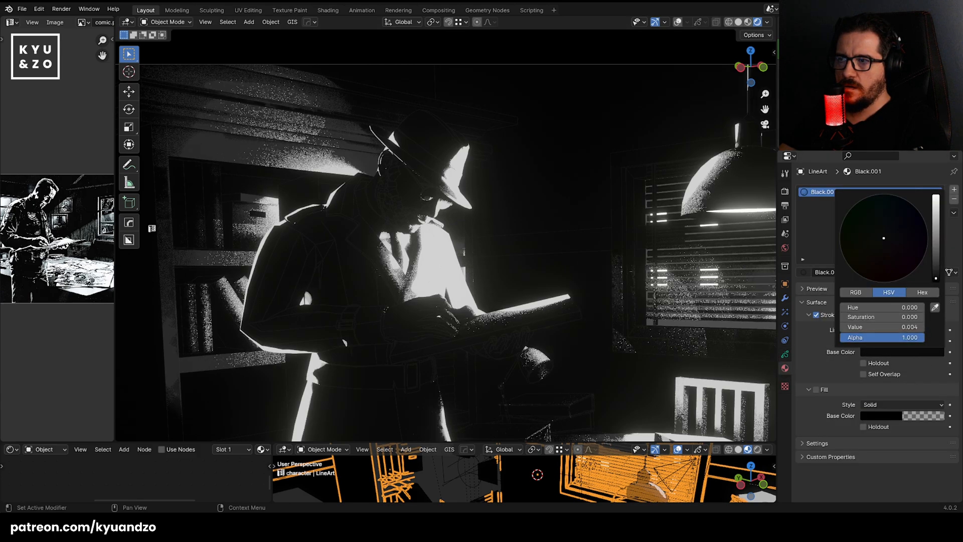
# Darken the LineArt material's stroke base colour to black and switch the Lines layer's blend mode to Hard Light.
pyautogui.moveTo(934, 279); pyautogui.dragTo(935, 282)
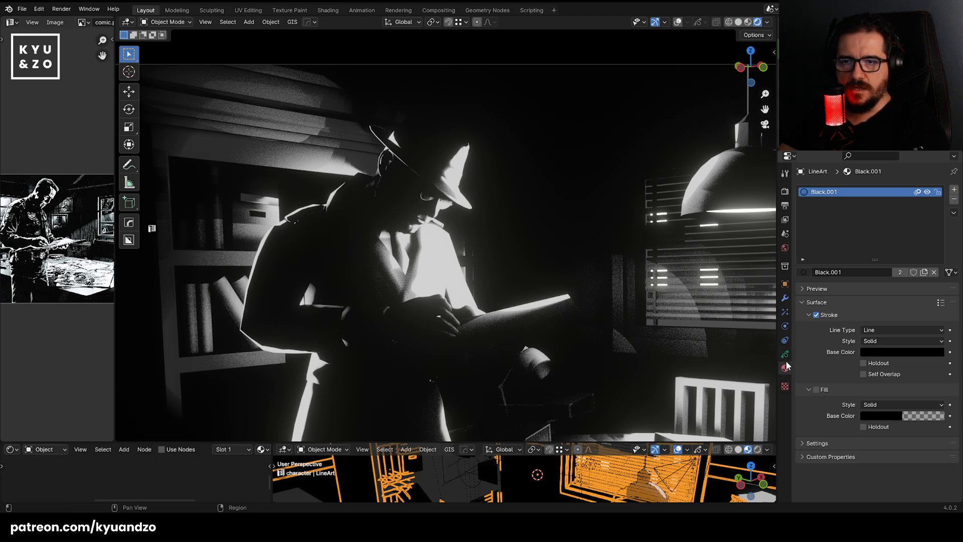
pyautogui.click(785, 355)
pyautogui.click(887, 309)
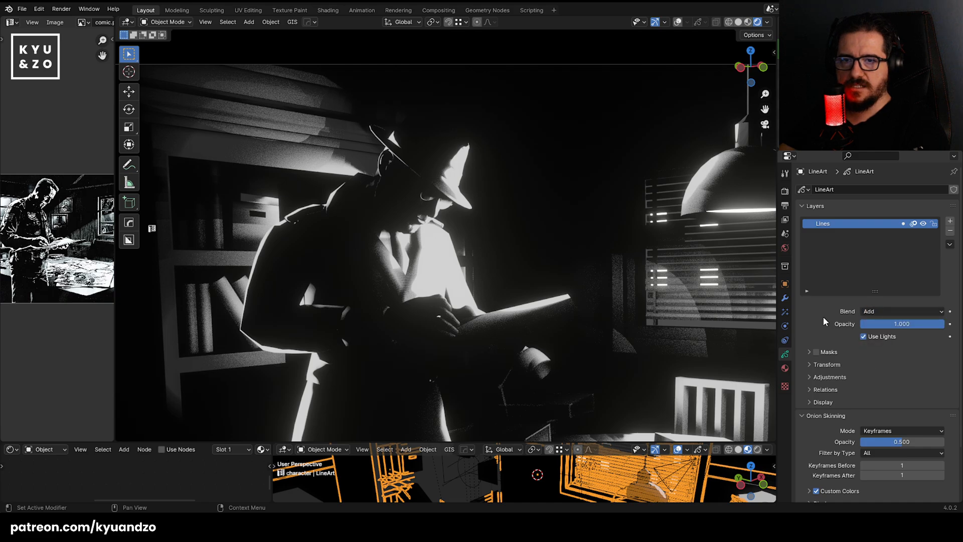
pyautogui.click(877, 311)
pyautogui.click(890, 337)
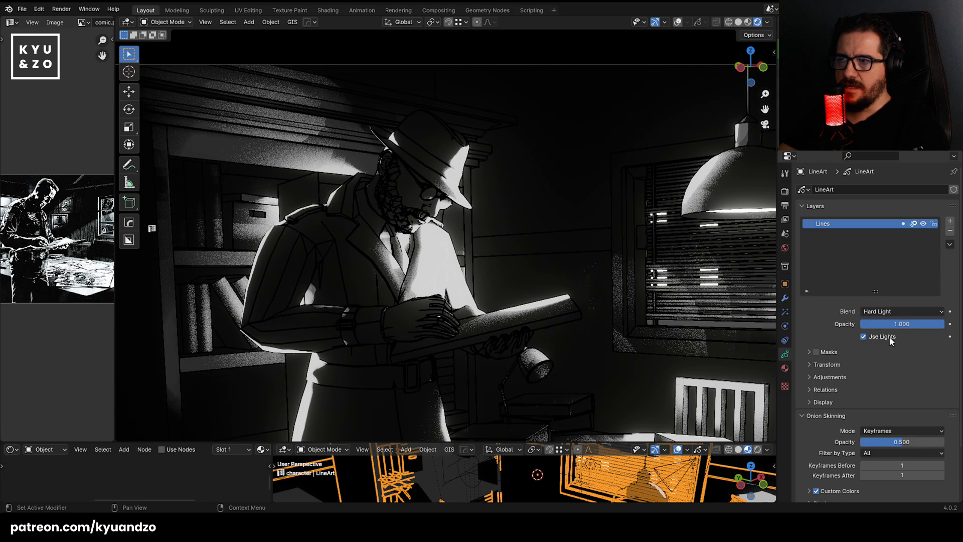
# Set the Lines layer's blend mode to Multiply and its opacity to 0.394.
pyautogui.moveTo(918, 324); pyautogui.dragTo(877, 325)
pyautogui.click(875, 311)
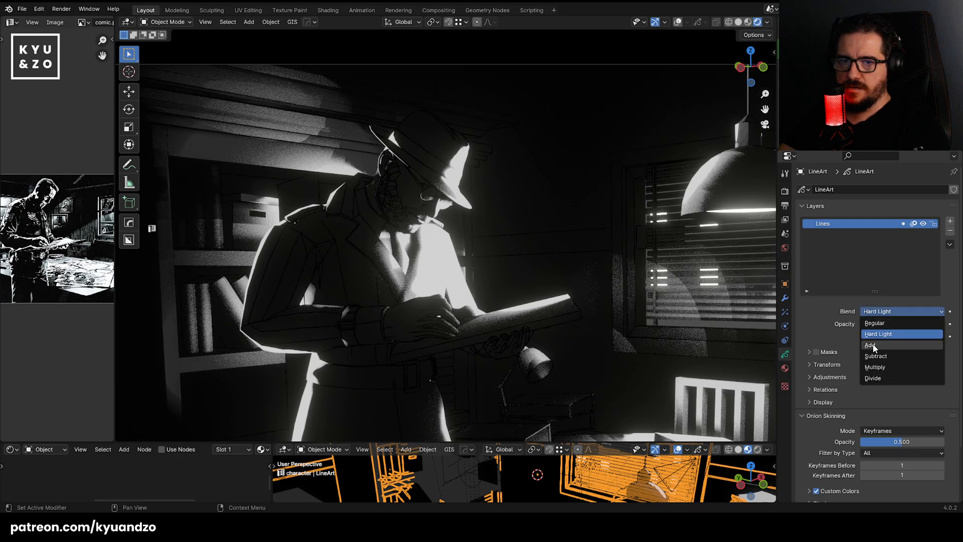
pyautogui.click(878, 368)
pyautogui.moveTo(898, 324); pyautogui.dragTo(930, 324)
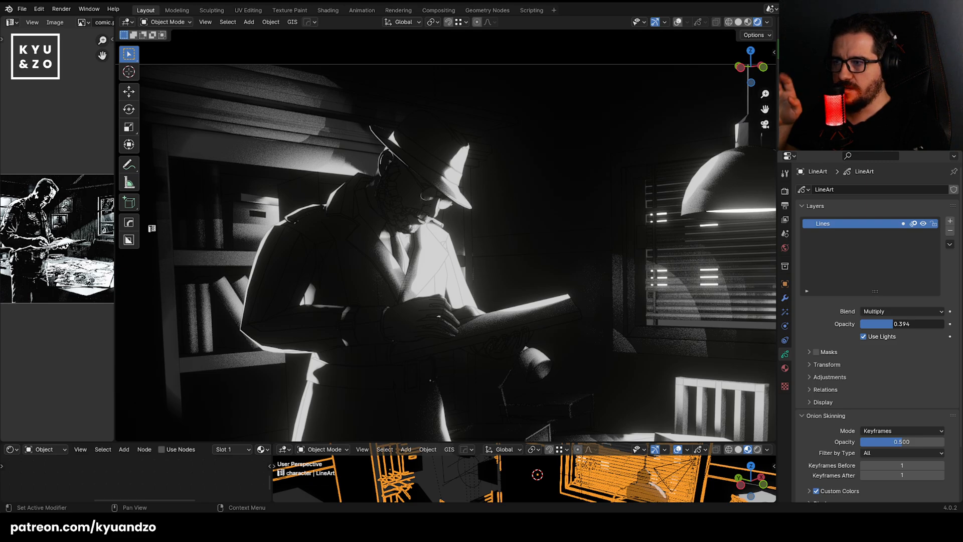
# Compare the line art across the whole camera frame with its look up close on the character's face and coat.
pyautogui.press('KP_0')
pyautogui.scroll(-2, 318, 255)
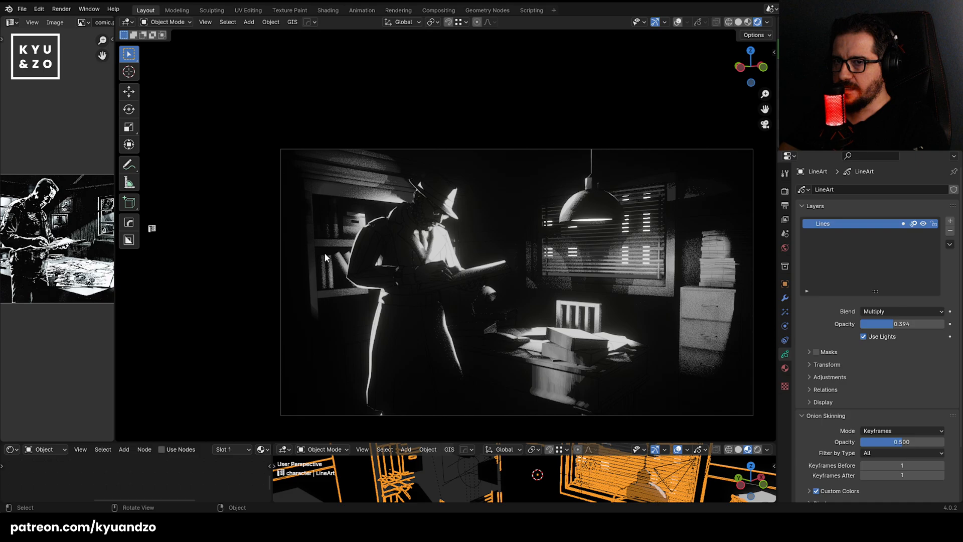
pyautogui.scroll(3, 478, 270)
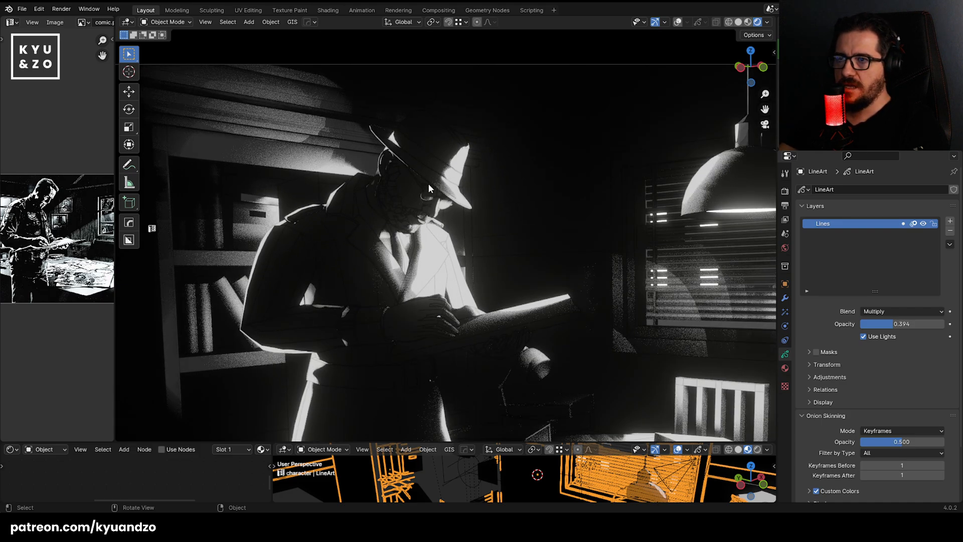
pyautogui.scroll(2, 478, 248)
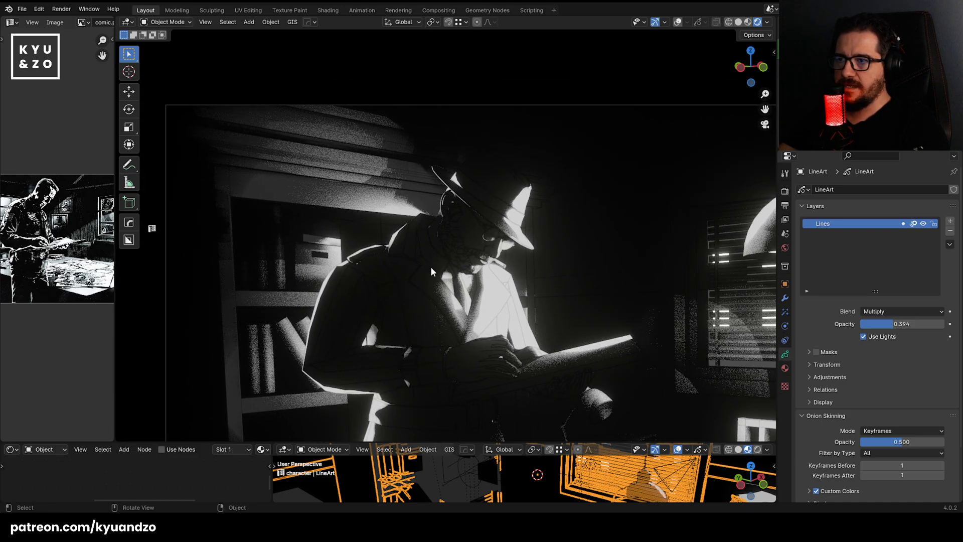
pyautogui.scroll(3, 430, 266)
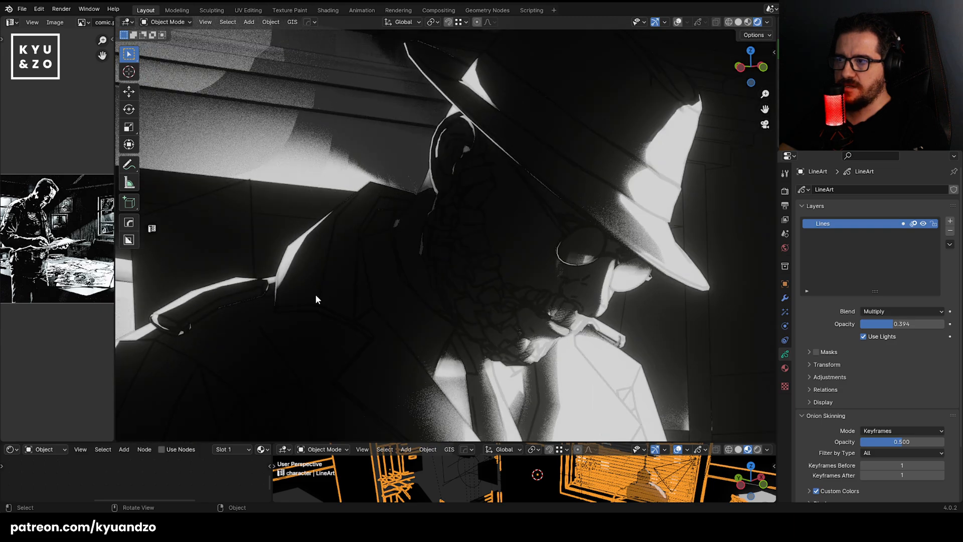
pyautogui.scroll(-3, 326, 288)
pyautogui.scroll(2, 326, 288)
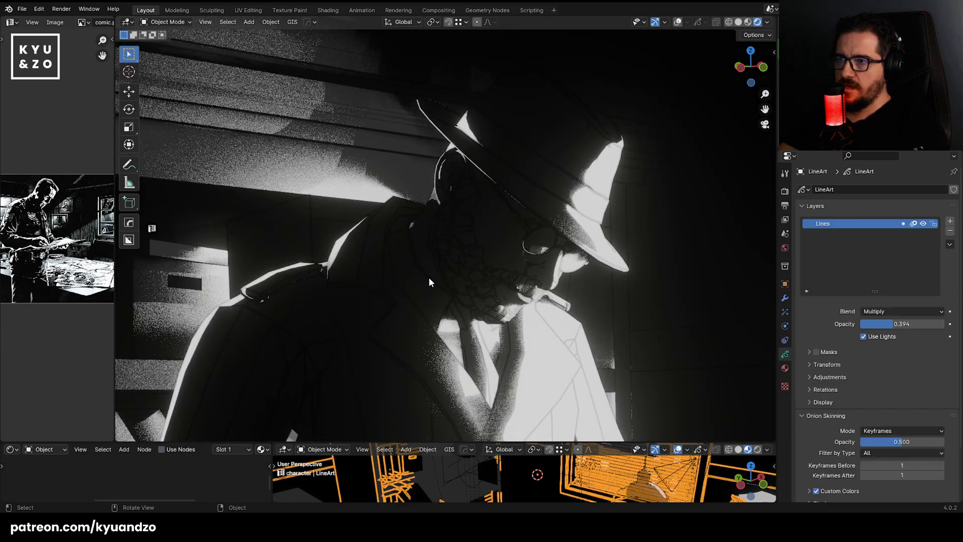
# Show the viewport overlays and select the character mesh Object_5.002 beneath the line art.
pyautogui.click(428, 277)
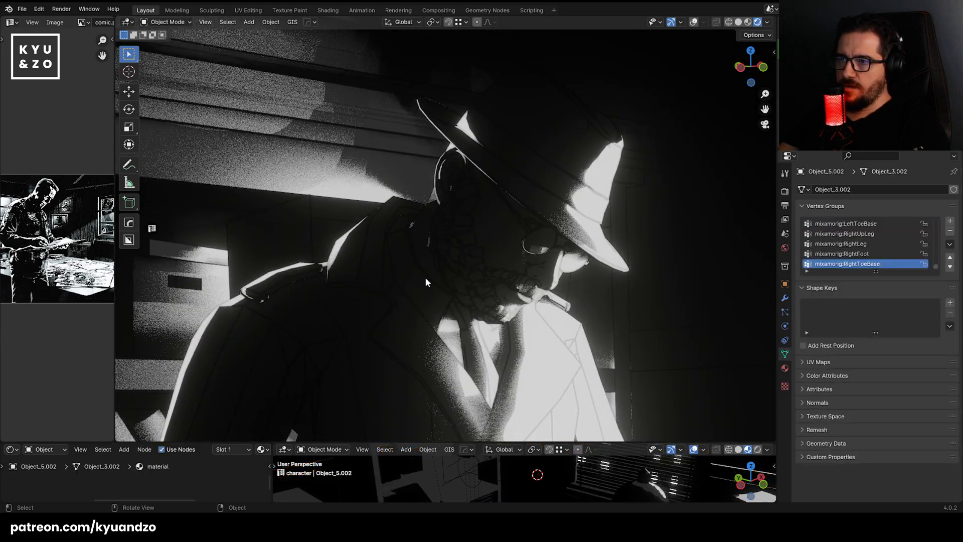
pyautogui.scroll(2, 469, 236)
pyautogui.click(469, 228)
pyautogui.click(475, 215)
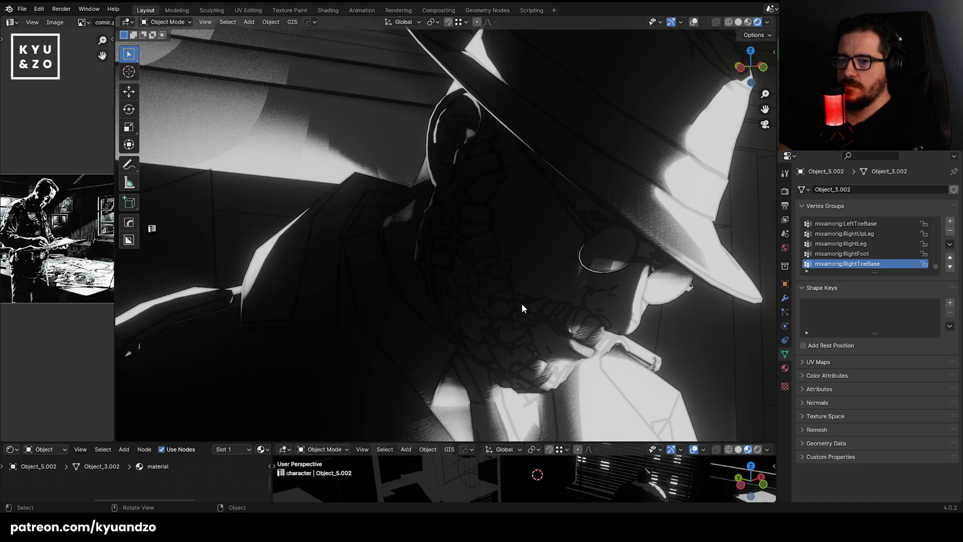
pyautogui.click(511, 283)
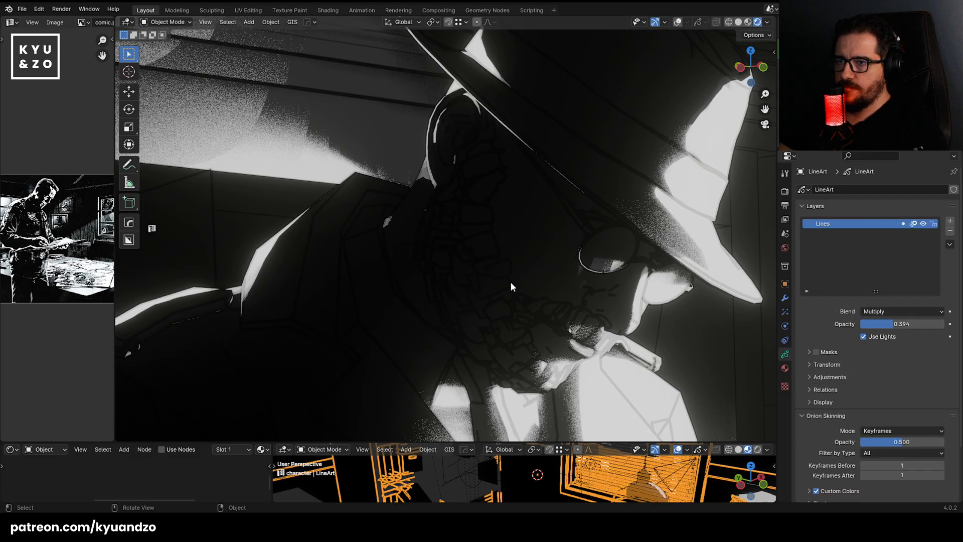
pyautogui.click(677, 22)
pyautogui.click(494, 249)
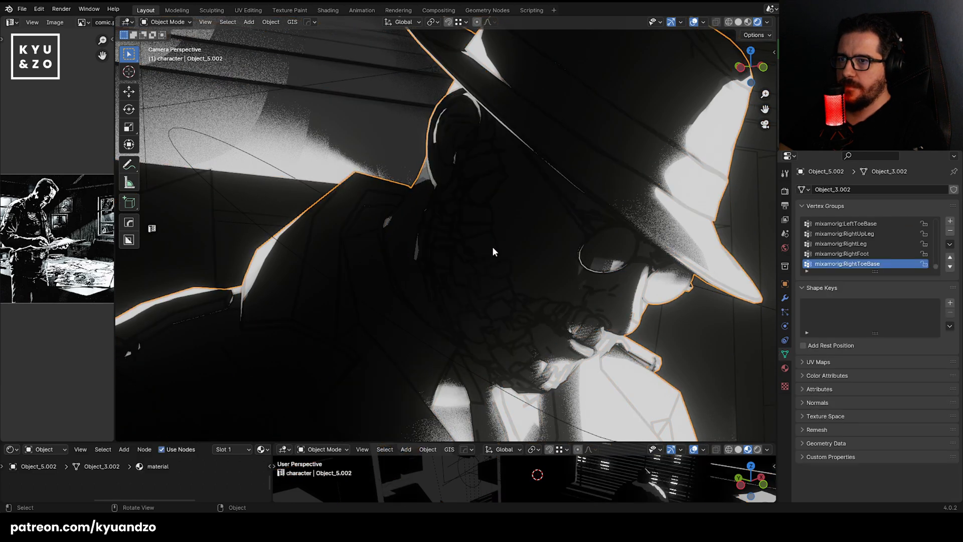
# Inspect the character's facial mesh in Edit Mode by selecting a cheek face, growing the selection and returning to Object Mode.
pyautogui.press('Tab')
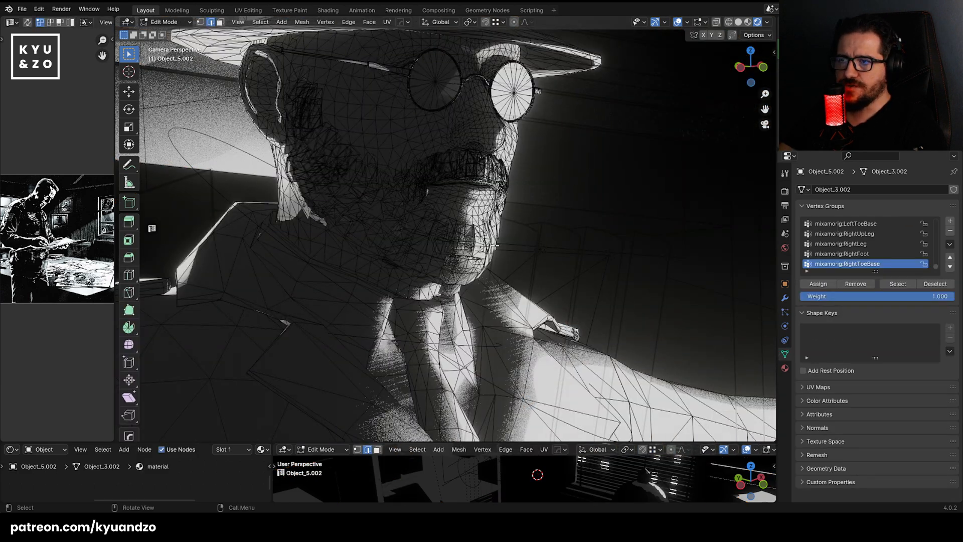
pyautogui.press('3')
pyautogui.click(346, 165)
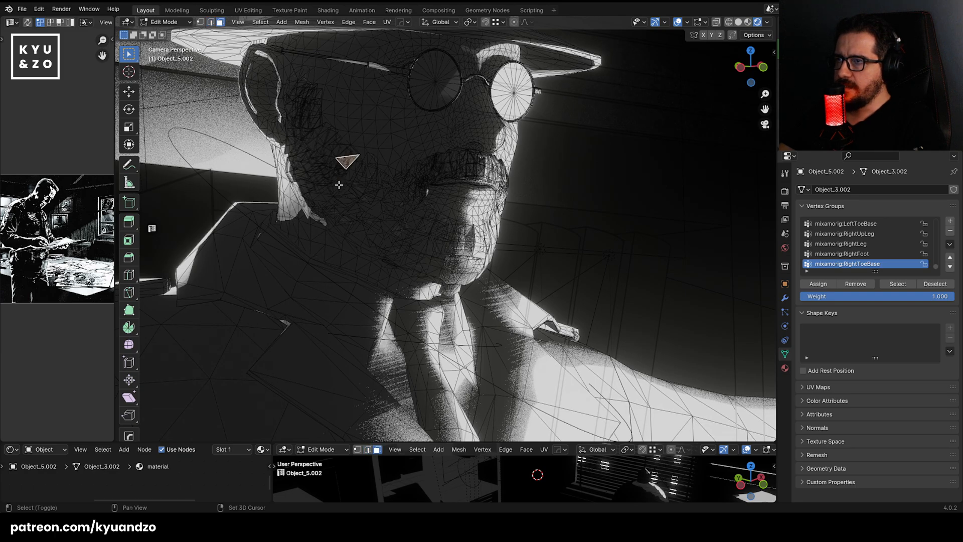
pyautogui.press('ctrl+KP_Add')
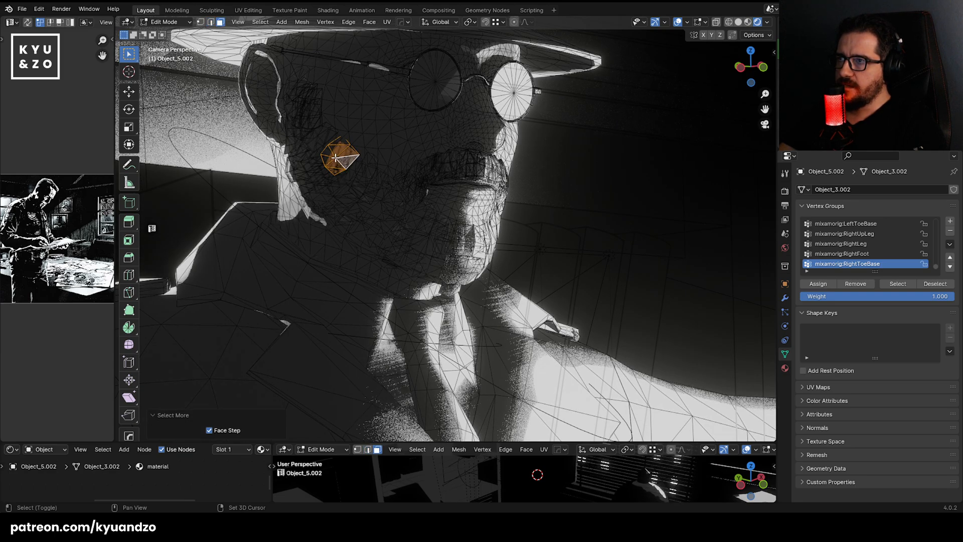
pyautogui.press('Tab')
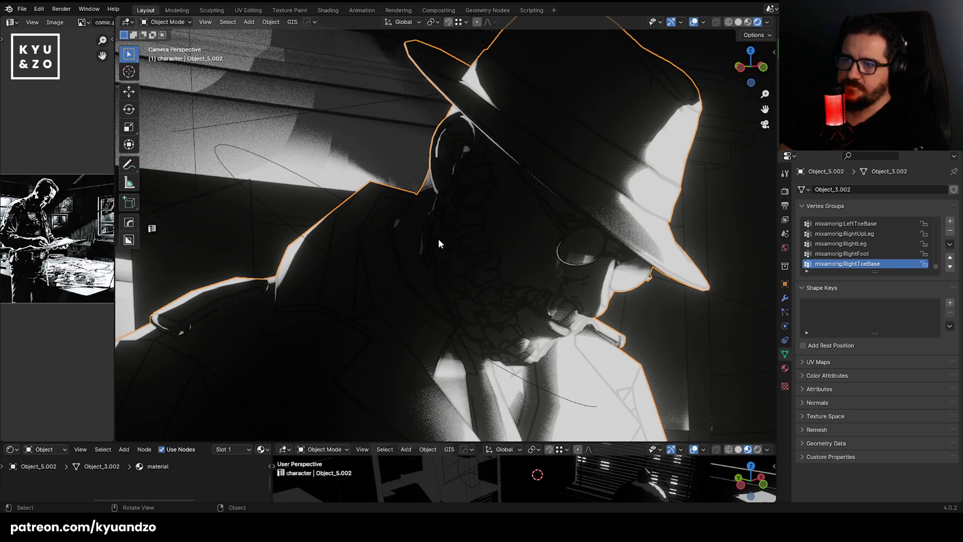
# Open the modifier settings and examine the lines on the character's head and beard from near and far.
pyautogui.scroll(6, 438, 236)
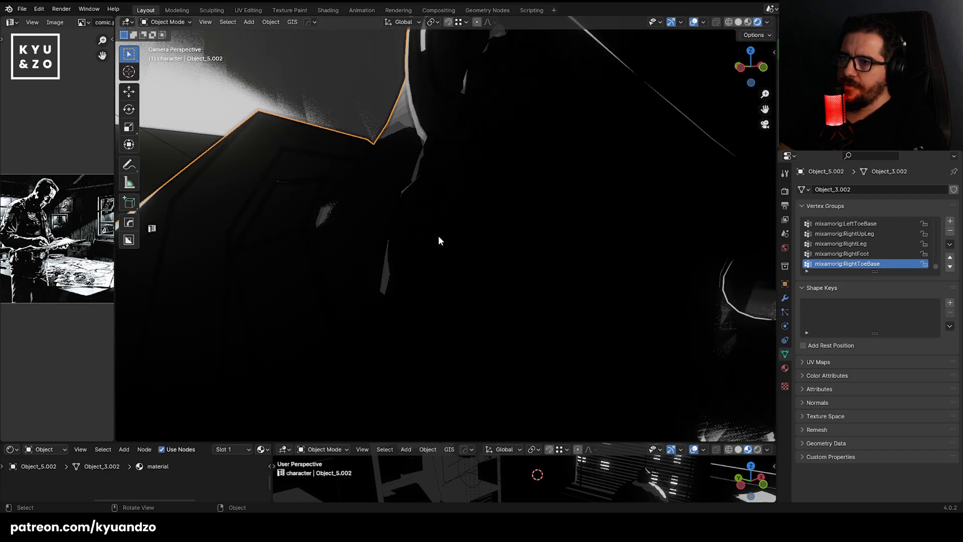
pyautogui.scroll(-6, 438, 236)
pyautogui.click(422, 98)
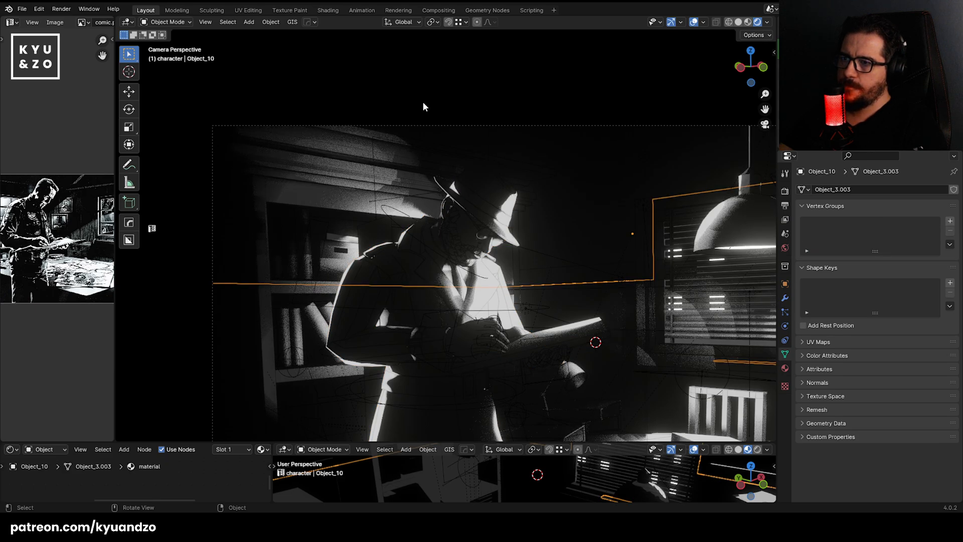
pyautogui.scroll(4, 471, 271)
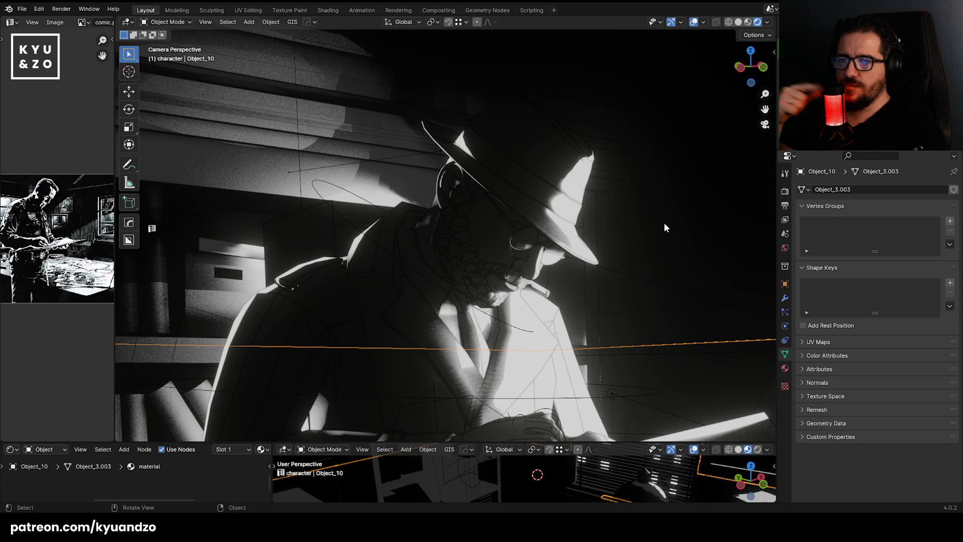
pyautogui.click(785, 299)
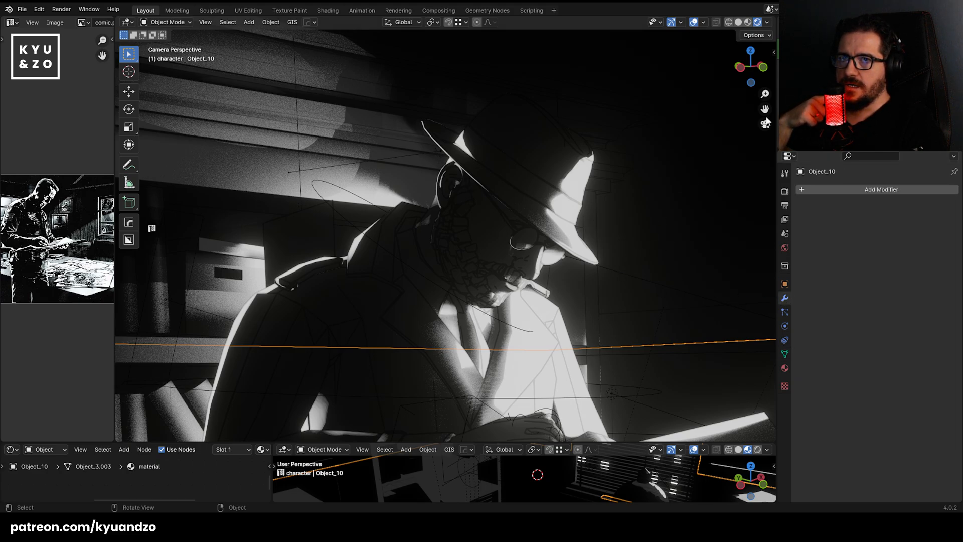
pyautogui.scroll(-5, 499, 241)
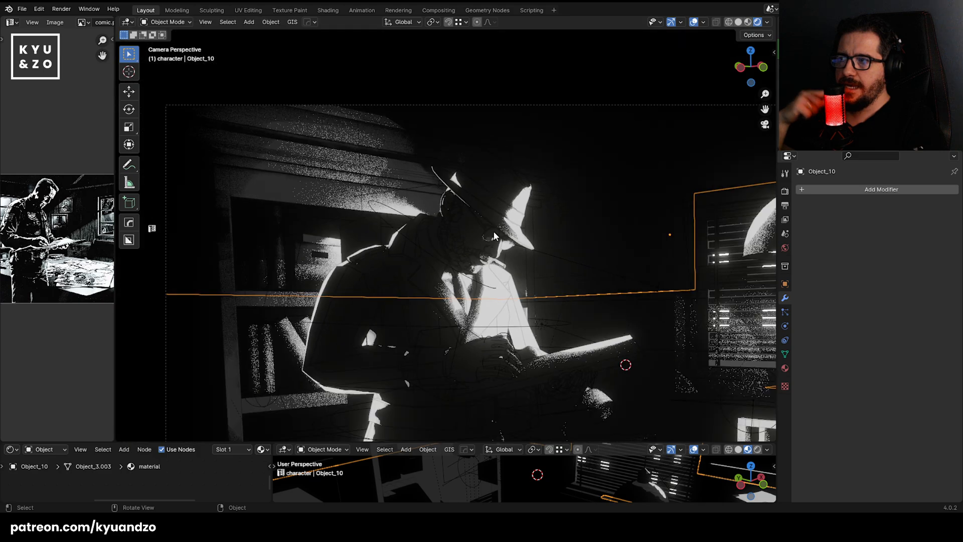
pyautogui.scroll(8, 490, 241)
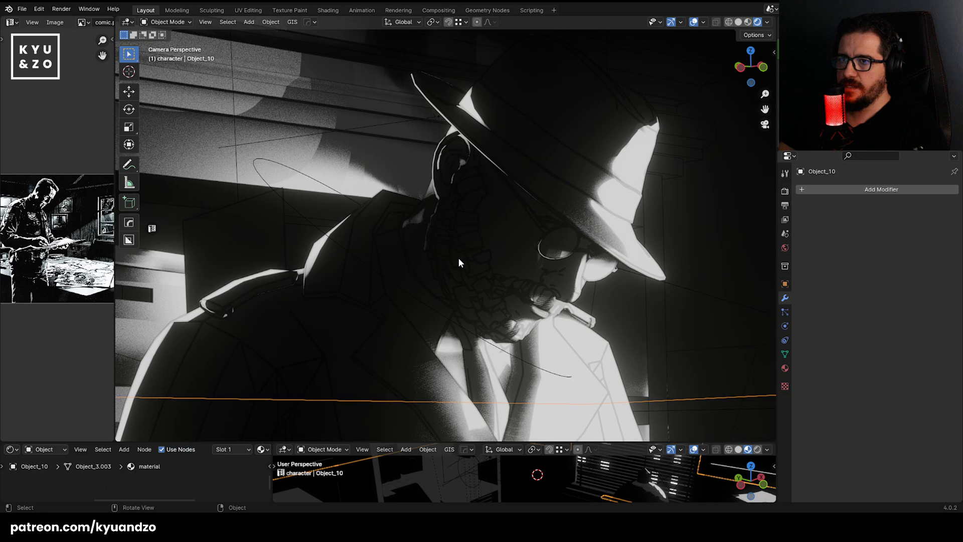
pyautogui.scroll(1, 458, 258)
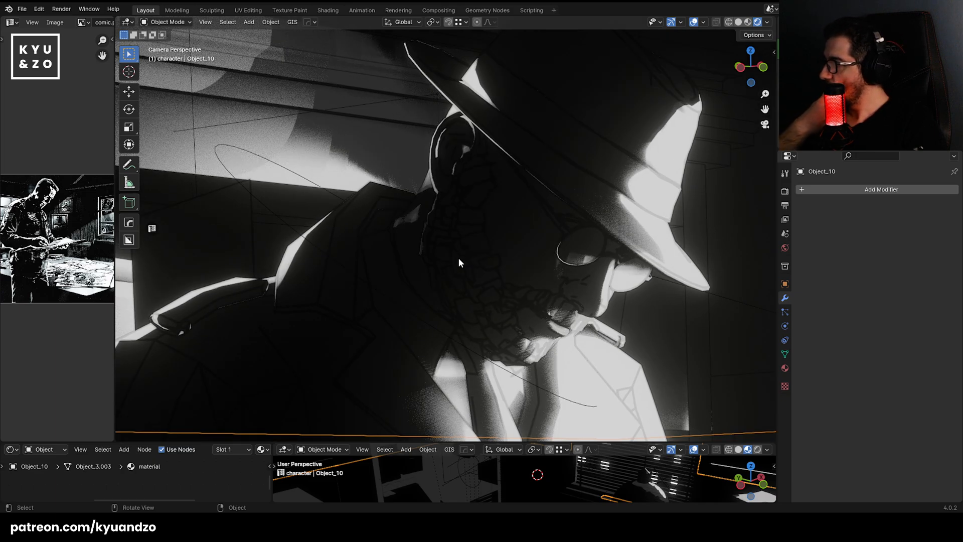
# With the viewport overlays hidden, check the modifiers of the character mesh and of the LineArt object.
pyautogui.click(538, 261)
pyautogui.scroll(2, 537, 261)
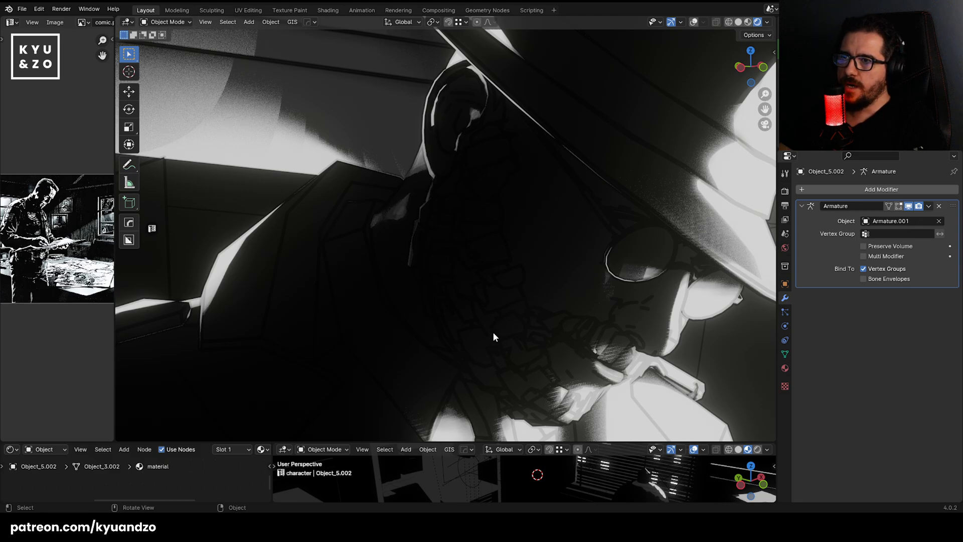
pyautogui.scroll(-3, 489, 283)
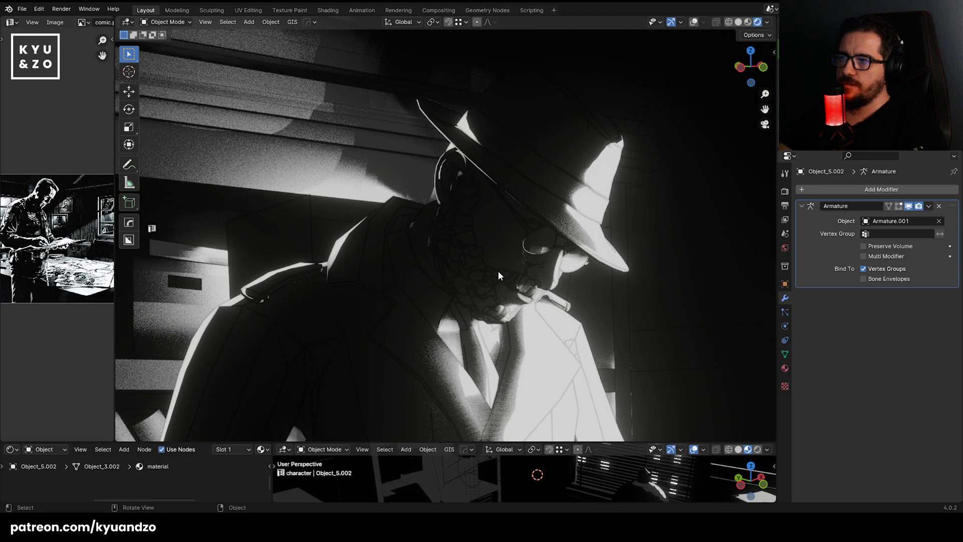
pyautogui.scroll(4, 497, 271)
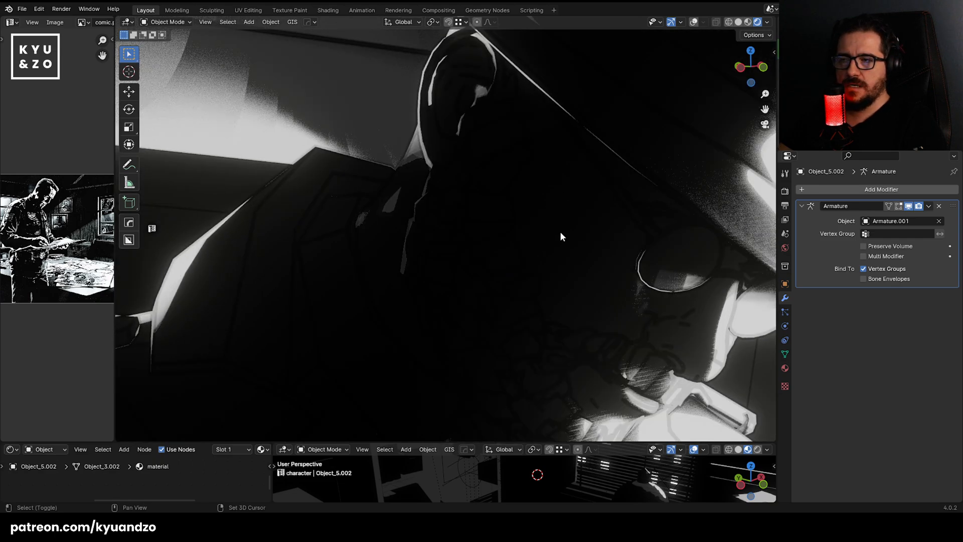
pyautogui.keyDown('shift'); pyautogui.moveTo(560, 231); pyautogui.dragTo(426, 219, button='middle'); pyautogui.keyUp('shift')
pyautogui.click(427, 215)
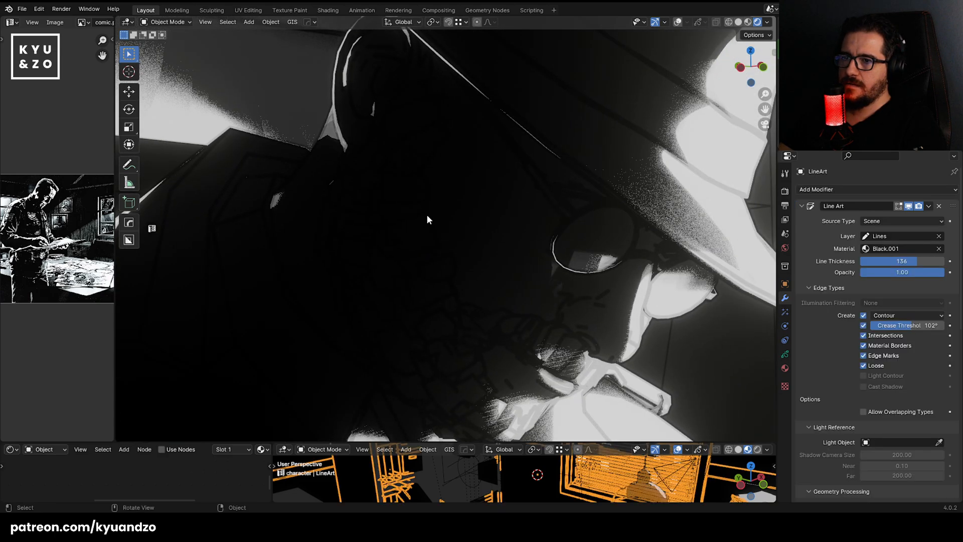
pyautogui.click(427, 215)
pyautogui.click(547, 324)
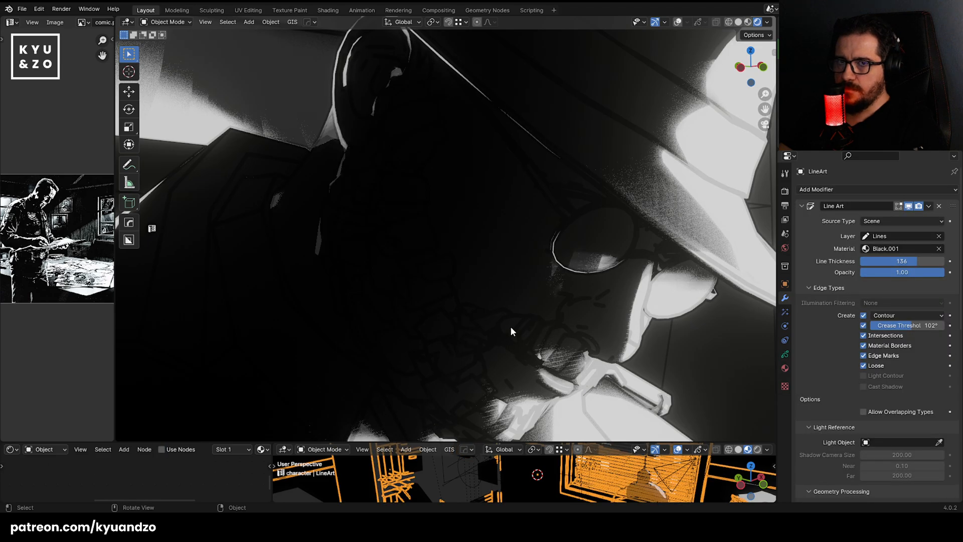
# Examine the density of the beard lines at several viewing distances within the camera view.
pyautogui.scroll(-3, 510, 326)
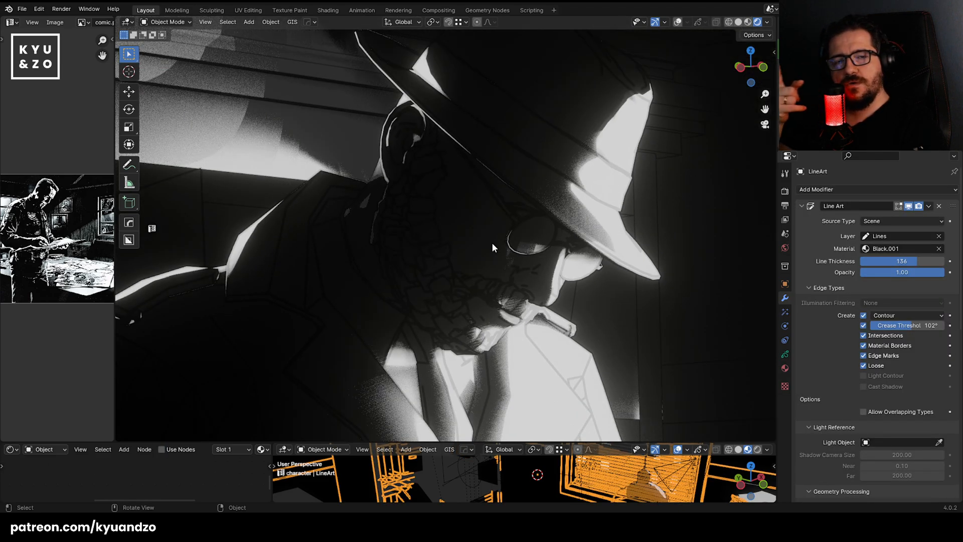
pyautogui.scroll(-2, 492, 242)
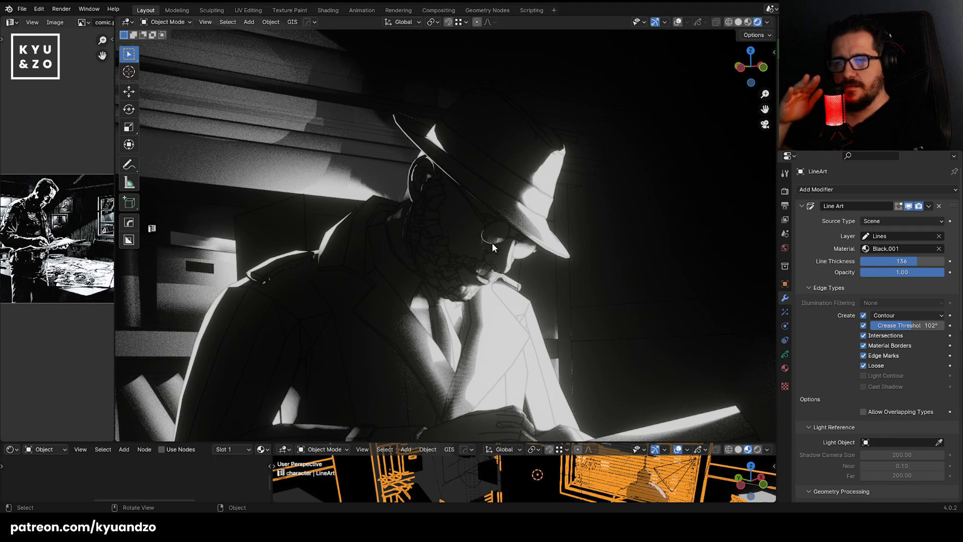
pyautogui.scroll(4, 492, 243)
pyautogui.scroll(-9, 492, 243)
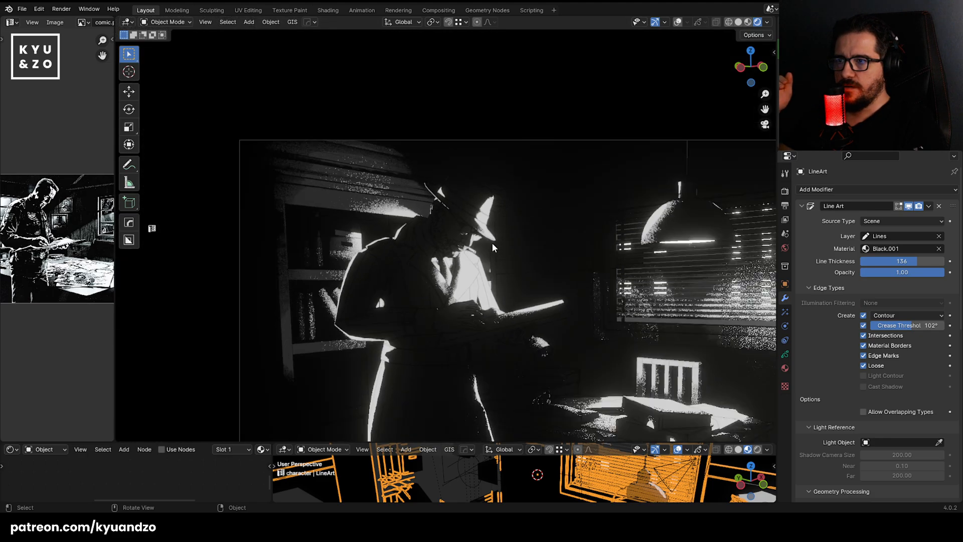
pyautogui.scroll(5, 492, 243)
# Turn the viewport overlays back on, then select the existing scene line art over the character's face and delete it.
pyautogui.click(465, 257)
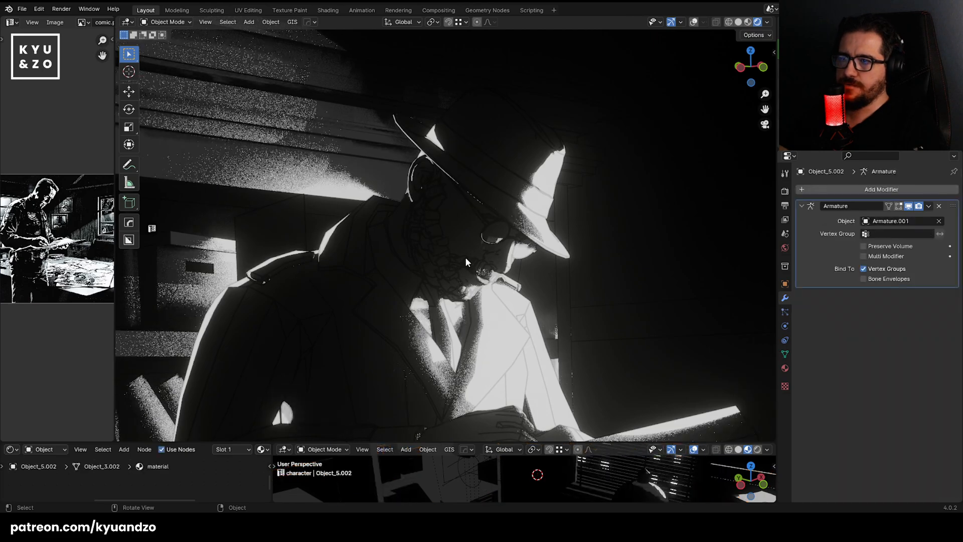
pyautogui.click(465, 257)
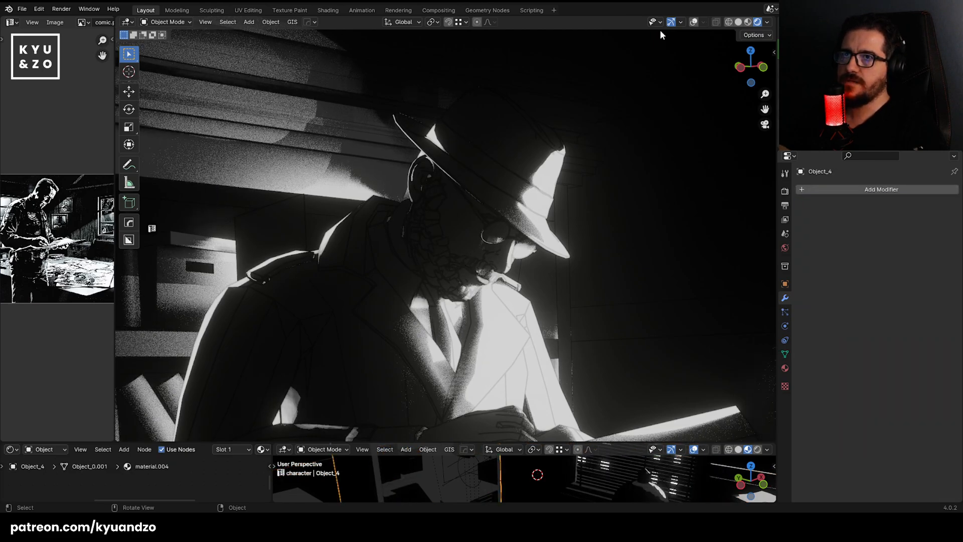
pyautogui.click(694, 22)
pyautogui.scroll(3, 471, 279)
pyautogui.click(472, 275)
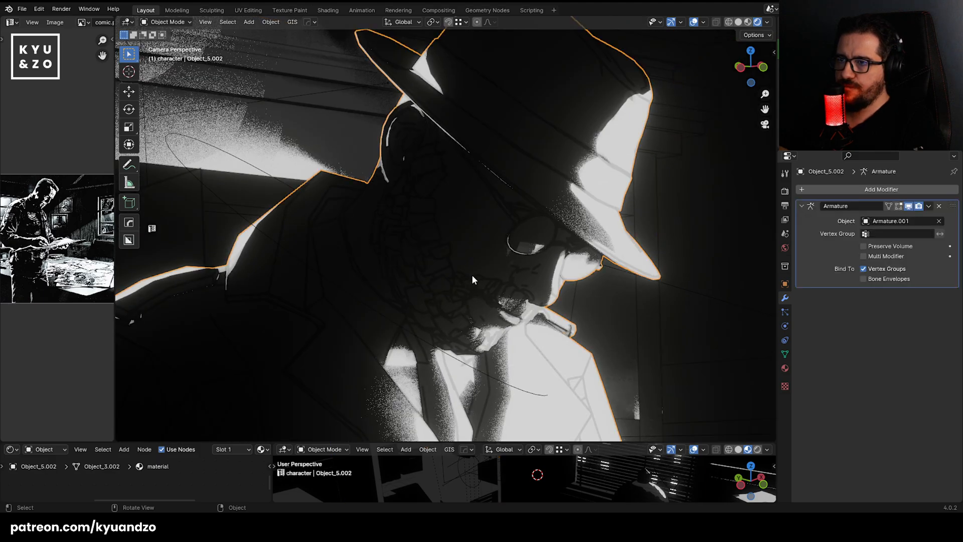
pyautogui.click(472, 276)
pyautogui.press('Delete')
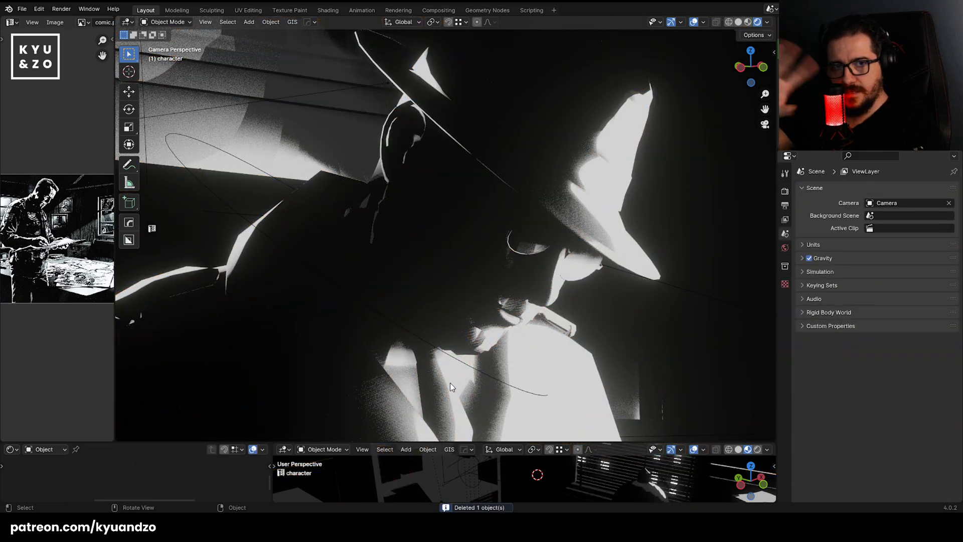
# Clear the selection of the character mesh and make Scene Collection the active collection.
pyautogui.scroll(3, 454, 371)
pyautogui.click(504, 276)
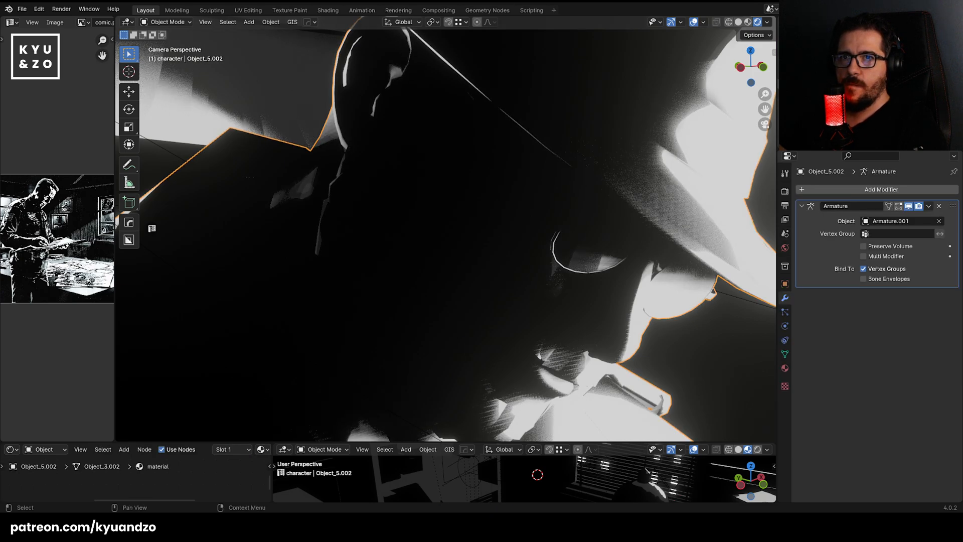
pyautogui.hotkey('alt', 'a')
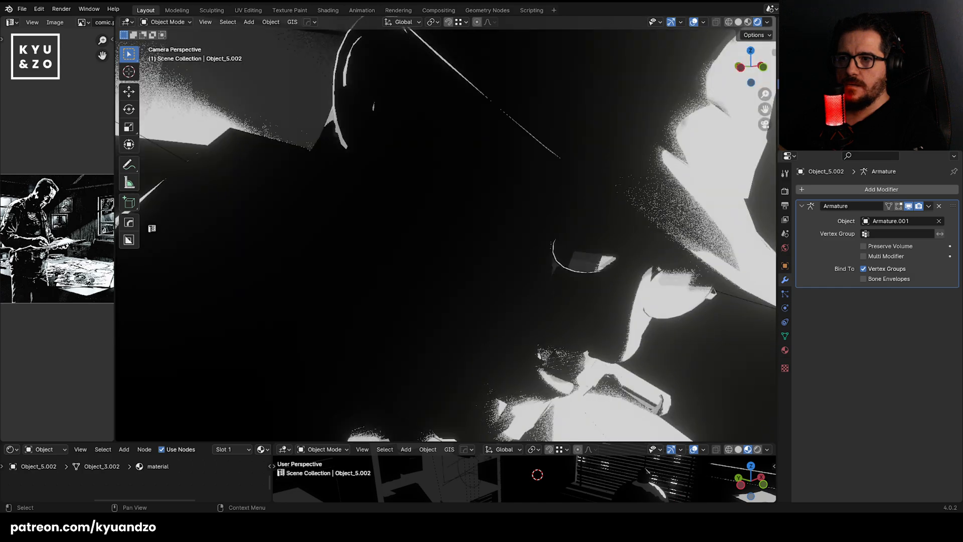
pyautogui.press('Home')
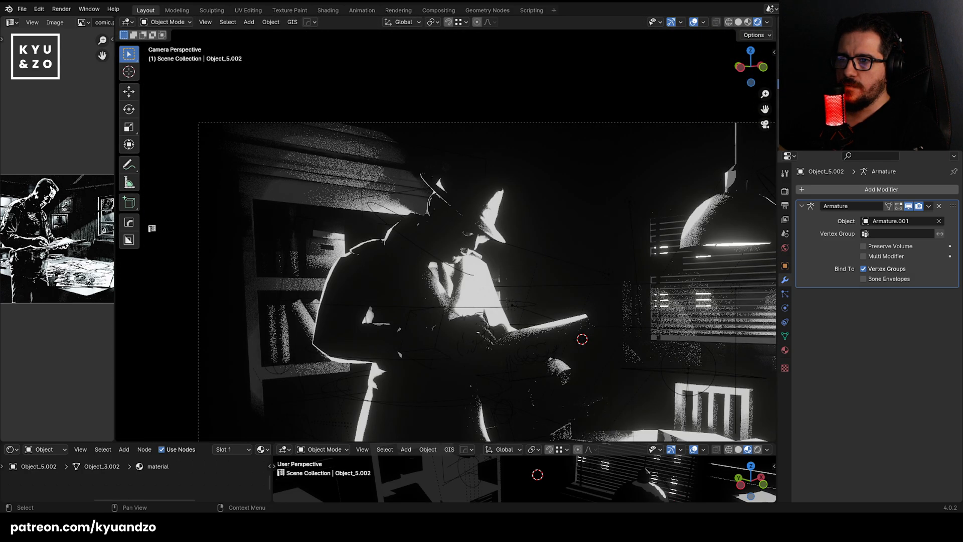
pyautogui.scroll(3, 486, 334)
# Select the character's mesh and armature together with their children and move them to a new collection.
pyautogui.click(476, 301)
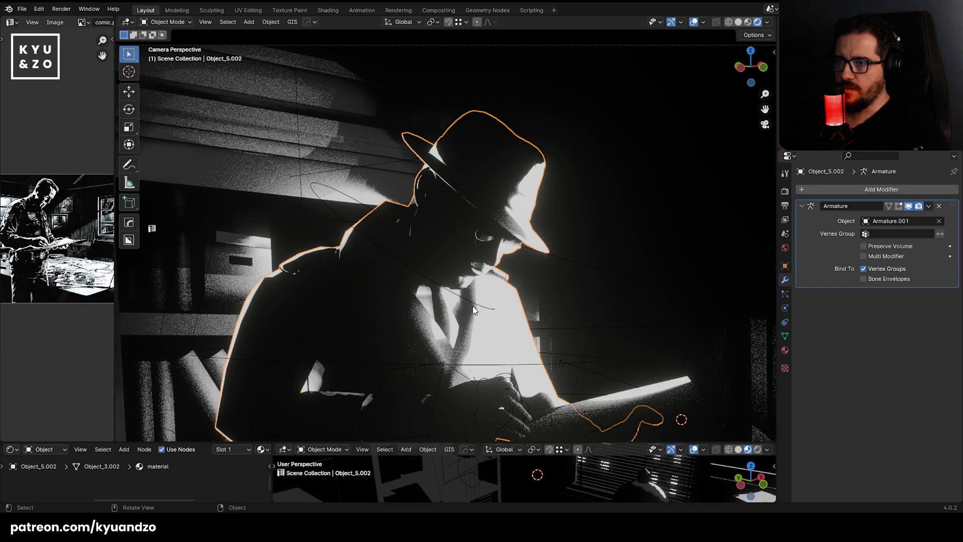
pyautogui.click(474, 303)
pyautogui.hotkey('shift', 'g')
pyautogui.click(450, 301)
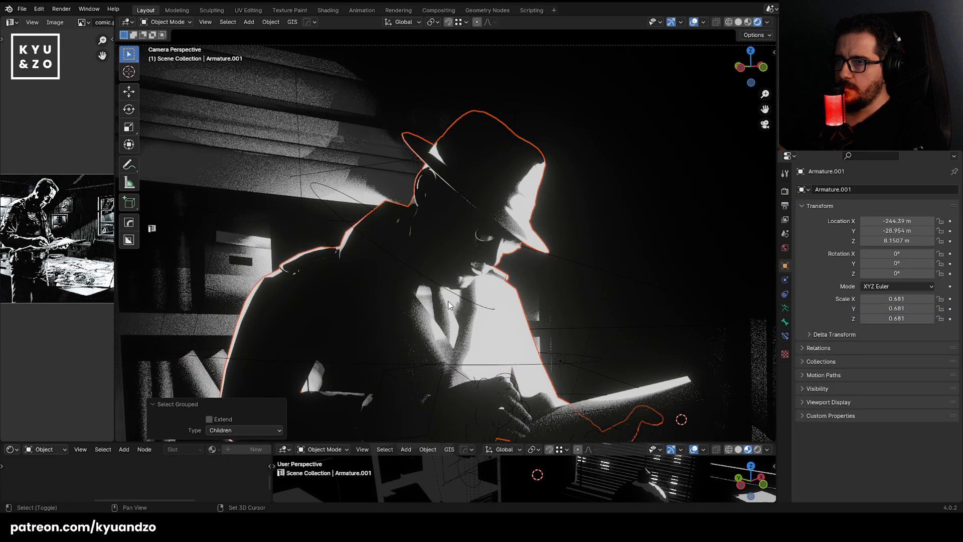
pyautogui.press('m')
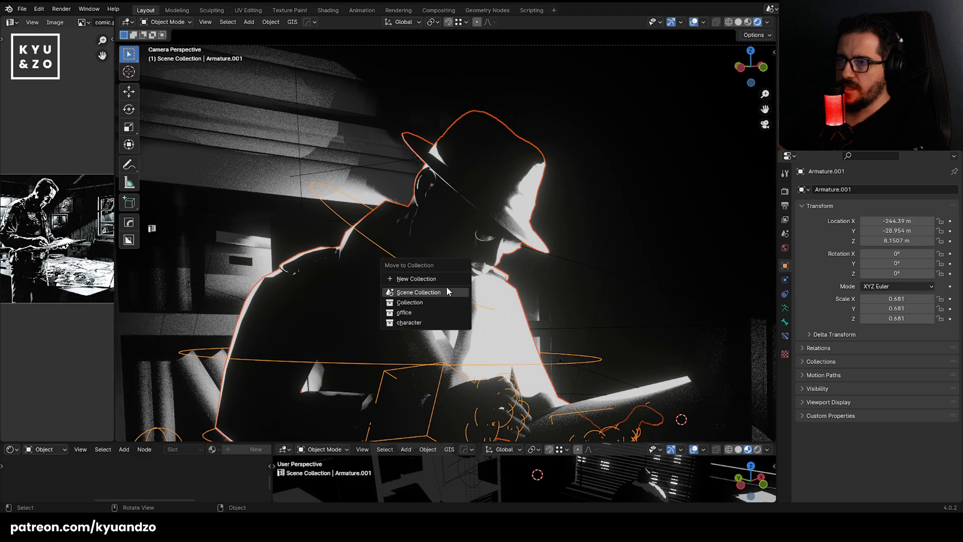
pyautogui.click(443, 279)
pyautogui.click(453, 310)
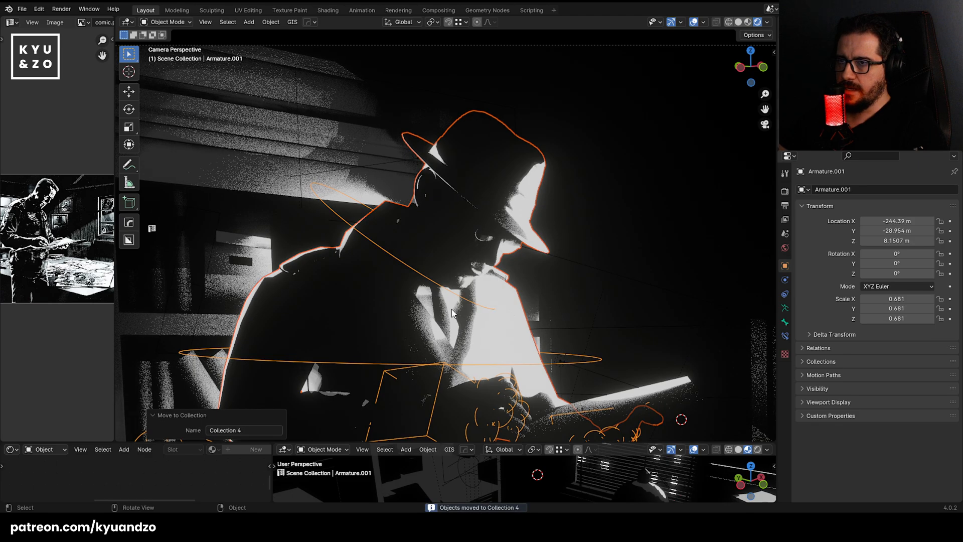
# Add a Grease Pencil Collection Line Art object to the scene and deselect the character.
pyautogui.scroll(-3, 452, 309)
pyautogui.scroll(2, 465, 310)
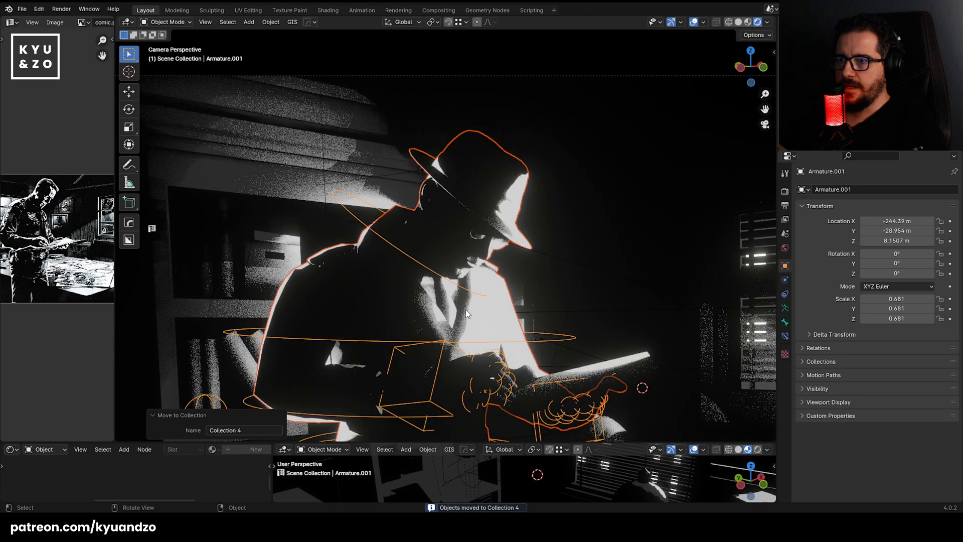
pyautogui.scroll(2, 507, 246)
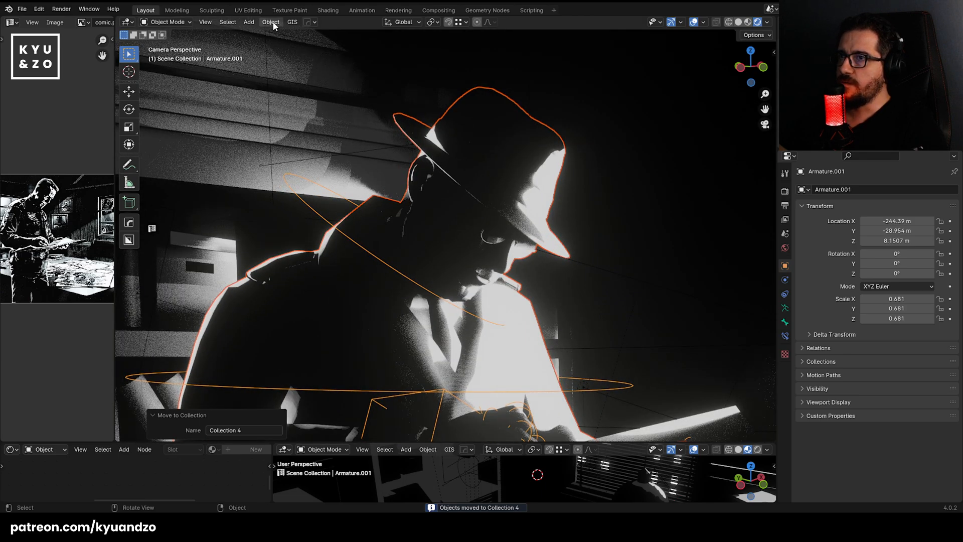
pyautogui.click(251, 23)
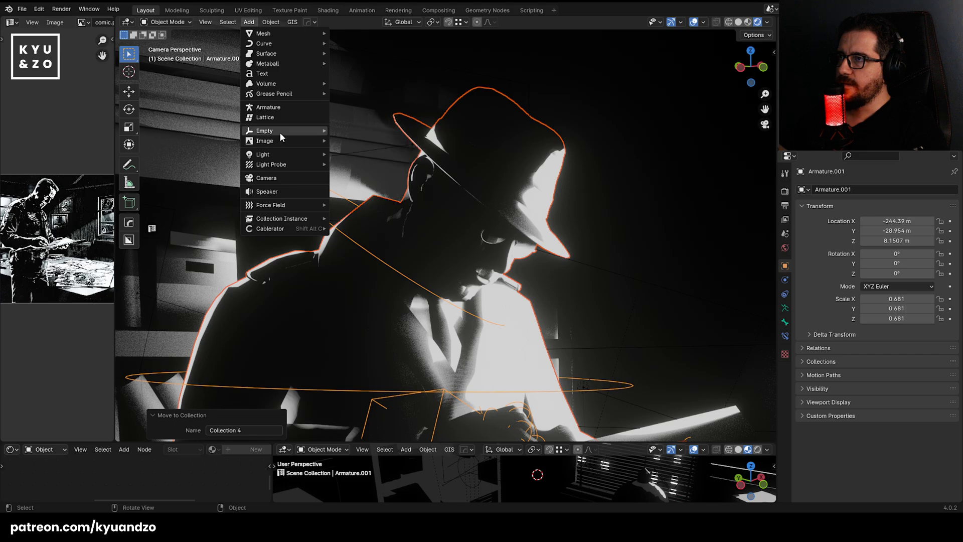
pyautogui.moveTo(283, 95)
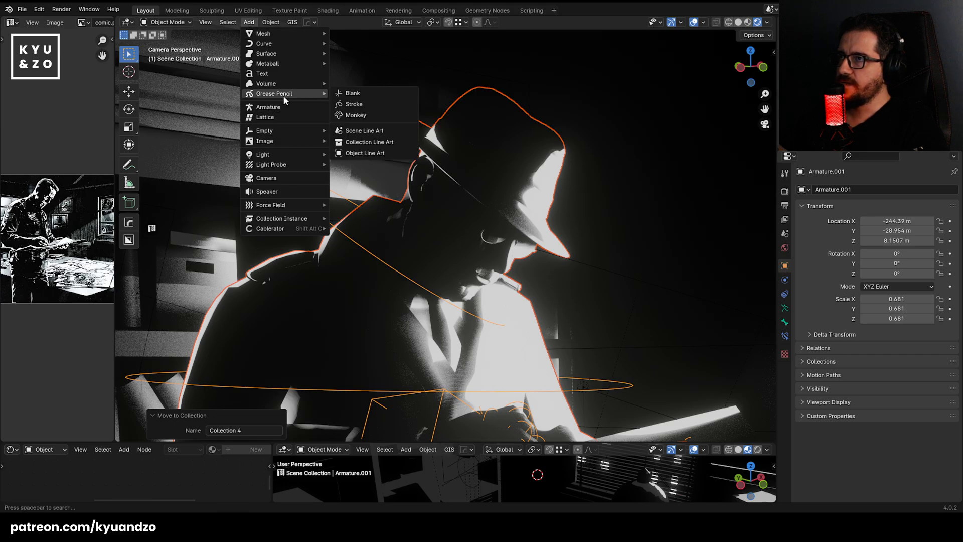
pyautogui.click(375, 143)
pyautogui.click(671, 207)
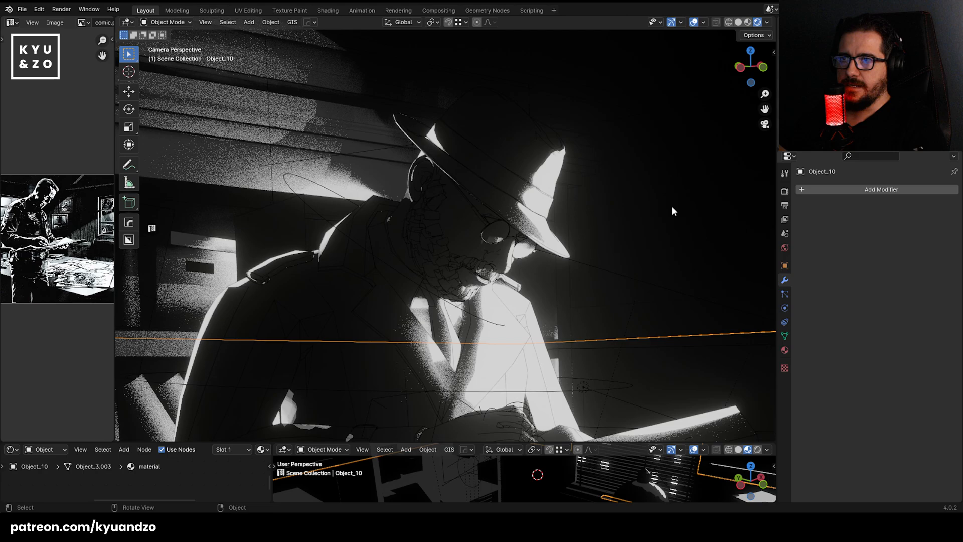
# Examine the new line art on the character's face, the desk and the chair from near and far.
pyautogui.scroll(2, 472, 242)
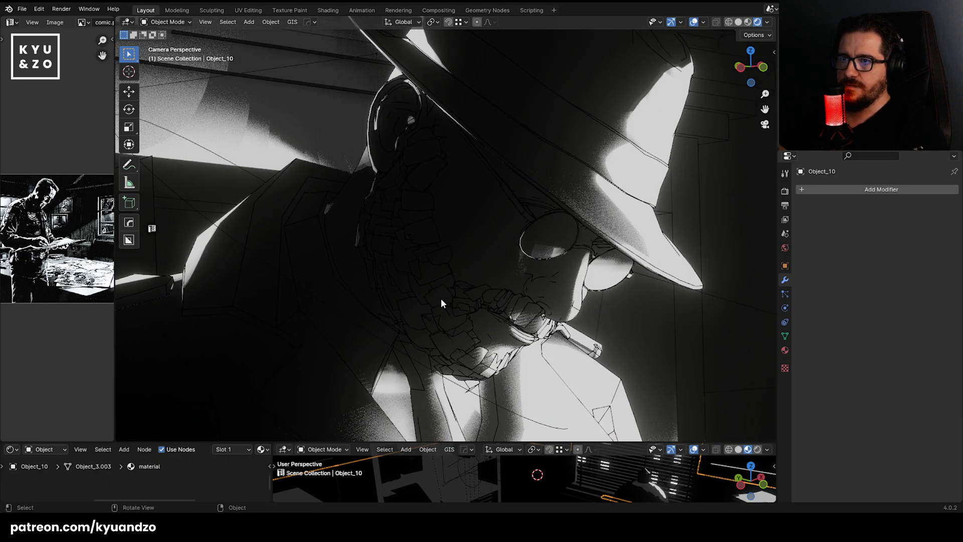
pyautogui.scroll(-6, 441, 298)
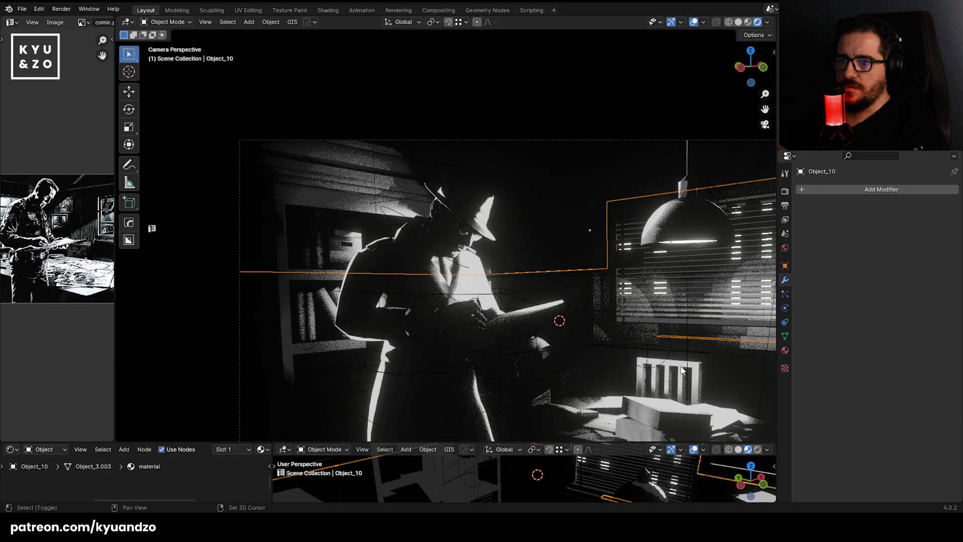
pyautogui.keyDown('shift'); pyautogui.moveTo(682, 370); pyautogui.dragTo(516, 250, button='middle'); pyautogui.keyUp('shift')
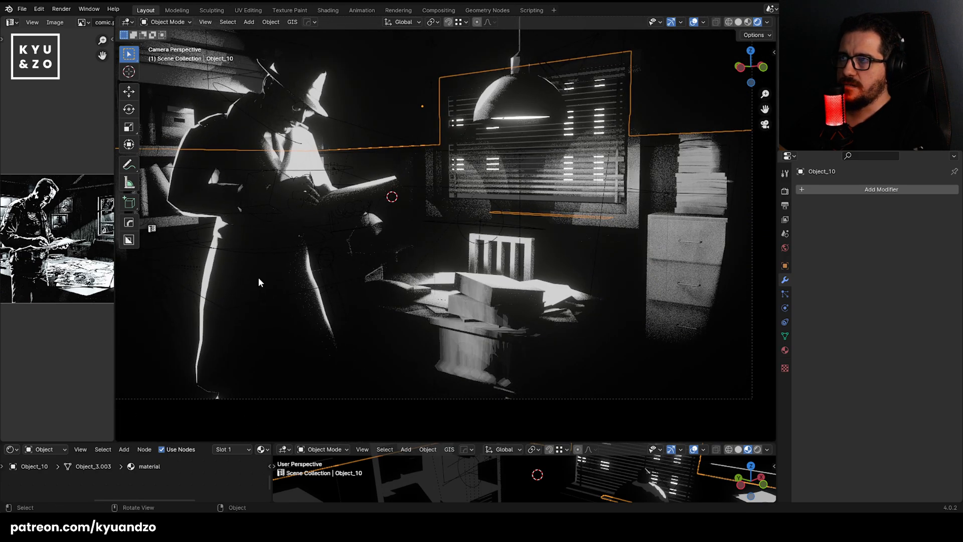
pyautogui.keyDown('shift'); pyautogui.moveTo(583, 282); pyautogui.dragTo(534, 275, button='middle'); pyautogui.keyUp('shift')
pyautogui.scroll(7, 533, 275)
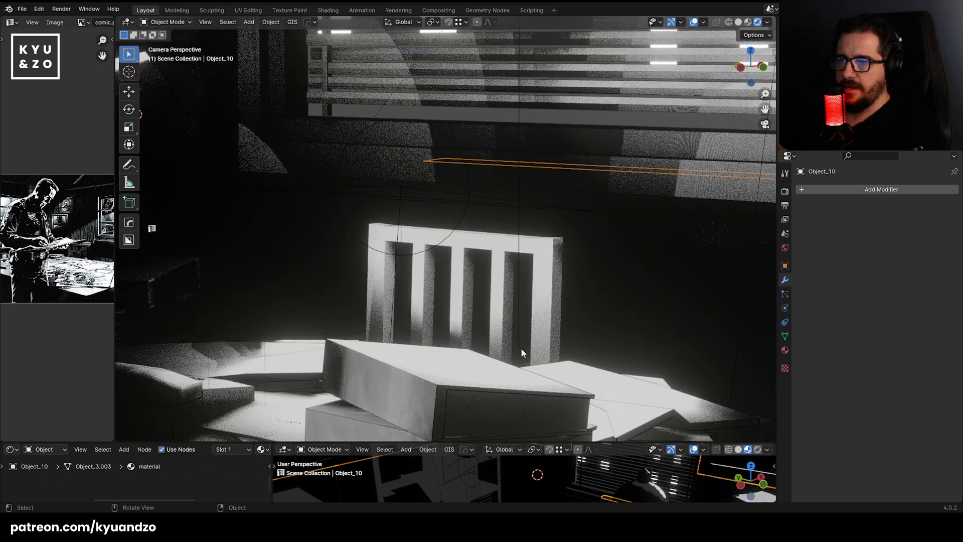
pyautogui.scroll(-5, 521, 347)
pyautogui.keyDown('shift'); pyautogui.moveTo(306, 247); pyautogui.dragTo(484, 274, button='middle'); pyautogui.keyUp('shift')
pyautogui.keyDown('shift'); pyautogui.moveTo(638, 212); pyautogui.dragTo(522, 232, button='middle'); pyautogui.keyUp('shift')
pyautogui.click(497, 289)
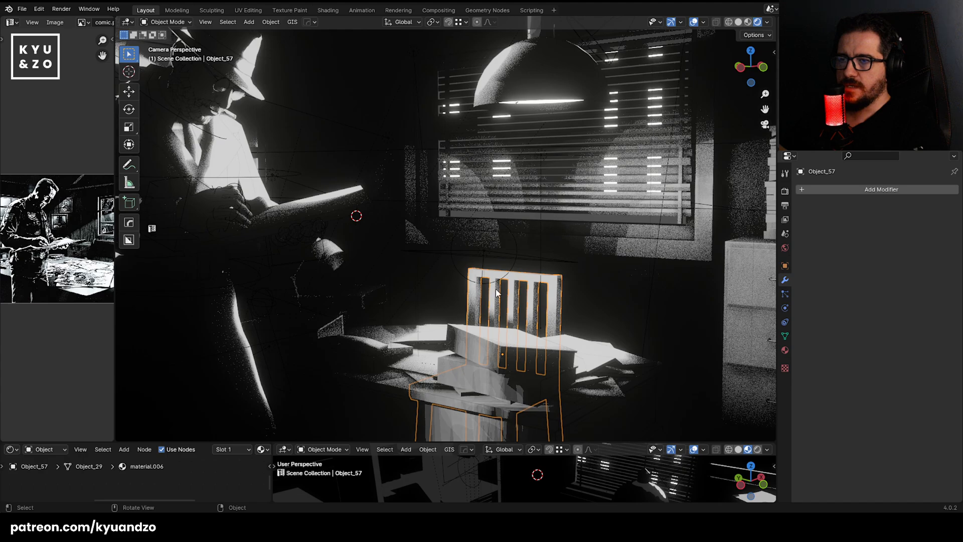
pyautogui.scroll(-5, 465, 222)
pyautogui.scroll(4, 401, 166)
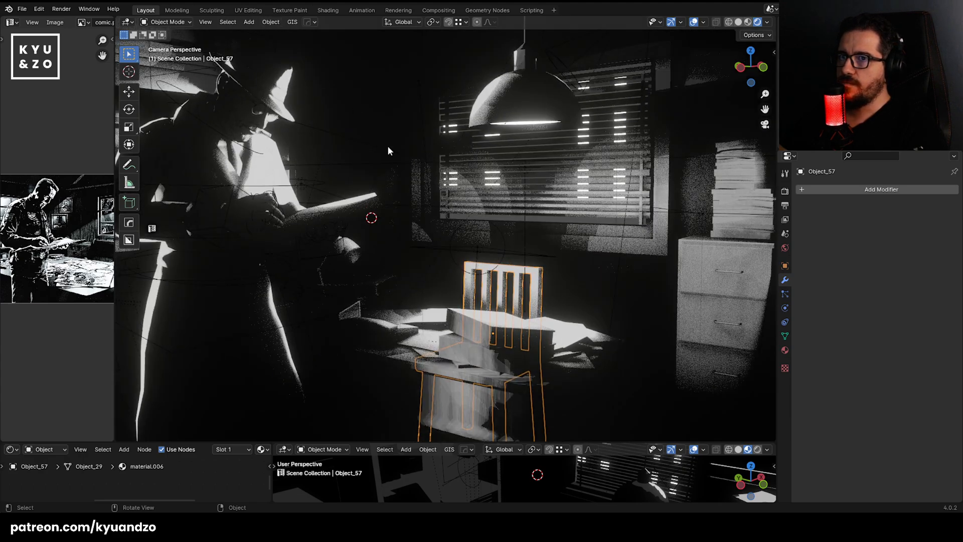
# Try to add a second Grease Pencil Collection Line Art with the room's wall selected.
pyautogui.click(271, 22)
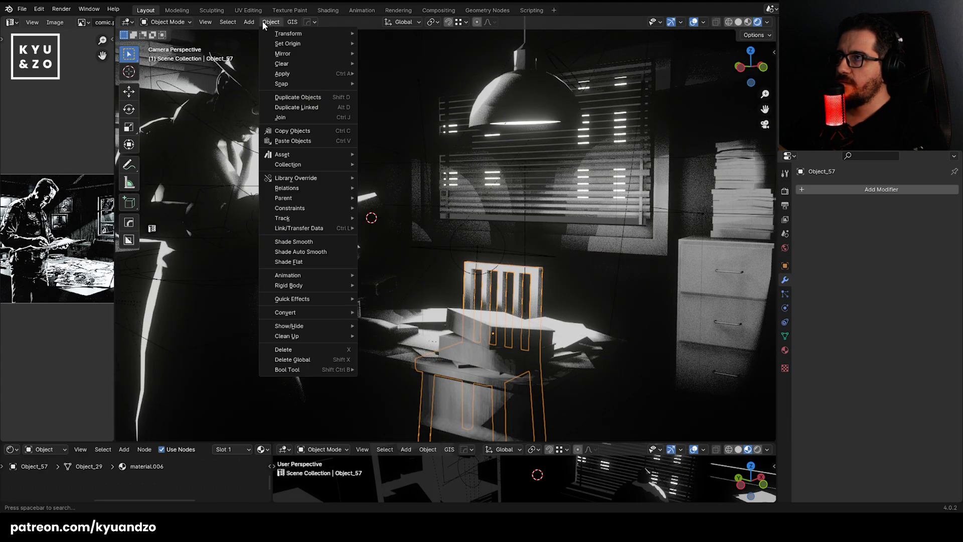
pyautogui.moveTo(248, 22)
pyautogui.moveTo(280, 94)
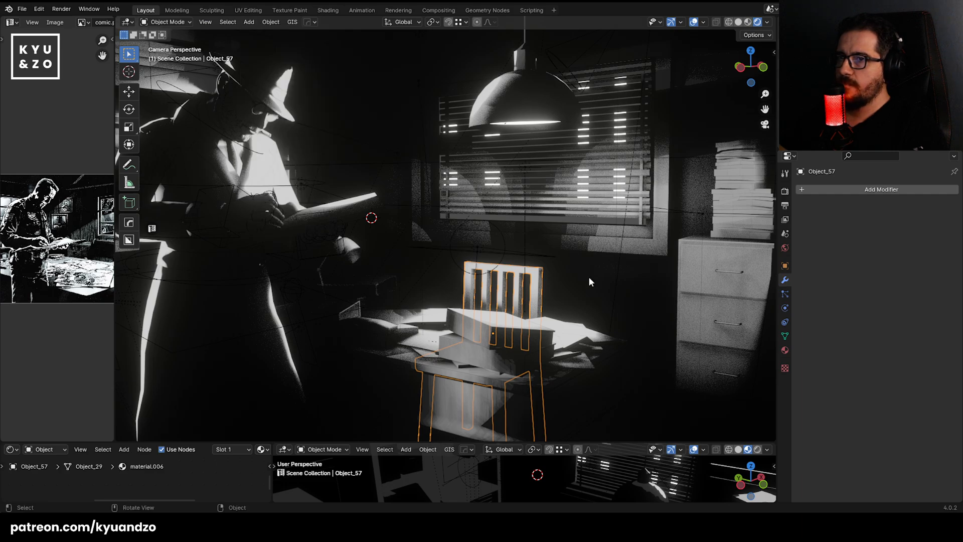
pyautogui.click(579, 247)
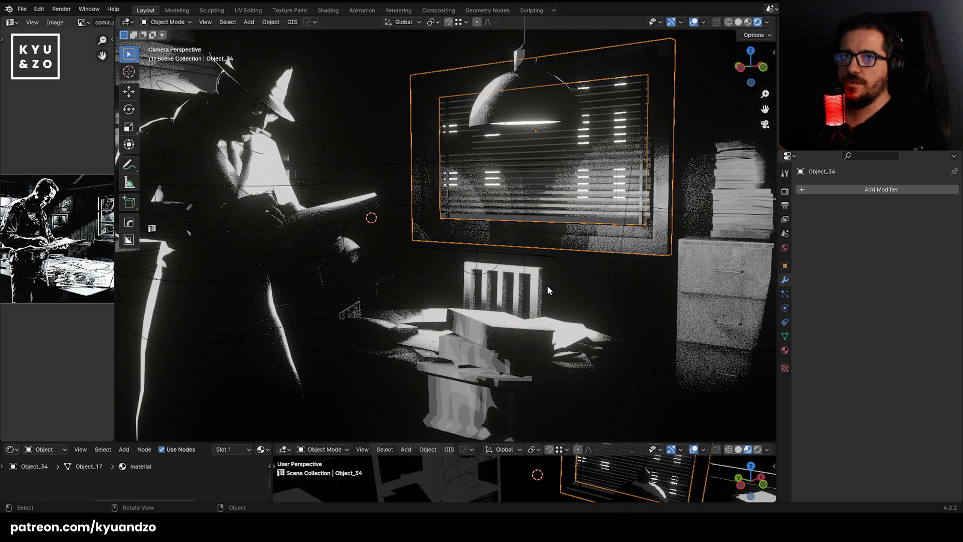
pyautogui.click(622, 264)
pyautogui.click(265, 22)
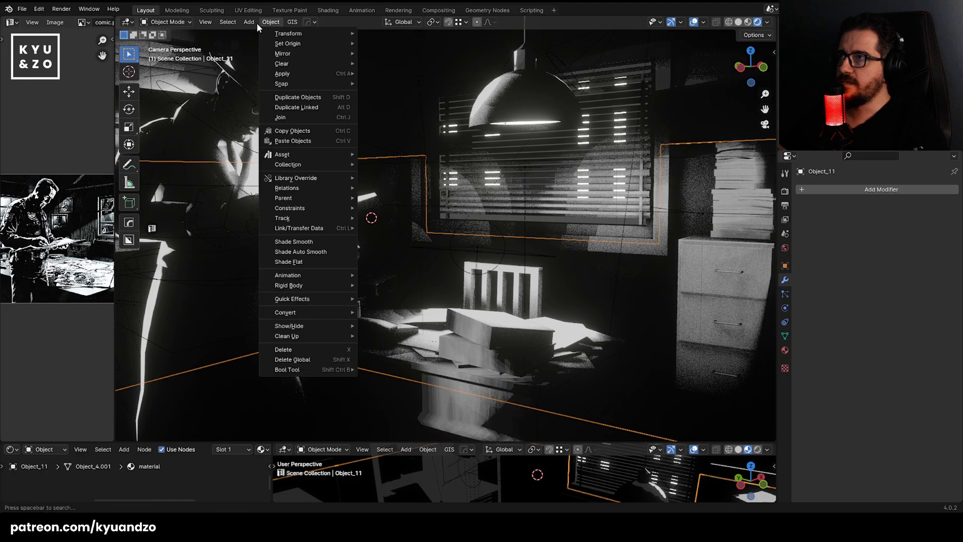
pyautogui.moveTo(253, 22)
pyautogui.moveTo(302, 92)
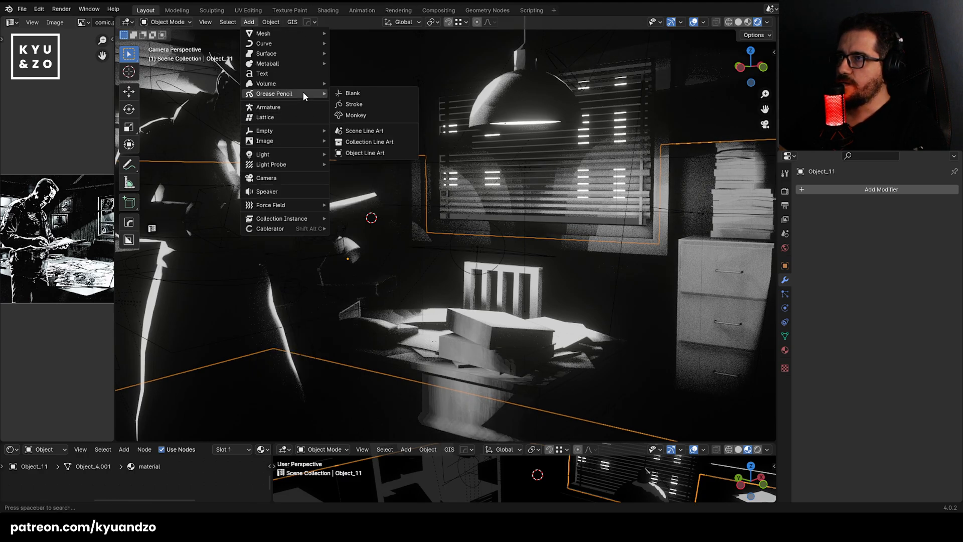
pyautogui.click(374, 142)
pyautogui.hotkey('ctrl', 'z')
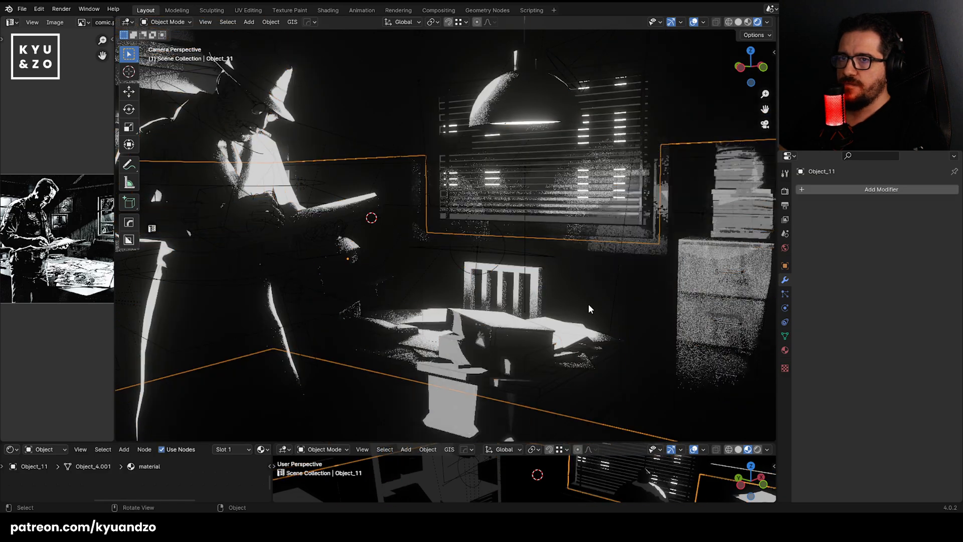
# Select the collection line art at the filing cabinet and set its Line Art modifier's line thickness to 87.
pyautogui.scroll(6, 551, 281)
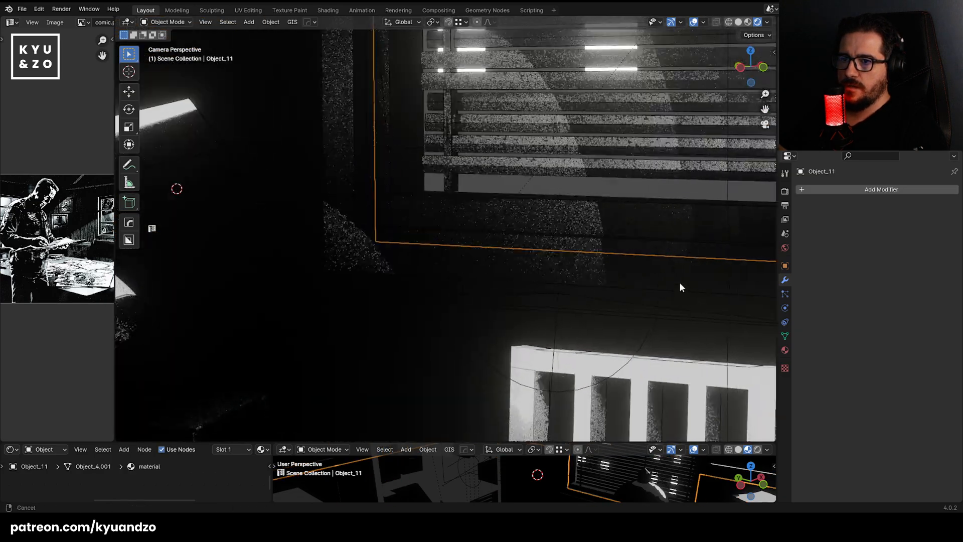
pyautogui.keyDown('shift'); pyautogui.moveTo(679, 288); pyautogui.dragTo(423, 172, button='middle'); pyautogui.keyUp('shift')
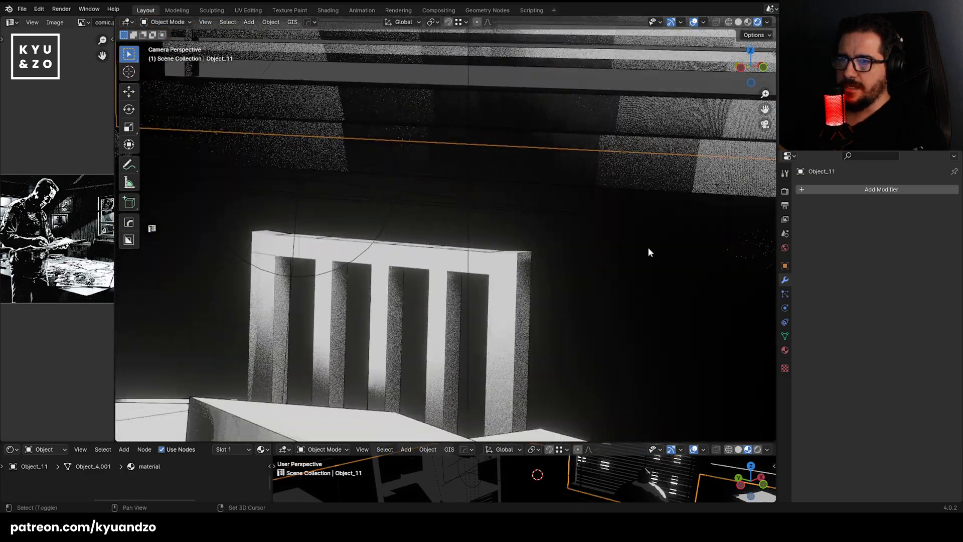
pyautogui.keyDown('shift'); pyautogui.moveTo(649, 248); pyautogui.dragTo(262, 292, button='middle'); pyautogui.keyUp('shift')
pyautogui.keyDown('shift'); pyautogui.moveTo(449, 189); pyautogui.dragTo(230, 207, button='middle'); pyautogui.keyUp('shift')
pyautogui.scroll(3, 436, 221)
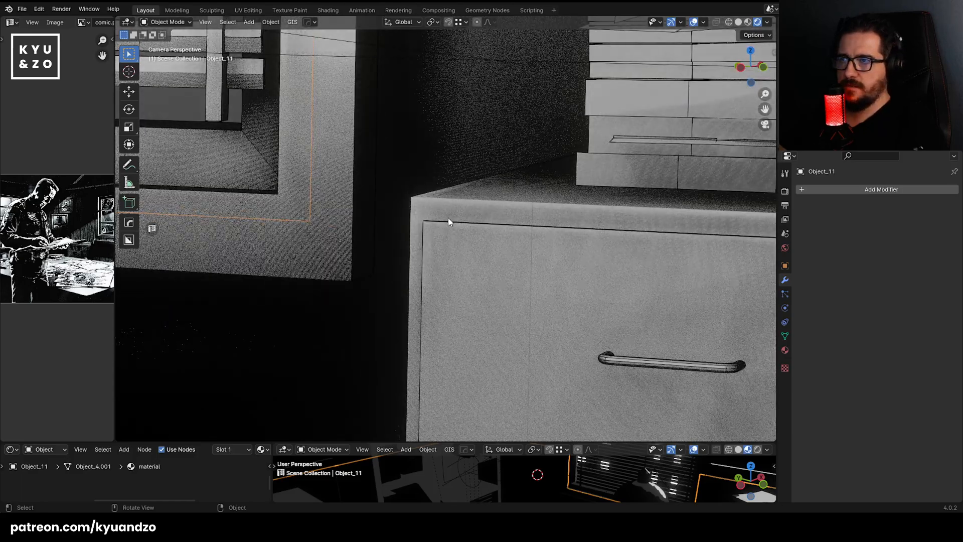
pyautogui.click(507, 227)
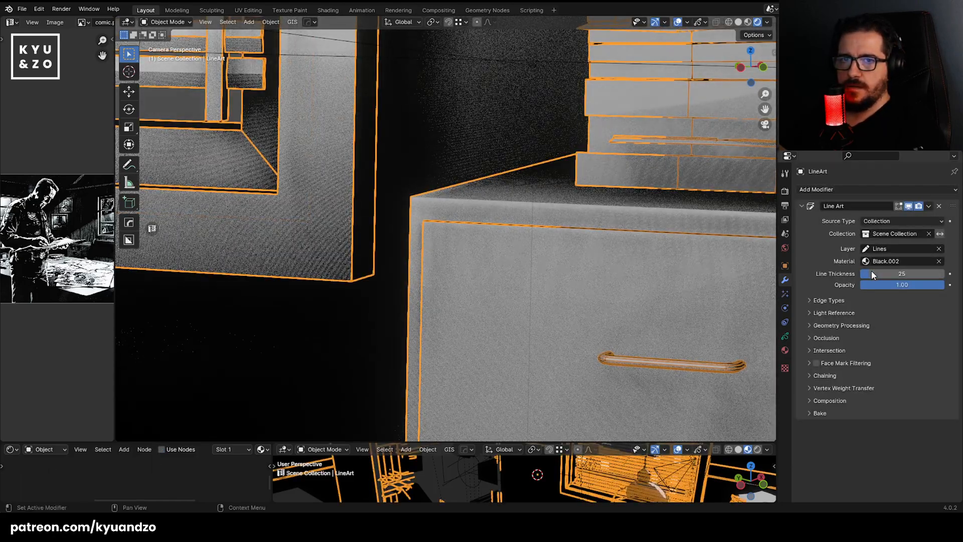
pyautogui.moveTo(897, 274); pyautogui.dragTo(924, 273)
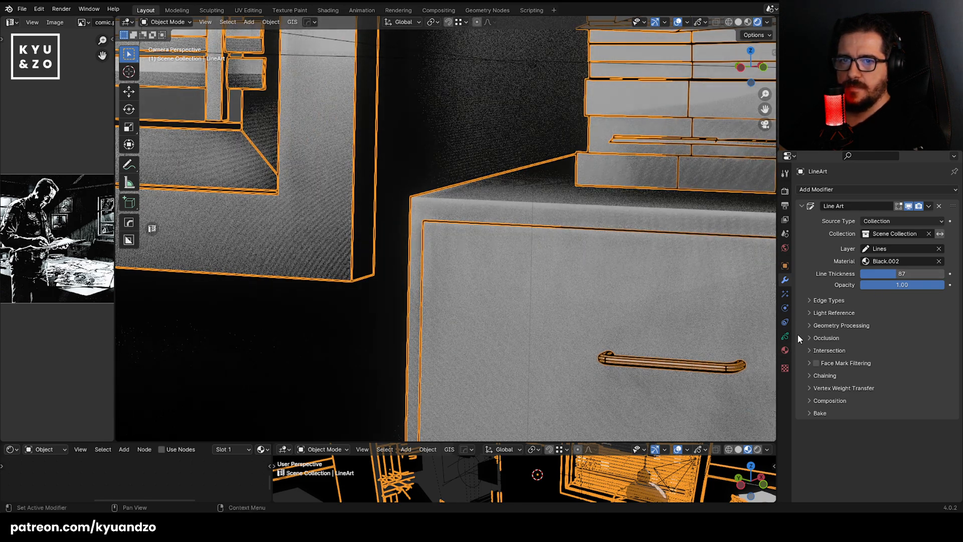
# Open the line art's Black.002 material and check the line type options of its stroke.
pyautogui.click(785, 337)
pyautogui.click(784, 349)
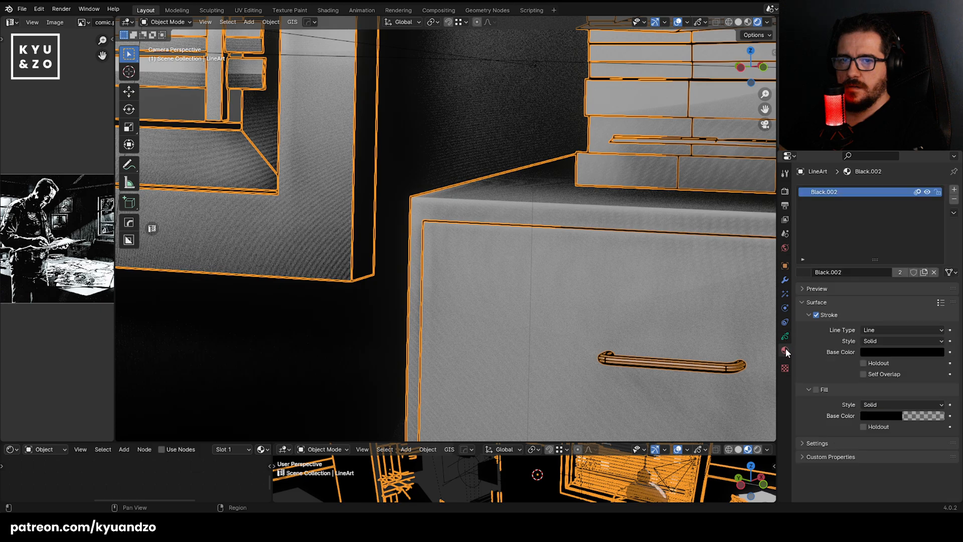
pyautogui.click(892, 329)
pyautogui.click(892, 329)
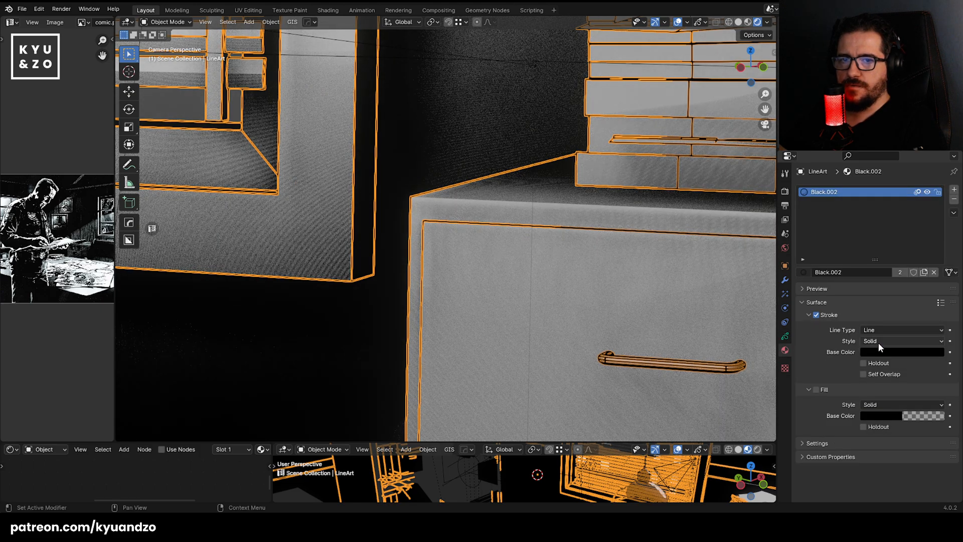
# Set the blend mode of the collection line art's Lines layer to Multiply.
pyautogui.click(785, 336)
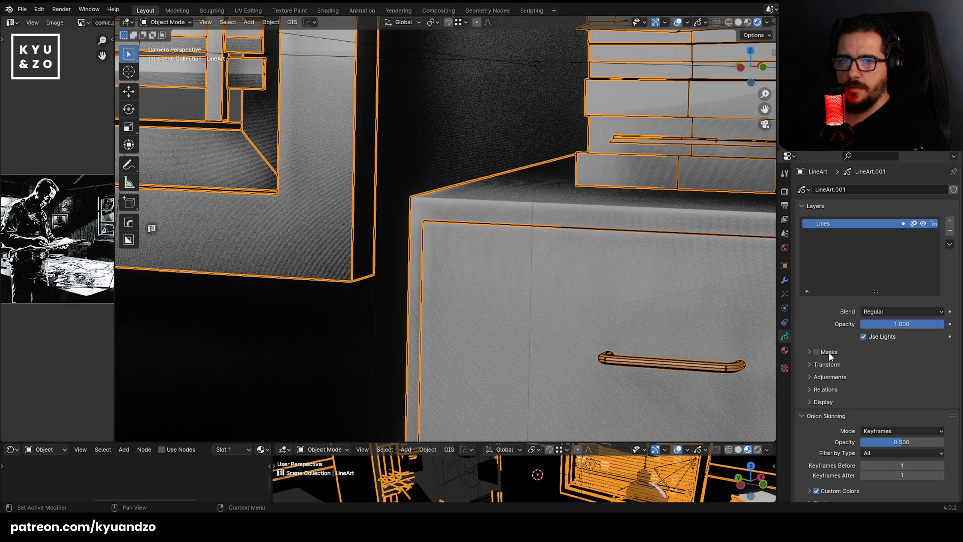
pyautogui.click(875, 312)
pyautogui.click(877, 369)
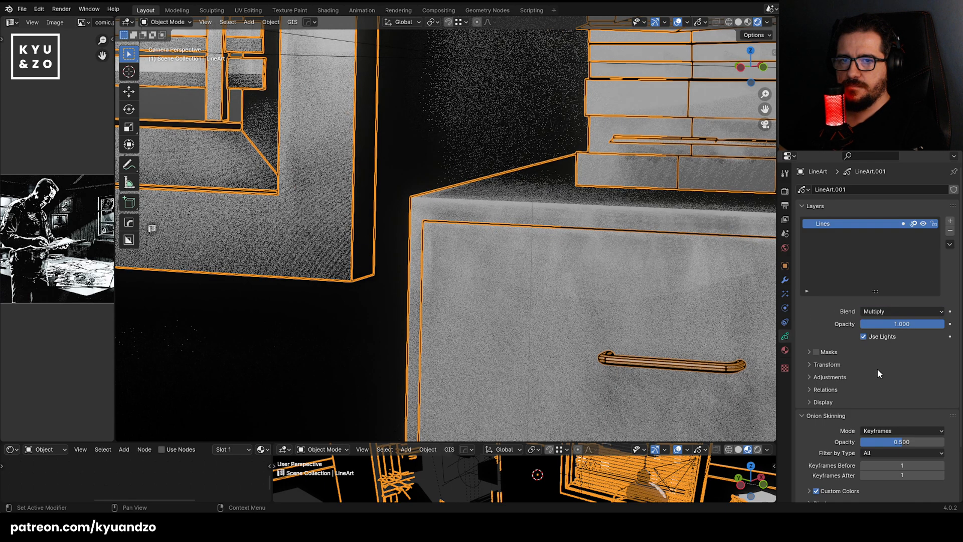
# Lighten the Black.002 stroke's base color to a very dark gray with a value of 0.028.
pyautogui.click(784, 349)
pyautogui.click(902, 352)
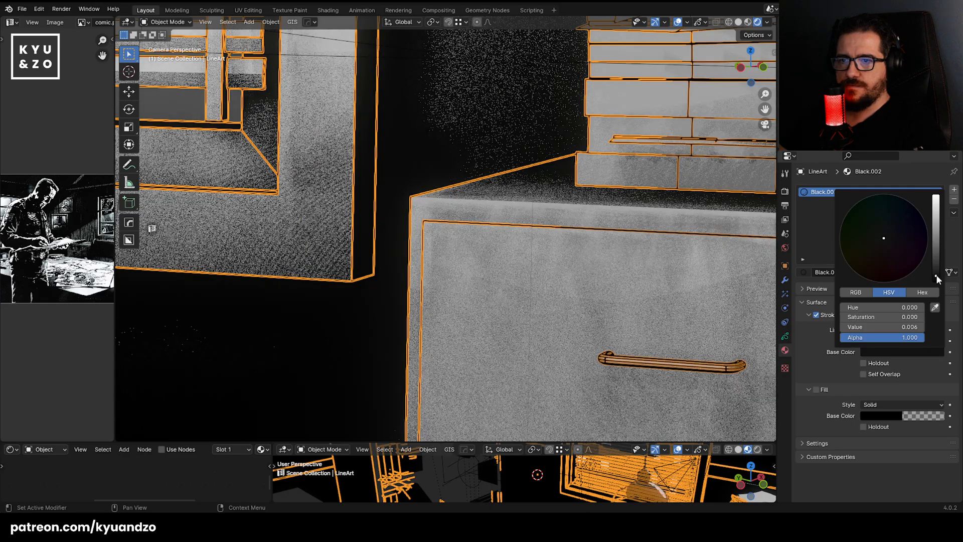
pyautogui.click(533, 109)
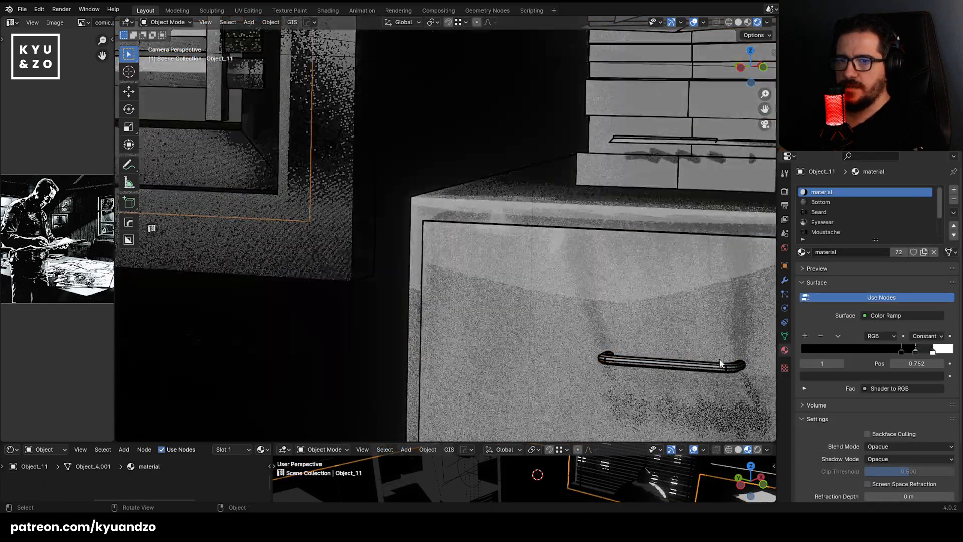
pyautogui.click(747, 361)
pyautogui.click(741, 361)
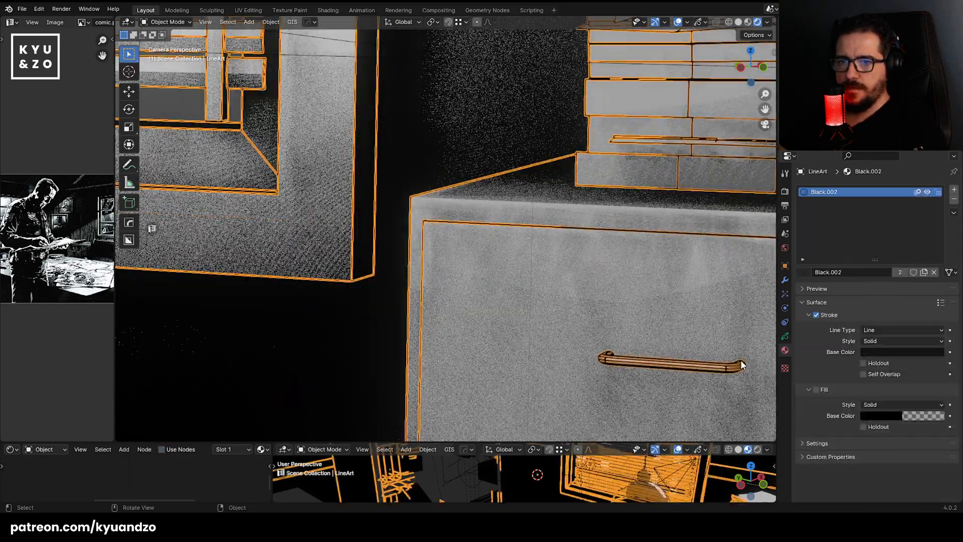
pyautogui.click(898, 352)
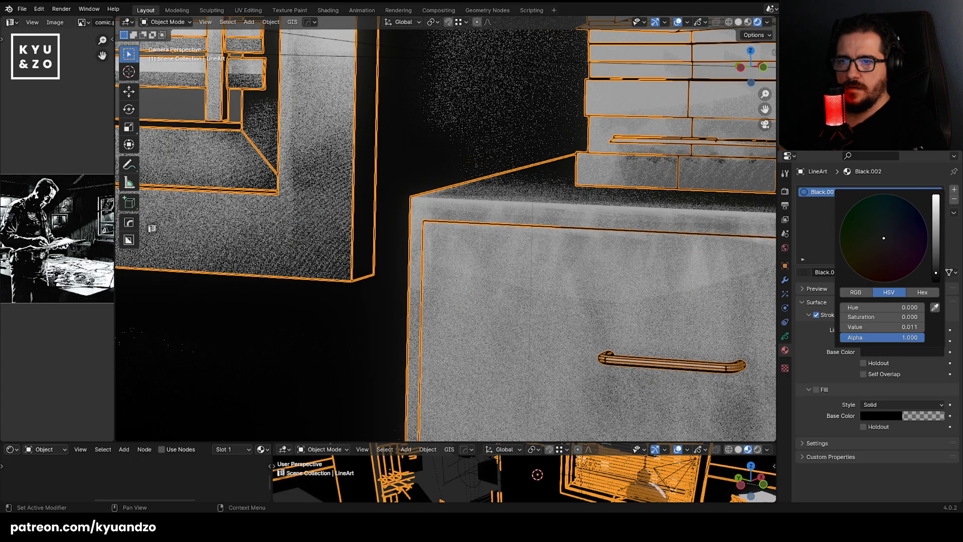
pyautogui.click(934, 258)
pyautogui.click(935, 233)
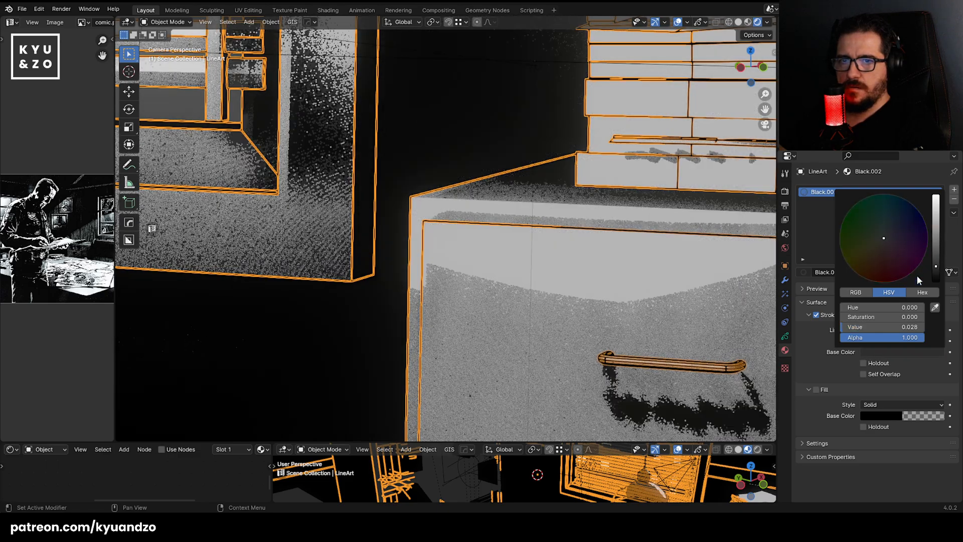
# Lower the Lines layer's opacity to 0.365 and turn off Use Lights for it.
pyautogui.click(784, 336)
pyautogui.moveTo(906, 324)
pyautogui.mouseDown()
pyautogui.moveTo(860, 323)
pyautogui.moveTo(887, 323)
pyautogui.mouseUp()
pyautogui.click(863, 336)
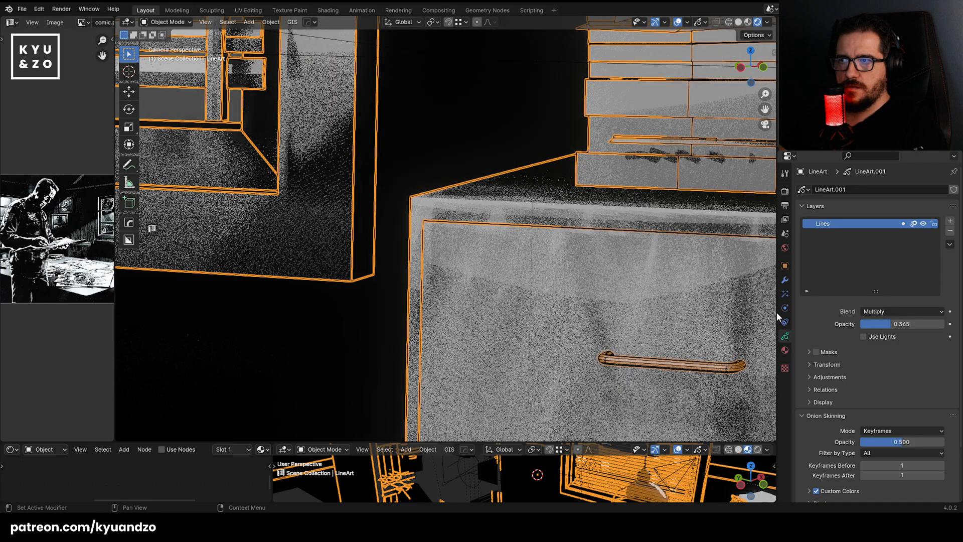
pyautogui.click(530, 170)
# Examine the line art on the desk, the books, the chair and the character from near and far.
pyautogui.scroll(-6, 507, 297)
pyautogui.scroll(6, 567, 262)
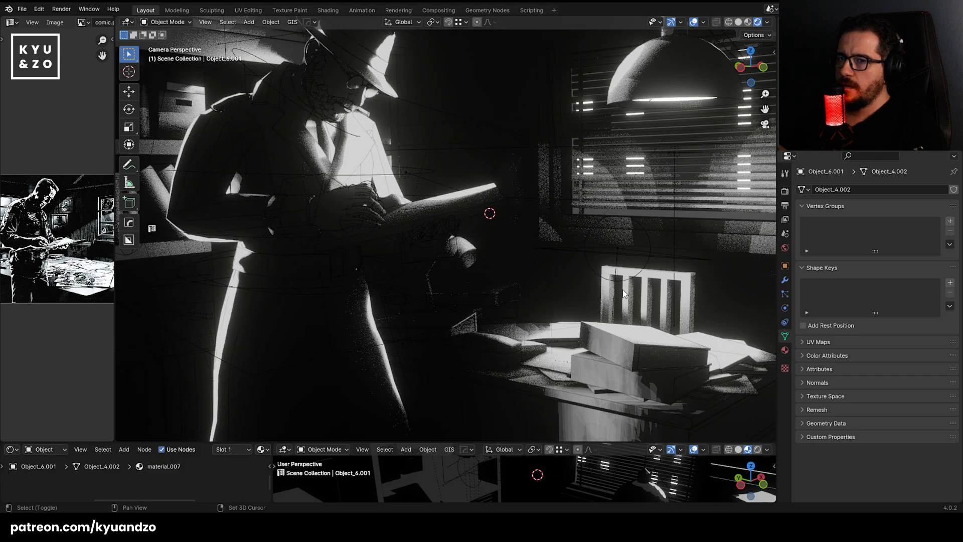
pyautogui.keyDown('shift'); pyautogui.moveTo(623, 294); pyautogui.dragTo(402, 173, button='middle'); pyautogui.keyUp('shift')
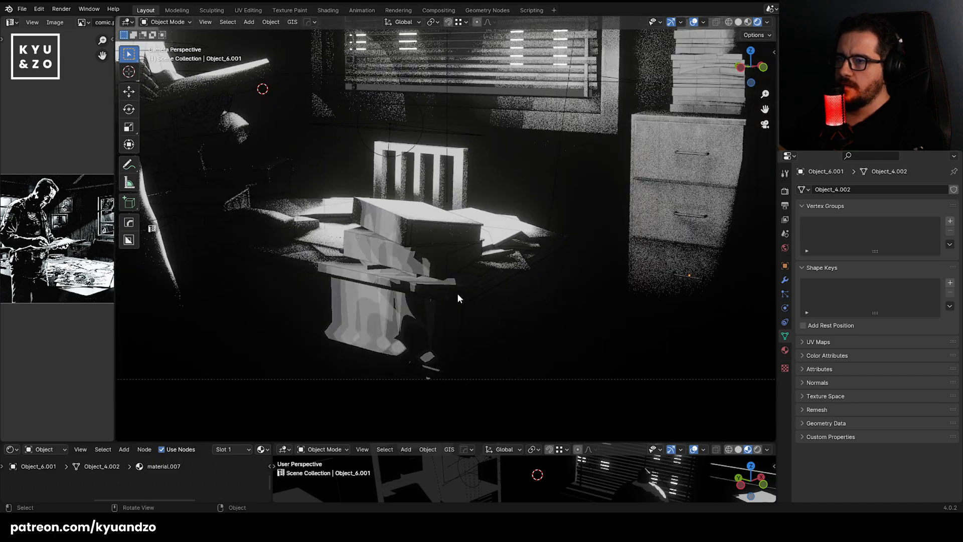
pyautogui.scroll(5, 456, 294)
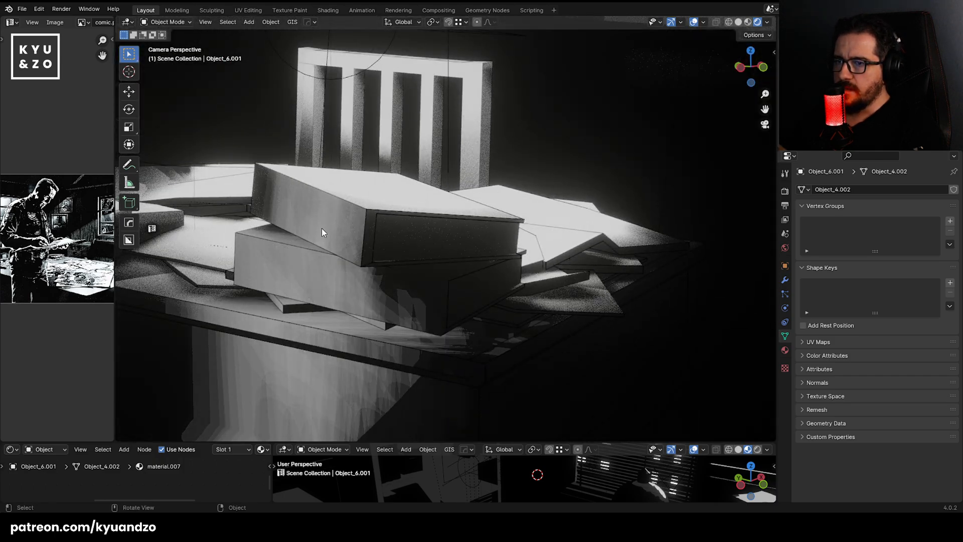
pyautogui.scroll(-5, 321, 228)
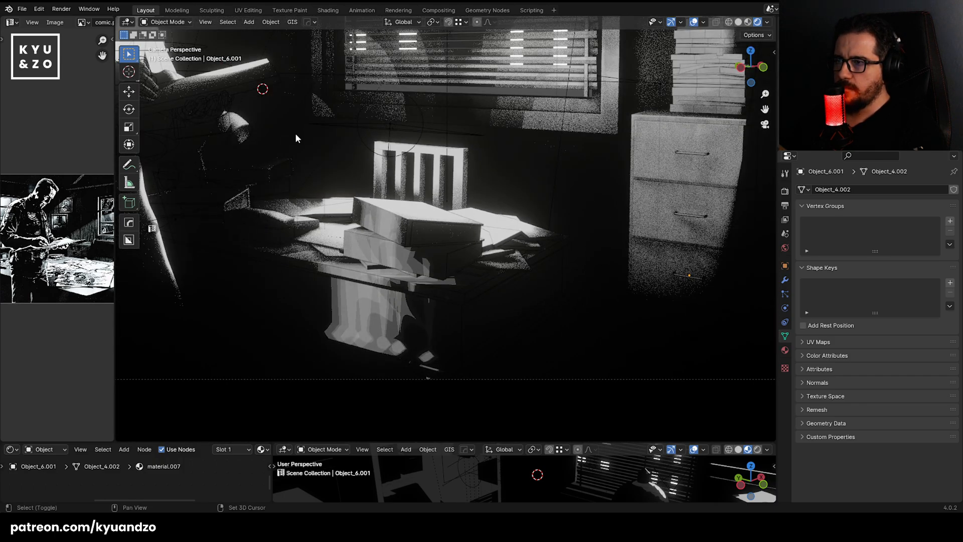
pyautogui.keyDown('shift'); pyautogui.moveTo(296, 134); pyautogui.dragTo(527, 245, button='middle'); pyautogui.keyUp('shift')
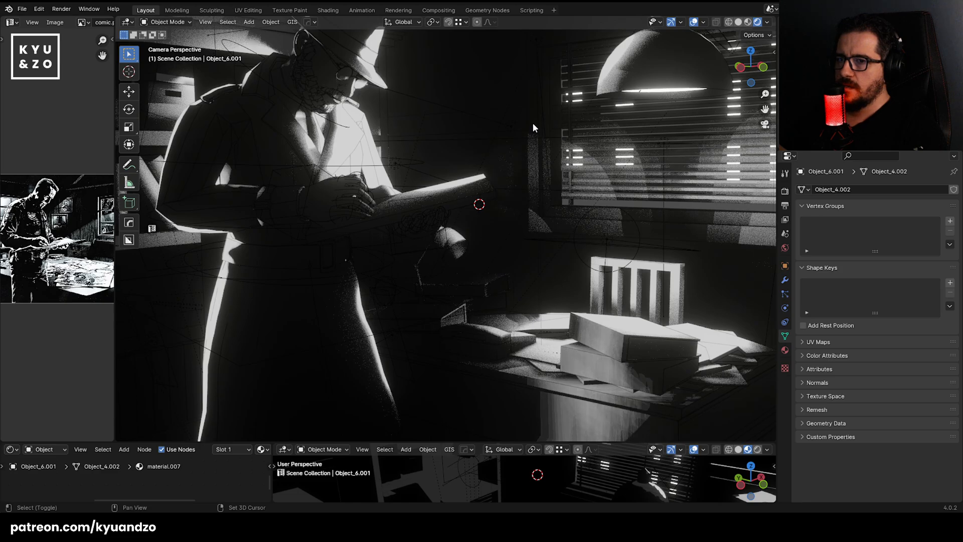
pyautogui.keyDown('shift'); pyautogui.moveTo(623, 305); pyautogui.dragTo(477, 278, button='middle'); pyautogui.keyUp('shift')
pyautogui.scroll(8, 488, 360)
pyautogui.keyDown('shift'); pyautogui.moveTo(489, 360); pyautogui.dragTo(485, 183, button='middle'); pyautogui.keyUp('shift')
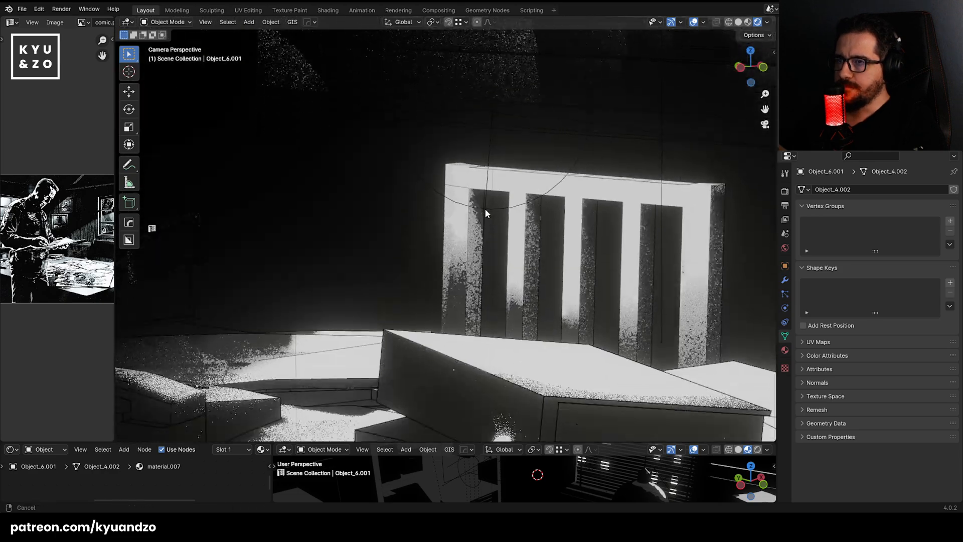
pyautogui.scroll(-3, 485, 183)
pyautogui.scroll(-4, 485, 183)
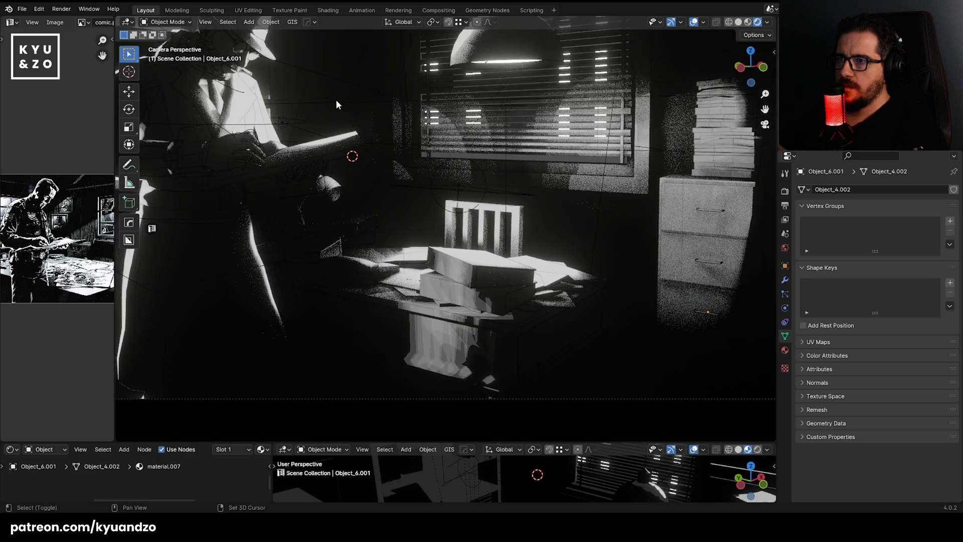
pyautogui.keyDown('shift'); pyautogui.moveTo(336, 99); pyautogui.dragTo(511, 209, button='middle'); pyautogui.keyUp('shift')
pyautogui.scroll(5, 416, 192)
pyautogui.keyDown('shift'); pyautogui.moveTo(416, 191); pyautogui.dragTo(486, 272, button='middle'); pyautogui.keyUp('shift')
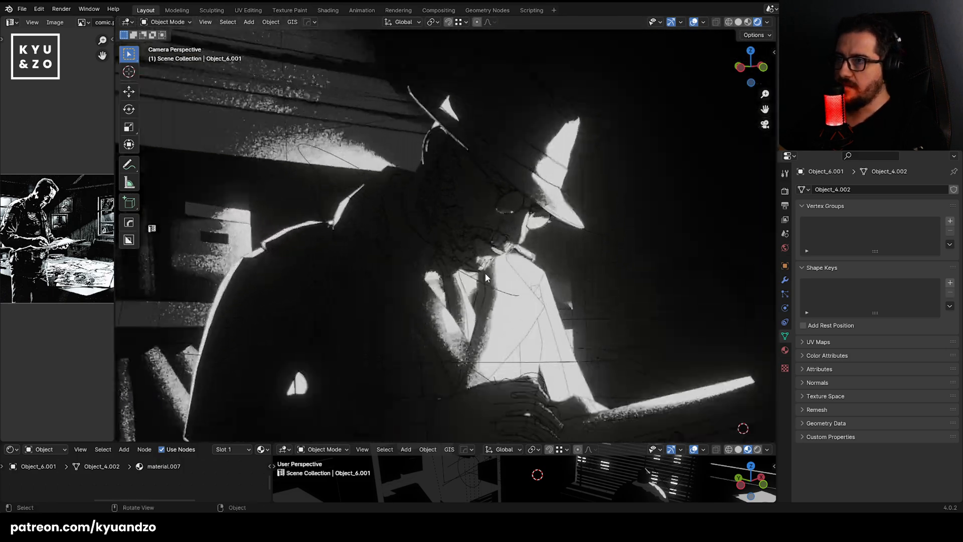
pyautogui.scroll(3, 477, 260)
# Cycle through the overlapping objects at the character's beard to compare the two line art objects there.
pyautogui.click(455, 202)
pyautogui.scroll(3, 457, 201)
pyautogui.keyDown('shift'); pyautogui.moveTo(460, 200); pyautogui.dragTo(400, 218, button='middle'); pyautogui.keyUp('shift')
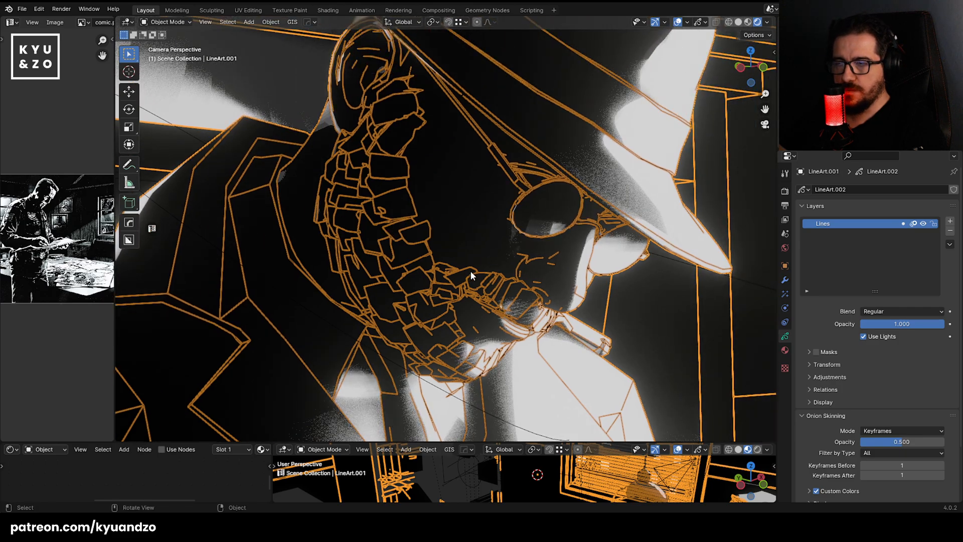
pyautogui.scroll(-7, 513, 225)
pyautogui.scroll(7, 389, 244)
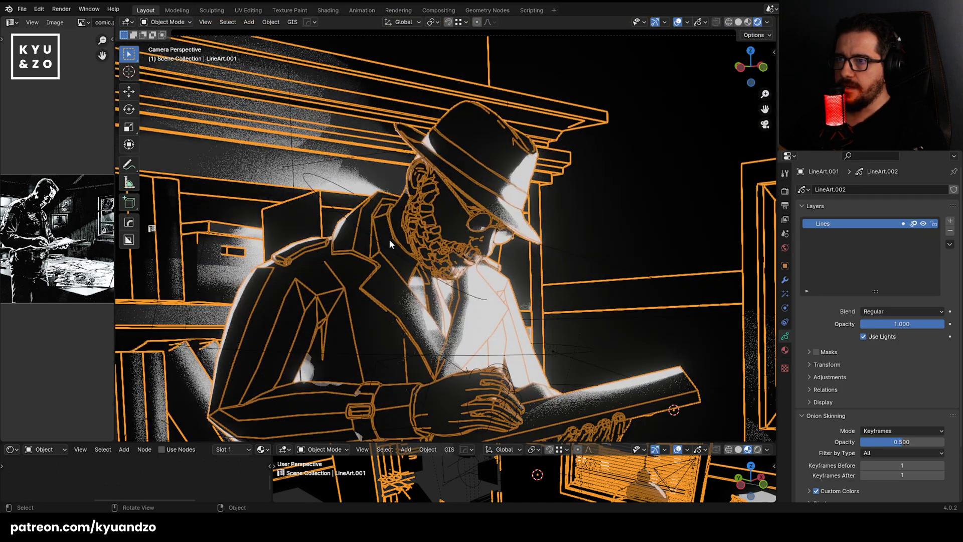
pyautogui.click(430, 230)
pyautogui.click(430, 230)
pyautogui.click(430, 231)
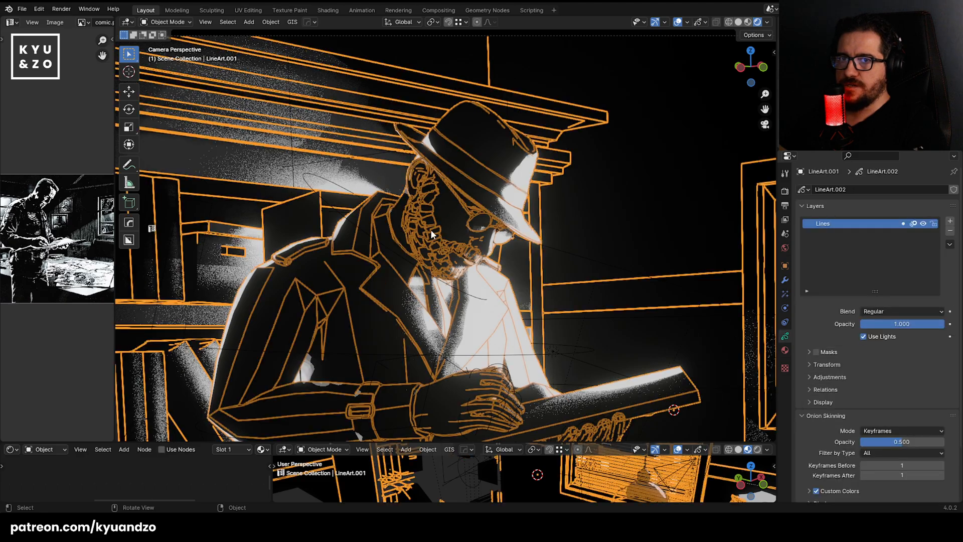
pyautogui.click(431, 229)
pyautogui.click(430, 229)
pyautogui.click(439, 223)
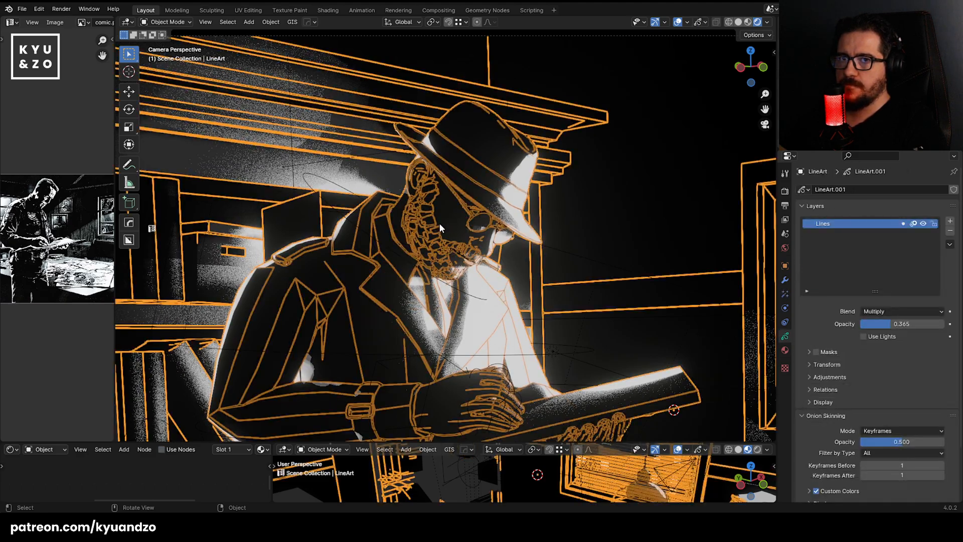
pyautogui.click(439, 224)
pyautogui.click(439, 223)
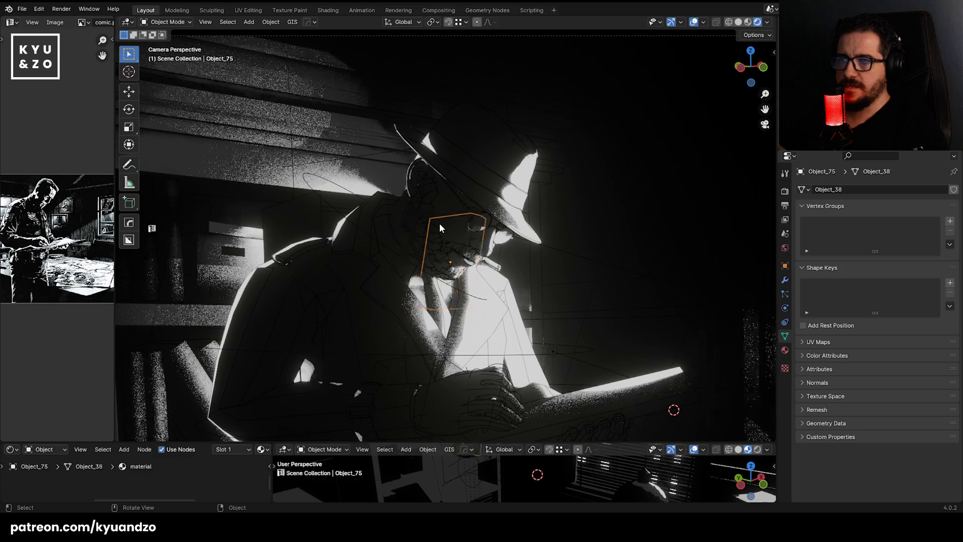
pyautogui.click(439, 223)
pyautogui.click(438, 226)
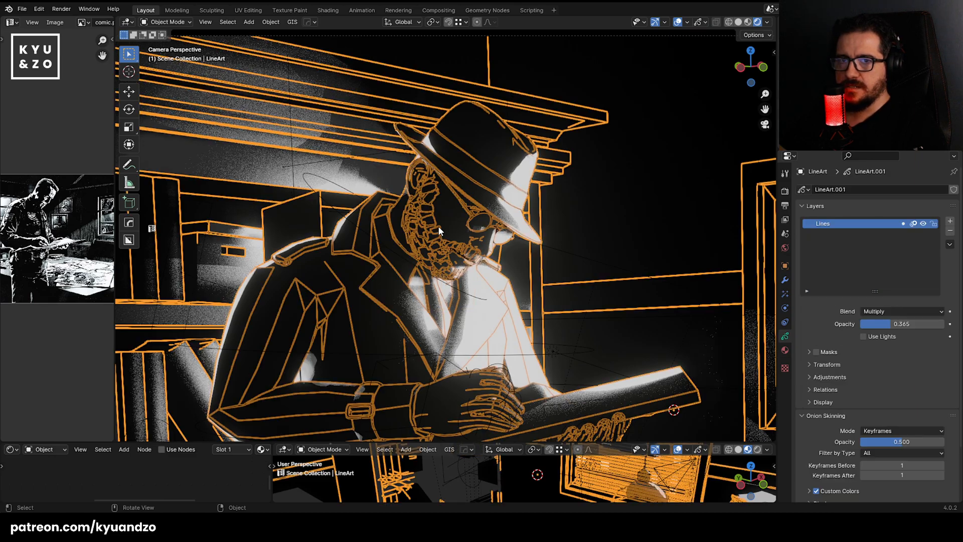
pyautogui.click(438, 226)
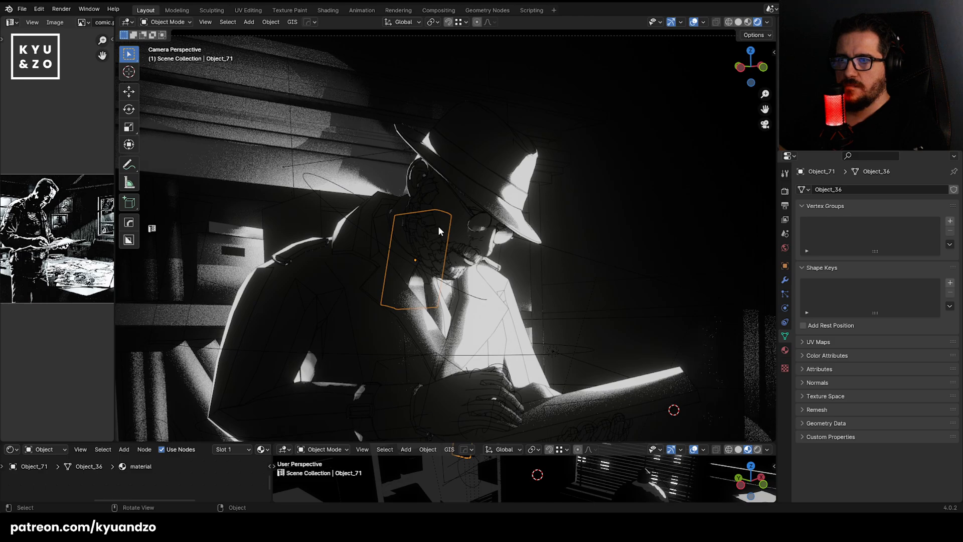
# Select the LineArt.001 object at the character's beard and delete it.
pyautogui.scroll(6, 437, 226)
pyautogui.click(428, 256)
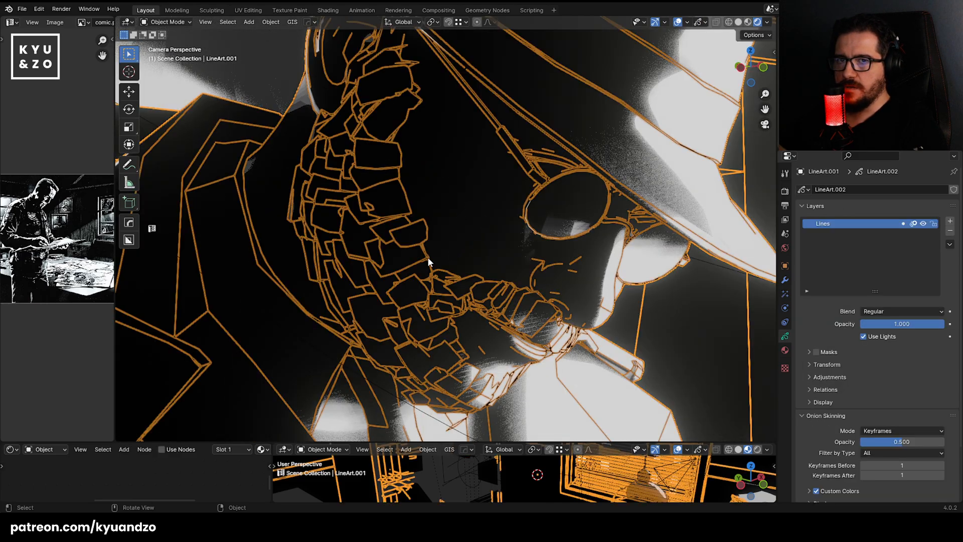
pyautogui.press('g')
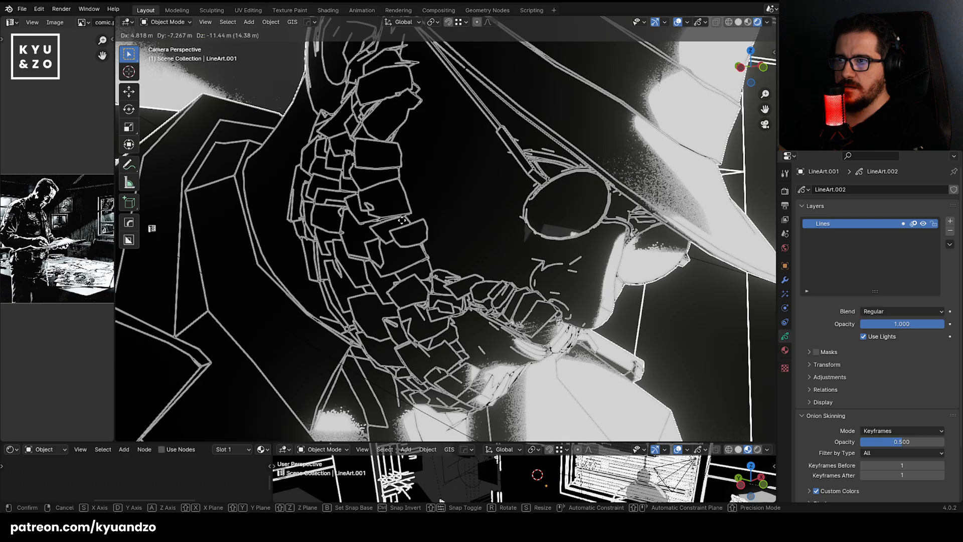
pyautogui.rightClick(403, 221)
pyautogui.scroll(-15, 405, 221)
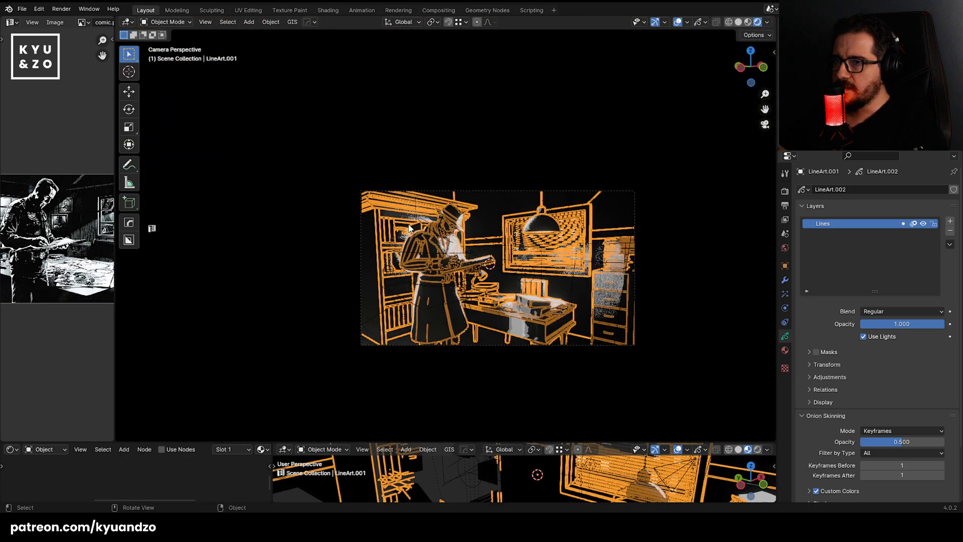
pyautogui.scroll(6, 408, 224)
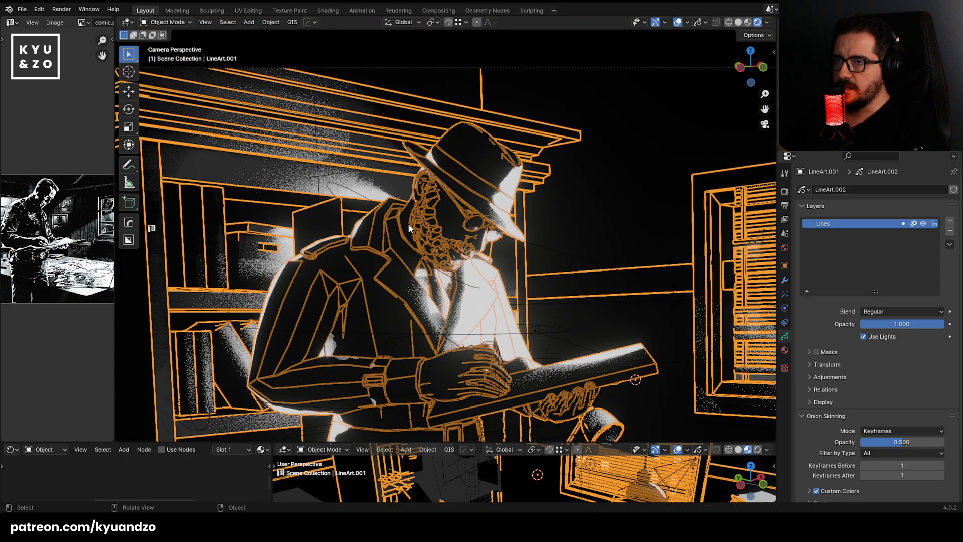
pyautogui.press('Delete')
# Delete the other line art object, LineArt, which uses the Multiply layer, from the scene.
pyautogui.scroll(-3, 481, 283)
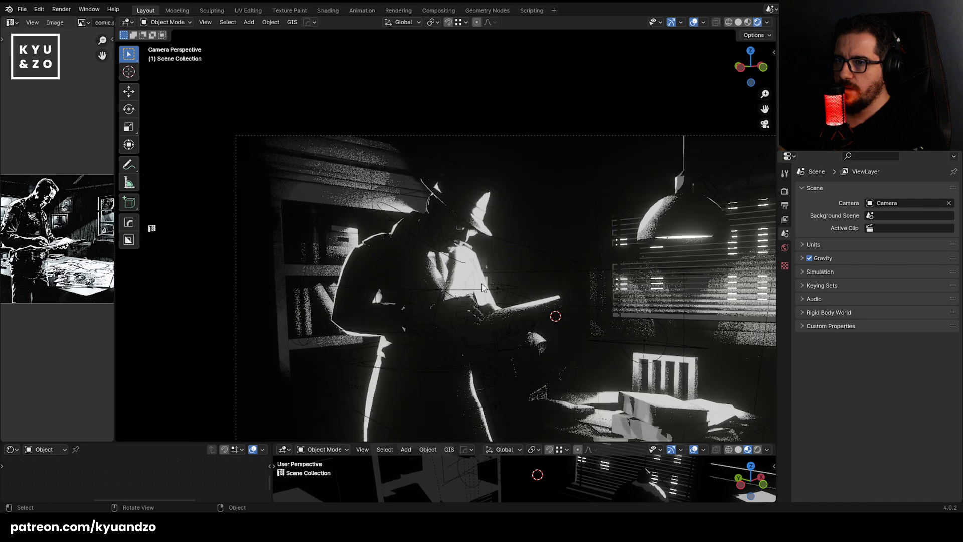
pyautogui.keyDown('shift'); pyautogui.moveTo(655, 338); pyautogui.dragTo(544, 218, button='middle'); pyautogui.keyUp('shift')
pyautogui.scroll(6, 603, 322)
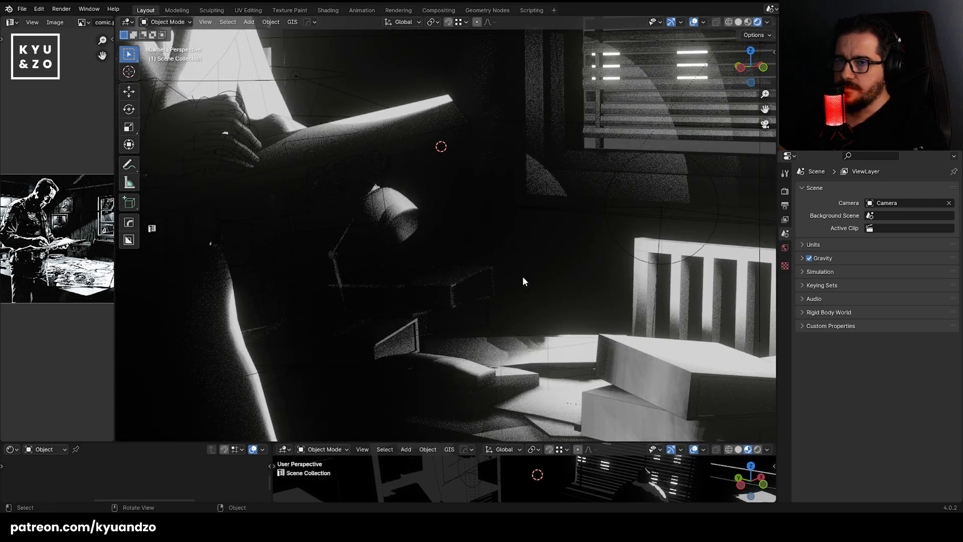
pyautogui.scroll(-5, 523, 281)
pyautogui.hotkey('ctrl', 'z')
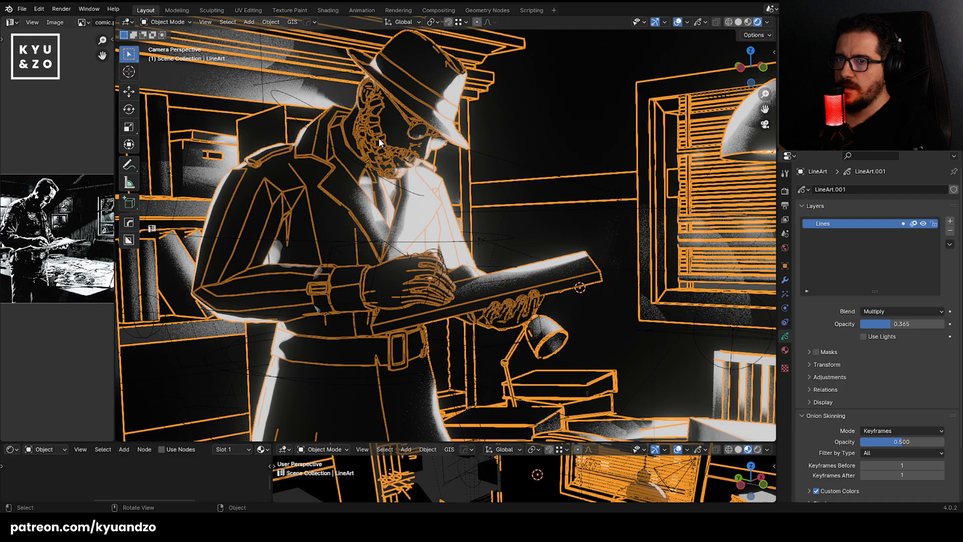
pyautogui.press('g')
pyautogui.rightClick(480, 202)
pyautogui.press('Delete')
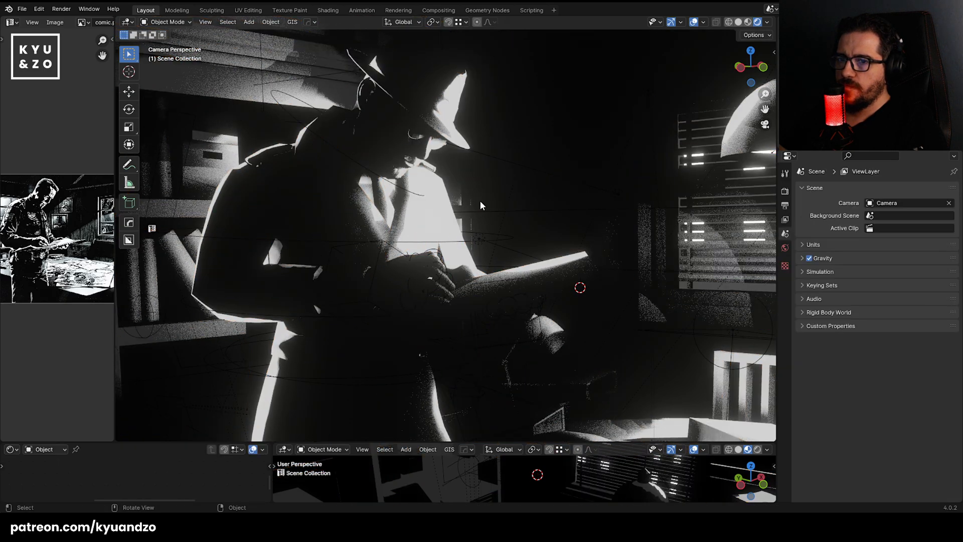
# Compare the character's face and hat with and without the line art by undoing and redoing the deletion.
pyautogui.keyDown('shift'); pyautogui.moveTo(586, 328); pyautogui.dragTo(600, 311, button='middle'); pyautogui.keyUp('shift')
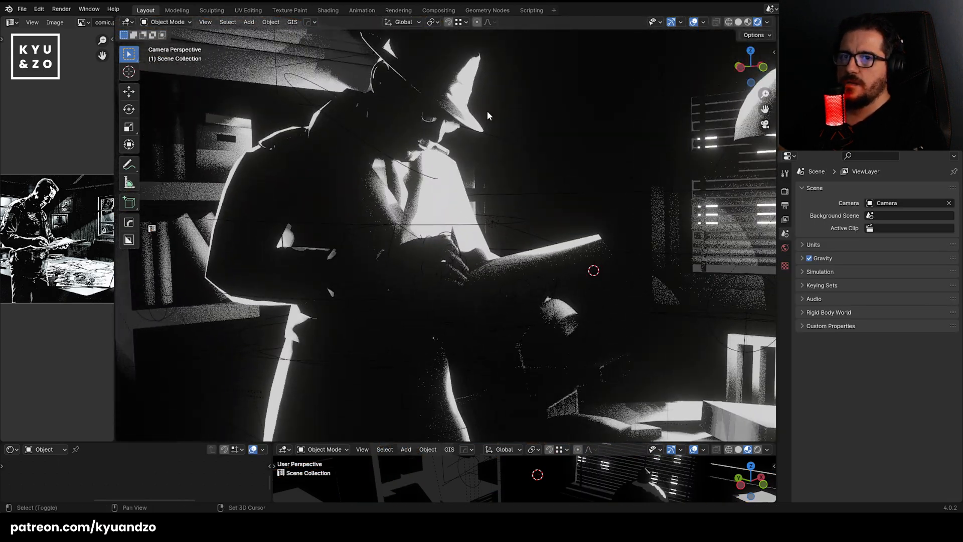
pyautogui.keyDown('shift'); pyautogui.moveTo(487, 111); pyautogui.dragTo(516, 273, button='middle'); pyautogui.keyUp('shift')
pyautogui.scroll(4, 515, 273)
pyautogui.keyDown('shift'); pyautogui.moveTo(448, 237); pyautogui.dragTo(474, 200, button='middle'); pyautogui.keyUp('shift')
pyautogui.scroll(2, 474, 200)
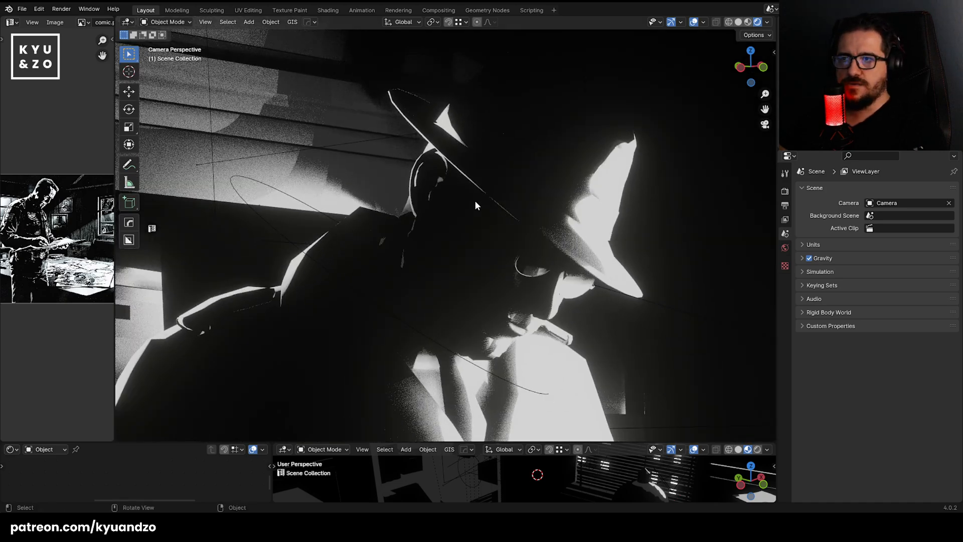
pyautogui.hotkey('ctrl', 'z')
pyautogui.hotkey('ctrl', 'shift', 'z')
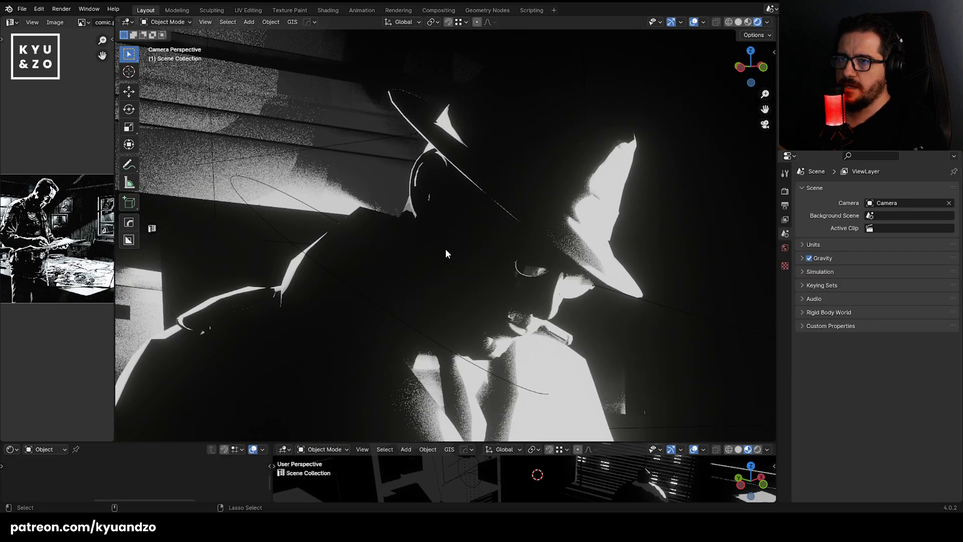
pyautogui.click(473, 252)
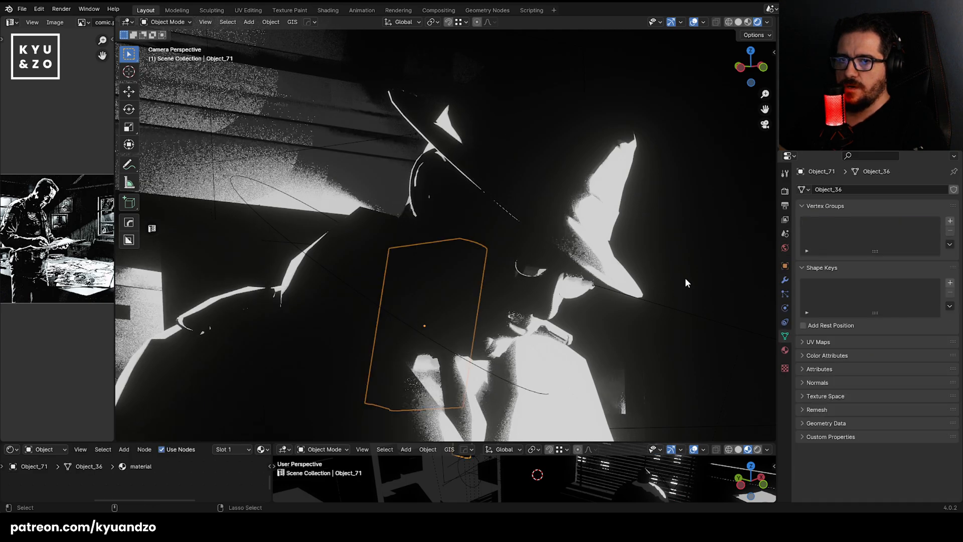
# Check the layer blending and stroke material of the LineArt.001 object, and view its effect on the full camera frame.
pyautogui.hotkey('ctrl', 'z')
pyautogui.hotkey('ctrl', 'shift', 'z')
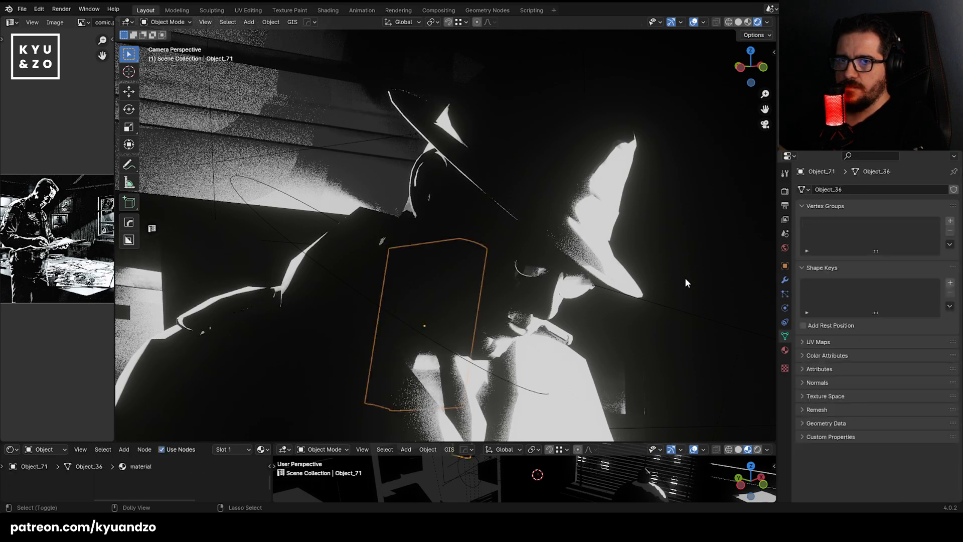
pyautogui.press('Delete')
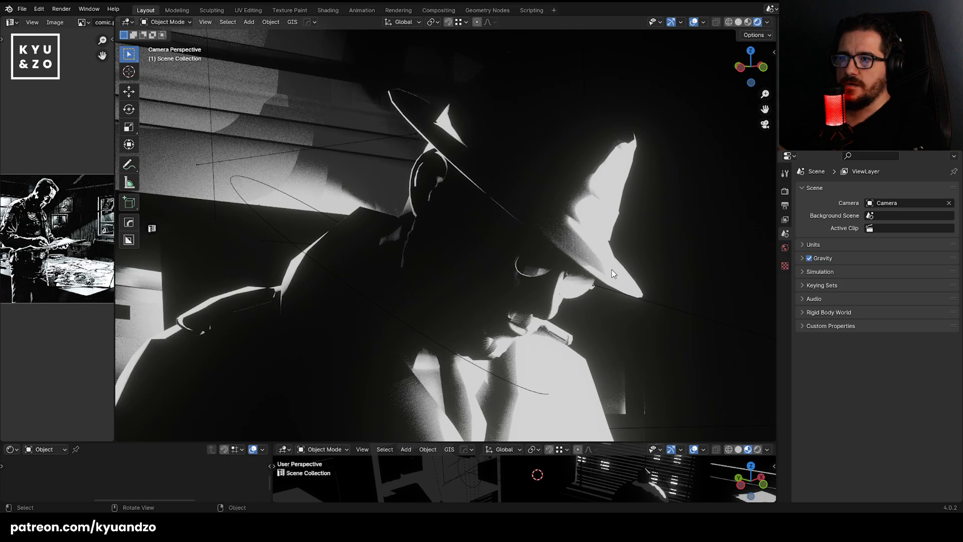
pyautogui.click(564, 299)
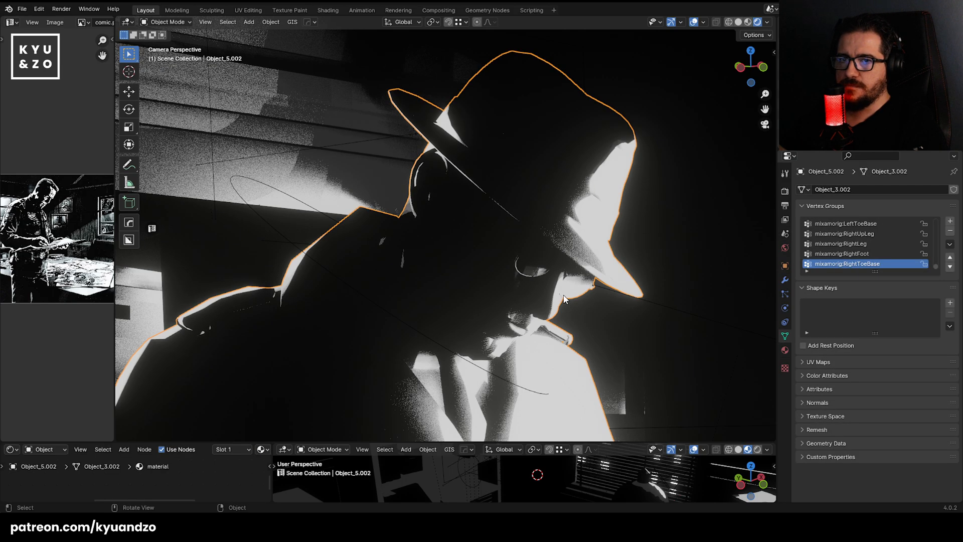
pyautogui.click(618, 320)
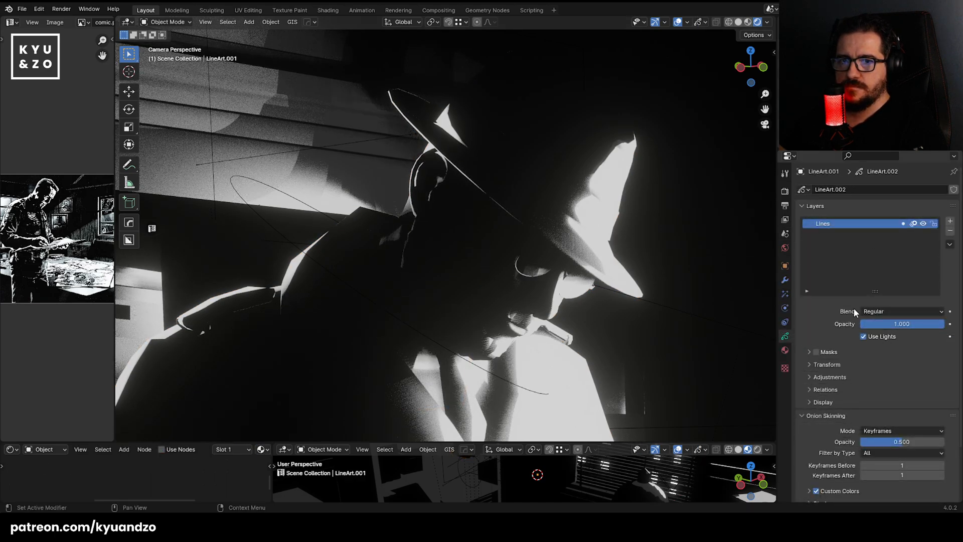
pyautogui.click(786, 350)
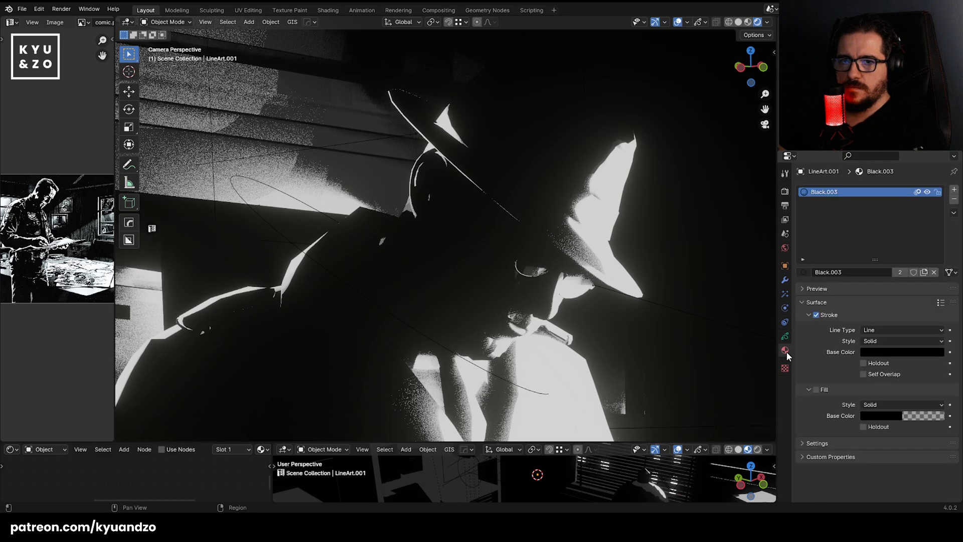
pyautogui.scroll(-14, 560, 258)
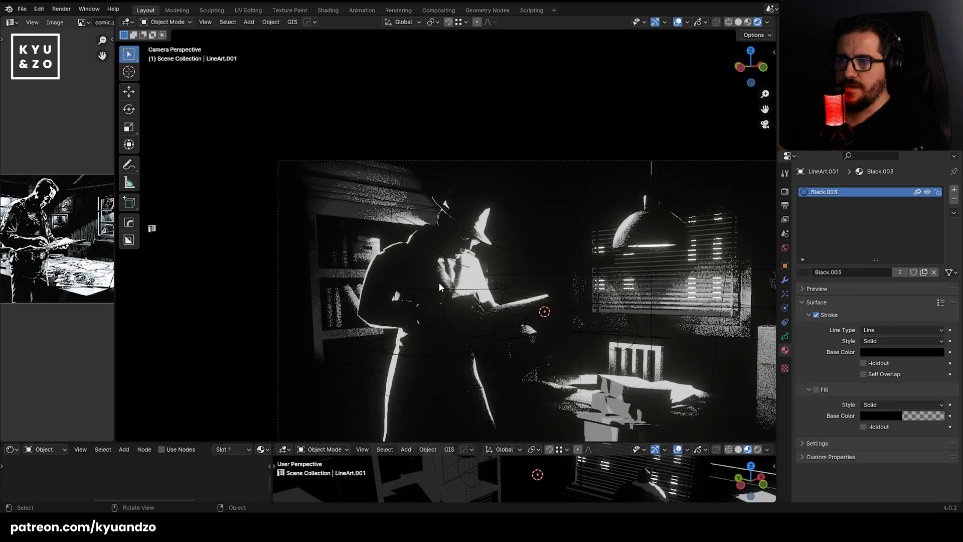
pyautogui.scroll(5, 560, 259)
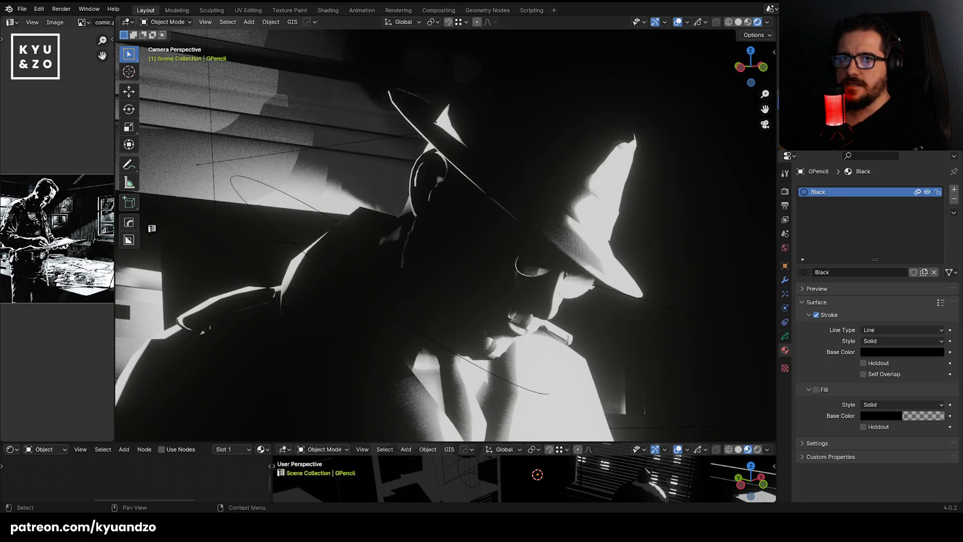
# Undo the recent object changes and add a new Grease Pencil Scene Line Art object.
pyautogui.hotkey('ctrl', 'z')
pyautogui.hotkey('ctrl', 'z')
pyautogui.hotkey('ctrl', 'z')
pyautogui.hotkey('ctrl', 'z')
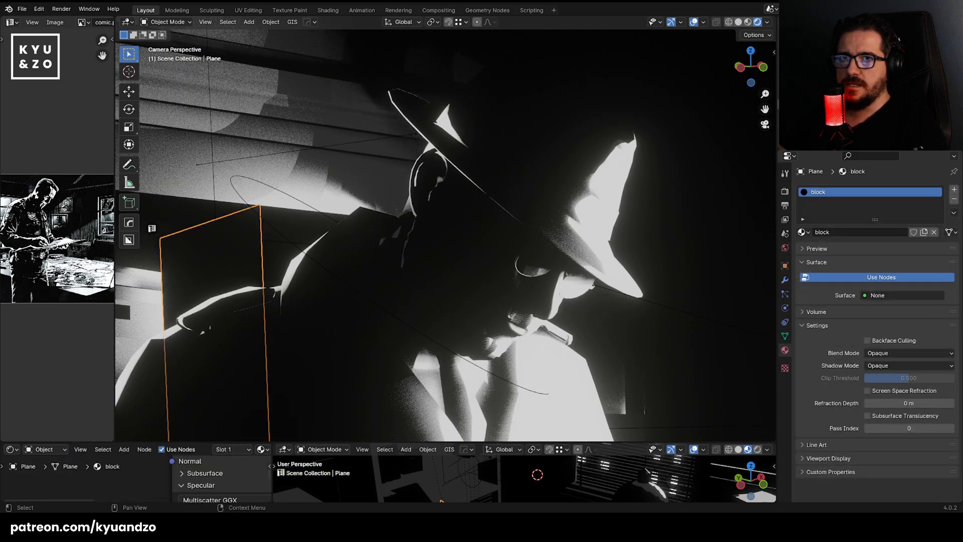
pyautogui.click(270, 22)
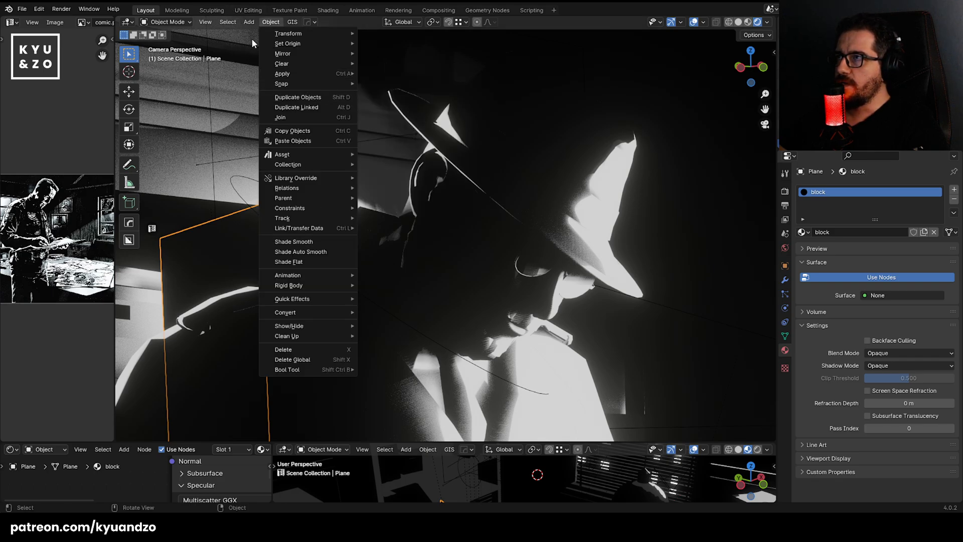
pyautogui.click(249, 22)
pyautogui.moveTo(282, 94)
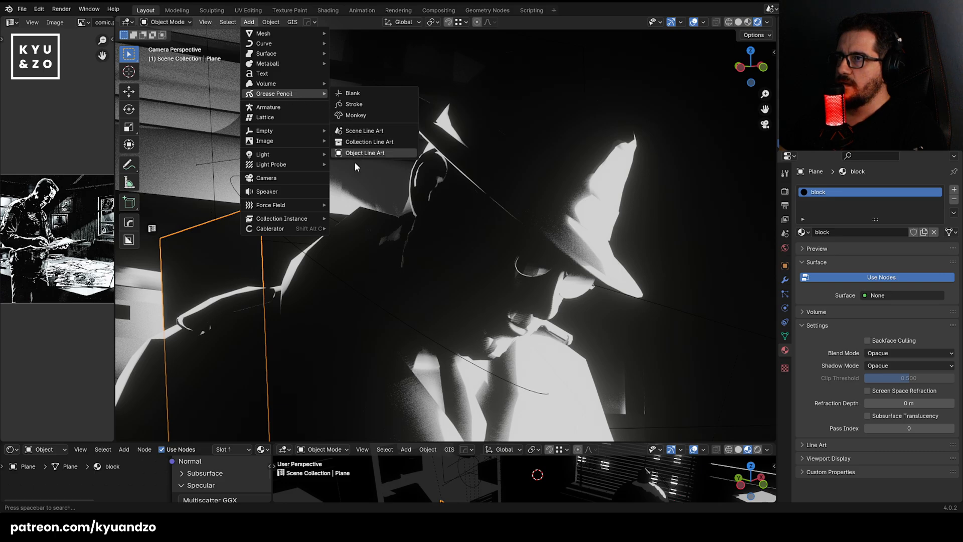
pyautogui.click(359, 131)
# Select the new line art object at the character's beard and raise its Line Art modifier's line thickness to 68.
pyautogui.click(483, 302)
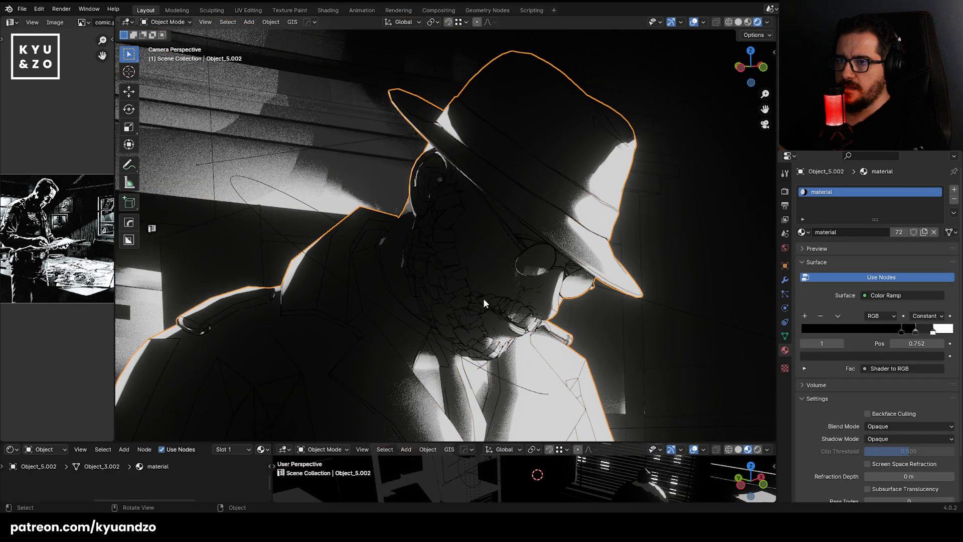
pyautogui.click(483, 299)
pyautogui.scroll(2, 484, 299)
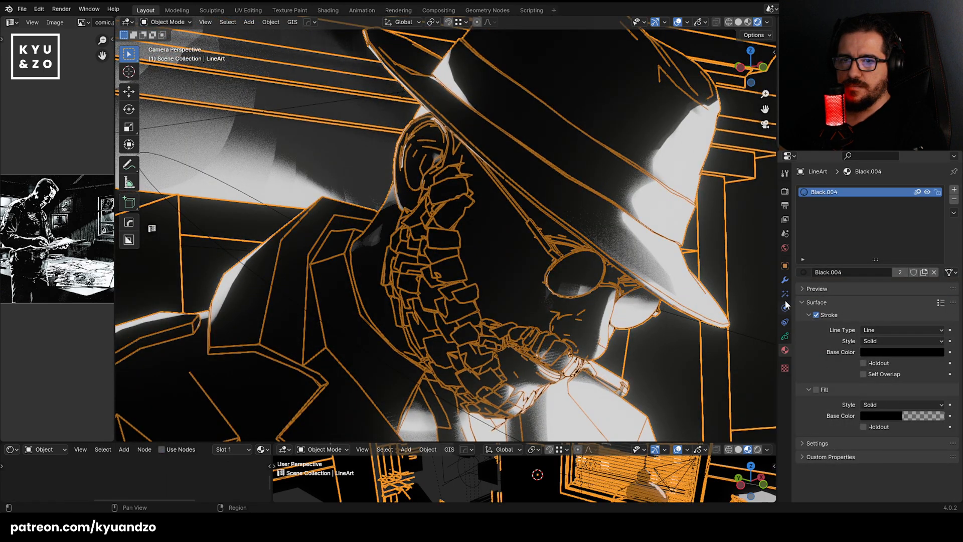
pyautogui.click(785, 279)
pyautogui.moveTo(892, 262)
pyautogui.mouseDown()
pyautogui.moveTo(907, 261)
pyautogui.moveTo(888, 260)
pyautogui.mouseUp()
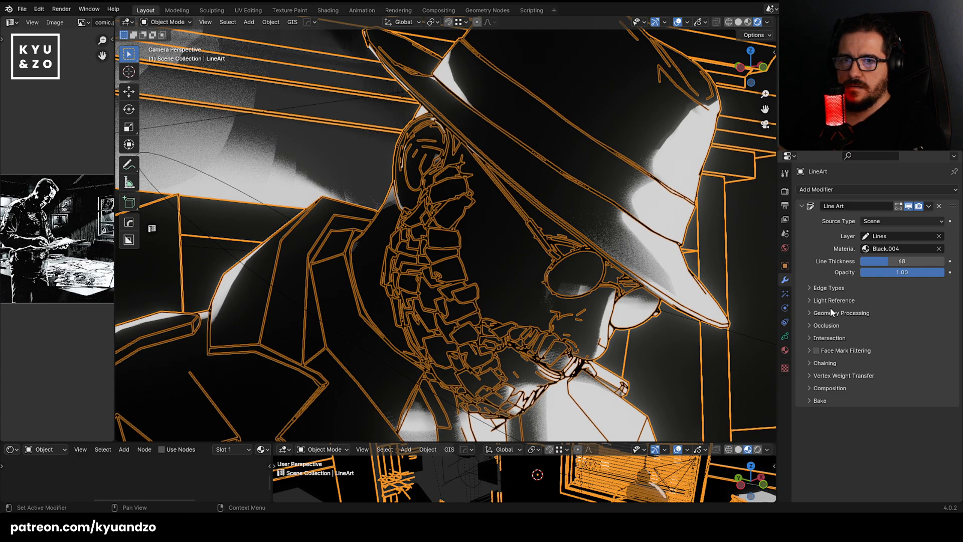
# Review the line art's stroke material style and set the blend mode of its Lines layer to Multiply.
pyautogui.click(785, 350)
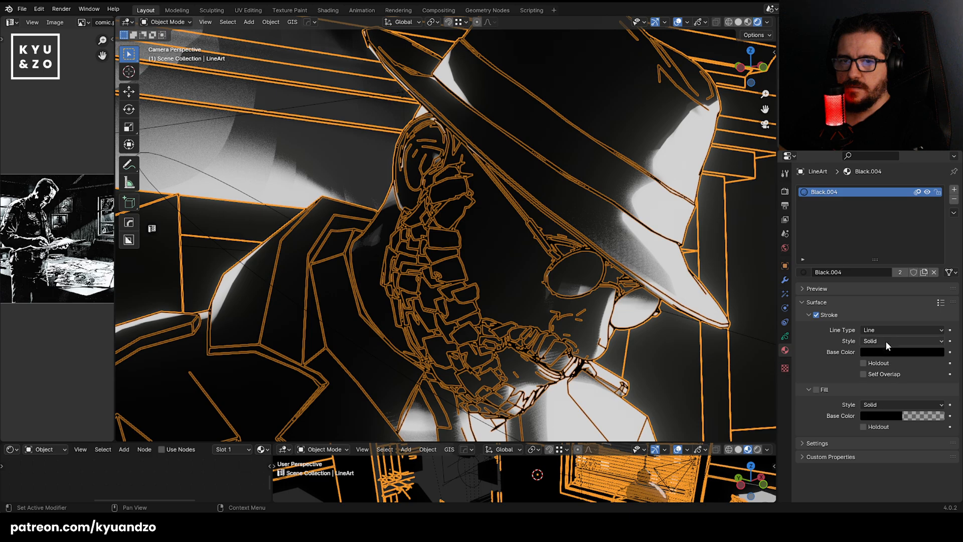
pyautogui.click(898, 340)
pyautogui.click(897, 333)
pyautogui.click(783, 336)
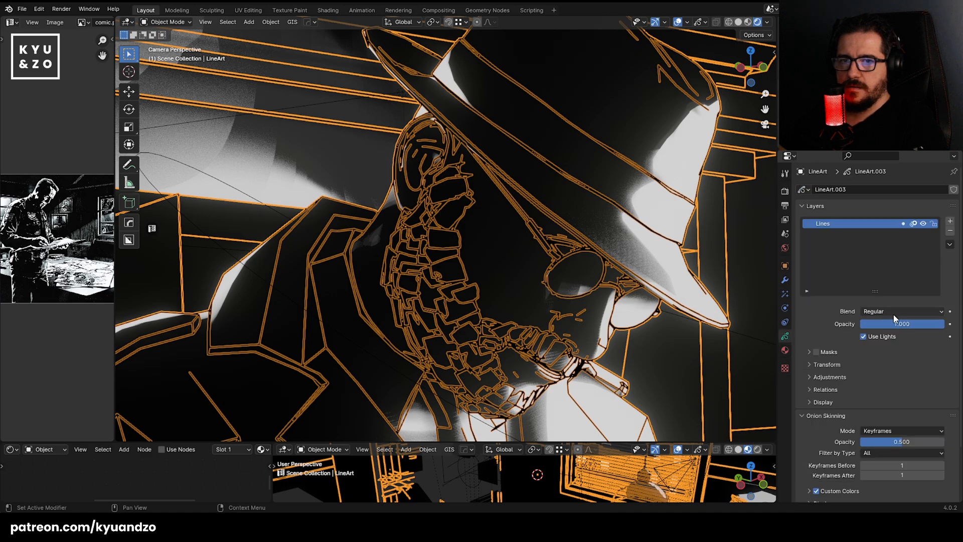
pyautogui.click(880, 311)
pyautogui.click(889, 366)
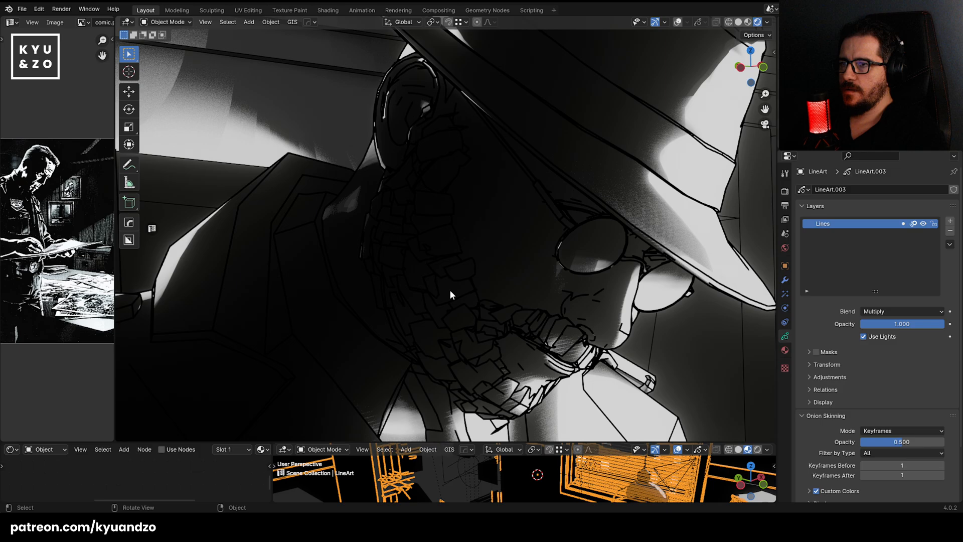
# Select the character mesh with overlays shown, enter Edit Mode, and bring up its material settings and the beard geometry.
pyautogui.click(447, 269)
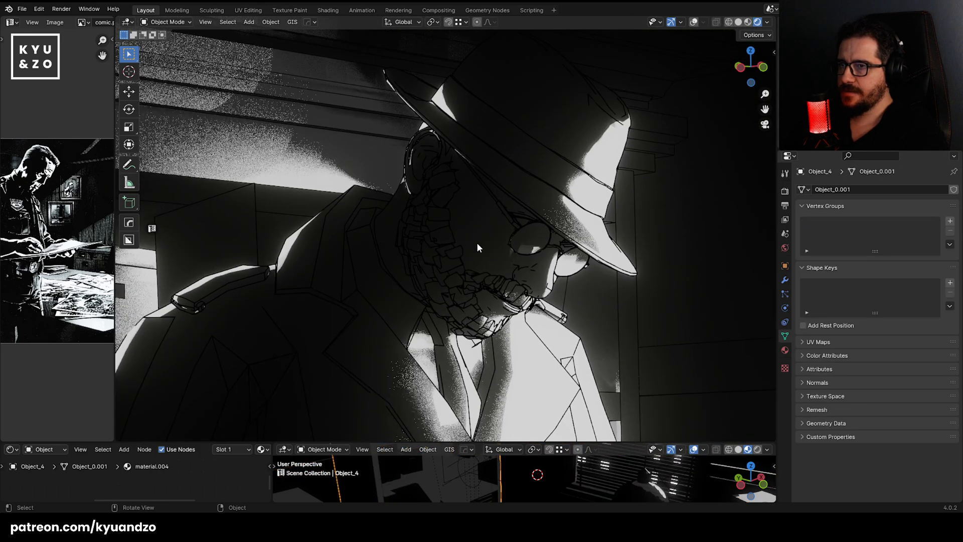
pyautogui.click(471, 293)
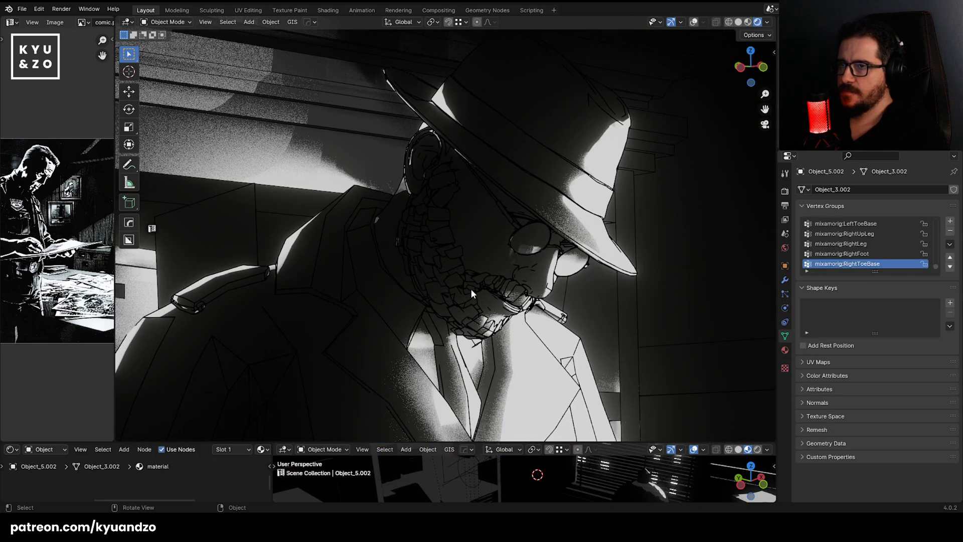
pyautogui.click(693, 22)
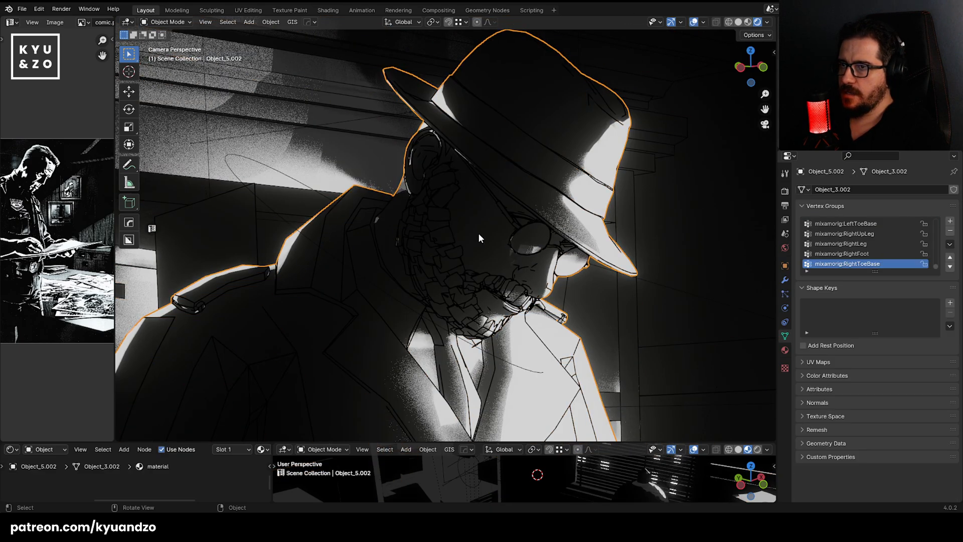
pyautogui.press('Tab')
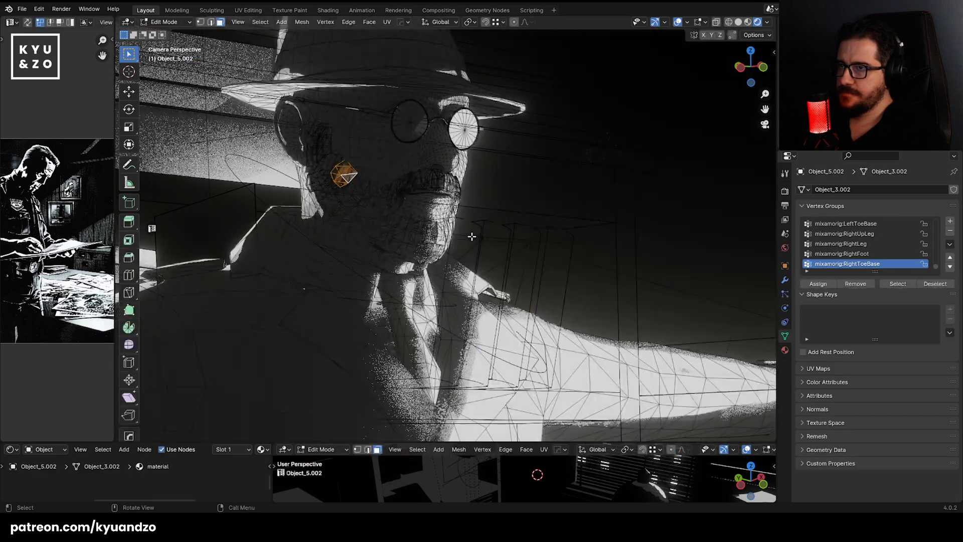
pyautogui.click(785, 350)
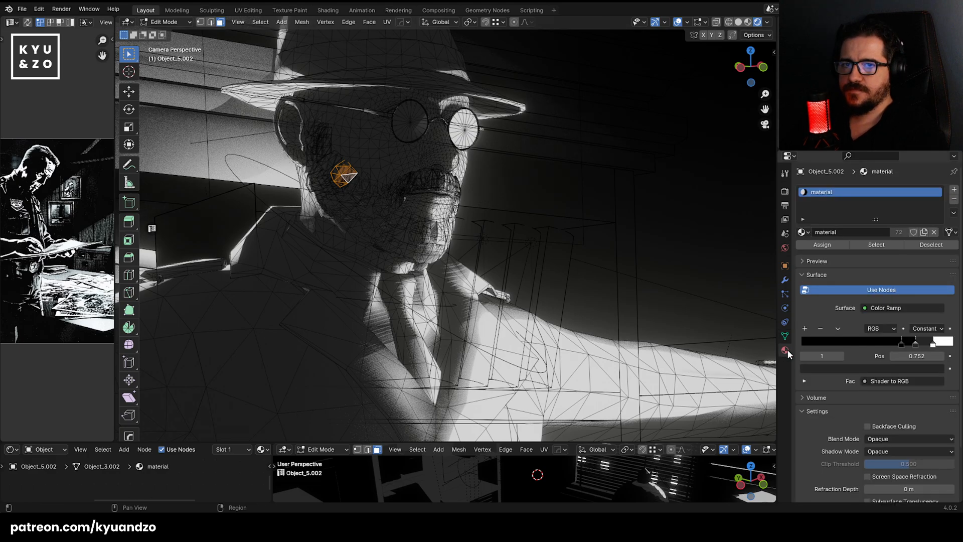
pyautogui.scroll(-3, 852, 218)
pyautogui.scroll(3, 375, 187)
pyautogui.keyDown('shift'); pyautogui.moveTo(375, 187); pyautogui.dragTo(501, 290, button='middle'); pyautogui.keyUp('shift')
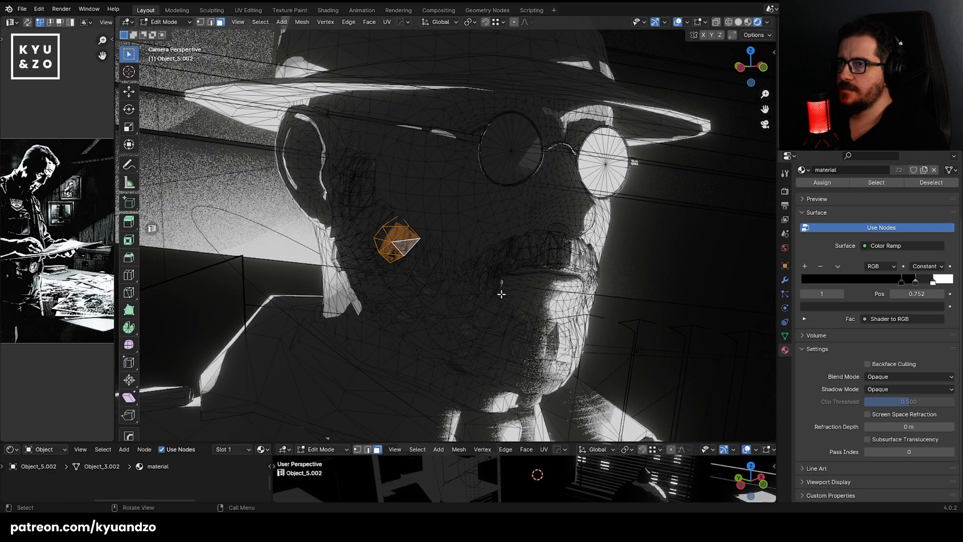
pyautogui.scroll(1, 500, 294)
pyautogui.hotkey('alt', 'z')
pyautogui.scroll(2, 453, 293)
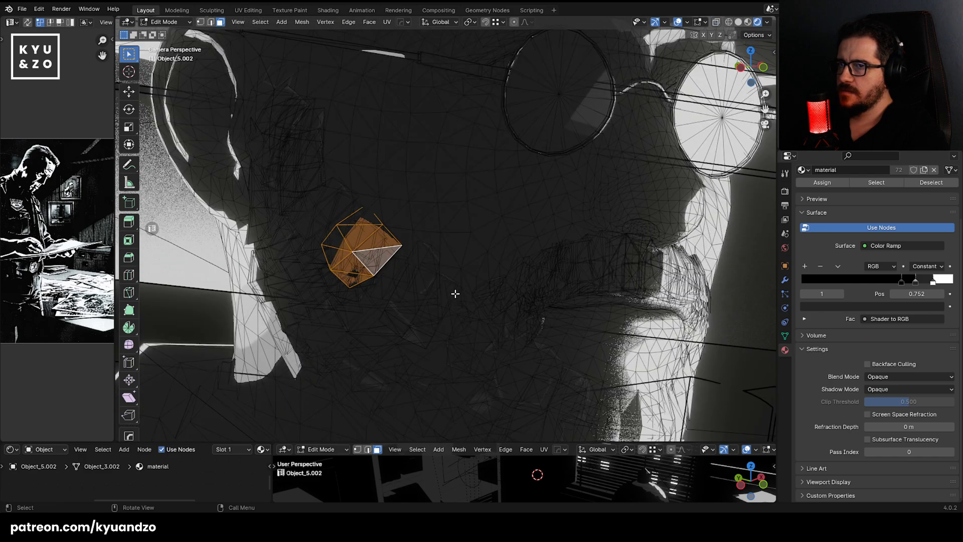
# Add three moustache pieces to the mesh selection, growing each to cover its whole chunk, and return to Object Mode.
pyautogui.keyDown('shift'); pyautogui.click(562, 271); pyautogui.keyUp('shift')
pyautogui.press('ctrl+KP_Add')
pyautogui.press('ctrl+KP_Add')
pyautogui.press('ctrl+KP_Add')
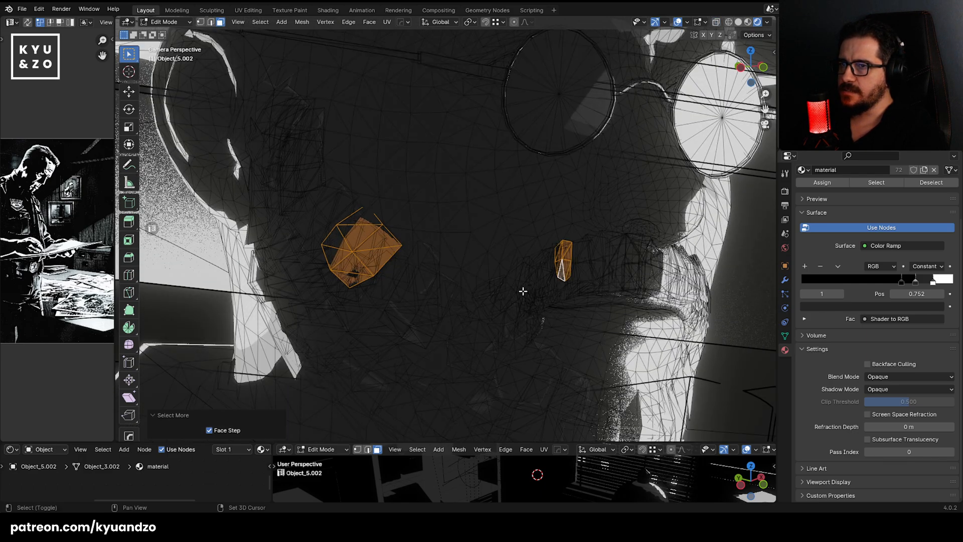
pyautogui.keyDown('shift'); pyautogui.click(535, 277); pyautogui.keyUp('shift')
pyautogui.press('ctrl+KP_Add')
pyautogui.press('ctrl+KP_Add')
pyautogui.press('ctrl+KP_Add')
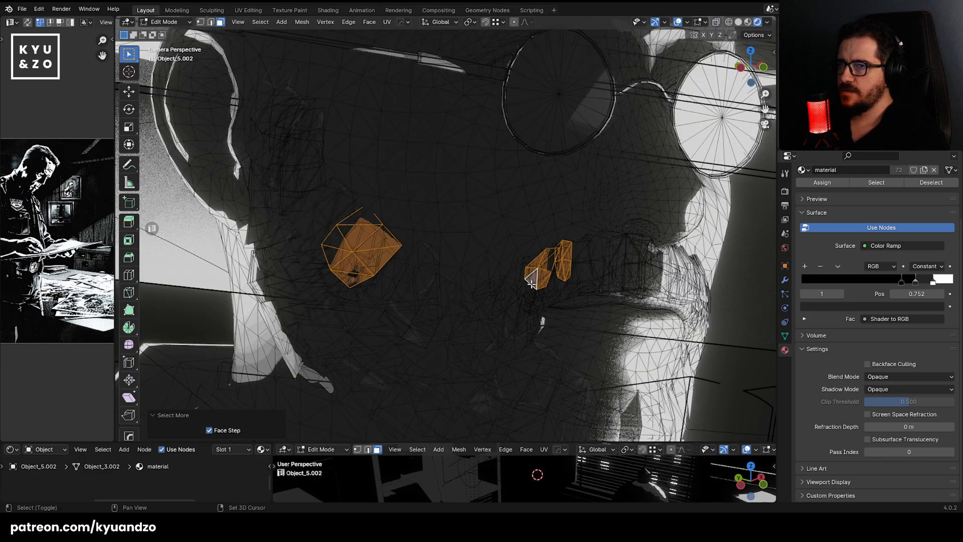
pyautogui.keyDown('shift'); pyautogui.click(601, 269); pyautogui.keyUp('shift')
pyautogui.press('ctrl+KP_Add')
pyautogui.press('ctrl+KP_Add')
pyautogui.press('Tab')
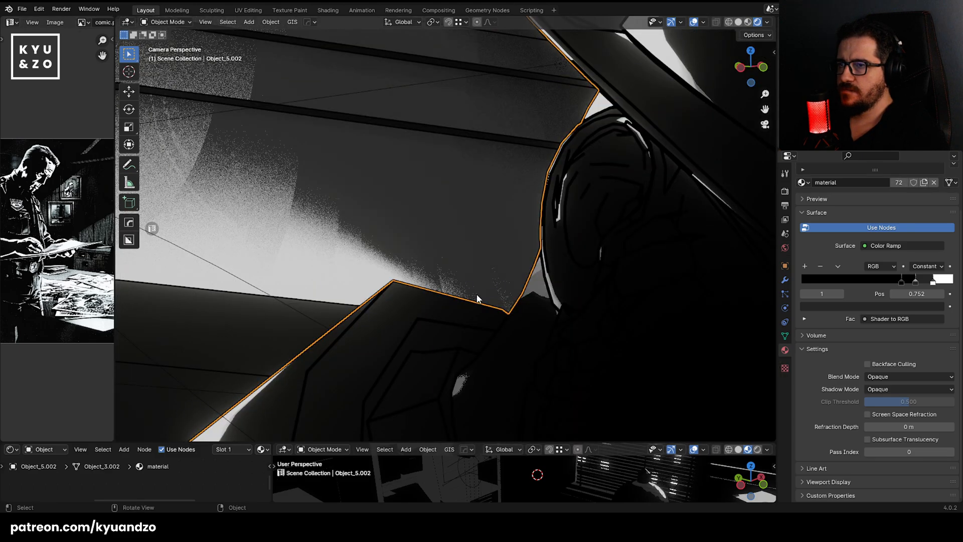
# Examine the line art on the character's beard, face and hat up close and in the full camera frame.
pyautogui.scroll(-6, 477, 288)
pyautogui.keyDown('shift'); pyautogui.moveTo(477, 287); pyautogui.dragTo(441, 224, button='middle'); pyautogui.keyUp('shift')
pyautogui.scroll(5, 441, 224)
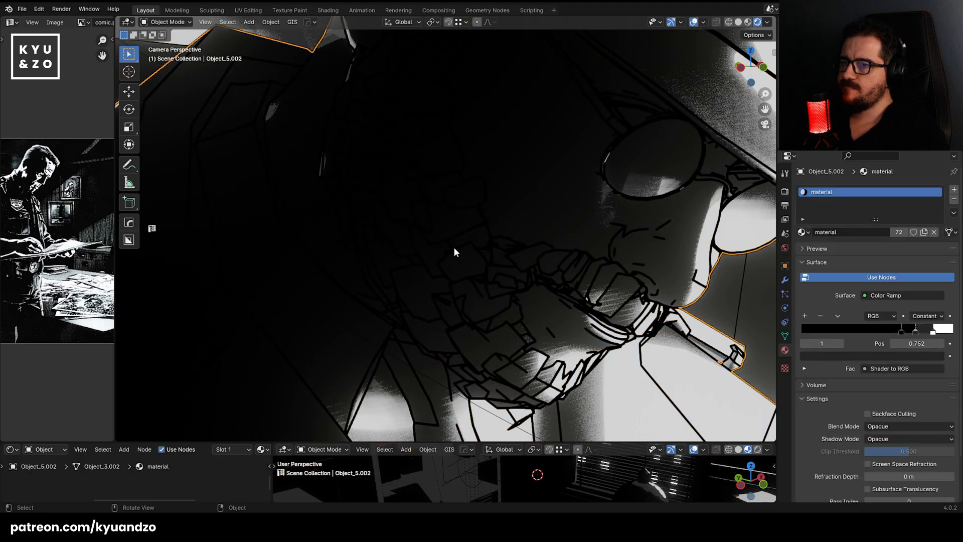
pyautogui.scroll(-2, 476, 311)
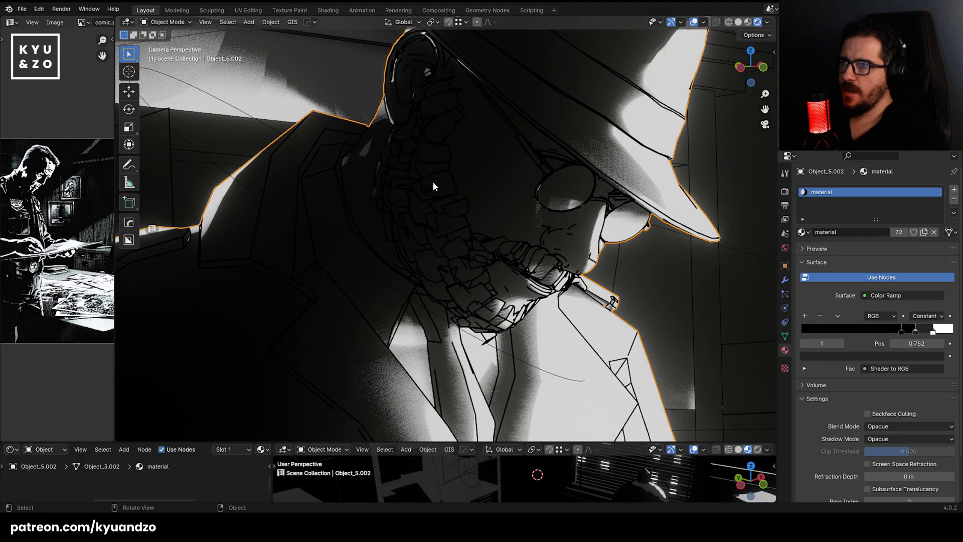
pyautogui.moveTo(427, 245); pyautogui.dragTo(395, 208, button='middle')
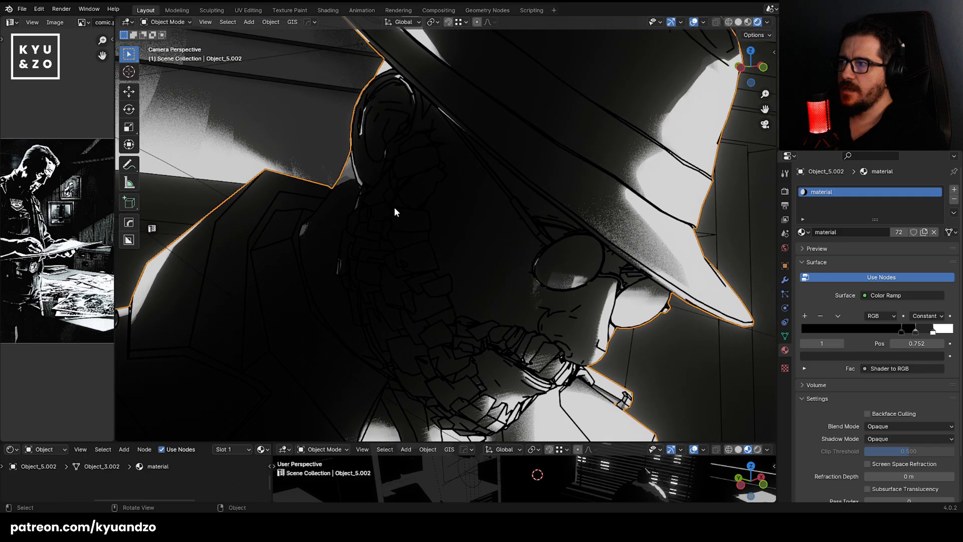
pyautogui.moveTo(365, 238); pyautogui.dragTo(402, 173, button='middle')
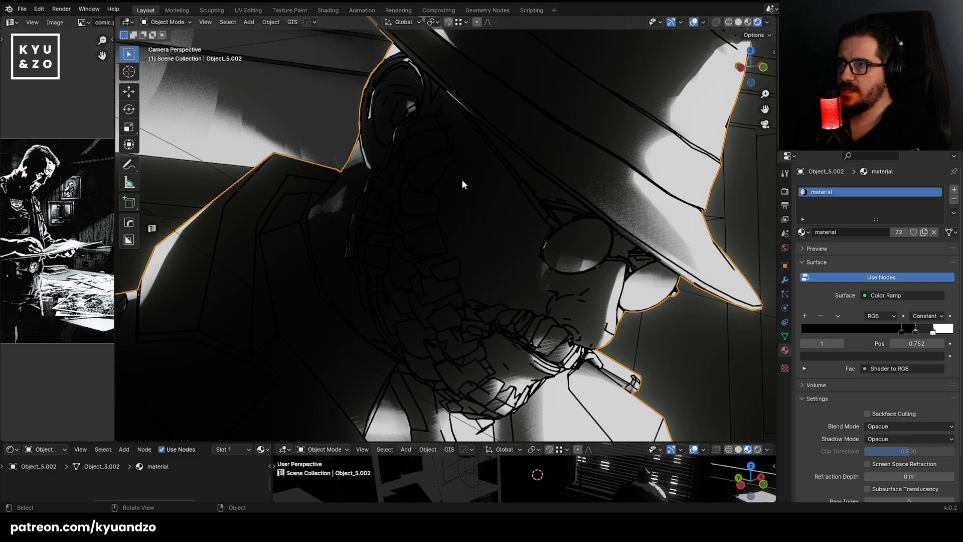
pyautogui.scroll(-8, 393, 257)
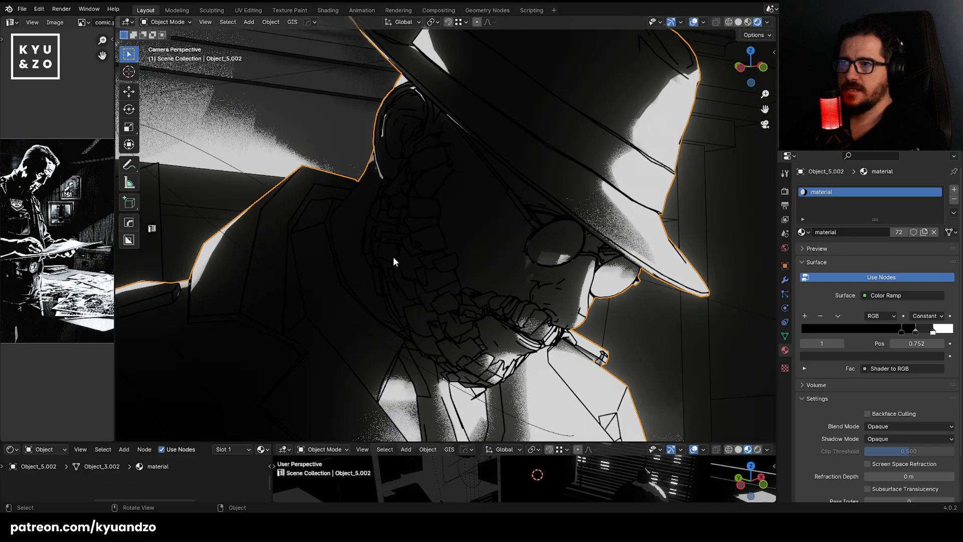
pyautogui.scroll(6, 343, 266)
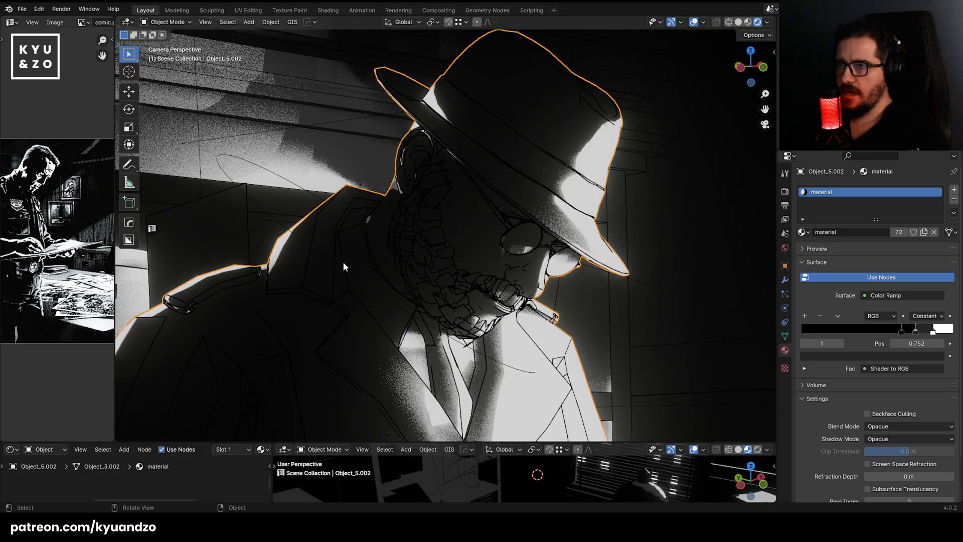
pyautogui.scroll(3, 373, 243)
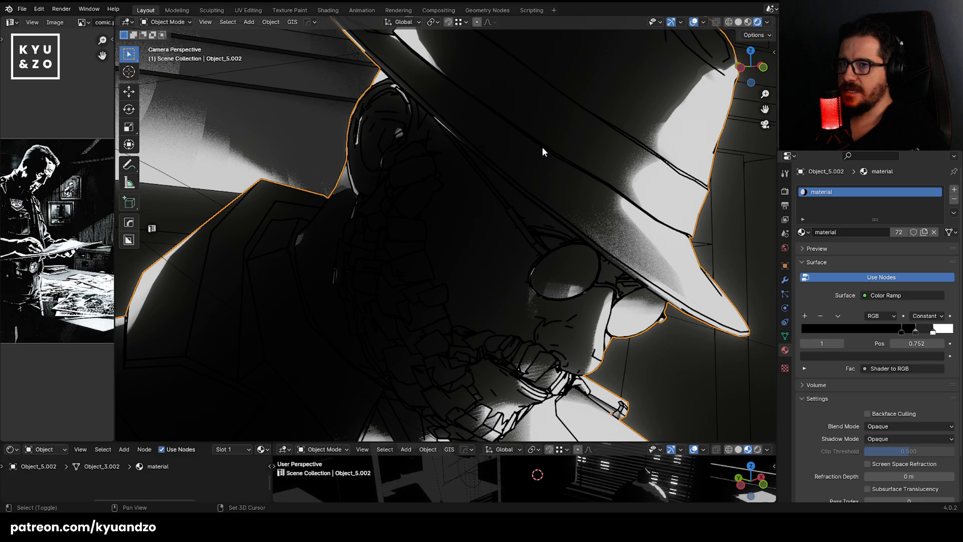
pyautogui.scroll(-10, 398, 156)
pyautogui.scroll(-2, 444, 170)
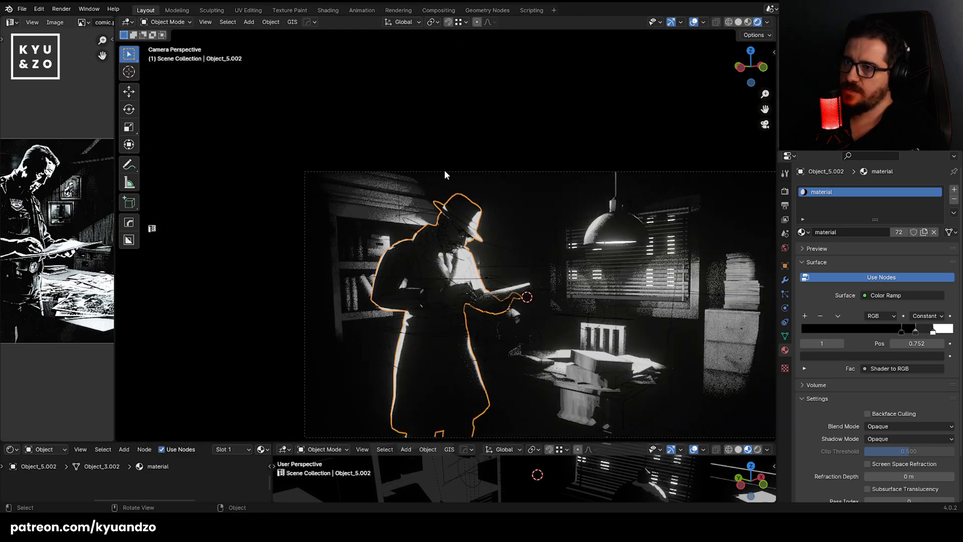
pyautogui.scroll(12, 442, 197)
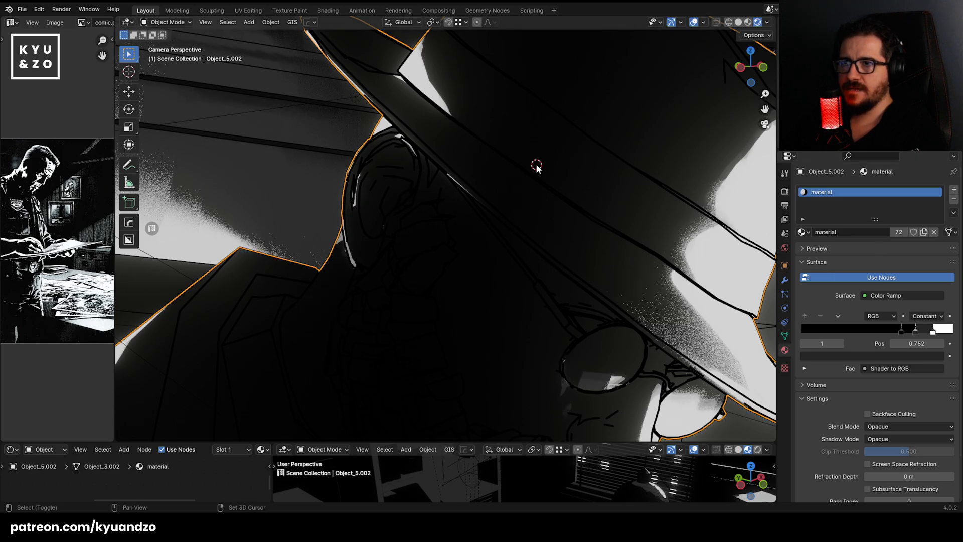
# Add a blank Grease Pencil object, move it off the 3D cursor beside the hat, and enter Draw Mode.
pyautogui.hotkey('shift', 'a')
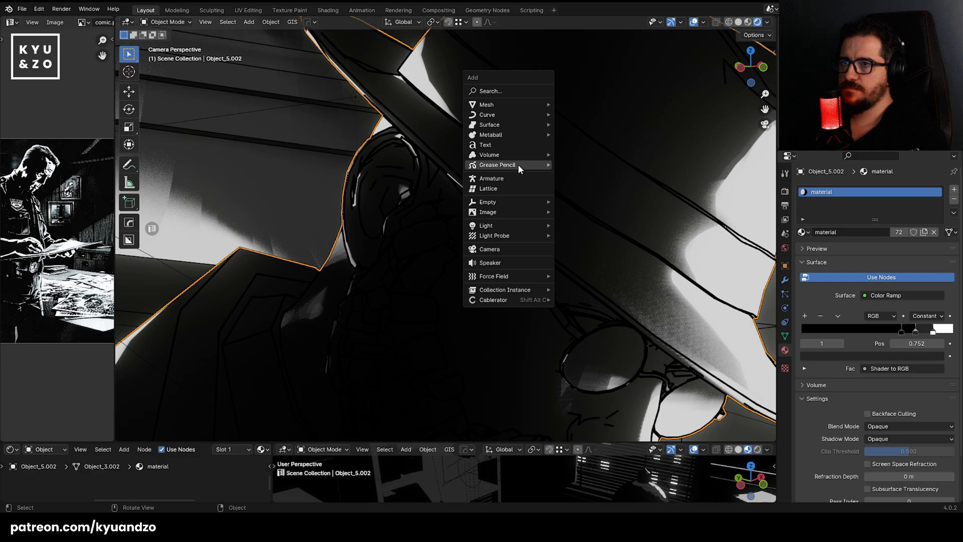
pyautogui.moveTo(517, 164)
pyautogui.click(600, 163)
pyautogui.press('g')
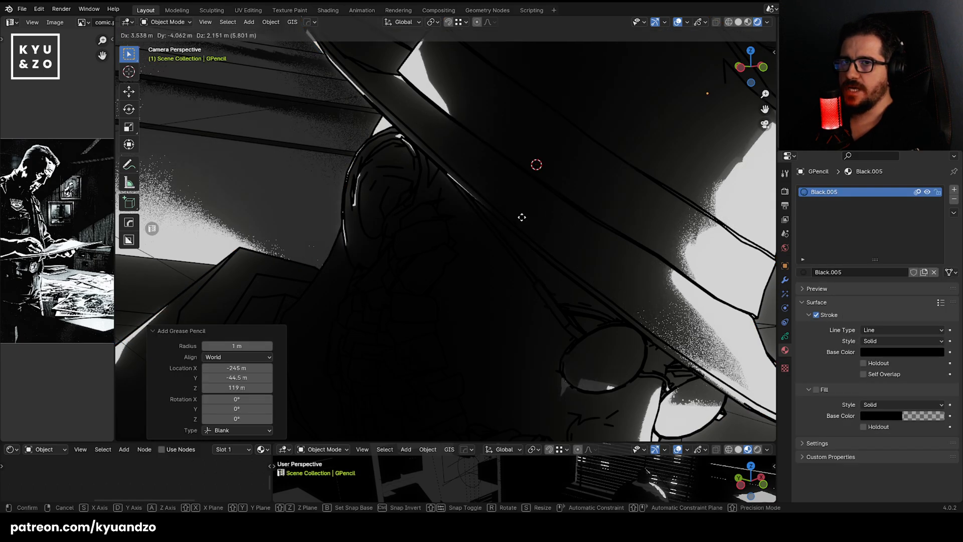
pyautogui.click(520, 218)
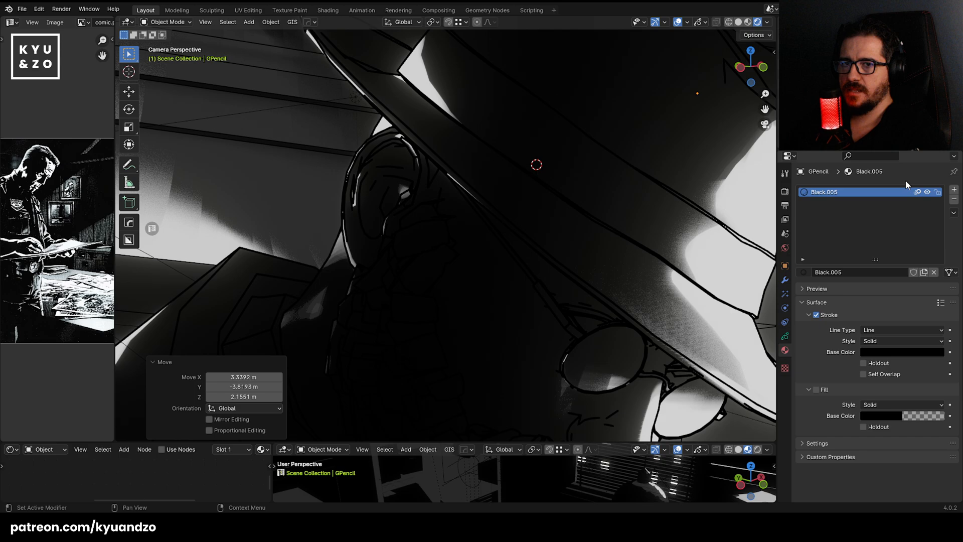
pyautogui.click(163, 22)
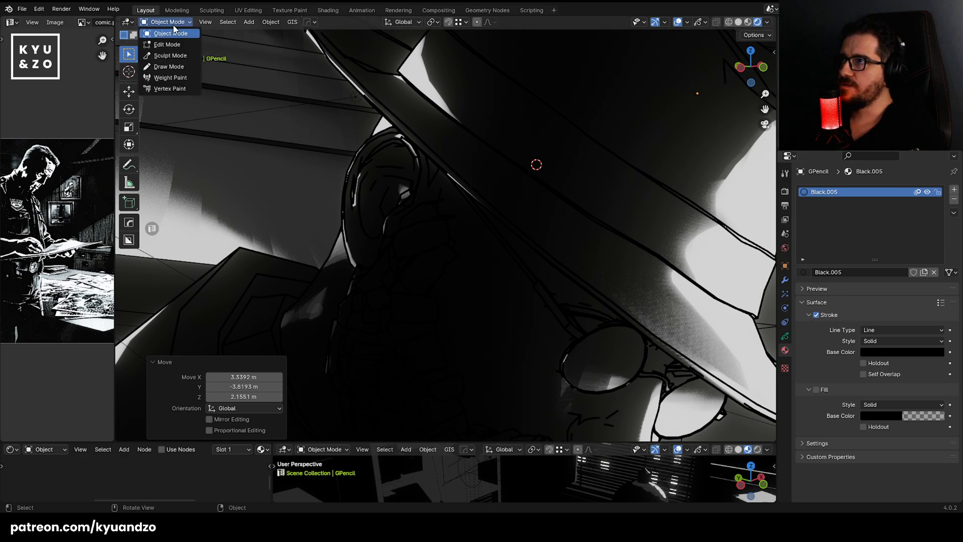
pyautogui.click(166, 66)
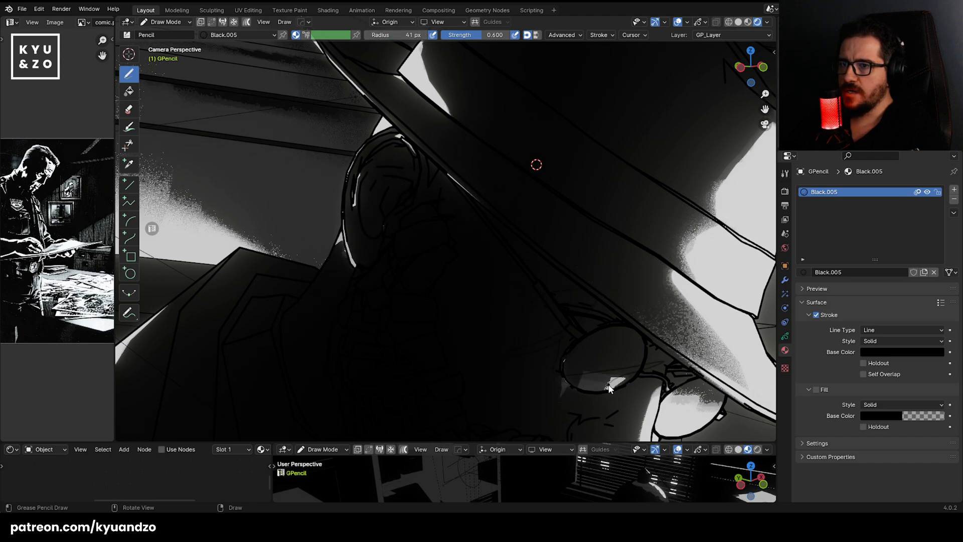
# Set the pencil radius to 128 px, strength to 1.000 and stroke placement to Surface, undoing a test stroke near the glasses.
pyautogui.moveTo(396, 35); pyautogui.dragTo(446, 35)
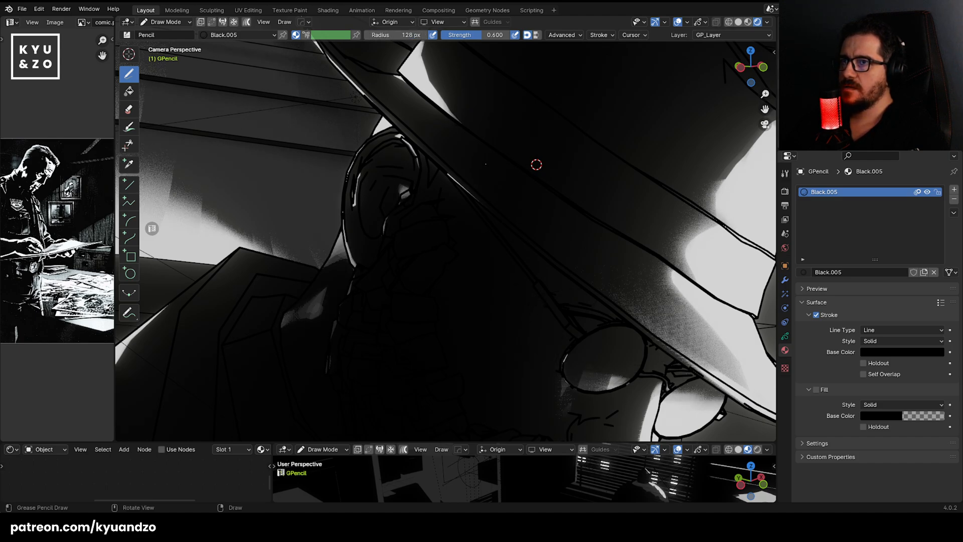
pyautogui.moveTo(657, 264); pyautogui.dragTo(637, 351)
pyautogui.hotkey('ctrl', 'z')
pyautogui.hotkey('ctrl', 'z')
pyautogui.keyDown('shift'); pyautogui.moveTo(652, 301); pyautogui.dragTo(635, 280, button='middle'); pyautogui.keyUp('shift')
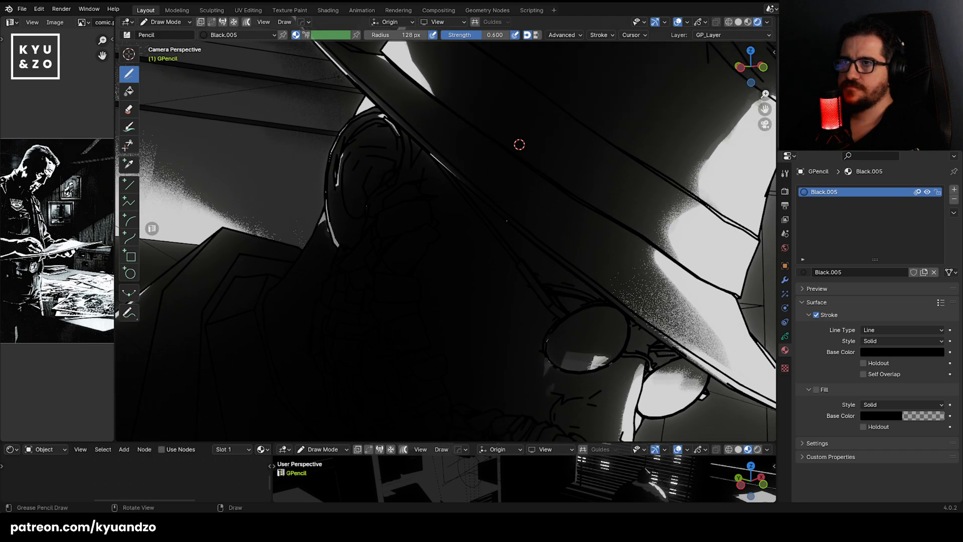
pyautogui.click(393, 22)
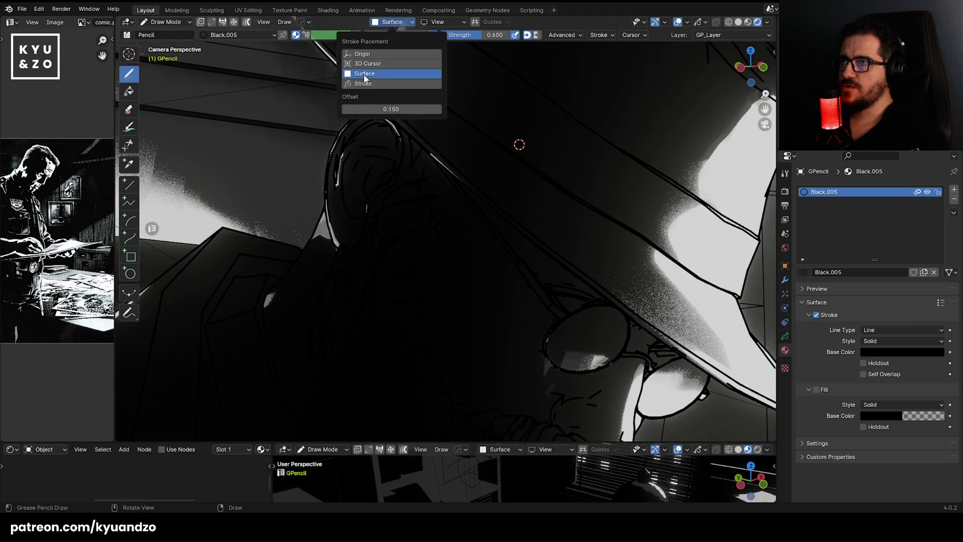
pyautogui.click(382, 77)
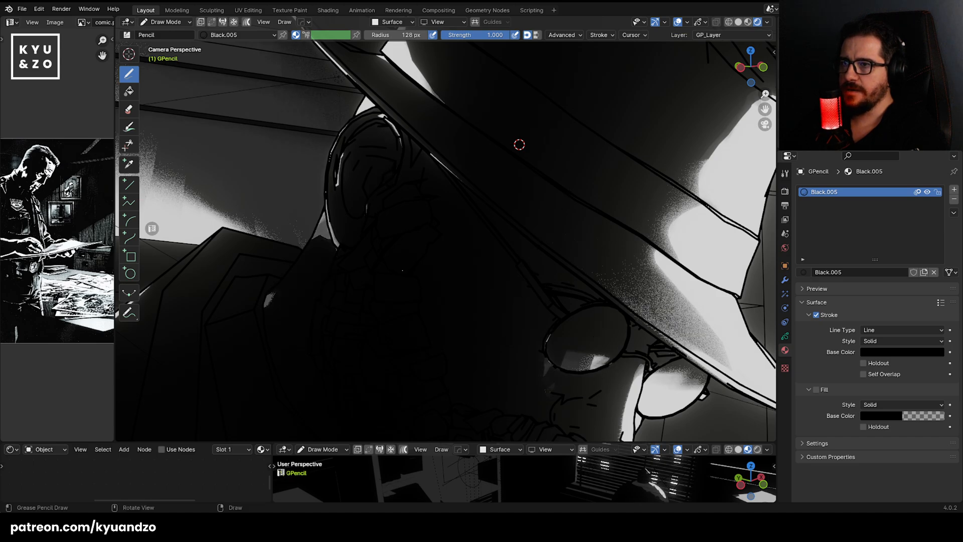
# Scribble dense black strokes over the beard from the ear to the chin, using a 79 px radius for the chin.
pyautogui.moveTo(518, 144)
pyautogui.keyDown('shift'); pyautogui.mouseDown(button='middle')
pyautogui.moveTo(555, 97)
pyautogui.moveTo(536, 148)
pyautogui.mouseUp(button='middle'); pyautogui.keyUp('shift')
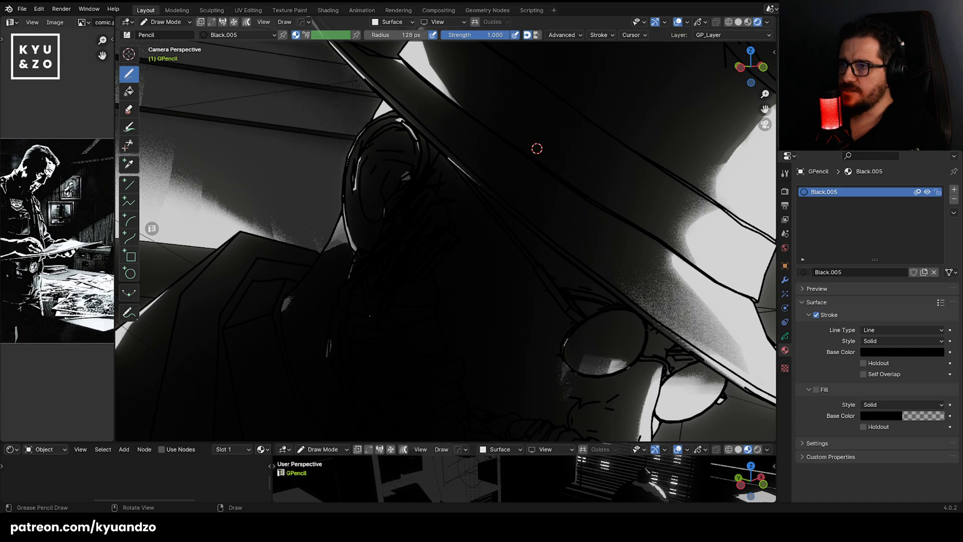
pyautogui.keyDown('shift'); pyautogui.moveTo(537, 149); pyautogui.dragTo(548, 40, button='middle'); pyautogui.keyUp('shift')
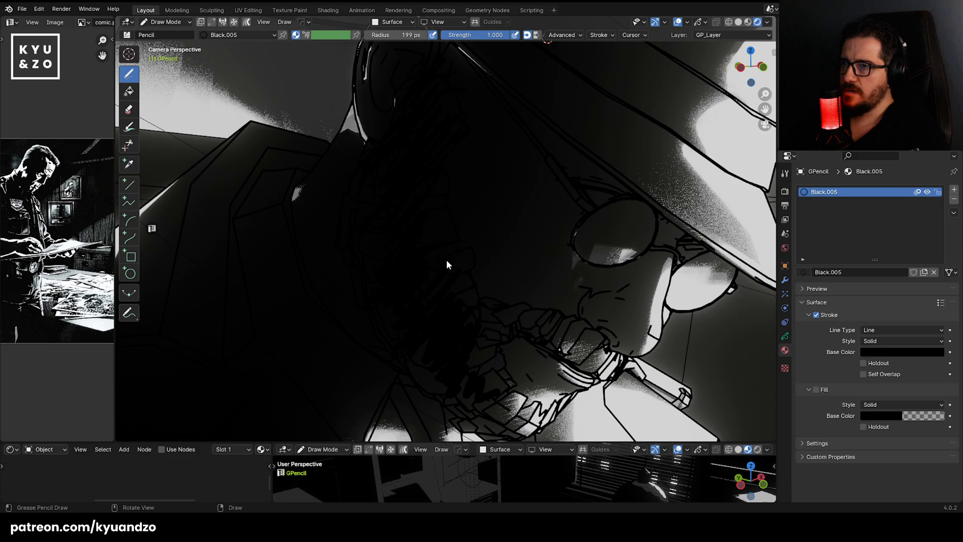
pyautogui.keyDown('shift'); pyautogui.moveTo(380, 182); pyautogui.dragTo(358, 240, button='middle'); pyautogui.keyUp('shift')
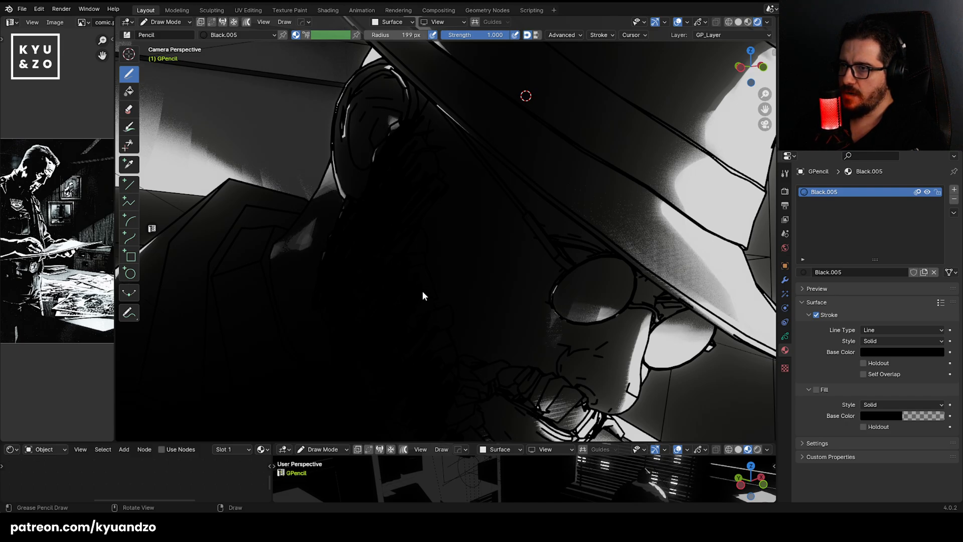
pyautogui.keyDown('shift'); pyautogui.moveTo(402, 366); pyautogui.dragTo(377, 233, button='middle'); pyautogui.keyUp('shift')
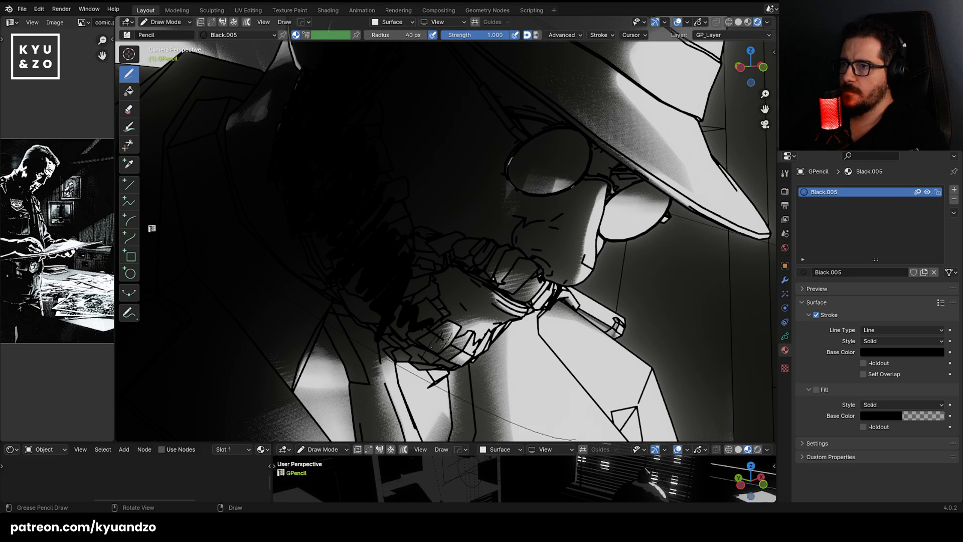
pyautogui.moveTo(397, 36); pyautogui.dragTo(406, 35)
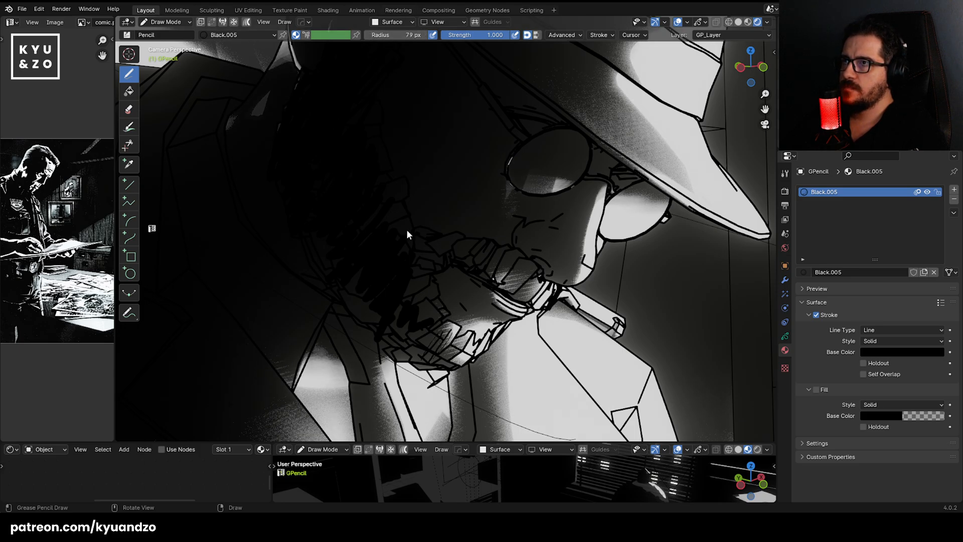
pyautogui.moveTo(453, 340)
pyautogui.mouseDown()
pyautogui.moveTo(442, 357)
pyautogui.moveTo(473, 352)
pyautogui.moveTo(491, 332)
pyautogui.moveTo(483, 350)
pyautogui.moveTo(485, 342)
pyautogui.mouseUp()
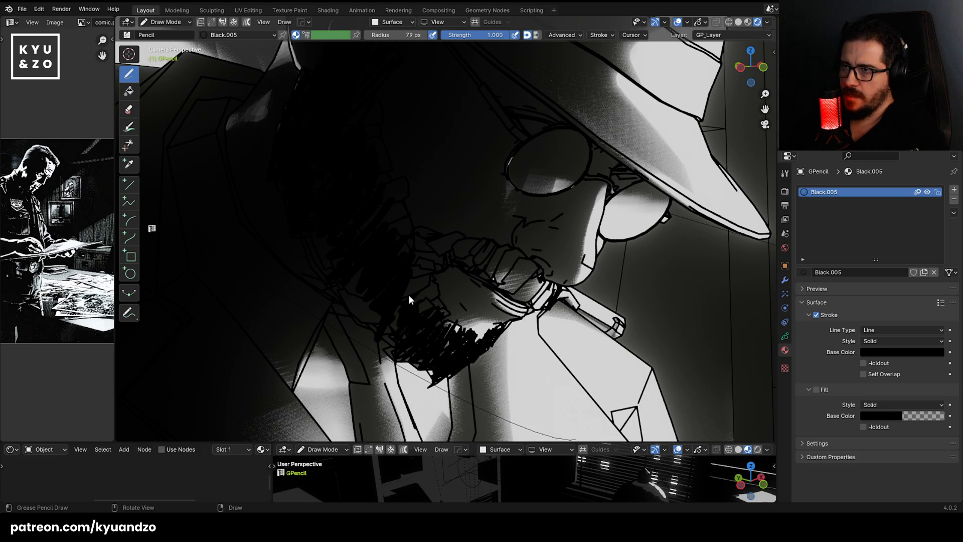
# Check the shaded beard in the full camera frame, return to Object Mode and delete the hand-drawn Grease Pencil object.
pyautogui.press('Home')
pyautogui.scroll(2, 452, 178)
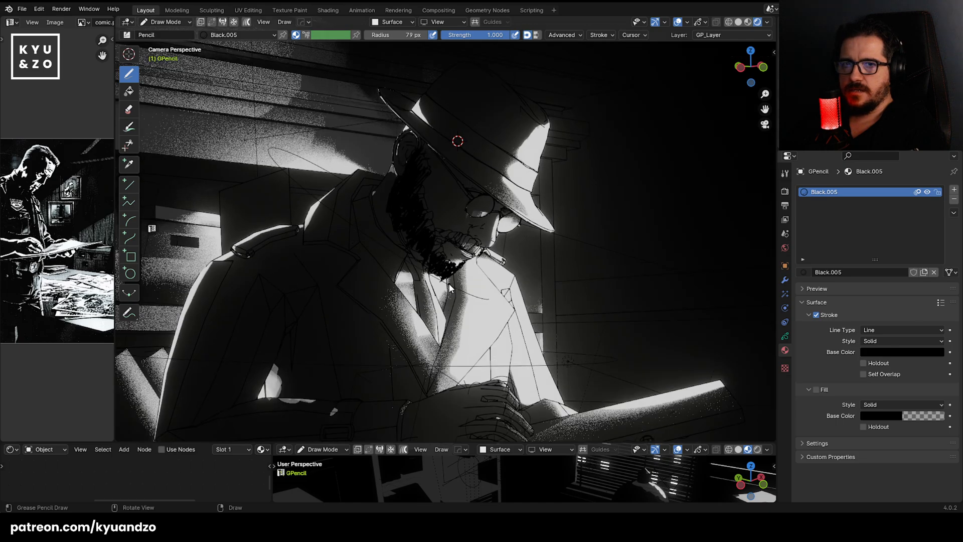
pyautogui.scroll(4, 456, 144)
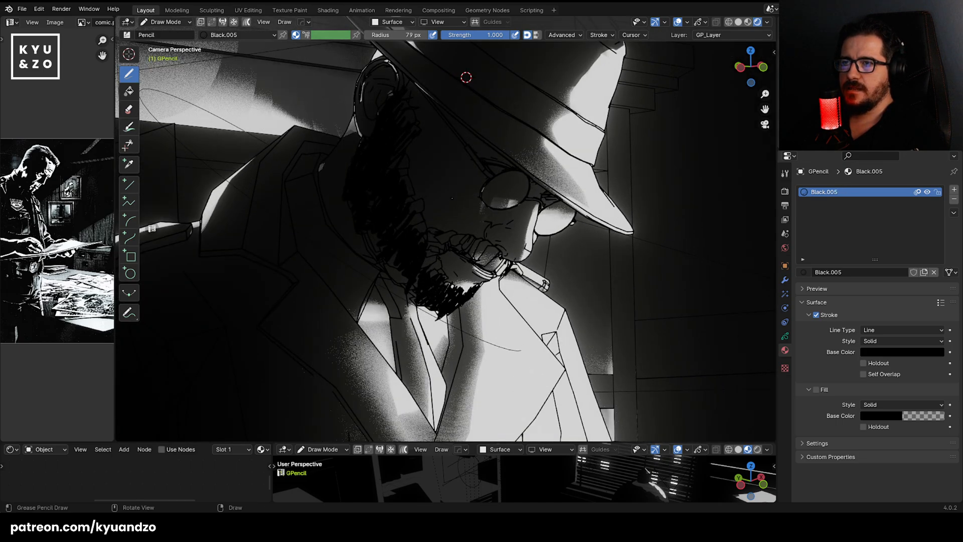
pyautogui.click(170, 22)
pyautogui.click(176, 36)
pyautogui.click(314, 256)
pyautogui.click(388, 174)
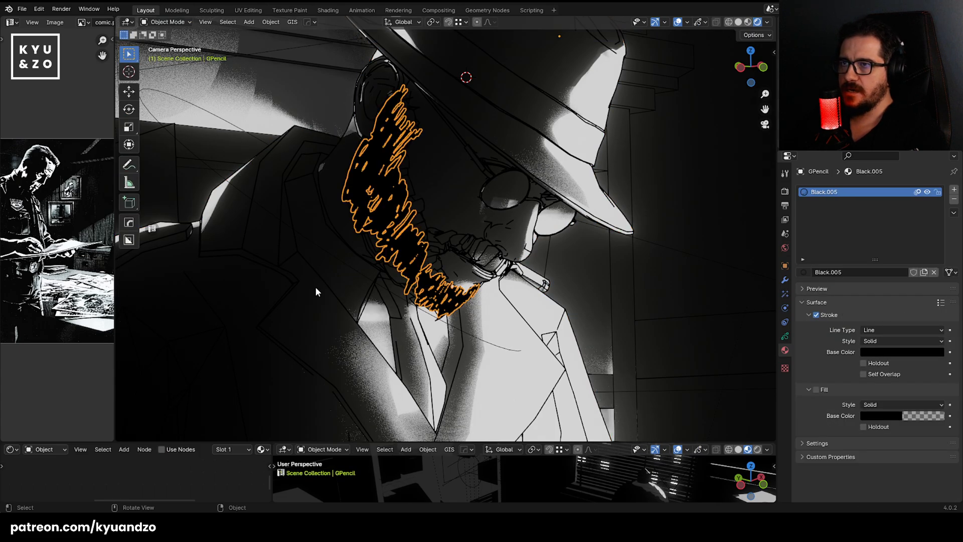
pyautogui.scroll(-3, 336, 253)
pyautogui.scroll(3, 366, 216)
pyautogui.press('Delete')
# Select the LineArt object and apply its Line Art modifier to turn the generated lines into editable strokes.
pyautogui.scroll(3, 394, 237)
pyautogui.click(416, 229)
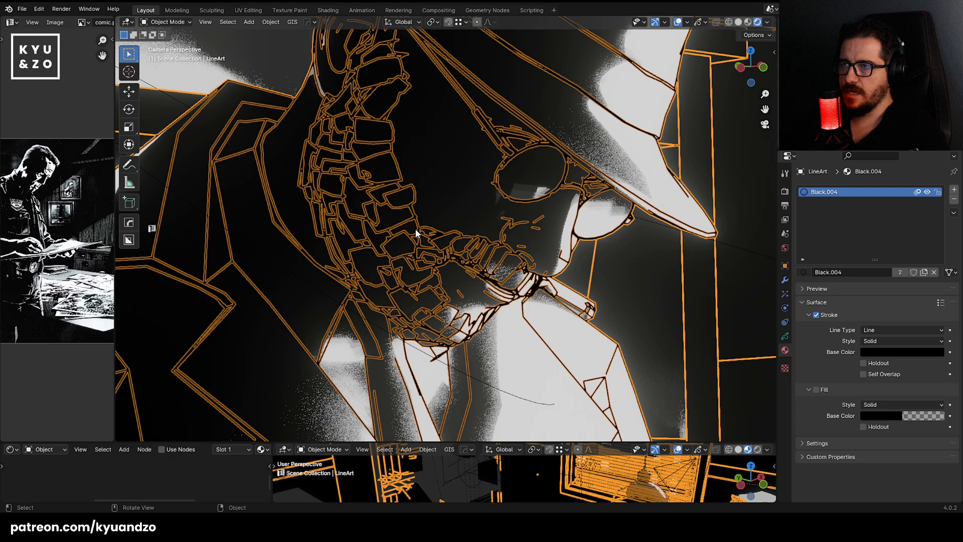
pyautogui.scroll(3, 477, 252)
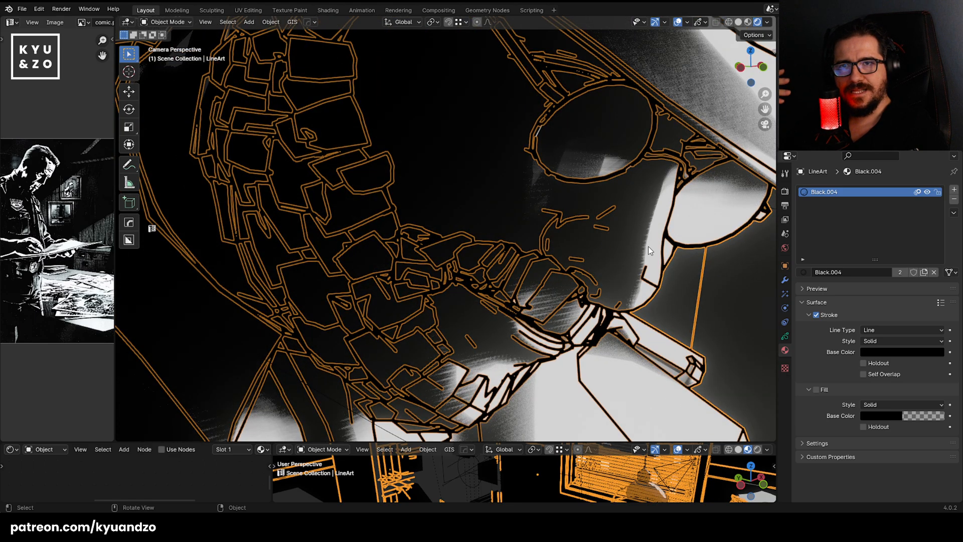
pyautogui.click(785, 280)
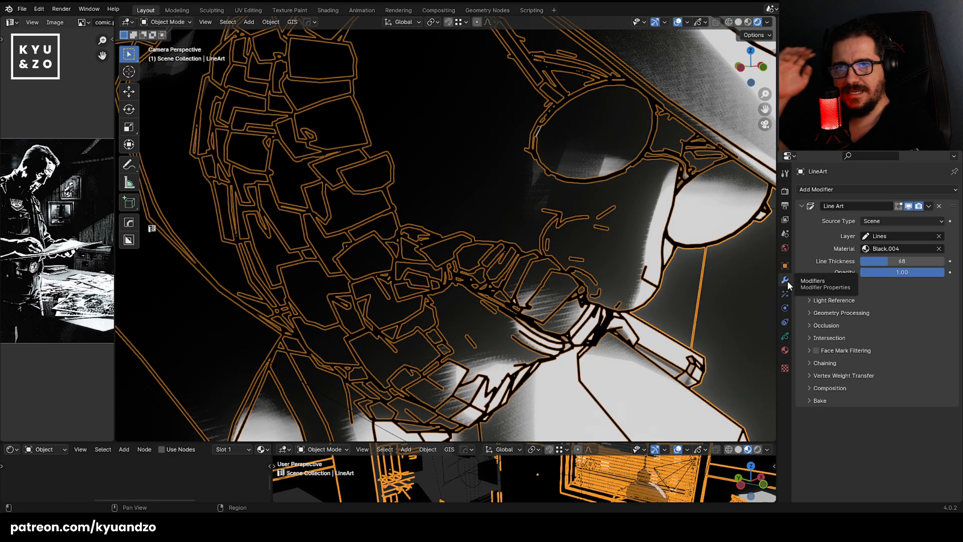
pyautogui.click(928, 206)
pyautogui.click(881, 219)
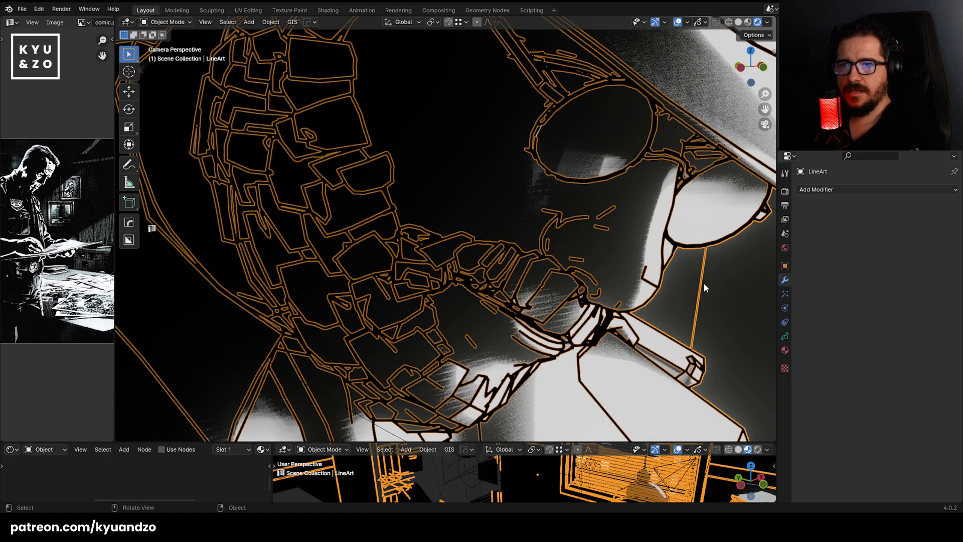
# In the line art's Edit Mode, box-select strokes in the middle of the beard, delete them, and return to Object Mode.
pyautogui.click(512, 248)
pyautogui.click(511, 245)
pyautogui.press('Tab')
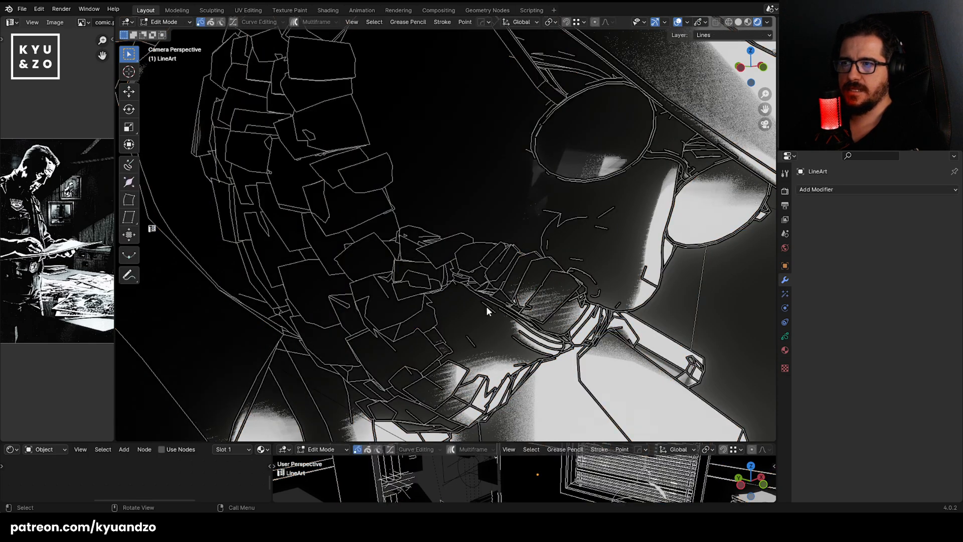
pyautogui.moveTo(268, 200); pyautogui.dragTo(402, 275)
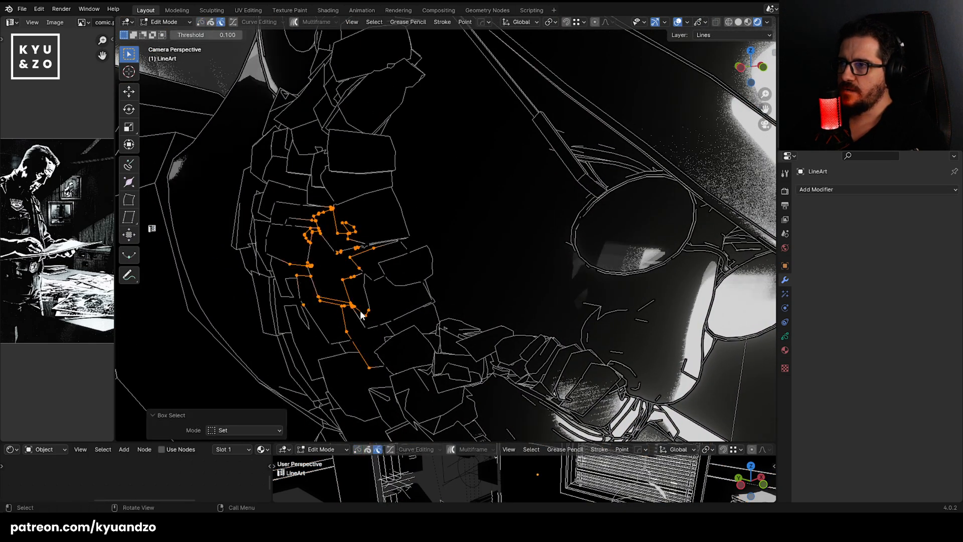
pyautogui.press('x')
pyautogui.click(350, 291)
pyautogui.press('Tab')
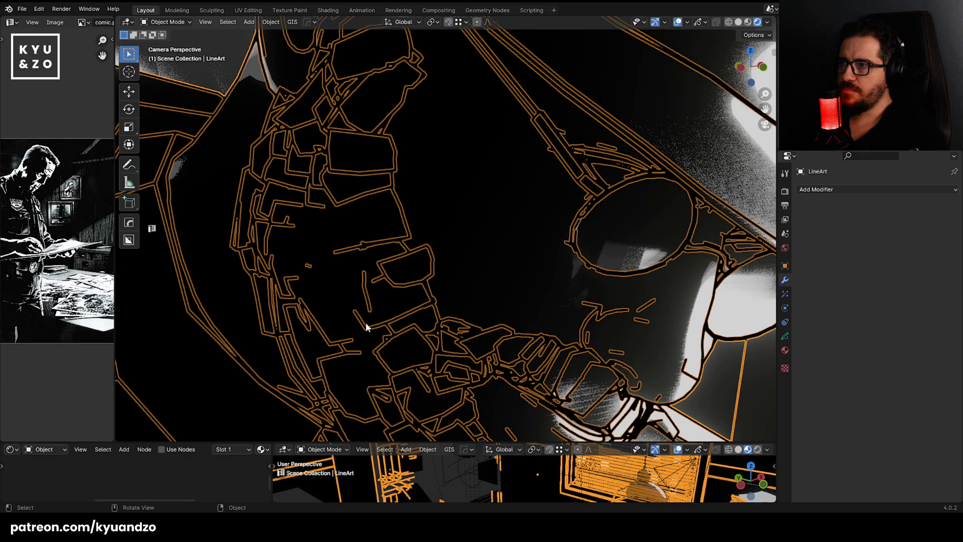
# Reopen the LineArt object in Edit Mode and delete the points of the cluttered beard lines just below the ear.
pyautogui.scroll(-5, 376, 281)
pyautogui.click(383, 251)
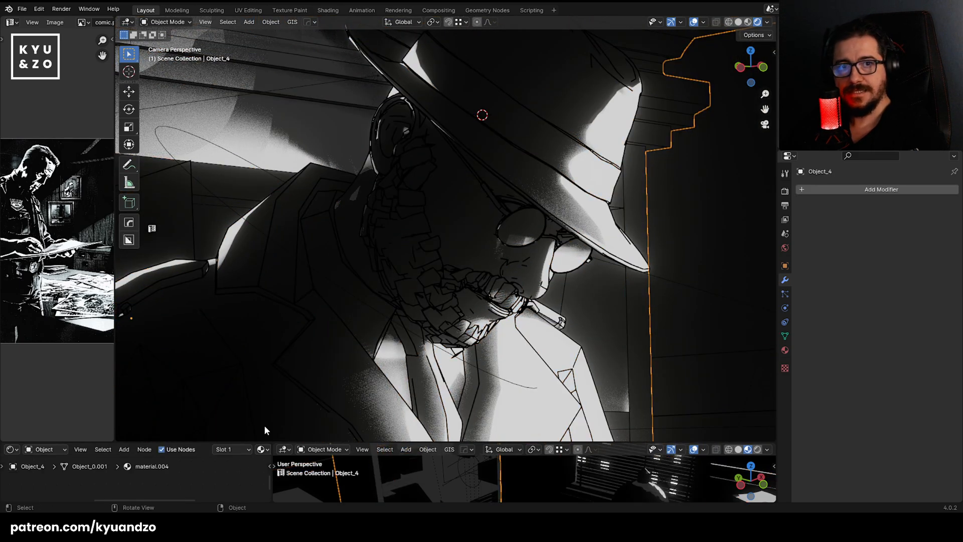
pyautogui.scroll(5, 363, 249)
pyautogui.scroll(-4, 361, 248)
pyautogui.keyDown('shift'); pyautogui.moveTo(364, 245); pyautogui.dragTo(450, 310, button='middle'); pyautogui.keyUp('shift')
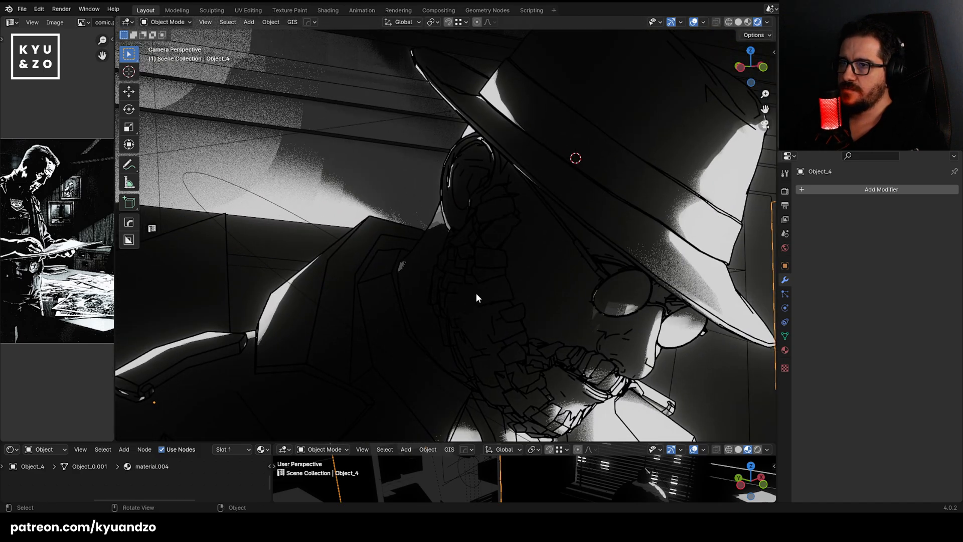
pyautogui.click(470, 277)
pyautogui.press('Tab')
pyautogui.moveTo(446, 298); pyautogui.dragTo(494, 237)
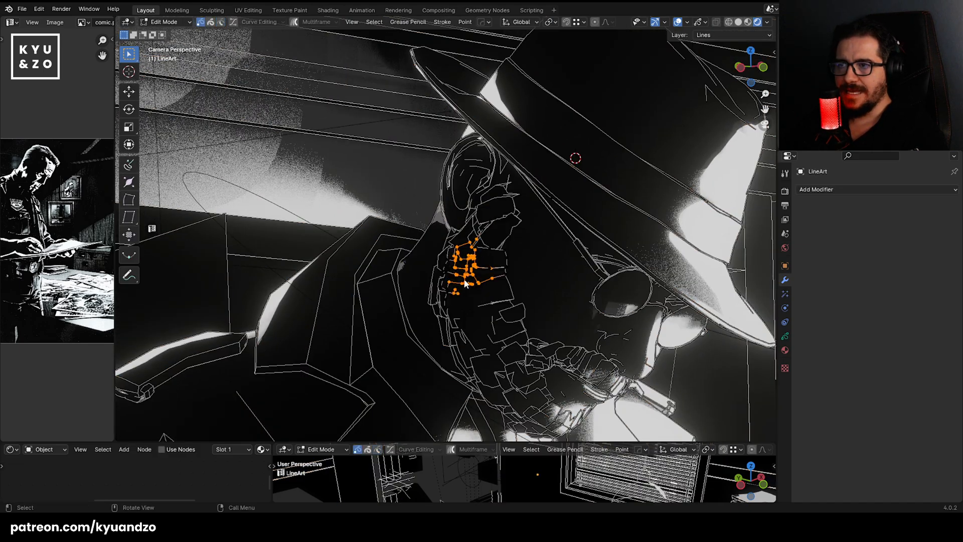
pyautogui.moveTo(458, 306); pyautogui.dragTo(489, 190)
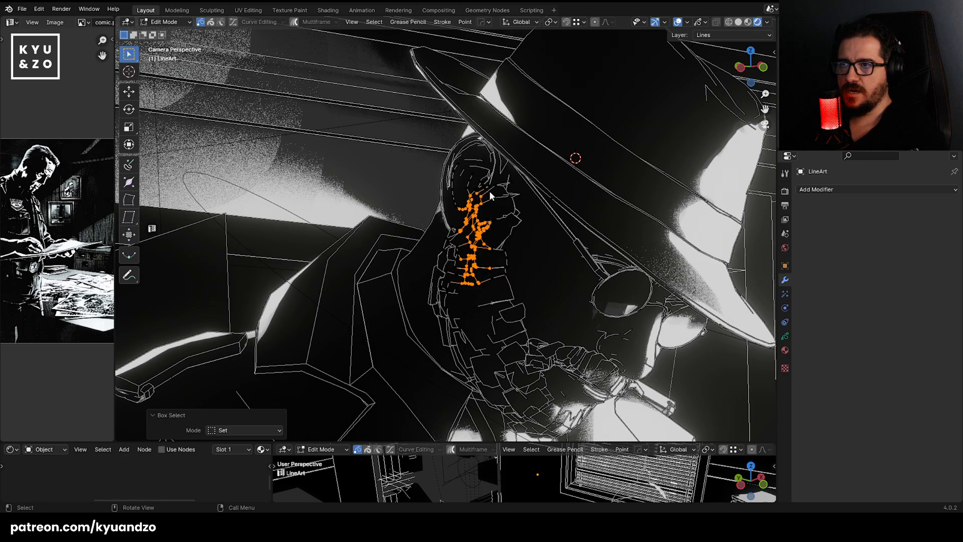
pyautogui.press('x')
pyautogui.click(475, 194)
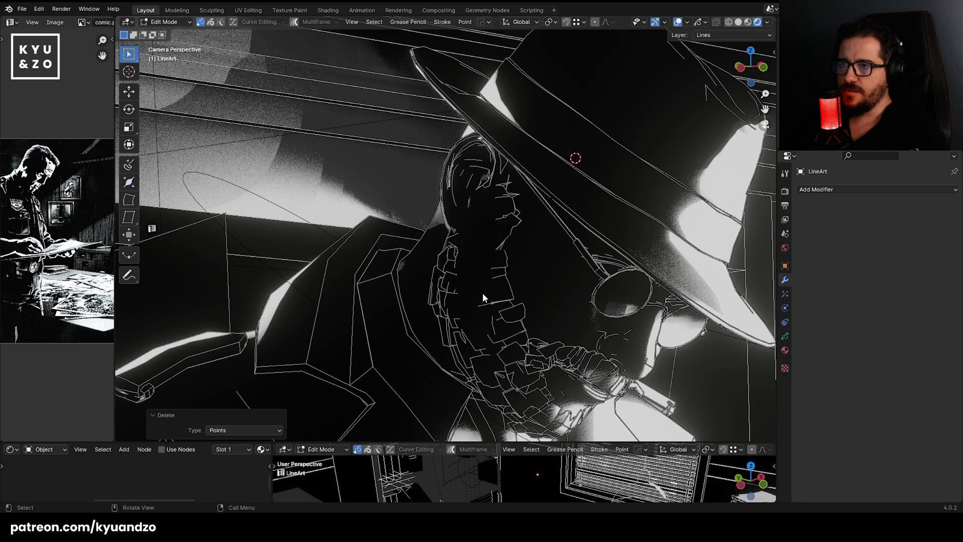
# Lasso-select the remaining inner lines of the side beard and delete their points, keeping the beard's outer contour.
pyautogui.moveTo(504, 292); pyautogui.dragTo(486, 356)
pyautogui.scroll(4, 497, 337)
pyautogui.moveTo(454, 248)
pyautogui.keyDown('ctrl'); pyautogui.keyDown('shift'); pyautogui.mouseDown(button='right')
pyautogui.moveTo(432, 306)
pyautogui.moveTo(506, 276)
pyautogui.moveTo(470, 317)
pyautogui.moveTo(494, 301)
pyautogui.moveTo(495, 313)
pyautogui.mouseUp(button='right'); pyautogui.keyUp('shift'); pyautogui.keyUp('ctrl')
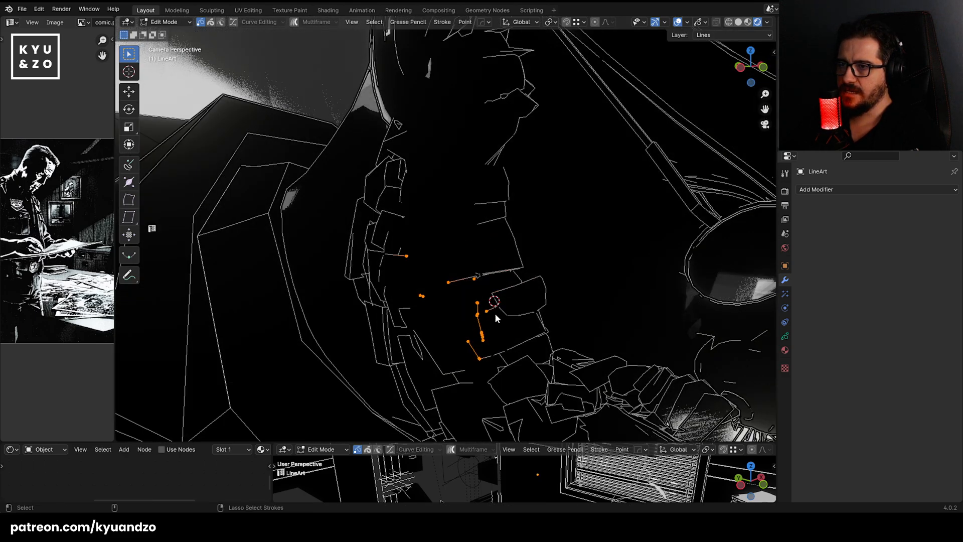
pyautogui.moveTo(523, 365)
pyautogui.keyDown('ctrl'); pyautogui.mouseDown(button='right')
pyautogui.moveTo(511, 309)
pyautogui.moveTo(451, 209)
pyautogui.mouseUp(button='right'); pyautogui.keyUp('ctrl')
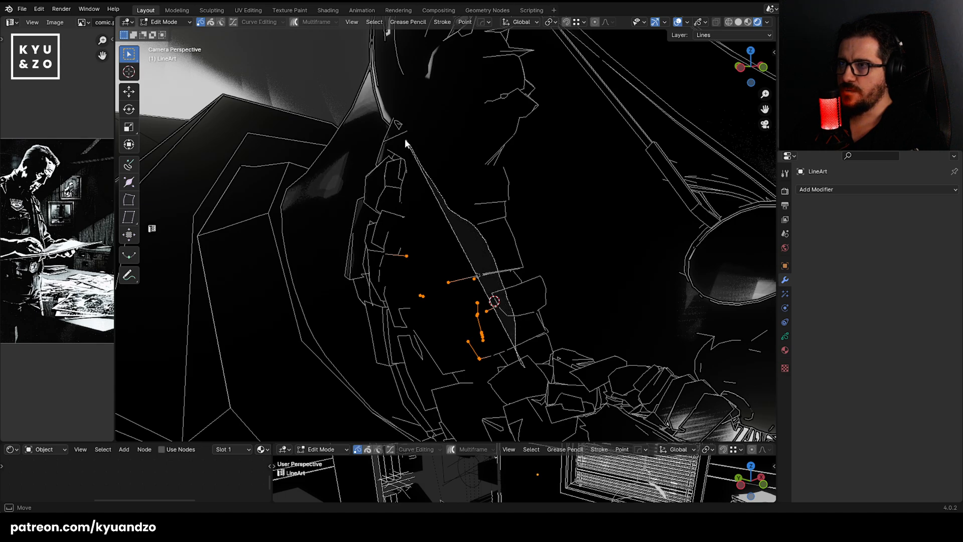
pyautogui.moveTo(406, 144)
pyautogui.keyDown('ctrl'); pyautogui.mouseDown(button='right')
pyautogui.moveTo(387, 157)
pyautogui.moveTo(357, 242)
pyautogui.moveTo(372, 306)
pyautogui.moveTo(482, 406)
pyautogui.mouseUp(button='right'); pyautogui.keyUp('ctrl')
pyautogui.press('Delete')
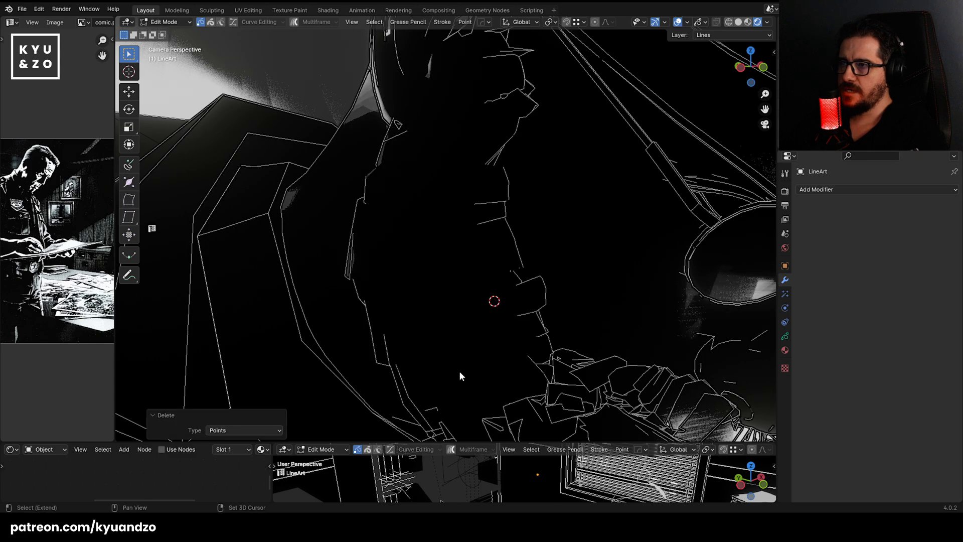
# Lasso-select the cluttered inner lines of the moustache and lower beard and delete their points, keeping the outer contours.
pyautogui.keyDown('shift'); pyautogui.moveTo(460, 376); pyautogui.dragTo(379, 241, button='middle'); pyautogui.keyUp('shift')
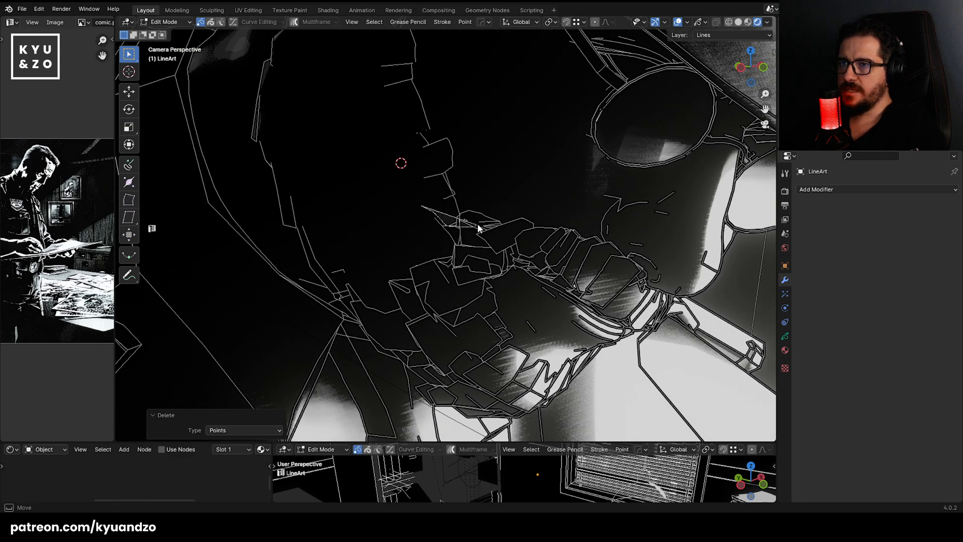
pyautogui.moveTo(499, 232)
pyautogui.keyDown('ctrl'); pyautogui.mouseDown(button='right')
pyautogui.moveTo(535, 230)
pyautogui.moveTo(616, 254)
pyautogui.moveTo(663, 306)
pyautogui.moveTo(635, 326)
pyautogui.mouseUp(button='right'); pyautogui.keyUp('ctrl')
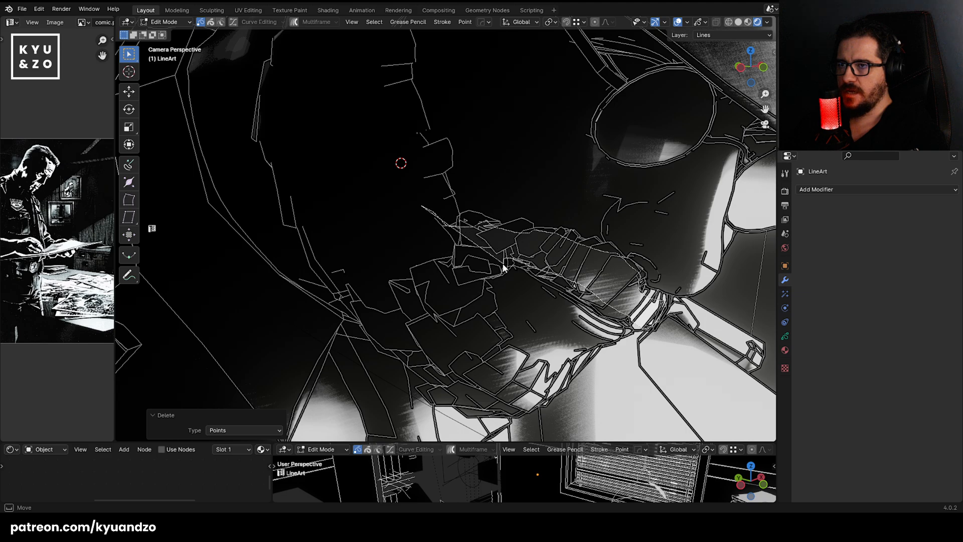
pyautogui.keyDown('ctrl'); pyautogui.moveTo(483, 291); pyautogui.dragTo(490, 343, button='right'); pyautogui.keyUp('ctrl')
pyautogui.moveTo(533, 387)
pyautogui.keyDown('ctrl'); pyautogui.mouseDown(button='right')
pyautogui.moveTo(559, 399)
pyautogui.moveTo(516, 424)
pyautogui.moveTo(469, 421)
pyautogui.moveTo(371, 334)
pyautogui.mouseUp(button='right'); pyautogui.keyUp('ctrl')
pyautogui.moveTo(329, 279)
pyautogui.keyDown('ctrl'); pyautogui.mouseDown(button='right')
pyautogui.moveTo(289, 221)
pyautogui.moveTo(314, 138)
pyautogui.moveTo(321, 143)
pyautogui.mouseUp(button='right'); pyautogui.keyUp('ctrl')
pyautogui.press('x')
pyautogui.click(442, 272)
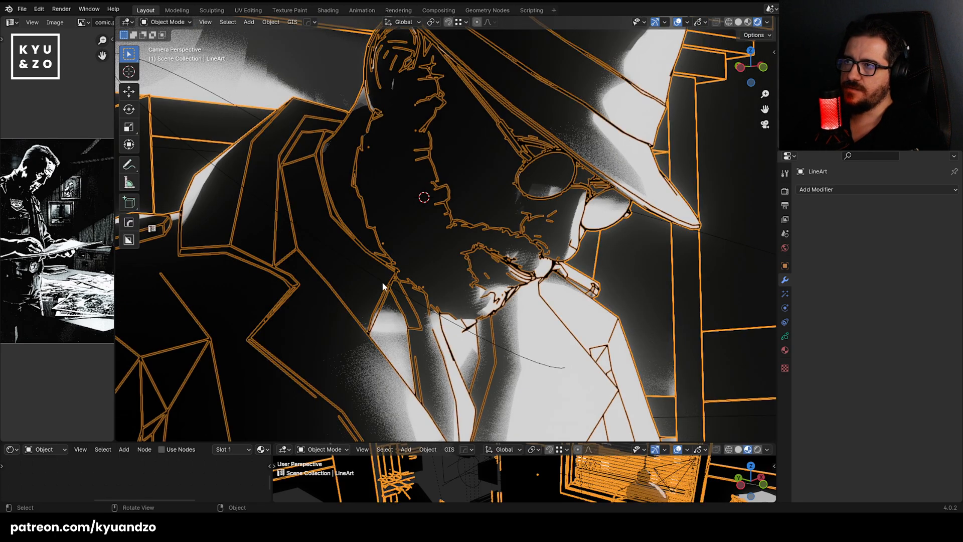
# Leave the line art selection by selecting another object and examine the cleaned beard, moustache and chin lines.
pyautogui.click(305, 94)
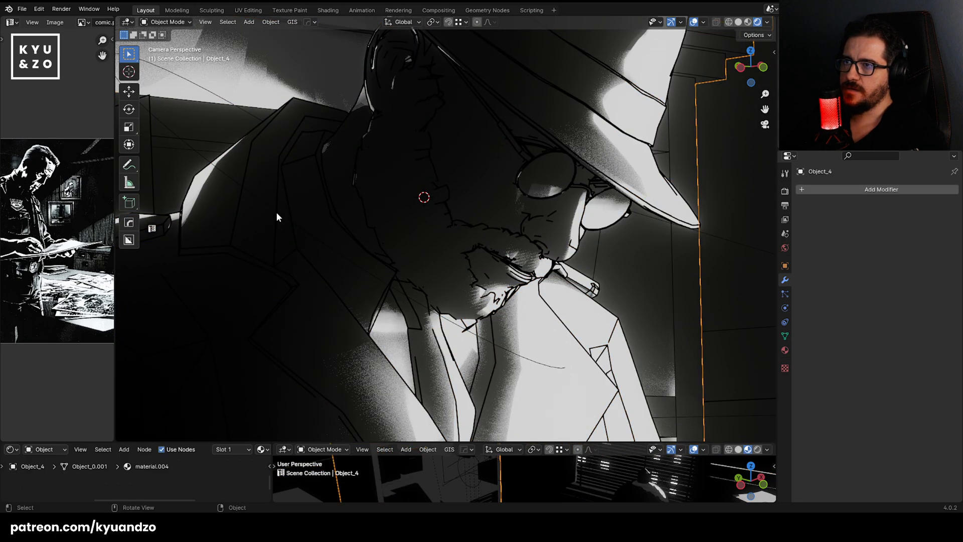
pyautogui.scroll(-2, 479, 287)
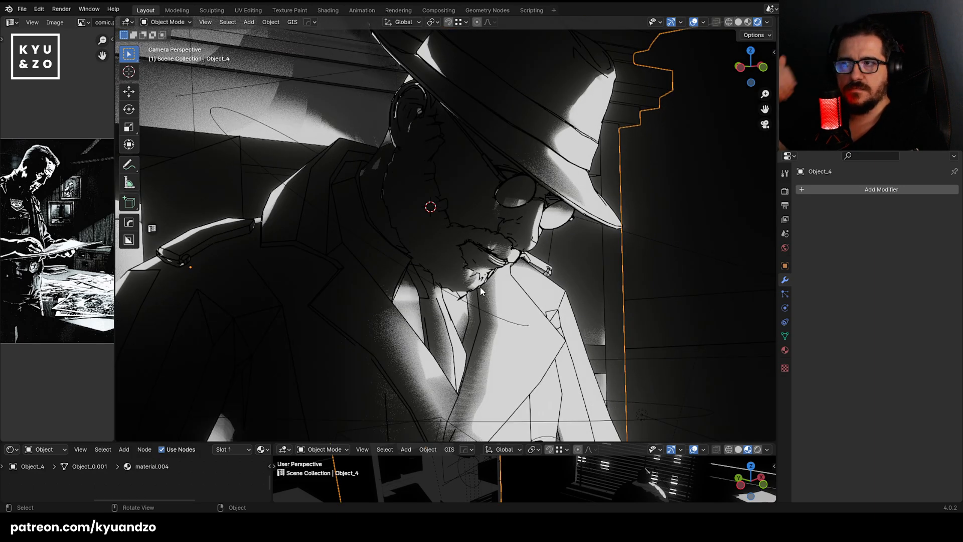
pyautogui.scroll(1, 480, 287)
pyautogui.scroll(3, 477, 281)
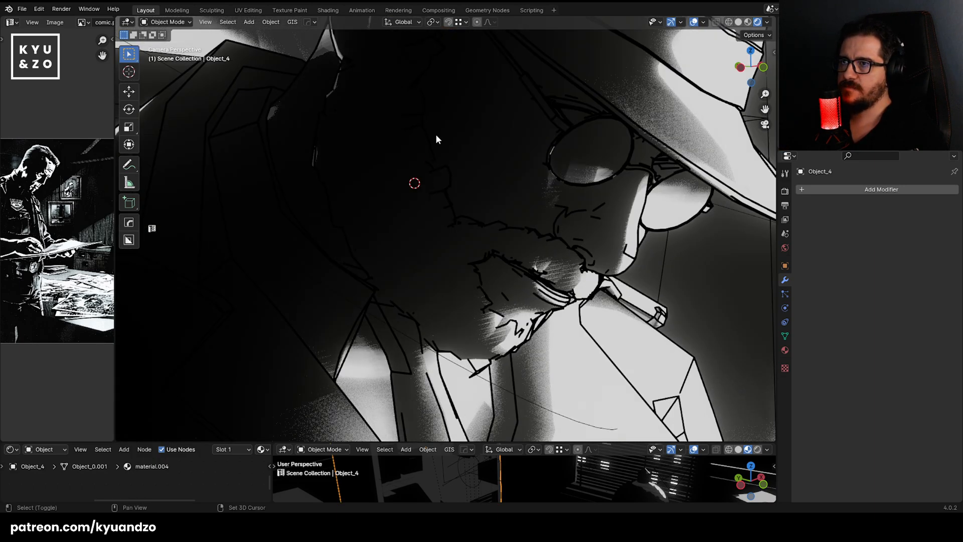
pyautogui.keyDown('shift'); pyautogui.moveTo(419, 146); pyautogui.dragTo(421, 201, button='middle'); pyautogui.keyUp('shift')
pyautogui.keyDown('shift'); pyautogui.moveTo(388, 295); pyautogui.dragTo(385, 154, button='middle'); pyautogui.keyUp('shift')
pyautogui.scroll(4, 481, 211)
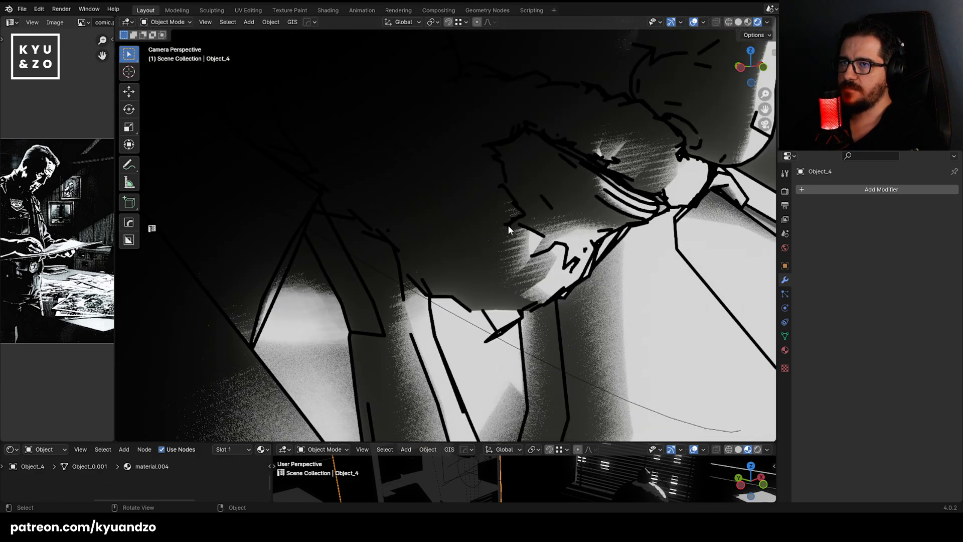
# Select the LineArt object and review its layer and stroke material settings.
pyautogui.click(508, 225)
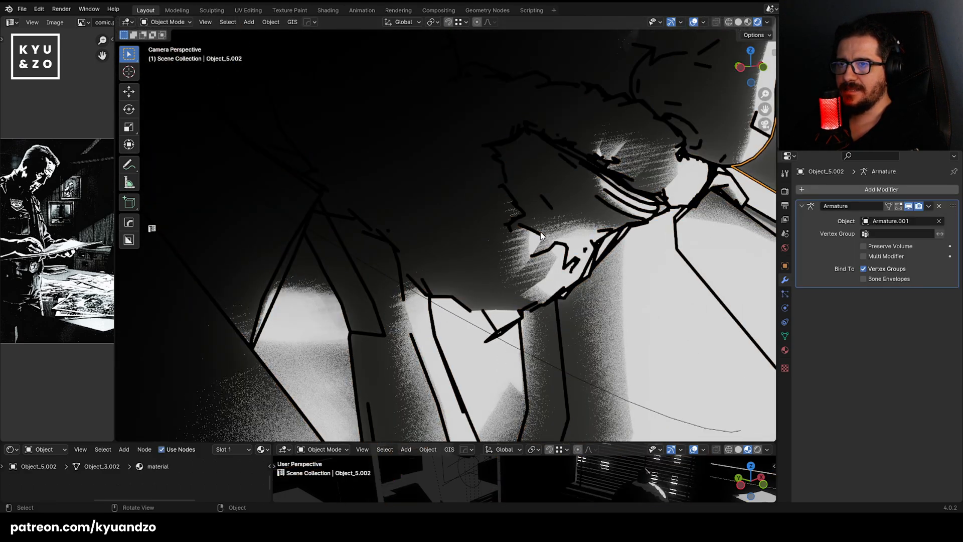
pyautogui.click(541, 232)
pyautogui.click(533, 239)
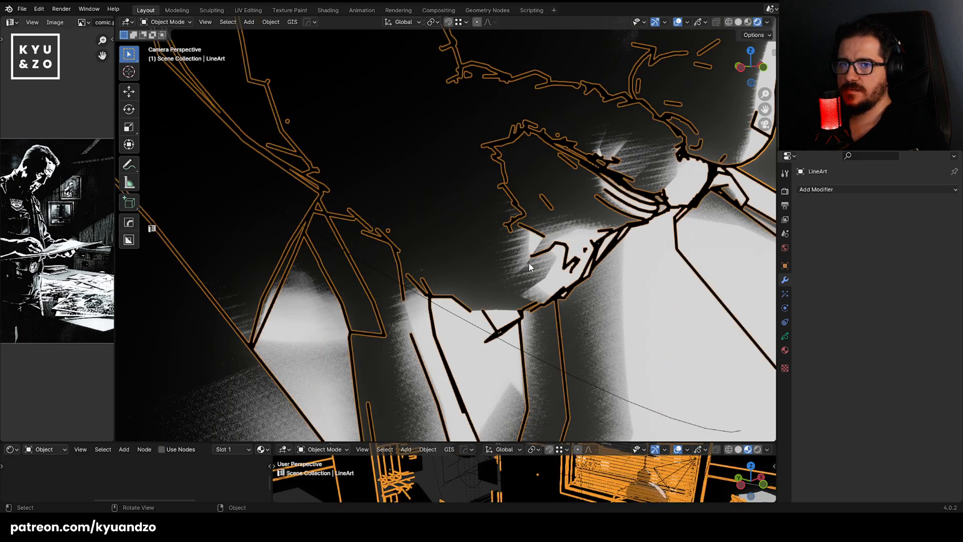
pyautogui.click(781, 337)
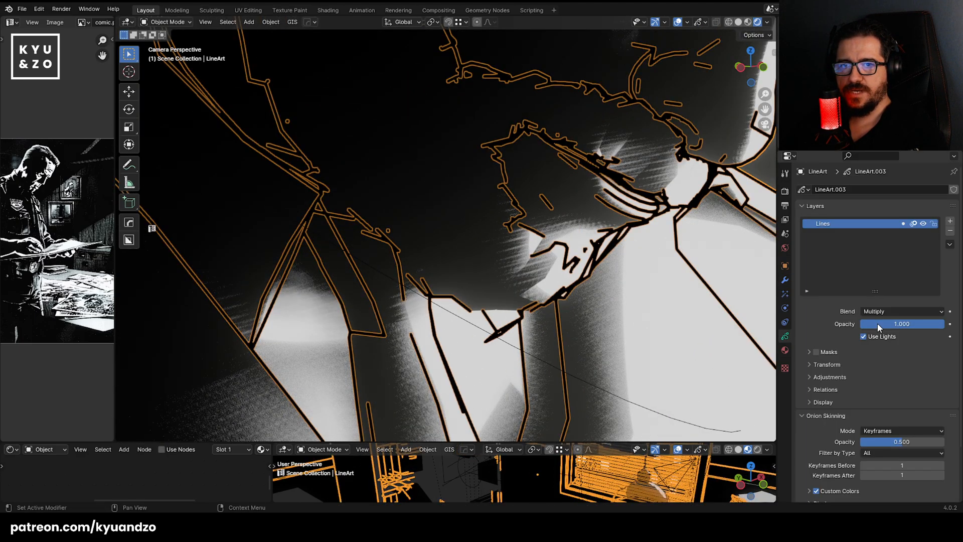
pyautogui.click(785, 350)
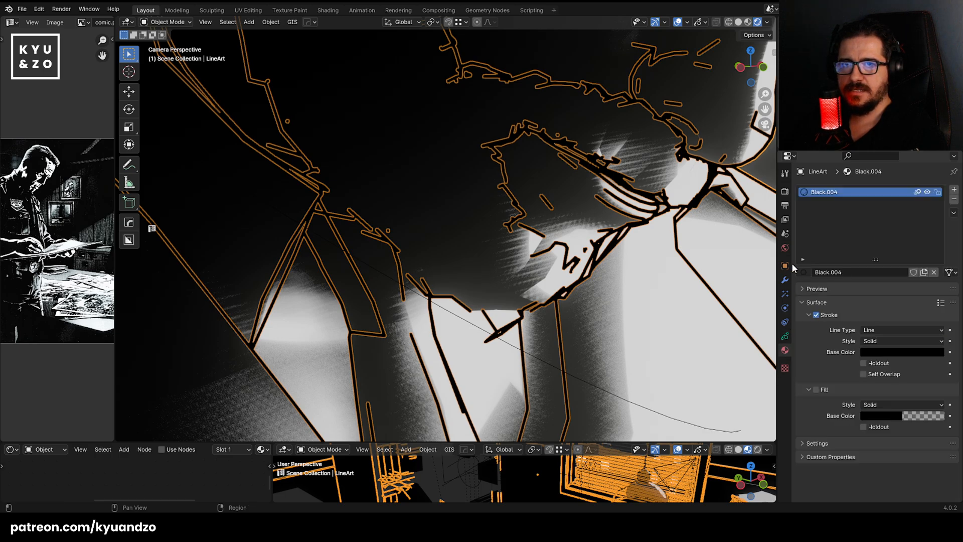
pyautogui.click(785, 336)
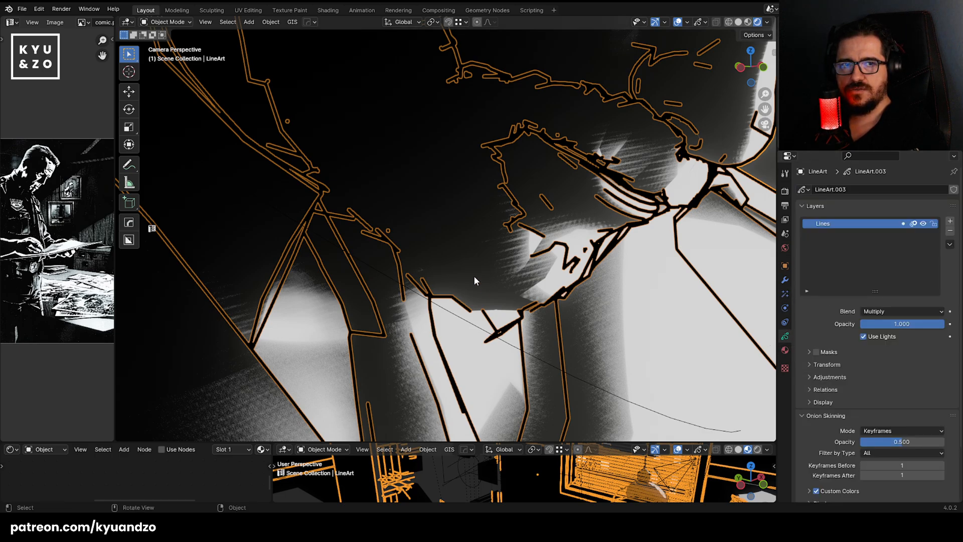
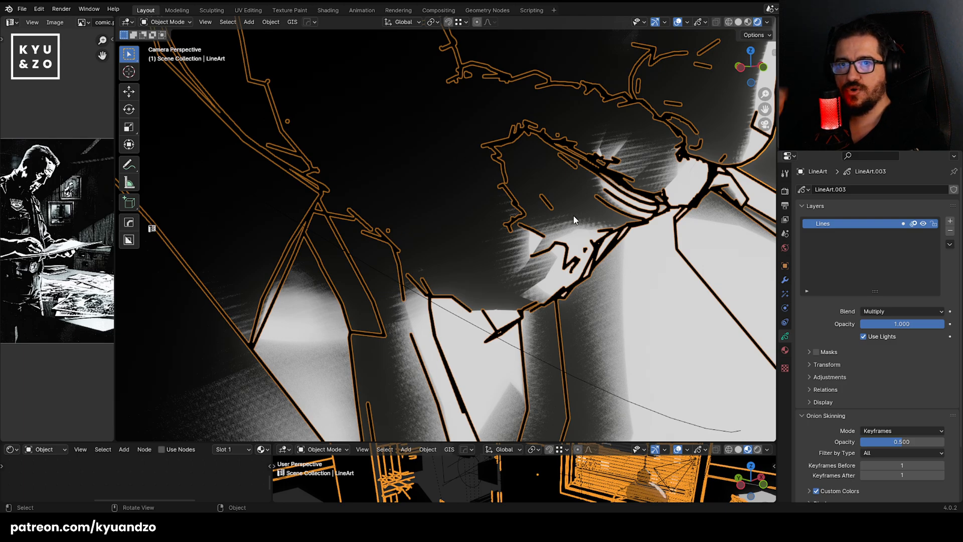
# In the line art's Edit Mode, delete the short stray line between the mouth and chin and move a point beside the mouth.
pyautogui.press('Tab')
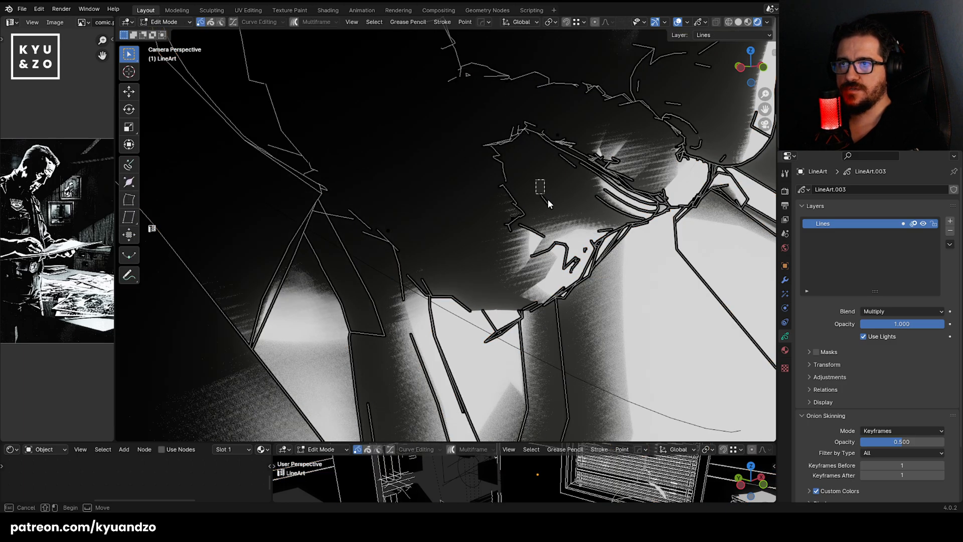
pyautogui.press('x')
pyautogui.click(552, 209)
pyautogui.keyDown('shift'); pyautogui.moveTo(557, 190); pyautogui.dragTo(448, 318, button='middle'); pyautogui.keyUp('shift')
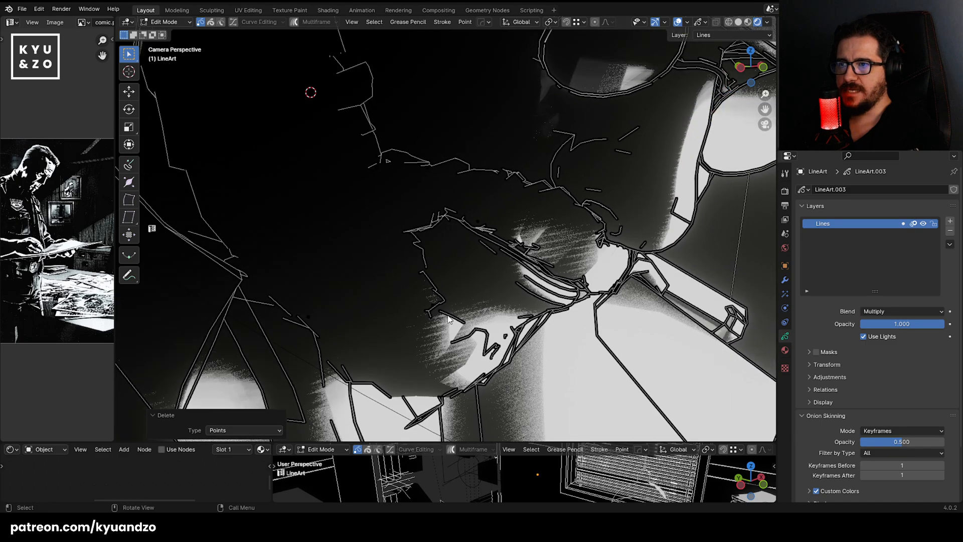
pyautogui.click(492, 251)
pyautogui.press('g')
pyautogui.click(490, 309)
pyautogui.press('Tab')
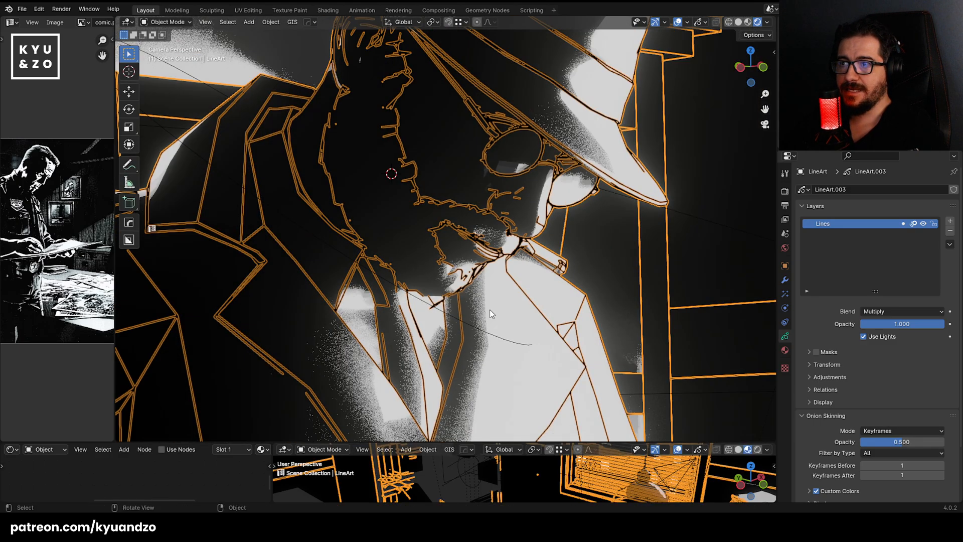
# Deselect the line art and examine the remaining lines around the detective's face, glasses and hat.
pyautogui.moveTo(490, 309)
pyautogui.keyDown('shift'); pyautogui.mouseDown(button='middle')
pyautogui.moveTo(451, 154)
pyautogui.moveTo(457, 216)
pyautogui.moveTo(429, 367)
pyautogui.moveTo(420, 140)
pyautogui.mouseUp(button='middle'); pyautogui.keyUp('shift')
pyautogui.scroll(-6, 318, 158)
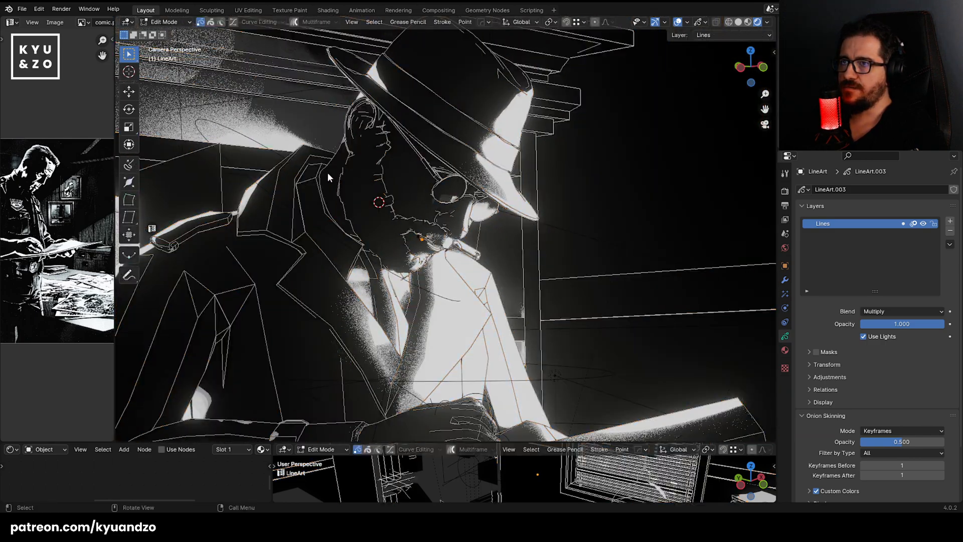
pyautogui.click(463, 314)
pyautogui.click(462, 314)
pyautogui.scroll(3, 374, 254)
pyautogui.keyDown('shift'); pyautogui.moveTo(374, 254); pyautogui.dragTo(439, 245, button='middle'); pyautogui.keyUp('shift')
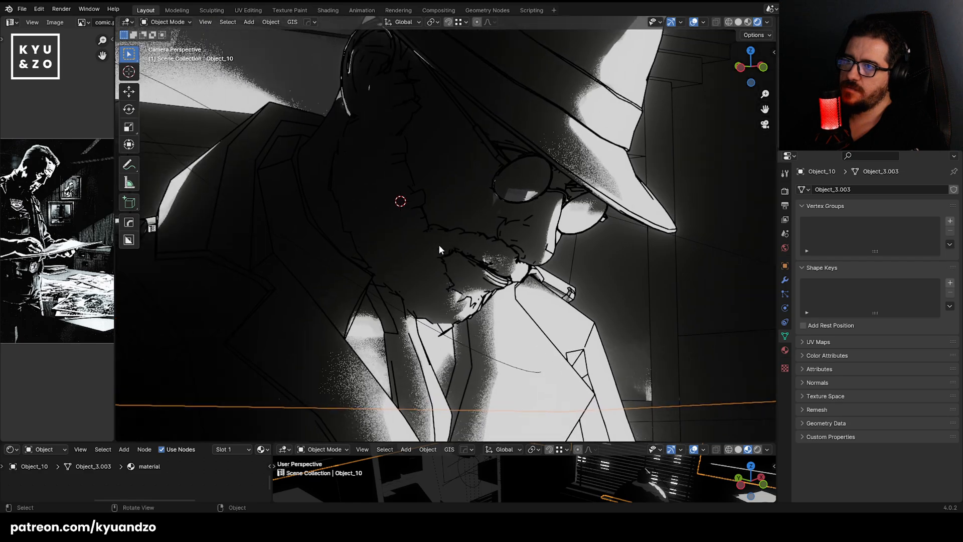
pyautogui.scroll(5, 439, 245)
pyautogui.keyDown('shift'); pyautogui.moveTo(558, 272); pyautogui.dragTo(370, 222, button='middle'); pyautogui.keyUp('shift')
pyautogui.keyDown('shift'); pyautogui.moveTo(360, 182); pyautogui.dragTo(385, 248, button='middle'); pyautogui.keyUp('shift')
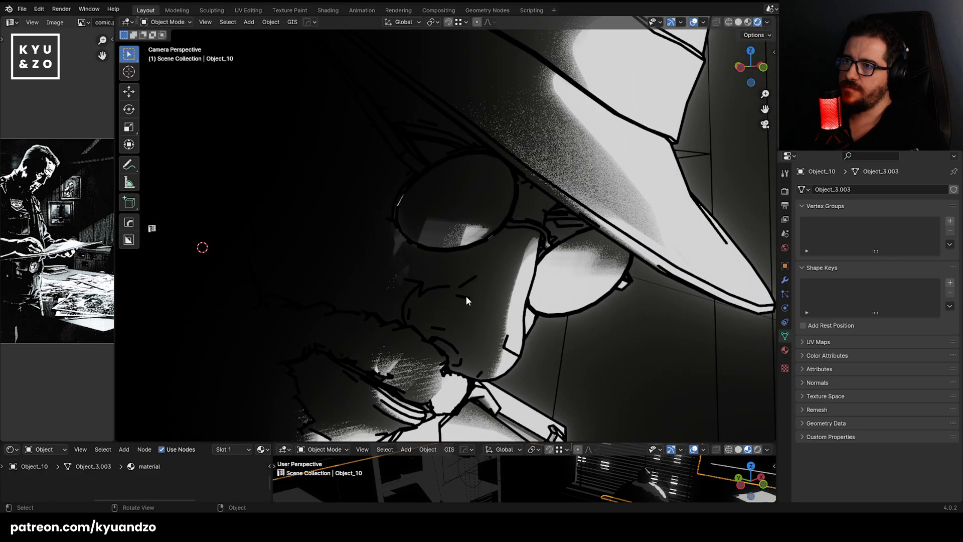
# Examine the line art across the coat, hands, desk, window and filing cabinet for other unwanted lines.
pyautogui.scroll(-4, 280, 244)
pyautogui.keyDown('shift'); pyautogui.moveTo(301, 245); pyautogui.dragTo(601, 230, button='middle'); pyautogui.keyUp('shift')
pyautogui.scroll(-6, 603, 231)
pyautogui.keyDown('shift'); pyautogui.moveTo(315, 305); pyautogui.dragTo(558, 240, button='middle'); pyautogui.keyUp('shift')
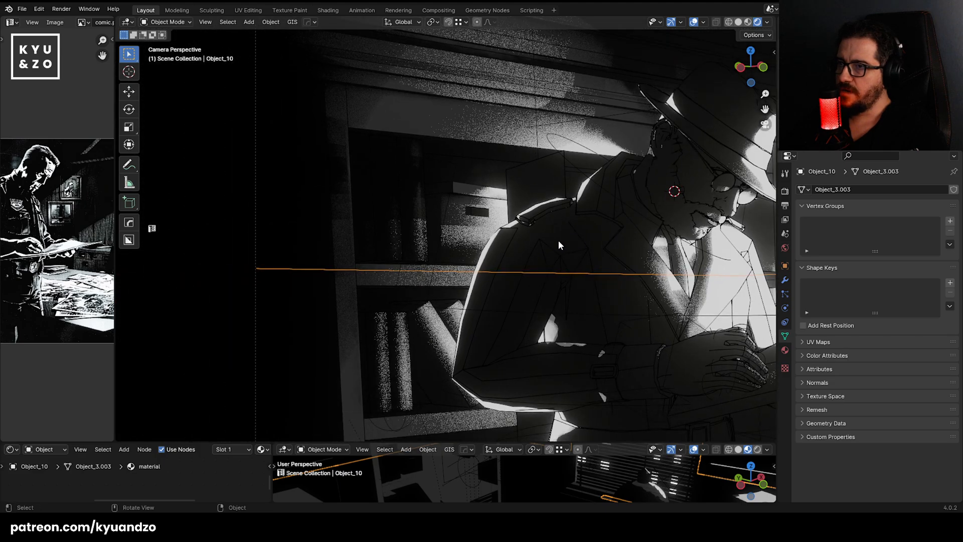
pyautogui.keyDown('shift'); pyautogui.moveTo(579, 345); pyautogui.dragTo(311, 138, button='middle'); pyautogui.keyUp('shift')
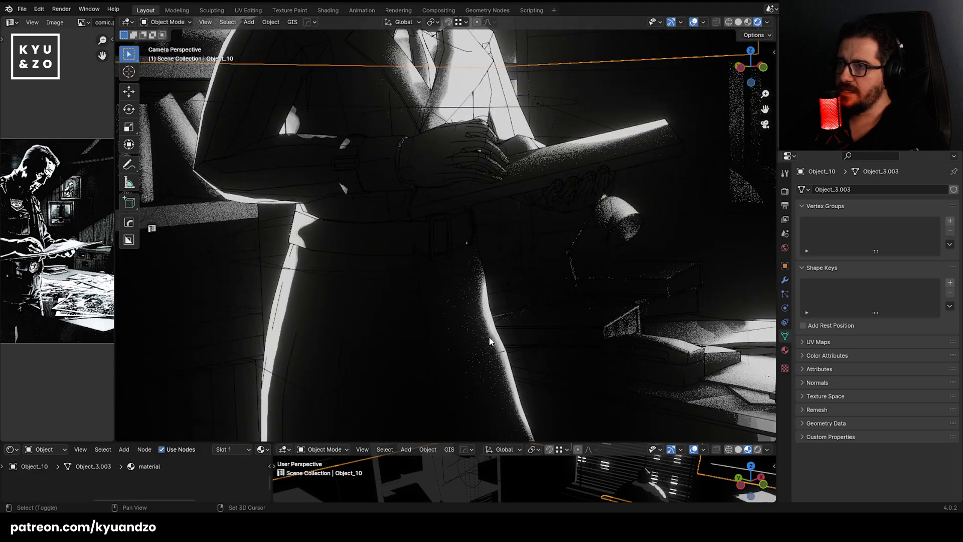
pyautogui.keyDown('shift'); pyautogui.moveTo(629, 330); pyautogui.dragTo(327, 209, button='middle'); pyautogui.keyUp('shift')
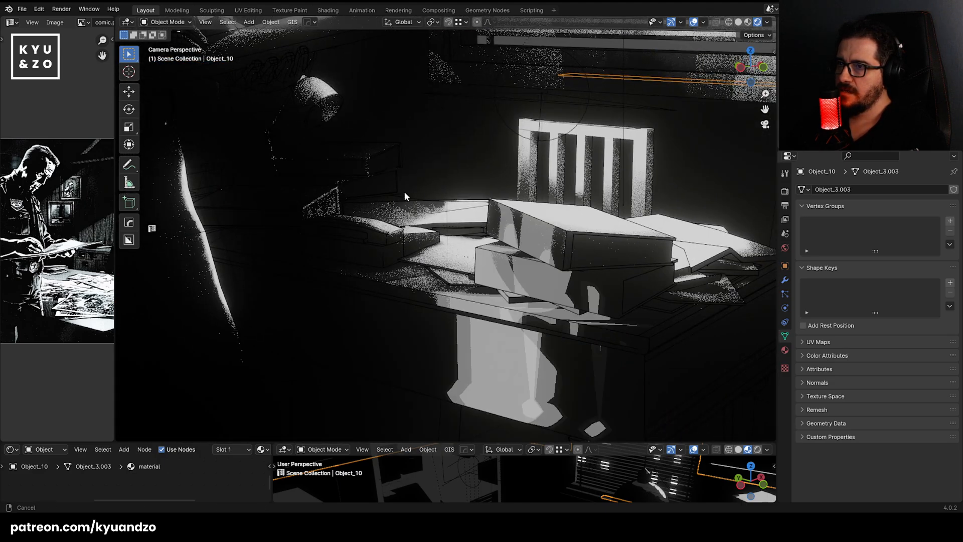
pyautogui.moveTo(677, 168)
pyautogui.keyDown('shift'); pyautogui.mouseDown(button='middle')
pyautogui.moveTo(519, 202)
pyautogui.moveTo(425, 205)
pyautogui.mouseUp(button='middle'); pyautogui.keyUp('shift')
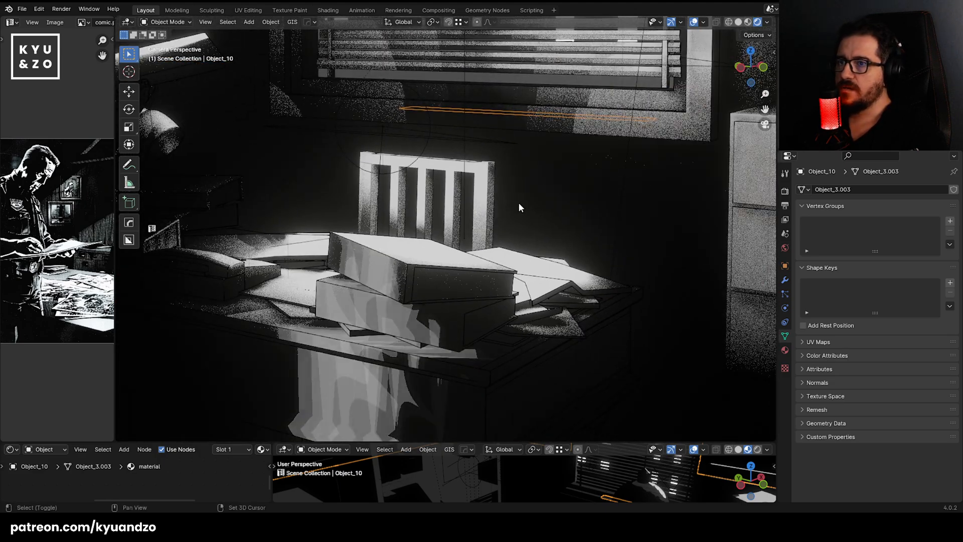
pyautogui.keyDown('shift'); pyautogui.moveTo(537, 188); pyautogui.dragTo(296, 216, button='middle'); pyautogui.keyUp('shift')
pyautogui.keyDown('shift'); pyautogui.moveTo(492, 114); pyautogui.dragTo(435, 219, button='middle'); pyautogui.keyUp('shift')
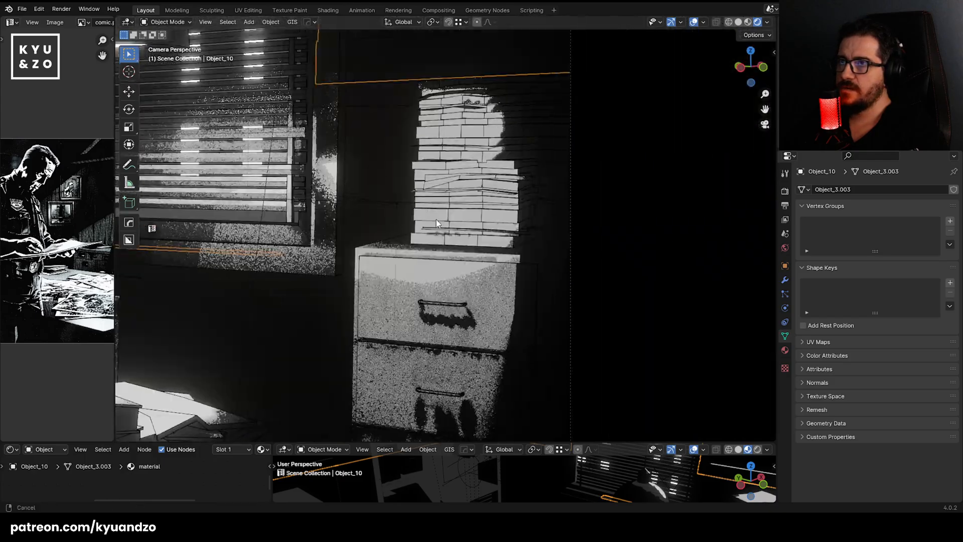
# Select the LineArt object at the paper stack on the filing cabinet and enter Edit Mode.
pyautogui.scroll(8, 431, 230)
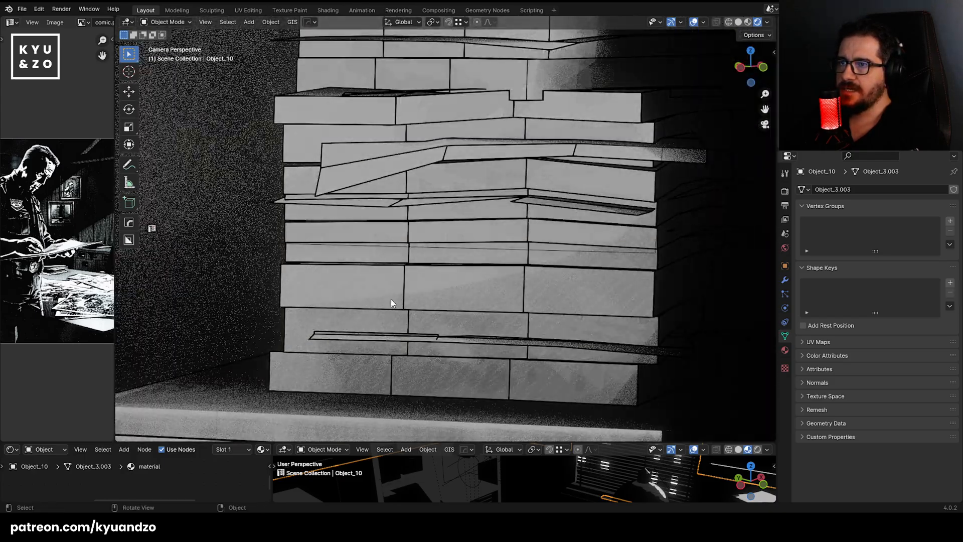
pyautogui.click(407, 276)
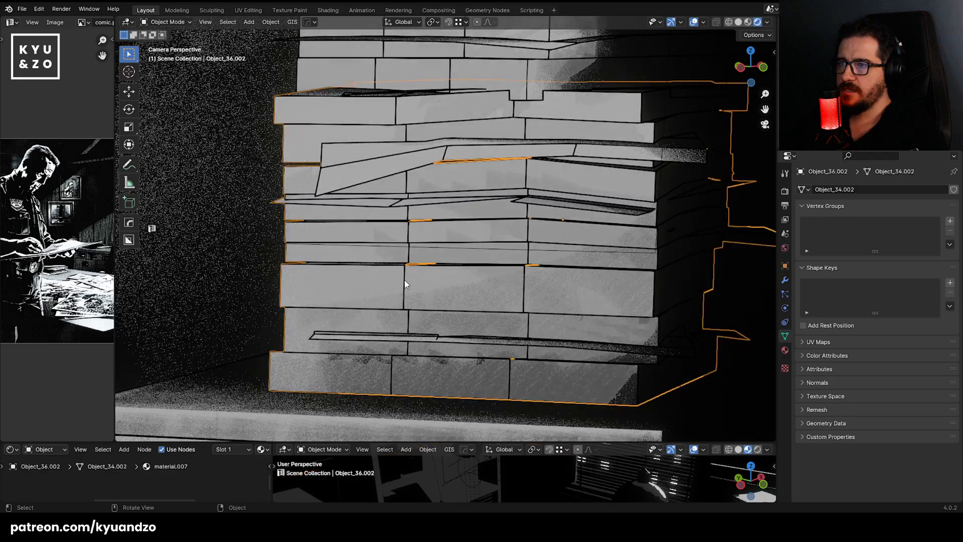
pyautogui.click(404, 280)
pyautogui.scroll(4, 408, 231)
pyautogui.scroll(2, 409, 231)
pyautogui.press('Tab')
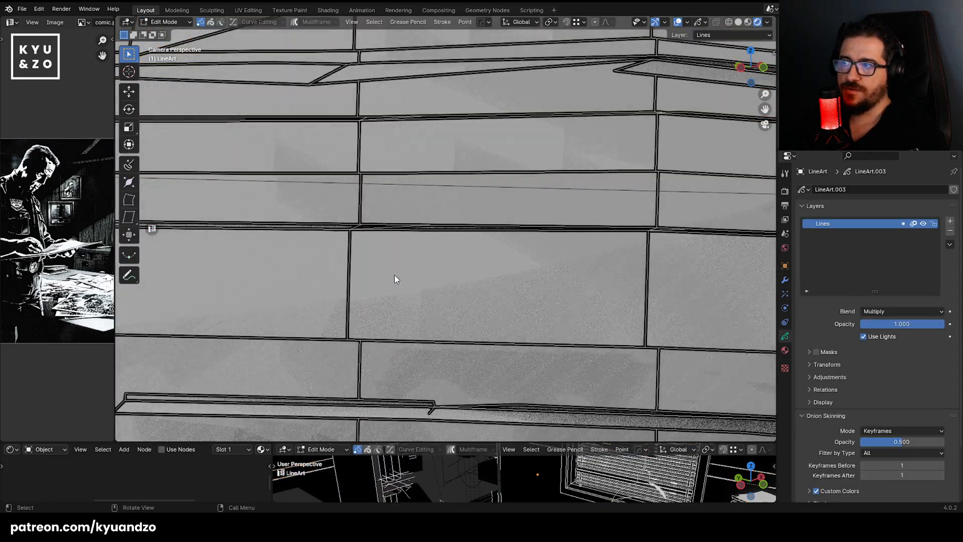
pyautogui.moveTo(394, 275); pyautogui.dragTo(368, 305)
pyautogui.moveTo(349, 269); pyautogui.dragTo(337, 259)
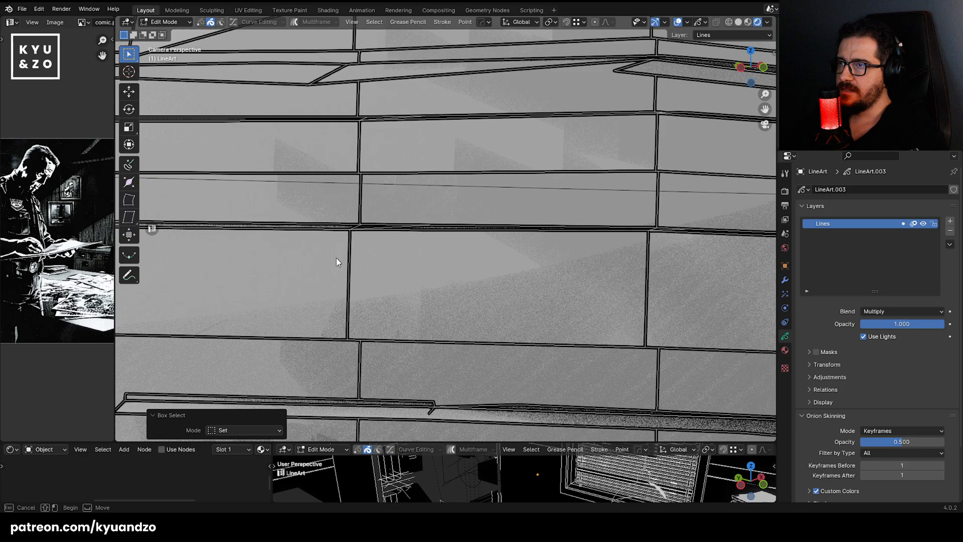
pyautogui.press('1')
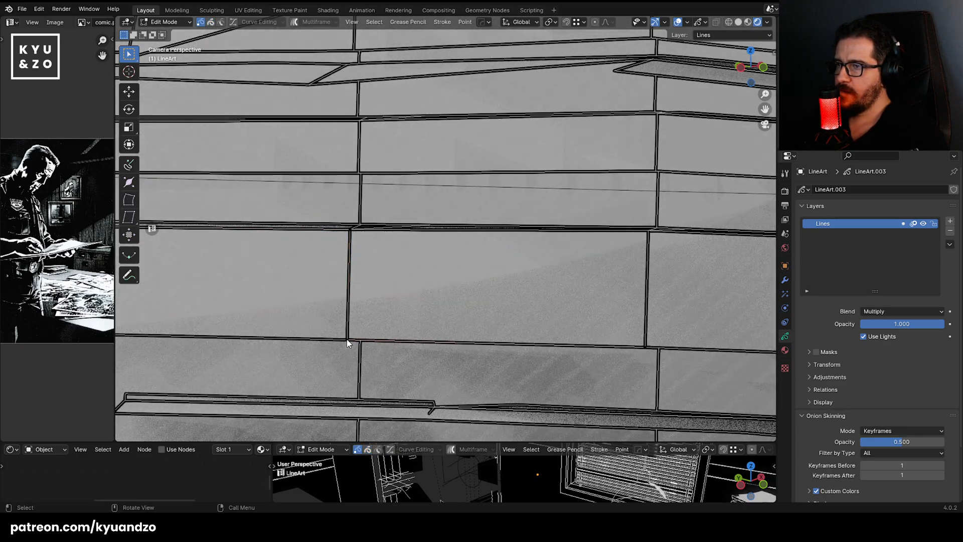
pyautogui.moveTo(347, 341); pyautogui.dragTo(338, 310)
pyautogui.press('g')
pyautogui.rightClick(385, 261)
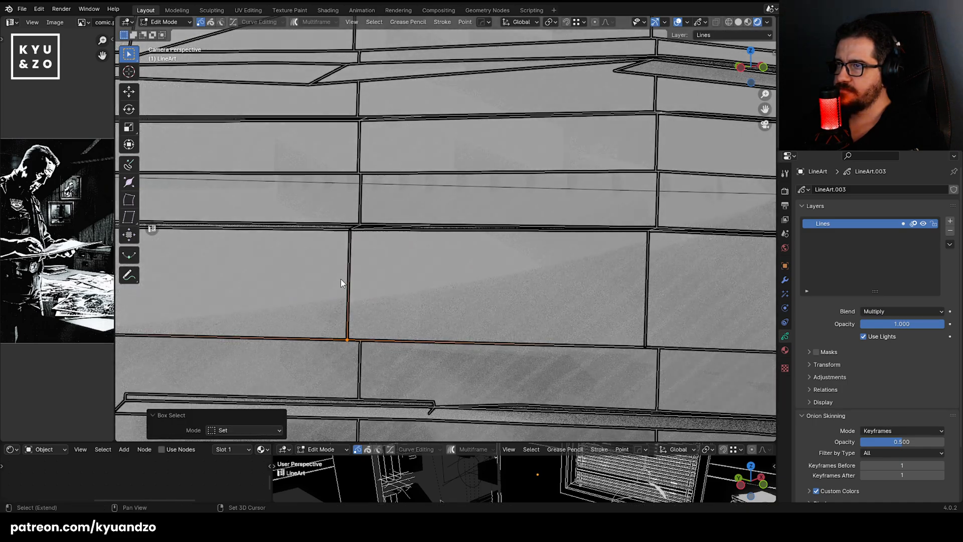
# Select the first vertical dividing line on the tall block in the paper stack and delete its points.
pyautogui.keyDown('shift'); pyautogui.moveTo(353, 266); pyautogui.dragTo(413, 284, button='middle'); pyautogui.keyUp('shift')
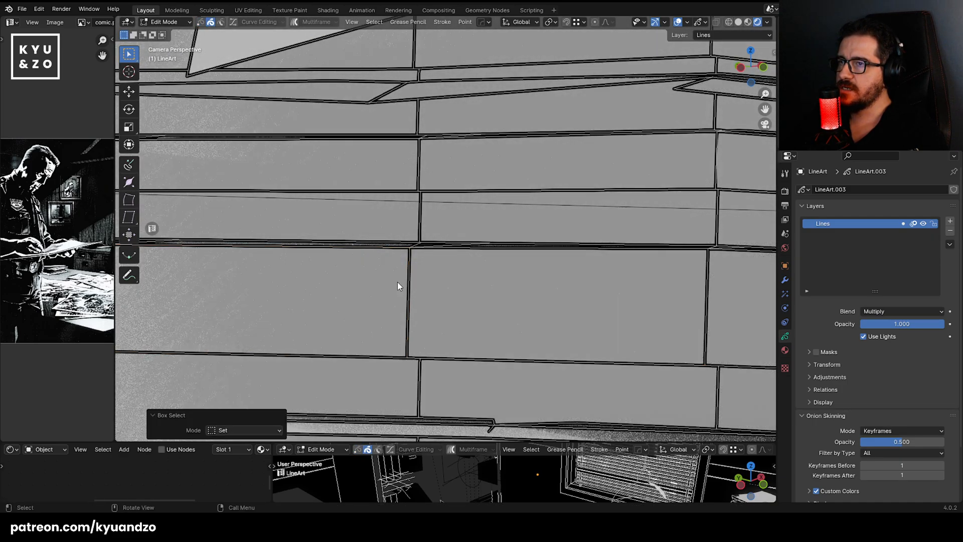
pyautogui.press('2')
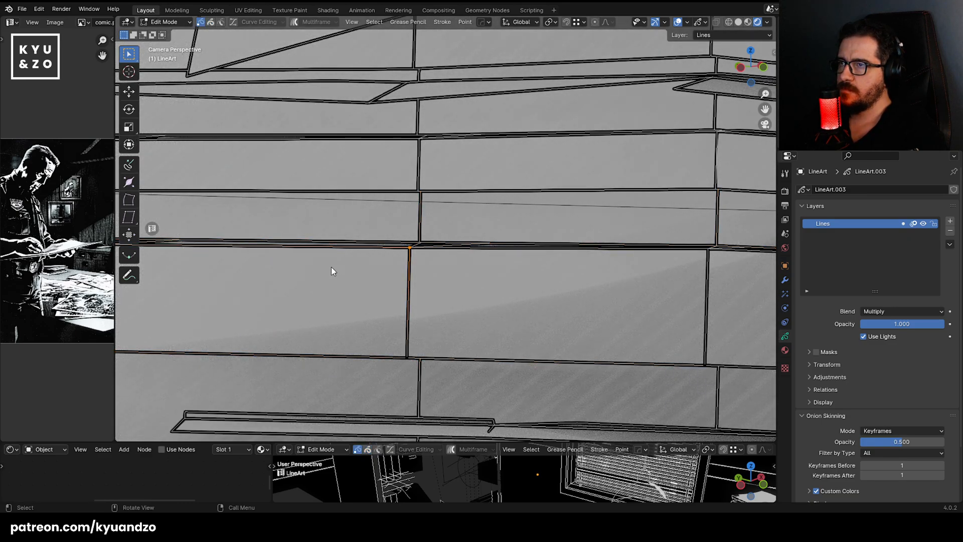
pyautogui.keyDown('shift'); pyautogui.moveTo(331, 271); pyautogui.dragTo(443, 251, button='middle'); pyautogui.keyUp('shift')
pyautogui.scroll(1, 564, 286)
pyautogui.press('x')
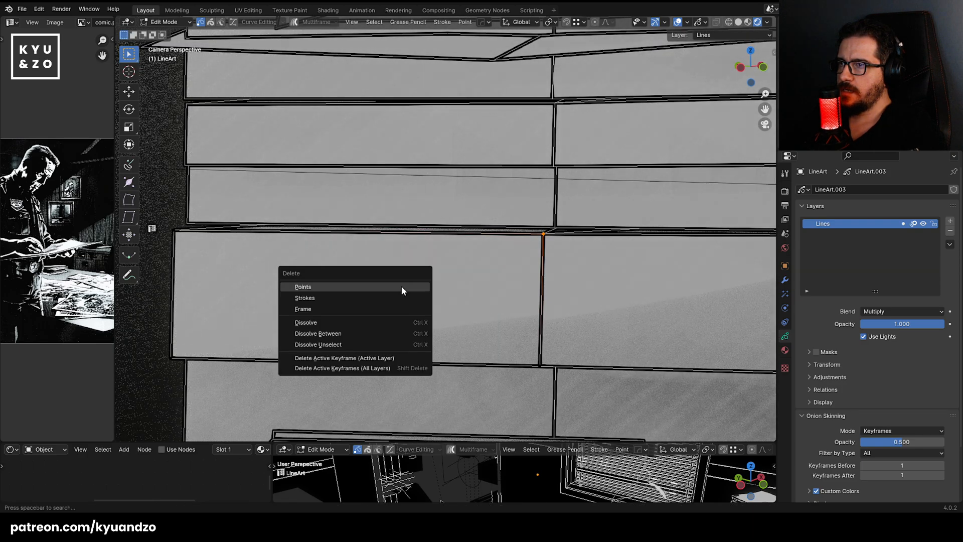
pyautogui.click(402, 286)
# Delete the line point on the tall block's upper edge, beside its second vertical dividing line in the paper stack.
pyautogui.scroll(-3, 570, 254)
pyautogui.moveTo(569, 254)
pyautogui.mouseDown(button='middle')
pyautogui.moveTo(395, 247)
pyautogui.moveTo(438, 246)
pyautogui.mouseUp(button='middle')
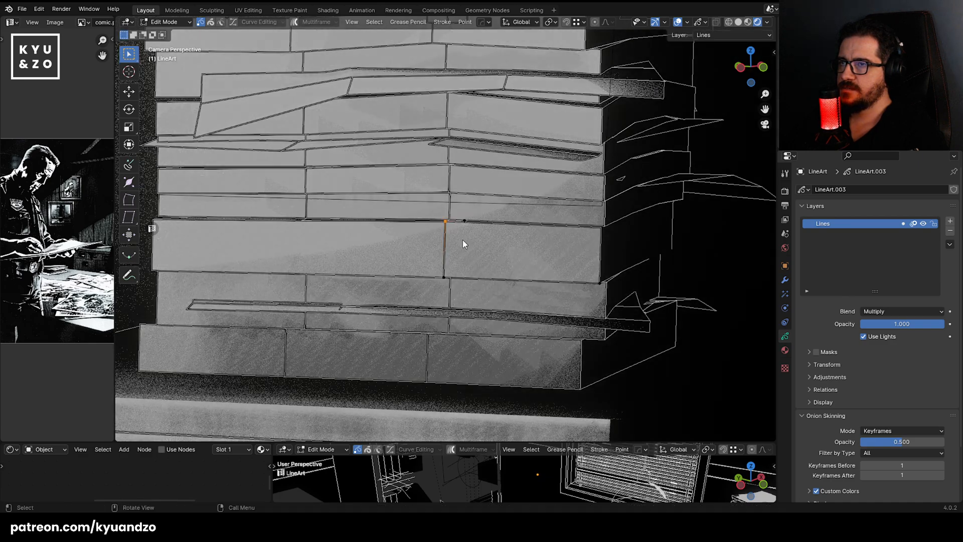
pyautogui.click(465, 222)
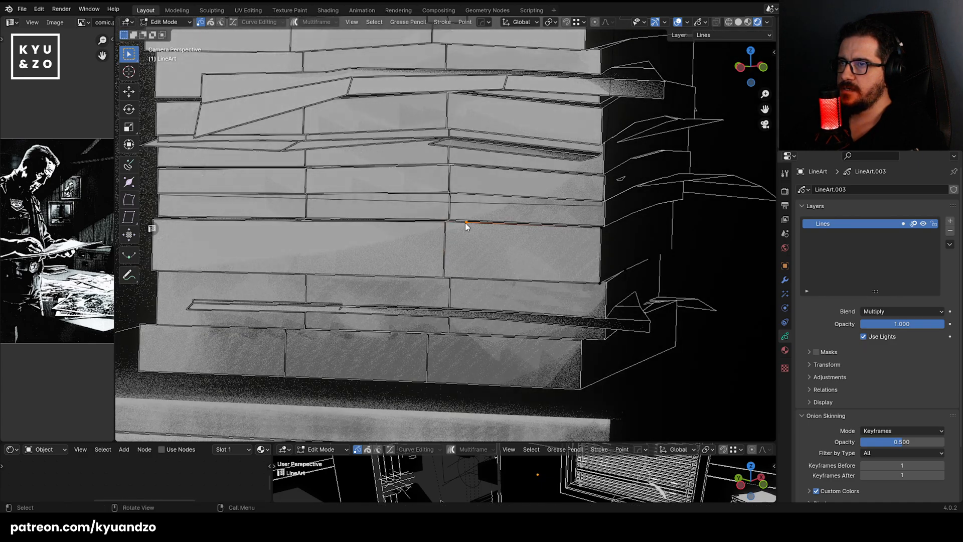
pyautogui.scroll(5, 465, 222)
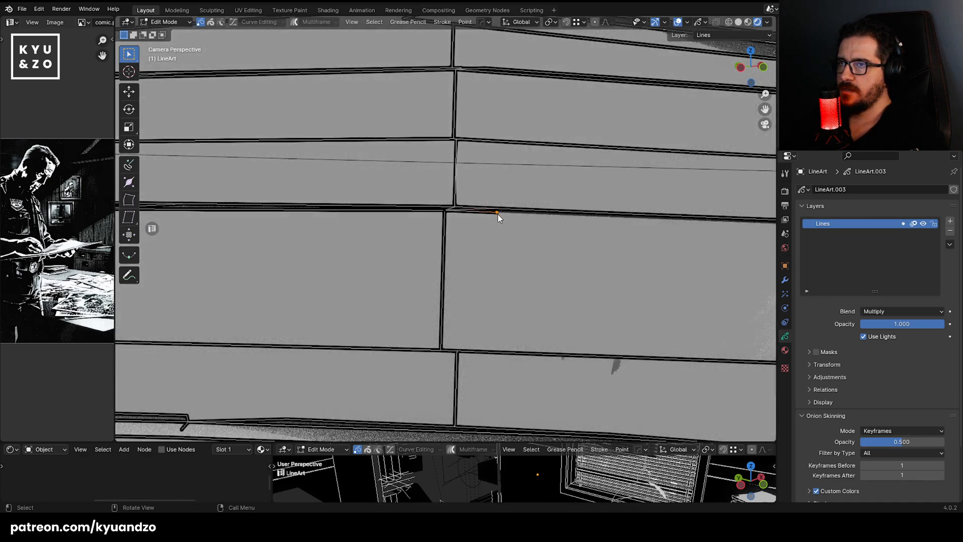
pyautogui.press('x')
pyautogui.click(498, 215)
# Pull the second dividing line's top point away, delete the line's points, then return to Object Mode and deselect the line art.
pyautogui.click(450, 219)
pyautogui.press('g')
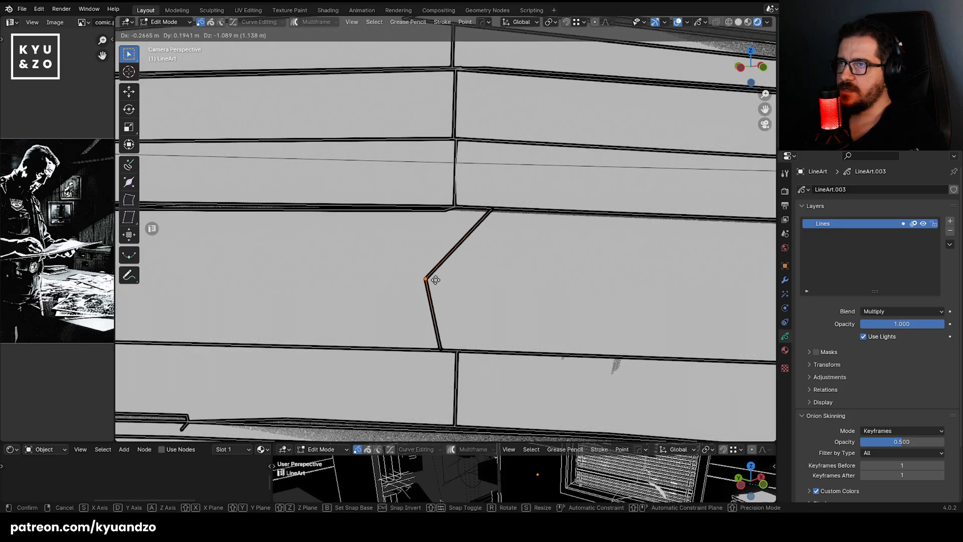
pyautogui.click(435, 280)
pyautogui.click(491, 210)
pyautogui.press('x')
pyautogui.click(489, 265)
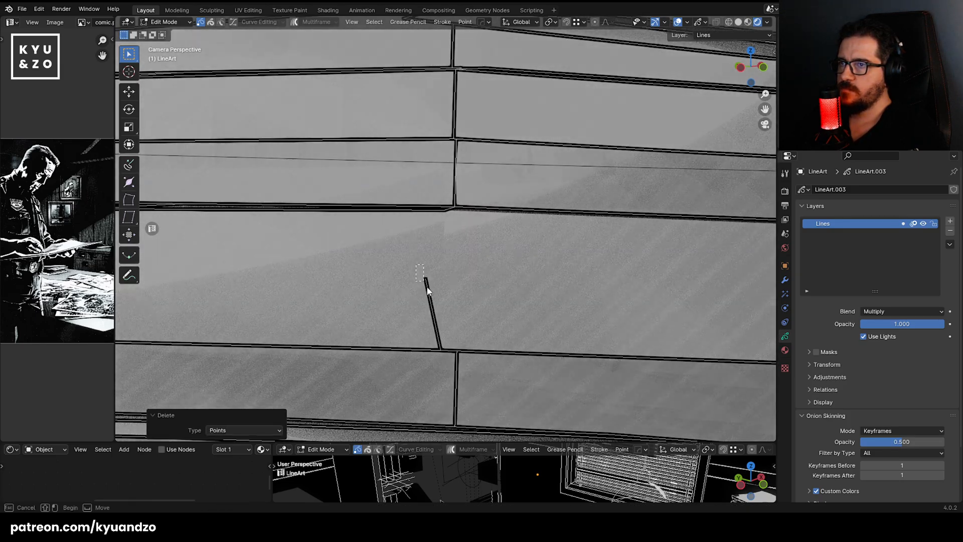
pyautogui.moveTo(427, 287); pyautogui.dragTo(431, 289)
pyautogui.press('x')
pyautogui.click(413, 291)
pyautogui.scroll(-8, 414, 271)
pyautogui.press('Tab')
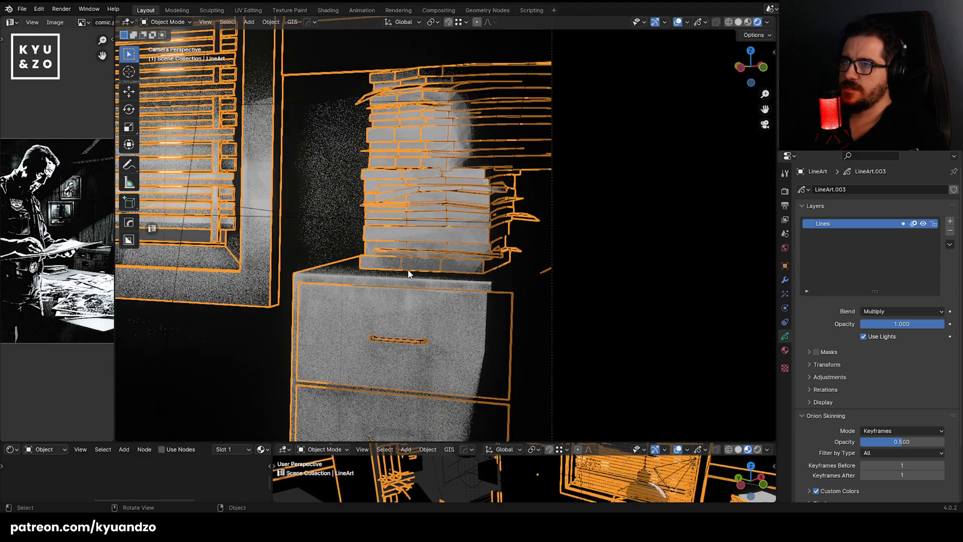
pyautogui.scroll(1, 320, 248)
pyautogui.click(688, 221)
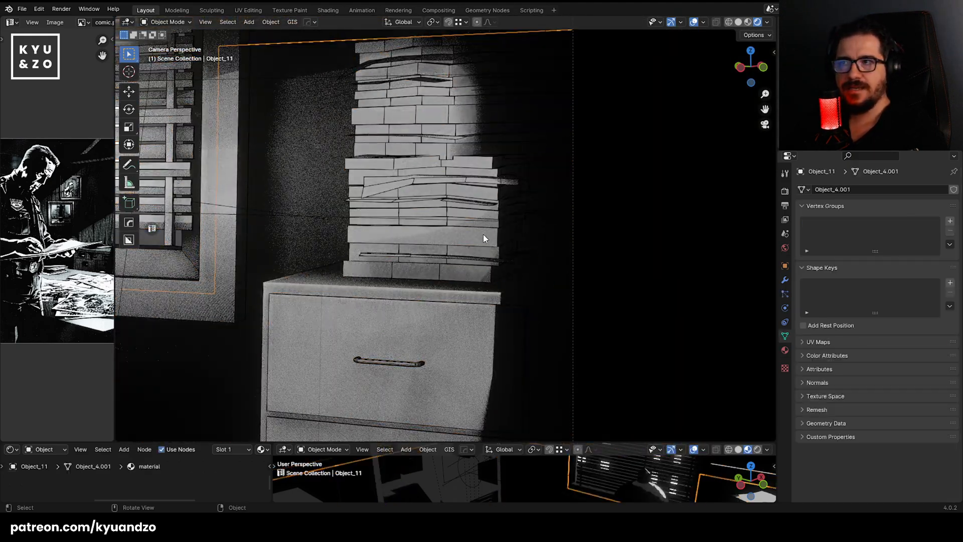
# Enter Edit Mode on the line art and move the overlapping point above the stack's lowest loose sheet toward the stack's outer edge.
pyautogui.scroll(-4, 484, 236)
pyautogui.keyDown('shift'); pyautogui.moveTo(363, 146); pyautogui.dragTo(625, 126, button='middle'); pyautogui.keyUp('shift')
pyautogui.keyDown('shift'); pyautogui.moveTo(435, 228); pyautogui.dragTo(409, 199, button='middle'); pyautogui.keyUp('shift')
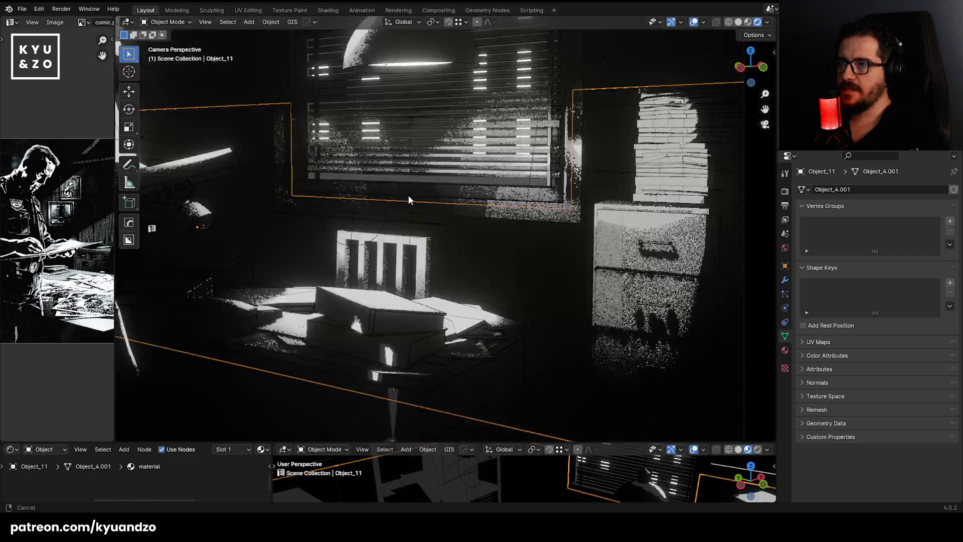
pyautogui.scroll(10, 408, 196)
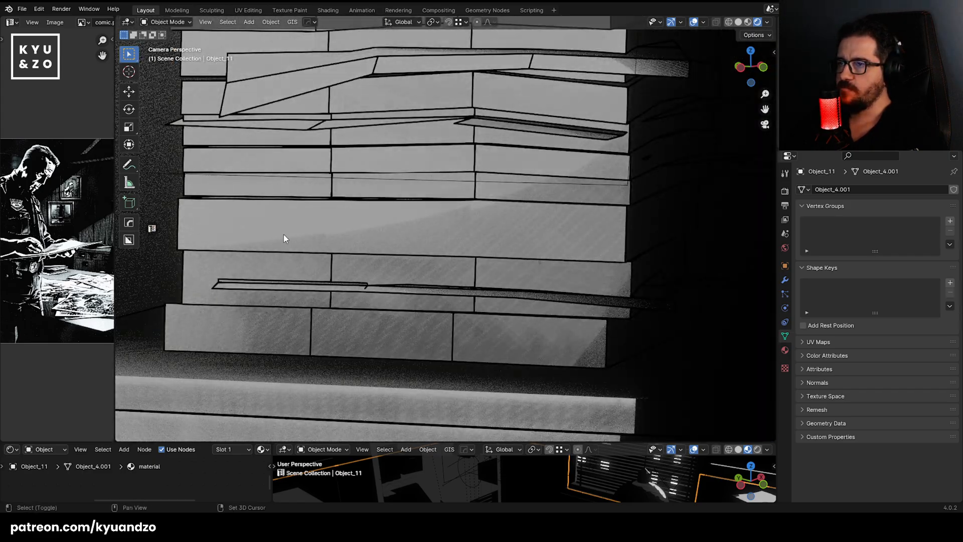
pyautogui.scroll(3, 351, 281)
pyautogui.click(405, 328)
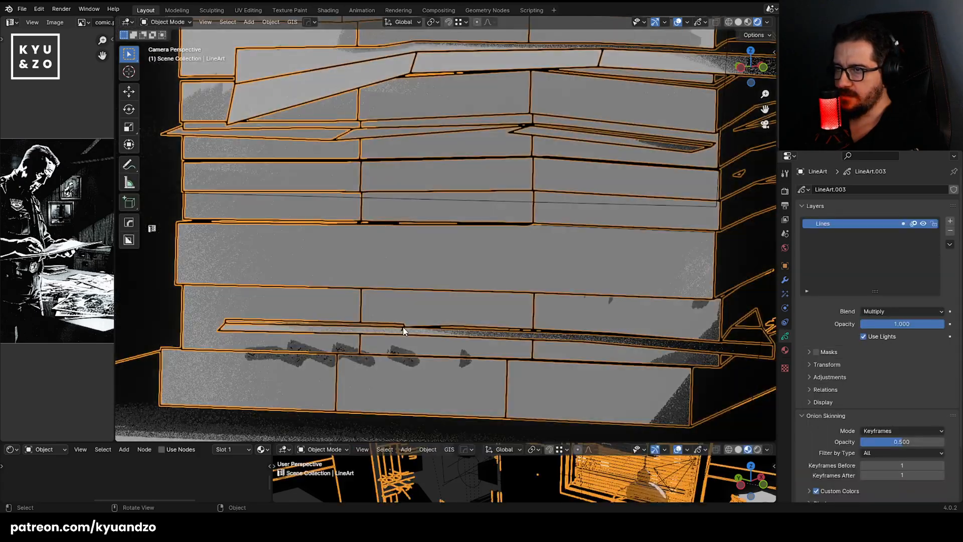
pyautogui.press('Tab')
pyautogui.click(403, 328)
pyautogui.press('g')
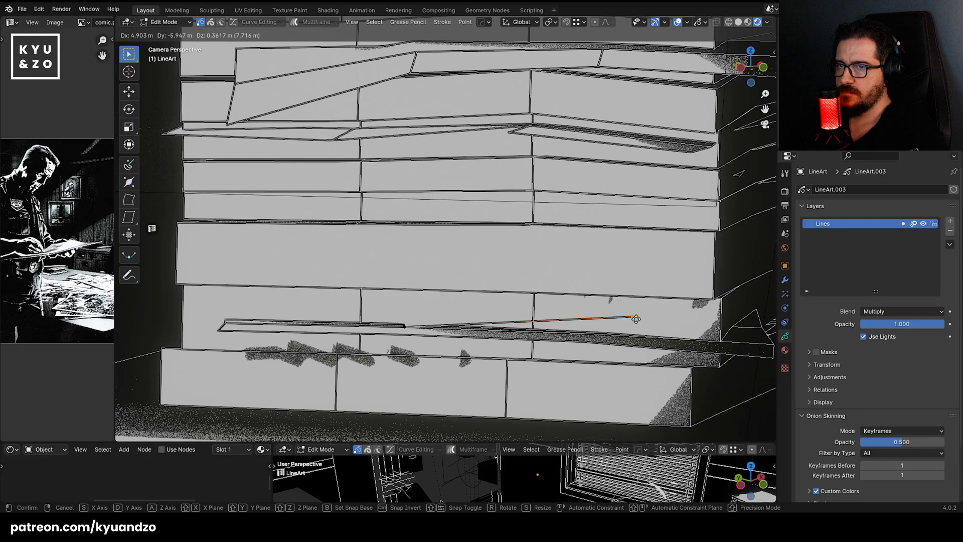
pyautogui.click(677, 323)
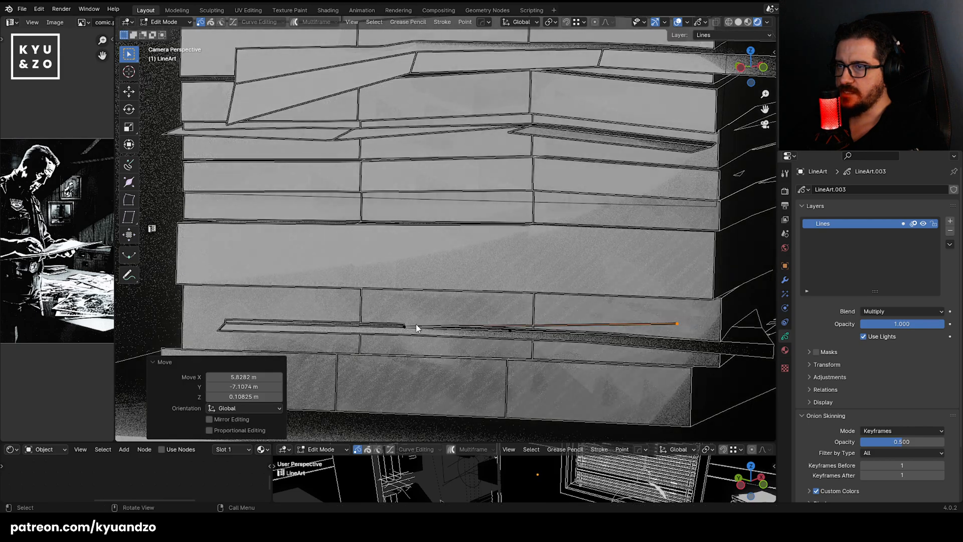
# Move the remaining overlapping points off the lowest loose sheet's edge to separate its lines, then return to Object Mode and deselect.
pyautogui.click(405, 326)
pyautogui.press('g')
pyautogui.click(366, 311)
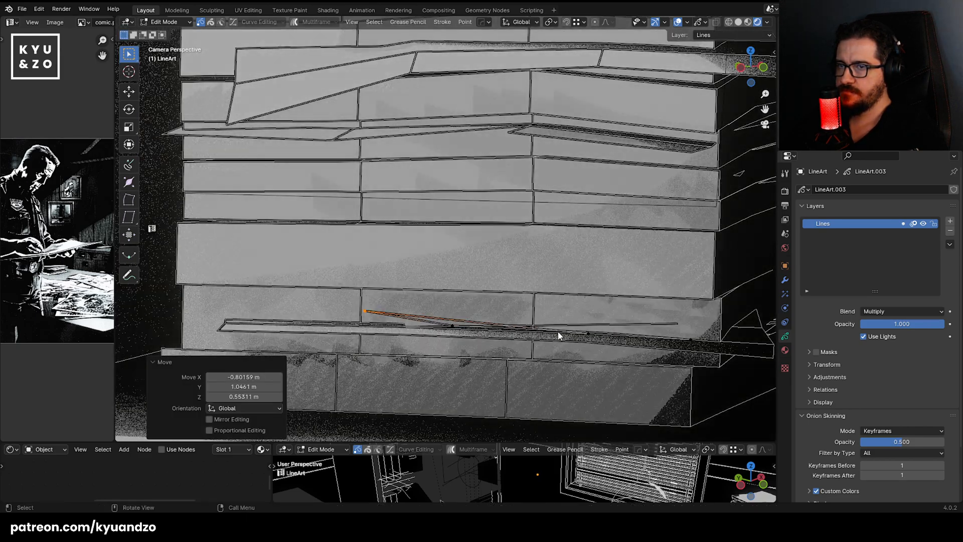
pyautogui.click(589, 333)
pyautogui.press('g')
pyautogui.click(560, 317)
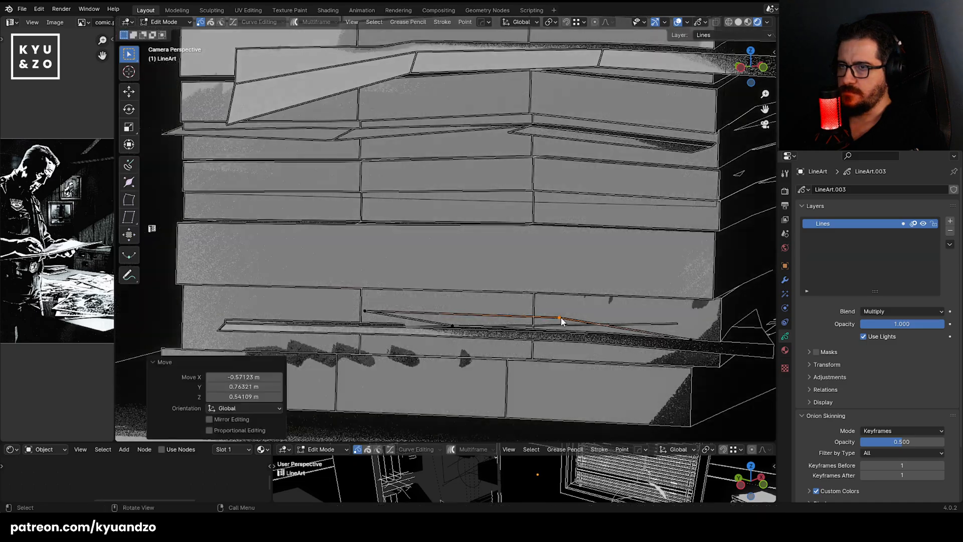
pyautogui.press('g')
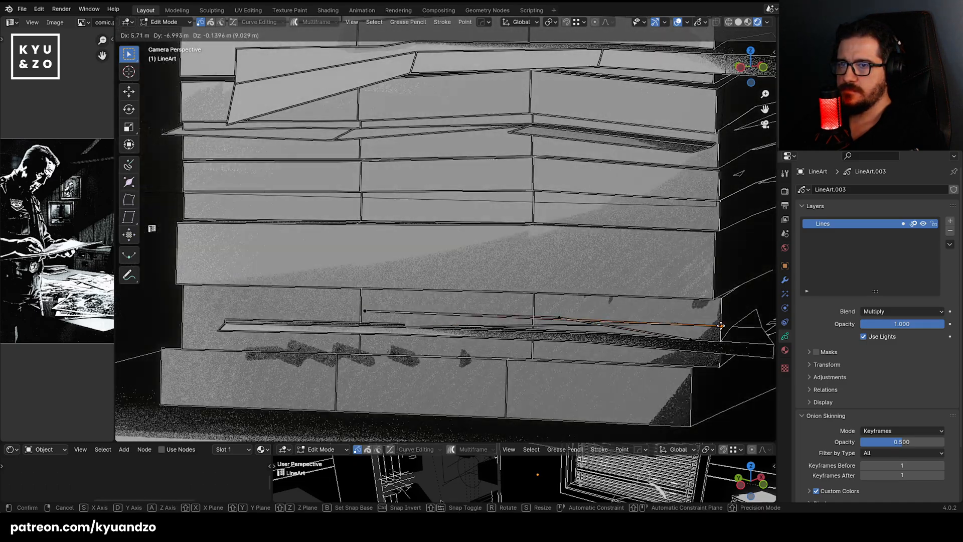
pyautogui.click(721, 326)
pyautogui.press('Tab')
pyautogui.scroll(-5, 432, 201)
pyautogui.click(643, 260)
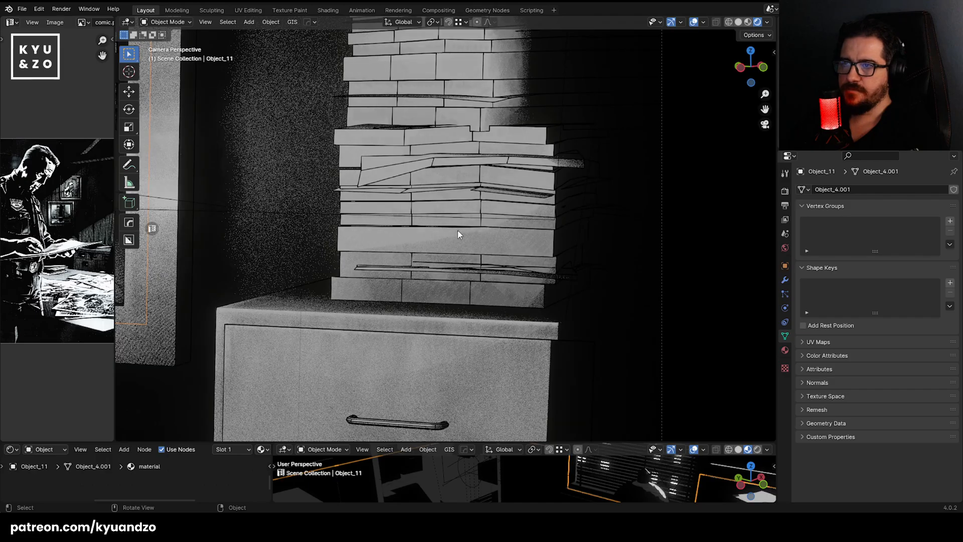
# Re-enter Edit Mode on the line art and select points on the displaced crossing lines above the lowest loose sheet.
pyautogui.scroll(8, 458, 234)
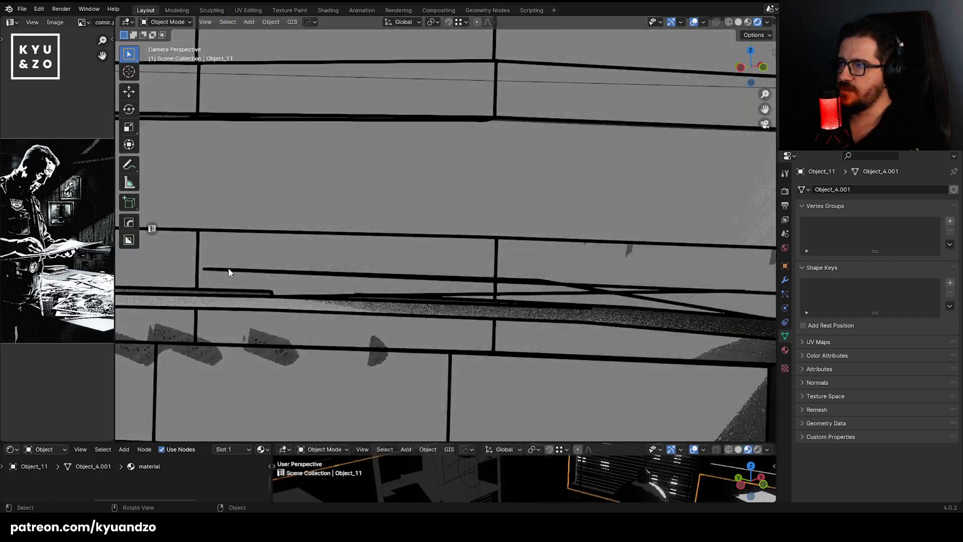
pyautogui.click(228, 273)
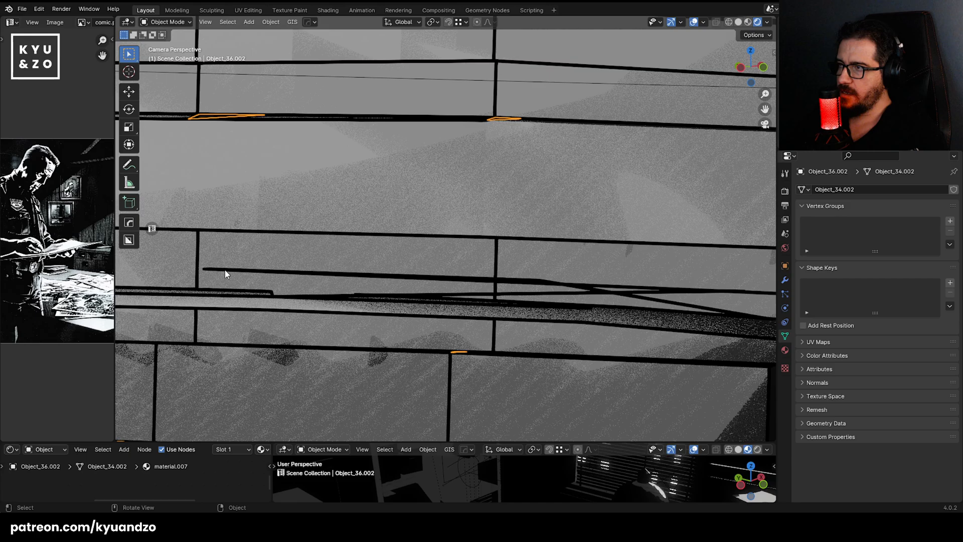
pyautogui.click(226, 273)
pyautogui.press('Tab')
pyautogui.click(212, 271)
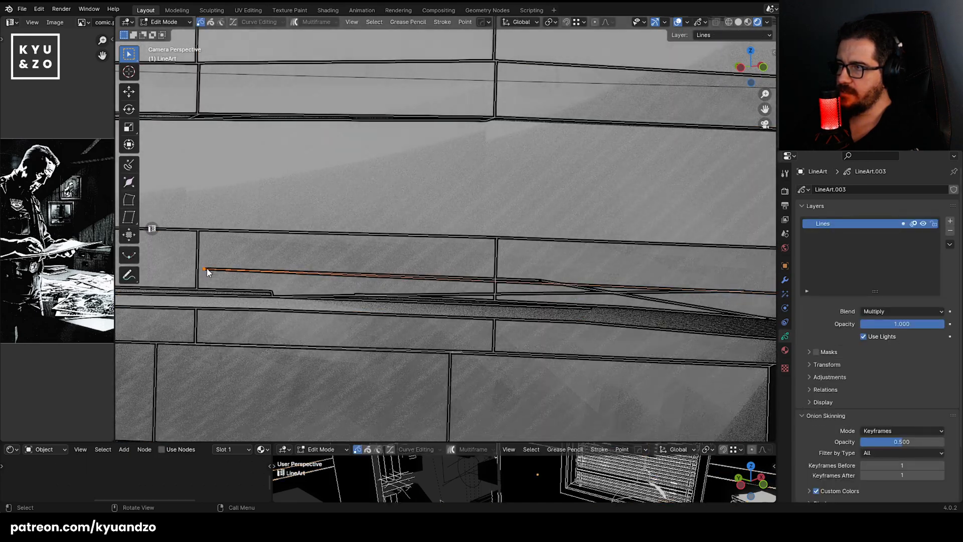
pyautogui.click(206, 269)
pyautogui.keyDown('shift'); pyautogui.moveTo(544, 295); pyautogui.dragTo(323, 274, button='middle'); pyautogui.keyUp('shift')
pyautogui.moveTo(327, 267); pyautogui.dragTo(314, 252)
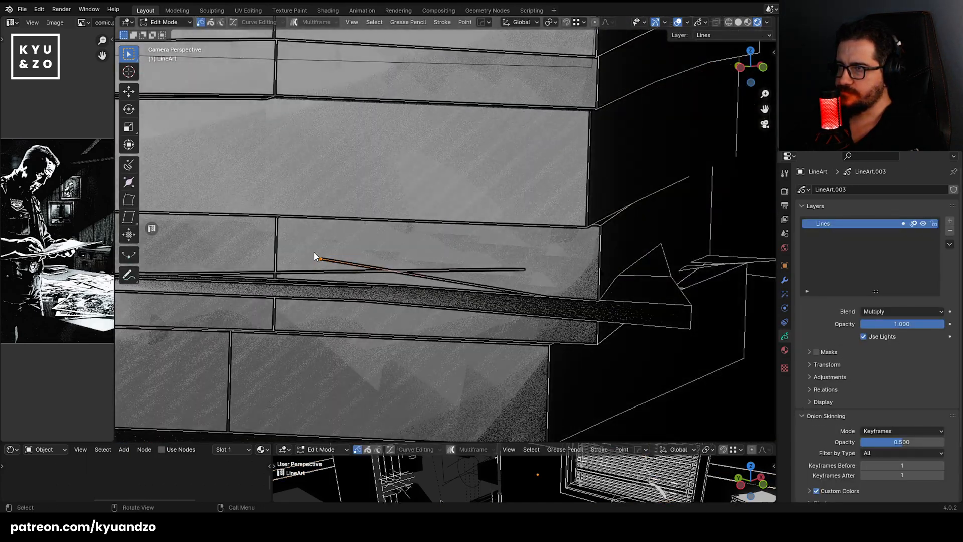
# Try a first deletion of the selected crossing lines and undo it.
pyautogui.press('a')
pyautogui.press('x')
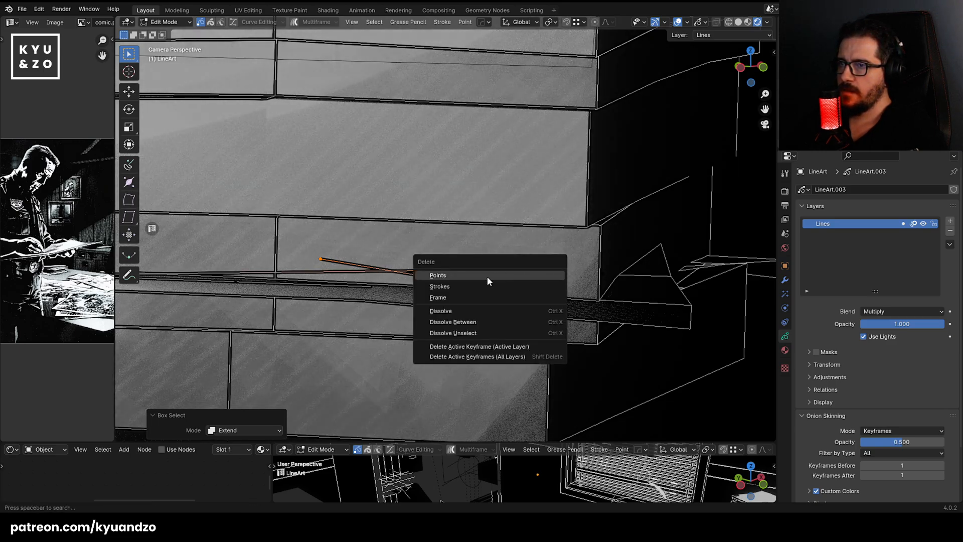
pyautogui.click(462, 300)
pyautogui.hotkey('ctrl', 'z')
pyautogui.hotkey('ctrl', 'z')
# Delete the displaced crossing lines above the lowest loose sheet as whole strokes.
pyautogui.press('x')
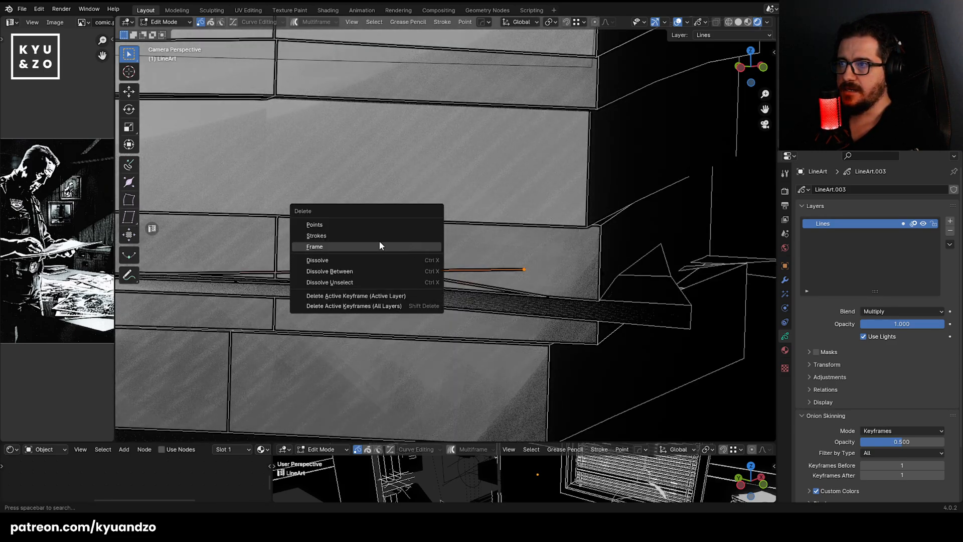
pyautogui.click(325, 235)
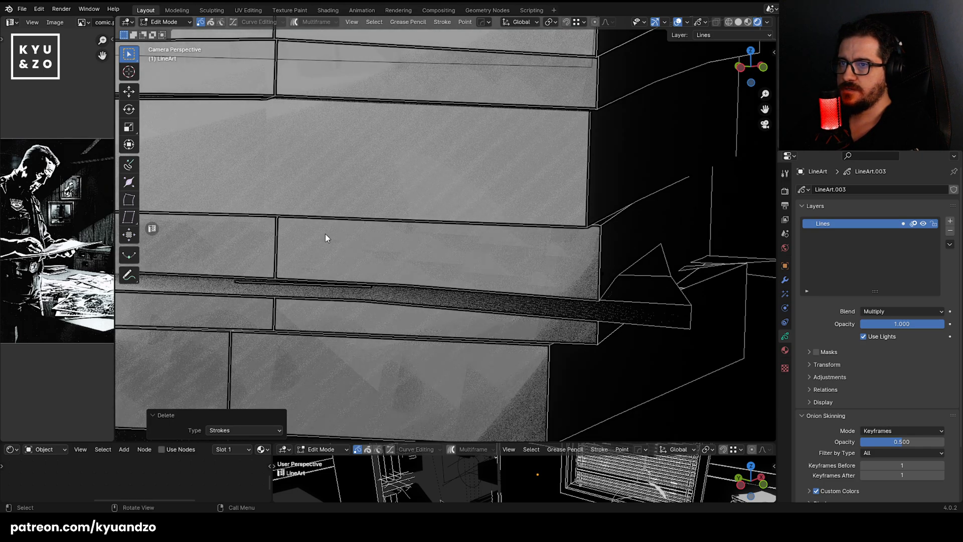
pyautogui.hotkey('ctrl', 'z')
pyautogui.press('x')
pyautogui.click(343, 261)
# Move the starting point of the loose sheet's upper edge line back to meet the end of the neighbouring sheet outline.
pyautogui.scroll(-6, 343, 261)
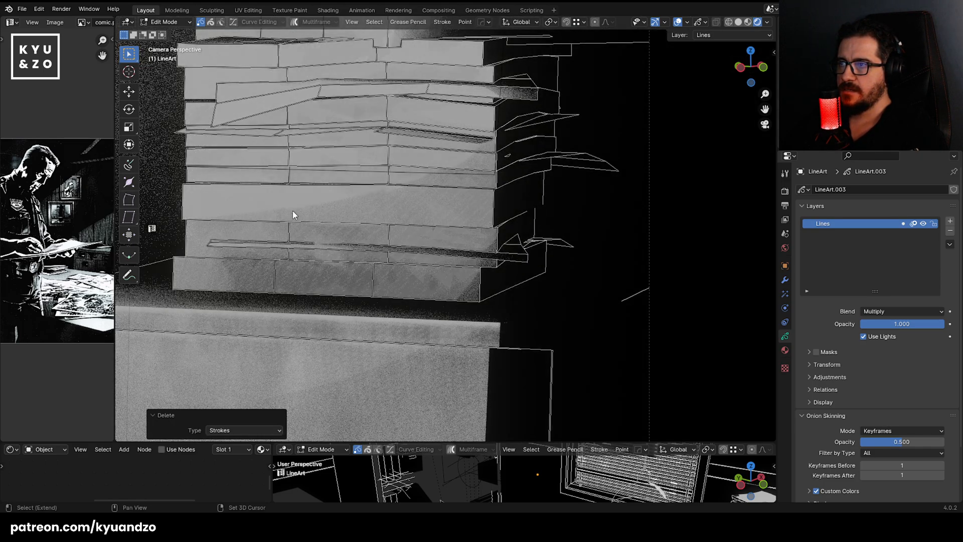
pyautogui.scroll(3, 293, 210)
pyautogui.scroll(2, 364, 258)
pyautogui.click(318, 298)
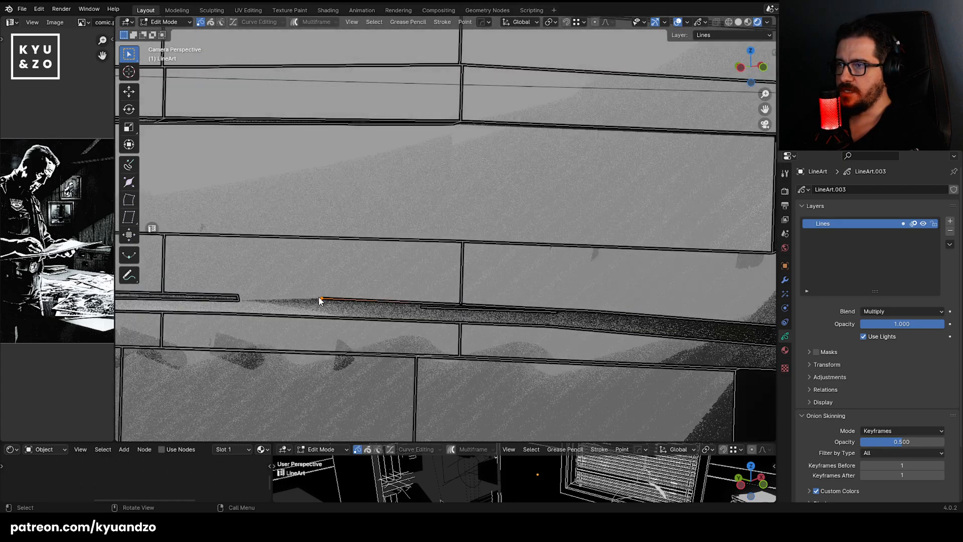
pyautogui.press('g')
pyautogui.click(226, 295)
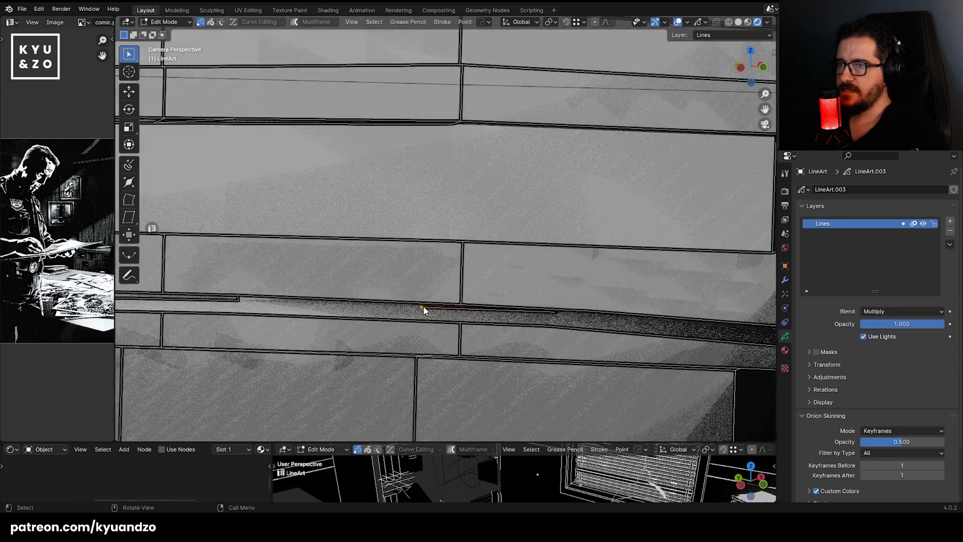
# Delete the short stray stroke inside the loose sheet's shaded edge, return to Object Mode and deselect the line art.
pyautogui.press('x')
pyautogui.click(513, 307)
pyautogui.scroll(-7, 511, 302)
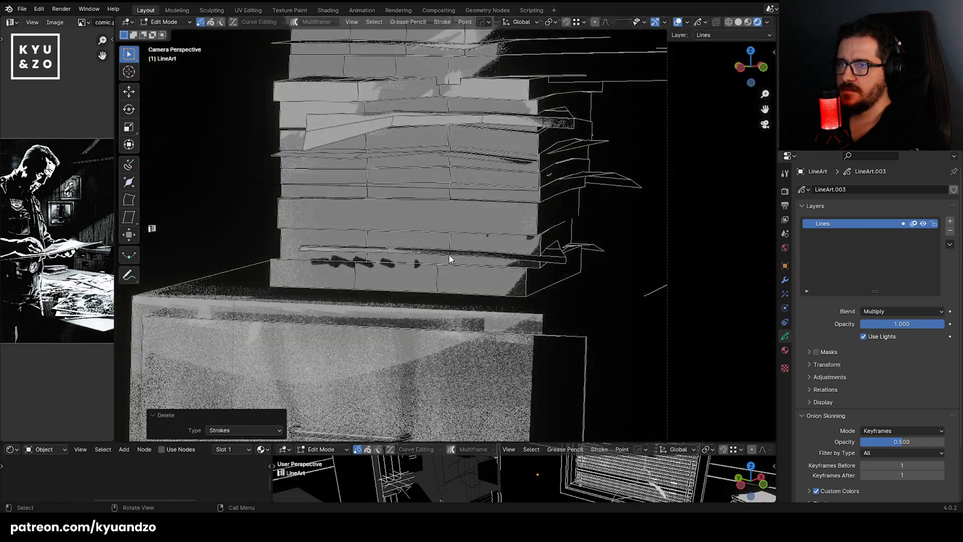
pyautogui.press('Tab')
pyautogui.click(762, 255)
# Examine the line art across the paper stack, window blinds, lamp, and the detective's papers and hands for unwanted lines.
pyautogui.scroll(-5, 406, 191)
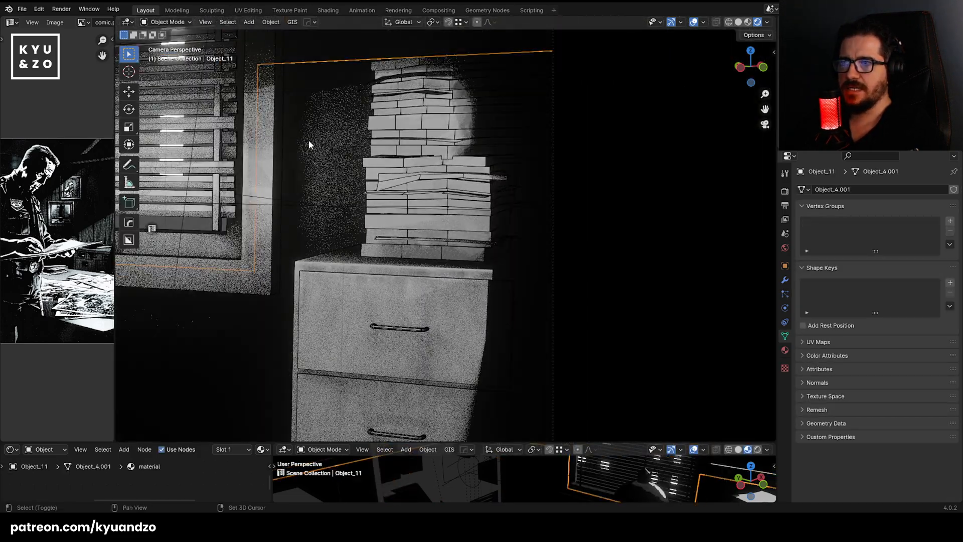
pyautogui.keyDown('shift'); pyautogui.moveTo(323, 217); pyautogui.dragTo(479, 233, button='middle'); pyautogui.keyUp('shift')
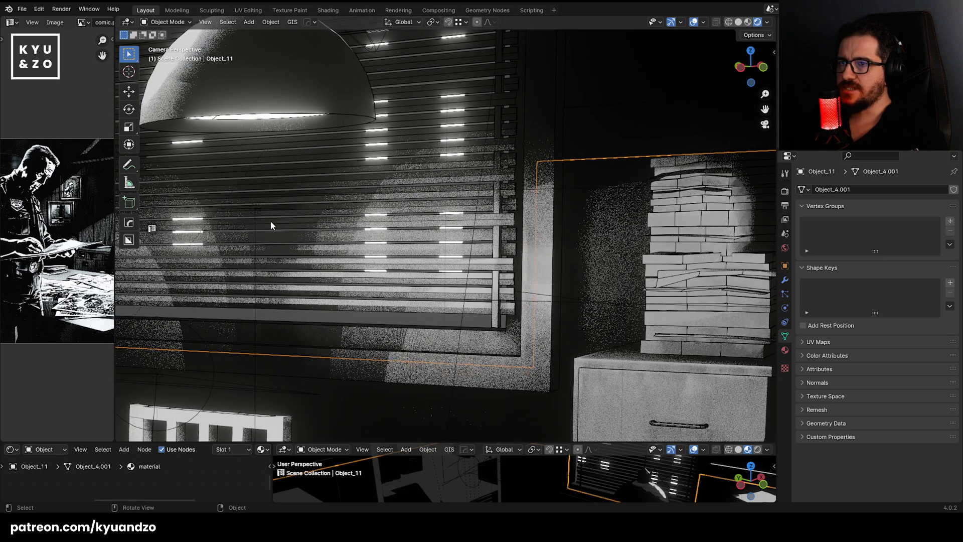
pyautogui.keyDown('shift'); pyautogui.moveTo(181, 169); pyautogui.dragTo(443, 319, button='middle'); pyautogui.keyUp('shift')
pyautogui.keyDown('shift'); pyautogui.moveTo(210, 346); pyautogui.dragTo(599, 138, button='middle'); pyautogui.keyUp('shift')
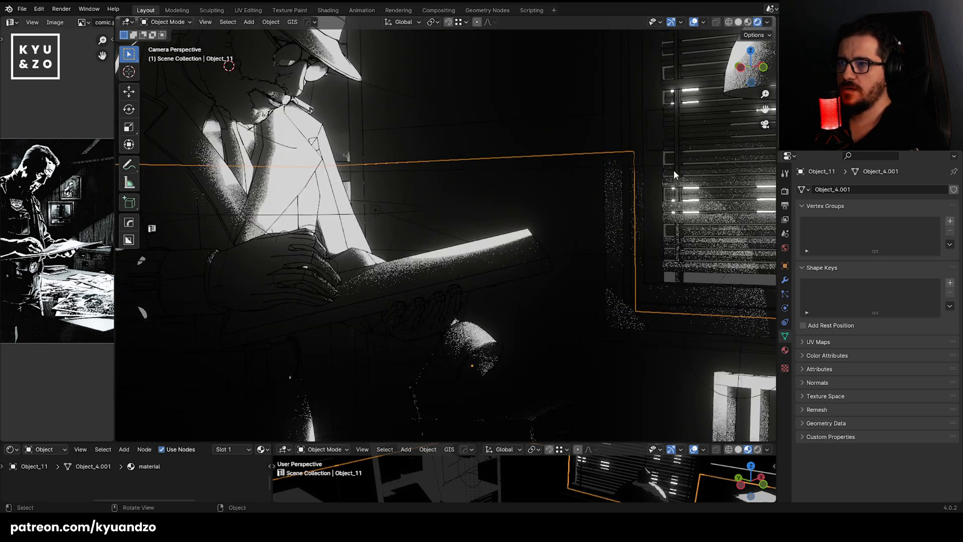
pyautogui.keyDown('shift'); pyautogui.moveTo(372, 166); pyautogui.dragTo(525, 167, button='middle'); pyautogui.keyUp('shift')
pyautogui.scroll(1, 525, 167)
pyautogui.keyDown('shift'); pyautogui.moveTo(525, 315); pyautogui.dragTo(380, 221, button='middle'); pyautogui.keyUp('shift')
pyautogui.scroll(3, 321, 200)
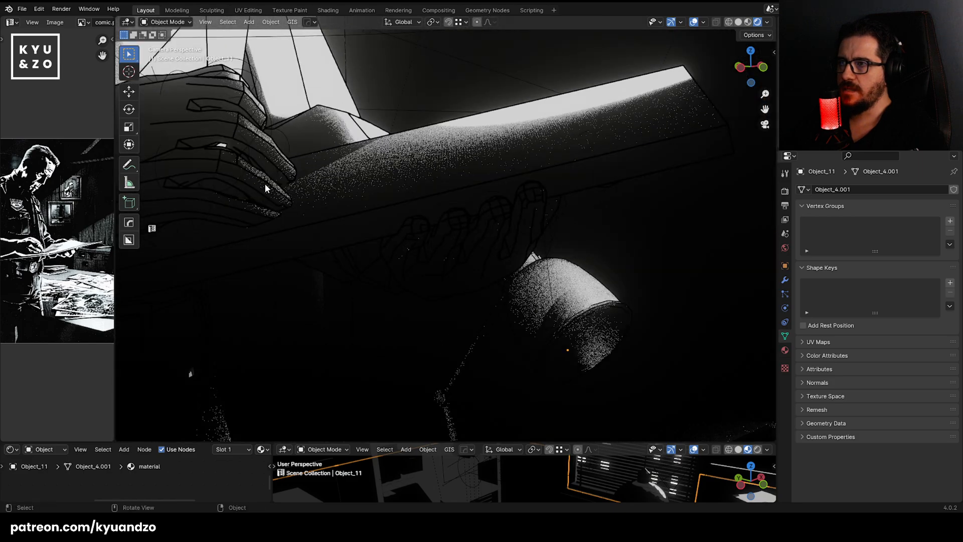
pyautogui.keyDown('shift'); pyautogui.moveTo(251, 181); pyautogui.dragTo(556, 269, button='middle'); pyautogui.keyUp('shift')
pyautogui.scroll(7, 555, 269)
pyautogui.scroll(-10, 493, 213)
pyautogui.keyDown('shift'); pyautogui.moveTo(485, 205); pyautogui.dragTo(467, 203, button='middle'); pyautogui.keyUp('shift')
pyautogui.scroll(4, 466, 202)
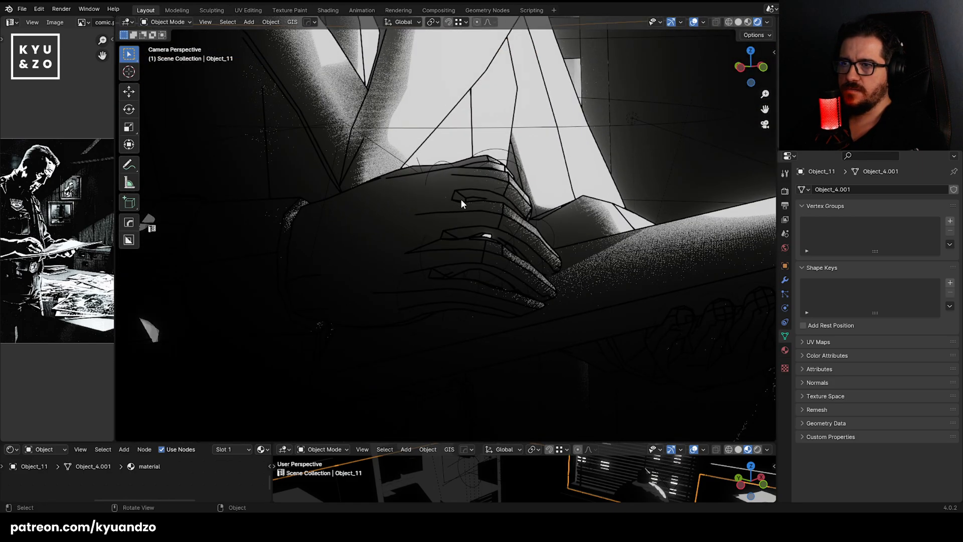
# Select the line art, enter Edit Mode and pick the contour stroke over the resting hand's second finger.
pyautogui.click(462, 211)
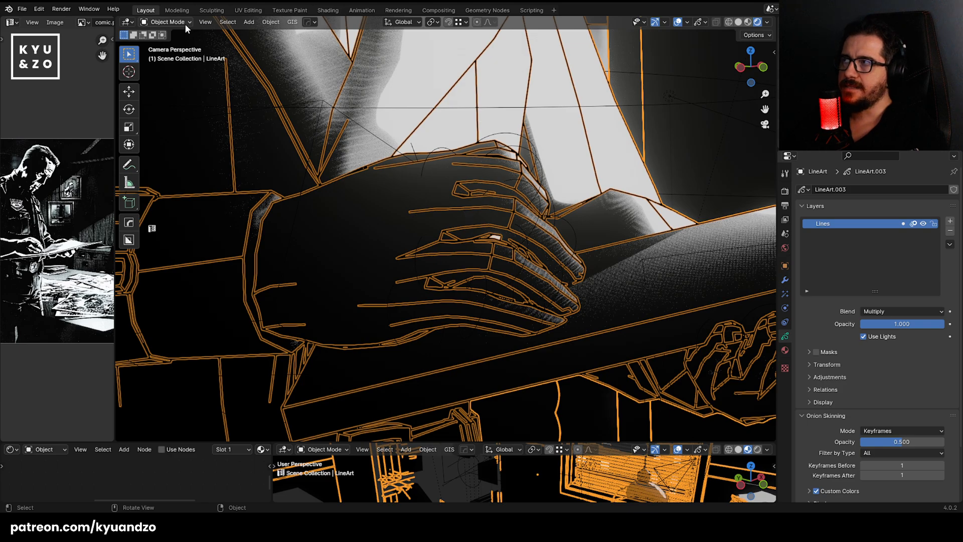
pyautogui.press('Tab')
pyautogui.click(509, 213)
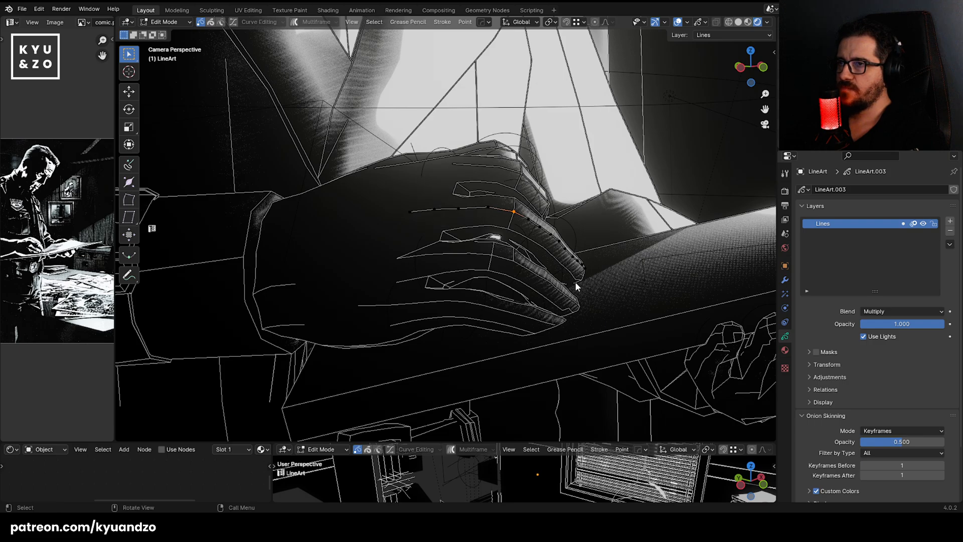
pyautogui.press('x')
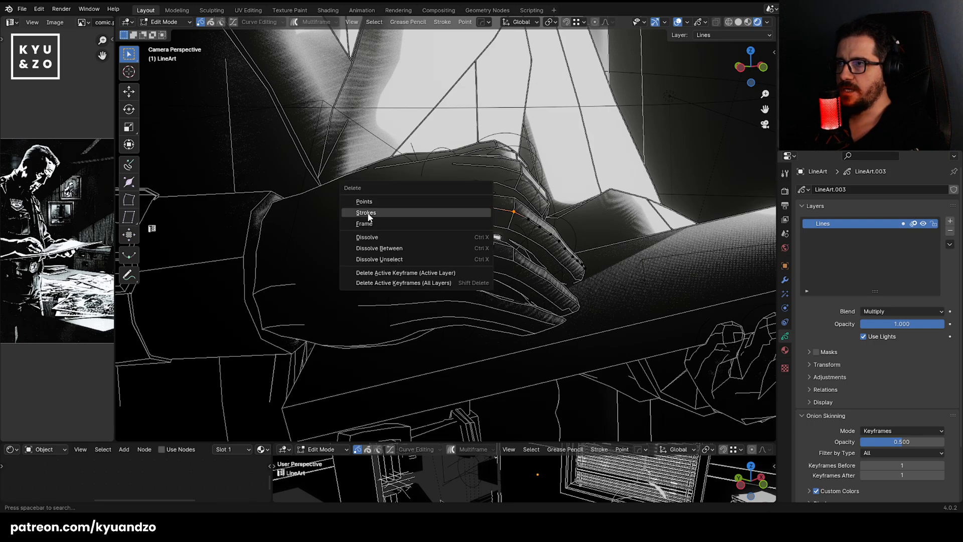
pyautogui.click(369, 223)
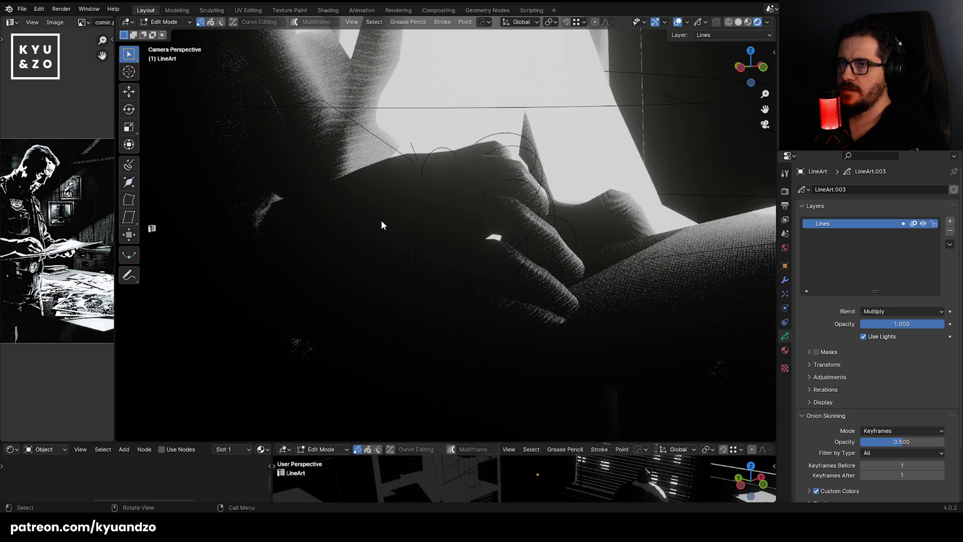
pyautogui.hotkey('ctrl', 'z')
pyautogui.press('x')
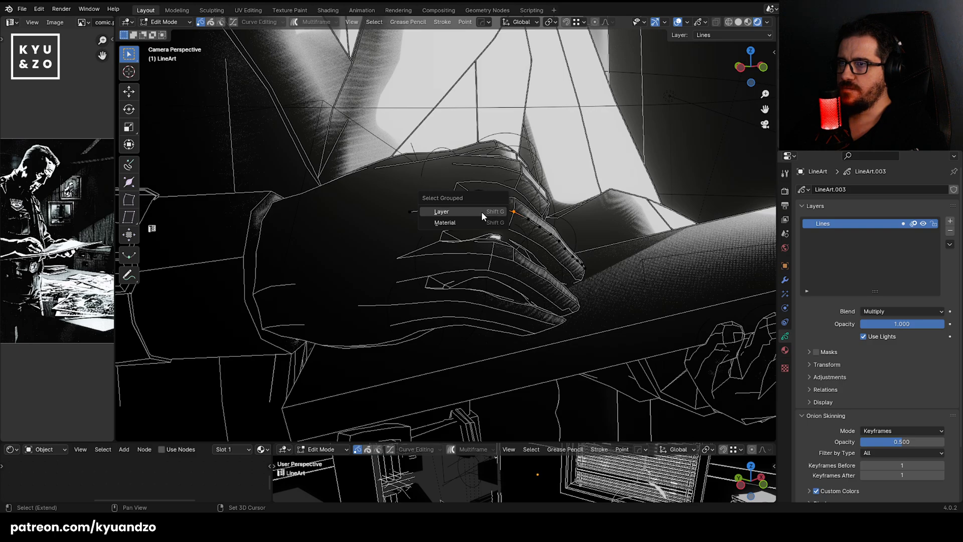
pyautogui.click(481, 211)
# Delete the contour running from the back of the hand along the second finger's upper edge as a whole stroke.
pyautogui.click(507, 218)
pyautogui.click(512, 211)
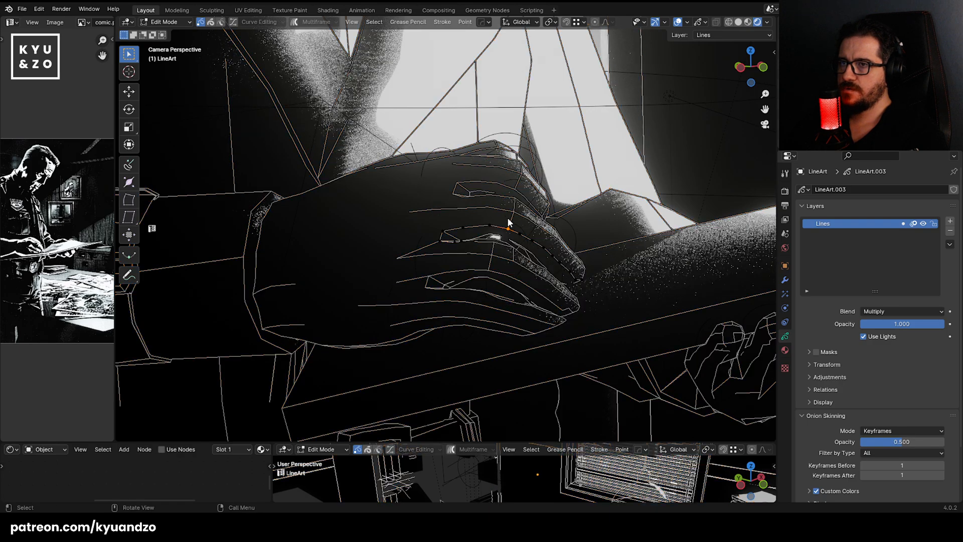
pyautogui.press('x')
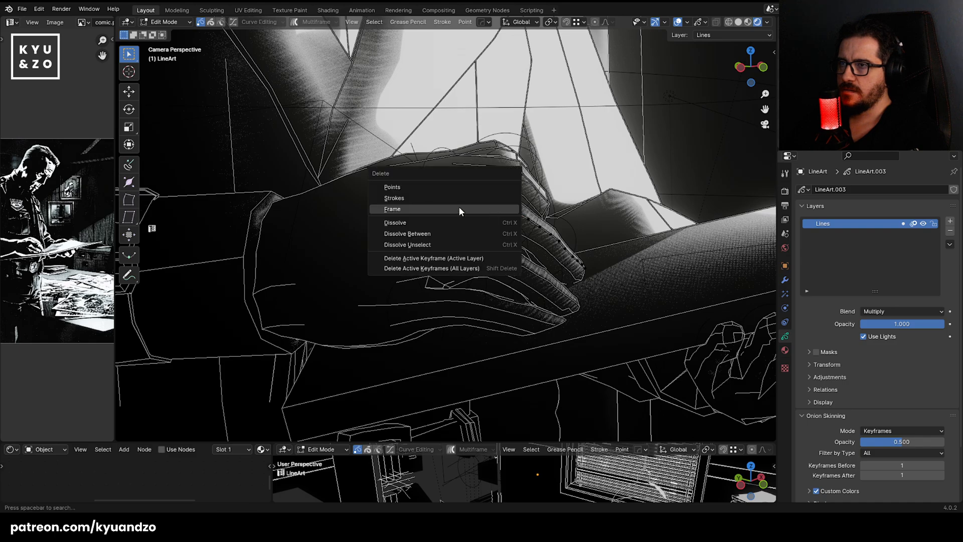
pyautogui.click(397, 198)
# Delete the back-of-hand line, the upper contour and the short knuckle line of the third finger as whole strokes.
pyautogui.scroll(3, 501, 226)
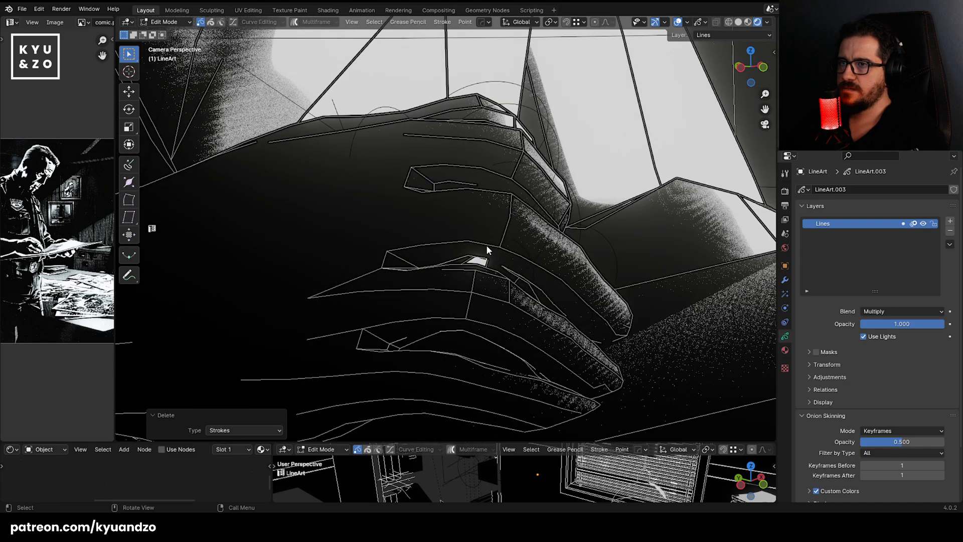
pyautogui.click(400, 290)
pyautogui.press('x')
pyautogui.click(399, 290)
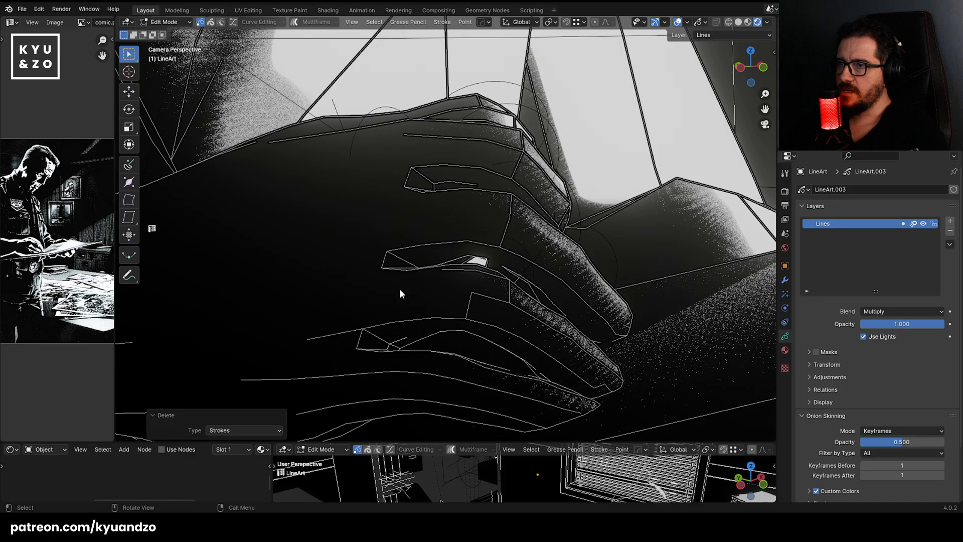
pyautogui.click(494, 298)
pyautogui.press('x')
pyautogui.click(494, 297)
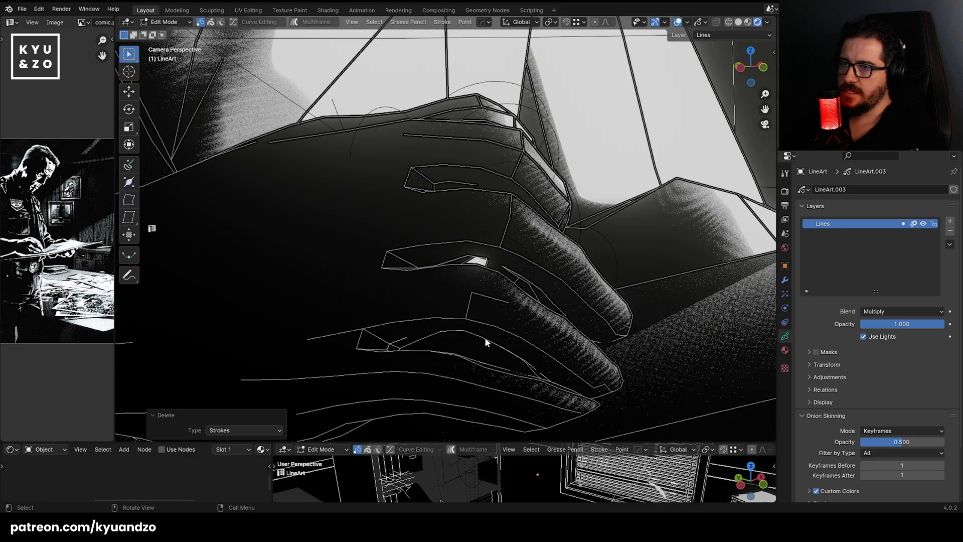
pyautogui.click(489, 299)
pyautogui.press('x')
pyautogui.click(489, 299)
# Delete the contour above the fourth finger and the small crease strokes at its base as whole strokes.
pyautogui.keyDown('shift'); pyautogui.moveTo(477, 384); pyautogui.dragTo(484, 301, button='middle'); pyautogui.keyUp('shift')
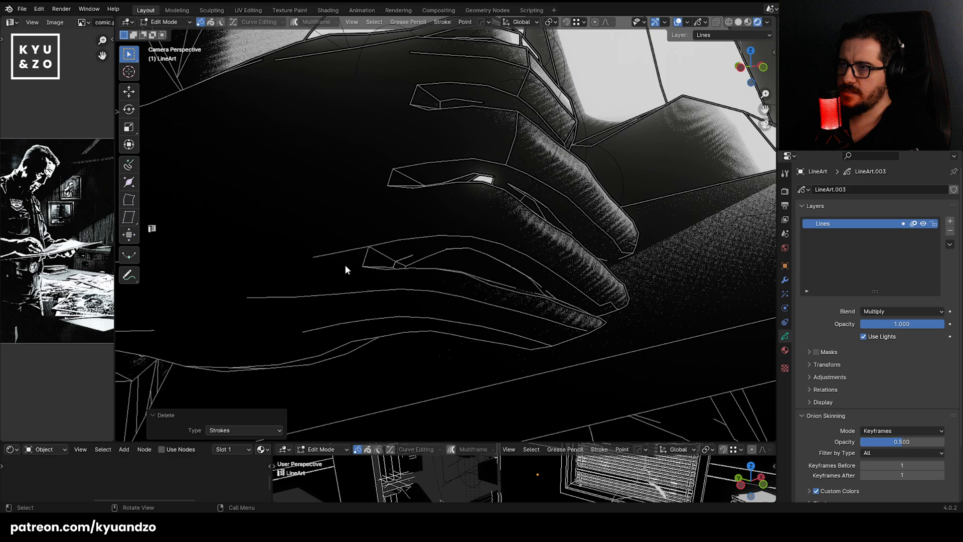
pyautogui.click(391, 260)
pyautogui.press('x')
pyautogui.click(387, 257)
pyautogui.click(405, 263)
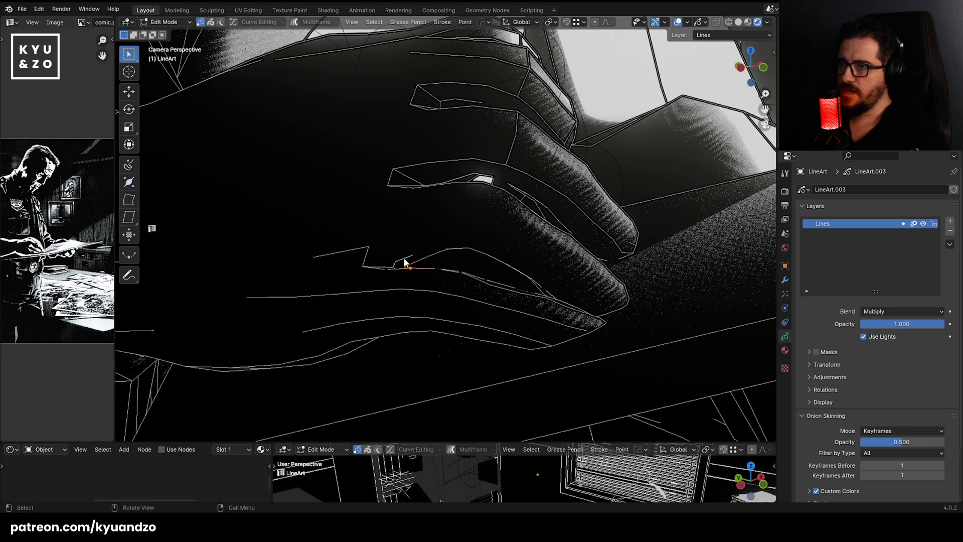
pyautogui.press('x')
pyautogui.click(395, 256)
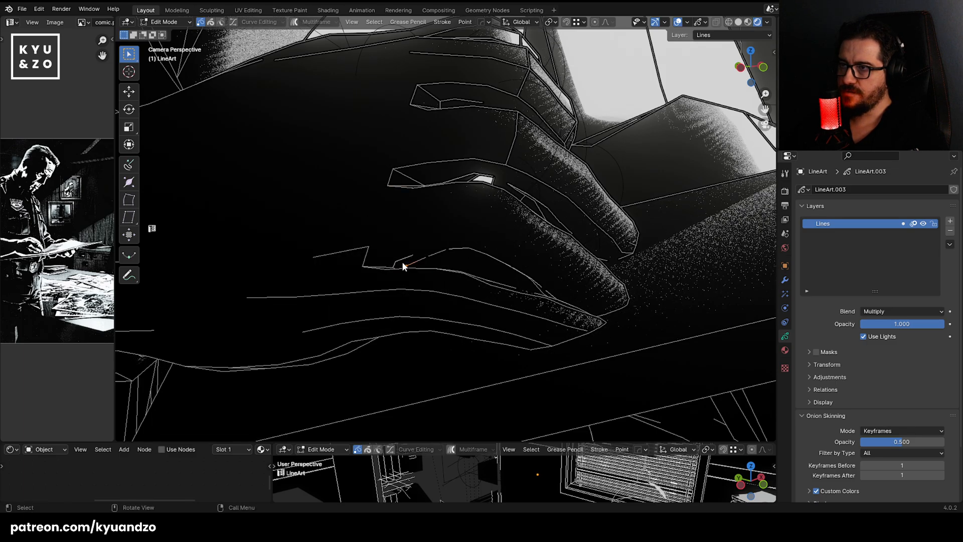
pyautogui.press('x')
pyautogui.click(431, 263)
pyautogui.click(549, 291)
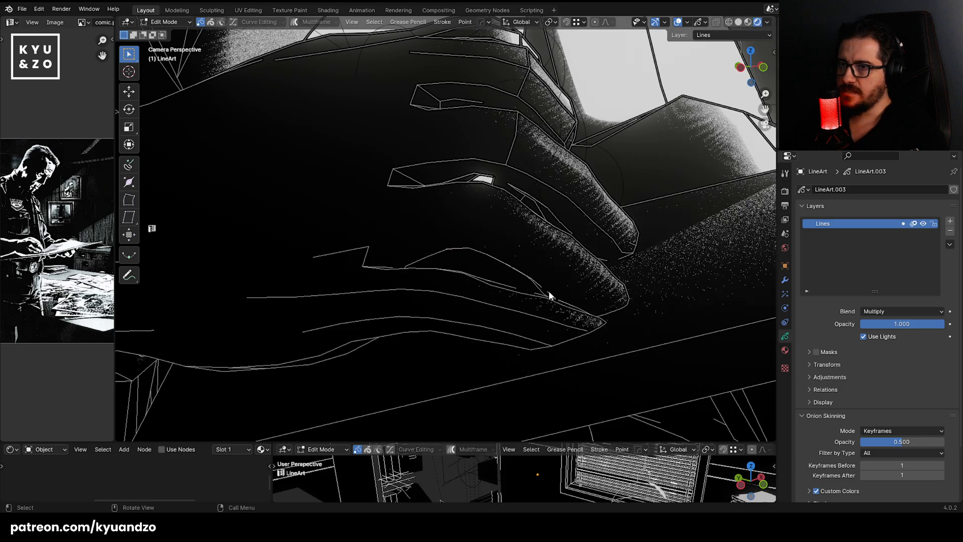
# Delete the stray strokes in the gaps between the second and third fingers and between the first and second fingers.
pyautogui.keyDown('shift'); pyautogui.moveTo(545, 205); pyautogui.dragTo(510, 312, button='middle'); pyautogui.keyUp('shift')
pyautogui.click(509, 312)
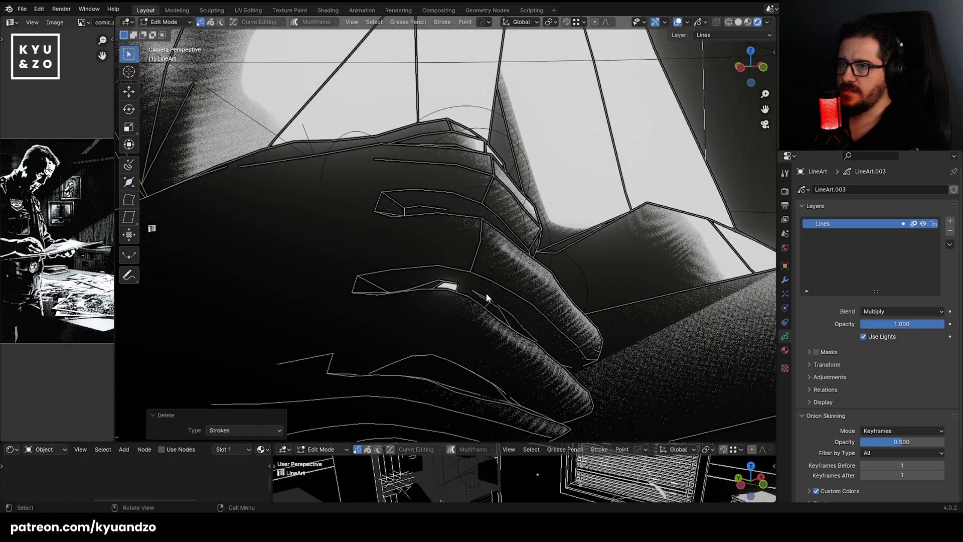
pyautogui.press('x')
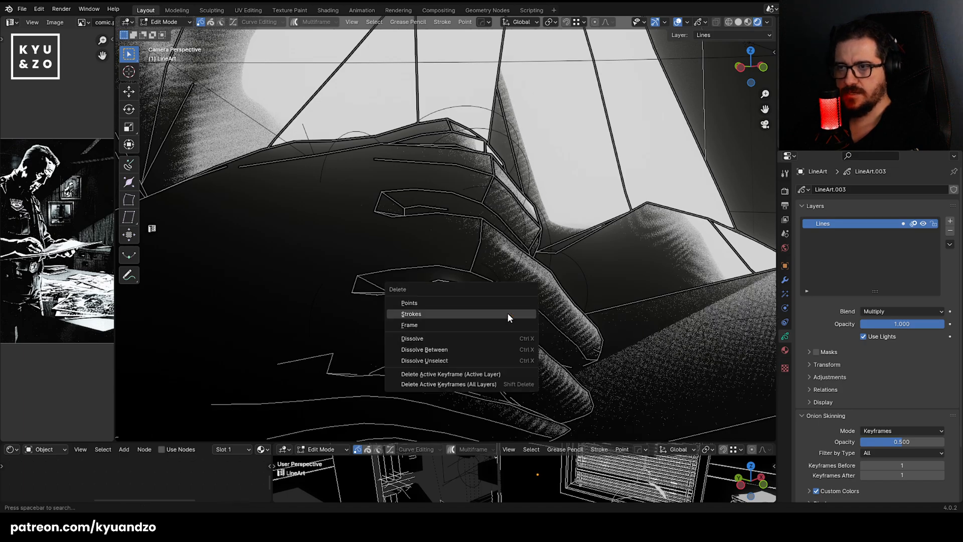
pyautogui.click(507, 313)
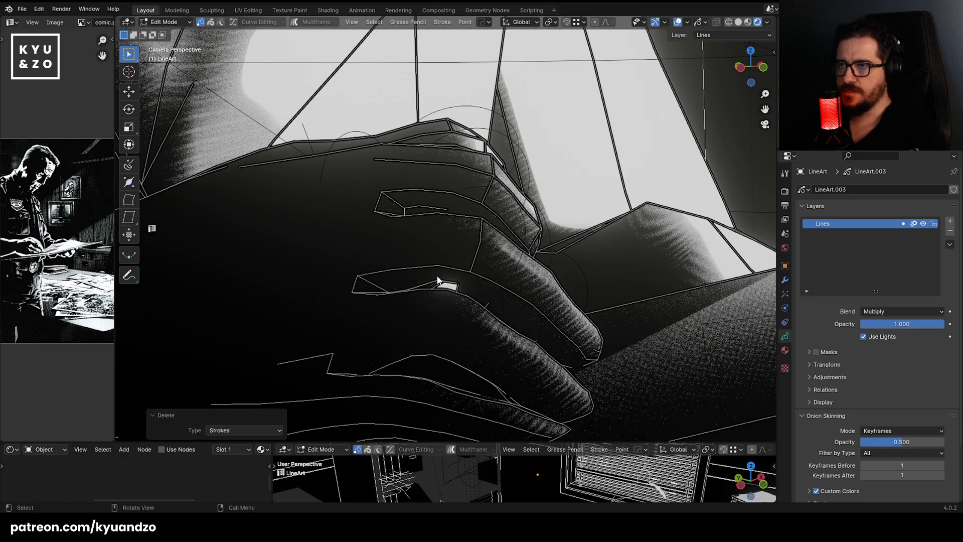
pyautogui.press('x')
pyautogui.click(423, 208)
pyautogui.keyDown('shift'); pyautogui.moveTo(423, 208); pyautogui.dragTo(416, 267, button='middle'); pyautogui.keyUp('shift')
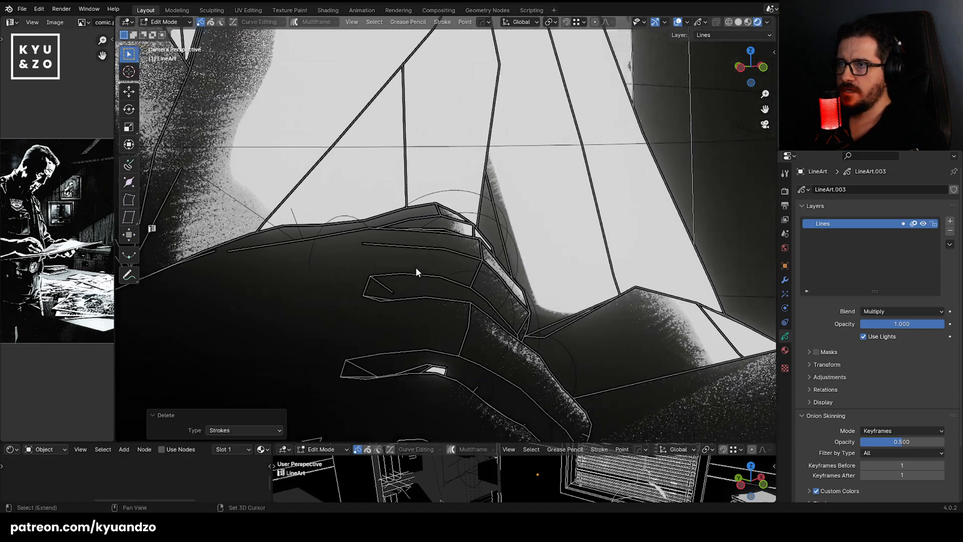
# Delete the back-of-hand line, the lower inner contour and the crease line around the first finger as whole strokes.
pyautogui.click(411, 241)
pyautogui.press('x')
pyautogui.click(411, 242)
pyautogui.click(461, 283)
pyautogui.press('x')
pyautogui.click(461, 284)
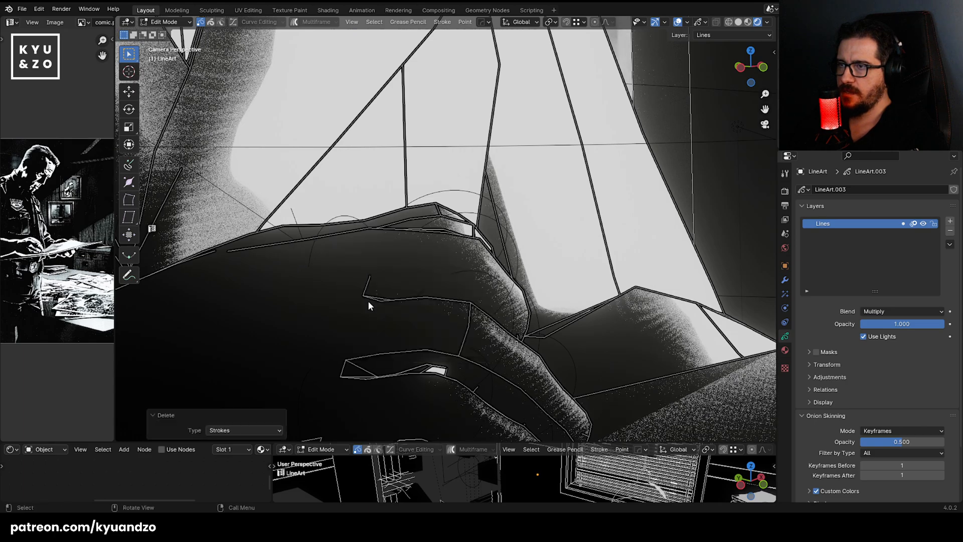
pyautogui.click(370, 280)
pyautogui.press('x')
pyautogui.click(370, 280)
pyautogui.keyDown('shift'); pyautogui.moveTo(330, 243); pyautogui.dragTo(373, 232, button='middle'); pyautogui.keyUp('shift')
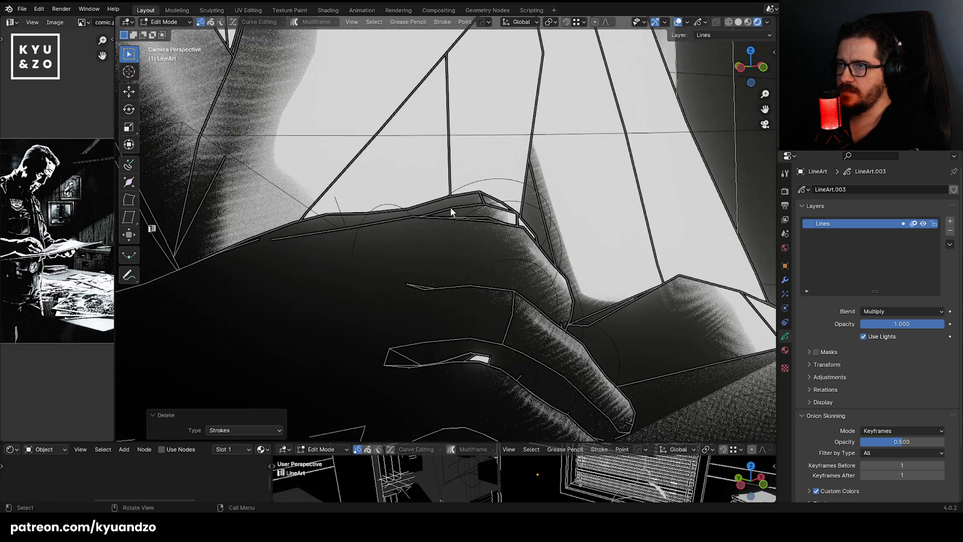
pyautogui.press('x')
pyautogui.click(490, 260)
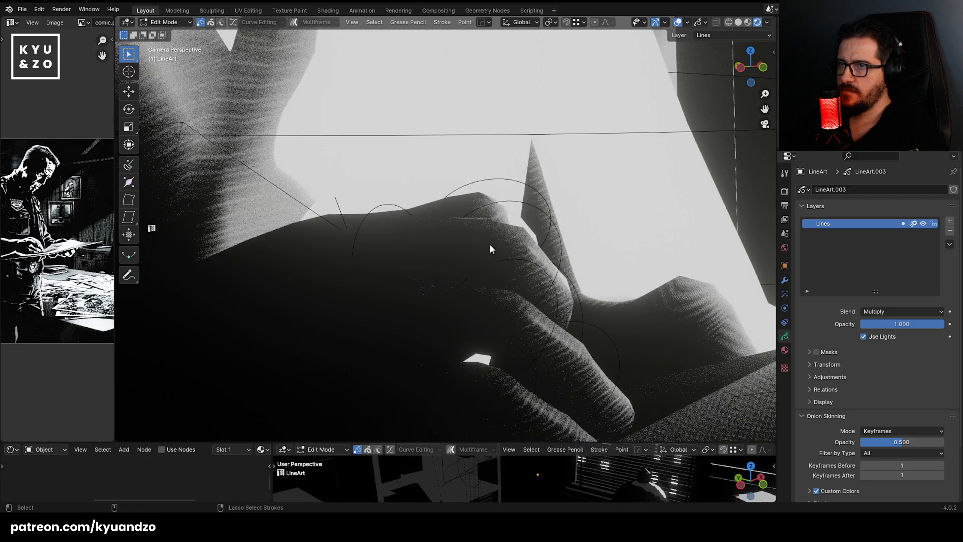
pyautogui.hotkey('ctrl', 'z')
# Delete the inner strokes crossing the topmost knuckle, keeping the hand's outer contour.
pyautogui.press('x')
pyautogui.click(470, 197)
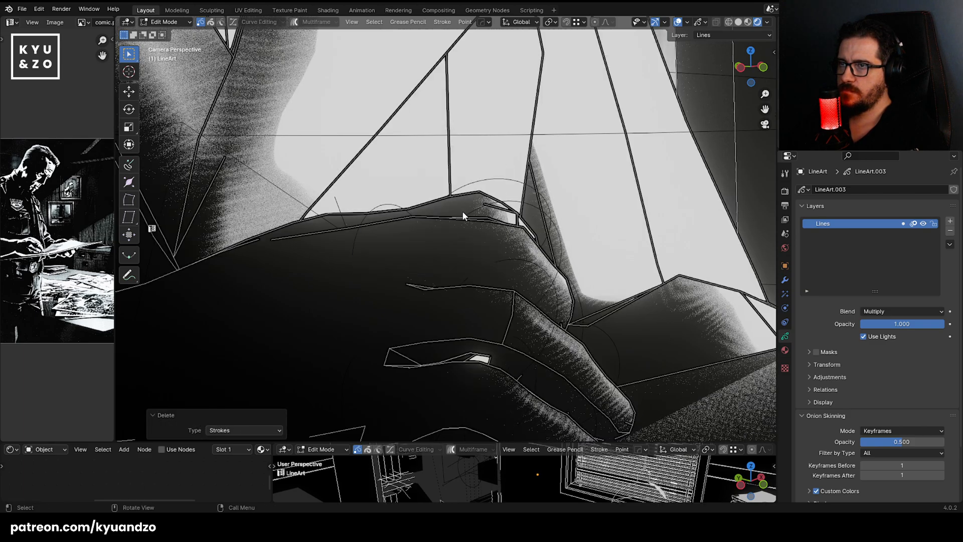
pyautogui.click(493, 206)
pyautogui.press('x')
pyautogui.click(492, 207)
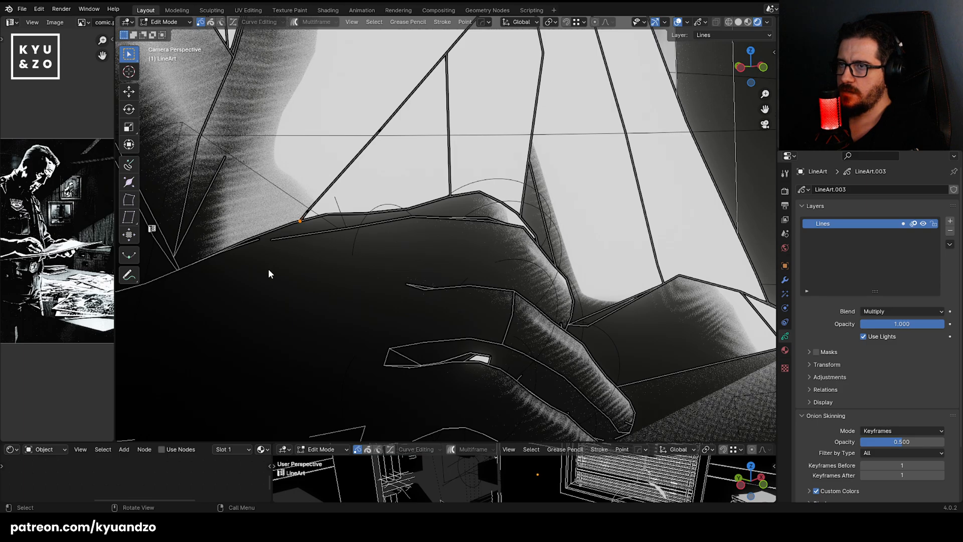
# Return to Object Mode, deselect the line art and check the simplified lines on the hand.
pyautogui.keyDown('shift'); pyautogui.moveTo(263, 305); pyautogui.dragTo(438, 220, button='middle'); pyautogui.keyUp('shift')
pyautogui.scroll(-5, 437, 219)
pyautogui.press('Tab')
pyautogui.click(381, 309)
pyautogui.keyDown('shift'); pyautogui.moveTo(682, 169); pyautogui.dragTo(589, 180, button='middle'); pyautogui.keyUp('shift')
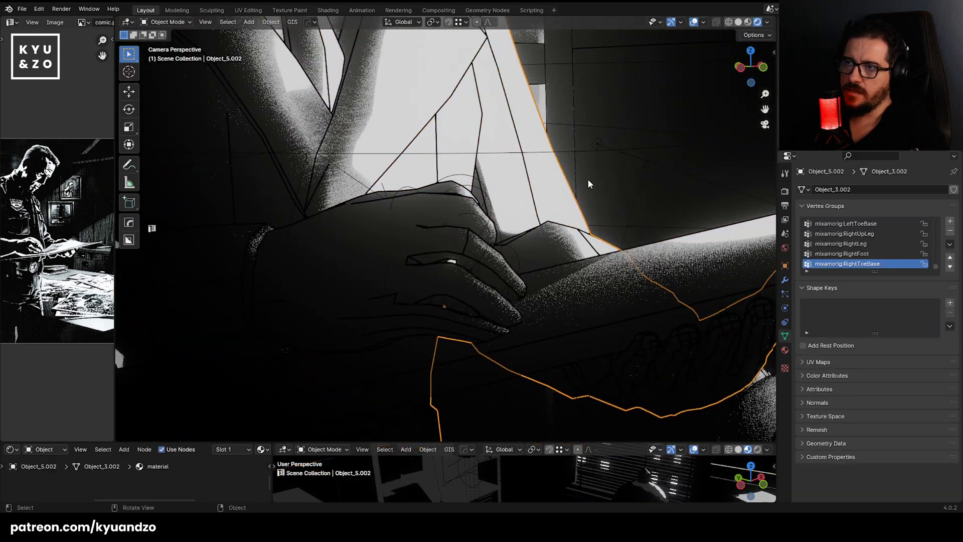
pyautogui.scroll(2, 420, 214)
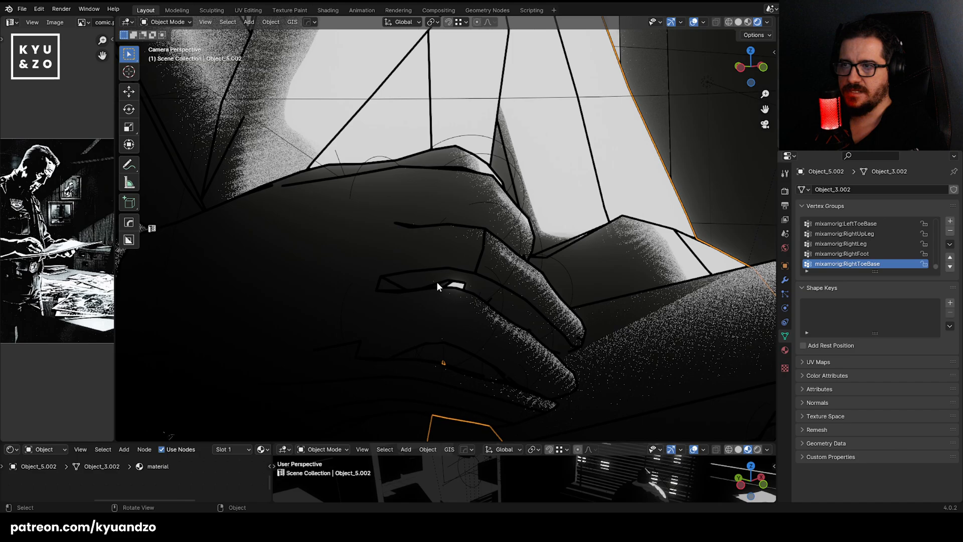
# Reselect the line art, enter Edit Mode and delete the short stroke crossing the second finger's knuckle.
pyautogui.click(411, 226)
pyautogui.click(411, 227)
pyautogui.click(411, 227)
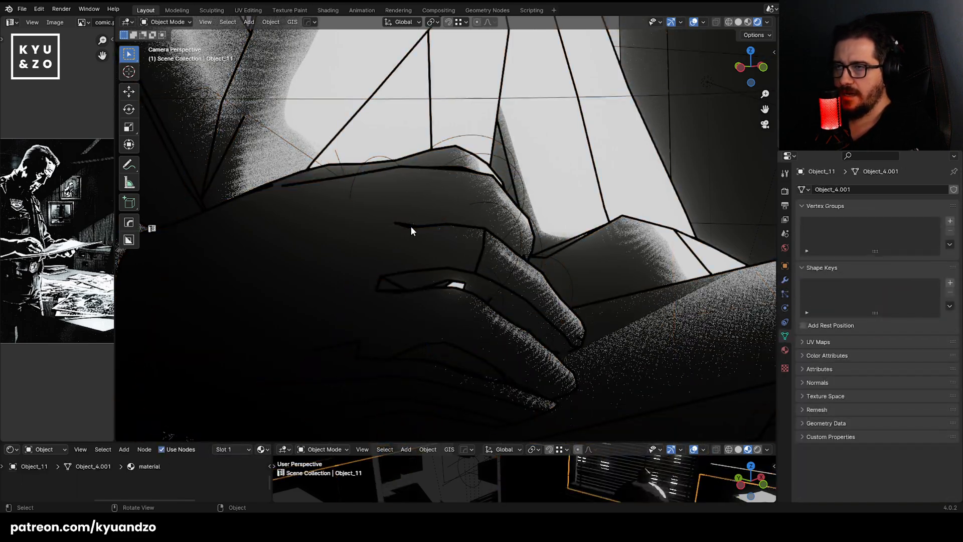
pyautogui.click(410, 227)
pyautogui.click(410, 227)
pyautogui.press('Tab')
pyautogui.click(487, 257)
pyautogui.click(481, 251)
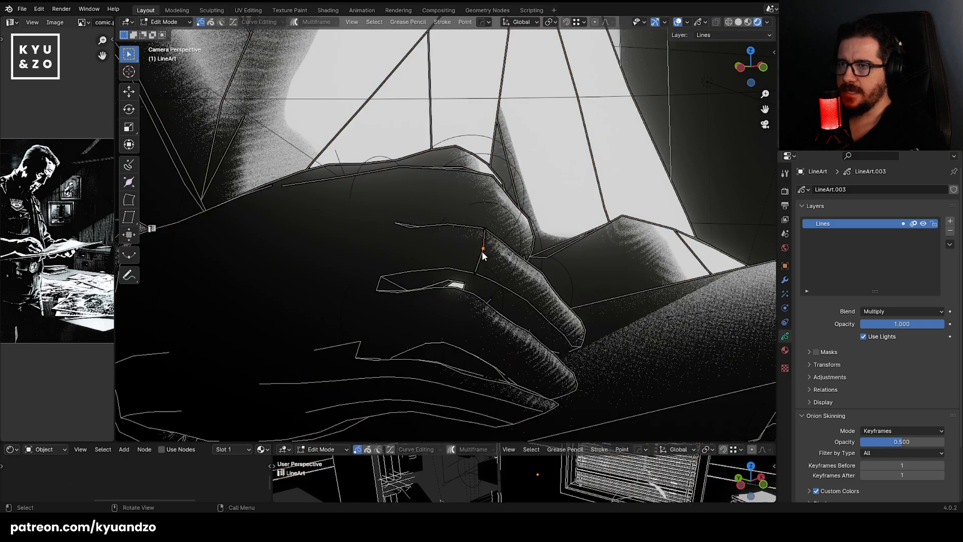
pyautogui.press('x')
pyautogui.click(475, 263)
# Delete the two long strokes running across the lower part of the hand into the little finger.
pyautogui.scroll(1, 456, 219)
pyautogui.scroll(1, 458, 275)
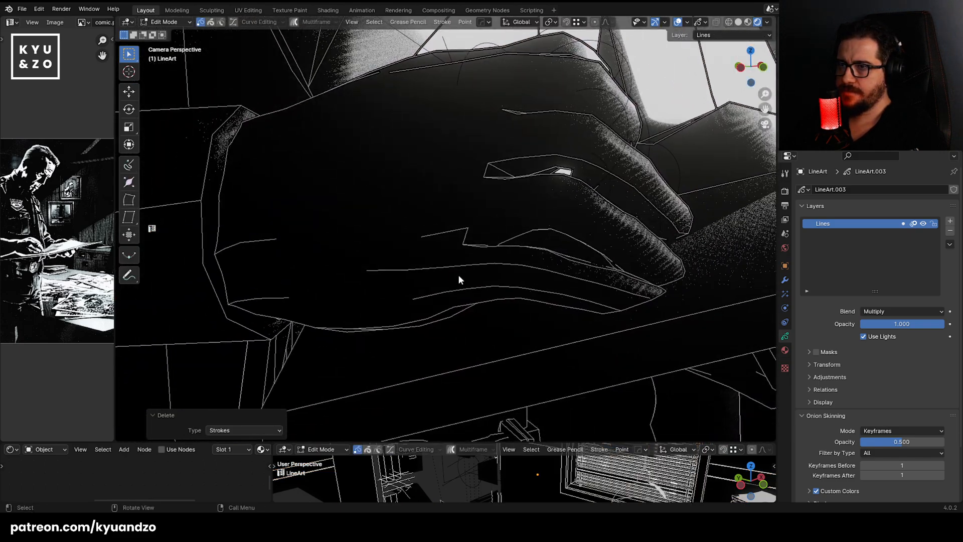
pyautogui.click(448, 266)
pyautogui.press('x')
pyautogui.click(448, 264)
pyautogui.click(540, 293)
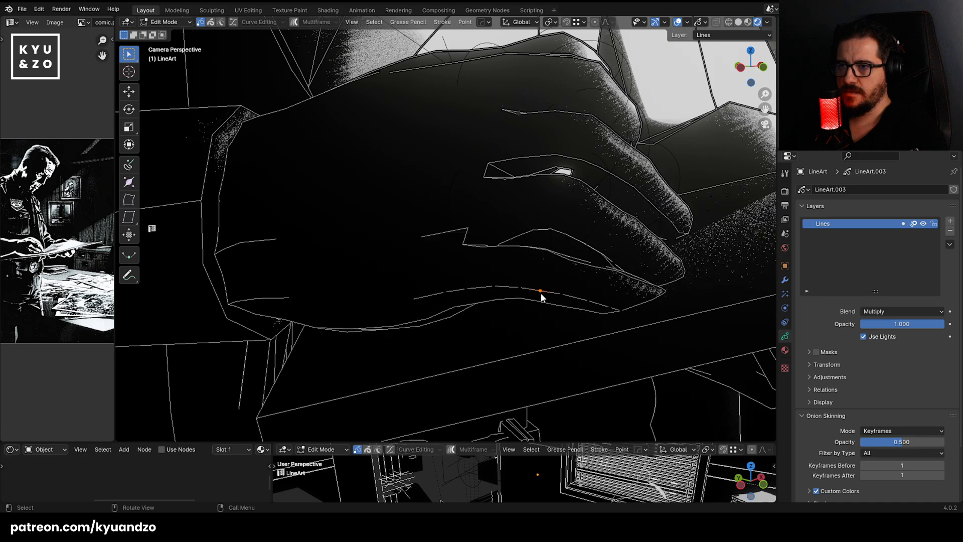
pyautogui.press('x')
pyautogui.click(541, 292)
# Delete the two short strokes extending from the cuff onto the wrist as whole strokes.
pyautogui.keyDown('shift'); pyautogui.moveTo(323, 261); pyautogui.dragTo(541, 285, button='middle'); pyautogui.keyUp('shift')
pyautogui.moveTo(467, 246); pyautogui.dragTo(509, 326)
pyautogui.press('x')
pyautogui.click(510, 326)
# Try to delete the sleeve line between the strap and the cuff, and return to Object Mode.
pyautogui.keyDown('shift'); pyautogui.moveTo(369, 263); pyautogui.dragTo(286, 250, button='middle'); pyautogui.keyUp('shift')
pyautogui.keyDown('shift'); pyautogui.moveTo(341, 206); pyautogui.dragTo(627, 299, button='middle'); pyautogui.keyUp('shift')
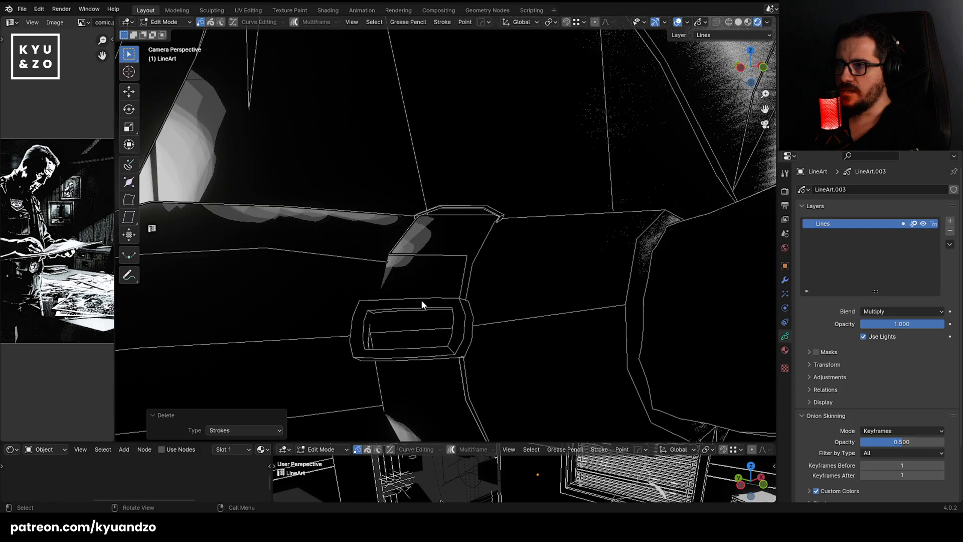
pyautogui.moveTo(525, 318); pyautogui.dragTo(535, 345)
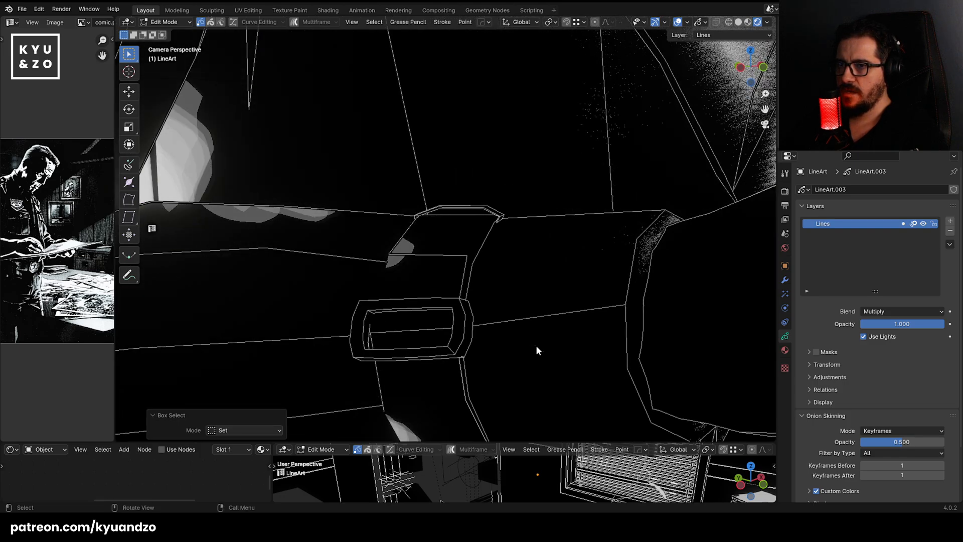
pyautogui.press('x')
pyautogui.click(536, 346)
pyautogui.press('Tab')
pyautogui.scroll(-3, 540, 345)
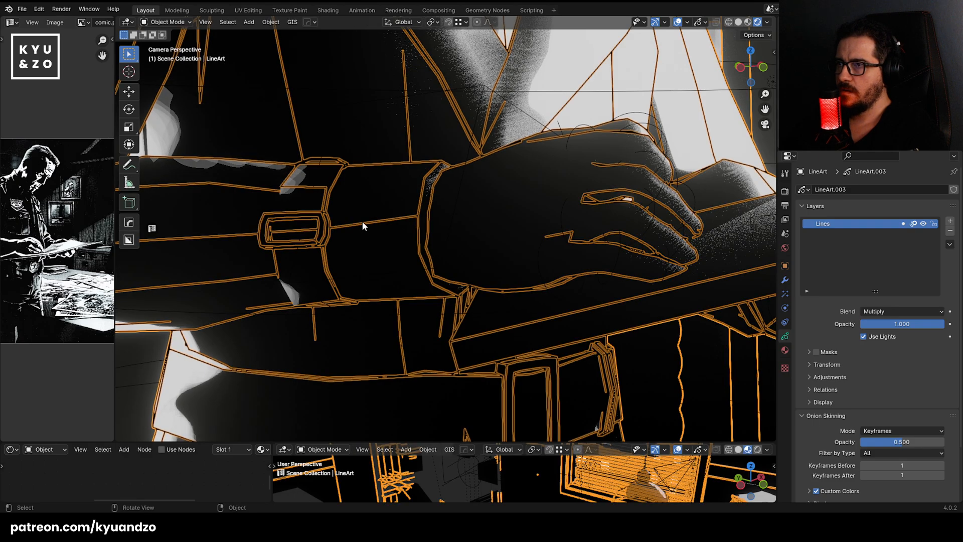
pyautogui.click(361, 222)
pyautogui.click(361, 224)
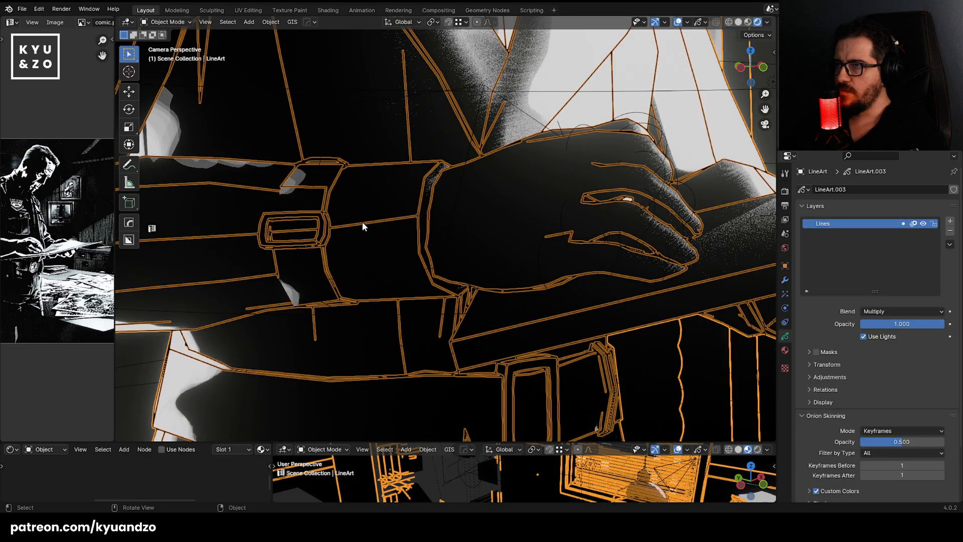
# Enter Edit Mode and delete the sleeve line between the strap and the cuff by box-selecting its cuff end.
pyautogui.press('Tab')
pyautogui.moveTo(355, 199); pyautogui.dragTo(381, 199)
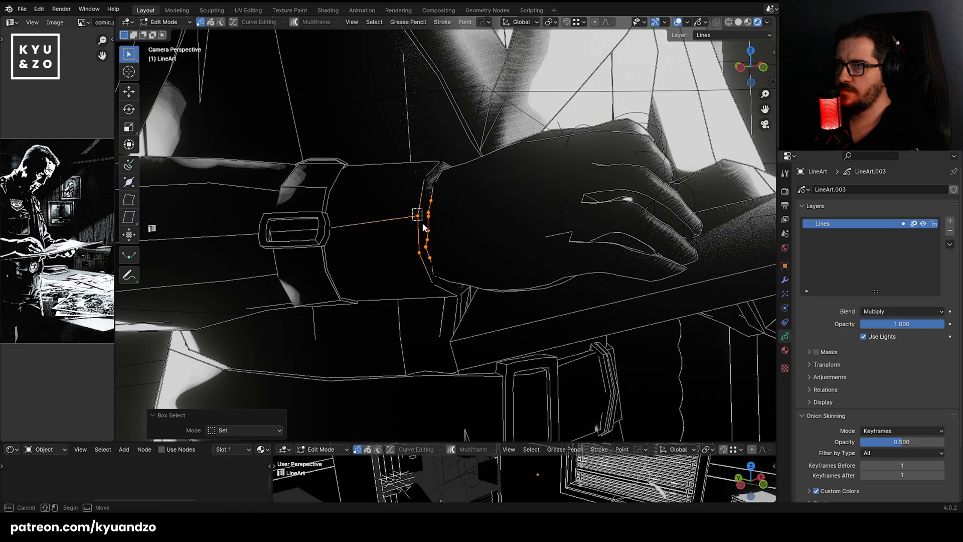
pyautogui.moveTo(422, 223); pyautogui.dragTo(422, 225)
pyautogui.press('x')
pyautogui.click(423, 225)
pyautogui.keyDown('shift'); pyautogui.moveTo(168, 239); pyautogui.dragTo(382, 226, button='middle'); pyautogui.keyUp('shift')
pyautogui.keyDown('shift'); pyautogui.moveTo(227, 241); pyautogui.dragTo(371, 254, button='middle'); pyautogui.keyUp('shift')
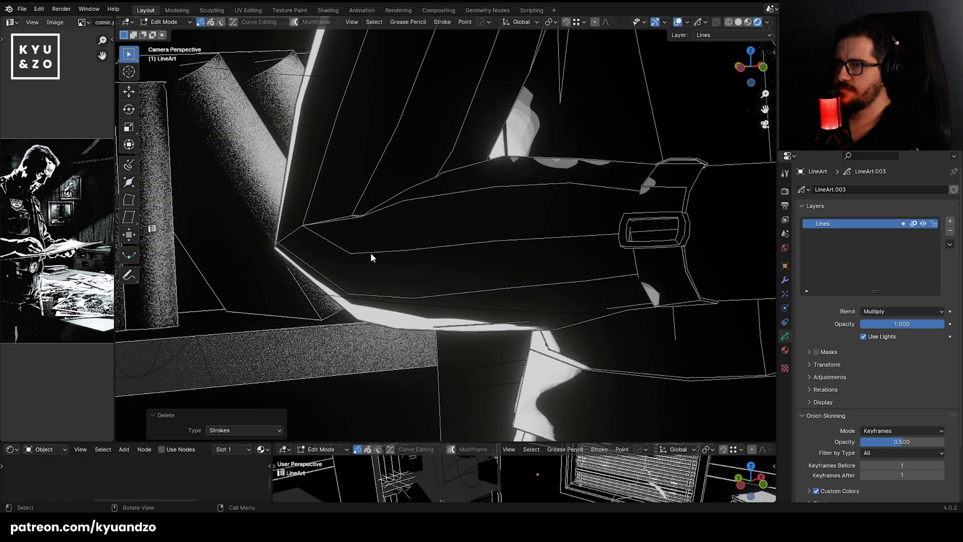
# Delete the long crease strokes running along the forearm sleeve from the elbow toward the wrist strap as whole strokes.
pyautogui.moveTo(343, 245); pyautogui.dragTo(361, 259)
pyautogui.press('x')
pyautogui.click(361, 260)
pyautogui.keyDown('shift'); pyautogui.moveTo(432, 200); pyautogui.dragTo(416, 295, button='middle'); pyautogui.keyUp('shift')
pyautogui.moveTo(520, 273); pyautogui.dragTo(539, 300)
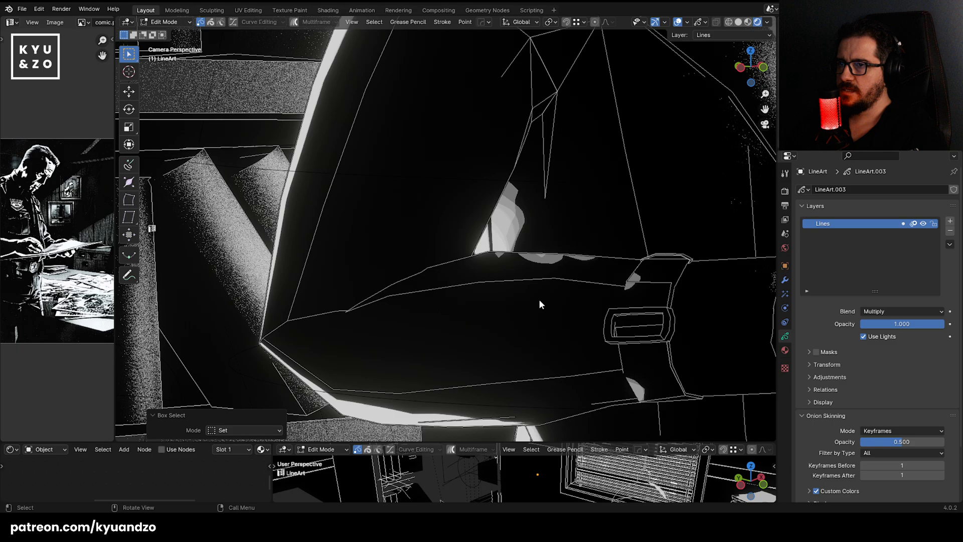
pyautogui.moveTo(469, 266); pyautogui.dragTo(500, 294)
pyautogui.press('x')
pyautogui.click(494, 293)
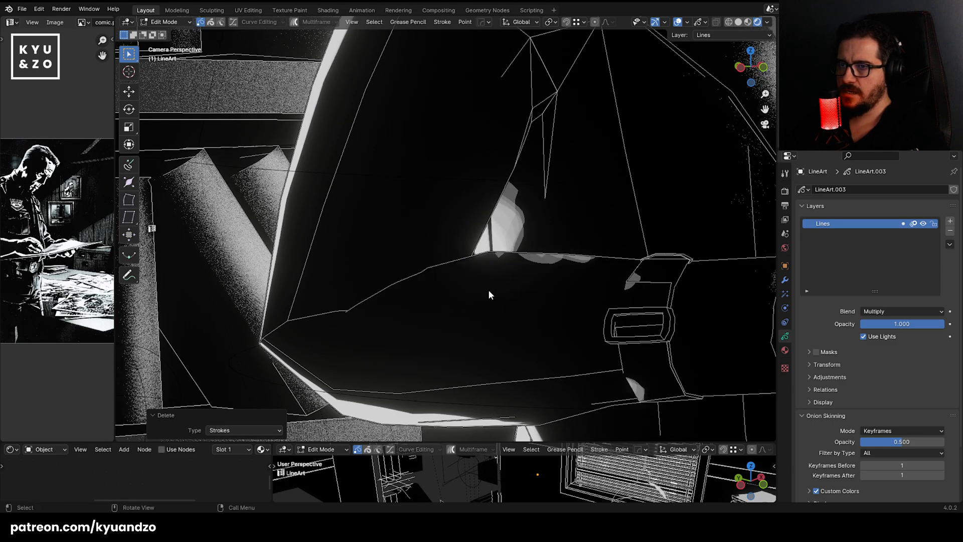
# Delete the long stroke down the upper arm and the angular fold strokes on the coat's chest above the armpit.
pyautogui.moveTo(300, 174)
pyautogui.keyDown('shift'); pyautogui.mouseDown(button='middle')
pyautogui.moveTo(300, 188)
pyautogui.moveTo(388, 183)
pyautogui.mouseUp(button='middle'); pyautogui.keyUp('shift')
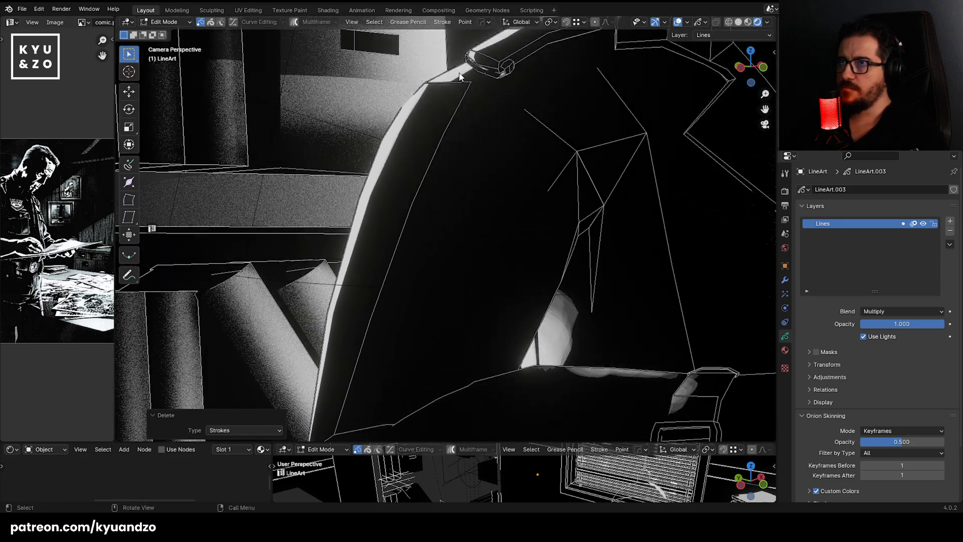
pyautogui.keyDown('shift'); pyautogui.moveTo(460, 178); pyautogui.dragTo(330, 215, button='middle'); pyautogui.keyUp('shift')
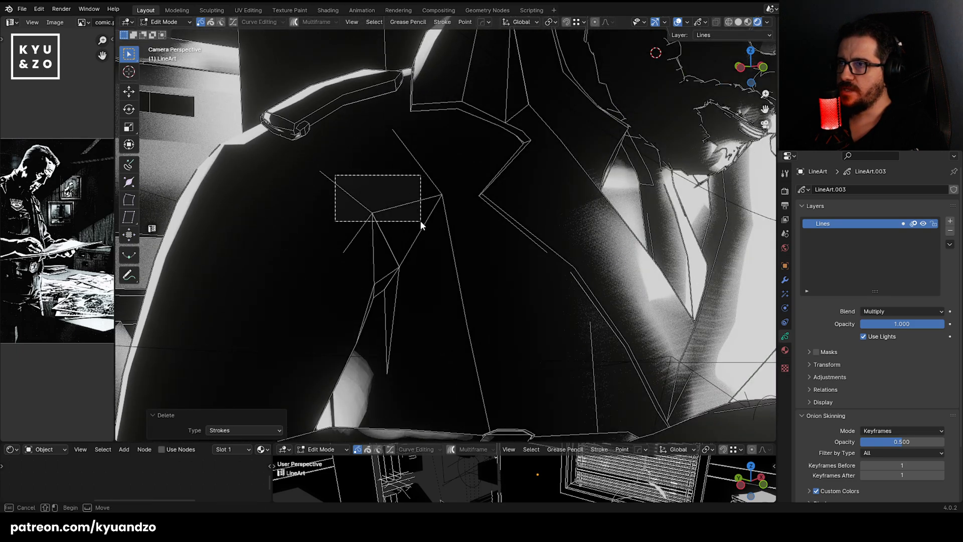
pyautogui.moveTo(420, 221); pyautogui.dragTo(416, 220)
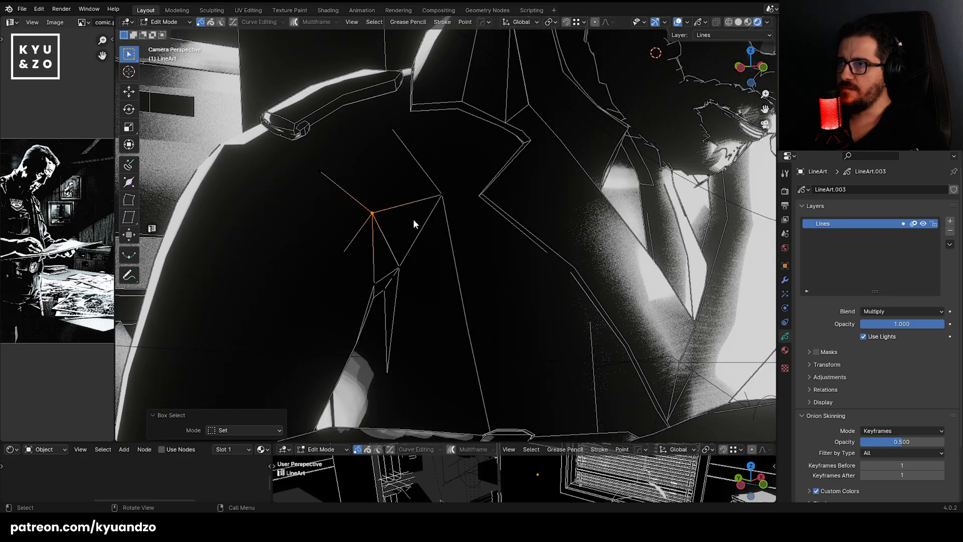
pyautogui.press('x')
pyautogui.click(413, 220)
pyautogui.press('x')
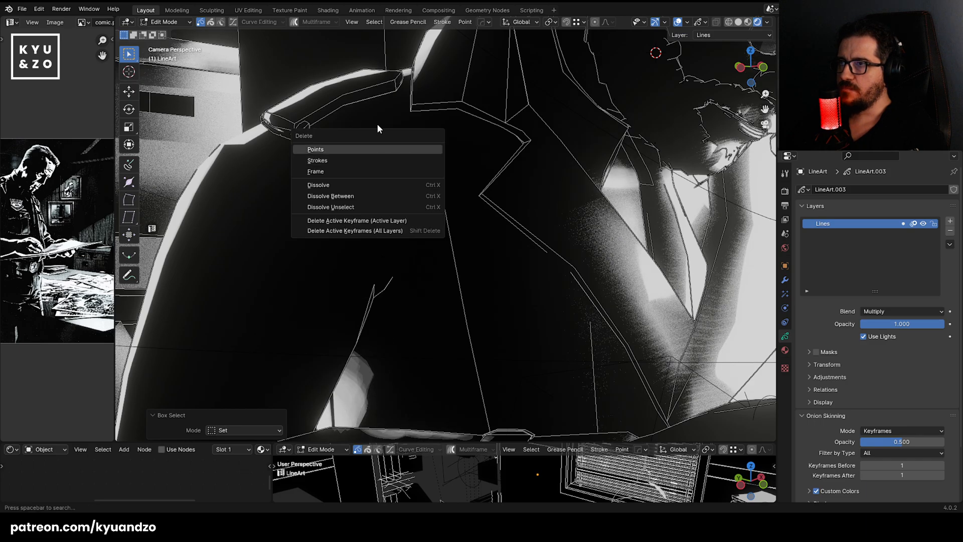
pyautogui.press('Escape')
pyautogui.press('x')
pyautogui.click(408, 145)
pyautogui.scroll(-1, 395, 248)
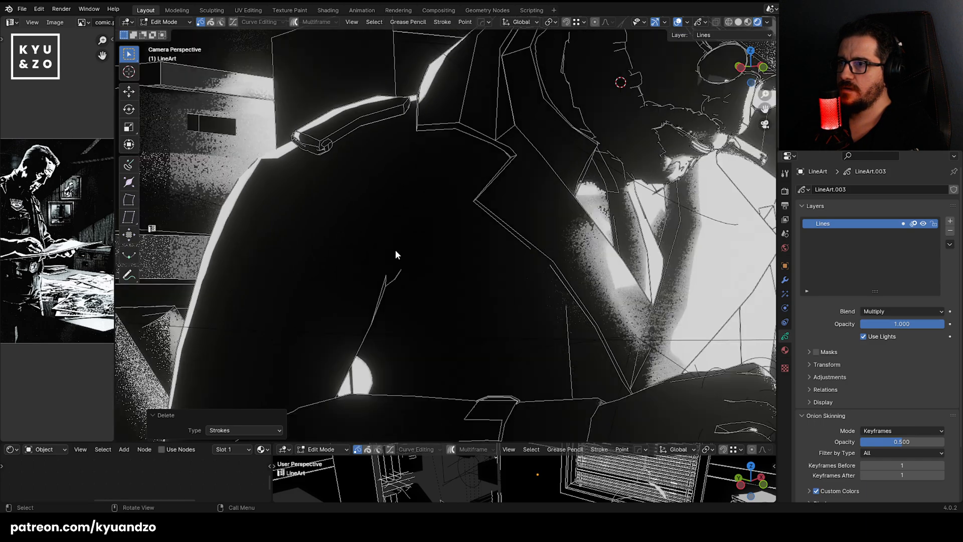
# Delete the short stroke linking the upper corner of the white shirt to the small box-shaped outline on it.
pyautogui.scroll(-2, 395, 249)
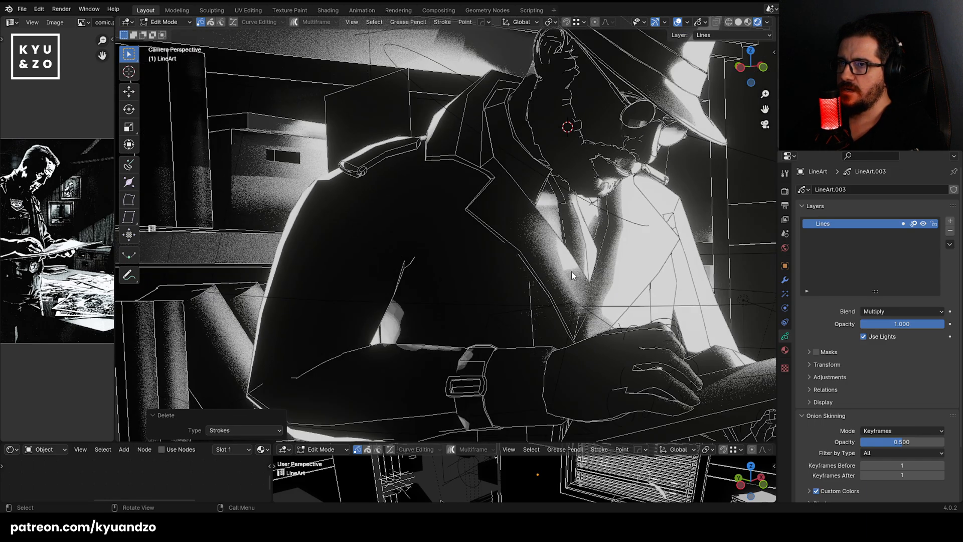
pyautogui.keyDown('shift'); pyautogui.moveTo(571, 271); pyautogui.dragTo(406, 328, button='middle'); pyautogui.keyUp('shift')
pyautogui.scroll(5, 501, 317)
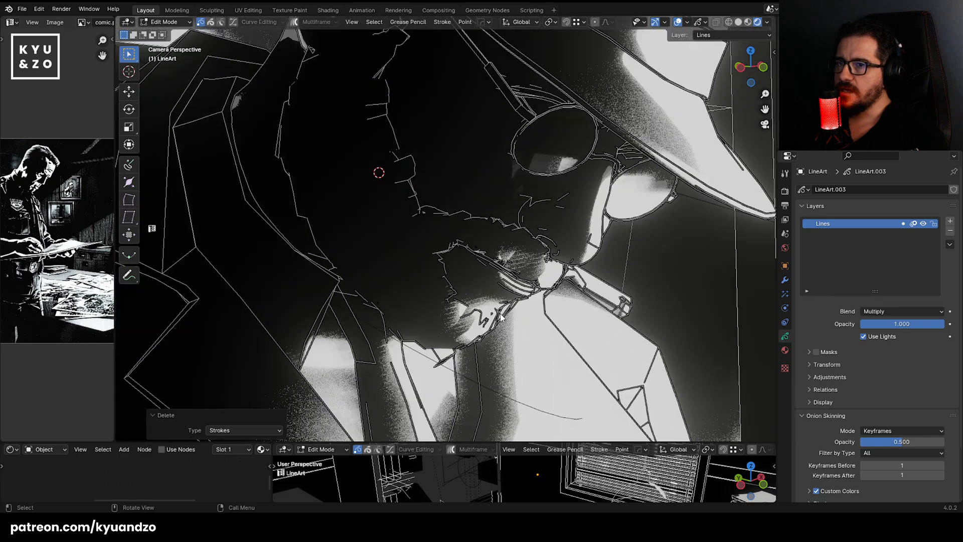
pyautogui.keyDown('shift'); pyautogui.moveTo(501, 317); pyautogui.dragTo(498, 253, button='middle'); pyautogui.keyUp('shift')
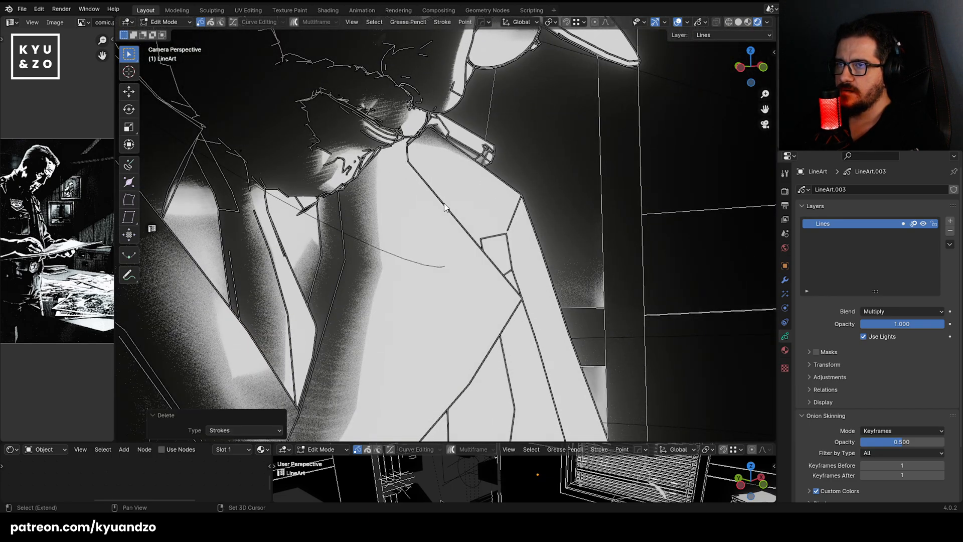
pyautogui.keyDown('shift'); pyautogui.moveTo(499, 214); pyautogui.dragTo(492, 250, button='middle'); pyautogui.keyUp('shift')
pyautogui.moveTo(492, 250); pyautogui.dragTo(509, 267)
pyautogui.press('x')
pyautogui.click(500, 266)
pyautogui.scroll(-6, 435, 300)
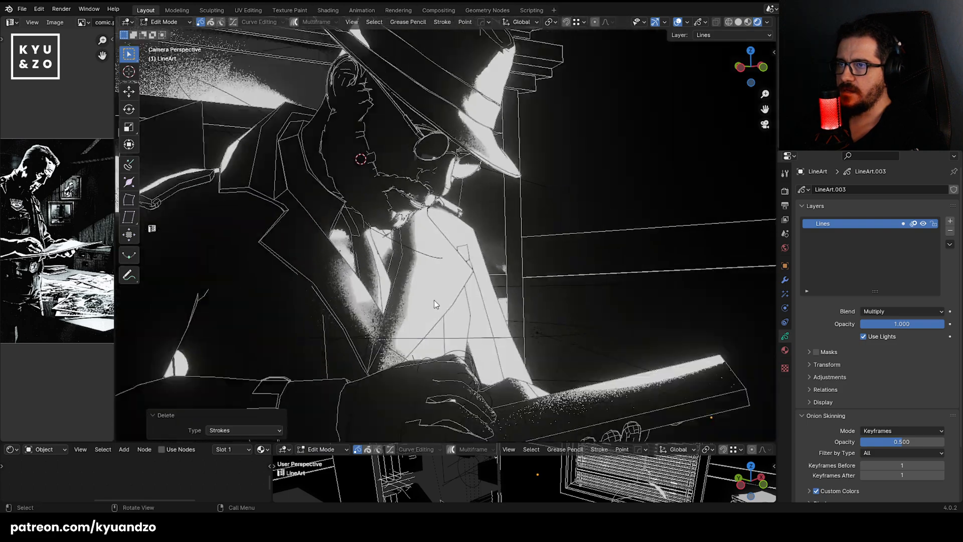
# Return to Object Mode, deselect the Line Art object, and save the file.
pyautogui.keyDown('shift'); pyautogui.moveTo(376, 229); pyautogui.dragTo(380, 277, button='middle'); pyautogui.keyUp('shift')
pyautogui.press('Tab')
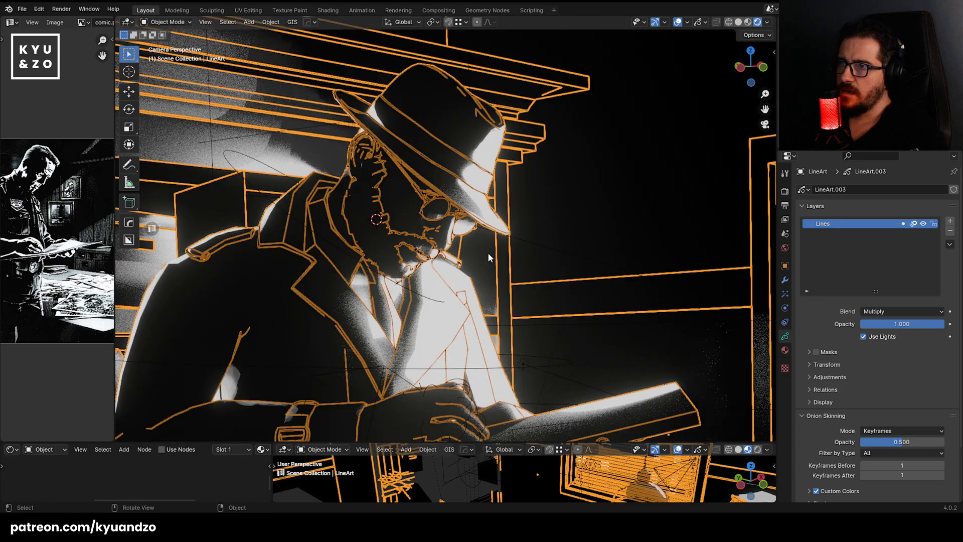
pyautogui.click(489, 255)
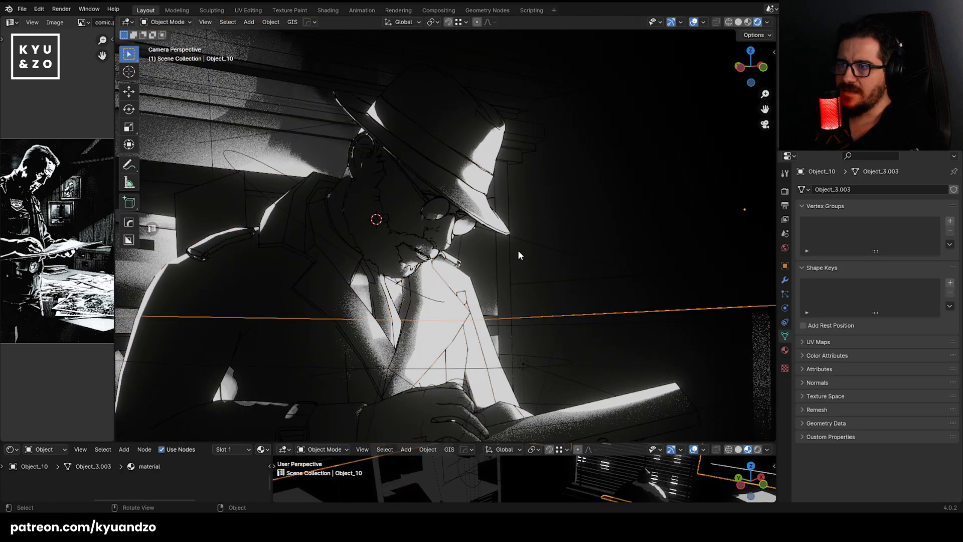
pyautogui.scroll(4, 502, 248)
pyautogui.hotkey('ctrl', 's')
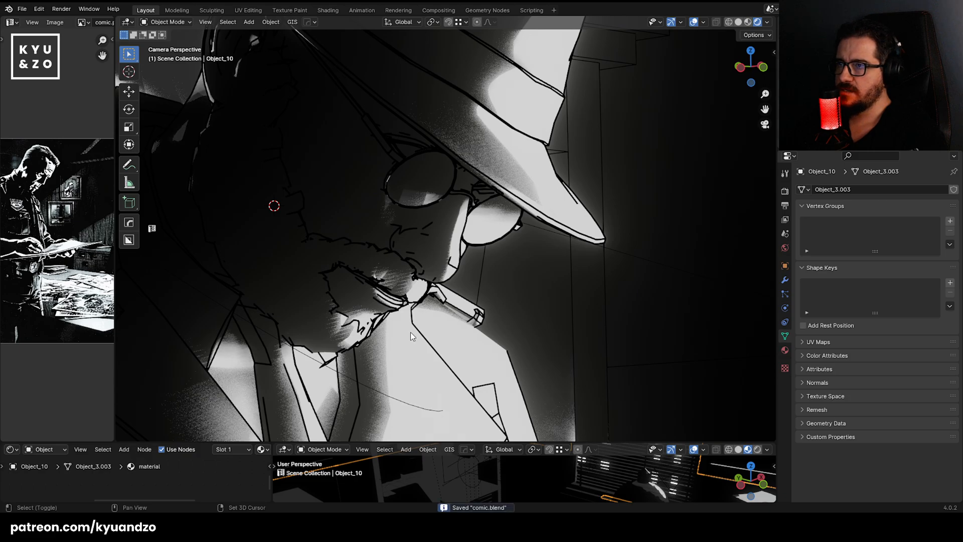
# Select the Line Art object, enter Edit Mode, and delete the jagged sideburn strokes beside the ear as whole strokes.
pyautogui.keyDown('shift'); pyautogui.moveTo(225, 353); pyautogui.dragTo(417, 265, button='middle'); pyautogui.keyUp('shift')
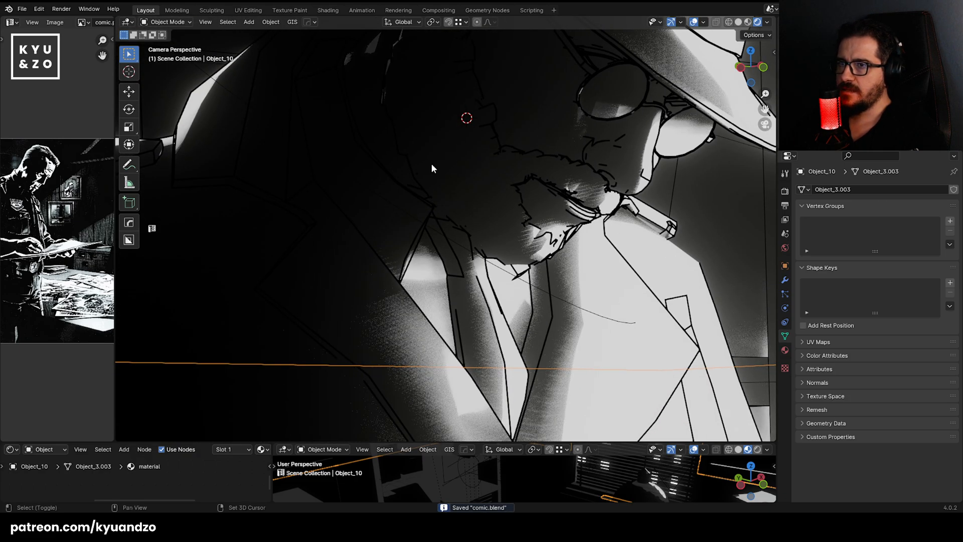
pyautogui.moveTo(432, 168); pyautogui.dragTo(324, 286, button='middle')
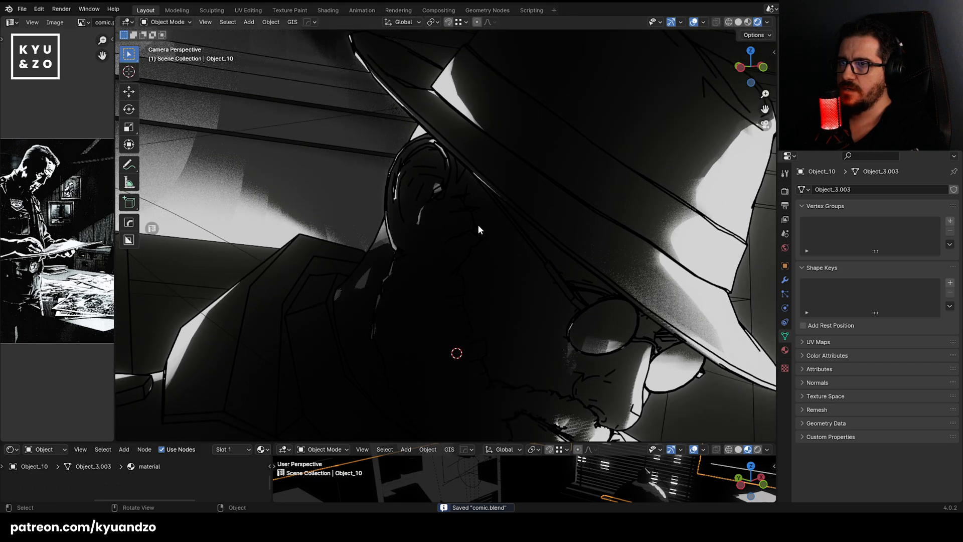
pyautogui.moveTo(478, 224); pyautogui.dragTo(405, 236, button='middle')
pyautogui.click(484, 187)
pyautogui.press('Tab')
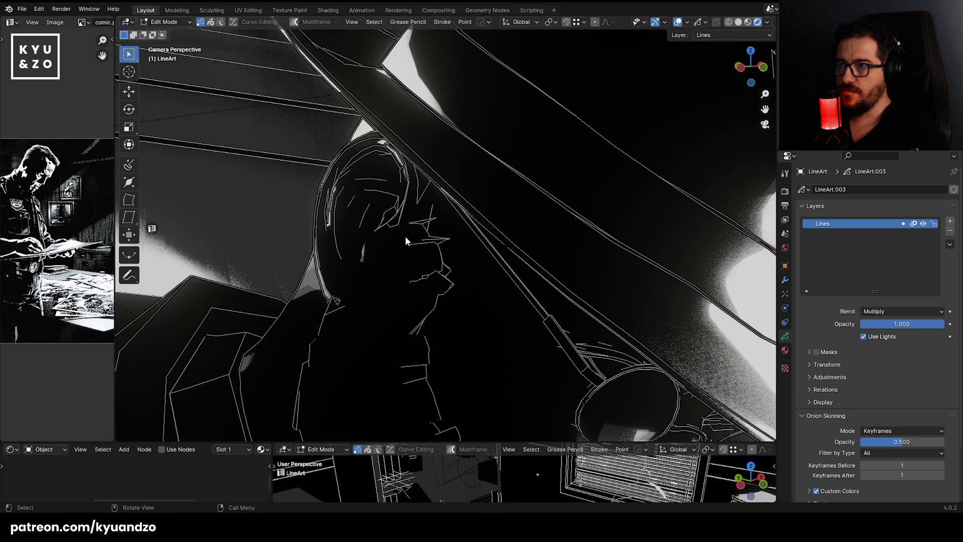
pyautogui.moveTo(405, 235); pyautogui.dragTo(453, 245)
pyautogui.press('x')
pyautogui.click(423, 245)
pyautogui.press('x')
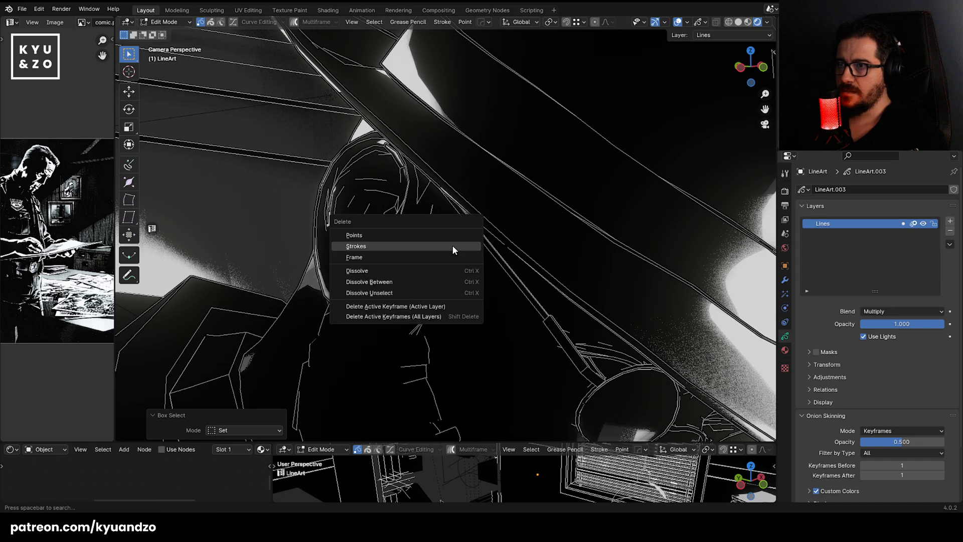
pyautogui.click(452, 246)
pyautogui.moveTo(416, 206); pyautogui.dragTo(442, 232)
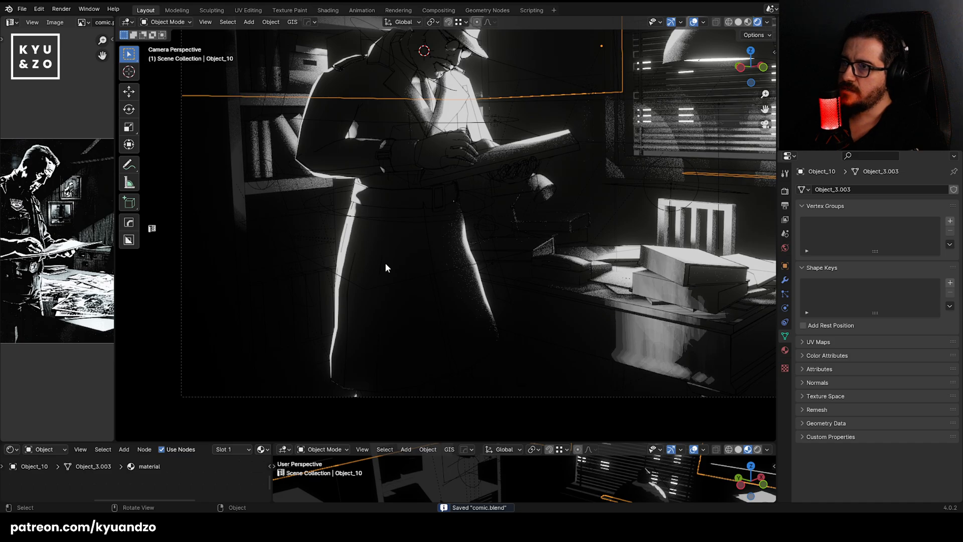
# Enter Edit Mode on the Line Art and delete the inner crease strokes of the second finger from the left under the board.
pyautogui.scroll(3, 391, 291)
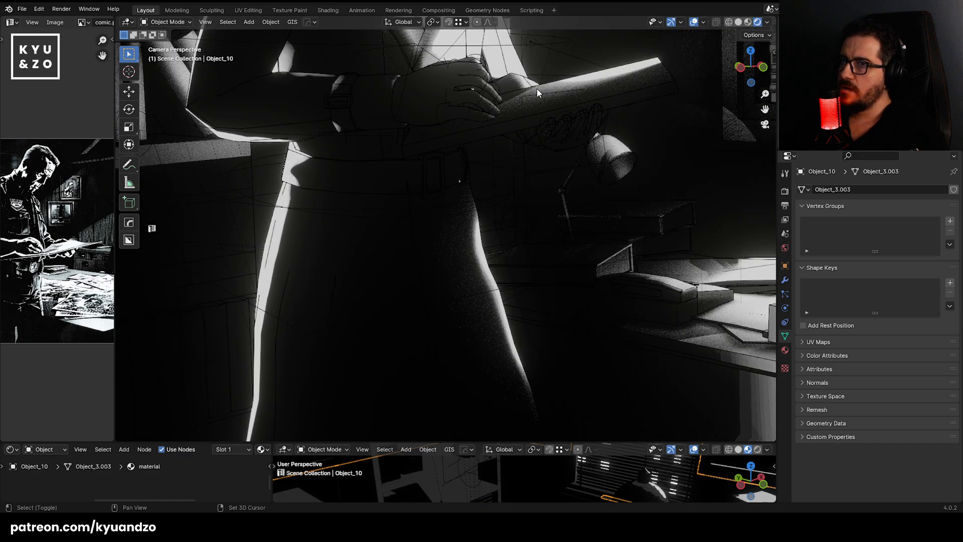
pyautogui.keyDown('shift'); pyautogui.moveTo(536, 89); pyautogui.dragTo(371, 224, button='middle'); pyautogui.keyUp('shift')
pyautogui.scroll(3, 374, 224)
pyautogui.scroll(5, 340, 263)
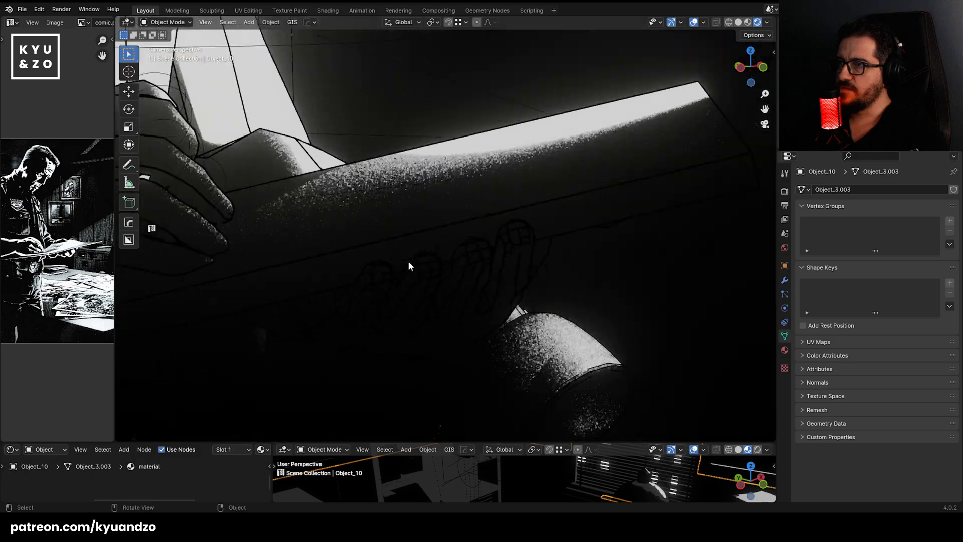
pyautogui.click(434, 286)
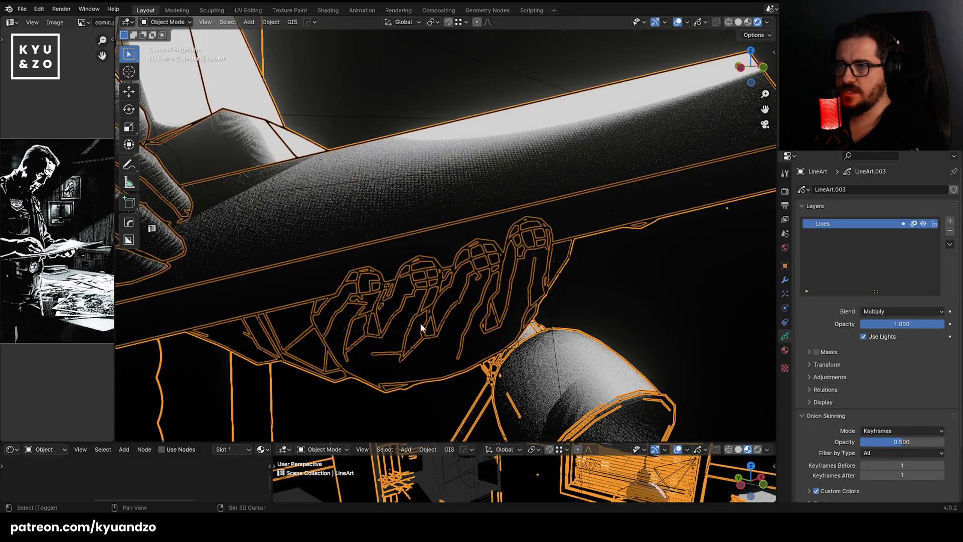
pyautogui.keyDown('shift'); pyautogui.moveTo(420, 323); pyautogui.dragTo(459, 233, button='middle'); pyautogui.keyUp('shift')
pyautogui.scroll(3, 459, 233)
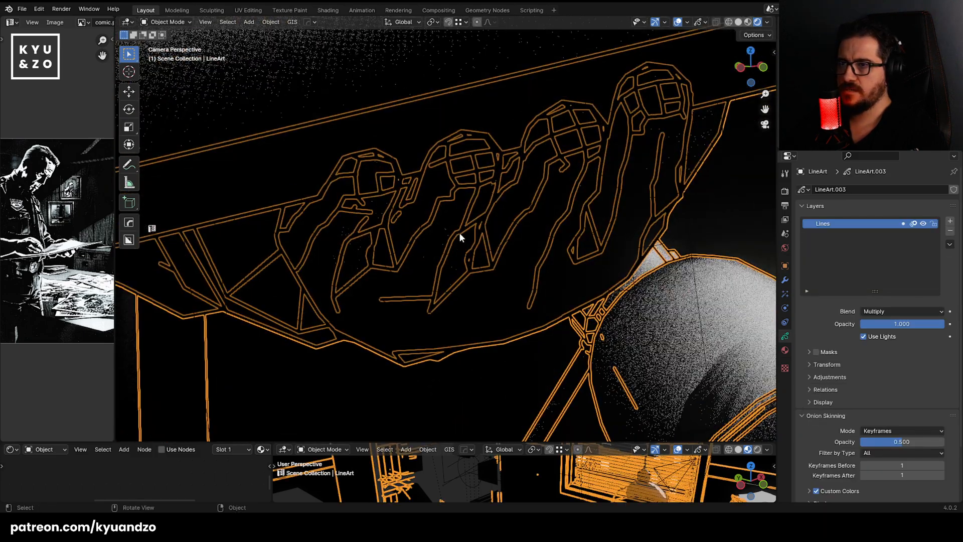
pyautogui.scroll(1, 464, 235)
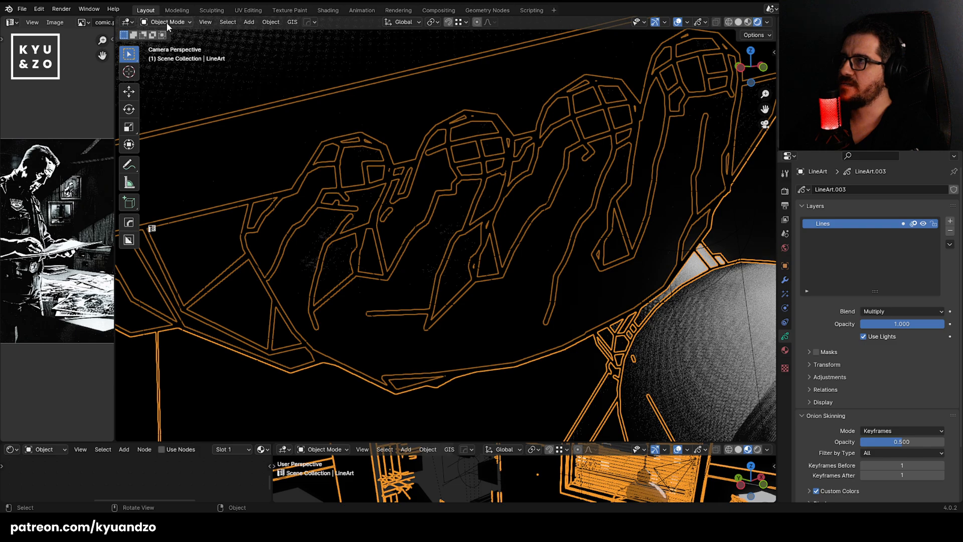
pyautogui.press('Tab')
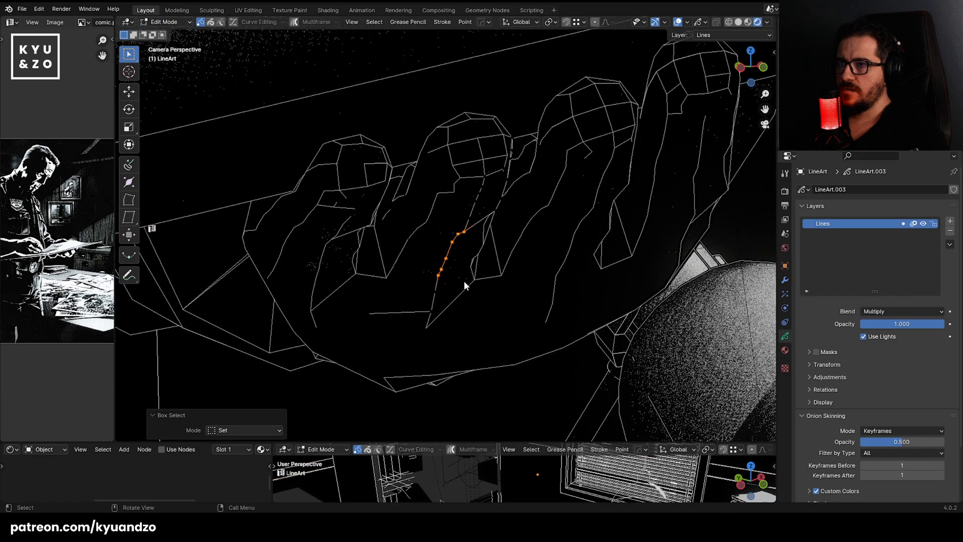
pyautogui.press('x')
pyautogui.click(447, 236)
pyautogui.press('x')
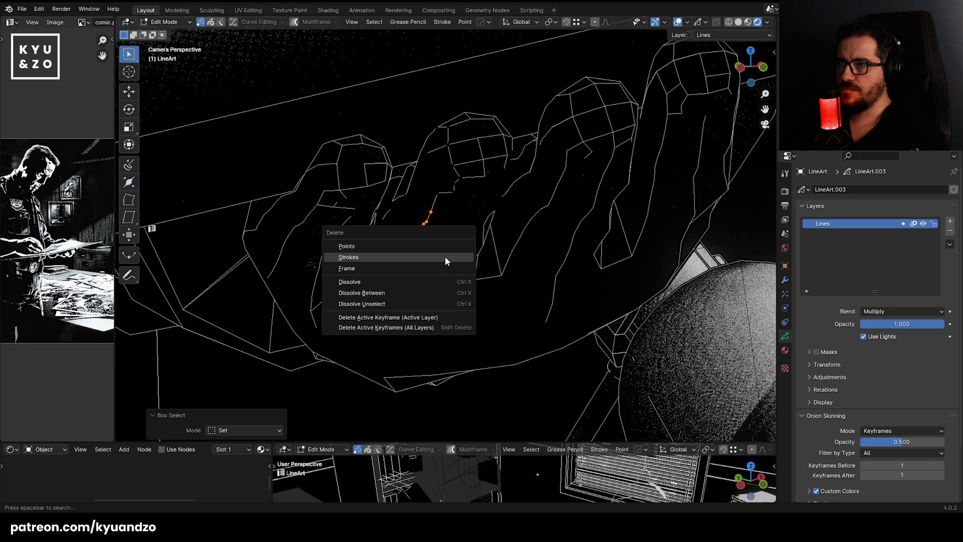
pyautogui.click(445, 257)
# Delete the fingertip grid and inner crease strokes on the leftmost finger under the board.
pyautogui.moveTo(320, 164); pyautogui.dragTo(353, 242)
pyautogui.press('x')
pyautogui.click(353, 242)
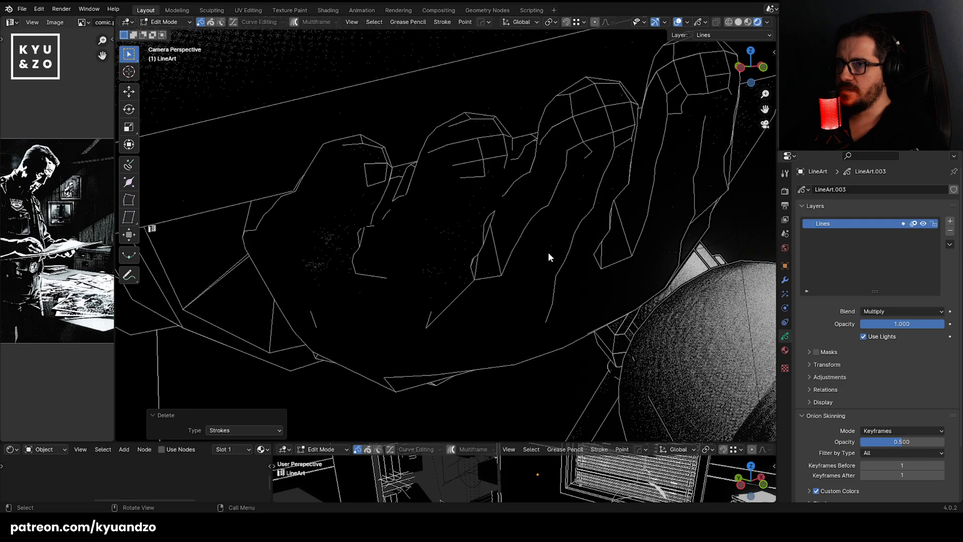
# Try deleting the strokes of the third finger from the left, and check the hand in Object Mode with the outlines deselected.
pyautogui.moveTo(613, 153); pyautogui.dragTo(613, 154)
pyautogui.press('x')
pyautogui.click(609, 175)
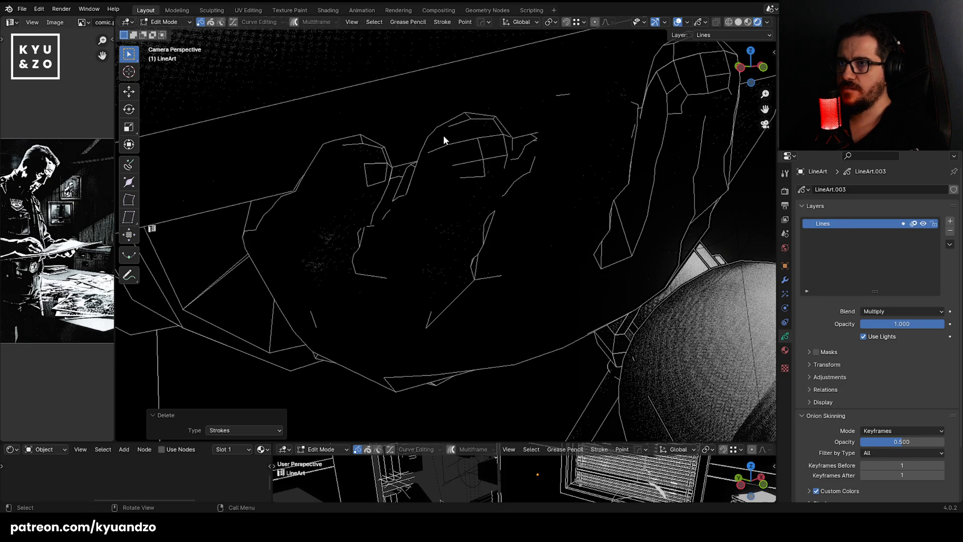
pyautogui.moveTo(443, 134); pyautogui.dragTo(485, 177)
pyautogui.keyDown('shift'); pyautogui.moveTo(520, 158); pyautogui.dragTo(360, 248, button='middle'); pyautogui.keyUp('shift')
pyautogui.press('Tab')
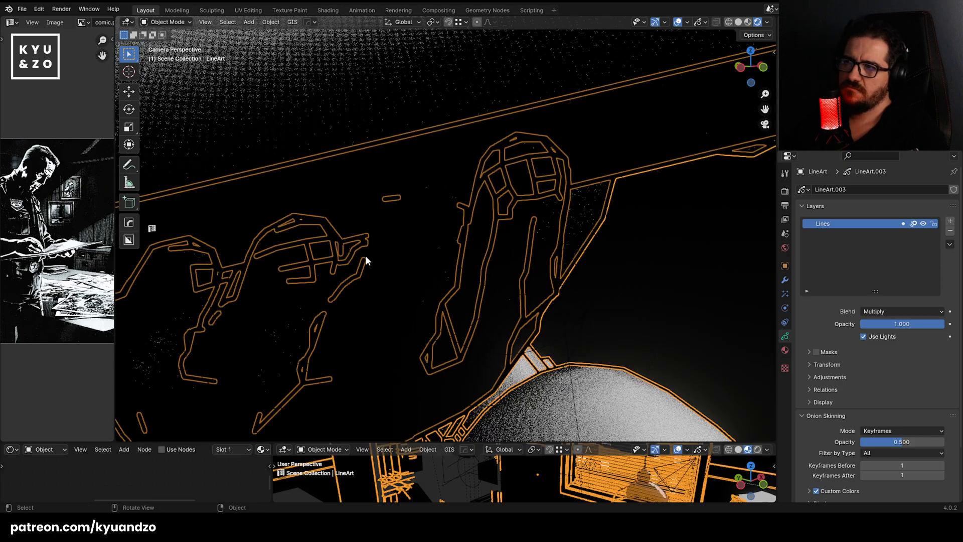
pyautogui.scroll(-4, 365, 255)
pyautogui.click(549, 276)
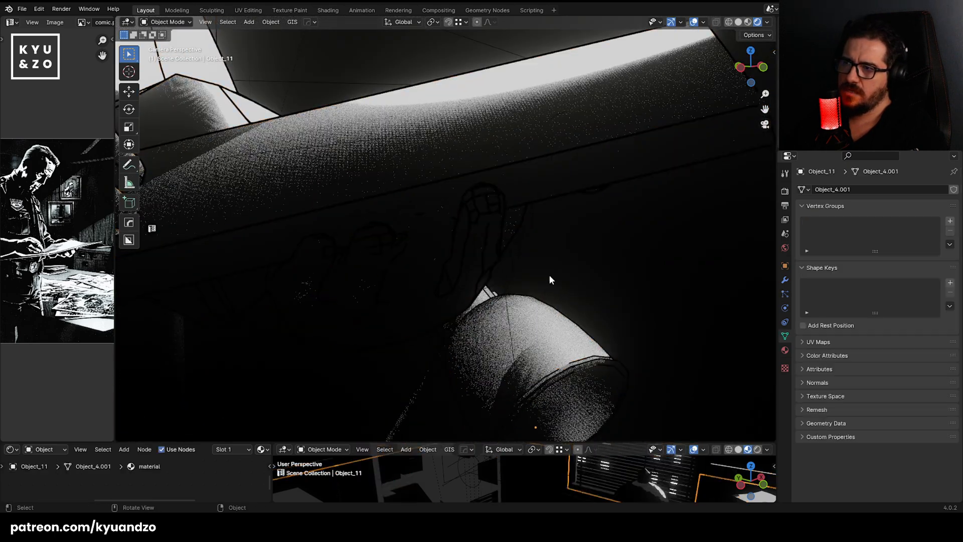
pyautogui.scroll(-8, 549, 274)
pyautogui.scroll(9, 453, 288)
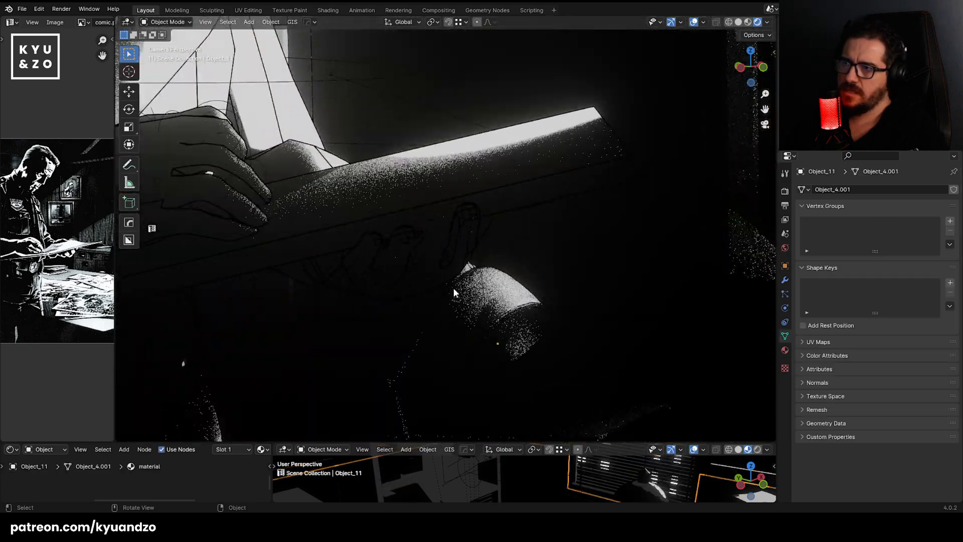
# Undo the deletion of the third finger's strokes in Edit Mode and return to Object Mode.
pyautogui.click(394, 261)
pyautogui.press('Tab')
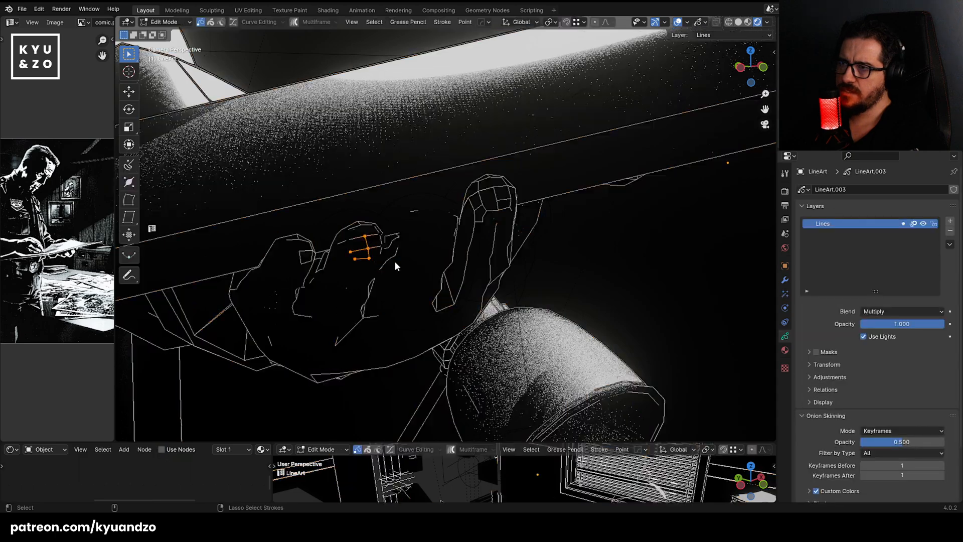
pyautogui.hotkey('ctrl', 'z')
pyautogui.hotkey('ctrl', 'z')
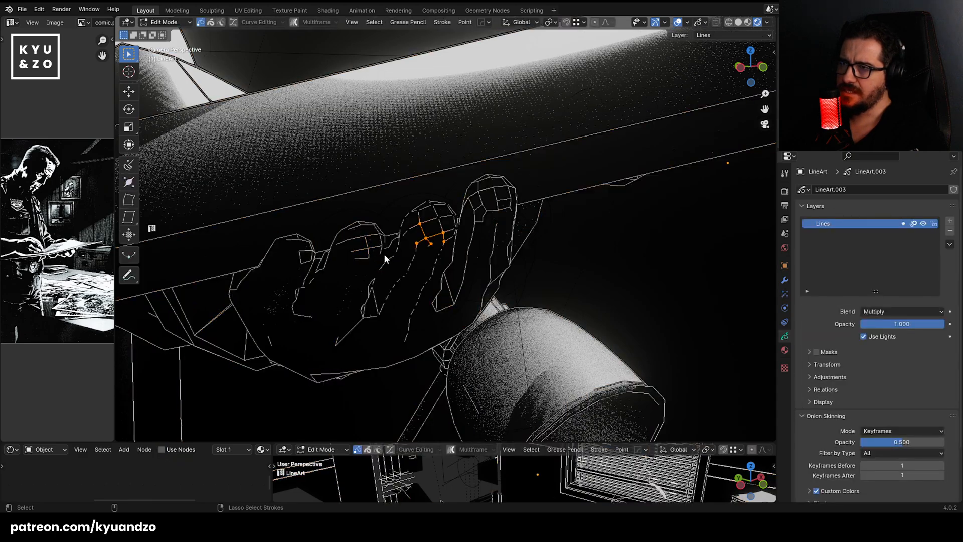
pyautogui.keyDown('shift'); pyautogui.moveTo(399, 182); pyautogui.dragTo(437, 180, button='middle'); pyautogui.keyUp('shift')
pyautogui.scroll(2, 458, 249)
pyautogui.press('Tab')
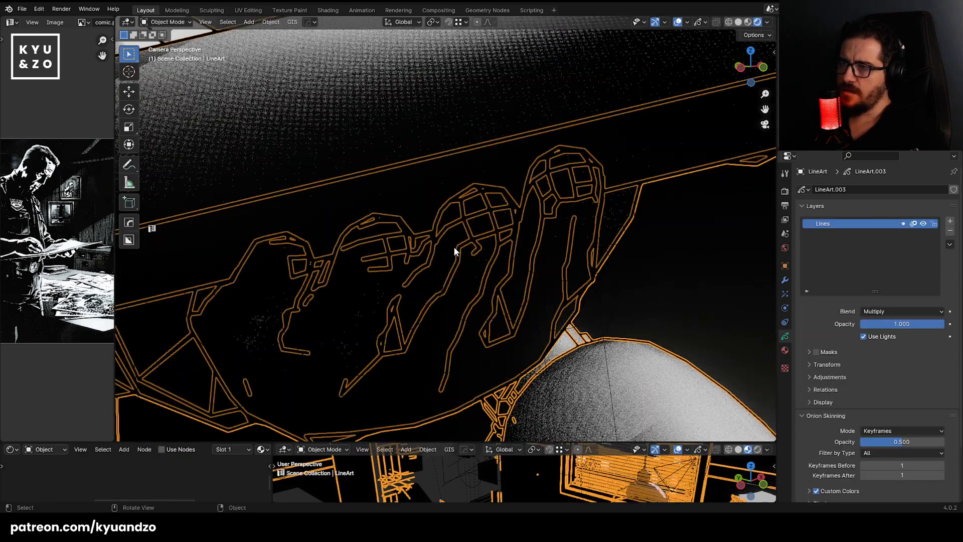
pyautogui.scroll(-5, 458, 249)
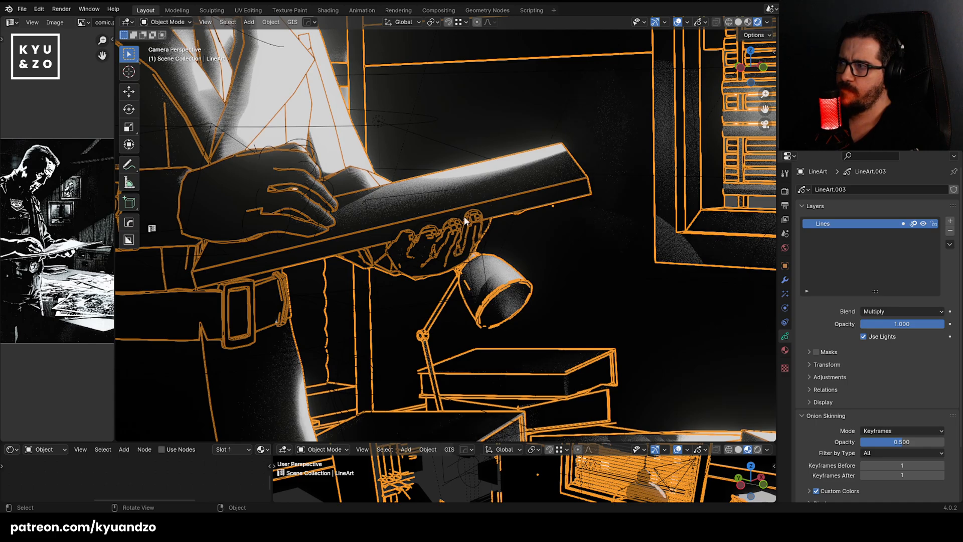
# Enlarge the lower viewport, then add an area light there and scale it up around the detective's hands.
pyautogui.moveTo(425, 442); pyautogui.dragTo(426, 272)
pyautogui.click(465, 417)
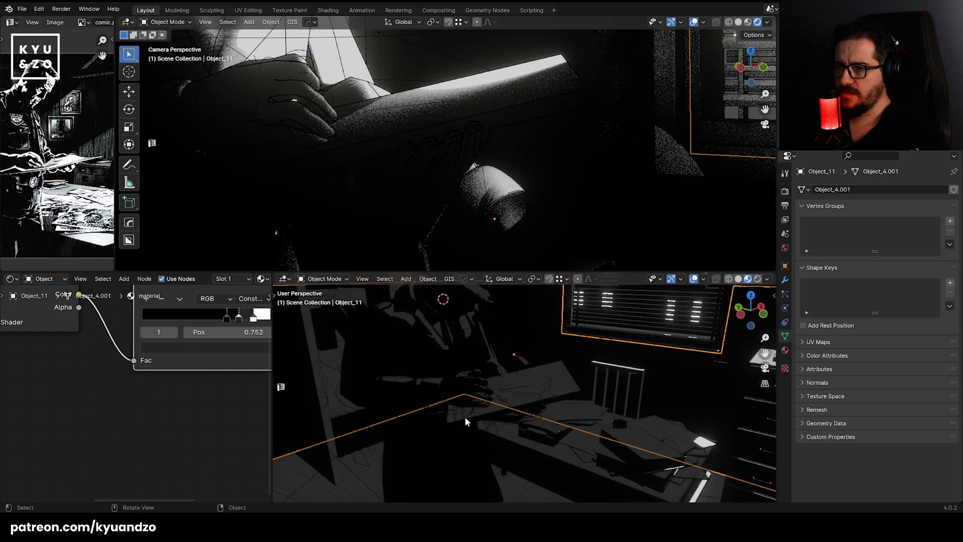
pyautogui.hotkey('shift', 'a')
pyautogui.moveTo(473, 426)
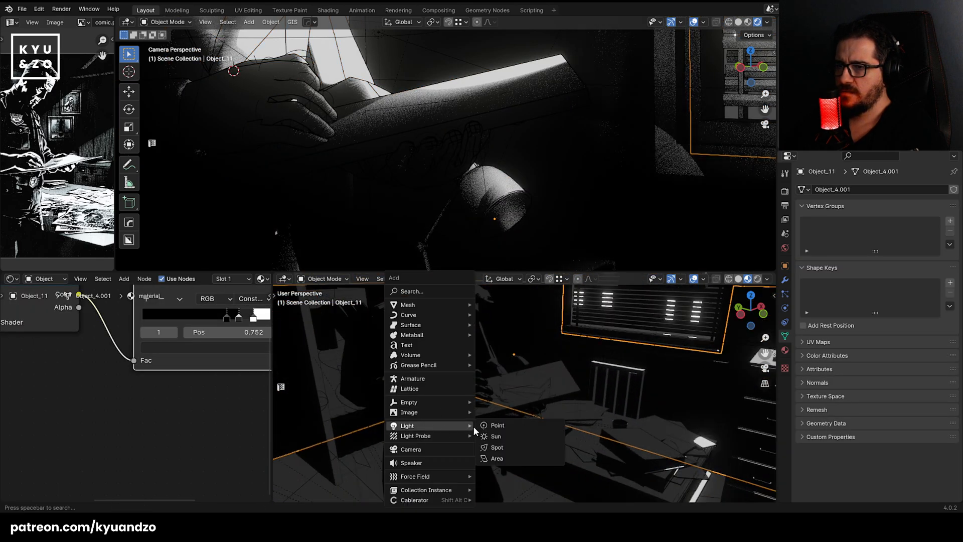
pyautogui.click(497, 458)
pyautogui.press('s')
pyautogui.click(458, 383)
pyautogui.press('s')
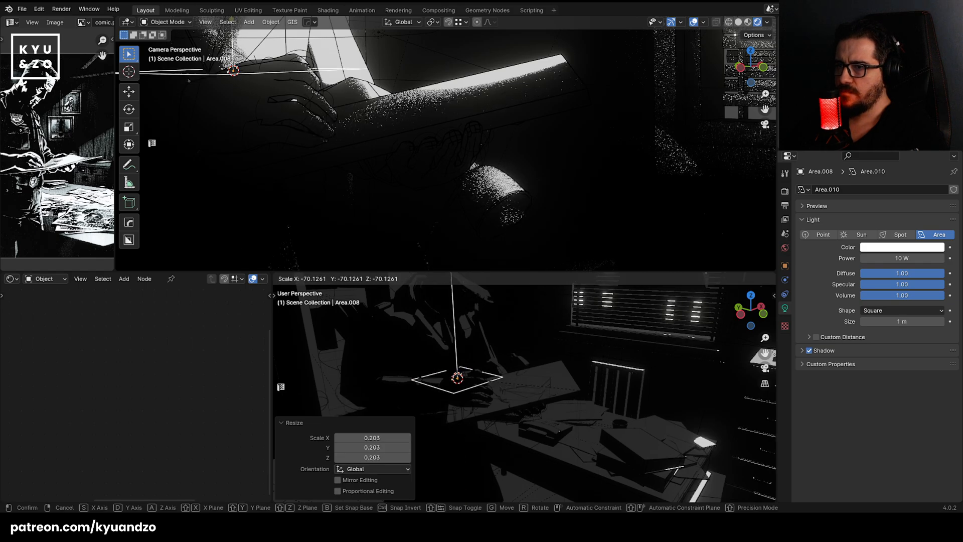
pyautogui.click(533, 372)
# Move the new area light down below the hands and shift it over the desk.
pyautogui.press('g')
pyautogui.click(535, 428)
pyautogui.press('g')
pyautogui.press('d')
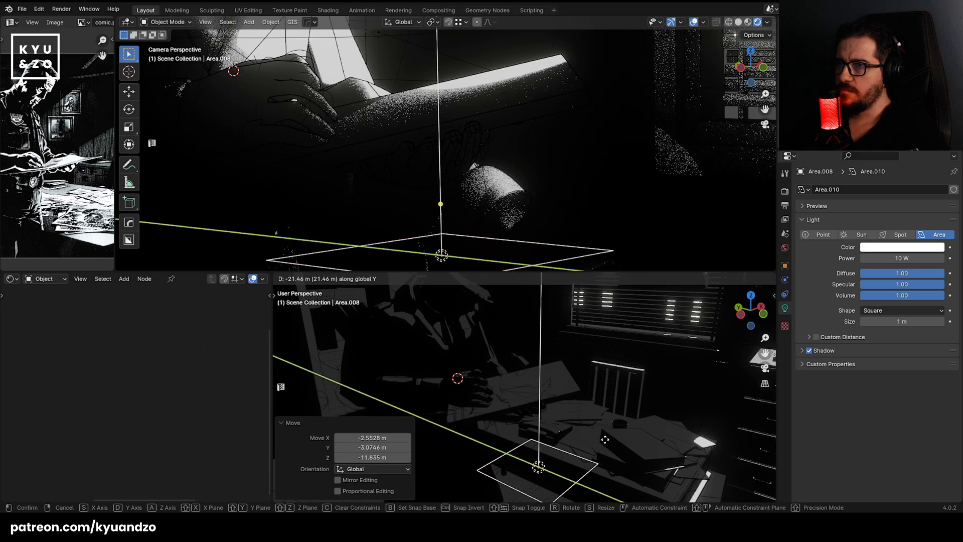
pyautogui.press('s')
pyautogui.click(570, 445)
# Rotate the area light -111° about X and position it in front of the board, raising it 10.289 m along Z.
pyautogui.press('r')
pyautogui.press('s')
pyautogui.click(515, 385)
pyautogui.press('g')
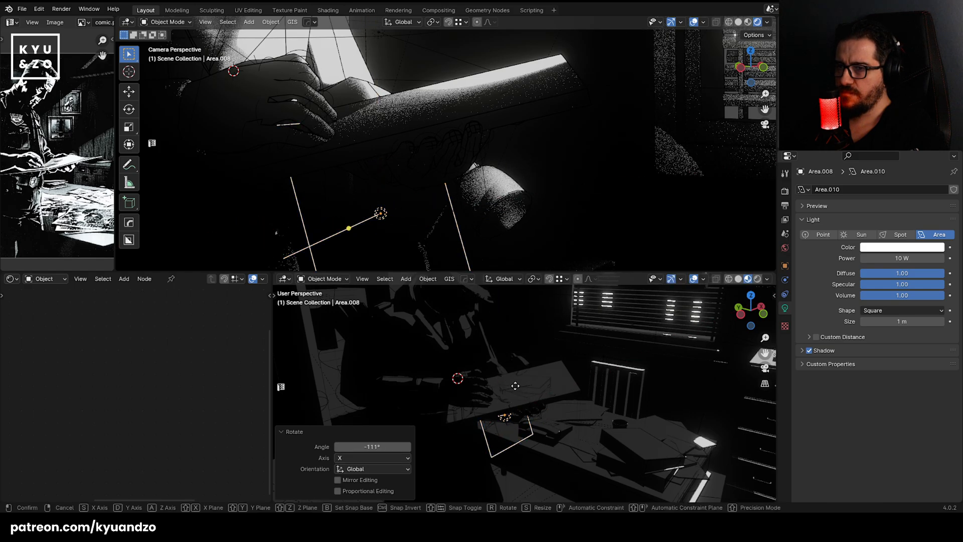
pyautogui.press('d')
pyautogui.click(566, 405)
pyautogui.press('g')
pyautogui.press('s')
pyautogui.click(538, 429)
pyautogui.press('g')
pyautogui.press('a')
pyautogui.click(539, 385)
# Turn the area light -48.7° about Z to face the detective and set its power to 3333 W.
pyautogui.press('r')
pyautogui.press('a')
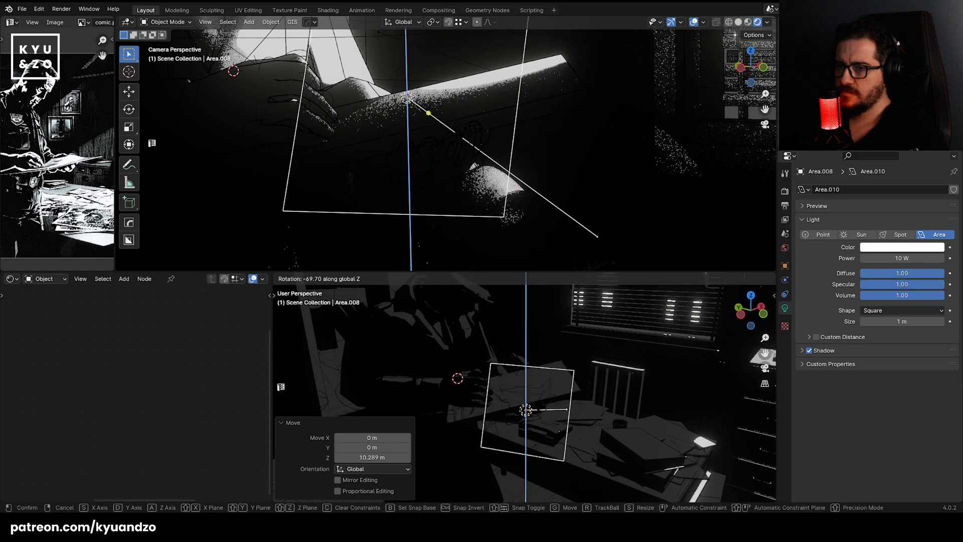
pyautogui.click(571, 424)
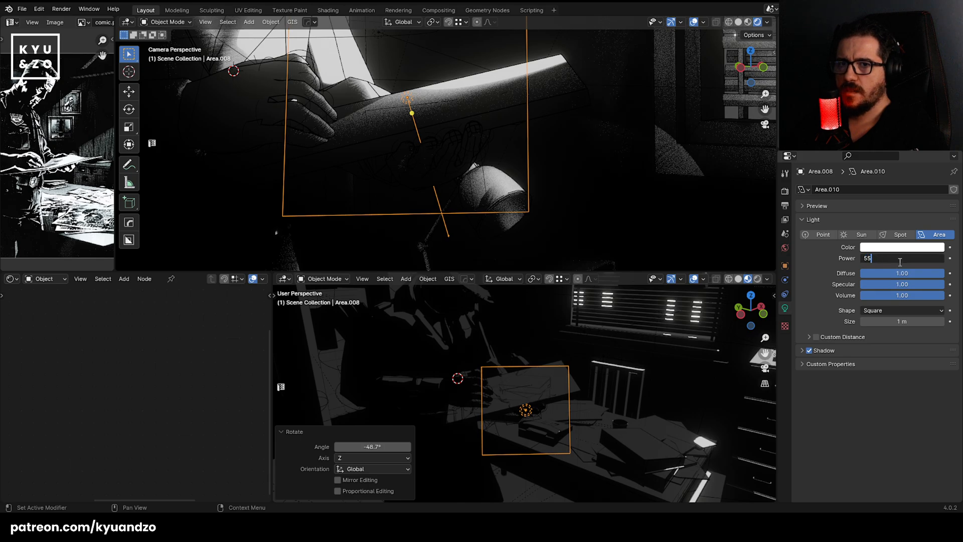
pyautogui.press('Return')
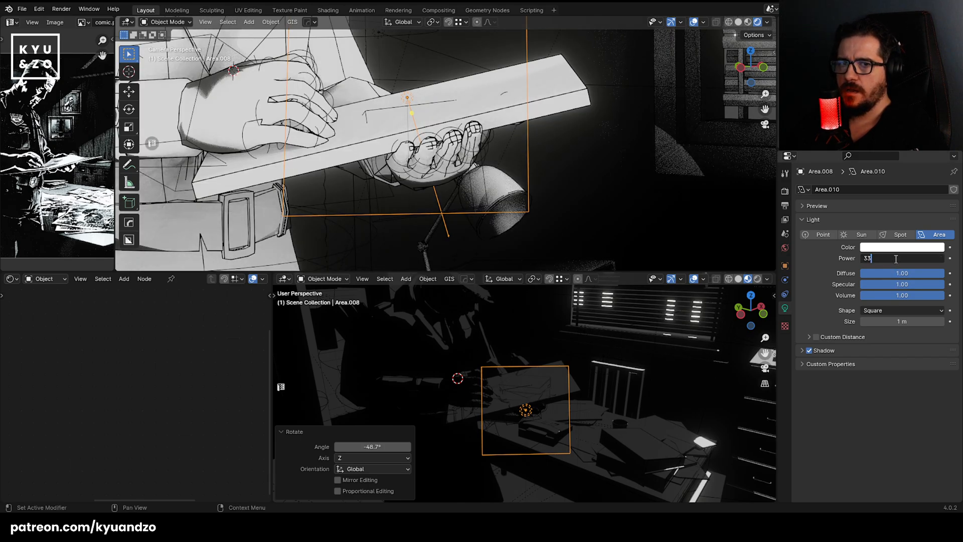
pyautogui.press('Return')
# Flatten the area light to a narrow strip with Z scale -0.157 and adjust its height to the fingers under the board.
pyautogui.press('g')
pyautogui.press('z')
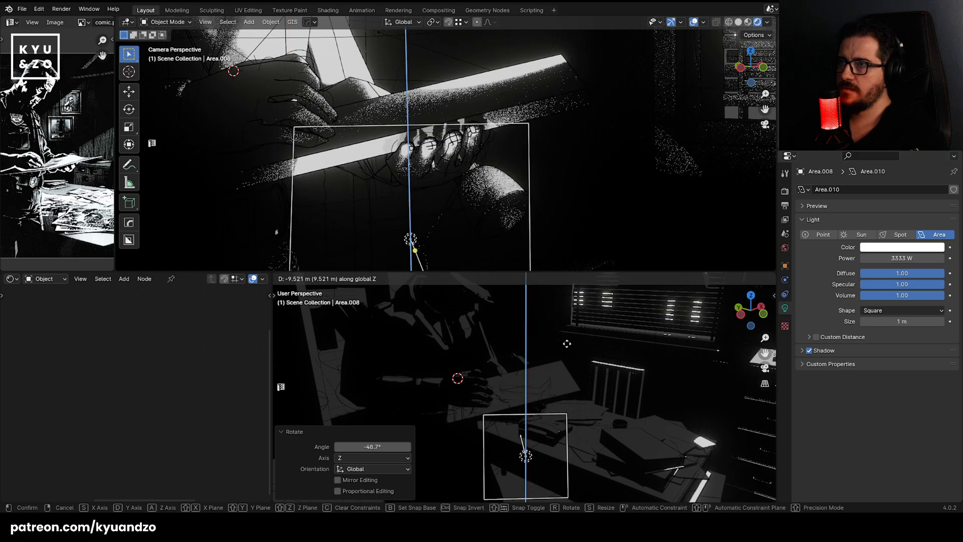
pyautogui.click(566, 344)
pyautogui.press('s')
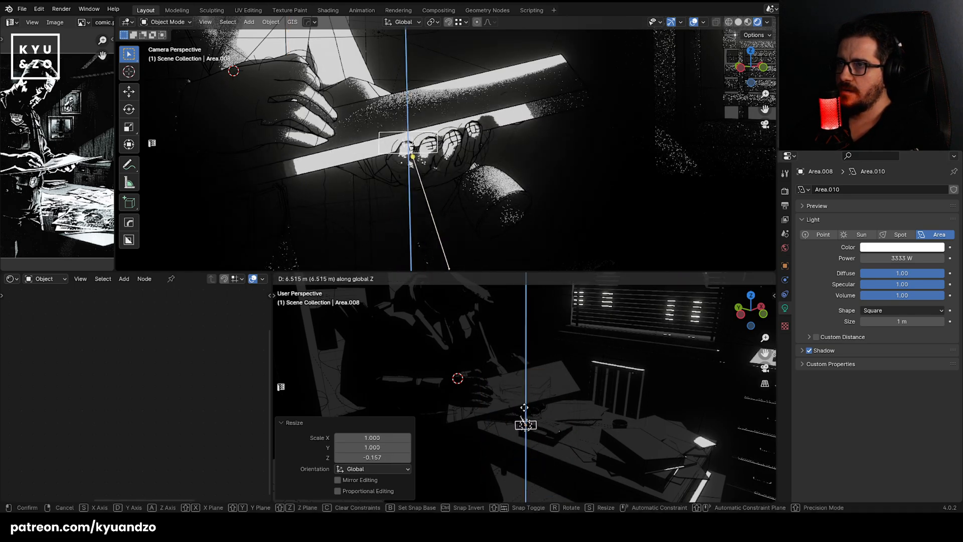
pyautogui.press('r')
pyautogui.press('x')
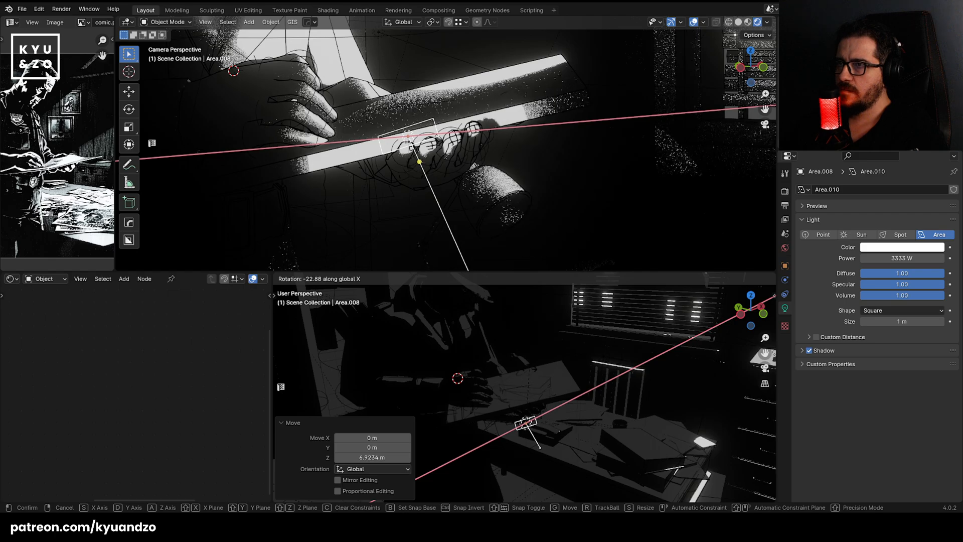
pyautogui.rightClick(518, 483)
pyautogui.press('r')
pyautogui.press('s')
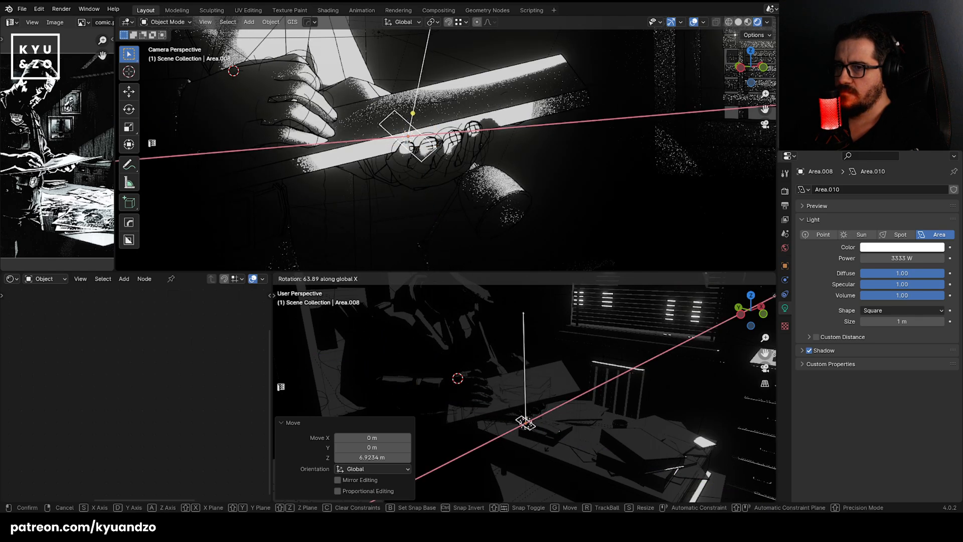
pyautogui.press('d')
pyautogui.rightClick(584, 419)
pyautogui.press('r')
pyautogui.press('y')
pyautogui.press('y')
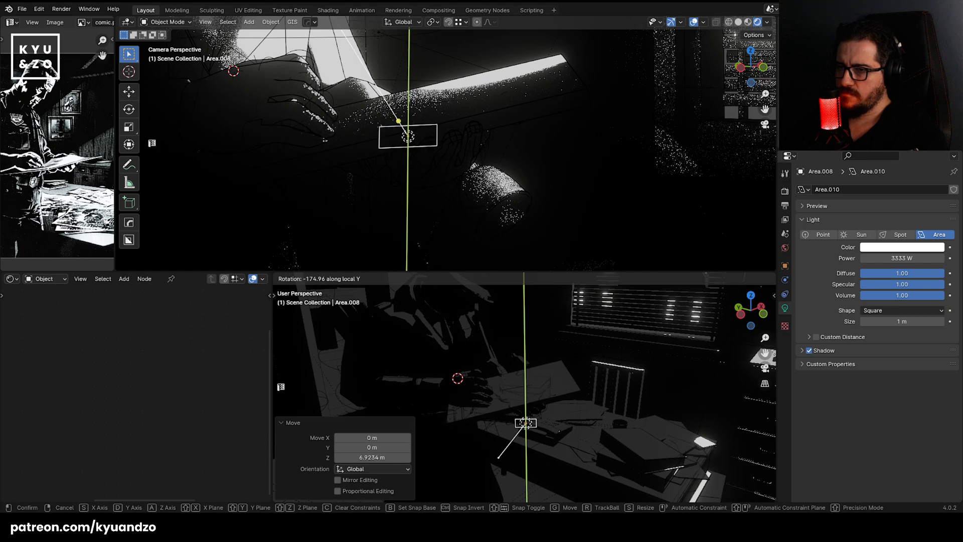
pyautogui.rightClick(558, 410)
# Move the area light 4.9471 m along X toward the fingertips and rotate it to angle its beam on them.
pyautogui.moveTo(557, 410); pyautogui.dragTo(483, 420, button='middle')
pyautogui.press('g')
pyautogui.press('d')
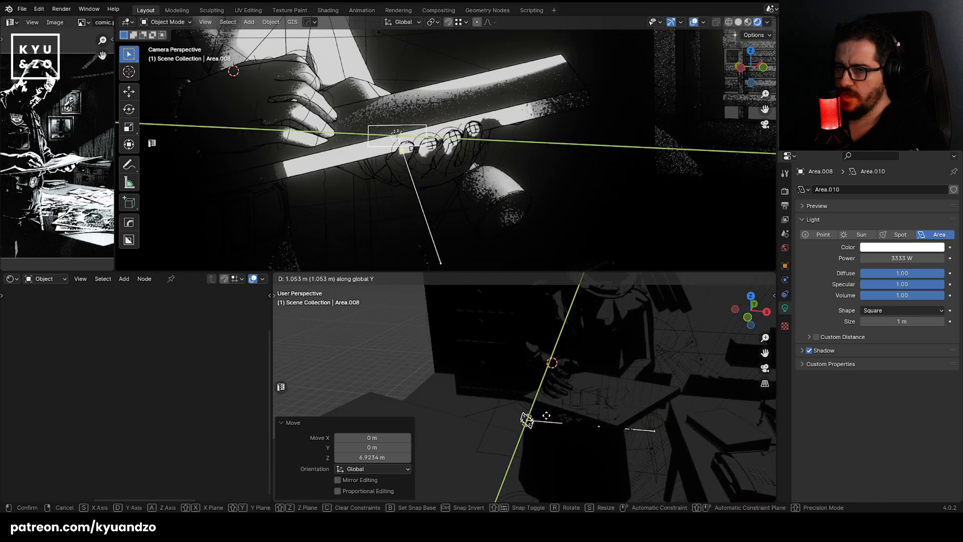
pyautogui.press('s')
pyautogui.click(569, 405)
pyautogui.press('r')
pyautogui.press('s')
pyautogui.press('d')
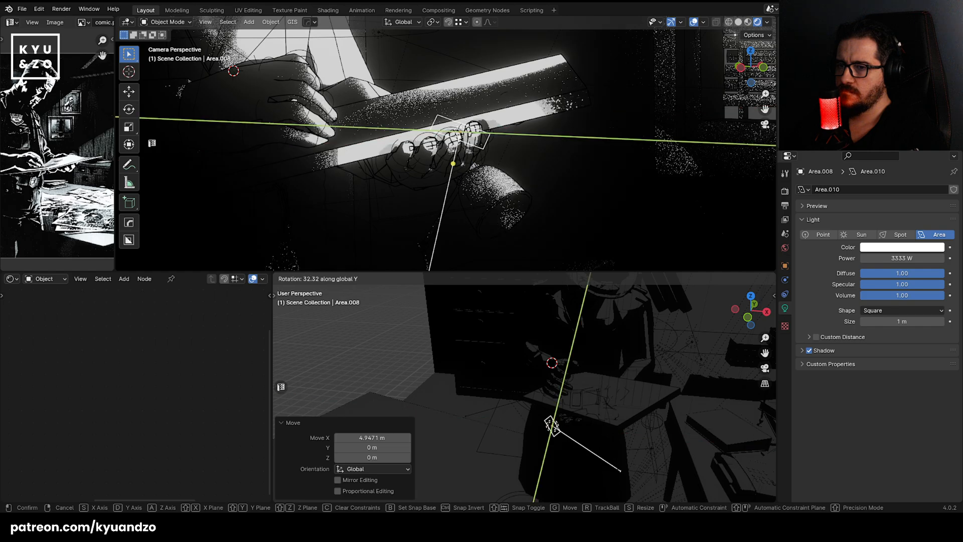
pyautogui.press('s')
pyautogui.press('s')
pyautogui.click(590, 446)
# Raise the area light 2.8279 m along Z and tilt it about its local X axis to narrow the light on the fingertips.
pyautogui.press('g')
pyautogui.press('a')
pyautogui.click(551, 409)
pyautogui.press('r')
pyautogui.press('s')
pyautogui.press('s')
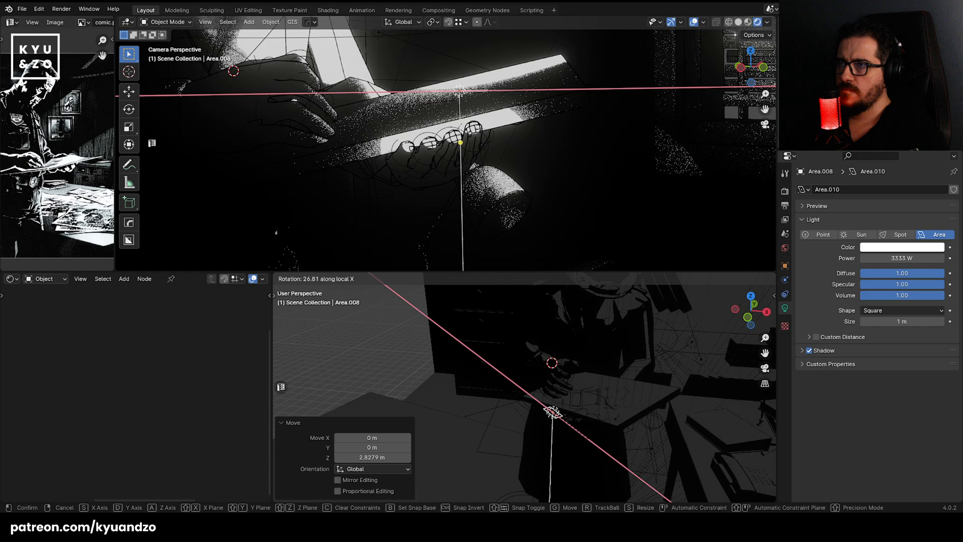
pyautogui.click(552, 412)
# Hide the overlays in the camera view and examine the lighting on the fingers under the board.
pyautogui.click(507, 346)
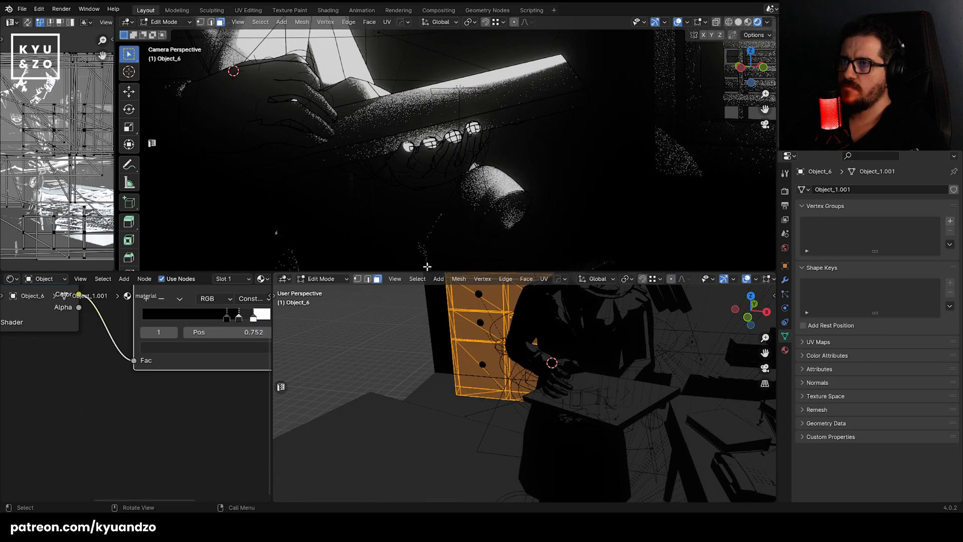
pyautogui.click(360, 206)
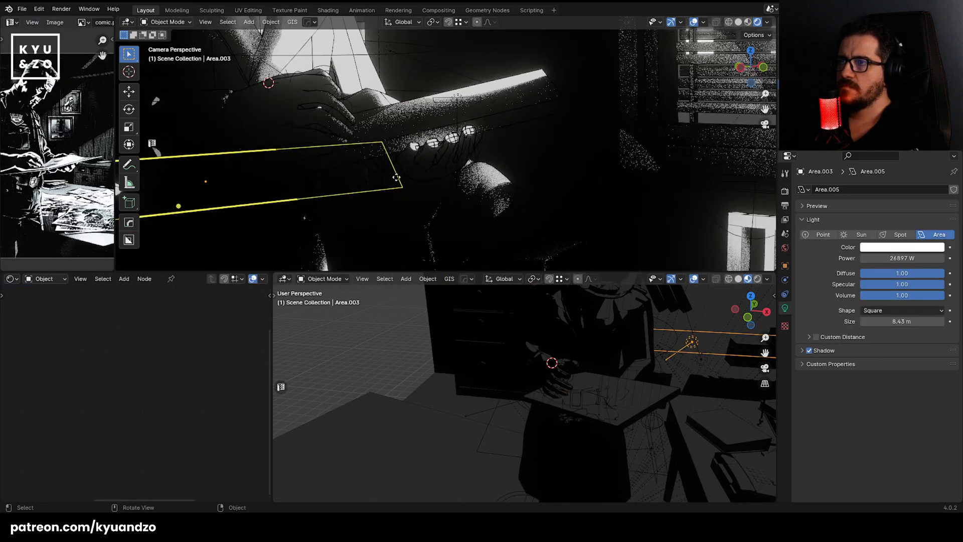
pyautogui.click(694, 22)
pyautogui.scroll(4, 482, 166)
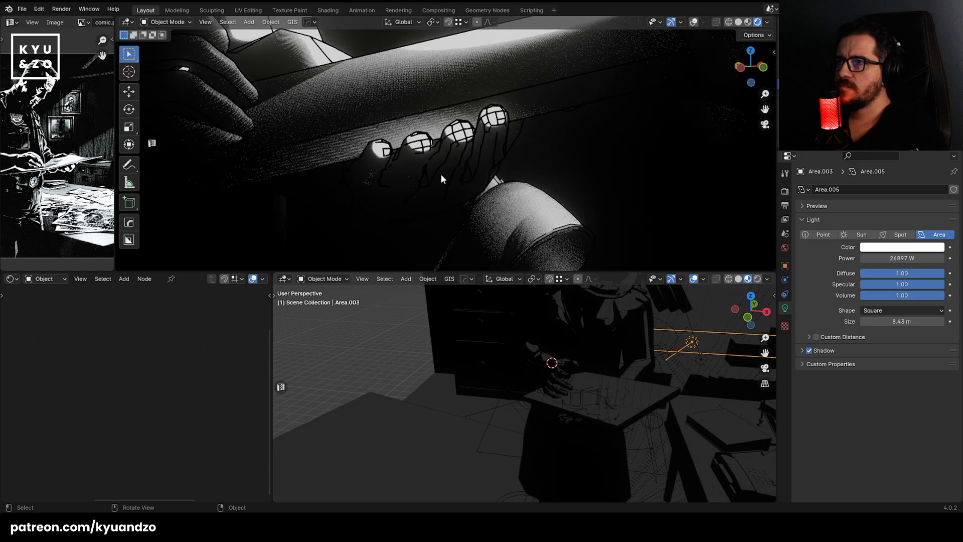
# Select the Line Art in the lower viewport and enter Edit Mode with the strokes of the hand under the board framed.
pyautogui.click(426, 149)
pyautogui.click(425, 149)
pyautogui.click(425, 149)
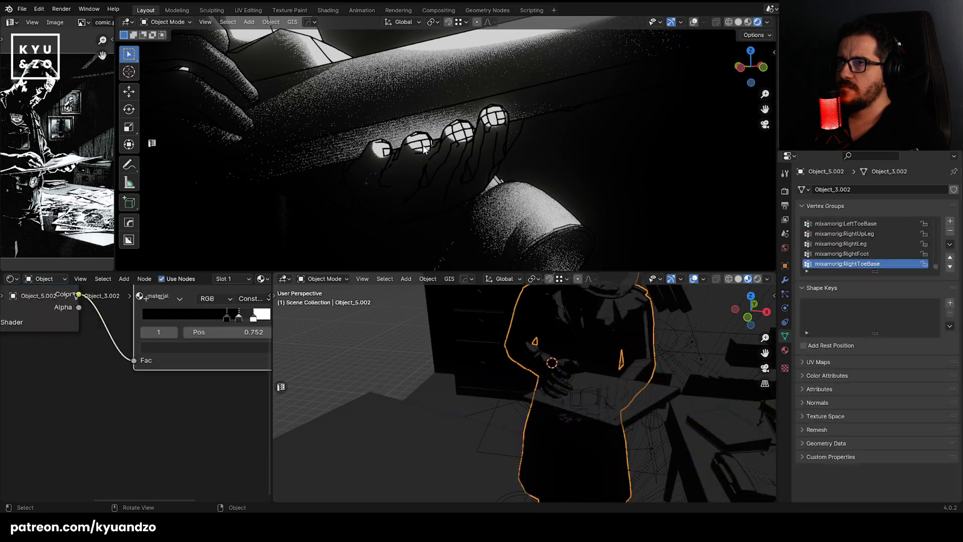
pyautogui.scroll(4, 638, 444)
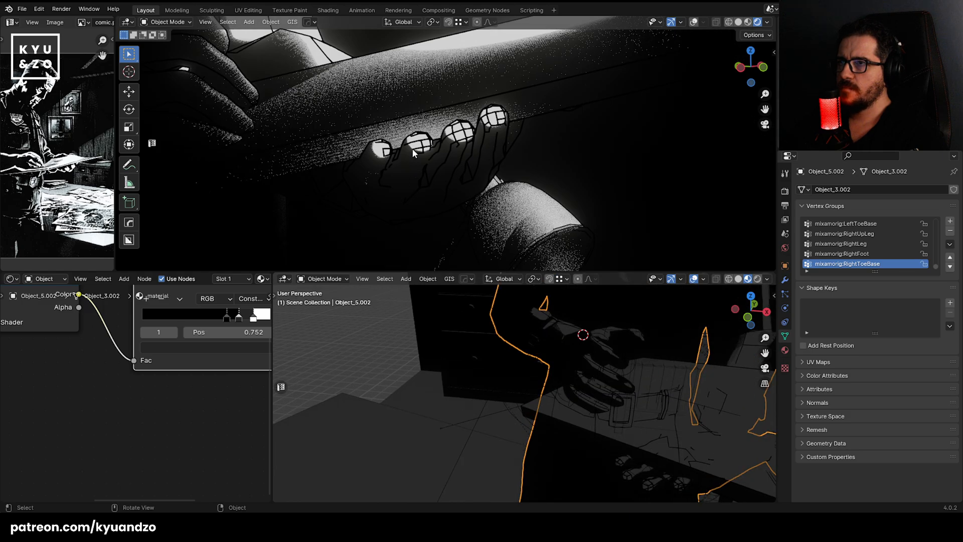
pyautogui.moveTo(557, 411)
pyautogui.mouseDown(button='middle')
pyautogui.moveTo(572, 451)
pyautogui.moveTo(587, 392)
pyautogui.moveTo(473, 374)
pyautogui.mouseUp(button='middle')
pyautogui.click(485, 355)
pyautogui.press('Tab')
pyautogui.scroll(-5, 520, 406)
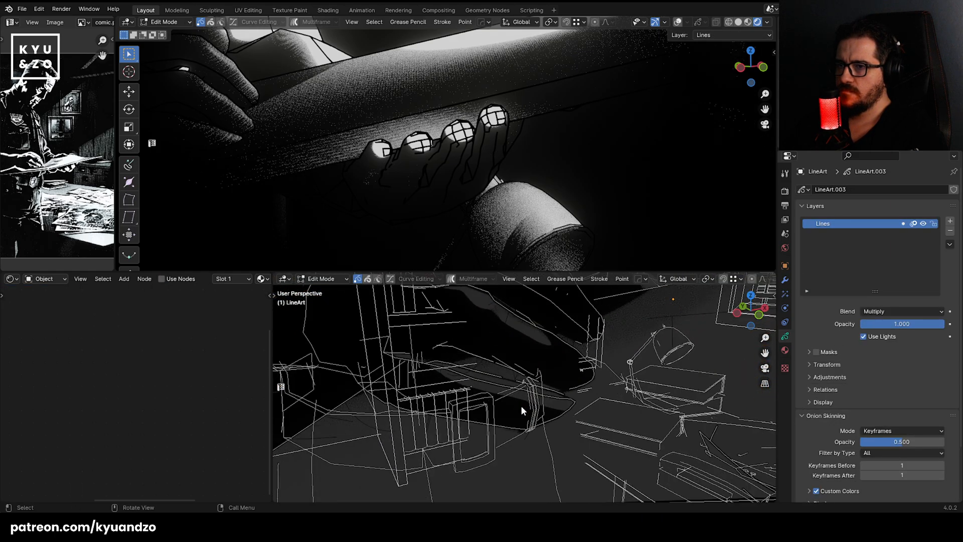
pyautogui.keyDown('shift'); pyautogui.moveTo(617, 430); pyautogui.dragTo(420, 290, button='middle'); pyautogui.keyUp('shift')
pyautogui.scroll(2, 483, 381)
pyautogui.press('Tab')
pyautogui.scroll(4, 489, 379)
pyautogui.scroll(2, 501, 358)
pyautogui.scroll(-3, 501, 360)
pyautogui.press('Tab')
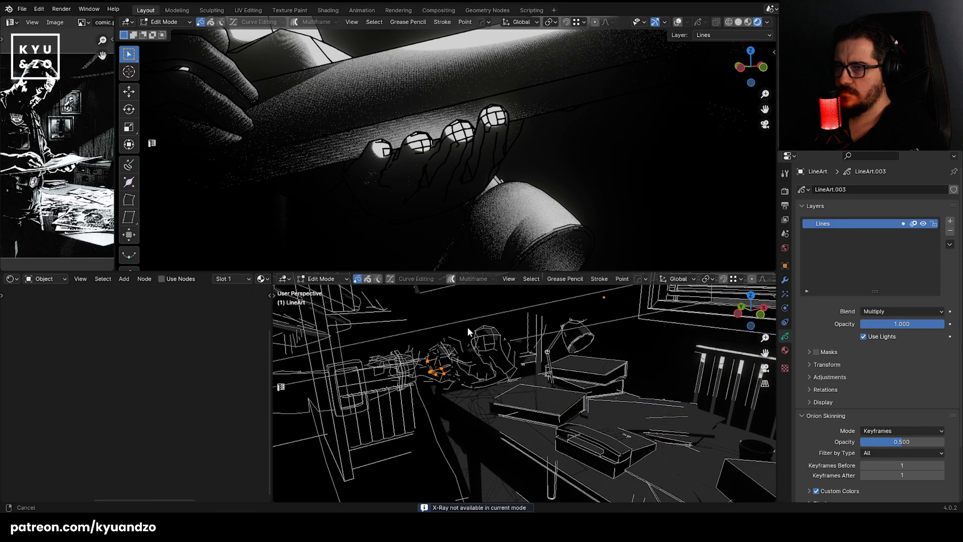
# In the lower viewport, delete the grid strokes on the second fingertip from the left and some on the rightmost fingertip.
pyautogui.moveTo(472, 306); pyautogui.dragTo(483, 326)
pyautogui.press('x')
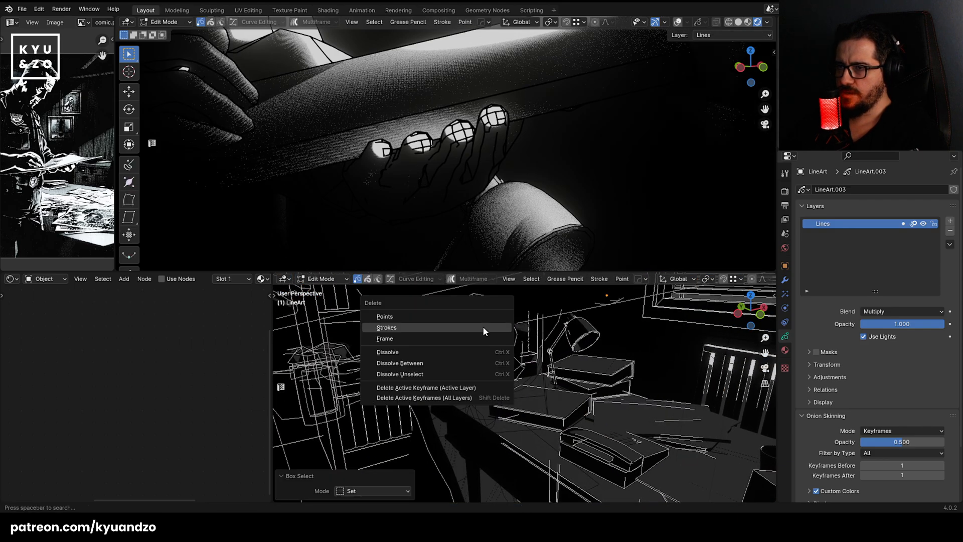
pyautogui.click(483, 327)
pyautogui.click(479, 321)
pyautogui.press('x')
pyautogui.click(494, 341)
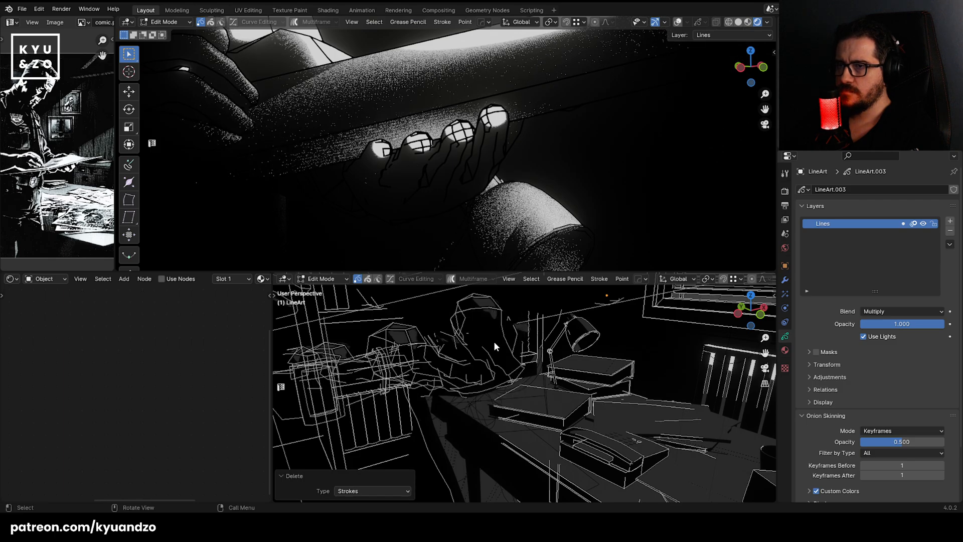
pyautogui.moveTo(493, 341)
pyautogui.keyDown('shift'); pyautogui.mouseDown(button='middle')
pyautogui.moveTo(520, 375)
pyautogui.moveTo(489, 314)
pyautogui.moveTo(496, 328)
pyautogui.mouseUp(button='middle'); pyautogui.keyUp('shift')
pyautogui.moveTo(489, 301); pyautogui.dragTo(504, 331)
pyautogui.press('x')
pyautogui.click(504, 329)
pyautogui.press('x')
pyautogui.click(502, 331)
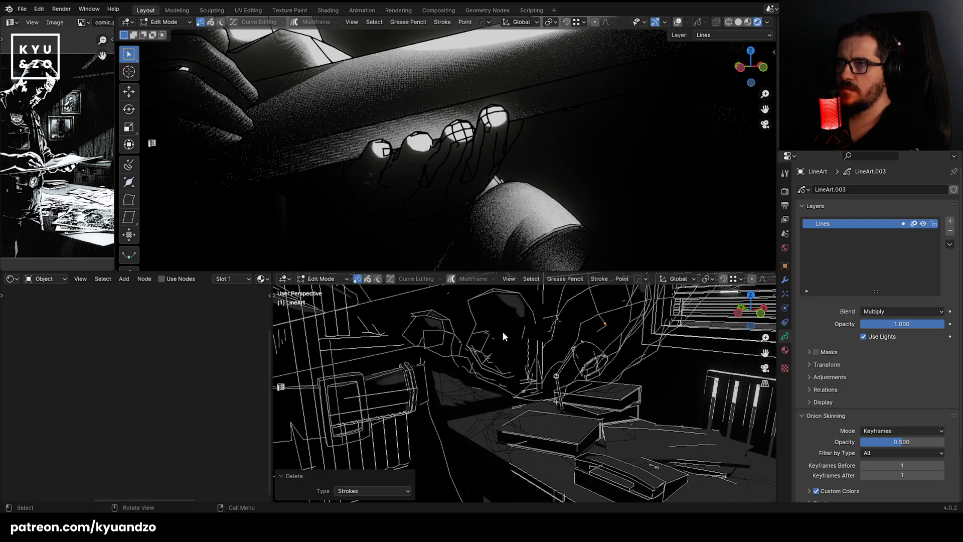
# Enlarge the camera viewport and frame the fingers under the board to check the remaining strokes.
pyautogui.scroll(2, 422, 147)
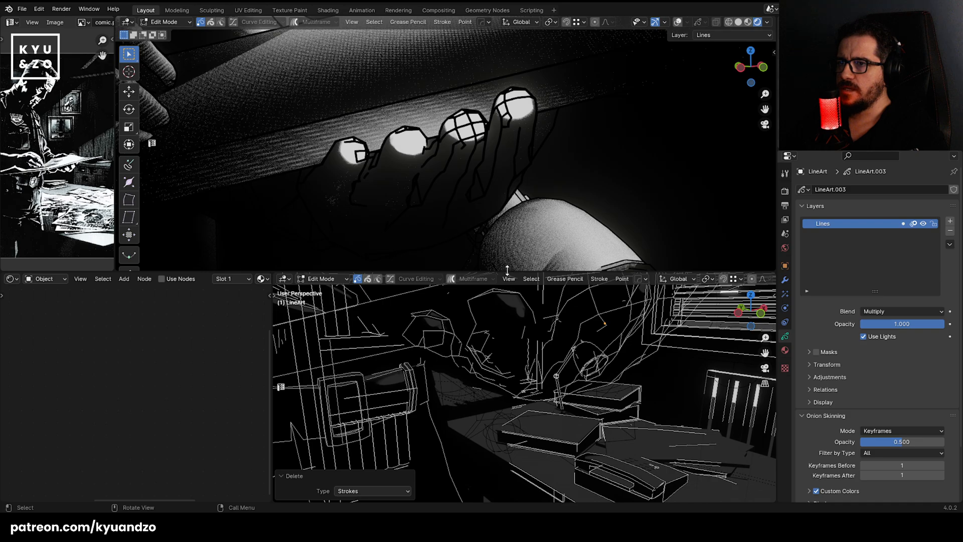
pyautogui.moveTo(507, 270); pyautogui.dragTo(507, 457)
pyautogui.scroll(-5, 471, 260)
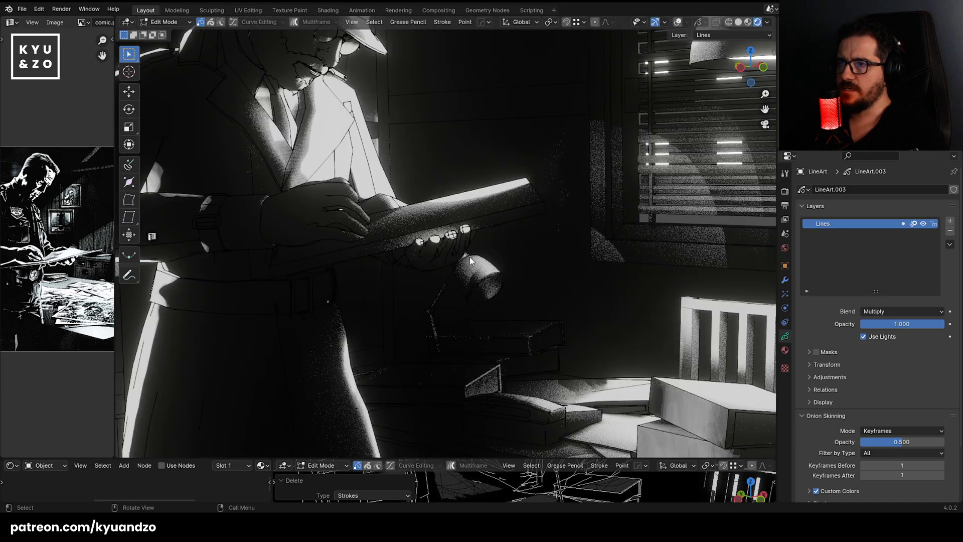
pyautogui.scroll(5, 470, 261)
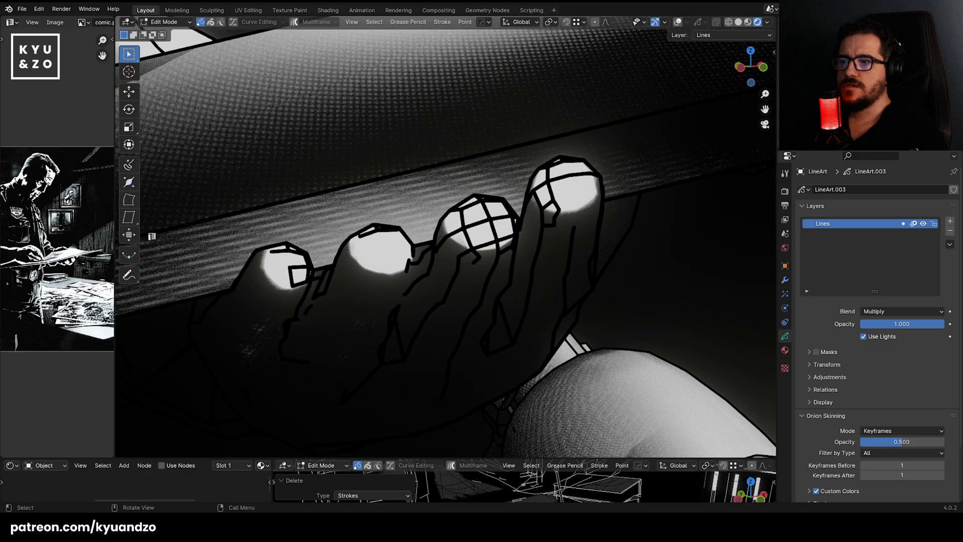
# Save comic.blend, show the overlays in the camera view and re-enter Edit Mode on the Line Art.
pyautogui.press('Tab')
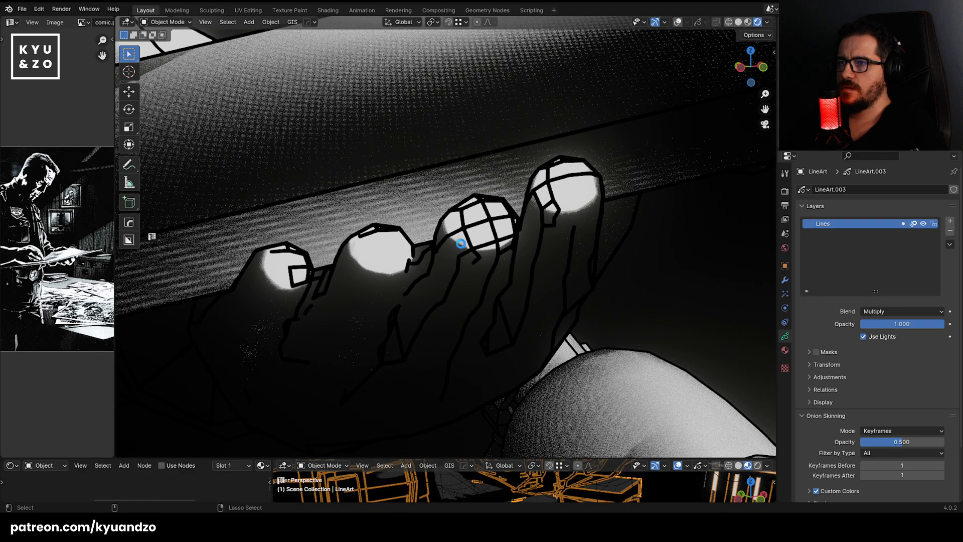
pyautogui.click(680, 23)
pyautogui.press('Tab')
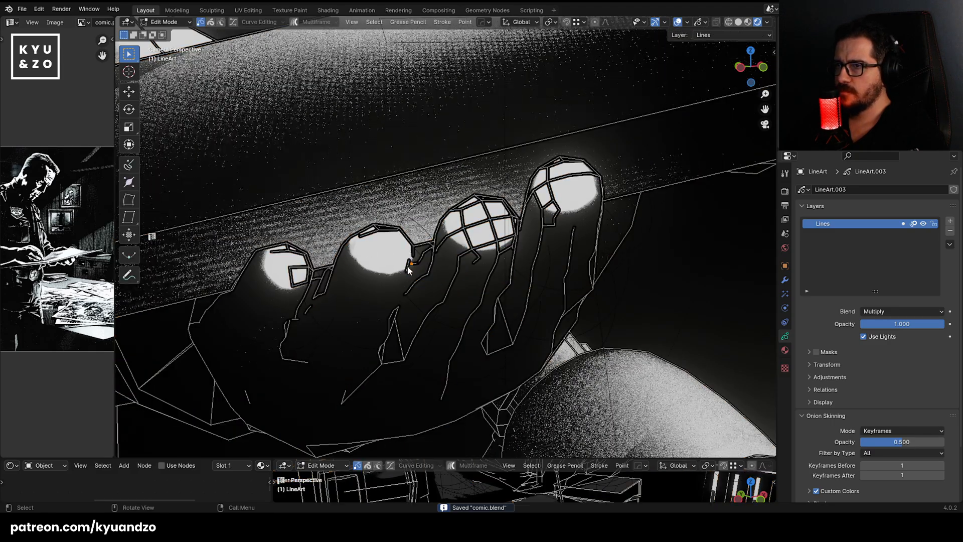
# Delete the crease strokes between the second and third fingers and along the third finger under the board.
pyautogui.moveTo(410, 252)
pyautogui.mouseDown()
pyautogui.moveTo(419, 295)
pyautogui.moveTo(400, 337)
pyautogui.moveTo(464, 368)
pyautogui.mouseUp()
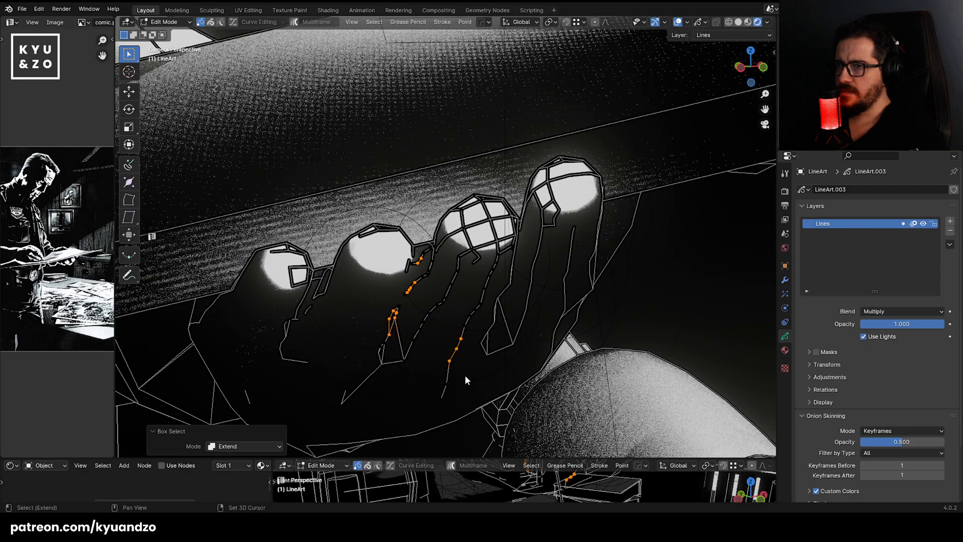
pyautogui.press('x')
pyautogui.click(501, 360)
# Delete the rightmost finger's inner crease strokes and the remaining grid strokes on its fingertip.
pyautogui.moveTo(509, 333); pyautogui.dragTo(511, 342)
pyautogui.click(512, 342)
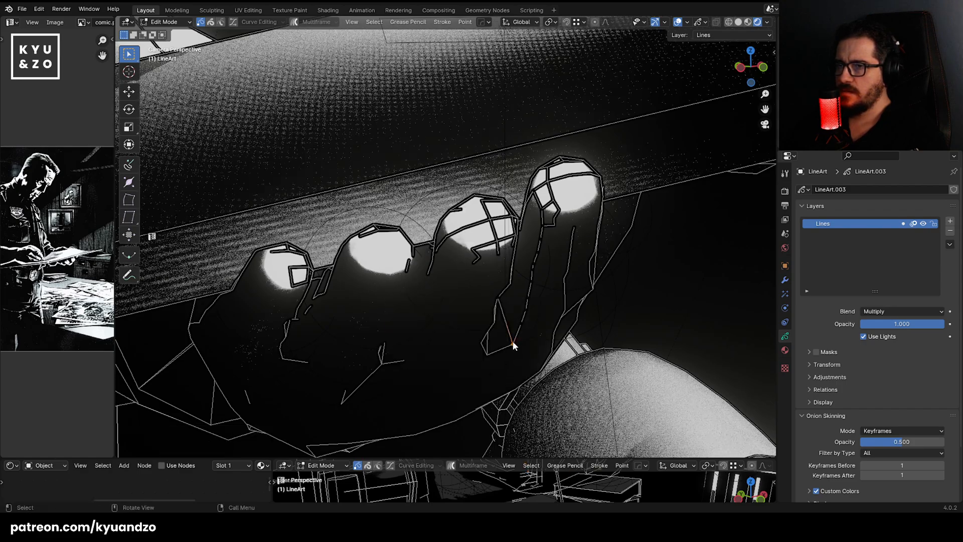
pyautogui.press('x')
pyautogui.click(509, 371)
pyautogui.moveTo(538, 197); pyautogui.dragTo(561, 242)
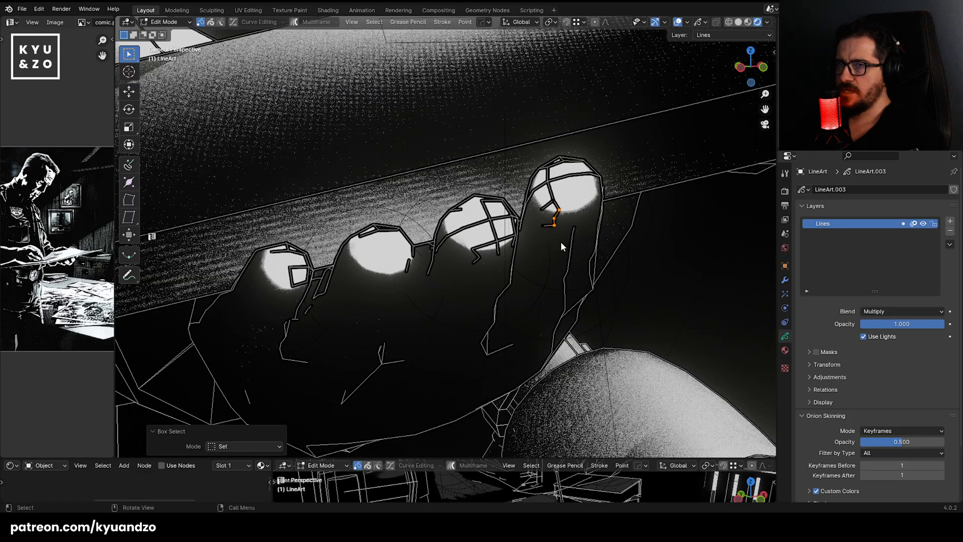
pyautogui.press('x')
pyautogui.click(561, 271)
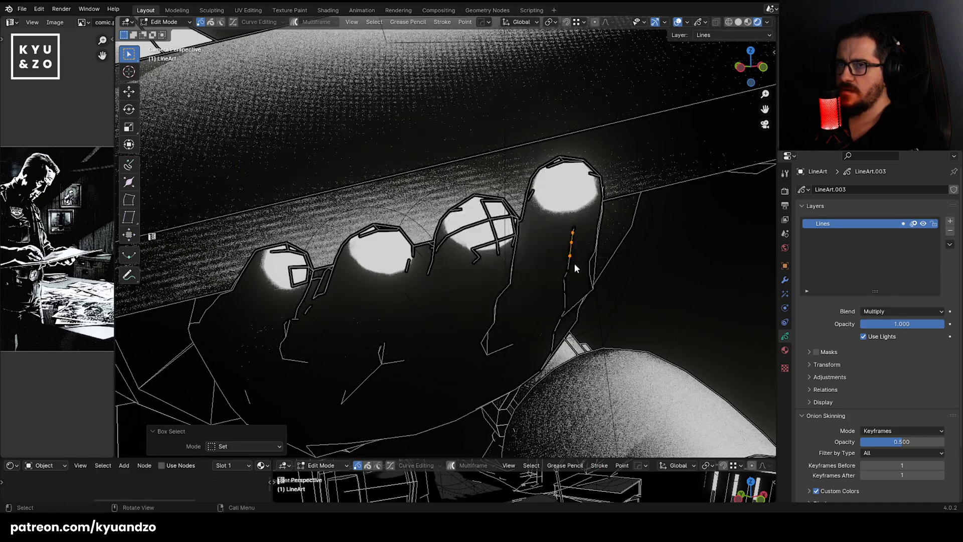
# Delete the leftover strokes inside the rightmost fingertip's outline and the short crease near that finger's base.
pyautogui.click(533, 192)
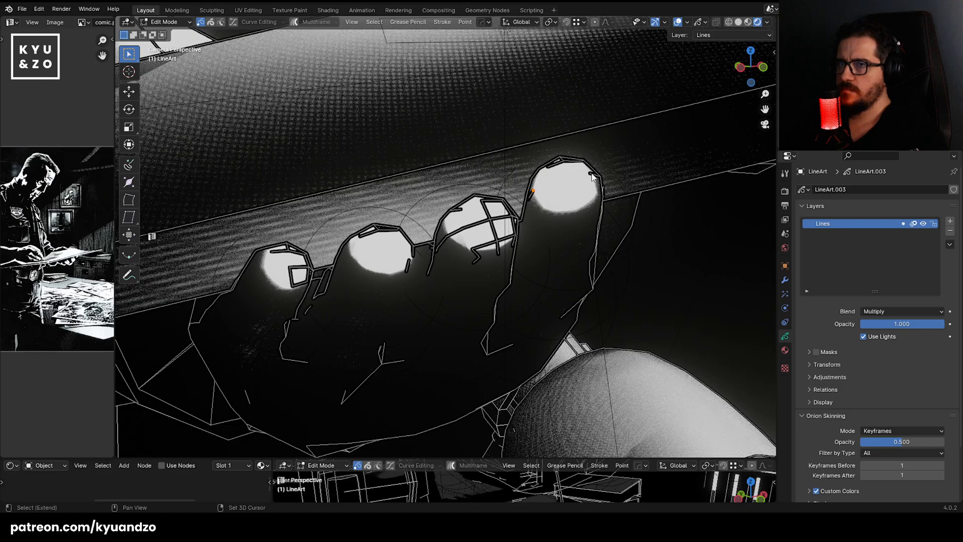
pyautogui.keyDown('shift'); pyautogui.click(565, 162); pyautogui.keyUp('shift')
pyautogui.press('x')
pyautogui.click(555, 170)
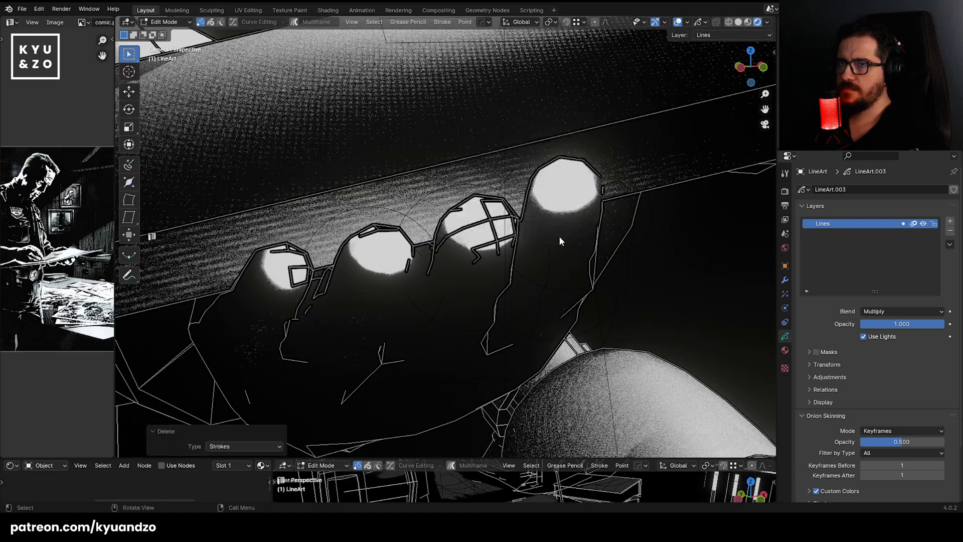
pyautogui.moveTo(563, 322); pyautogui.dragTo(565, 325)
pyautogui.press('x')
pyautogui.click(565, 324)
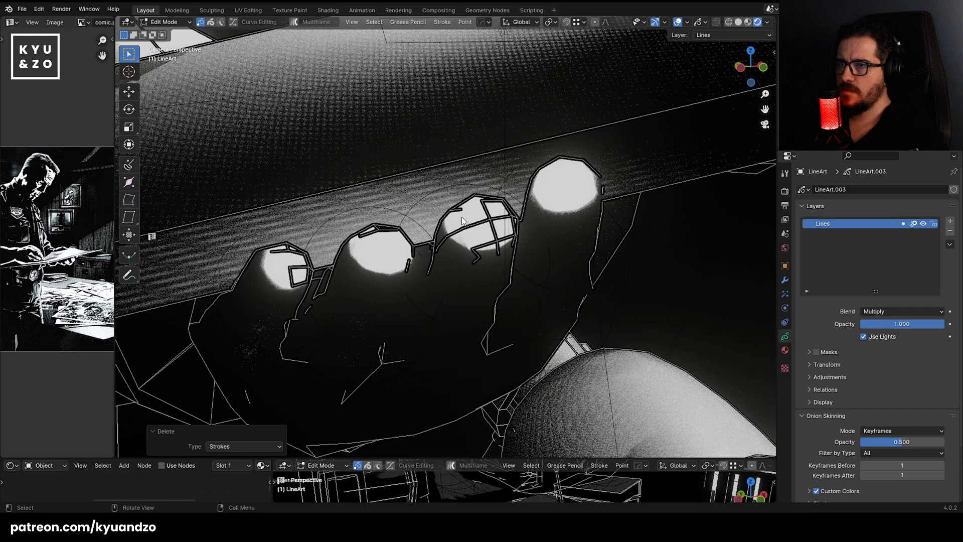
# Delete the grid strokes crossing the third fingertip under the board while keeping its outline.
pyautogui.moveTo(462, 216)
pyautogui.mouseDown()
pyautogui.moveTo(503, 258)
pyautogui.moveTo(490, 230)
pyautogui.moveTo(497, 241)
pyautogui.mouseUp()
pyautogui.press('x')
pyautogui.click(502, 259)
pyautogui.hotkey('ctrl', 'z')
pyautogui.hotkey('ctrl', 'z')
pyautogui.press('x')
pyautogui.click(502, 253)
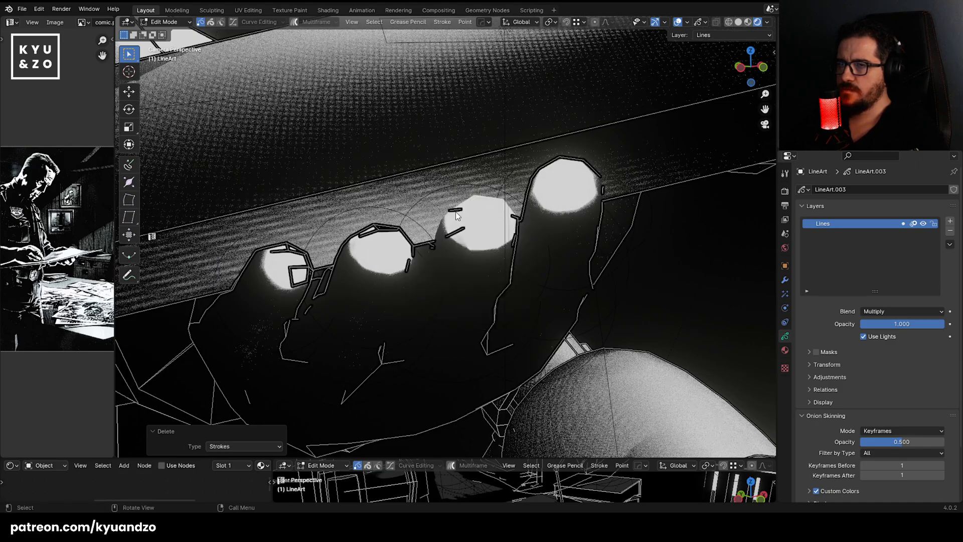
pyautogui.press('x')
pyautogui.click(493, 229)
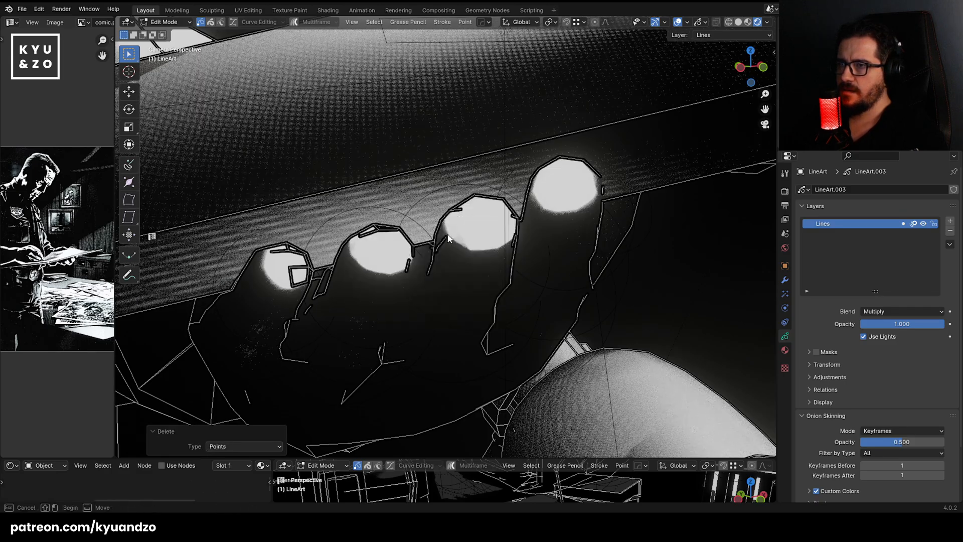
pyautogui.press('x')
pyautogui.click(459, 254)
# Delete the stray stroke points at the inner edges of the third fingertip's outline.
pyautogui.click(511, 218)
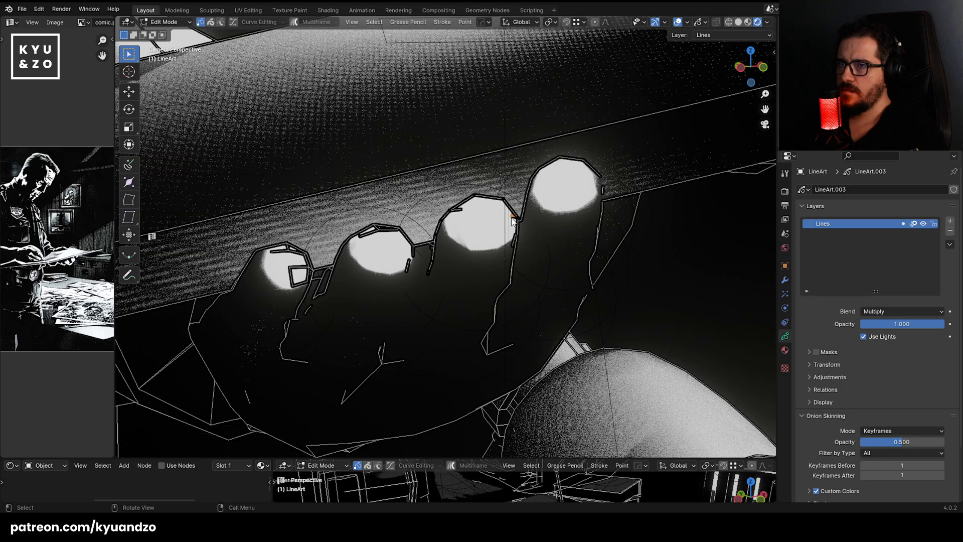
pyautogui.keyDown('shift'); pyautogui.click(461, 209); pyautogui.keyUp('shift')
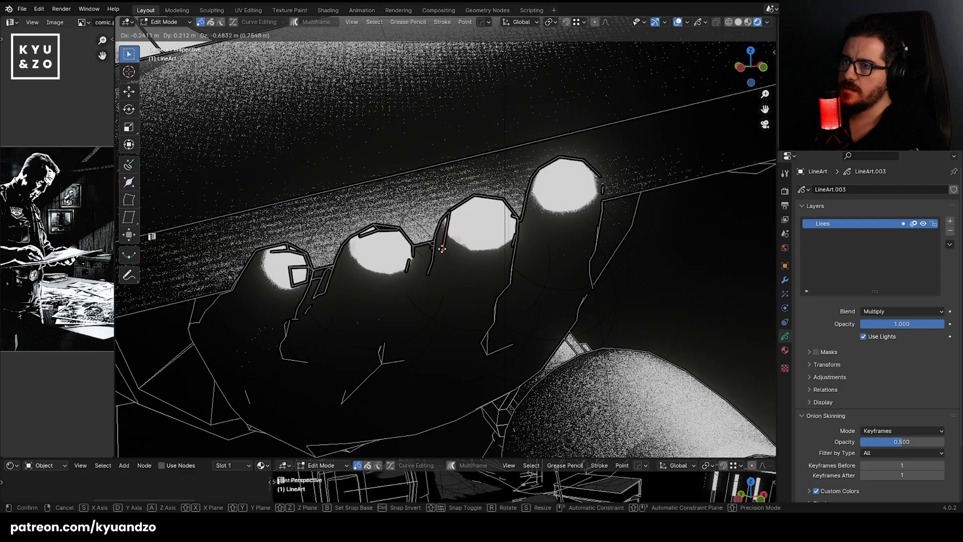
pyautogui.keyDown('shift'); pyautogui.click(440, 238); pyautogui.keyUp('shift')
pyautogui.press('x')
pyautogui.click(445, 232)
pyautogui.click(505, 209)
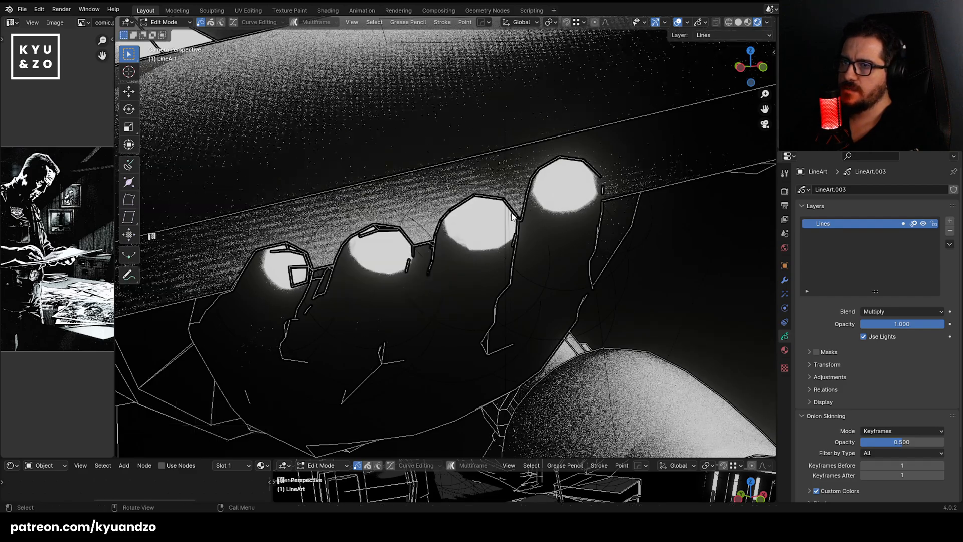
pyautogui.press('x')
pyautogui.click(495, 216)
# Delete the small square and the inner strokes on the leftmost fingertip under the board.
pyautogui.scroll(2, 395, 242)
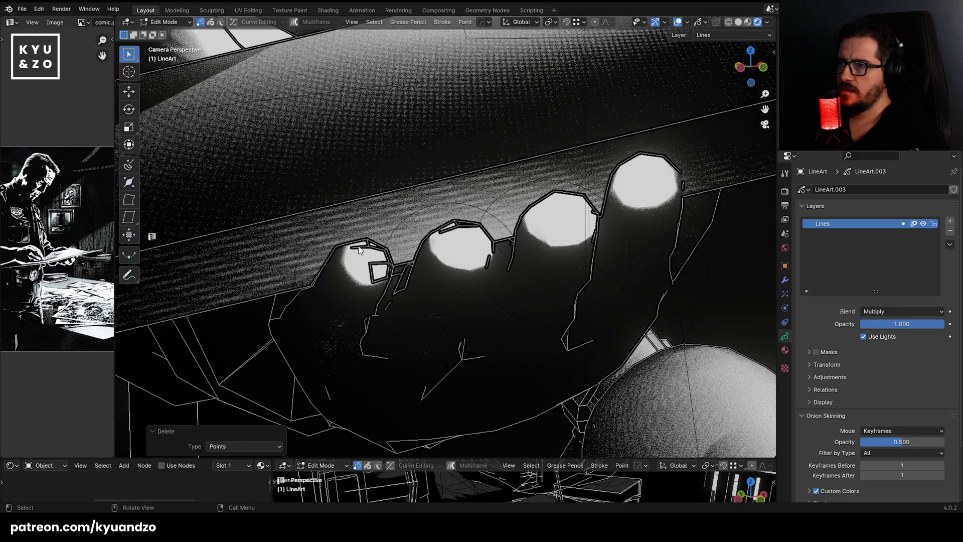
pyautogui.moveTo(376, 274); pyautogui.dragTo(375, 279)
pyautogui.press('x')
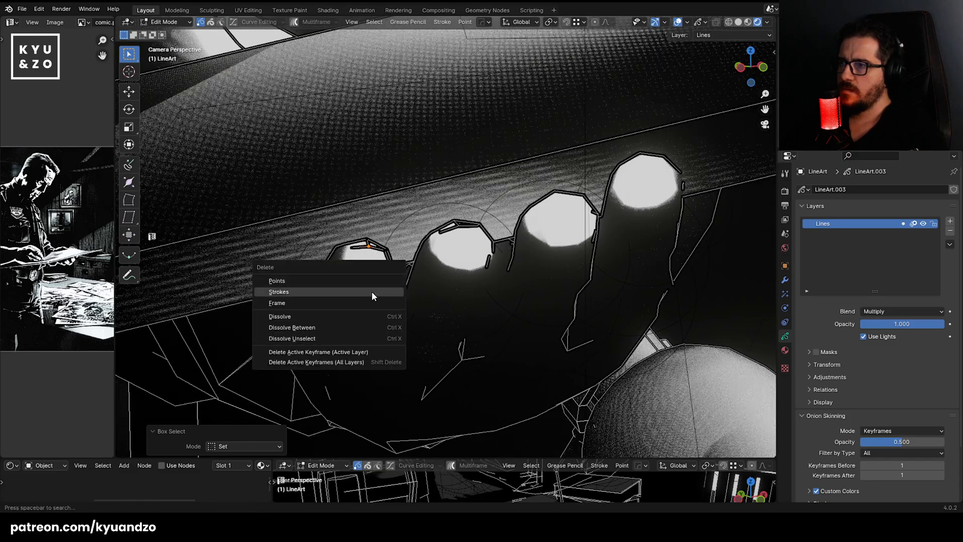
pyautogui.click(371, 291)
# Delete the crease strokes on the lower parts of the first and second fingers under the board.
pyautogui.scroll(-7, 362, 309)
pyautogui.scroll(5, 359, 303)
pyautogui.moveTo(359, 298)
pyautogui.mouseDown()
pyautogui.moveTo(393, 333)
pyautogui.moveTo(471, 369)
pyautogui.mouseUp()
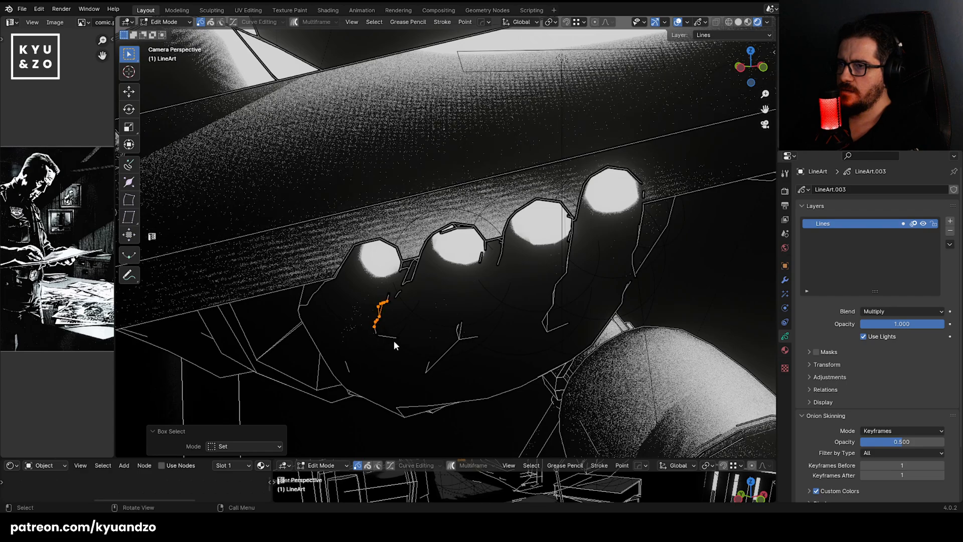
pyautogui.press('x')
pyautogui.click(474, 365)
# Delete the hooked crease stroke at the base between the third finger and the rightmost finger.
pyautogui.moveTo(501, 305); pyautogui.dragTo(563, 335)
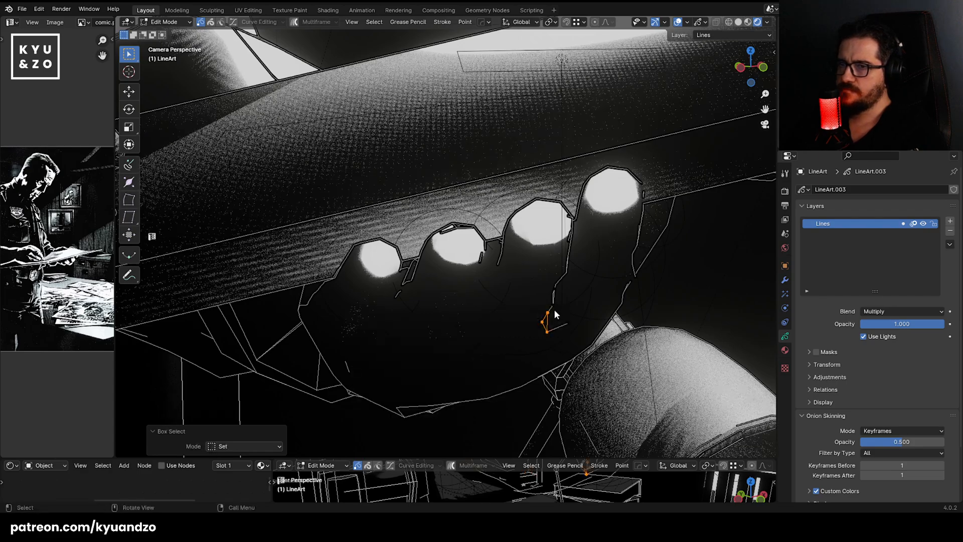
pyautogui.press('g')
pyautogui.click(549, 341)
pyautogui.moveTo(518, 297); pyautogui.dragTo(556, 341)
pyautogui.press('x')
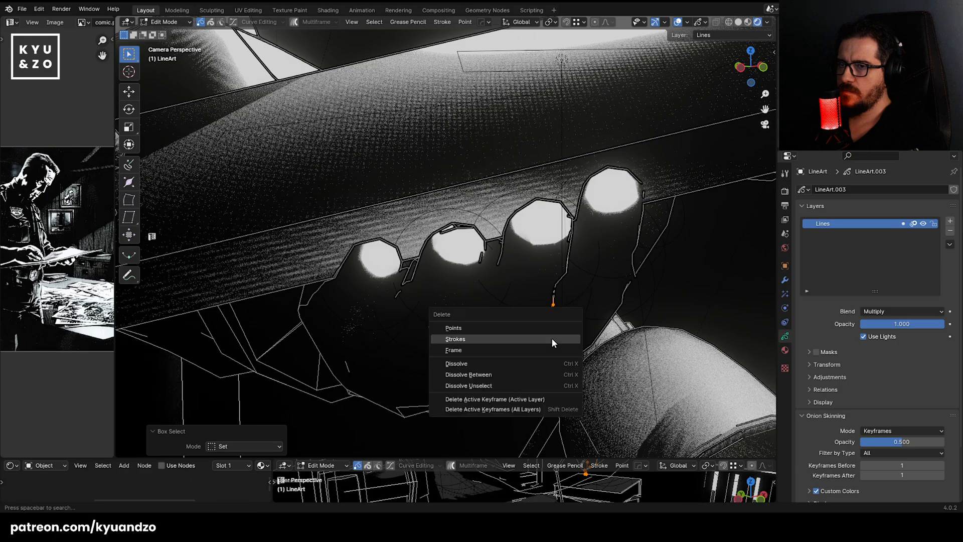
pyautogui.click(539, 325)
# Delete the short stroke below the gap between the first two fingers, leave Edit Mode and save comic.blend.
pyautogui.keyDown('shift'); pyautogui.moveTo(459, 328); pyautogui.dragTo(519, 285, button='middle'); pyautogui.keyUp('shift')
pyautogui.moveTo(399, 297); pyautogui.dragTo(413, 332)
pyautogui.press('x')
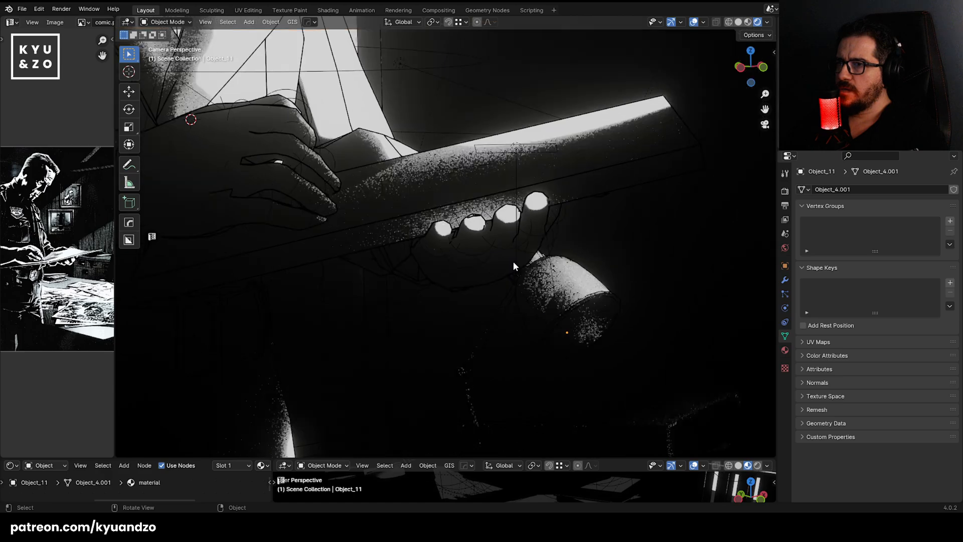
pyautogui.scroll(-12, 453, 180)
pyautogui.keyDown('shift'); pyautogui.moveTo(363, 231); pyautogui.dragTo(443, 261, button='middle'); pyautogui.keyUp('shift')
pyautogui.scroll(8, 443, 260)
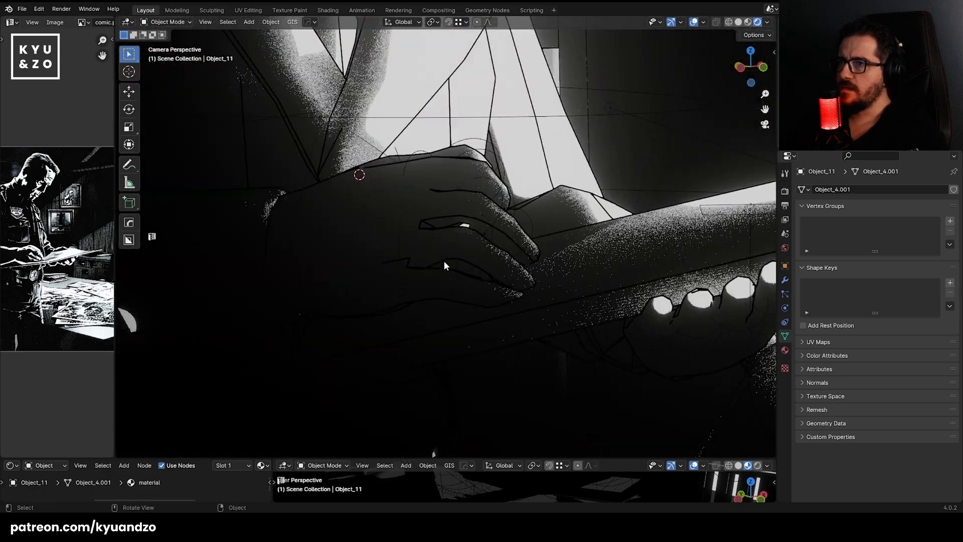
pyautogui.hotkey('ctrl', 's')
# In the Line Art, move the kinked point of the line behind the upper hand's lowest finger and delete its stray outer end.
pyautogui.scroll(3, 401, 284)
pyautogui.click(366, 284)
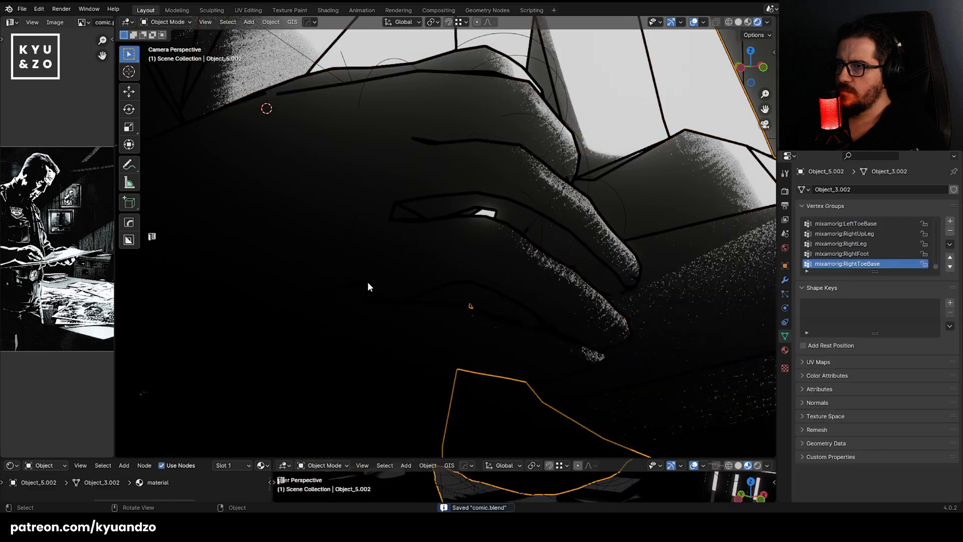
pyautogui.click(368, 283)
pyautogui.click(368, 282)
pyautogui.click(367, 282)
pyautogui.press('Tab')
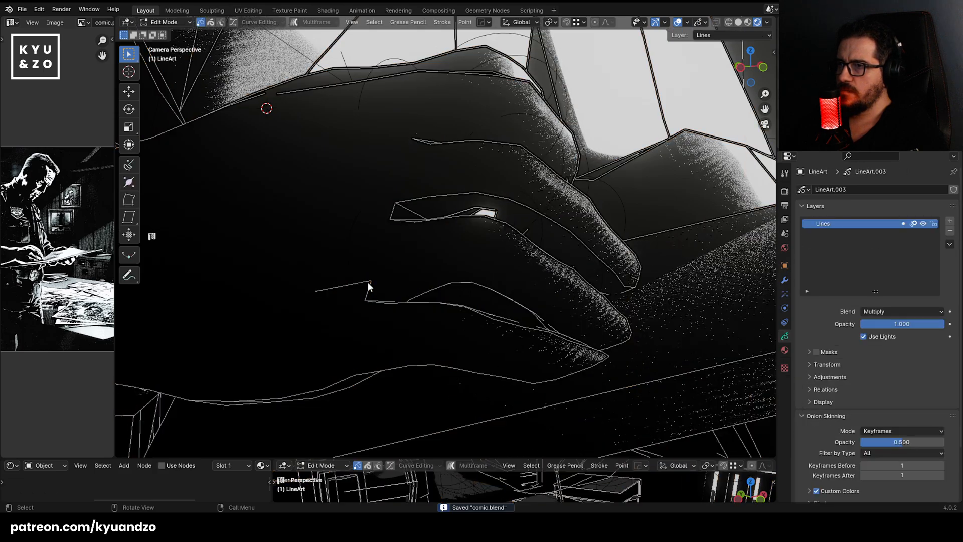
pyautogui.moveTo(360, 271); pyautogui.dragTo(384, 287)
pyautogui.press('g')
pyautogui.click(339, 302)
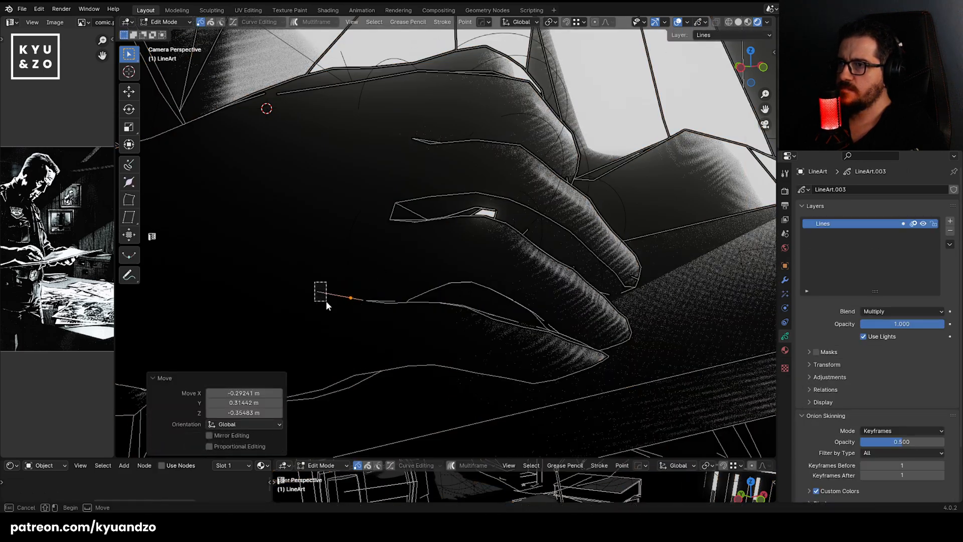
pyautogui.moveTo(314, 282); pyautogui.dragTo(326, 301)
pyautogui.press('x')
pyautogui.click(326, 301)
pyautogui.press('Tab')
# Check the cleaned hands within the wider scene and save comic.blend.
pyautogui.scroll(-9, 345, 276)
pyautogui.click(526, 162)
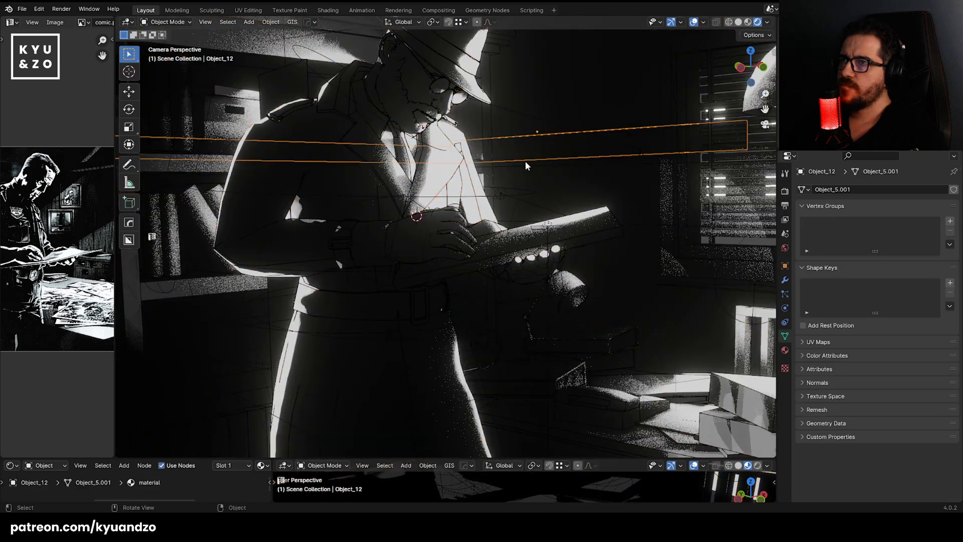
pyautogui.scroll(-2, 476, 263)
pyautogui.keyDown('shift'); pyautogui.moveTo(636, 268); pyautogui.dragTo(361, 185, button='middle'); pyautogui.keyUp('shift')
pyautogui.hotkey('ctrl', 's')
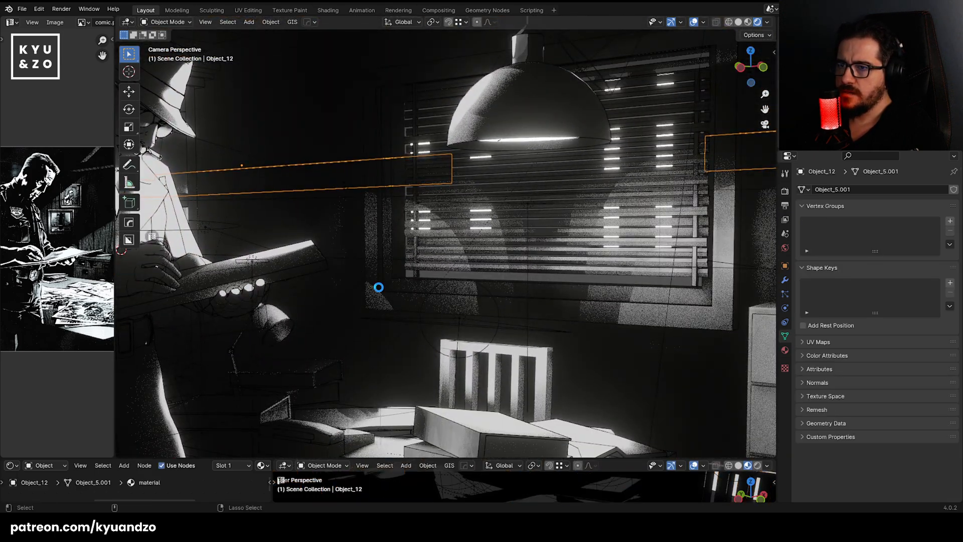
# Set the Stroke Thickness adjustment of the Line Art's Lines layer to 54 px.
pyautogui.keyDown('shift'); pyautogui.moveTo(328, 287); pyautogui.dragTo(397, 199, button='middle'); pyautogui.keyUp('shift')
pyautogui.scroll(2, 399, 226)
pyautogui.click(393, 289)
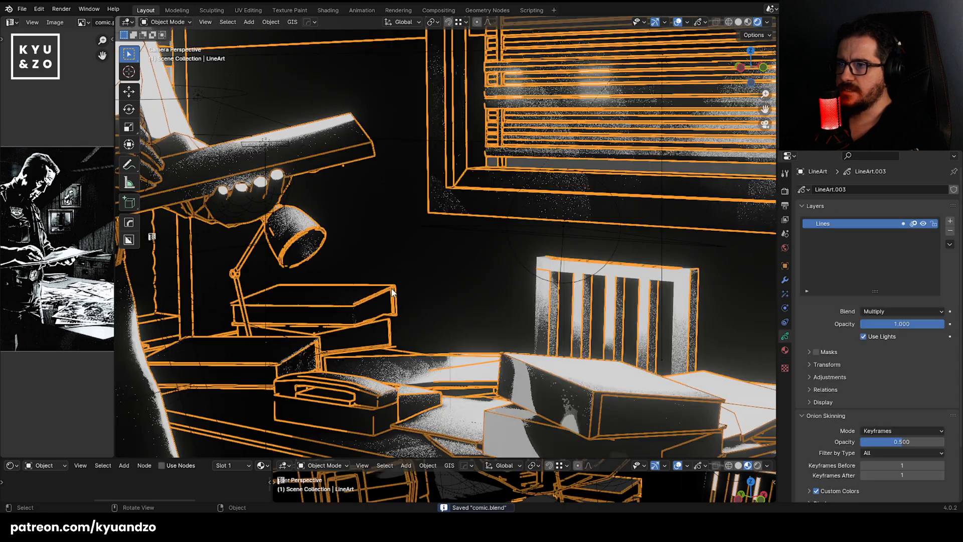
pyautogui.click(392, 289)
pyautogui.click(392, 289)
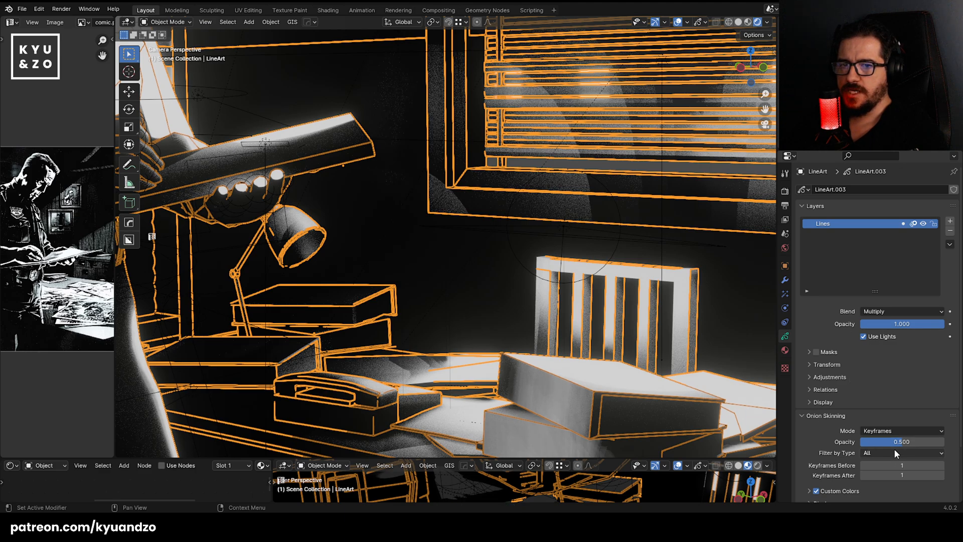
pyautogui.click(785, 280)
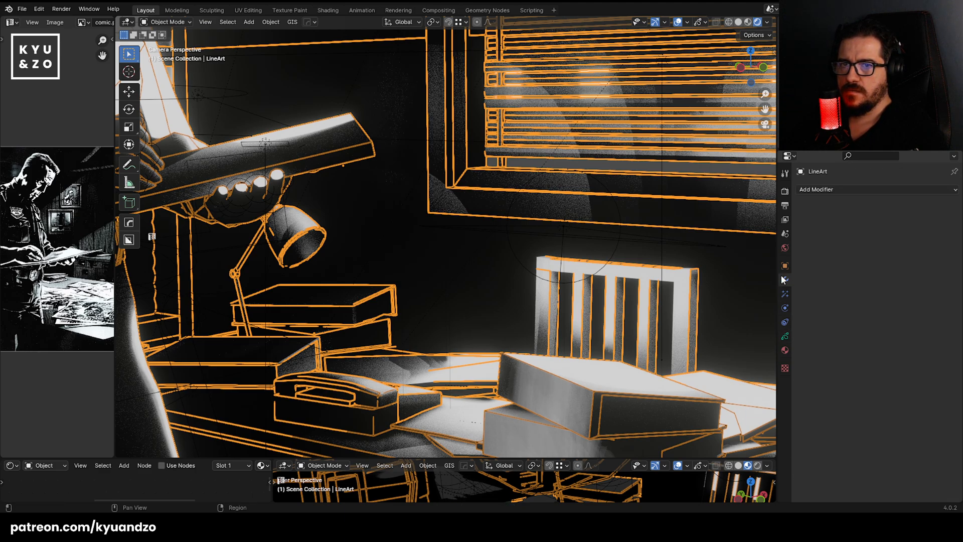
pyautogui.click(785, 336)
pyautogui.scroll(-3, 864, 424)
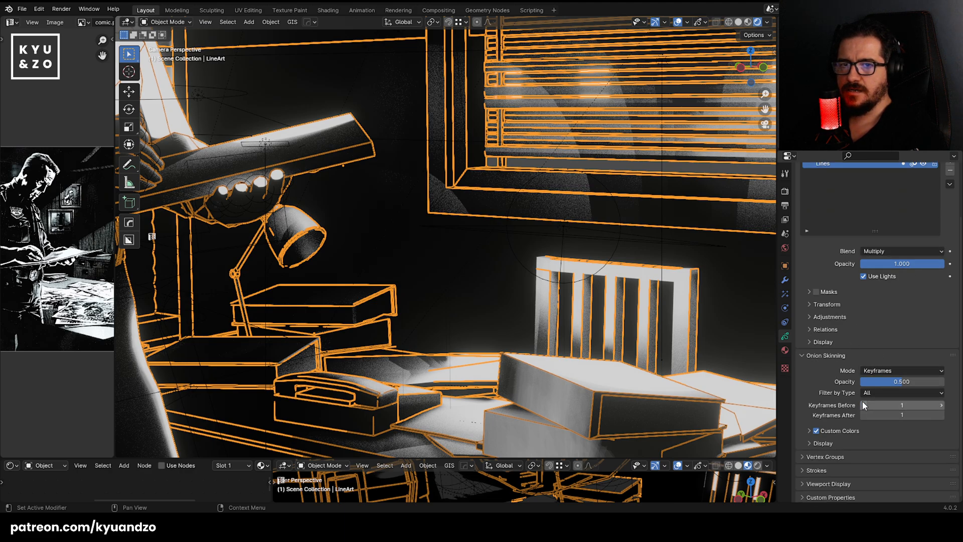
pyautogui.click(812, 303)
pyautogui.click(812, 302)
pyautogui.click(809, 292)
pyautogui.click(809, 291)
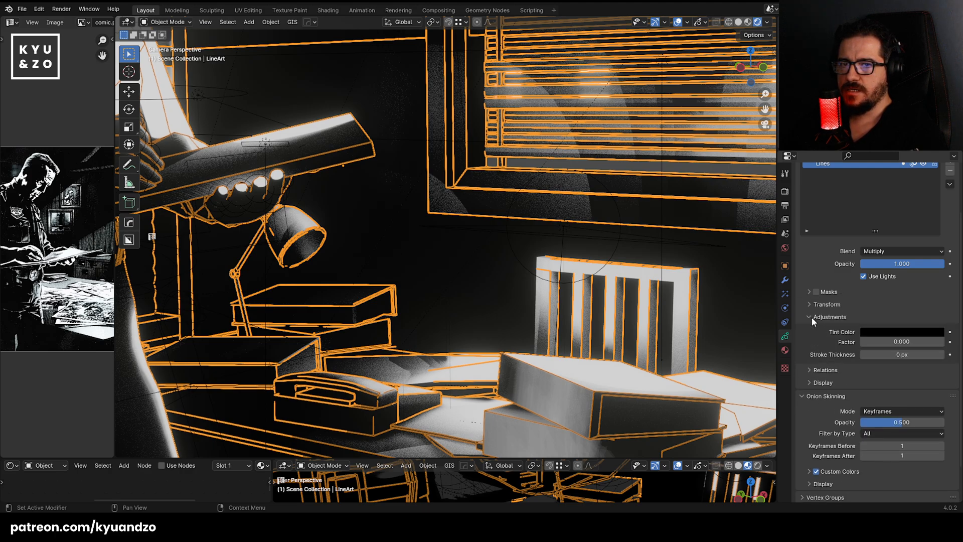
pyautogui.moveTo(878, 355)
pyautogui.mouseDown()
pyautogui.moveTo(928, 354)
pyautogui.moveTo(907, 355)
pyautogui.mouseUp()
pyautogui.press('Tab')
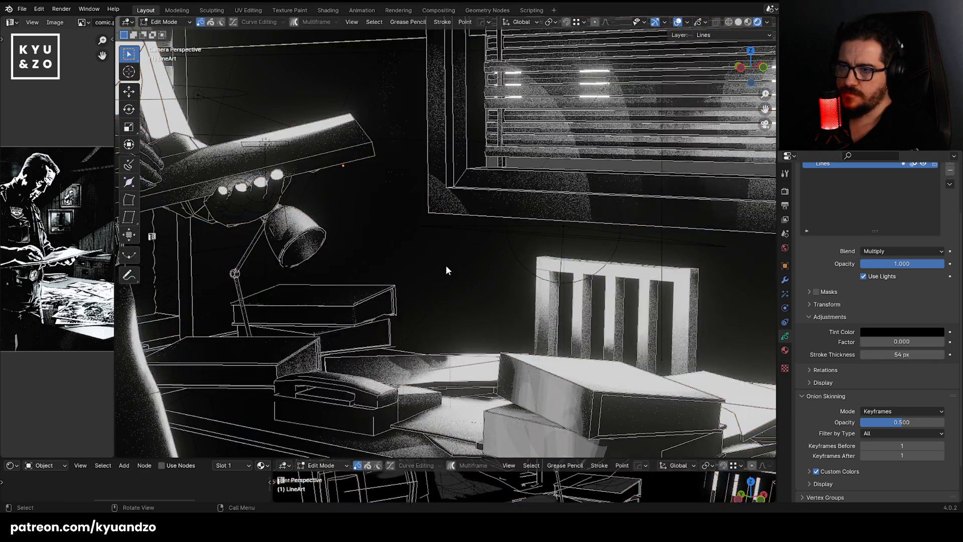
pyautogui.press('Tab')
# Deselect the Line Art, frame the whole camera view and hide its overlays.
pyautogui.click(446, 269)
pyautogui.scroll(-5, 443, 267)
pyautogui.keyDown('shift'); pyautogui.moveTo(466, 353); pyautogui.dragTo(502, 329, button='middle'); pyautogui.keyUp('shift')
pyautogui.scroll(6, 411, 272)
pyautogui.scroll(-9, 411, 273)
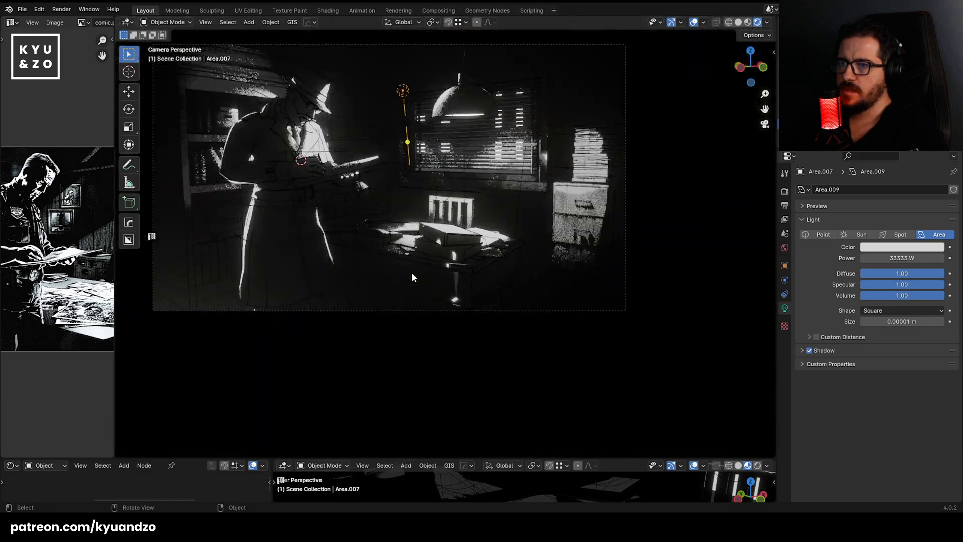
pyautogui.scroll(-2, 412, 272)
pyautogui.scroll(3, 503, 329)
pyautogui.click(693, 22)
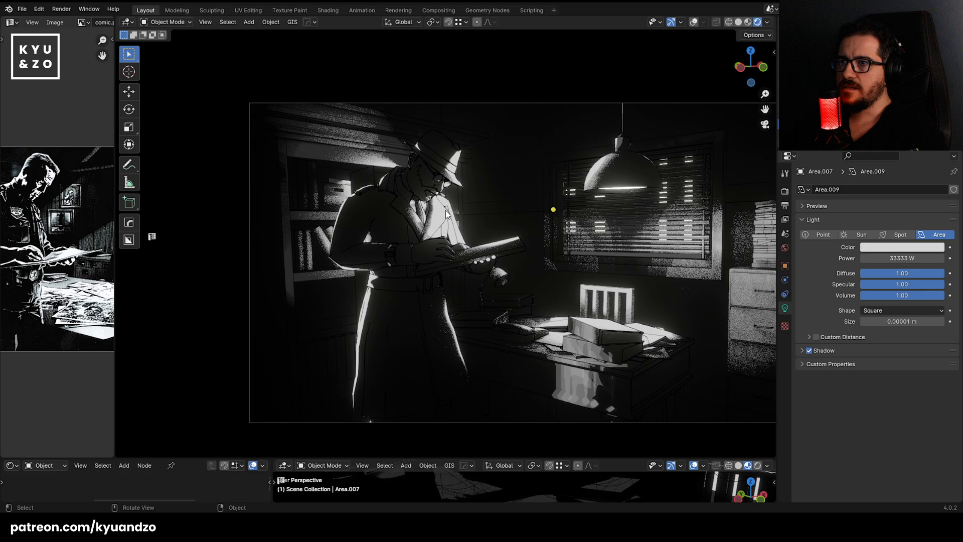
# Inspect the line thickness on the detective's face and shirt up close, and save comic.blend.
pyautogui.scroll(3, 448, 213)
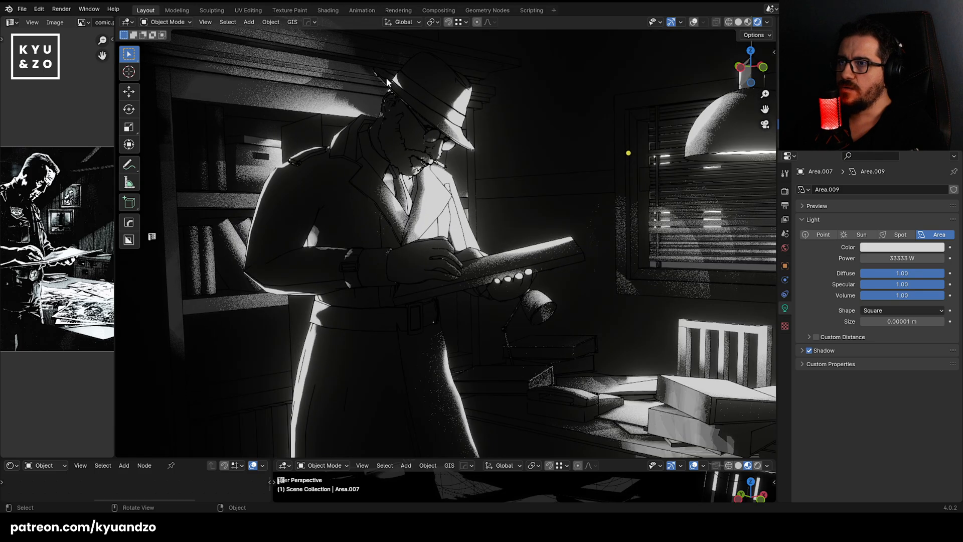
pyautogui.scroll(1, 449, 250)
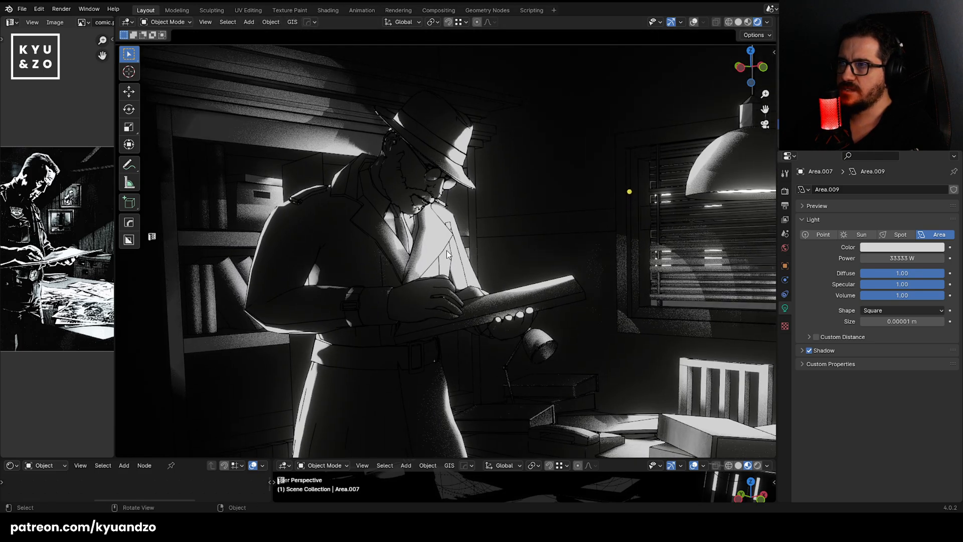
pyautogui.scroll(1, 448, 255)
pyautogui.scroll(1, 431, 214)
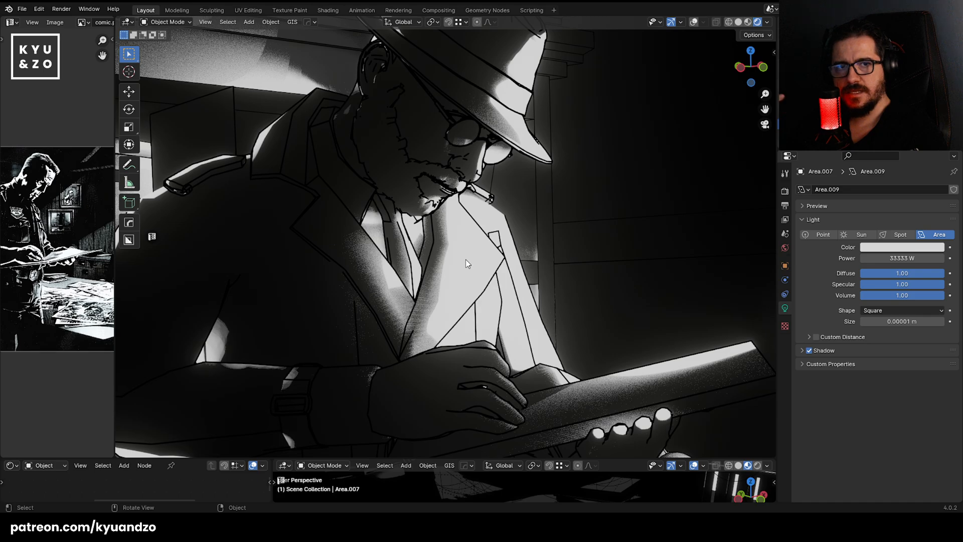
pyautogui.scroll(2, 465, 256)
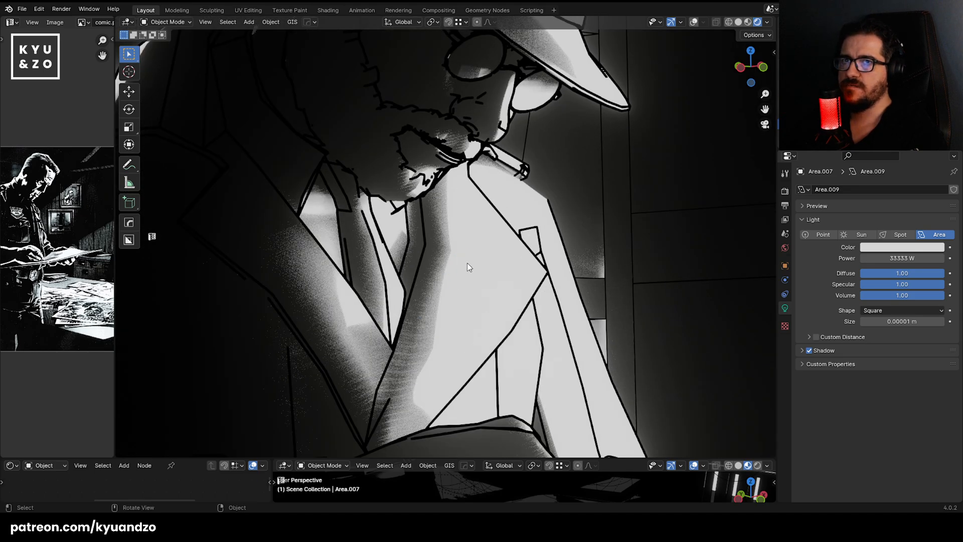
pyautogui.hotkey('ctrl', 's')
# Widen the comic.png reference view and zoom in on the man's face and shirt to compare with the render.
pyautogui.scroll(-4, 468, 267)
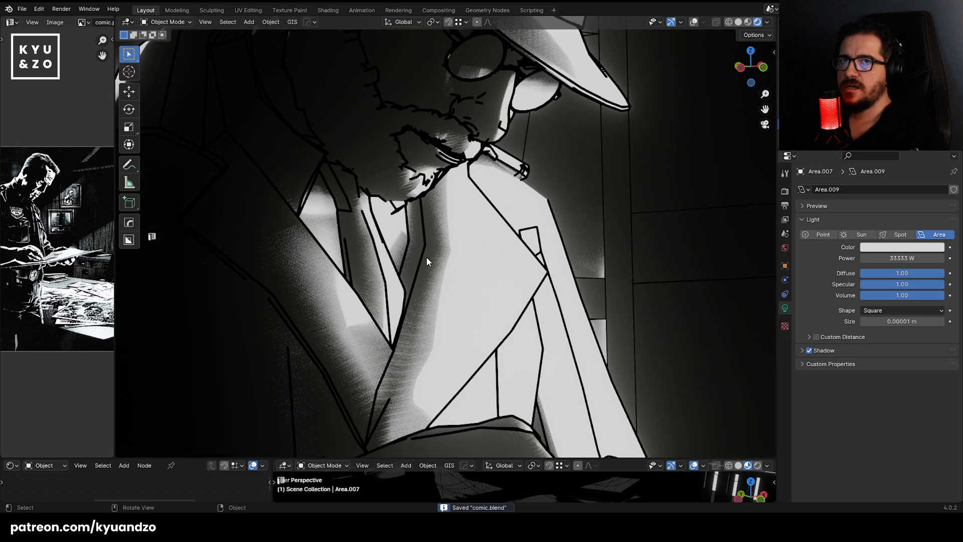
pyautogui.scroll(3, 251, 269)
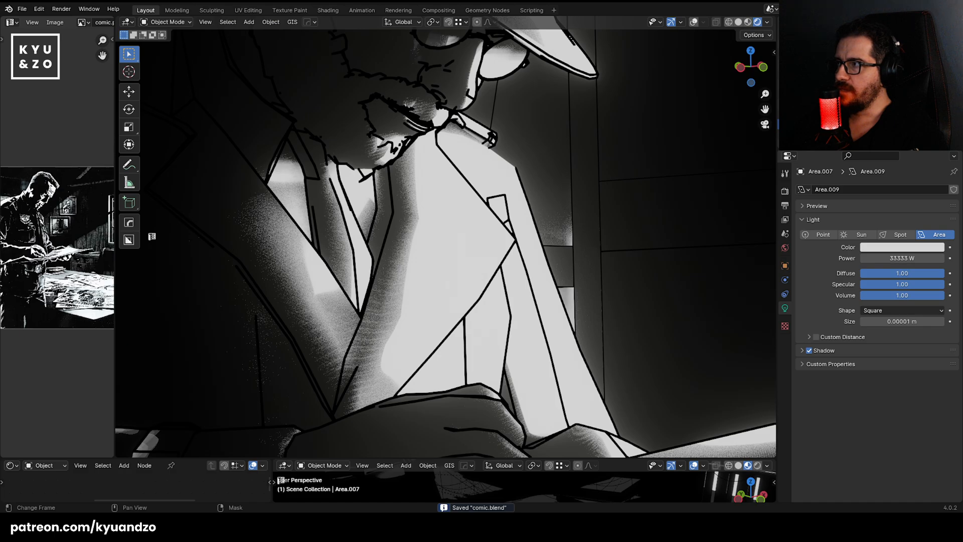
pyautogui.moveTo(115, 267); pyautogui.dragTo(263, 268)
pyautogui.scroll(3, 27, 280)
pyautogui.scroll(4, 115, 230)
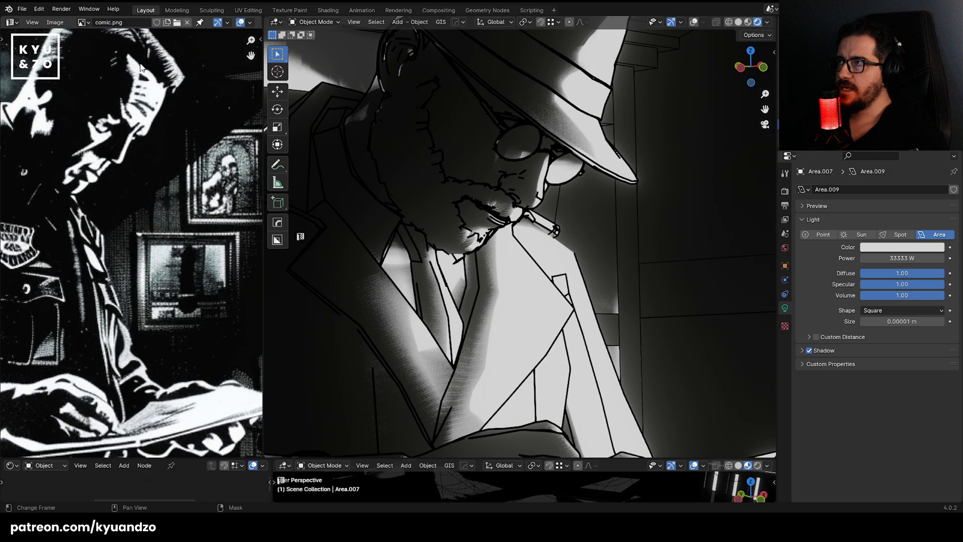
# Show the viewport overlays over a close-up of the detective's shirt above his hand.
pyautogui.keyDown('shift'); pyautogui.moveTo(521, 283); pyautogui.dragTo(480, 152, button='middle'); pyautogui.keyUp('shift')
pyautogui.scroll(5, 480, 152)
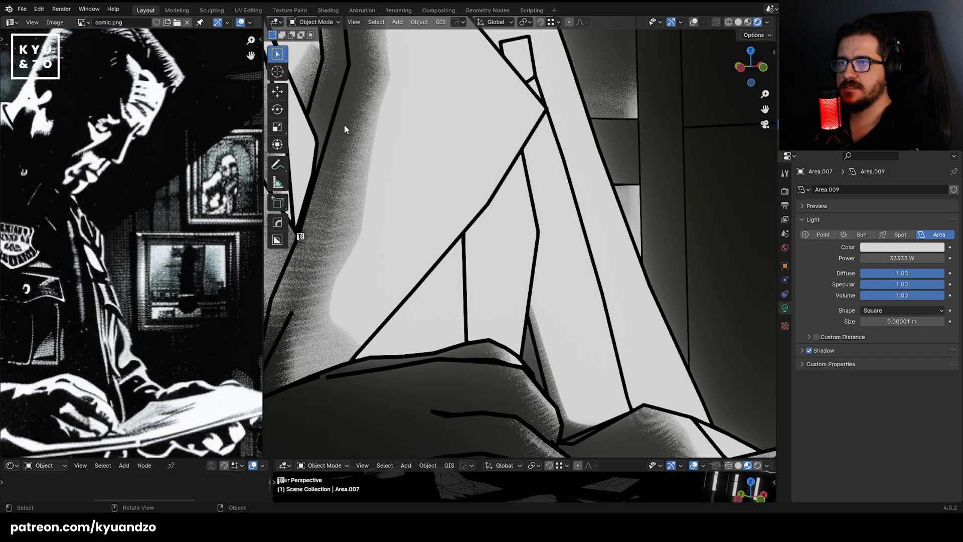
pyautogui.scroll(-2, 497, 235)
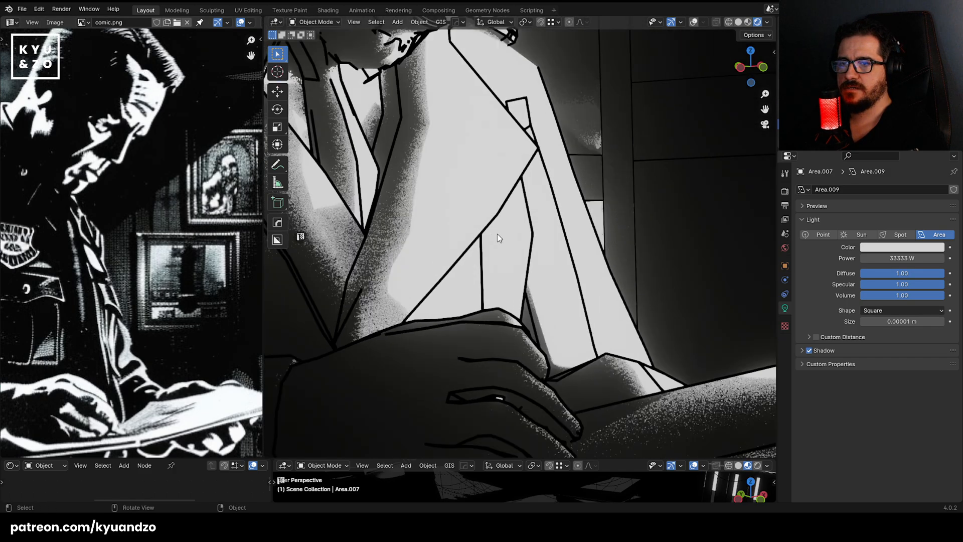
pyautogui.scroll(2, 497, 232)
pyautogui.click(693, 21)
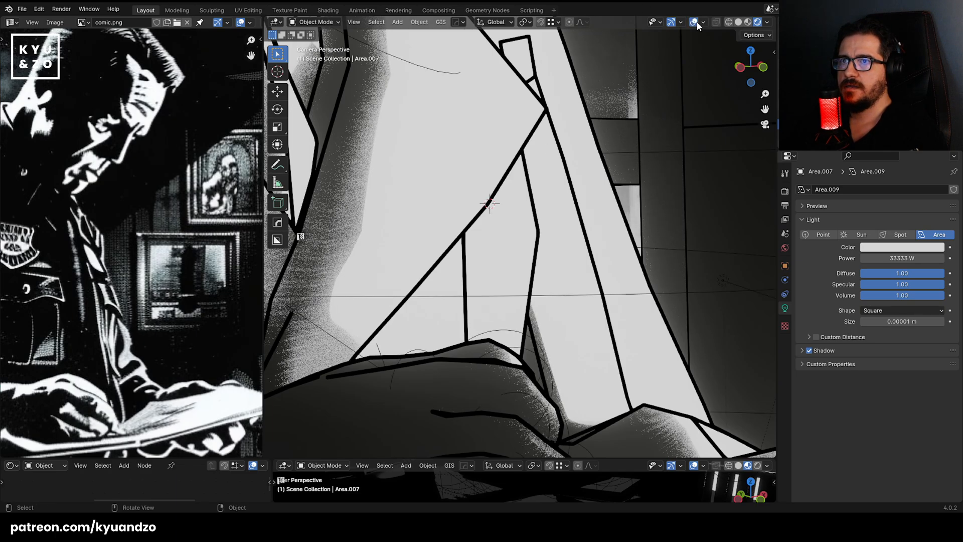
# Add a blank Grease Pencil object and move it off the detective by about 4.02 m in X, -4.56 m in Y and 2.93 m in Z.
pyautogui.hotkey('shift', 'a')
pyautogui.moveTo(440, 134)
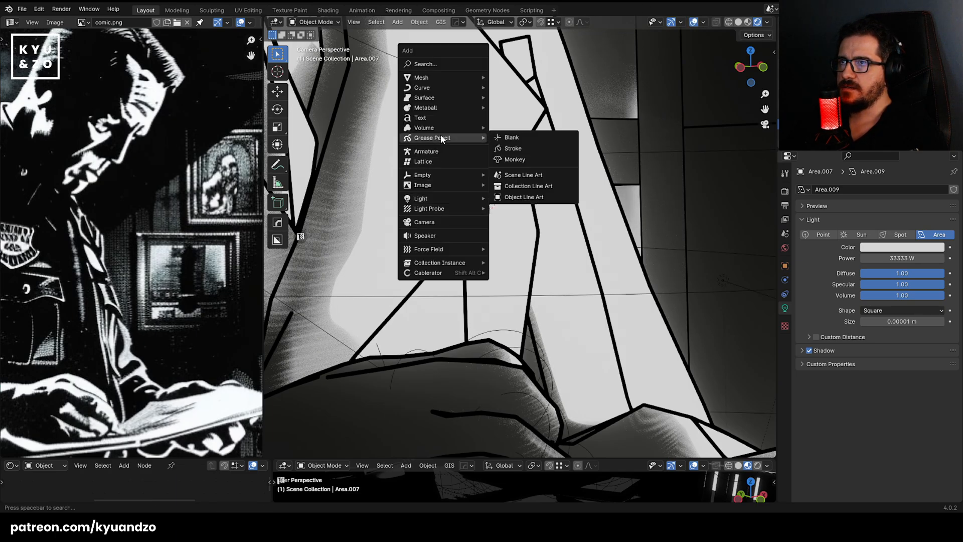
pyautogui.click(507, 137)
pyautogui.press('g')
pyautogui.click(709, 209)
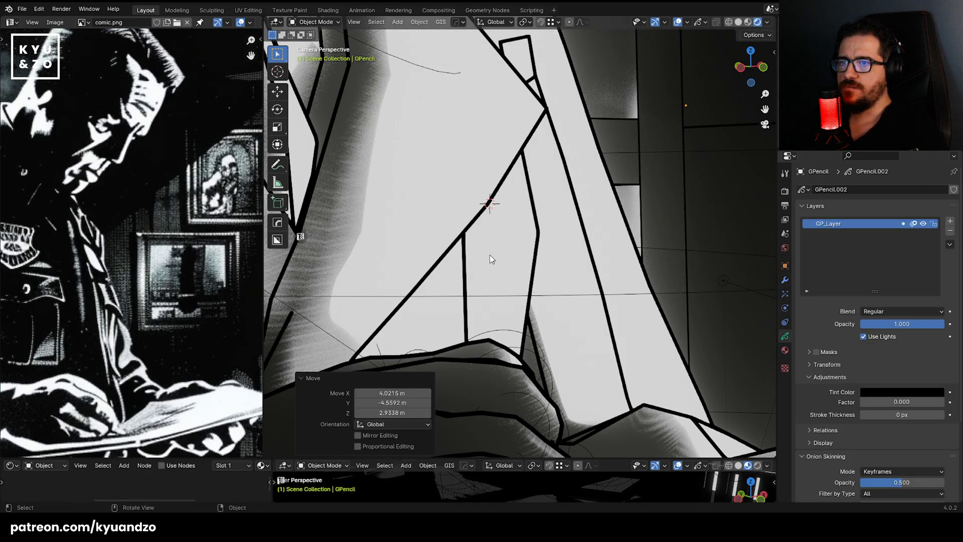
# Switch the new Grease Pencil object to Draw Mode and draw a wavy-edged shadow outline along the shirt fold above the hand.
pyautogui.click(576, 318)
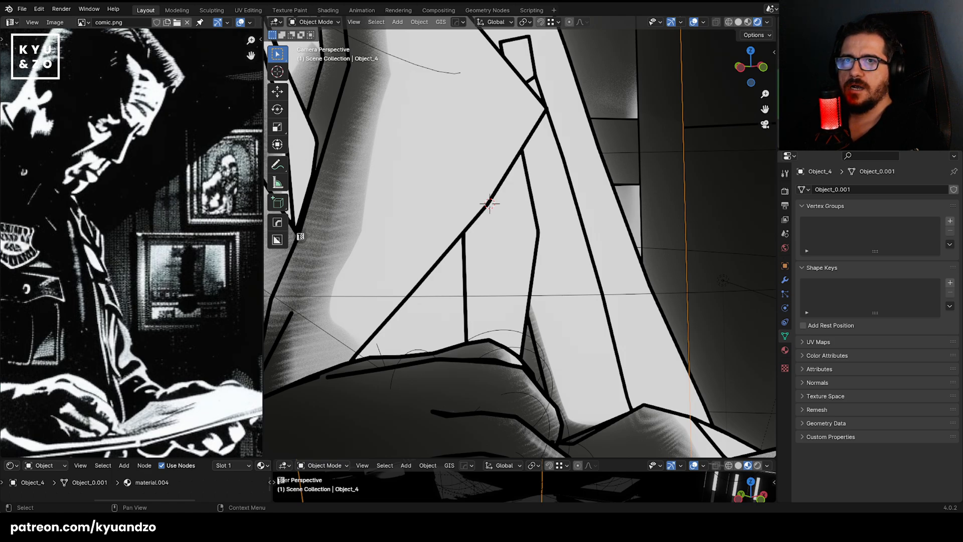
pyautogui.click(721, 226)
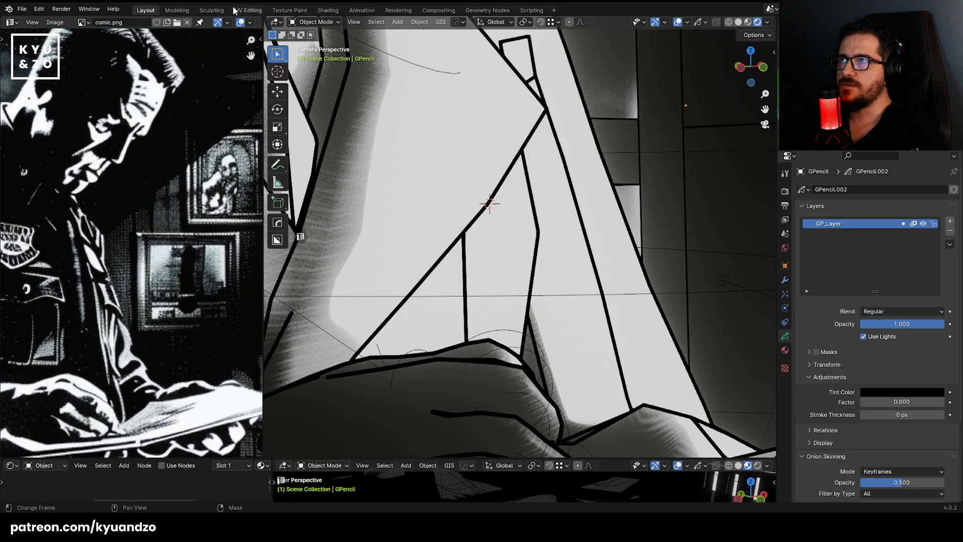
pyautogui.click(314, 21)
pyautogui.click(313, 67)
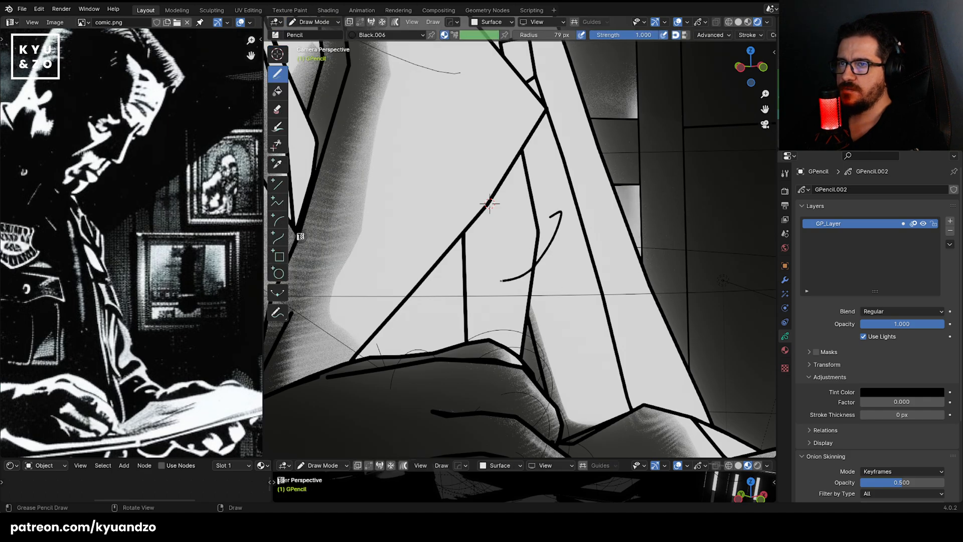
pyautogui.hotkey('ctrl', 'z')
pyautogui.scroll(2, 492, 200)
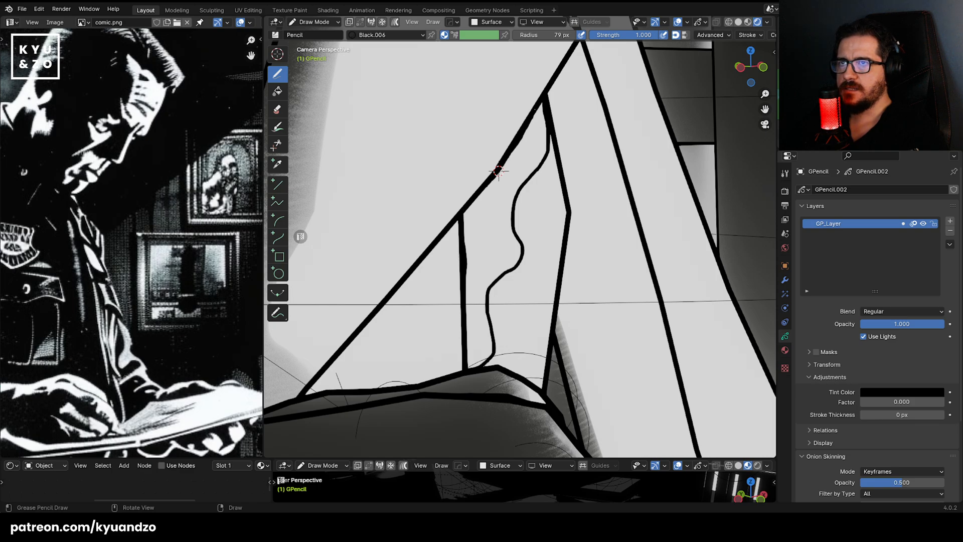
# Enable Fill on the Black.006 material and make its black fill colour fully opaque so the shirt shadow is solid.
pyautogui.click(785, 351)
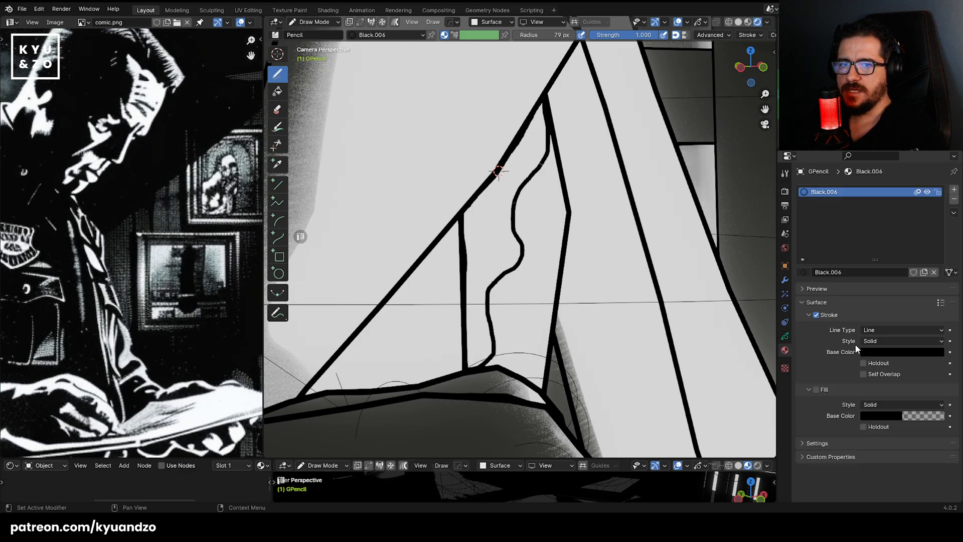
pyautogui.click(816, 389)
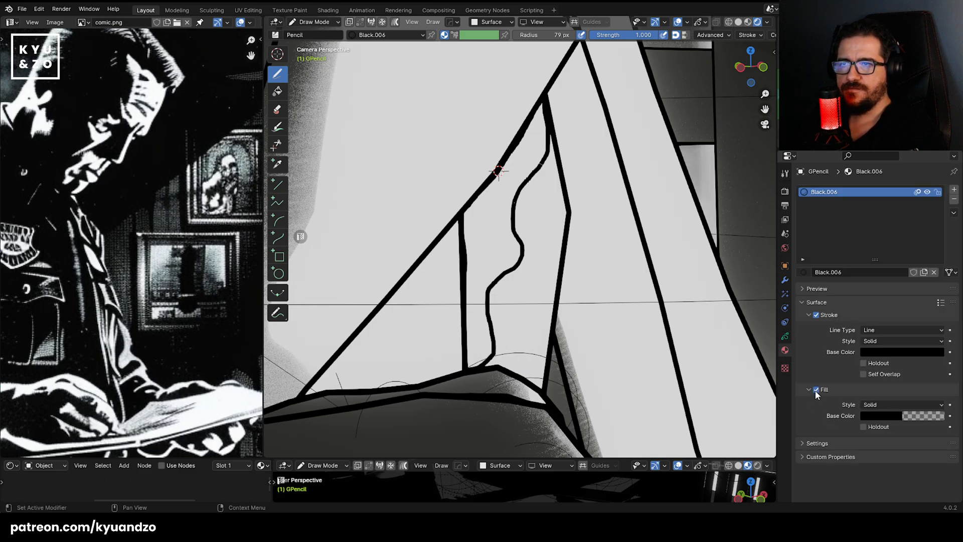
pyautogui.click(911, 416)
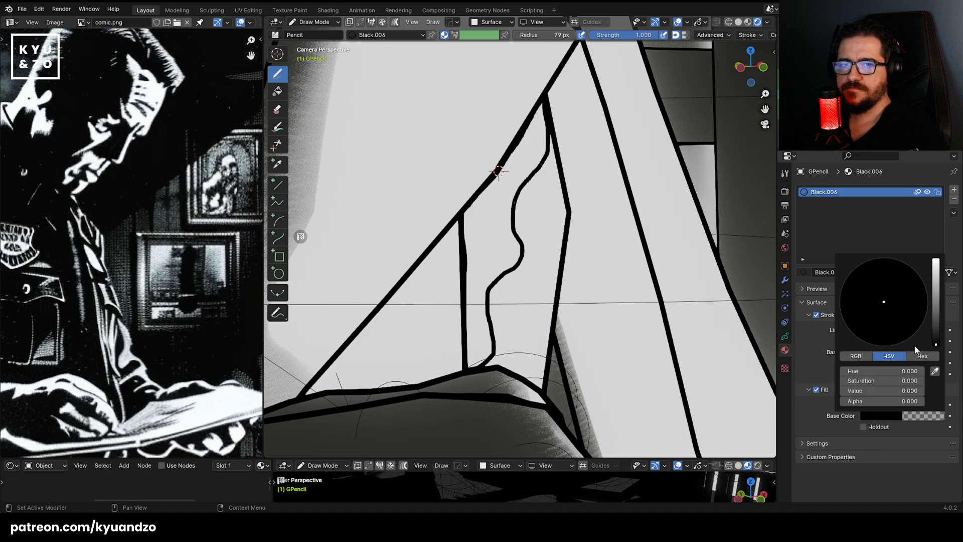
pyautogui.moveTo(895, 402)
pyautogui.mouseDown()
pyautogui.moveTo(932, 402)
pyautogui.moveTo(843, 401)
pyautogui.moveTo(925, 401)
pyautogui.mouseUp()
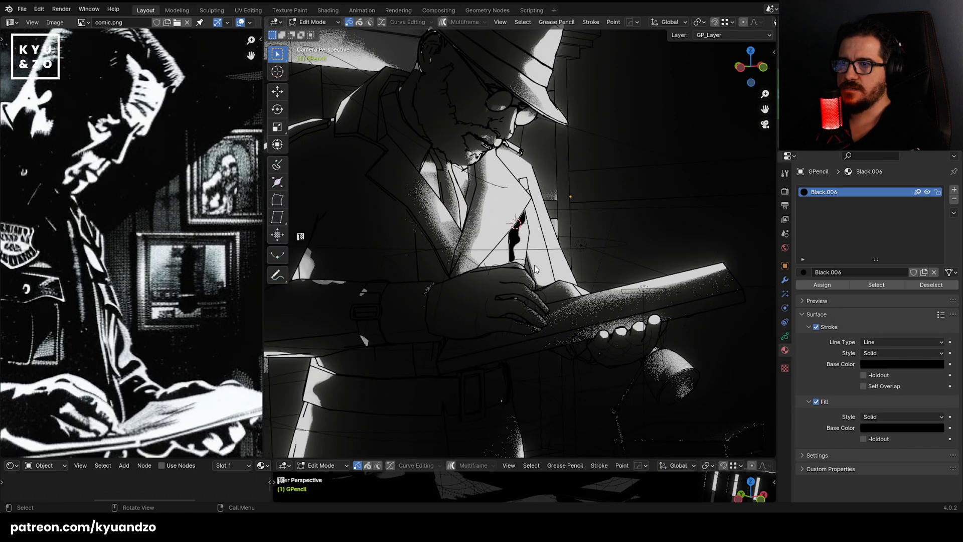
pyautogui.scroll(5, 515, 222)
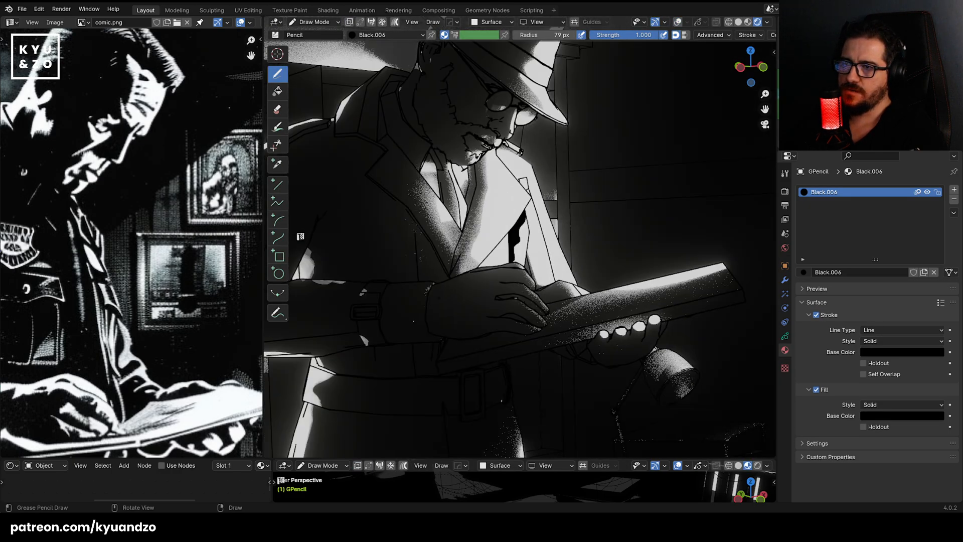
pyautogui.scroll(10, 459, 226)
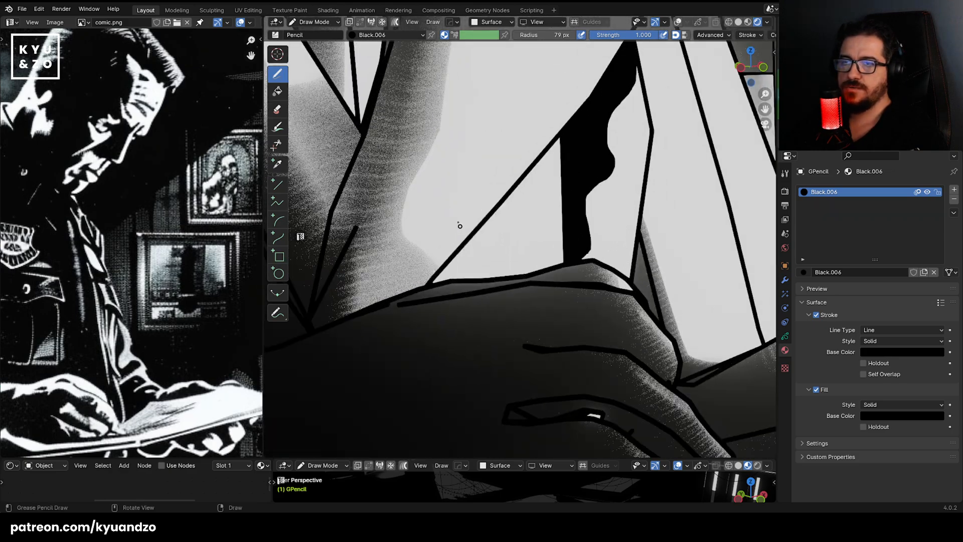
pyautogui.moveTo(428, 227)
pyautogui.keyDown('shift'); pyautogui.mouseDown(button='middle')
pyautogui.moveTo(443, 258)
pyautogui.moveTo(516, 313)
pyautogui.mouseUp(button='middle'); pyautogui.keyUp('shift')
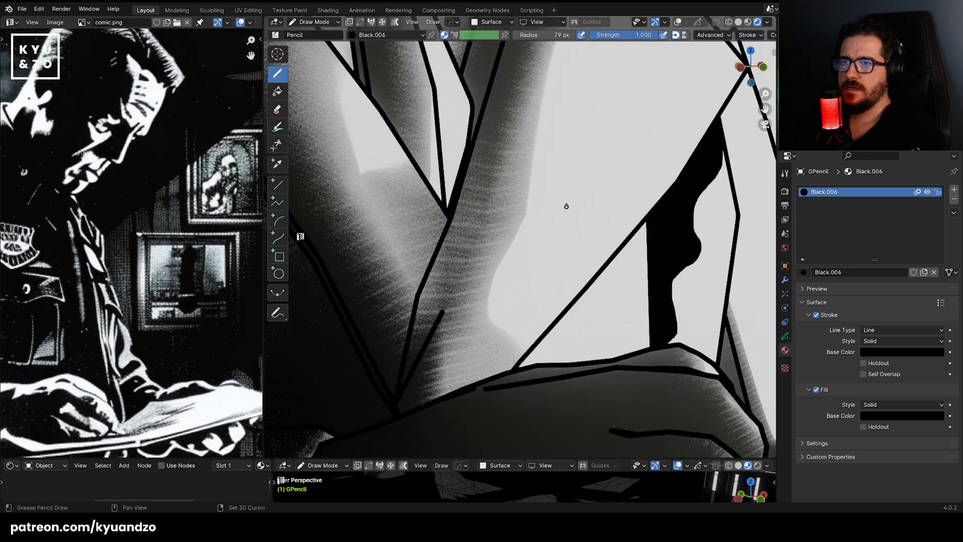
# Draw a solid black filled shape over the man's tie, from the collar to its tip, leaving a thin light sliver on its lit edge.
pyautogui.keyDown('shift'); pyautogui.moveTo(535, 153); pyautogui.dragTo(556, 385, button='middle'); pyautogui.keyUp('shift')
pyautogui.keyDown('shift'); pyautogui.moveTo(437, 219); pyautogui.dragTo(535, 227, button='middle'); pyautogui.keyUp('shift')
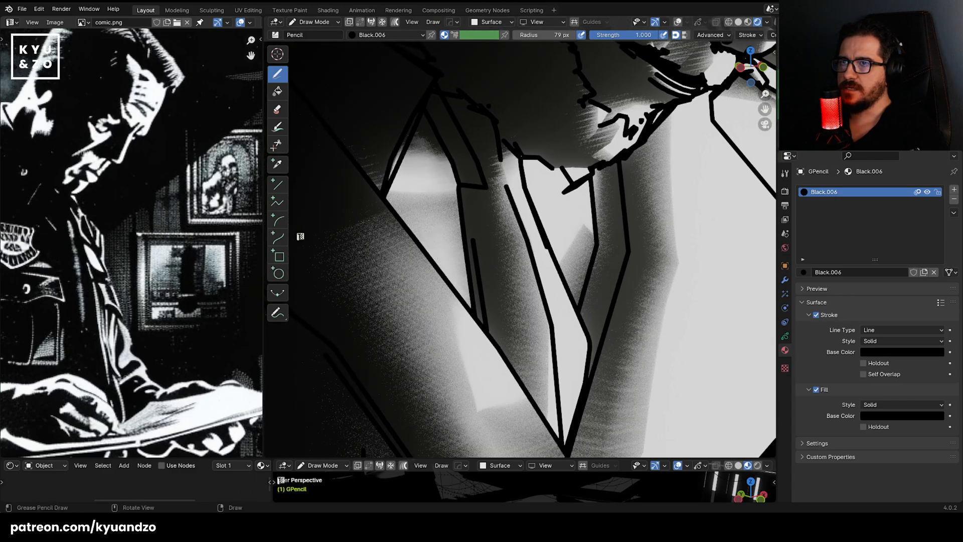
pyautogui.moveTo(546, 274)
pyautogui.mouseDown()
pyautogui.moveTo(572, 333)
pyautogui.moveTo(562, 436)
pyautogui.moveTo(492, 341)
pyautogui.moveTo(478, 300)
pyautogui.moveTo(439, 113)
pyautogui.moveTo(458, 96)
pyautogui.mouseUp()
pyautogui.moveTo(509, 147); pyautogui.dragTo(520, 158)
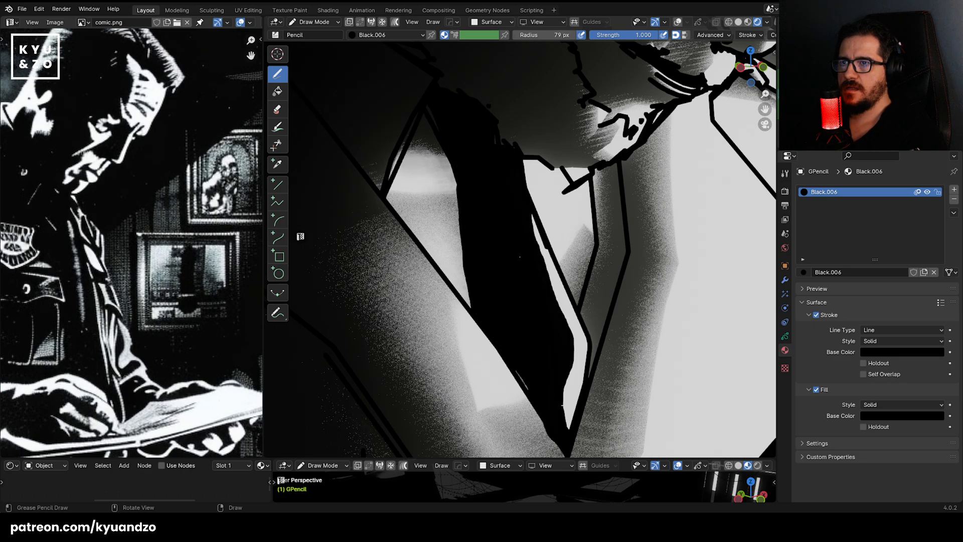
# Draw a solid black shadow shape over the coat's wide lapel, running from the chest to the wrist.
pyautogui.scroll(-20, 501, 236)
pyautogui.scroll(16, 482, 246)
pyautogui.keyDown('shift'); pyautogui.moveTo(556, 221); pyautogui.dragTo(464, 250, button='middle'); pyautogui.keyUp('shift')
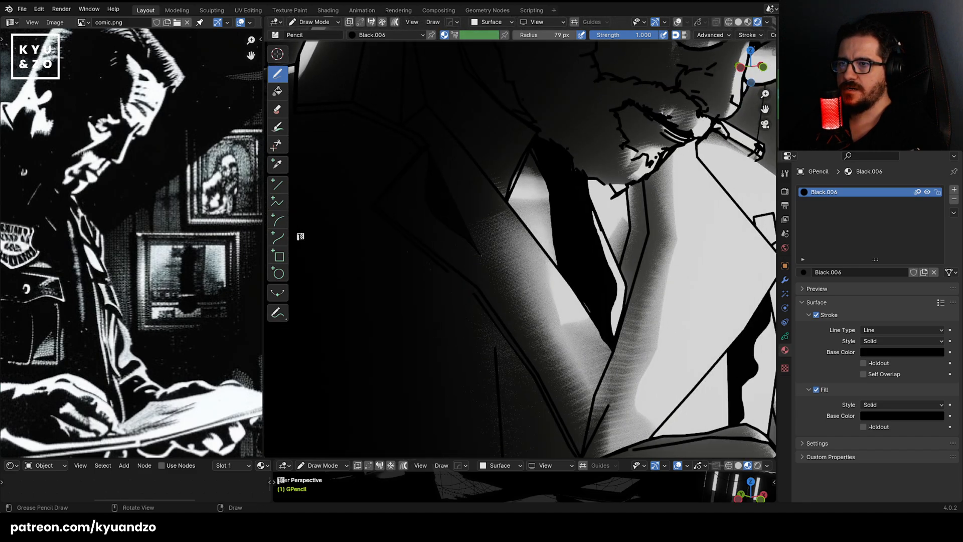
pyautogui.moveTo(480, 255)
pyautogui.mouseDown()
pyautogui.moveTo(554, 354)
pyautogui.moveTo(582, 418)
pyautogui.moveTo(579, 454)
pyautogui.moveTo(479, 310)
pyautogui.mouseUp()
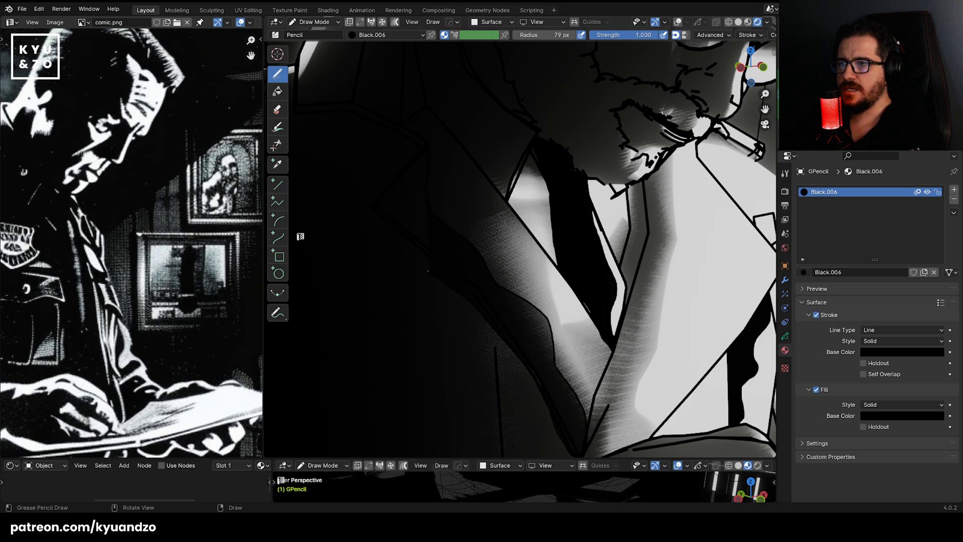
pyautogui.moveTo(393, 124); pyautogui.dragTo(401, 129)
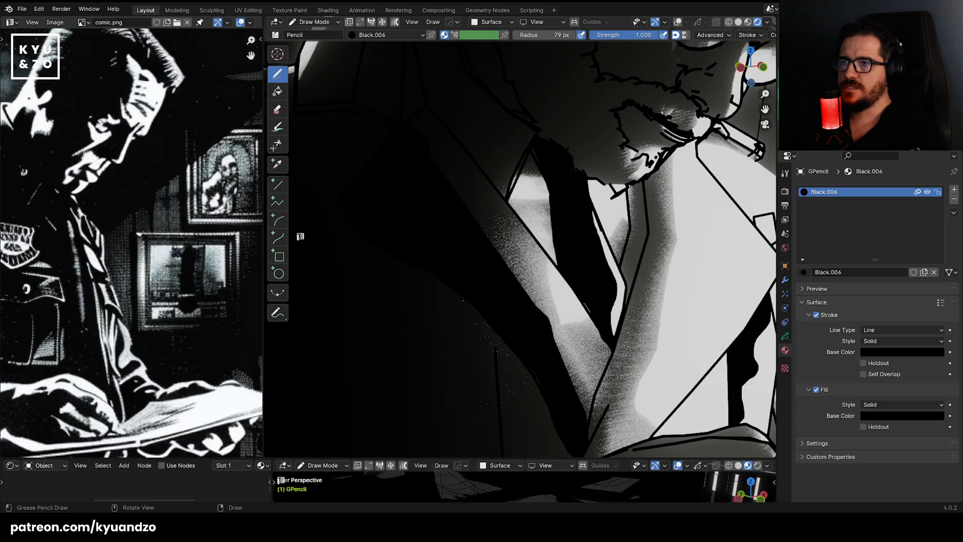
# Try to fill the entire beard, moustache and shadowed side of the face with solid black.
pyautogui.scroll(-10, 401, 128)
pyautogui.scroll(6, 549, 157)
pyautogui.scroll(4, 609, 85)
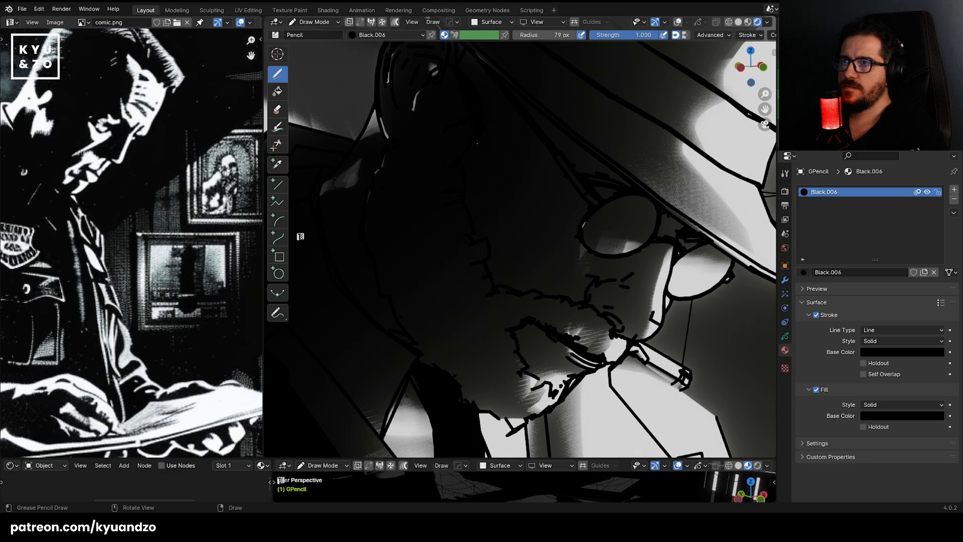
pyautogui.moveTo(492, 263)
pyautogui.mouseDown()
pyautogui.moveTo(526, 290)
pyautogui.moveTo(581, 300)
pyautogui.moveTo(633, 347)
pyautogui.moveTo(603, 370)
pyautogui.mouseUp()
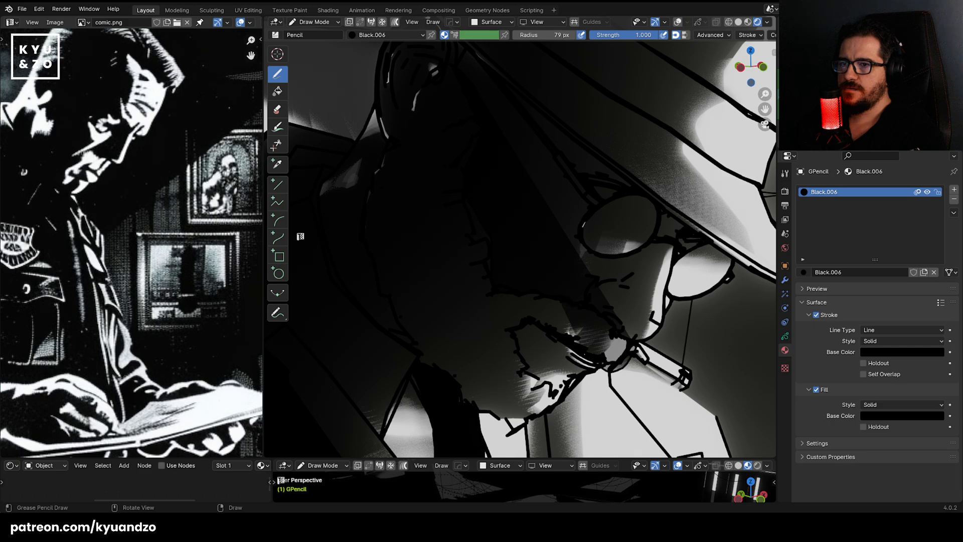
pyautogui.moveTo(557, 333); pyautogui.dragTo(527, 319)
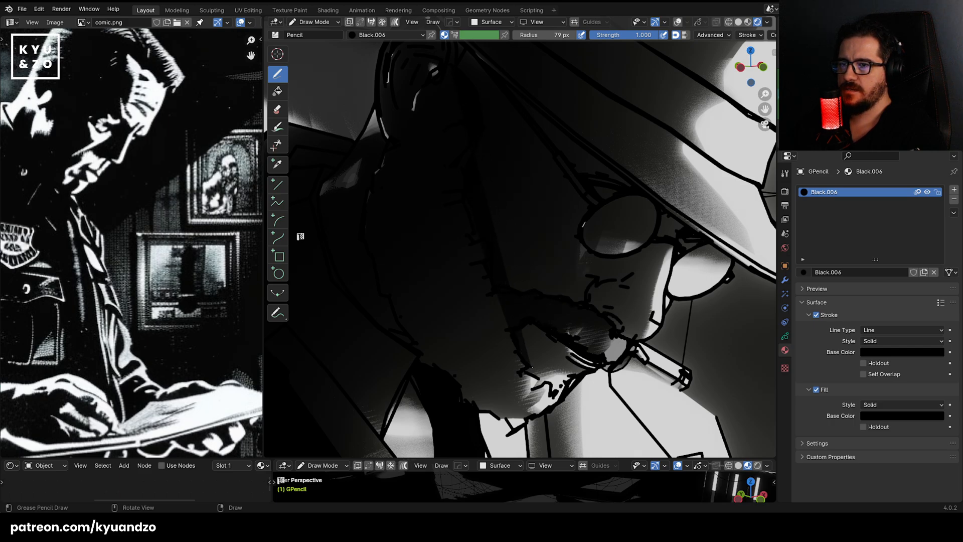
pyautogui.moveTo(531, 366)
pyautogui.mouseDown()
pyautogui.moveTo(557, 351)
pyautogui.moveTo(587, 383)
pyautogui.moveTo(521, 371)
pyautogui.moveTo(457, 401)
pyautogui.moveTo(419, 360)
pyautogui.mouseUp()
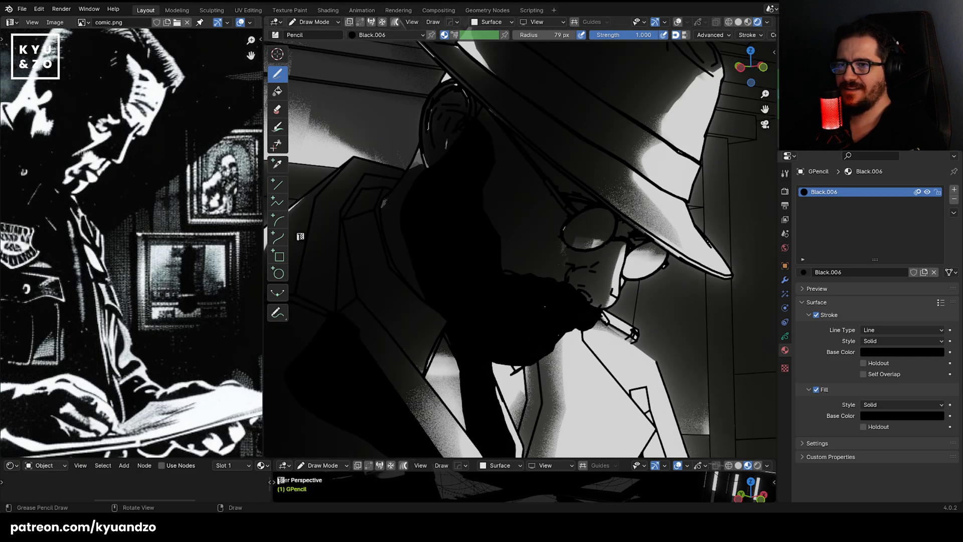
# Redraw the black shading of the beard, moustache and jaw, leaving the area around the mouth open.
pyautogui.click(279, 109)
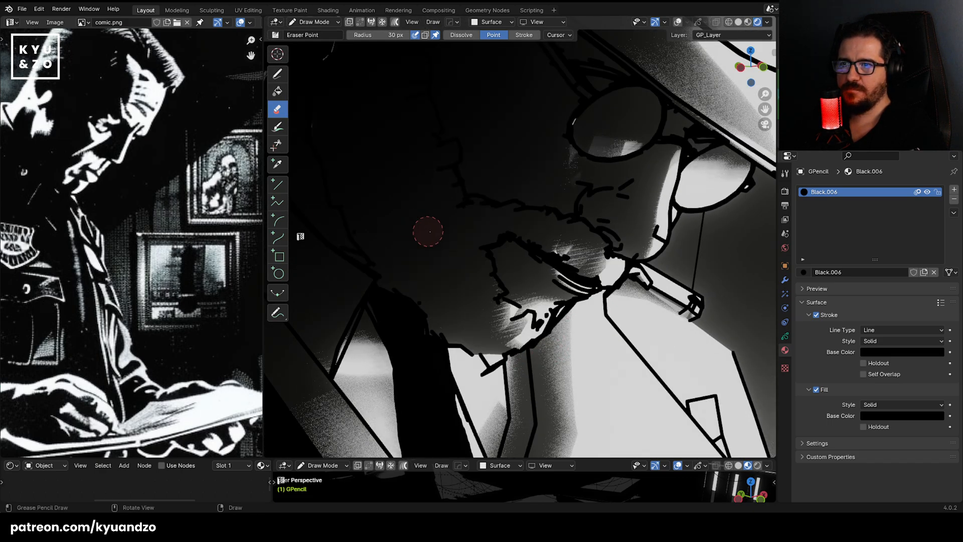
pyautogui.click(277, 75)
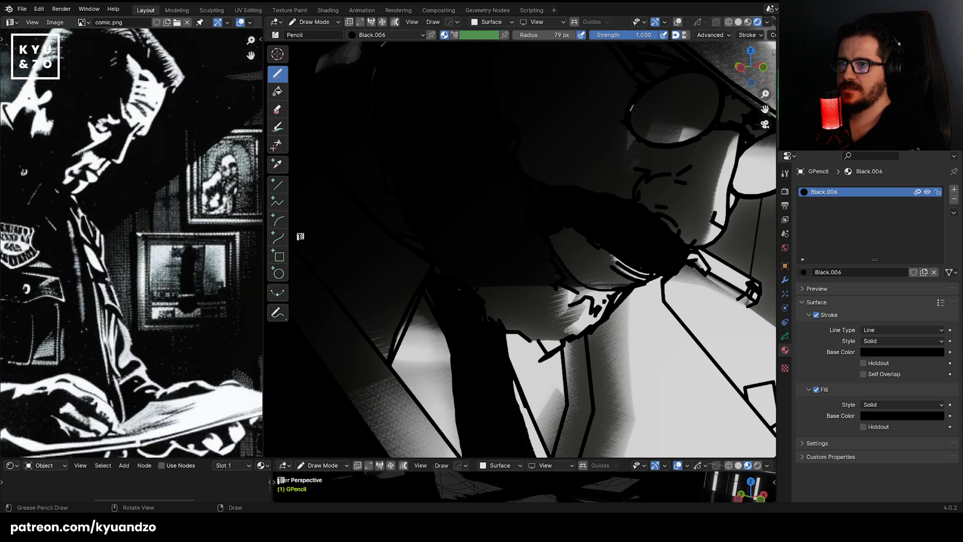
pyautogui.moveTo(536, 354); pyautogui.dragTo(596, 319)
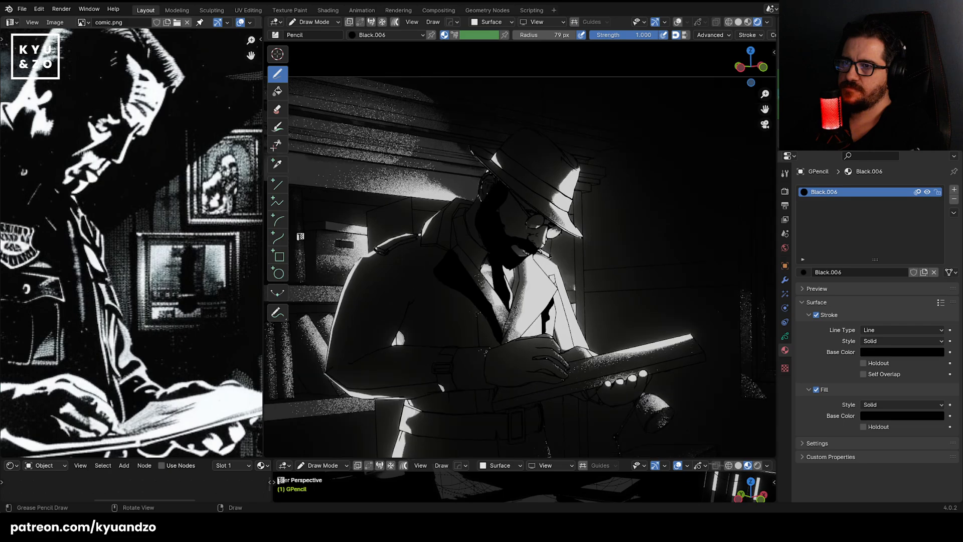
# Fill both lenses of the glasses with black bands, leaving narrow strips as reflections.
pyautogui.scroll(4, 551, 188)
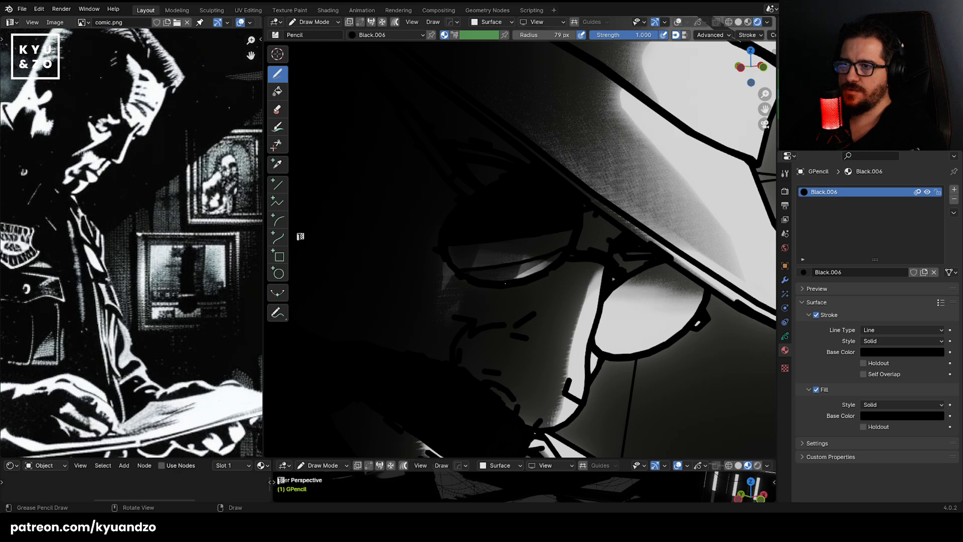
pyautogui.moveTo(565, 251); pyautogui.dragTo(568, 250)
pyautogui.scroll(-8, 565, 251)
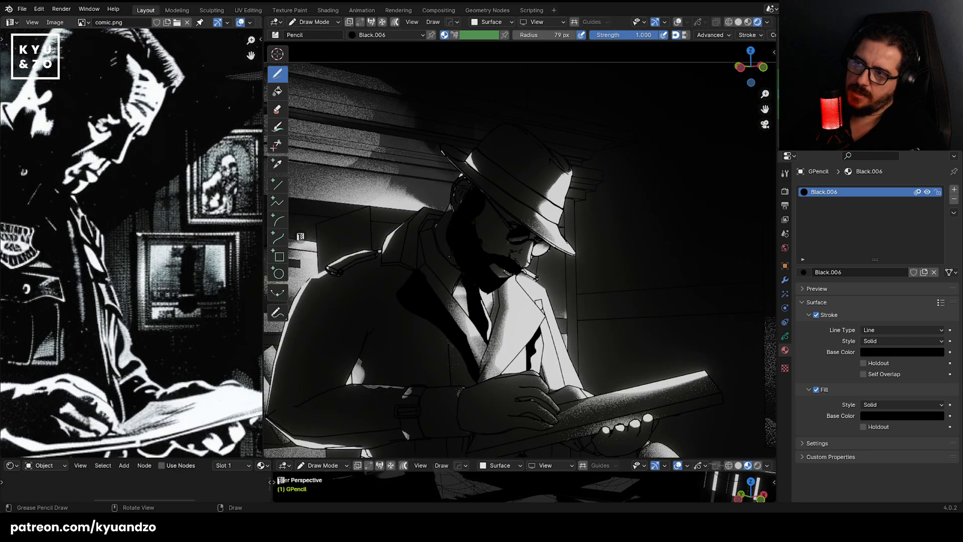
pyautogui.scroll(8, 565, 251)
pyautogui.keyDown('shift'); pyautogui.moveTo(401, 223); pyautogui.dragTo(332, 207, button='middle'); pyautogui.keyUp('shift')
pyautogui.scroll(1, 333, 207)
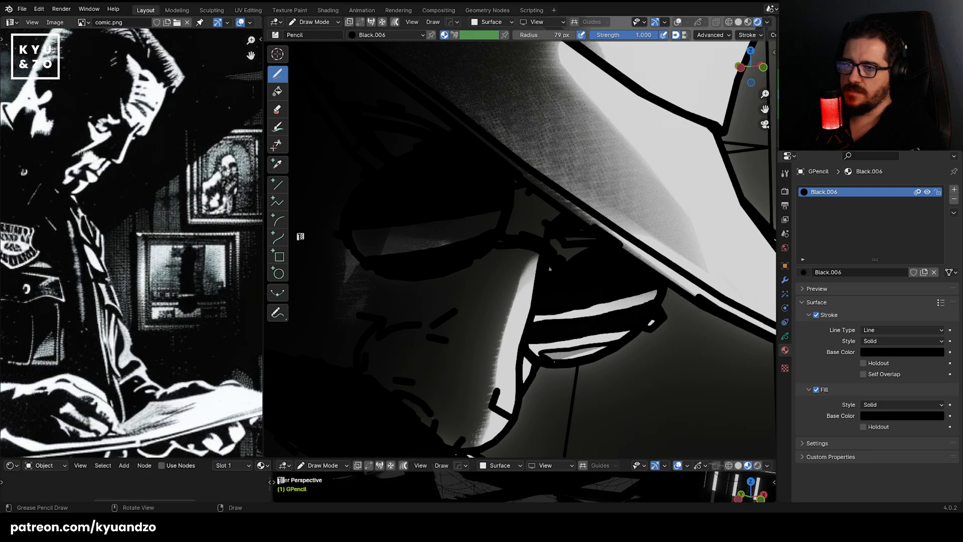
# Fill the hat's band and crown with solid black, leaving ragged-edged highlights on the lit side.
pyautogui.scroll(-10, 299, 237)
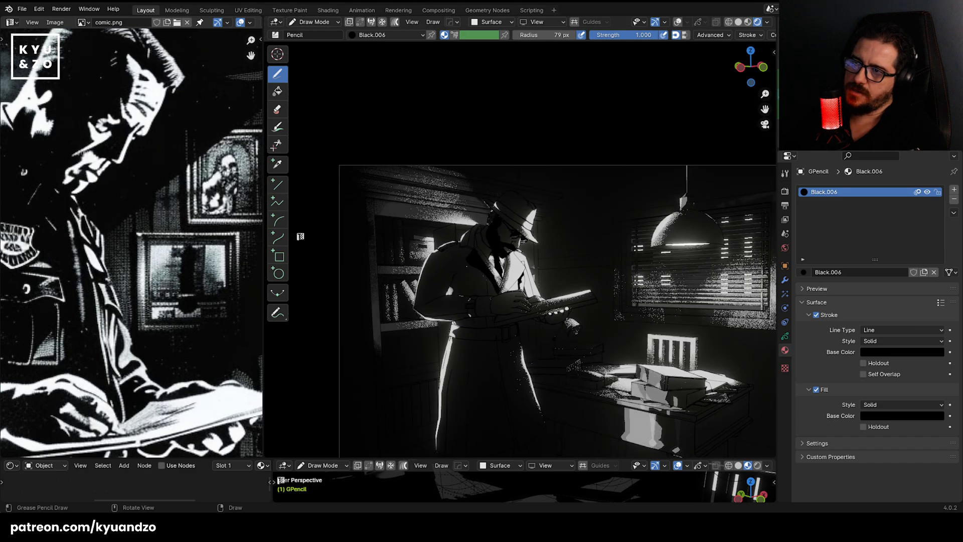
pyautogui.scroll(4, 300, 236)
pyautogui.scroll(6, 300, 237)
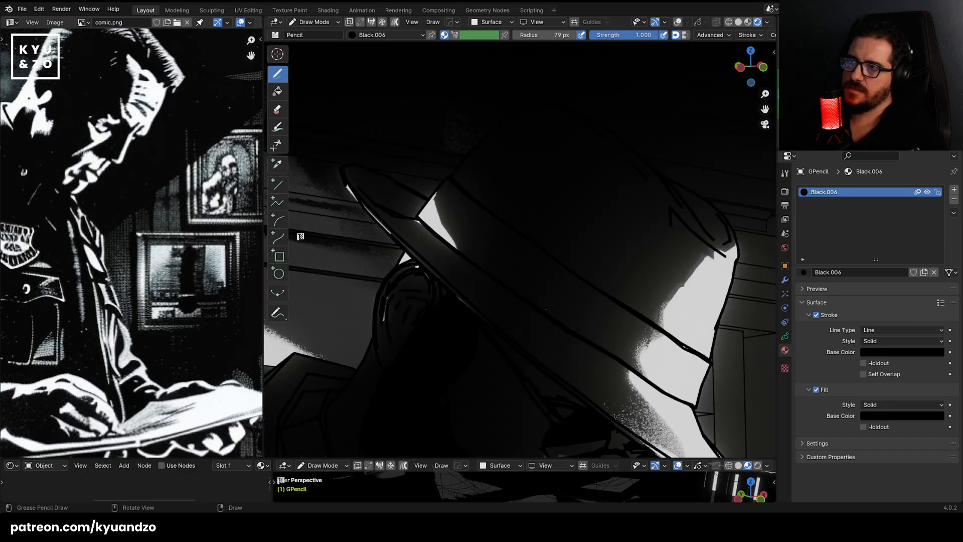
pyautogui.scroll(1, 546, 310)
pyautogui.keyDown('shift'); pyautogui.moveTo(546, 310); pyautogui.dragTo(492, 242, button='middle'); pyautogui.keyUp('shift')
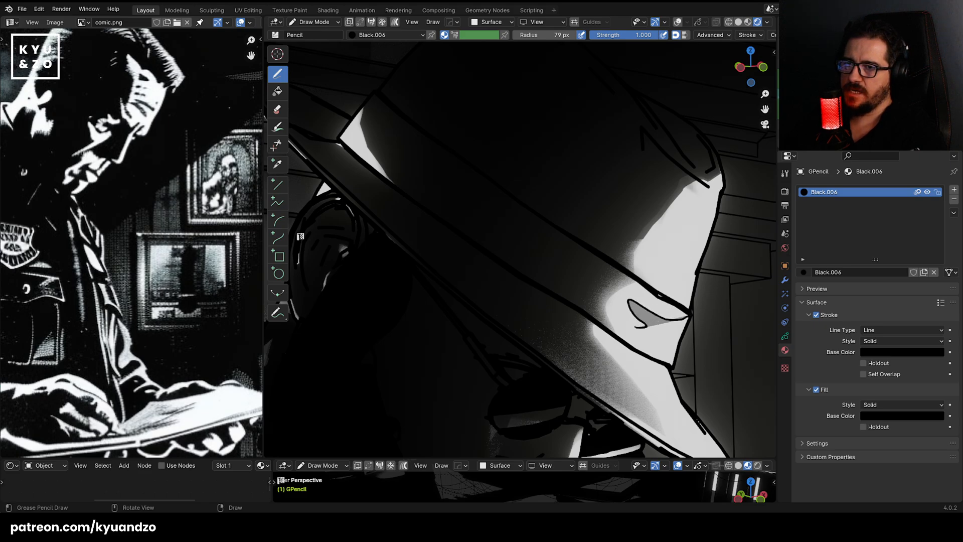
pyautogui.moveTo(618, 335); pyautogui.dragTo(593, 322)
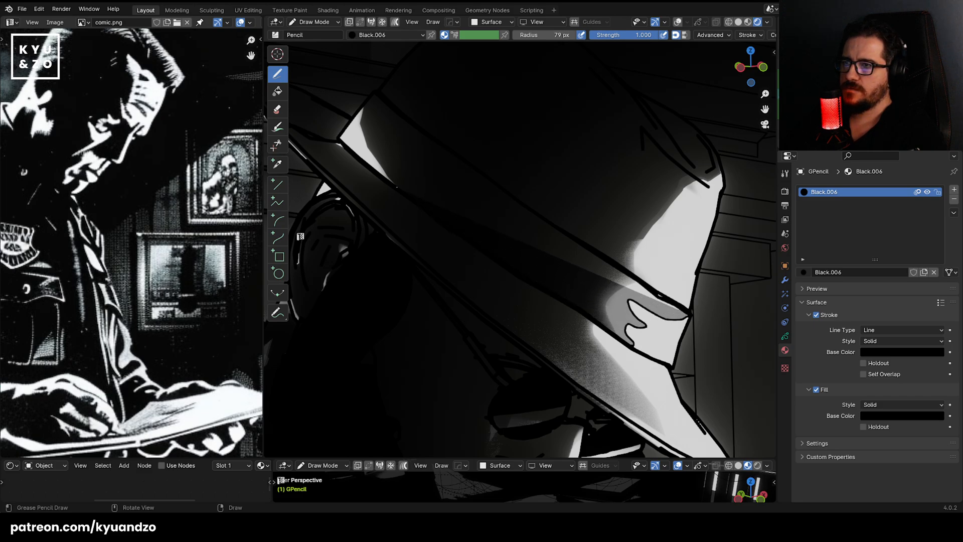
pyautogui.moveTo(355, 155); pyautogui.dragTo(360, 112)
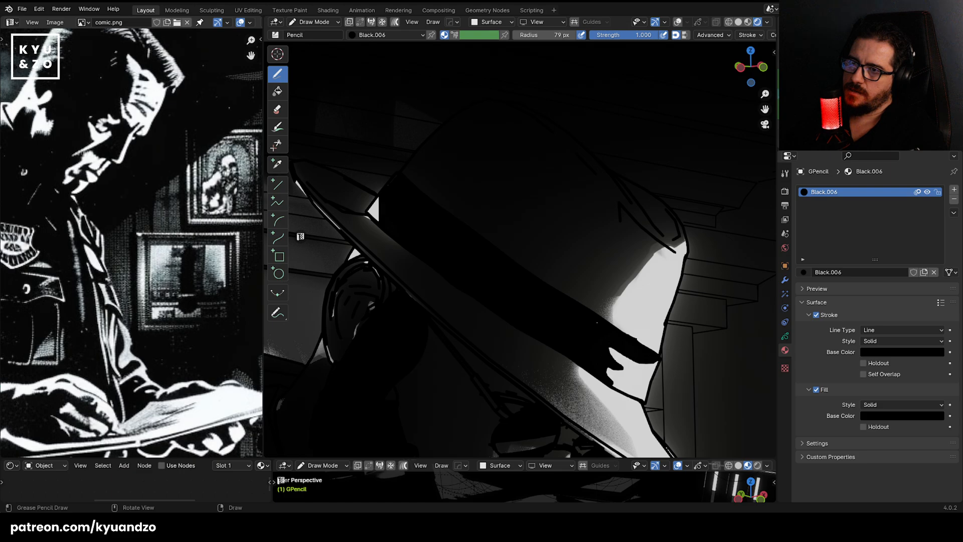
pyautogui.moveTo(593, 294)
pyautogui.mouseDown()
pyautogui.moveTo(577, 247)
pyautogui.moveTo(622, 234)
pyautogui.moveTo(684, 245)
pyautogui.moveTo(585, 152)
pyautogui.mouseUp()
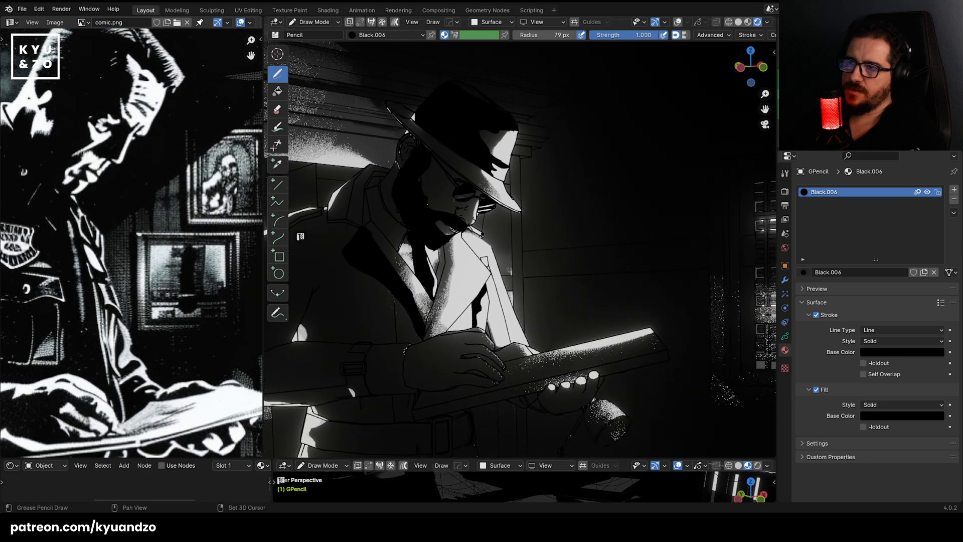
# Switch to Object Mode and select the GPencil object that holds the black fills.
pyautogui.click(302, 24)
pyautogui.click(309, 34)
pyautogui.click(595, 249)
pyautogui.scroll(-8, 356, 221)
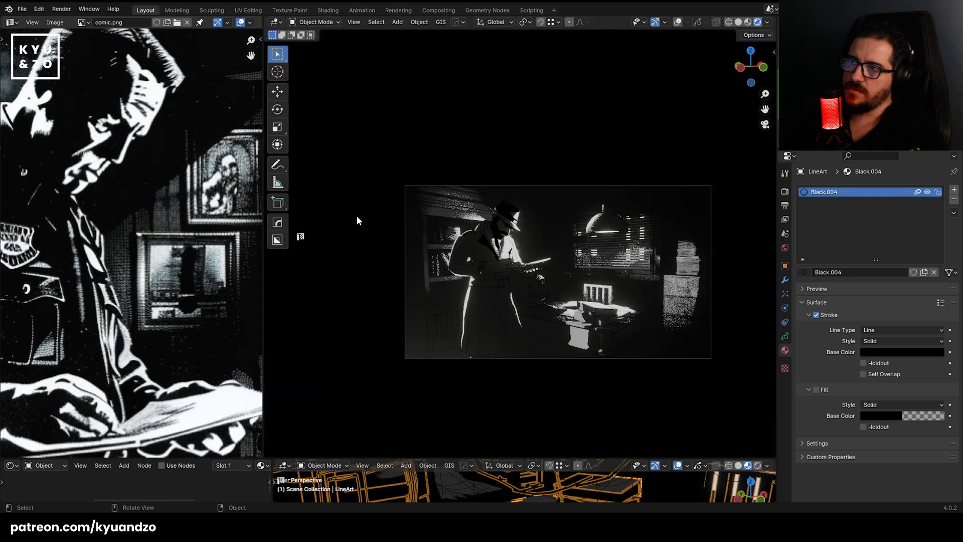
pyautogui.scroll(4, 357, 220)
pyautogui.scroll(3, 357, 220)
pyautogui.keyDown('shift'); pyautogui.moveTo(358, 221); pyautogui.dragTo(395, 322, button='middle'); pyautogui.keyUp('shift')
pyautogui.scroll(3, 385, 250)
pyautogui.click(472, 113)
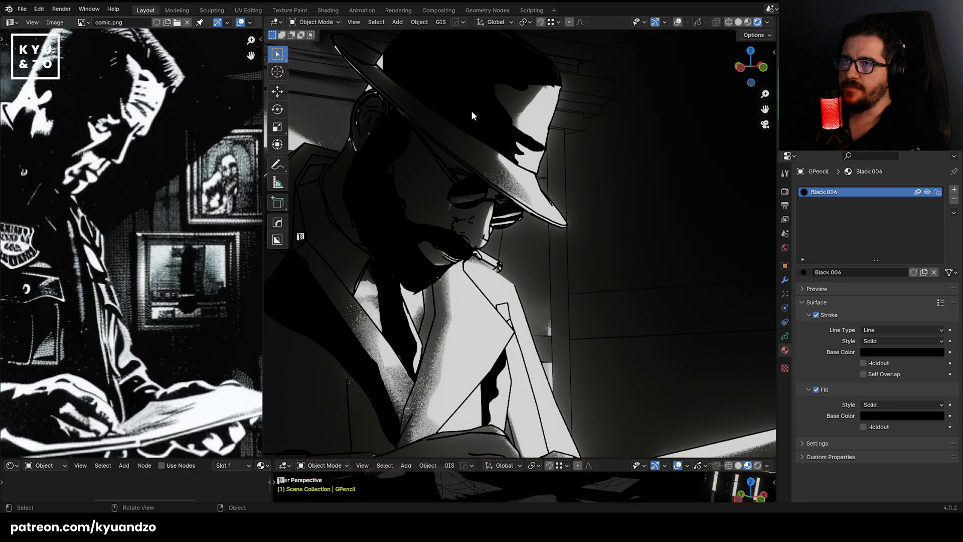
# Compare the comic reference's shading on the head and jacket with the shading on the detective figure.
pyautogui.scroll(-2, 70, 186)
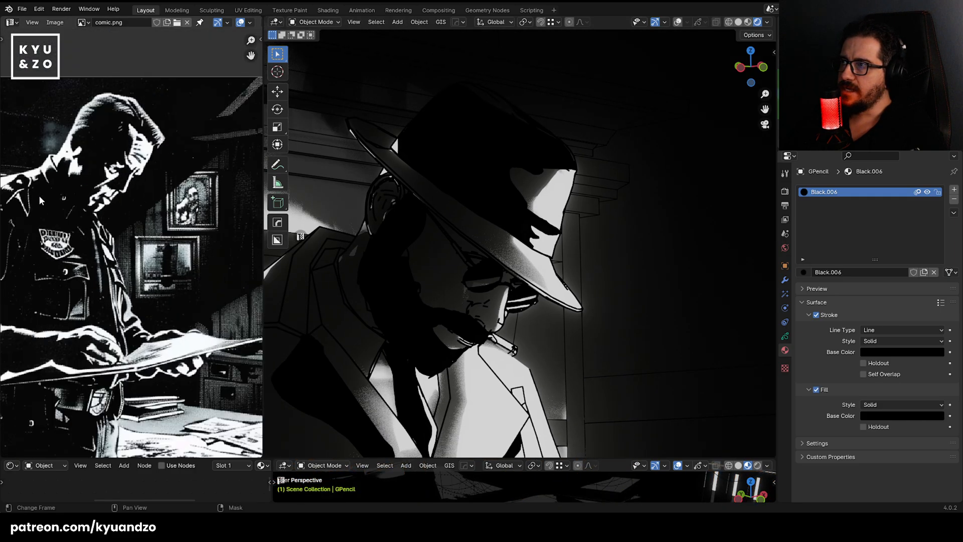
pyautogui.moveTo(76, 188); pyautogui.dragTo(166, 214, button='middle')
pyautogui.moveTo(210, 133); pyautogui.dragTo(158, 129, button='middle')
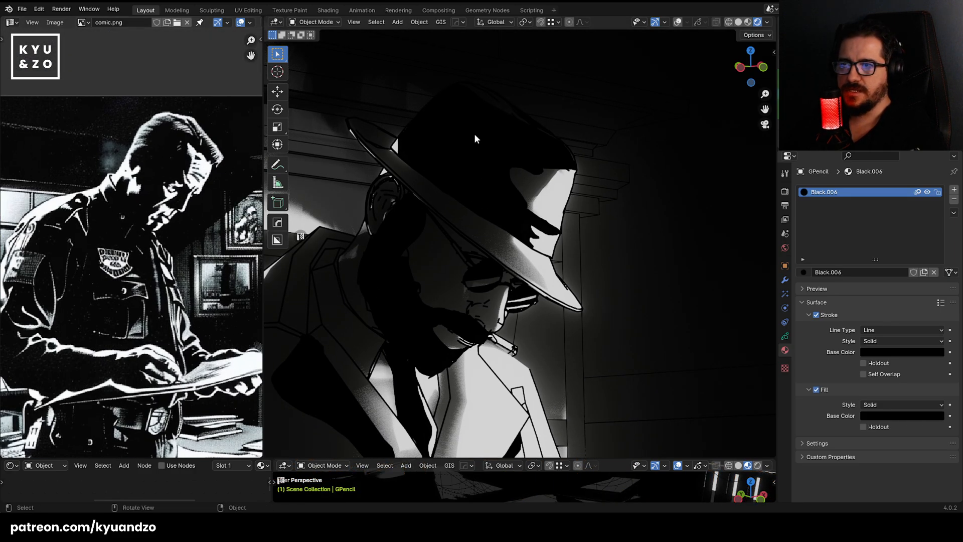
pyautogui.scroll(-5, 476, 139)
pyautogui.scroll(5, 394, 219)
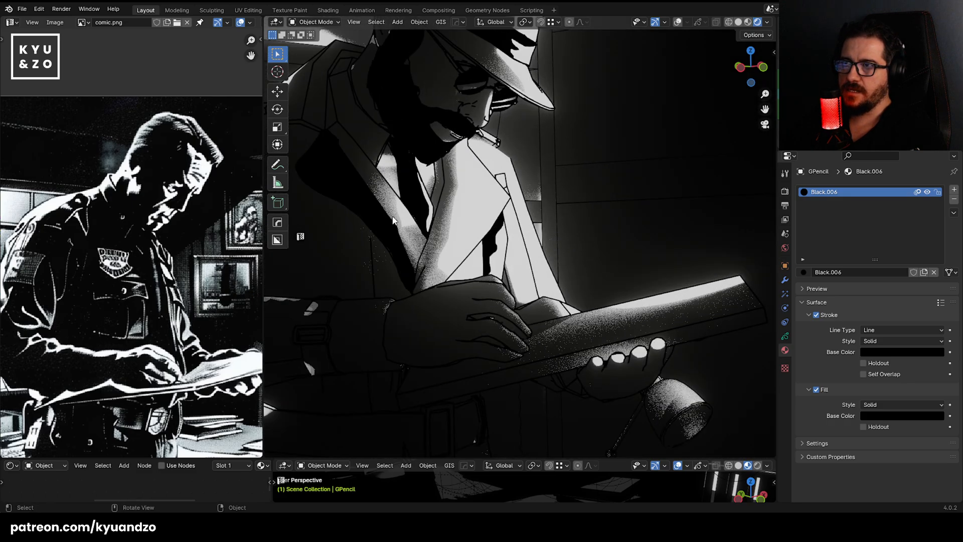
pyautogui.keyDown('shift'); pyautogui.moveTo(393, 220); pyautogui.dragTo(449, 300, button='middle'); pyautogui.keyUp('shift')
# Show the viewport overlays, then select the LineArt object around the figure and delete it.
pyautogui.click(560, 271)
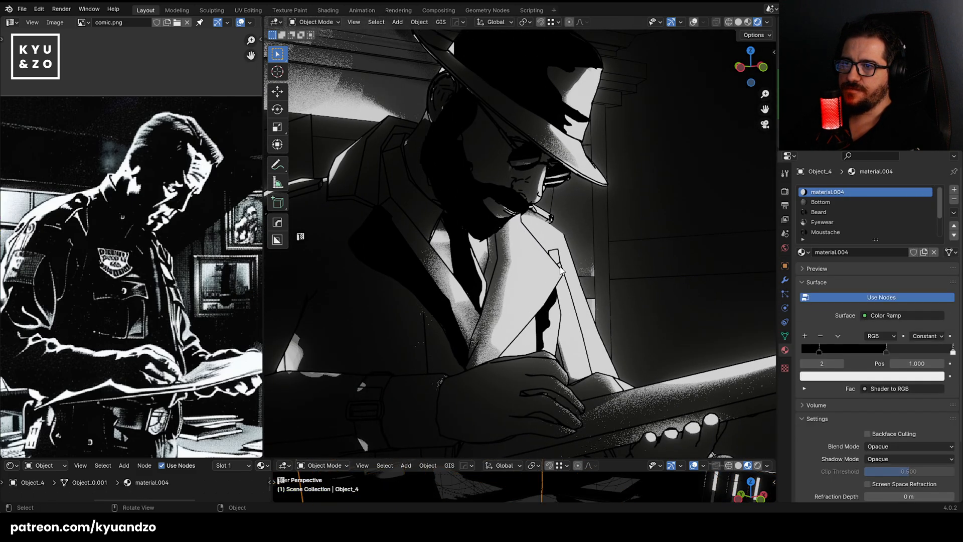
pyautogui.click(561, 271)
pyautogui.click(678, 24)
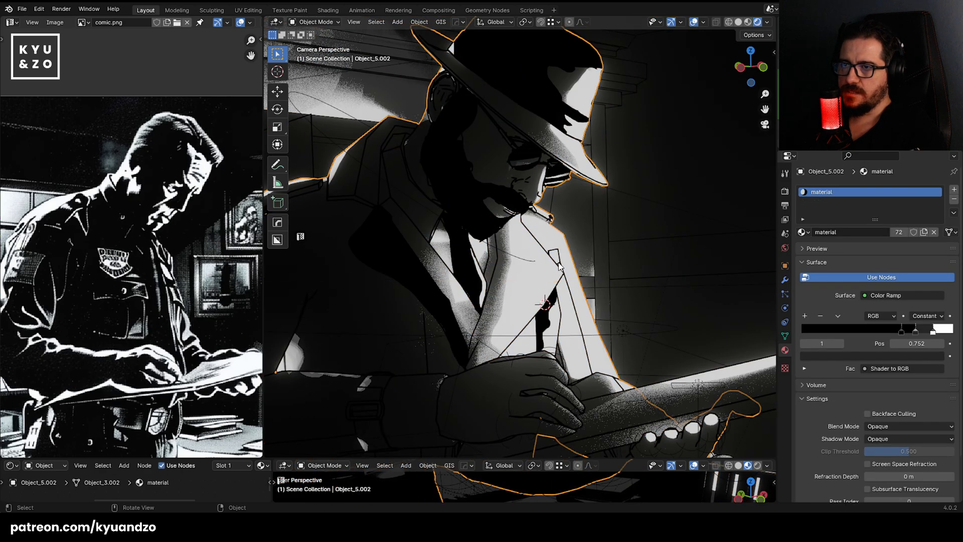
pyautogui.click(559, 263)
pyautogui.press('x')
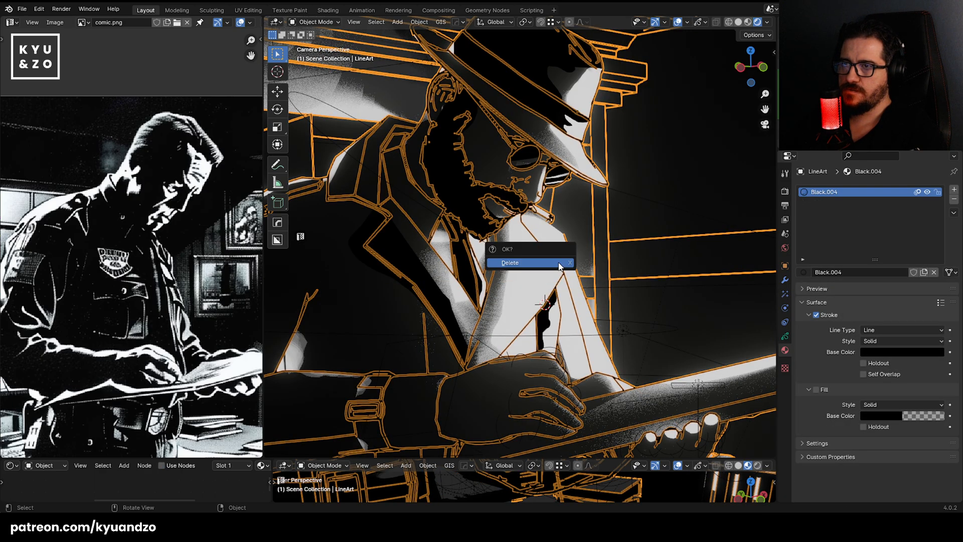
pyautogui.click(559, 264)
# Examine the detective's black fills without the outlines, both close up on the face and from farther away.
pyautogui.scroll(6, 504, 239)
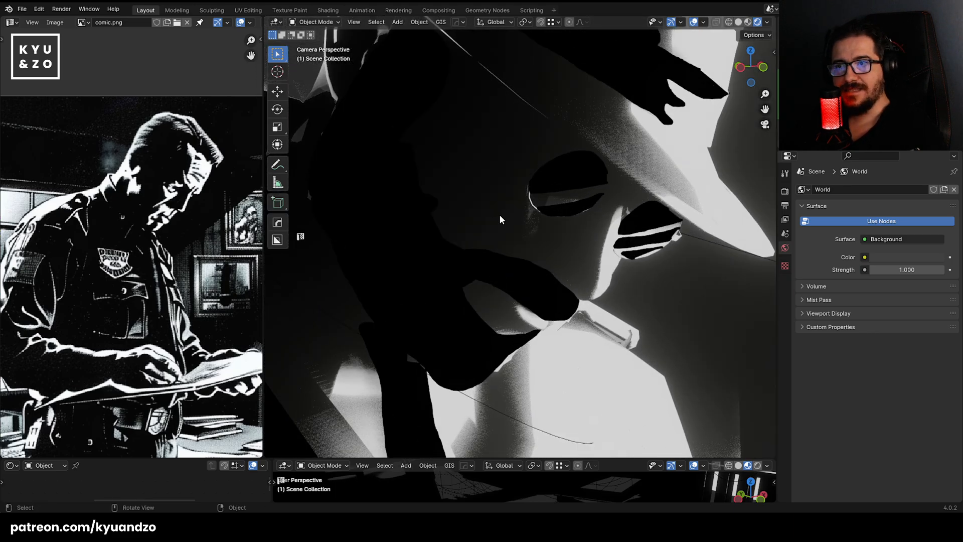
pyautogui.scroll(-6, 485, 198)
pyautogui.scroll(3, 485, 199)
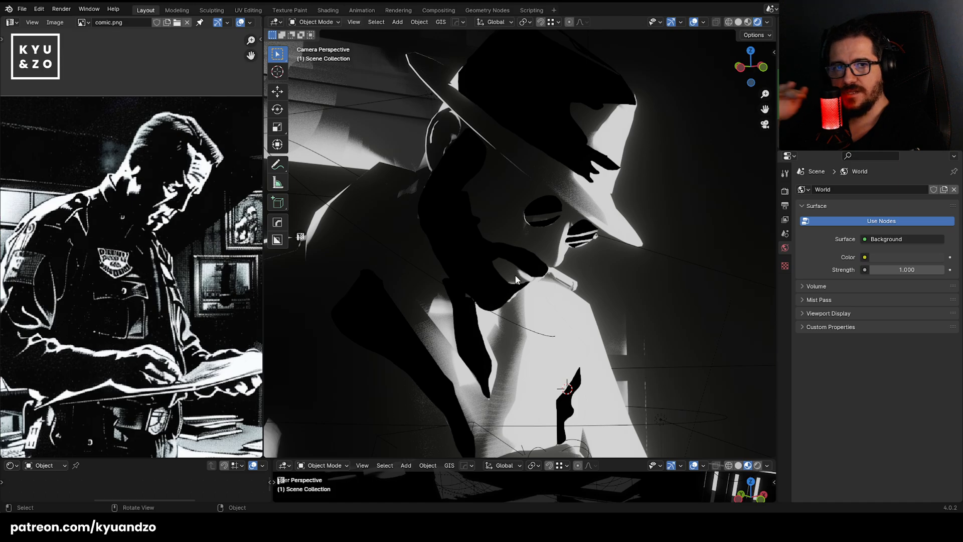
pyautogui.scroll(-5, 515, 274)
pyautogui.scroll(5, 515, 275)
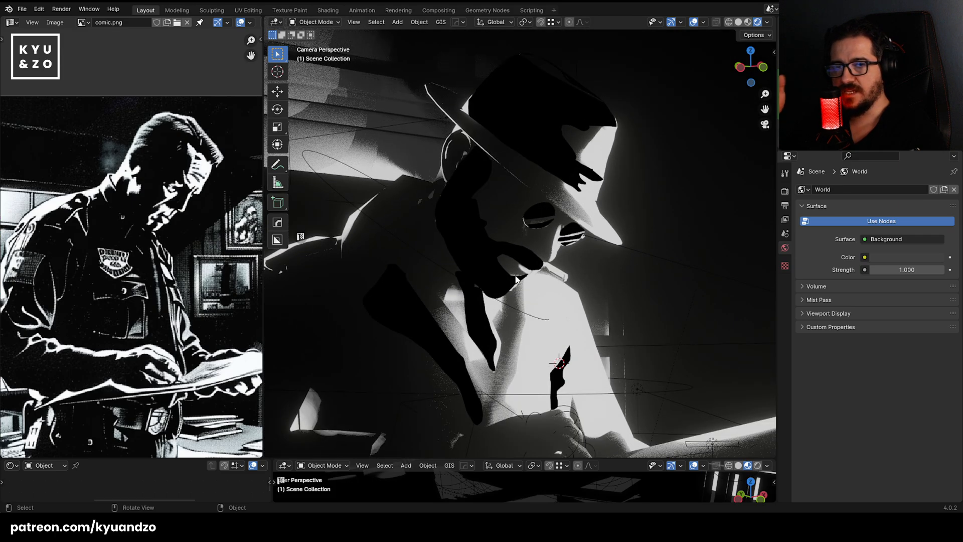
pyautogui.scroll(-3, 515, 279)
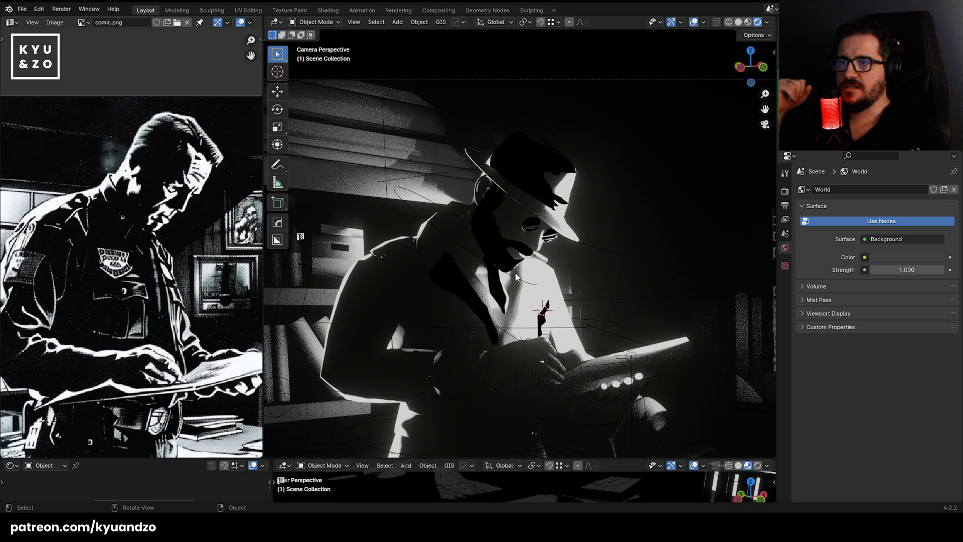
pyautogui.scroll(2, 515, 277)
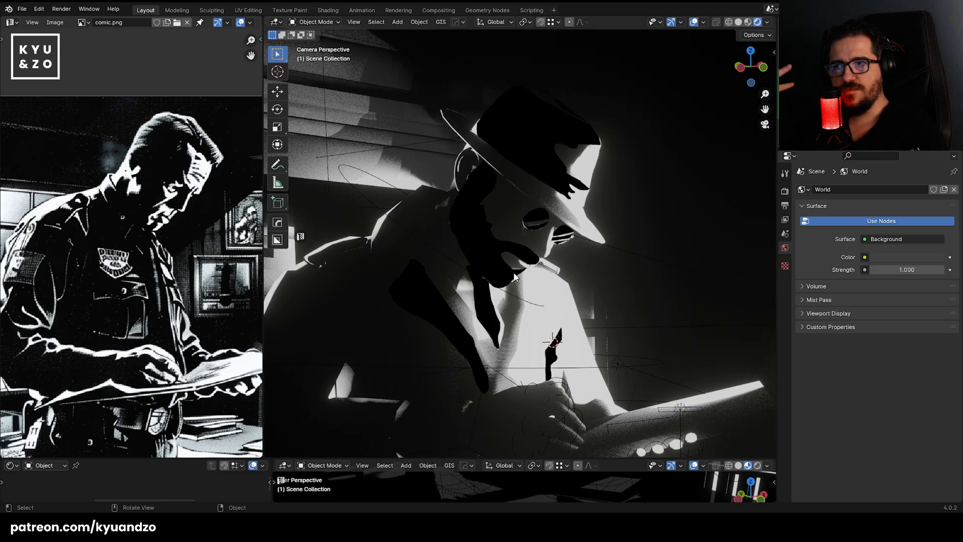
pyautogui.scroll(6, 490, 216)
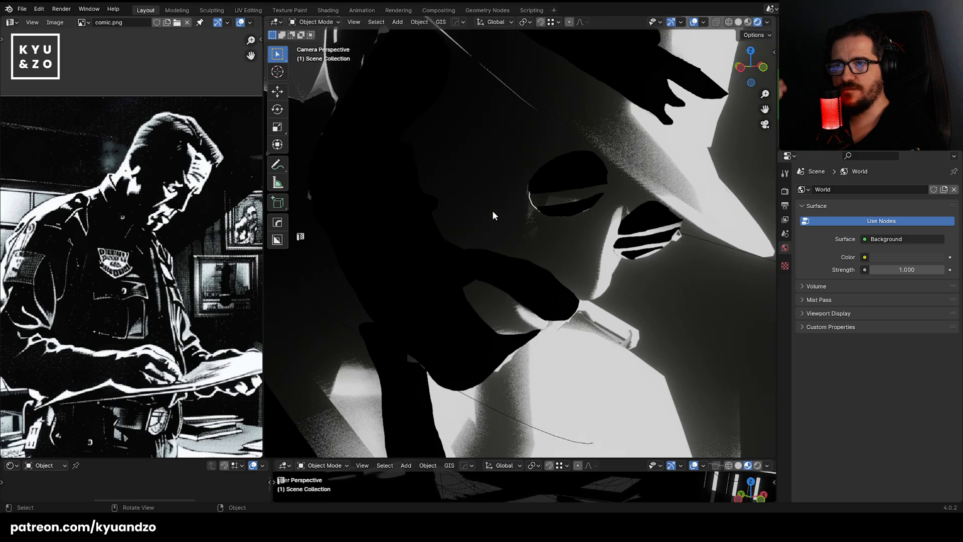
# Select the GPencil fills on the detective and lighten the fill colour of material Black.006 to a value of 0.071.
pyautogui.scroll(-5, 493, 216)
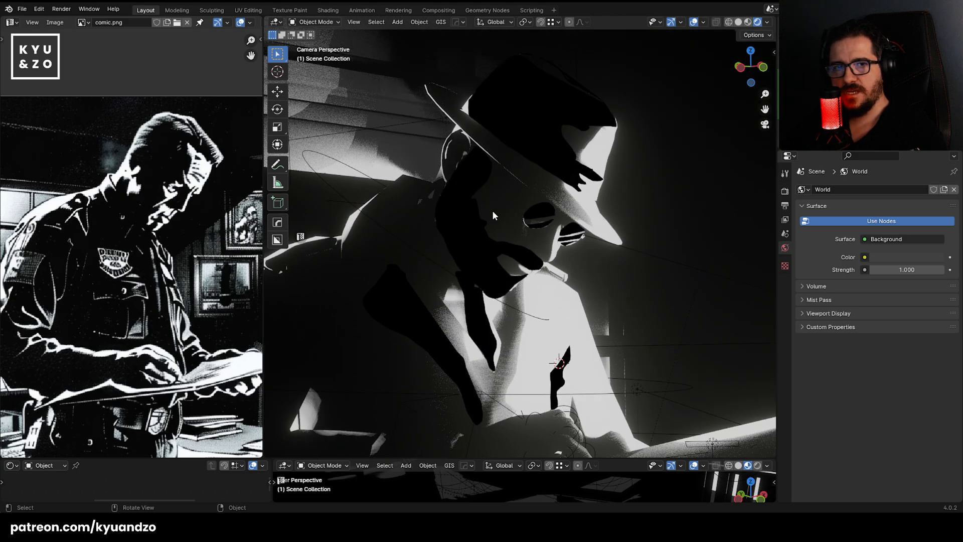
pyautogui.scroll(-5, 492, 215)
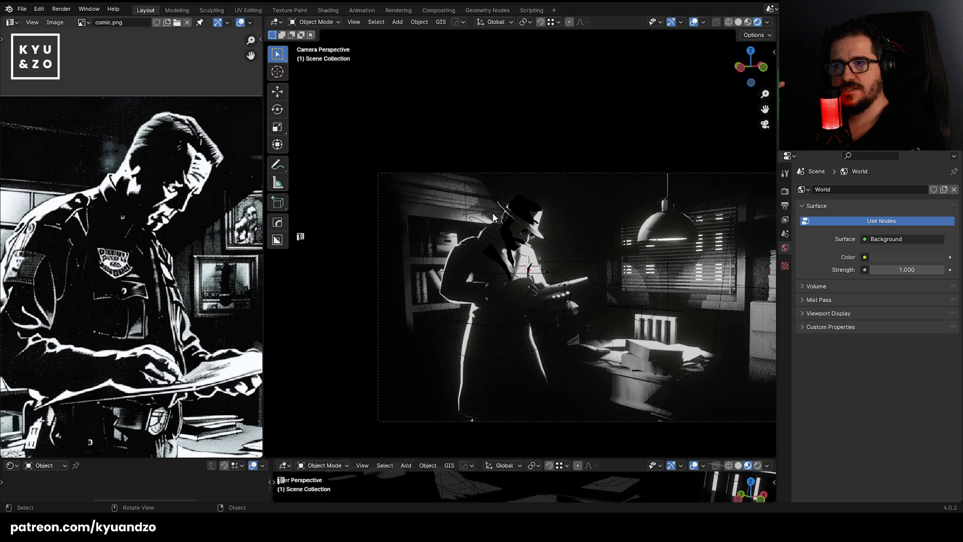
pyautogui.scroll(8, 493, 217)
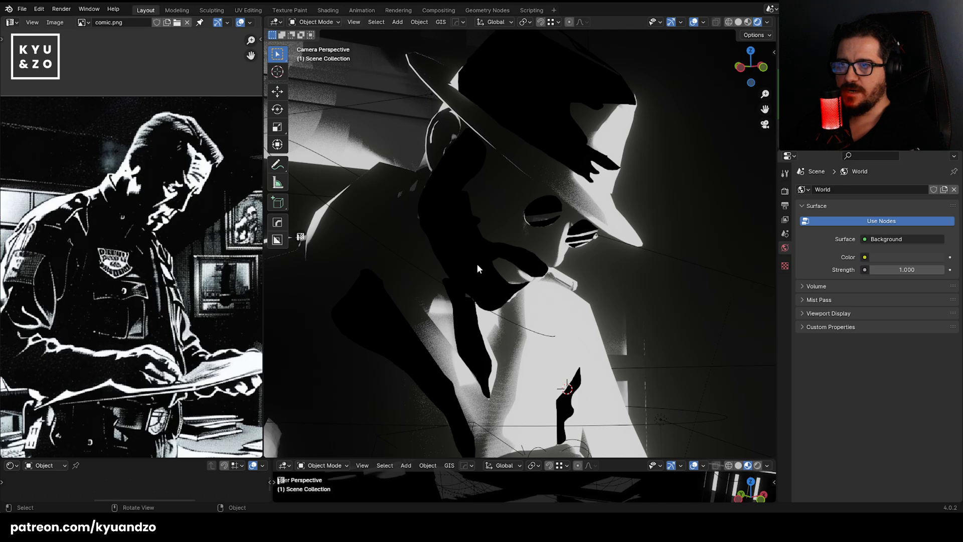
pyautogui.click(493, 216)
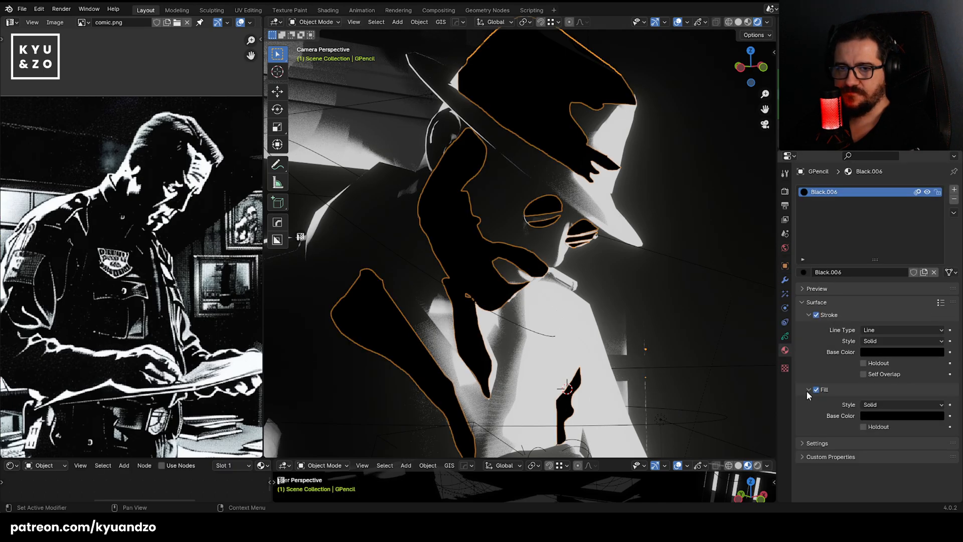
pyautogui.click(868, 353)
pyautogui.moveTo(937, 282)
pyautogui.mouseDown()
pyautogui.moveTo(936, 215)
pyautogui.moveTo(941, 286)
pyautogui.mouseUp()
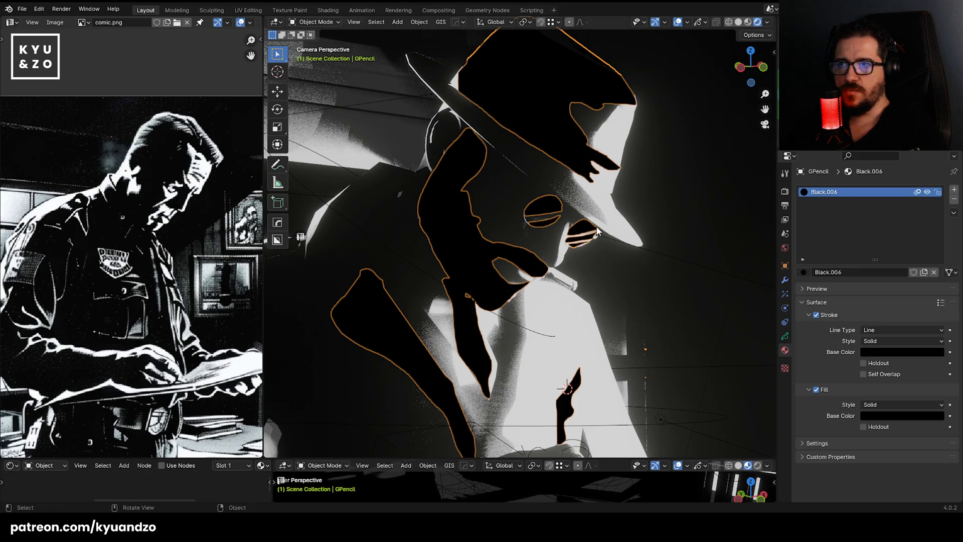
pyautogui.click(898, 418)
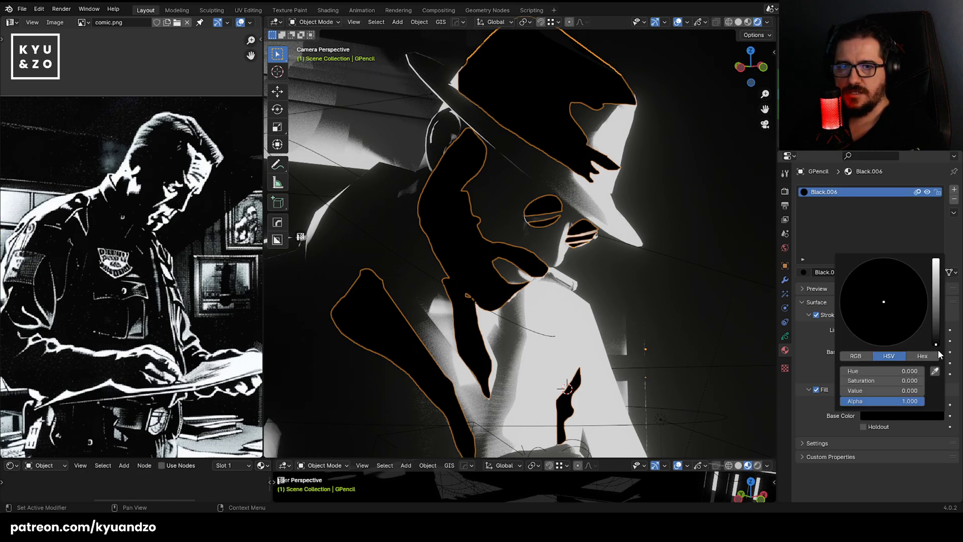
pyautogui.moveTo(936, 344); pyautogui.dragTo(936, 319)
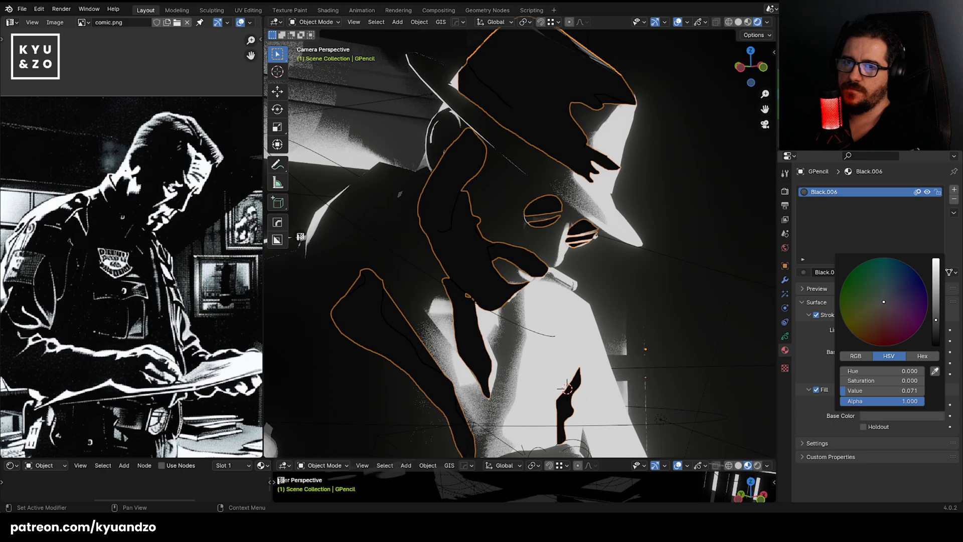
# Copy the fill colour's hex code 4B4B4B into the stroke base colour of material Black.006.
pyautogui.click(918, 357)
pyautogui.click(813, 358)
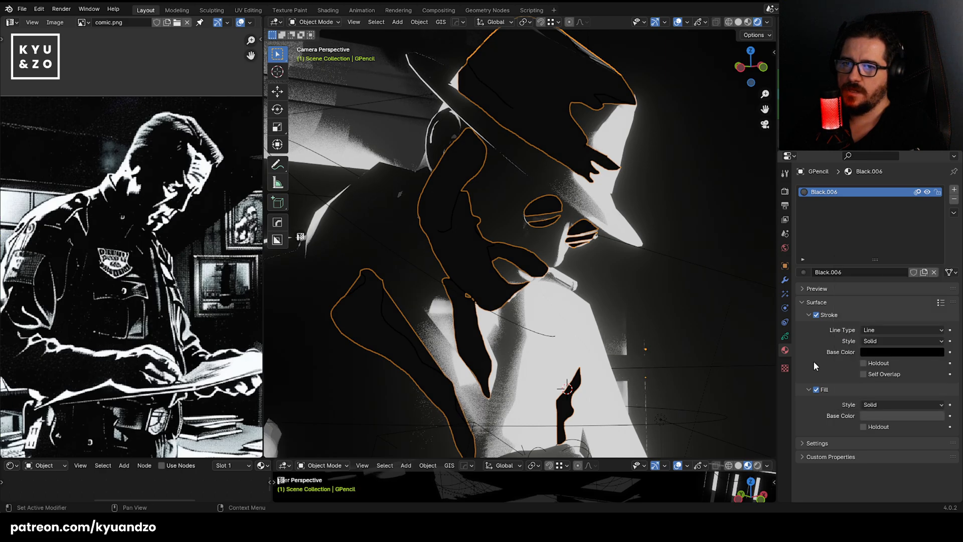
pyautogui.click(914, 353)
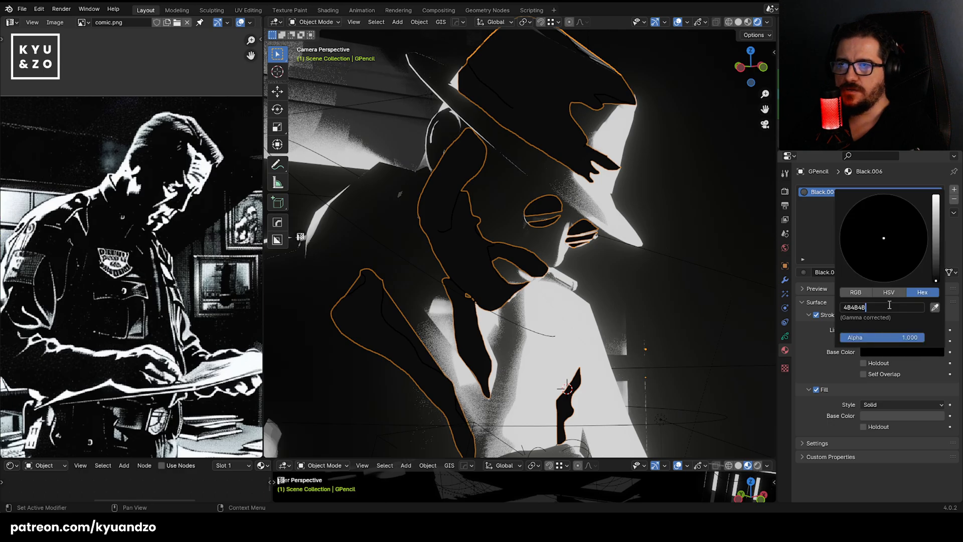
pyautogui.click(662, 263)
# Examine the recoloured GPencil fills against the detective's shadows, both close up on the face and across the whole frame.
pyautogui.scroll(-3, 578, 264)
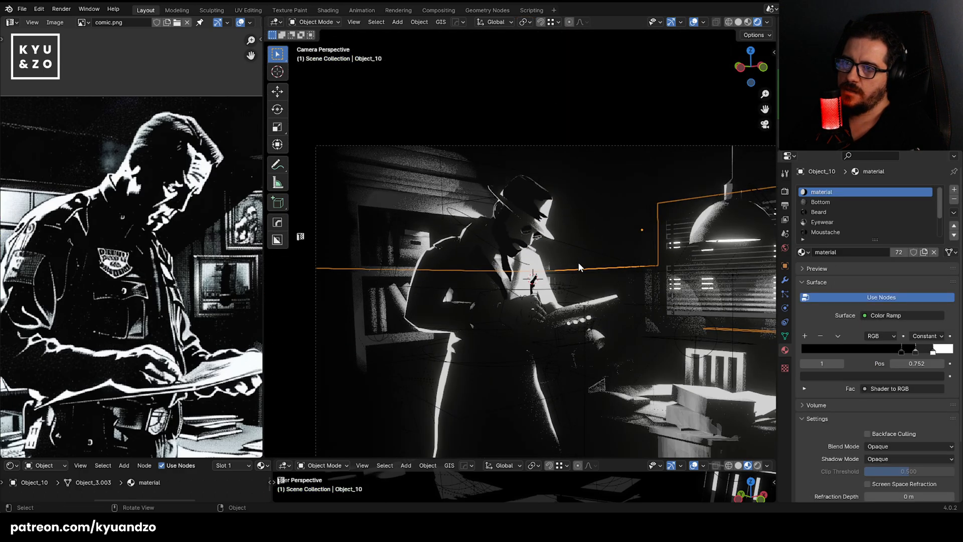
pyautogui.scroll(5, 468, 194)
pyautogui.click(467, 195)
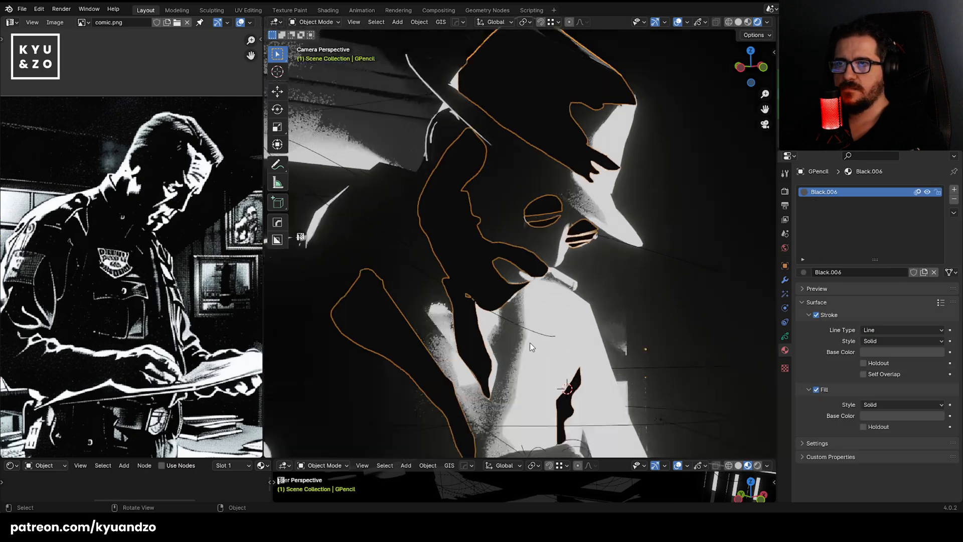
pyautogui.scroll(3, 528, 343)
pyautogui.scroll(-8, 682, 151)
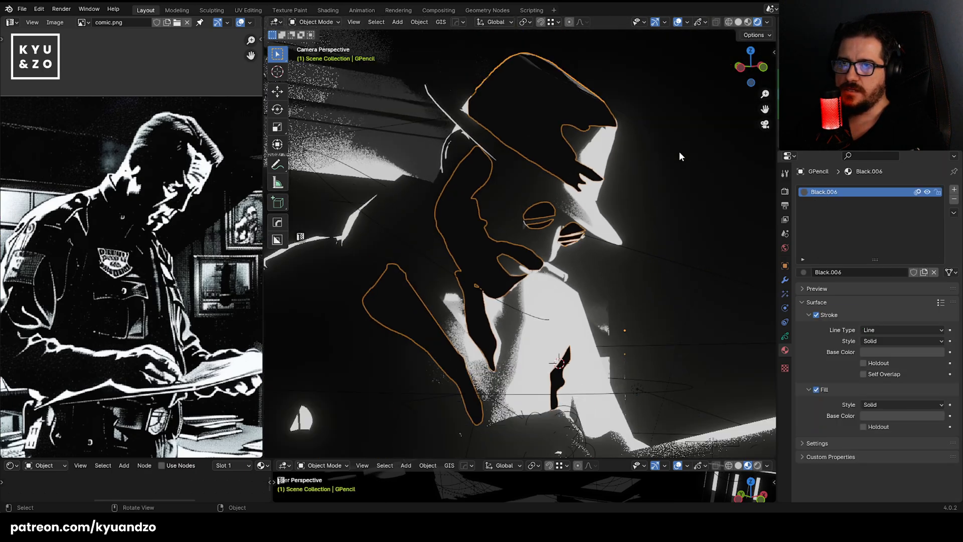
pyautogui.scroll(-8, 375, 341)
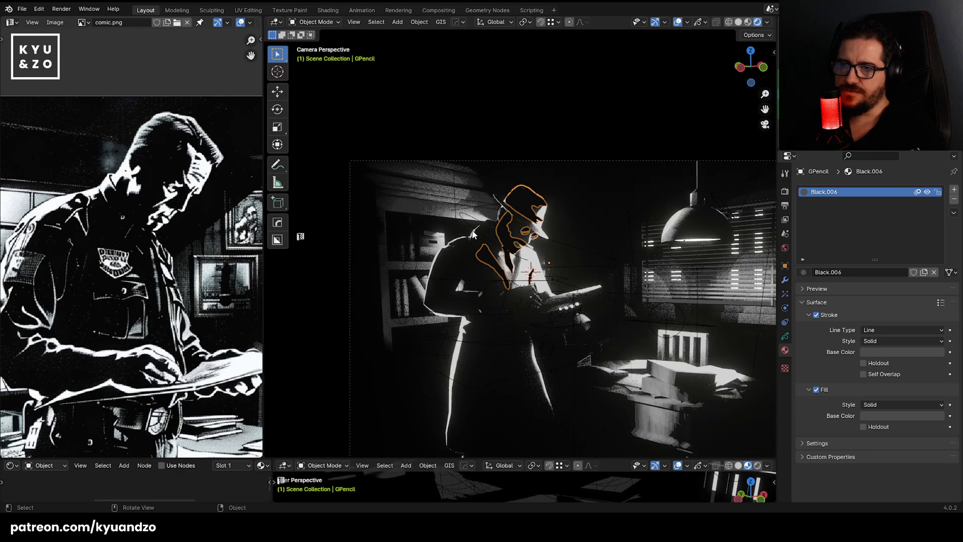
pyautogui.scroll(10, 474, 225)
pyautogui.scroll(3, 474, 226)
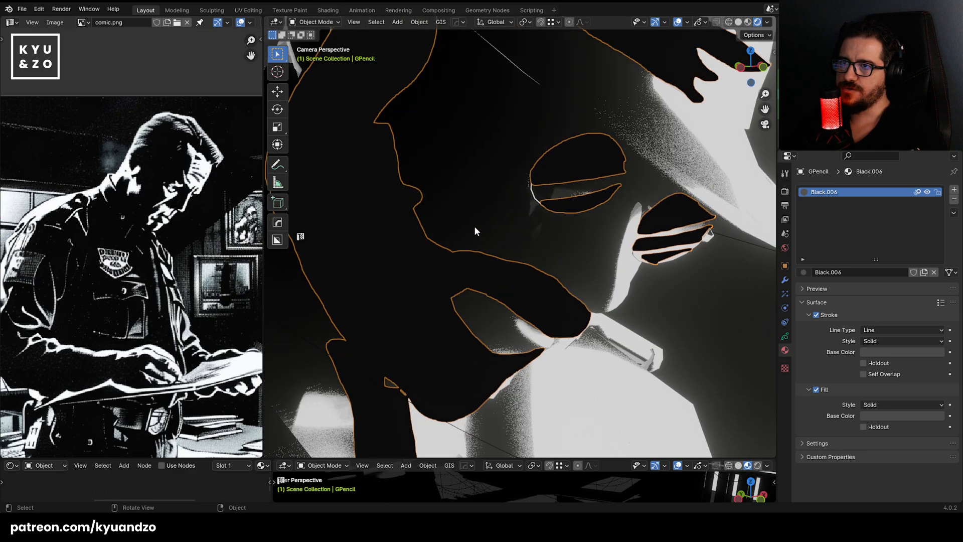
pyautogui.scroll(2, 433, 224)
pyautogui.scroll(-3, 433, 224)
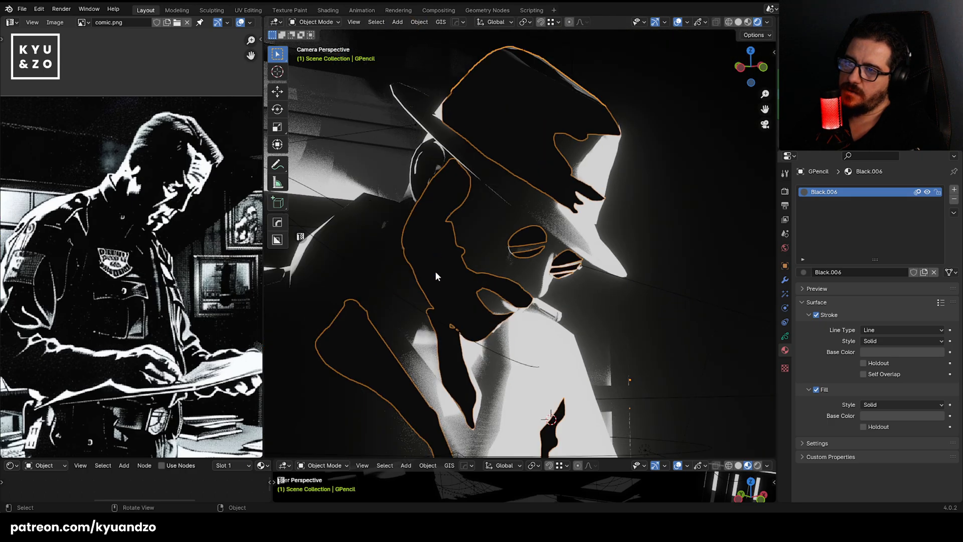
# Delete the GPencil fills to check the detective without hand-drawn shading, and undo the deletion.
pyautogui.press('Delete')
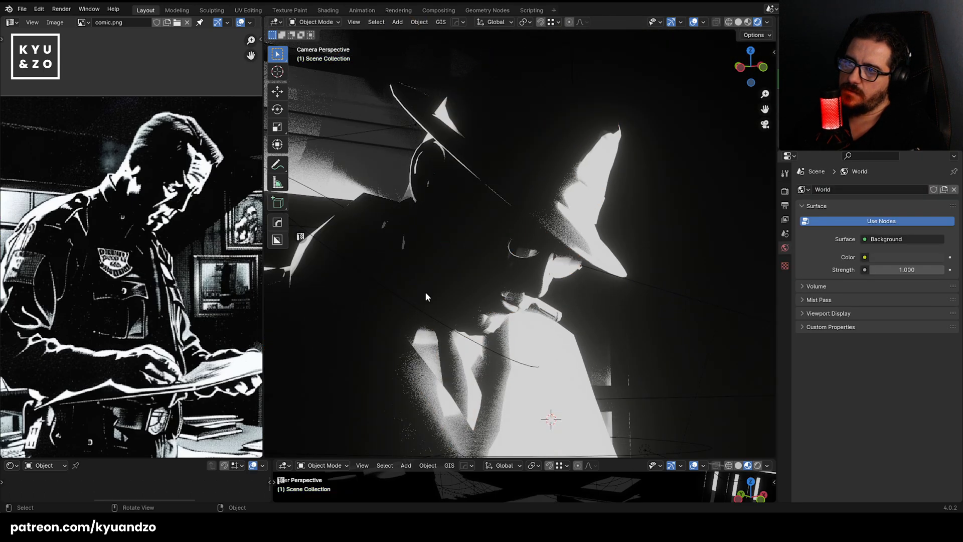
pyautogui.scroll(-3, 425, 286)
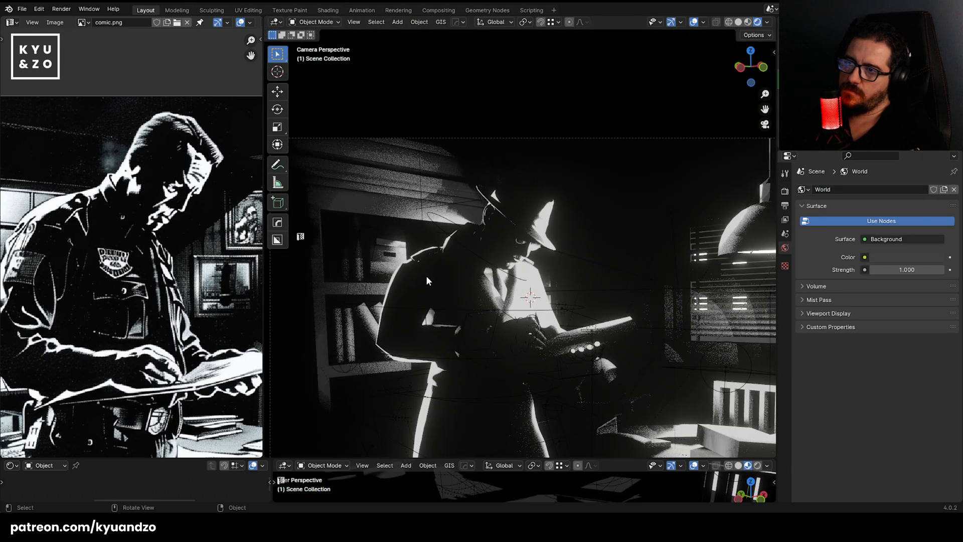
pyautogui.scroll(2, 427, 281)
pyautogui.scroll(-3, 451, 269)
pyautogui.scroll(3, 477, 258)
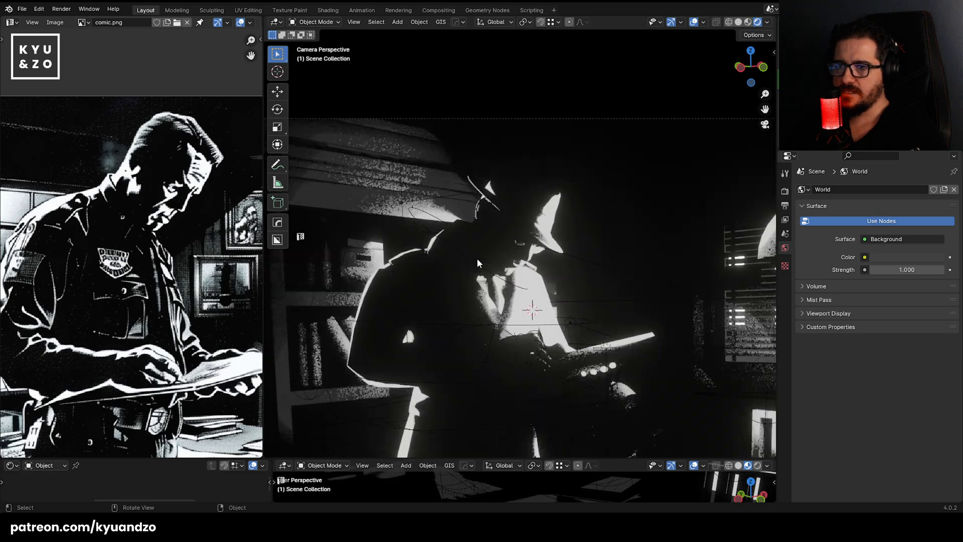
pyautogui.hotkey('ctrl', 'z')
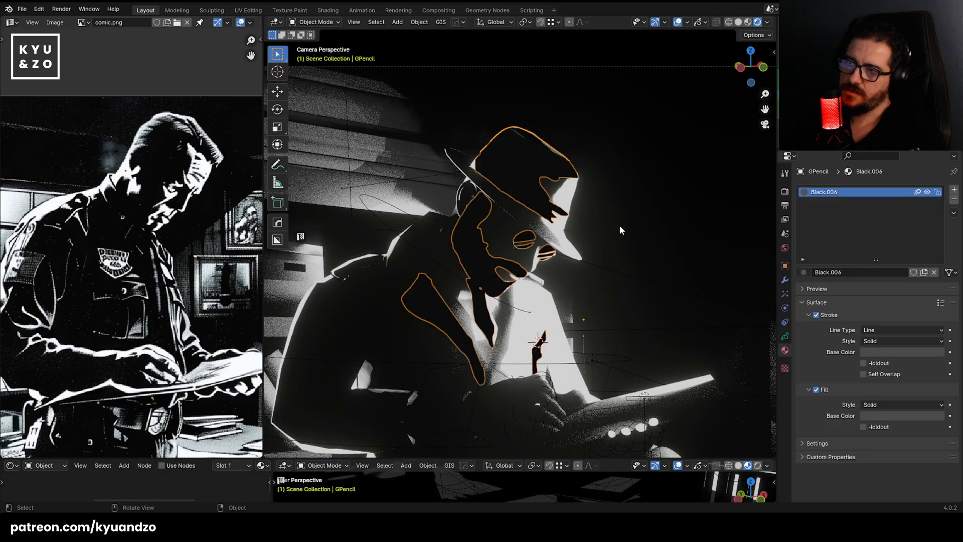
pyautogui.hotkey('ctrl', 'z')
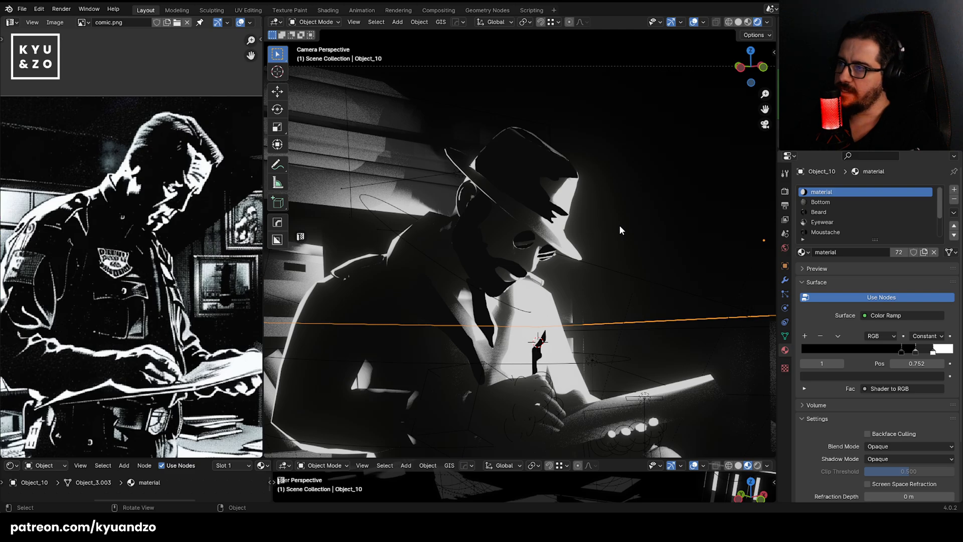
# Compare the comic reference's shading with the GPencil fills on the detective's jacket and shirt, and select the fills again.
pyautogui.moveTo(25, 286); pyautogui.dragTo(60, 275, button='middle')
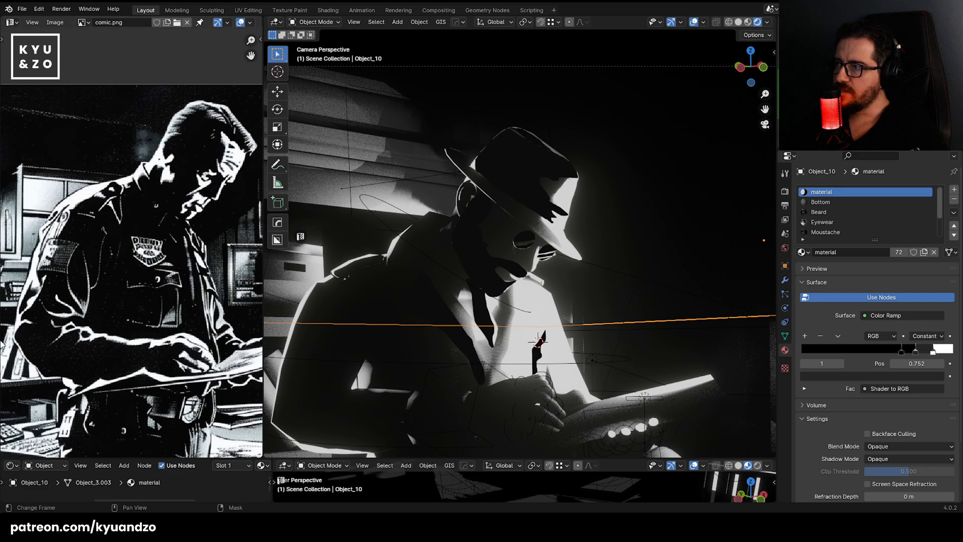
pyautogui.scroll(-5, 589, 231)
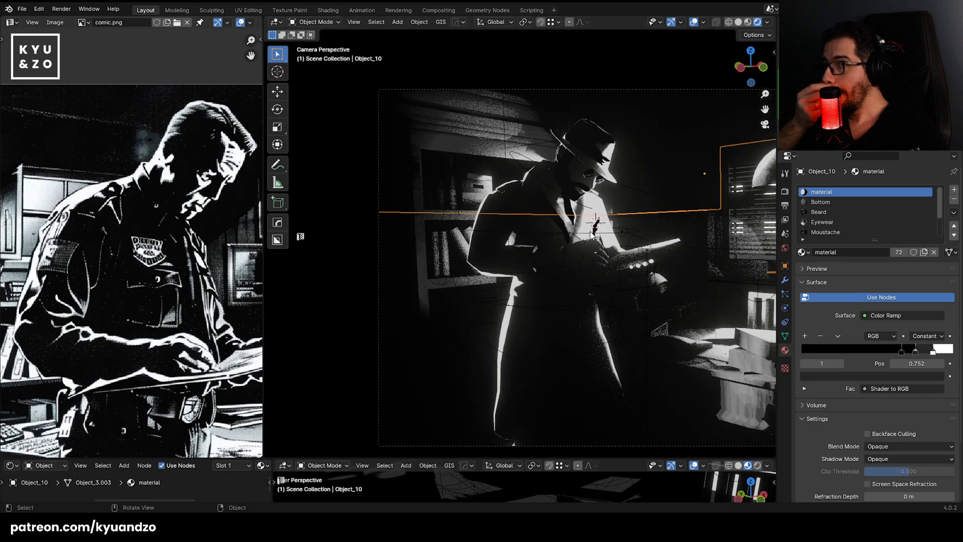
pyautogui.scroll(6, 592, 233)
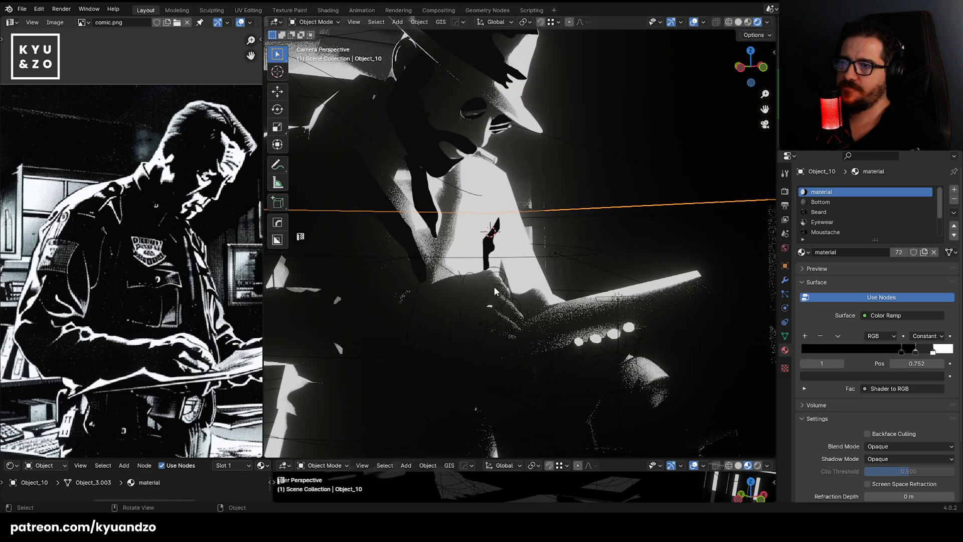
pyautogui.scroll(4, 493, 287)
pyautogui.click(441, 256)
pyautogui.click(429, 255)
pyautogui.keyDown('shift'); pyautogui.moveTo(420, 262); pyautogui.dragTo(572, 285, button='middle'); pyautogui.keyUp('shift')
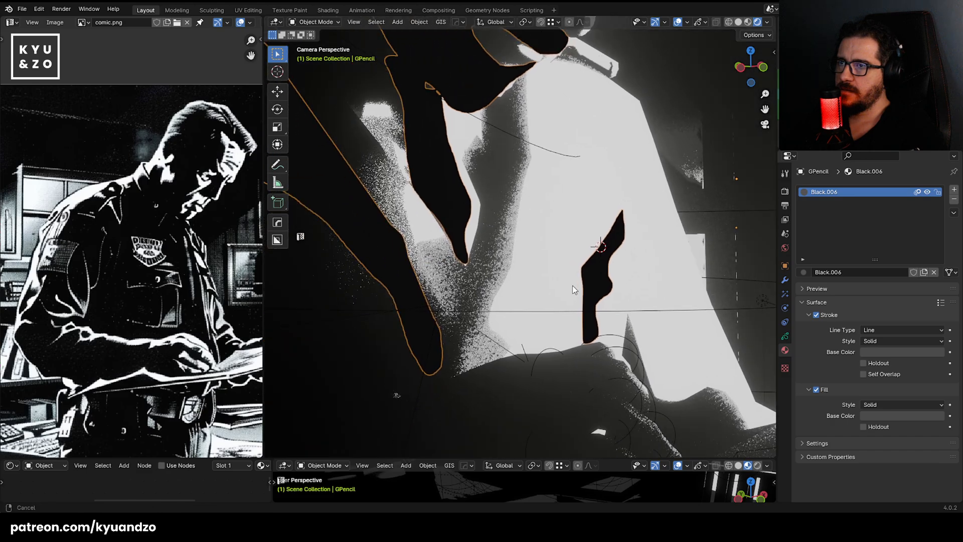
pyautogui.press('g')
pyautogui.rightClick(560, 234)
pyautogui.keyDown('shift'); pyautogui.moveTo(645, 237); pyautogui.dragTo(553, 238, button='middle'); pyautogui.keyUp('shift')
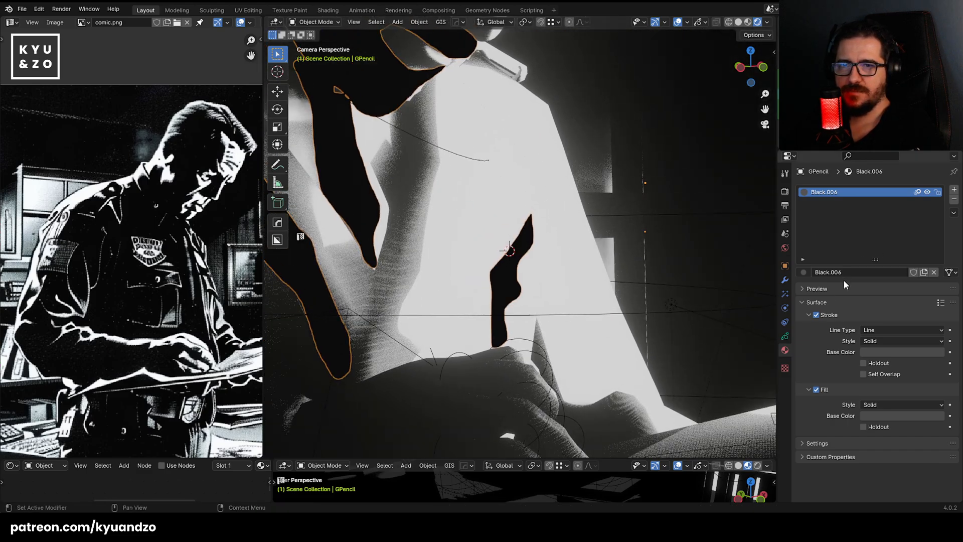
pyautogui.scroll(-5, 426, 233)
pyautogui.scroll(2, 426, 234)
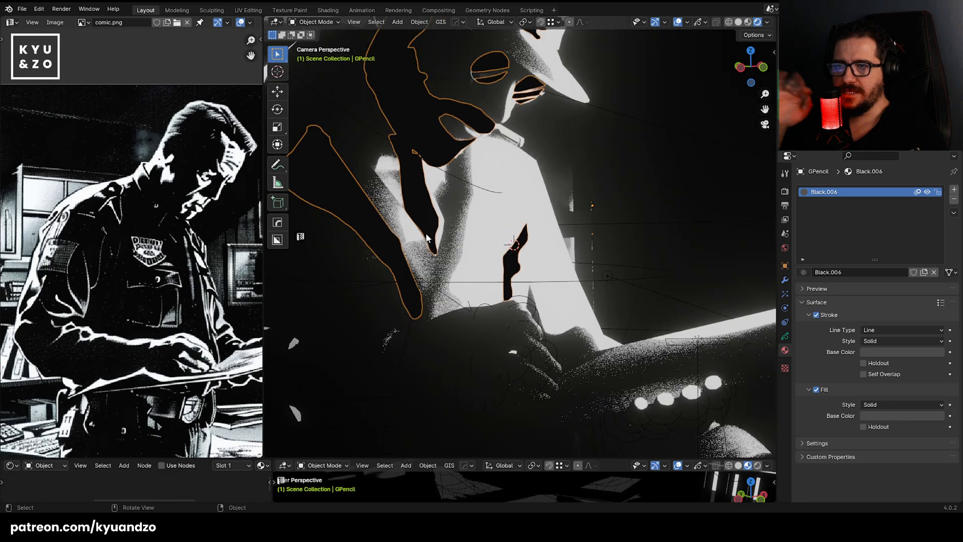
pyautogui.scroll(4, 426, 234)
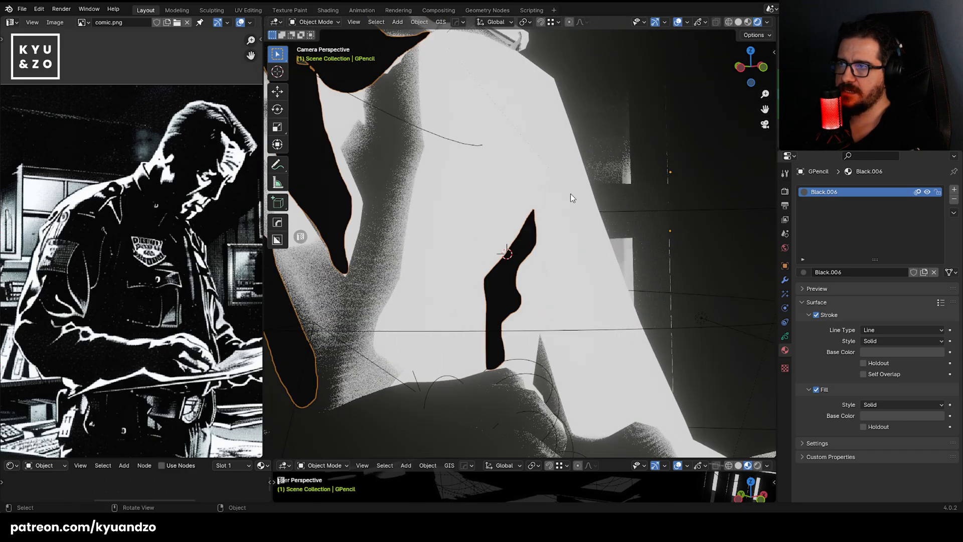
# Remove the GPencil object temporarily to review the window, desk and whole scene without the fills, and restore it.
pyautogui.press('Delete')
pyautogui.scroll(-4, 570, 194)
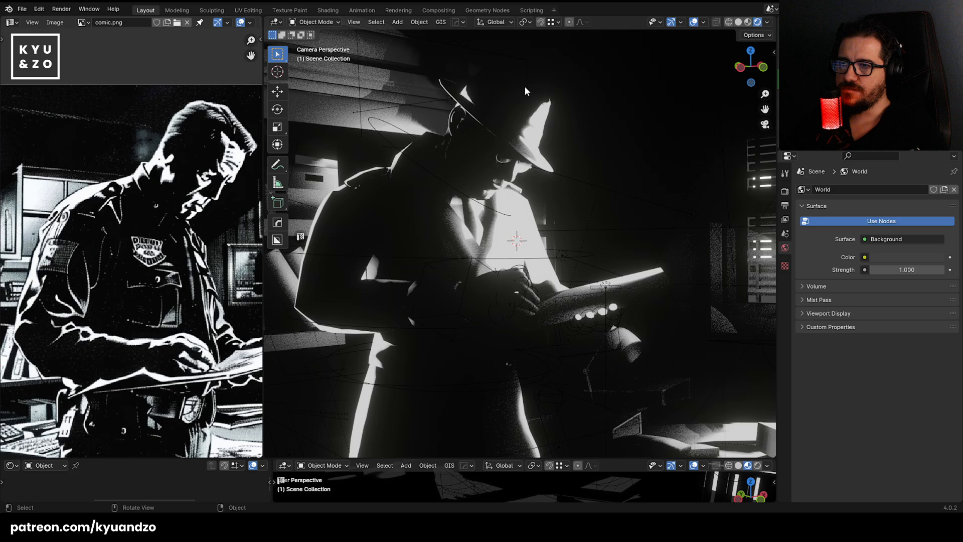
pyautogui.keyDown('shift'); pyautogui.moveTo(665, 288); pyautogui.dragTo(374, 243, button='middle'); pyautogui.keyUp('shift')
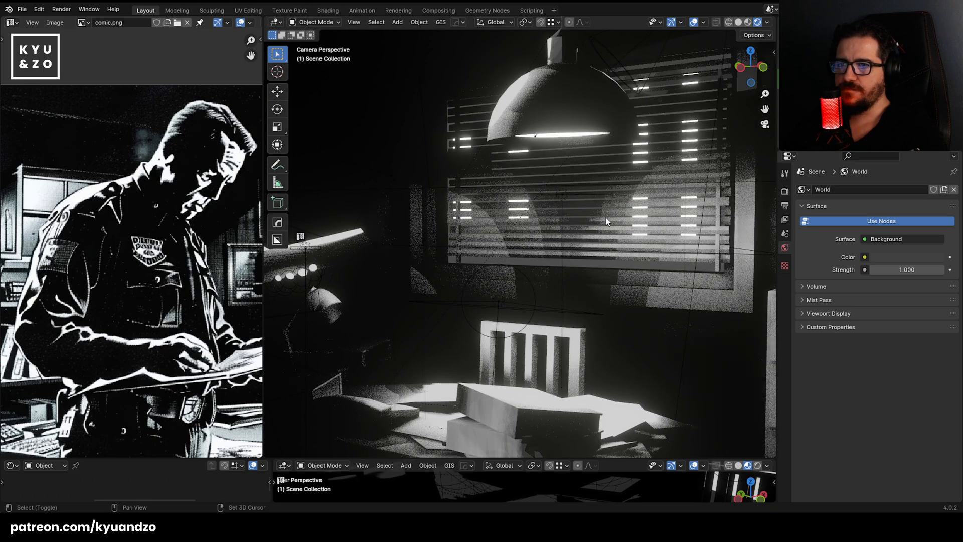
pyautogui.scroll(-7, 564, 226)
pyautogui.keyDown('shift'); pyautogui.moveTo(390, 221); pyautogui.dragTo(484, 224, button='middle'); pyautogui.keyUp('shift')
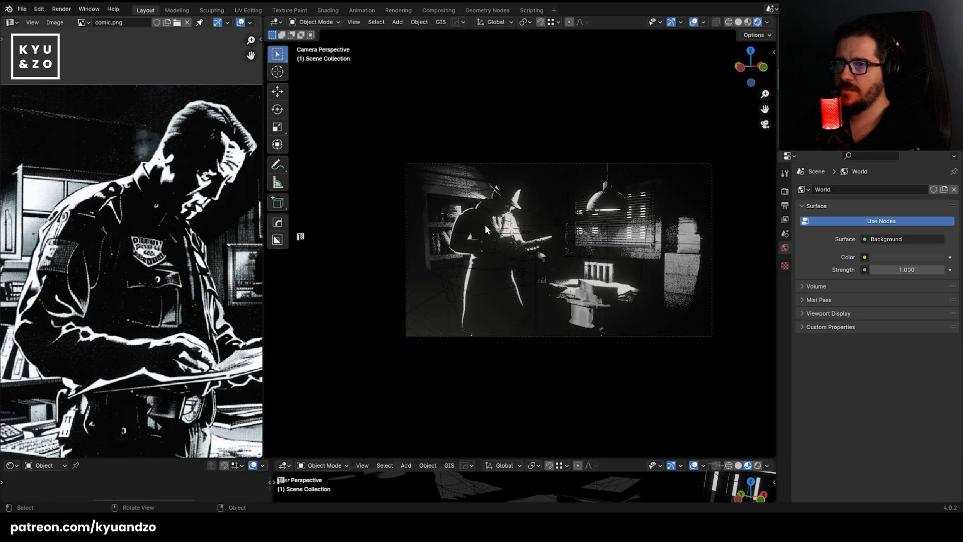
pyautogui.scroll(6, 426, 248)
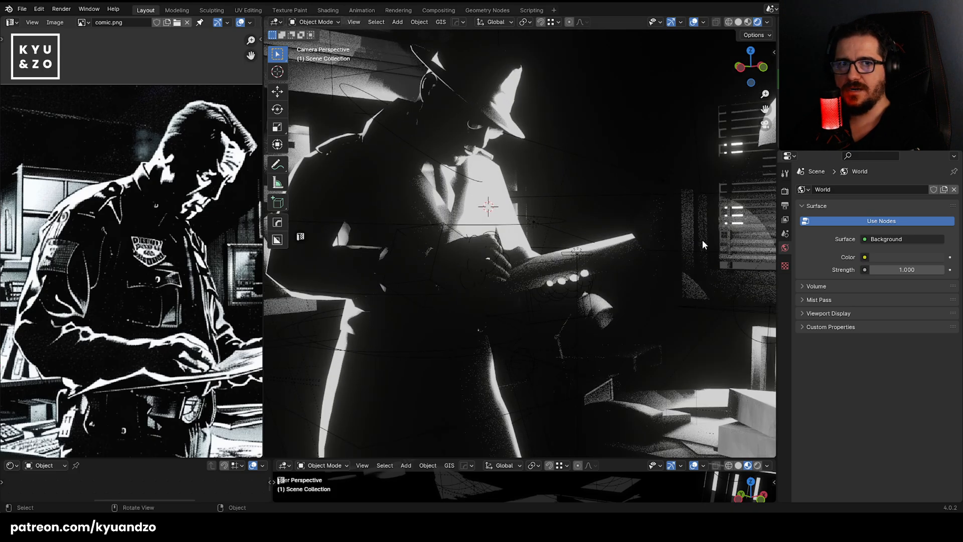
pyautogui.scroll(4, 473, 308)
pyautogui.click(492, 334)
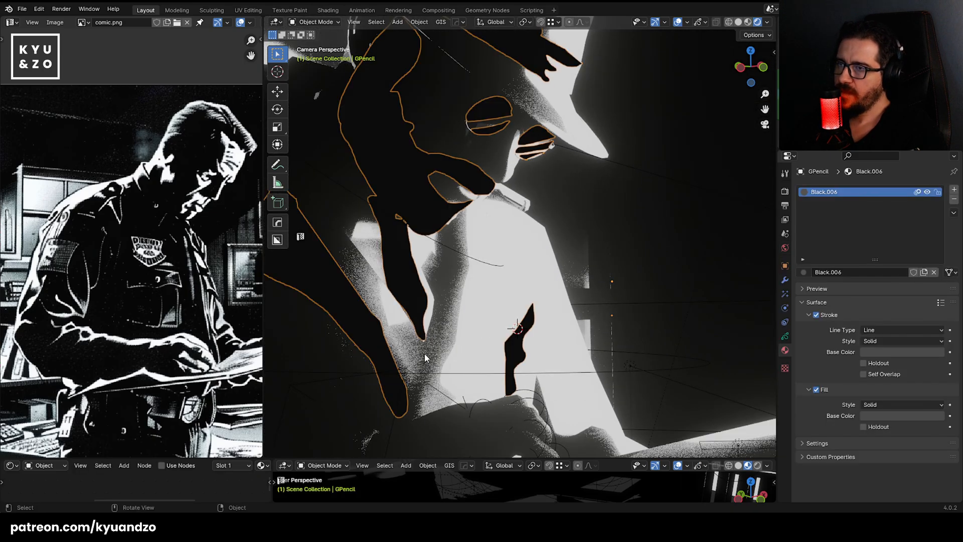
# Add a second material slot to the GPencil object, assign Black.006 to it, and make it a separate copy.
pyautogui.scroll(2, 516, 259)
pyautogui.keyDown('shift'); pyautogui.moveTo(655, 366); pyautogui.dragTo(589, 354, button='middle'); pyautogui.keyUp('shift')
pyautogui.scroll(5, 589, 354)
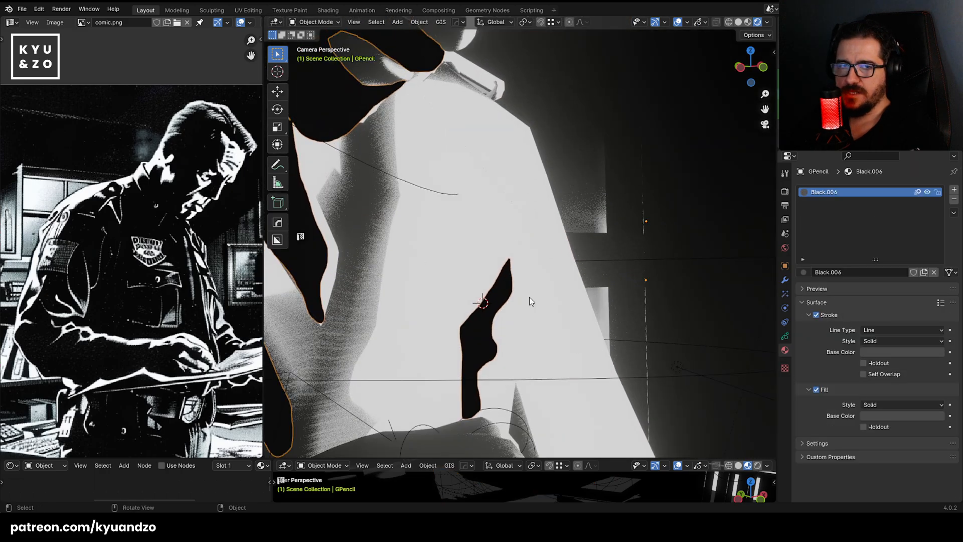
pyautogui.moveTo(412, 160)
pyautogui.keyDown('shift'); pyautogui.mouseDown(button='middle')
pyautogui.moveTo(531, 247)
pyautogui.moveTo(505, 276)
pyautogui.mouseUp(button='middle'); pyautogui.keyUp('shift')
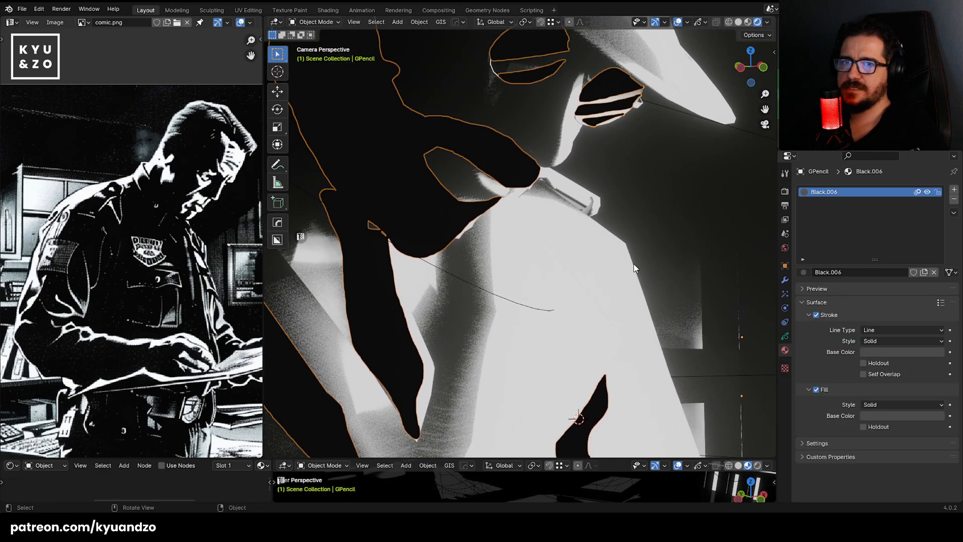
pyautogui.click(954, 190)
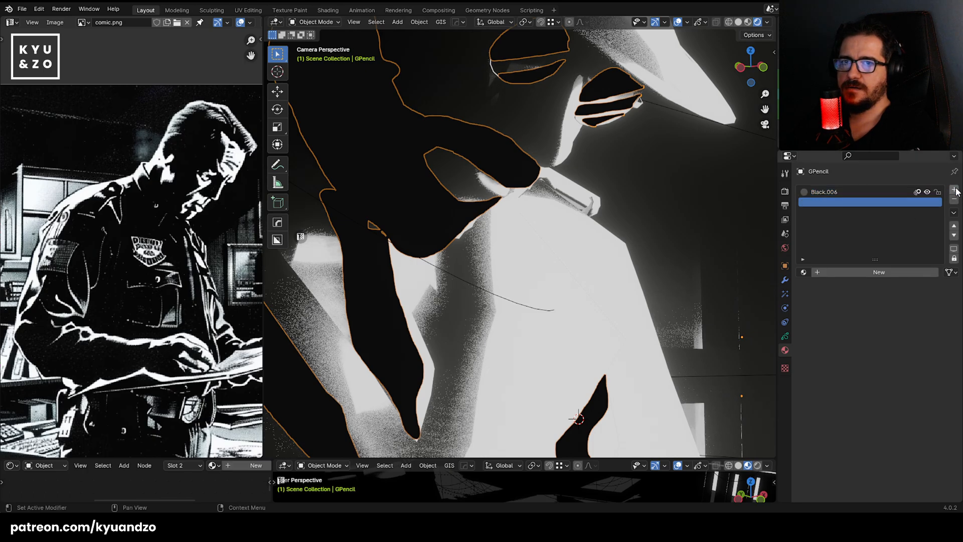
pyautogui.click(954, 199)
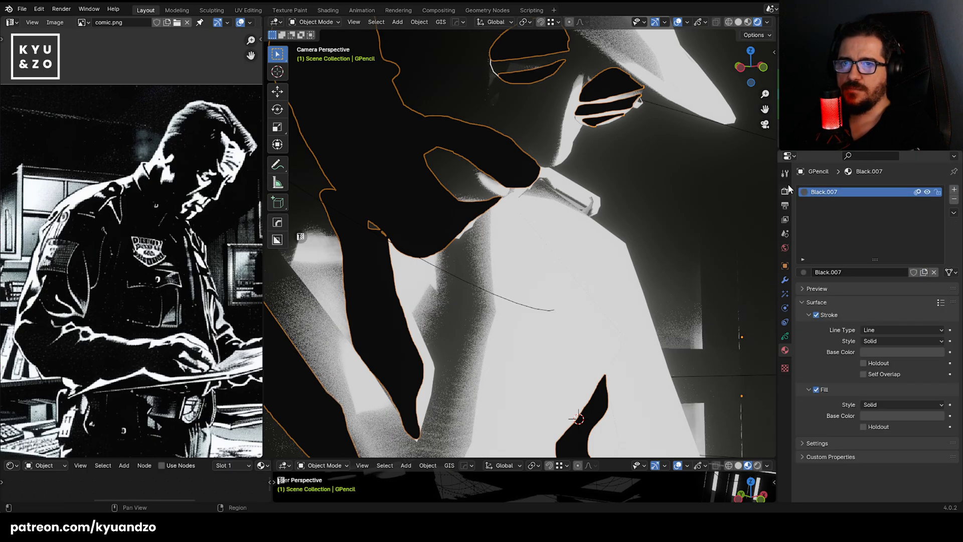
pyautogui.click(953, 190)
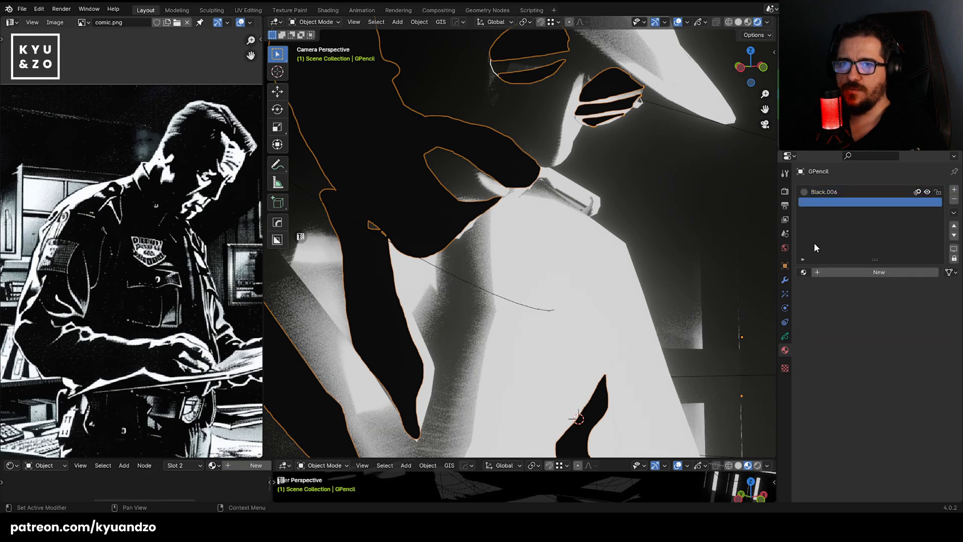
pyautogui.click(838, 191)
pyautogui.click(823, 201)
pyautogui.click(803, 272)
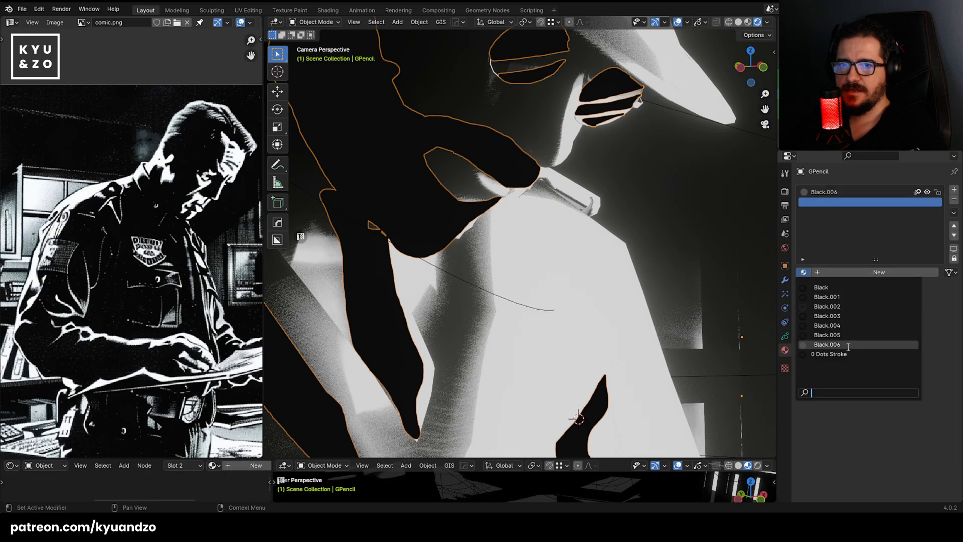
pyautogui.click(827, 344)
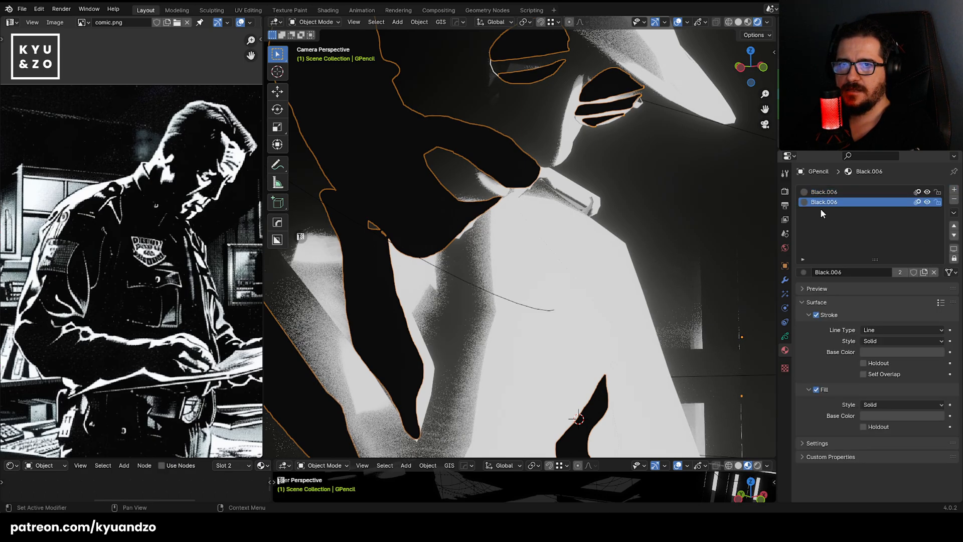
pyautogui.click(923, 273)
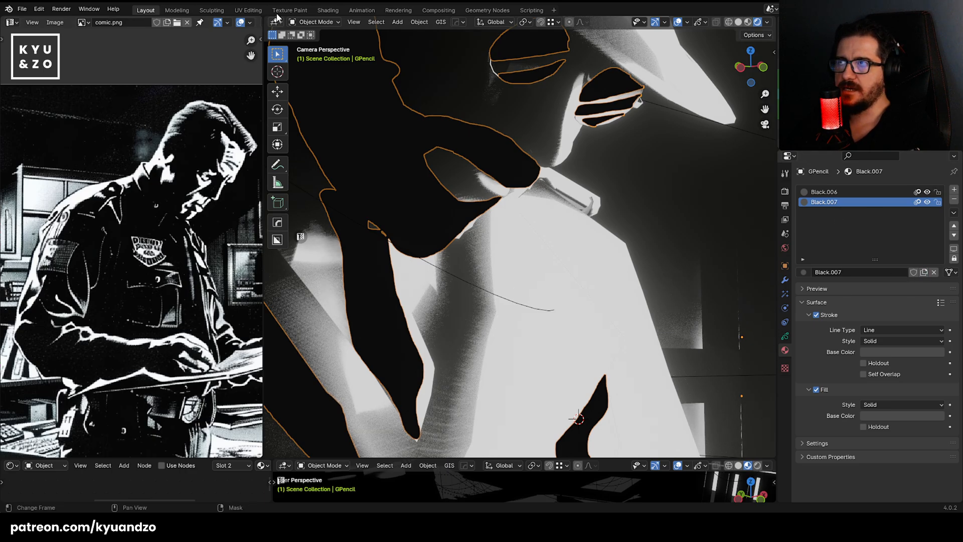
# Switch GPencil to Draw Mode and set the copied material's fill colour alpha to 0 so it draws strokes only.
pyautogui.click(316, 22)
pyautogui.click(311, 60)
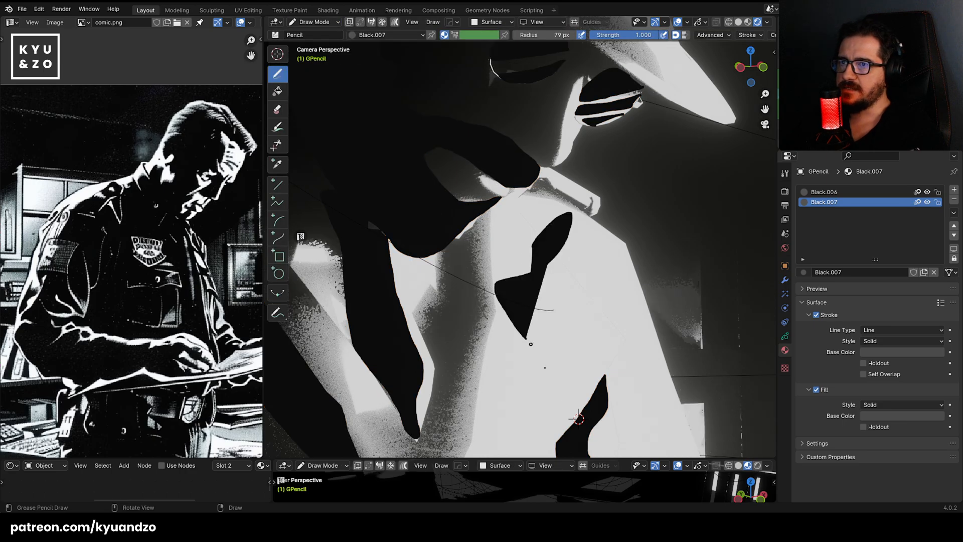
pyautogui.keyDown('shift'); pyautogui.moveTo(556, 338); pyautogui.dragTo(493, 203, button='middle'); pyautogui.keyUp('shift')
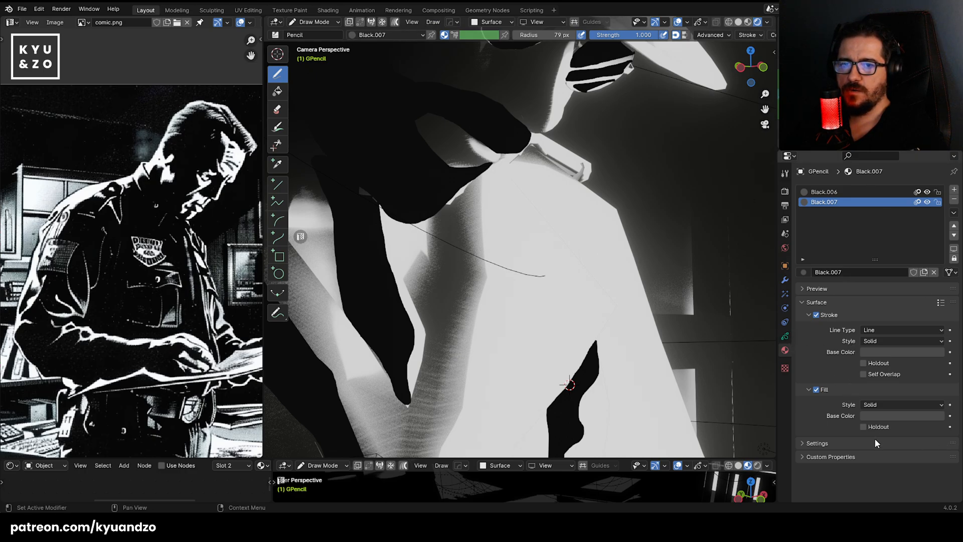
pyautogui.click(916, 417)
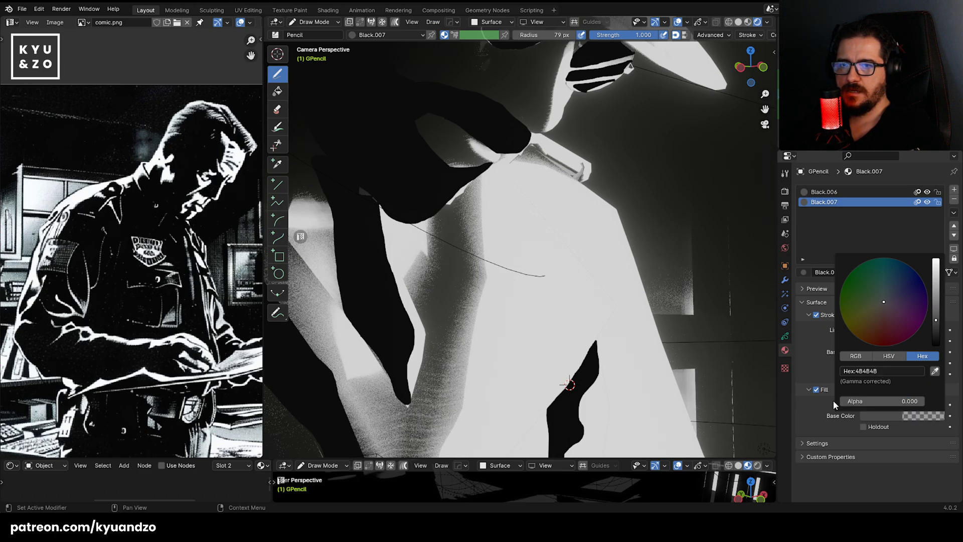
# Try out Pencil brush strokes on the detective's upper shirt below the chin, and undo them.
pyautogui.moveTo(583, 207); pyautogui.dragTo(531, 209)
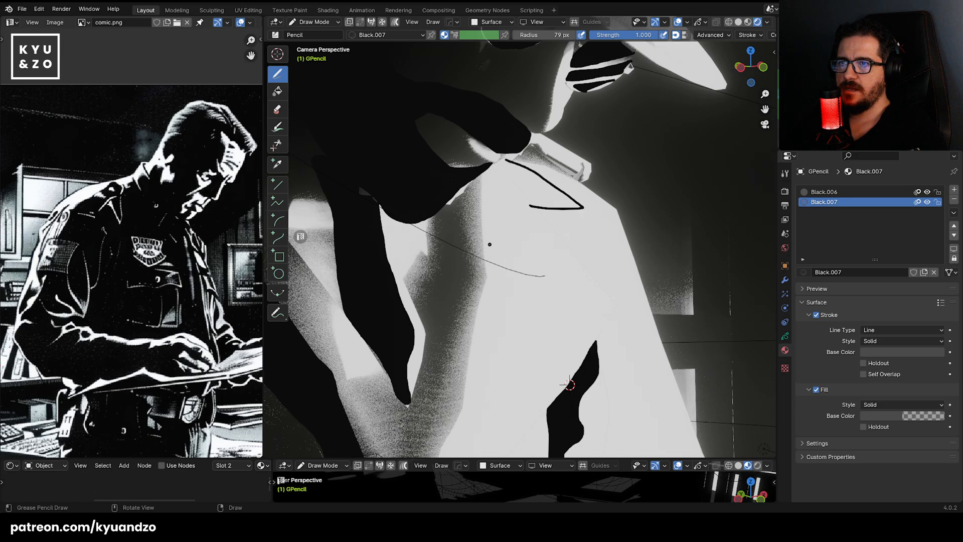
pyautogui.hotkey('ctrl', 'z')
pyautogui.moveTo(507, 159); pyautogui.dragTo(580, 202)
pyautogui.hotkey('ctrl', 'z')
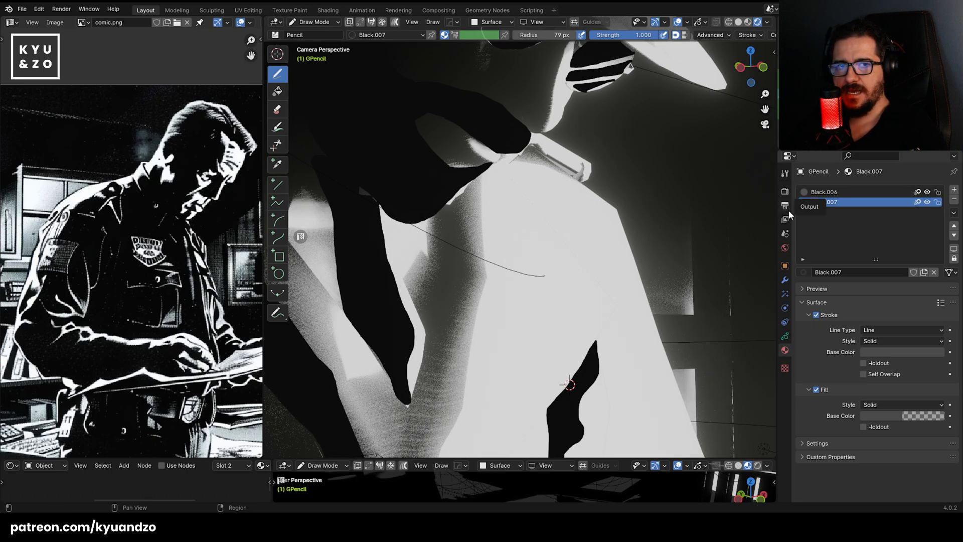
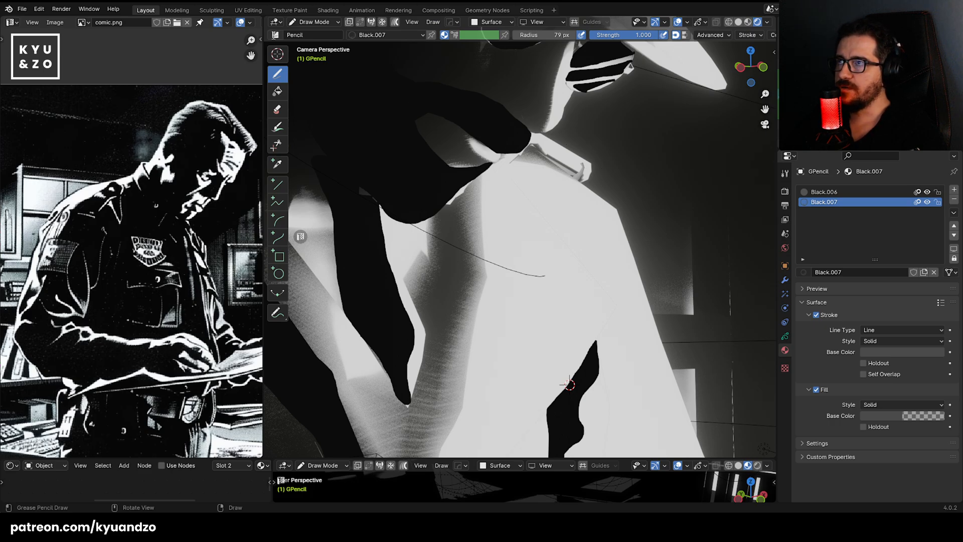
# Switch to the Marker Chisel brush, test it with a stroke on the upper shirt, and undo the stroke.
pyautogui.click(275, 35)
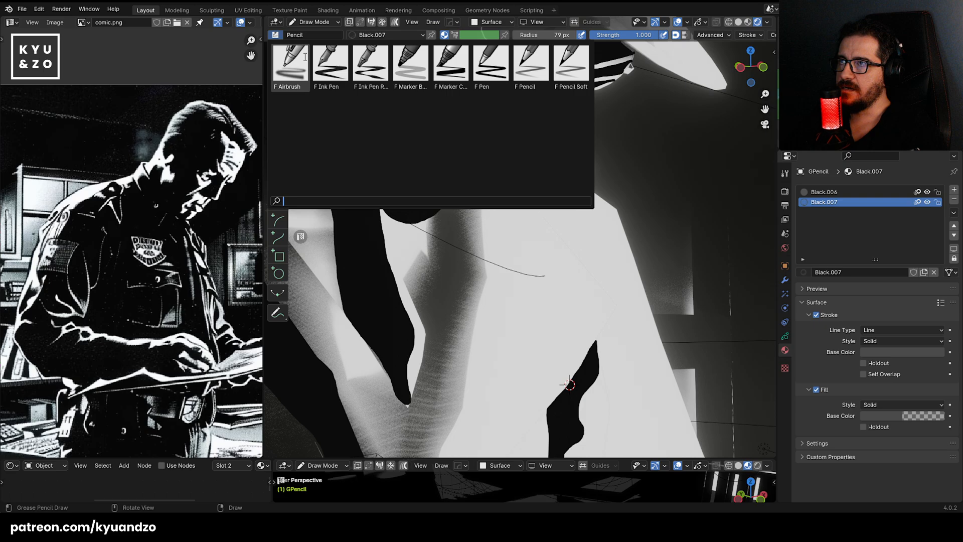
pyautogui.click(282, 63)
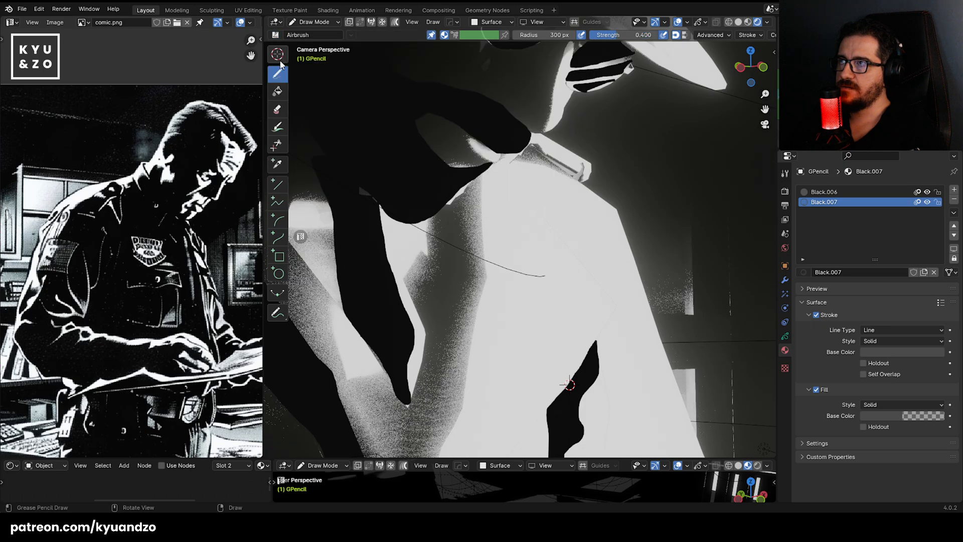
pyautogui.click(274, 35)
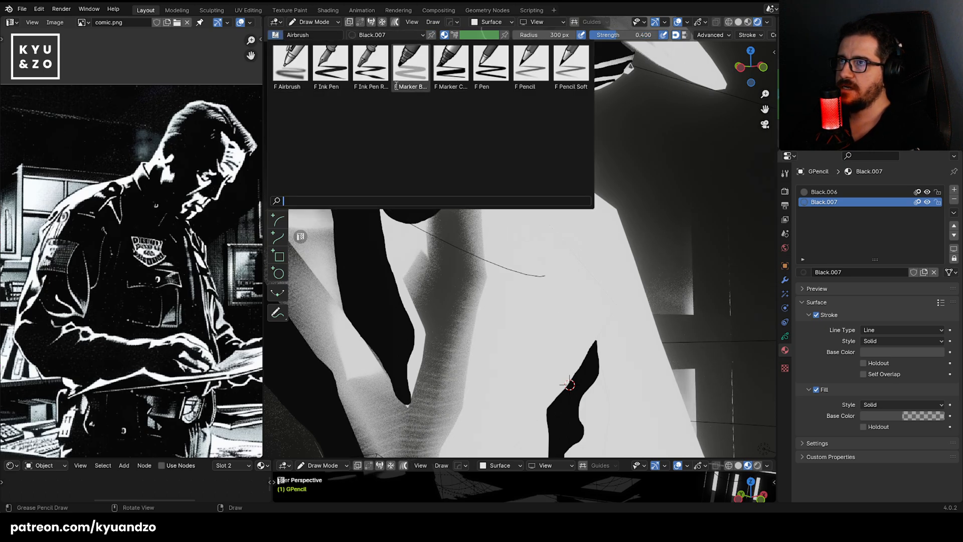
pyautogui.click(451, 65)
pyautogui.moveTo(495, 159); pyautogui.dragTo(591, 229)
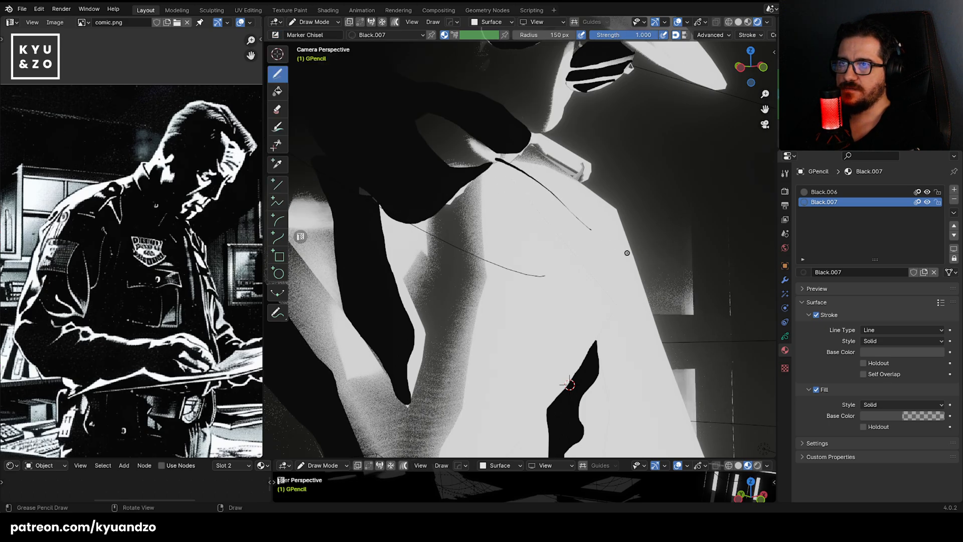
pyautogui.hotkey('ctrl', 'z')
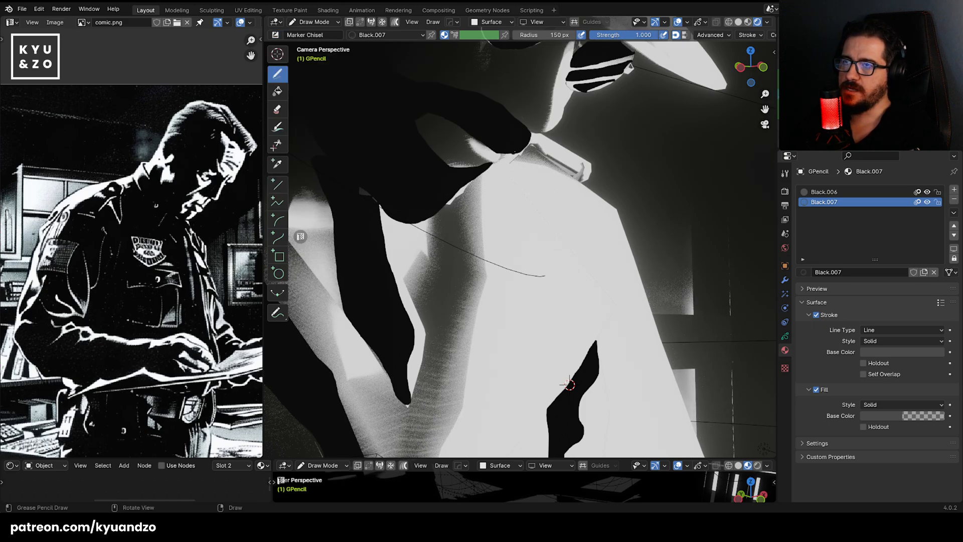
# Draw short diagonal hatch strokes along the shirt's shadow edge below the detective's chin, and check them in the wider view.
pyautogui.moveTo(519, 149); pyautogui.dragTo(572, 193)
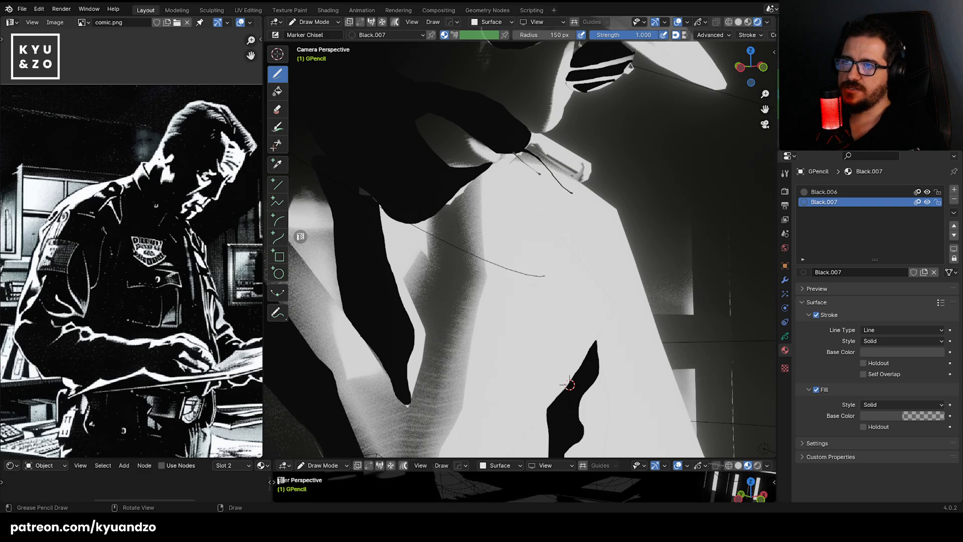
pyautogui.moveTo(508, 155)
pyautogui.mouseDown()
pyautogui.moveTo(527, 173)
pyautogui.moveTo(504, 197)
pyautogui.moveTo(509, 234)
pyautogui.mouseUp()
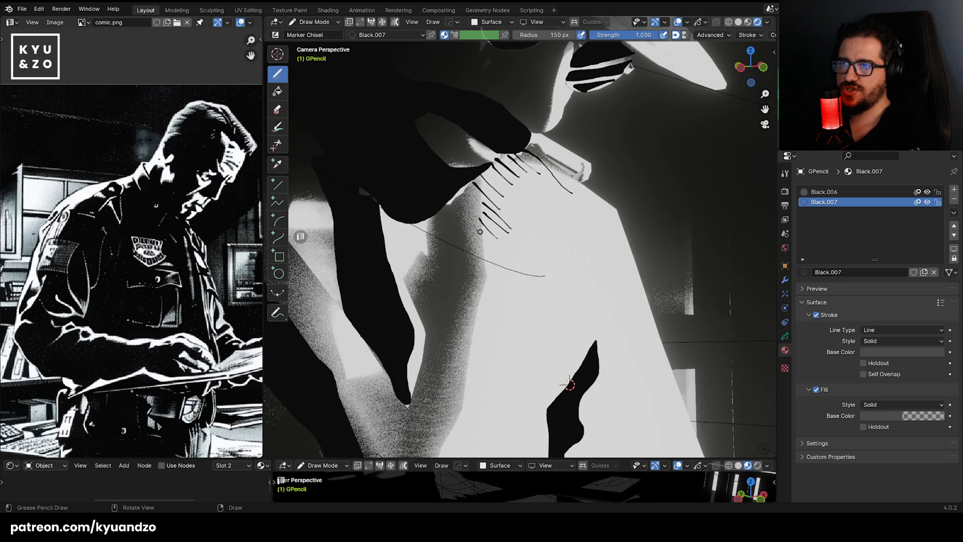
pyautogui.scroll(-6, 492, 260)
pyautogui.scroll(2, 502, 284)
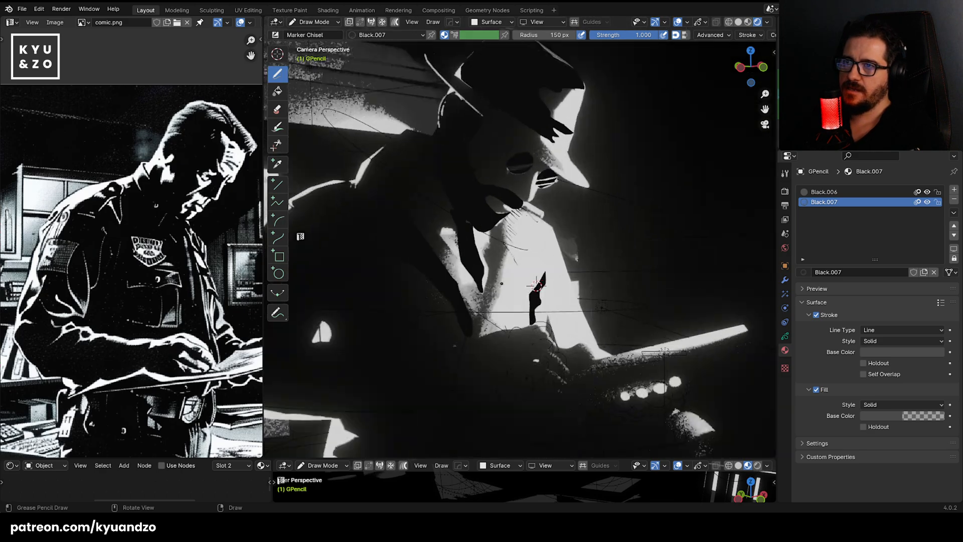
pyautogui.scroll(4, 536, 285)
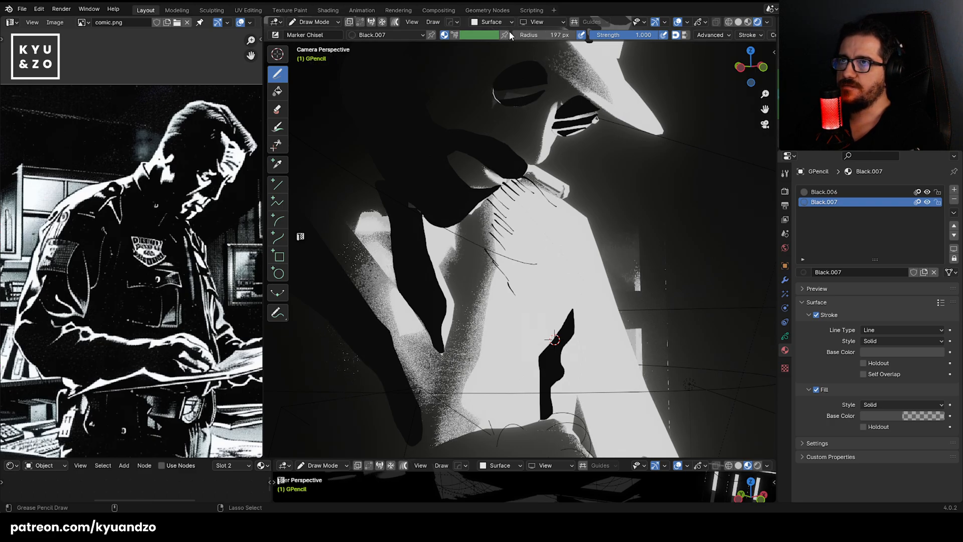
# Set the Marker Chisel radius to 331 px, try out thicker strokes across the shirt, and undo them.
pyautogui.moveTo(539, 35); pyautogui.dragTo(559, 36)
pyautogui.moveTo(497, 232); pyautogui.dragTo(592, 285)
pyautogui.hotkey('ctrl', 'z')
pyautogui.keyDown('shift'); pyautogui.moveTo(523, 266); pyautogui.dragTo(555, 226, button='middle'); pyautogui.keyUp('shift')
pyautogui.moveTo(533, 161); pyautogui.dragTo(545, 169)
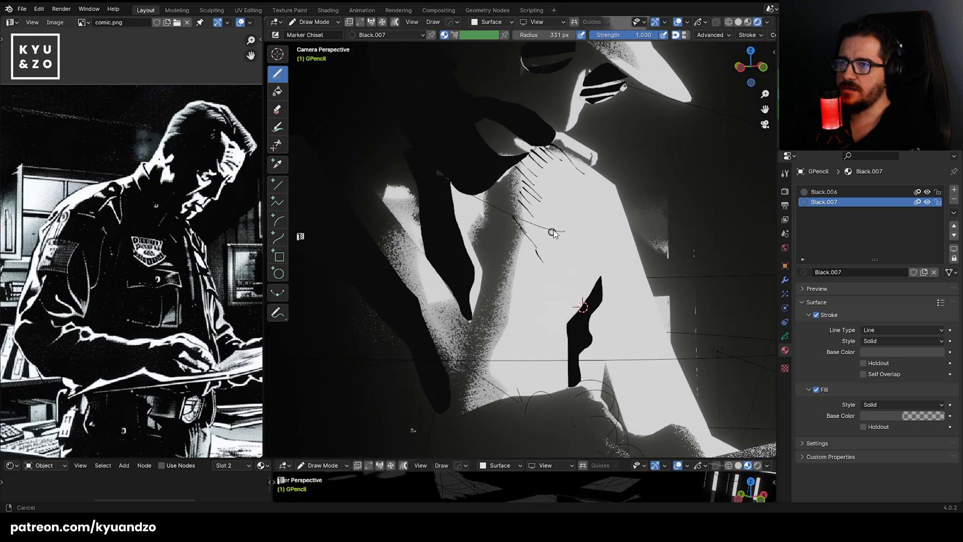
pyautogui.hotkey('ctrl', 'z')
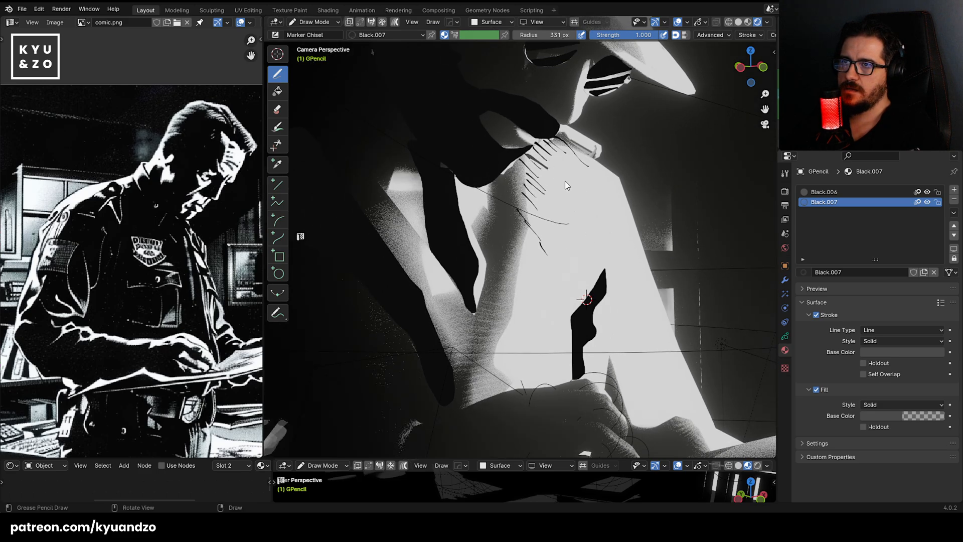
pyautogui.moveTo(521, 164); pyautogui.dragTo(682, 351)
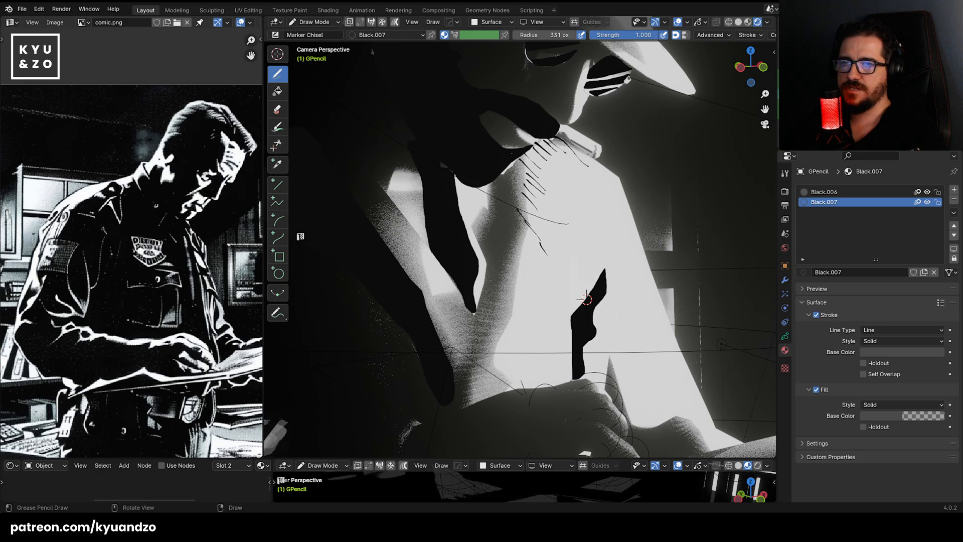
pyautogui.hotkey('ctrl', 'z')
# Outline the bright shirt area with thick strokes from the collar to the forearm and along its outer edge below the chin.
pyautogui.keyDown('shift'); pyautogui.moveTo(587, 300); pyautogui.dragTo(578, 271, button='middle'); pyautogui.keyUp('shift')
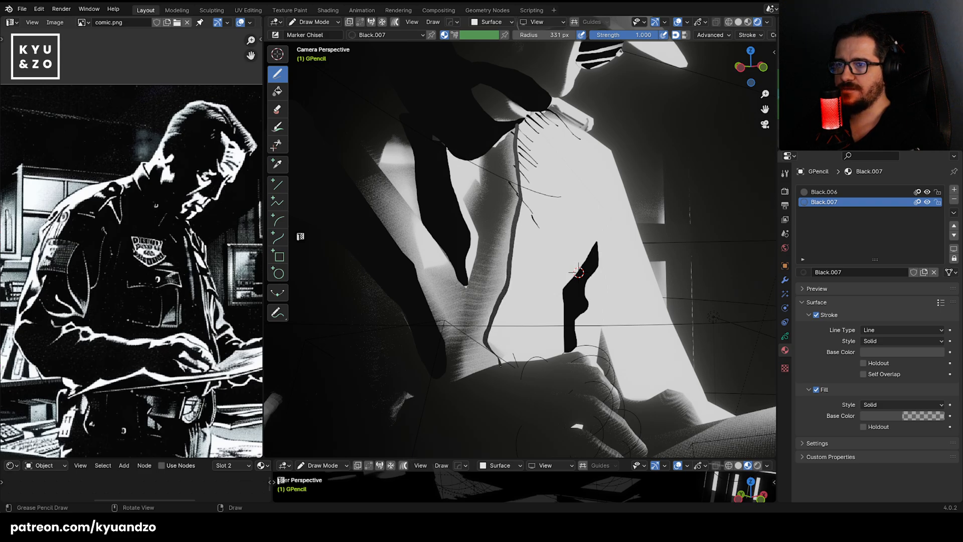
pyautogui.keyDown('shift'); pyautogui.moveTo(578, 272); pyautogui.dragTo(548, 306, button='middle'); pyautogui.keyUp('shift')
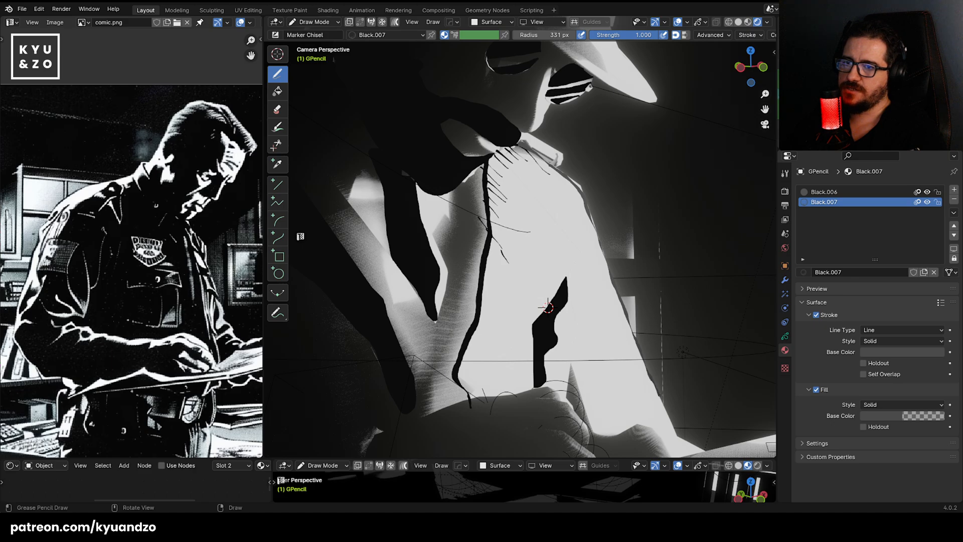
pyautogui.keyDown('shift'); pyautogui.moveTo(548, 307); pyautogui.dragTo(515, 295, button='middle'); pyautogui.keyUp('shift')
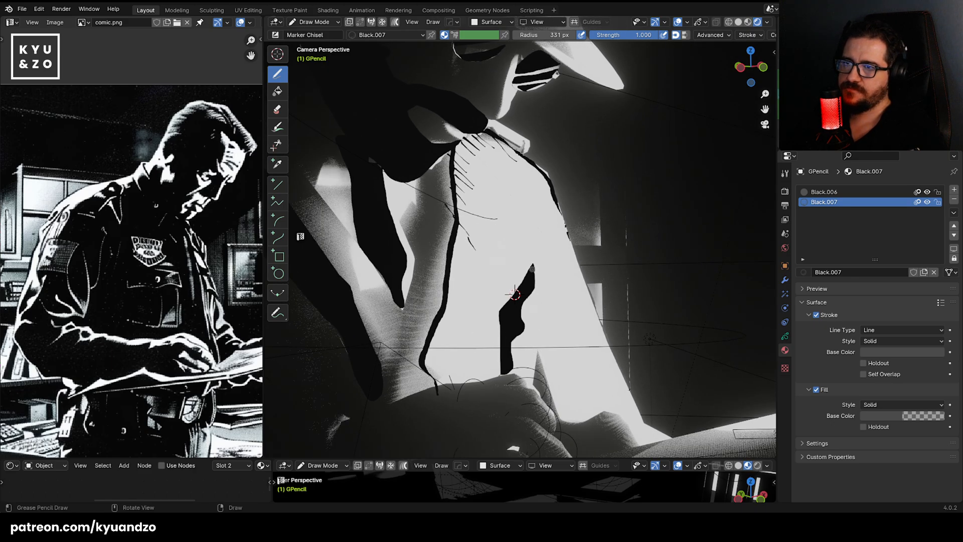
# Draw curved fold lines above the shirt's black fill, and outline and crease the lower fabric beside the hand.
pyautogui.moveTo(537, 232); pyautogui.dragTo(523, 201)
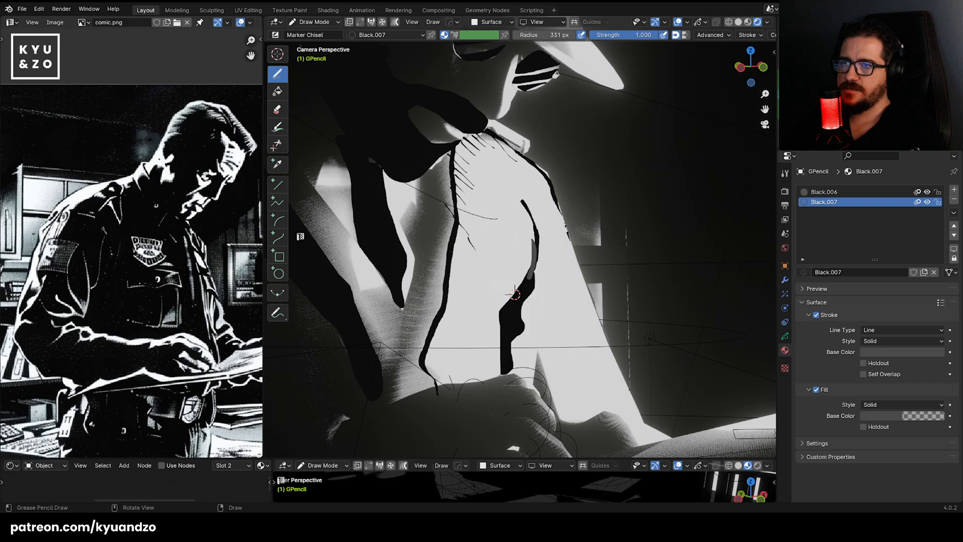
pyautogui.moveTo(533, 240); pyautogui.dragTo(509, 217)
pyautogui.moveTo(530, 263); pyautogui.dragTo(497, 236)
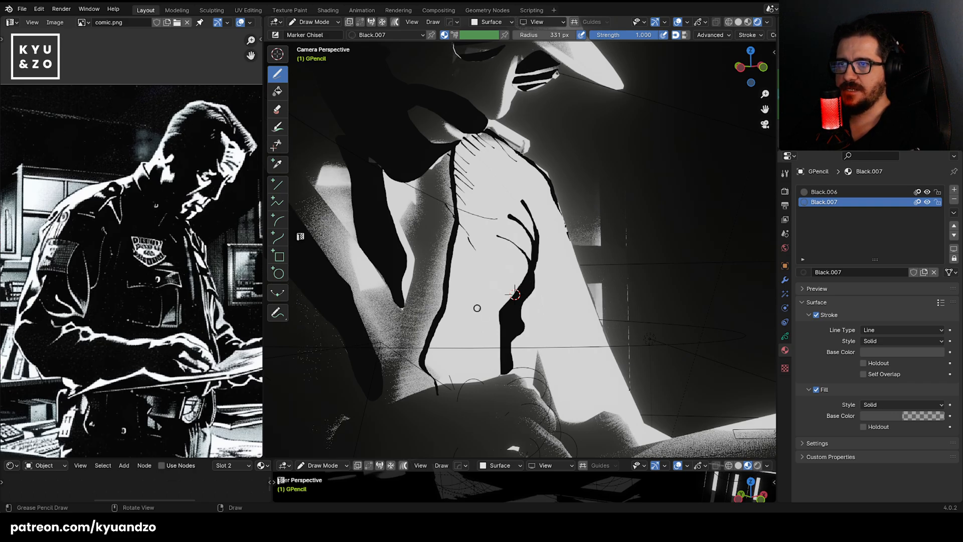
pyautogui.keyDown('shift'); pyautogui.moveTo(514, 295); pyautogui.dragTo(466, 211, button='middle'); pyautogui.keyUp('shift')
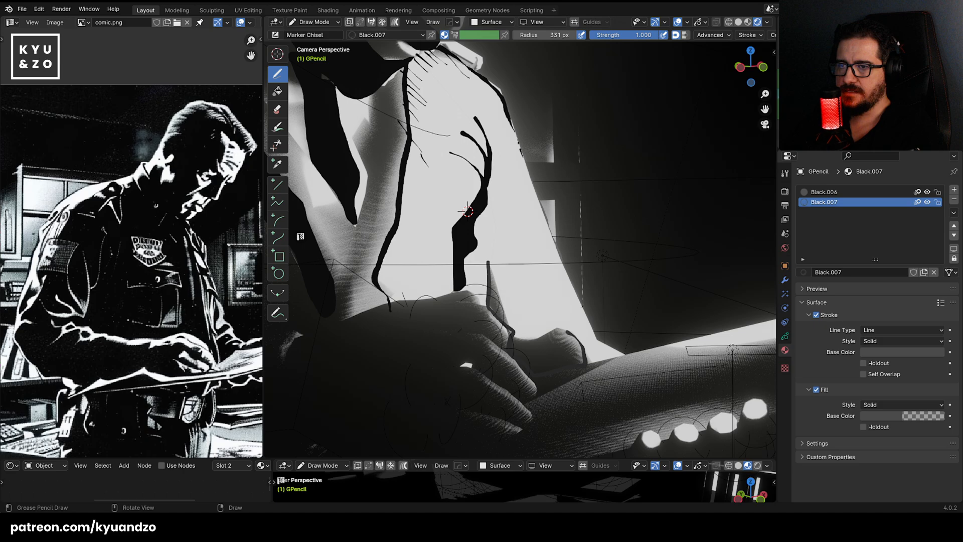
pyautogui.moveTo(533, 334); pyautogui.dragTo(527, 325)
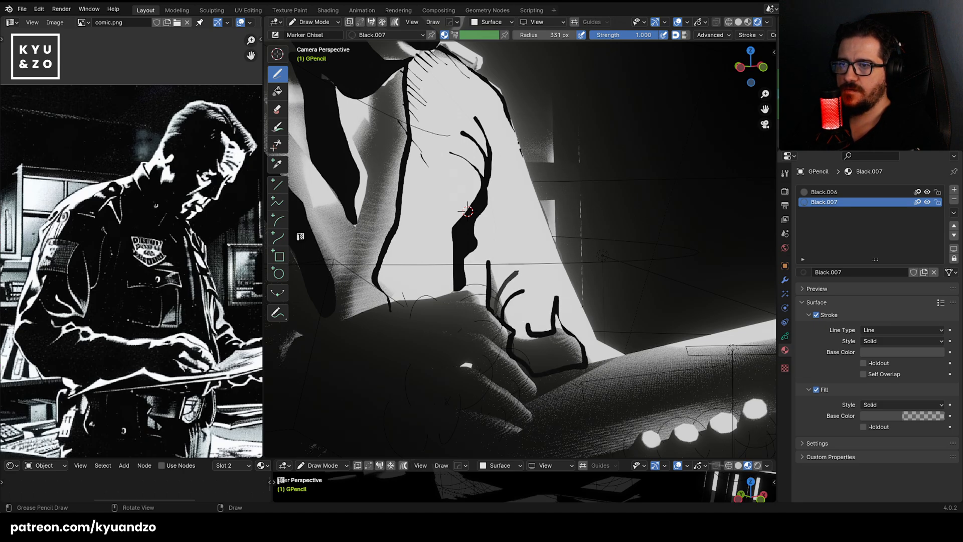
# Draw dashed stitch-like strokes down the shirt front and beside the neighbouring dark collar fill, and check the whole frame.
pyautogui.moveTo(467, 211)
pyautogui.keyDown('shift'); pyautogui.mouseDown(button='middle')
pyautogui.moveTo(534, 235)
pyautogui.moveTo(605, 325)
pyautogui.mouseUp(button='middle'); pyautogui.keyUp('shift')
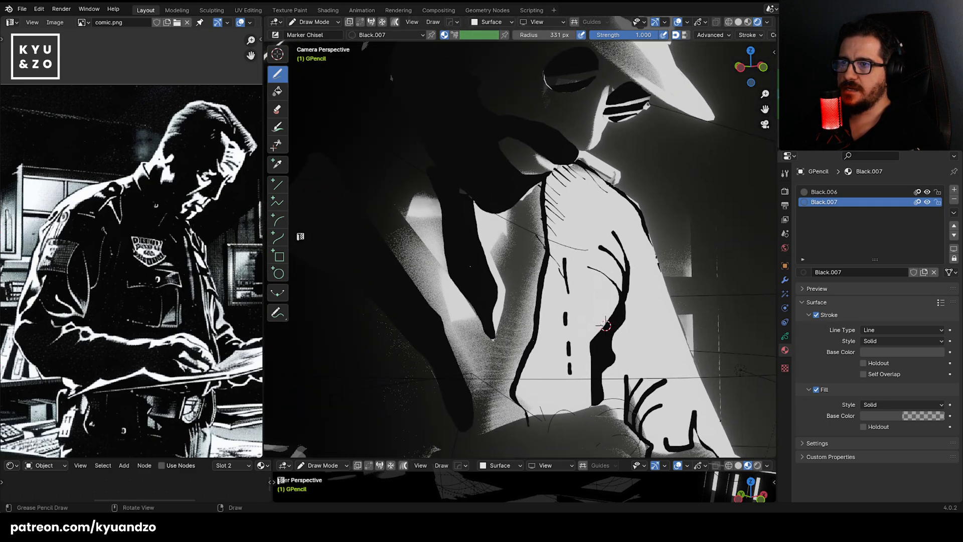
pyautogui.moveTo(484, 234); pyautogui.dragTo(486, 241)
pyautogui.moveTo(489, 246); pyautogui.dragTo(494, 251)
pyautogui.moveTo(497, 257); pyautogui.dragTo(507, 282)
pyautogui.moveTo(512, 299); pyautogui.dragTo(516, 307)
pyautogui.scroll(-11, 501, 266)
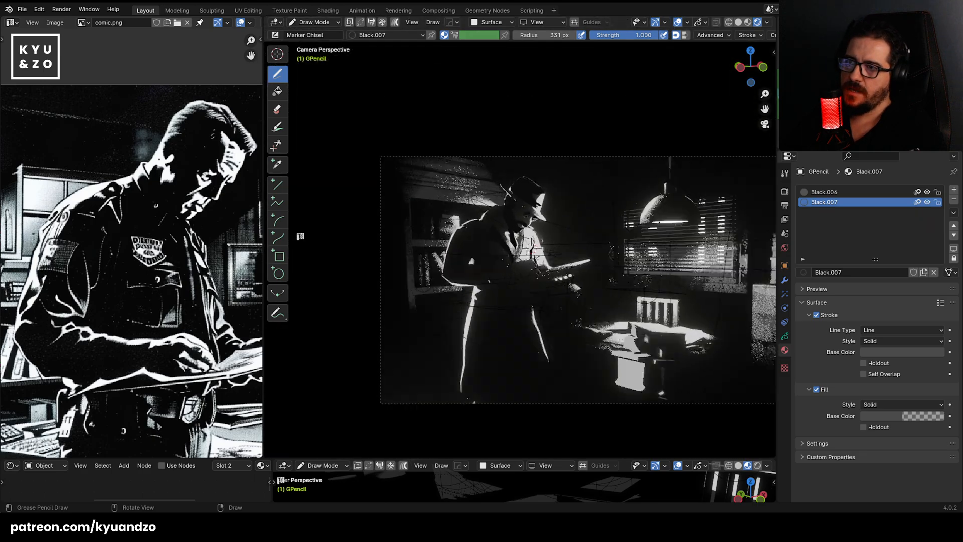
# Stipple scattered dark dots across the bookcase's upper board, from its shadowed end toward the brighter grainy area.
pyautogui.scroll(5, 499, 259)
pyautogui.keyDown('shift'); pyautogui.moveTo(499, 259); pyautogui.dragTo(774, 395, button='middle'); pyautogui.keyUp('shift')
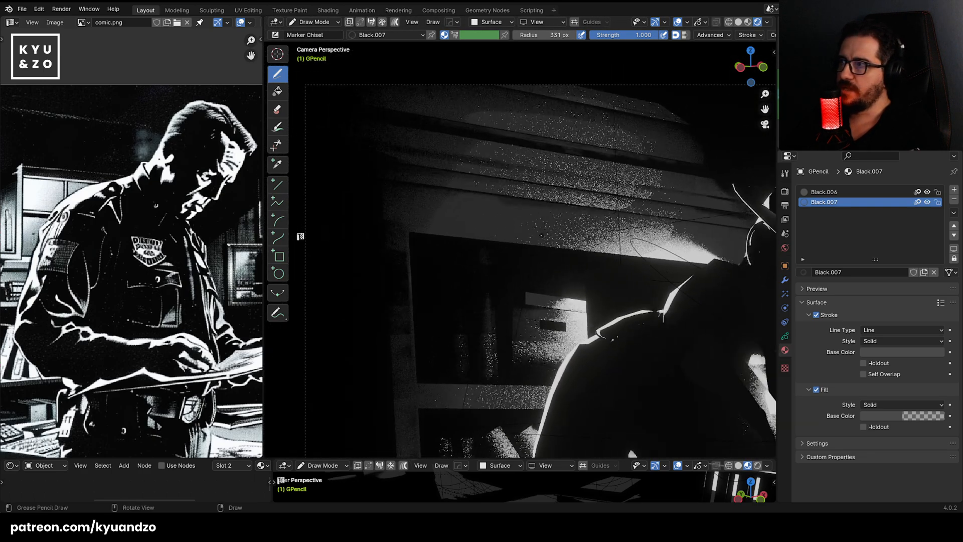
pyautogui.moveTo(78, 189); pyautogui.dragTo(260, 196, button='middle')
pyautogui.moveTo(175, 220); pyautogui.dragTo(70, 221, button='middle')
pyautogui.scroll(3, 106, 271)
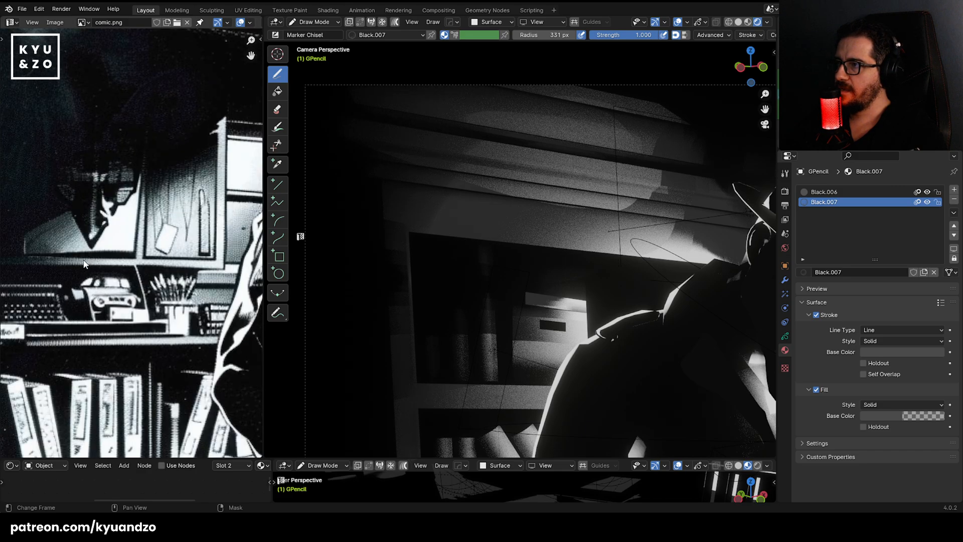
pyautogui.keyDown('shift'); pyautogui.moveTo(413, 207); pyautogui.dragTo(412, 236, button='middle'); pyautogui.keyUp('shift')
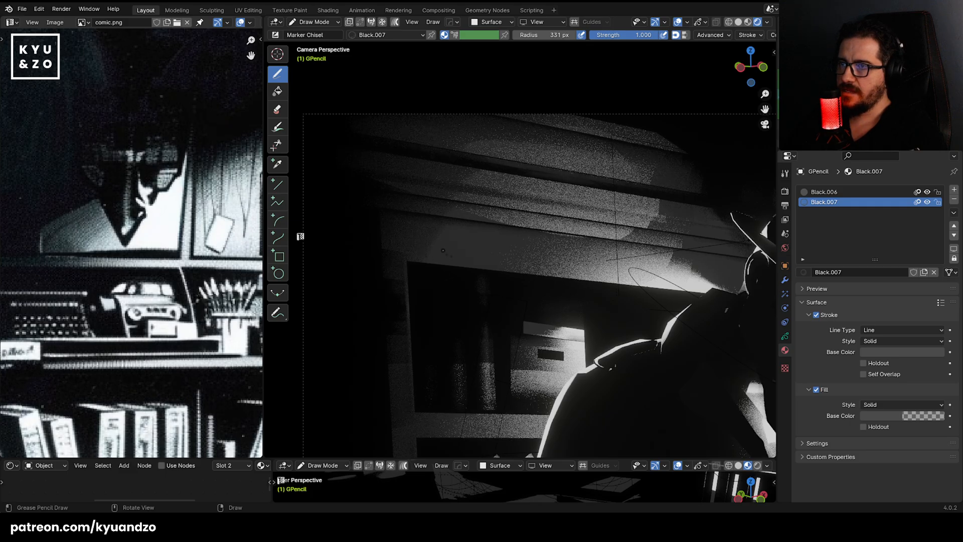
pyautogui.scroll(4, 438, 260)
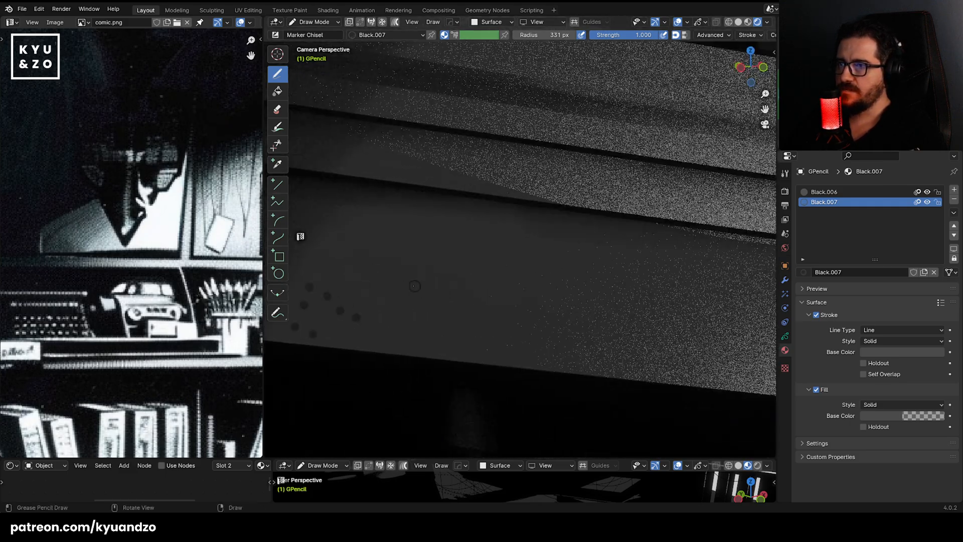
pyautogui.click(361, 300)
pyautogui.click(355, 286)
pyautogui.click(364, 261)
pyautogui.click(356, 233)
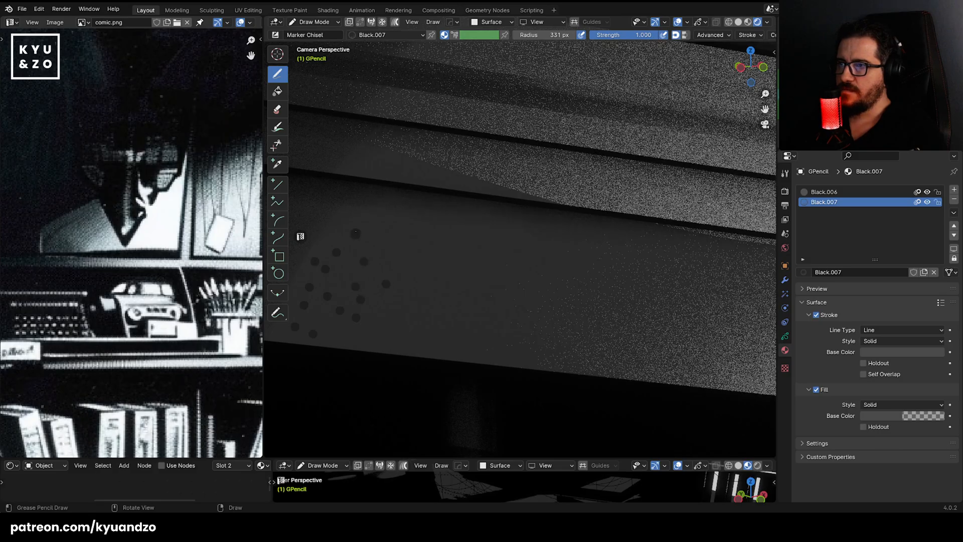
pyautogui.click(361, 213)
pyautogui.click(399, 227)
pyautogui.click(386, 235)
pyautogui.click(381, 210)
pyautogui.click(452, 209)
pyautogui.click(444, 235)
pyautogui.click(414, 250)
pyautogui.click(414, 279)
pyautogui.click(419, 319)
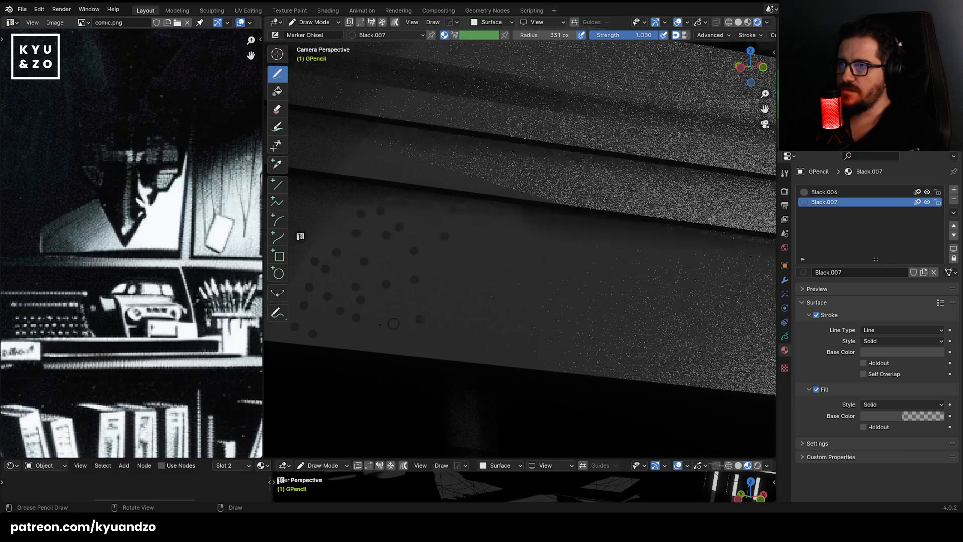
pyautogui.click(366, 327)
pyautogui.click(391, 340)
pyautogui.click(394, 314)
pyautogui.click(417, 304)
pyautogui.click(449, 307)
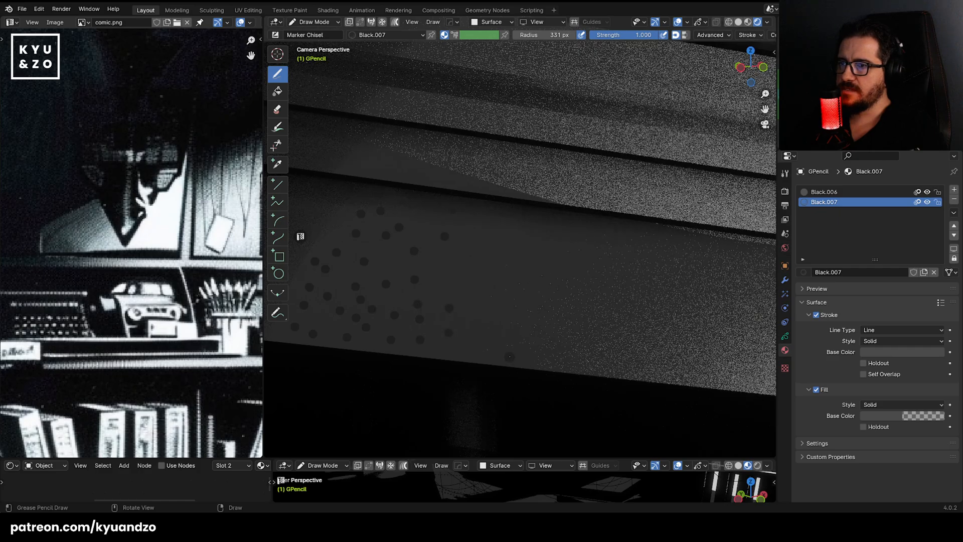
pyautogui.click(487, 304)
pyautogui.click(569, 329)
pyautogui.click(570, 347)
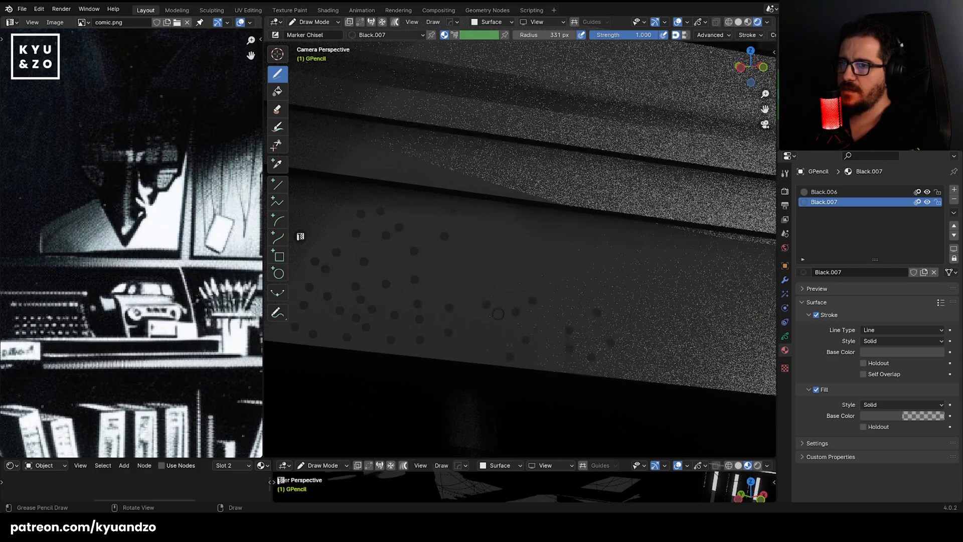
# Brighten the fill base color of material Black.007, and sample a replacement tone from the bookcase board.
pyautogui.click(872, 416)
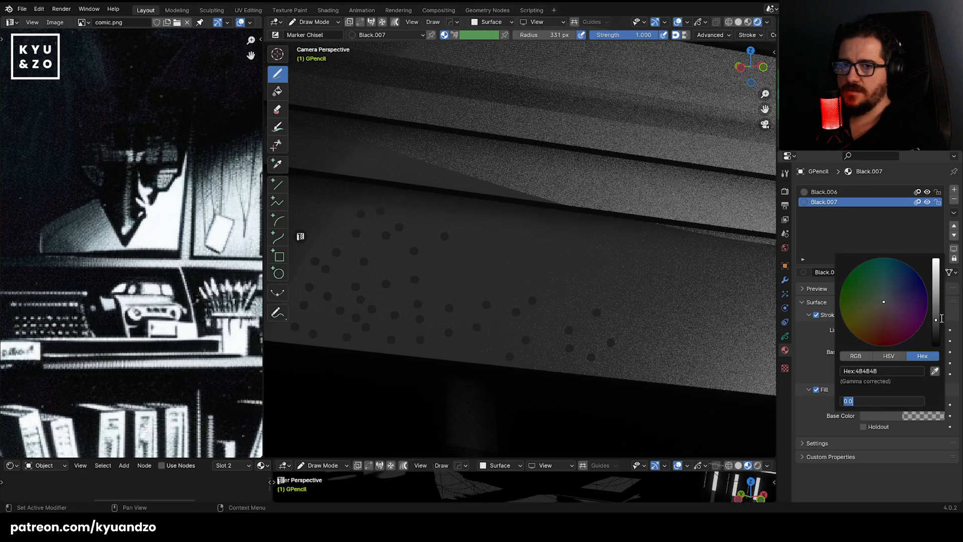
pyautogui.moveTo(941, 318); pyautogui.dragTo(936, 309)
pyautogui.click(935, 374)
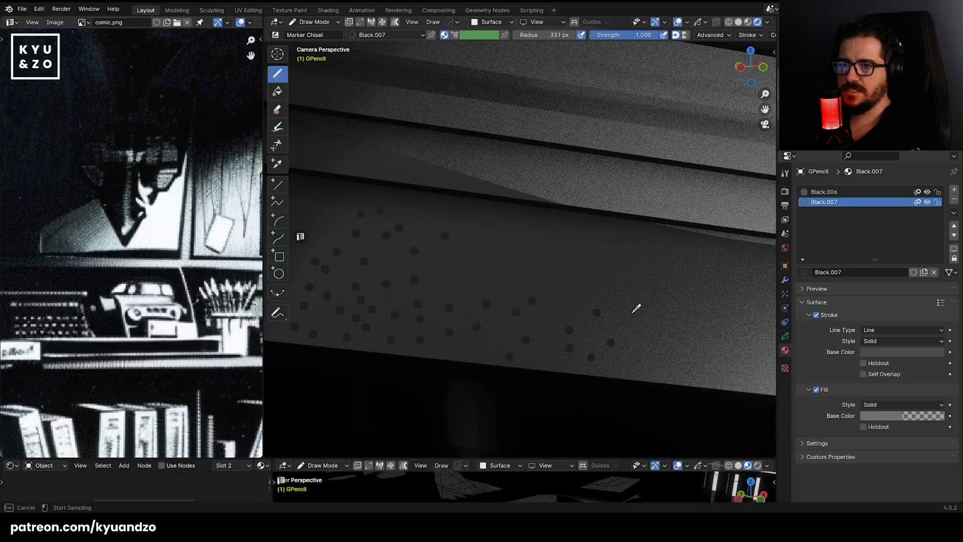
pyautogui.click(636, 307)
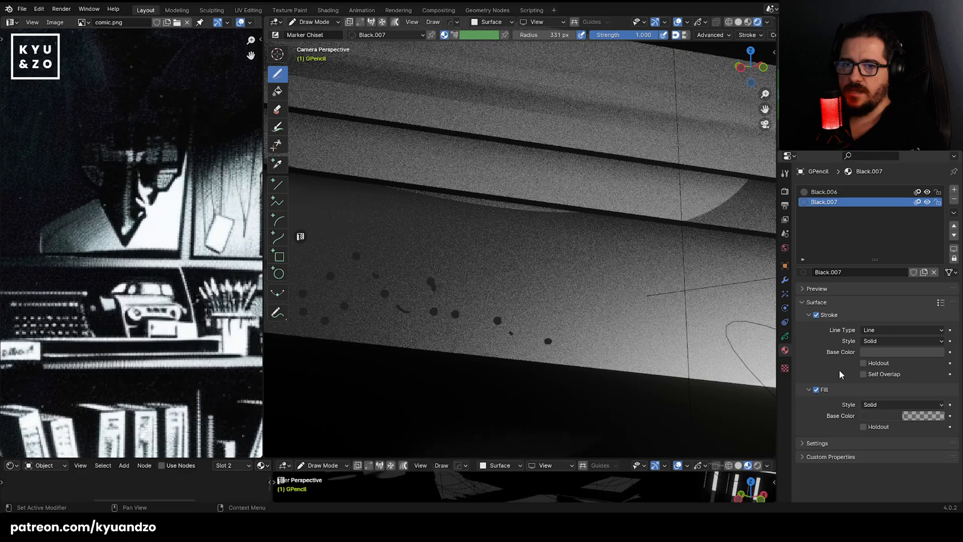
# Try a lower alpha for the stroke base color of Black.007 and undo it.
pyautogui.click(937, 352)
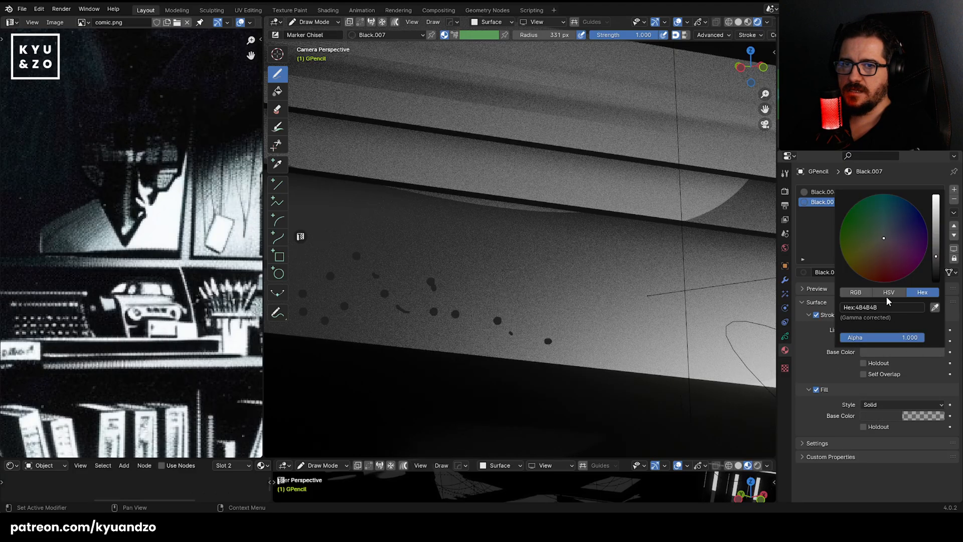
pyautogui.moveTo(892, 341); pyautogui.dragTo(848, 341)
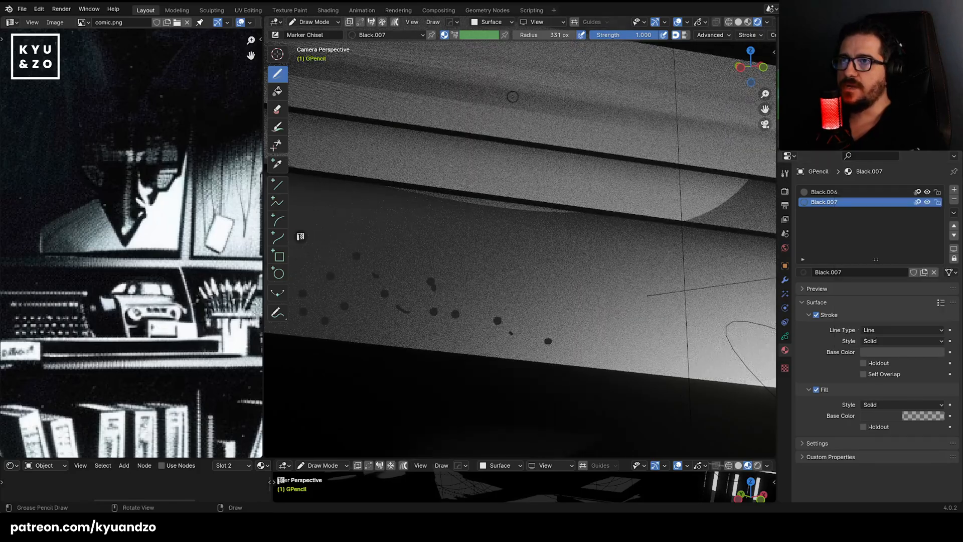
pyautogui.click(952, 190)
pyautogui.hotkey('ctrl', 'z')
# Hatch the dotted end of the bookcase's upper board with six short parallel vertical strokes using the Line tool.
pyautogui.scroll(-7, 409, 244)
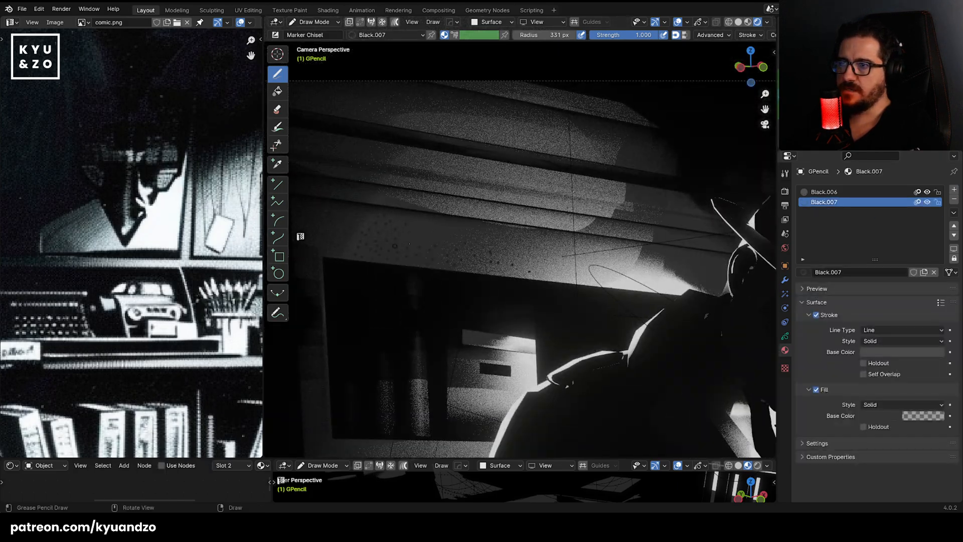
pyautogui.keyDown('shift'); pyautogui.moveTo(366, 296); pyautogui.dragTo(413, 302, button='middle'); pyautogui.keyUp('shift')
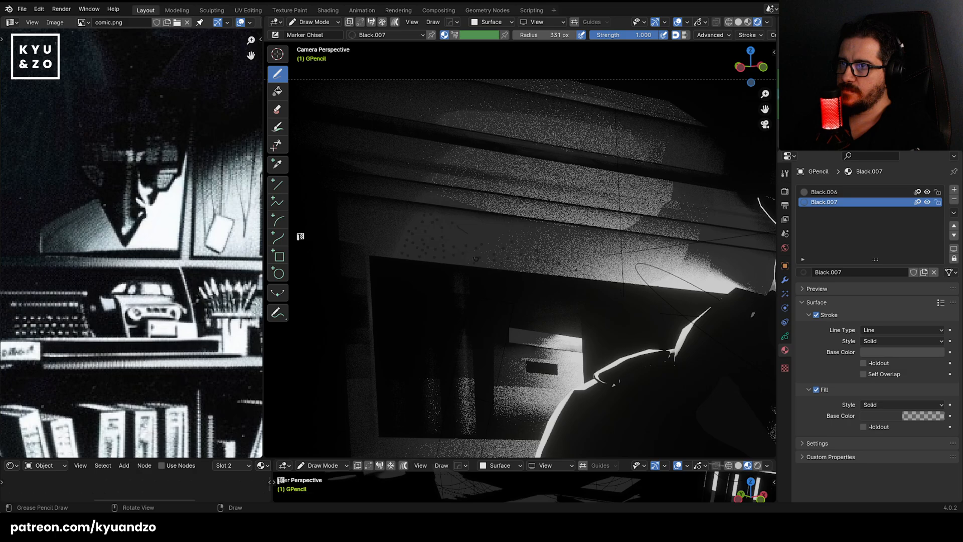
pyautogui.scroll(5, 413, 302)
pyautogui.click(277, 185)
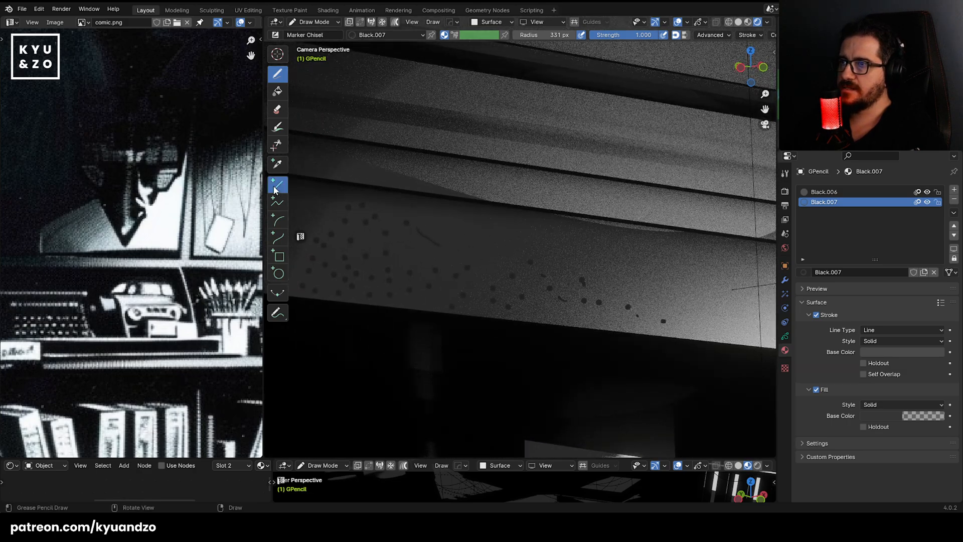
pyautogui.moveTo(380, 187); pyautogui.dragTo(377, 247)
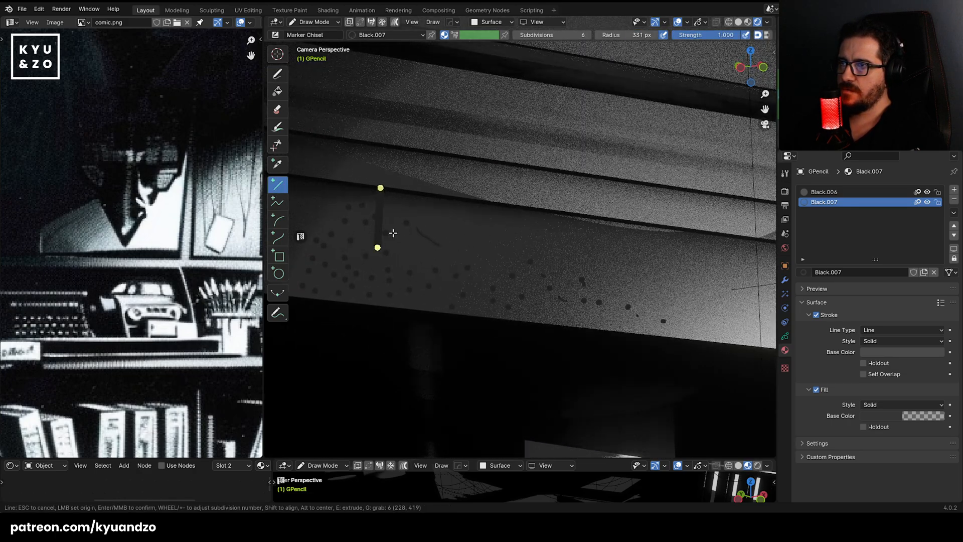
pyautogui.middleClick(397, 231)
pyautogui.moveTo(395, 191); pyautogui.dragTo(393, 254)
pyautogui.middleClick(394, 254)
pyautogui.moveTo(410, 193); pyautogui.dragTo(408, 247)
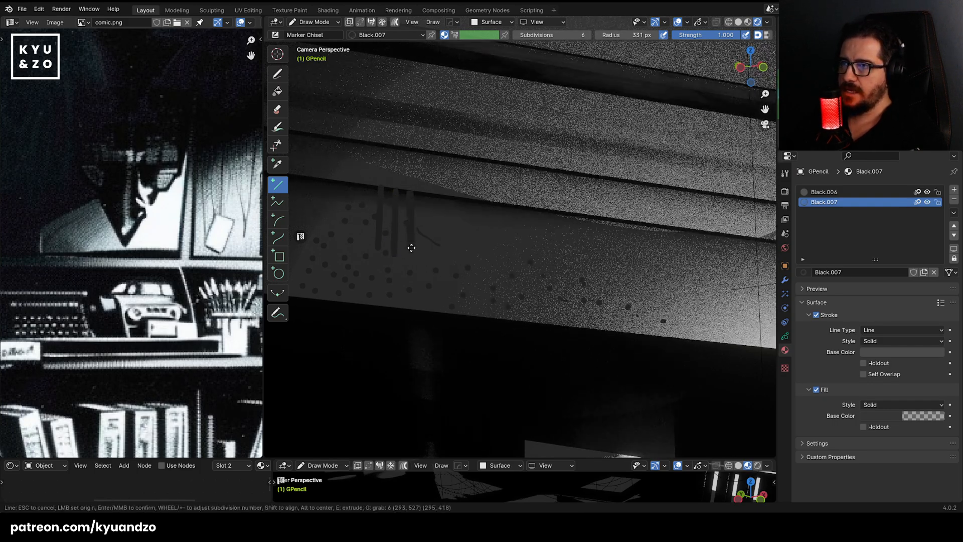
pyautogui.moveTo(423, 197); pyautogui.dragTo(424, 248)
pyautogui.moveTo(440, 199); pyautogui.dragTo(438, 256)
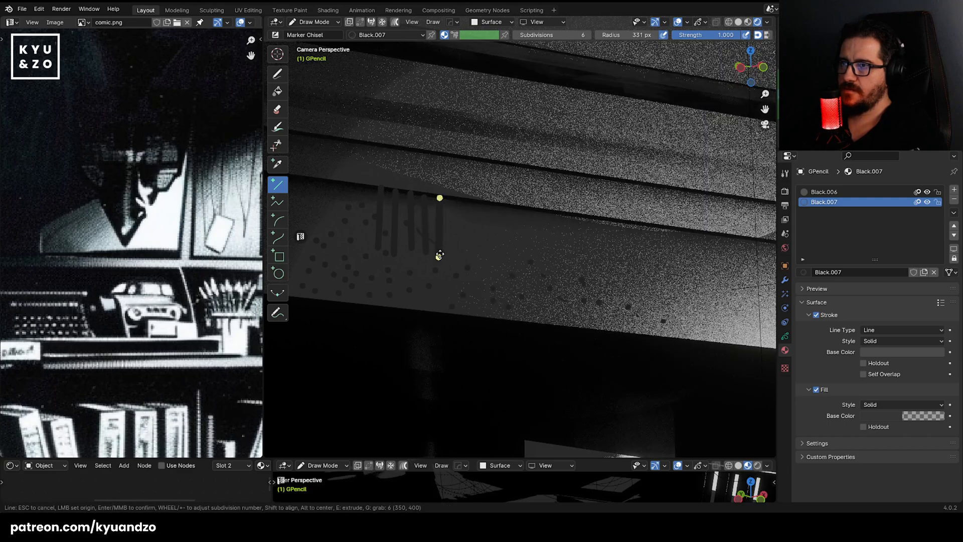
pyautogui.middleClick(438, 255)
pyautogui.moveTo(458, 201); pyautogui.dragTo(455, 252)
pyautogui.middleClick(455, 251)
pyautogui.scroll(-5, 536, 273)
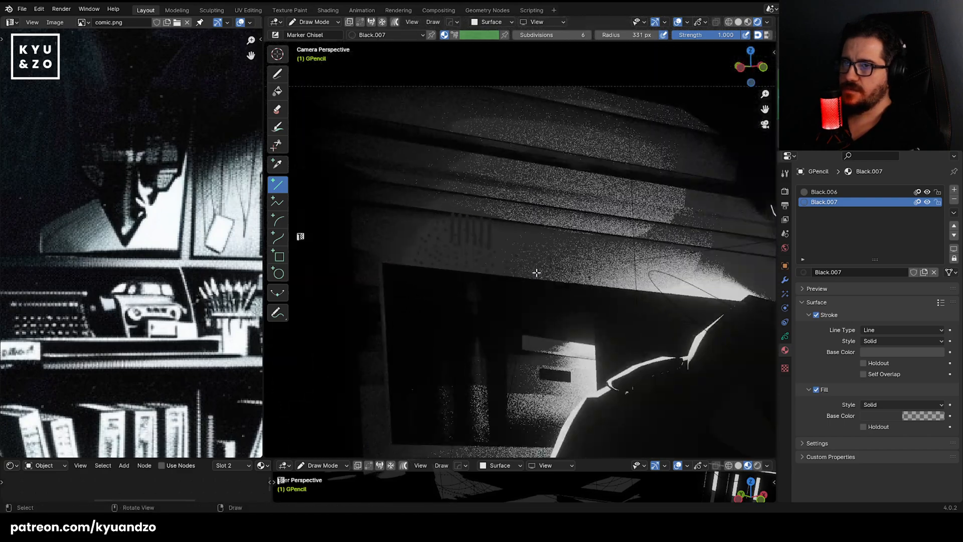
# Draw a row of short vertical hatch lines at the bright end of the bookcase's upper board, continuing toward the shaded middle.
pyautogui.moveTo(643, 239); pyautogui.dragTo(642, 280)
pyautogui.moveTo(637, 240)
pyautogui.mouseDown()
pyautogui.moveTo(637, 271)
pyautogui.moveTo(616, 240)
pyautogui.moveTo(616, 258)
pyautogui.moveTo(583, 244)
pyautogui.moveTo(569, 264)
pyautogui.moveTo(558, 251)
pyautogui.mouseUp()
pyautogui.middleClick(637, 271)
pyautogui.middleClick(630, 266)
pyautogui.middleClick(623, 255)
pyautogui.middleClick(617, 258)
pyautogui.middleClick(610, 256)
pyautogui.middleClick(600, 251)
pyautogui.middleClick(590, 247)
pyautogui.middleClick(582, 245)
pyautogui.middleClick(569, 263)
pyautogui.middleClick(557, 251)
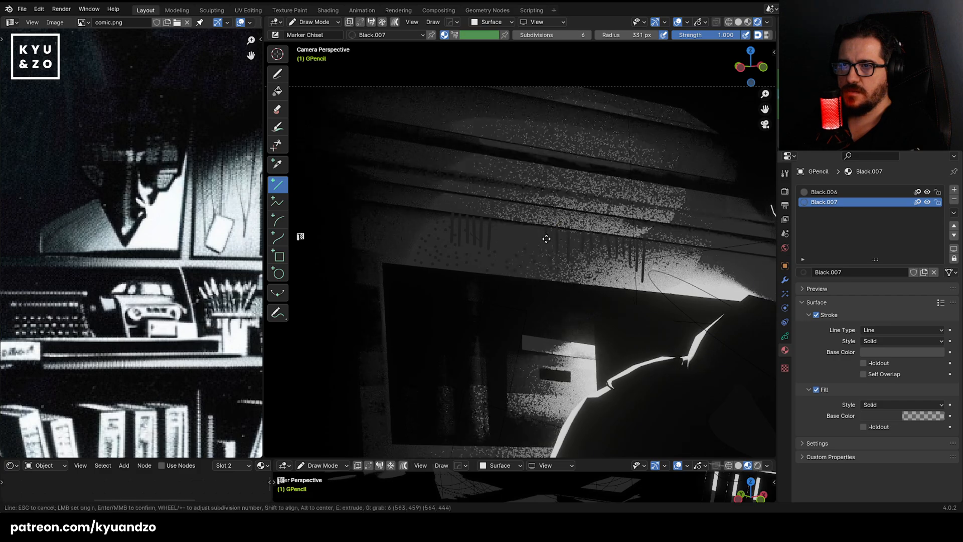
# Check the hatching within the frame, and examine the detective's face, shirt, tablet area and the window blinds.
pyautogui.scroll(-5, 545, 239)
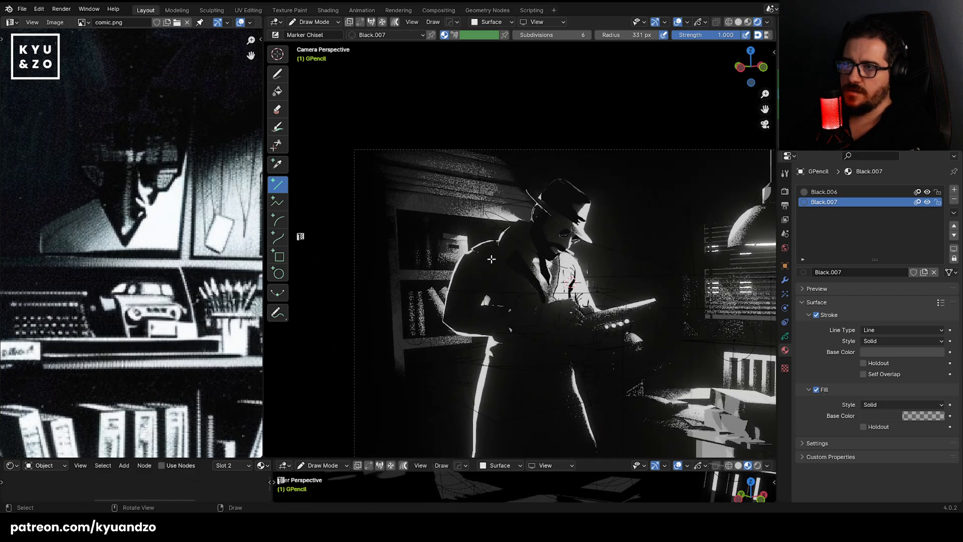
pyautogui.scroll(5, 522, 254)
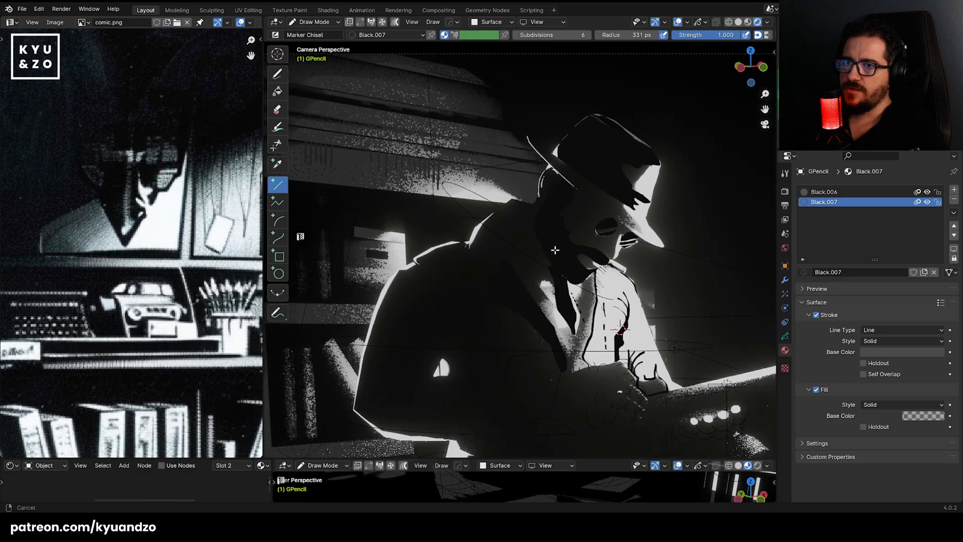
pyautogui.keyDown('shift'); pyautogui.moveTo(555, 249); pyautogui.dragTo(500, 240, button='middle'); pyautogui.keyUp('shift')
pyautogui.scroll(4, 501, 240)
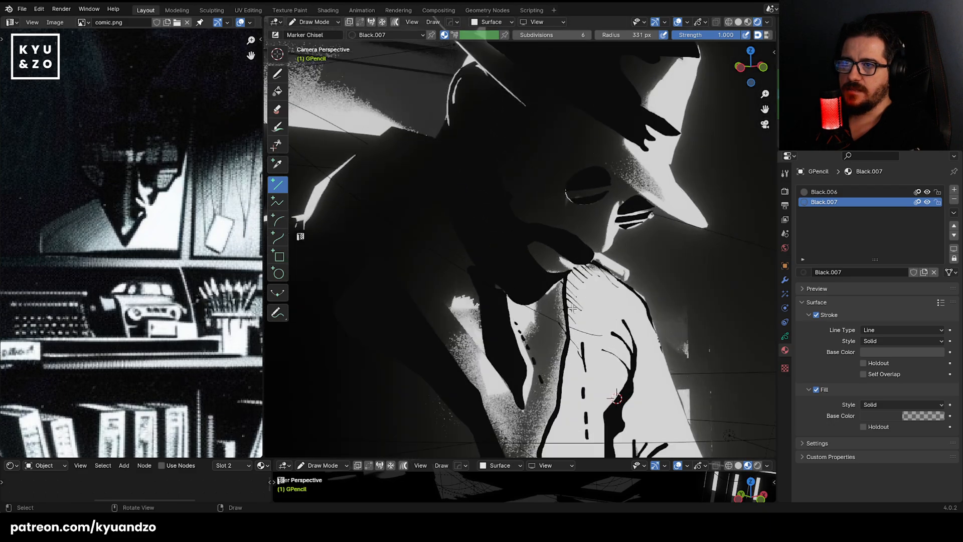
pyautogui.keyDown('shift'); pyautogui.moveTo(669, 366); pyautogui.dragTo(526, 298, button='middle'); pyautogui.keyUp('shift')
pyautogui.scroll(-4, 559, 327)
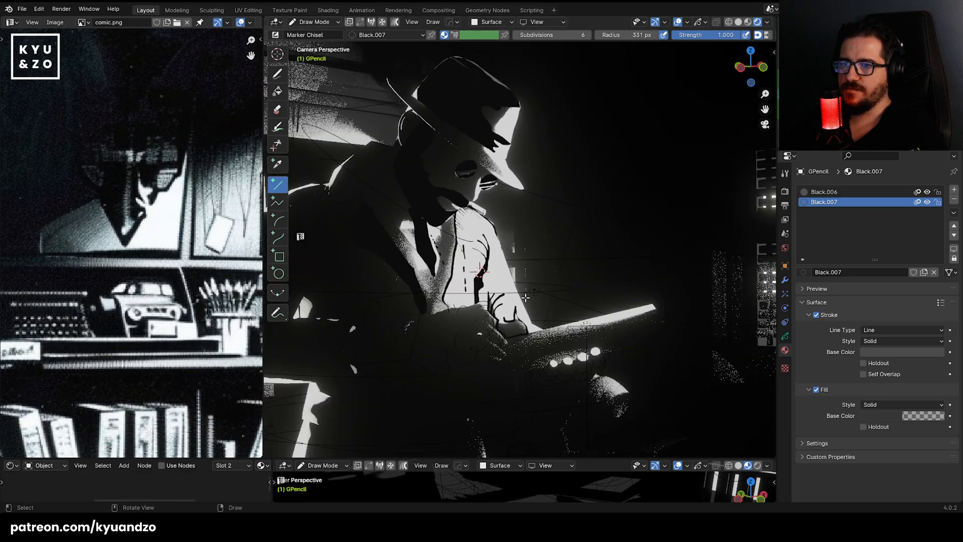
pyautogui.keyDown('shift'); pyautogui.moveTo(657, 318); pyautogui.dragTo(359, 275, button='middle'); pyautogui.keyUp('shift')
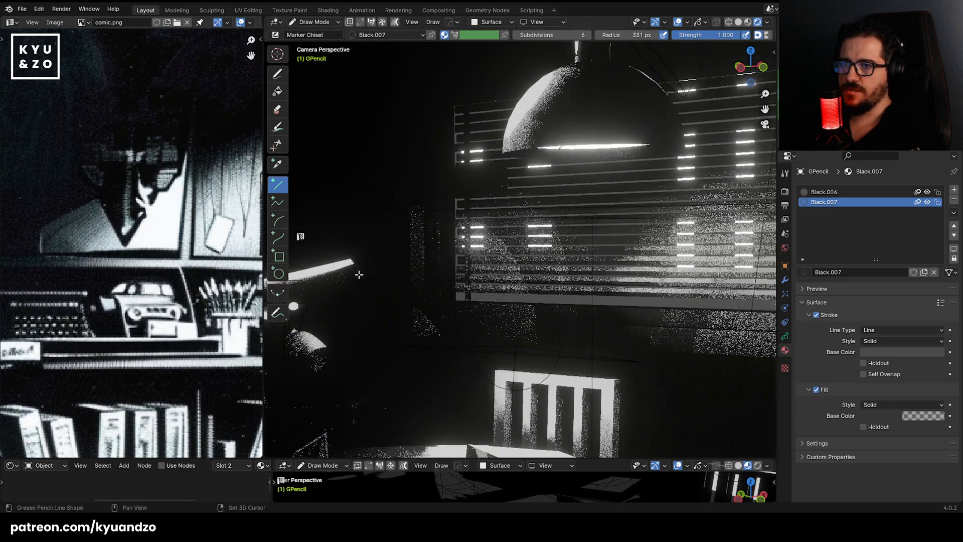
pyautogui.keyDown('shift'); pyautogui.moveTo(578, 316); pyautogui.dragTo(540, 151, button='middle'); pyautogui.keyUp('shift')
# Outline the end face of the topmost box on the table with four straight black lines.
pyautogui.scroll(4, 468, 315)
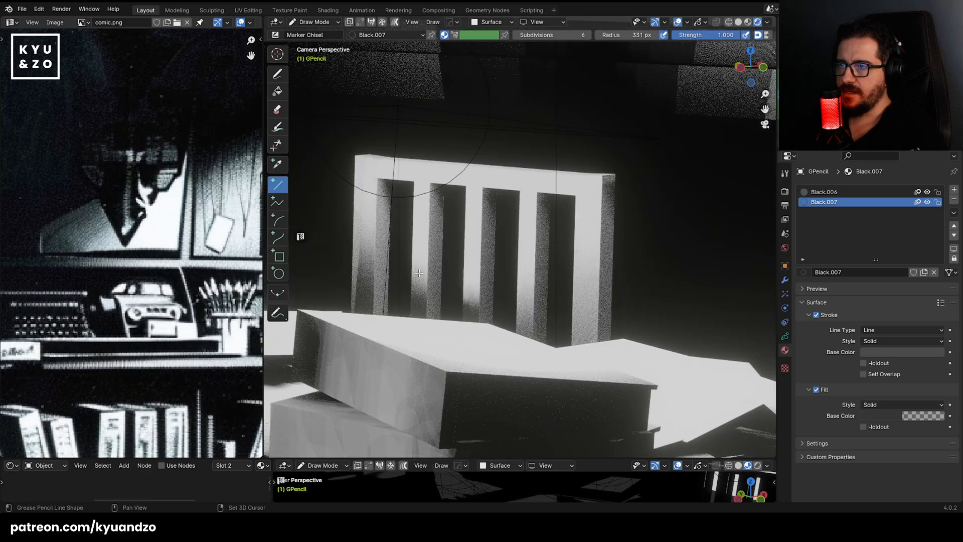
pyautogui.scroll(2, 468, 315)
pyautogui.keyDown('shift'); pyautogui.moveTo(469, 315); pyautogui.dragTo(463, 174, button='middle'); pyautogui.keyUp('shift')
pyautogui.moveTo(328, 232); pyautogui.dragTo(509, 304)
pyautogui.moveTo(503, 376)
pyautogui.mouseDown()
pyautogui.moveTo(509, 310)
pyautogui.moveTo(504, 401)
pyautogui.mouseUp()
pyautogui.press('Return')
pyautogui.press('Return')
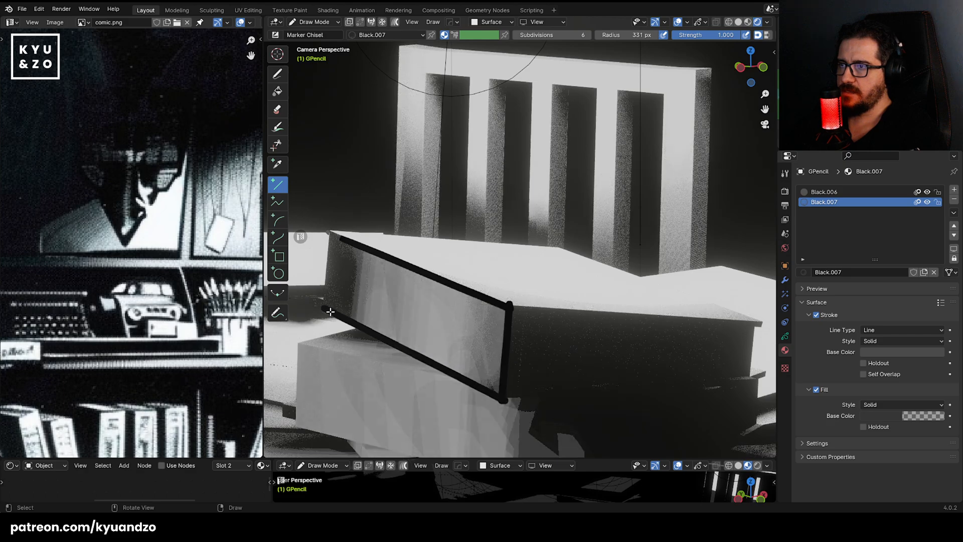
pyautogui.moveTo(328, 307); pyautogui.dragTo(334, 229)
pyautogui.press('Return')
# Hand-letter CASE freehand on the outlined box face, and draw three wavy text-like lines on its upper surface.
pyautogui.click(275, 77)
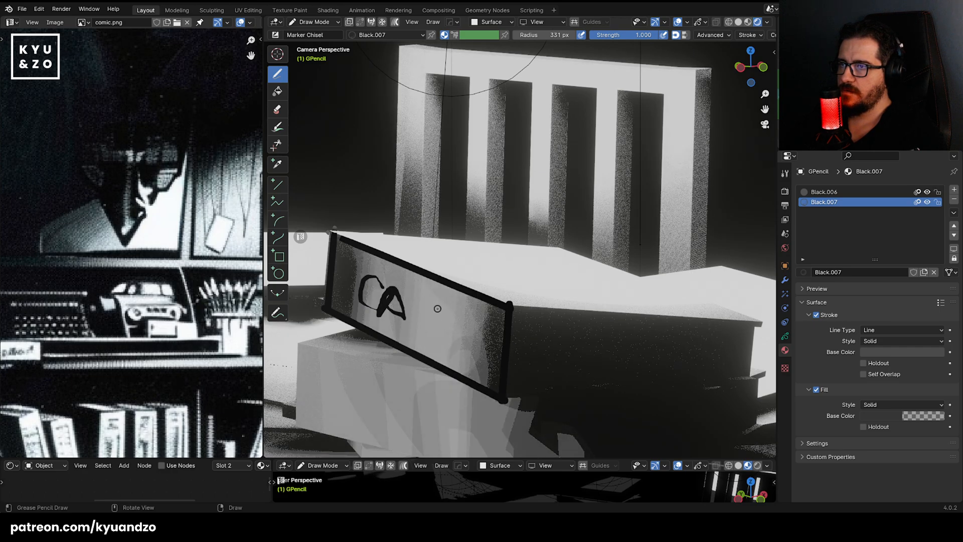
pyautogui.moveTo(436, 308)
pyautogui.mouseDown()
pyautogui.moveTo(412, 326)
pyautogui.moveTo(449, 339)
pyautogui.moveTo(449, 321)
pyautogui.mouseUp()
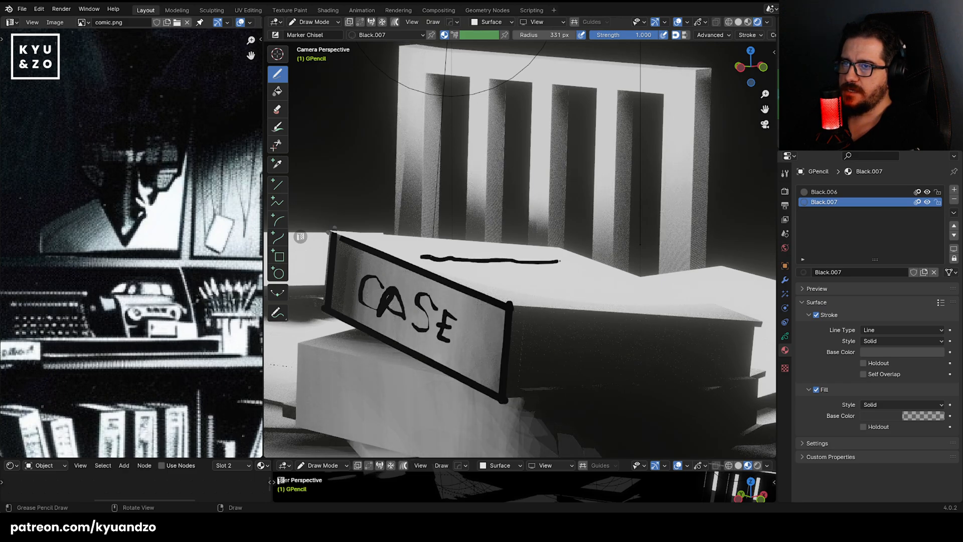
pyautogui.moveTo(560, 261)
pyautogui.mouseDown()
pyautogui.moveTo(590, 282)
pyautogui.moveTo(657, 302)
pyautogui.mouseUp()
# Hand-letter "Bad DRAW" across the front of the box beneath the CASE box.
pyautogui.moveTo(291, 407)
pyautogui.keyDown('shift'); pyautogui.mouseDown(button='middle')
pyautogui.moveTo(297, 363)
pyautogui.moveTo(344, 279)
pyautogui.mouseUp(button='middle'); pyautogui.keyUp('shift')
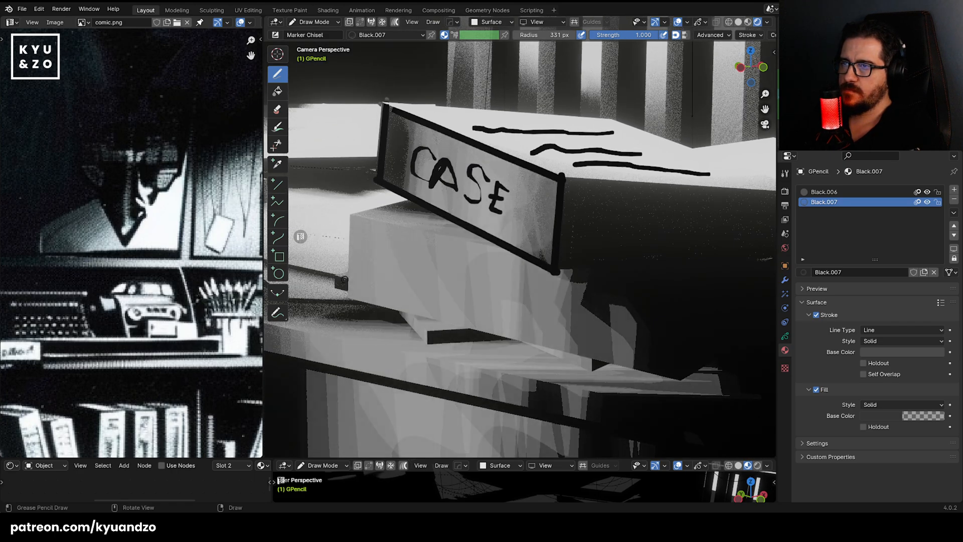
pyautogui.moveTo(396, 249)
pyautogui.mouseDown()
pyautogui.moveTo(384, 291)
pyautogui.moveTo(401, 268)
pyautogui.moveTo(419, 279)
pyautogui.moveTo(385, 287)
pyautogui.mouseUp()
pyautogui.moveTo(453, 279); pyautogui.dragTo(456, 301)
pyautogui.moveTo(480, 268)
pyautogui.mouseDown()
pyautogui.moveTo(479, 303)
pyautogui.moveTo(530, 317)
pyautogui.mouseUp()
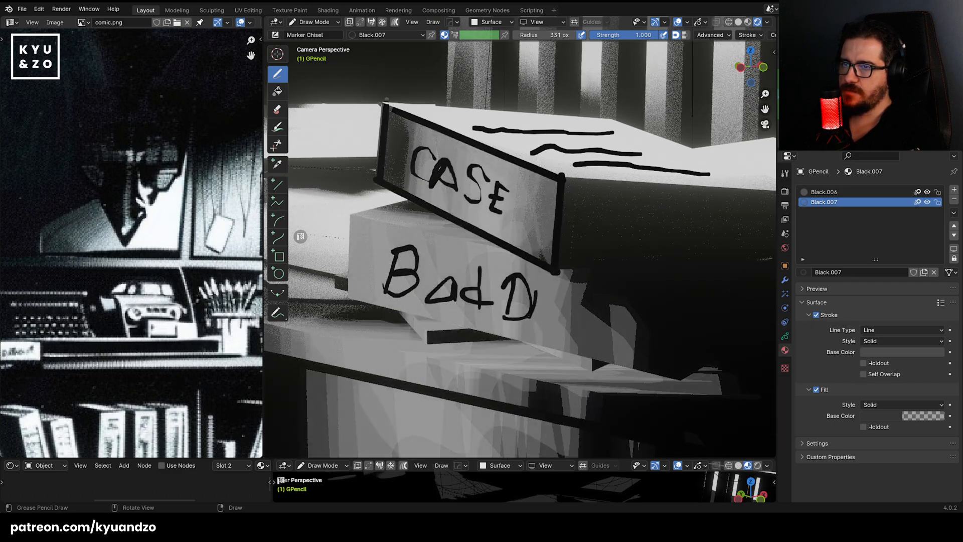
pyautogui.moveTo(535, 278)
pyautogui.mouseDown()
pyautogui.moveTo(534, 318)
pyautogui.moveTo(554, 318)
pyautogui.mouseUp()
pyautogui.moveTo(560, 330)
pyautogui.mouseDown()
pyautogui.moveTo(570, 296)
pyautogui.moveTo(582, 333)
pyautogui.mouseUp()
pyautogui.moveTo(561, 311); pyautogui.dragTo(570, 308)
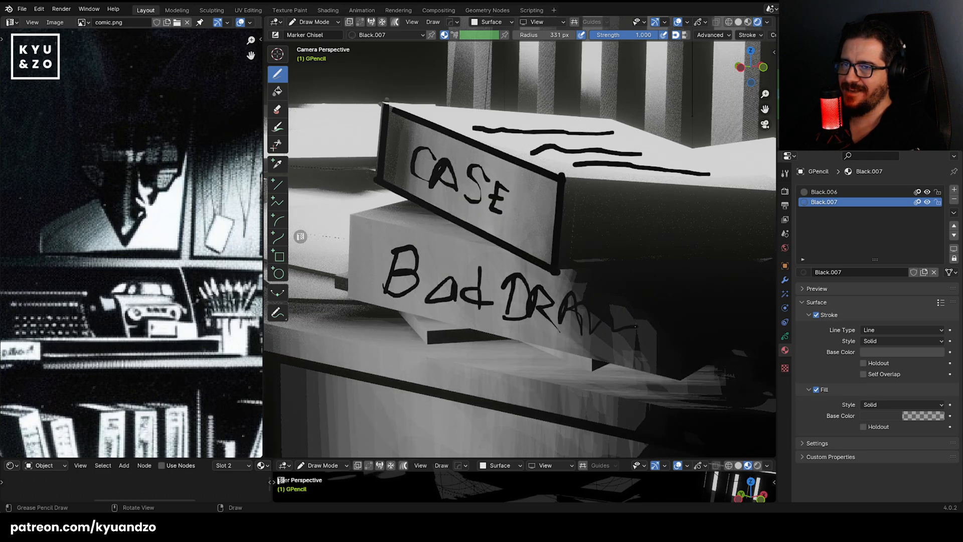
# Try a smooth ink line along the upper edge of the lettered lower box and undo it.
pyautogui.keyDown('shift'); pyautogui.moveTo(353, 217); pyautogui.dragTo(384, 228); pyautogui.keyUp('shift')
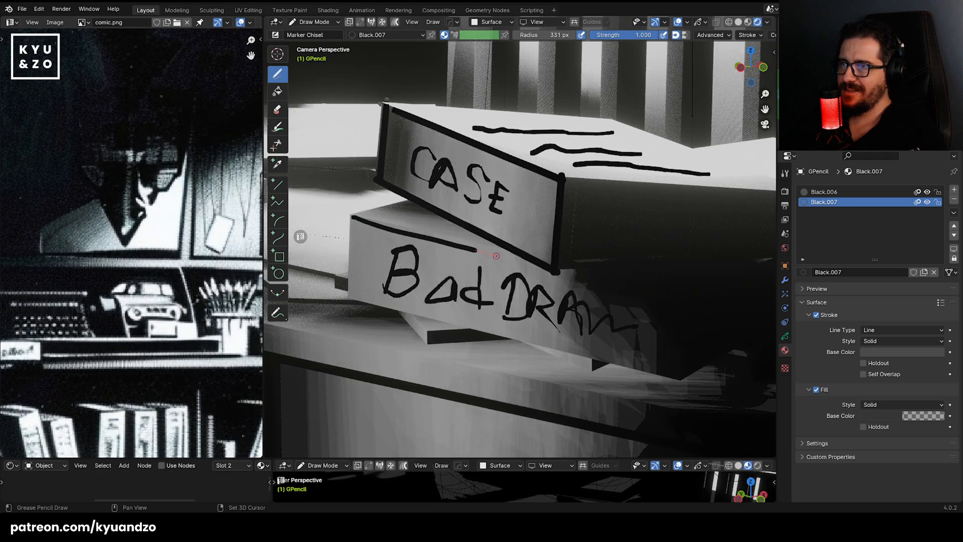
pyautogui.keyDown('shift'); pyautogui.moveTo(496, 256); pyautogui.dragTo(521, 264); pyautogui.keyUp('shift')
pyautogui.hotkey('ctrl', 'z')
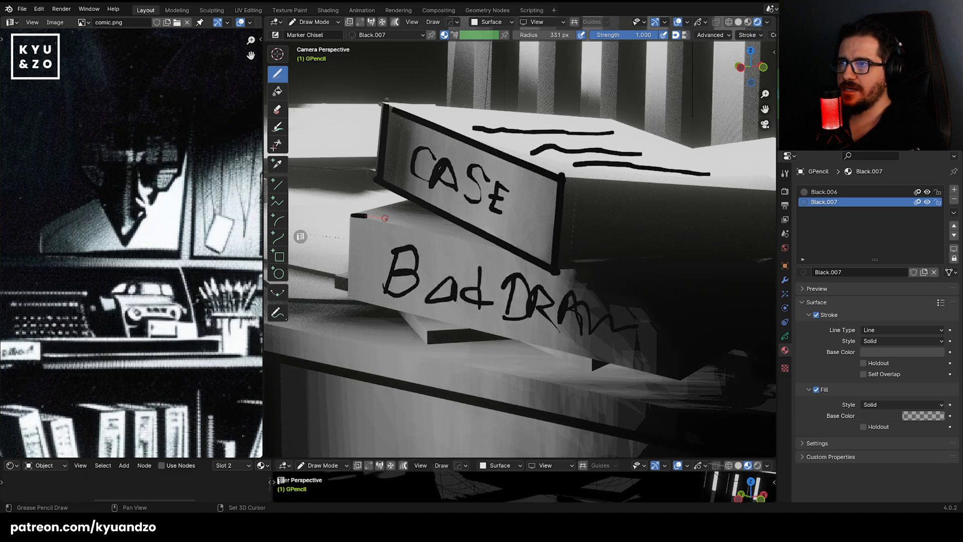
pyautogui.keyDown('shift'); pyautogui.moveTo(465, 310); pyautogui.dragTo(425, 271); pyautogui.keyUp('shift')
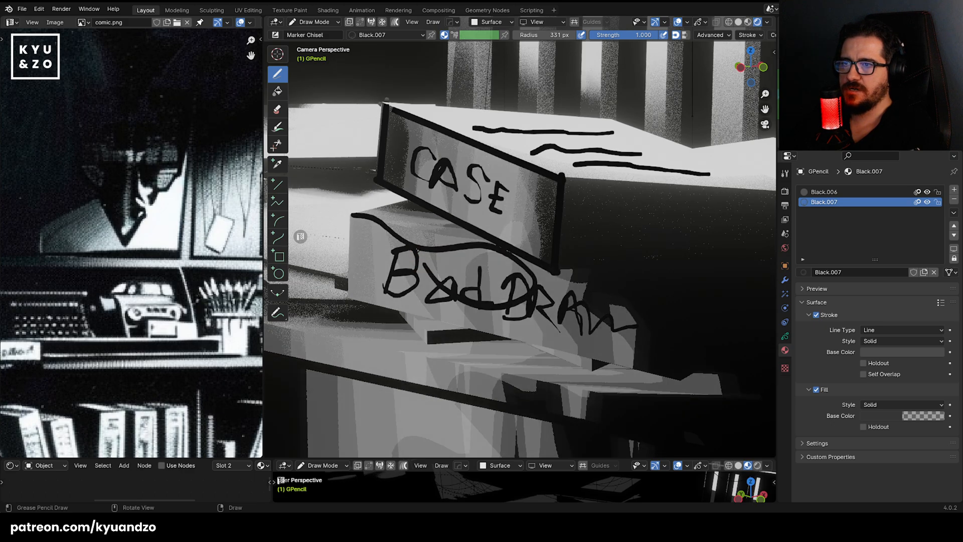
pyautogui.hotkey('ctrl', 'z')
pyautogui.keyDown('shift'); pyautogui.moveTo(363, 224); pyautogui.dragTo(429, 238); pyautogui.keyUp('shift')
pyautogui.hotkey('ctrl', 'z')
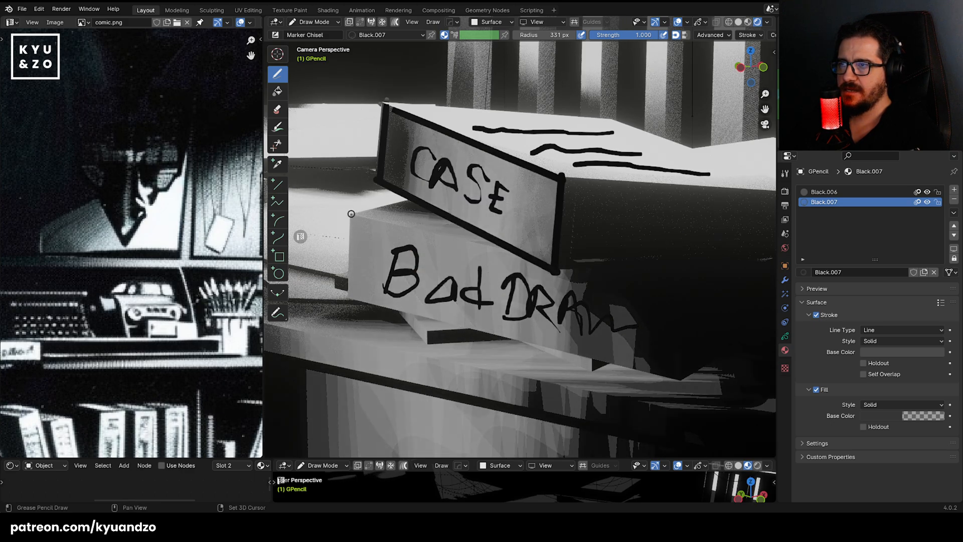
# Outline the "Bad DRAW" box face with straight black lines along its upper edge, outer vertical edge and lower edge.
pyautogui.keyDown('shift'); pyautogui.moveTo(350, 216); pyautogui.dragTo(359, 216); pyautogui.keyUp('shift')
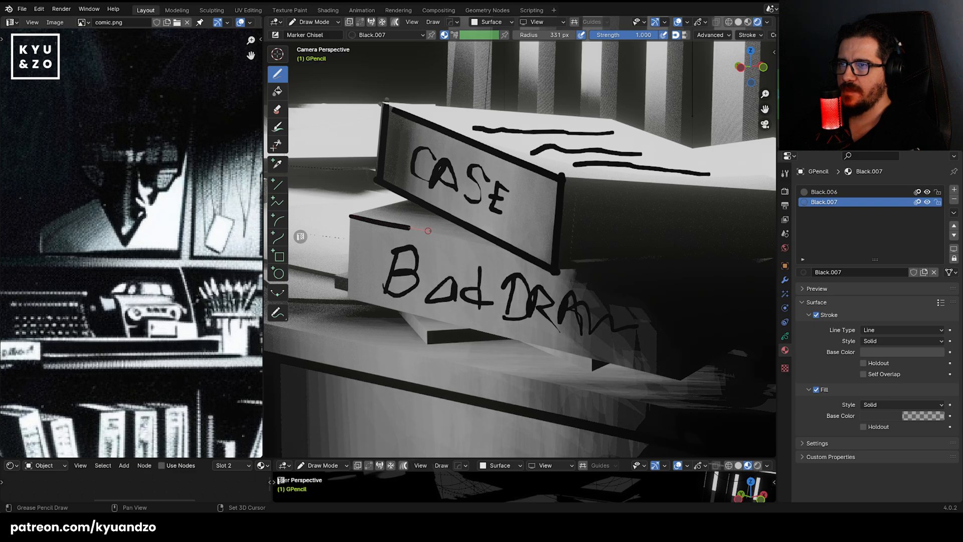
pyautogui.keyDown('shift'); pyautogui.moveTo(514, 249); pyautogui.dragTo(514, 250); pyautogui.keyUp('shift')
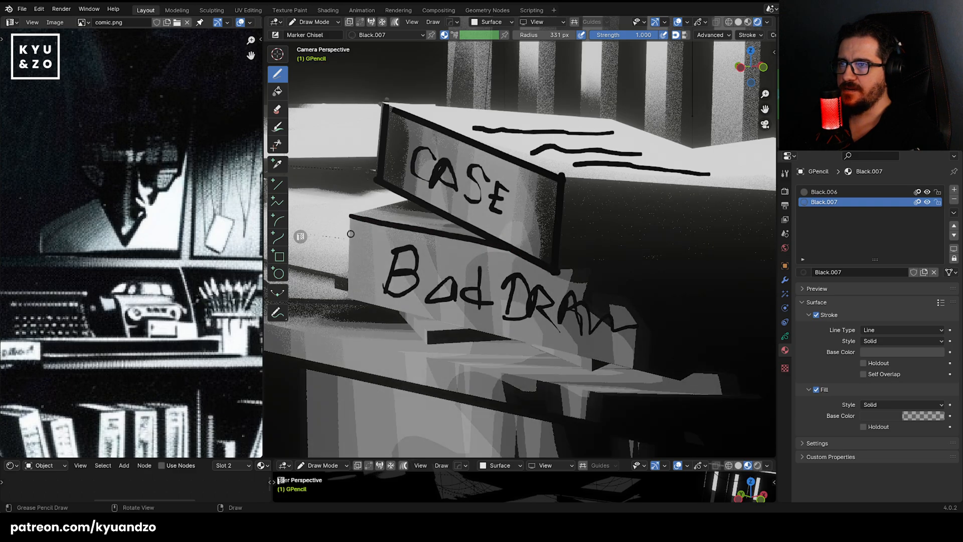
pyautogui.keyDown('shift'); pyautogui.moveTo(350, 216); pyautogui.dragTo(350, 247); pyautogui.keyUp('shift')
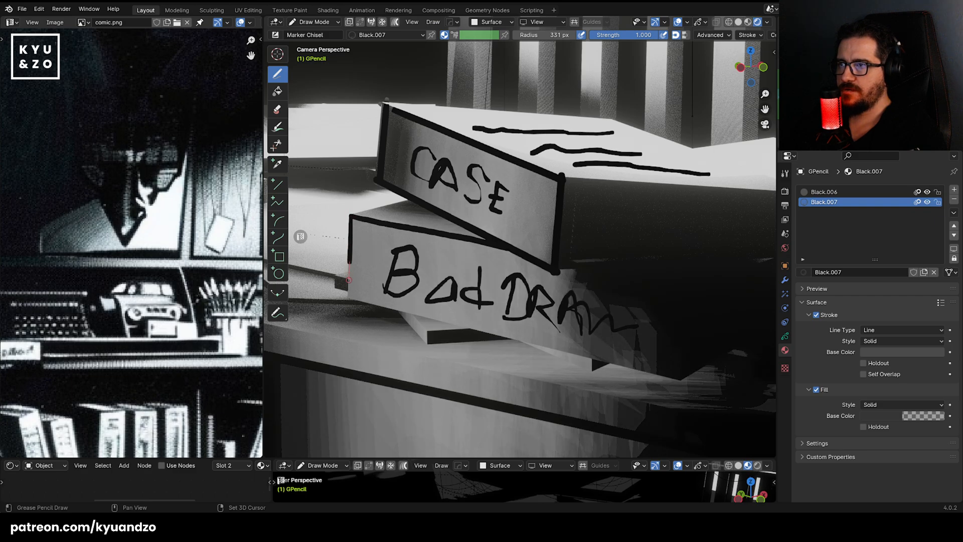
pyautogui.keyDown('shift'); pyautogui.moveTo(347, 310); pyautogui.dragTo(431, 319); pyautogui.keyUp('shift')
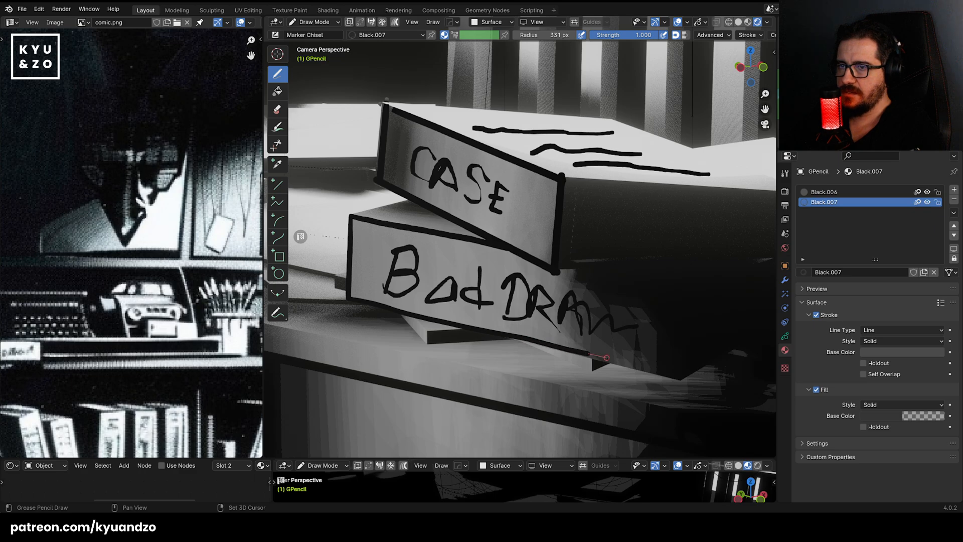
pyautogui.keyDown('shift'); pyautogui.moveTo(676, 376); pyautogui.dragTo(676, 376); pyautogui.keyUp('shift')
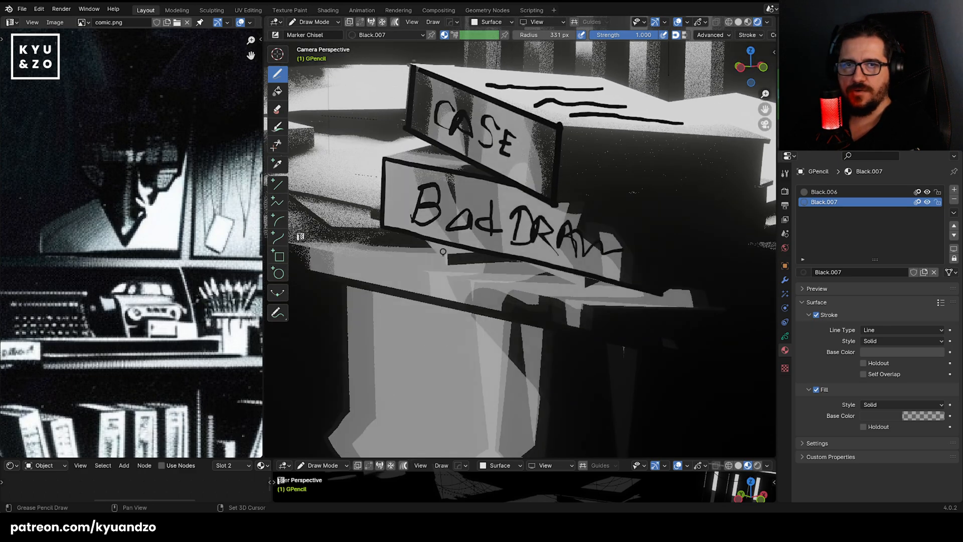
# Hatch the shadowed side of the table pedestal with a column of ten short, nearly horizontal straight strokes below the tabletop.
pyautogui.keyDown('shift'); pyautogui.moveTo(443, 251); pyautogui.dragTo(445, 170, button='middle'); pyautogui.keyUp('shift')
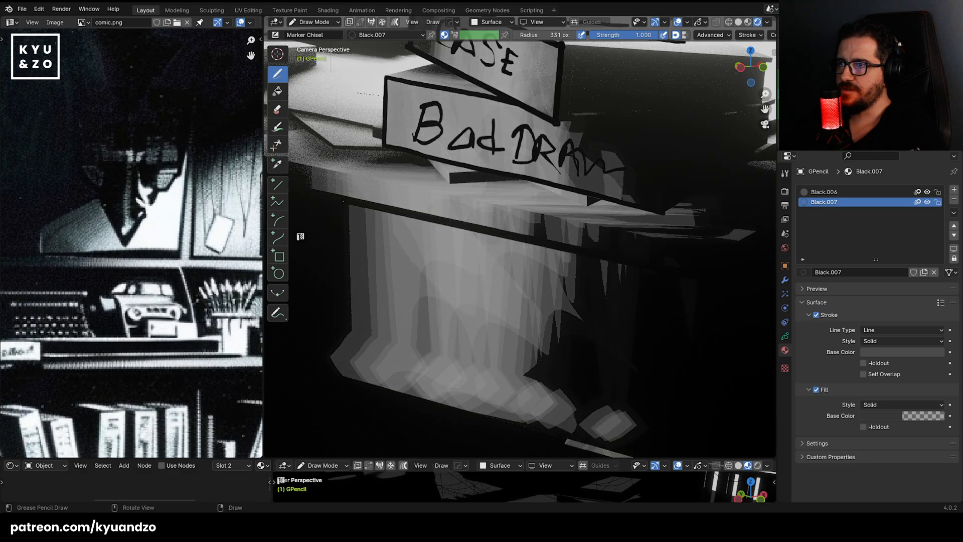
pyautogui.moveTo(342, 208)
pyautogui.keyDown('shift'); pyautogui.mouseDown()
pyautogui.moveTo(437, 235)
pyautogui.moveTo(384, 227)
pyautogui.moveTo(420, 236)
pyautogui.mouseUp(); pyautogui.keyUp('shift')
pyautogui.keyDown('shift'); pyautogui.moveTo(346, 228); pyautogui.dragTo(398, 239); pyautogui.keyUp('shift')
pyautogui.keyDown('shift'); pyautogui.moveTo(339, 246); pyautogui.dragTo(399, 271); pyautogui.keyUp('shift')
pyautogui.keyDown('shift'); pyautogui.moveTo(340, 265); pyautogui.dragTo(404, 278); pyautogui.keyUp('shift')
pyautogui.keyDown('shift'); pyautogui.moveTo(340, 274); pyautogui.dragTo(389, 285); pyautogui.keyUp('shift')
pyautogui.keyDown('shift'); pyautogui.moveTo(341, 282); pyautogui.dragTo(380, 289); pyautogui.keyUp('shift')
pyautogui.moveTo(342, 288)
pyautogui.keyDown('shift'); pyautogui.mouseDown()
pyautogui.moveTo(372, 295)
pyautogui.moveTo(370, 306)
pyautogui.mouseUp(); pyautogui.keyUp('shift')
pyautogui.keyDown('shift'); pyautogui.moveTo(341, 308); pyautogui.dragTo(394, 319); pyautogui.keyUp('shift')
pyautogui.keyDown('shift'); pyautogui.moveTo(341, 325); pyautogui.dragTo(396, 336); pyautogui.keyUp('shift')
pyautogui.keyDown('shift'); pyautogui.moveTo(335, 342); pyautogui.dragTo(388, 352); pyautogui.keyUp('shift')
# Examine the whole camera composition, comparing the lettered boxes and hatched pedestal with the detective and the rest of the room.
pyautogui.scroll(-8, 300, 236)
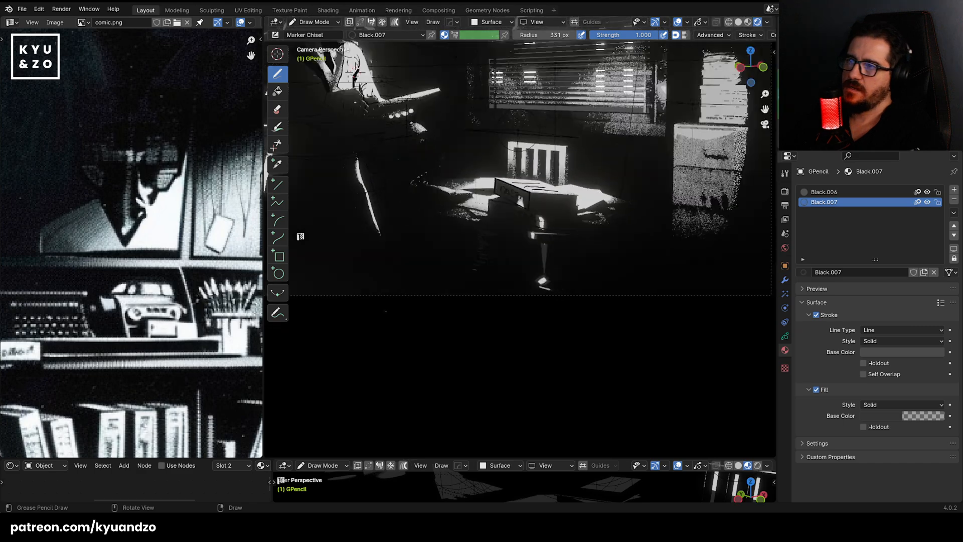
pyautogui.keyDown('shift'); pyautogui.moveTo(420, 268); pyautogui.dragTo(386, 343, button='middle'); pyautogui.keyUp('shift')
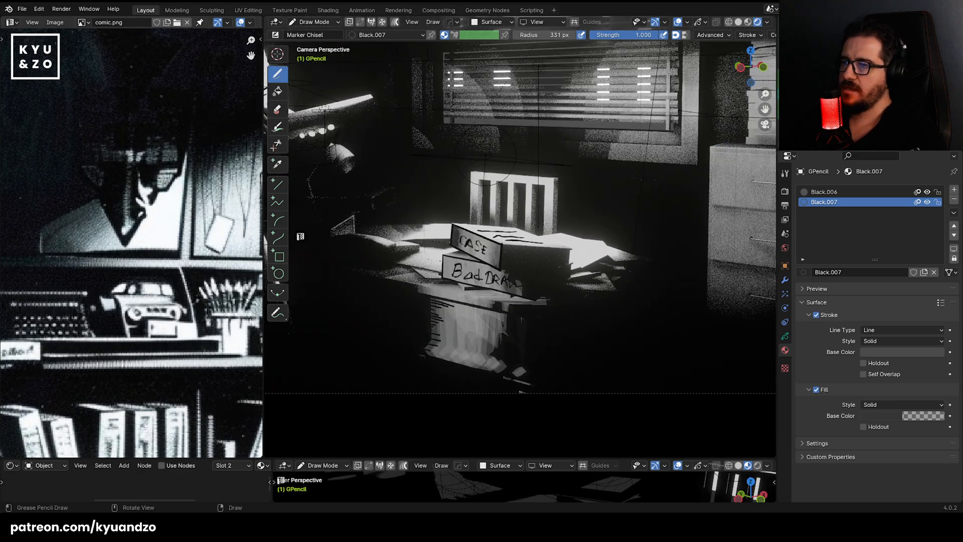
pyautogui.keyDown('shift'); pyautogui.moveTo(682, 207); pyautogui.dragTo(603, 260, button='middle'); pyautogui.keyUp('shift')
pyautogui.scroll(-5, 300, 236)
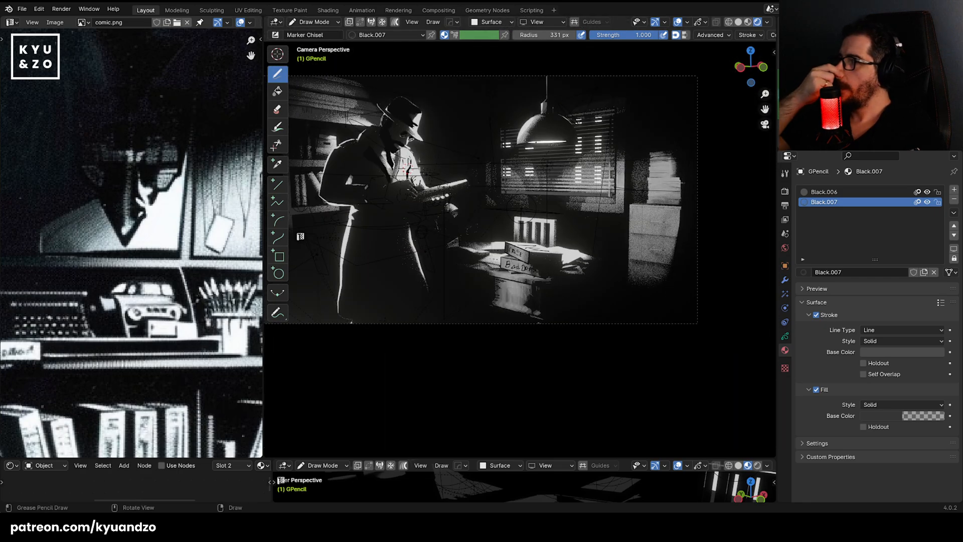
pyautogui.scroll(5, 300, 236)
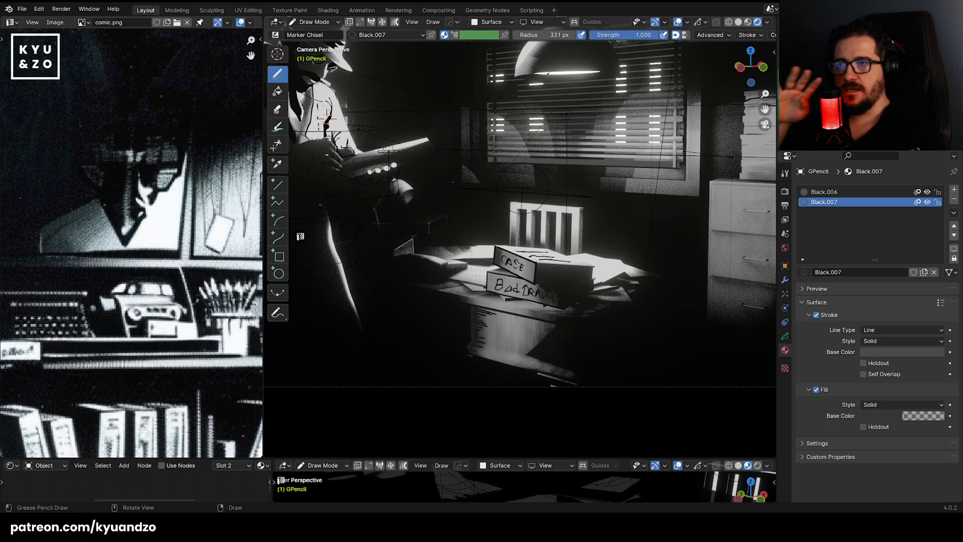
pyautogui.scroll(1, 300, 237)
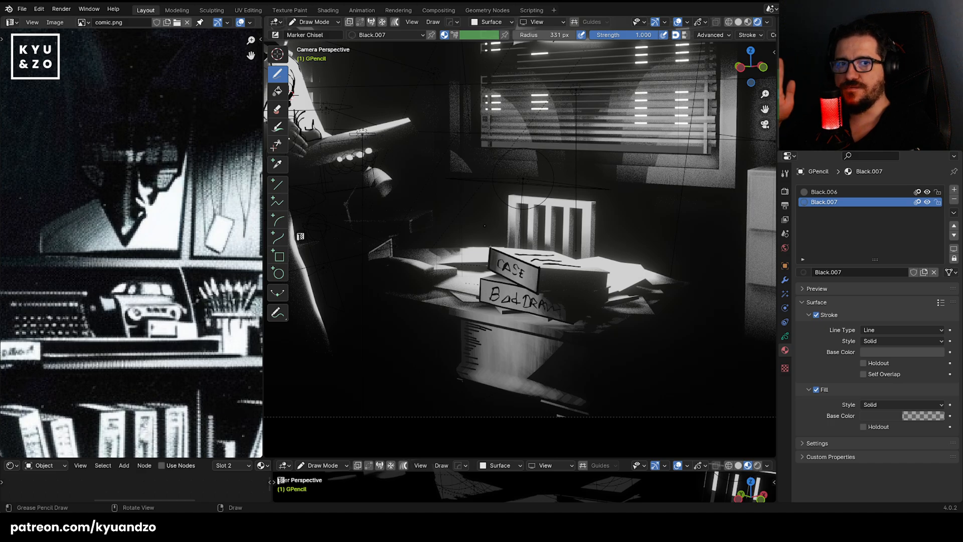
pyautogui.keyDown('shift'); pyautogui.moveTo(421, 189); pyautogui.dragTo(486, 195, button='middle'); pyautogui.keyUp('shift')
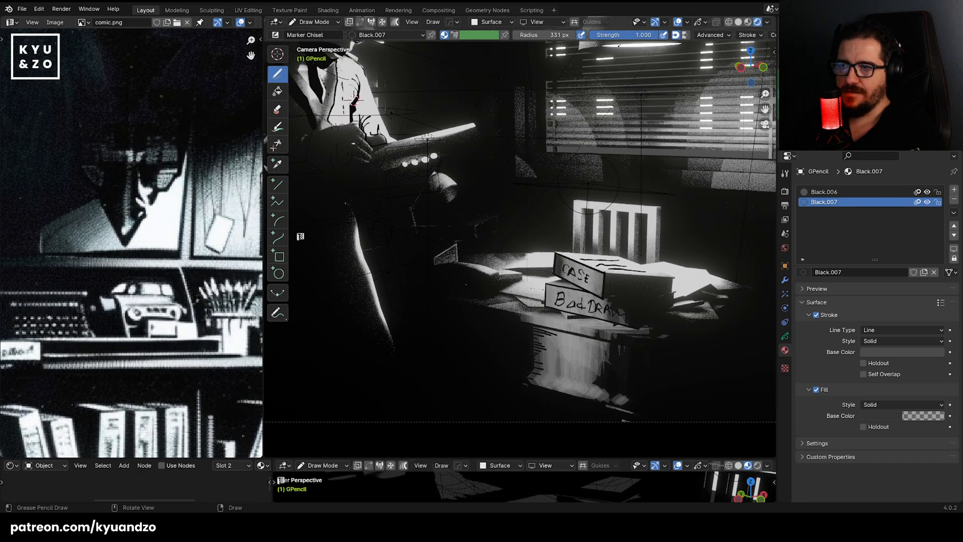
pyautogui.keyDown('shift'); pyautogui.moveTo(469, 159); pyautogui.dragTo(571, 313, button='middle'); pyautogui.keyUp('shift')
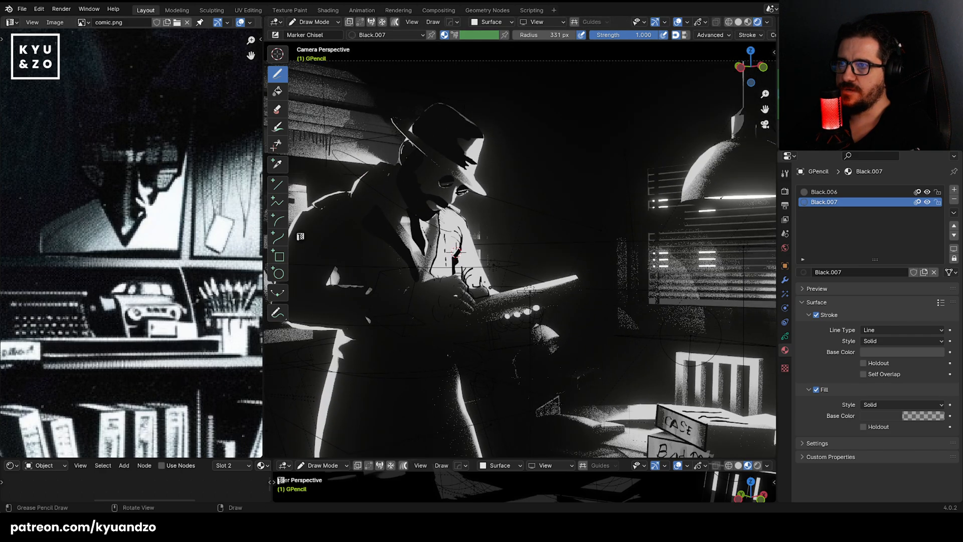
# Try inking a line along the detective's nose with strokes placed on the surface, and undo the attempts.
pyautogui.scroll(3, 520, 236)
pyautogui.keyDown('shift'); pyautogui.moveTo(461, 239); pyautogui.dragTo(559, 256, button='middle'); pyautogui.keyUp('shift')
pyautogui.scroll(5, 551, 245)
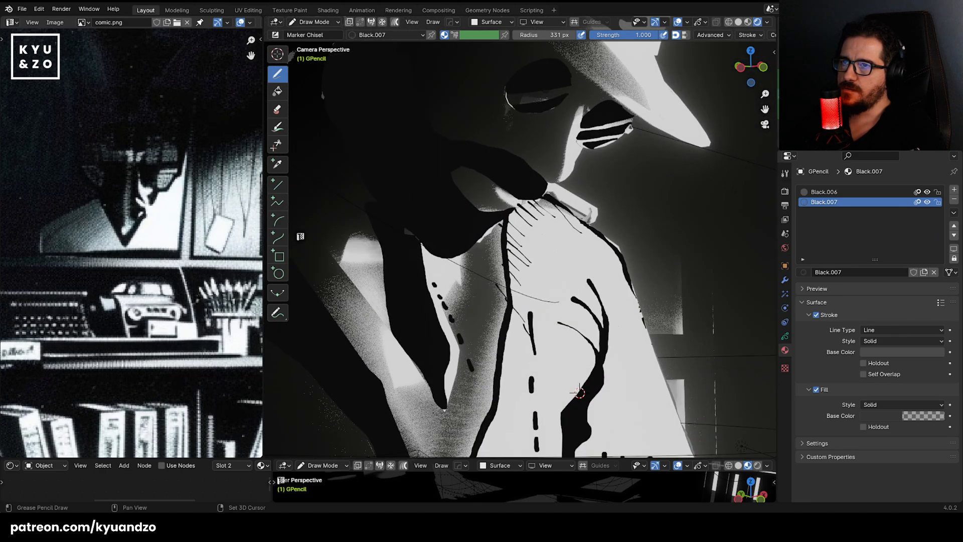
pyautogui.keyDown('shift'); pyautogui.moveTo(547, 200); pyautogui.dragTo(545, 323, button='middle'); pyautogui.keyUp('shift')
pyautogui.scroll(-7, 126, 243)
pyautogui.scroll(10, 151, 236)
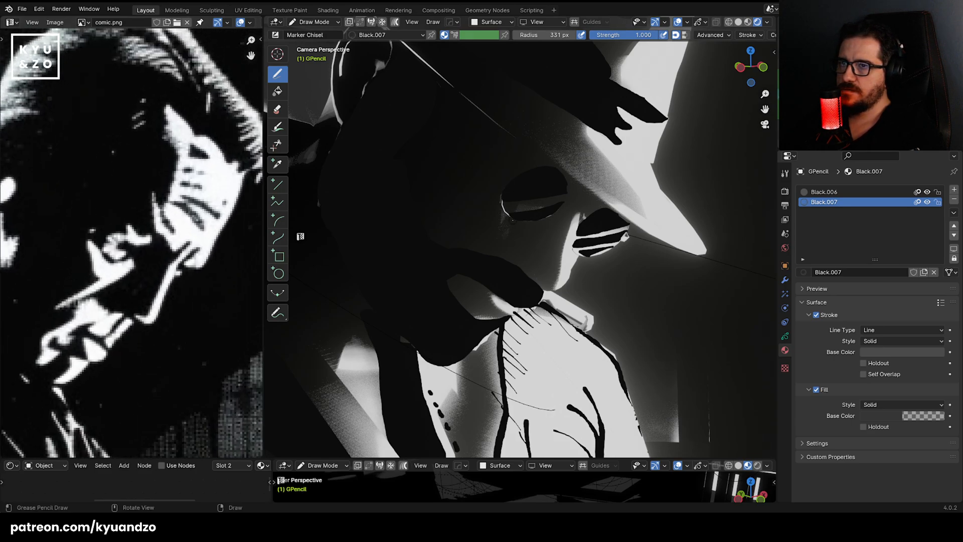
pyautogui.scroll(1, 579, 236)
pyautogui.moveTo(577, 295); pyautogui.dragTo(575, 300)
pyautogui.hotkey('ctrl', 'z')
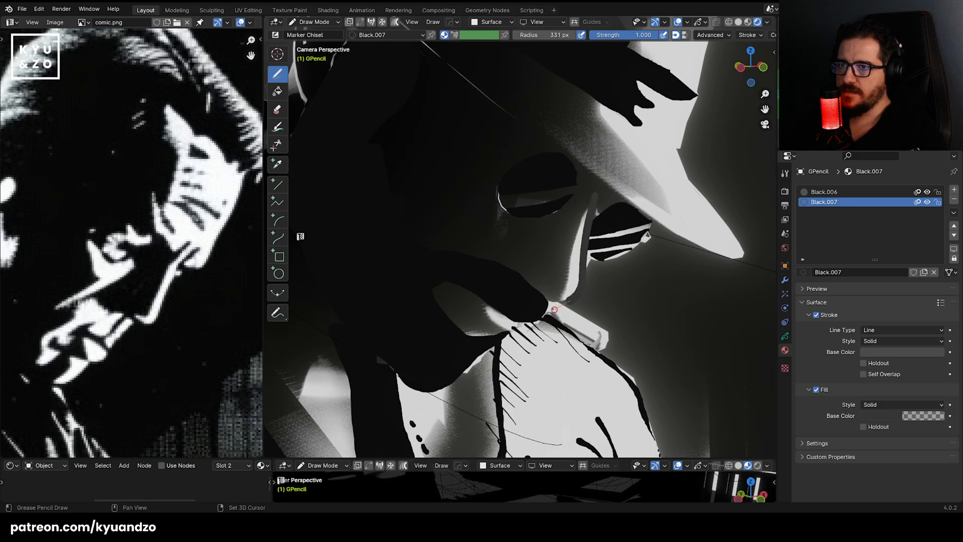
pyautogui.keyDown('shift'); pyautogui.moveTo(515, 275); pyautogui.dragTo(517, 258); pyautogui.keyUp('shift')
pyautogui.keyDown('shift'); pyautogui.moveTo(557, 241); pyautogui.dragTo(560, 251, button='middle'); pyautogui.keyUp('shift')
pyautogui.scroll(2, 571, 251)
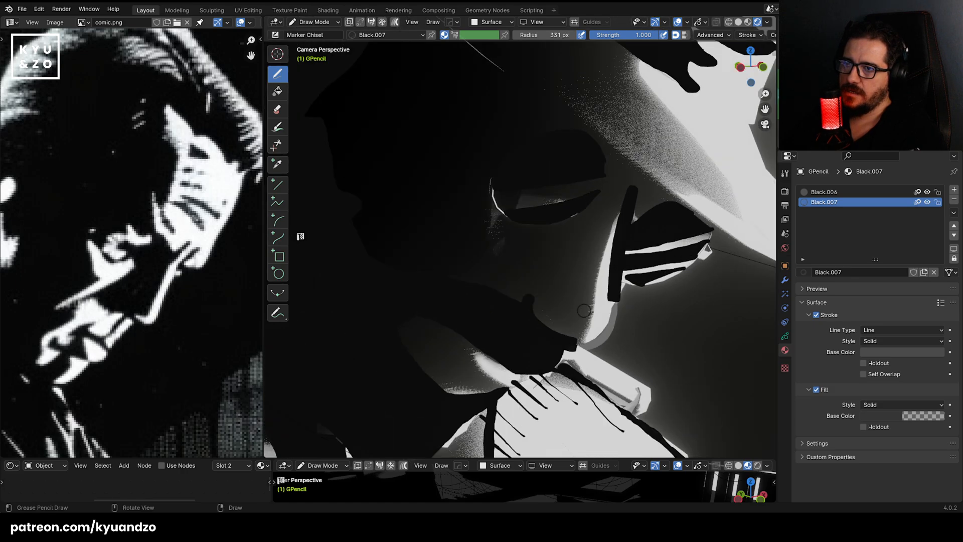
pyautogui.hotkey('ctrl', 'z')
# Set the stroke placement to 3D Cursor, position the cursor on the face, and ink the nose contour and nostril curve.
pyautogui.click(490, 22)
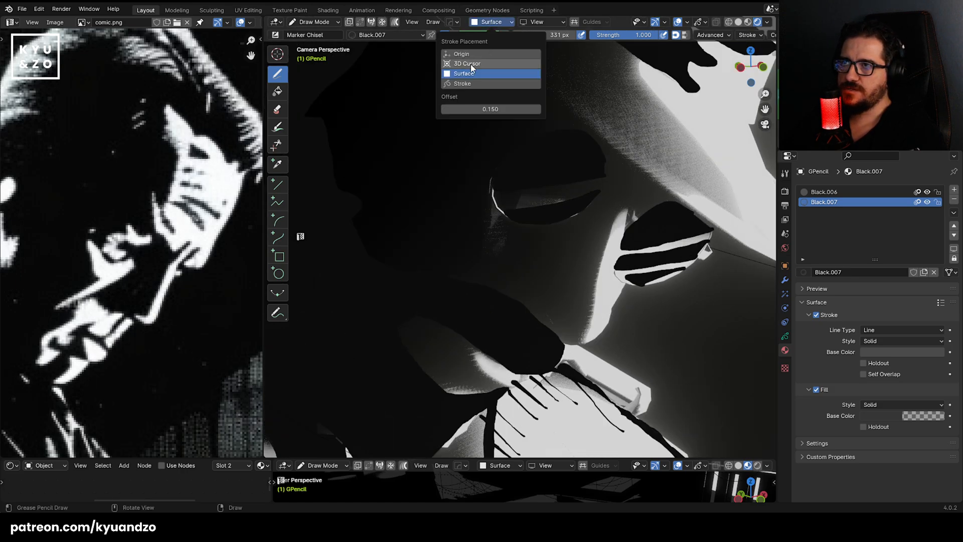
pyautogui.click(471, 63)
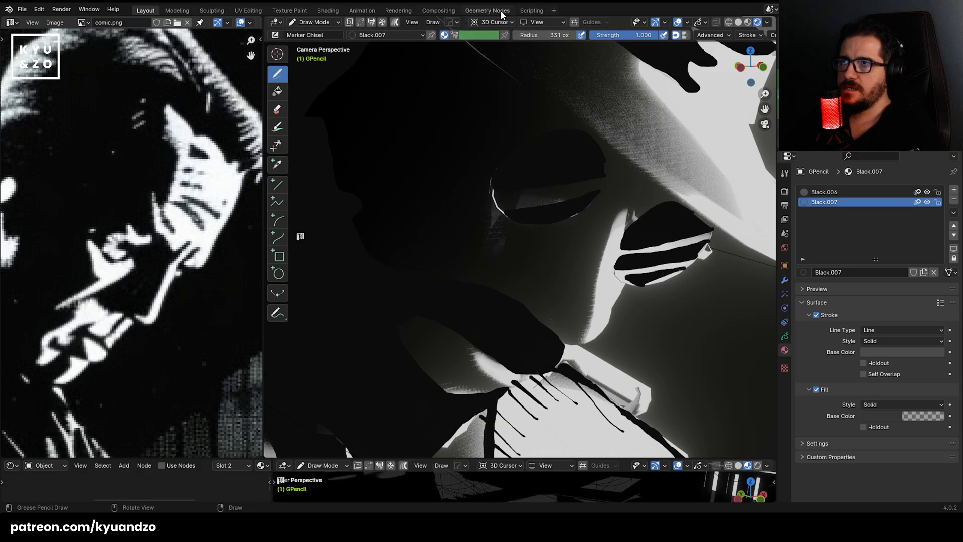
pyautogui.keyDown('shift'); pyautogui.moveTo(572, 296); pyautogui.dragTo(516, 257, button='right'); pyautogui.keyUp('shift')
pyautogui.moveTo(627, 310)
pyautogui.keyDown('shift'); pyautogui.mouseDown(button='right')
pyautogui.moveTo(545, 201)
pyautogui.moveTo(428, 225)
pyautogui.moveTo(386, 152)
pyautogui.moveTo(596, 341)
pyautogui.moveTo(588, 326)
pyautogui.mouseUp(button='right'); pyautogui.keyUp('shift')
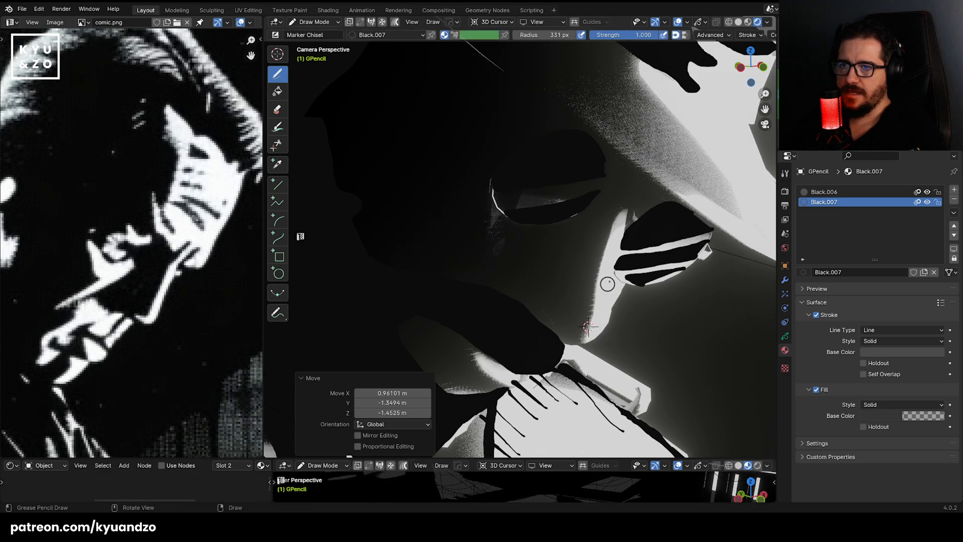
pyautogui.moveTo(595, 341); pyautogui.dragTo(542, 325)
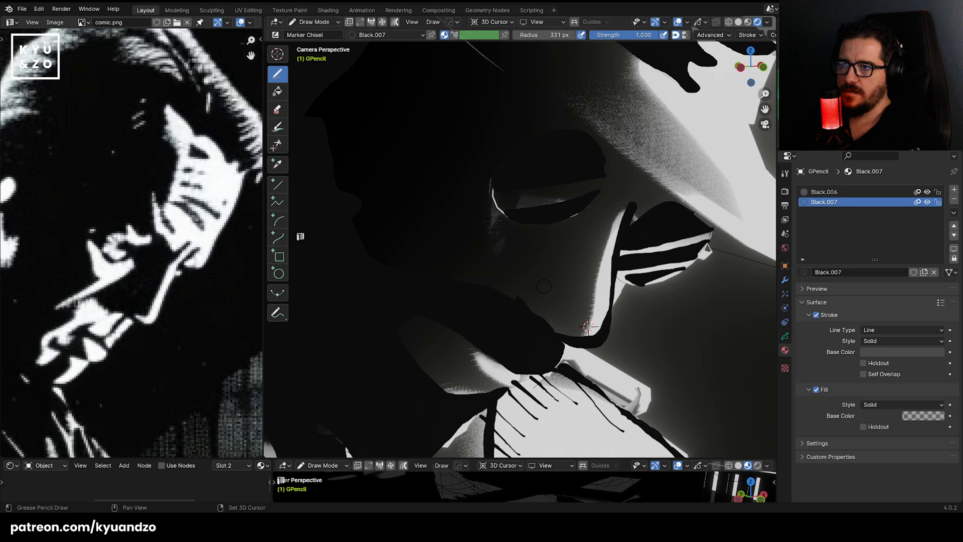
pyautogui.keyDown('shift'); pyautogui.moveTo(543, 286); pyautogui.dragTo(529, 278, button='right'); pyautogui.keyUp('shift')
pyautogui.moveTo(523, 280); pyautogui.dragTo(522, 307)
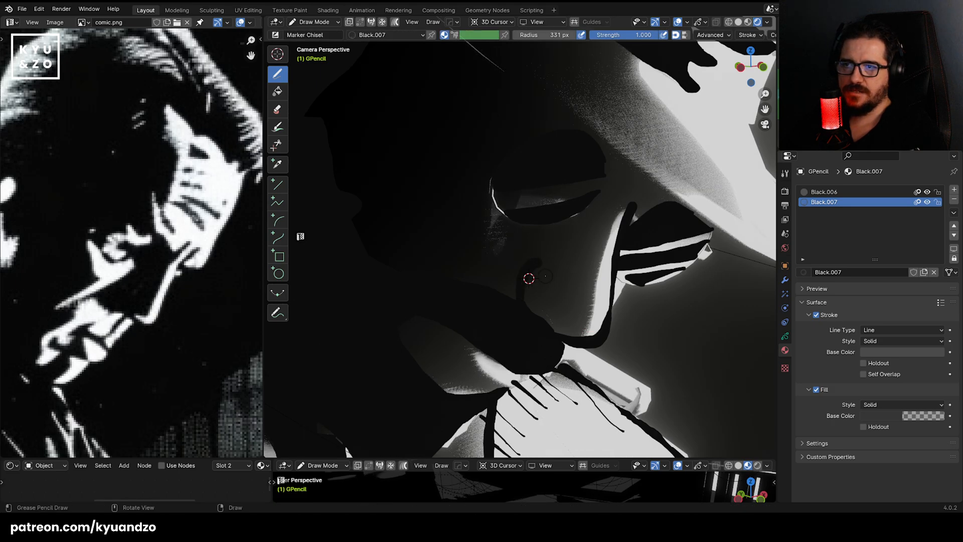
# Try freehand strokes in the empty space beside the face from several 3D cursor positions, and undo them.
pyautogui.keyDown('shift'); pyautogui.moveTo(605, 206); pyautogui.dragTo(613, 195, button='right'); pyautogui.keyUp('shift')
pyautogui.keyDown('shift'); pyautogui.moveTo(467, 266); pyautogui.dragTo(456, 259, button='right'); pyautogui.keyUp('shift')
pyautogui.scroll(-2, 467, 258)
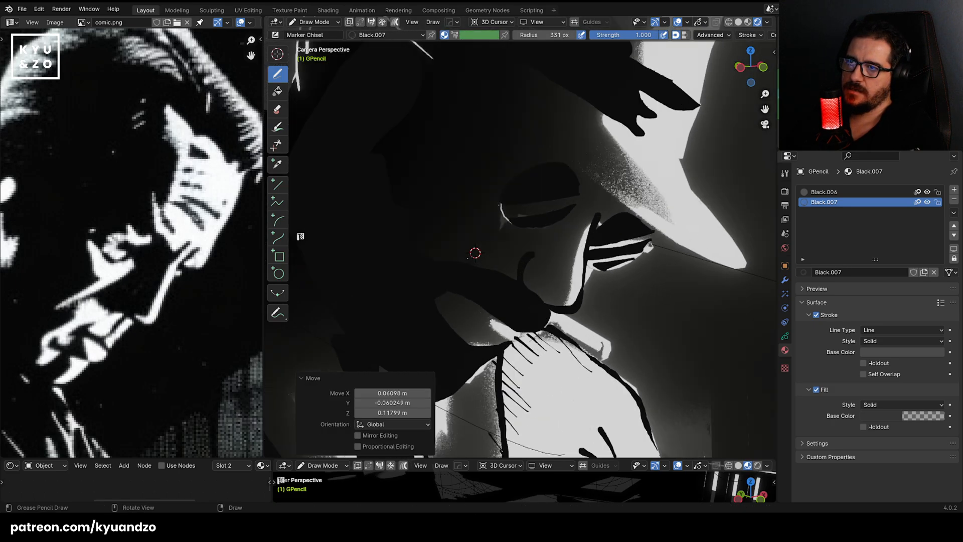
pyautogui.keyDown('shift'); pyautogui.moveTo(672, 324); pyautogui.dragTo(670, 321, button='right'); pyautogui.keyUp('shift')
pyautogui.moveTo(661, 279)
pyautogui.mouseDown()
pyautogui.moveTo(610, 300)
pyautogui.moveTo(642, 307)
pyautogui.moveTo(645, 364)
pyautogui.moveTo(661, 391)
pyautogui.mouseUp()
pyautogui.keyDown('shift'); pyautogui.moveTo(743, 320); pyautogui.dragTo(742, 330, button='right'); pyautogui.keyUp('shift')
pyautogui.moveTo(681, 418); pyautogui.dragTo(674, 341)
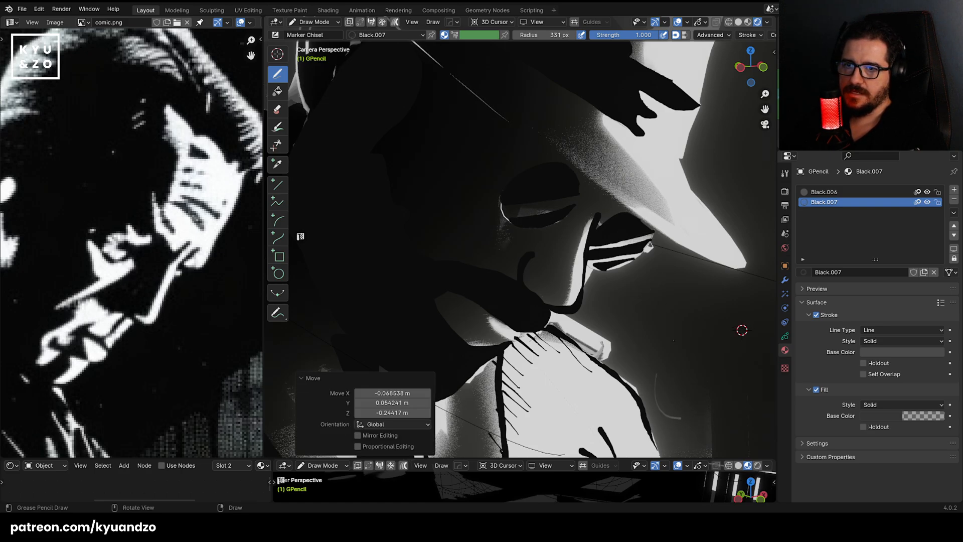
pyautogui.moveTo(724, 443); pyautogui.dragTo(762, 424)
pyautogui.hotkey('ctrl', 'z')
pyautogui.hotkey('ctrl', 'z')
pyautogui.hotkey('ctrl', 'z')
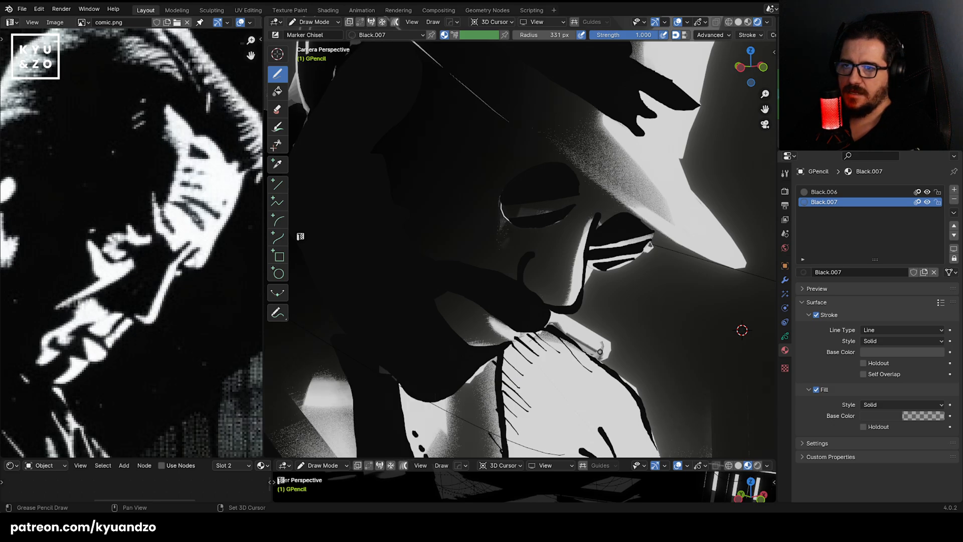
# Try short ink strokes around the cigarette with the 3D cursor moved near it and onto the shirt, undoing each one.
pyautogui.keyDown('shift'); pyautogui.rightClick(600, 333); pyautogui.keyUp('shift')
pyautogui.moveTo(618, 287); pyautogui.dragTo(611, 323)
pyautogui.hotkey('ctrl', 'z')
pyautogui.keyDown('shift'); pyautogui.moveTo(597, 346); pyautogui.dragTo(592, 343, button='right'); pyautogui.keyUp('shift')
pyautogui.moveTo(598, 318); pyautogui.dragTo(591, 354)
pyautogui.hotkey('ctrl', 'z')
pyautogui.keyDown('shift'); pyautogui.rightClick(566, 373); pyautogui.keyUp('shift')
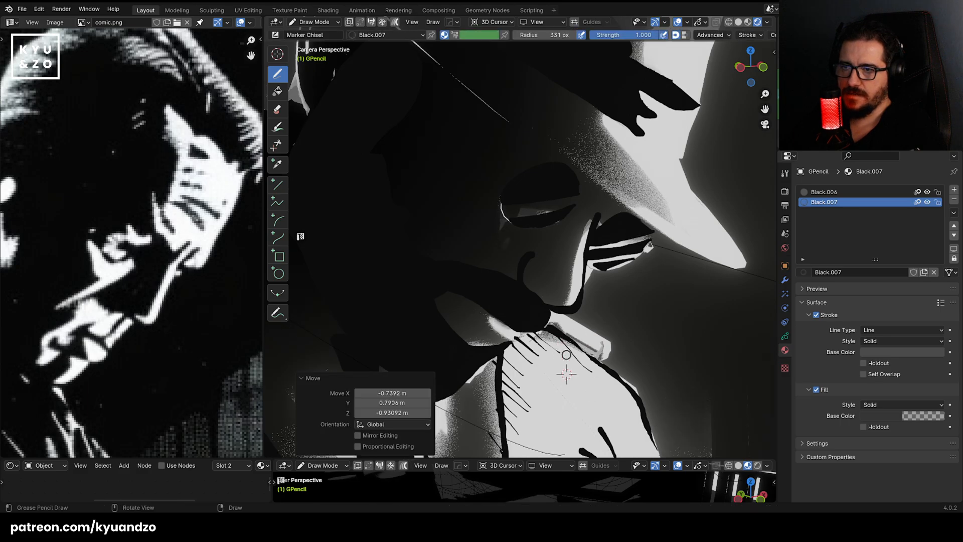
pyautogui.moveTo(589, 334); pyautogui.dragTo(602, 328)
pyautogui.hotkey('ctrl', 'z')
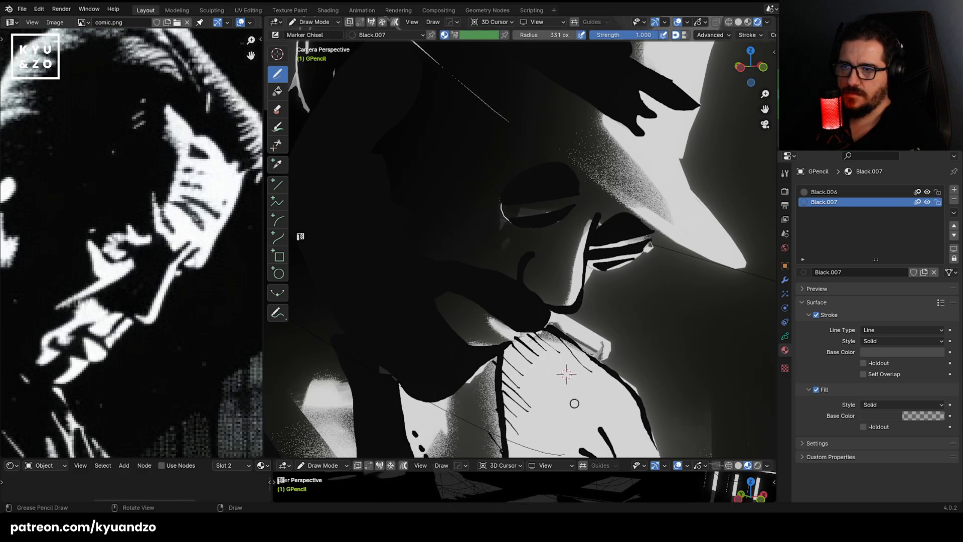
# Try strokes on the shirt and loose loops across the nose from new 3D cursor positions, and undo them.
pyautogui.keyDown('shift'); pyautogui.moveTo(574, 401); pyautogui.dragTo(529, 245, button='middle'); pyautogui.keyUp('shift')
pyautogui.scroll(3, 529, 245)
pyautogui.keyDown('shift'); pyautogui.moveTo(419, 217); pyautogui.dragTo(383, 216, button='right'); pyautogui.keyUp('shift')
pyautogui.moveTo(441, 230)
pyautogui.mouseDown()
pyautogui.moveTo(462, 257)
pyautogui.moveTo(464, 203)
pyautogui.mouseUp()
pyautogui.keyDown('shift'); pyautogui.moveTo(450, 190); pyautogui.dragTo(562, 344, button='middle'); pyautogui.keyUp('shift')
pyautogui.hotkey('ctrl', 'z')
pyautogui.hotkey('ctrl', 'z')
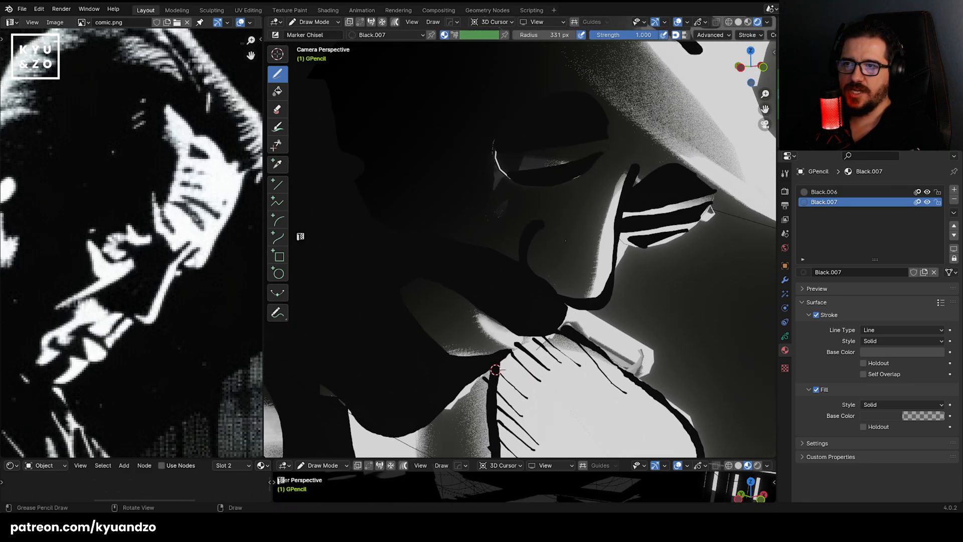
pyautogui.keyDown('shift'); pyautogui.rightClick(584, 235); pyautogui.keyUp('shift')
pyautogui.moveTo(566, 202)
pyautogui.mouseDown()
pyautogui.moveTo(613, 304)
pyautogui.moveTo(707, 256)
pyautogui.mouseUp()
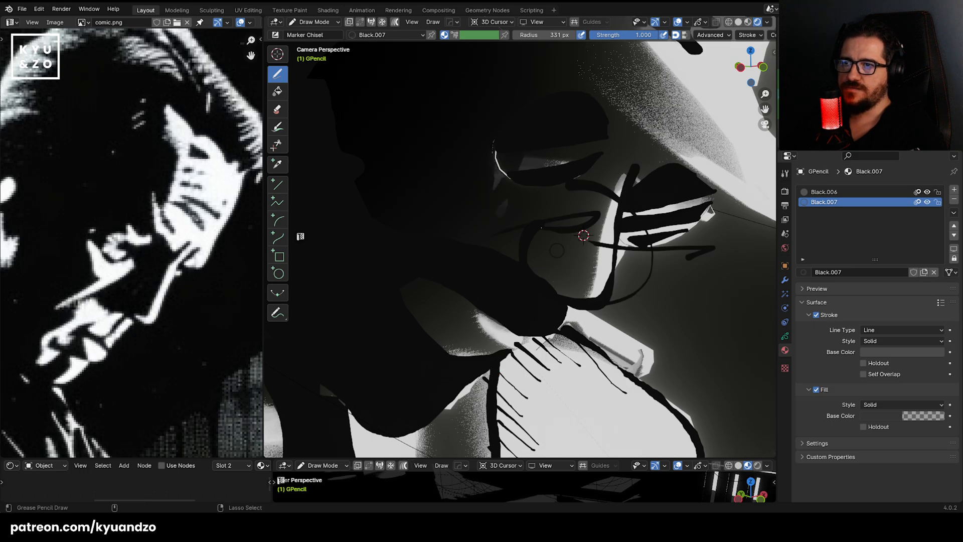
pyautogui.hotkey('ctrl', 'z')
# Review the stroke placement and drawing plane options, and set the stroke placement to Origin.
pyautogui.click(489, 22)
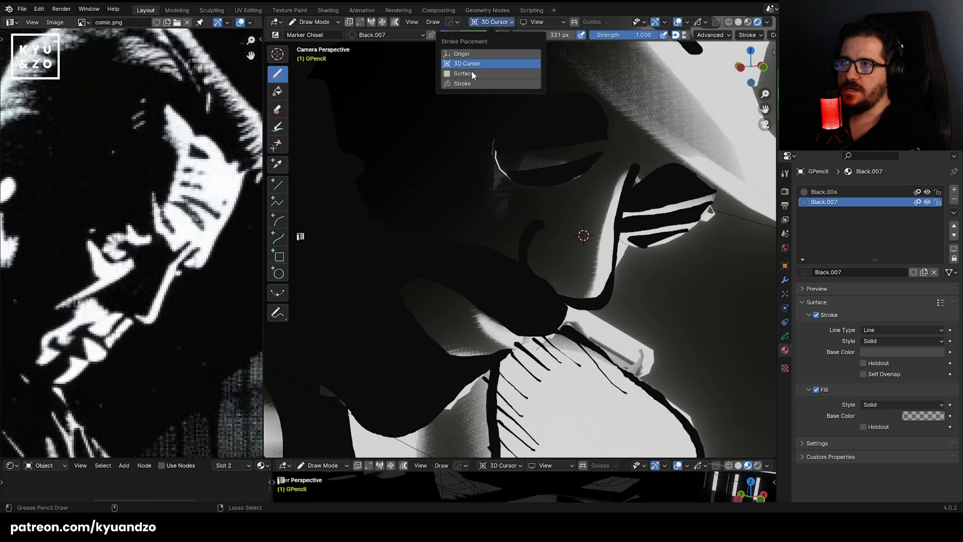
pyautogui.click(537, 22)
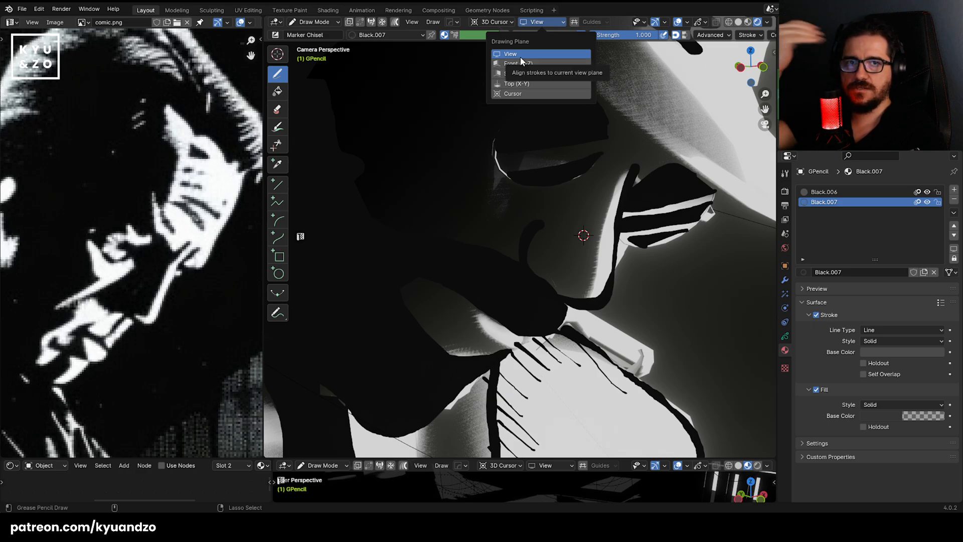
pyautogui.click(498, 21)
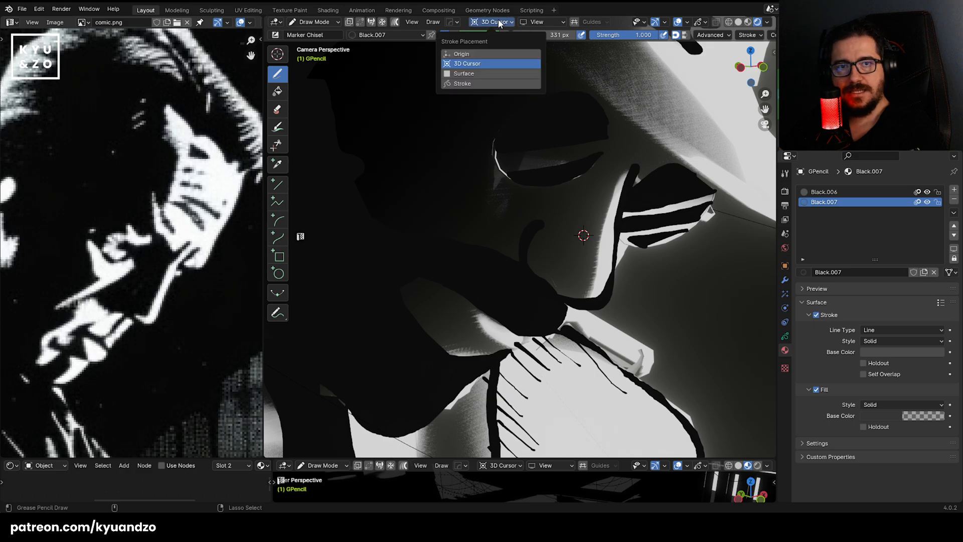
pyautogui.click(485, 53)
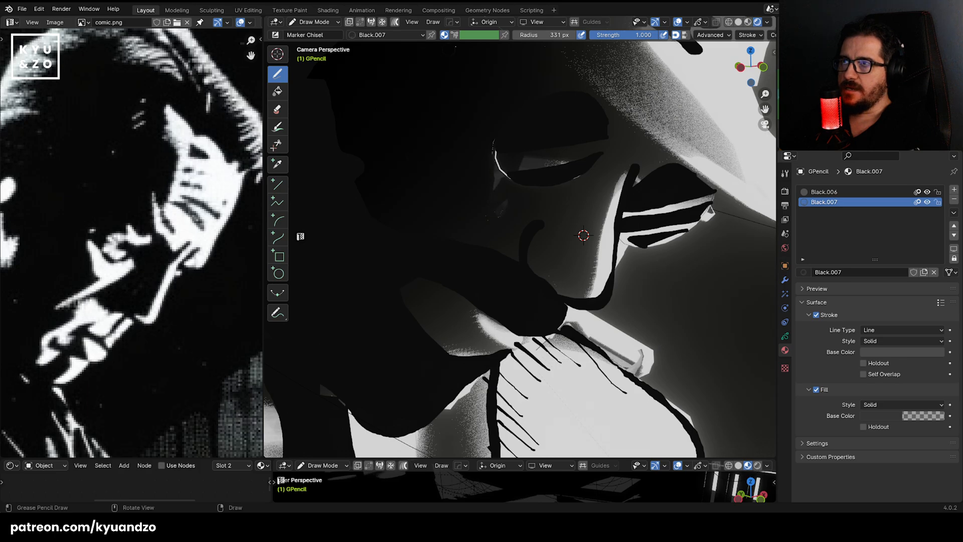
# Set the stroke placement to Surface and draw short curved ink strokes beside the mouth and along the mustache's lower edge.
pyautogui.click(480, 22)
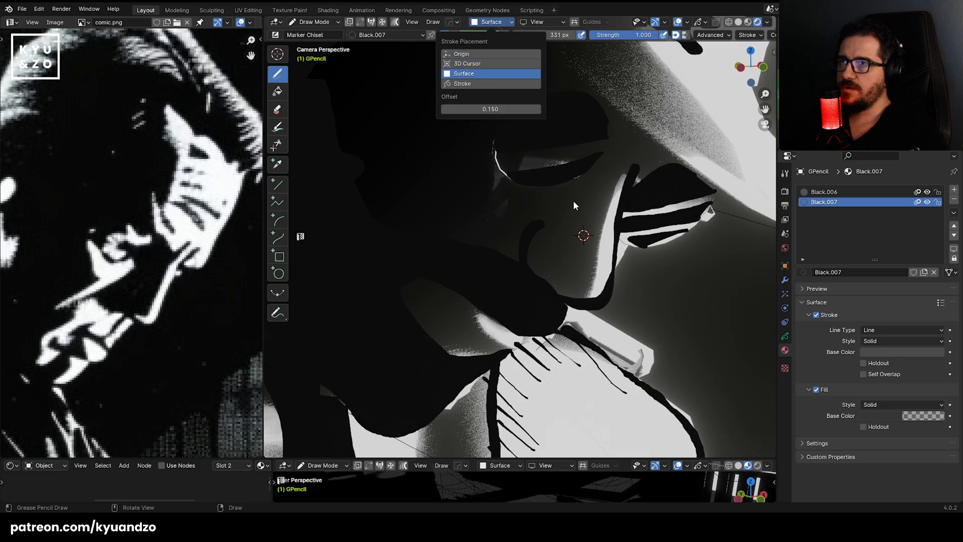
pyautogui.click(464, 73)
pyautogui.keyDown('shift'); pyautogui.moveTo(482, 231); pyautogui.dragTo(484, 250, button='middle'); pyautogui.keyUp('shift')
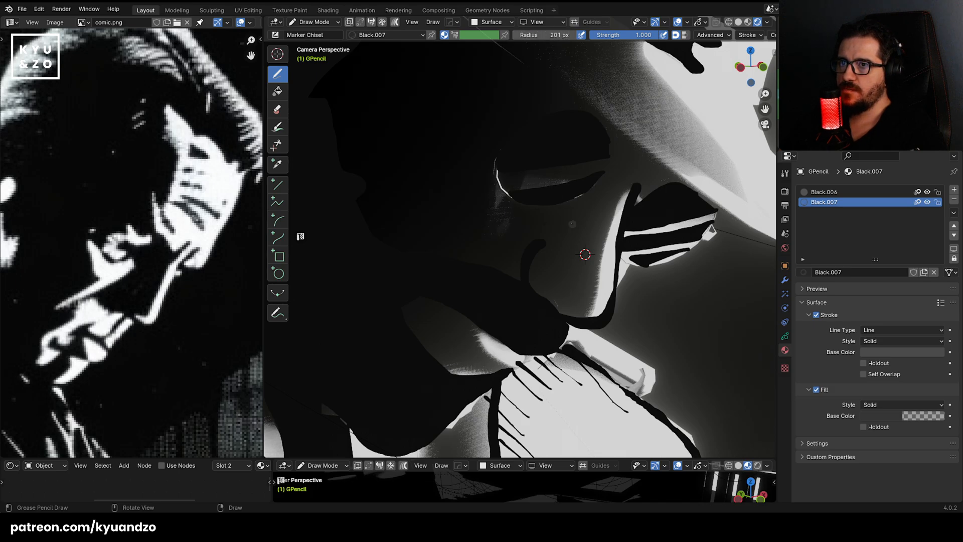
pyautogui.moveTo(607, 185)
pyautogui.keyDown('shift'); pyautogui.mouseDown(button='middle')
pyautogui.moveTo(534, 203)
pyautogui.moveTo(503, 264)
pyautogui.moveTo(535, 205)
pyautogui.moveTo(691, 130)
pyautogui.mouseUp(button='middle'); pyautogui.keyUp('shift')
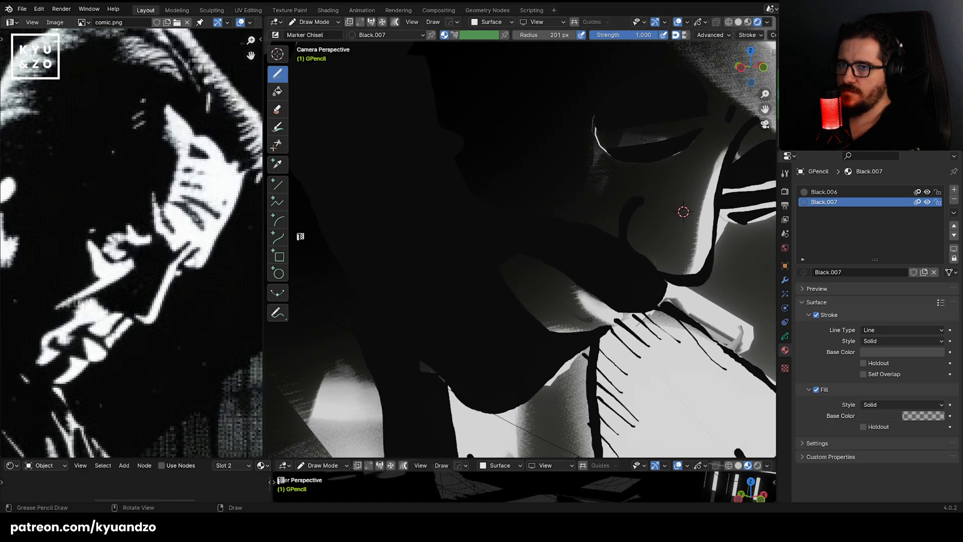
pyautogui.moveTo(590, 319); pyautogui.dragTo(566, 301)
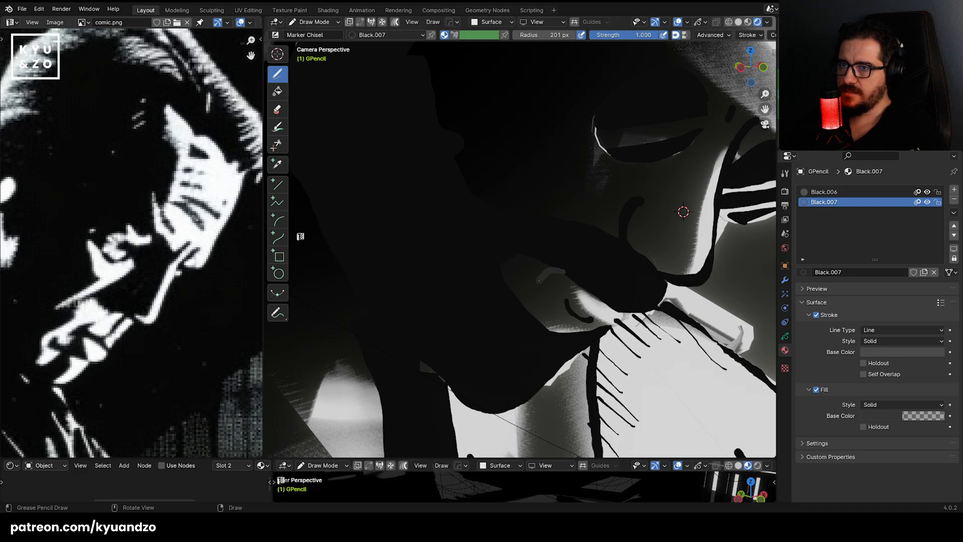
pyautogui.keyDown('shift'); pyautogui.moveTo(539, 280); pyautogui.dragTo(511, 303, button='middle'); pyautogui.keyUp('shift')
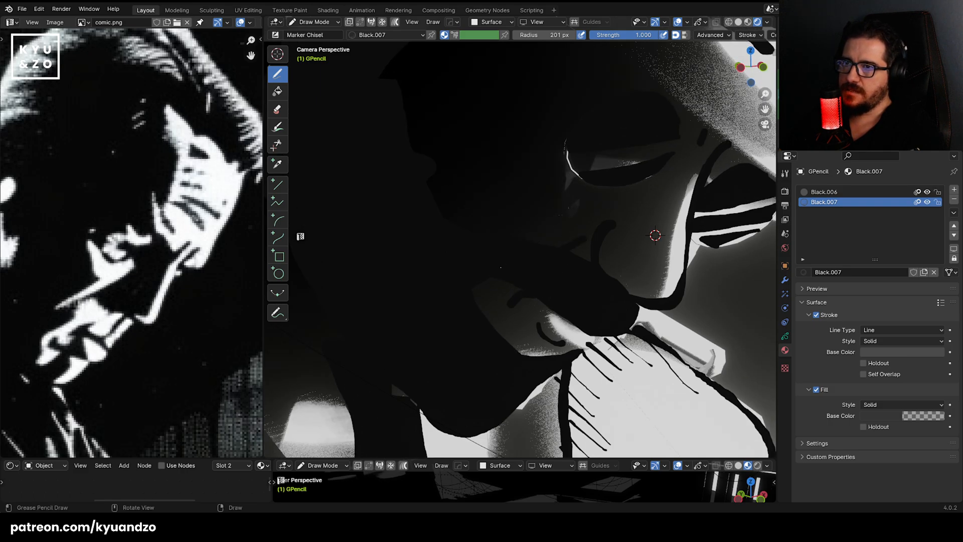
# Draw short ink strokes fanning out above the near eyeglass lens and small marks across the cheek and nose.
pyautogui.scroll(6, 520, 249)
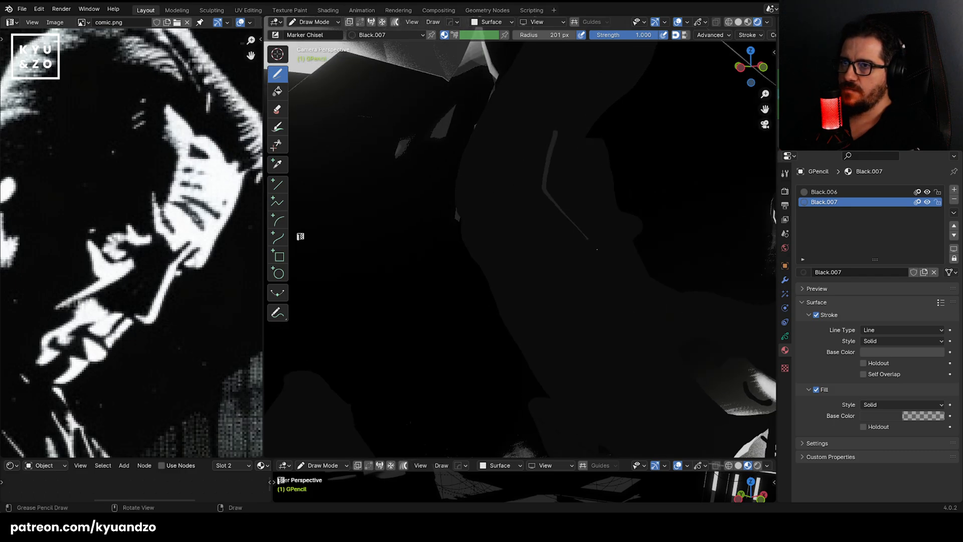
pyautogui.scroll(-6, 596, 250)
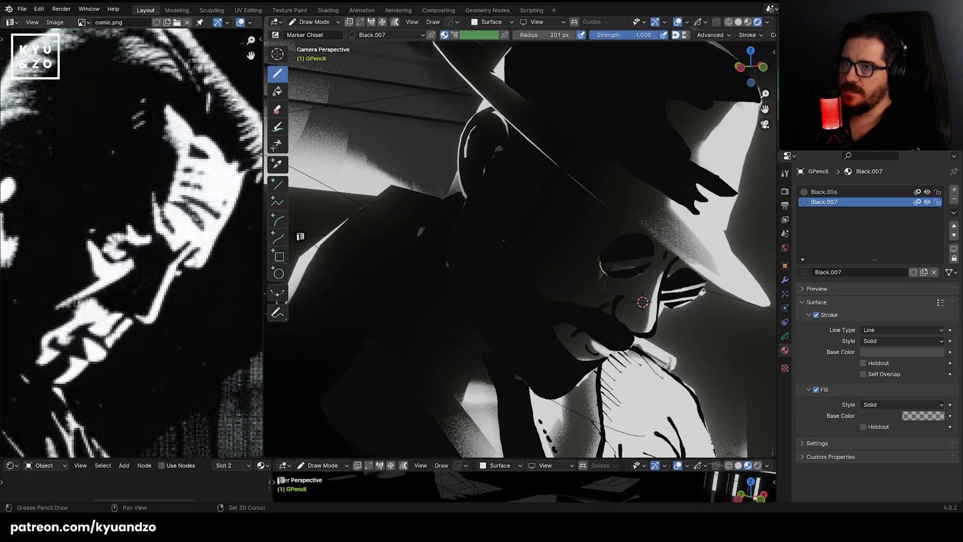
pyautogui.scroll(-5, 301, 236)
pyautogui.scroll(6, 301, 236)
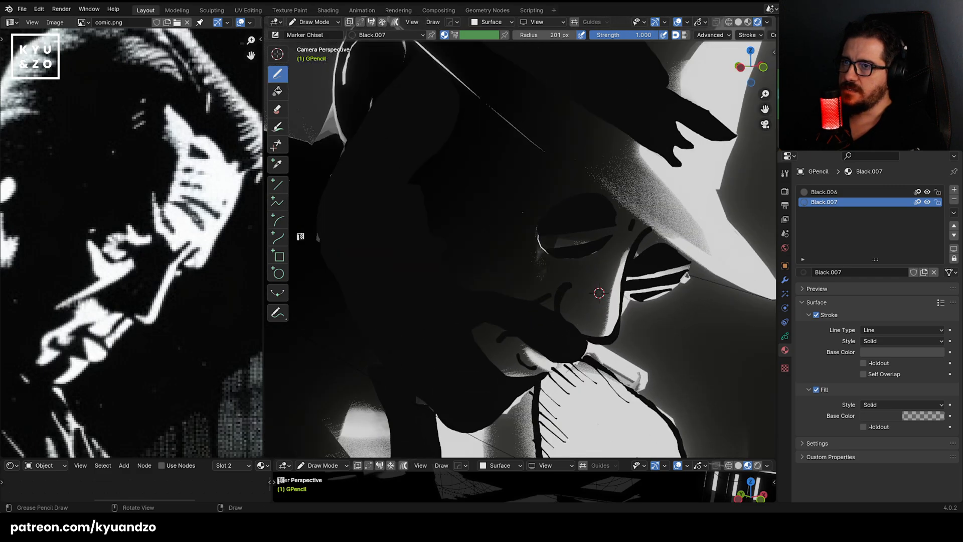
pyautogui.moveTo(559, 208)
pyautogui.mouseDown()
pyautogui.moveTo(535, 194)
pyautogui.moveTo(526, 212)
pyautogui.mouseUp()
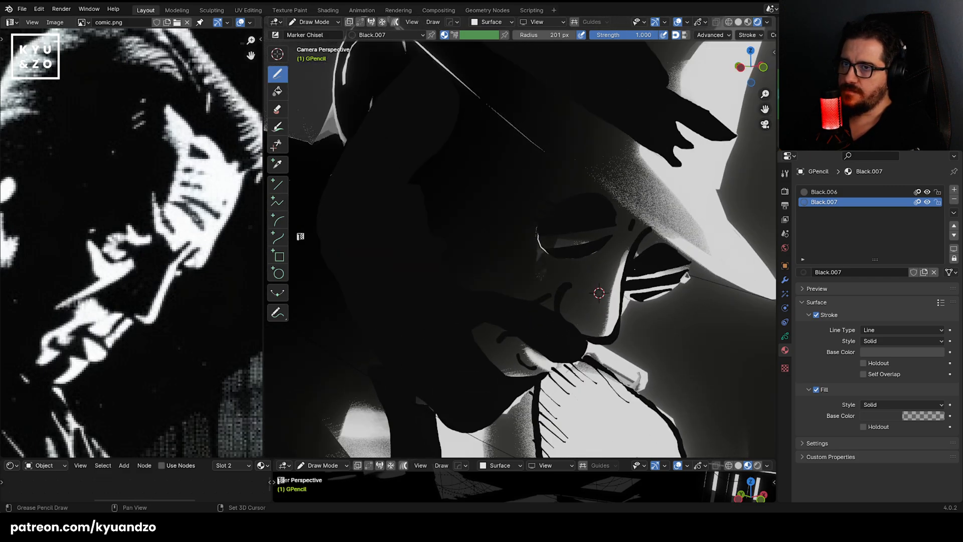
pyautogui.keyDown('shift'); pyautogui.moveTo(622, 270); pyautogui.dragTo(526, 207, button='middle'); pyautogui.keyUp('shift')
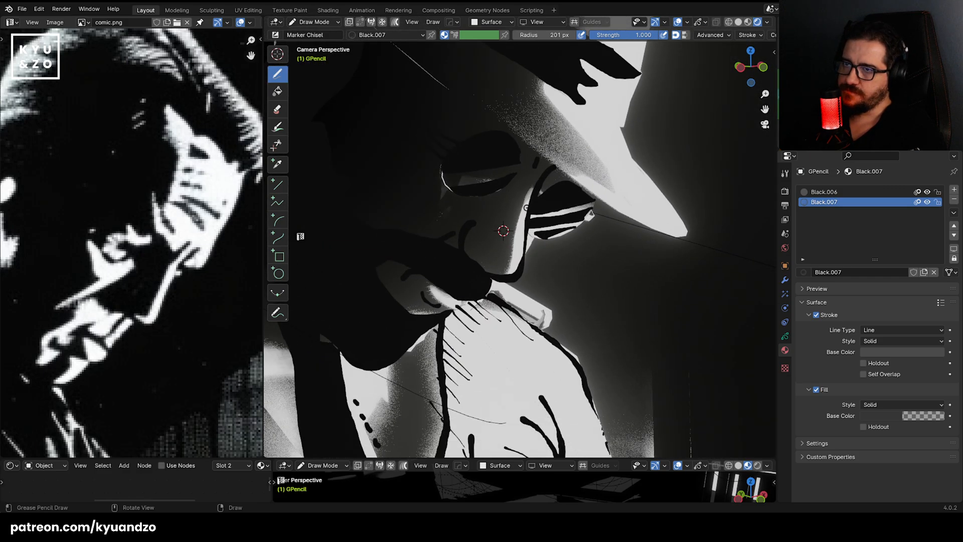
pyautogui.scroll(-2, 300, 236)
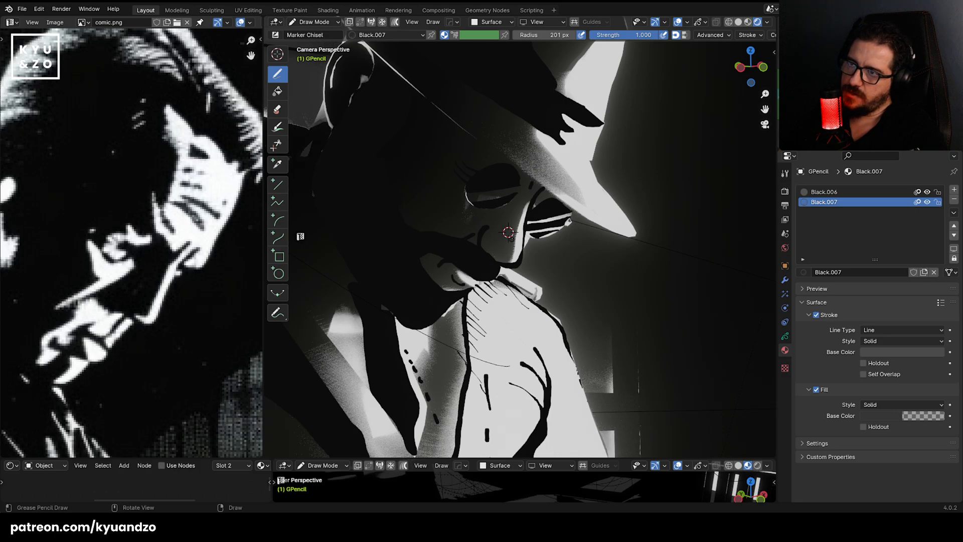
pyautogui.keyDown('shift'); pyautogui.scroll(2, 300, 236); pyautogui.keyUp('shift')
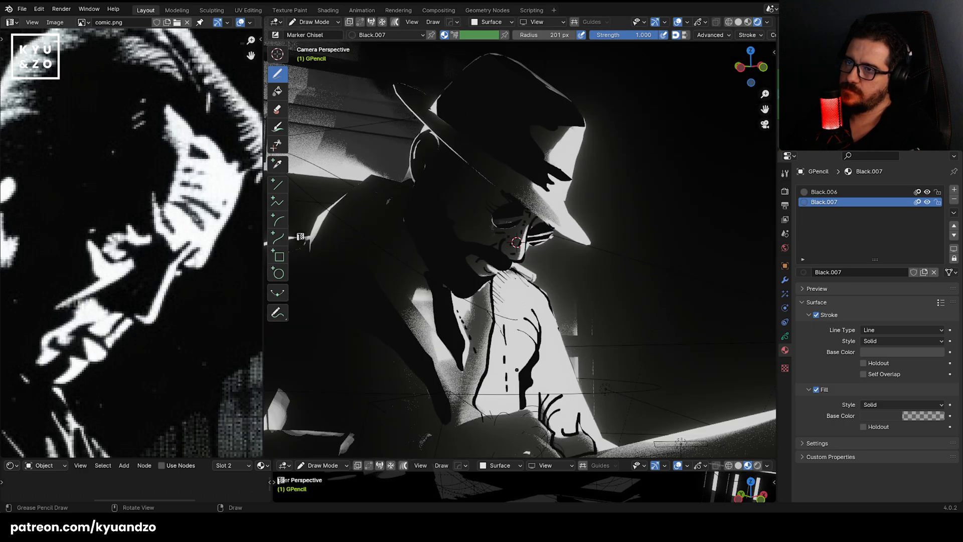
# Leave Draw Mode for Object Mode, deselect the Grease Pencil drawing, and save the file.
pyautogui.click(326, 21)
pyautogui.click(324, 34)
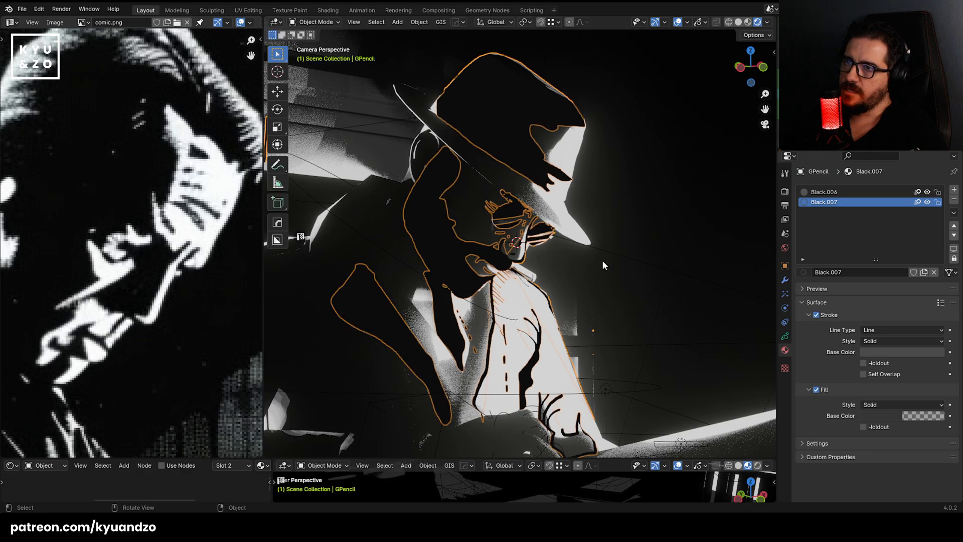
pyautogui.click(602, 260)
pyautogui.scroll(-5, 598, 258)
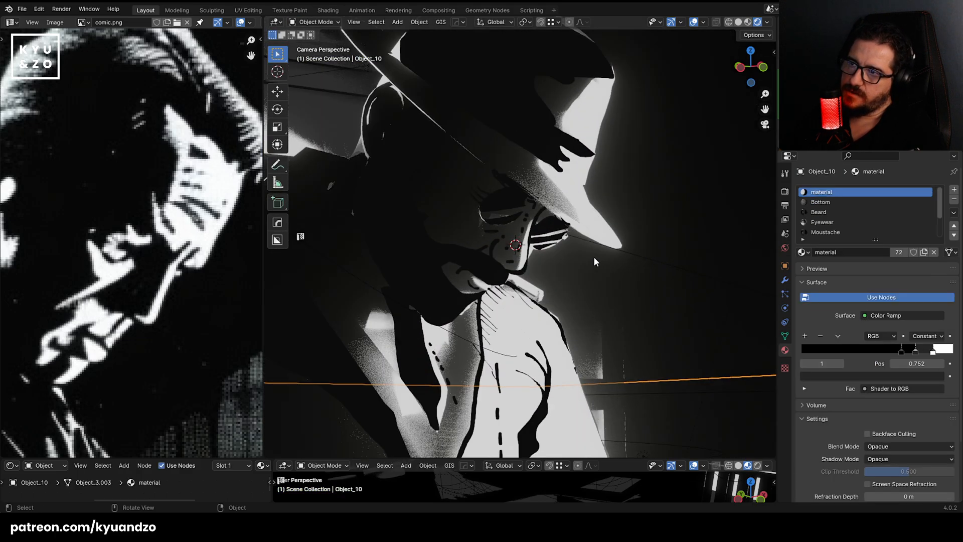
pyautogui.hotkey('ctrl', 's')
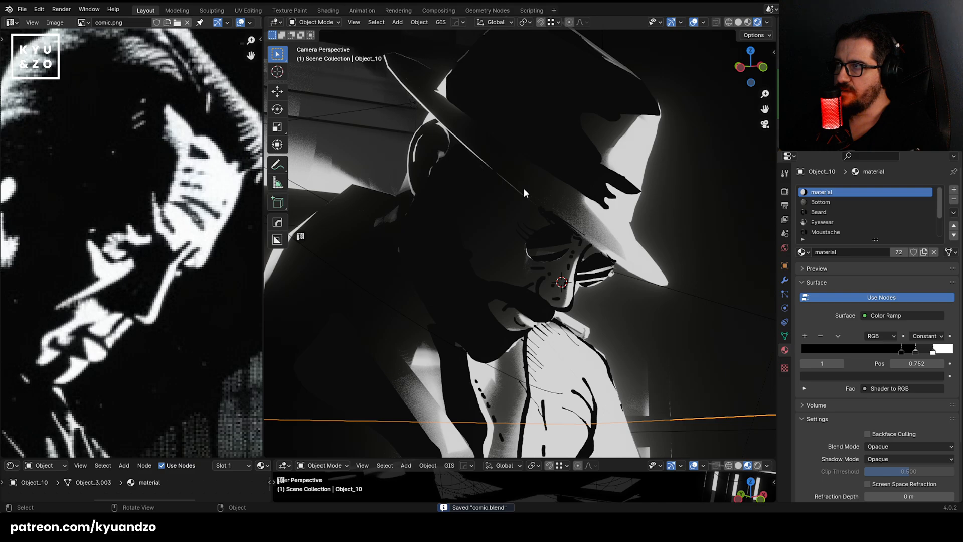
# Compare the reference with the scene, hide the Grease Pencil drawing, and select the character mesh beneath it.
pyautogui.scroll(-5, 83, 184)
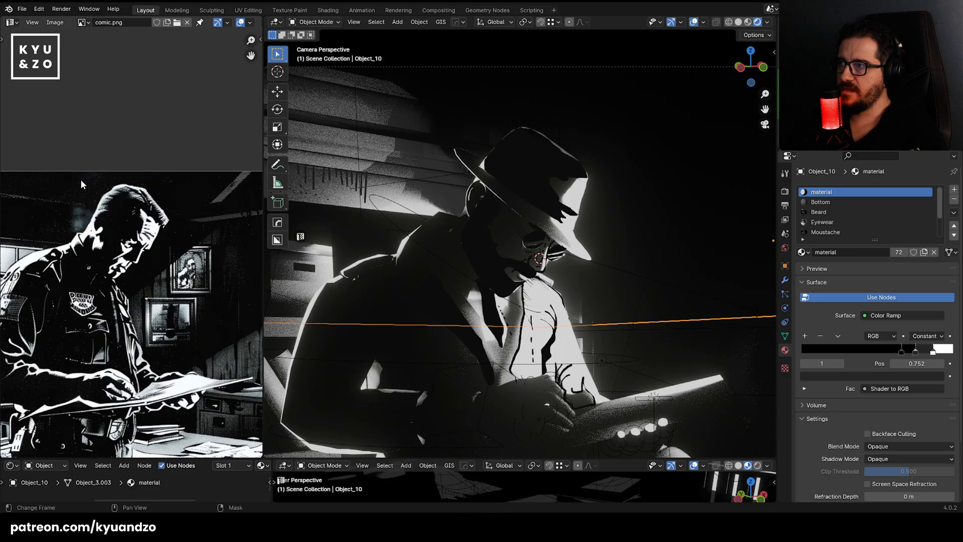
pyautogui.scroll(6, 101, 190)
pyautogui.scroll(3, 69, 237)
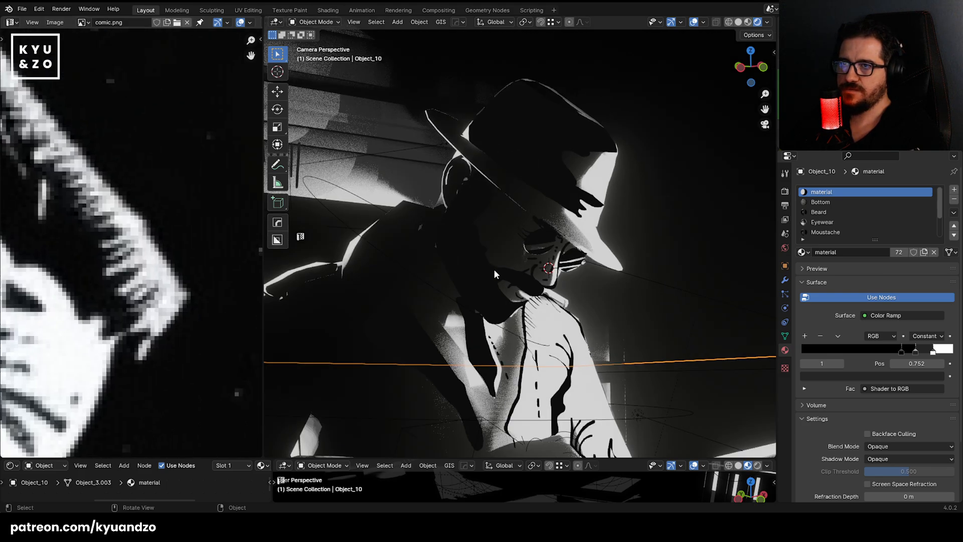
pyautogui.click(486, 278)
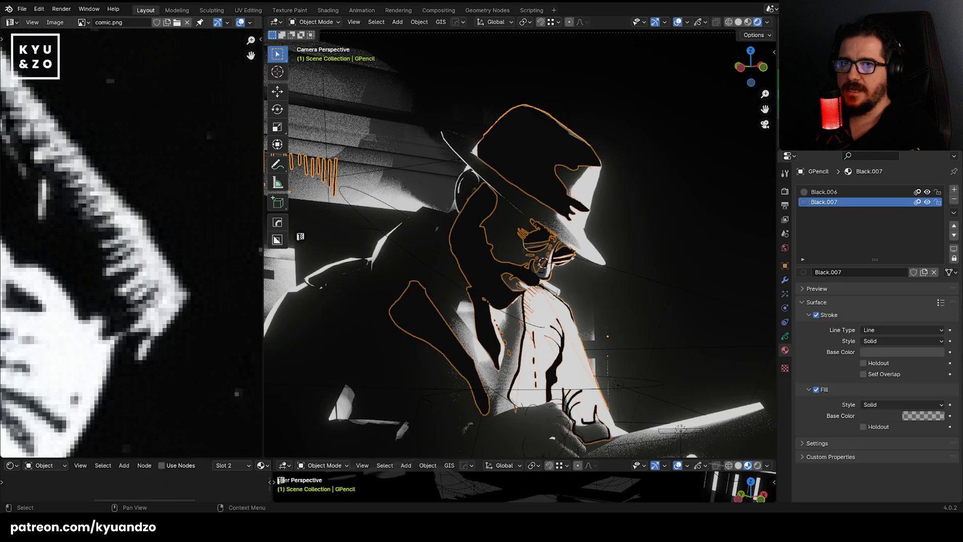
pyautogui.click(580, 254)
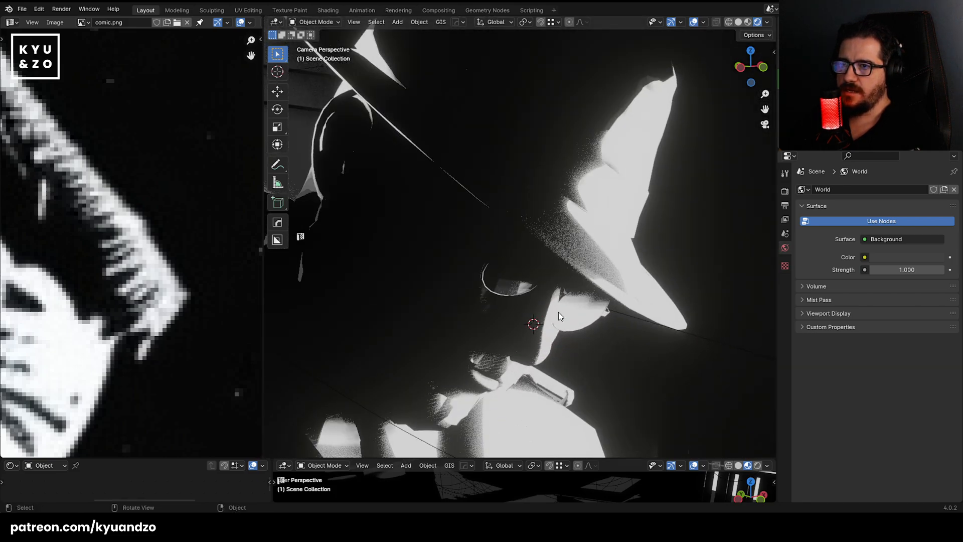
pyautogui.click(501, 263)
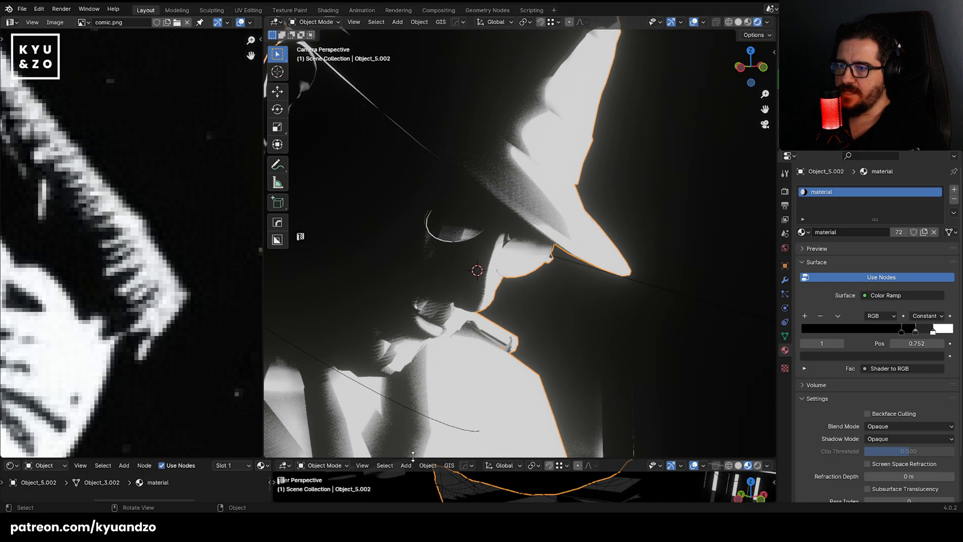
# Enlarge the secondary 3D viewport, move its view close to the character's face, and switch it to Solid shading.
pyautogui.moveTo(413, 456); pyautogui.dragTo(413, 247)
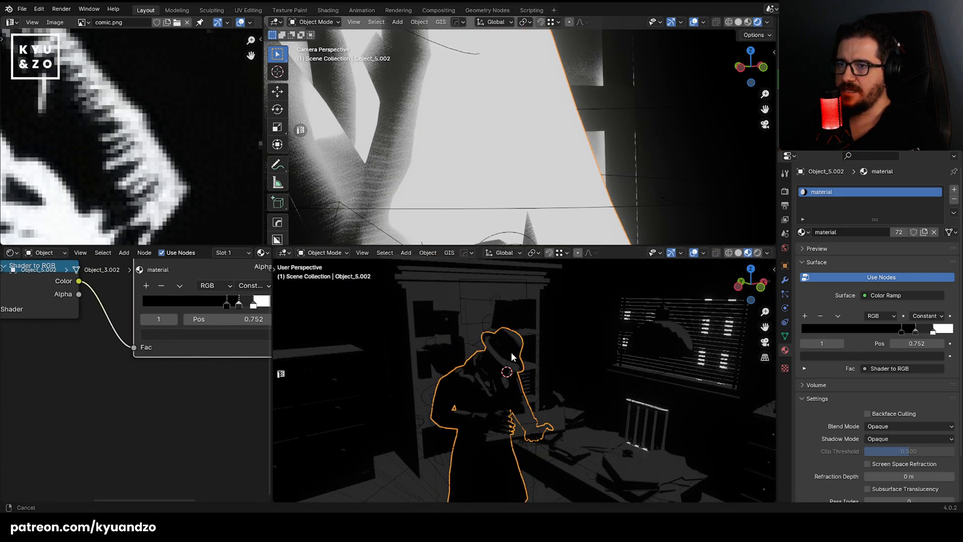
pyautogui.keyDown('shift'); pyautogui.moveTo(511, 357); pyautogui.dragTo(520, 398, button='middle'); pyautogui.keyUp('shift')
pyautogui.scroll(3, 521, 398)
pyautogui.scroll(-2, 515, 420)
pyautogui.hotkey('shift', '`')
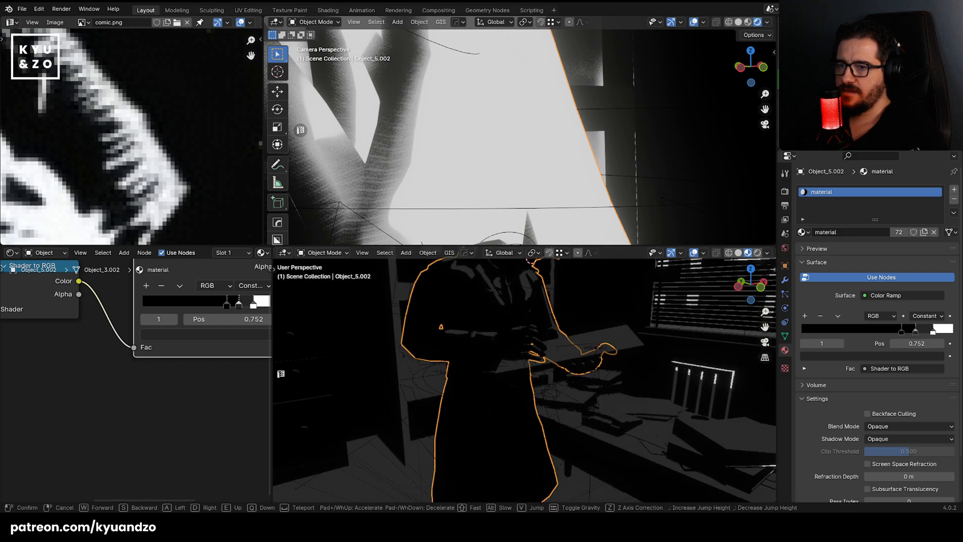
pyautogui.press('w')
pyautogui.click(544, 412)
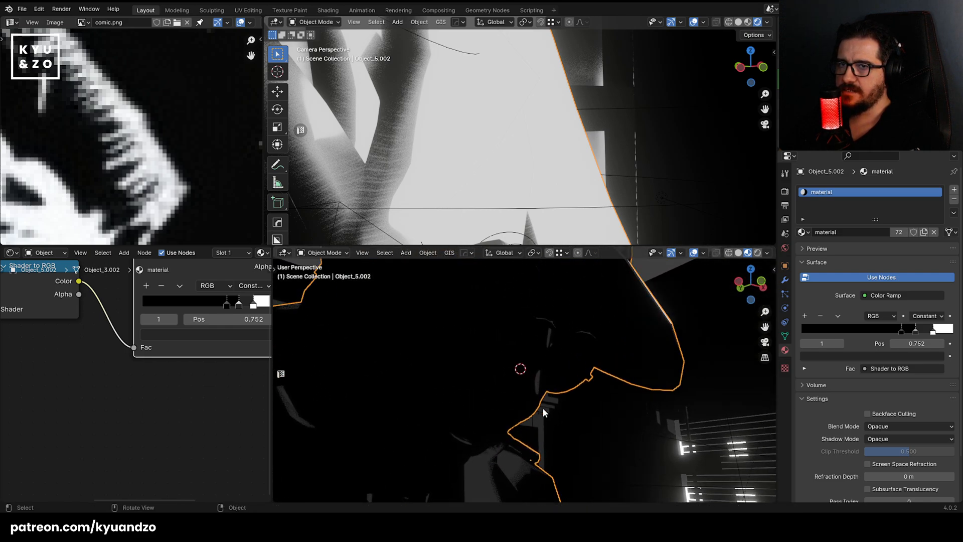
pyautogui.click(738, 252)
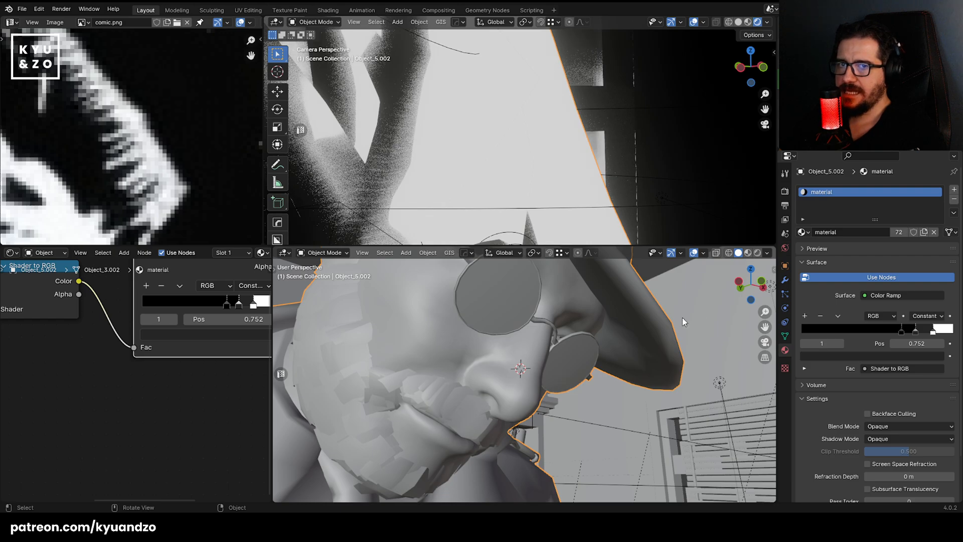
# Enter Edit Mode on the character and select the linked faces of both eyeglass lenses.
pyautogui.press('Tab')
pyautogui.hotkey('shift', '`')
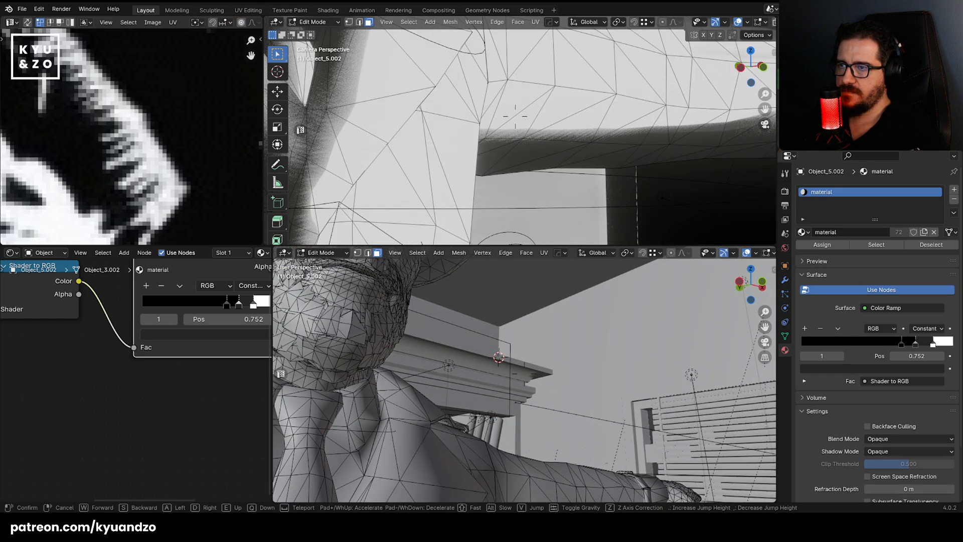
pyautogui.press('w')
pyautogui.click(402, 286)
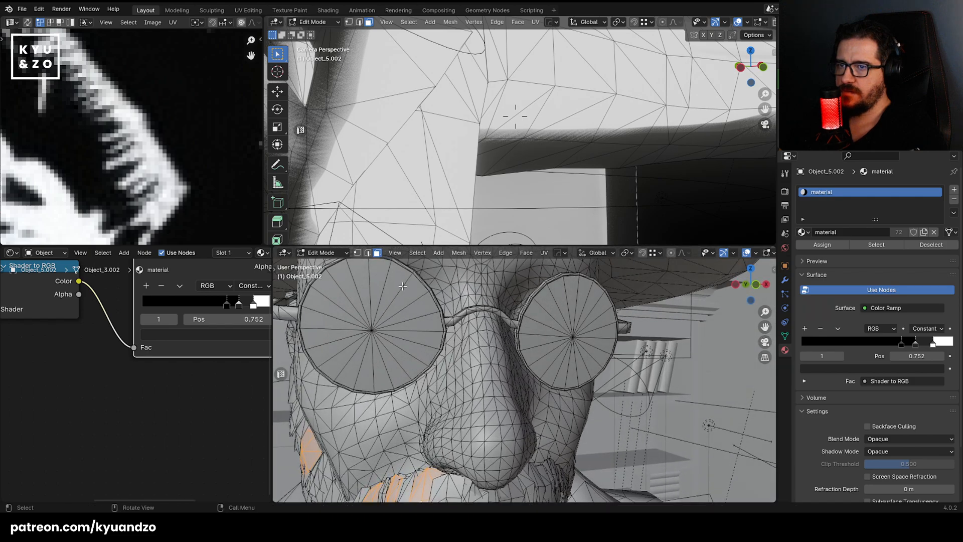
pyautogui.press('l')
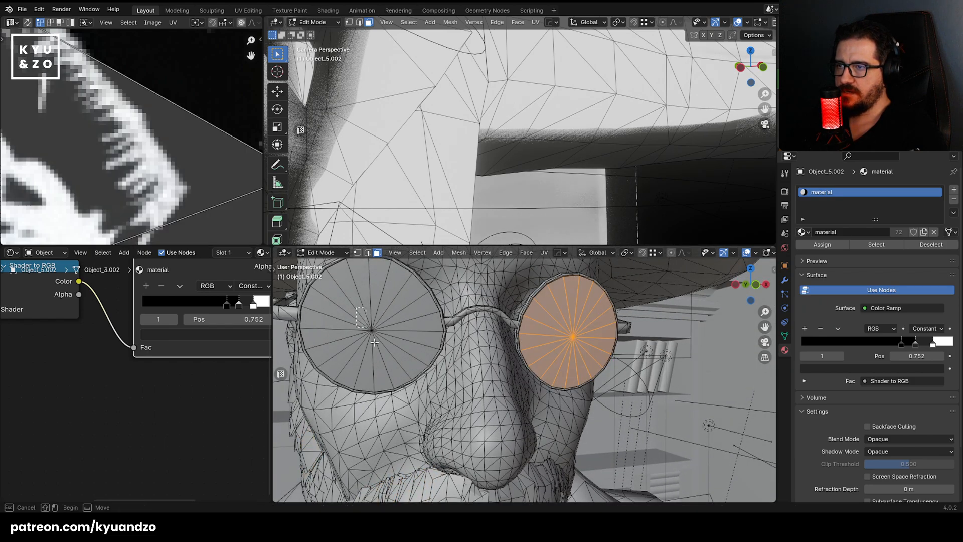
pyautogui.press('l')
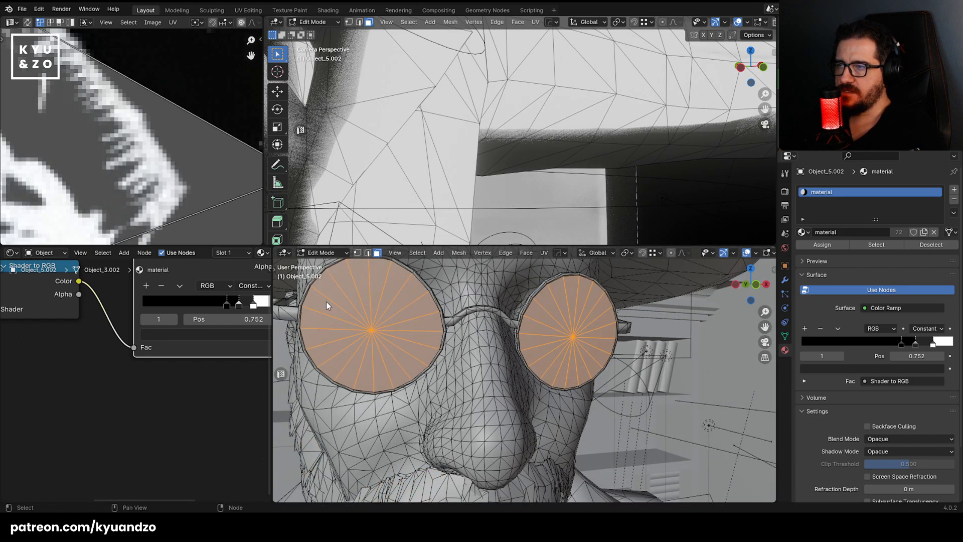
# Add a second material slot to the character, fill it with "material", and turn that into a separate copy for the lenses.
pyautogui.click(955, 191)
pyautogui.click(801, 252)
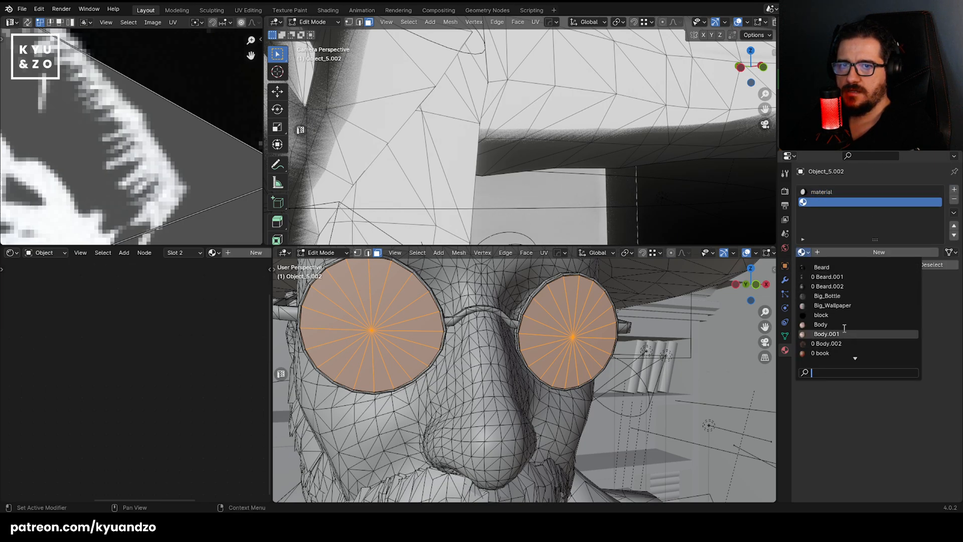
pyautogui.scroll(-2, 844, 327)
pyautogui.scroll(-10, 844, 327)
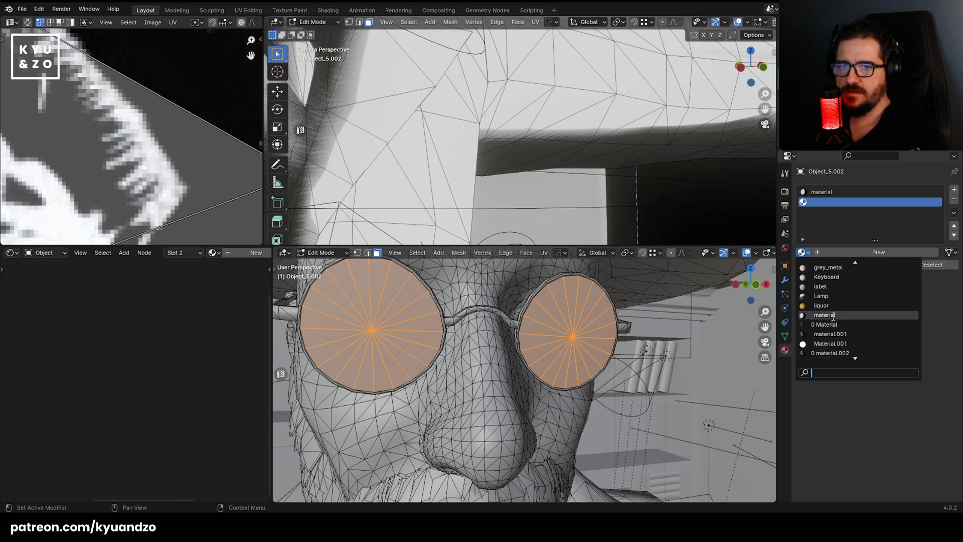
pyautogui.click(831, 315)
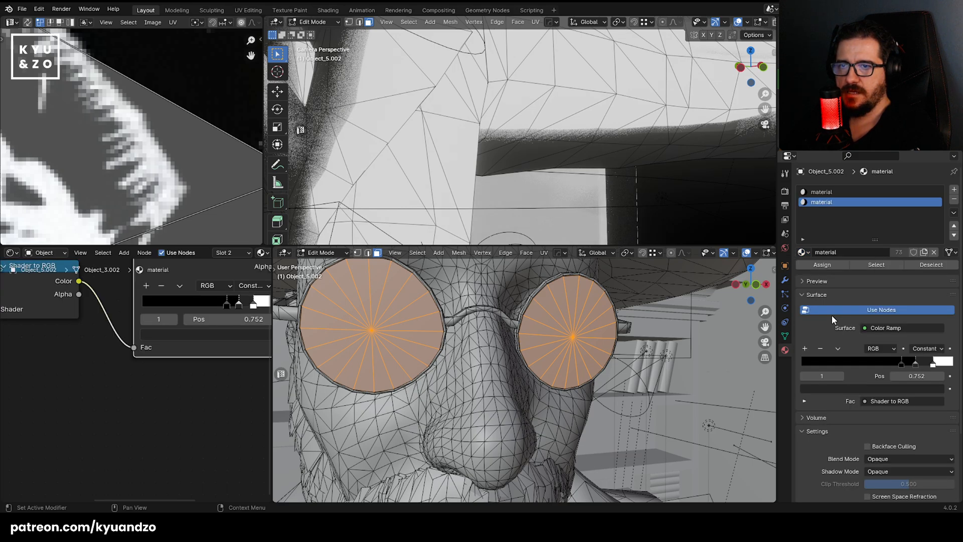
pyautogui.click(924, 252)
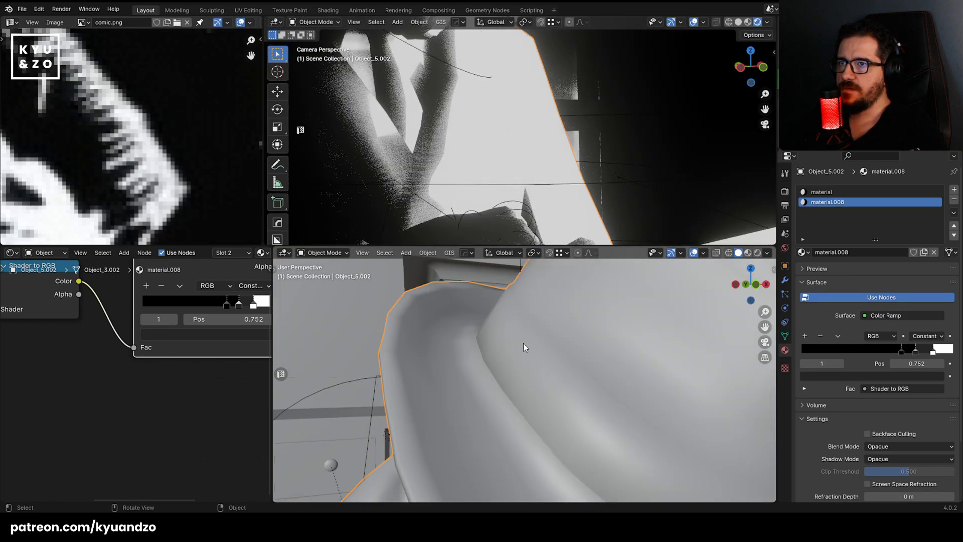
# Examine the character in the camera view, from the full scene down to the eyeglass lenses.
pyautogui.scroll(-3, 523, 343)
pyautogui.hotkey('shift', '`')
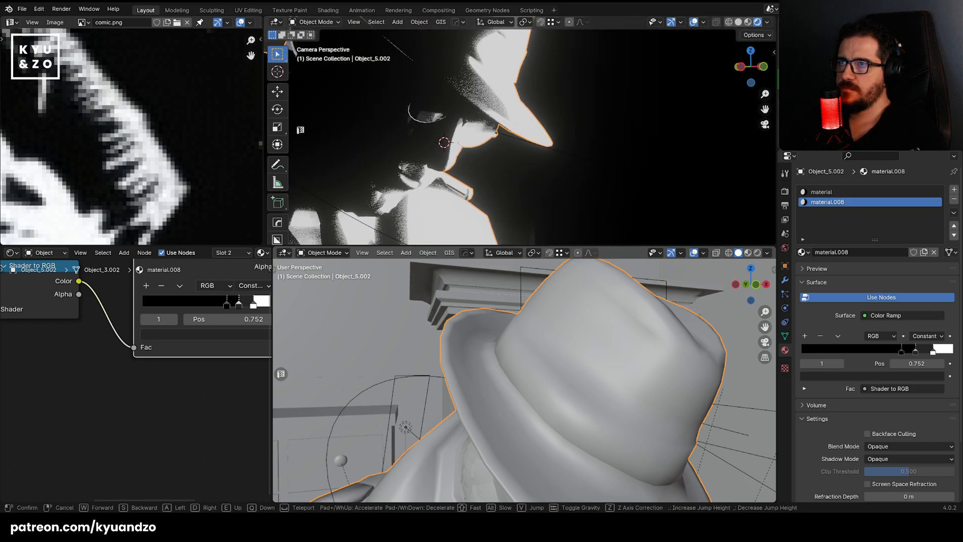
pyautogui.rightClick(492, 161)
pyautogui.scroll(-7, 495, 162)
pyautogui.scroll(-3, 495, 161)
pyautogui.scroll(6, 496, 162)
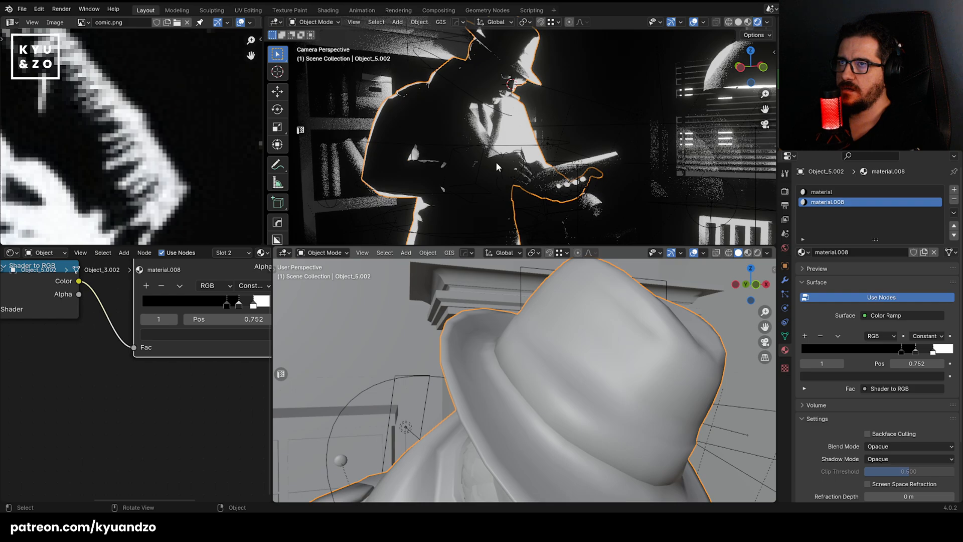
pyautogui.keyDown('shift'); pyautogui.moveTo(491, 95); pyautogui.dragTo(522, 153, button='middle'); pyautogui.keyUp('shift')
pyautogui.scroll(5, 522, 153)
pyautogui.keyDown('shift'); pyautogui.moveTo(555, 122); pyautogui.dragTo(520, 144, button='middle'); pyautogui.keyUp('shift')
pyautogui.scroll(6, 520, 144)
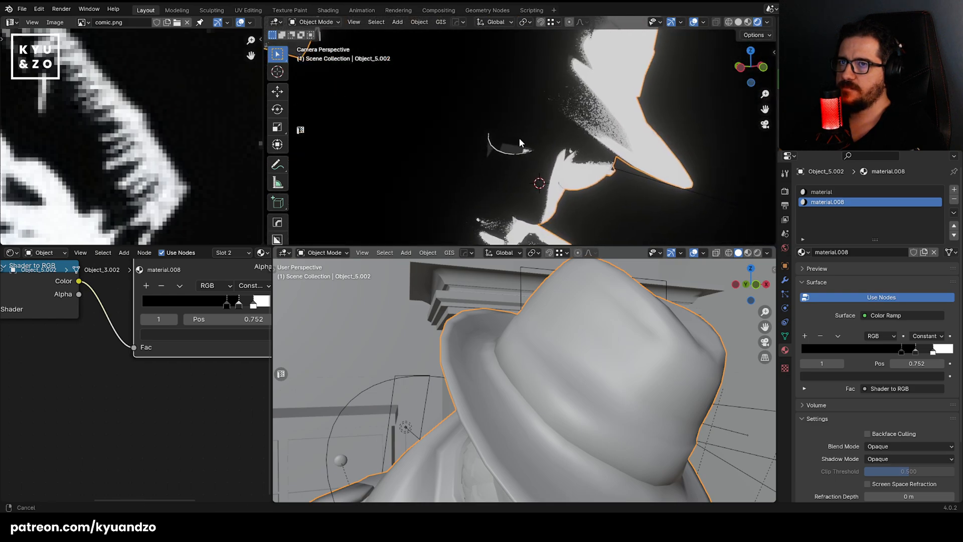
# Shift the stops of the lens material's Color Ramp toward the white end, with the first black stop at 0.750.
pyautogui.click(108, 358)
pyautogui.hscroll(5, 223, 252)
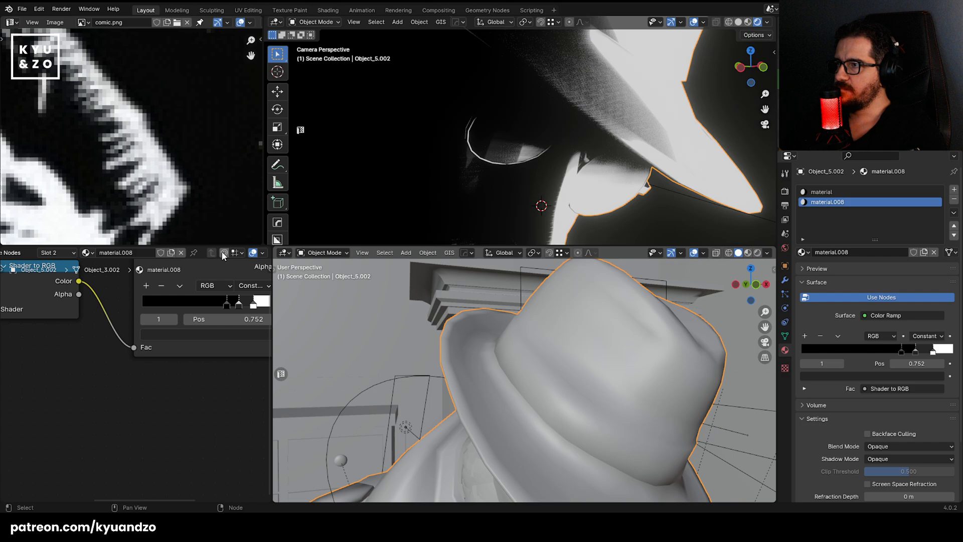
pyautogui.moveTo(192, 351); pyautogui.dragTo(144, 430)
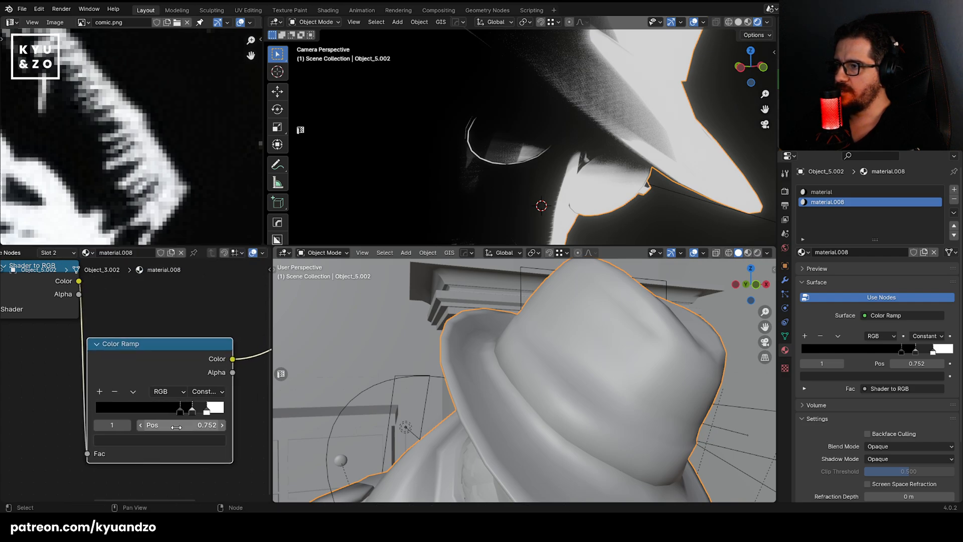
pyautogui.moveTo(209, 411)
pyautogui.mouseDown()
pyautogui.moveTo(236, 419)
pyautogui.moveTo(192, 415)
pyautogui.moveTo(214, 413)
pyautogui.mouseUp()
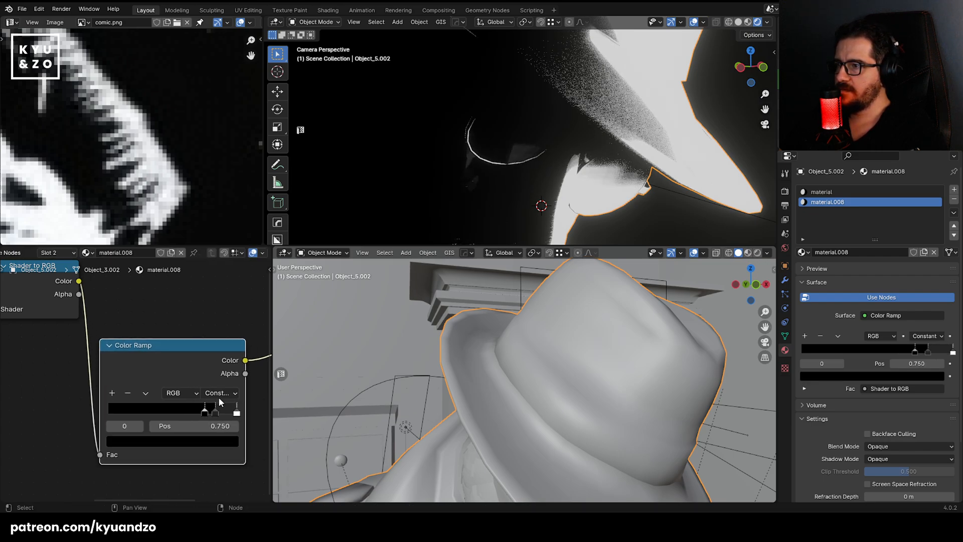
# Set the lens Color Ramp's interpolation to Linear and move its white stop to 0.891.
pyautogui.click(219, 393)
pyautogui.click(216, 451)
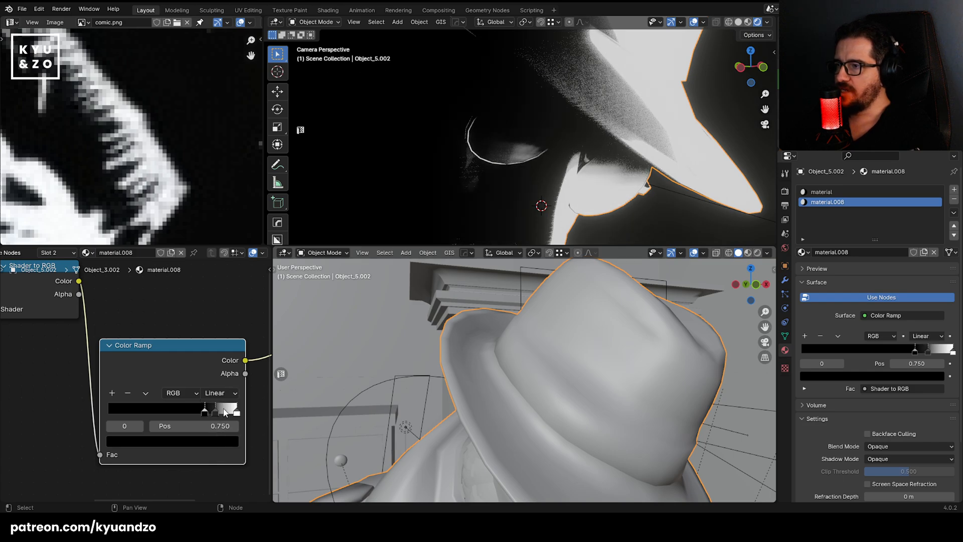
pyautogui.moveTo(236, 413)
pyautogui.mouseDown()
pyautogui.moveTo(190, 419)
pyautogui.moveTo(289, 417)
pyautogui.moveTo(234, 413)
pyautogui.mouseUp()
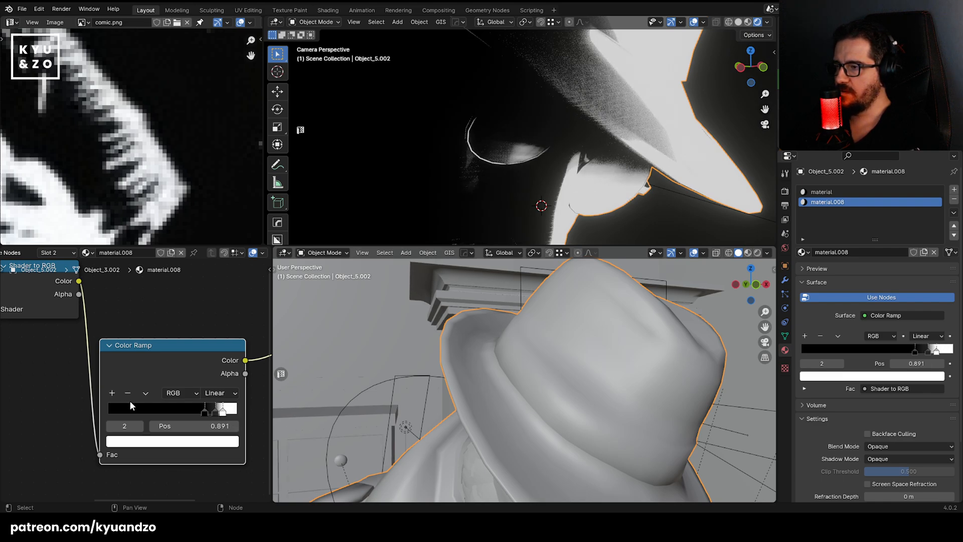
# Add a dark grey stop to the lens Color Ramp and move it past the white one to 0.991.
pyautogui.click(205, 412)
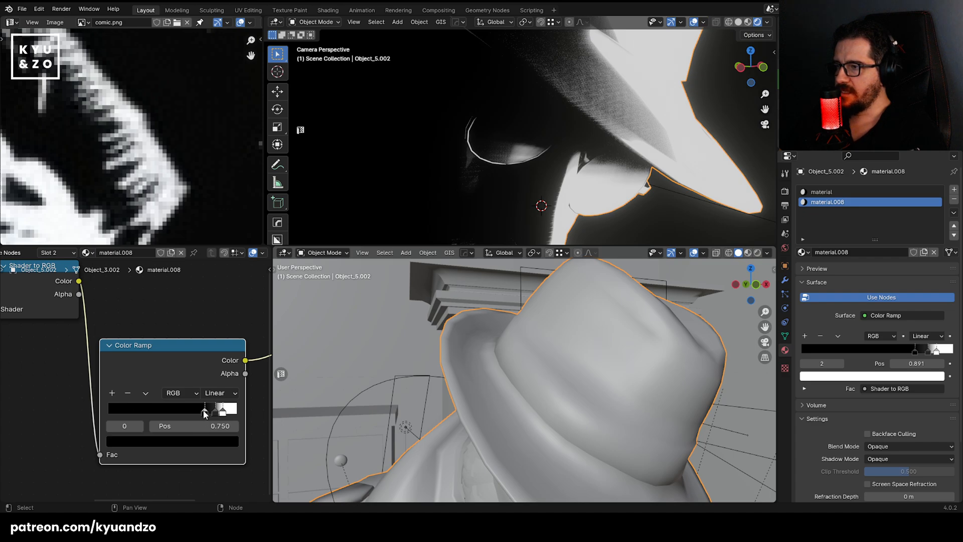
pyautogui.click(111, 394)
pyautogui.moveTo(211, 412); pyautogui.dragTo(227, 414)
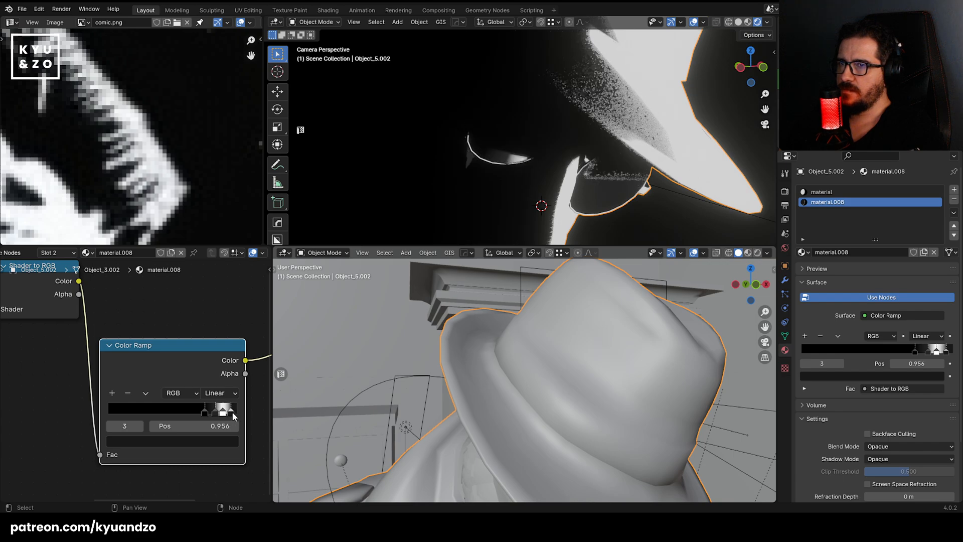
# Set the lens Color Ramp's interpolation to Constant and move the dark grey stop before the white one to 0.880.
pyautogui.click(225, 393)
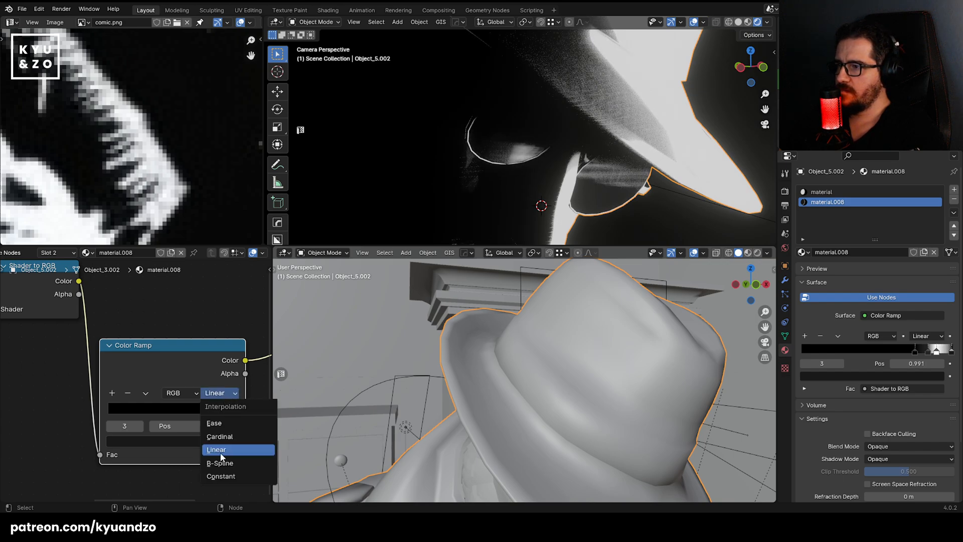
pyautogui.click(219, 471)
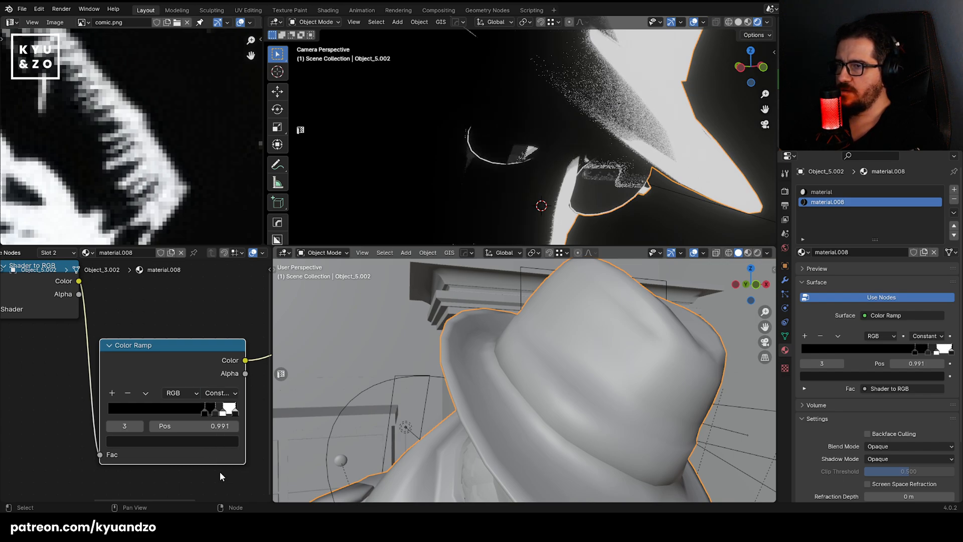
pyautogui.moveTo(220, 417)
pyautogui.mouseDown()
pyautogui.moveTo(196, 417)
pyautogui.moveTo(227, 417)
pyautogui.moveTo(200, 410)
pyautogui.moveTo(218, 411)
pyautogui.mouseUp()
pyautogui.click(209, 412)
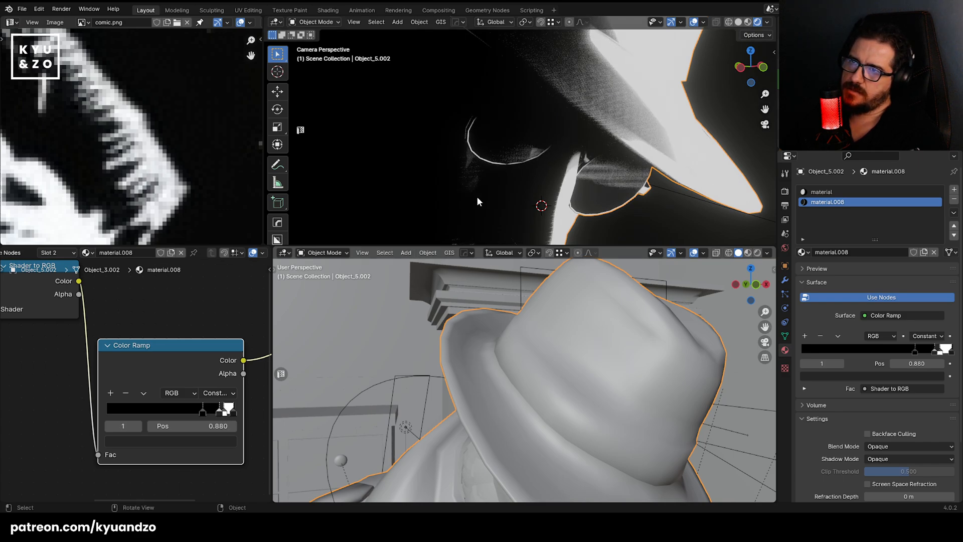
# Delete the white stop from the character's lens Color Ramp and move the dark grey middle stop to 0.834.
pyautogui.scroll(-5, 488, 188)
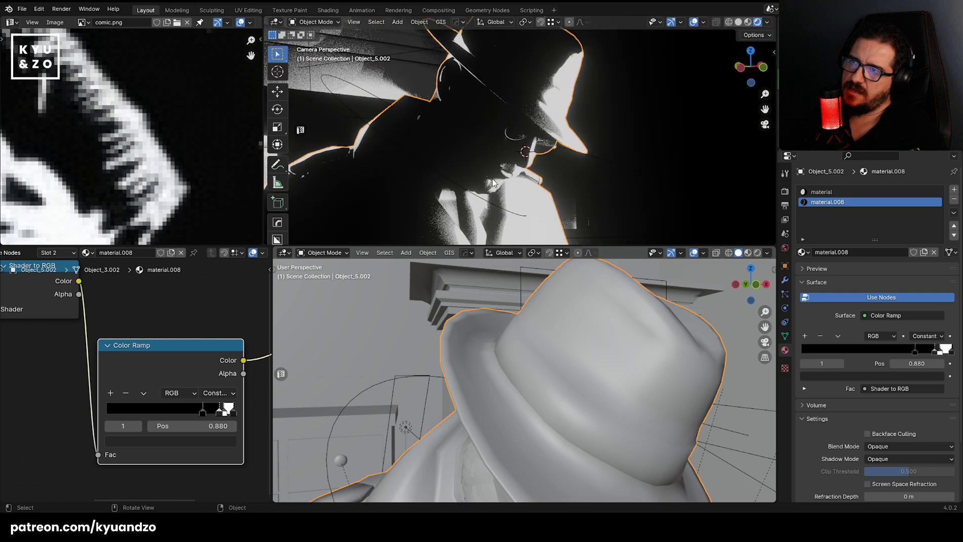
pyautogui.click(634, 159)
pyautogui.scroll(4, 633, 158)
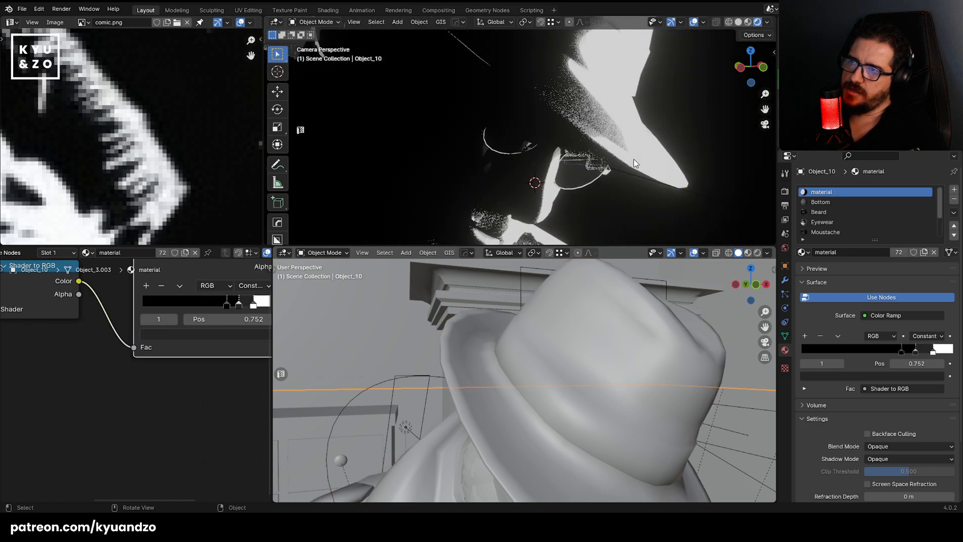
pyautogui.scroll(2, 545, 167)
pyautogui.click(450, 216)
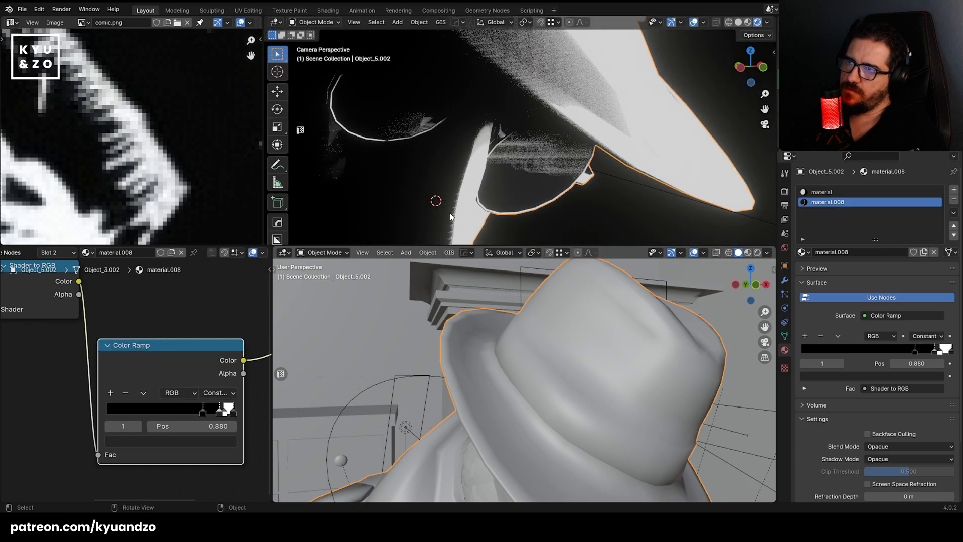
pyautogui.click(216, 411)
pyautogui.click(126, 393)
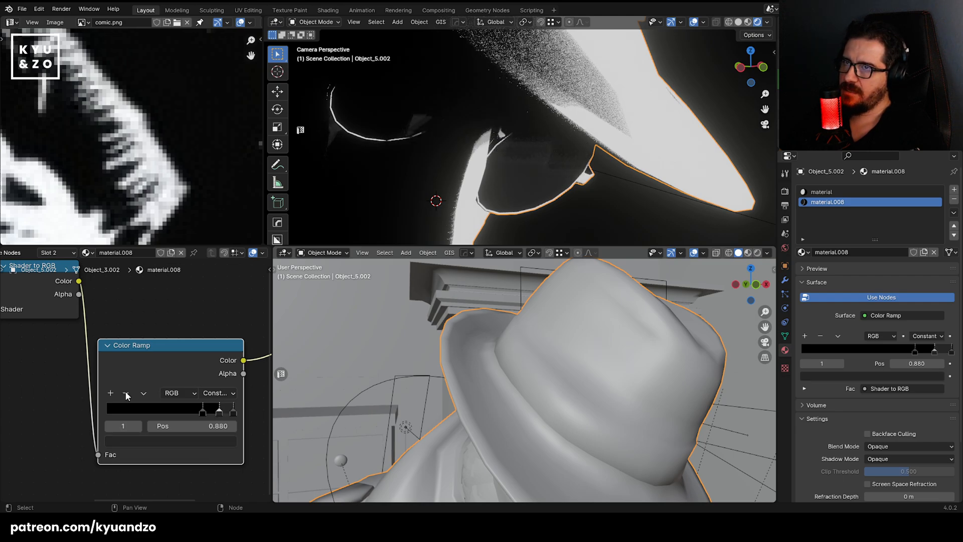
pyautogui.moveTo(235, 415); pyautogui.dragTo(215, 409)
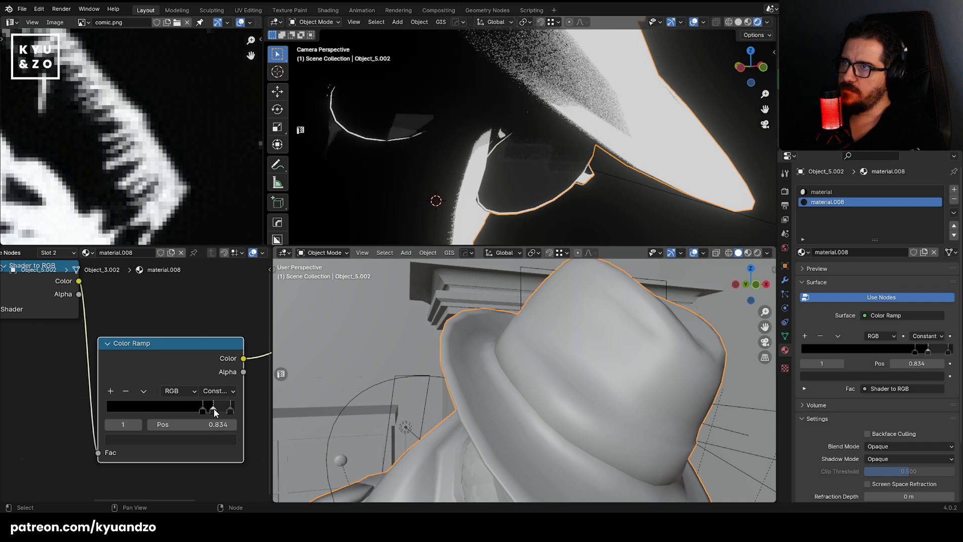
# Add a mesh plane at the 3D cursor on the eyeglass lens and scale it to 0.482.
pyautogui.hotkey('shift', 'a')
pyautogui.moveTo(525, 109)
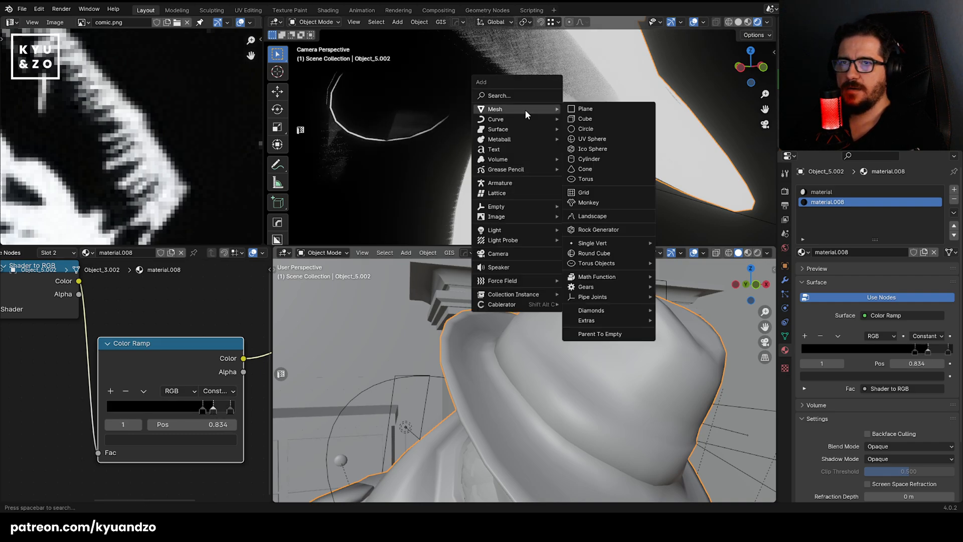
pyautogui.click(584, 109)
pyautogui.press('s')
pyautogui.click(613, 182)
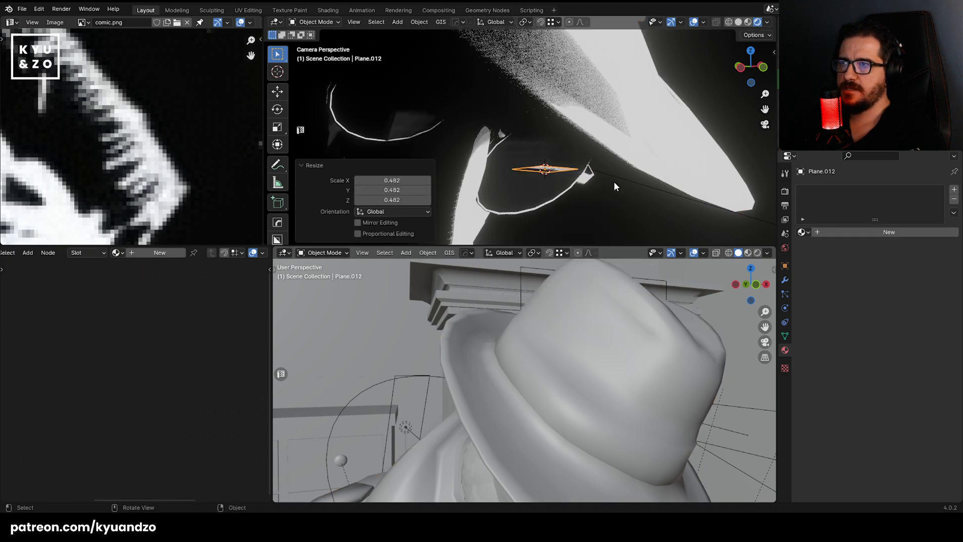
# Rotate the new plane 105° about the X axis so it stands upright against the lens.
pyautogui.press('r')
pyautogui.press('x')
pyautogui.click(577, 199)
pyautogui.press('r')
pyautogui.press('a')
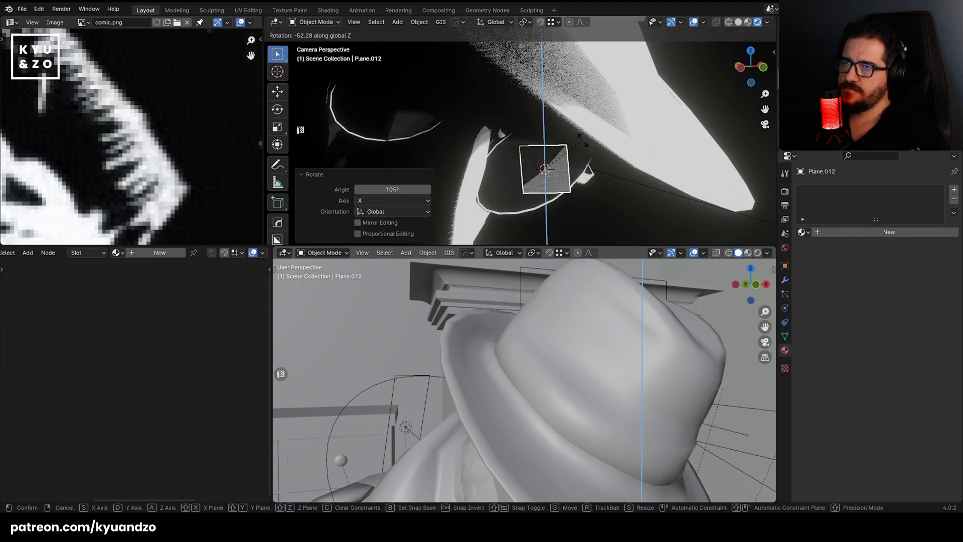
pyautogui.rightClick(580, 137)
# Stretch the plane by 3.897 along X, flatten it along Z, and shrink it to a narrow strip inside the lens.
pyautogui.press('KP_Decimal')
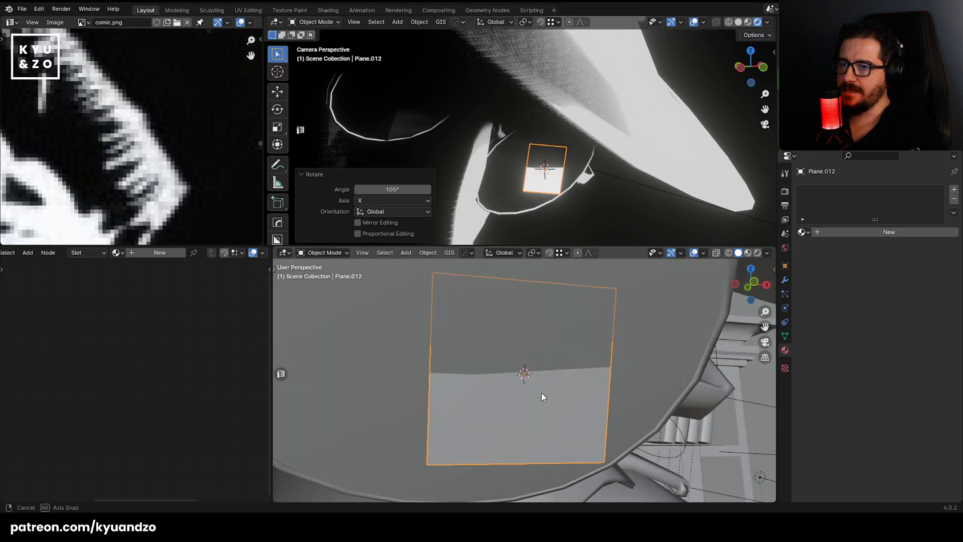
pyautogui.scroll(-2, 540, 392)
pyautogui.press('s')
pyautogui.press('y')
pyautogui.click(697, 381)
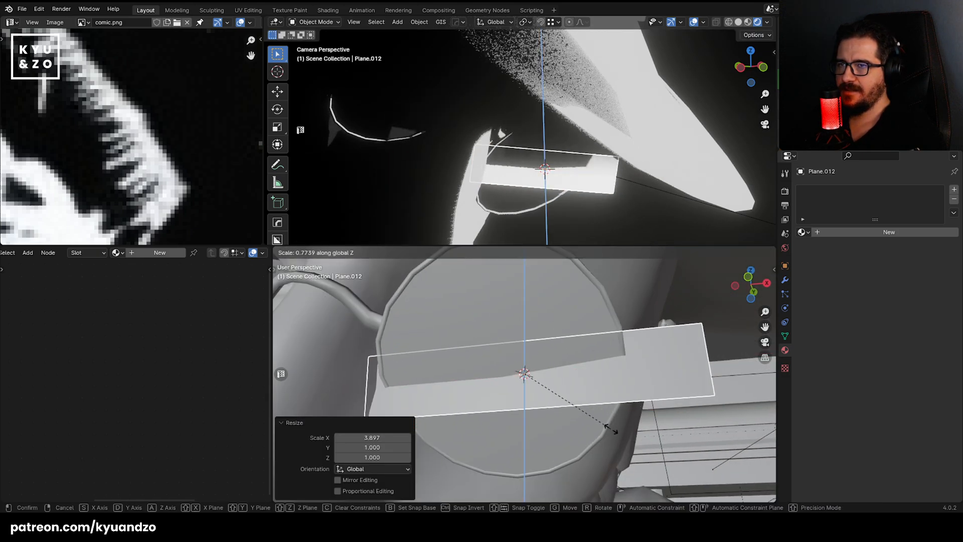
pyautogui.press('s')
pyautogui.press('z')
pyautogui.click(687, 383)
pyautogui.press('s')
pyautogui.click(577, 387)
# Tilt the strip 33.5° about X and -29.3° in the view so it runs diagonally across the lens.
pyautogui.press('r')
pyautogui.press('x')
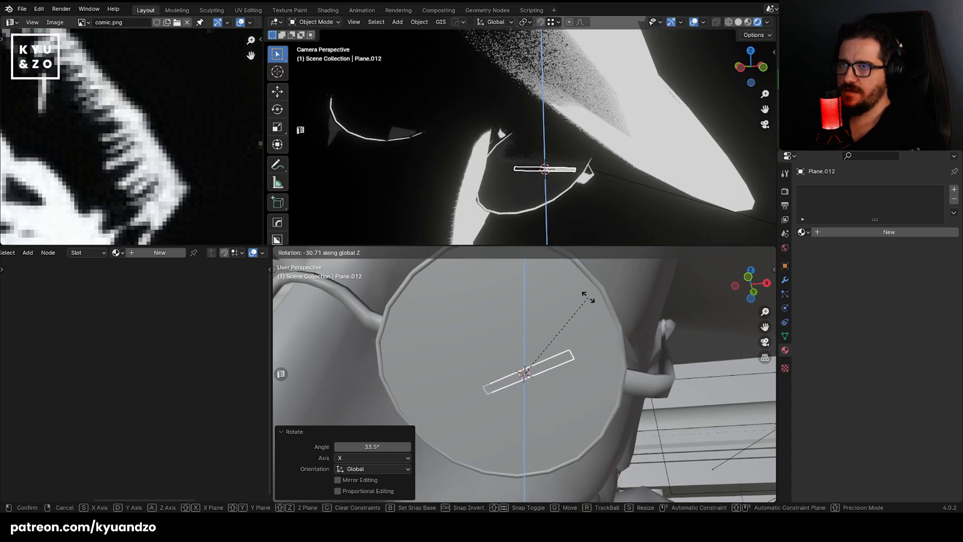
pyautogui.click(597, 326)
pyautogui.press('r')
pyautogui.click(604, 306)
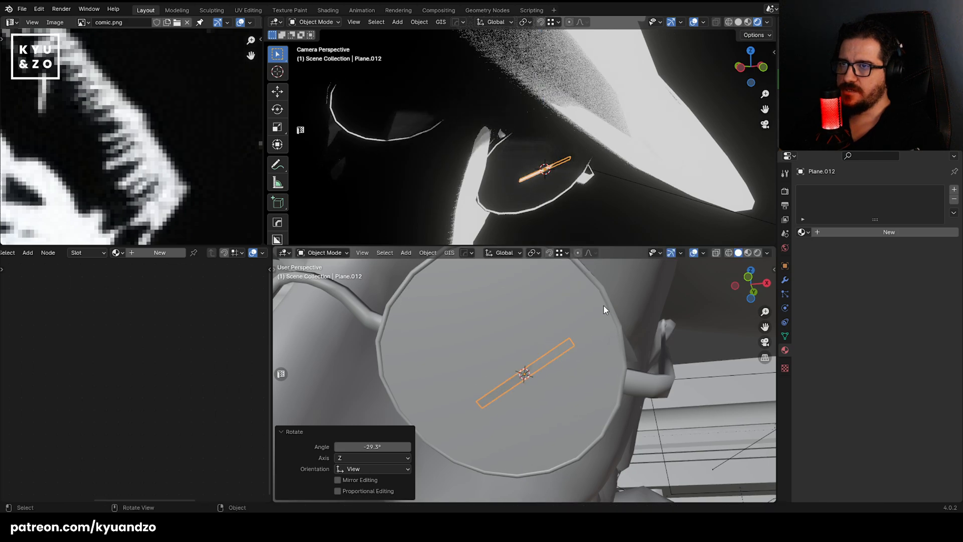
# Scale the strip up by 1.546 and widen it along its local Y axis to about double.
pyautogui.press('s')
pyautogui.click(686, 377)
pyautogui.press('s')
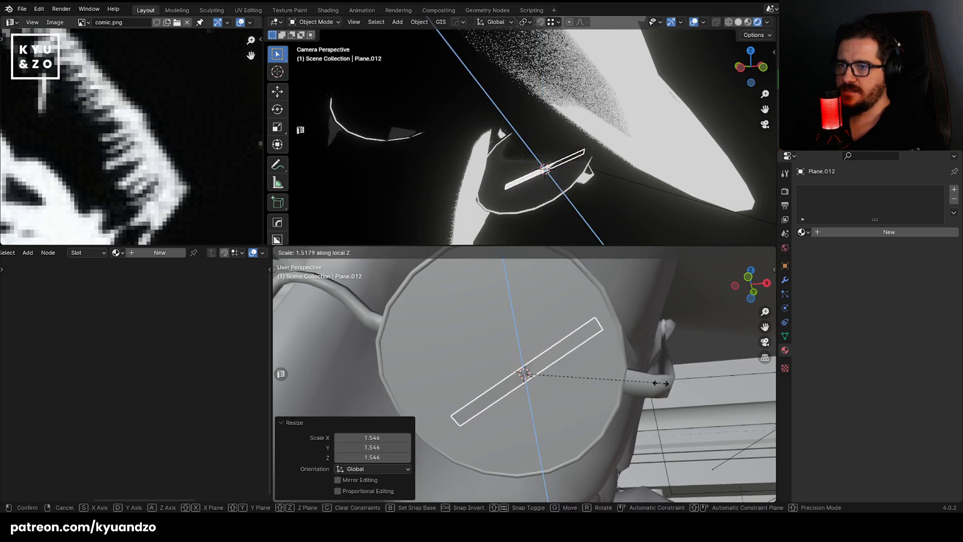
pyautogui.press('x')
pyautogui.press('y')
pyautogui.press('y')
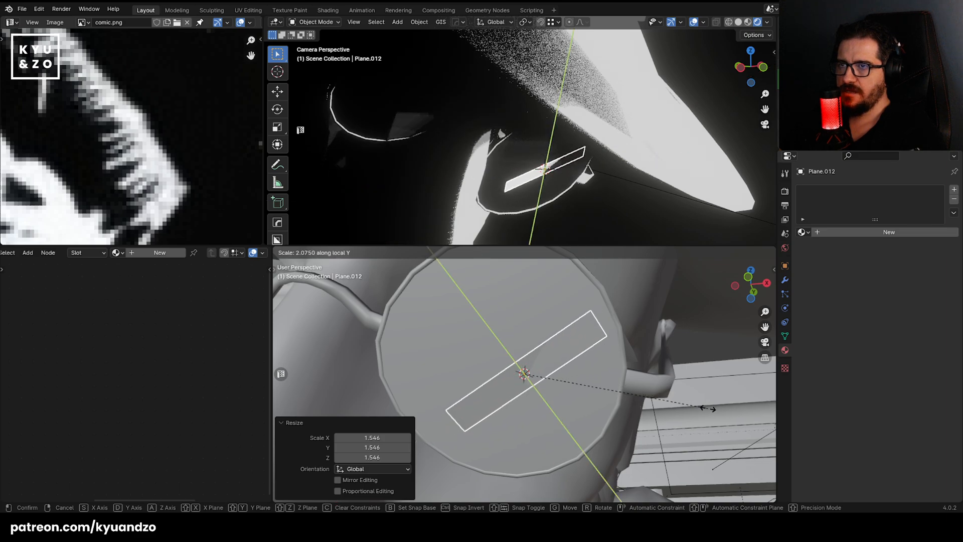
pyautogui.click(702, 396)
# Rotate the strip -11.6° about Z and move it by about -0.051, 0.037, -0.081 m on the lens.
pyautogui.press('r')
pyautogui.press('z')
pyautogui.click(658, 342)
pyautogui.press('g')
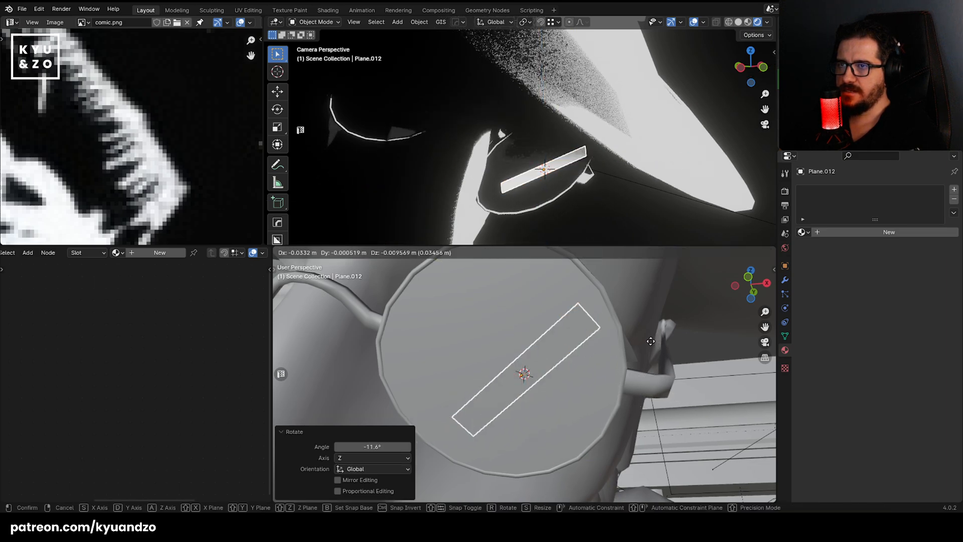
pyautogui.click(640, 337)
# Scale the strip to 0.913, lengthen it along X, and move it by about -0.150, -0.059, 0.057 m.
pyautogui.press('s')
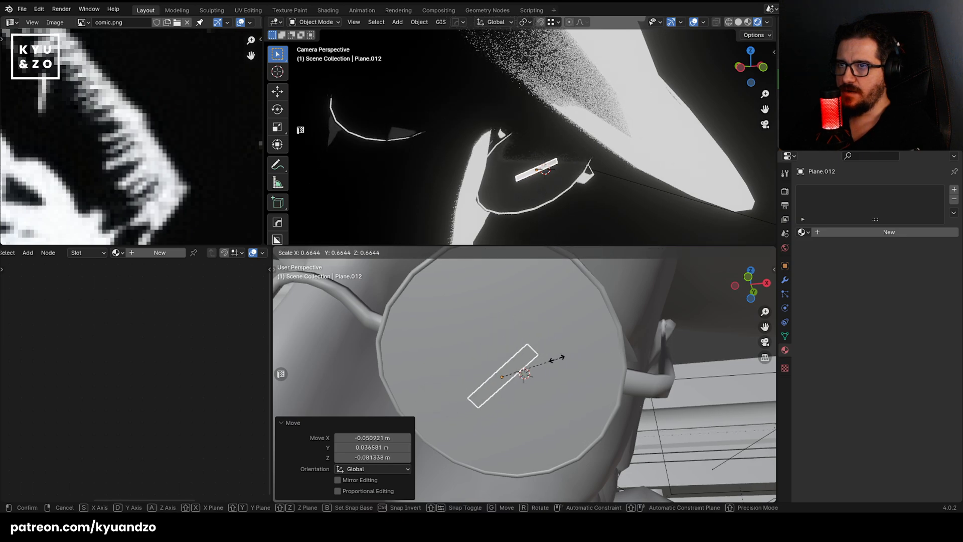
pyautogui.click(588, 369)
pyautogui.press('s')
pyautogui.press('x')
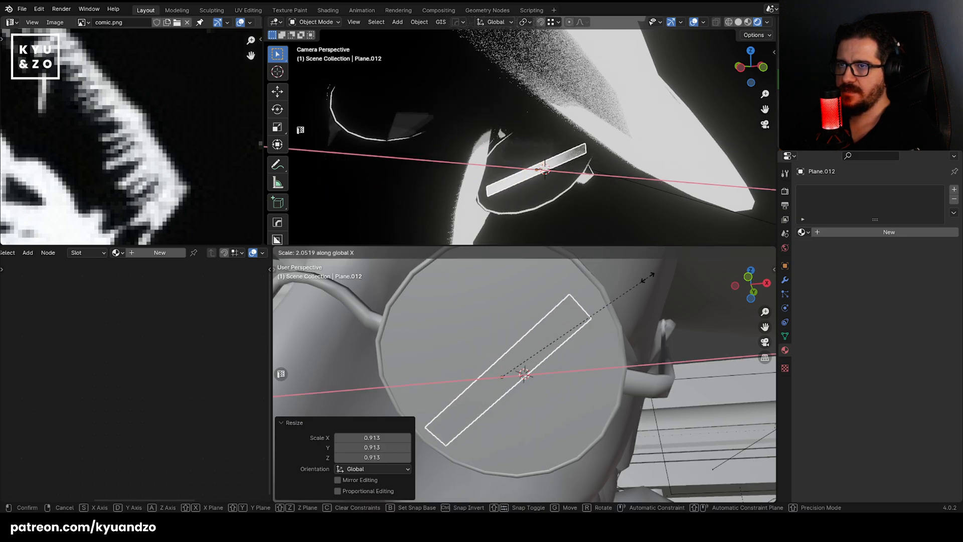
pyautogui.click(634, 345)
pyautogui.press('g')
pyautogui.click(601, 365)
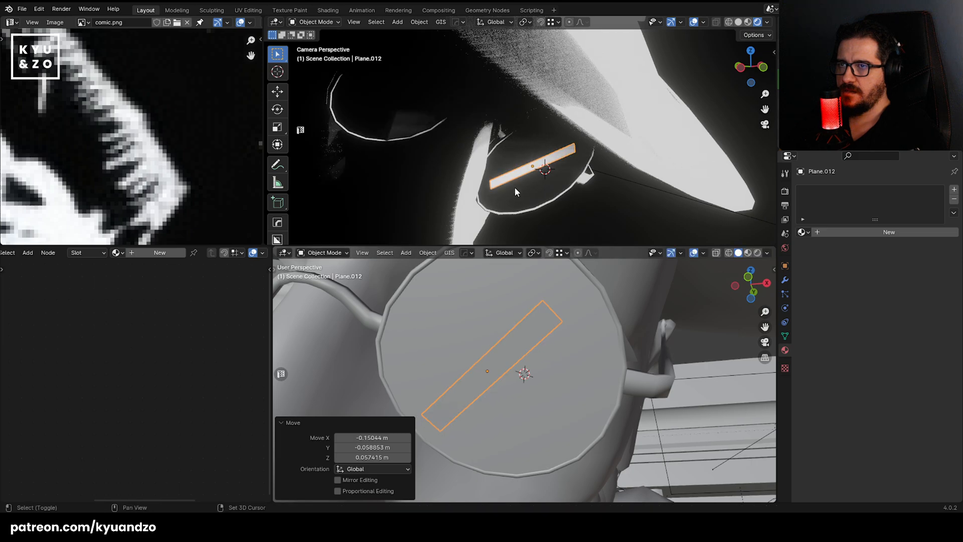
# Link the character's materials to the strip on the lens.
pyautogui.keyDown('shift'); pyautogui.click(520, 197); pyautogui.keyUp('shift')
pyautogui.hotkey('ctrl', 'l')
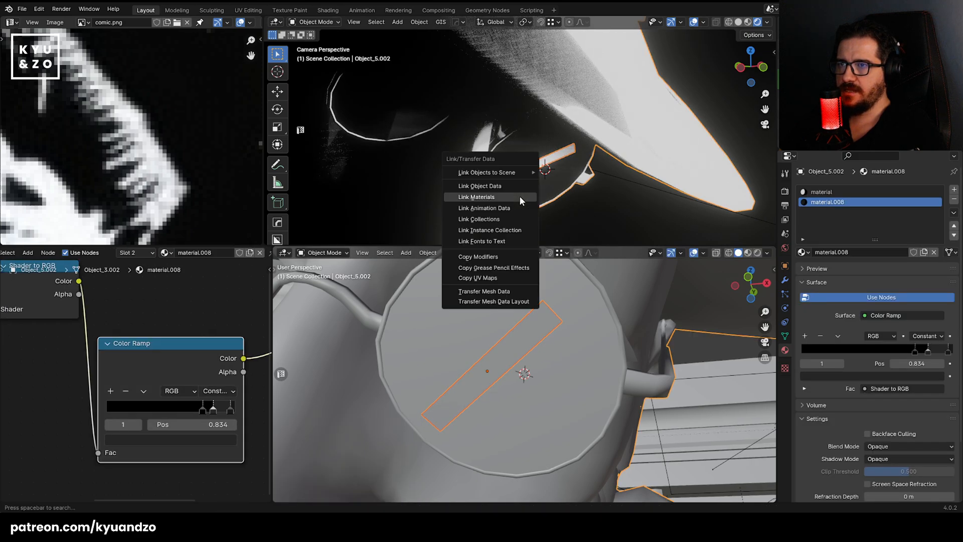
pyautogui.click(520, 196)
# Try removing a material slot from the strip so that only material.008 remains, and undo it.
pyautogui.click(580, 206)
pyautogui.click(527, 177)
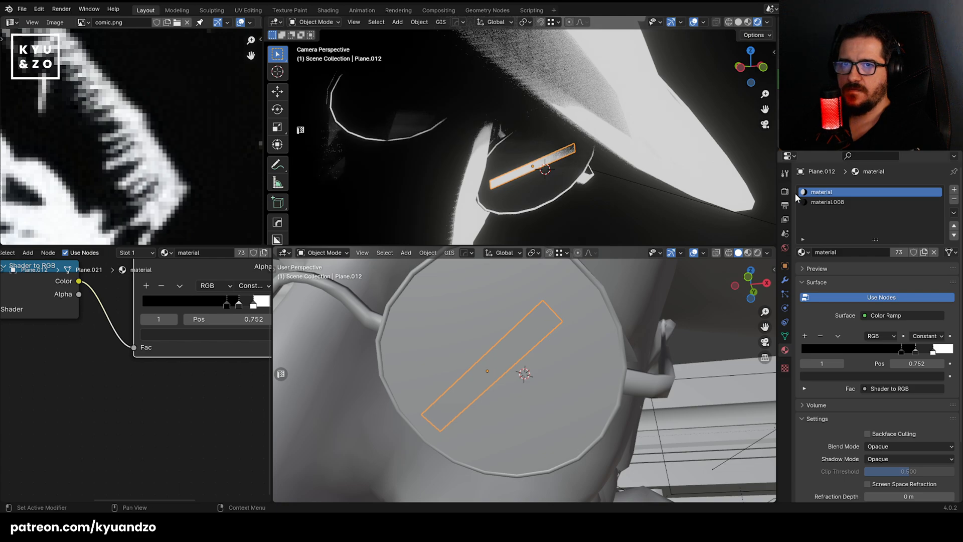
pyautogui.click(812, 202)
pyautogui.click(954, 199)
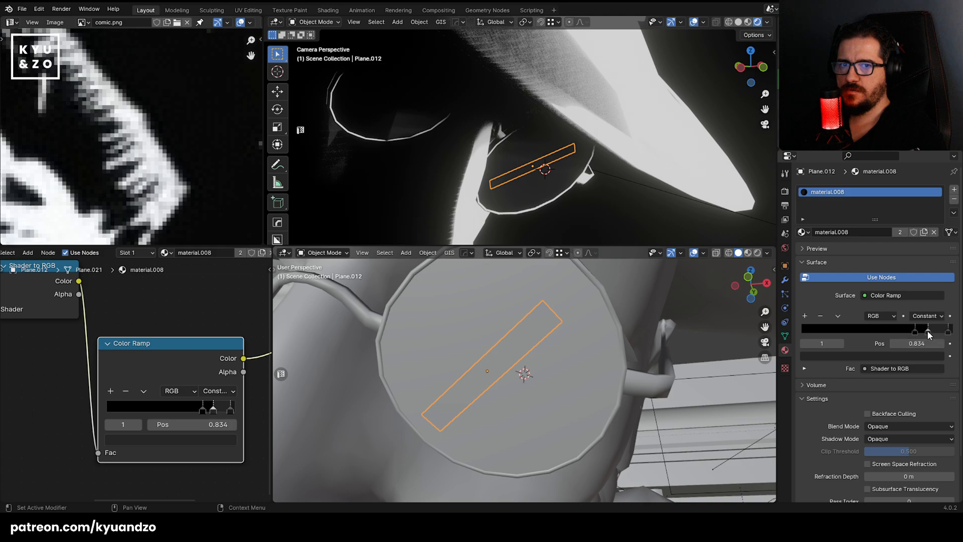
pyautogui.hotkey('ctrl', 'z')
# Try removing the material.008 slot from the character, and undo it.
pyautogui.click(555, 200)
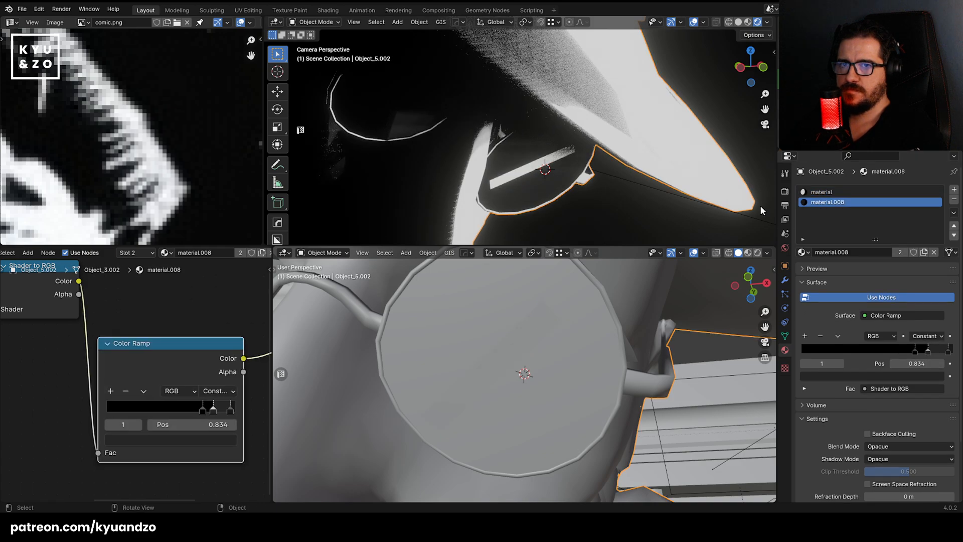
pyautogui.click(955, 200)
pyautogui.hotkey('ctrl', 'z')
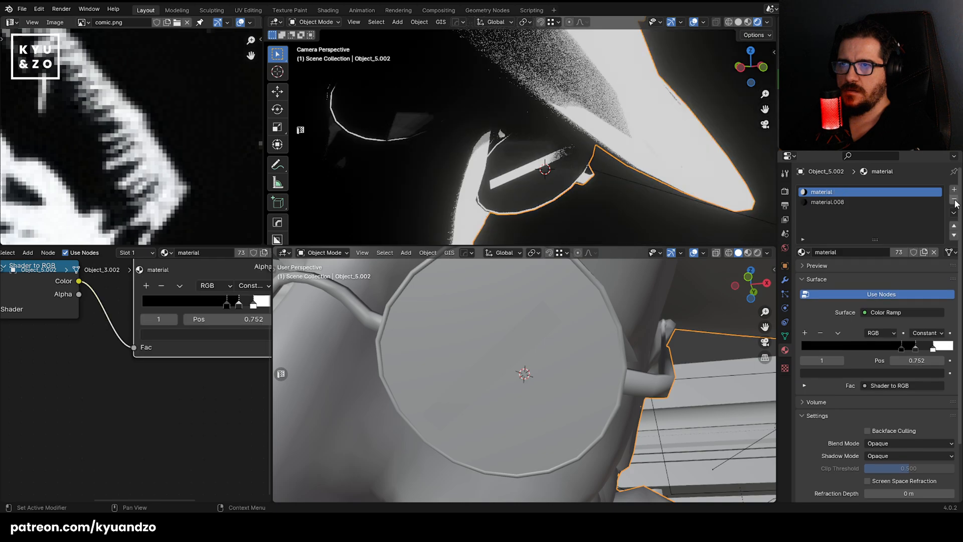
# Move the last color stop of the character's material.008 ramp to position 0.961.
pyautogui.click(863, 201)
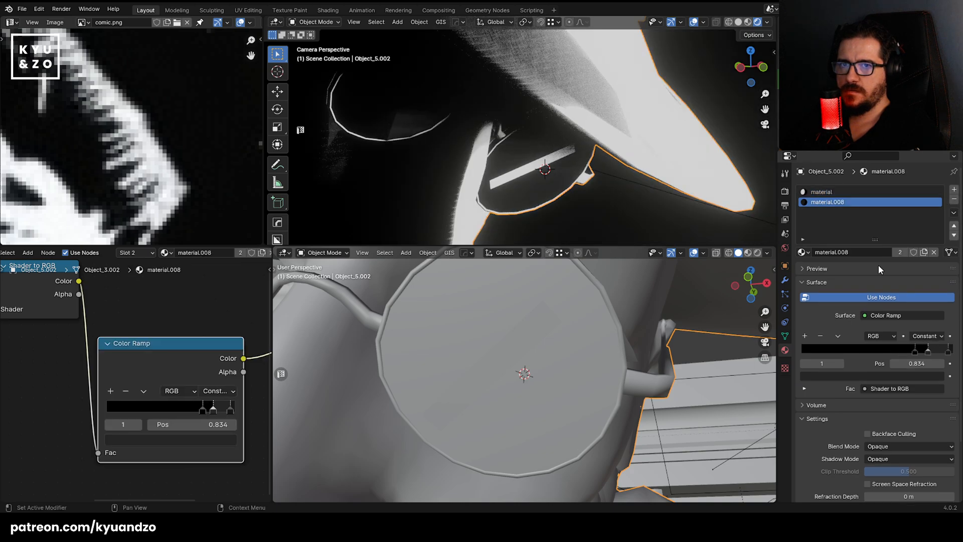
pyautogui.click(947, 351)
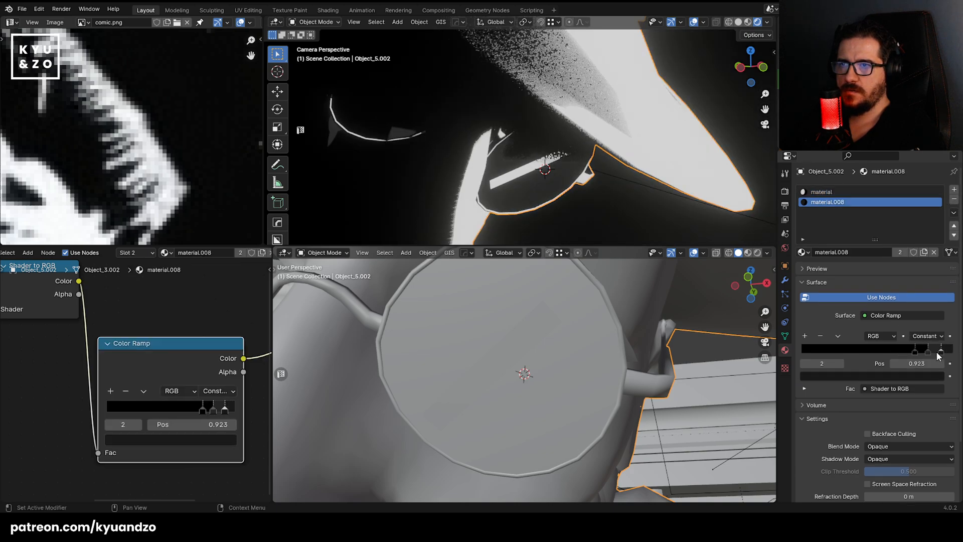
# Try removing the material.008 slot from the reflection strip, and undo the removal.
pyautogui.click(516, 172)
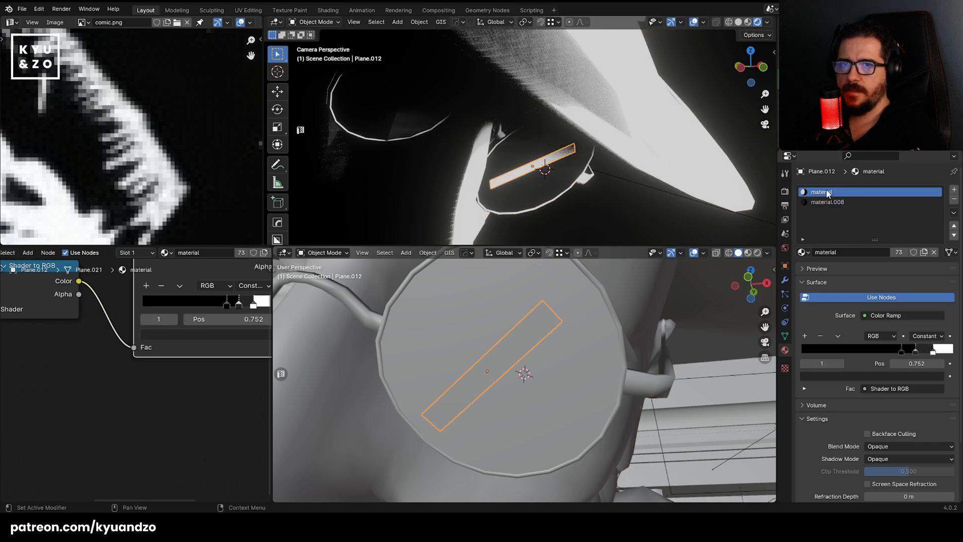
pyautogui.click(905, 202)
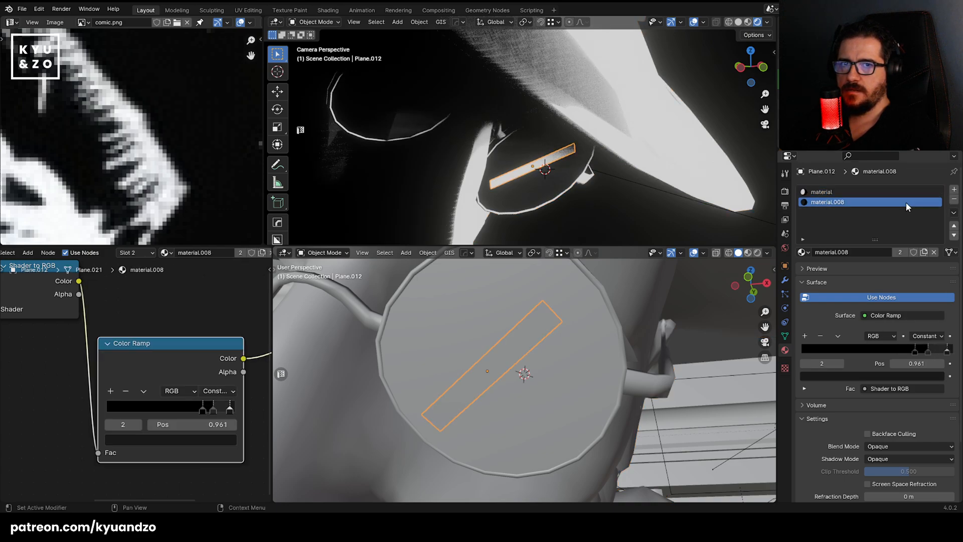
pyautogui.click(954, 200)
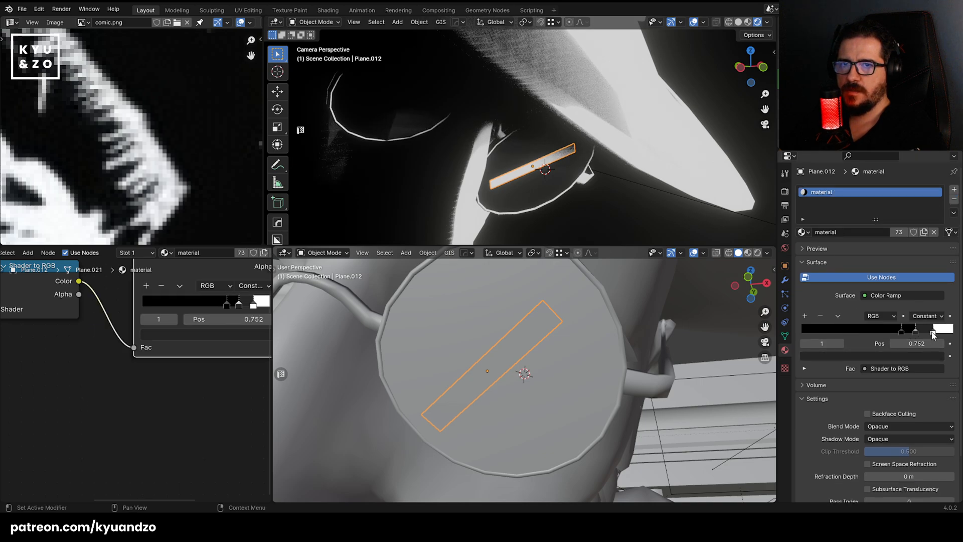
pyautogui.hotkey('ctrl', 'z')
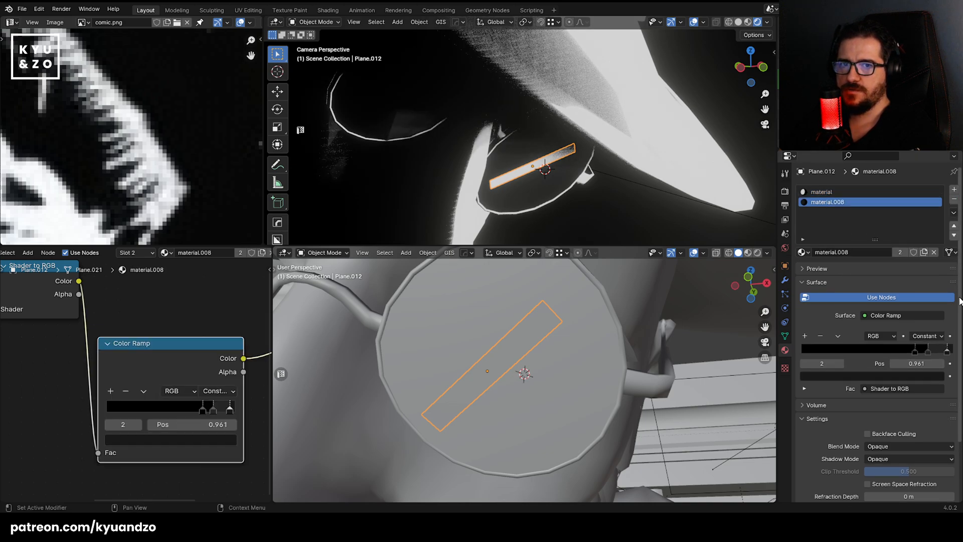
# Remove the strip's slot holding the material named material, leaving only material.008, and start editing its mesh.
pyautogui.click(910, 195)
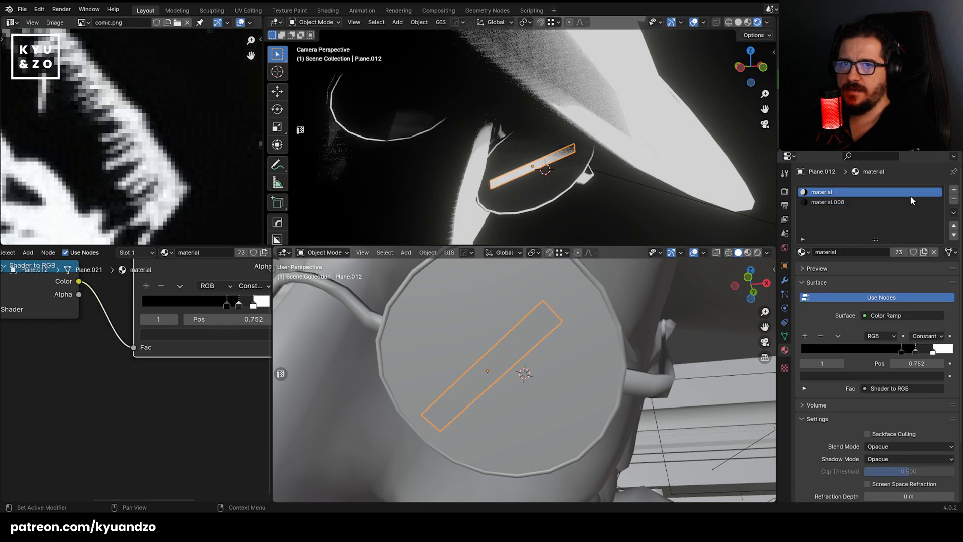
pyautogui.click(953, 201)
pyautogui.press('Tab')
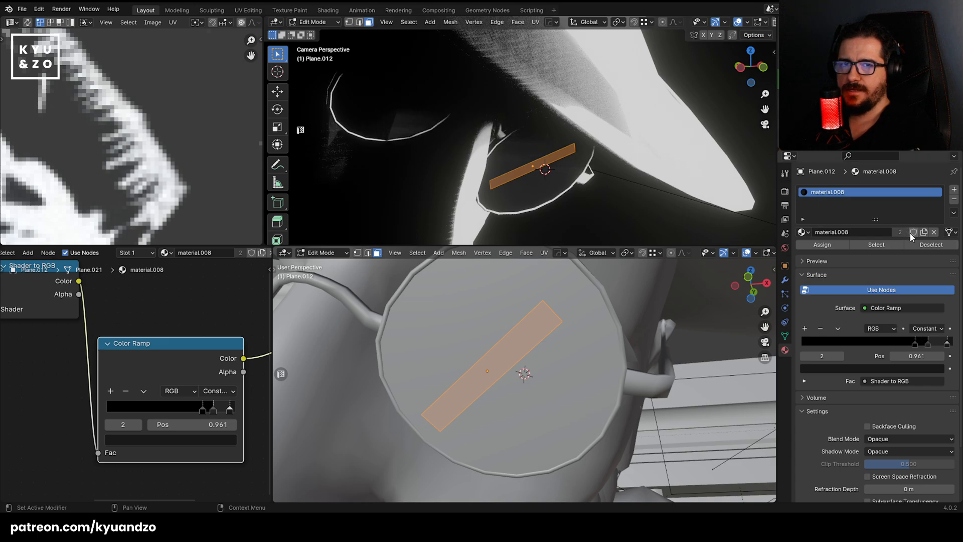
# Add a second material slot to the strip, give it an independent copy of the material named material, and assign it to the face.
pyautogui.click(954, 189)
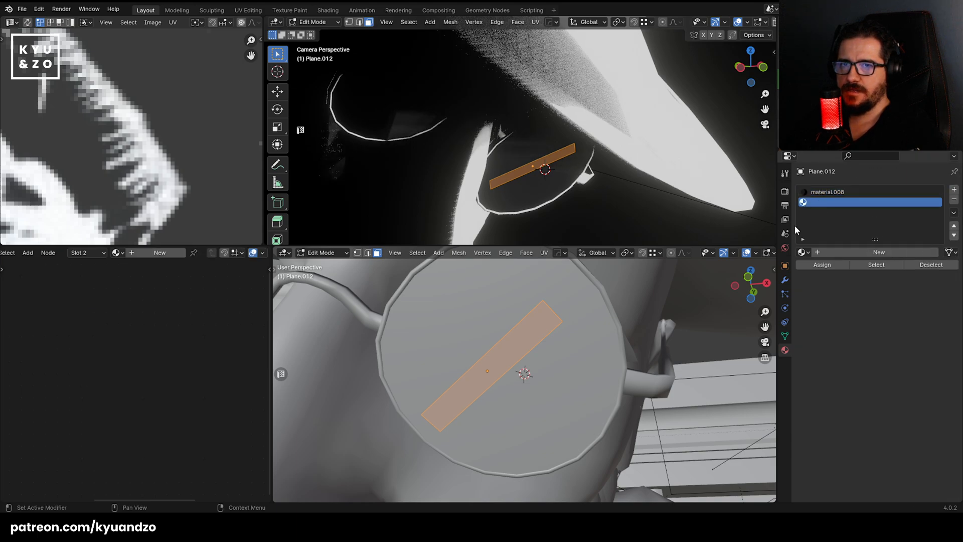
pyautogui.click(803, 252)
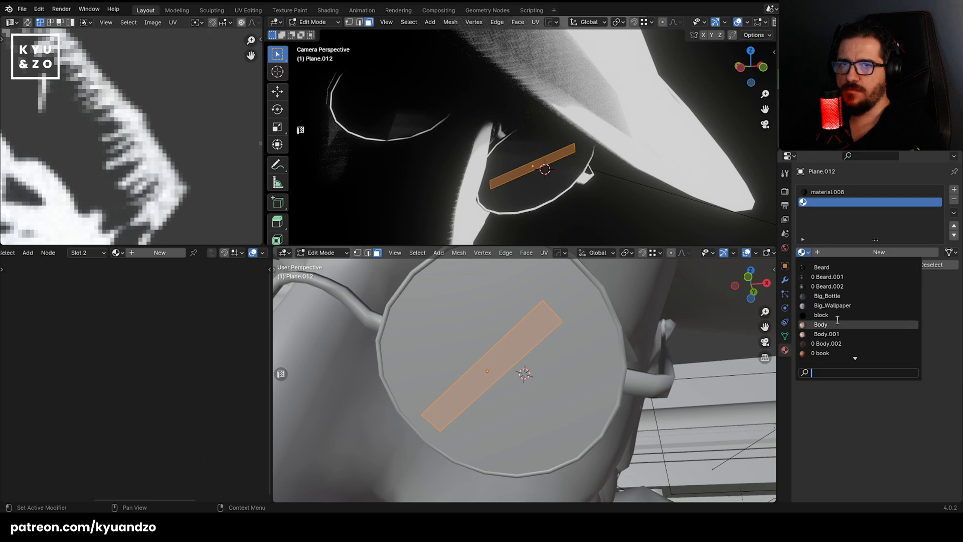
pyautogui.scroll(-15, 837, 320)
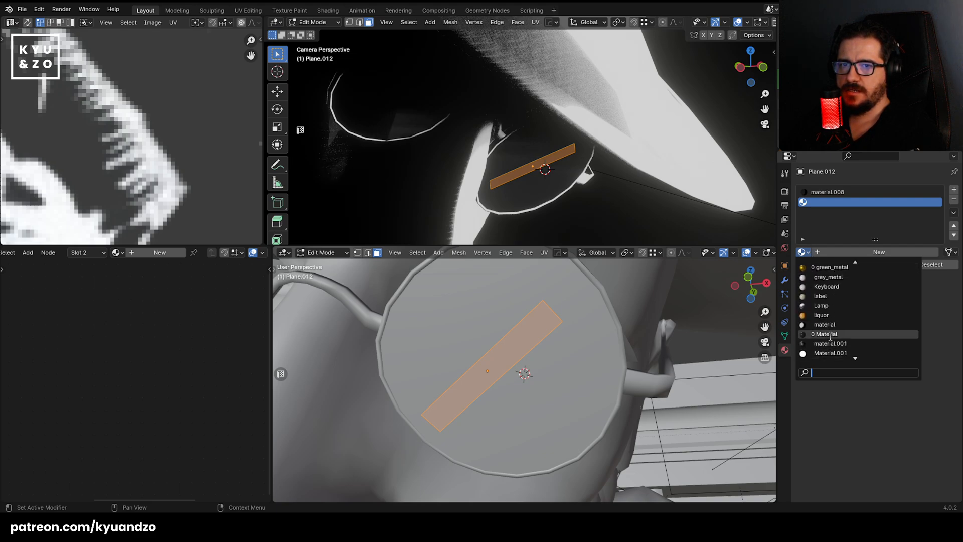
pyautogui.click(831, 325)
pyautogui.click(923, 252)
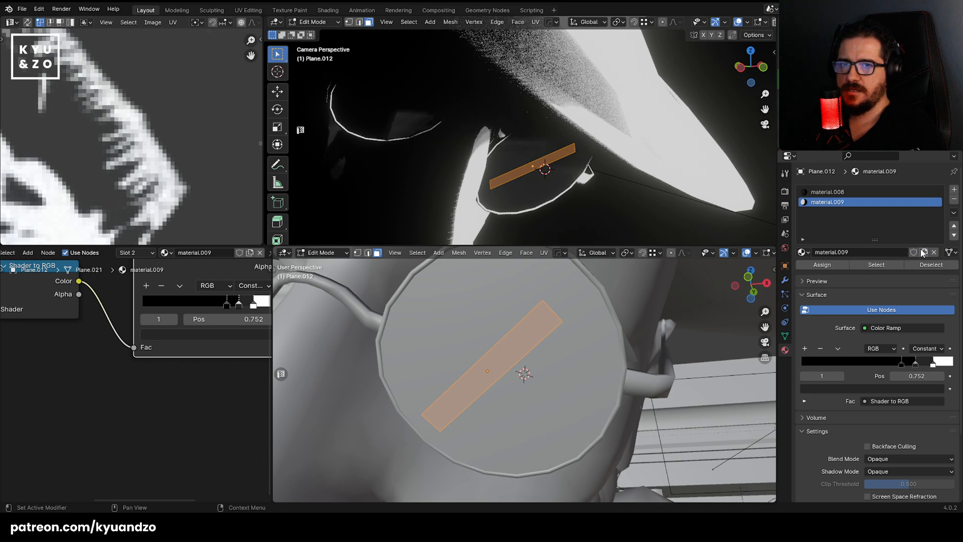
pyautogui.click(823, 265)
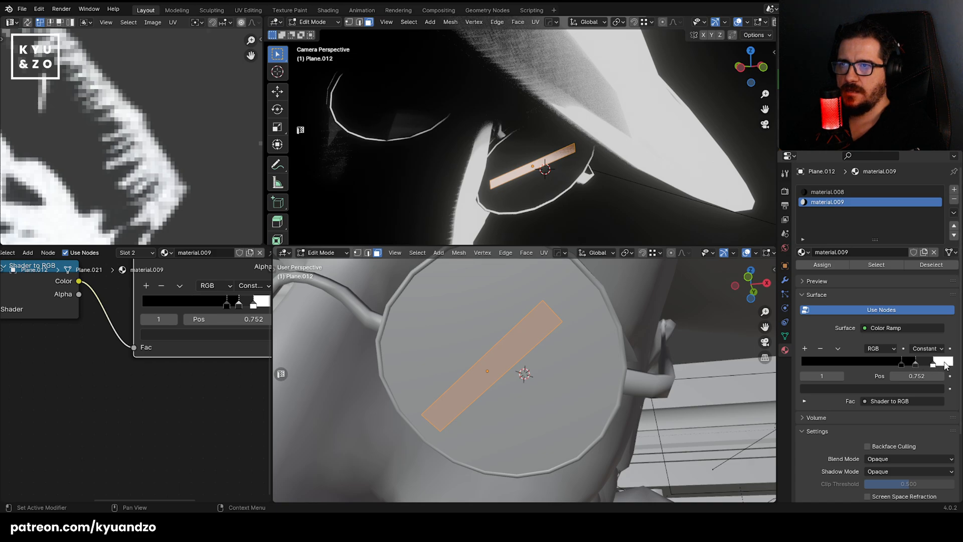
# Move the middle stop of the material.009 color ramp to position 0.862 and finish editing the strip's mesh.
pyautogui.moveTo(915, 367); pyautogui.dragTo(931, 363)
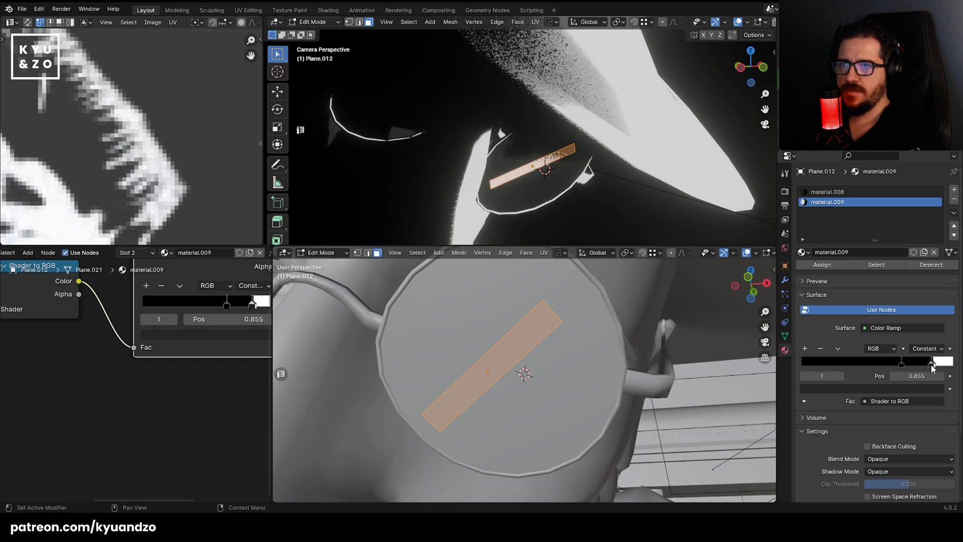
pyautogui.press('Tab')
pyautogui.click(629, 212)
# Duplicate the reflection strip, shrink the copy to less than about half size, and place it just below the original on the lens.
pyautogui.click(519, 178)
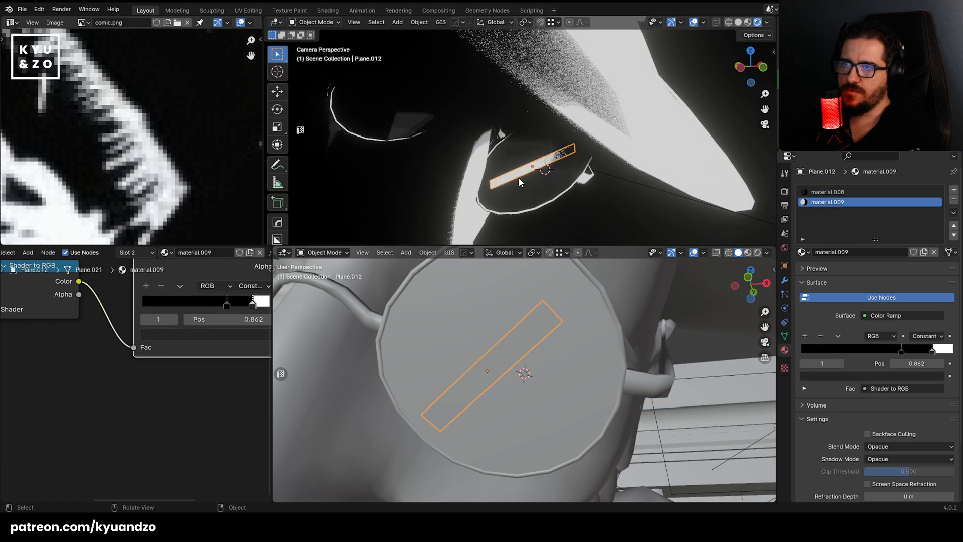
pyautogui.hotkey('shift', 'd')
pyautogui.click(568, 178)
pyautogui.press('s')
pyautogui.click(552, 187)
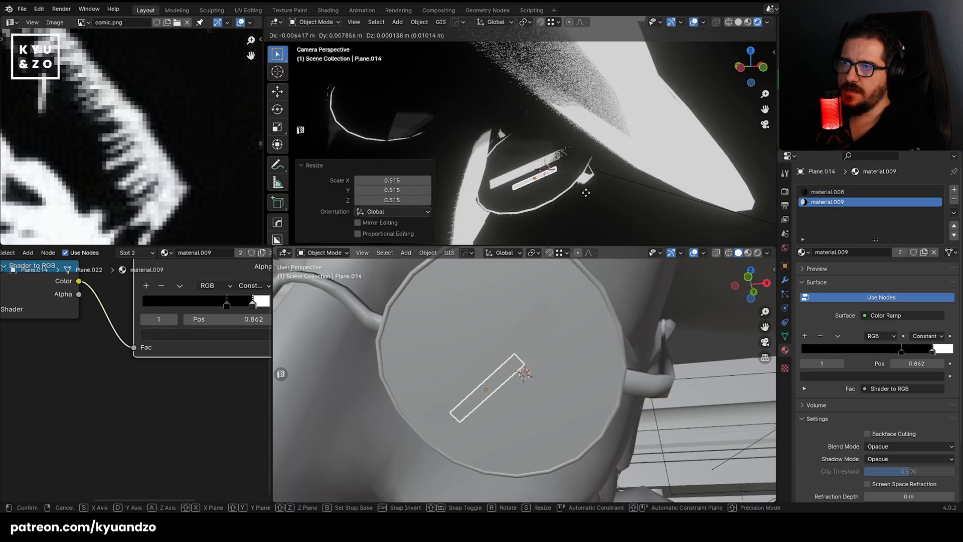
pyautogui.press('s')
pyautogui.click(572, 193)
pyautogui.press('g')
pyautogui.click(584, 198)
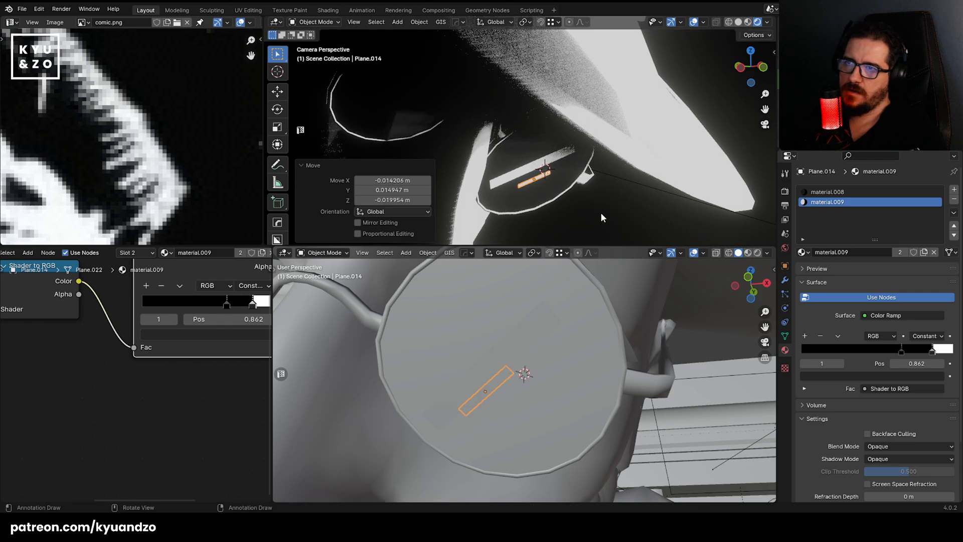
# On the larger strip's material.009 color ramp, move the white stop to position 0.765 and set the interpolation to Linear.
pyautogui.click(601, 213)
pyautogui.scroll(-5, 522, 151)
pyautogui.click(633, 170)
pyautogui.scroll(6, 477, 152)
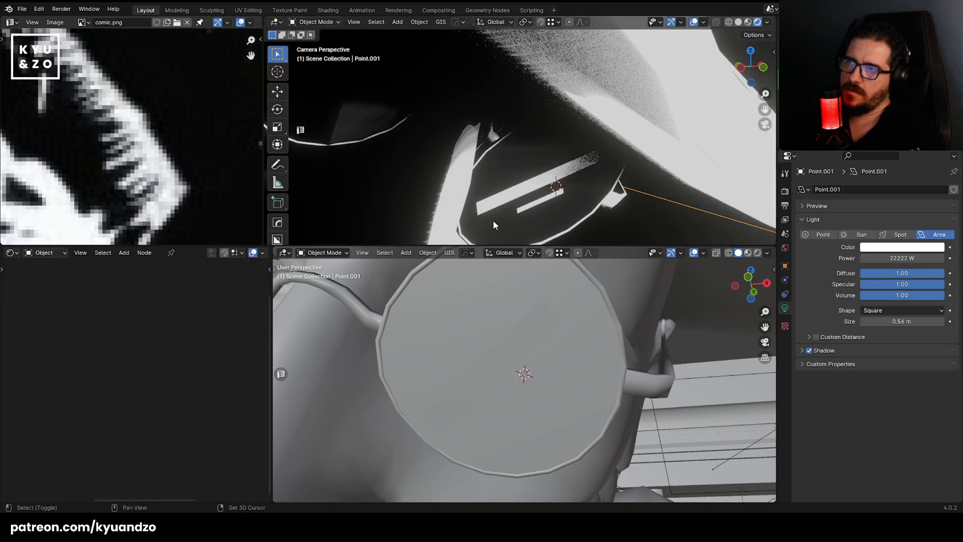
pyautogui.scroll(3, 481, 176)
pyautogui.click(448, 177)
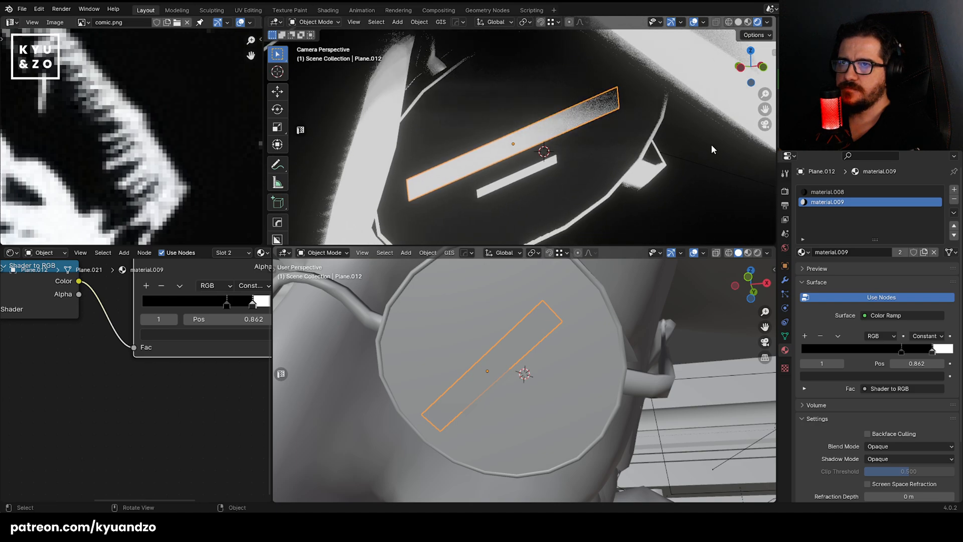
pyautogui.moveTo(932, 351); pyautogui.dragTo(910, 355)
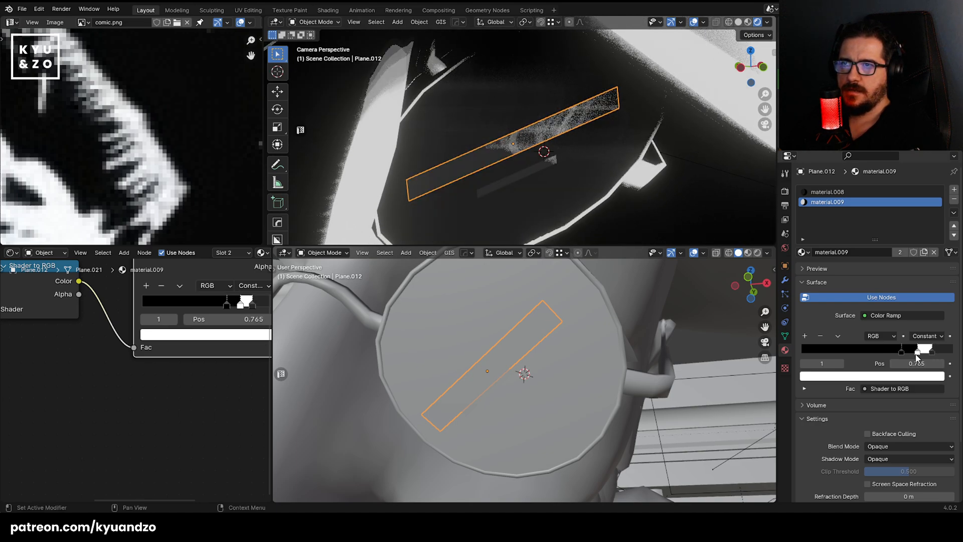
pyautogui.moveTo(76, 377); pyautogui.dragTo(28, 454, button='middle')
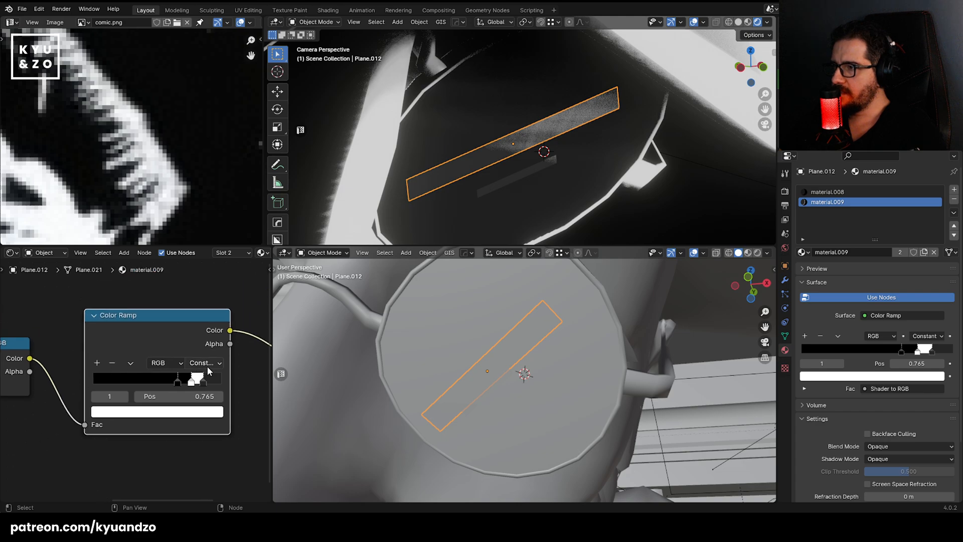
pyautogui.click(206, 366)
pyautogui.click(196, 424)
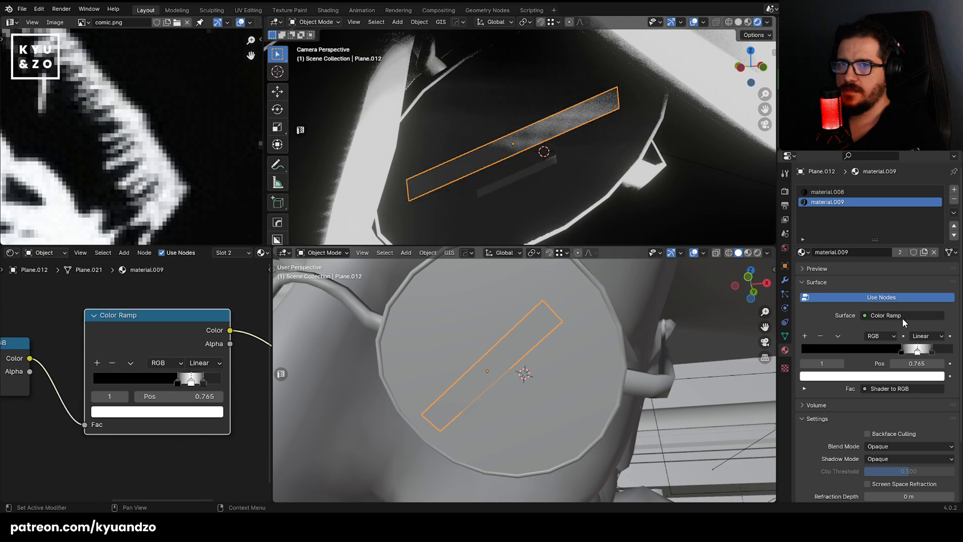
# Place the ramp's first black stop at position 0.498 and gather the white and last dark stops close after it.
pyautogui.moveTo(934, 351); pyautogui.dragTo(903, 352)
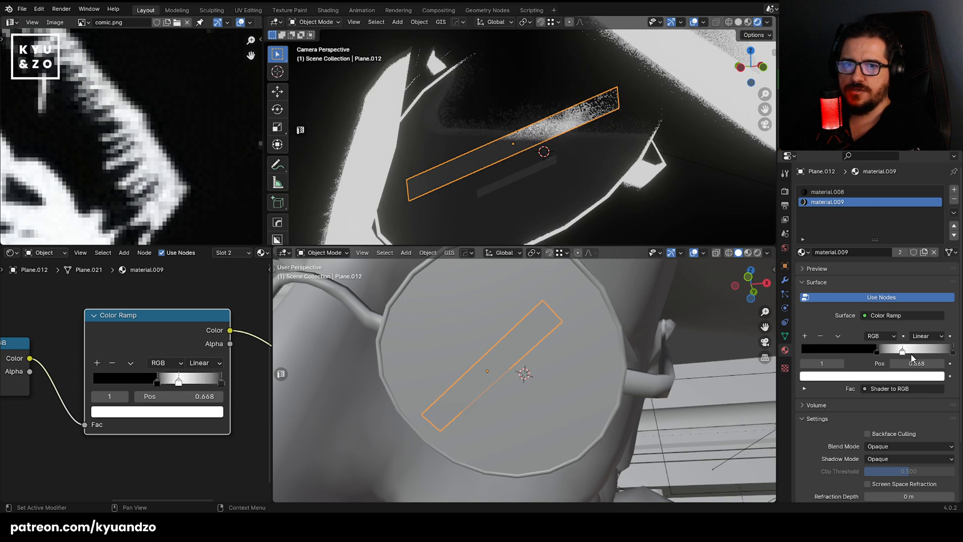
pyautogui.click(661, 201)
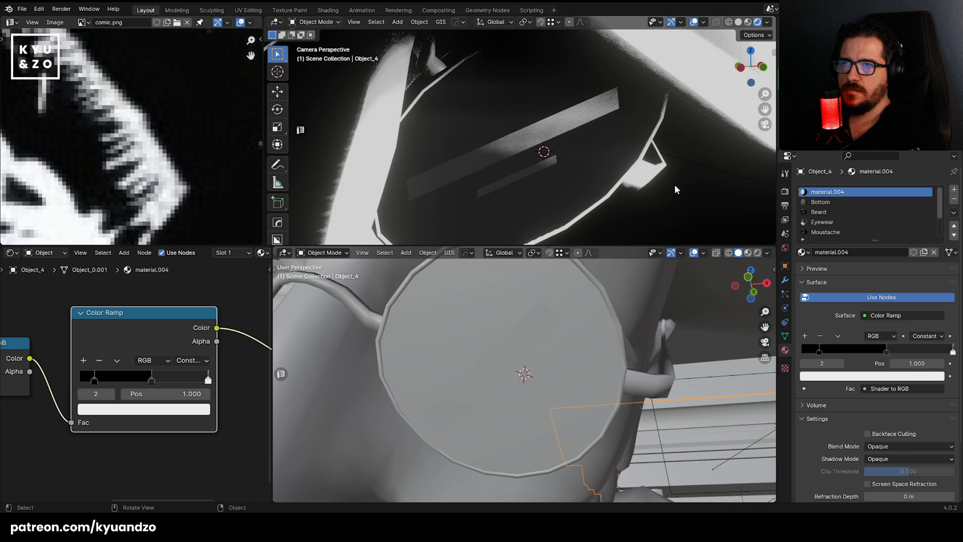
pyautogui.scroll(-10, 675, 186)
pyautogui.scroll(3, 552, 166)
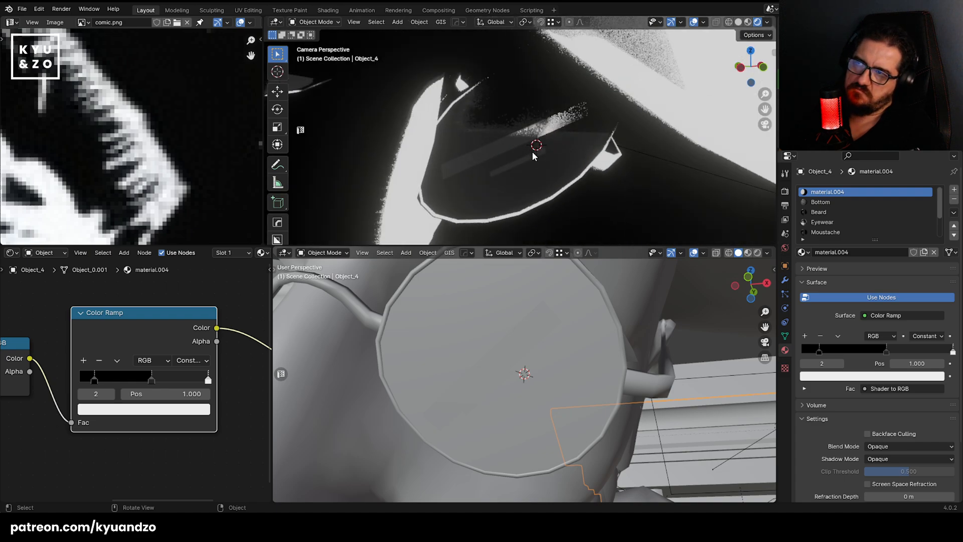
pyautogui.click(532, 145)
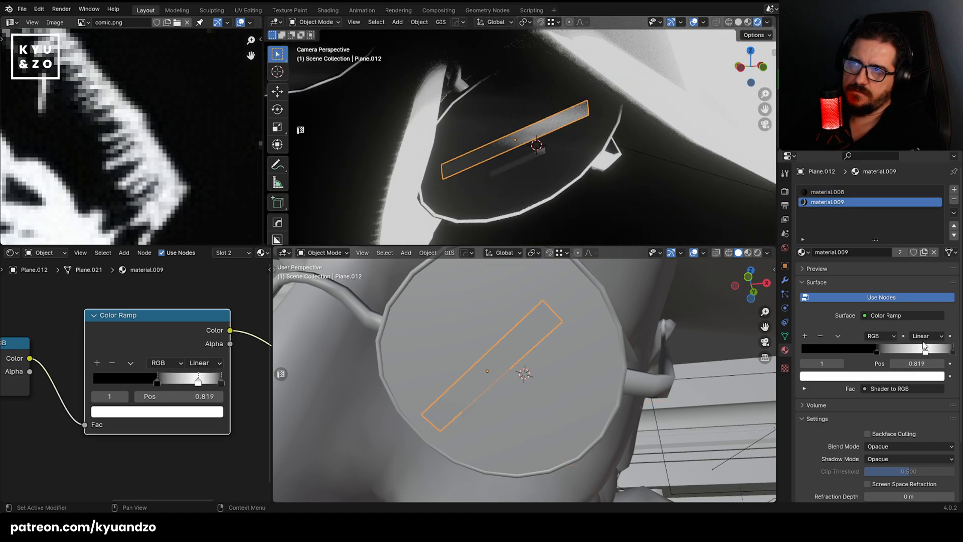
pyautogui.moveTo(926, 351)
pyautogui.mouseDown()
pyautogui.moveTo(868, 357)
pyautogui.moveTo(919, 357)
pyautogui.moveTo(911, 357)
pyautogui.mouseUp()
pyautogui.click(877, 352)
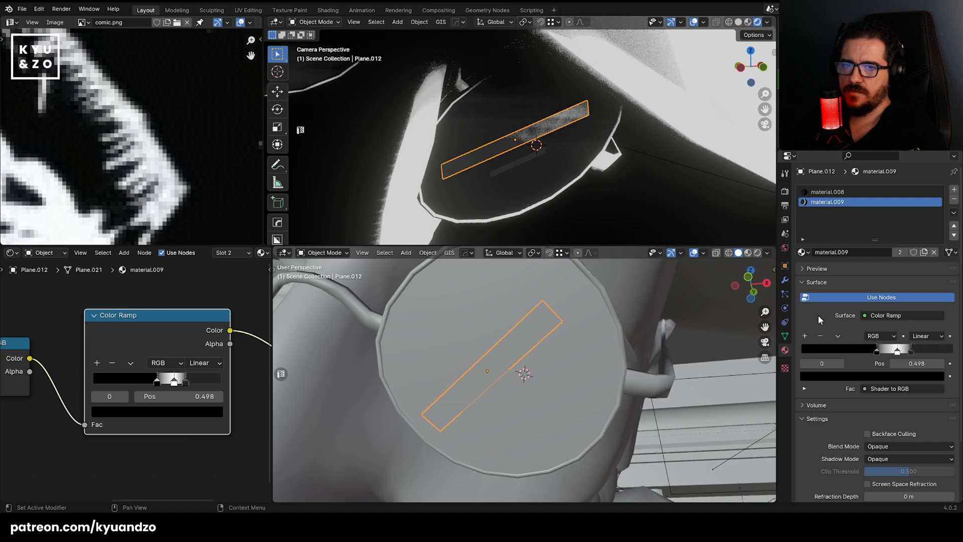
# Add another stop to the strip's color ramp, place it at position 0.777, and darken its color to black.
pyautogui.click(803, 336)
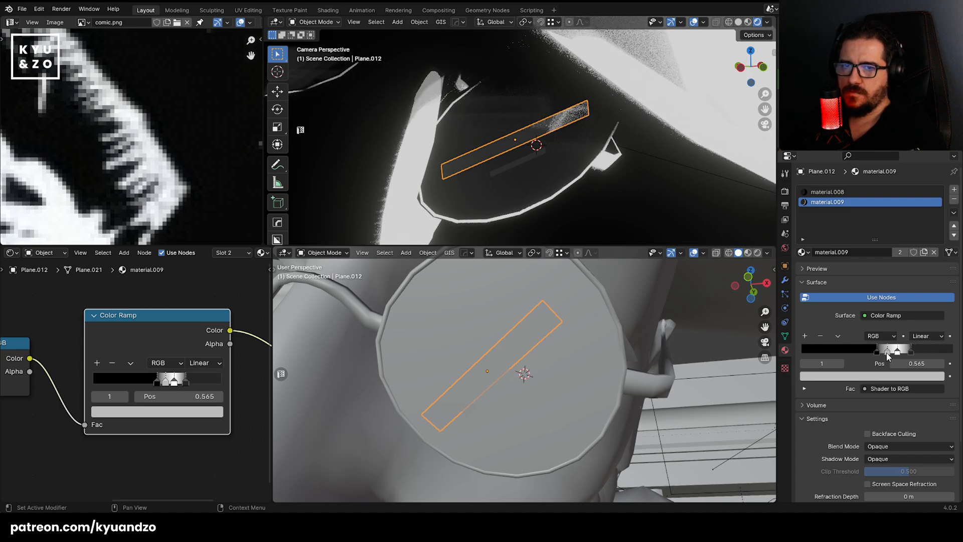
pyautogui.moveTo(888, 353); pyautogui.dragTo(944, 354)
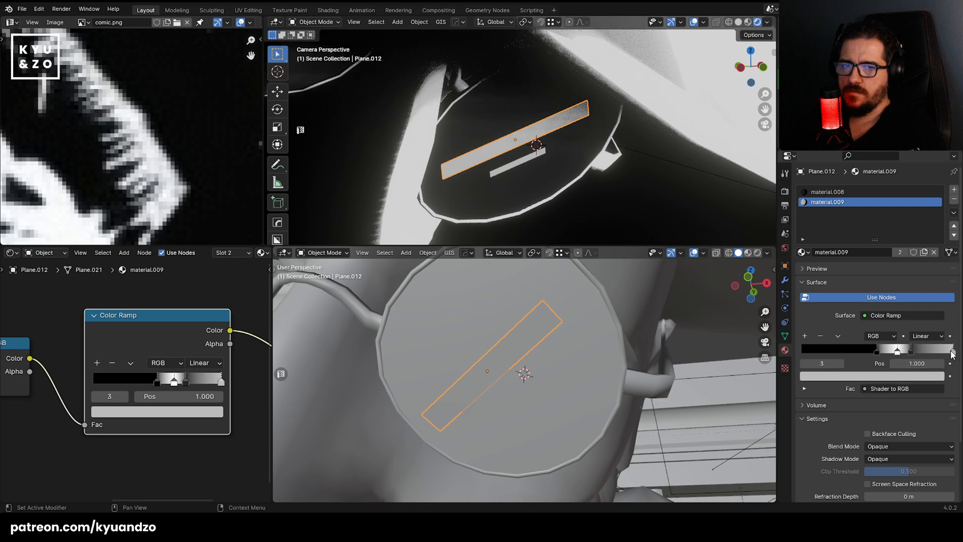
pyautogui.click(847, 376)
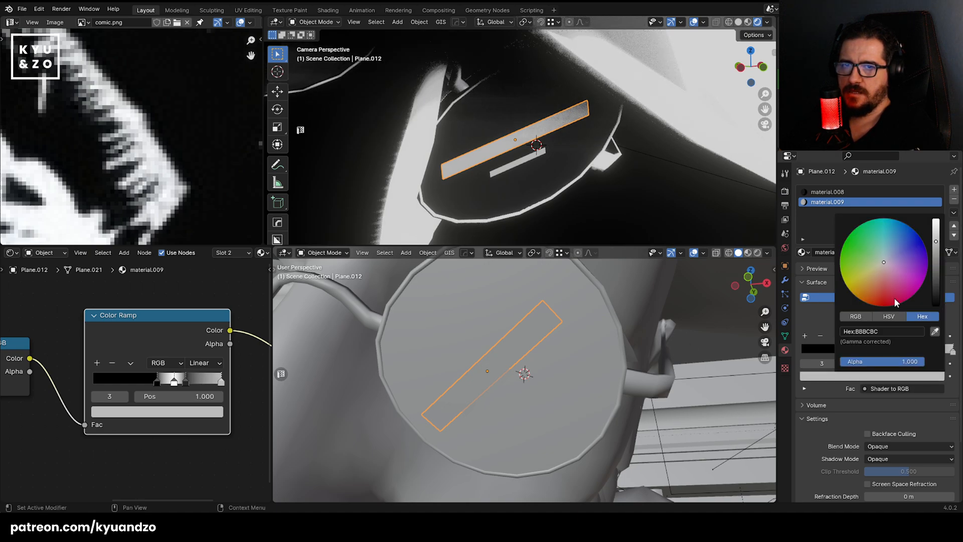
pyautogui.moveTo(936, 277); pyautogui.dragTo(935, 297)
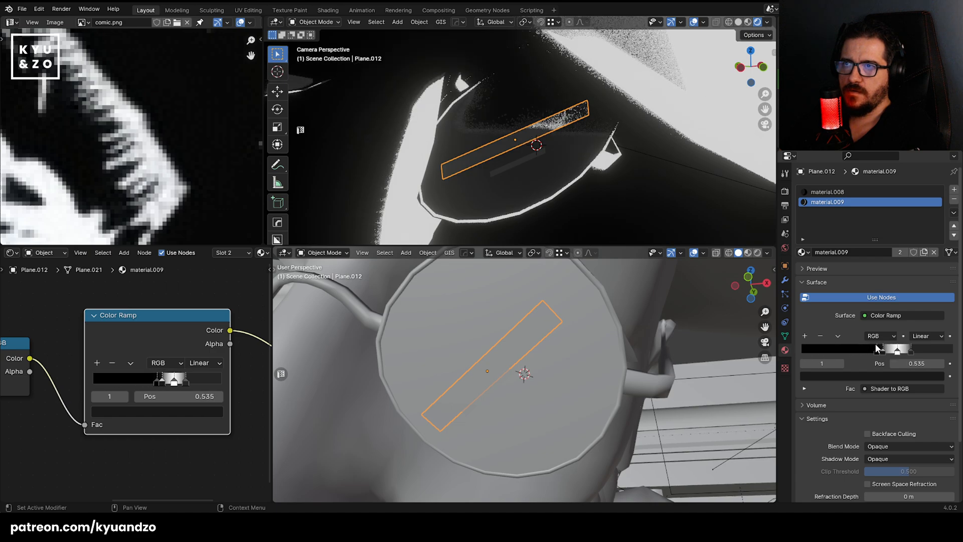
pyautogui.moveTo(917, 350); pyautogui.dragTo(878, 357)
pyautogui.click(916, 375)
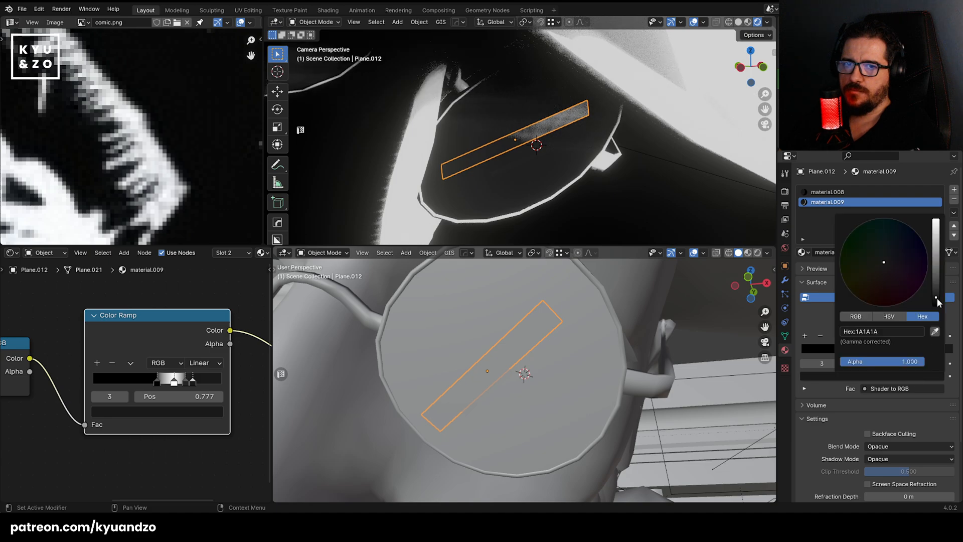
pyautogui.moveTo(936, 297); pyautogui.dragTo(936, 305)
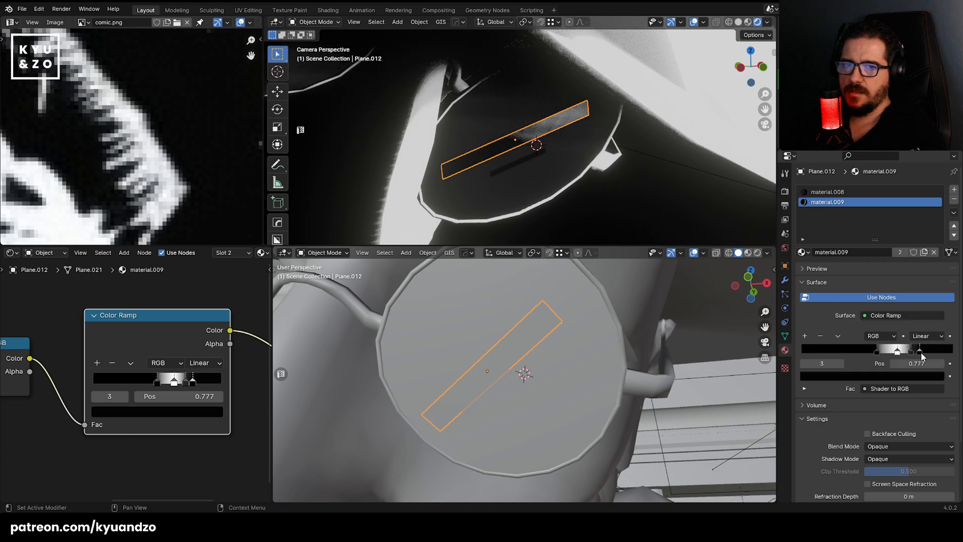
# Rearrange the ramp stops with a black stop at position 0.681 and the white stop last at 0.839.
pyautogui.moveTo(919, 353)
pyautogui.mouseDown()
pyautogui.moveTo(899, 353)
pyautogui.moveTo(913, 354)
pyautogui.mouseUp()
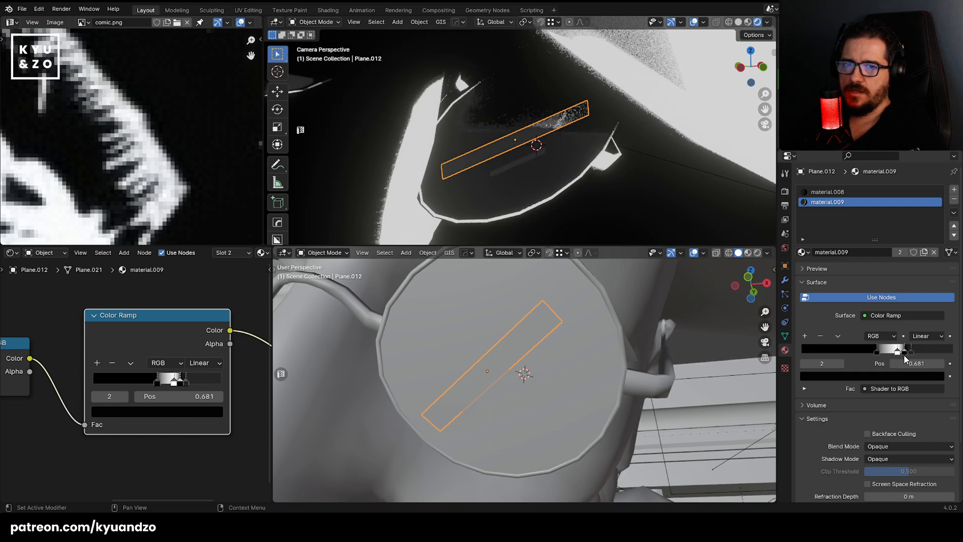
pyautogui.moveTo(913, 350)
pyautogui.mouseDown()
pyautogui.moveTo(931, 351)
pyautogui.moveTo(846, 365)
pyautogui.moveTo(955, 354)
pyautogui.moveTo(912, 355)
pyautogui.mouseUp()
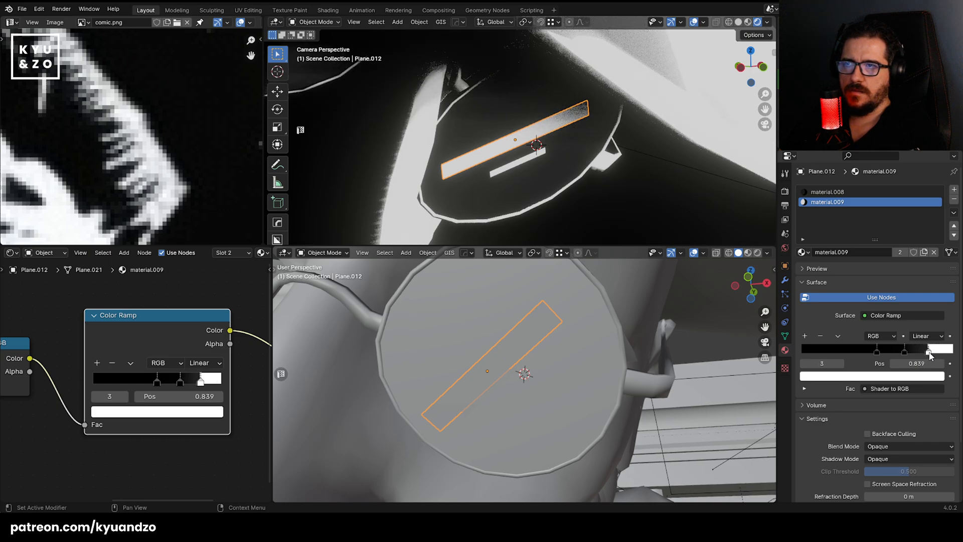
# Rearrange the larger strip's color ramp with the last black stop at position 1.000 and the white stop before it at 0.890.
pyautogui.click(929, 354)
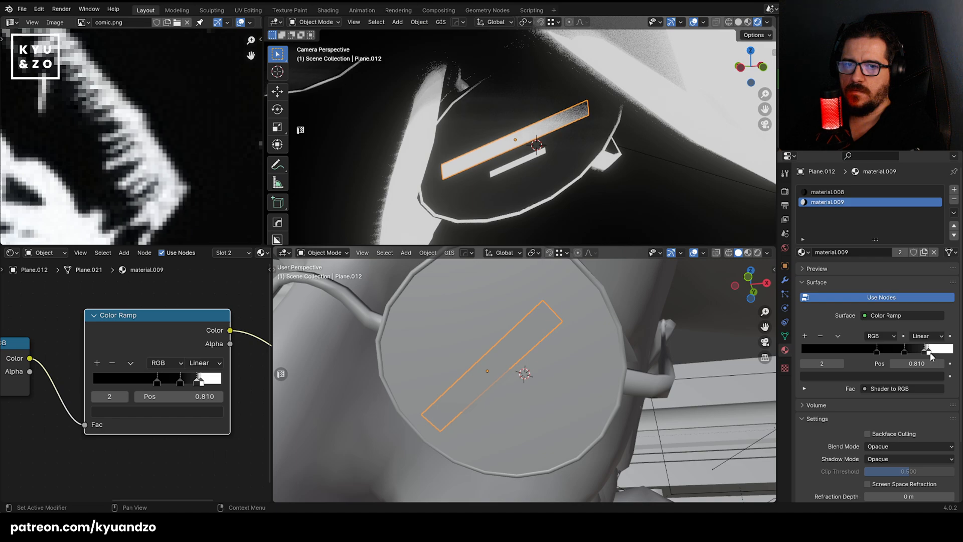
pyautogui.moveTo(930, 353); pyautogui.dragTo(960, 353)
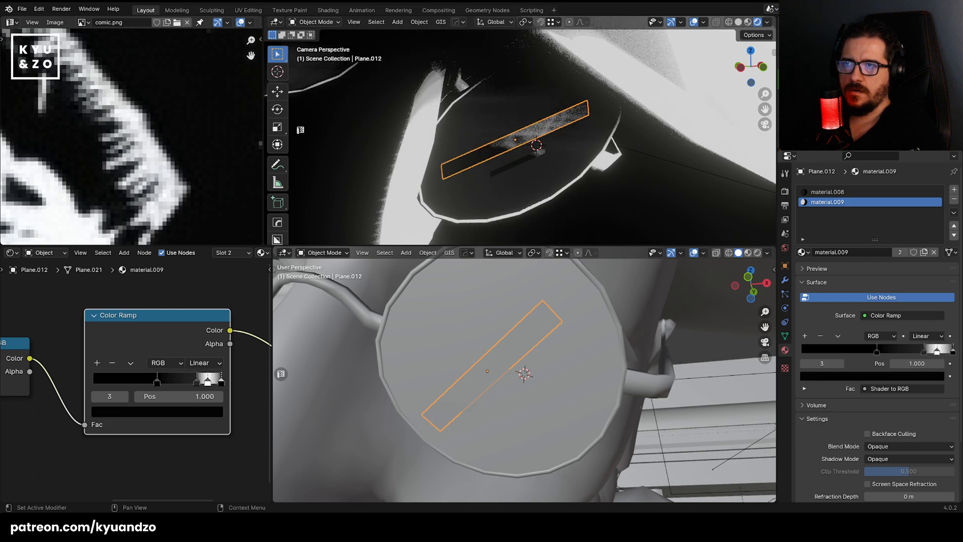
pyautogui.click(937, 351)
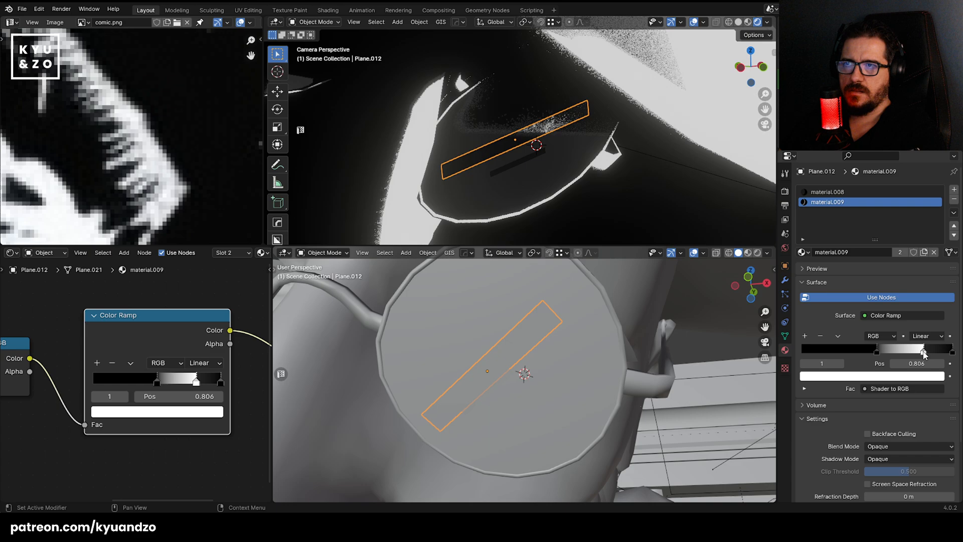
pyautogui.moveTo(938, 354); pyautogui.dragTo(939, 354)
pyautogui.click(642, 172)
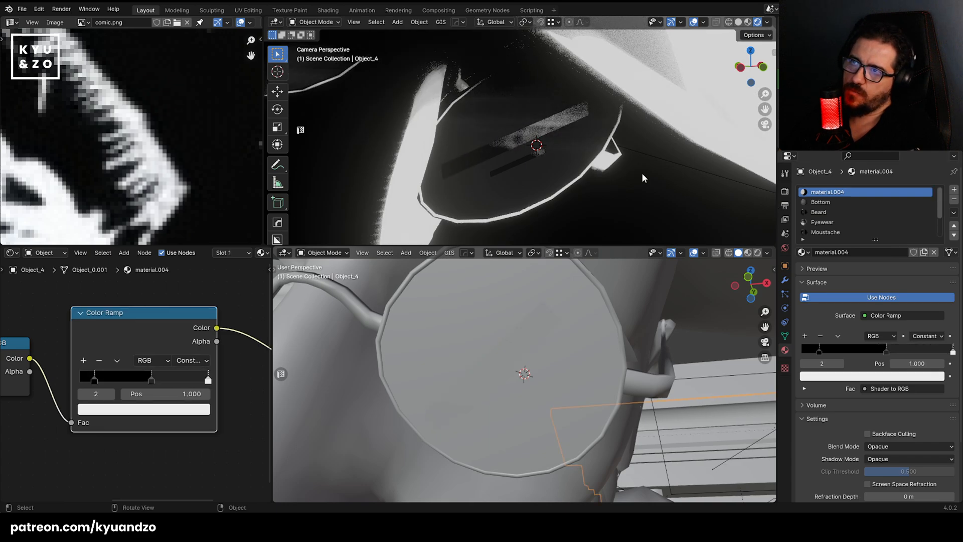
pyautogui.scroll(-6, 643, 174)
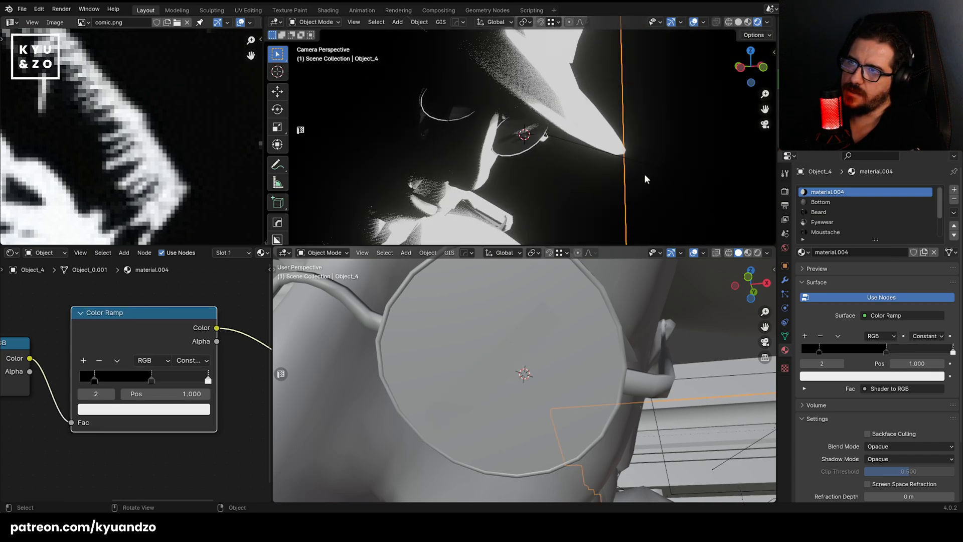
pyautogui.scroll(3, 559, 182)
# Remove all material slots from both reflection strips on the lens and save the file.
pyautogui.click(489, 145)
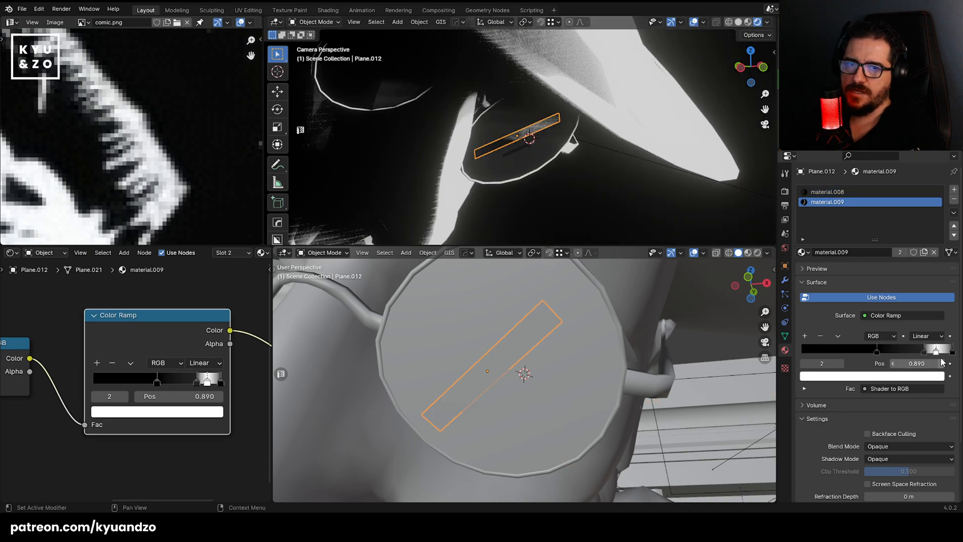
pyautogui.doubleClick(955, 201)
pyautogui.click(495, 154)
pyautogui.scroll(3, 497, 153)
pyautogui.click(512, 141)
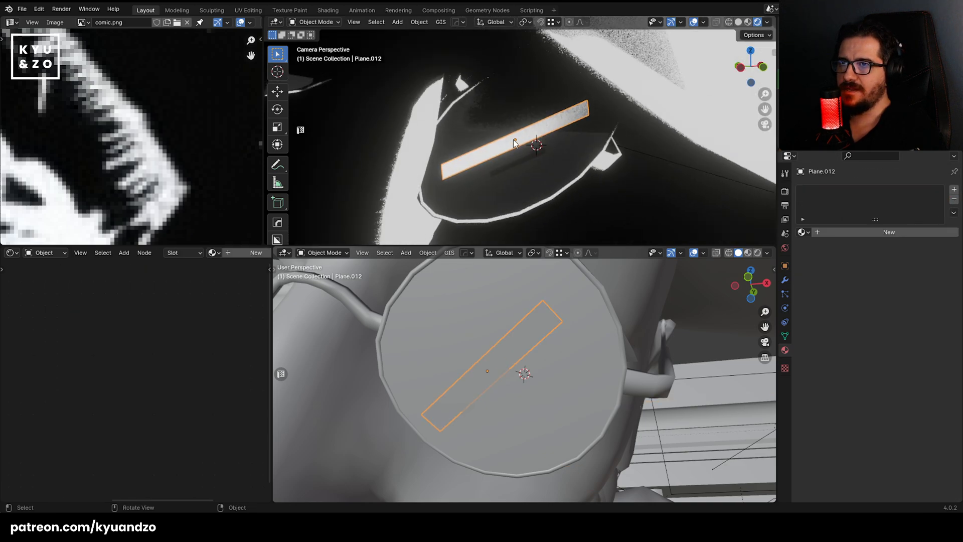
pyautogui.click(511, 161)
pyautogui.click(954, 200)
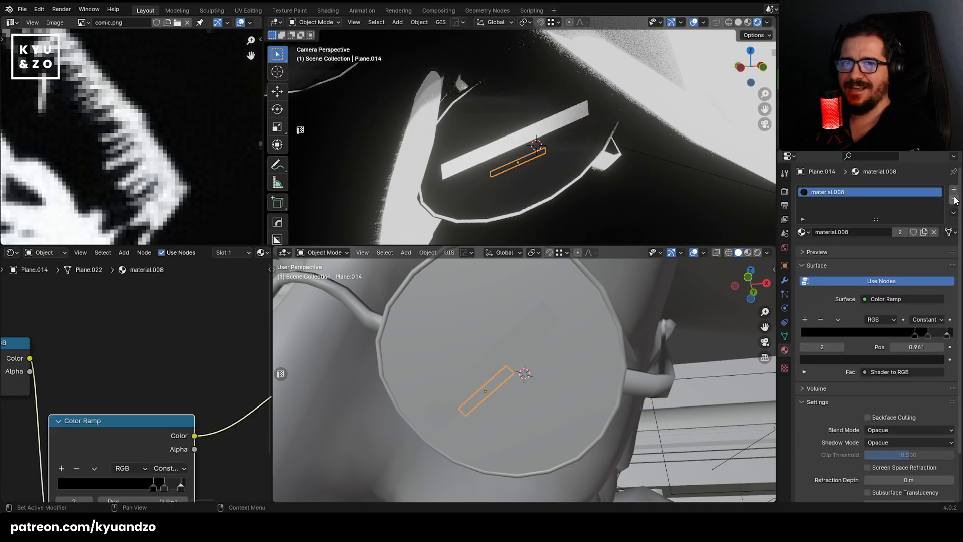
pyautogui.click(955, 200)
pyautogui.click(610, 175)
pyautogui.scroll(-5, 582, 170)
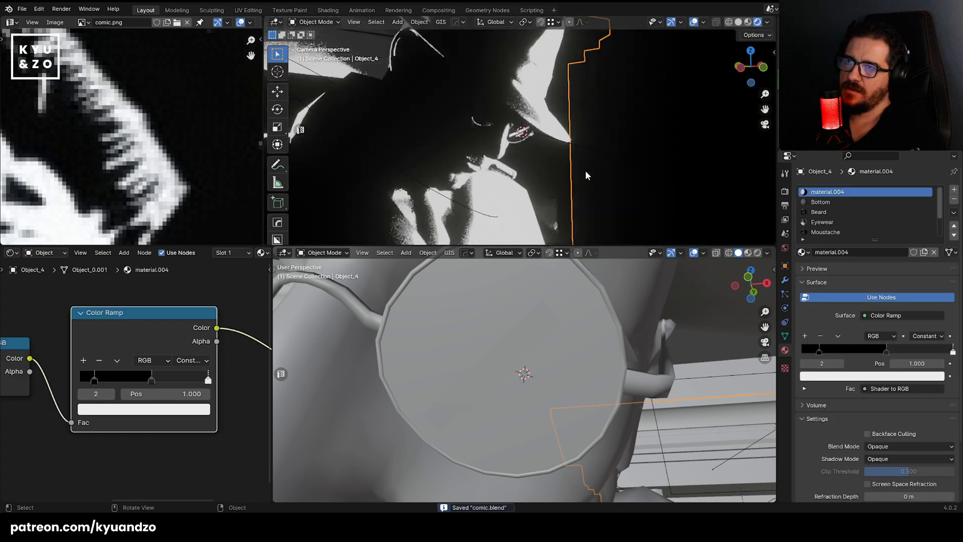
pyautogui.hotkey('ctrl', 's')
# Taper the larger strip's lower end to a point by sliding its bottom corner vertex up toward the adjacent corner.
pyautogui.keyDown('shift'); pyautogui.moveTo(443, 136); pyautogui.dragTo(499, 168, button='middle'); pyautogui.keyUp('shift')
pyautogui.scroll(5, 559, 181)
pyautogui.click(555, 175)
pyautogui.press('Tab')
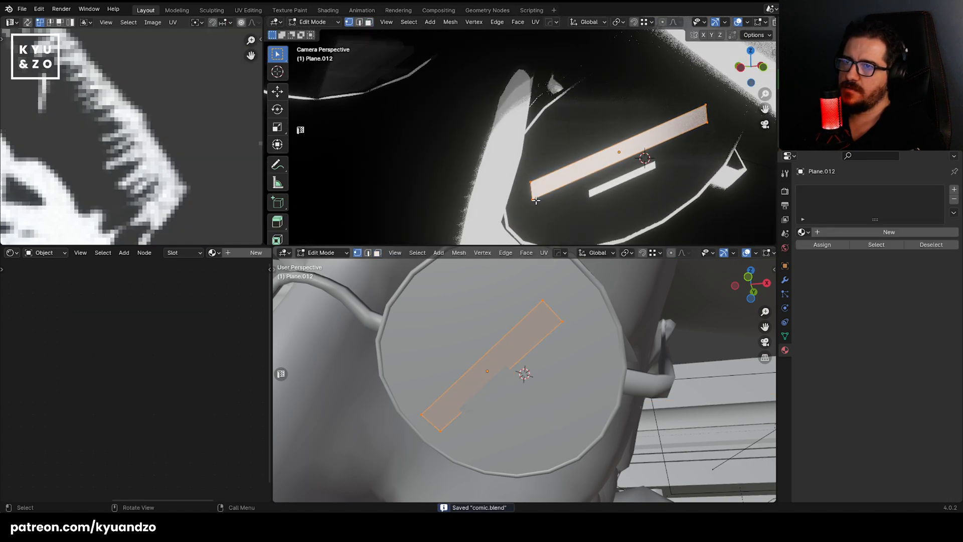
pyautogui.click(539, 204)
pyautogui.press('g')
pyautogui.press('g')
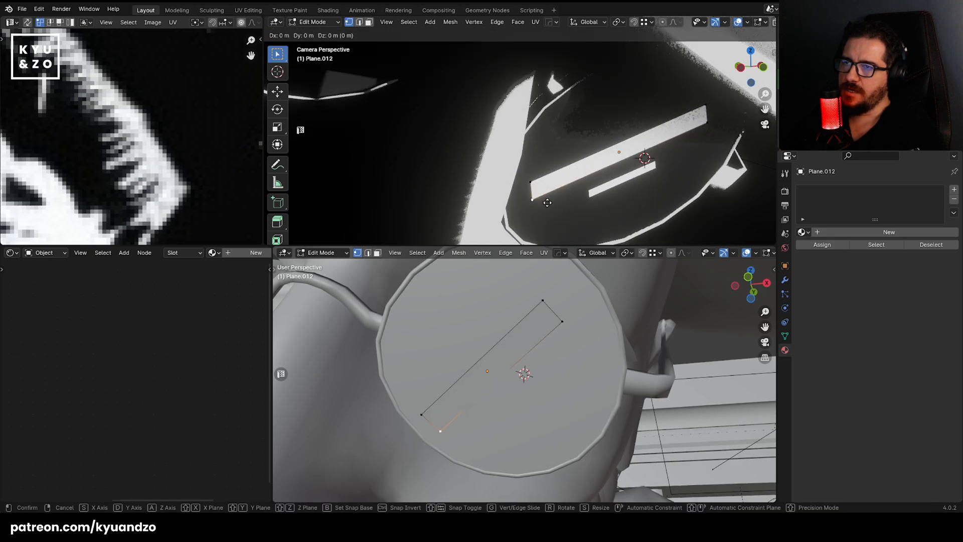
pyautogui.click(546, 187)
# Narrow and slant the larger strip's upper end by sliding its lower corner vertex by a factor of 0.513 and moving it outward.
pyautogui.click(706, 124)
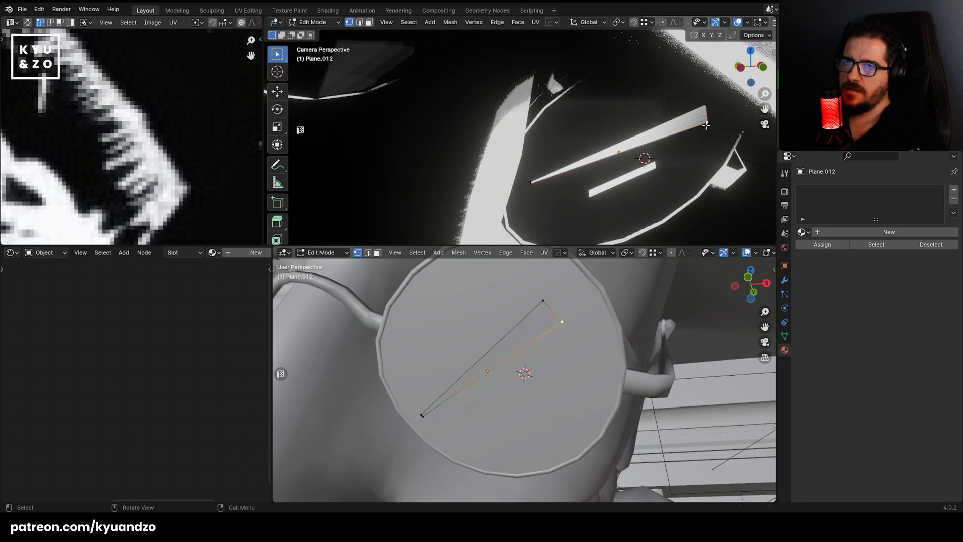
pyautogui.press('g')
pyautogui.press('g')
pyautogui.click(707, 116)
pyautogui.press('g')
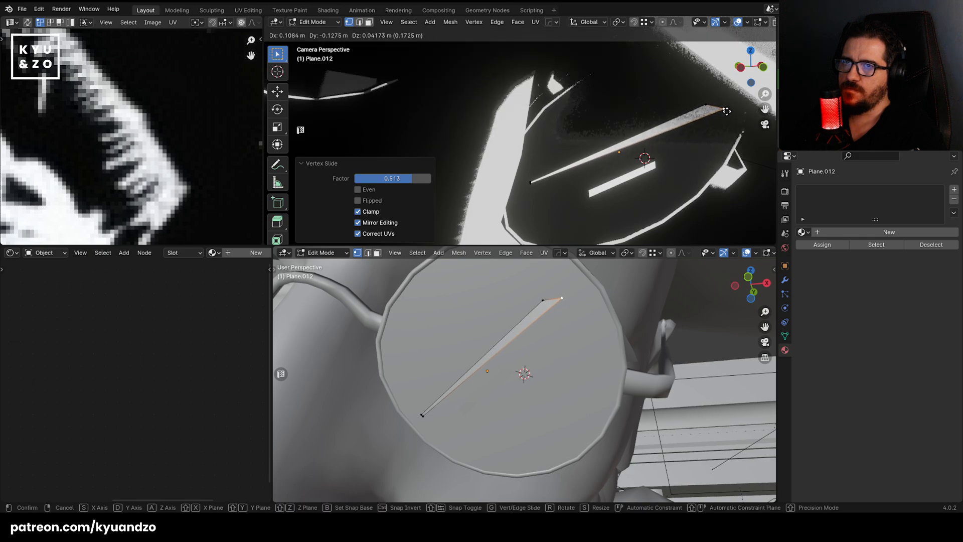
pyautogui.click(723, 111)
pyautogui.press('Tab')
pyautogui.scroll(-8, 624, 210)
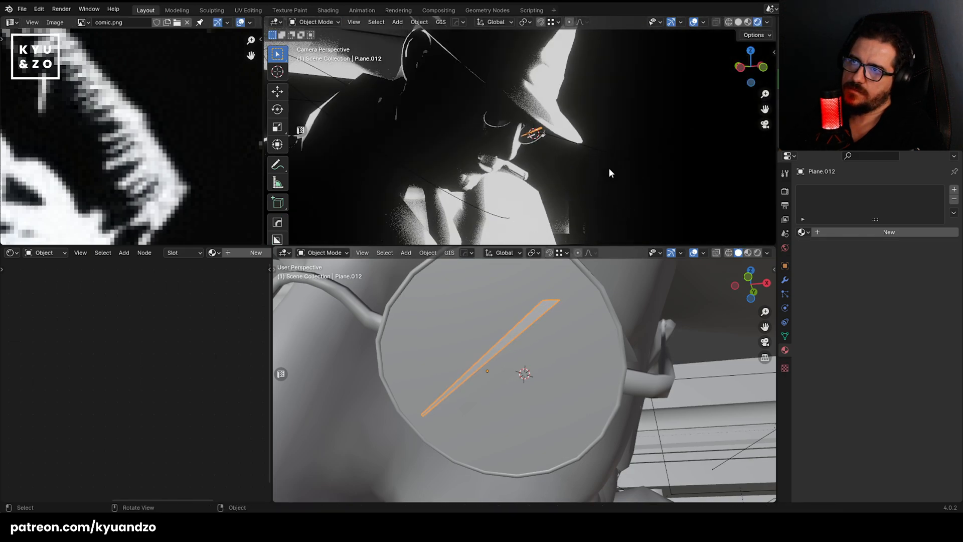
pyautogui.click(608, 168)
# Delete the smaller reflection strip from the lens.
pyautogui.scroll(10, 538, 172)
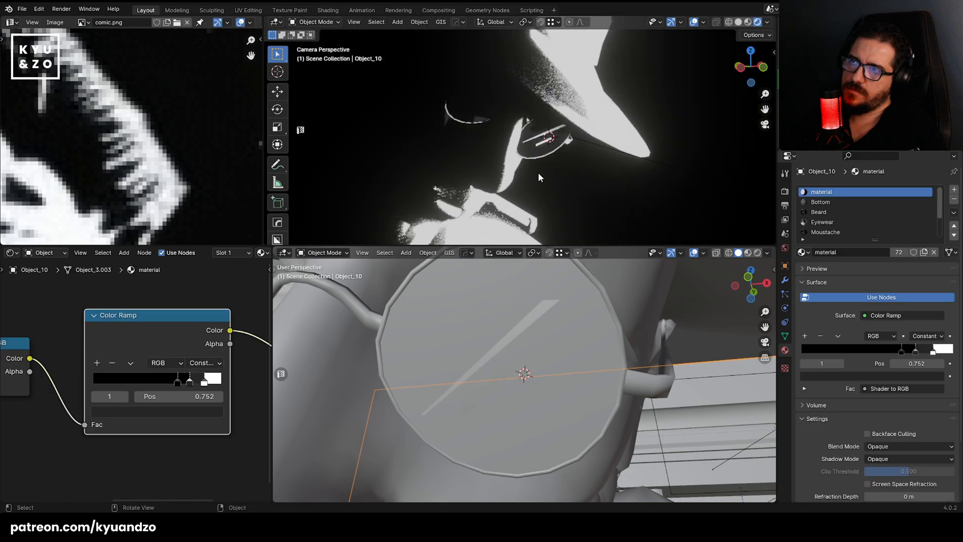
pyautogui.click(567, 162)
pyautogui.scroll(3, 567, 162)
pyautogui.press('Delete')
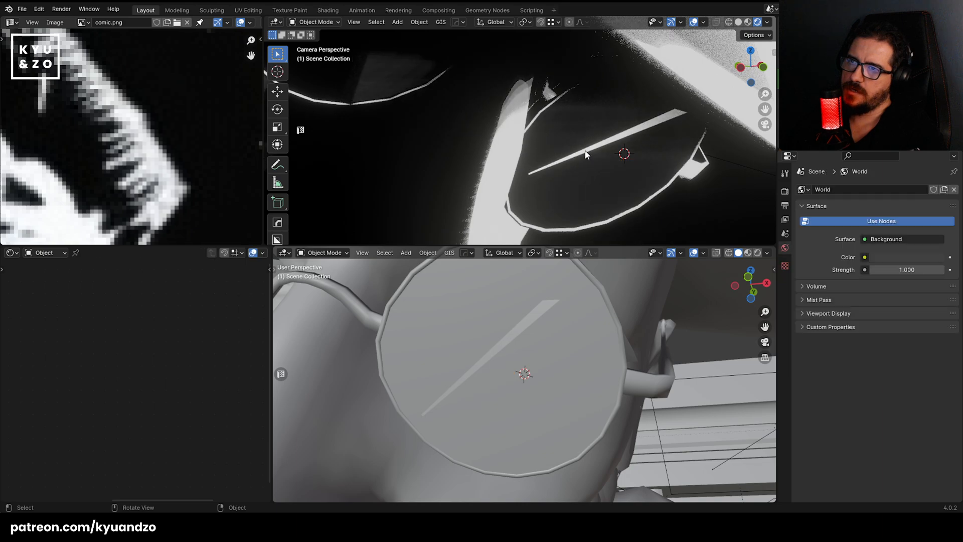
# Duplicate the tapered strip, scale the copy to about 0.608, and position it just below the original on the lens.
pyautogui.click(586, 153)
pyautogui.hotkey('shift', 'd')
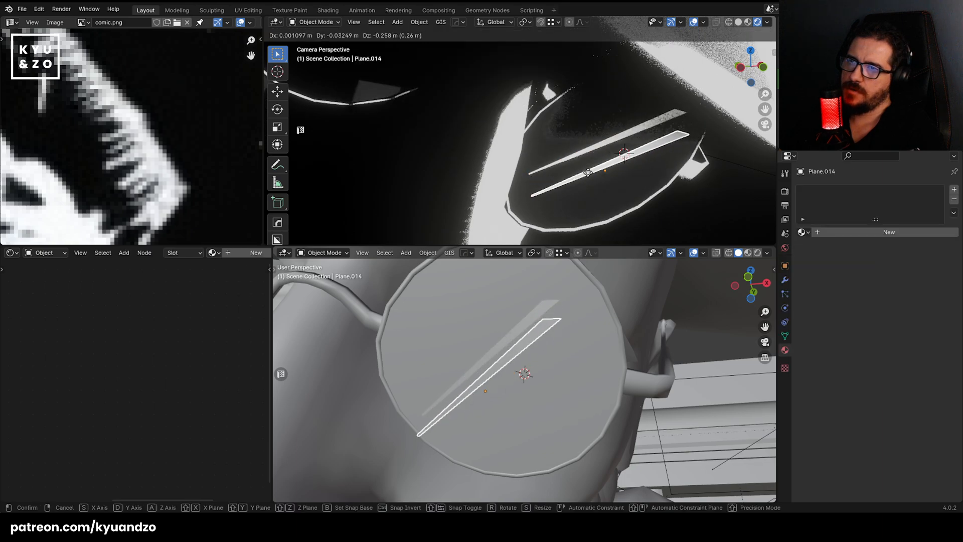
pyautogui.click(589, 174)
pyautogui.press('s')
pyautogui.click(671, 180)
pyautogui.press('g')
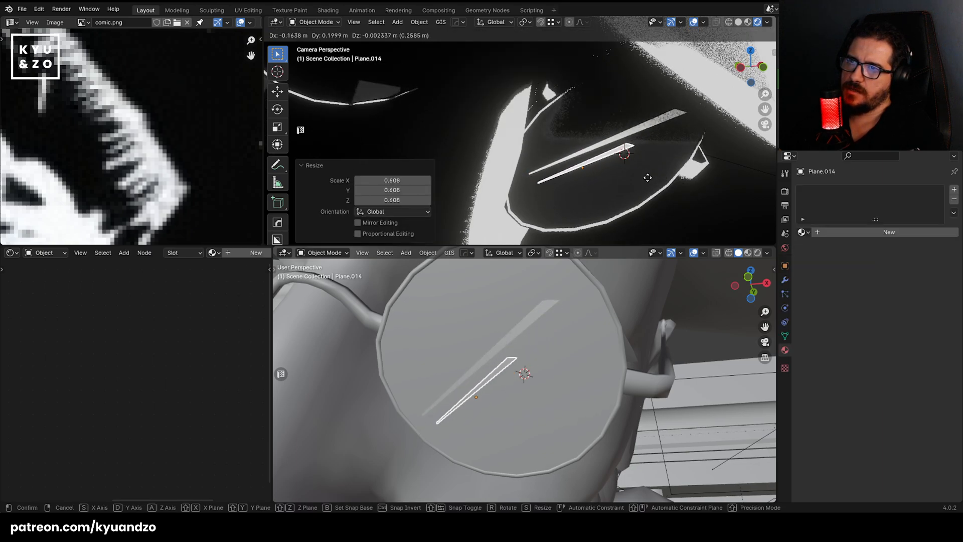
pyautogui.click(647, 172)
pyautogui.scroll(-3, 647, 170)
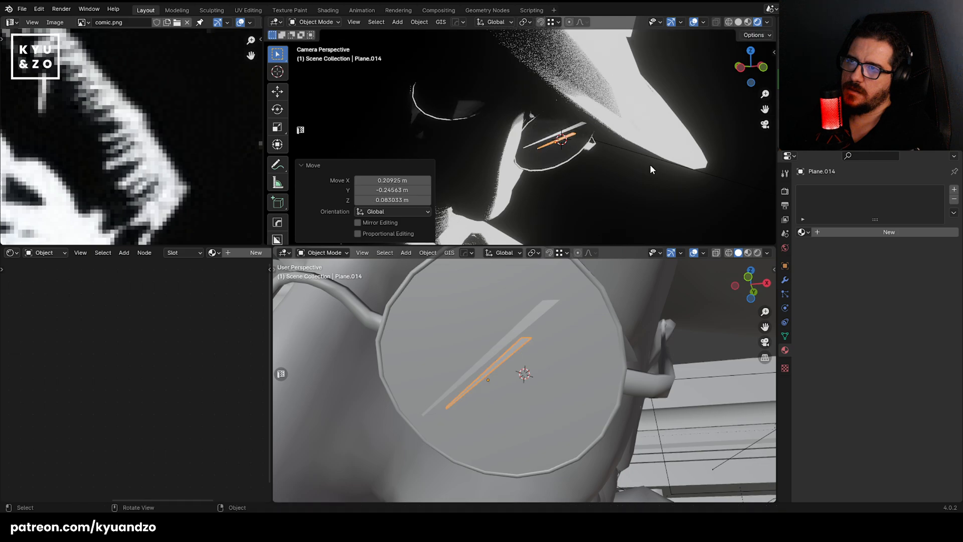
pyautogui.click(650, 167)
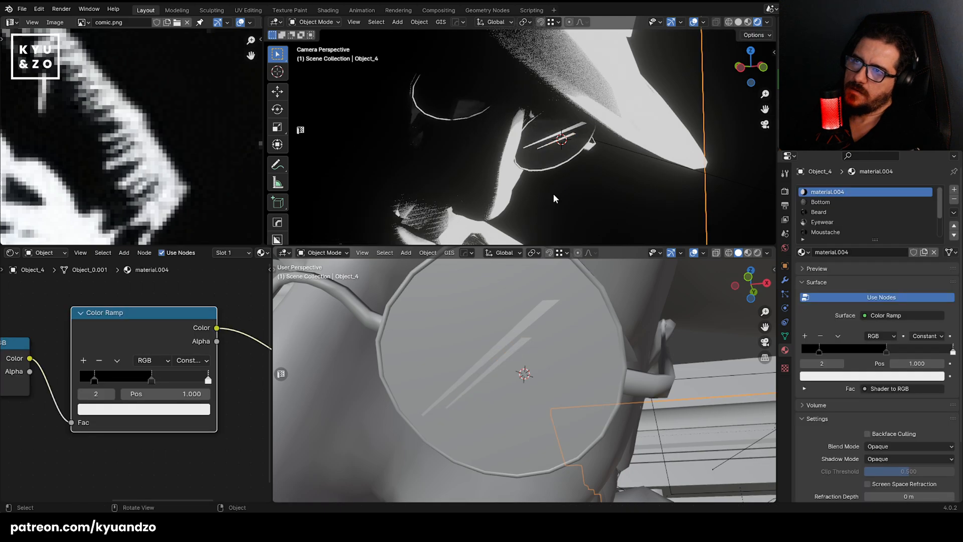
# Duplicate both tapered strips and position the copies on the other eyeglass lens.
pyautogui.scroll(2, 554, 192)
pyautogui.scroll(2, 517, 132)
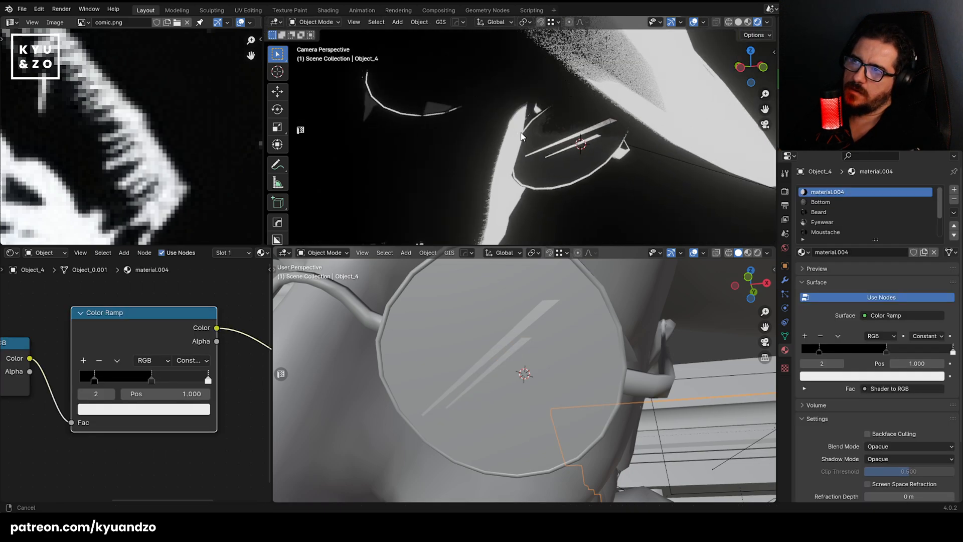
pyautogui.keyDown('shift'); pyautogui.moveTo(521, 133); pyautogui.dragTo(559, 165, button='middle'); pyautogui.keyUp('shift')
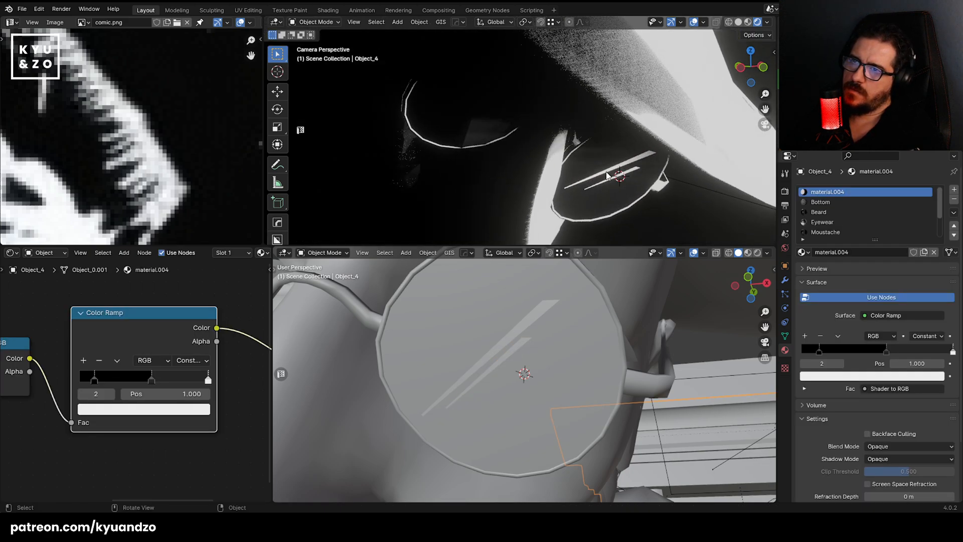
pyautogui.click(606, 171)
pyautogui.hotkey('shift', 'd')
pyautogui.click(544, 119)
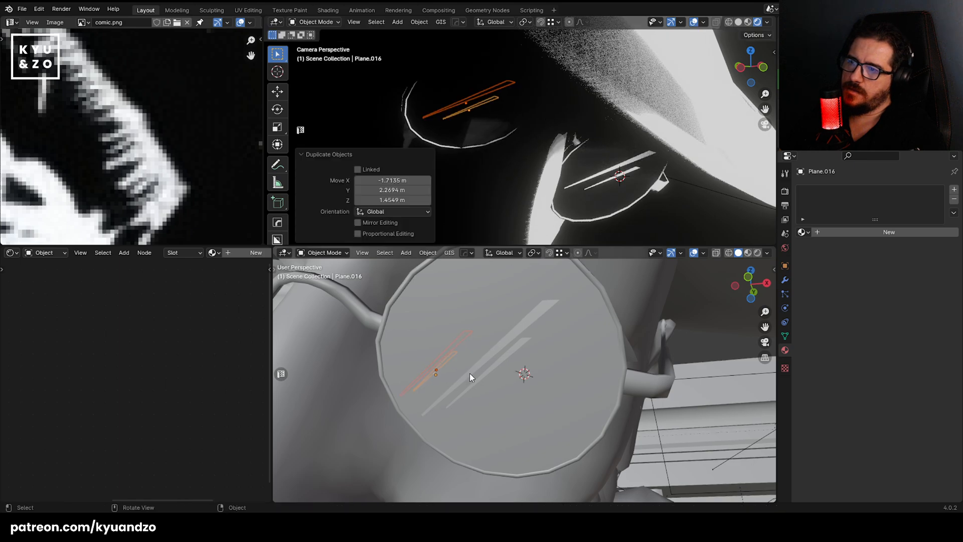
pyautogui.scroll(-7, 471, 372)
pyautogui.press('g')
pyautogui.click(412, 346)
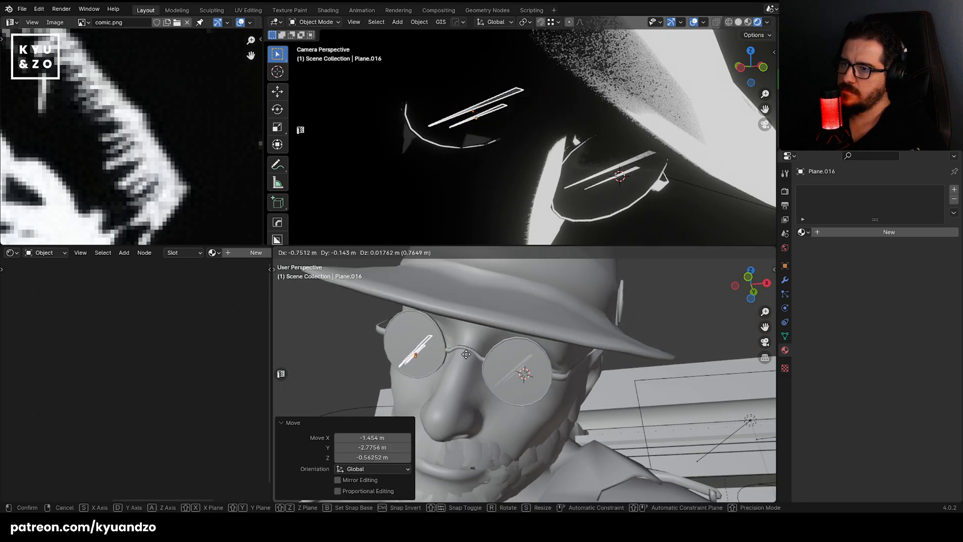
pyautogui.press('g')
pyautogui.click(561, 104)
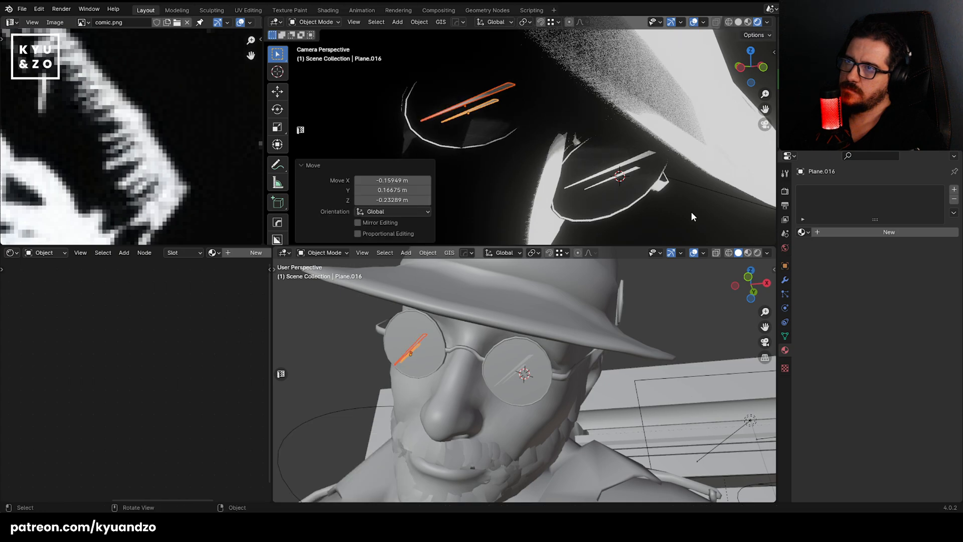
pyautogui.click(690, 214)
pyautogui.scroll(-8, 494, 163)
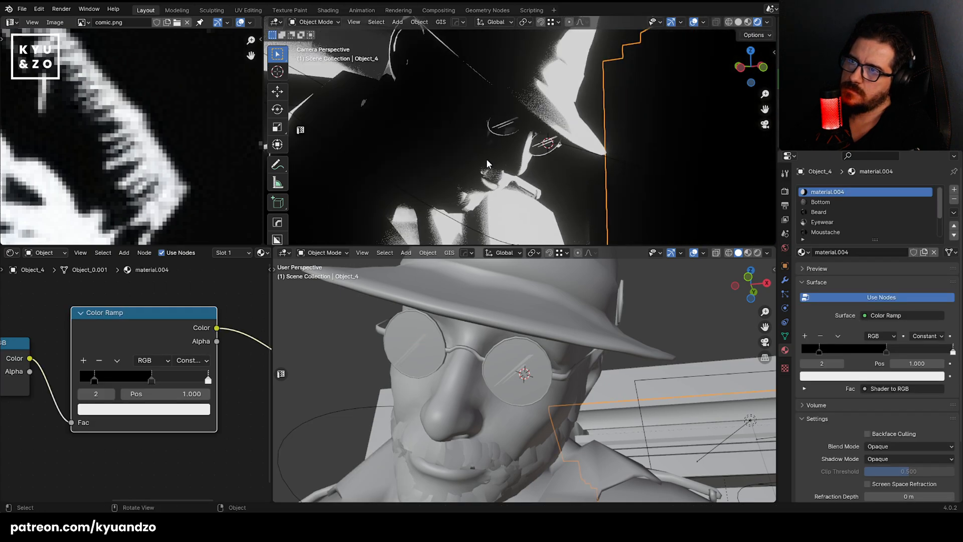
pyautogui.scroll(5, 486, 158)
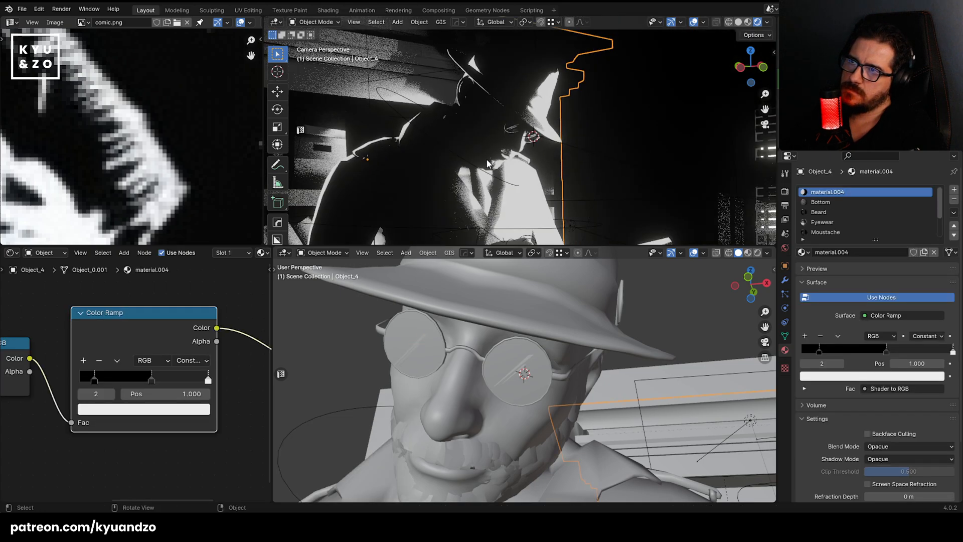
pyautogui.scroll(3, 513, 132)
# Delete the two duplicated reflection strips from the other lens.
pyautogui.click(610, 157)
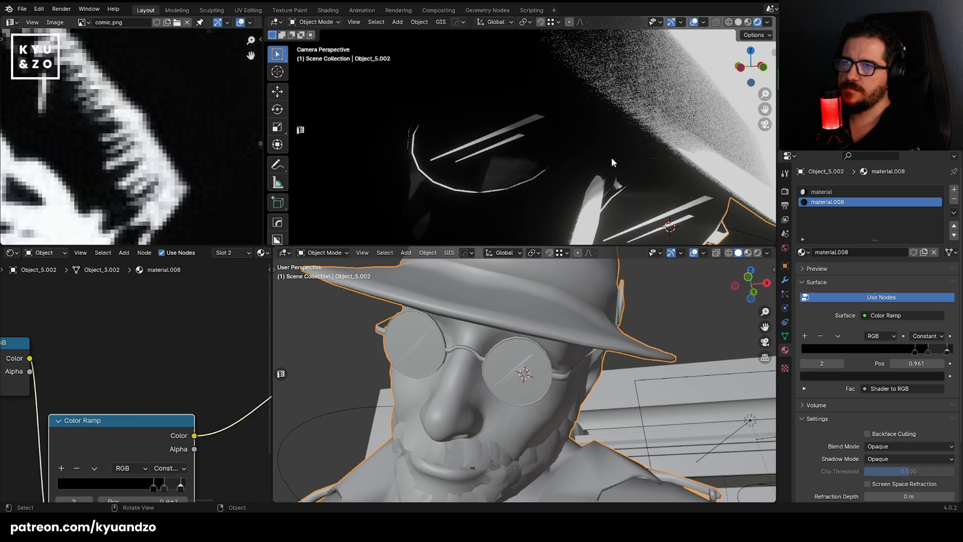
pyautogui.scroll(2, 627, 206)
pyautogui.click(477, 98)
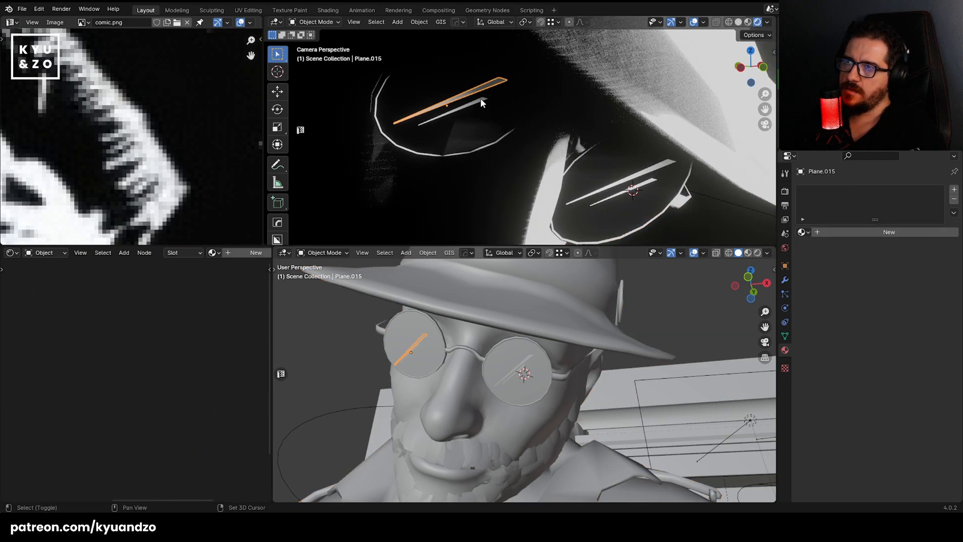
pyautogui.press('x')
pyautogui.click(479, 98)
# Widen the larger strip's pointed lower end by moving one of its tip vertices away from the other.
pyautogui.scroll(3, 554, 162)
pyautogui.click(650, 151)
pyautogui.press('Tab')
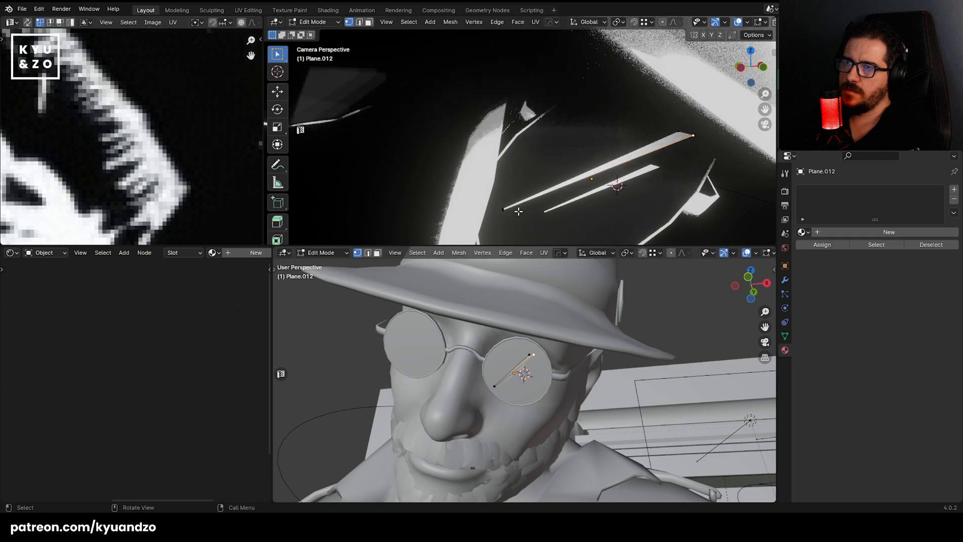
pyautogui.click(506, 212)
pyautogui.press('g')
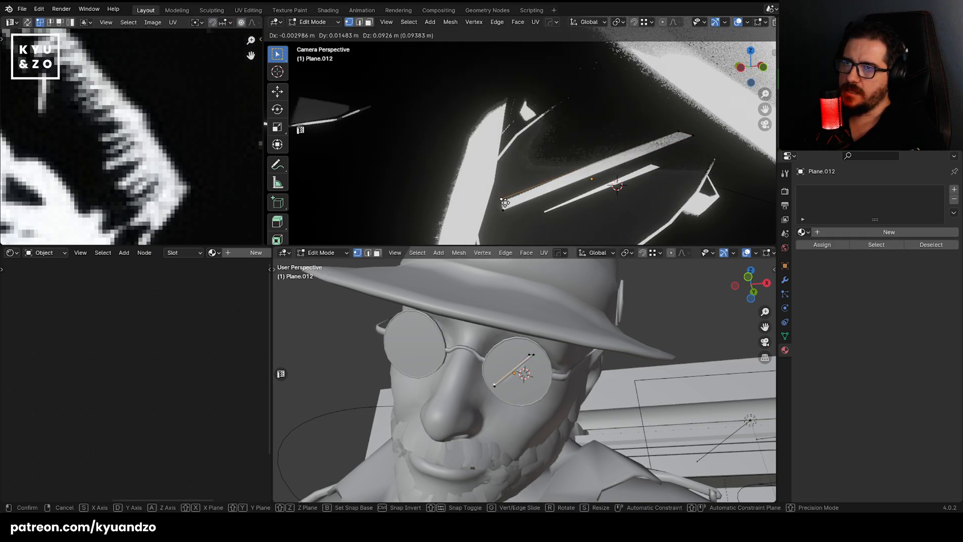
pyautogui.click(507, 211)
pyautogui.press('Tab')
# Widen the smaller strip into an even band by moving a corner vertex upward at each of its ends.
pyautogui.click(566, 209)
pyautogui.press('Tab')
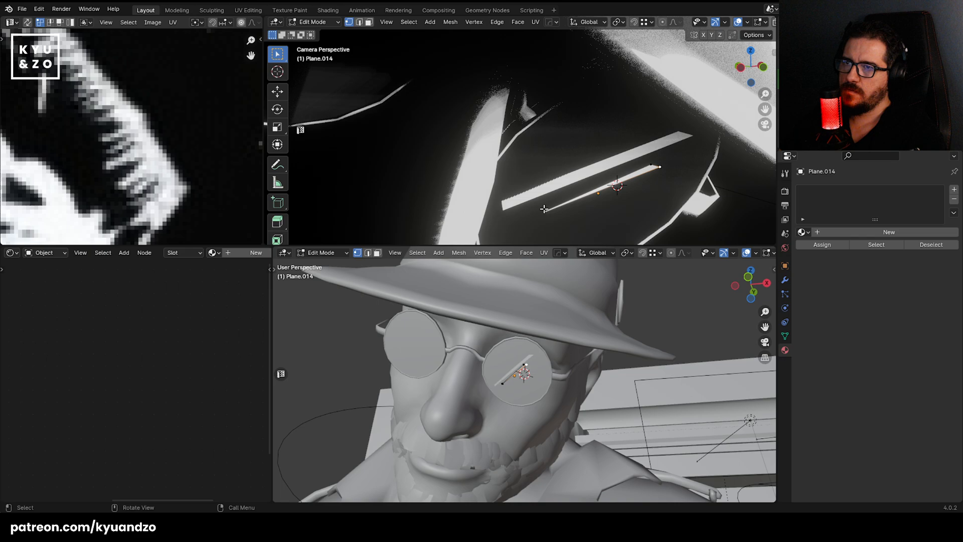
pyautogui.click(545, 211)
pyautogui.press('g')
pyautogui.click(543, 203)
pyautogui.click(655, 166)
pyautogui.press('g')
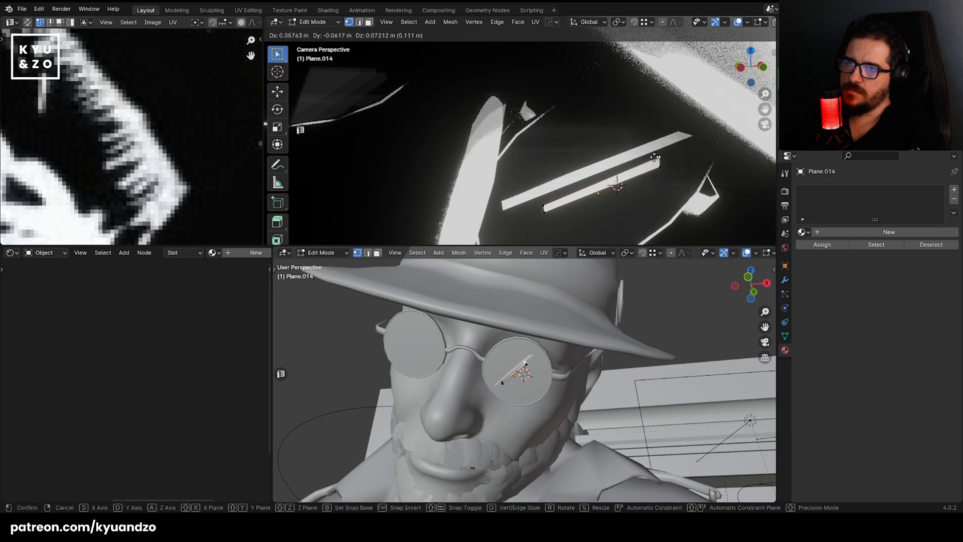
pyautogui.click(660, 157)
pyautogui.press('Tab')
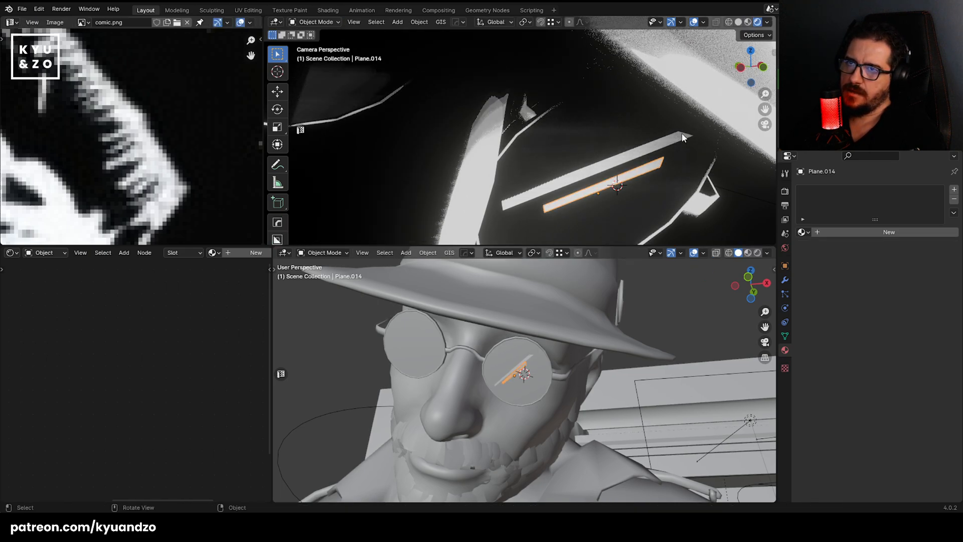
# Move the larger strip's outermost upper-end vertex inward to reverse the slant of that end.
pyautogui.click(682, 134)
pyautogui.press('Tab')
pyautogui.click(690, 136)
pyautogui.press('g')
pyautogui.click(669, 145)
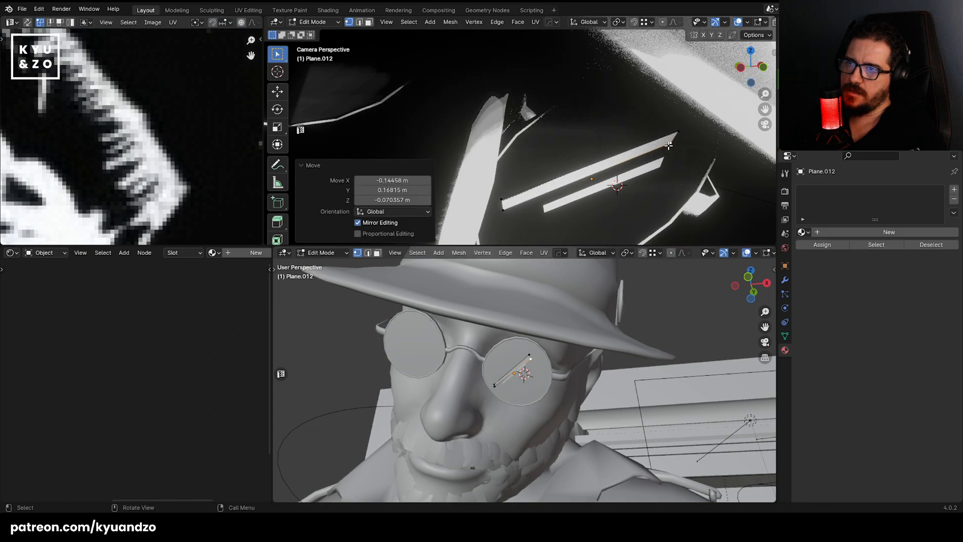
# Reshape the larger reflection strip's lower end by moving its corner vertex upward to slant the edge.
pyautogui.click(505, 213)
pyautogui.press('g')
pyautogui.click(518, 207)
pyautogui.press('g')
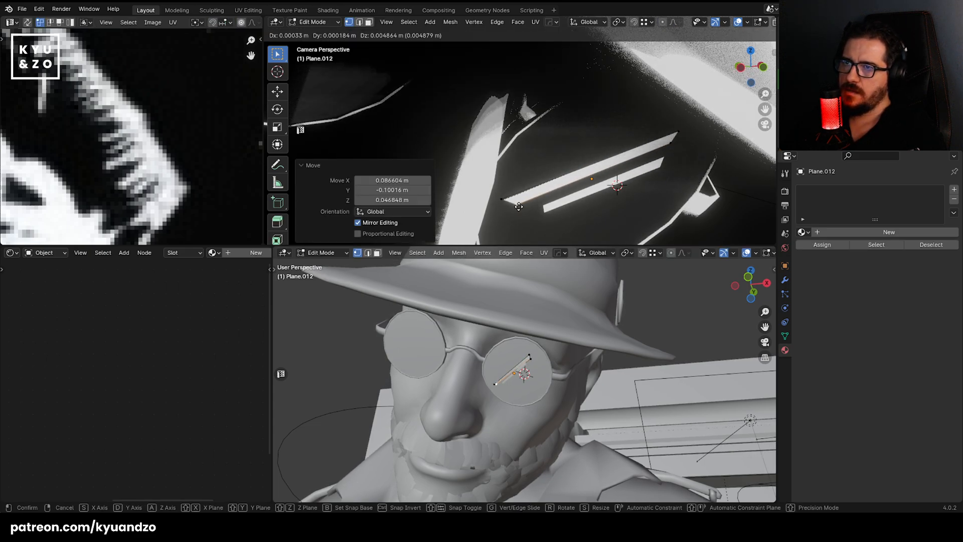
pyautogui.click(520, 206)
# Move the lower-end corner vertex of the smaller reflection strip outward to match the larger strip's slant.
pyautogui.press('Tab')
pyautogui.click(542, 209)
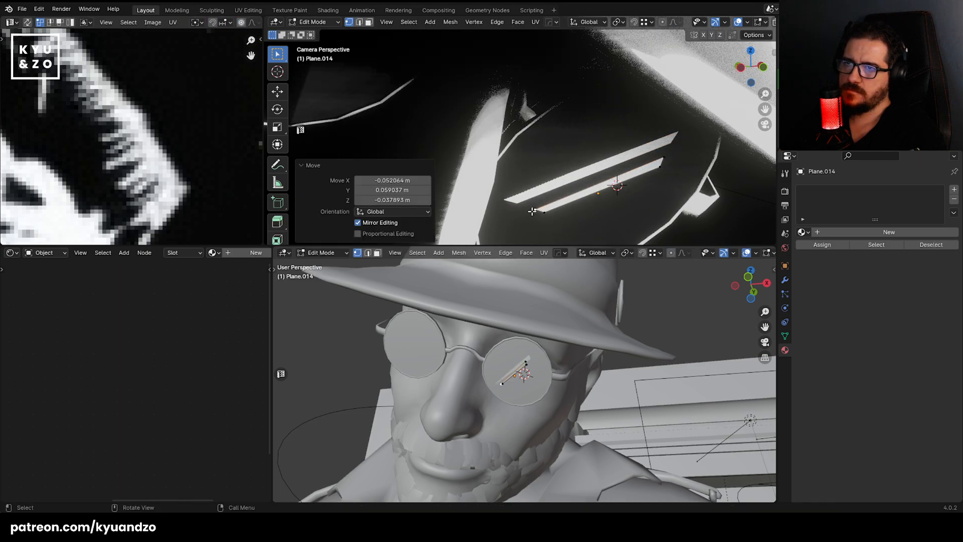
pyautogui.scroll(-5, 575, 206)
pyautogui.click(575, 206)
pyautogui.scroll(4, 501, 171)
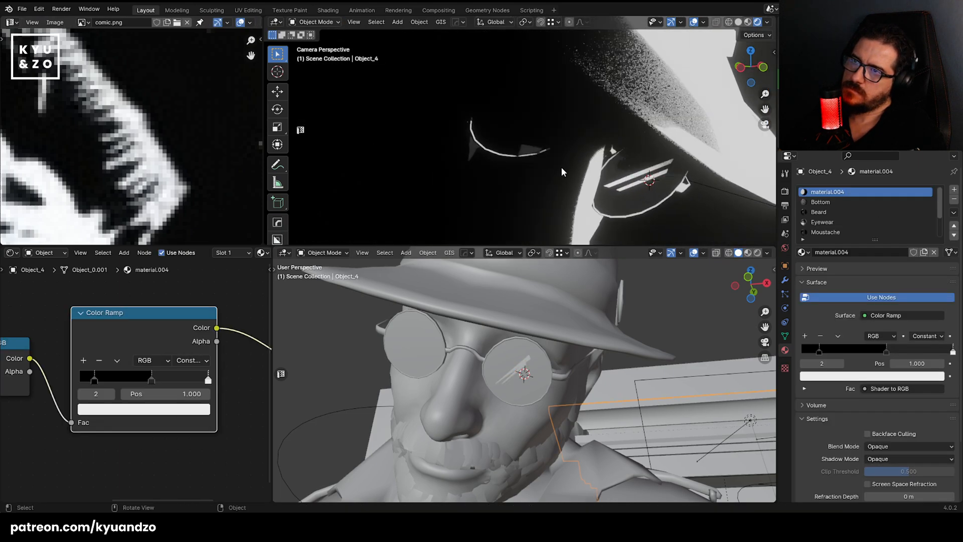
# Duplicate both reflection strips and place the copies over the other eyeglass lens as seen from the camera.
pyautogui.click(648, 191)
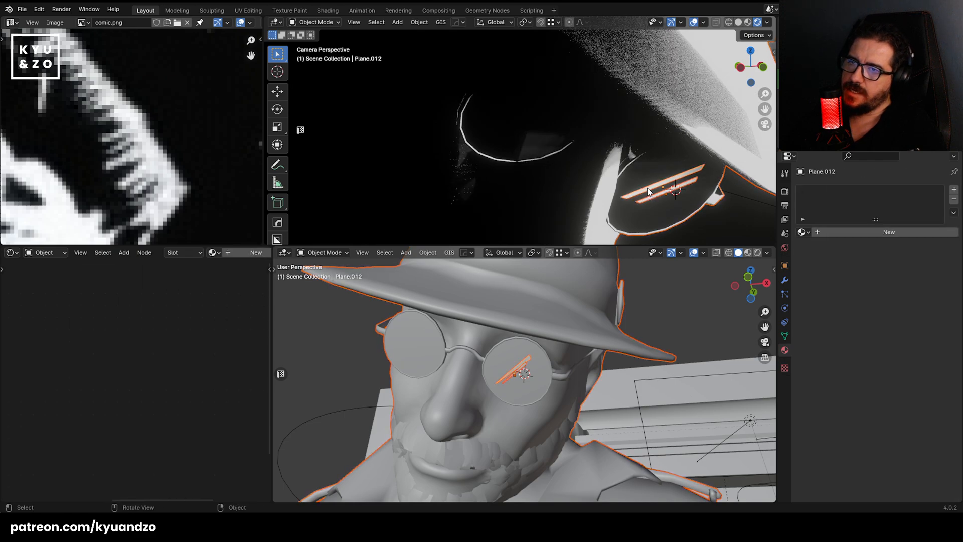
pyautogui.click(650, 191)
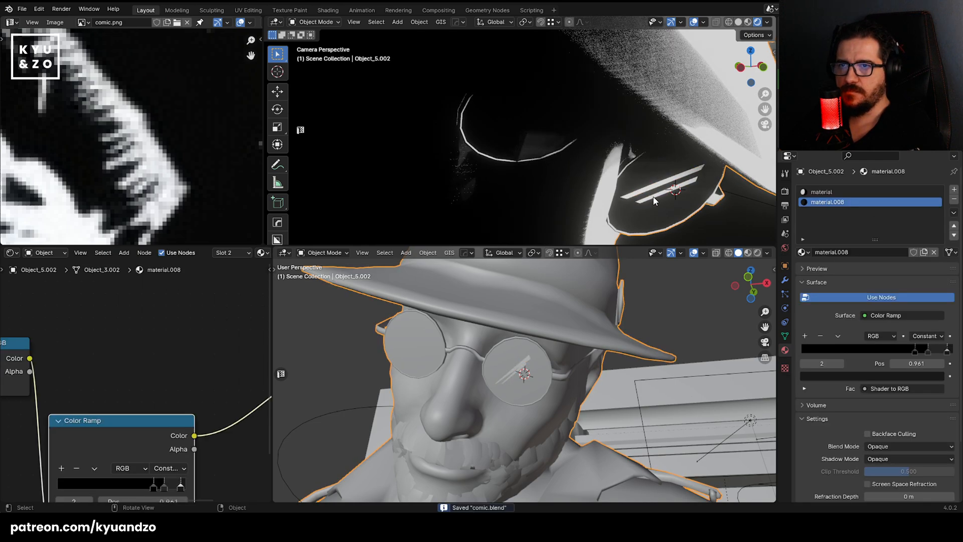
pyautogui.click(650, 191)
pyautogui.click(650, 191)
pyautogui.click(652, 193)
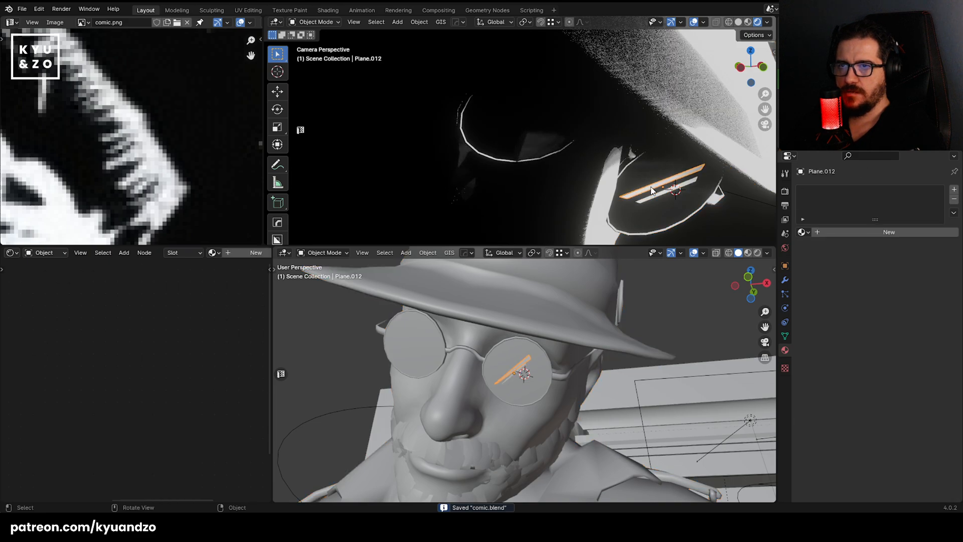
pyautogui.hotkey('shift', 'd')
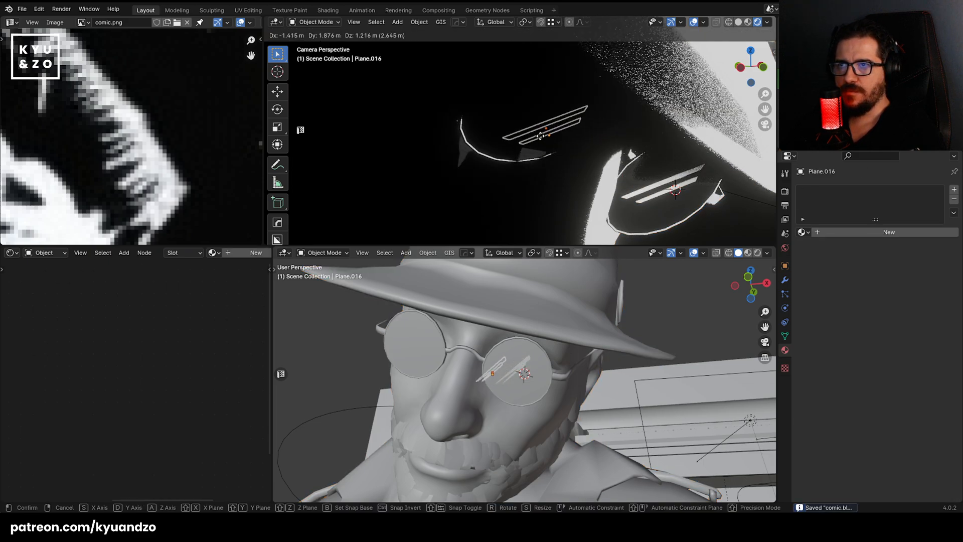
pyautogui.click(538, 141)
# Move the copied strips in depth onto the other lens's surface and raise them about 0.006 m along Z.
pyautogui.press('g')
pyautogui.click(460, 355)
pyautogui.press('g')
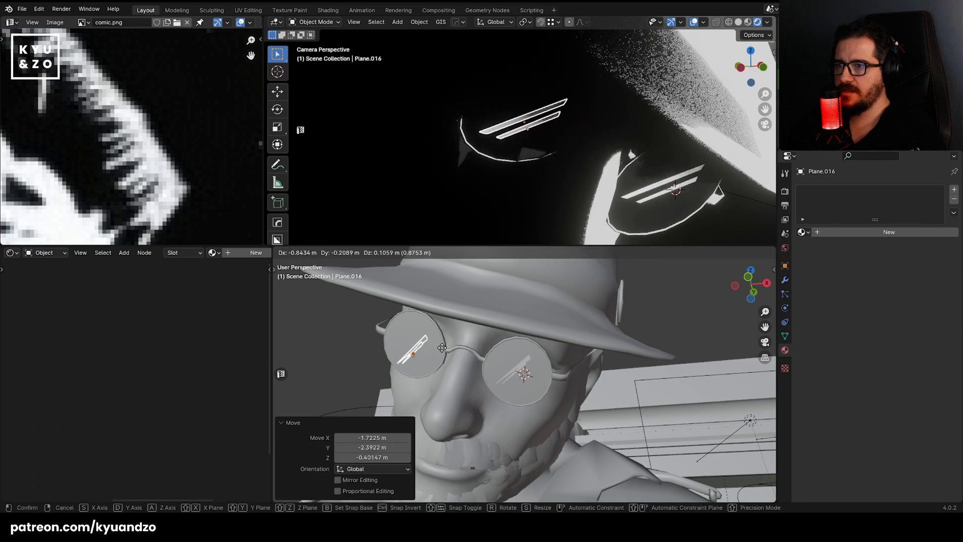
pyautogui.click(446, 350)
pyautogui.press('g')
pyautogui.press('a')
pyautogui.click(455, 351)
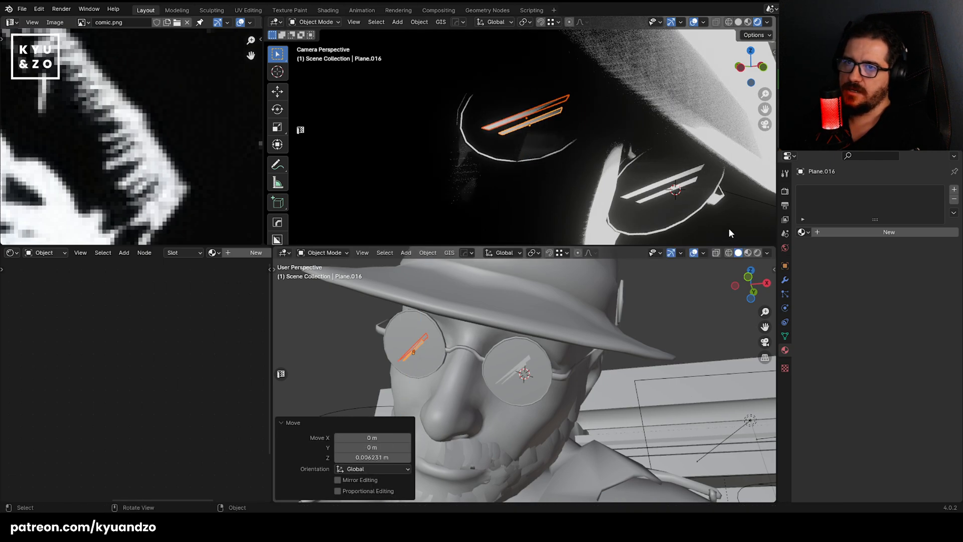
# Rotate the two copied strips 2.57° in the close-up lens view and shift them to follow the lens surface.
pyautogui.click(654, 209)
pyautogui.click(491, 127)
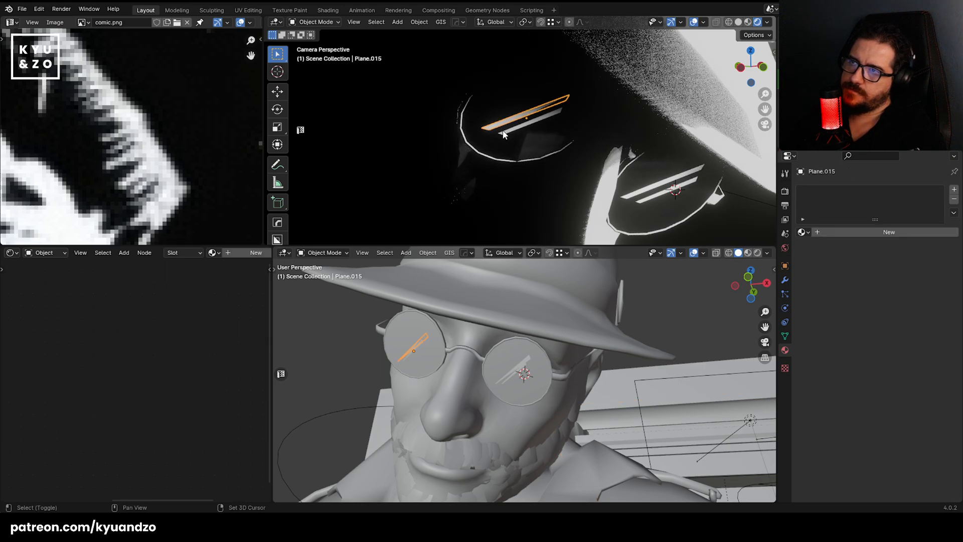
pyautogui.moveTo(441, 318); pyautogui.dragTo(556, 367, button='middle')
pyautogui.press('r')
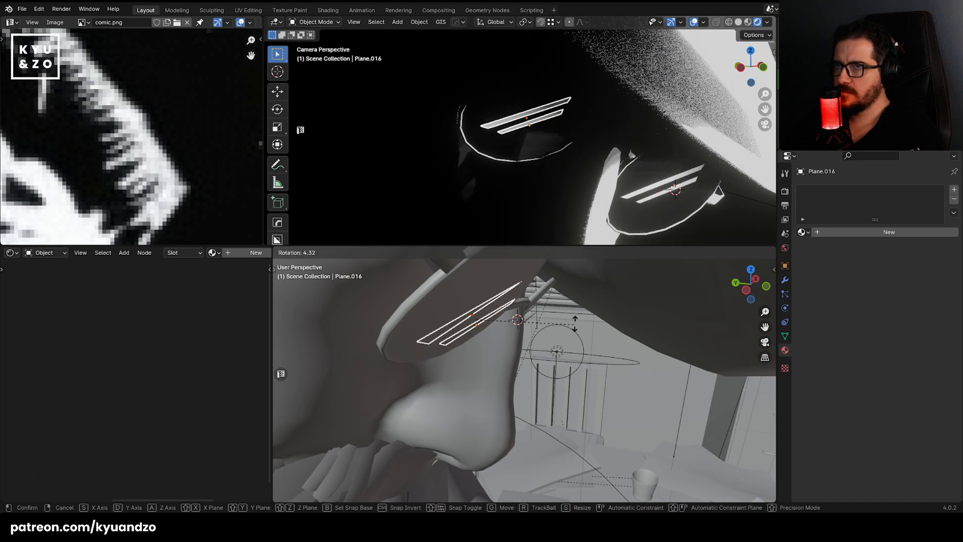
pyautogui.click(574, 323)
pyautogui.press('g')
pyautogui.press('d')
pyautogui.press('s')
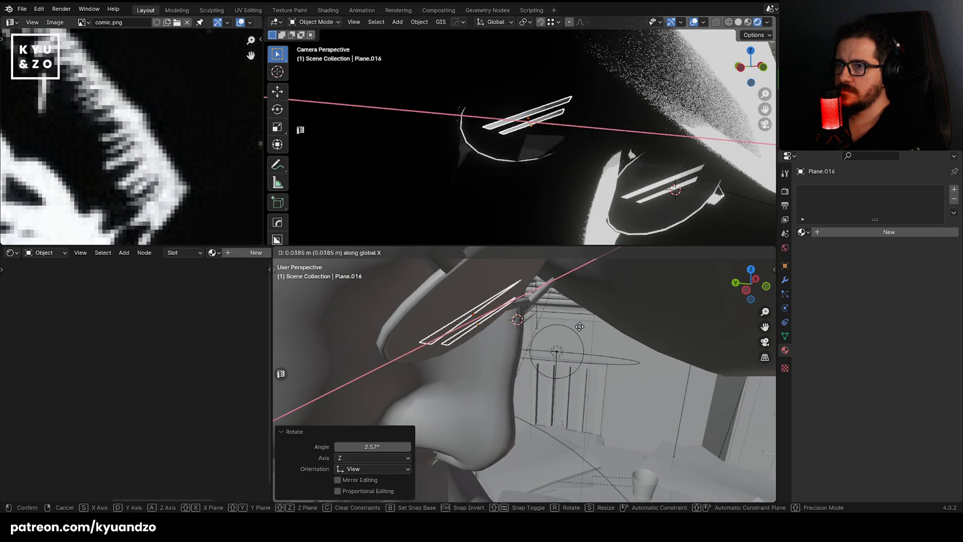
pyautogui.press('d')
pyautogui.click(581, 351)
# Save the scene file with the reflection strips in place on both lenses.
pyautogui.click(583, 359)
pyautogui.moveTo(588, 352); pyautogui.dragTo(558, 338, button='middle')
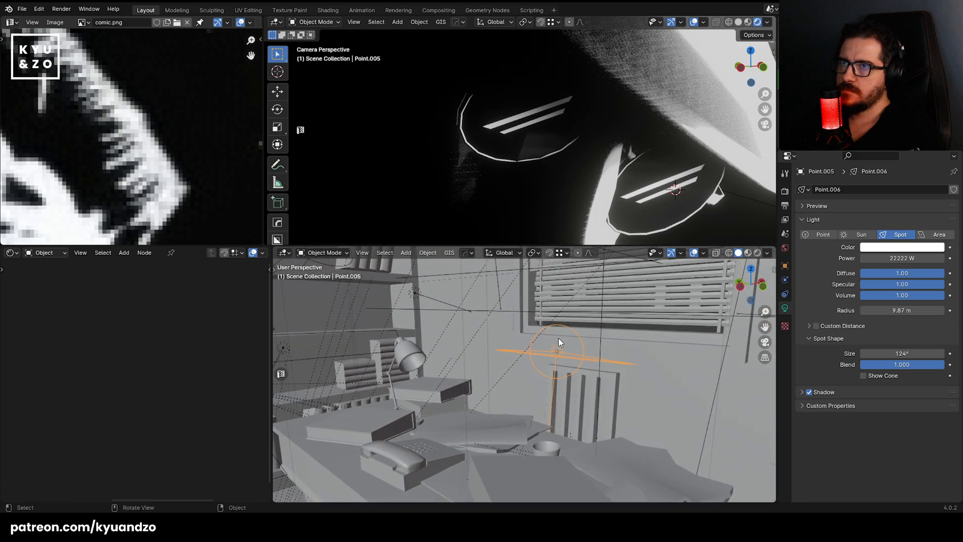
pyautogui.scroll(-9, 594, 140)
pyautogui.click(653, 141)
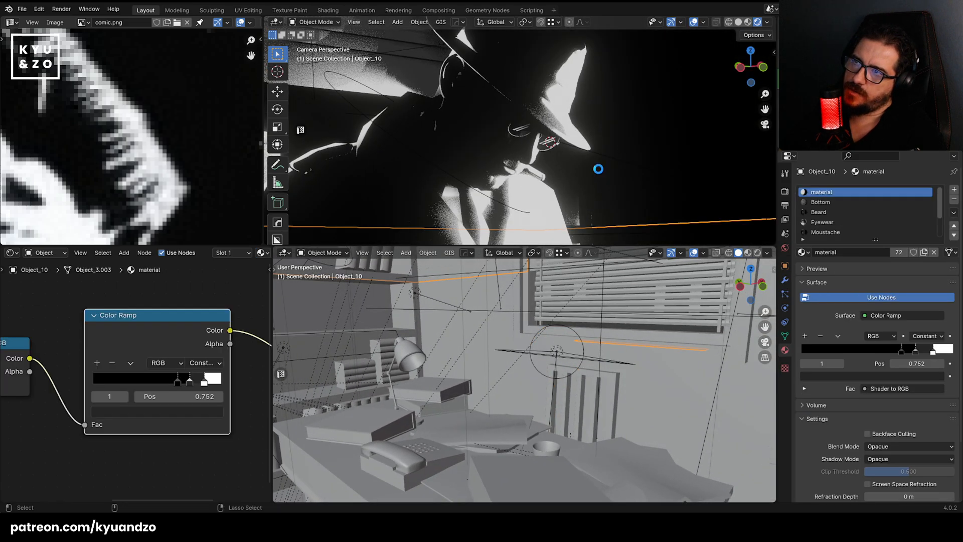
pyautogui.hotkey('ctrl', 's')
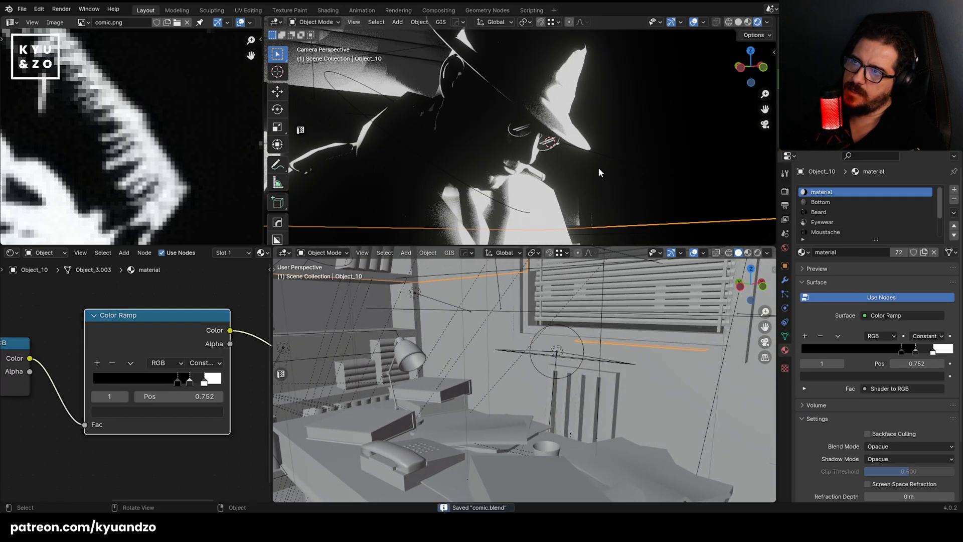
# Examine how the detective's moustache and beard are shaded in the camera view, close up and from farther away.
pyautogui.scroll(-5, 597, 167)
pyautogui.scroll(8, 587, 172)
pyautogui.keyDown('shift'); pyautogui.moveTo(503, 192); pyautogui.dragTo(513, 163, button='middle'); pyautogui.keyUp('shift')
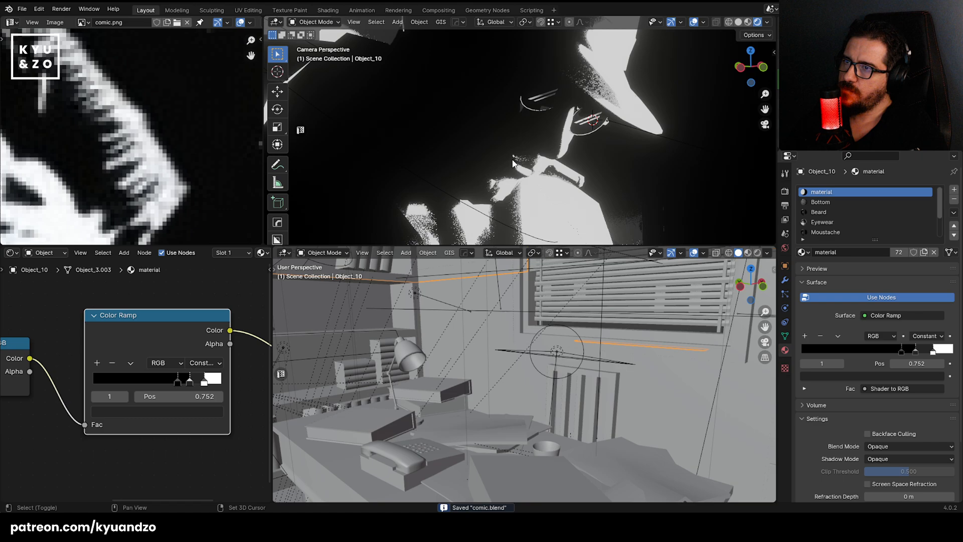
pyautogui.click(495, 190)
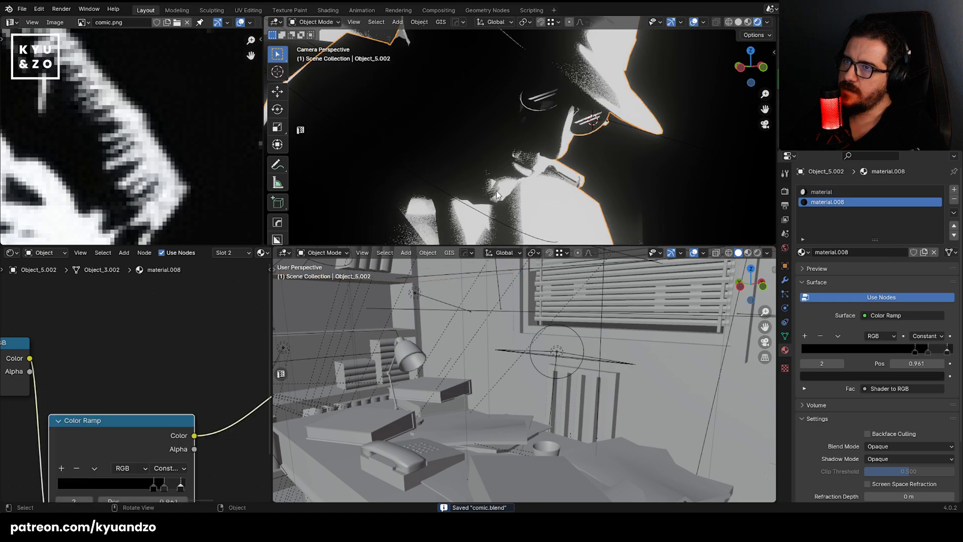
pyautogui.scroll(3, 496, 190)
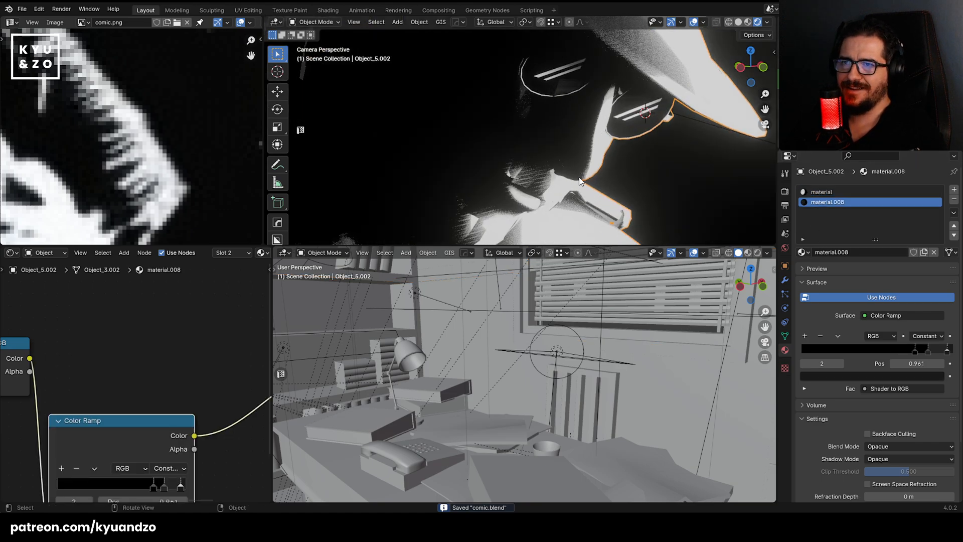
pyautogui.click(503, 191)
pyautogui.scroll(-3, 503, 191)
pyautogui.scroll(-2, 487, 191)
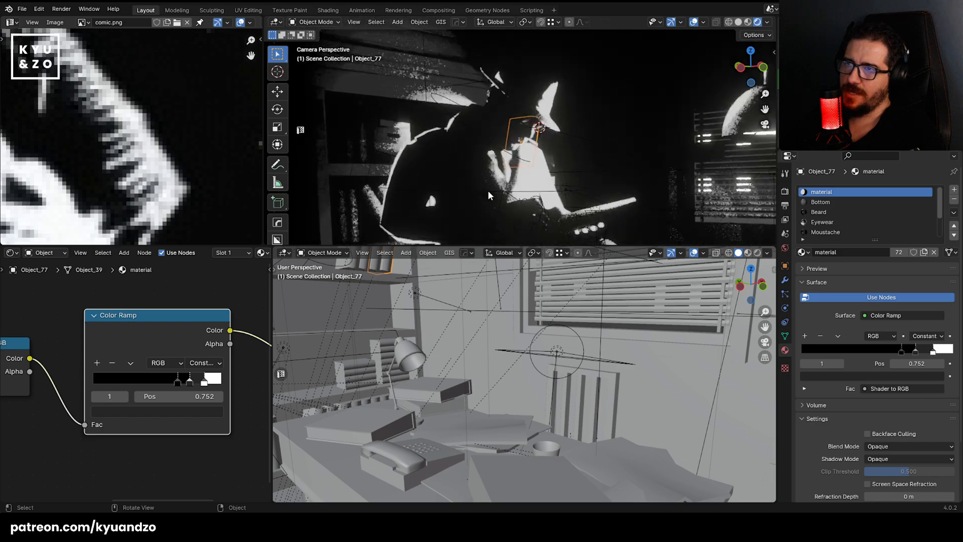
pyautogui.scroll(3, 487, 191)
pyautogui.scroll(-5, 438, 434)
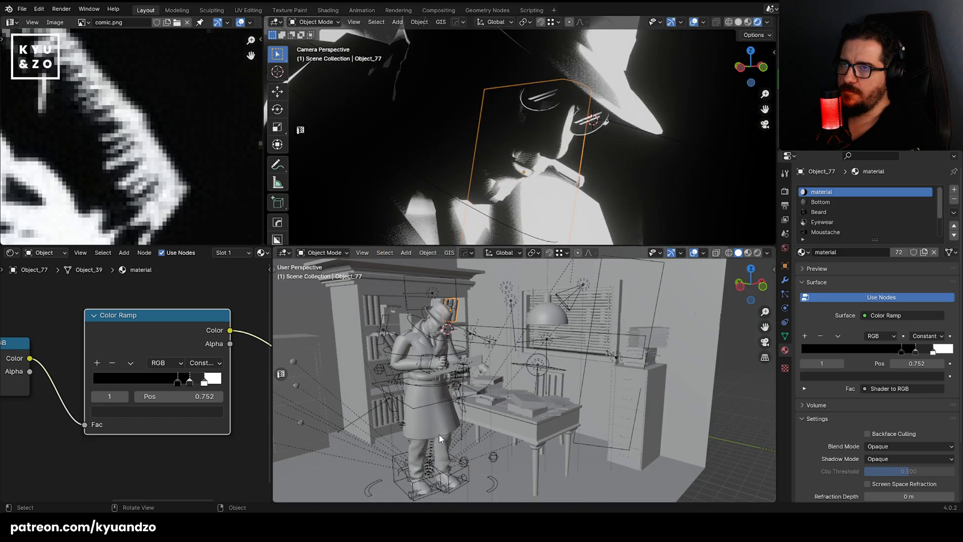
# Place the 3D cursor on the moustache, add a plane there and scale it down to about 0.46.
pyautogui.scroll(4, 438, 435)
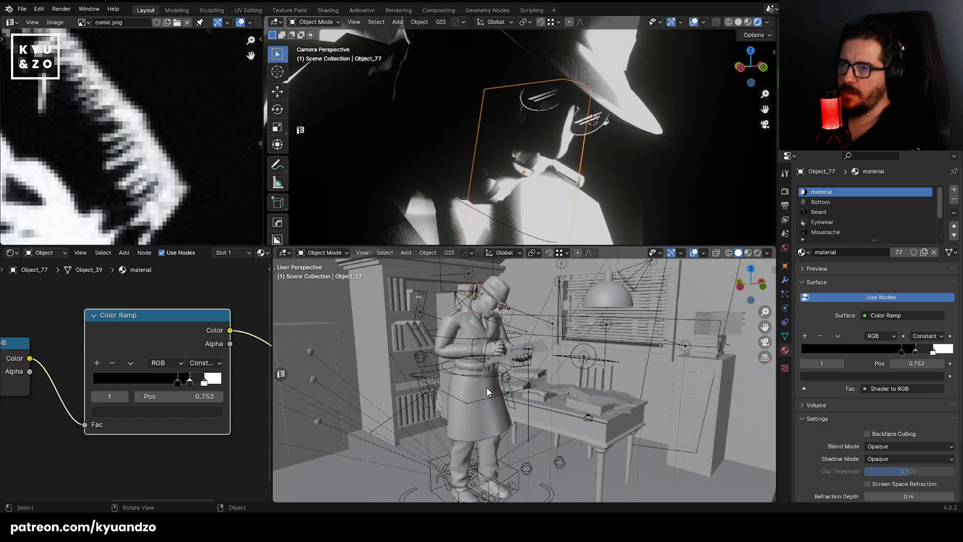
pyautogui.keyDown('shift'); pyautogui.moveTo(453, 376); pyautogui.dragTo(467, 423, button='middle'); pyautogui.keyUp('shift')
pyautogui.scroll(4, 452, 351)
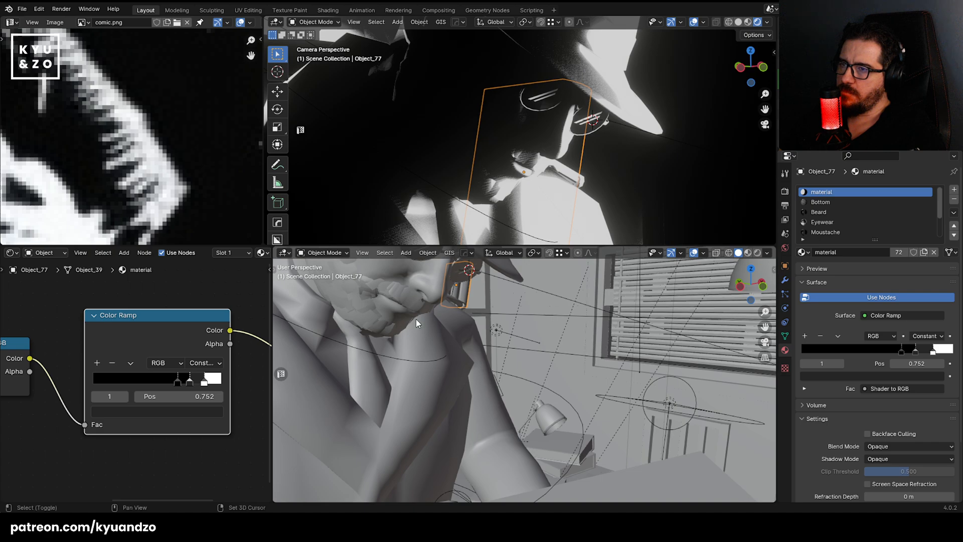
pyautogui.scroll(1, 468, 337)
pyautogui.keyDown('shift'); pyautogui.moveTo(416, 319); pyautogui.dragTo(482, 371, button='middle'); pyautogui.keyUp('shift')
pyautogui.scroll(1, 500, 342)
pyautogui.scroll(1, 500, 342)
pyautogui.hotkey('shift', 'a')
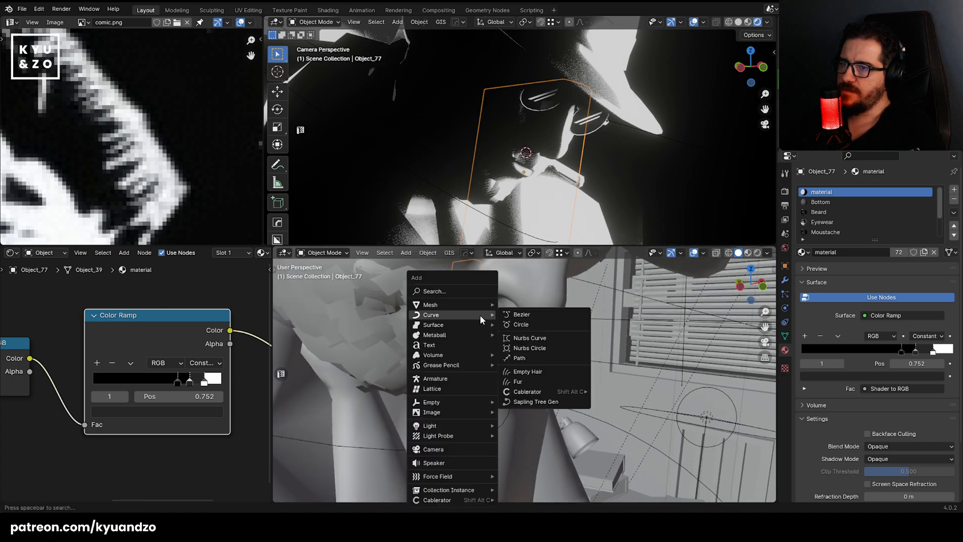
pyautogui.moveTo(477, 304)
pyautogui.click(538, 80)
pyautogui.press('s')
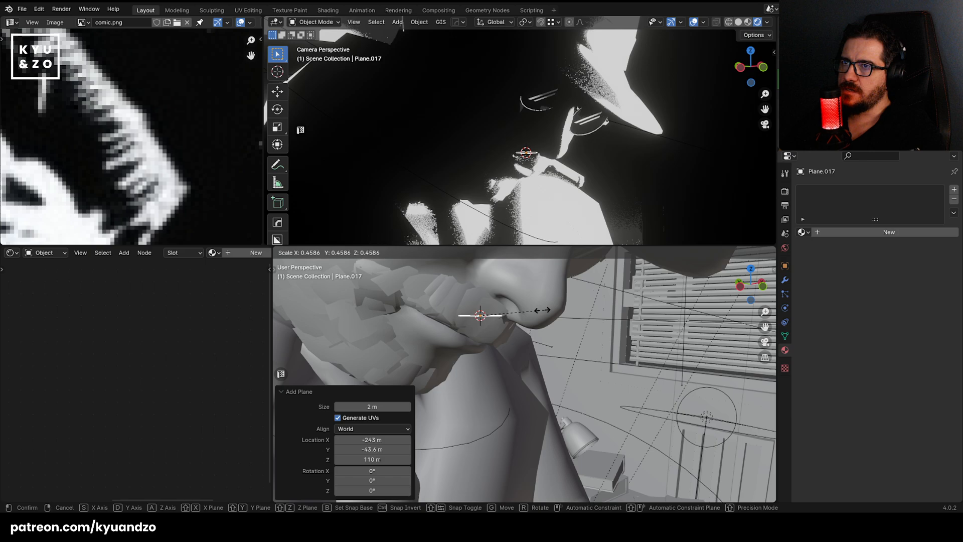
pyautogui.click(541, 311)
# Stand the plane upright by rotating it -73.7° about X, and turn it about Z to face the camera.
pyautogui.press('r')
pyautogui.press('s')
pyautogui.click(515, 253)
pyautogui.press('r')
pyautogui.press('a')
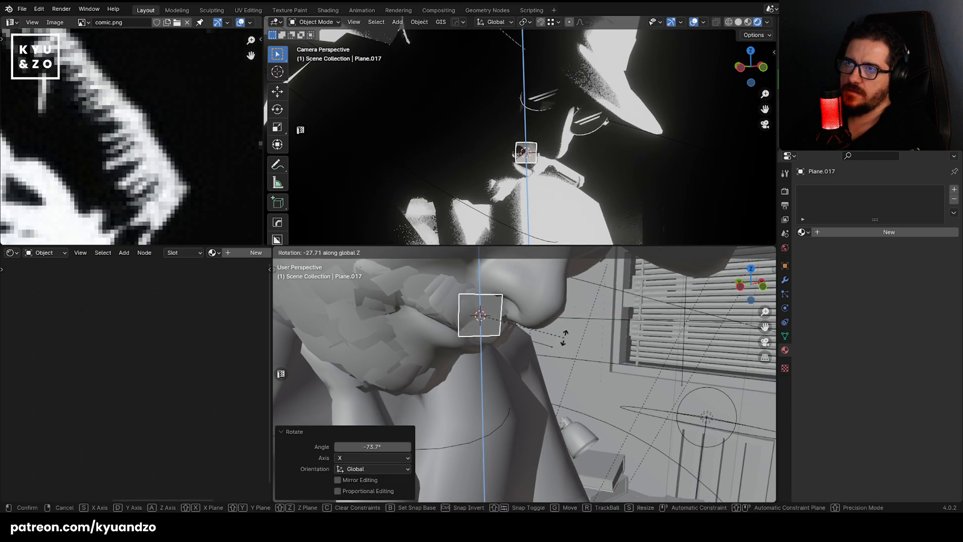
pyautogui.click(511, 258)
# Link the detective figure's materials to the new plane and reselect the plane.
pyautogui.keyDown('shift'); pyautogui.click(484, 140); pyautogui.keyUp('shift')
pyautogui.hotkey('ctrl', 'l')
pyautogui.click(484, 140)
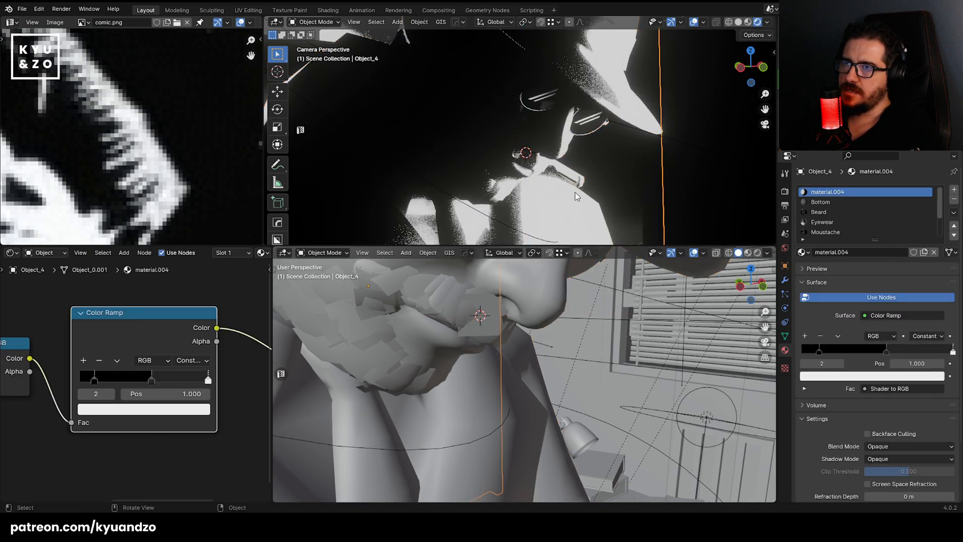
pyautogui.click(535, 160)
# Rotate the plane 35° in the view, stretch it into a long rectangle, and adjust its position and angle over the moustache.
pyautogui.press('r')
pyautogui.click(521, 323)
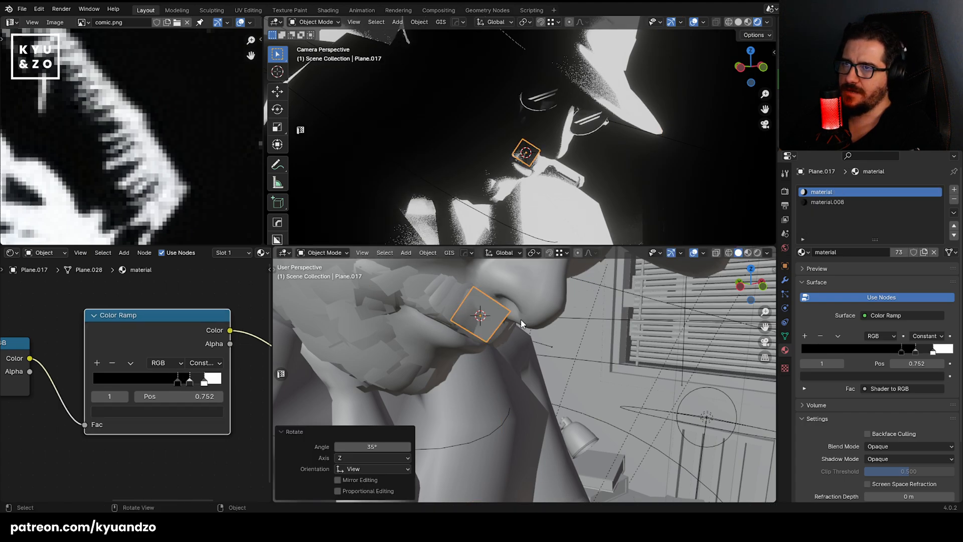
pyautogui.press('s')
pyautogui.press('d')
pyautogui.press('s')
pyautogui.click(558, 345)
pyautogui.press('g')
pyautogui.click(559, 353)
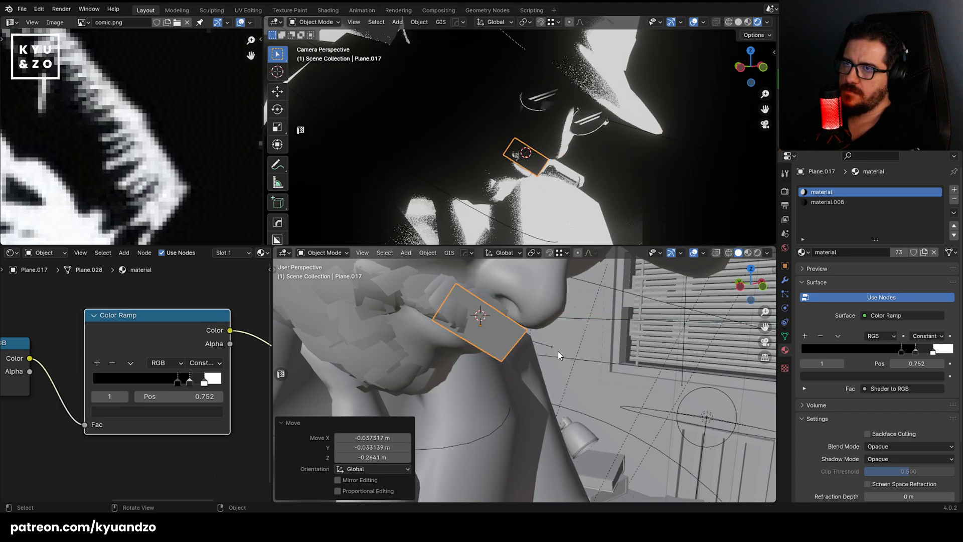
pyautogui.press('r')
pyautogui.press('a')
pyautogui.click(548, 341)
# Delete the rectangular plane in front of the moustache.
pyautogui.click(552, 386)
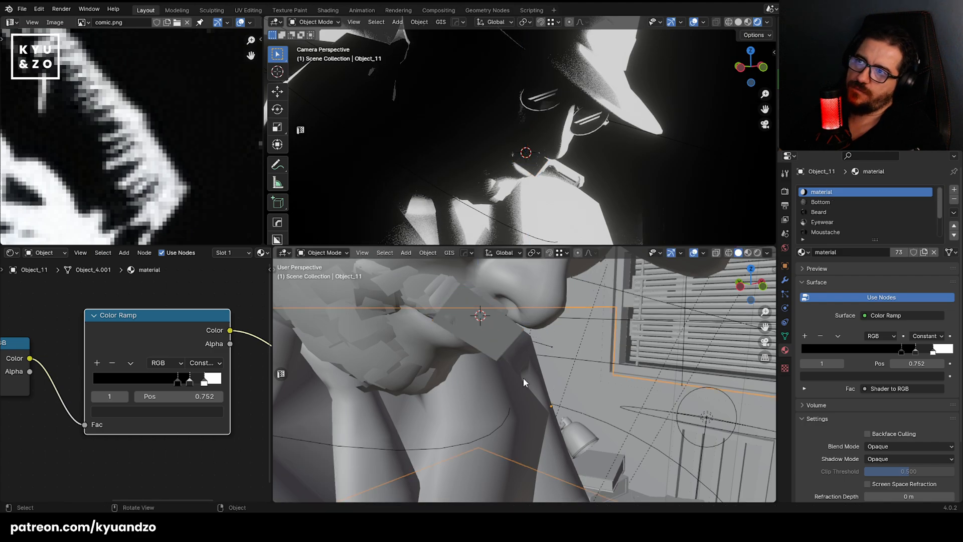
pyautogui.click(491, 327)
pyautogui.press('Delete')
# Open the detective's mesh for face editing and select the first patches of beard faces at the beard's upper edge.
pyautogui.scroll(2, 507, 175)
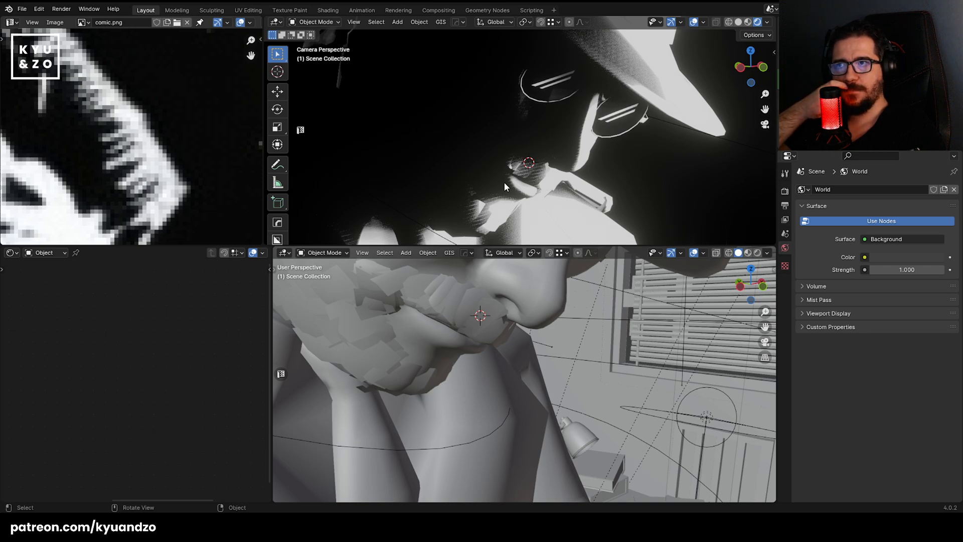
pyautogui.click(456, 310)
pyautogui.scroll(3, 455, 310)
pyautogui.press('Tab')
pyautogui.press('Tab')
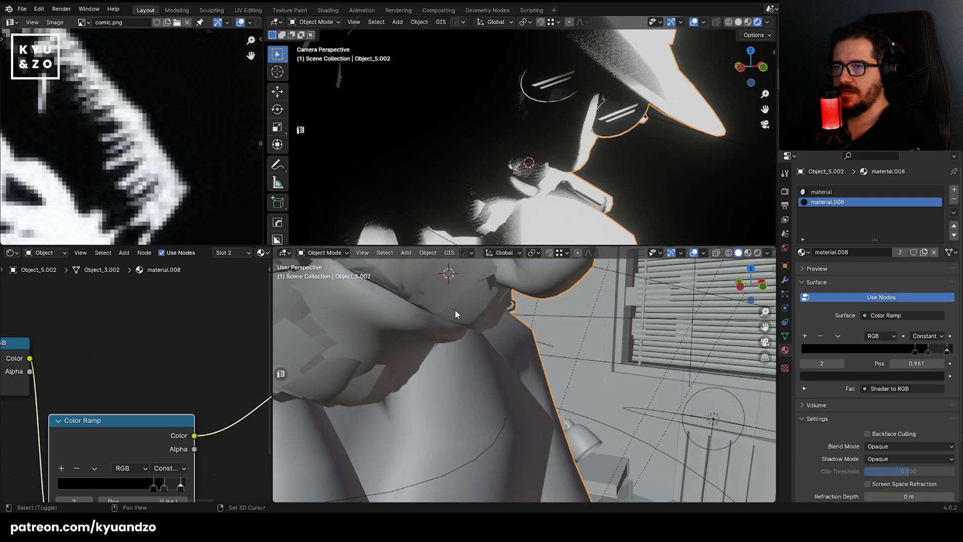
pyautogui.keyDown('shift'); pyautogui.moveTo(456, 308); pyautogui.dragTo(567, 396, button='middle'); pyautogui.keyUp('shift')
pyautogui.press('Tab')
pyautogui.scroll(2, 567, 396)
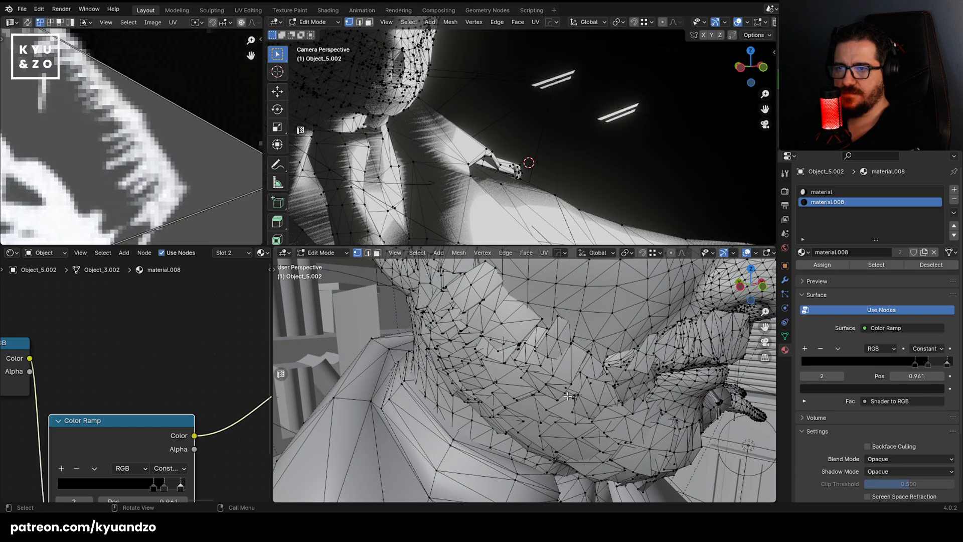
pyautogui.press('3')
pyautogui.click(503, 325)
pyautogui.press('ctrl+KP_Add')
pyautogui.keyDown('shift'); pyautogui.click(464, 314); pyautogui.keyUp('shift')
pyautogui.press('ctrl+KP_Add')
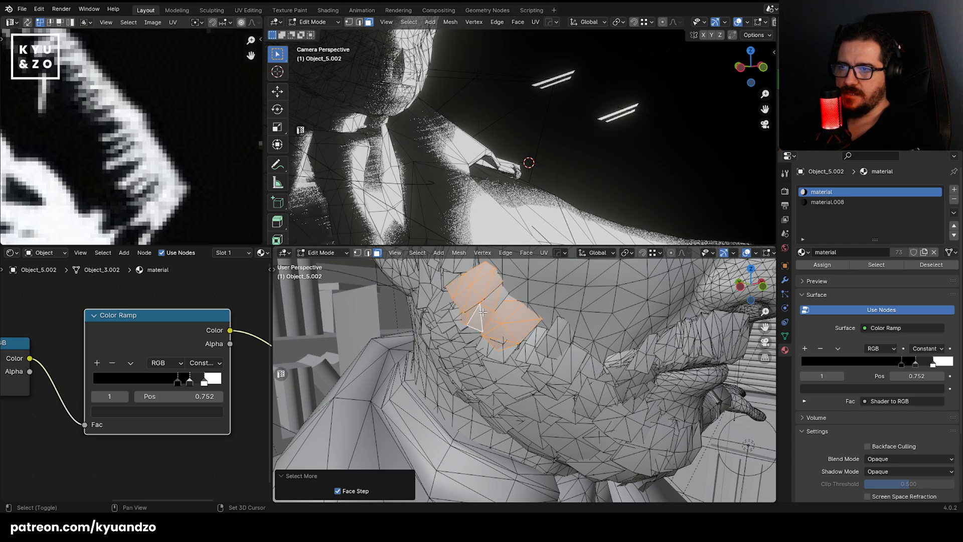
# Extend the face selection in grown patches down along the detective's beard line to the chin.
pyautogui.keyDown('shift'); pyautogui.click(493, 307); pyautogui.keyUp('shift')
pyautogui.press('ctrl+KP_Add')
pyautogui.keyDown('shift'); pyautogui.click(559, 339); pyautogui.keyUp('shift')
pyautogui.press('ctrl+KP_Add')
pyautogui.keyDown('shift'); pyautogui.click(534, 358); pyautogui.keyUp('shift')
pyautogui.press('ctrl+KP_Add')
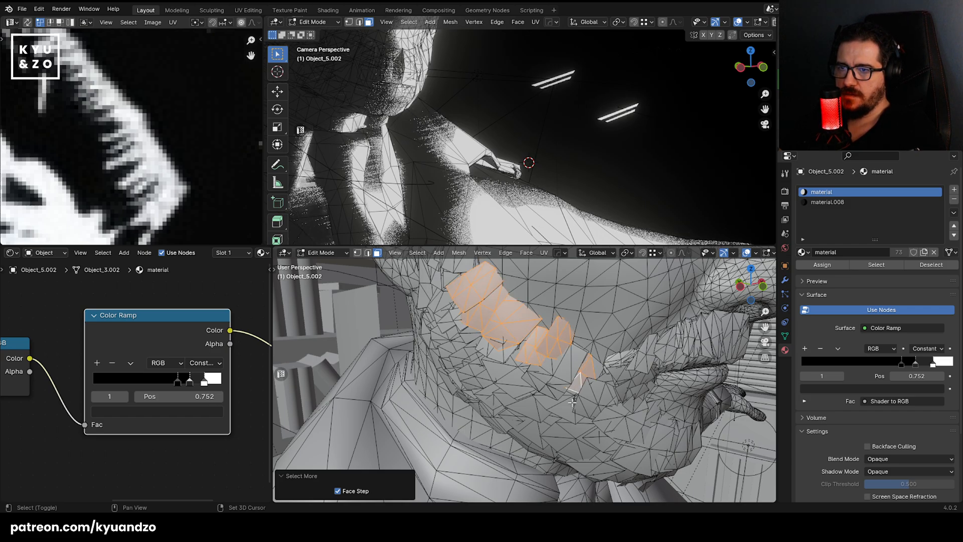
pyautogui.press('ctrl+KP_Add')
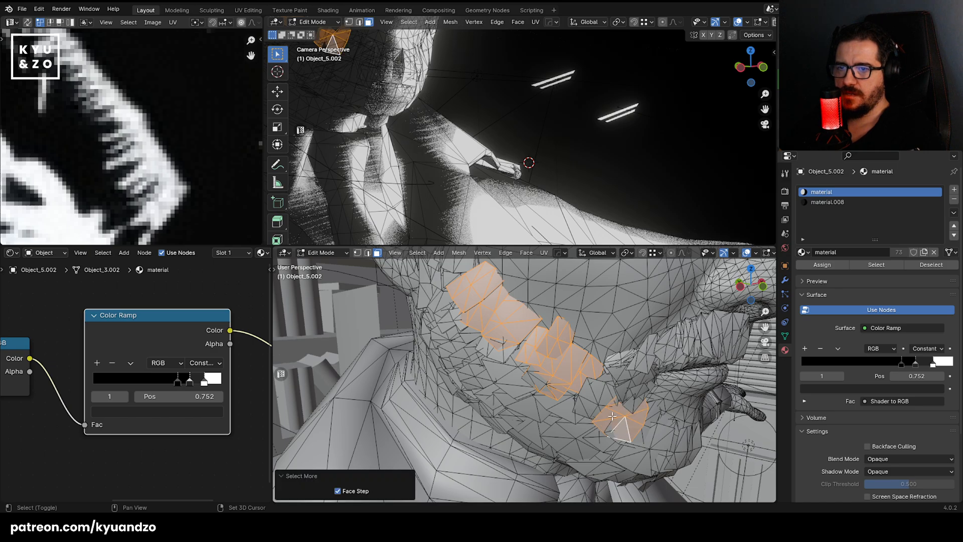
pyautogui.keyDown('shift'); pyautogui.click(597, 393); pyautogui.keyUp('shift')
pyautogui.press('ctrl+KP_Add')
pyautogui.keyDown('shift'); pyautogui.click(623, 393); pyautogui.keyUp('shift')
pyautogui.press('ctrl+KP_Add')
pyautogui.keyDown('shift'); pyautogui.click(660, 433); pyautogui.keyUp('shift')
pyautogui.press('ctrl+KP_Add')
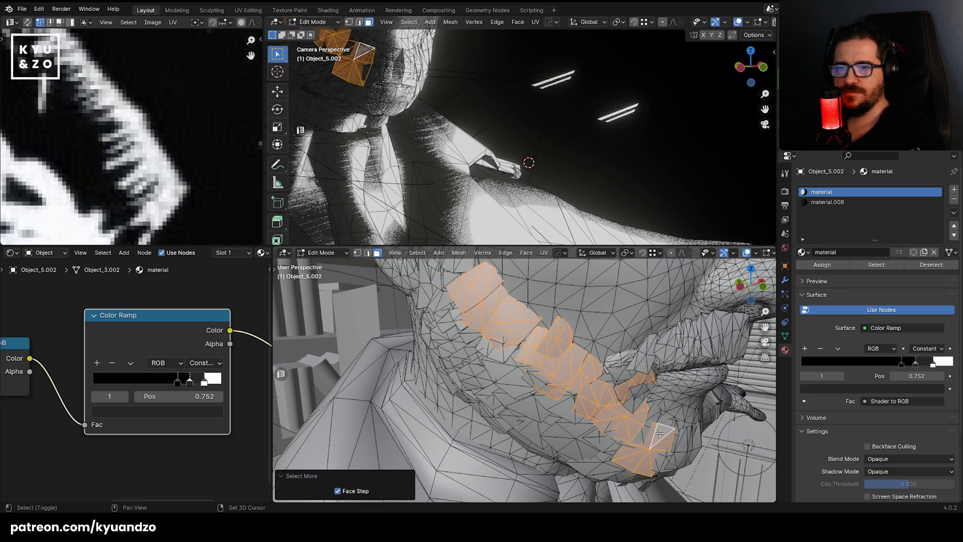
pyautogui.keyDown('shift'); pyautogui.click(684, 441); pyautogui.keyUp('shift')
pyautogui.press('ctrl+KP_Add')
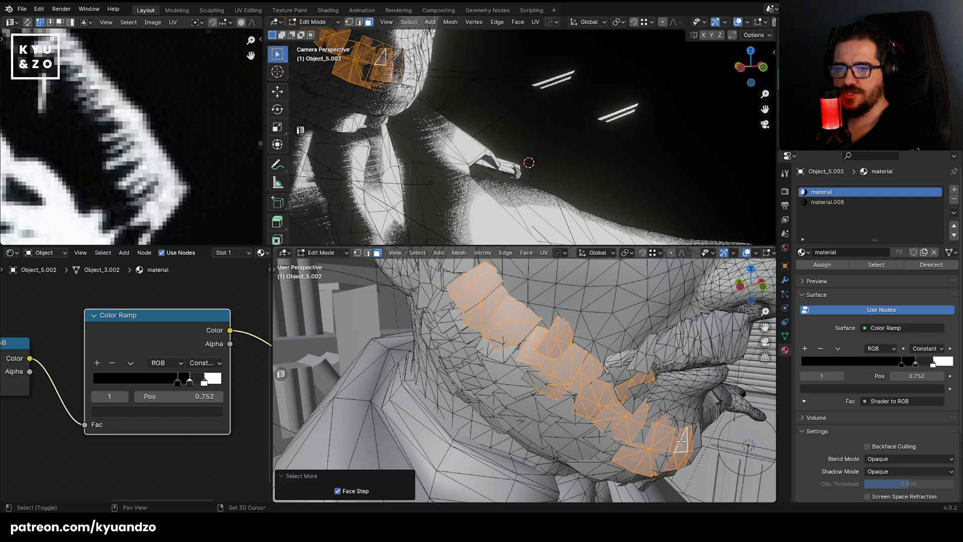
# Separate the selected beard faces into their own object and return to Object Mode.
pyautogui.scroll(-6, 570, 408)
pyautogui.rightClick(570, 407)
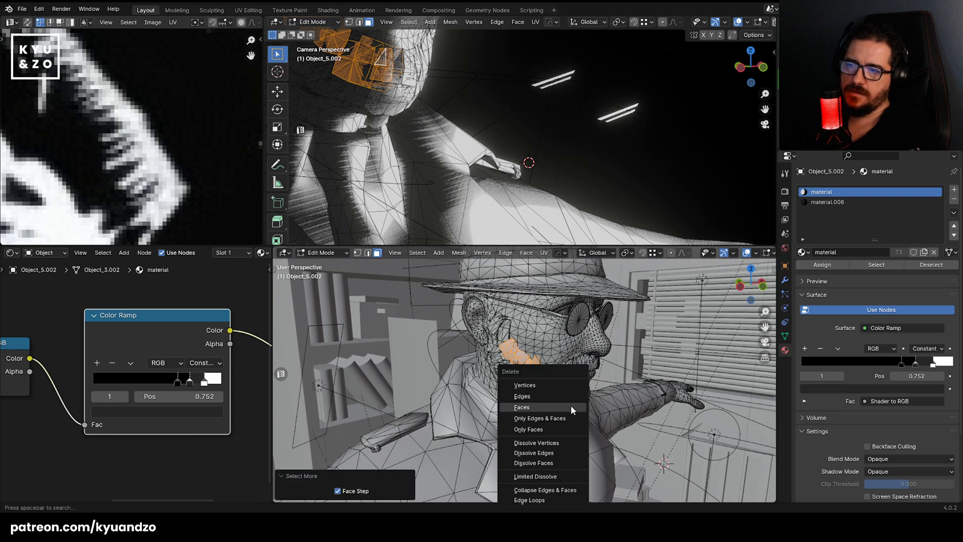
pyautogui.click(458, 253)
pyautogui.moveTo(481, 341)
pyautogui.click(556, 341)
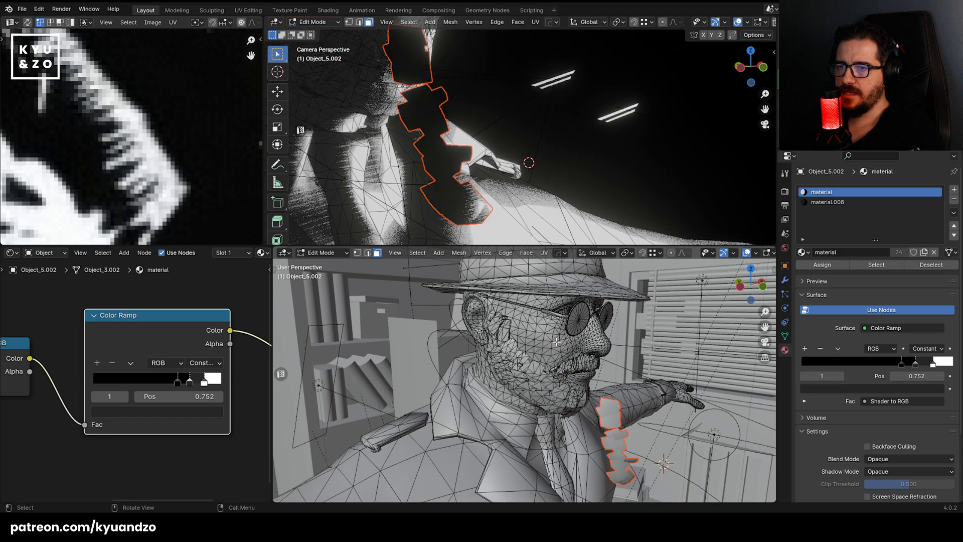
pyautogui.press('Tab')
pyautogui.moveTo(586, 404); pyautogui.dragTo(485, 331, button='middle')
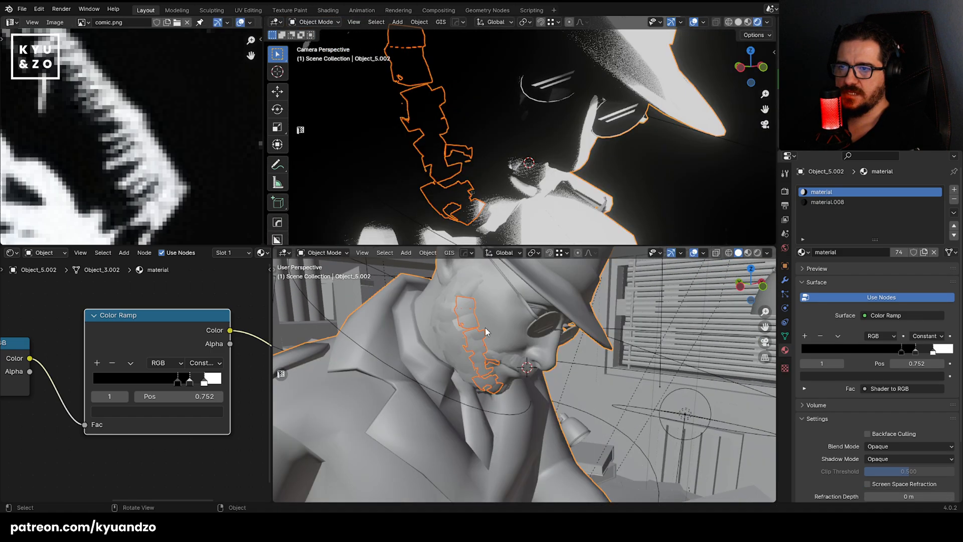
# Select the separated beard strip and move it slightly away from the cheek towards the front of the face.
pyautogui.click(653, 355)
pyautogui.click(459, 311)
pyautogui.press('g')
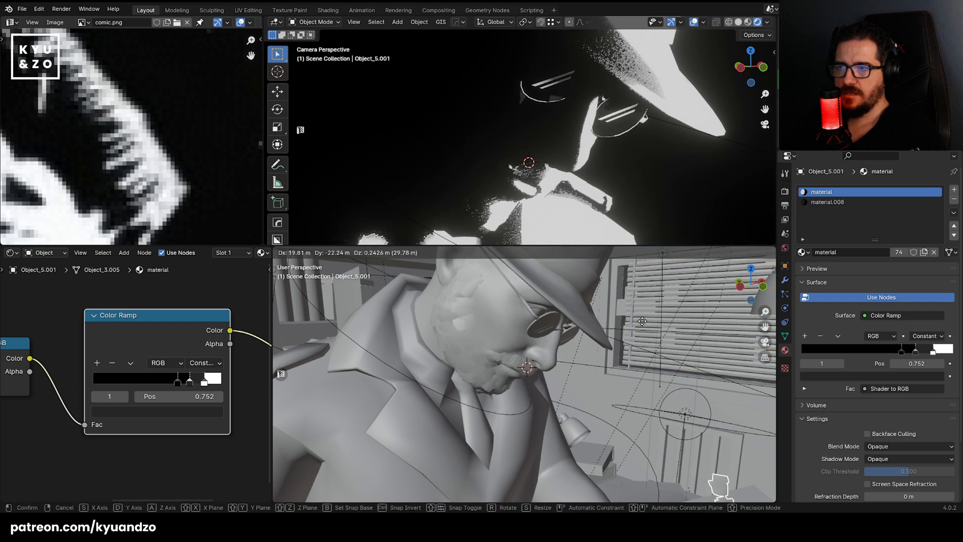
pyautogui.rightClick(709, 343)
pyautogui.press('g')
pyautogui.rightClick(547, 367)
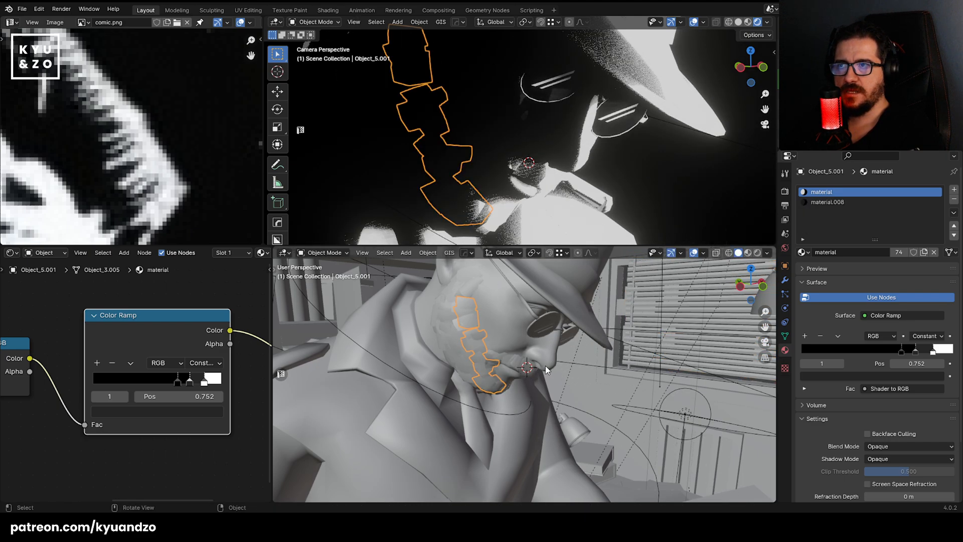
pyautogui.press('g')
pyautogui.rightClick(479, 352)
pyautogui.press('g')
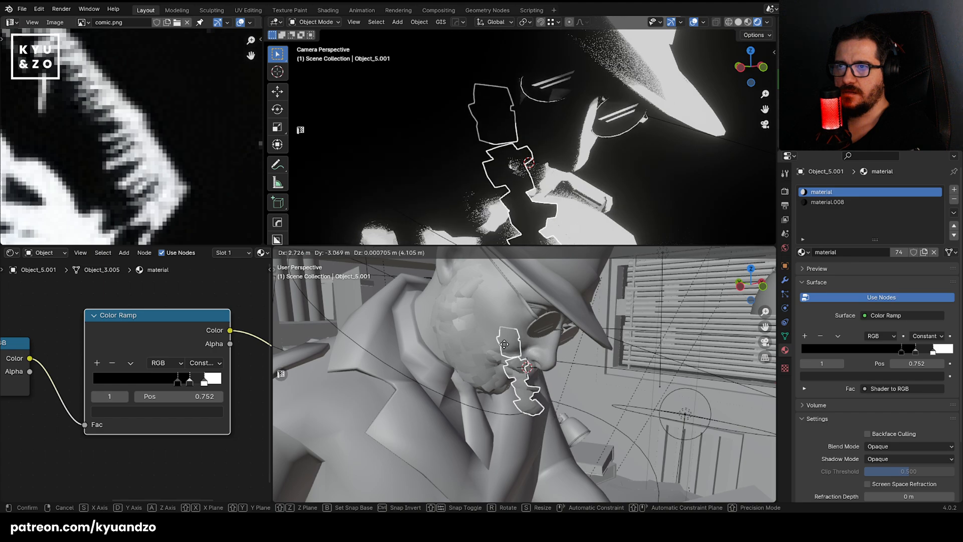
pyautogui.click(497, 353)
# Reselect the separated beard strip, shift it once more, and delete it.
pyautogui.click(547, 353)
pyautogui.keyDown('shift'); pyautogui.moveTo(470, 171); pyautogui.dragTo(488, 111, button='middle'); pyautogui.keyUp('shift')
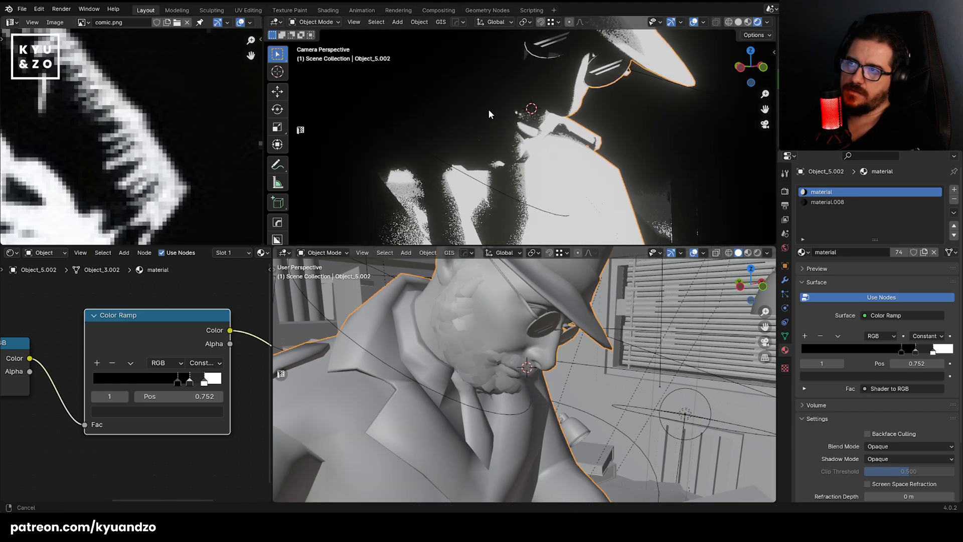
pyautogui.click(504, 167)
pyautogui.scroll(1, 498, 156)
pyautogui.press('Tab')
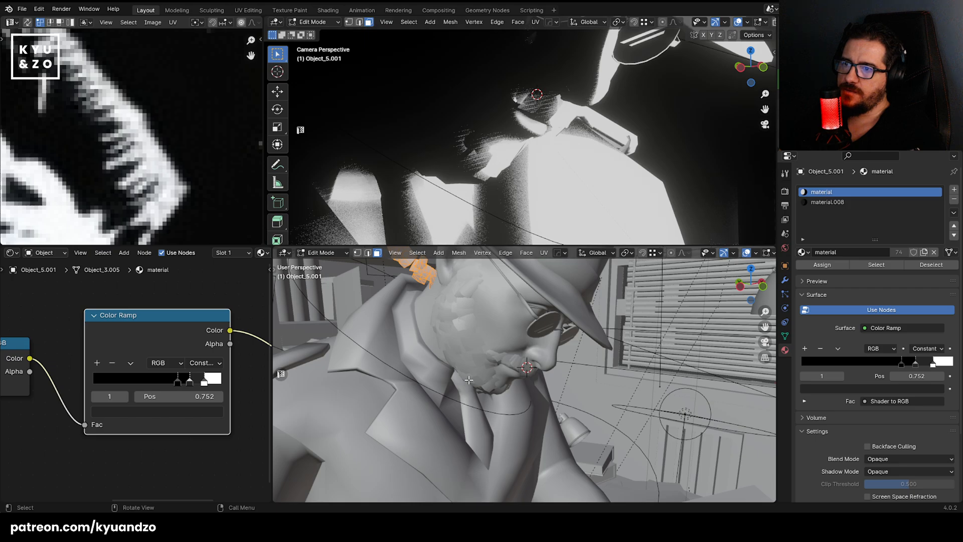
pyautogui.press('Tab')
pyautogui.scroll(2, 462, 347)
pyautogui.press('g')
pyautogui.click(441, 335)
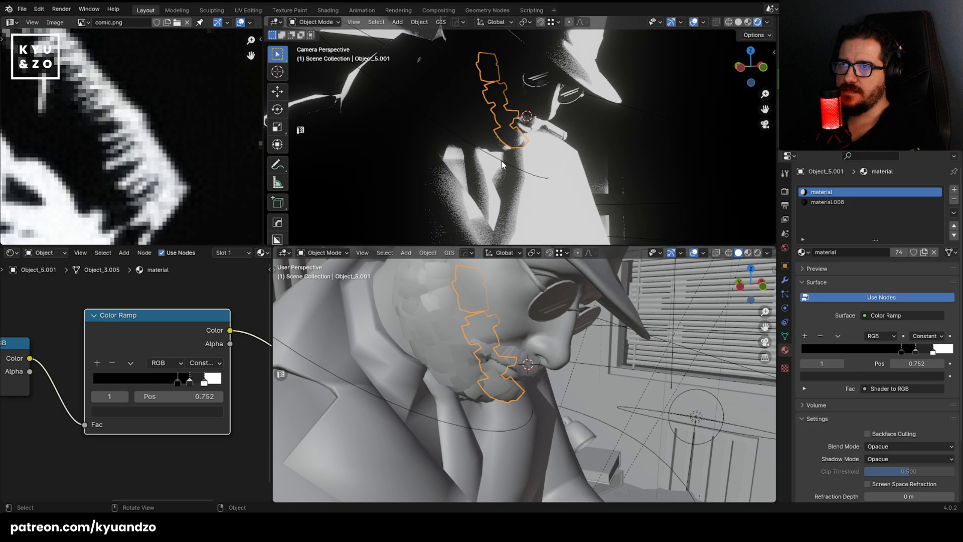
pyautogui.press('Delete')
# Enlarge the camera viewport vertically over the lower view and save the scene file.
pyautogui.scroll(-5, 498, 333)
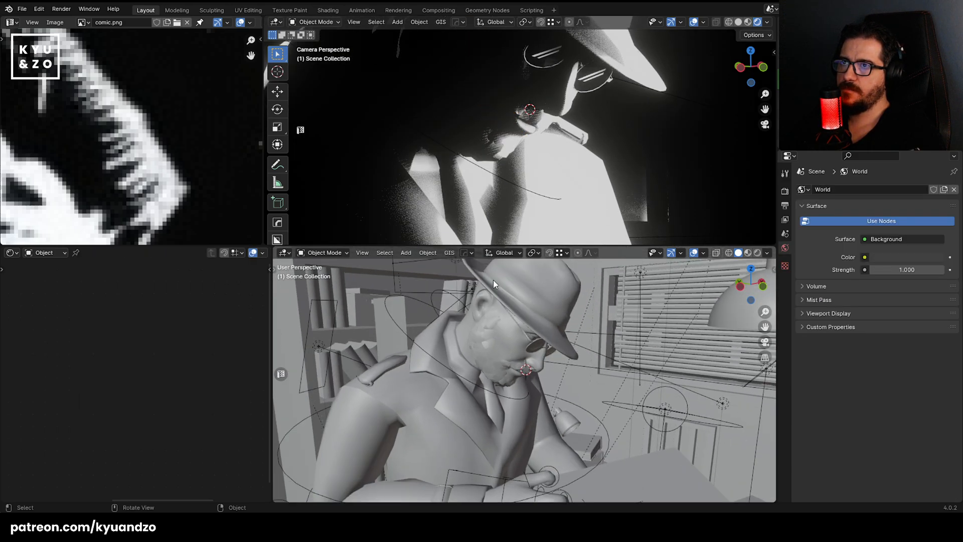
pyautogui.scroll(-8, 527, 120)
pyautogui.scroll(-4, 520, 137)
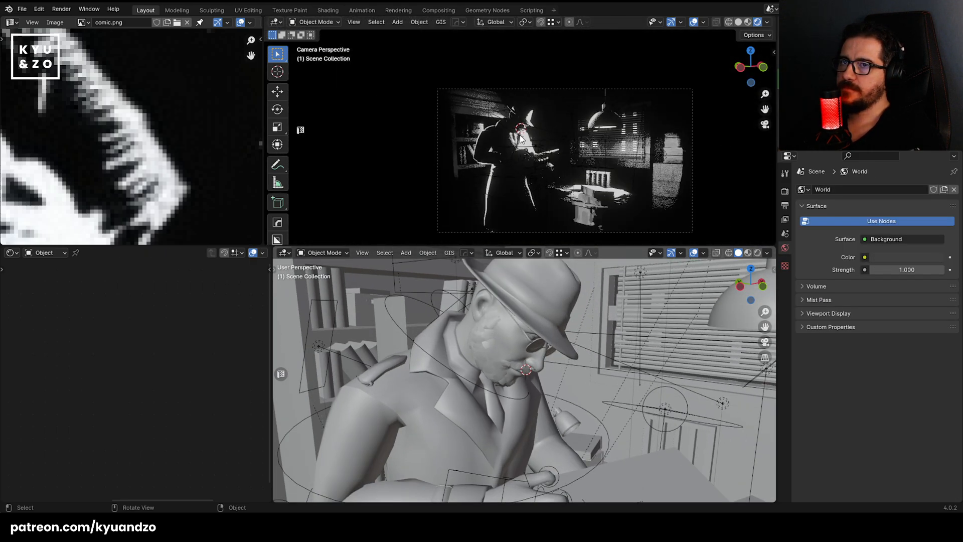
pyautogui.scroll(6, 585, 179)
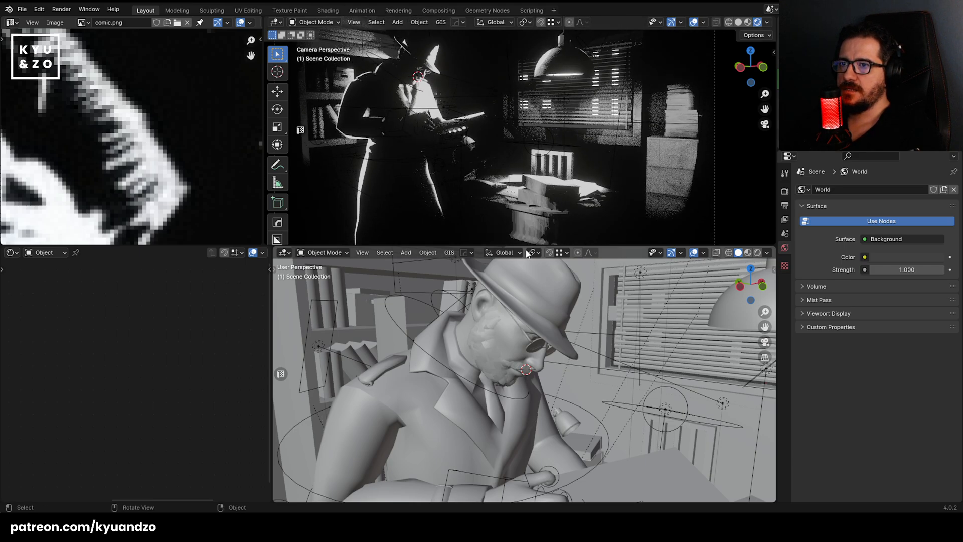
pyautogui.moveTo(531, 245); pyautogui.dragTo(527, 425)
pyautogui.scroll(3, 499, 243)
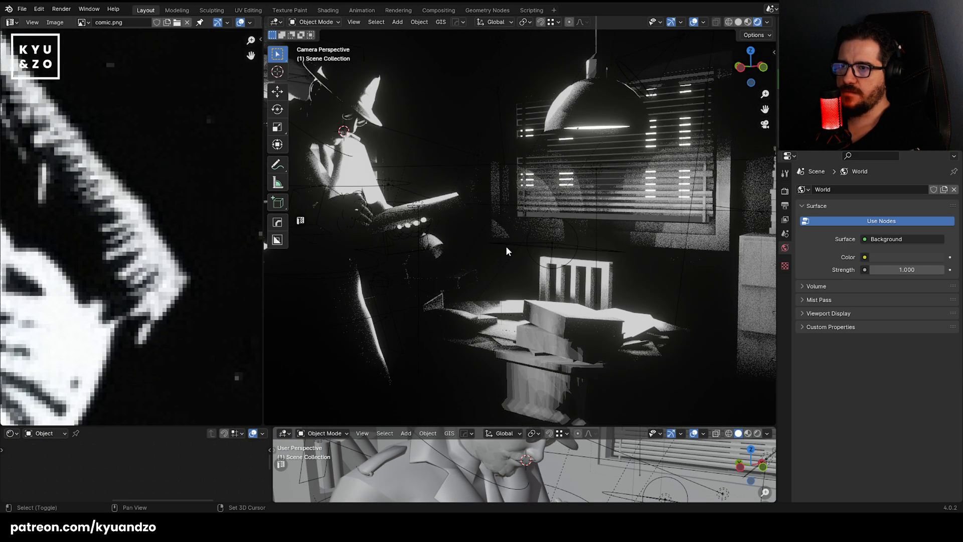
pyautogui.hotkey('ctrl', 's')
# Widen the reference image area and frame the whole comic figure beside the full camera shot.
pyautogui.keyDown('shift'); pyautogui.moveTo(488, 247); pyautogui.dragTo(416, 297, button='middle'); pyautogui.keyUp('shift')
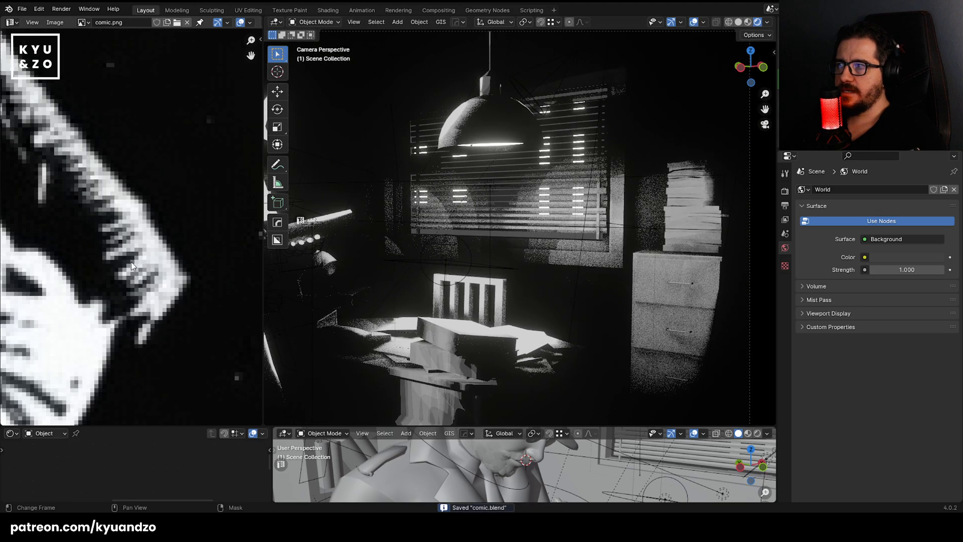
pyautogui.scroll(-4, 481, 225)
pyautogui.scroll(2, 446, 180)
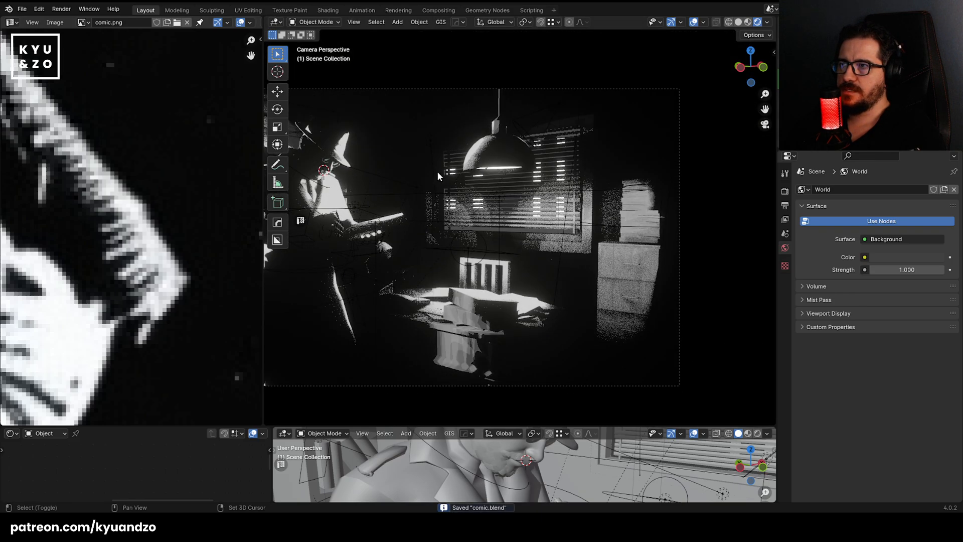
pyautogui.keyDown('shift'); pyautogui.moveTo(447, 176); pyautogui.dragTo(529, 174, button='middle'); pyautogui.keyUp('shift')
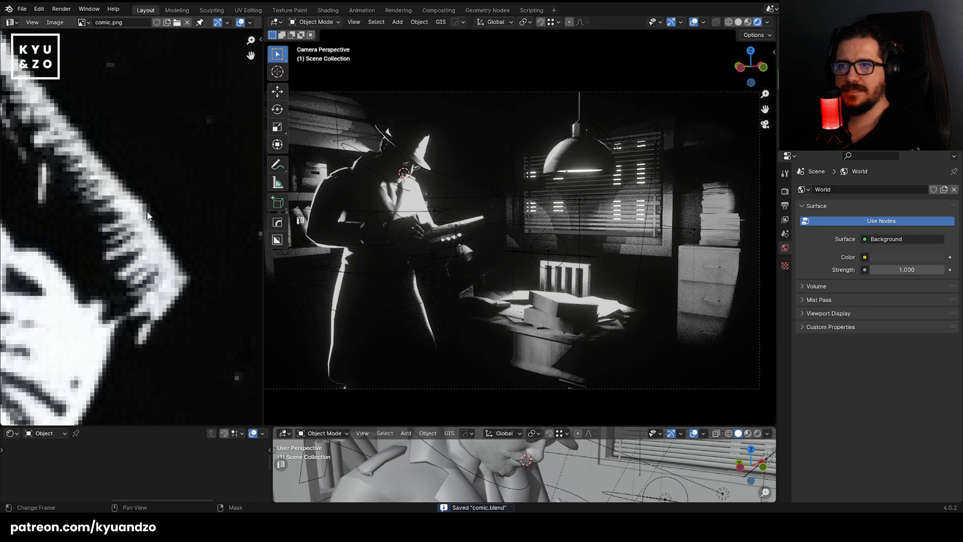
pyautogui.scroll(-5, 145, 215)
pyautogui.scroll(1, 143, 205)
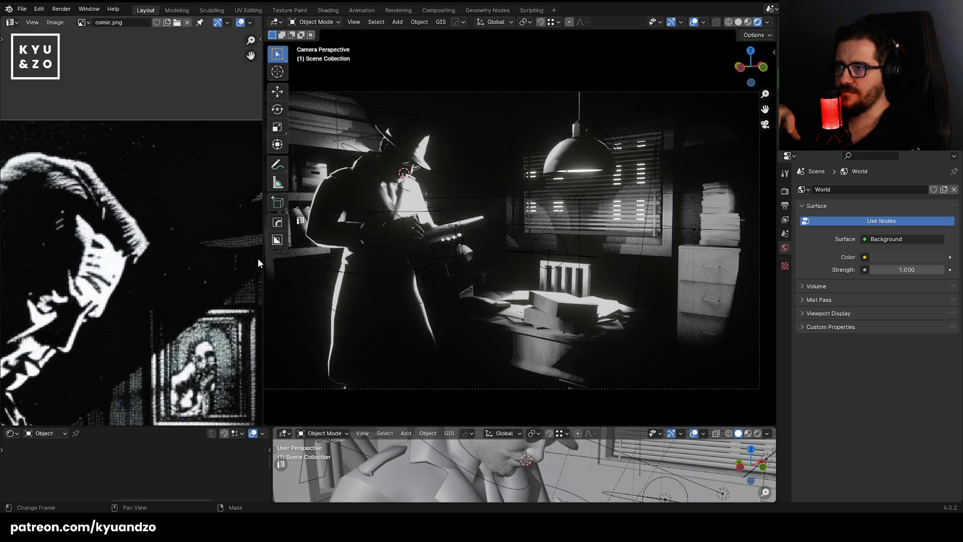
pyautogui.moveTo(262, 256); pyautogui.dragTo(324, 253)
pyautogui.scroll(-5, 186, 229)
pyautogui.moveTo(136, 252); pyautogui.dragTo(184, 214, button='middle')
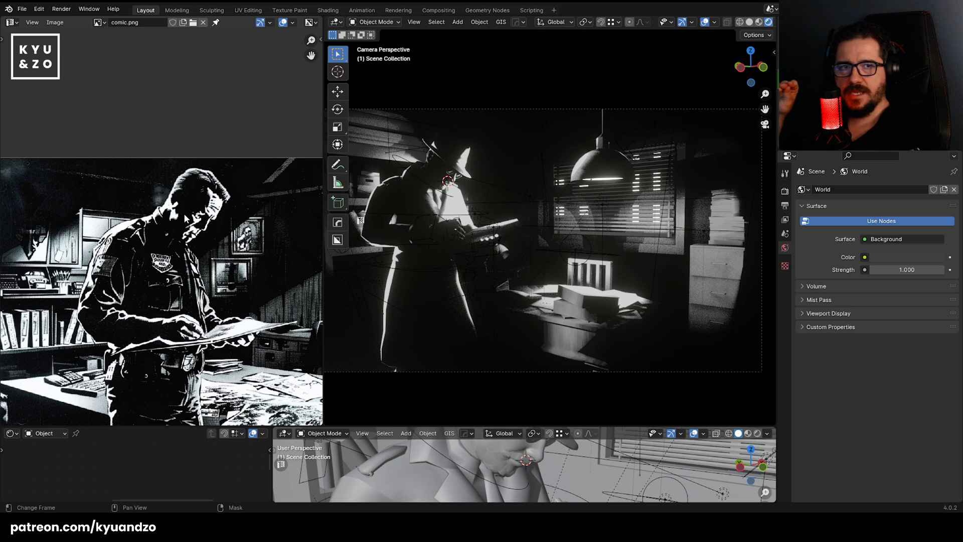
# Compare the lighting on the detective's face and coat with the comic reference, both close up and in full frame.
pyautogui.scroll(3, 440, 186)
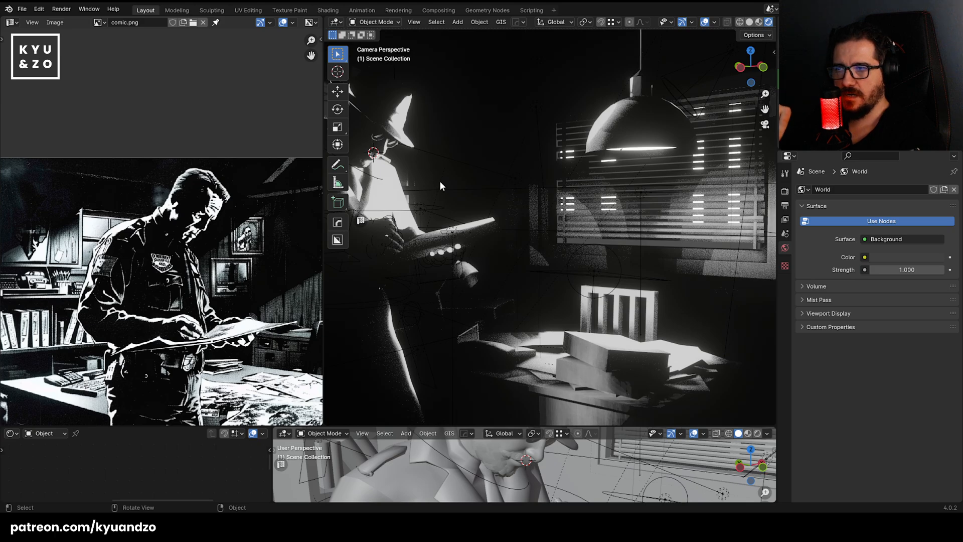
pyautogui.scroll(4, 508, 200)
pyautogui.scroll(3, 181, 293)
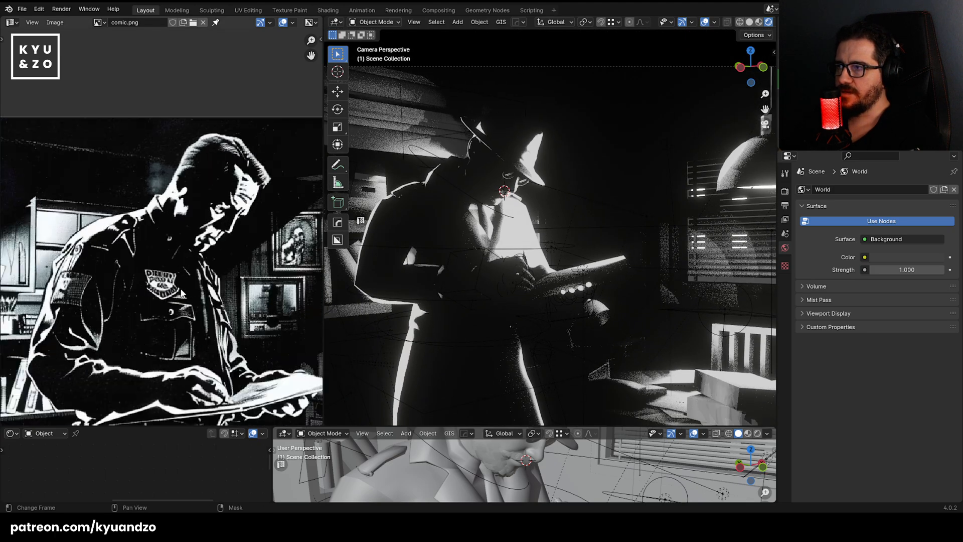
pyautogui.scroll(3, 244, 217)
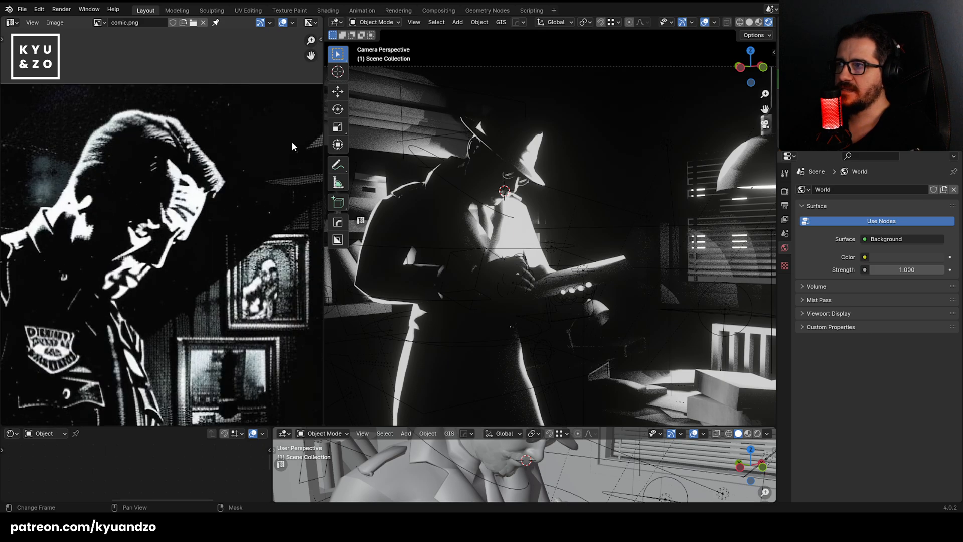
pyautogui.scroll(4, 435, 210)
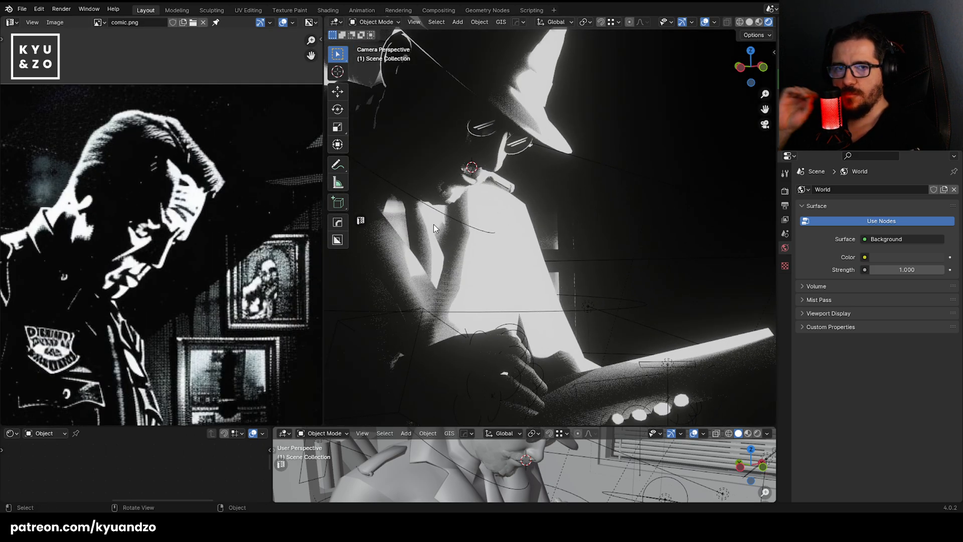
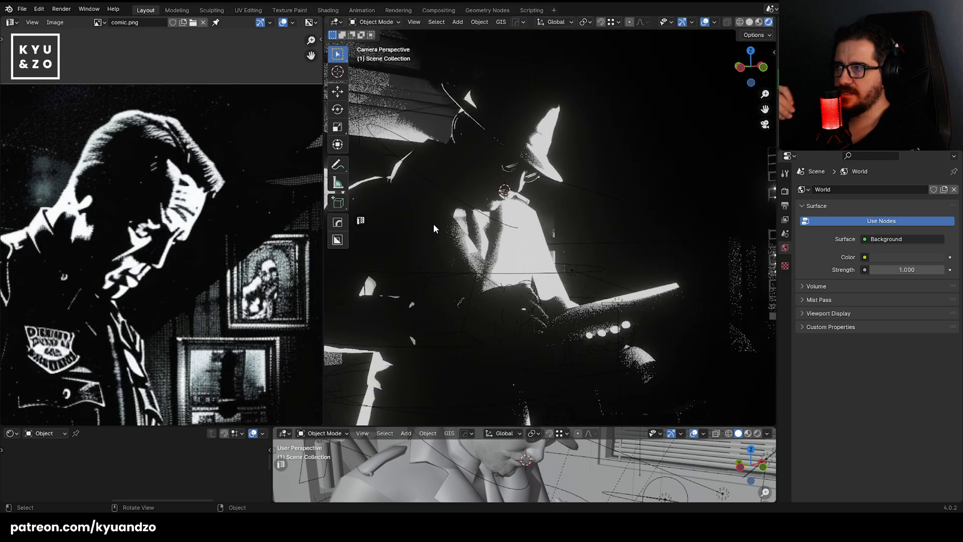
pyautogui.scroll(-4, 434, 224)
pyautogui.scroll(-3, 246, 259)
pyautogui.scroll(3, 245, 254)
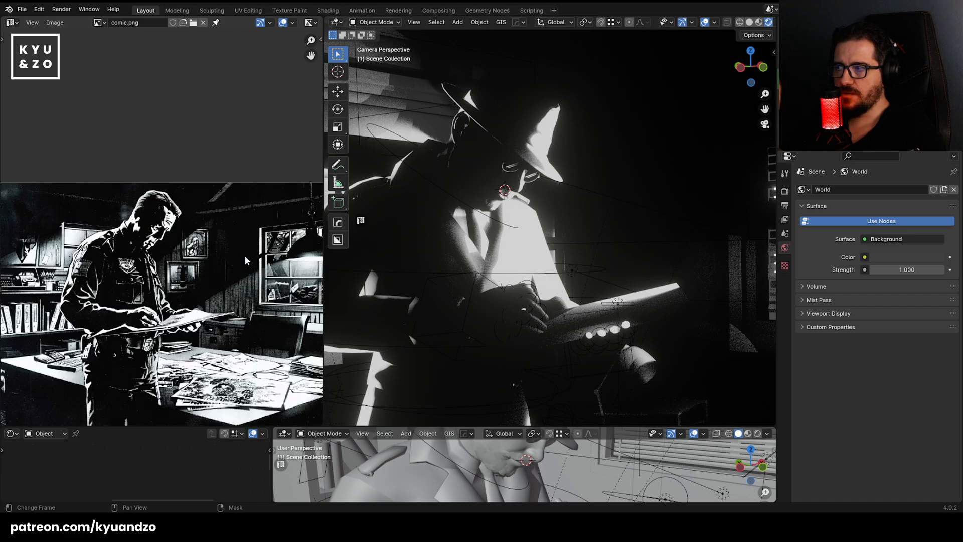
pyautogui.scroll(-4, 536, 216)
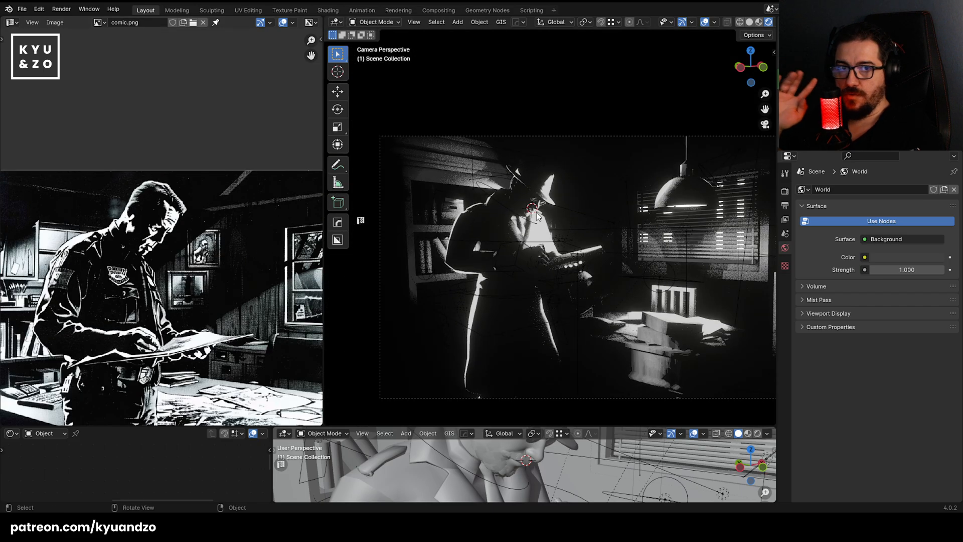
pyautogui.scroll(4, 536, 215)
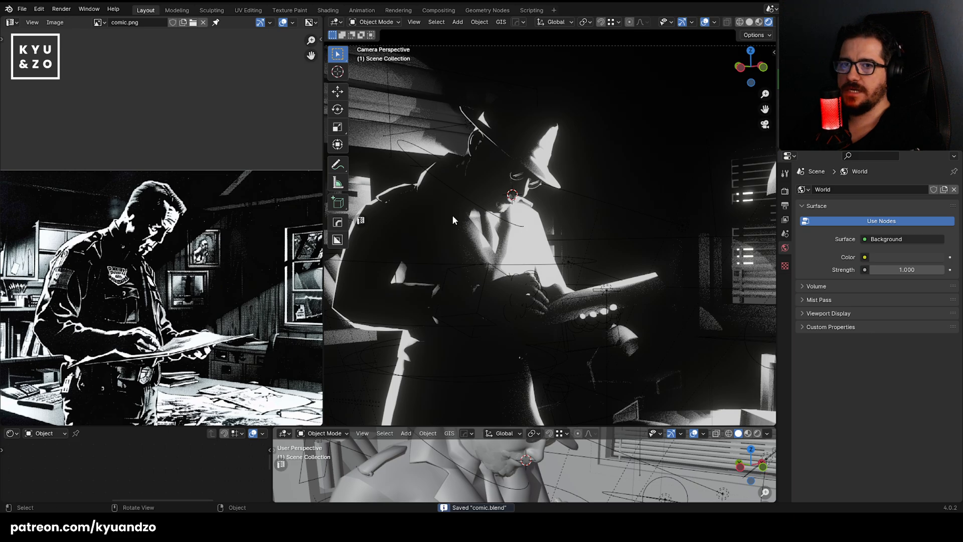
# Set the Ambient Occlusion distance to 11.8 m in the EEVEE render settings.
pyautogui.click(785, 190)
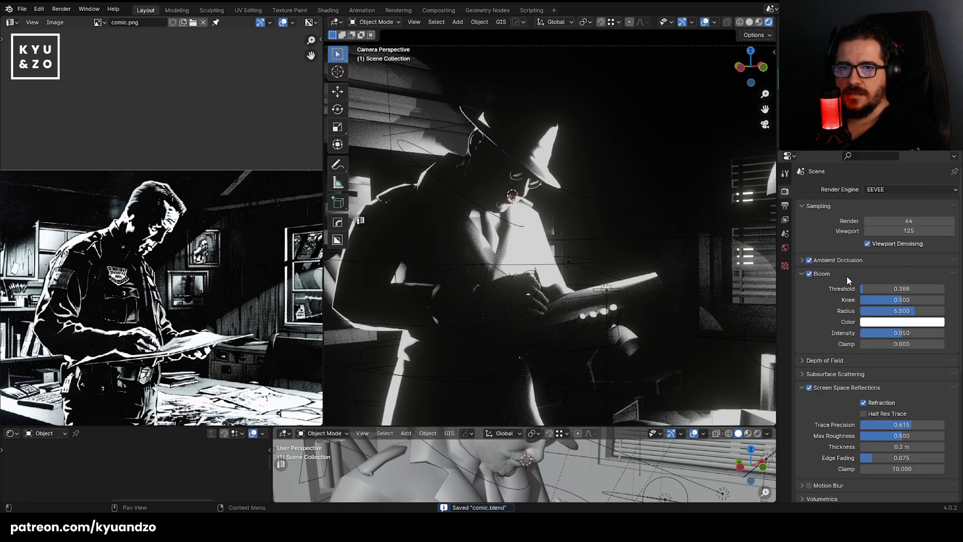
pyautogui.click(804, 260)
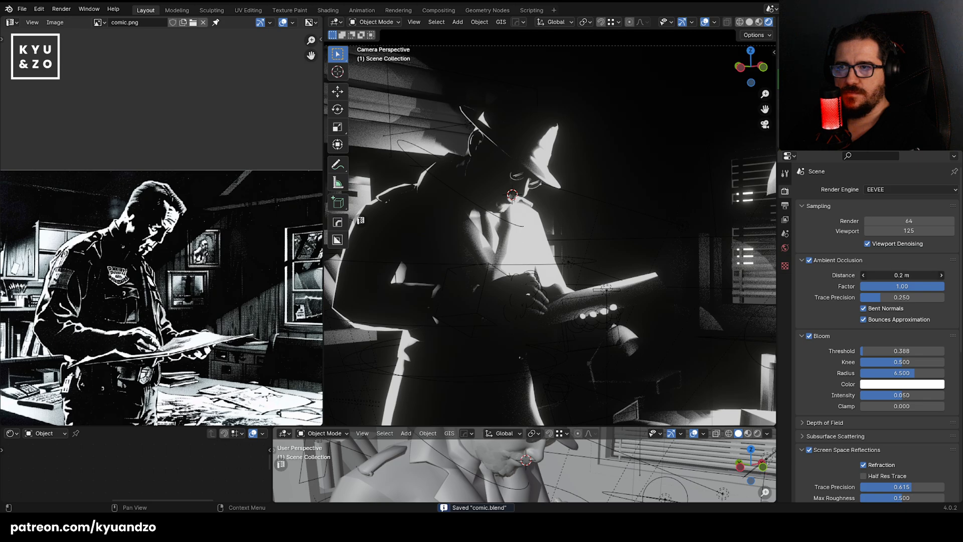
pyautogui.moveTo(902, 275); pyautogui.dragTo(867, 295)
# Set the EEVEE shadow Cube Size to 4096 px and inspect the detective's lighting up close.
pyautogui.scroll(-4, 831, 334)
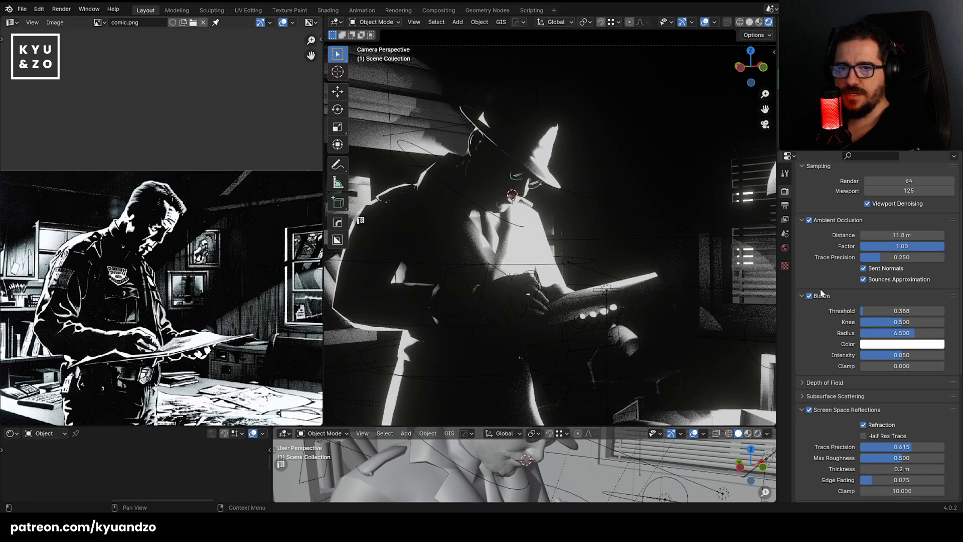
pyautogui.scroll(-9, 822, 301)
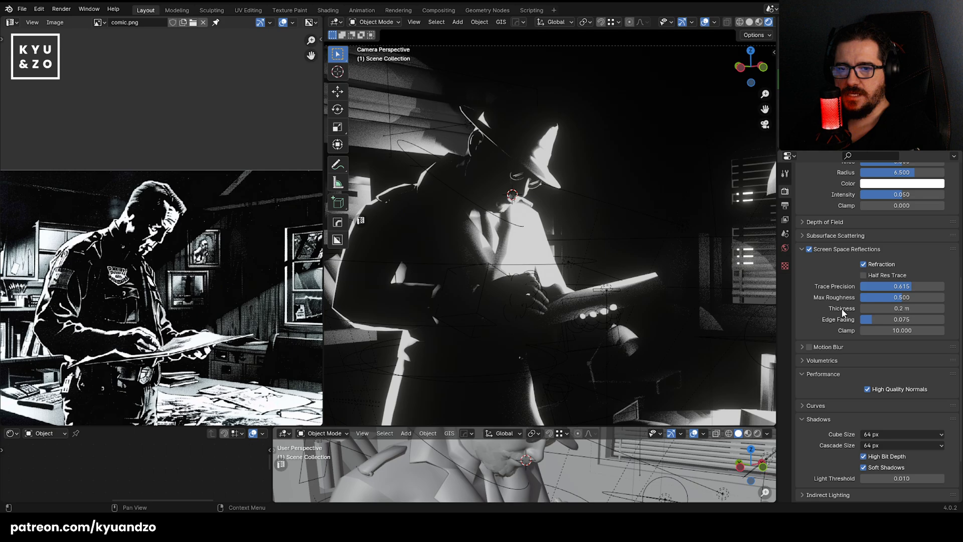
pyautogui.click(883, 366)
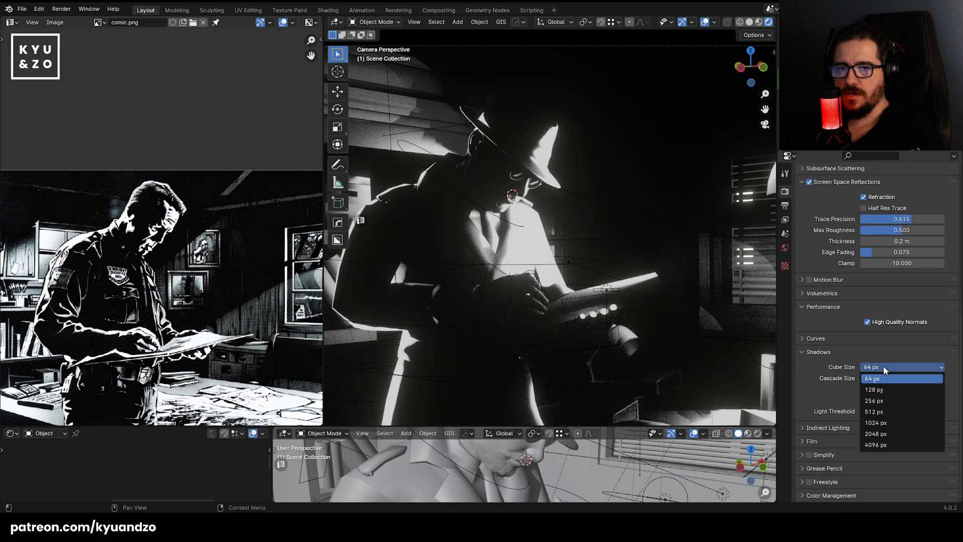
pyautogui.click(882, 446)
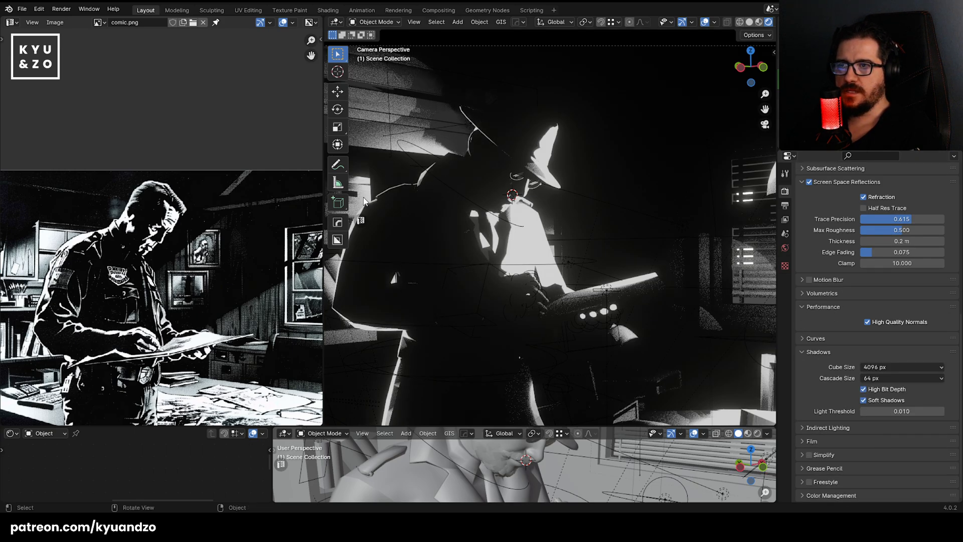
pyautogui.click(879, 369)
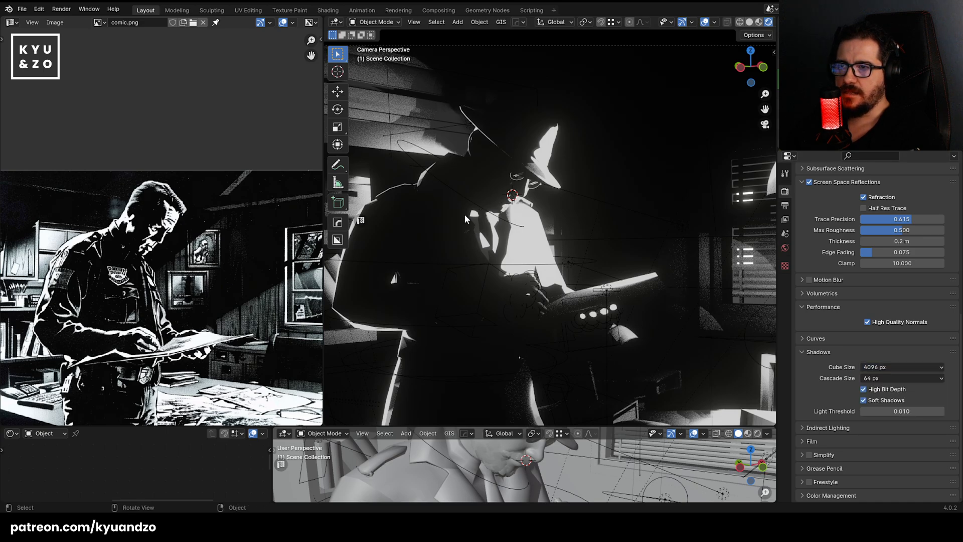
pyautogui.scroll(5, 487, 244)
# Reduce the shadow Cube Size to 2048 px and check the shadows around the detective's face and collar.
pyautogui.click(898, 367)
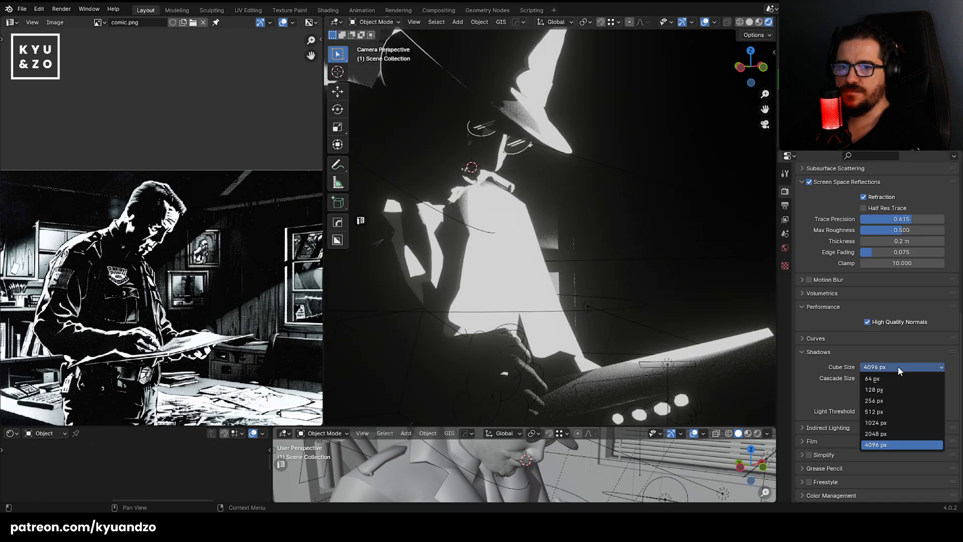
pyautogui.click(883, 433)
pyautogui.keyDown('shift'); pyautogui.moveTo(574, 224); pyautogui.dragTo(672, 254, button='middle'); pyautogui.keyUp('shift')
pyautogui.scroll(3, 454, 232)
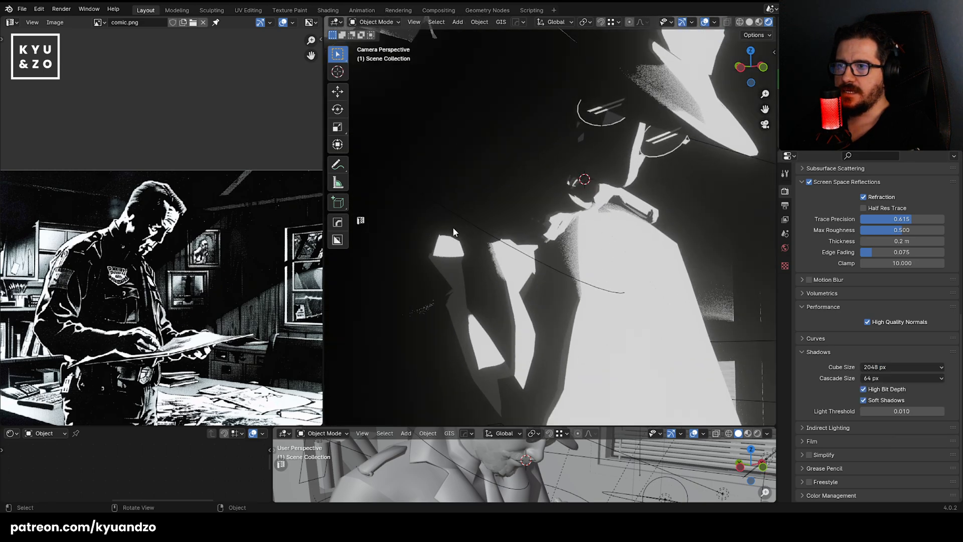
# Try shadow Cube Sizes of 64 px, 128 px and 256 px to compare the shading on the detective's coat.
pyautogui.click(913, 366)
pyautogui.click(897, 378)
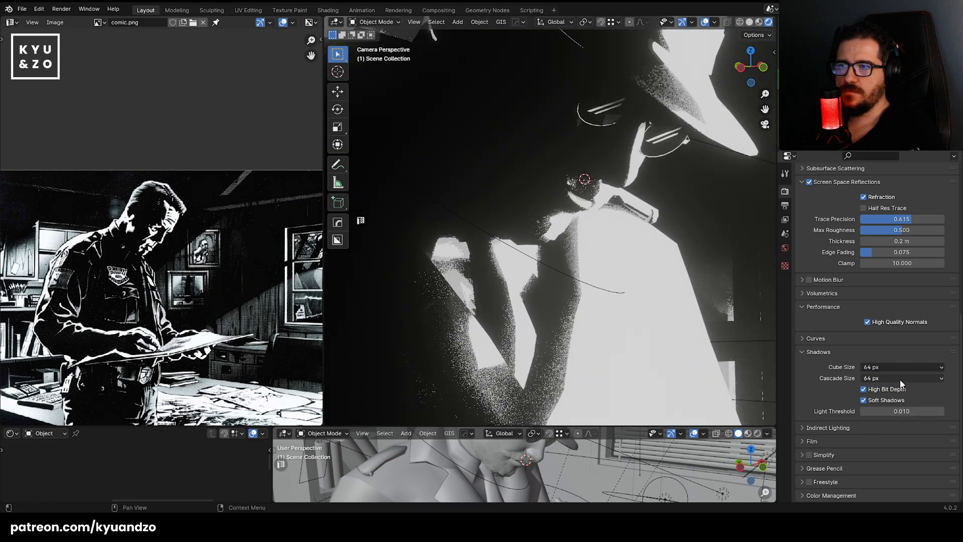
pyautogui.click(903, 366)
pyautogui.click(895, 390)
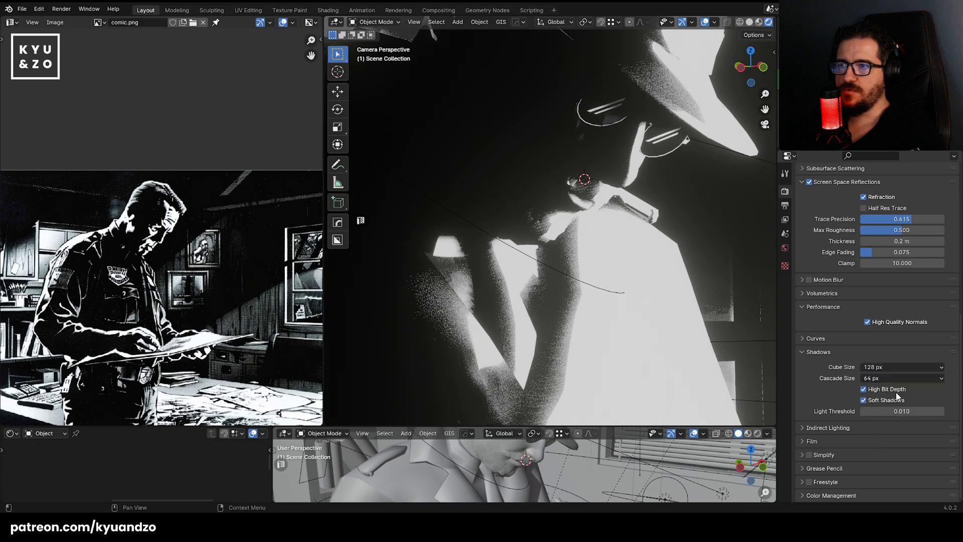
pyautogui.click(896, 367)
pyautogui.click(891, 401)
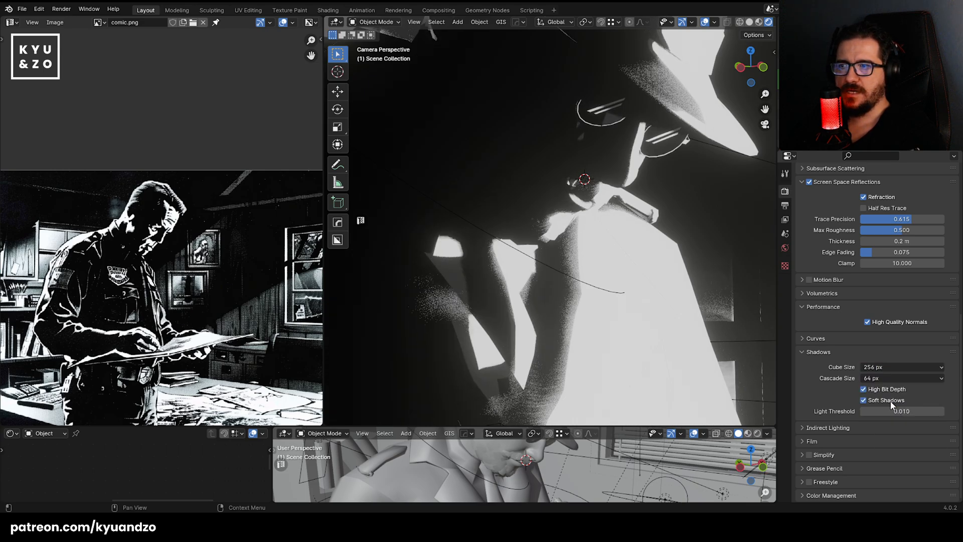
pyautogui.scroll(-8, 549, 266)
pyautogui.scroll(8, 551, 259)
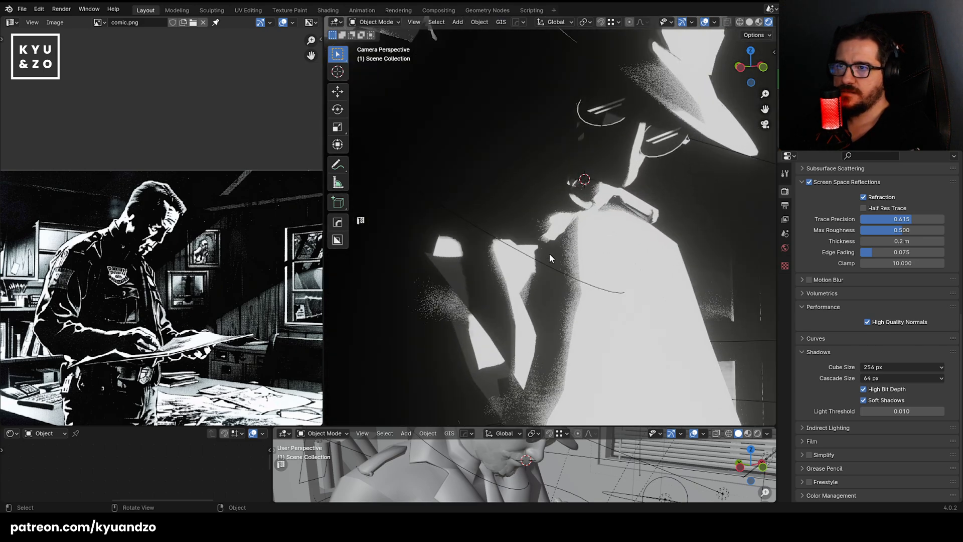
# Test the shadow Cube Size at 64 px once more, and settle on 128 px.
pyautogui.click(889, 361)
pyautogui.click(884, 377)
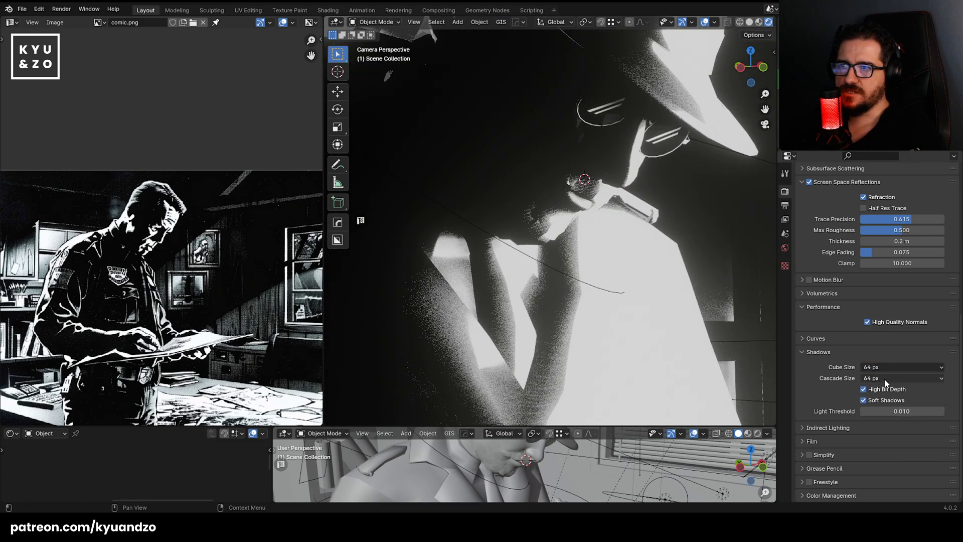
pyautogui.click(894, 367)
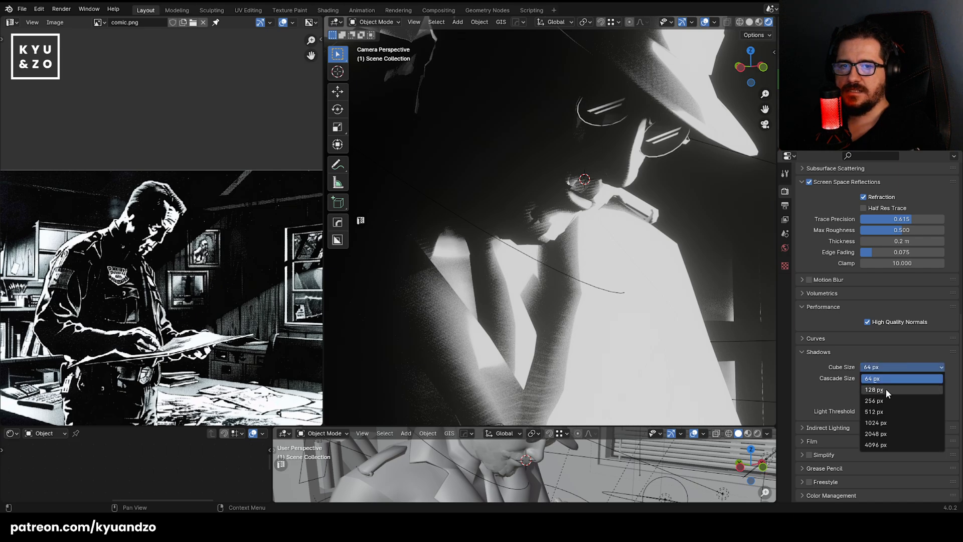
pyautogui.click(886, 390)
# Try a shadow Cascade Size of 256 px, and raise it to 2048 px.
pyautogui.click(885, 379)
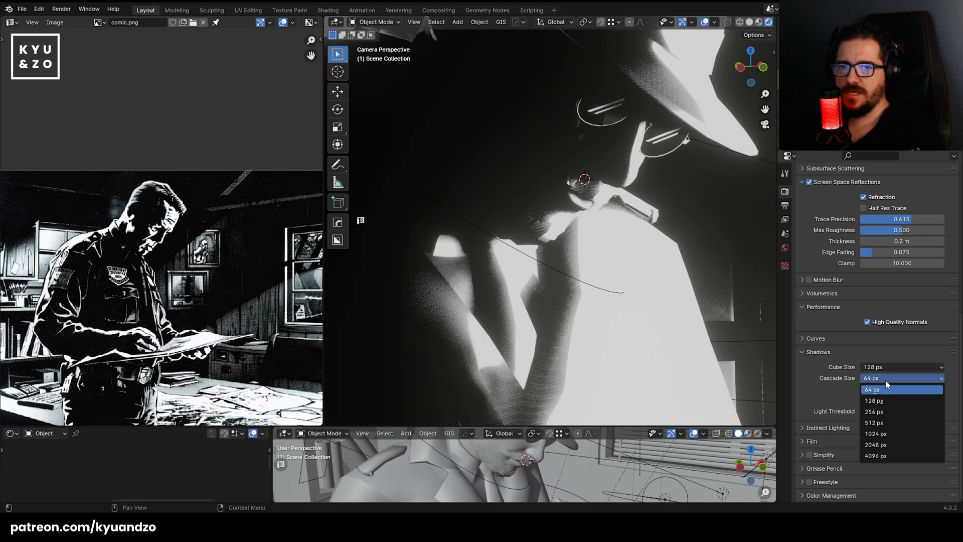
pyautogui.click(882, 412)
pyautogui.click(863, 378)
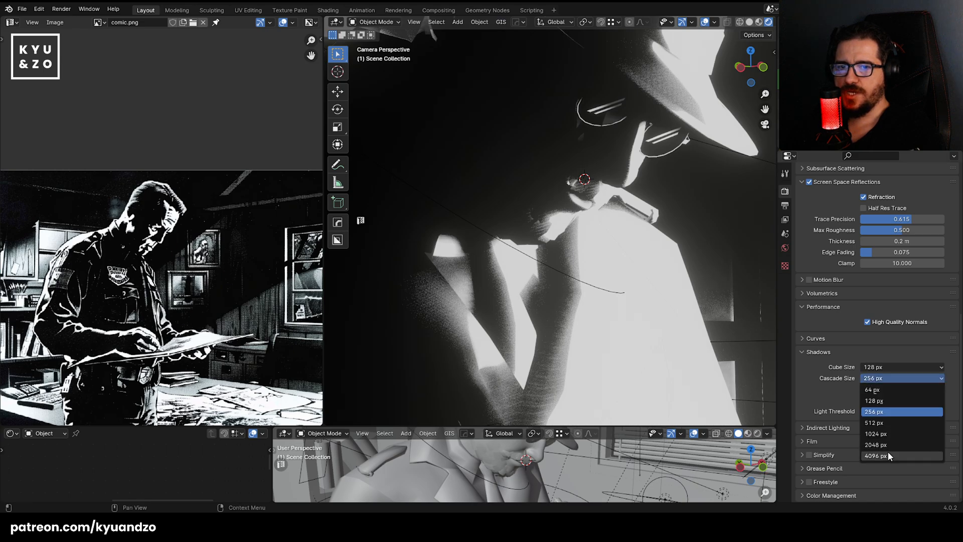
pyautogui.click(888, 445)
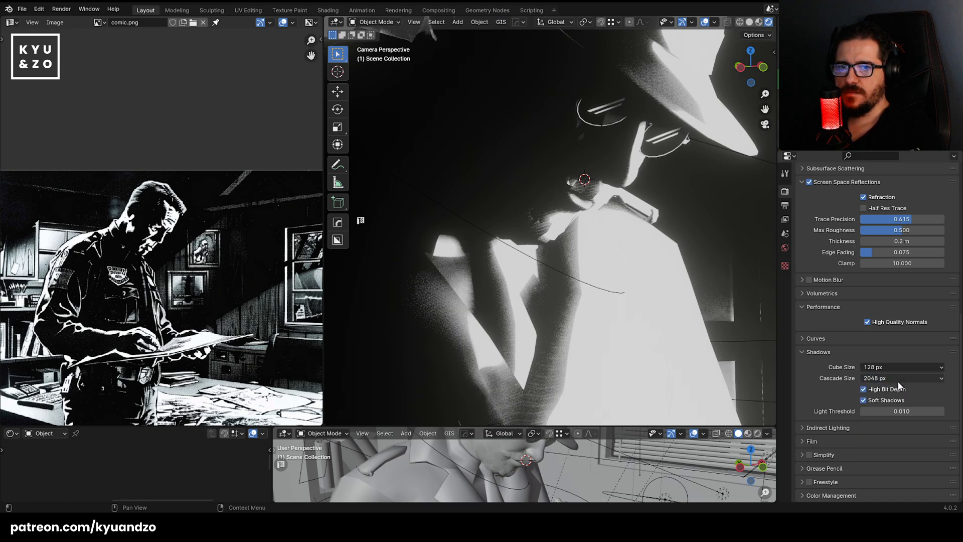
# Toggle Soft Shadows off and on to compare the shadow edges, leaving the option disabled.
pyautogui.click(891, 403)
pyautogui.click(890, 403)
pyautogui.click(891, 404)
pyautogui.click(890, 403)
pyautogui.click(890, 403)
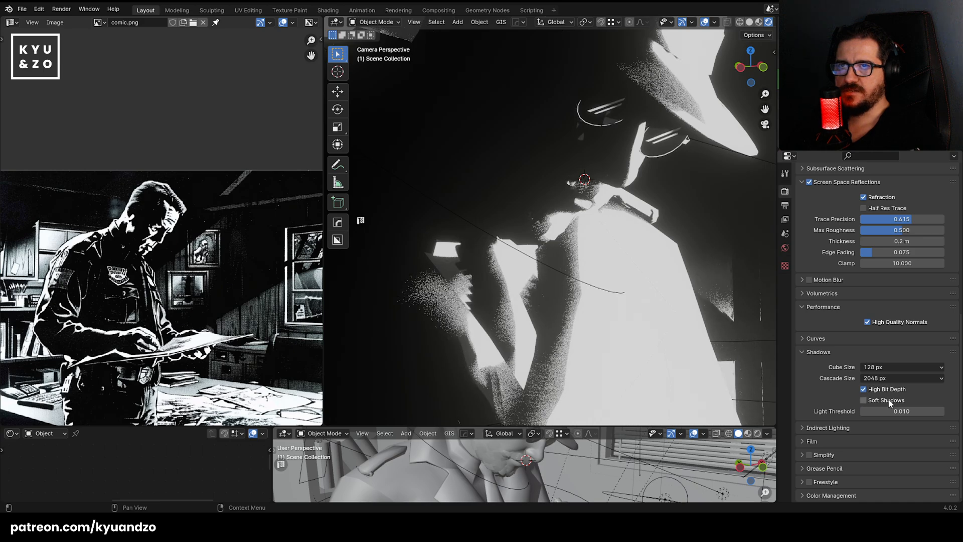
# Enable soft shadows in the render settings and compare the result with high bit depth switched off and back on.
pyautogui.click(890, 403)
pyautogui.click(884, 392)
pyautogui.click(883, 392)
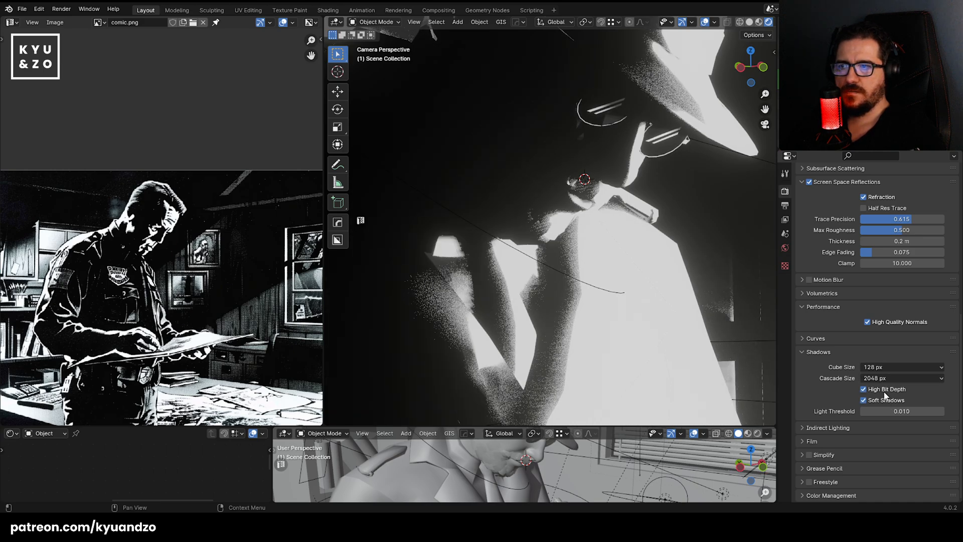
pyautogui.click(884, 392)
pyautogui.click(884, 393)
pyautogui.click(884, 392)
pyautogui.click(883, 392)
# Try shadow cube sizes of 512 px and 256 px and compare the shadows on the figure.
pyautogui.click(883, 379)
pyautogui.click(882, 366)
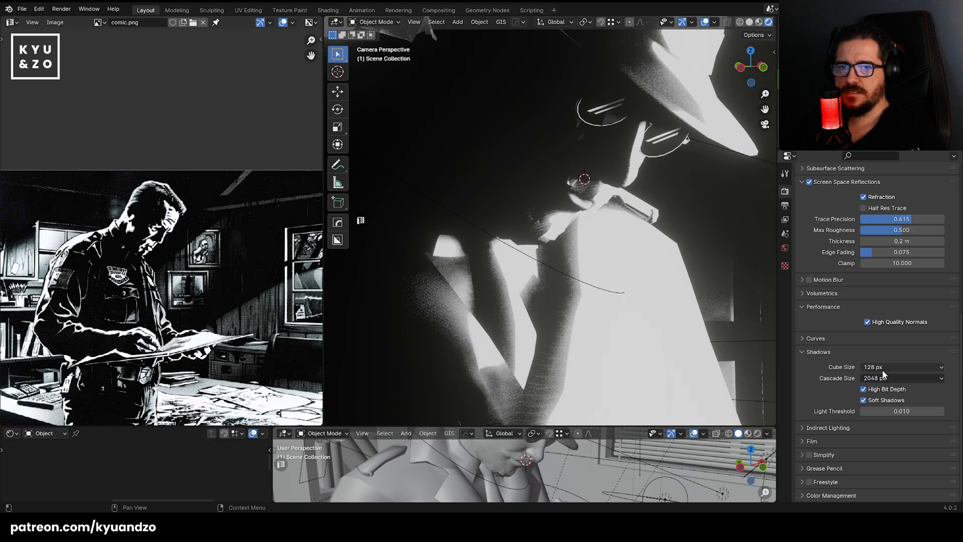
pyautogui.click(883, 367)
pyautogui.click(881, 415)
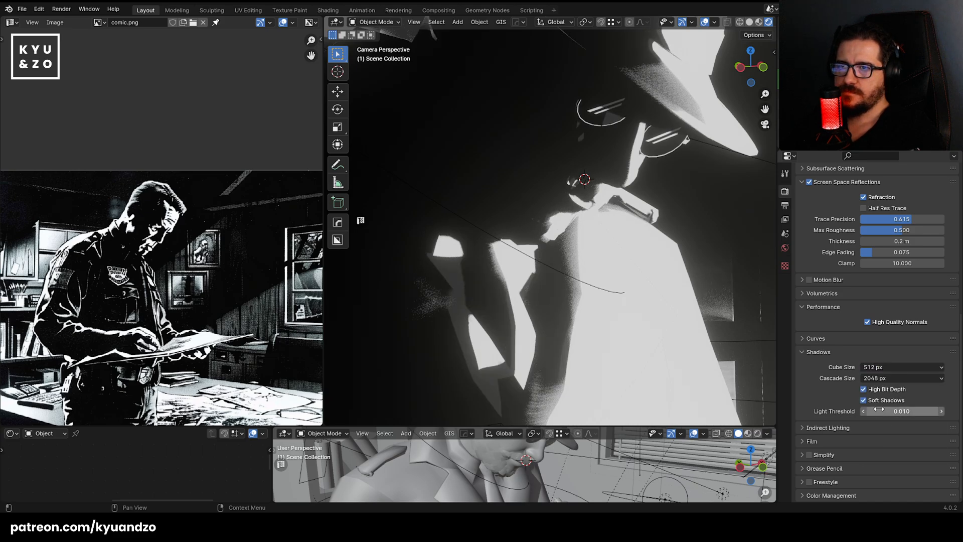
pyautogui.click(898, 367)
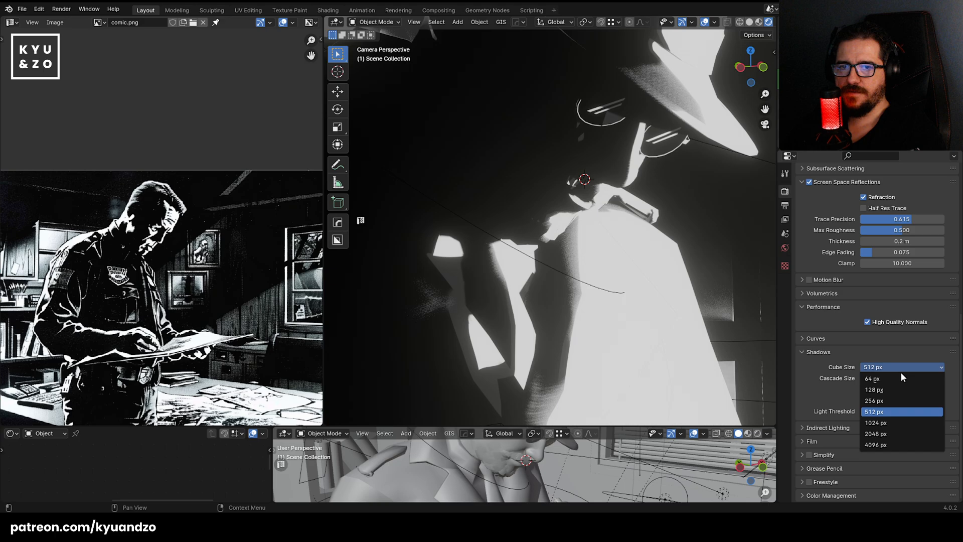
pyautogui.click(885, 401)
pyautogui.scroll(-6, 600, 244)
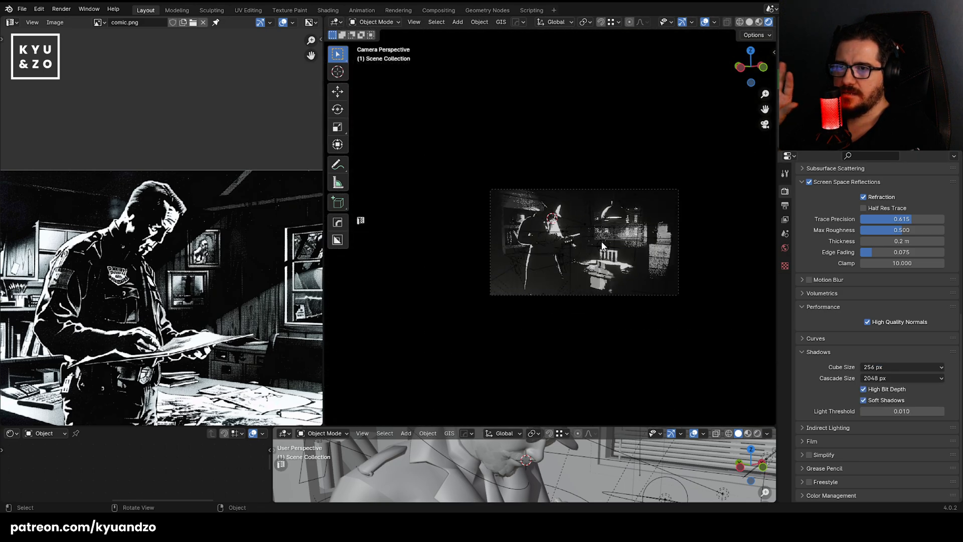
pyautogui.scroll(8, 601, 243)
pyautogui.keyDown('shift'); pyautogui.moveTo(571, 208); pyautogui.dragTo(463, 212, button='middle'); pyautogui.keyUp('shift')
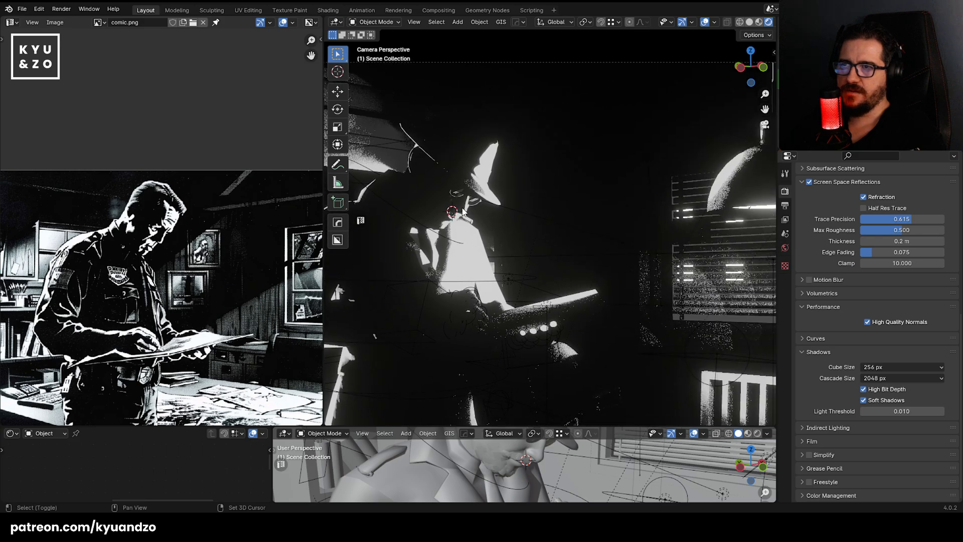
pyautogui.scroll(4, 482, 220)
pyautogui.scroll(-3, 476, 221)
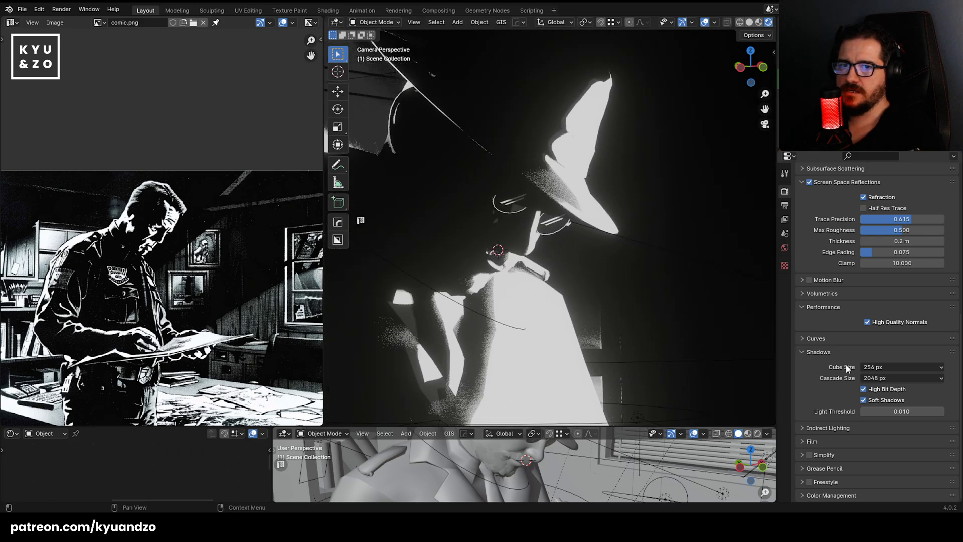
# Try the shadow cube size at 64, 2048, 512 and 256 px, comparing the figure's shadows in the camera view.
pyautogui.click(875, 367)
pyautogui.click(873, 380)
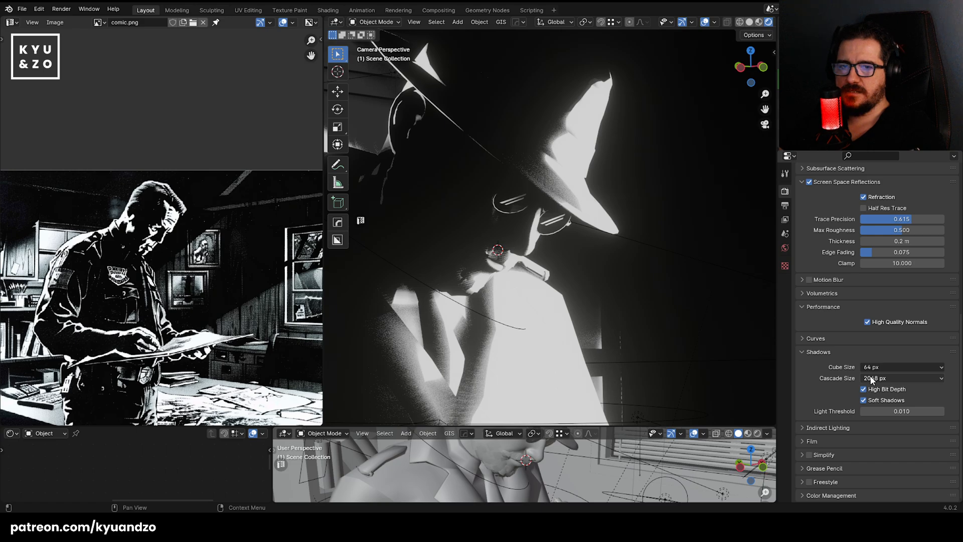
pyautogui.click(879, 366)
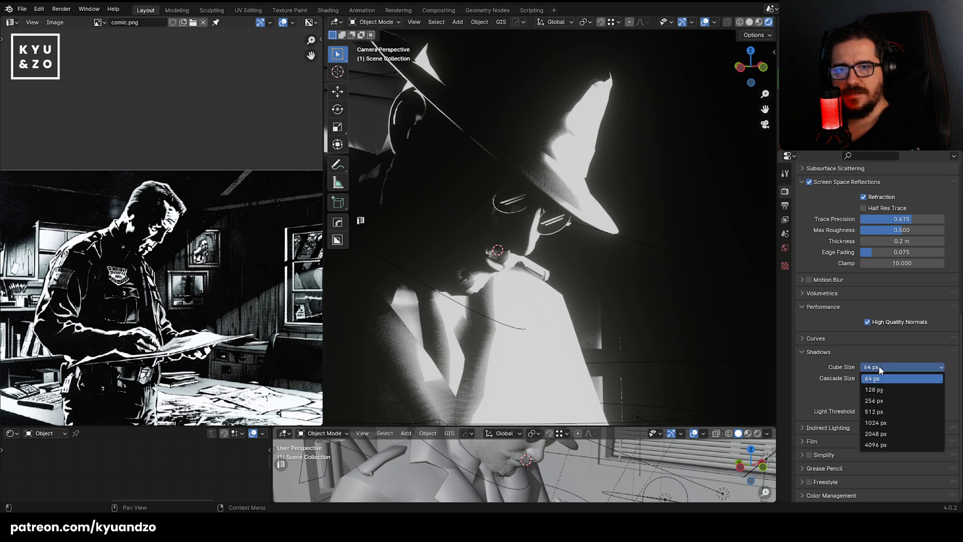
pyautogui.click(877, 433)
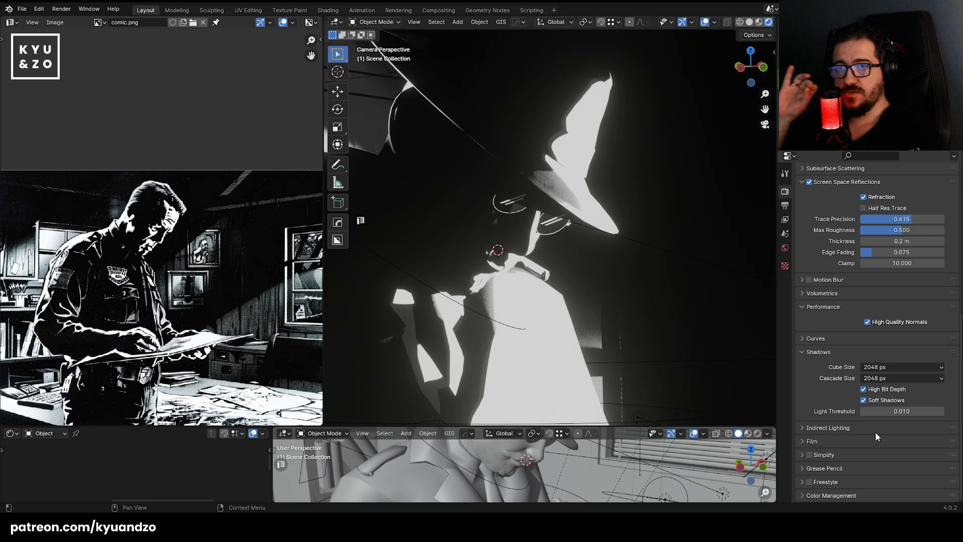
pyautogui.click(894, 367)
pyautogui.click(886, 410)
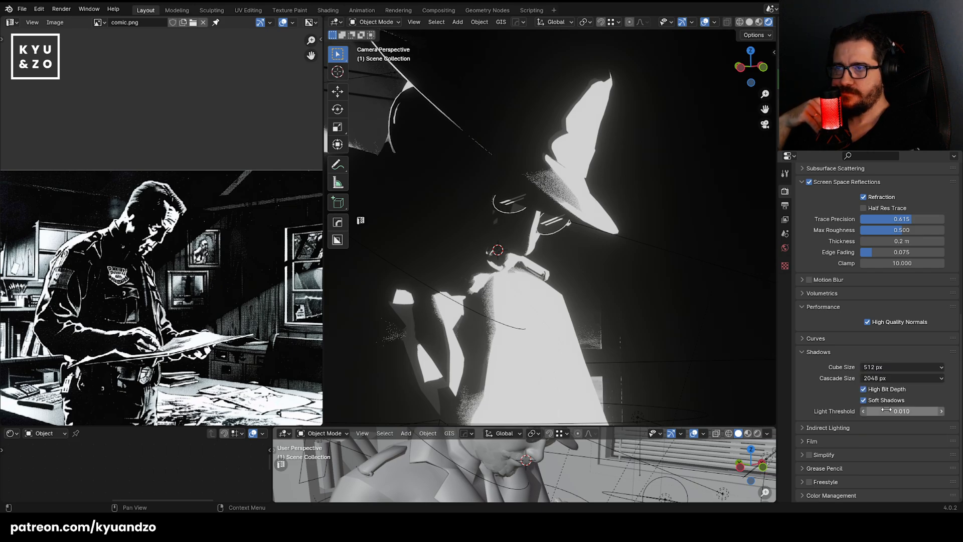
pyautogui.click(897, 366)
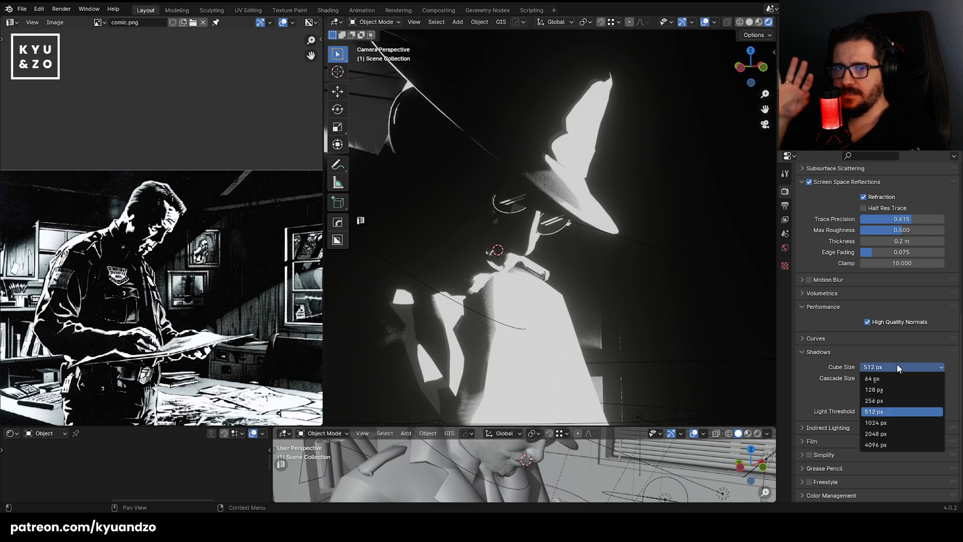
pyautogui.click(890, 396)
pyautogui.scroll(-3, 597, 261)
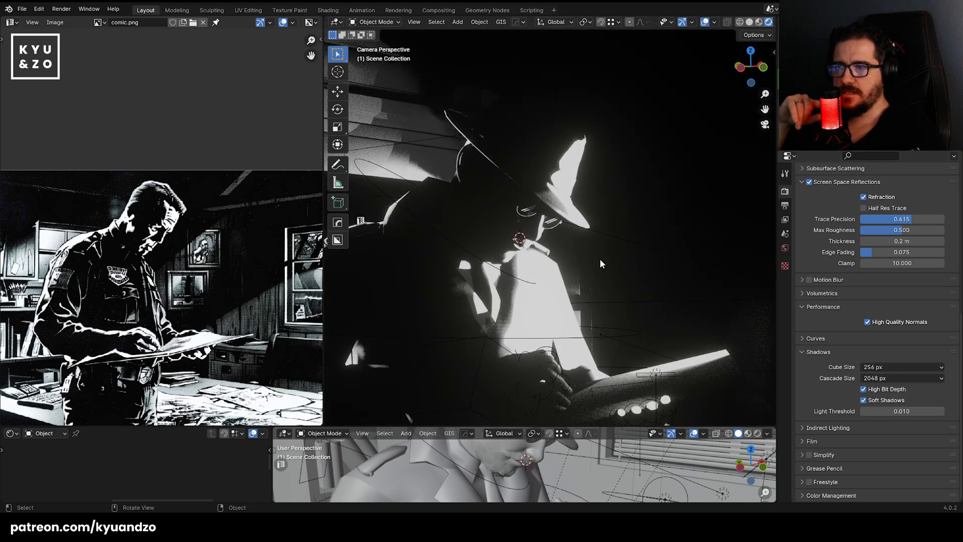
pyautogui.scroll(-5, 601, 259)
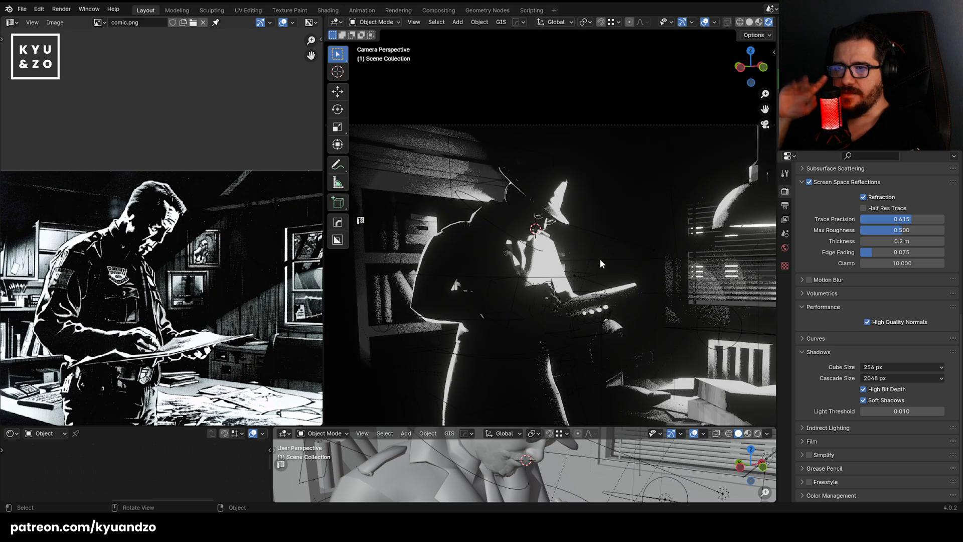
pyautogui.scroll(5, 600, 260)
# Set the shadow cube size to 128 px and save the file.
pyautogui.click(893, 368)
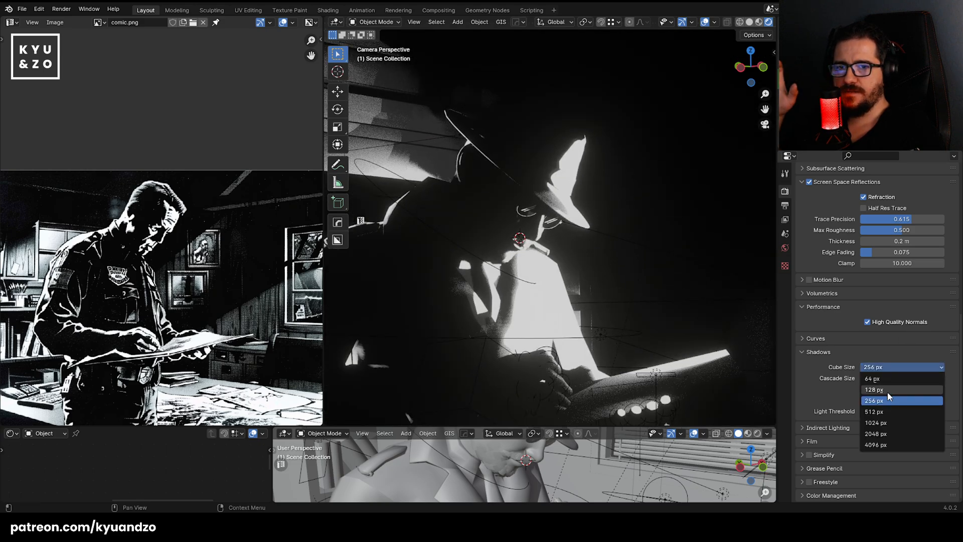
pyautogui.click(887, 390)
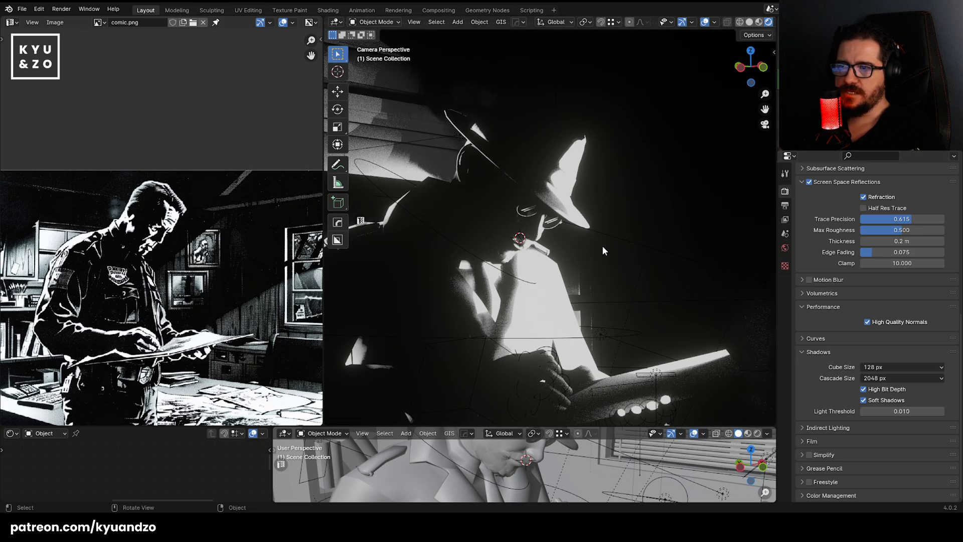
pyautogui.scroll(-5, 605, 250)
pyautogui.keyDown('shift'); pyautogui.moveTo(637, 239); pyautogui.dragTo(561, 197, button='middle'); pyautogui.keyUp('shift')
pyautogui.hotkey('ctrl', 's')
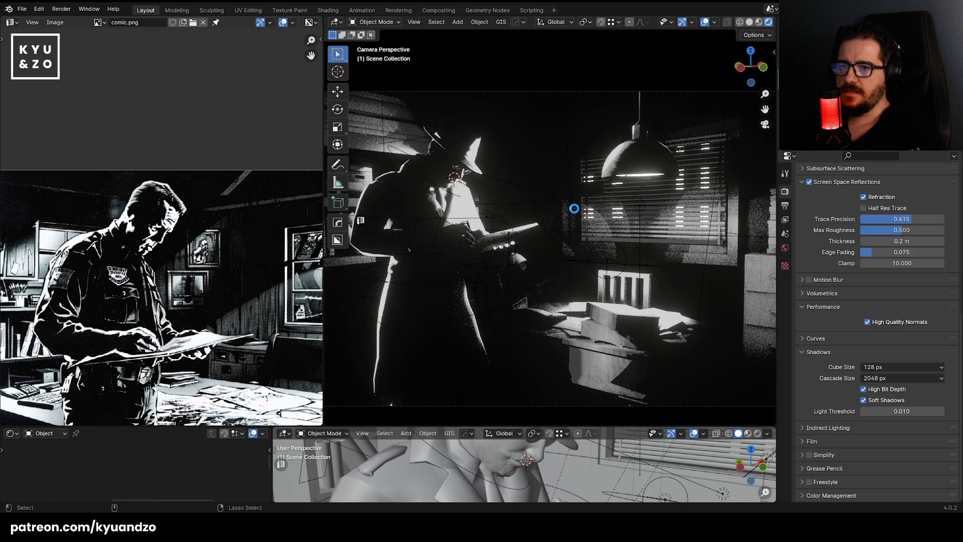
# Select the desk and examine the light and shadow falling on its front in the camera view.
pyautogui.keyDown('shift'); pyautogui.moveTo(511, 365); pyautogui.dragTo(431, 316, button='middle'); pyautogui.keyUp('shift')
pyautogui.click(516, 326)
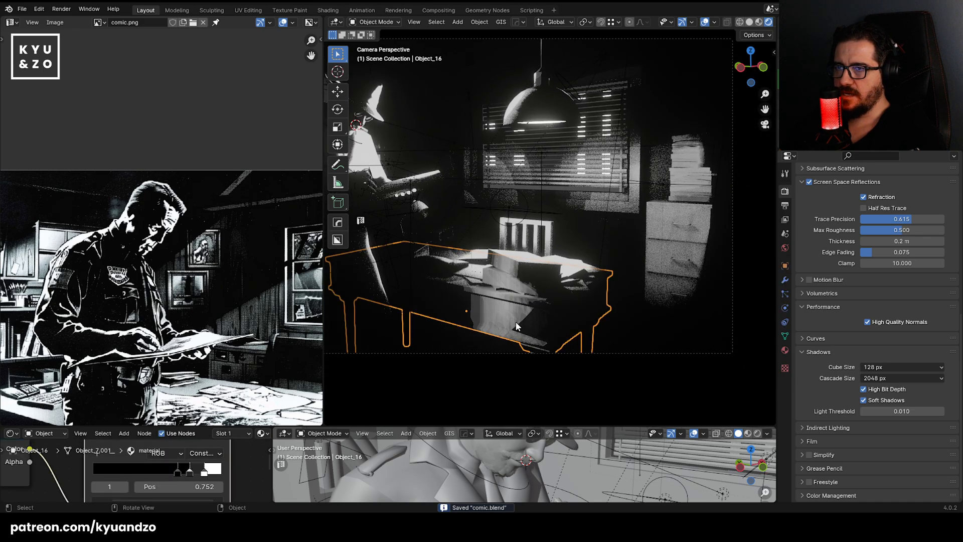
pyautogui.scroll(5, 451, 321)
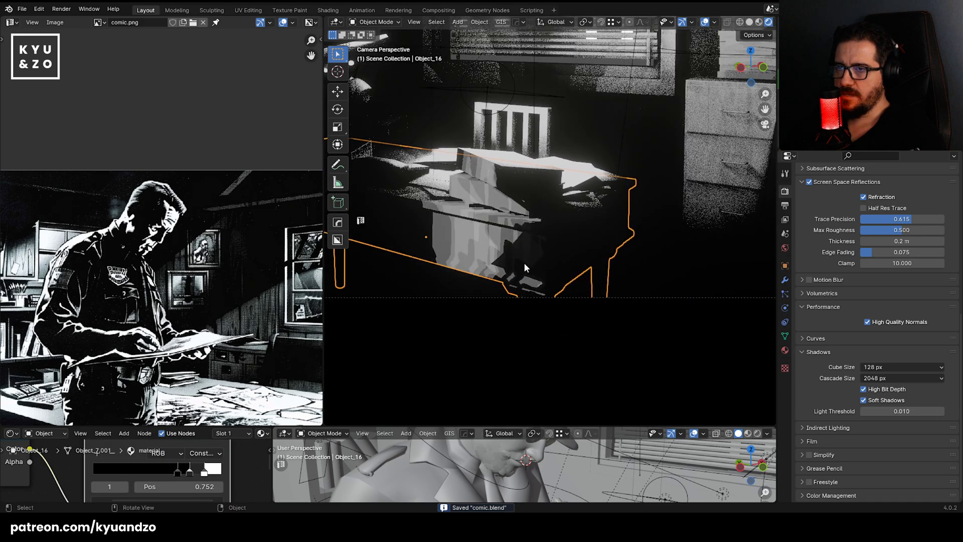
pyautogui.scroll(-8, 539, 472)
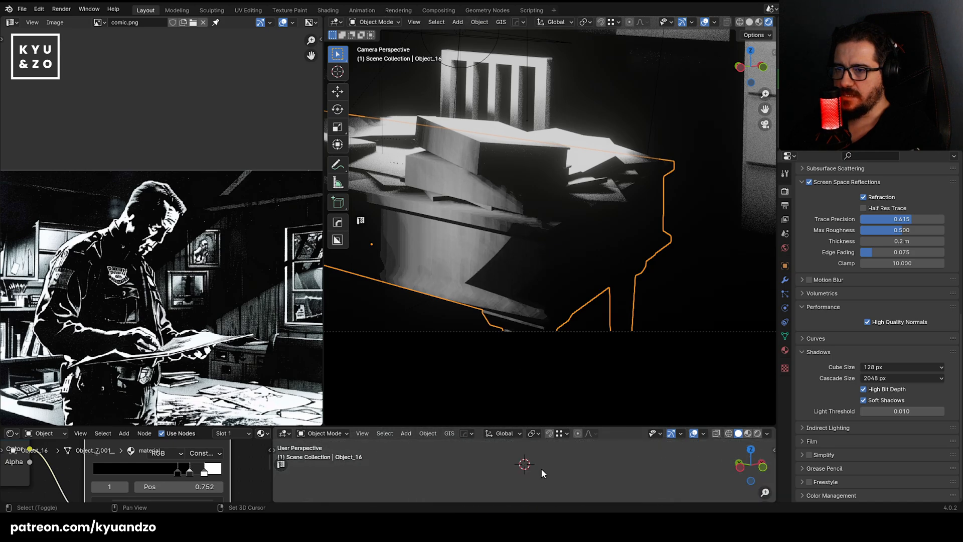
# Frame the figure's armature in the solid-shaded viewport and enlarge that viewport.
pyautogui.scroll(6, 540, 472)
pyautogui.keyDown('shift'); pyautogui.moveTo(536, 472); pyautogui.dragTo(499, 486, button='middle'); pyautogui.keyUp('shift')
pyautogui.click(501, 489)
pyautogui.press('KP_Decimal')
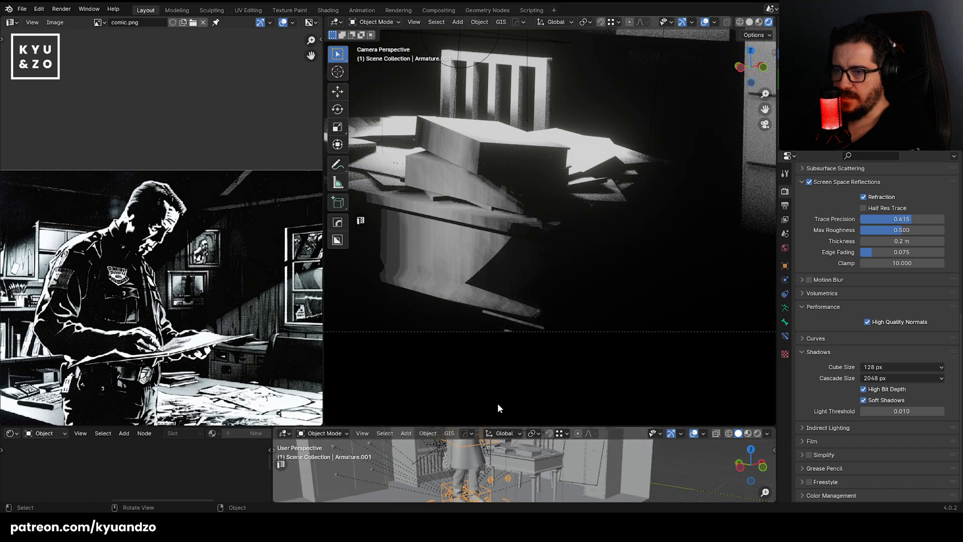
pyautogui.moveTo(501, 418); pyautogui.dragTo(501, 293)
pyautogui.scroll(5, 485, 443)
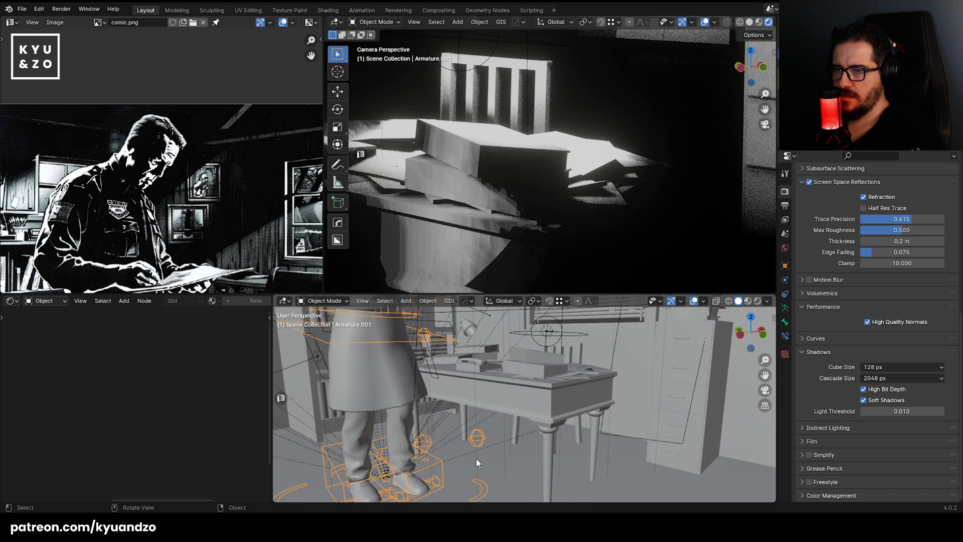
# Test-move the area light near the figure and the point light under the lamp, checking their effect on the desk.
pyautogui.click(476, 458)
pyautogui.moveTo(489, 440); pyautogui.dragTo(492, 418, button='middle')
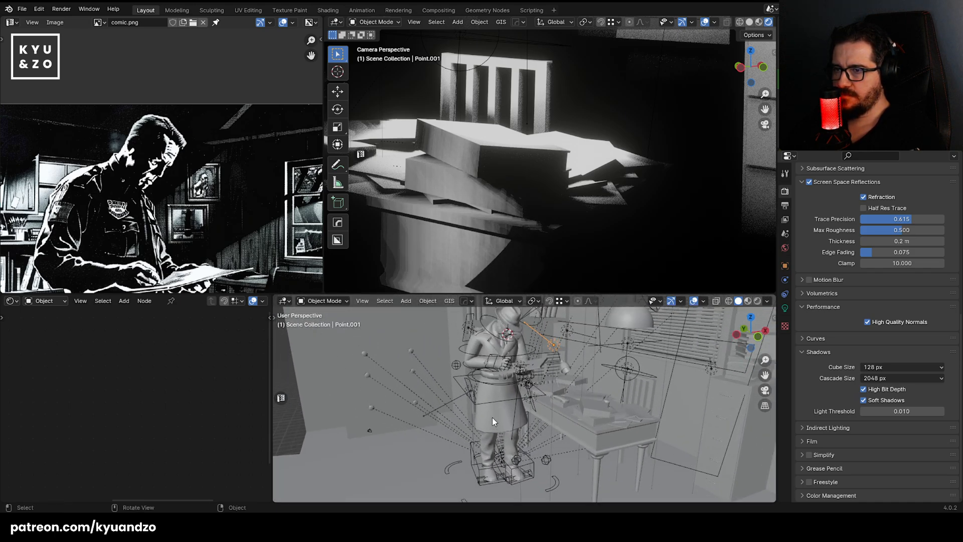
pyautogui.click(463, 395)
pyautogui.click(470, 392)
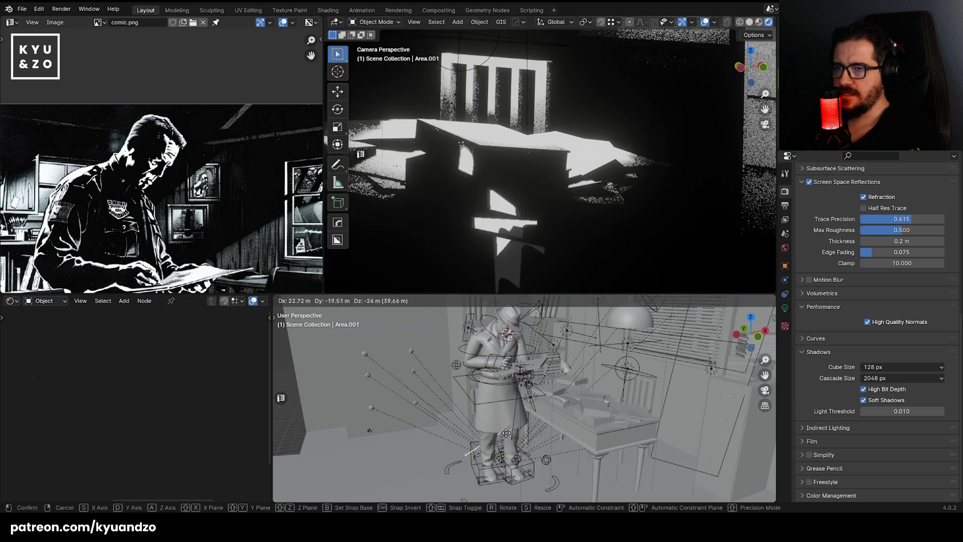
pyautogui.click(623, 380)
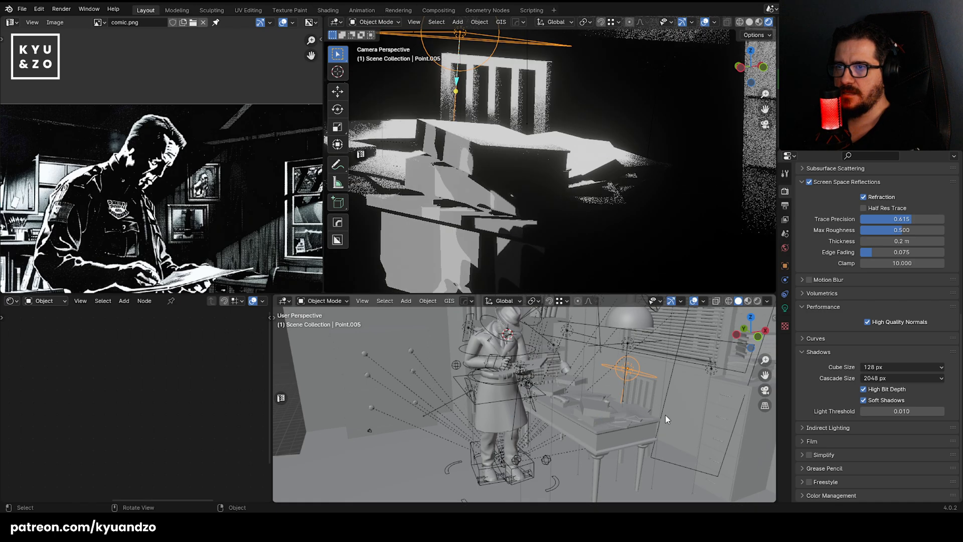
pyautogui.press('g')
pyautogui.rightClick(370, 371)
pyautogui.scroll(-2, 514, 390)
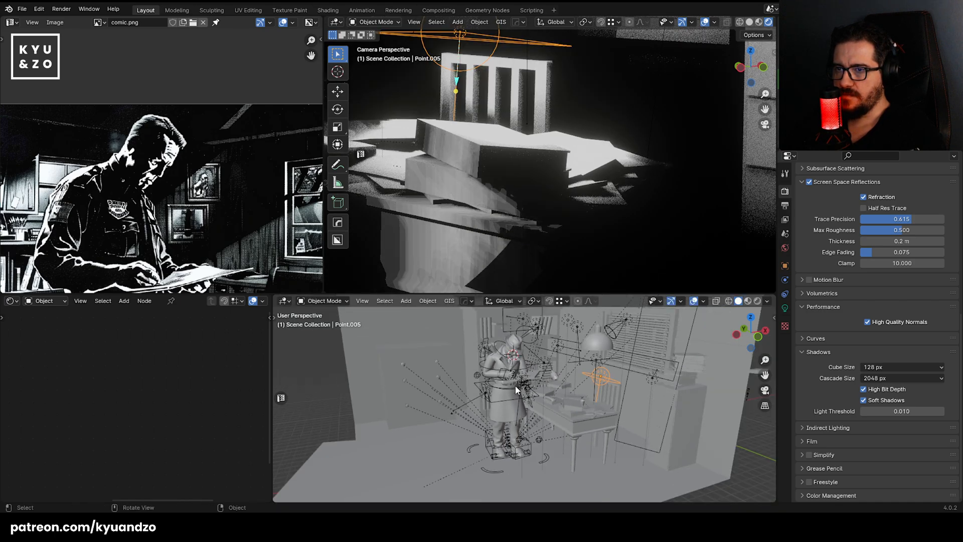
# Test-move the area light in front of the figure's legs and check its effect on the desk's front.
pyautogui.click(540, 362)
pyautogui.moveTo(523, 392); pyautogui.dragTo(532, 386, button='middle')
pyautogui.click(535, 378)
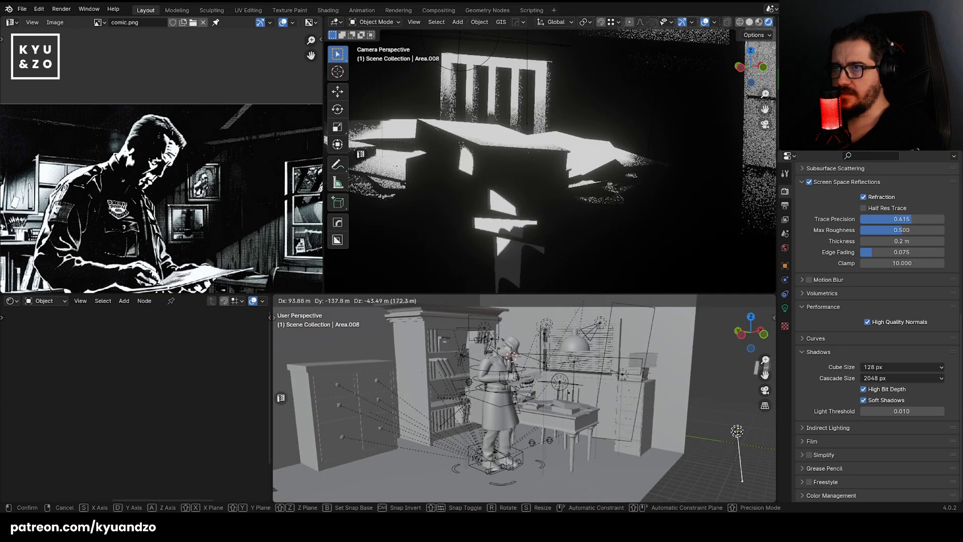
pyautogui.scroll(-3, 587, 402)
pyautogui.moveTo(584, 402); pyautogui.dragTo(539, 449, button='middle')
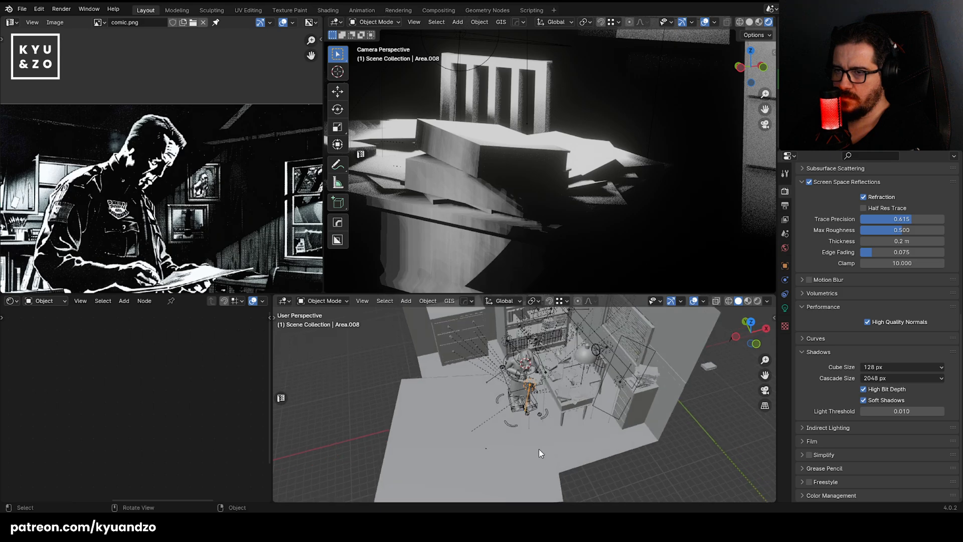
# Try deleting the area light beside the figure's legs and undo the deletion.
pyautogui.scroll(5, 539, 448)
pyautogui.press('x')
pyautogui.click(557, 399)
pyautogui.hotkey('ctrl', 'z')
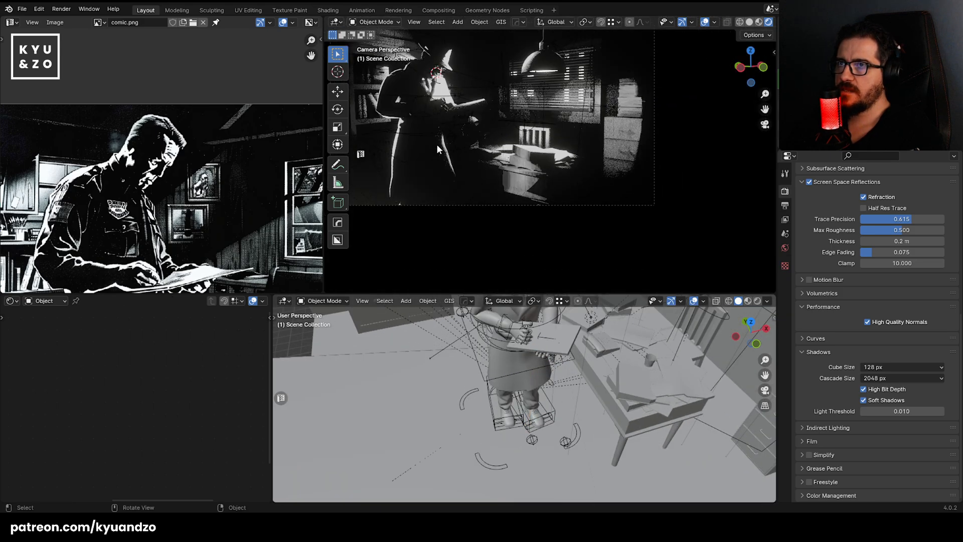
# Examine the desk, window and paper stacks in the camera view and save the file.
pyautogui.scroll(3, 493, 173)
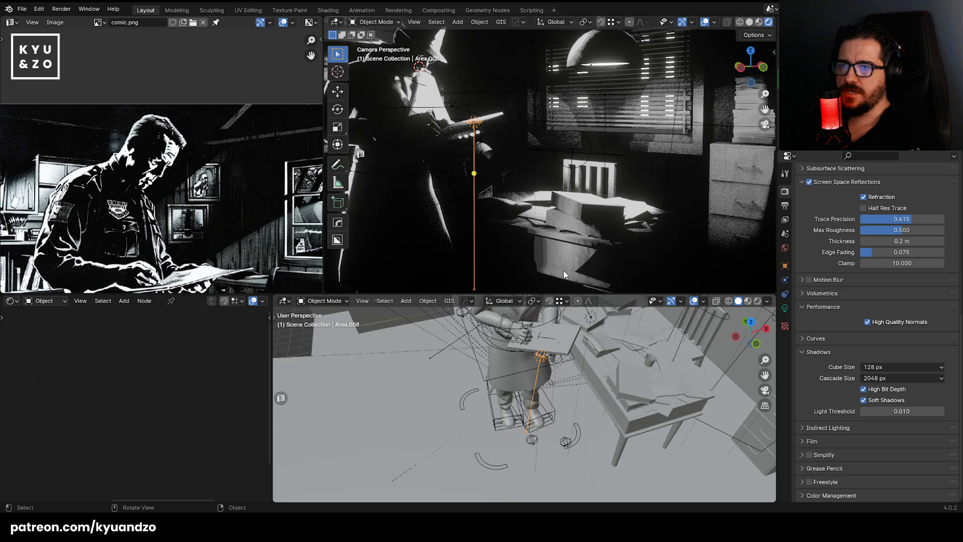
pyautogui.scroll(-3, 561, 226)
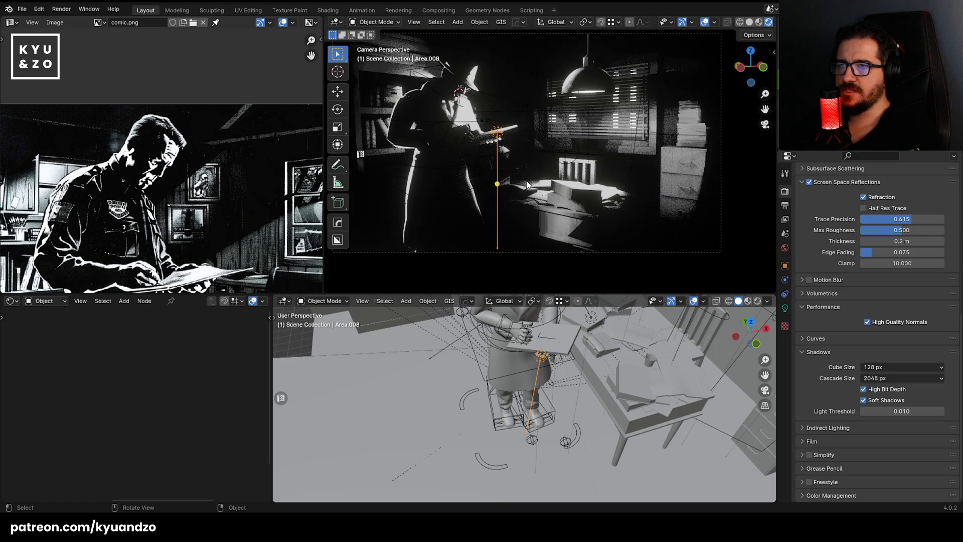
pyautogui.keyDown('shift'); pyautogui.scroll(2, 584, 147); pyautogui.keyUp('shift')
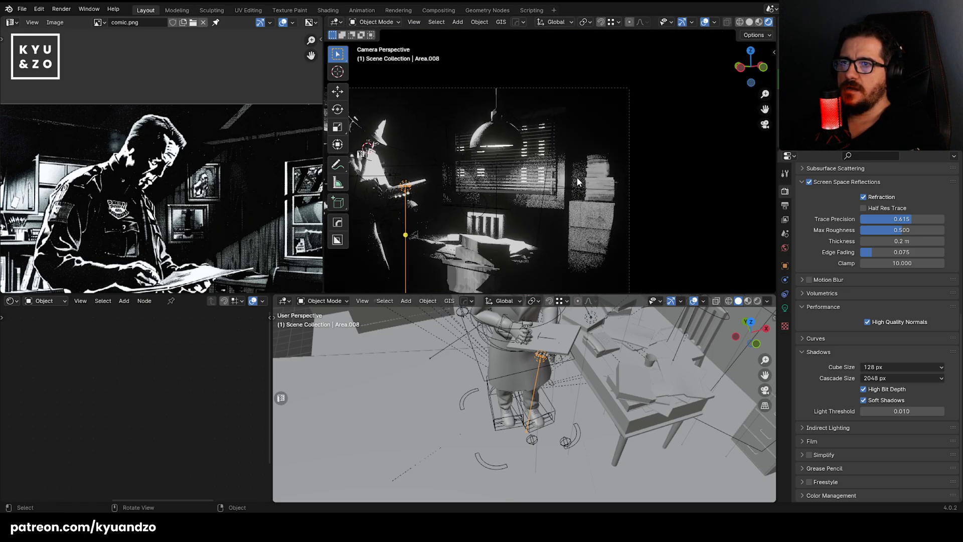
pyautogui.scroll(4, 582, 176)
pyautogui.scroll(-4, 582, 177)
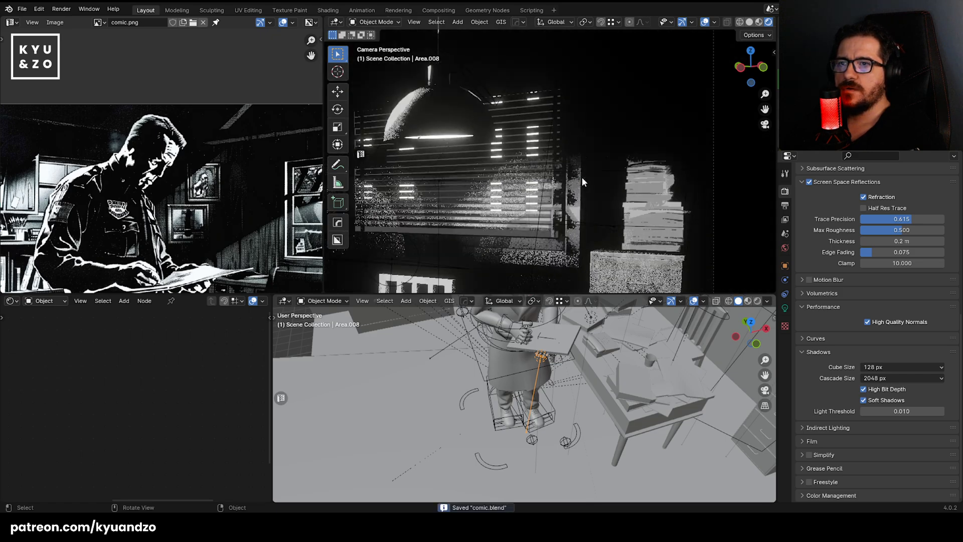
pyautogui.hotkey('ctrl', 's')
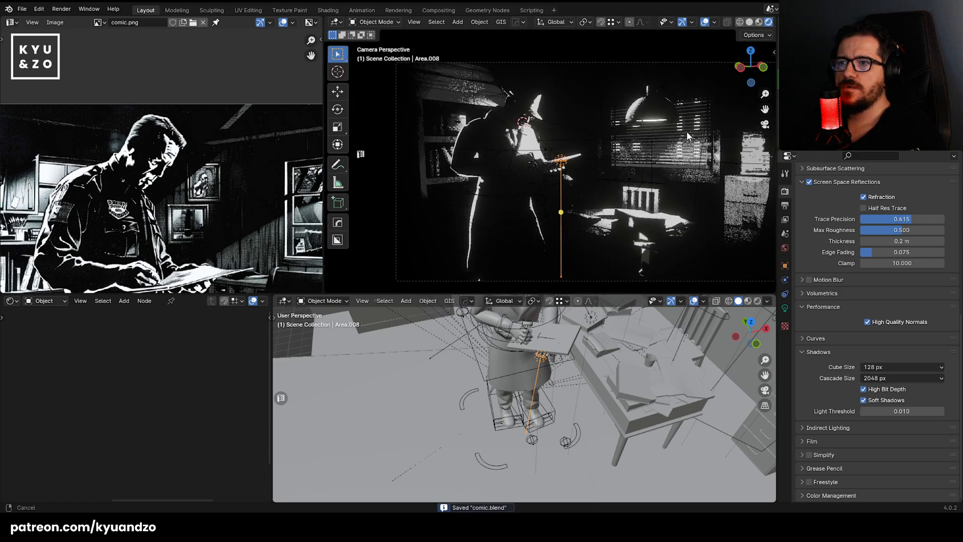
pyautogui.keyDown('shift'); pyautogui.moveTo(689, 135); pyautogui.dragTo(654, 146, button='middle'); pyautogui.keyUp('shift')
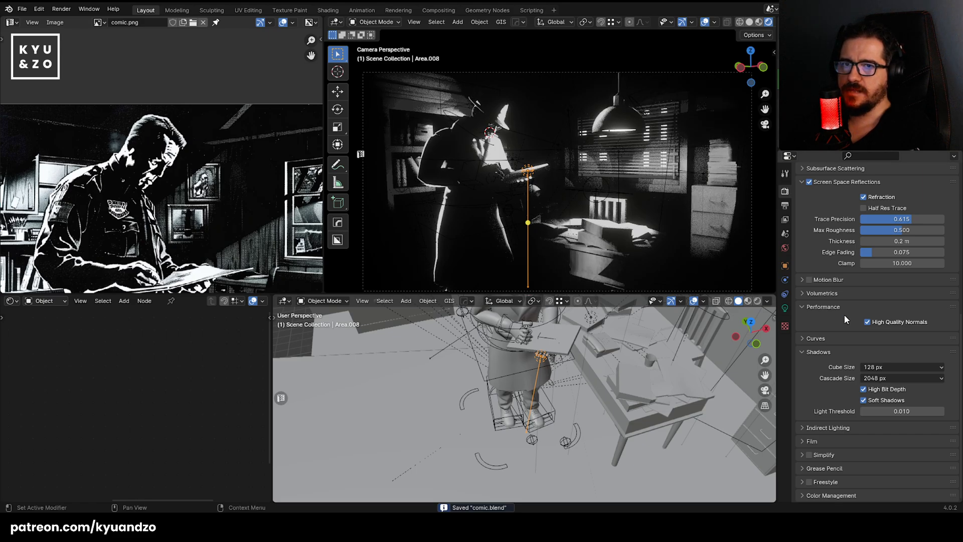
# Set the Eevee render samples to 125 and the bloom threshold to 0.
pyautogui.scroll(12, 813, 224)
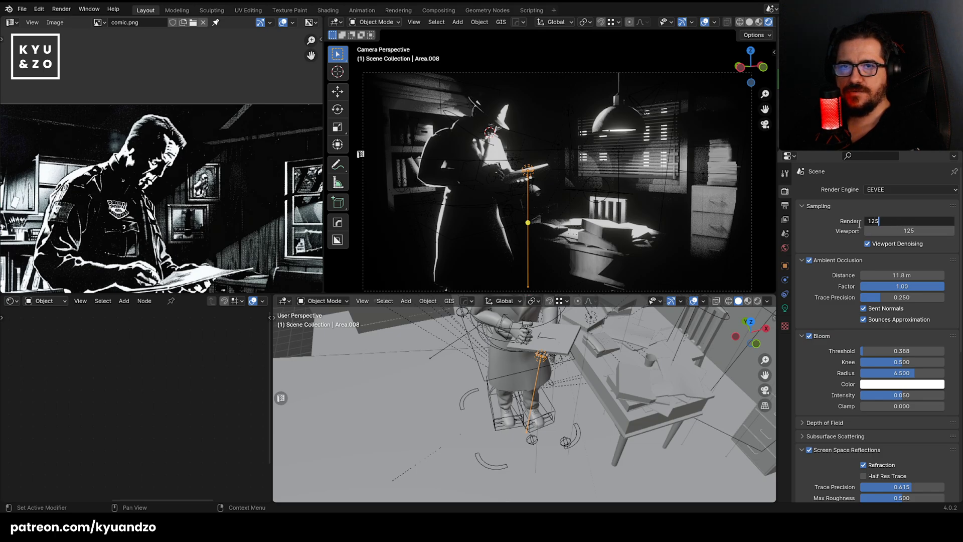
pyautogui.press('Return')
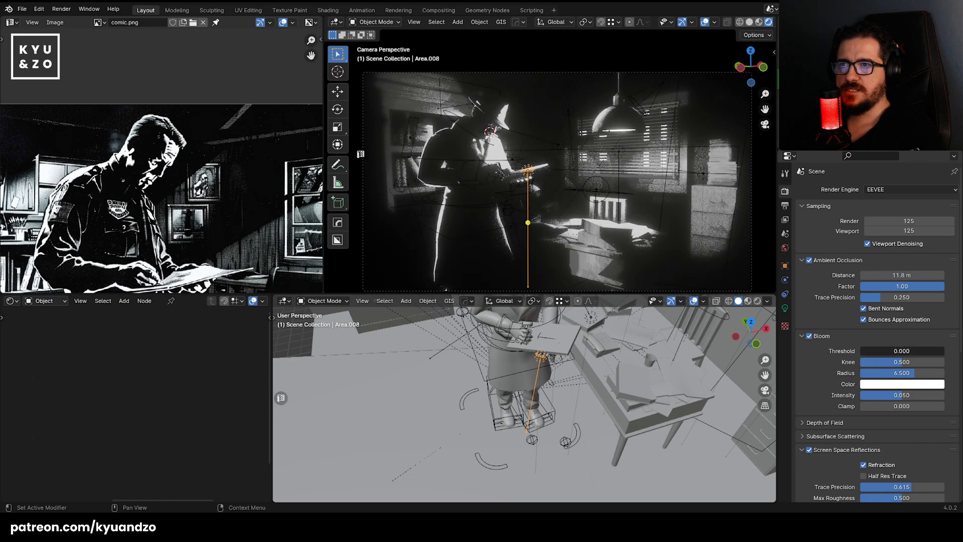
pyautogui.press('BackSpace')
# Hide the overlays in the camera view and enlarge that view at the expense of the reference image and lower editors.
pyautogui.click(474, 185)
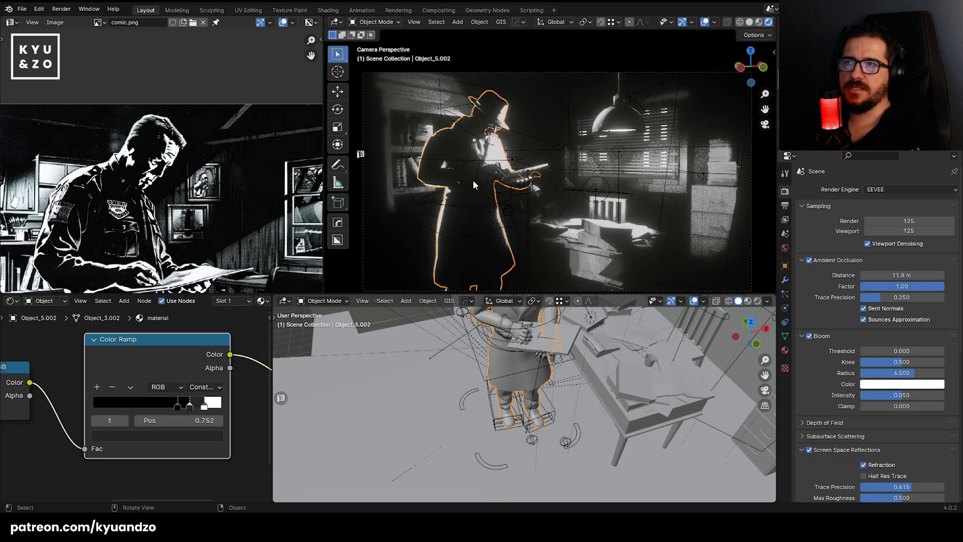
pyautogui.click(705, 22)
pyautogui.moveTo(550, 291); pyautogui.dragTo(551, 439)
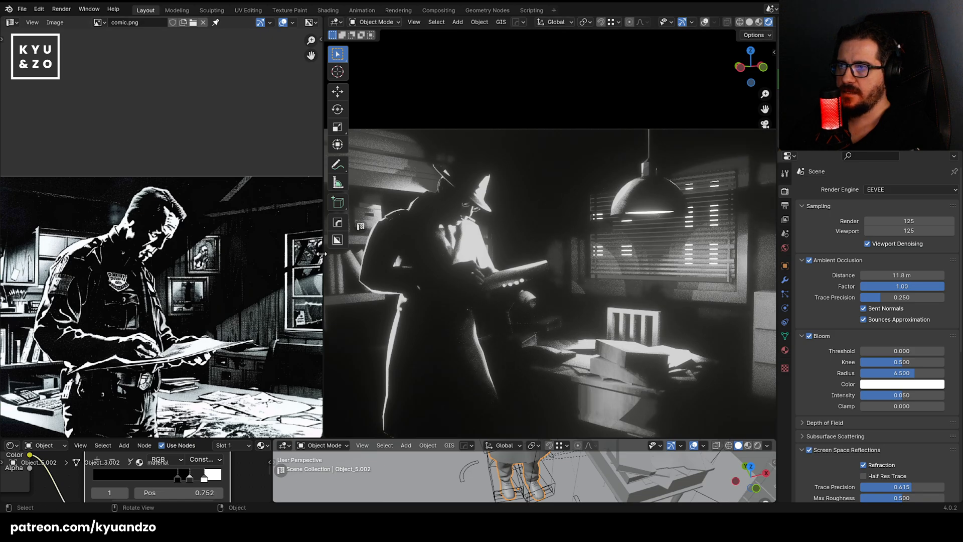
pyautogui.moveTo(324, 255); pyautogui.dragTo(97, 254)
pyautogui.scroll(1, 351, 203)
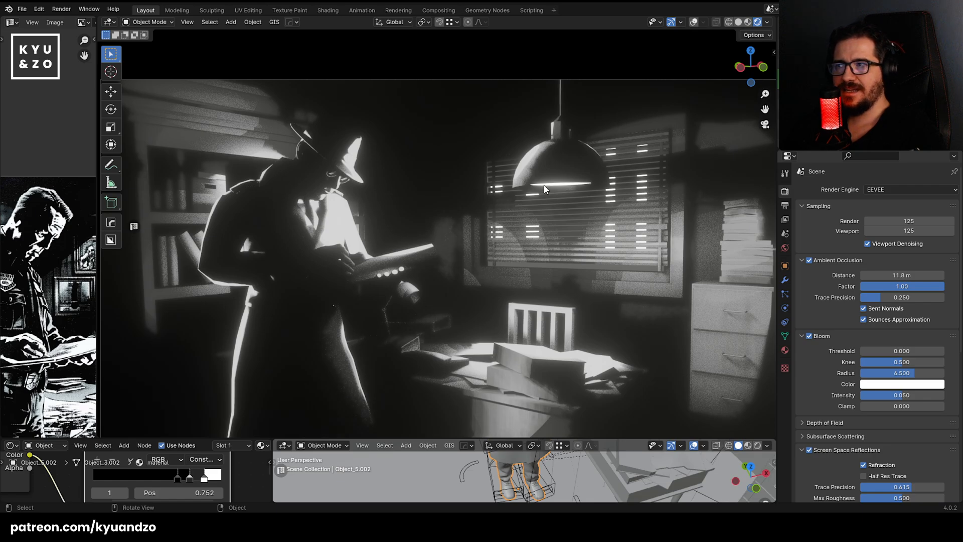
# Try a bloom threshold of 10, undo it, and switch Bloom off and on to compare the glow.
pyautogui.moveTo(885, 352); pyautogui.dragTo(953, 351)
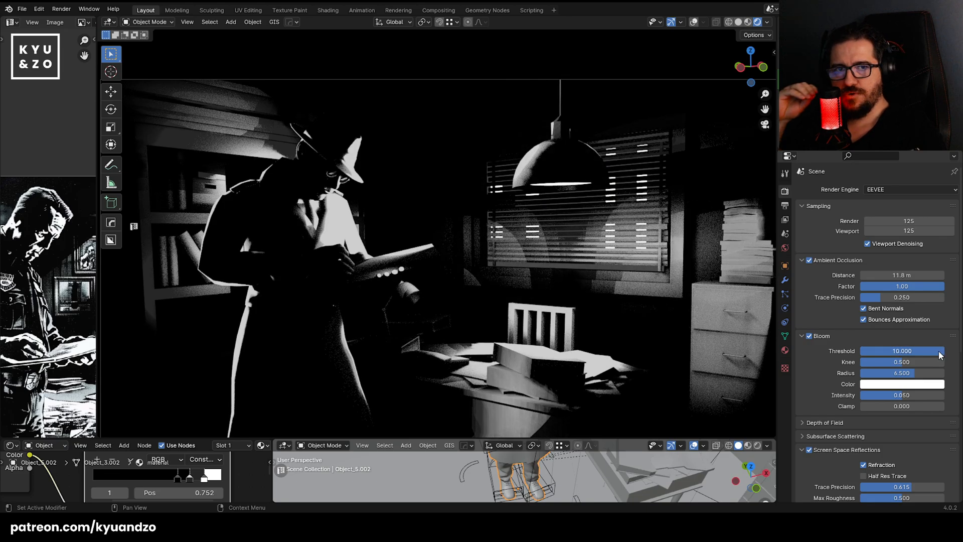
pyautogui.hotkey('ctrl', 'z')
pyautogui.click(809, 336)
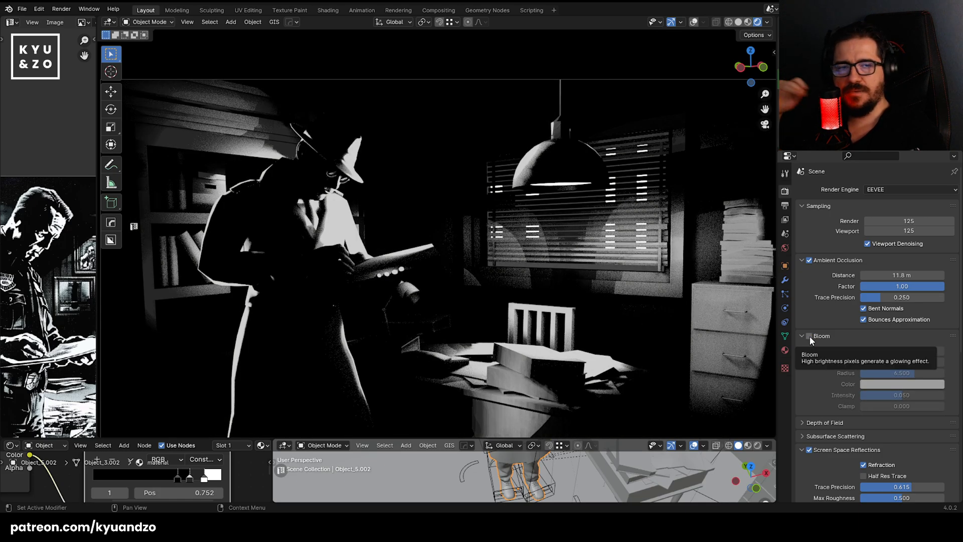
pyautogui.click(809, 336)
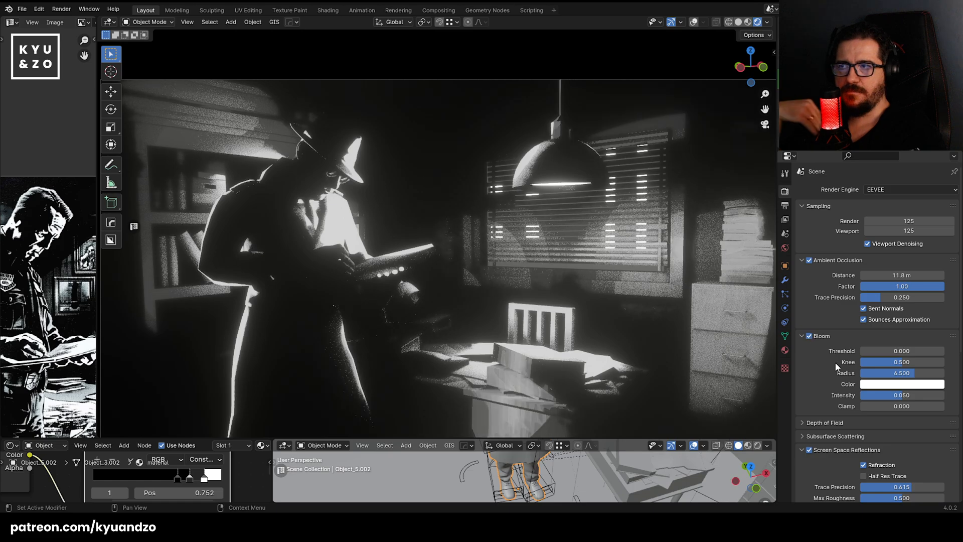
# Set the bloom threshold to 0.353 and check the glow around the figure and lamp.
pyautogui.moveTo(913, 351); pyautogui.dragTo(911, 351)
pyautogui.scroll(-3, 560, 276)
pyautogui.scroll(5, 560, 276)
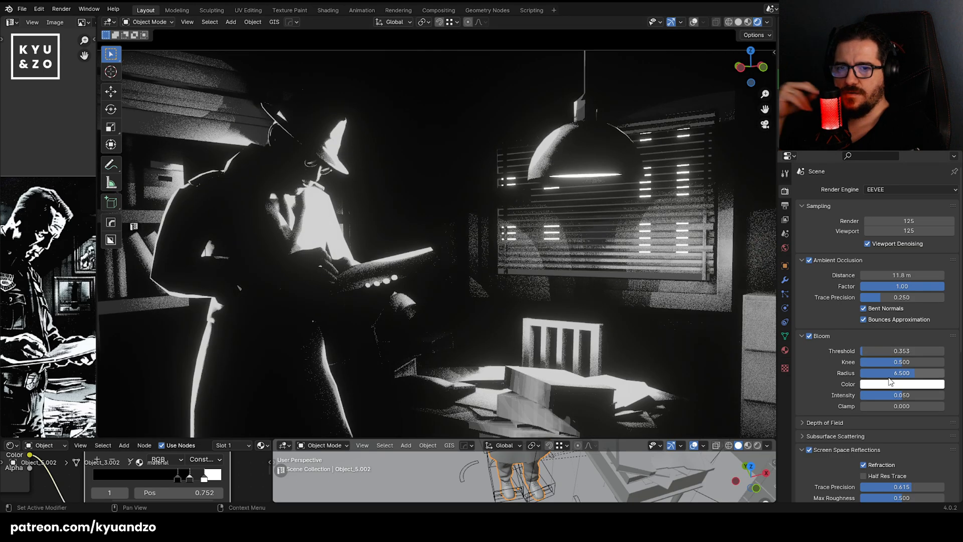
pyautogui.scroll(-3, 832, 363)
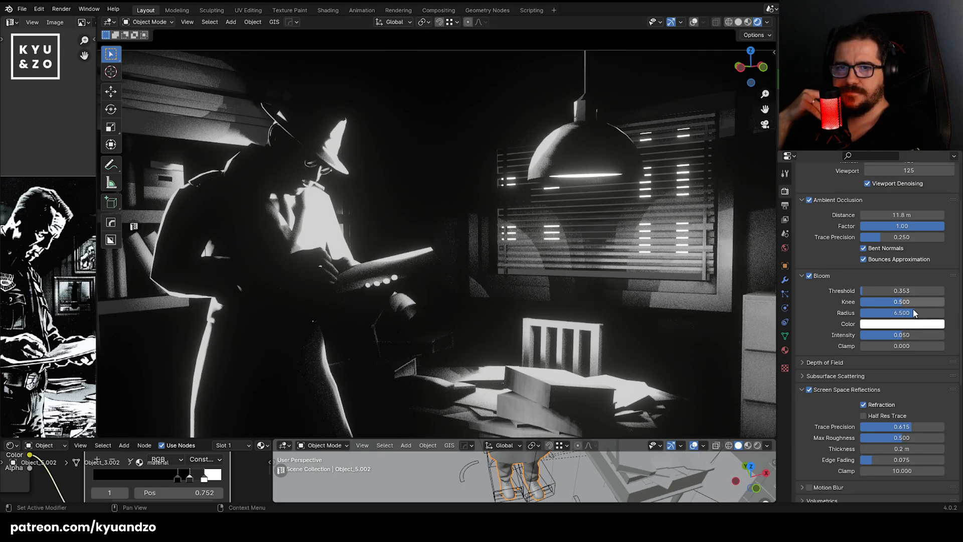
# Select the scene camera and enable its depth of field.
pyautogui.scroll(-3, 827, 334)
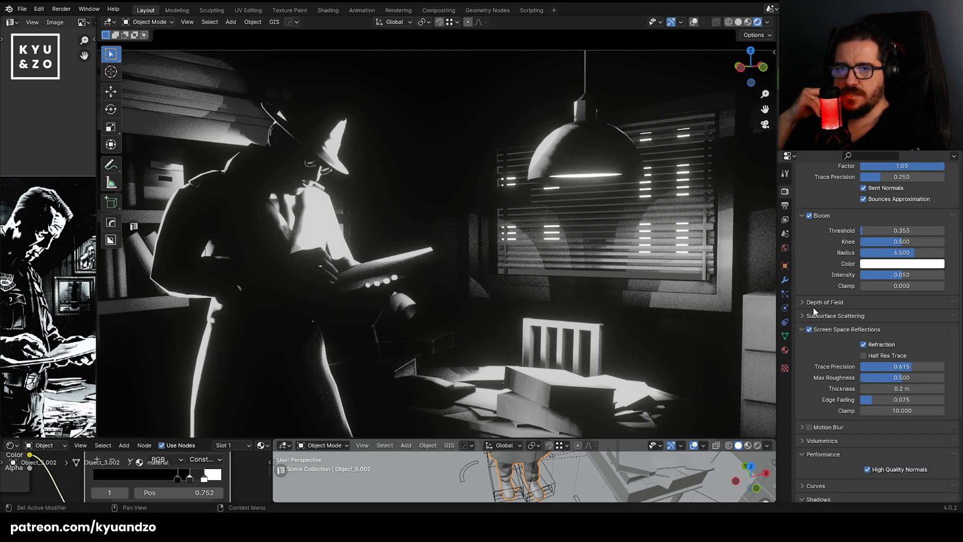
pyautogui.click(813, 304)
pyautogui.click(808, 300)
pyautogui.scroll(6, 811, 286)
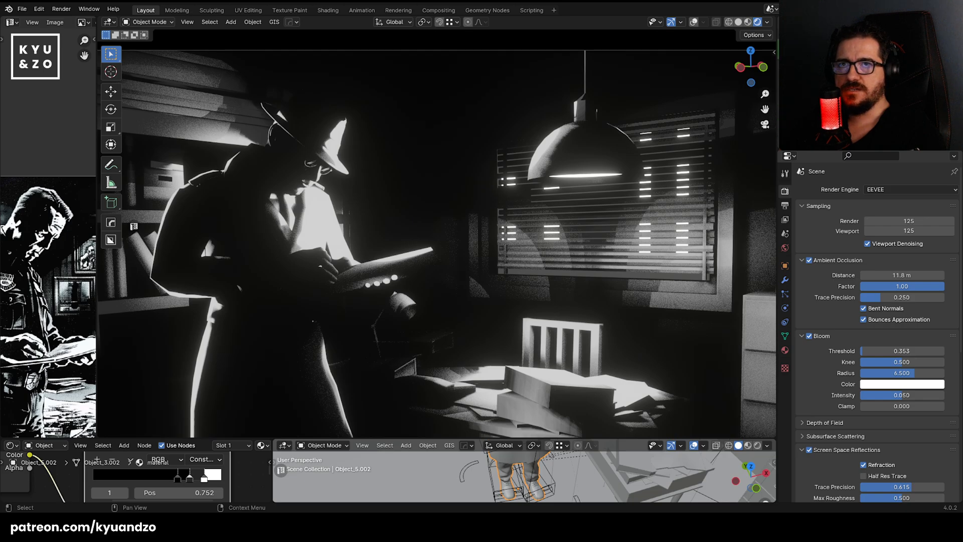
pyautogui.click(822, 86)
pyautogui.click(785, 309)
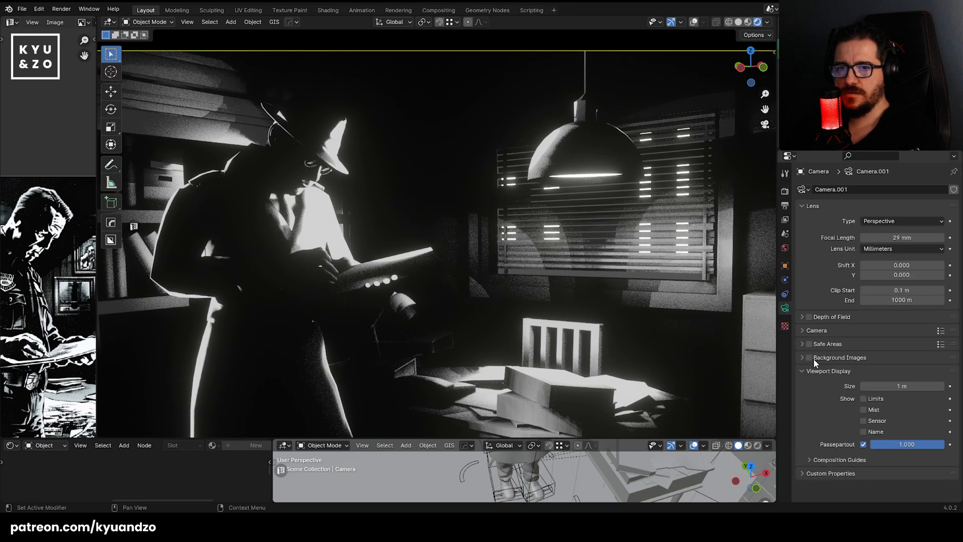
pyautogui.click(809, 316)
pyautogui.click(830, 316)
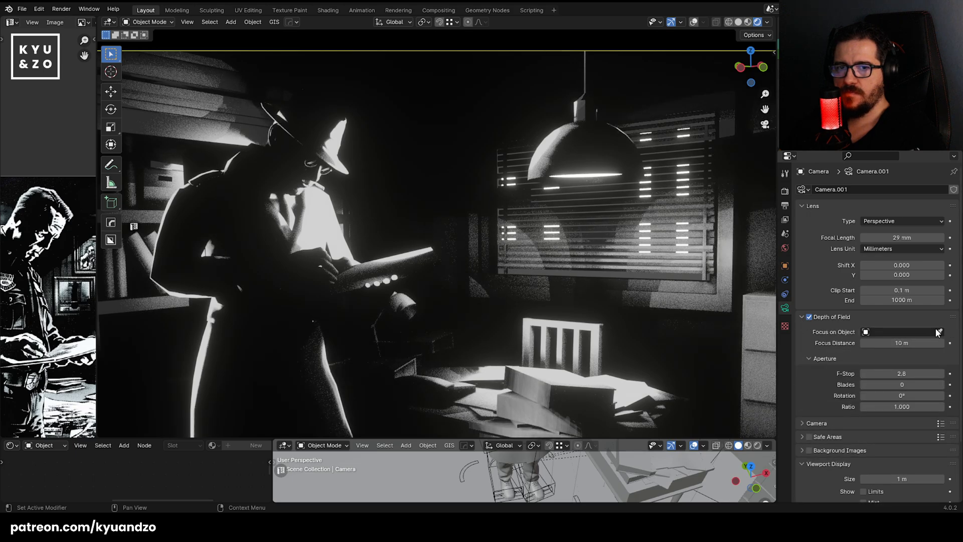
# Try focusing the camera on the detective figure with F-Stop 0.6, at a 17 m distance, and on the hanging lamp.
pyautogui.click(226, 248)
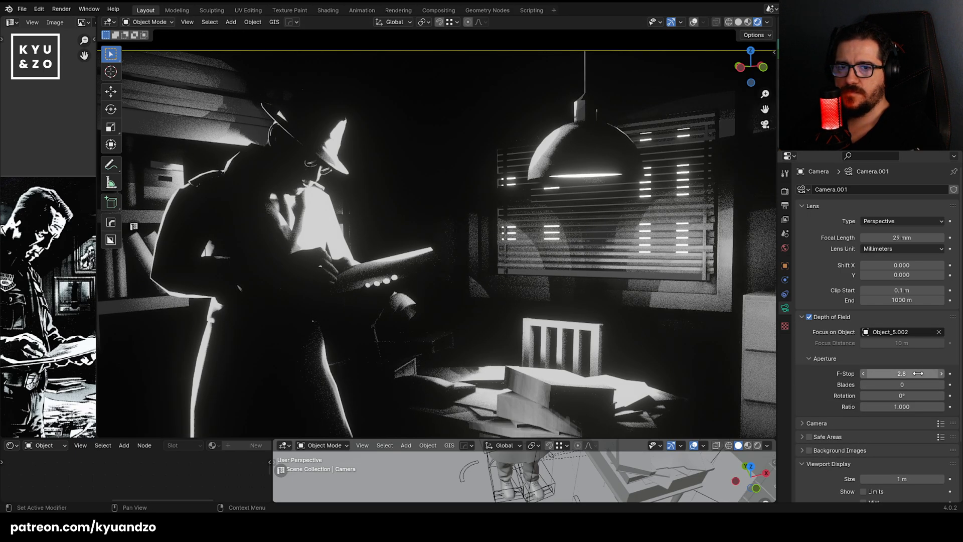
pyautogui.moveTo(914, 373)
pyautogui.mouseDown()
pyautogui.moveTo(885, 373)
pyautogui.moveTo(909, 373)
pyautogui.mouseUp()
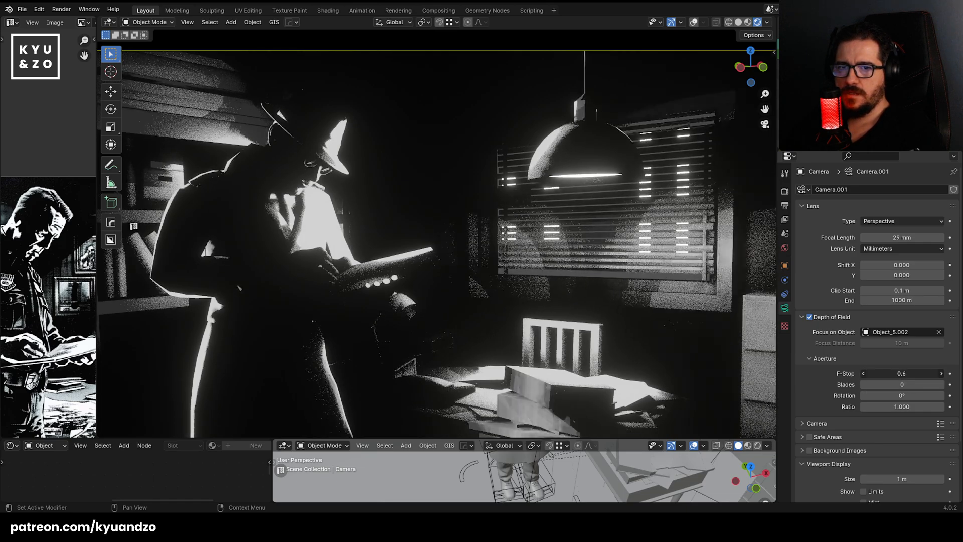
pyautogui.click(938, 332)
pyautogui.moveTo(934, 343); pyautogui.dragTo(887, 343)
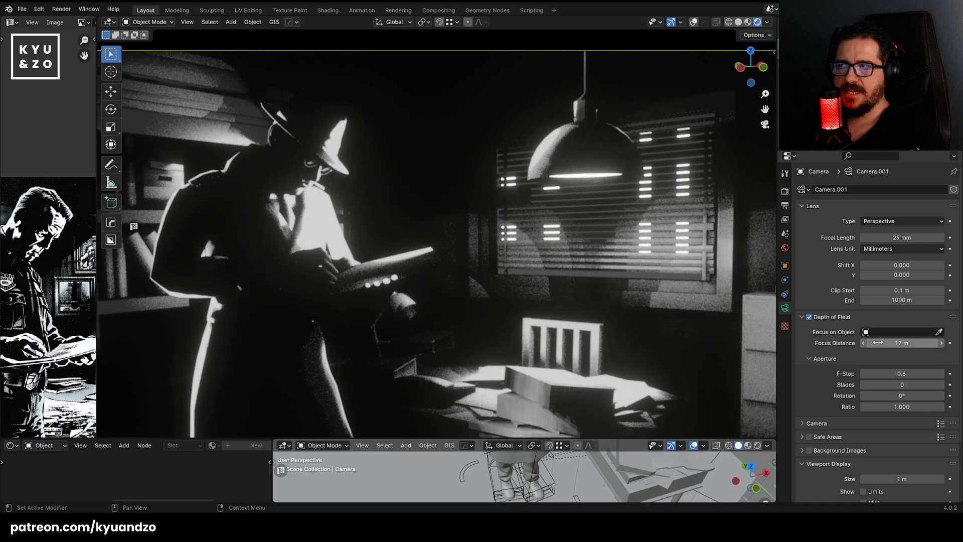
pyautogui.click(544, 147)
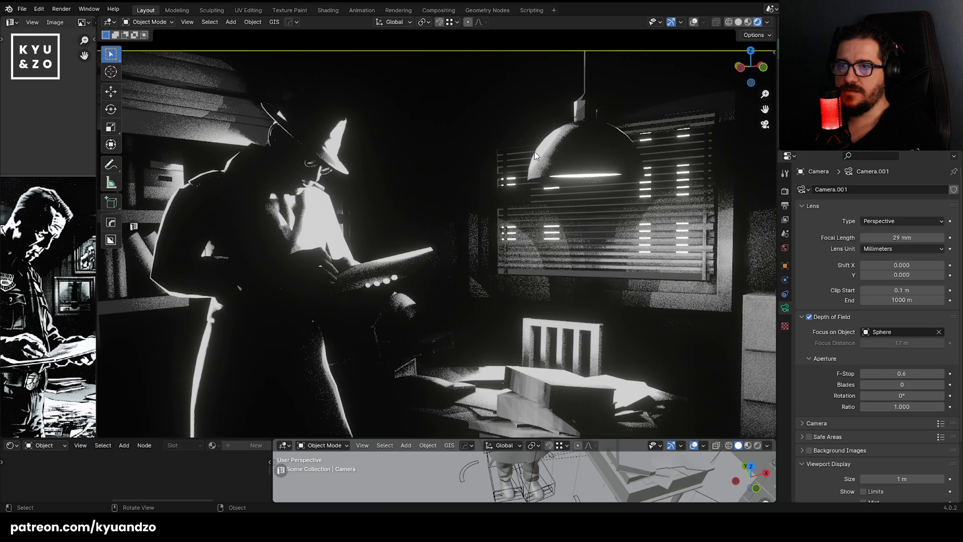
pyautogui.click(939, 331)
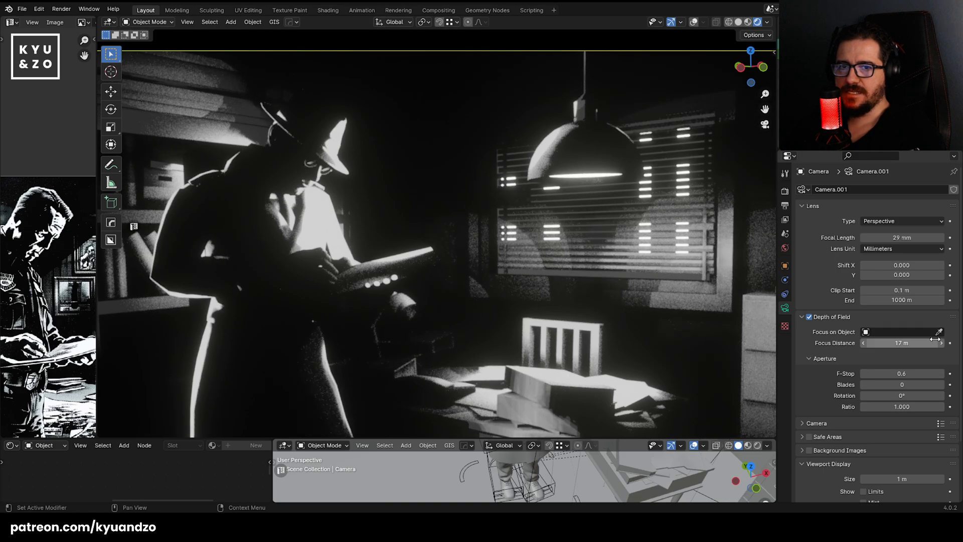
# Refocus the camera on the detective figure and try F-Stops 128 and 0.1 with 16 blades and an aperture ratio of 1.495.
pyautogui.click(309, 248)
pyautogui.doubleClick(901, 373)
pyautogui.write('128')
pyautogui.press('Return')
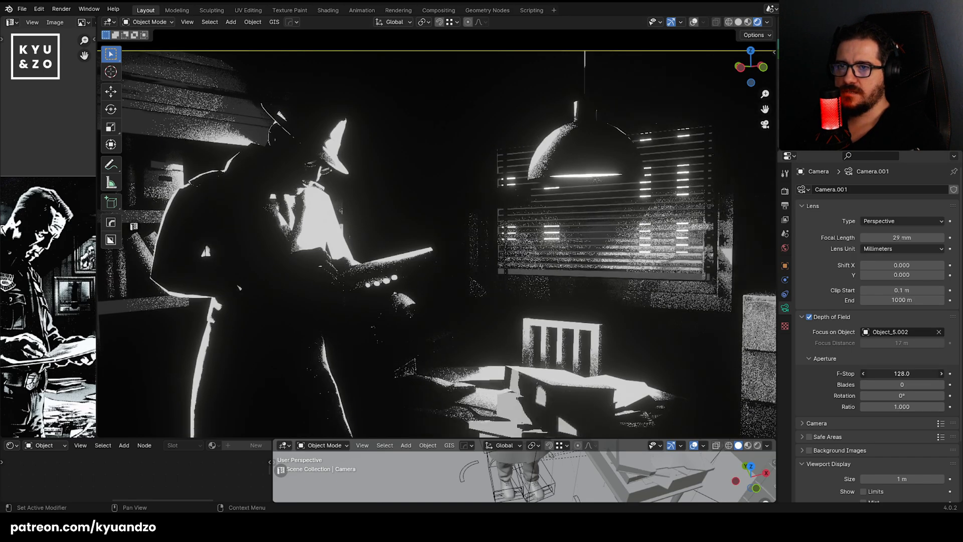
pyautogui.moveTo(903, 407); pyautogui.dragTo(953, 407)
pyautogui.moveTo(903, 385); pyautogui.dragTo(932, 385)
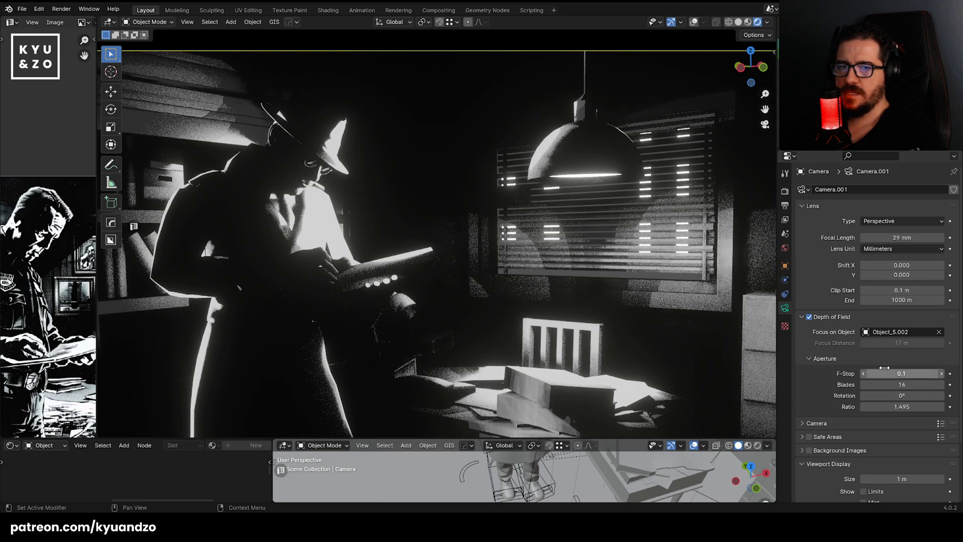
# Clear the camera's focus object, try a 32 m focus distance, and check the blur on the figure and window.
pyautogui.click(939, 332)
pyautogui.moveTo(918, 343)
pyautogui.mouseDown()
pyautogui.moveTo(872, 343)
pyautogui.moveTo(932, 343)
pyautogui.moveTo(918, 343)
pyautogui.mouseUp()
pyautogui.scroll(-2, 473, 236)
pyautogui.scroll(2, 476, 236)
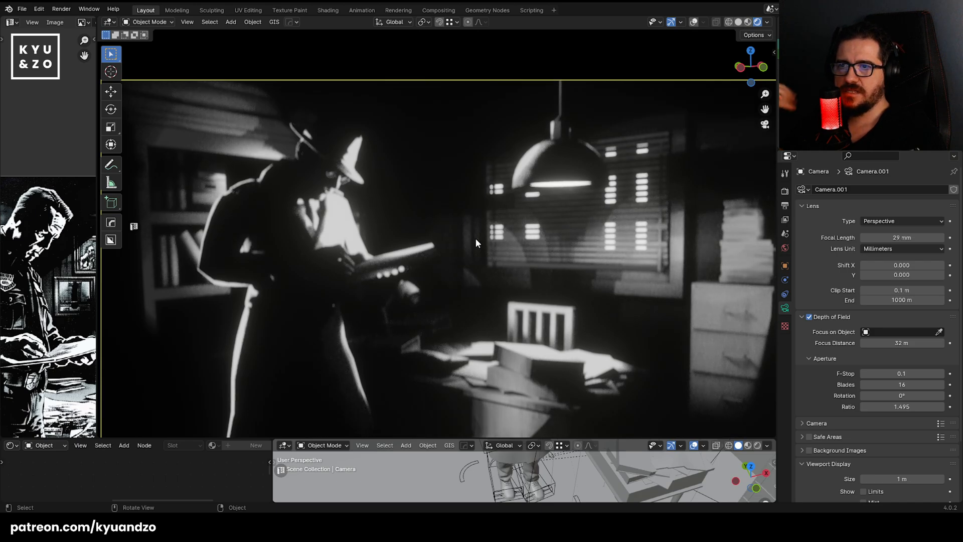
pyautogui.scroll(3, 635, 236)
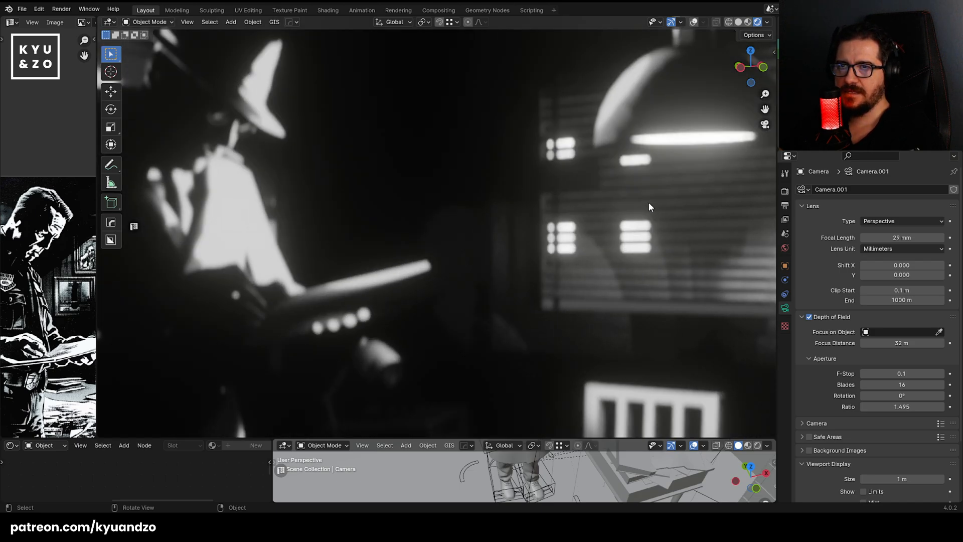
pyautogui.scroll(-3, 648, 203)
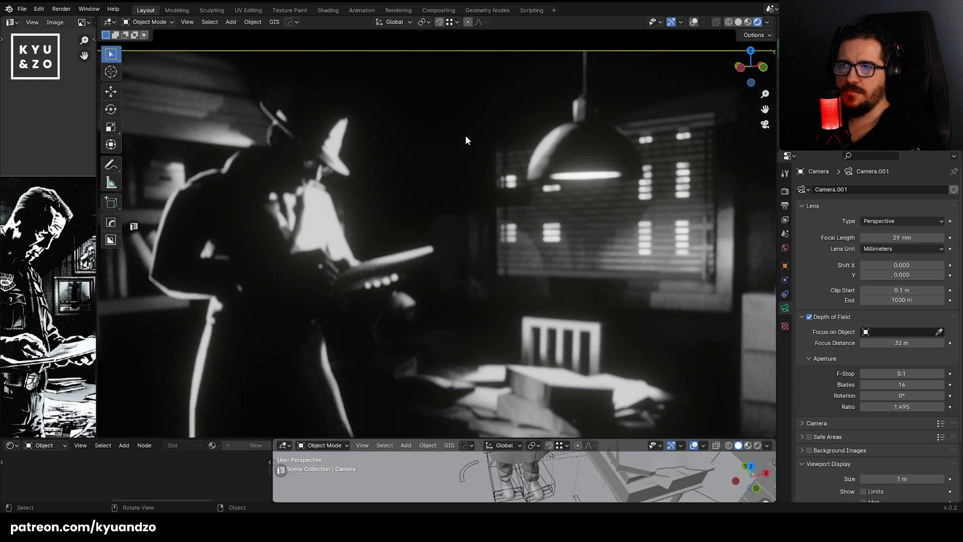
# Disable the camera's depth of field and examine the figure and room in the camera view.
pyautogui.click(816, 318)
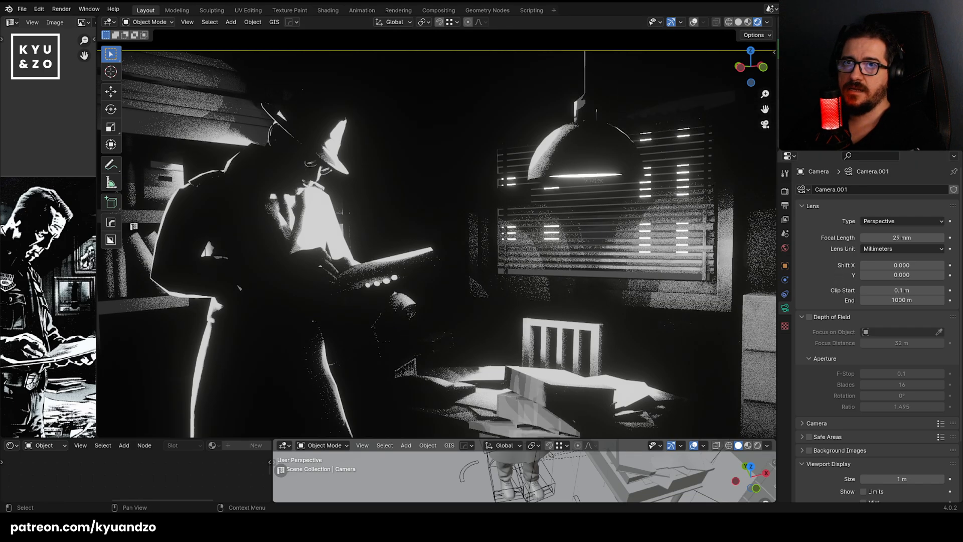
pyautogui.scroll(-3, 368, 216)
pyautogui.scroll(3, 368, 216)
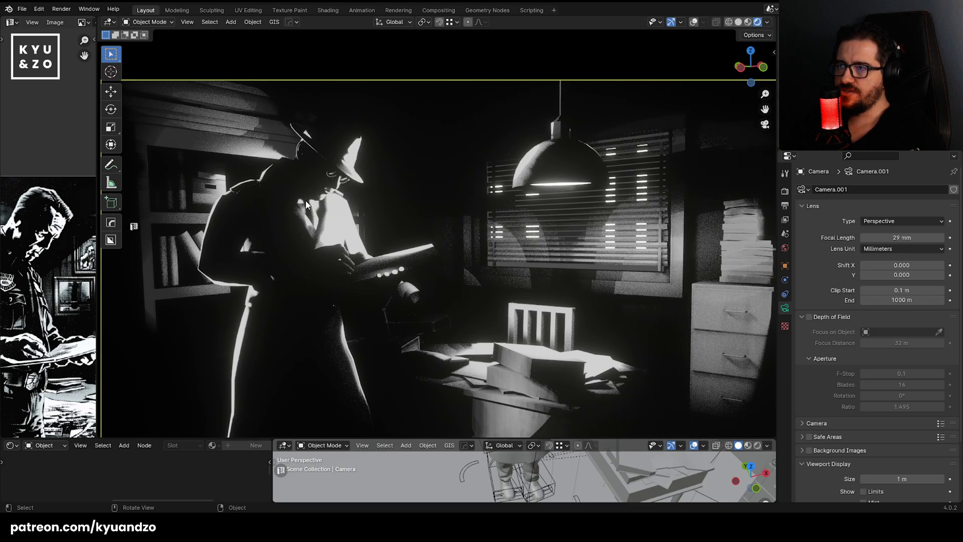
pyautogui.scroll(-3, 332, 235)
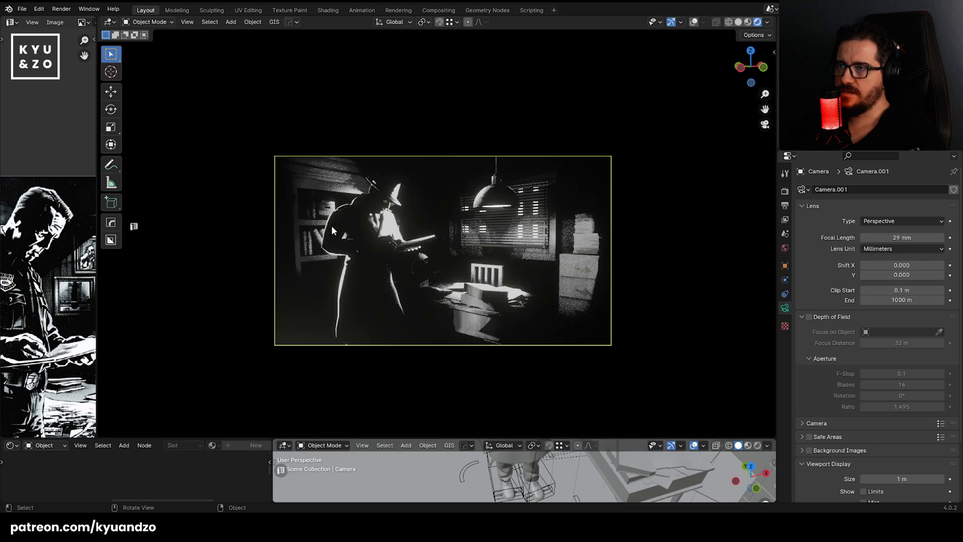
pyautogui.scroll(5, 326, 216)
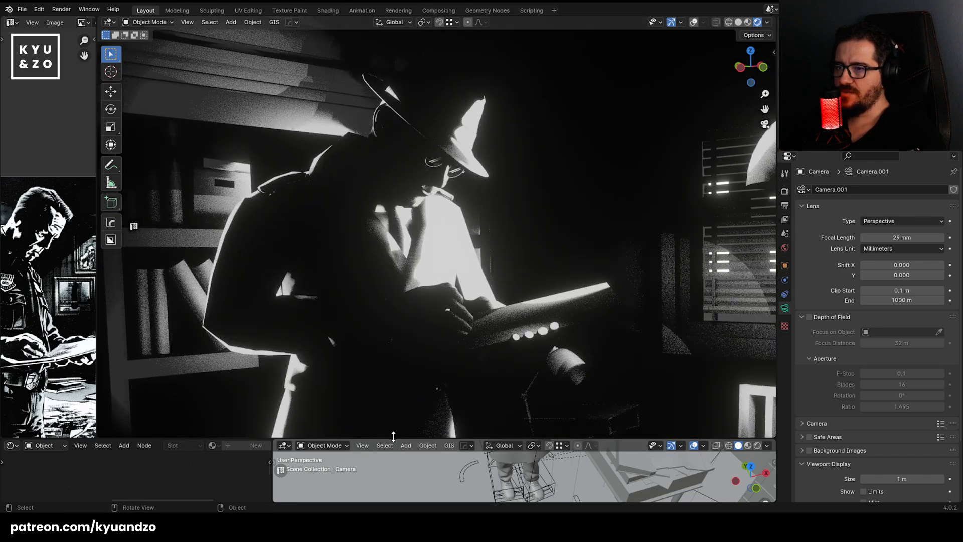
# Enlarge the perspective view, try deleting the area light between the figure and the desk, and undo the deletion.
pyautogui.moveTo(394, 435); pyautogui.dragTo(393, 263)
pyautogui.moveTo(459, 348); pyautogui.dragTo(476, 381, button='middle')
pyautogui.press('x')
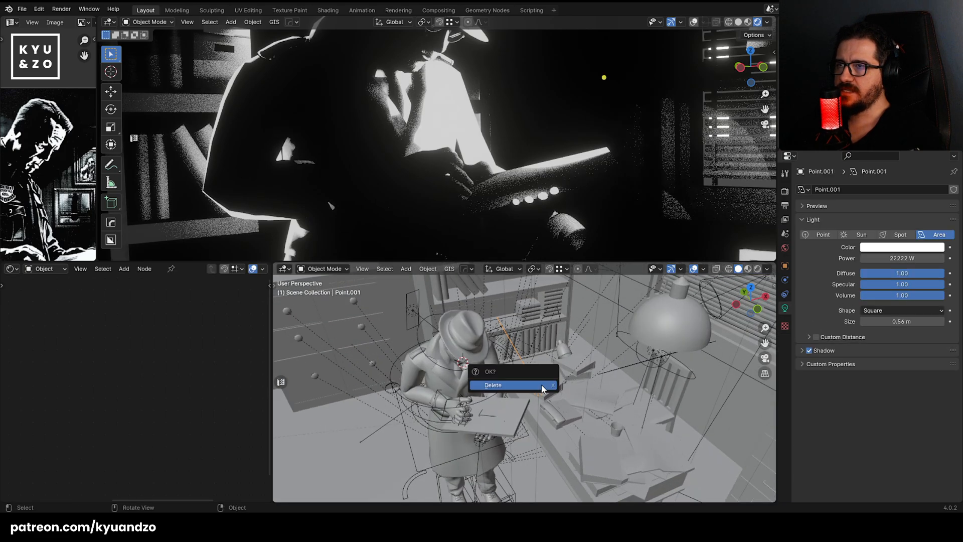
pyautogui.click(541, 389)
pyautogui.hotkey('ctrl', 'z')
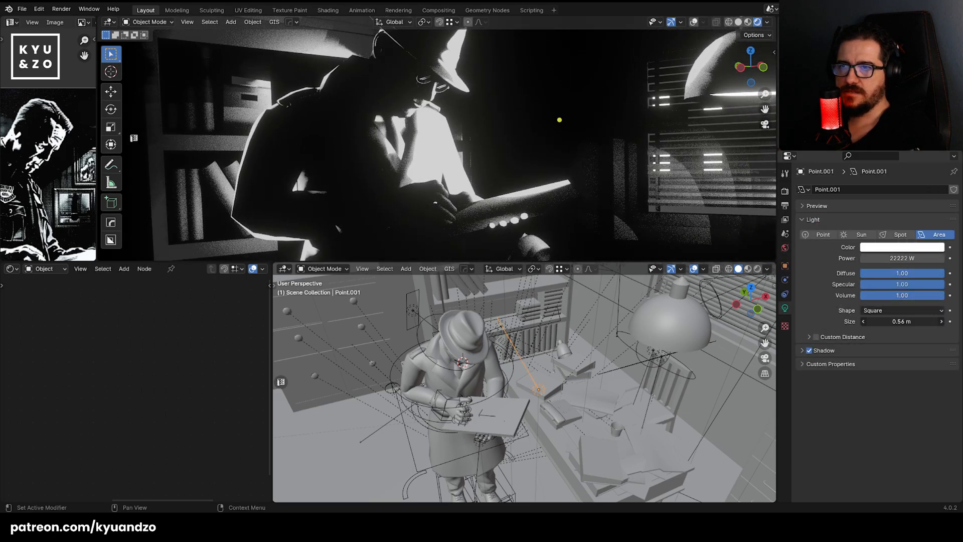
# Set the power of the area light between the figure and the desk to 11111 W.
pyautogui.moveTo(901, 322)
pyautogui.mouseDown()
pyautogui.moveTo(928, 321)
pyautogui.moveTo(902, 321)
pyautogui.mouseUp()
pyautogui.hotkey('ctrl', 'z')
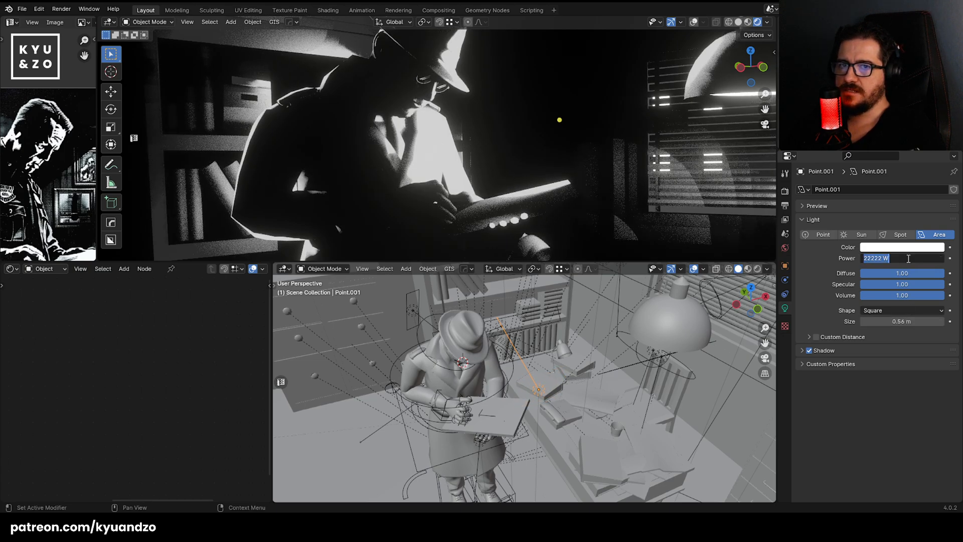
pyautogui.click(908, 258)
pyautogui.write('11111')
pyautogui.press('Return')
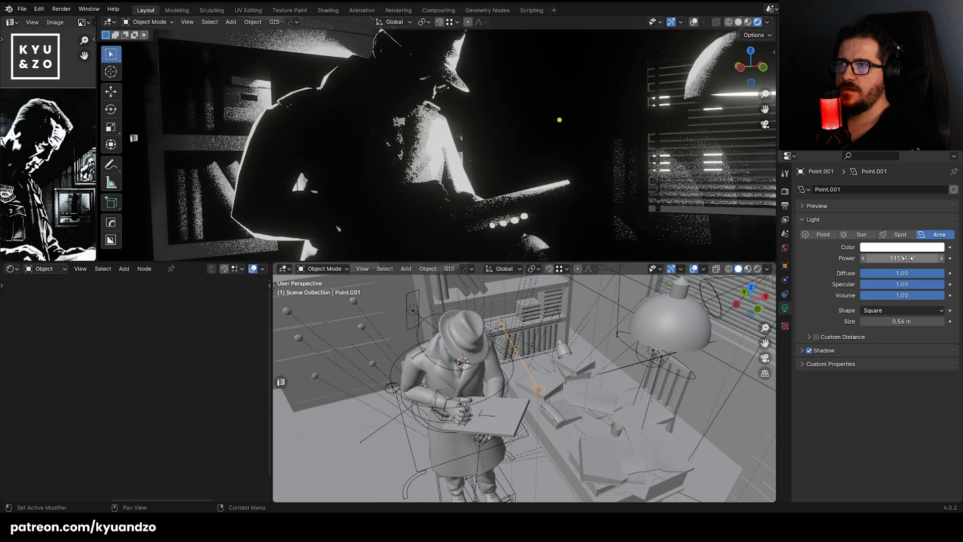
# Rotate the area light between the figure and the desk about 43° around Z and move it about 10.45 m along Y.
pyautogui.press('r')
pyautogui.click(573, 380)
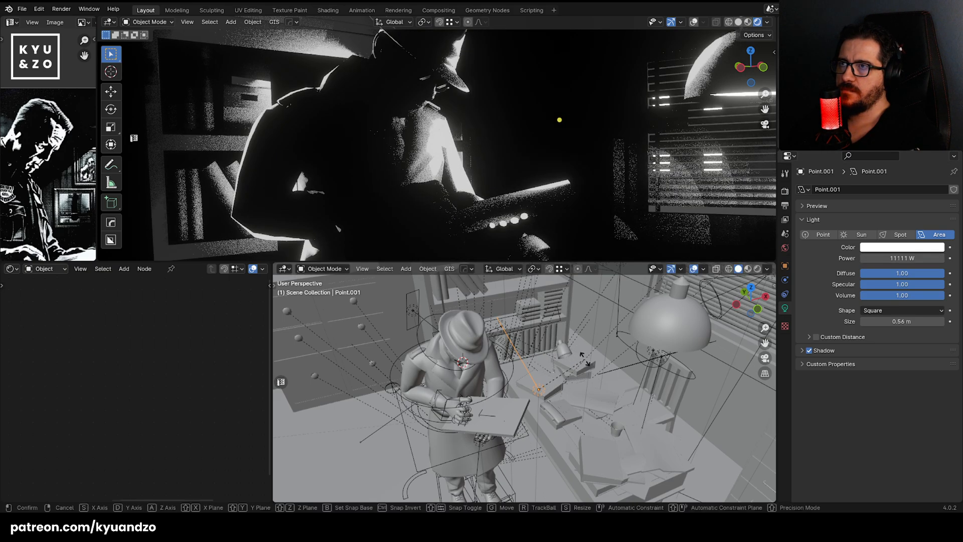
pyautogui.press('g')
pyautogui.press('y')
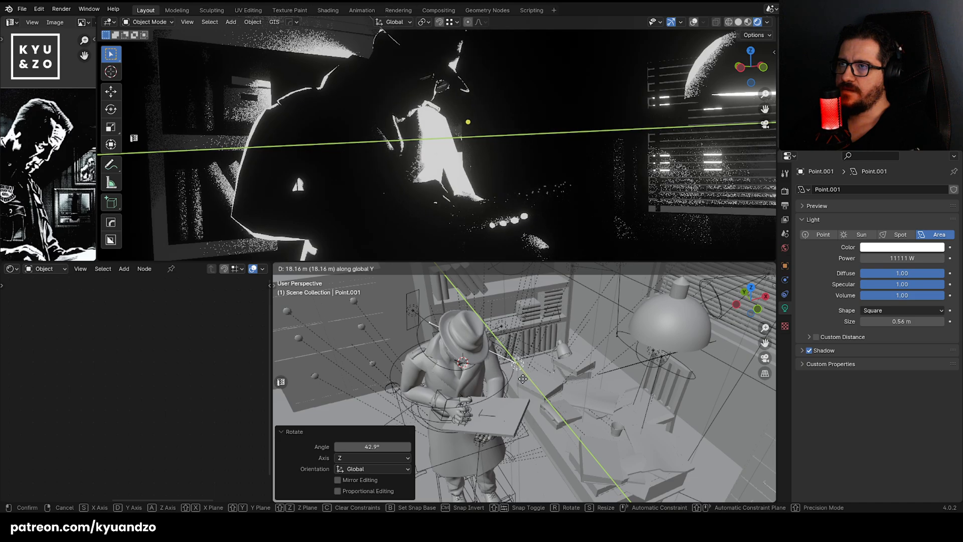
pyautogui.click(549, 373)
# Turn the area light about 62° around Z, tilt it about 15° around Y, and check the lighting on the figure.
pyautogui.press('r')
pyautogui.press('z')
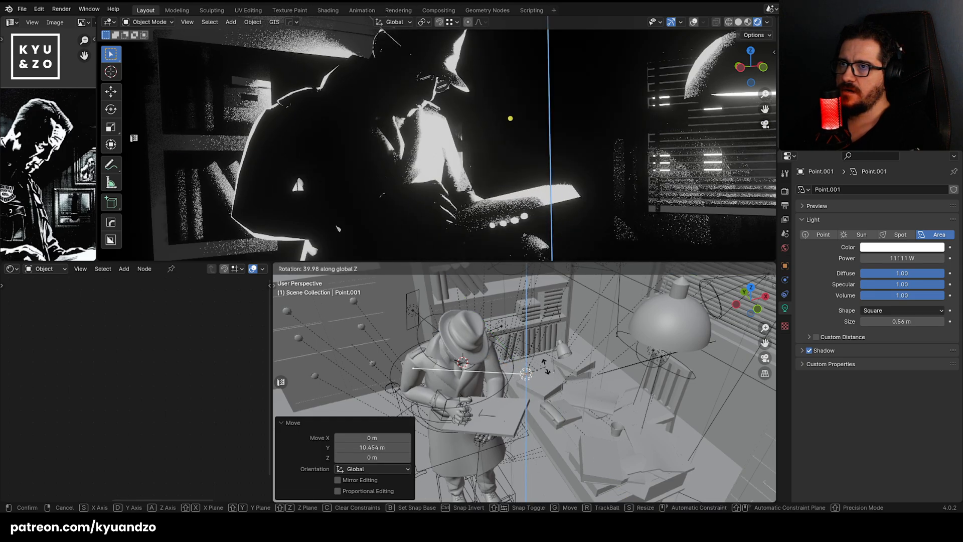
pyautogui.click(542, 364)
pyautogui.press('r')
pyautogui.press('x')
pyautogui.press('y')
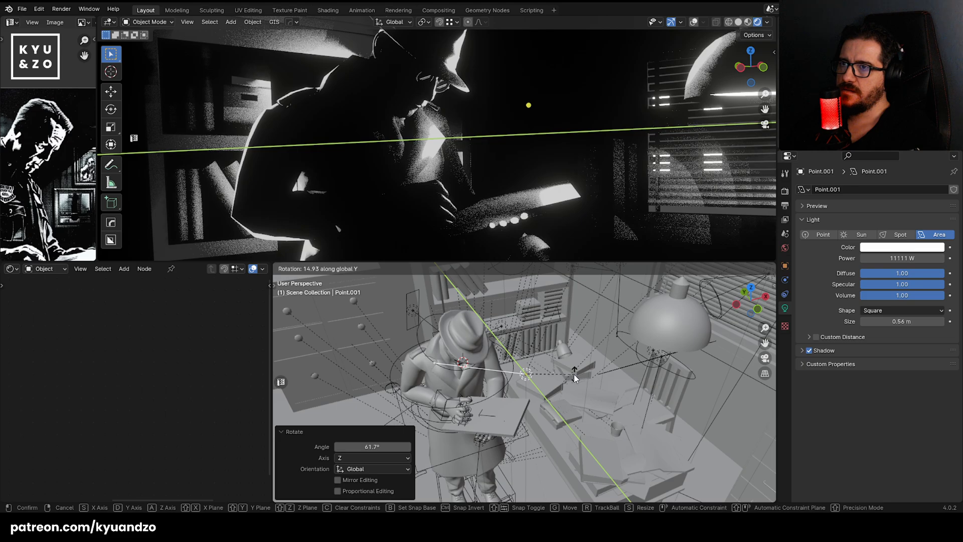
pyautogui.click(575, 371)
pyautogui.scroll(-4, 552, 165)
pyautogui.click(312, 161)
pyautogui.scroll(4, 334, 186)
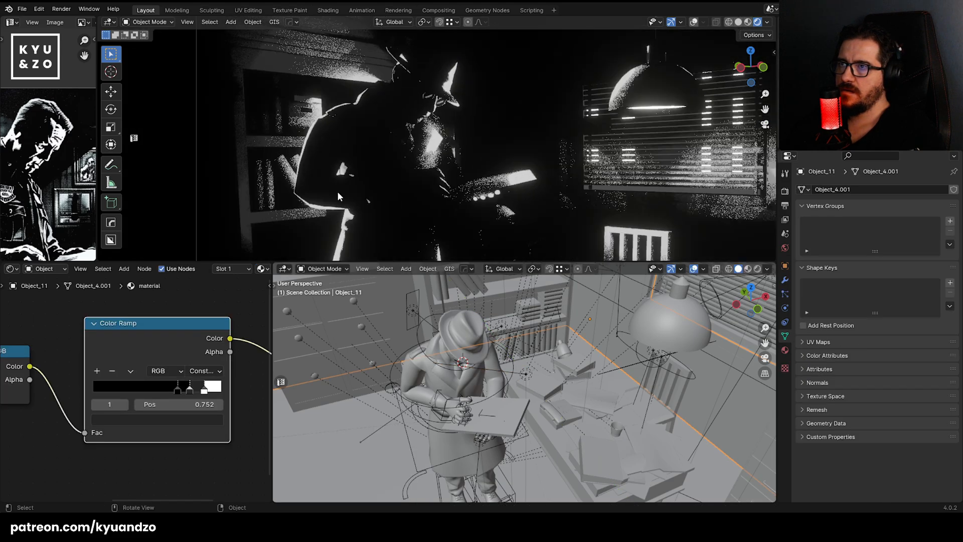
pyautogui.scroll(2, 379, 170)
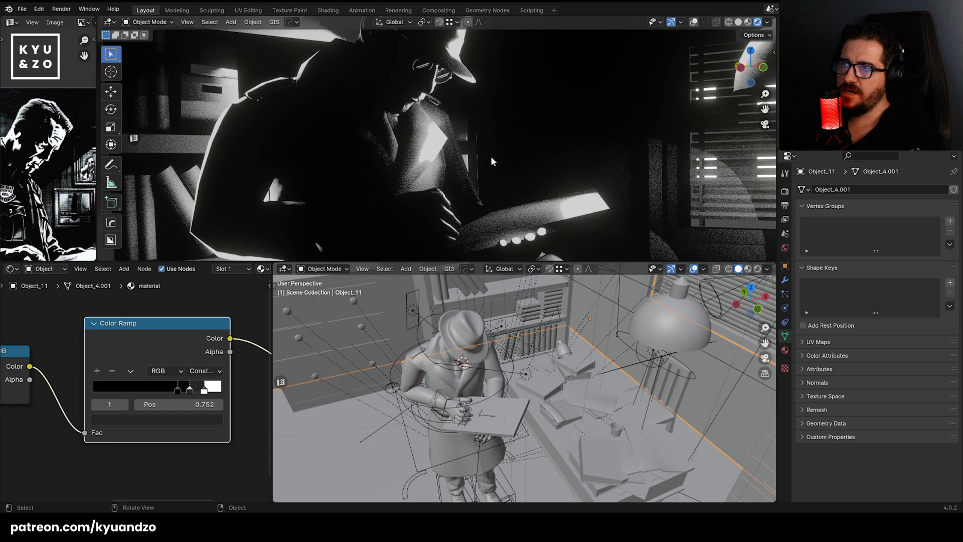
# Duplicate the area light about 26 m along negative X toward the figure and rotate the copy about -14° around Z.
pyautogui.click(524, 375)
pyautogui.hotkey('shift', 'd')
pyautogui.press('x')
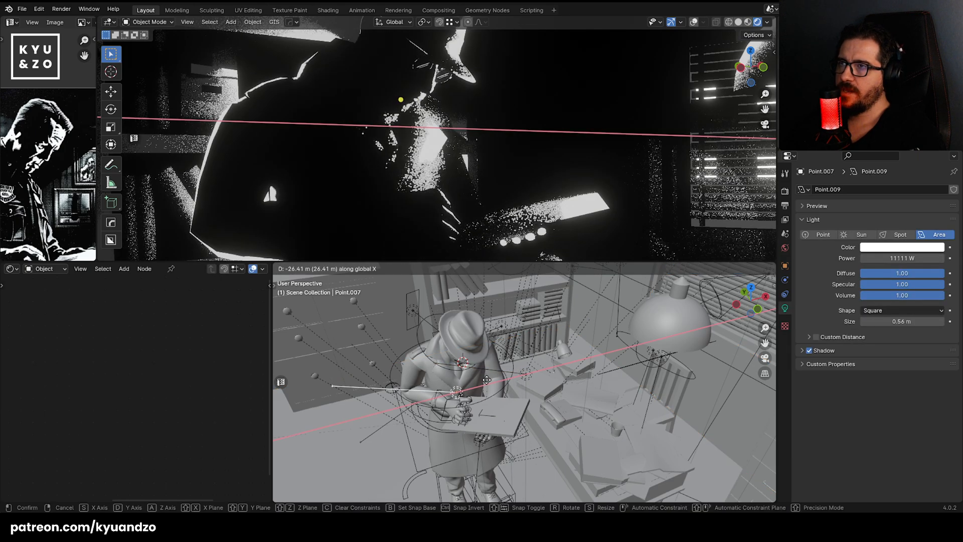
pyautogui.press('Return')
pyautogui.press('r')
pyautogui.press('z')
pyautogui.click(508, 405)
# Reposition the duplicated light in front of the figure by moving it along negative Y and about -13.3 m along X.
pyautogui.press('g')
pyautogui.press('y')
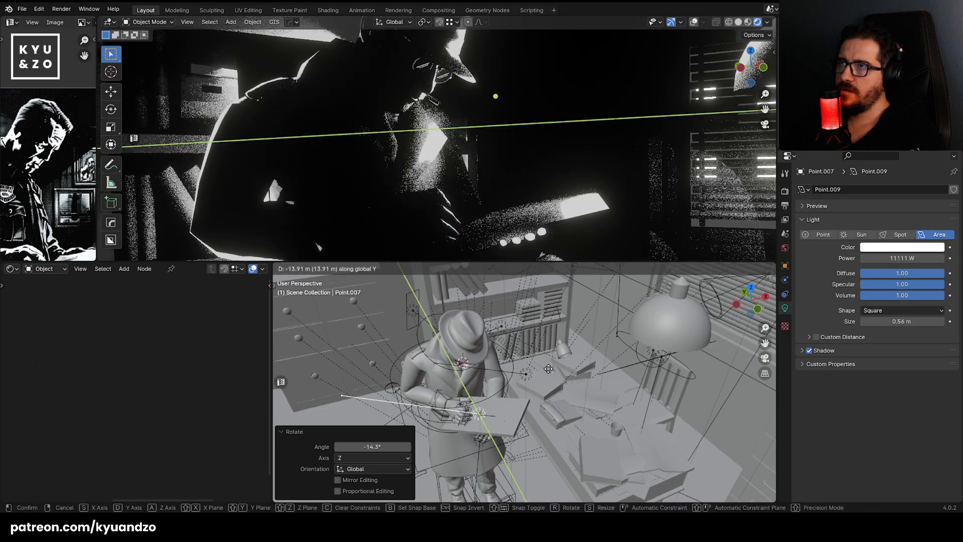
pyautogui.click(536, 407)
pyautogui.press('g')
pyautogui.press('y')
pyautogui.press('x')
pyautogui.click(494, 387)
# Rotate the duplicated light about -71° around Z and nudge it about -0.94 m, plus 0.14 m, along X.
pyautogui.press('r')
pyautogui.press('a')
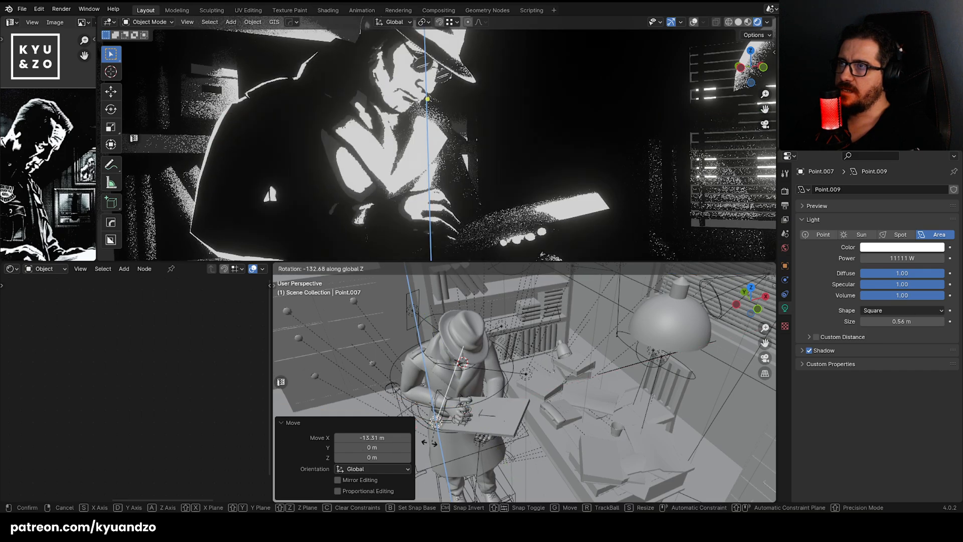
pyautogui.click(457, 435)
pyautogui.press('g')
pyautogui.press('y')
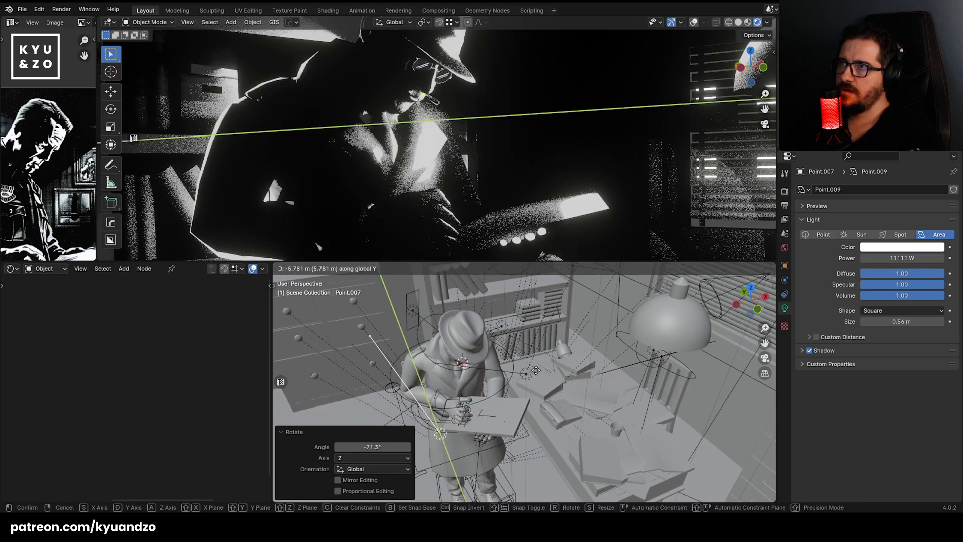
pyautogui.press('x')
pyautogui.click(527, 369)
pyautogui.press('g')
pyautogui.press('x')
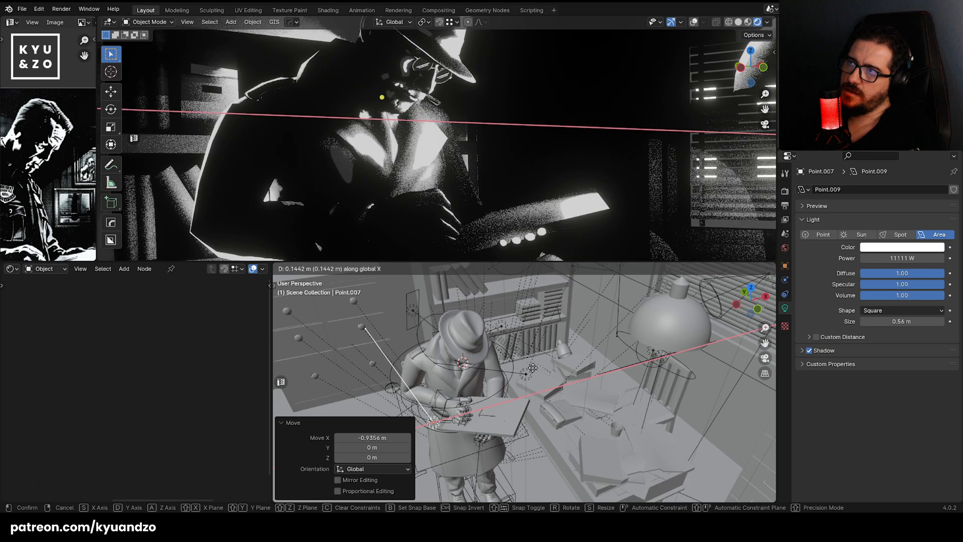
pyautogui.click(529, 370)
# Reduce the duplicated light's size to 0.05 m and move it about 0.23 m along X and -2.82 m along Y.
pyautogui.moveTo(886, 321)
pyautogui.mouseDown()
pyautogui.moveTo(938, 321)
pyautogui.moveTo(878, 321)
pyautogui.mouseUp()
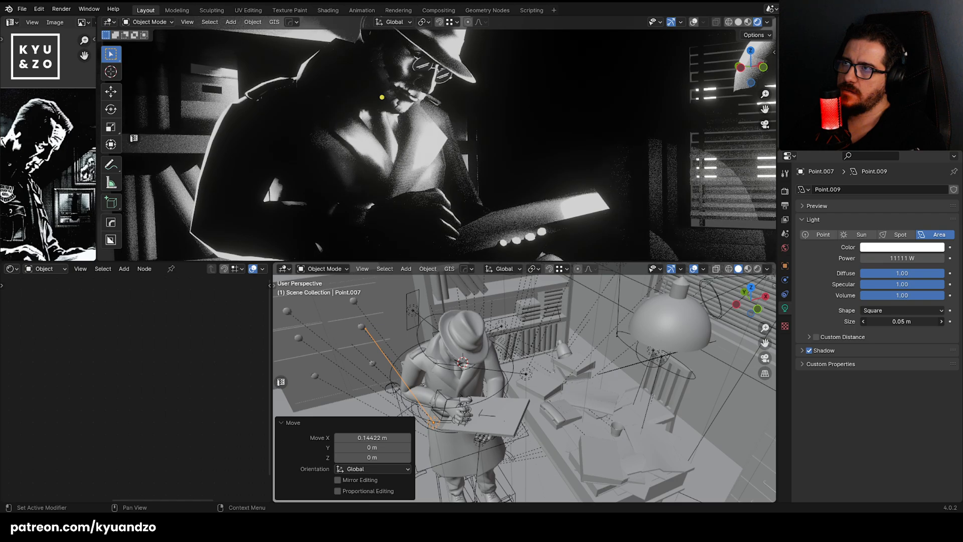
pyautogui.press('g')
pyautogui.press('x')
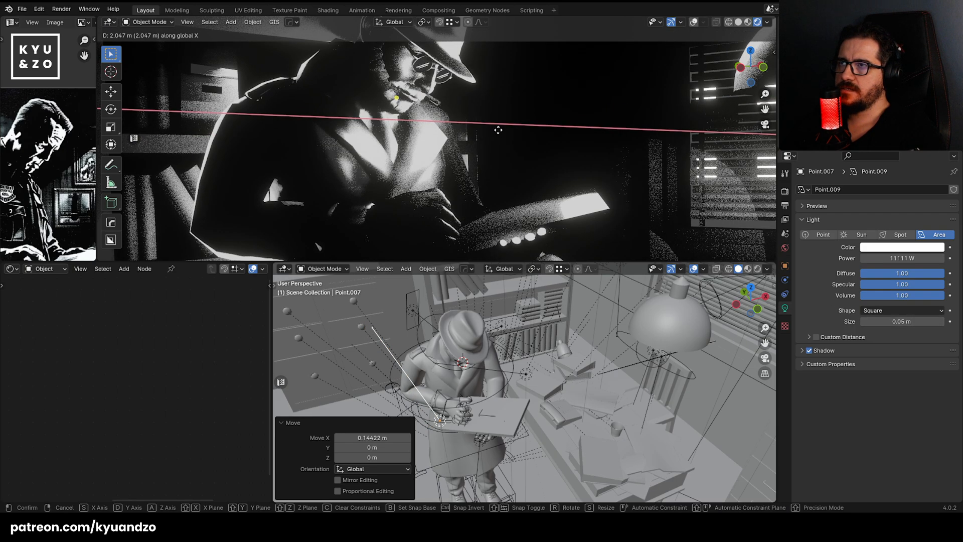
pyautogui.click(489, 125)
pyautogui.press('g')
pyautogui.press('y')
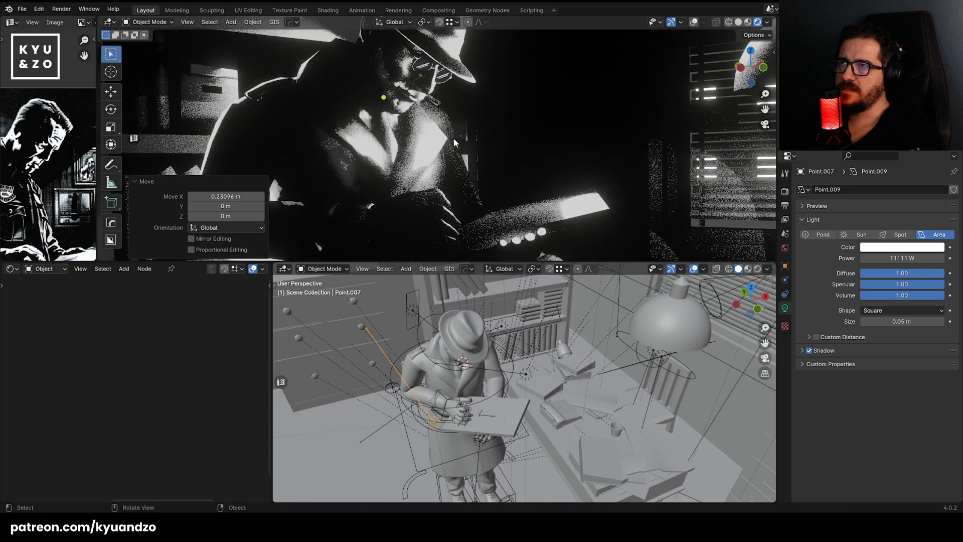
pyautogui.click(472, 135)
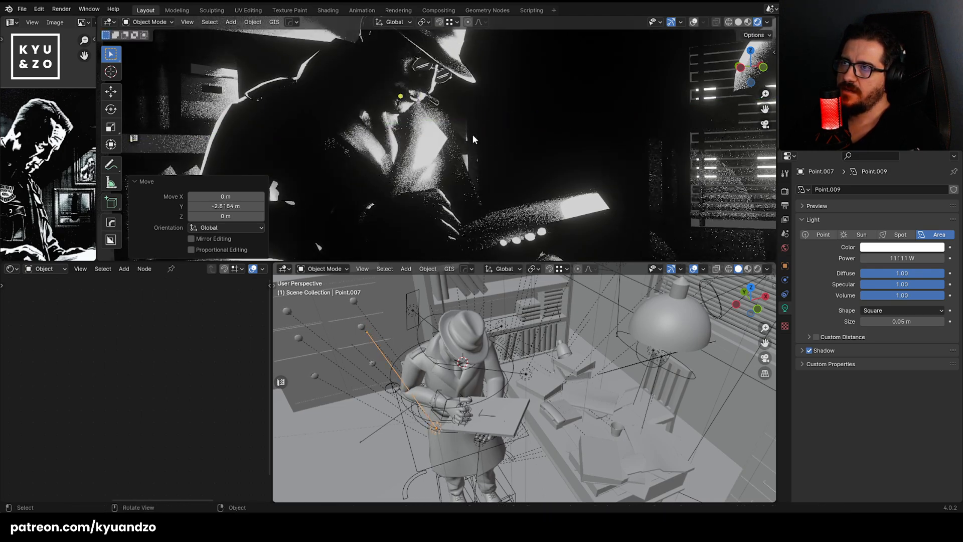
# Move the duplicated light about 2.73 m along Y and 1.87 m along X, judging the light on the detective's face.
pyautogui.keyDown('shift'); pyautogui.moveTo(472, 136); pyautogui.dragTo(534, 173, button='middle'); pyautogui.keyUp('shift')
pyautogui.scroll(1, 525, 160)
pyautogui.press('g')
pyautogui.press('y')
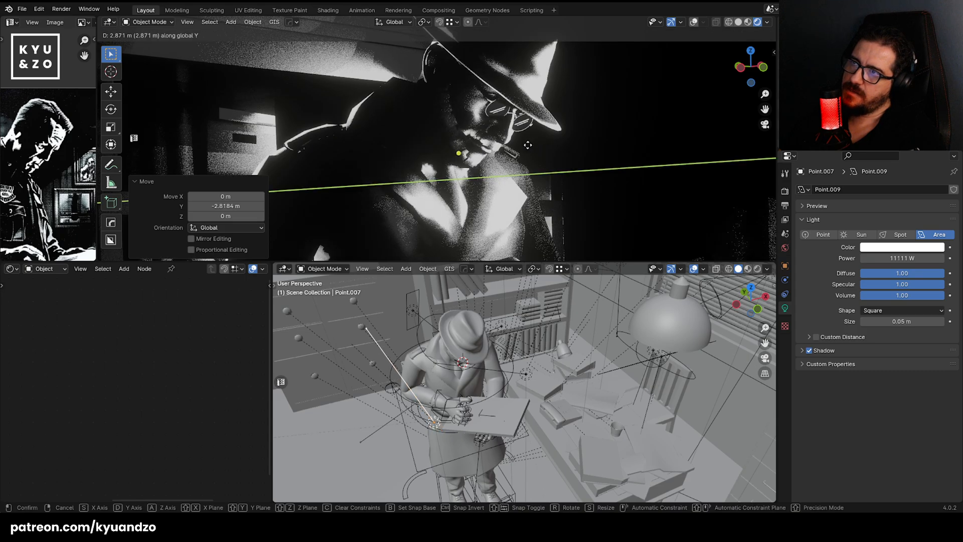
pyautogui.click(528, 145)
pyautogui.press('g')
pyautogui.press('x')
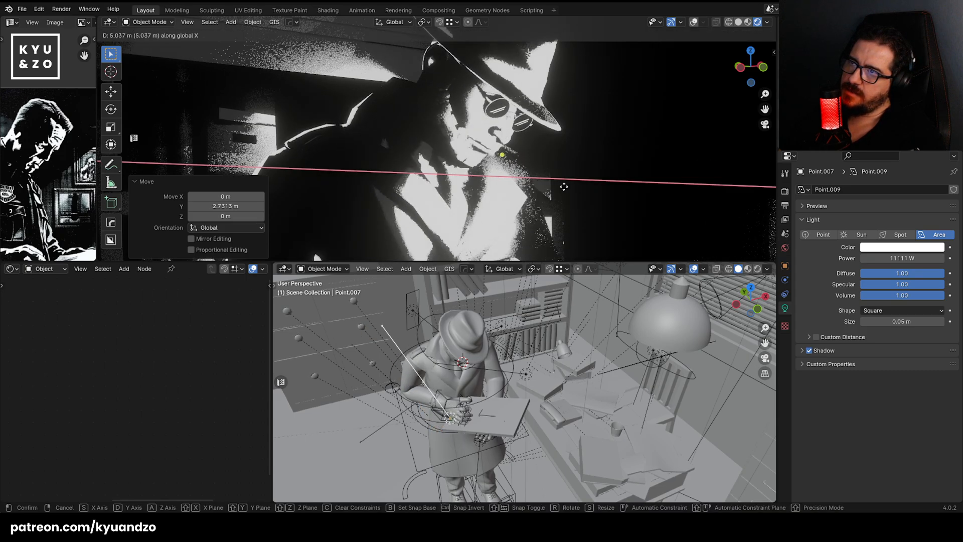
pyautogui.click(546, 159)
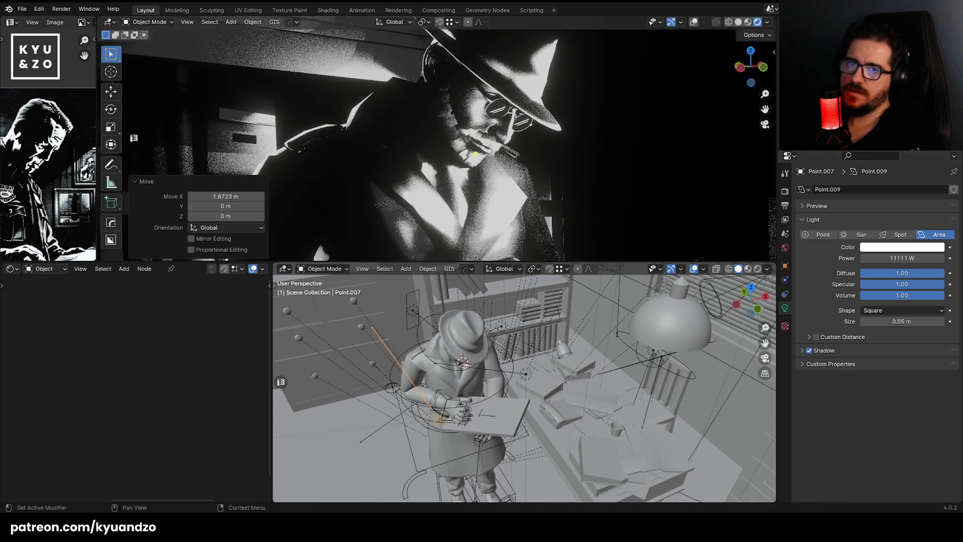
# Try 5555 W and 7777 W for the duplicated light's power, and settle on 8888 W.
pyautogui.click(920, 256)
pyautogui.write('5555')
pyautogui.press('Return')
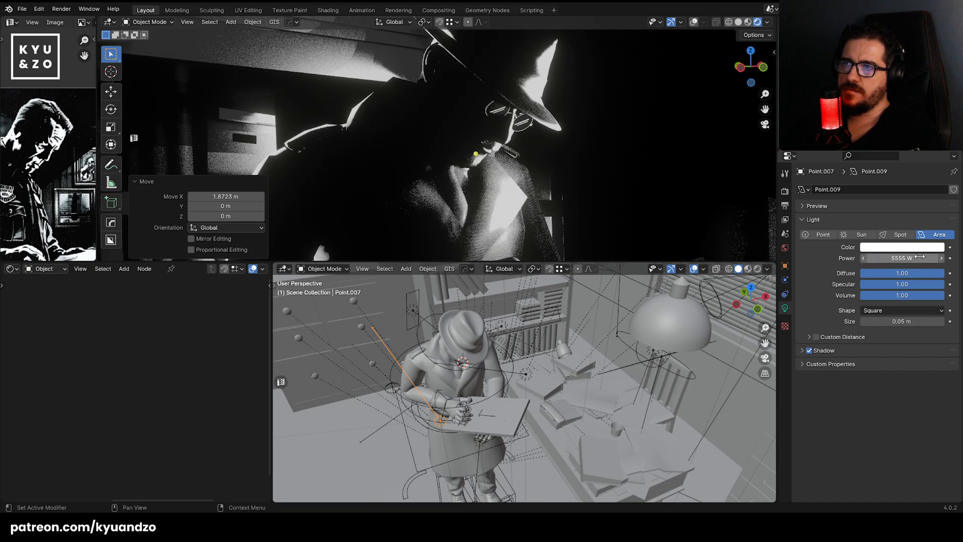
pyautogui.press('Return')
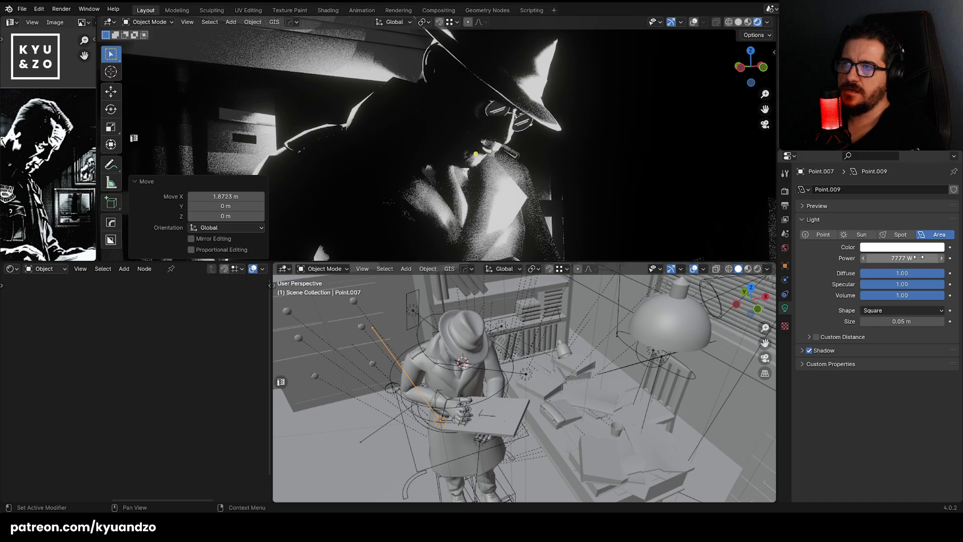
pyautogui.click(920, 258)
pyautogui.write('8888')
pyautogui.press('Return')
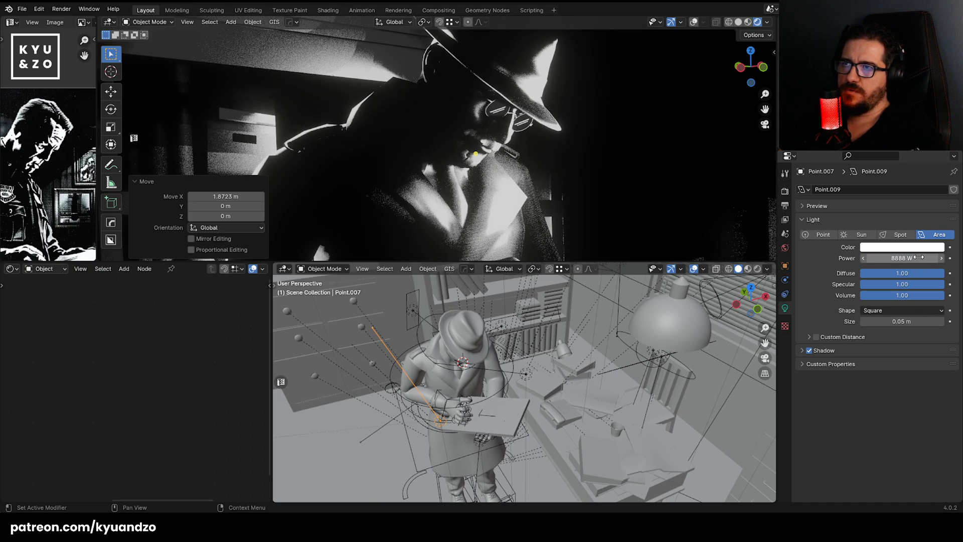
# Move the duplicated light about 1.39 m along Y and examine the face and the whole room.
pyautogui.press('g')
pyautogui.press('y')
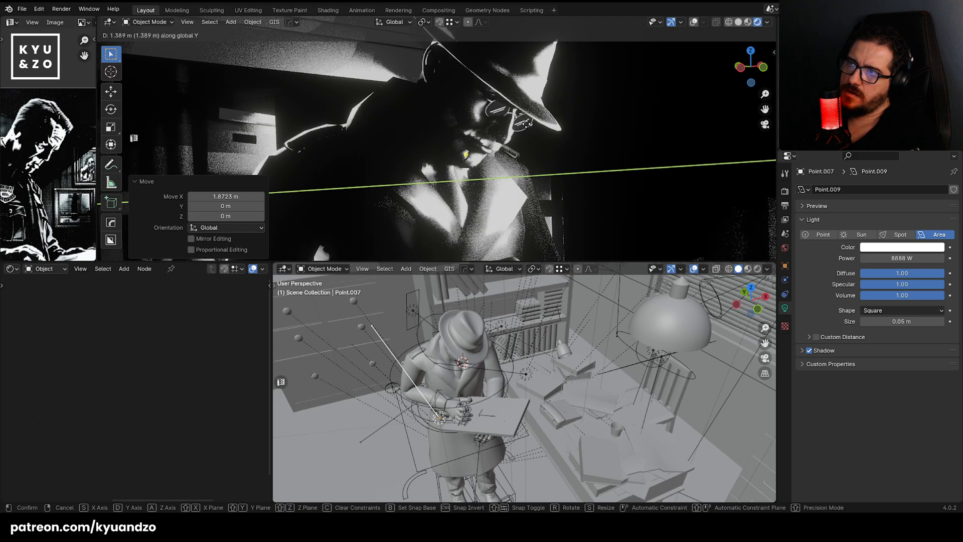
pyautogui.click(526, 124)
pyautogui.scroll(-4, 539, 143)
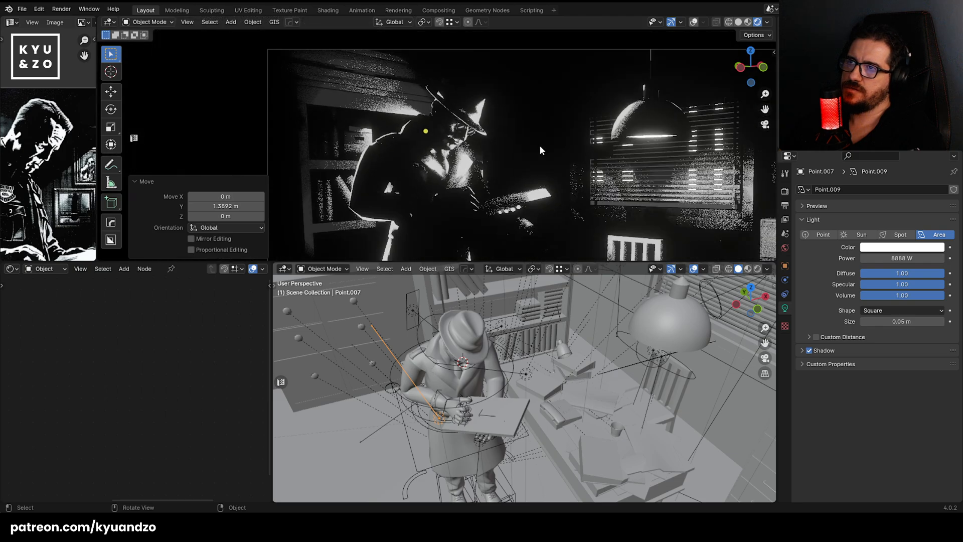
pyautogui.click(542, 137)
pyautogui.scroll(4, 542, 137)
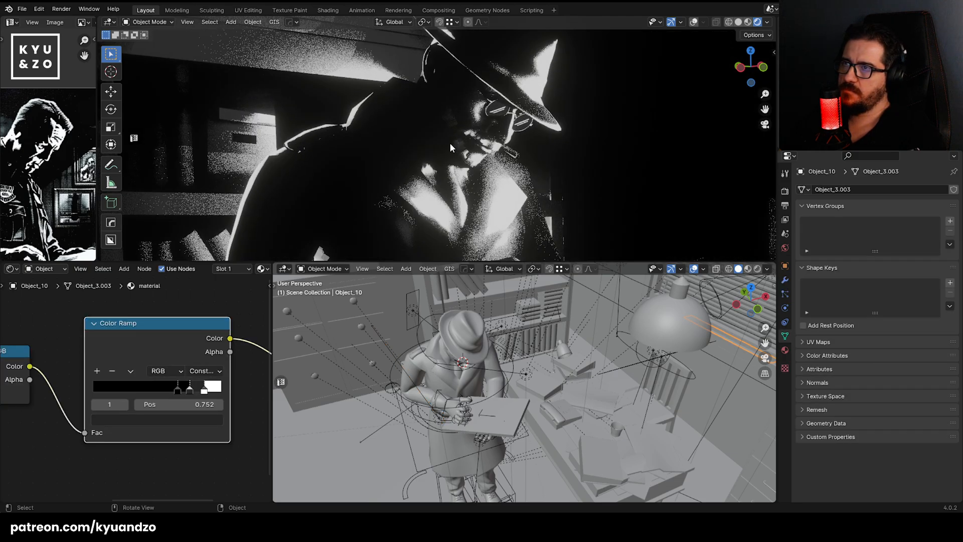
# Select the duplicated light near the detective's hands and move it freely about -1.2 m in X, 4.26 m in Y and 3.56 m in Z.
pyautogui.click(441, 363)
pyautogui.moveTo(441, 363); pyautogui.dragTo(513, 411, button='middle')
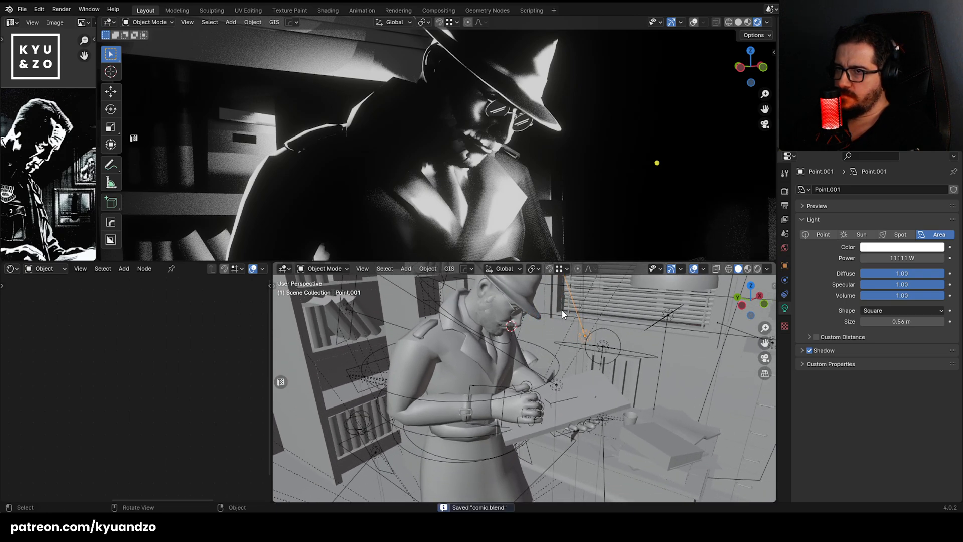
pyautogui.click(526, 401)
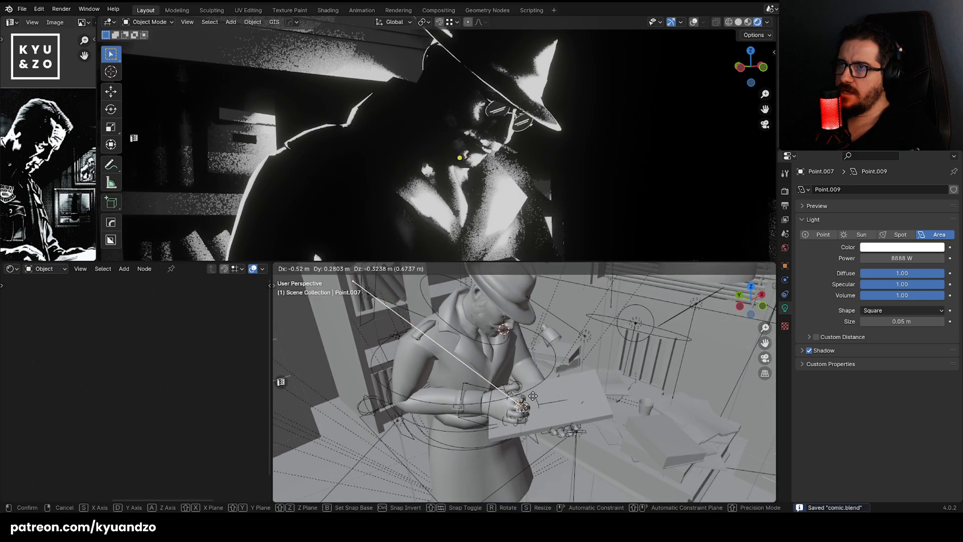
pyautogui.press('g')
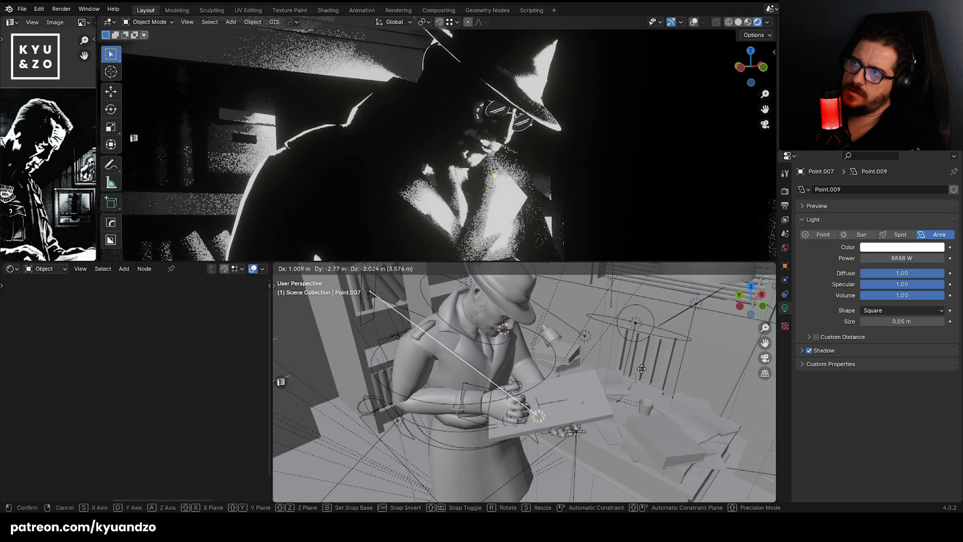
pyautogui.click(604, 333)
# Shift the duplicated light about -2.56 m along Y and compare the lighting in close-up and full camera view.
pyautogui.press('g')
pyautogui.press('y')
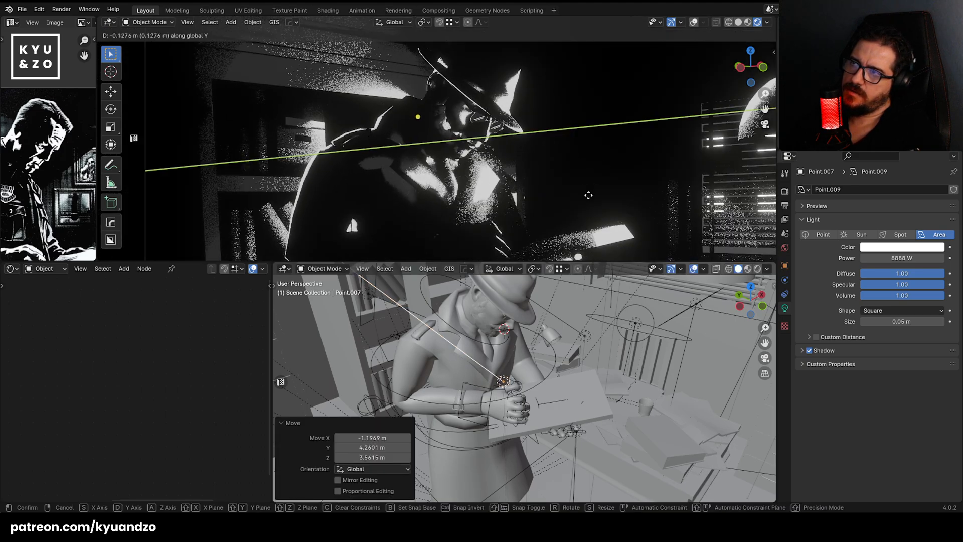
pyautogui.press('x')
pyautogui.press('y')
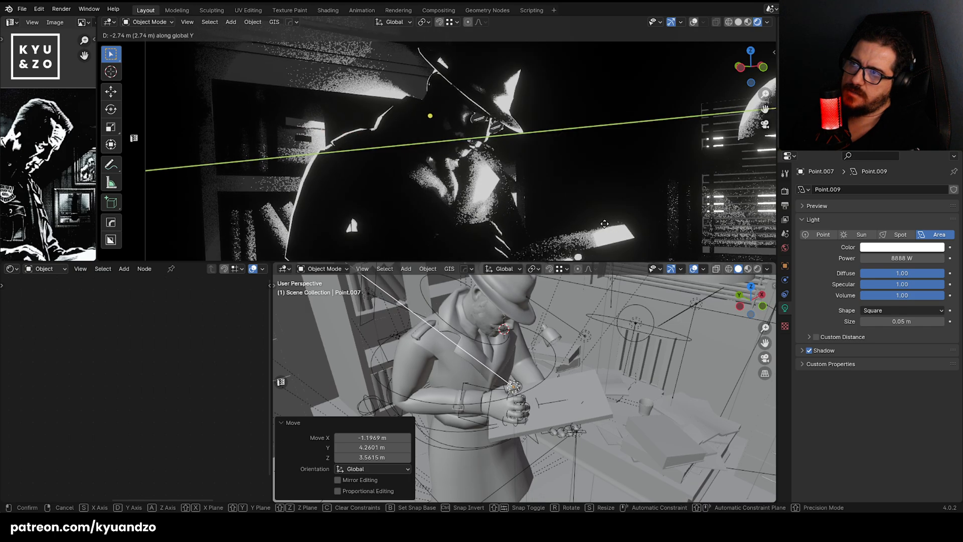
pyautogui.click(606, 228)
pyautogui.click(682, 304)
pyautogui.scroll(-2, 519, 183)
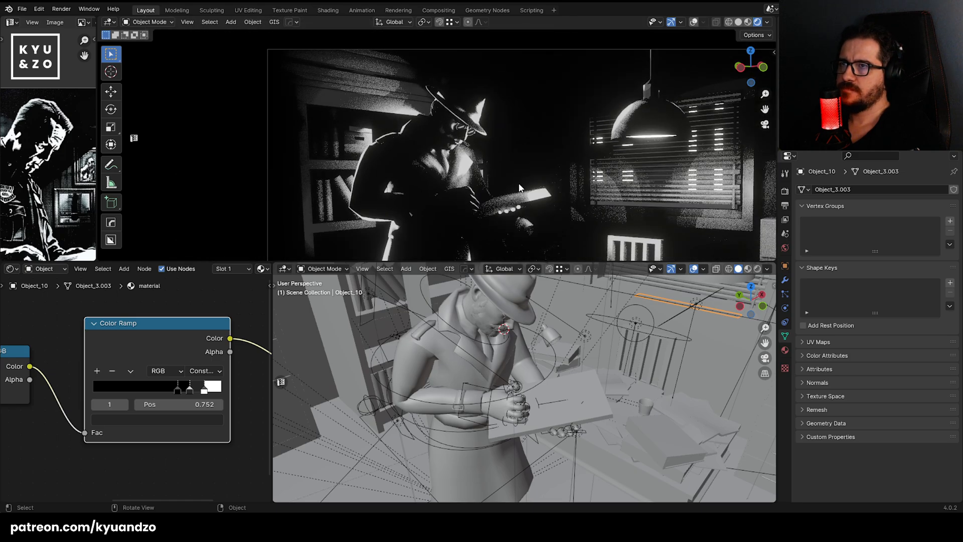
pyautogui.scroll(5, 519, 184)
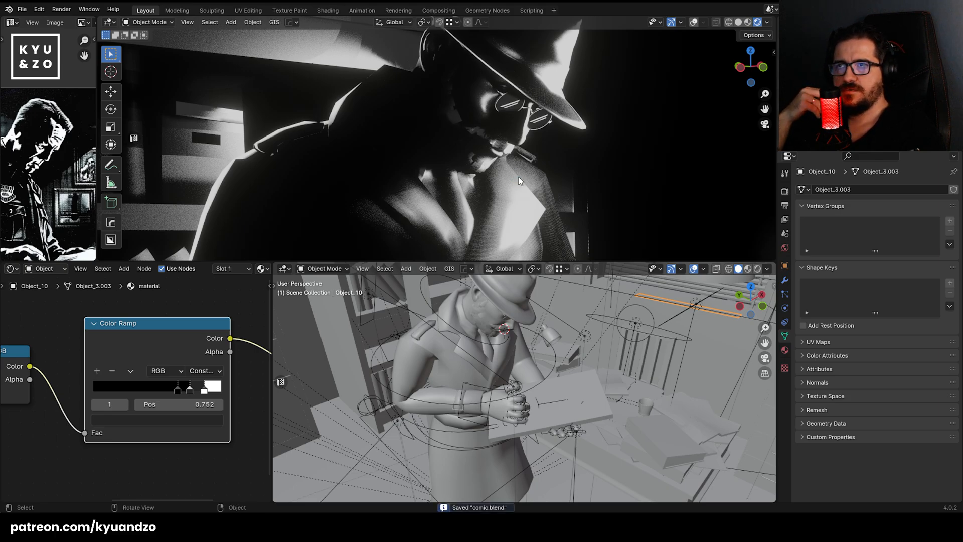
pyautogui.press('KP_0')
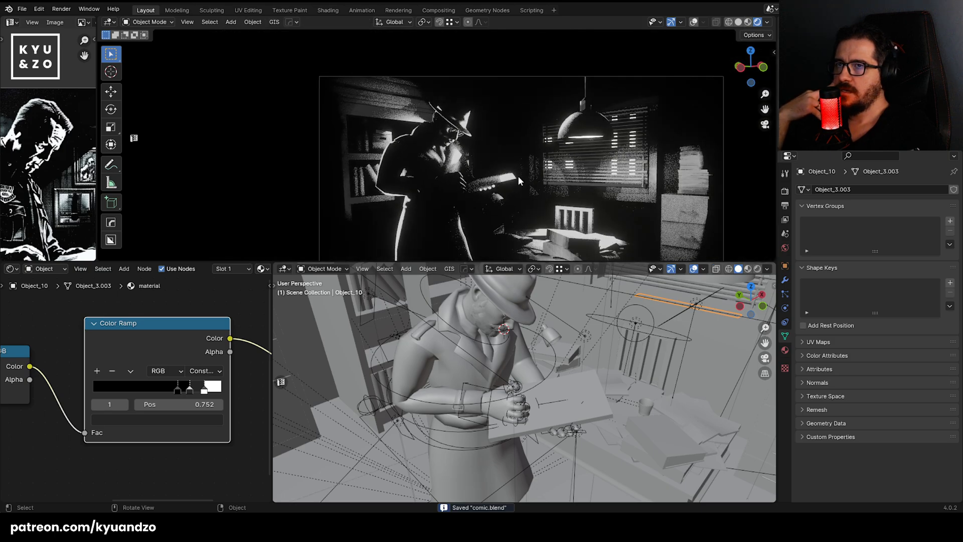
pyautogui.scroll(2, 517, 175)
pyautogui.scroll(2, 517, 176)
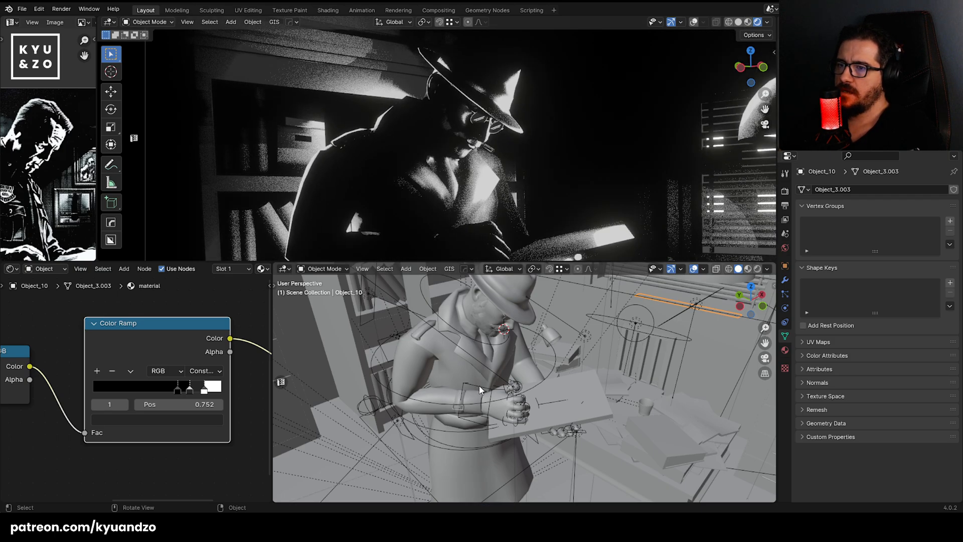
# Move the duplicated light about 2.4 m along Y and check the overall scene.
pyautogui.click(548, 366)
pyautogui.press('g')
pyautogui.press('y')
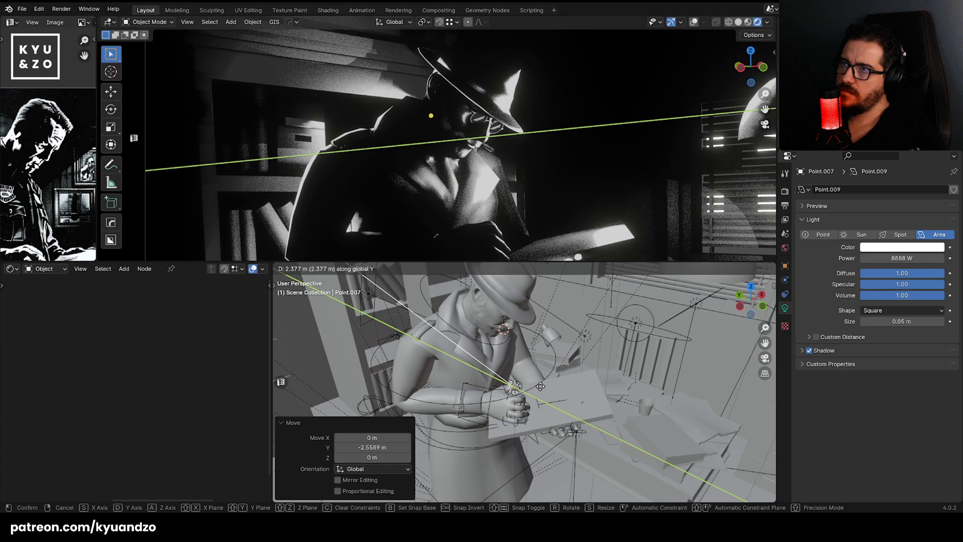
pyautogui.click(540, 386)
pyautogui.click(563, 171)
pyautogui.scroll(-4, 563, 170)
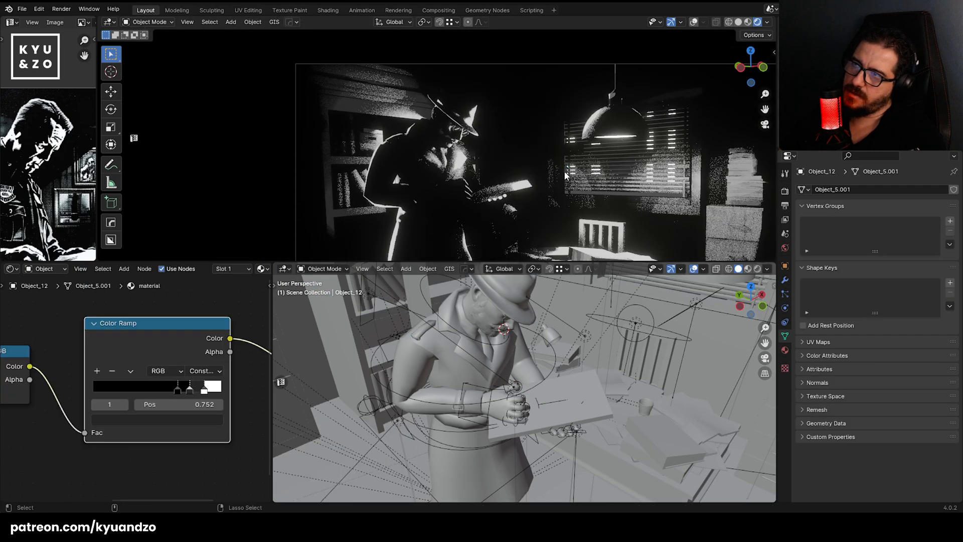
# Save the file and examine the lighting on the detective, desk and filing cabinet in the camera view.
pyautogui.hotkey('ctrl', 's')
pyautogui.scroll(-2, 433, 189)
pyautogui.keyDown('shift'); pyautogui.moveTo(432, 189); pyautogui.dragTo(407, 154, button='middle'); pyautogui.keyUp('shift')
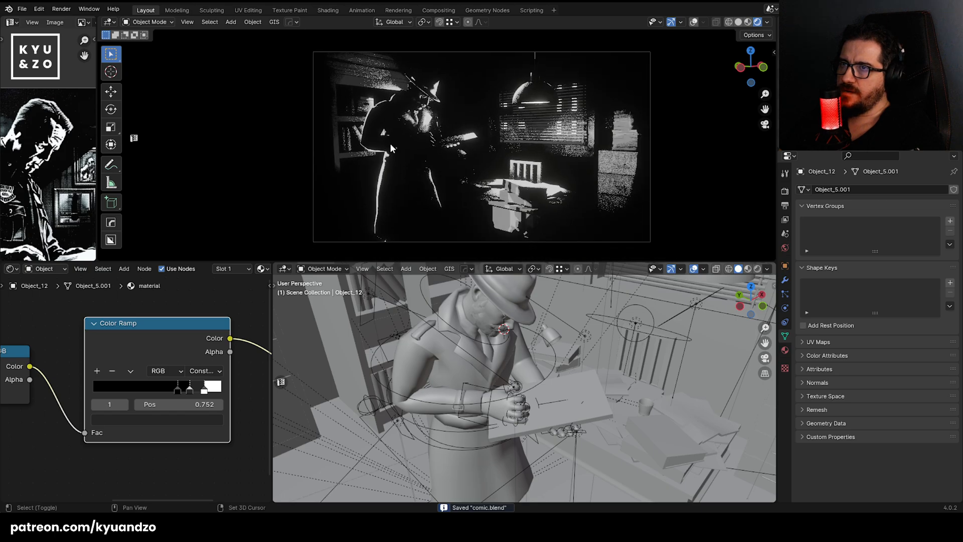
pyautogui.scroll(2, 448, 175)
pyautogui.keyDown('shift'); pyautogui.moveTo(581, 191); pyautogui.dragTo(490, 164, button='middle'); pyautogui.keyUp('shift')
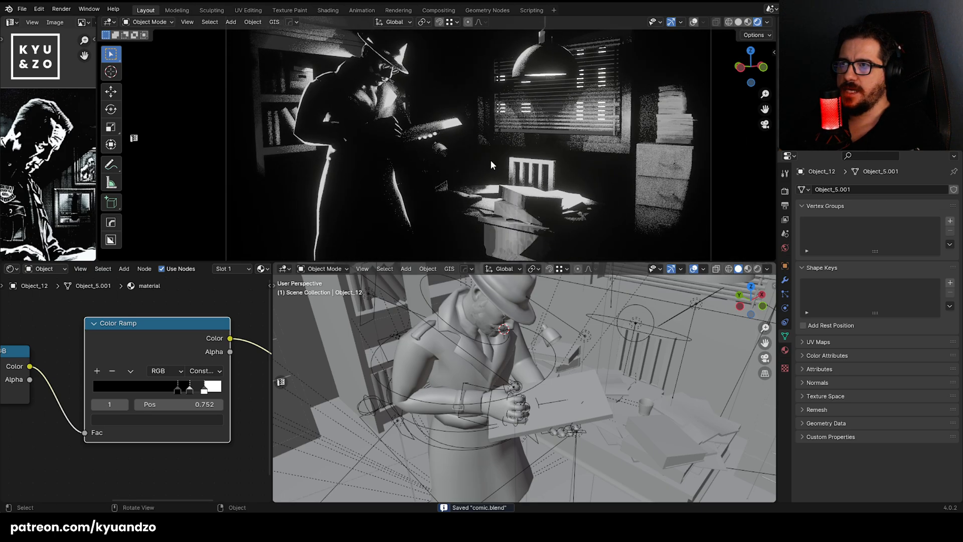
pyautogui.scroll(2, 359, 215)
pyautogui.keyDown('shift'); pyautogui.moveTo(476, 100); pyautogui.dragTo(437, 118, button='middle'); pyautogui.keyUp('shift')
# Select the filing cabinet and shift its material's Color Ramp stops toward the white end, with the lightest stop at position 1.000.
pyautogui.click(696, 189)
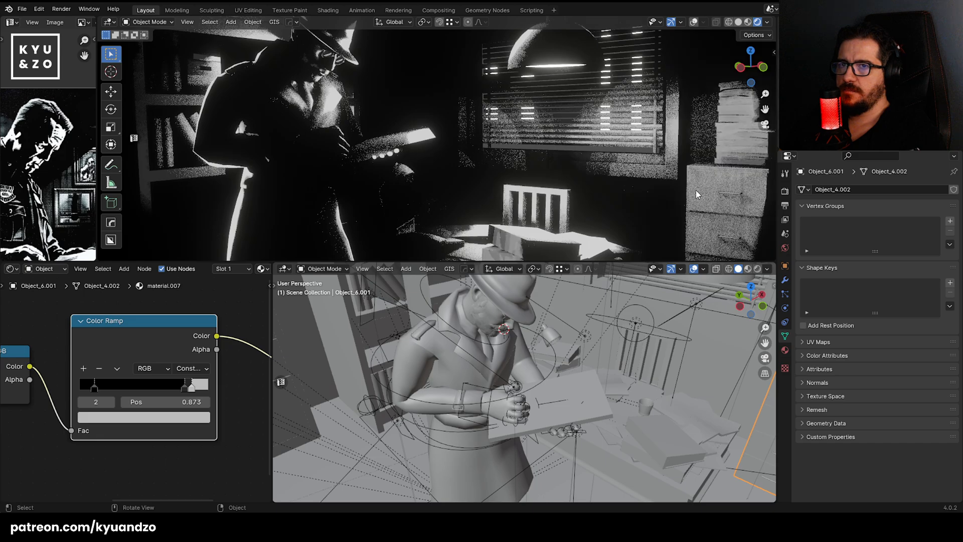
pyautogui.moveTo(185, 387); pyautogui.dragTo(206, 389)
pyautogui.click(194, 372)
pyautogui.click(195, 373)
pyautogui.moveTo(95, 386); pyautogui.dragTo(213, 390)
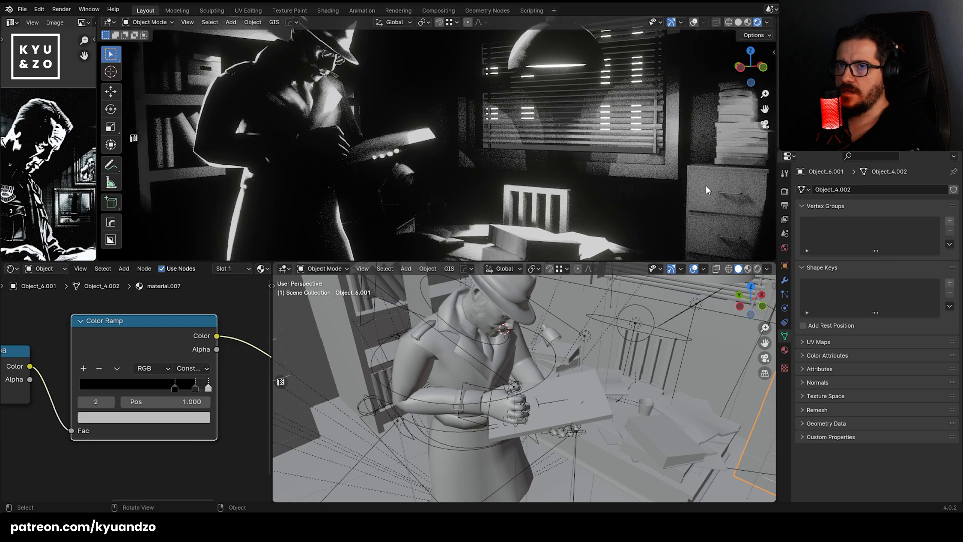
# Try the cabinet material with its Color Ramp disconnected from the Material Output.
pyautogui.keyDown('shift'); pyautogui.moveTo(667, 327); pyautogui.dragTo(402, 325, button='middle'); pyautogui.keyUp('shift')
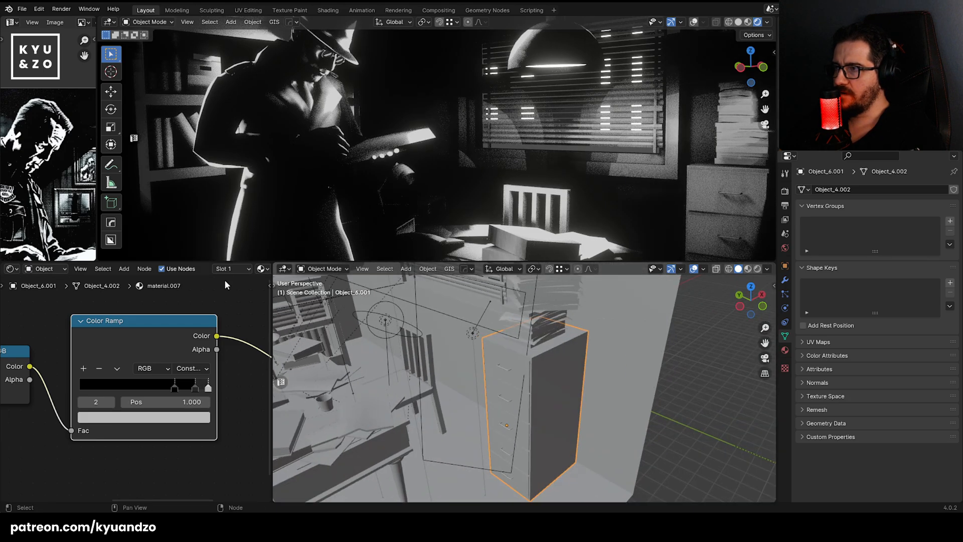
pyautogui.click(198, 367)
pyautogui.scroll(-2, 189, 310)
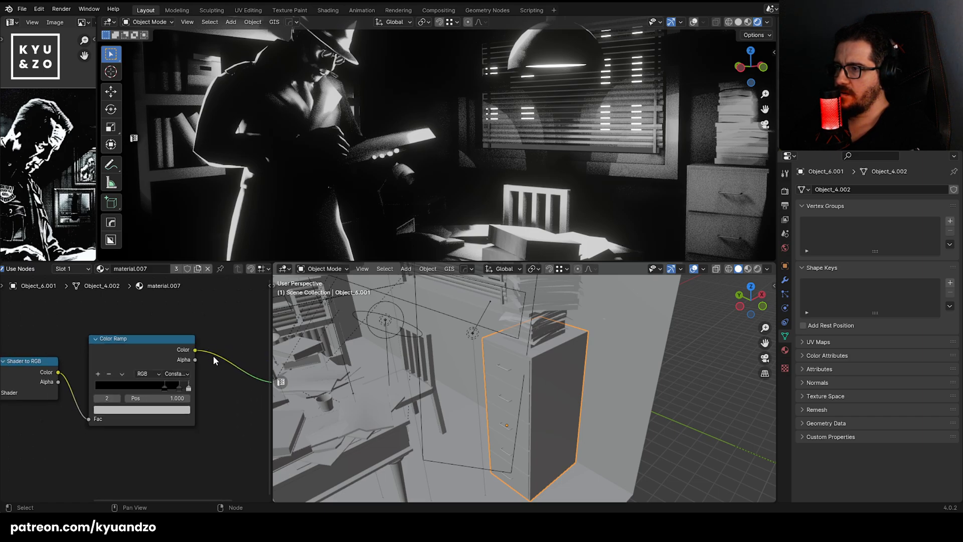
pyautogui.moveTo(212, 355); pyautogui.dragTo(49, 365, button='middle')
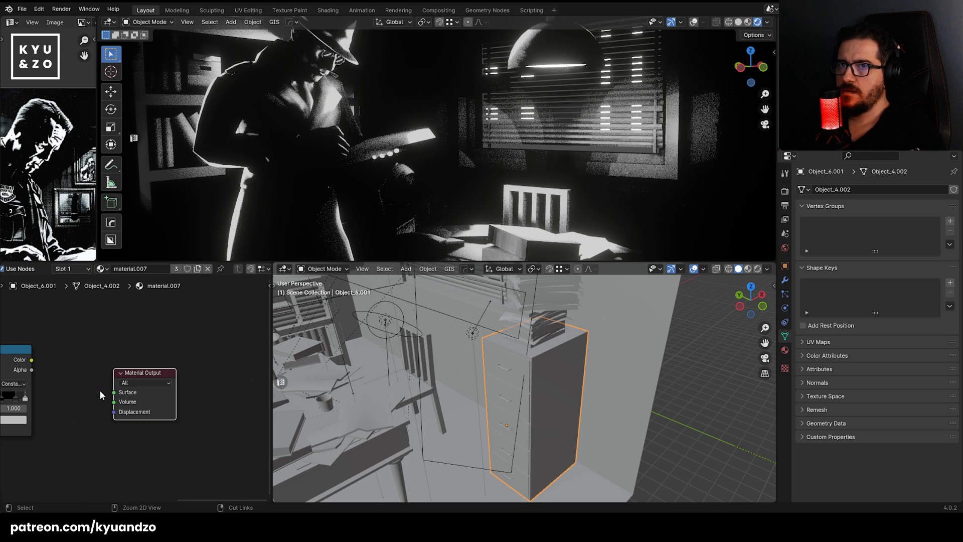
pyautogui.moveTo(16, 421); pyautogui.dragTo(79, 427, button='middle')
pyautogui.scroll(2, 119, 387)
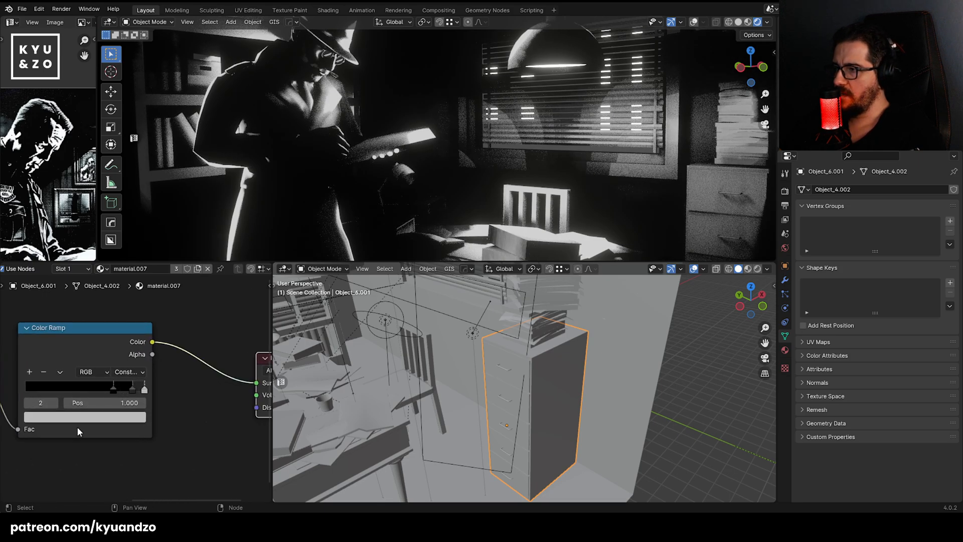
# Darken the lightest stop of the cabinet's Color Ramp to hex 7F7F7F and save the file.
pyautogui.click(129, 387)
pyautogui.moveTo(125, 396); pyautogui.dragTo(147, 392)
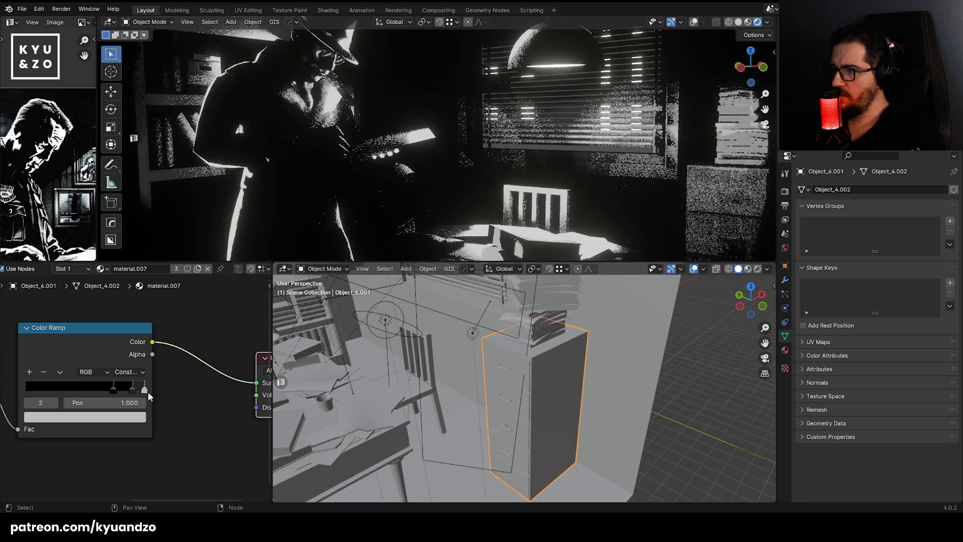
pyautogui.click(136, 416)
pyautogui.moveTo(137, 314); pyautogui.dragTo(137, 290)
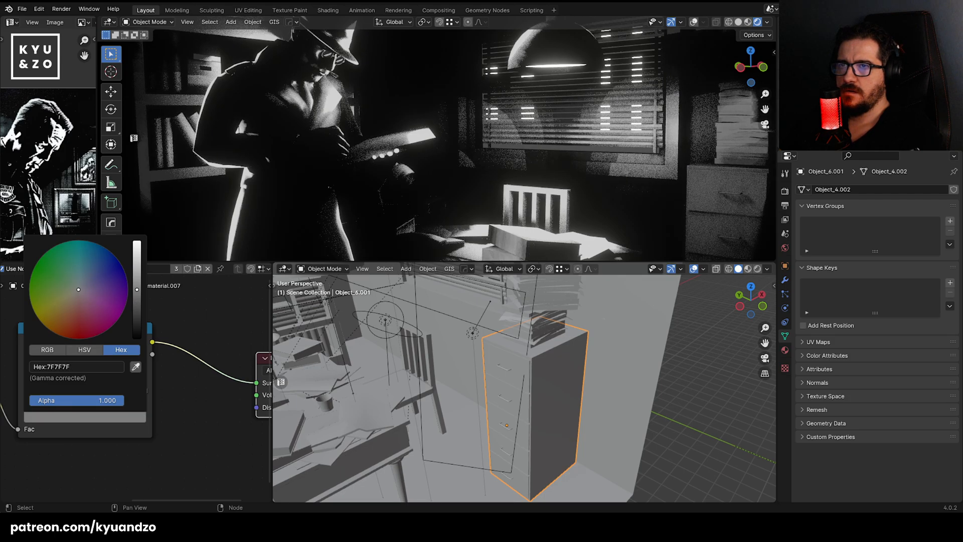
pyautogui.press('KP_0')
pyautogui.scroll(2, 480, 179)
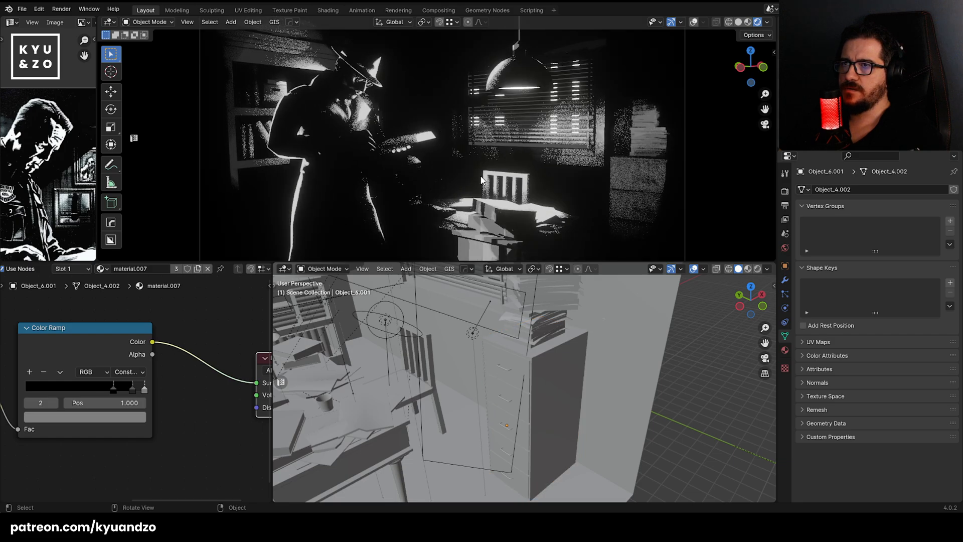
pyautogui.scroll(1, 481, 175)
pyautogui.hotkey('ctrl', 's')
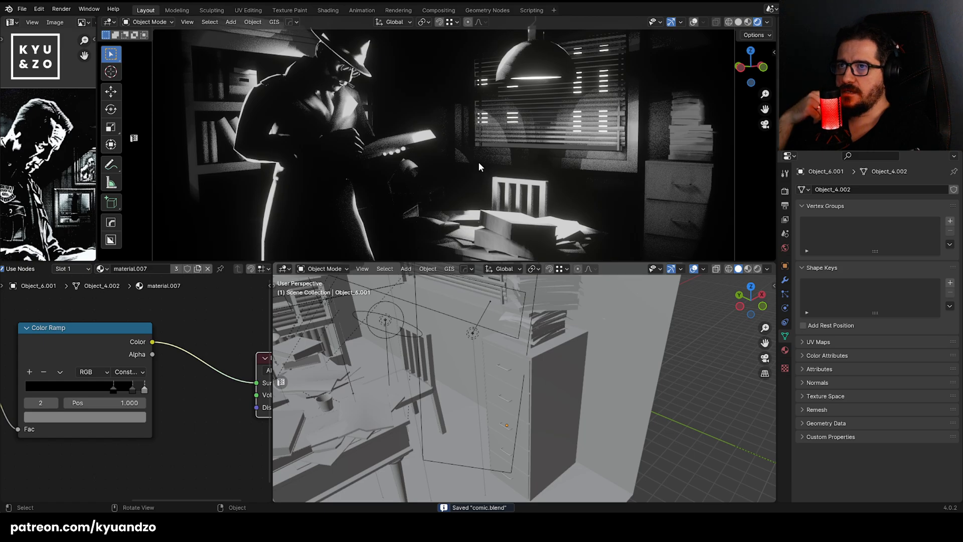
# Select the desk and move stop 1 of its material's Color Ramp to 0.784, keeping Constant interpolation.
pyautogui.scroll(-3, 478, 151)
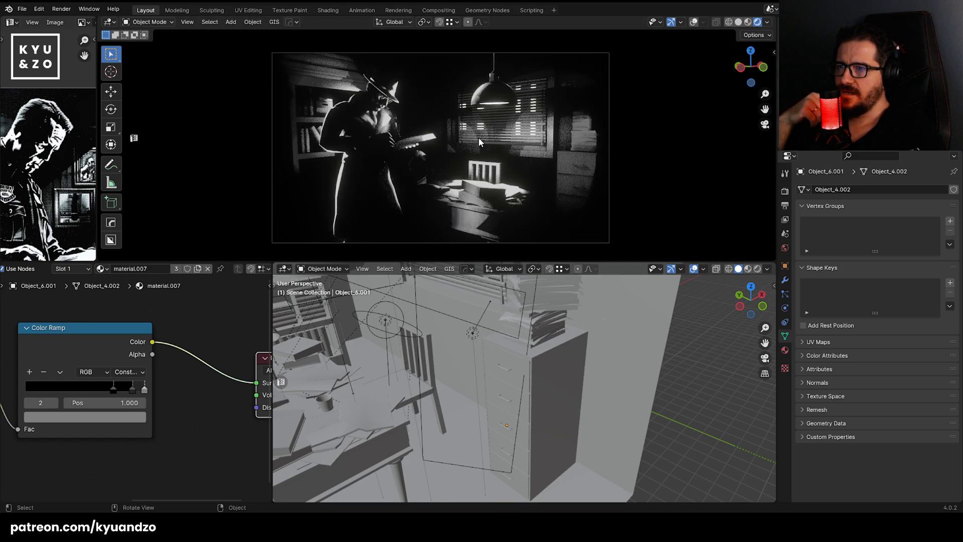
pyautogui.scroll(1, 479, 137)
pyautogui.click(475, 232)
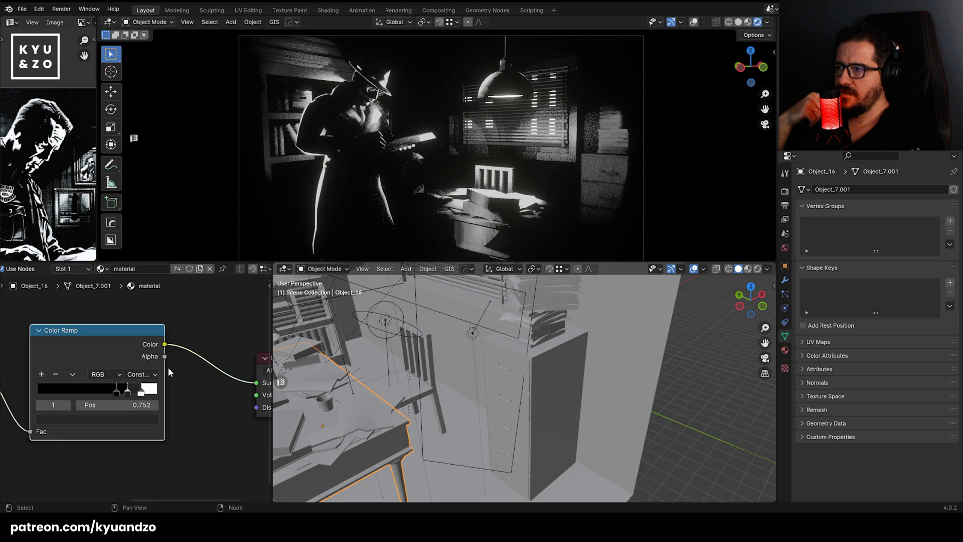
pyautogui.moveTo(142, 392)
pyautogui.mouseDown()
pyautogui.moveTo(166, 394)
pyautogui.moveTo(135, 385)
pyautogui.moveTo(150, 391)
pyautogui.moveTo(128, 391)
pyautogui.moveTo(136, 396)
pyautogui.mouseUp()
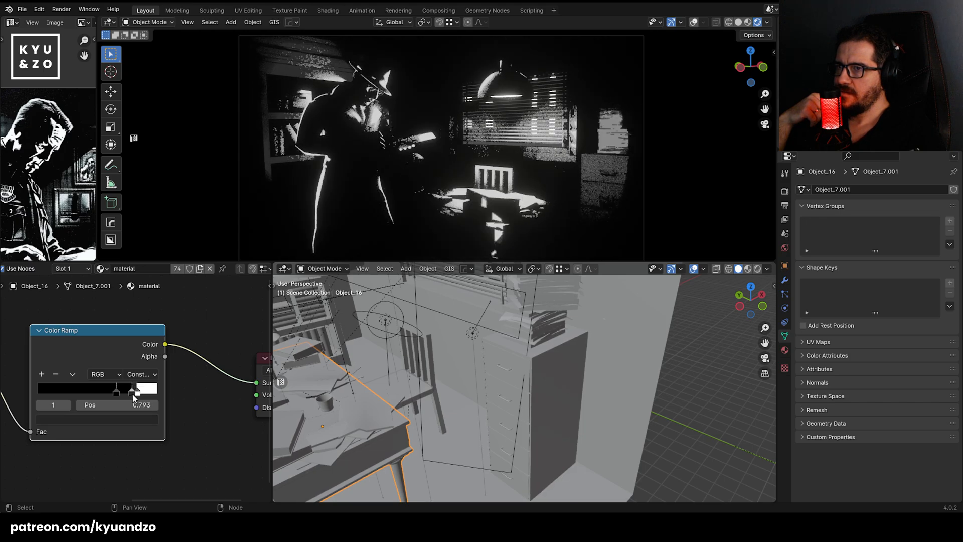
pyautogui.click(142, 374)
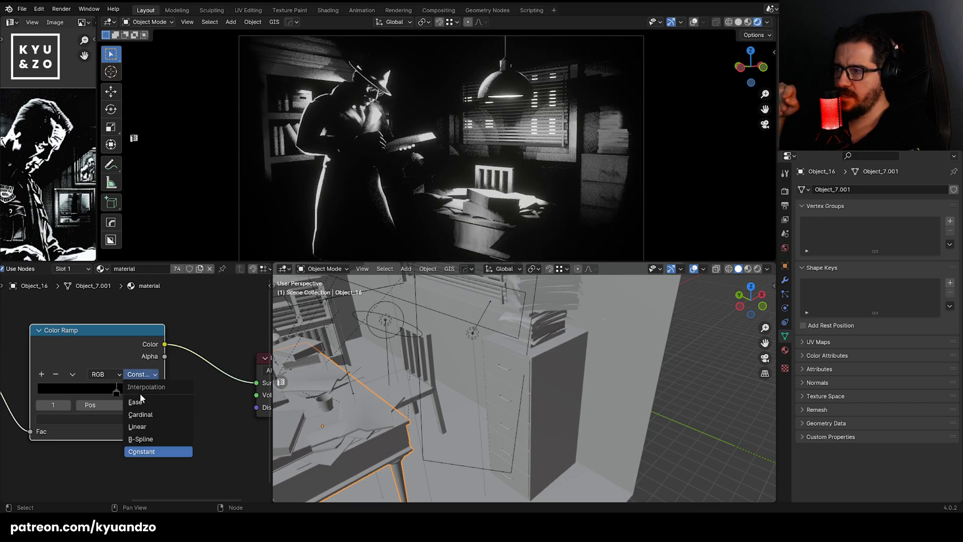
pyautogui.click(149, 451)
pyautogui.click(701, 156)
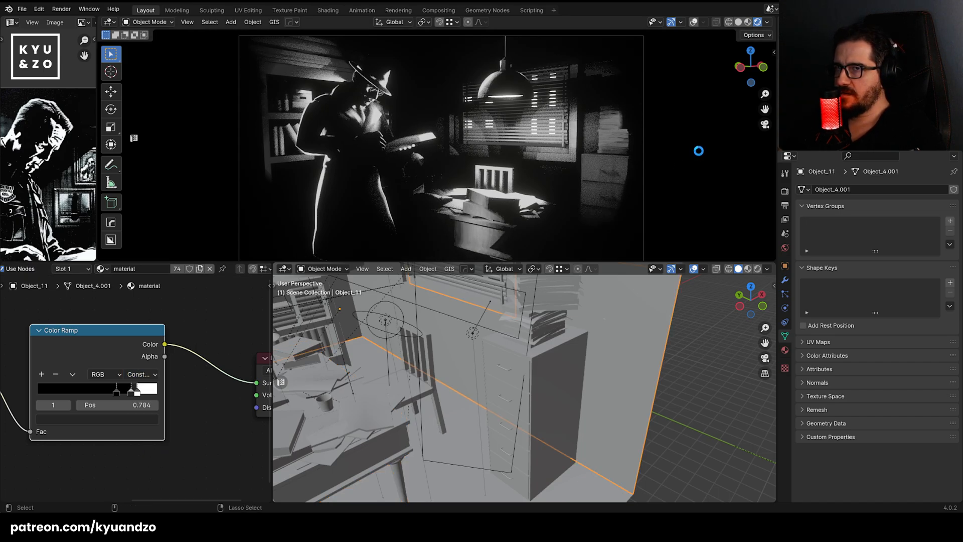
# Save the file and enlarge the camera viewport to show the whole rendered frame larger.
pyautogui.scroll(-4, 224, 116)
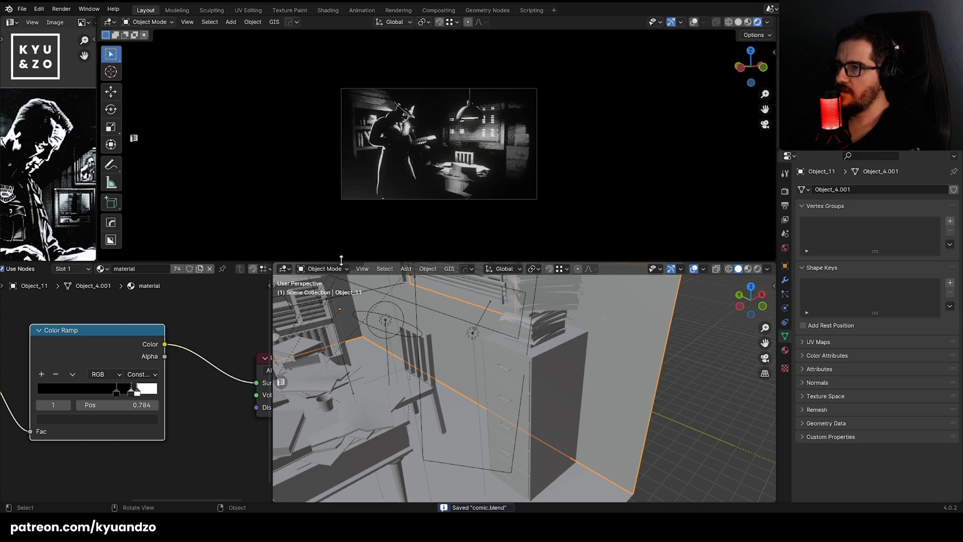
pyautogui.moveTo(341, 260); pyautogui.dragTo(331, 359)
pyautogui.scroll(3, 336, 251)
pyautogui.scroll(1, 337, 255)
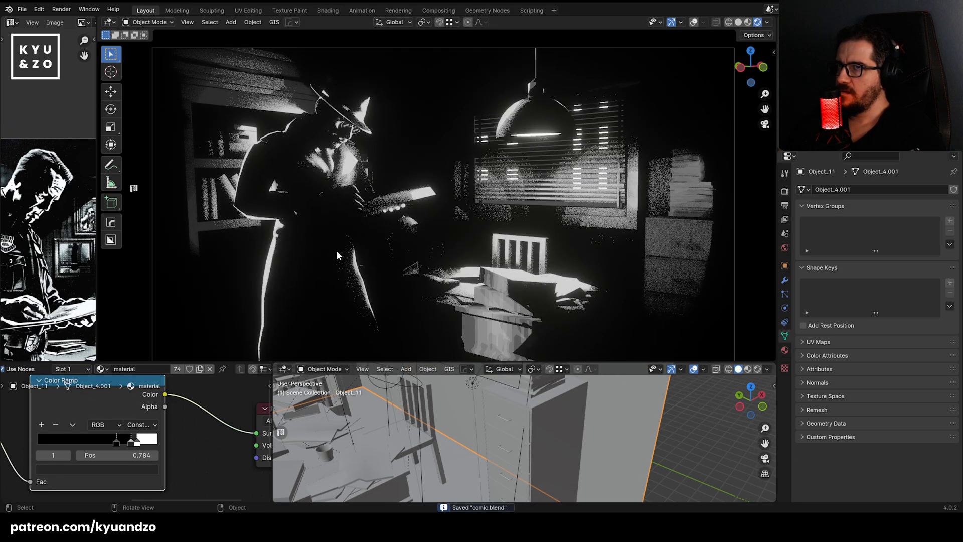
# Review the Eevee render settings and double the output resolution to 3840 by 2160 px.
pyautogui.click(785, 191)
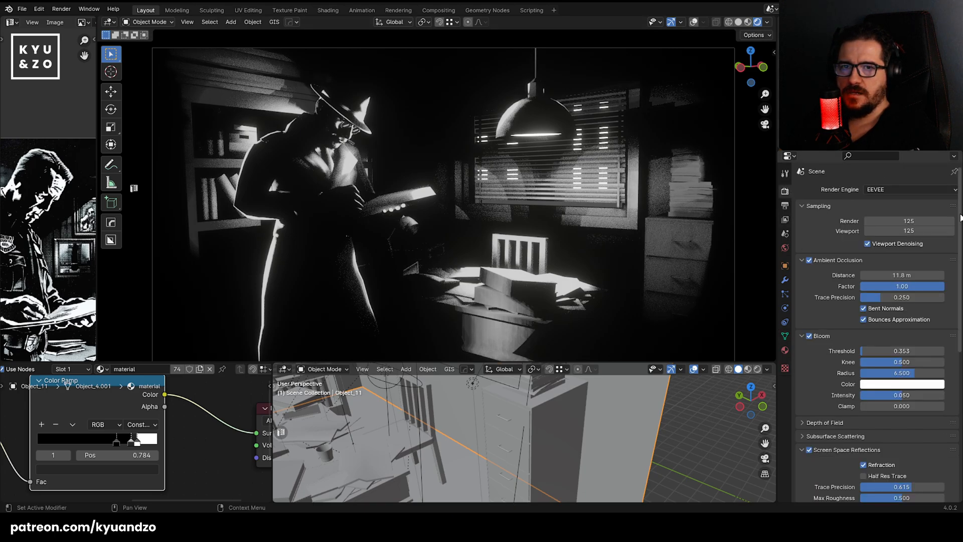
pyautogui.scroll(-3, 818, 278)
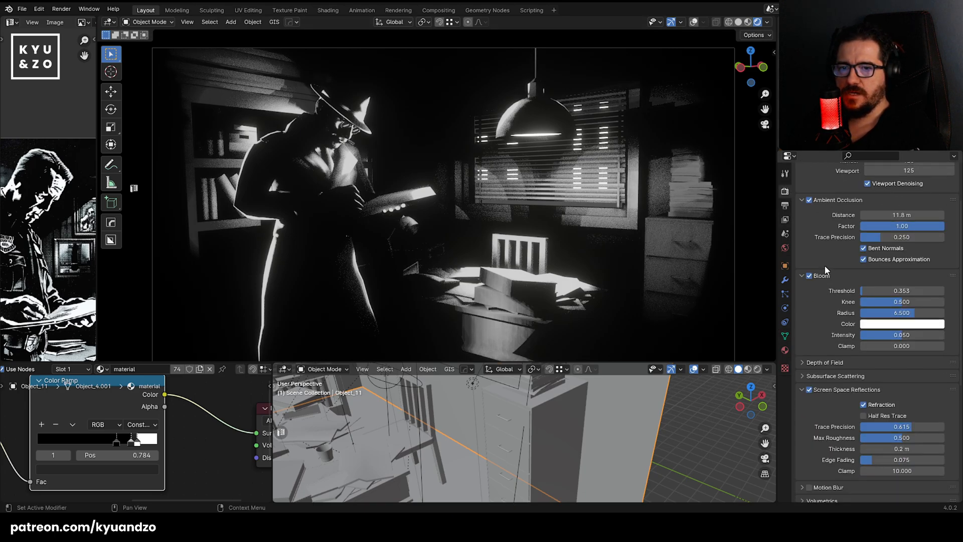
pyautogui.click(786, 206)
pyautogui.scroll(2, 846, 218)
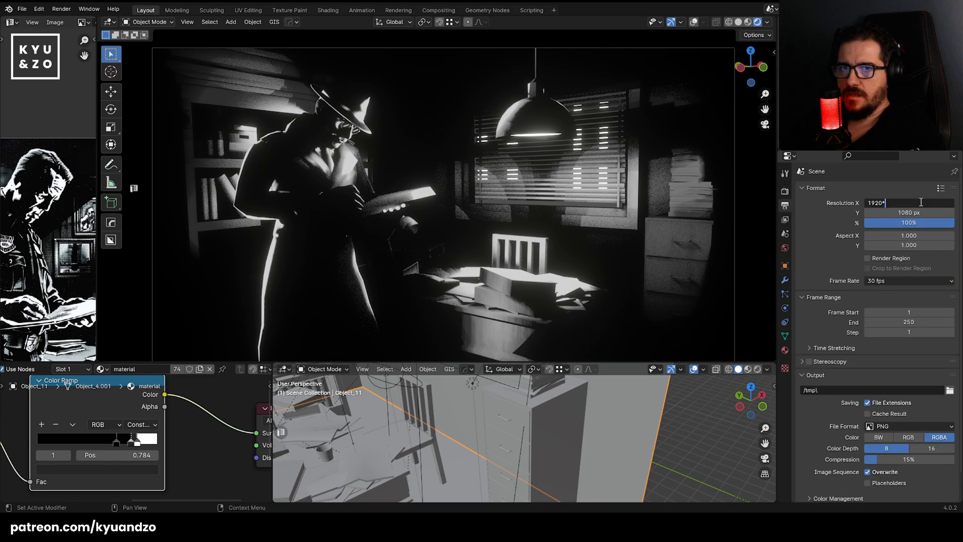
pyautogui.write('2')
pyautogui.press('Return')
pyautogui.click(918, 211)
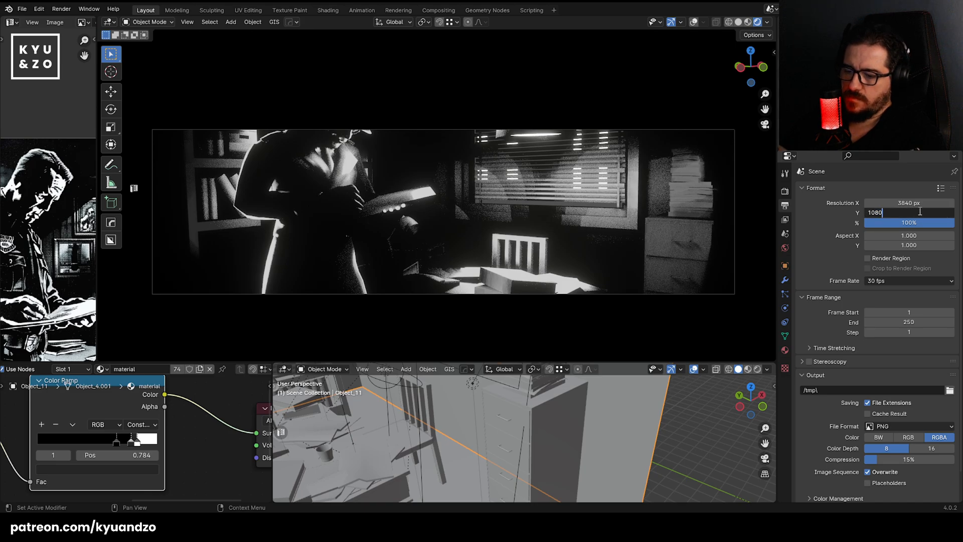
pyautogui.write('*2')
pyautogui.press('Return')
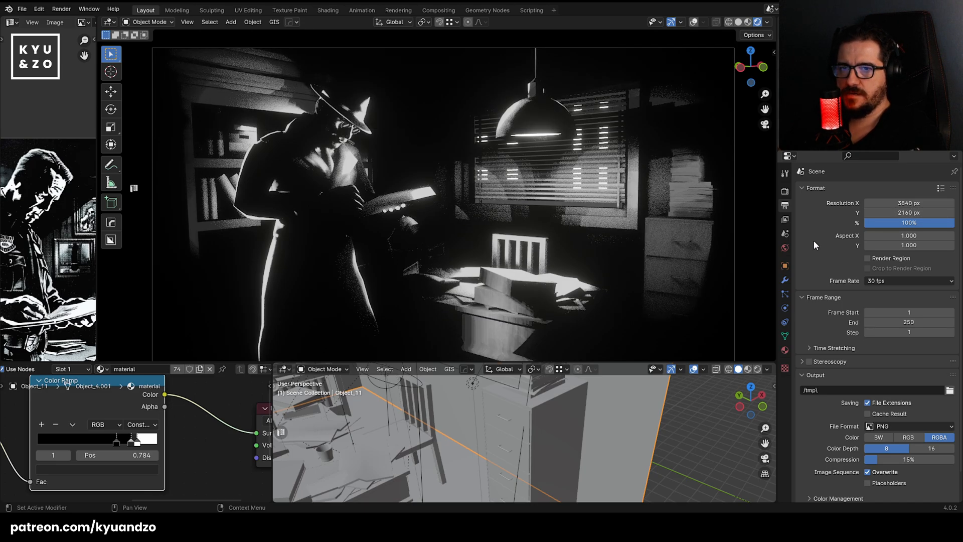
pyautogui.click(784, 194)
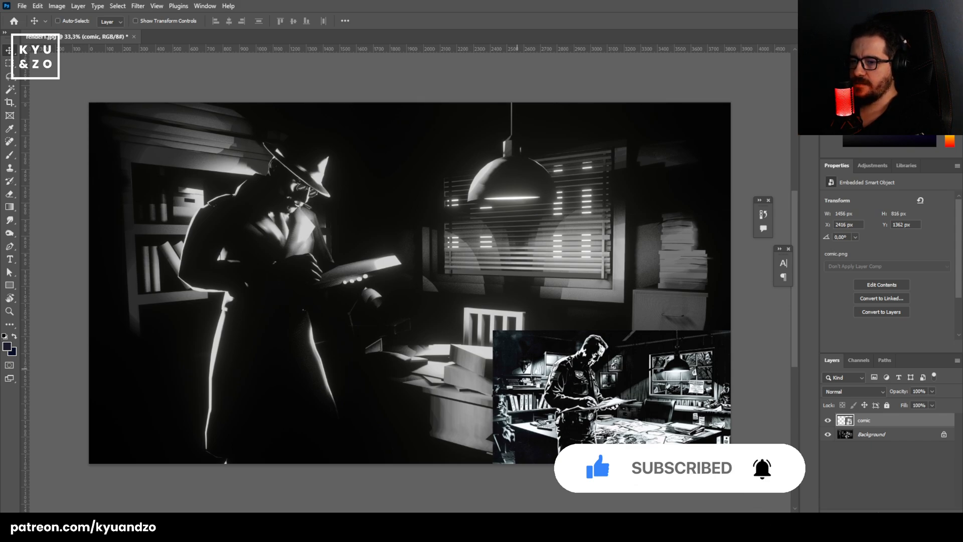
# In Photoshop, compare the render with the reference, then unlock the Background as Layer 0 and make it a smart object.
pyautogui.press('z')
pyautogui.moveTo(301, 249); pyautogui.dragTo(321, 292)
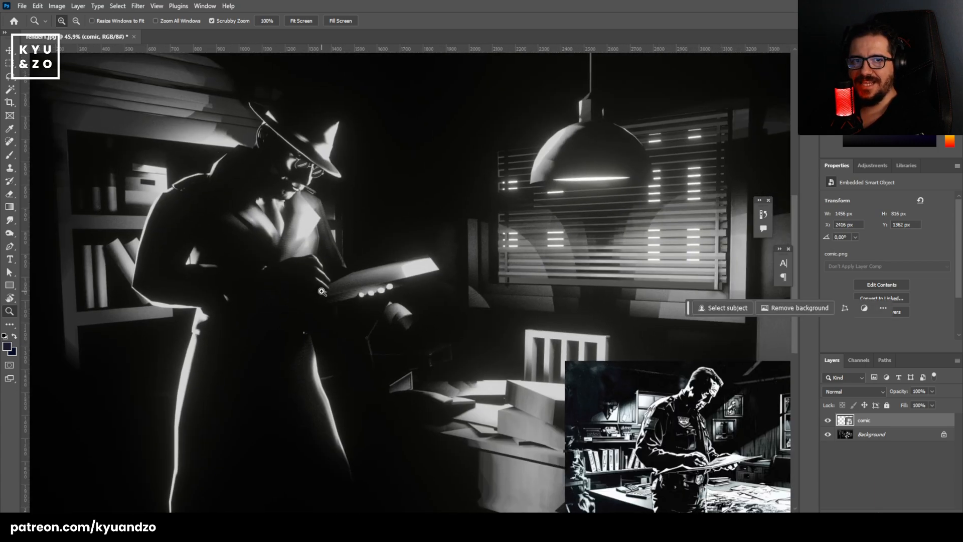
pyautogui.moveTo(321, 292); pyautogui.dragTo(176, 267)
pyautogui.moveTo(250, 287); pyautogui.dragTo(275, 274)
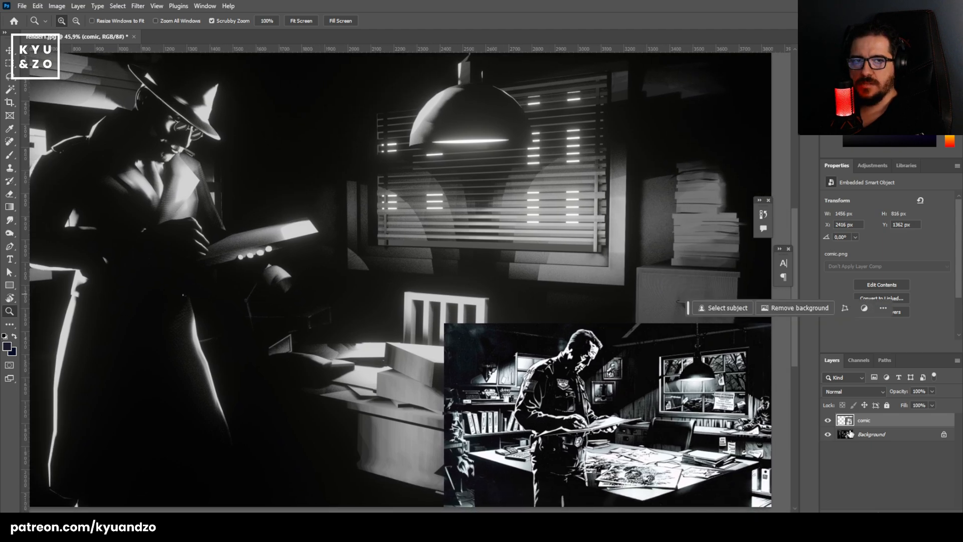
pyautogui.click(897, 438)
pyautogui.doubleClick(898, 436)
pyautogui.press('Return')
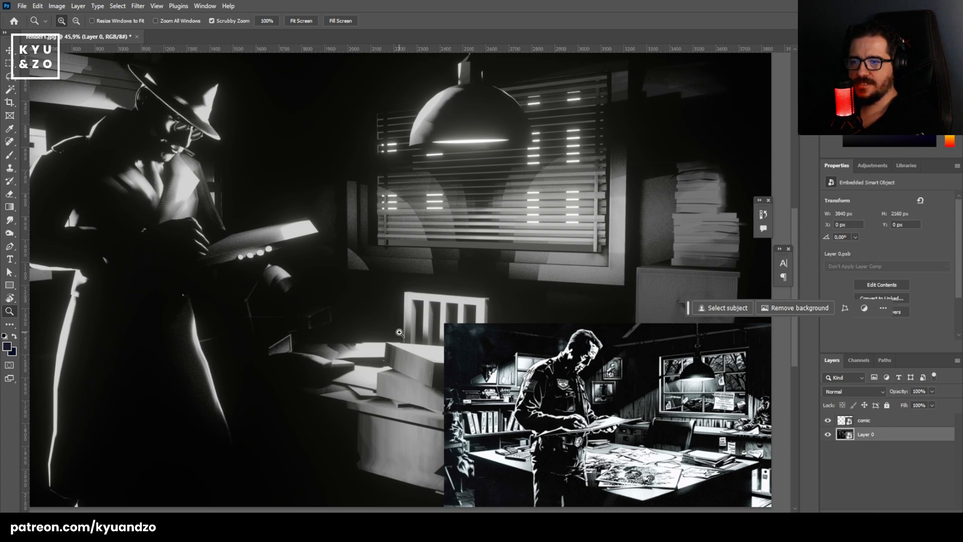
# Open the render in Camera Raw and set Exposure +0.35, Contrast +51, Highlights -7, Shadows +13, Whites +12 and Blacks -50.
pyautogui.moveTo(344, 185); pyautogui.dragTo(444, 281)
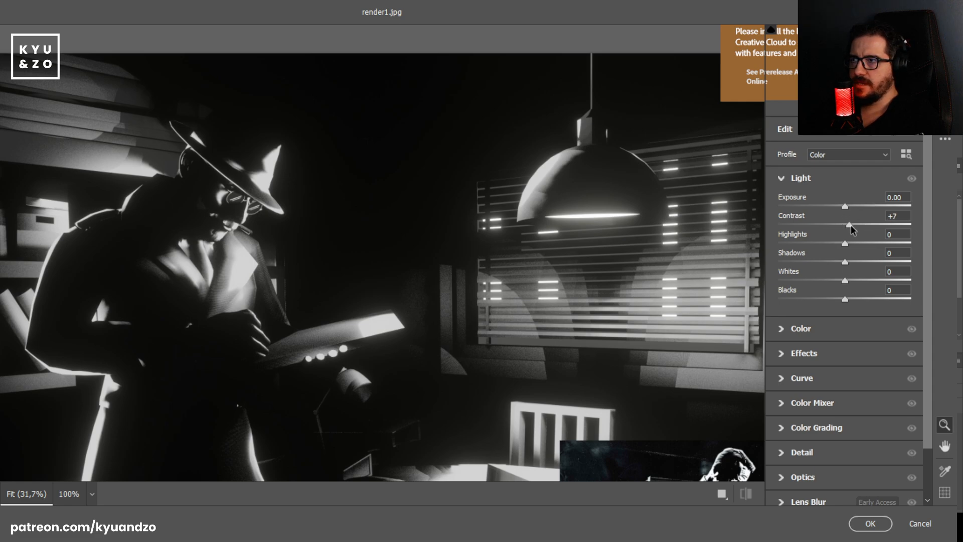
pyautogui.moveTo(875, 230)
pyautogui.mouseDown()
pyautogui.moveTo(916, 234)
pyautogui.moveTo(862, 243)
pyautogui.moveTo(881, 241)
pyautogui.mouseUp()
pyautogui.moveTo(263, 216); pyautogui.dragTo(315, 257)
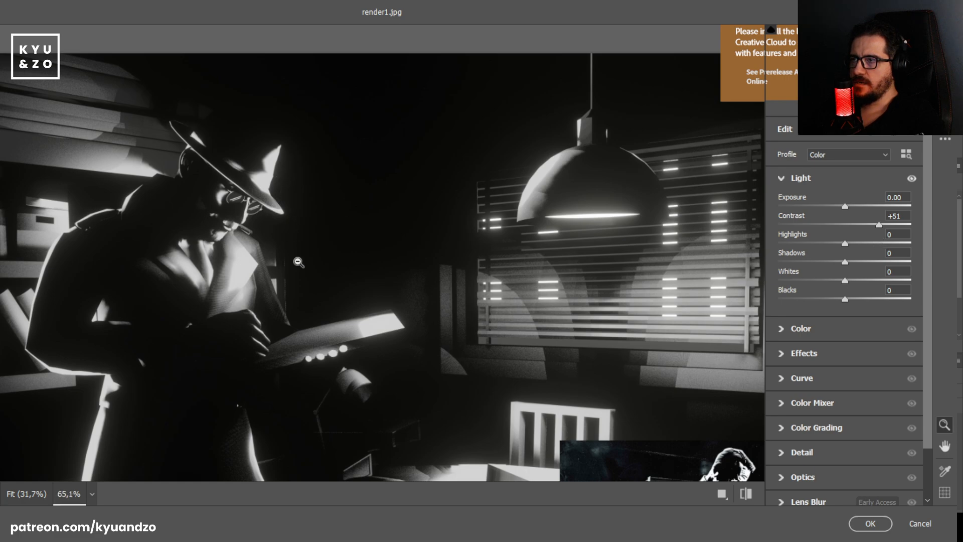
pyautogui.moveTo(846, 209); pyautogui.dragTo(810, 302)
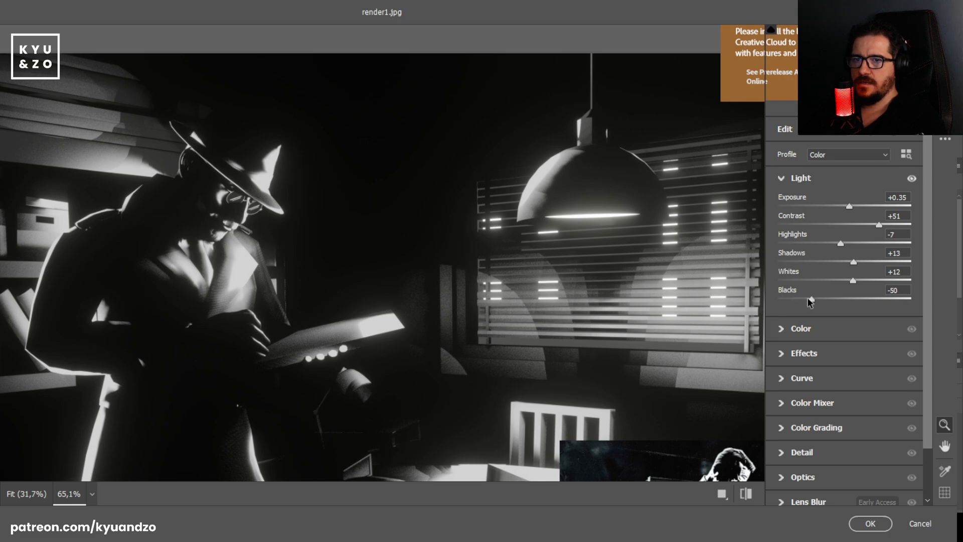
# Lower the Shadows of the parametric tone curve to -100 and inspect the detective up close.
pyautogui.click(783, 329)
pyautogui.click(783, 329)
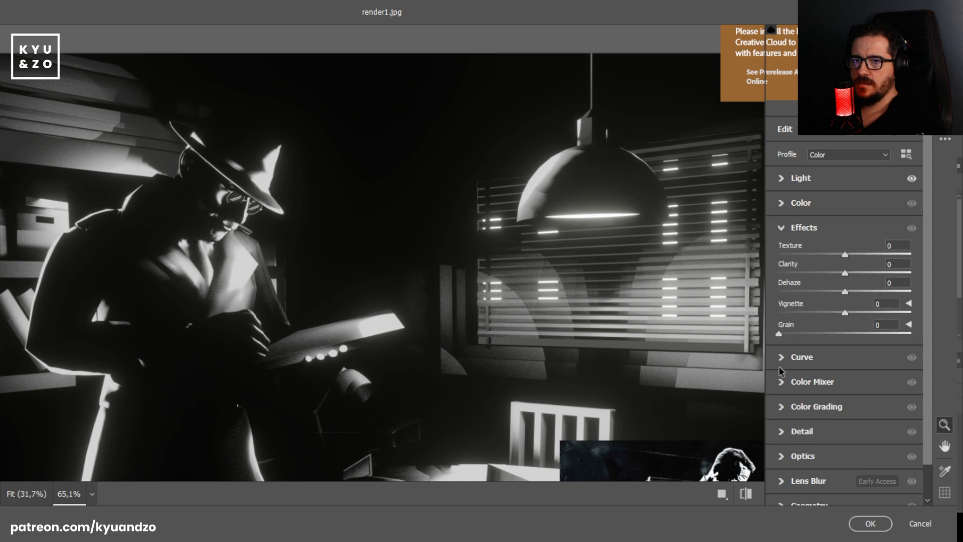
pyautogui.click(779, 362)
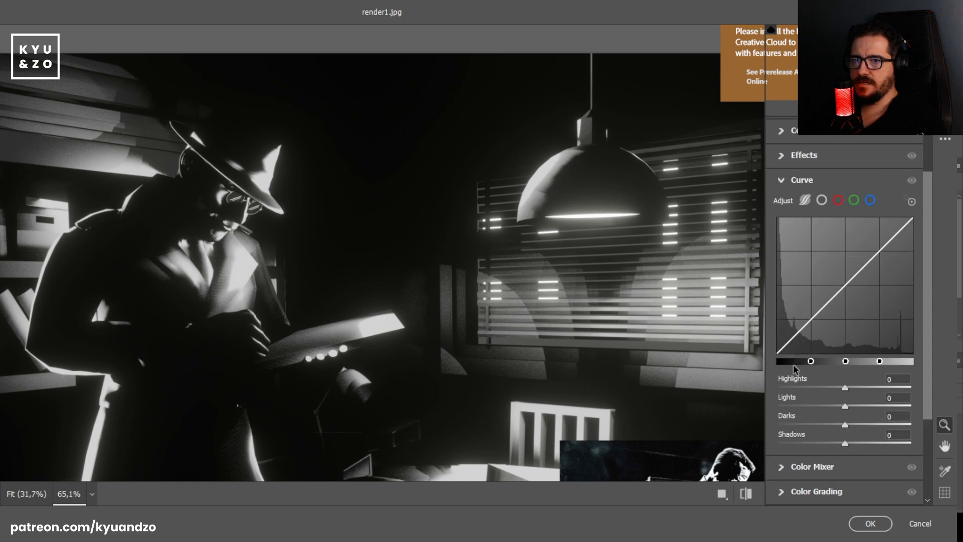
pyautogui.moveTo(811, 360); pyautogui.dragTo(785, 352)
pyautogui.press('space')
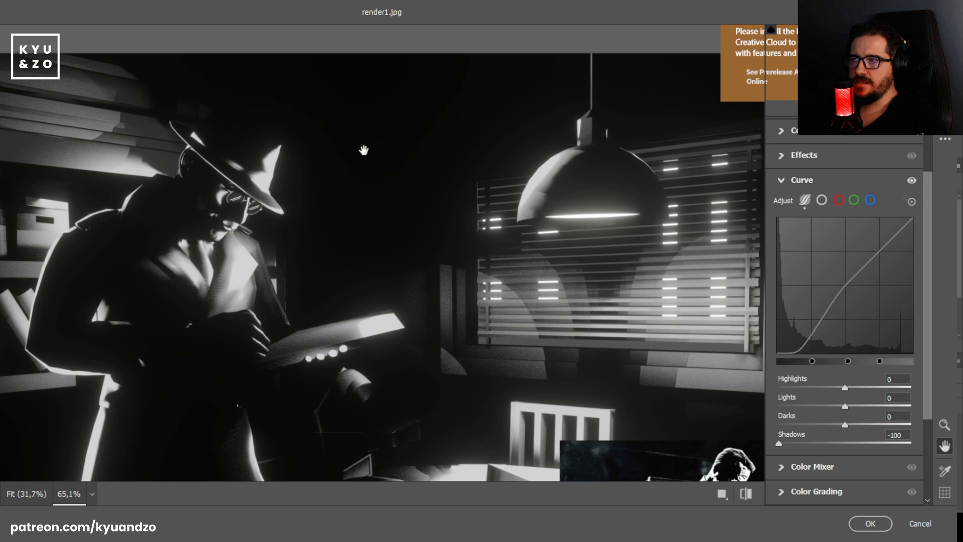
pyautogui.moveTo(334, 273); pyautogui.dragTo(382, 300)
pyautogui.press('space')
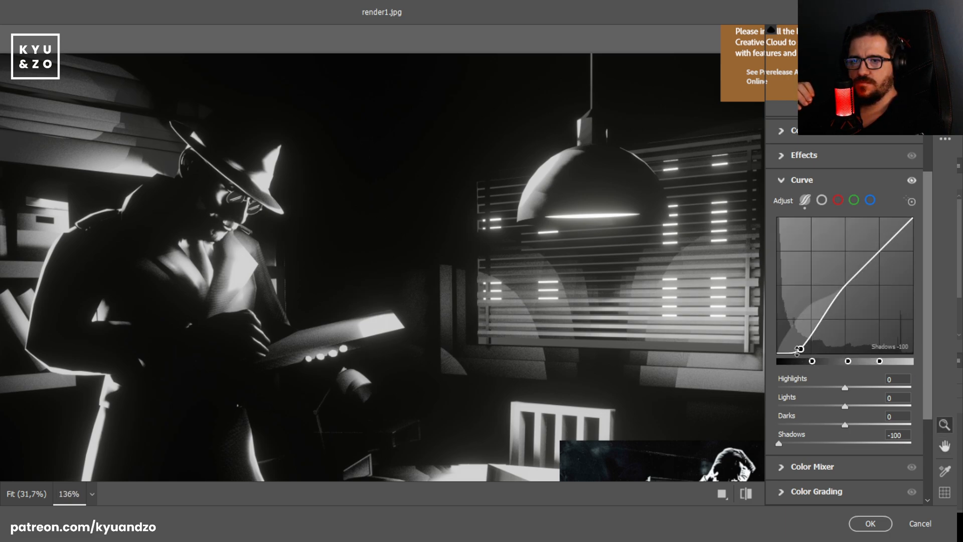
# Fine-tune the parametric tone curve, setting Highlights to +1 and Darks to -9.
pyautogui.moveTo(799, 350)
pyautogui.mouseDown()
pyautogui.moveTo(799, 322)
pyautogui.moveTo(800, 349)
pyautogui.mouseUp()
pyautogui.moveTo(847, 284)
pyautogui.mouseDown()
pyautogui.moveTo(847, 307)
pyautogui.moveTo(849, 254)
pyautogui.moveTo(849, 281)
pyautogui.mouseUp()
pyautogui.moveTo(881, 247)
pyautogui.mouseDown()
pyautogui.moveTo(881, 288)
pyautogui.moveTo(881, 221)
pyautogui.moveTo(885, 256)
pyautogui.moveTo(883, 244)
pyautogui.mouseUp()
pyautogui.moveTo(848, 286)
pyautogui.mouseDown()
pyautogui.moveTo(848, 255)
pyautogui.moveTo(847, 309)
pyautogui.moveTo(848, 286)
pyautogui.mouseUp()
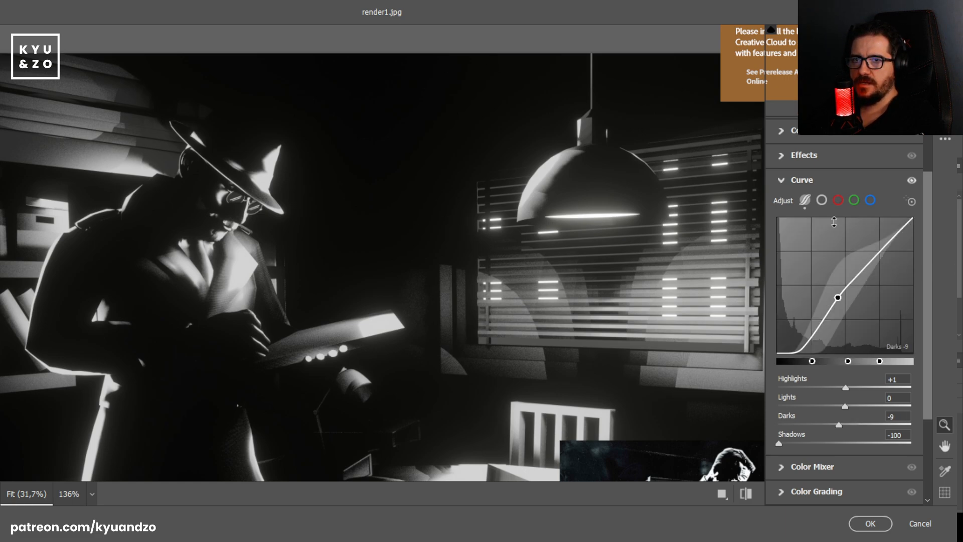
pyautogui.scroll(-3, 850, 446)
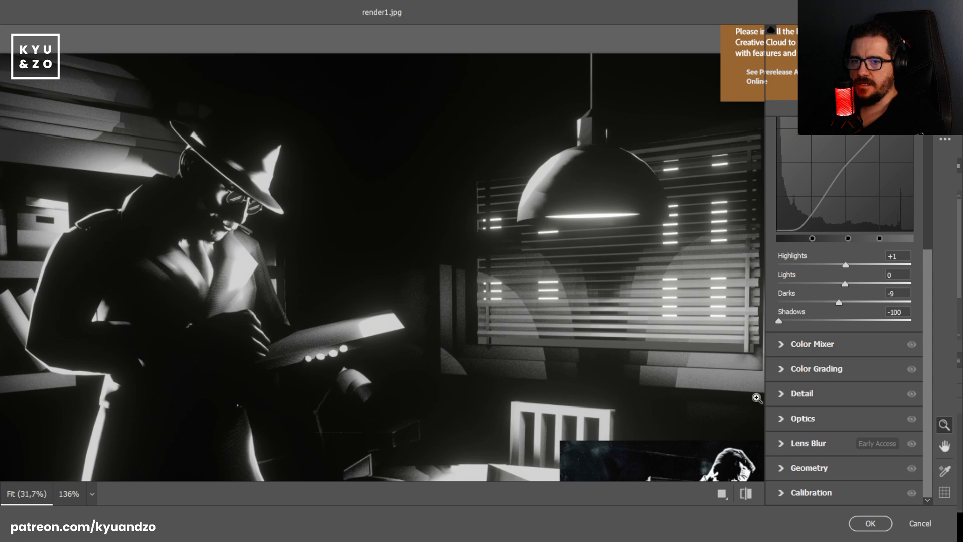
pyautogui.click(780, 347)
pyautogui.click(779, 447)
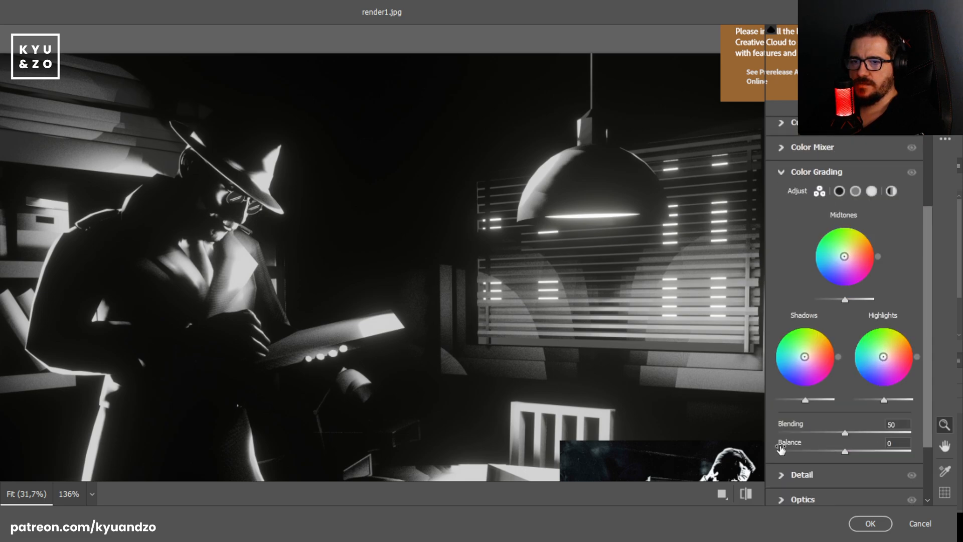
pyautogui.scroll(3, 784, 236)
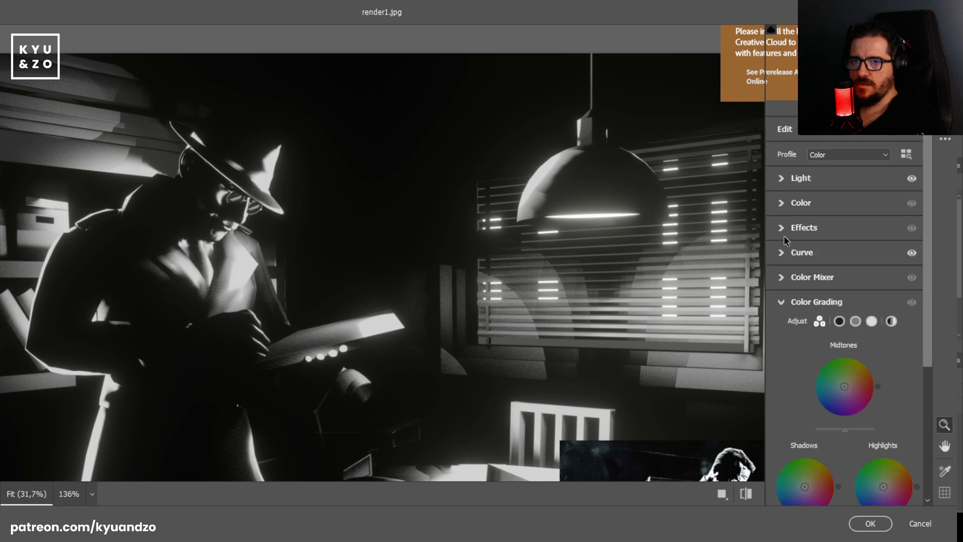
# Raise the Texture effect to +100, comparing extreme slider settings on the zoomed render.
pyautogui.click(784, 227)
pyautogui.moveTo(844, 256); pyautogui.dragTo(772, 259)
pyautogui.moveTo(910, 255); pyautogui.dragTo(895, 255)
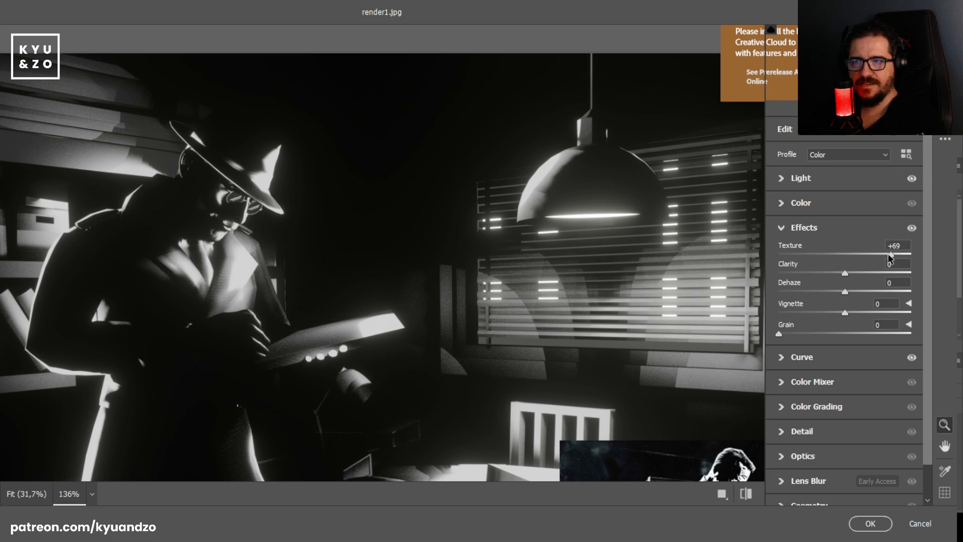
pyautogui.moveTo(778, 254); pyautogui.dragTo(905, 254)
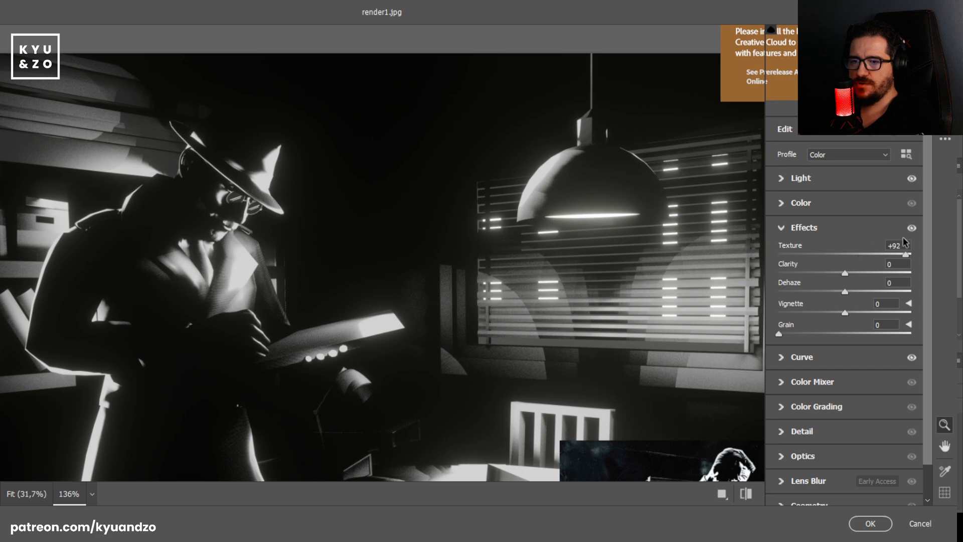
pyautogui.moveTo(576, 353); pyautogui.dragTo(657, 406)
pyautogui.press('space')
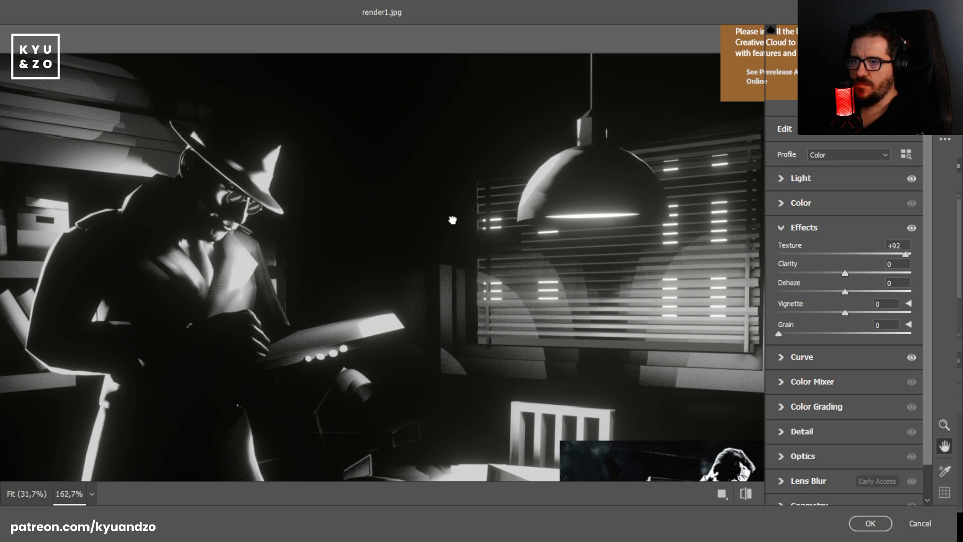
pyautogui.moveTo(436, 371); pyautogui.dragTo(473, 330)
pyautogui.moveTo(905, 254)
pyautogui.mouseDown()
pyautogui.moveTo(718, 251)
pyautogui.moveTo(907, 257)
pyautogui.mouseUp()
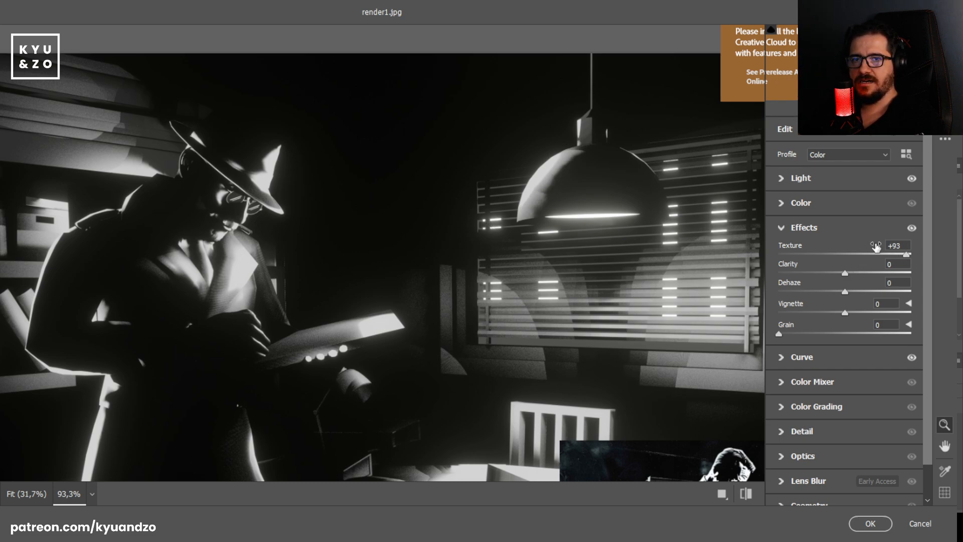
pyautogui.moveTo(767, 257); pyautogui.dragTo(914, 256)
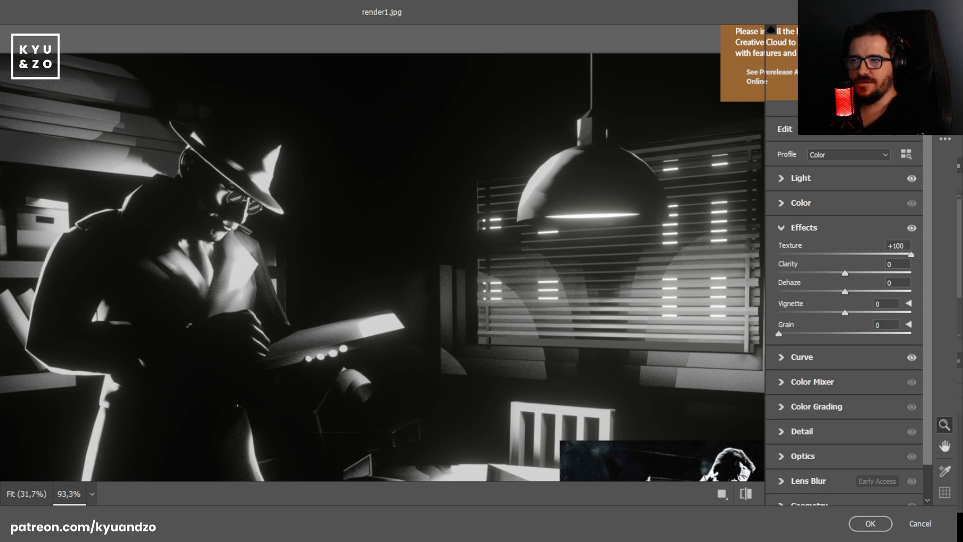
# Examine the texture effect on the detective and the rest of the room at several magnifications.
pyautogui.press('space')
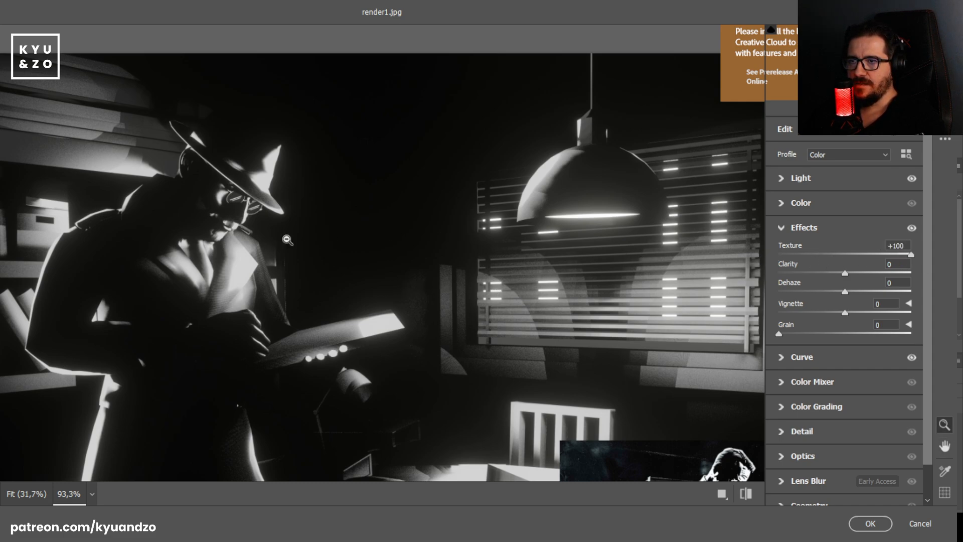
pyautogui.press('space')
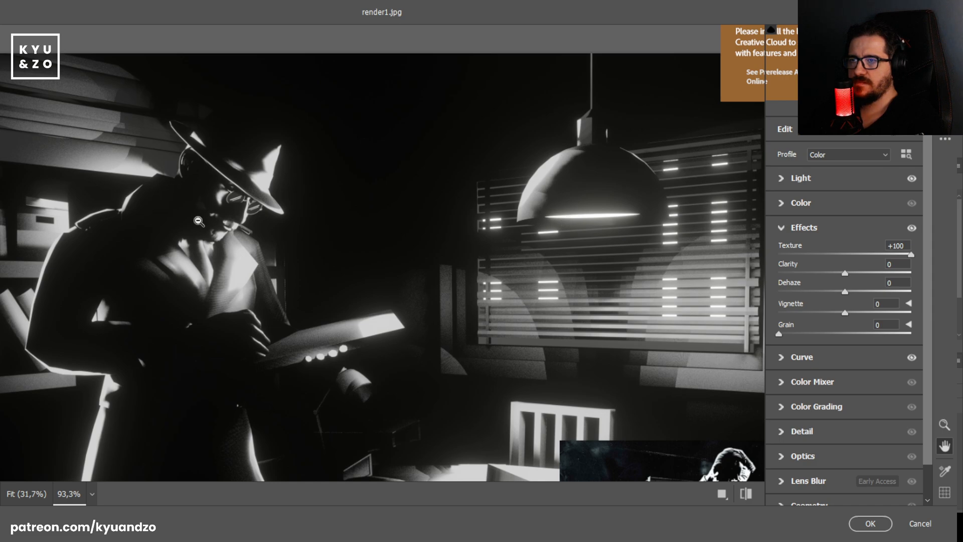
pyautogui.press('z')
pyautogui.press('h')
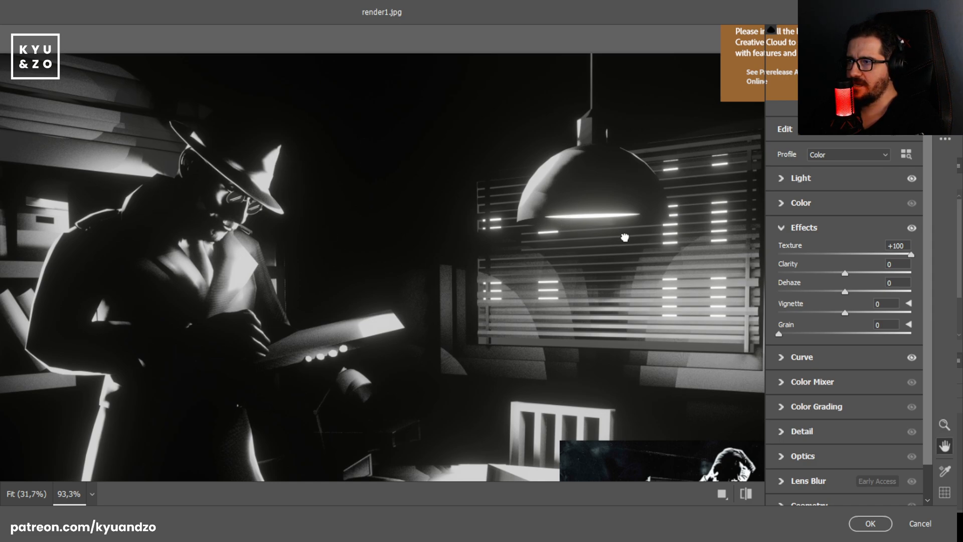
pyautogui.press('z')
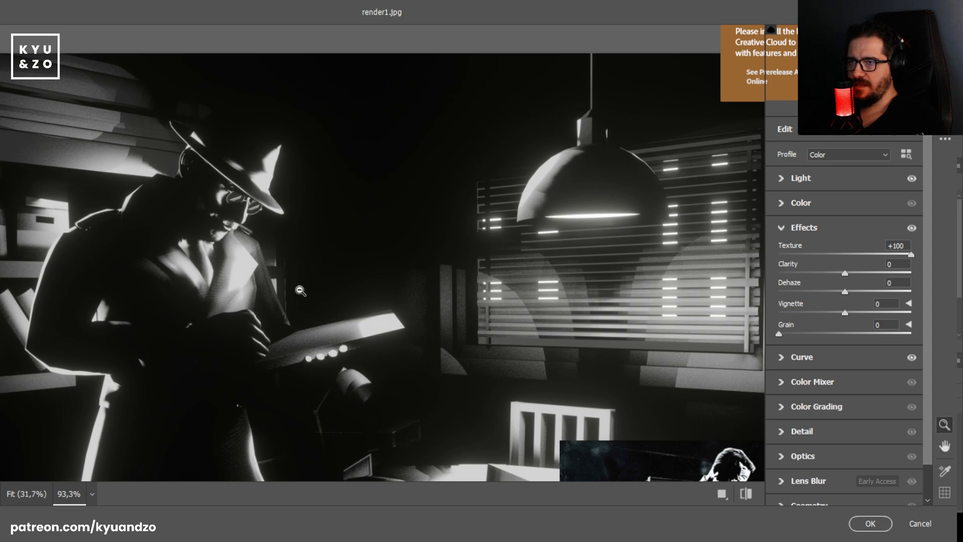
pyautogui.press('h')
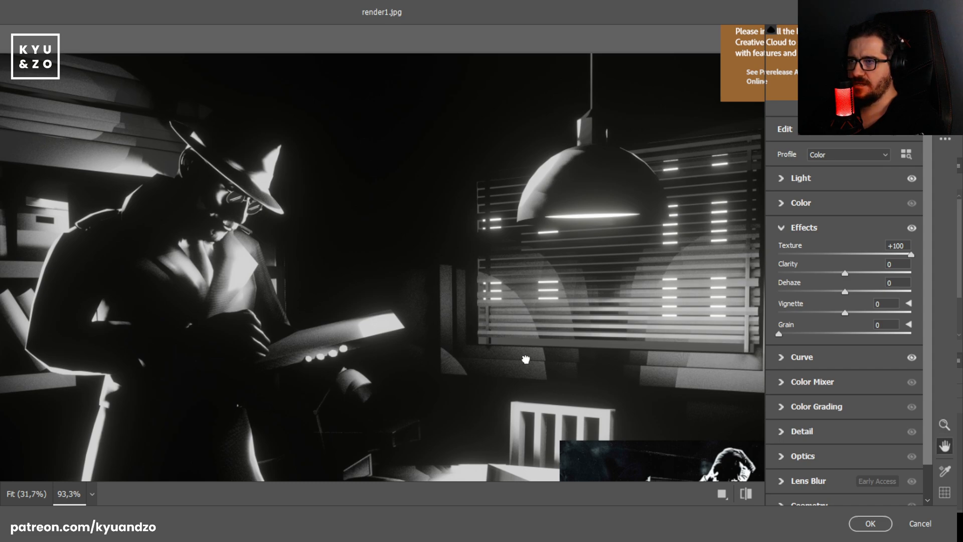
pyautogui.press('z')
pyautogui.press('h')
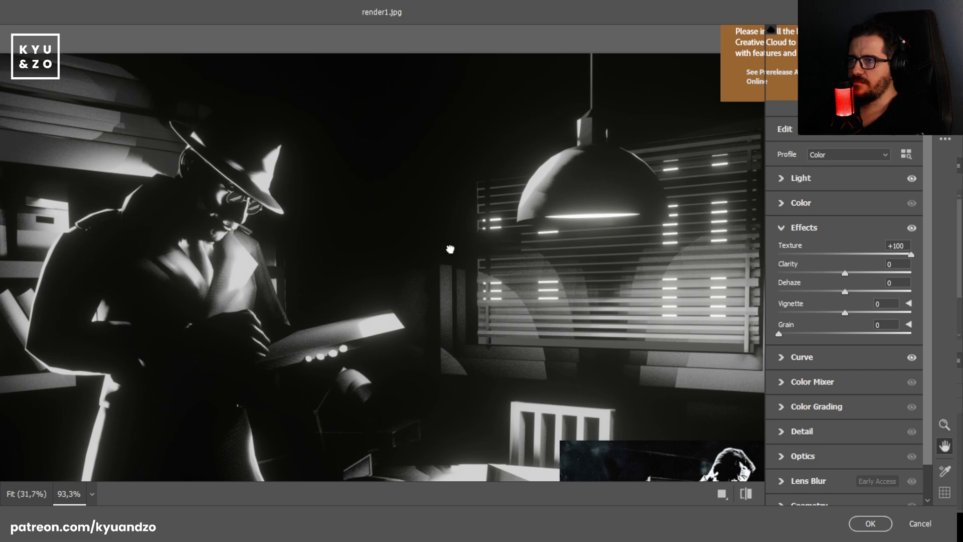
pyautogui.press('z')
pyautogui.moveTo(371, 316); pyautogui.dragTo(444, 328)
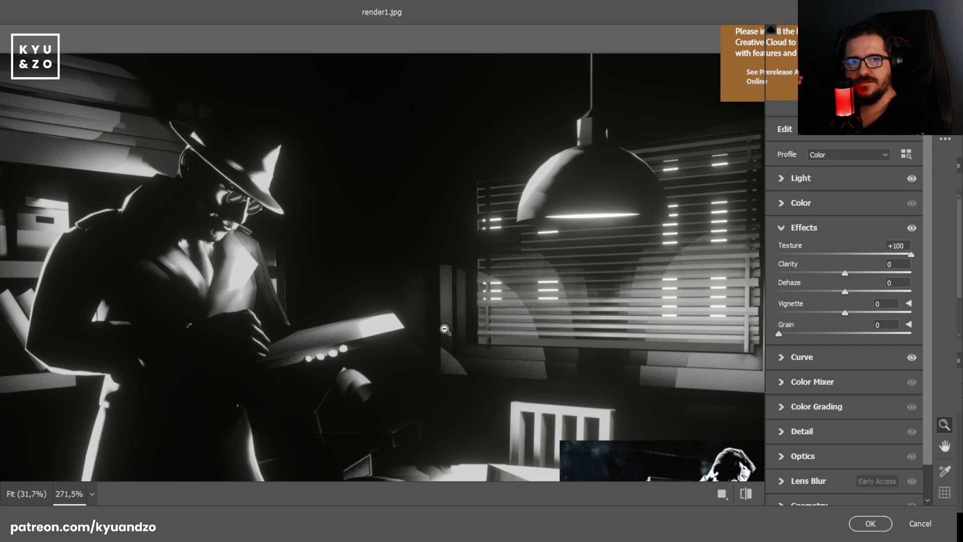
pyautogui.moveTo(460, 200); pyautogui.dragTo(450, 282)
pyautogui.press('h')
pyautogui.press('z')
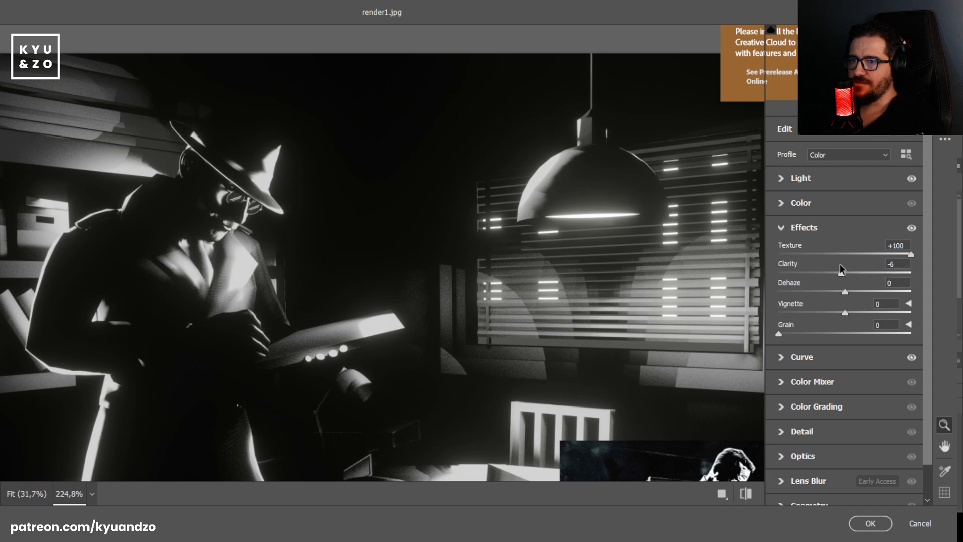
# Try Clarity at +57 and check its effect across the render.
pyautogui.moveTo(388, 319); pyautogui.dragTo(352, 322)
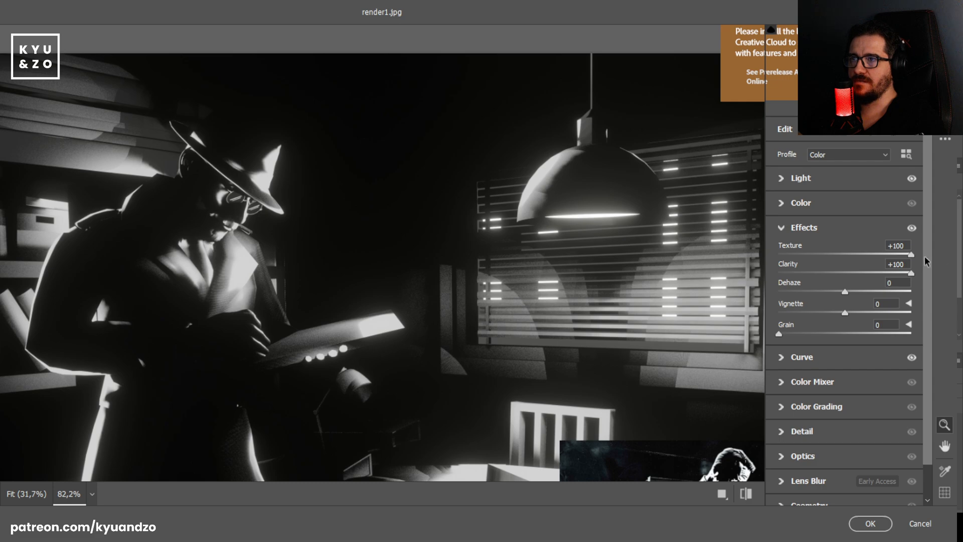
pyautogui.moveTo(867, 253); pyautogui.dragTo(889, 250)
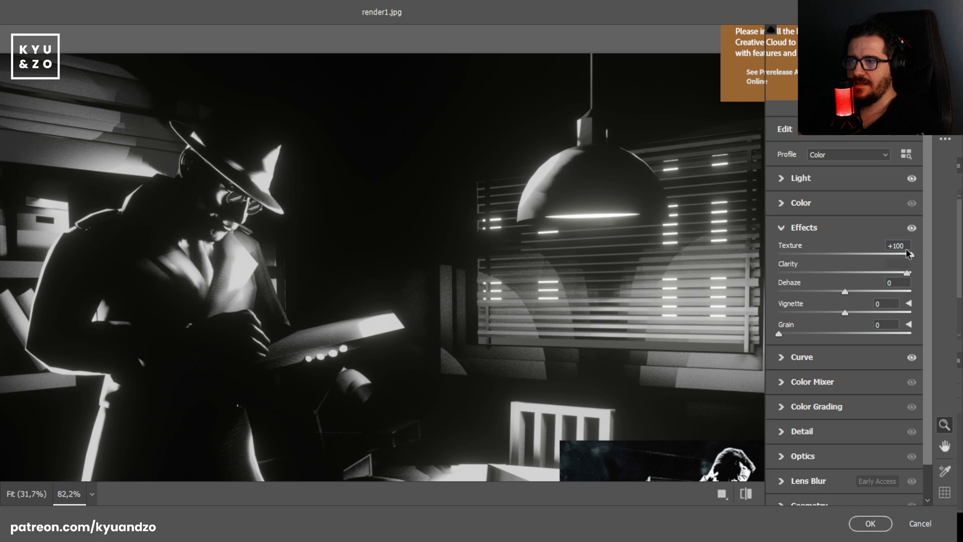
pyautogui.press('space')
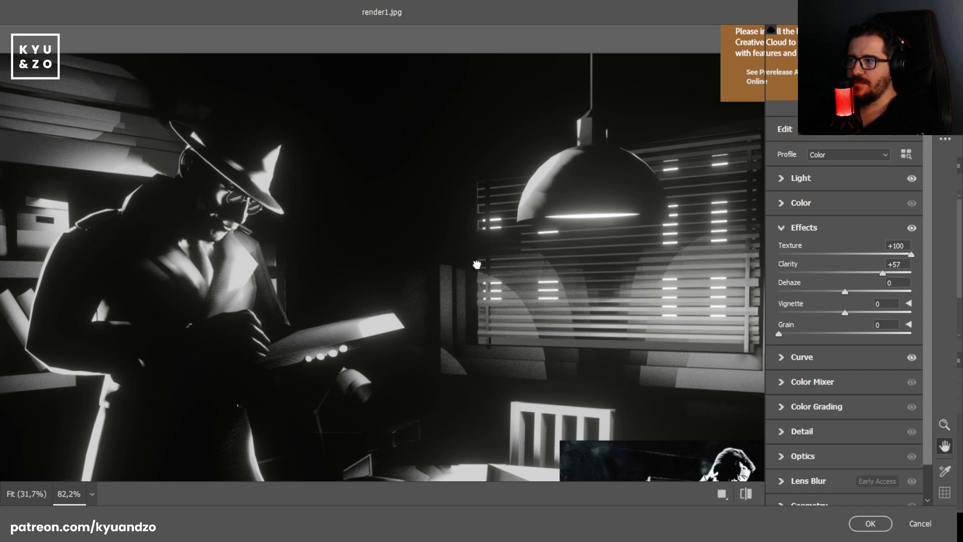
pyautogui.moveTo(576, 266); pyautogui.dragTo(459, 292)
pyautogui.press('space')
pyautogui.moveTo(637, 304); pyautogui.dragTo(278, 250)
pyautogui.press('space')
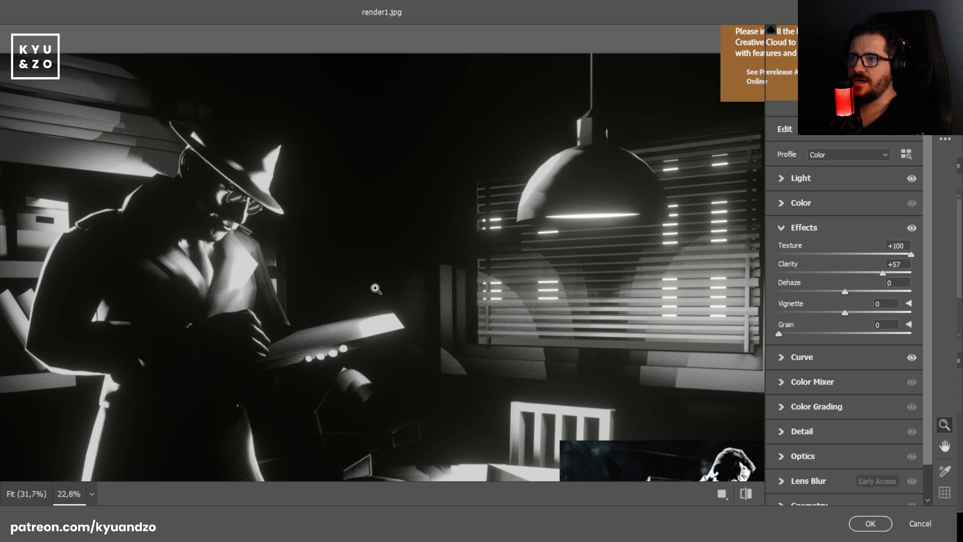
pyautogui.press('space')
pyautogui.moveTo(335, 211); pyautogui.dragTo(377, 243)
pyautogui.press('space')
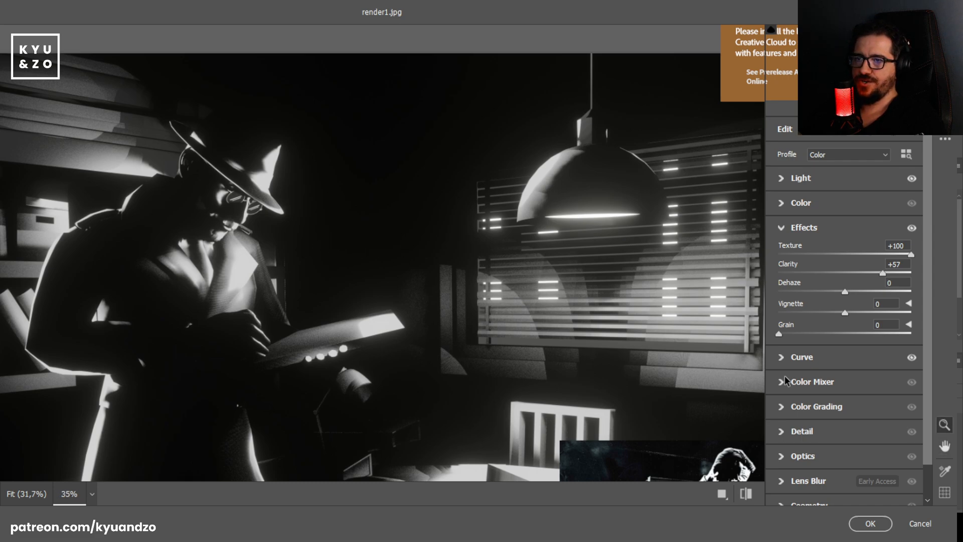
# Compare the Clarity extremes, then set Clarity to +84 and readjust Texture to +70.
pyautogui.moveTo(882, 273); pyautogui.dragTo(815, 275)
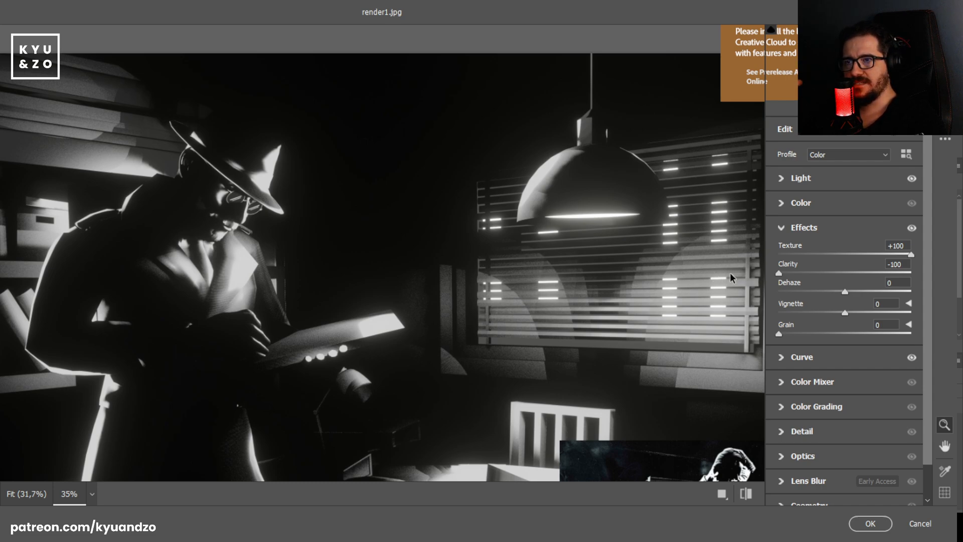
pyautogui.moveTo(778, 273); pyautogui.dragTo(925, 274)
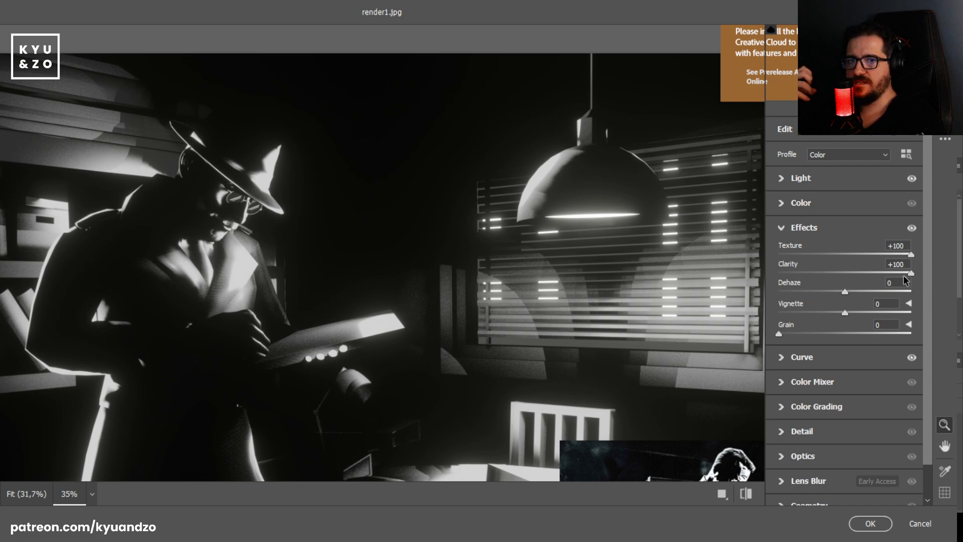
pyautogui.moveTo(872, 273); pyautogui.dragTo(897, 274)
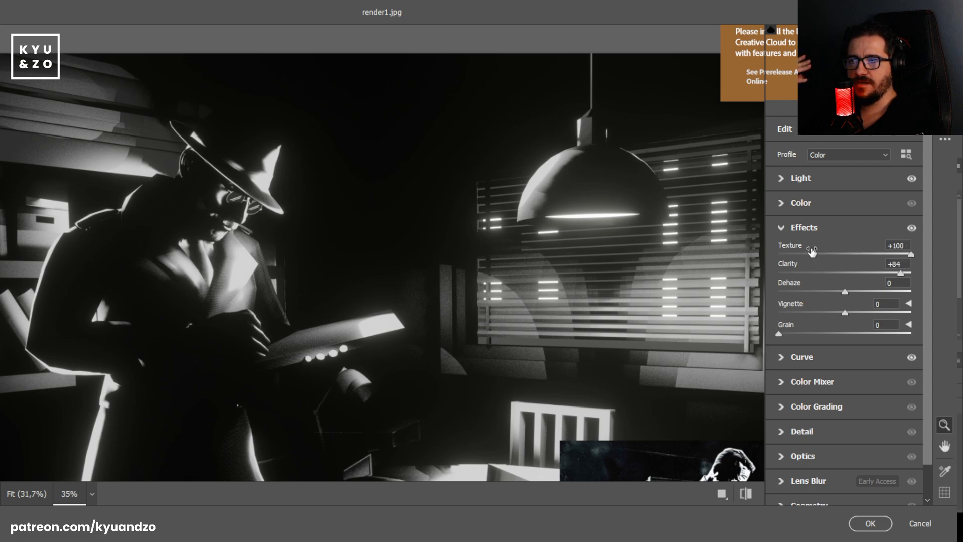
pyautogui.moveTo(906, 252); pyautogui.dragTo(957, 257)
pyautogui.moveTo(783, 231); pyautogui.dragTo(960, 246)
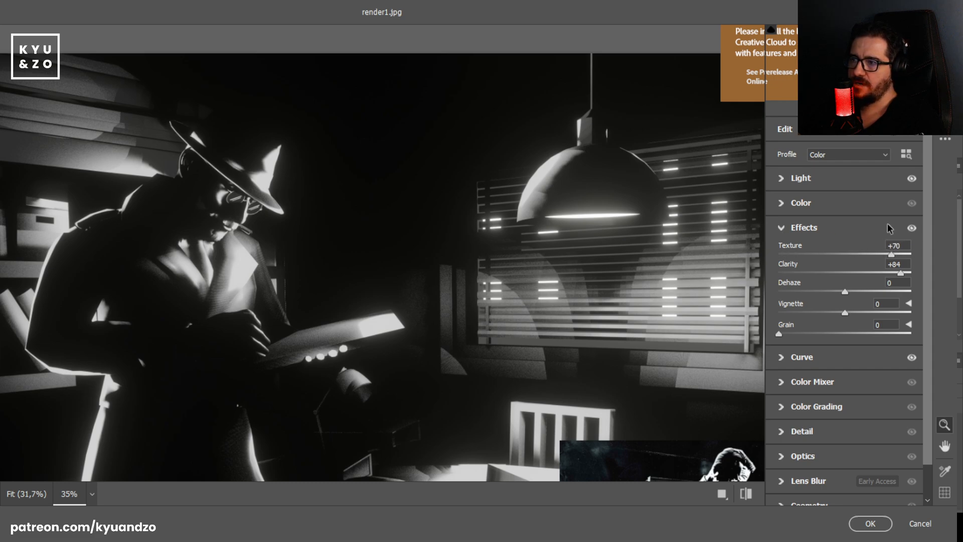
# Set the Detail Sharpening to 67 and zoom in on the render to check it.
pyautogui.click(789, 431)
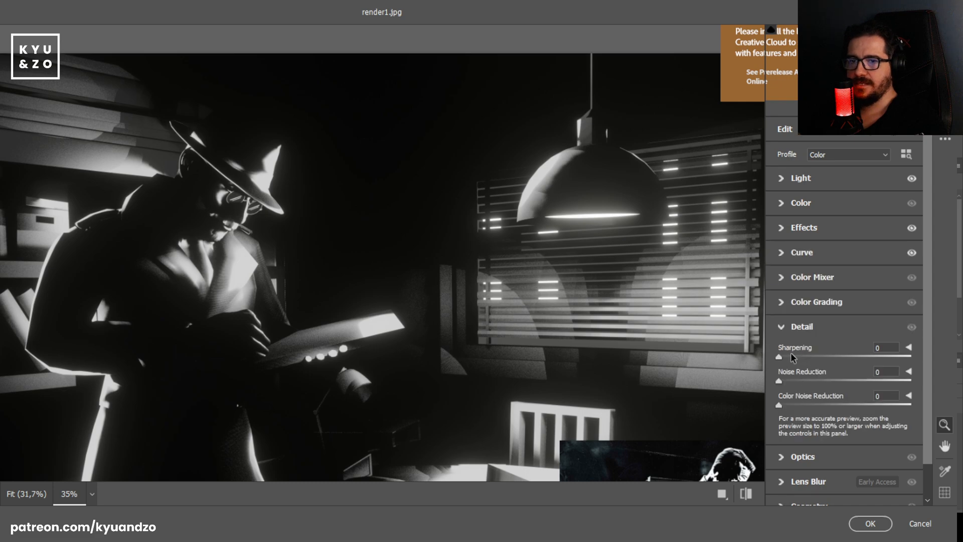
pyautogui.moveTo(778, 356); pyautogui.dragTo(863, 338)
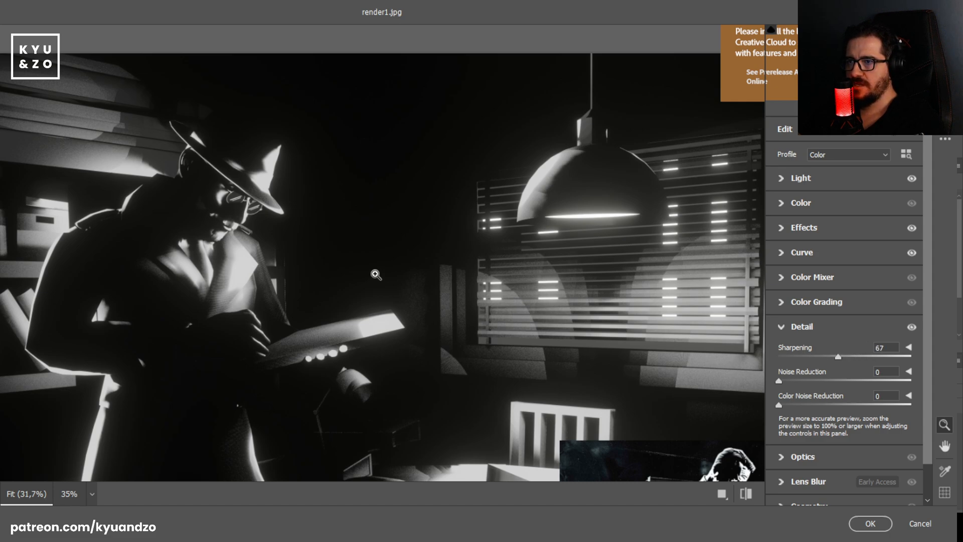
pyautogui.moveTo(374, 273); pyautogui.dragTo(452, 298)
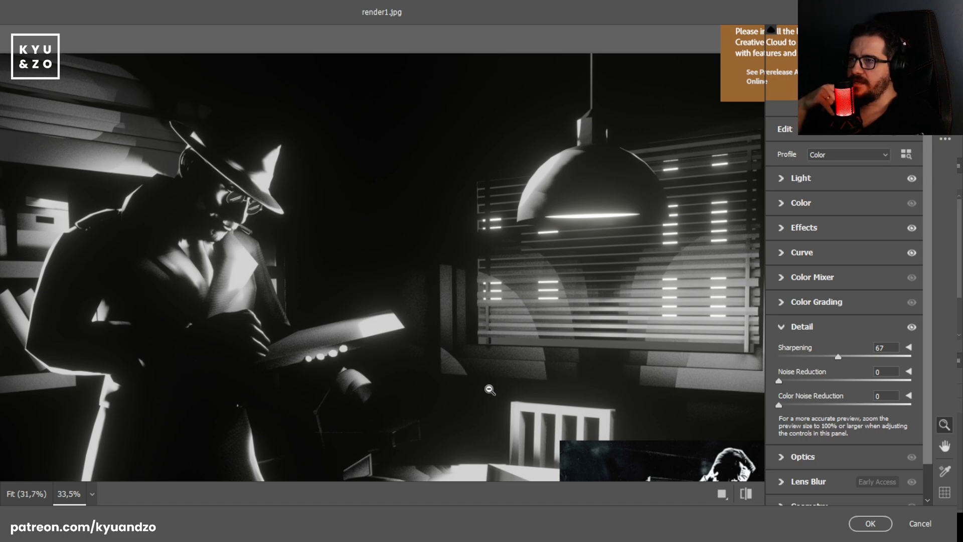
# Inspect the sharpened render up close, examining edges and surface detail in different areas.
pyautogui.moveTo(260, 137); pyautogui.dragTo(354, 183)
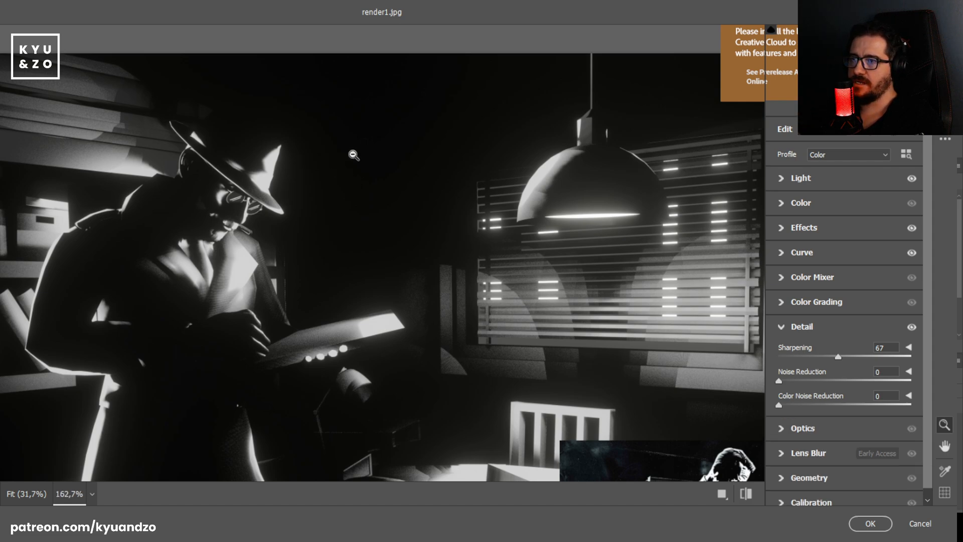
pyautogui.moveTo(354, 155); pyautogui.dragTo(301, 183)
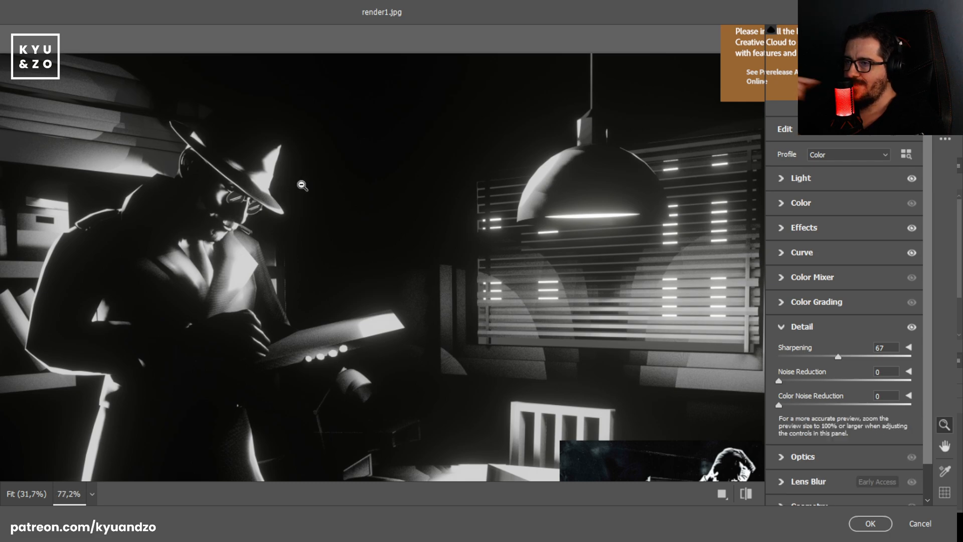
pyautogui.moveTo(287, 327); pyautogui.dragTo(315, 357)
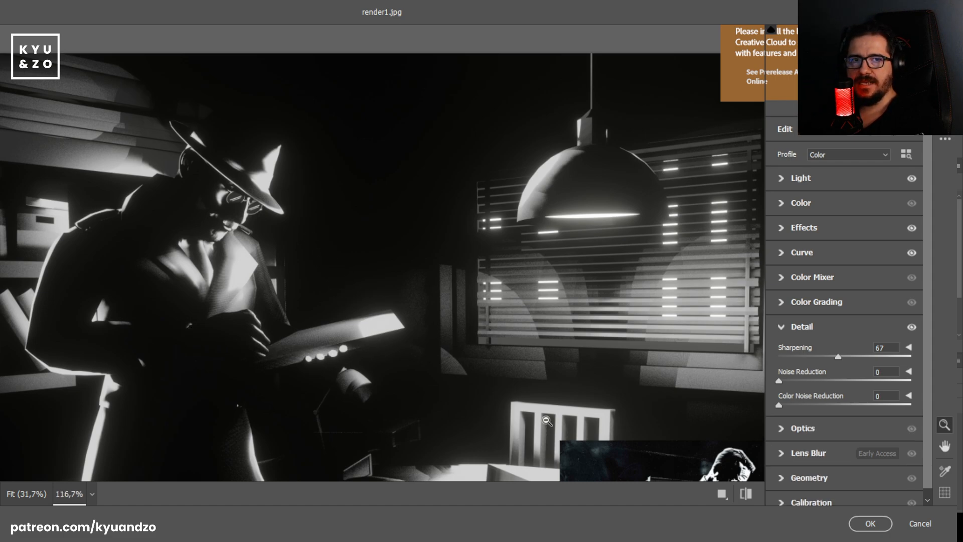
pyautogui.press('space')
pyautogui.moveTo(530, 398); pyautogui.dragTo(422, 203)
pyautogui.moveTo(443, 287); pyautogui.dragTo(423, 282)
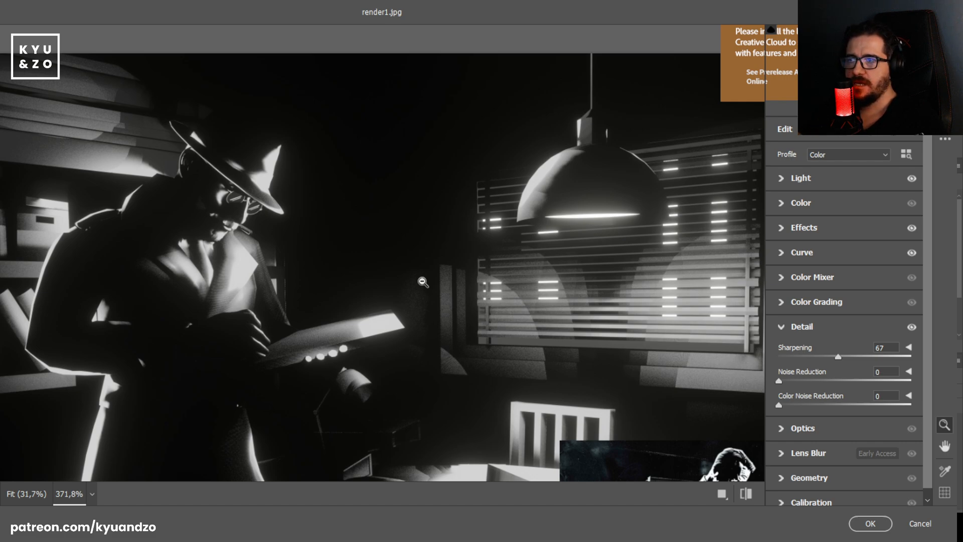
pyautogui.moveTo(446, 227); pyautogui.dragTo(322, 253)
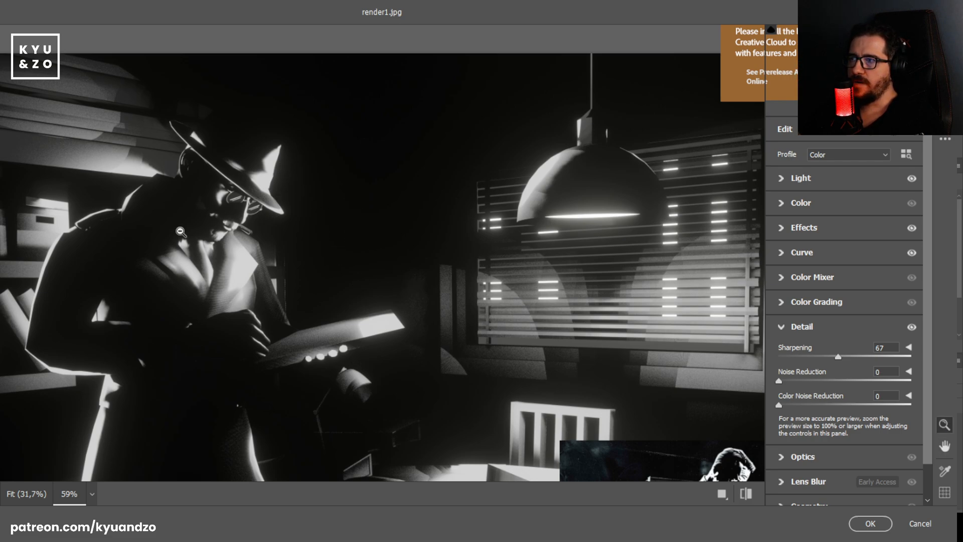
pyautogui.moveTo(299, 206); pyautogui.dragTo(356, 235)
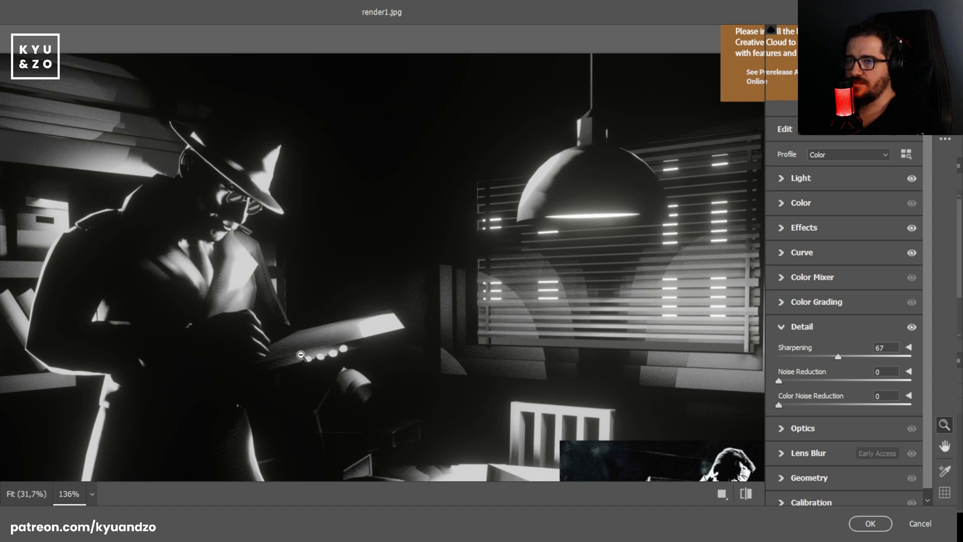
# Examine the sharpened render at different zoom levels, close up and across the full frame.
pyautogui.press('h')
pyautogui.press('z')
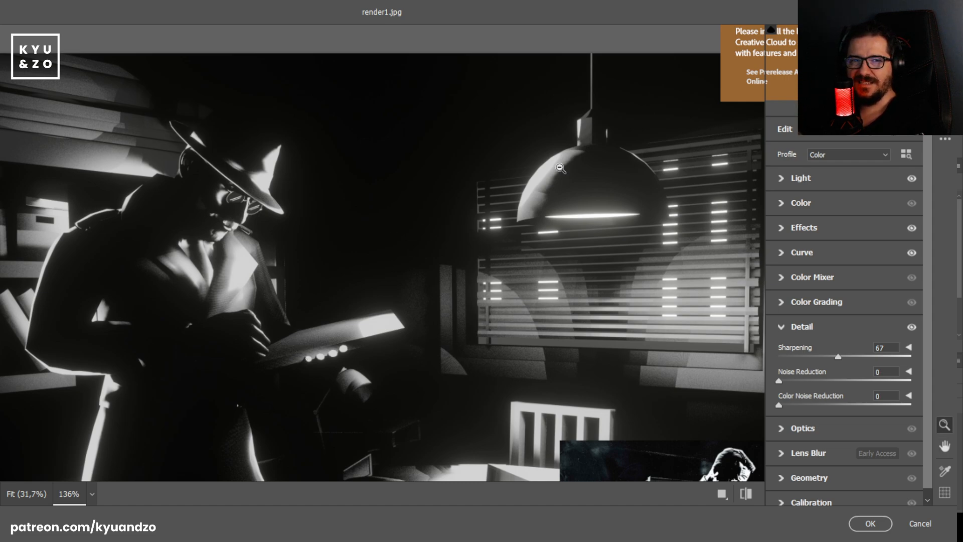
pyautogui.moveTo(391, 249); pyautogui.dragTo(378, 283)
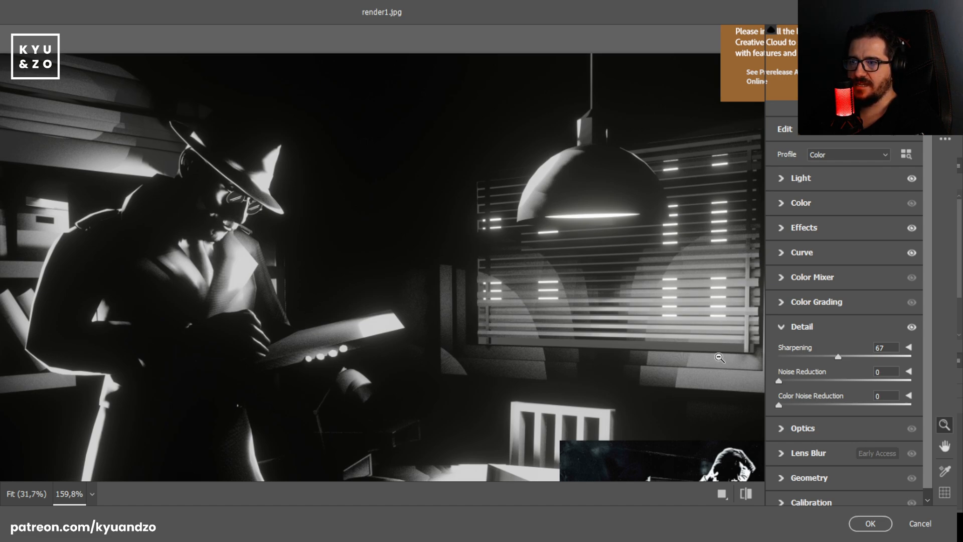
pyautogui.moveTo(484, 283); pyautogui.dragTo(380, 302)
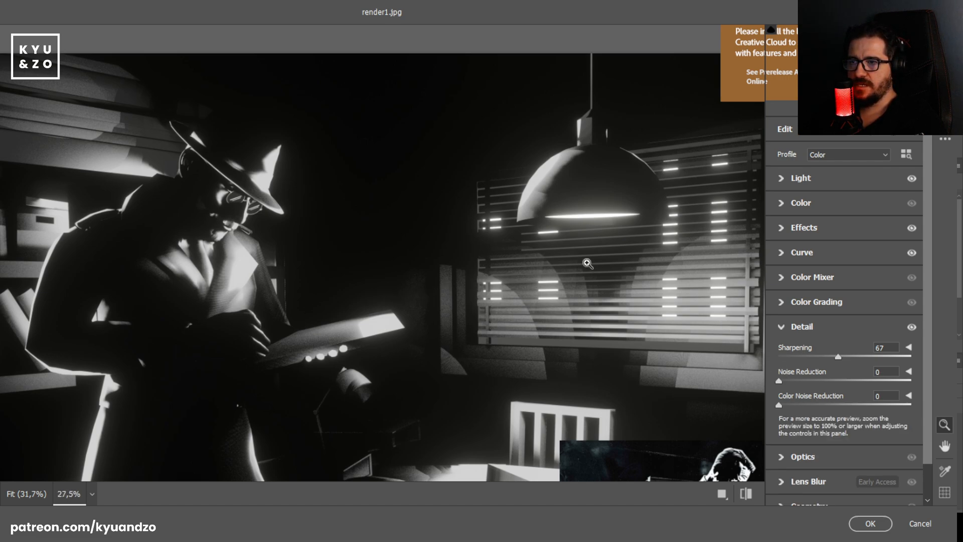
pyautogui.press('h')
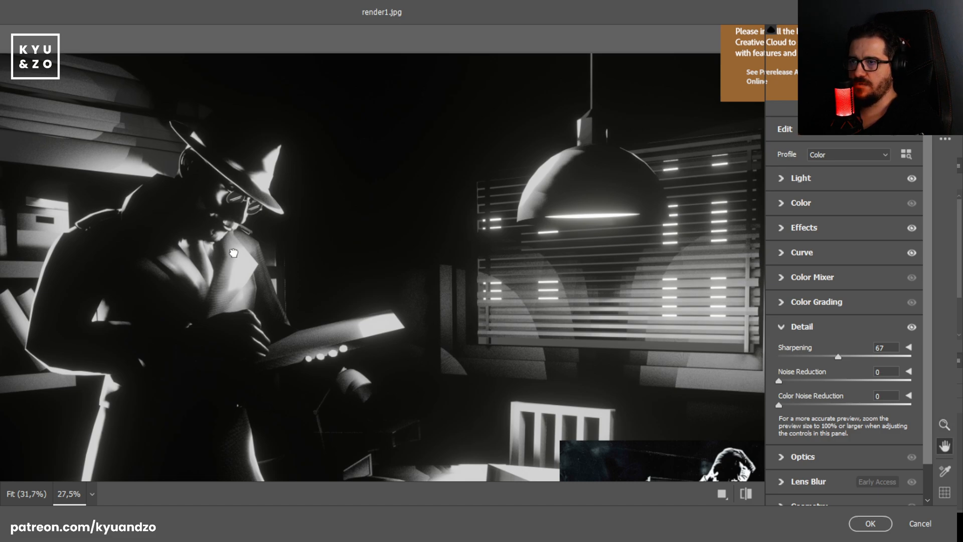
pyautogui.press('z')
pyautogui.press('space')
pyautogui.moveTo(295, 225); pyautogui.dragTo(316, 226)
pyautogui.scroll(-1, 783, 397)
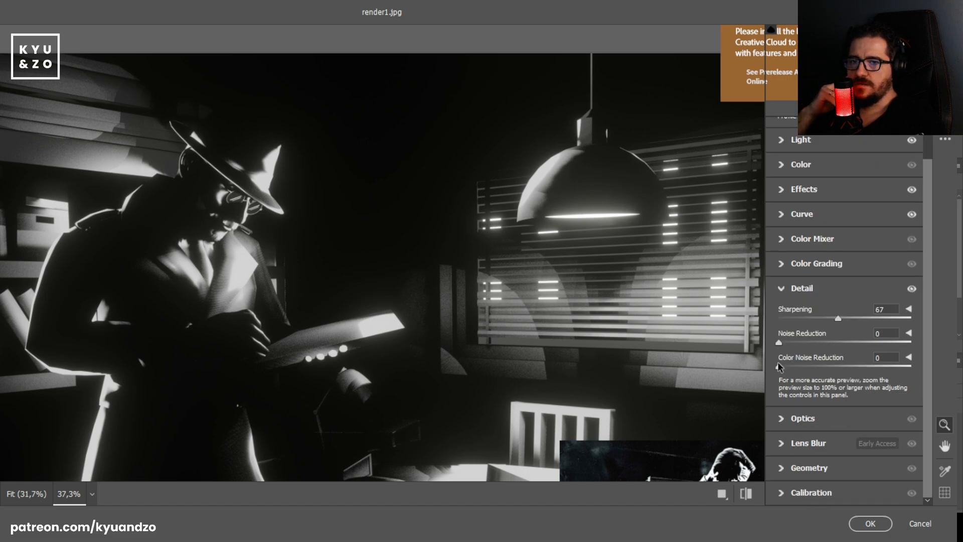
# Apply the Camera Raw adjustments to the render layer as a smart filter.
pyautogui.moveTo(802, 368); pyautogui.dragTo(762, 329)
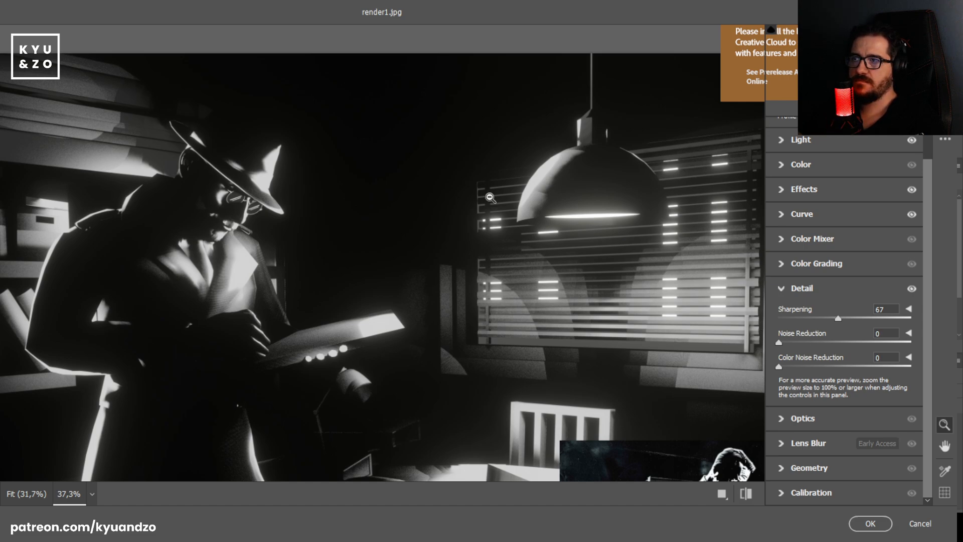
pyautogui.scroll(2, 868, 249)
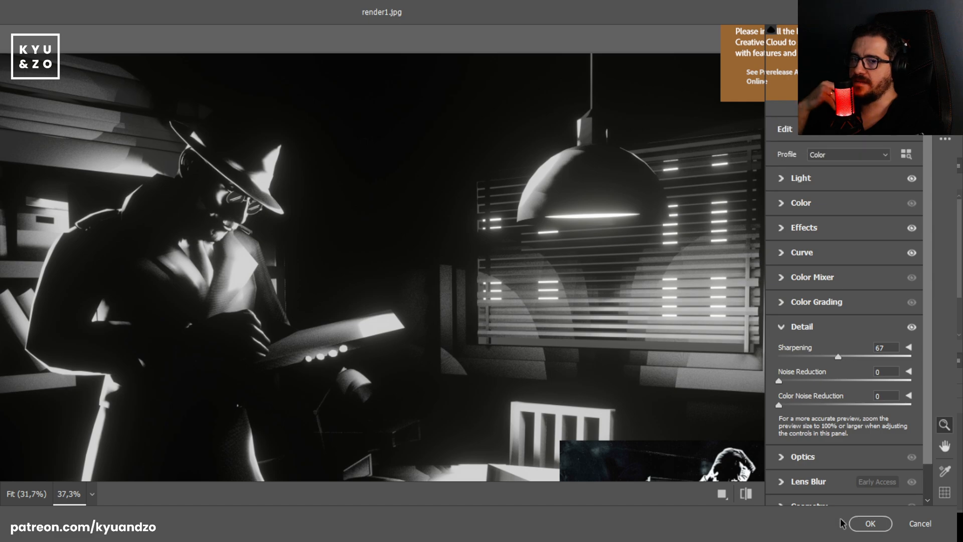
pyautogui.click(870, 523)
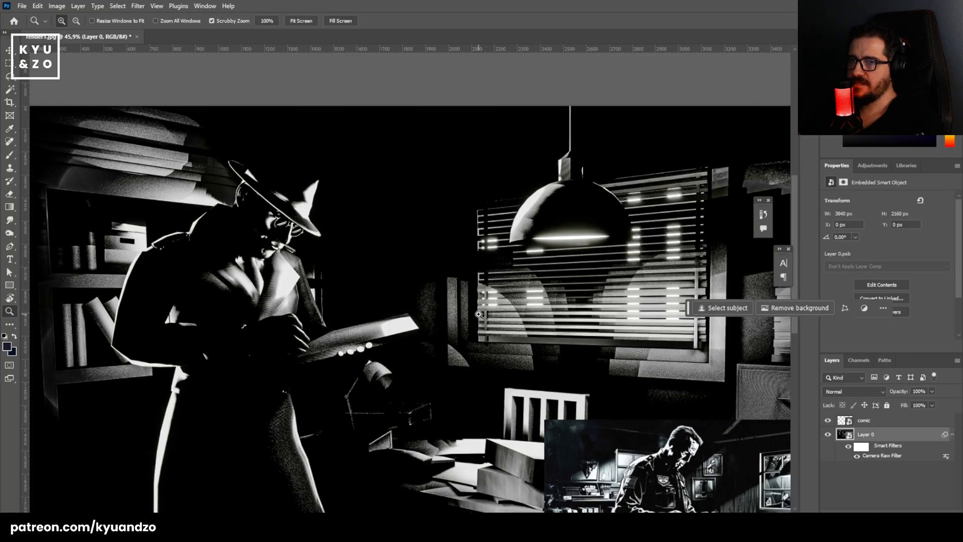
# Compare the render before and after the Camera Raw grade, in full view and closer in, leaving the grade applied.
pyautogui.moveTo(462, 326); pyautogui.dragTo(396, 283)
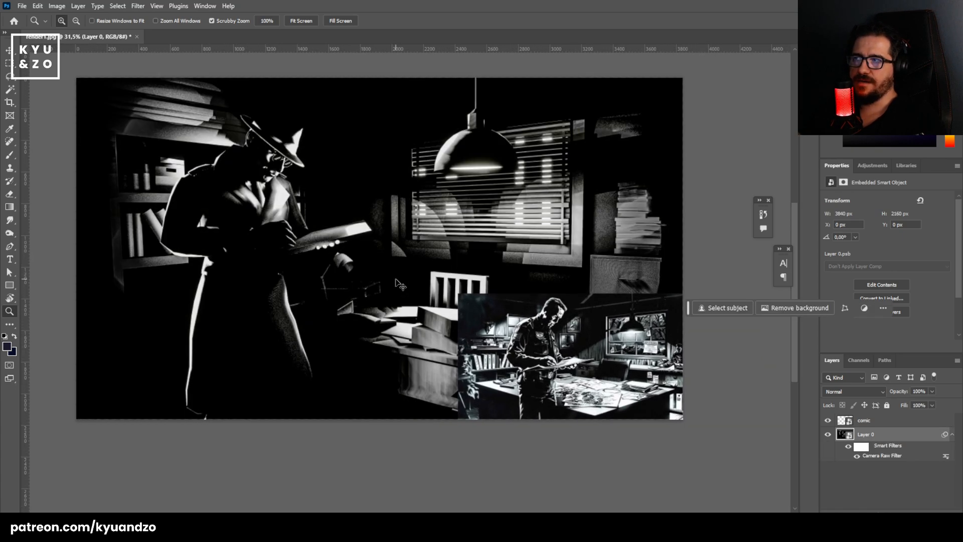
pyautogui.hotkey('ctrl', 'z')
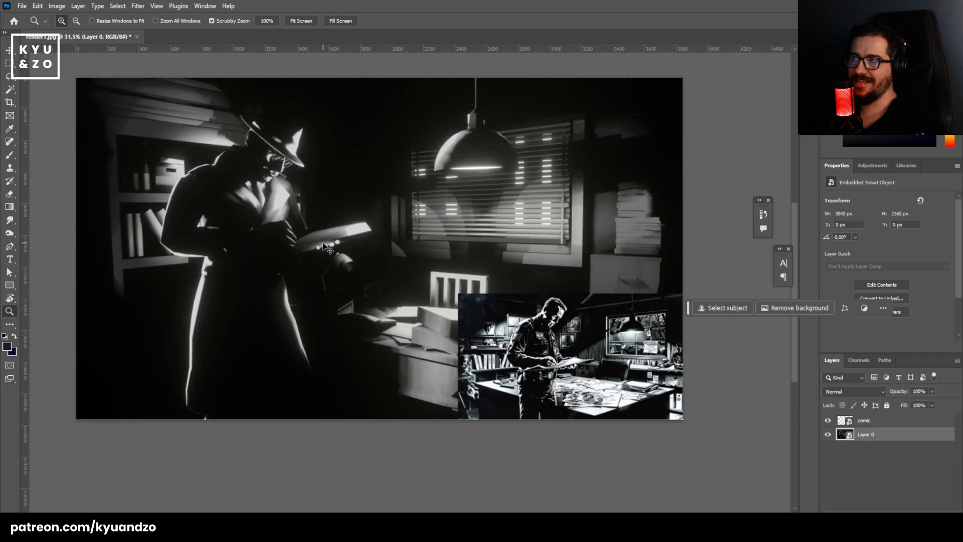
pyautogui.hotkey('ctrl', 'shift', 'z')
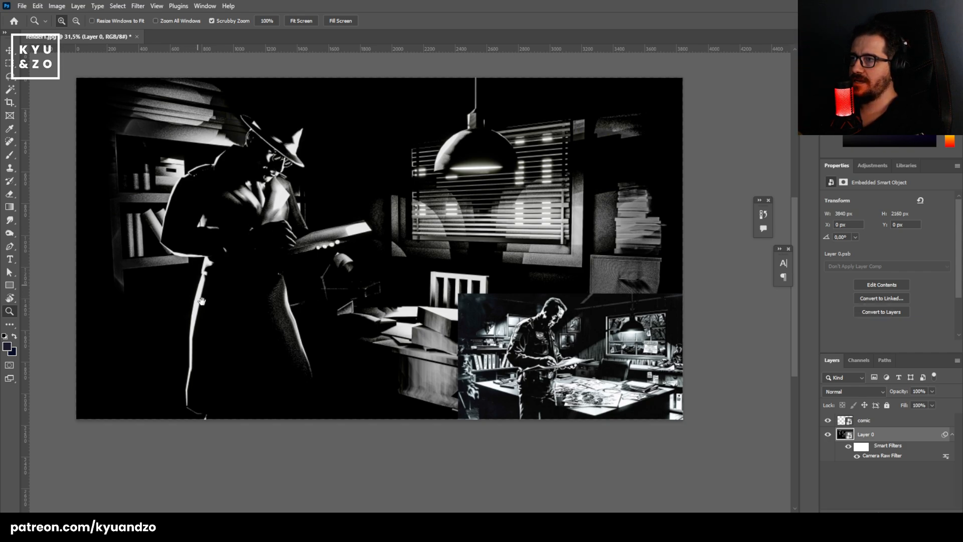
pyautogui.moveTo(175, 228); pyautogui.dragTo(203, 305)
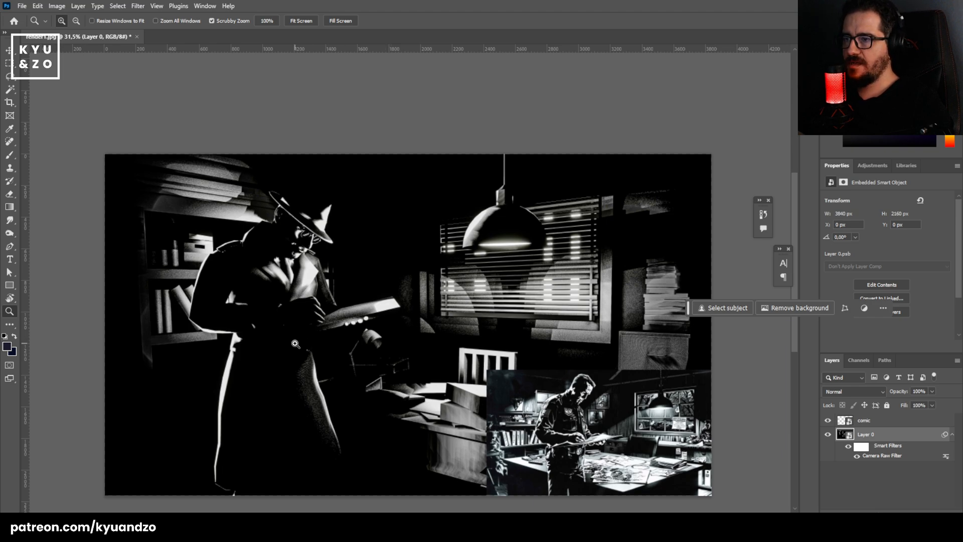
pyautogui.moveTo(296, 344); pyautogui.dragTo(341, 327)
pyautogui.moveTo(363, 277); pyautogui.dragTo(388, 278)
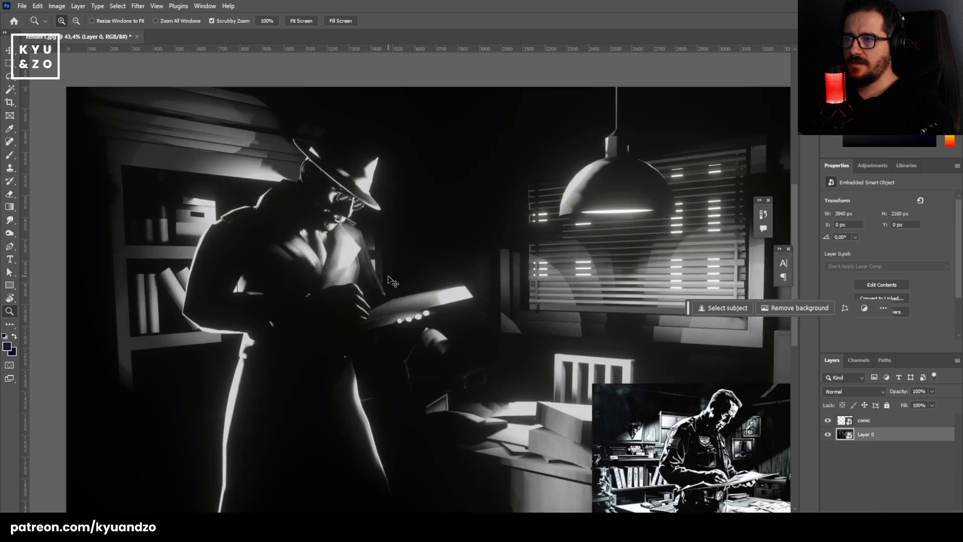
pyautogui.hotkey('ctrl', 'z')
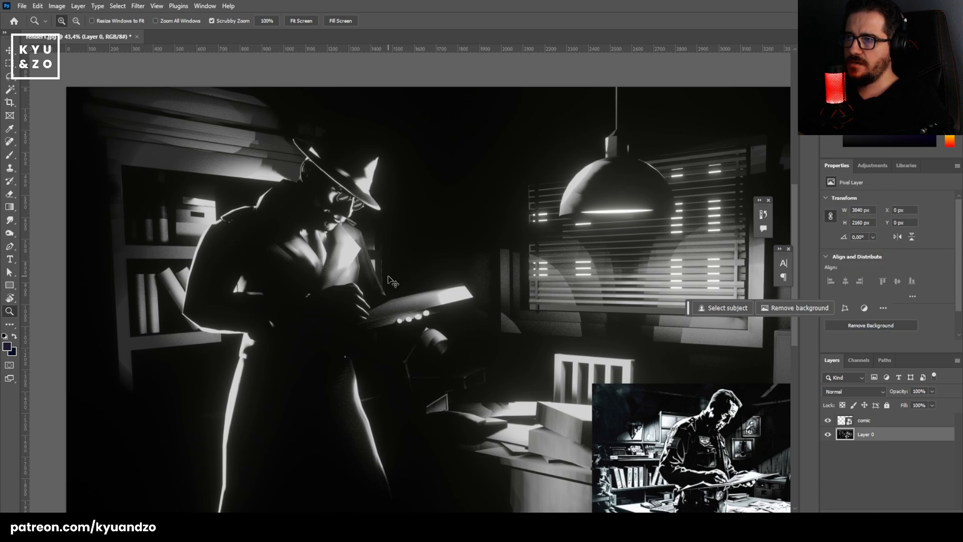
pyautogui.hotkey('ctrl', 'shift', 'z')
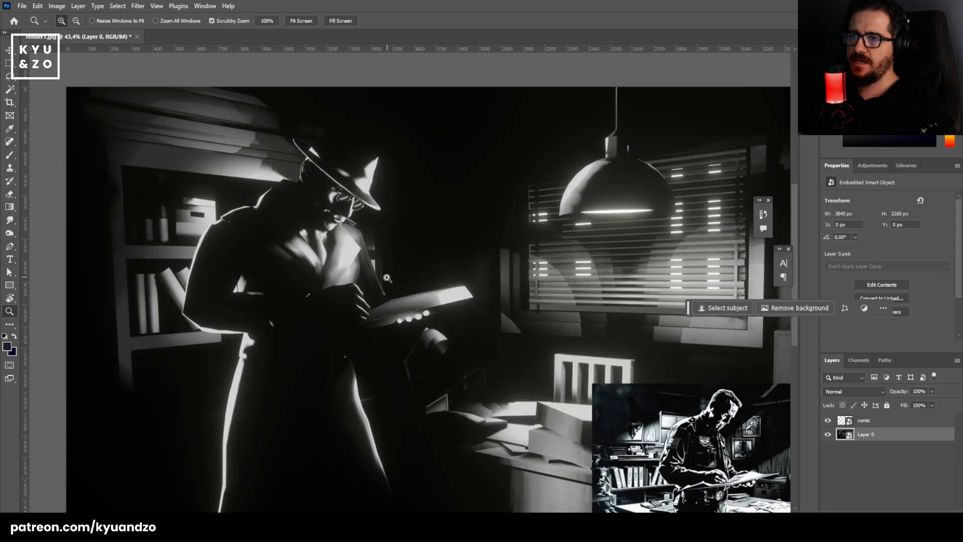
pyautogui.moveTo(446, 278)
pyautogui.mouseDown()
pyautogui.moveTo(394, 278)
pyautogui.moveTo(441, 280)
pyautogui.mouseUp()
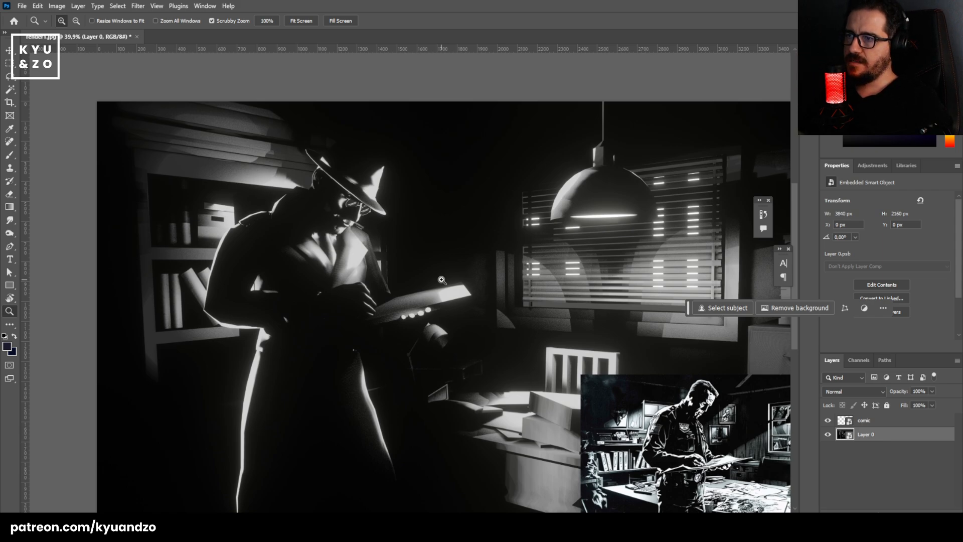
pyautogui.hotkey('ctrl', 'shift', 'z')
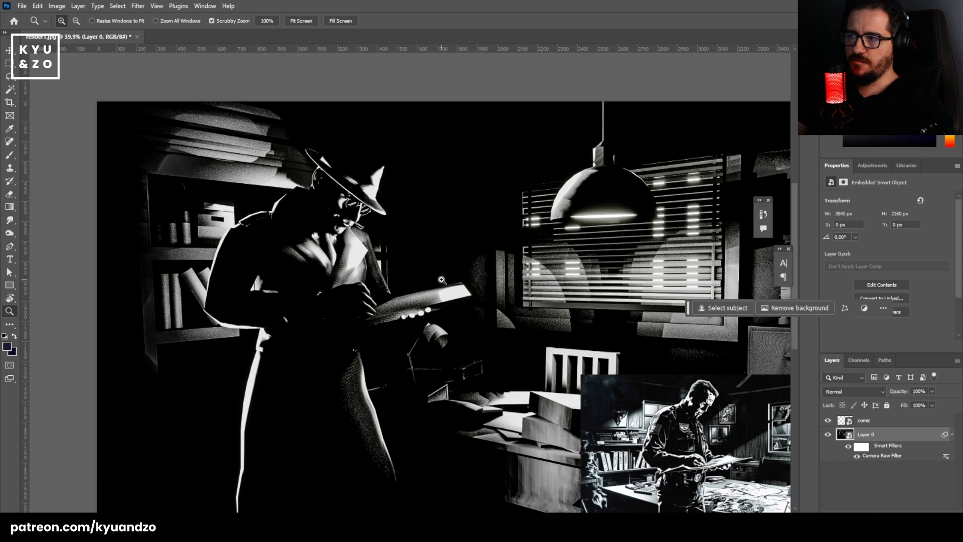
pyautogui.moveTo(442, 280); pyautogui.dragTo(363, 273)
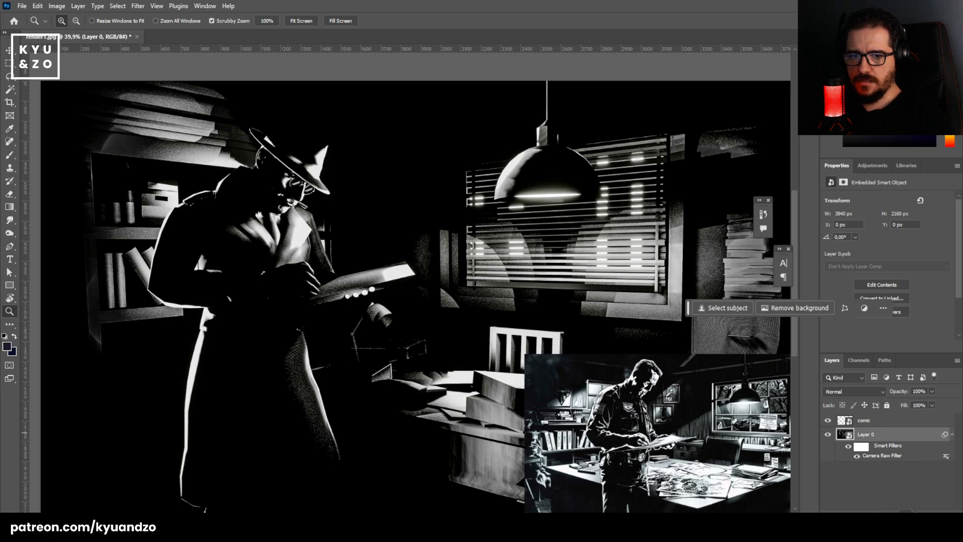
# Add a Selective Color adjustment above the render layer and set Cyan to +8% and Yellow to -2% for Blacks.
pyautogui.click(916, 512)
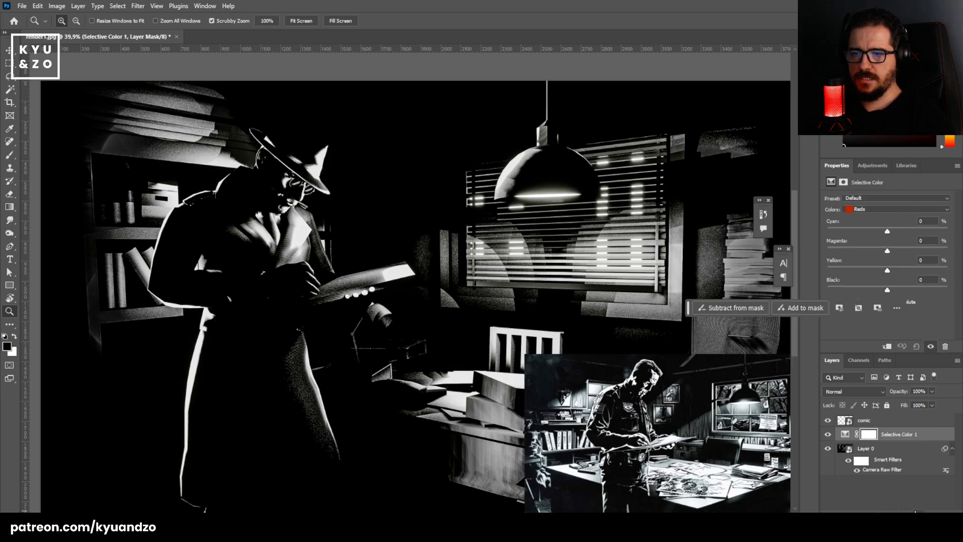
pyautogui.click(879, 210)
pyautogui.click(865, 284)
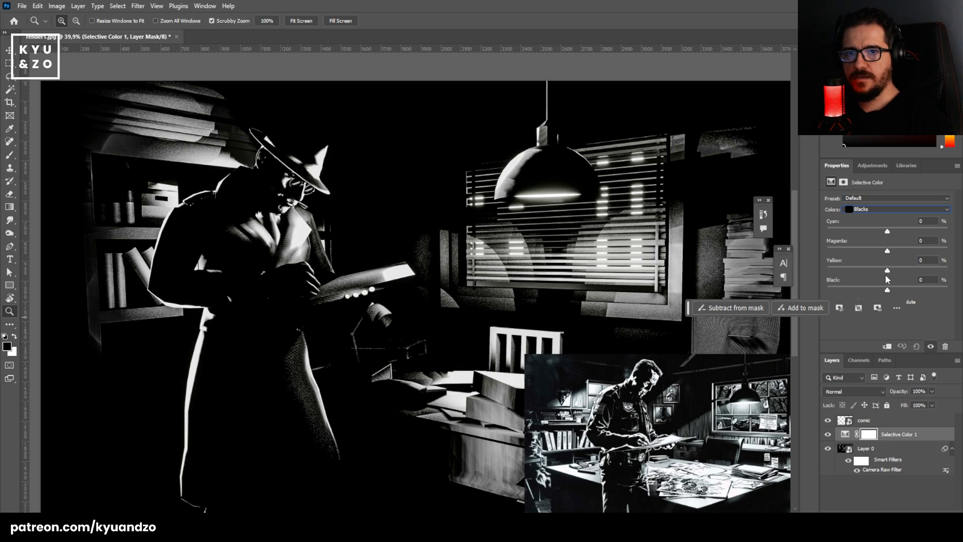
pyautogui.moveTo(887, 232); pyautogui.dragTo(888, 274)
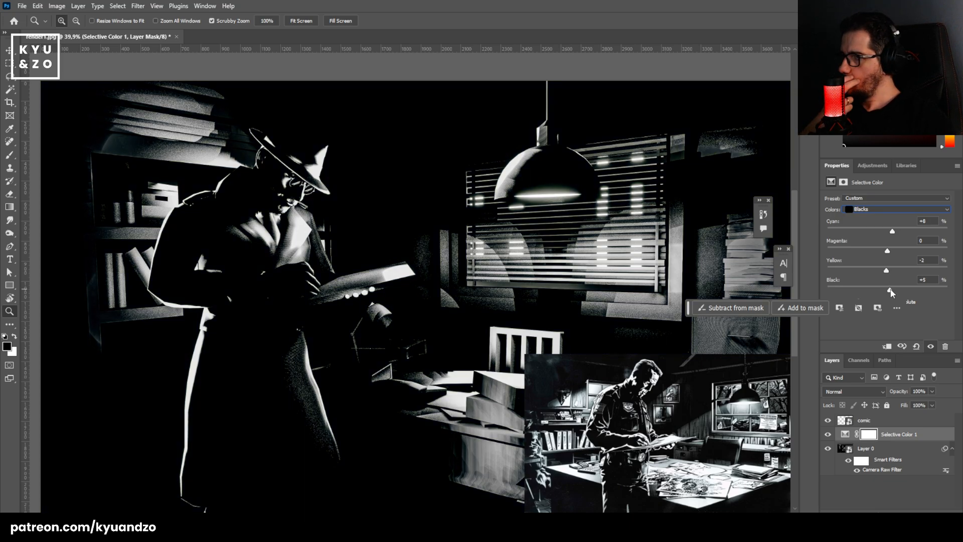
# Test Black at +100% for the Blacks range, then settle on Cyan +7%, Magenta +2%, Yellow -2% and Black -1%.
pyautogui.moveTo(887, 290); pyautogui.dragTo(947, 299)
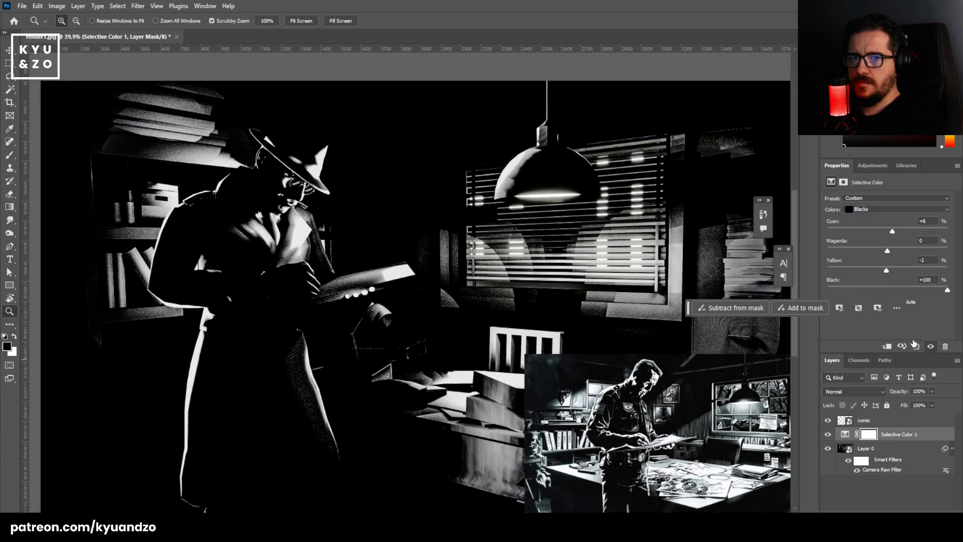
pyautogui.moveTo(946, 291); pyautogui.dragTo(889, 289)
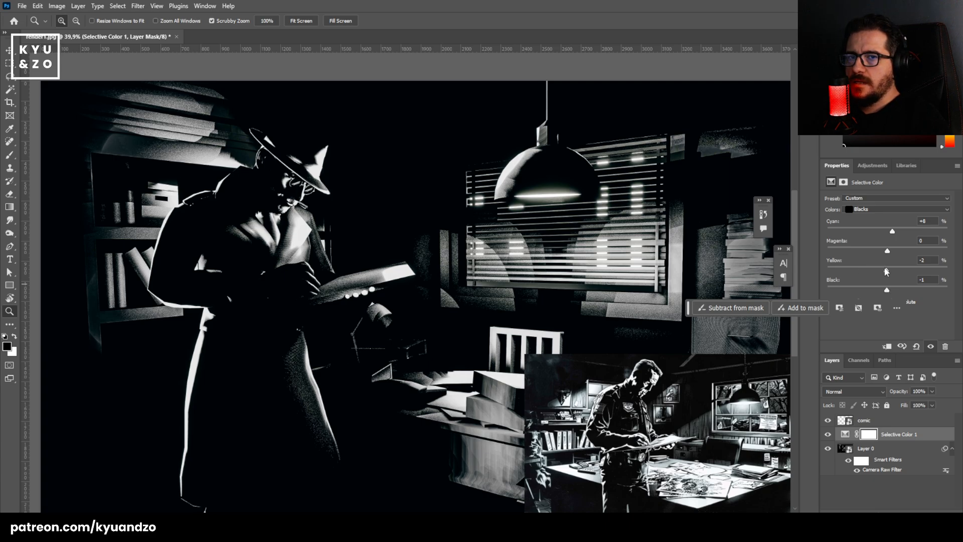
pyautogui.moveTo(889, 271); pyautogui.dragTo(886, 272)
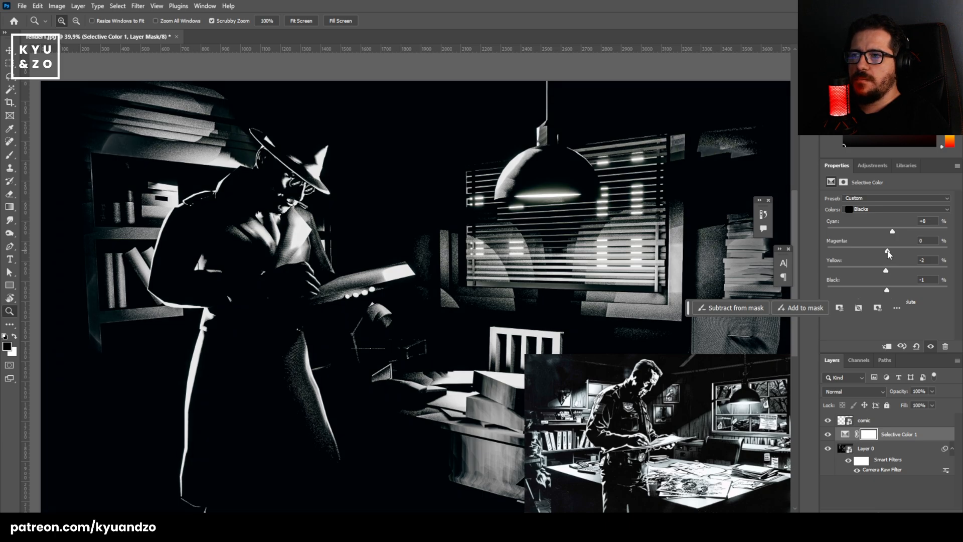
pyautogui.moveTo(887, 252); pyautogui.dragTo(890, 253)
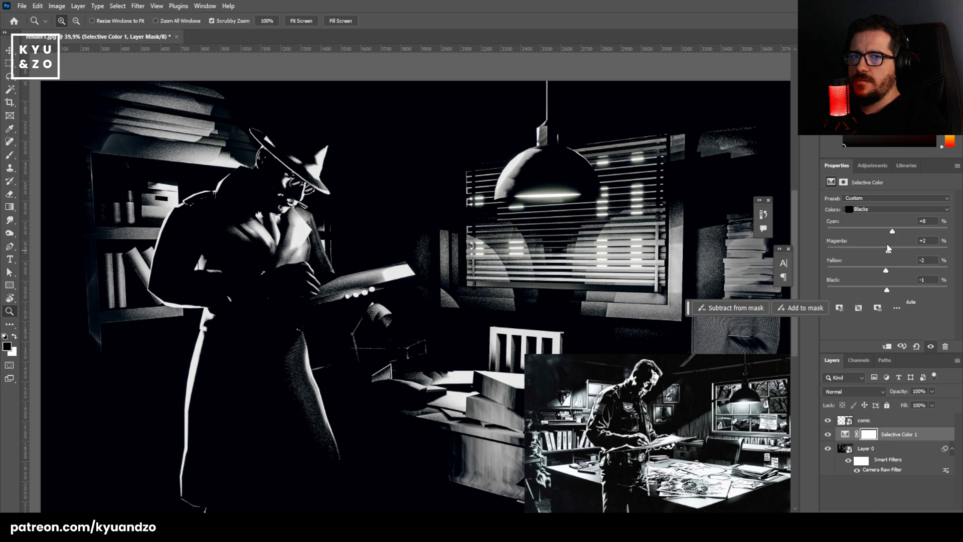
pyautogui.moveTo(889, 232); pyautogui.dragTo(892, 234)
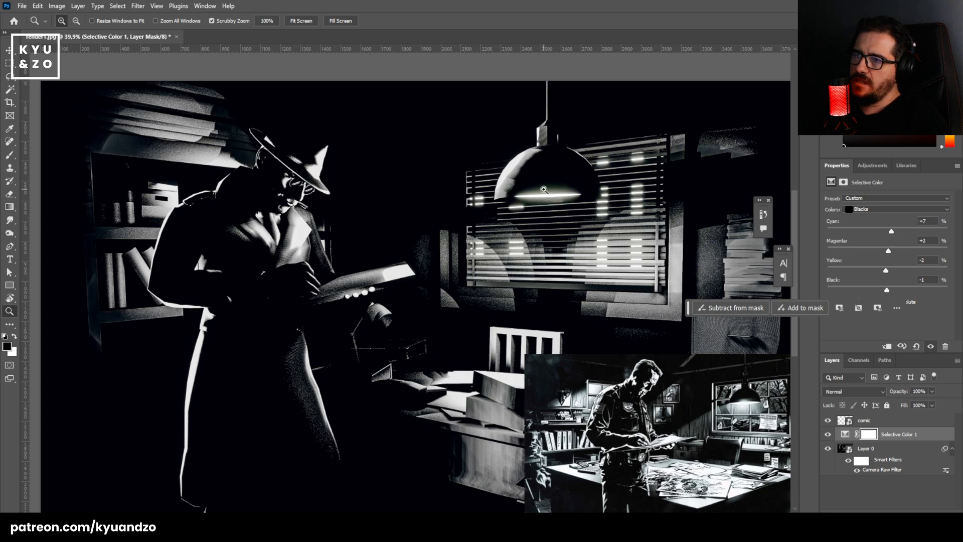
# Compare the whole image with and without the Selective Color adjustment, leaving the adjustment visible.
pyautogui.moveTo(526, 208); pyautogui.dragTo(519, 246)
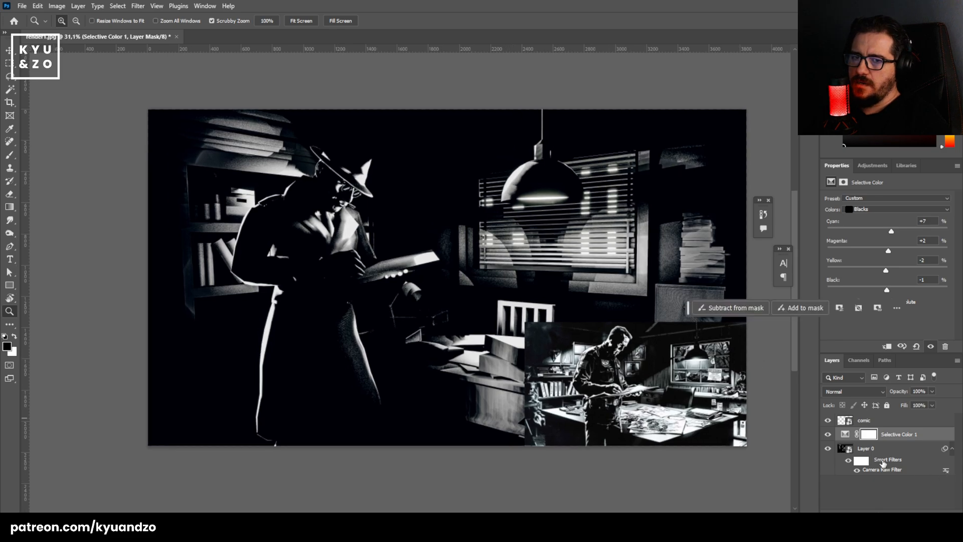
pyautogui.click(828, 434)
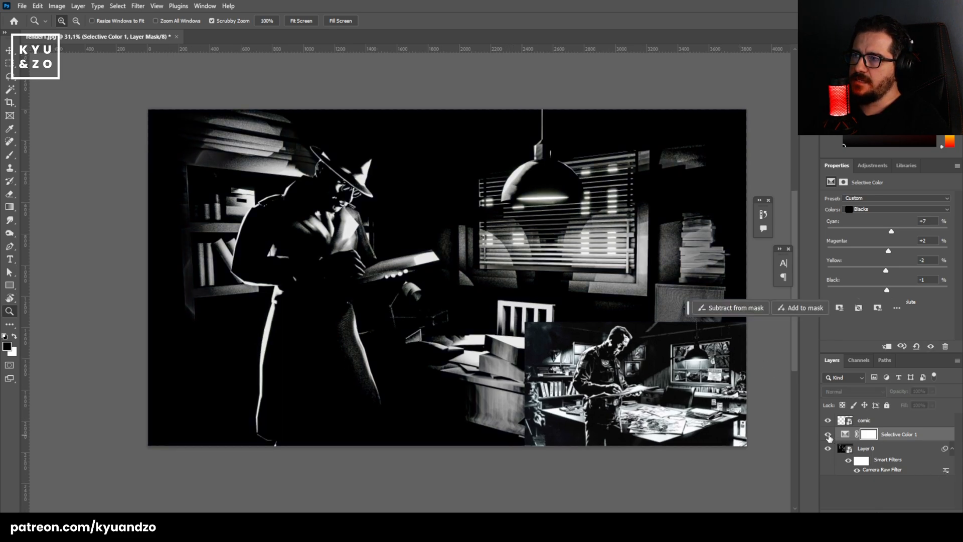
pyautogui.click(828, 435)
pyautogui.click(828, 435)
pyautogui.click(828, 434)
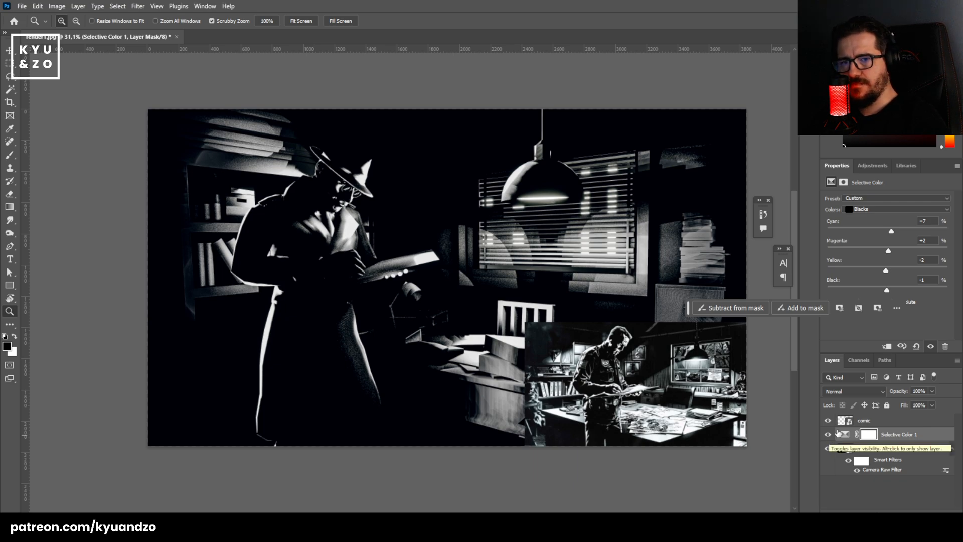
# Set the Selective Color Neutrals to Cyan -1%, Magenta -1%, Yellow +1% and Black +7%.
pyautogui.press('Up')
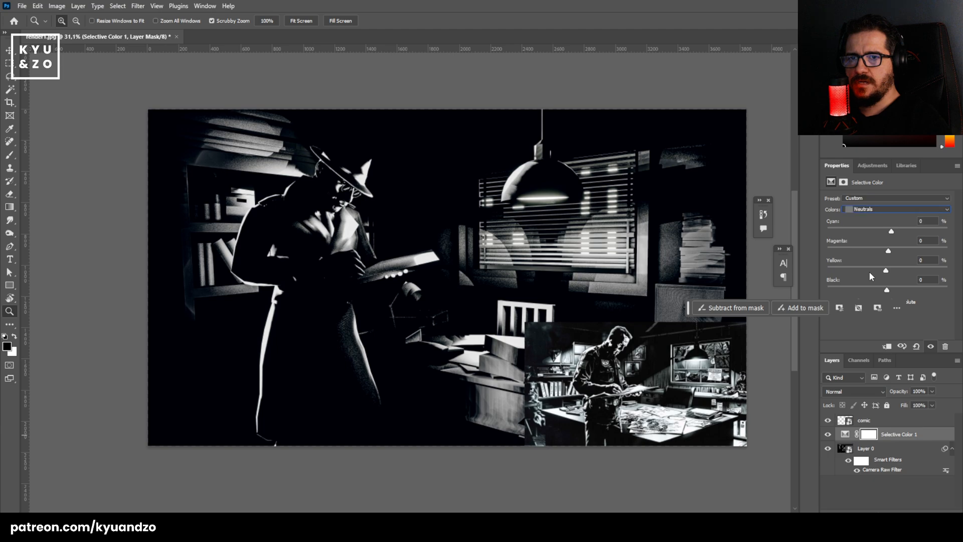
pyautogui.moveTo(888, 294); pyautogui.dragTo(885, 251)
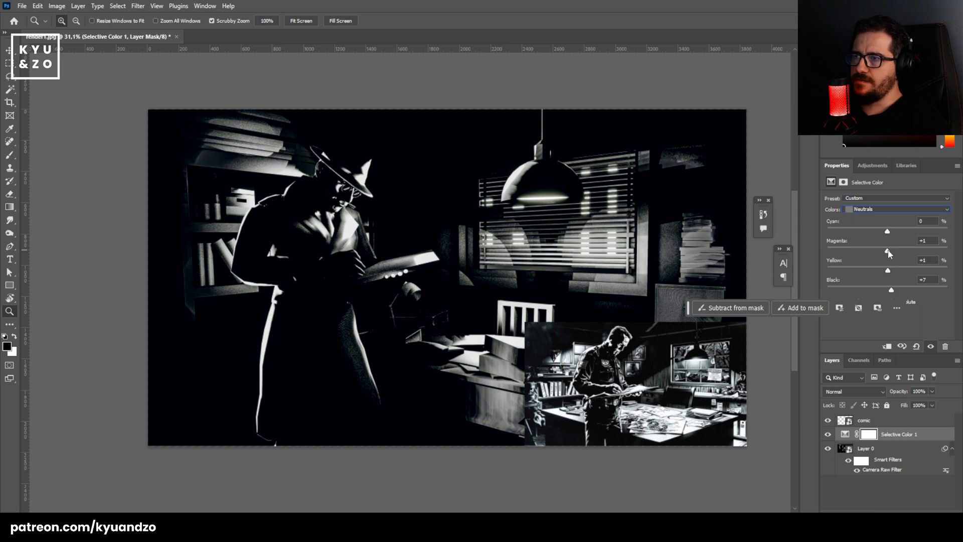
pyautogui.moveTo(889, 253); pyautogui.dragTo(887, 233)
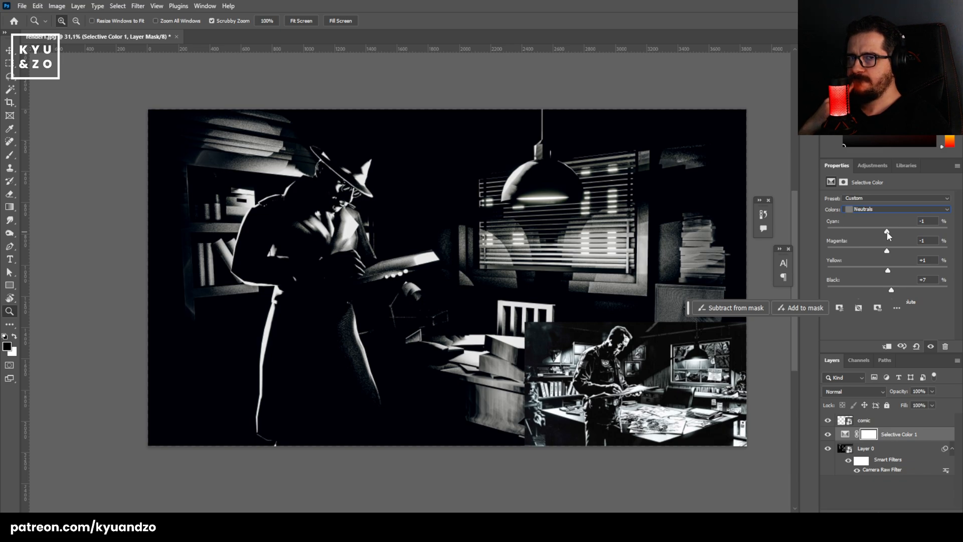
# Try other blend modes, including Hard Mix and Exclusion, on the render layer.
pyautogui.moveTo(421, 274); pyautogui.dragTo(442, 280)
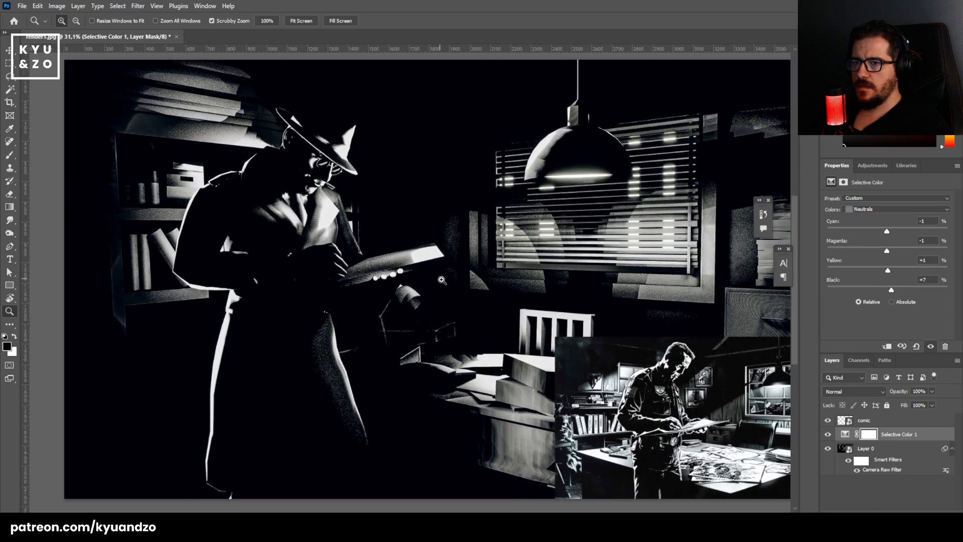
pyautogui.click(896, 450)
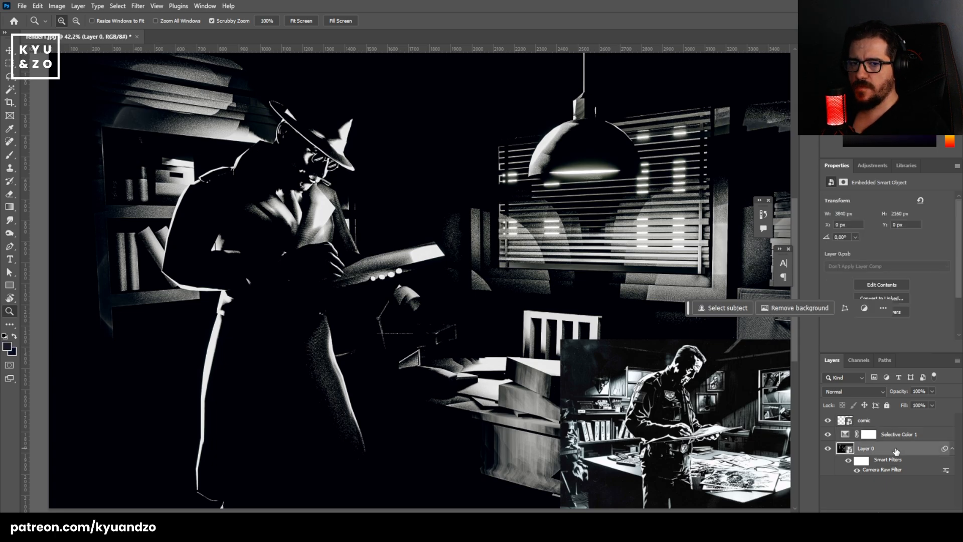
pyautogui.click(831, 393)
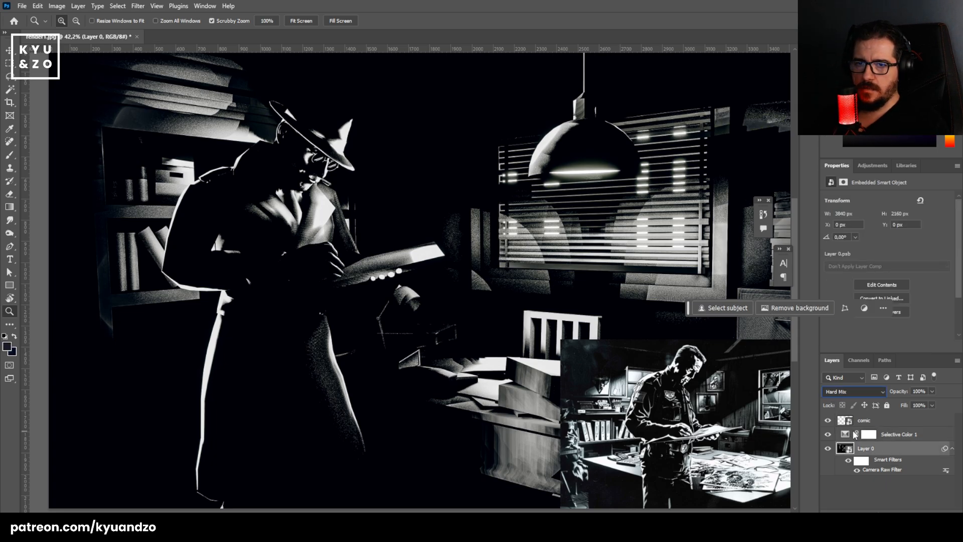
pyautogui.press('Down')
pyautogui.press('Down')
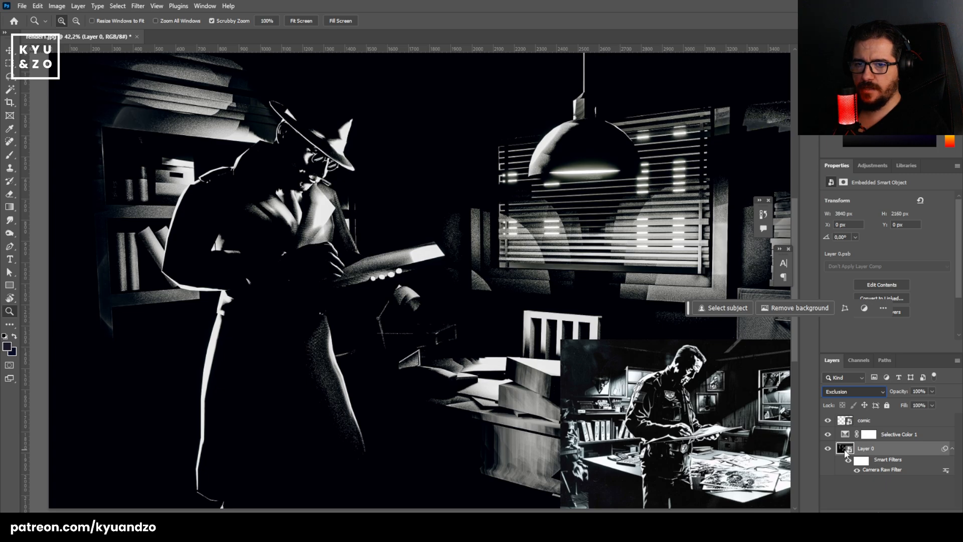
pyautogui.press('Down')
pyautogui.press('Down')
pyautogui.press('Down')
pyautogui.press('Down')
pyautogui.press('Down')
pyautogui.press('Down')
pyautogui.press('Down')
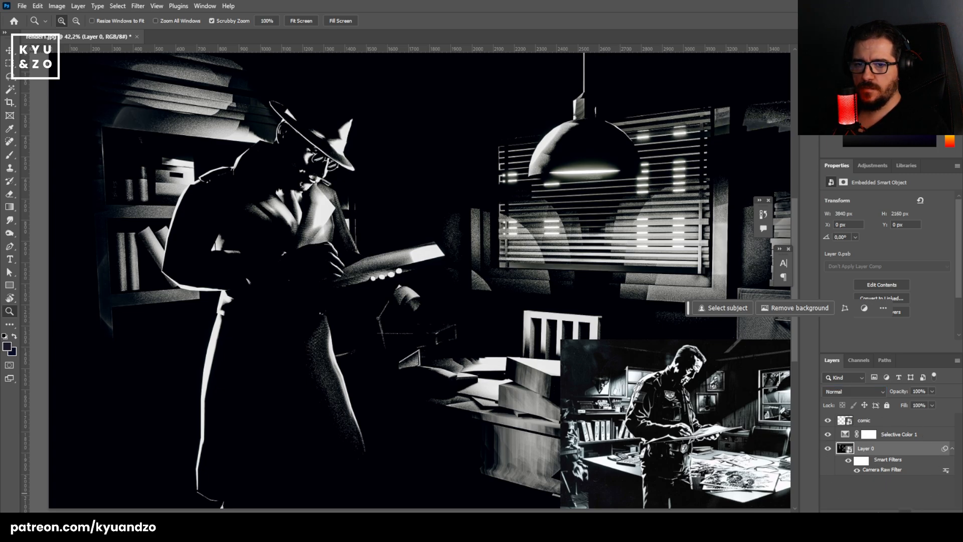
# Add an Exposure adjustment directly above the render layer and set its Offset to +0.001.
pyautogui.click(915, 395)
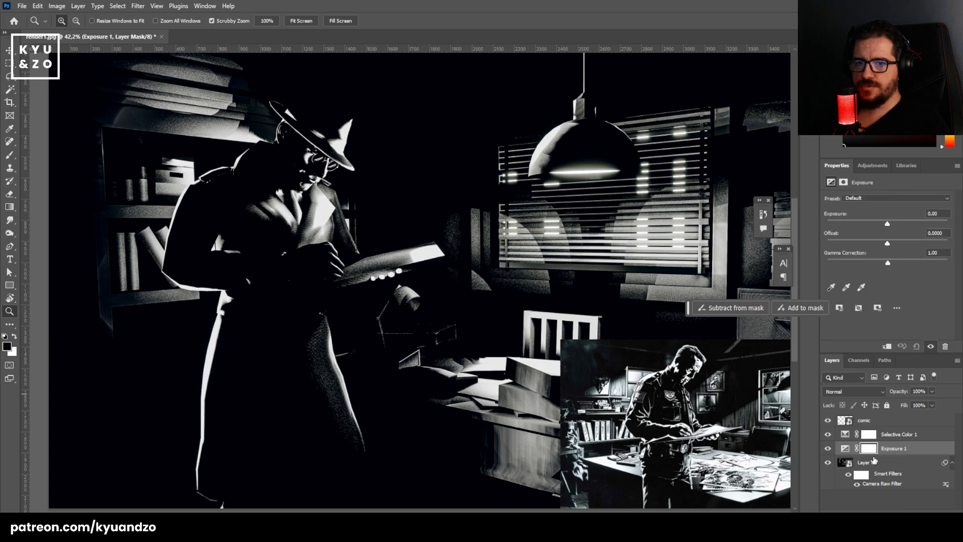
pyautogui.moveTo(887, 262); pyautogui.dragTo(888, 247)
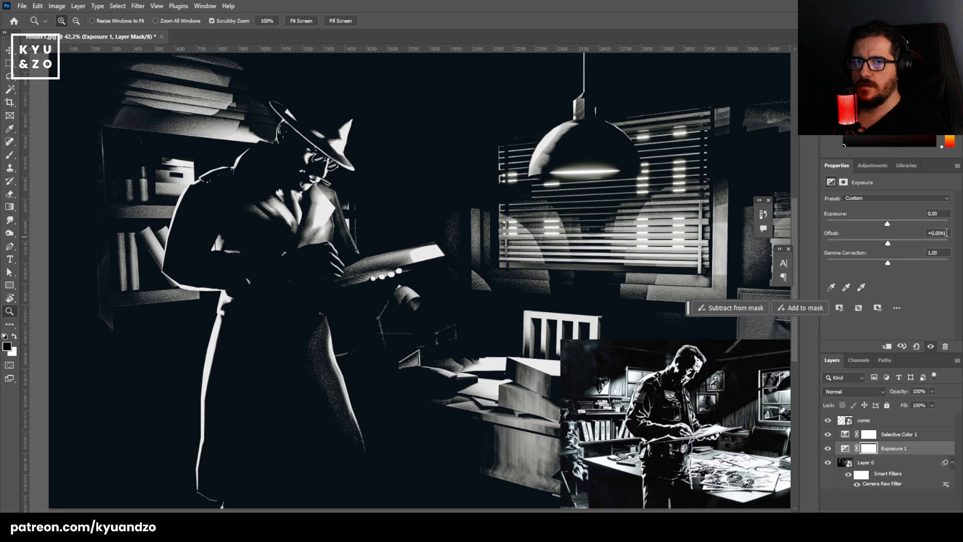
pyautogui.moveTo(946, 232); pyautogui.dragTo(942, 233)
pyautogui.press('Tab')
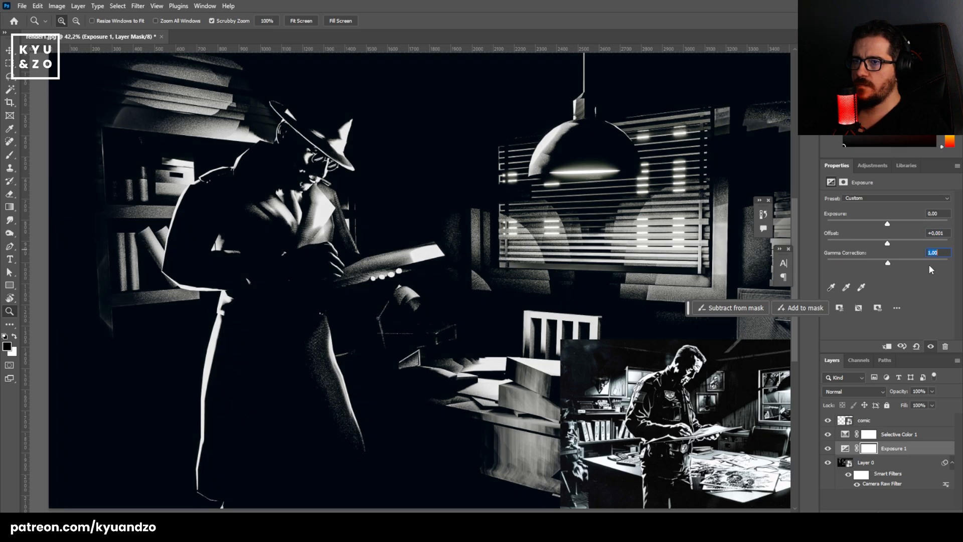
# Hide the Selective Color adjustment and compare the render with and without the Exposure adjustment, leaving Exposure visible.
pyautogui.click(827, 435)
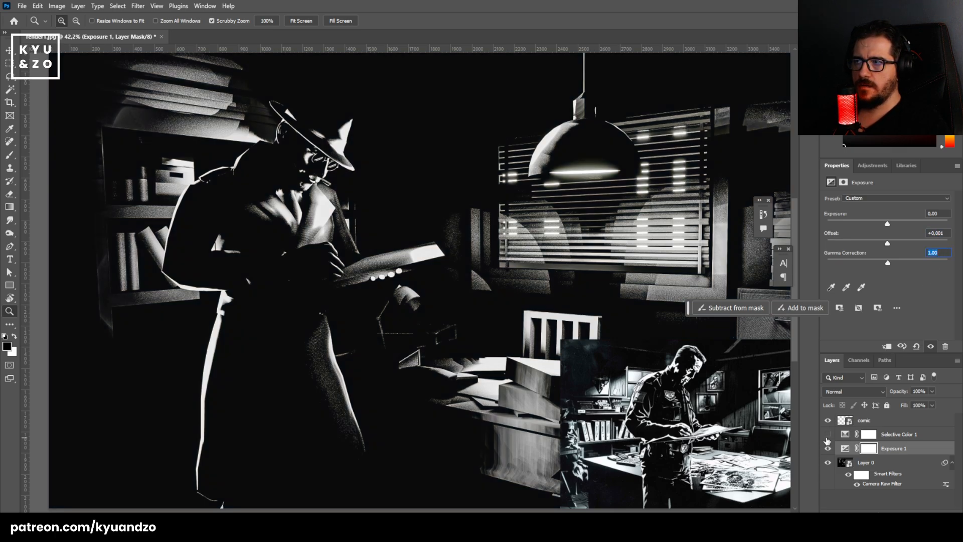
pyautogui.moveTo(347, 259)
pyautogui.mouseDown()
pyautogui.moveTo(306, 274)
pyautogui.moveTo(353, 274)
pyautogui.mouseUp()
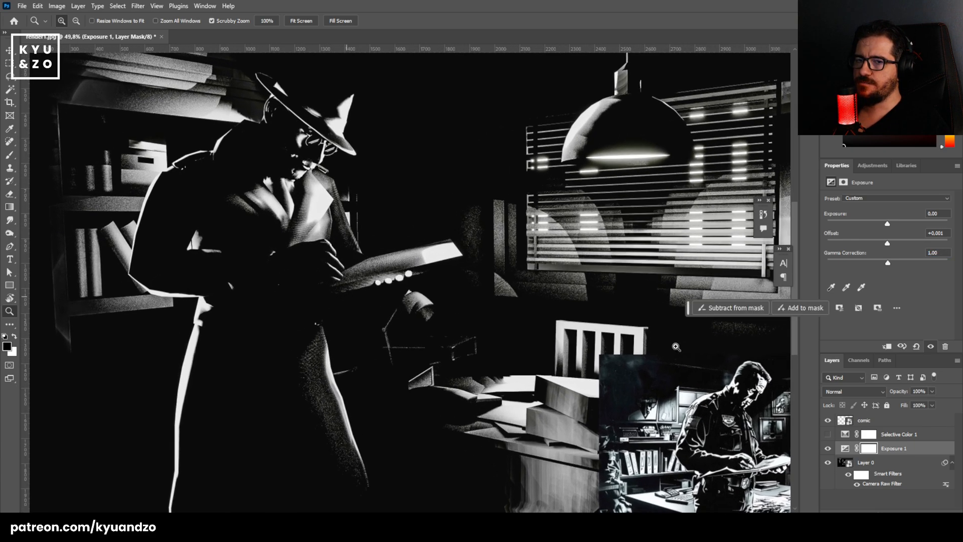
pyautogui.click(827, 449)
pyautogui.click(828, 449)
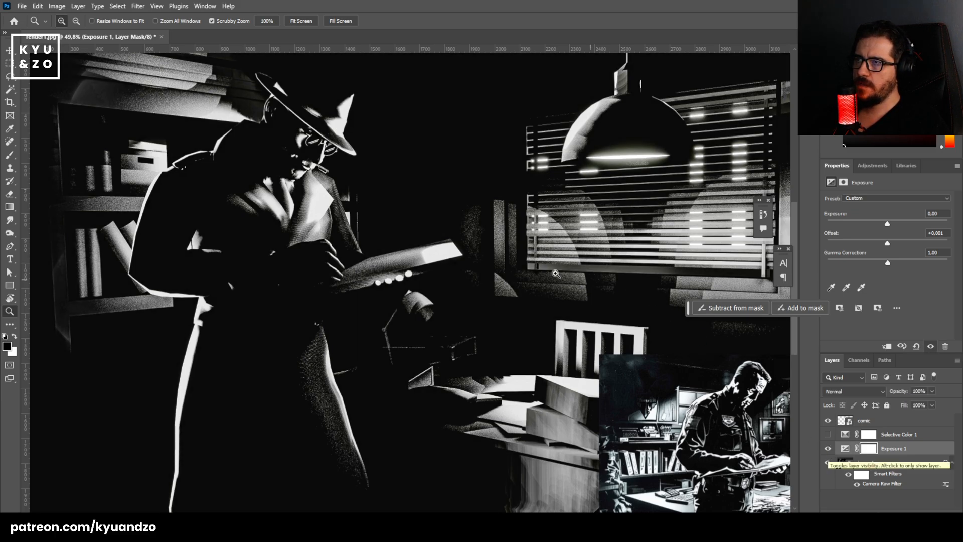
pyautogui.moveTo(424, 242); pyautogui.dragTo(414, 313)
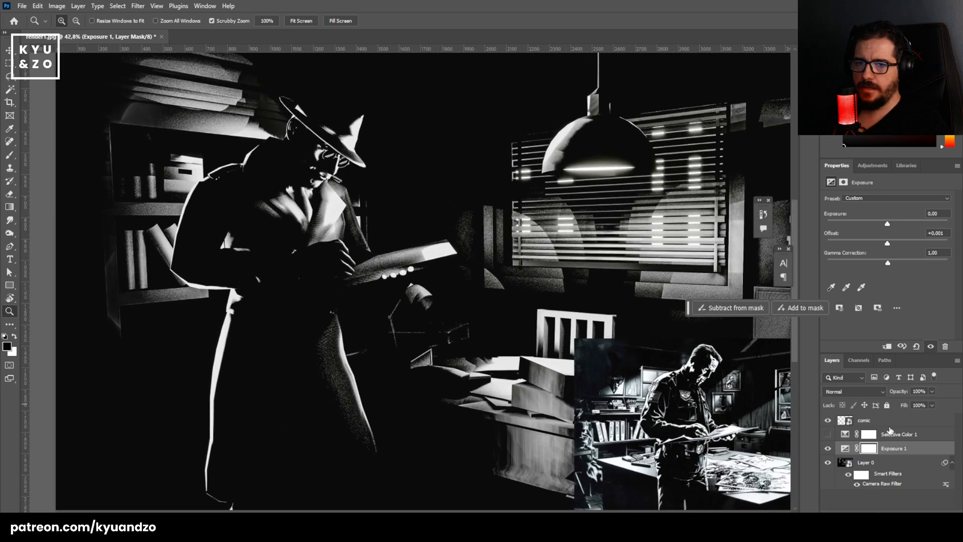
# Apply a Color Balance smart filter to the render layer and compare the result with the comic reference, up close and as a whole.
pyautogui.click(893, 466)
pyautogui.hotkey('ctrl', 'b')
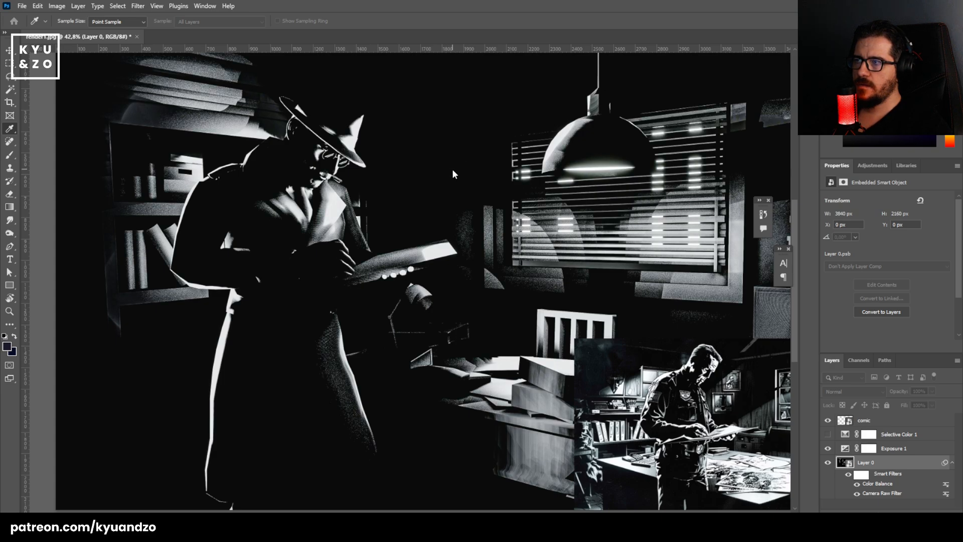
pyautogui.moveTo(468, 269); pyautogui.dragTo(446, 332)
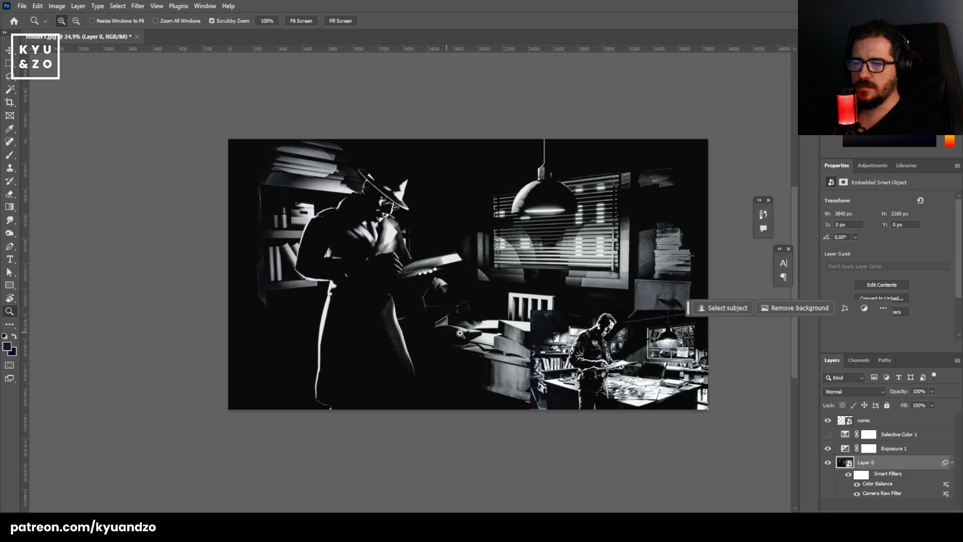
pyautogui.moveTo(433, 257); pyautogui.dragTo(375, 280)
pyautogui.moveTo(570, 421); pyautogui.dragTo(614, 433)
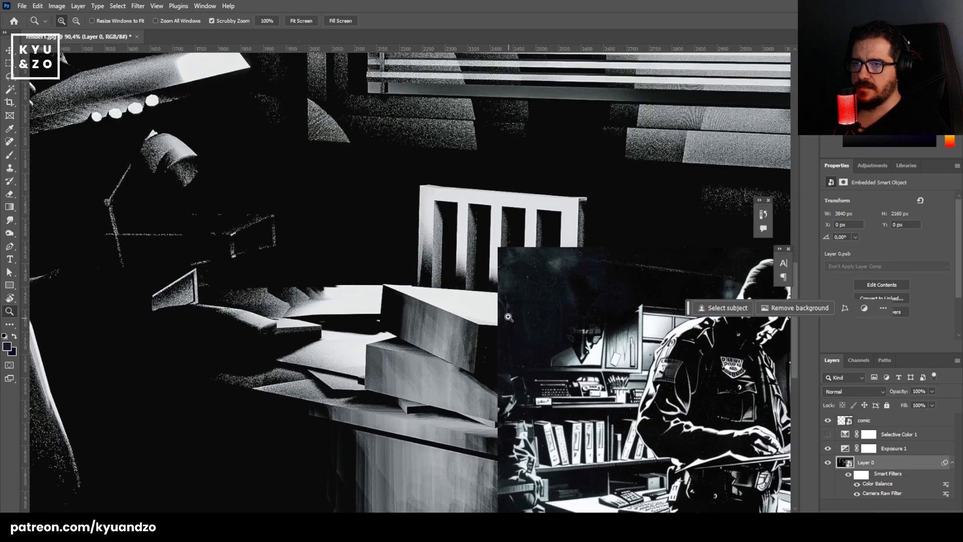
pyautogui.moveTo(539, 286); pyautogui.dragTo(558, 288)
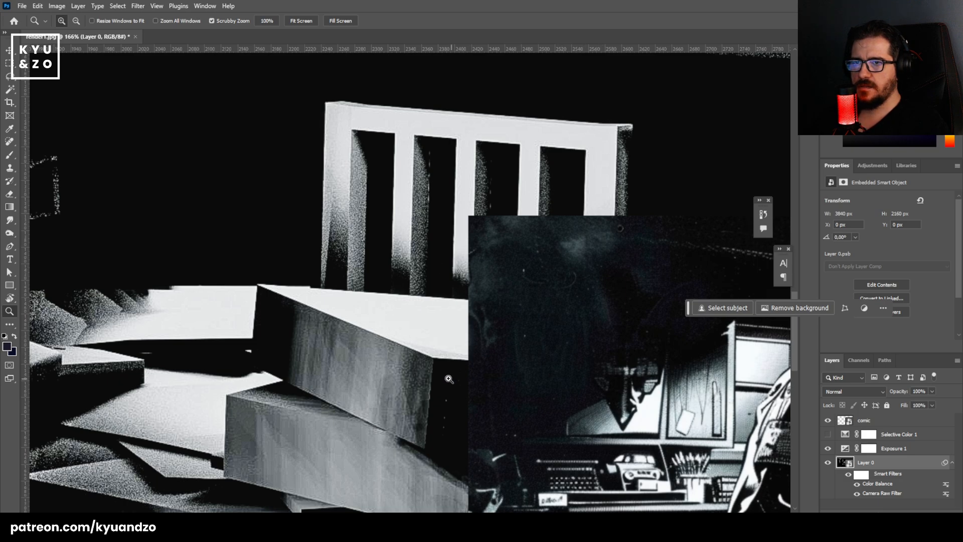
pyautogui.moveTo(378, 316); pyautogui.dragTo(125, 280)
pyautogui.moveTo(441, 283); pyautogui.dragTo(368, 304)
pyautogui.moveTo(414, 274); pyautogui.dragTo(605, 361)
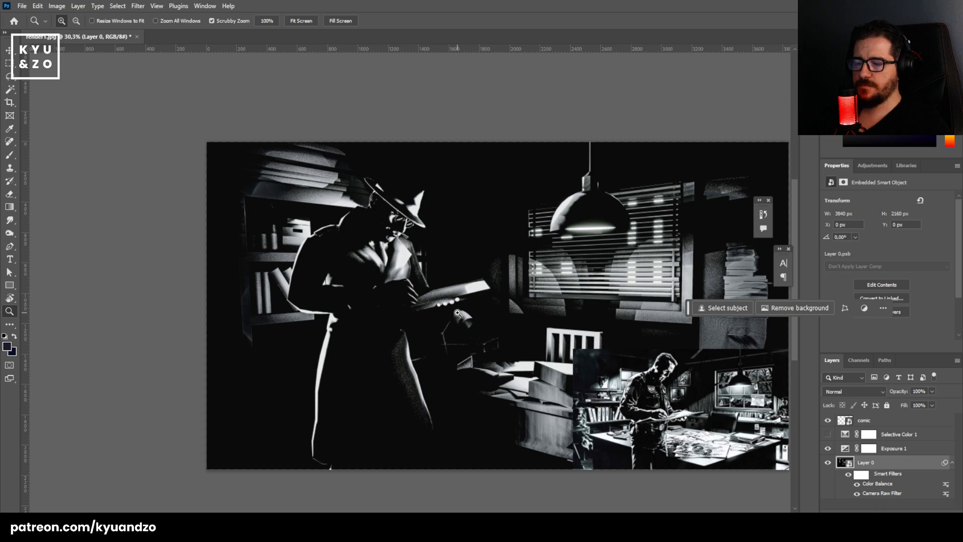
# Switch to Discord and draft a Midjourney imagine prompt reading "stain dirt paper texture --ar 16:9".
pyautogui.click(161, 530)
pyautogui.write('/imagi')
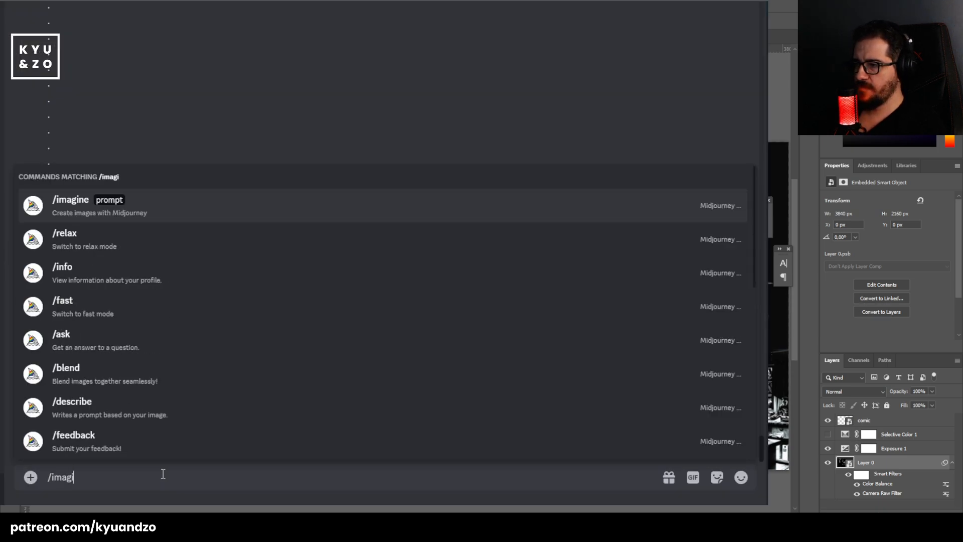
pyautogui.press('Tab')
pyautogui.write('stain')
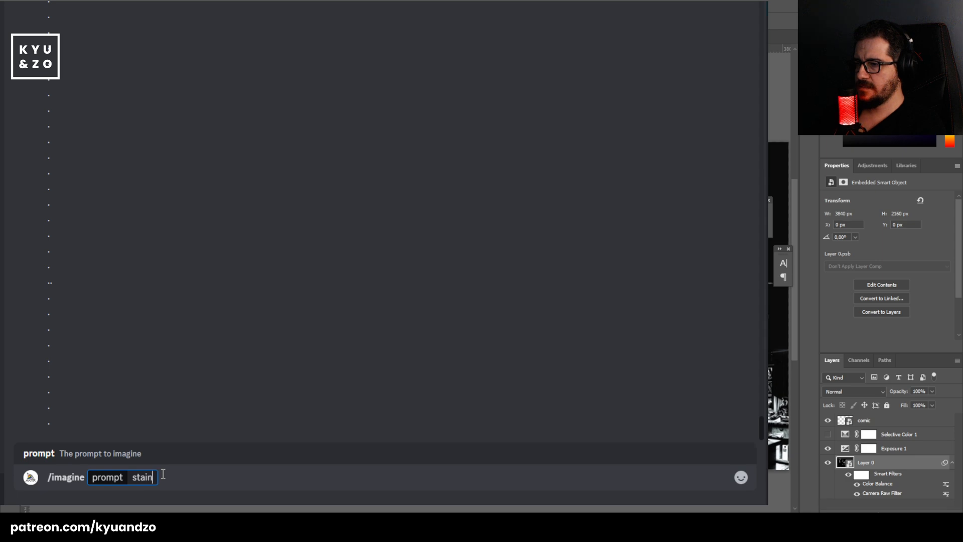
pyautogui.write(' dirt ')
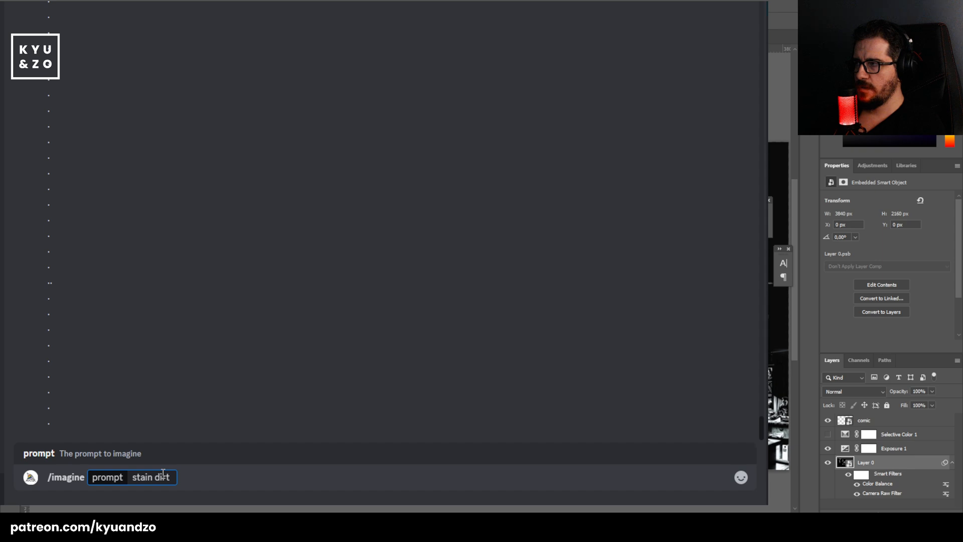
pyautogui.write('paper texture ')
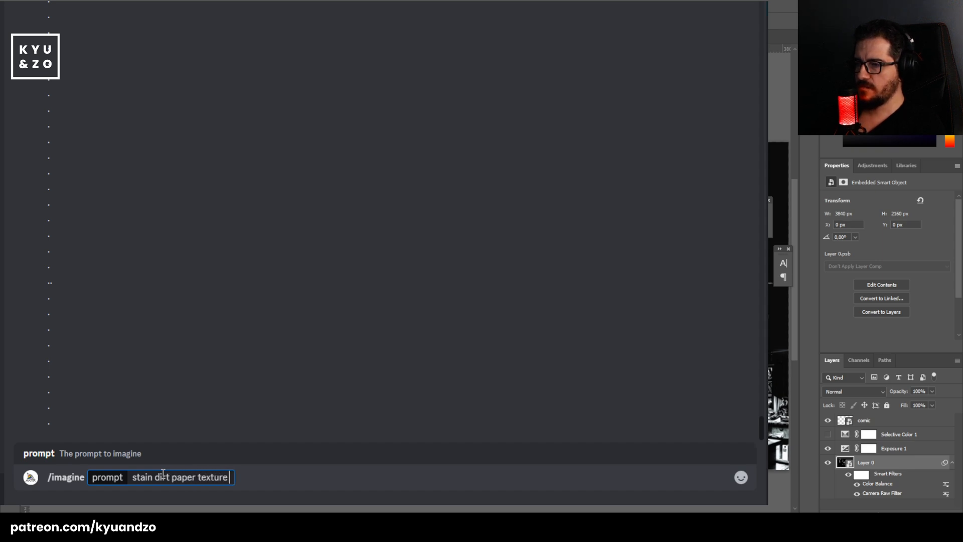
pyautogui.write('--ar 16:9')
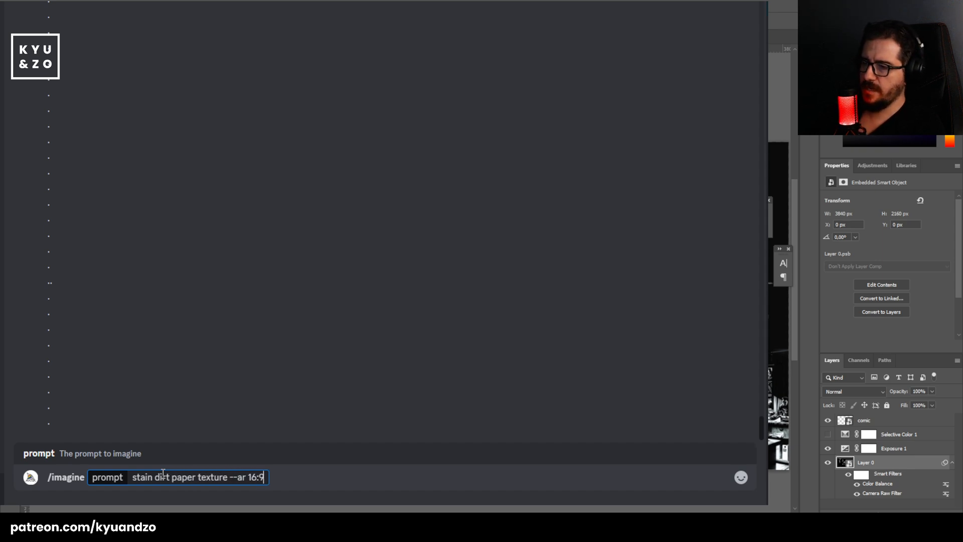
# Replace the drafted prompt with the /fast command and send it to the Midjourney Bot.
pyautogui.hotkey('ctrl', 'a')
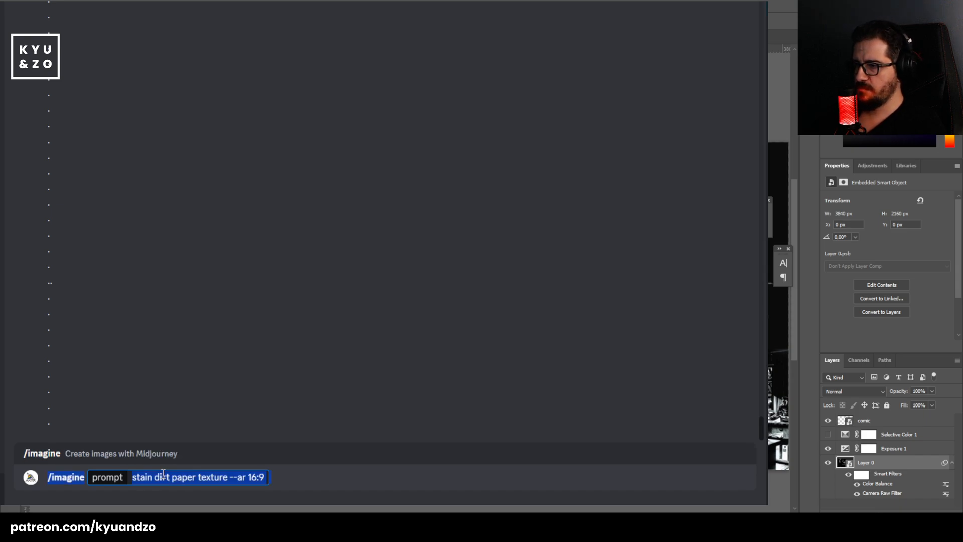
pyautogui.write('/fast')
pyautogui.press('Return')
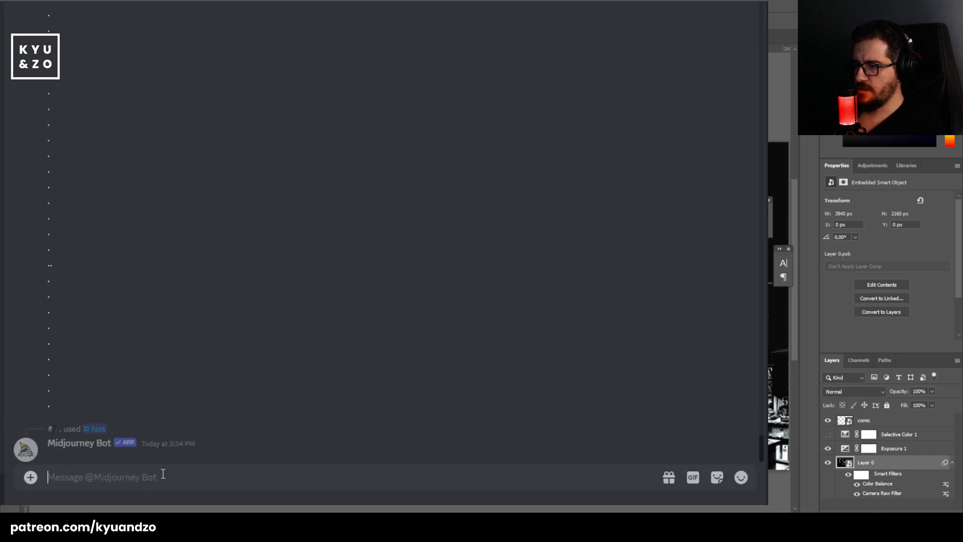
# Generate Midjourney images with the imagine prompt "coffee stains dirty paper texture --ar 16:9".
pyautogui.write('/i')
pyautogui.press('Tab')
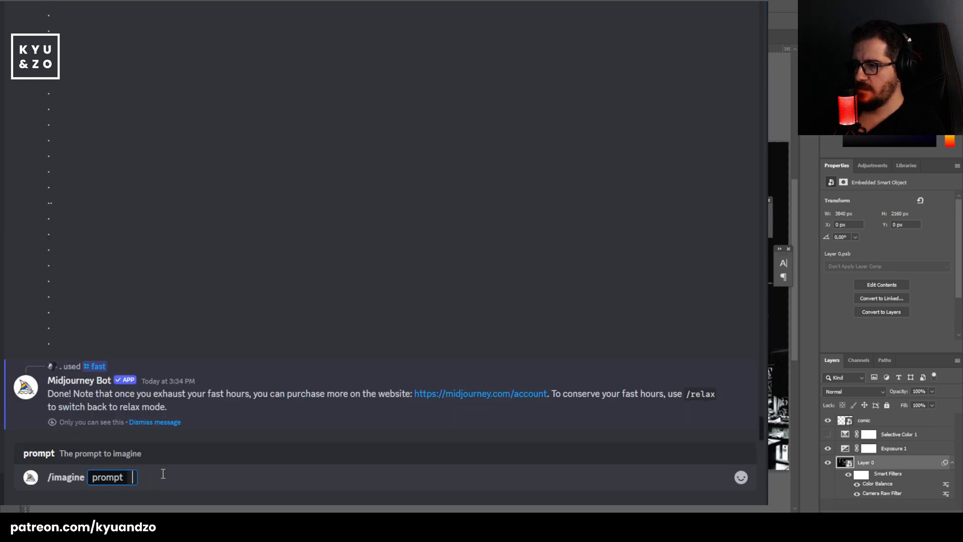
pyautogui.write('coffee stai')
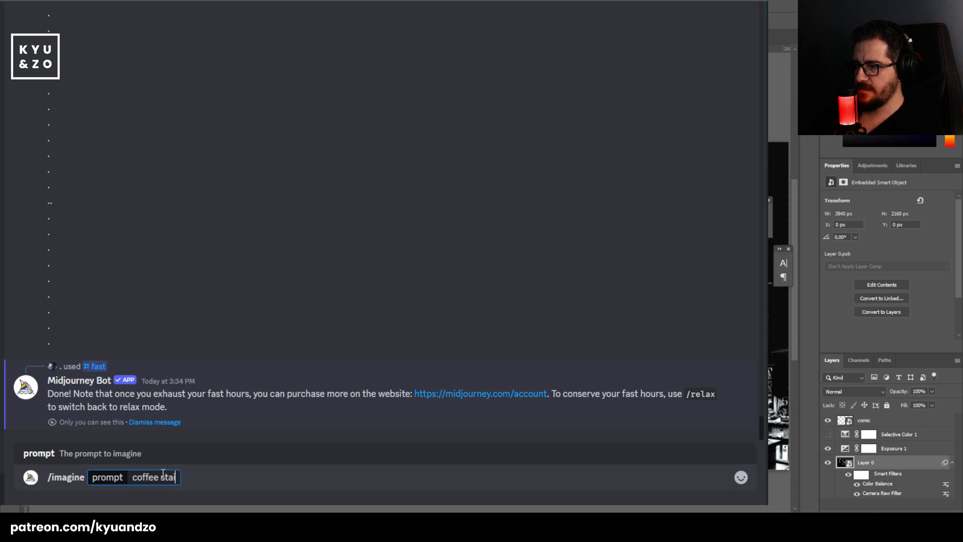
pyautogui.write('ns dirty')
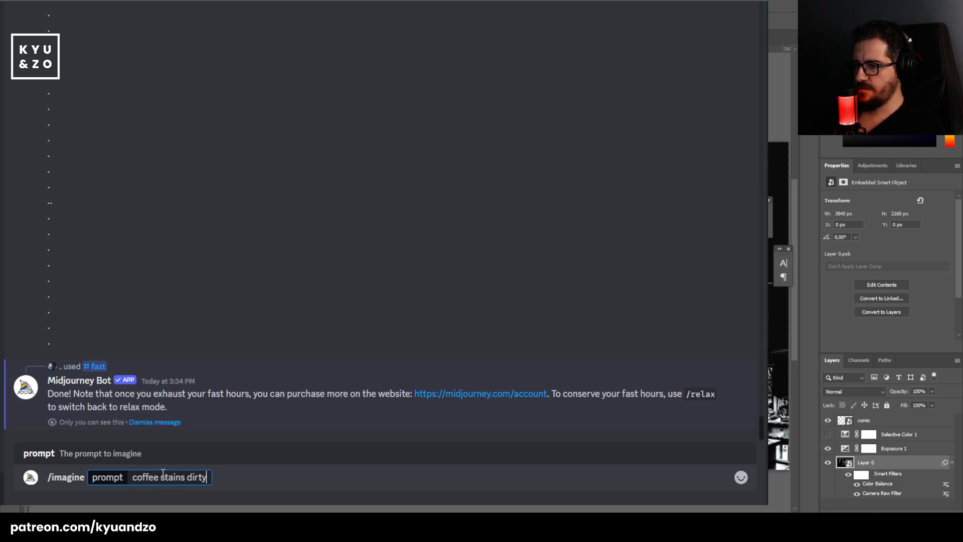
pyautogui.write(' paper textu')
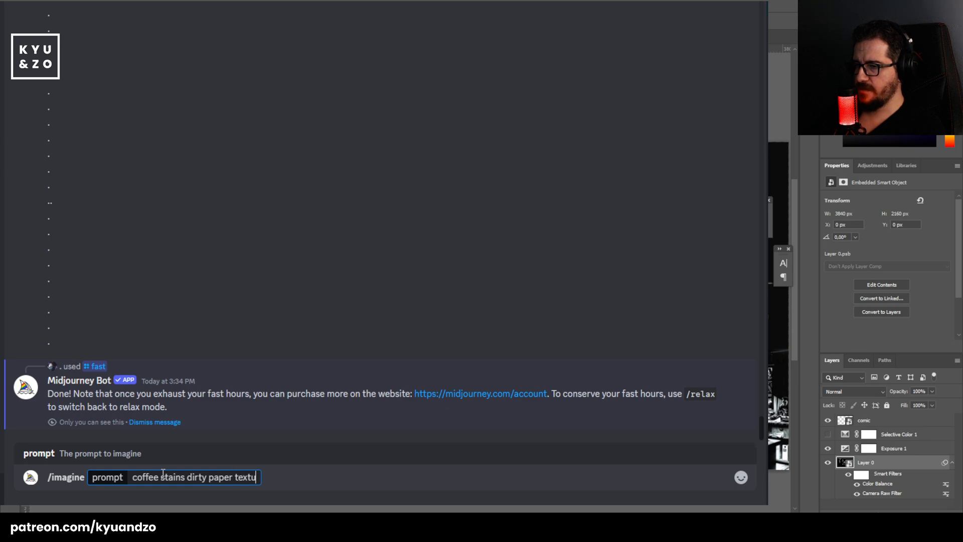
pyautogui.write('re --ar 16:9')
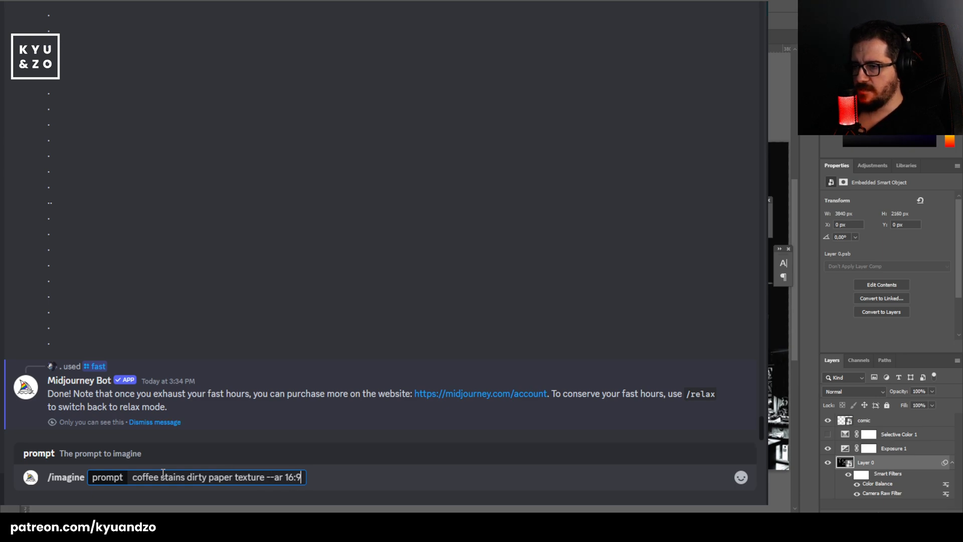
pyautogui.press('Return')
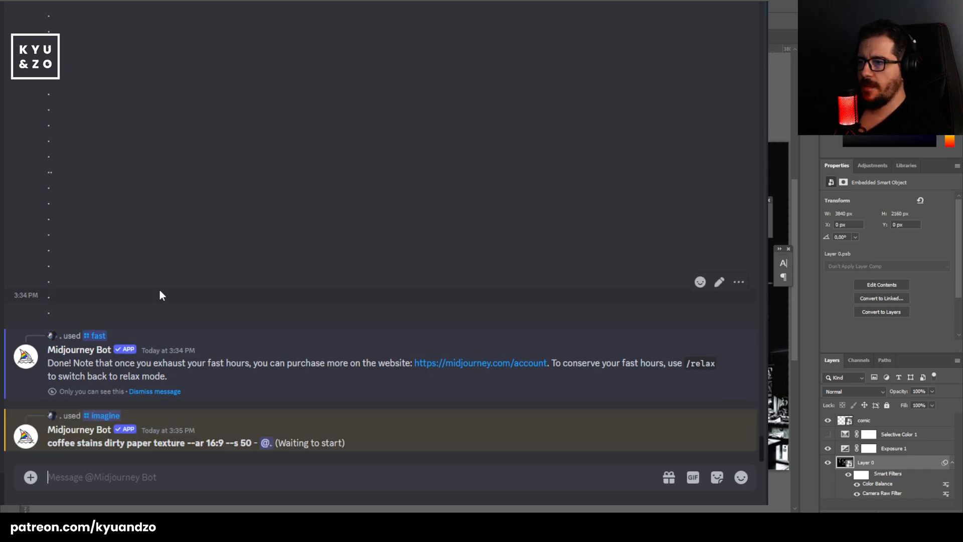
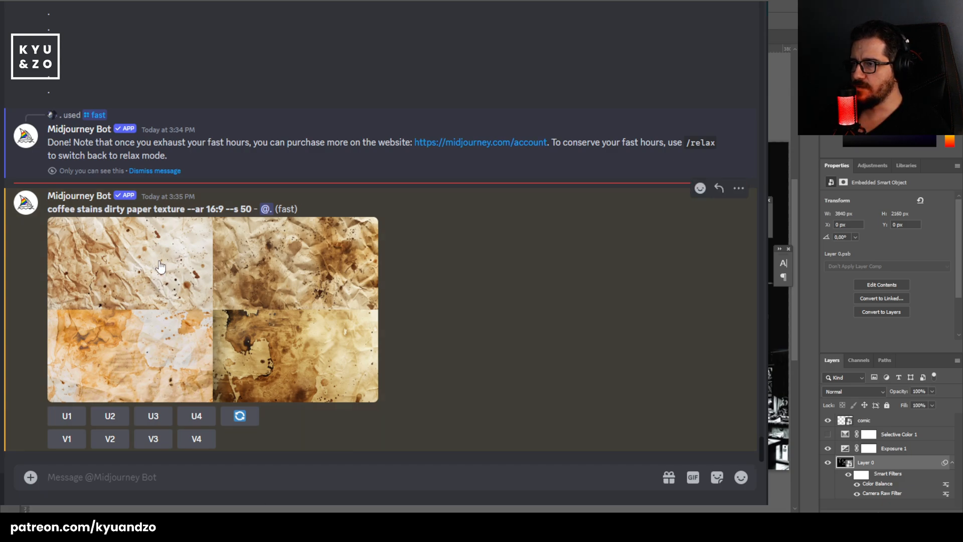
# View the generated paper textures enlarged, then switch to Photoshop and paste the fourth one above the render layer.
pyautogui.click(182, 353)
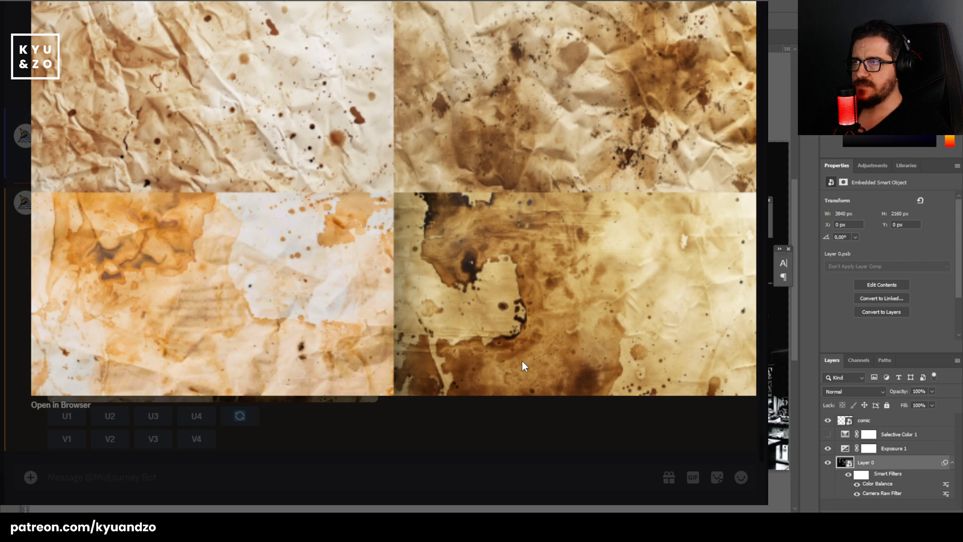
pyautogui.press('Escape')
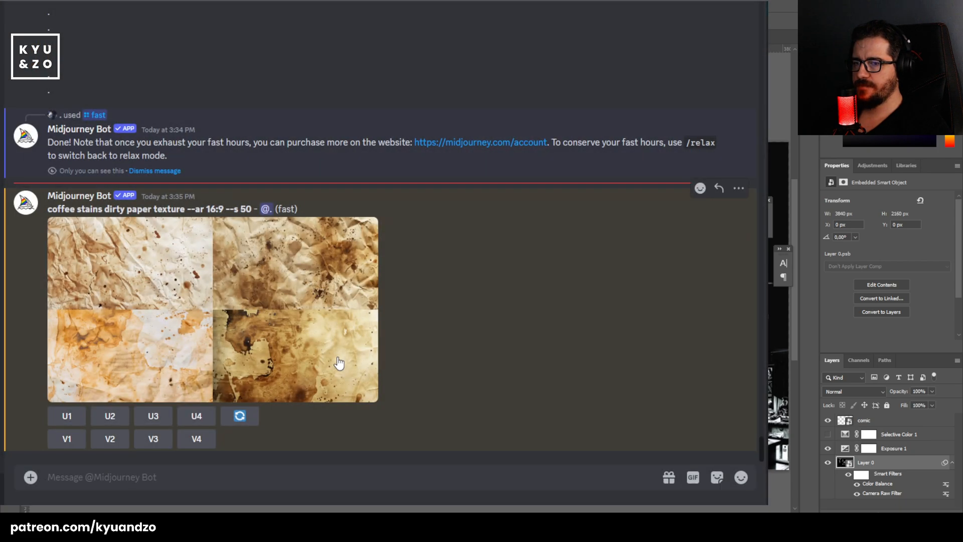
pyautogui.hotkey('alt', 'Tab')
pyautogui.hotkey('ctrl', 'v')
# Enlarge the pasted paper texture from its centre to cover most of the canvas and select the comic reference layer.
pyautogui.hotkey('ctrl', 't')
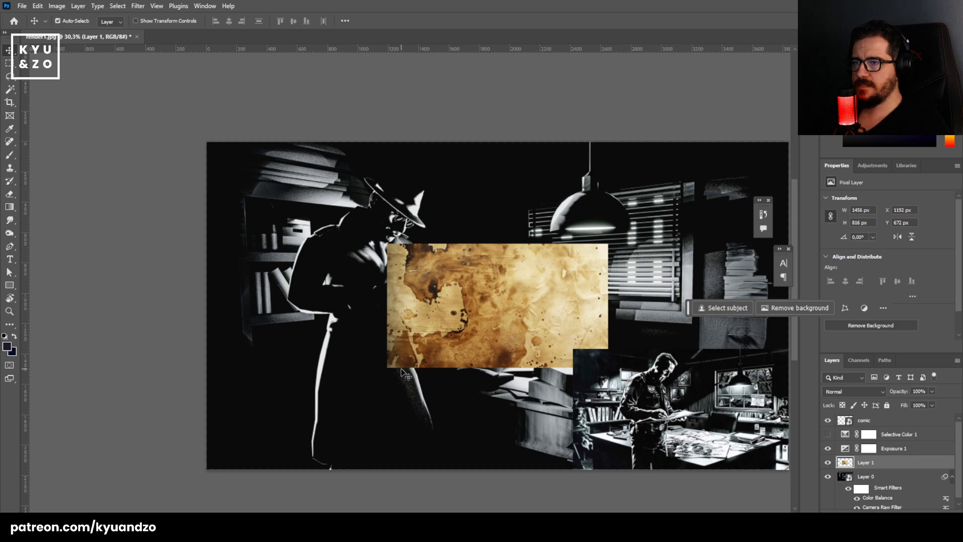
pyautogui.keyDown('alt'); pyautogui.moveTo(387, 368); pyautogui.dragTo(258, 463); pyautogui.keyUp('alt')
pyautogui.press('Return')
pyautogui.click(835, 422)
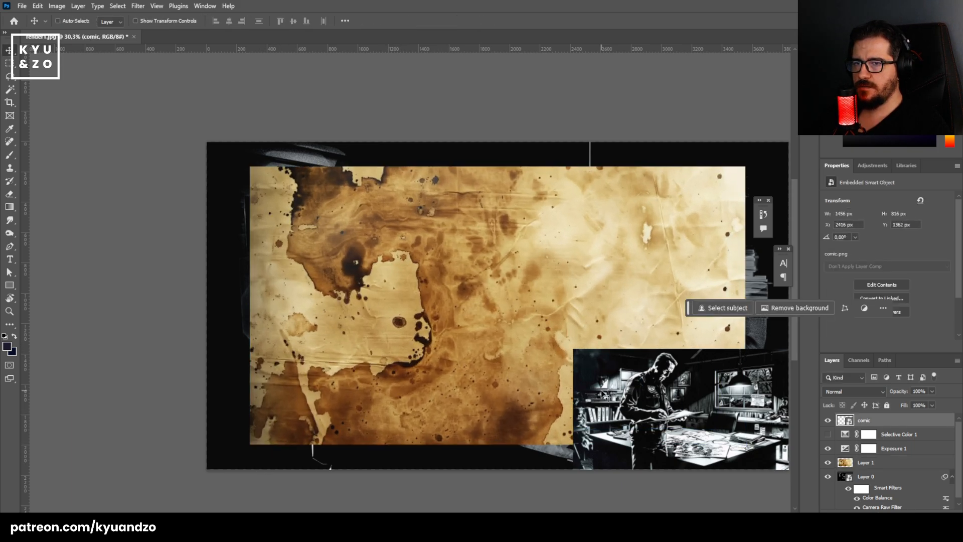
# Delete the comic reference layer and scale the paper texture from its centre to about 3912 × 2194 px, covering the whole canvas.
pyautogui.press('Delete')
pyautogui.keyDown('ctrl'); pyautogui.click(318, 236); pyautogui.keyUp('ctrl')
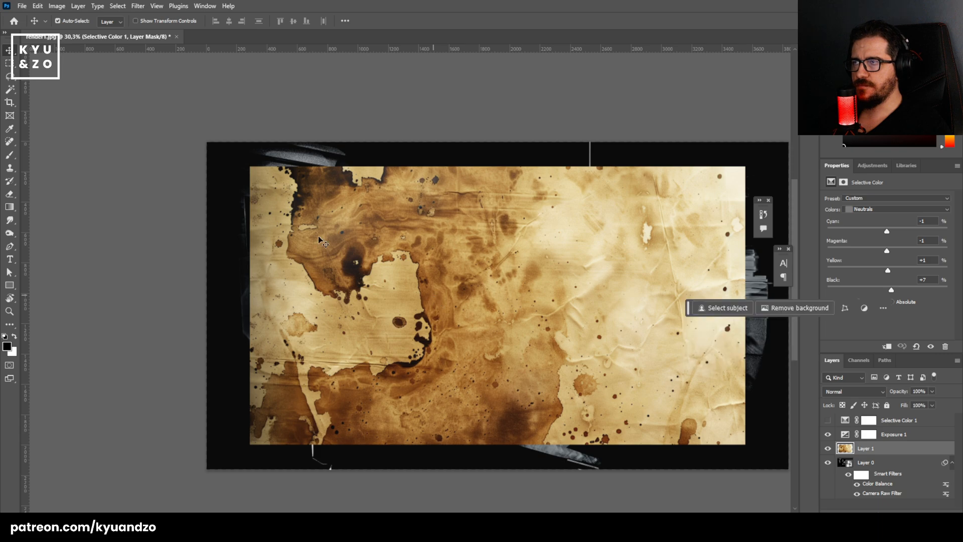
pyautogui.hotkey('ctrl', 't')
pyautogui.moveTo(251, 165); pyautogui.dragTo(199, 140)
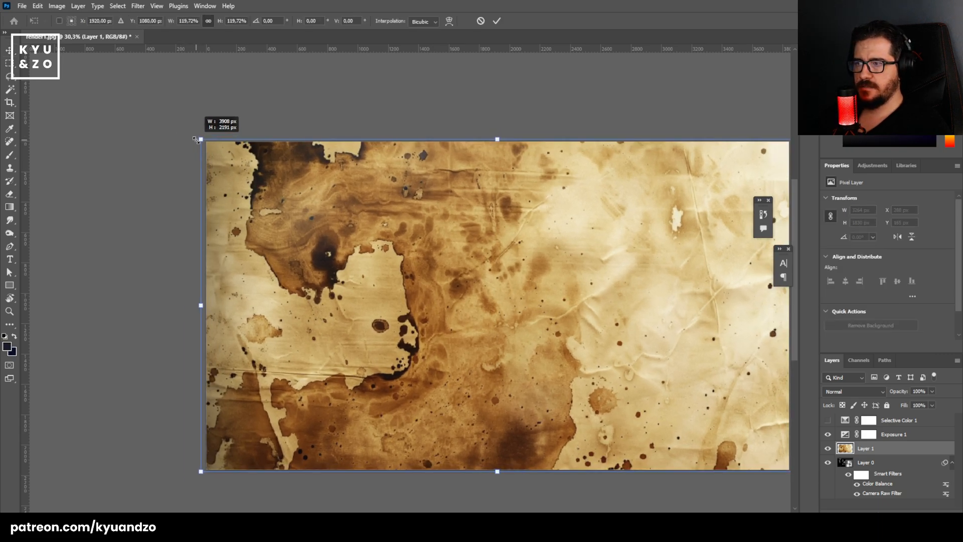
pyautogui.press('Return')
# Blend the paper texture with Multiply over the render and desaturate it to greyscale.
pyautogui.hotkey('shift', 'alt', 'm')
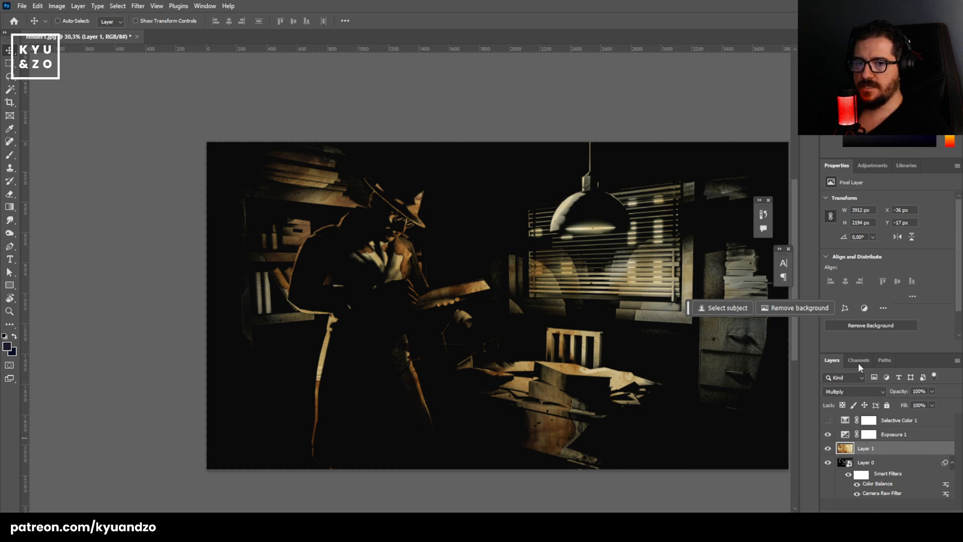
pyautogui.hotkey('ctrl', 'shift', 'u')
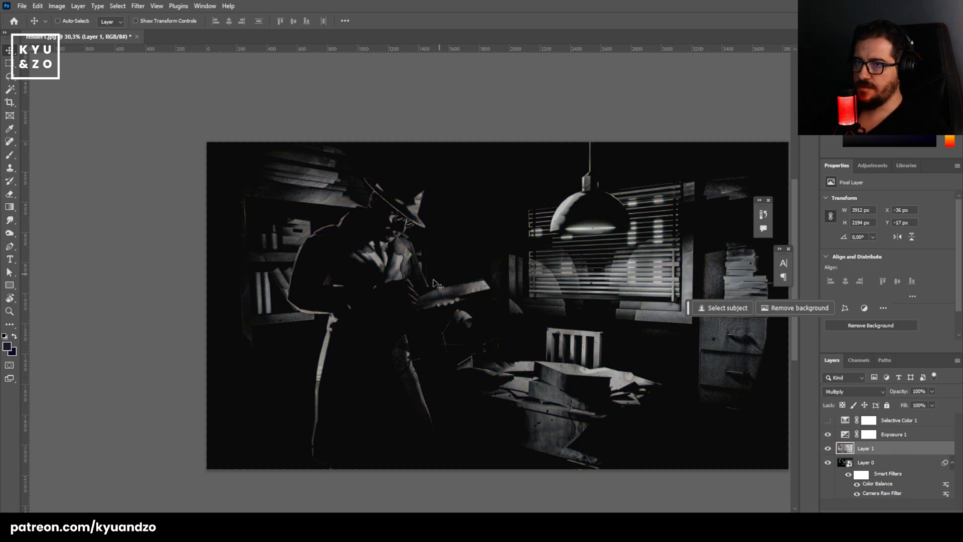
pyautogui.press('z')
pyautogui.moveTo(454, 324); pyautogui.dragTo(501, 334)
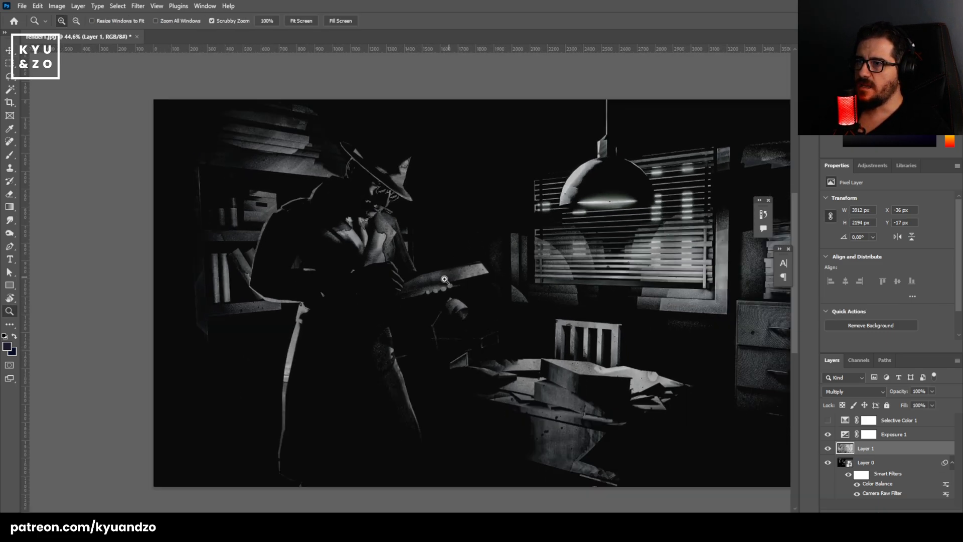
pyautogui.moveTo(444, 278); pyautogui.dragTo(445, 284)
# Cycle the paper texture's blend mode from Multiply through Color Burn and Darker Color to Overlay.
pyautogui.press('v')
pyautogui.hotkey('shift', '+')
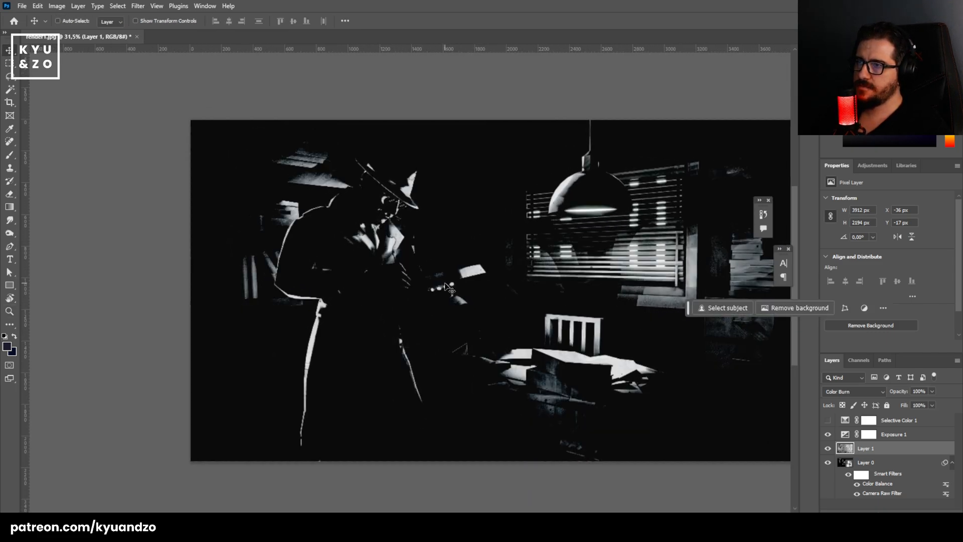
pyautogui.hotkey('shift', '+')
pyautogui.hotkey('shift', '+')
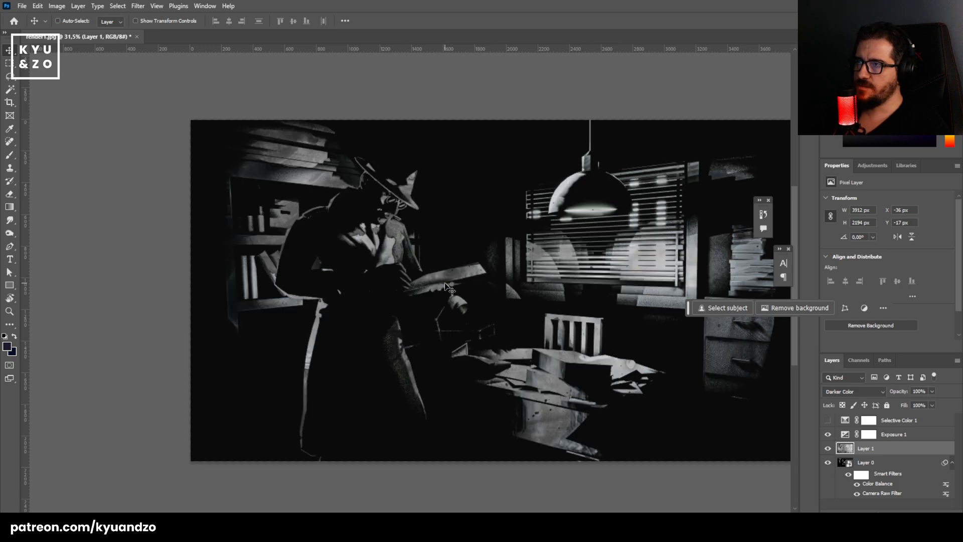
pyautogui.hotkey('shift', '+')
pyautogui.hotkey('shift', '+')
pyautogui.hotkey('shift', '+')
pyautogui.hotkey('shift', '+')
pyautogui.hotkey('shift', '+')
pyautogui.hotkey('shift', '+')
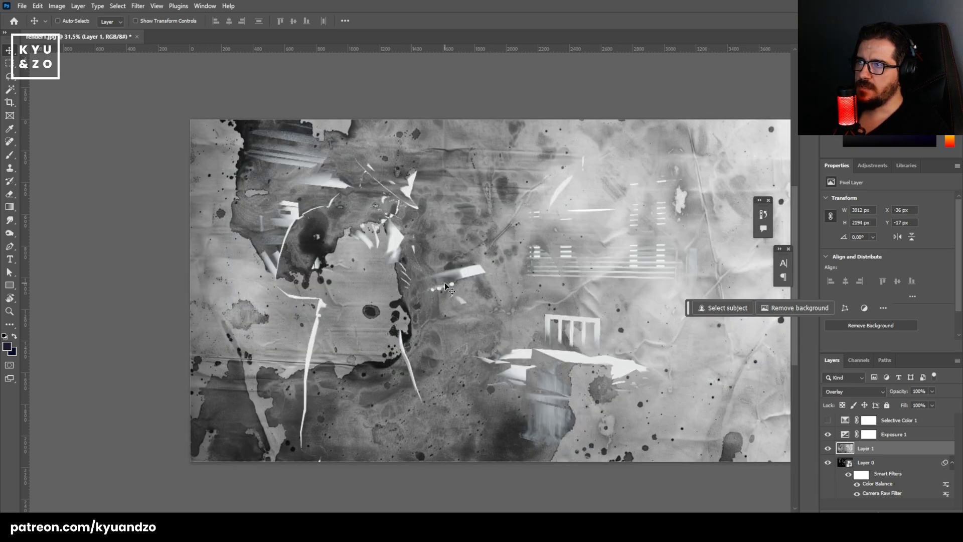
# Try the Overlay texture at reduced opacities, from 40% up to 66%.
pyautogui.press('4')
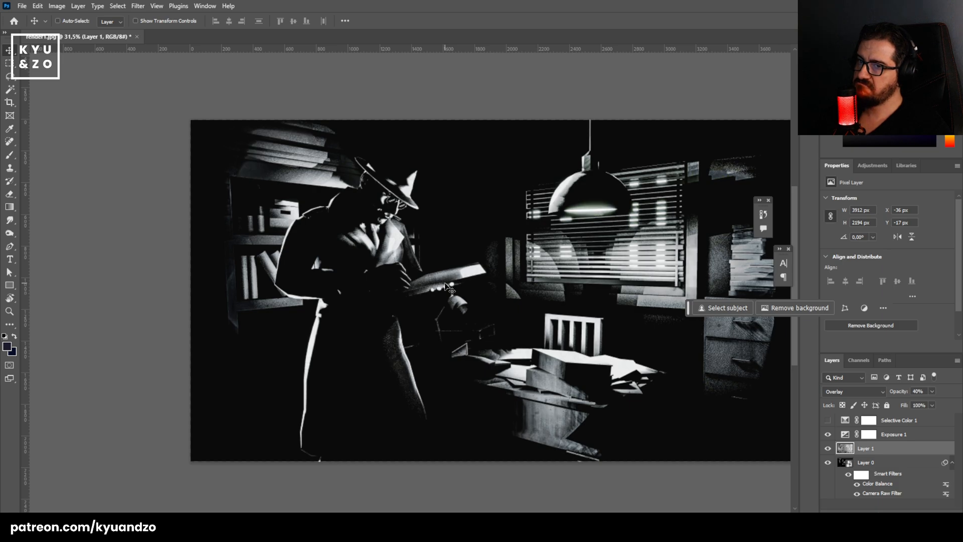
pyautogui.press('5')
pyautogui.press('5')
pyautogui.press('6')
pyautogui.press('6')
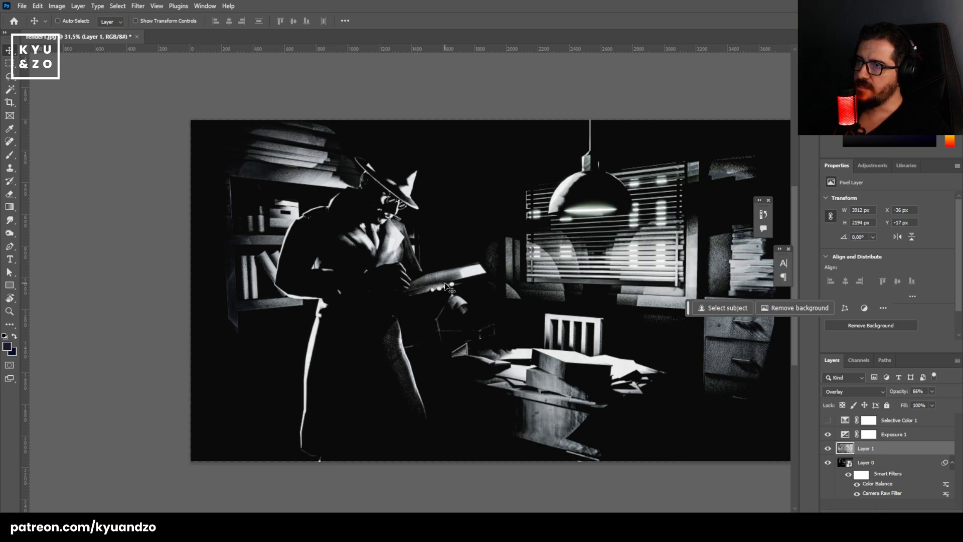
# Try the paper texture in Hard Light at 21% opacity and in Vivid Light at 33%.
pyautogui.hotkey('shift', 'alt', 'h')
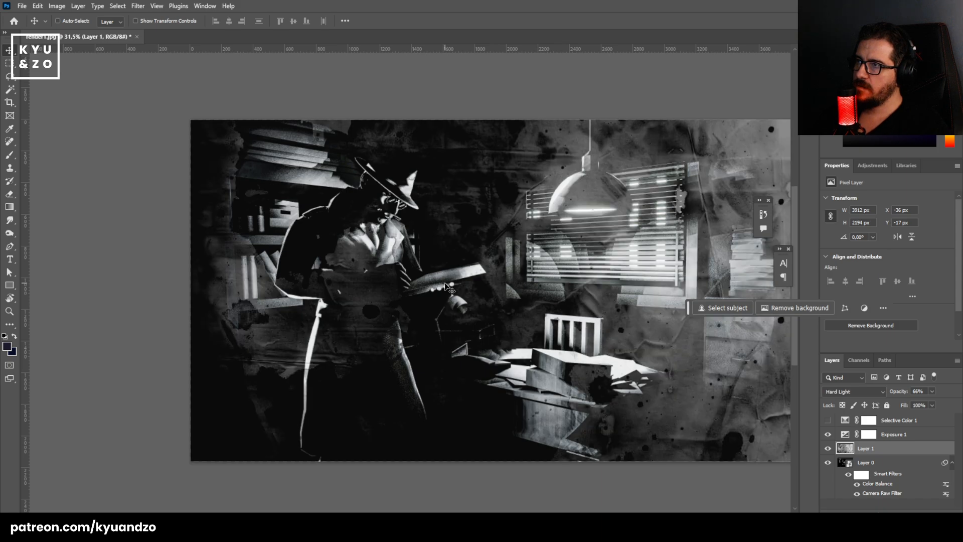
pyautogui.press('2')
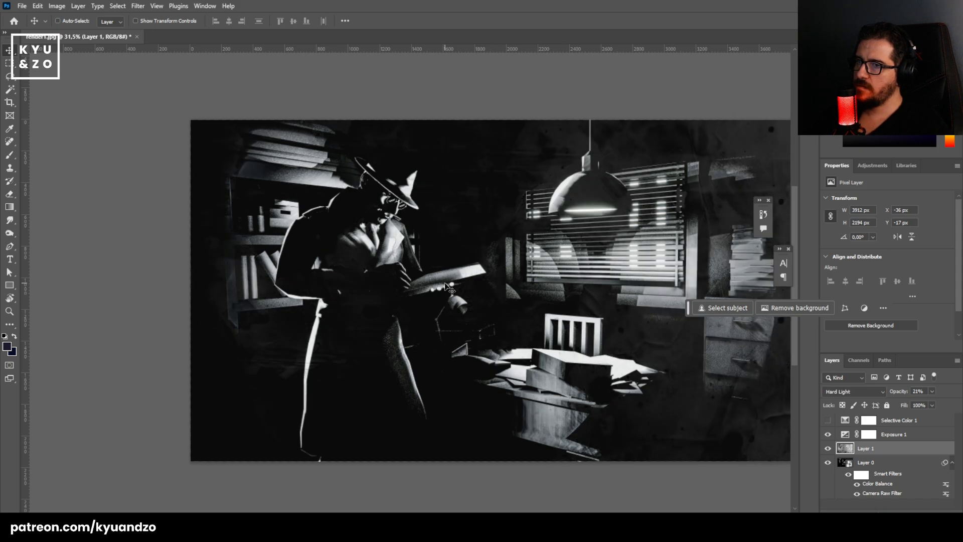
pyautogui.hotkey('shift', 'alt', 'v')
pyautogui.press('3')
pyautogui.press('3')
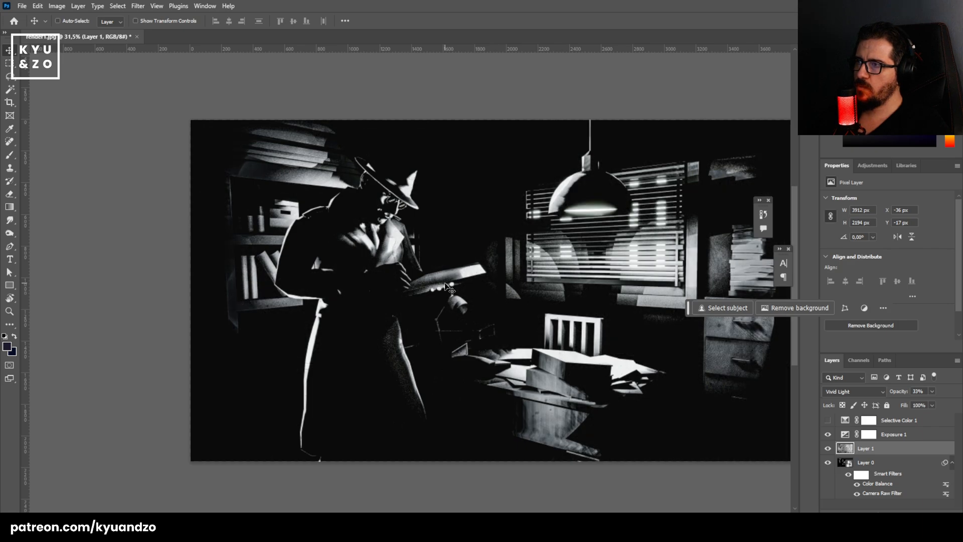
# Set the paper texture to Linear Light at 33% opacity.
pyautogui.hotkey('shift', 'alt', 'j')
pyautogui.press('2')
pyautogui.press('2')
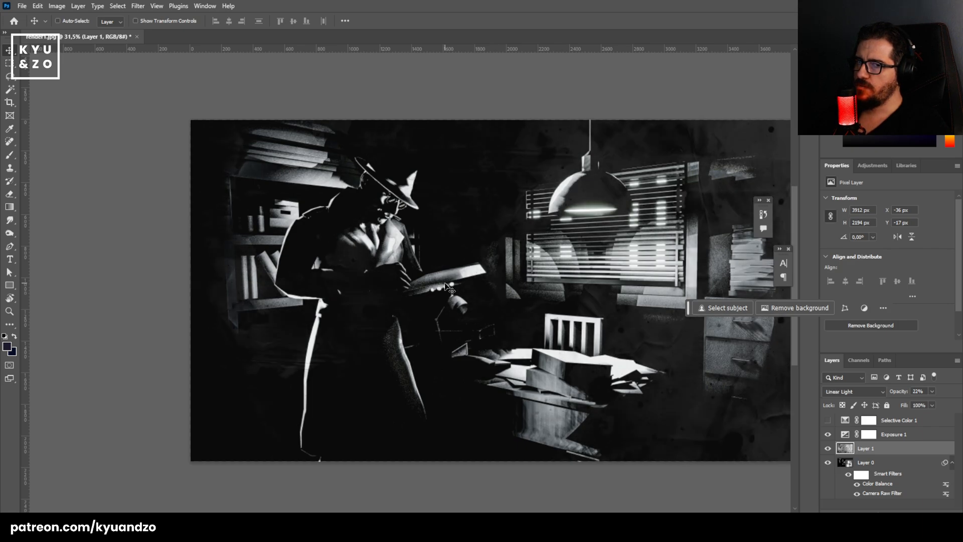
pyautogui.press('3')
pyautogui.press('3')
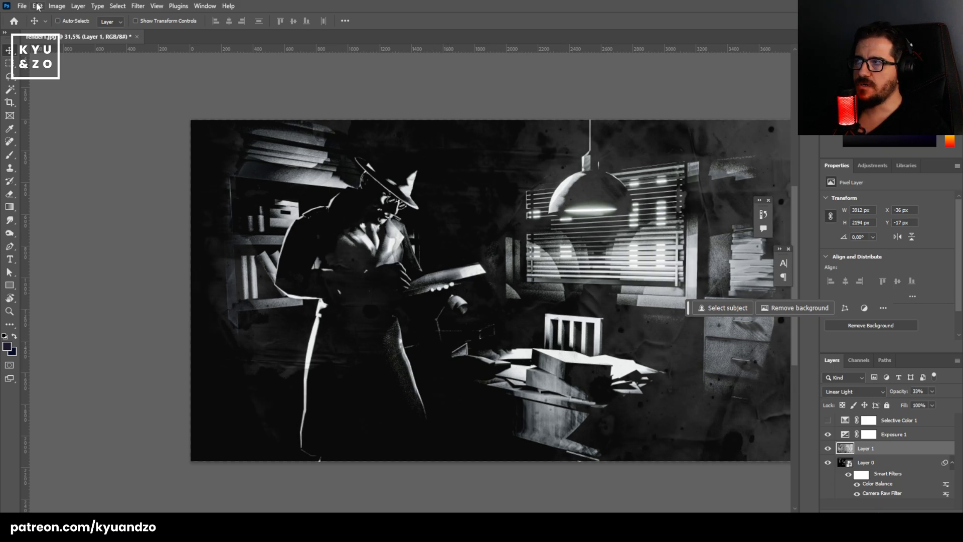
# Darken the paper texture with a tonal adjustment so its stains remain mainly in the scene's upper-right corner.
pyautogui.press('i')
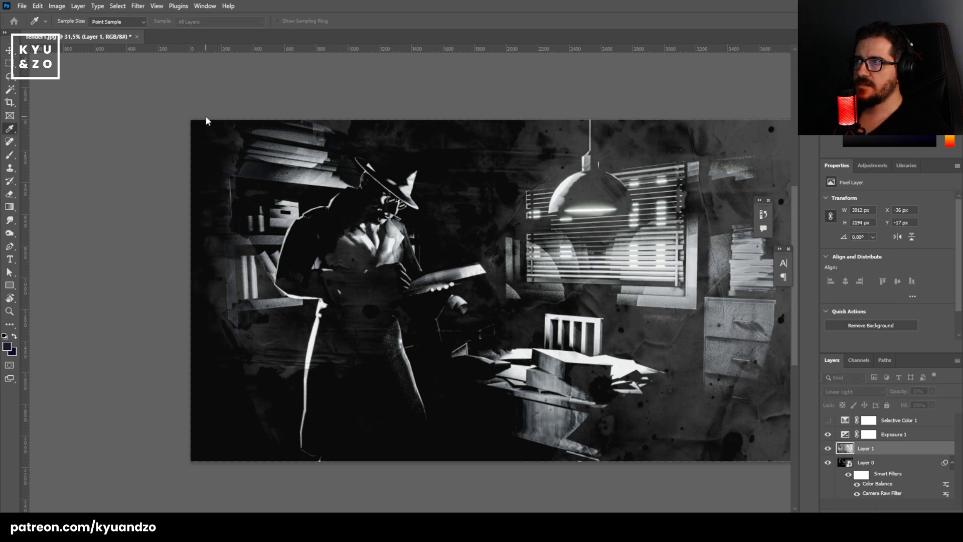
pyautogui.moveTo(166, 78); pyautogui.dragTo(141, 77)
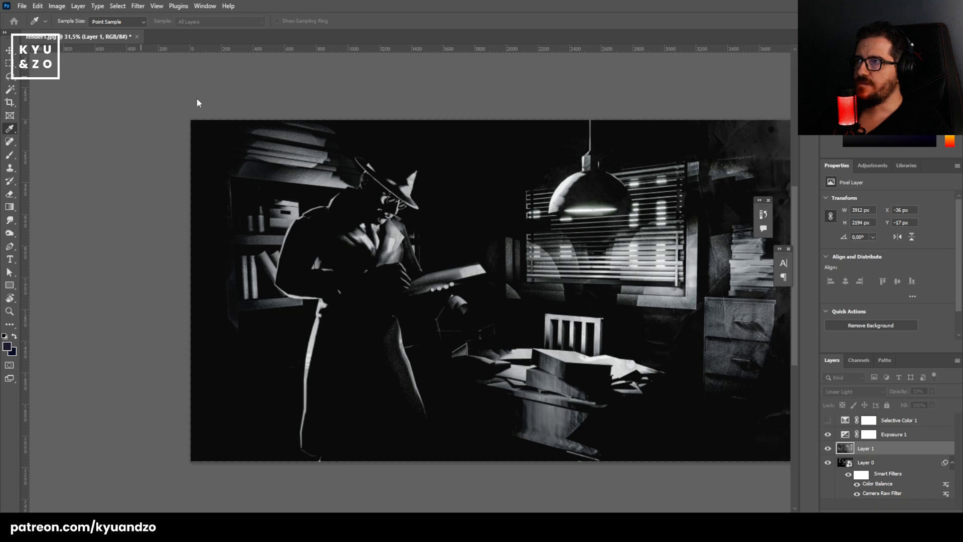
pyautogui.press('Return')
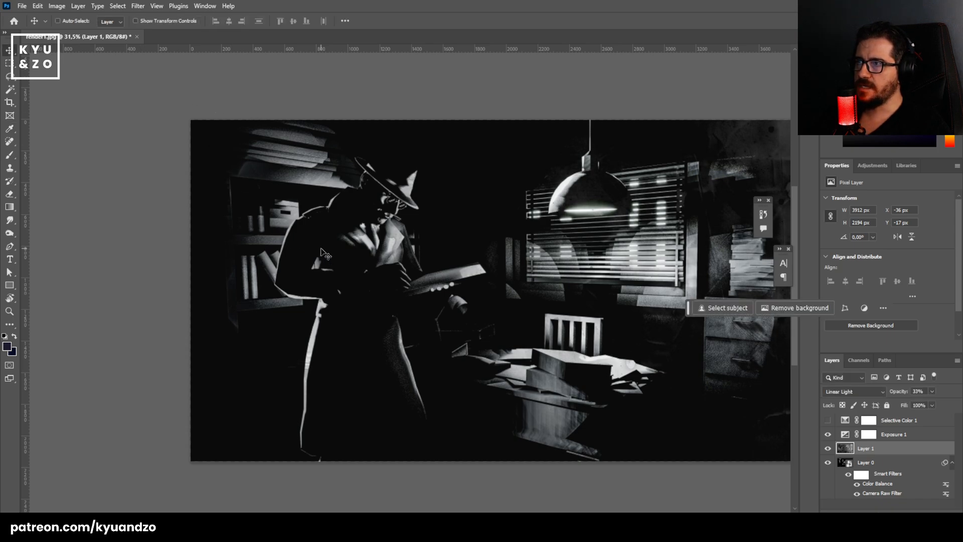
# Switch the paper texture's blend mode to Pin Light and undo the trial move of the layer.
pyautogui.hotkey('shift', '+')
pyautogui.moveTo(511, 270); pyautogui.dragTo(464, 314)
pyautogui.moveTo(250, 223); pyautogui.dragTo(253, 136)
pyautogui.moveTo(420, 186); pyautogui.dragTo(94, 174)
pyautogui.hotkey('ctrl', 'z')
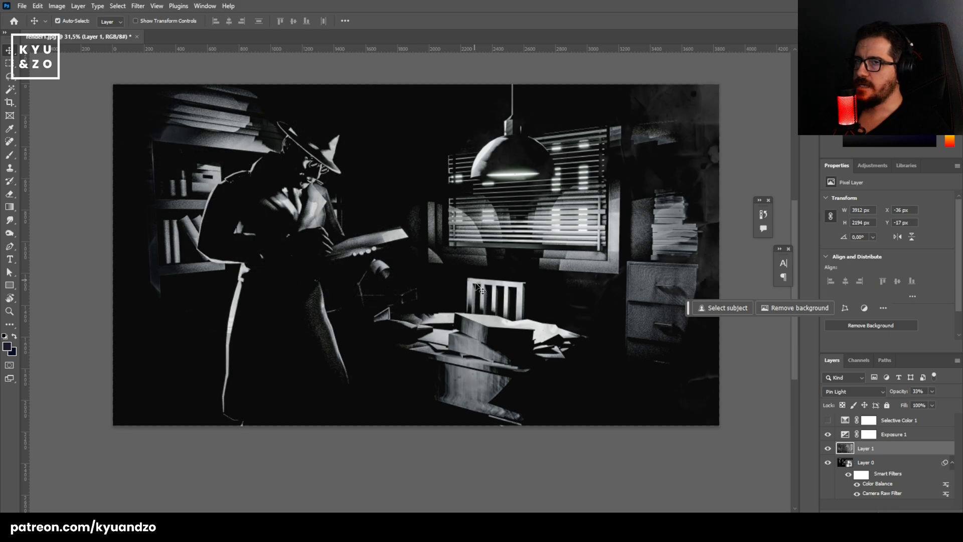
pyautogui.moveTo(469, 269); pyautogui.dragTo(426, 313)
# Add a layer mask to the paper texture and fade its upper-right corner with a large black brush at 30% opacity.
pyautogui.click(877, 515)
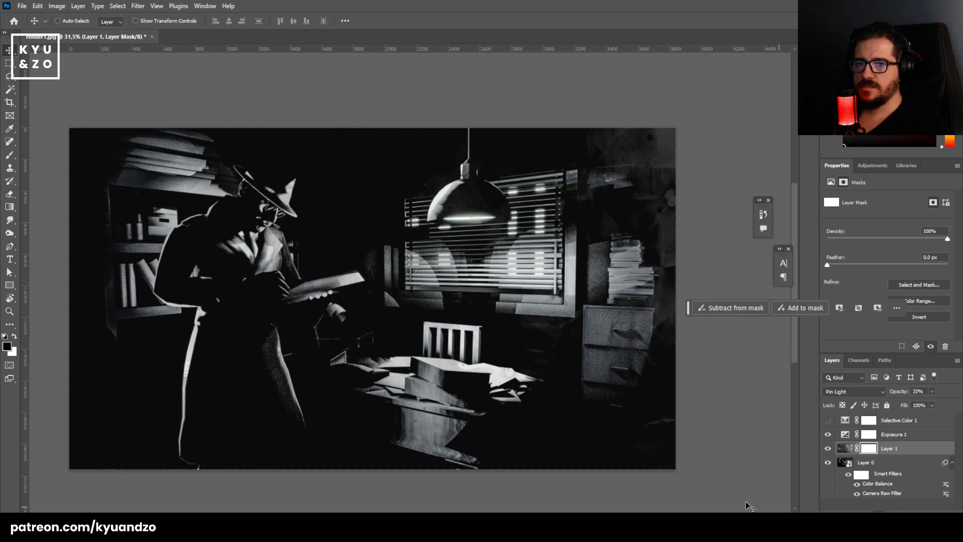
pyautogui.press('b')
pyautogui.keyDown('alt'); pyautogui.moveTo(406, 272); pyautogui.dragTo(427, 369, button='right'); pyautogui.keyUp('alt')
pyautogui.keyDown('alt'); pyautogui.moveTo(427, 369); pyautogui.dragTo(429, 346, button='right'); pyautogui.keyUp('alt')
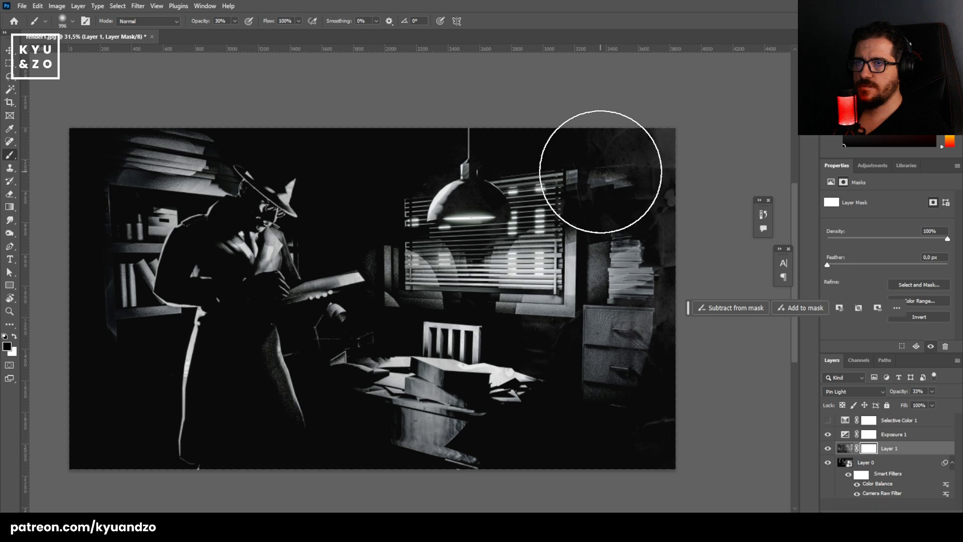
# Cycle the masked texture through the remaining blend modes, including Difference, Screen and Lighter Color, and return to Pin Light.
pyautogui.press('v')
pyautogui.hotkey('shift', '+')
pyautogui.hotkey('shift', '+')
pyautogui.hotkey('shift', '+')
pyautogui.hotkey('shift', '+')
pyautogui.hotkey('shift', '+')
pyautogui.hotkey('shift', '+')
pyautogui.hotkey('shift', '+')
pyautogui.hotkey('shift', '+')
pyautogui.hotkey('shift', '+')
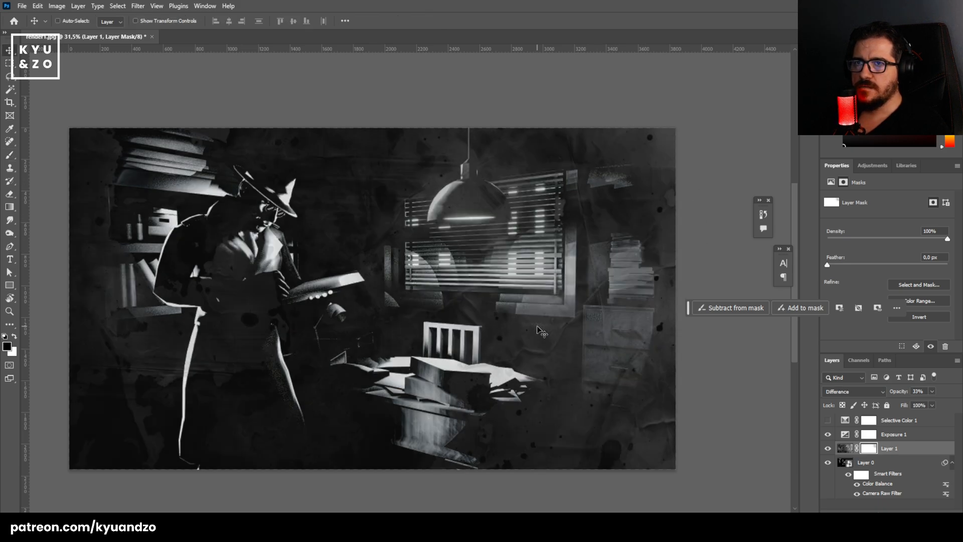
pyautogui.hotkey('shift', '+')
pyautogui.hotkey('shift', '+')
pyautogui.hotkey('shift', '+')
pyautogui.hotkey('shift', '+')
pyautogui.hotkey('shift', '+')
pyautogui.hotkey('shift', '+')
pyautogui.hotkey('shift', '+')
pyautogui.hotkey('shift', '+')
pyautogui.hotkey('shift', '+')
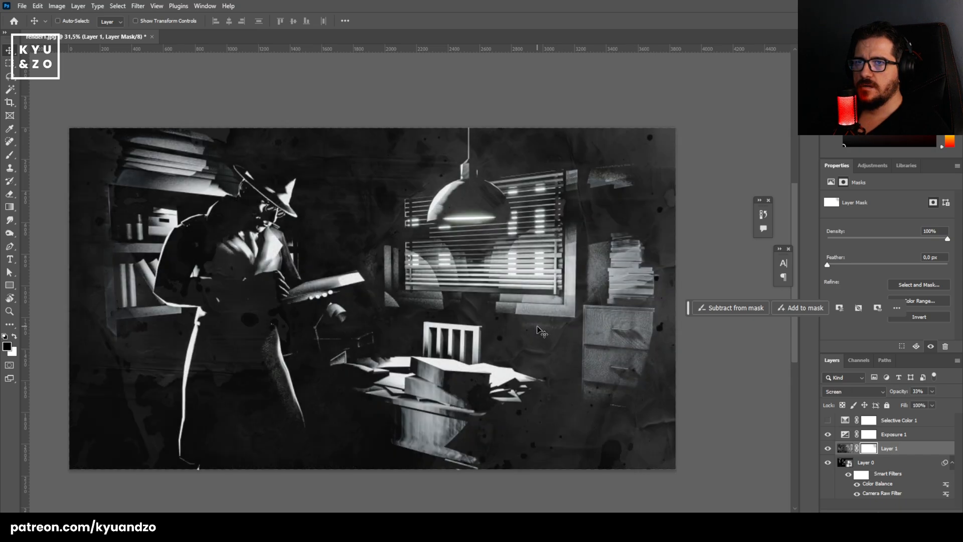
pyautogui.hotkey('shift', '+')
pyautogui.hotkey('shift', '+')
pyautogui.hotkey('shift', '+')
pyautogui.hotkey('shift', '+')
pyautogui.hotkey('shift', '+')
pyautogui.hotkey('shift', '+')
pyautogui.hotkey('shift', '+')
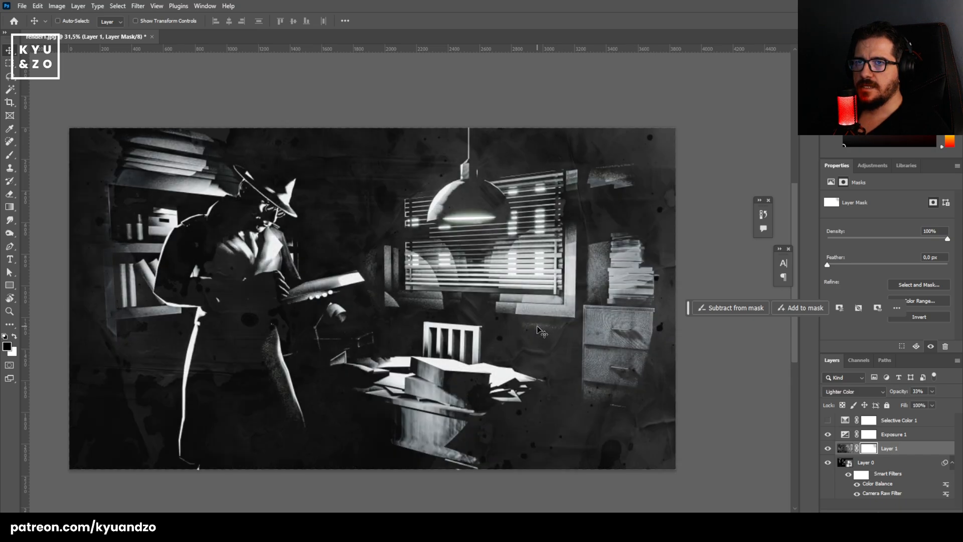
pyautogui.hotkey('shift', '+')
pyautogui.hotkey('shift', '+')
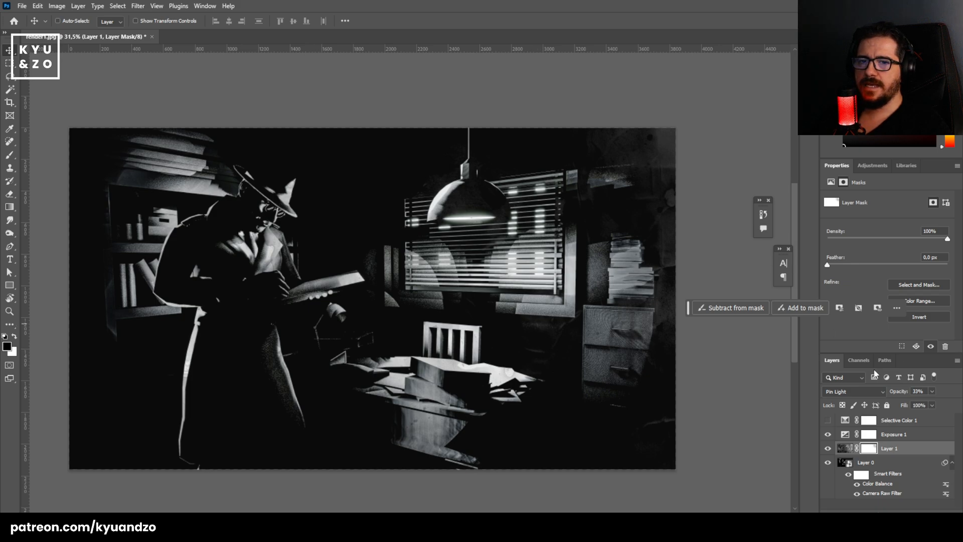
# Compare Pin Light with Linear Light on the masked paper texture and settle on Linear Light.
pyautogui.click(837, 393)
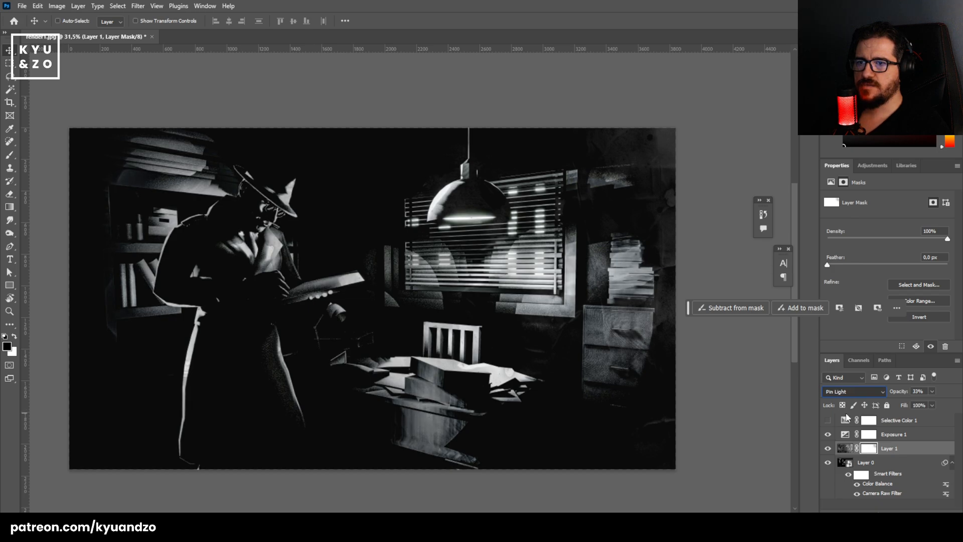
pyautogui.press('Down')
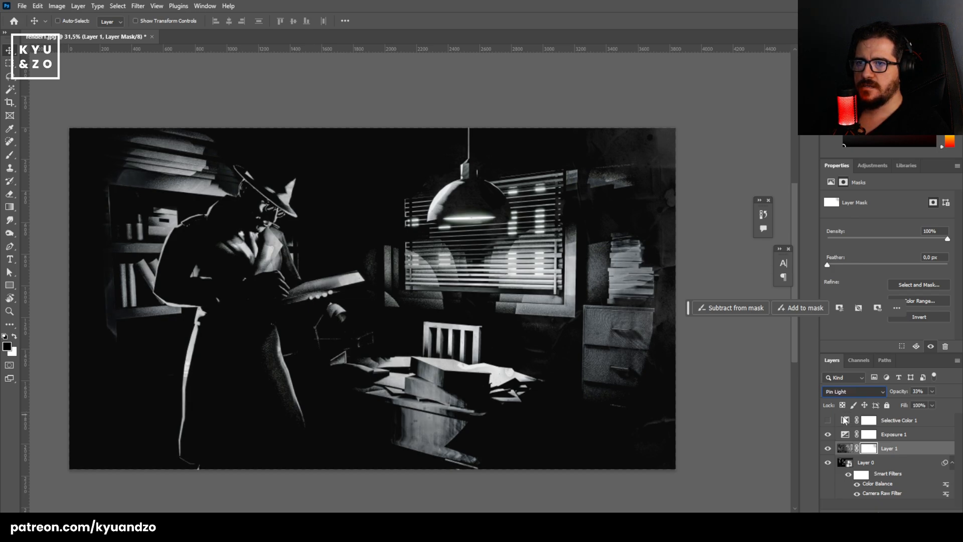
pyautogui.press('Up')
pyautogui.press('Down')
pyautogui.press('Up')
pyautogui.press('Down')
pyautogui.press('Up')
pyautogui.press('Down')
pyautogui.press('Up')
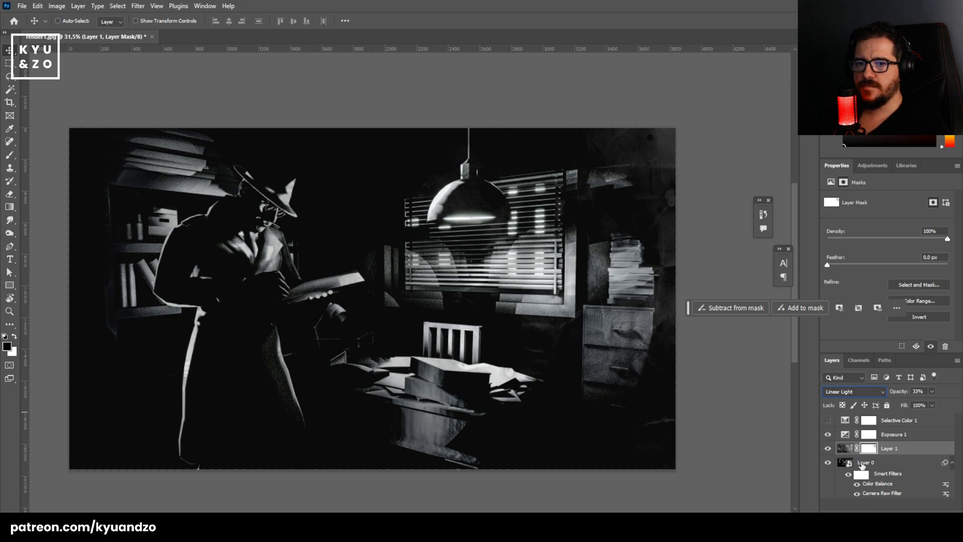
# Paint black at 30% opacity on the texture's mask with a brush of about 1249 px to further soften the stains across the scene.
pyautogui.click(869, 448)
pyautogui.press('b')
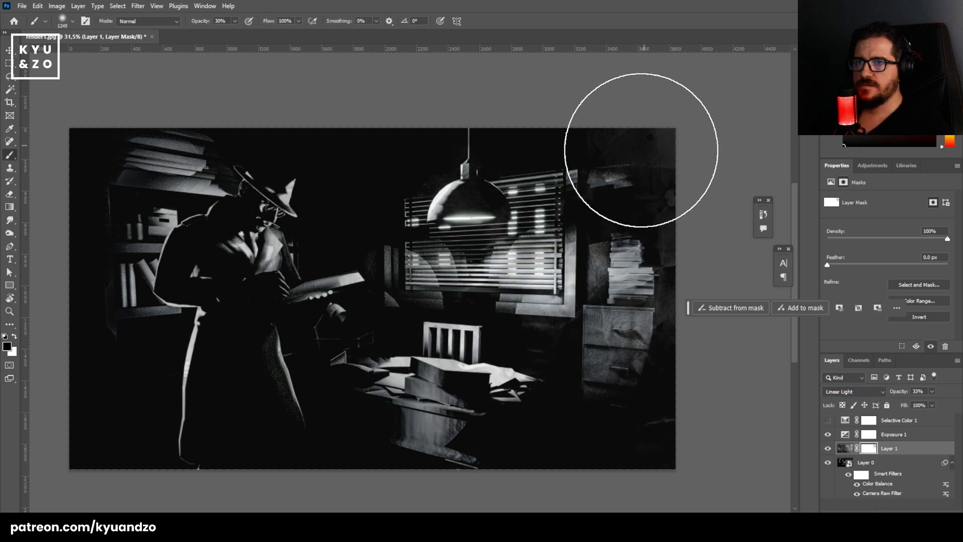
pyautogui.hscroll(2, 657, 192)
pyautogui.moveTo(667, 228)
pyautogui.mouseDown()
pyautogui.moveTo(621, 333)
pyautogui.moveTo(646, 401)
pyautogui.moveTo(605, 337)
pyautogui.moveTo(546, 326)
pyautogui.mouseUp()
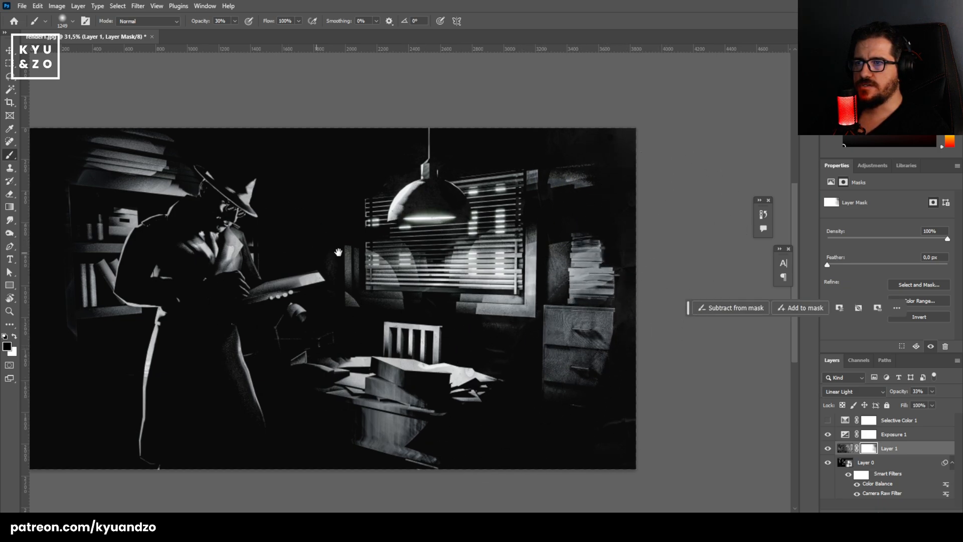
pyautogui.moveTo(338, 251); pyautogui.dragTo(403, 267)
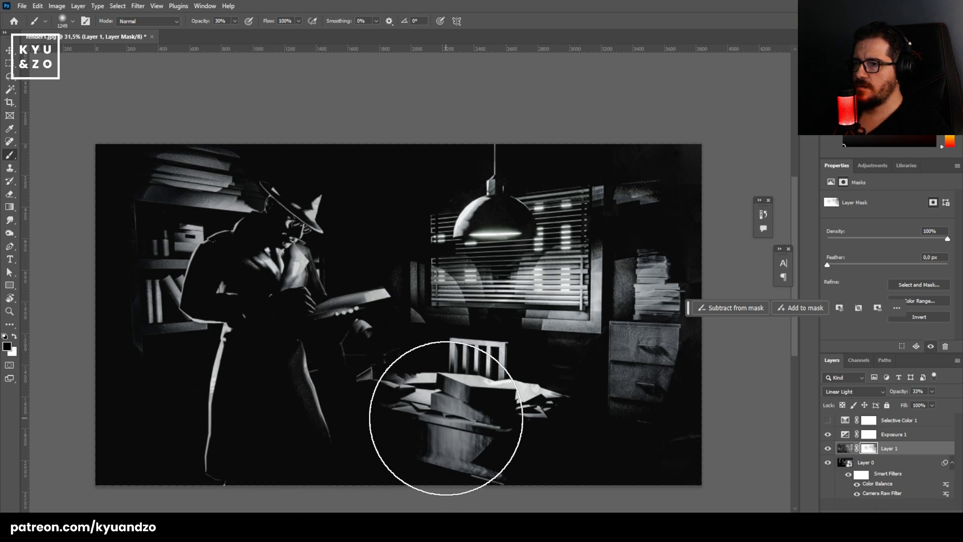
pyautogui.moveTo(240, 352); pyautogui.dragTo(269, 352)
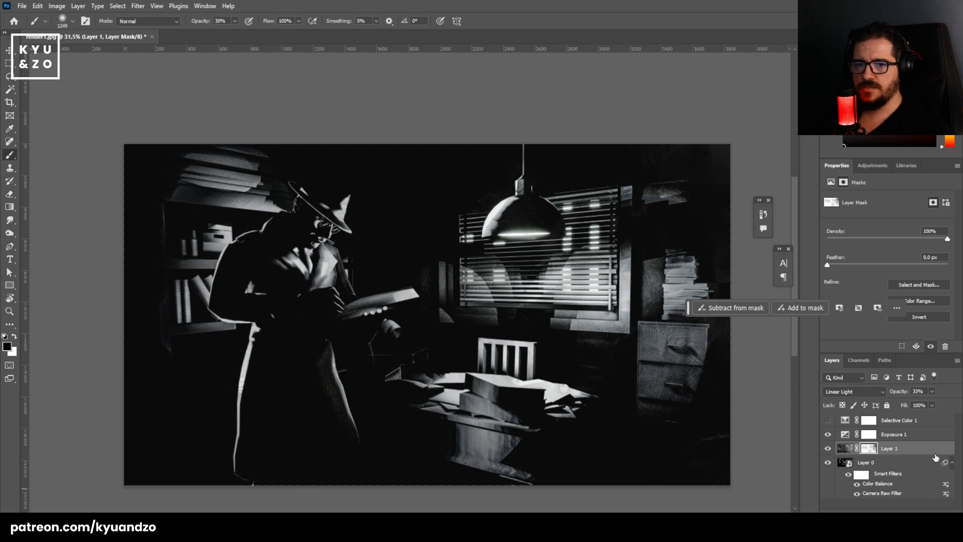
# Duplicate the masked paper texture layer, flip the copy horizontally and select the copy's layer mask.
pyautogui.click(929, 451)
pyautogui.hotkey('ctrl', 'j')
pyautogui.hotkey('ctrl', 't')
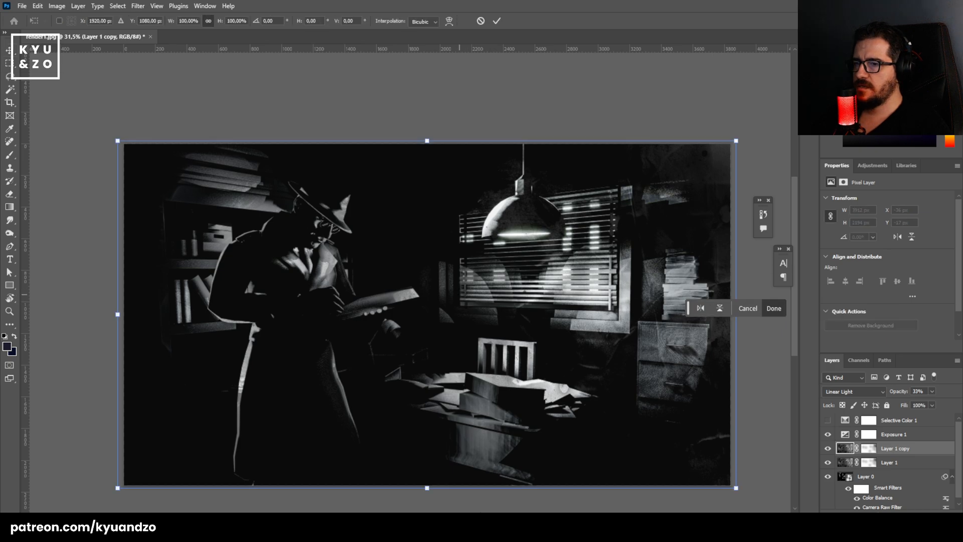
pyautogui.click(497, 487)
pyautogui.press('Return')
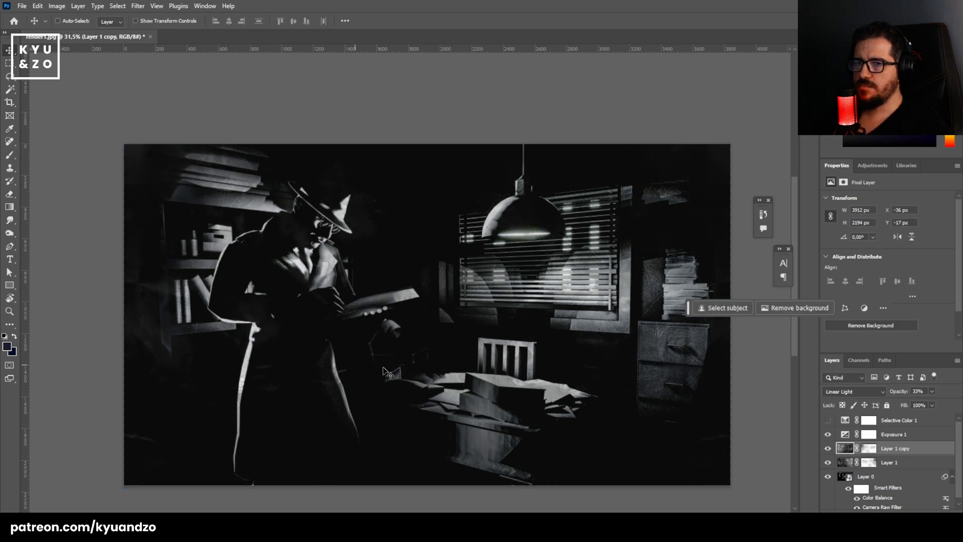
pyautogui.click(871, 453)
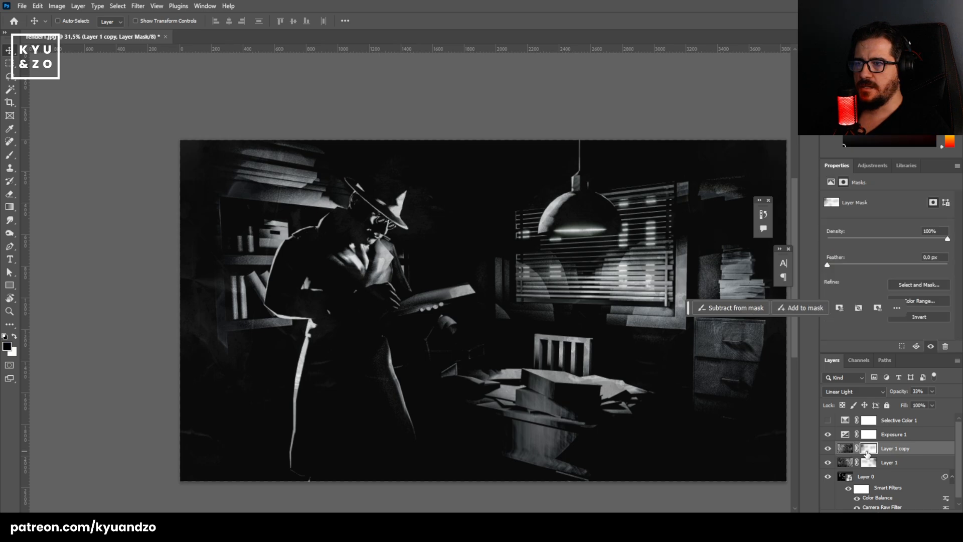
# Paint black at 30% opacity on the flipped texture copy's mask with a brush of about 1249 px to soften its stains.
pyautogui.press('b')
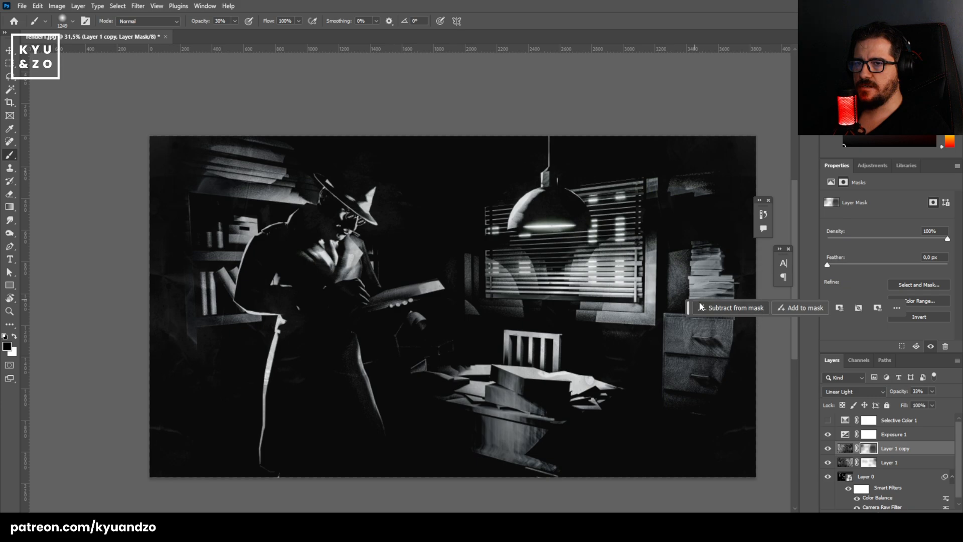
pyautogui.moveTo(687, 307)
pyautogui.mouseDown()
pyautogui.moveTo(653, 430)
pyautogui.moveTo(605, 511)
pyautogui.mouseUp()
pyautogui.moveTo(691, 221)
pyautogui.mouseDown()
pyautogui.moveTo(532, 408)
pyautogui.moveTo(483, 308)
pyautogui.moveTo(396, 311)
pyautogui.moveTo(182, 354)
pyautogui.moveTo(215, 308)
pyautogui.moveTo(209, 356)
pyautogui.mouseUp()
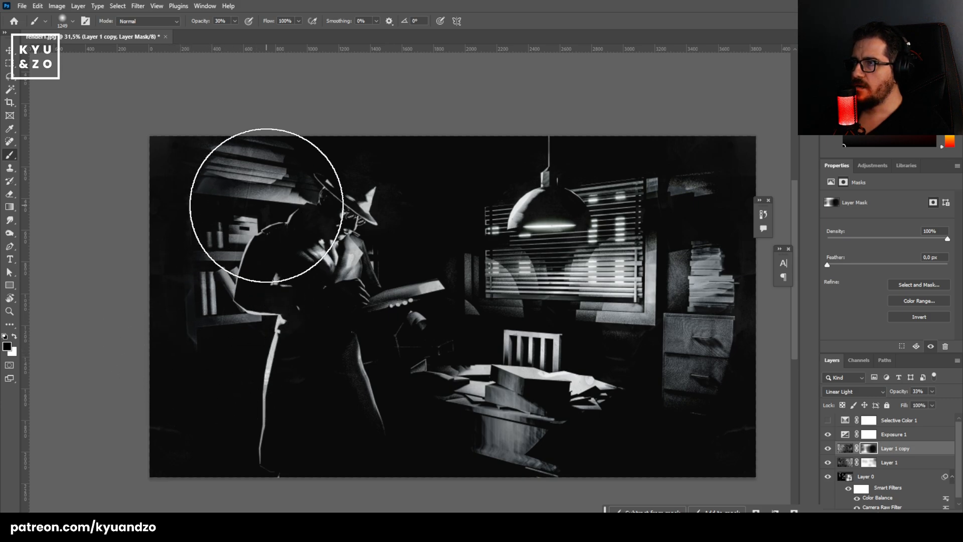
# Try 76% opacity on the flipped texture copy and return it to 33%.
pyautogui.press('v')
pyautogui.press('7')
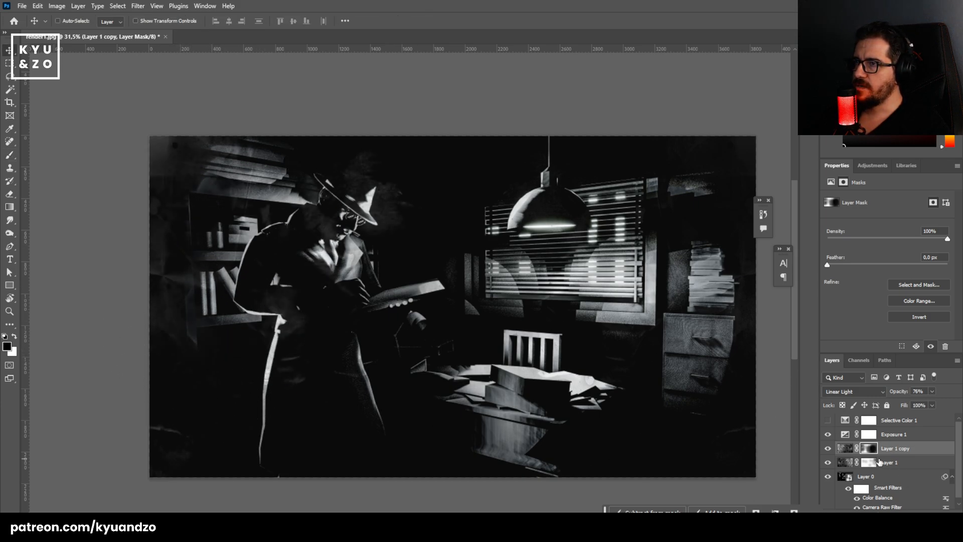
pyautogui.press('3')
pyautogui.press('3')
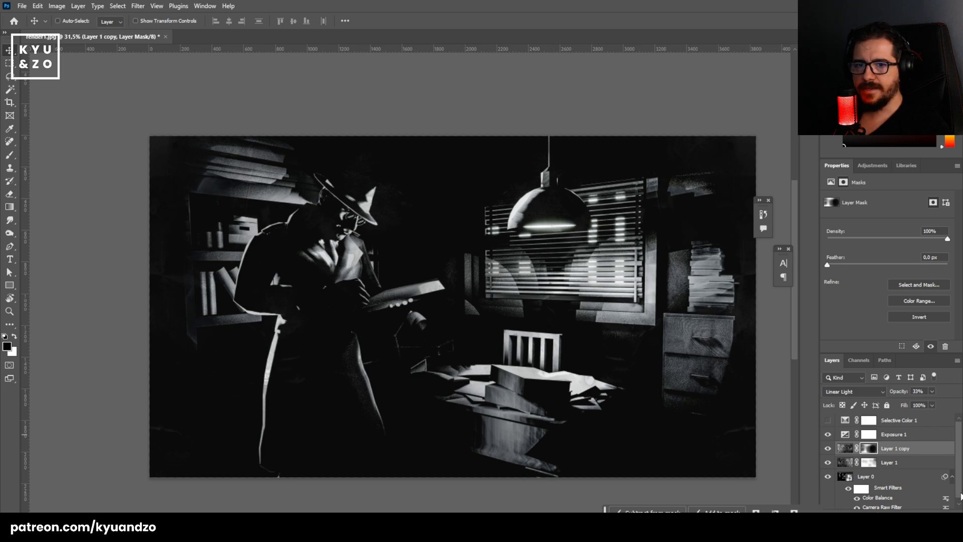
# Adjust the colour and tone of the flipped texture copy's image and toggle the layer's visibility to compare.
pyautogui.scroll(-1, 899, 491)
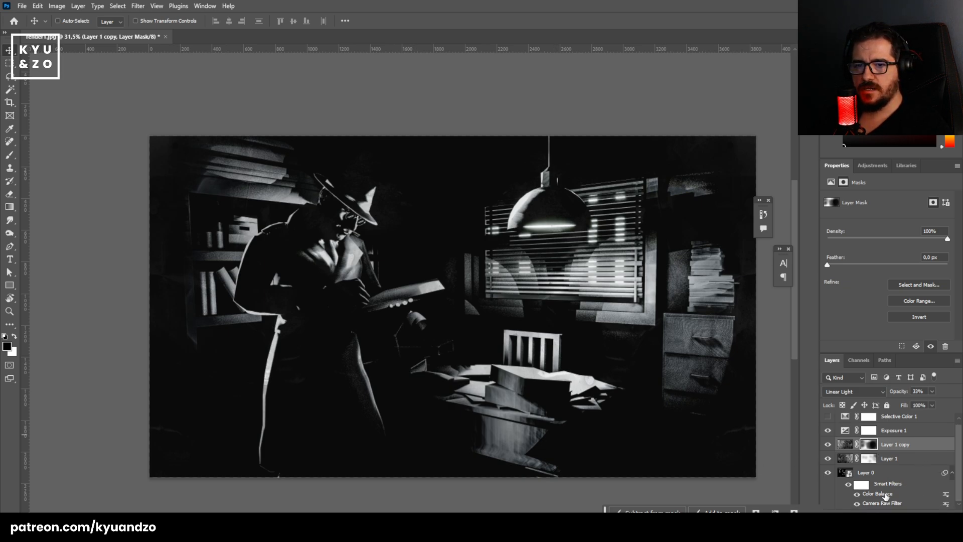
pyautogui.click(881, 483)
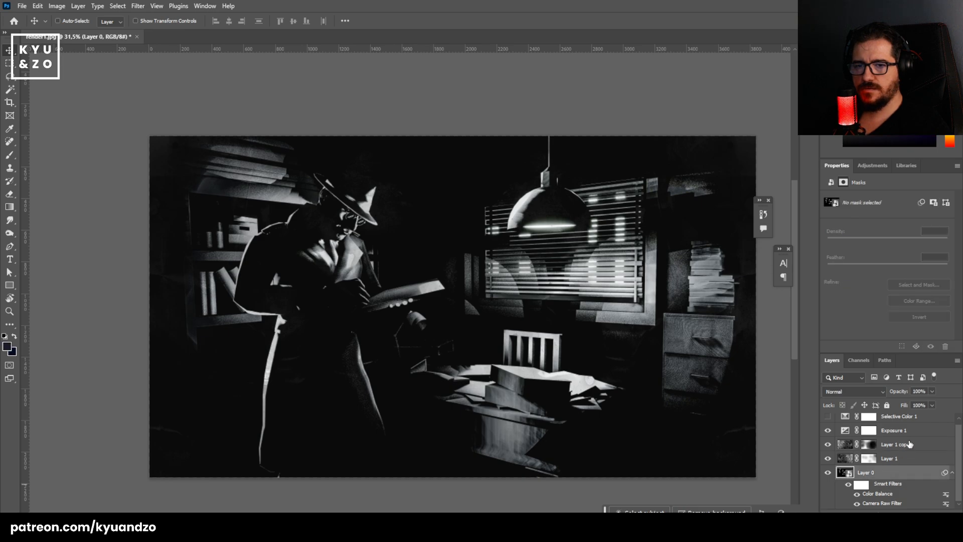
pyautogui.click(908, 447)
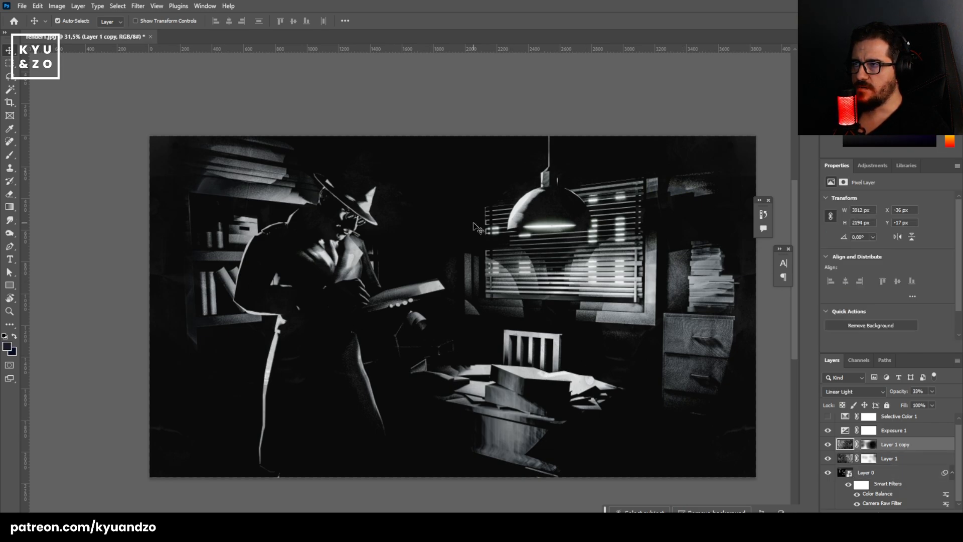
pyautogui.press('i')
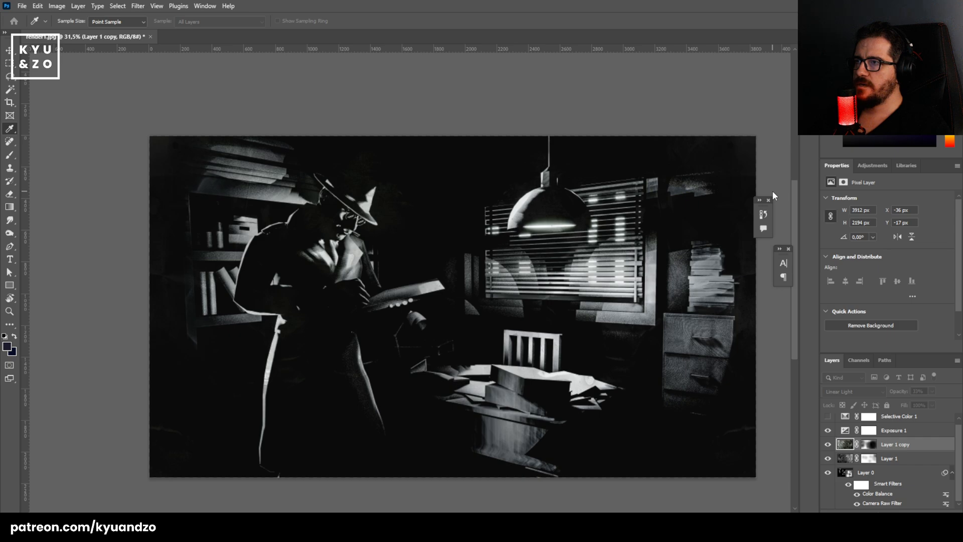
pyautogui.click(828, 445)
pyautogui.click(828, 445)
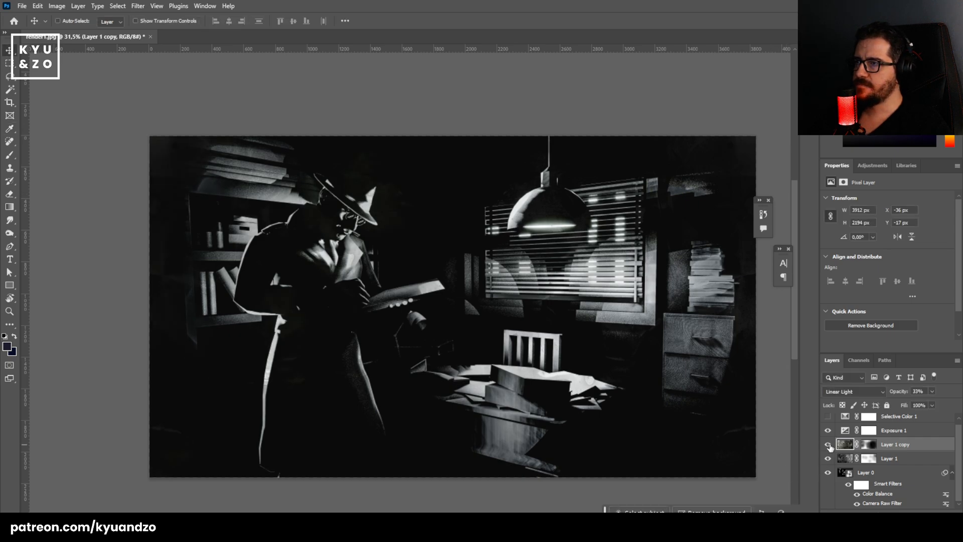
# Touch up the flipped texture copy's mask with the 30% opacity brush, switching between white and black.
pyautogui.hotkey('ctrl', 'space')
pyautogui.moveTo(320, 268)
pyautogui.keyDown('ctrl'); pyautogui.mouseDown()
pyautogui.moveTo(281, 269)
pyautogui.moveTo(317, 268)
pyautogui.mouseUp(); pyautogui.keyUp('ctrl')
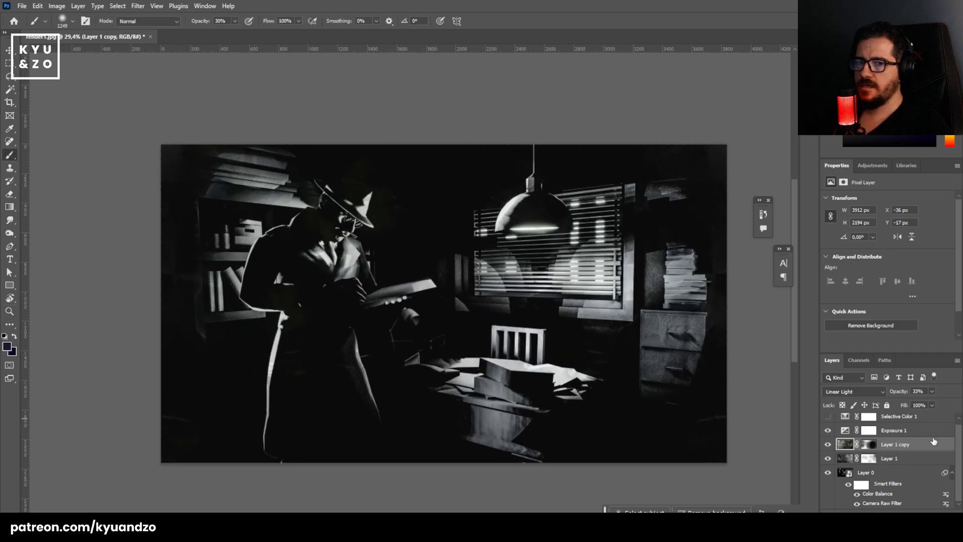
pyautogui.click(869, 447)
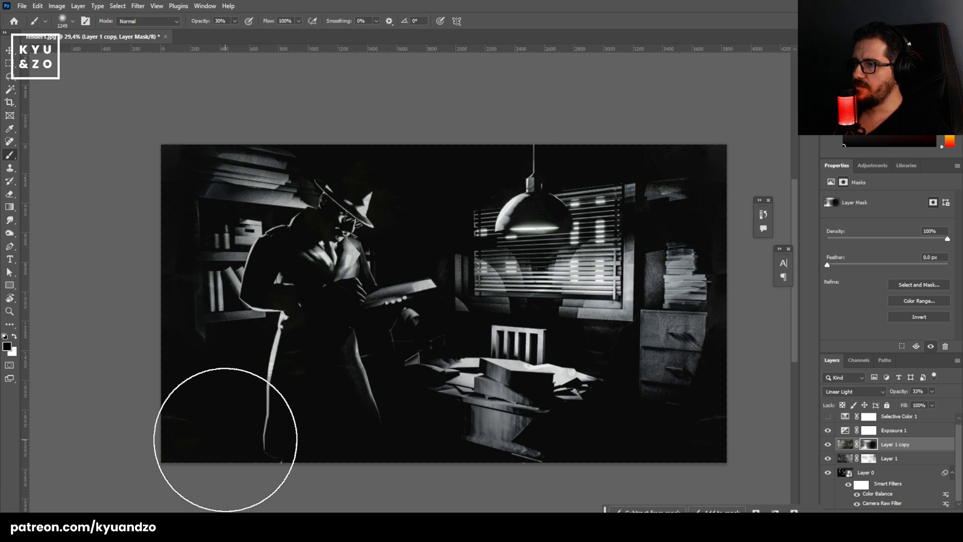
pyautogui.press('x')
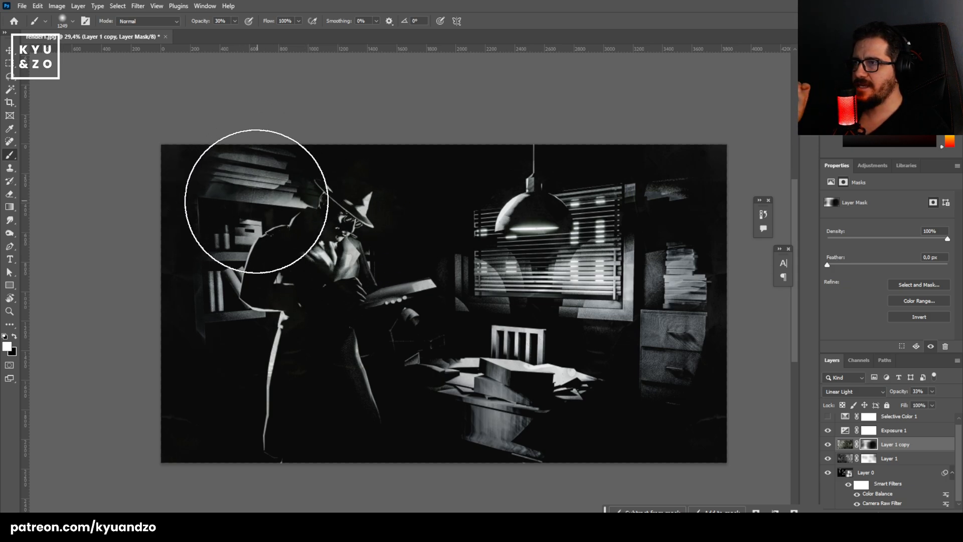
pyautogui.press('x')
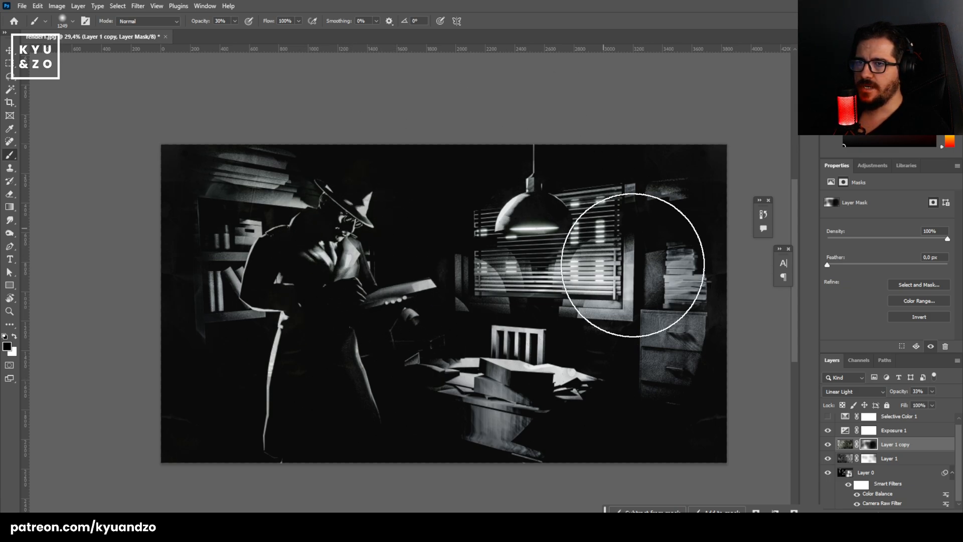
# Adjust the tones of the original texture layer's image rather than its mask, toggling the layer's visibility to compare.
pyautogui.click(872, 458)
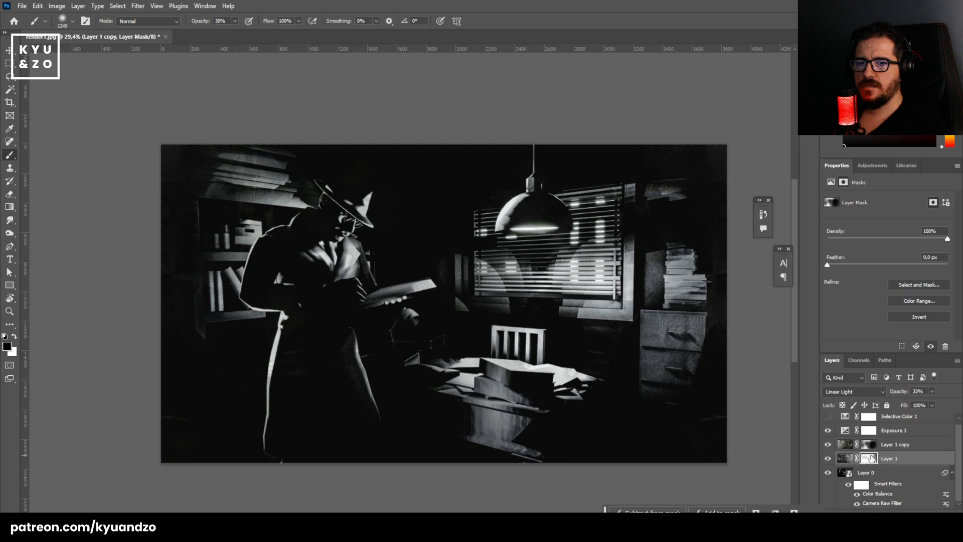
pyautogui.click(848, 459)
pyautogui.hotkey('ctrl', 'l')
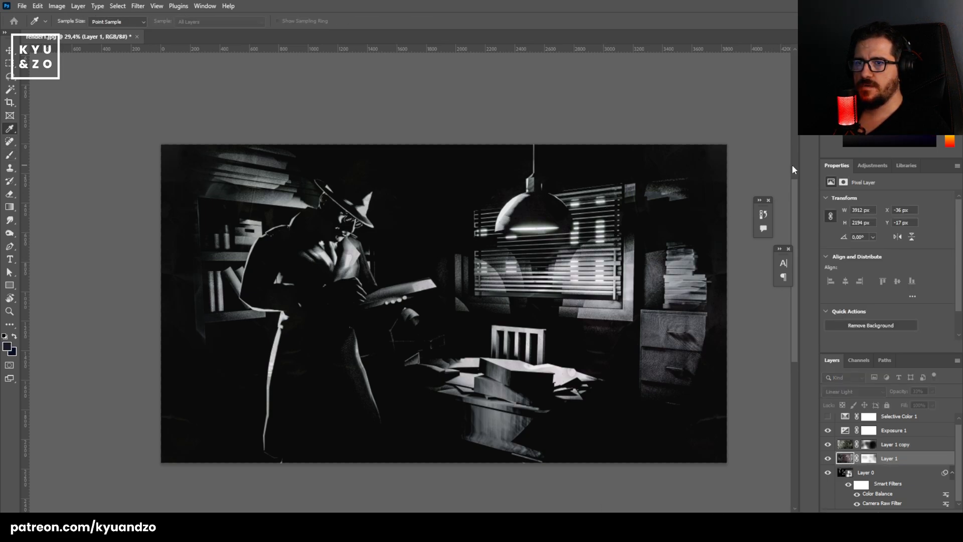
pyautogui.click(773, 192)
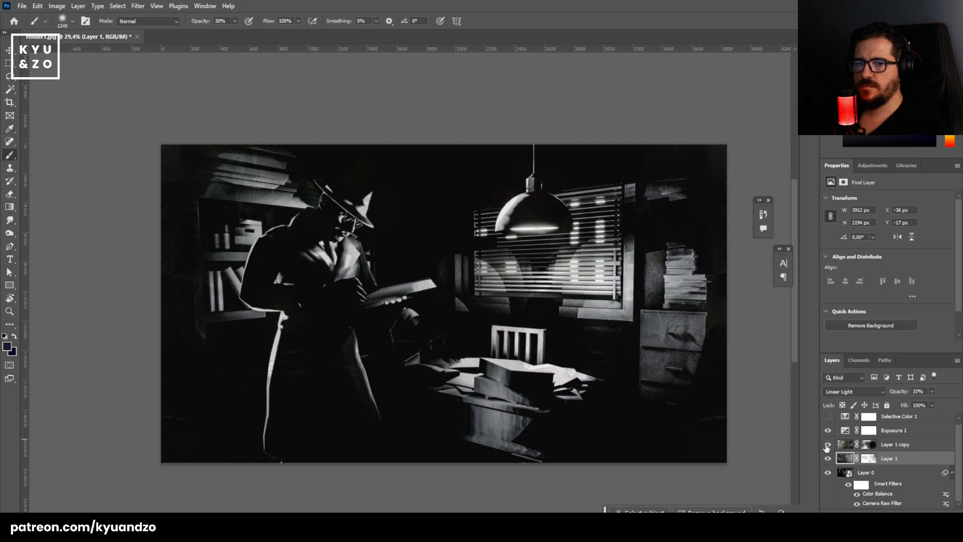
pyautogui.click(827, 458)
pyautogui.click(827, 458)
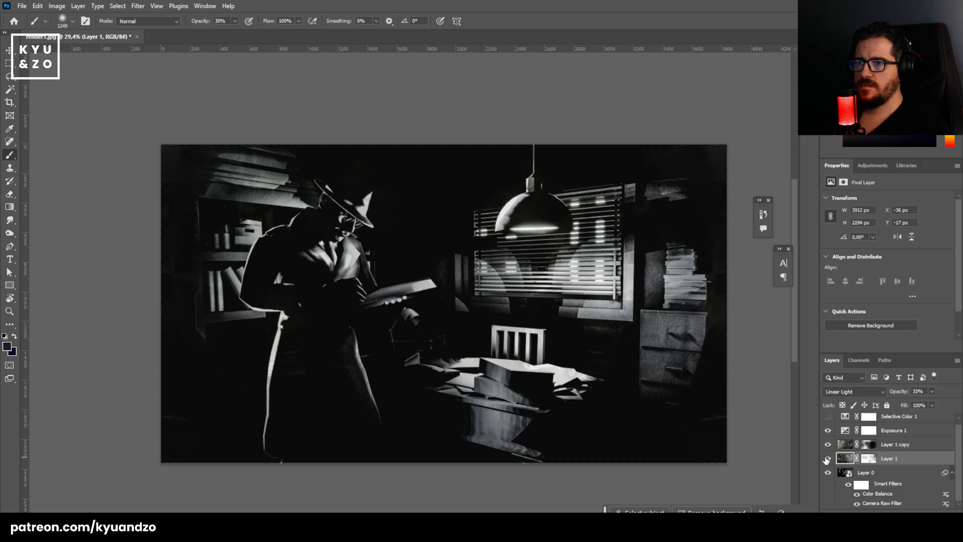
pyautogui.press('i')
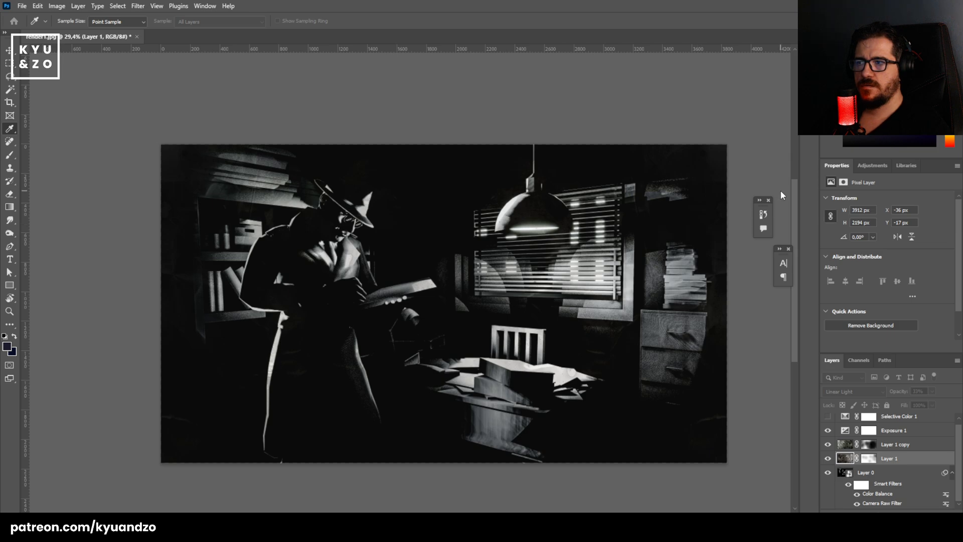
pyautogui.press('b')
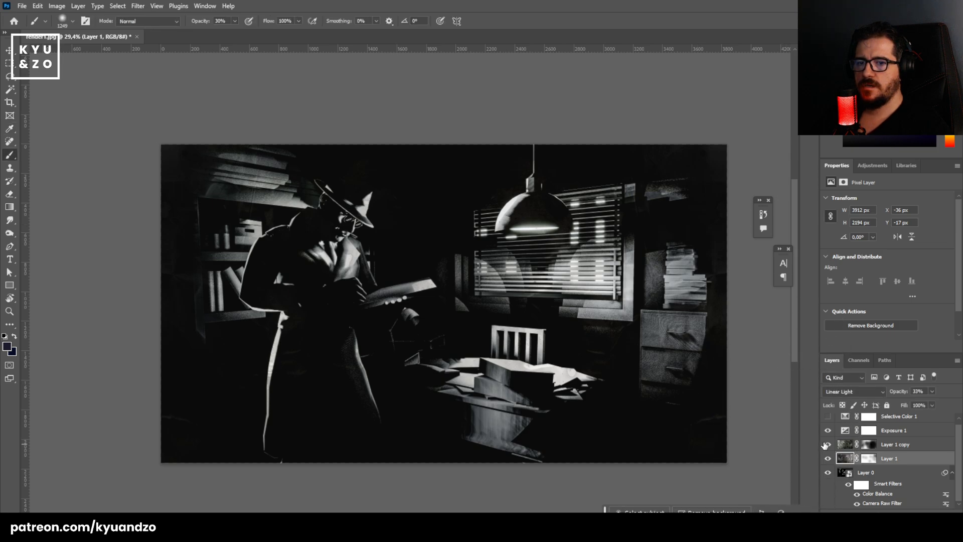
# Hide and show both texture layers together to compare the render with and without the stains.
pyautogui.click(828, 444)
pyautogui.click(827, 458)
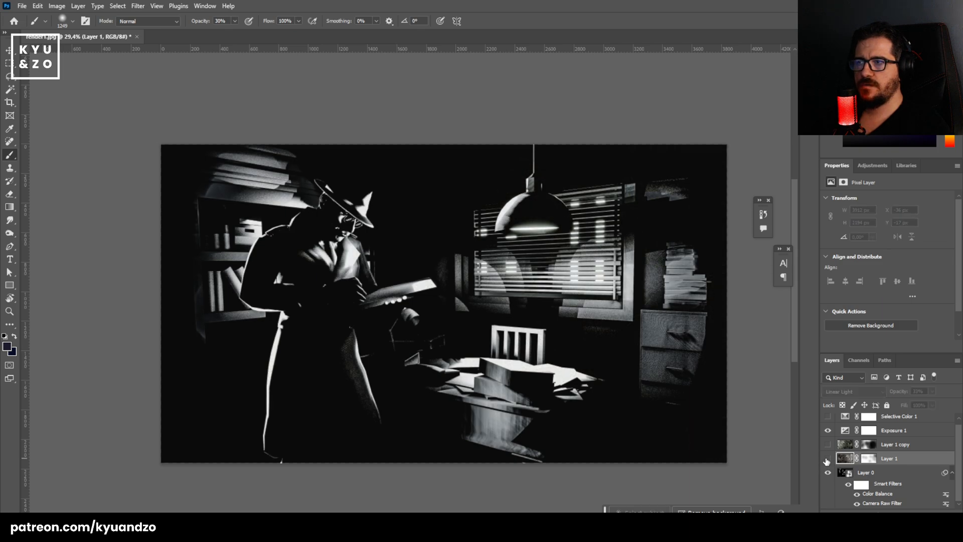
pyautogui.moveTo(826, 446); pyautogui.dragTo(827, 460)
pyautogui.press('z')
pyautogui.moveTo(453, 291); pyautogui.dragTo(445, 347)
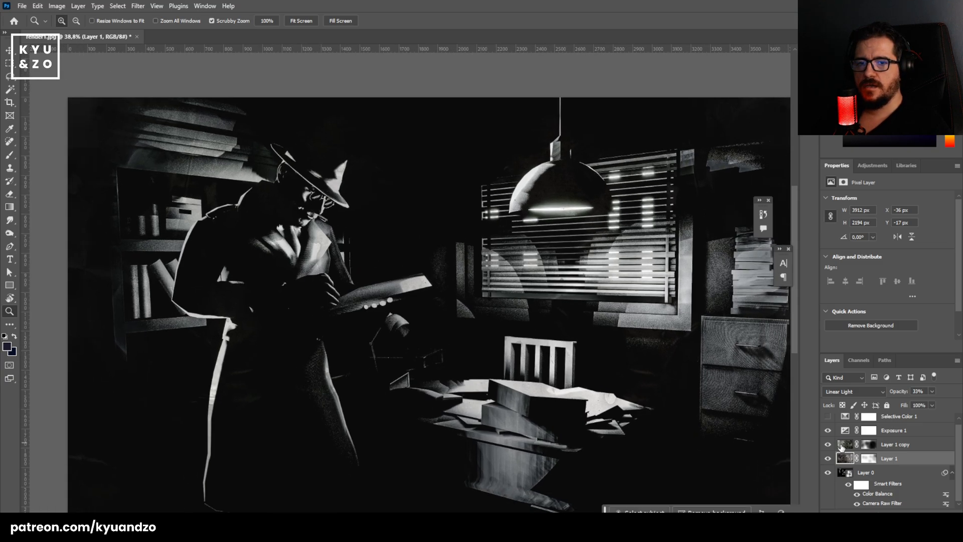
# Group the two texture layers and toggle the group's visibility repeatedly to judge the combined effect.
pyautogui.keyDown('shift'); pyautogui.click(907, 449); pyautogui.keyUp('shift')
pyautogui.hotkey('ctrl', 'g')
pyautogui.click(827, 448)
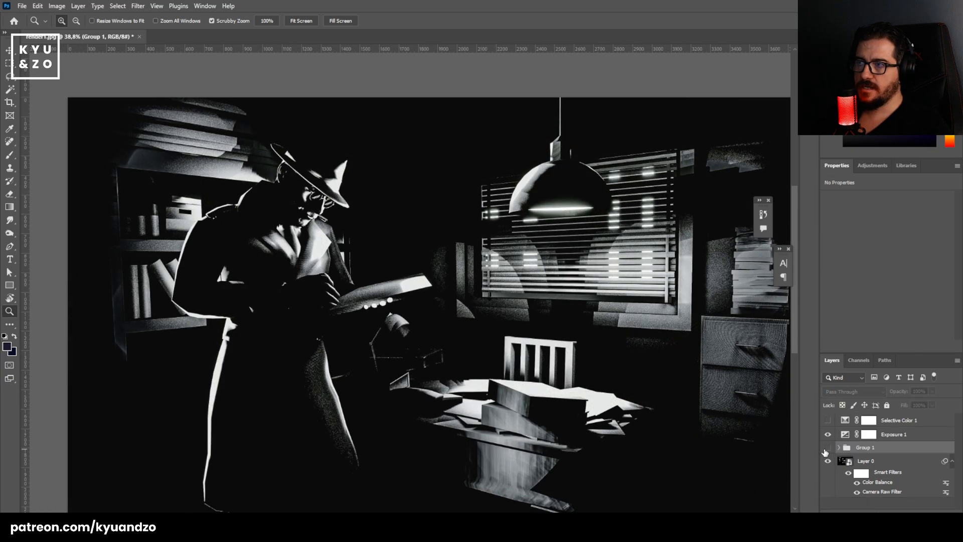
pyautogui.click(827, 447)
pyautogui.click(827, 447)
pyautogui.click(826, 448)
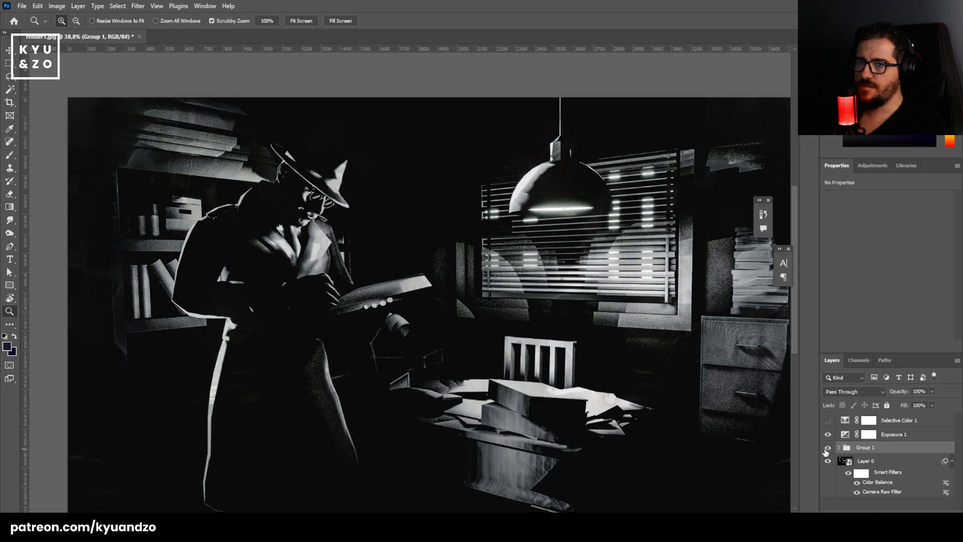
pyautogui.click(826, 448)
pyautogui.click(827, 448)
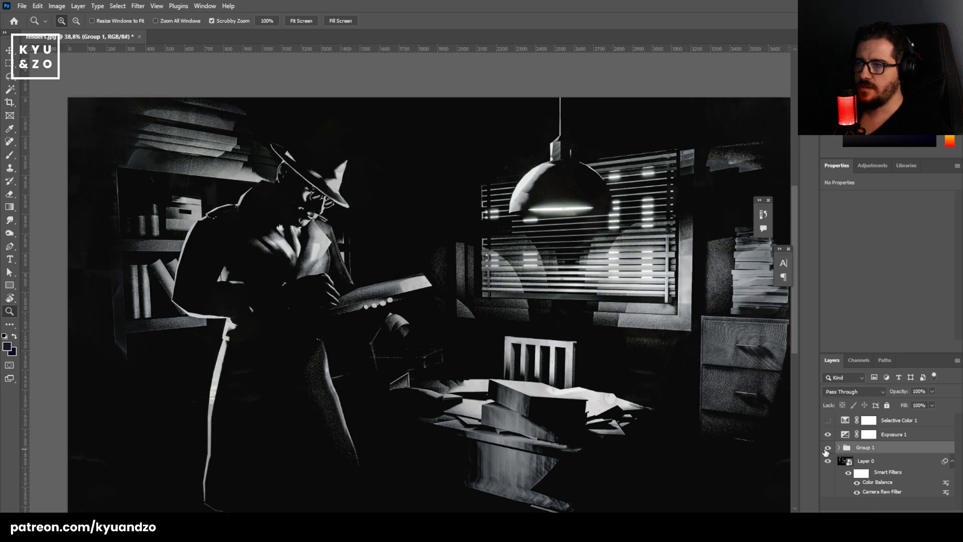
pyautogui.click(826, 448)
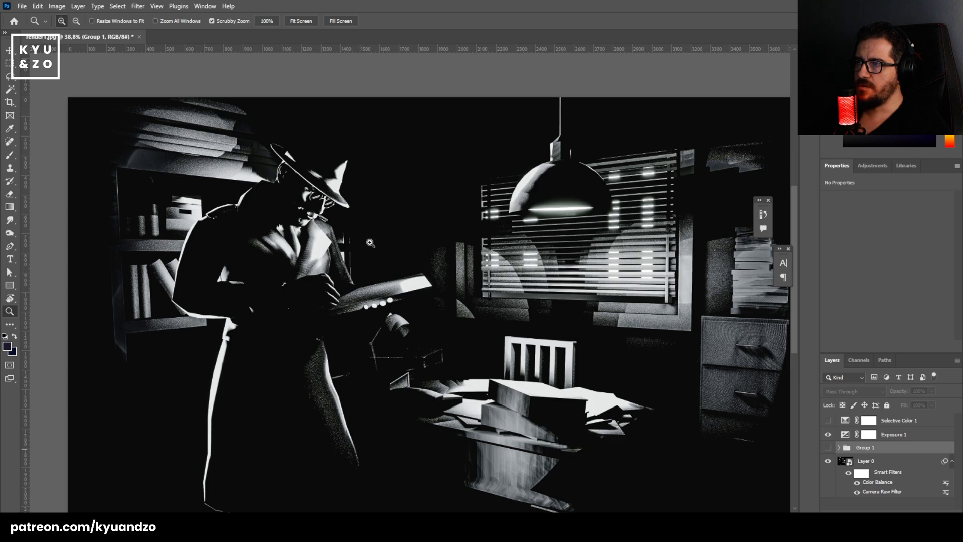
pyautogui.moveTo(423, 228); pyautogui.dragTo(418, 288)
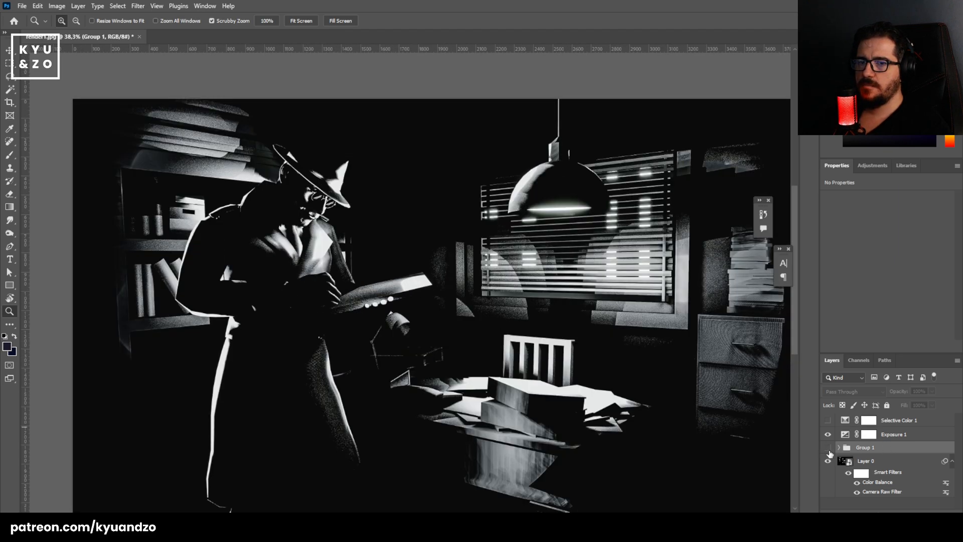
pyautogui.click(828, 448)
# Cycle the texture group's blend mode from Pass Through past Darken to Color Dodge.
pyautogui.press('v')
pyautogui.hotkey('shift', '+')
pyautogui.hotkey('shift', '+')
pyautogui.hotkey('shift', '+')
pyautogui.hotkey('shift', '+')
pyautogui.hotkey('shift', '+')
pyautogui.hotkey('shift', '+')
pyautogui.hotkey('shift', '+')
pyautogui.hotkey('shift', '+')
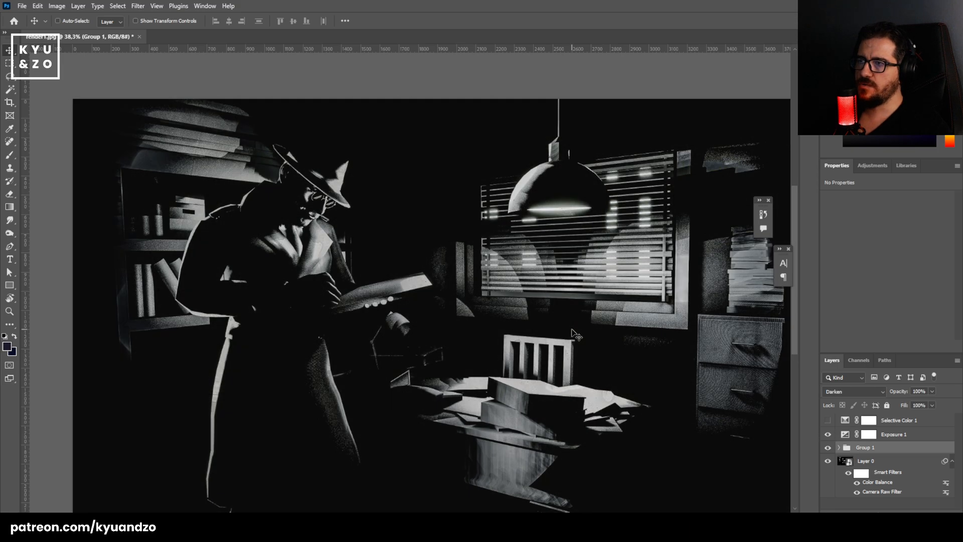
pyautogui.hotkey('shift', '+')
pyautogui.hotkey('shift', '+')
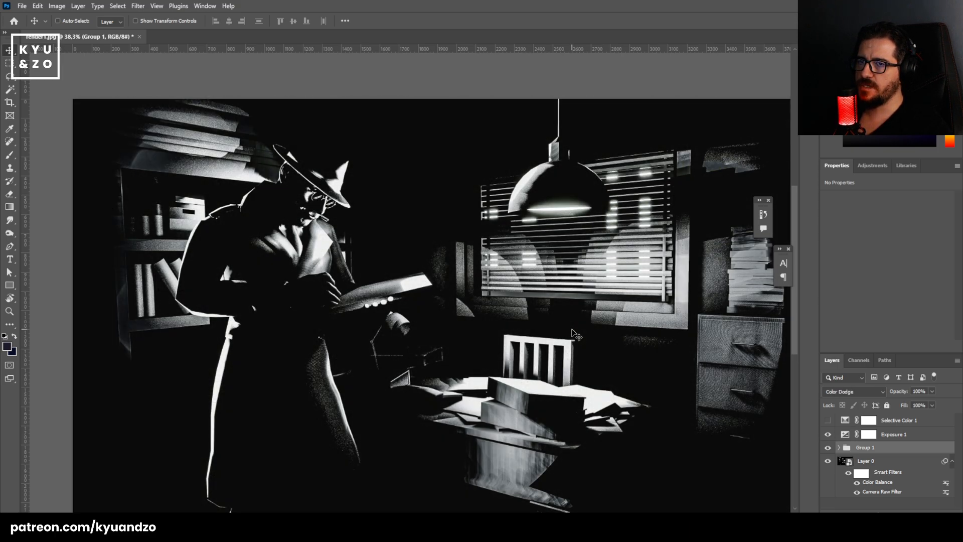
# Lower the texture group's opacity to 22% and try it in Linear Dodge (Add) mode.
pyautogui.press('4')
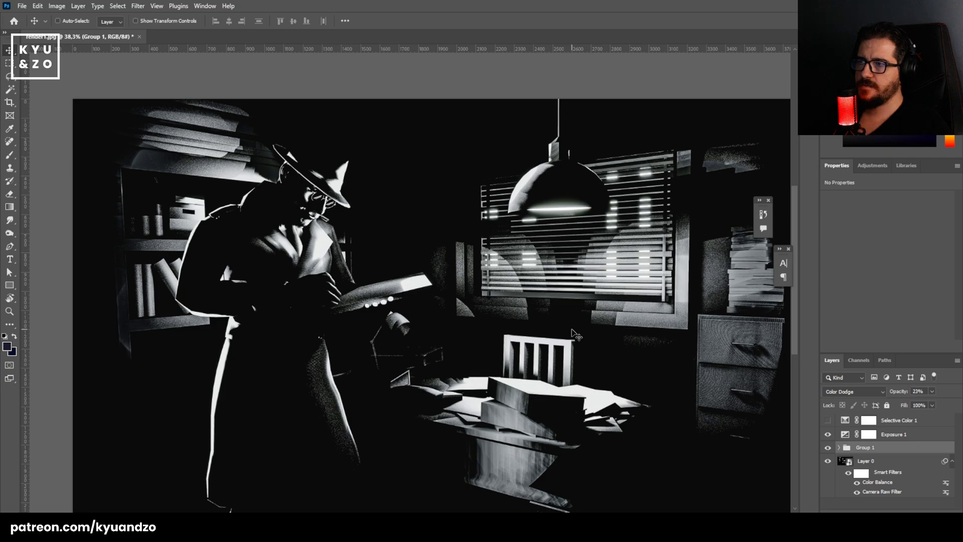
pyautogui.hotkey('shift', '+')
pyautogui.press('3')
pyautogui.press('3')
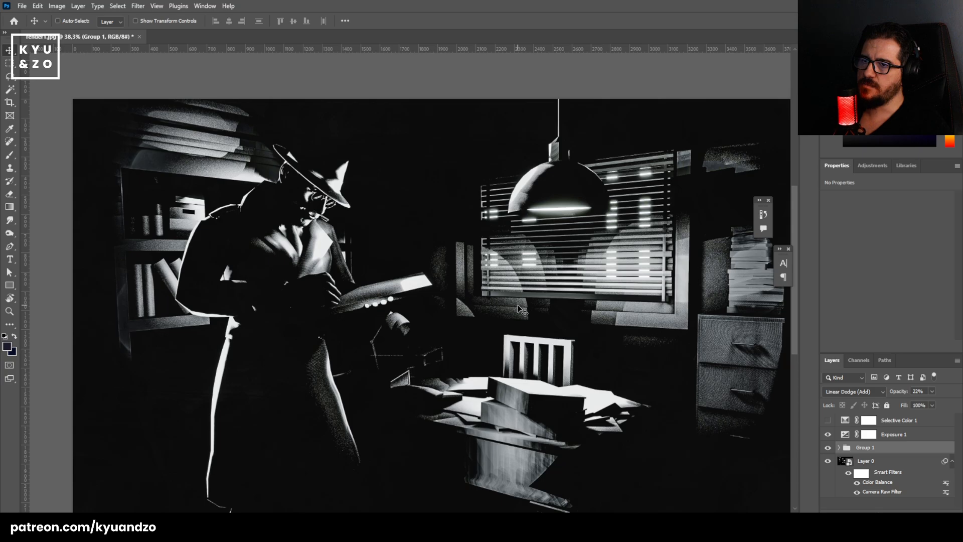
pyautogui.keyDown('ctrl'); pyautogui.moveTo(503, 236); pyautogui.dragTo(480, 283); pyautogui.keyUp('ctrl')
pyautogui.press('4')
pyautogui.press('4')
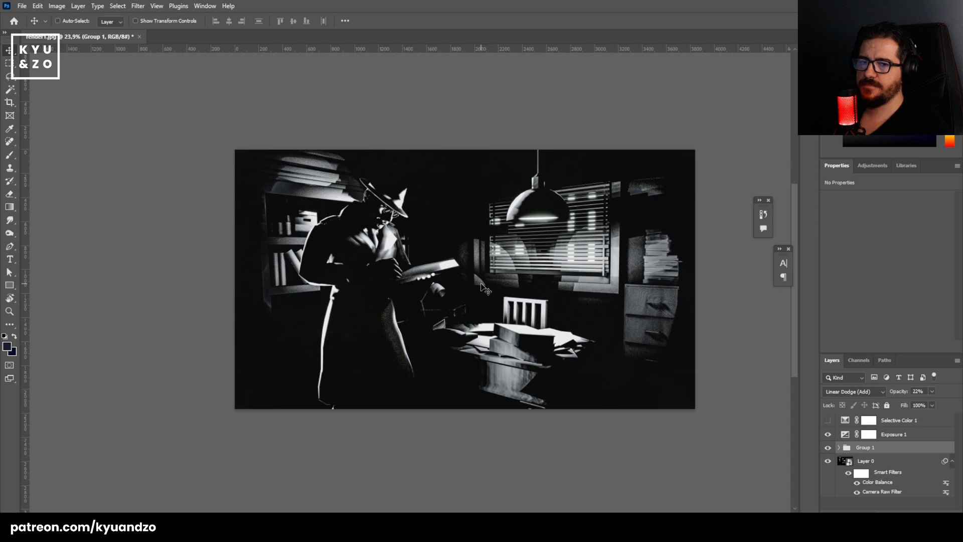
# Step the texture group's blend mode onward past Linear Light and set it to Difference.
pyautogui.hotkey('shift', '+')
pyautogui.hotkey('shift', '+')
pyautogui.hotkey('shift', '+')
pyautogui.hotkey('shift', '+')
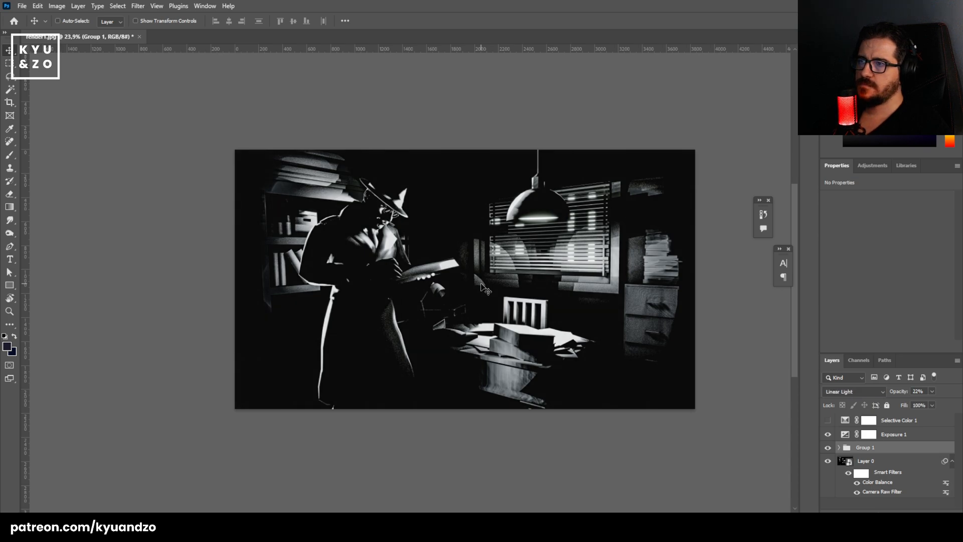
pyautogui.hotkey('shift', '+')
pyautogui.hotkey('shift', '+')
pyautogui.hotkey('shift', '+')
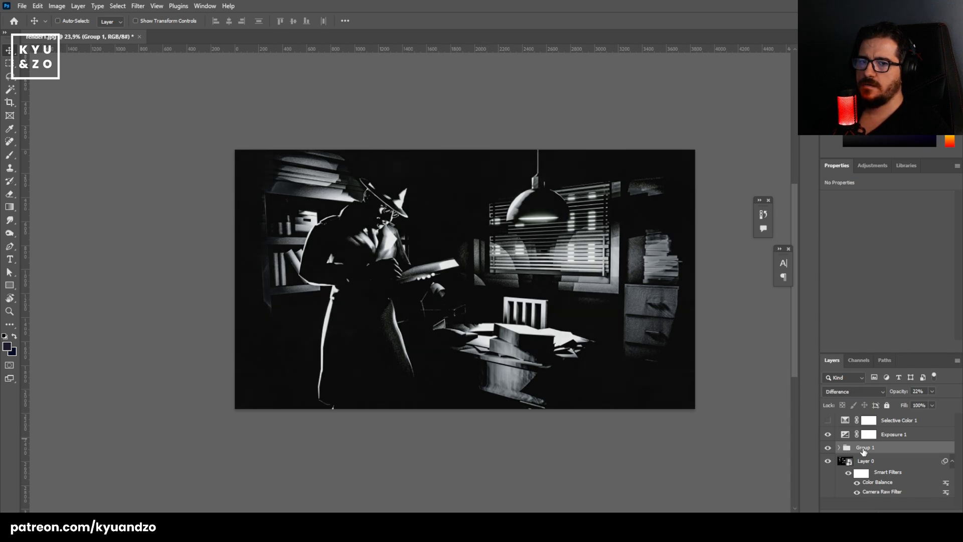
# Toggle the texture group's visibility to compare the Difference blend with the plain render and inspect it closer.
pyautogui.click(825, 448)
pyautogui.click(825, 447)
pyautogui.click(825, 447)
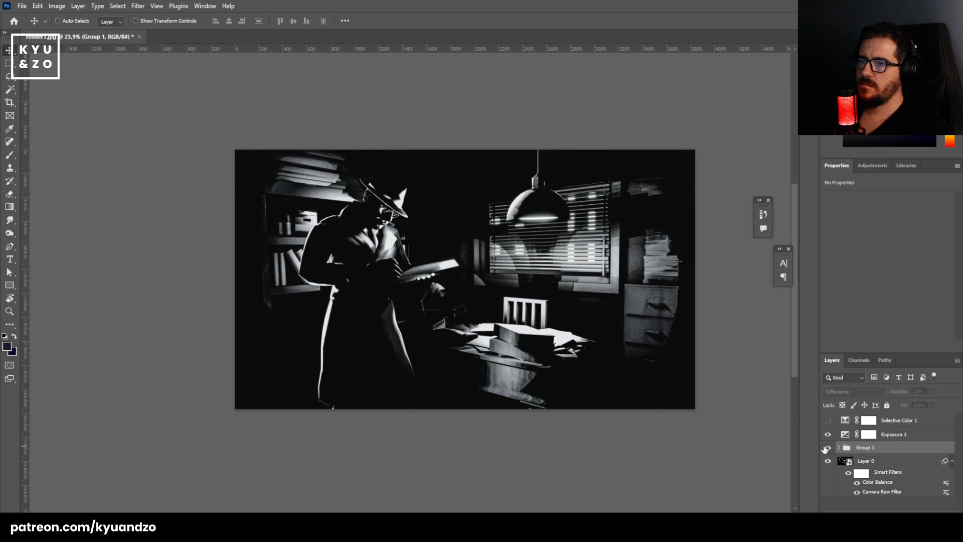
pyautogui.click(825, 447)
pyautogui.press('z')
pyautogui.moveTo(524, 259); pyautogui.dragTo(547, 277)
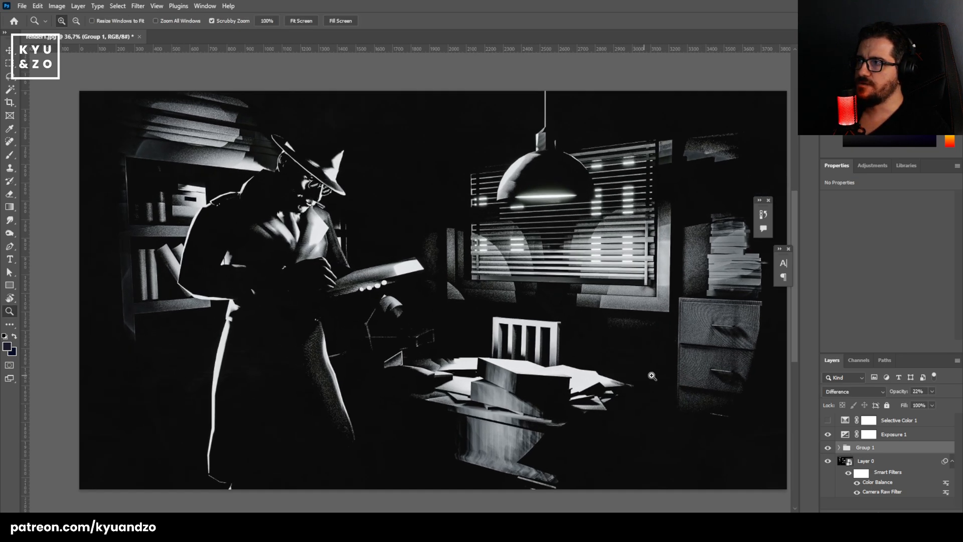
# Compare the whole scene with and without the texture group, checking the window and shelf areas.
pyautogui.click(825, 448)
pyautogui.click(825, 447)
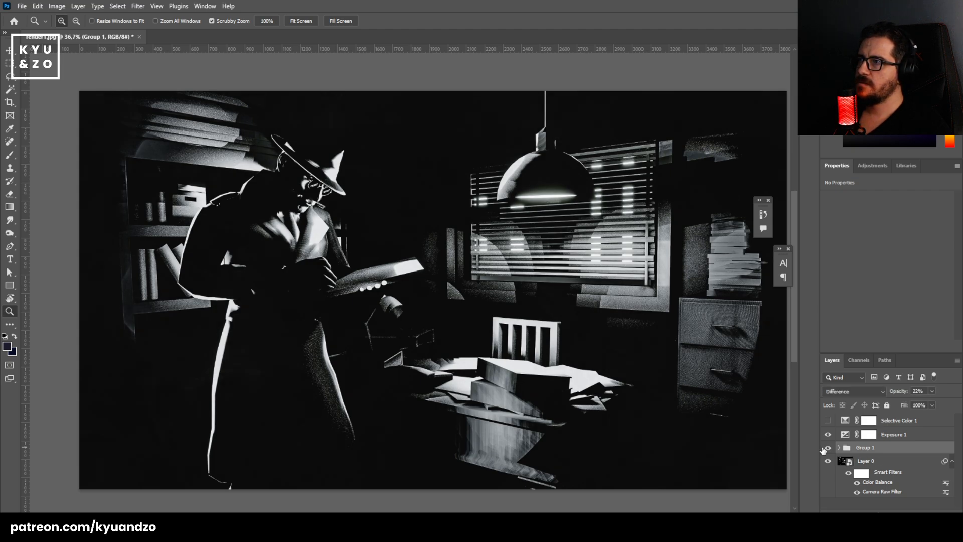
pyautogui.click(825, 447)
pyautogui.click(825, 447)
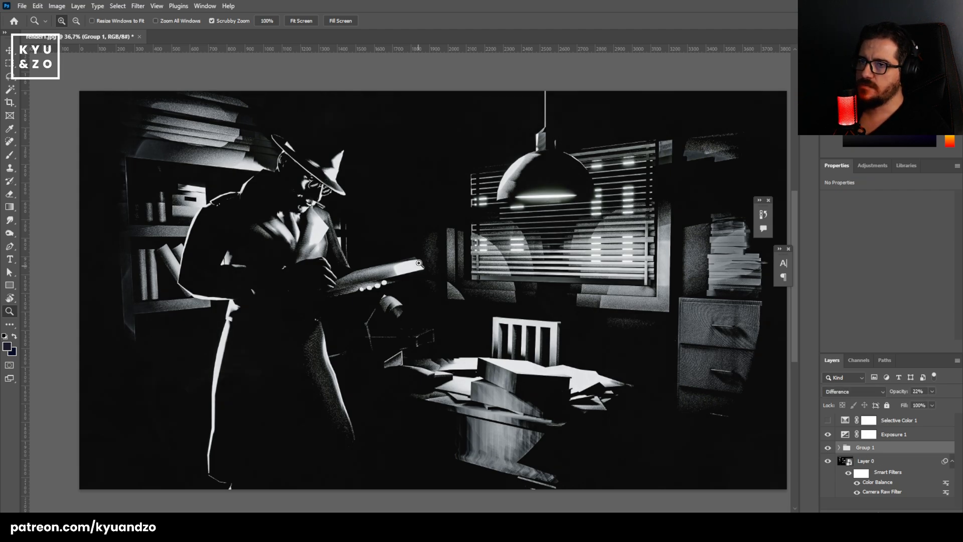
pyautogui.moveTo(714, 169); pyautogui.dragTo(537, 275)
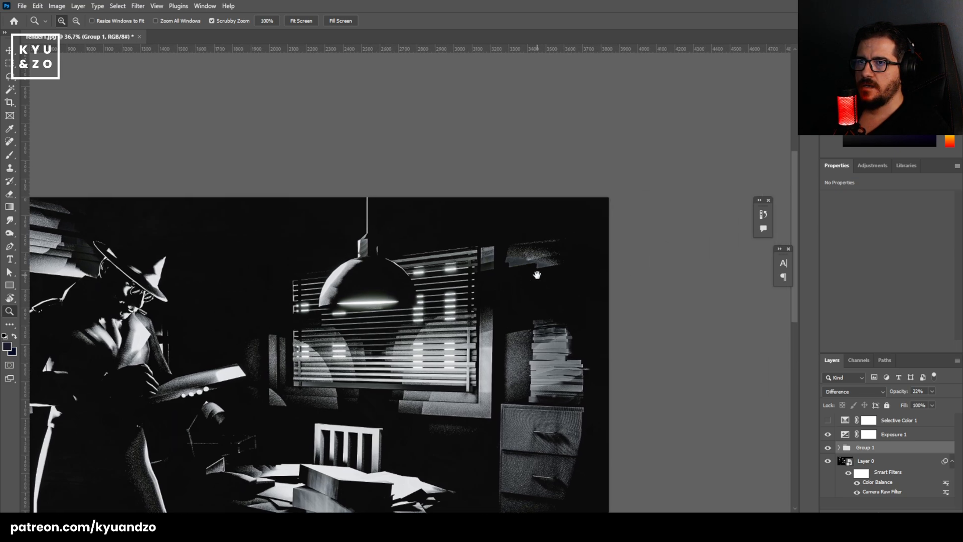
# Try merging the texture group with the base render layer and lassoing an area around the window, and undo the merge.
pyautogui.keyDown('shift'); pyautogui.click(887, 462); pyautogui.keyUp('shift')
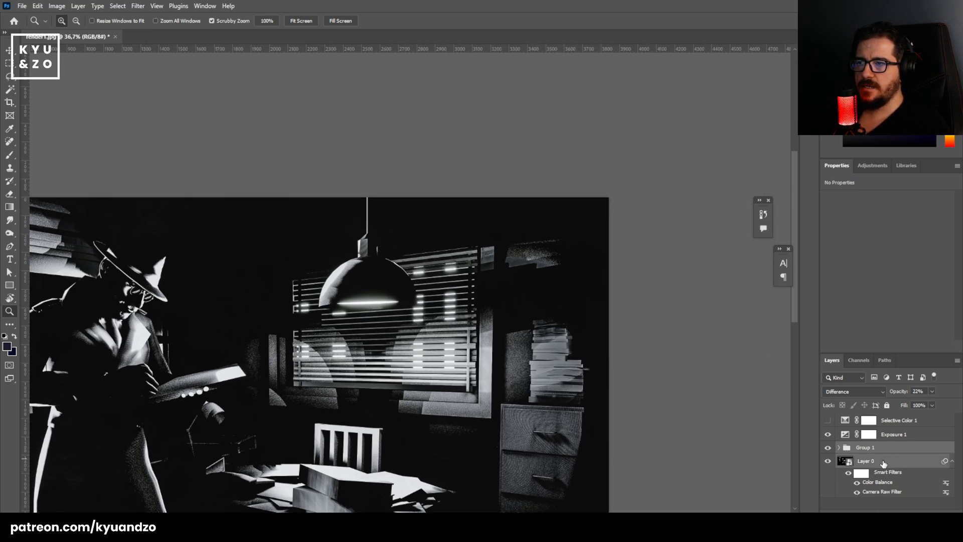
pyautogui.hotkey('ctrl', 'e')
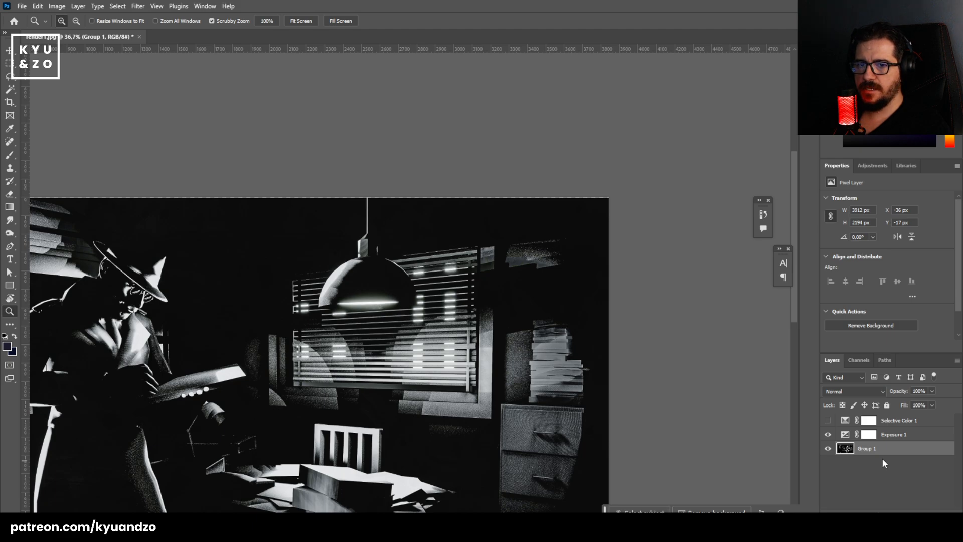
pyautogui.moveTo(521, 288); pyautogui.dragTo(445, 333)
pyautogui.moveTo(494, 309); pyautogui.dragTo(569, 316)
pyautogui.press('k')
pyautogui.press('l')
pyautogui.moveTo(164, 462); pyautogui.dragTo(444, 304)
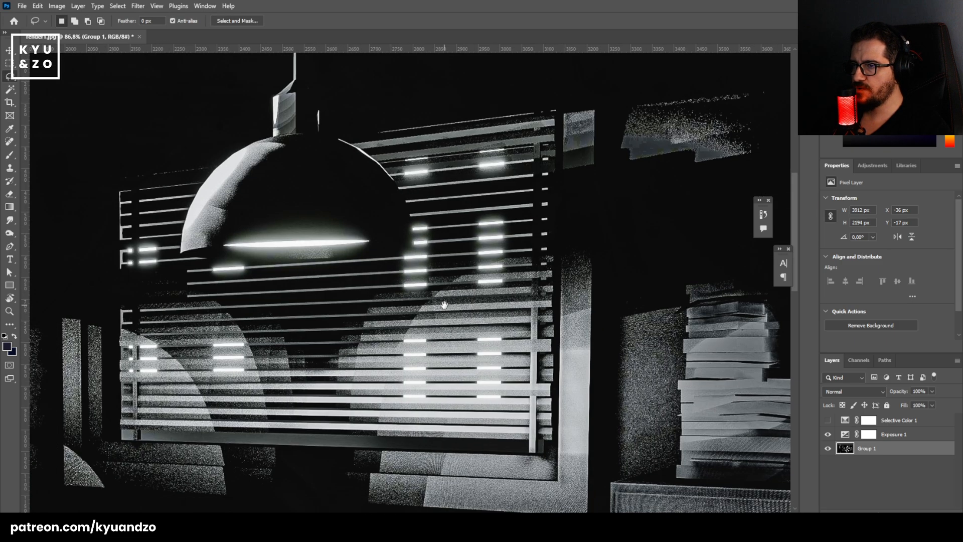
pyautogui.hotkey('ctrl', 'z')
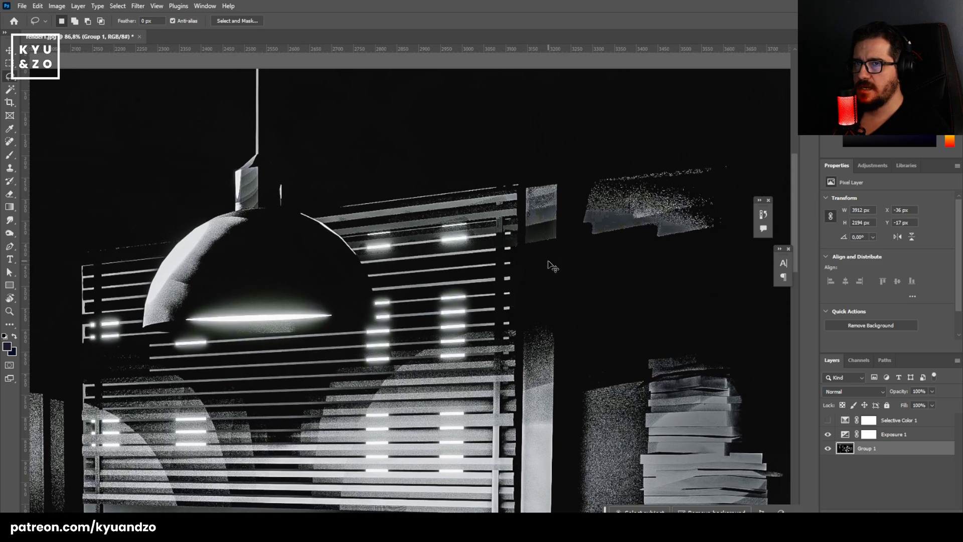
# Try removing the texture group from the layer stack and undo the deletion.
pyautogui.click(868, 447)
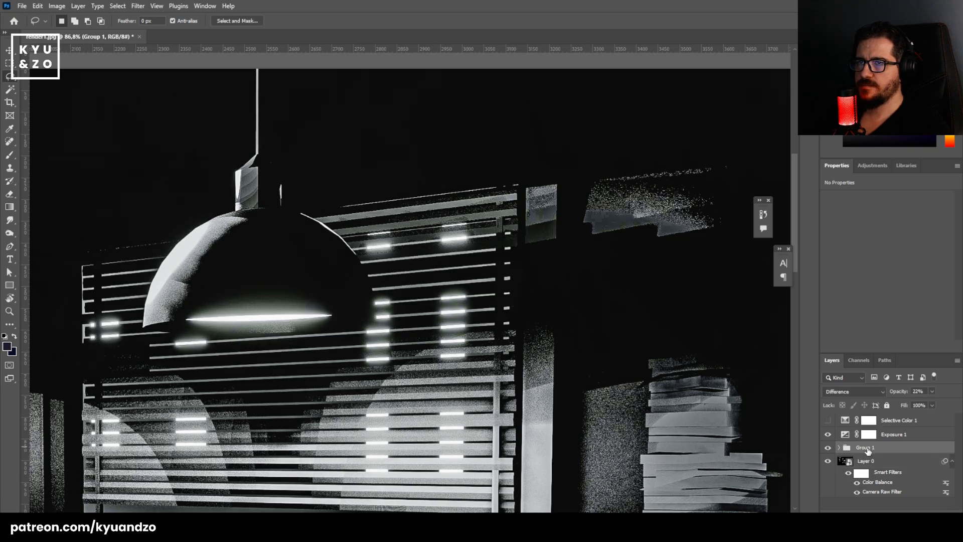
pyautogui.press('Delete')
pyautogui.hotkey('ctrl', 'z')
pyautogui.click(875, 435)
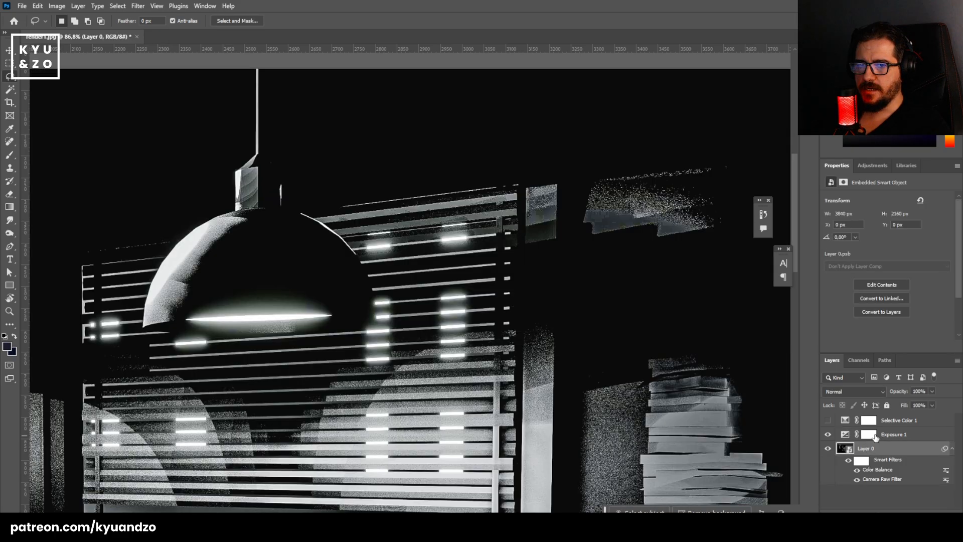
pyautogui.hotkey('ctrl', 'z')
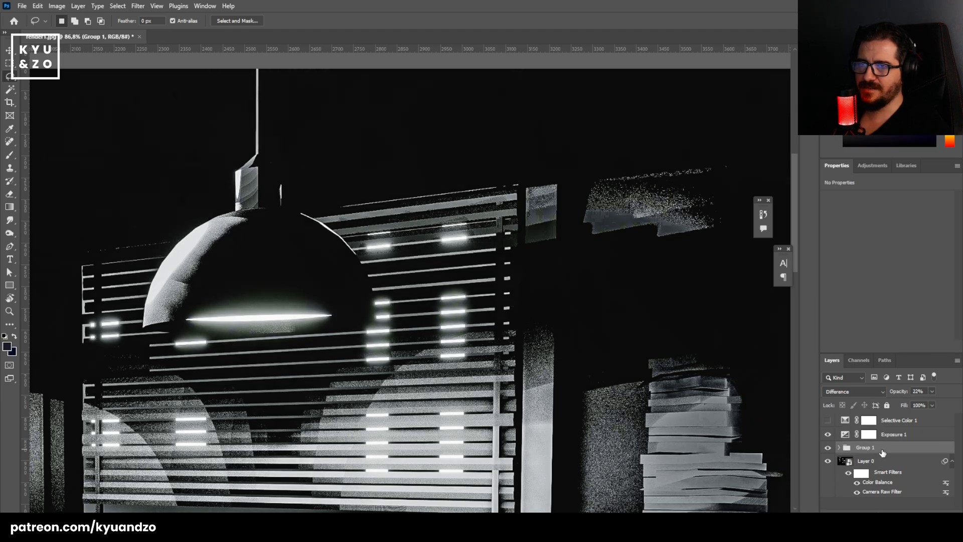
pyautogui.press('Delete')
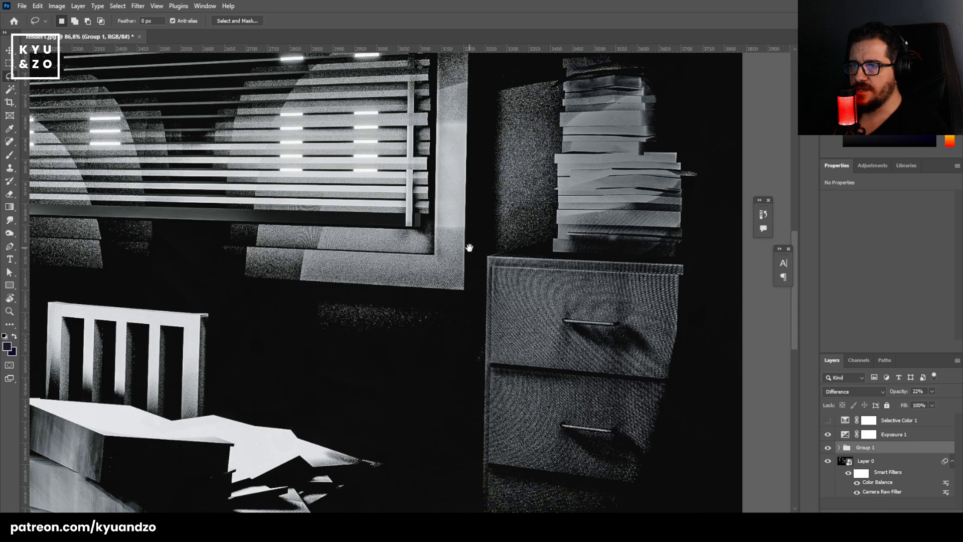
# Expand the texture group and examine its two paper layers and the grain on the filing cabinet.
pyautogui.moveTo(313, 421); pyautogui.dragTo(368, 258)
pyautogui.press('z')
pyautogui.moveTo(637, 355); pyautogui.dragTo(647, 419)
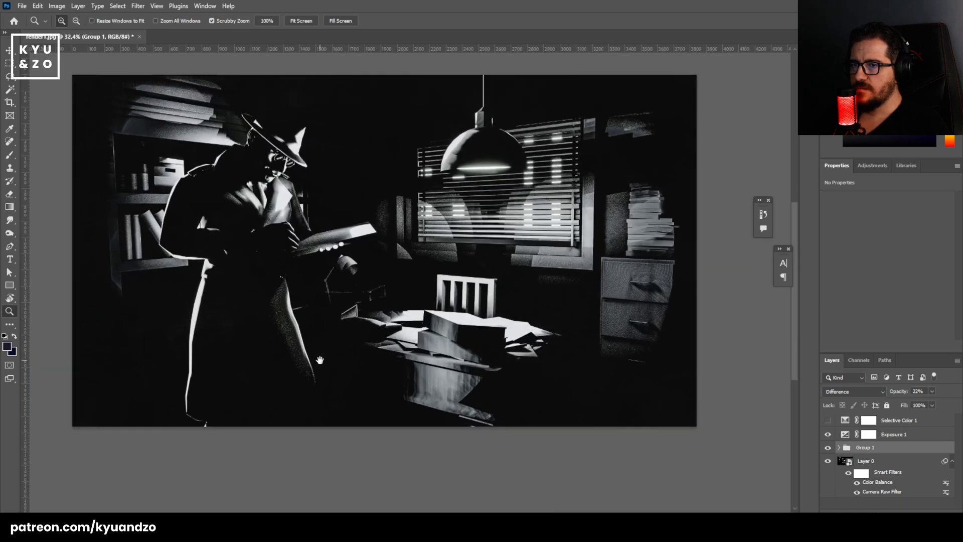
pyautogui.click(840, 448)
pyautogui.click(853, 460)
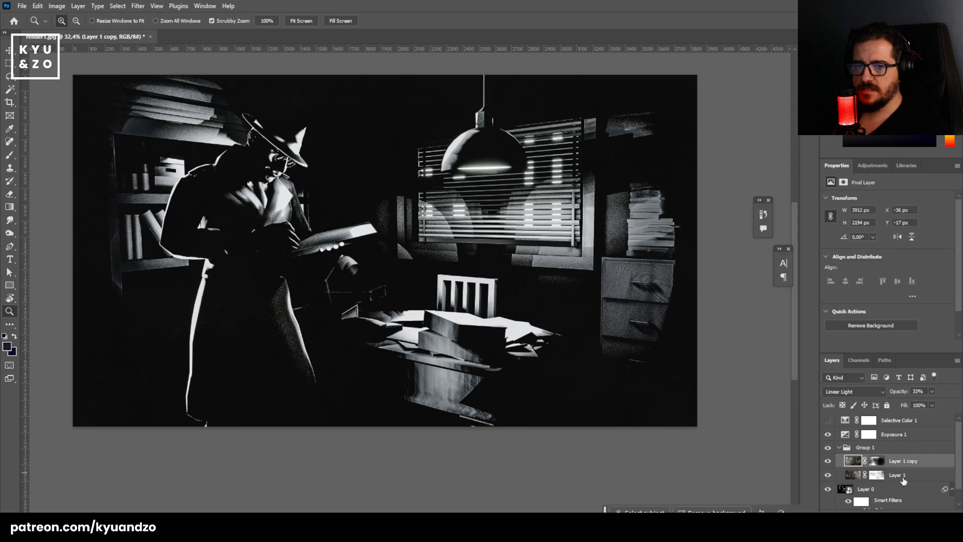
pyautogui.click(850, 476)
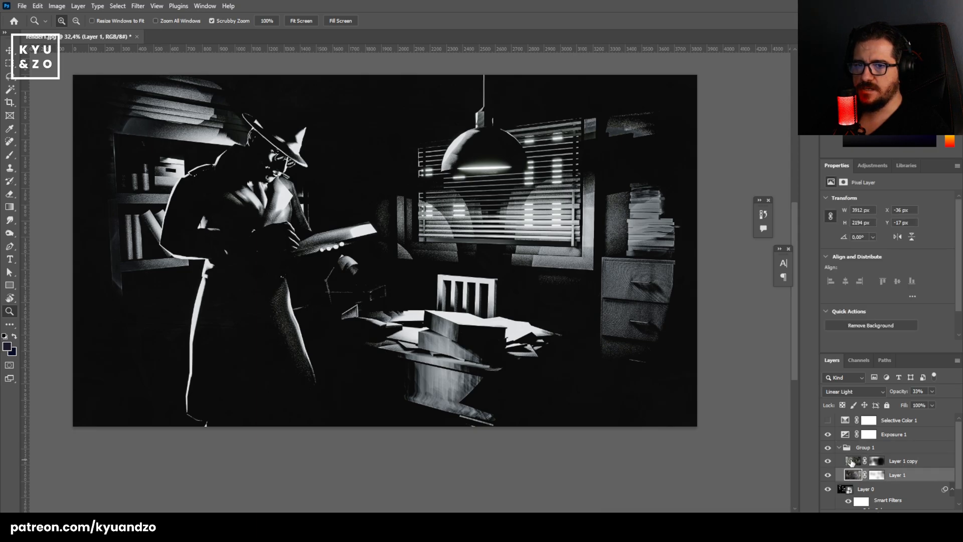
pyautogui.moveTo(645, 339); pyautogui.dragTo(711, 375)
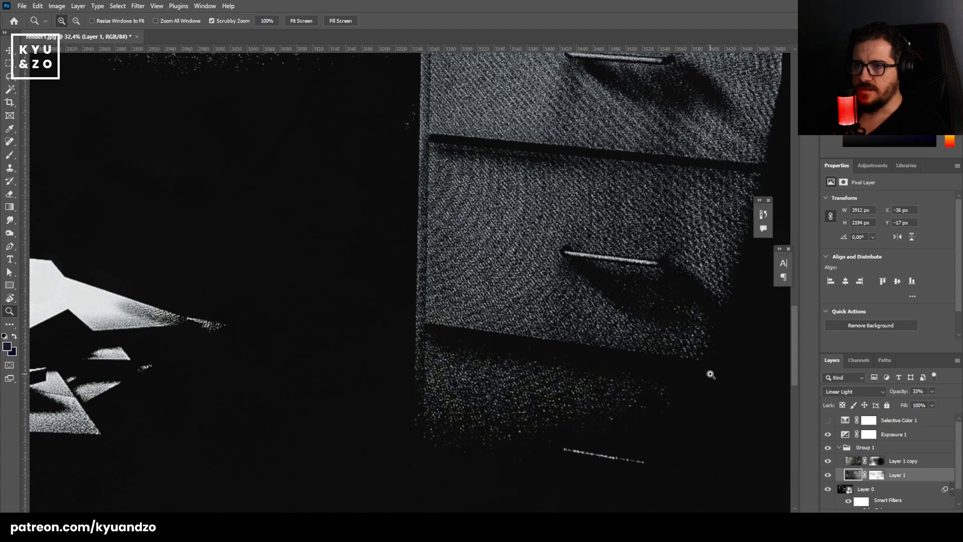
# Hide and delete the Color Balance smart filter on the base render layer, checking the filing cabinet's tint.
pyautogui.click(872, 447)
pyautogui.scroll(-1, 880, 483)
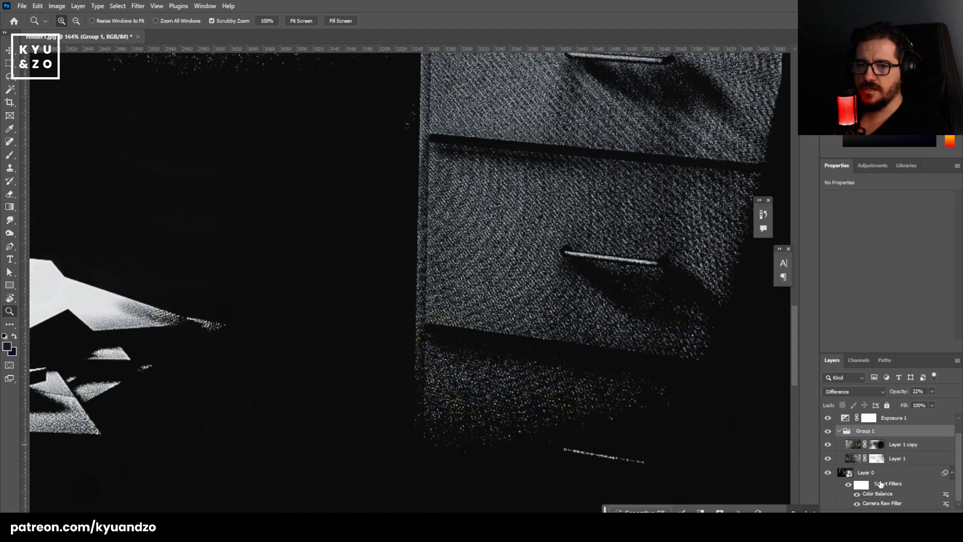
pyautogui.click(859, 497)
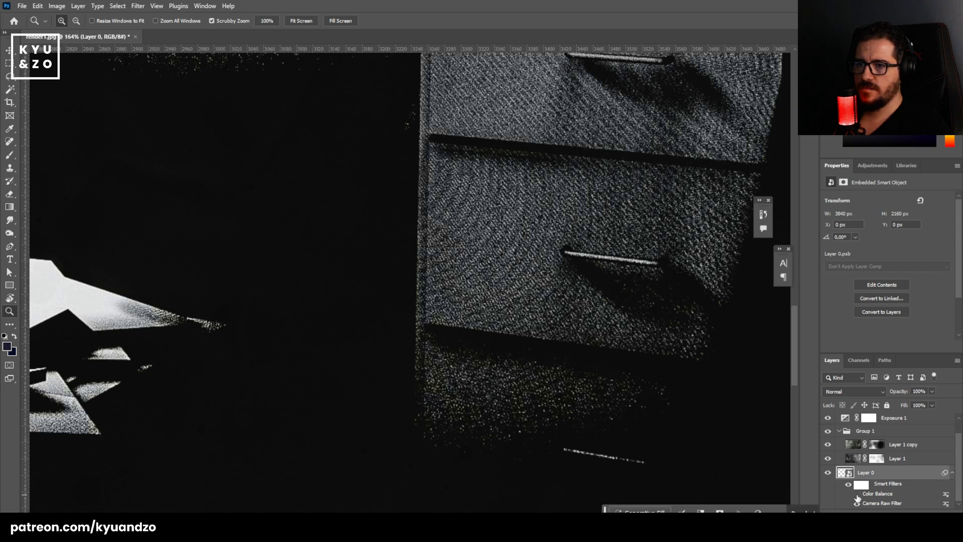
pyautogui.moveTo(508, 289); pyautogui.dragTo(385, 315)
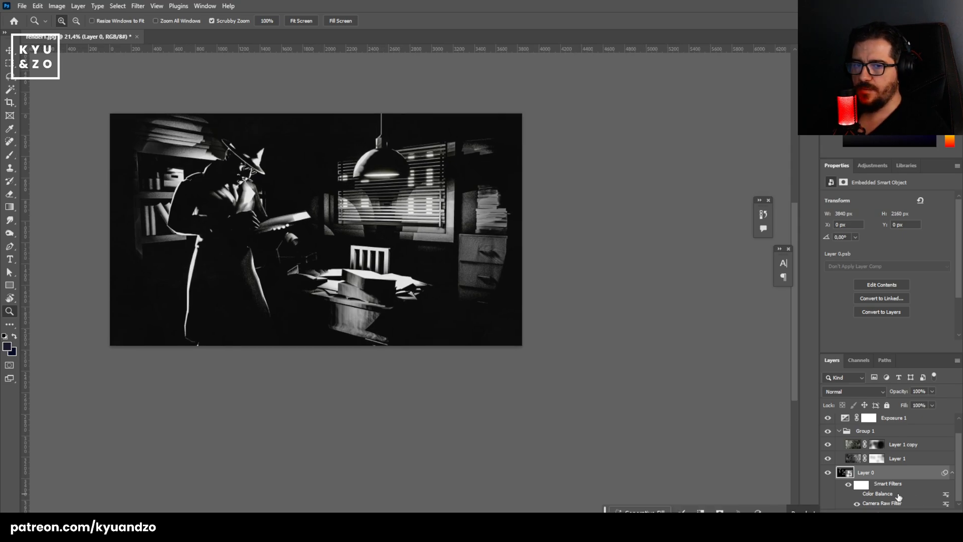
pyautogui.click(887, 493)
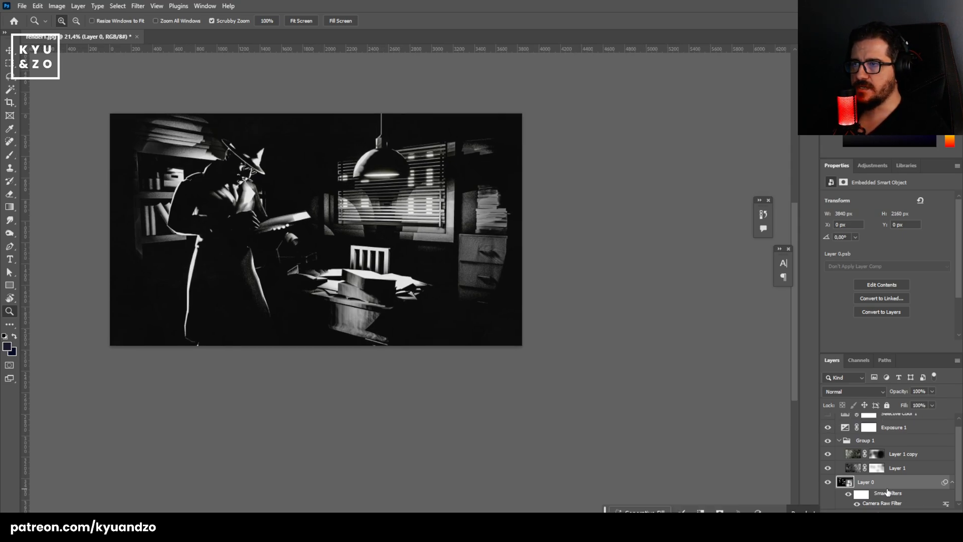
pyautogui.moveTo(475, 274); pyautogui.dragTo(602, 326)
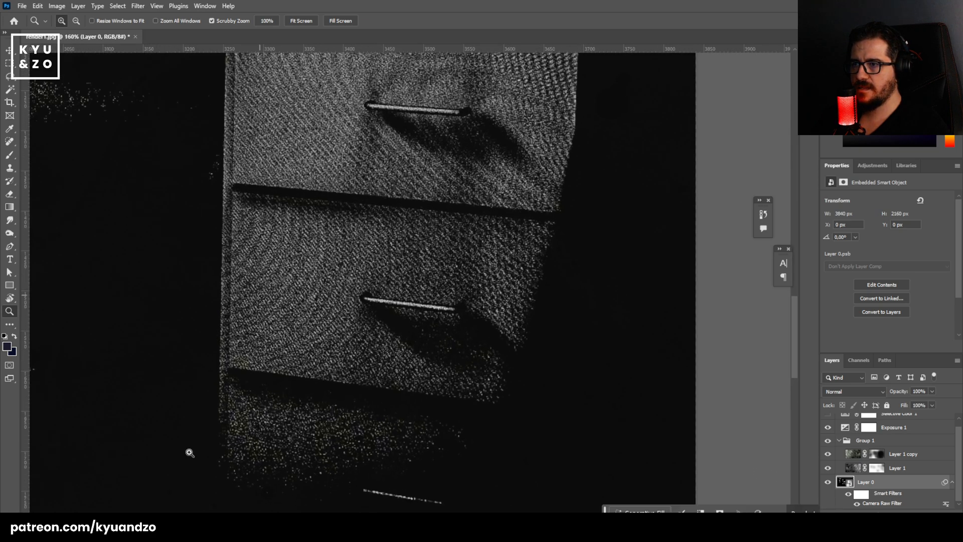
pyautogui.moveTo(490, 339); pyautogui.dragTo(384, 370)
# Collapse the texture group and compare the scene with and without the Exposure 1 adjustment.
pyautogui.click(856, 440)
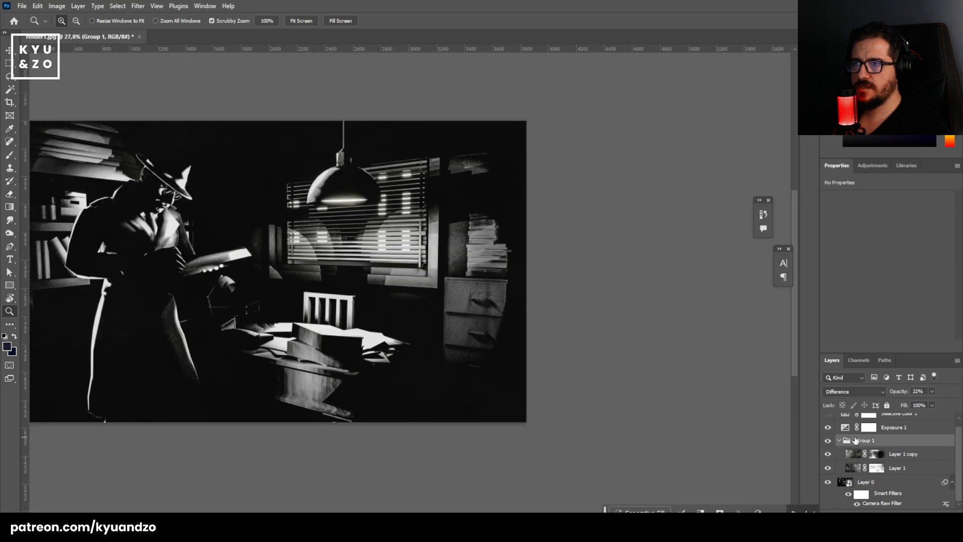
pyautogui.click(840, 440)
pyautogui.click(828, 434)
pyautogui.click(828, 435)
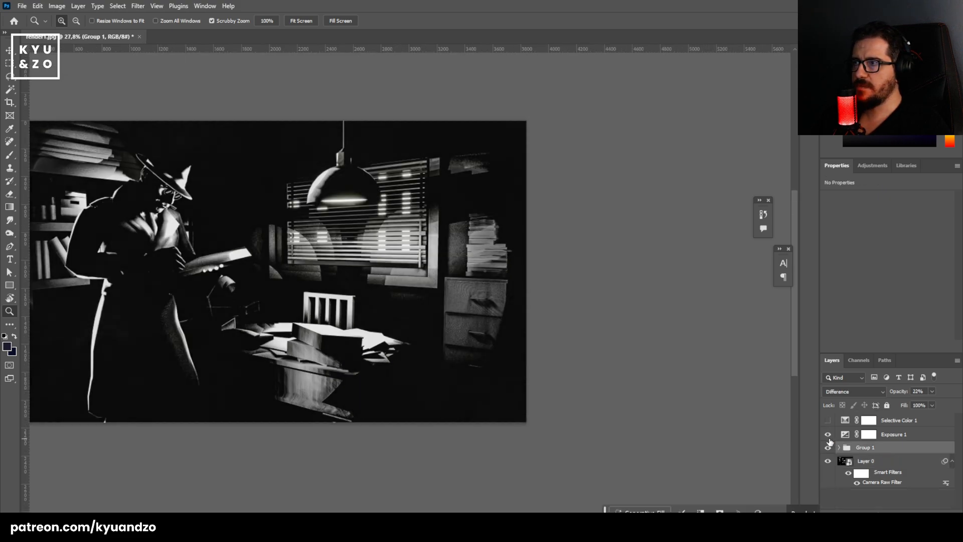
pyautogui.click(828, 435)
pyautogui.click(828, 436)
pyautogui.moveTo(393, 248); pyautogui.dragTo(442, 285)
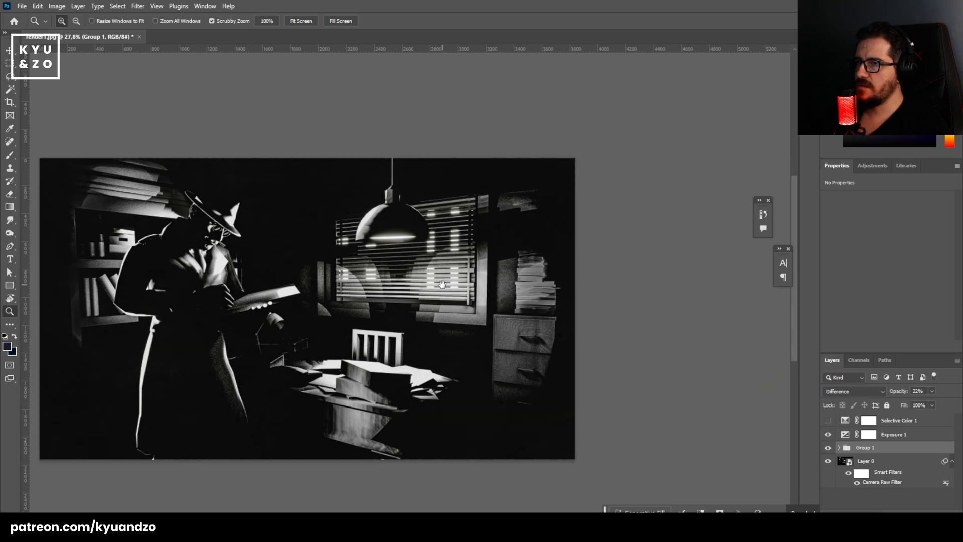
# Merge the texture group with the base render layer and activate the Lasso tool near the window's upper-right wall.
pyautogui.keyDown('shift'); pyautogui.click(878, 462); pyautogui.keyUp('shift')
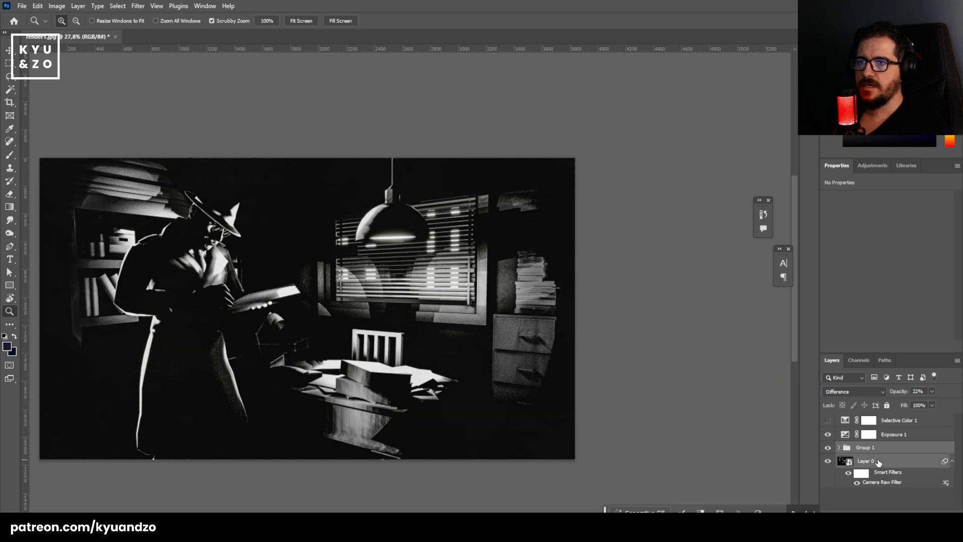
pyautogui.hotkey('ctrl', 'e')
pyautogui.moveTo(514, 192); pyautogui.dragTo(484, 231)
pyautogui.moveTo(484, 231)
pyautogui.mouseDown()
pyautogui.moveTo(523, 275)
pyautogui.moveTo(549, 286)
pyautogui.mouseUp()
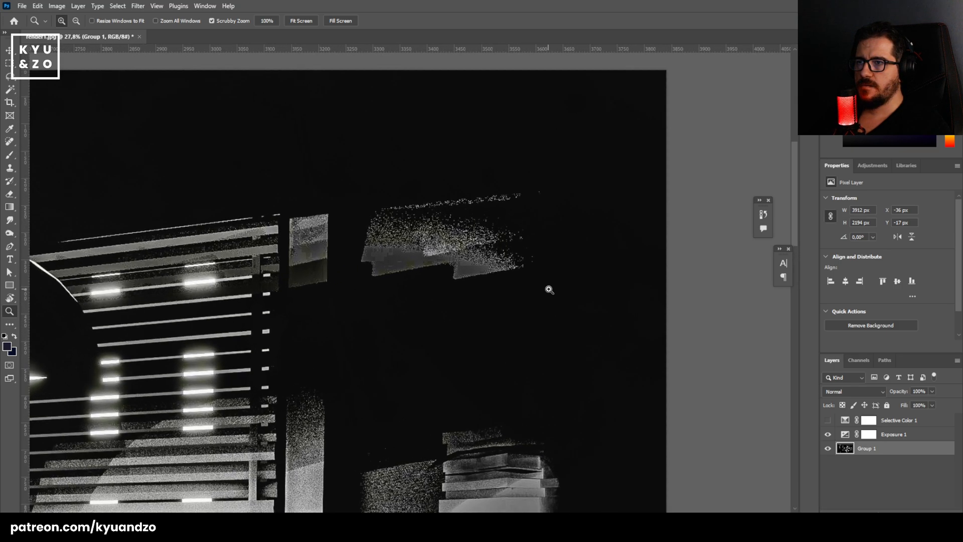
pyautogui.press('l')
pyautogui.moveTo(346, 178); pyautogui.dragTo(424, 330)
pyautogui.hotkey('ctrl', 'd')
pyautogui.moveTo(336, 193)
pyautogui.mouseDown()
pyautogui.moveTo(436, 228)
pyautogui.moveTo(335, 297)
pyautogui.mouseUp()
pyautogui.hotkey('ctrl', 'd')
# Lasso the stray speckled patch on the wall right of the window and replace it using Generative Fill without a prompt.
pyautogui.moveTo(356, 177)
pyautogui.mouseDown()
pyautogui.moveTo(333, 230)
pyautogui.moveTo(576, 246)
pyautogui.mouseUp()
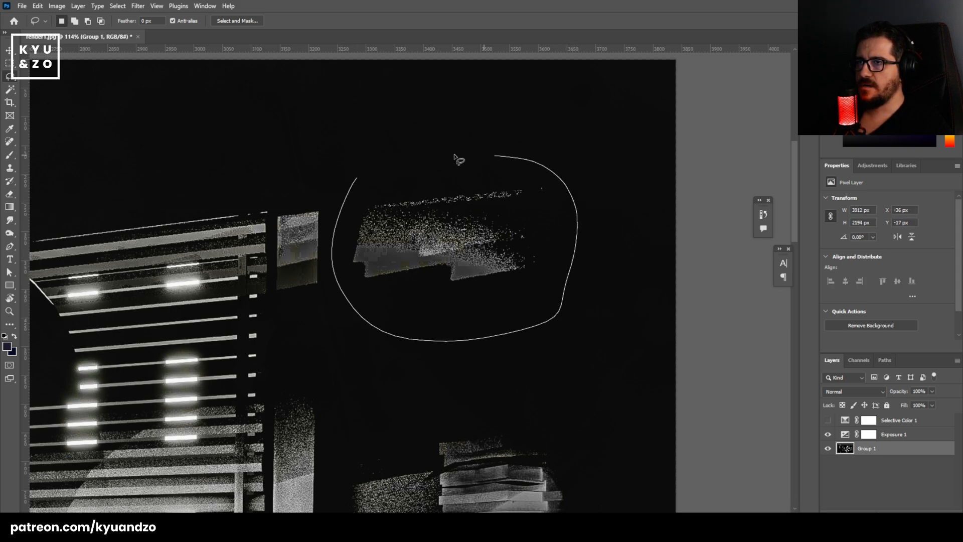
pyautogui.moveTo(454, 154); pyautogui.dragTo(402, 162)
pyautogui.click(631, 512)
pyautogui.click(811, 510)
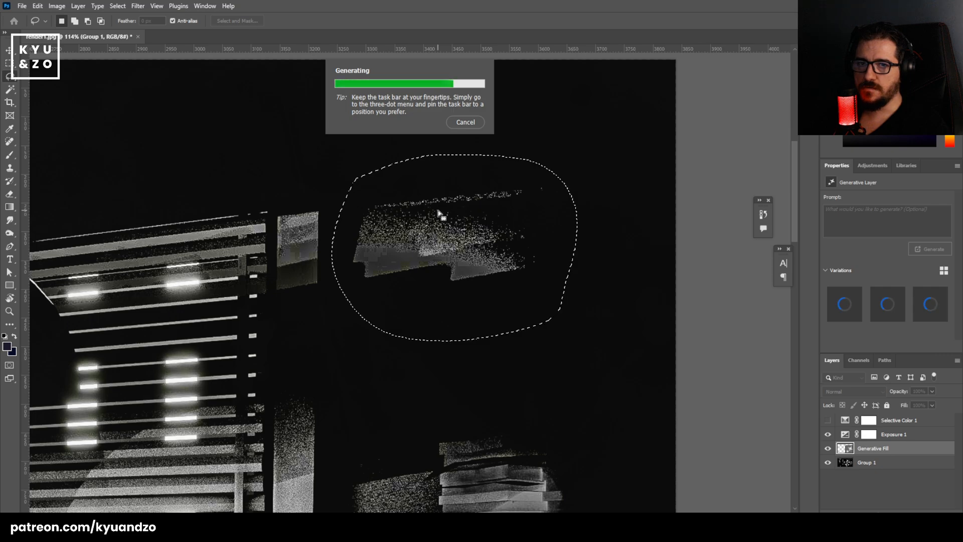
# Examine the blinds, lamp and detective up close for other stray artifacts in the render.
pyautogui.press('z')
pyautogui.moveTo(357, 301); pyautogui.dragTo(299, 298)
pyautogui.moveTo(301, 293)
pyautogui.mouseDown()
pyautogui.moveTo(486, 205)
pyautogui.moveTo(591, 227)
pyautogui.mouseUp()
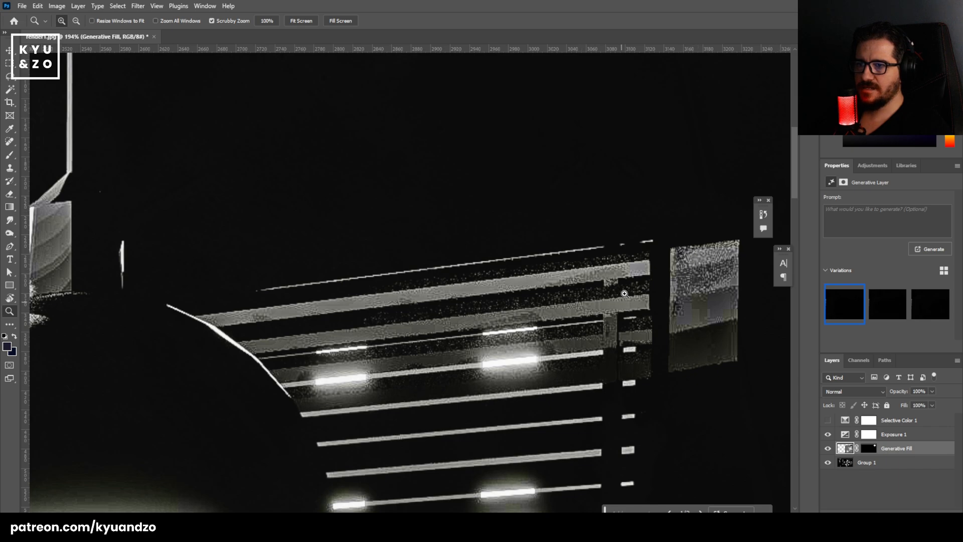
pyautogui.moveTo(523, 334); pyautogui.dragTo(457, 276)
pyautogui.moveTo(511, 183); pyautogui.dragTo(451, 275)
pyautogui.moveTo(289, 440); pyautogui.dragTo(516, 232)
pyautogui.moveTo(337, 255); pyautogui.dragTo(482, 243)
pyautogui.moveTo(405, 316); pyautogui.dragTo(376, 327)
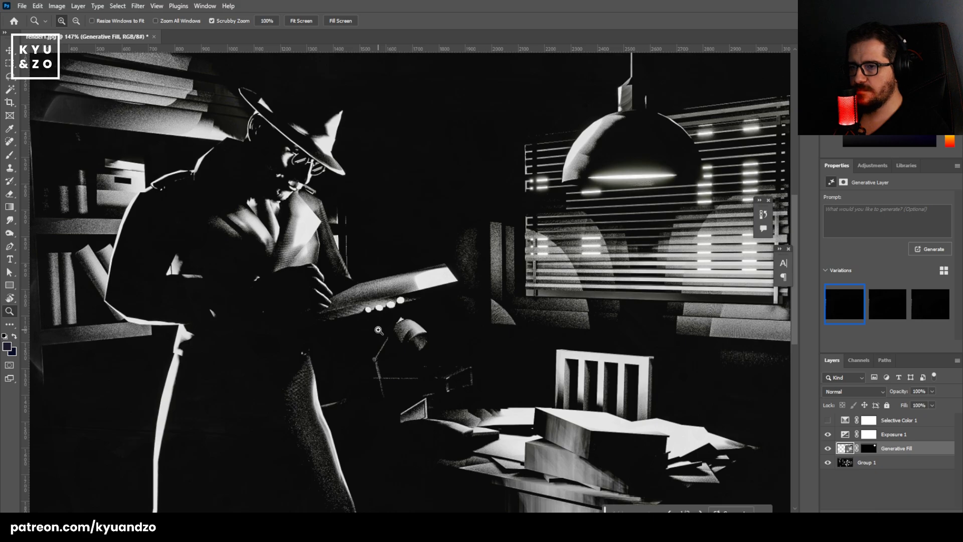
# Lasso the dark area right of the table pedestal, including the thin strip below its base, and run Generative Fill without a prompt.
pyautogui.moveTo(344, 489); pyautogui.dragTo(368, 293)
pyautogui.moveTo(654, 337); pyautogui.dragTo(462, 337)
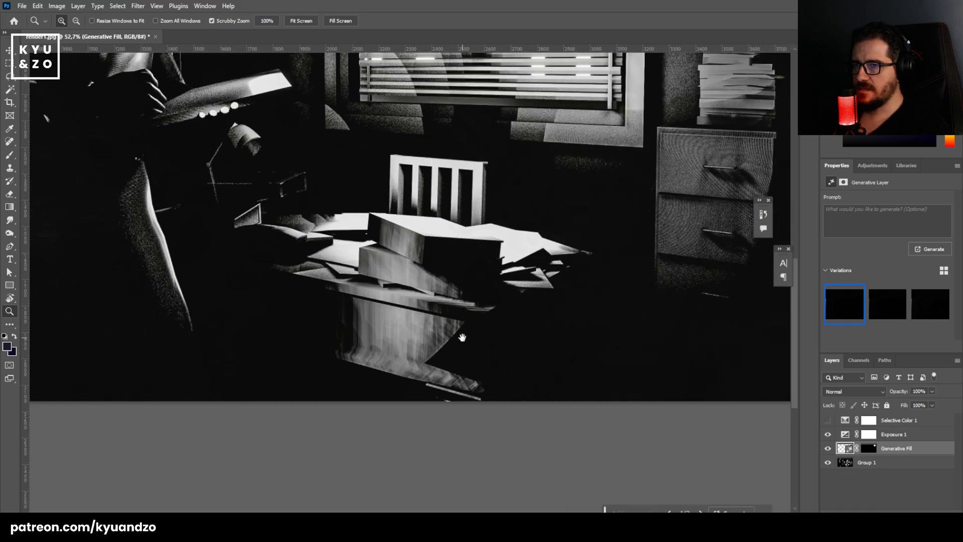
pyautogui.moveTo(432, 366); pyautogui.dragTo(466, 379)
pyautogui.press('l')
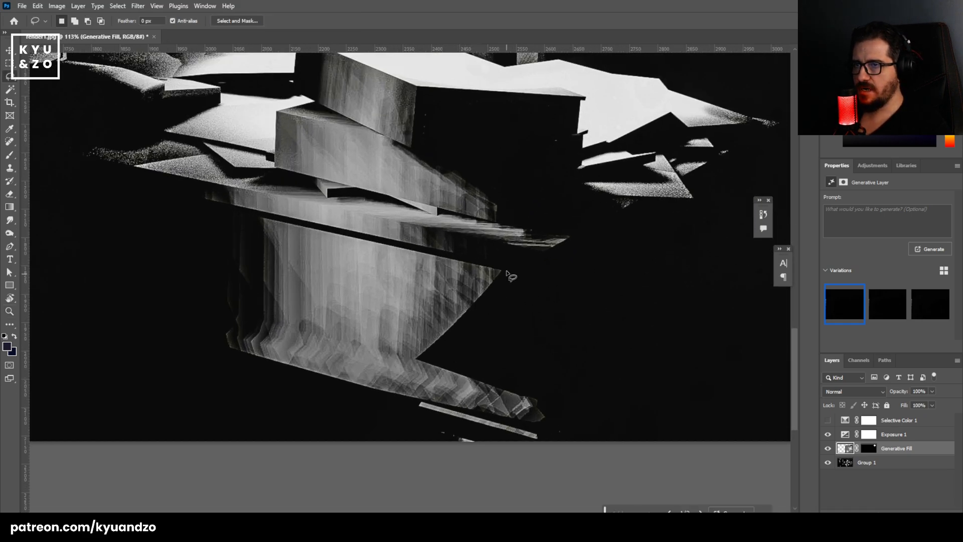
pyautogui.moveTo(506, 267); pyautogui.dragTo(460, 312)
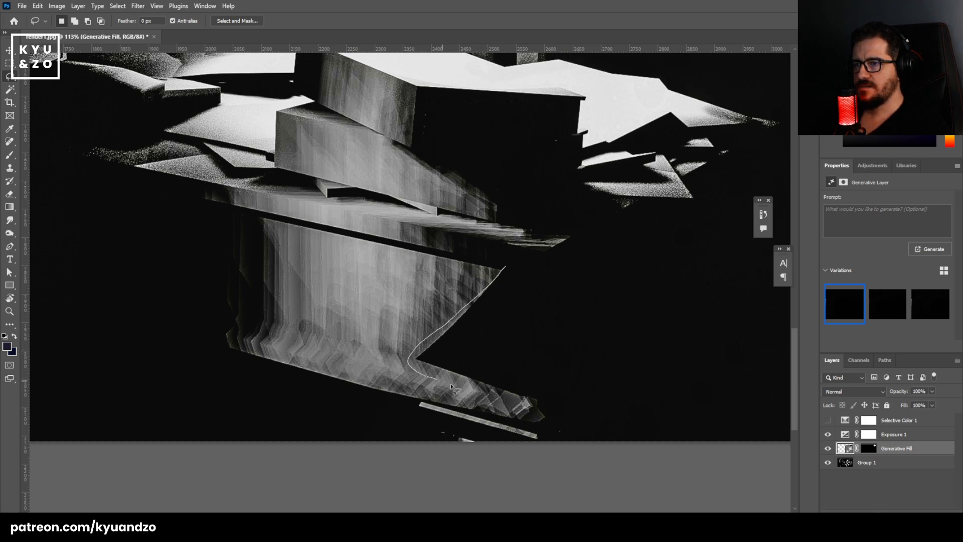
pyautogui.moveTo(591, 503); pyautogui.dragTo(565, 376)
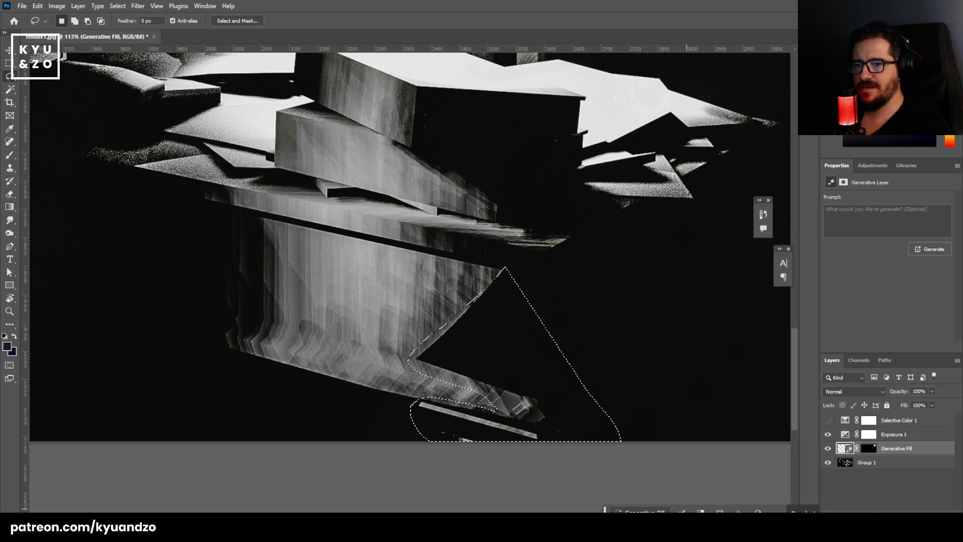
pyautogui.click(643, 511)
pyautogui.click(821, 511)
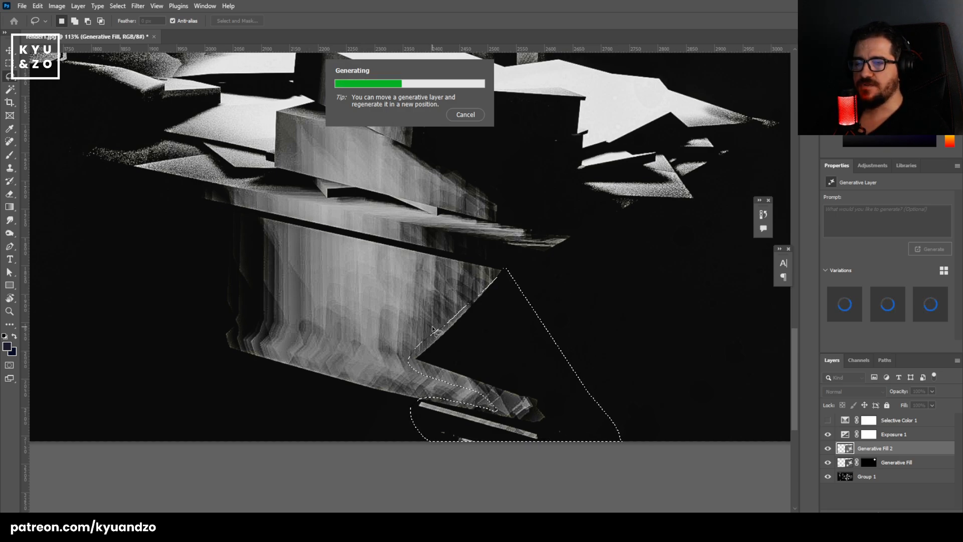
pyautogui.scroll(3, 429, 277)
pyautogui.scroll(1, 429, 278)
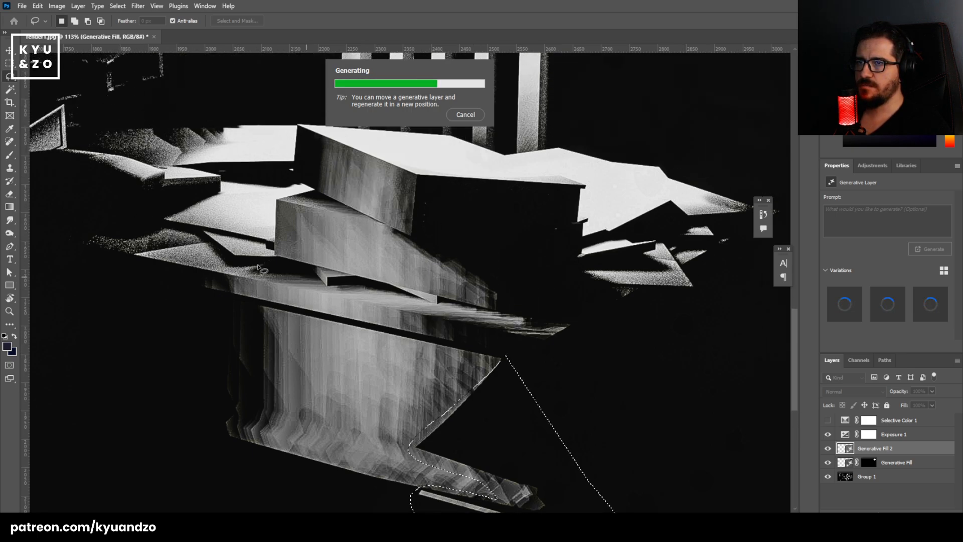
# Choose the third Generative Fill variation for the pedestal's shadow side and merge both fill layers with the Group 1 layer.
pyautogui.moveTo(360, 354); pyautogui.dragTo(422, 313)
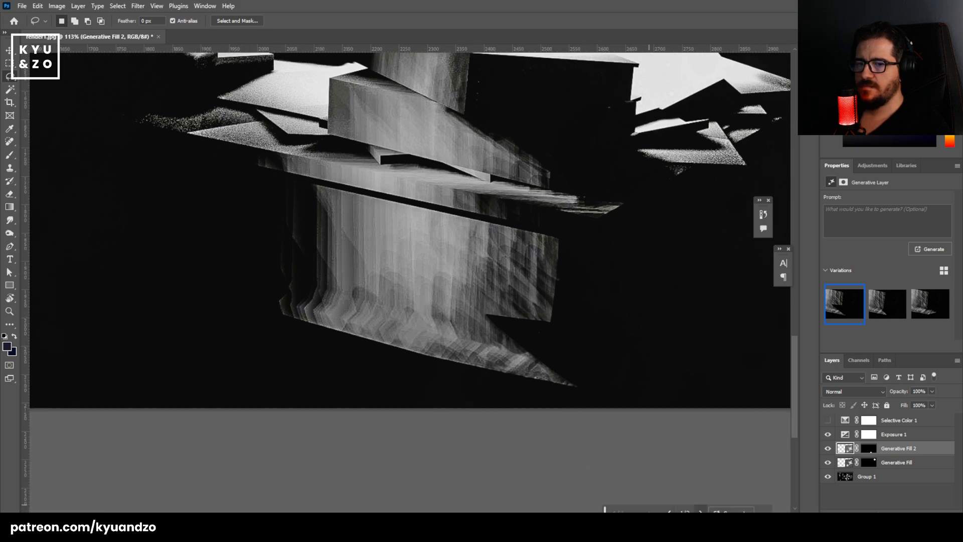
pyautogui.click(700, 511)
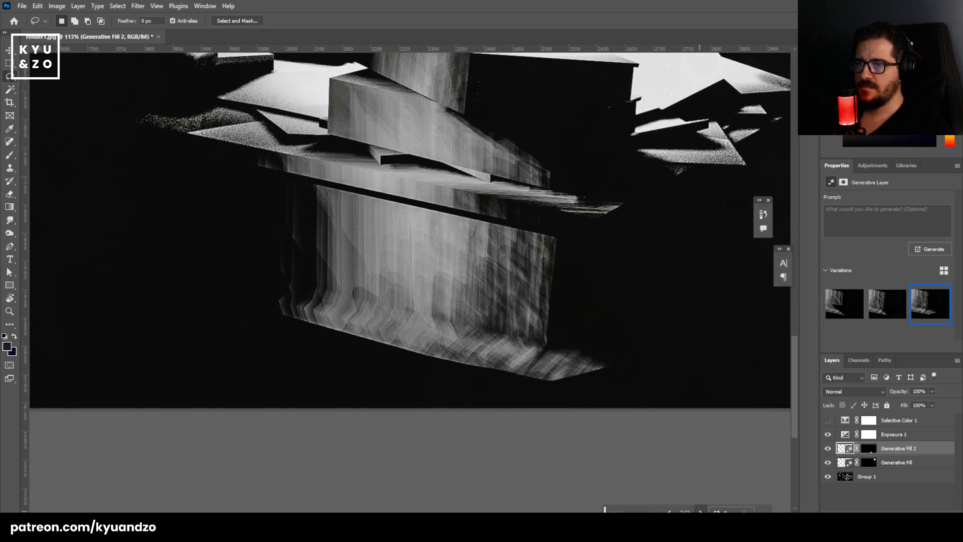
pyautogui.keyDown('shift'); pyautogui.click(917, 477); pyautogui.keyUp('shift')
pyautogui.hotkey('ctrl', 'e')
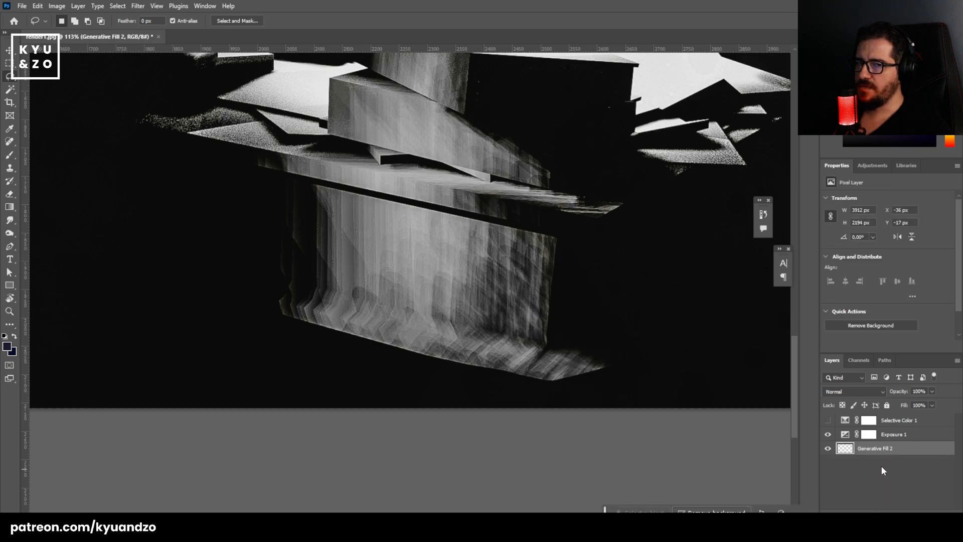
# Lasso the entire lit table pedestal below the tabletop edge and run Generative Fill without a prompt.
pyautogui.moveTo(564, 237); pyautogui.dragTo(504, 224)
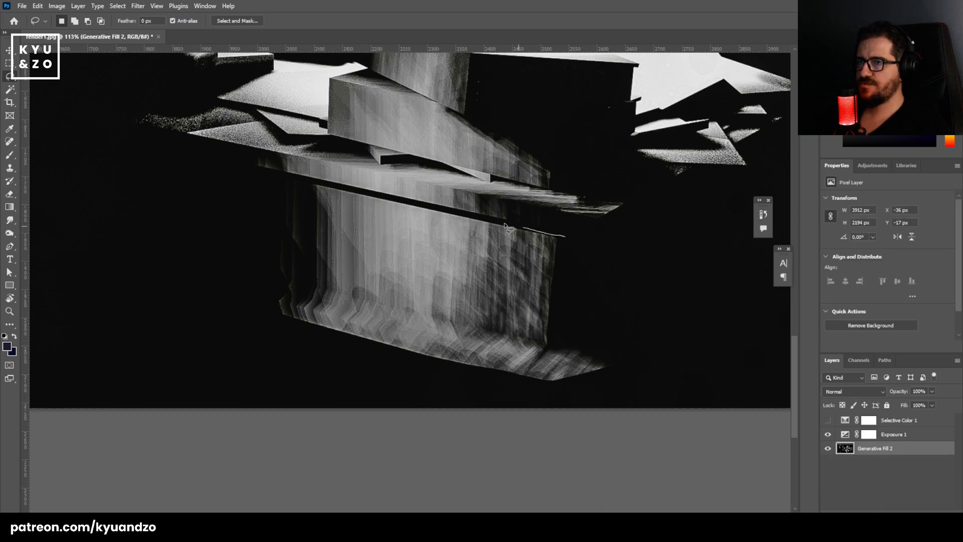
pyautogui.moveTo(307, 187)
pyautogui.mouseDown()
pyautogui.moveTo(256, 301)
pyautogui.moveTo(585, 406)
pyautogui.moveTo(660, 326)
pyautogui.mouseUp()
pyautogui.click(642, 509)
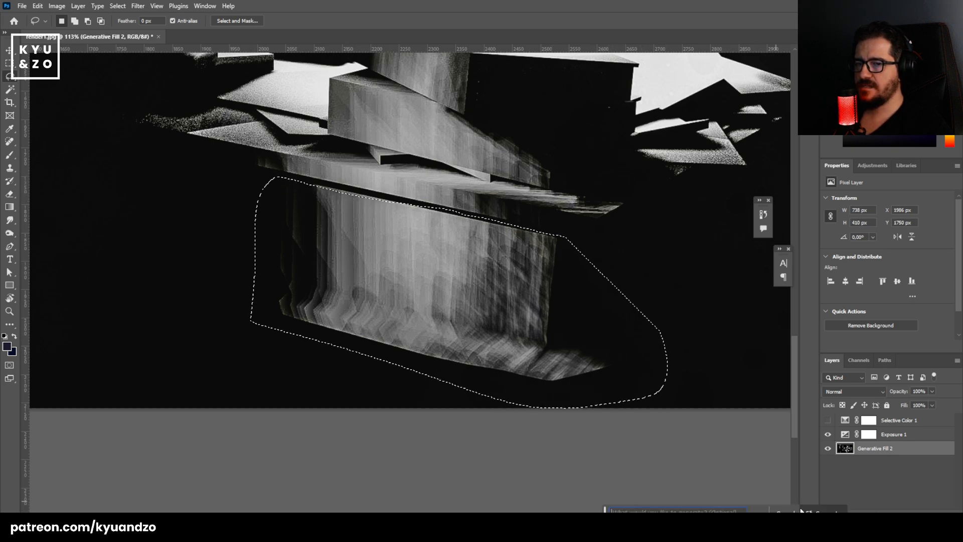
pyautogui.press('Return')
pyautogui.scroll(3, 345, 207)
pyautogui.scroll(1, 344, 203)
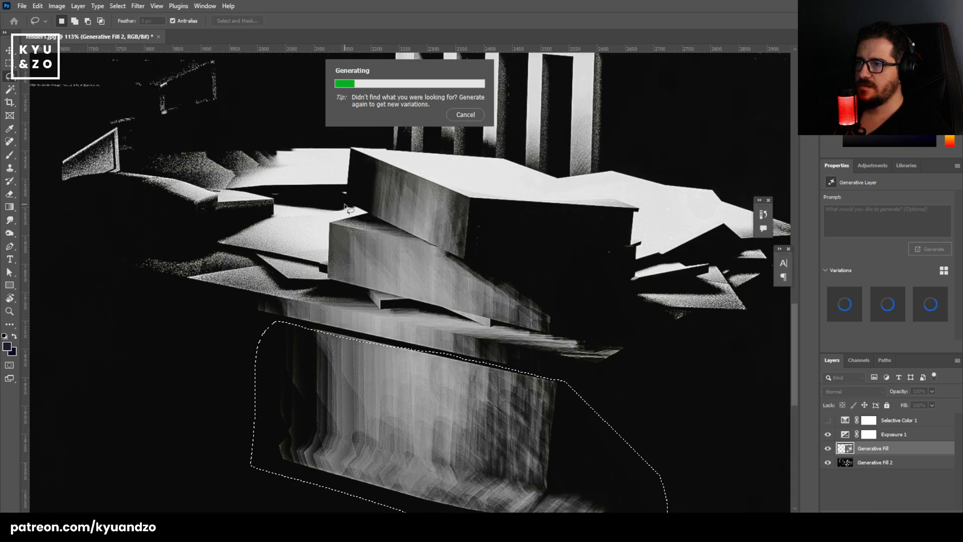
pyautogui.scroll(-4, 344, 203)
pyautogui.scroll(4, 345, 207)
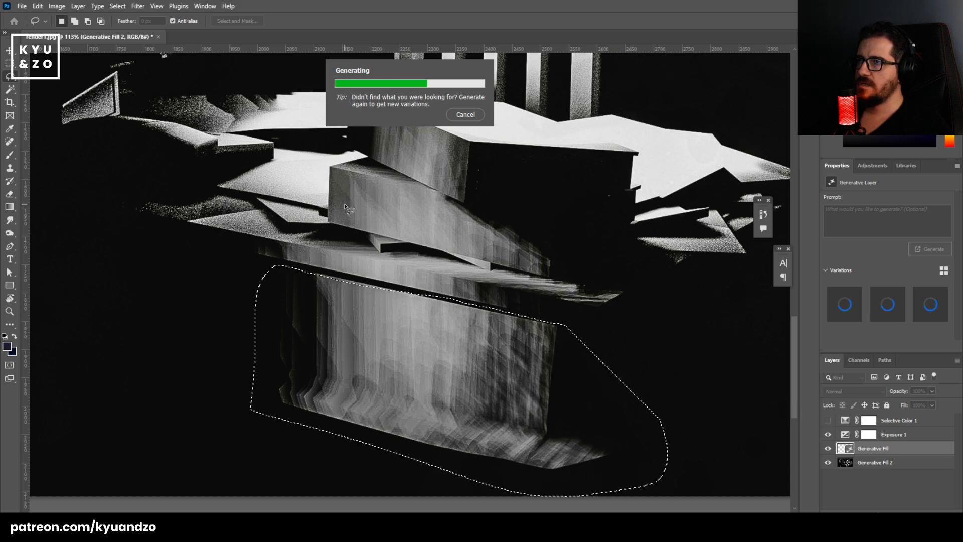
pyautogui.scroll(4, 345, 206)
pyautogui.scroll(1, 346, 208)
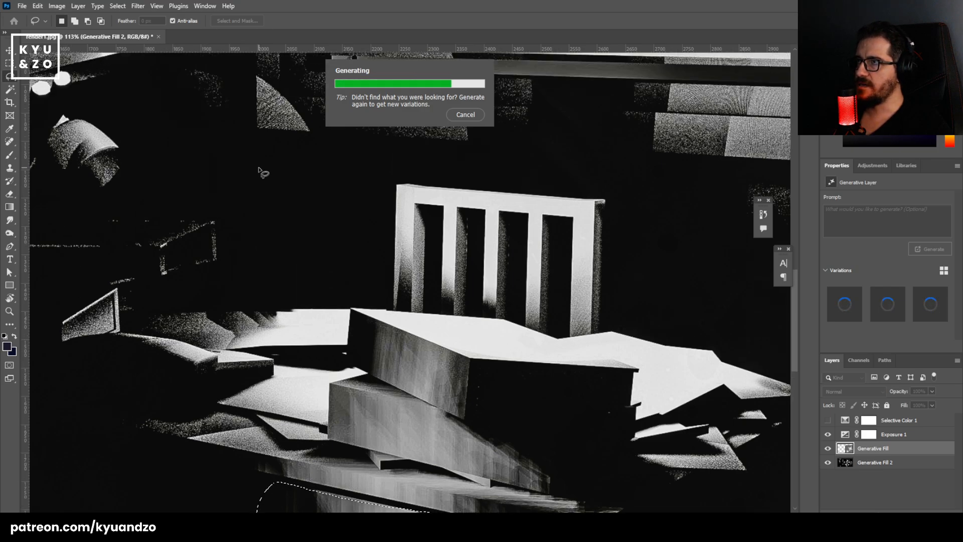
pyautogui.scroll(4, 67, 97)
pyautogui.scroll(2, 263, 170)
# Choose the third variation of the pedestal fill with the whole image in view and merge it into the layer below.
pyautogui.scroll(-12, 266, 186)
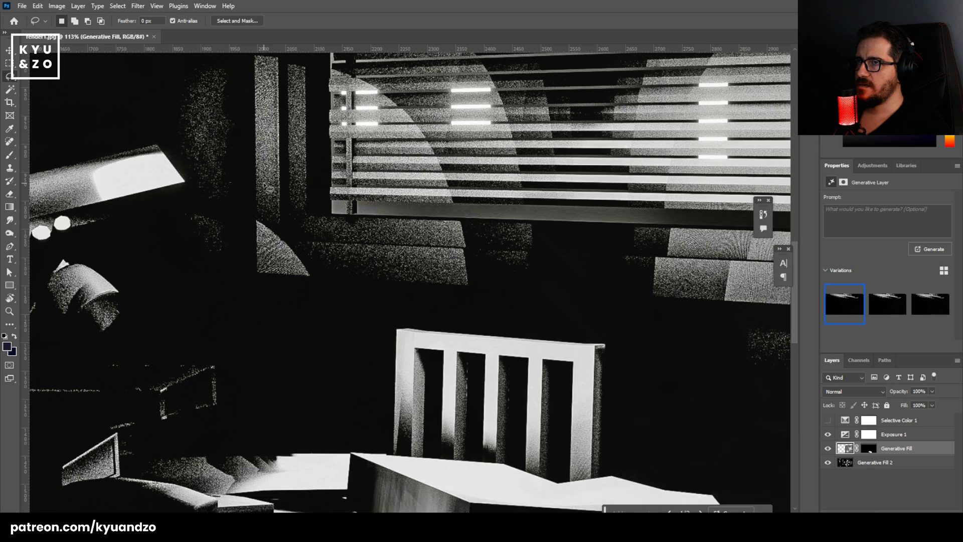
pyautogui.press('z')
pyautogui.moveTo(343, 237); pyautogui.dragTo(285, 256)
pyautogui.hotkey('ctrl', '0')
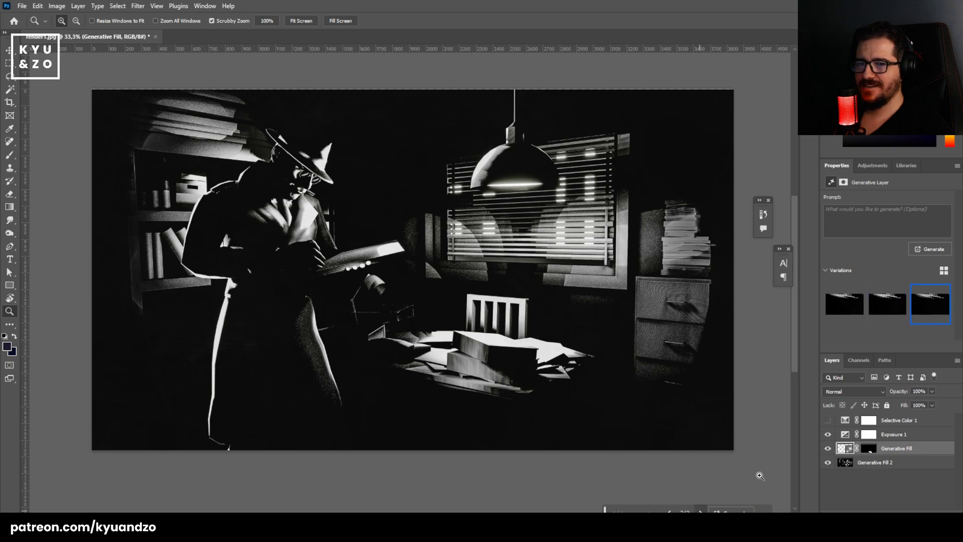
pyautogui.hotkey('ctrl', 'e')
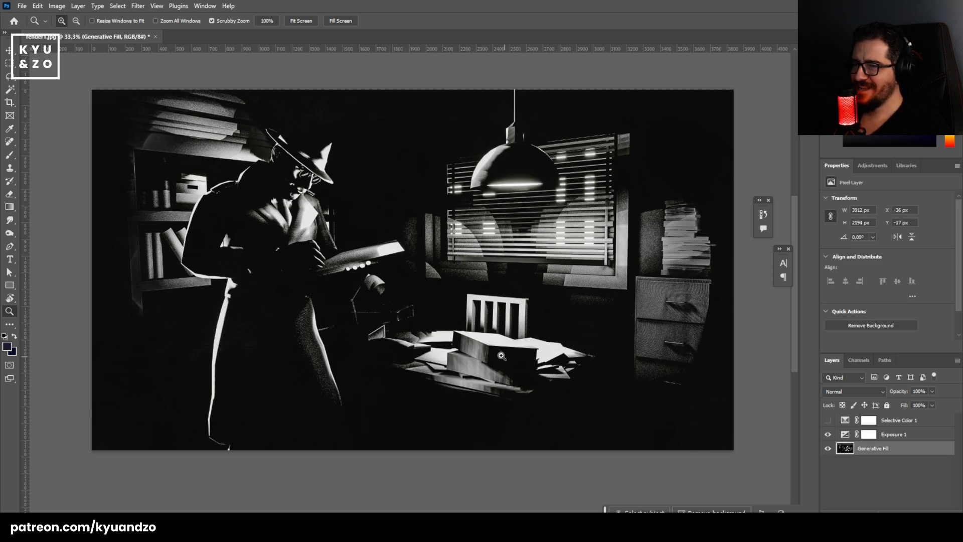
# Draw a closed black Pen shape about 325 px wide and 127 px high along the inner edge of the detective's white elbow outline.
pyautogui.moveTo(457, 290); pyautogui.dragTo(480, 297)
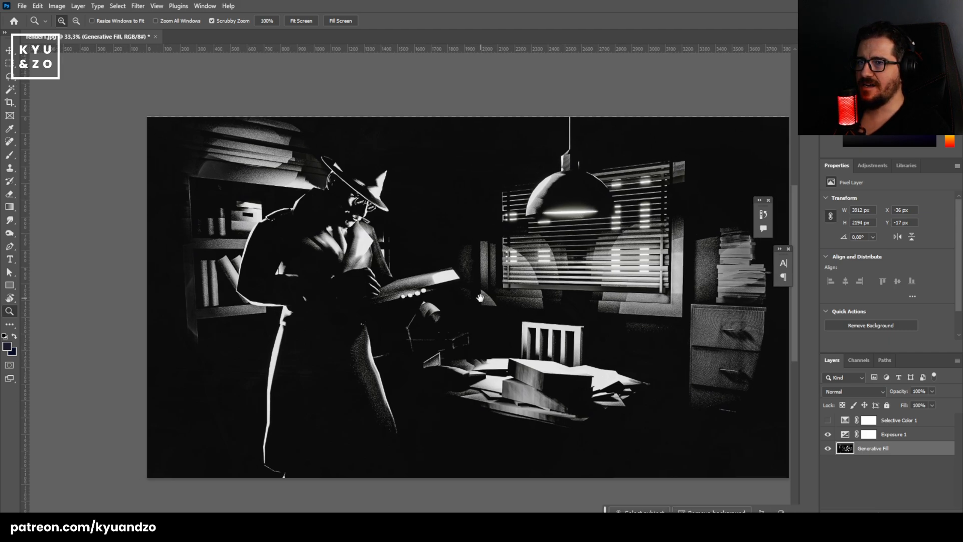
pyautogui.moveTo(395, 233); pyautogui.dragTo(392, 236)
pyautogui.moveTo(373, 284); pyautogui.dragTo(354, 282)
pyautogui.moveTo(412, 294); pyautogui.dragTo(430, 262)
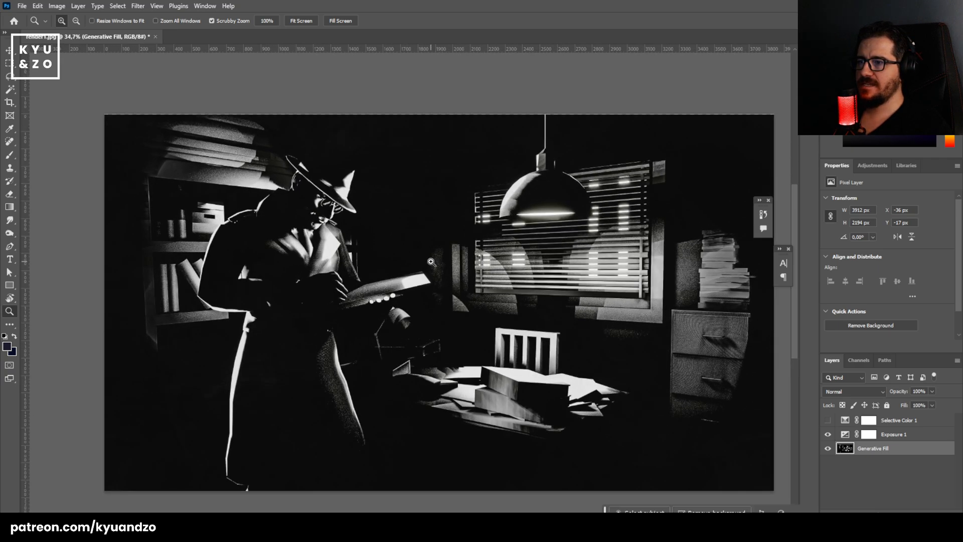
pyautogui.moveTo(262, 347); pyautogui.dragTo(258, 316)
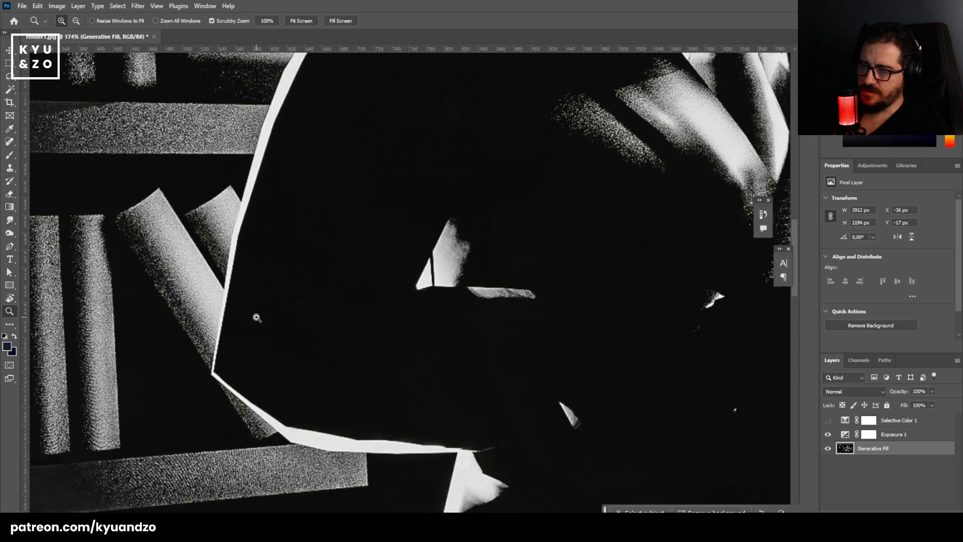
pyautogui.press('p')
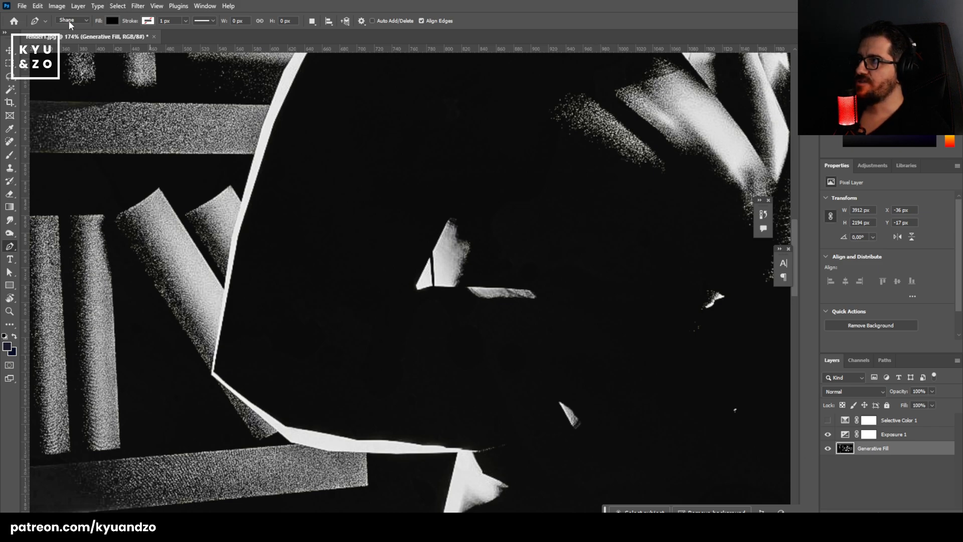
pyautogui.click(219, 343)
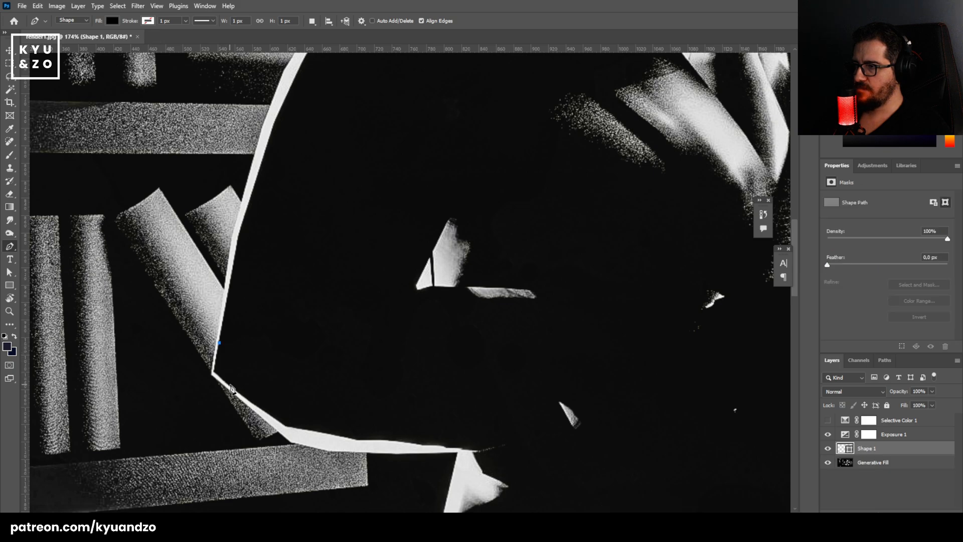
pyautogui.moveTo(231, 386); pyautogui.dragTo(251, 404)
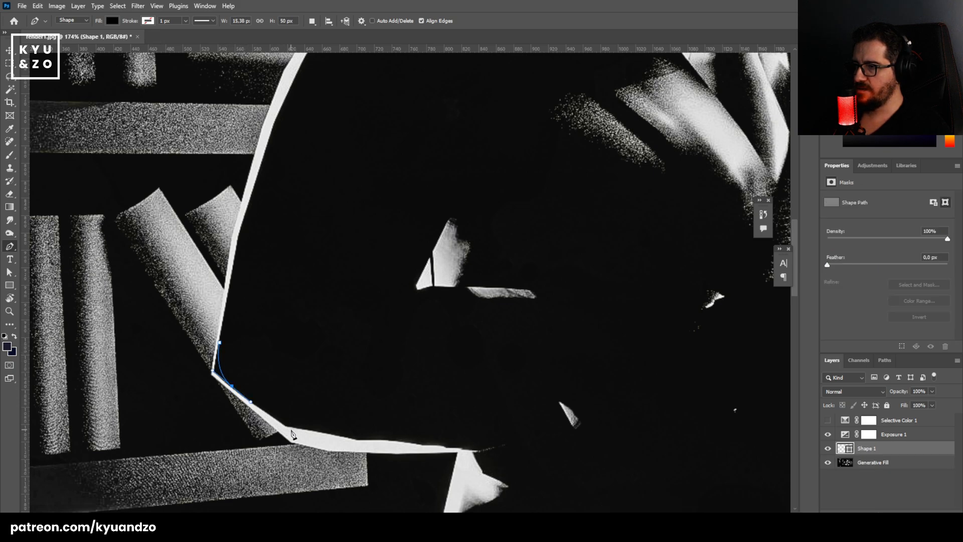
pyautogui.moveTo(291, 429); pyautogui.dragTo(309, 435)
pyautogui.moveTo(366, 444); pyautogui.dragTo(383, 443)
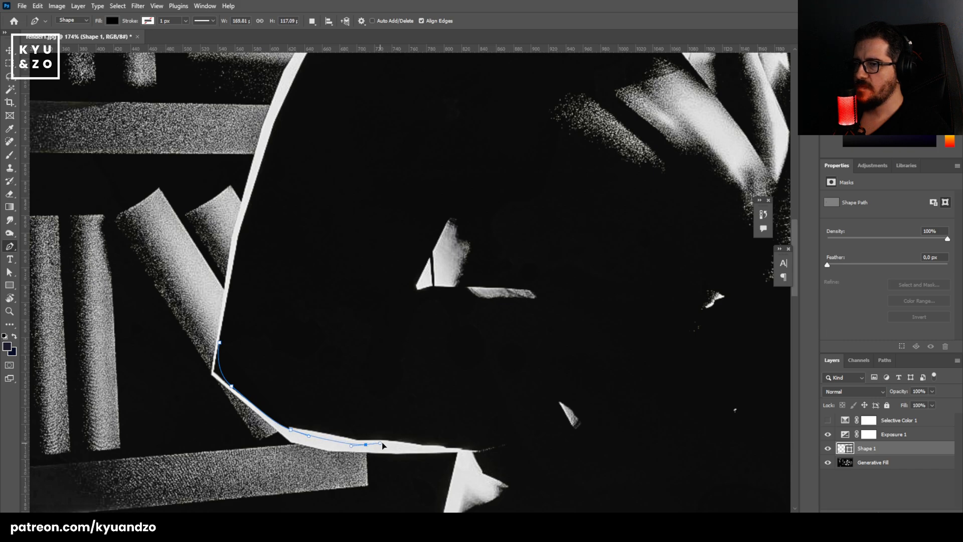
pyautogui.click(453, 451)
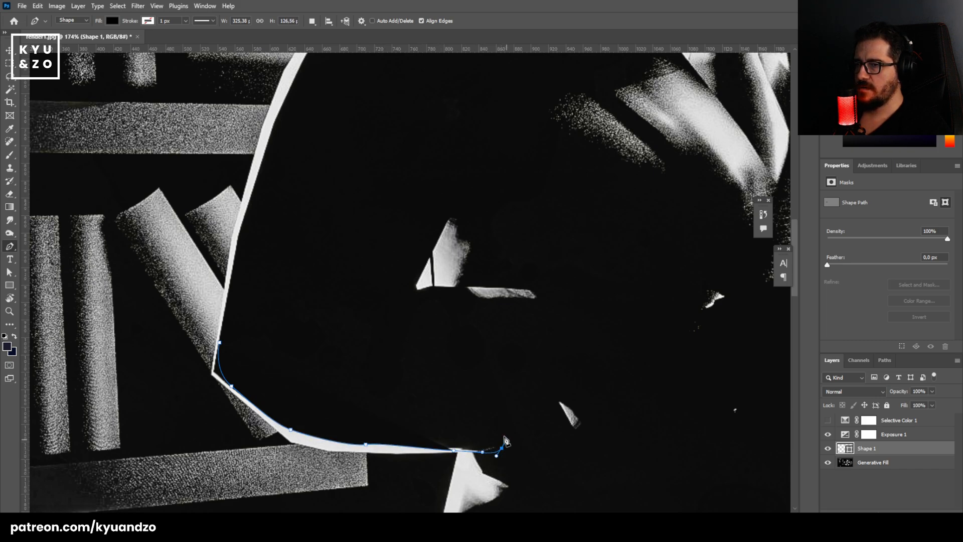
pyautogui.moveTo(502, 448); pyautogui.dragTo(507, 440)
pyautogui.moveTo(292, 372); pyautogui.dragTo(260, 360)
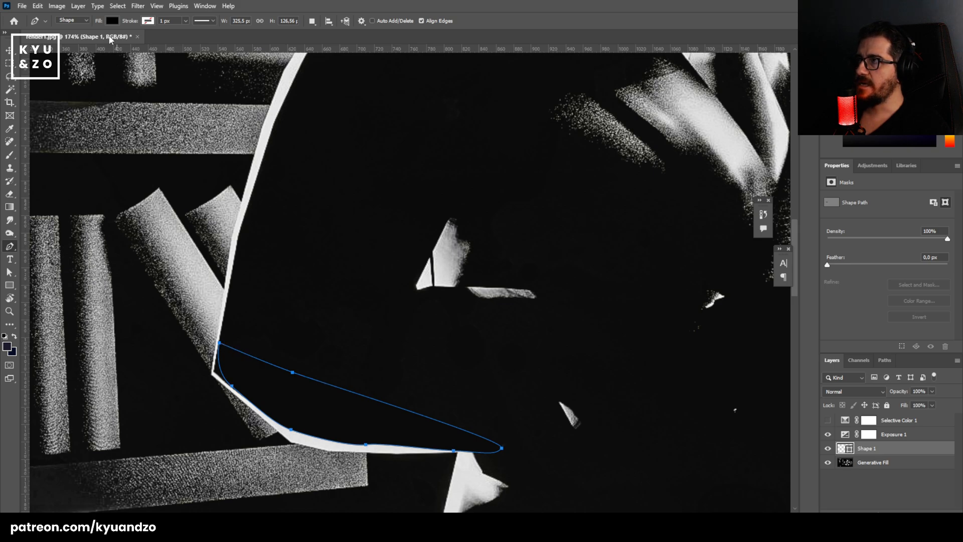
# Try to match the elbow shape's fill to the coat by sampling its black, and undo the accidental move of the shape.
pyautogui.press('i')
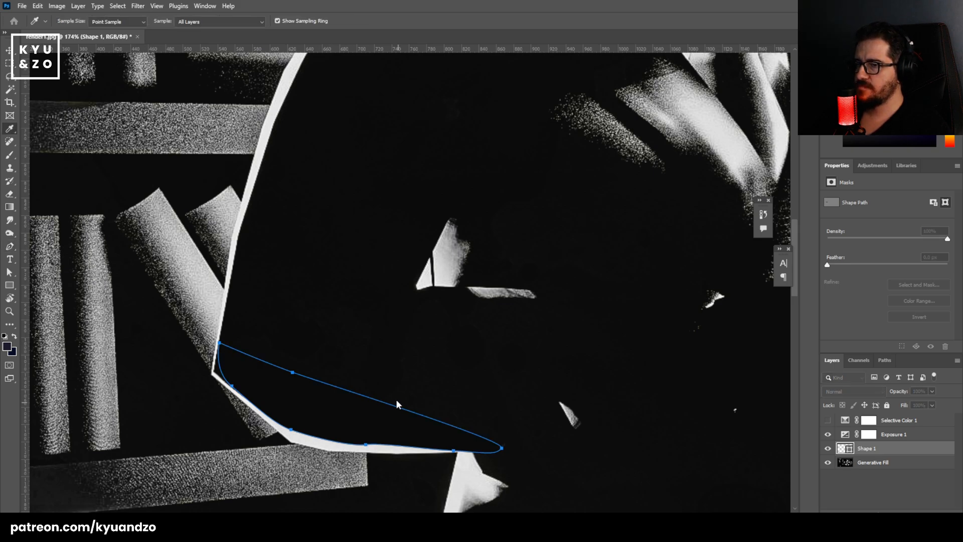
pyautogui.press('Return')
pyautogui.press('Return')
pyautogui.press('v')
pyautogui.press('z')
pyautogui.moveTo(309, 394); pyautogui.dragTo(342, 428)
pyautogui.moveTo(196, 346); pyautogui.dragTo(231, 357)
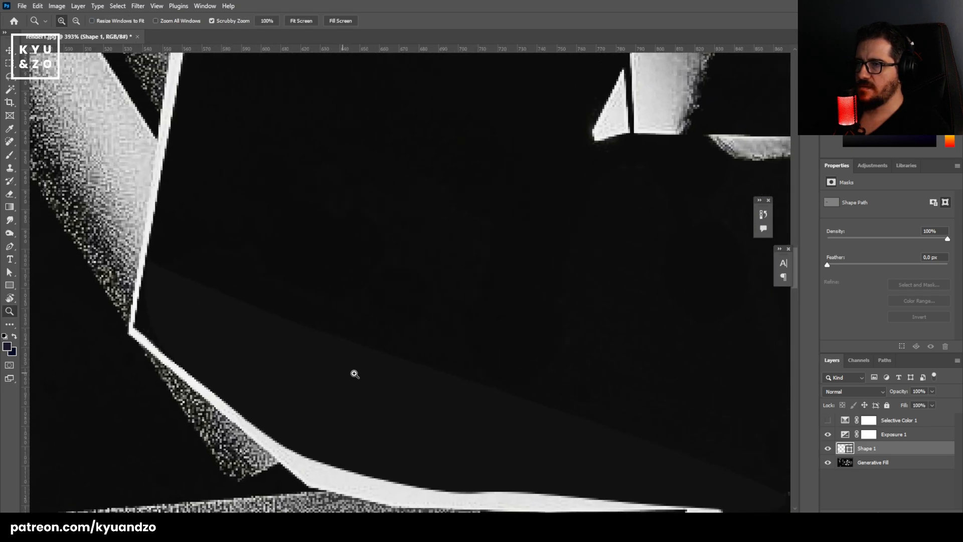
pyautogui.press('v')
pyautogui.moveTo(373, 368); pyautogui.dragTo(337, 456)
pyautogui.hotkey('ctrl', 'z')
# Set the elbow shape's fill to the darker black sampled from the coat beside it.
pyautogui.press('a')
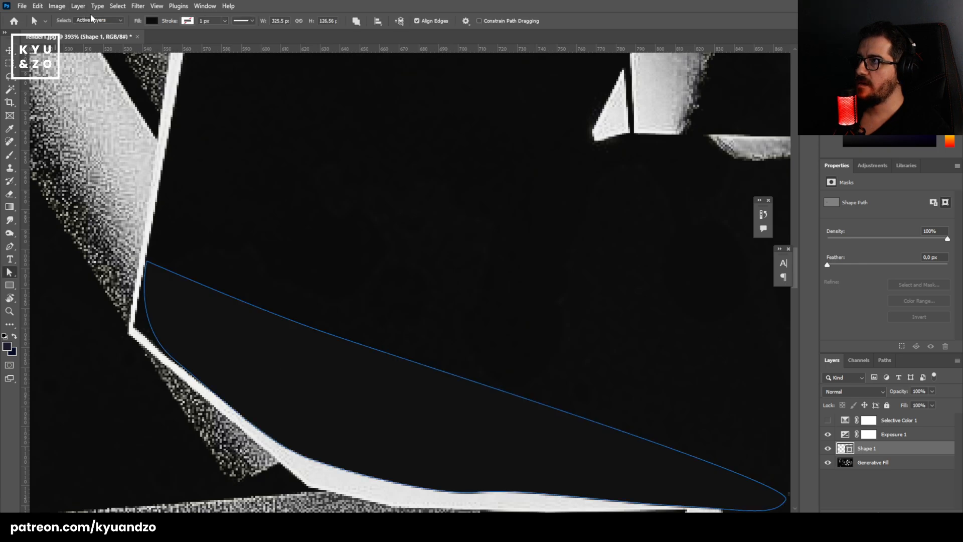
pyautogui.press('i')
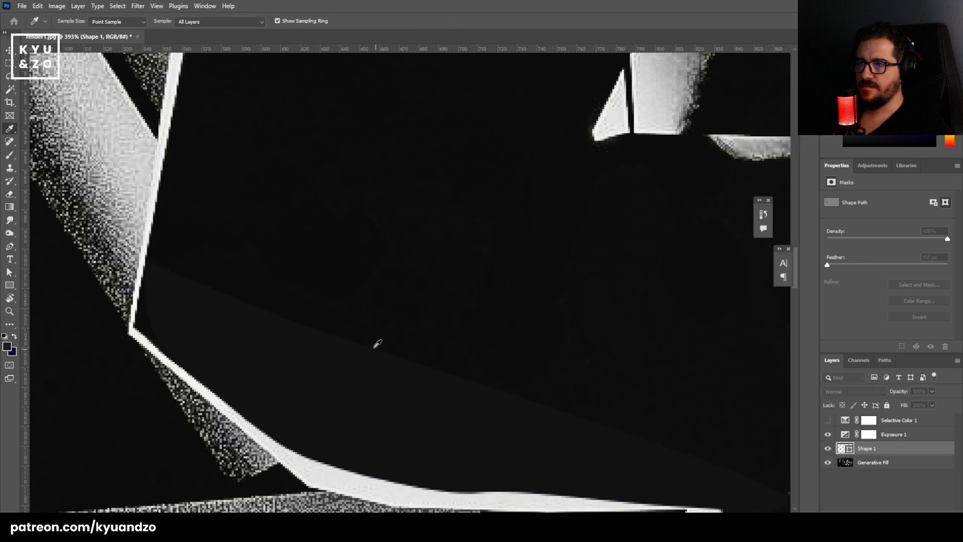
pyautogui.press('a')
pyautogui.press('v')
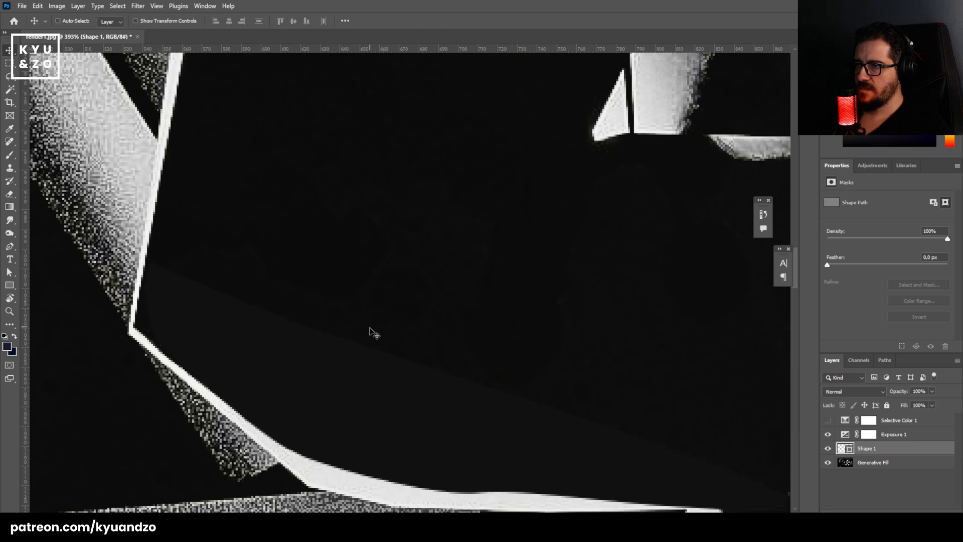
pyautogui.press('a')
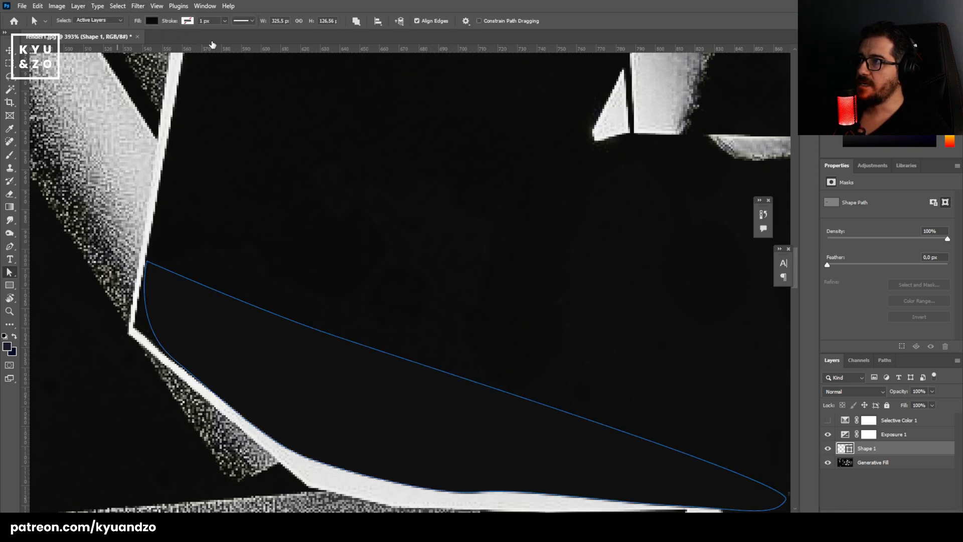
pyautogui.press('i')
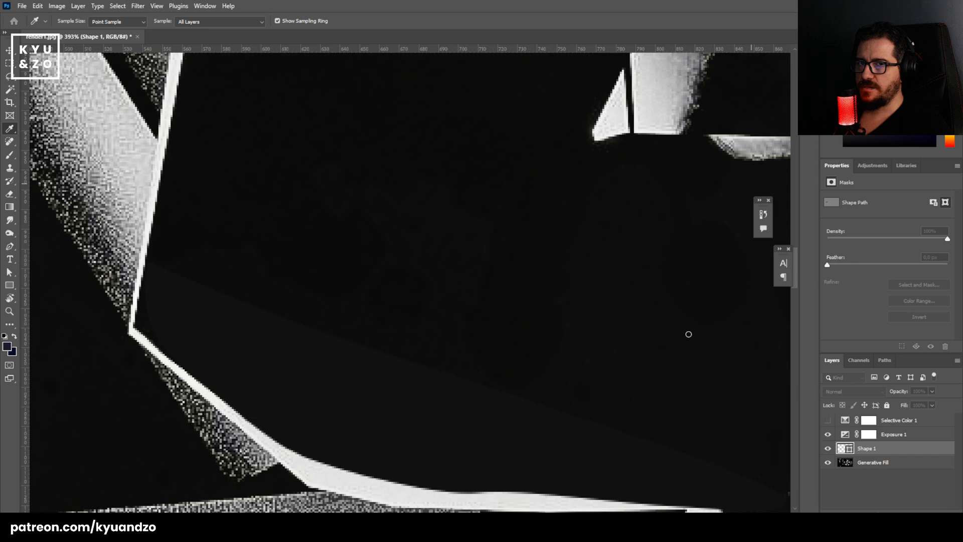
pyautogui.click(686, 327)
pyautogui.press('Return')
pyautogui.press('v')
pyautogui.press('z')
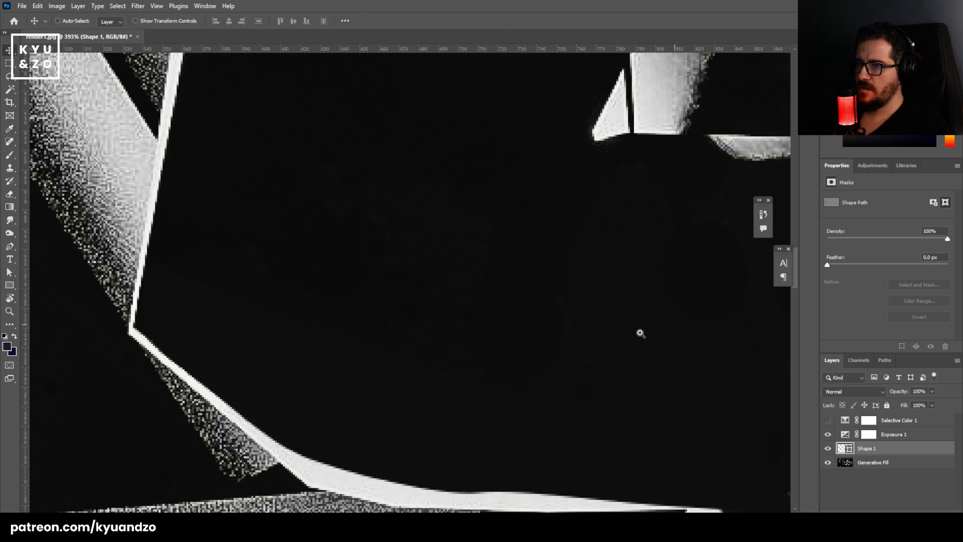
# Add a layer mask to the elbow shape and blend its edge into the coat with a soft black brush at 30% opacity.
pyautogui.moveTo(500, 329); pyautogui.dragTo(483, 340)
pyautogui.click(482, 339)
pyautogui.click(878, 515)
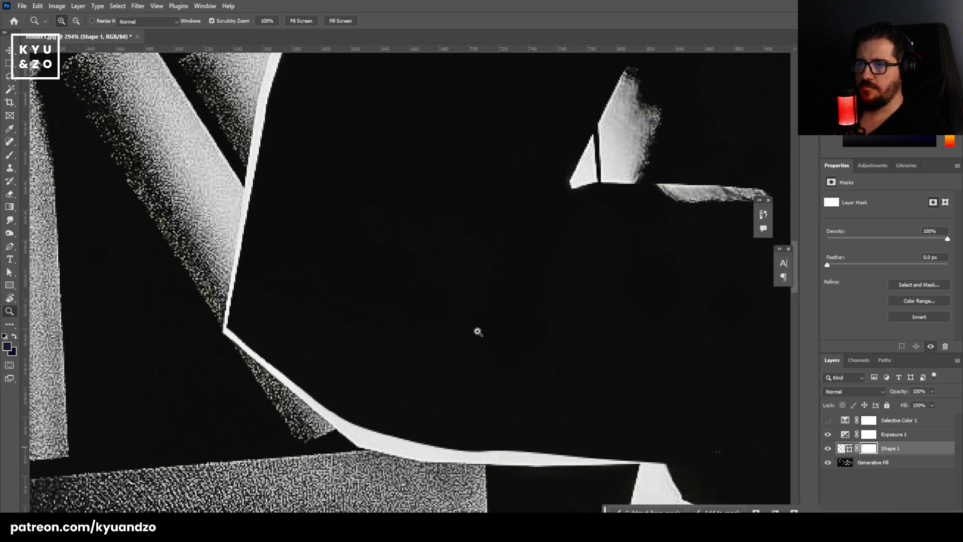
pyautogui.press('b')
pyautogui.moveTo(454, 321)
pyautogui.keyDown('alt'); pyautogui.mouseDown(button='right')
pyautogui.moveTo(405, 302)
pyautogui.moveTo(303, 310)
pyautogui.moveTo(326, 362)
pyautogui.moveTo(301, 290)
pyautogui.mouseUp(button='right'); pyautogui.keyUp('alt')
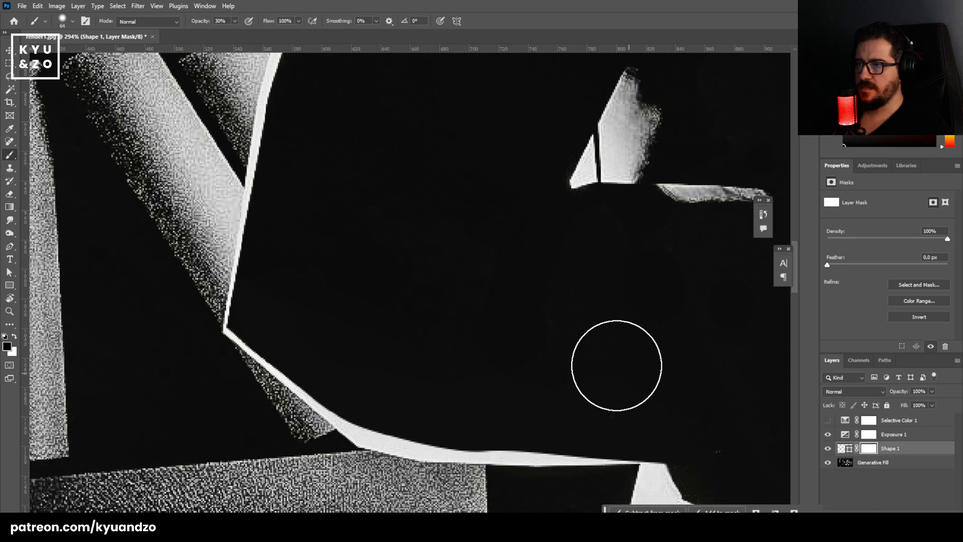
pyautogui.moveTo(365, 265)
pyautogui.keyDown('ctrl'); pyautogui.mouseDown()
pyautogui.moveTo(282, 297)
pyautogui.moveTo(305, 301)
pyautogui.moveTo(323, 321)
pyautogui.mouseUp(); pyautogui.keyUp('ctrl')
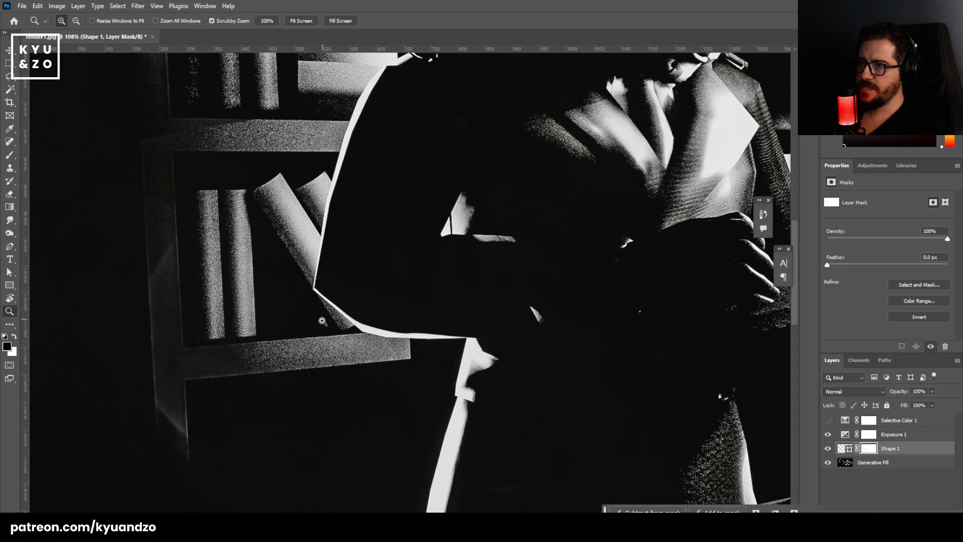
# Start a new black Pen shape with a smooth curve, about 300 px wide and 96 px high, outside the elbow's lower white outline.
pyautogui.keyDown('ctrl'); pyautogui.moveTo(368, 291); pyautogui.dragTo(395, 308); pyautogui.keyUp('ctrl')
pyautogui.press('p')
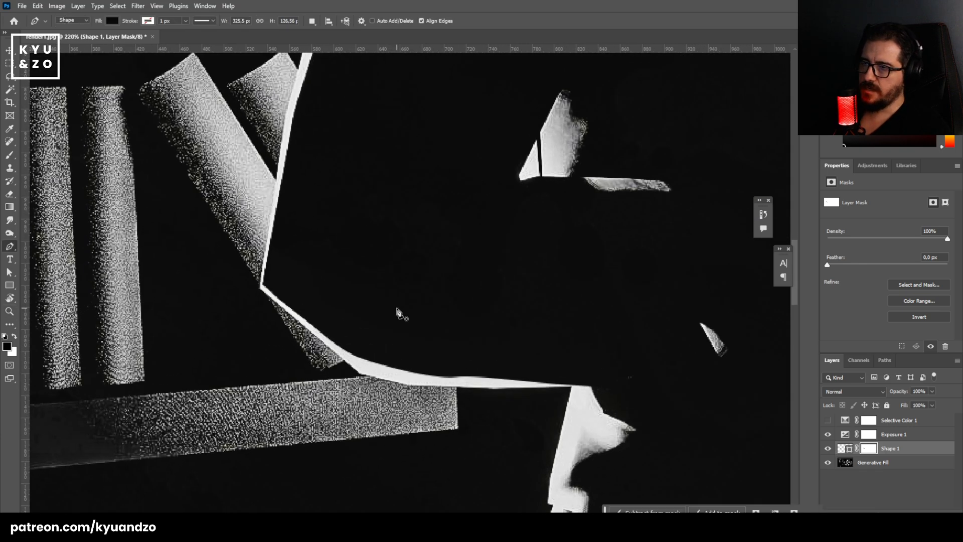
pyautogui.click(591, 386)
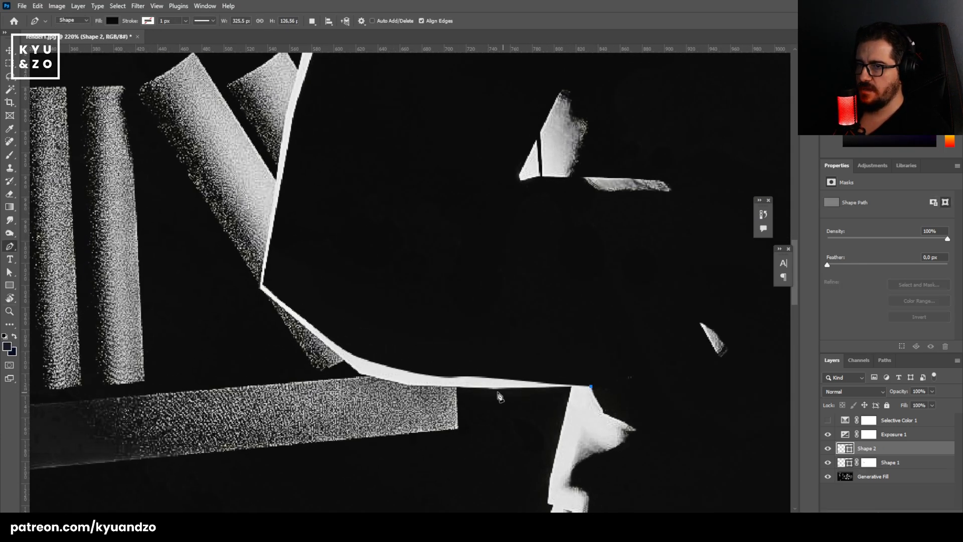
pyautogui.click(535, 390)
pyautogui.click(479, 390)
pyautogui.moveTo(421, 391); pyautogui.dragTo(419, 391)
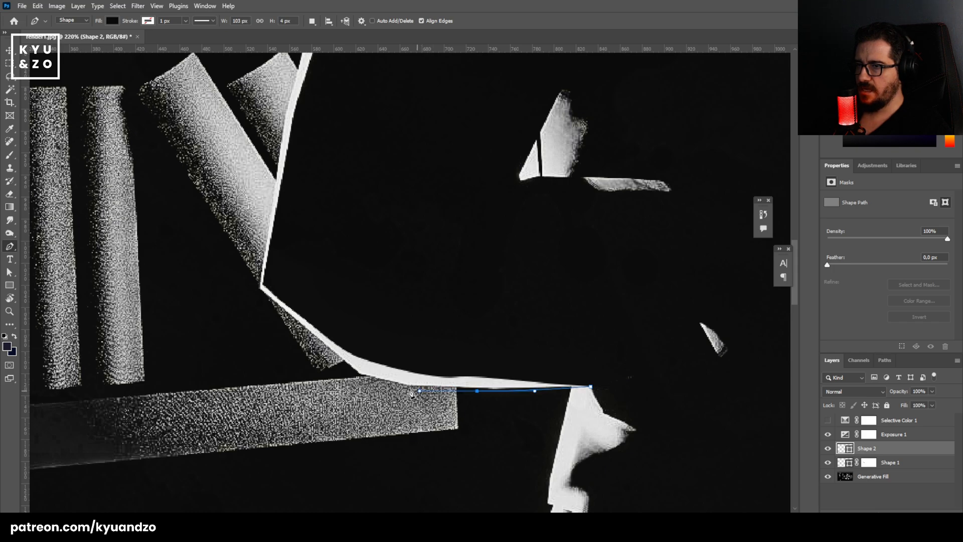
pyautogui.moveTo(347, 372); pyautogui.dragTo(312, 354)
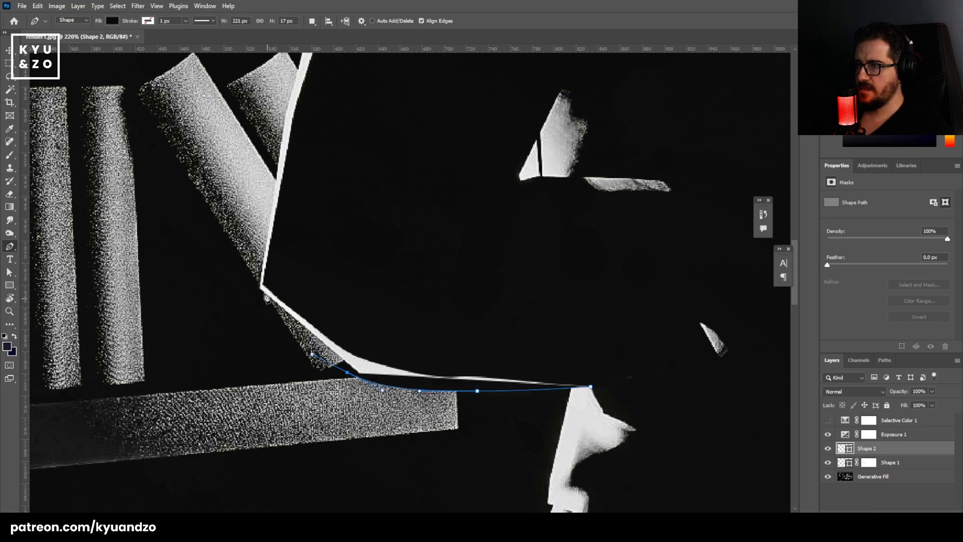
pyautogui.moveTo(260, 285); pyautogui.dragTo(264, 263)
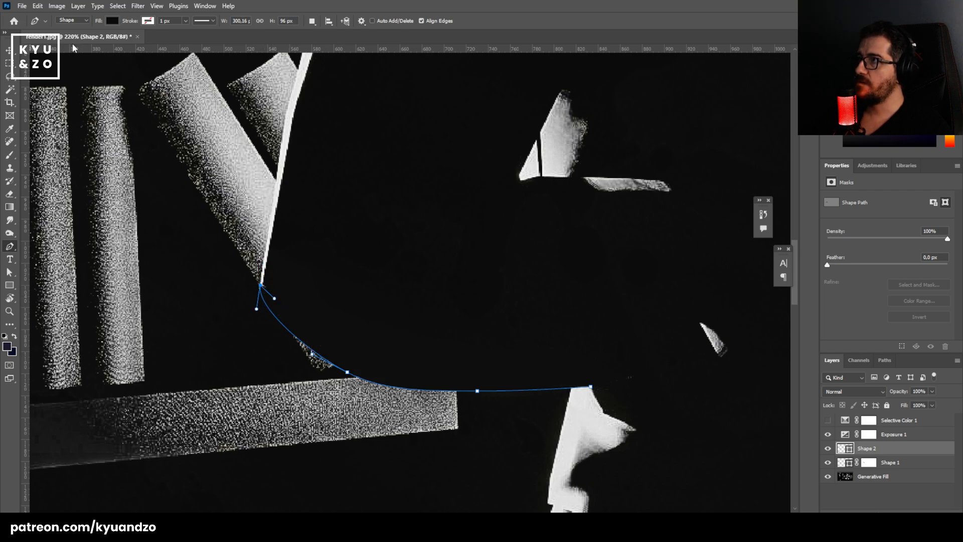
# Turn off the new shape's fill and close its path back along the white elbow outline to the starting point.
pyautogui.click(52, 43)
pyautogui.click(348, 355)
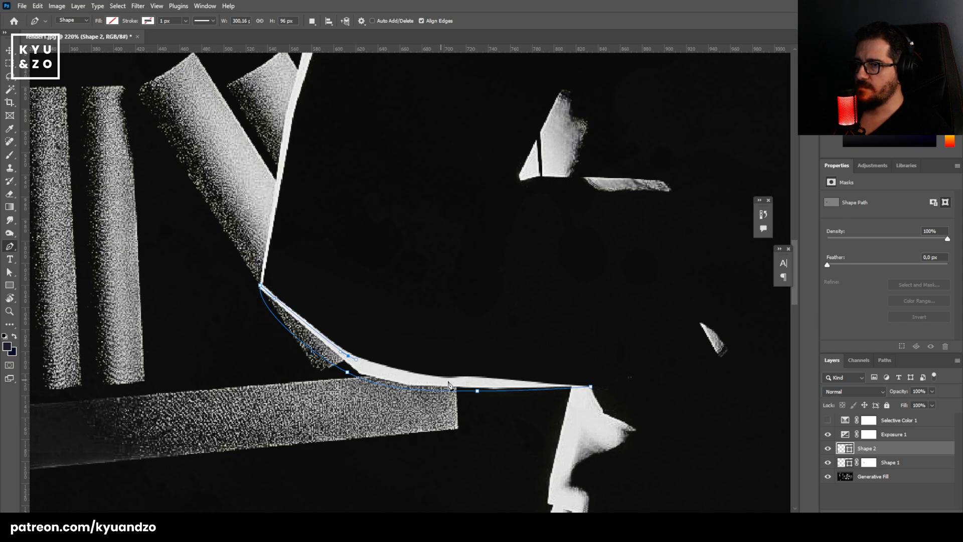
pyautogui.moveTo(447, 382); pyautogui.dragTo(493, 383)
pyautogui.click(590, 386)
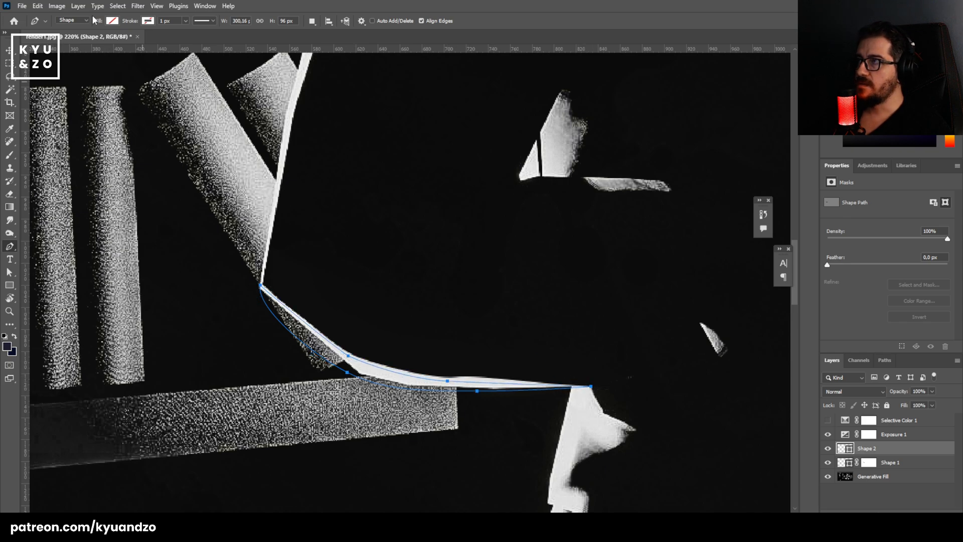
# Fill the lower elbow shape with the off-white sampled from the detective's rim-light outline.
pyautogui.press('i')
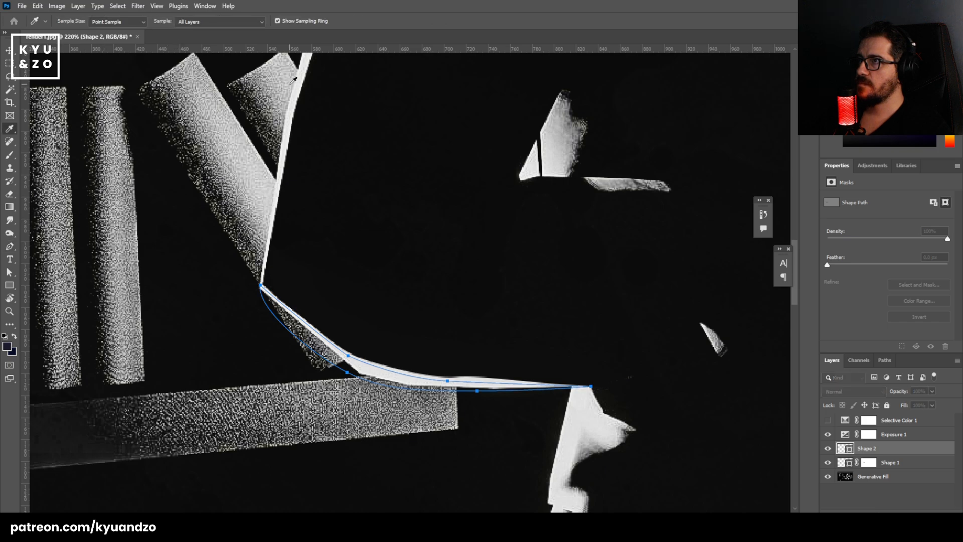
pyautogui.hotkey('ctrl', 'd')
pyautogui.press('z')
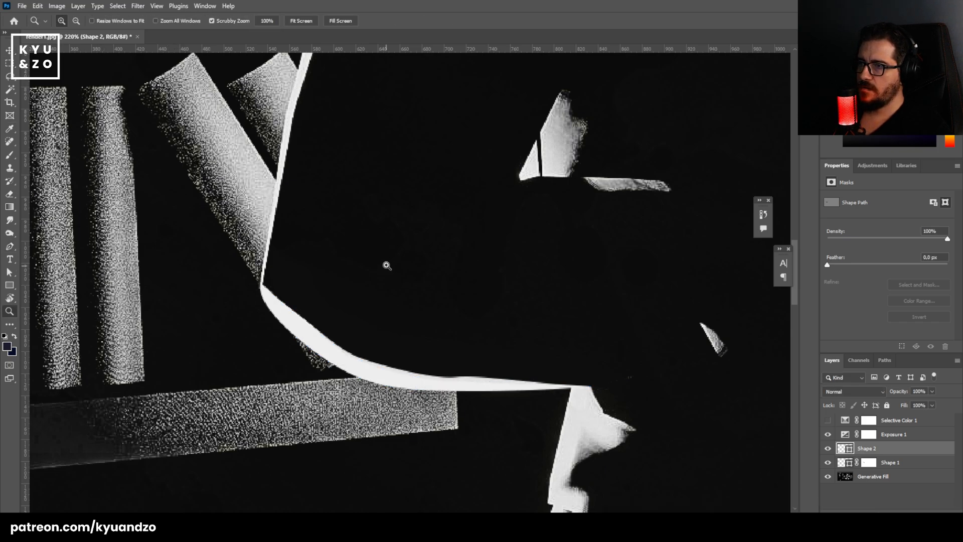
# Draw a small closed off-white Pen shape about 55 px high that rounds the inner side of the sharp elbow corner.
pyautogui.moveTo(387, 266)
pyautogui.mouseDown()
pyautogui.moveTo(300, 243)
pyautogui.moveTo(396, 282)
pyautogui.mouseUp()
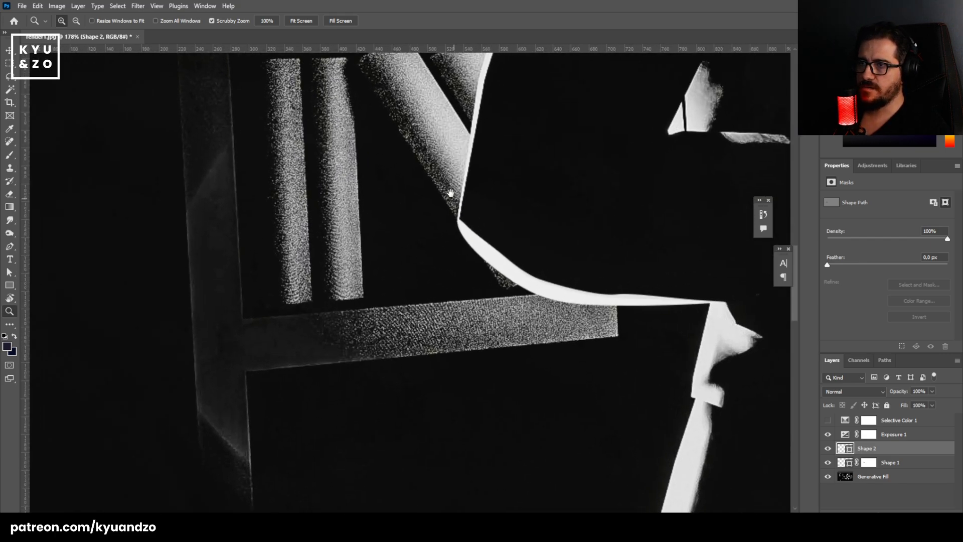
pyautogui.moveTo(450, 193); pyautogui.dragTo(421, 339)
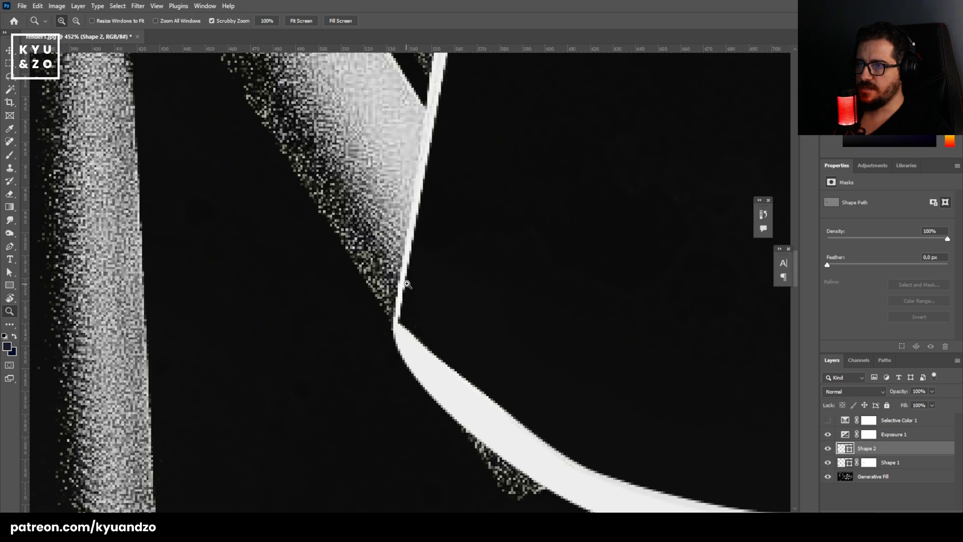
pyautogui.moveTo(407, 283); pyautogui.dragTo(421, 286)
pyautogui.press('p')
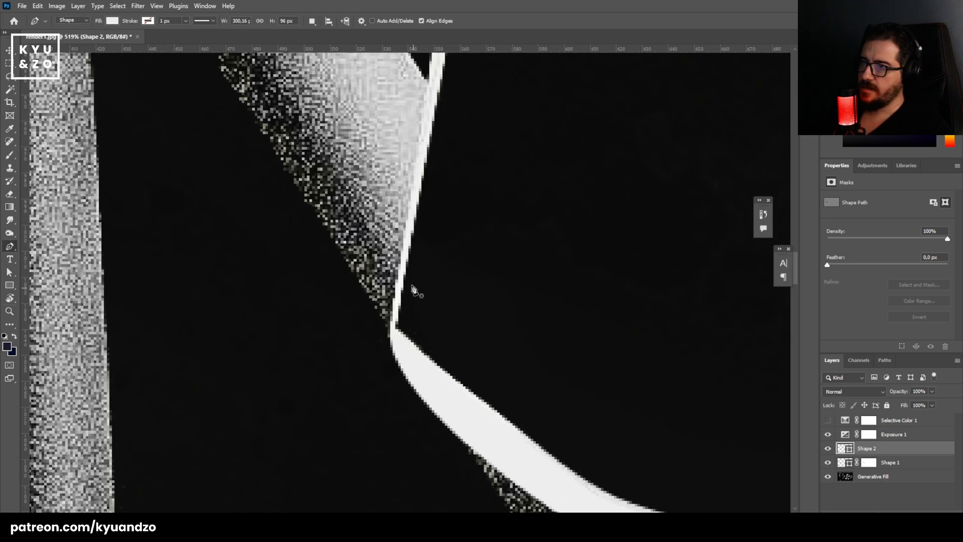
pyautogui.click(406, 256)
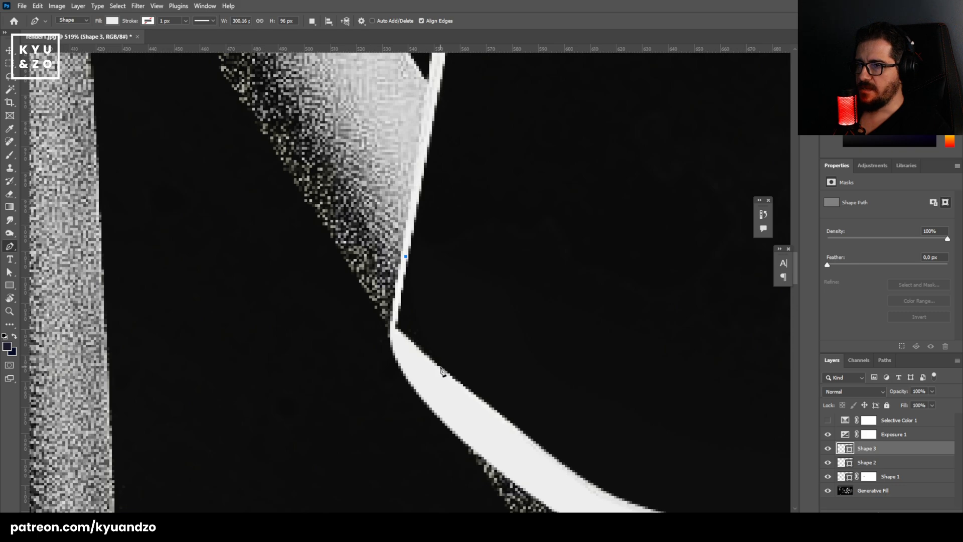
pyautogui.moveTo(443, 367); pyautogui.dragTo(490, 408)
pyautogui.moveTo(427, 391); pyautogui.dragTo(417, 379)
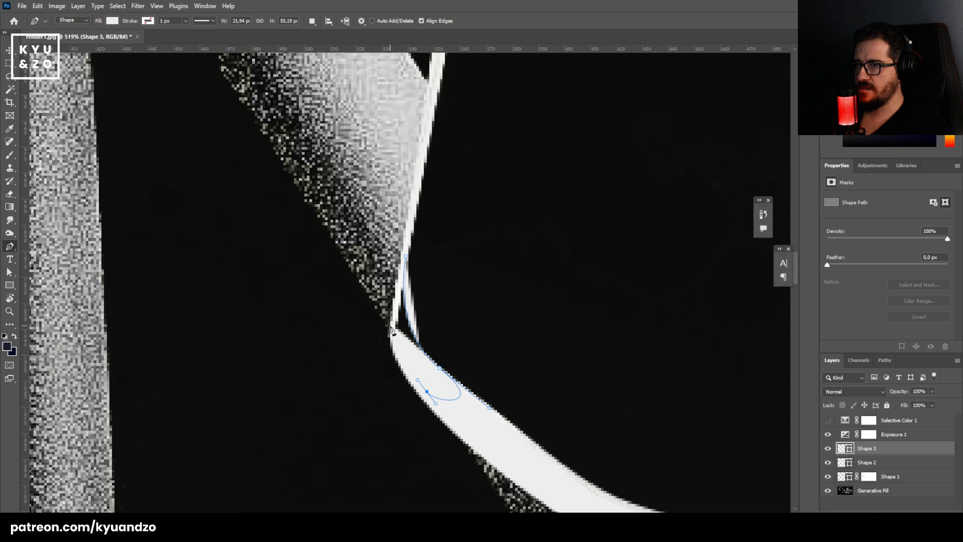
pyautogui.click(391, 327)
pyautogui.click(405, 257)
# Examine the smoothed elbow outline and the full detective composition with the interface panels hidden.
pyautogui.press('z')
pyautogui.moveTo(480, 264); pyautogui.dragTo(384, 303)
pyautogui.moveTo(560, 278); pyautogui.dragTo(433, 323)
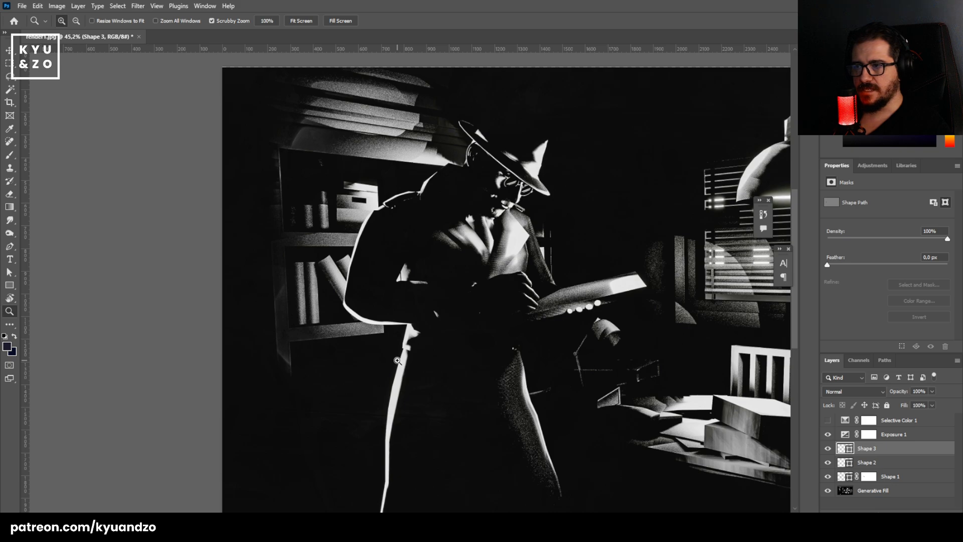
pyautogui.scroll(-1, 392, 358)
pyautogui.moveTo(419, 278)
pyautogui.mouseDown()
pyautogui.moveTo(388, 277)
pyautogui.moveTo(401, 277)
pyautogui.mouseUp()
pyautogui.moveTo(473, 301); pyautogui.dragTo(293, 295)
pyautogui.moveTo(416, 233); pyautogui.dragTo(360, 310)
pyautogui.press('Tab')
pyautogui.moveTo(414, 310)
pyautogui.mouseDown()
pyautogui.moveTo(426, 310)
pyautogui.moveTo(425, 298)
pyautogui.mouseUp()
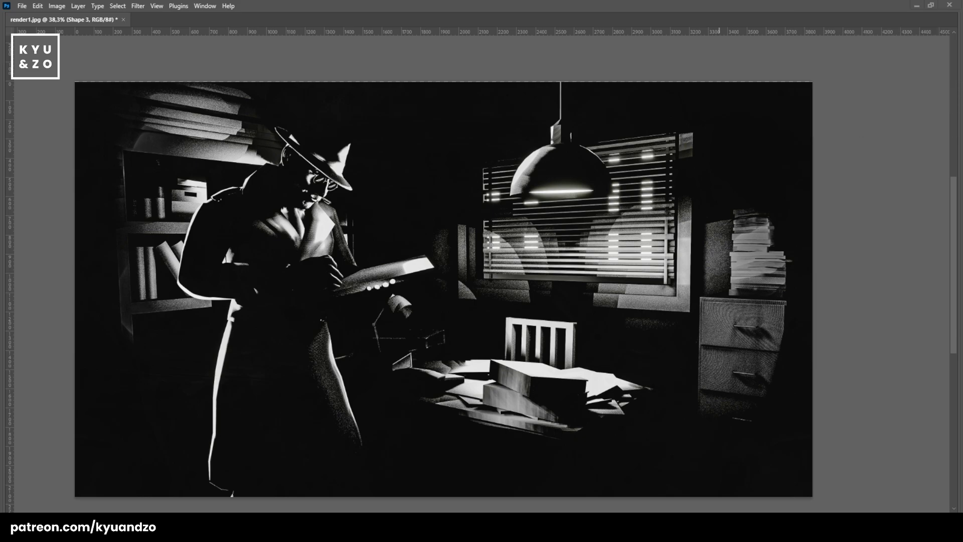
pyautogui.moveTo(507, 258); pyautogui.dragTo(520, 262)
pyautogui.moveTo(519, 262); pyautogui.dragTo(556, 257)
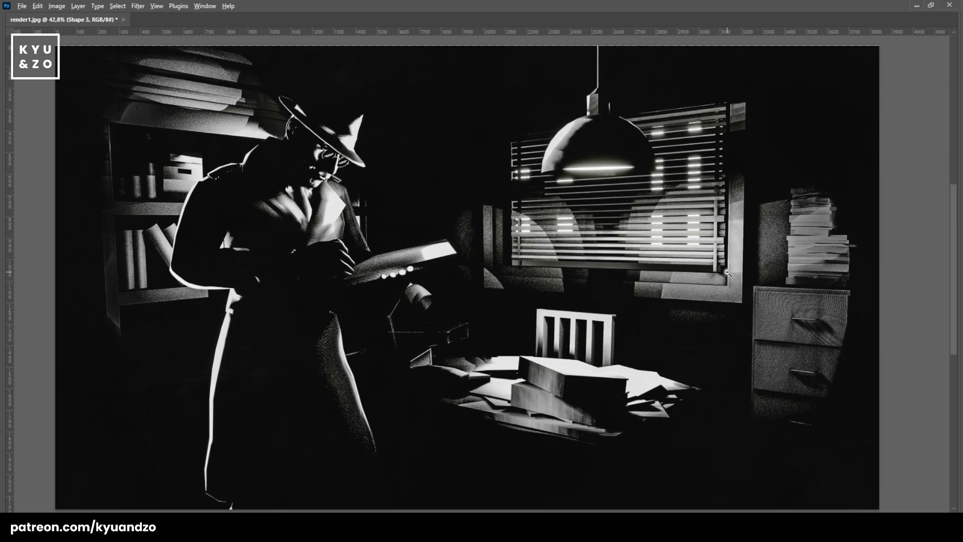